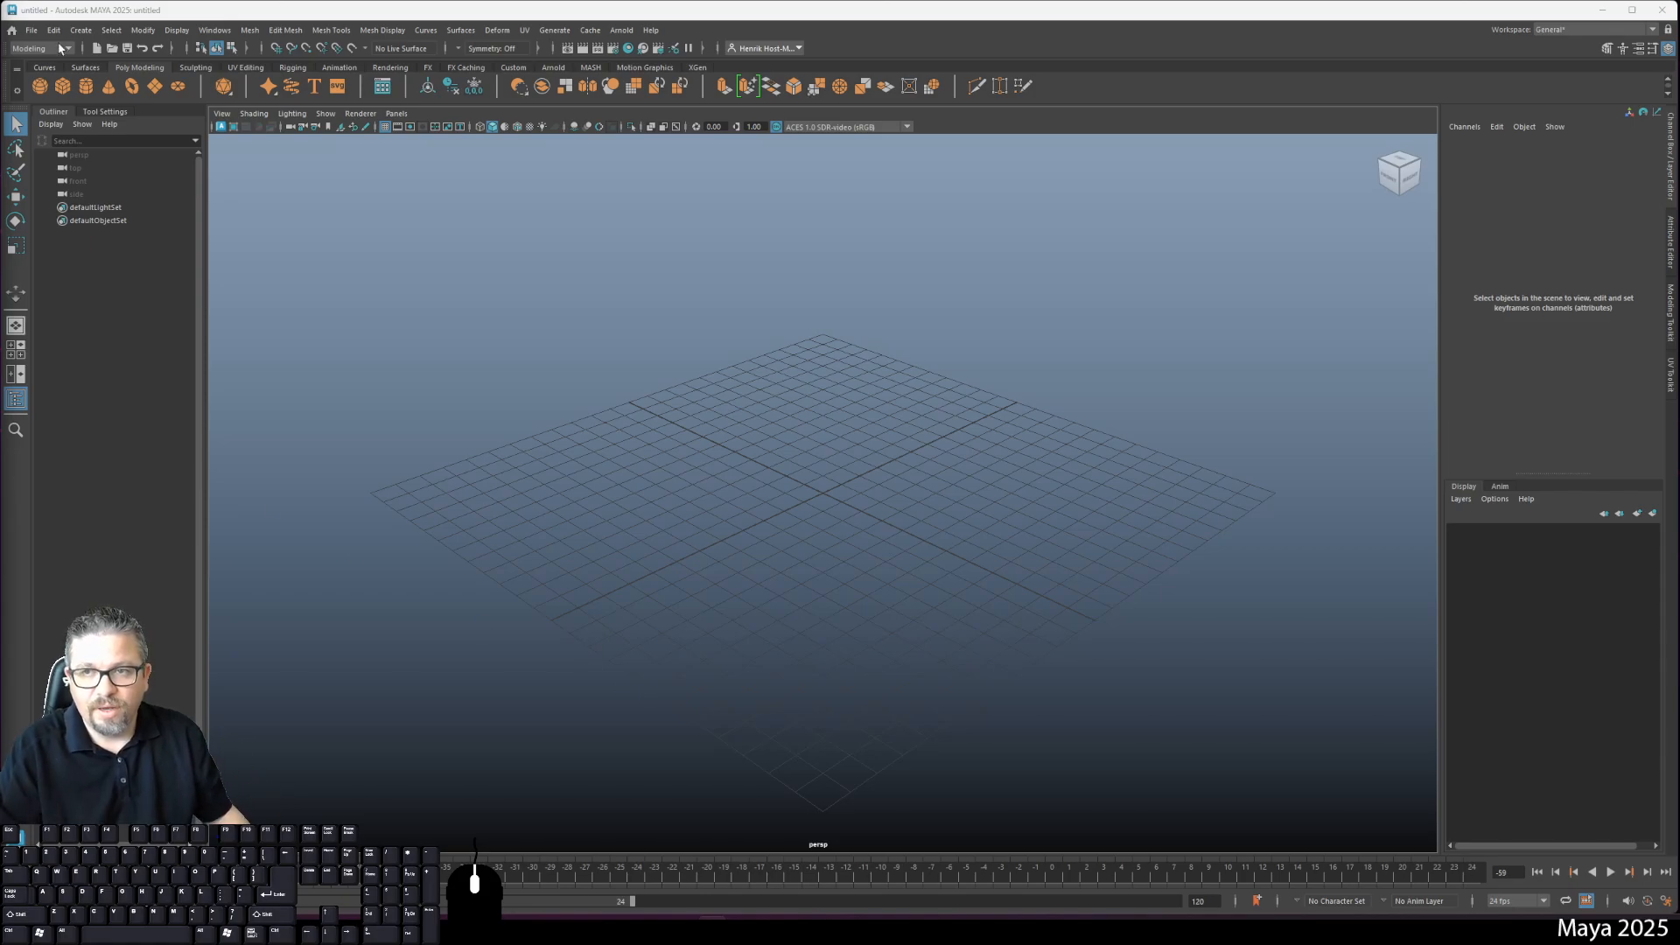
Step: Import maxformaya_v1.14-1.ma into the empty scene, accepting the student version notice and dismissing the unsupported nodes message
click(31, 29)
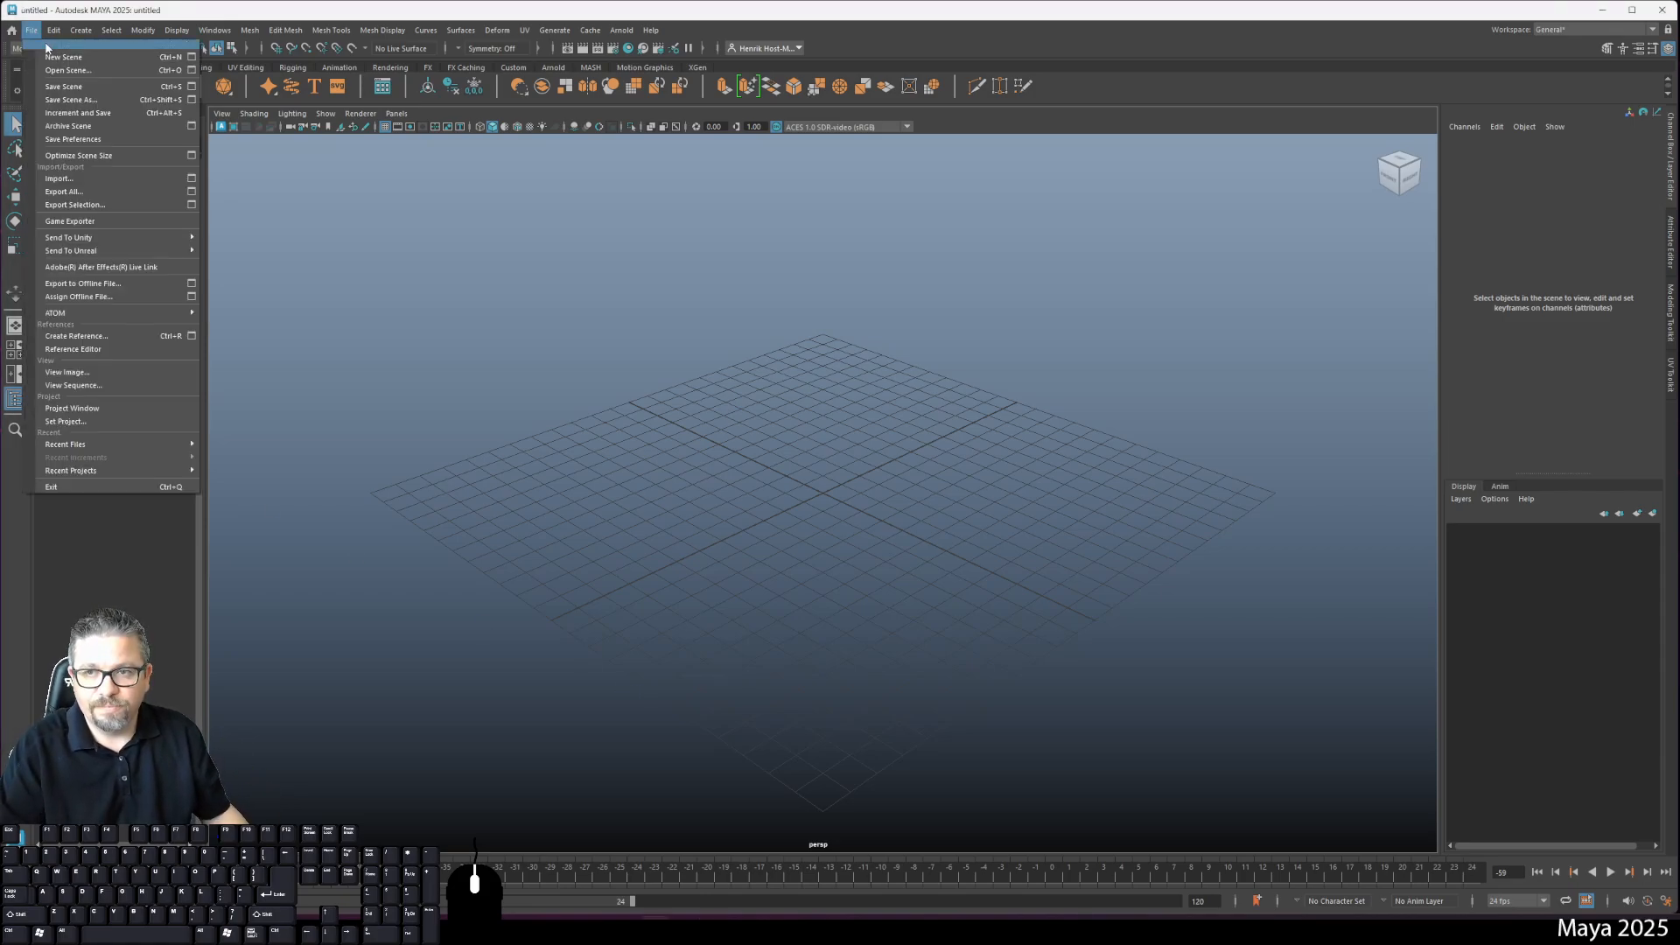
click(85, 178)
click(466, 251)
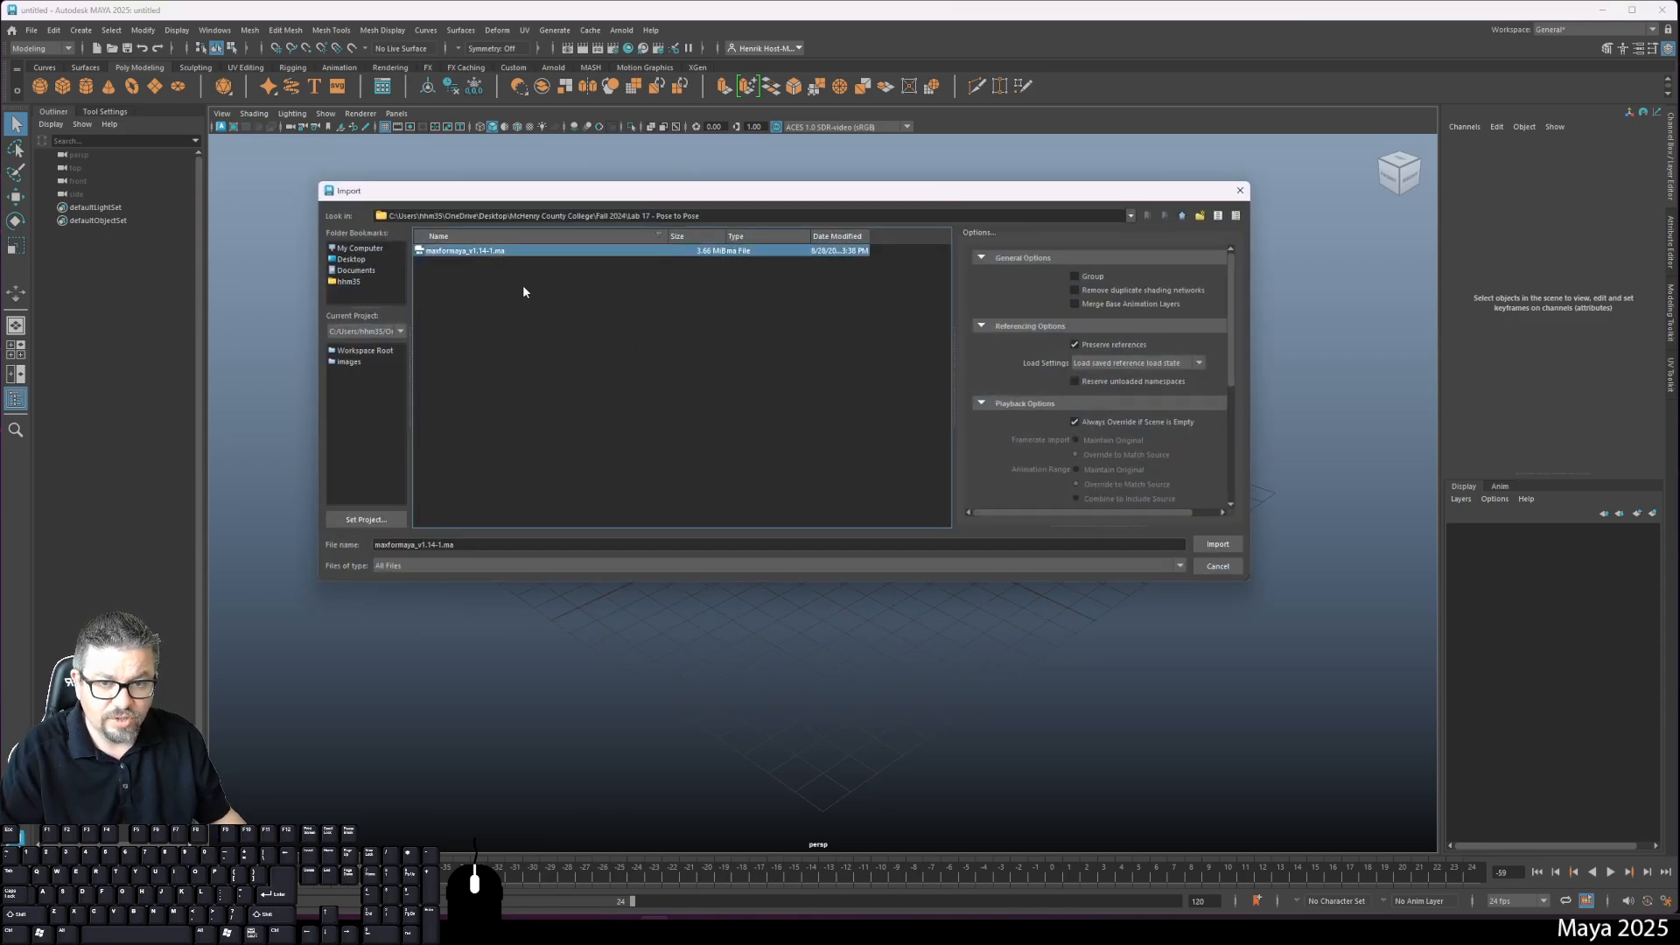
click(1218, 546)
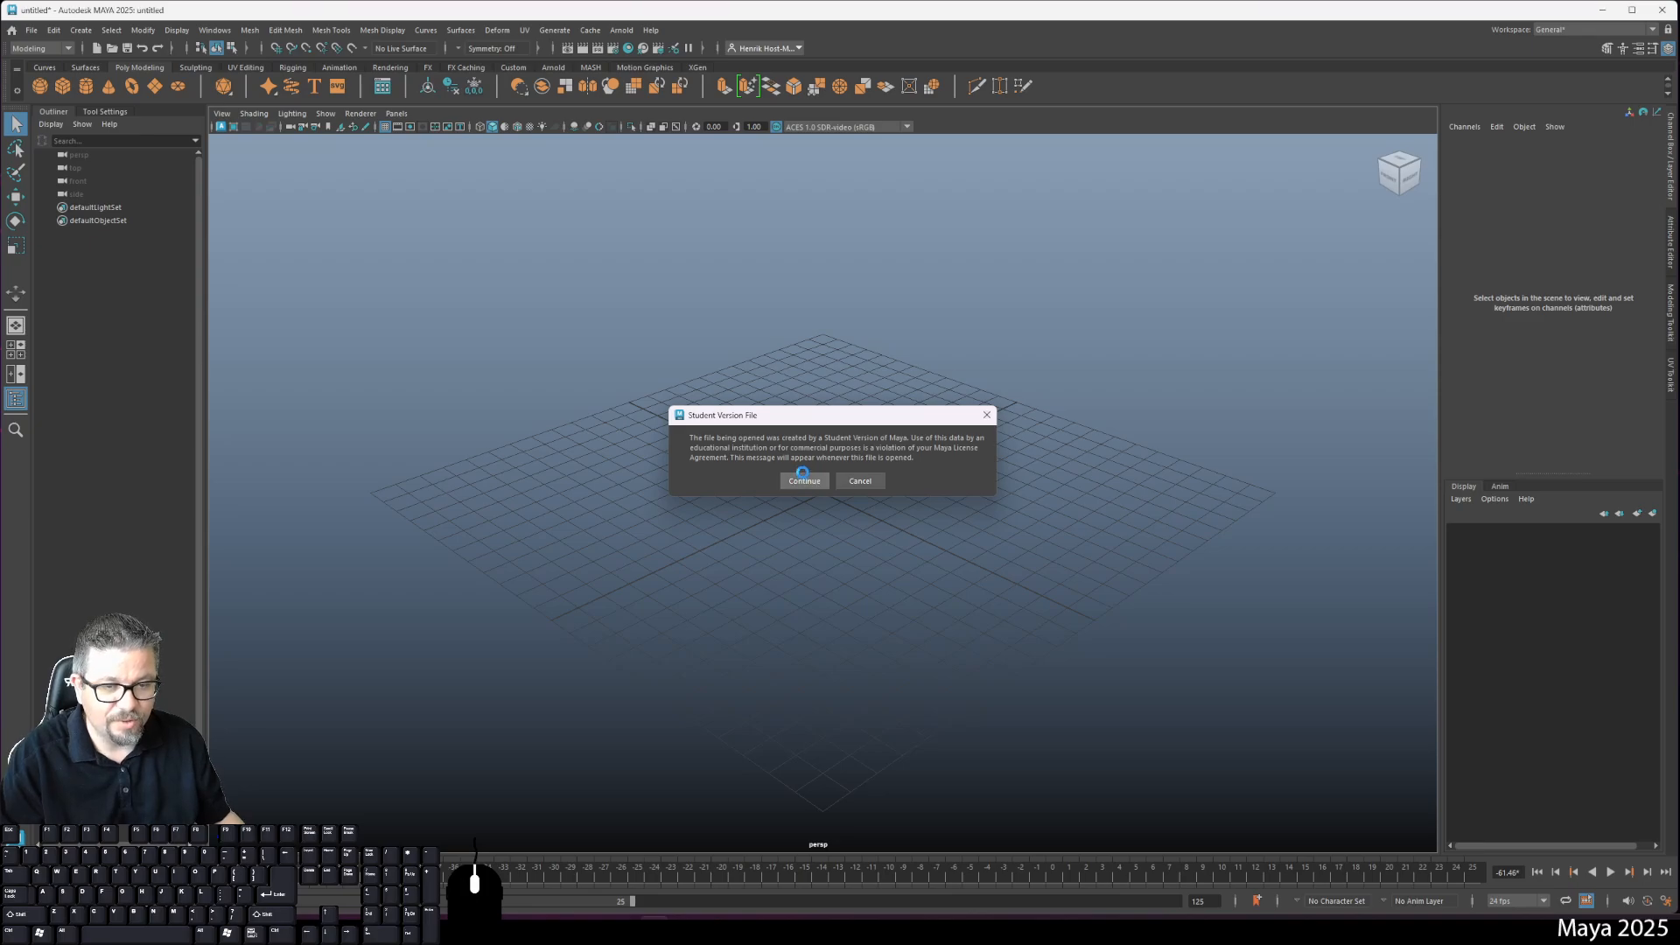
click(799, 479)
drag(271, 623, 641, 392)
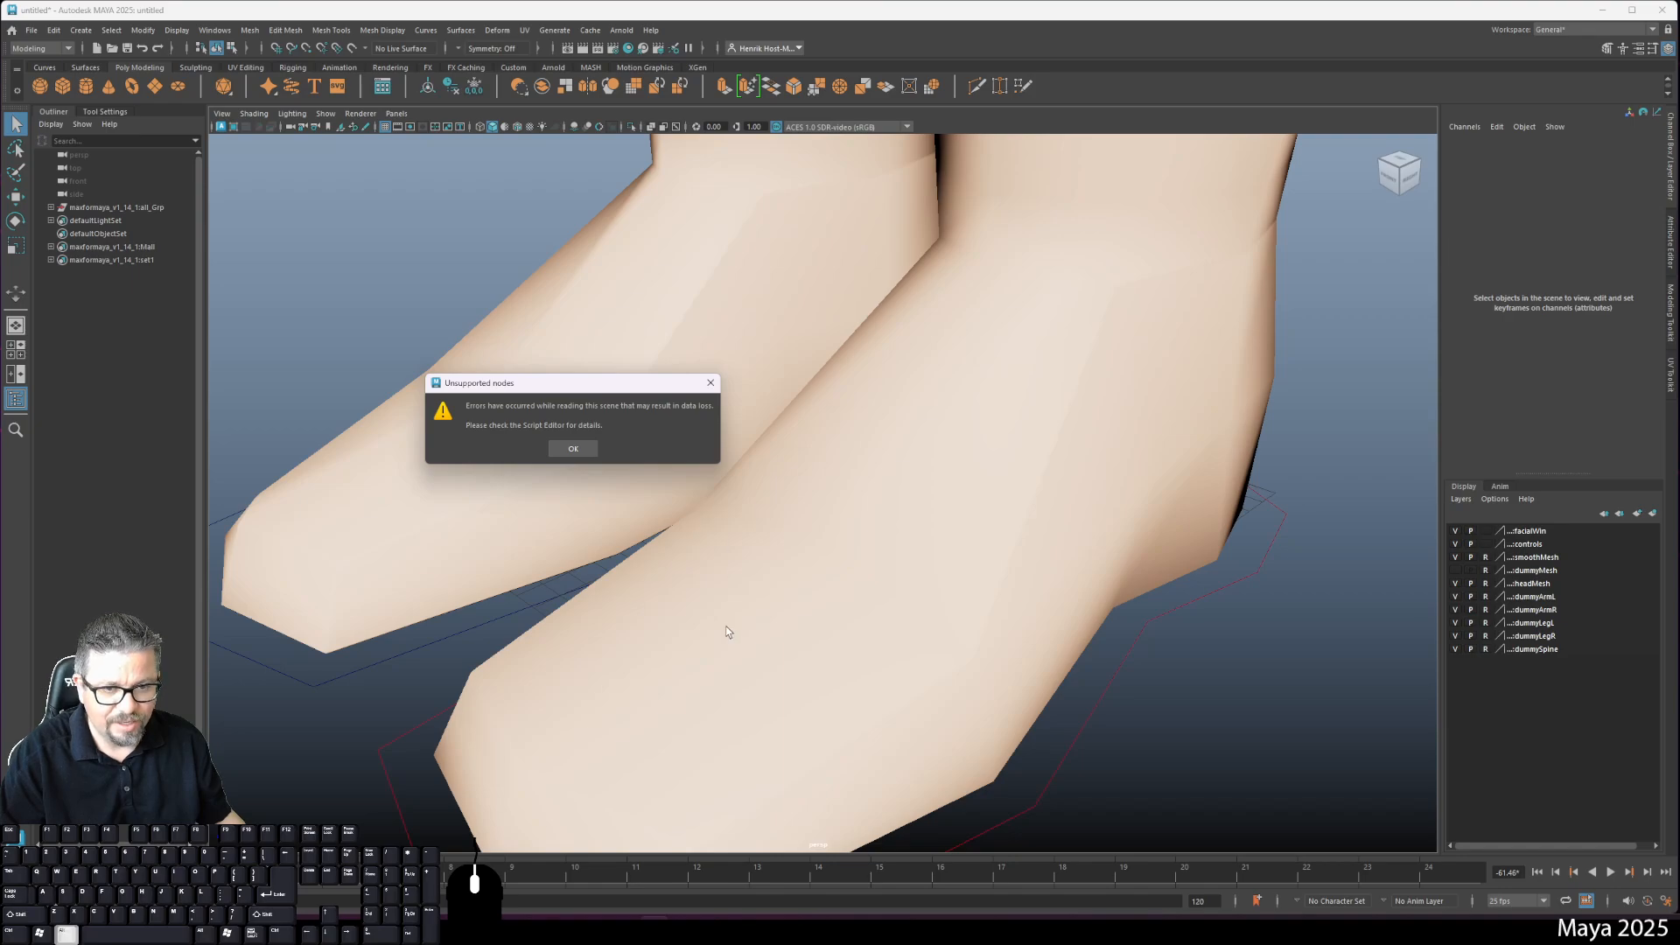
drag(602, 376, 880, 422)
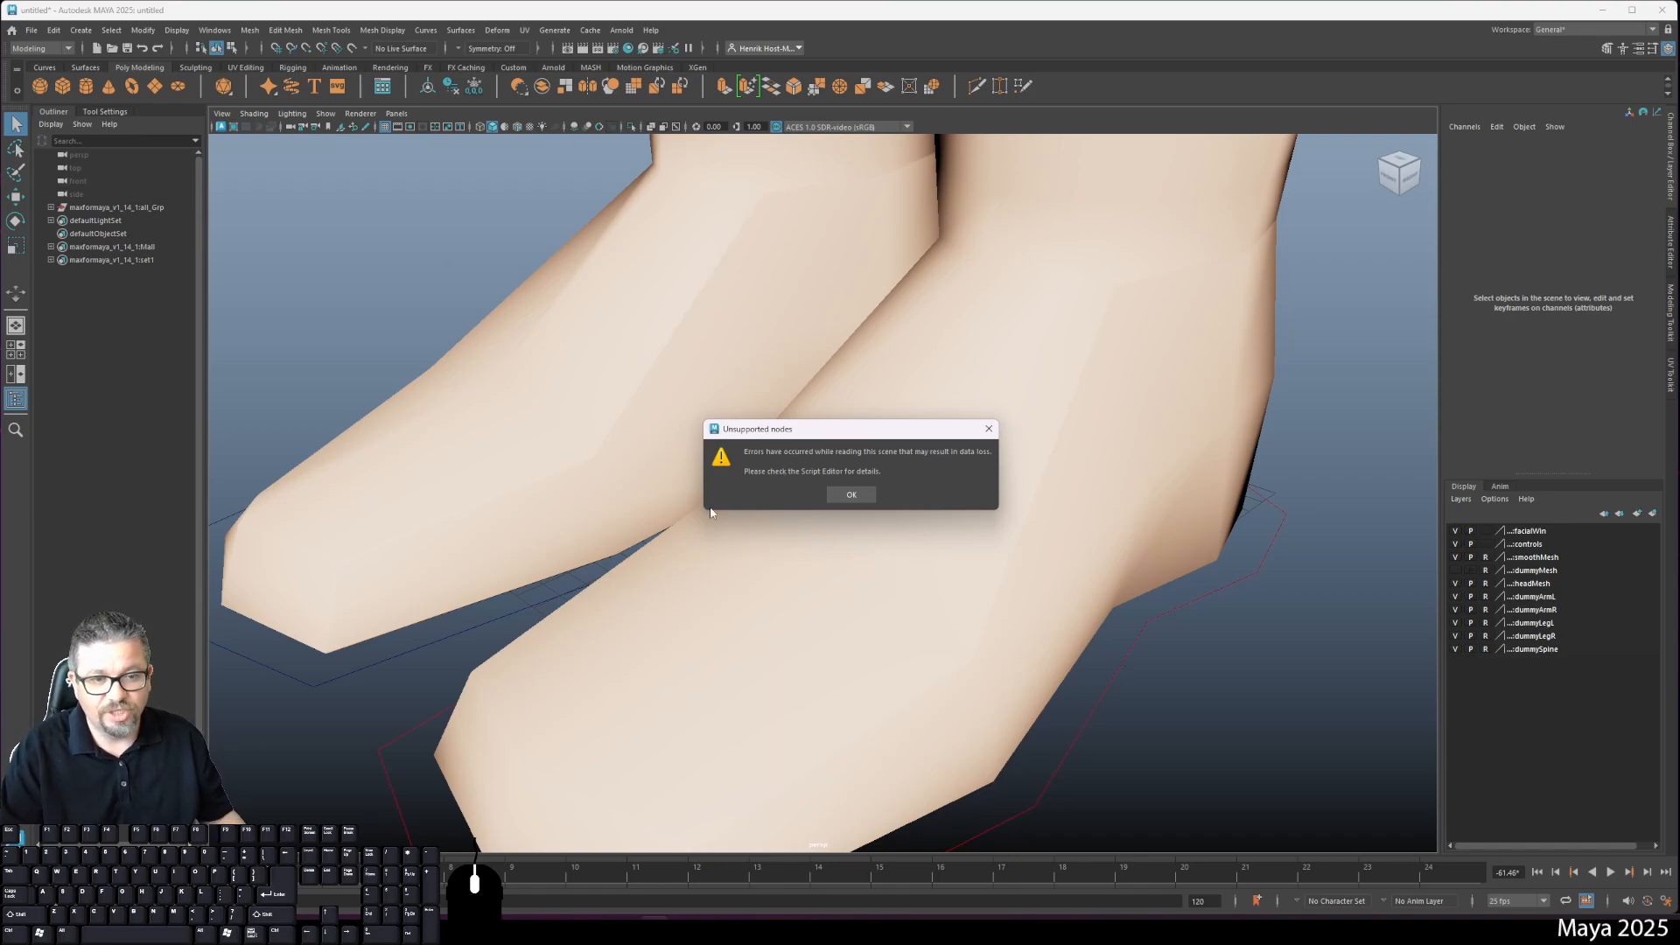
click(851, 494)
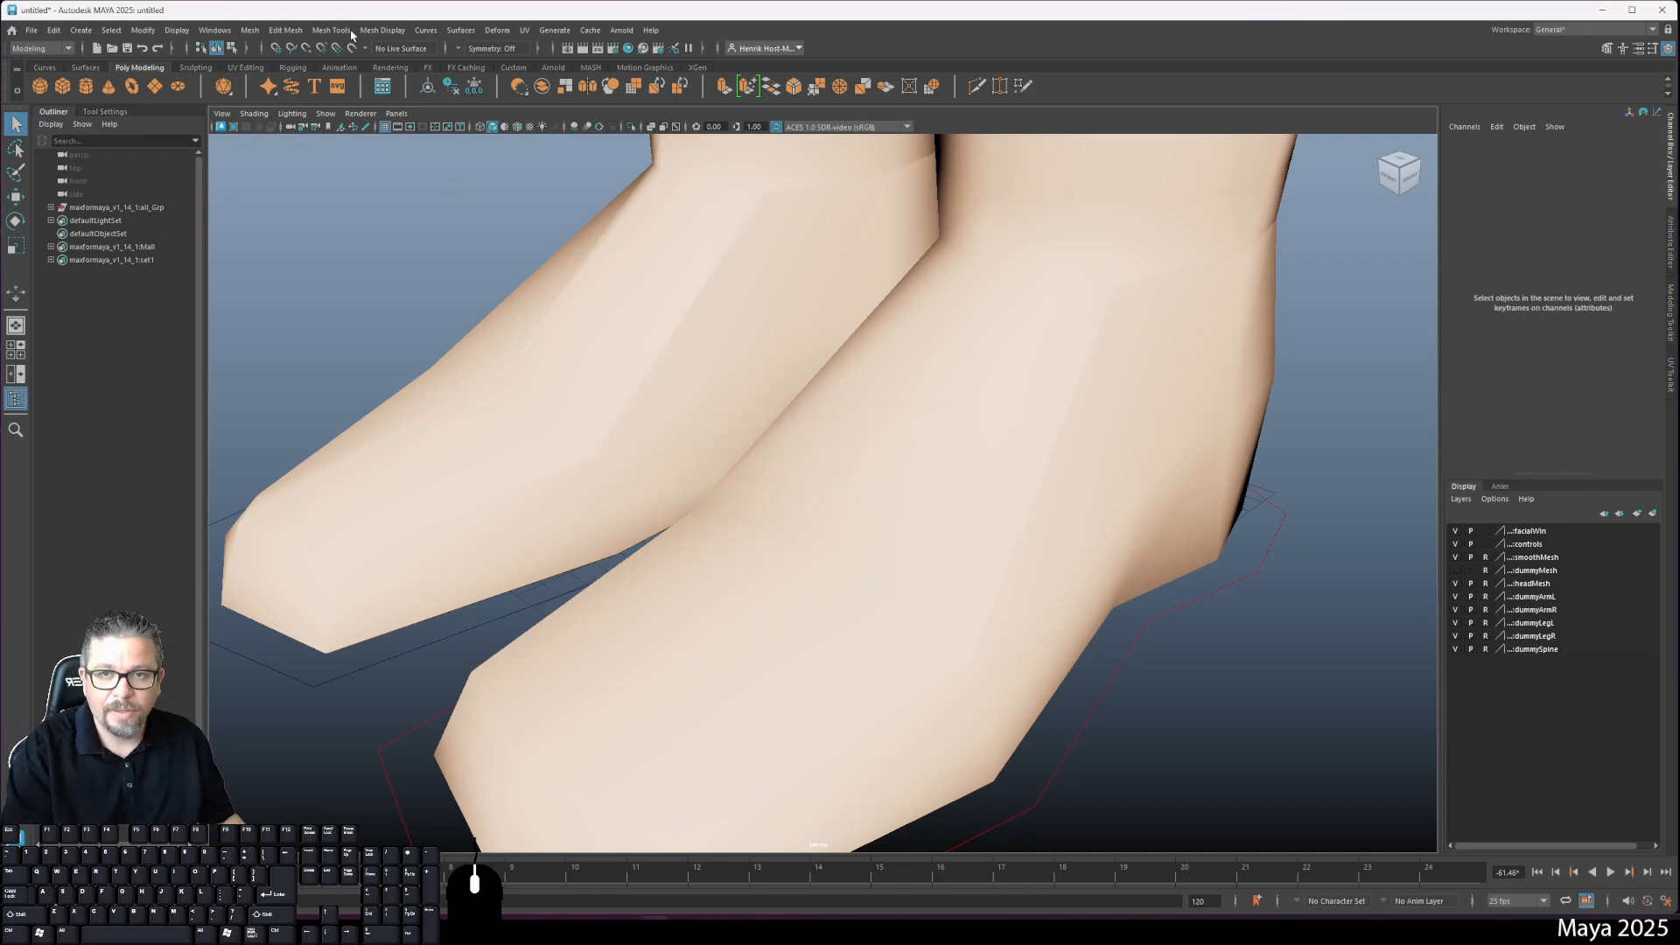
Step: Open the Script Editor at the latest import's log entries and enlarge its window so the full warning lines are readable
click(214, 30)
mouse_move(267, 177)
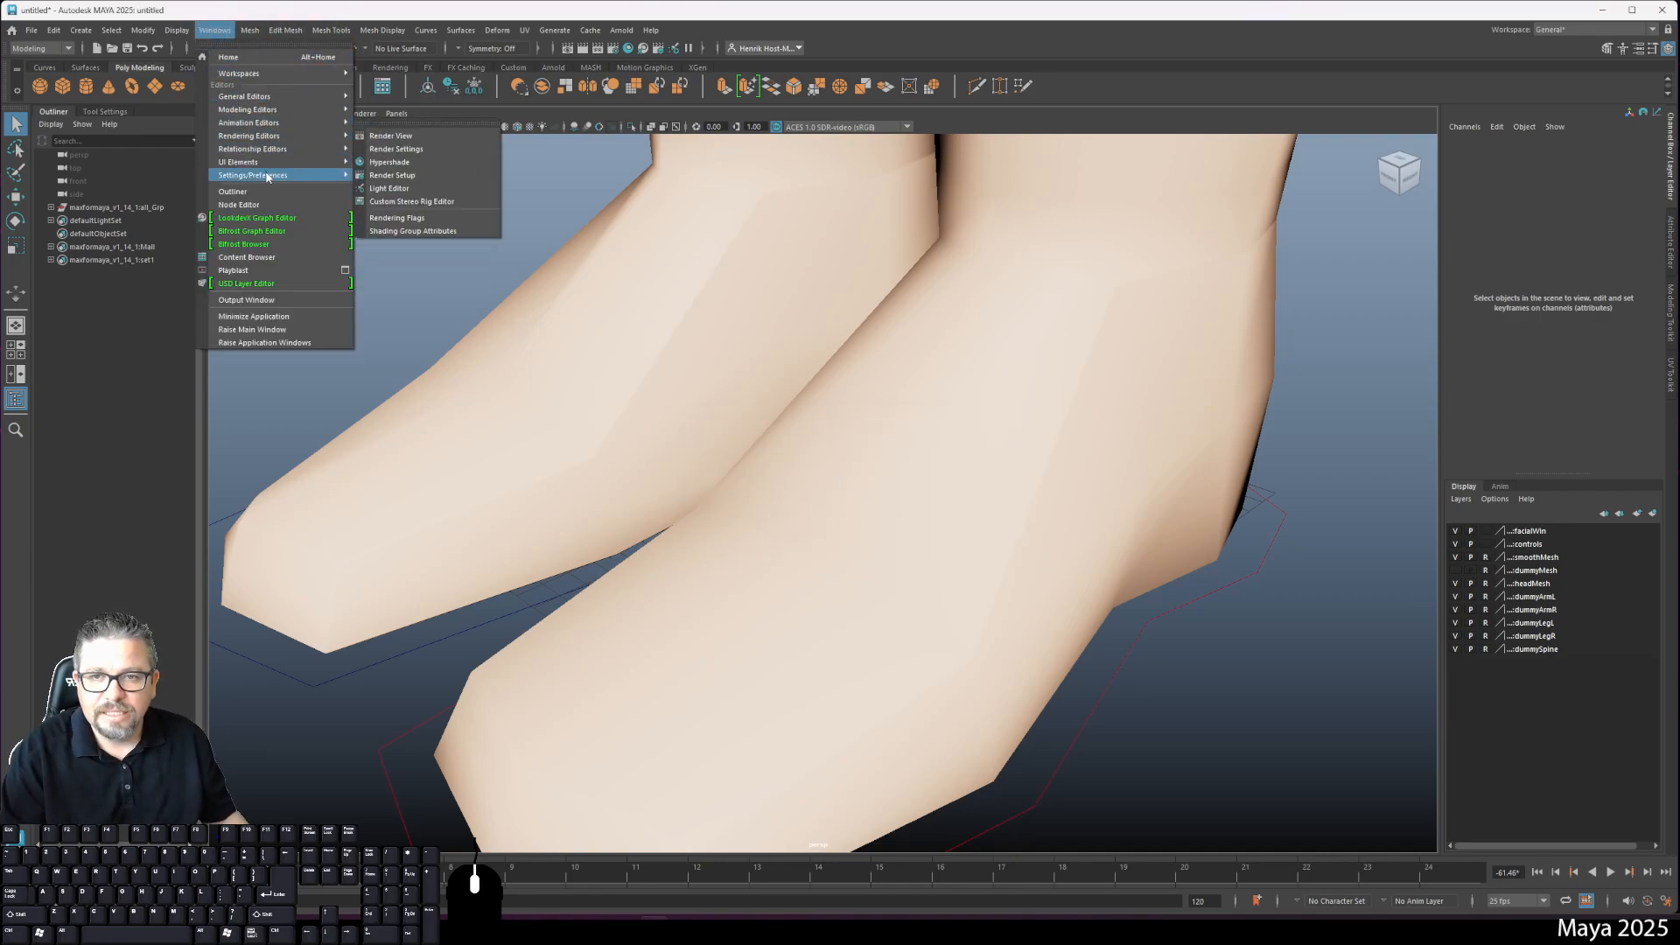
mouse_move(262, 96)
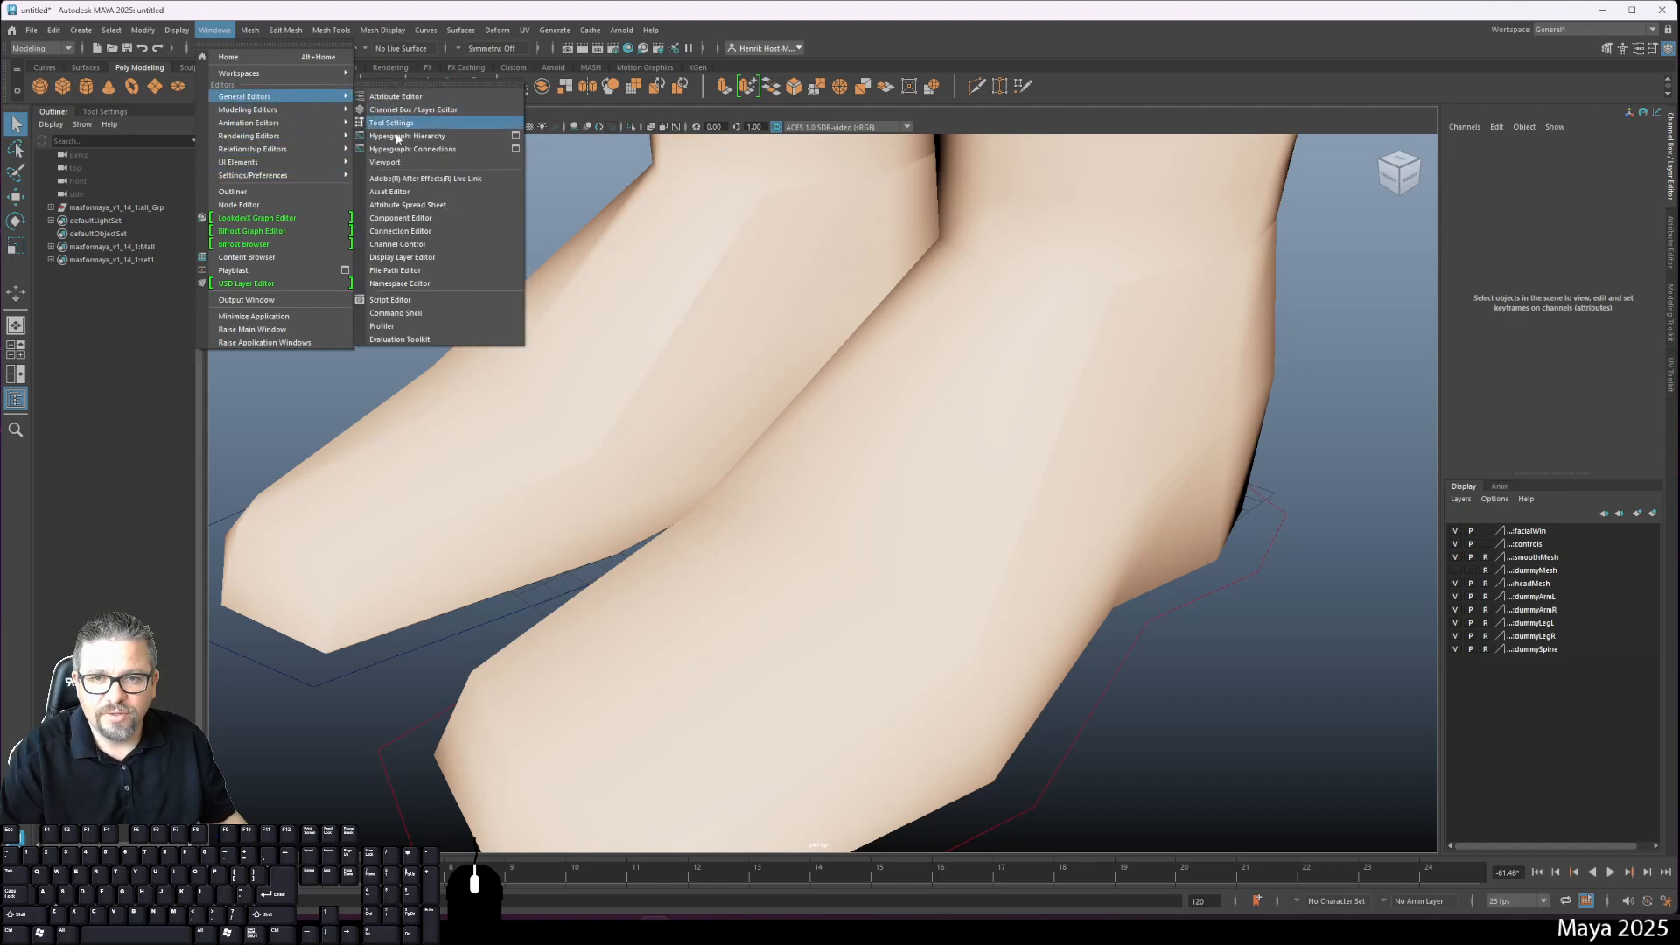
click(385, 300)
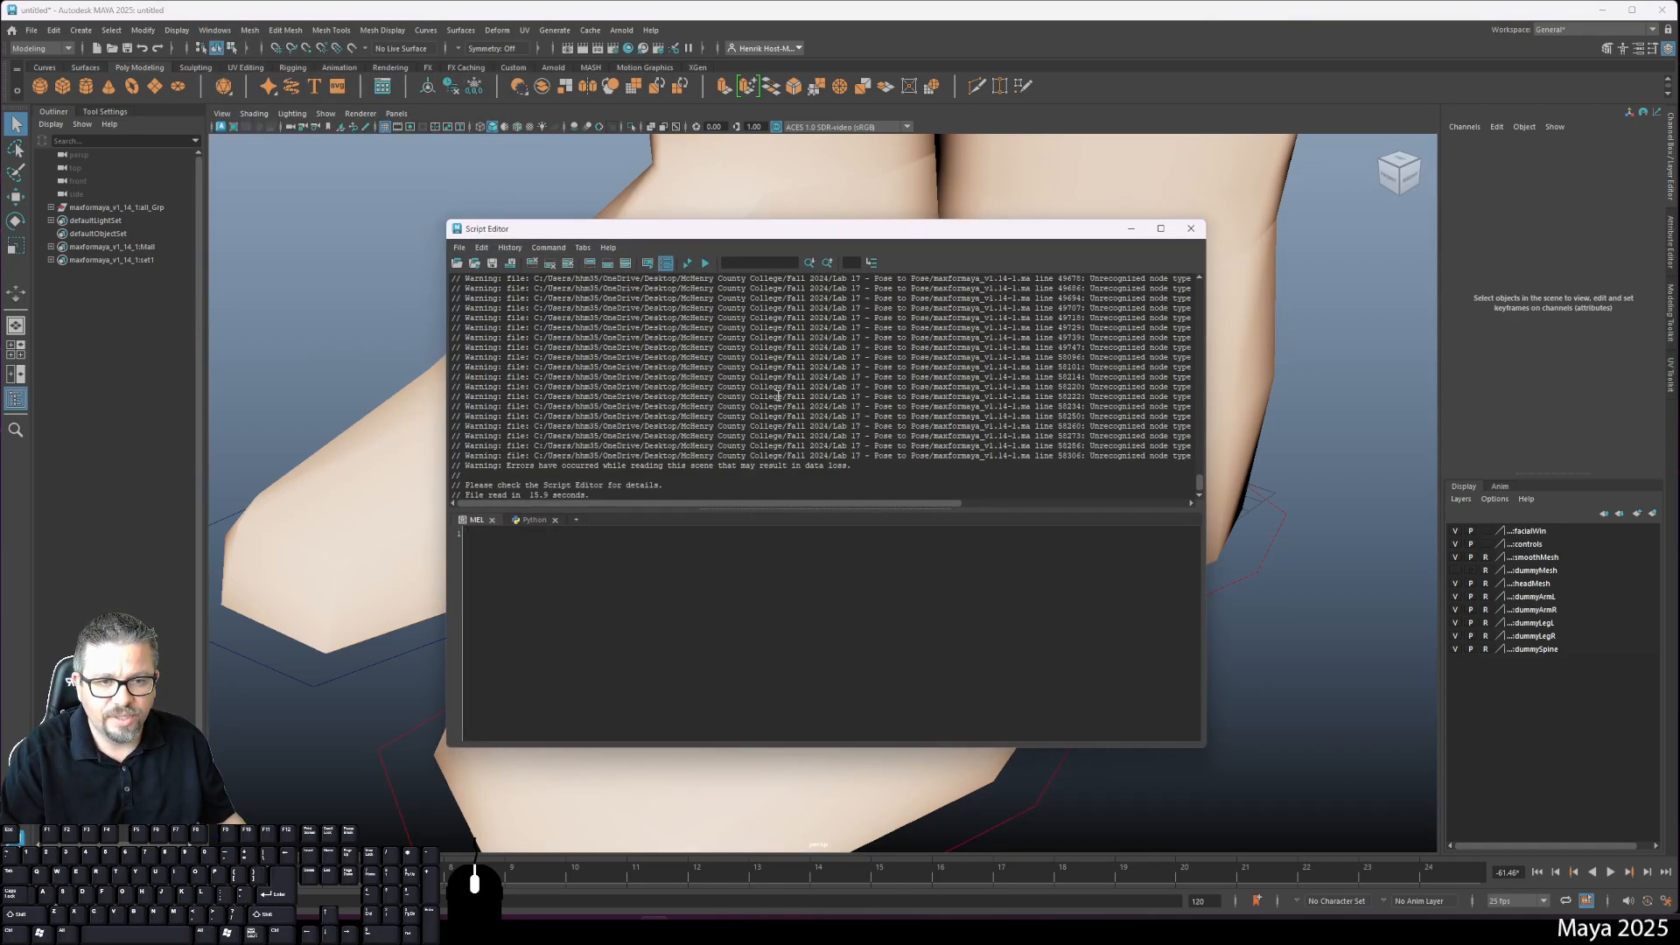
scroll(778, 396, up, 5)
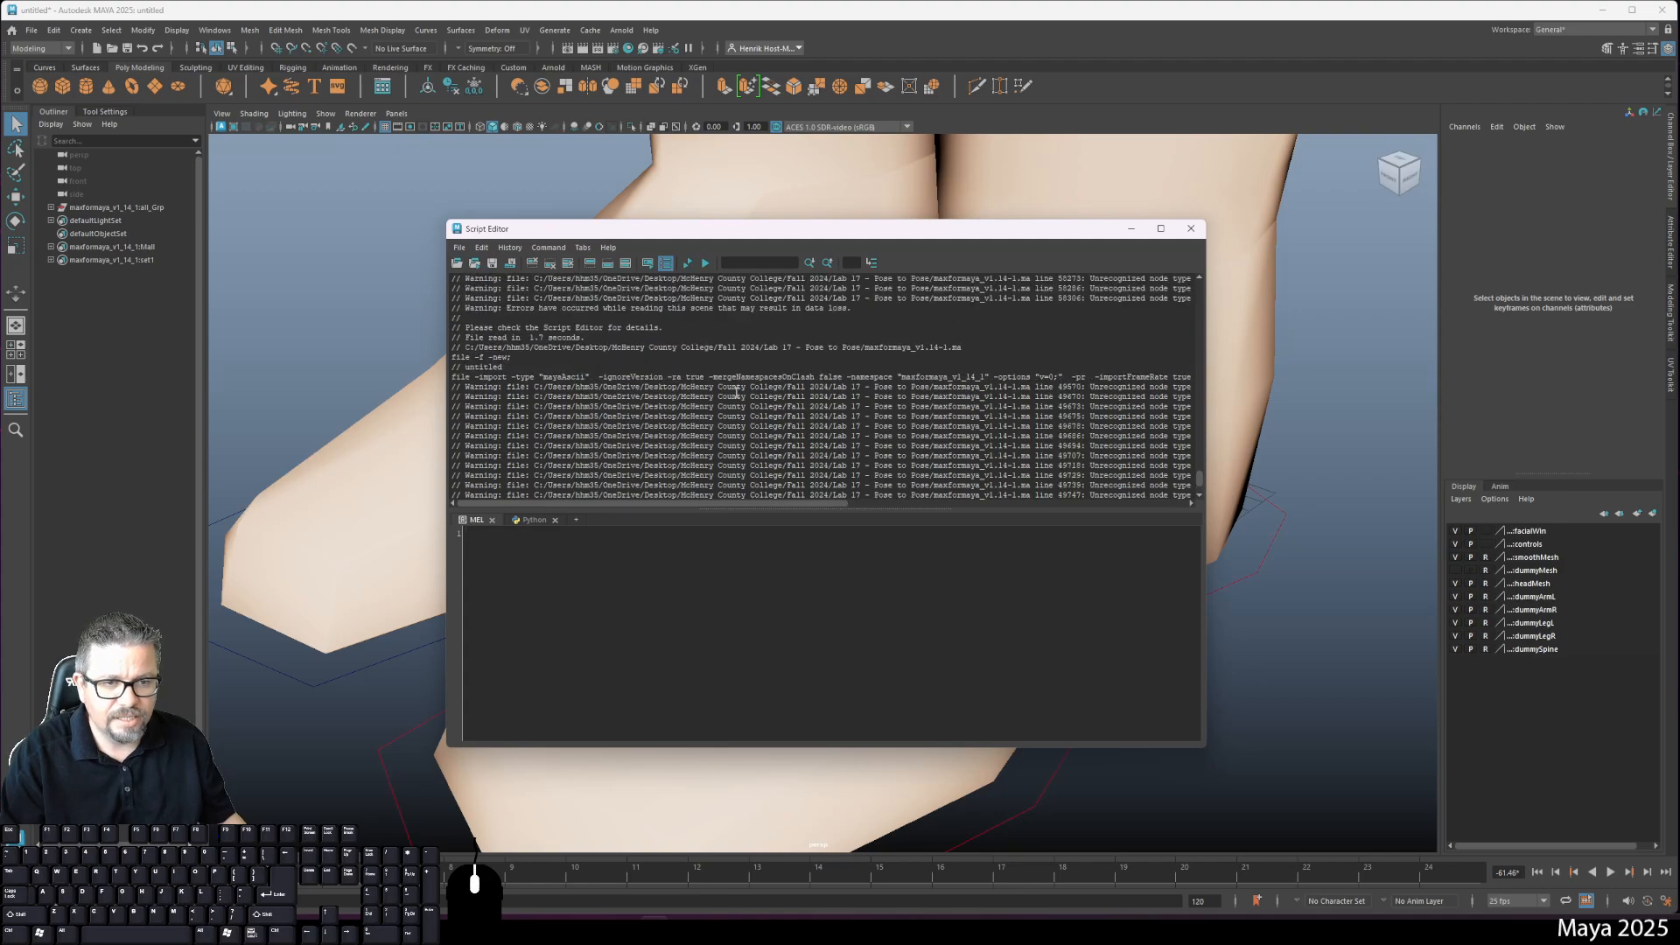
scroll(615, 318, down, 2)
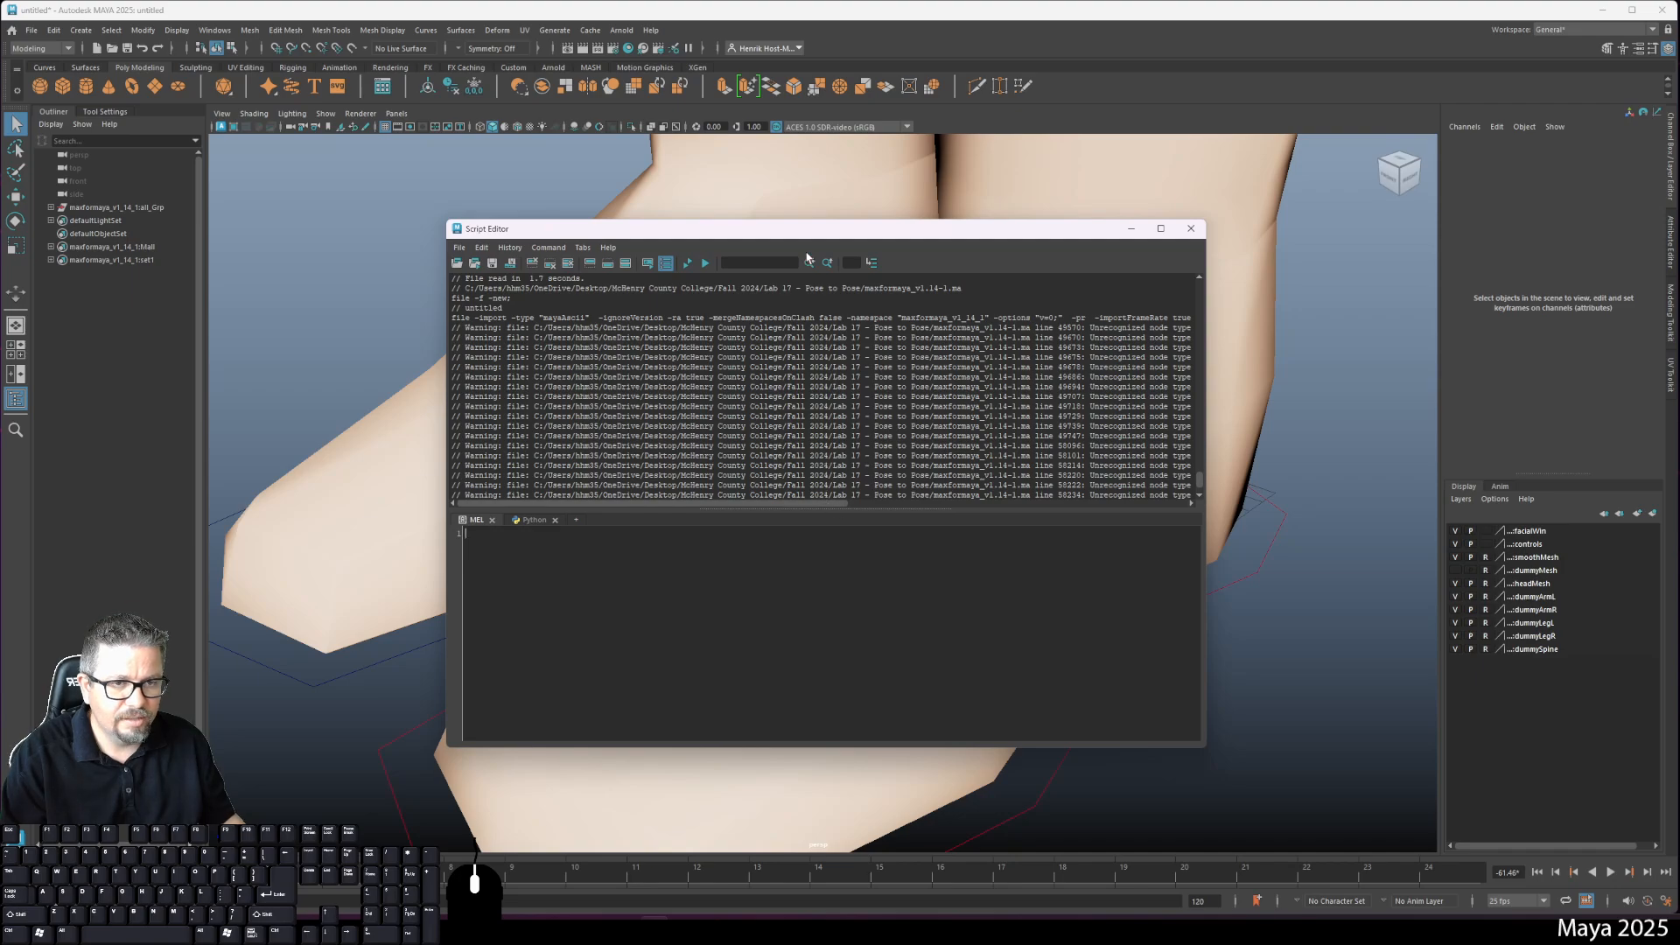
drag(829, 228, 555, 127)
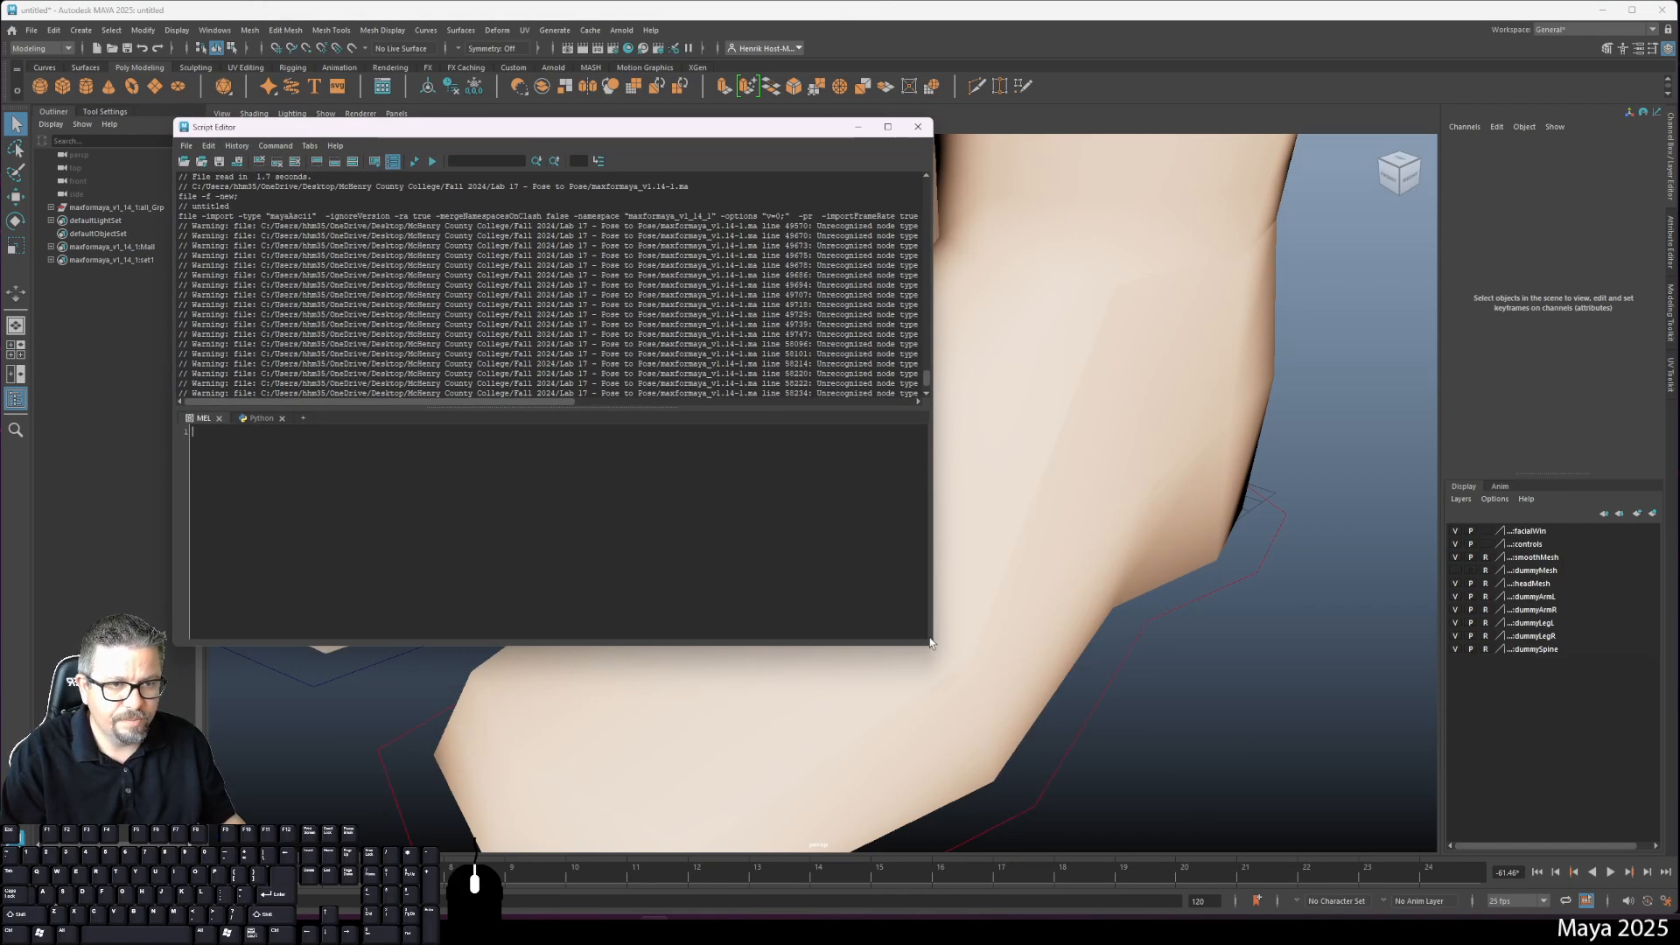
drag(814, 226, 894, 226)
drag(930, 646, 1340, 750)
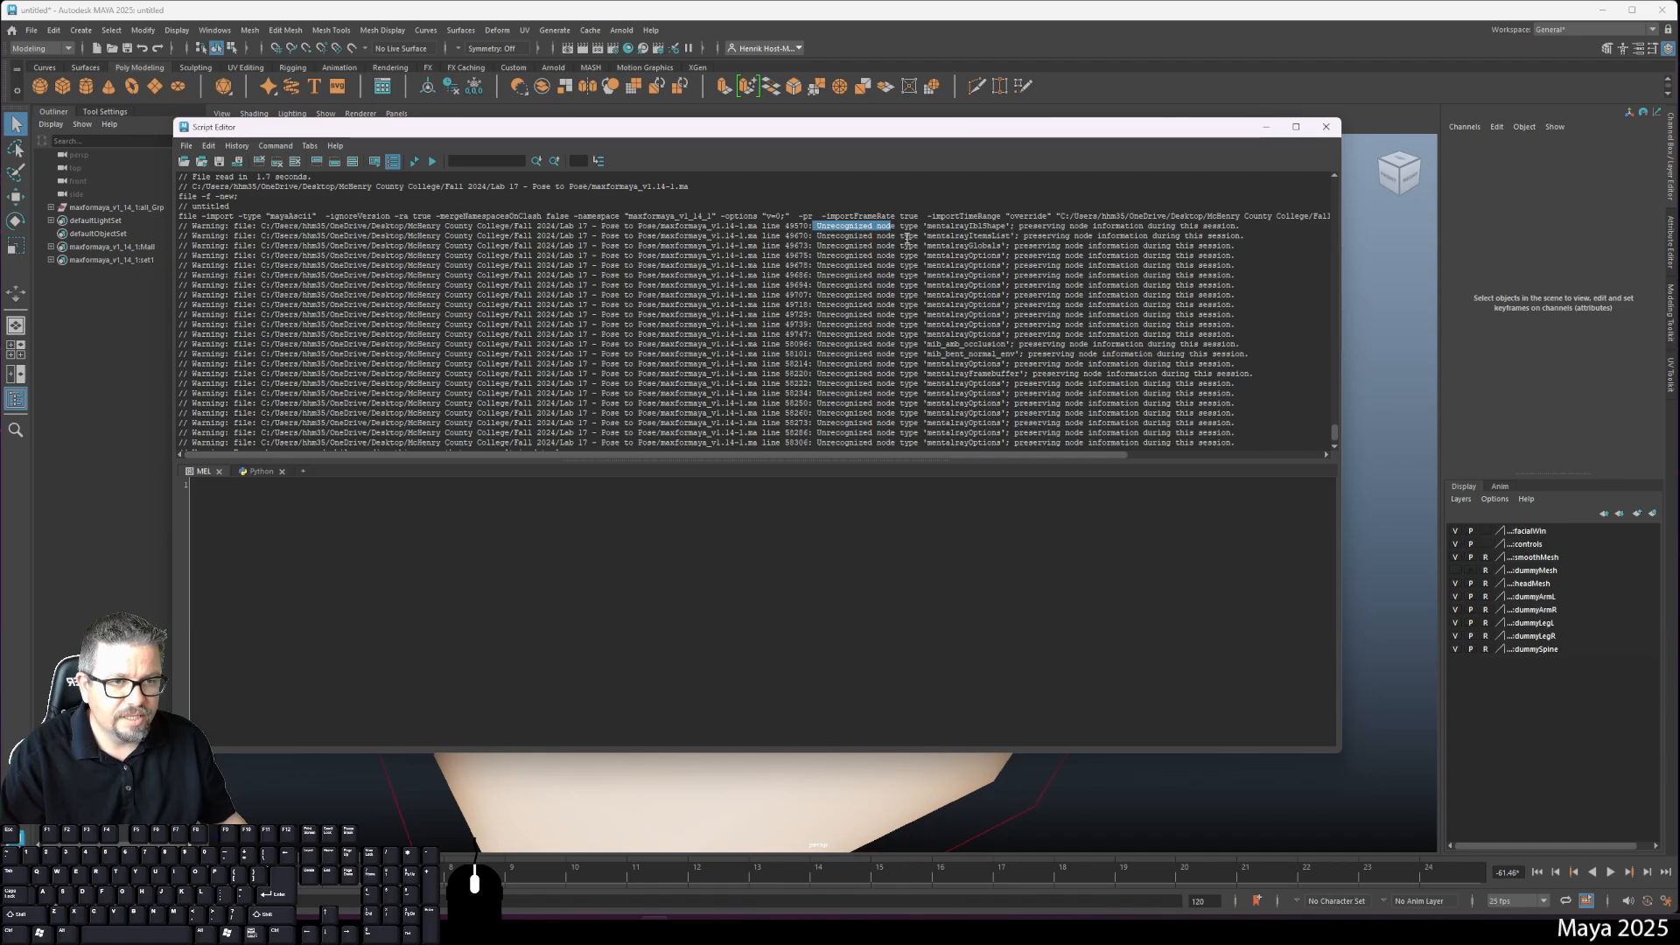
Step: Examine the mental ray node types named in the import's unrecognized node warnings
drag(936, 226, 1015, 225)
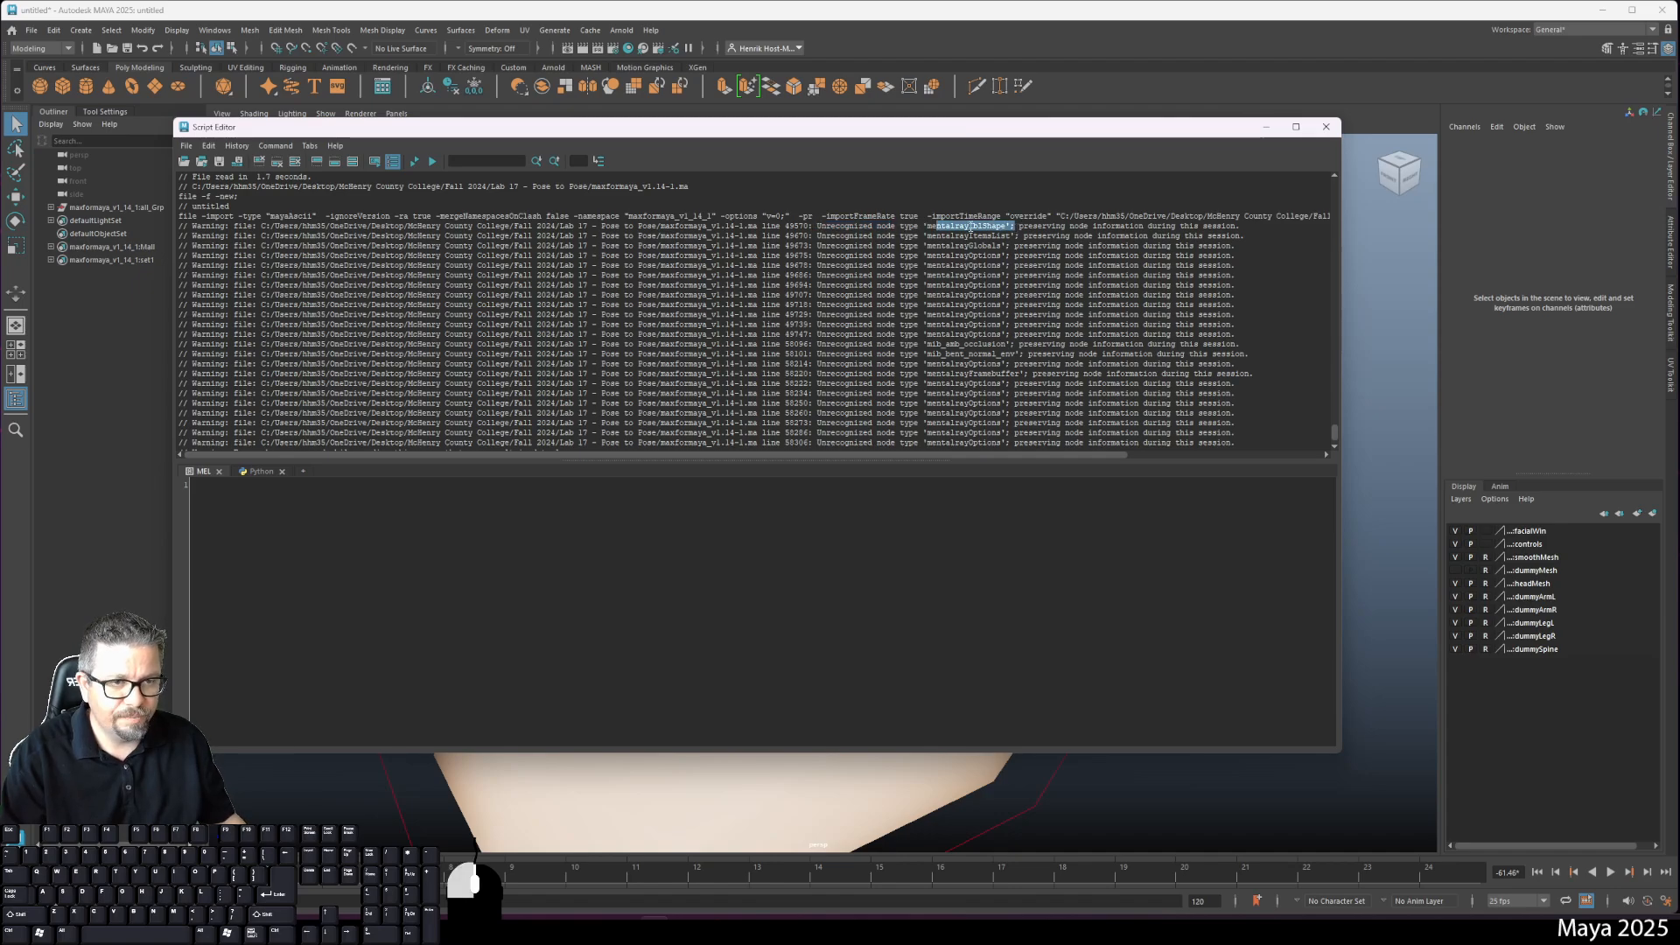
click(970, 225)
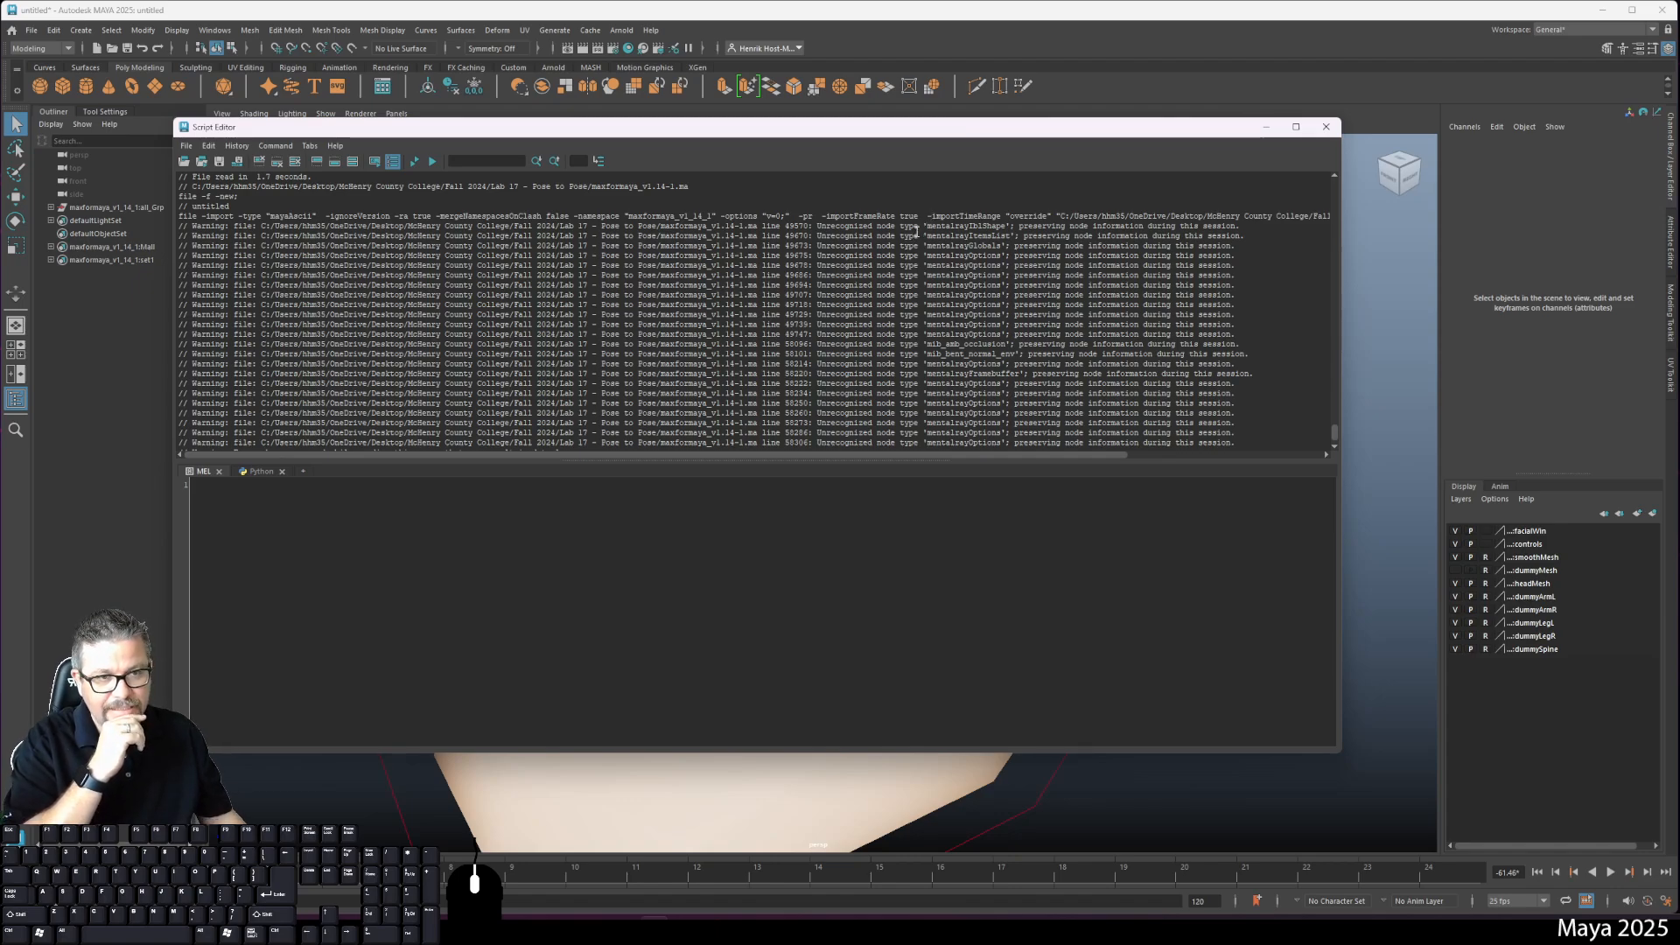
double_click(960, 235)
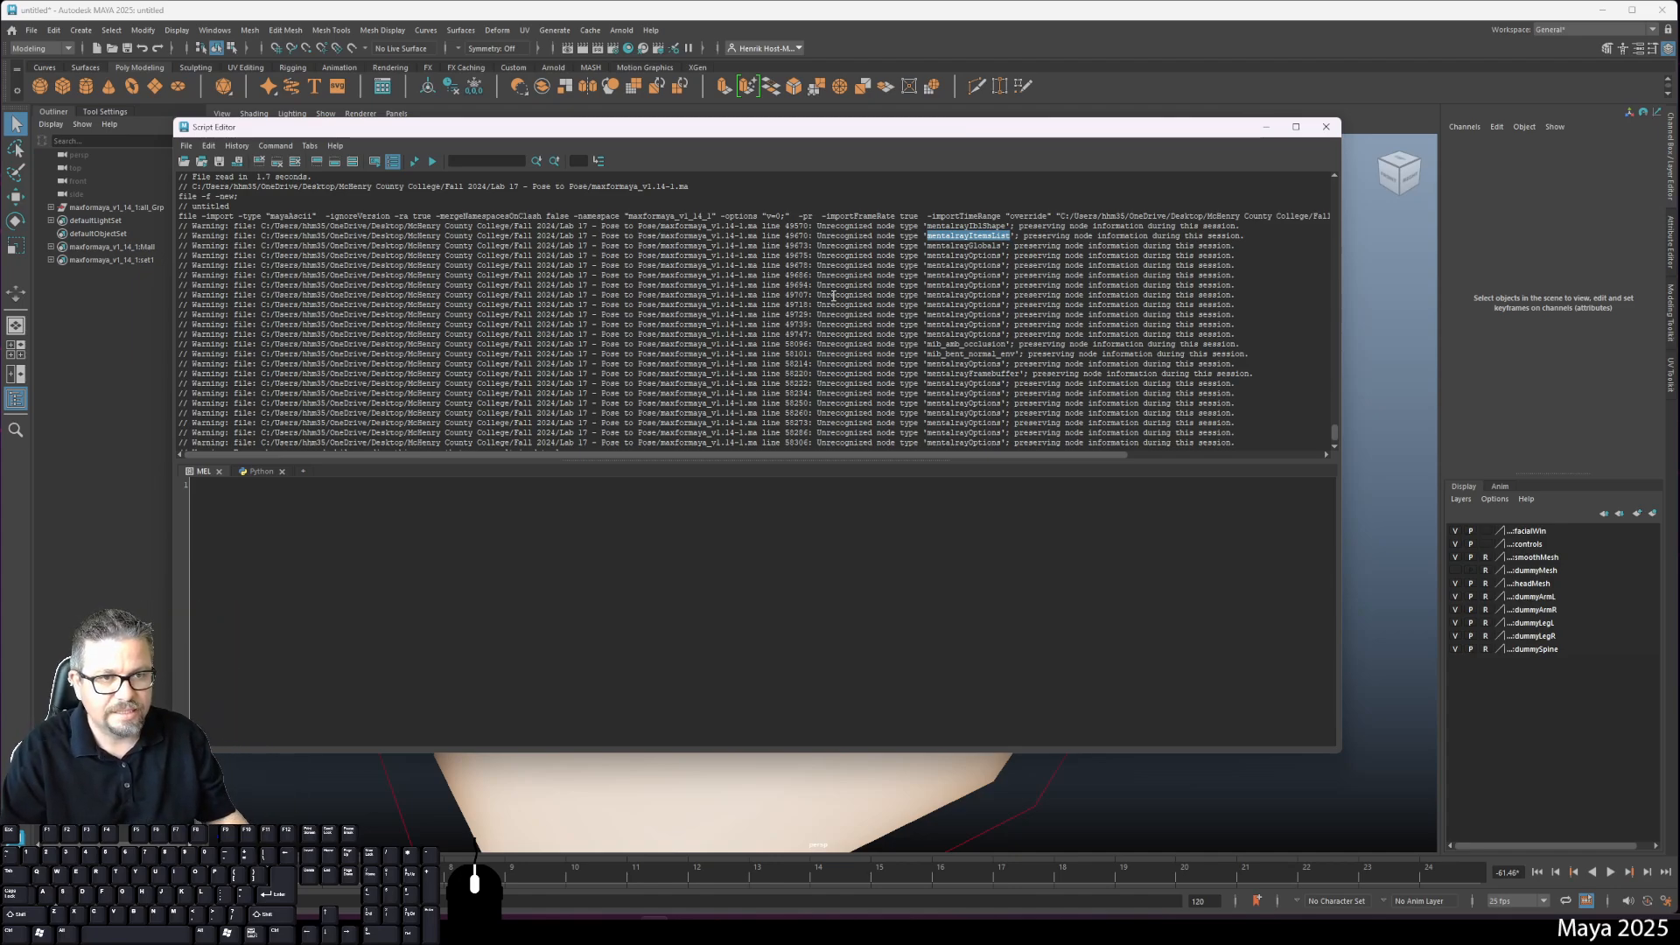
triple_click(950, 246)
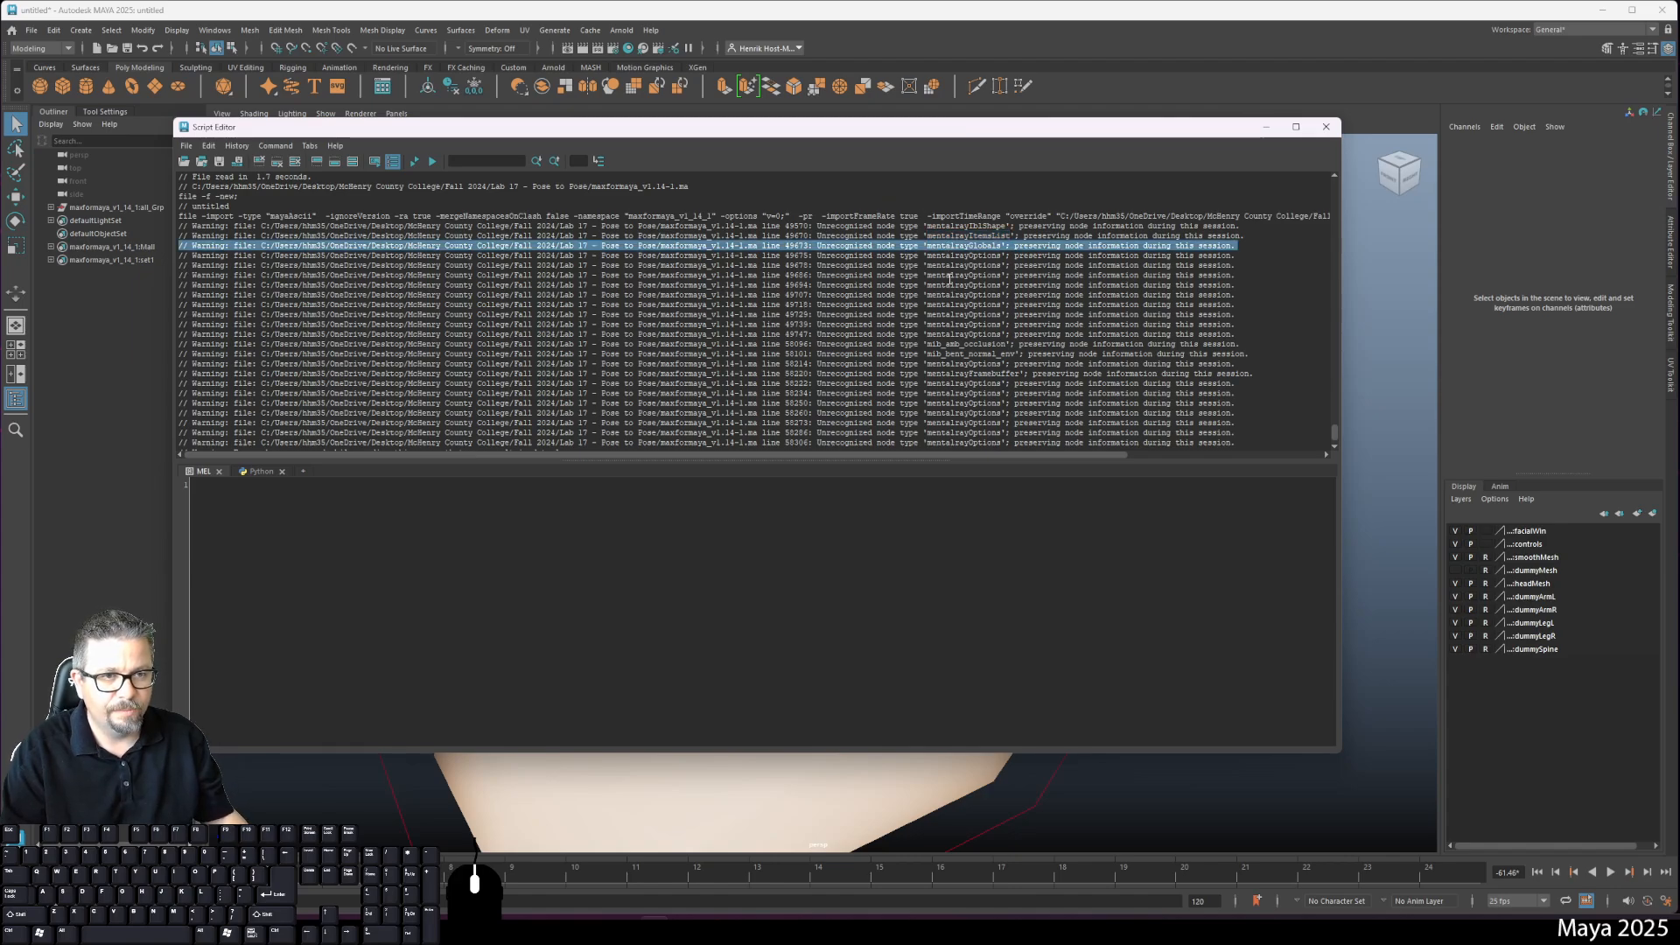
double_click(951, 265)
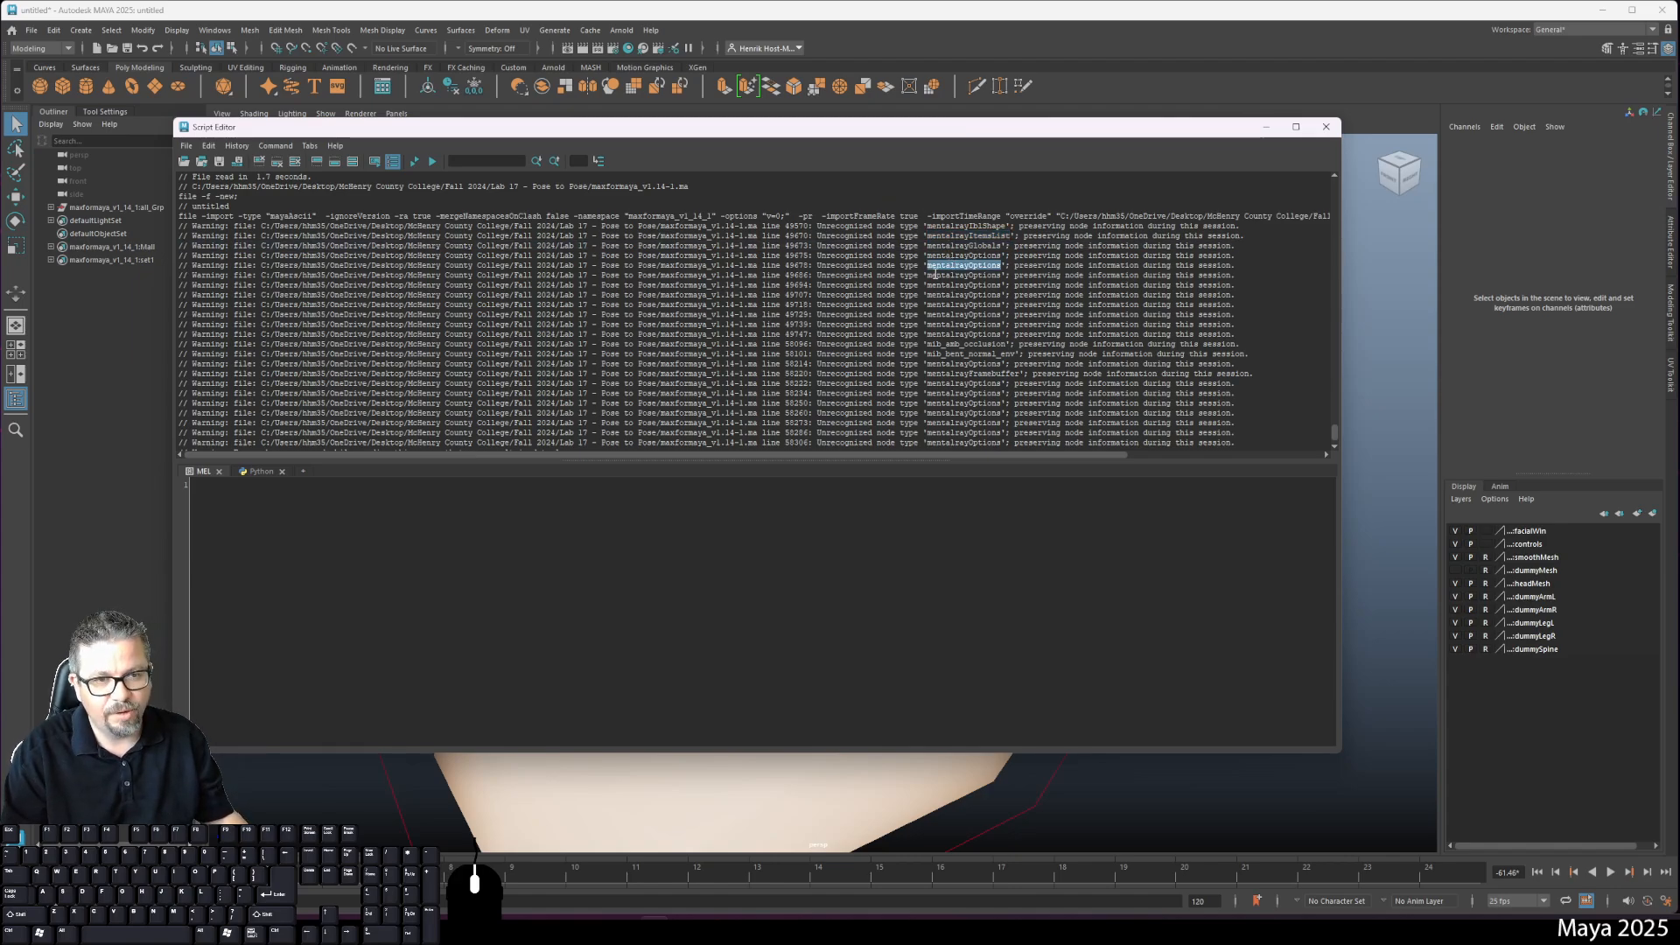
triple_click(959, 253)
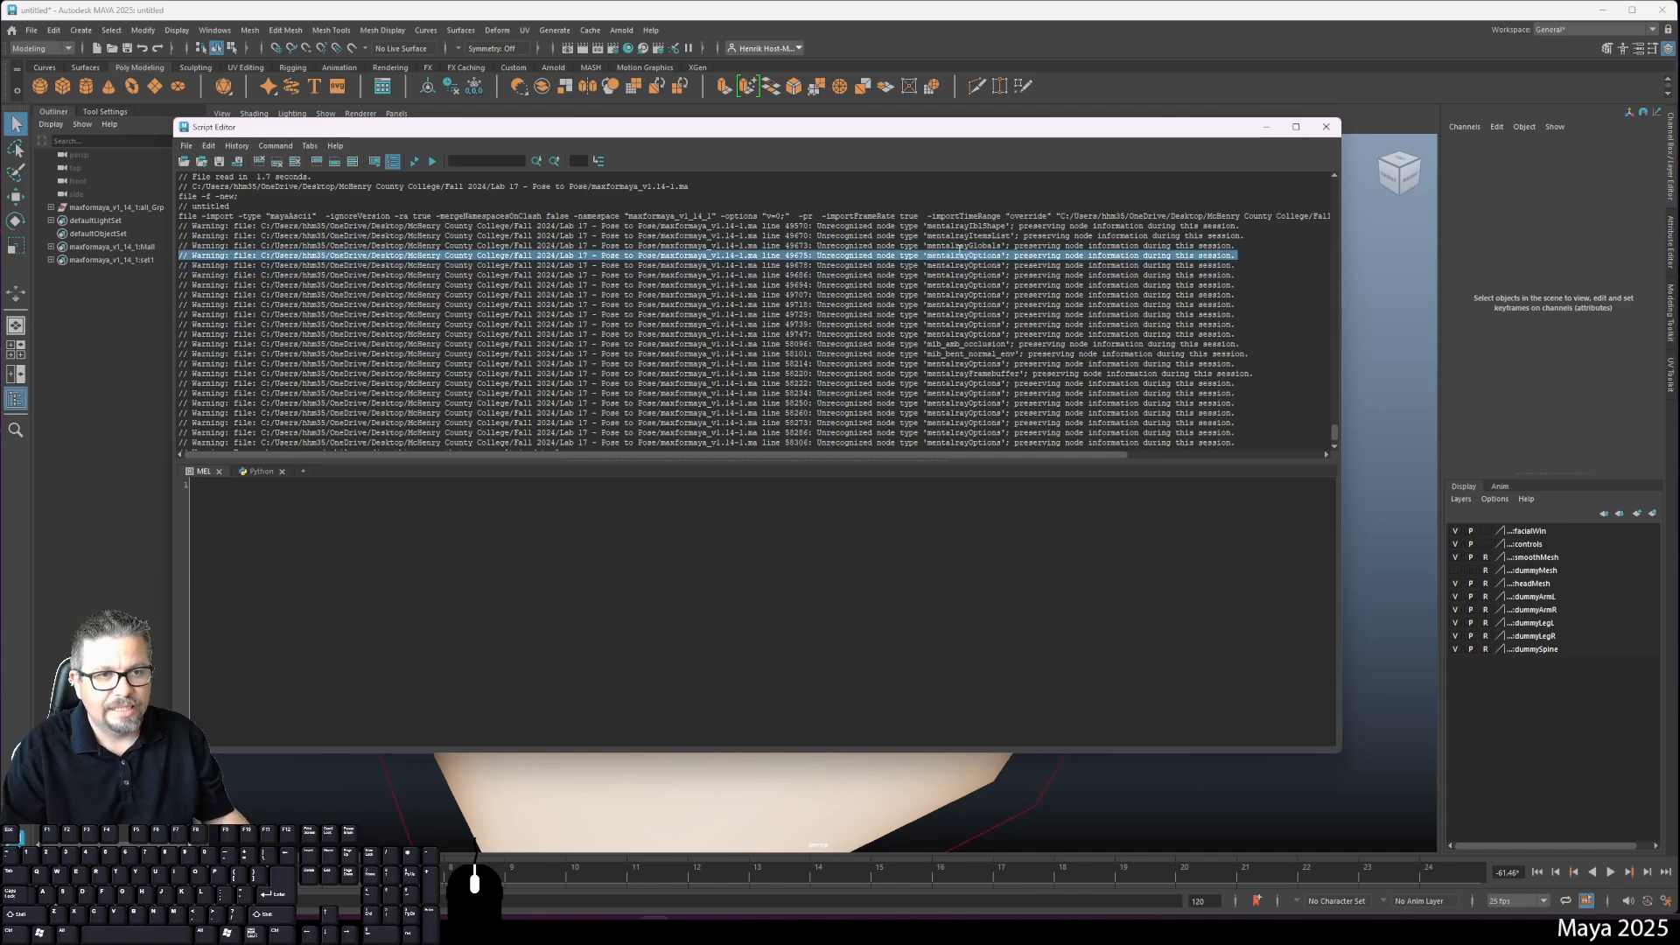
click(960, 251)
click(627, 31)
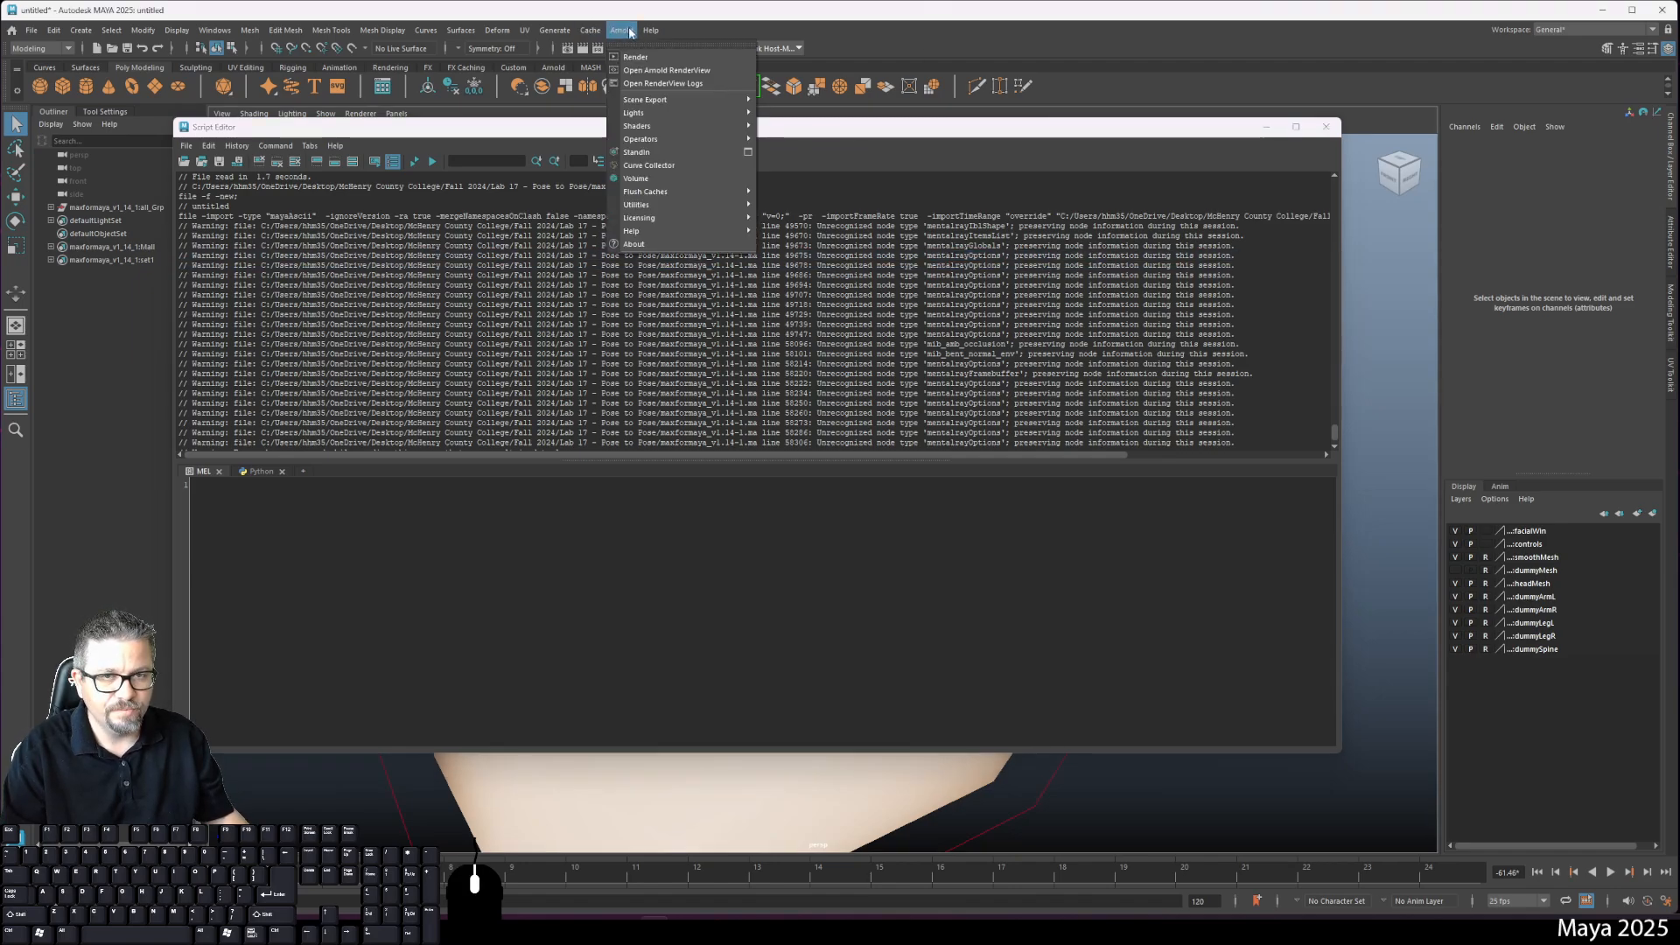
click(626, 30)
triple_click(945, 254)
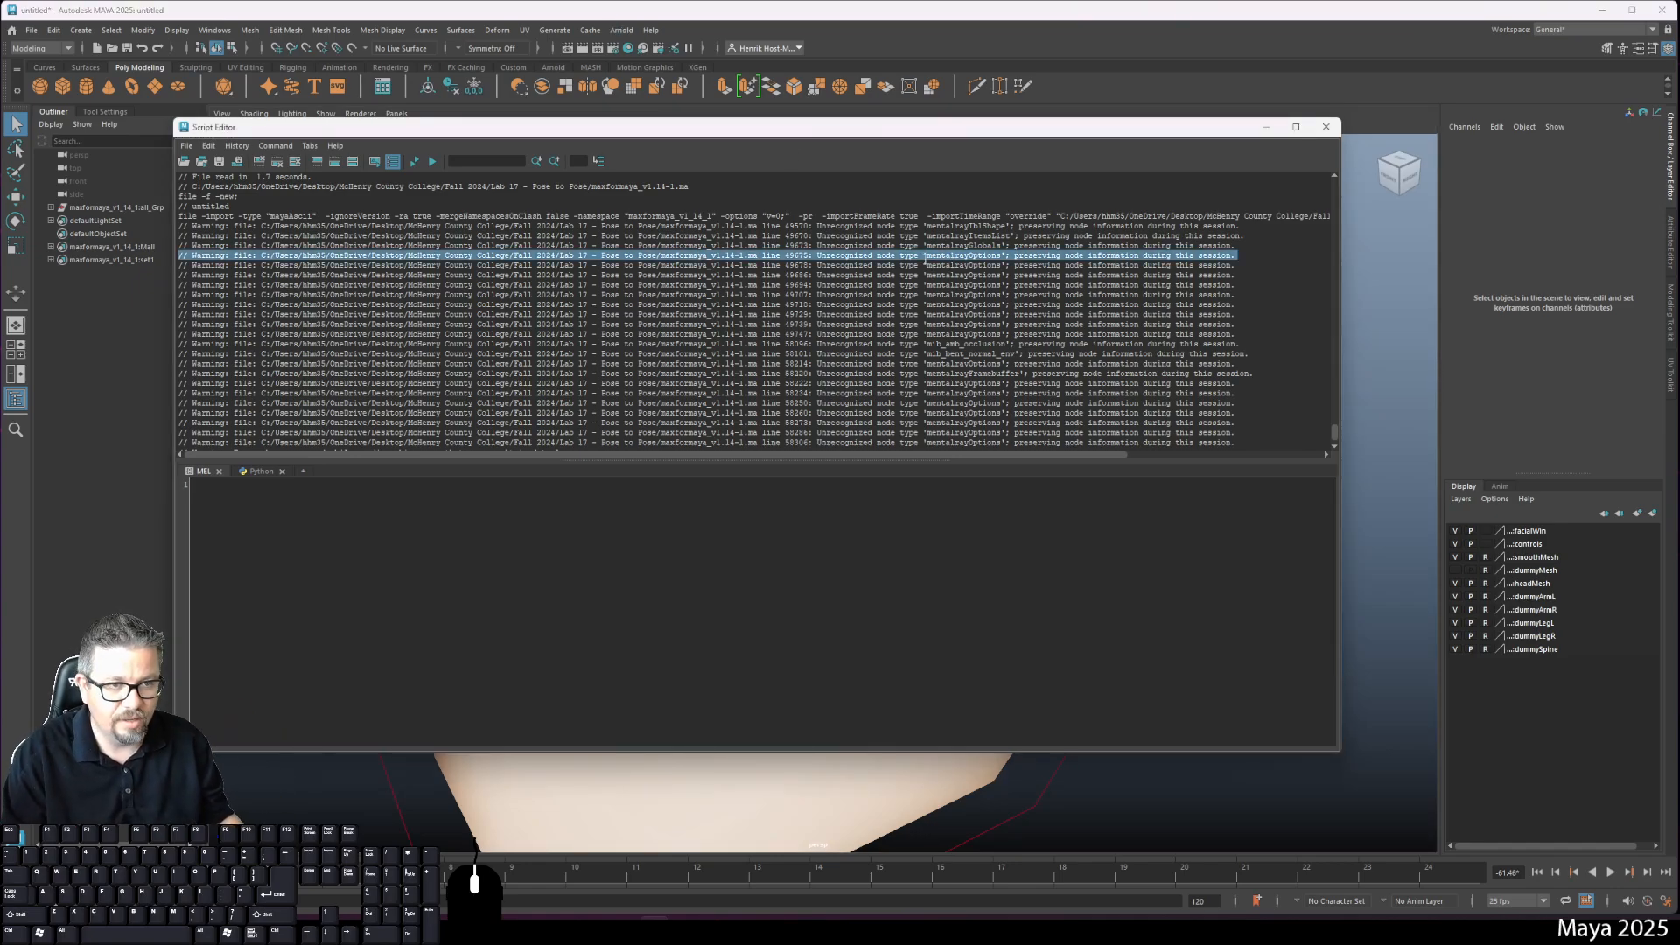
double_click(962, 275)
double_click(963, 294)
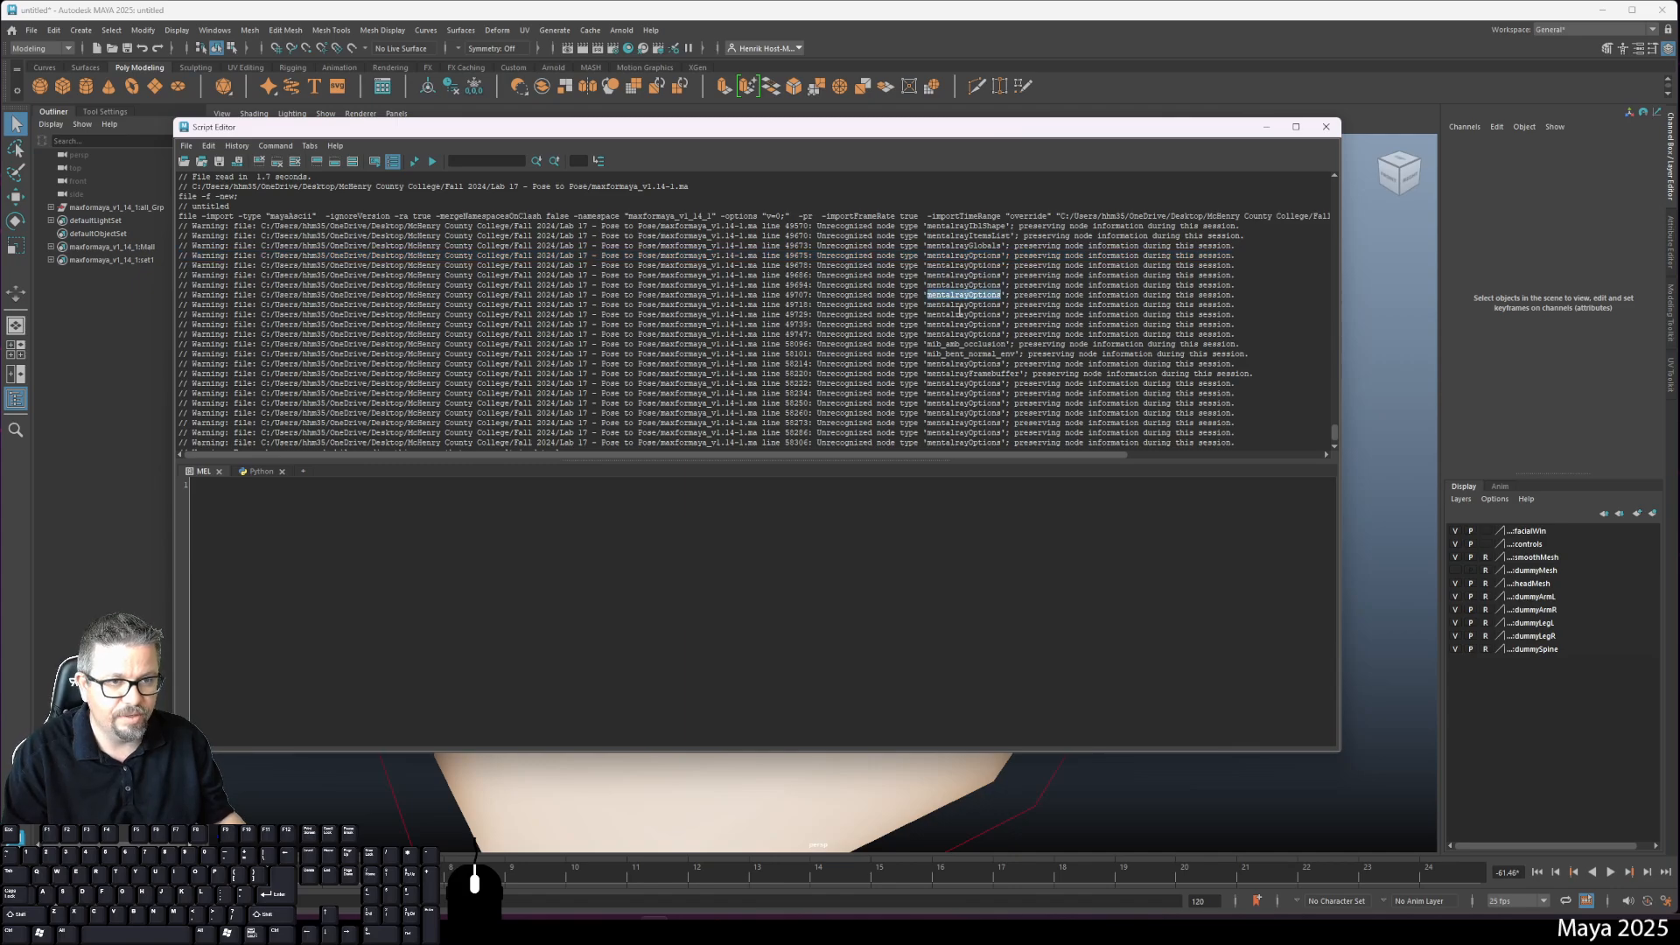
double_click(961, 322)
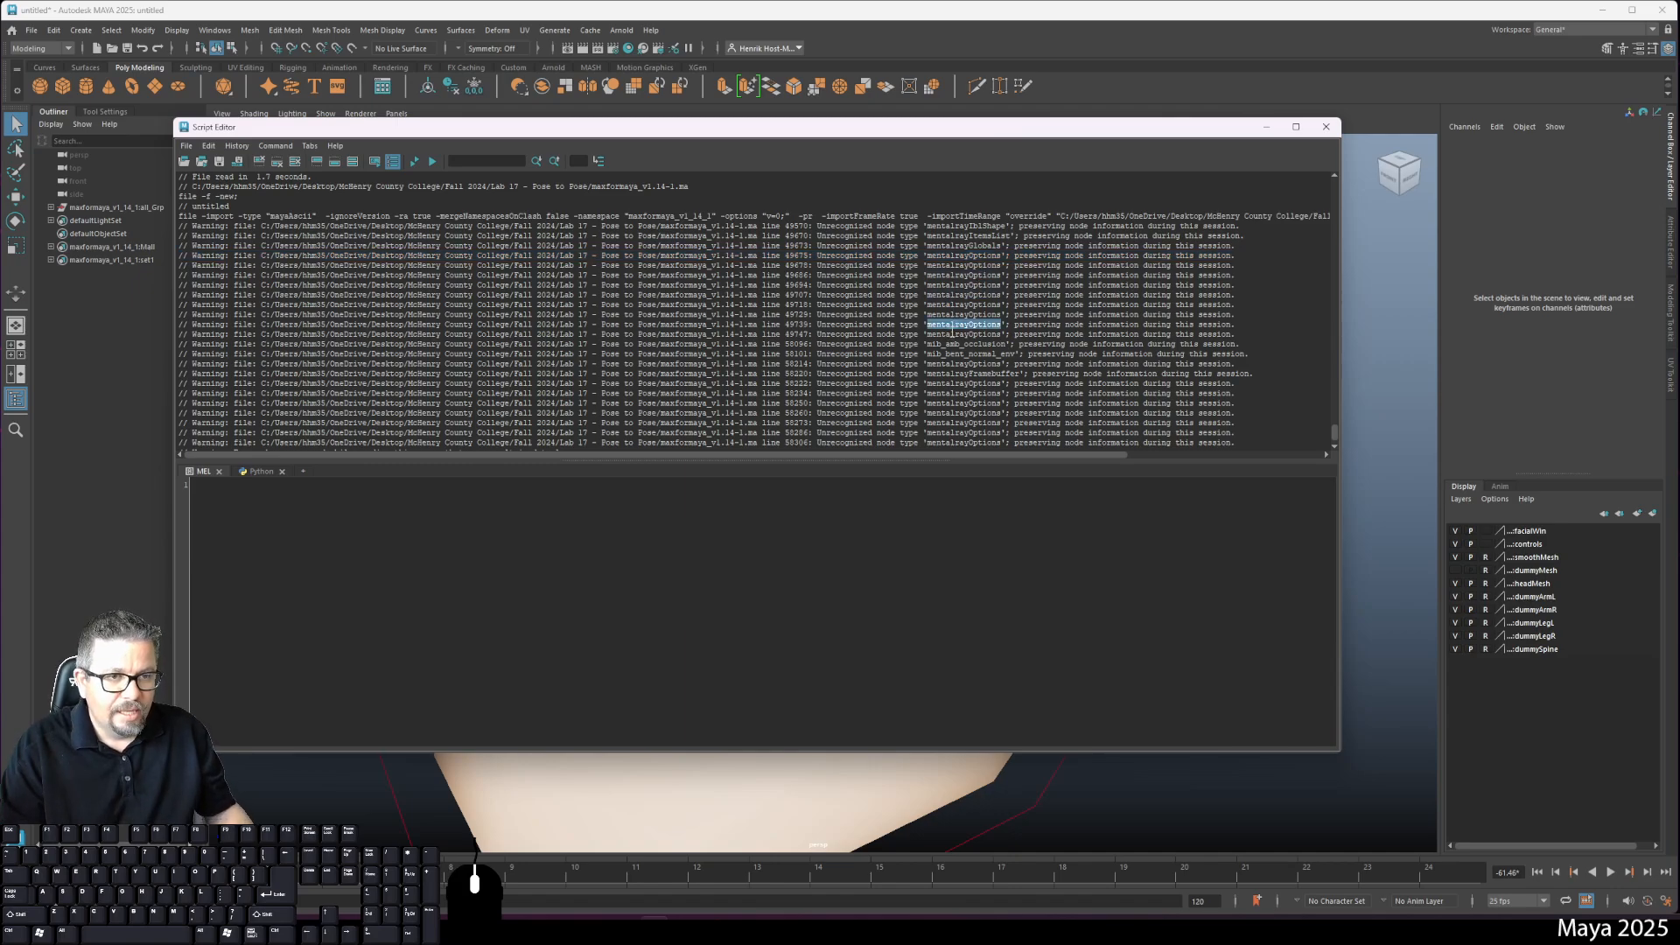
Step: Examine the warnings for the mib_amb_occlusion and mib_bent_normal_env nodes and the closing lines of the import log
click(965, 340)
double_click(966, 344)
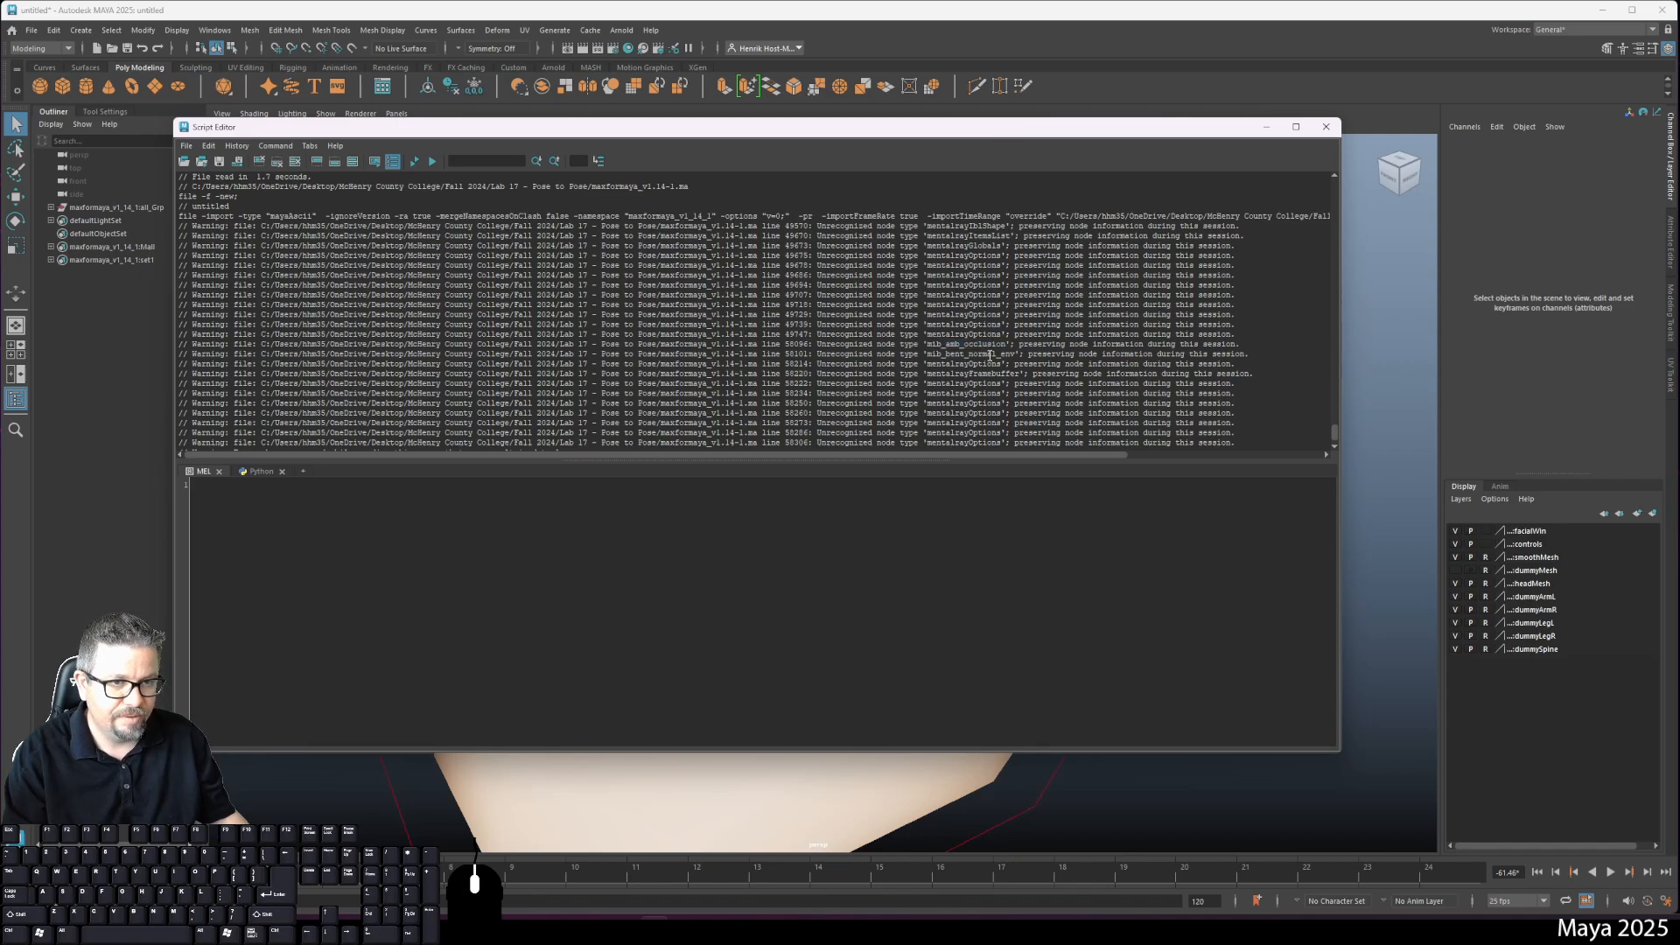
triple_click(965, 354)
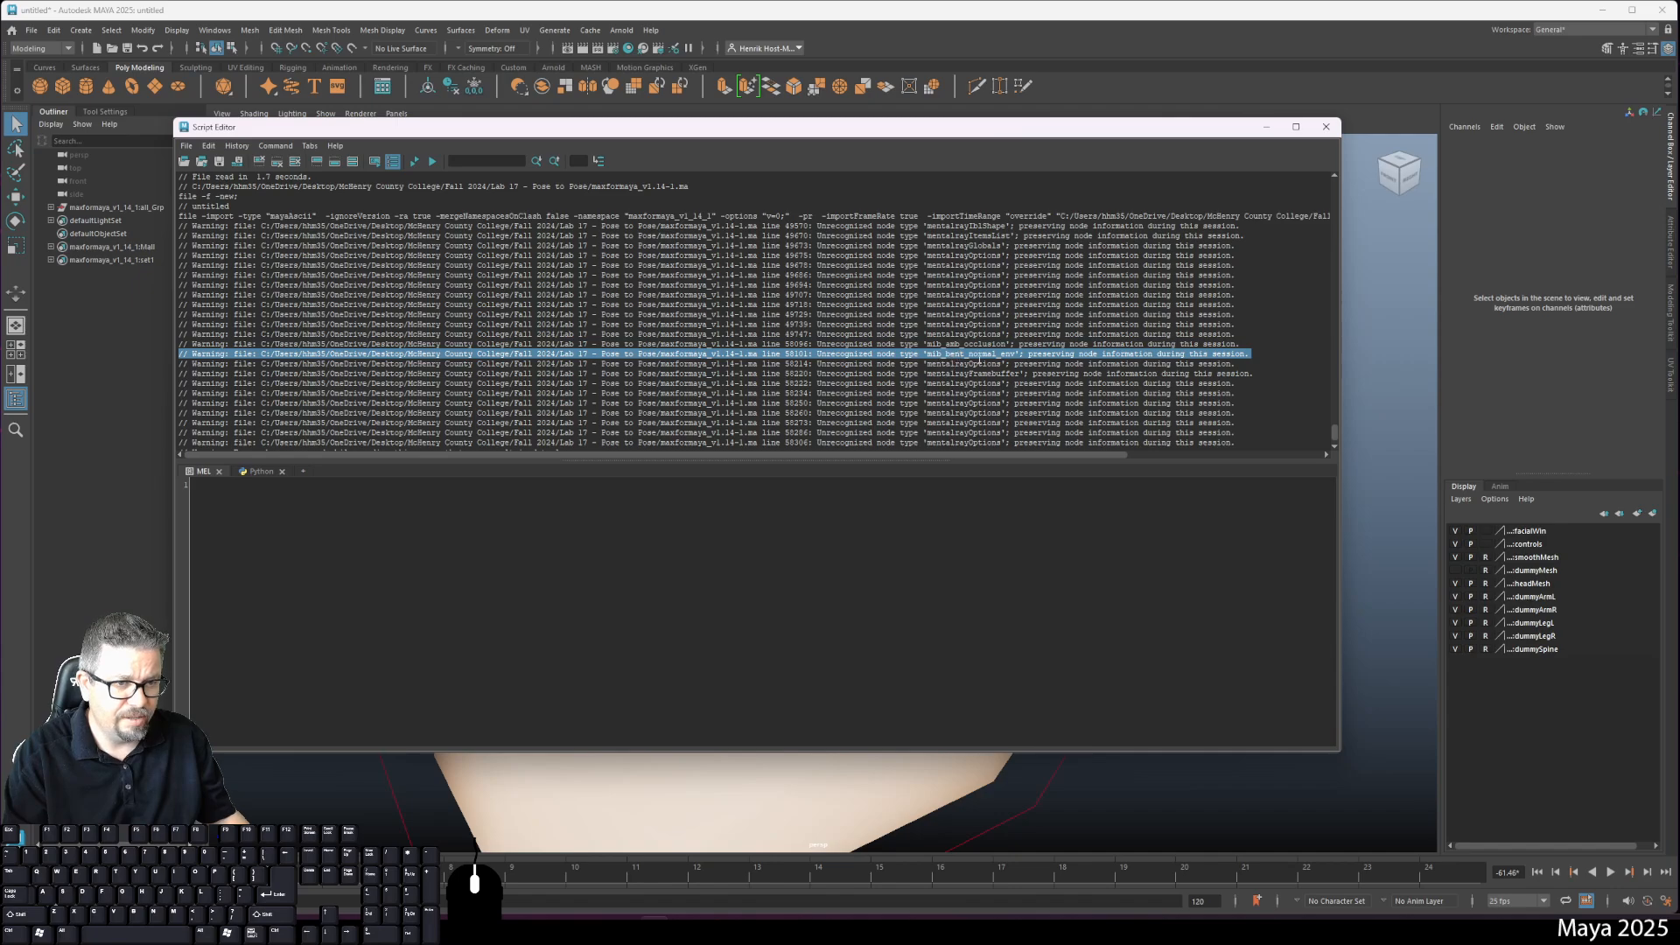
double_click(991, 355)
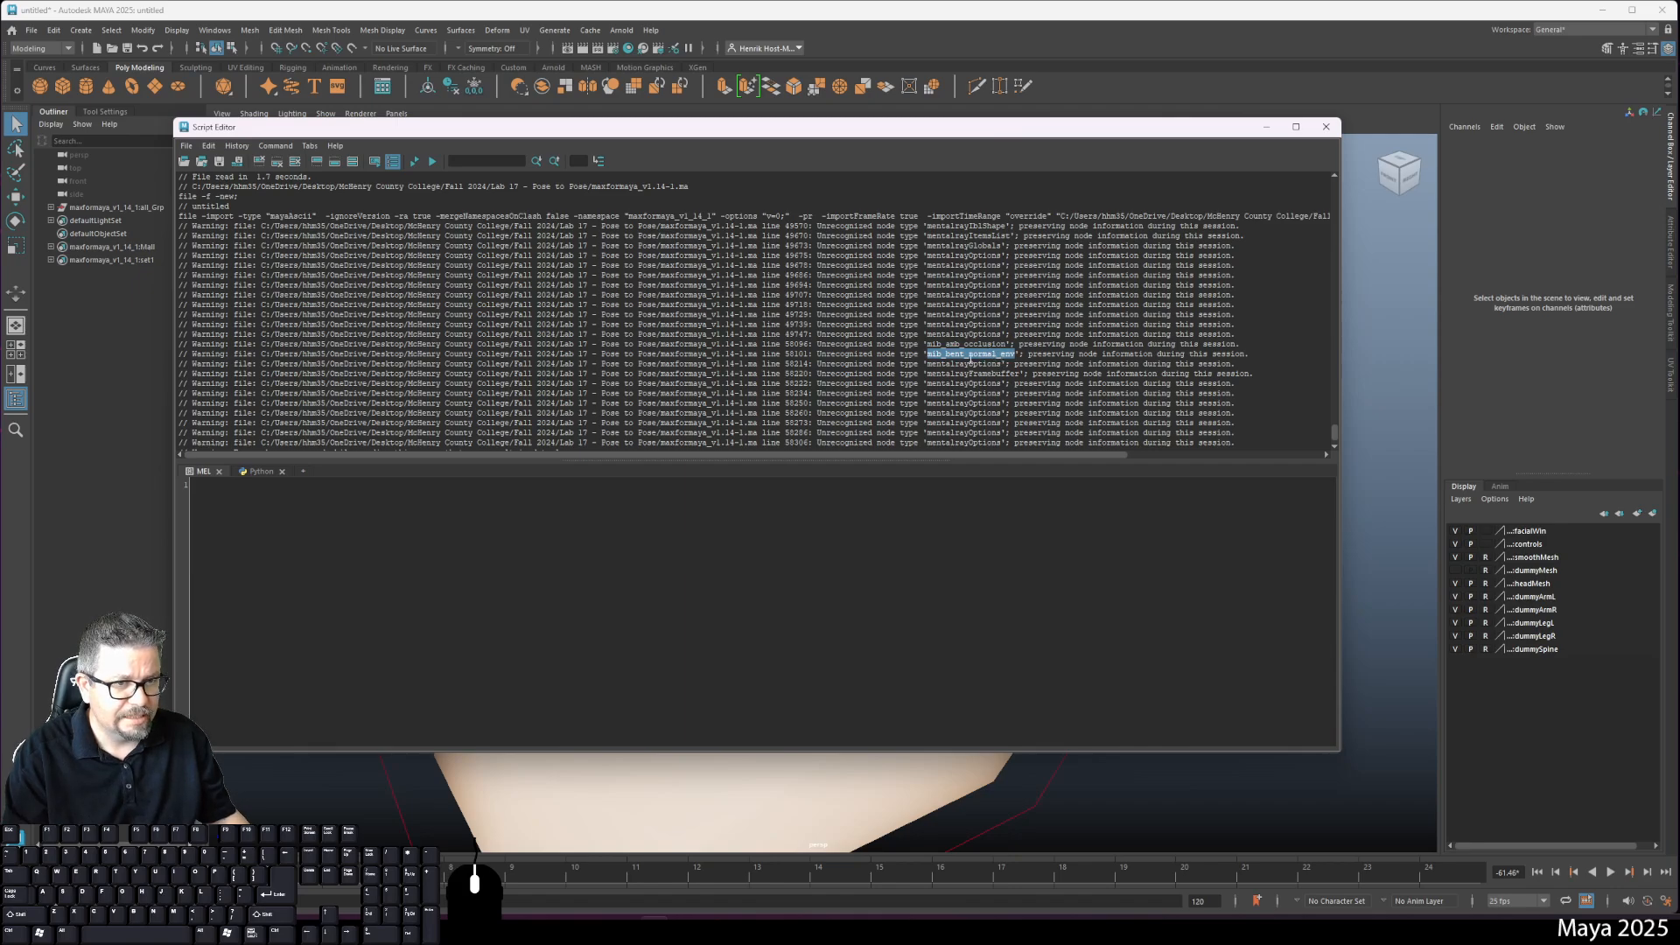
scroll(970, 360, down, 2)
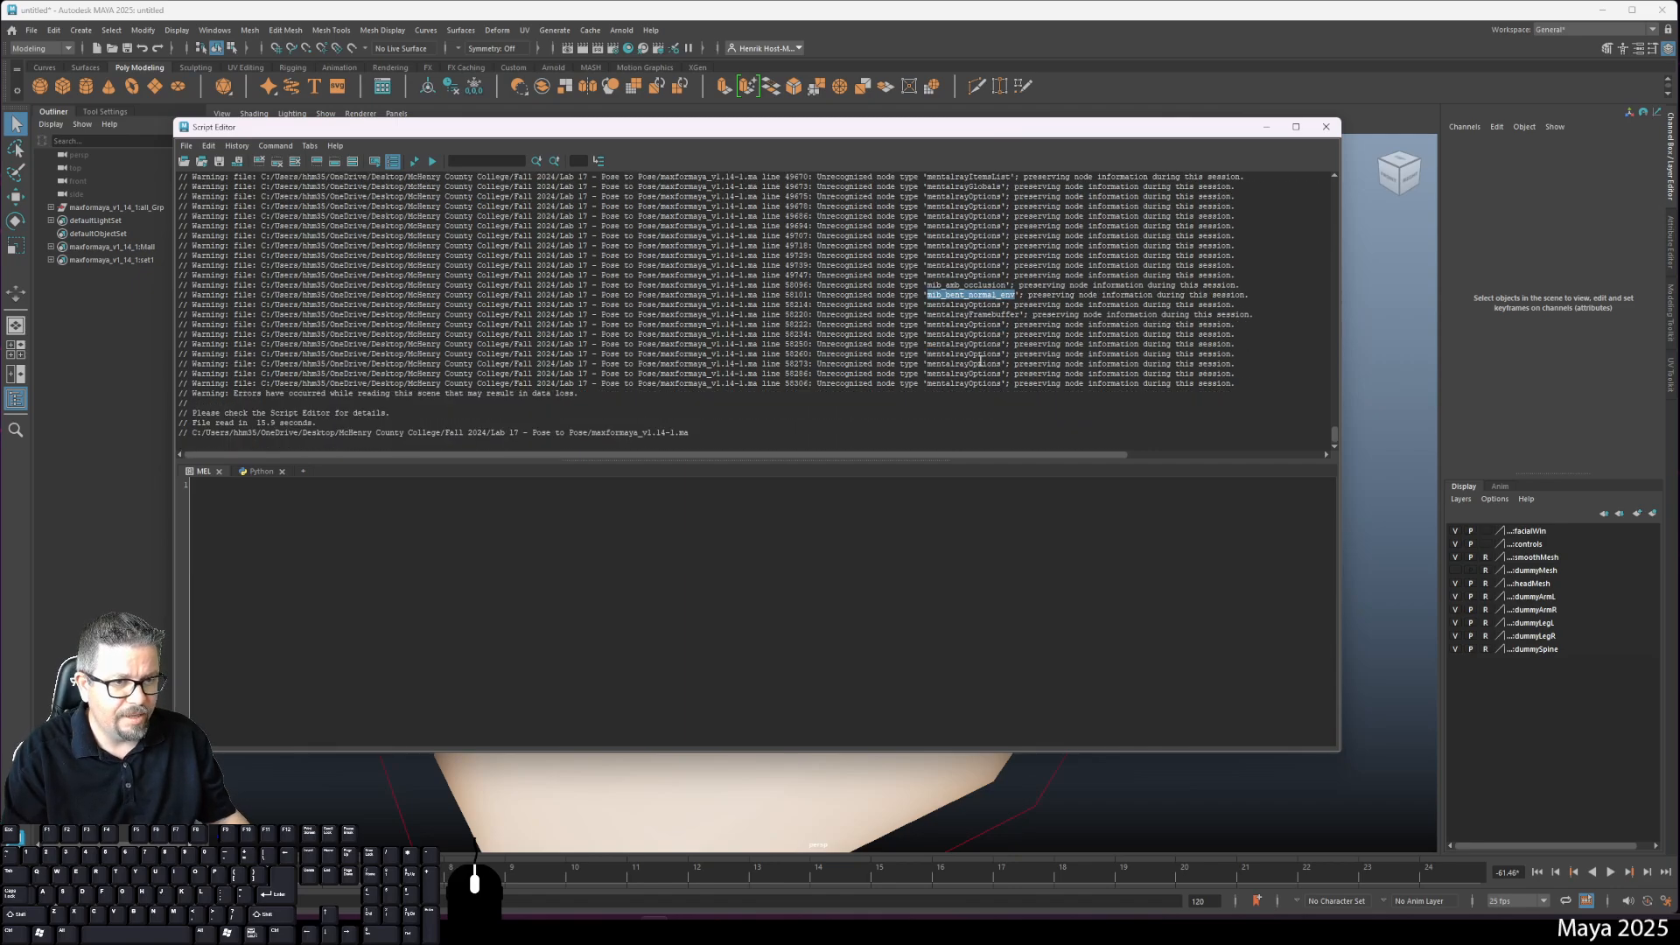
click(966, 313)
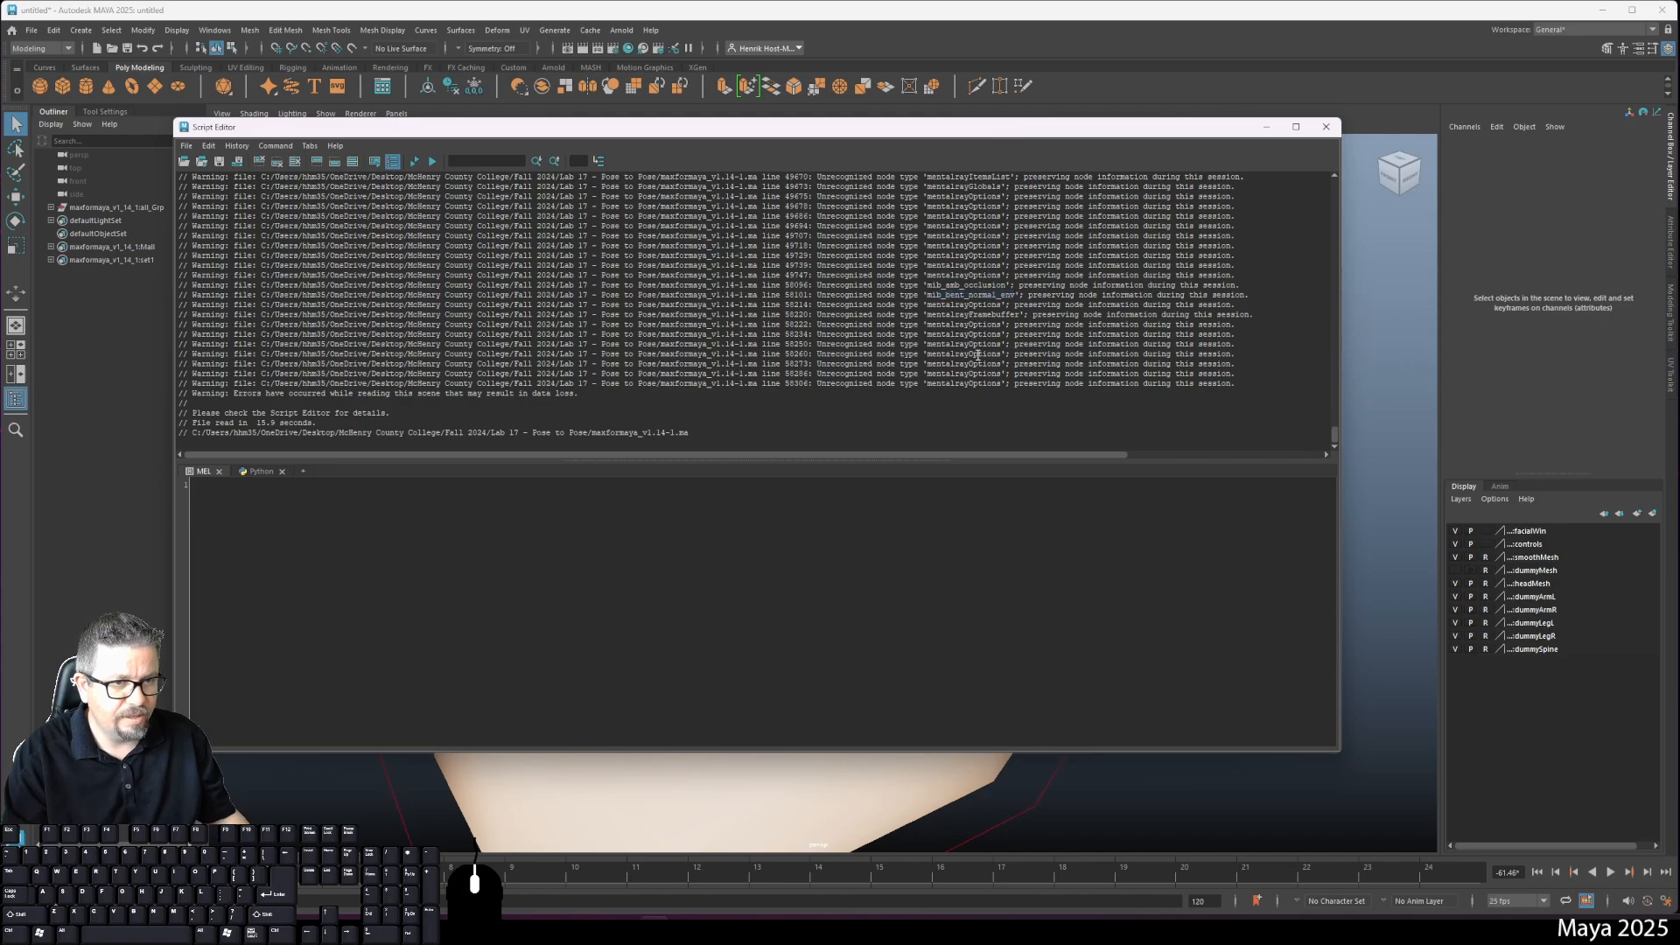
scroll(977, 355, up, 6)
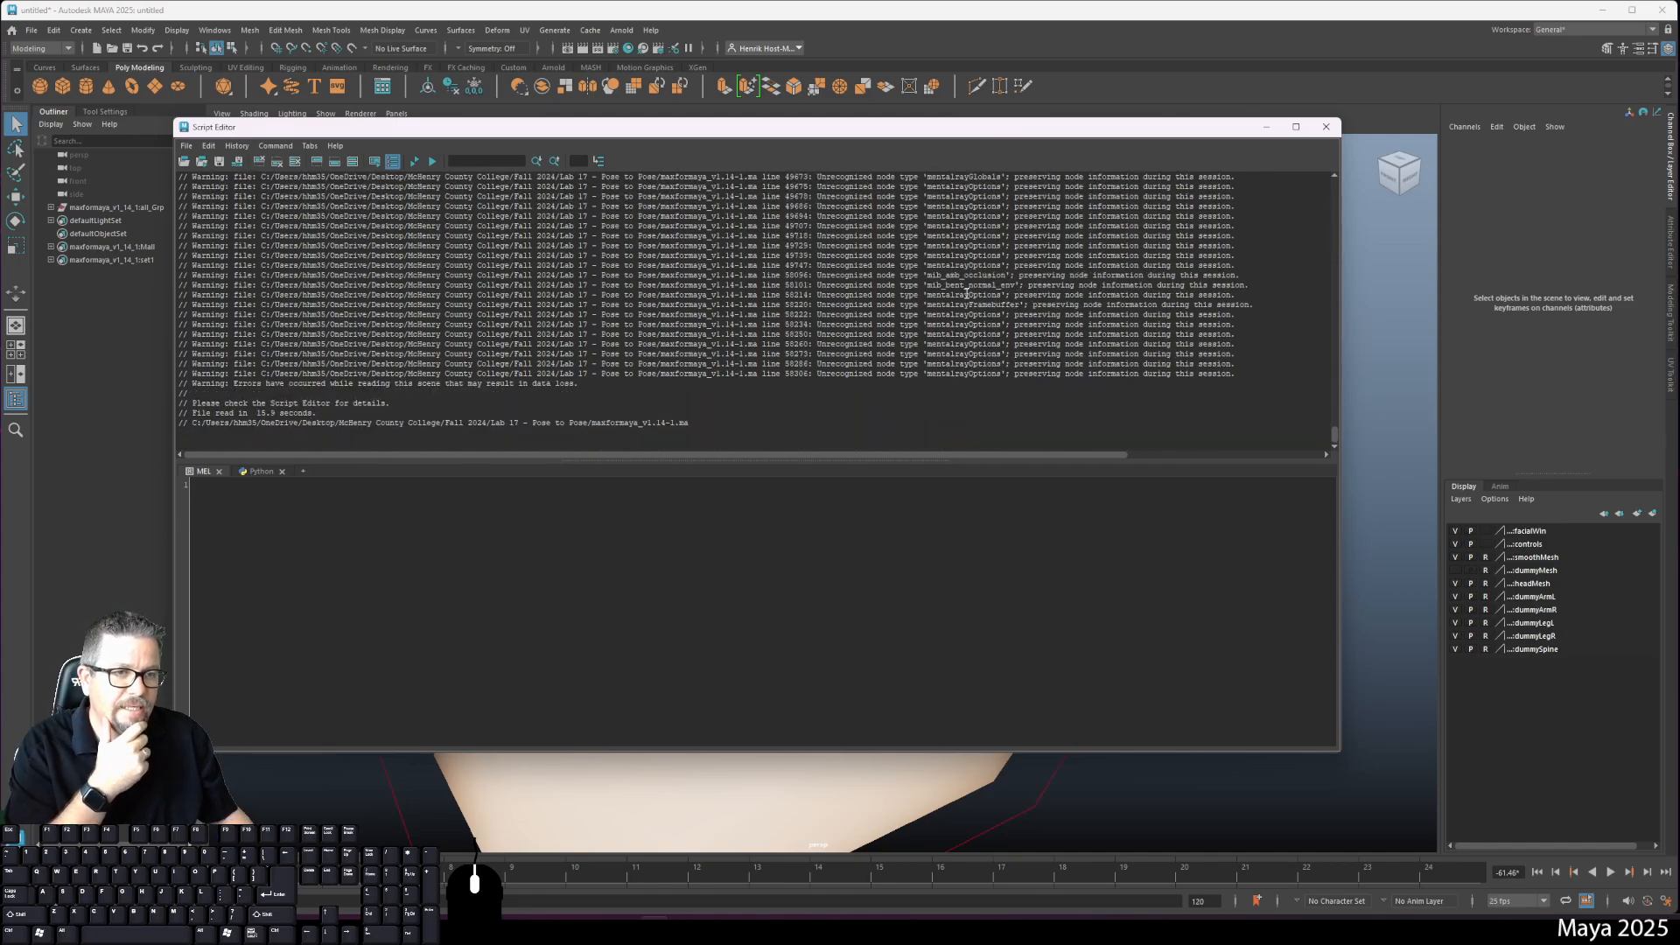
double_click(980, 277)
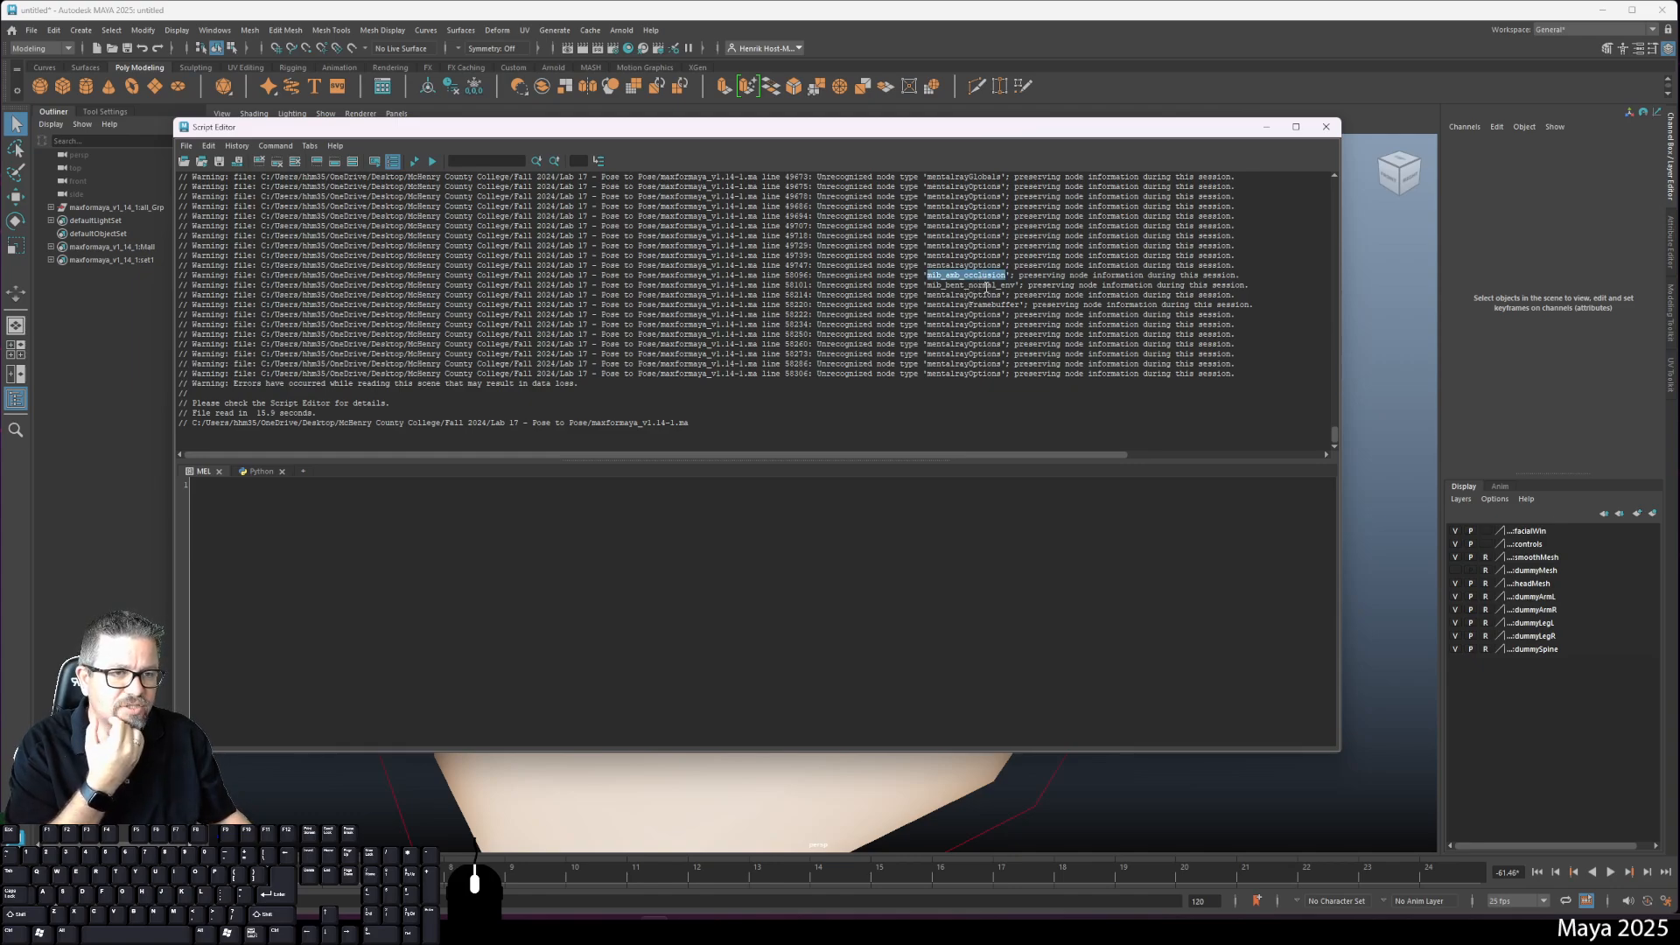
triple_click(986, 285)
double_click(989, 285)
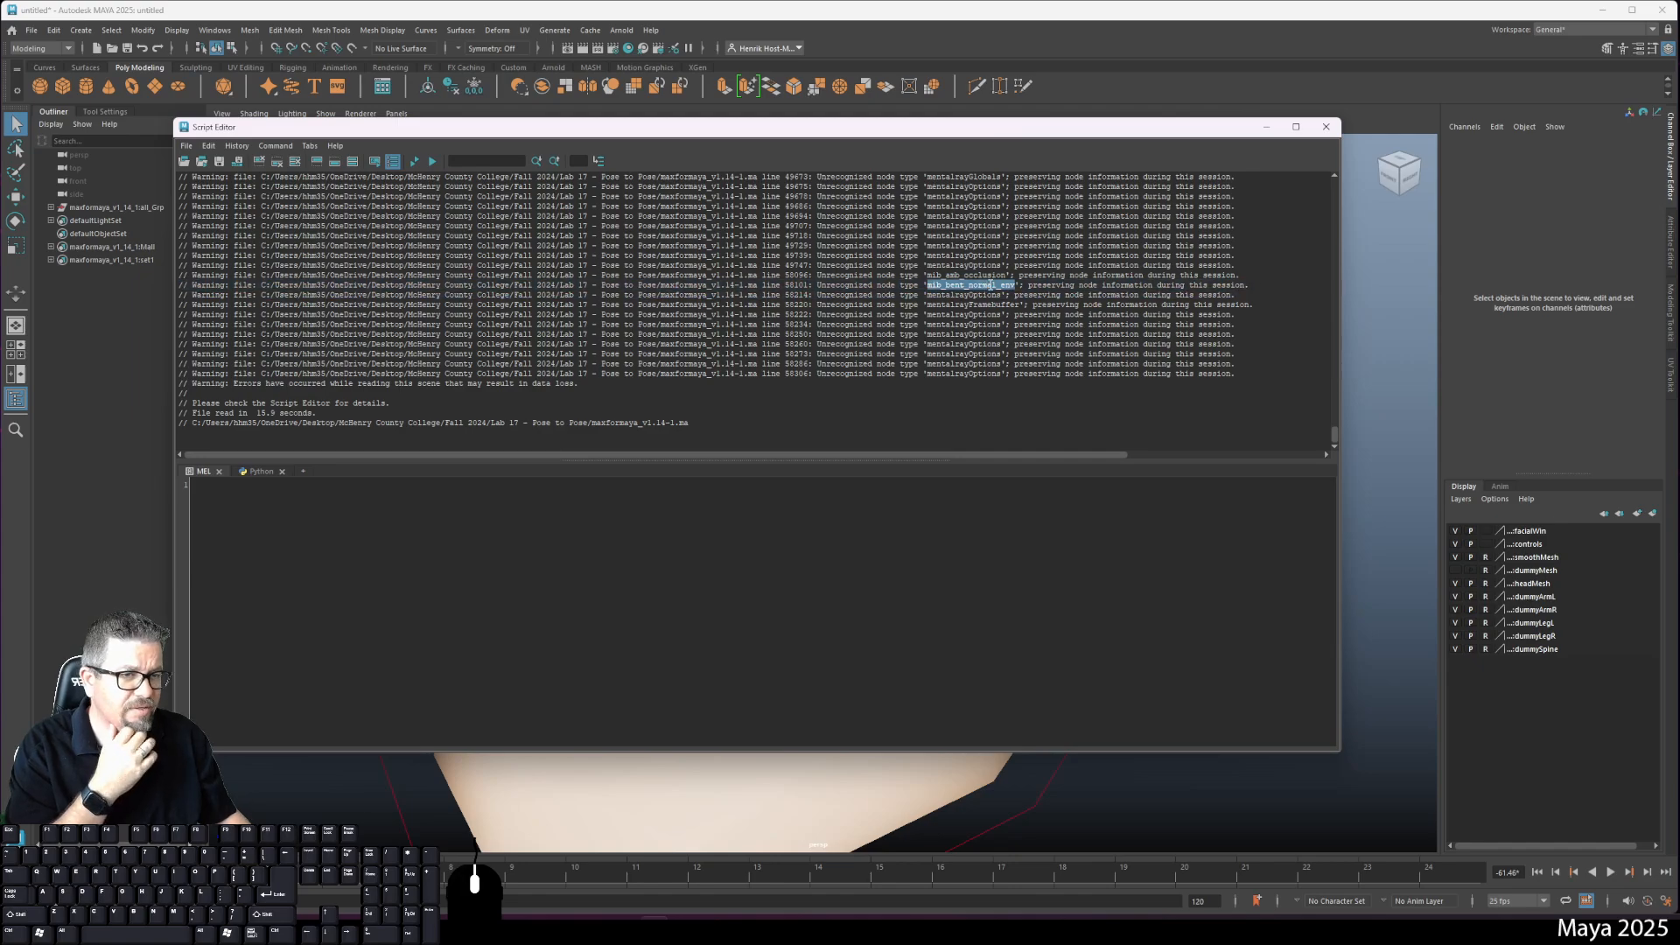
double_click(993, 285)
click(995, 285)
click(1008, 291)
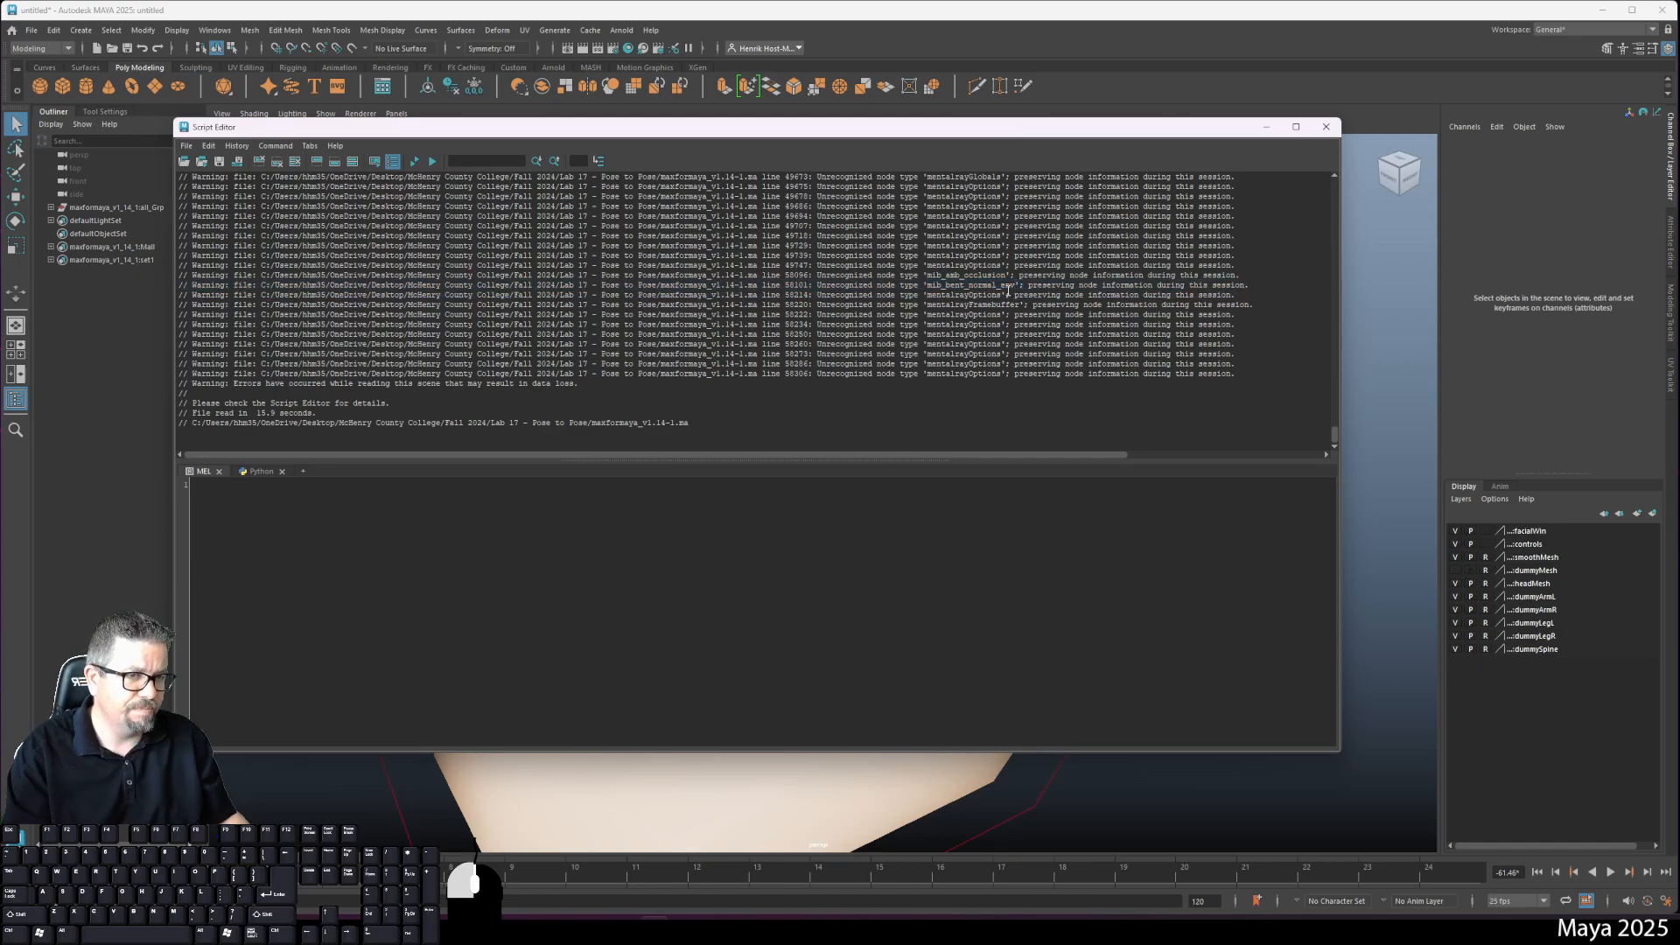
double_click(1005, 287)
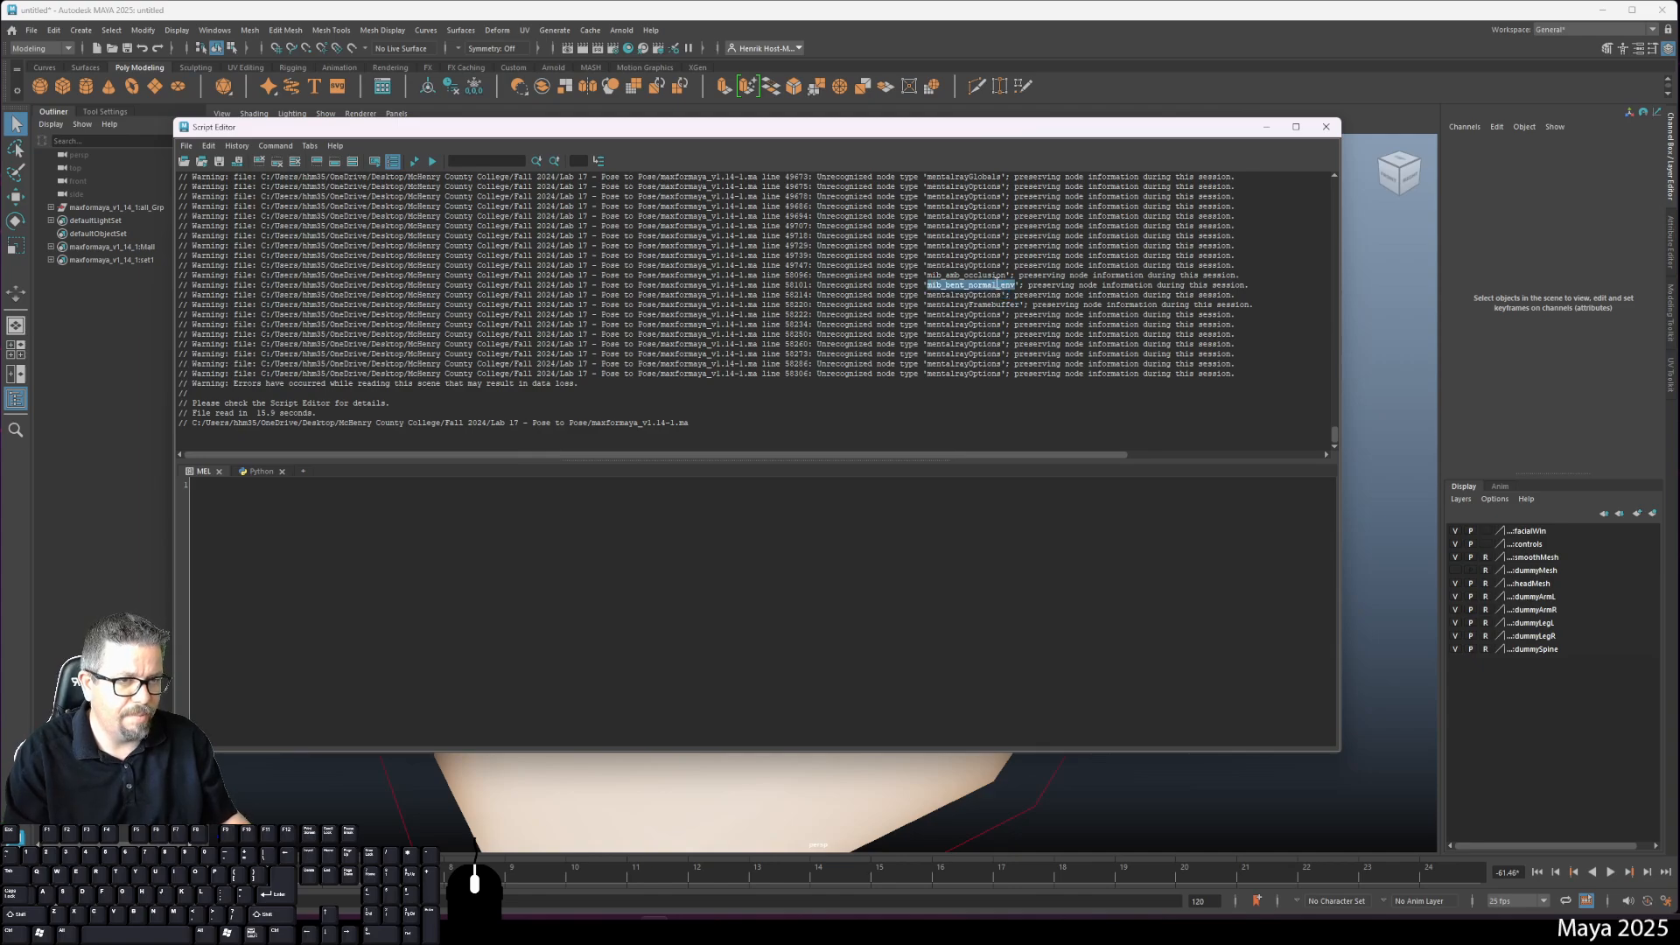
double_click(996, 284)
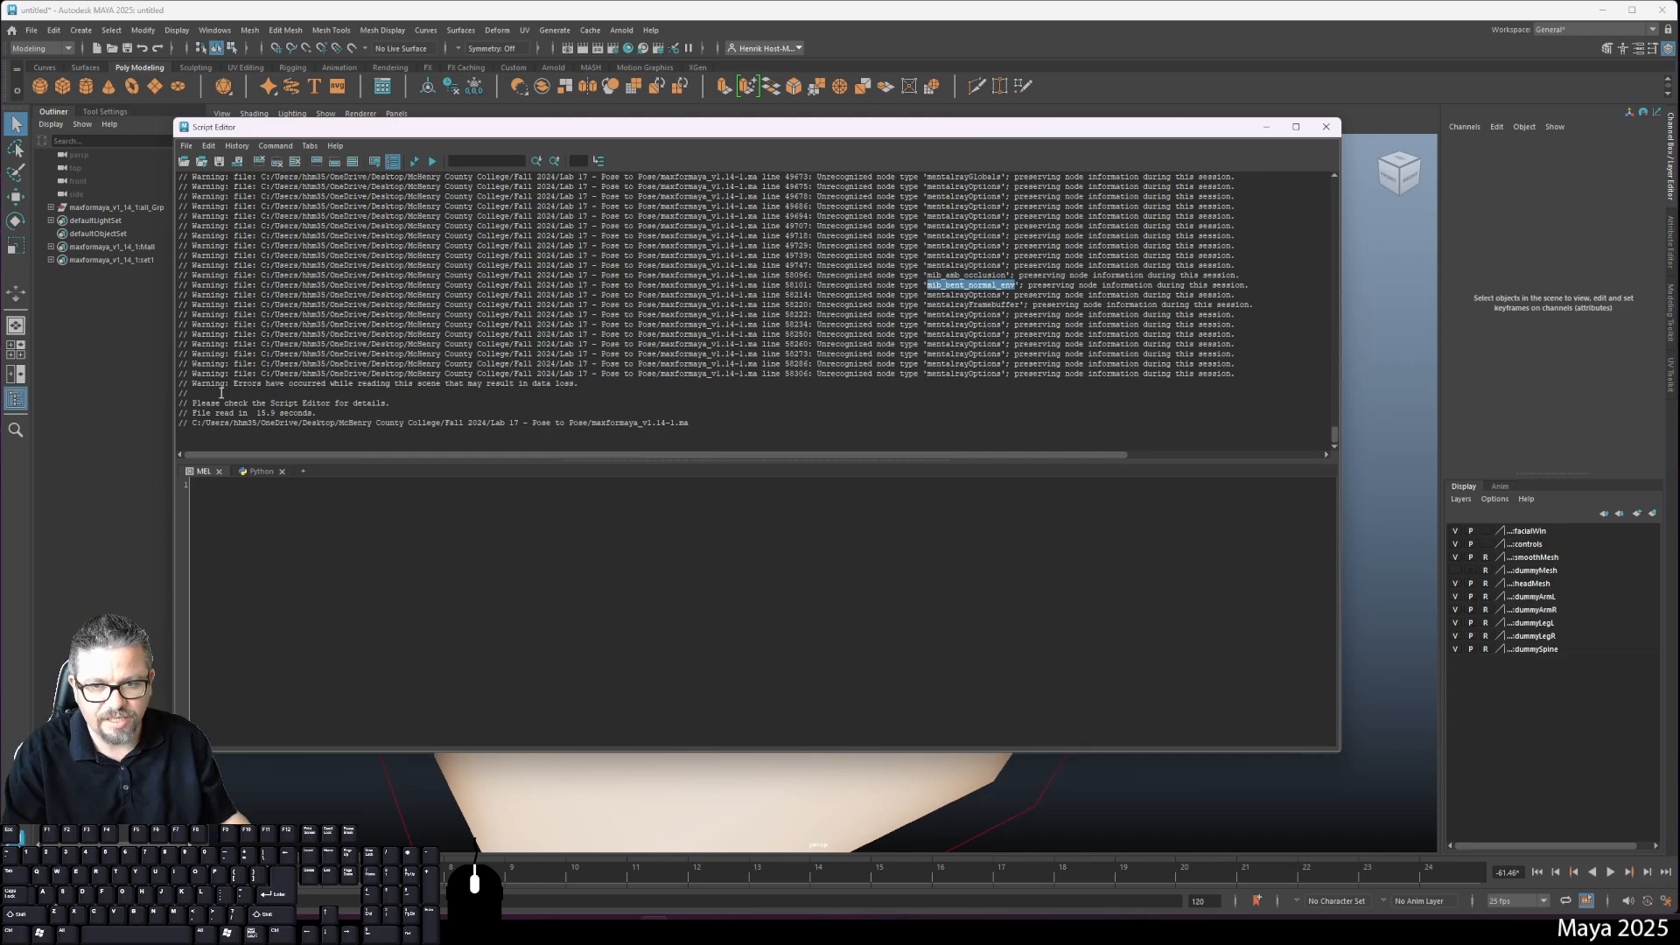
double_click(314, 403)
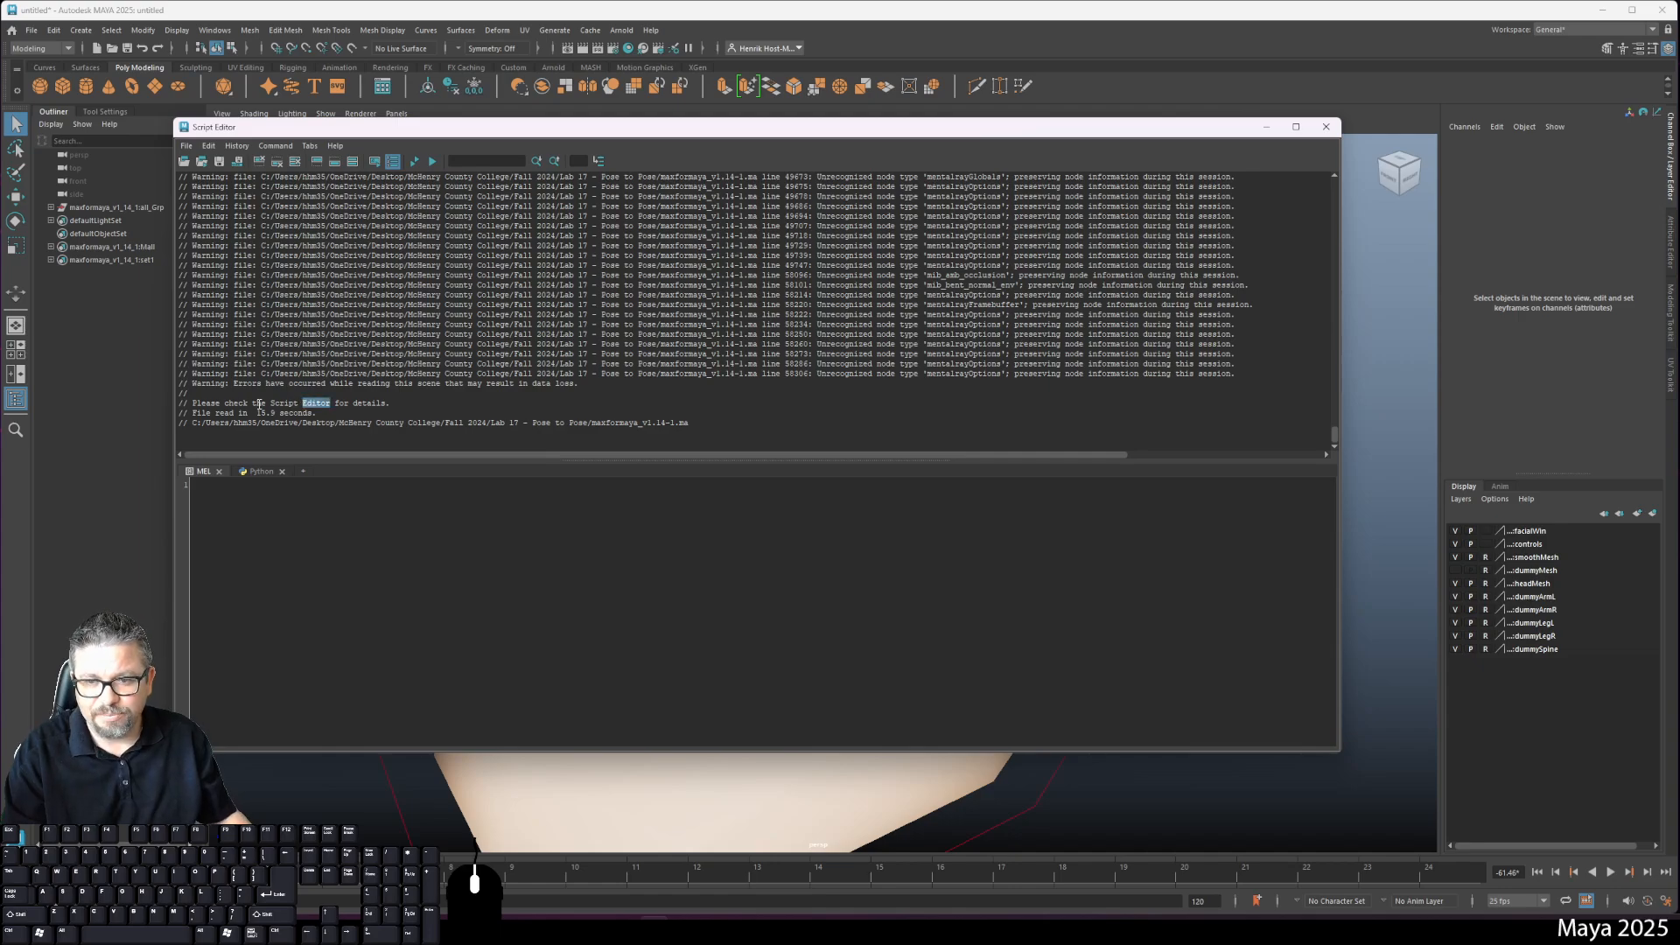
Step: Check the imported file's path in the log's last line and close the Script Editor
double_click(329, 421)
click(430, 421)
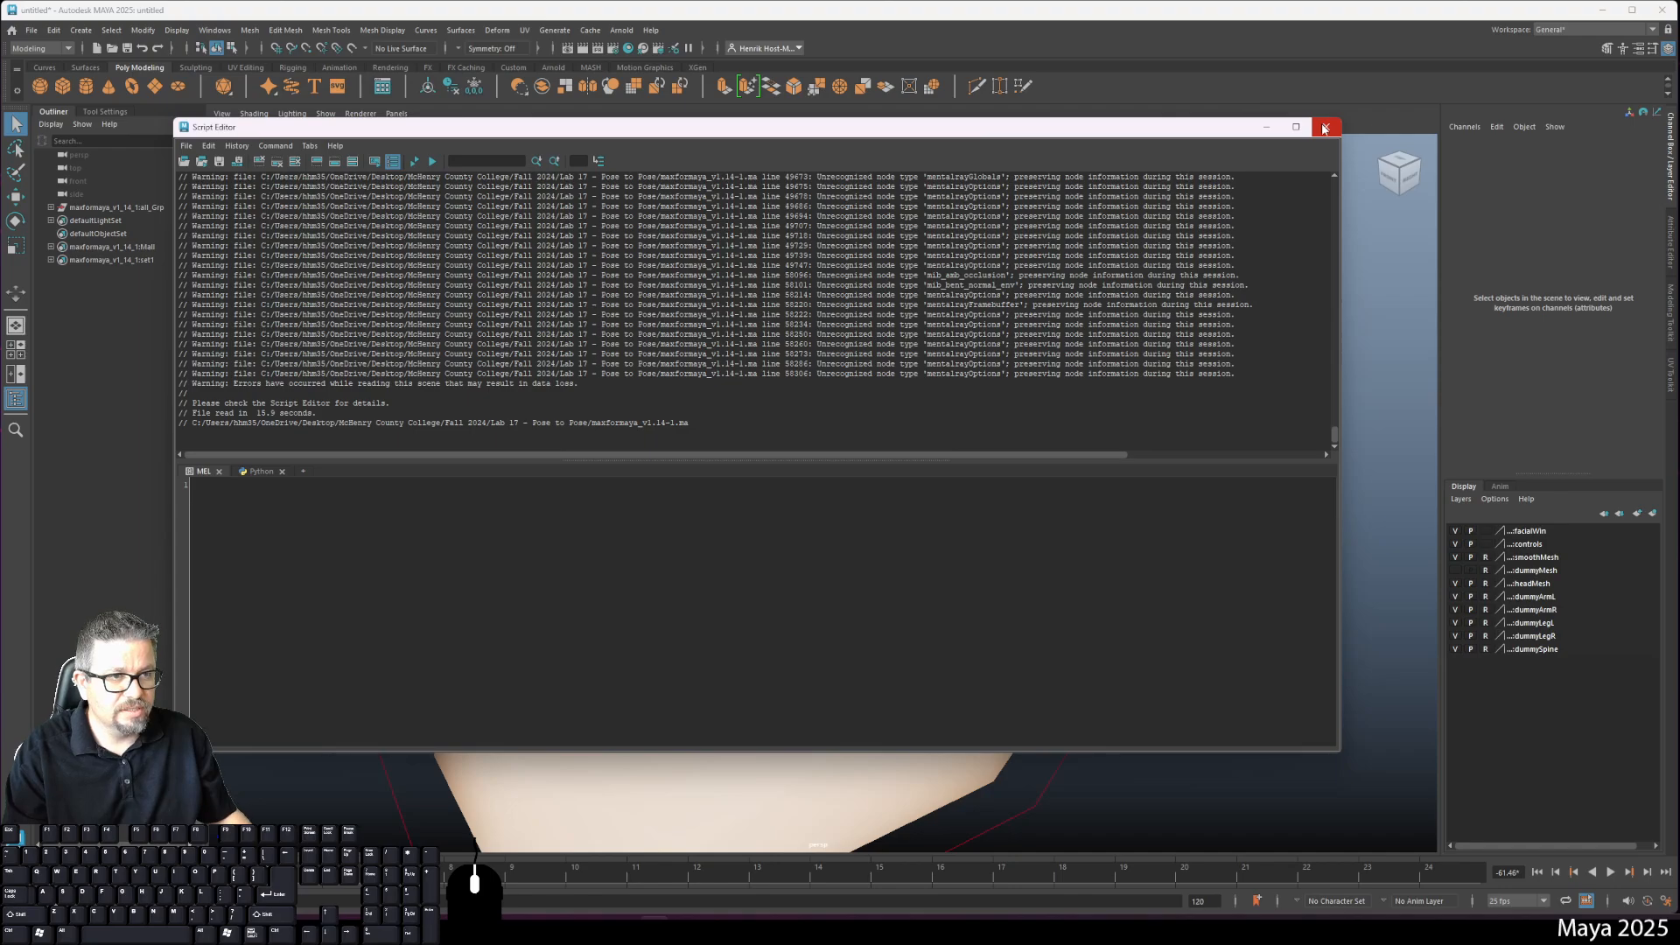
click(1325, 129)
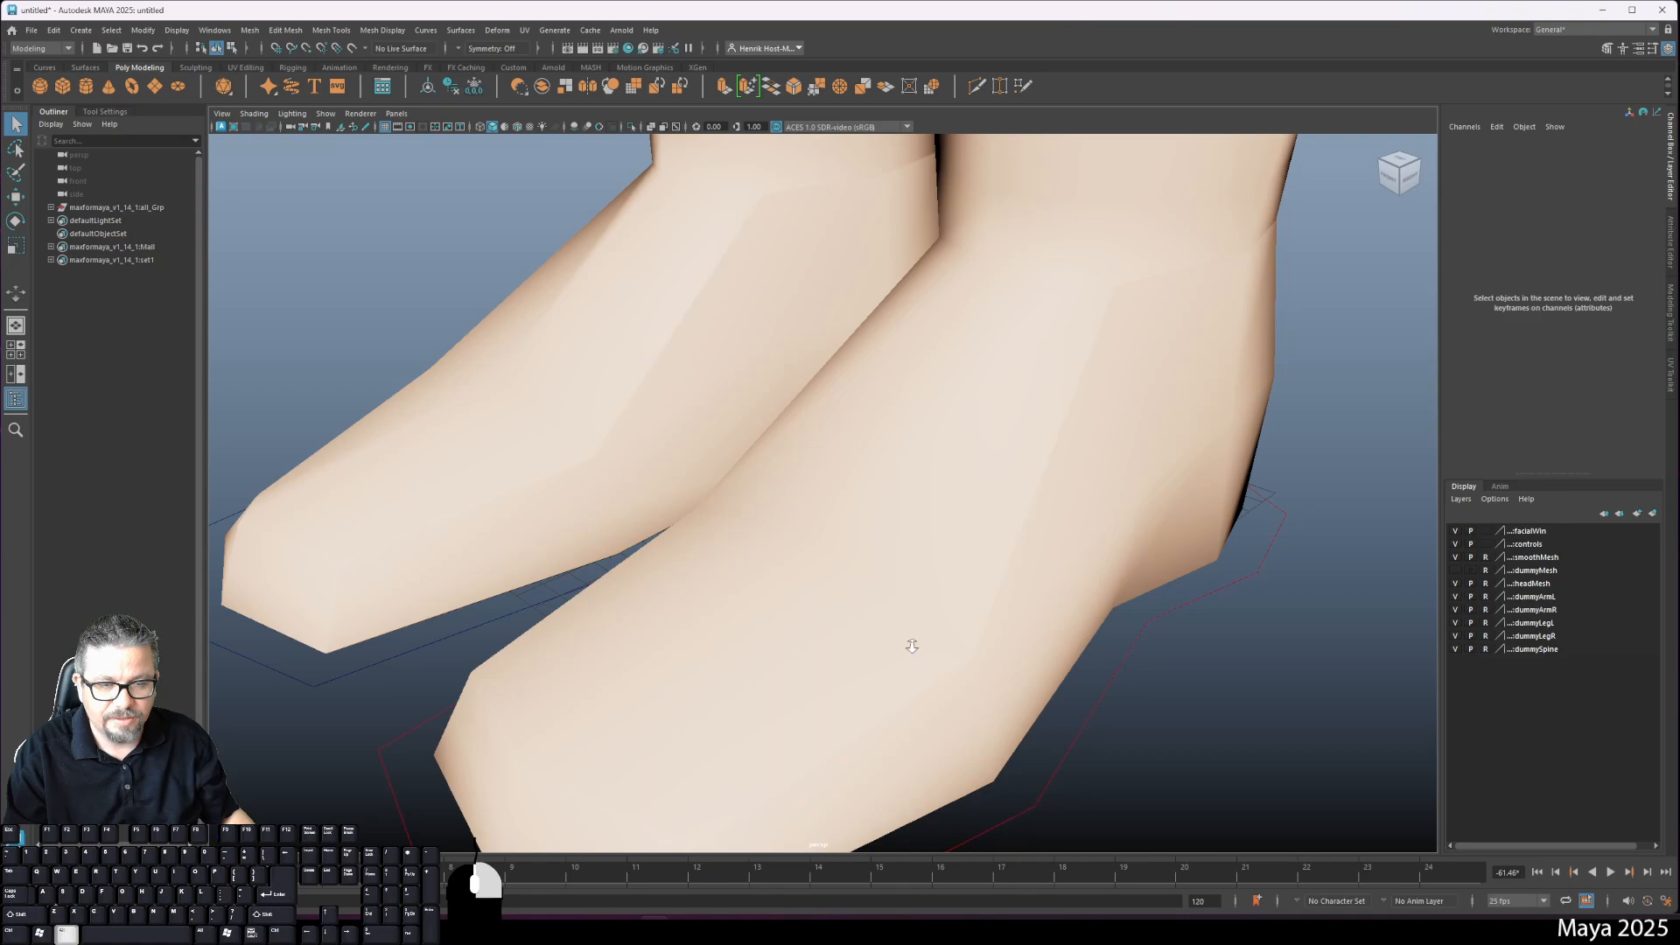
Step: Toggle the viewport grid's display and switch it back
alt+right_drag(910, 653, 846, 444)
alt+drag(846, 444, 904, 434)
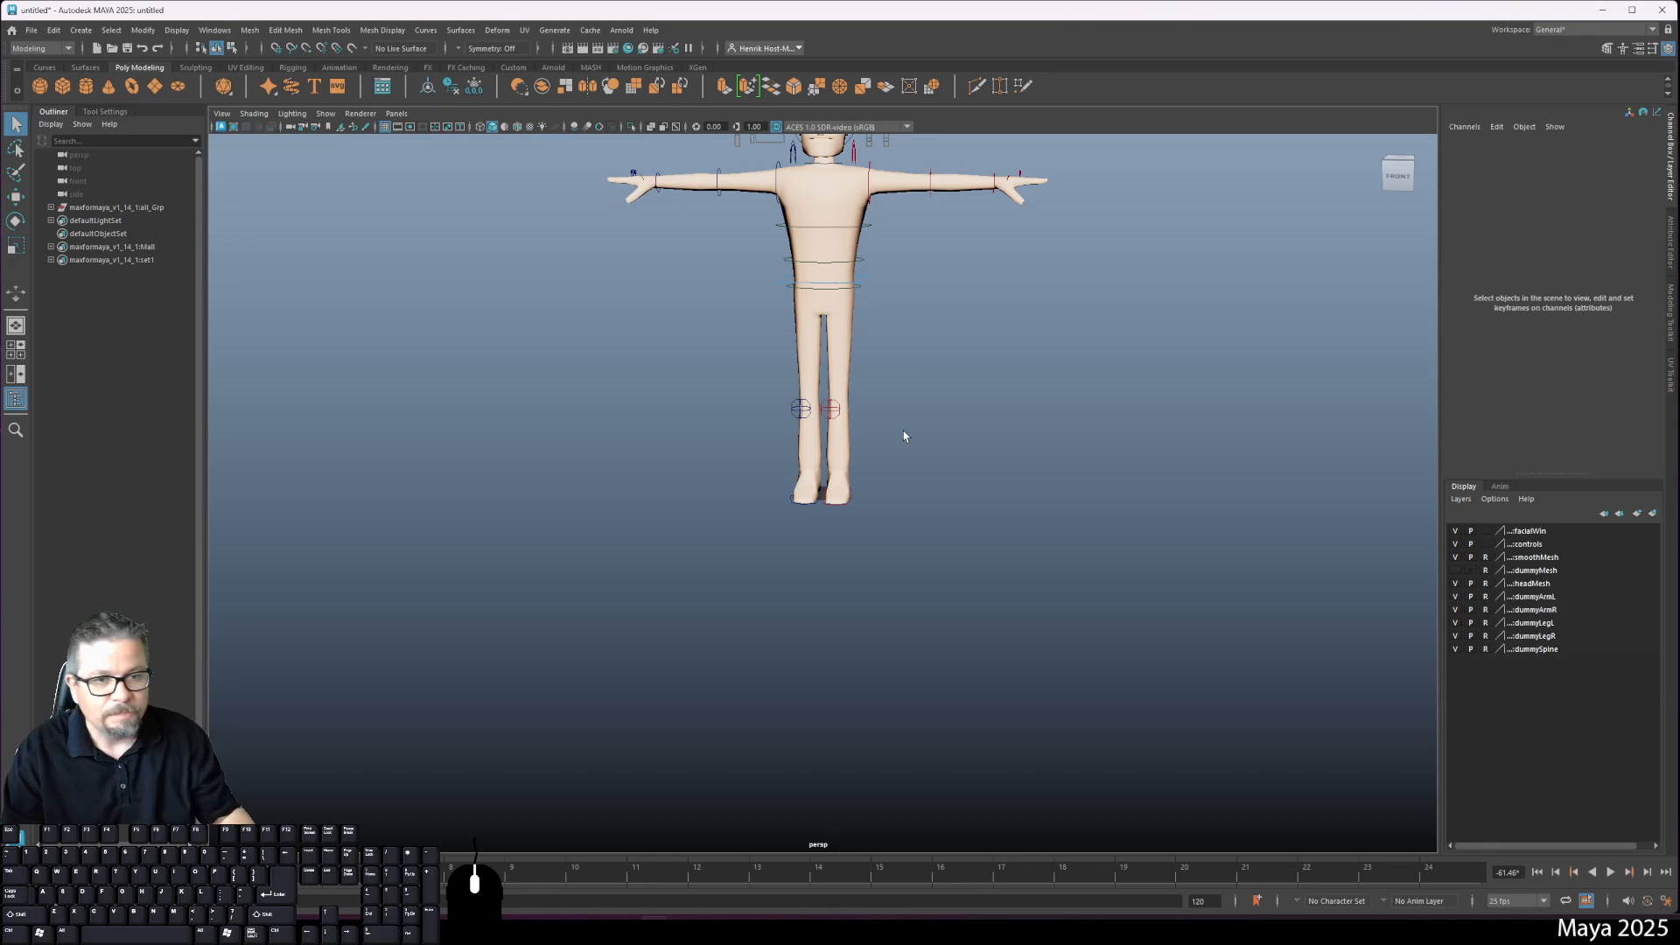
alt+middle_drag(871, 424, 831, 507)
alt+middle_drag(819, 422, 827, 478)
alt+drag(824, 473, 757, 488)
click(171, 33)
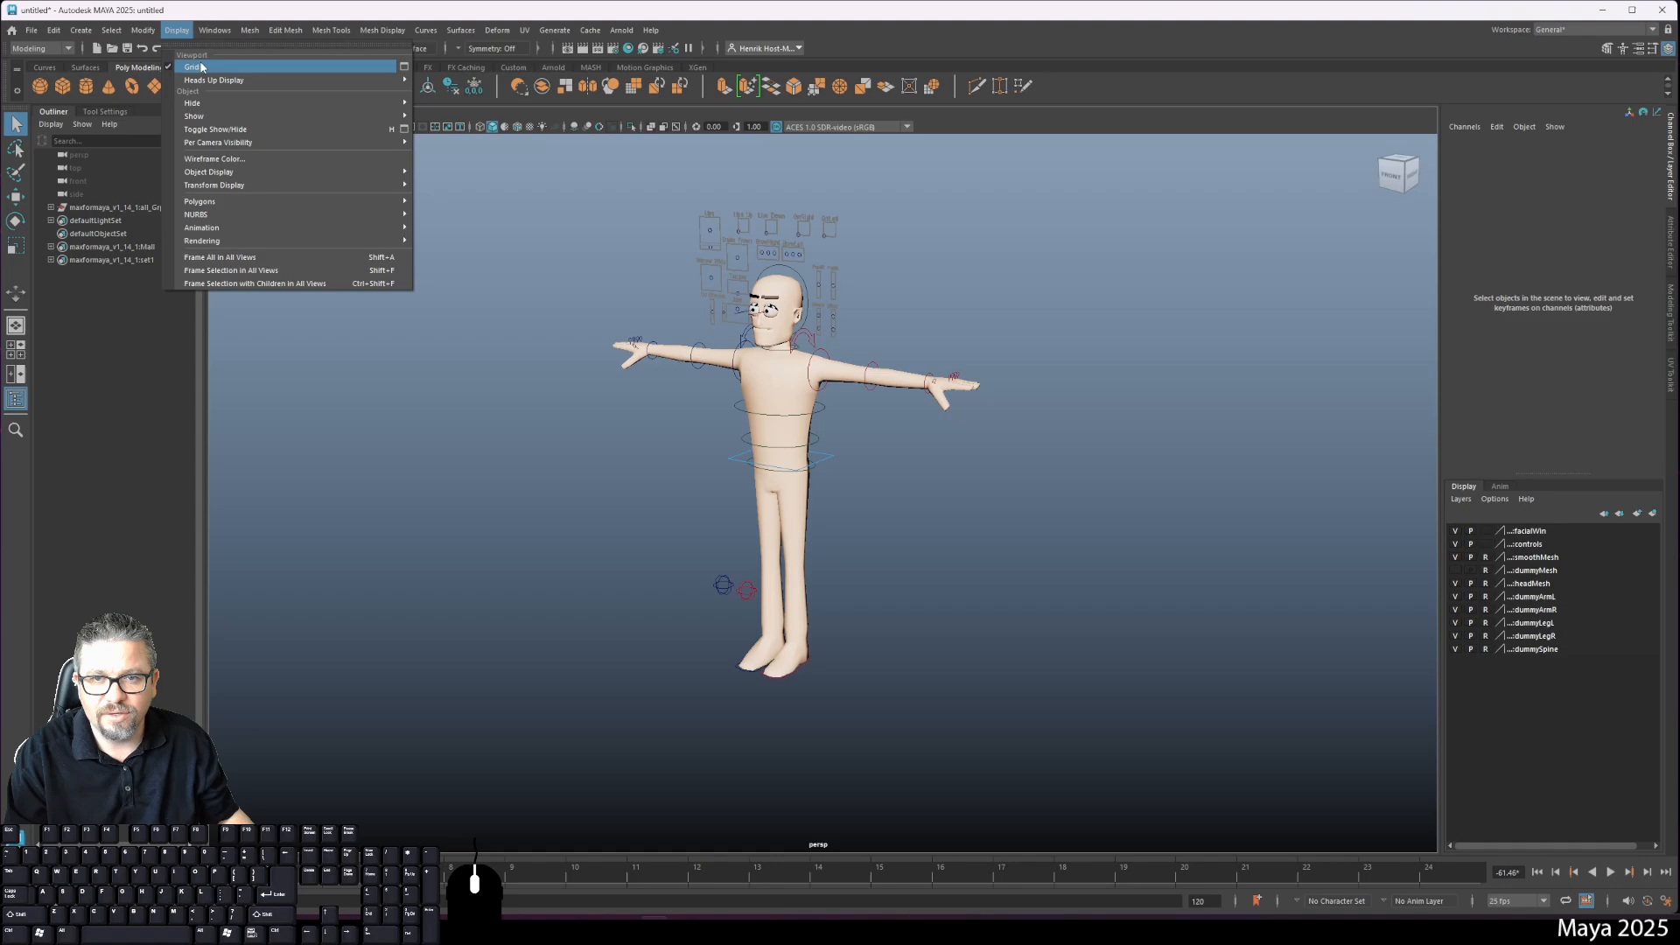
click(194, 65)
alt+middle_drag(735, 507, 643, 321)
click(176, 30)
click(194, 70)
Step: Examine the character's feet and their floor-level control curves up close, as well as the full rig from the front
alt+right_drag(644, 320, 1117, 776)
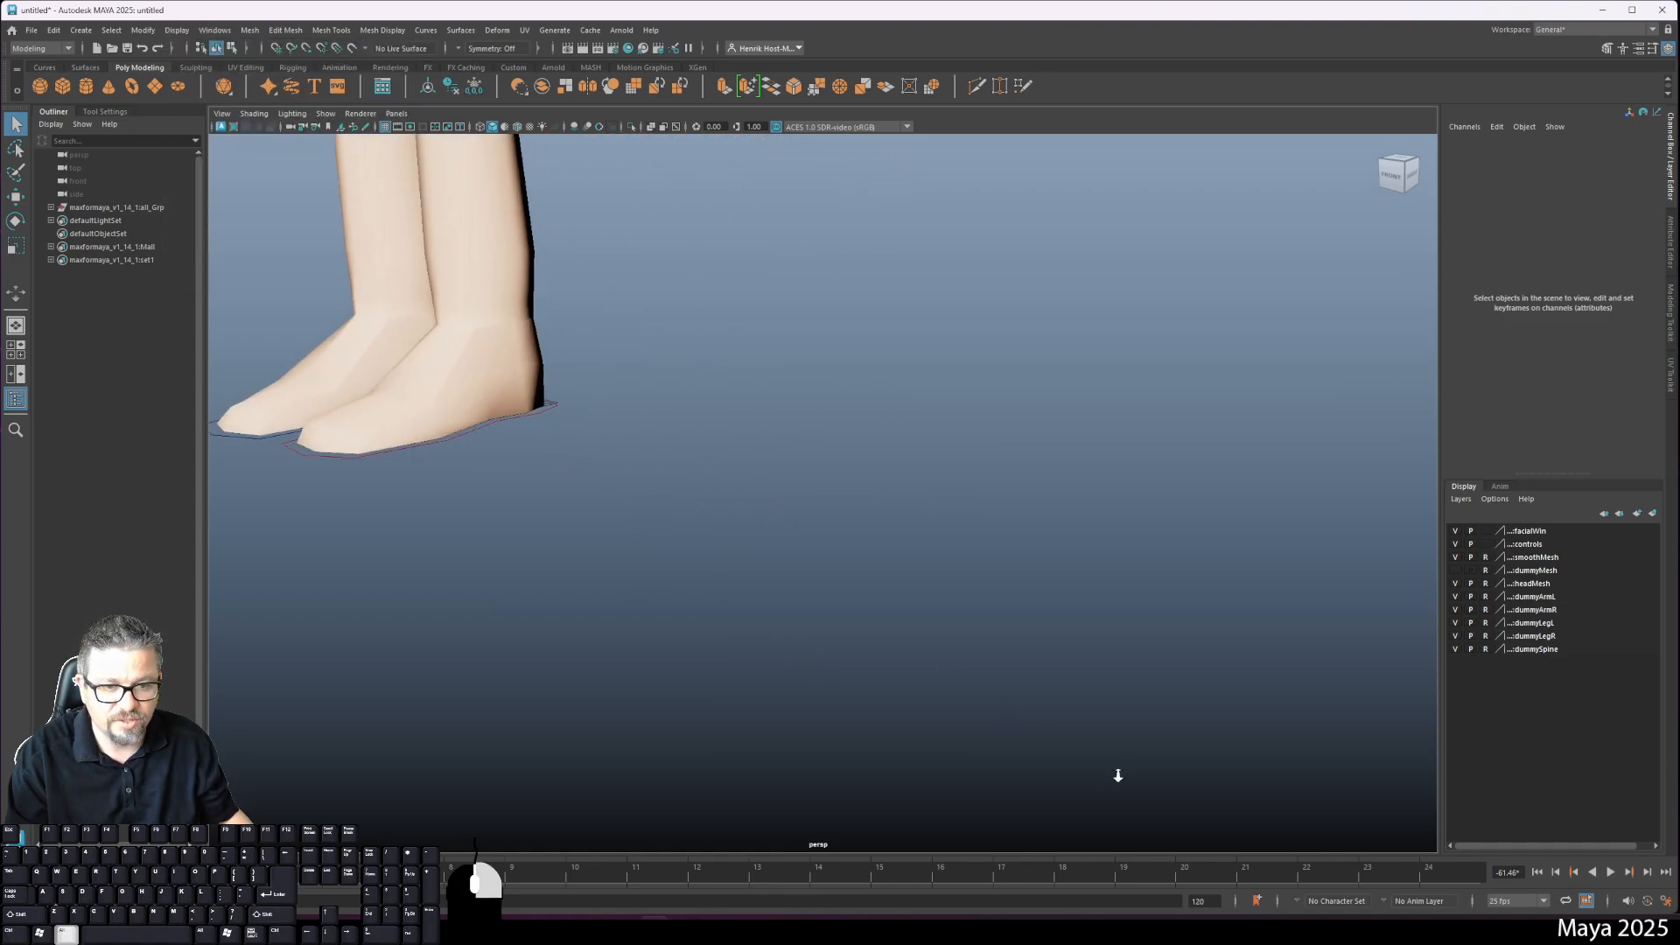
alt+middle_drag(566, 468, 768, 510)
alt+drag(768, 505, 983, 409)
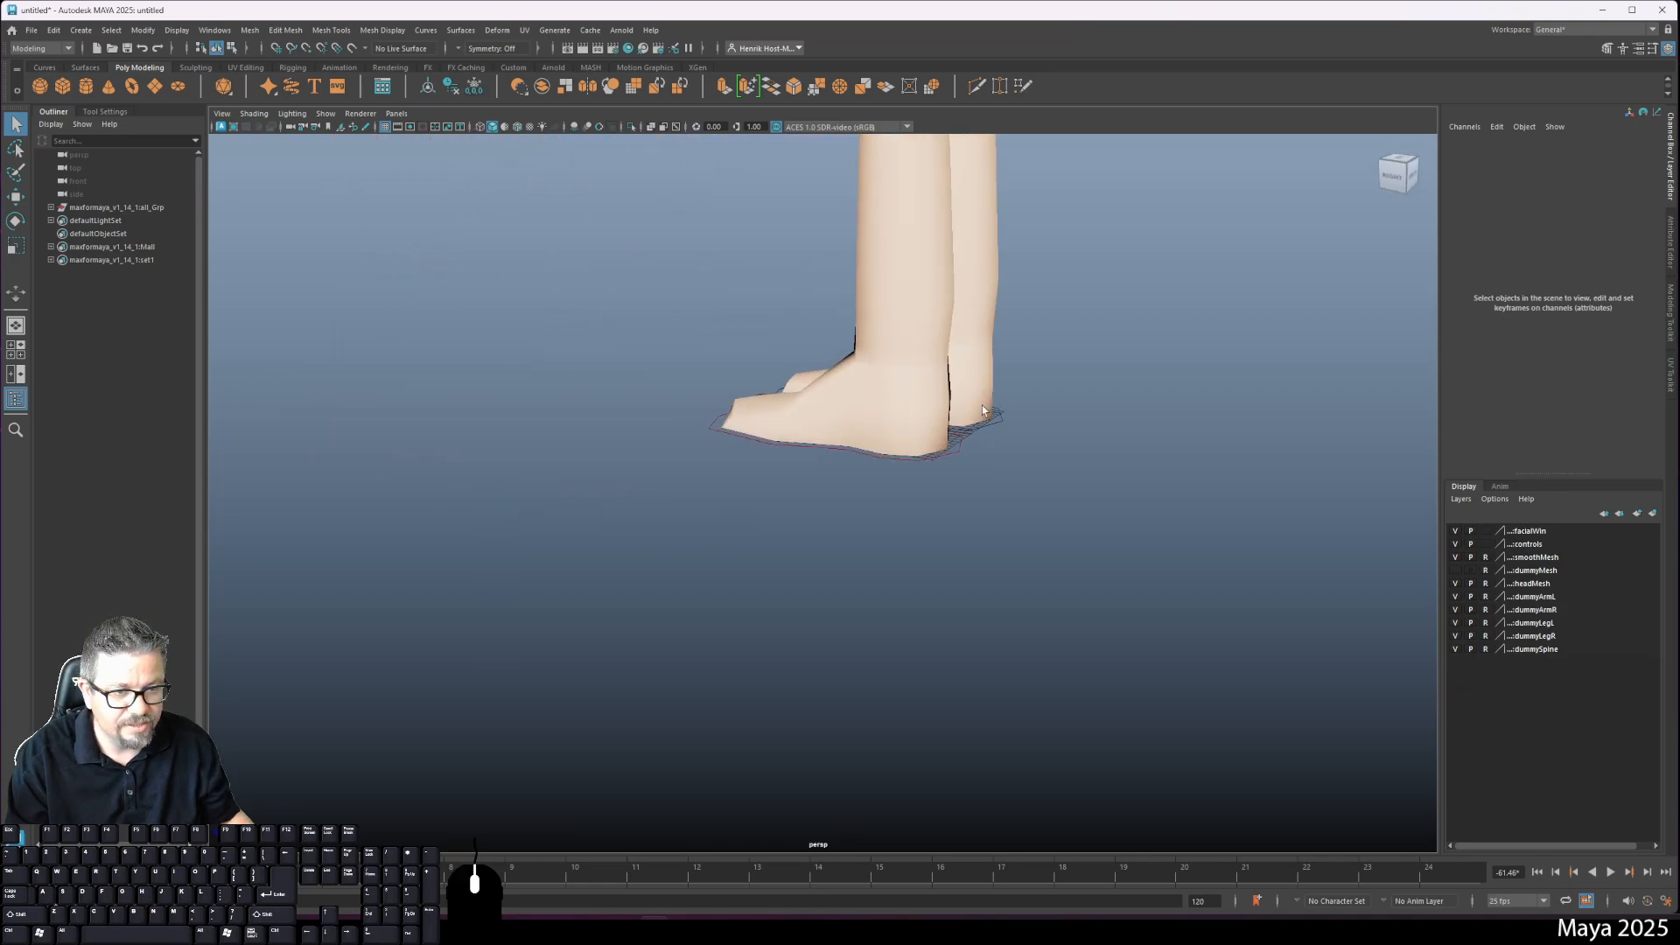
alt+drag(652, 455, 832, 460)
alt+right_drag(810, 455, 613, 297)
alt+middle_drag(613, 298, 803, 569)
alt+right_drag(803, 570, 623, 385)
alt+middle_drag(622, 385, 604, 539)
alt+right_drag(604, 539, 558, 479)
alt+drag(557, 480, 512, 481)
alt+middle_drag(512, 481, 514, 529)
alt+right_drag(515, 528, 499, 503)
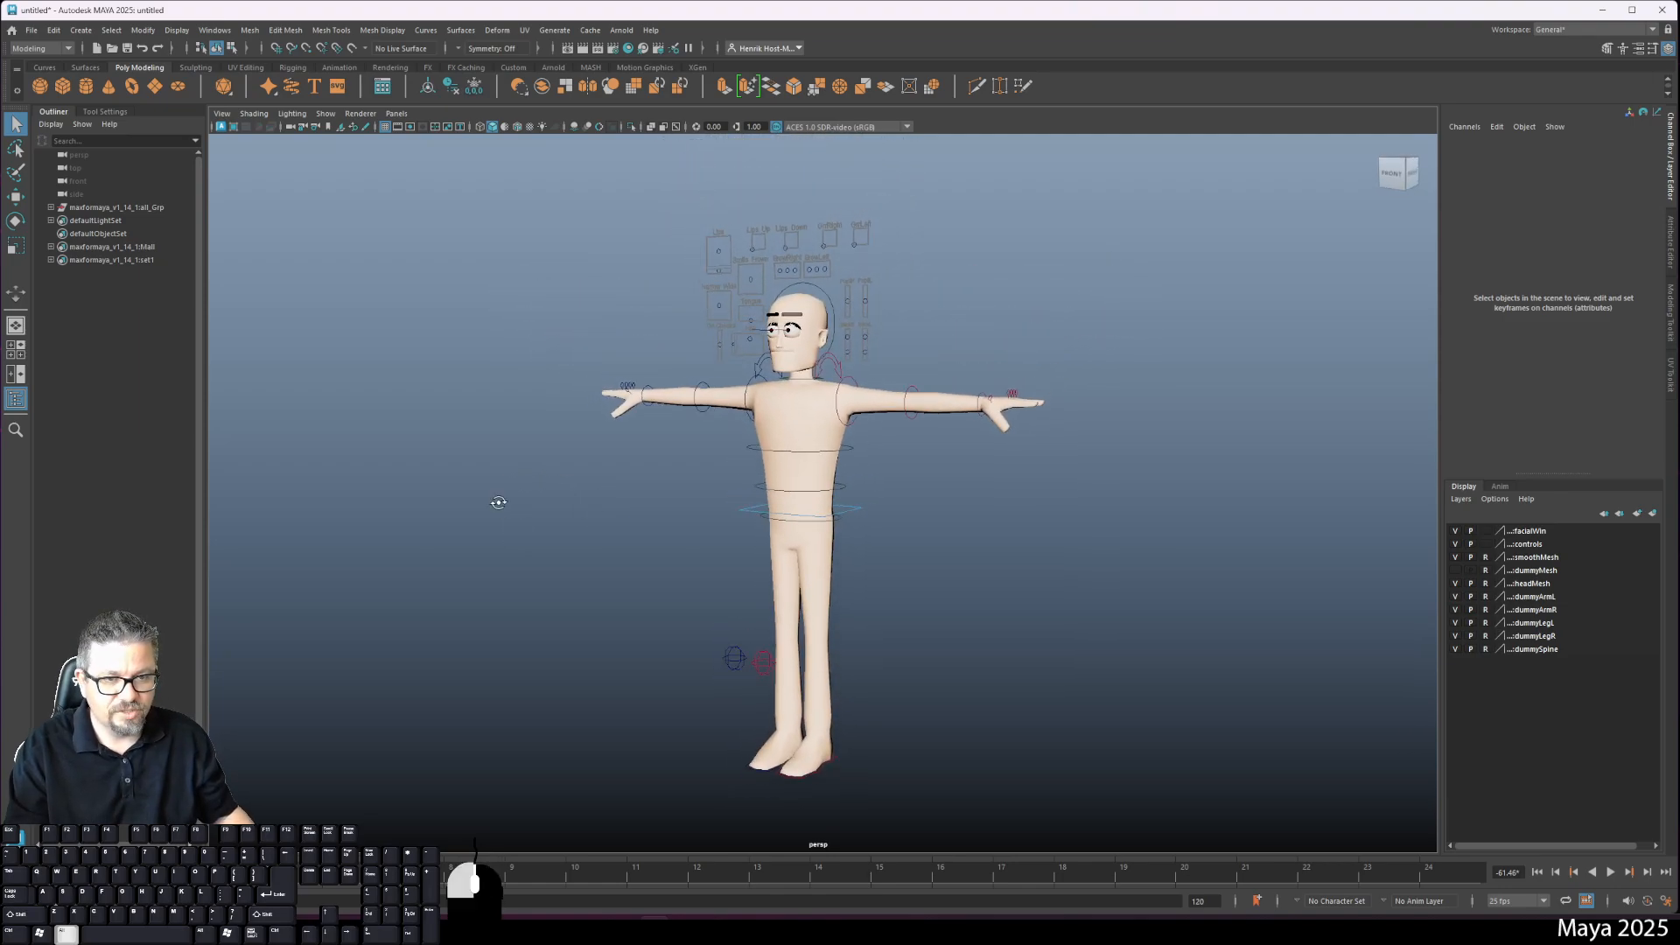
alt+drag(498, 503, 496, 504)
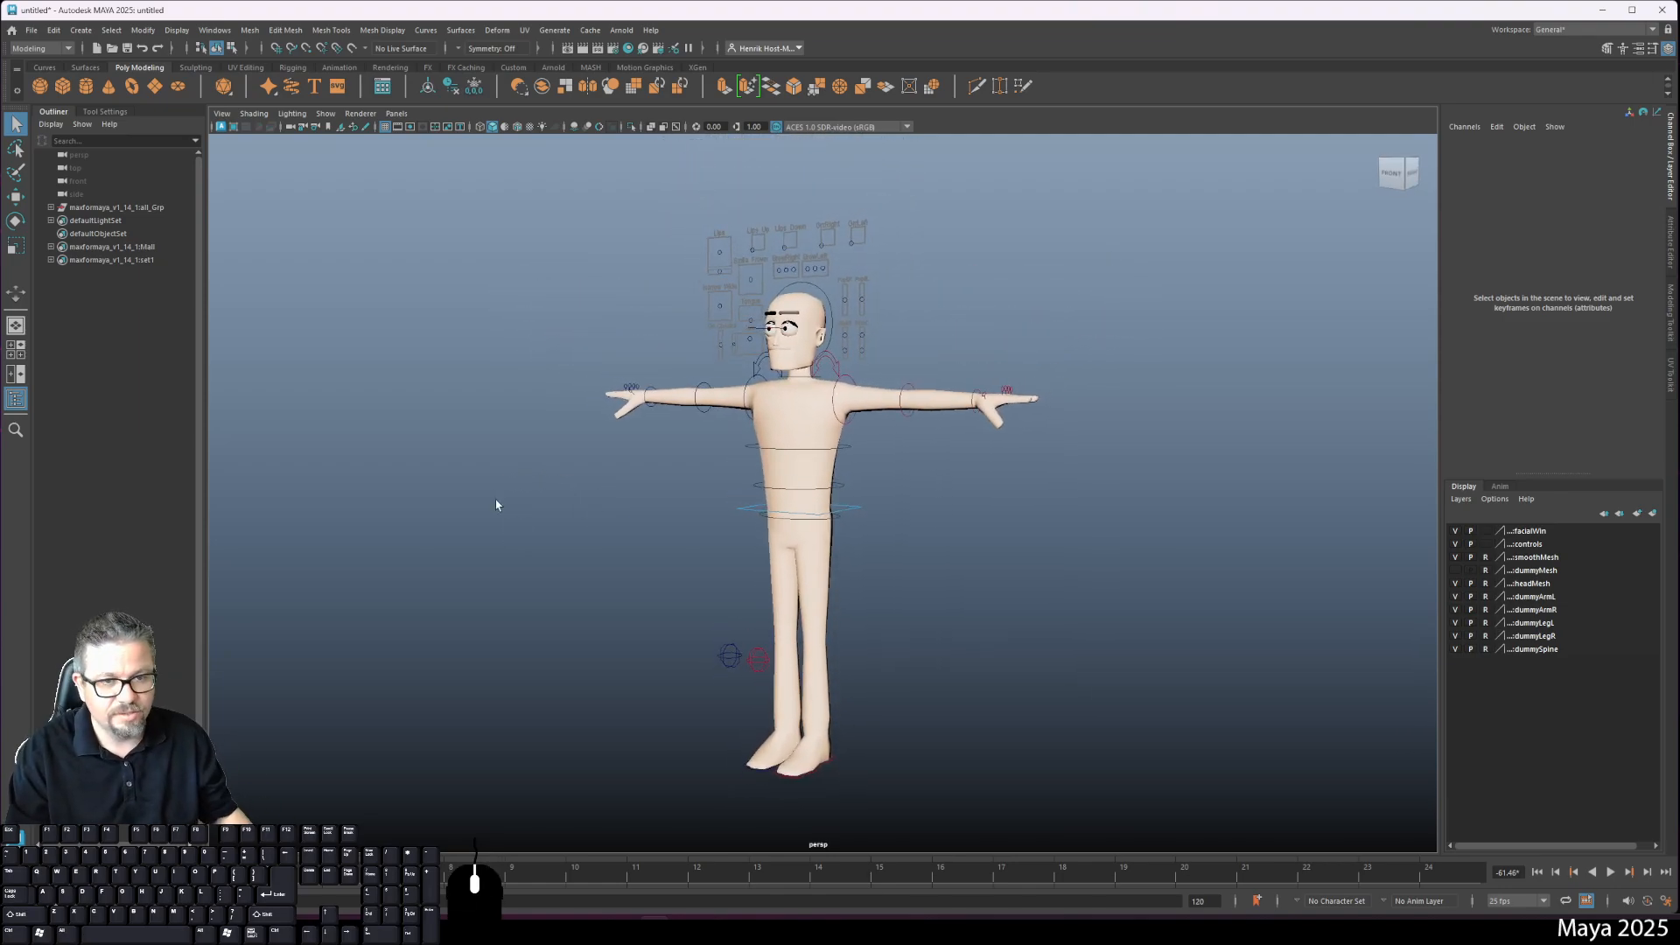
key(alt)
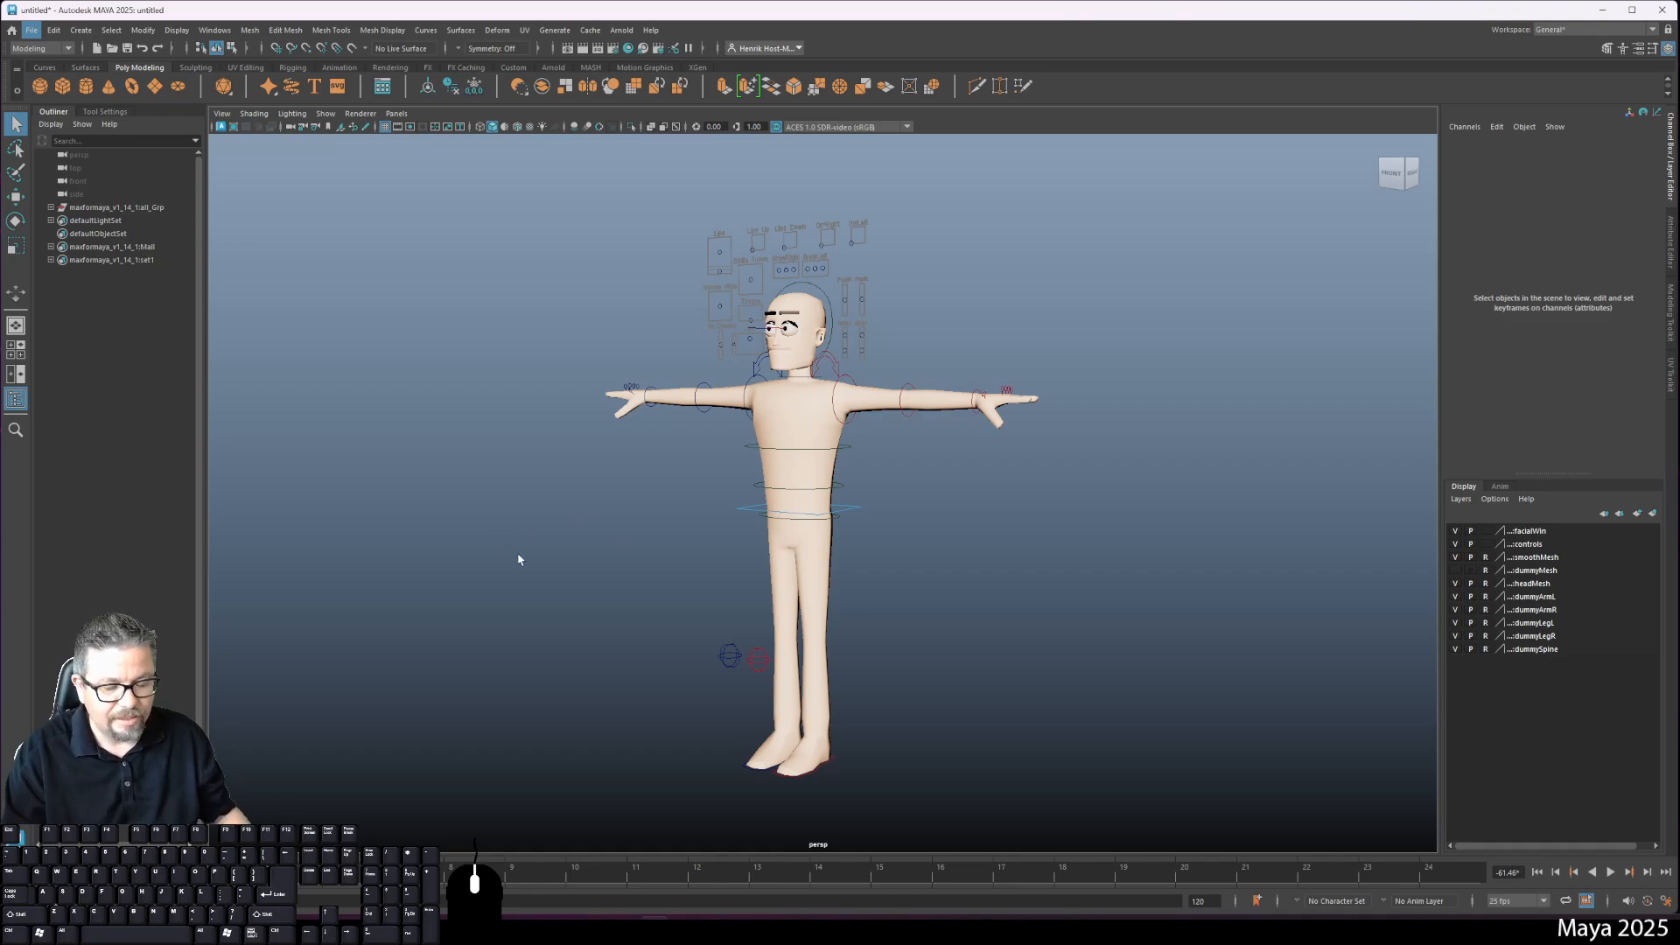
Step: Select the square root control at the hips, activate the Scale tool and clear the selection
alt+middle_drag(745, 729, 737, 701)
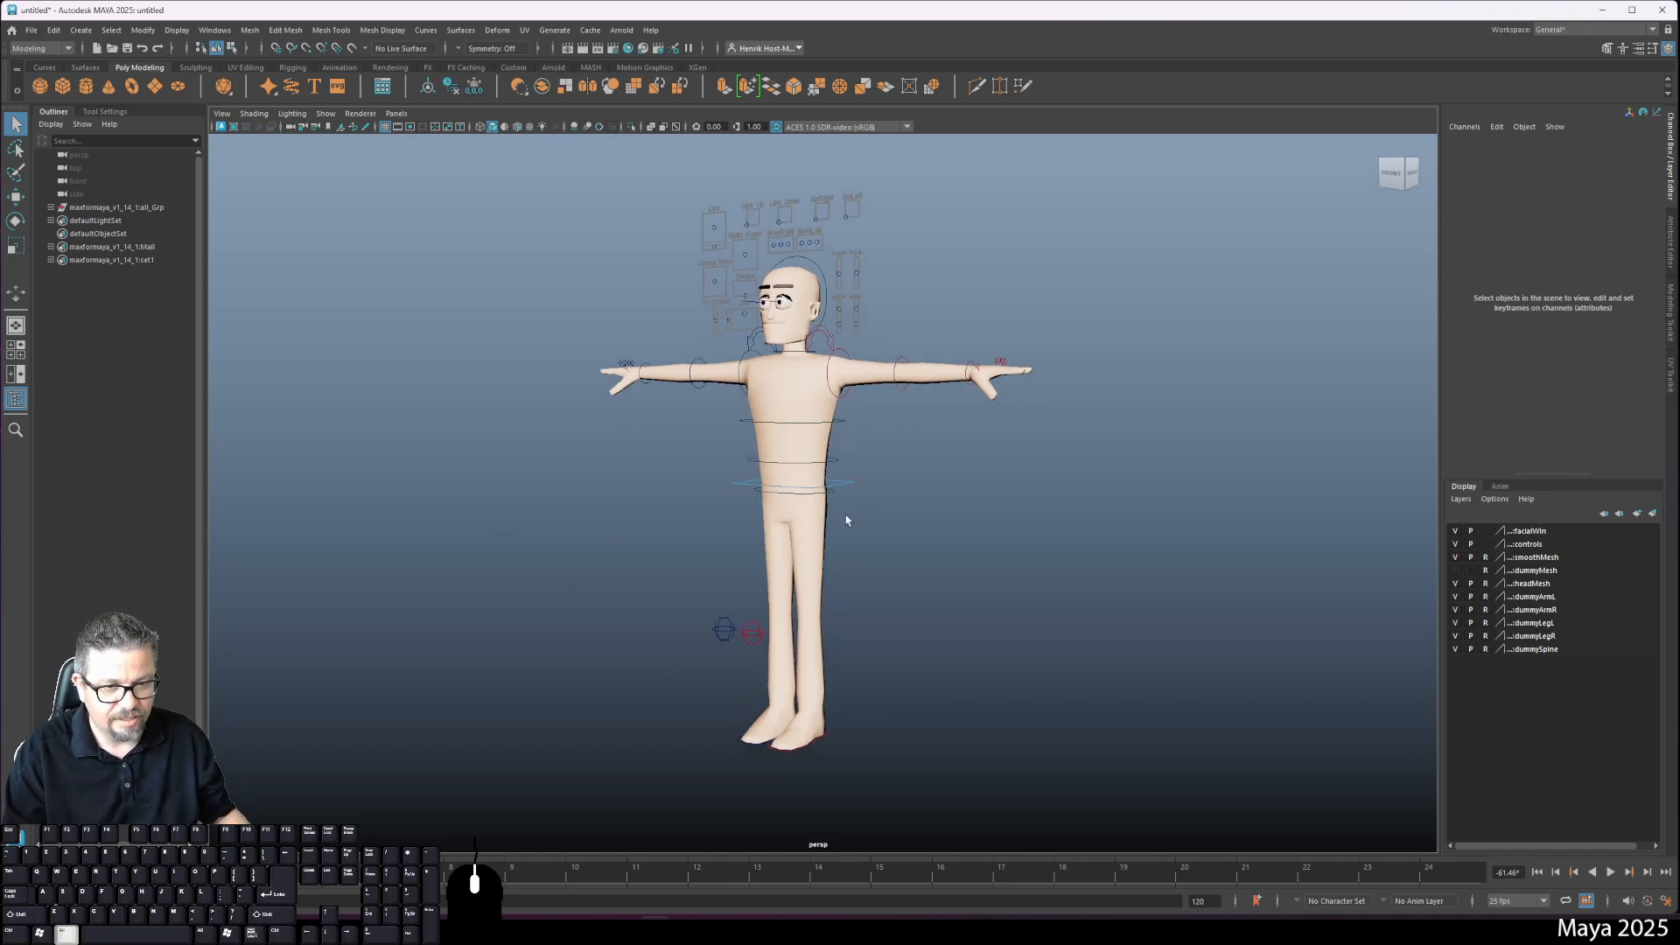
alt+drag(845, 520, 854, 517)
click(858, 495)
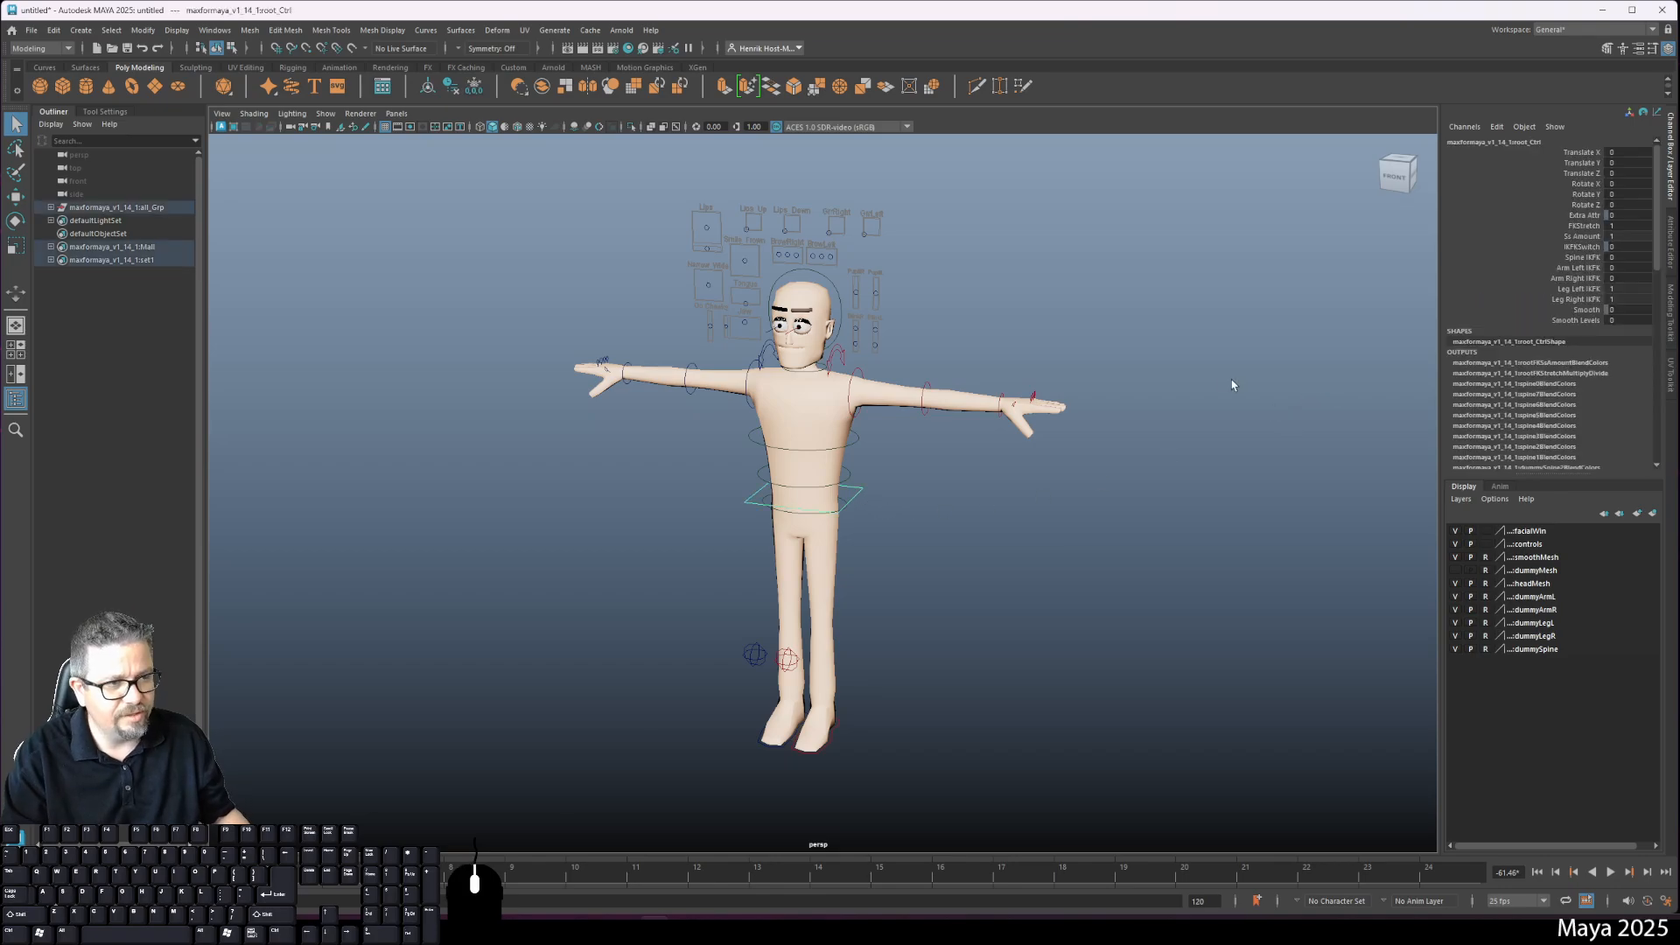
key(r)
click(961, 641)
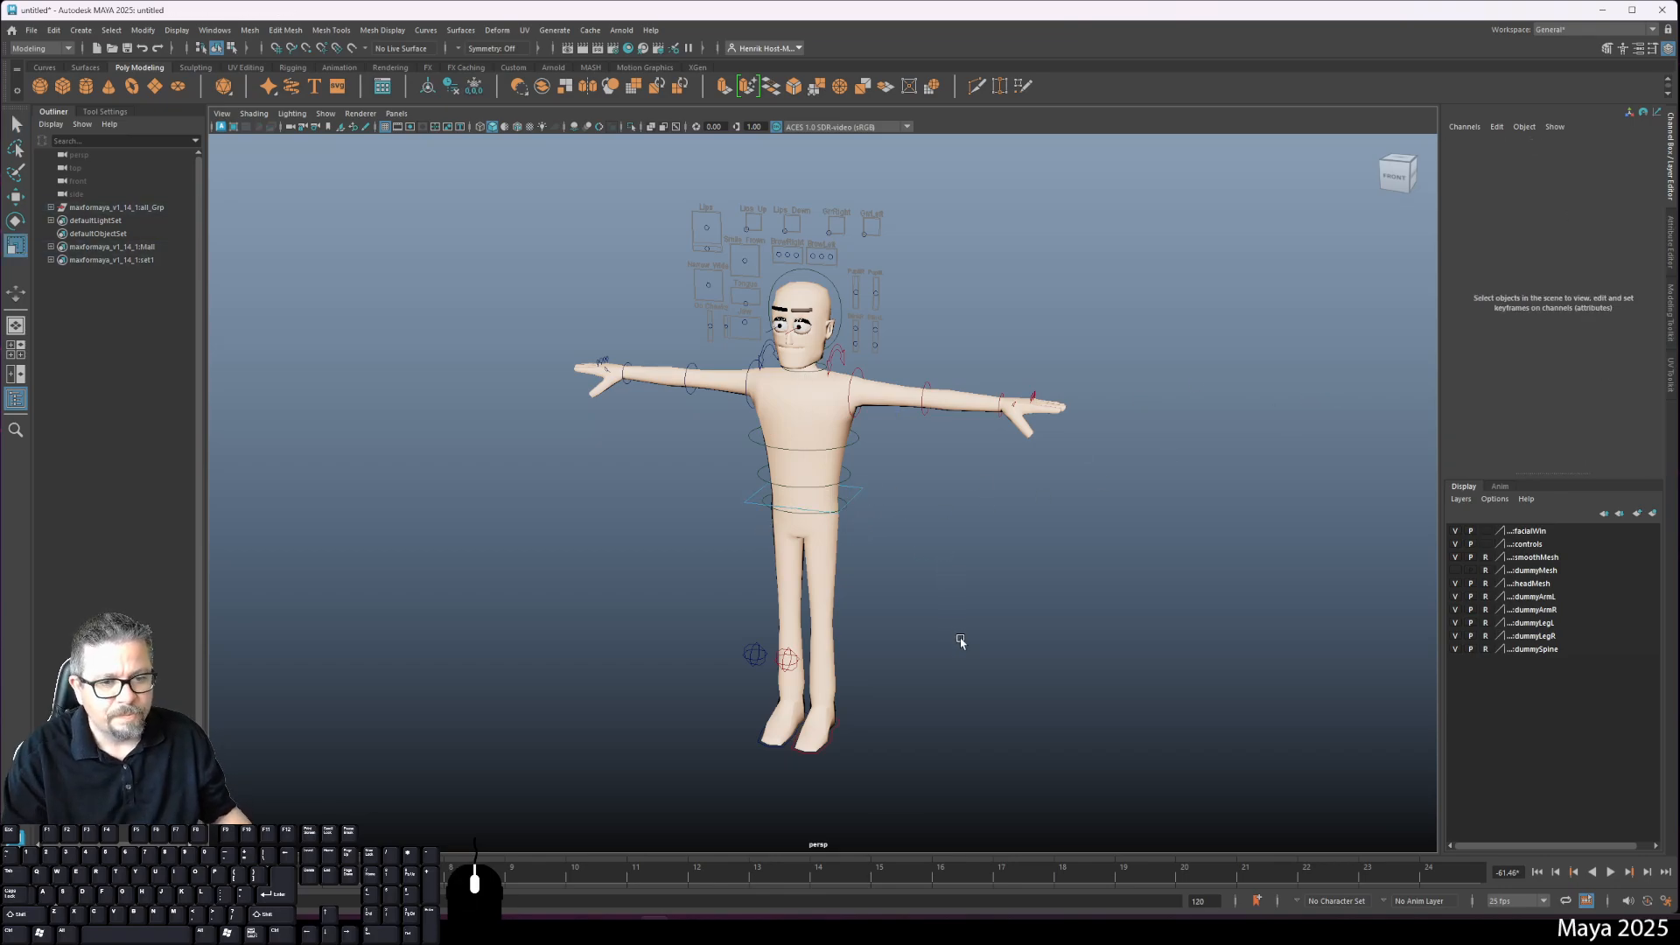
Step: Examine the character's legs, knee controls and feet from several angles, along with the body's overall proportions
alt+middle_drag(961, 641, 944, 513)
alt+right_drag(945, 514, 899, 656)
alt+drag(900, 656, 870, 624)
alt+middle_drag(896, 484, 894, 282)
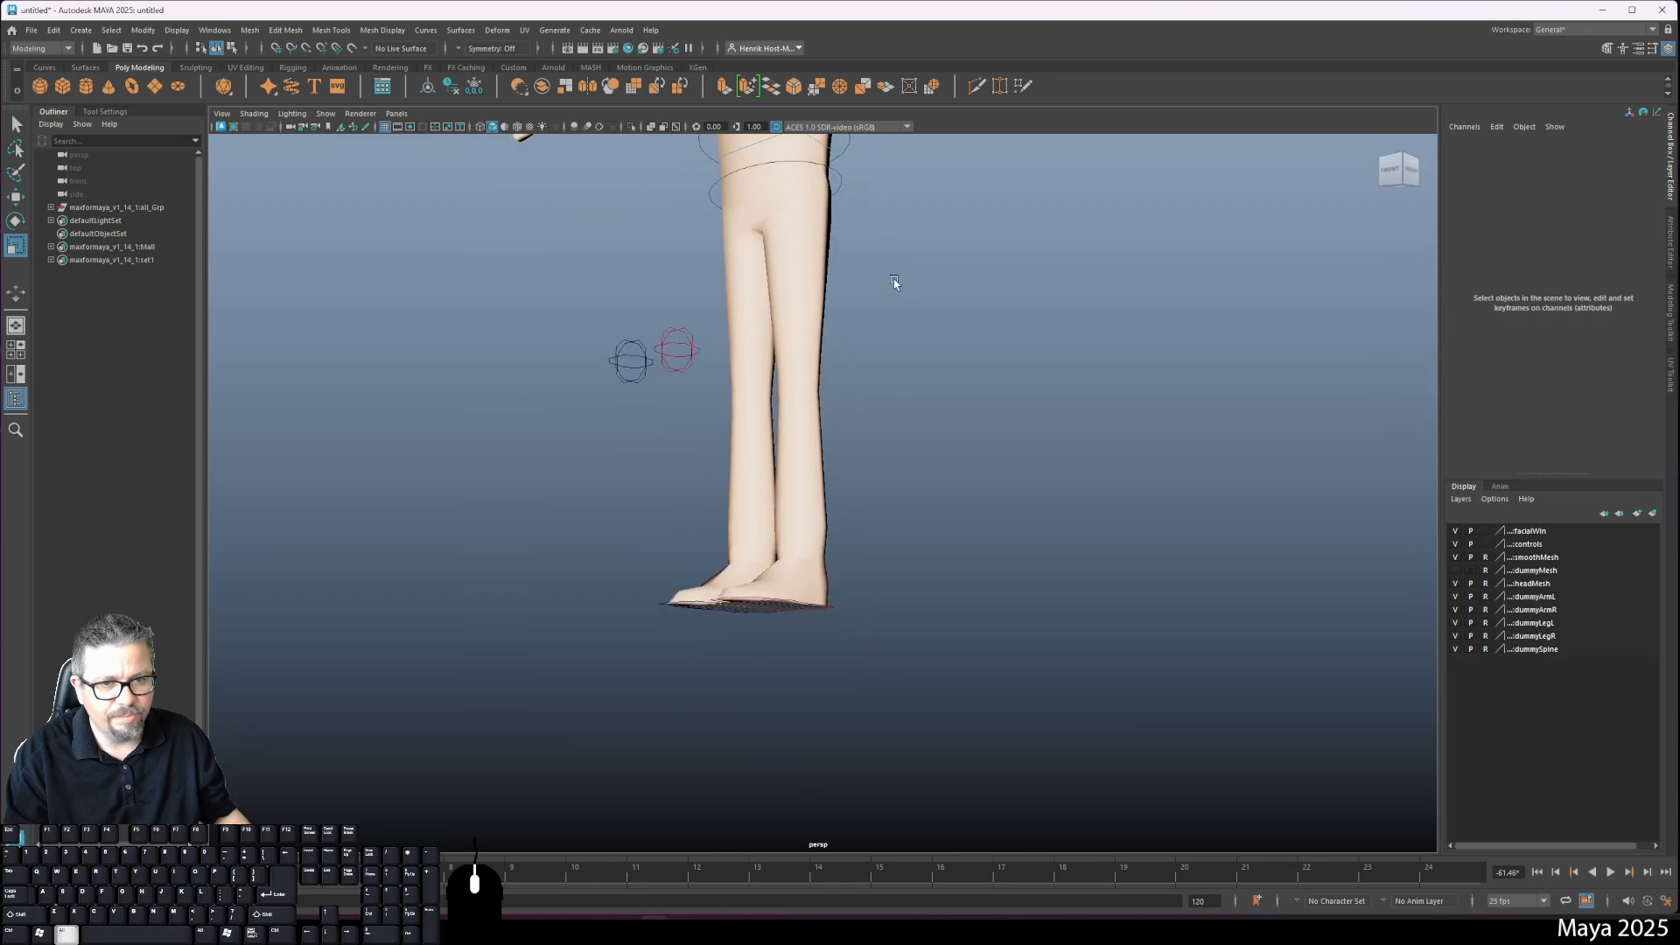
alt+drag(886, 547, 904, 595)
alt+middle_drag(903, 596, 904, 713)
alt+right_drag(905, 713, 817, 483)
alt+middle_drag(817, 483, 820, 604)
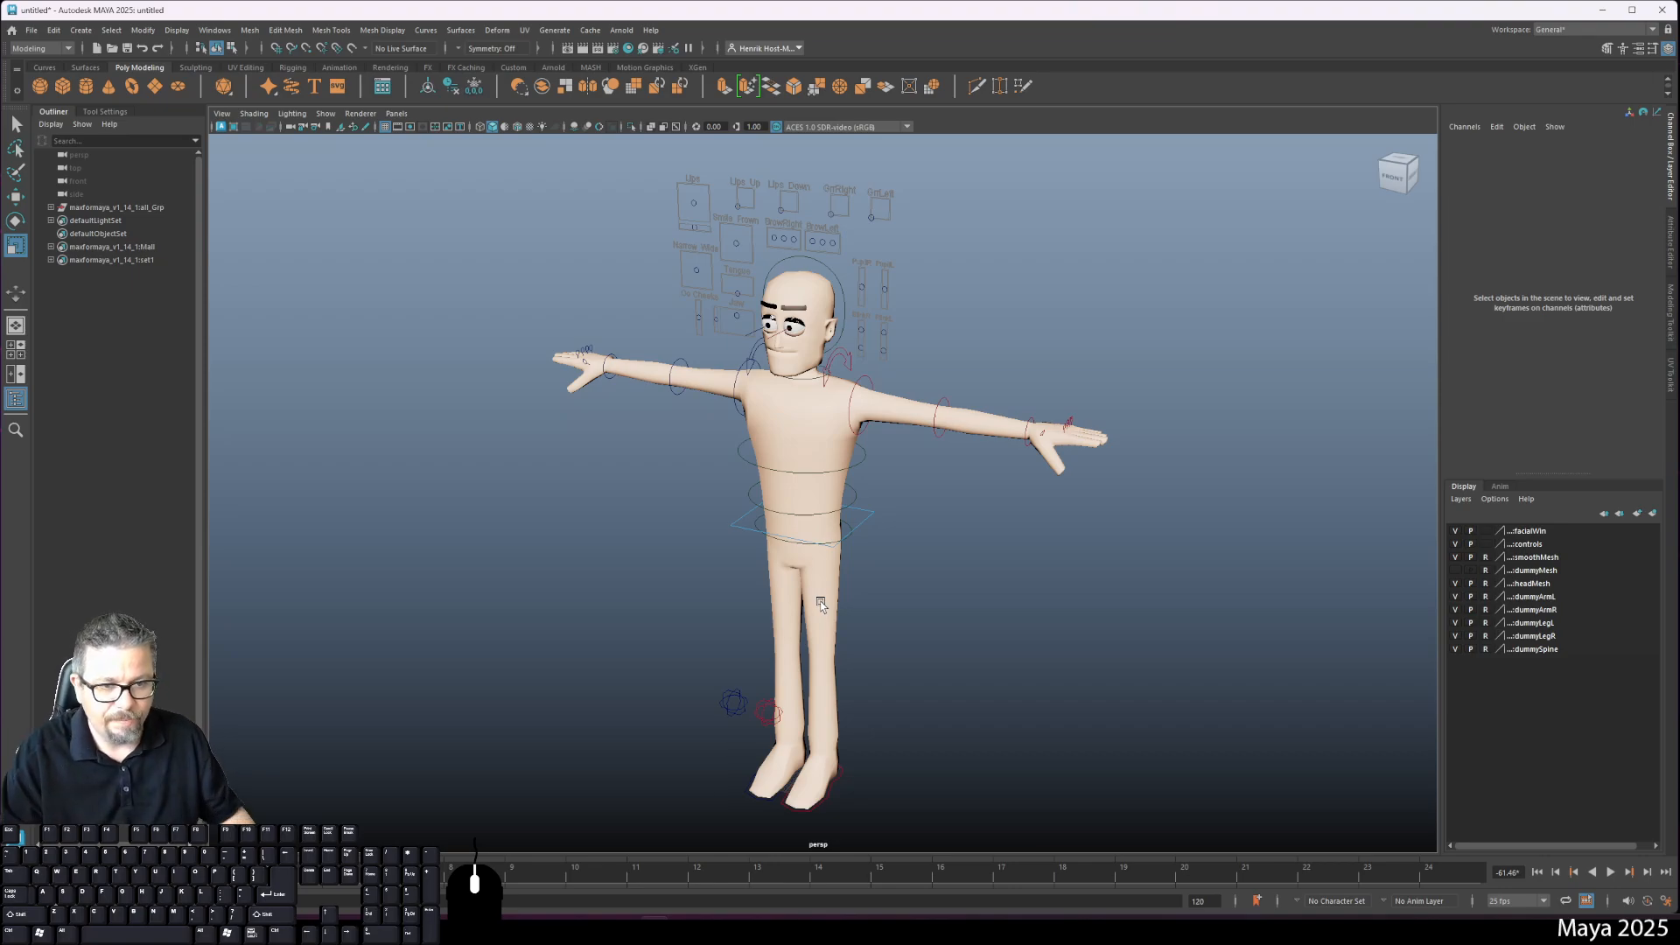
alt+middle_drag(798, 649, 803, 573)
alt+right_drag(803, 573, 859, 711)
alt+drag(859, 710, 817, 684)
alt+drag(818, 684, 814, 680)
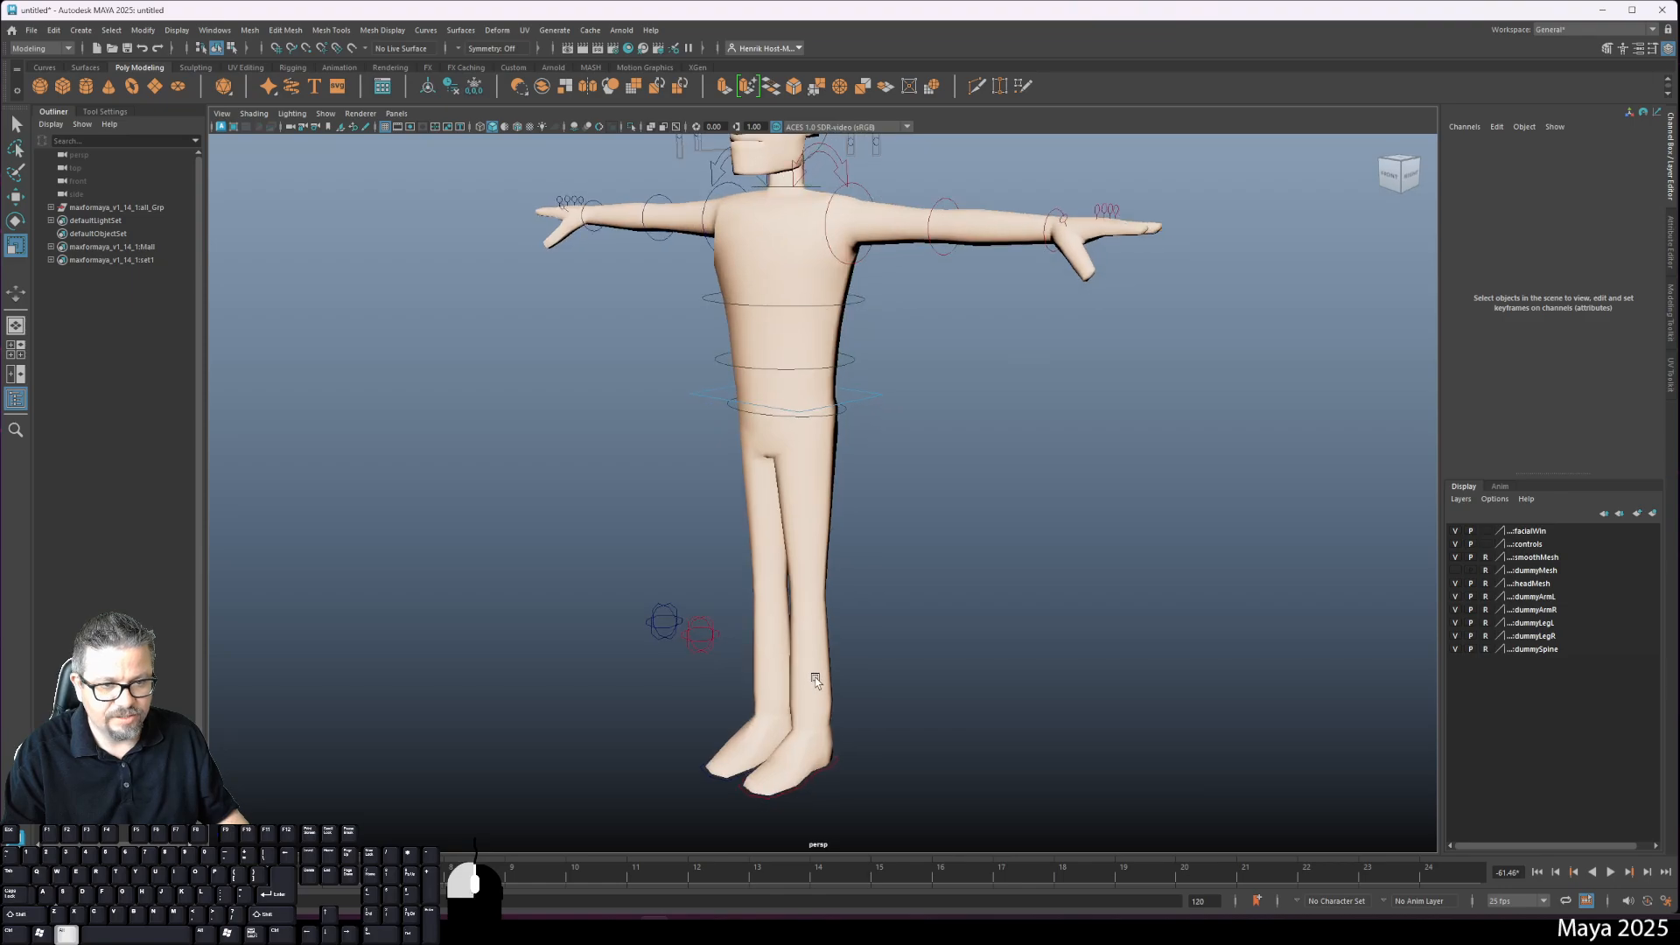
alt+middle_drag(840, 701, 857, 632)
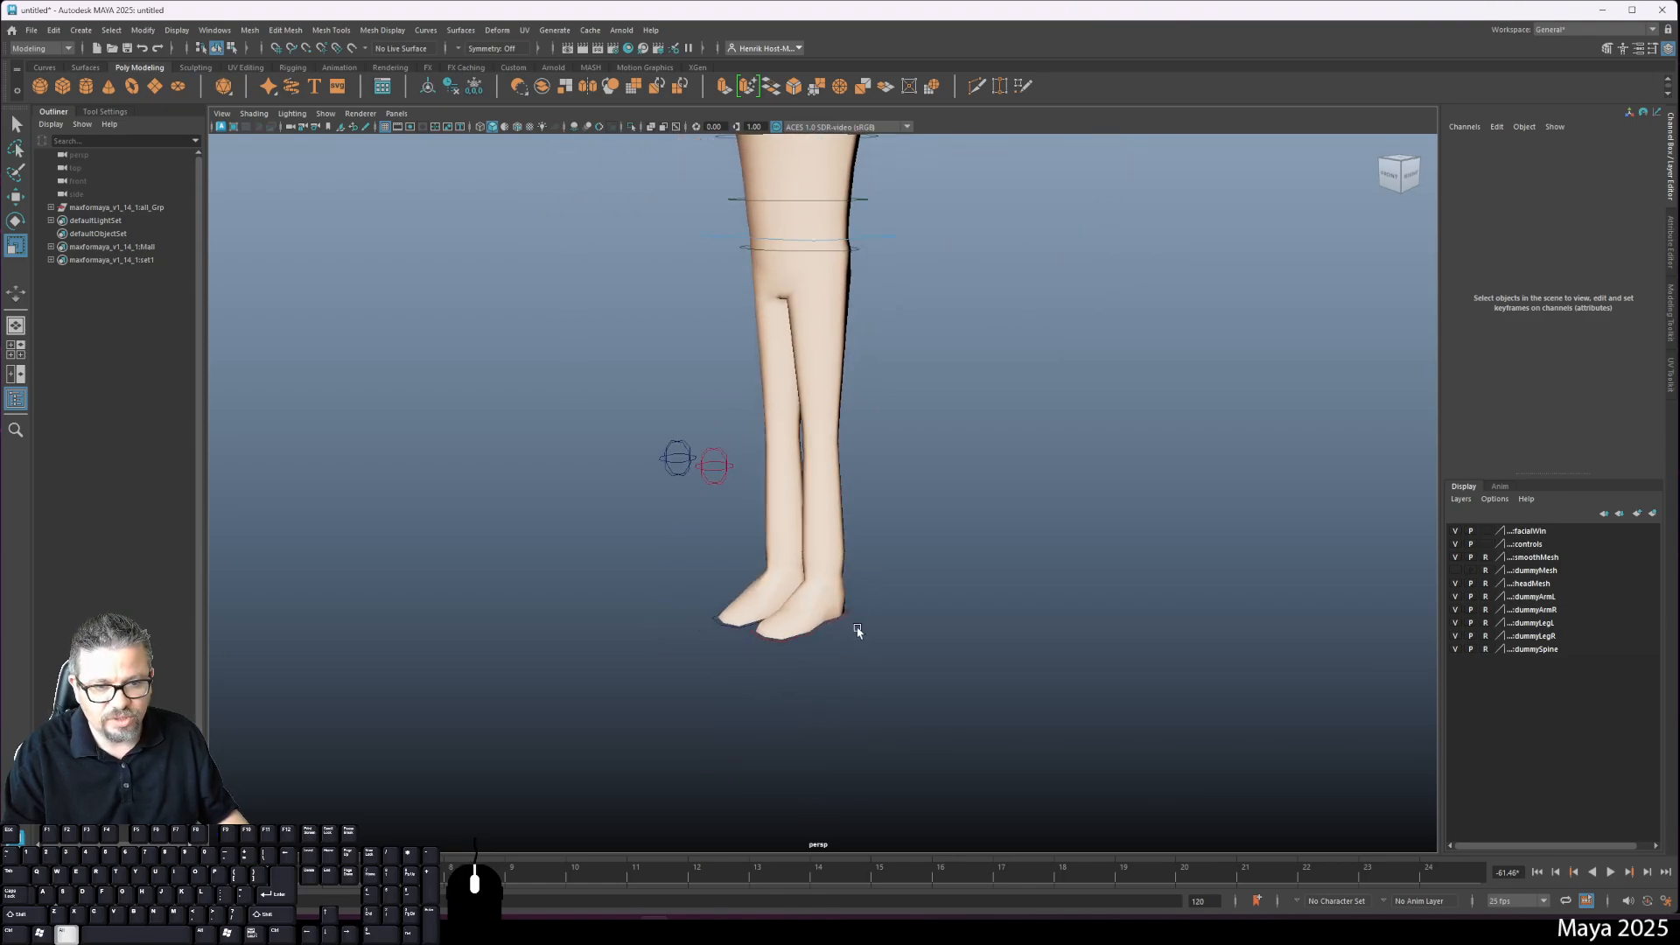
alt+right_drag(858, 632, 792, 607)
alt+drag(793, 607, 858, 608)
alt+middle_drag(858, 608, 845, 661)
alt+right_drag(845, 660, 843, 679)
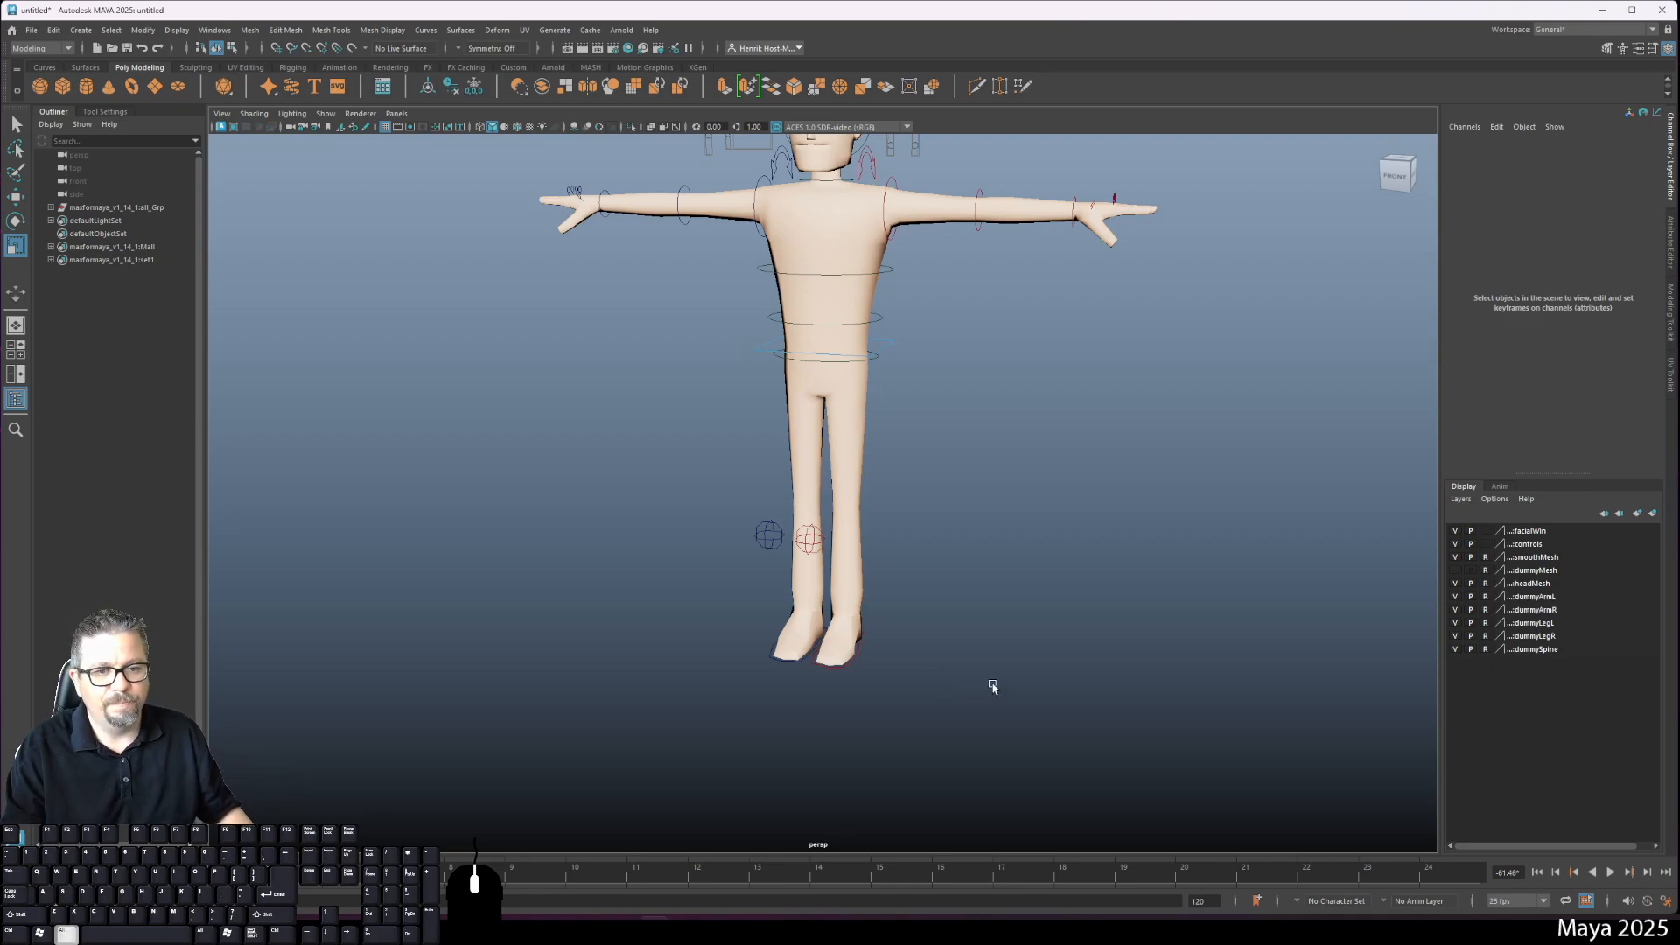
alt+middle_drag(994, 683, 1061, 706)
alt+drag(1061, 705, 1012, 709)
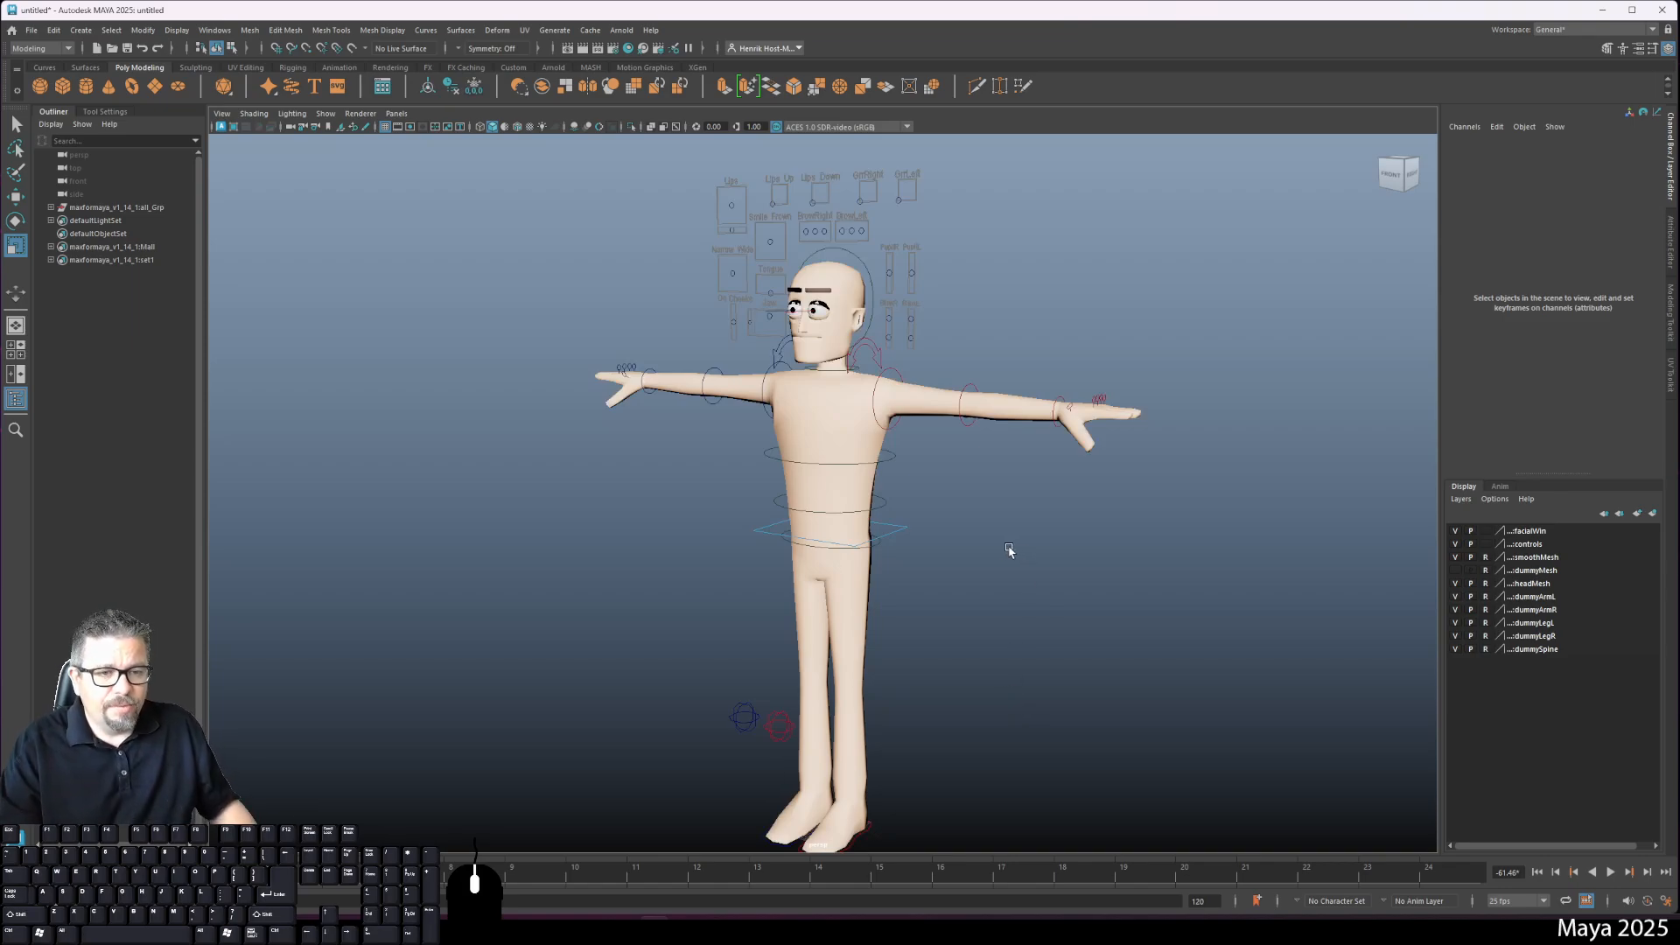
Step: Select the square root control at the character's hips and inspect the rig around it from several angles
click(901, 524)
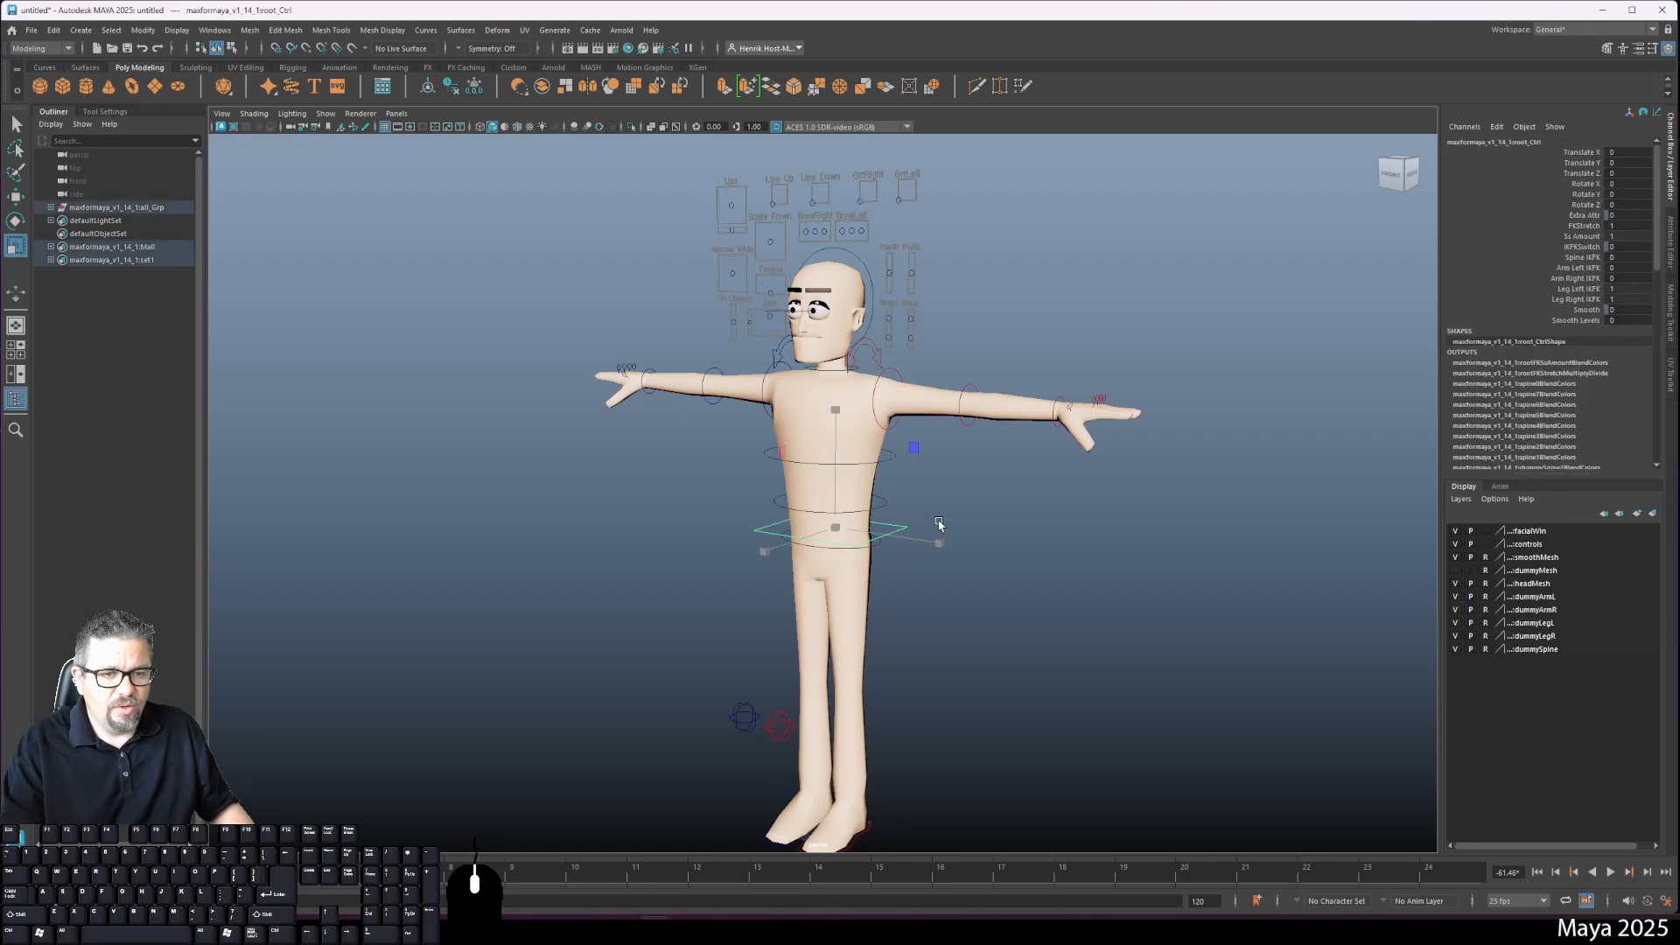
alt+right_drag(918, 455, 924, 408)
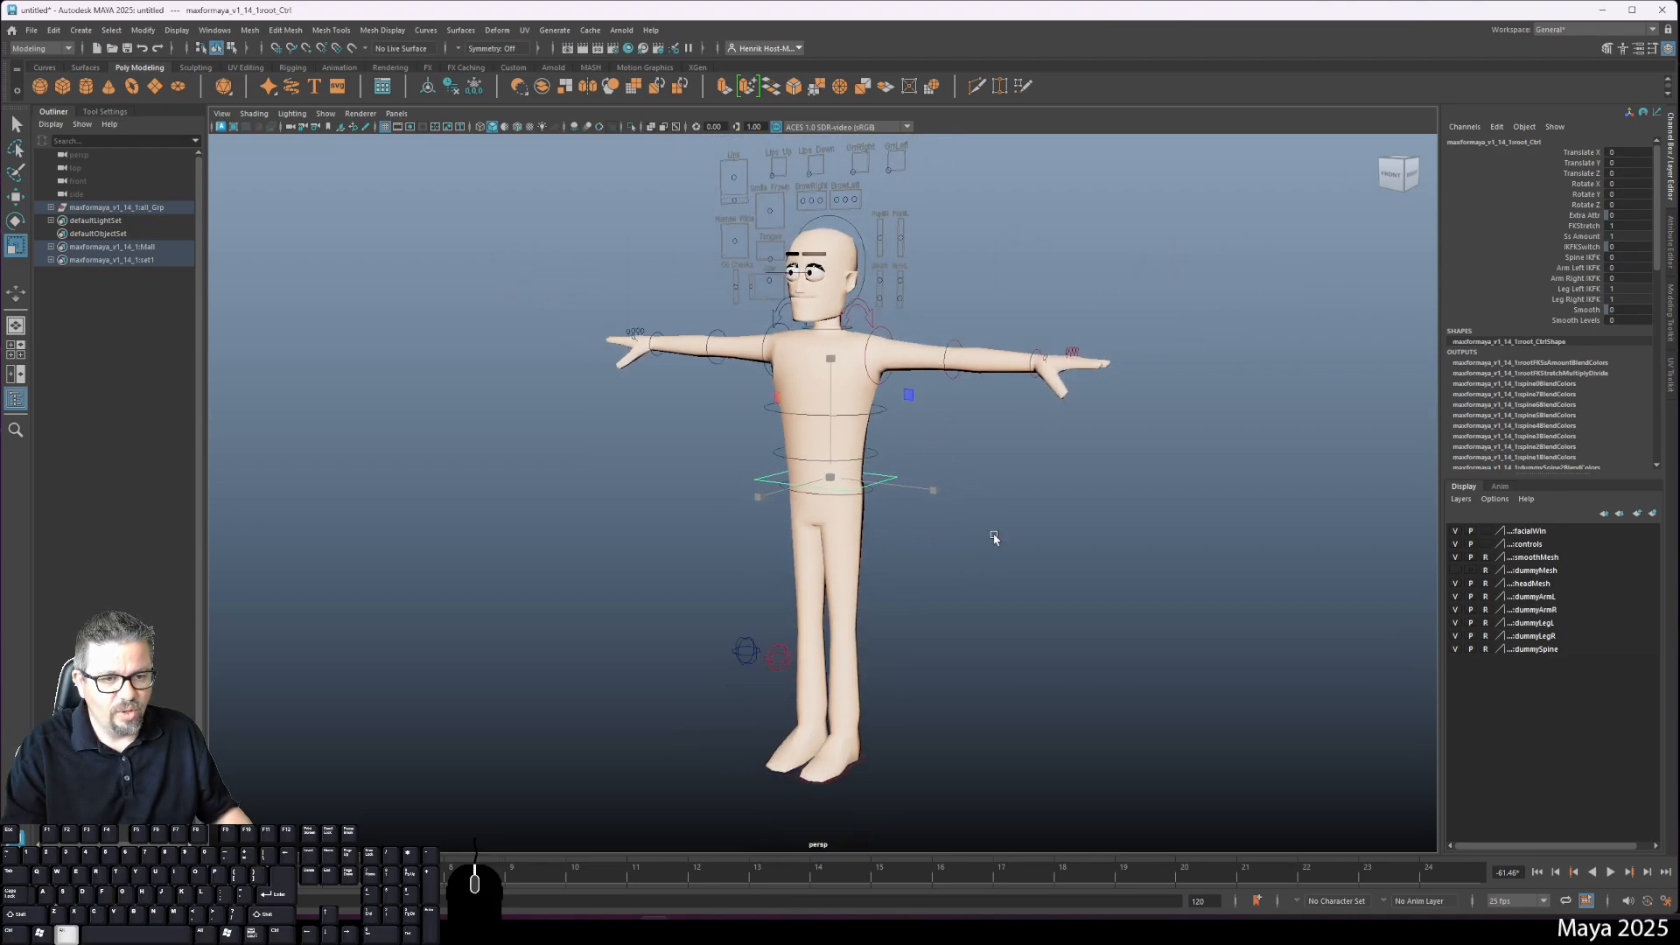
alt+middle_drag(994, 536, 1003, 413)
mouse_move(1003, 555)
alt+mouse_down()
mouse_move(990, 525)
mouse_move(991, 562)
alt+mouse_up()
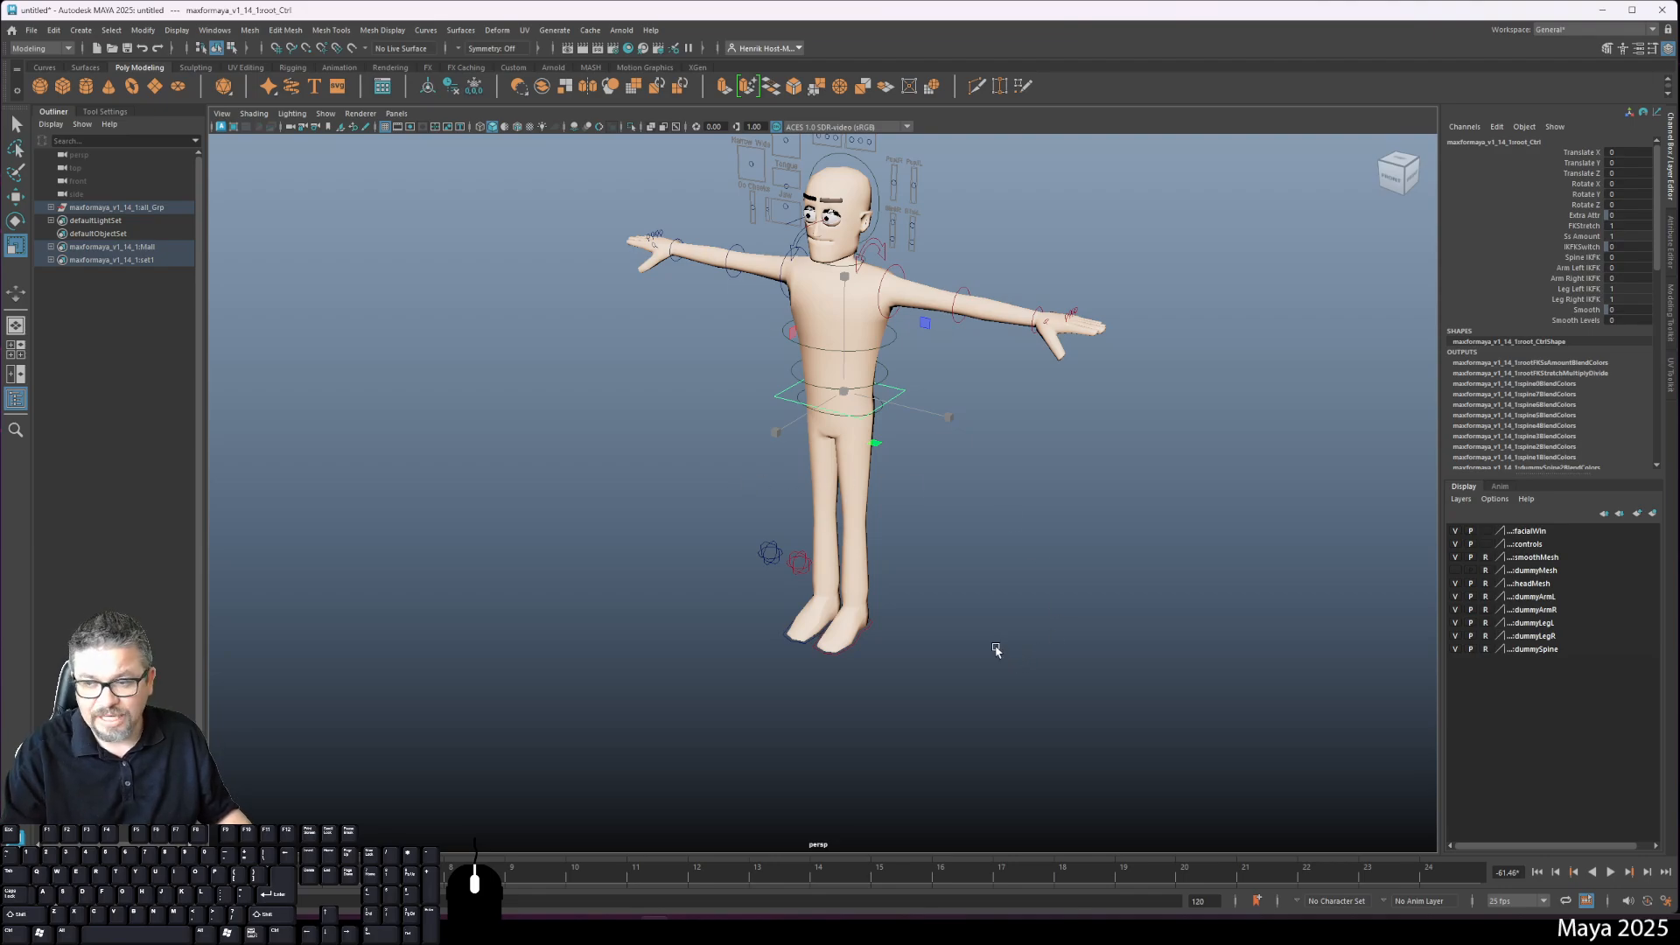
alt+drag(1023, 656, 931, 473)
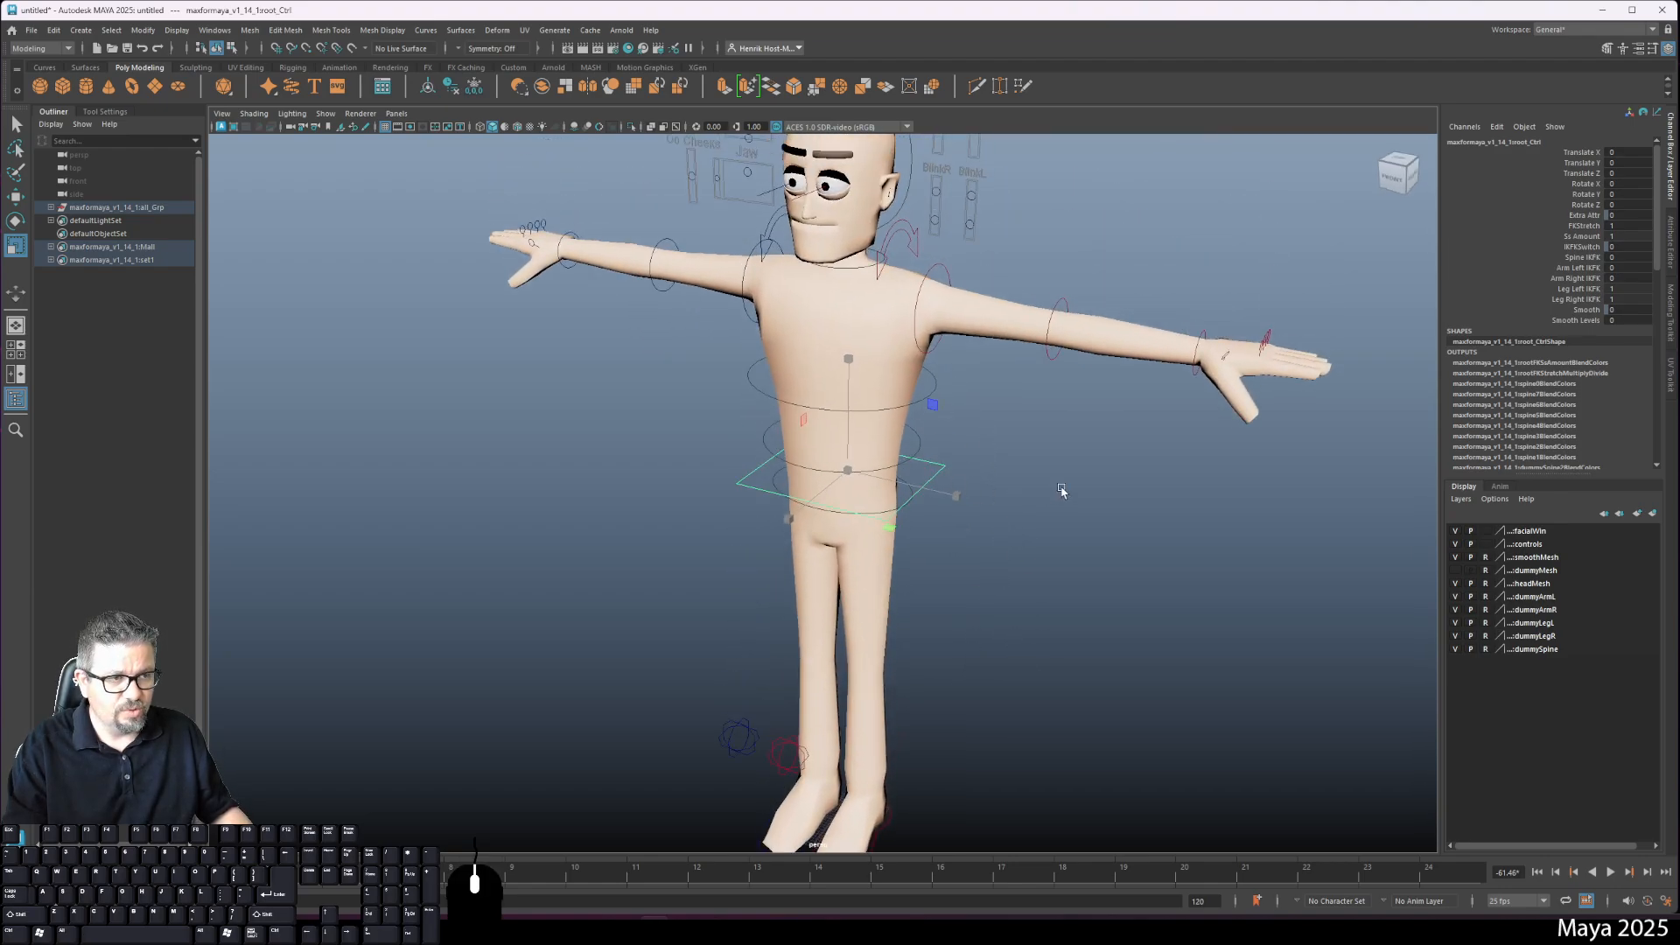
alt+middle_drag(1037, 548, 1035, 543)
alt+right_drag(1035, 542, 1057, 595)
mouse_move(1057, 595)
alt+middle_down()
mouse_move(1046, 522)
mouse_move(1057, 583)
alt+middle_up()
alt+right_drag(1057, 586, 976, 481)
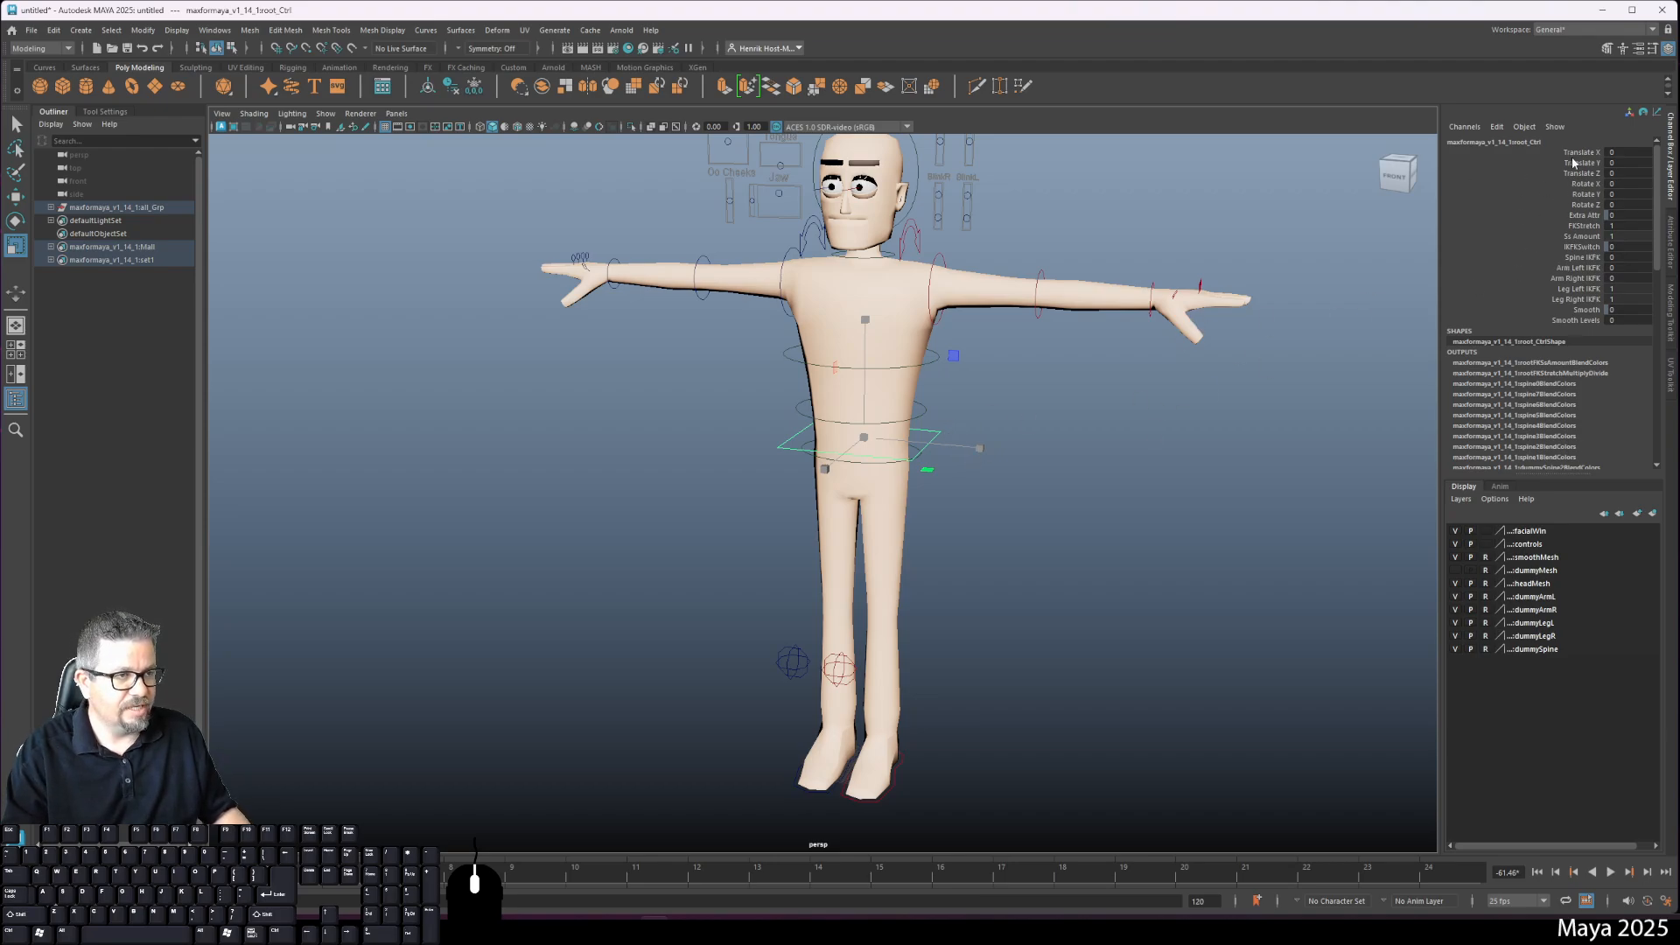
Step: Try moving the hip root control freely, undo the move and leave the Rotate tool active
key(w)
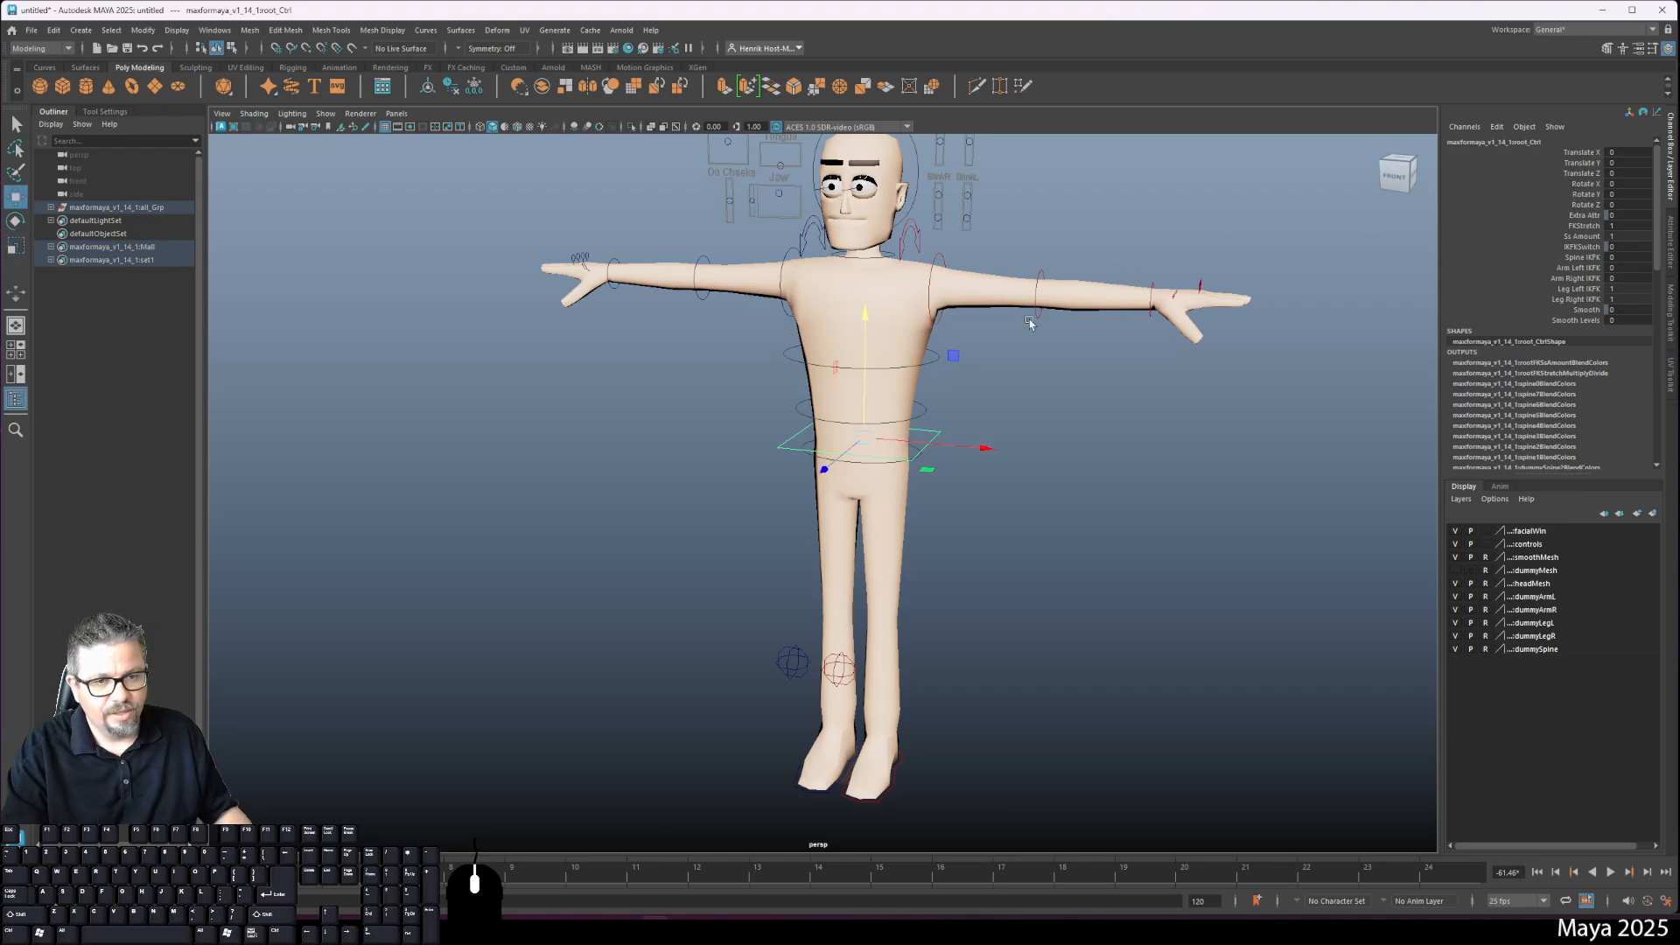
drag(864, 437, 840, 471)
key(r)
key(e)
key(ctrl+z)
key(ctrl+z)
key(ctrl+z)
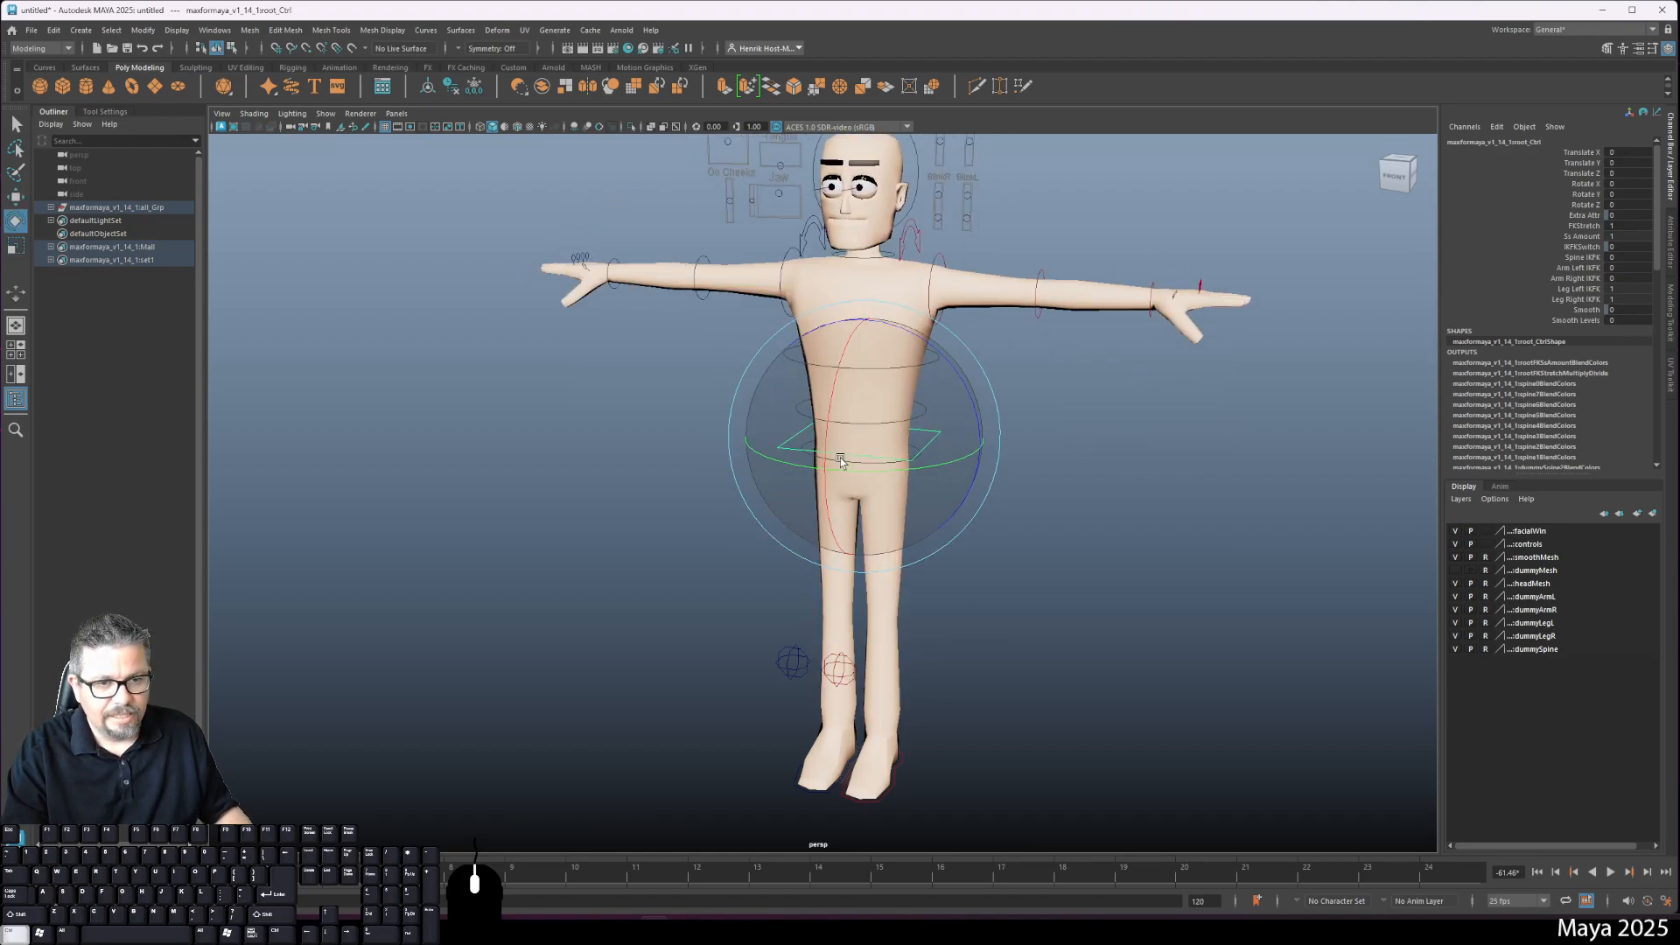
Step: Try moving the FK shoulder and elbow controls of the character's right arm and undo the changes
alt+drag(967, 472, 1036, 548)
alt+right_drag(1037, 549, 1212, 522)
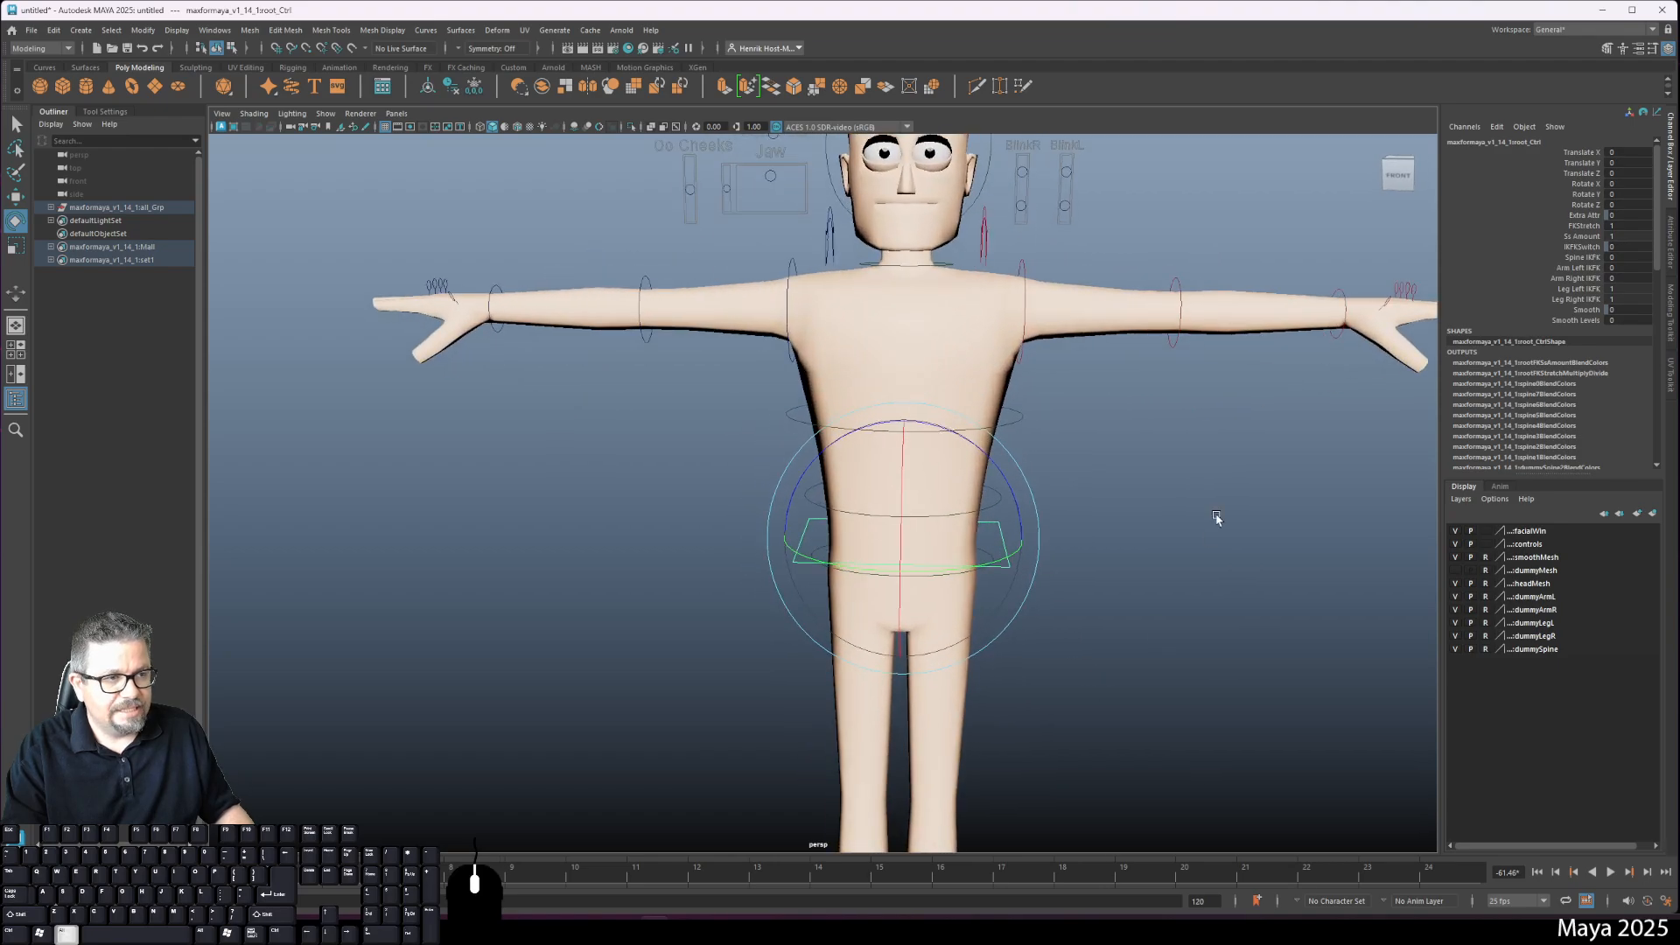
alt+drag(1174, 582, 1505, 321)
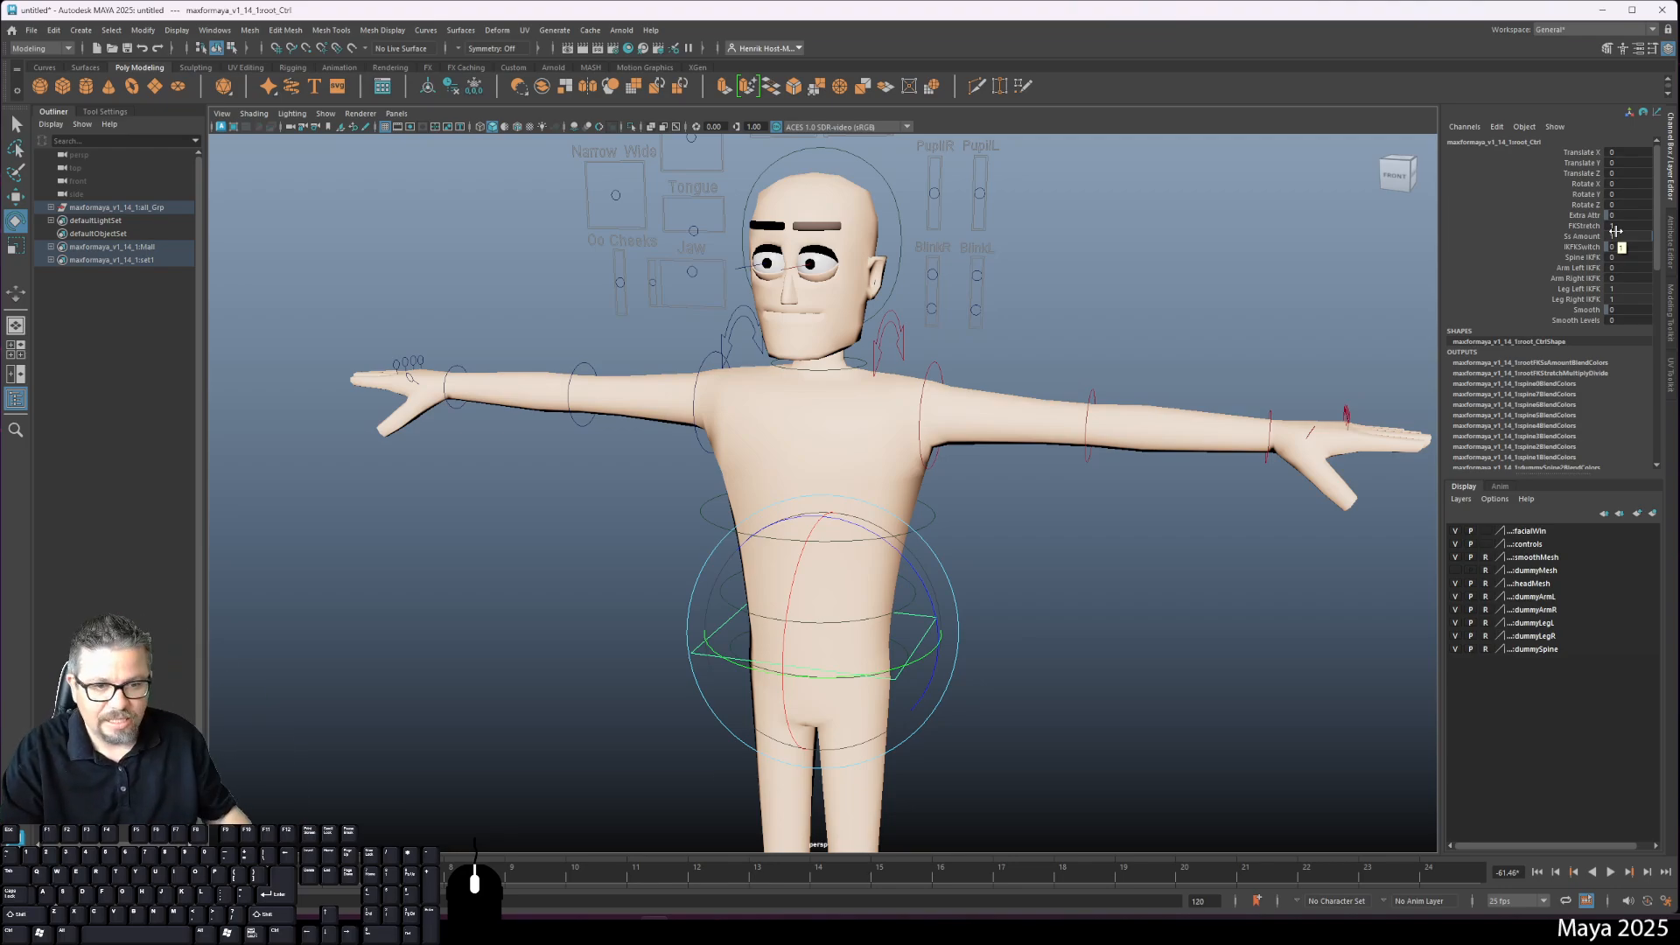
click(574, 365)
key(w)
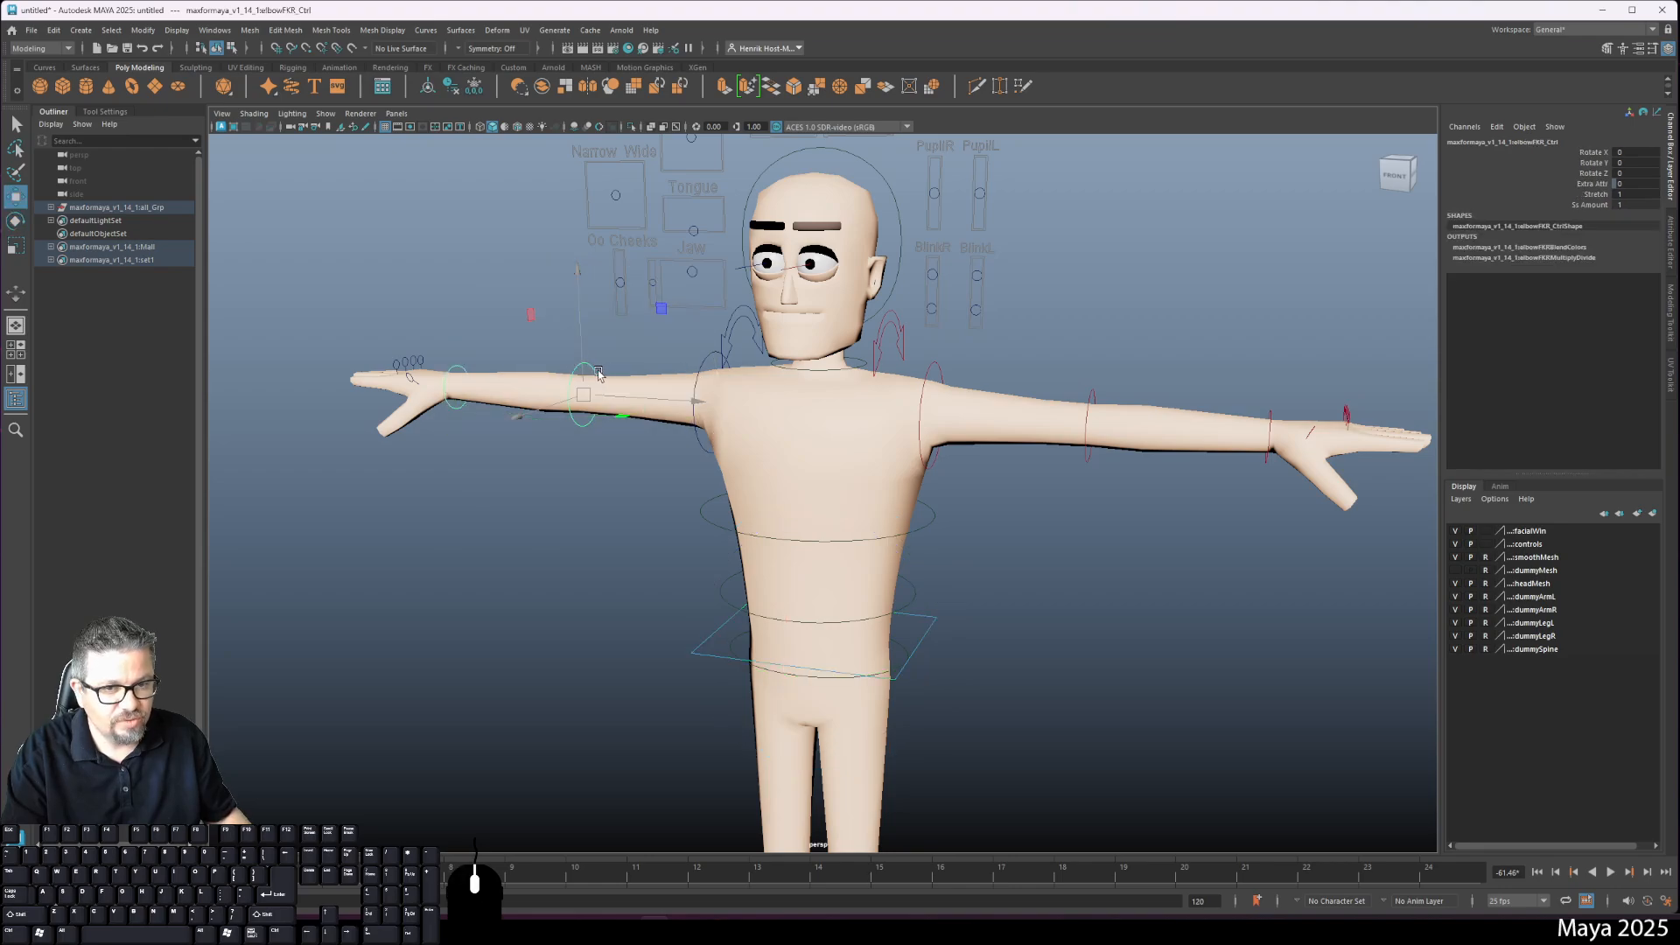
click(704, 363)
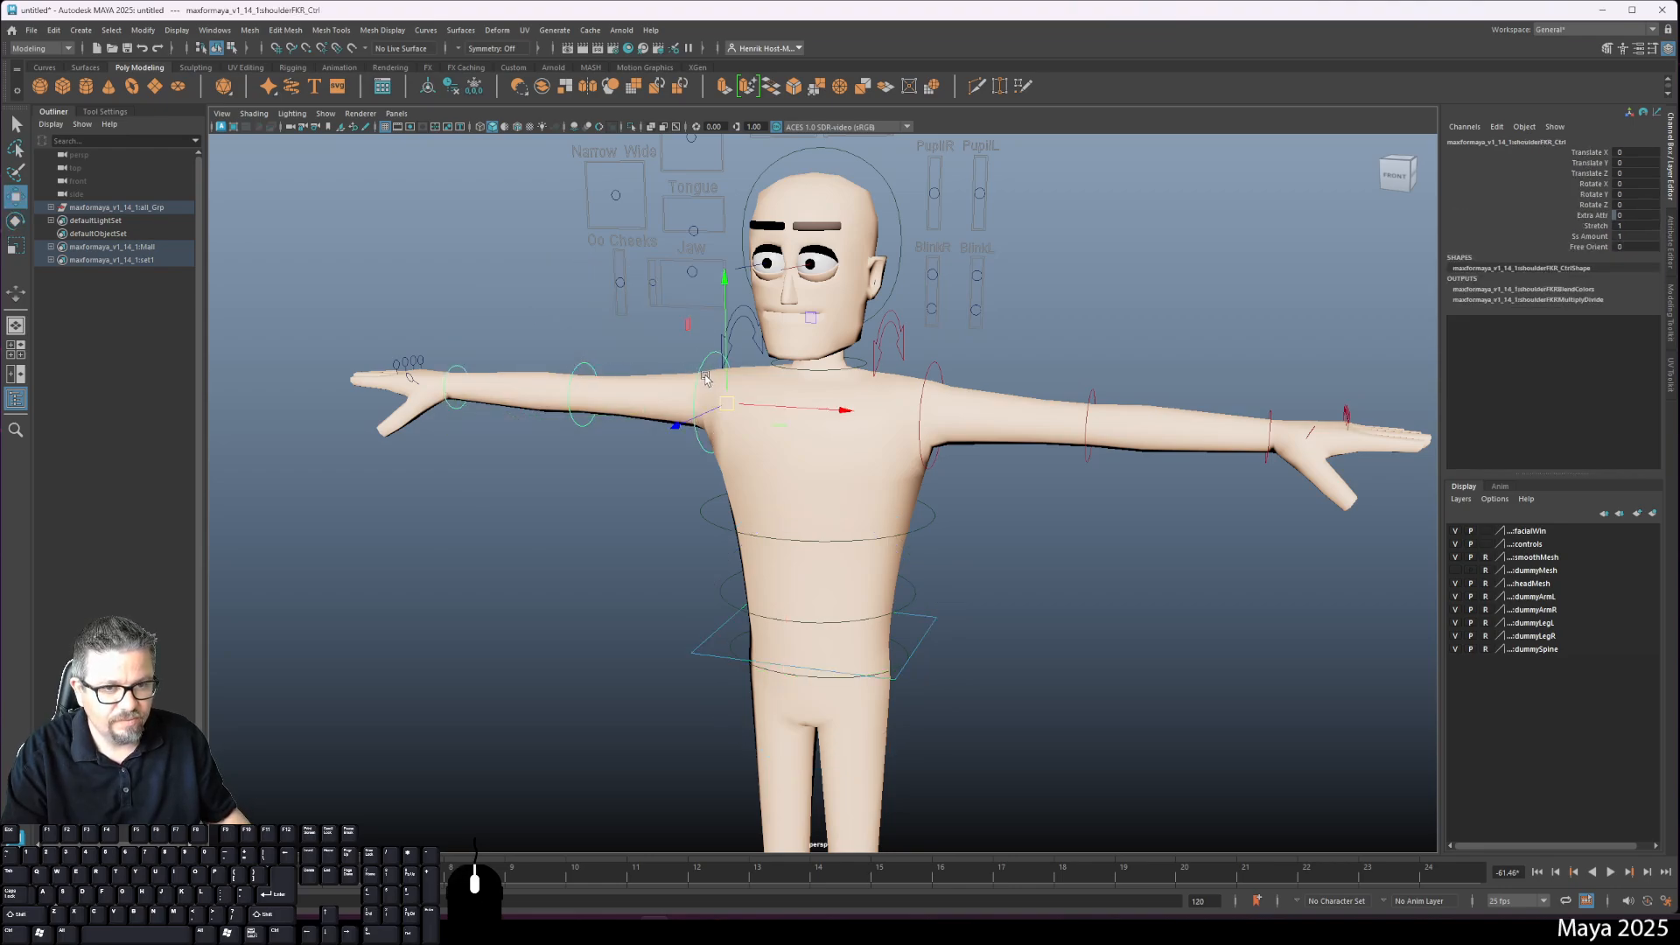
drag(827, 409, 744, 418)
key(ctrl+z)
click(578, 366)
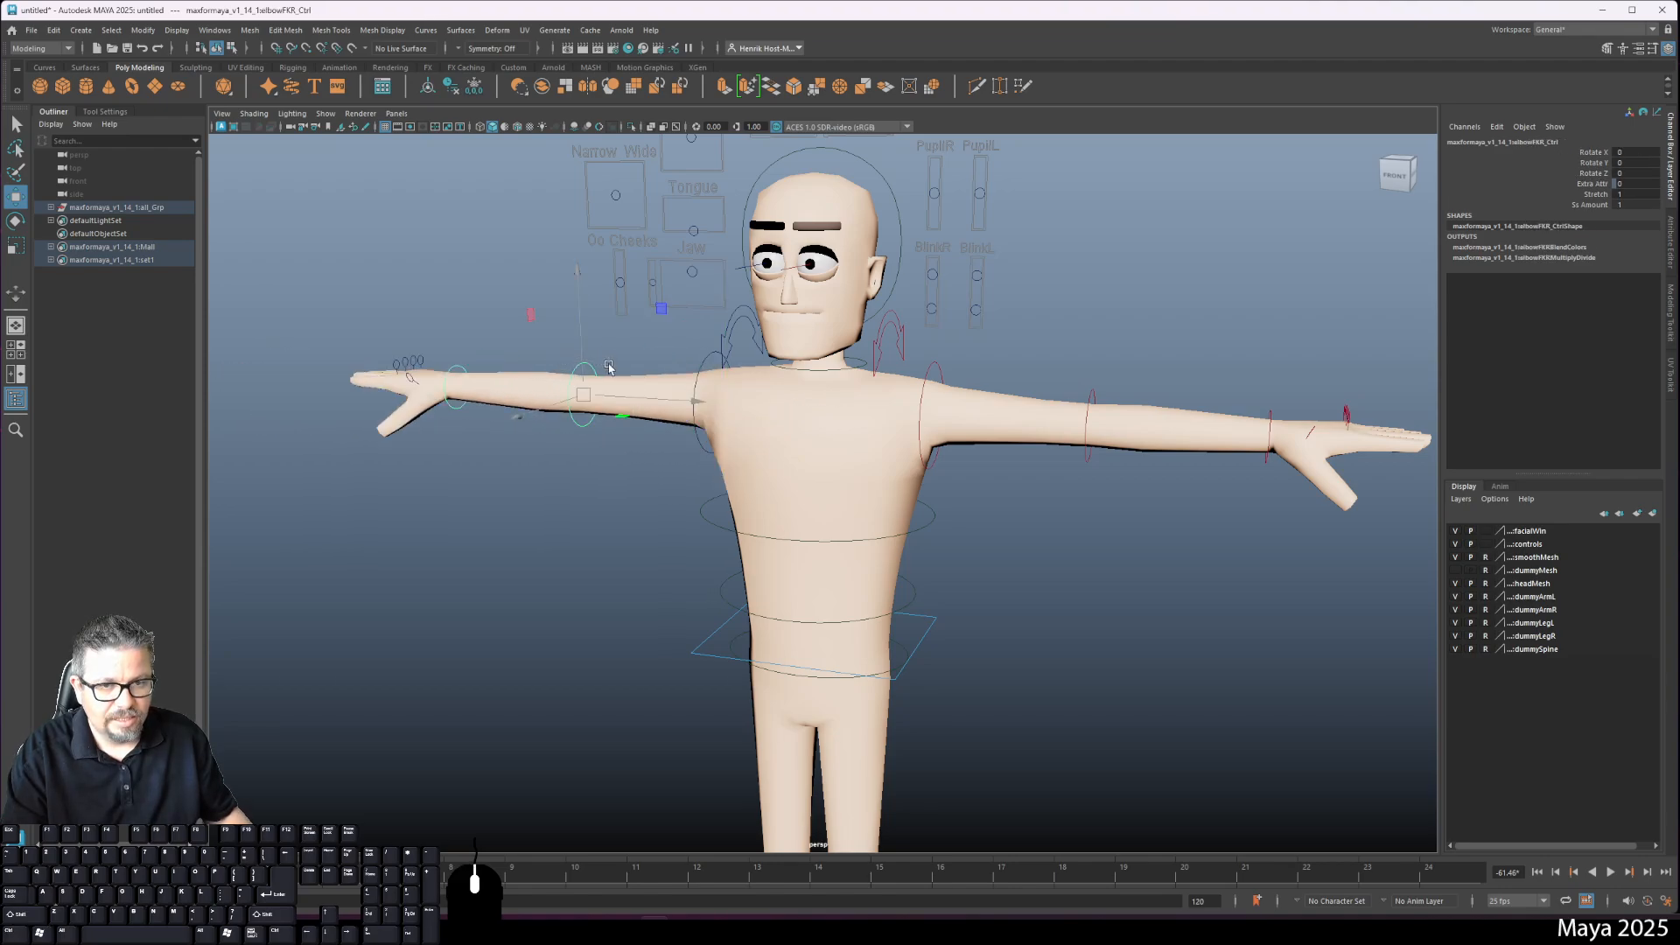
drag(826, 407, 763, 406)
key(z)
Step: Reselect the square root control at the hips and examine the torso, arms, legs and facial controls around it
alt+middle_drag(691, 461, 662, 363)
click(903, 514)
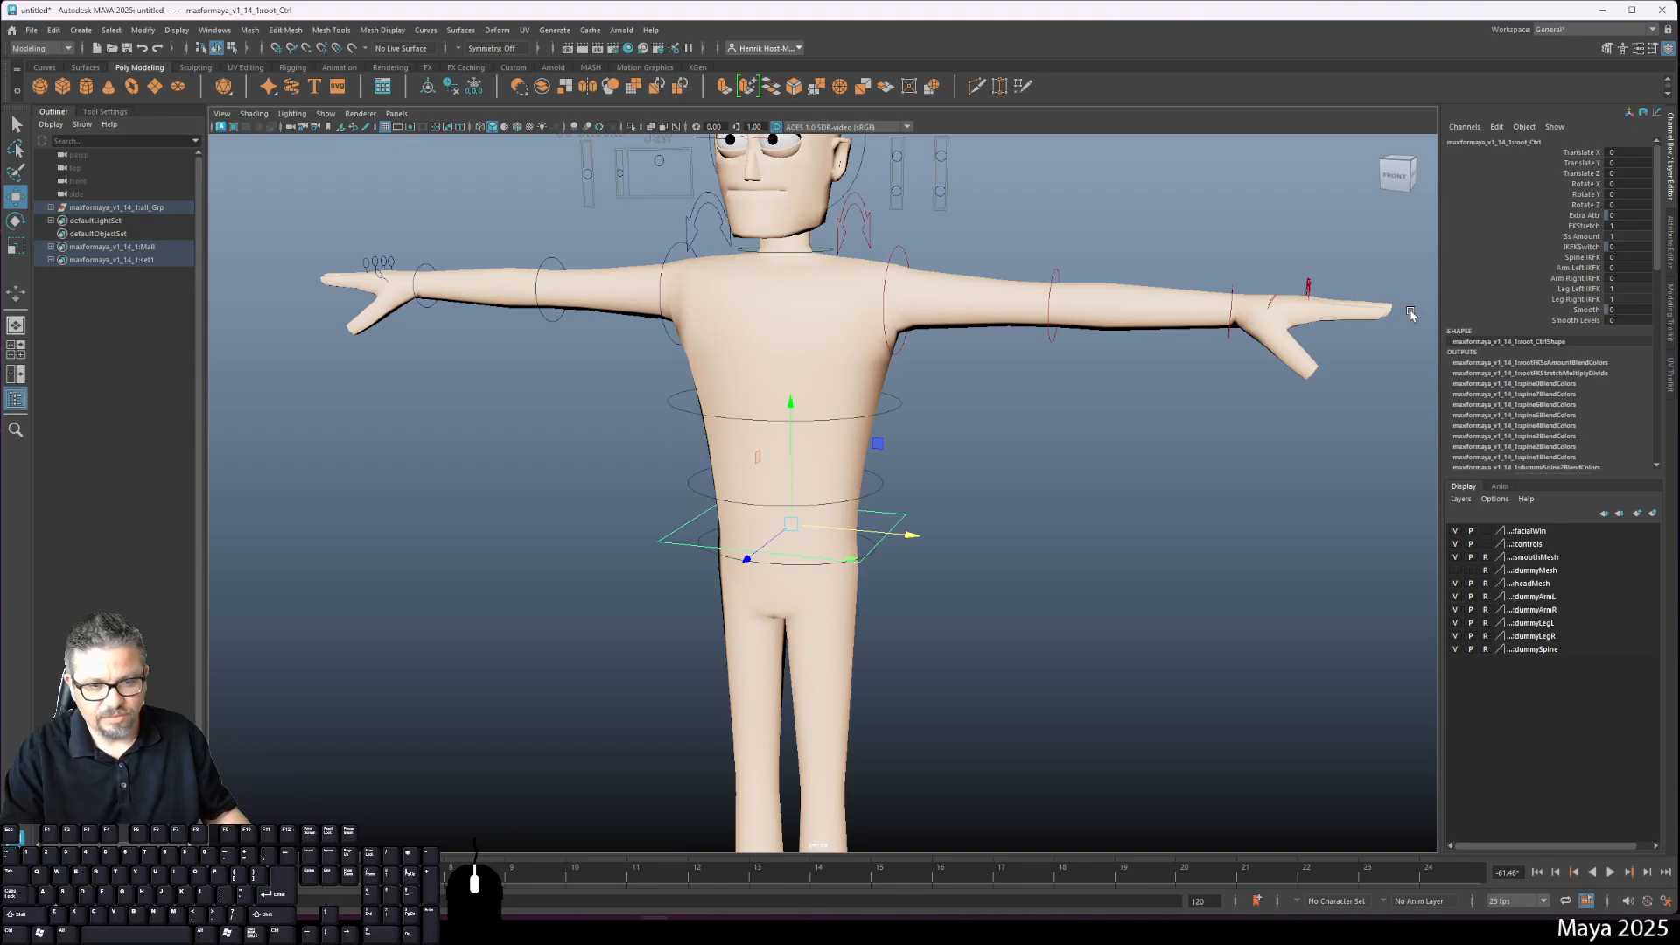
alt+drag(1118, 457, 1066, 429)
alt+middle_drag(1066, 428, 1054, 359)
alt+right_drag(1053, 359, 1088, 402)
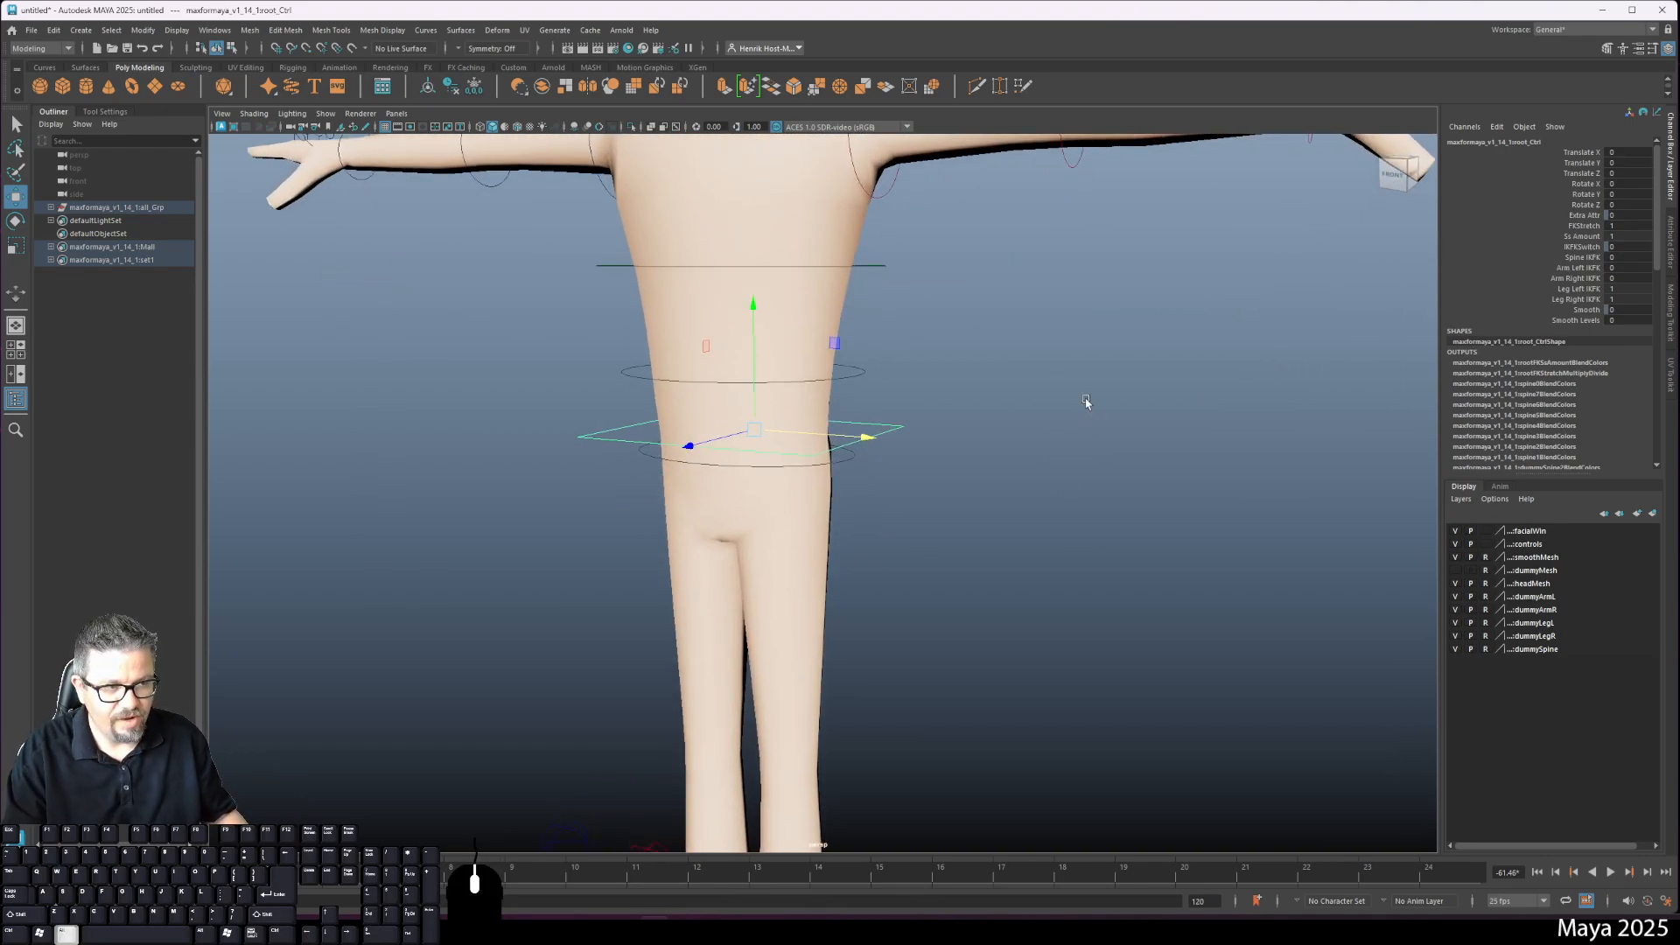
alt+middle_drag(1088, 402, 1091, 502)
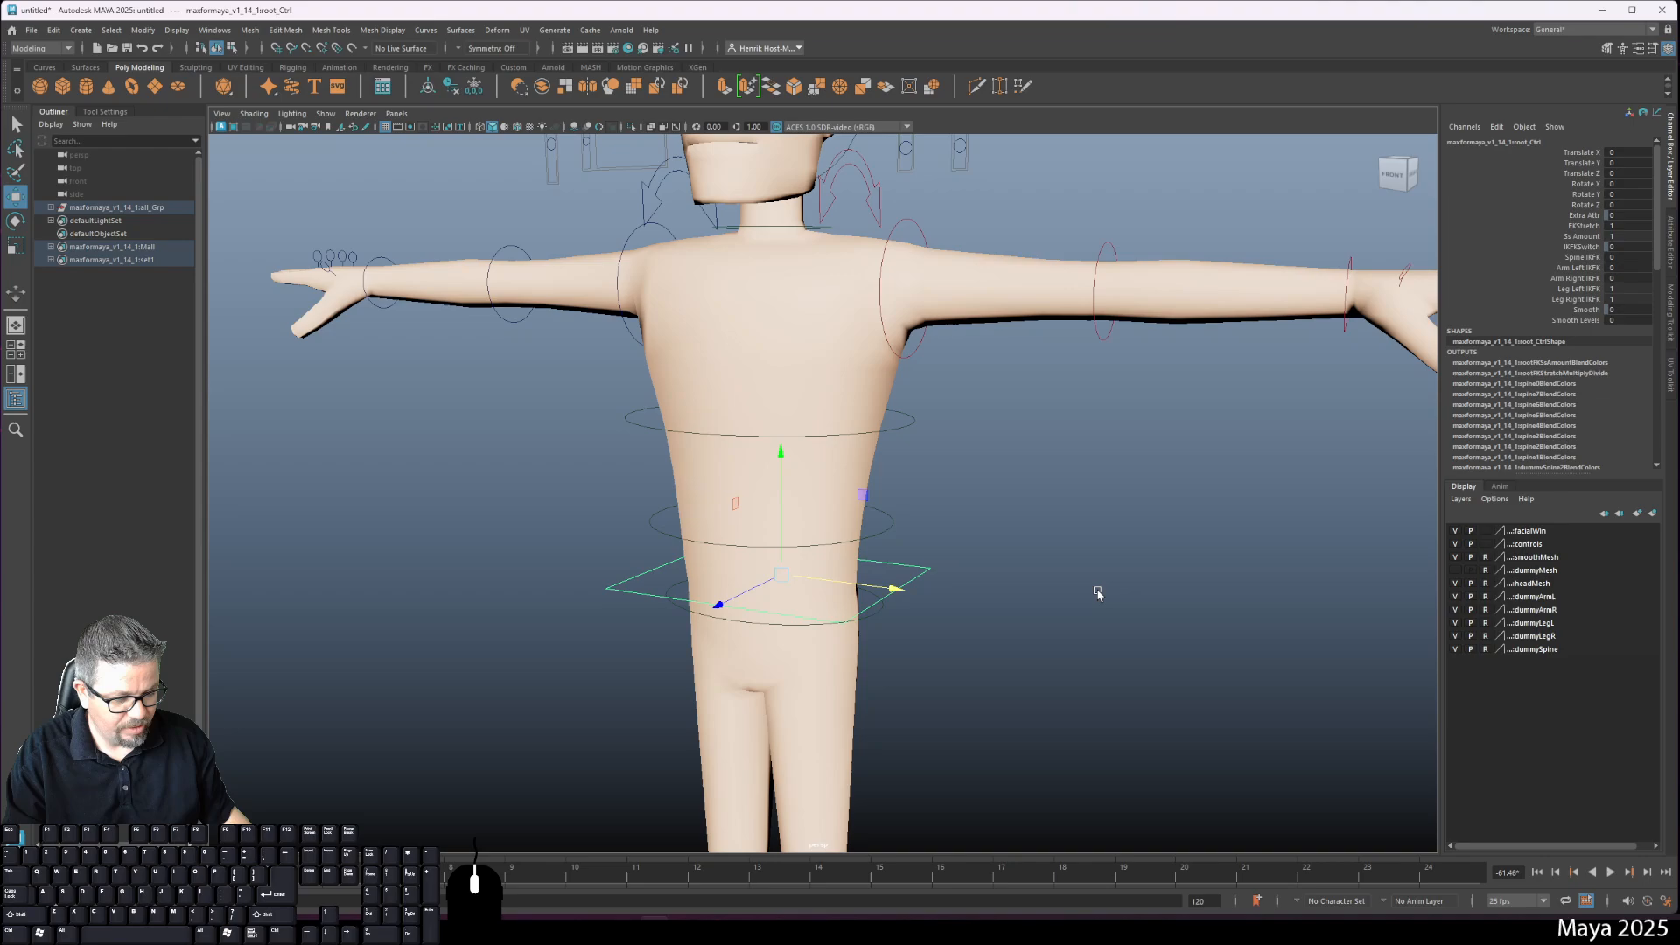
alt+right_drag(1098, 592, 1025, 585)
alt+drag(1035, 640, 1016, 630)
alt+middle_drag(1016, 630, 1061, 525)
alt+right_drag(1061, 525, 1054, 607)
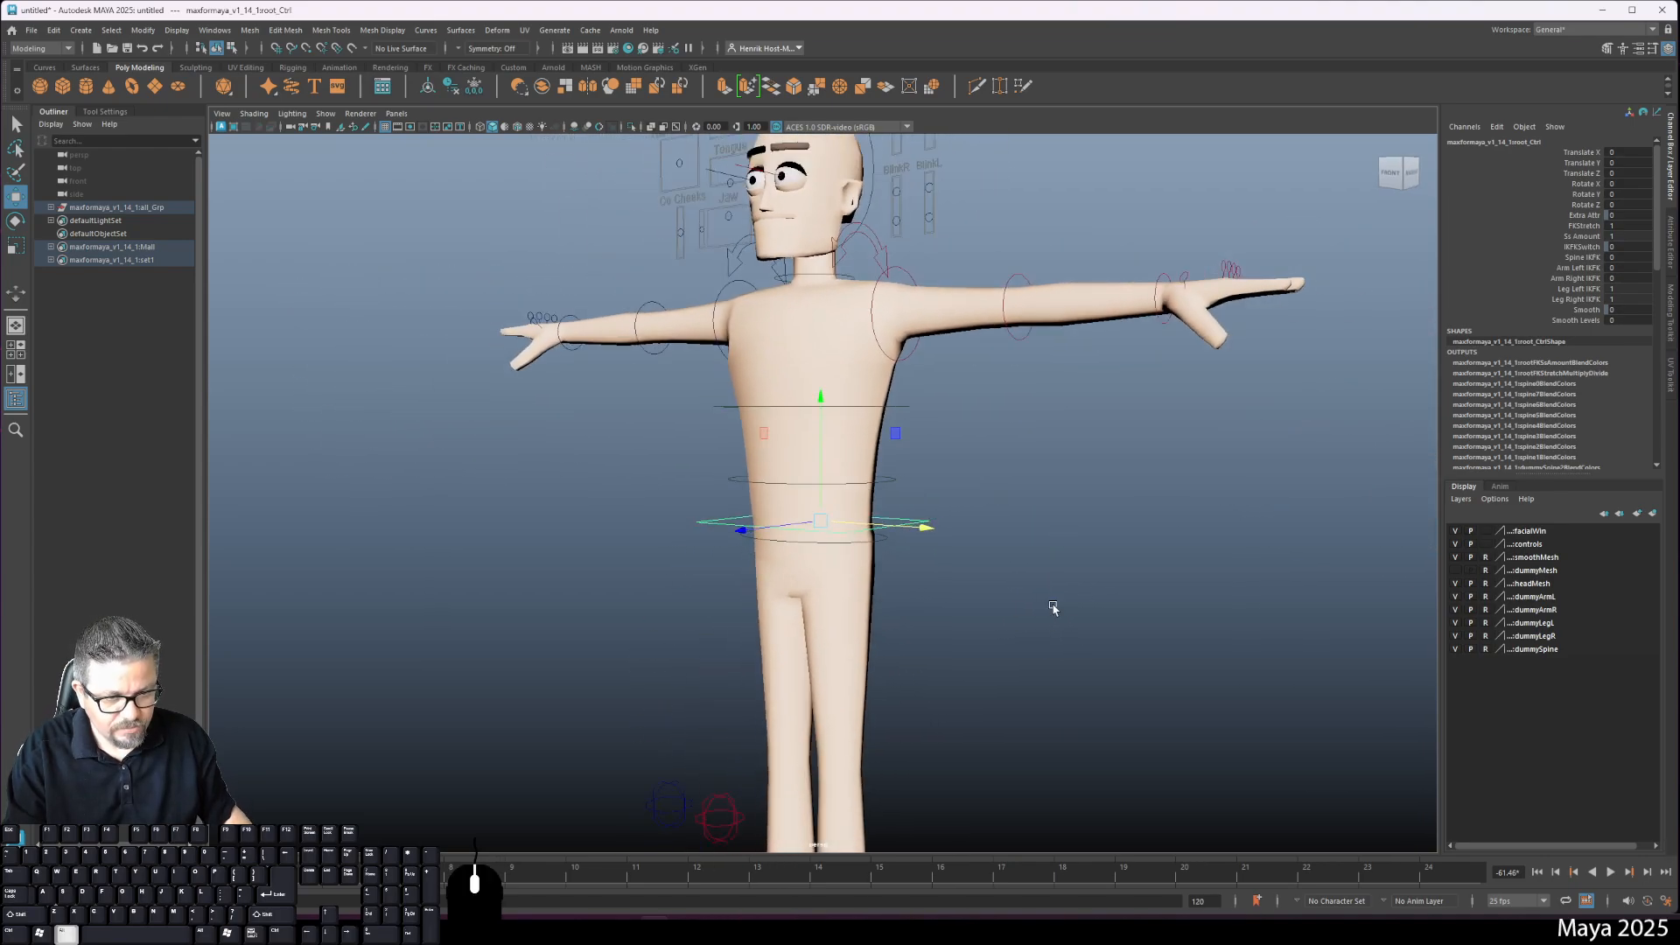
alt+middle_drag(1053, 607, 1080, 455)
alt+right_drag(1065, 631, 1011, 604)
alt+middle_drag(1010, 560, 1015, 411)
alt+drag(1015, 464, 1039, 516)
alt+middle_drag(1042, 437, 1053, 758)
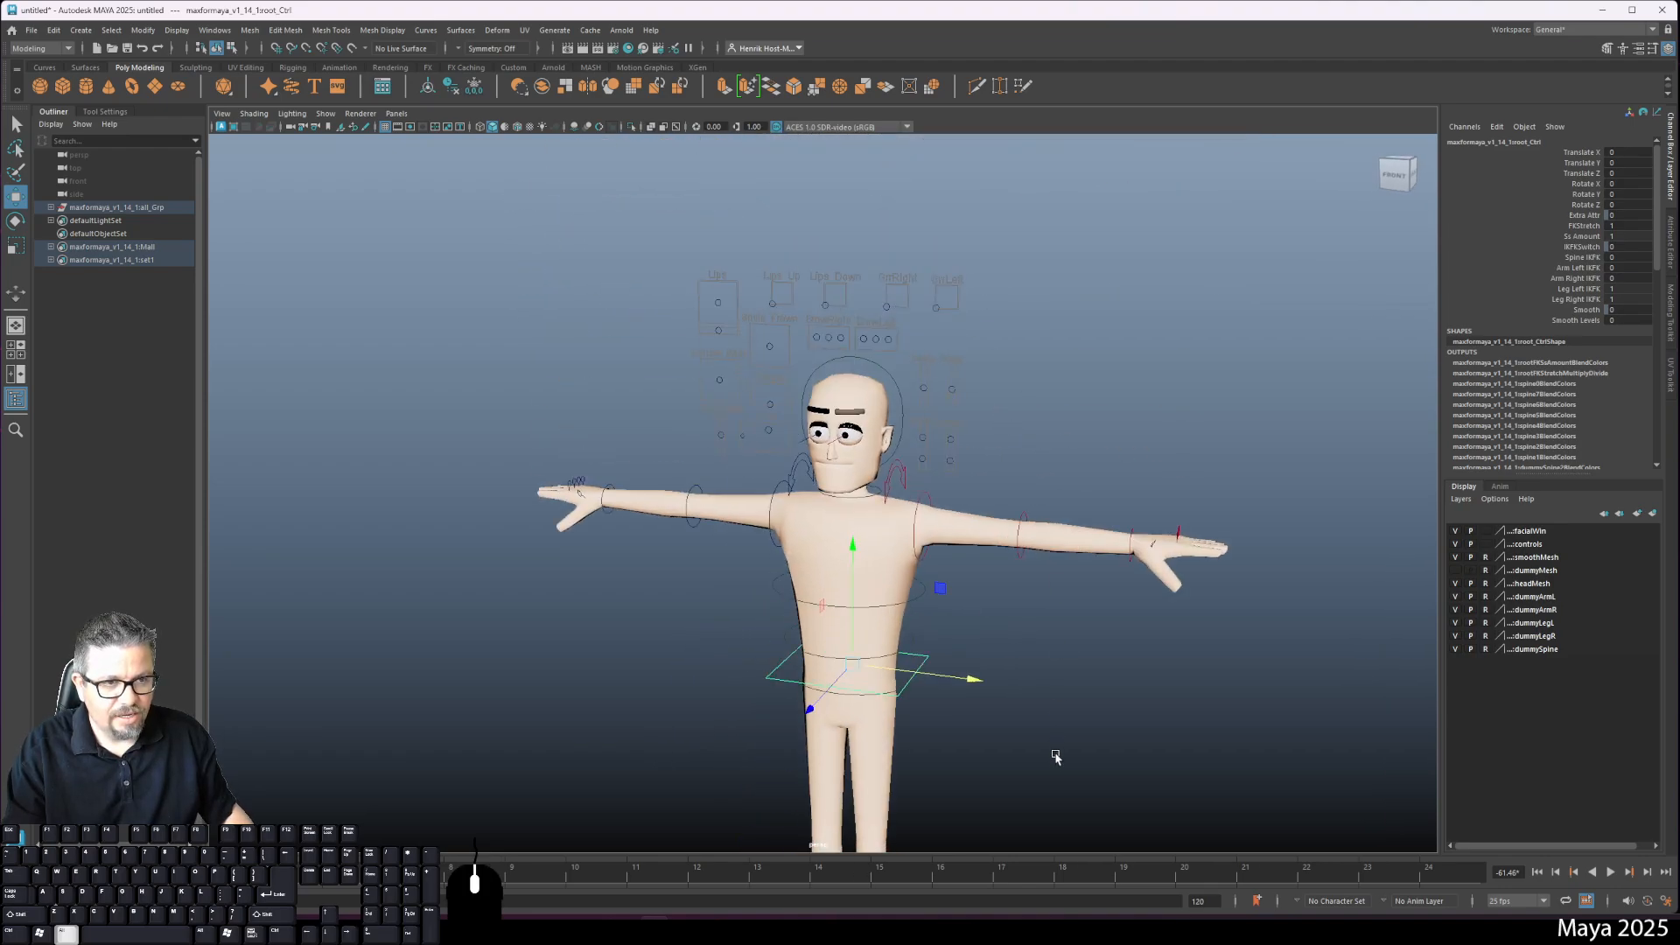
Step: Try lowering the hip root control straight down to about -49.5 in Y, inspect the bent legs and undo the move
alt+drag(1051, 632, 1077, 672)
click(1398, 182)
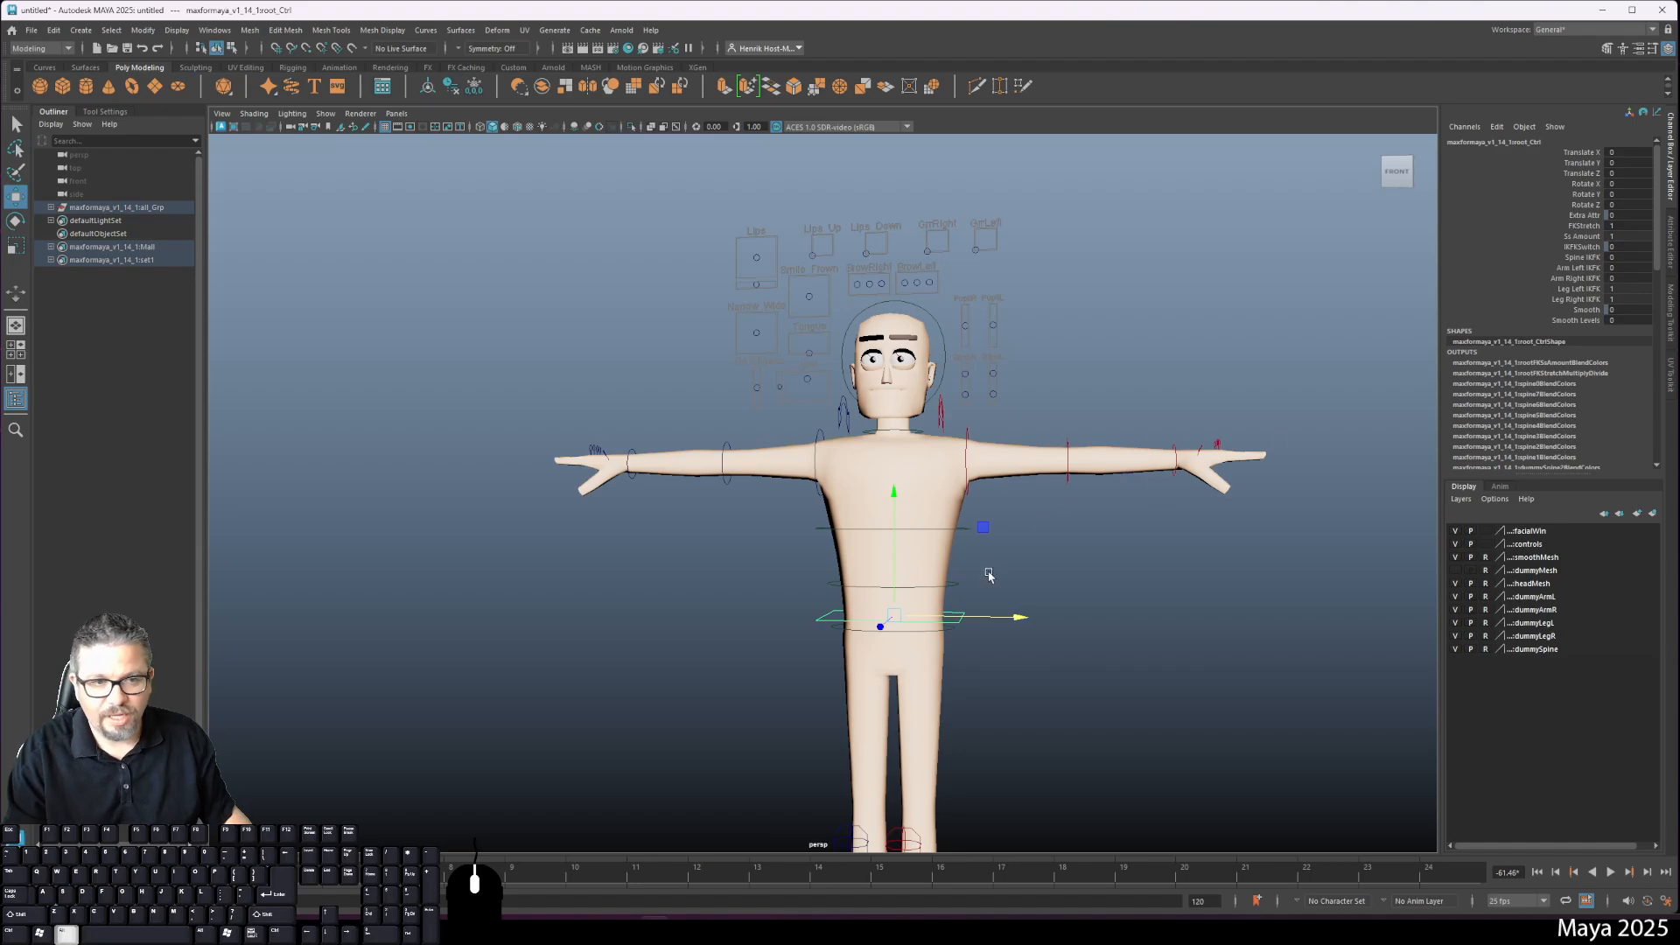
mouse_move(990, 577)
alt+mouse_down()
mouse_move(946, 567)
mouse_move(967, 601)
alt+mouse_up()
alt+middle_drag(968, 601, 1039, 611)
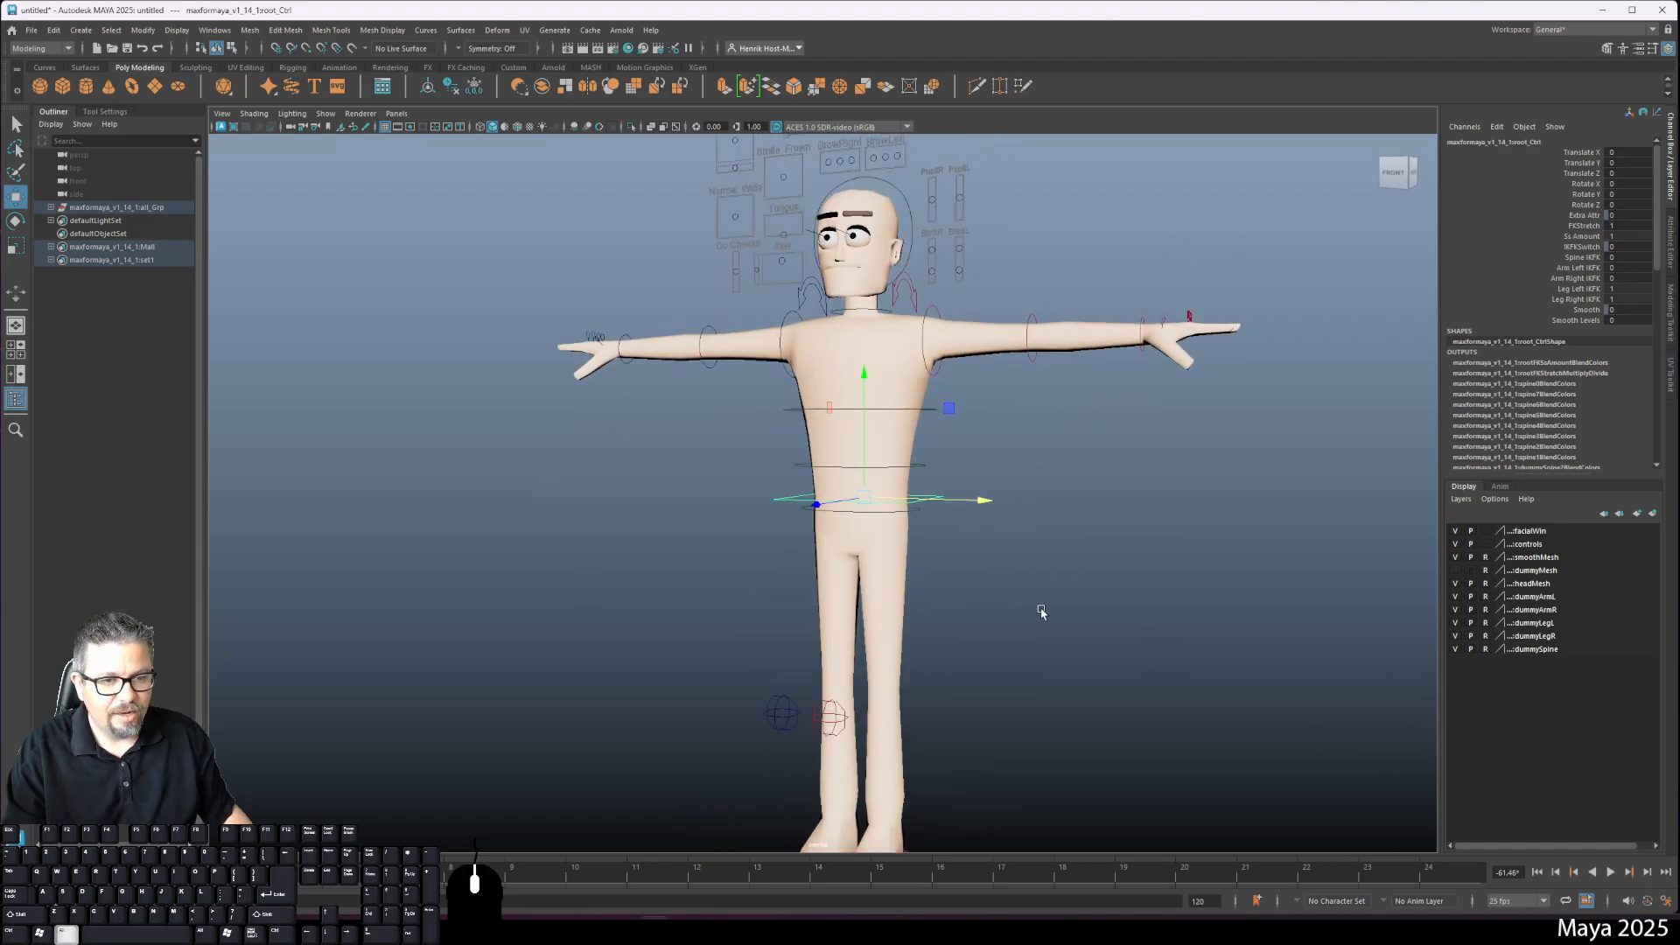
alt+right_drag(1039, 611, 1019, 544)
alt+drag(1019, 544, 944, 612)
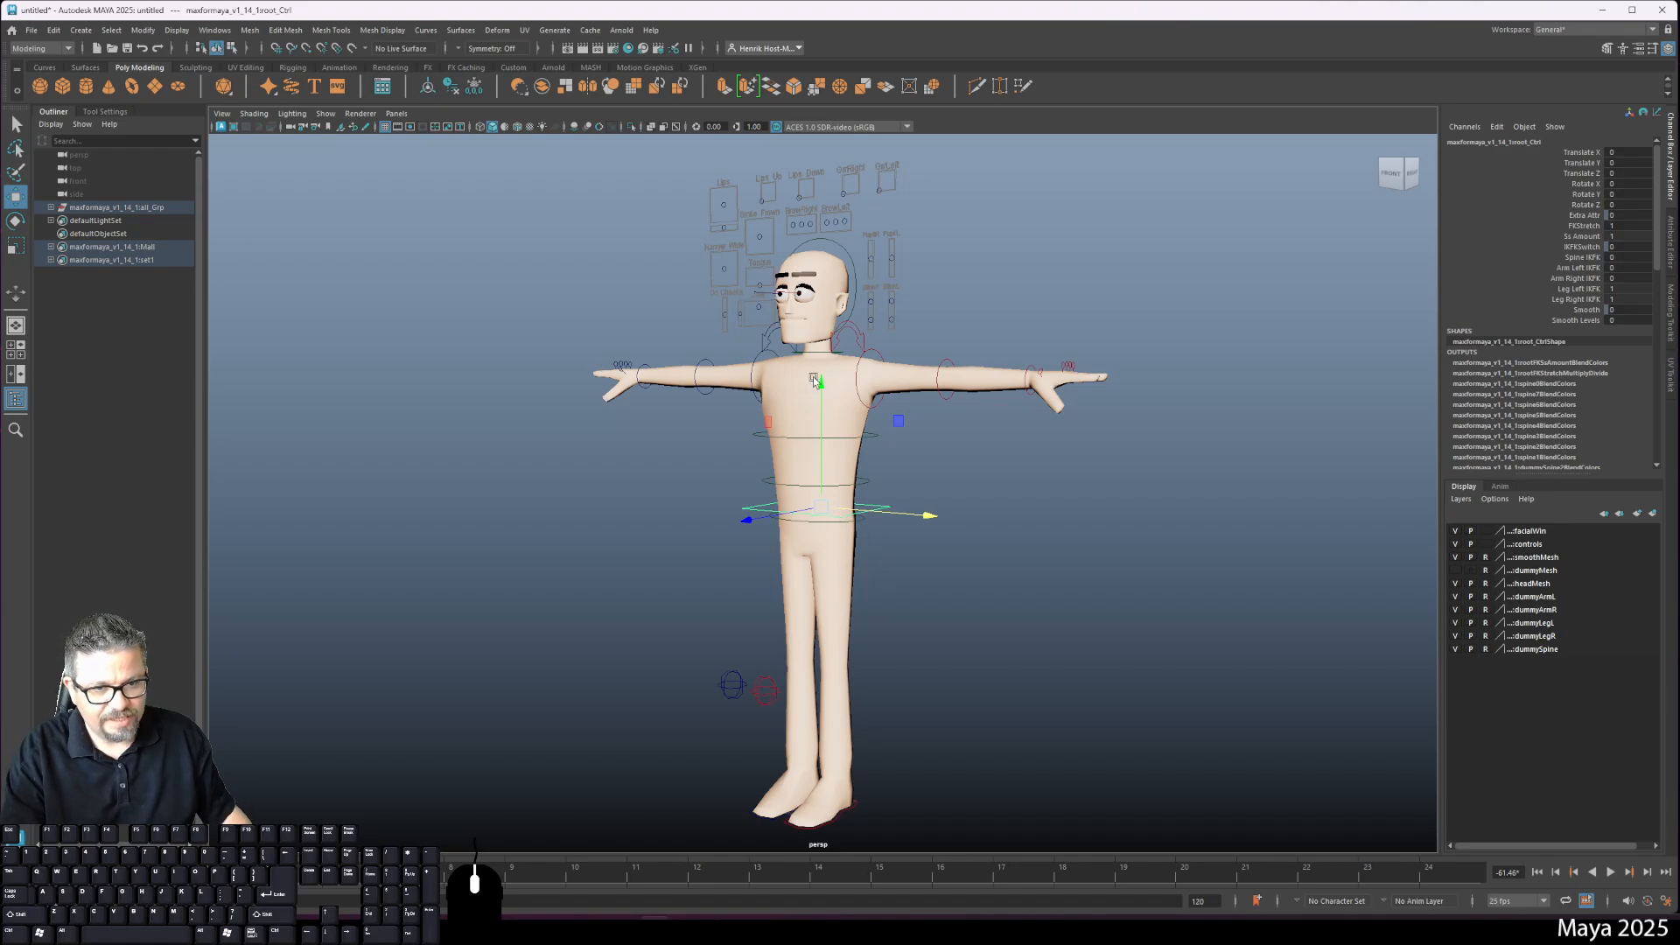
drag(819, 386, 888, 788)
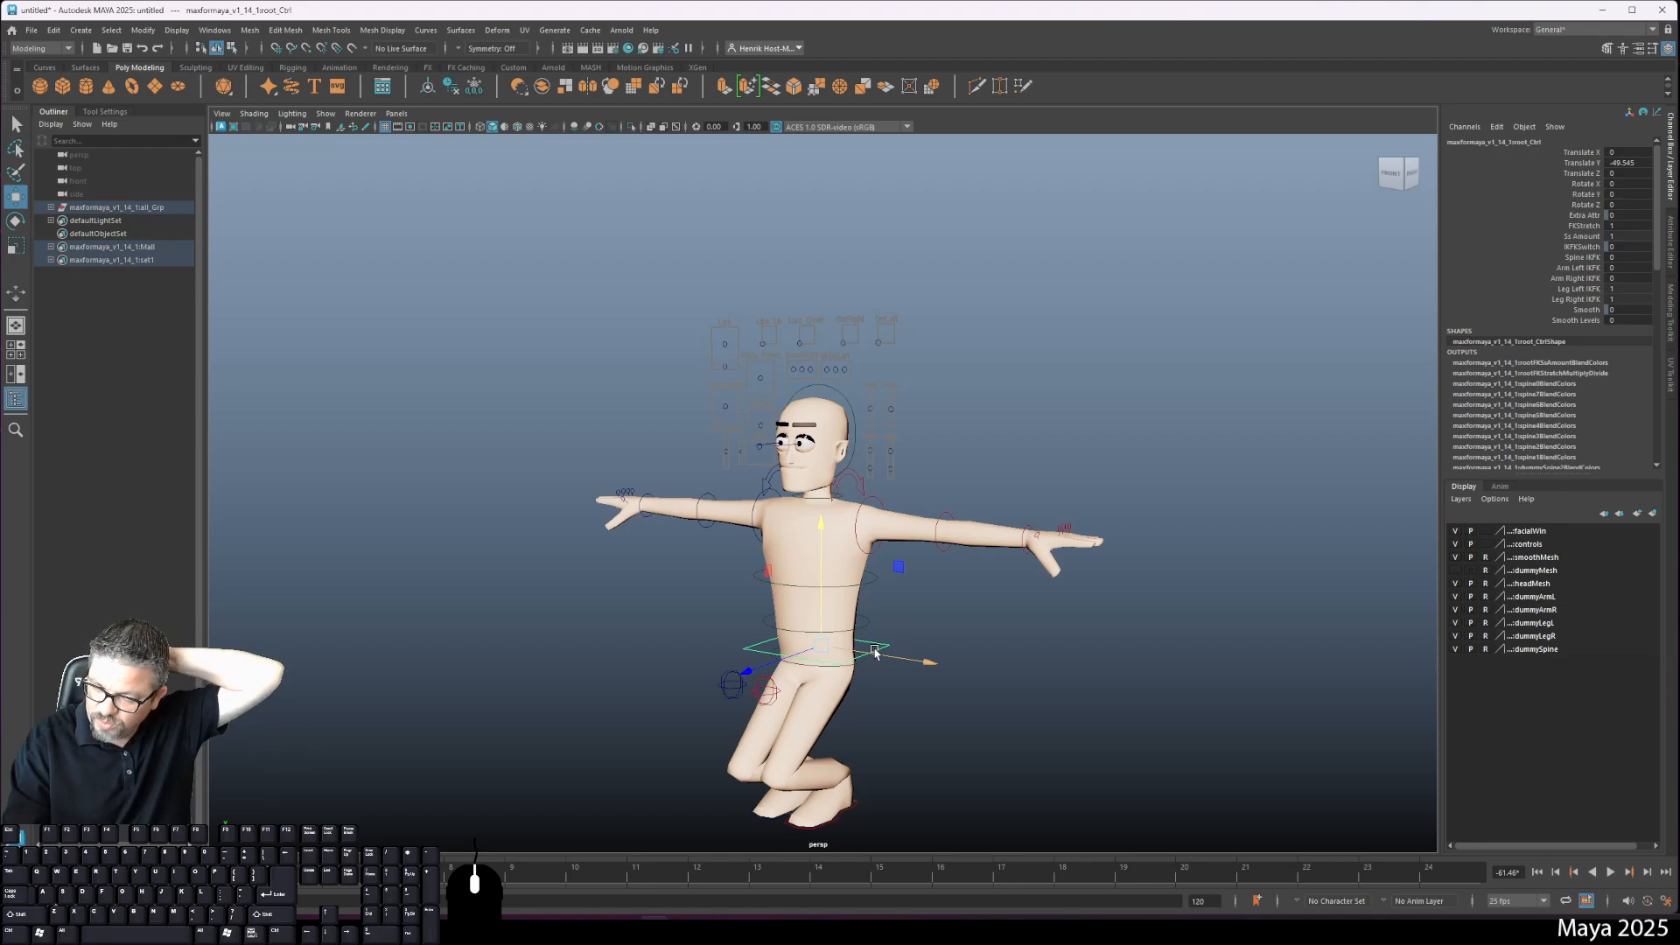
alt+middle_drag(846, 733, 857, 590)
alt+drag(839, 615, 804, 659)
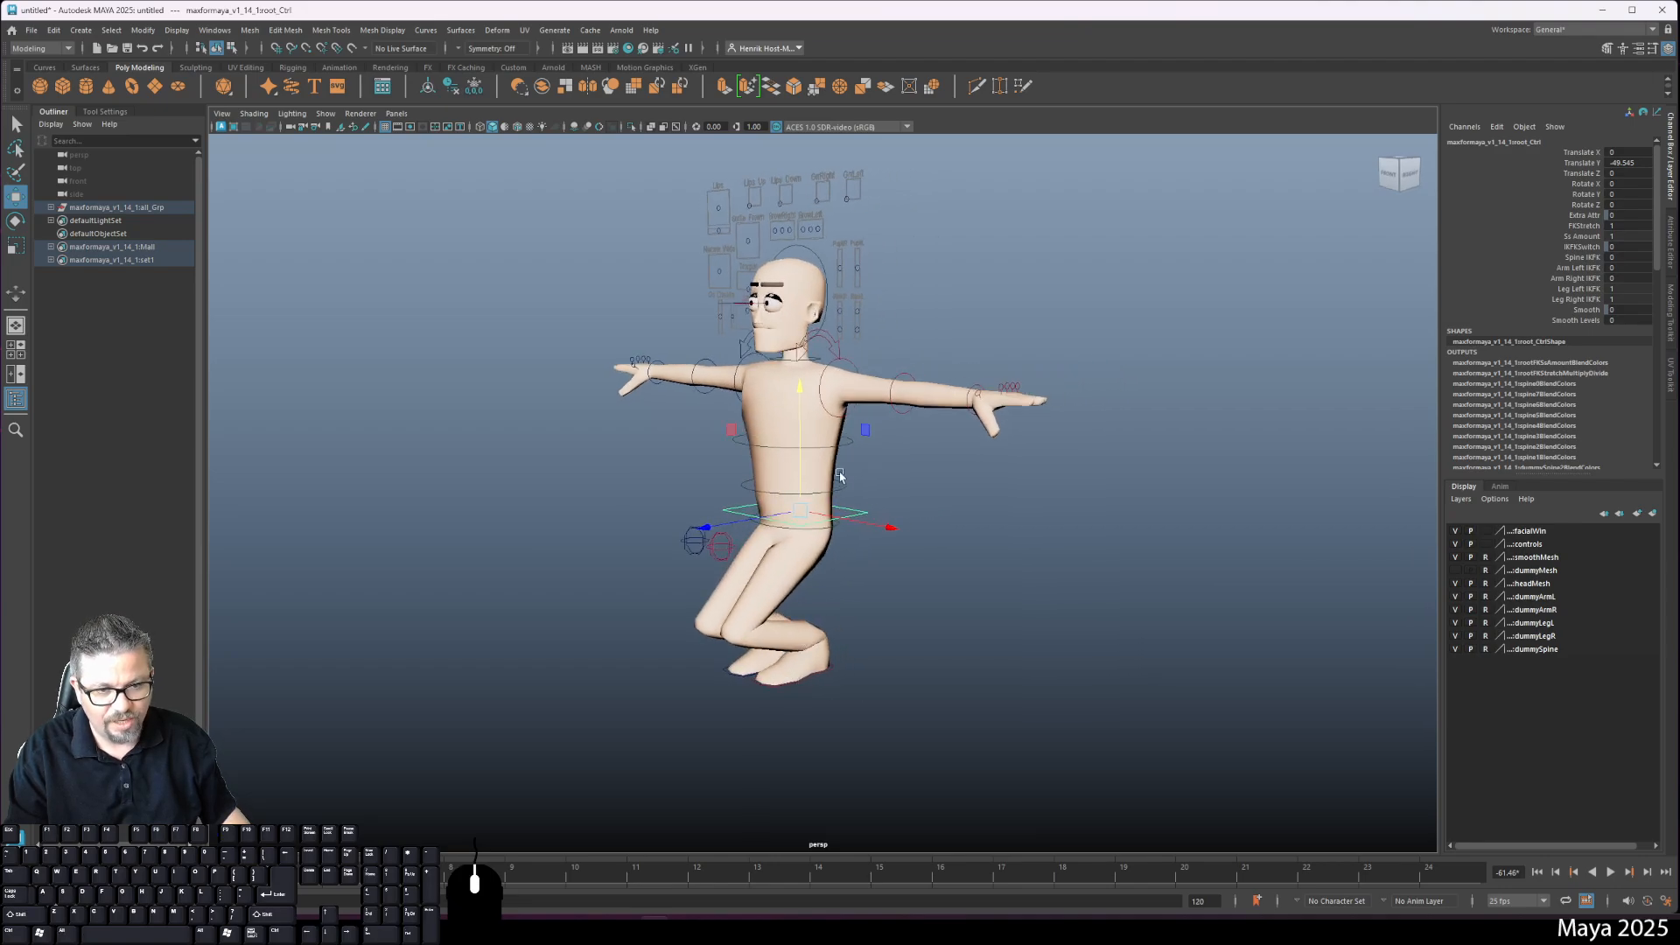
key(ctrl+z)
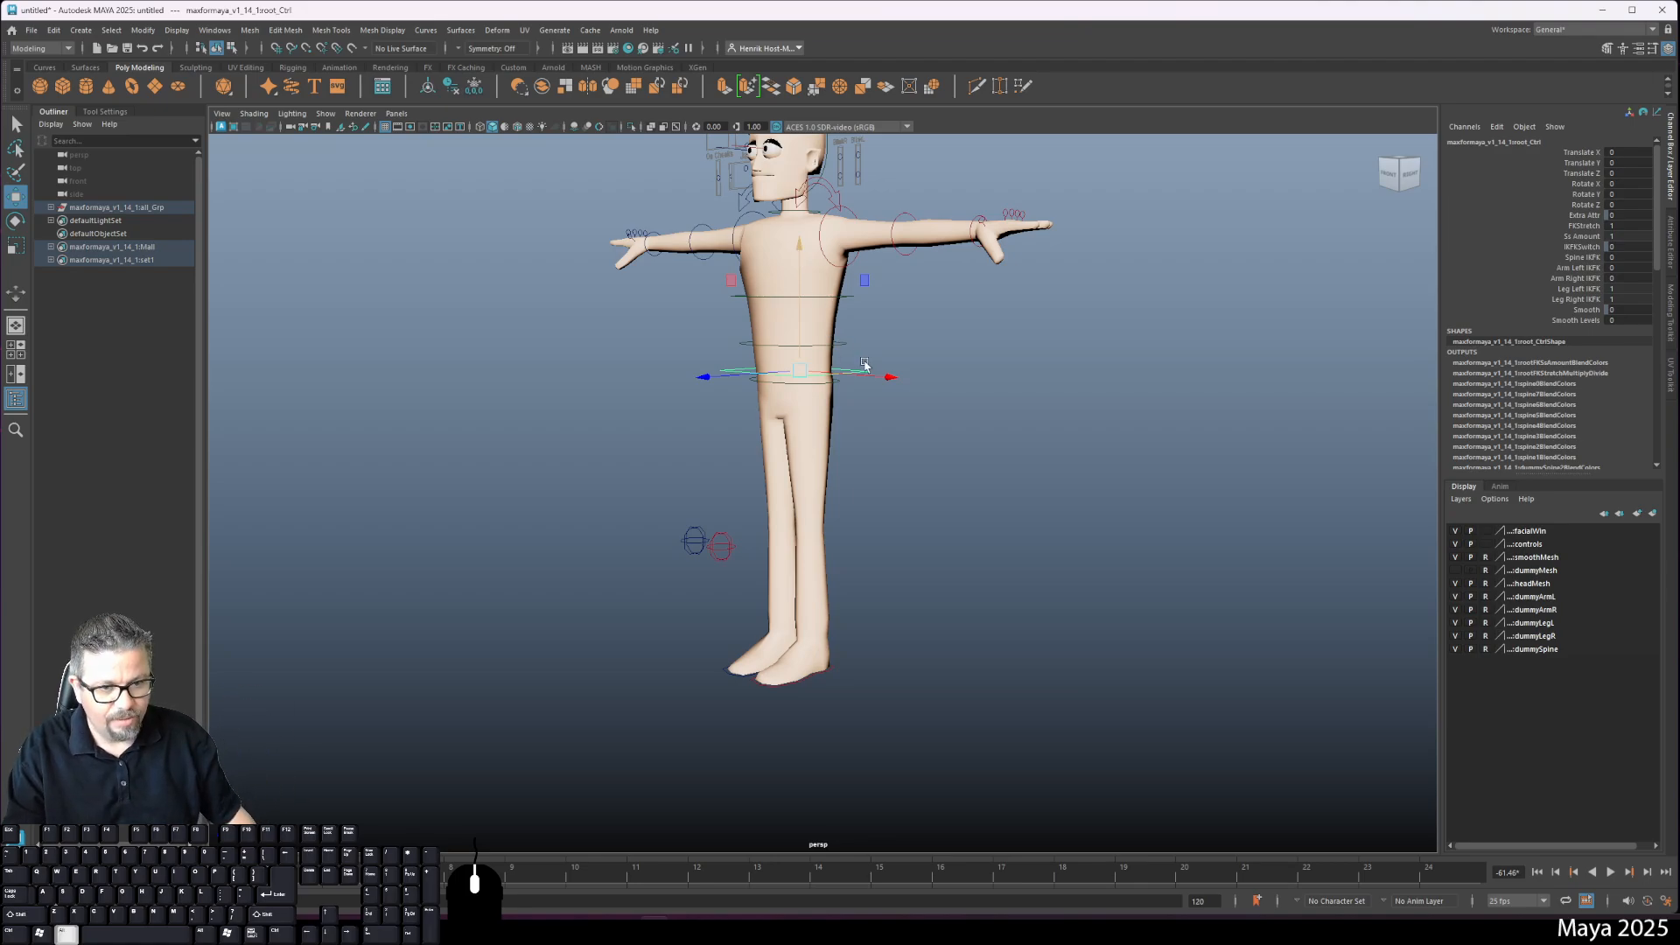
Step: Inspect the left arm's FK shoulder control, reselect the hip root control and pick its Arm Left IKFK attribute
alt+drag(796, 262, 886, 276)
alt+right_drag(886, 276, 893, 457)
mouse_move(892, 458)
alt+mouse_down()
mouse_move(892, 443)
mouse_move(904, 476)
alt+mouse_up()
alt+right_drag(904, 476, 843, 433)
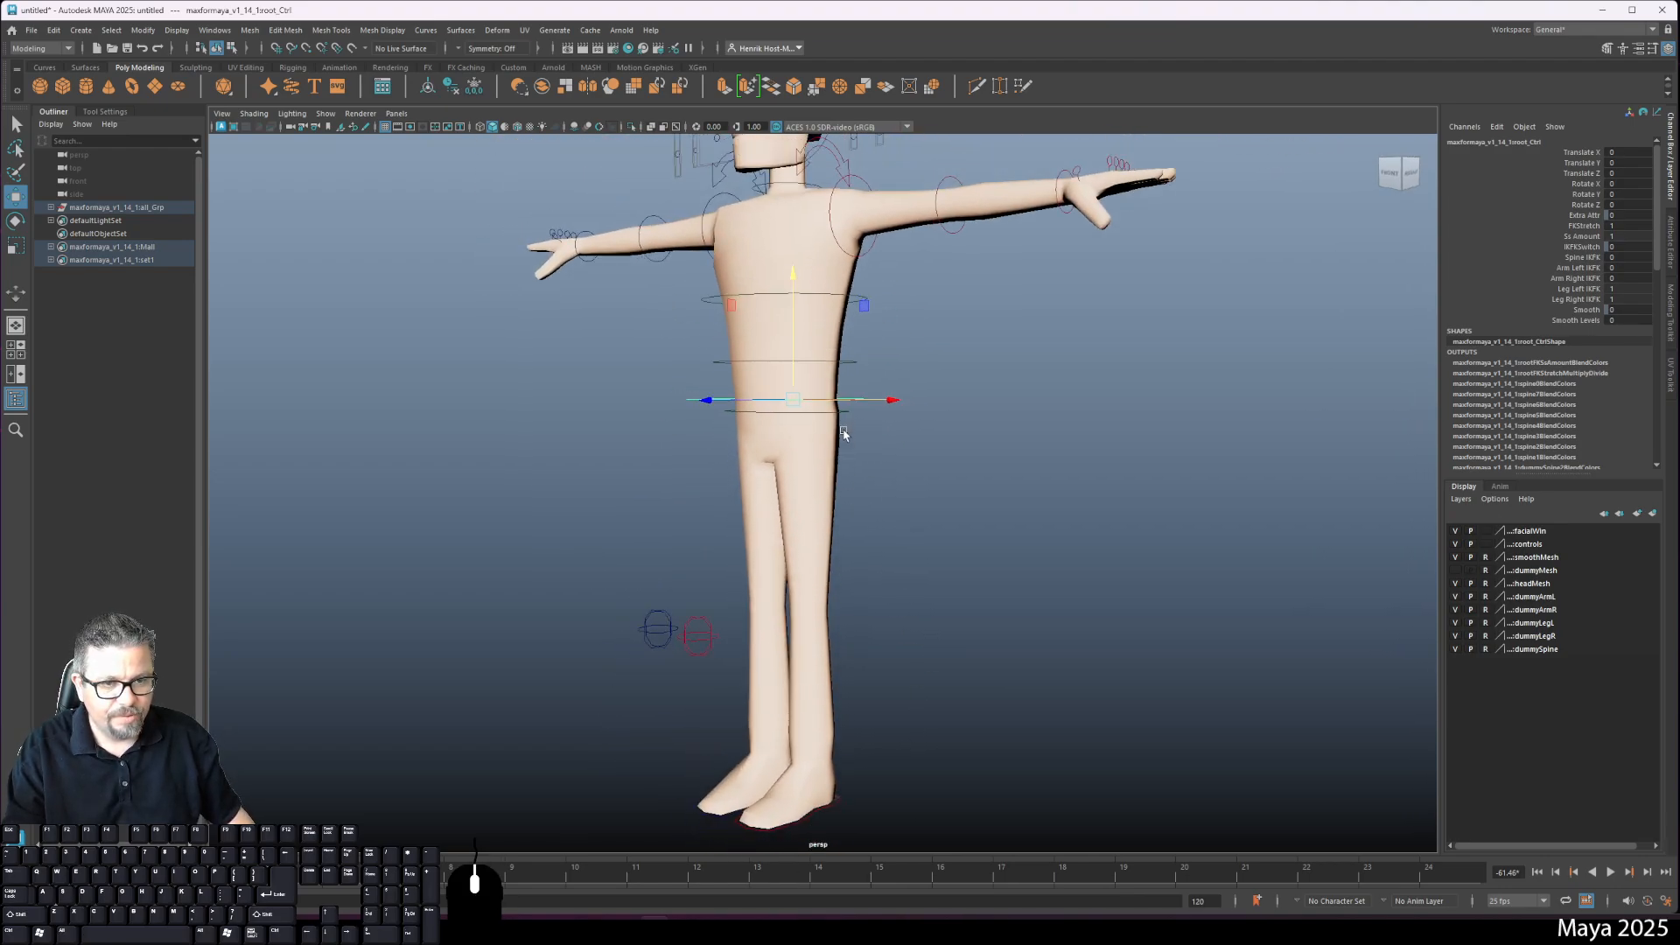
alt+drag(845, 418, 875, 457)
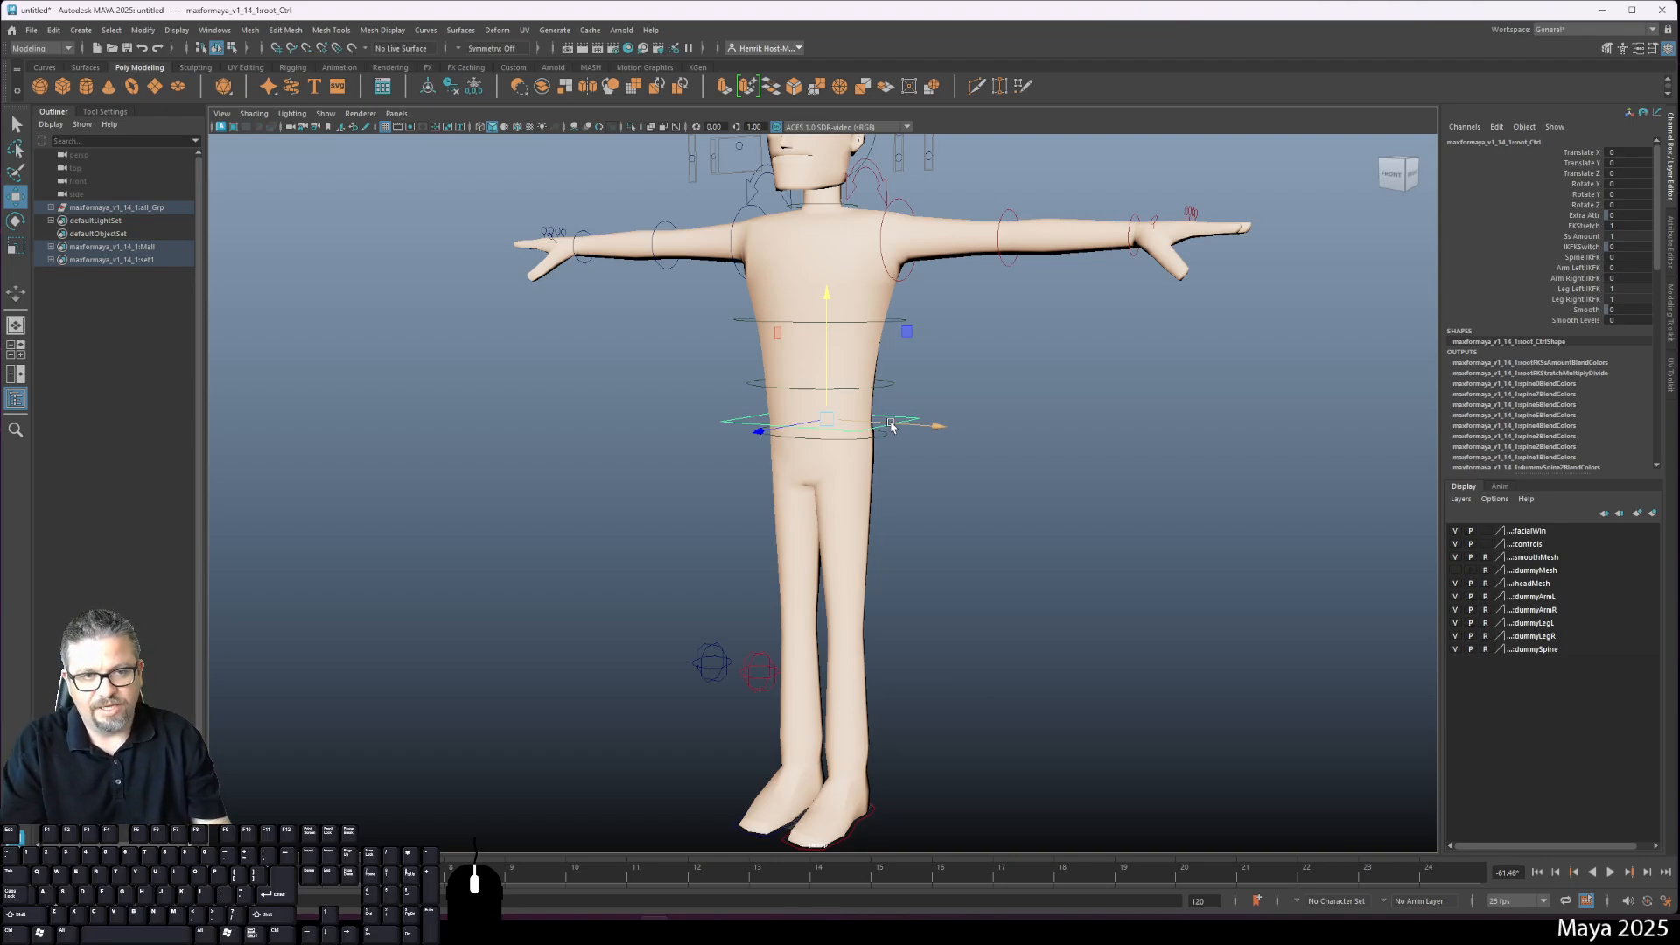
alt+right_drag(890, 426, 855, 400)
click(869, 408)
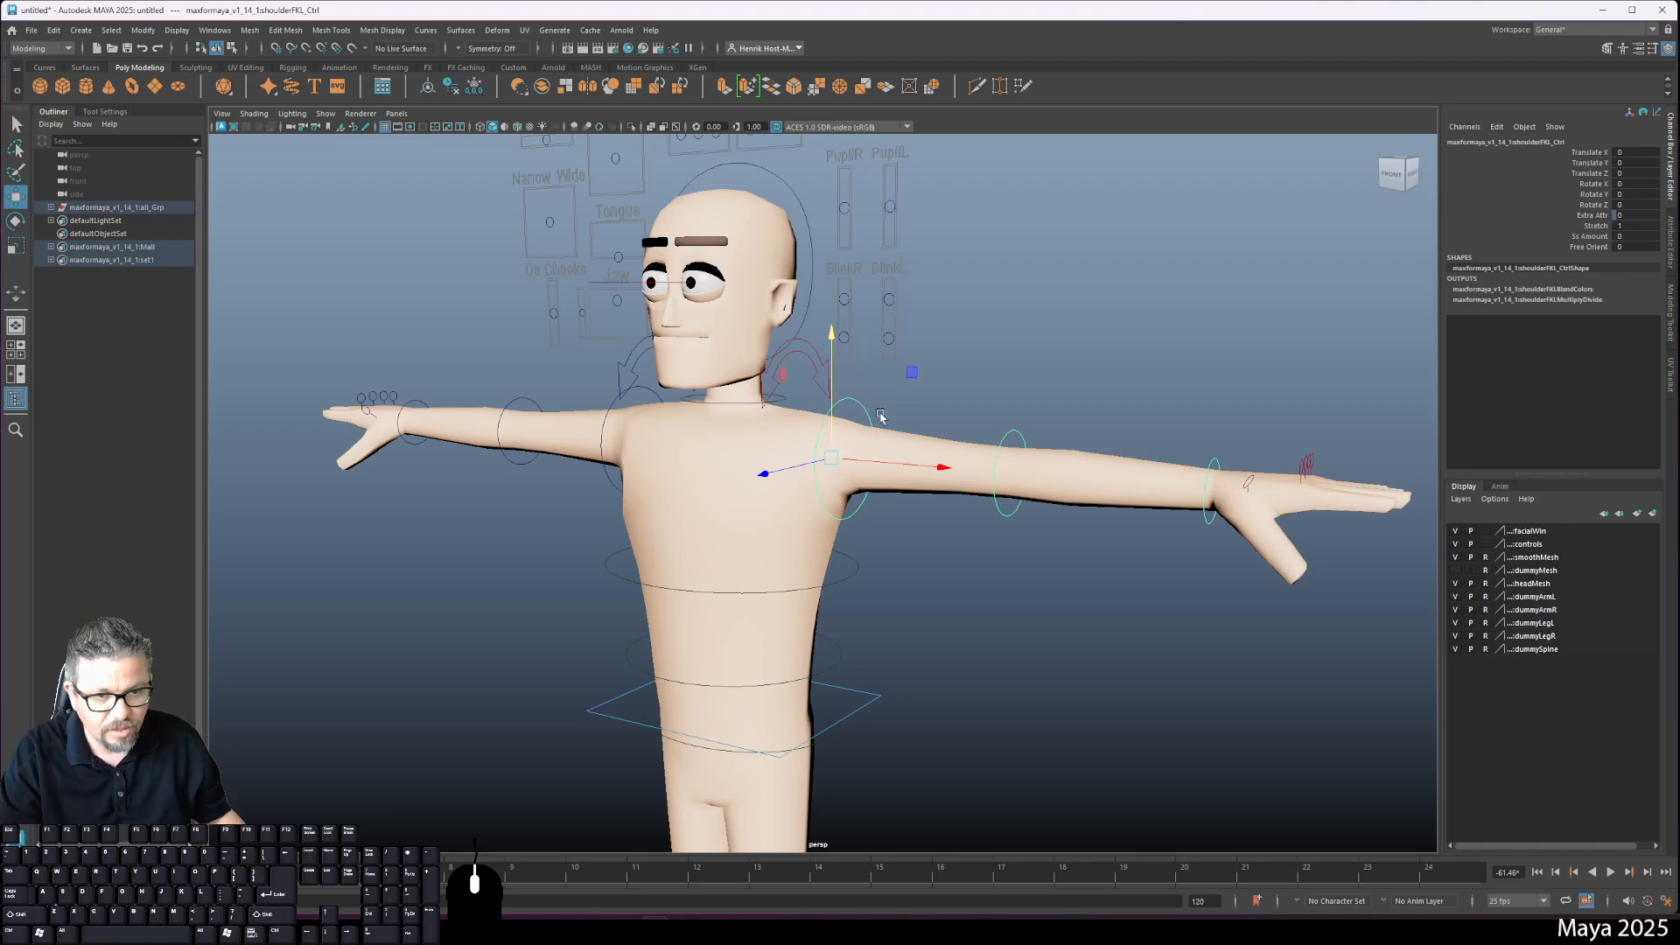
click(874, 713)
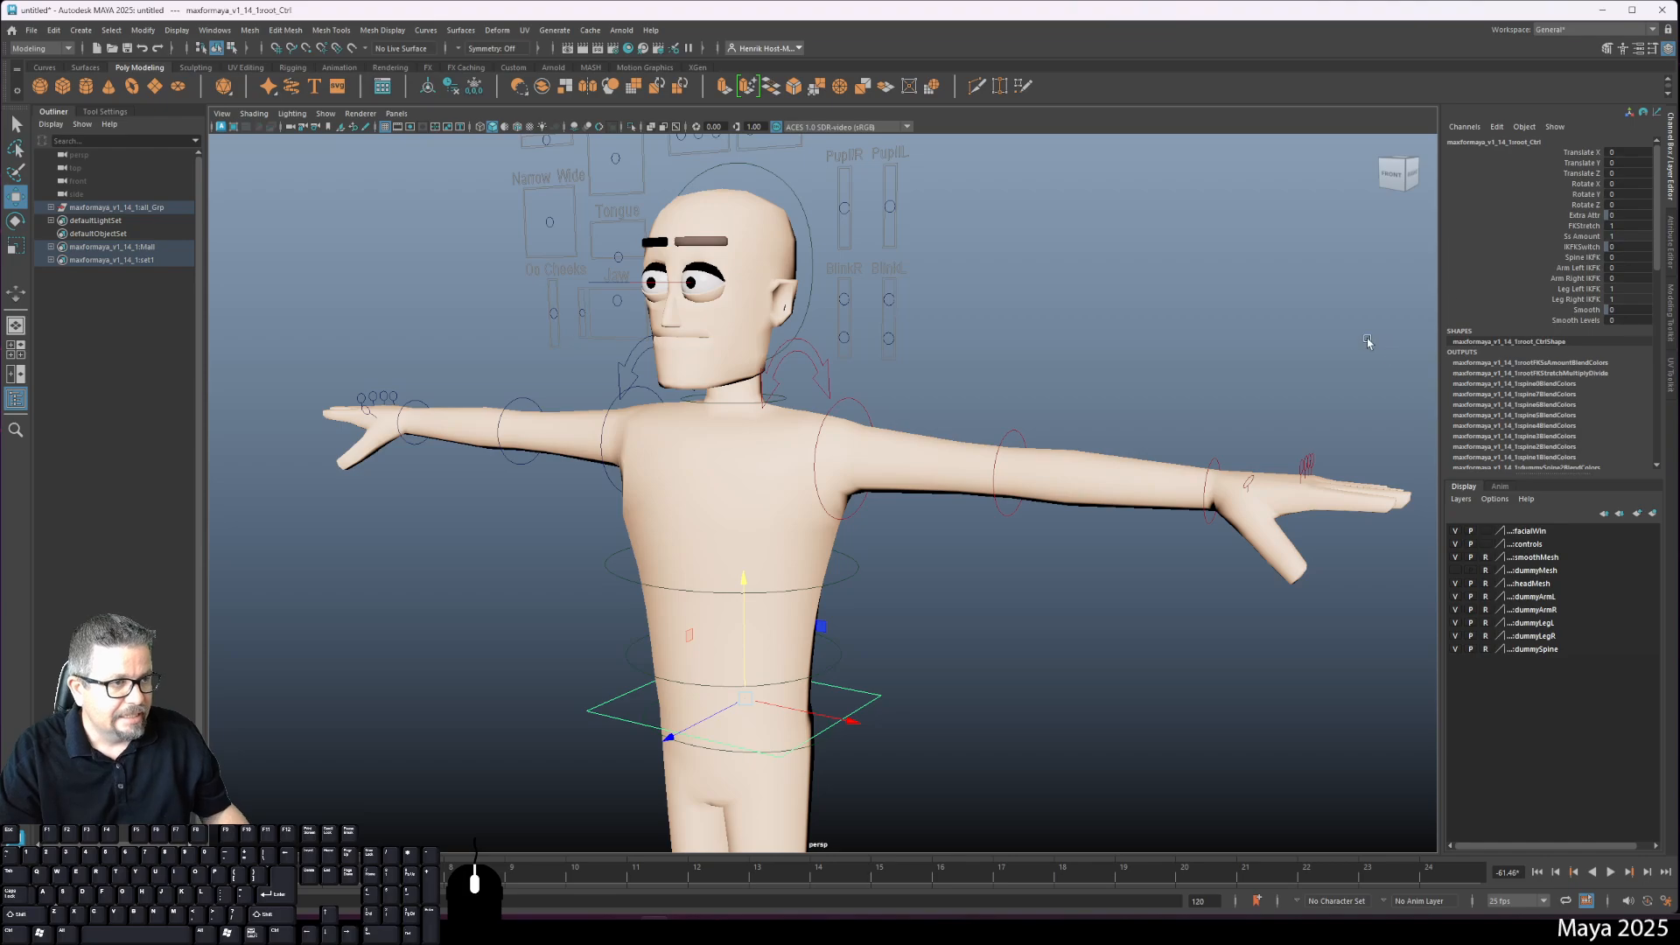
click(1585, 269)
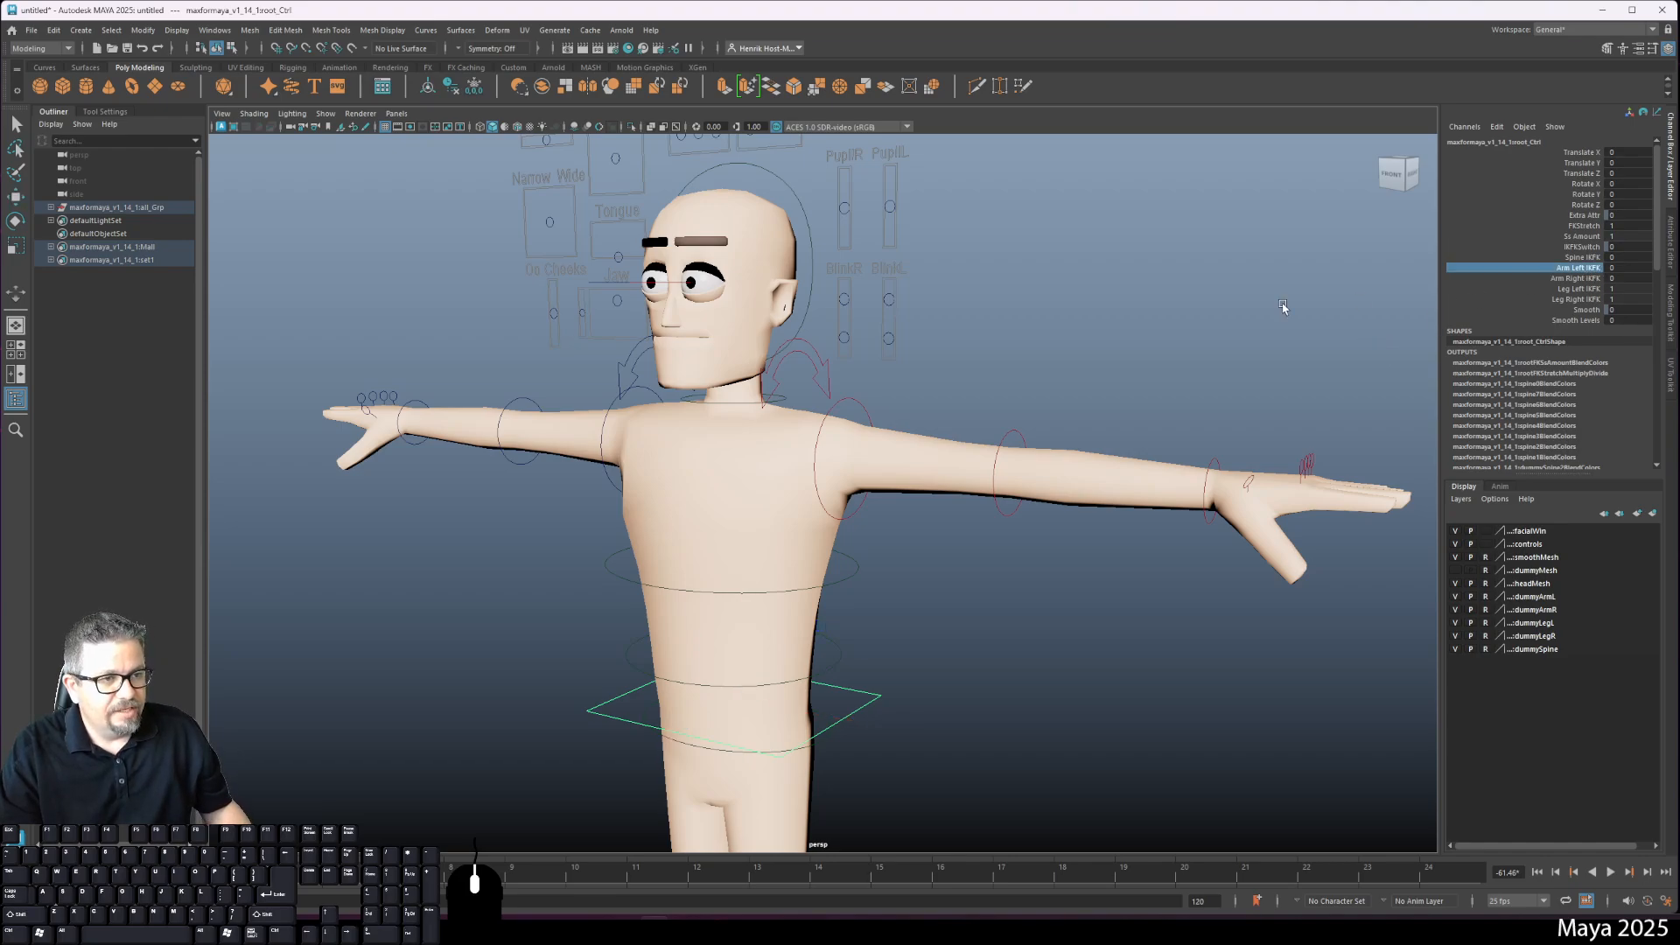
Step: Rotate the left arm's FK shoulder control downward, and rotate its elbow and wrist controls individually
click(871, 462)
key(w)
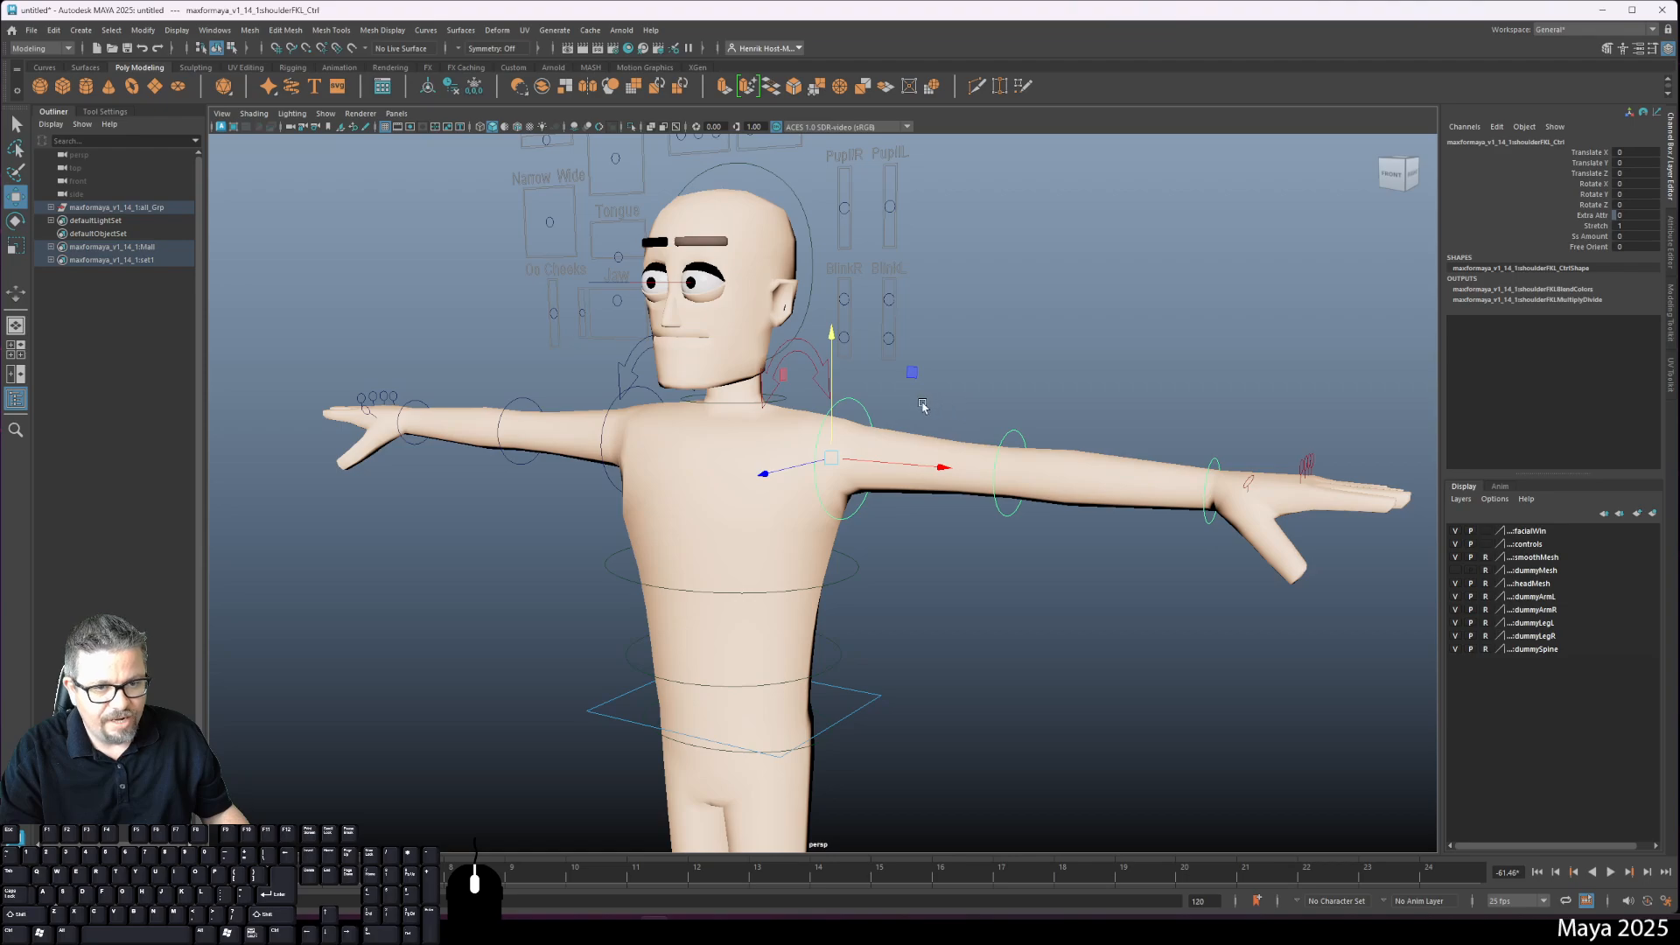
key(e)
drag(922, 405, 980, 542)
click(982, 564)
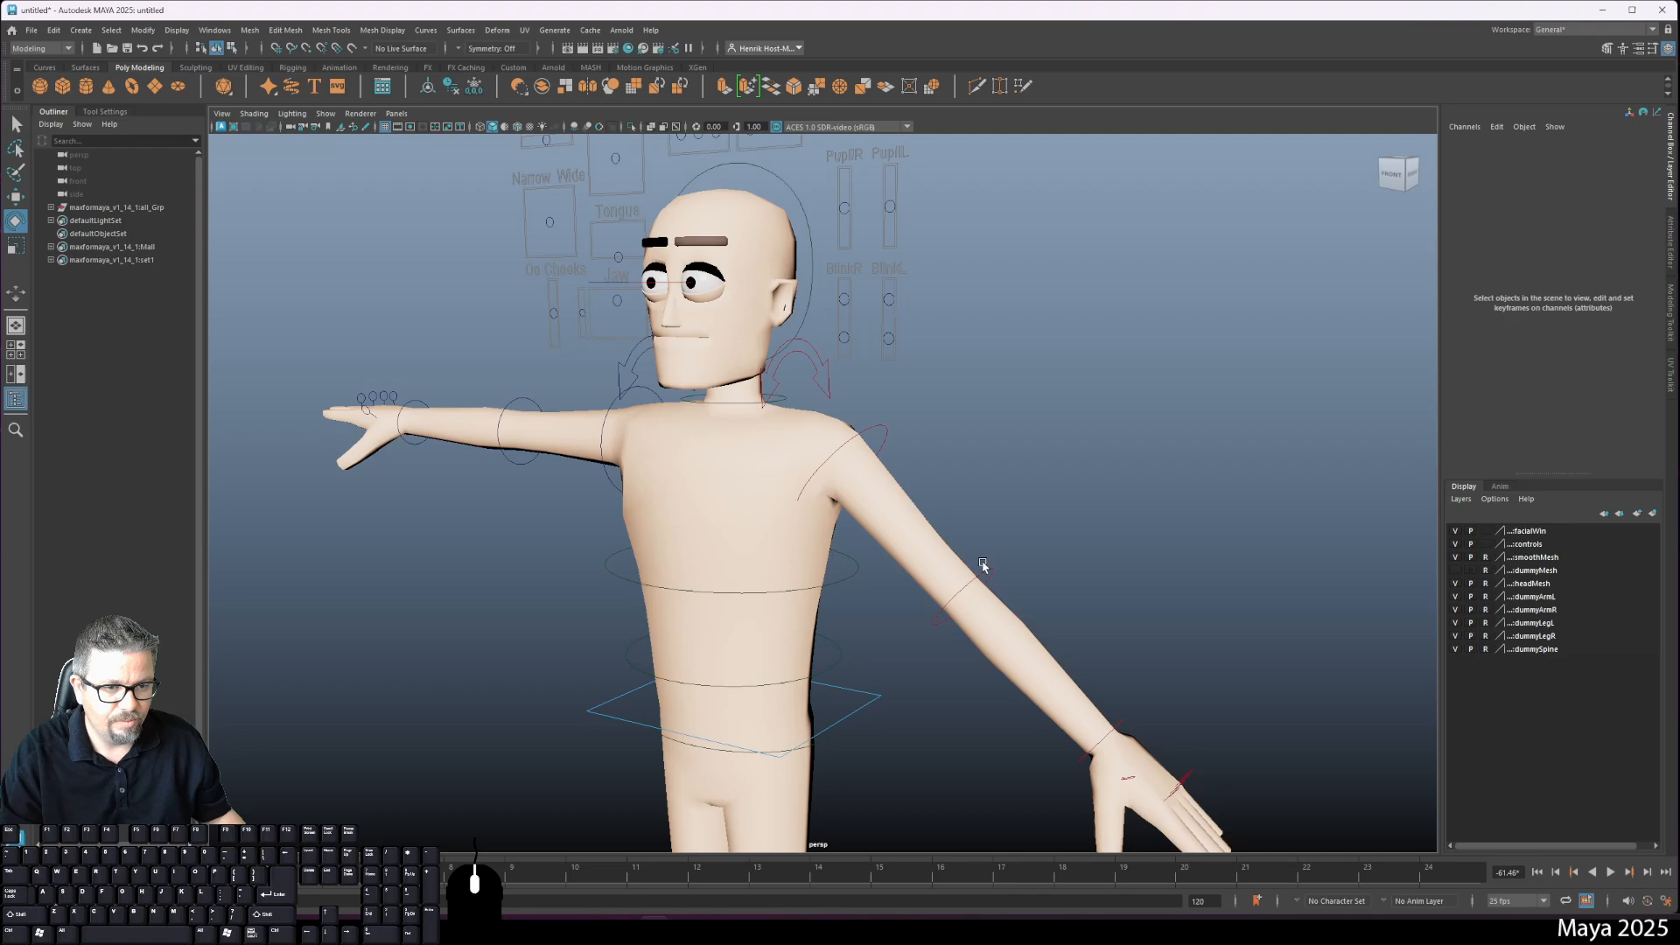
click(989, 569)
drag(978, 612, 1085, 623)
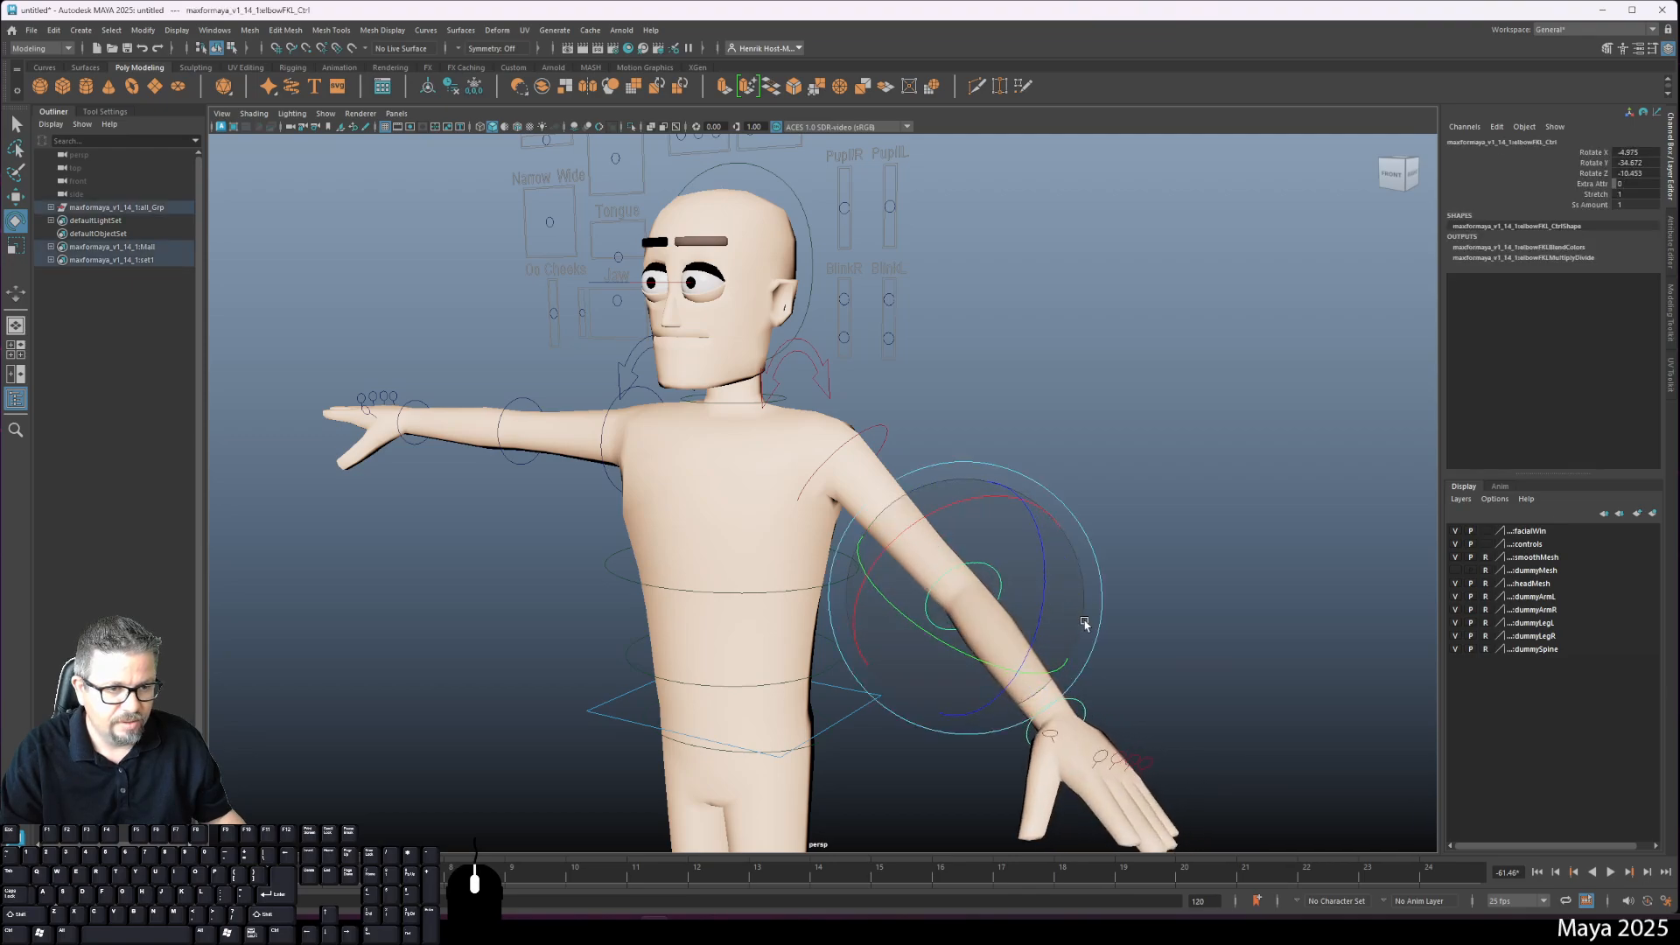
click(1106, 686)
click(1061, 705)
drag(1061, 705, 1063, 687)
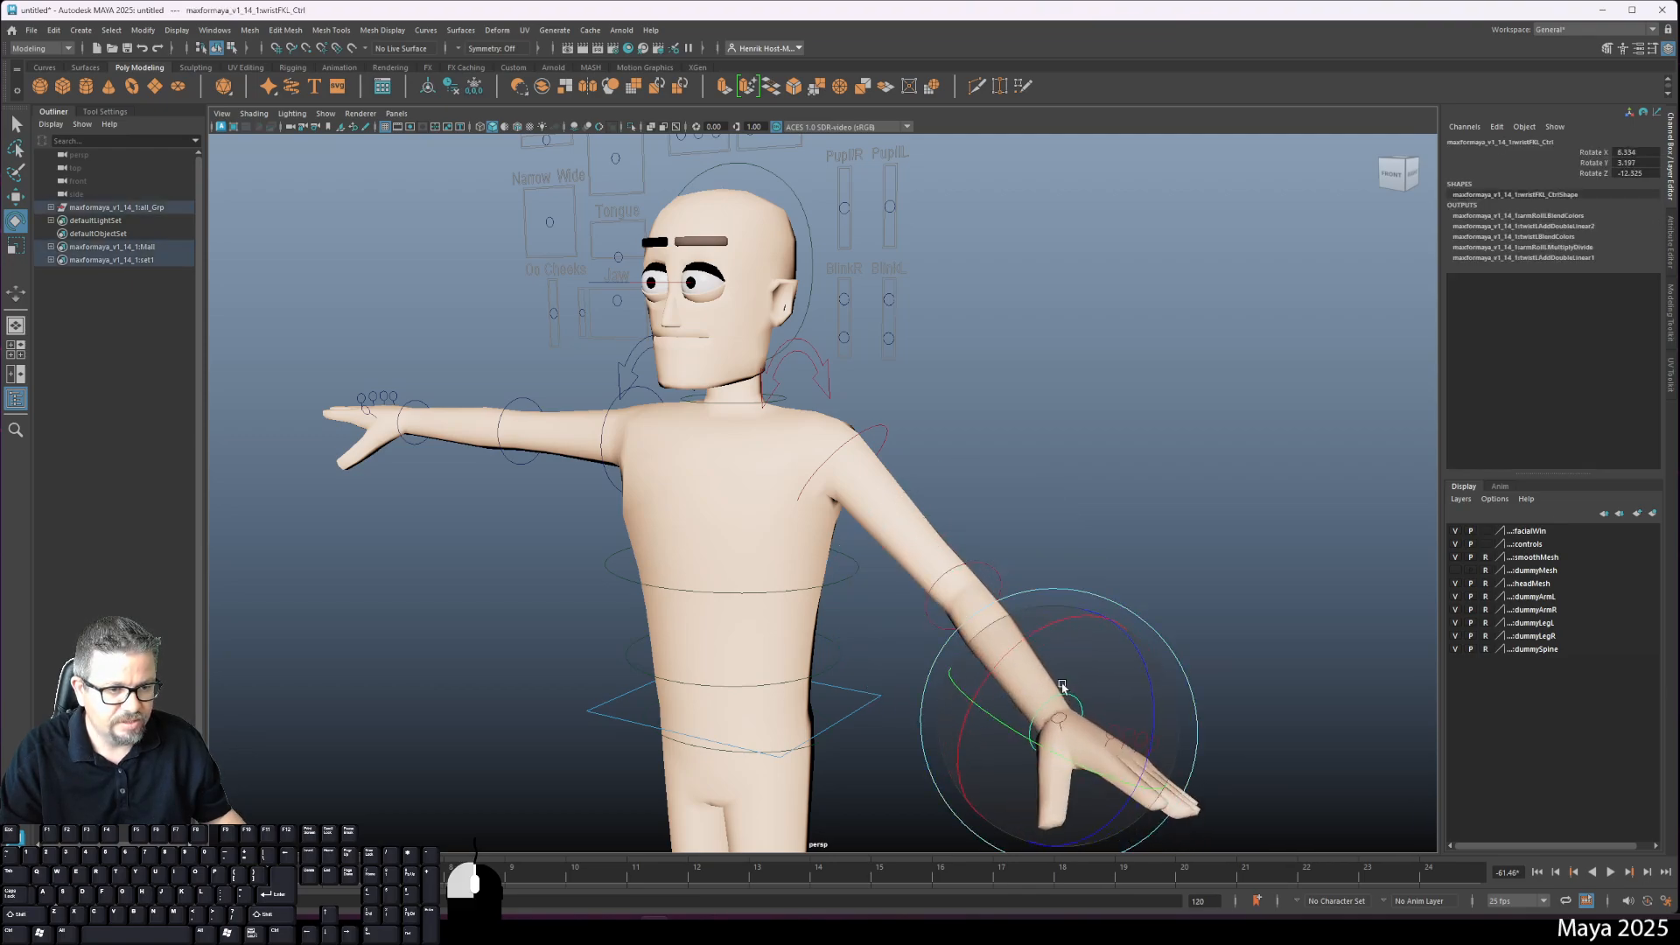
Step: Undo the rotations of the left shoulder, elbow and wrist so the arm is back in its T-pose
key(ctrl+z)
key(ctrl+z)
key(ctrl+z)
key(ctrl+z)
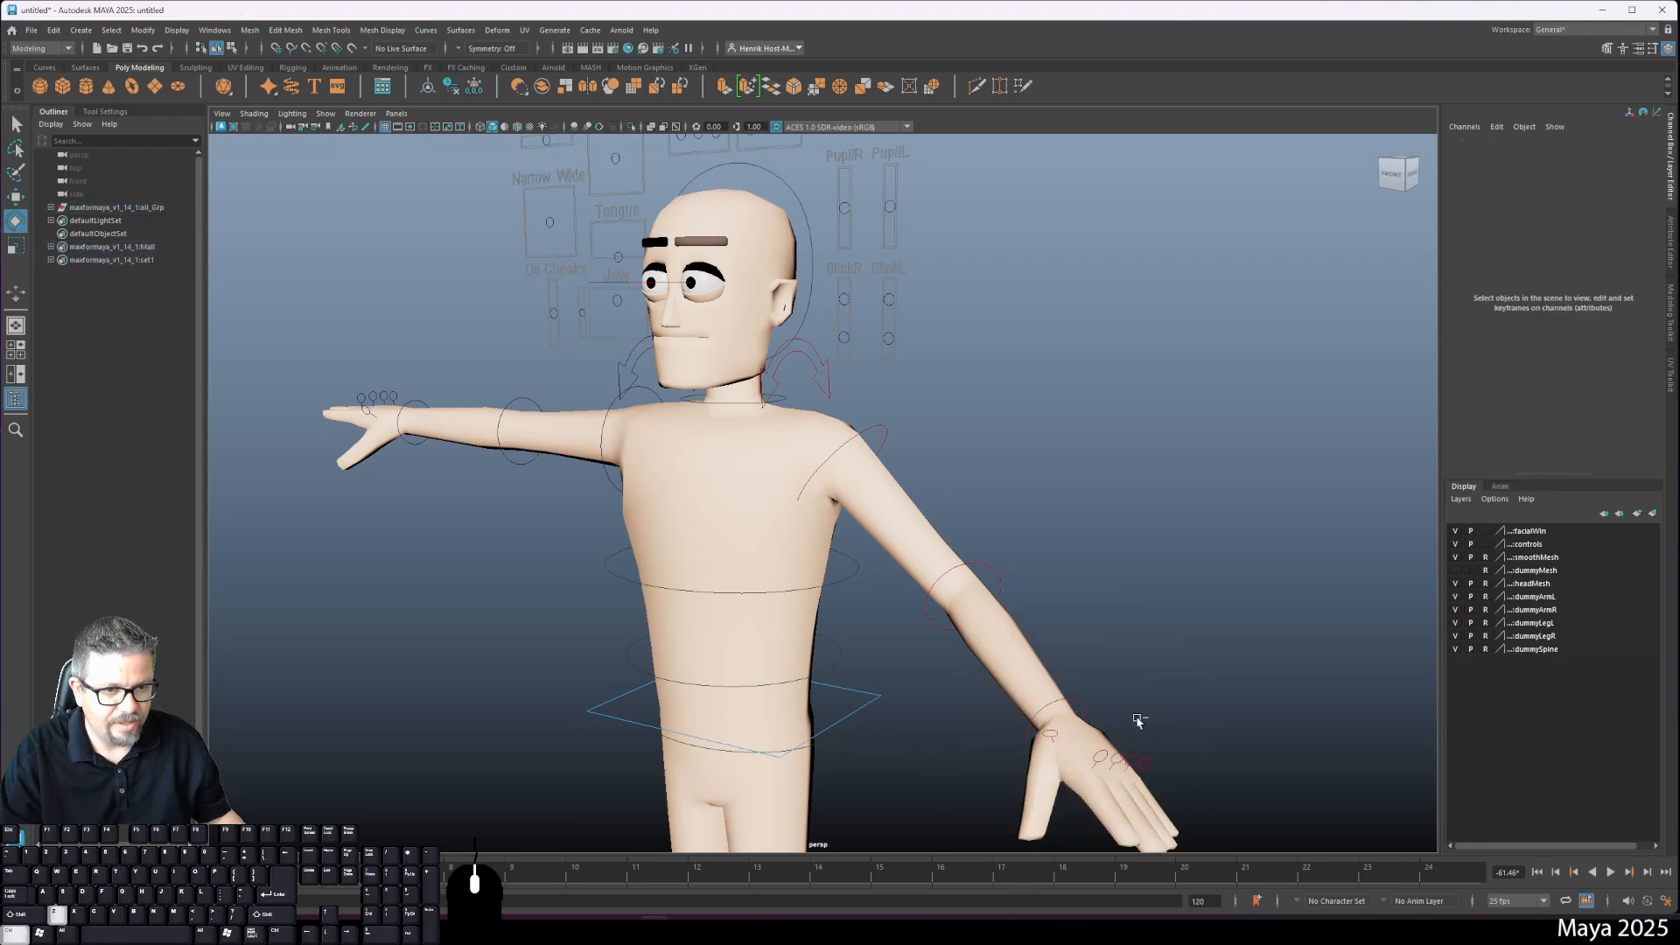
key(ctrl+z)
key(ctrl+z)
key(ctrl+z)
key(ctrl+z)
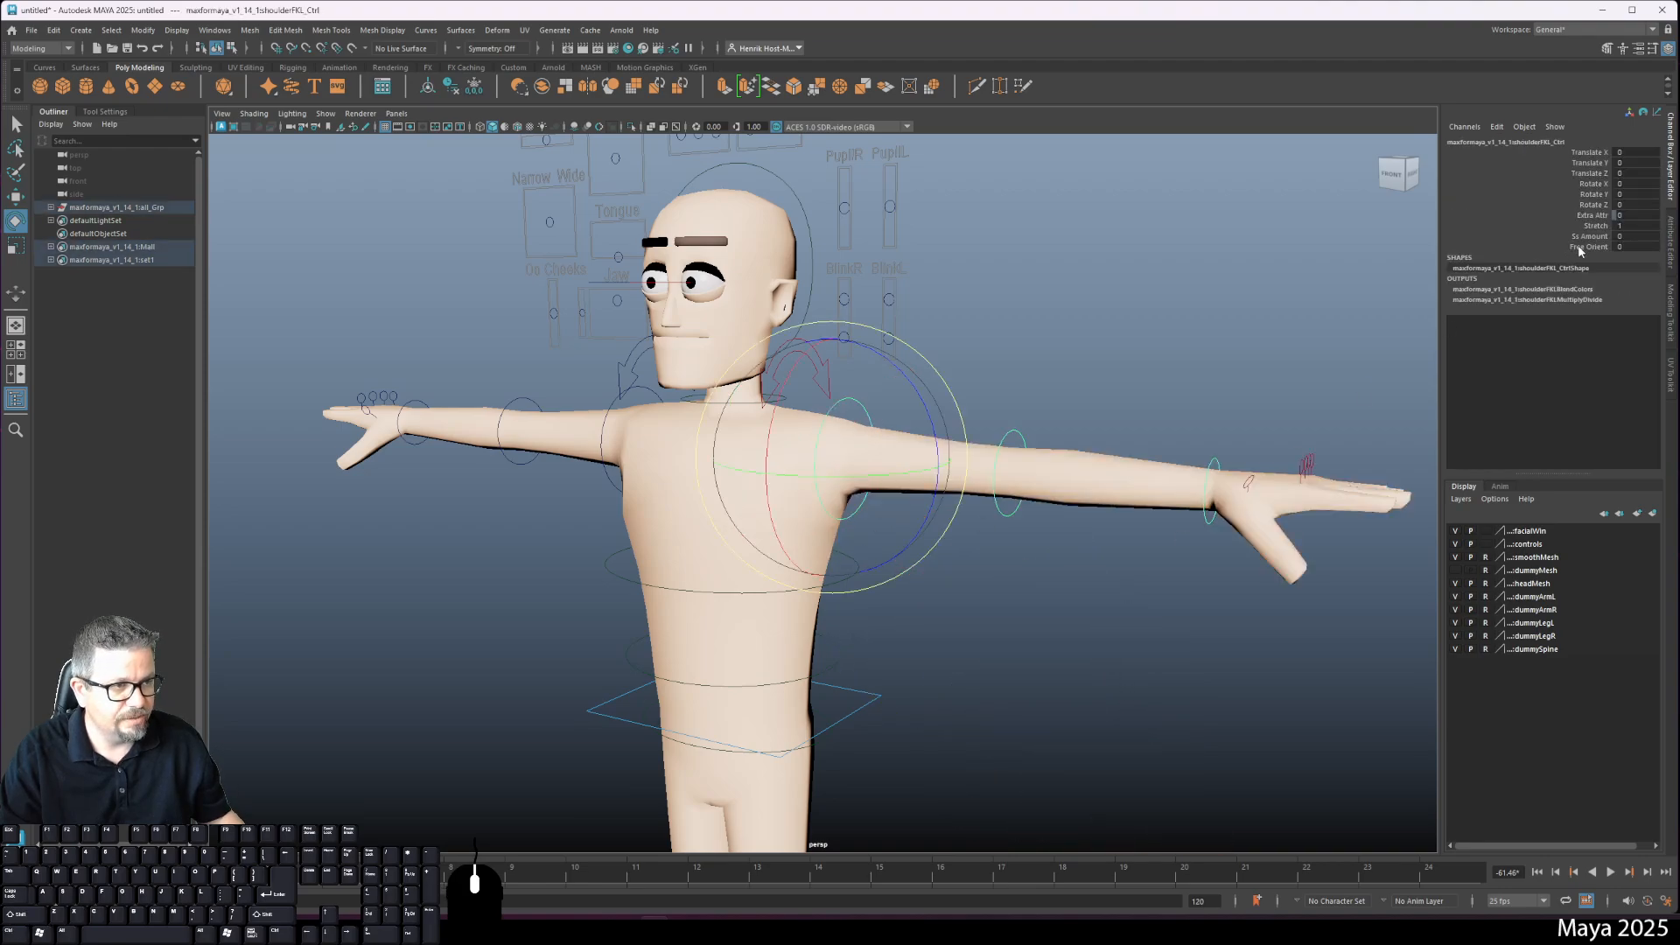
Step: Select the hip root control and set its Arm Left IKFK attribute to 1
click(1007, 383)
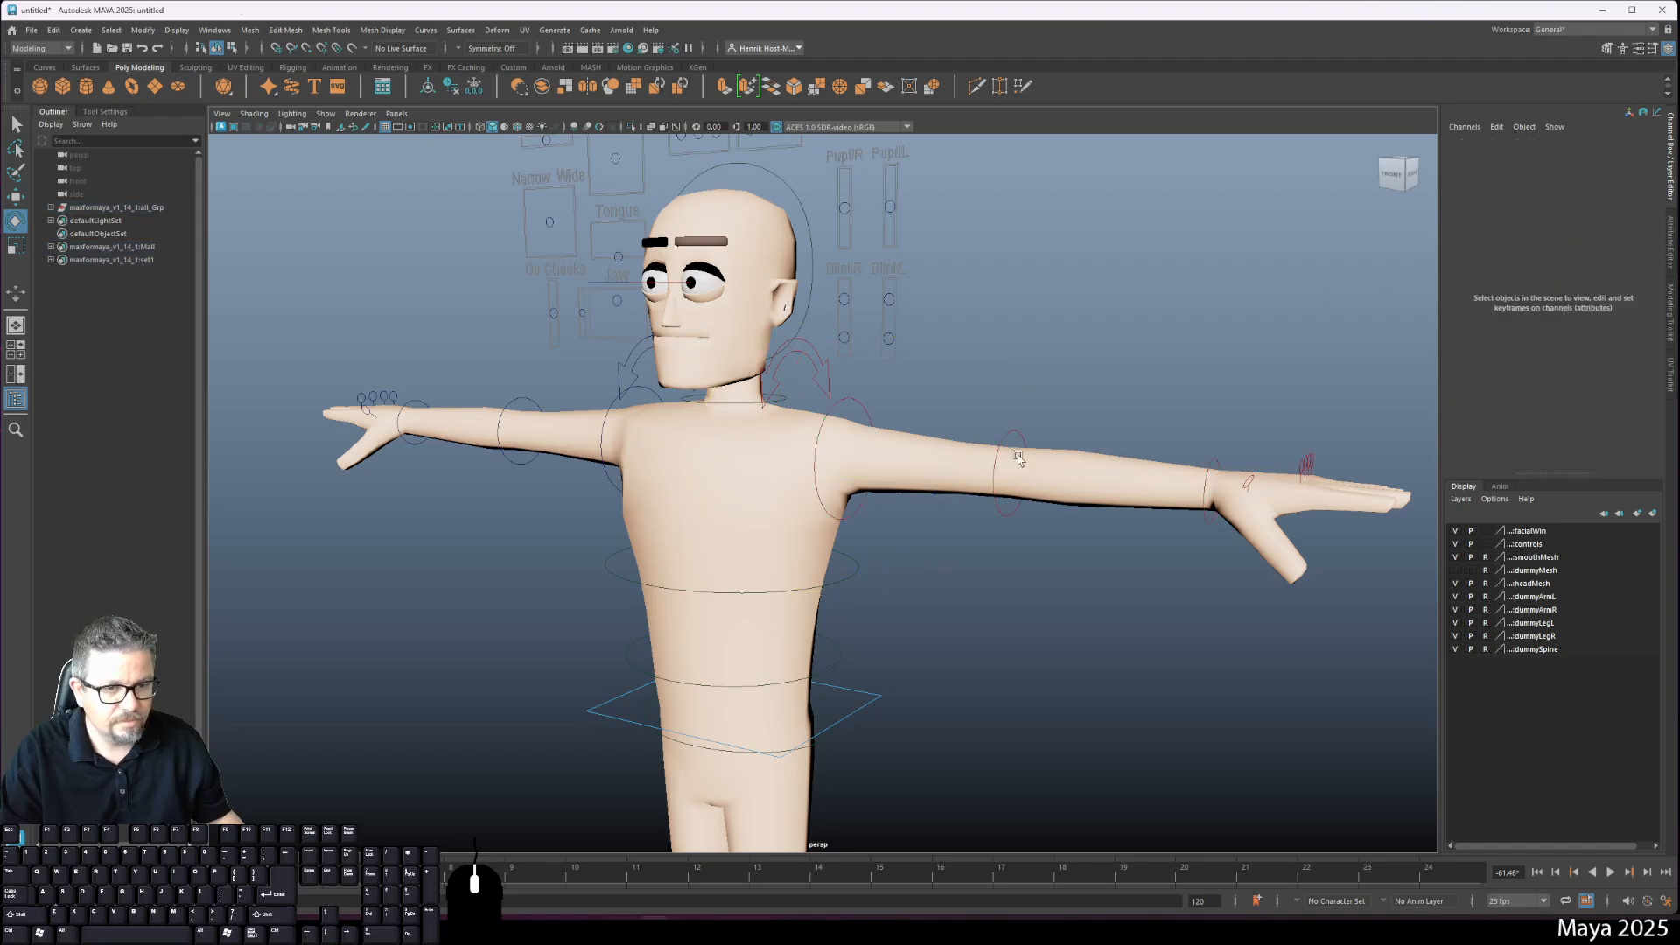
click(878, 697)
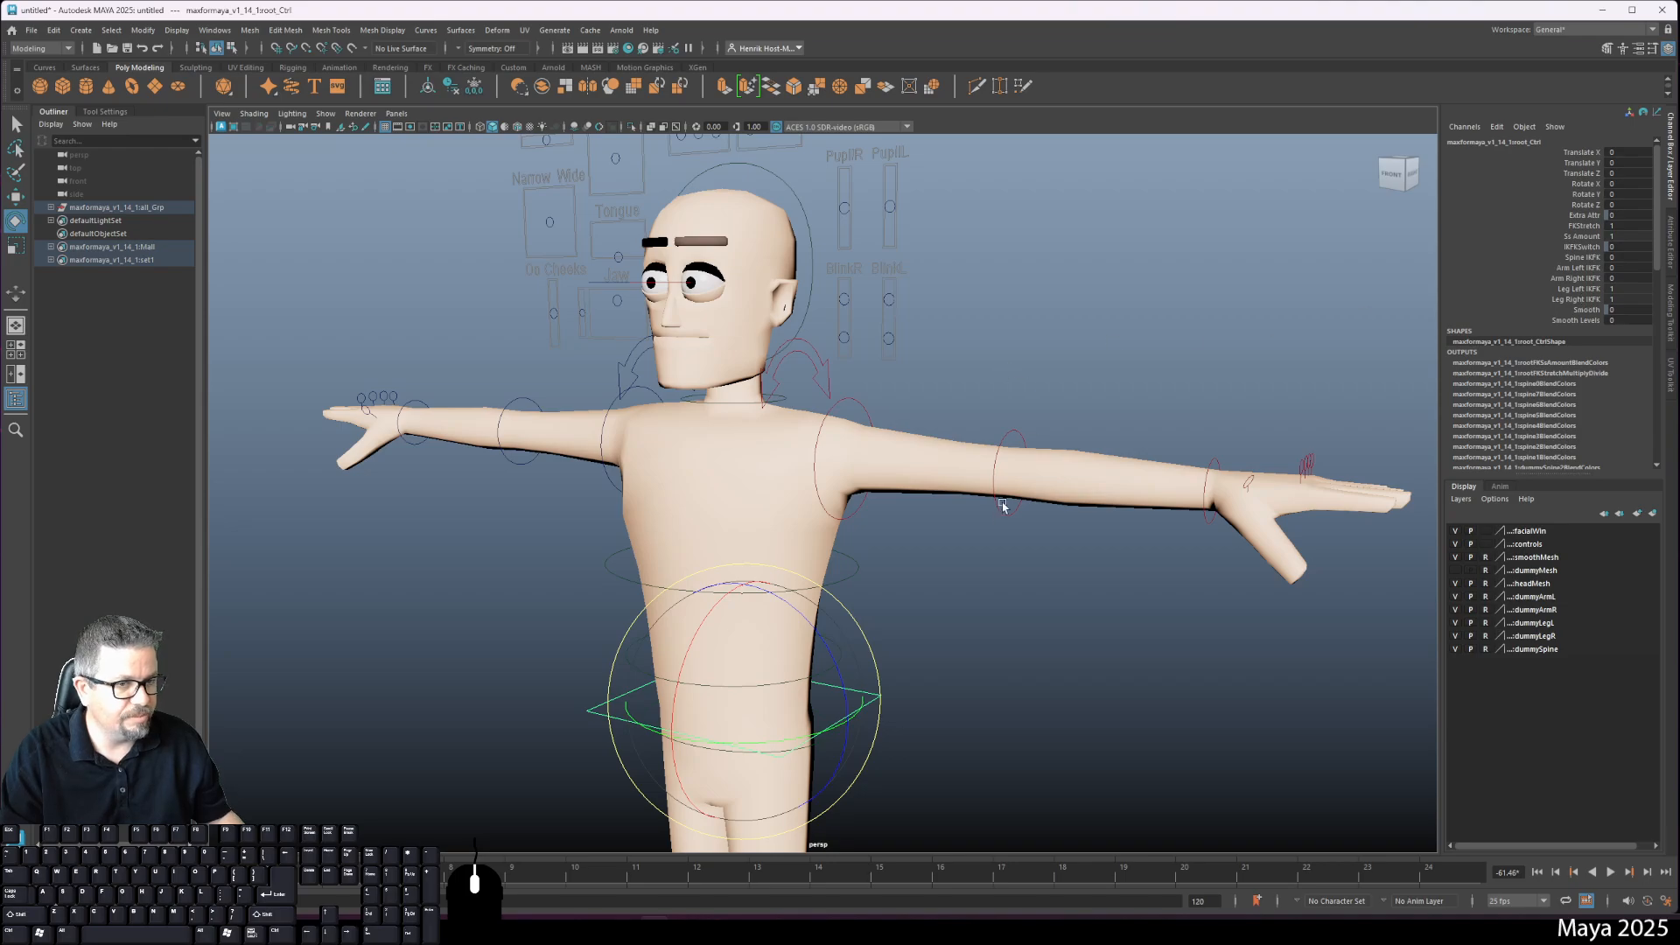
click(1588, 269)
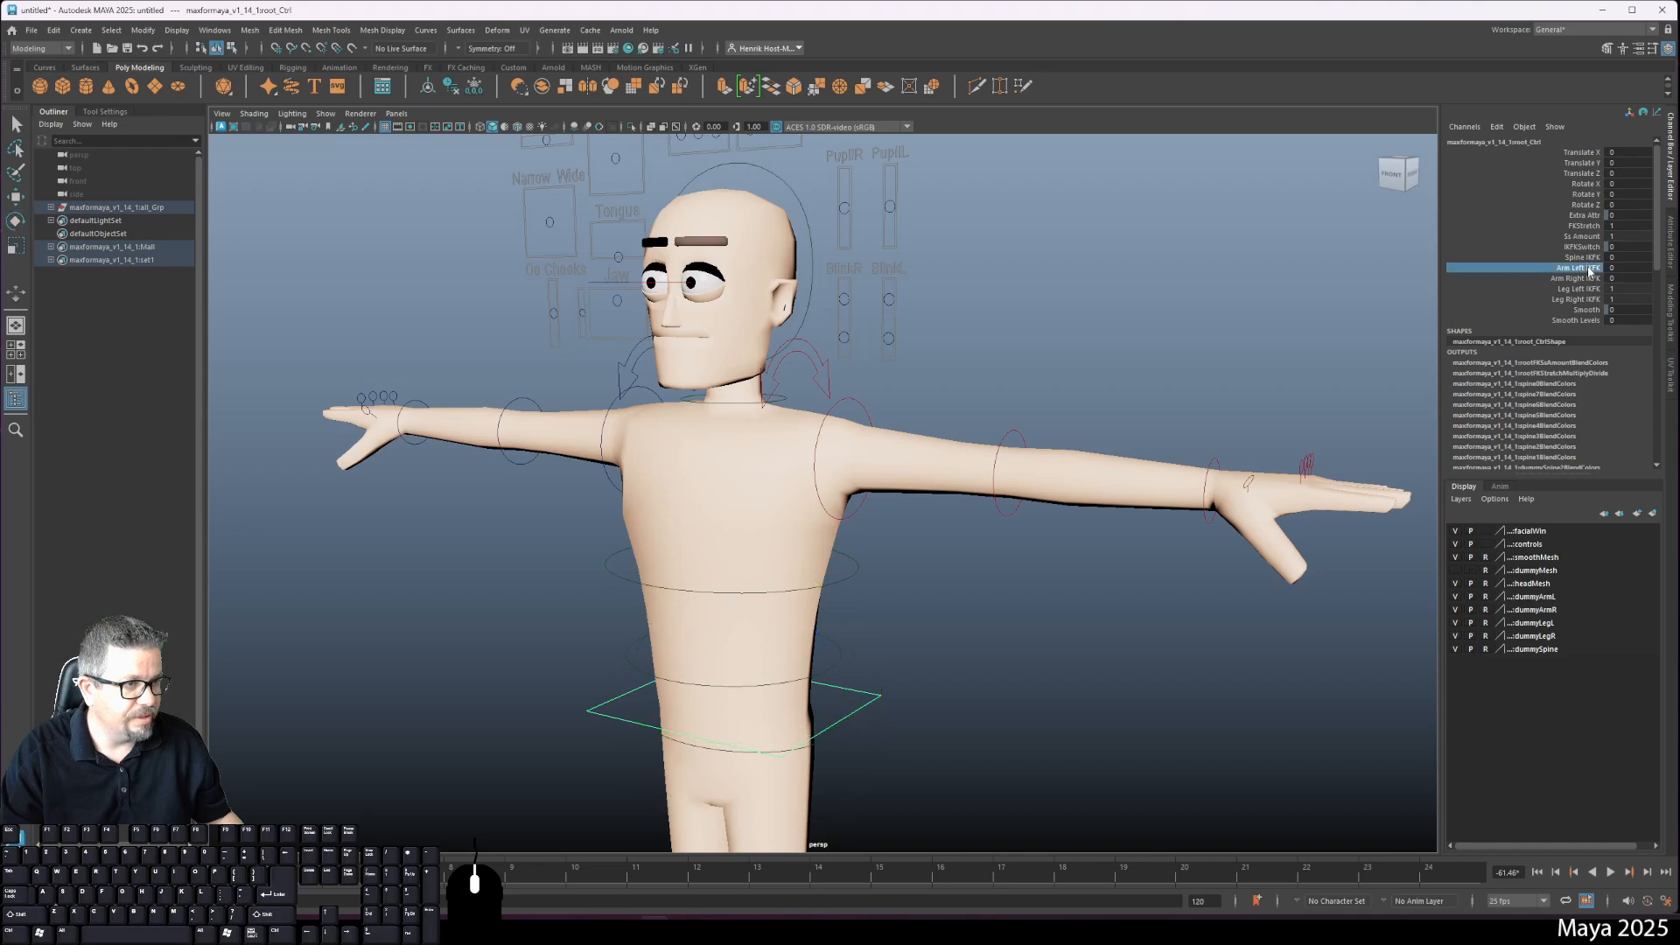
middle_drag(1138, 313, 1251, 307)
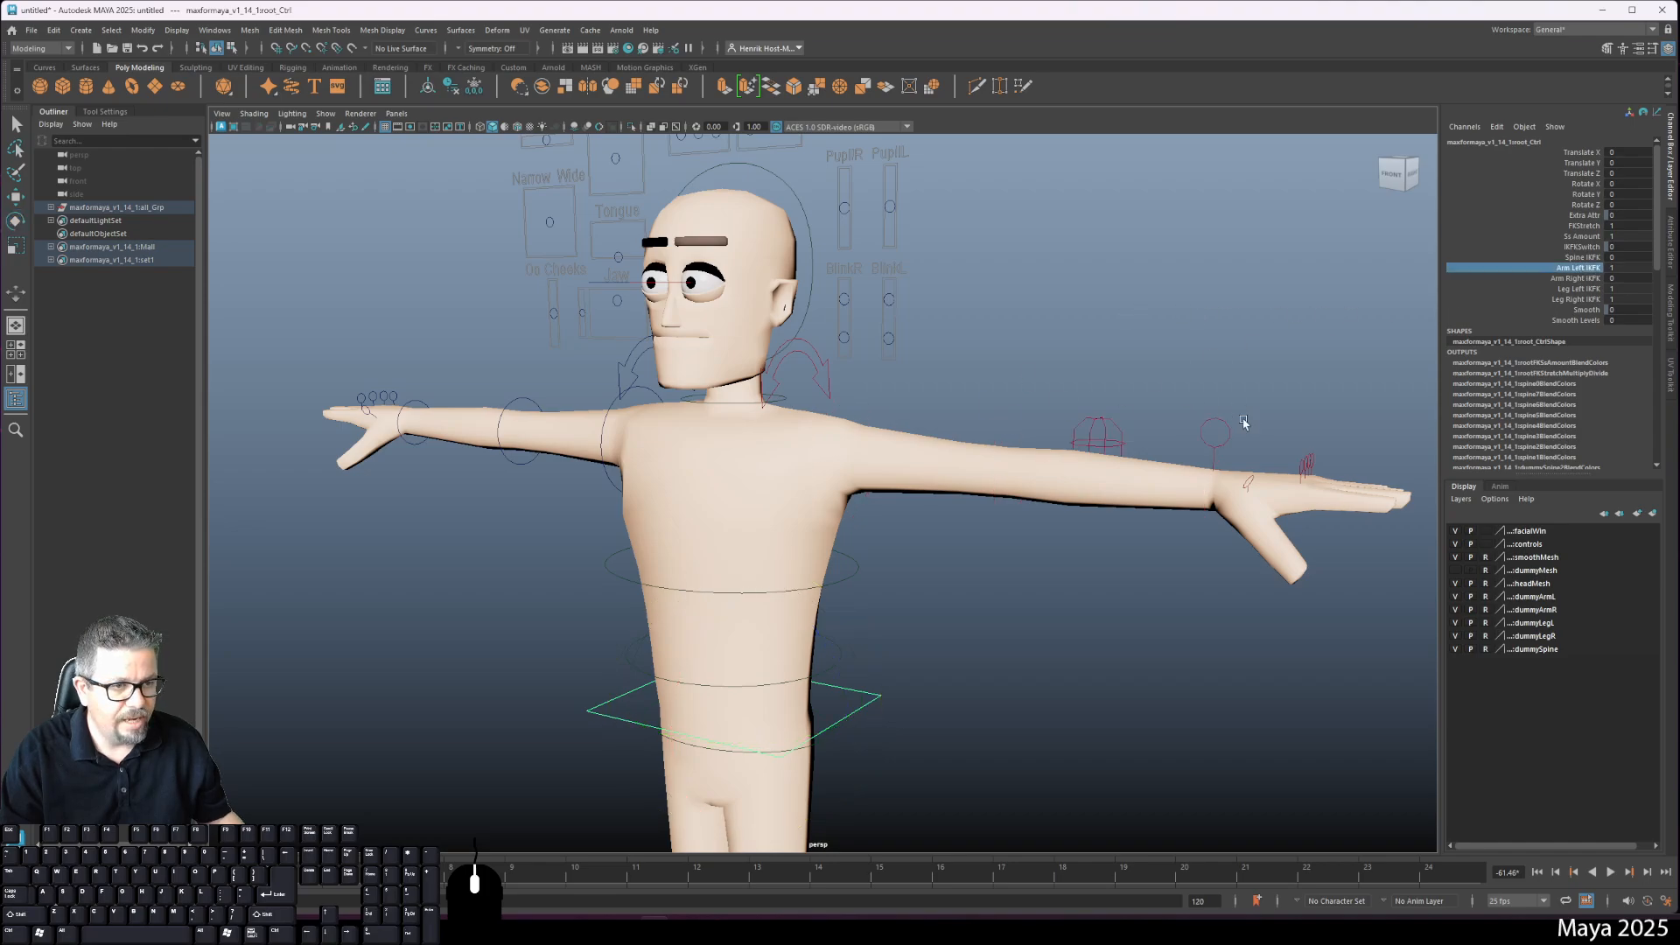
Step: Move the left arm's IK wrist control in toward the shoulder so the elbow bends, leaving the Rotate tool active
click(997, 407)
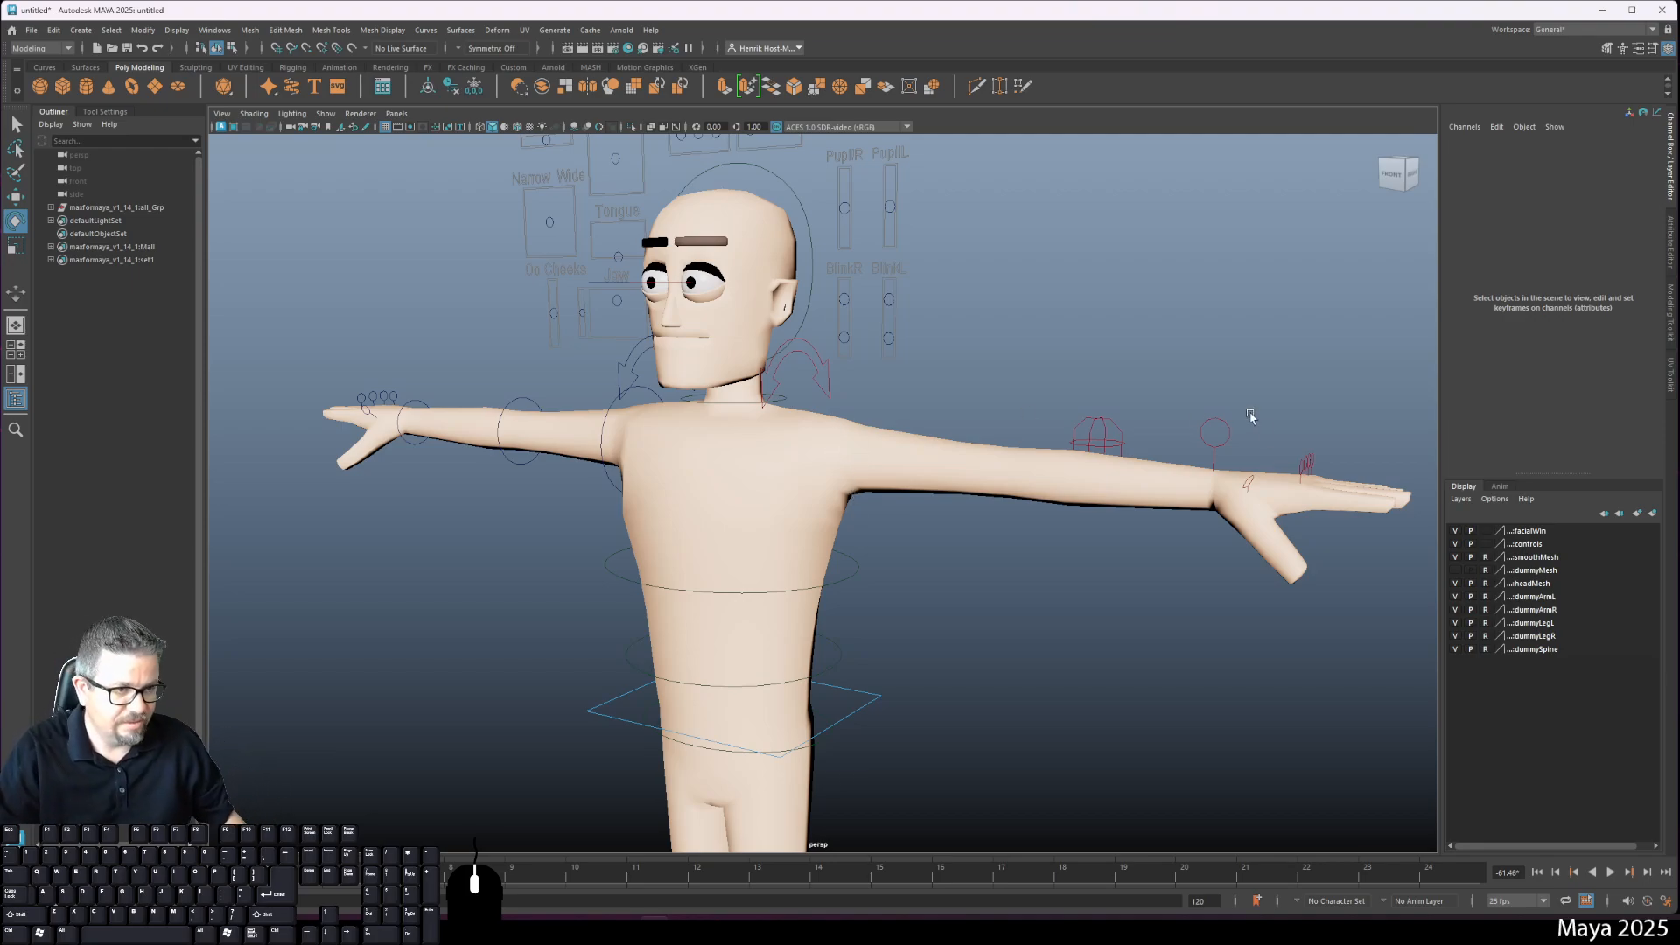
drag(1248, 420, 857, 516)
key(w)
key(e)
Step: Undo the left IK wrist move and the IK switch so the arm uses its FK controls again
key(ctrl+z)
key(ctrl+z)
key(ctrl+z)
key(ctrl+z)
key(ctrl+z)
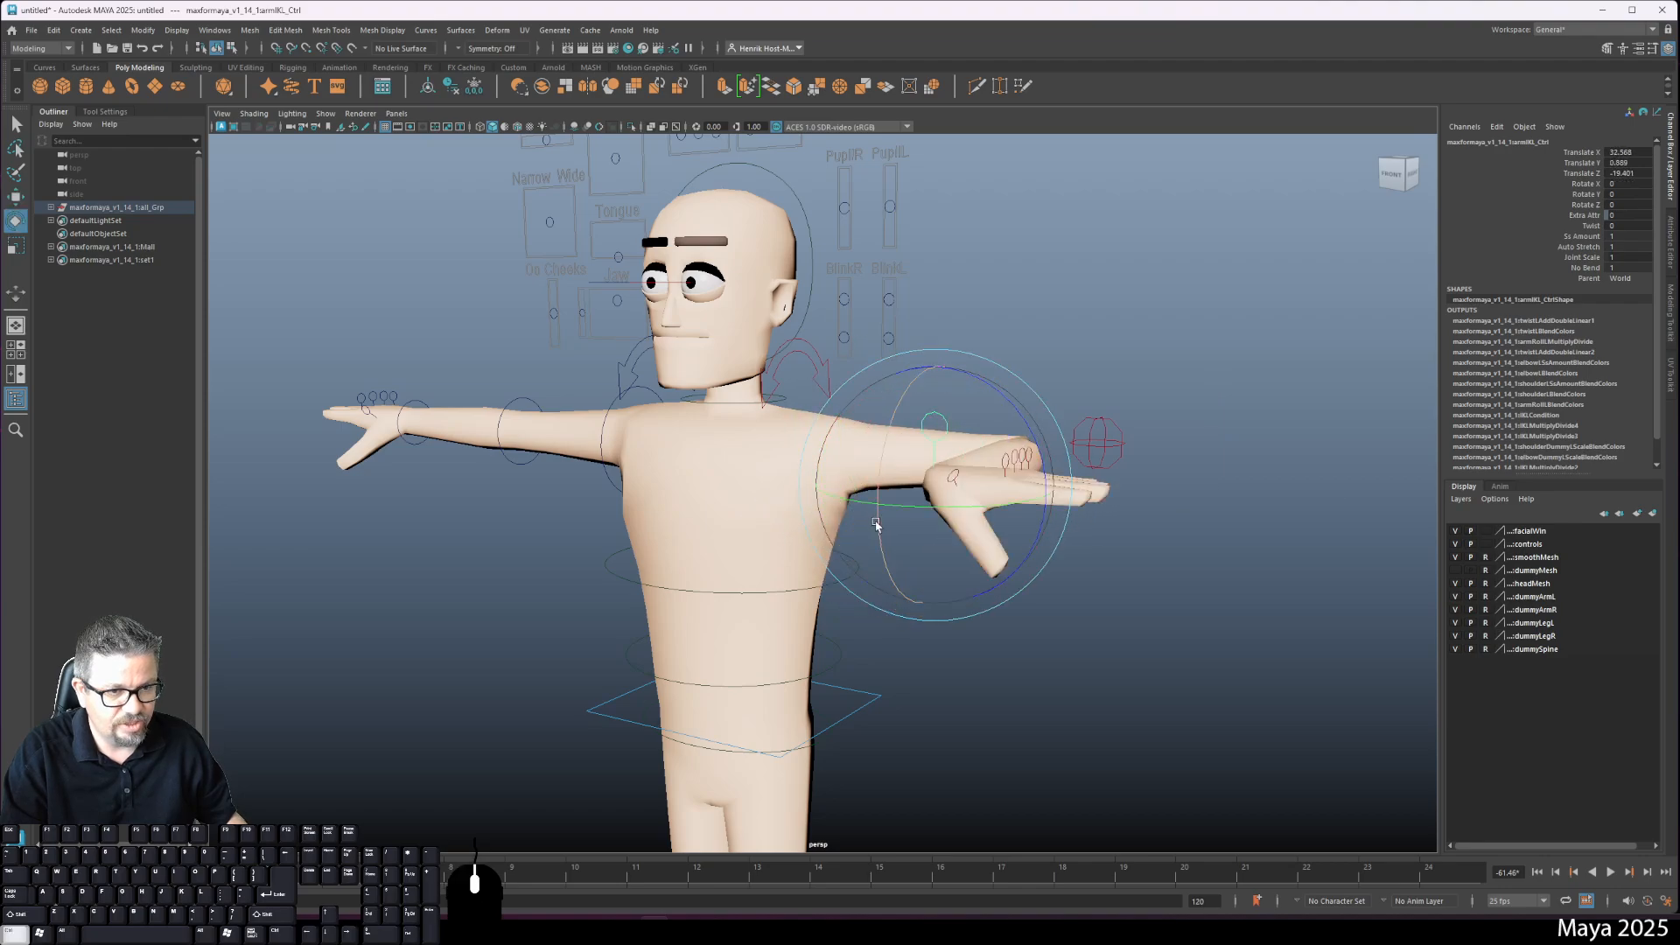
key(ctrl+z)
key(ctrl+z)
key(ctrl+z)
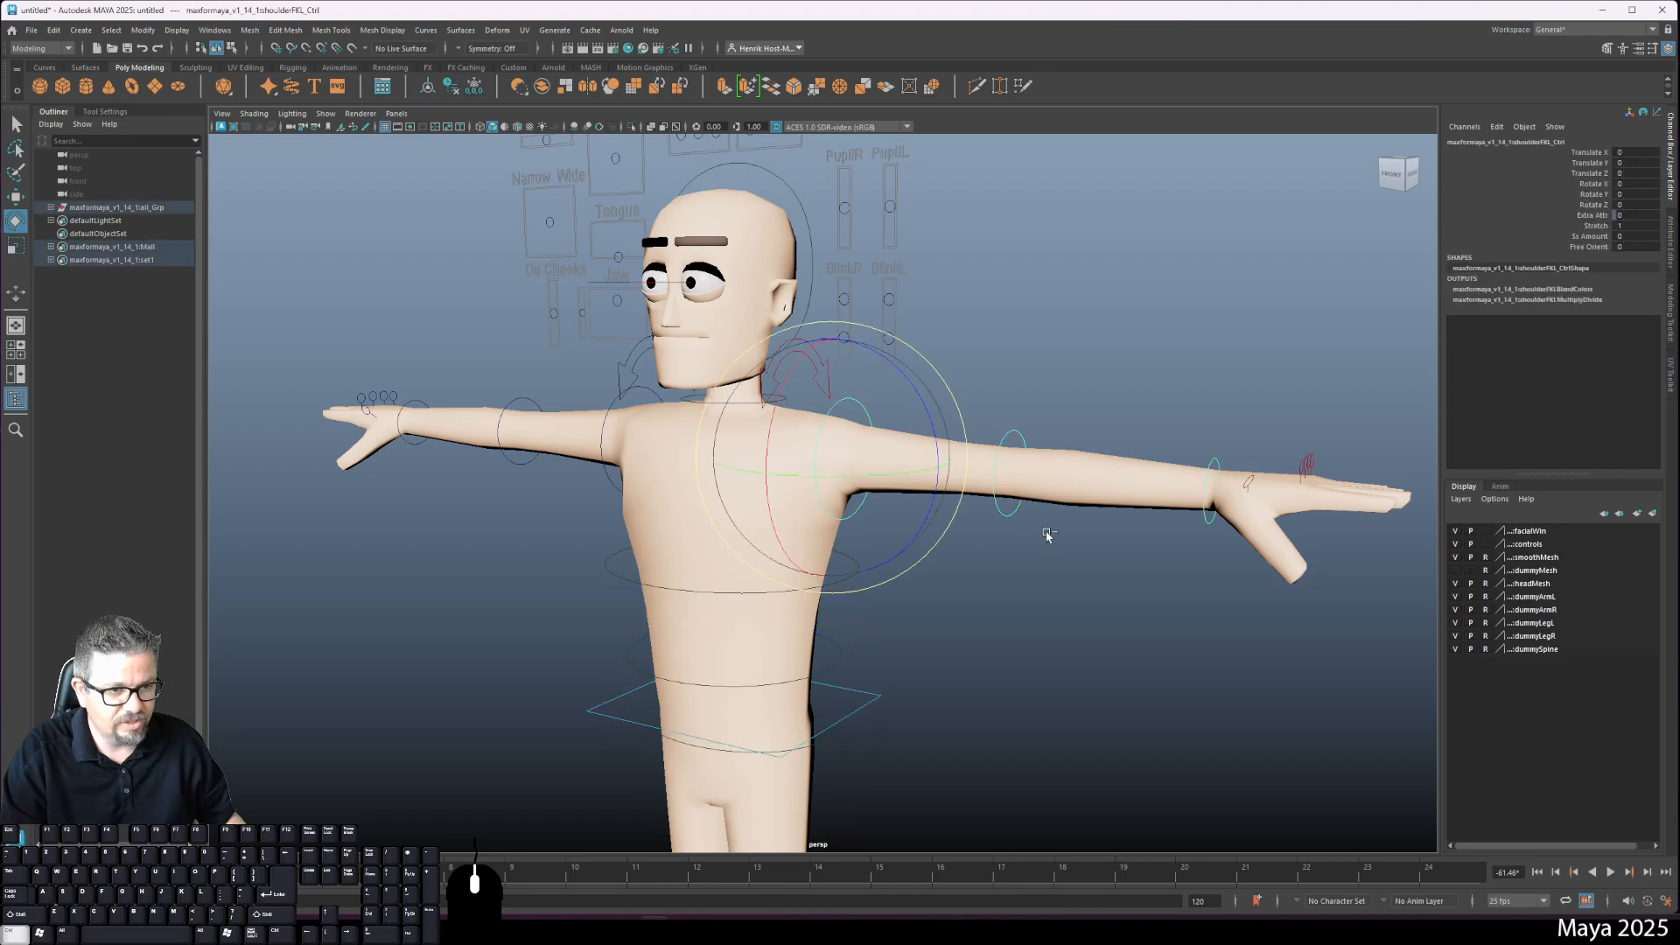
Step: Select the hip root control, try moving it vertically with the Move tool and undo the move
alt+middle_drag(1032, 501, 997, 374)
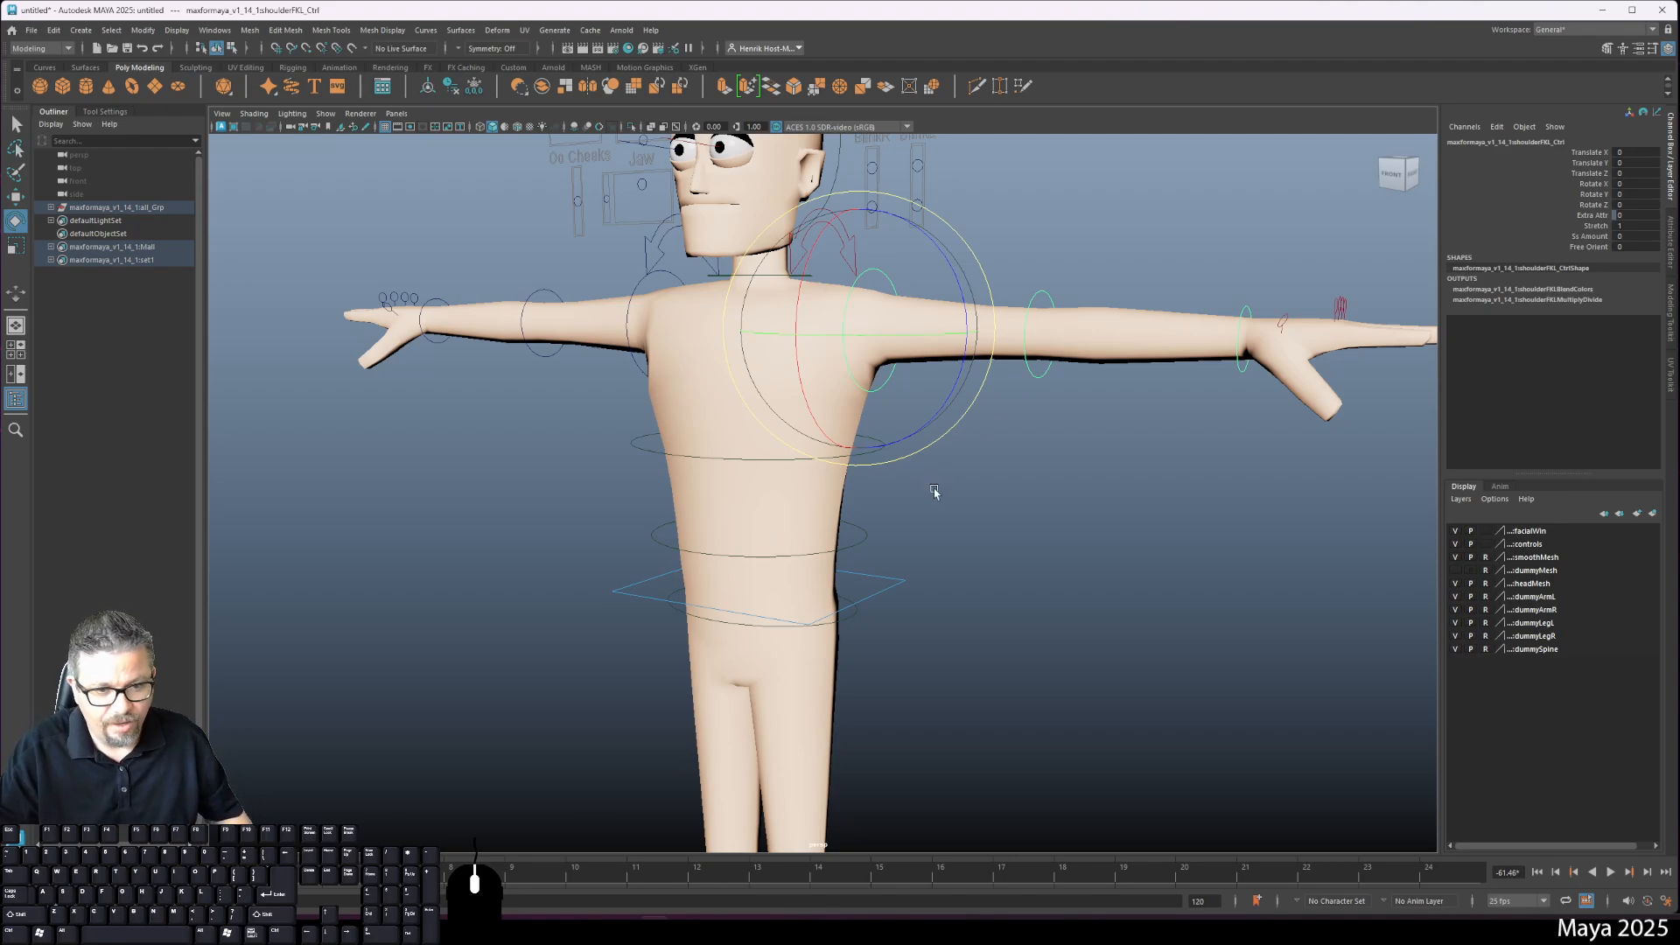
alt+middle_drag(930, 487, 1005, 446)
alt+right_drag(1006, 446, 923, 390)
click(927, 398)
key(w)
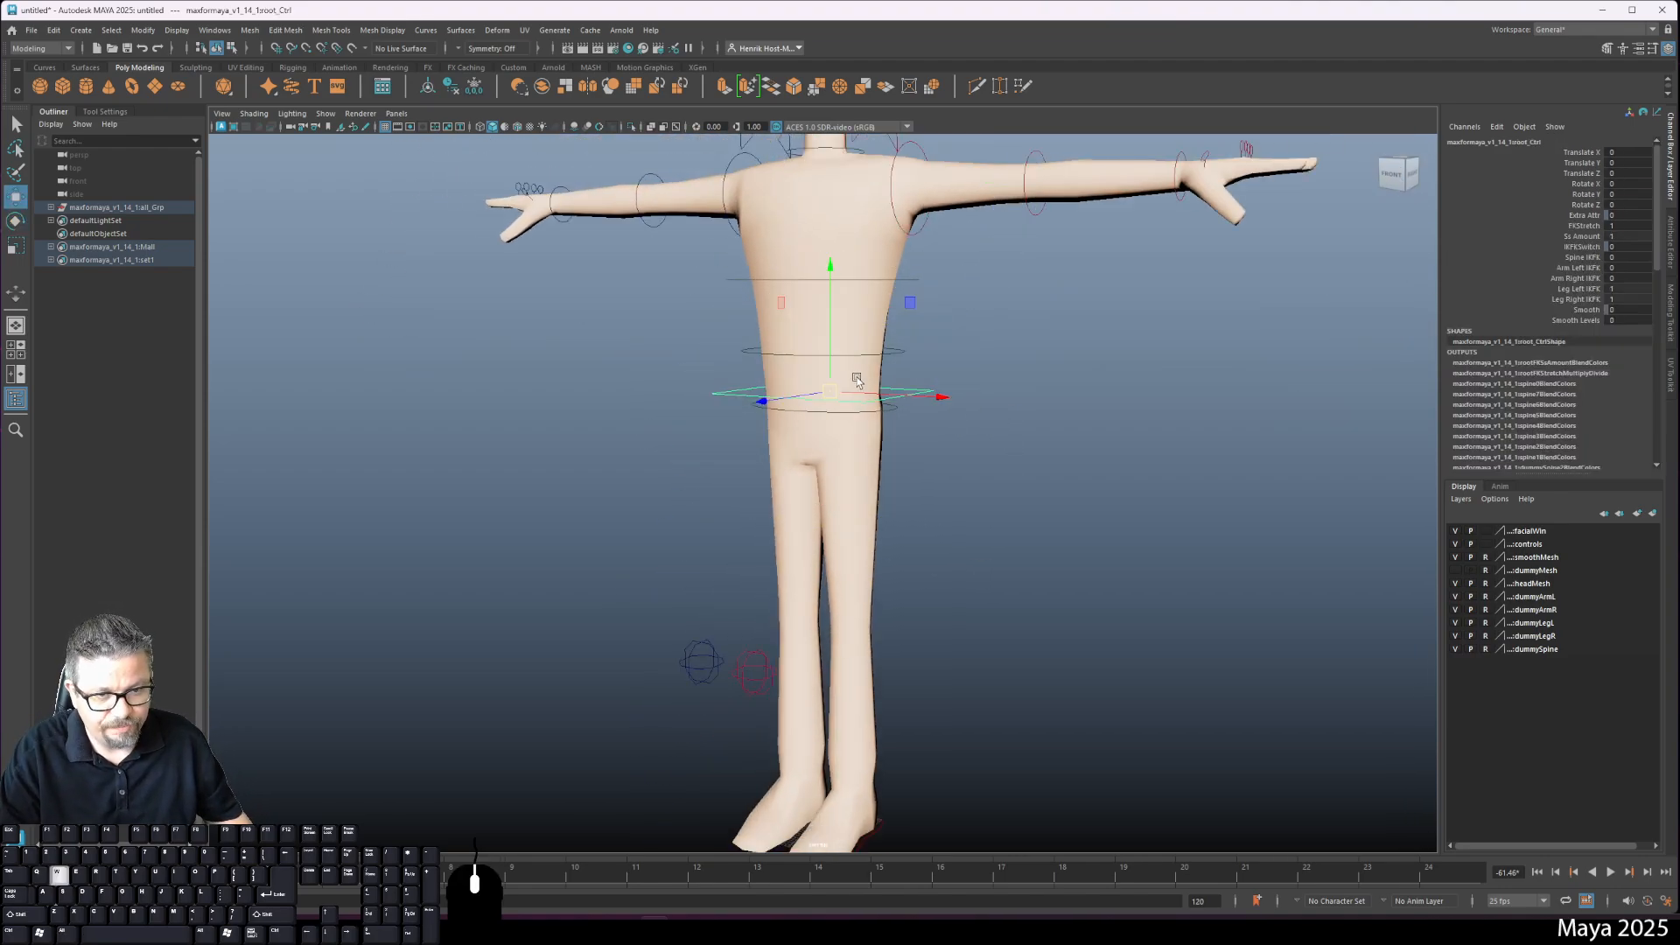
drag(832, 278, 851, 350)
key(ctrl+z)
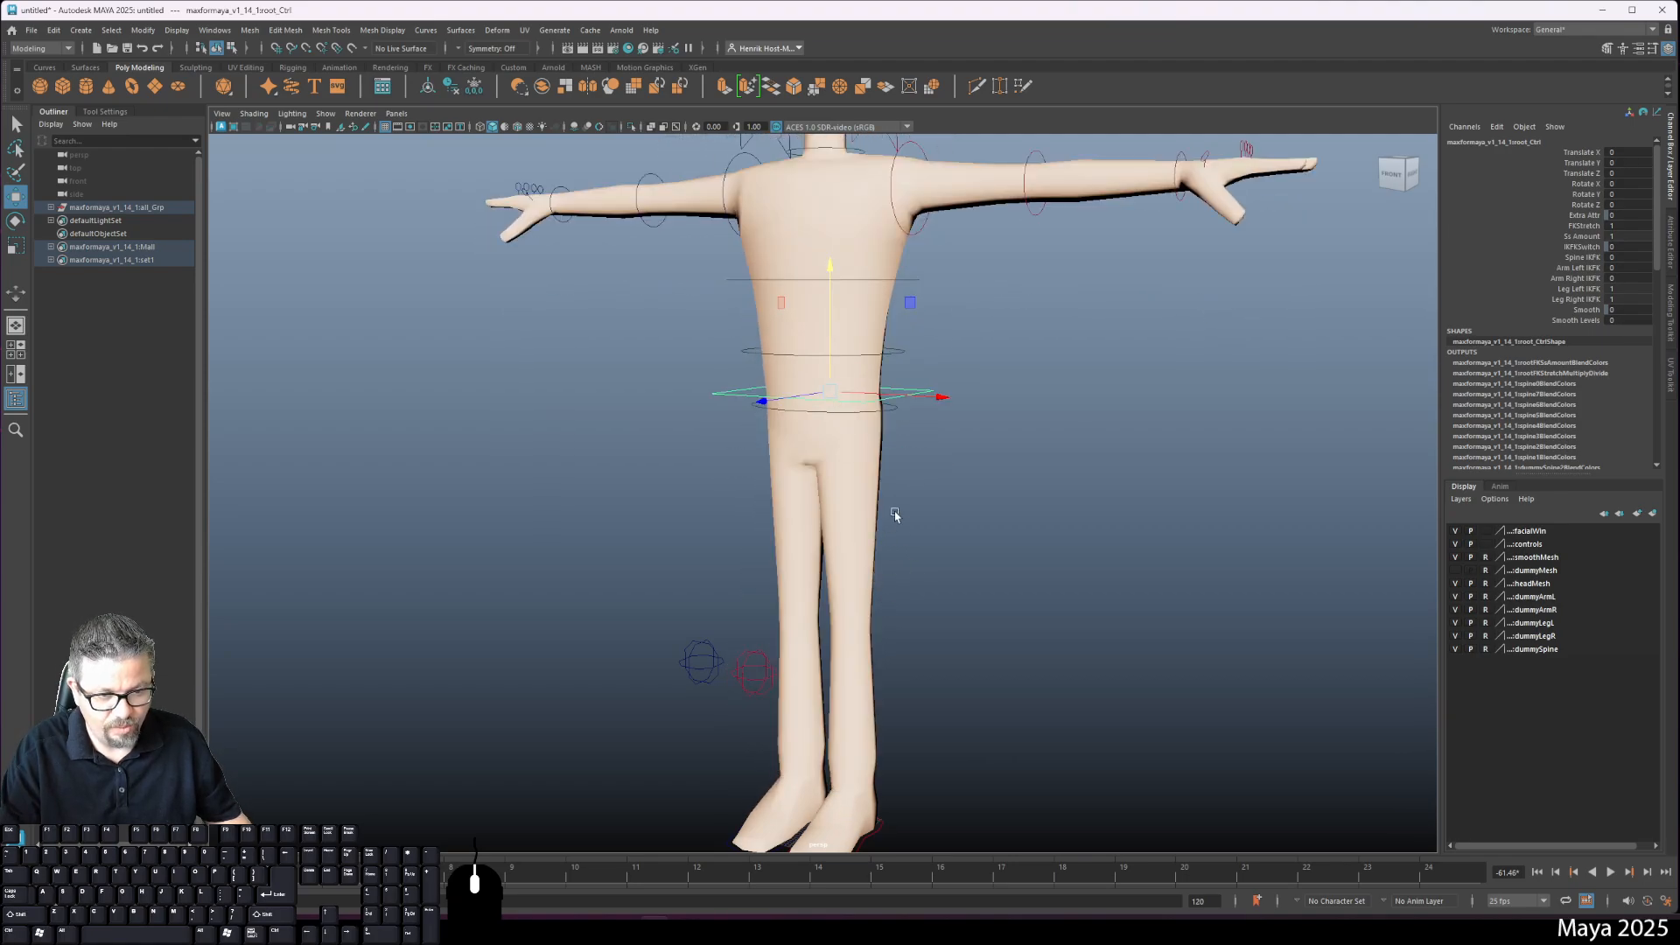
alt+middle_drag(1189, 386, 1143, 514)
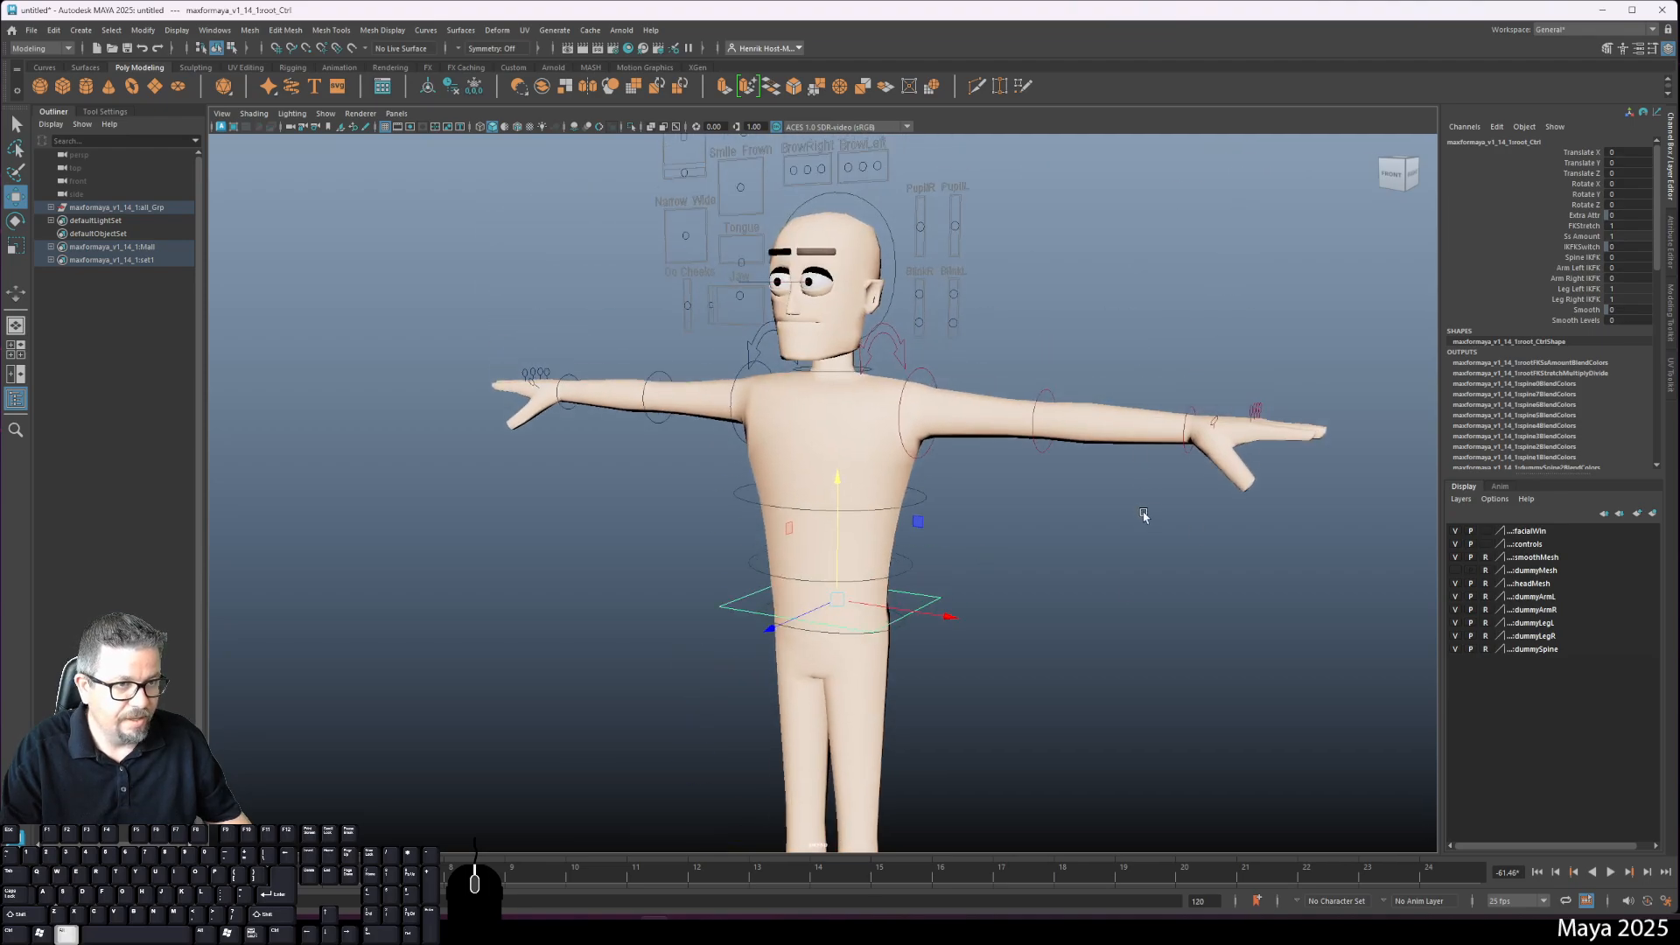
alt+middle_drag(998, 498, 1023, 393)
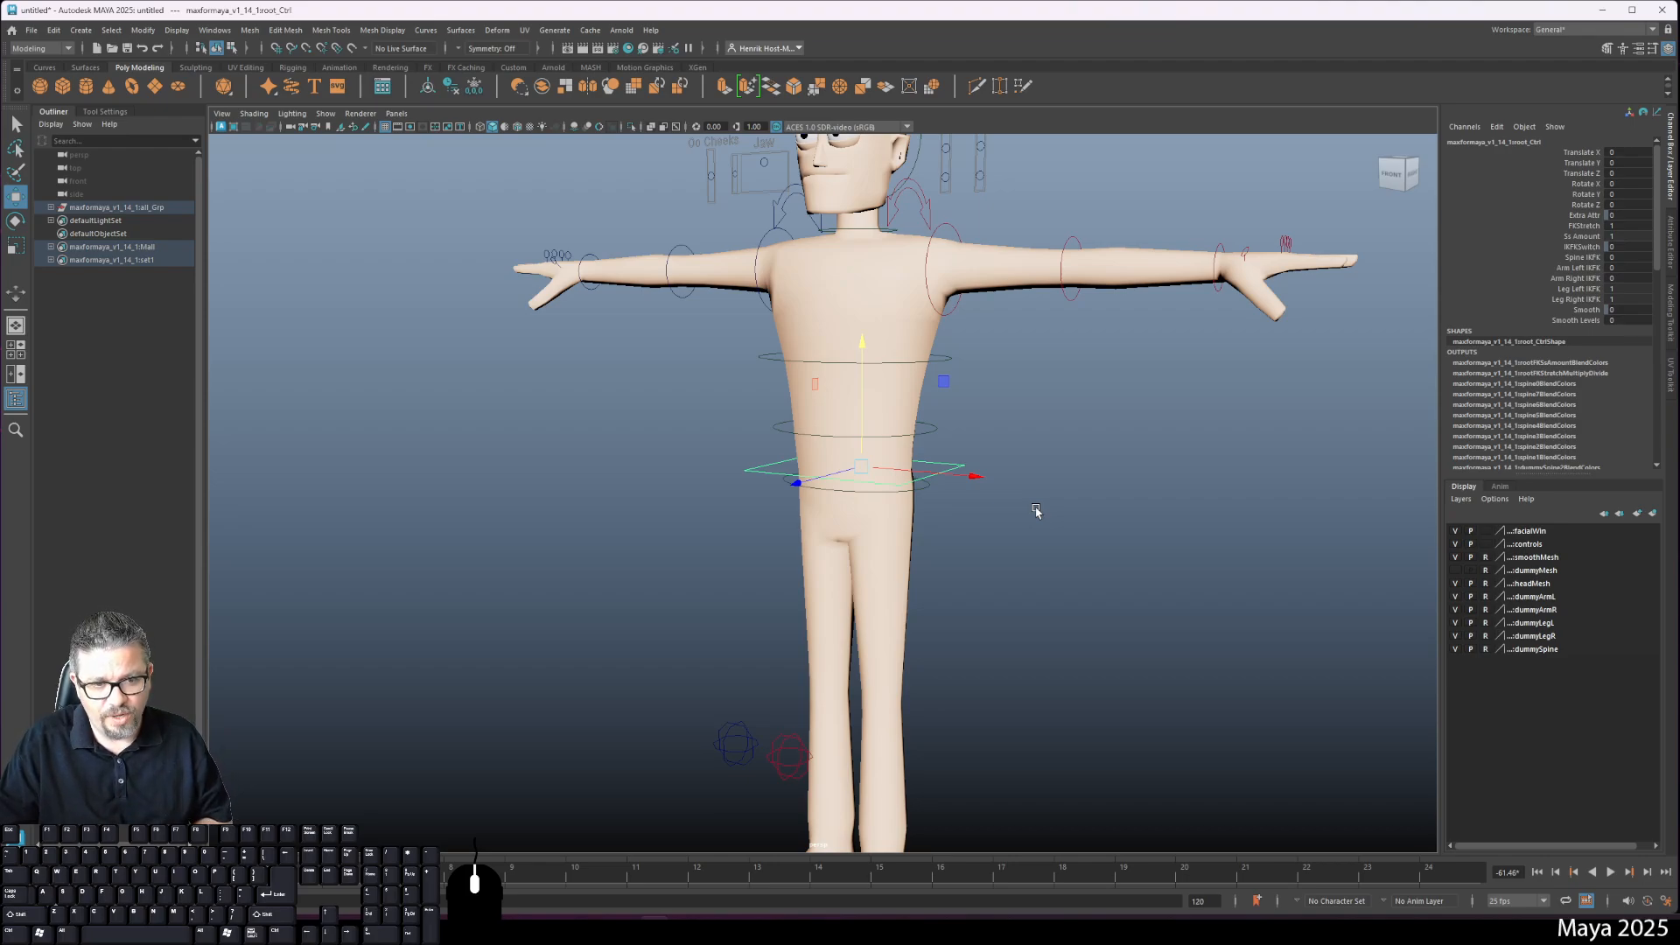
scroll(979, 570, up, 3)
scroll(945, 536, down, 5)
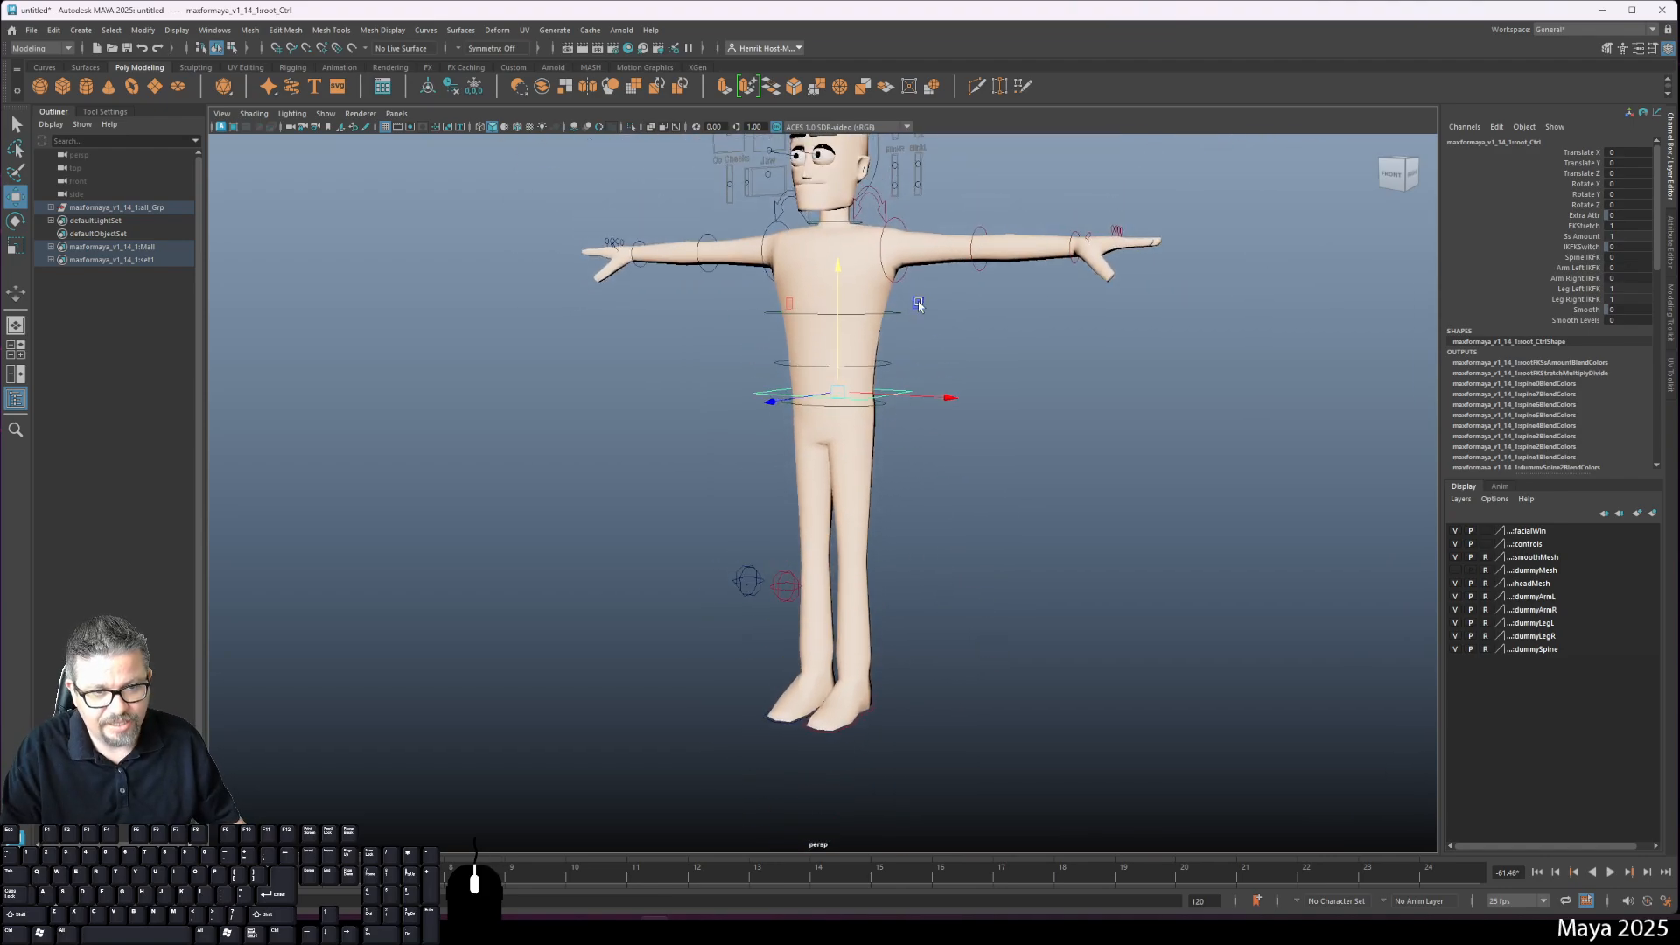
alt+middle_drag(918, 305, 914, 375)
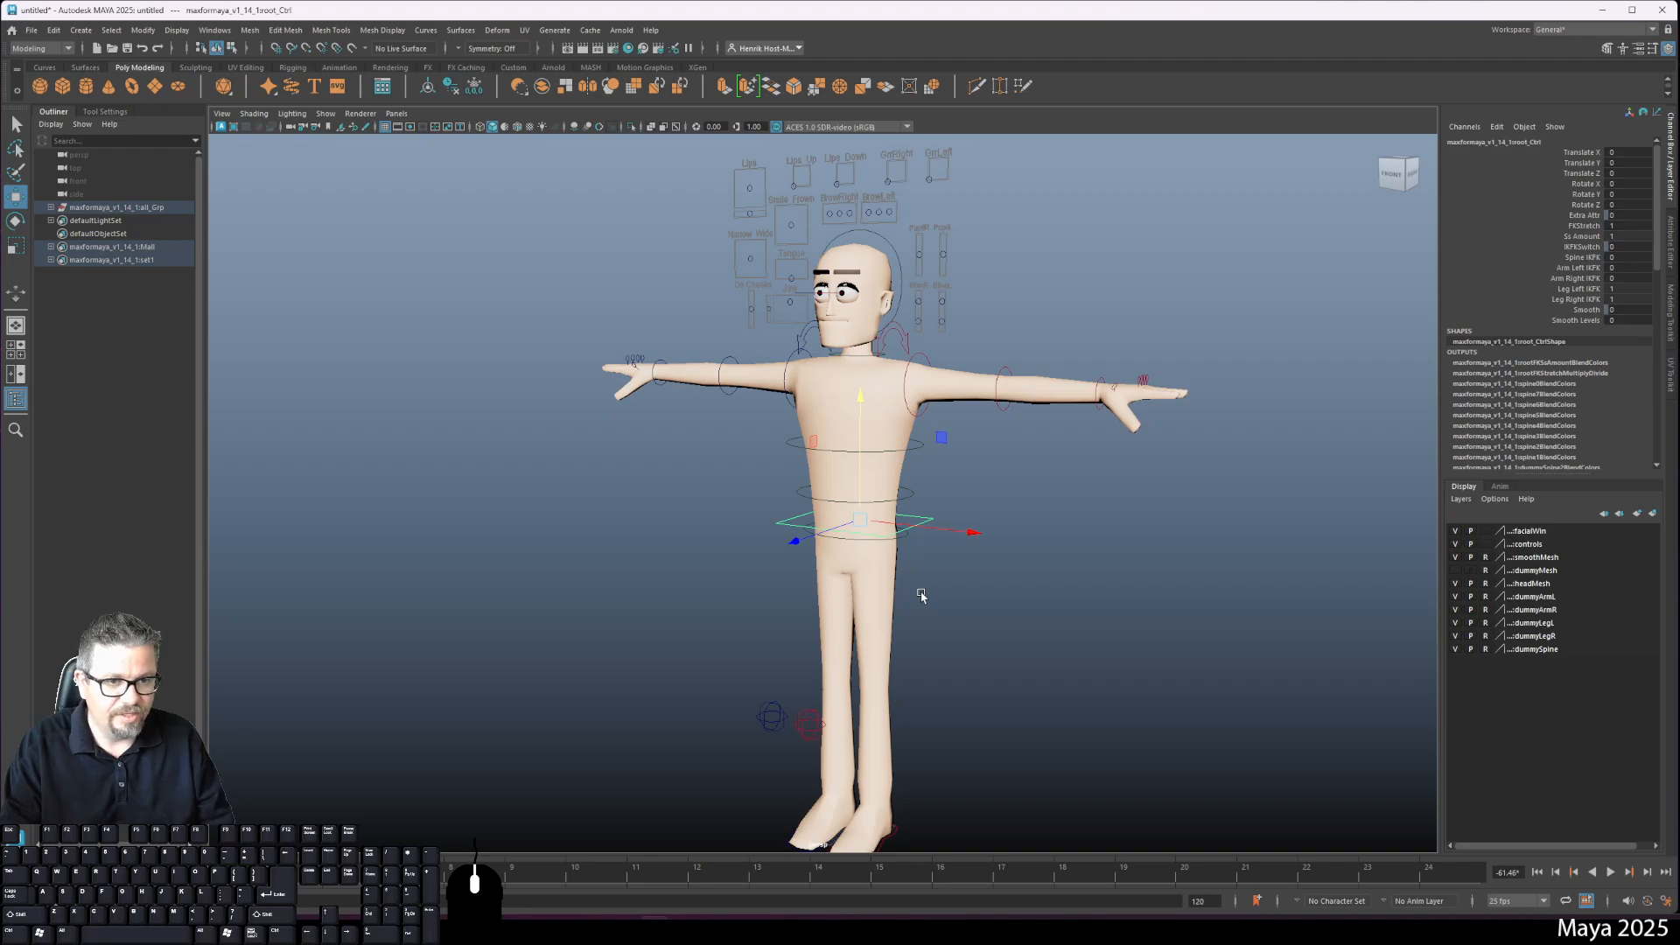
alt+right_drag(989, 603, 1317, 481)
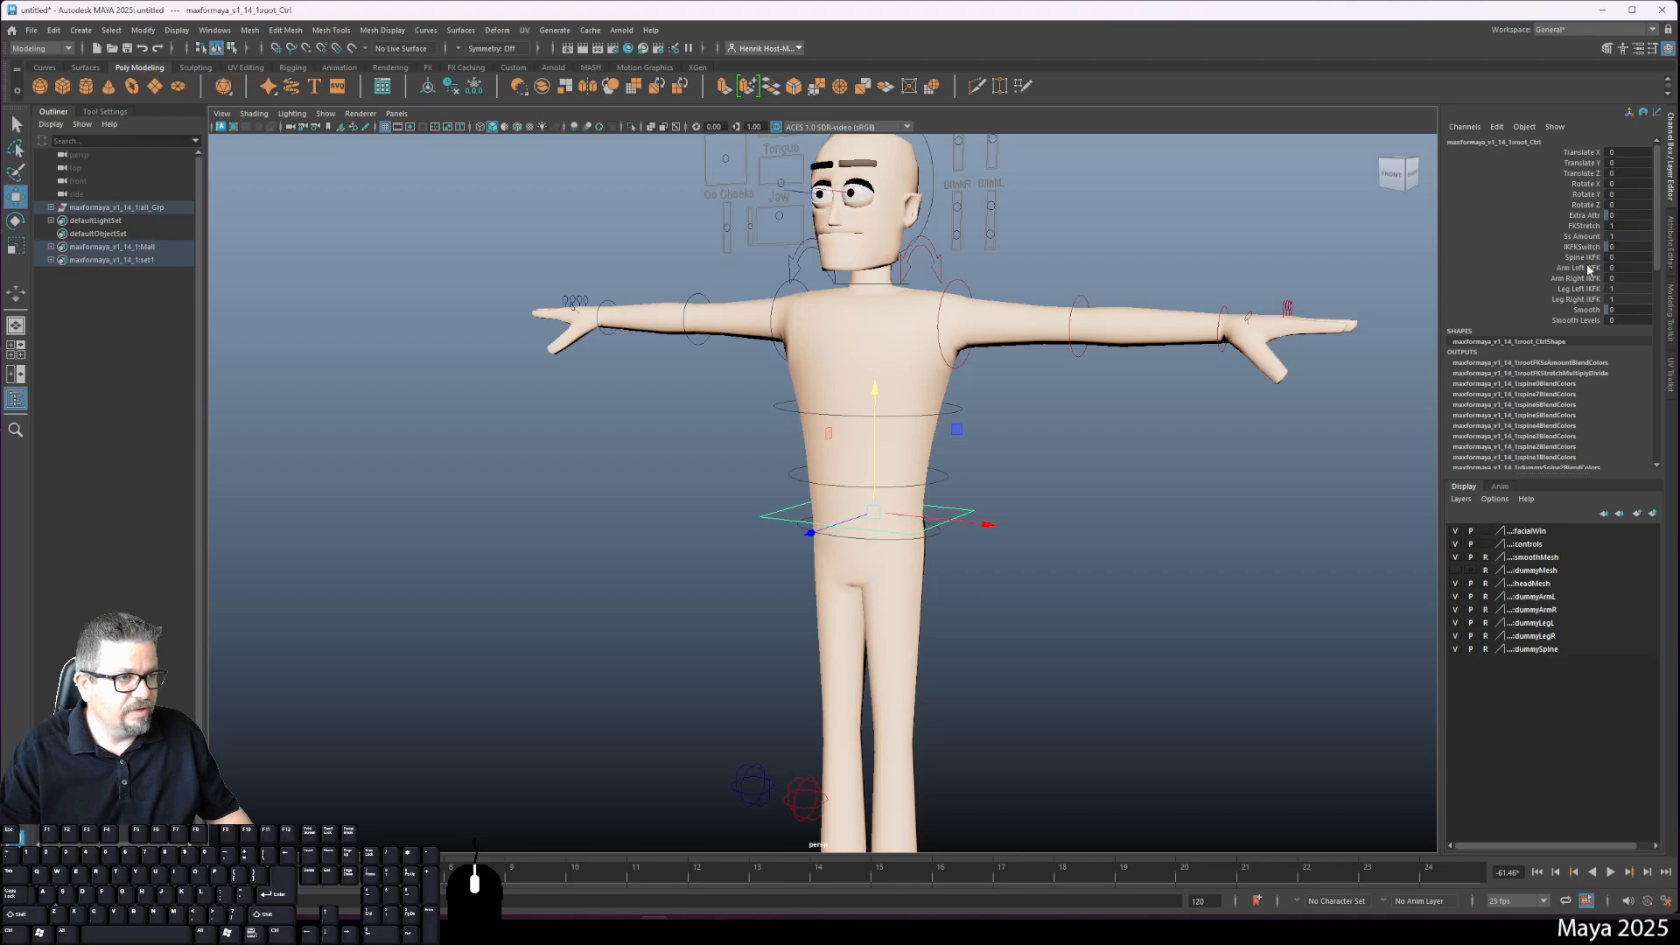
Step: Select the root control's Smooth Levels attribute and turn on Wireframe on Shaded for the viewport
click(1580, 321)
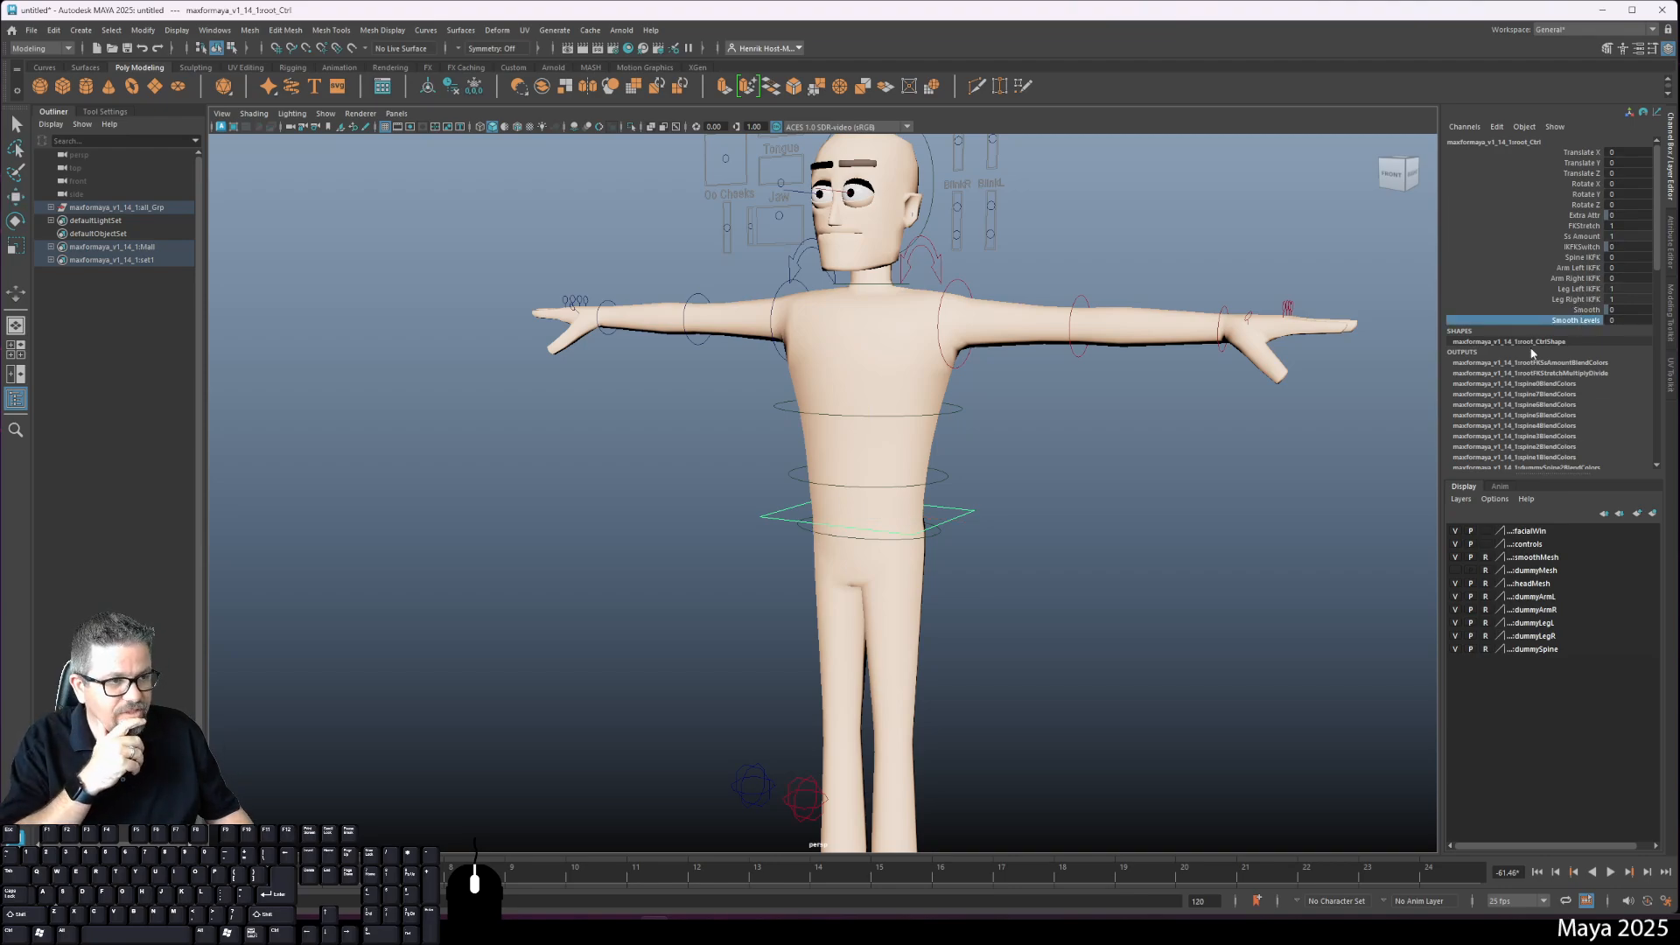
click(253, 113)
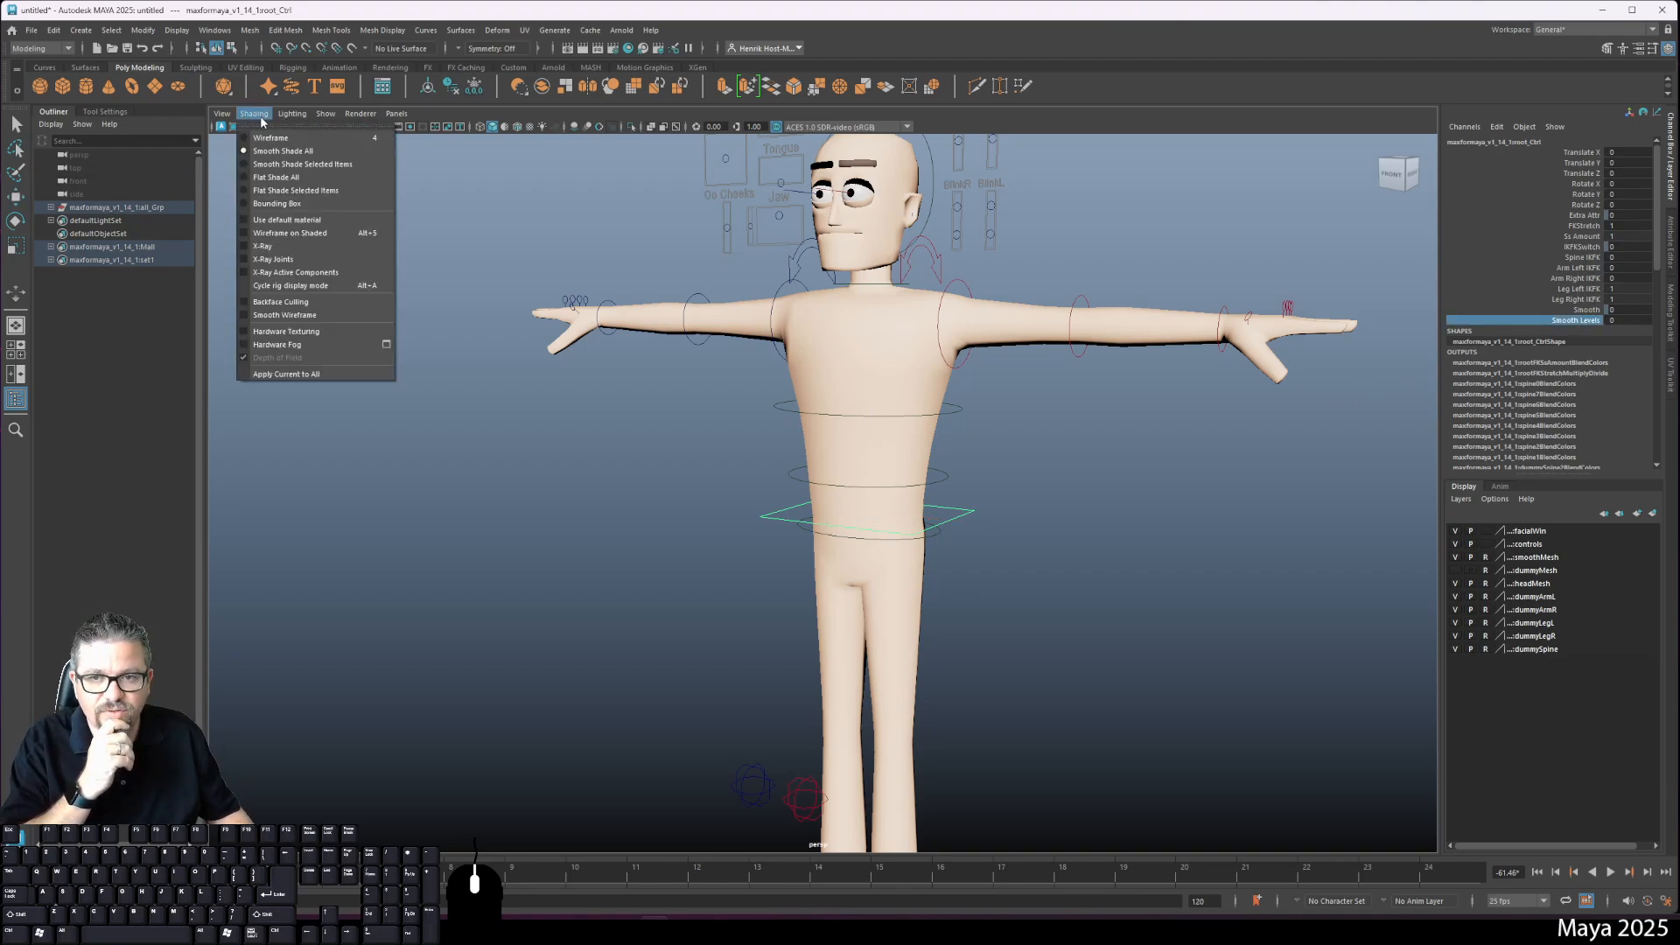
click(304, 233)
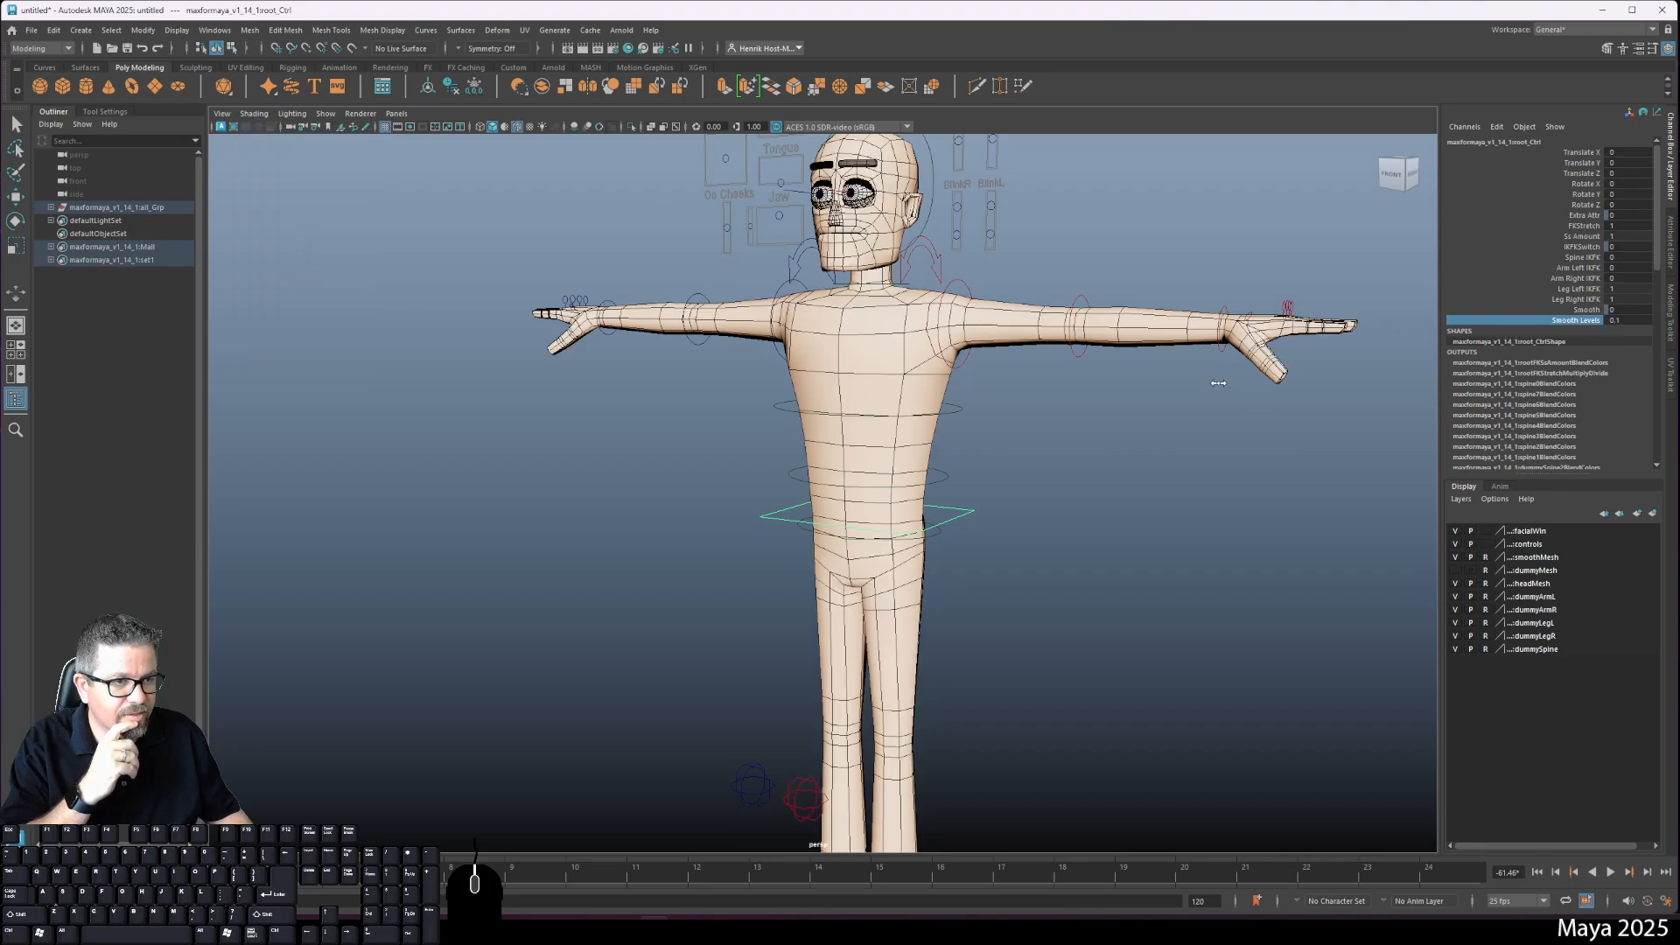
Step: Raise Smooth Levels to 2 and return it to 0, repeating the change to compare the mesh density
middle_drag(1218, 383, 1226, 383)
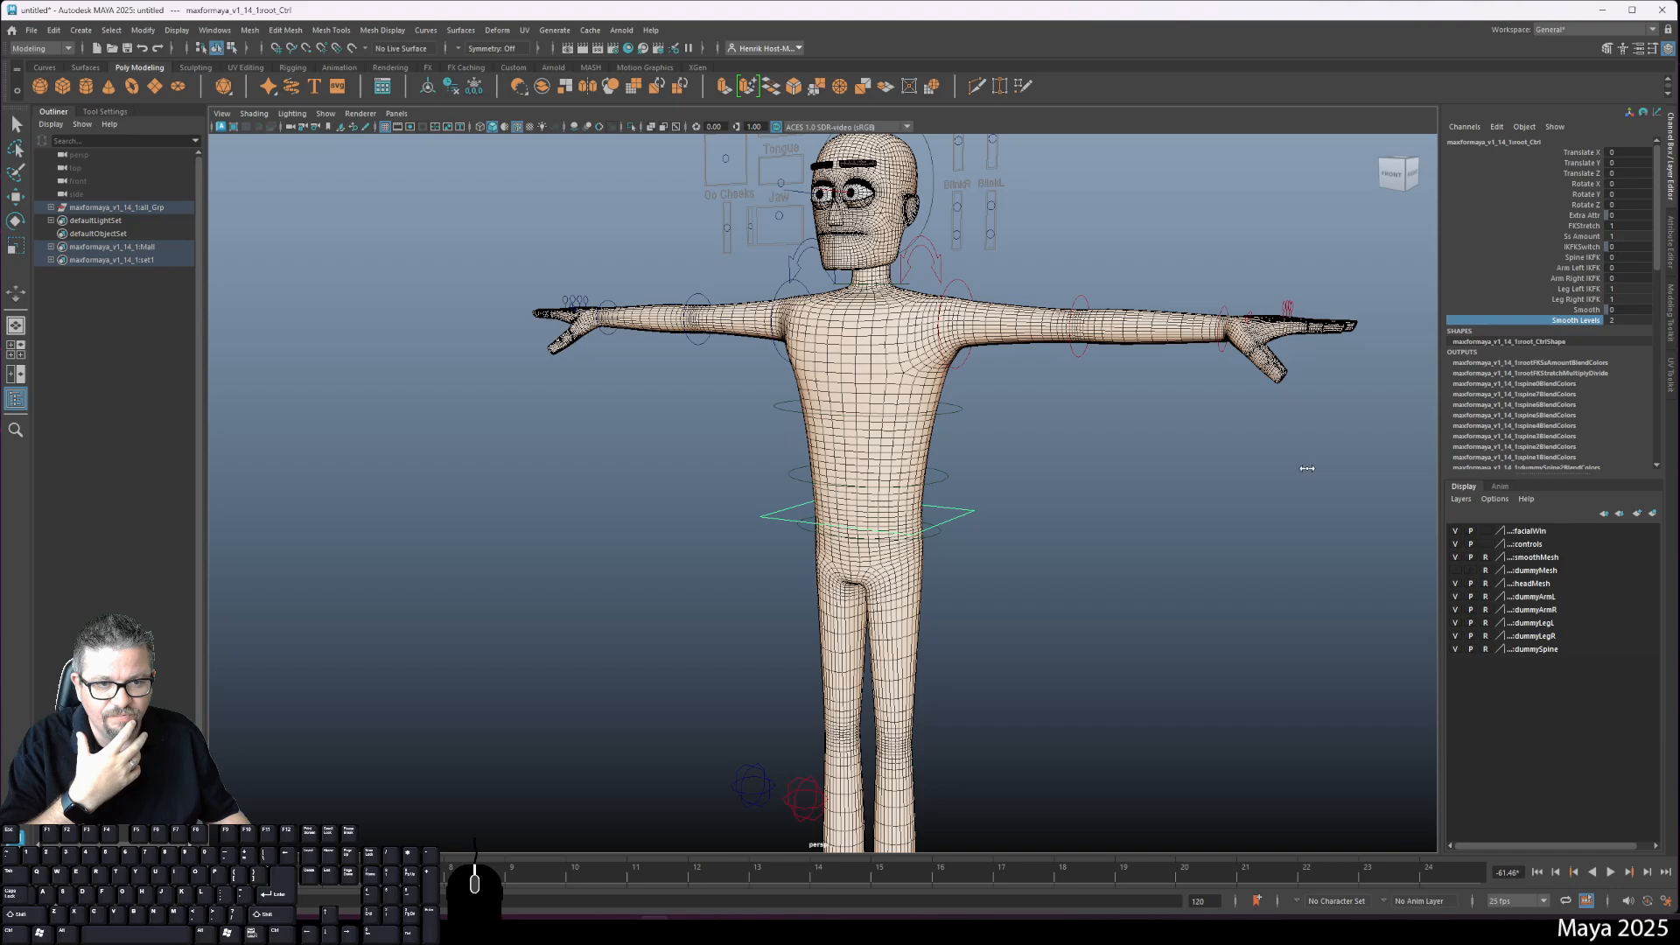
middle_drag(1307, 468, 1175, 483)
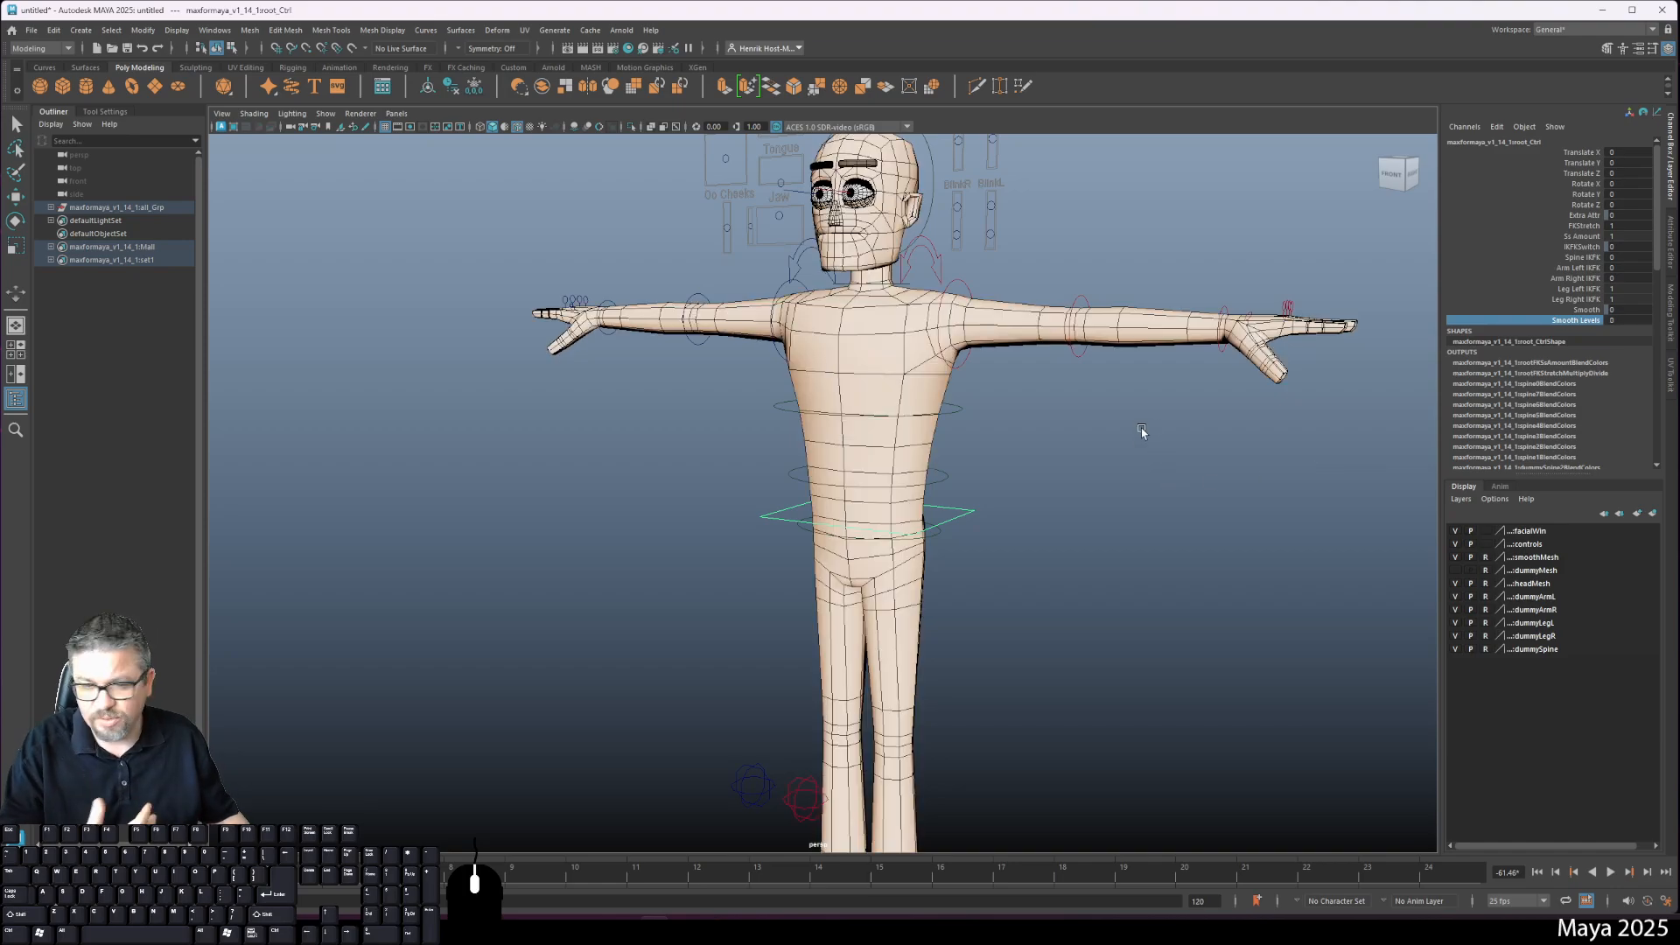
alt+drag(1129, 425, 1117, 610)
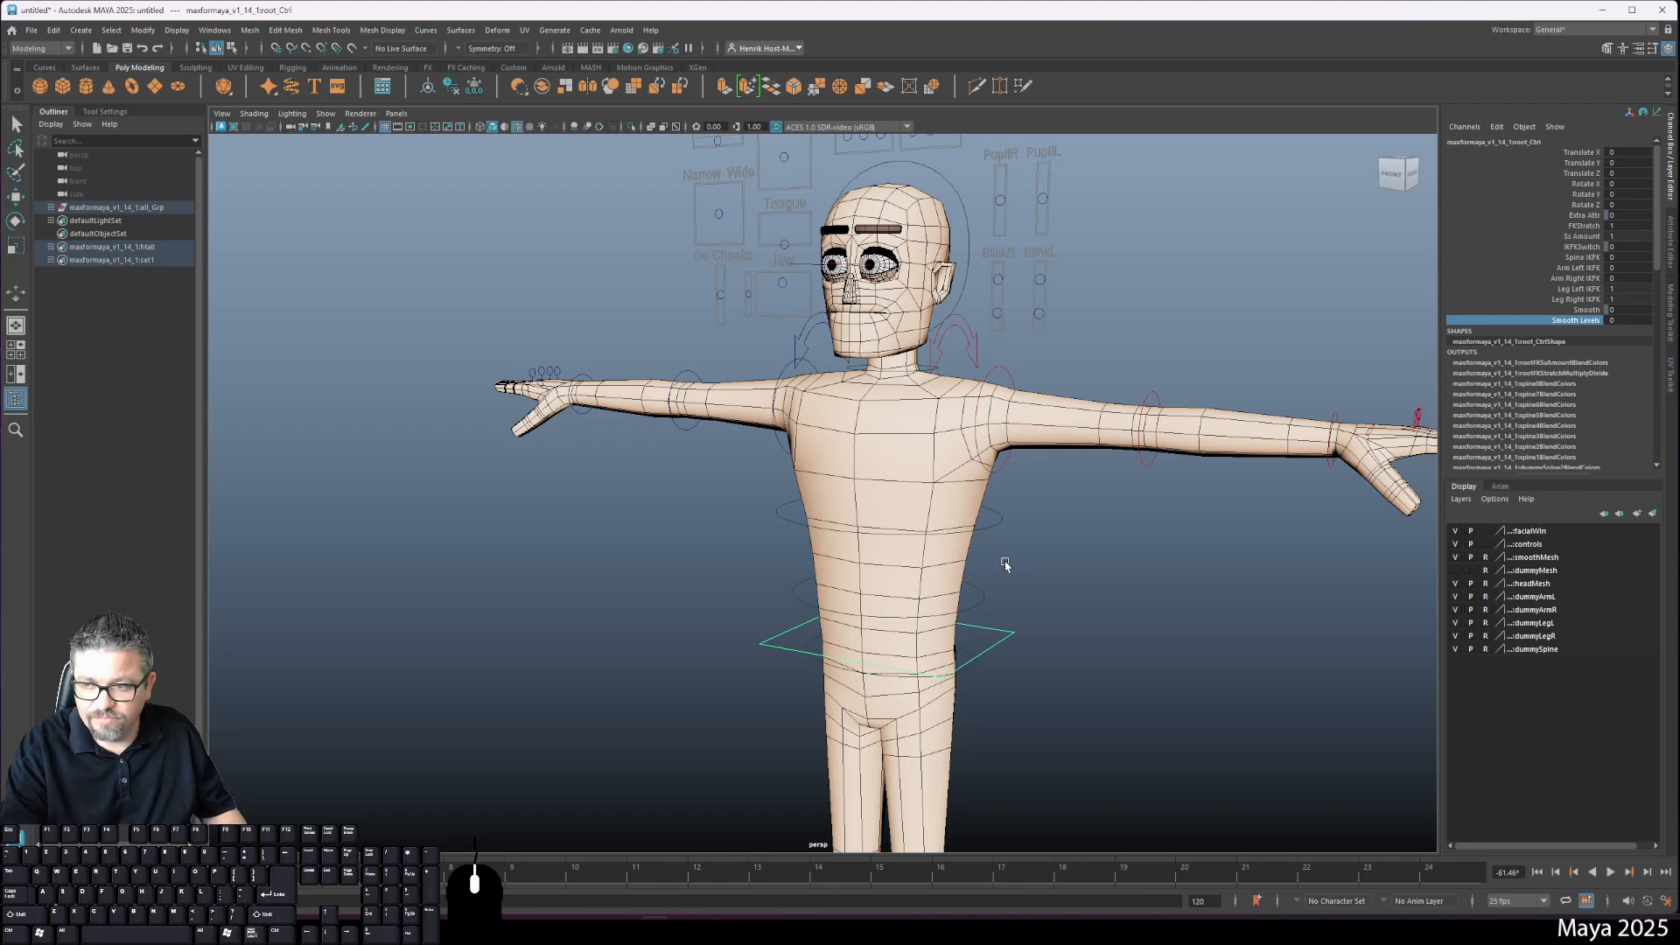
middle_drag(1002, 561, 1246, 554)
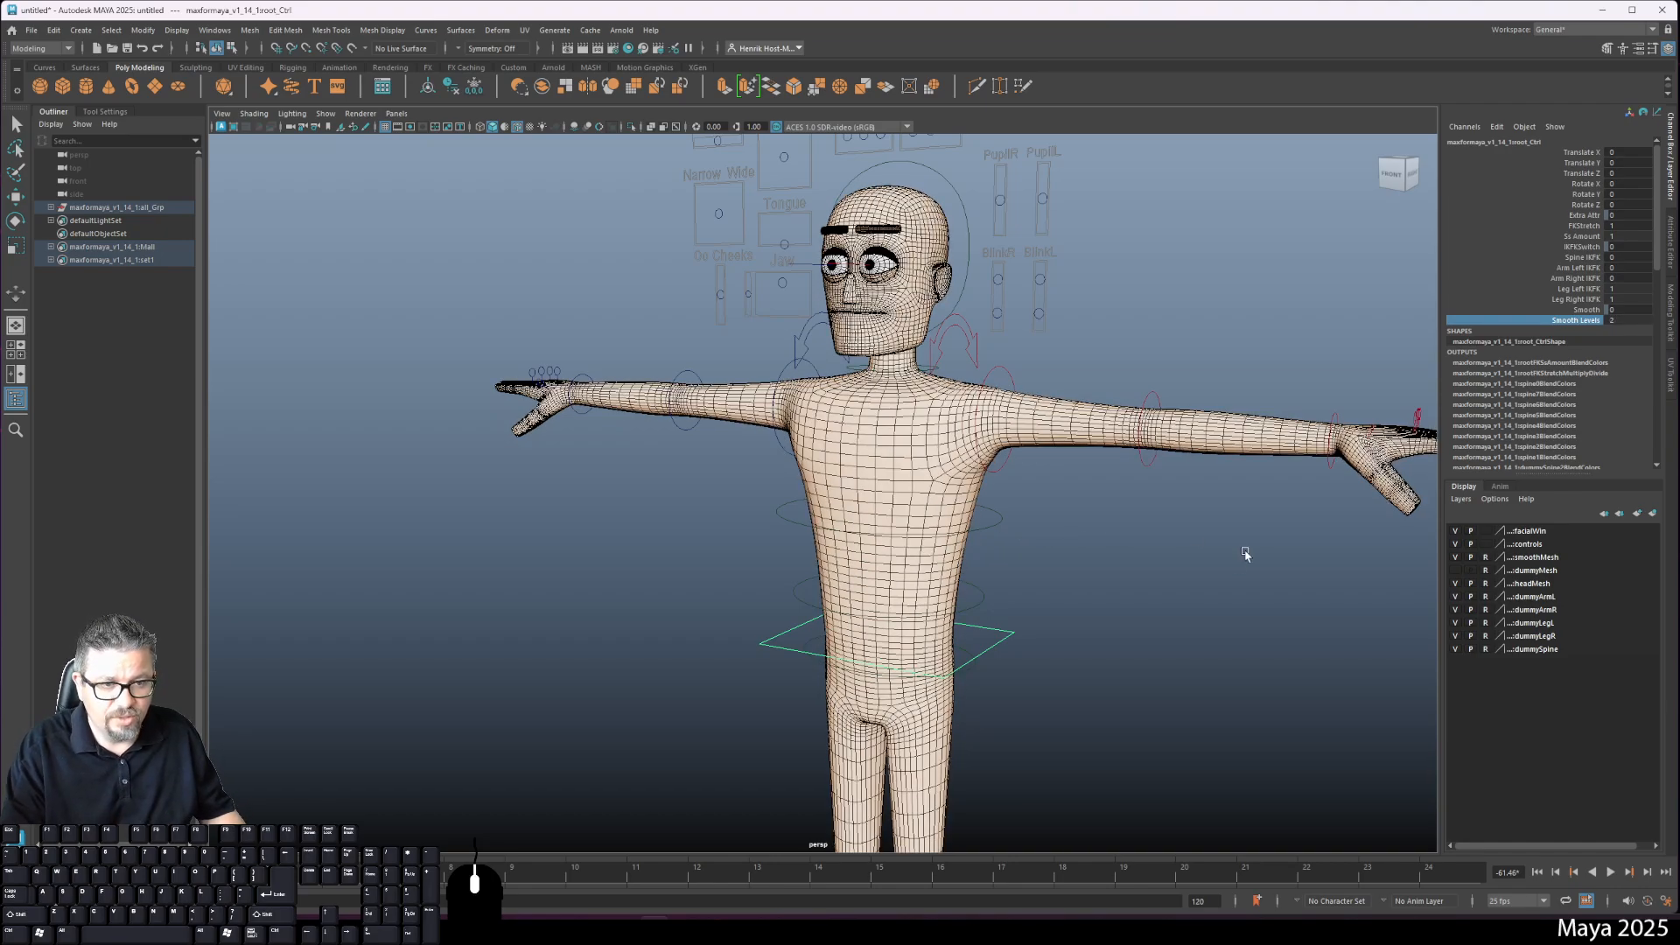
mouse_move(1104, 647)
alt+mouse_down()
mouse_move(1132, 634)
mouse_move(1121, 649)
alt+mouse_up()
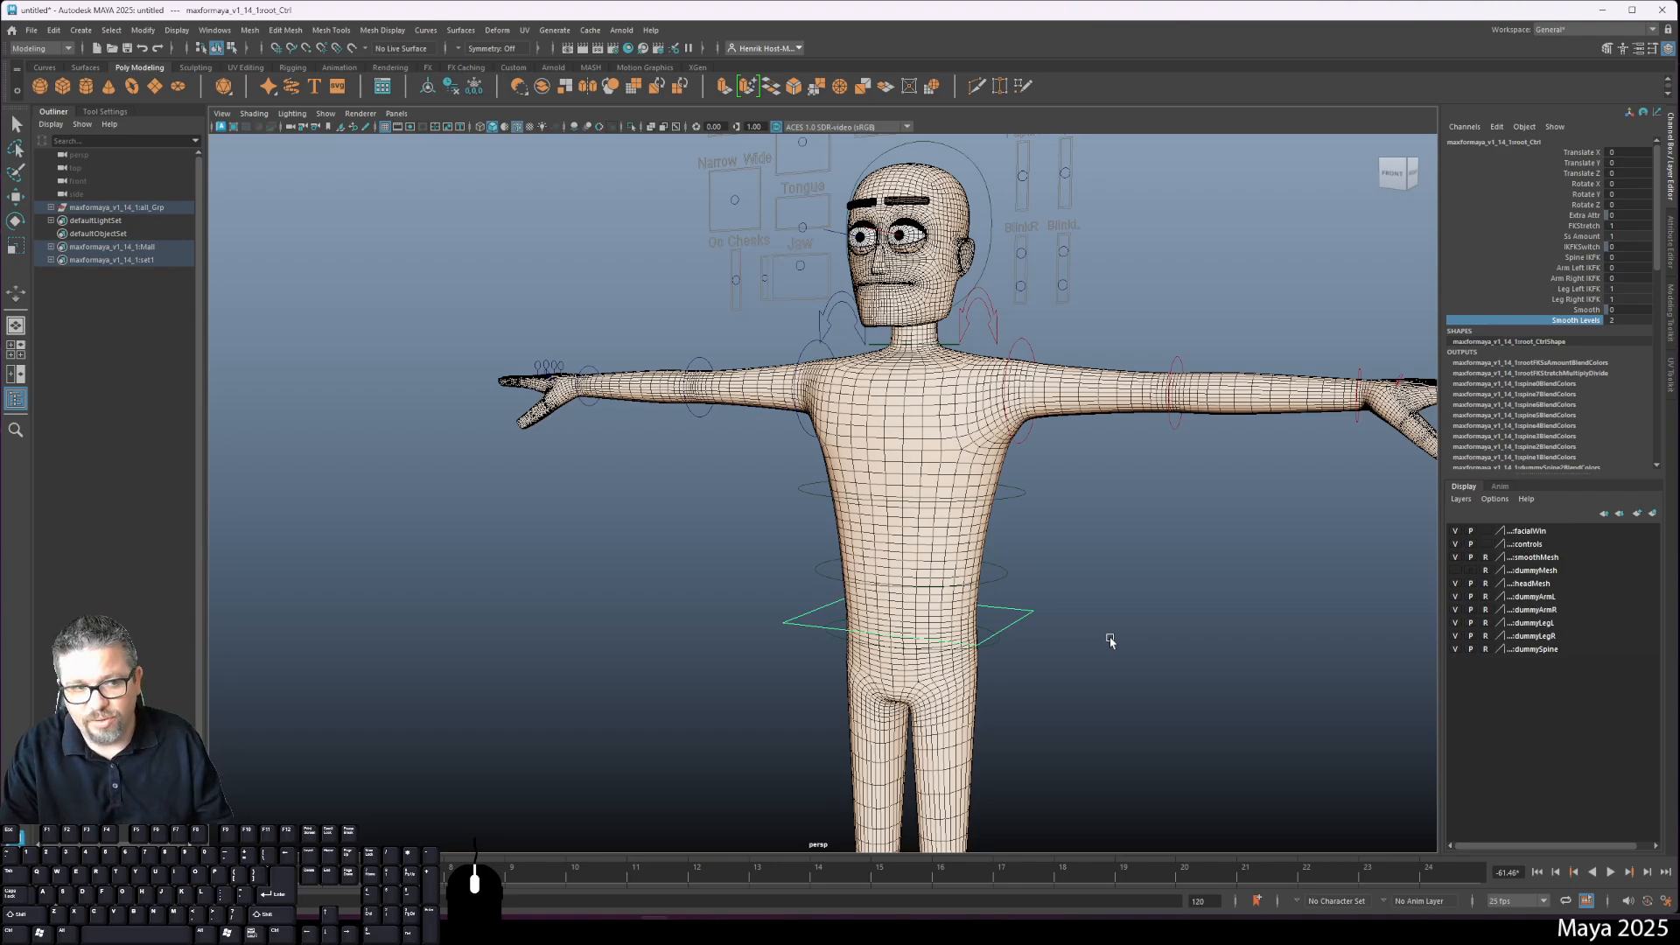
middle_drag(1170, 554, 1048, 553)
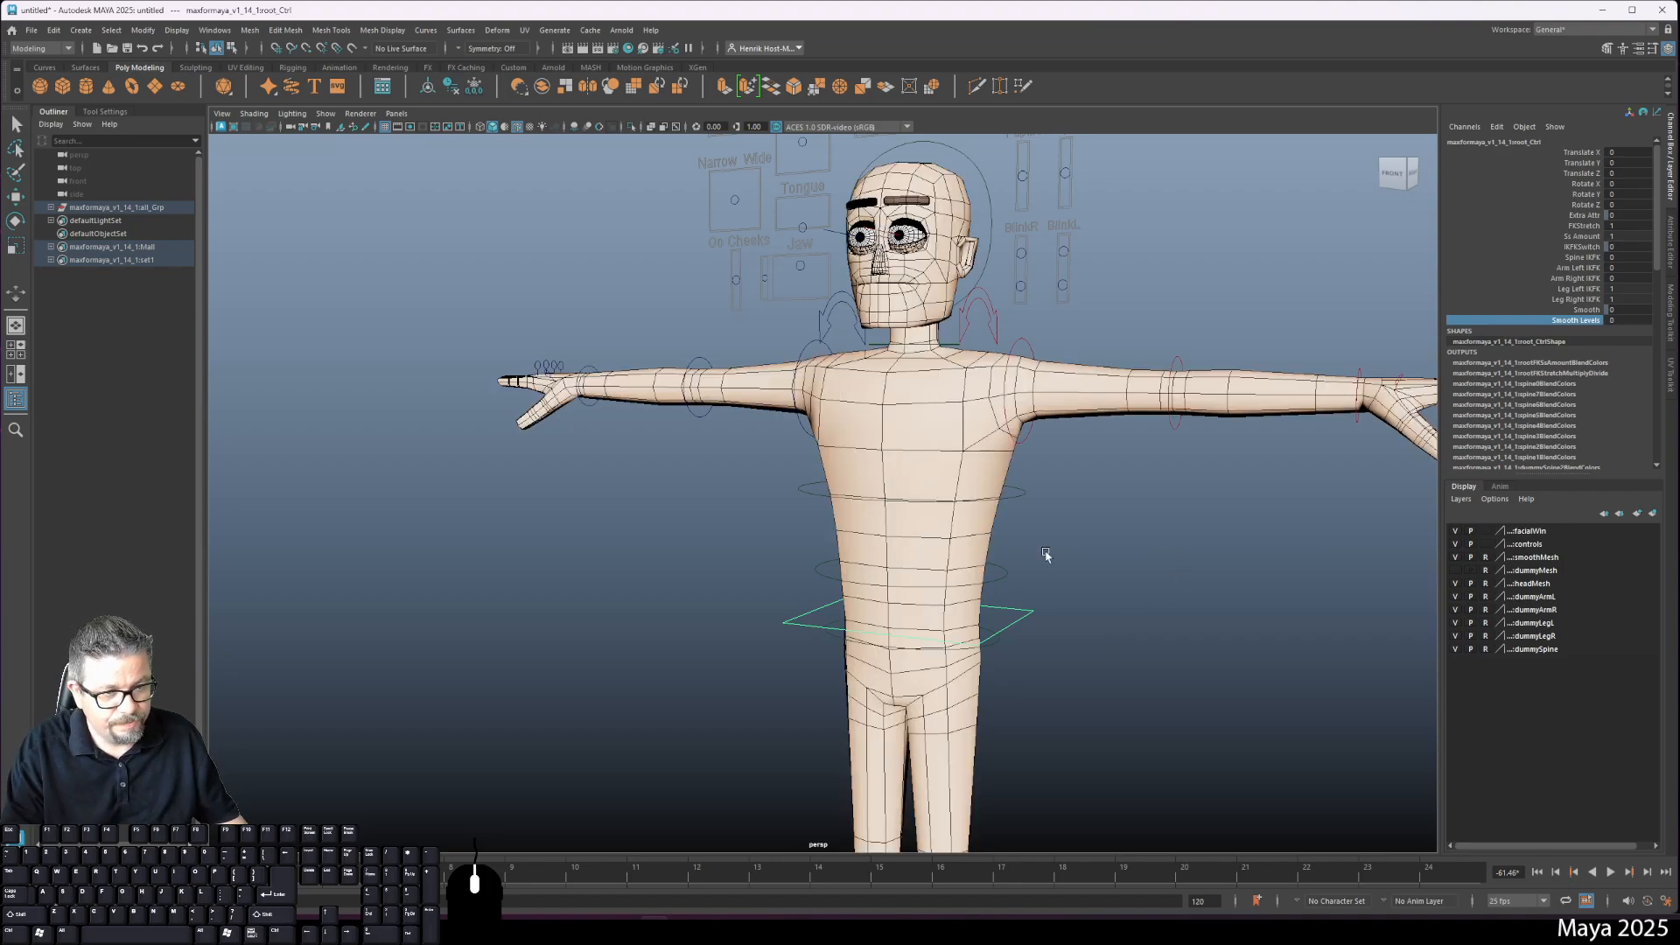
Step: Examine the unsmoothed body mesh from the torso to the legs and the root control around the hips
alt+drag(1046, 557, 1055, 507)
alt+right_drag(1076, 594, 1029, 467)
alt+middle_drag(1029, 468, 1000, 312)
alt+right_drag(1000, 312, 994, 438)
alt+middle_drag(995, 437, 949, 286)
alt+right_drag(950, 285, 986, 532)
alt+middle_drag(986, 532, 959, 401)
alt+right_drag(959, 401, 988, 444)
alt+middle_drag(1012, 363, 1024, 556)
alt+middle_drag(1022, 372, 1035, 622)
alt+right_drag(1036, 621, 1012, 551)
alt+drag(1012, 551, 924, 497)
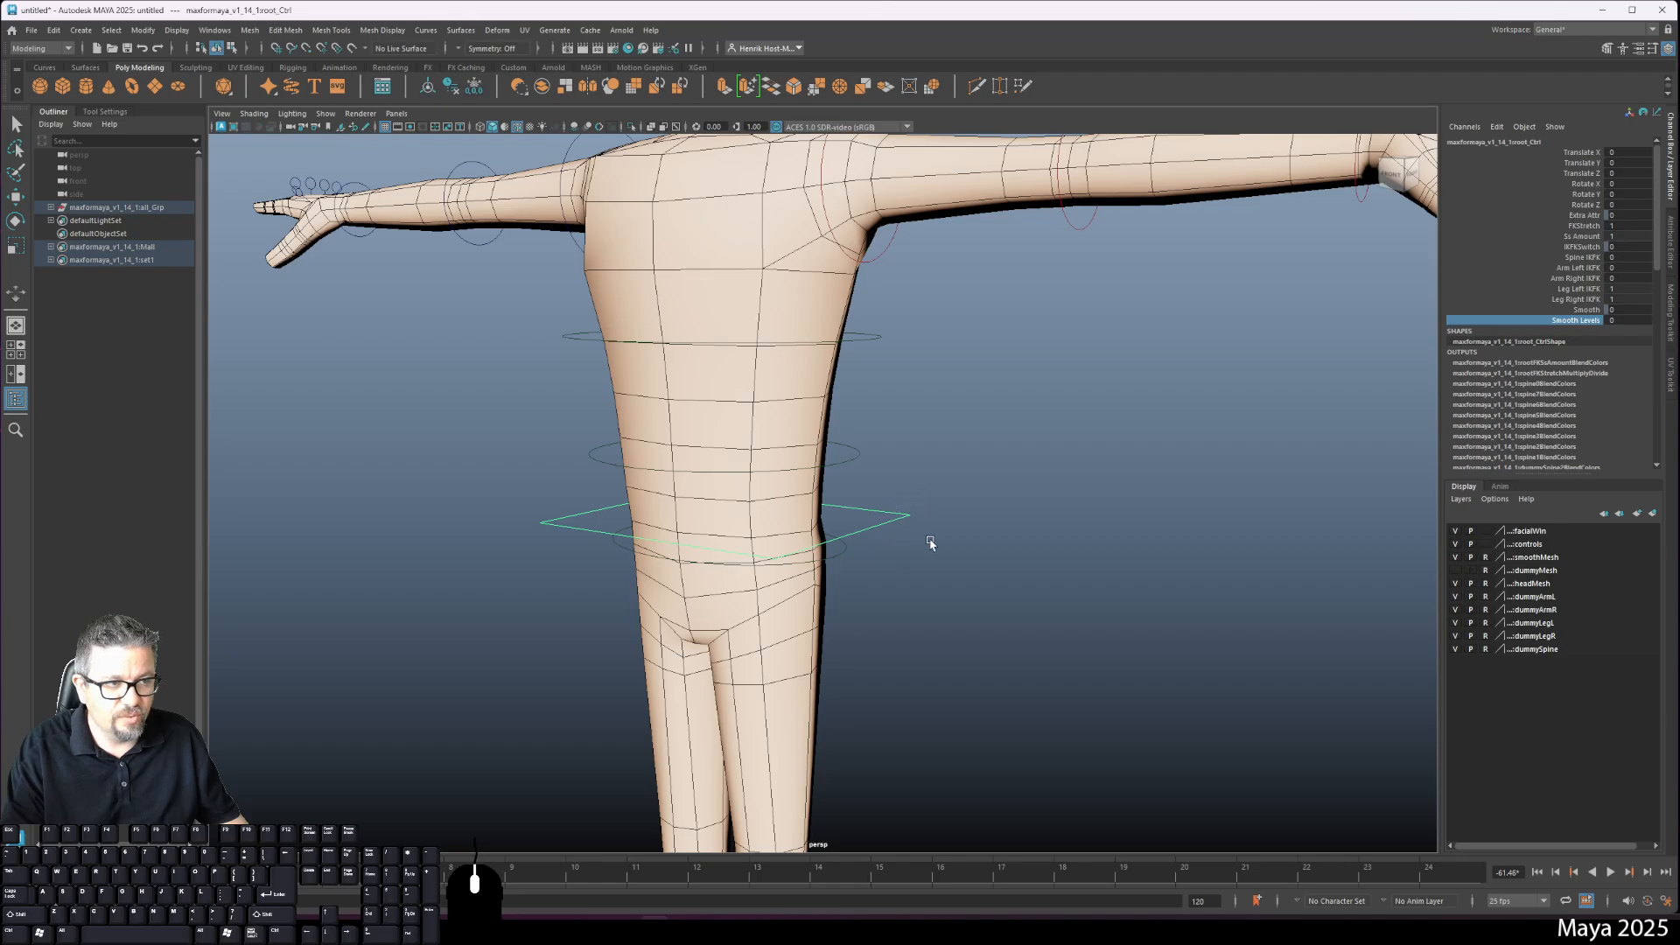
Step: Try lowering the root control so the knees bend and rotating it, and undo both changes
key(w)
drag(735, 517, 727, 625)
scroll(734, 643, down, 8)
alt+middle_drag(802, 638, 806, 504)
alt+right_drag(806, 505, 845, 566)
key(e)
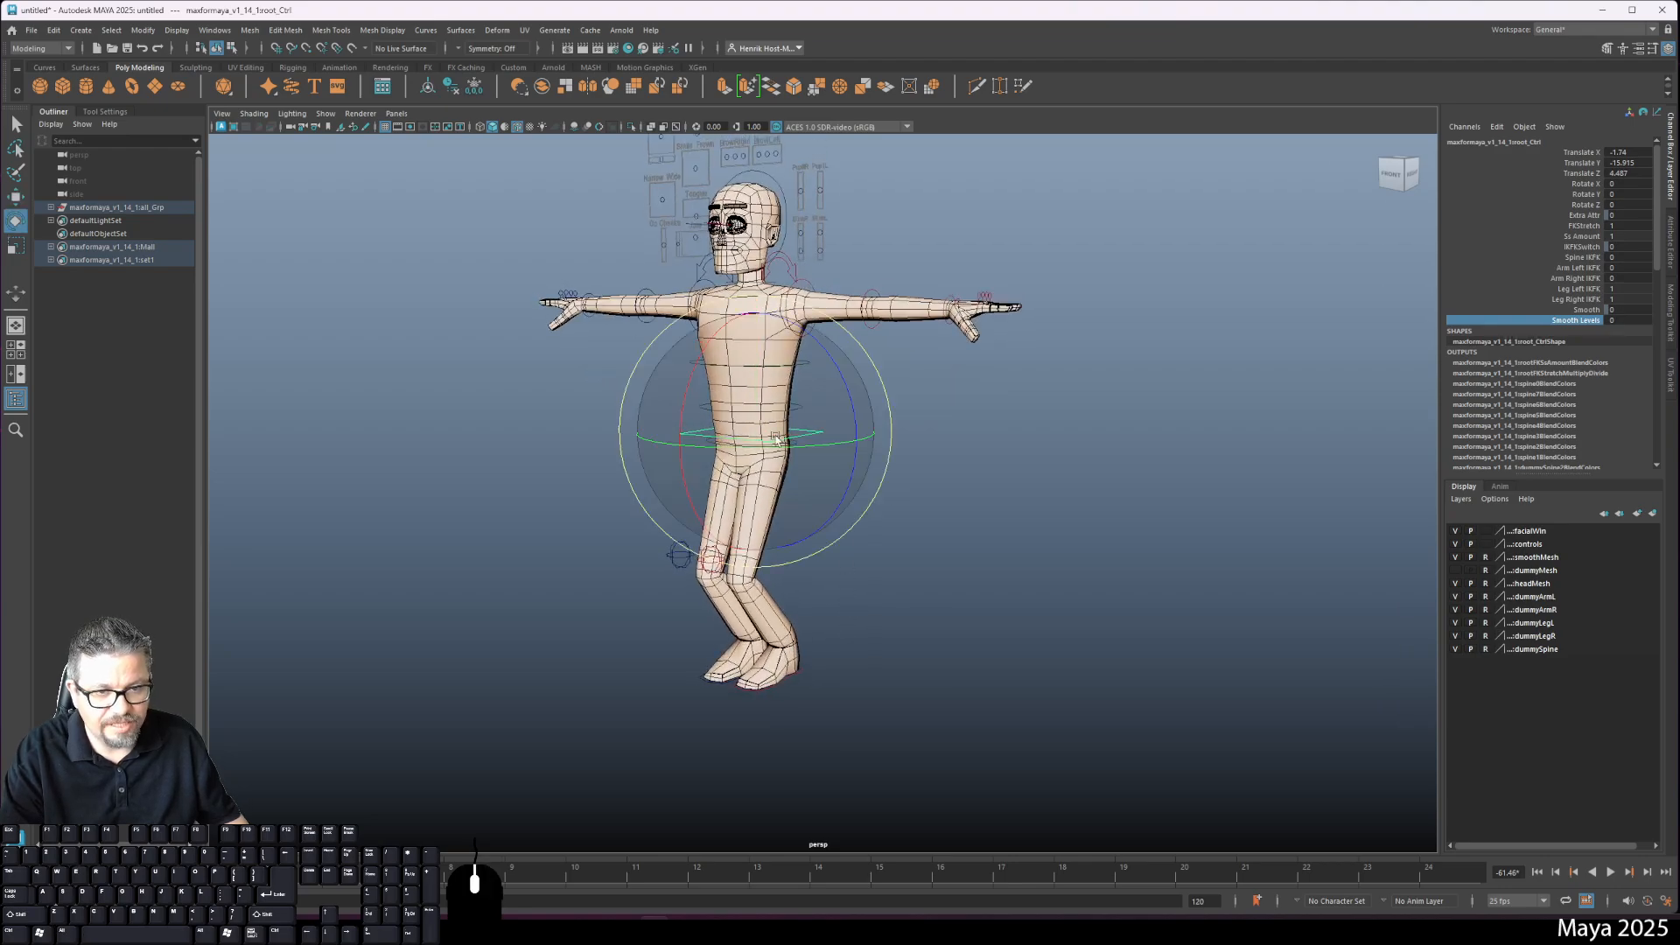
drag(782, 441, 823, 411)
key(ctrl+z)
key(ctrl+z)
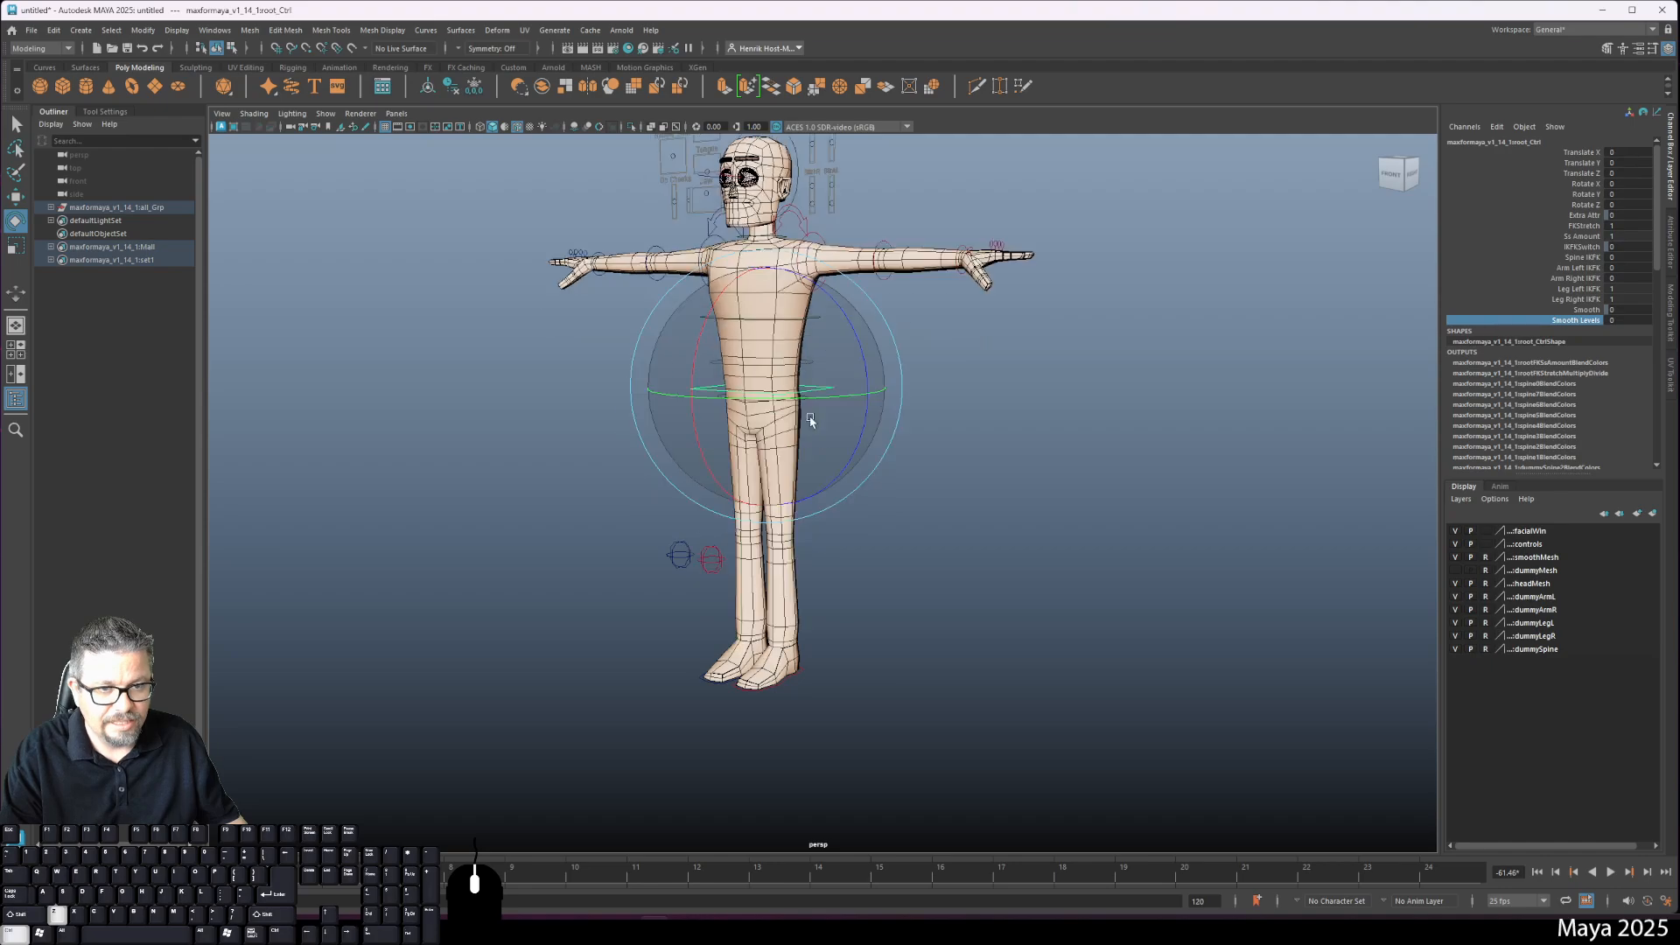
Step: Select the left foot's IK control, the outline around the sole, and view the feet up close
alt+right_drag(982, 473, 955, 560)
click(892, 657)
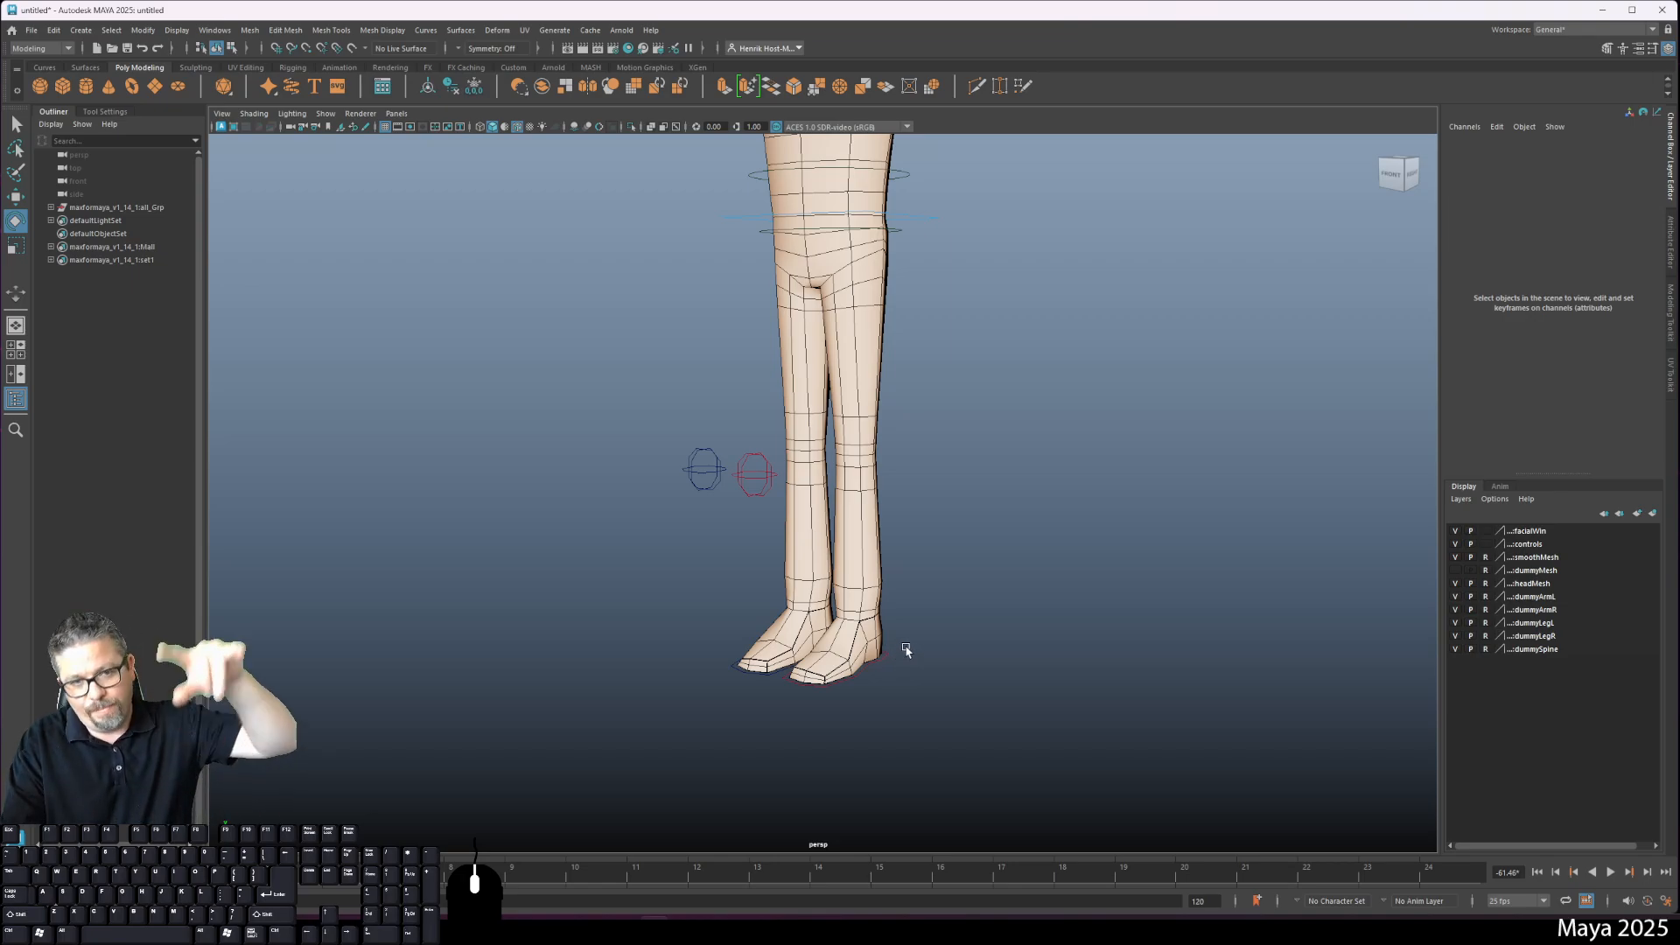
alt+right_drag(794, 546, 937, 638)
click(901, 621)
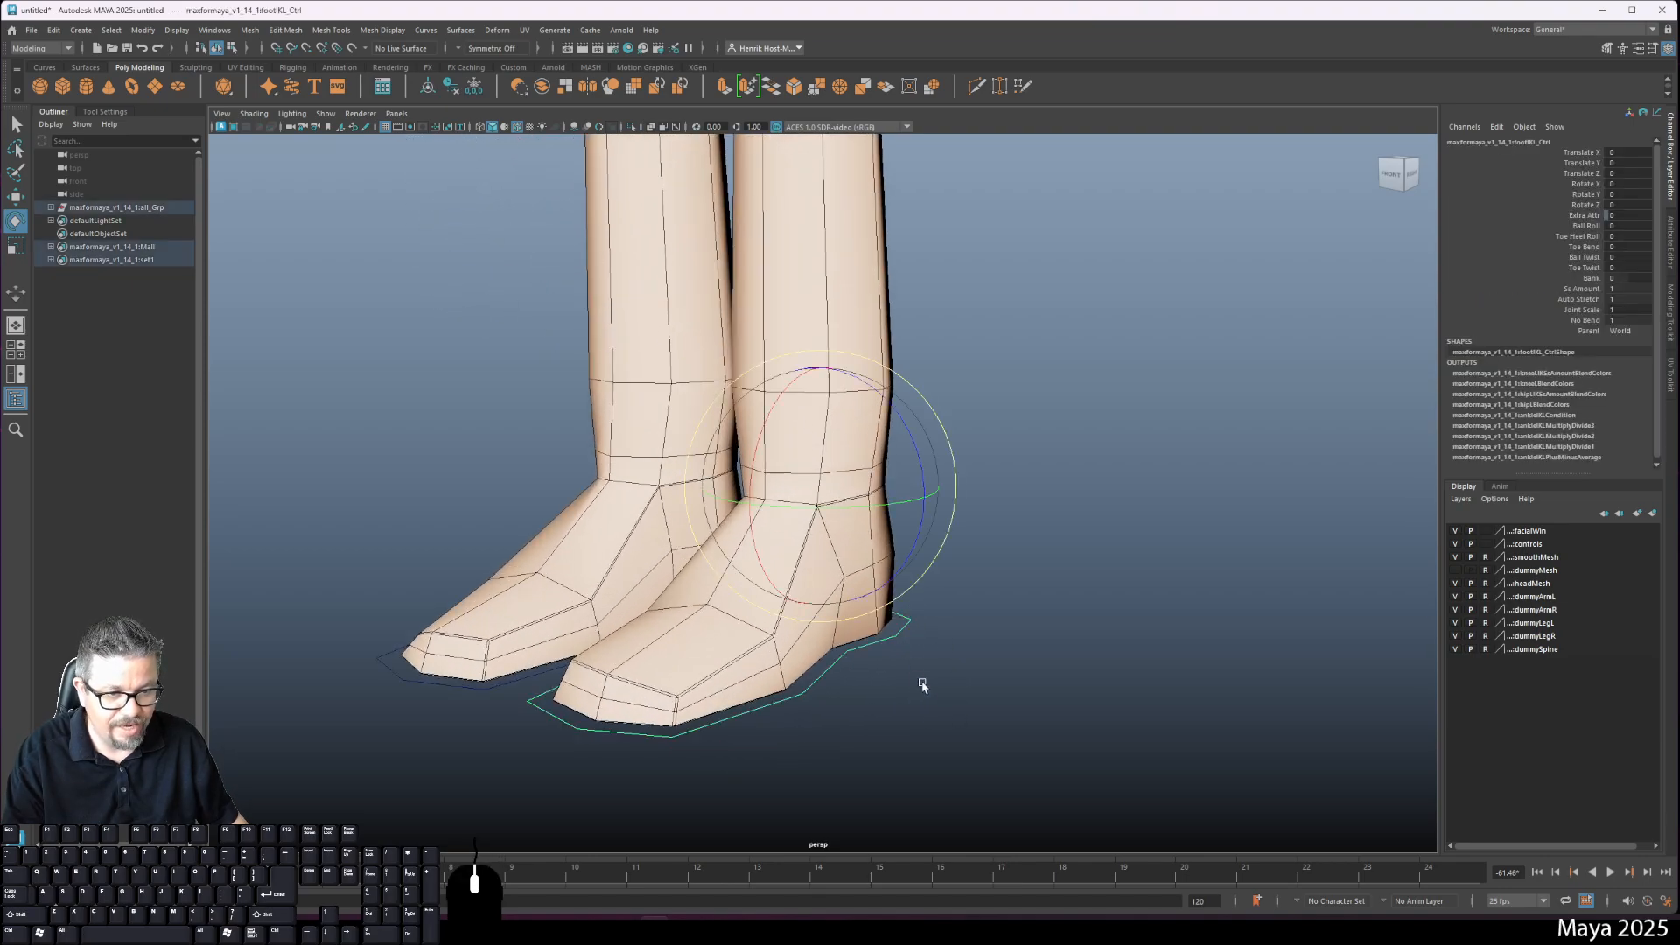
click(862, 648)
alt+middle_drag(881, 690, 978, 755)
alt+right_drag(978, 754, 897, 730)
alt+middle_drag(897, 731, 838, 620)
alt+drag(838, 619, 1006, 744)
alt+right_drag(1007, 744, 978, 740)
alt+drag(979, 740, 933, 717)
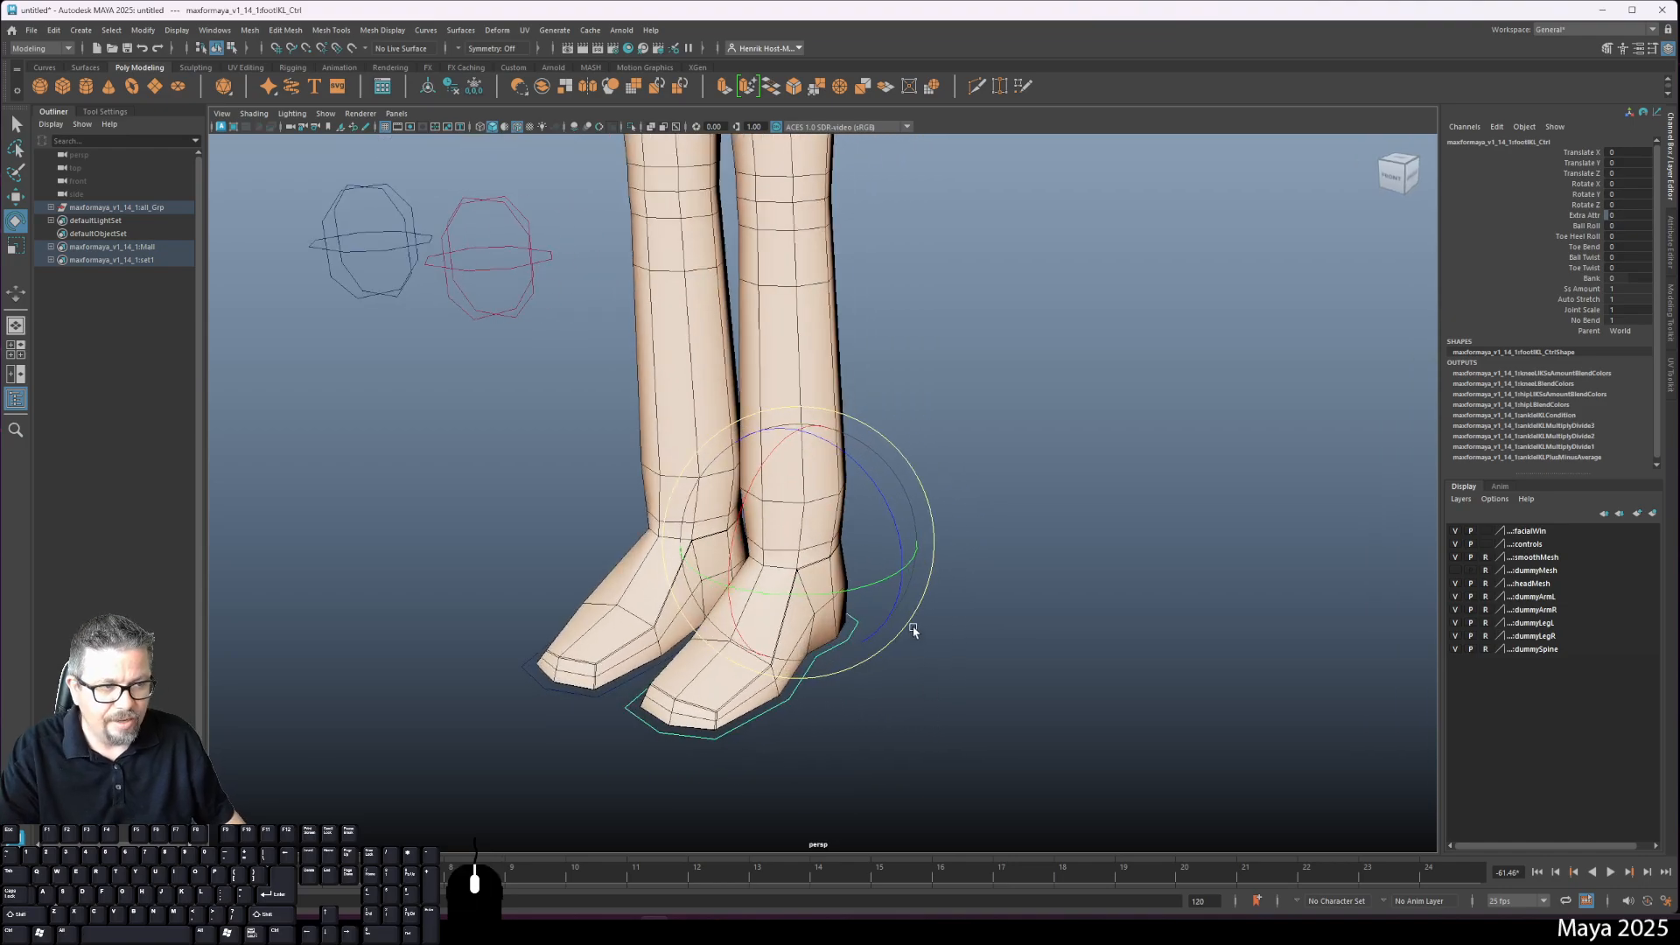
Step: Try moving the left foot IK control with the Move tool and undo the move
key(w)
alt+drag(904, 622, 926, 607)
alt+right_drag(926, 607, 814, 542)
alt+middle_drag(814, 542, 844, 700)
alt+drag(844, 700, 976, 645)
key(ctrl+z)
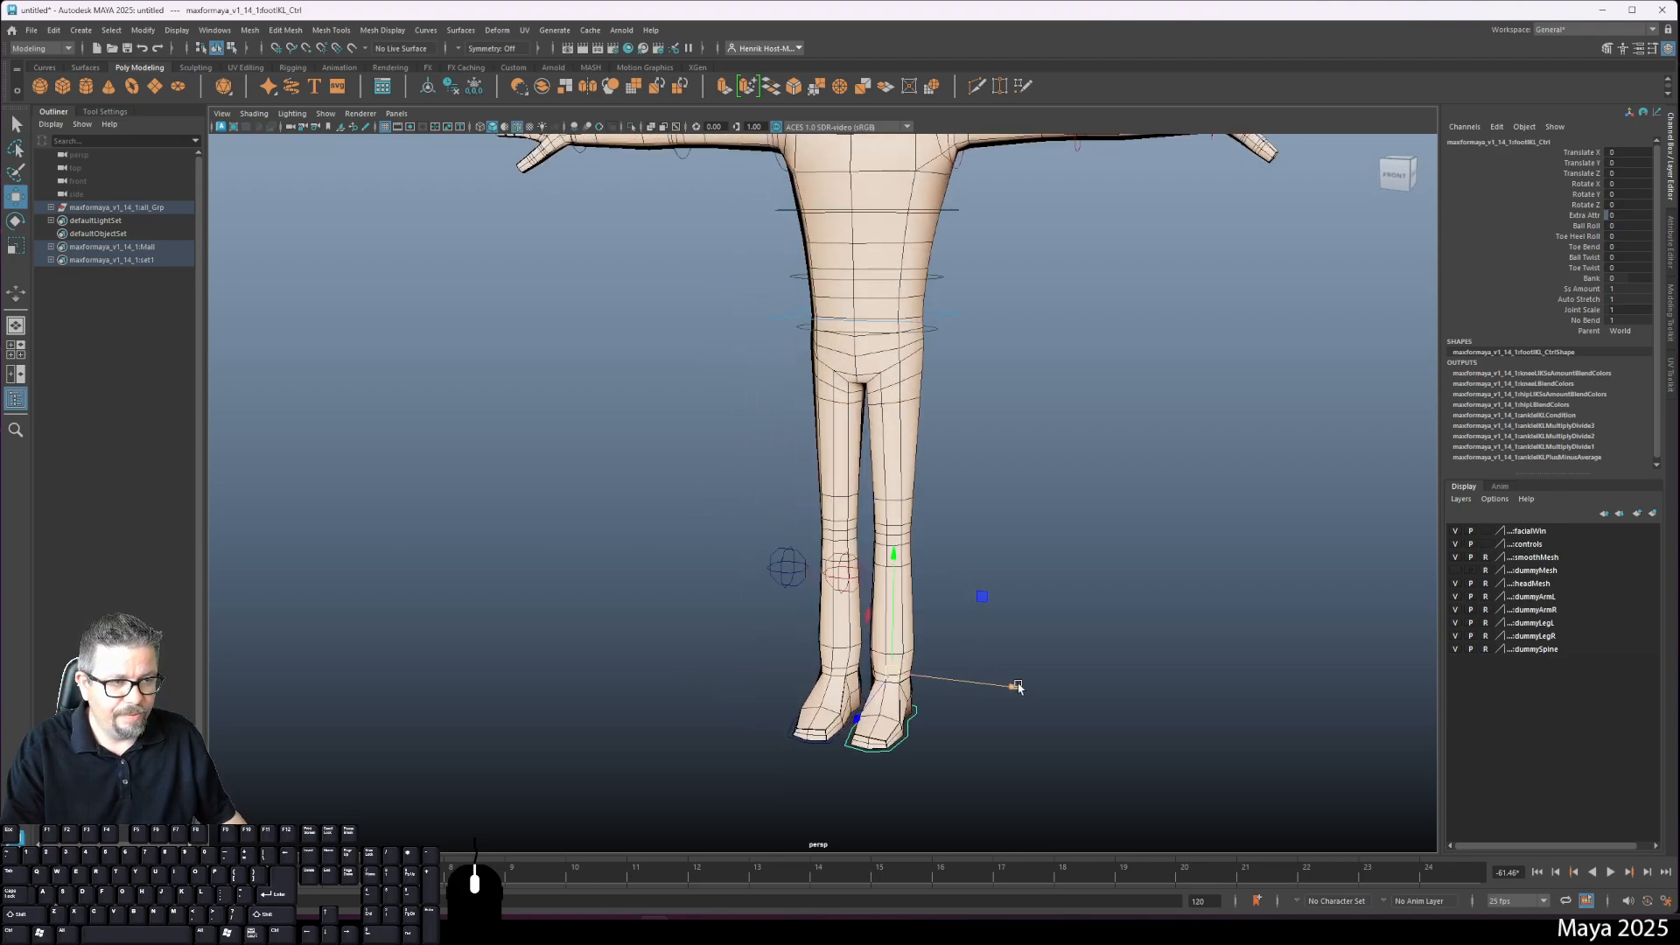
Step: Try rotating the left foot IK control freely on all axes and undo the rotation
alt+middle_drag(1212, 481, 1178, 409)
alt+right_drag(1178, 410, 1216, 419)
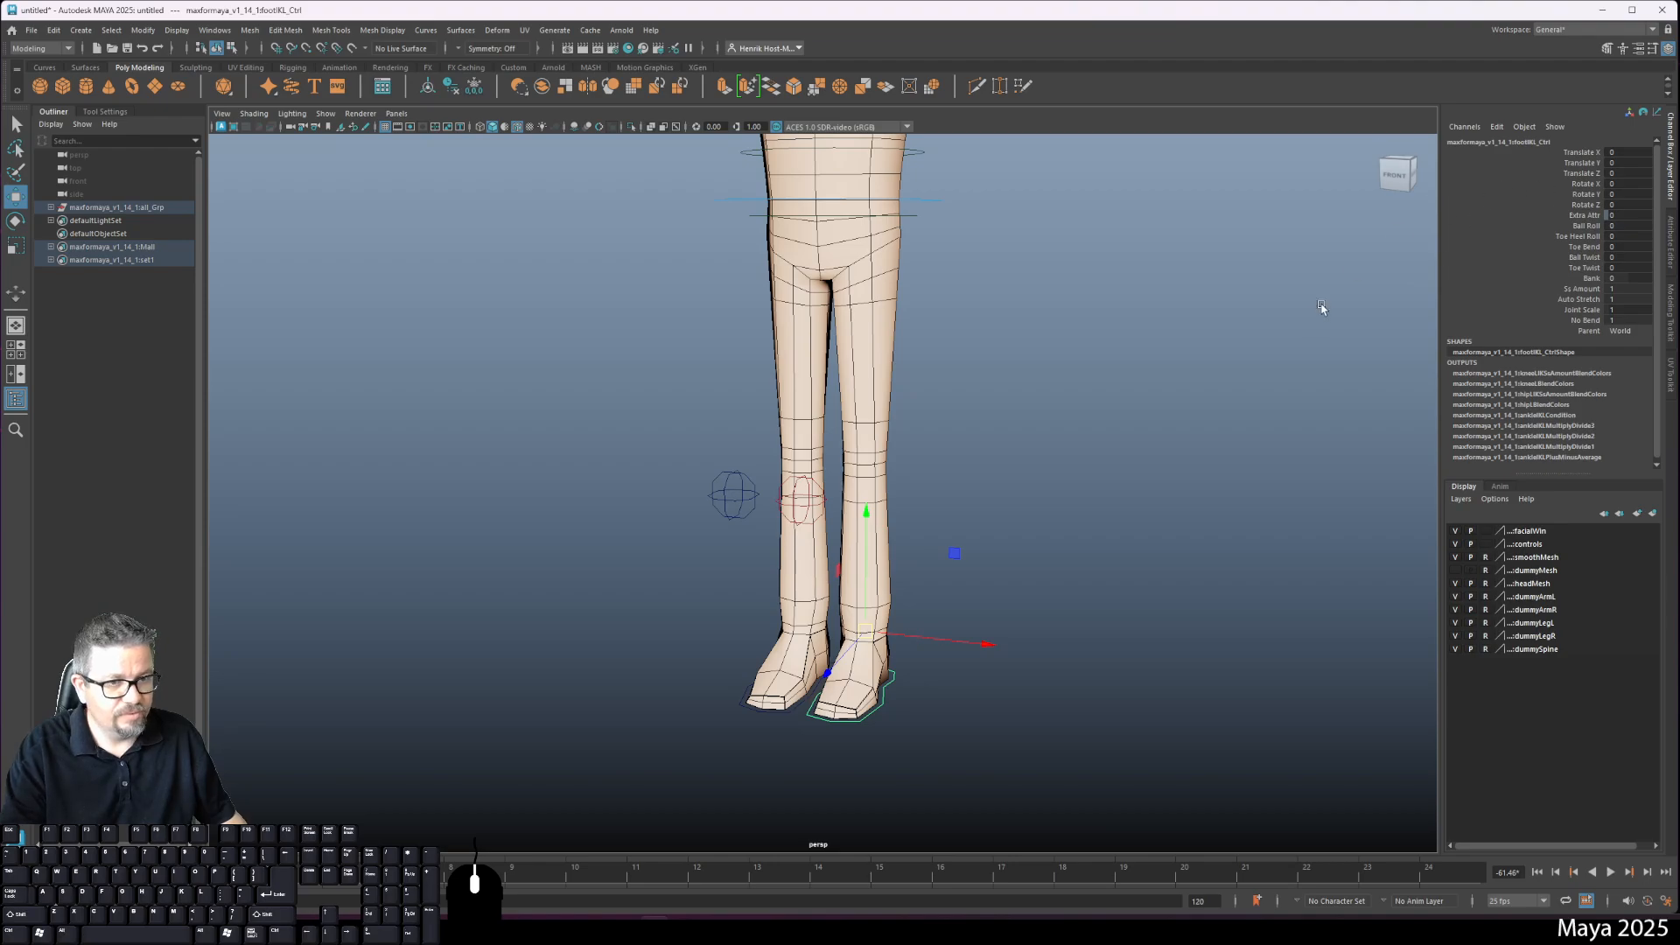
key(e)
mouse_move(906, 604)
mouse_down()
mouse_move(933, 600)
mouse_move(938, 573)
mouse_move(904, 602)
mouse_up()
click(904, 601)
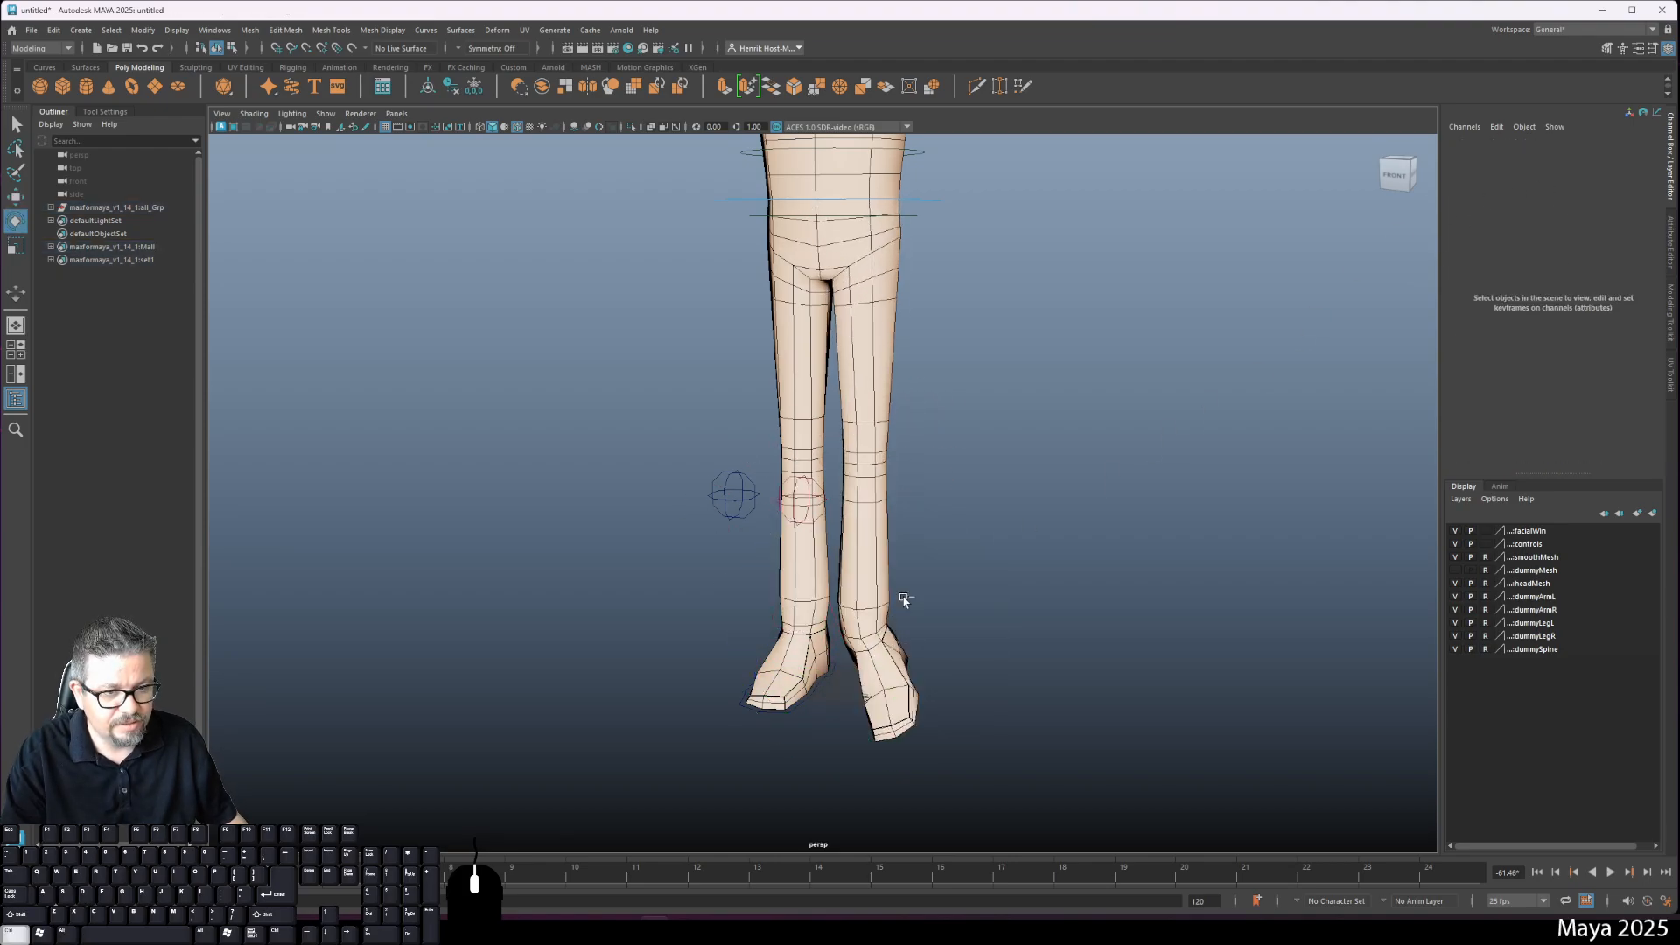
key(ctrl+z)
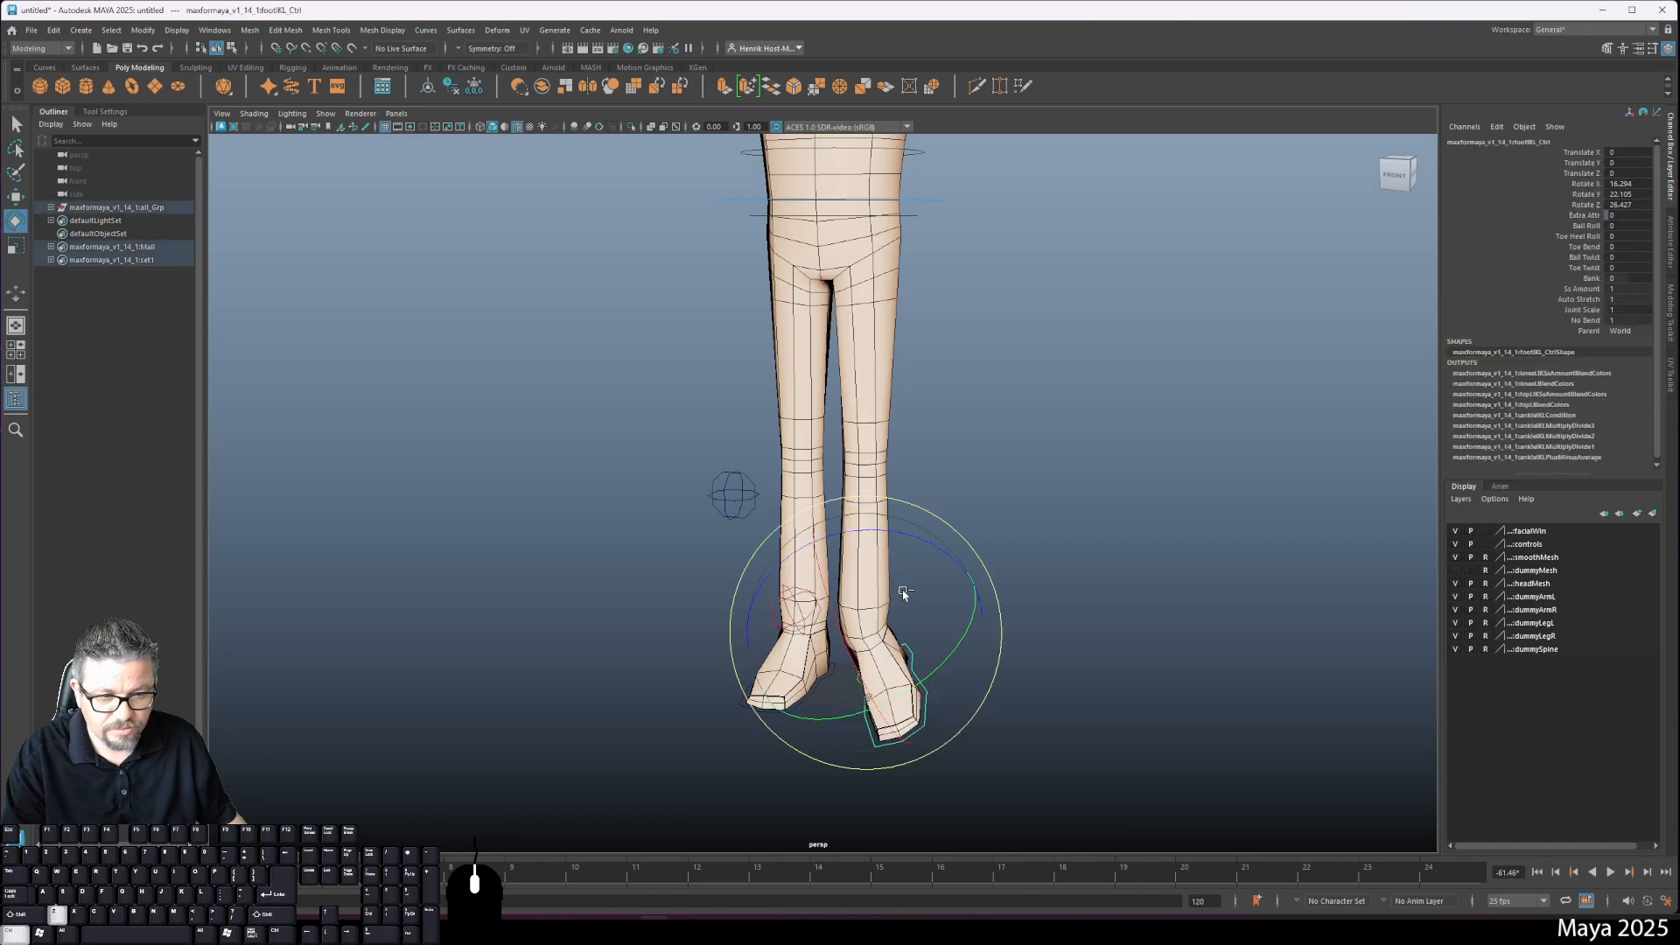
key(ctrl+z)
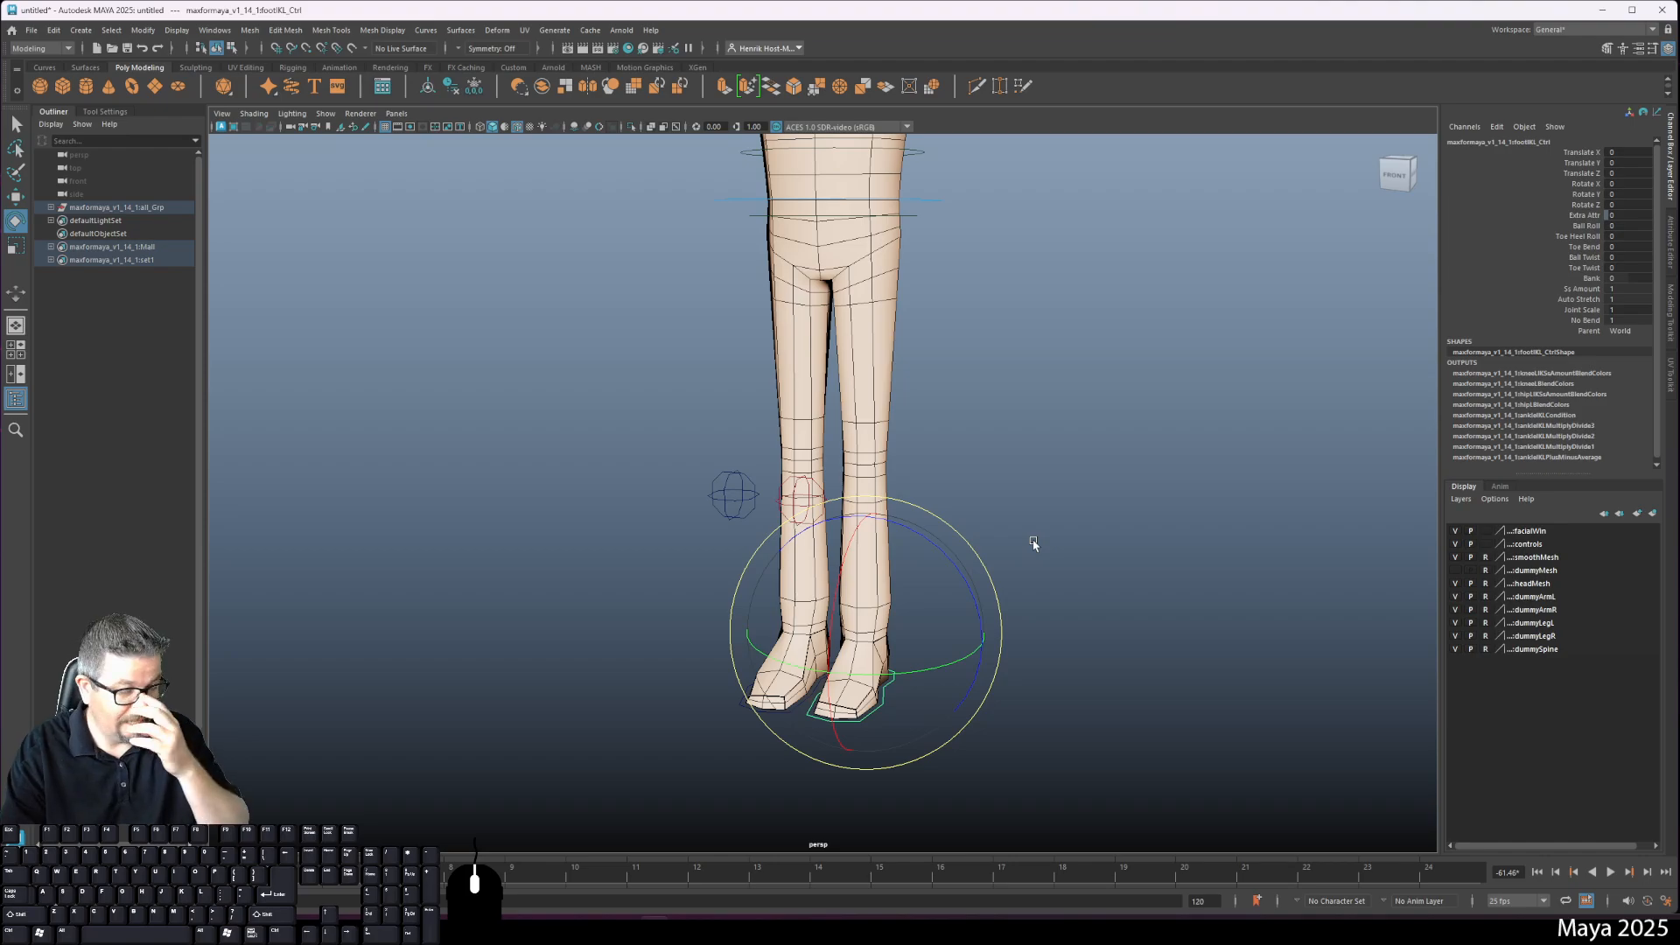
Step: Try raising the left foot IK control with the Move tool and undo the change
alt+right_drag(1006, 522, 1089, 612)
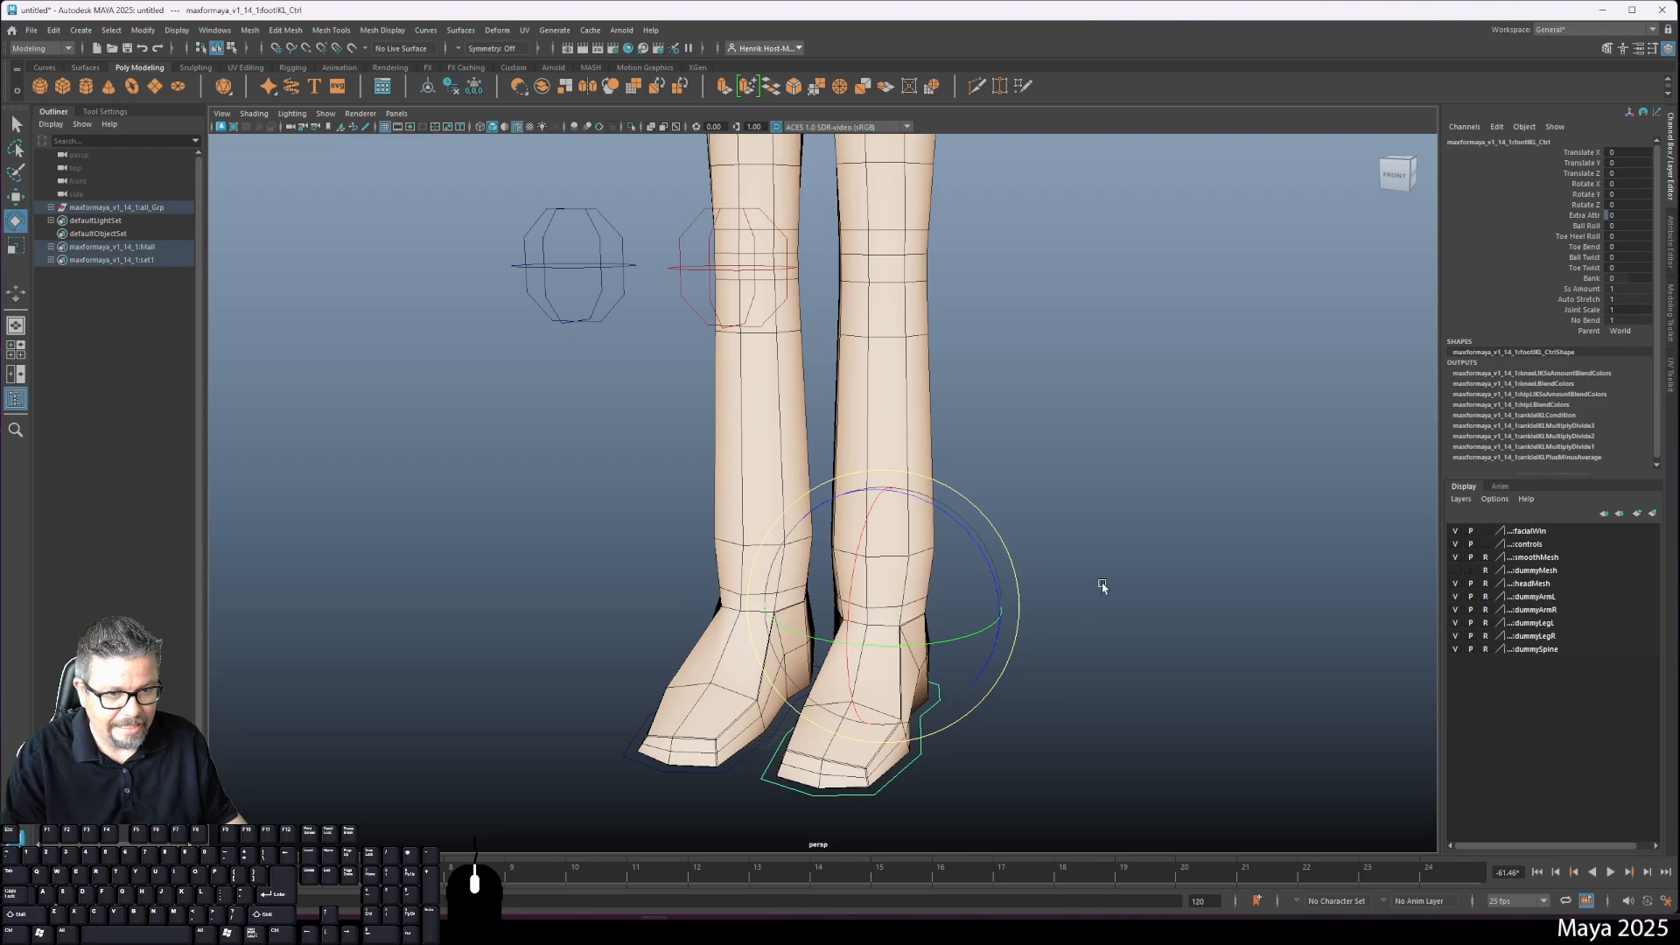
mouse_move(968, 521)
mouse_down()
mouse_move(995, 601)
mouse_move(969, 527)
mouse_move(940, 525)
mouse_up()
key(w)
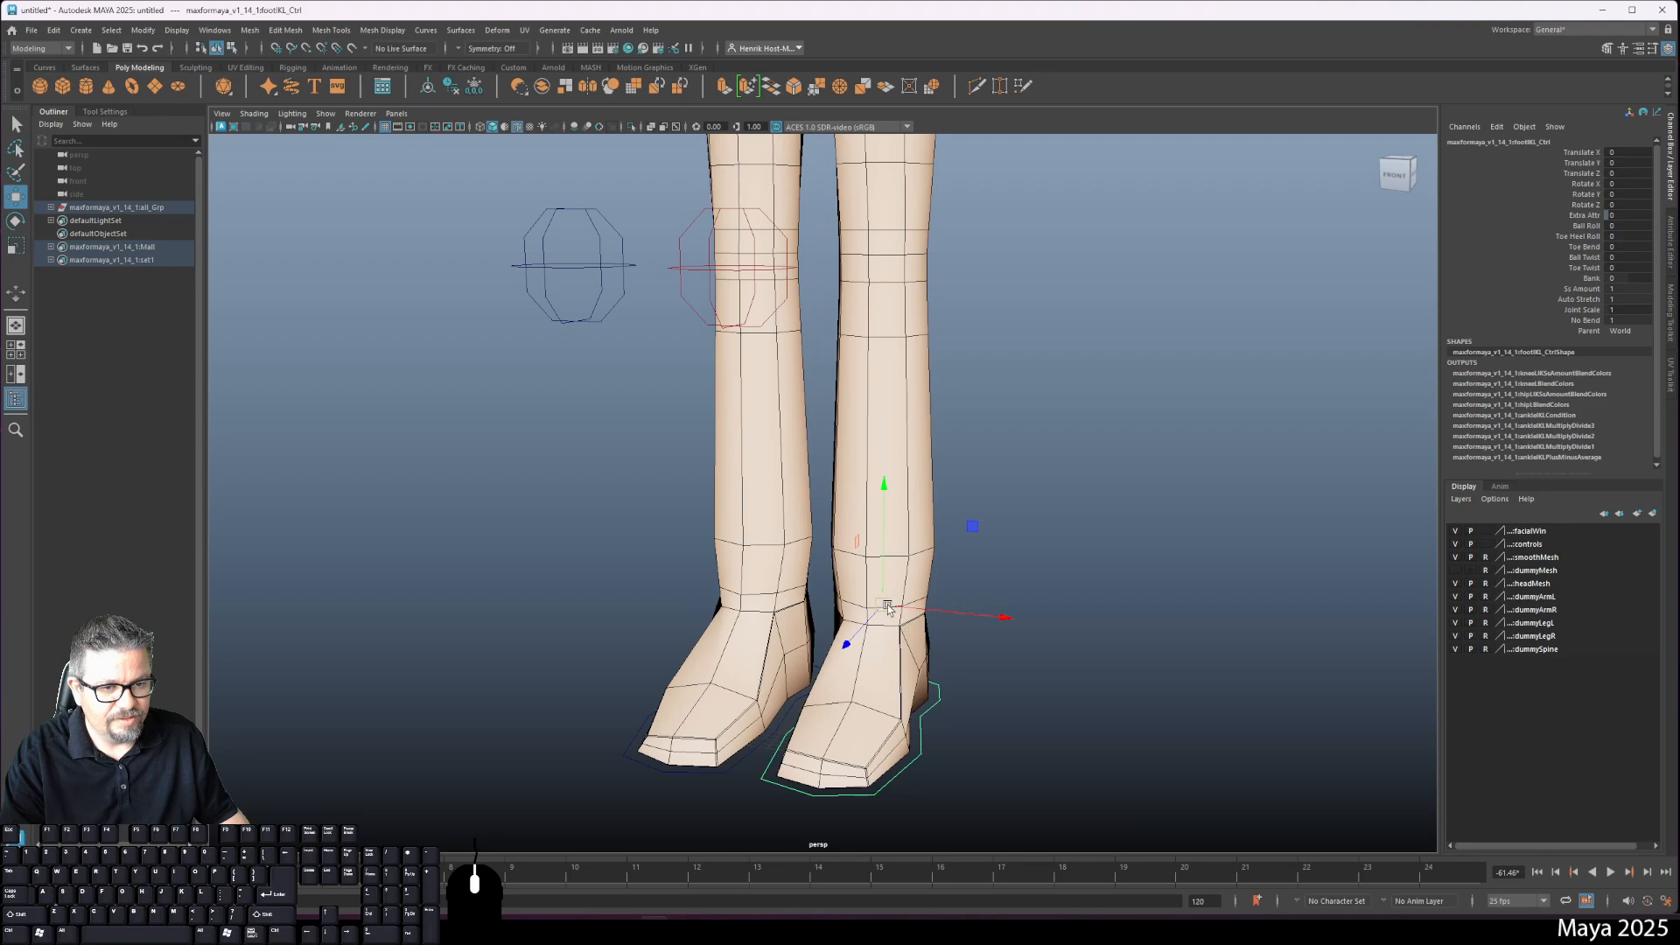
drag(886, 607, 898, 516)
key(ctrl+z)
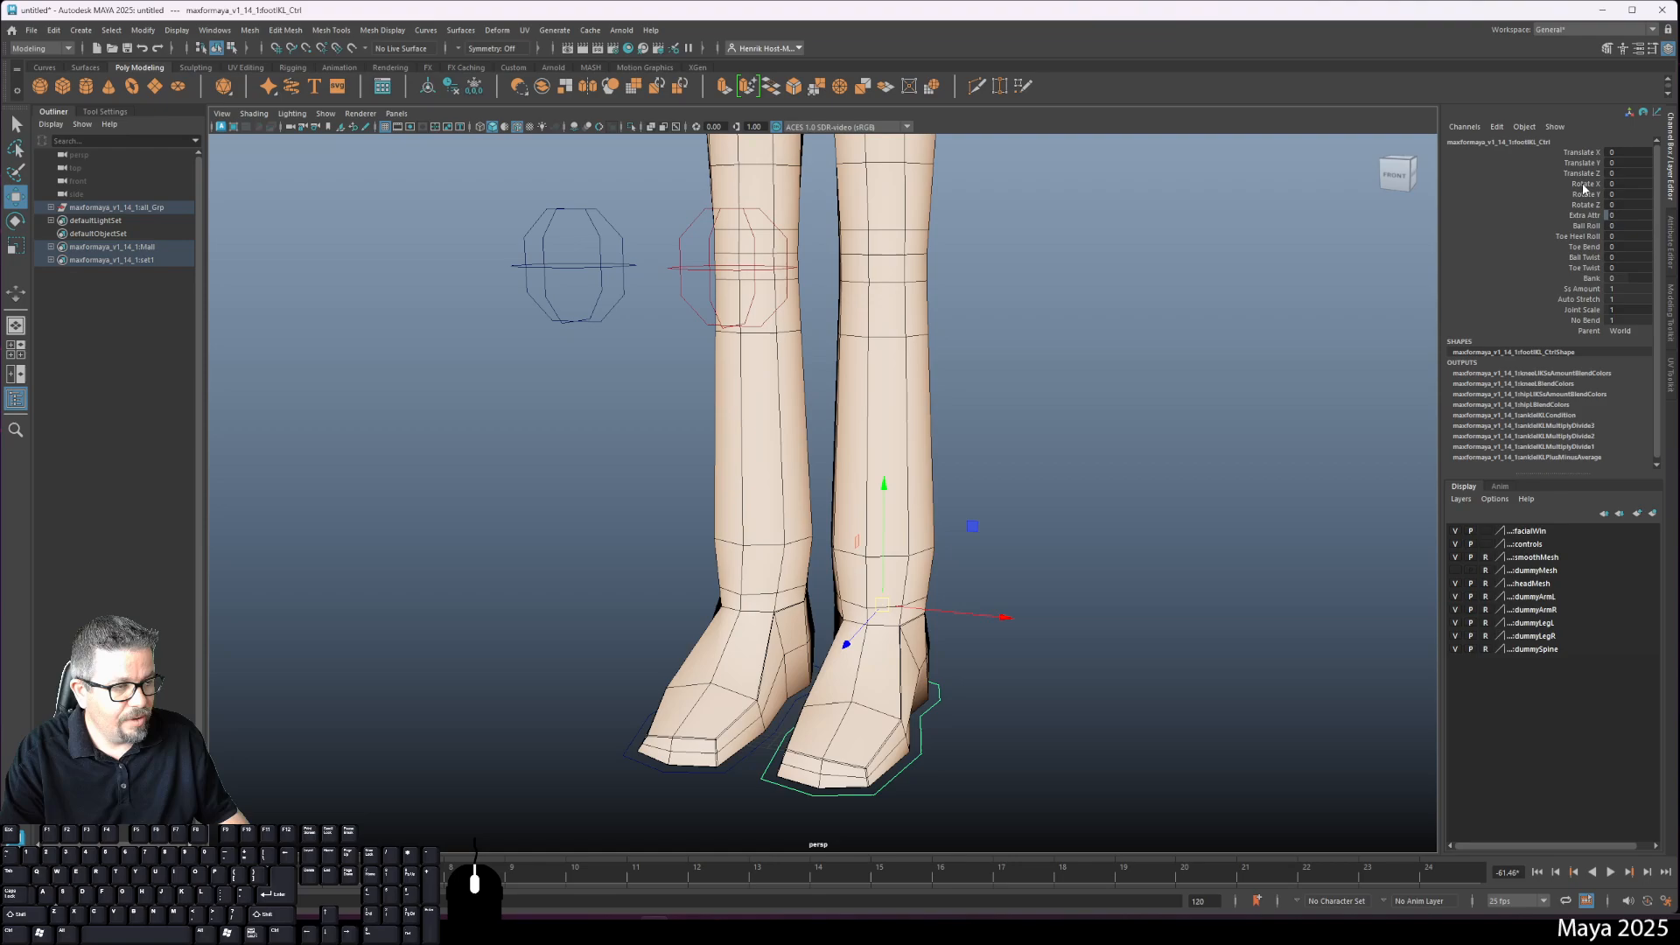
Step: Select the left foot control's Ball Roll attribute and frame the foot in the viewport
click(1583, 225)
alt+drag(1310, 411, 1336, 385)
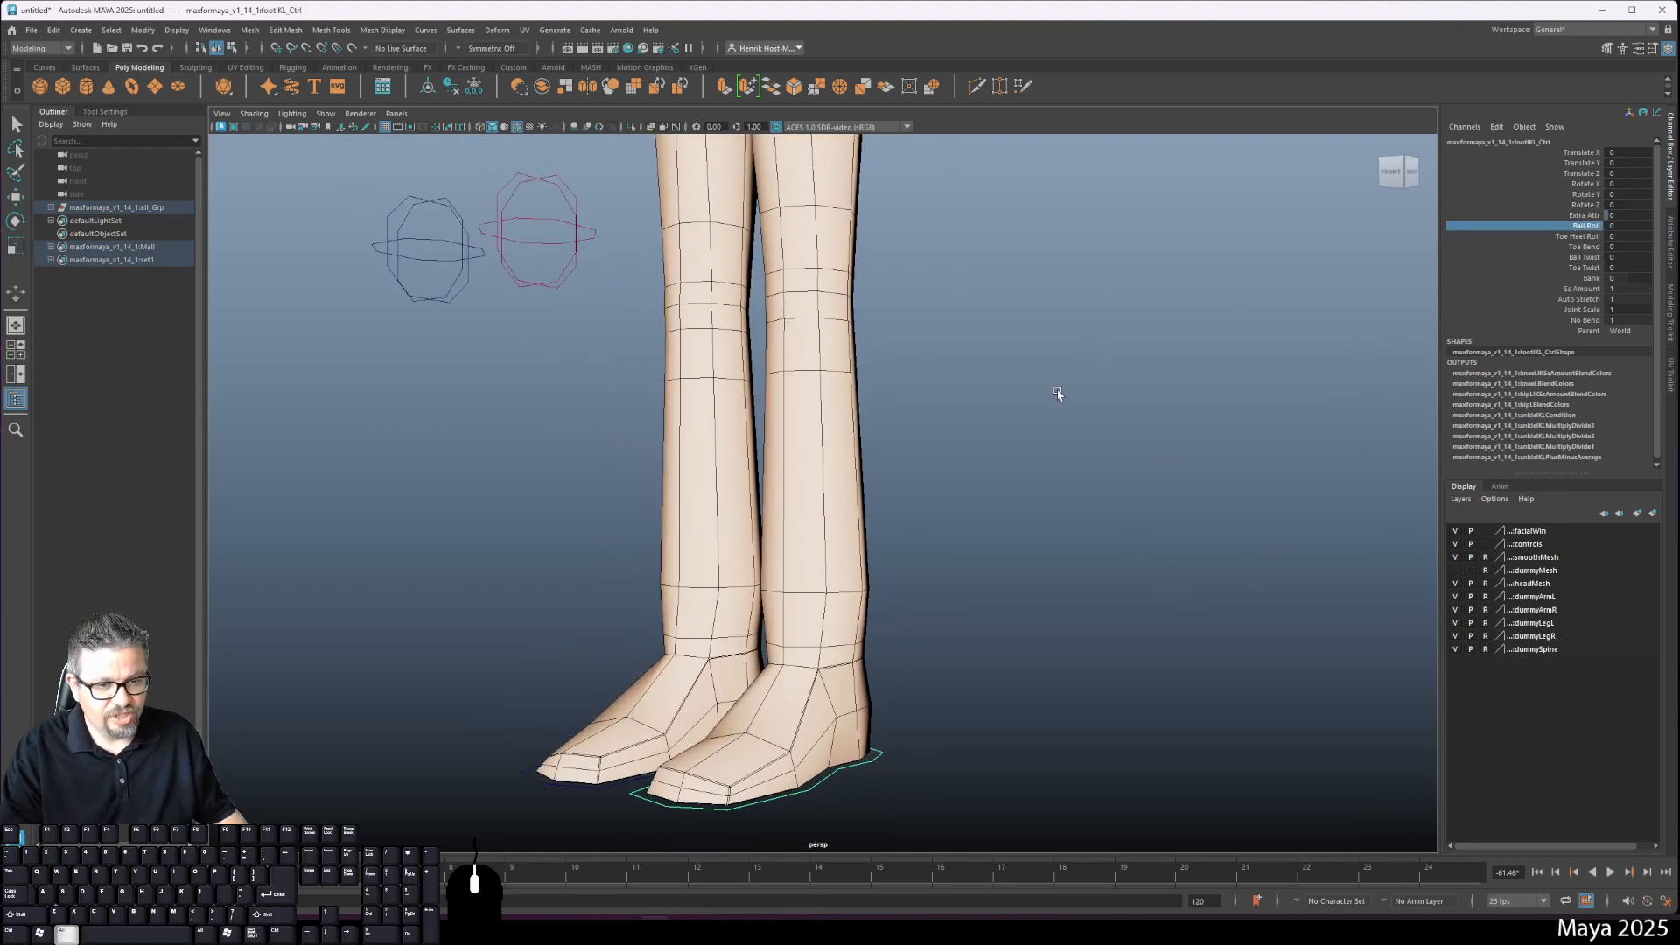
alt+drag(1058, 393, 1065, 402)
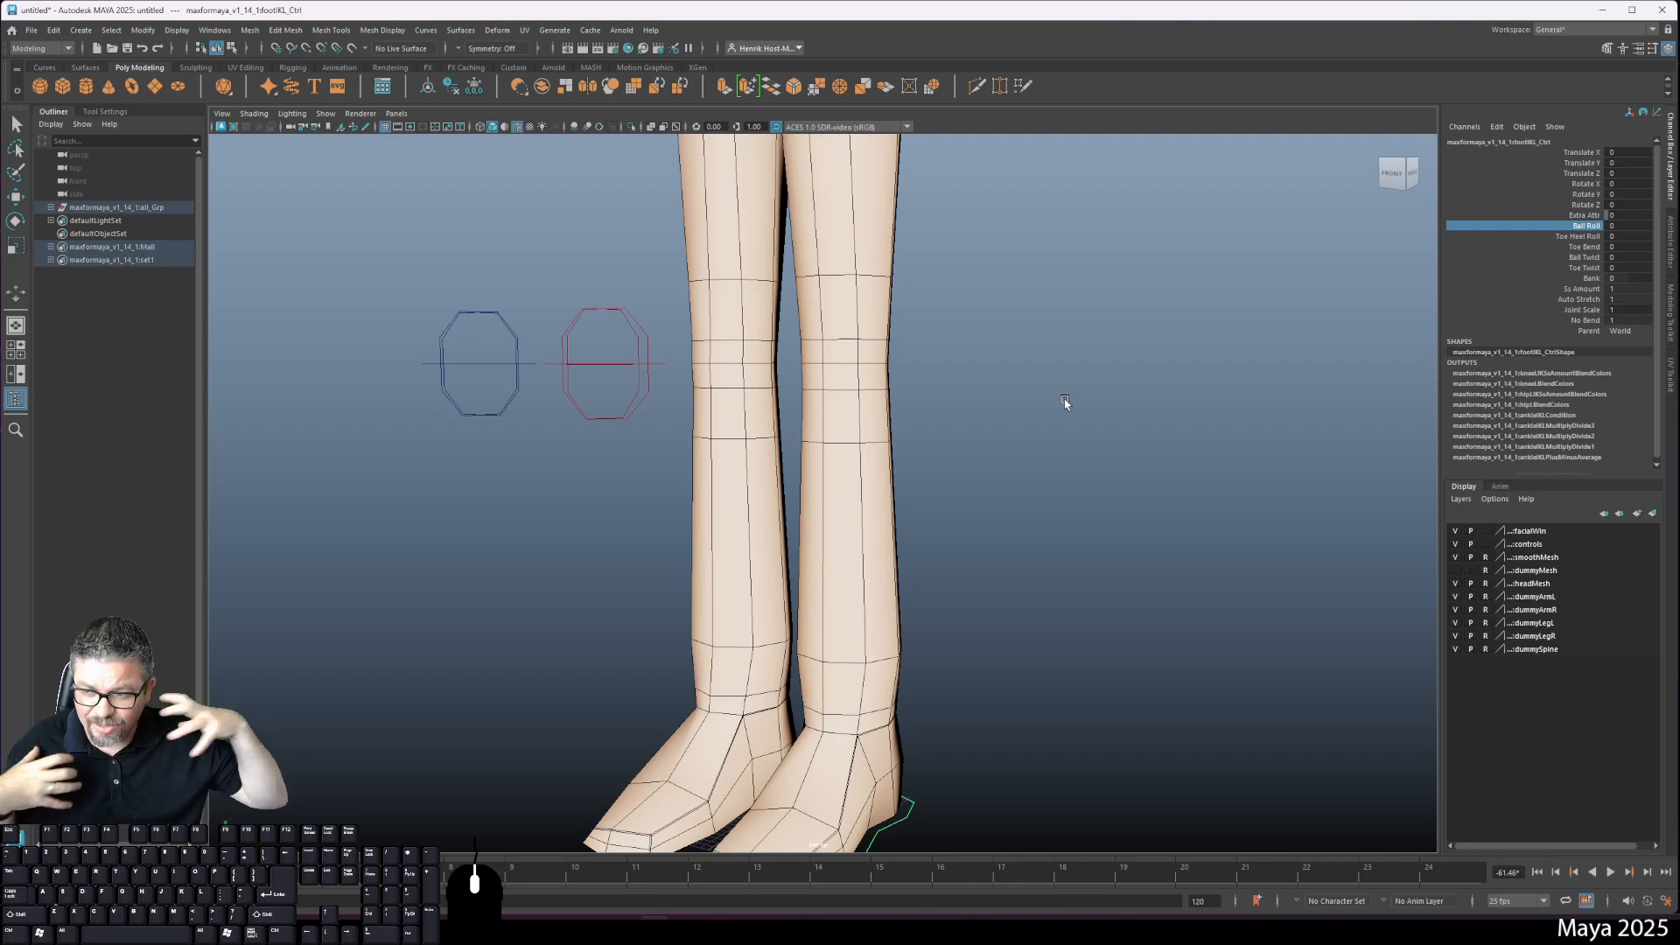
key(f)
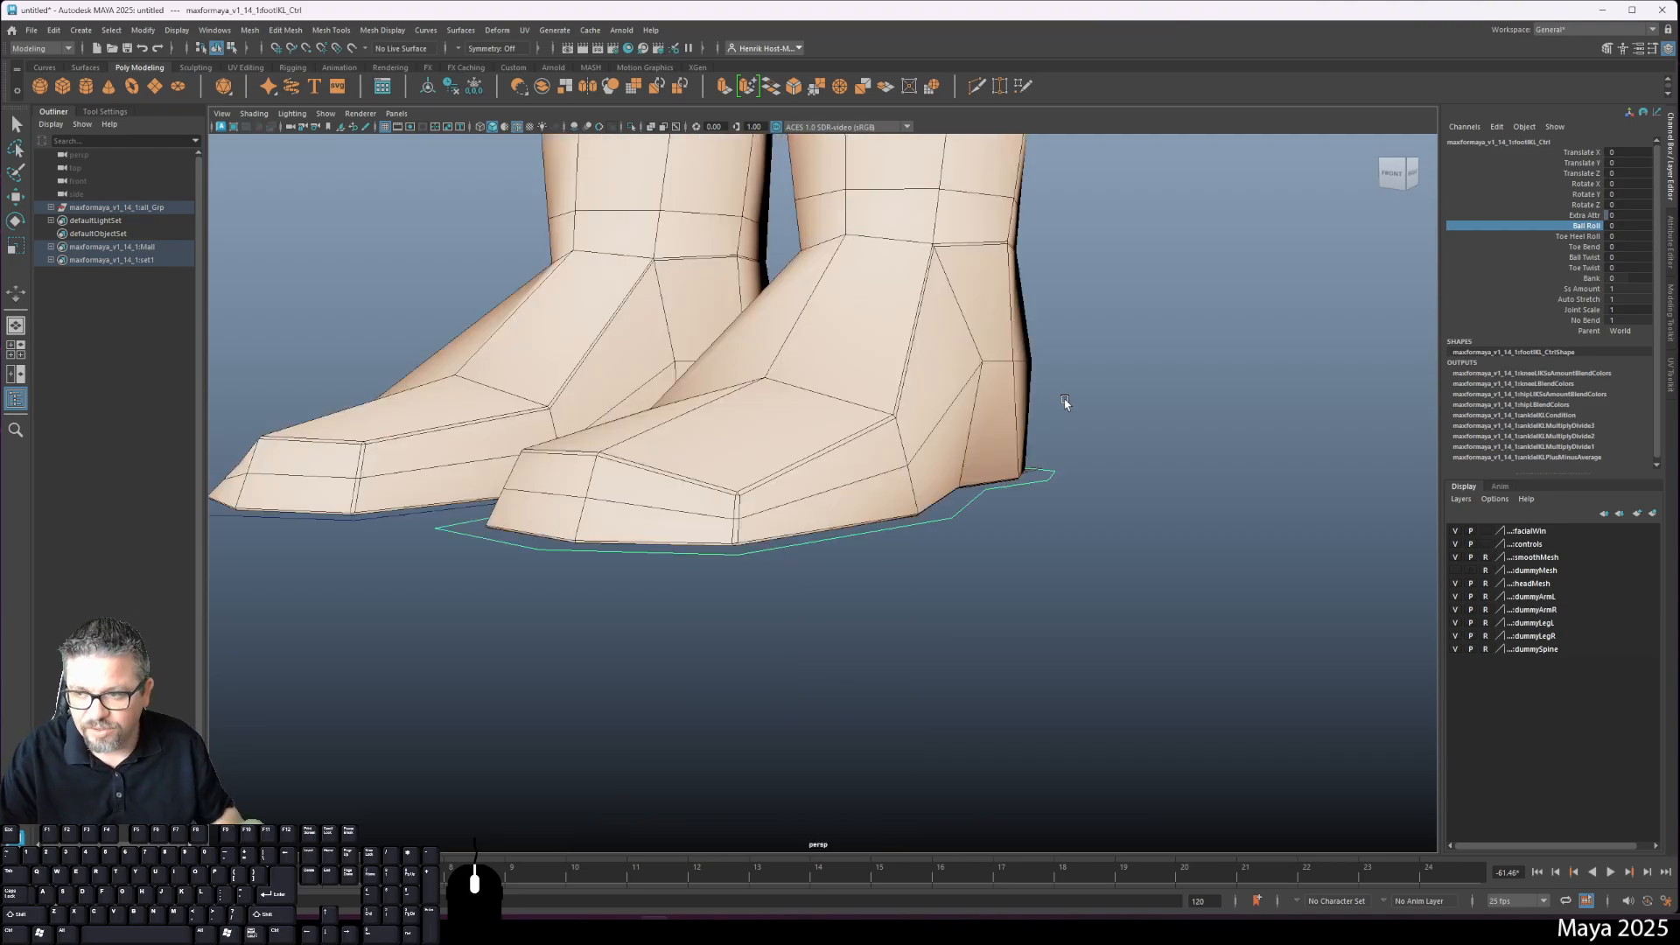
alt+drag(1064, 403, 978, 517)
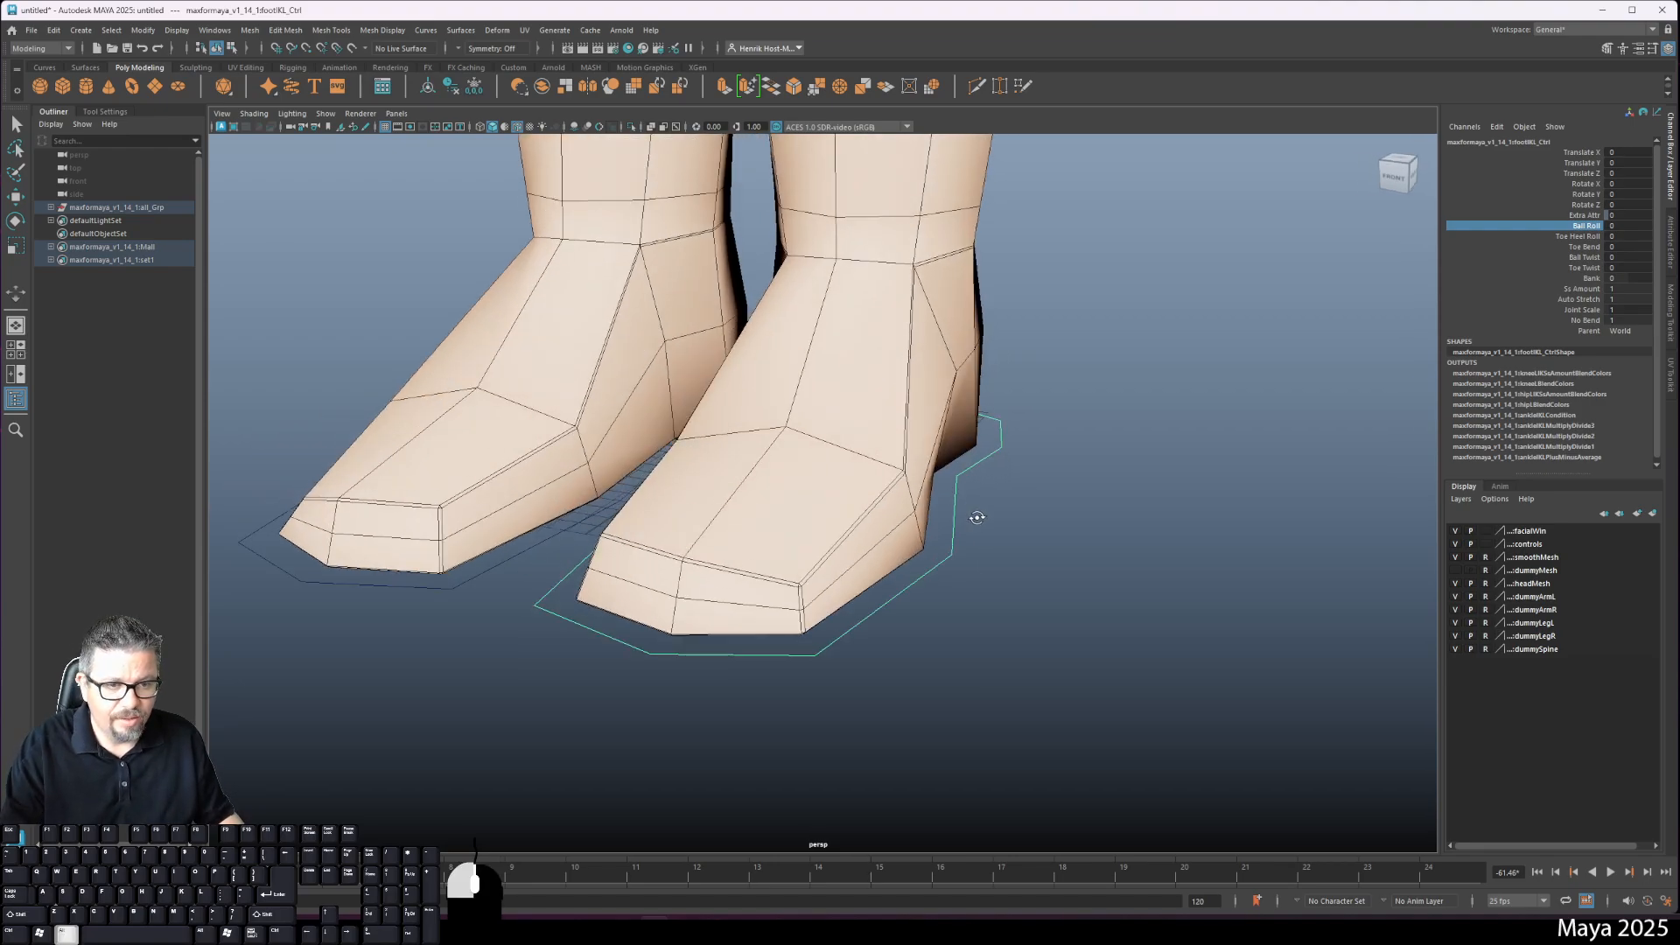
alt+right_drag(978, 517, 841, 361)
alt+middle_drag(842, 361, 856, 561)
alt+drag(856, 561, 819, 529)
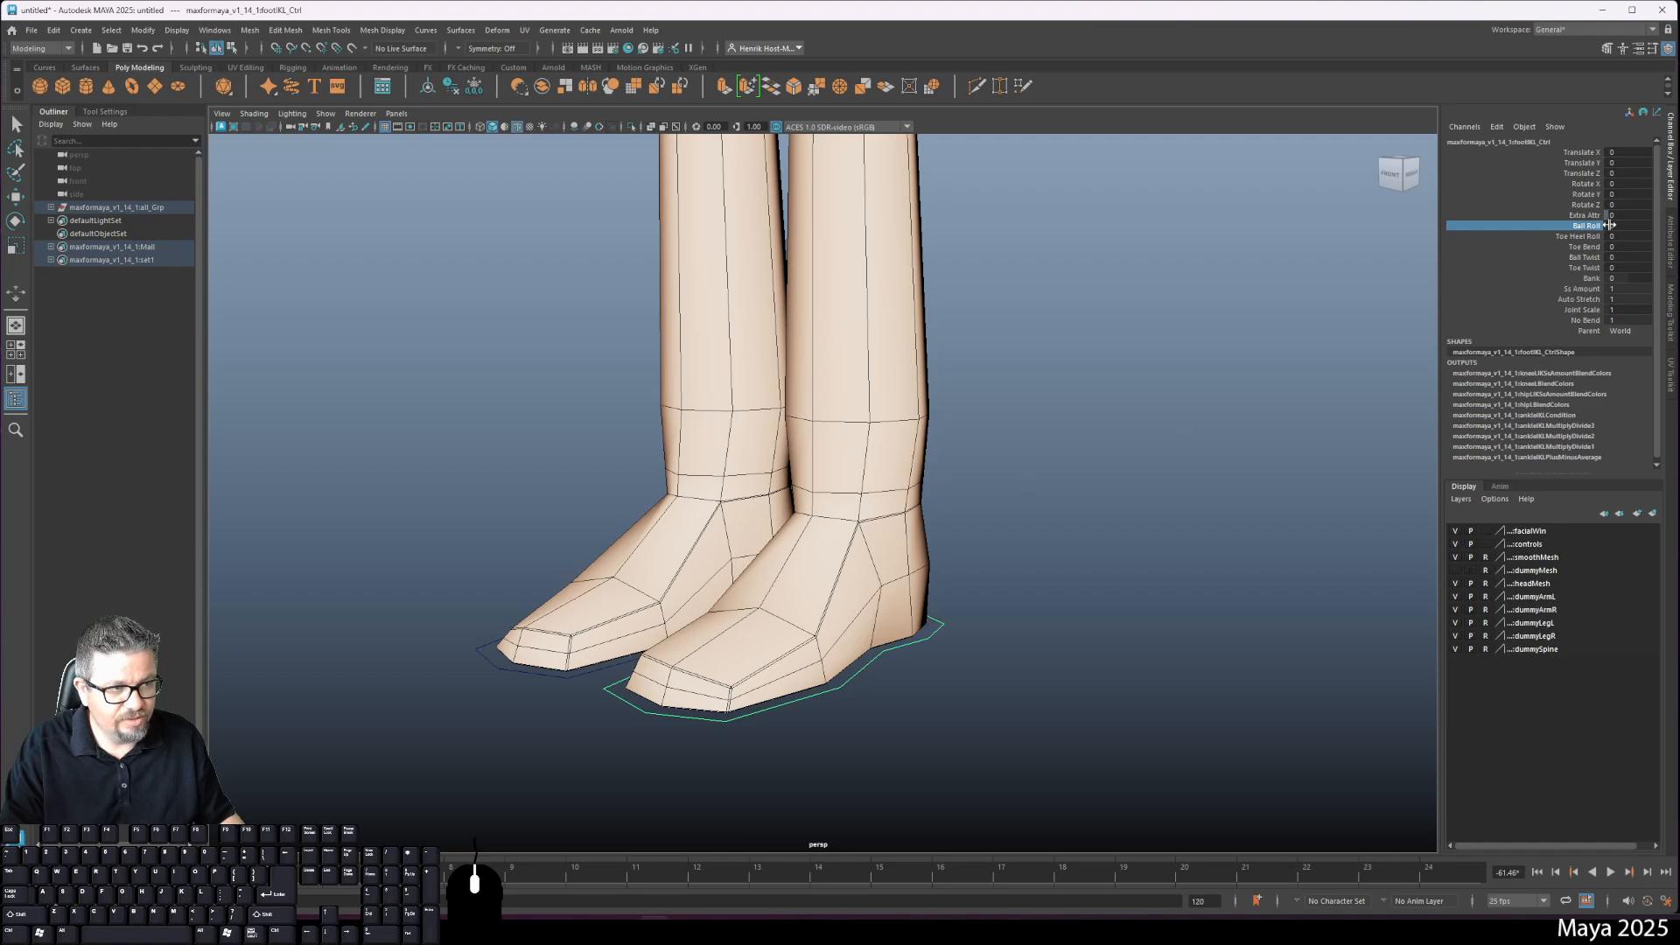
Step: Try adjusting the left foot control's Ball Roll value and undo the change
click(1583, 228)
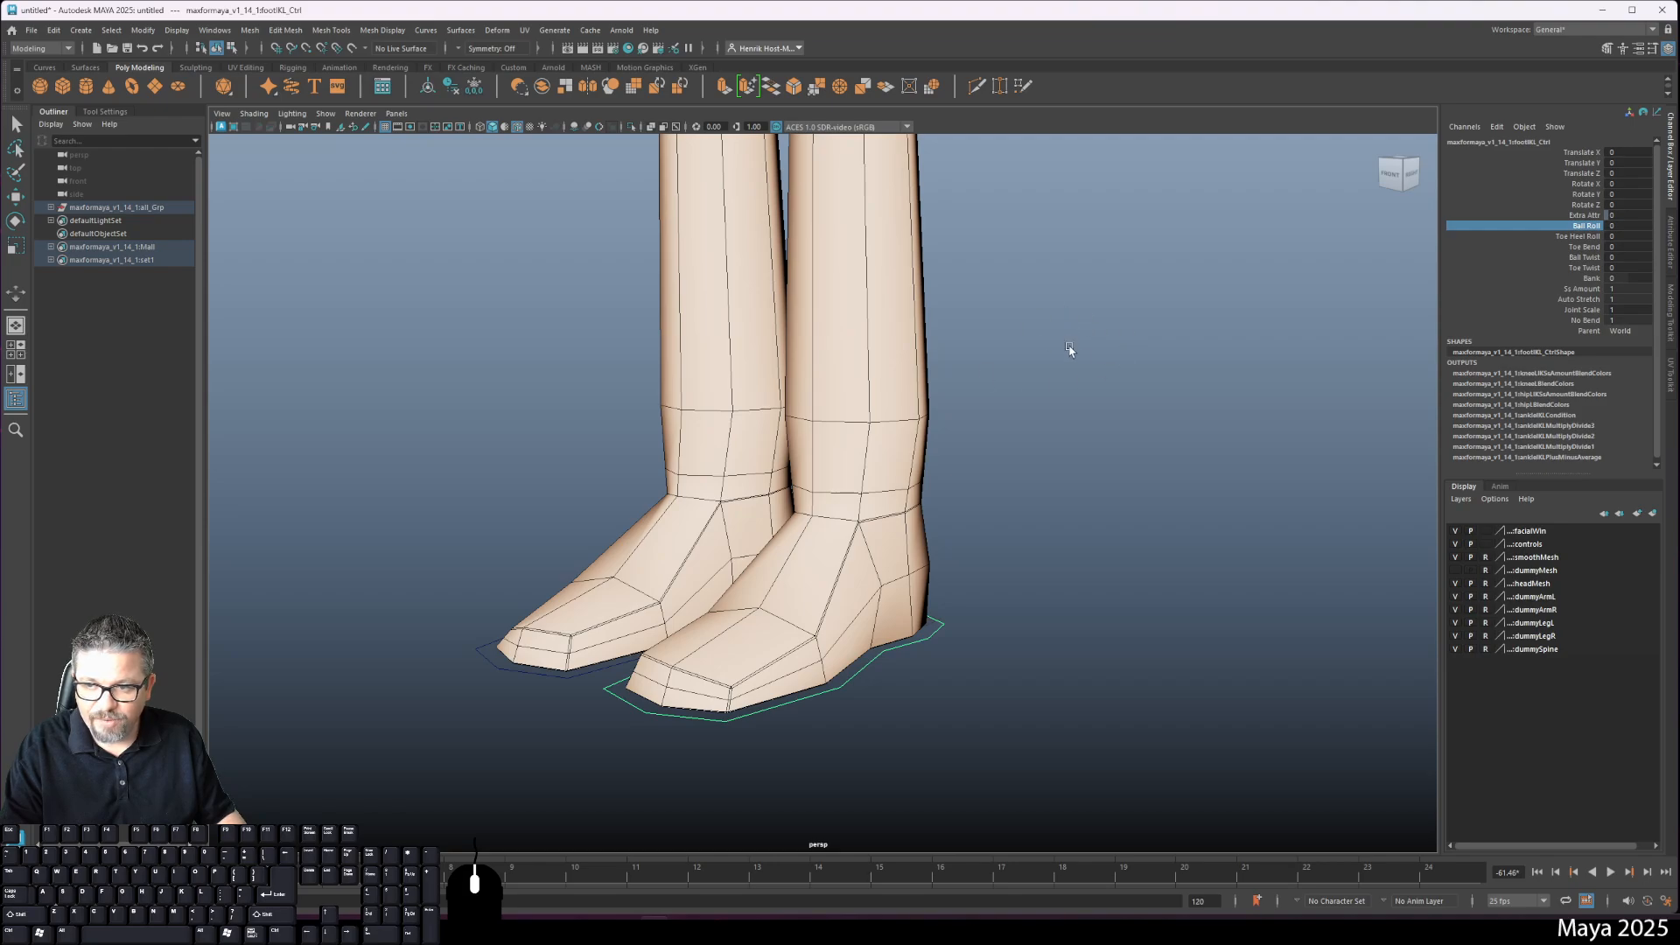
middle_drag(1068, 336, 1268, 375)
alt+drag(1267, 375, 1050, 420)
key(ctrl+z)
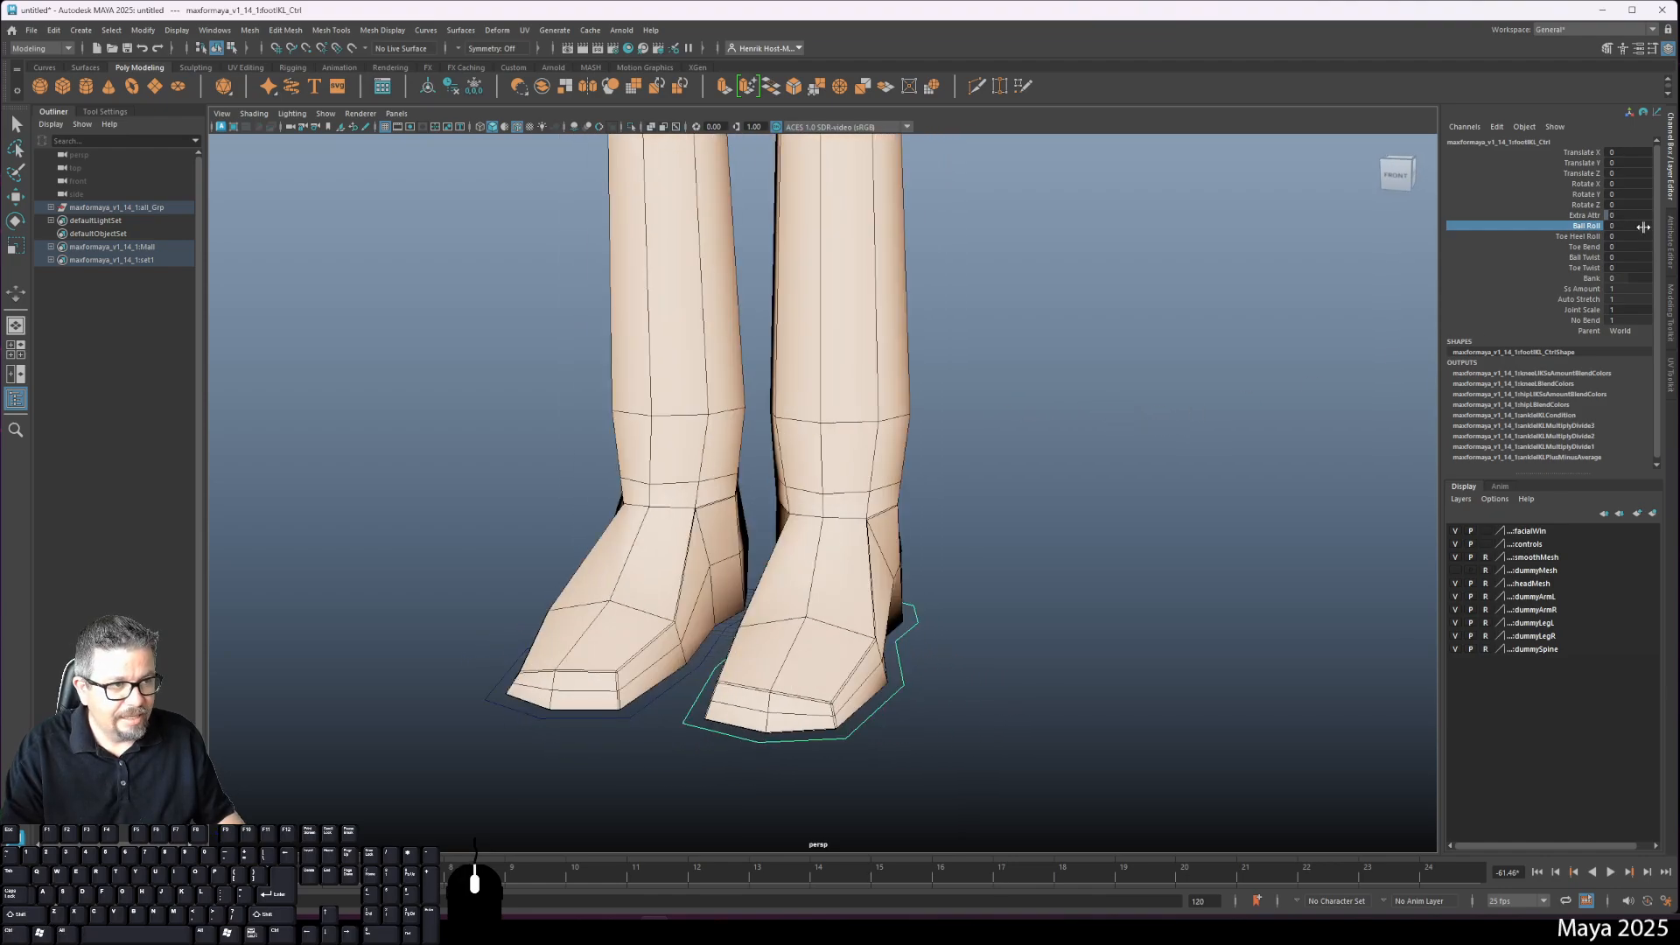
Step: Try adjusting the left foot control's Toe Heel Roll and Toe Bend values, undoing each change
click(1563, 238)
alt+drag(1145, 381, 1077, 397)
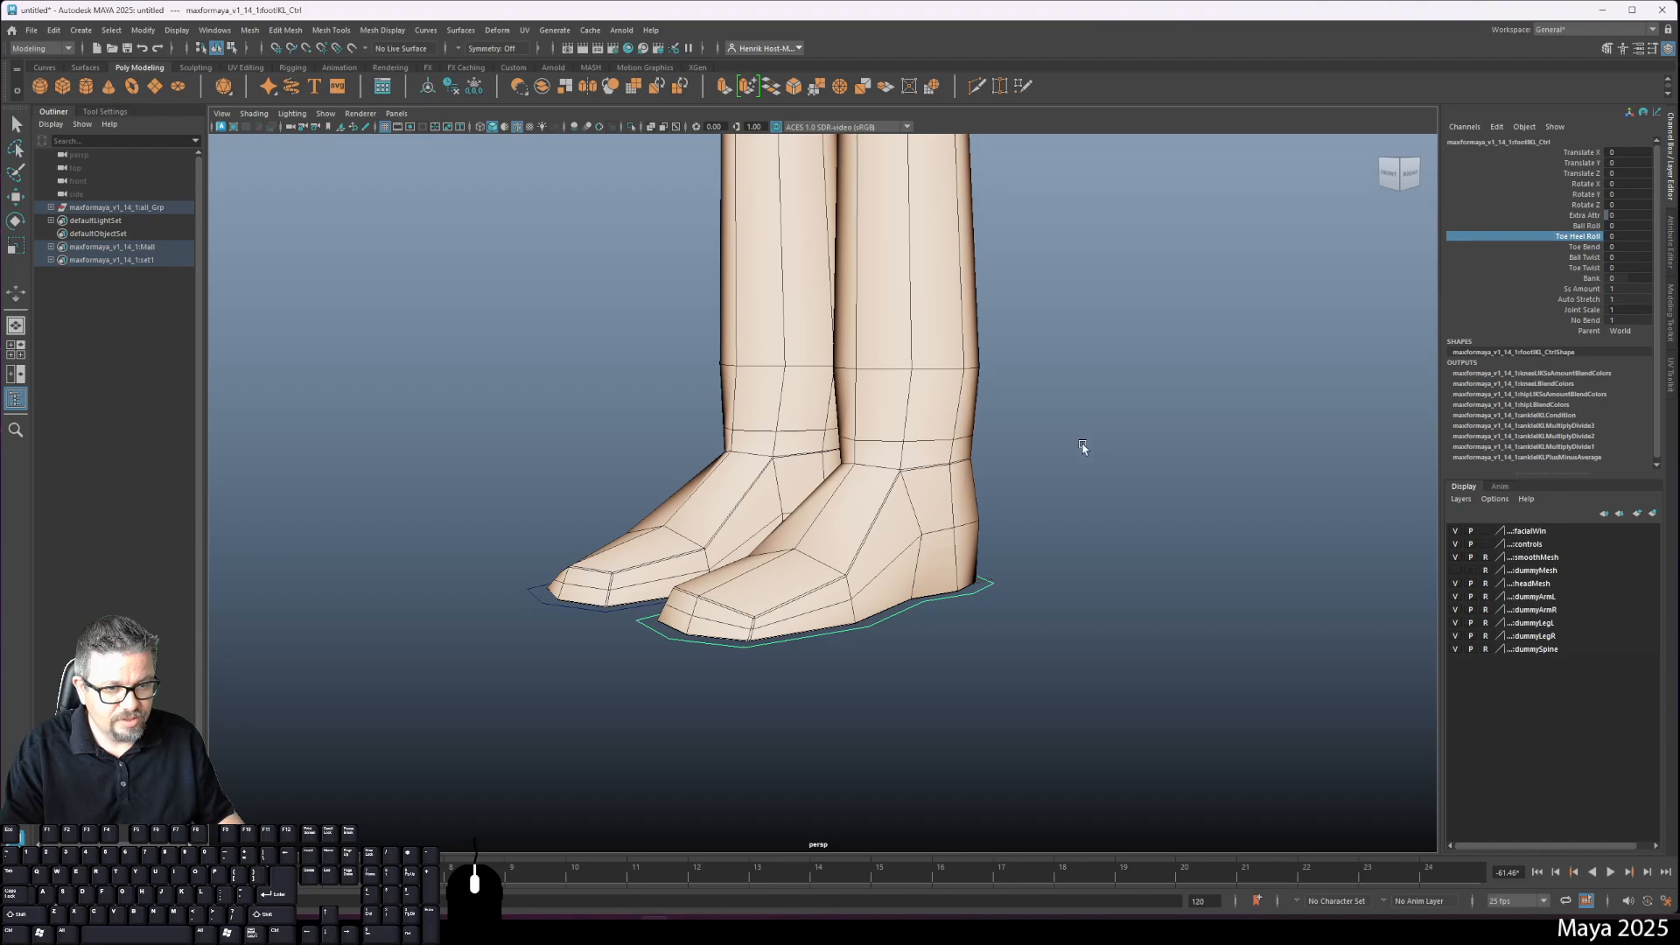
middle_drag(1083, 449, 1089, 407)
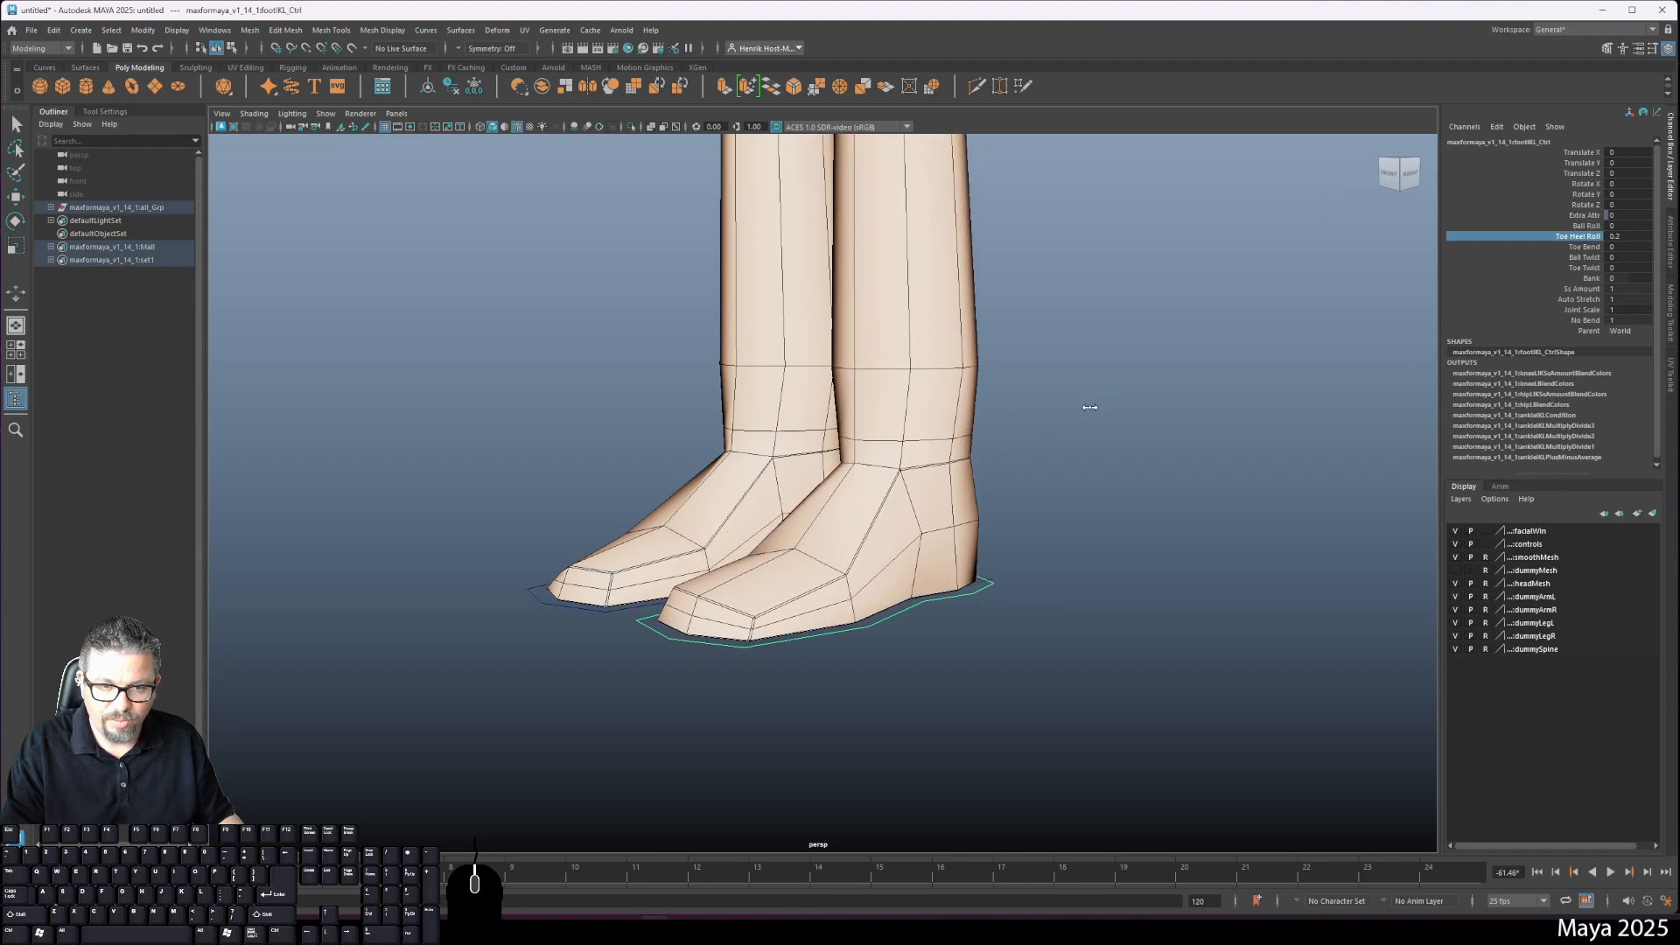
middle_drag(1185, 352, 1361, 349)
click(1546, 248)
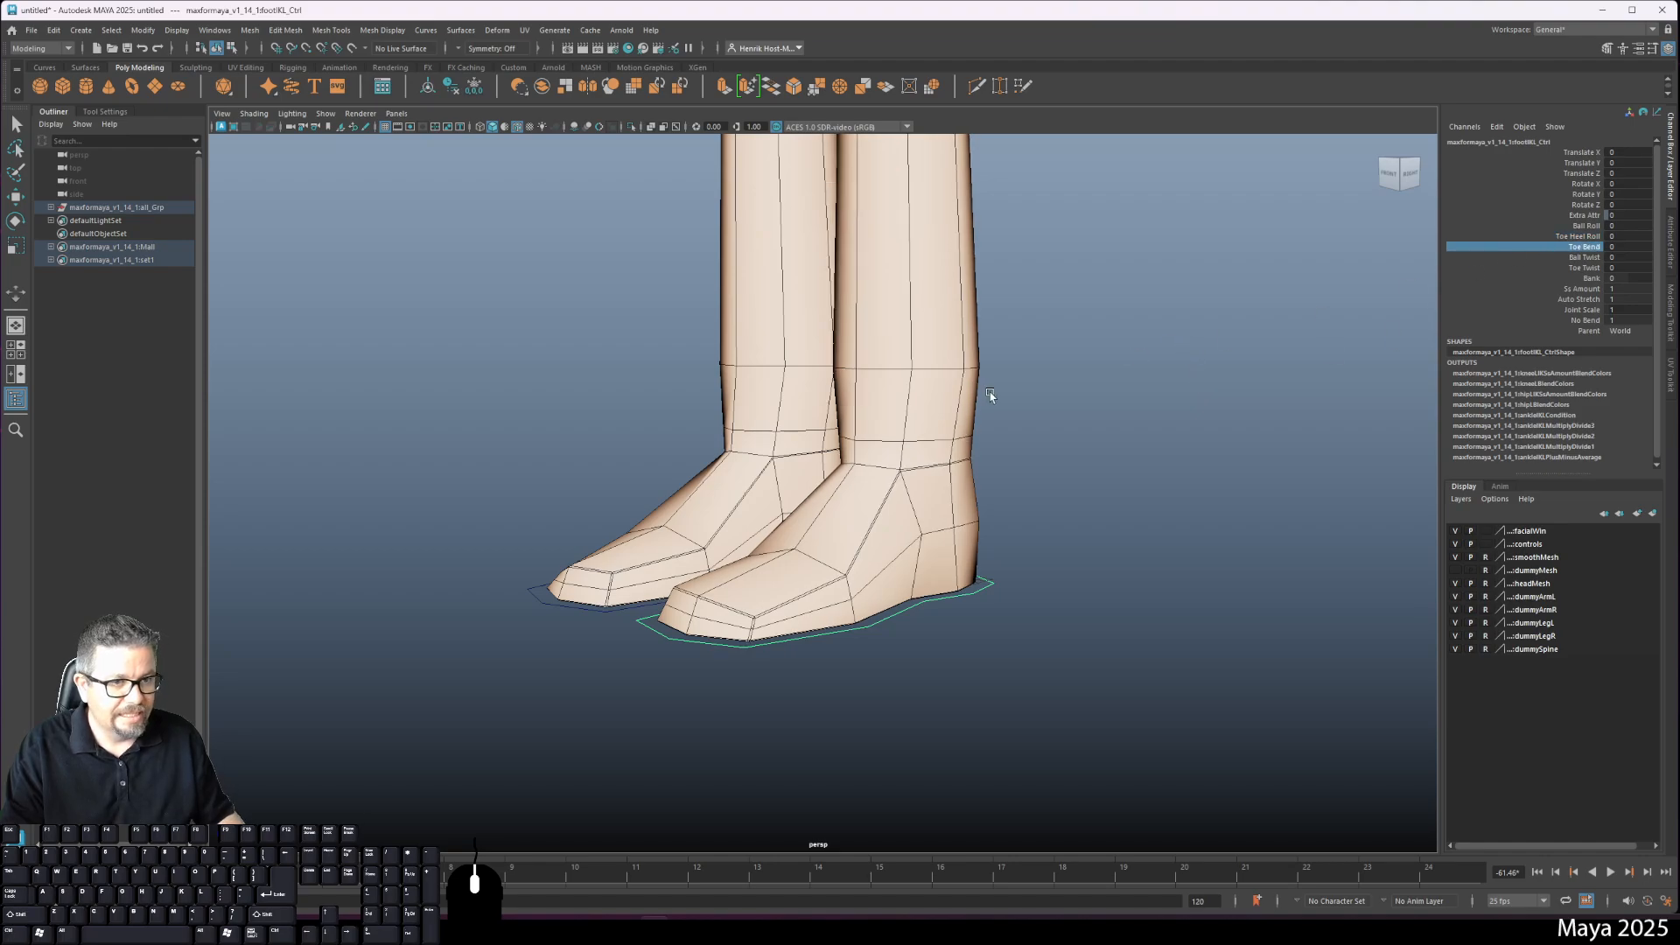
middle_drag(991, 394, 1172, 460)
Step: Try adjusting the left foot control's Ball Twist value and undo the change
alt+drag(765, 574, 821, 605)
click(1613, 258)
alt+drag(926, 433, 919, 423)
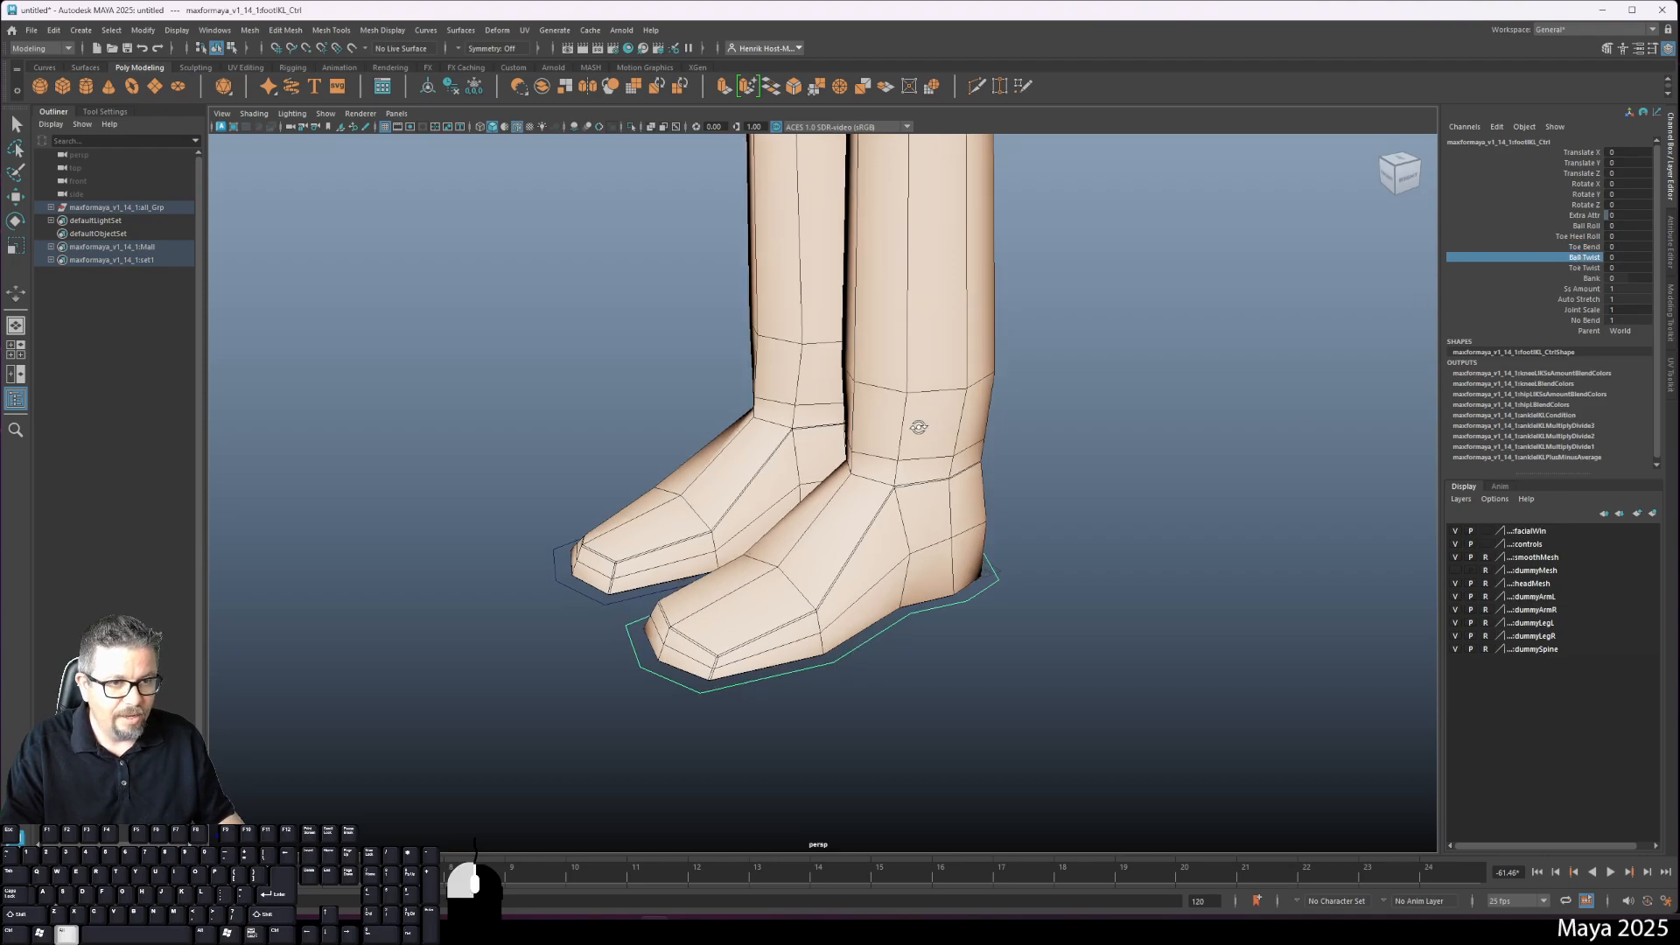
alt+drag(929, 486, 903, 584)
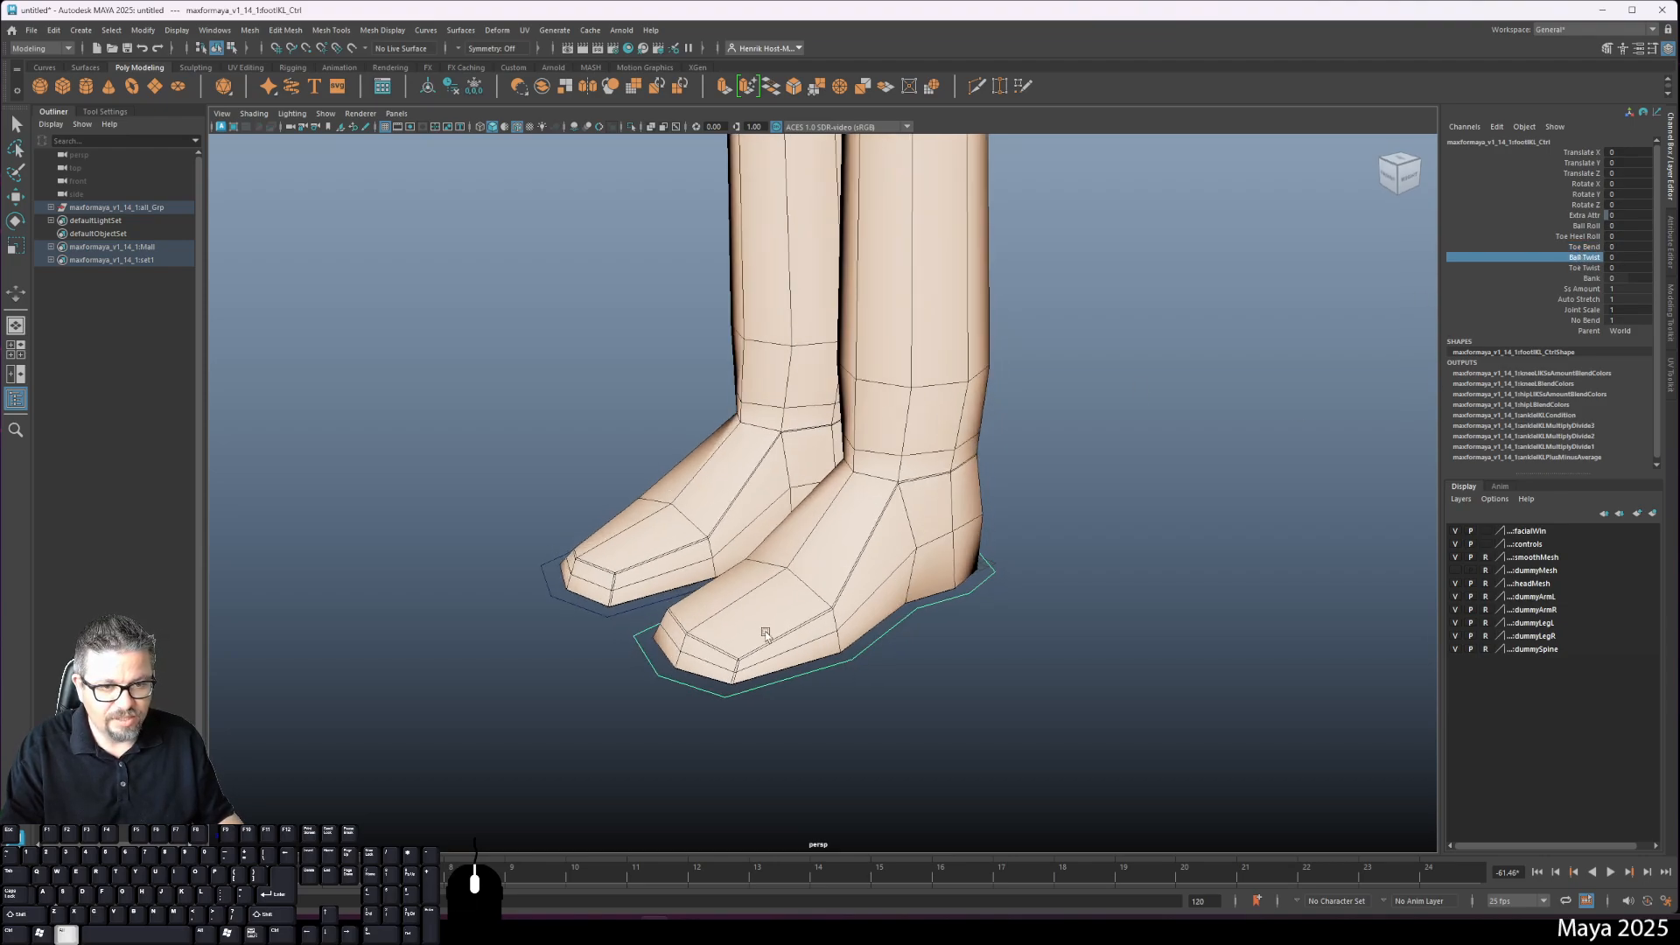
alt+drag(765, 635, 1100, 646)
middle_drag(1100, 645, 1181, 551)
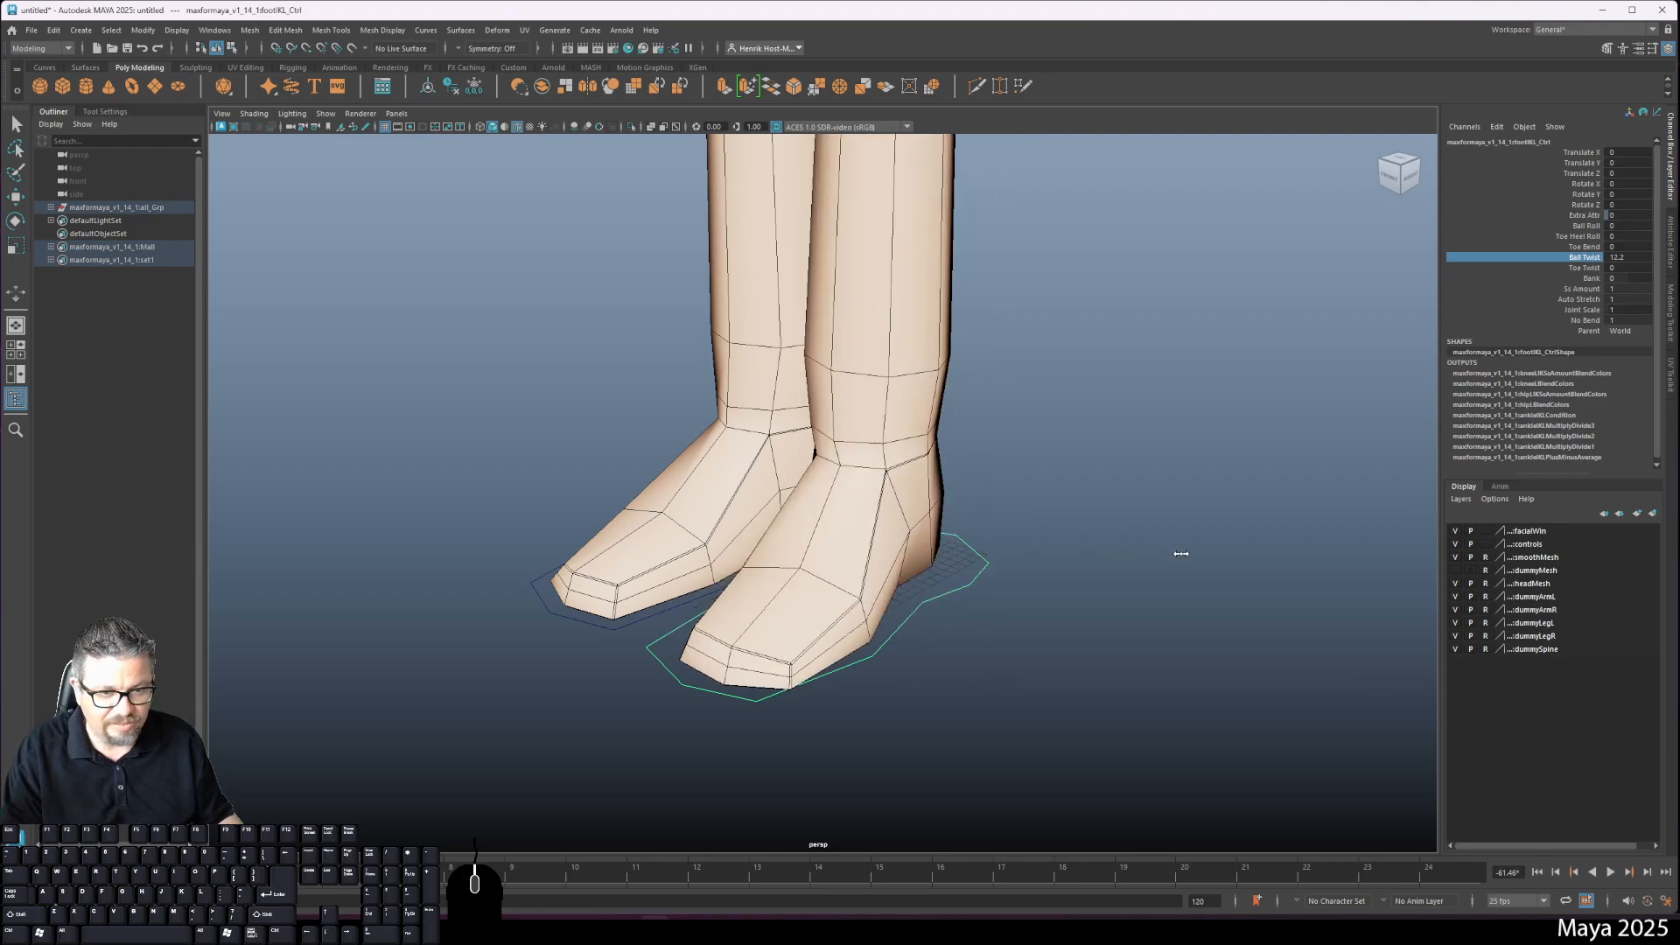
key(ctrl+z)
Step: Try adjusting the left foot control's Toe Twist value and undo the change
click(1586, 268)
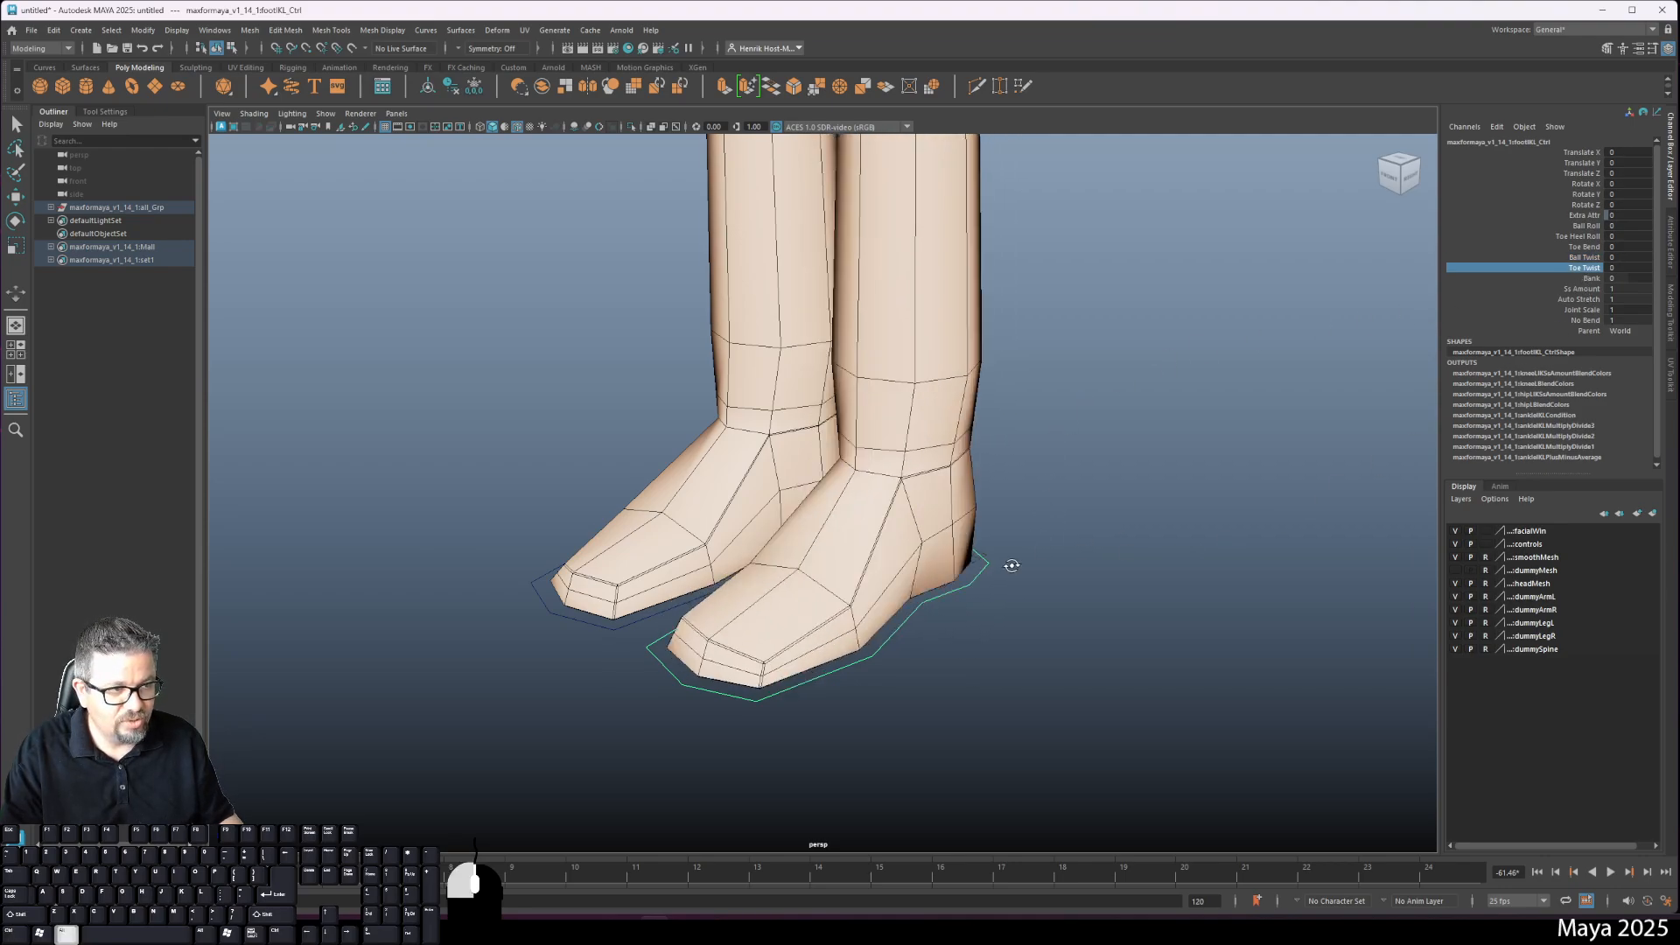
middle_drag(1005, 564, 890, 595)
key(ctrl+z)
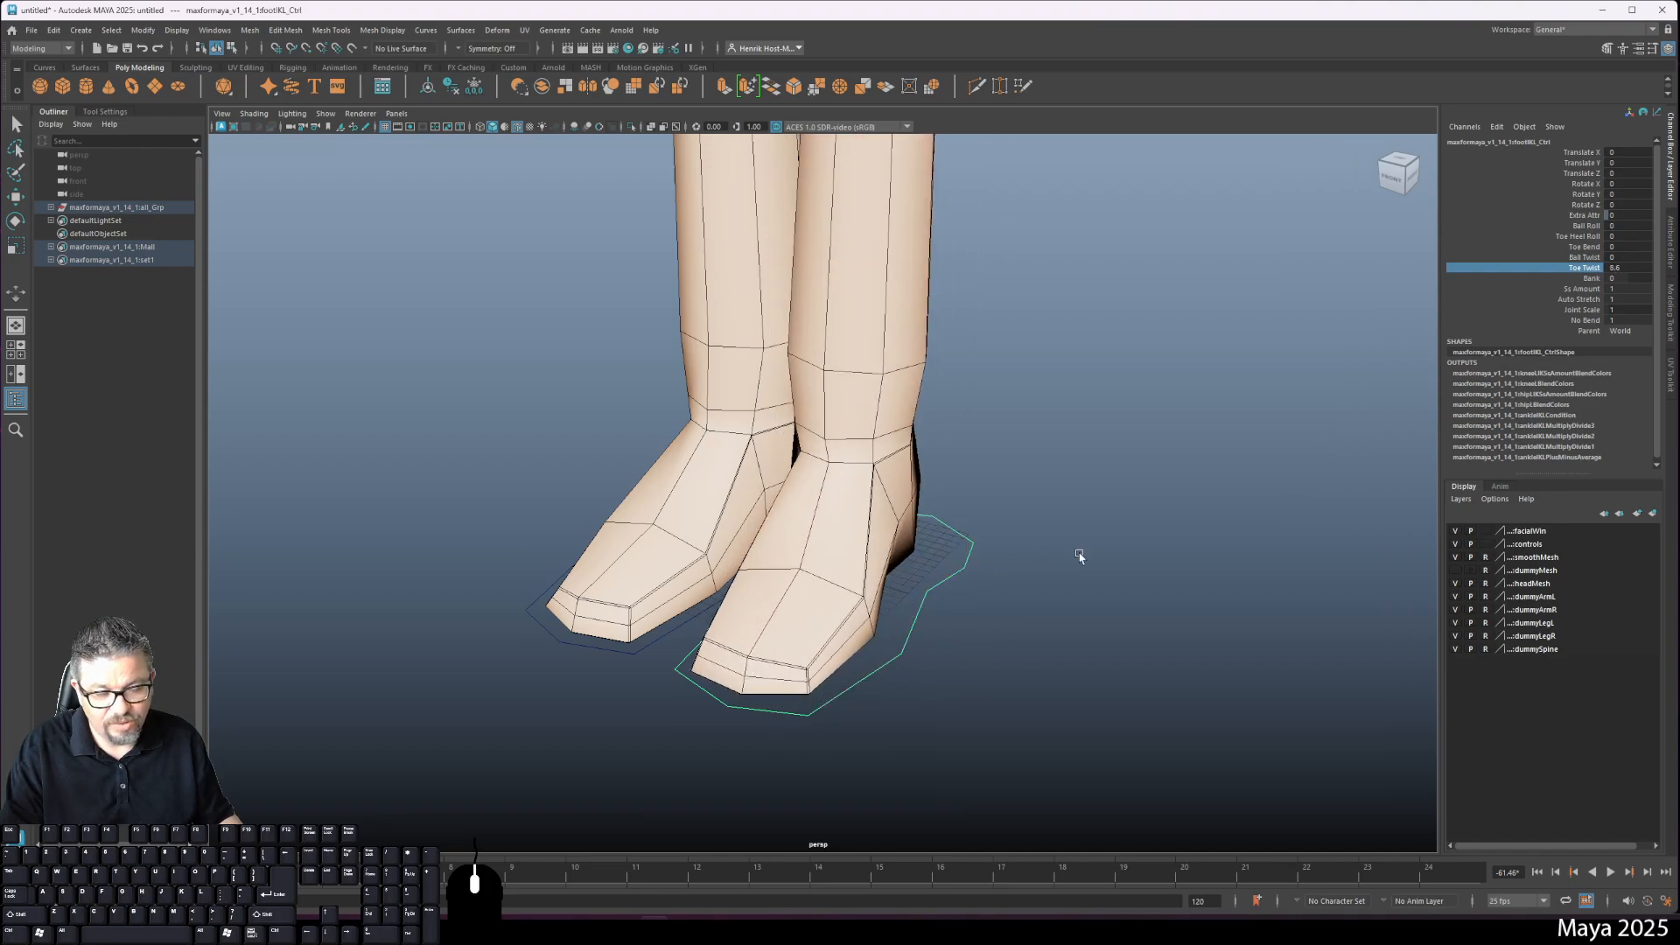
Step: Try adjusting the left foot control's Bank value in both directions and undo the changes
click(1553, 288)
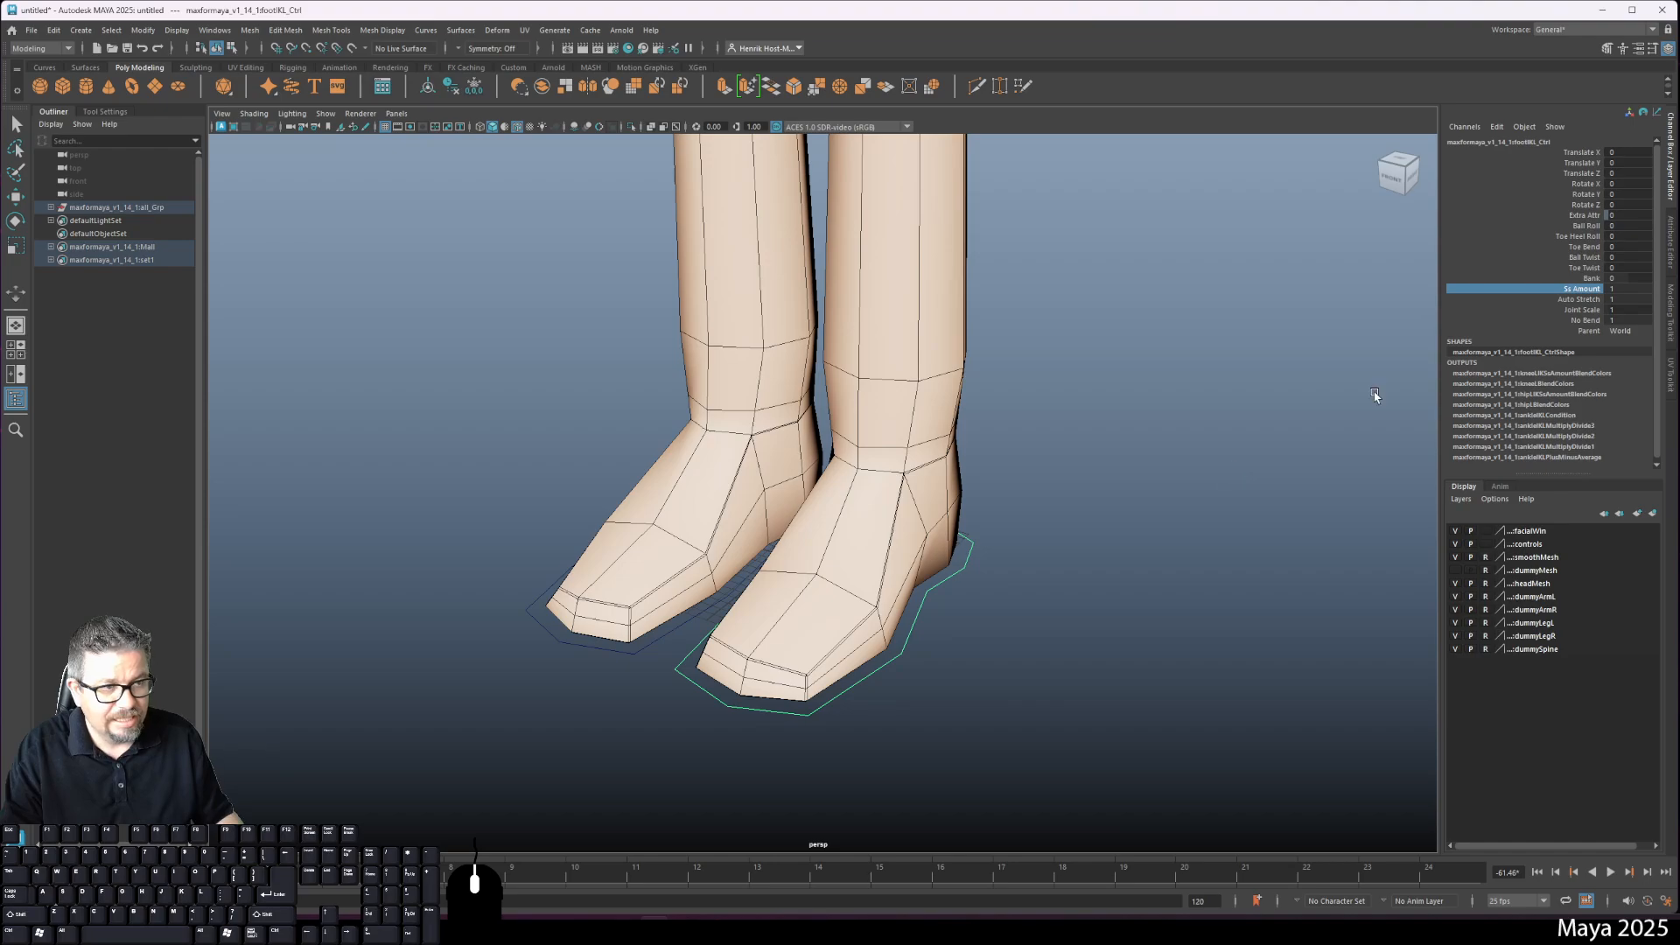
click(1549, 279)
mouse_move(1133, 481)
alt+mouse_down()
mouse_move(1117, 514)
mouse_move(1123, 462)
alt+mouse_up()
middle_drag(1123, 461, 1155, 483)
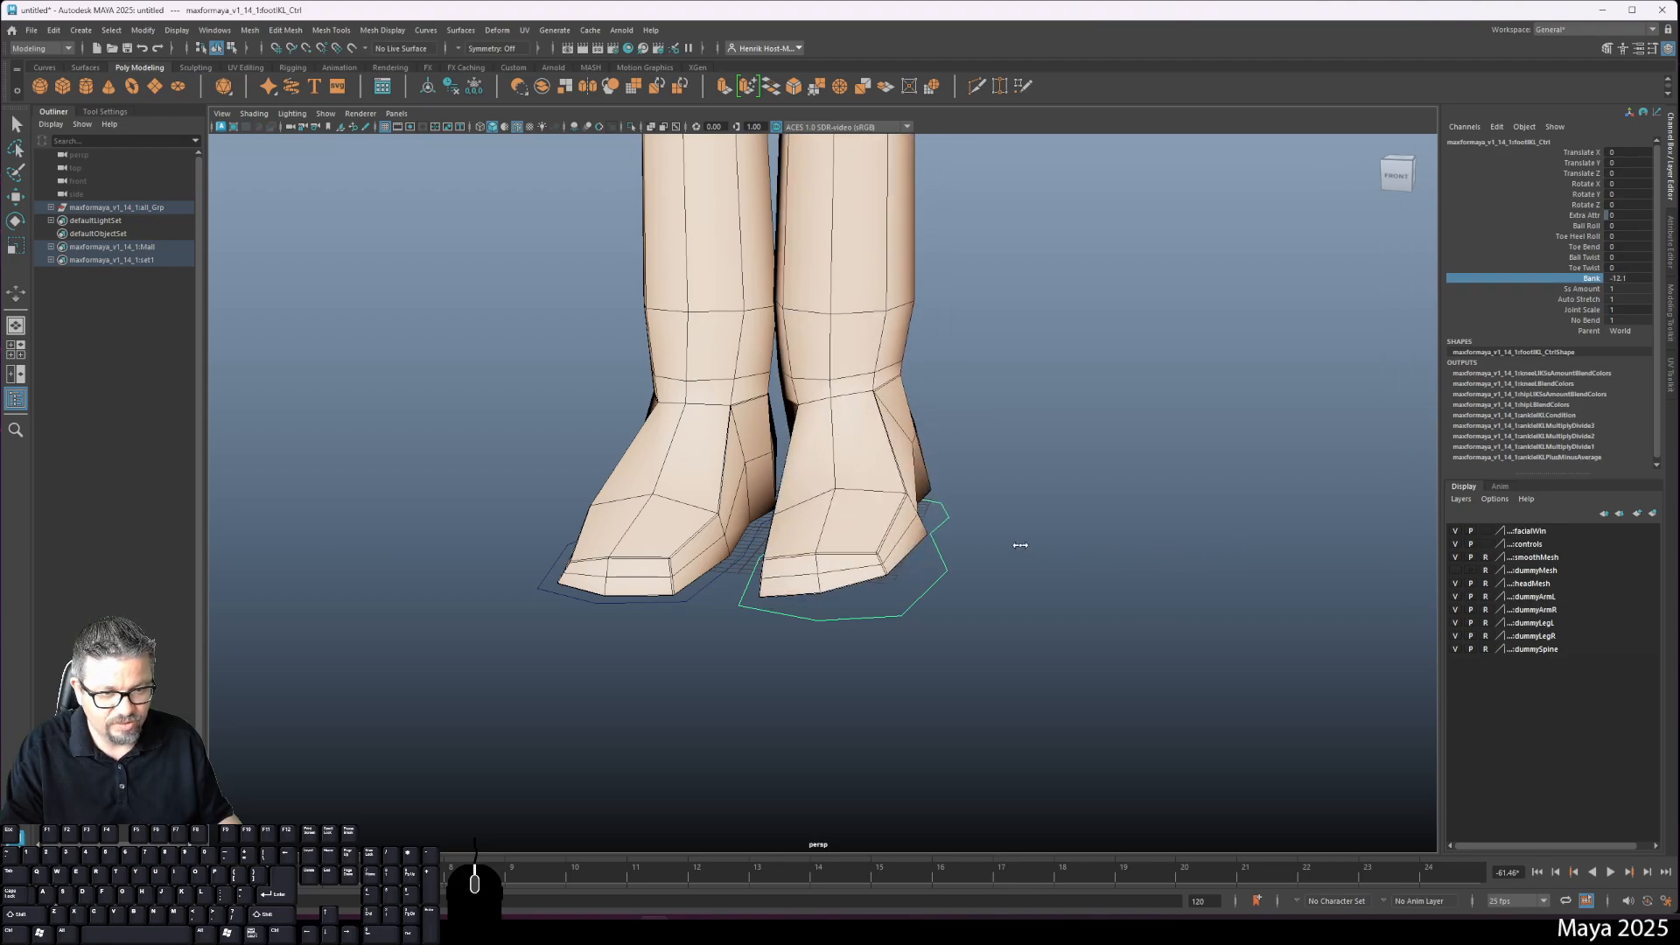
middle_drag(1181, 541, 1225, 533)
middle_drag(1073, 542, 1136, 586)
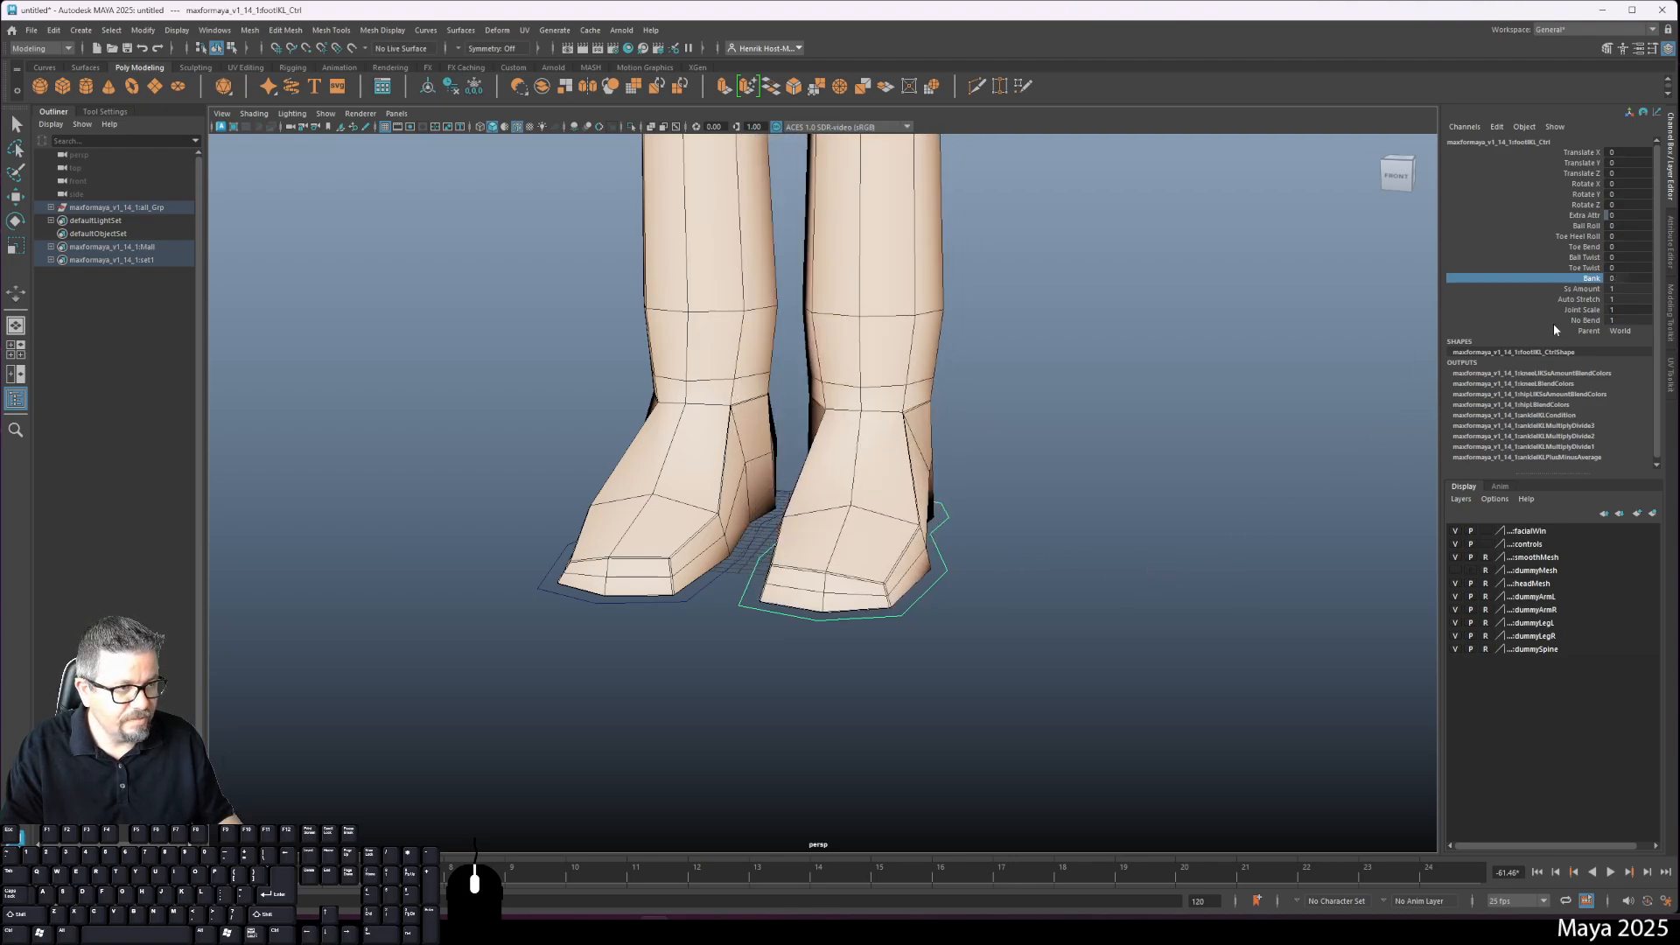
Step: Try adjusting the left foot control's Auto Stretch and No Bend values
alt+middle_drag(950, 460, 916, 544)
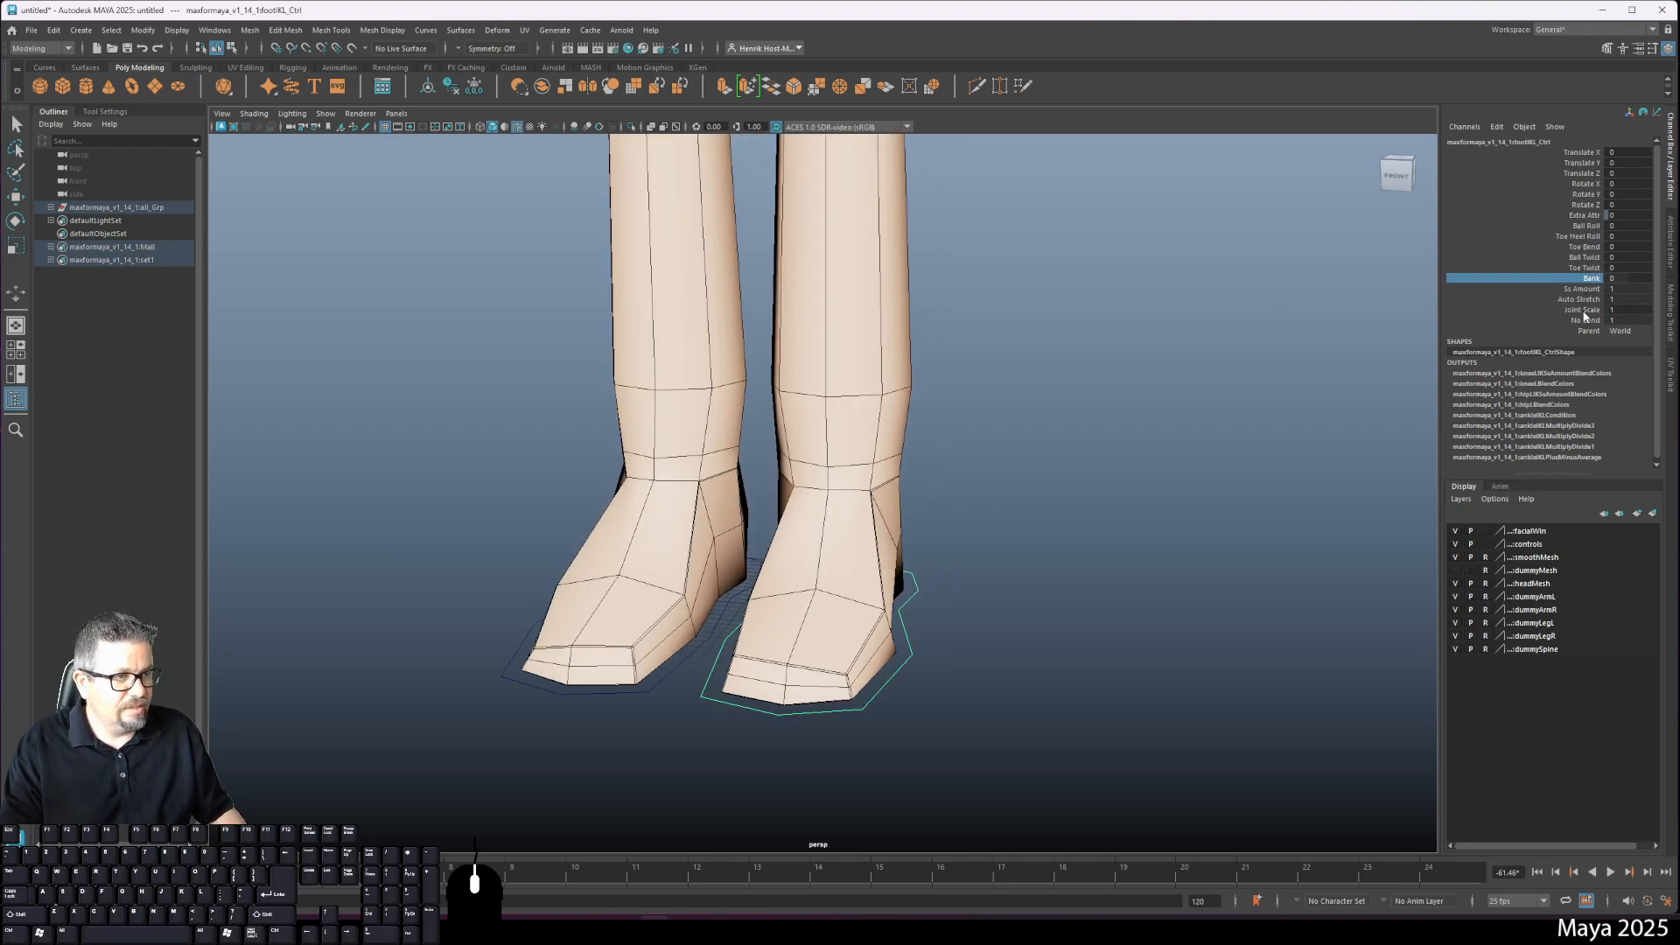
click(1580, 299)
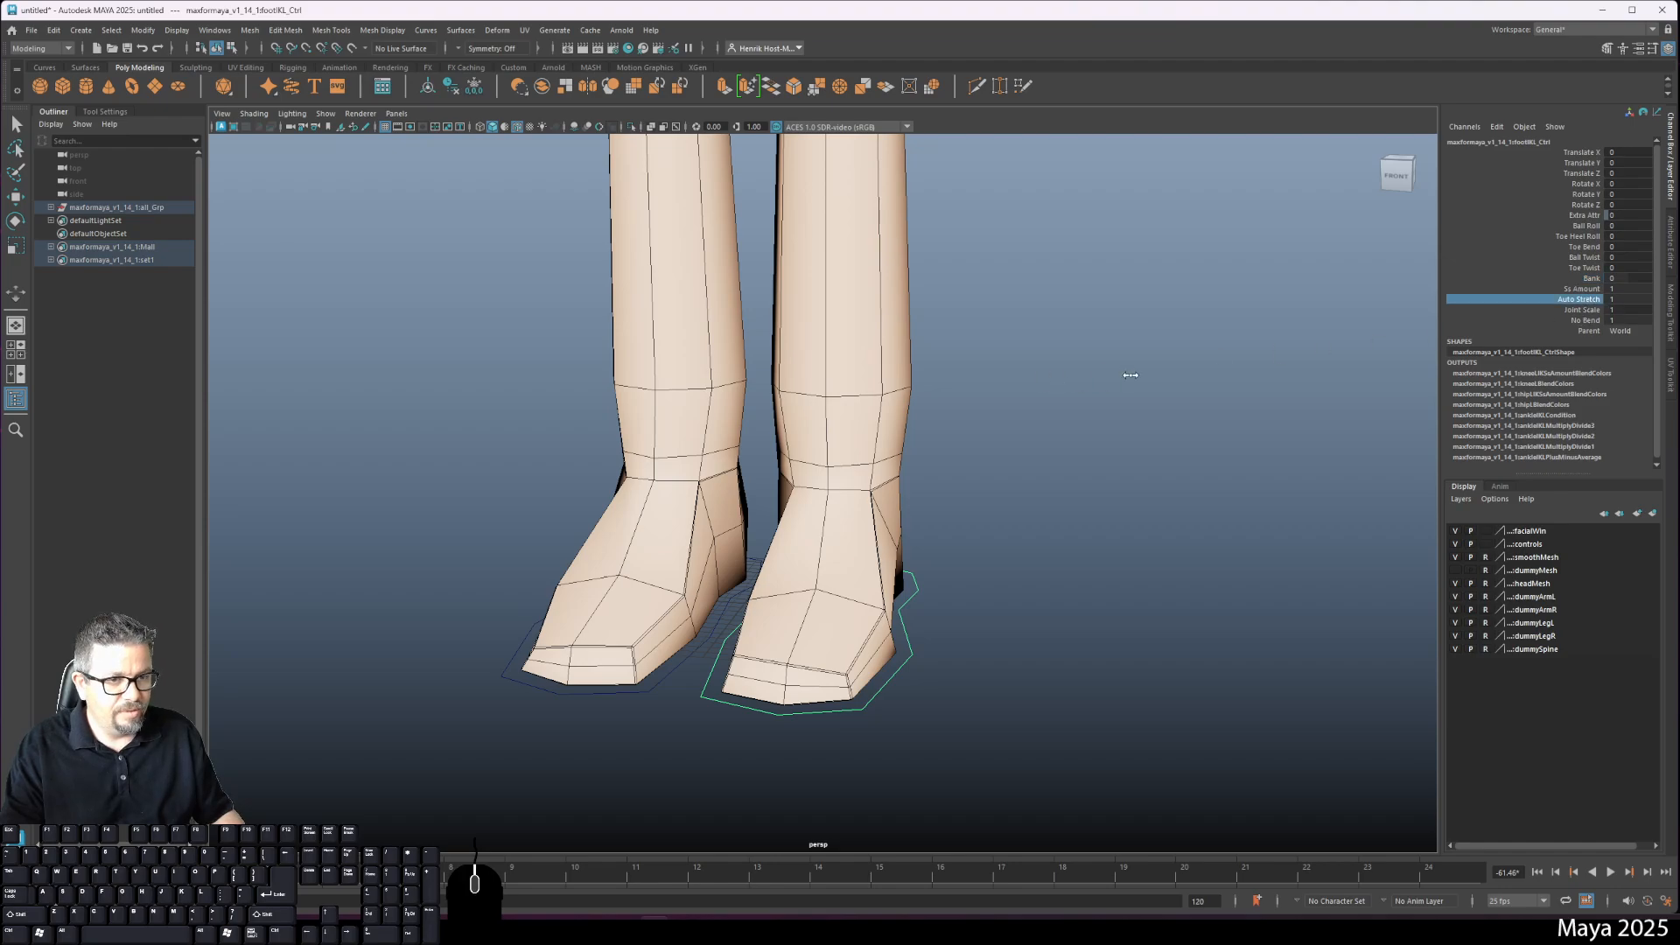
key(ctrl+z)
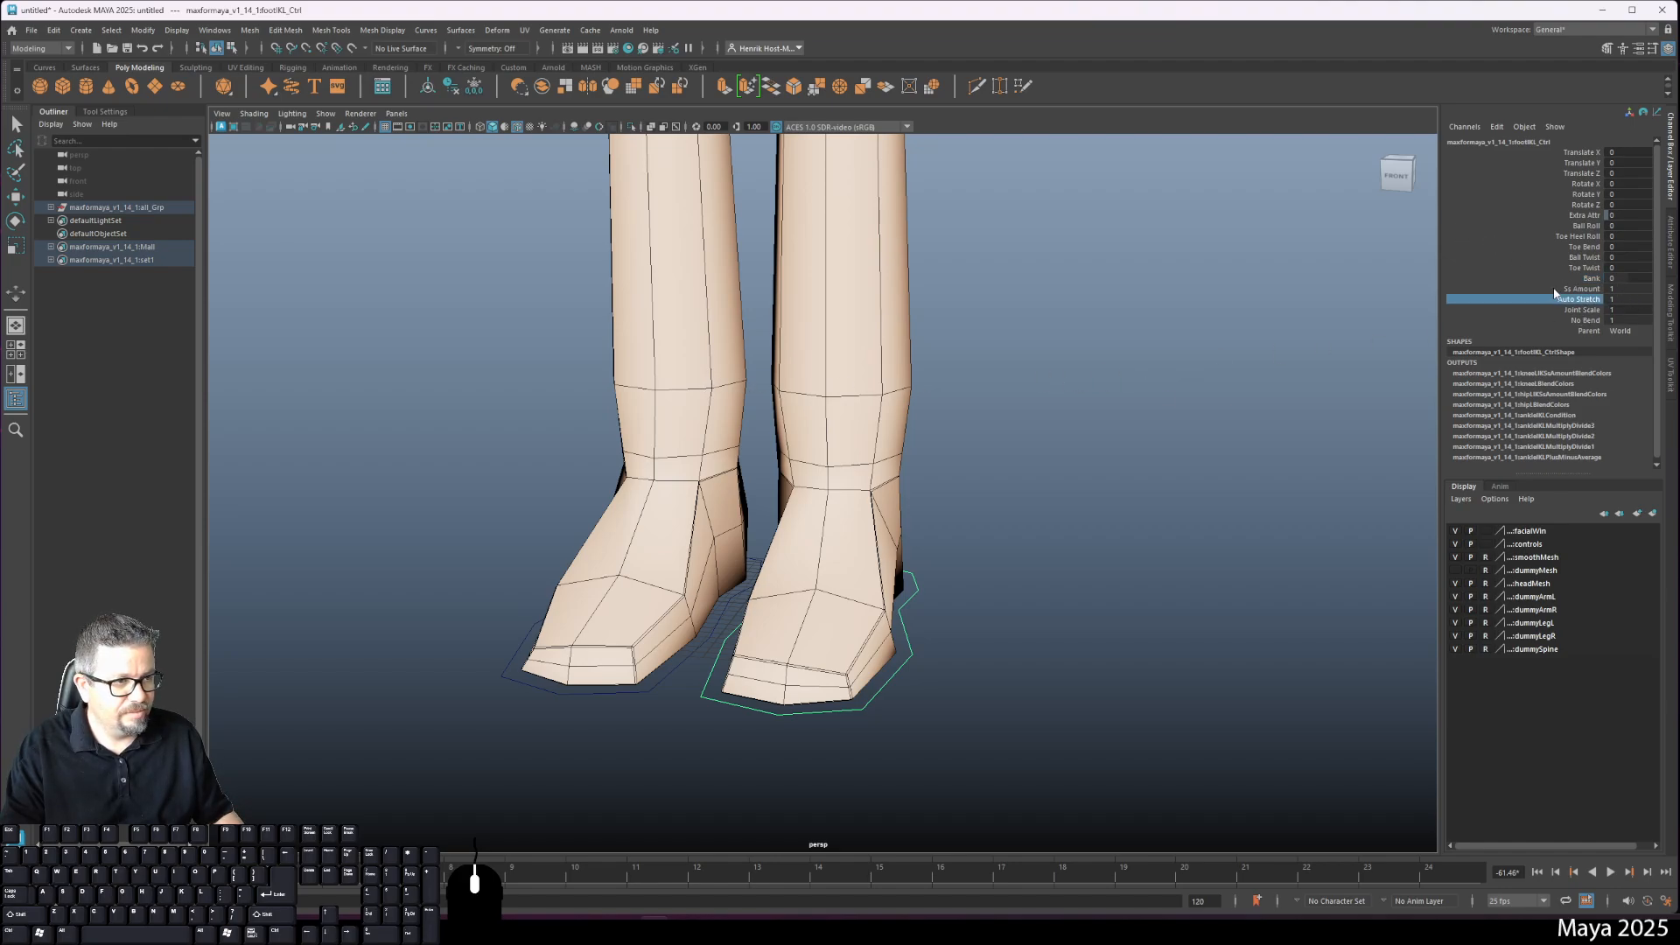
click(1566, 320)
middle_drag(1353, 395, 1557, 404)
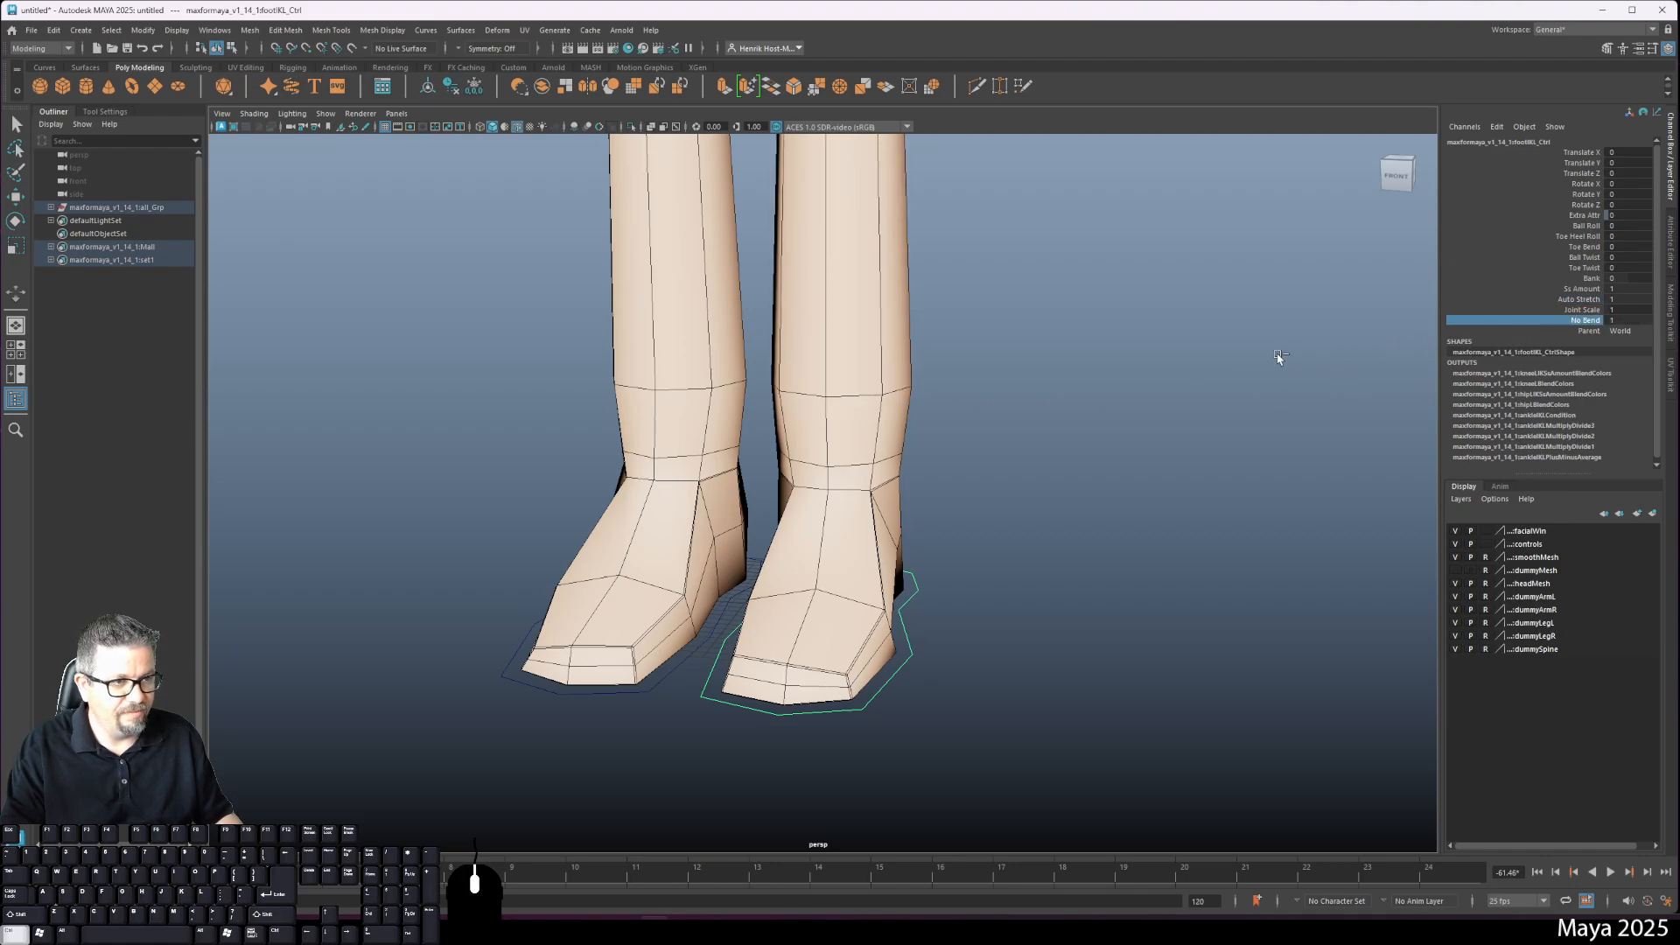
Step: Activate the Move tool and select the right foot IK control
click(1275, 359)
key(w)
click(902, 692)
alt+middle_drag(902, 692, 1061, 735)
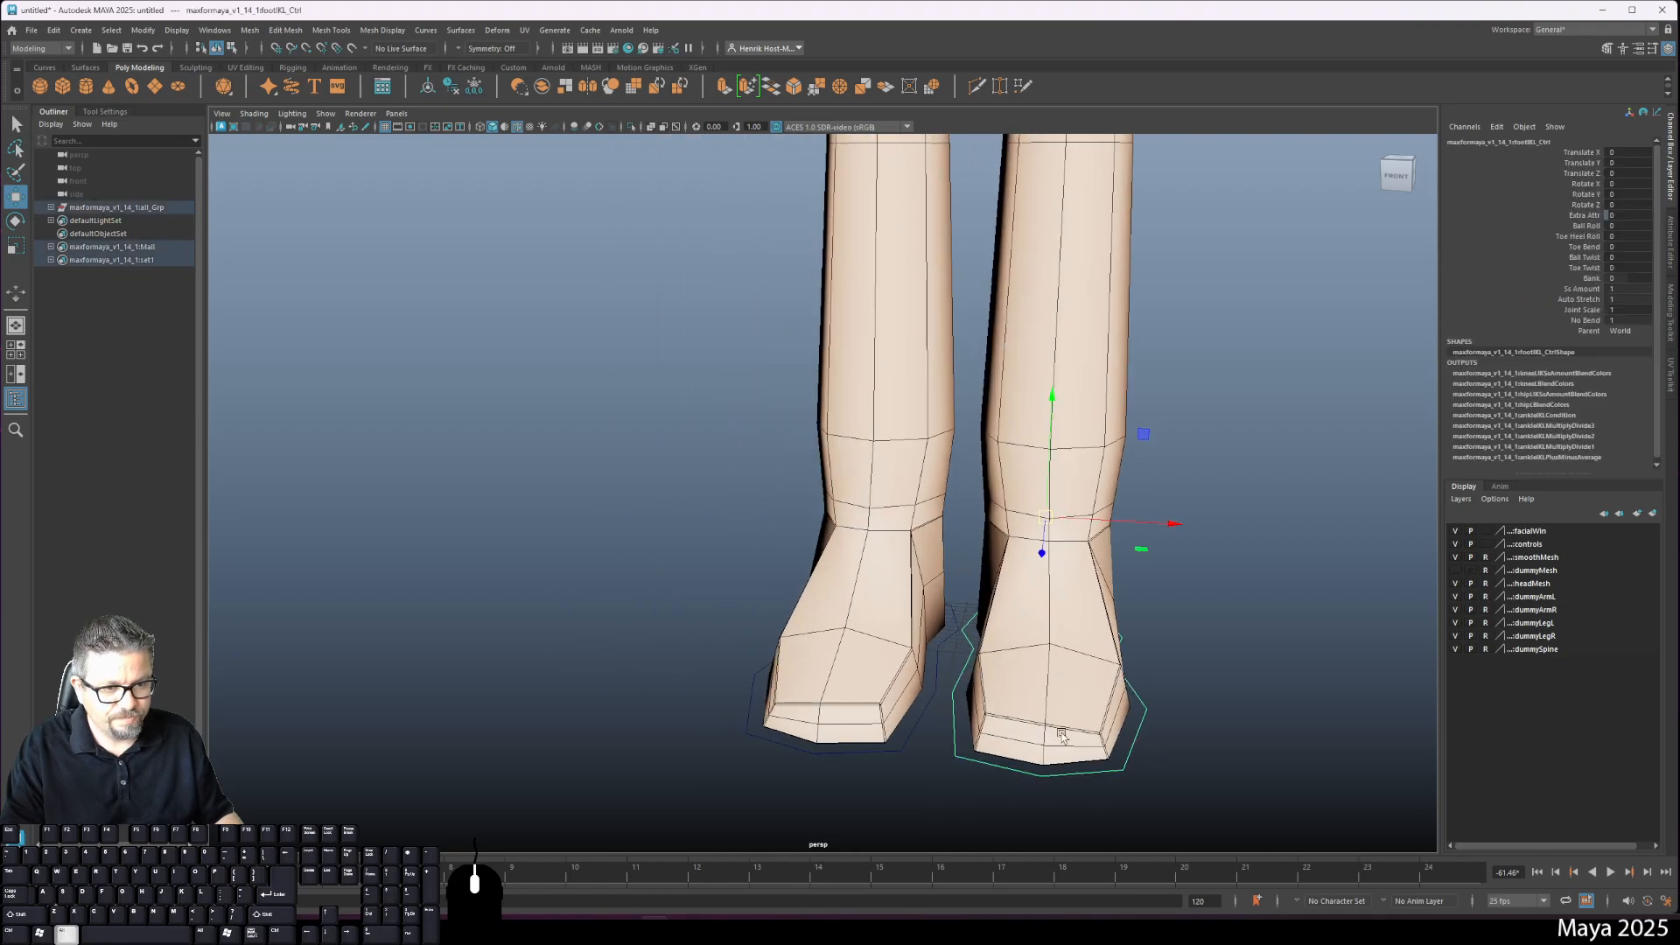
click(925, 713)
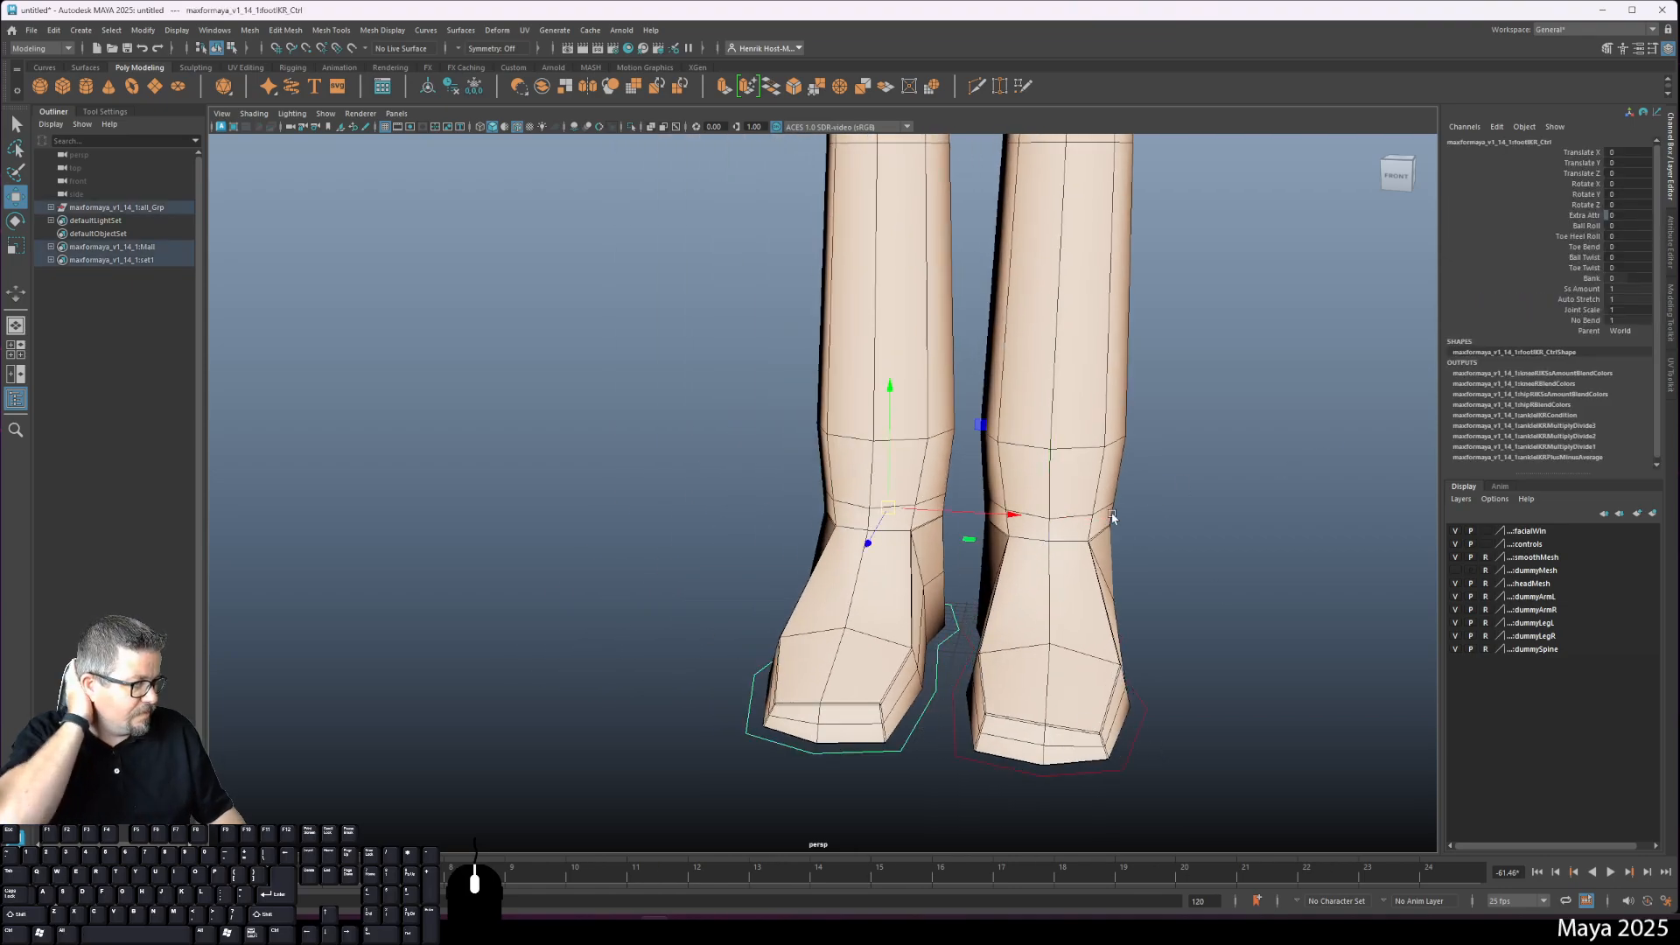
Step: Try moving and rotating the right foot IK control, undoing each change
alt+drag(1075, 525, 1145, 564)
alt+middle_drag(1121, 456, 1124, 575)
alt+right_drag(1124, 576, 1055, 491)
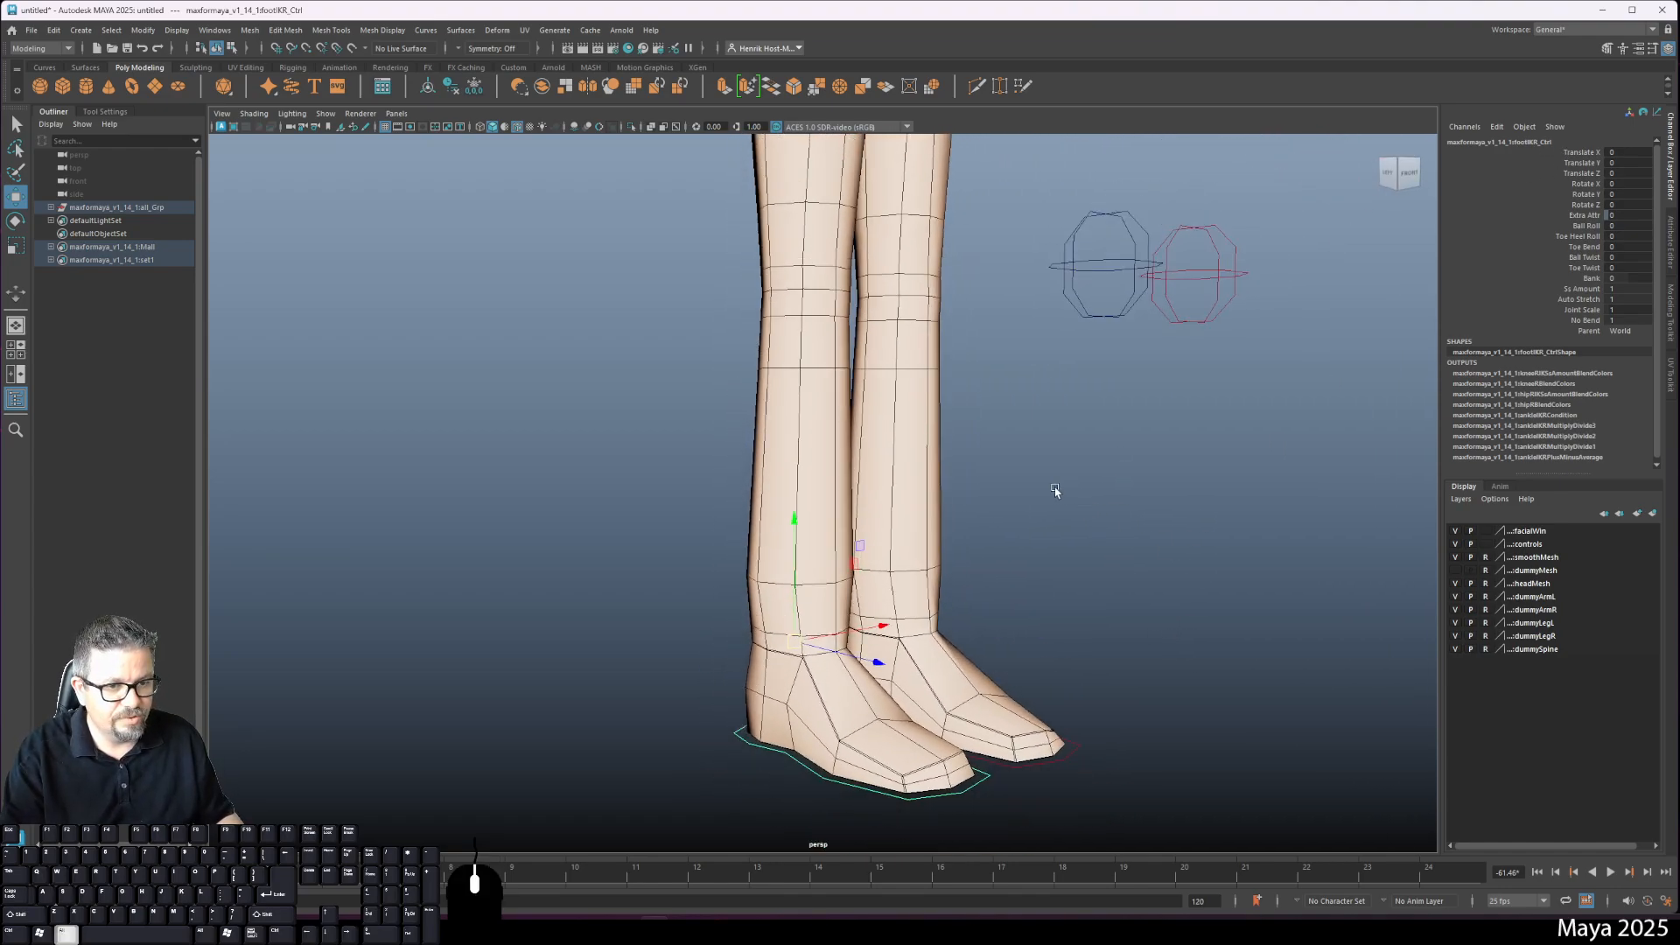
alt+drag(1055, 491, 994, 516)
drag(821, 643, 824, 593)
key(ctrl+z)
key(e)
key(ctrl+z)
alt+right_drag(824, 593, 798, 579)
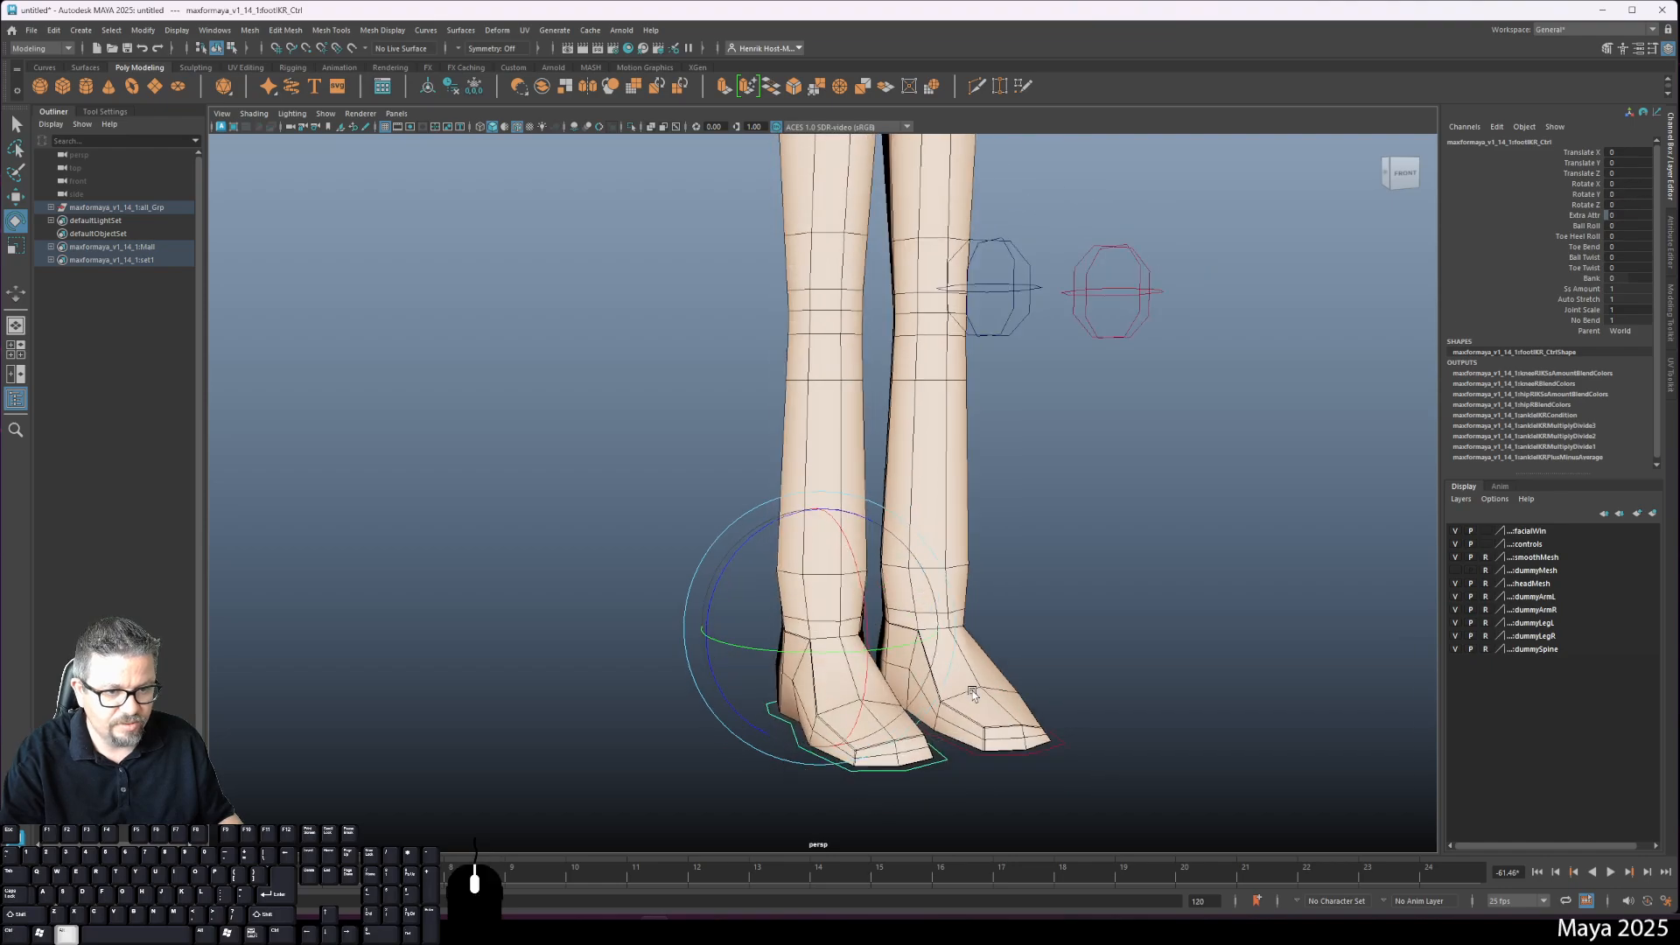
Step: Try adjusting the right foot control's Ball Roll and Toe Heel Roll values, undoing each change
alt+drag(798, 579, 847, 565)
click(1585, 215)
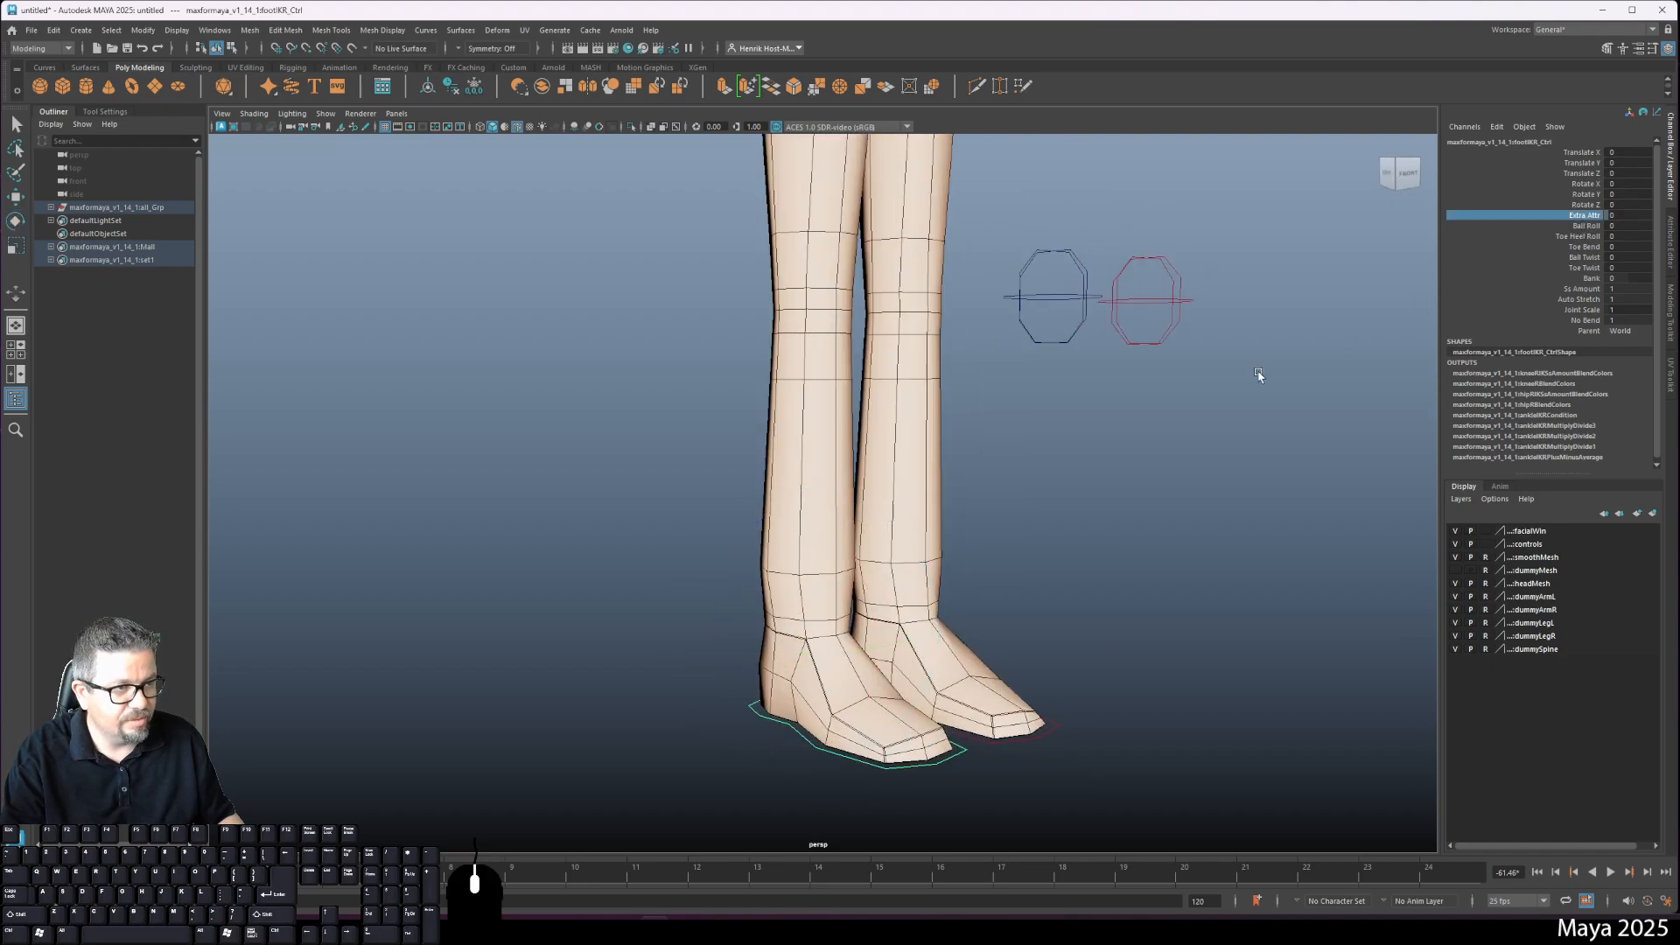
click(1586, 225)
middle_drag(1032, 606, 1115, 615)
key(ctrl+z)
click(1581, 237)
middle_drag(1115, 437, 1260, 449)
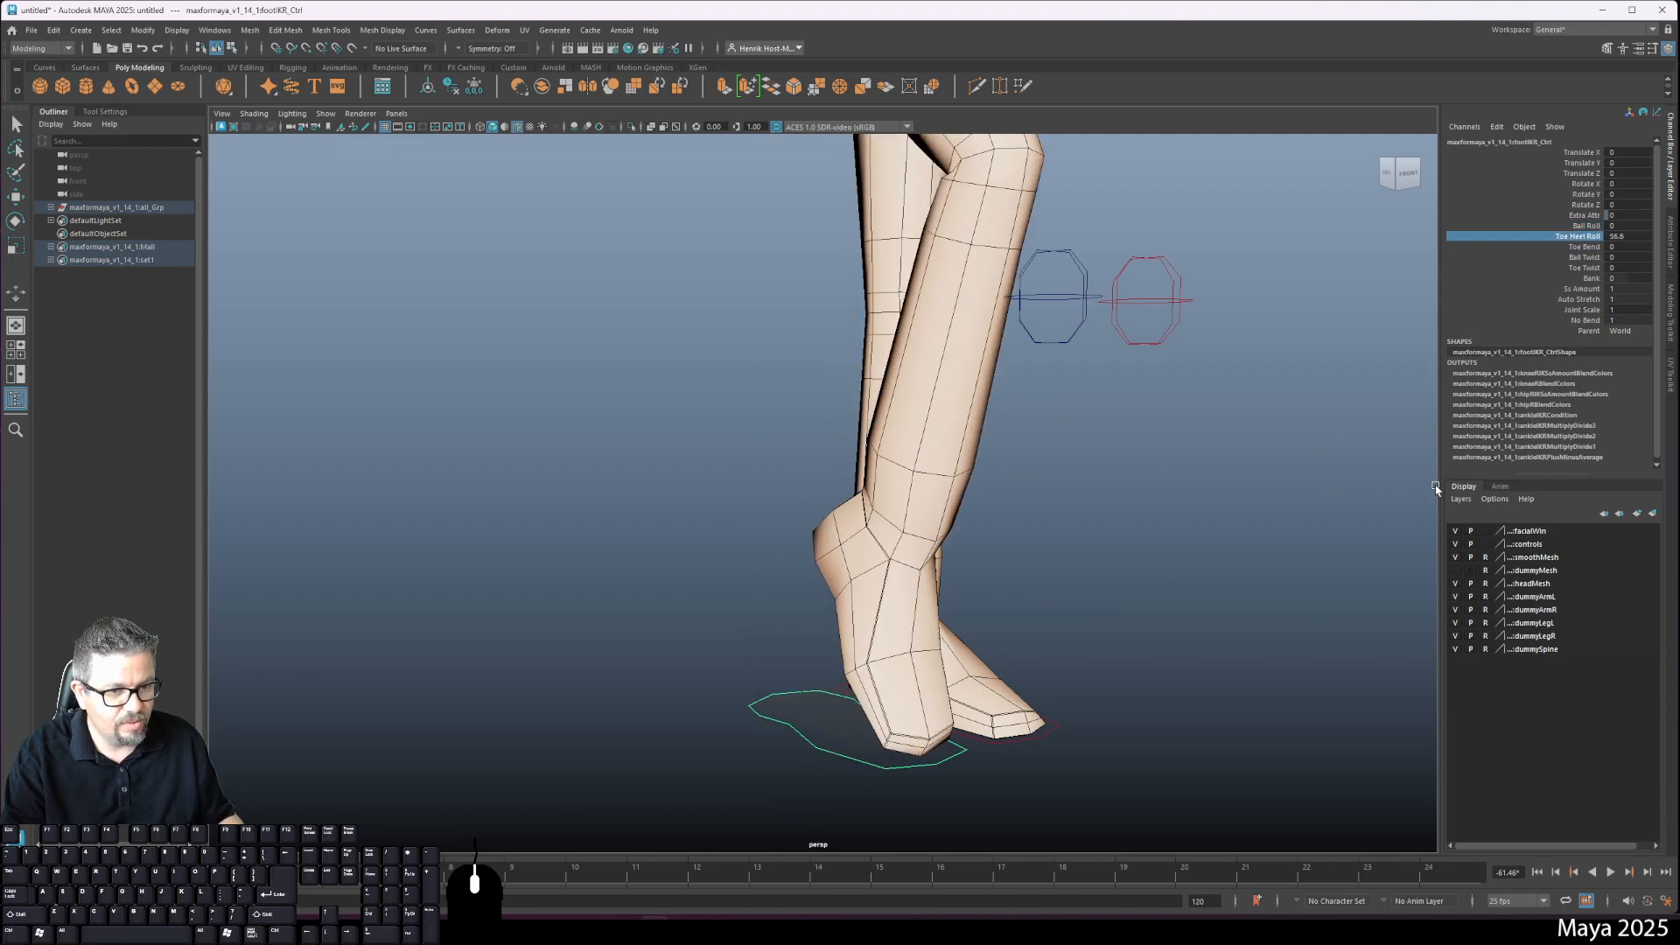
key(ctrl+z)
Step: Try adjusting the right foot control's Toe Bend and Toe Twist values, undoing each change
click(1585, 247)
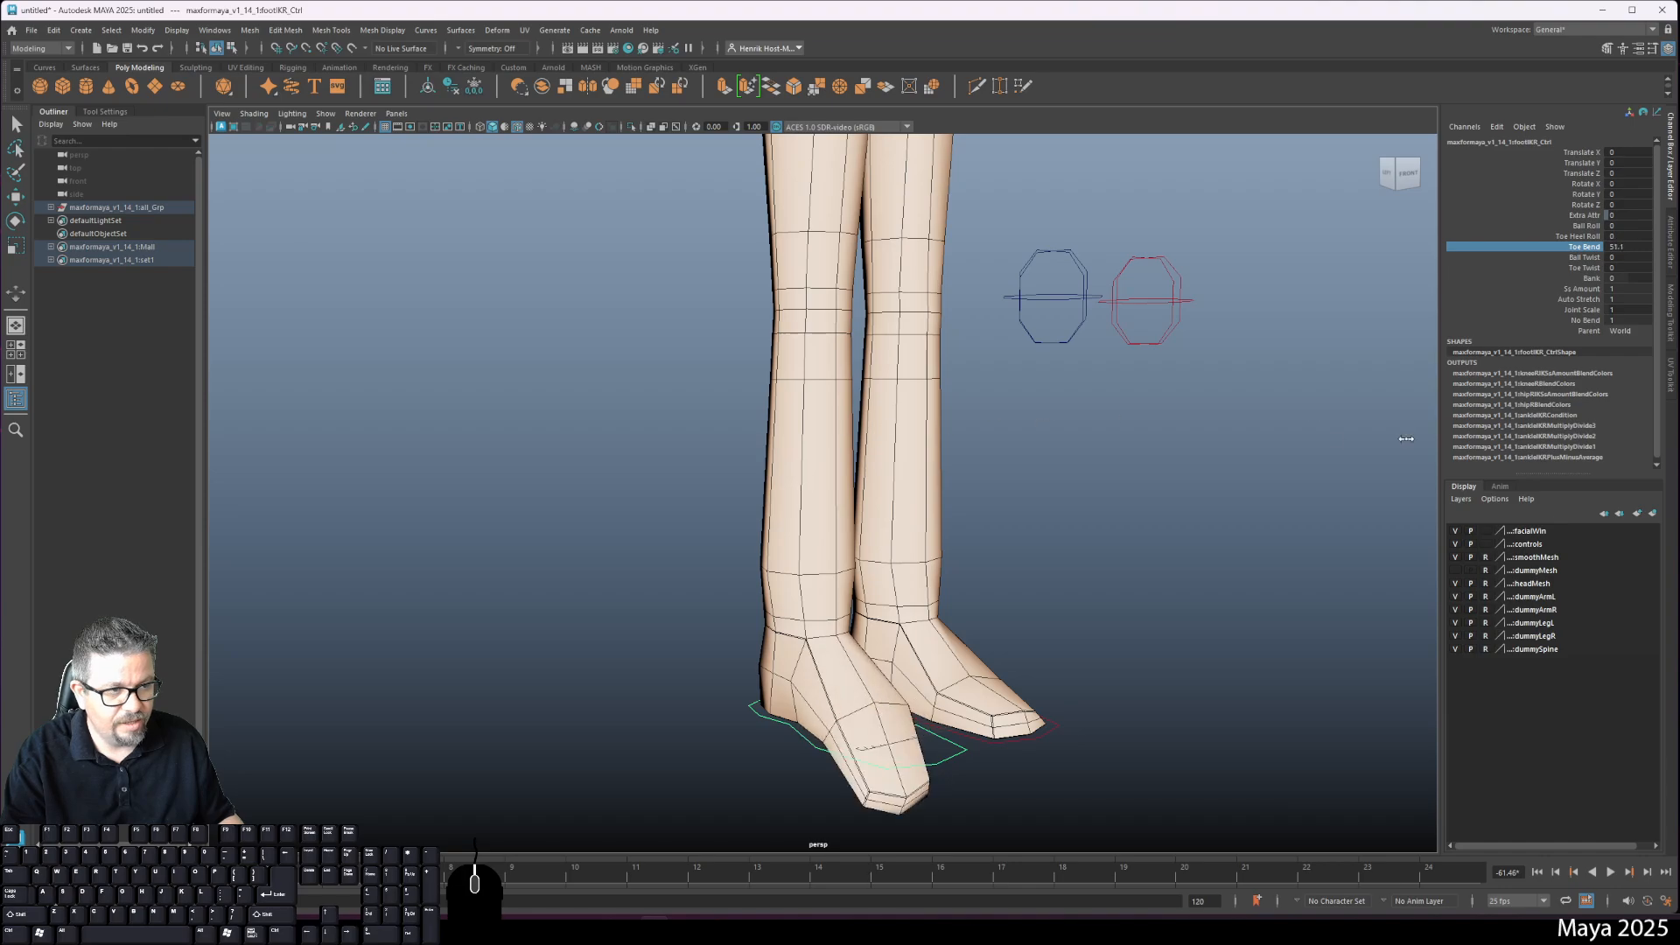
middle_drag(1006, 457, 1338, 480)
key(ctrl+z)
click(1578, 268)
key(ctrl+z)
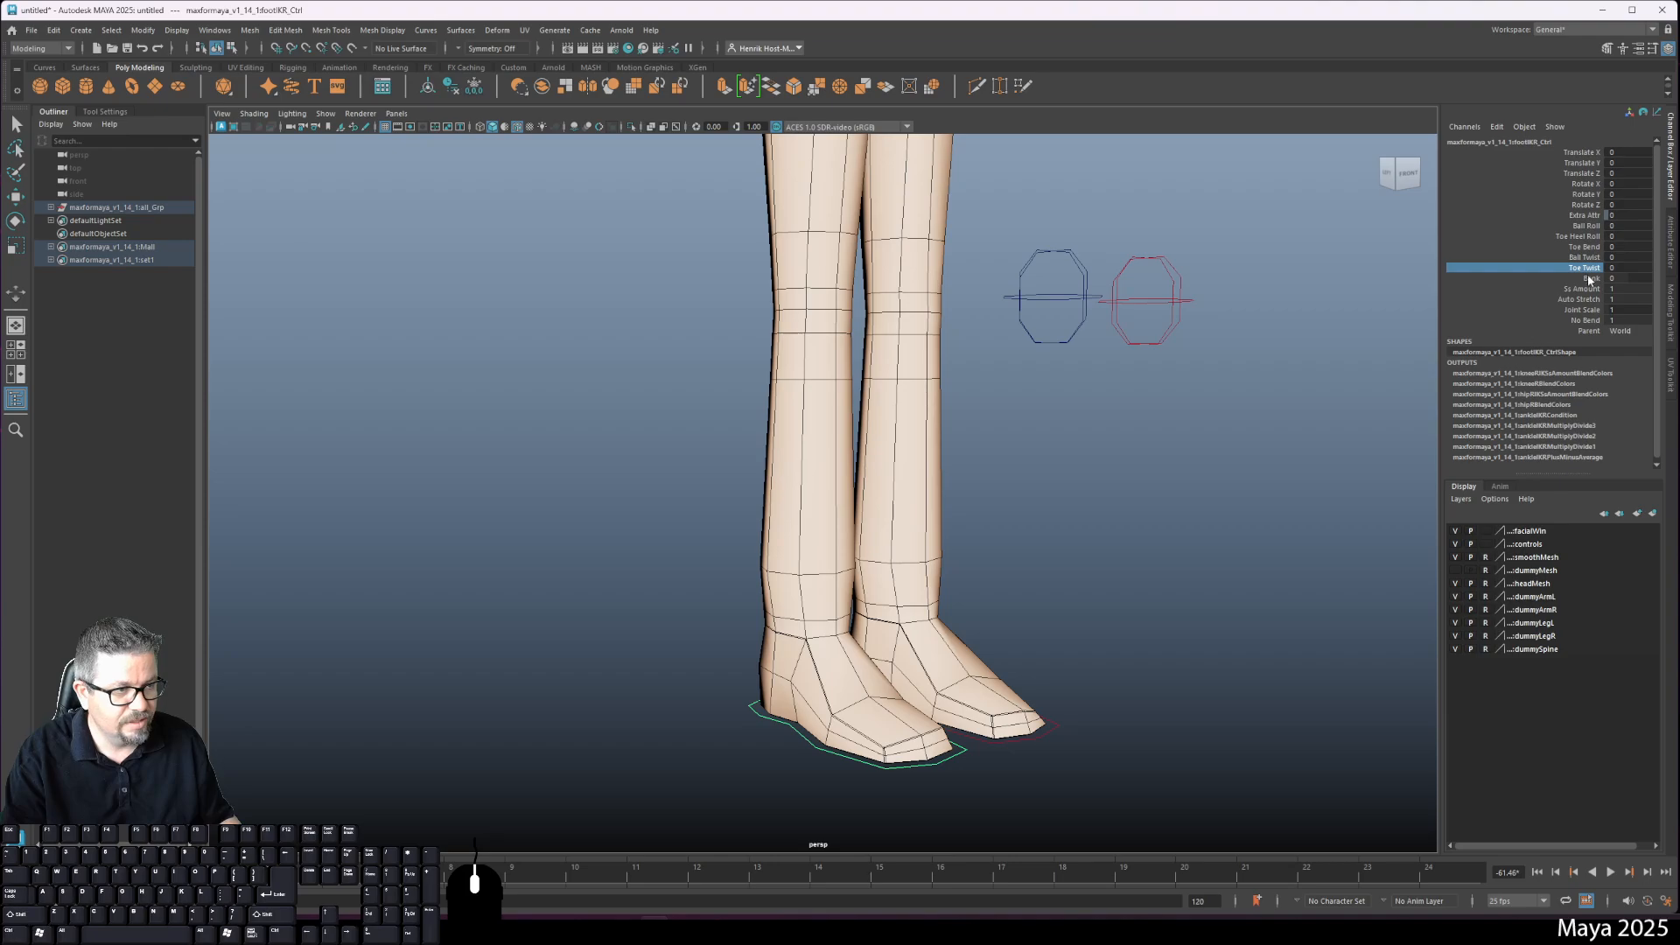
Step: Try adjusting the right foot control's Bank value and undo the change
click(1591, 278)
middle_drag(1029, 390, 885, 506)
key(ctrl+z)
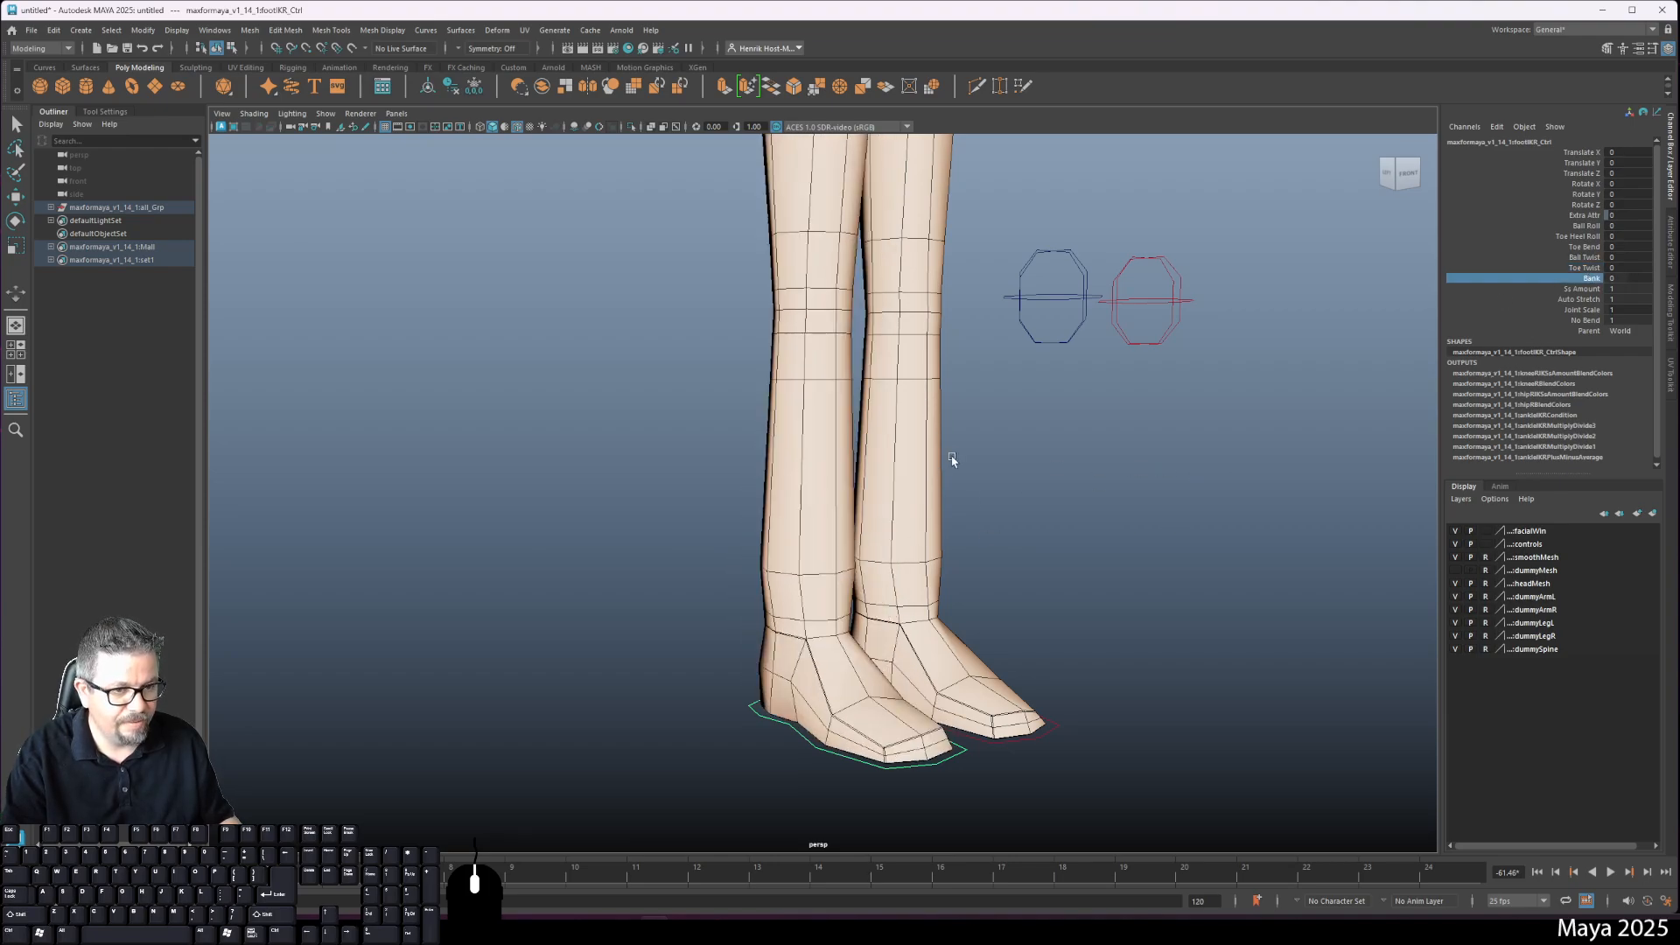
Step: Select the root control at the hips and lower it about 12 units in Y with the Move tool to bend the knees
alt+right_drag(966, 427, 888, 315)
alt+middle_drag(888, 314, 924, 667)
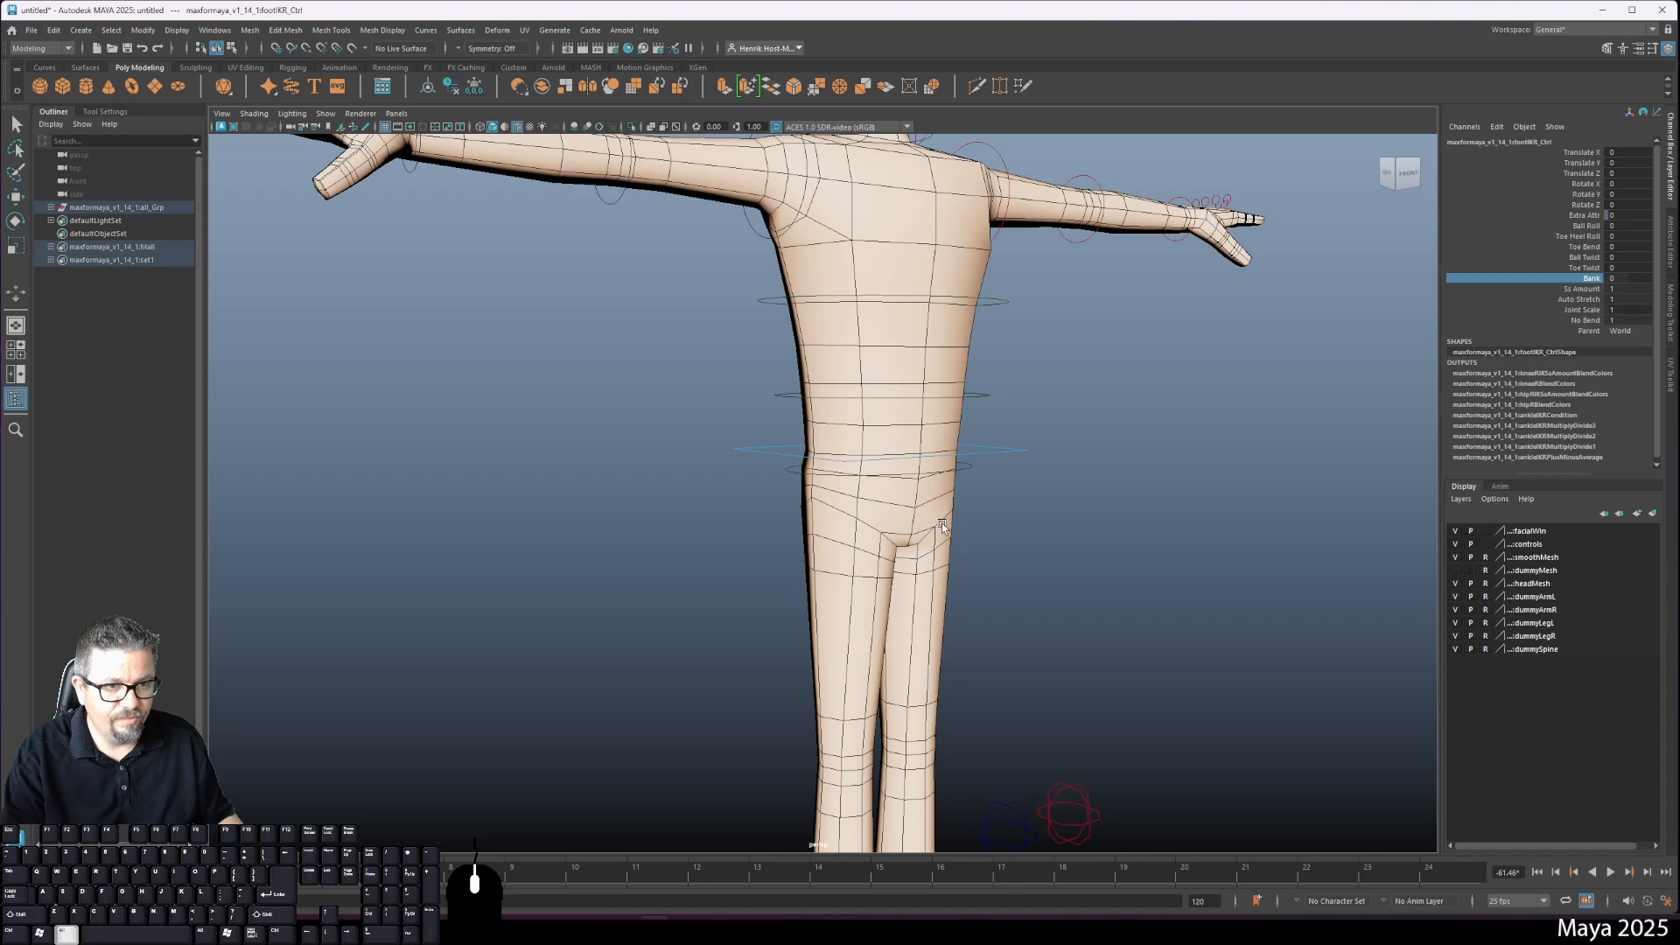
alt+drag(944, 528, 963, 474)
alt+middle_drag(1050, 831, 1062, 687)
alt+right_drag(1065, 735, 1019, 740)
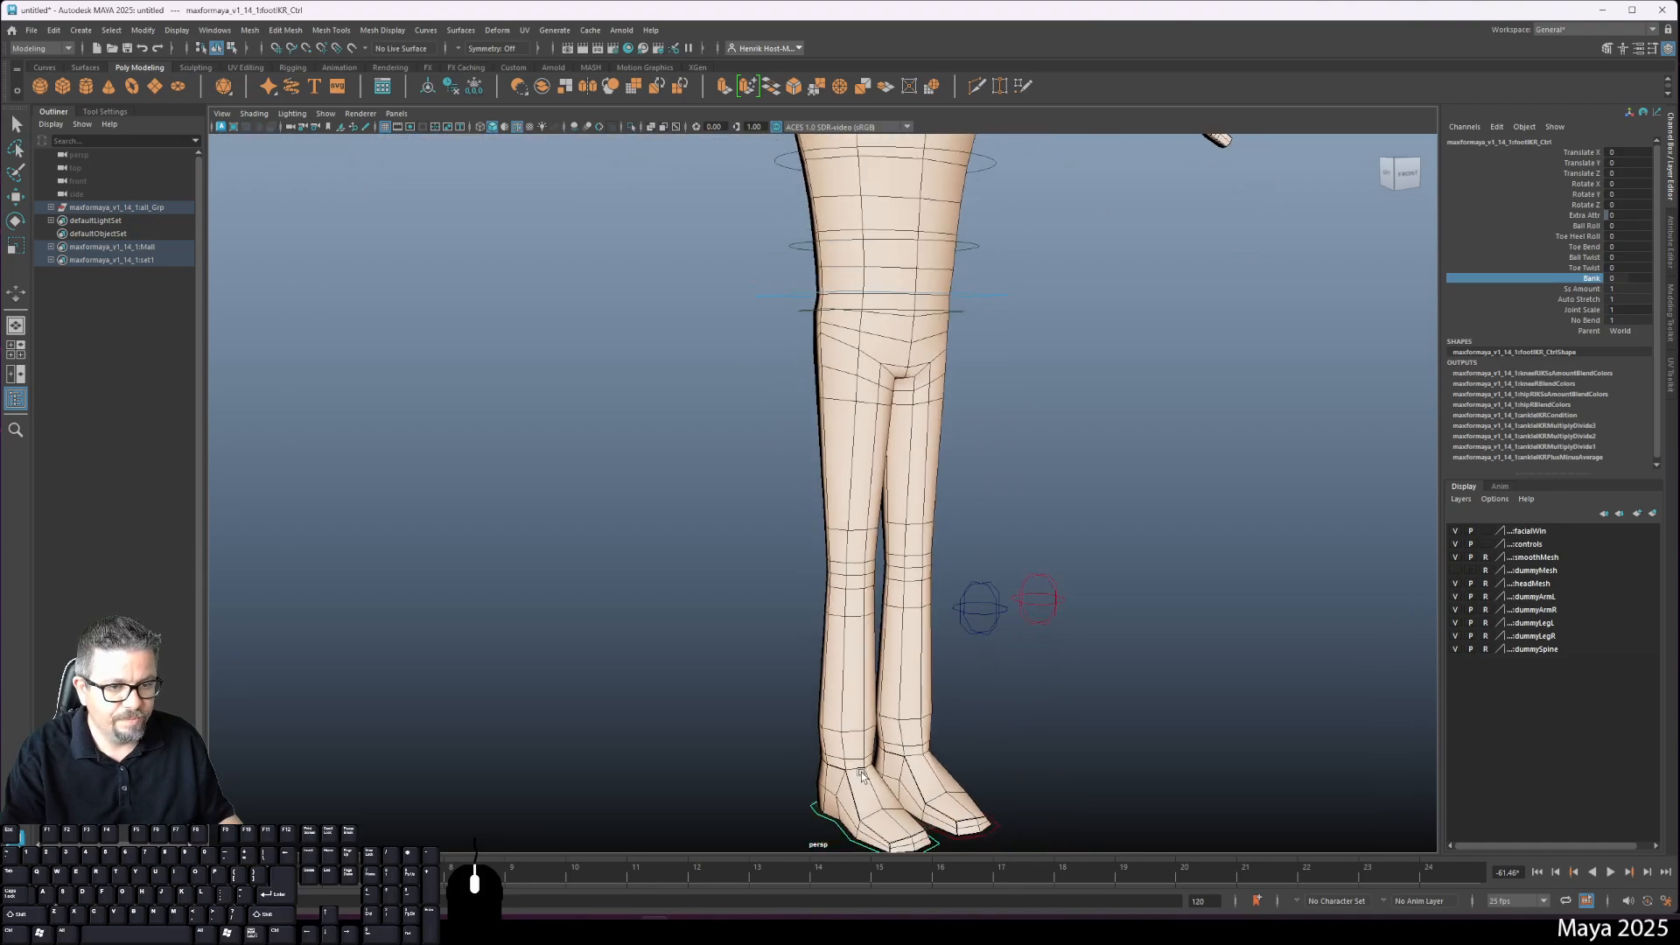
alt+drag(875, 788, 809, 805)
click(882, 639)
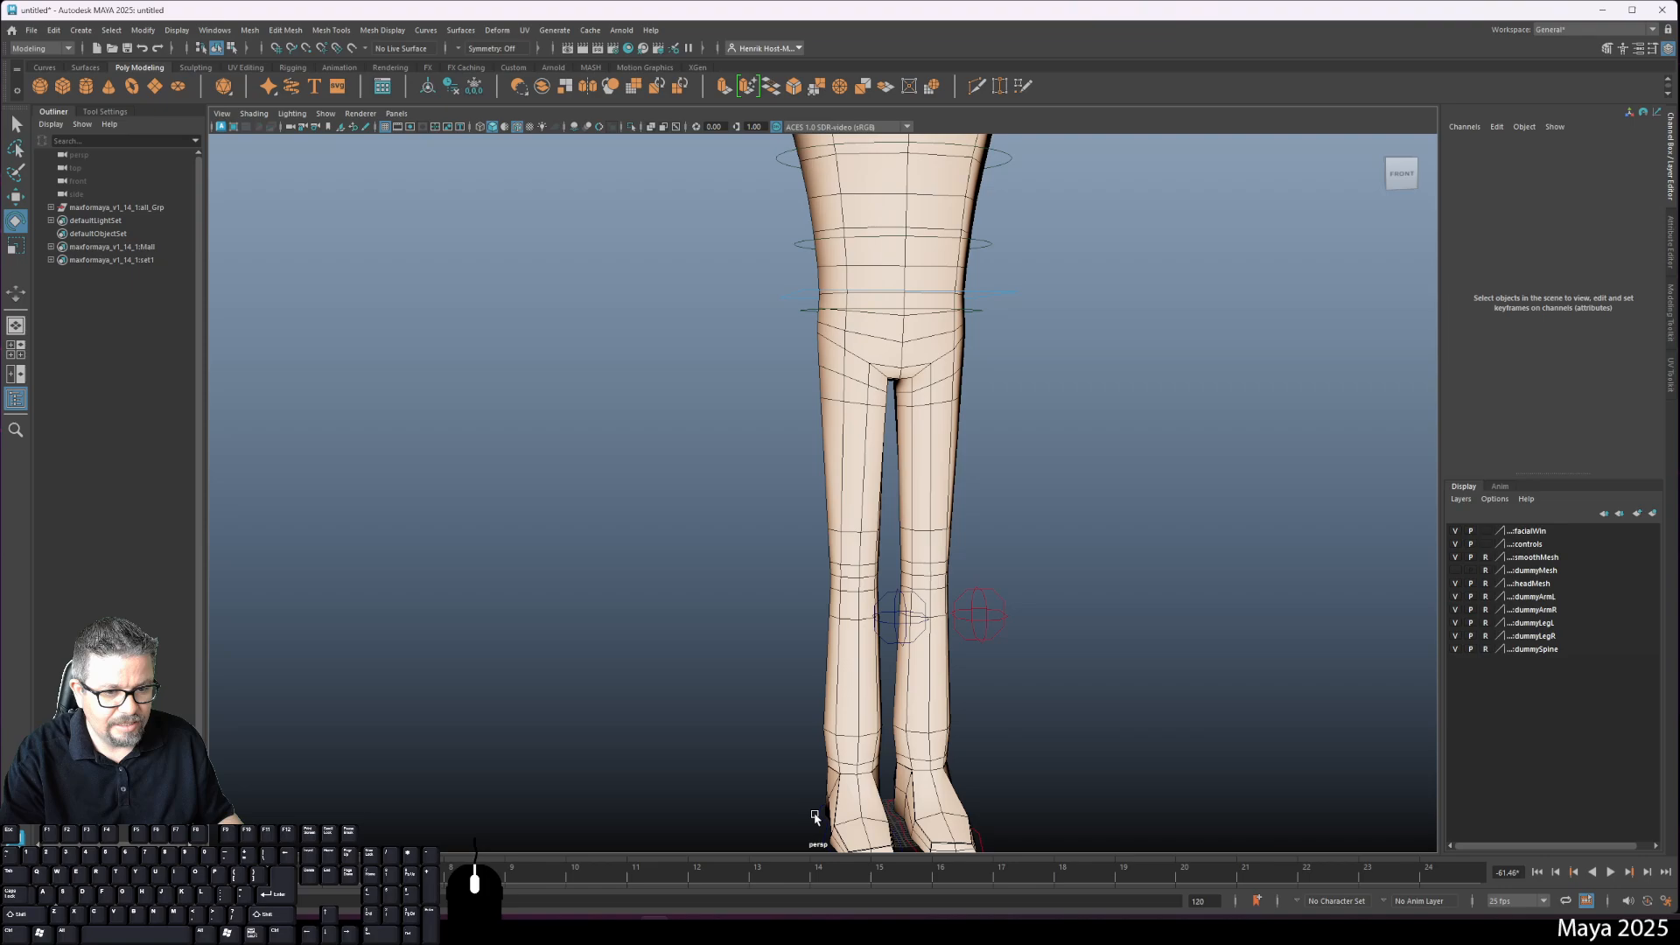
click(1000, 291)
key(w)
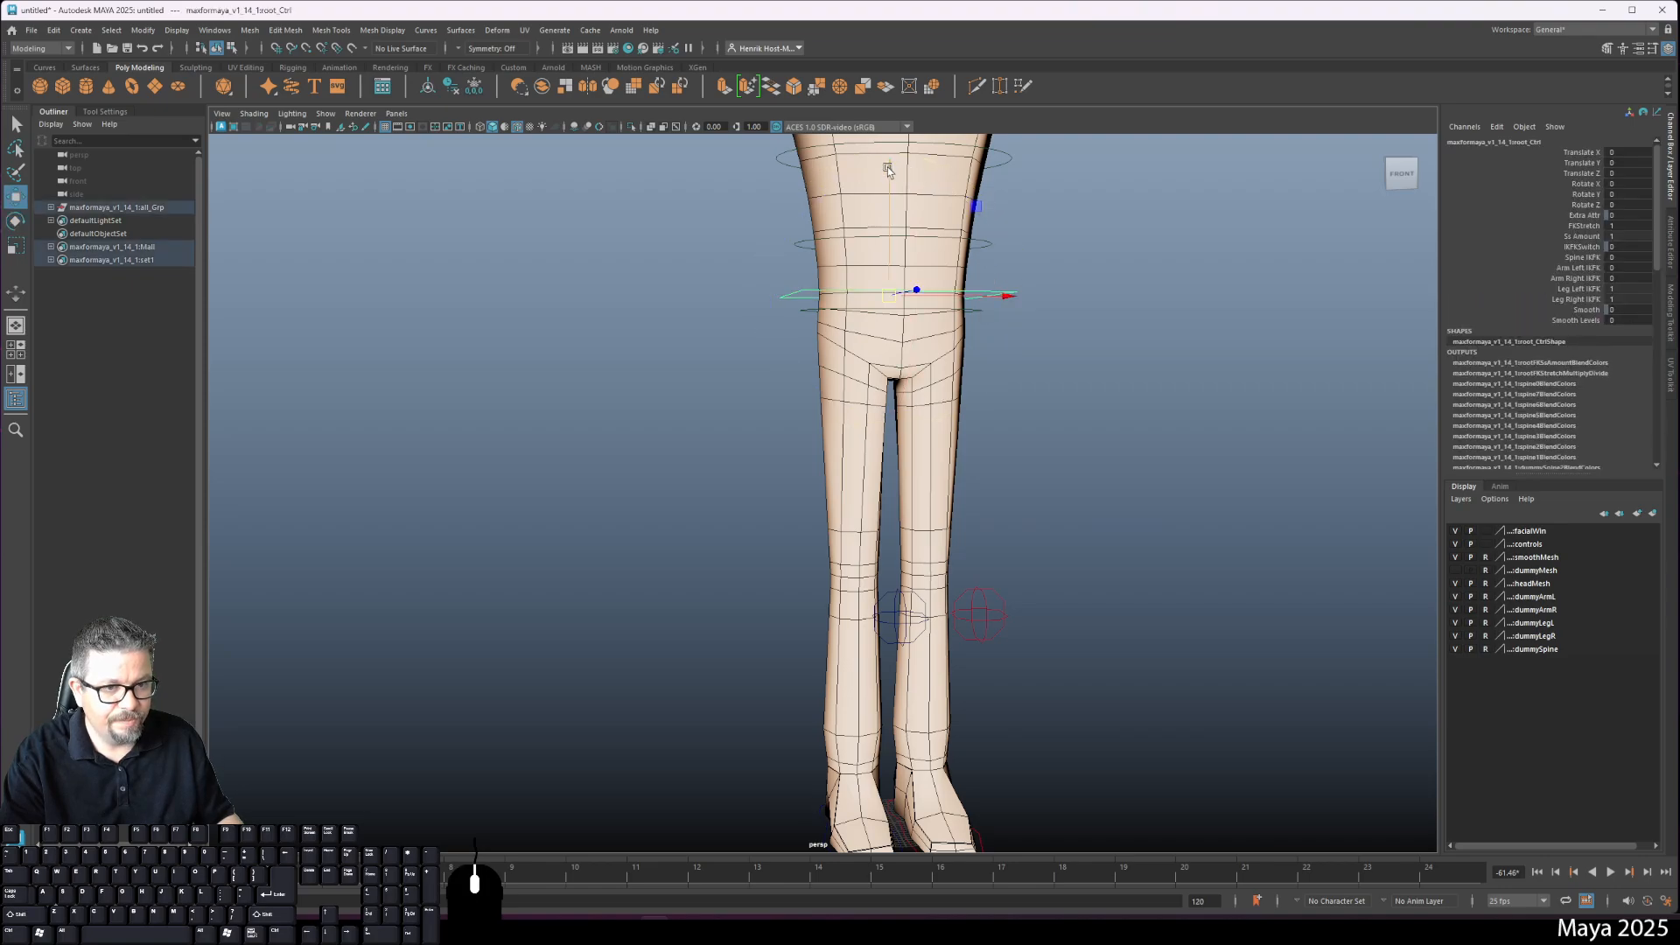
drag(887, 167, 894, 231)
Step: Try moving the left knee pole vector control with the Move tool and undo the change
alt+drag(1106, 671, 1175, 673)
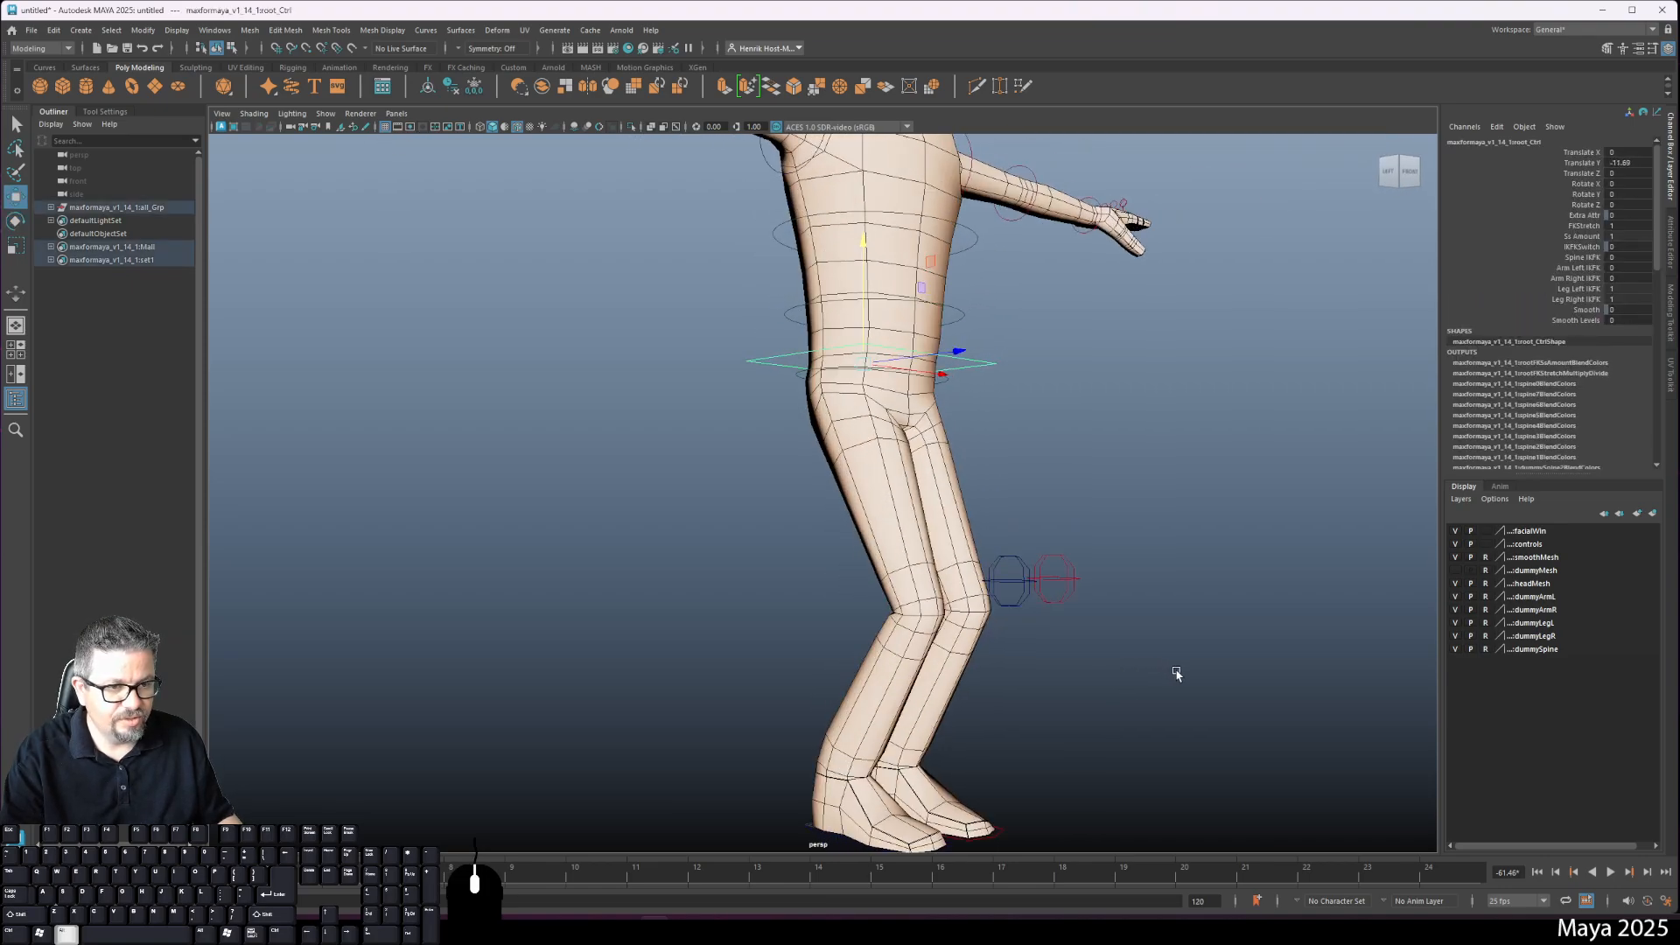
click(1074, 596)
alt+drag(1073, 604, 1228, 660)
key(w)
key(ctrl+z)
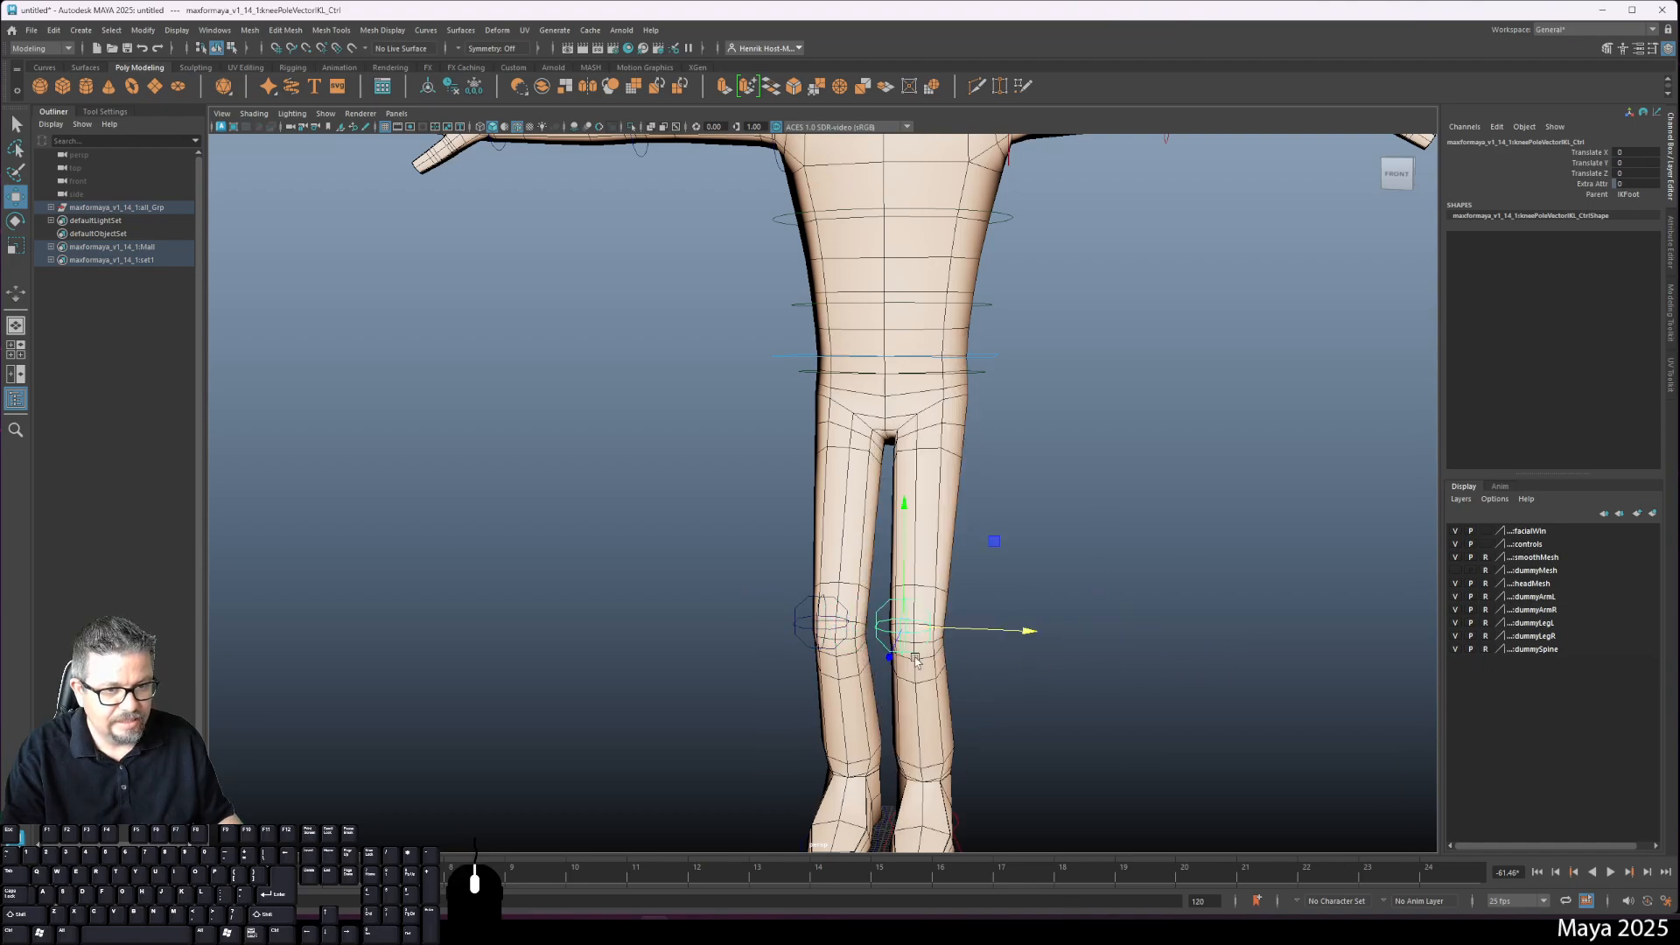
Step: Try moving the right knee pole vector control sideways and undo the change
click(804, 617)
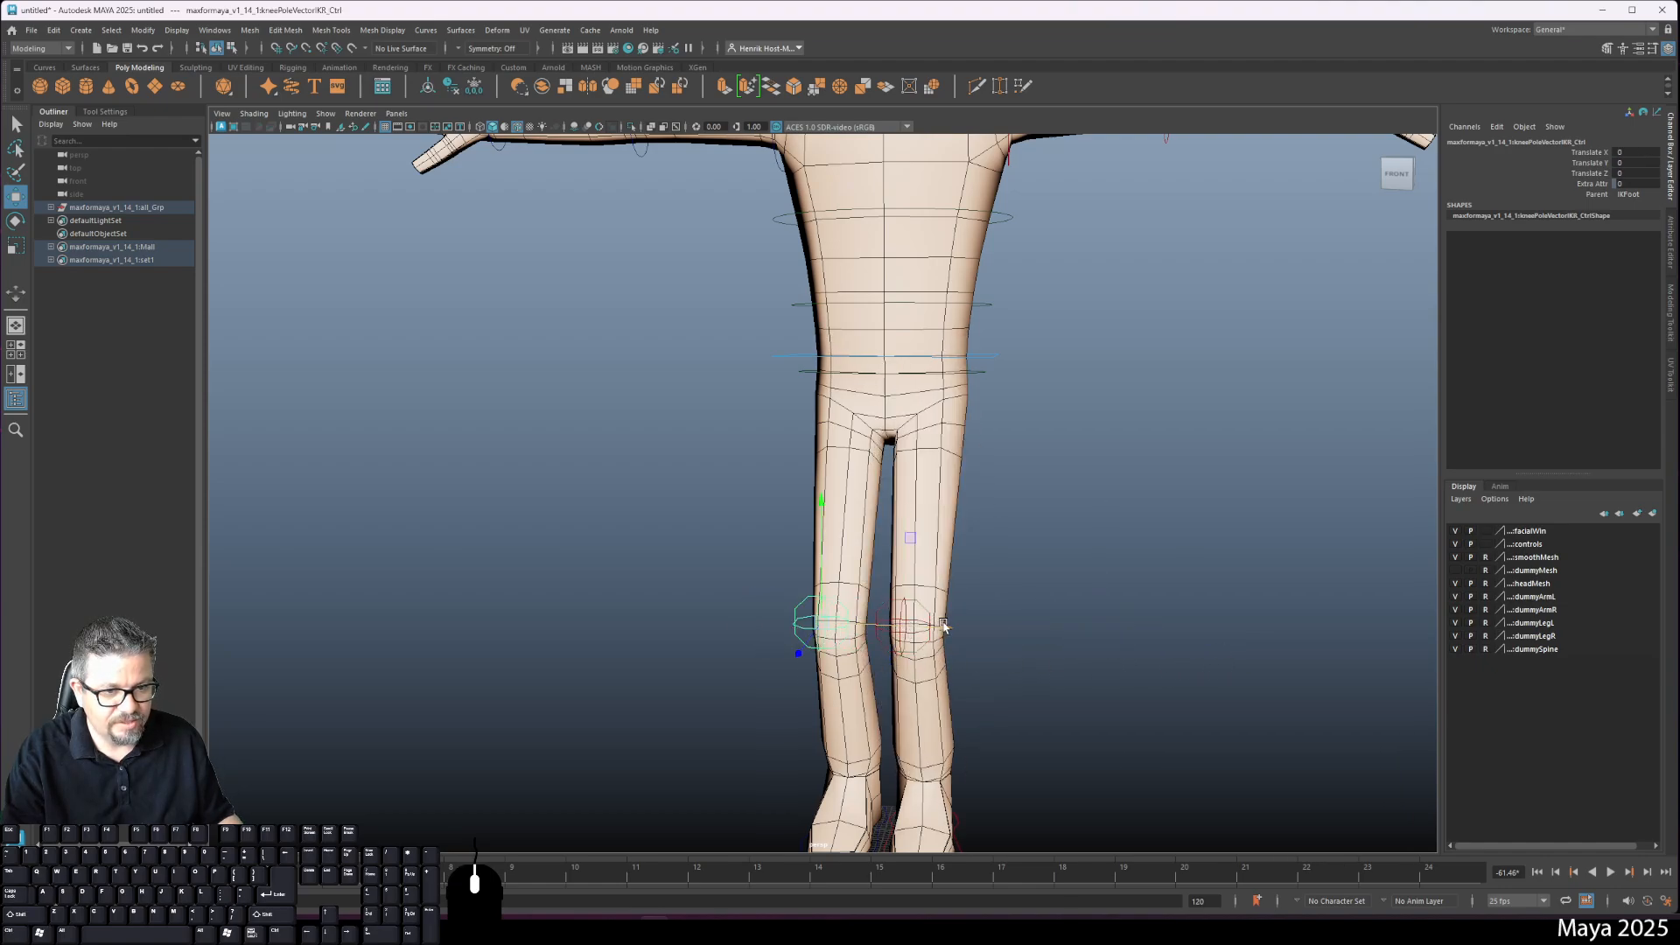
drag(943, 626, 855, 619)
key(ctrl+z)
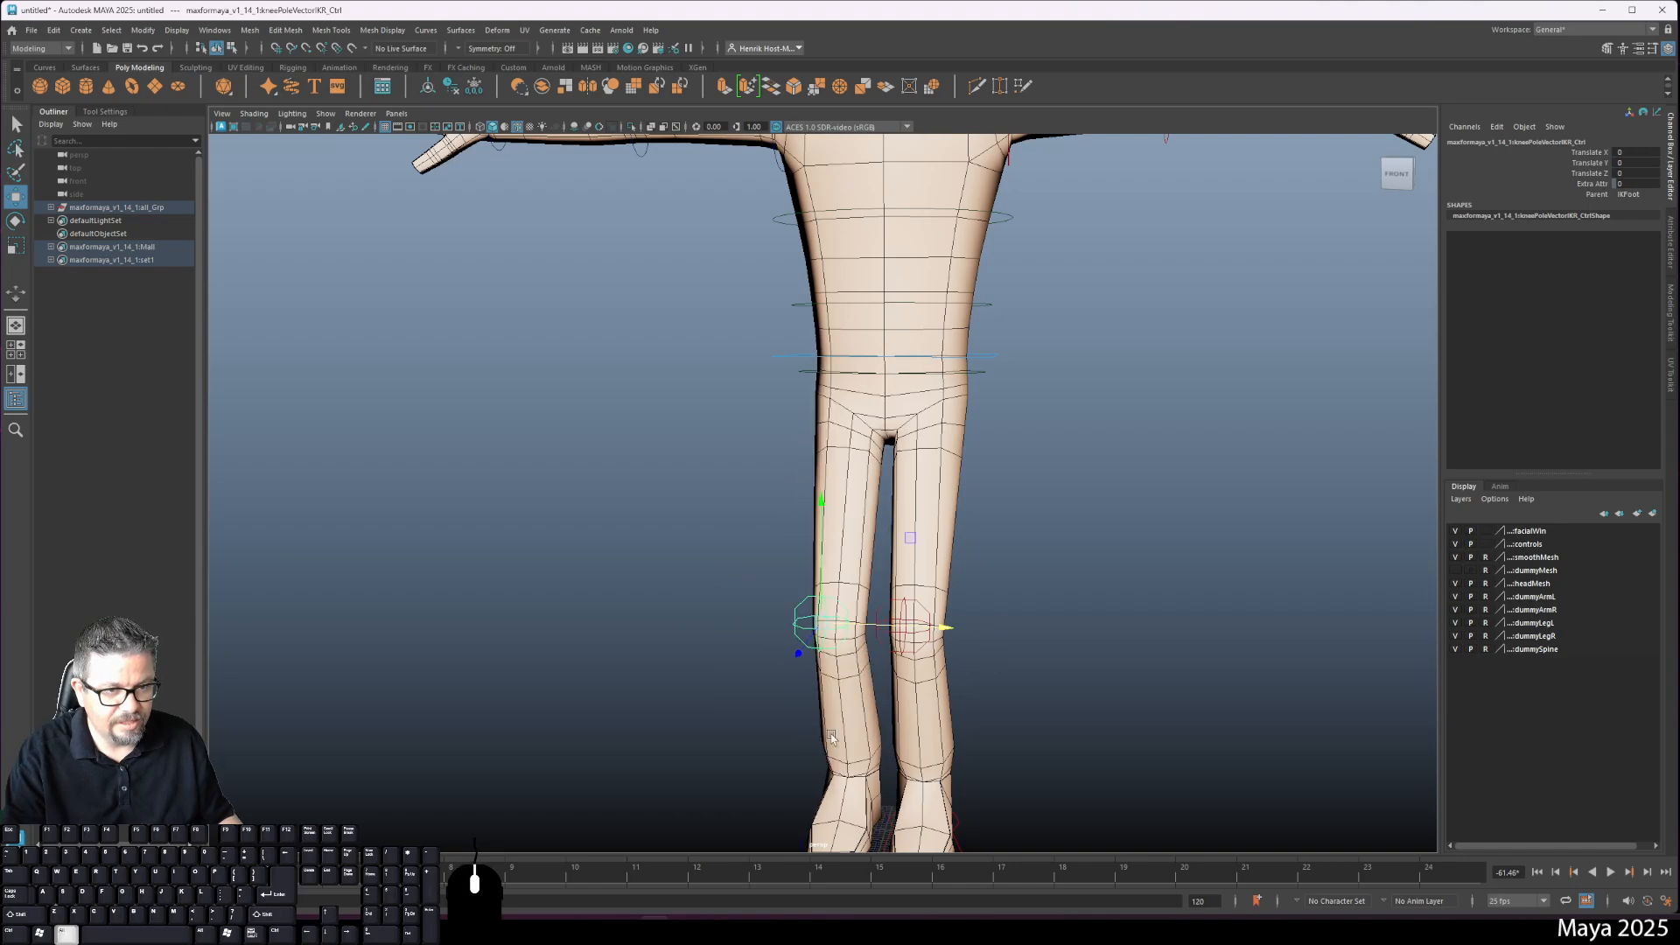
Step: Select the root control at the hips and reset its Translate Y to 0
alt+middle_drag(831, 737, 768, 518)
alt+drag(770, 518, 1155, 438)
alt+middle_drag(951, 313, 971, 500)
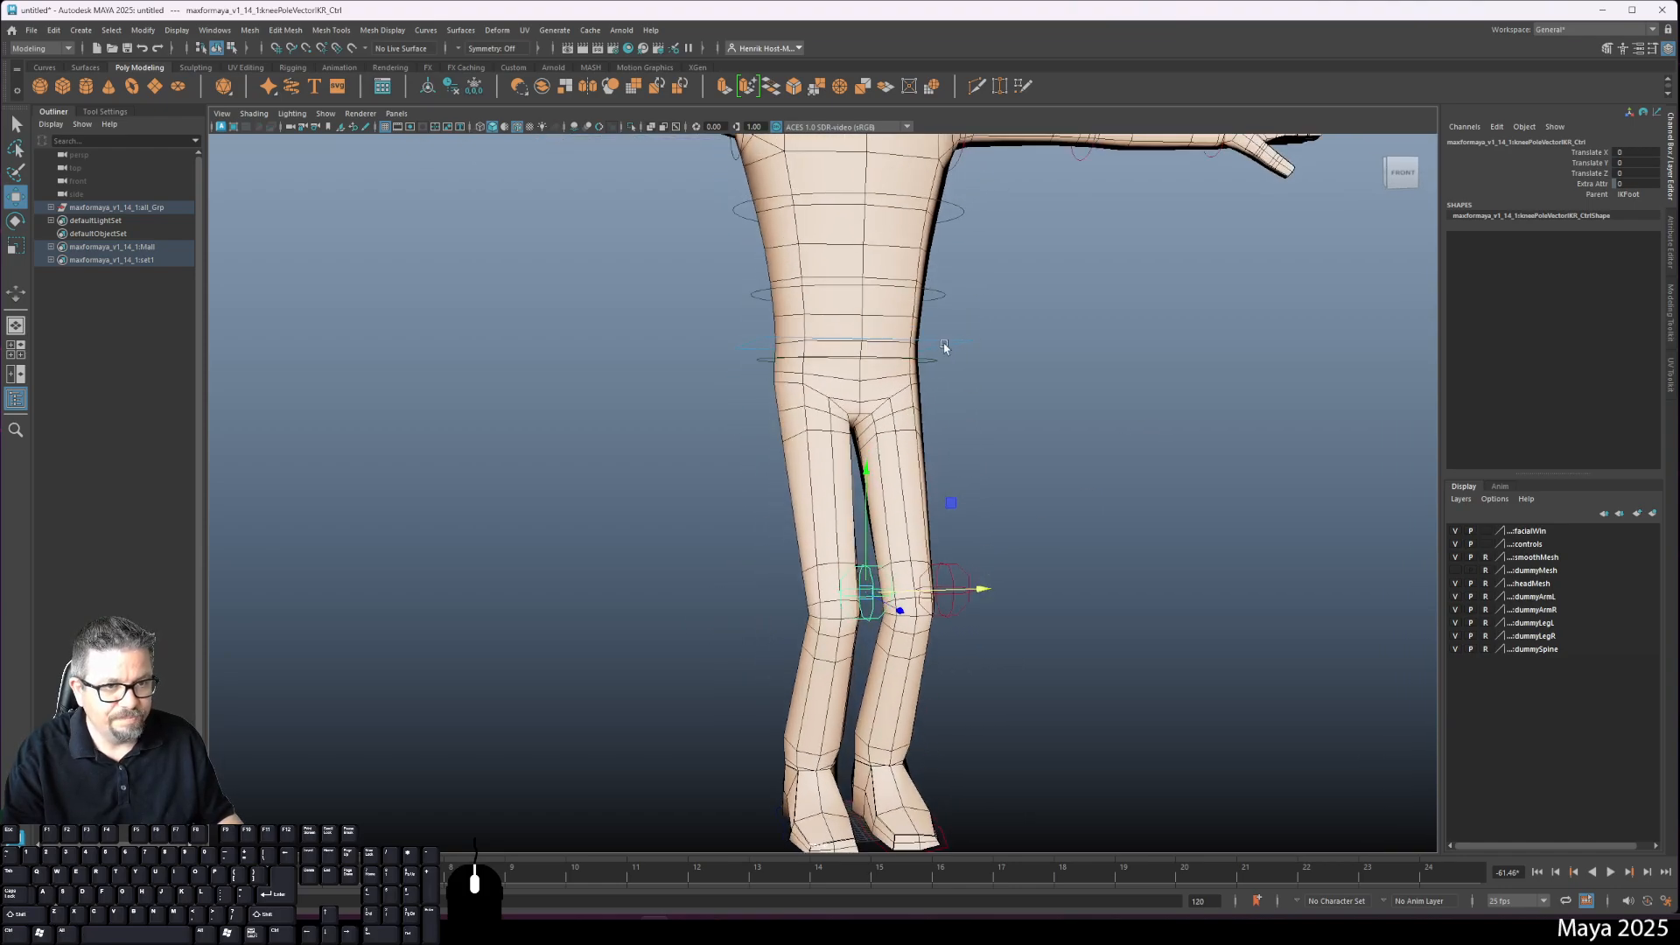
click(944, 346)
double_click(1626, 163)
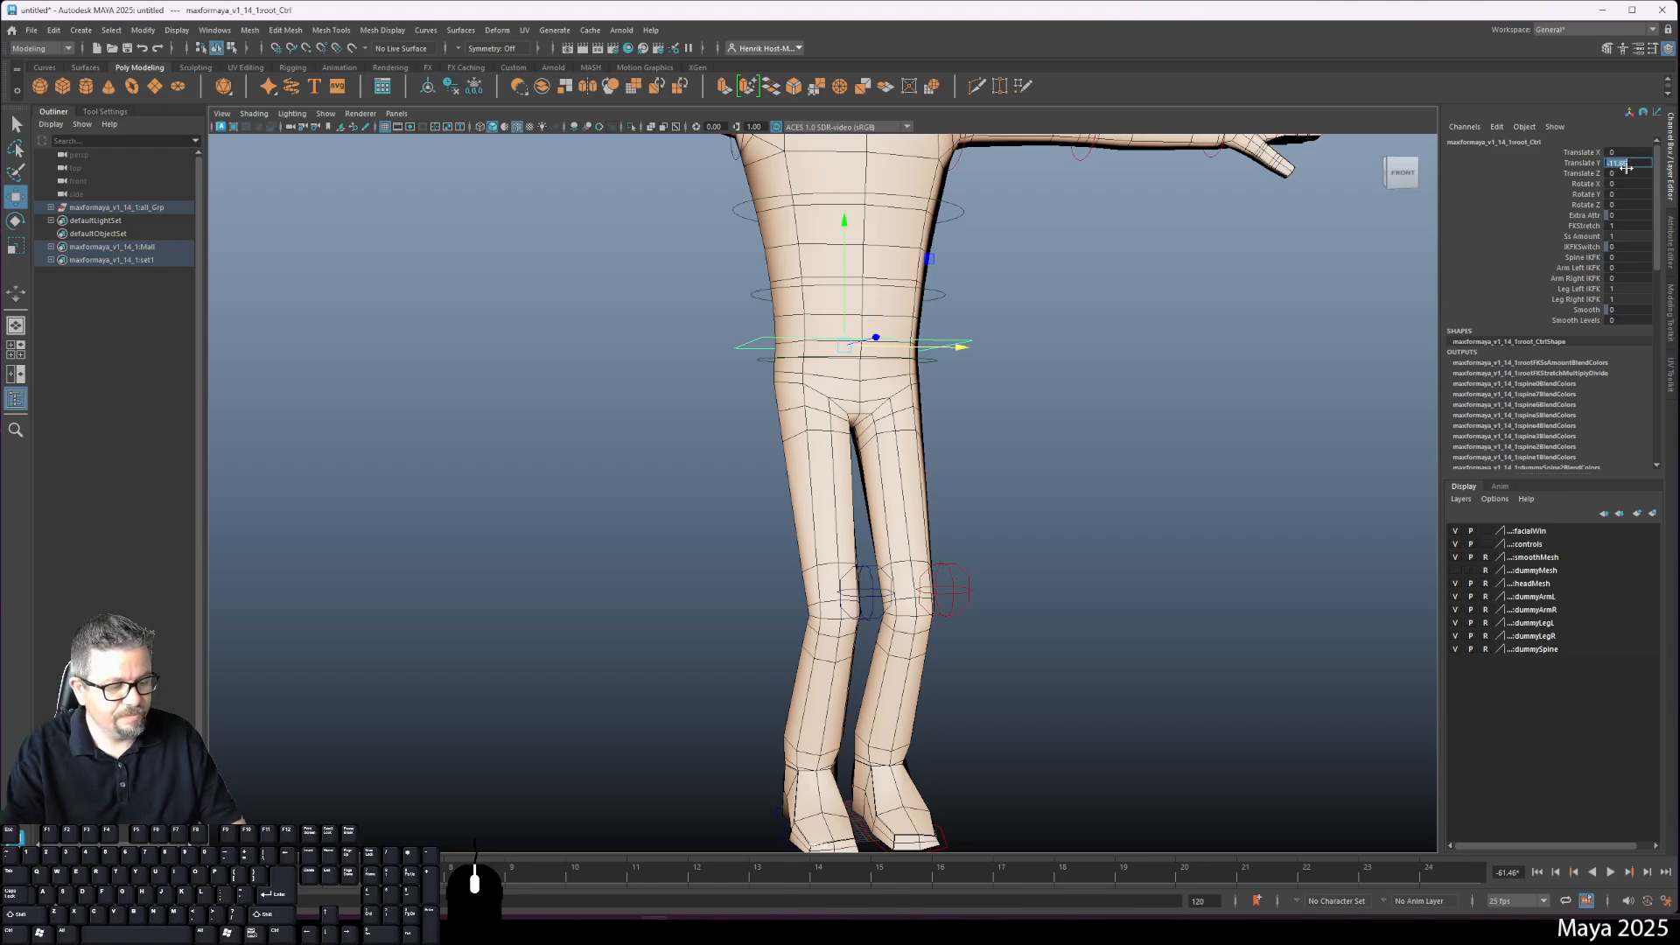
text(0)
key(Return)
alt+middle_drag(1140, 448, 983, 663)
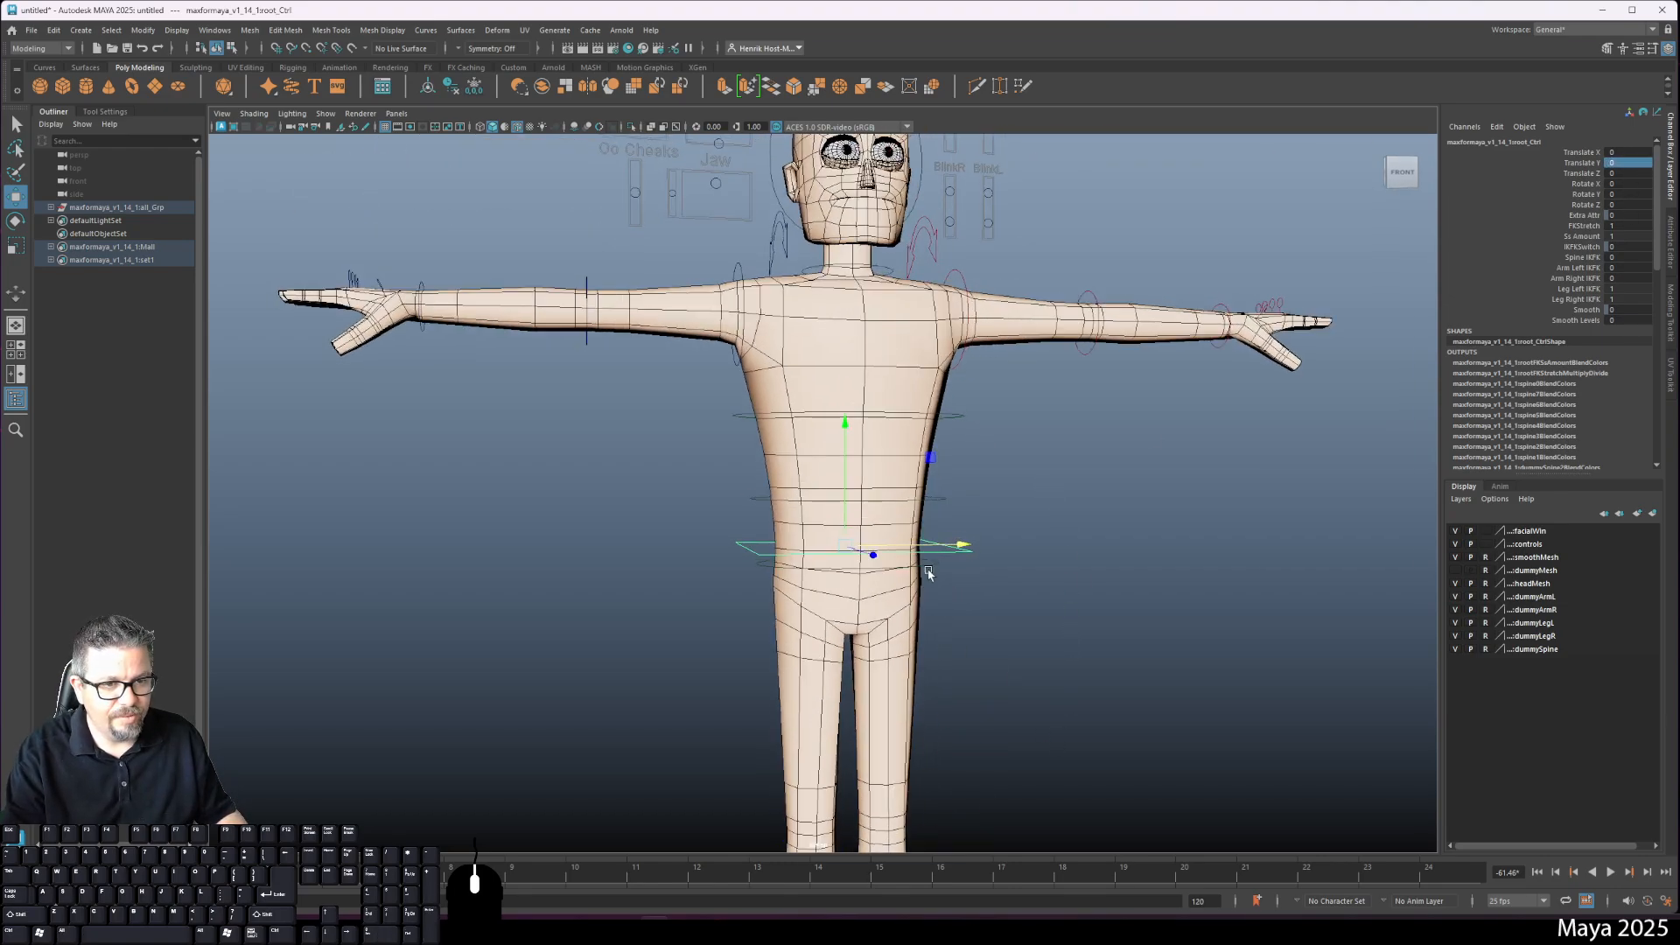
Step: Select the hip control just below the root and try moving and rotating it, then undo the changes
drag(923, 567, 941, 578)
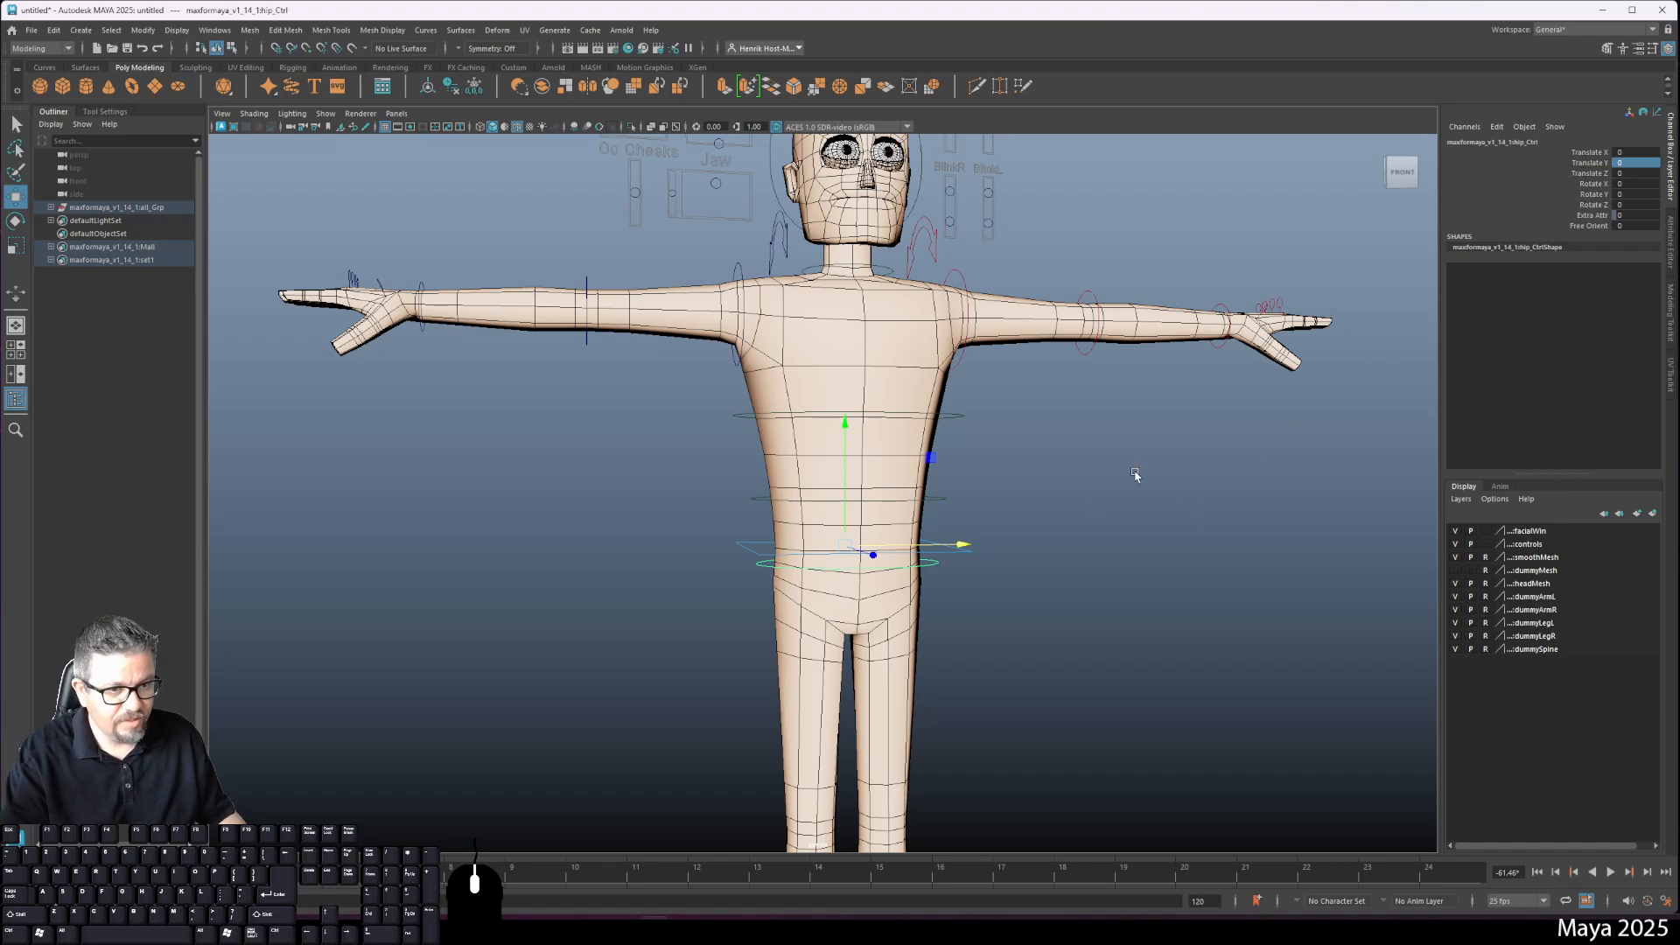
drag(841, 546, 797, 531)
key(ctrl+z)
key(e)
key(ctrl+z)
Step: Select the lower spine FK control and try bending the torso with the Rotate tool, then undo the rotation
alt+drag(940, 514, 1053, 502)
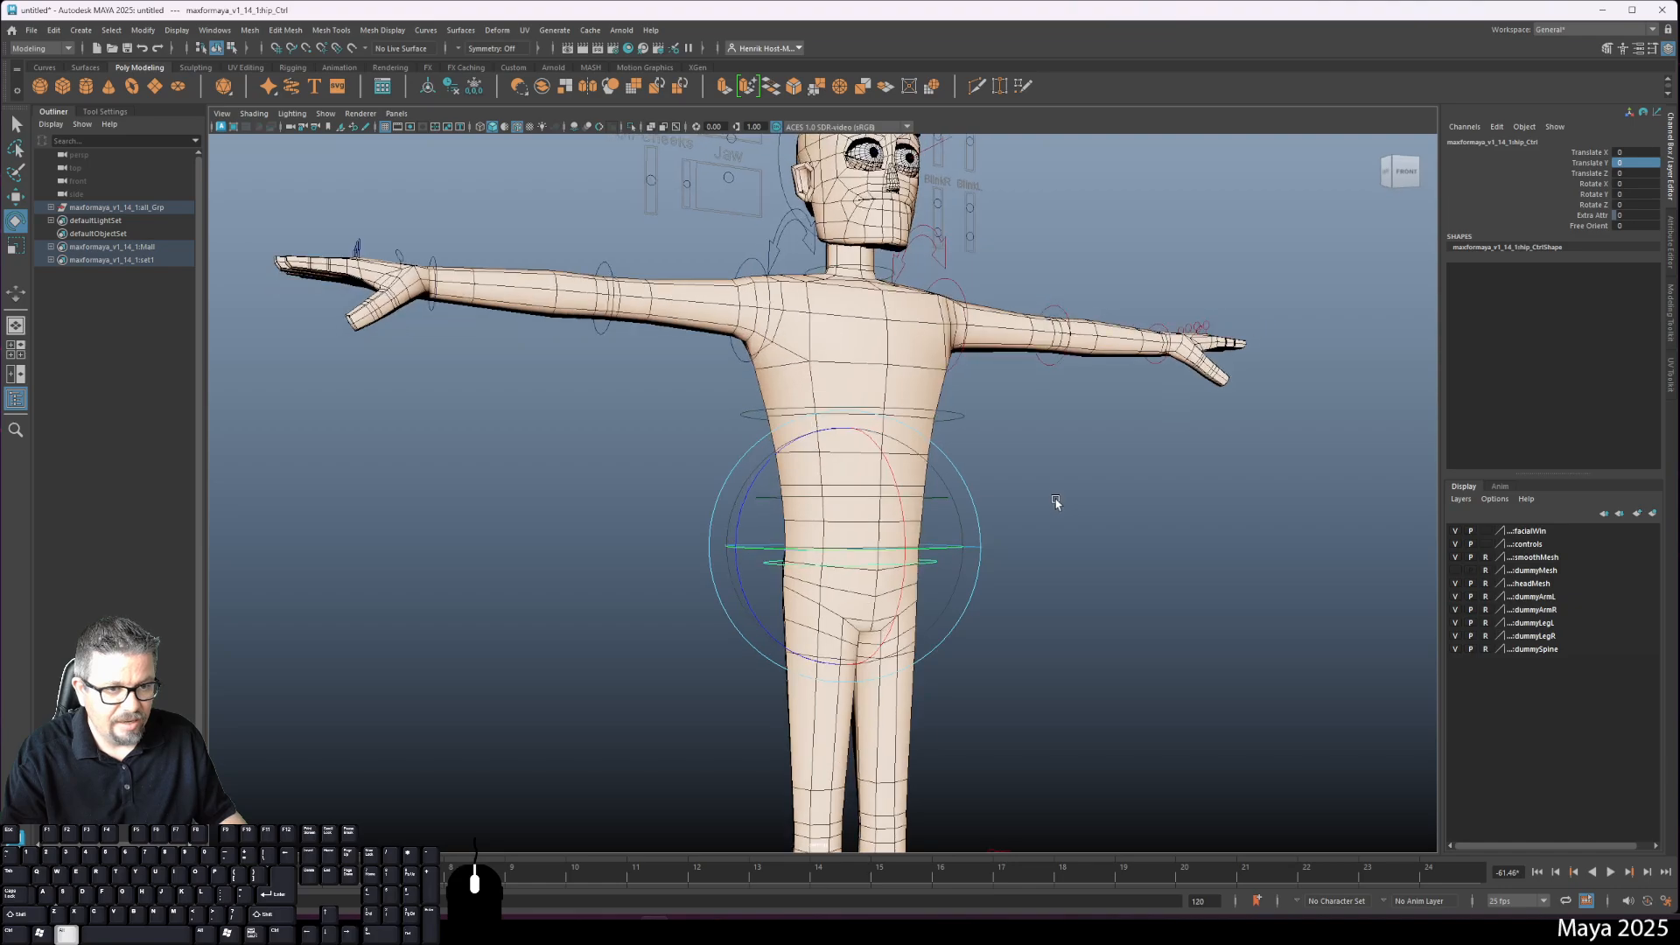
alt+middle_drag(1053, 502, 1069, 549)
alt+right_drag(1069, 549, 1091, 620)
click(1010, 529)
click(981, 541)
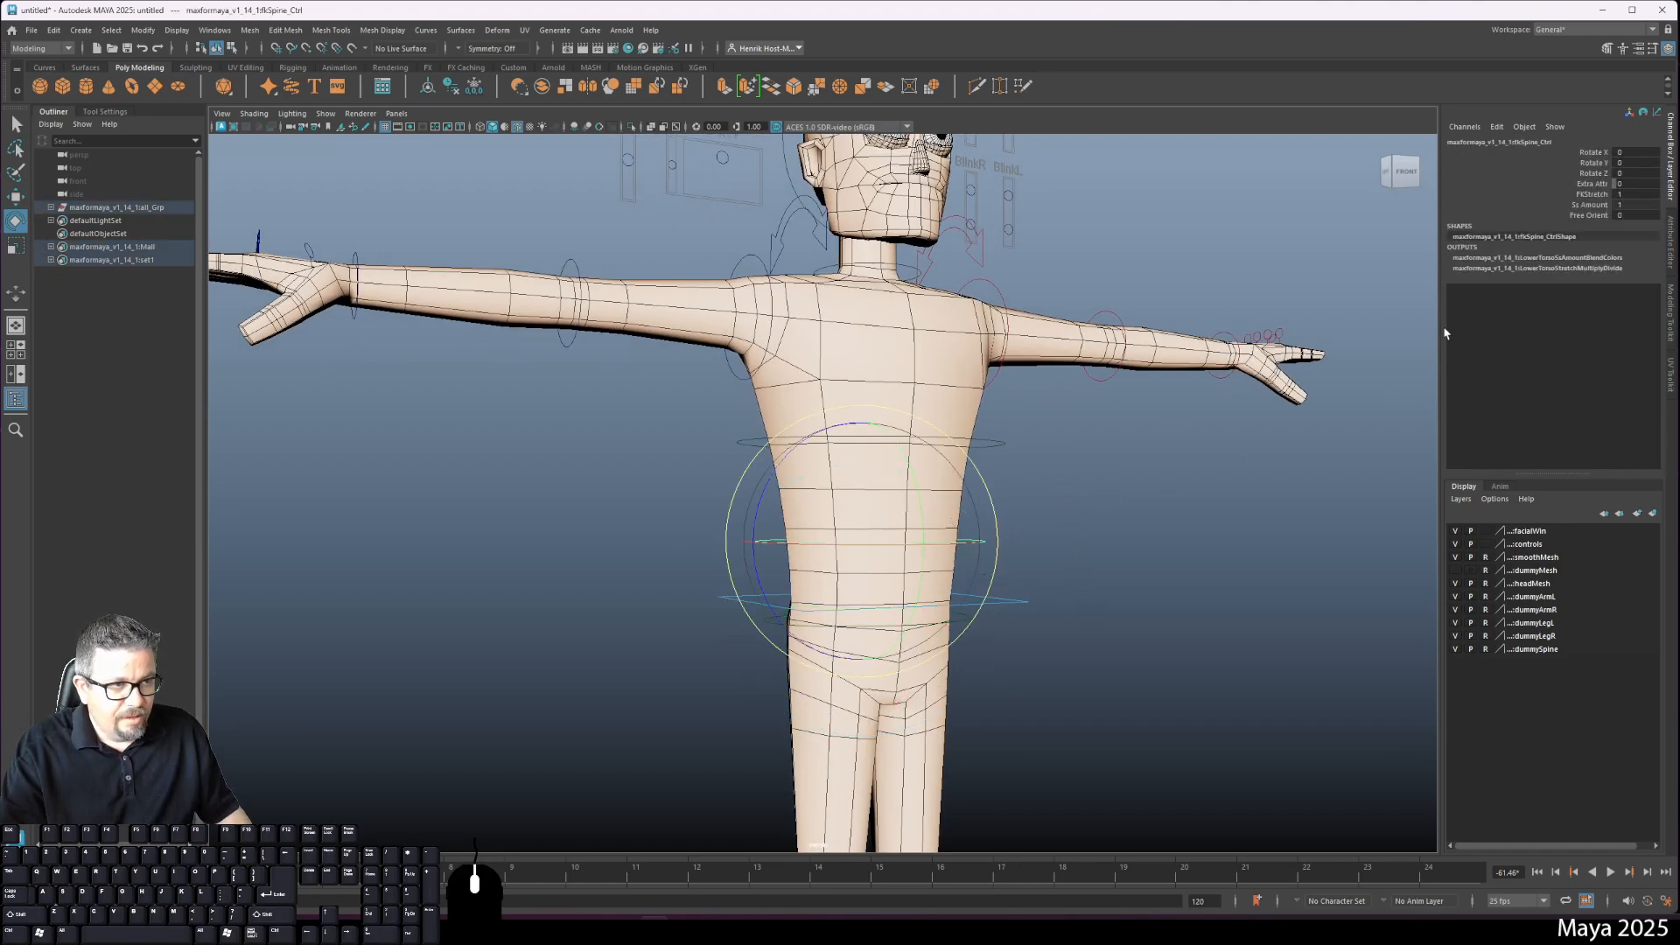
click(1589, 154)
alt+drag(1184, 491, 1178, 496)
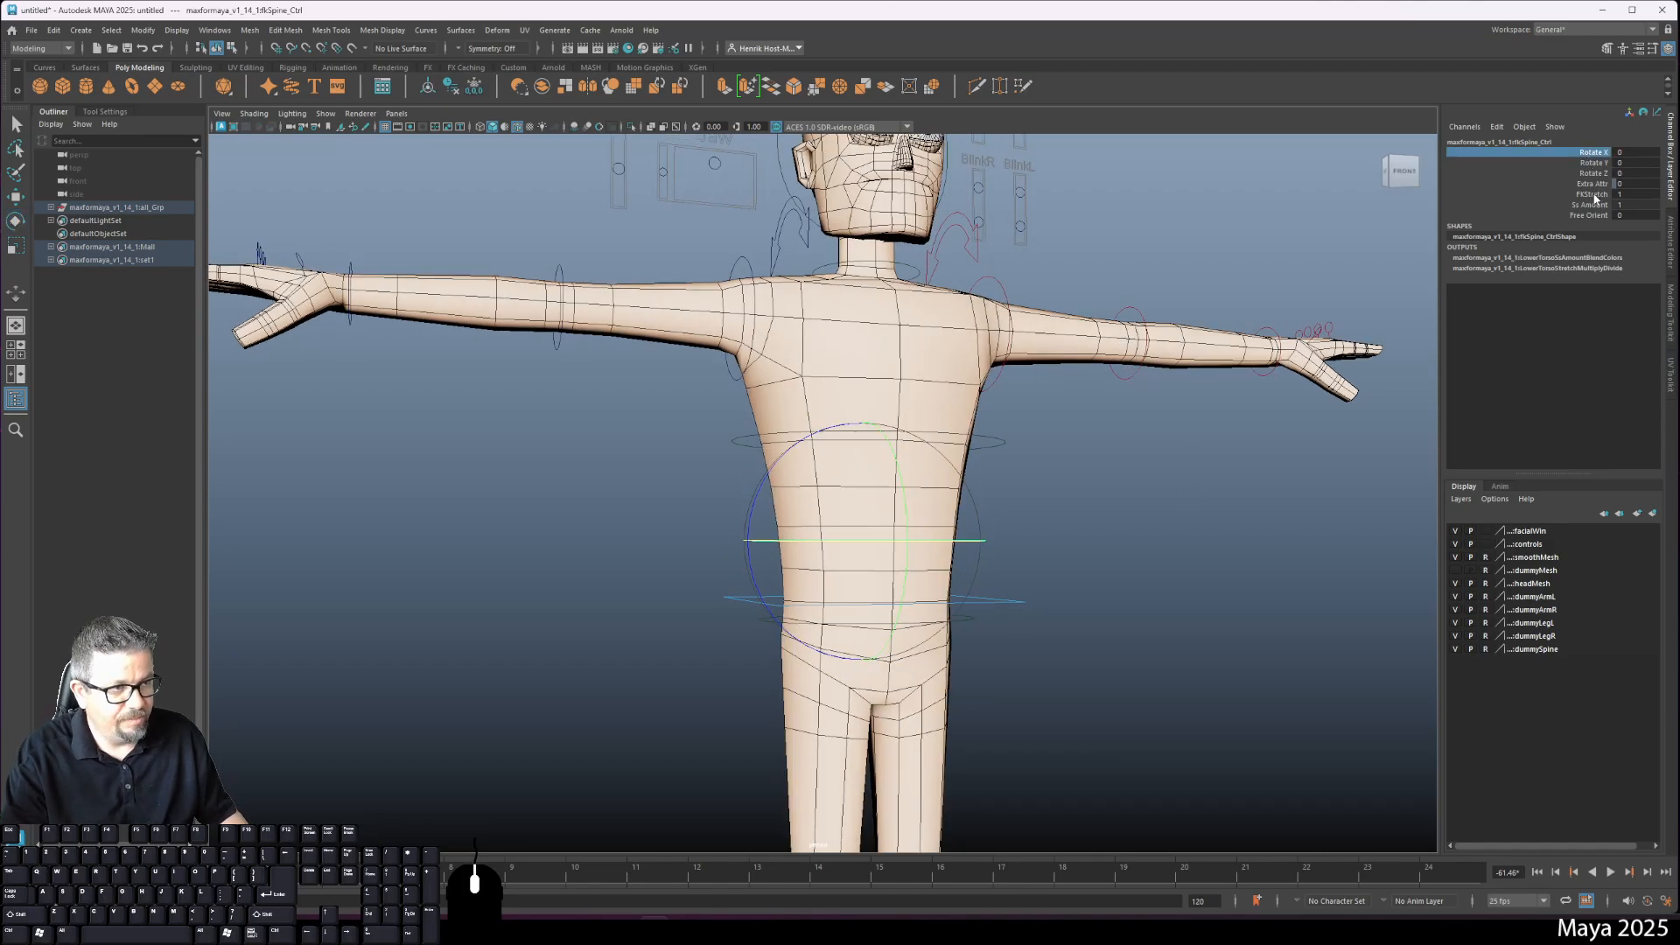
key(e)
drag(910, 507, 960, 460)
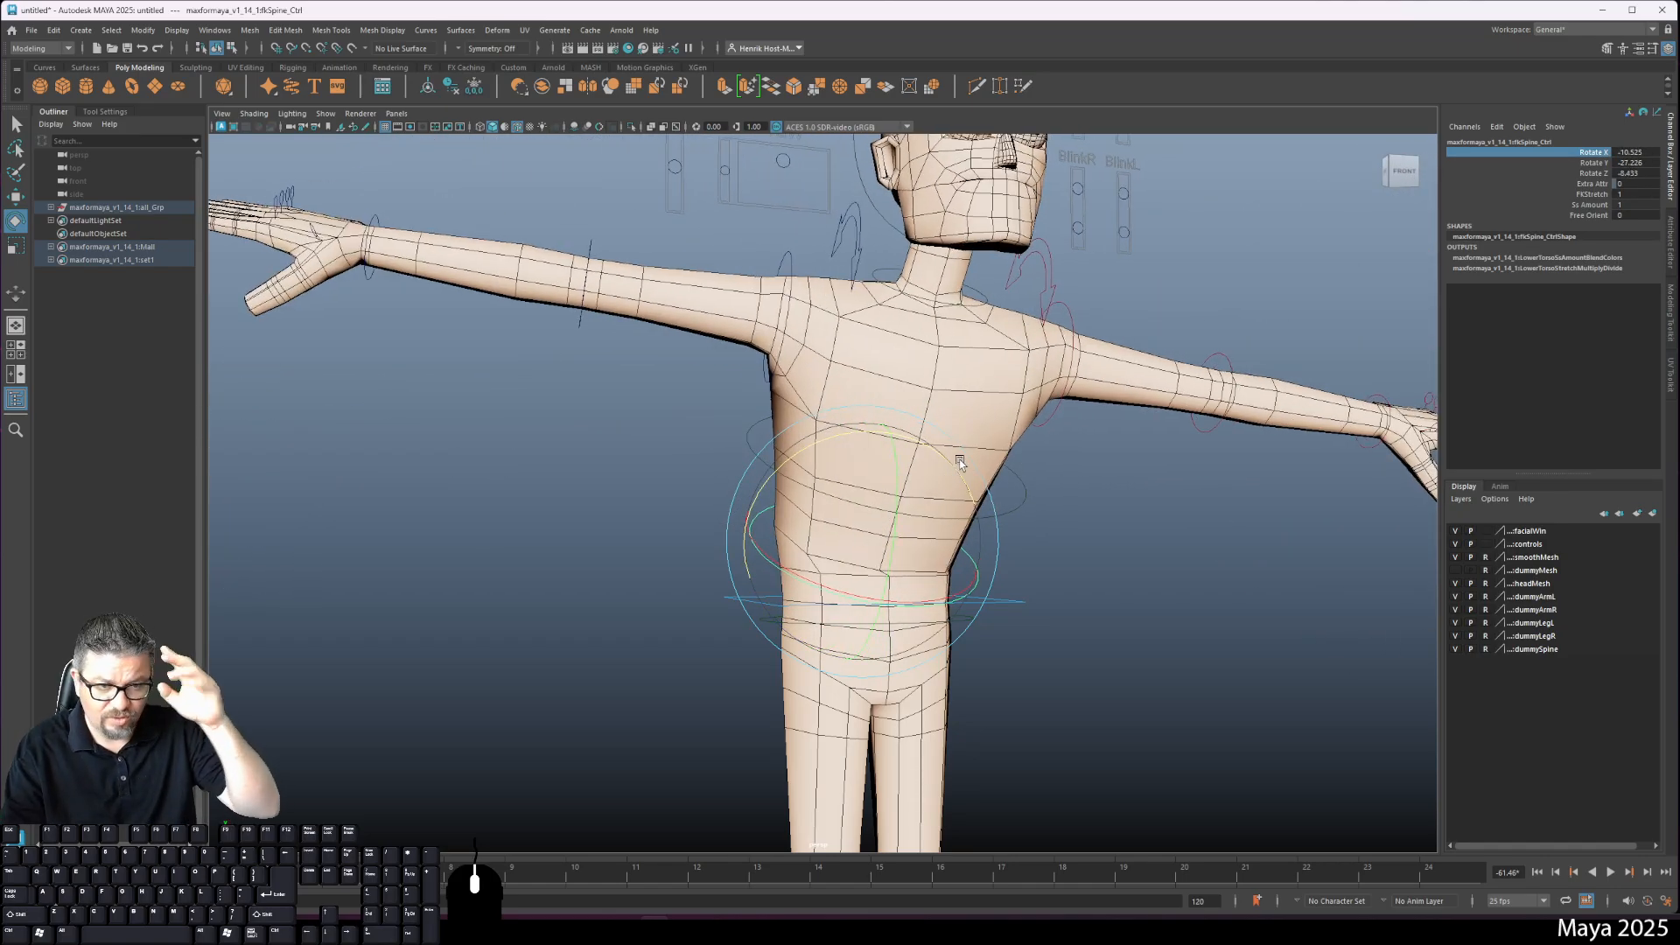
key(ctrl+z)
key(ctrl+z)
key(ctrl+z)
key(ctrl+z)
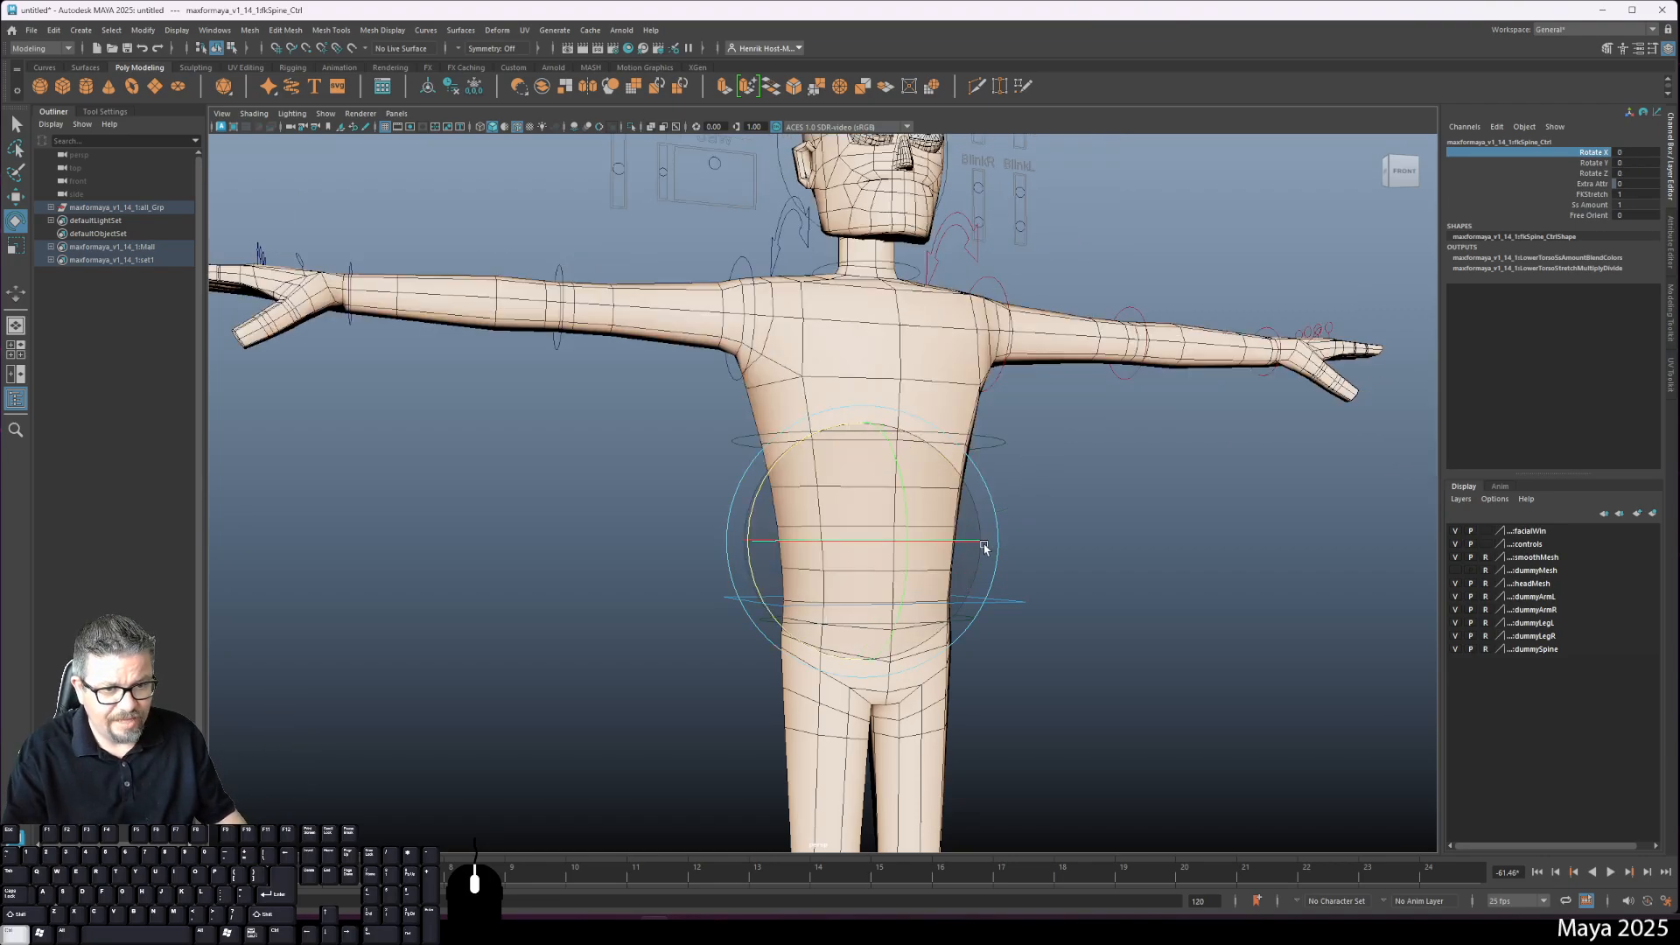
Step: Select the upper torso FK control, try rotating it and undo, and switch through the transform tools back to Rotate
alt+drag(1005, 522, 1046, 451)
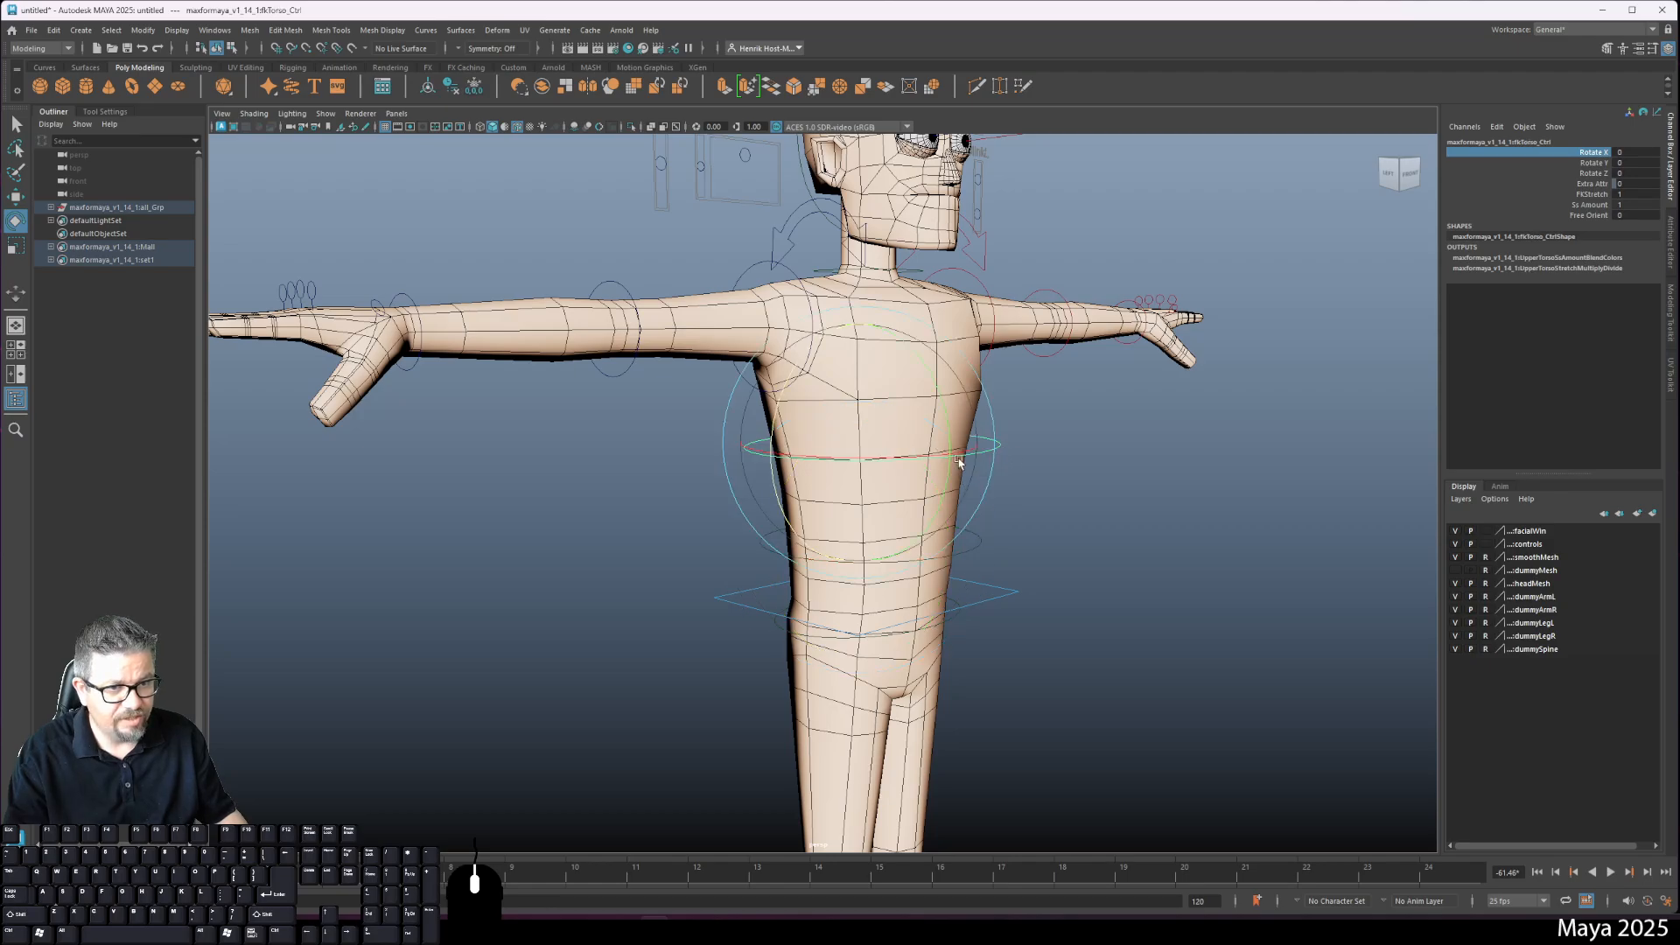
click(961, 458)
mouse_move(878, 434)
mouse_down()
mouse_move(869, 402)
mouse_move(924, 406)
mouse_move(927, 433)
mouse_move(886, 448)
mouse_up()
key(ctrl+z)
alt+middle_drag(886, 448, 896, 504)
key(w)
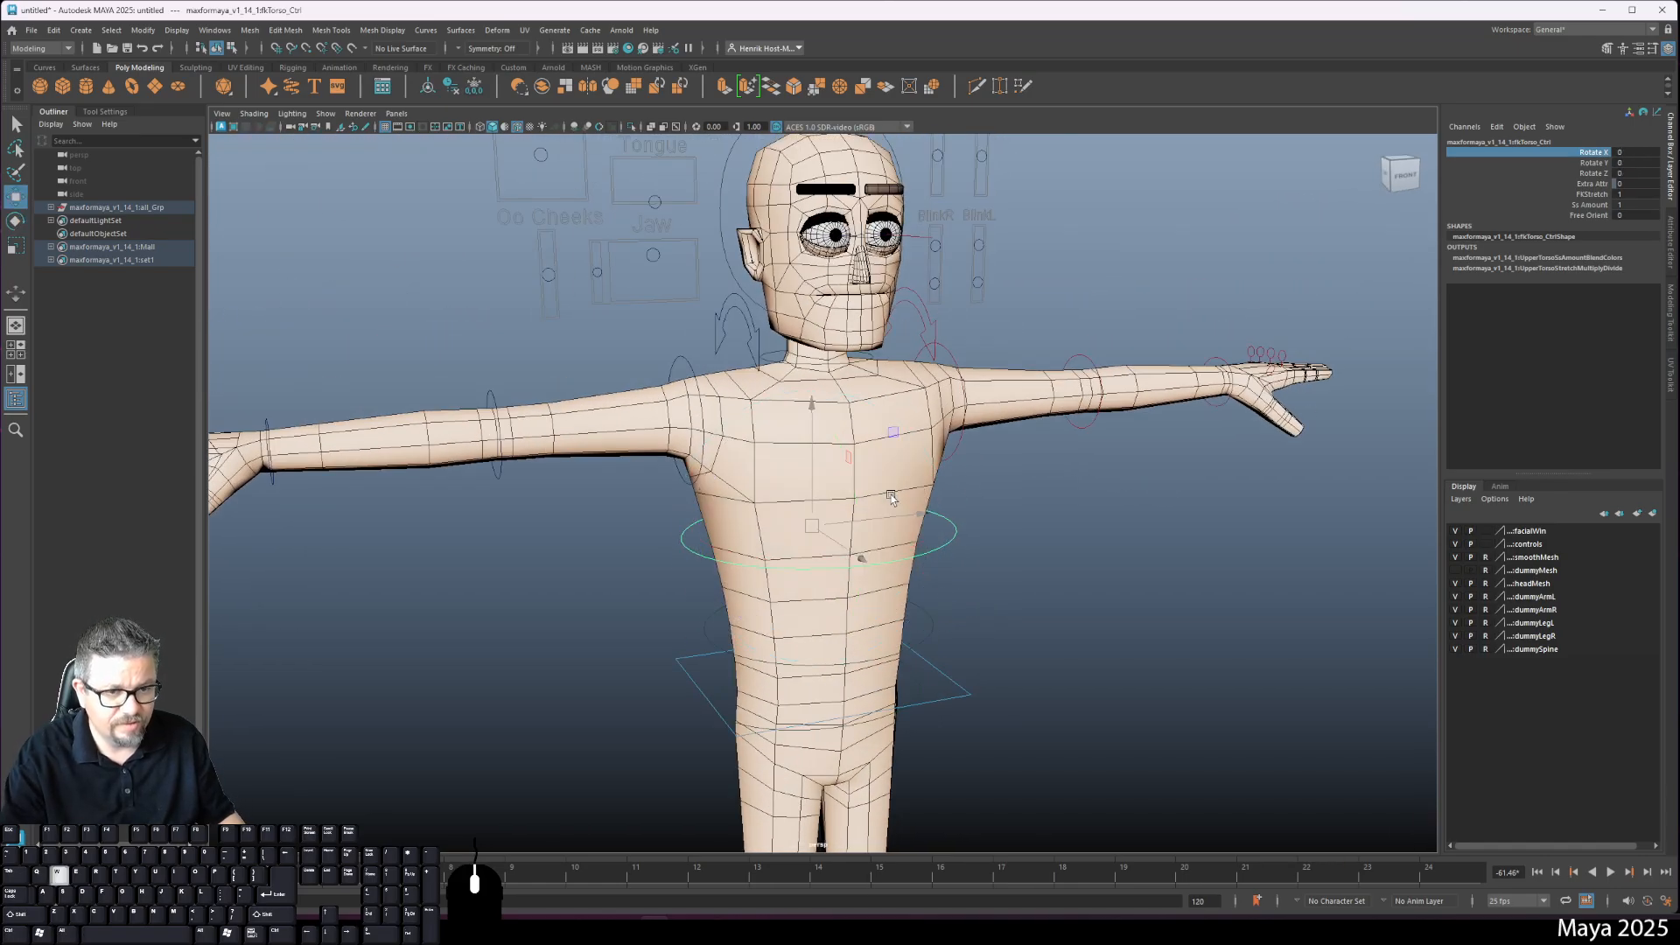
key(r)
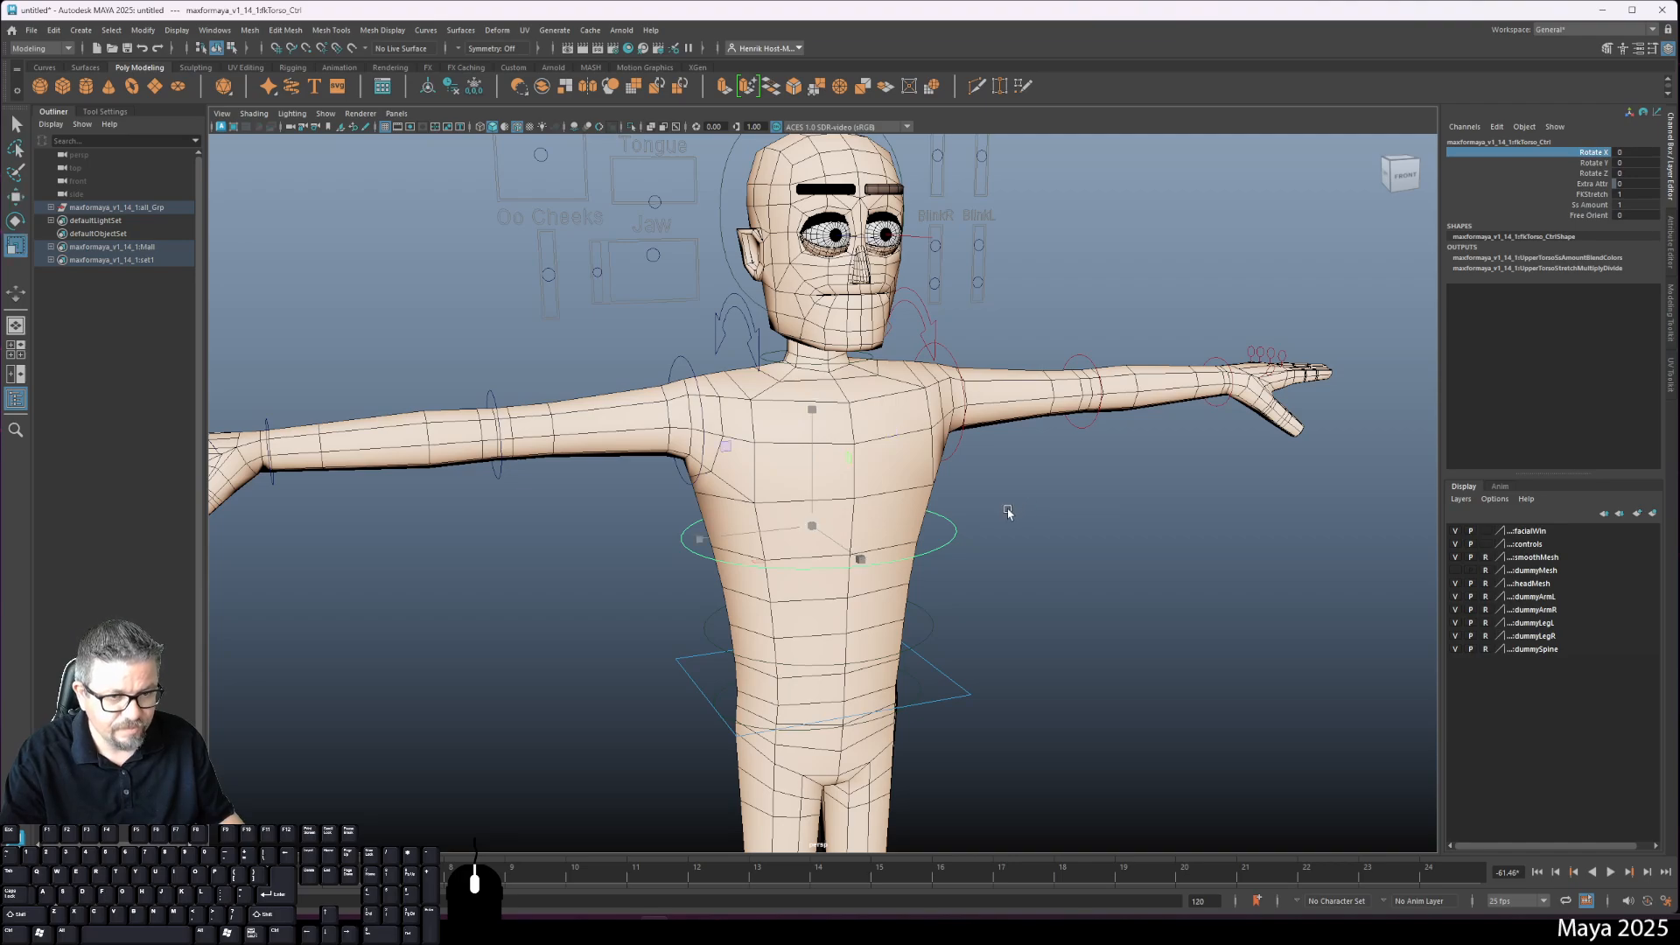
key(e)
Step: Select the left shoulder FK control and try swinging the arm with the Rotate tool, then undo the rotation
alt+drag(1057, 468, 974, 454)
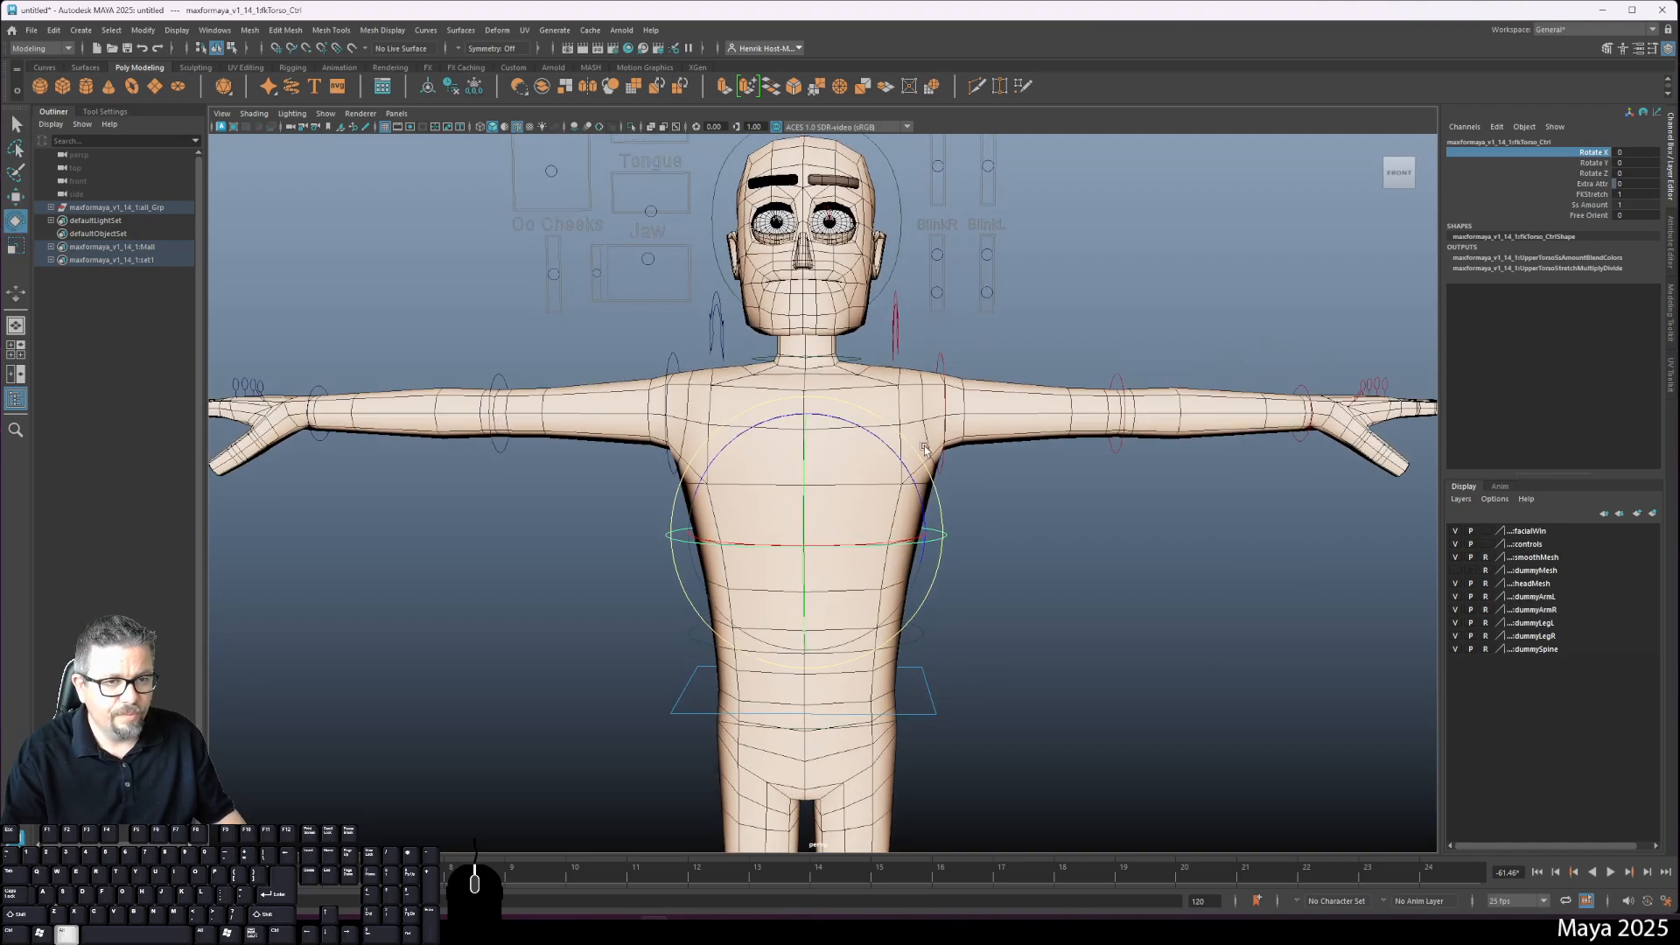
alt+middle_drag(974, 454, 962, 543)
alt+drag(981, 444, 935, 438)
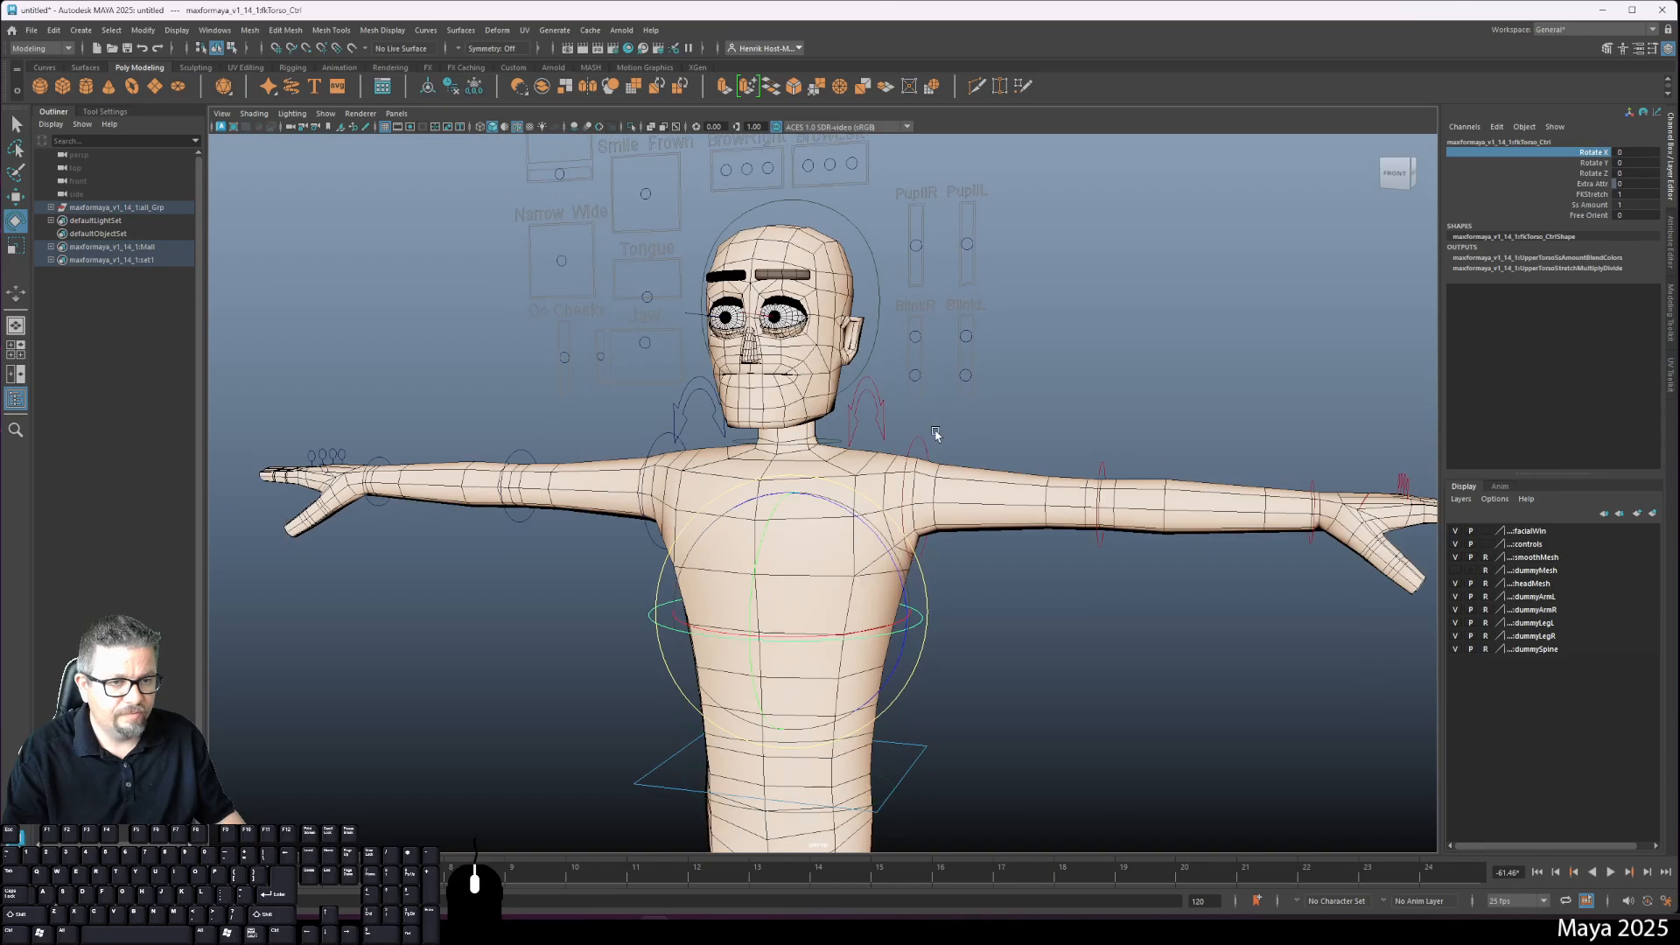
click(921, 442)
mouse_move(1094, 630)
alt+mouse_down()
mouse_move(997, 674)
mouse_move(1002, 656)
mouse_move(1085, 648)
alt+mouse_up()
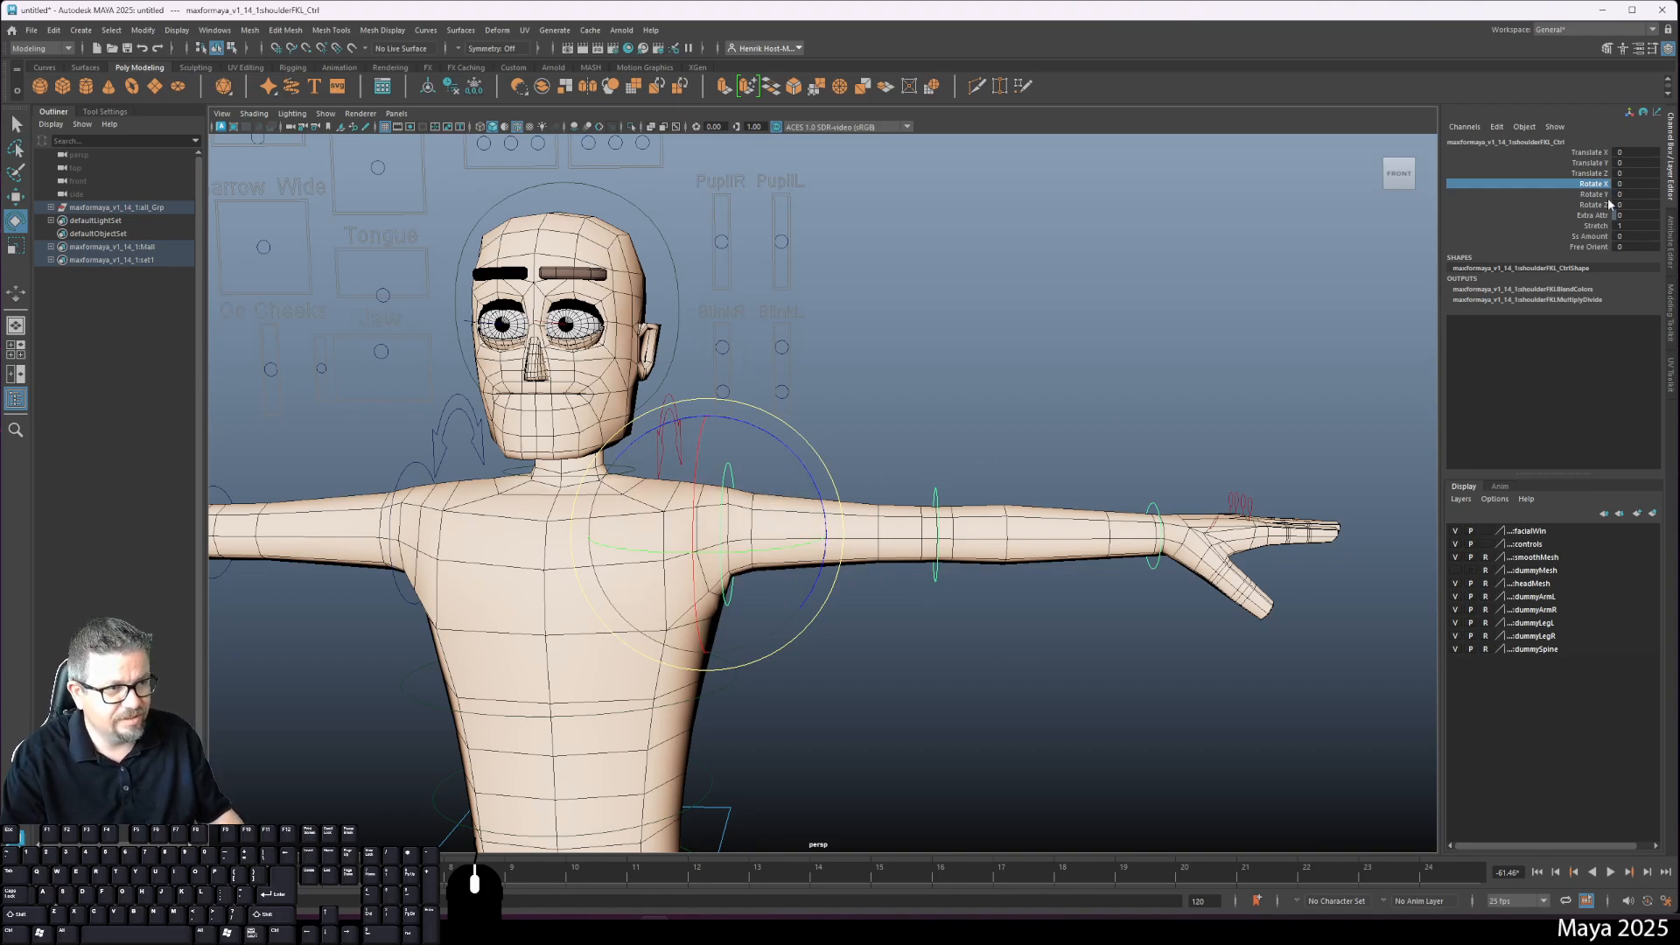
drag(825, 506, 805, 569)
key(ctrl+z)
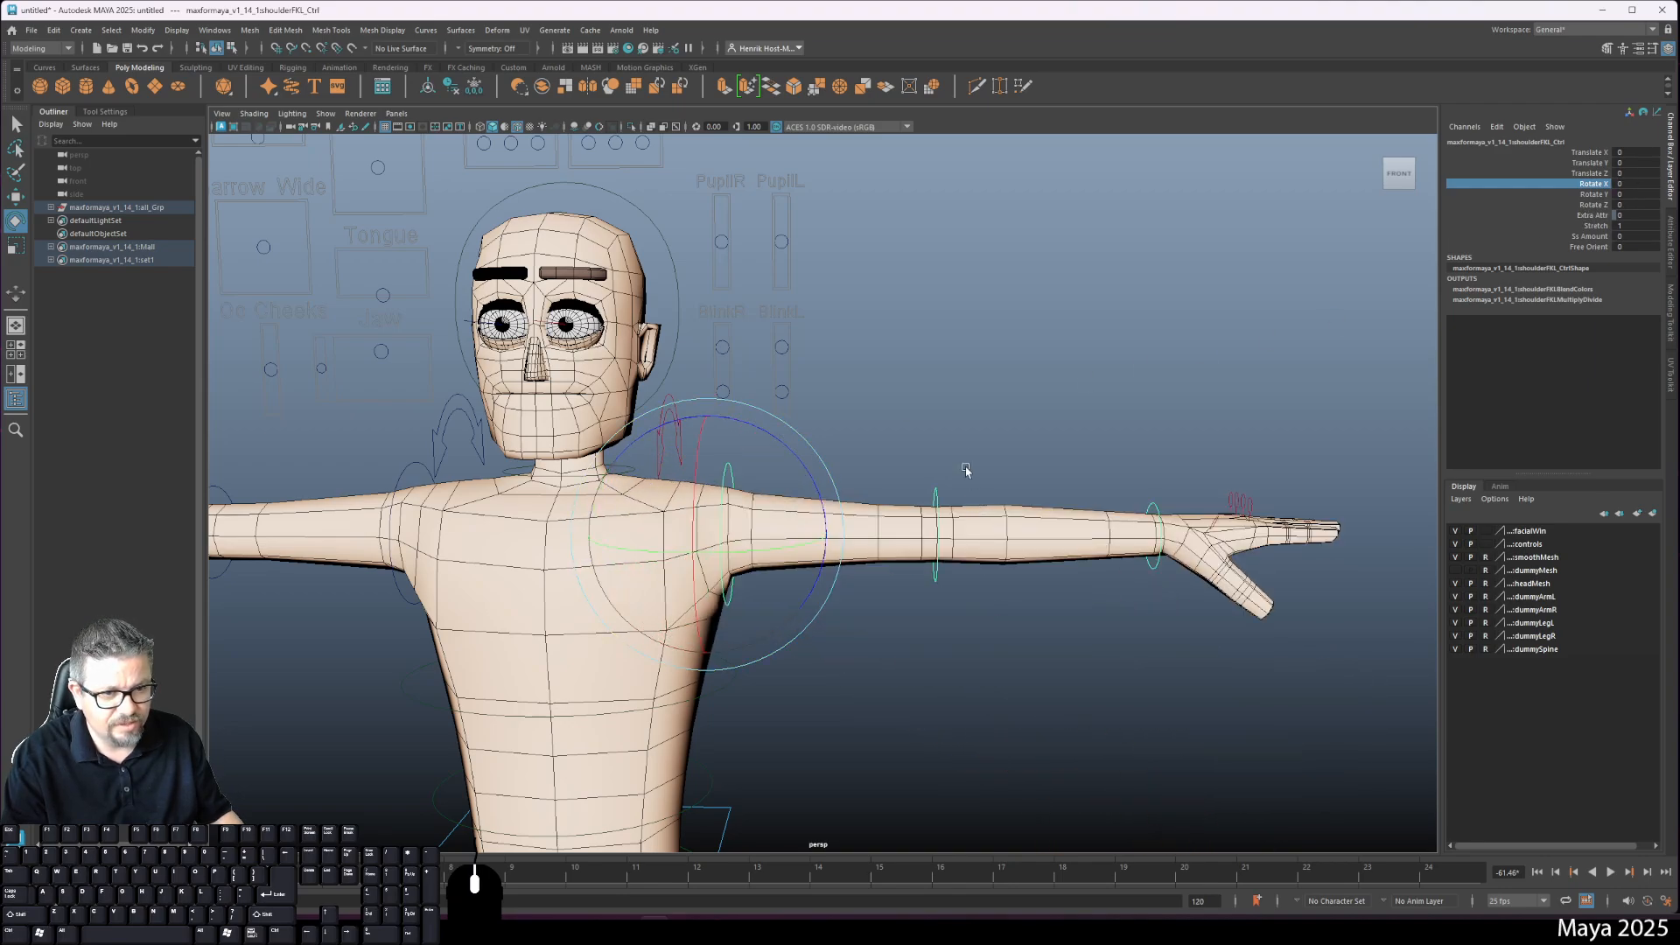
Step: Try rotating the left elbow FK control and the left wrist FK control, undoing each rotation
click(938, 490)
drag(1007, 549, 937, 564)
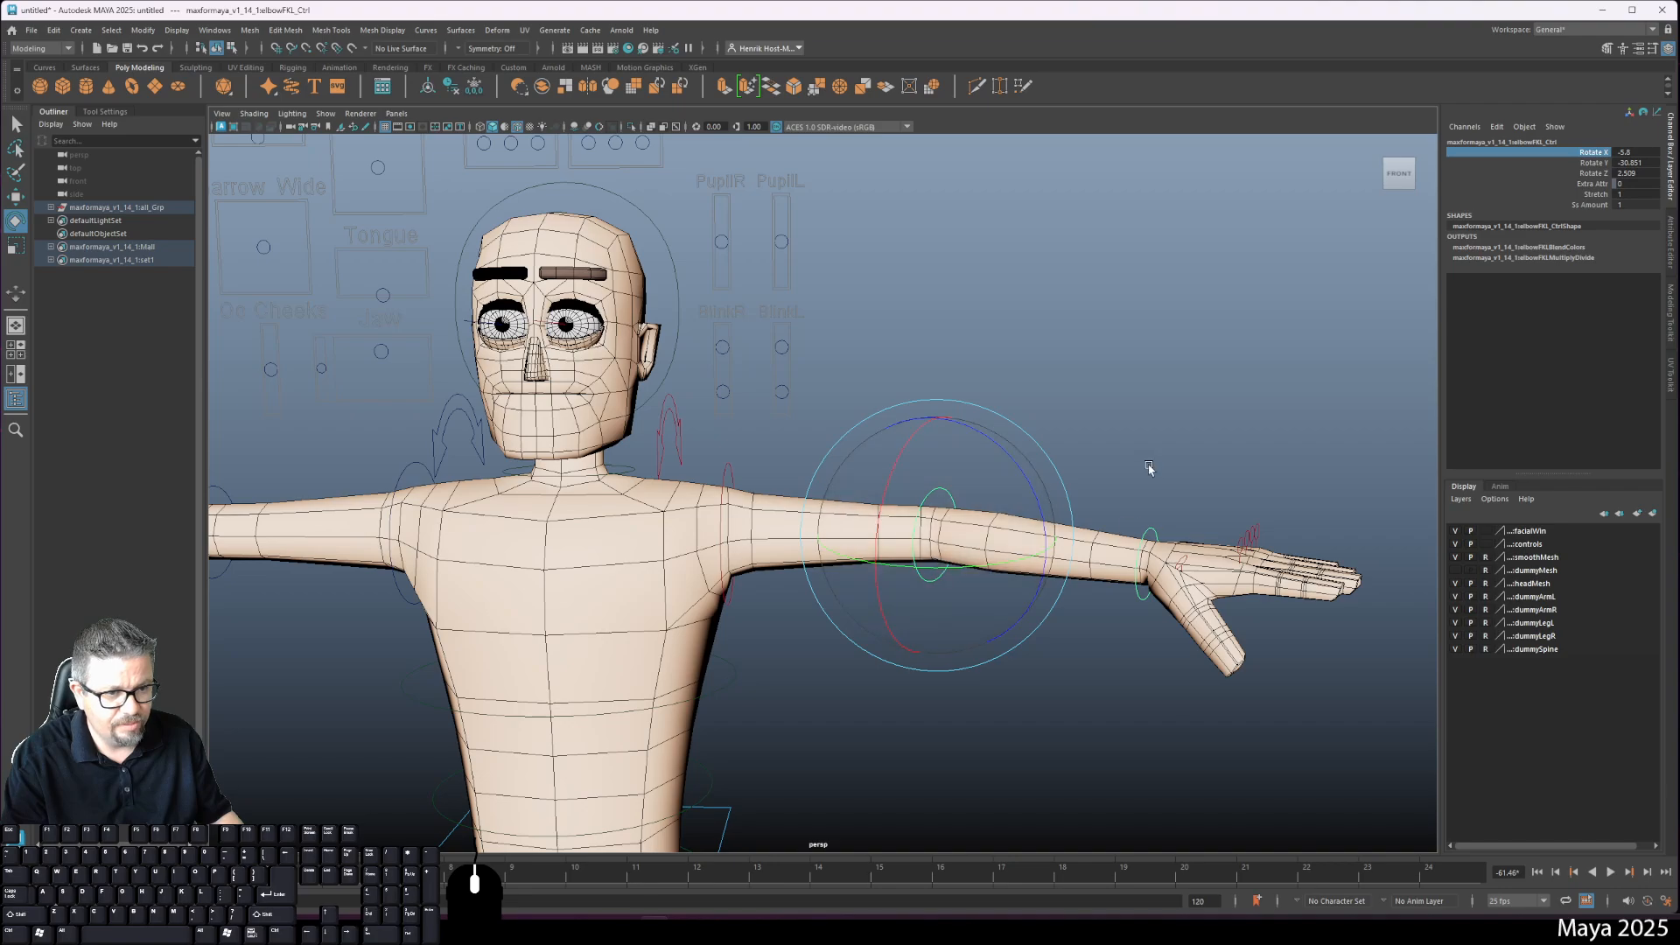
key(ctrl+z)
click(1149, 505)
drag(1149, 505, 1162, 530)
key(ctrl+z)
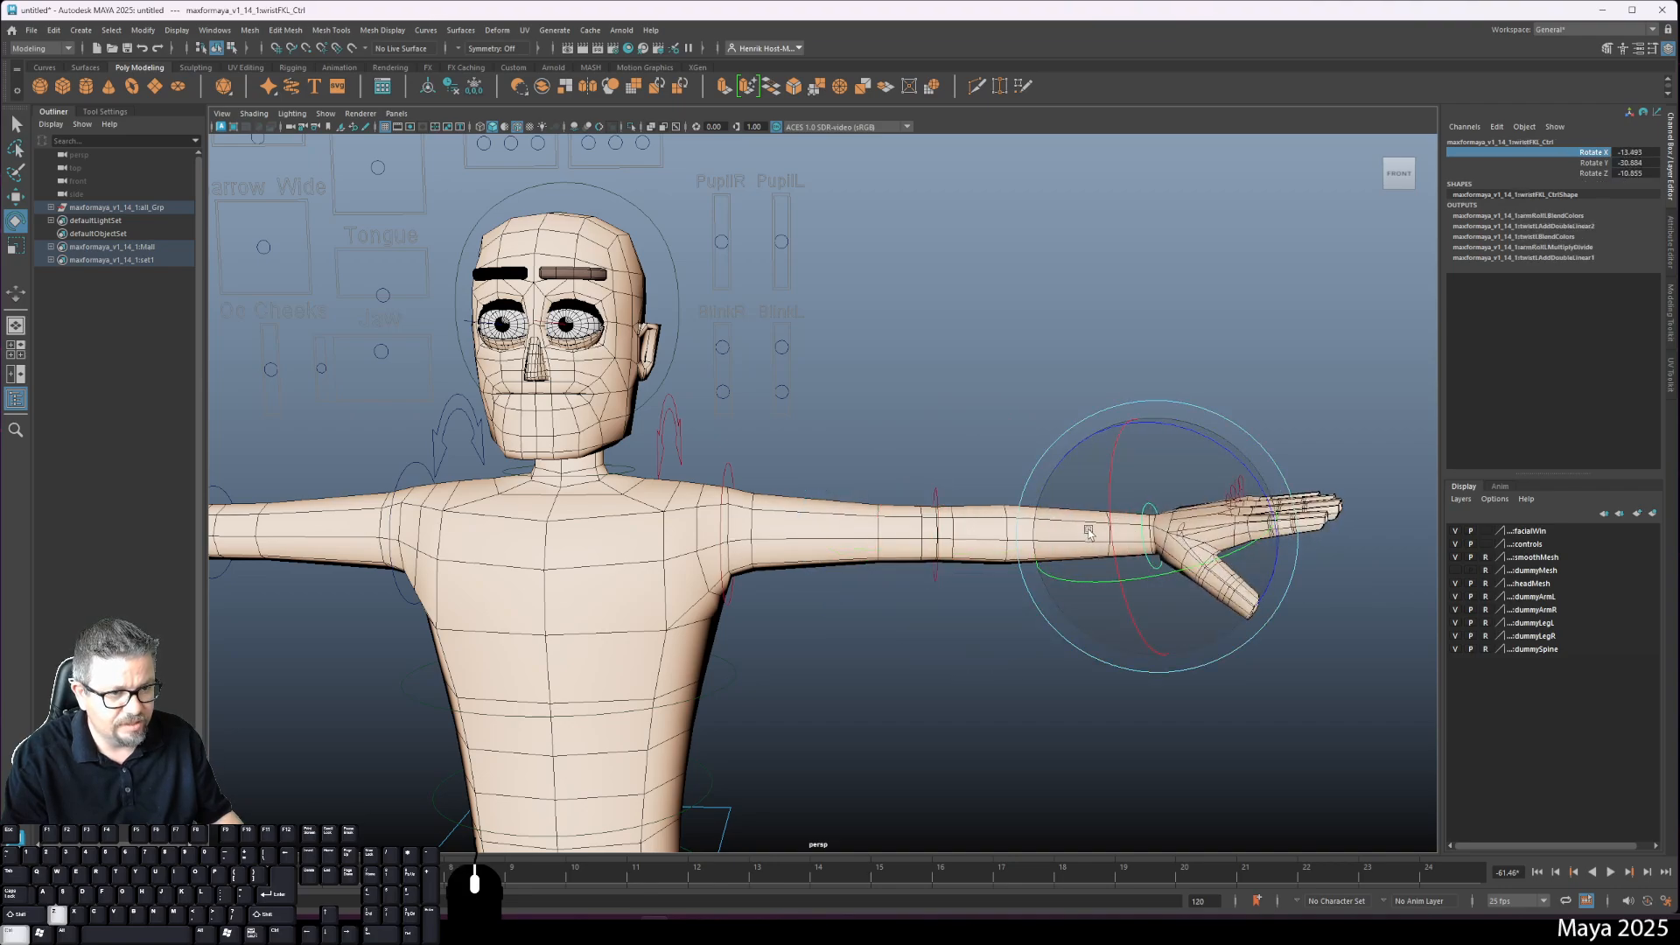
Step: Leave Walk mode, clear the selection and select the thumb control on the left hand
key(alt+x)
alt+middle_drag(1162, 532, 939, 521)
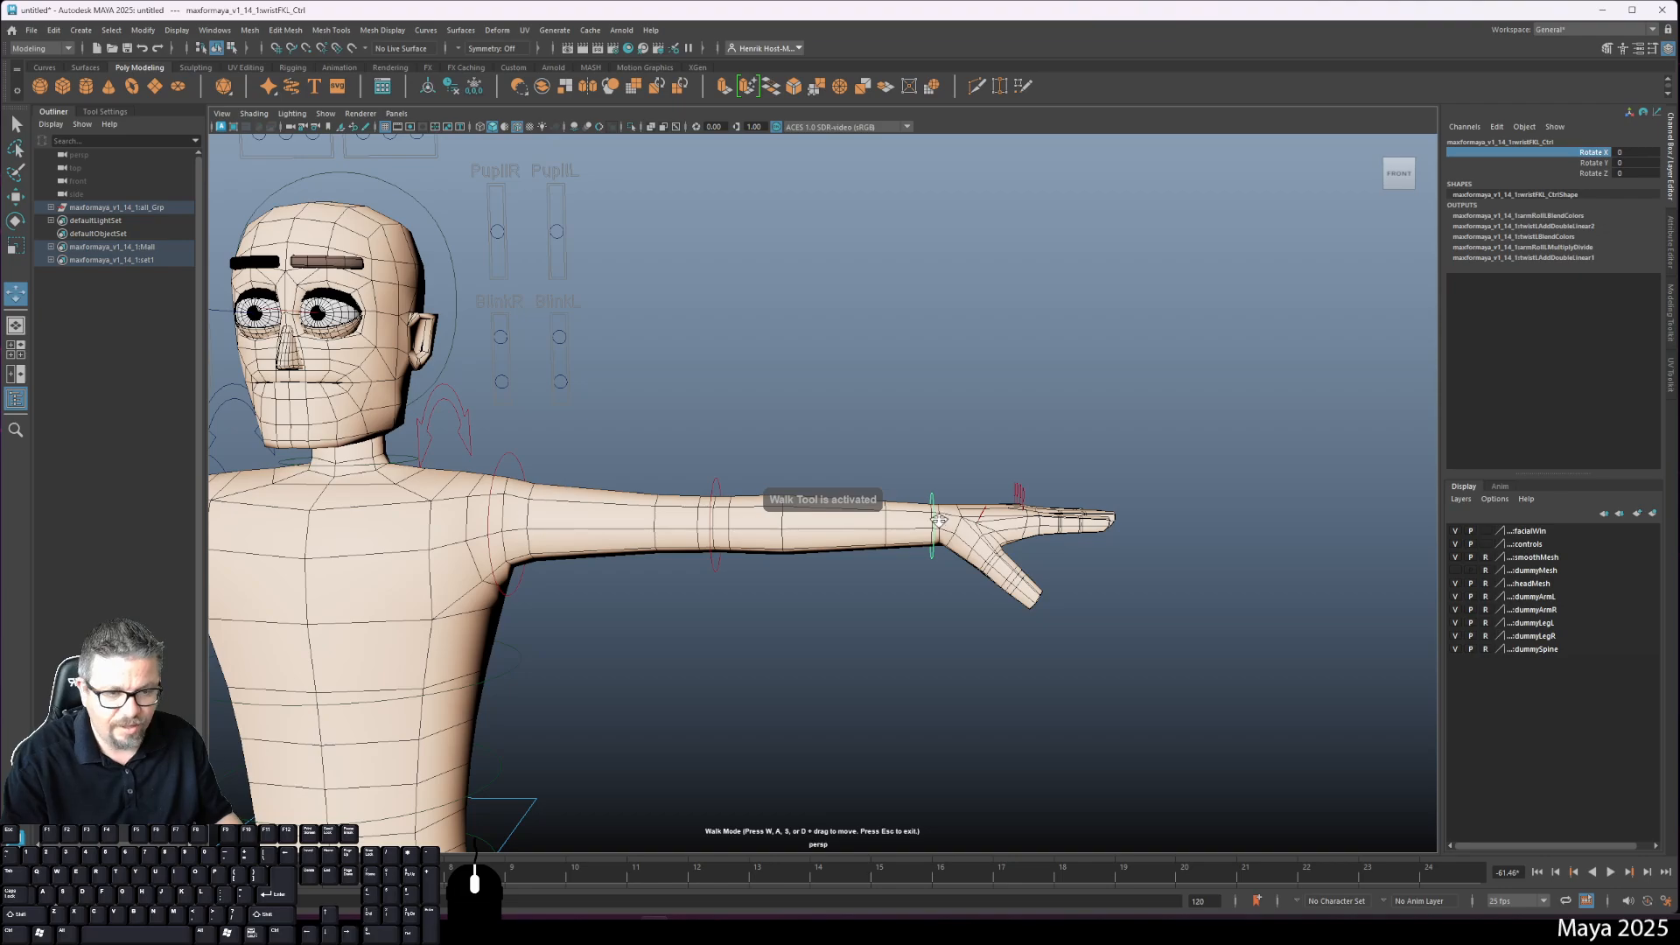
key(q)
click(1004, 633)
alt+drag(1004, 633, 811, 480)
alt+right_drag(811, 481, 945, 694)
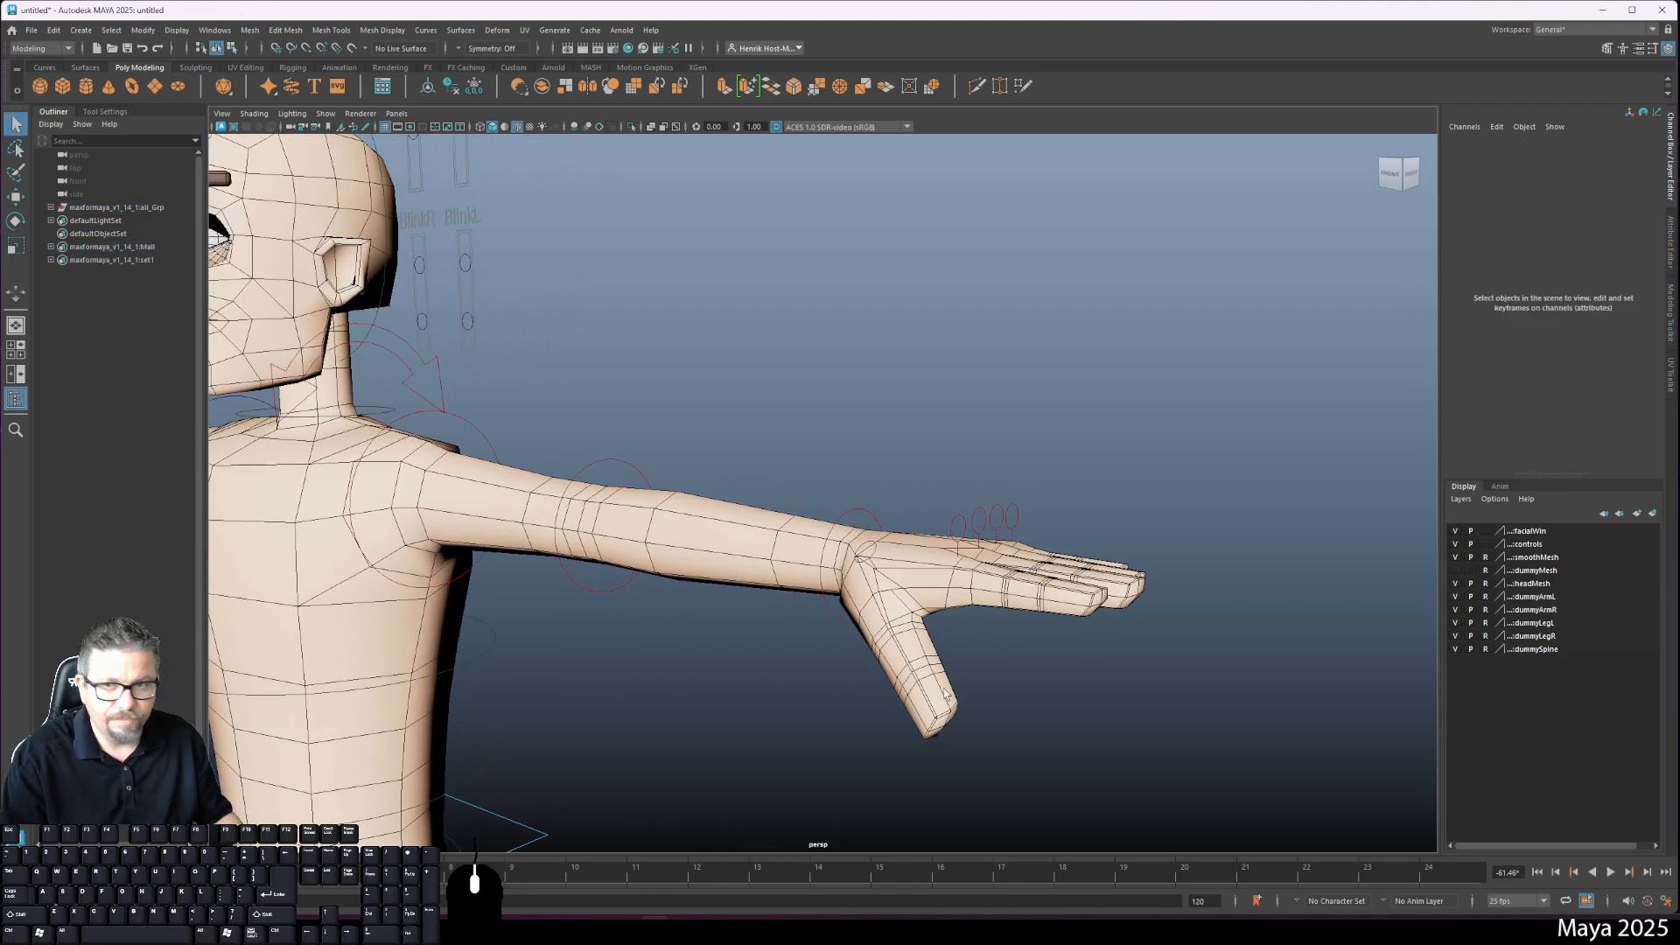
right_drag(860, 513, 874, 532)
click(873, 554)
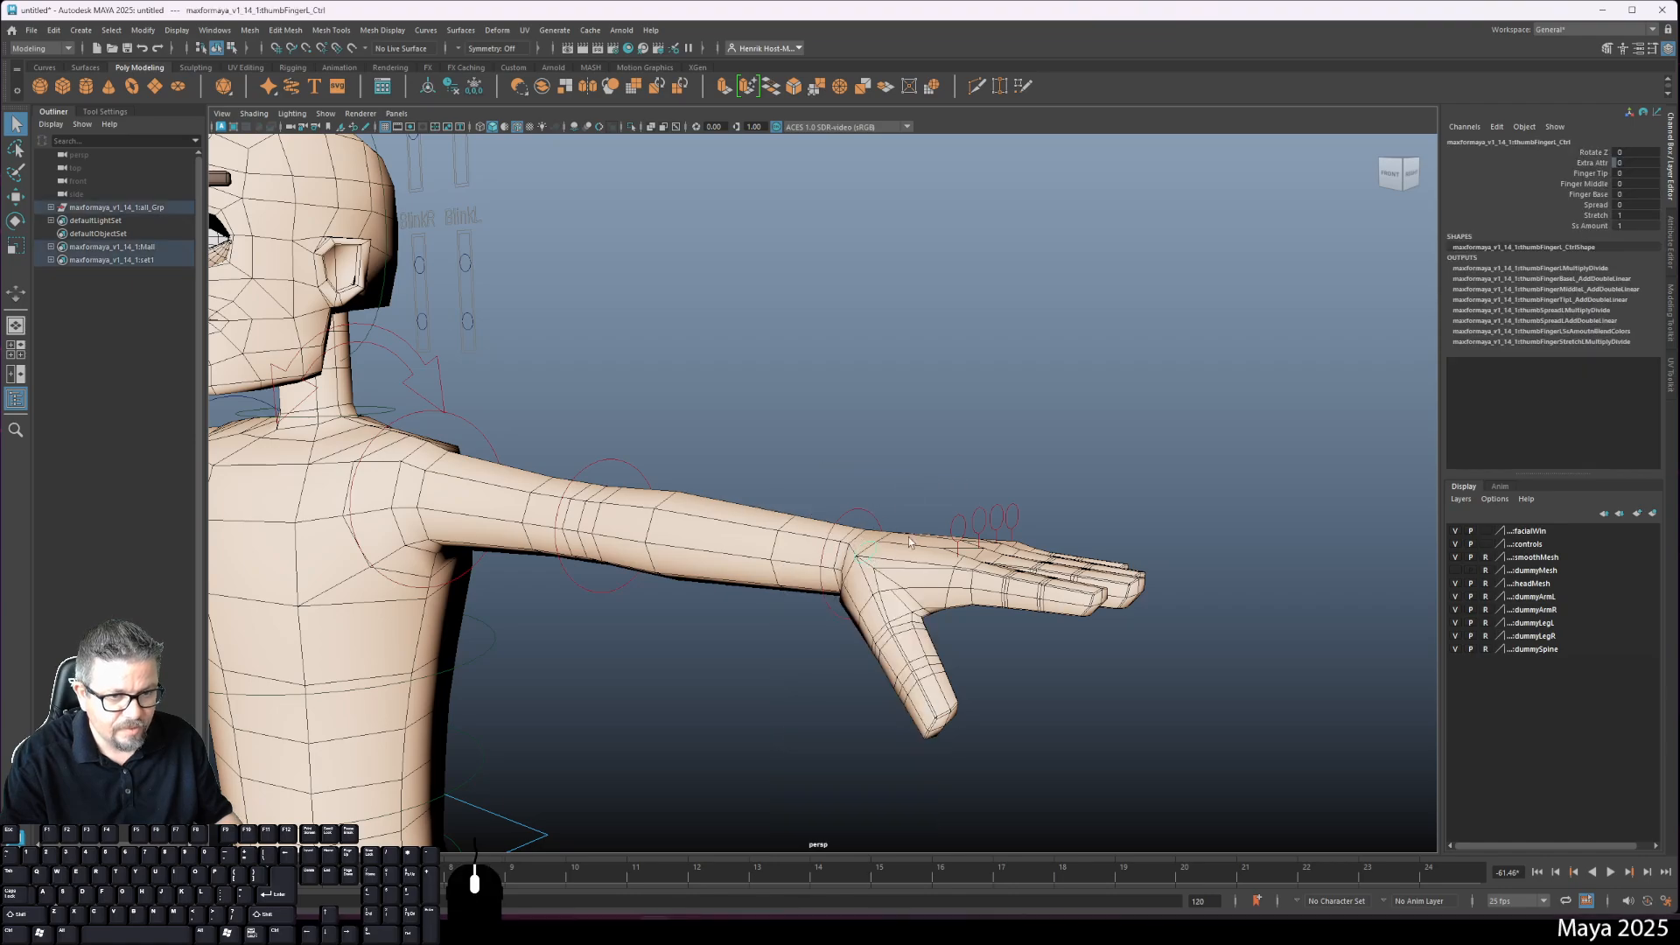
Step: Examine the left hand and its thumb control up close from several angles
alt+drag(943, 550, 930, 690)
alt+right_drag(930, 691, 991, 607)
alt+drag(991, 607, 1024, 552)
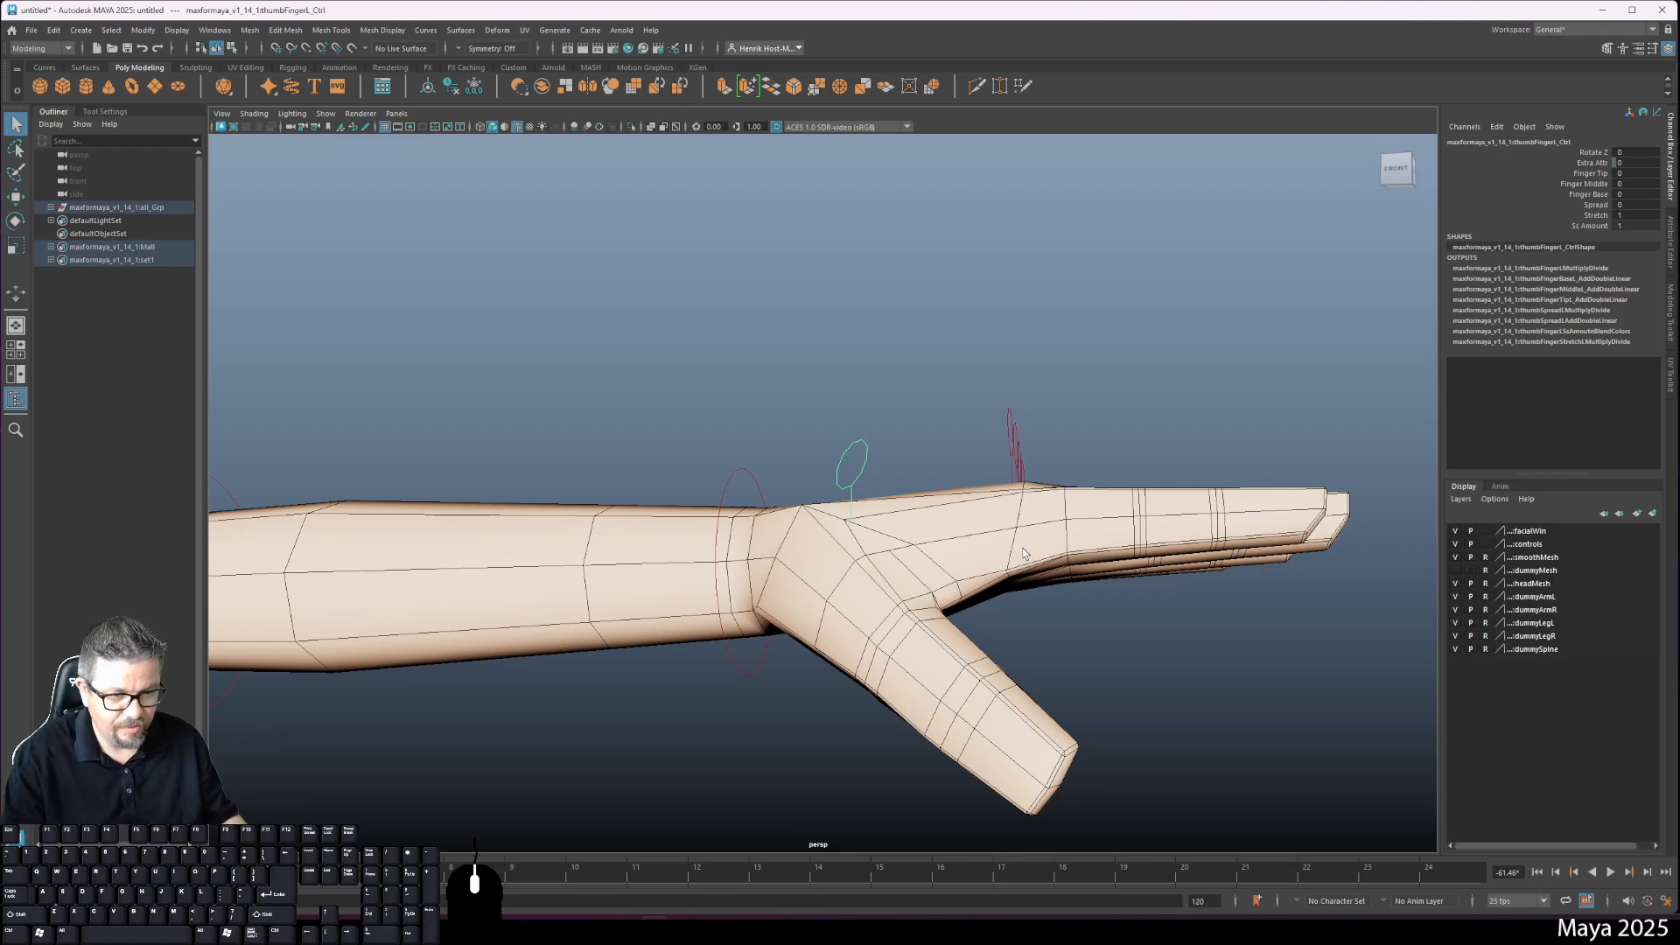
alt+drag(981, 557, 969, 553)
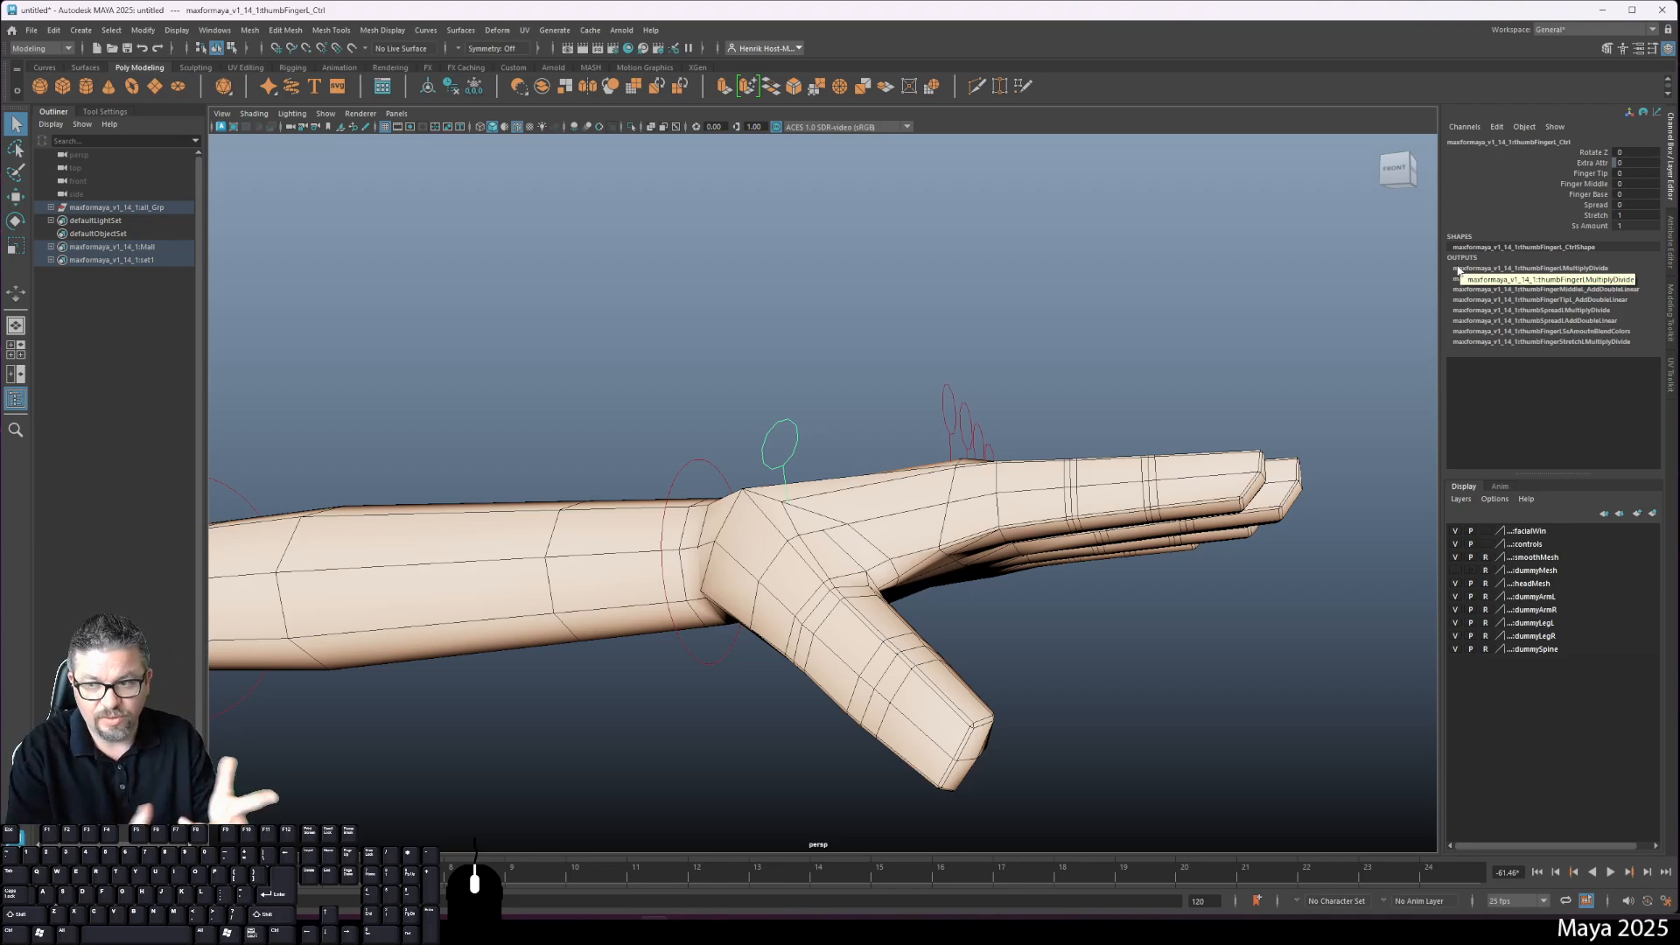
alt+drag(1276, 455, 1140, 349)
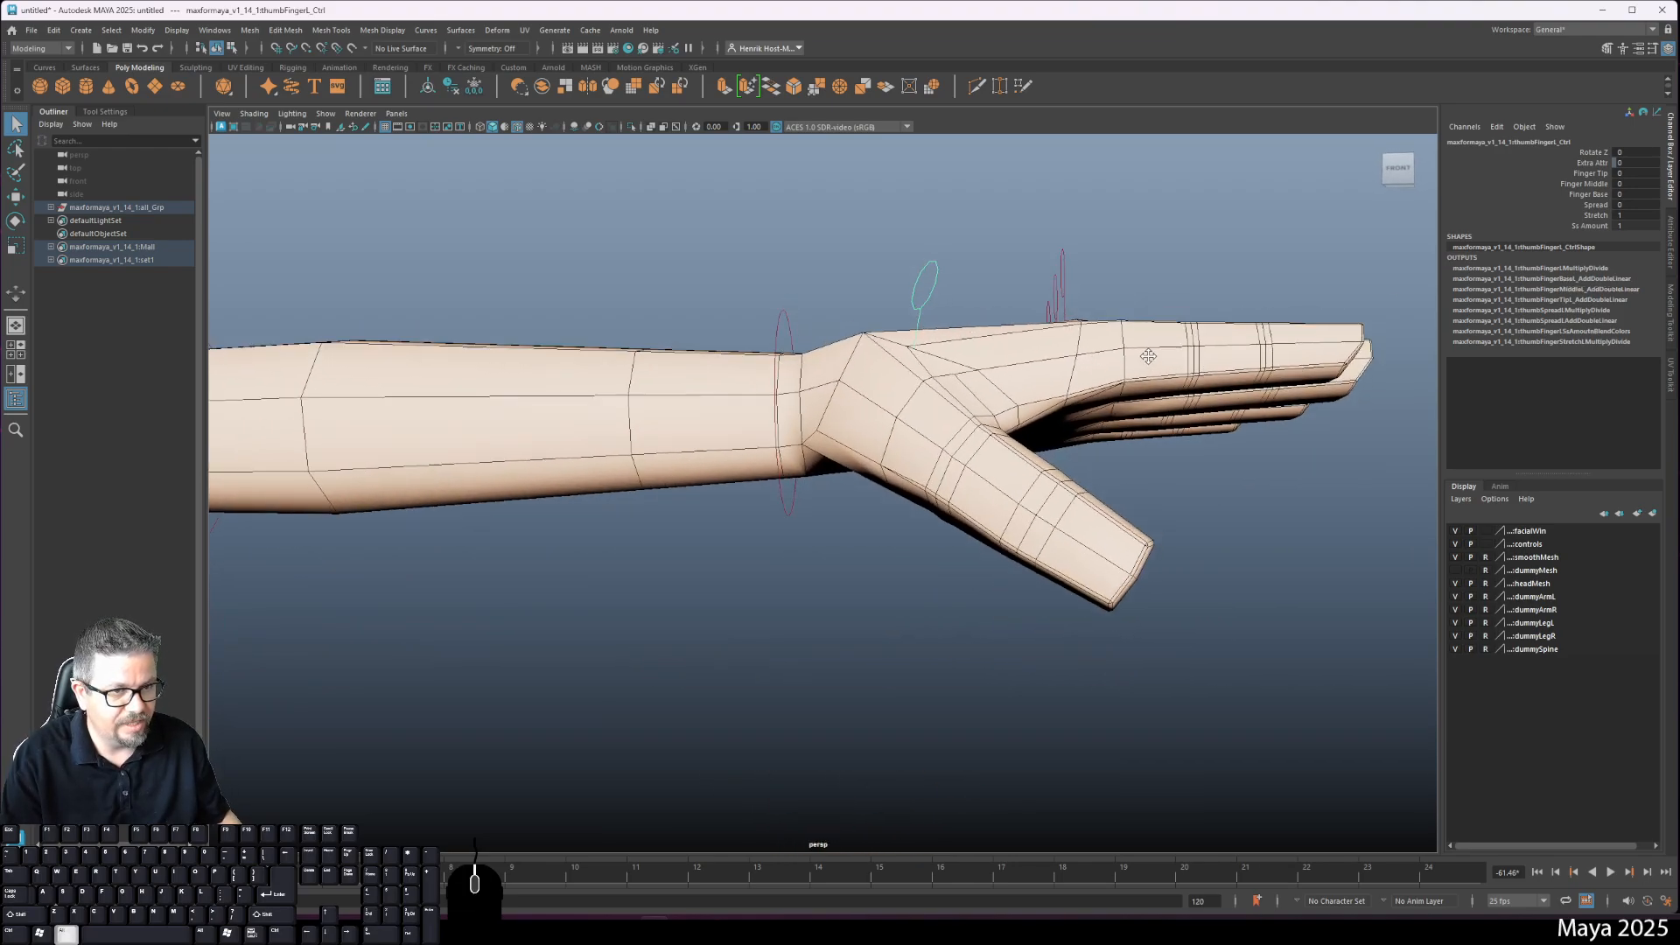
alt+middle_drag(1140, 349, 1004, 537)
alt+drag(1005, 537, 1038, 576)
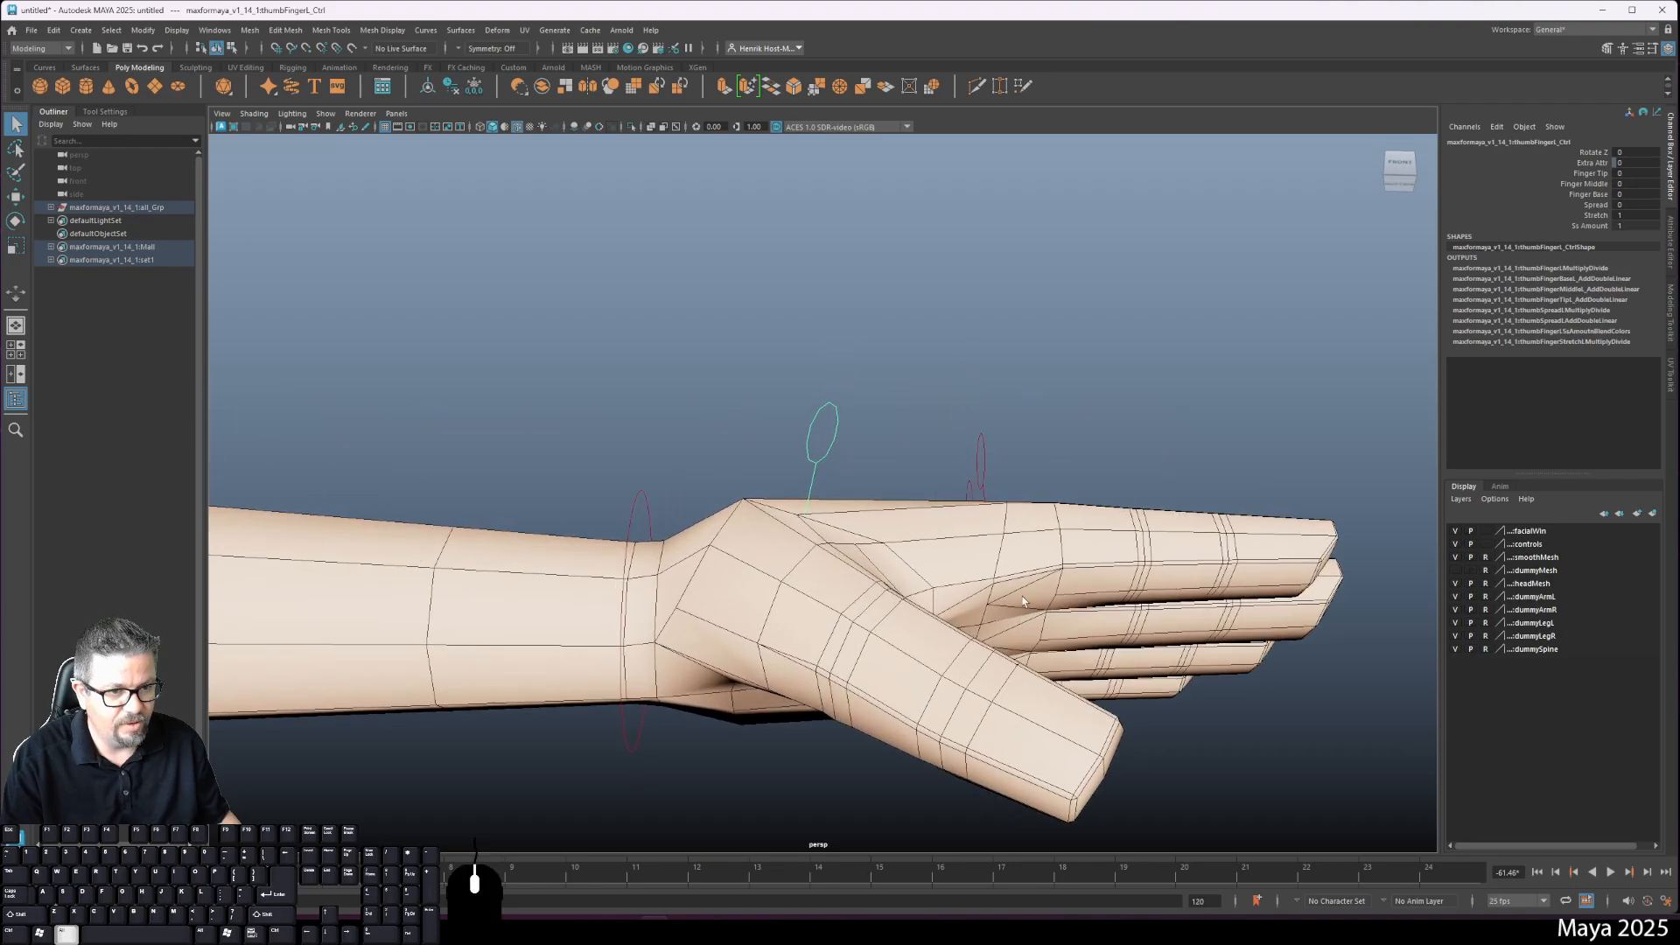
scroll(1038, 577, up, 2)
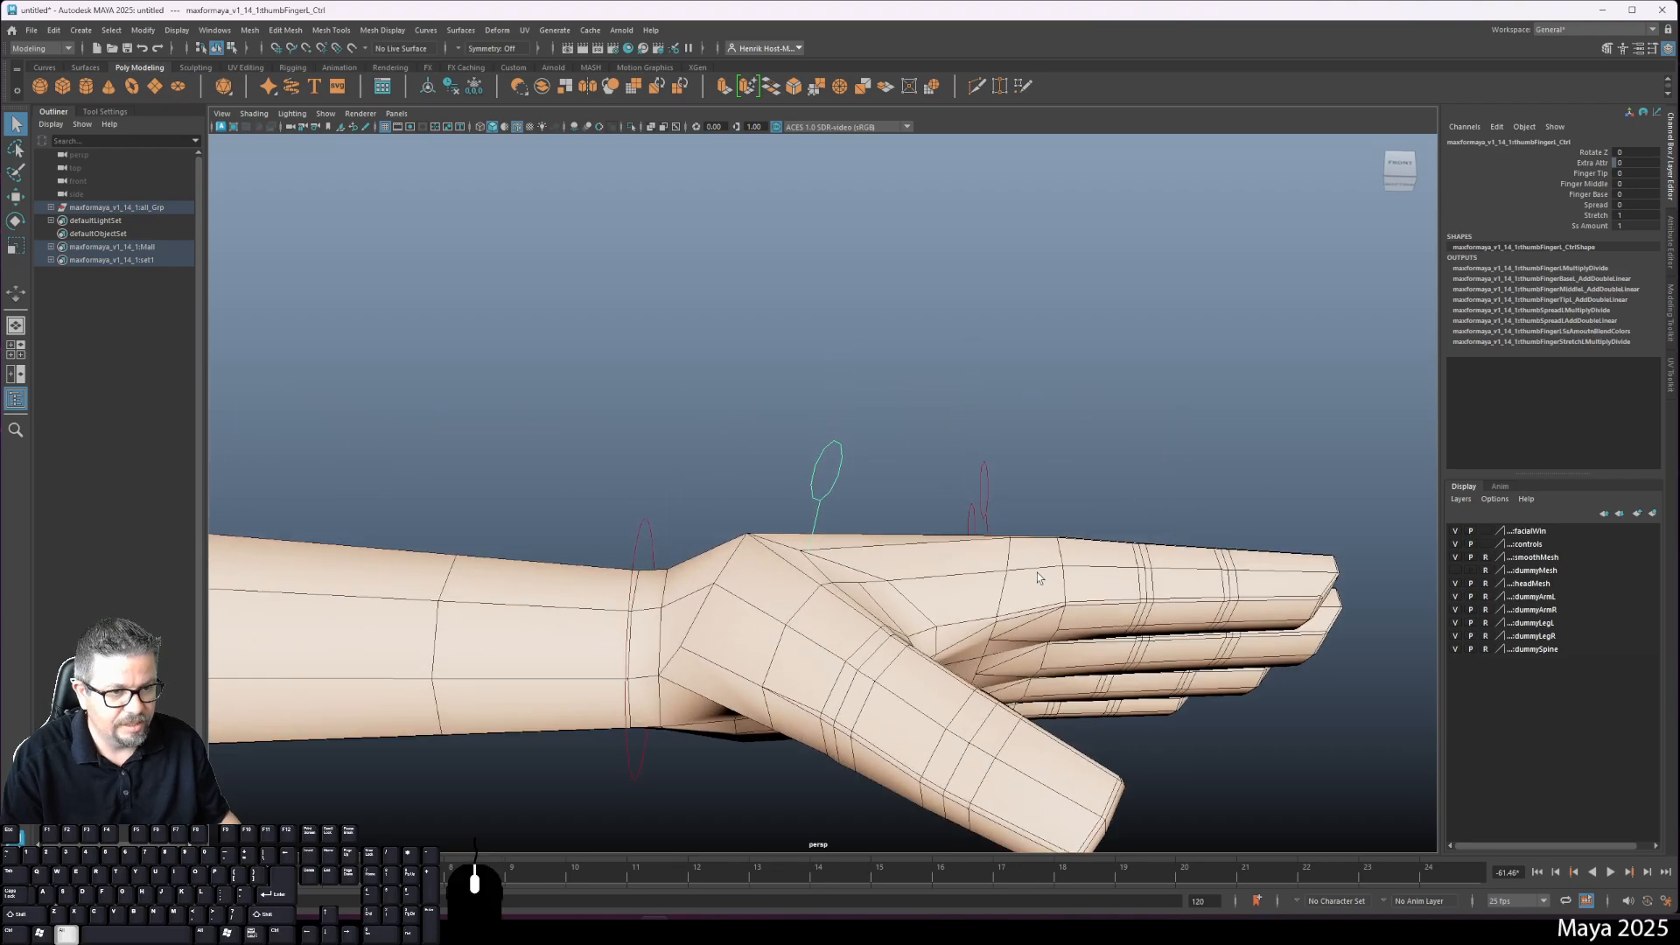
Step: Try rotating the left thumb control in Rotate Z to about -22 and undo the rotation
click(1589, 153)
middle_drag(1068, 349, 1085, 420)
alt+drag(1085, 420, 922, 251)
key(ctrl+z)
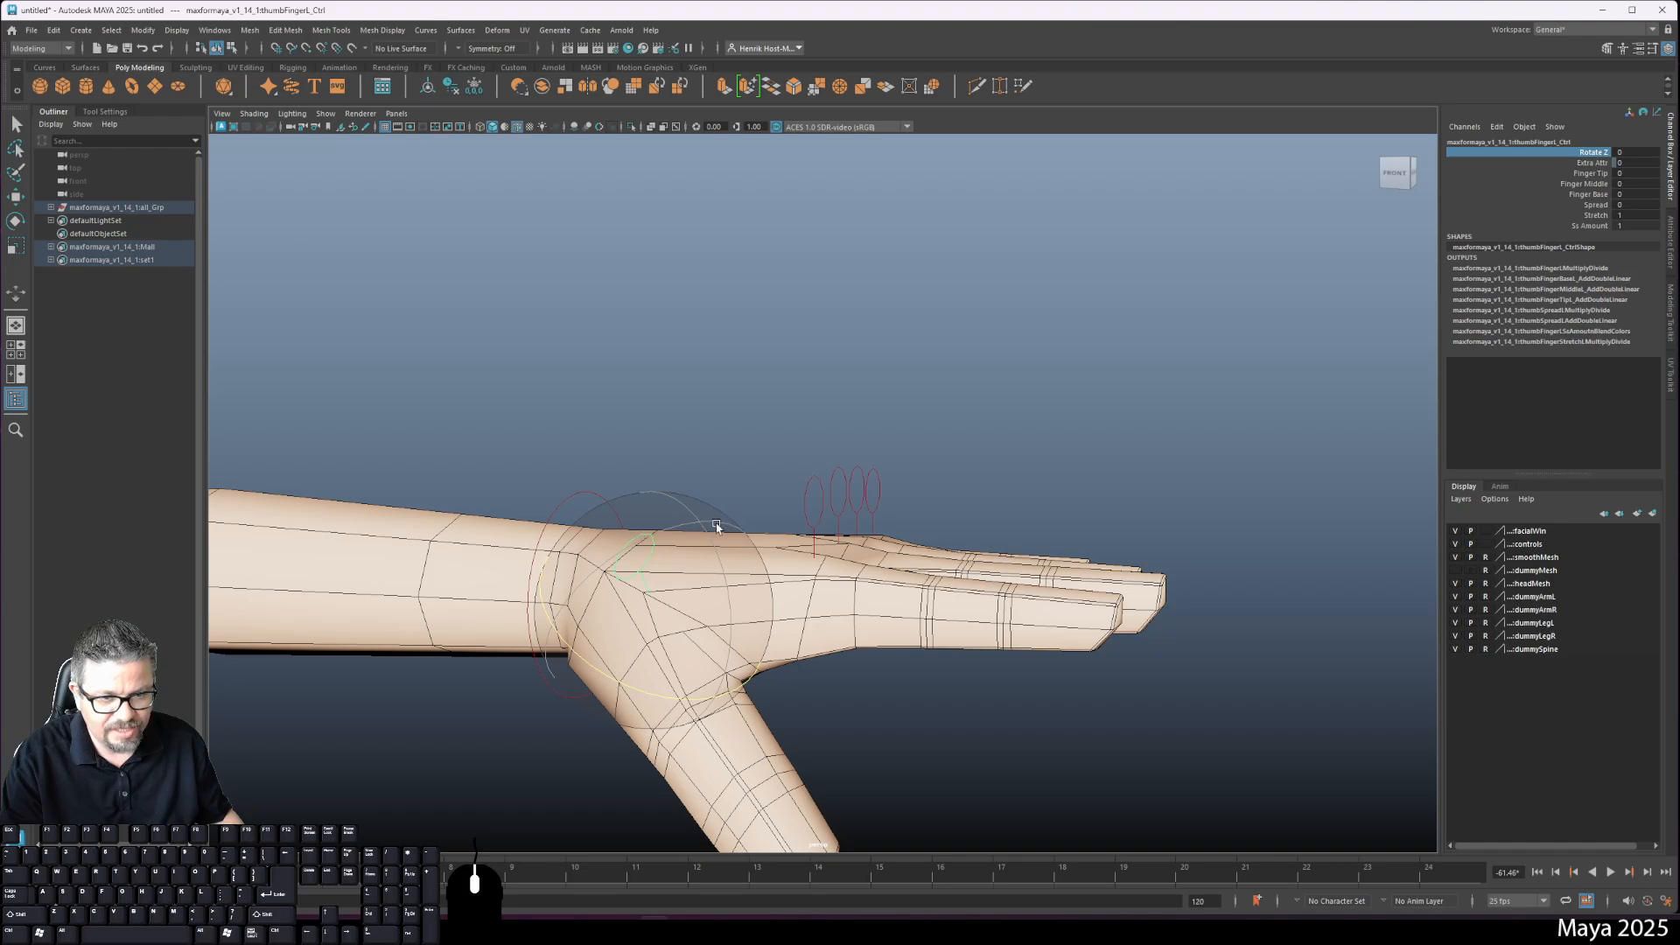
middle_drag(716, 526, 544, 692)
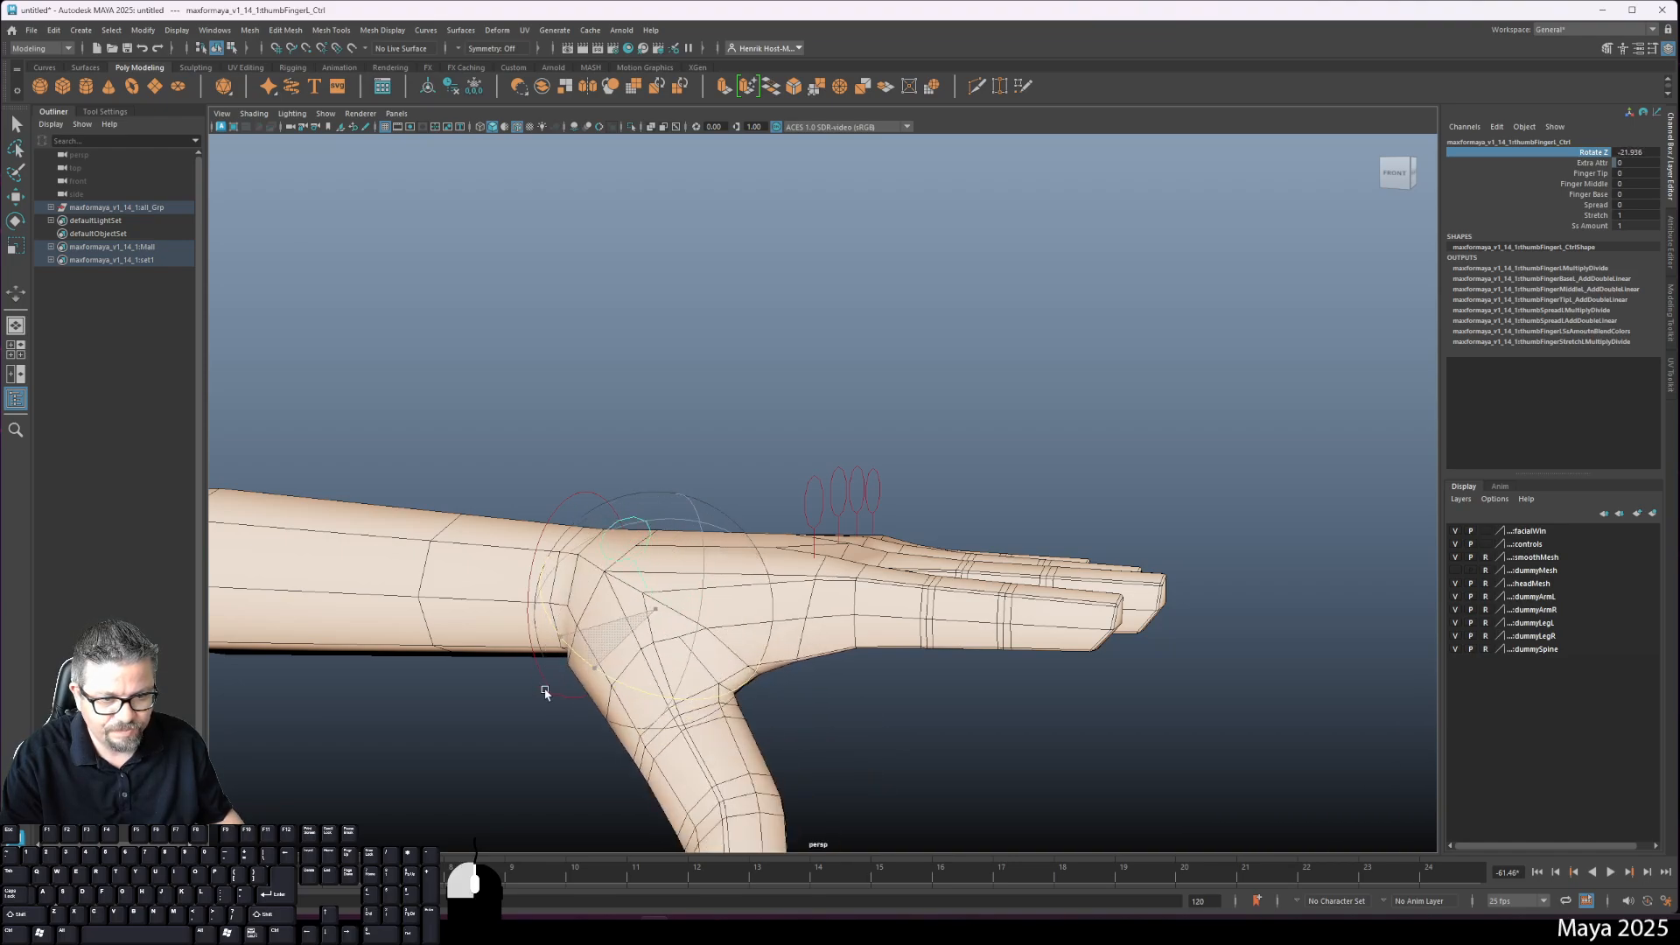
key(ctrl+z)
Step: Try bending the left thumb with the Finger Tip attribute, then with Finger Middle at about 36.5, undoing each change
click(1598, 173)
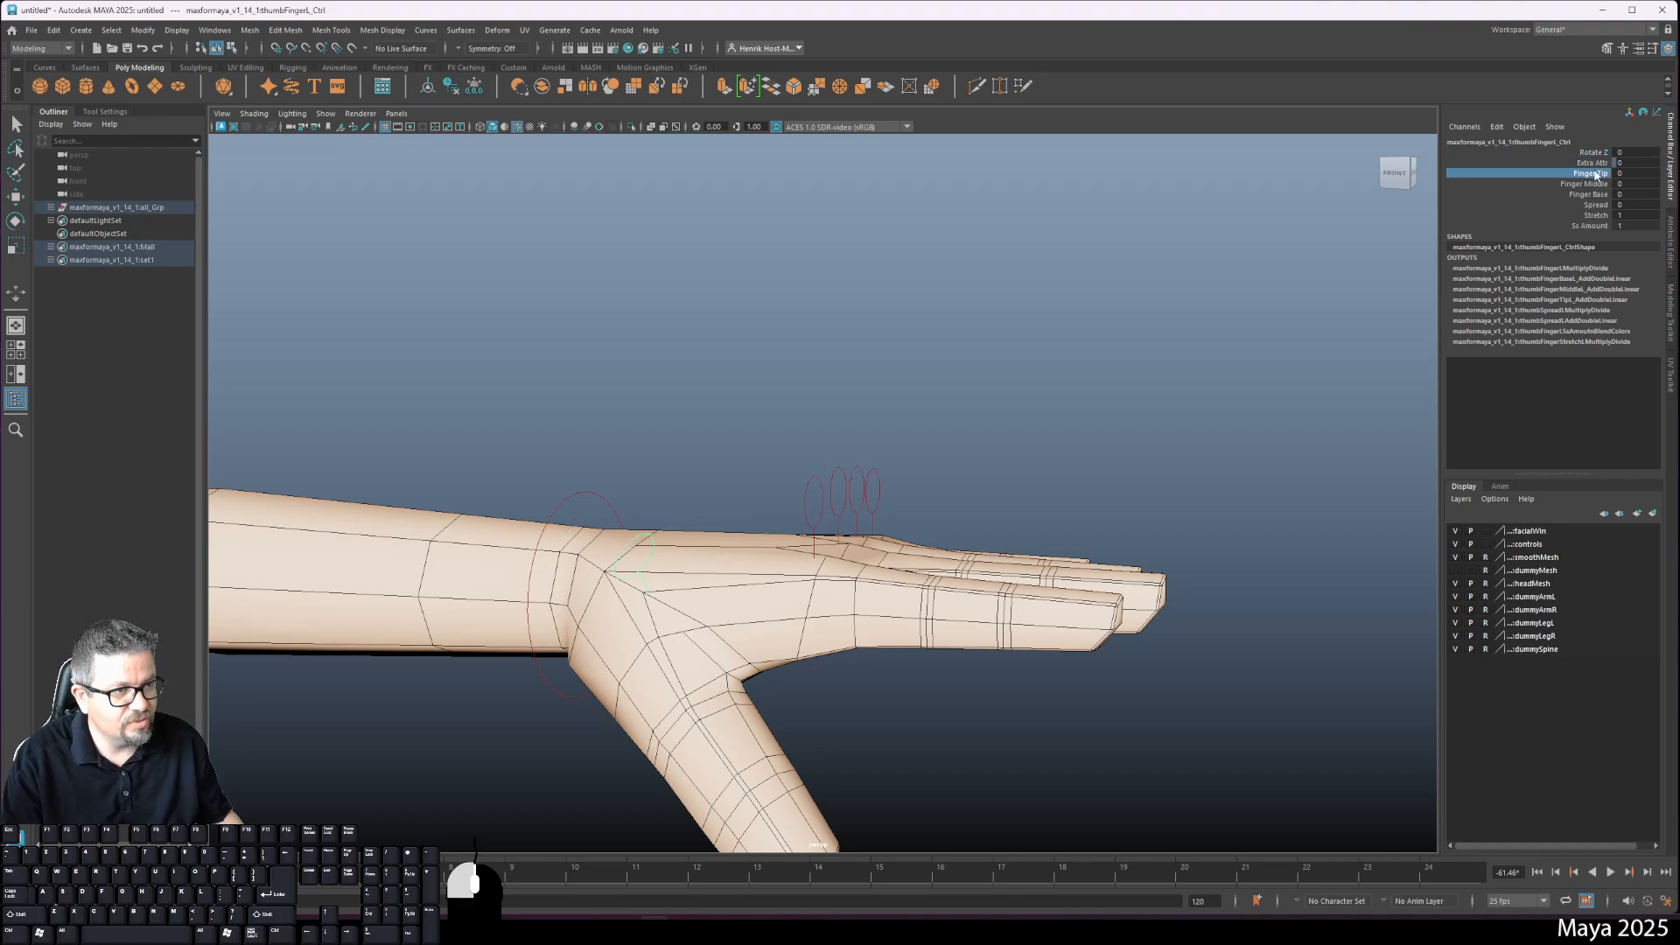
alt+drag(1173, 376, 891, 499)
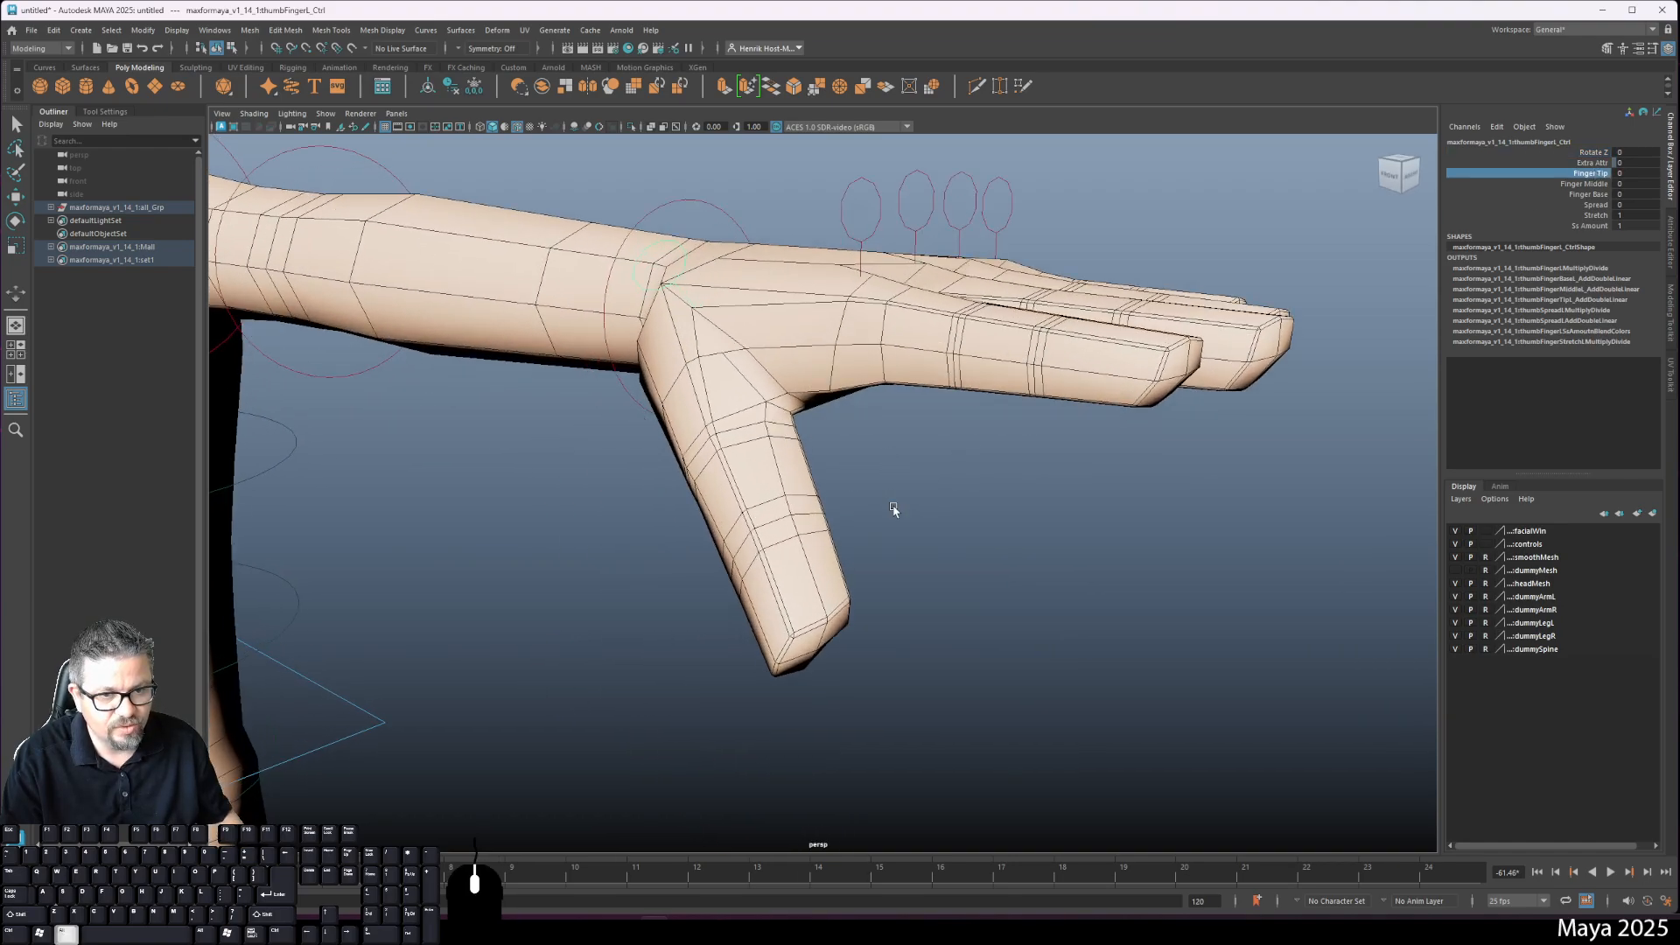
middle_drag(892, 499, 1293, 435)
key(ctrl+z)
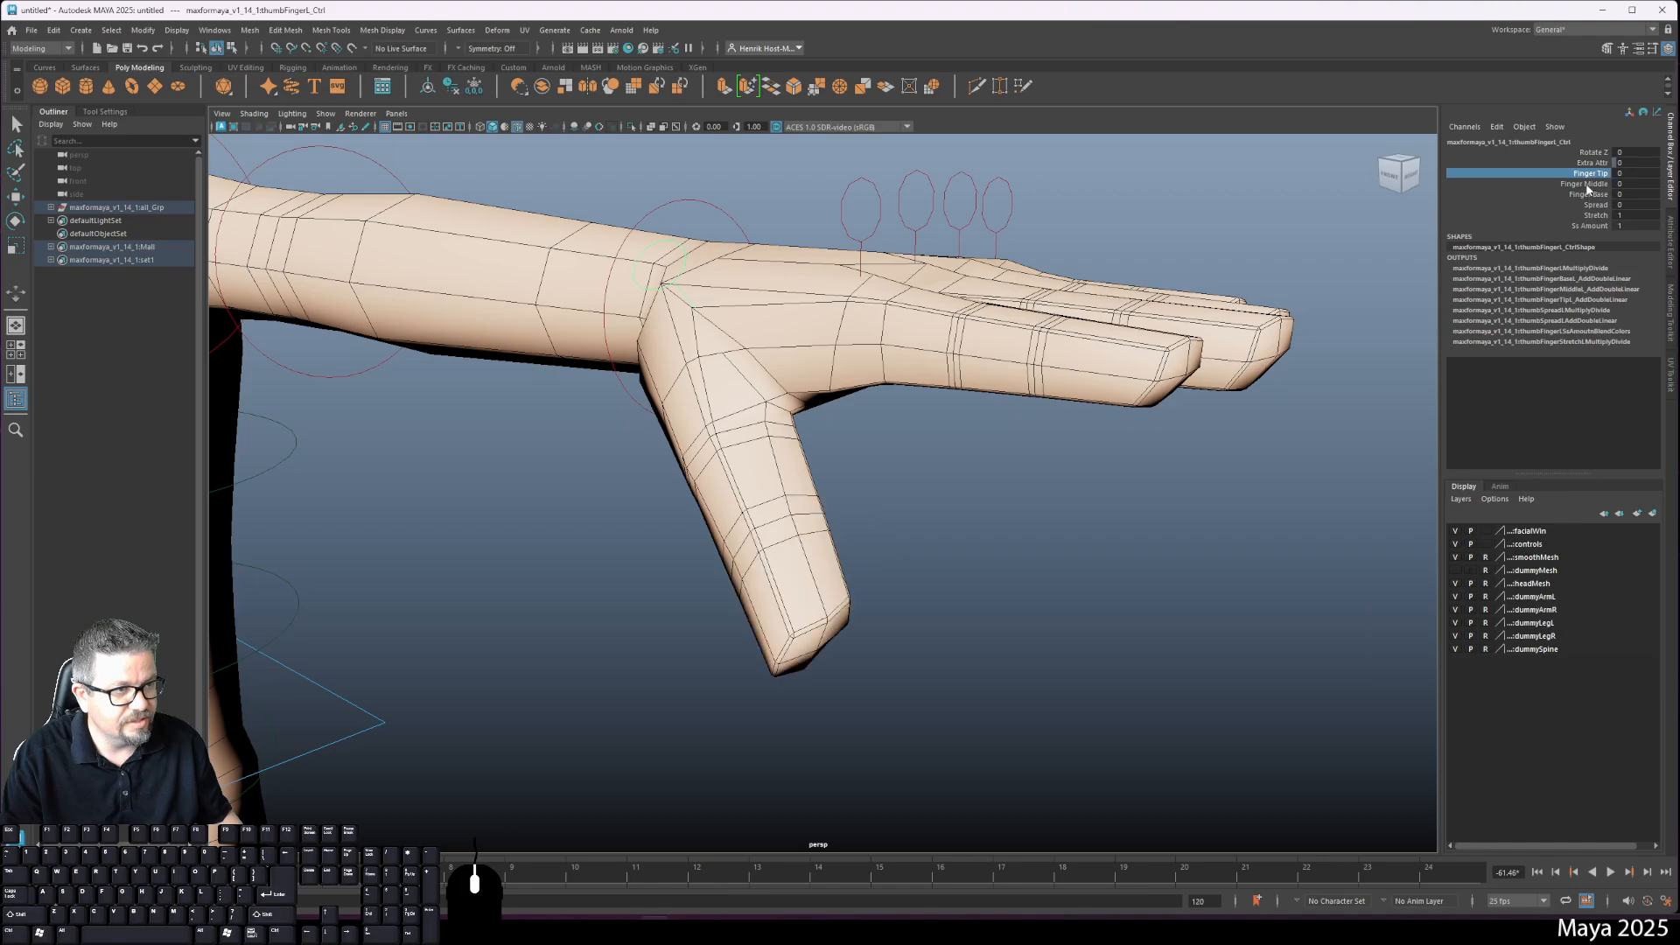
click(1588, 184)
middle_drag(1163, 326, 1229, 391)
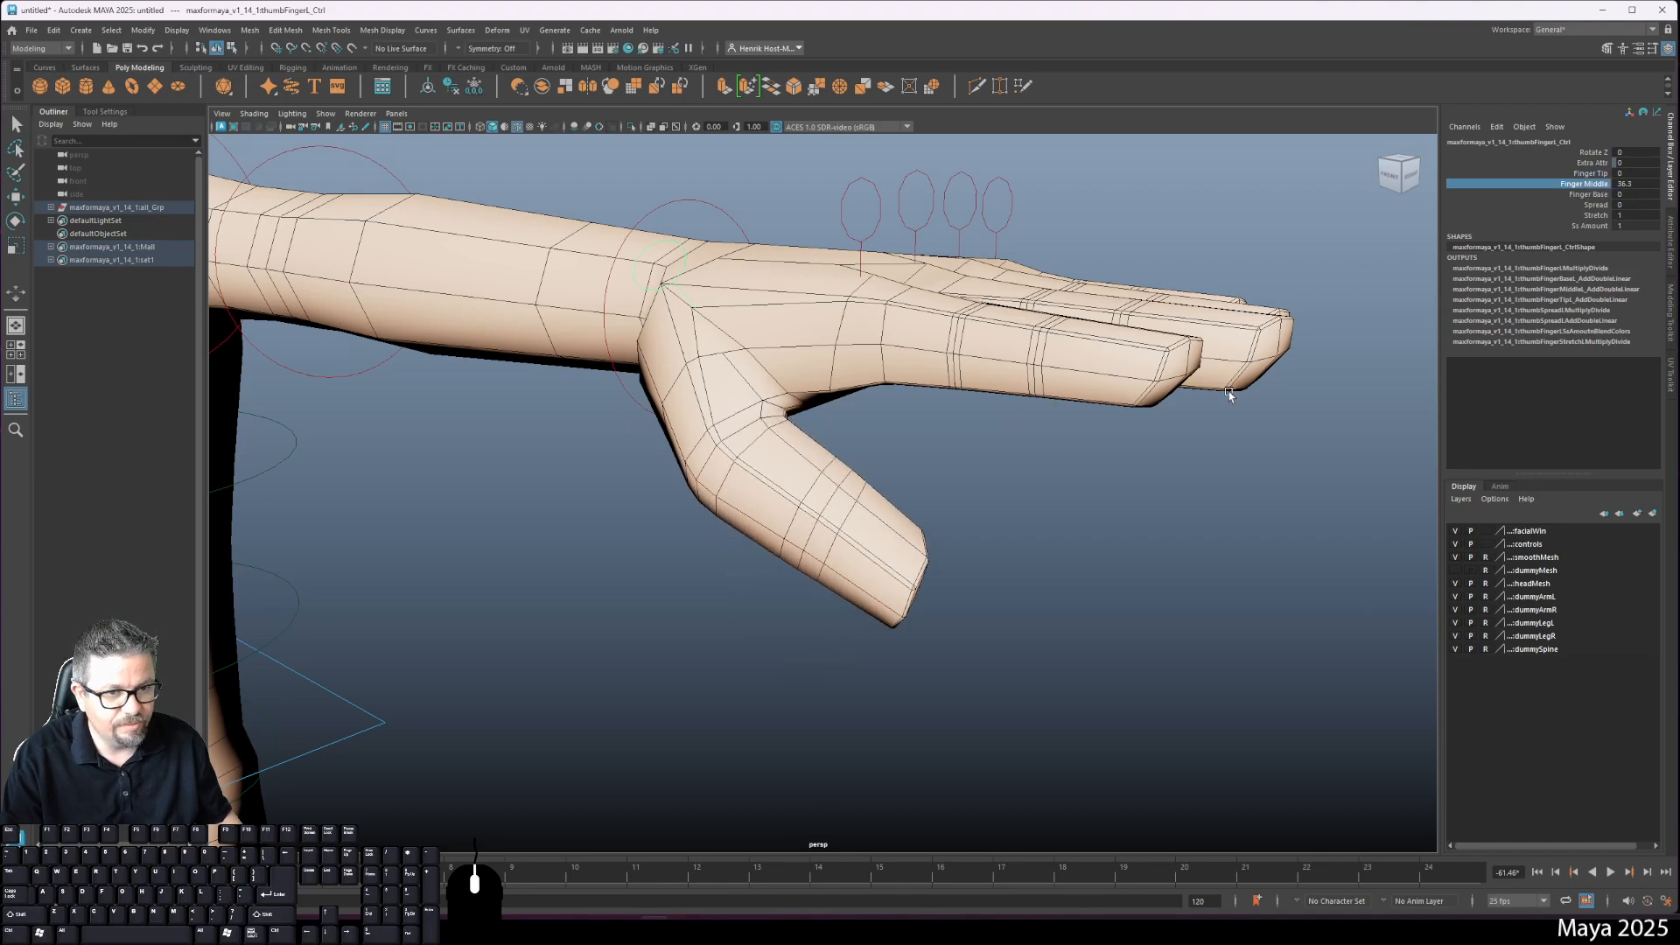
key(ctrl+z)
Step: Try adjusting the left thumb's Finger Base attribute, then its Spread to about 6.7, undoing each change
click(1585, 194)
middle_drag(1072, 415, 1229, 410)
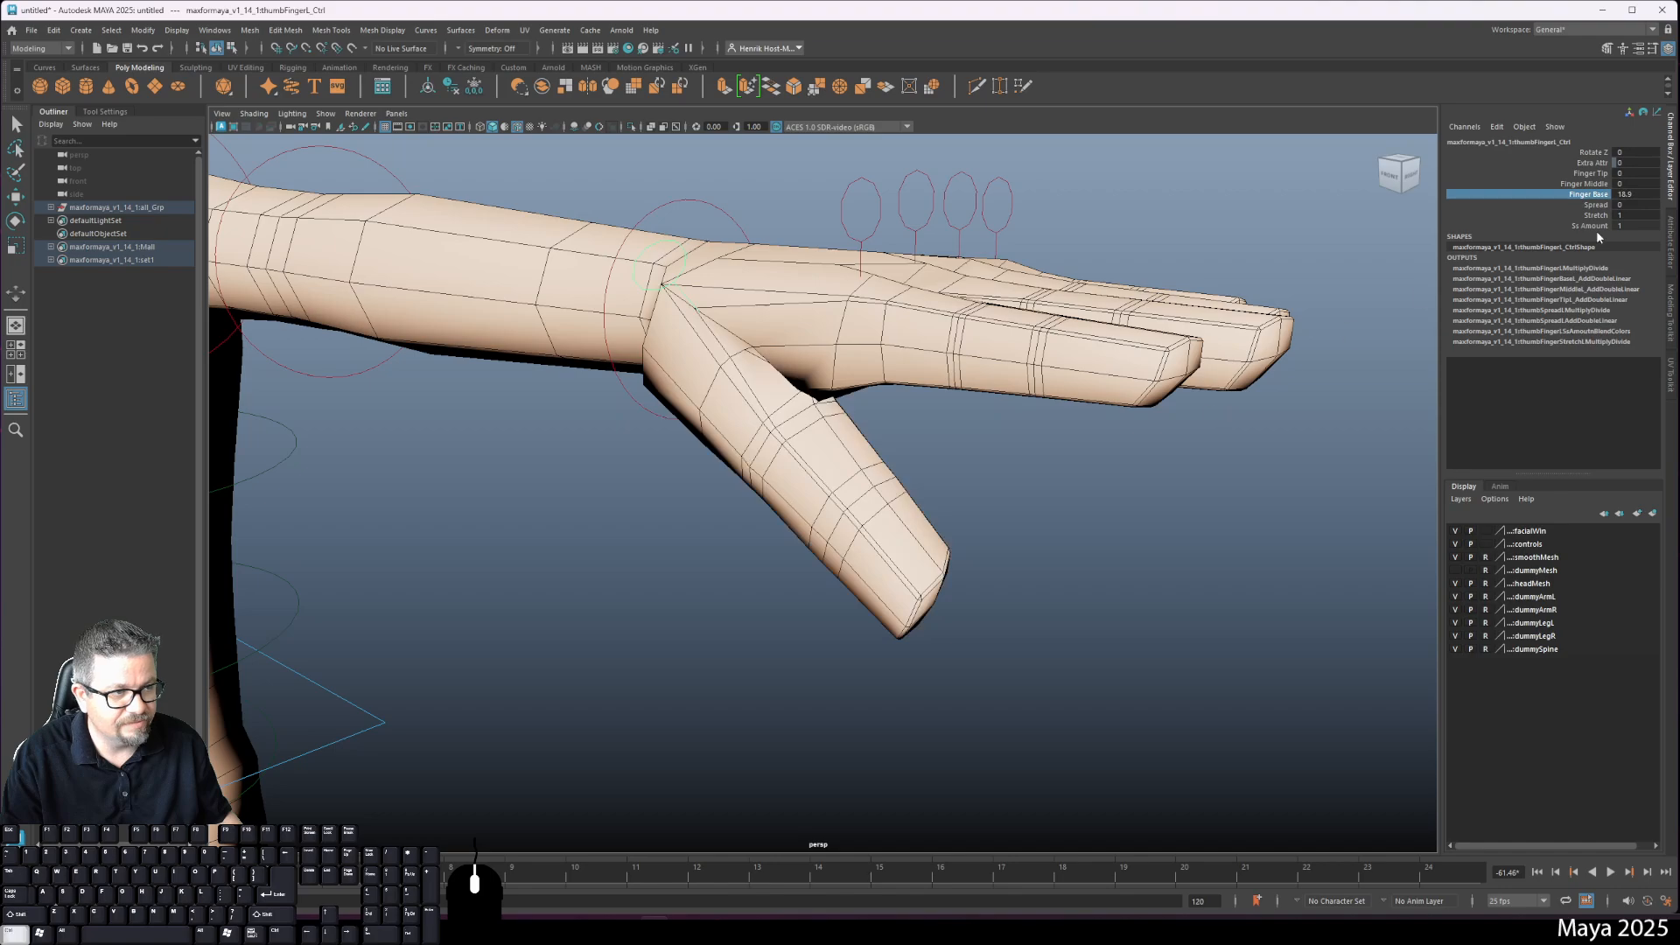
key(ctrl+z)
click(1594, 205)
middle_drag(809, 429, 838, 468)
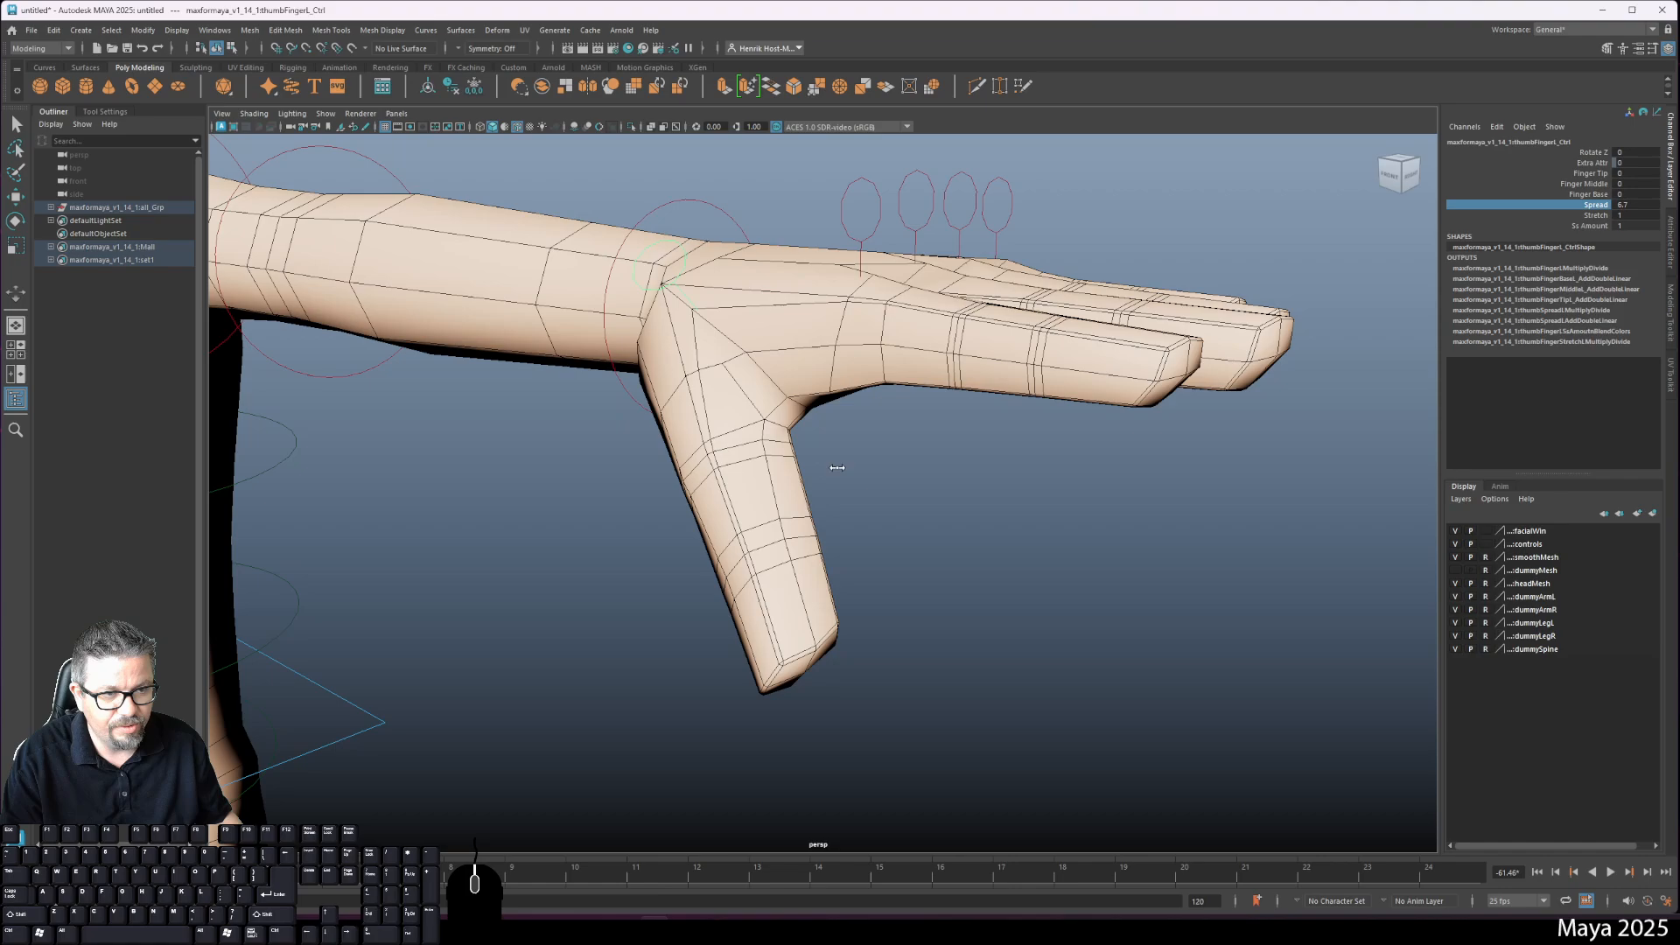
key(ctrl+z)
Step: Select the left index finger control, try curling the finger with Rotate Z at about 22.6, and undo the rotation
alt+drag(990, 288, 1008, 261)
alt+middle_drag(1024, 264, 1006, 362)
drag(869, 227, 1136, 303)
drag(791, 275, 853, 301)
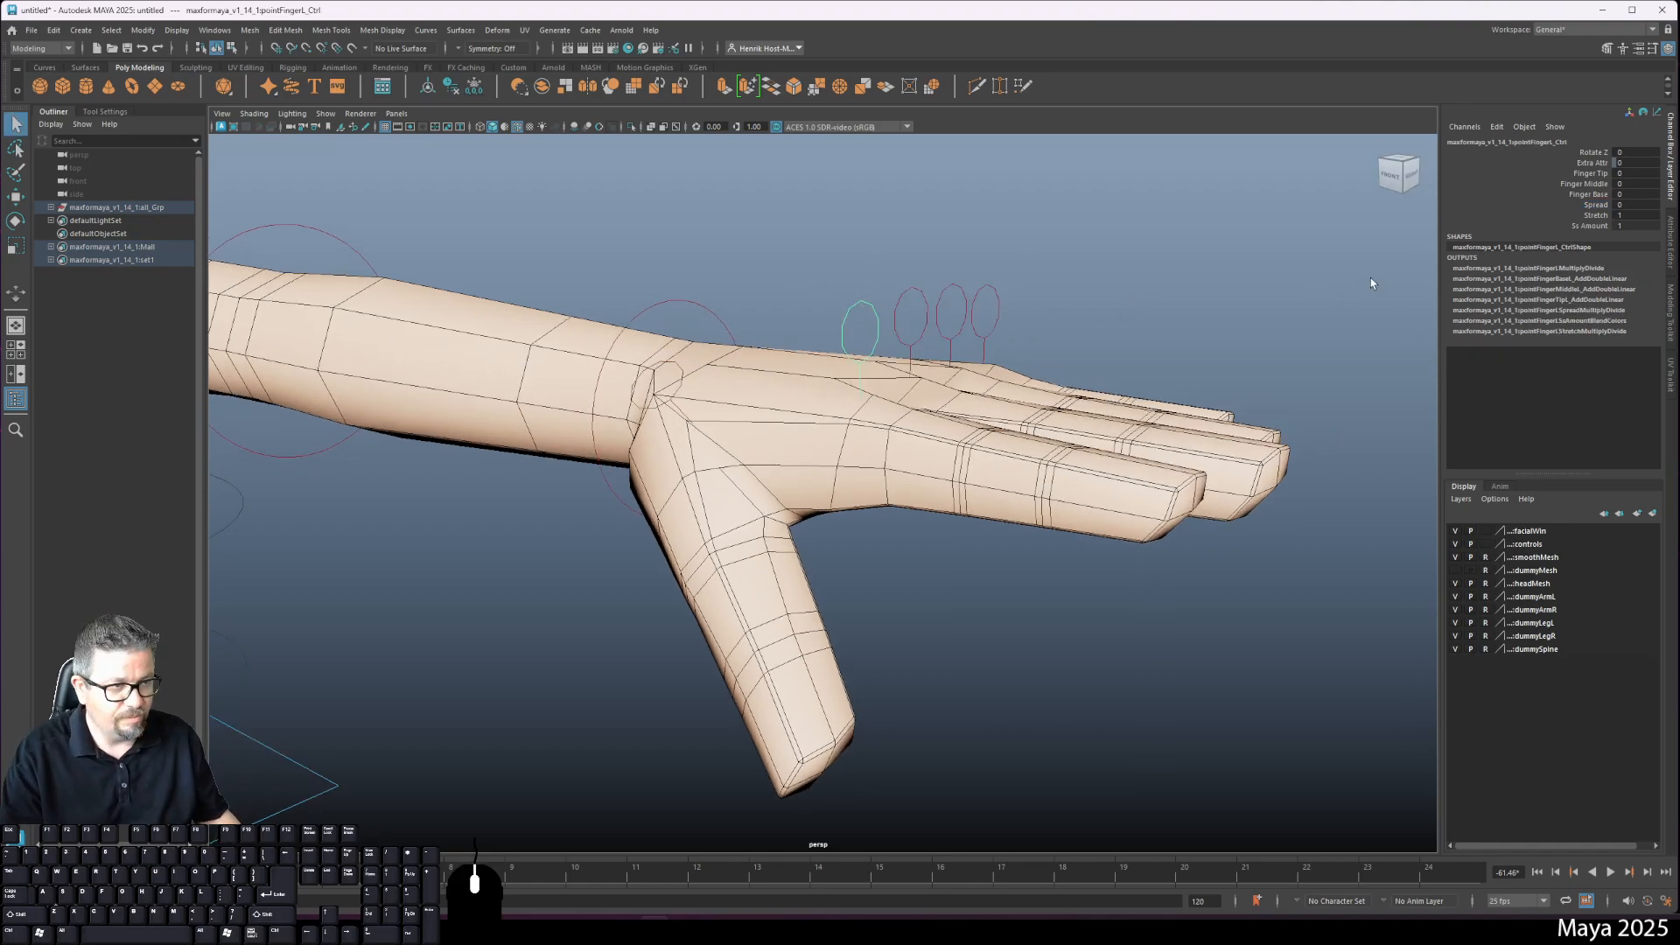
key(e)
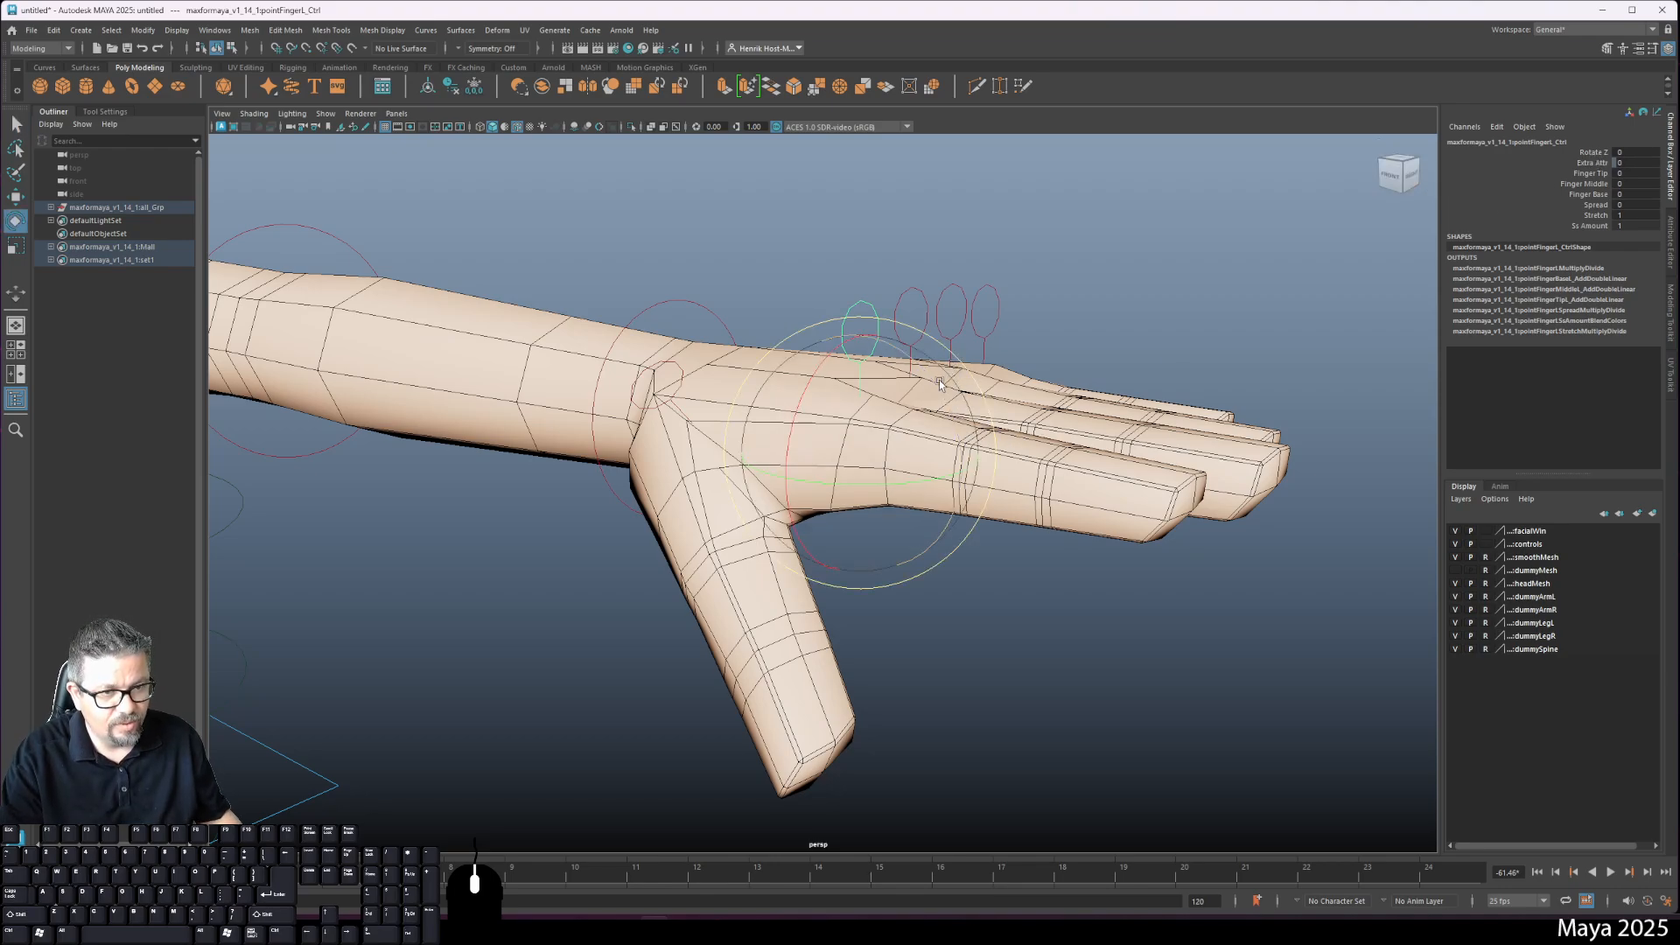
drag(960, 427, 1017, 420)
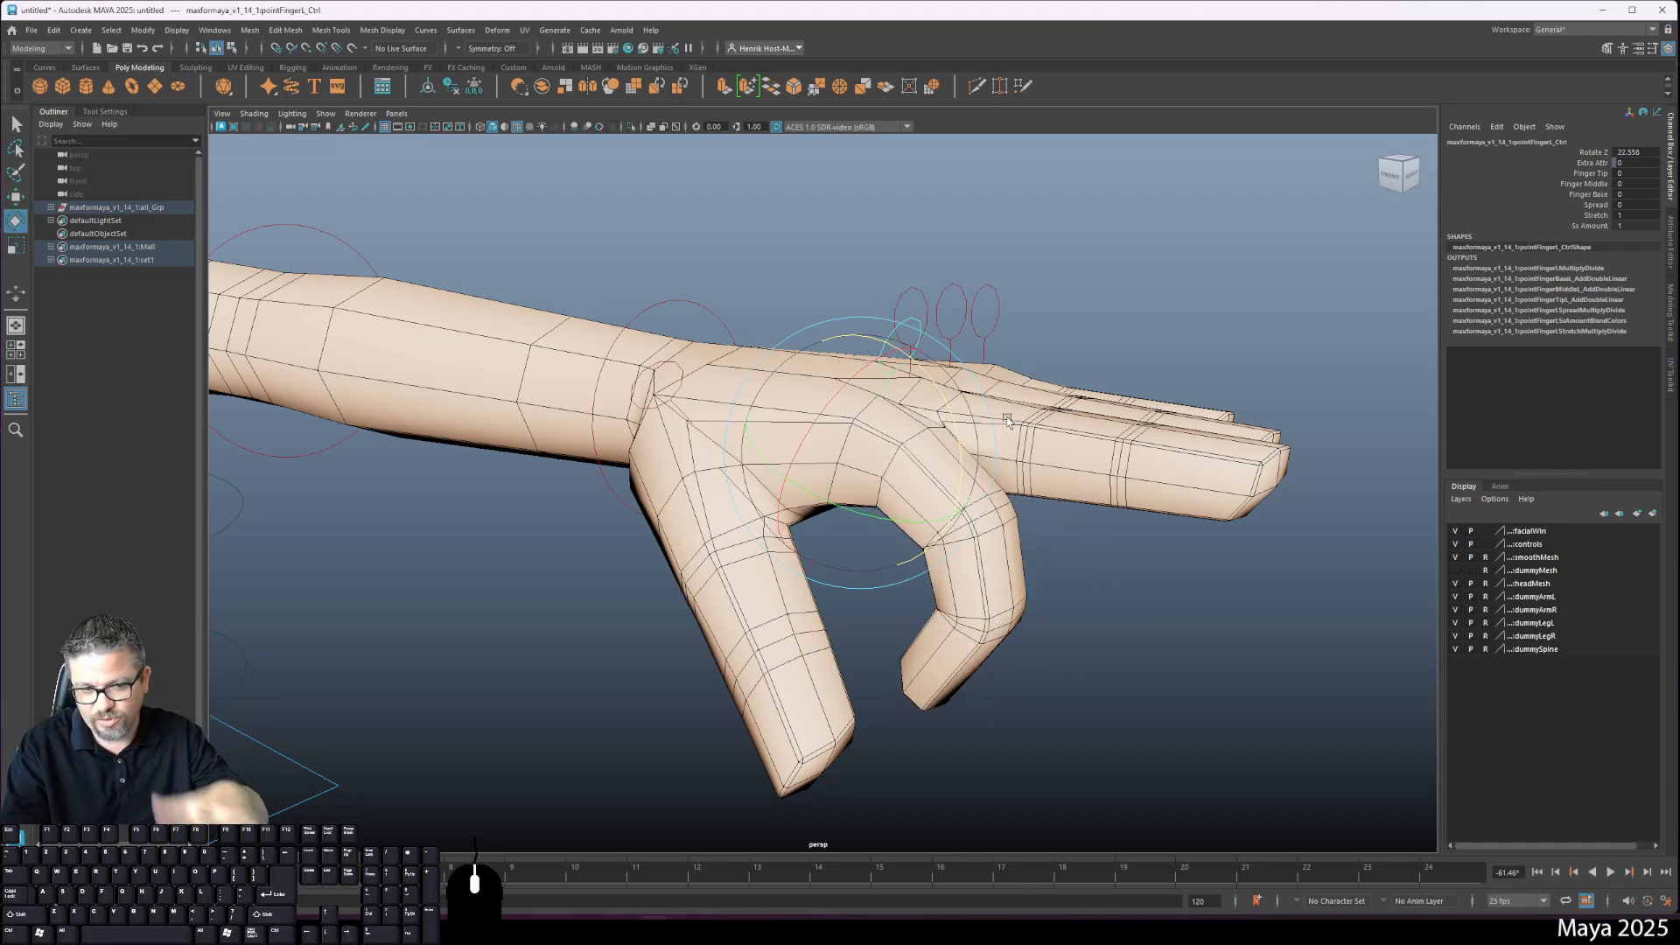
key(ctrl+z)
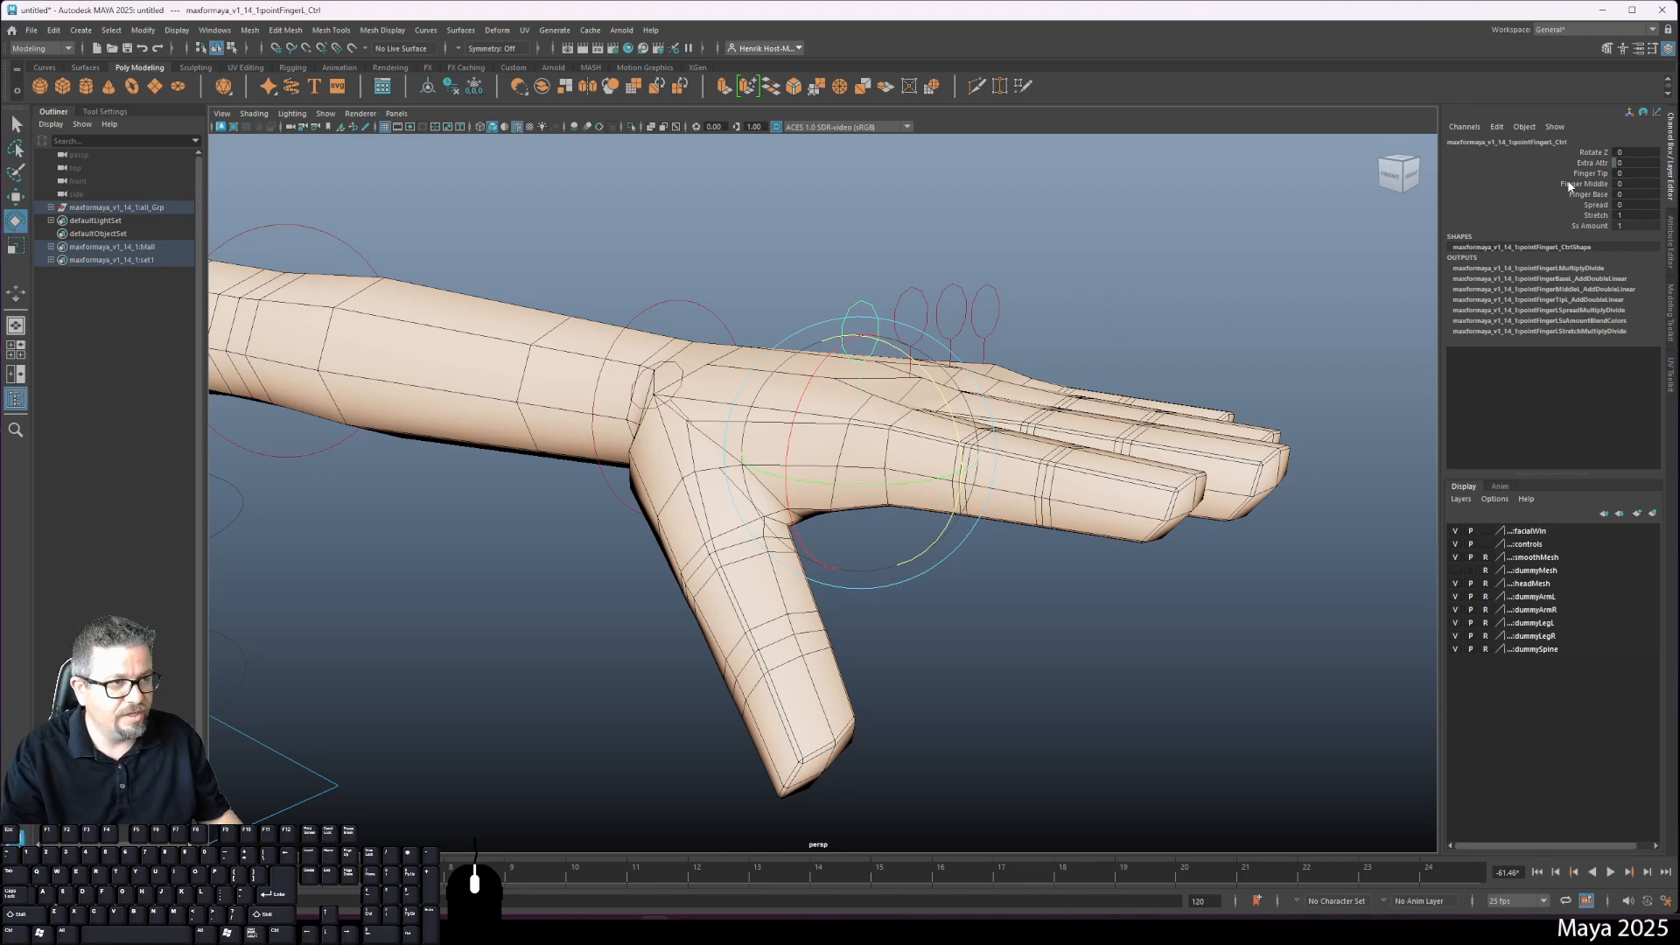
Step: Curl the left index finger toward the thumb with Finger Base at about 41.8, Finger Middle about 54.7 and Finger Tip about 45.8
click(1597, 196)
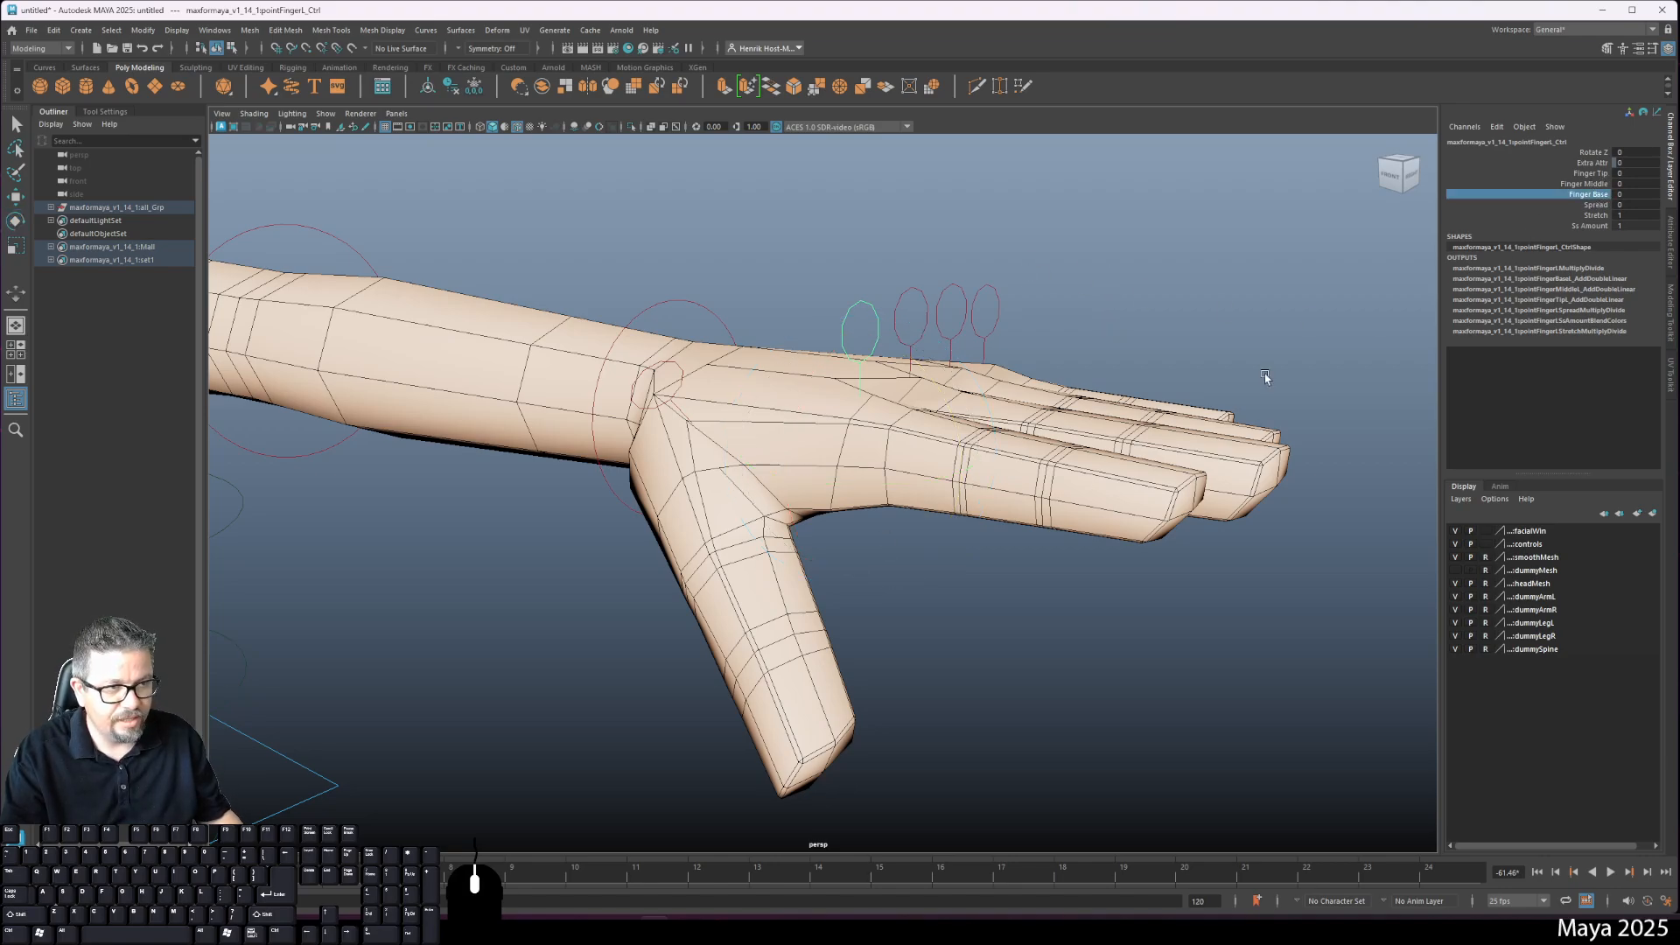
middle_drag(1203, 418, 1450, 385)
click(1582, 185)
middle_drag(1581, 193, 1530, 228)
click(1594, 174)
middle_drag(1212, 398, 1395, 390)
alt+drag(1041, 535, 1131, 548)
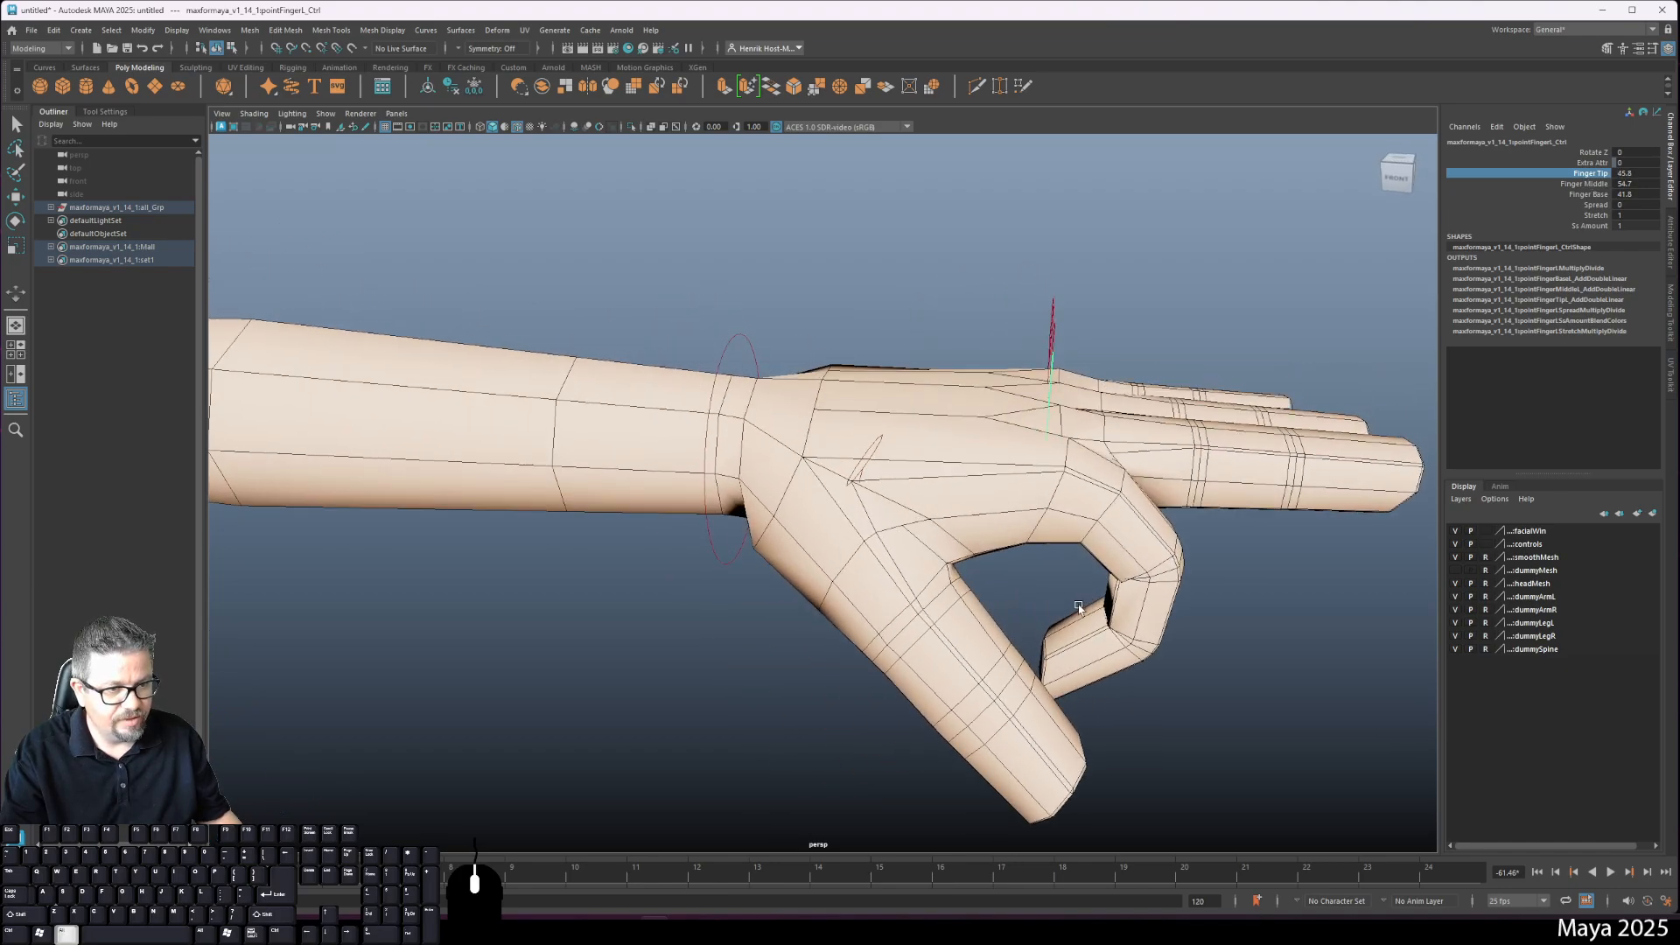
Step: Reset the left index finger's Finger Tip, Finger Middle and Finger Base to 0
click(1632, 173)
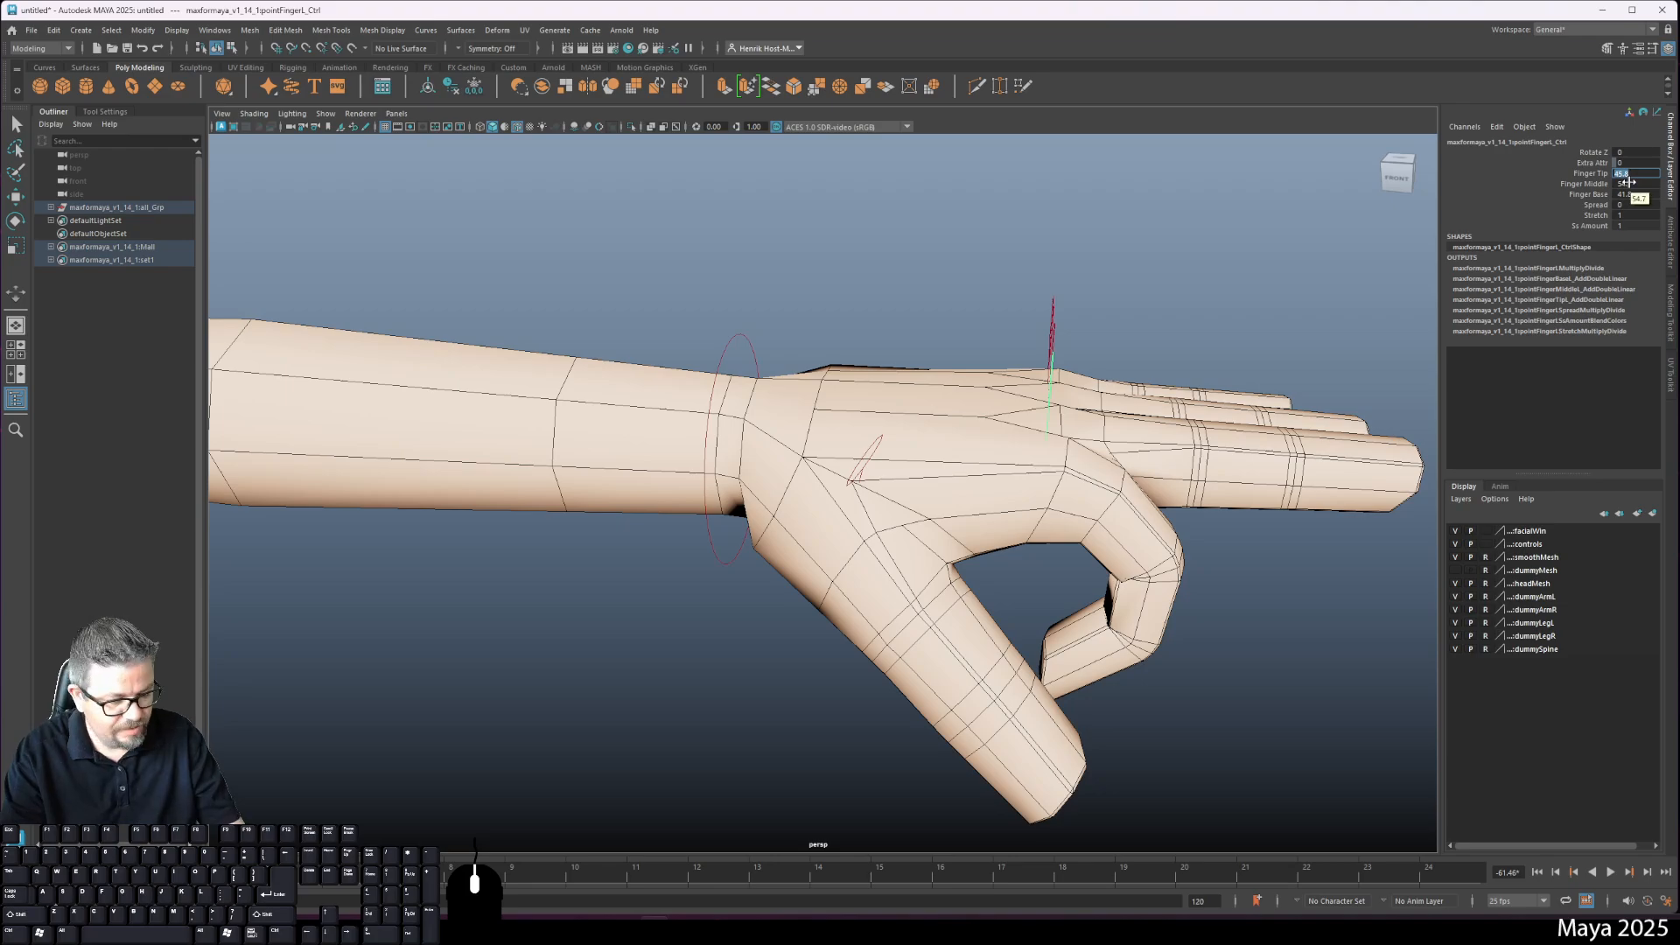
text(0)
key(Tab)
text(0)
key(Tab)
text(0)
key(Return)
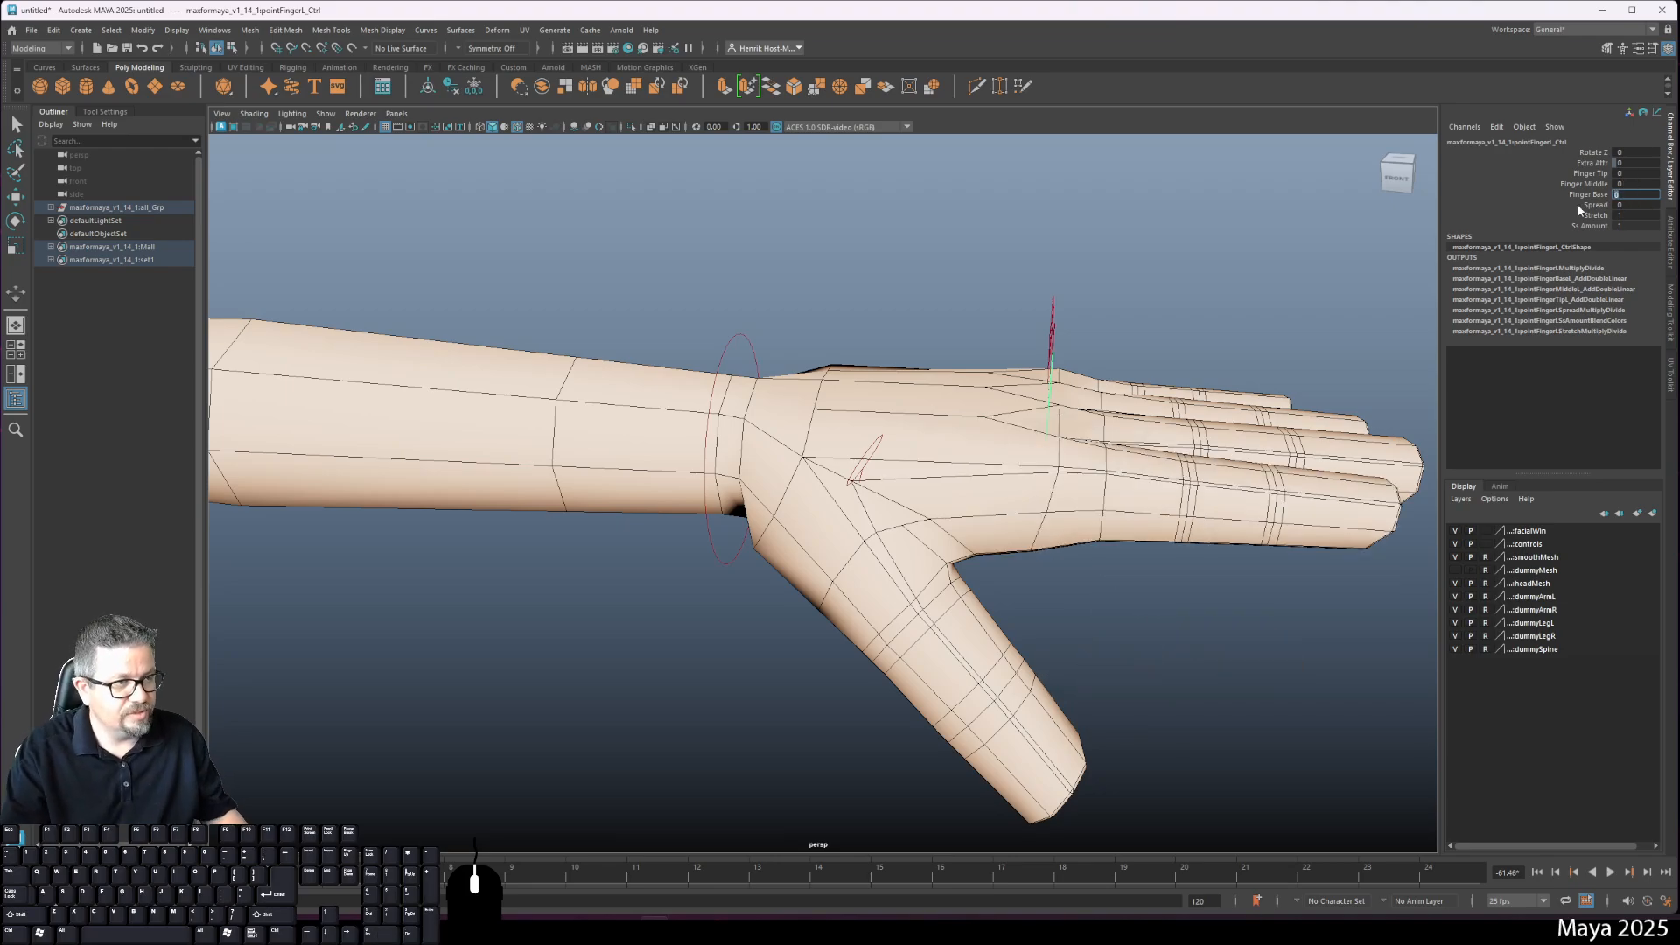
Step: Try adjusting the left index finger's Spread attribute and restore its neutral value
click(1595, 204)
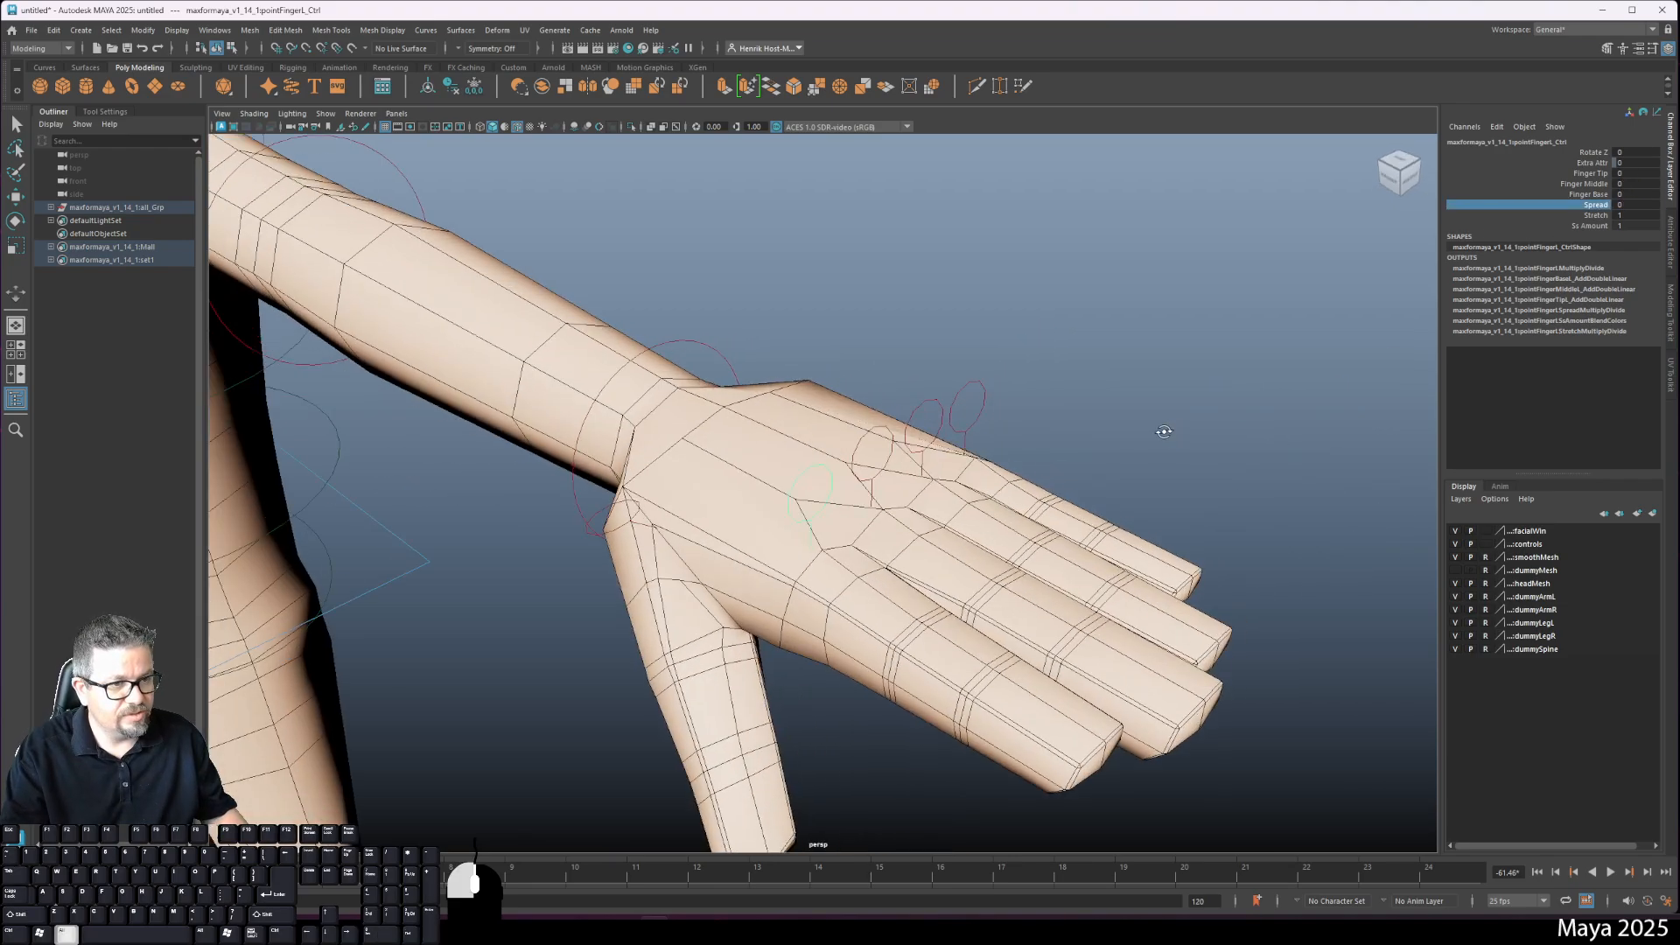
middle_drag(1155, 432, 1046, 390)
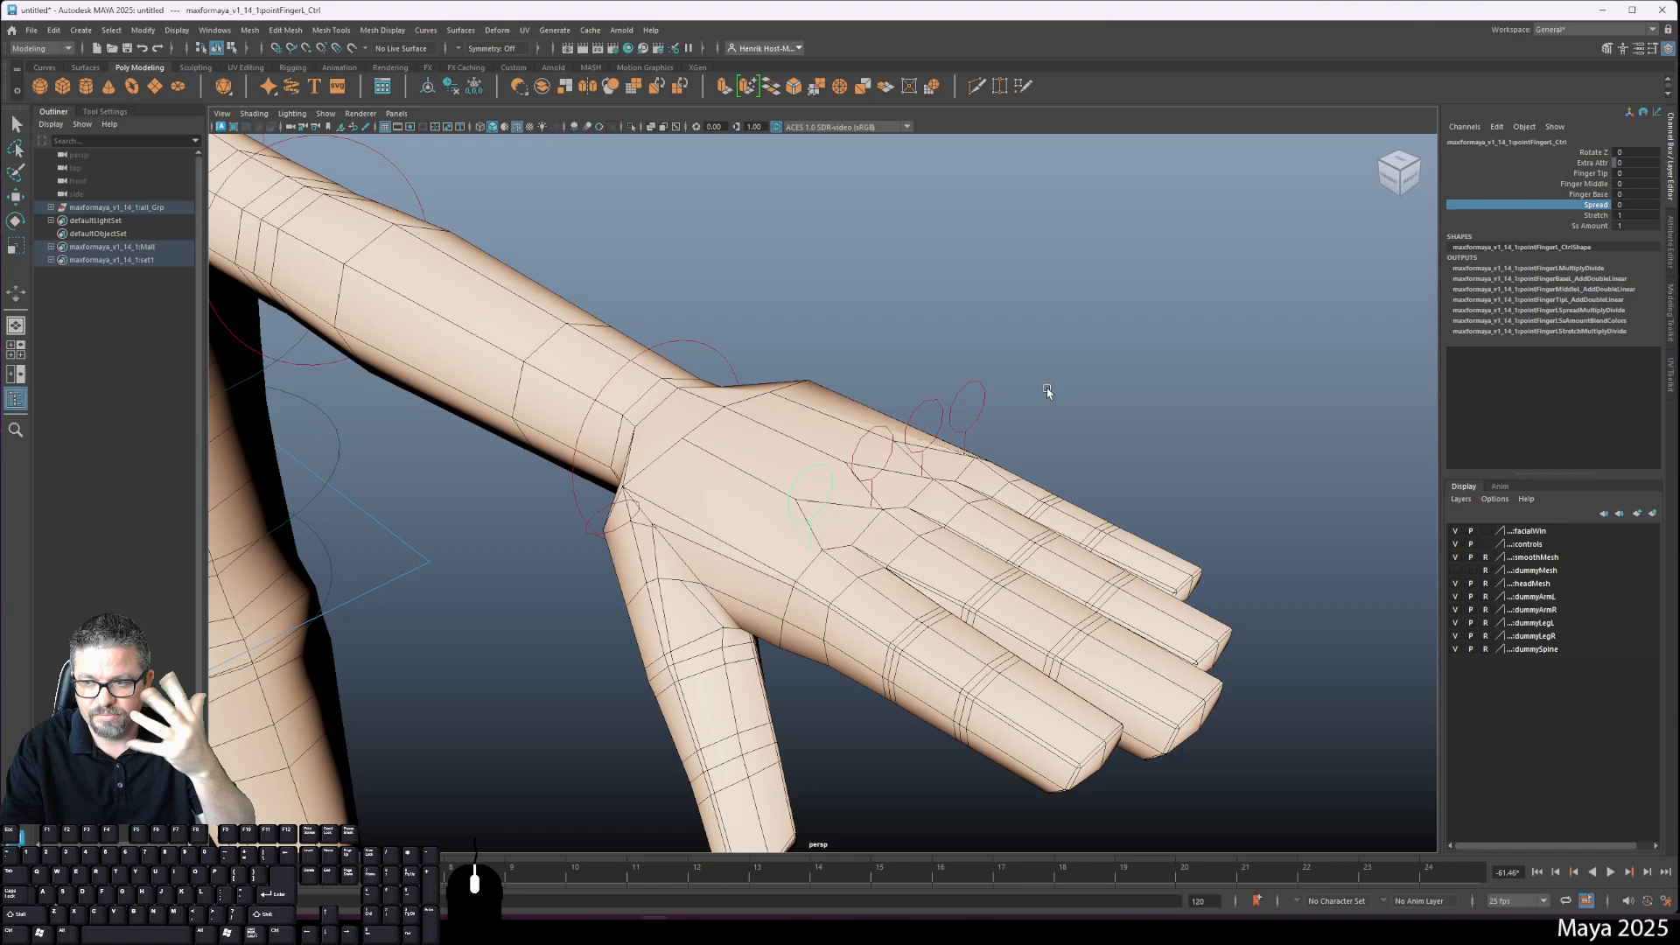
alt+drag(1006, 386, 974, 462)
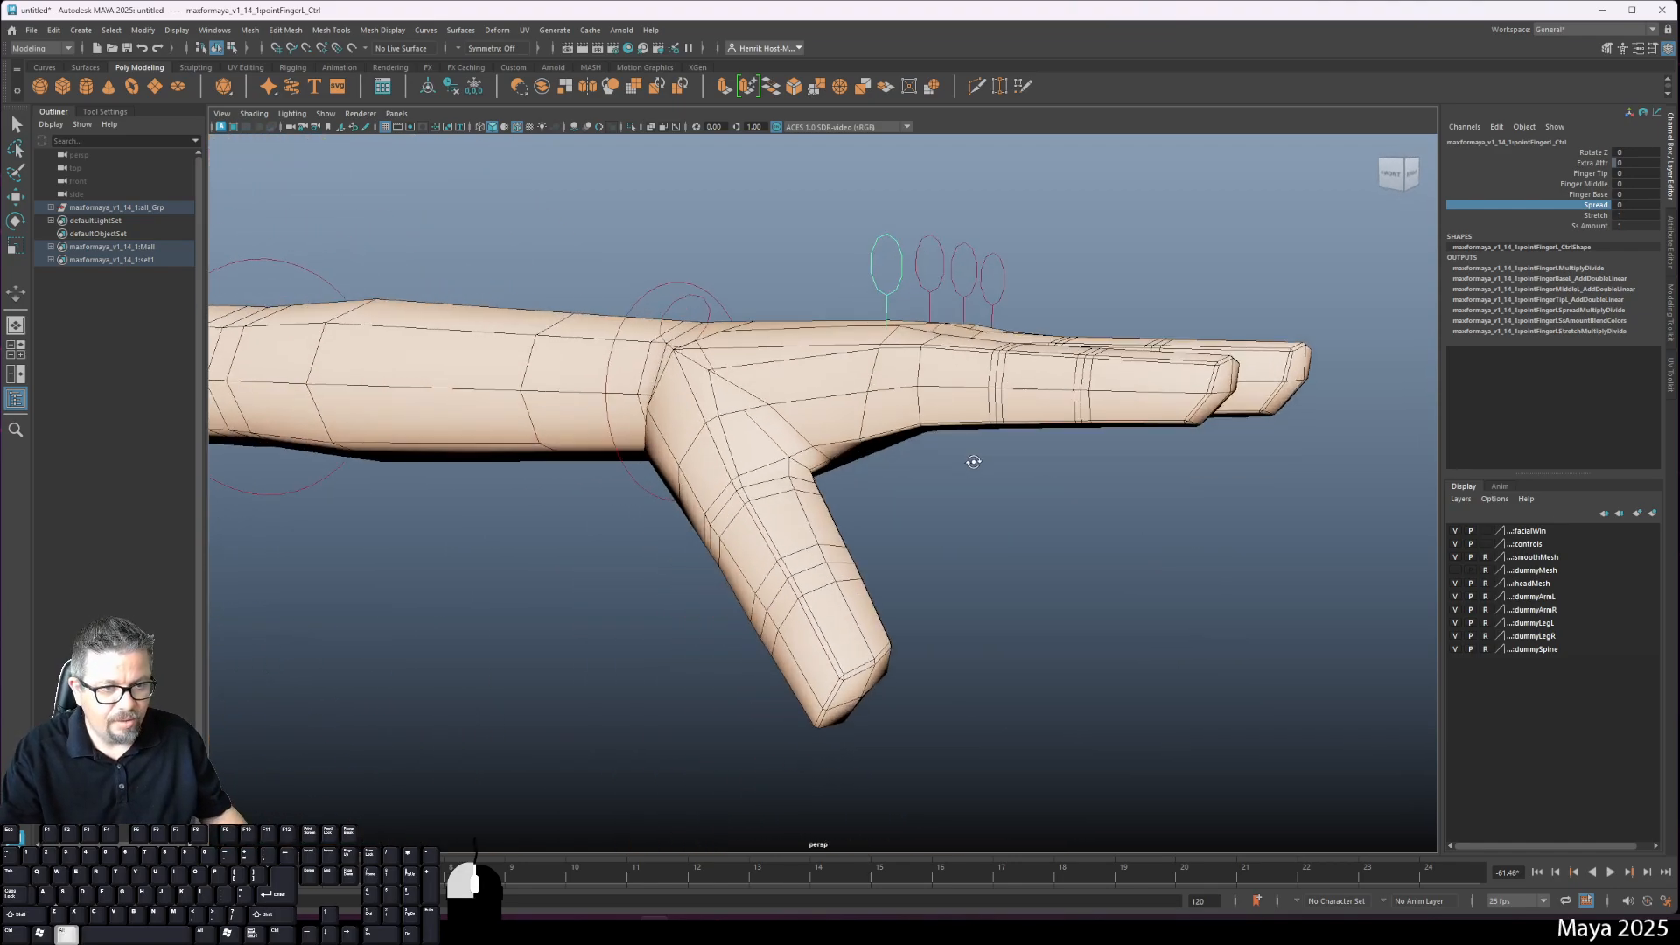
Step: Select the four left finger controls together, try bending the fingertips with Finger Tip, and undo the change
drag(830, 215, 1042, 266)
alt+drag(1009, 403, 864, 579)
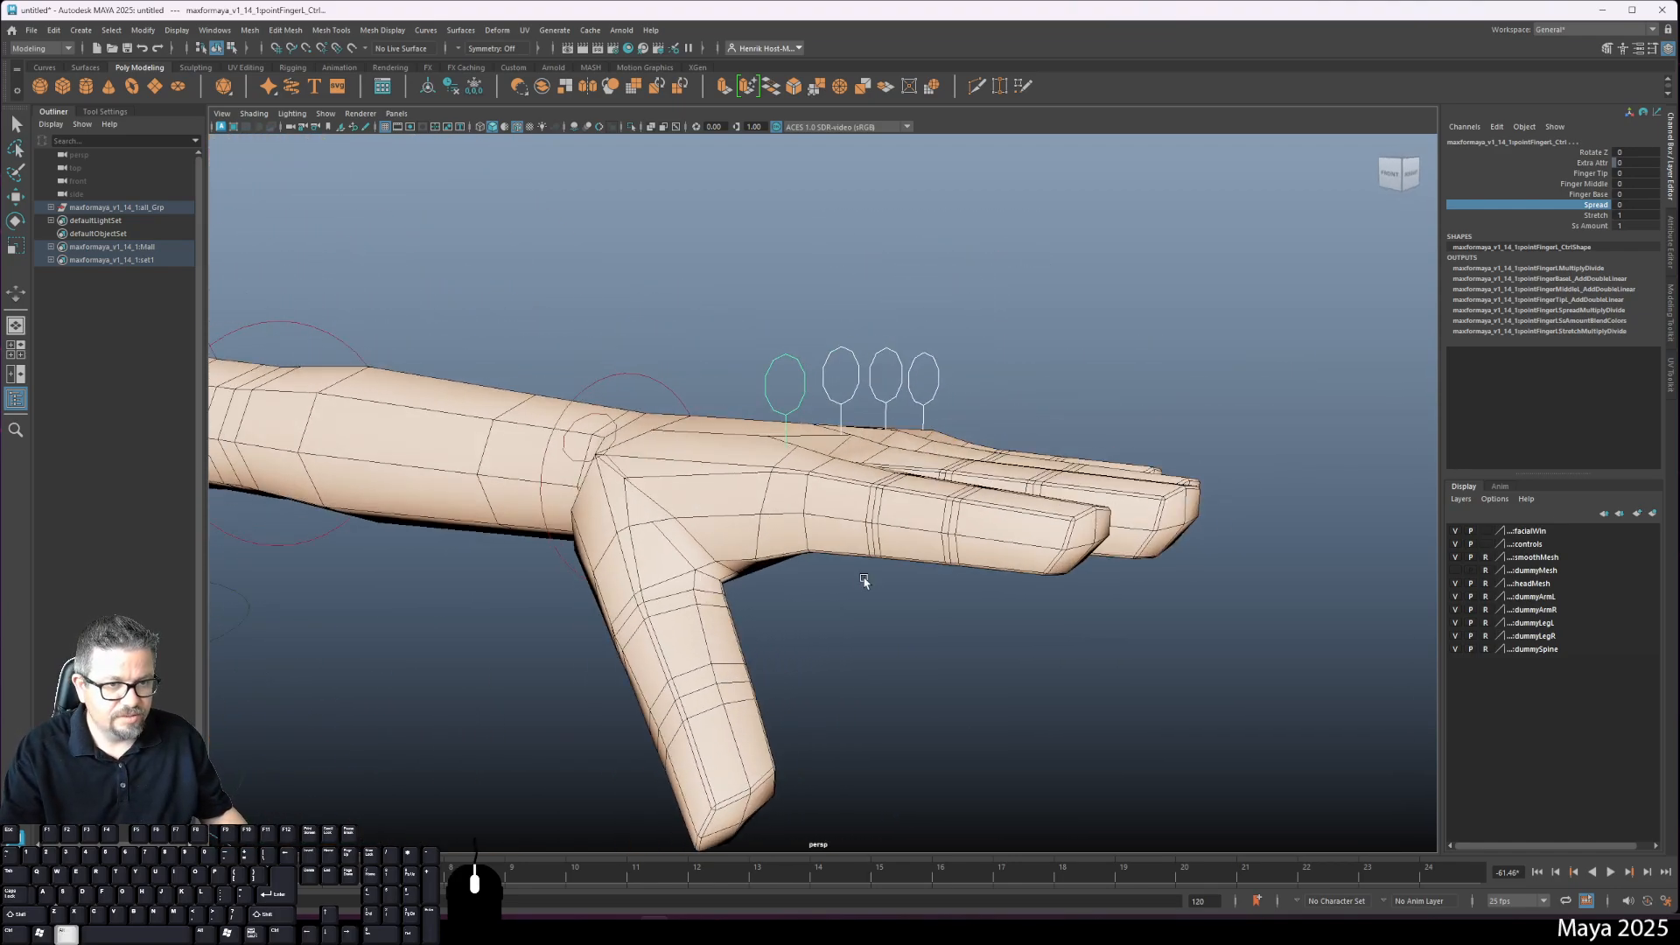
click(1590, 173)
middle_drag(1096, 355, 1409, 352)
key(ctrl+z)
Step: Try bending all four left fingers with Finger Middle at about 46, then Finger Base at about 40.8, undoing each change
click(1591, 185)
middle_drag(1117, 332, 1435, 346)
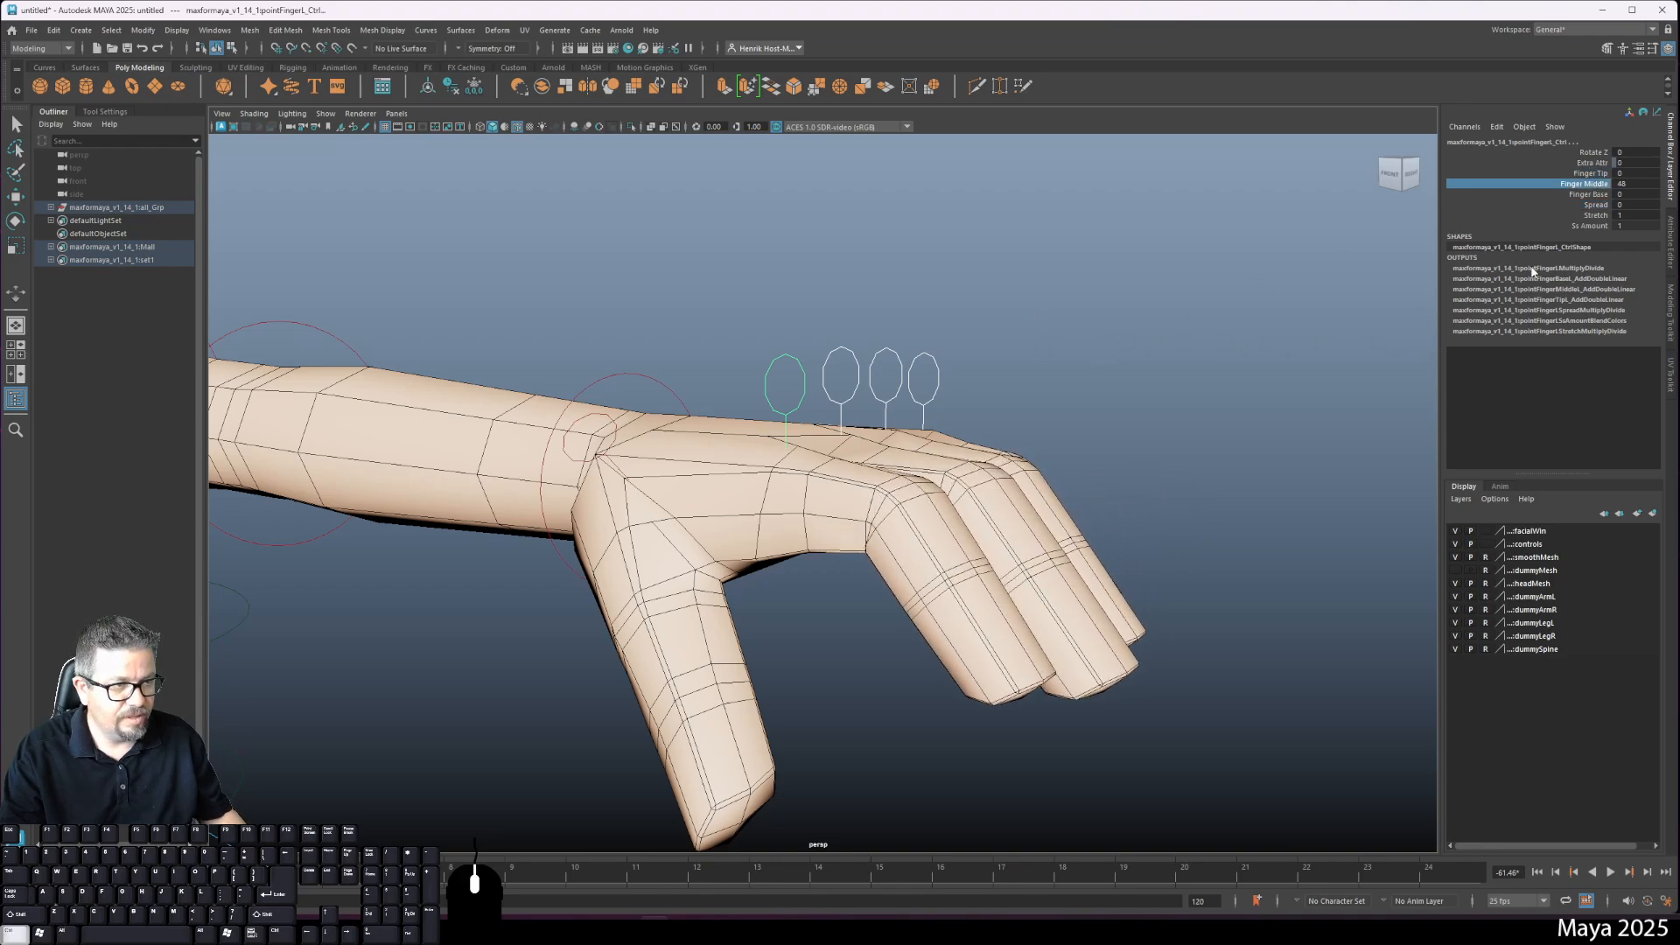
key(ctrl+z)
click(1589, 194)
middle_drag(1244, 285, 1399, 289)
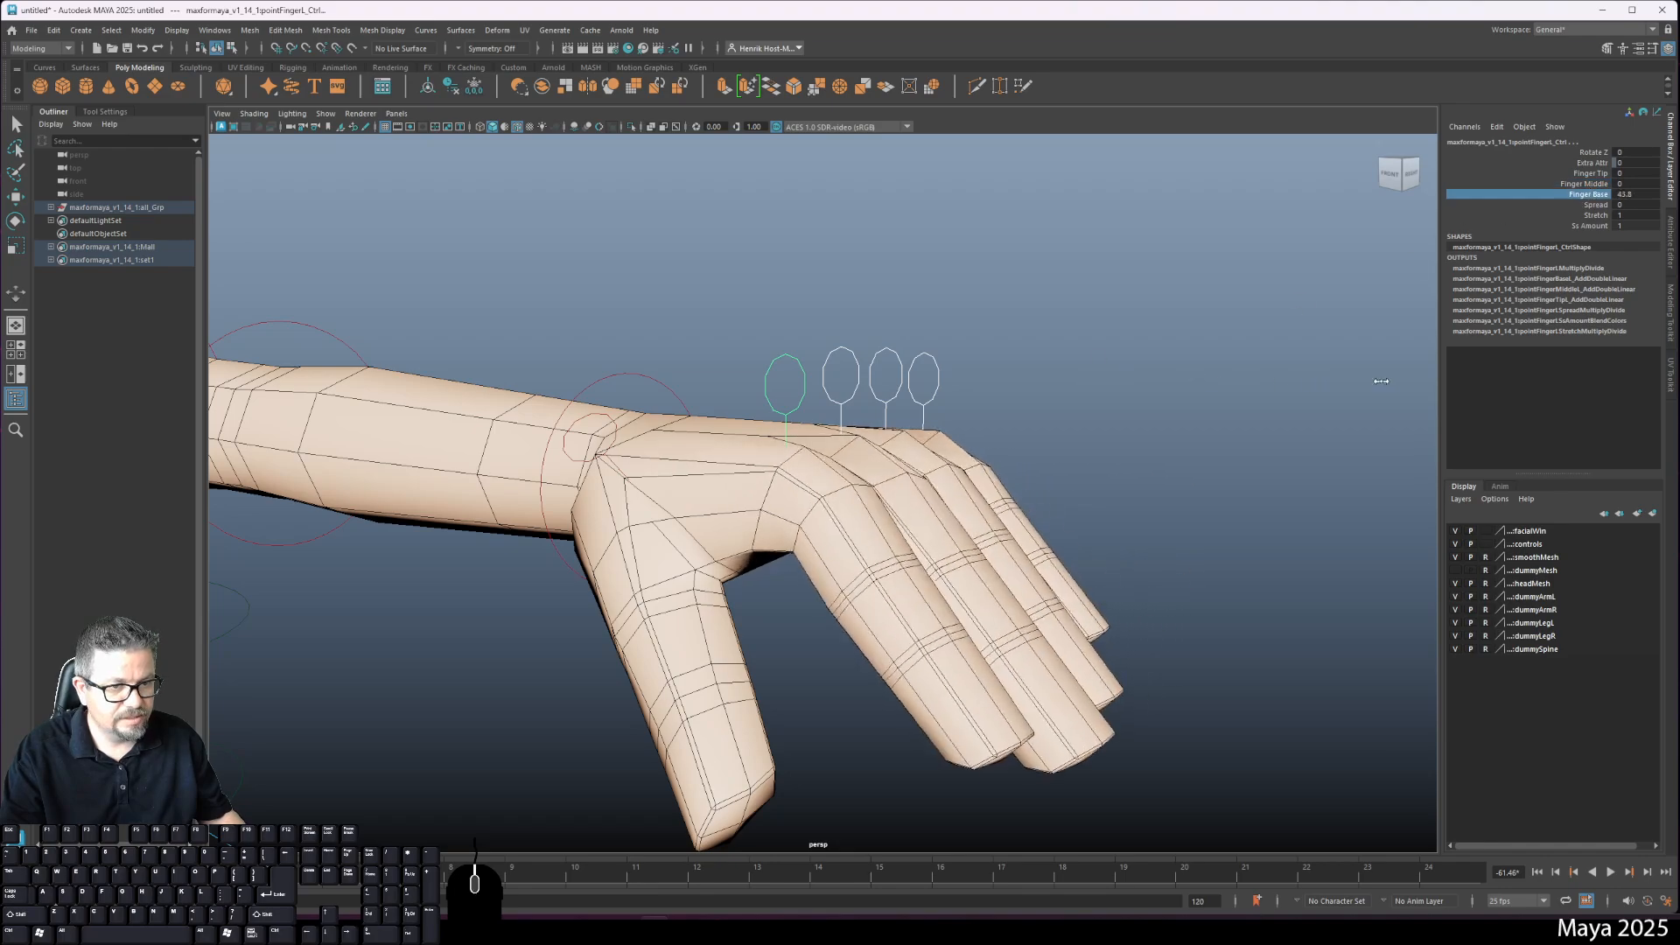
key(ctrl+z)
Step: Try adjusting the Spread of all four left fingers together and undo the change
click(1598, 205)
alt+drag(827, 573, 723, 735)
middle_drag(719, 567, 1056, 569)
key(ctrl+z)
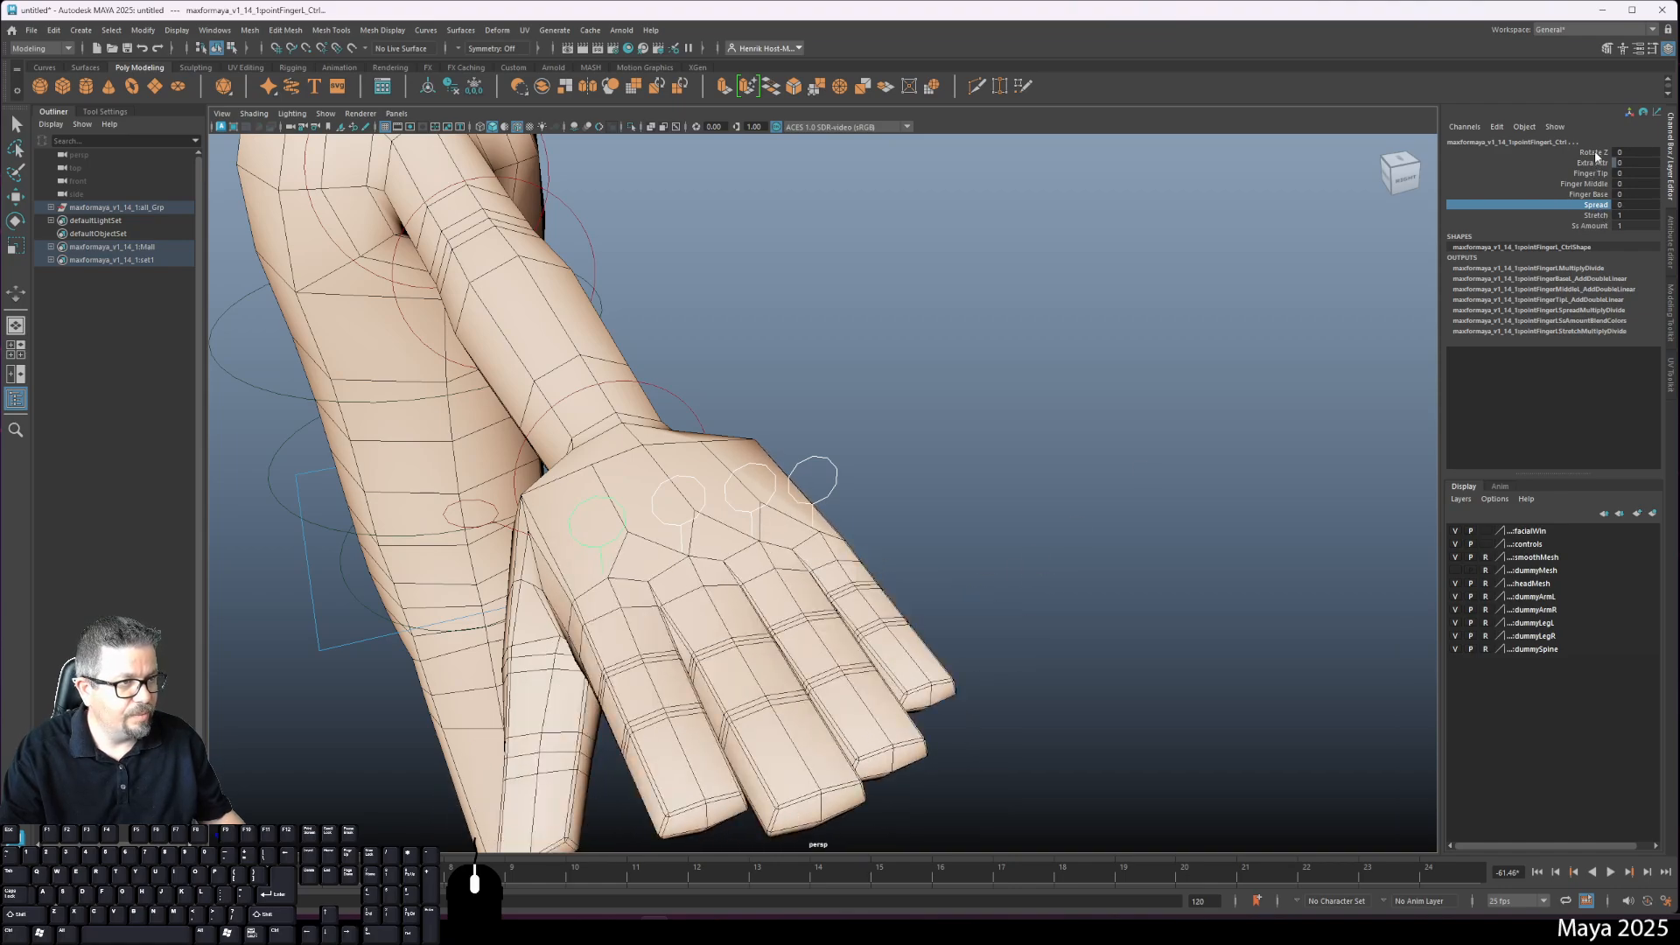
Step: Try curling the four left fingers into a fist with Rotate Z at about 29, and undo back to the open hand
key(e)
drag(840, 499, 910, 467)
key(ctrl+z)
key(shift+z)
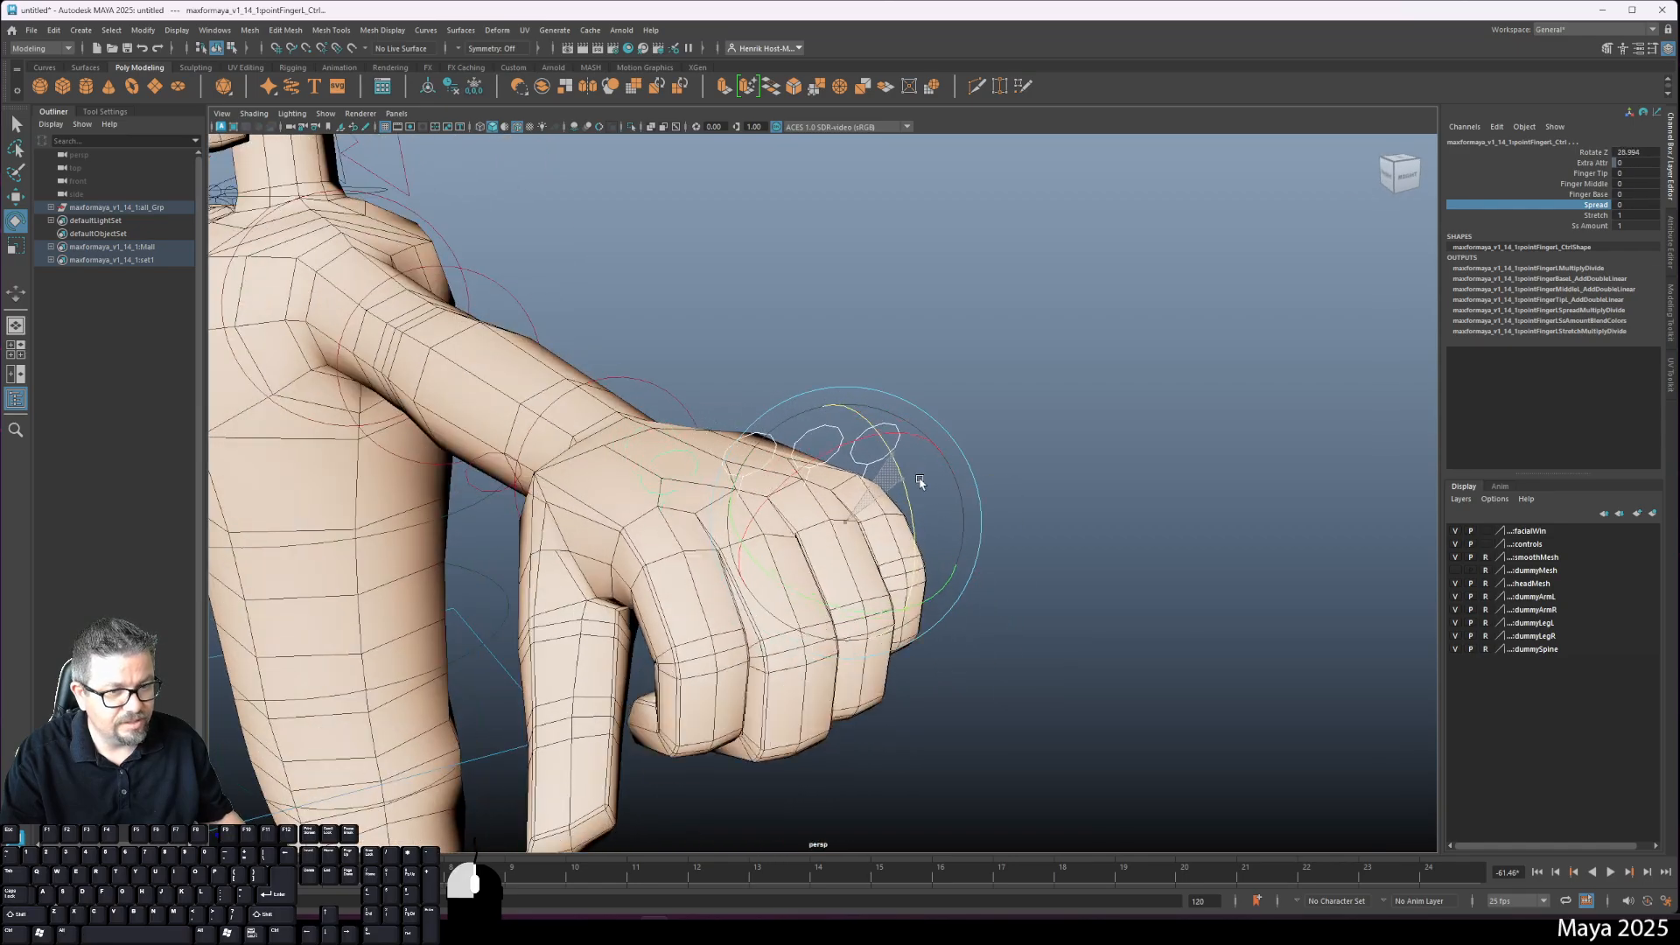
key(ctrl+z)
key(ctrl+z)
key(ctrl+z)
key(ctrl+z)
key(ctrl+z)
key(ctrl+z)
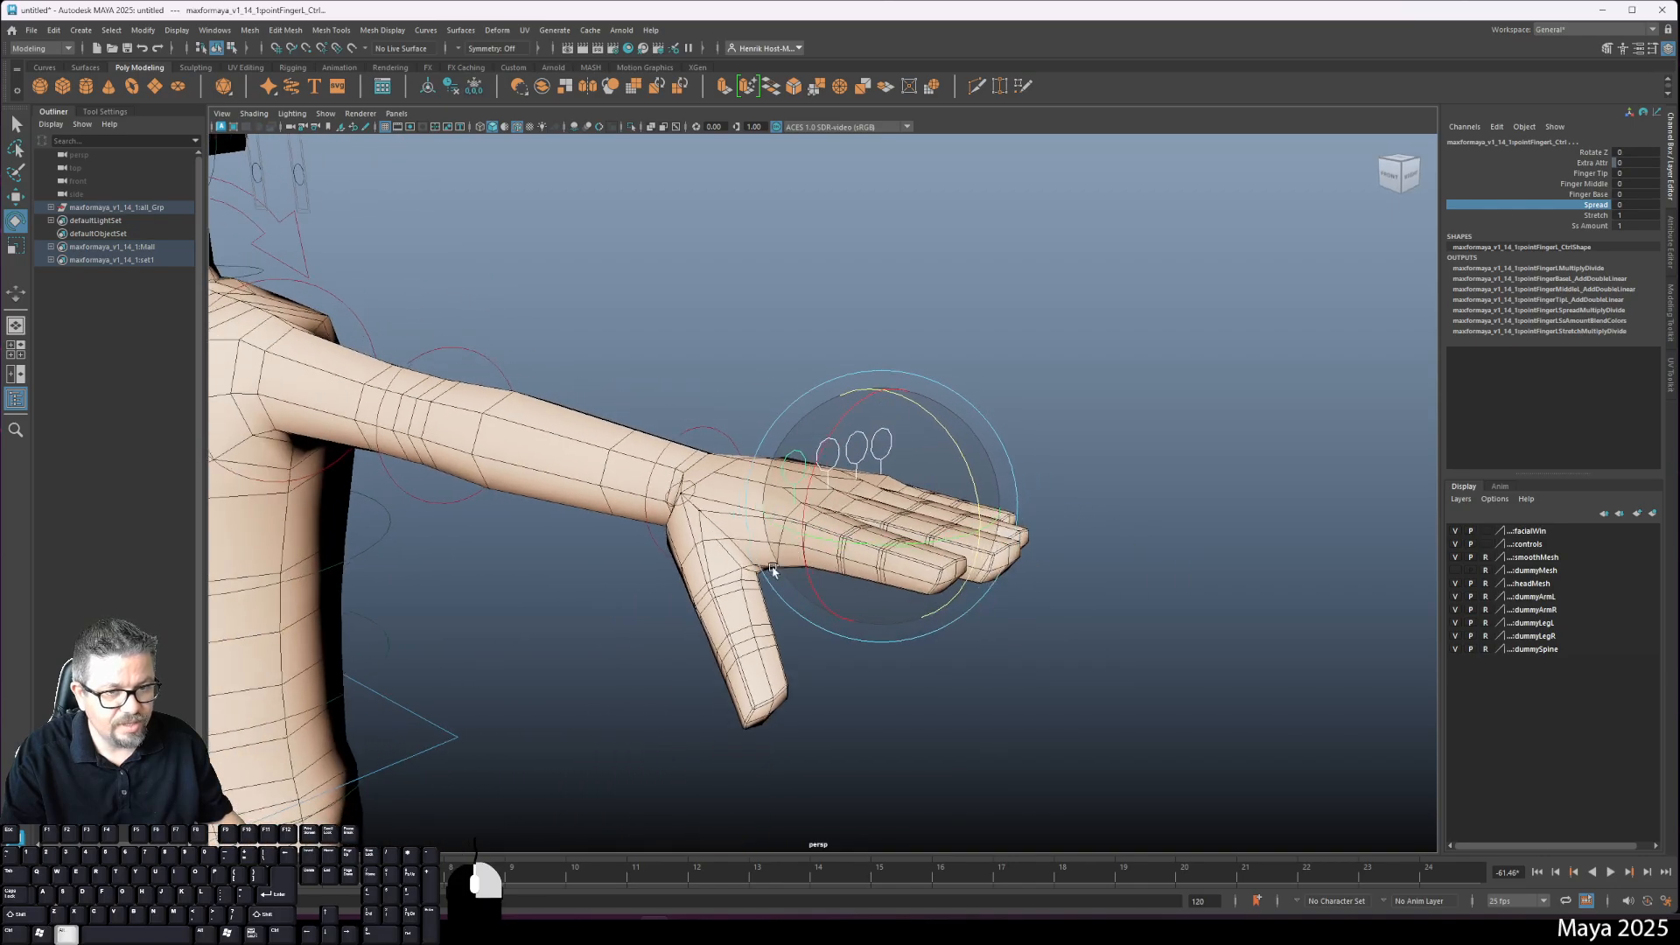
key(ctrl+z)
key(ctrl+z)
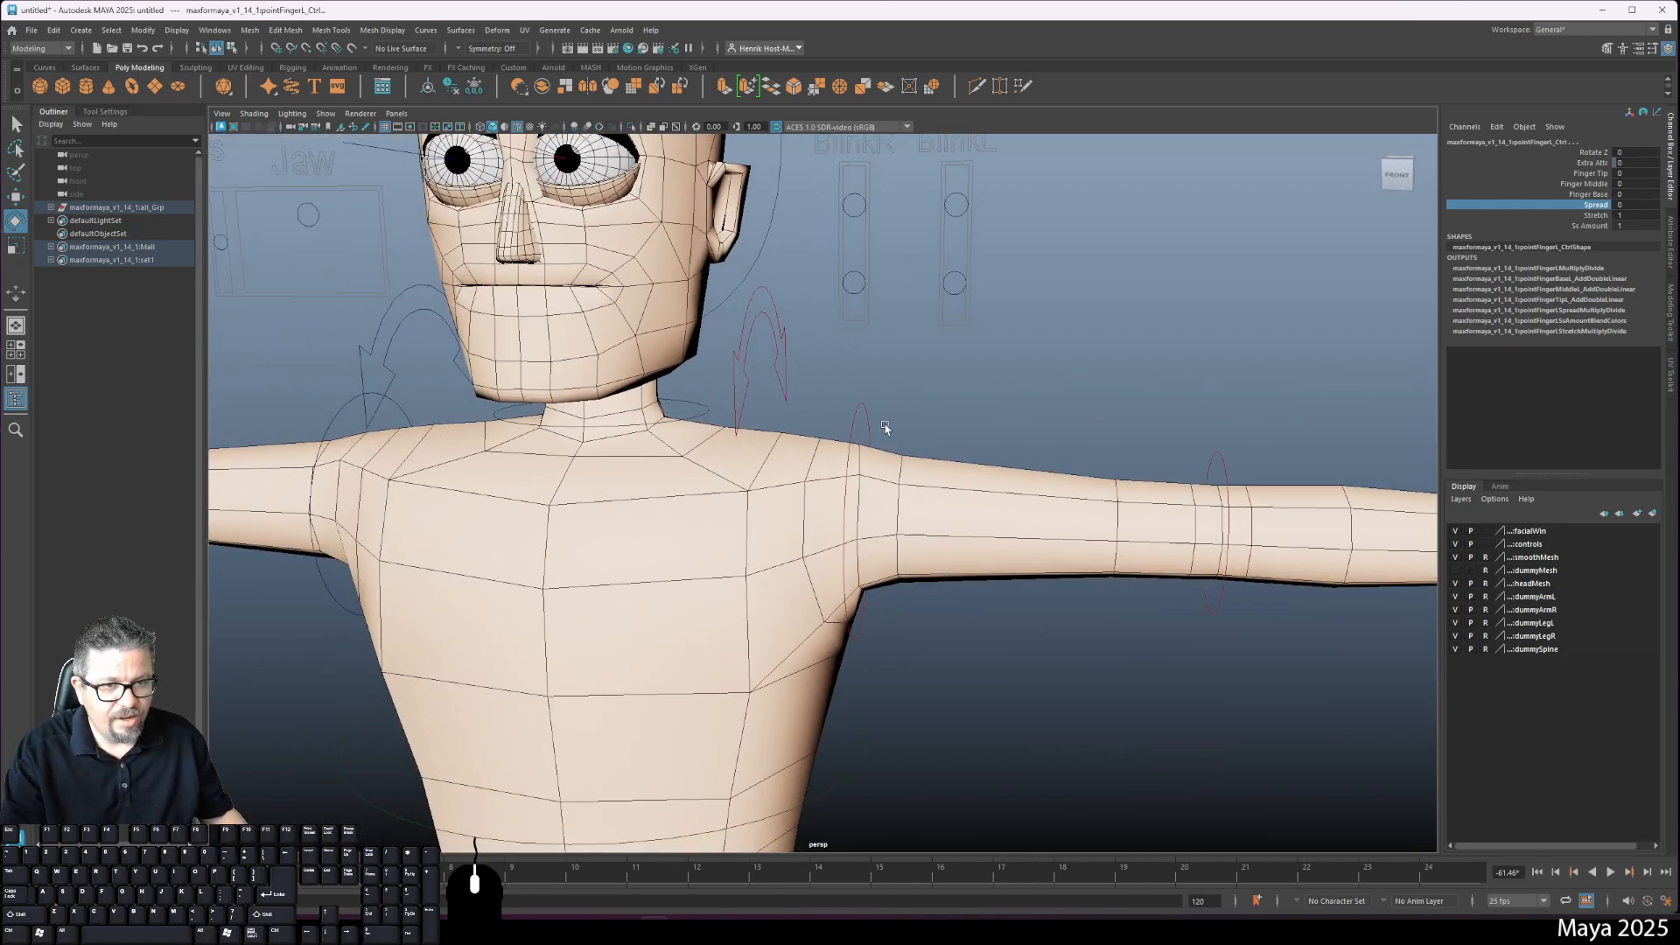
Step: Select the left clavicle control and make the rotate manipulator smaller
click(778, 371)
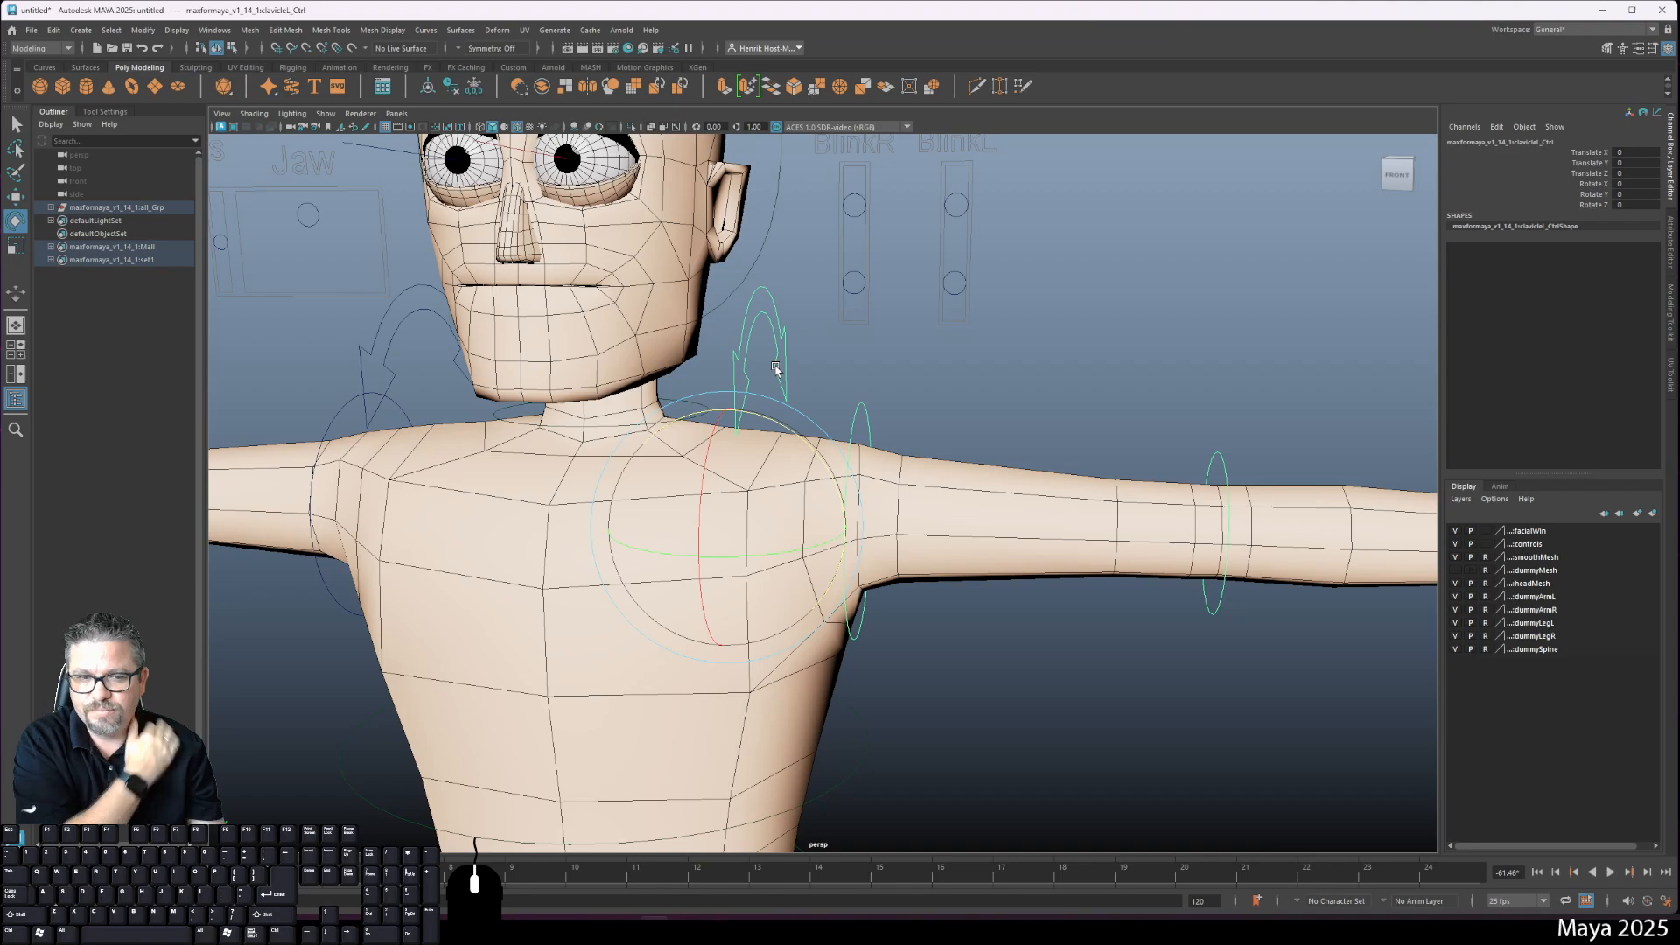
mouse_move(794, 403)
alt+mouse_down()
mouse_move(830, 391)
mouse_move(808, 399)
alt+mouse_up()
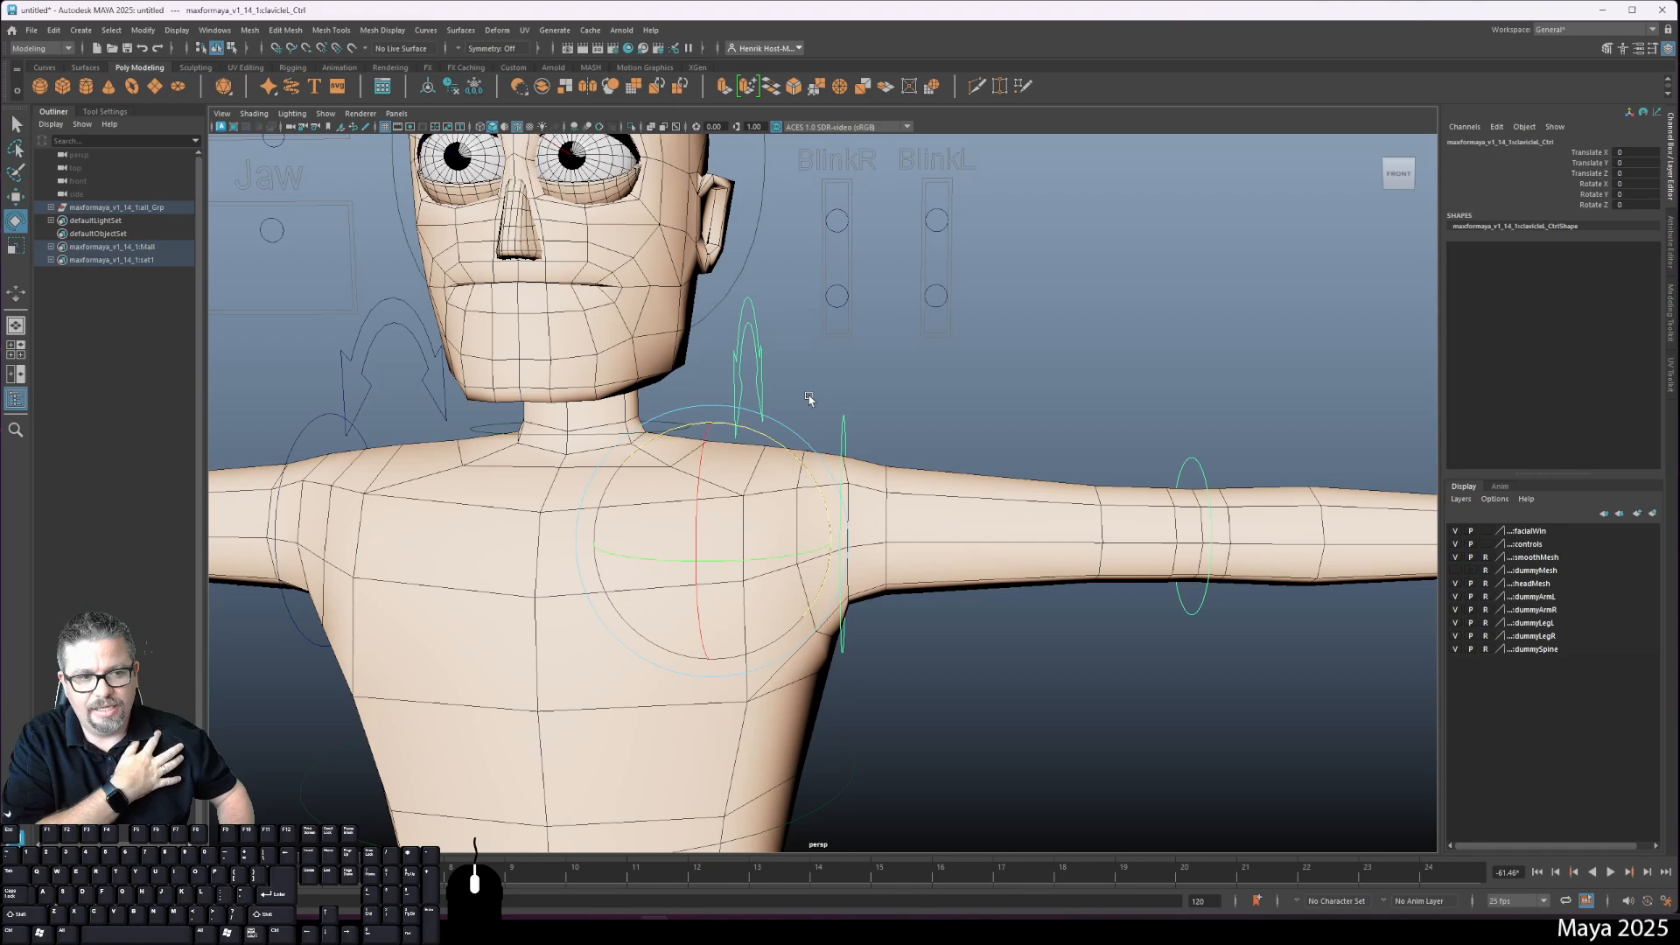
key(minus)
key(minus)
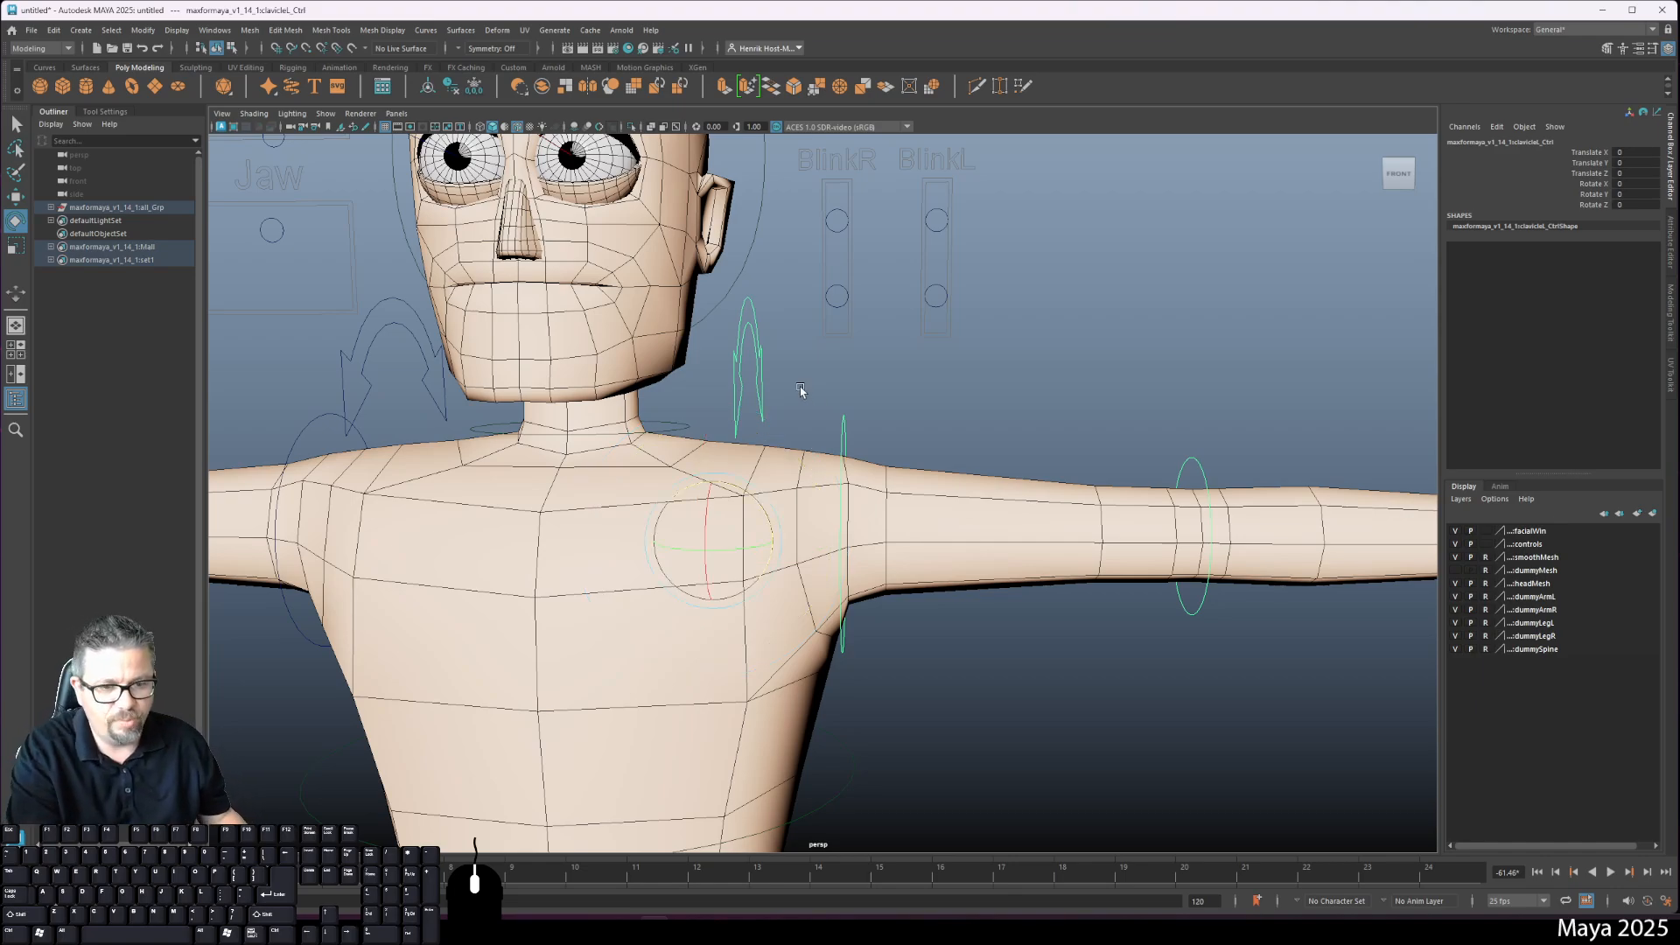
alt+drag(738, 551, 712, 563)
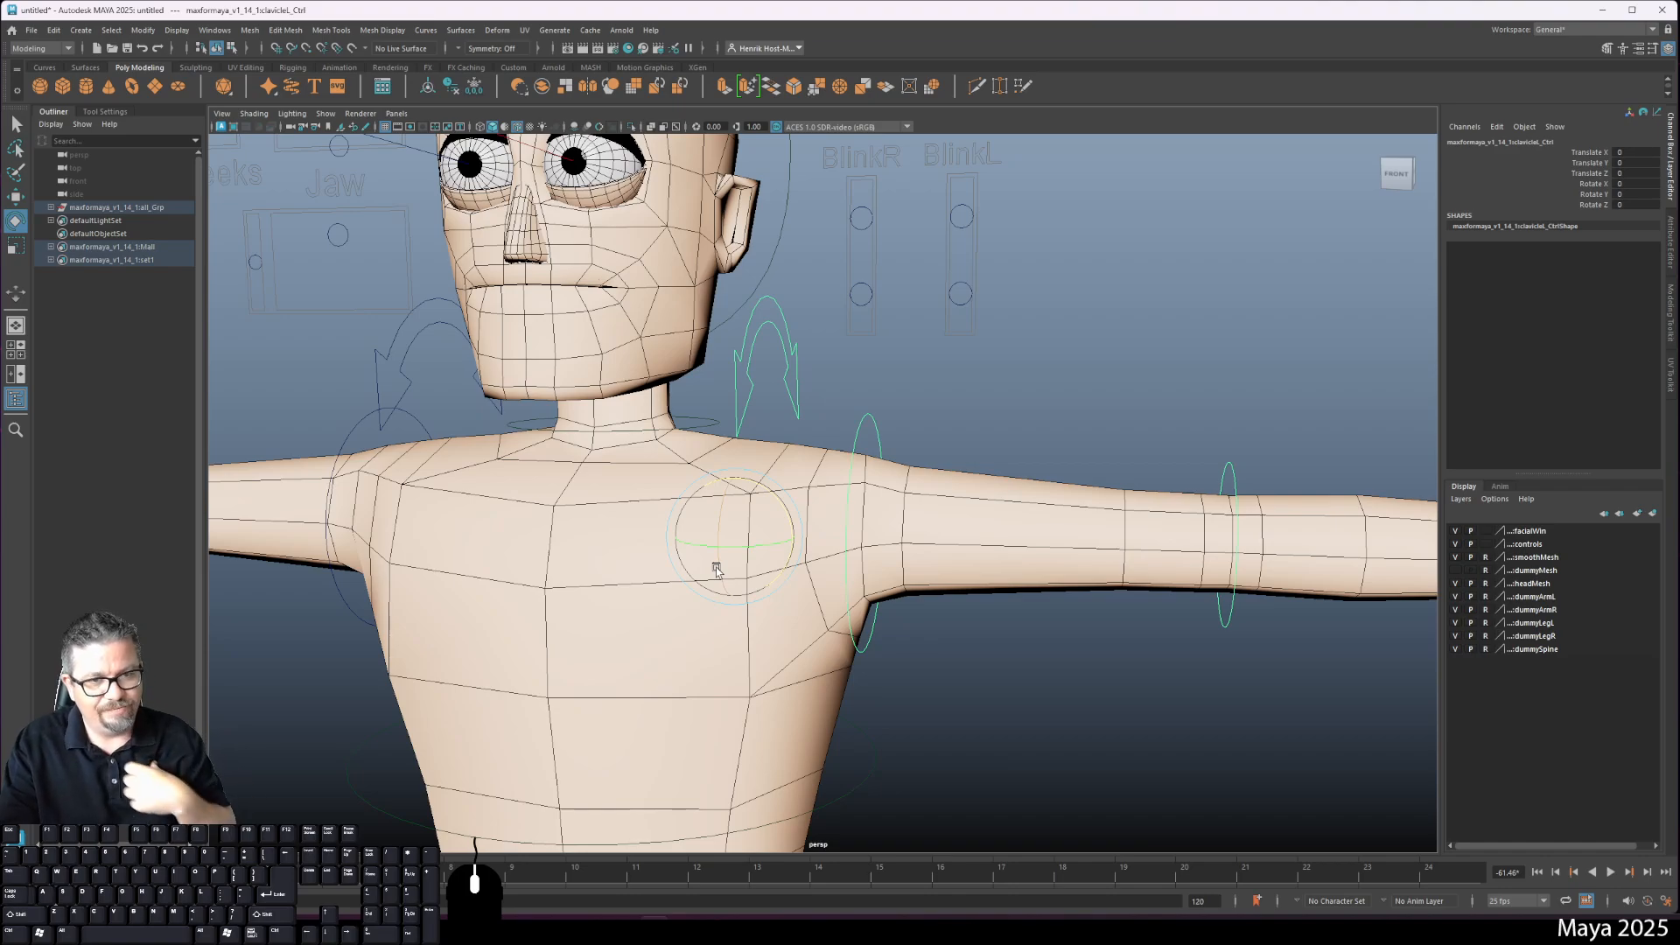
mouse_move(705, 554)
alt+mouse_down()
mouse_move(743, 562)
mouse_move(728, 543)
alt+mouse_up()
Step: Try raising the left arm with shoulder FK Rotate Z at about -66 and clavicle Rotate Z at about -36, undoing both
click(804, 424)
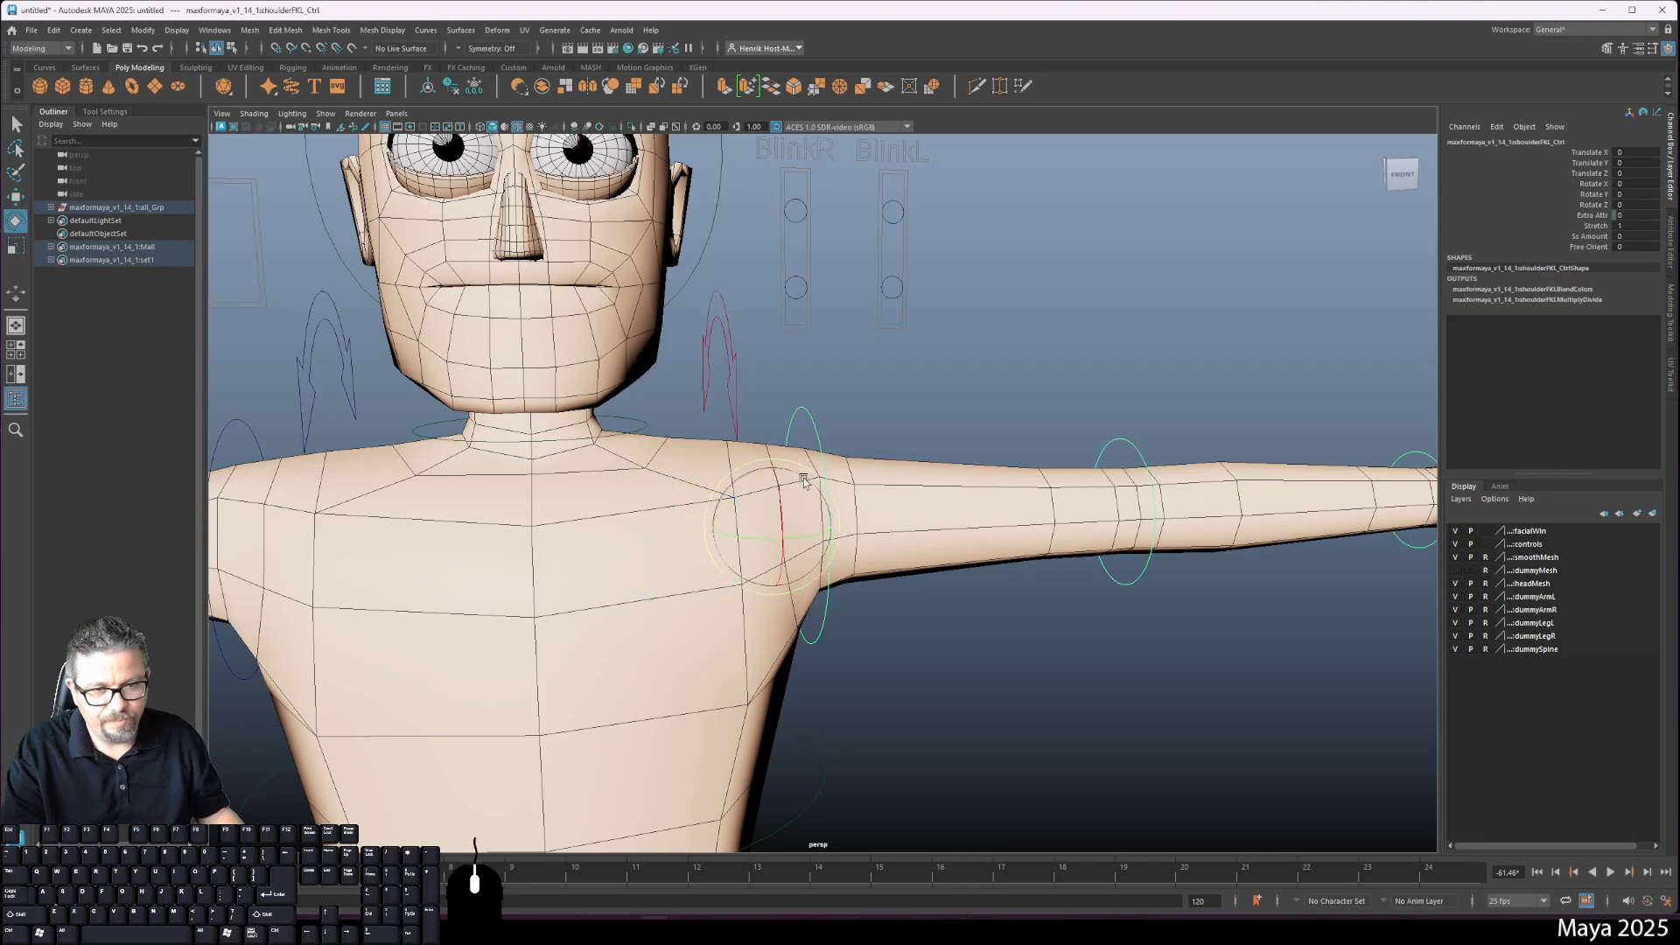
drag(804, 482, 688, 416)
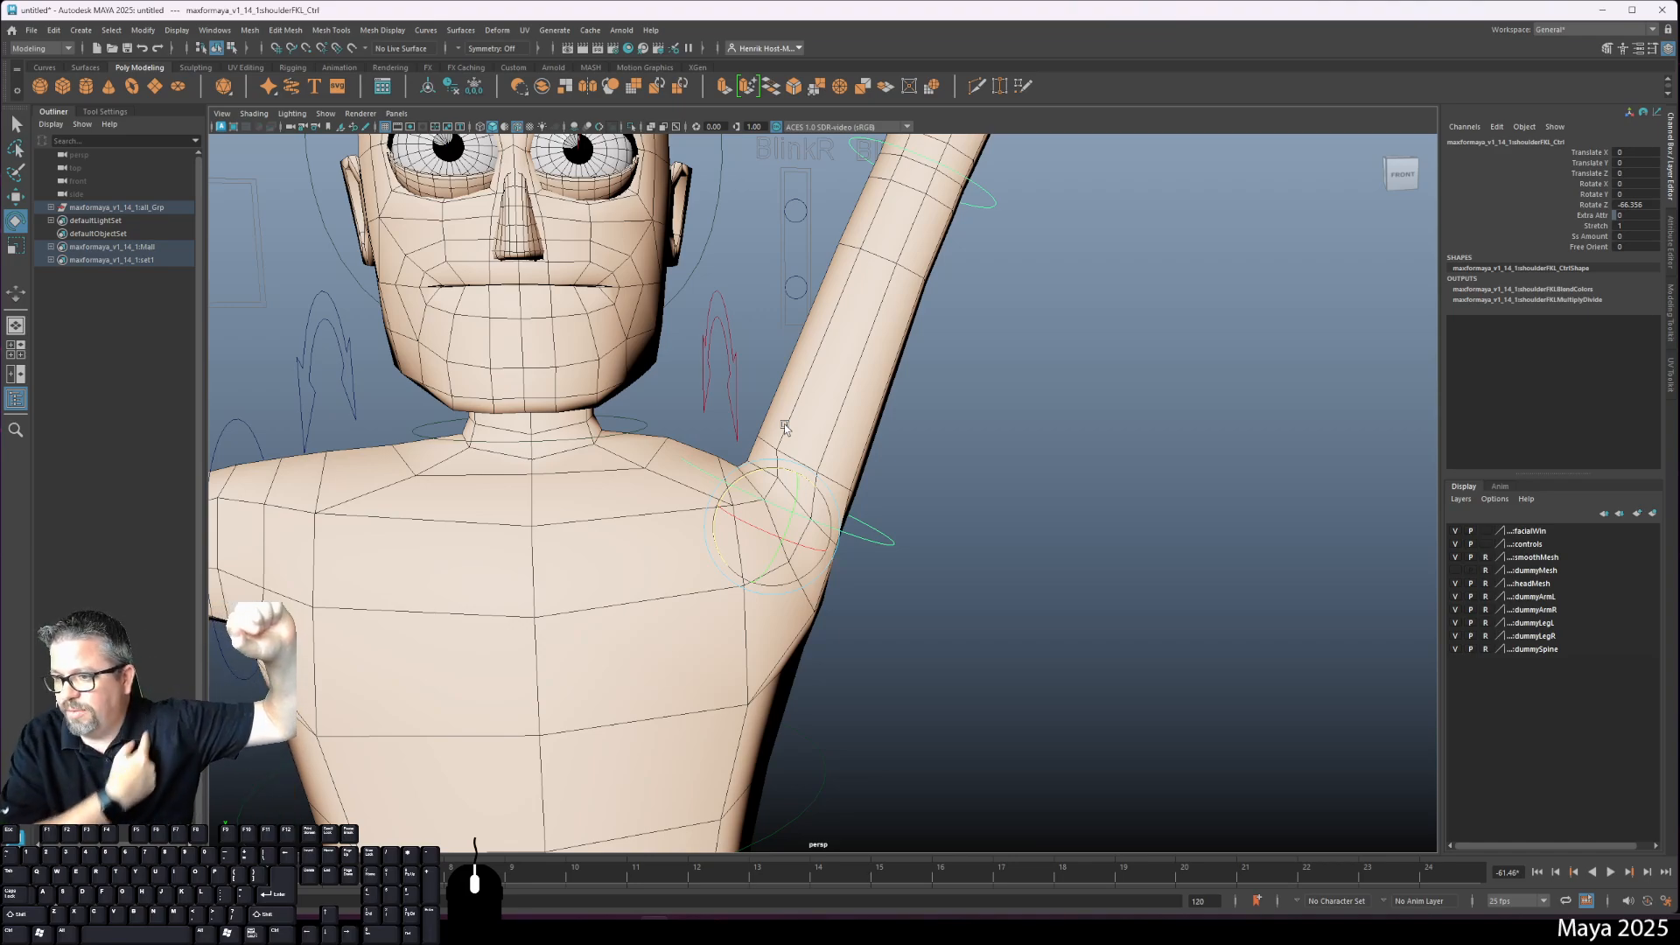
click(736, 372)
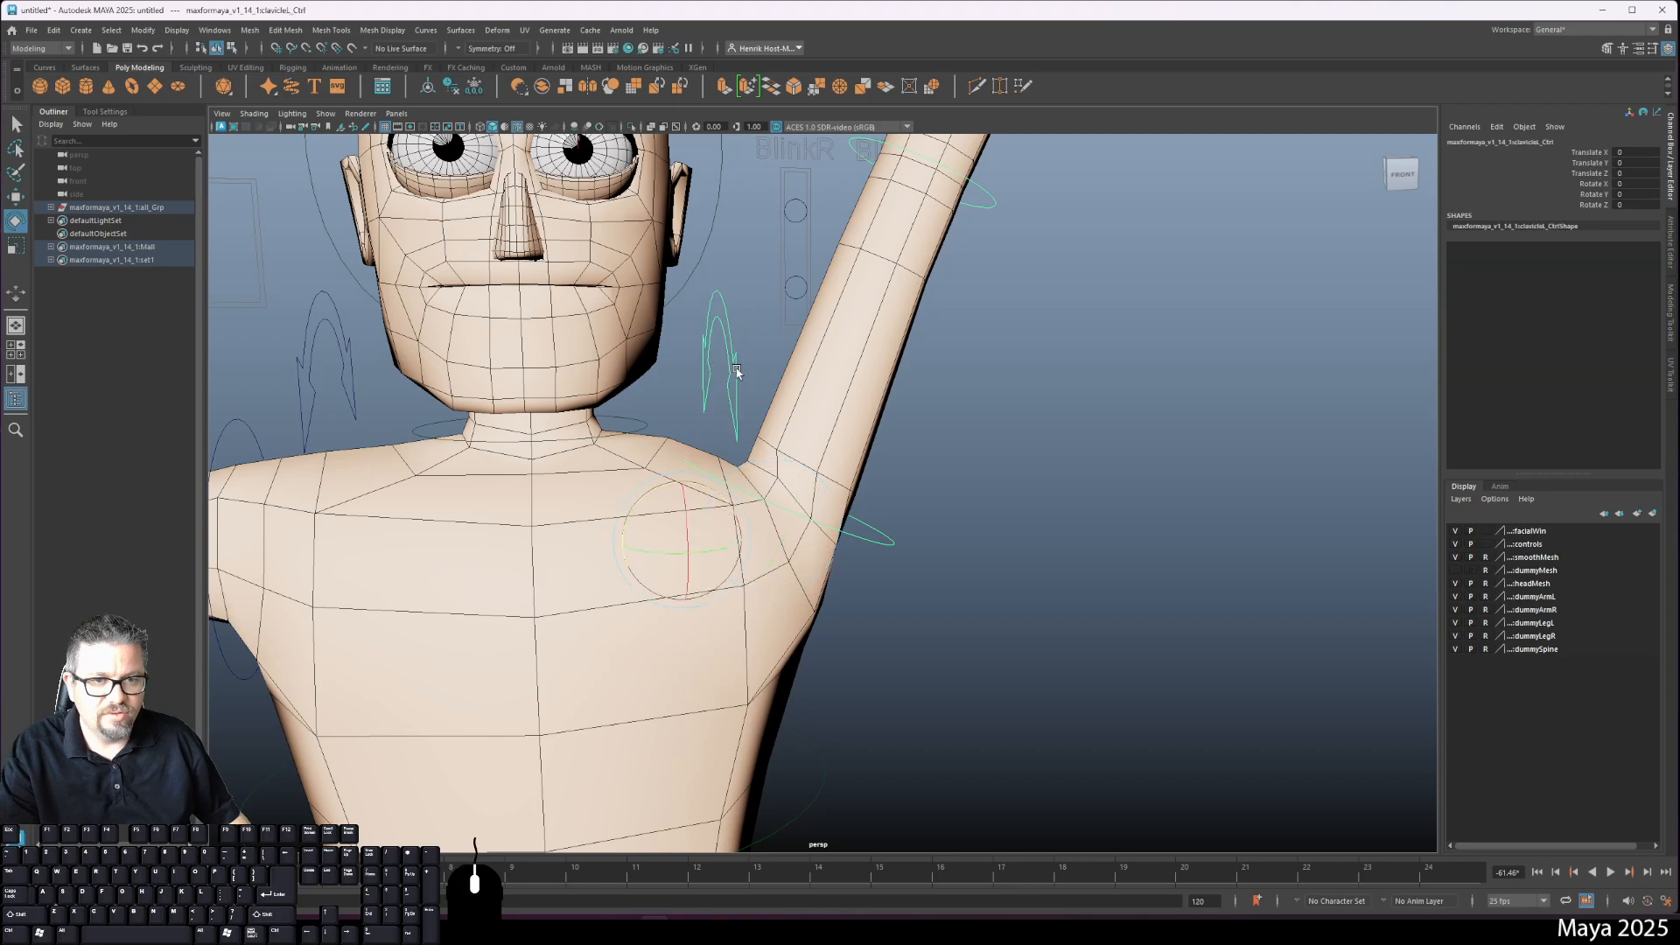
drag(655, 495, 585, 498)
key(ctrl+z)
key(ctrl+z)
key(ctrl+z)
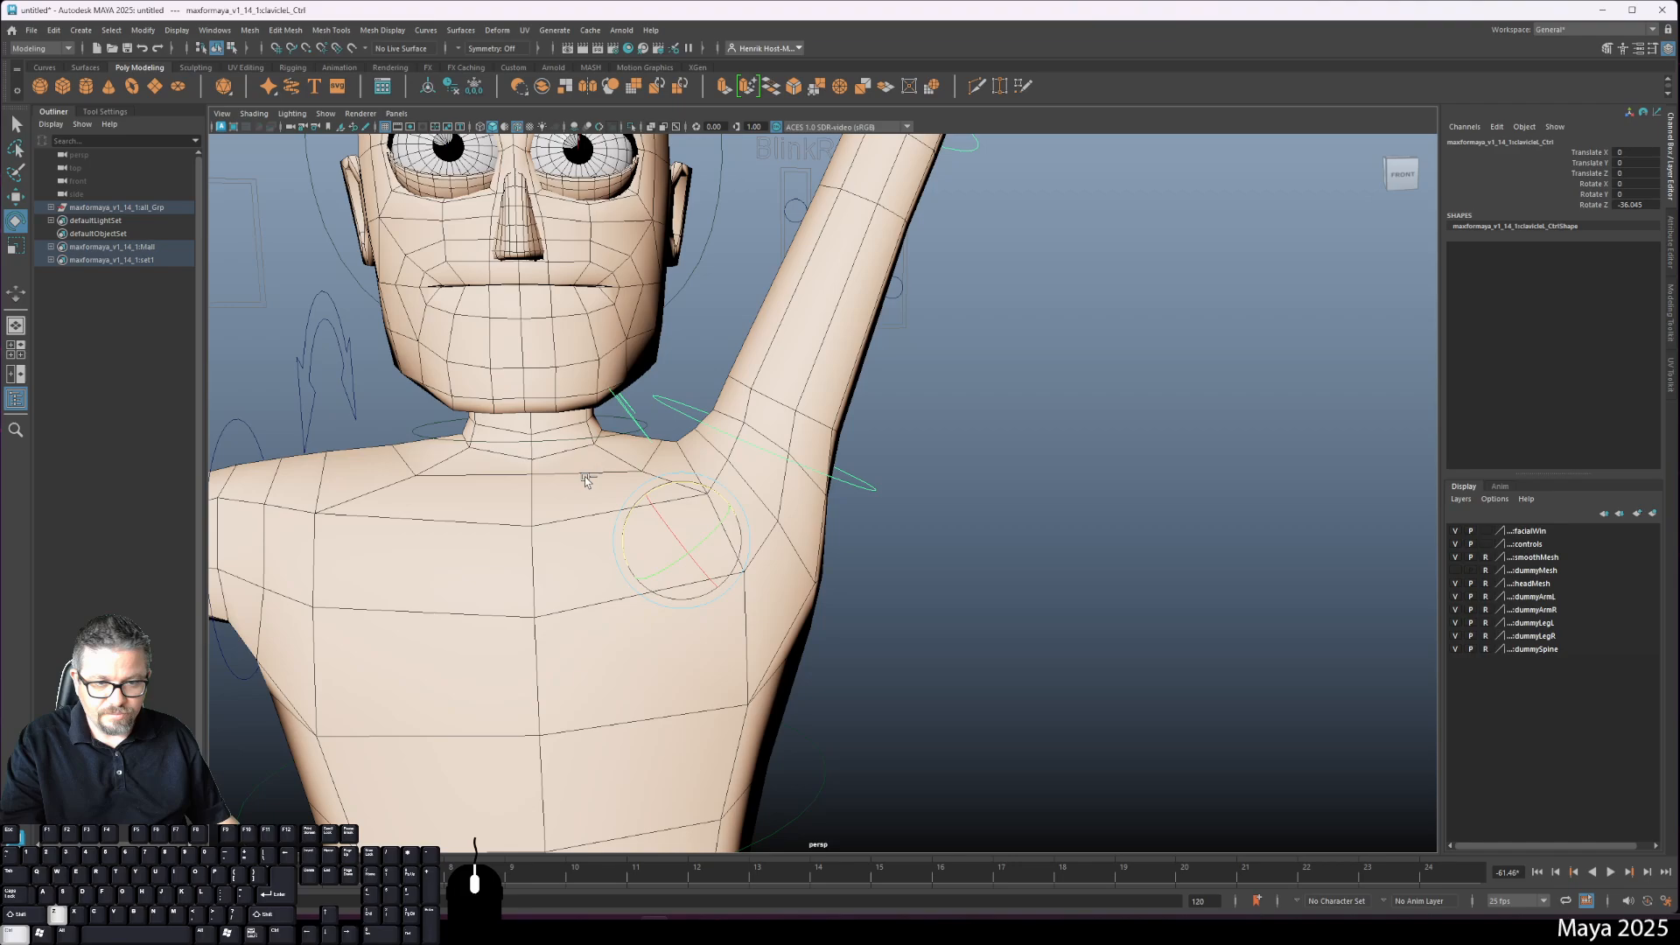
Step: Select the right clavicle control, try moving it, and undo the move
mouse_move(698, 430)
alt+middle_down()
mouse_move(744, 413)
mouse_move(896, 420)
alt+middle_up()
alt+middle_drag(601, 402, 839, 386)
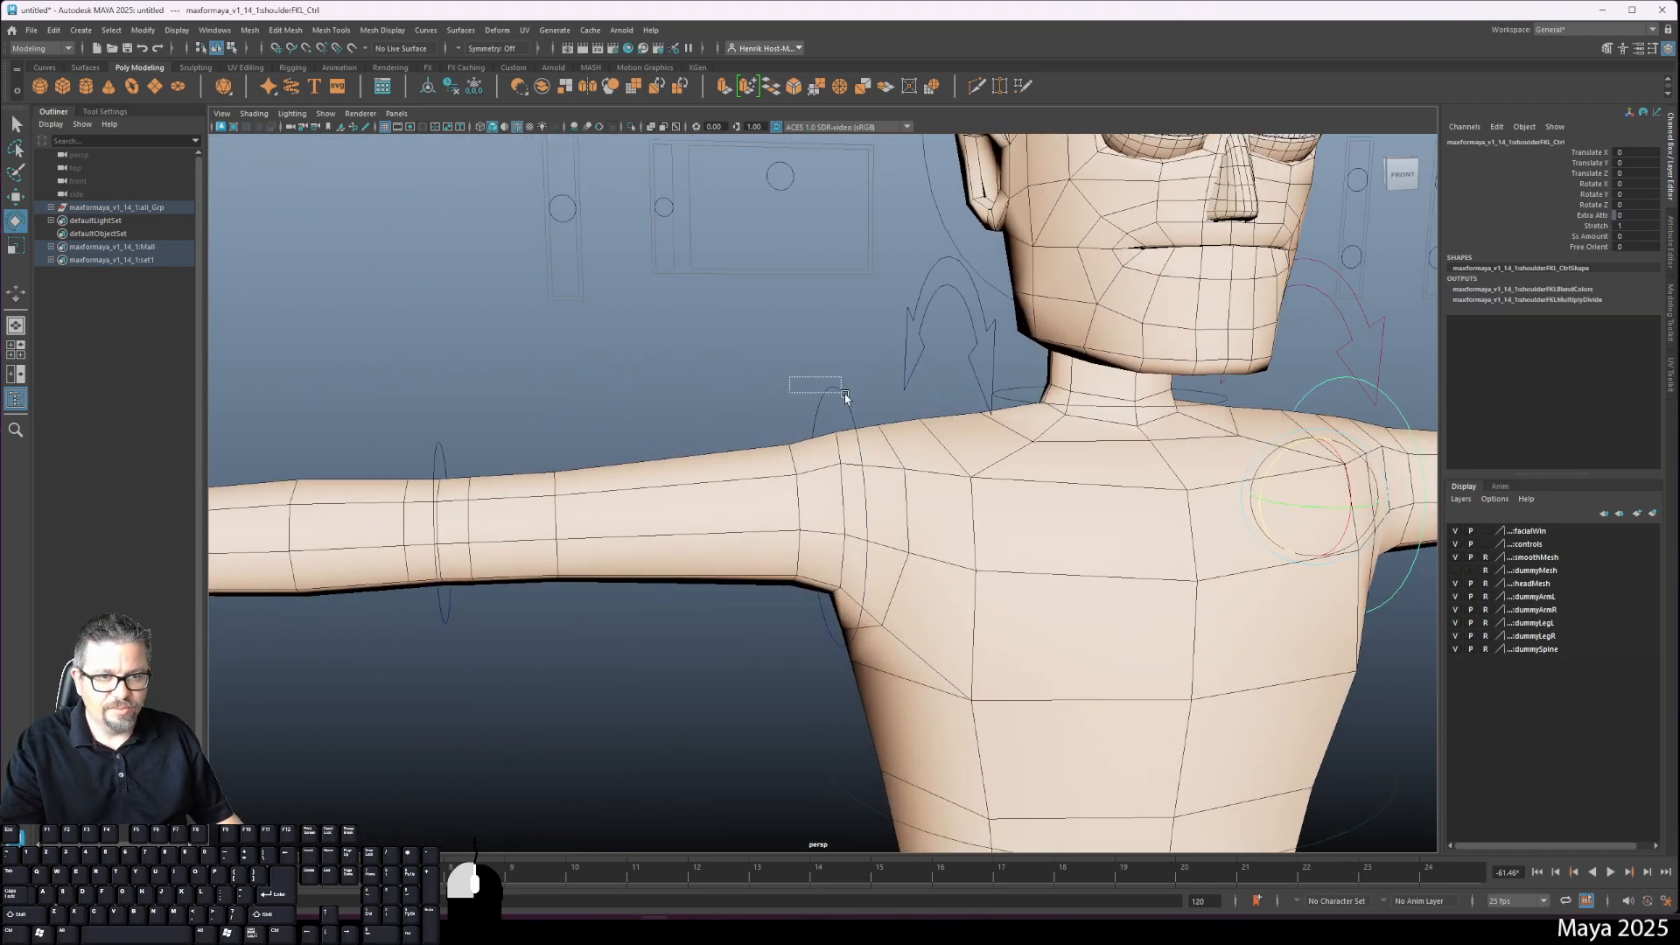
click(832, 411)
click(916, 336)
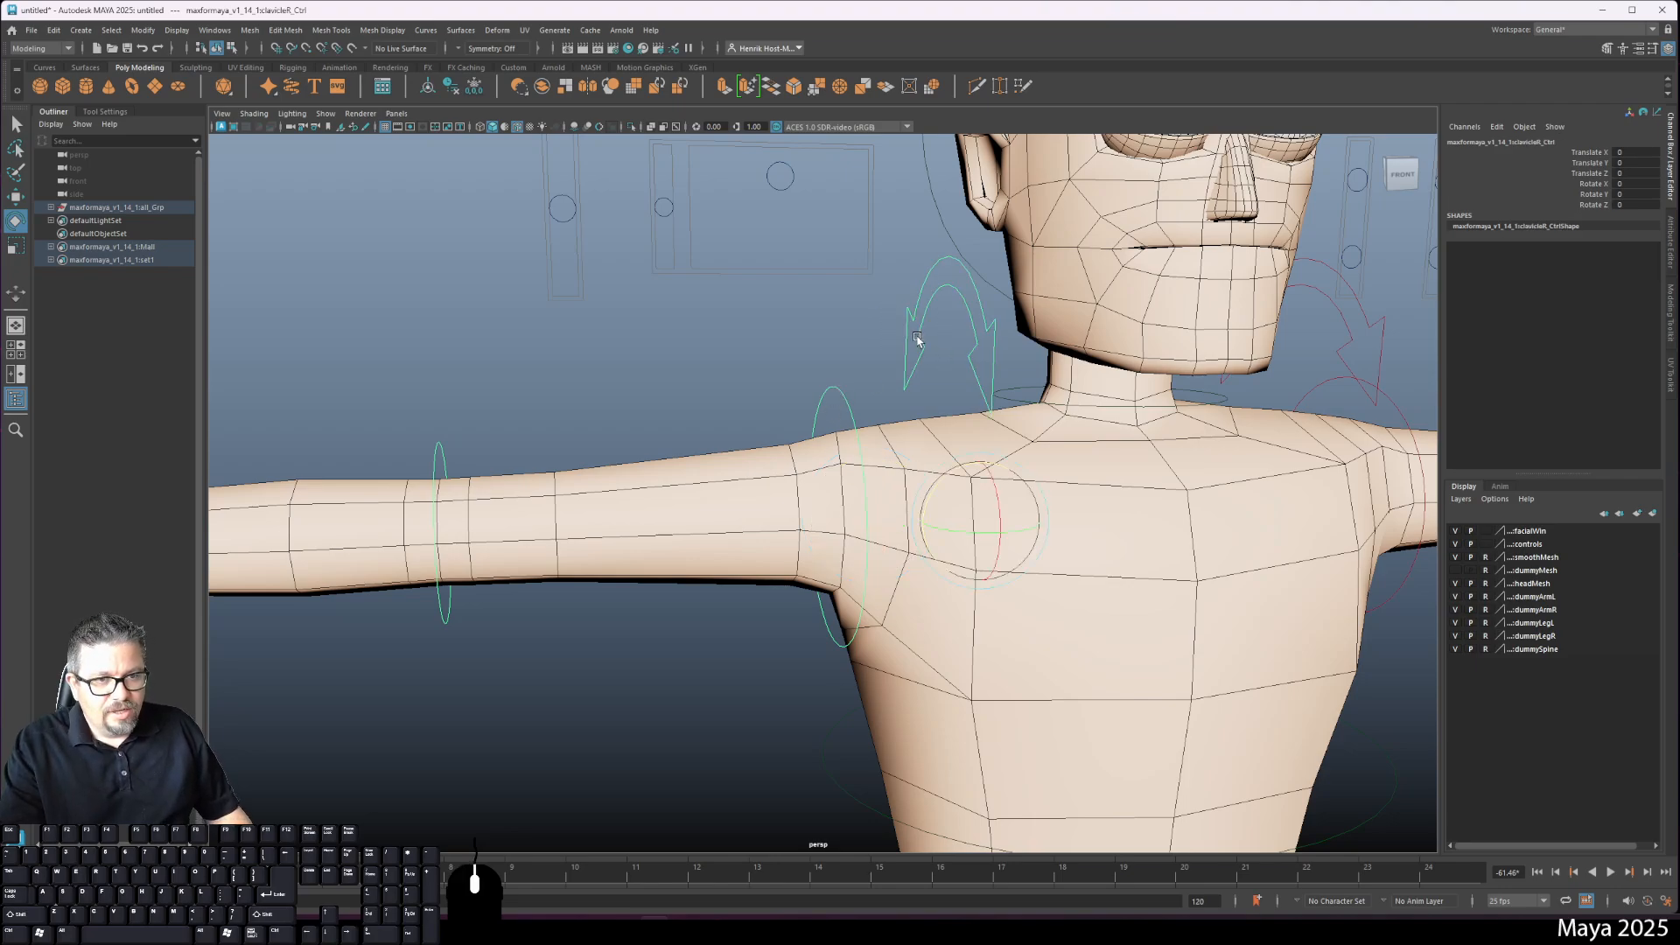
key(w)
drag(979, 523, 840, 504)
key(ctrl+z)
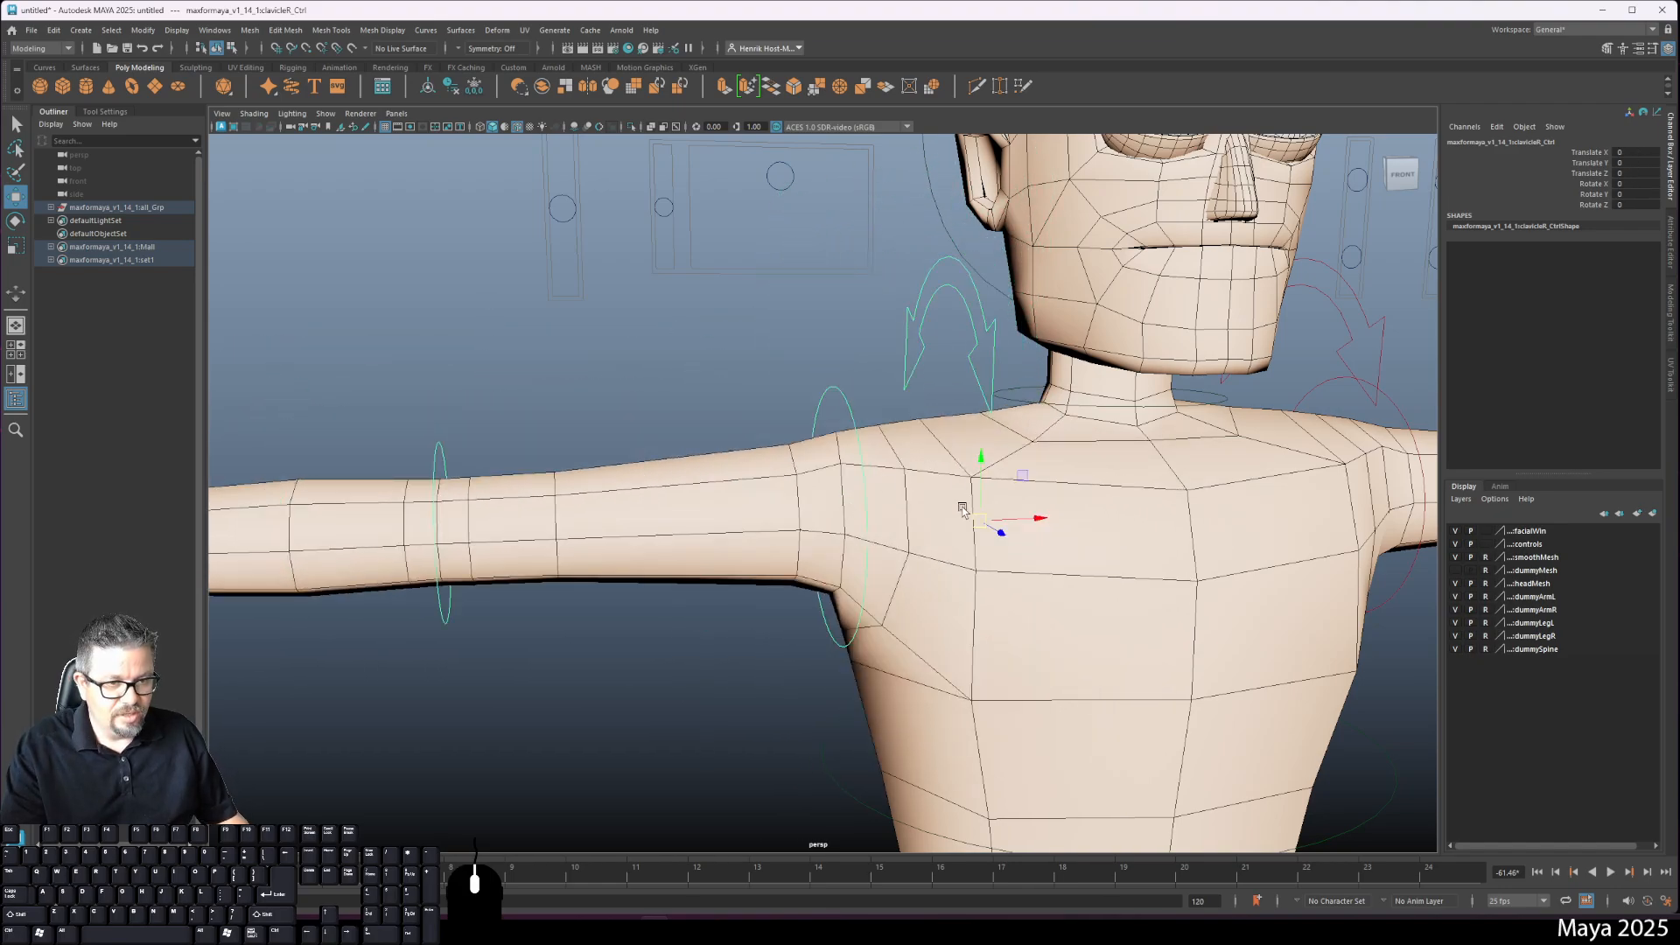
Step: Try rotating the right clavicle control and undo the rotation
key(e)
drag(962, 517, 888, 536)
key(ctrl+z)
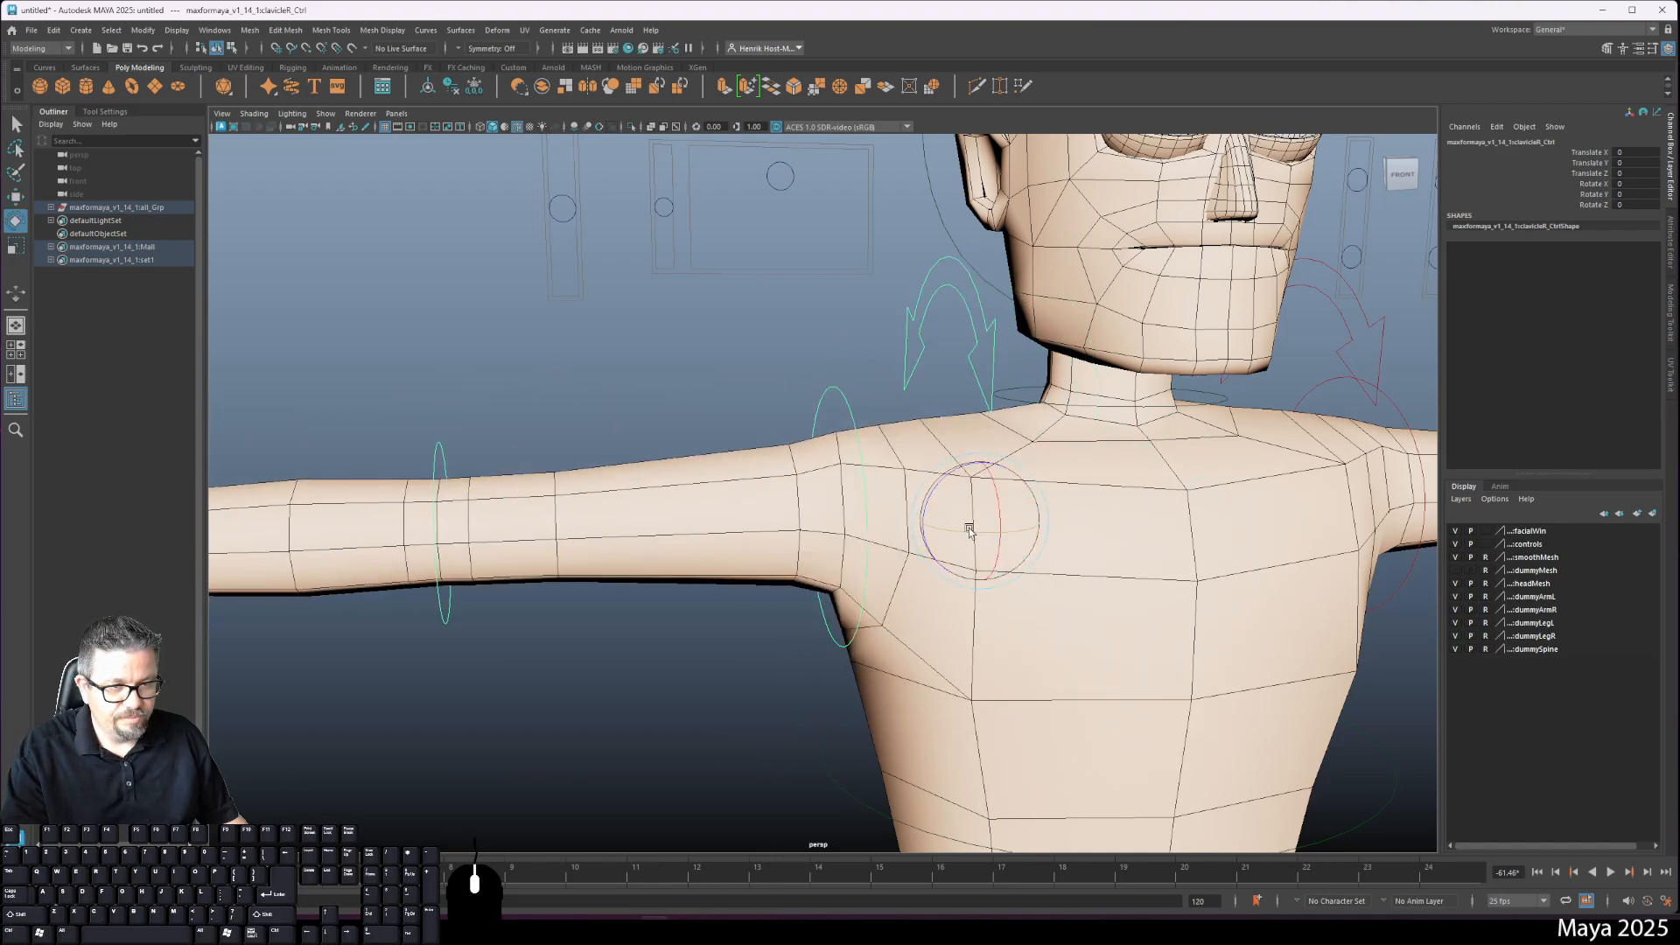
Step: Select the right shoulder FK control, try rotating the arm with it, and undo the rotations
click(853, 404)
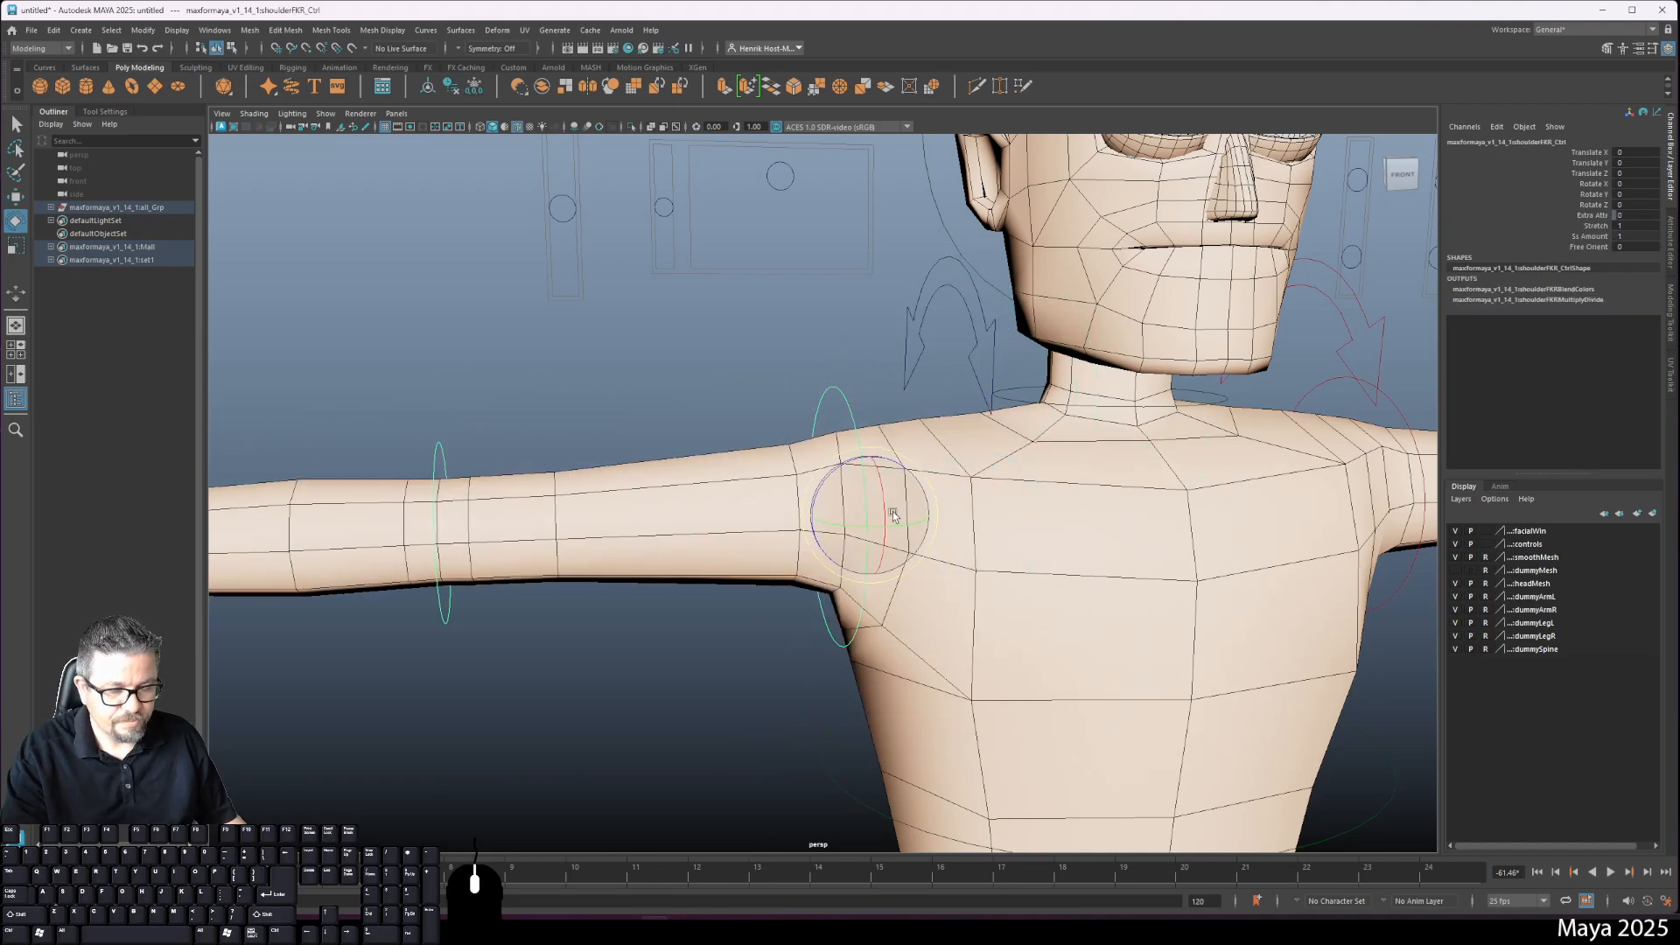
drag(853, 472, 875, 531)
key(ctrl+z)
key(ctrl+z)
key(ctrl+z)
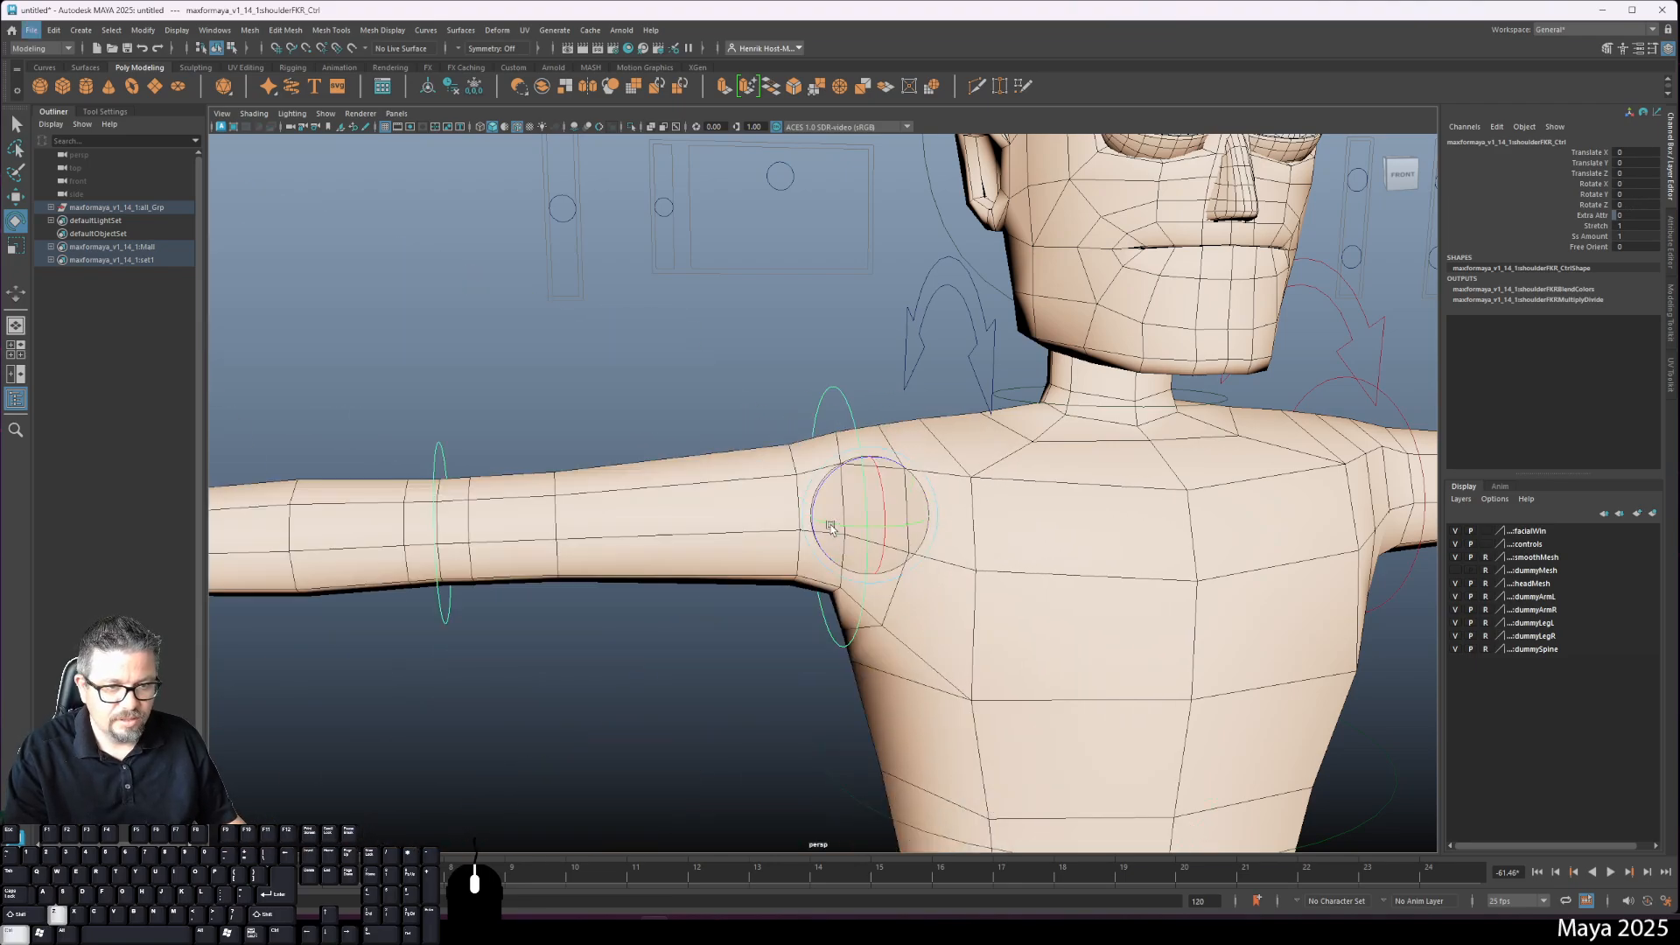
Step: Select the right elbow FK control, try bending the forearm with Rotate Y at about -16.5, and undo the rotation
alt+middle_drag(853, 526, 930, 526)
alt+right_drag(930, 526, 668, 435)
click(643, 488)
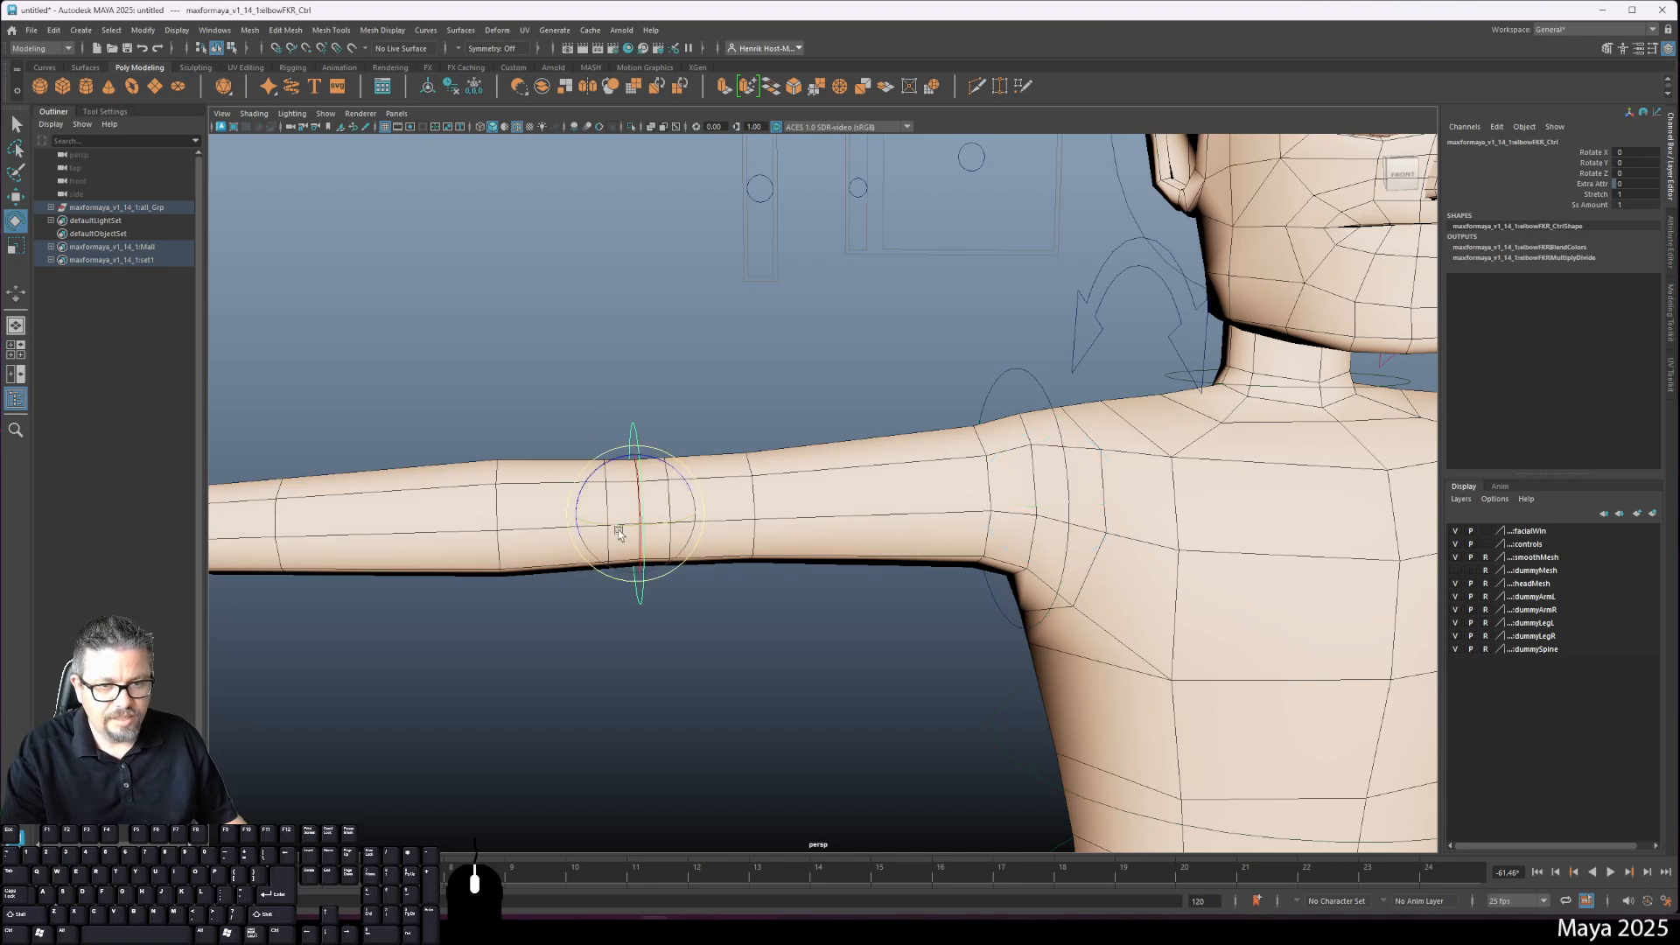
alt+drag(638, 473, 775, 558)
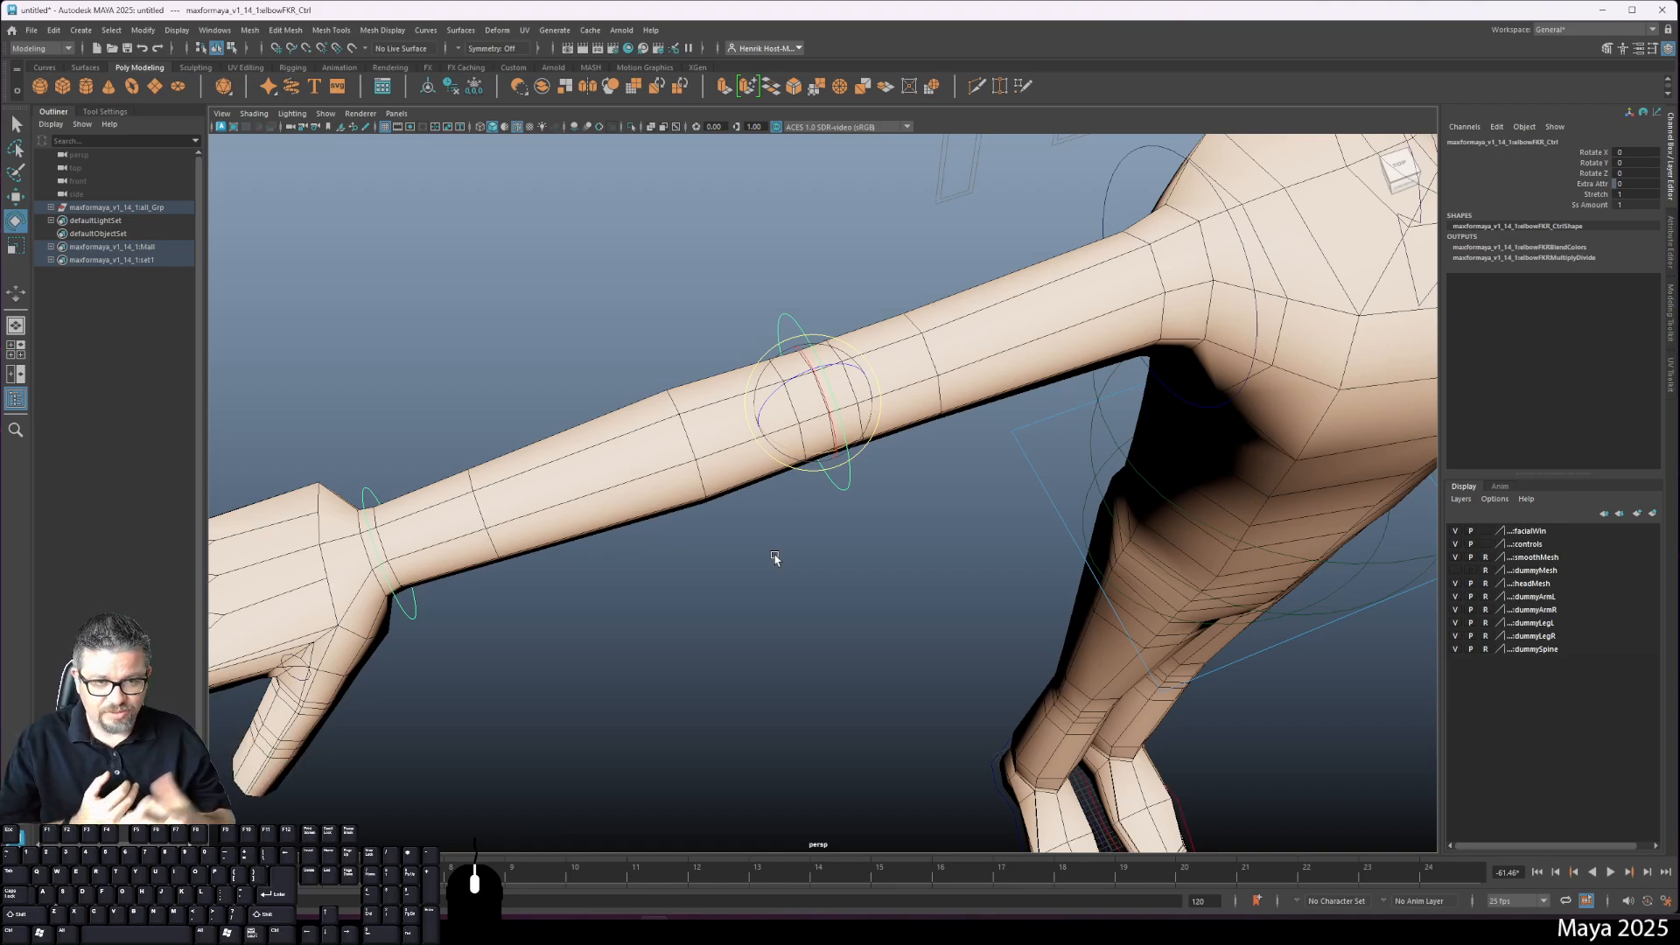
mouse_move(783, 442)
mouse_down()
mouse_move(801, 420)
mouse_move(753, 450)
mouse_move(831, 434)
mouse_move(805, 454)
mouse_move(875, 459)
mouse_move(814, 448)
mouse_up()
key(ctrl+z)
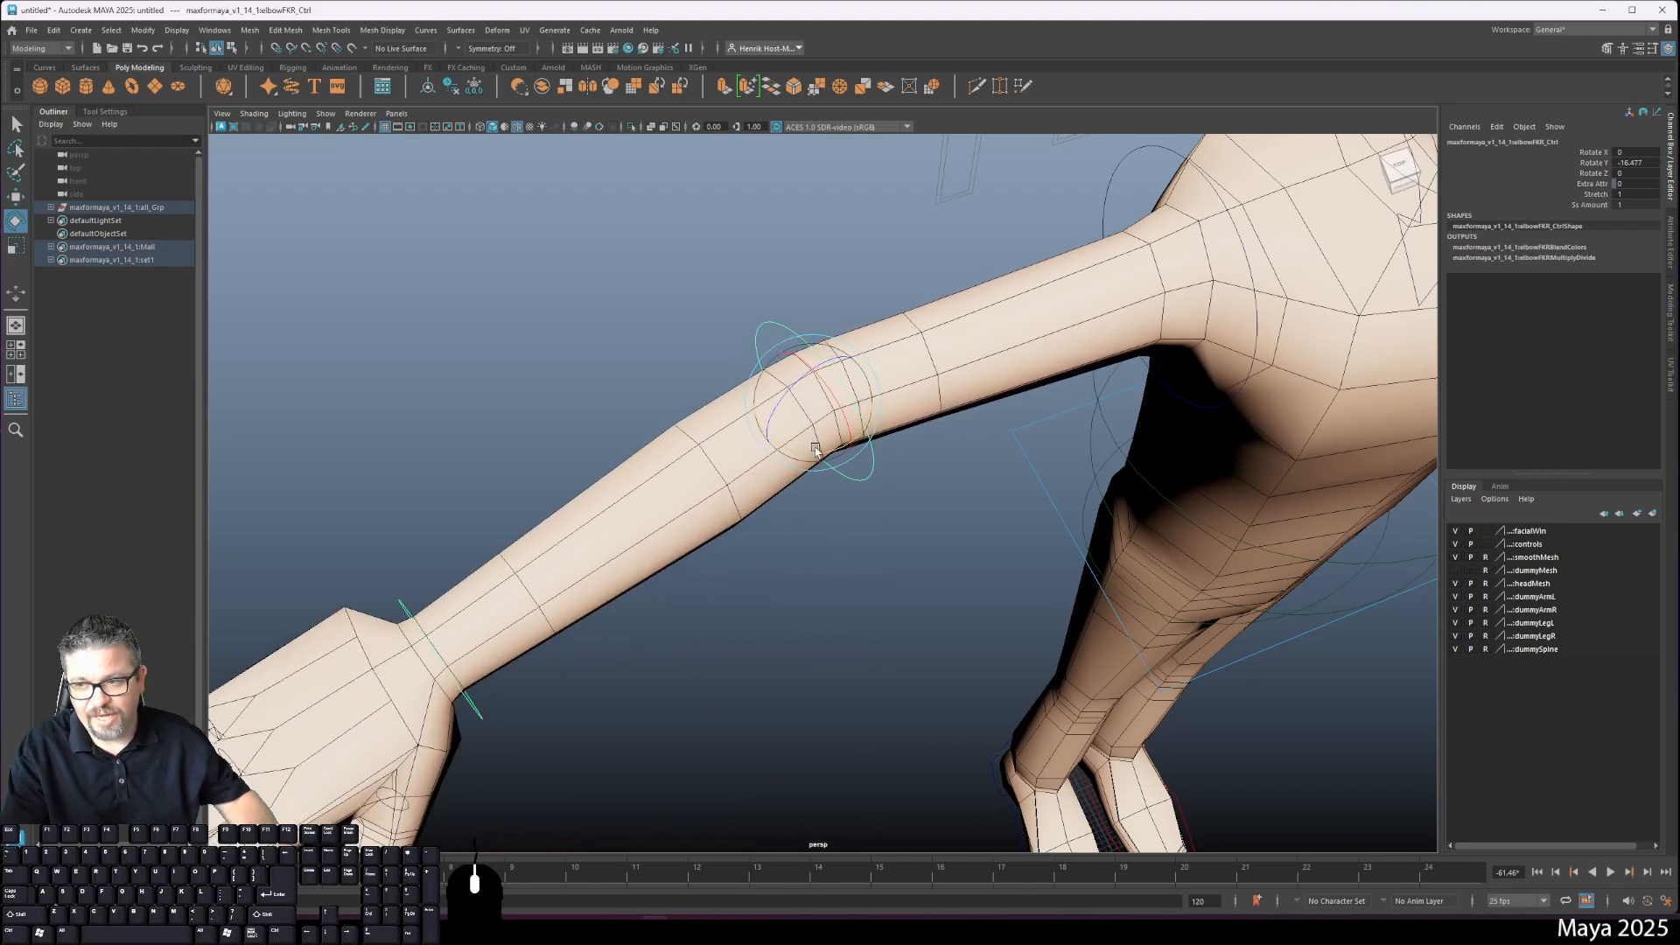
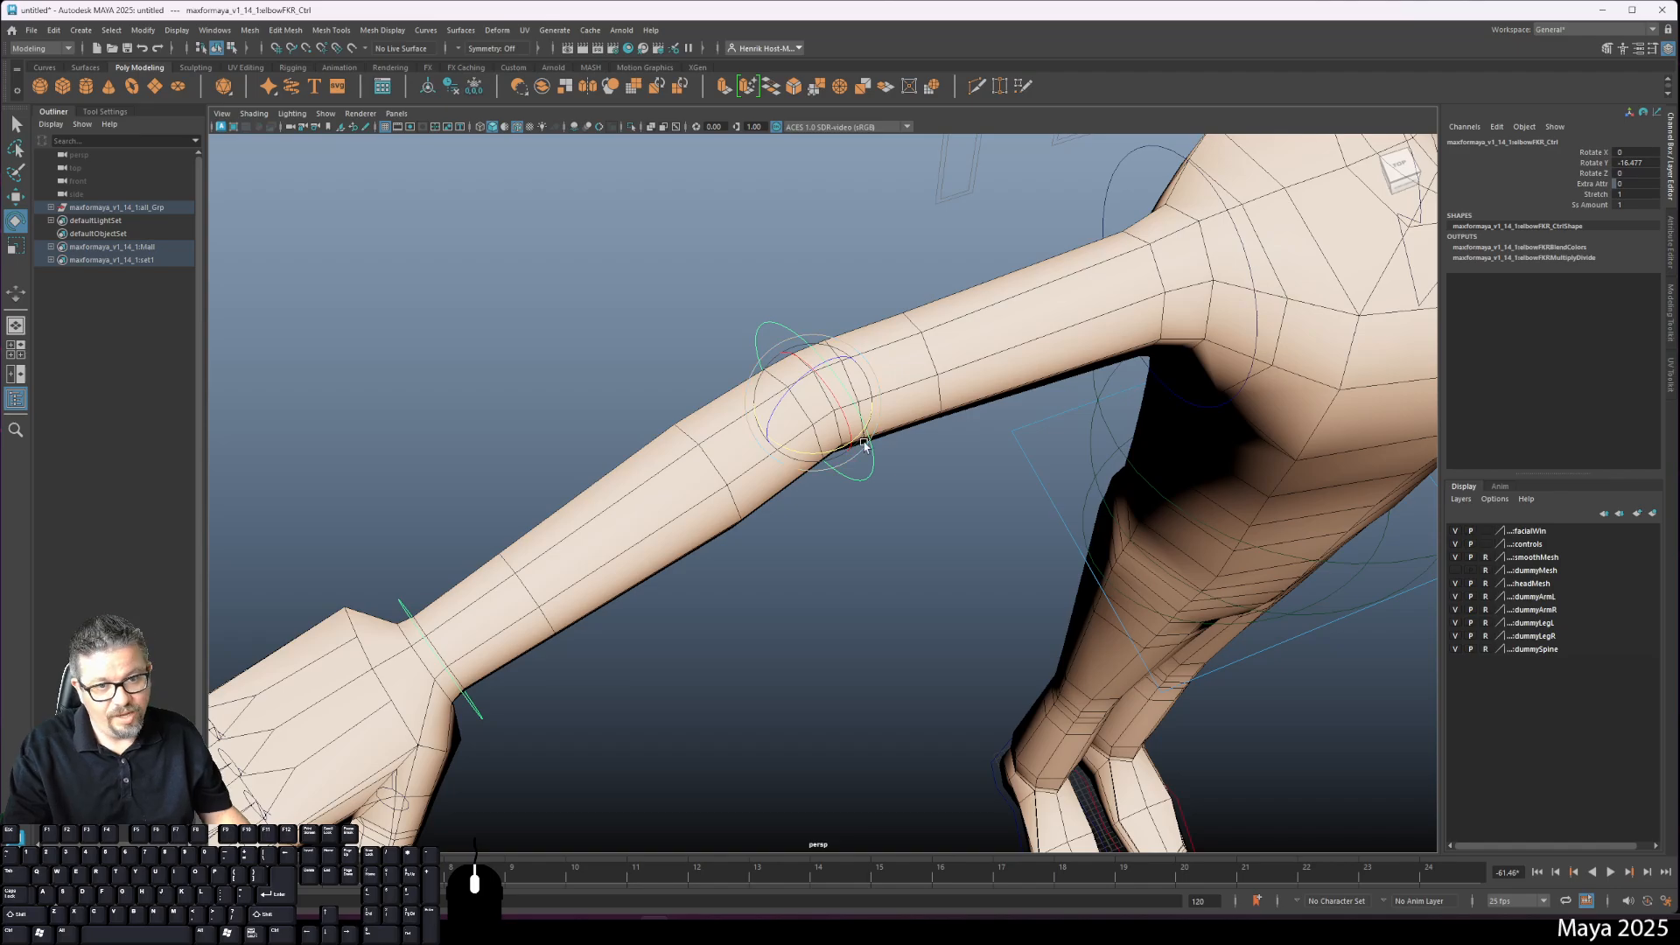
key(ctrl+z)
Step: Try a further small rotation of the right elbow FK control from the front and undo it
alt+drag(801, 491, 859, 419)
key(ctrl+z)
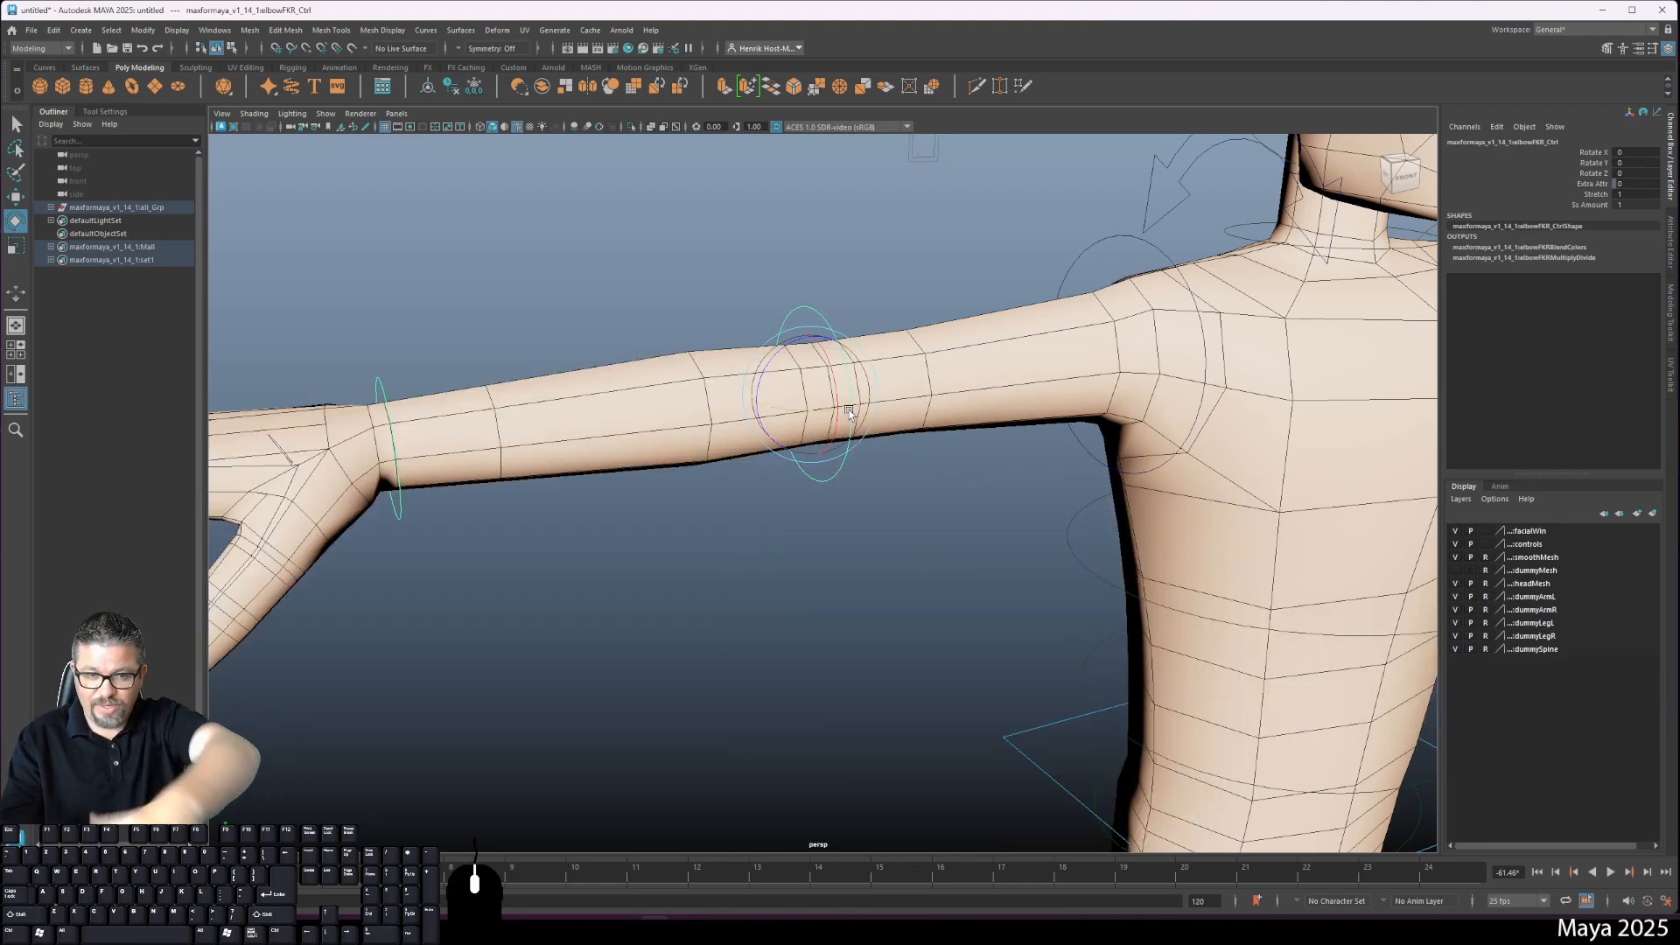
mouse_move(795, 390)
mouse_down()
mouse_move(802, 410)
mouse_move(803, 389)
mouse_up()
key(ctrl+z)
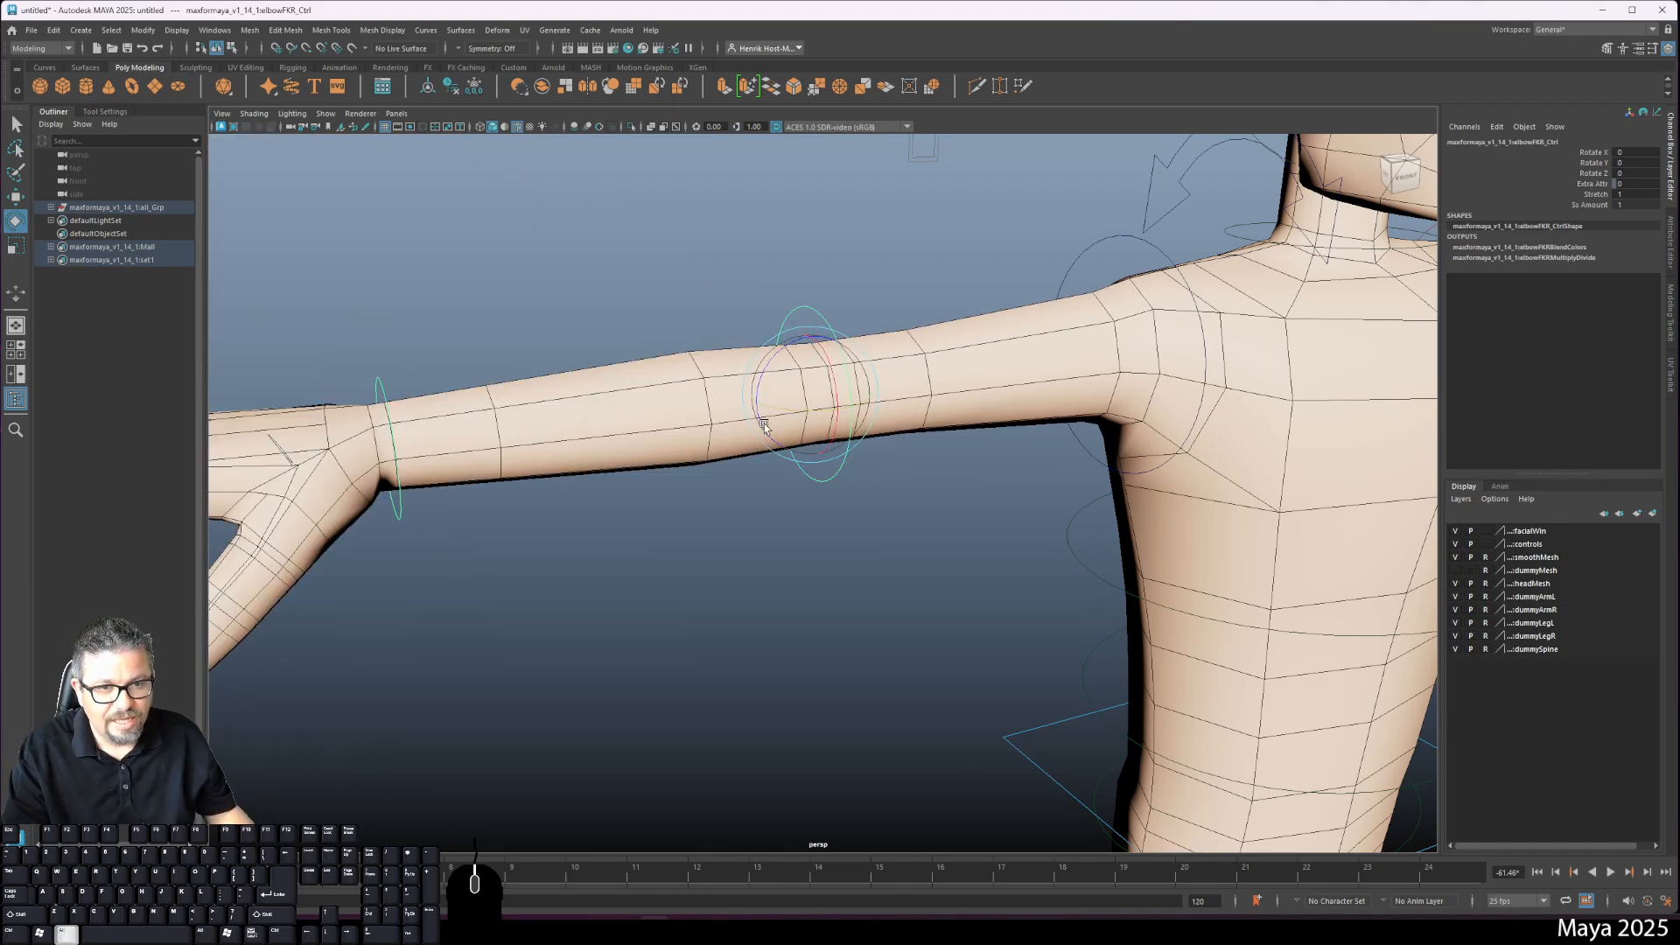
Step: Select the right wrist FK control, try rotating the hand with it, and undo the rotation
alt+middle_drag(542, 450, 755, 458)
alt+drag(755, 458, 701, 457)
drag(674, 393, 679, 401)
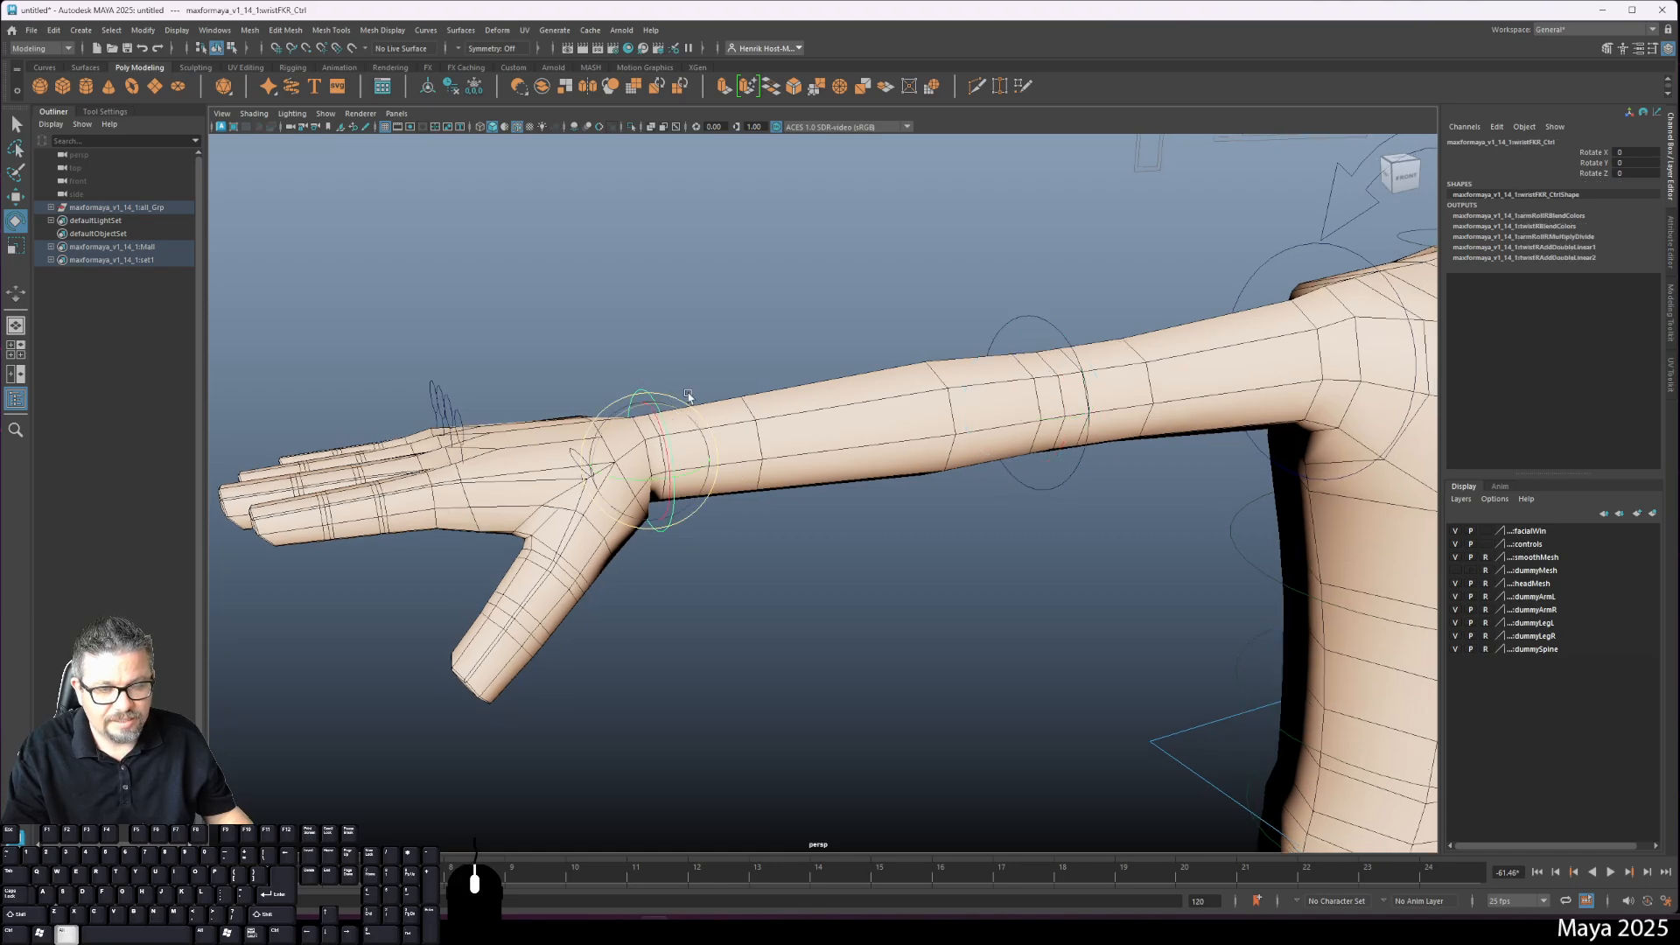
alt+middle_drag(683, 515, 727, 448)
alt+drag(727, 448, 721, 437)
drag(683, 360, 674, 393)
key(ctrl+z)
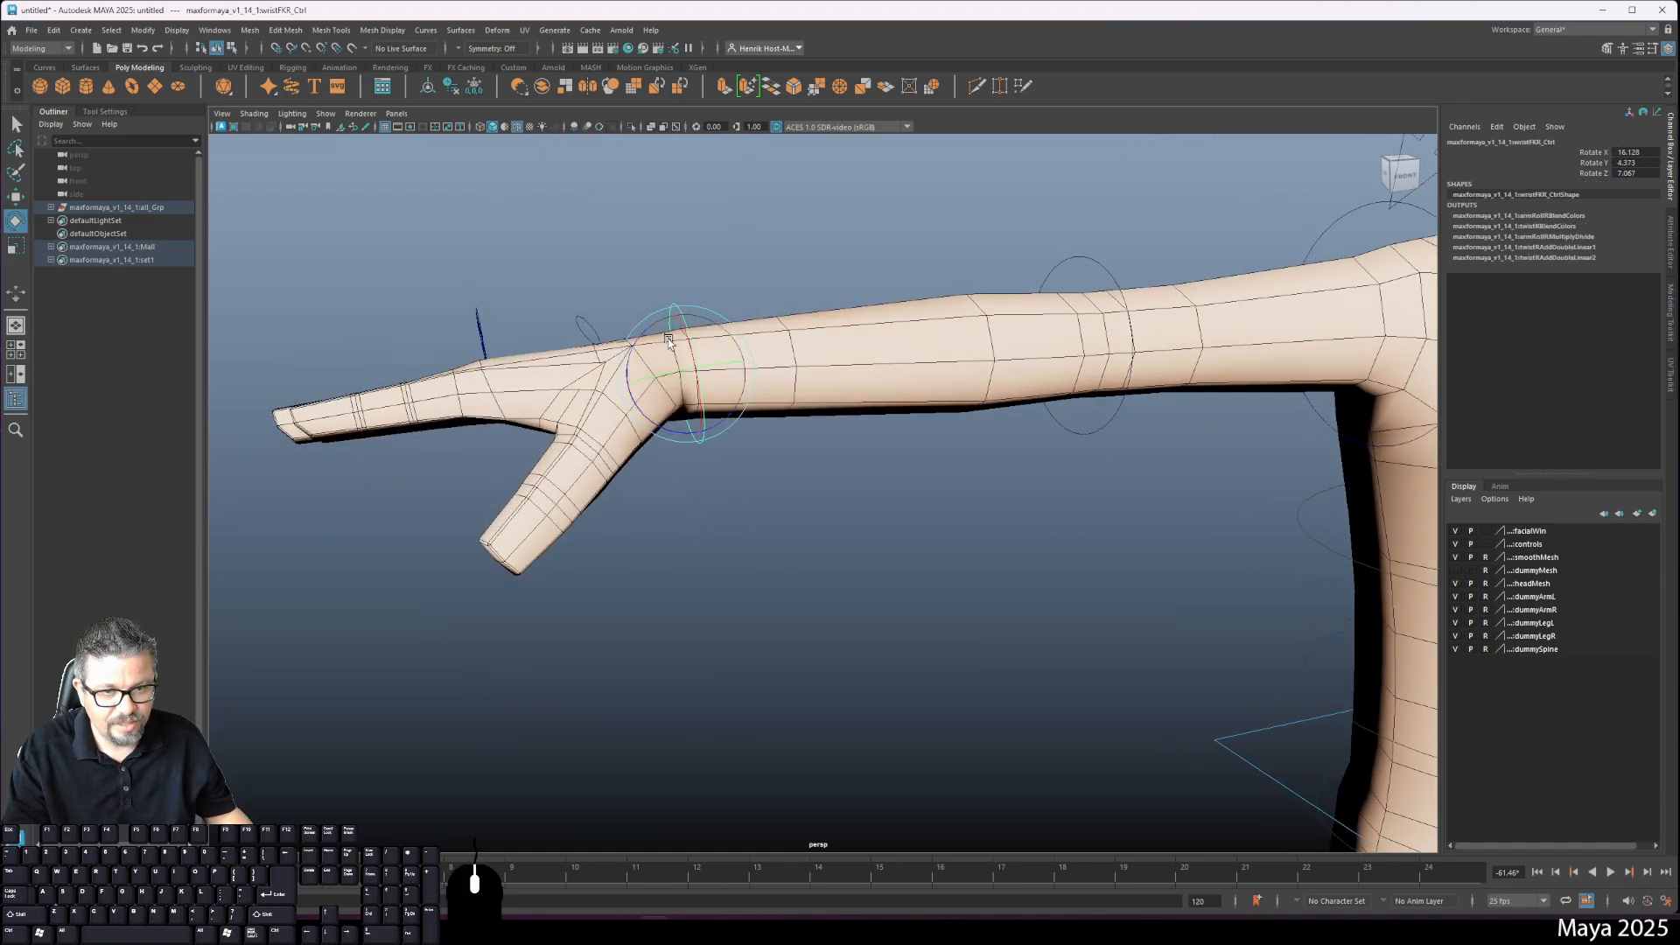
Step: Select the four right finger controls, try the Finger Middle and Finger Base attributes on them, and undo each change
alt+drag(675, 262, 531, 196)
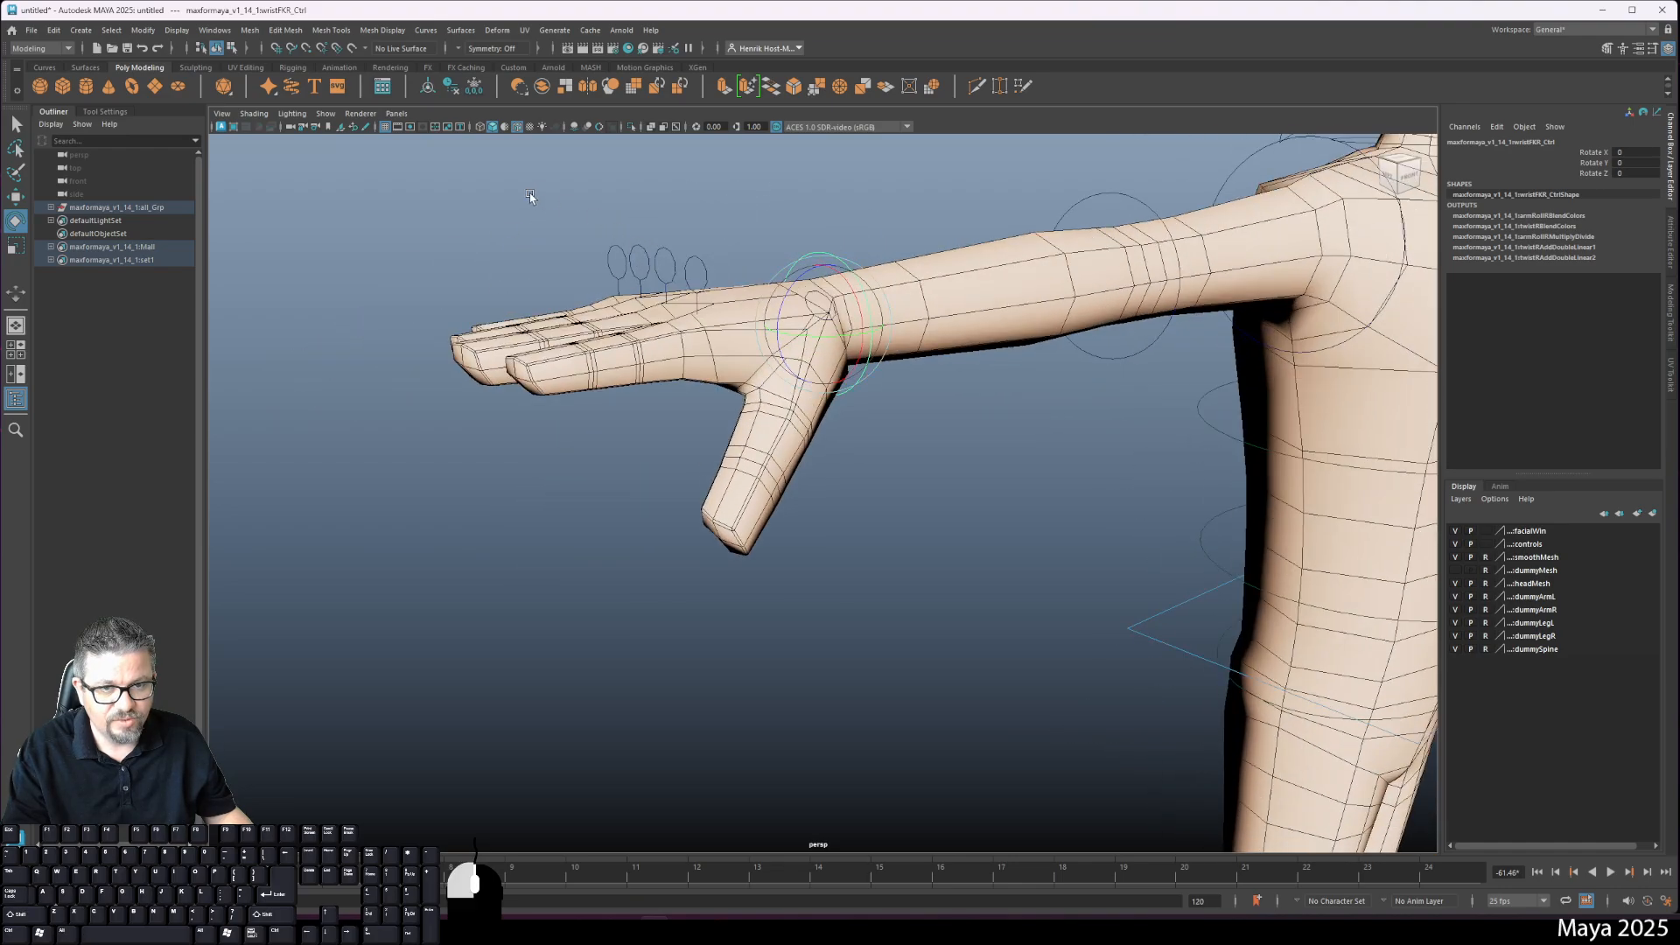
drag(697, 271, 698, 273)
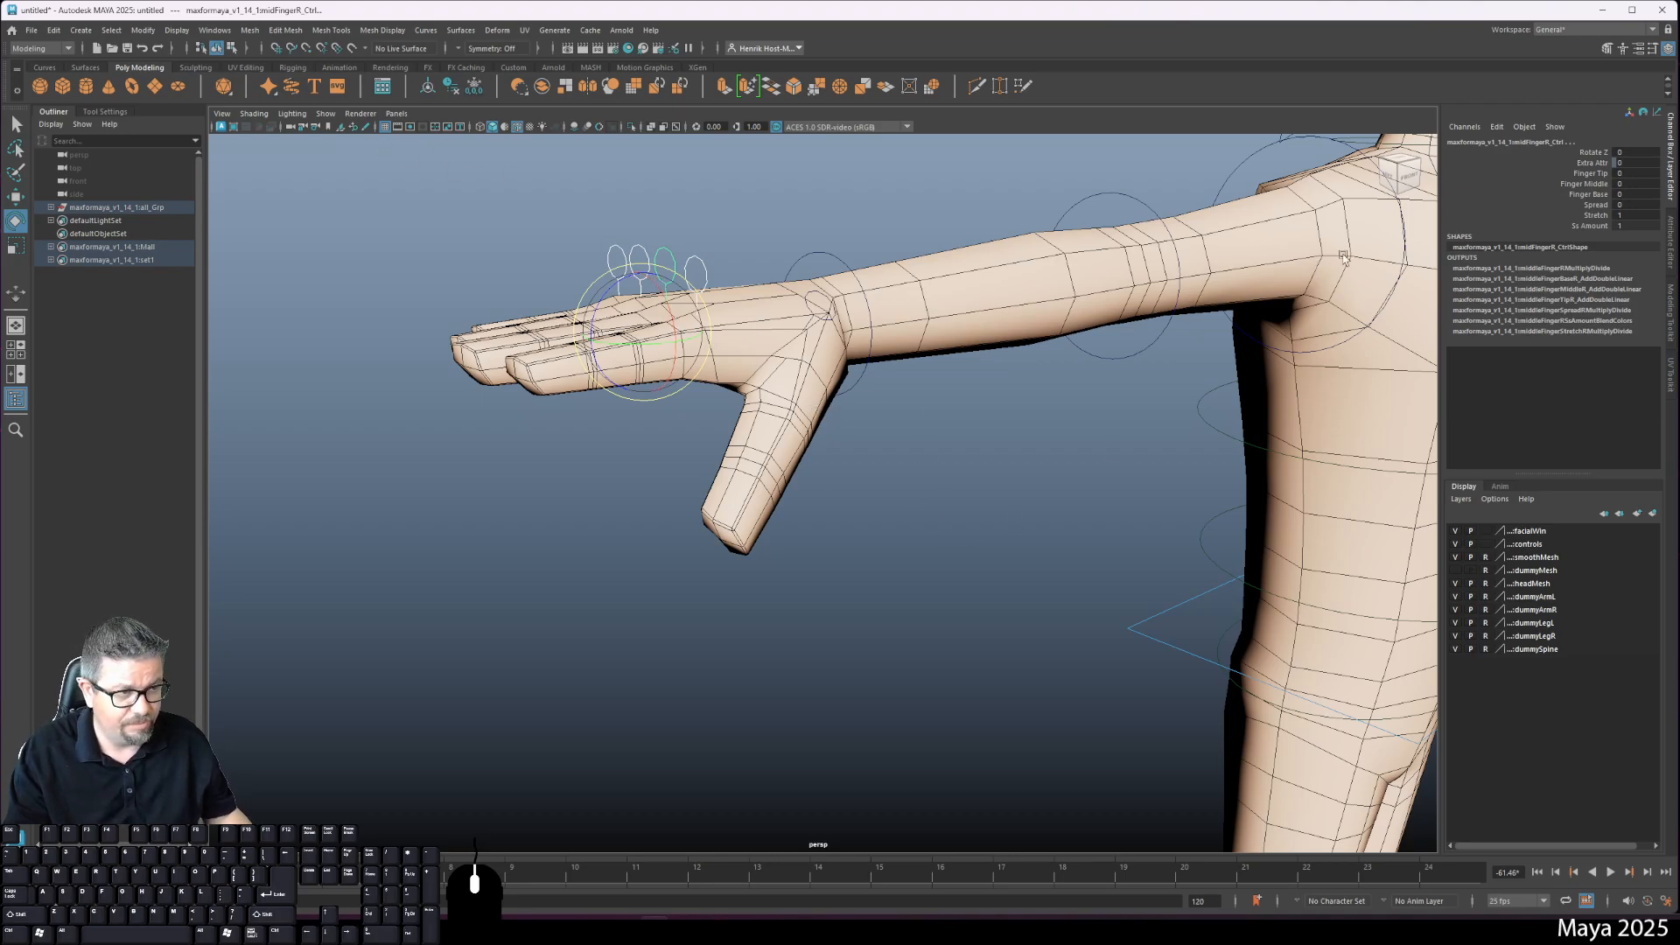
click(1578, 185)
middle_drag(804, 308, 1197, 325)
key(ctrl+z)
click(1586, 195)
key(ctrl+z)
Step: Try the Spread attribute on the four right finger controls, undo it, and select the Stretch attribute
click(1588, 207)
alt+drag(725, 369, 809, 416)
middle_drag(810, 416, 927, 415)
key(ctrl+z)
click(1588, 216)
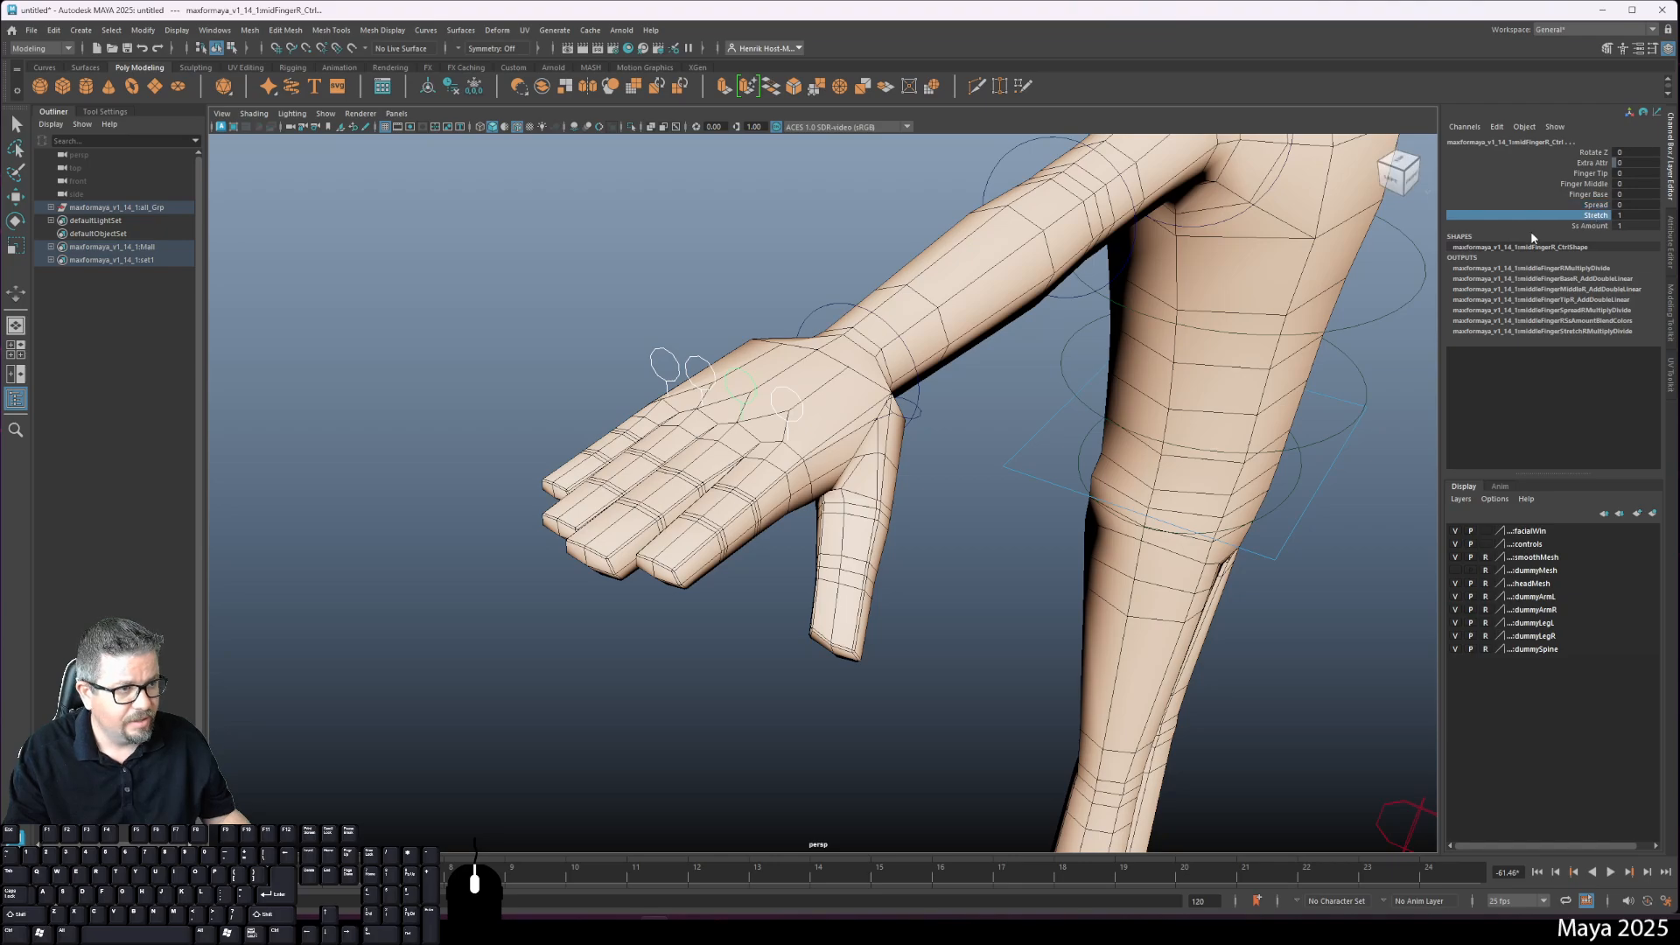
alt+drag(1162, 350, 971, 326)
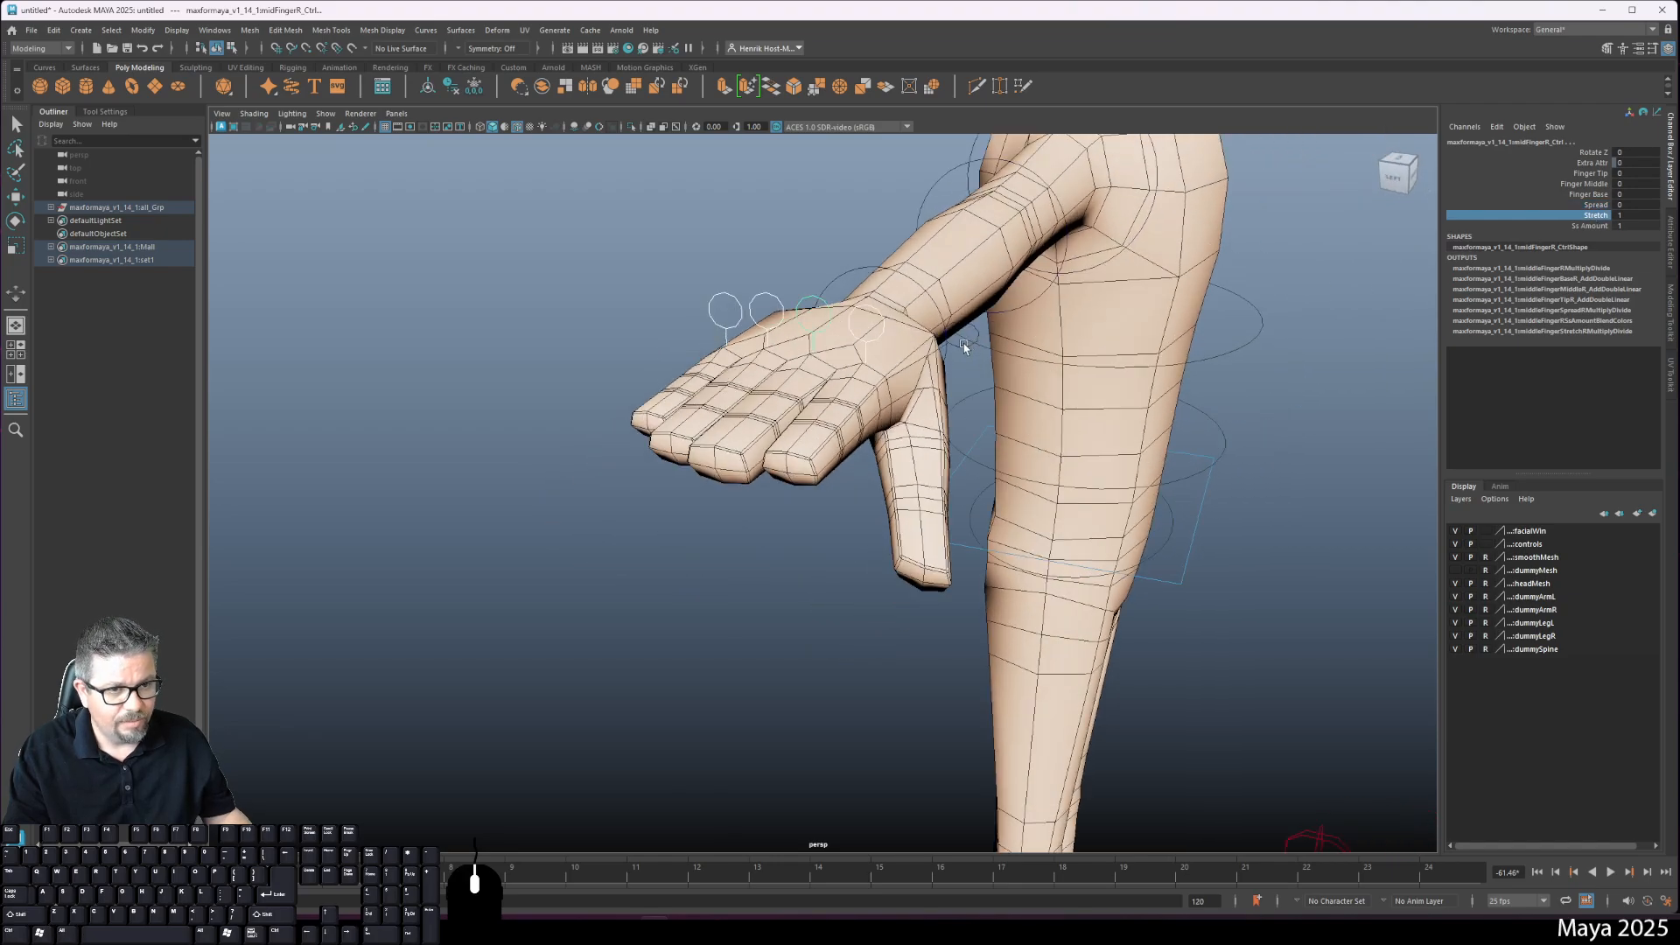
Step: Select the right thumb control, switch to the right middle finger control, try rotating that finger, and undo the rotation
click(963, 345)
alt+drag(963, 386, 1215, 328)
alt+drag(1016, 366, 990, 332)
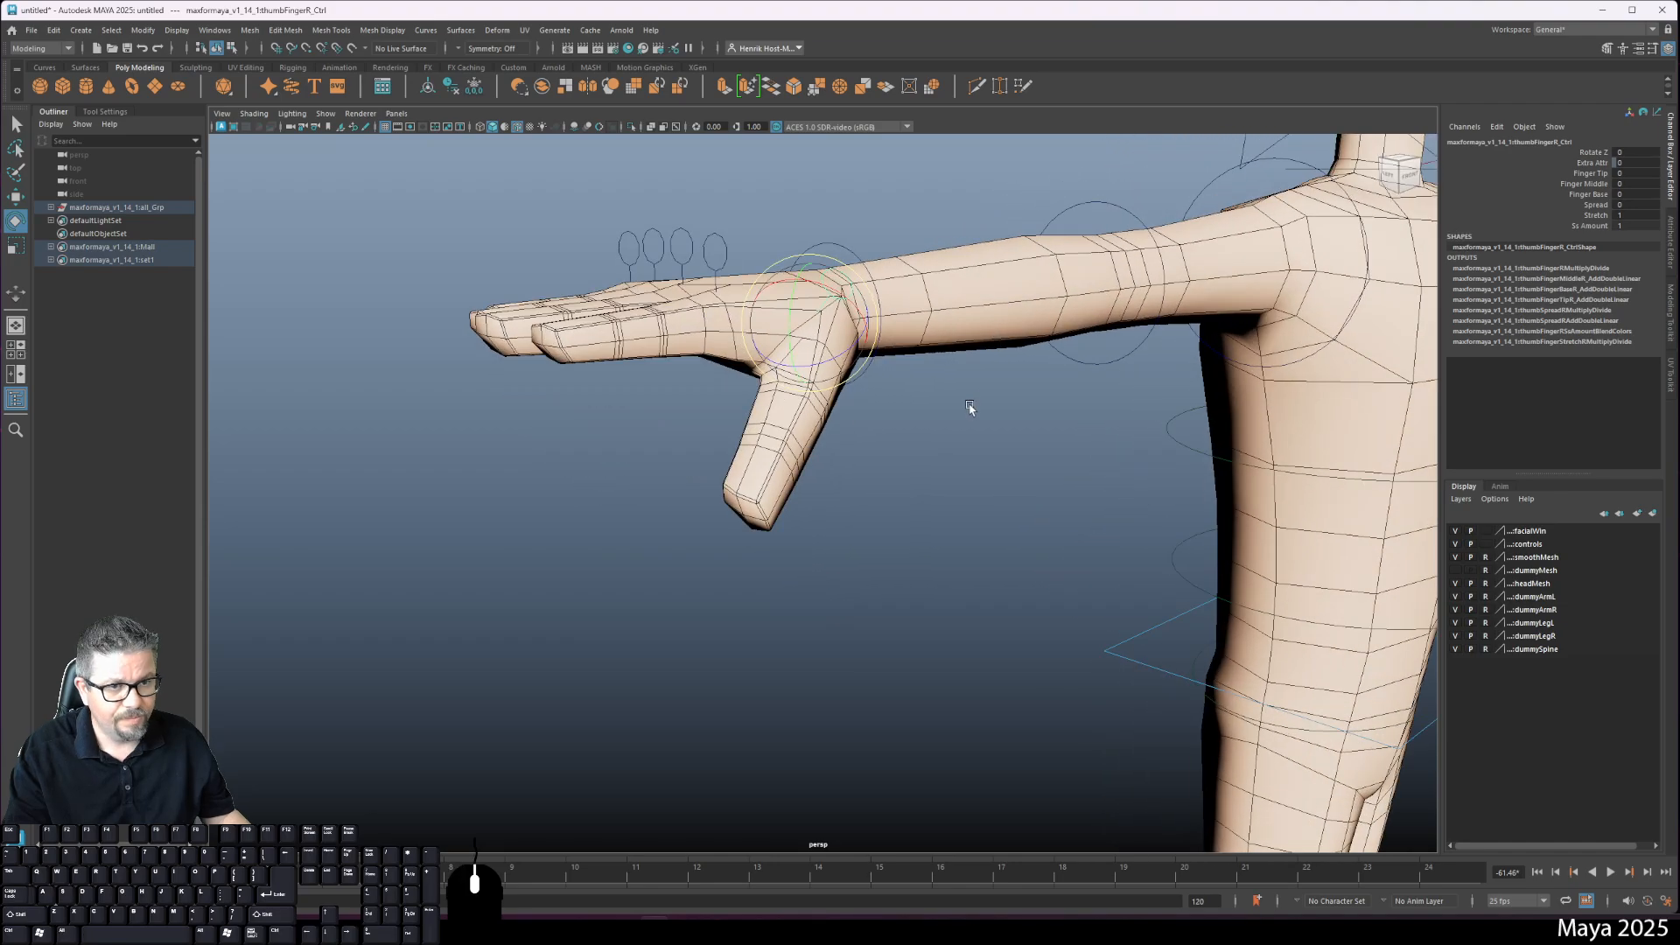
click(680, 248)
mouse_move(631, 286)
mouse_down()
mouse_move(633, 337)
mouse_move(637, 258)
mouse_up()
key(ctrl+z)
Step: Select the right thumb control again and turn off the wireframe overlay on the shaded model
click(850, 292)
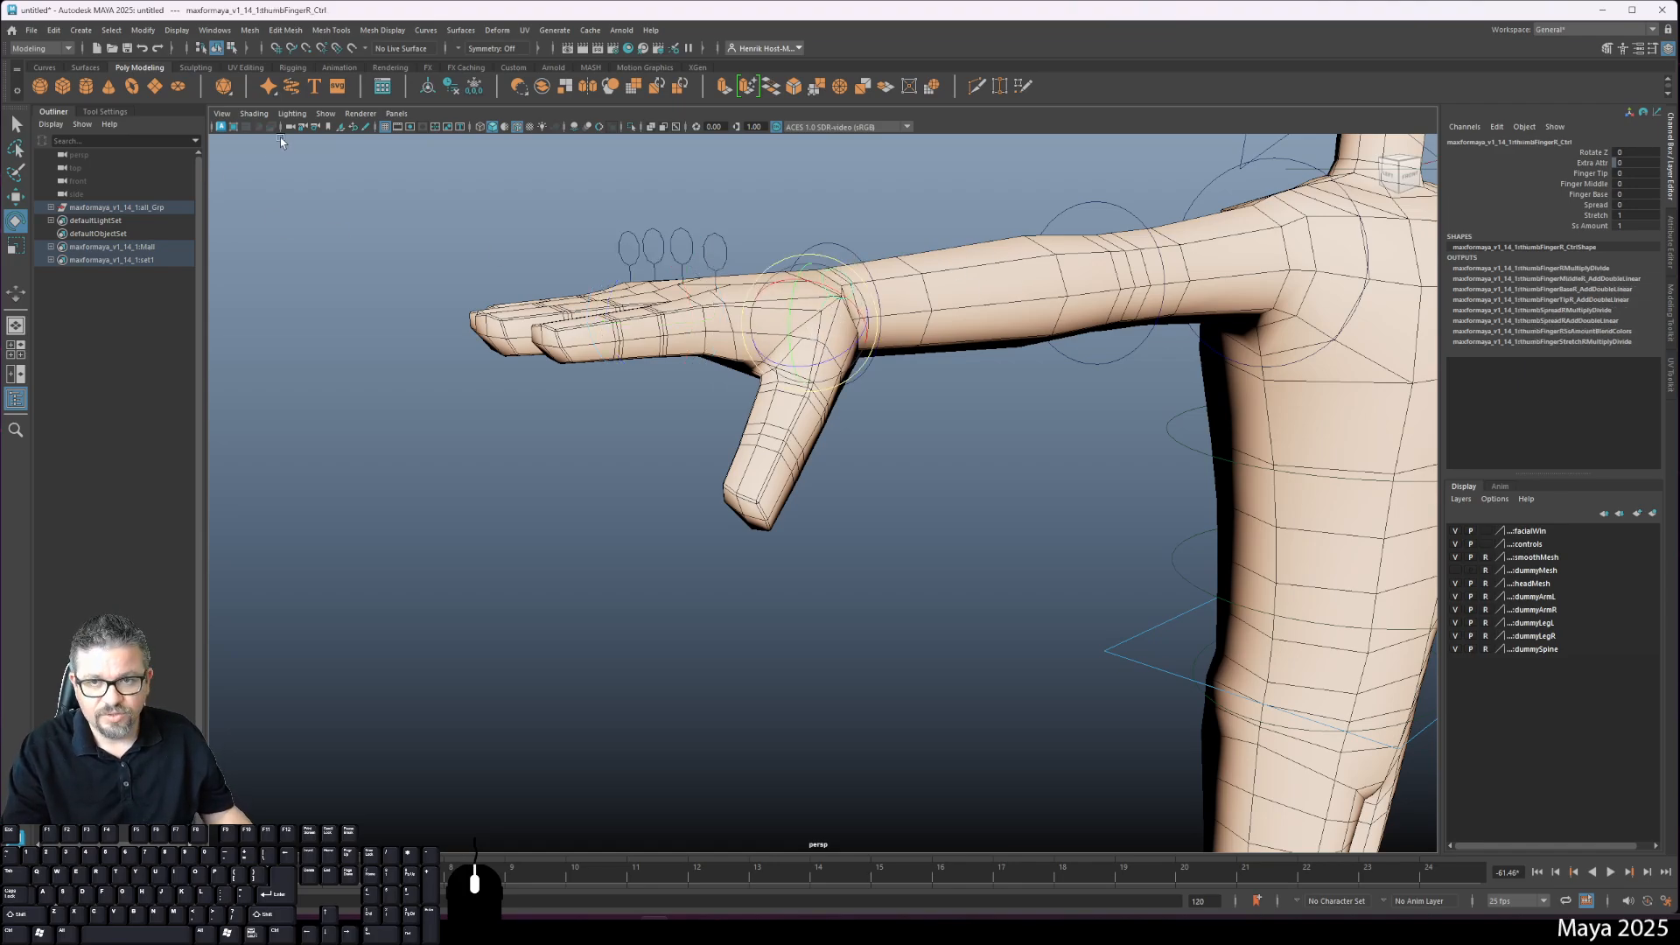
click(256, 116)
click(298, 235)
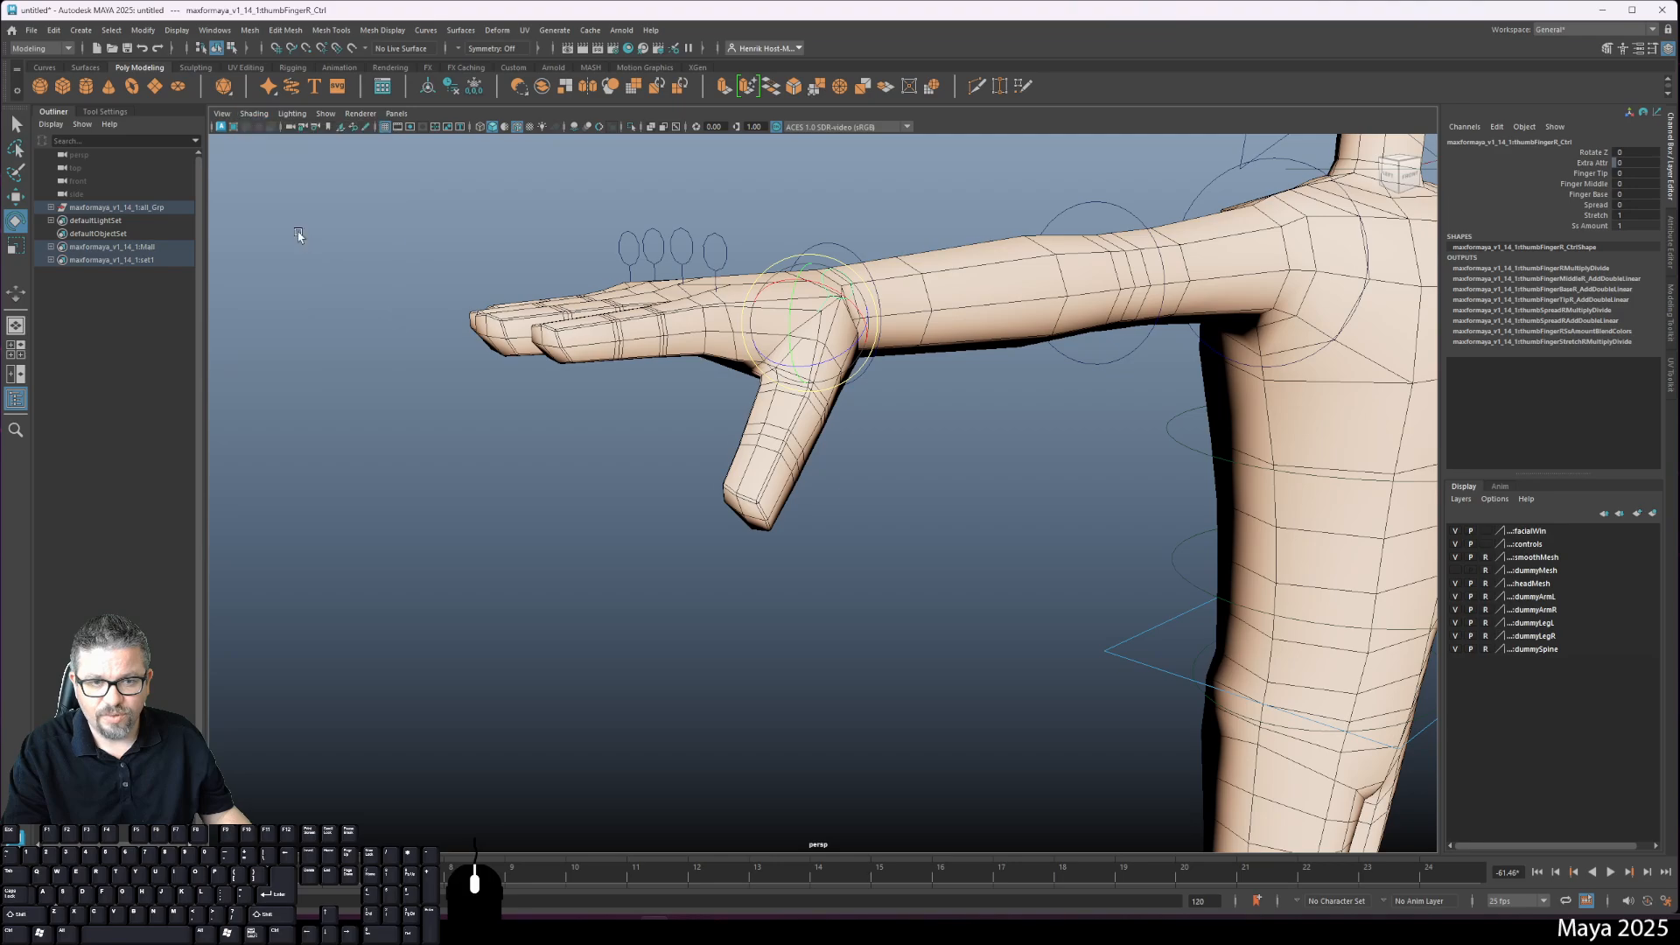
Step: Try curling the right thumb with Rotate Z at about 50.2 and undo the rotation
drag(827, 346, 791, 385)
key(ctrl+z)
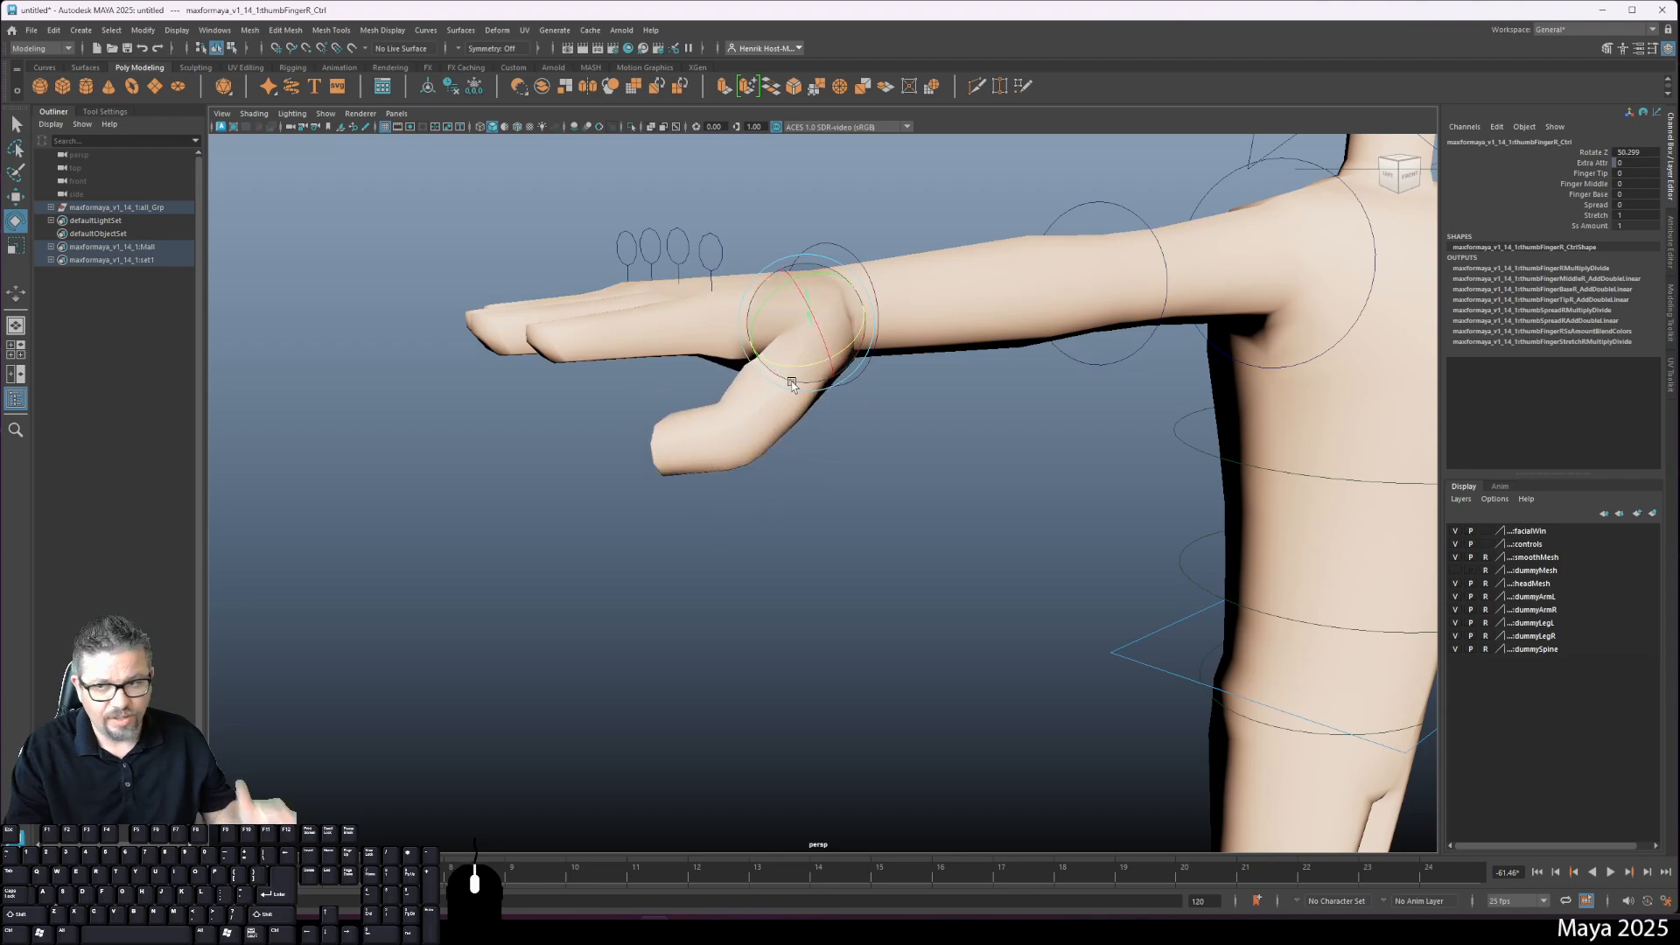
key(ctrl+z)
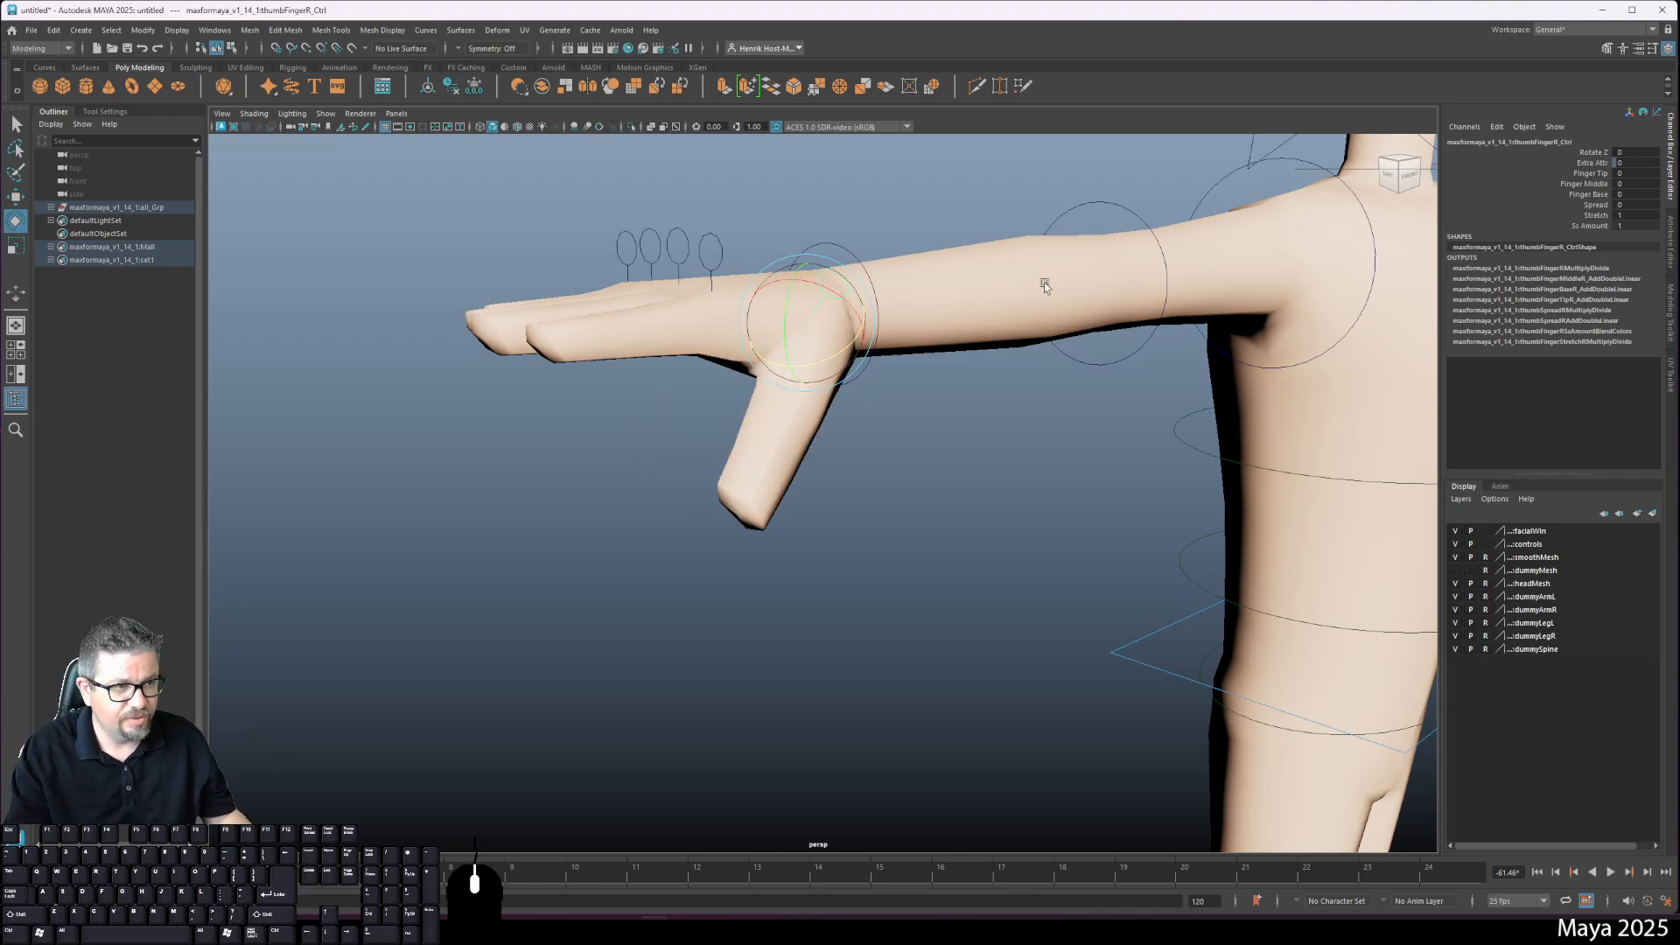
Step: Try the Finger Tip and Finger Middle attributes on the right thumb control and undo each change
click(1595, 176)
middle_drag(885, 376, 1251, 306)
key(ctrl+z)
click(1573, 184)
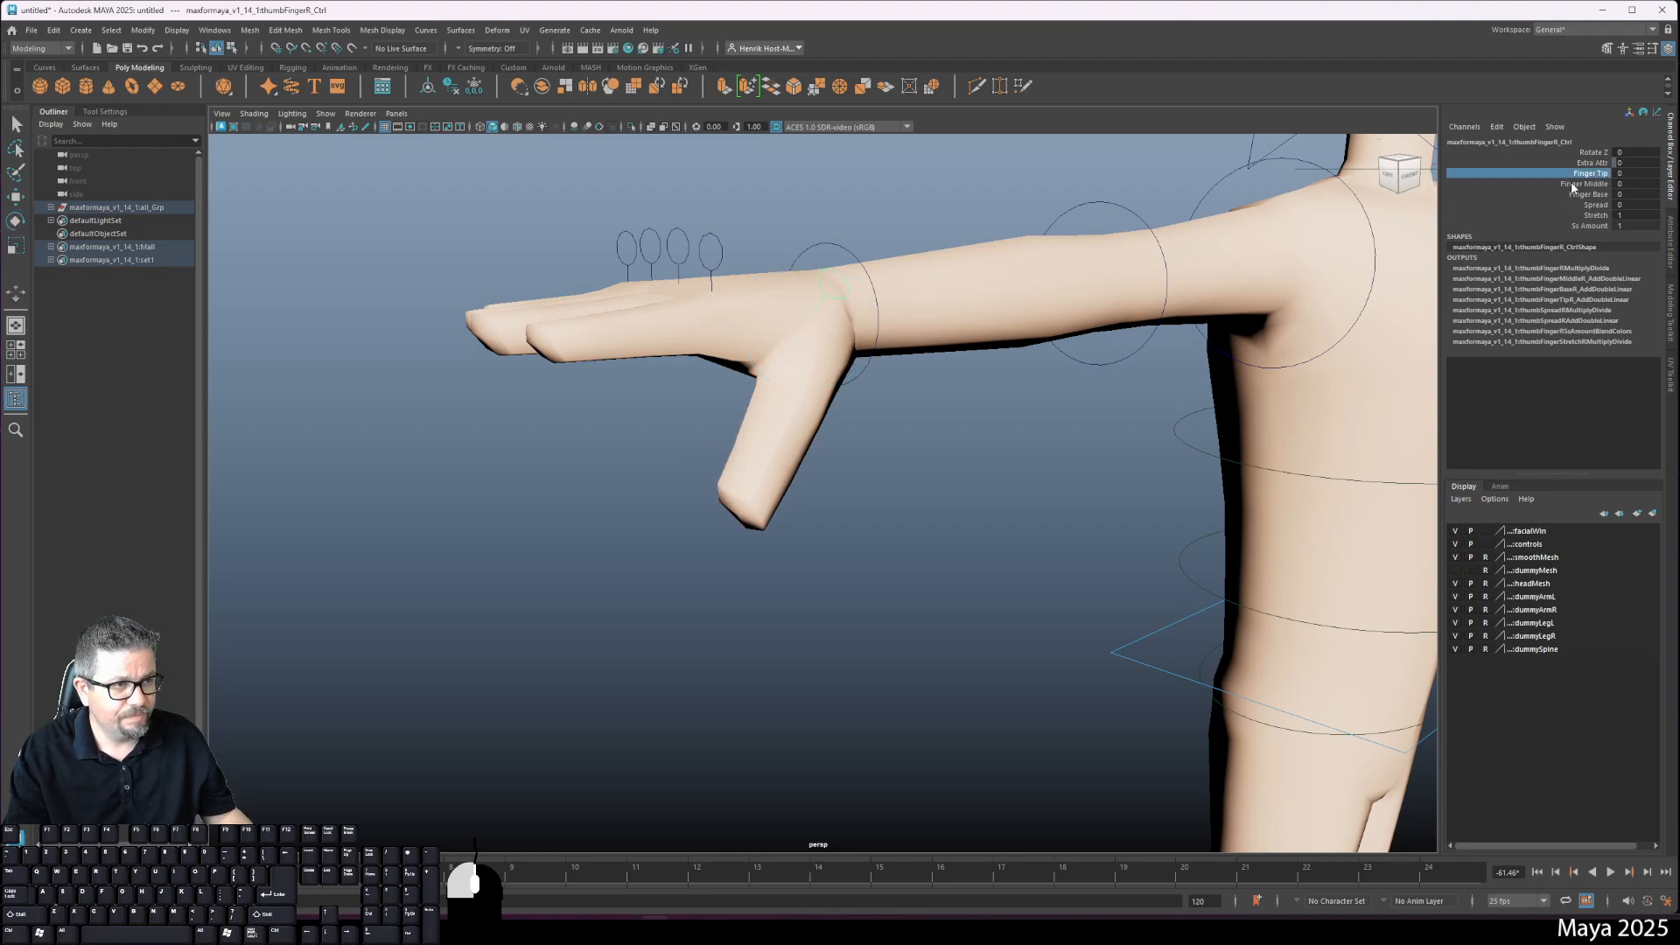
middle_drag(968, 367, 1372, 339)
key(ctrl+z)
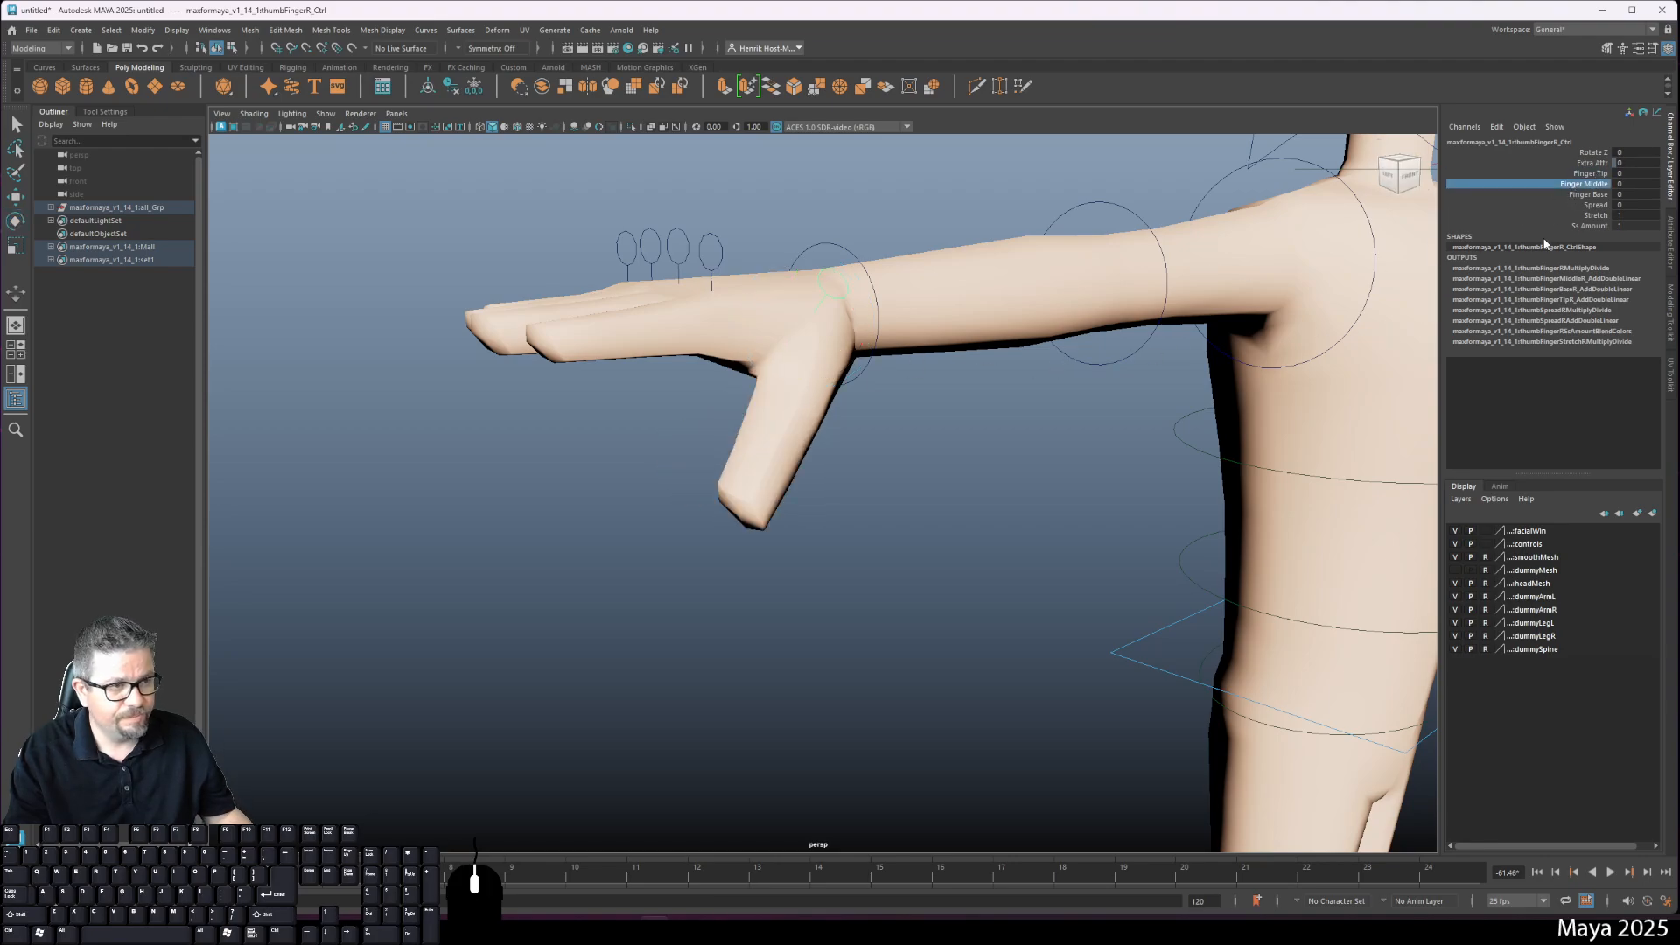
Step: Try the right thumb control's Finger Base attribute and its Spread attribute at about 17.2, undoing each change
click(1598, 194)
middle_drag(845, 447, 1152, 396)
key(ctrl+z)
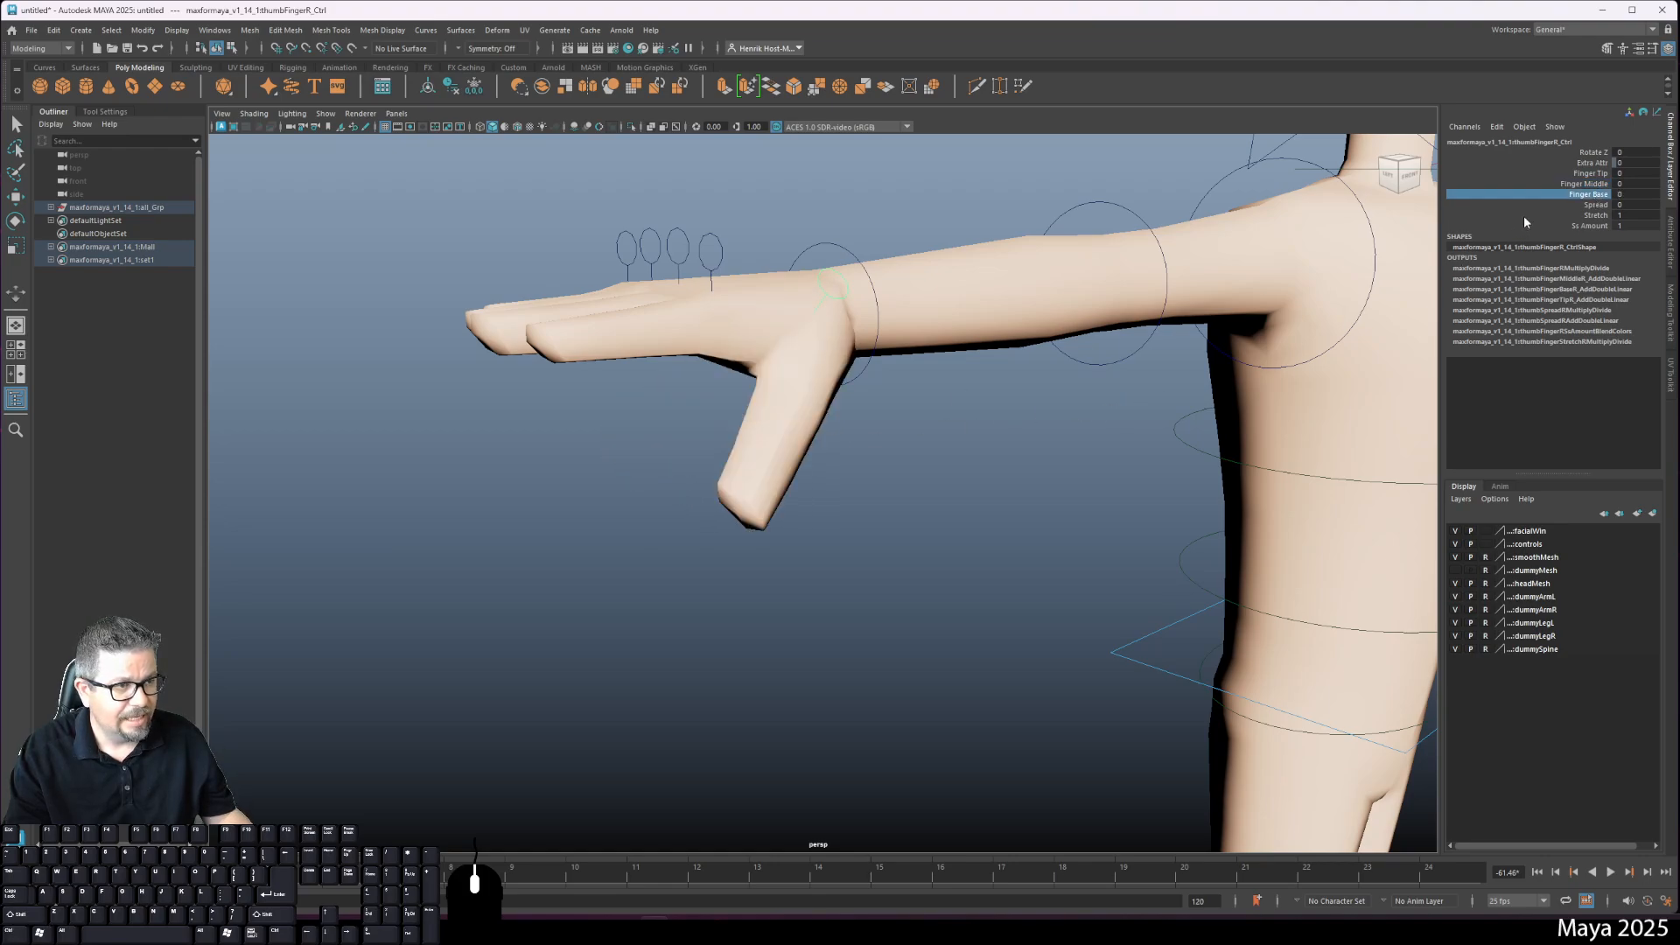
middle_drag(549, 496, 720, 491)
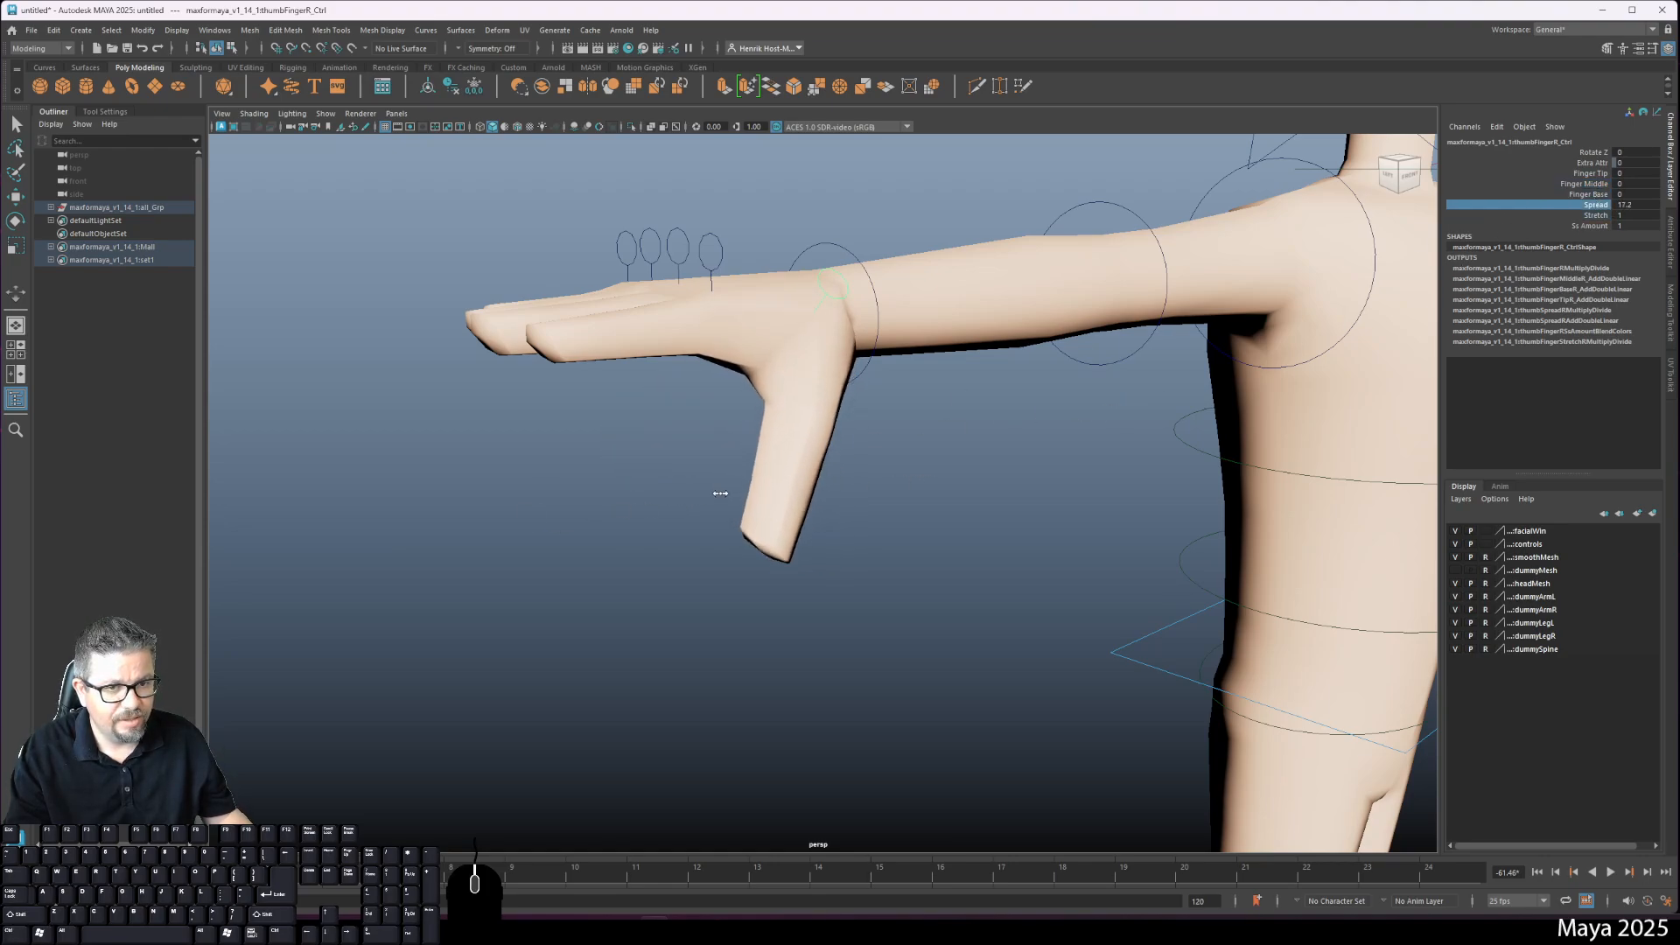
key(ctrl+z)
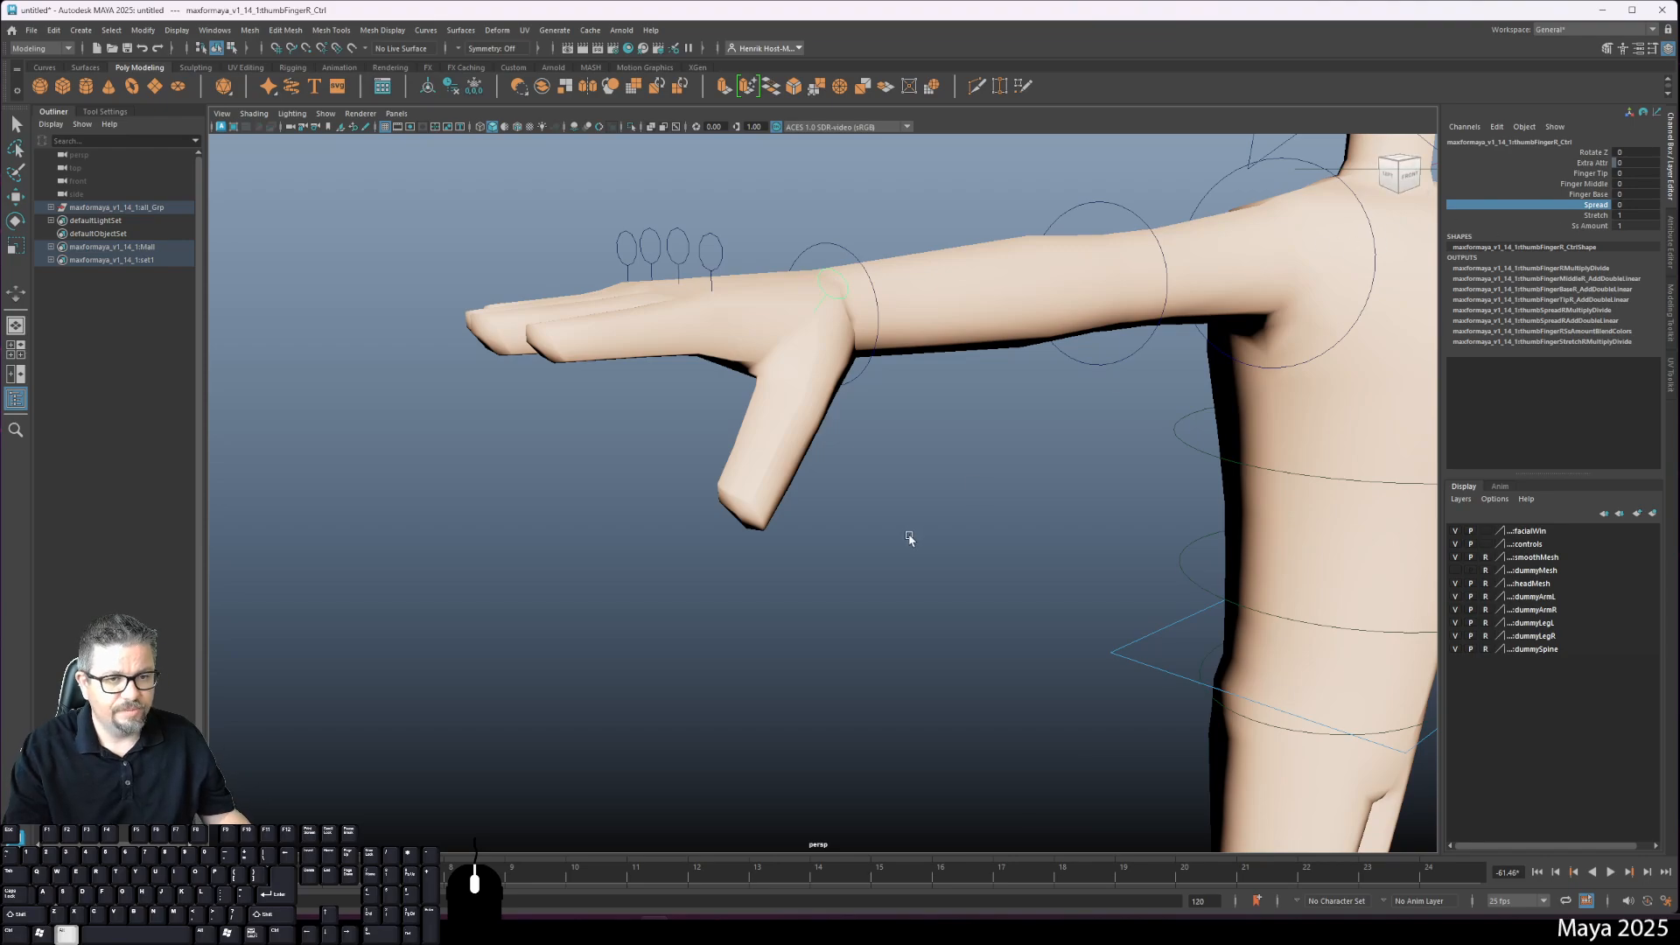
Step: Select the neck control at the base of the neck, try rotating it, and undo the rotations
alt+middle_drag(910, 539, 883, 603)
alt+right_drag(884, 603, 743, 613)
alt+drag(744, 612, 980, 595)
alt+middle_drag(980, 595, 1094, 647)
alt+drag(1094, 648, 889, 660)
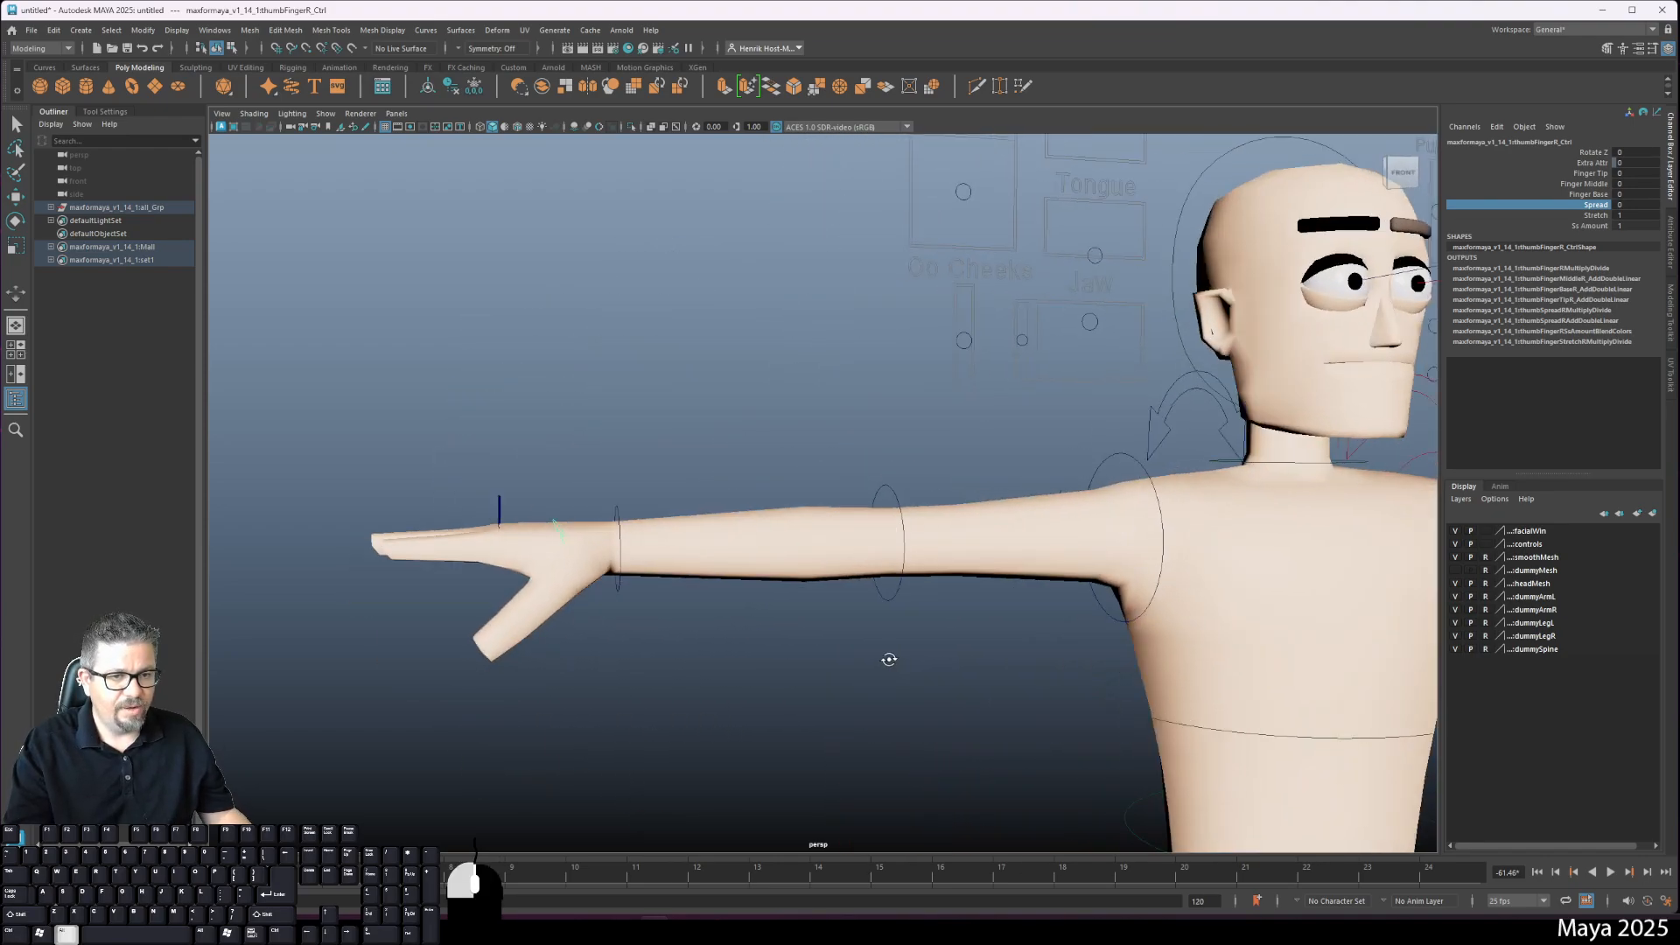
alt+middle_drag(889, 660, 595, 642)
alt+drag(693, 534, 719, 541)
alt+middle_drag(719, 541, 629, 477)
alt+right_drag(628, 477, 818, 560)
alt+middle_drag(822, 566, 962, 552)
alt+drag(962, 552, 848, 454)
alt+middle_drag(848, 454, 848, 761)
alt+right_drag(849, 761, 735, 604)
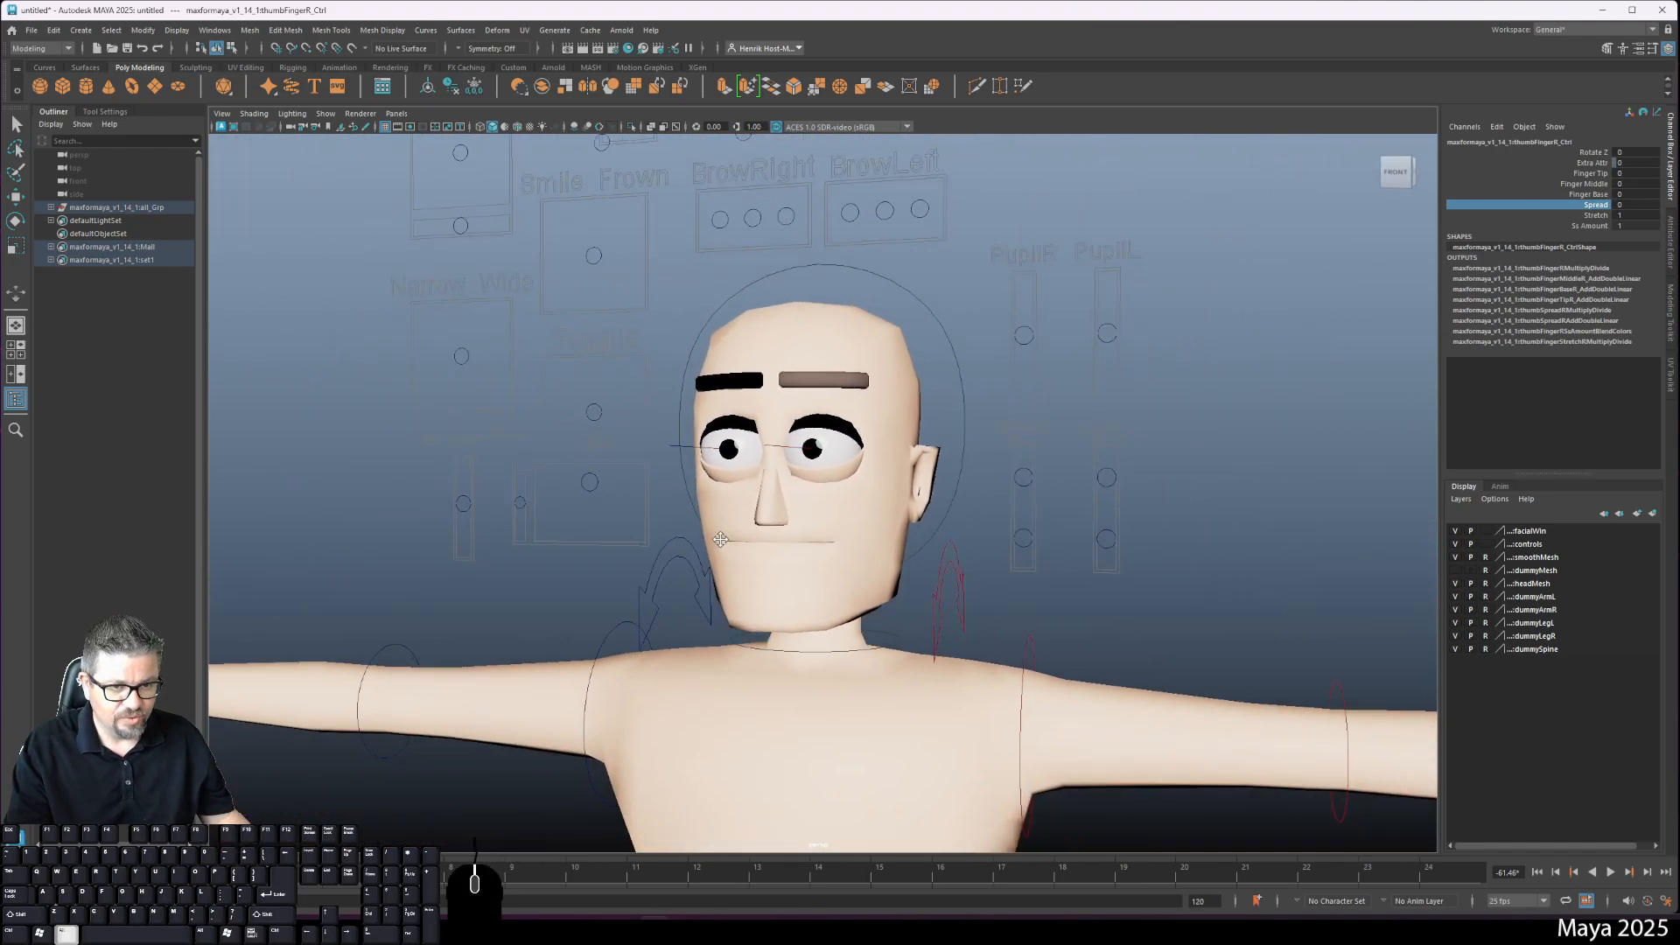
alt+middle_drag(734, 604, 711, 477)
alt+right_drag(711, 477, 875, 688)
click(903, 562)
key(e)
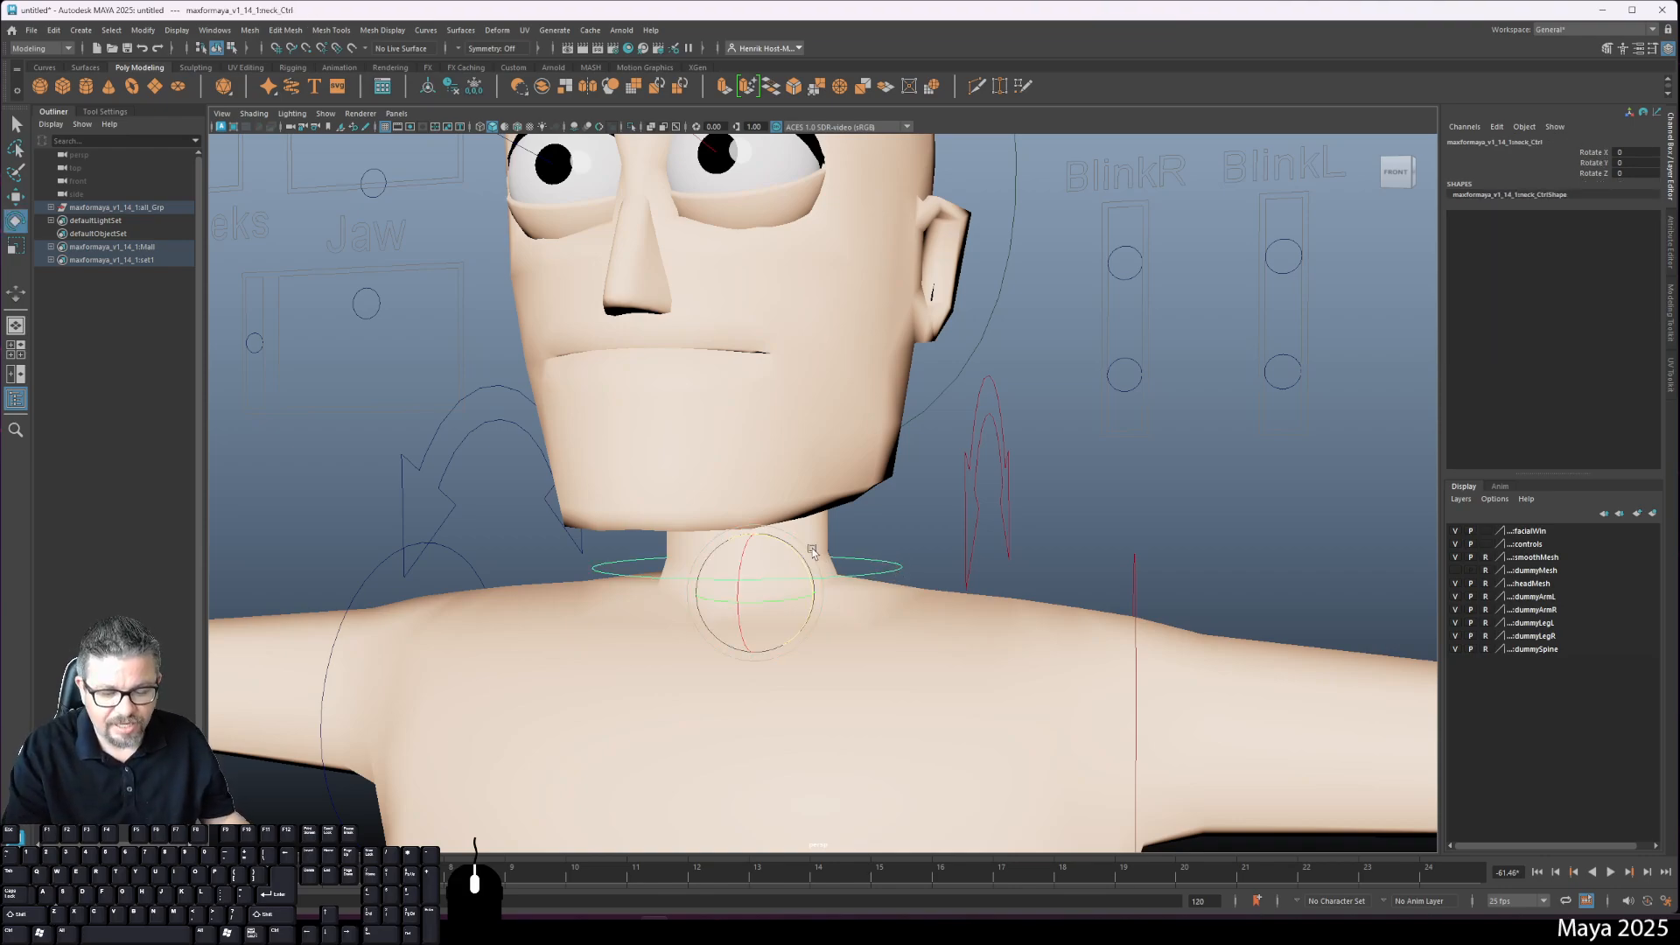
drag(743, 552, 802, 579)
key(ctrl+z)
key(ctrl+z)
key(ctrl+z)
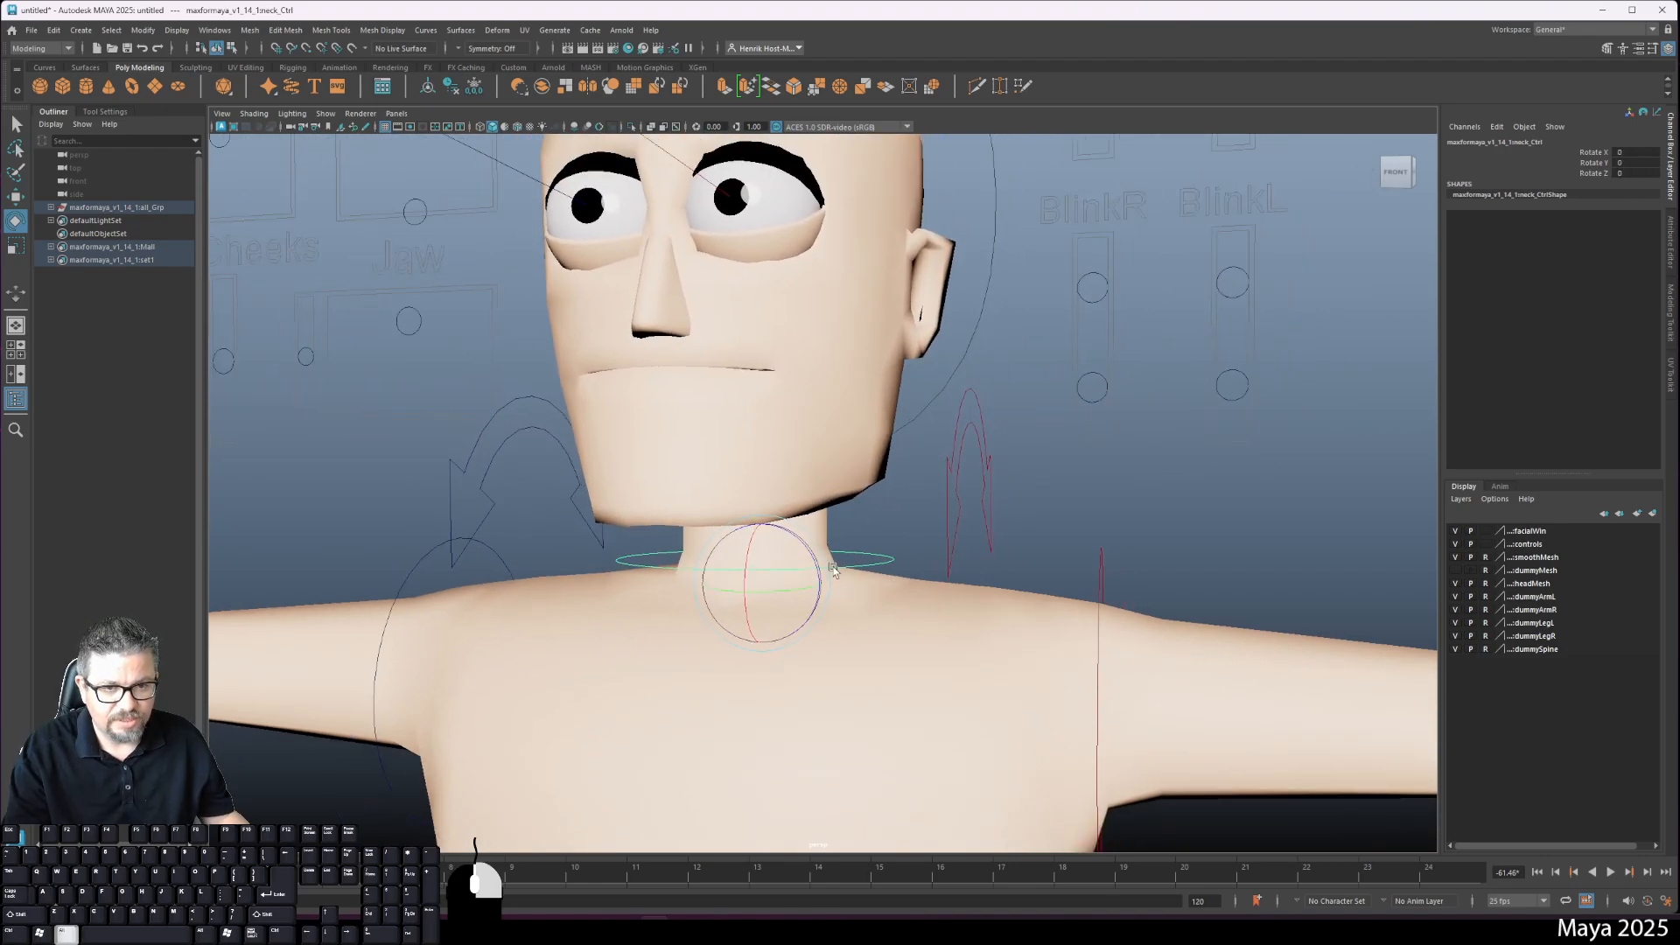
Step: Select the head control and try turning the head, then try rotating the neck control
alt+right_drag(857, 612, 693, 449)
click(890, 170)
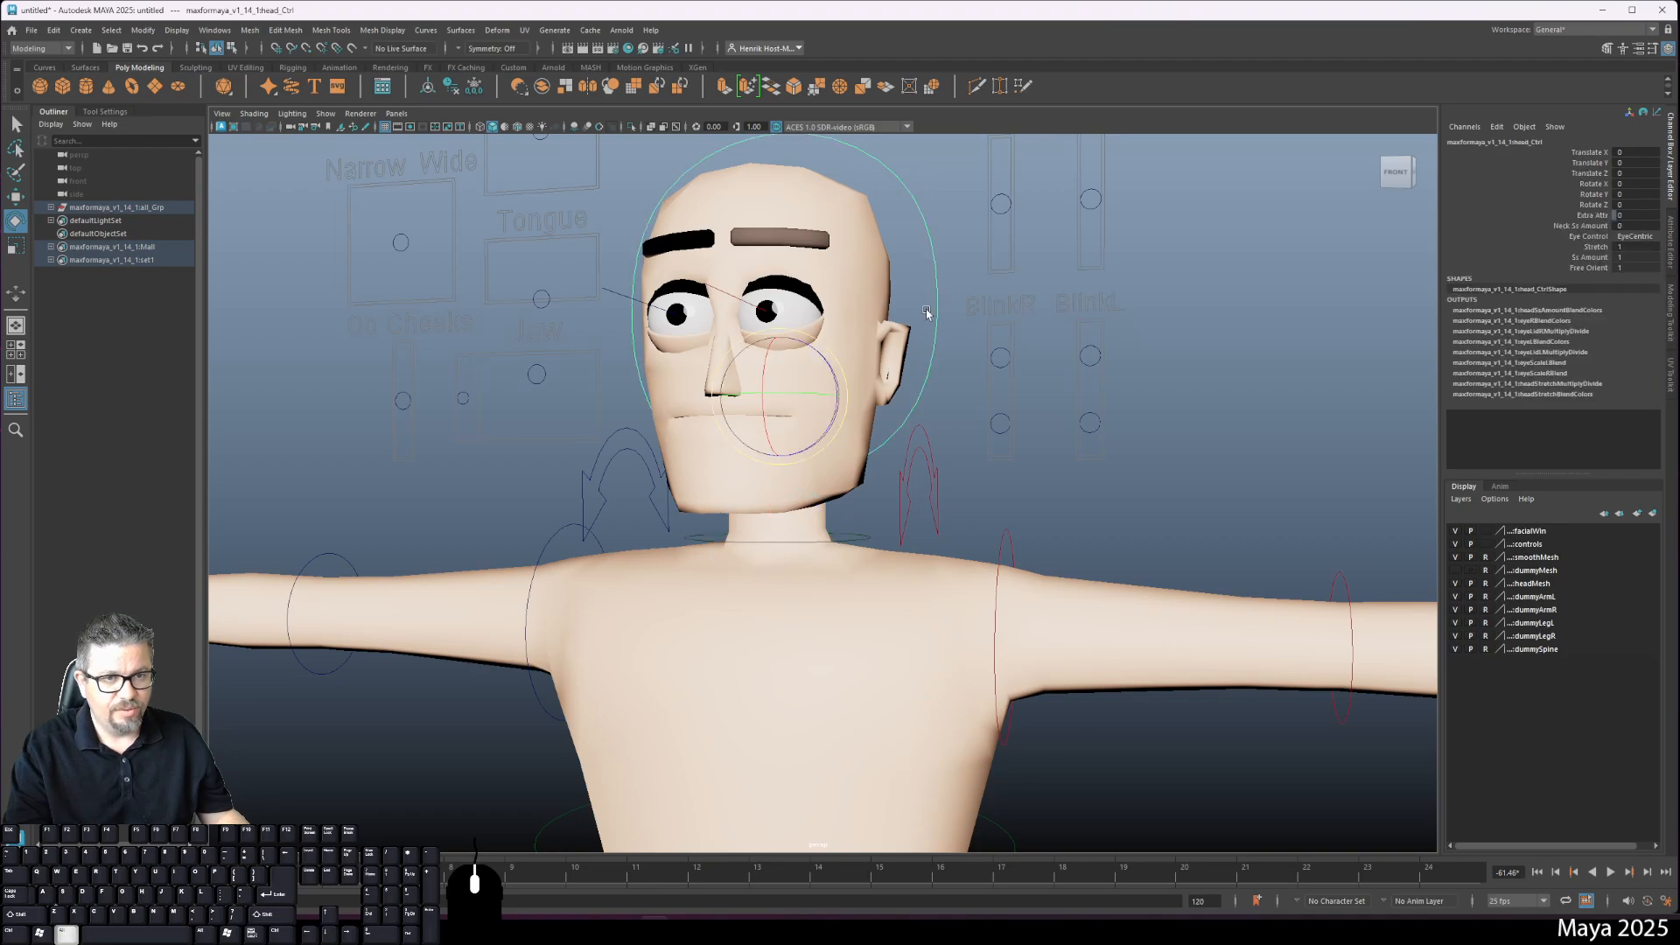
alt+drag(818, 378, 754, 368)
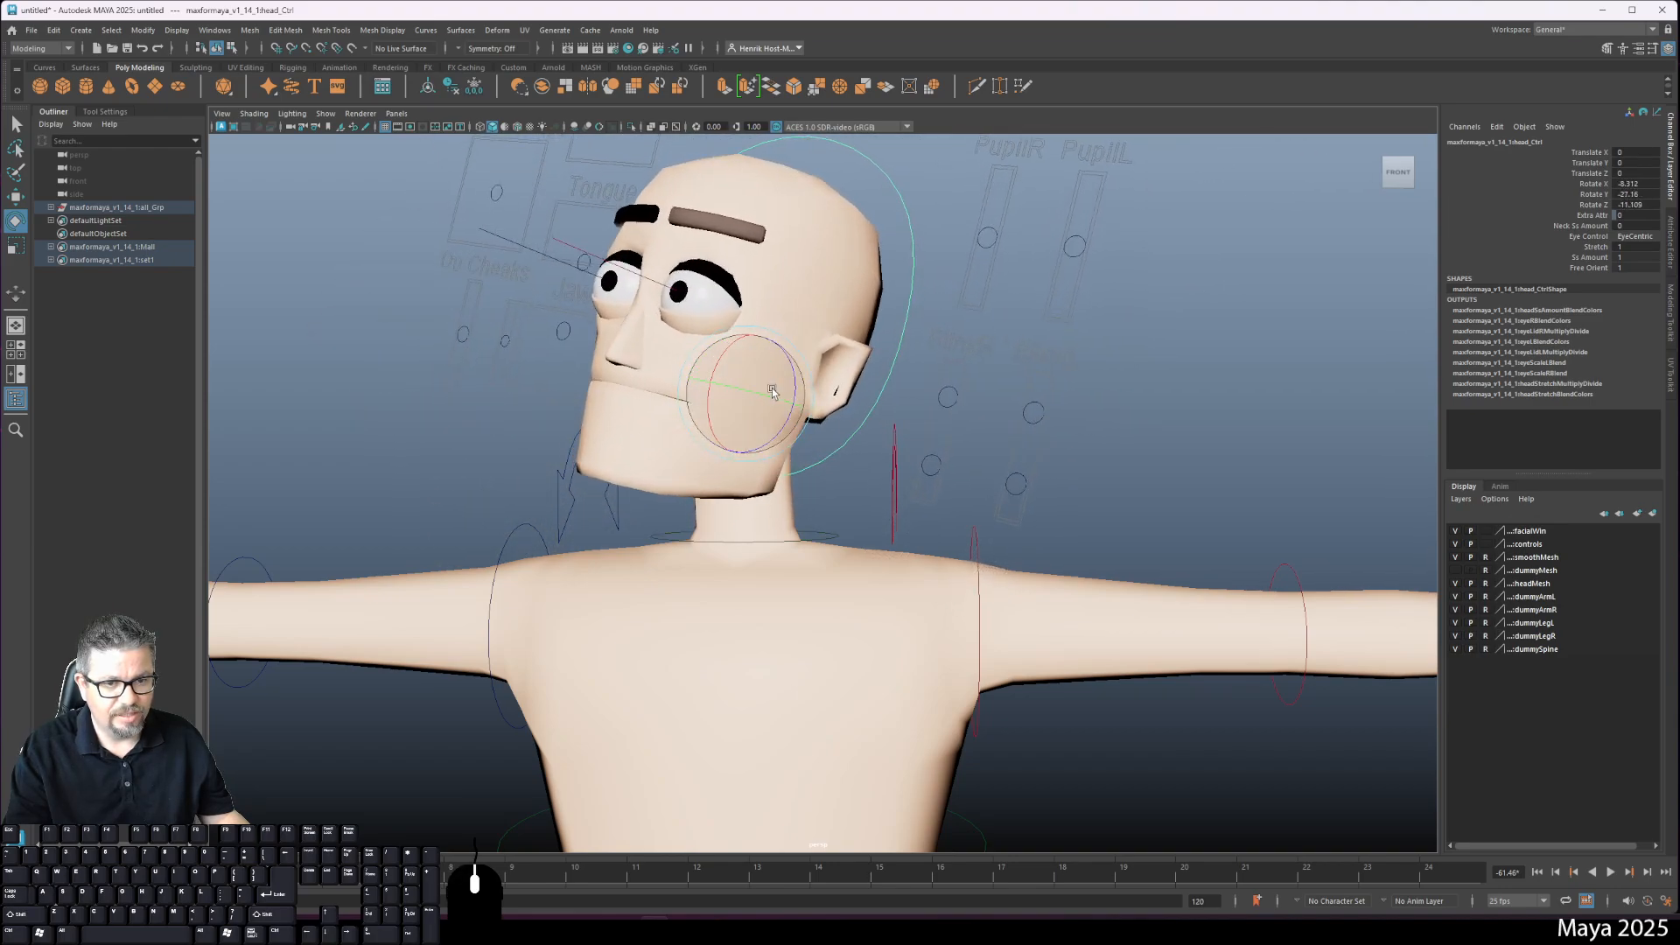
click(828, 538)
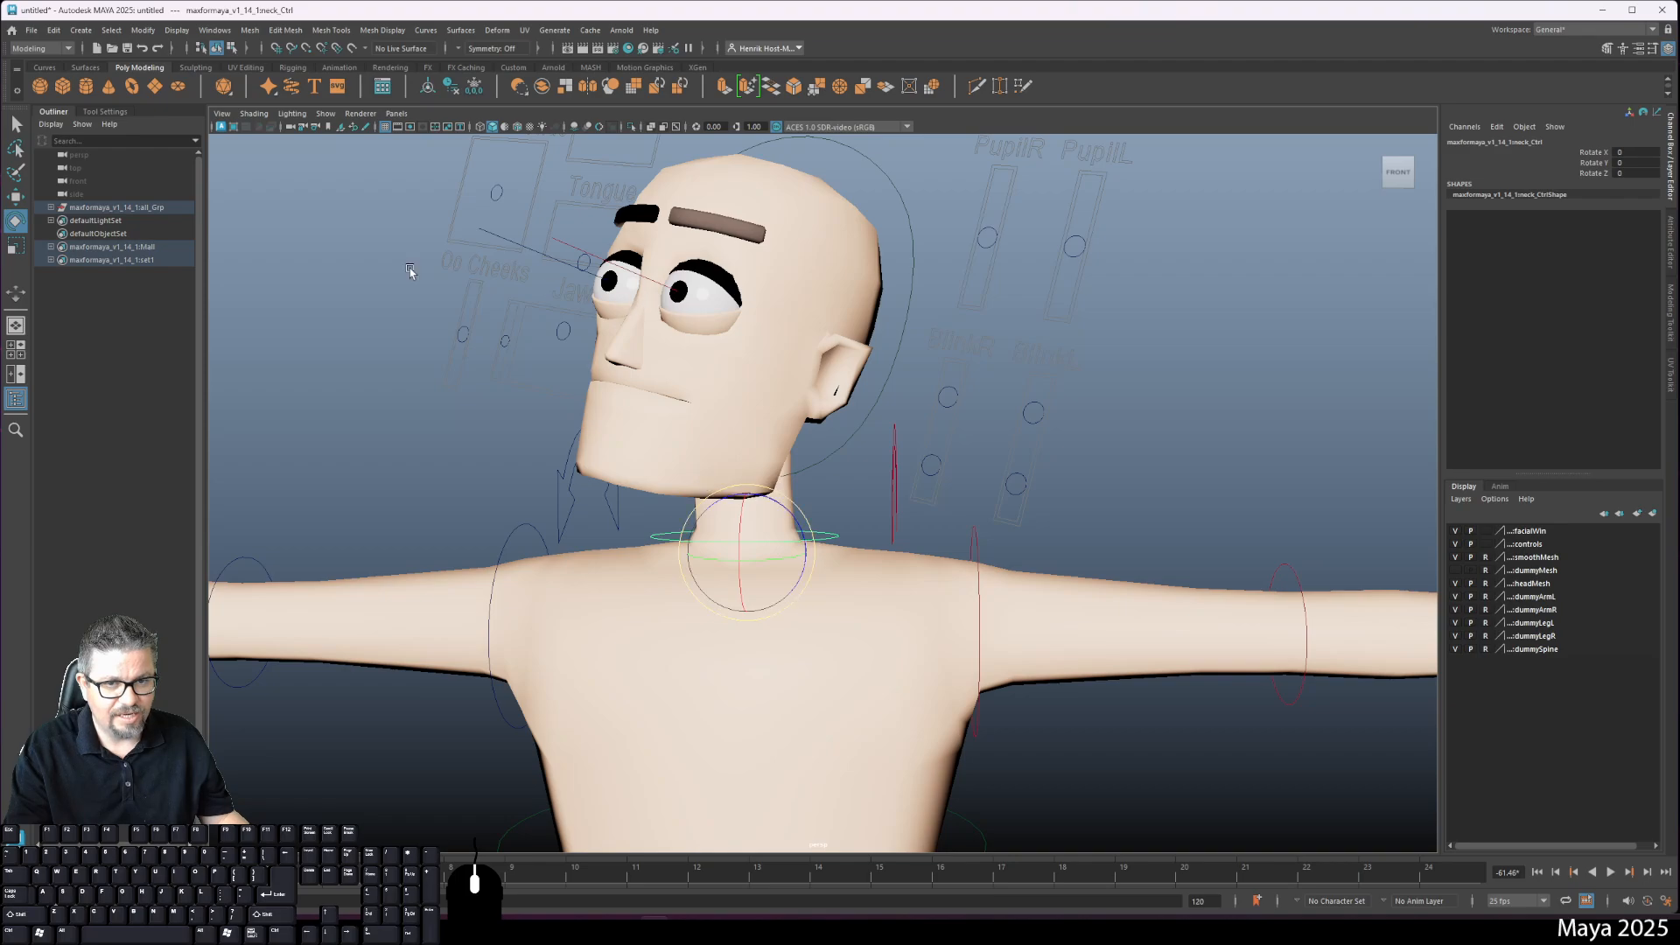
drag(813, 528, 775, 553)
click(798, 500)
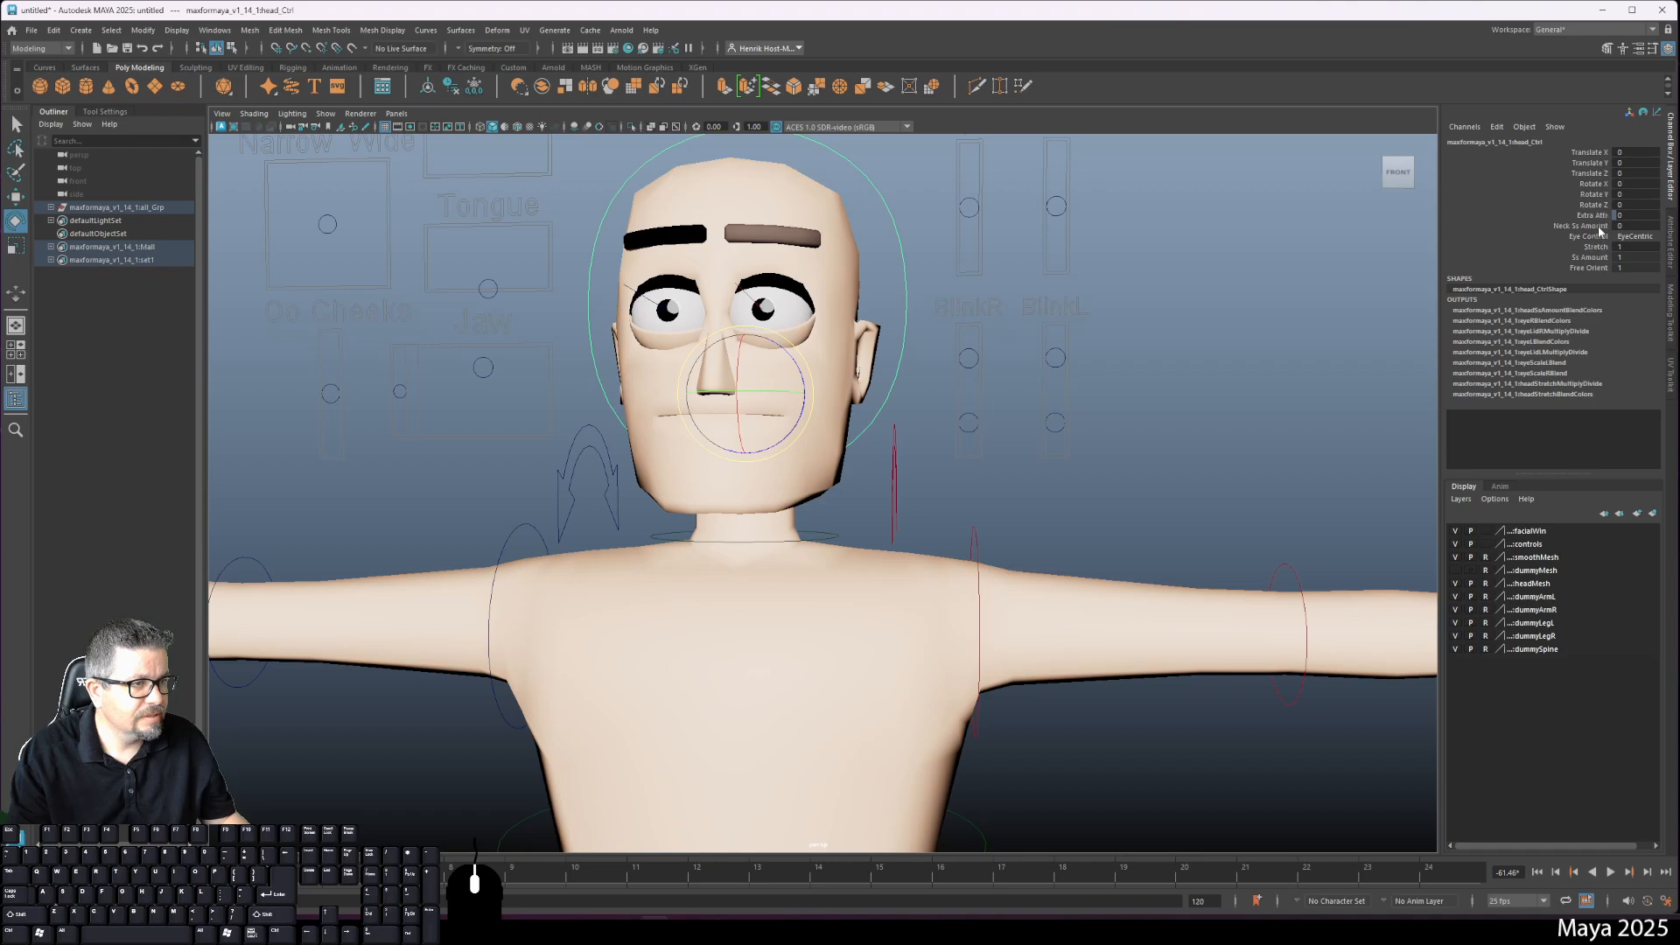
Step: Try moving the head control up and sideways to stretch the neck, and undo the move
key(w)
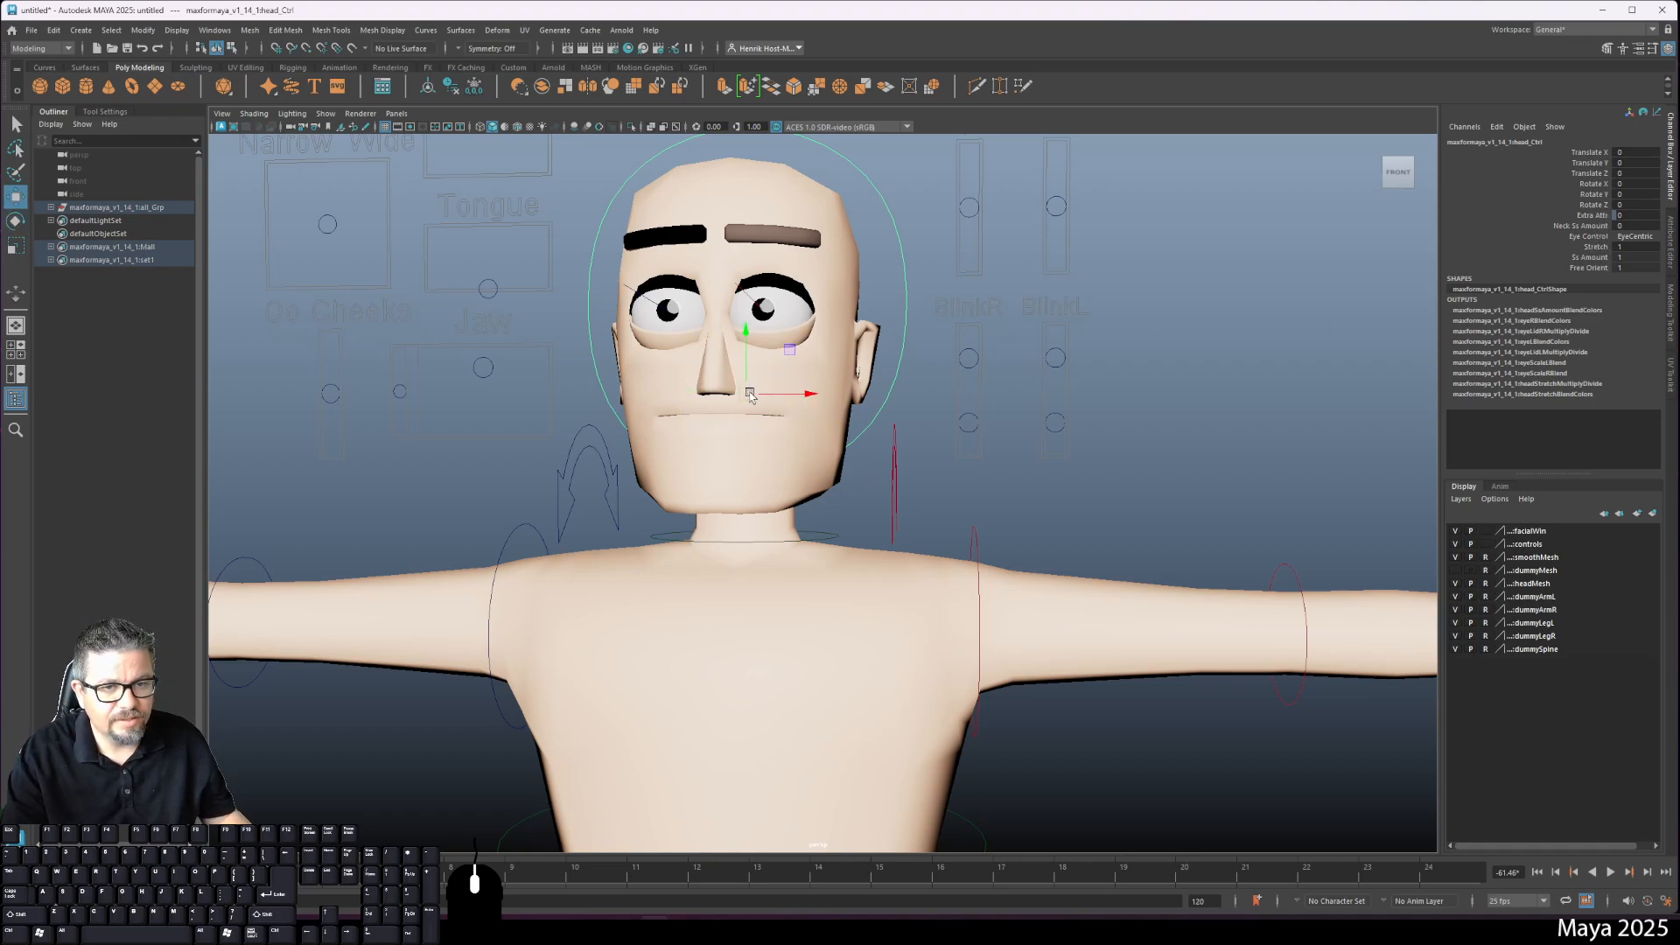
drag(750, 395, 947, 286)
key(ctrl+z)
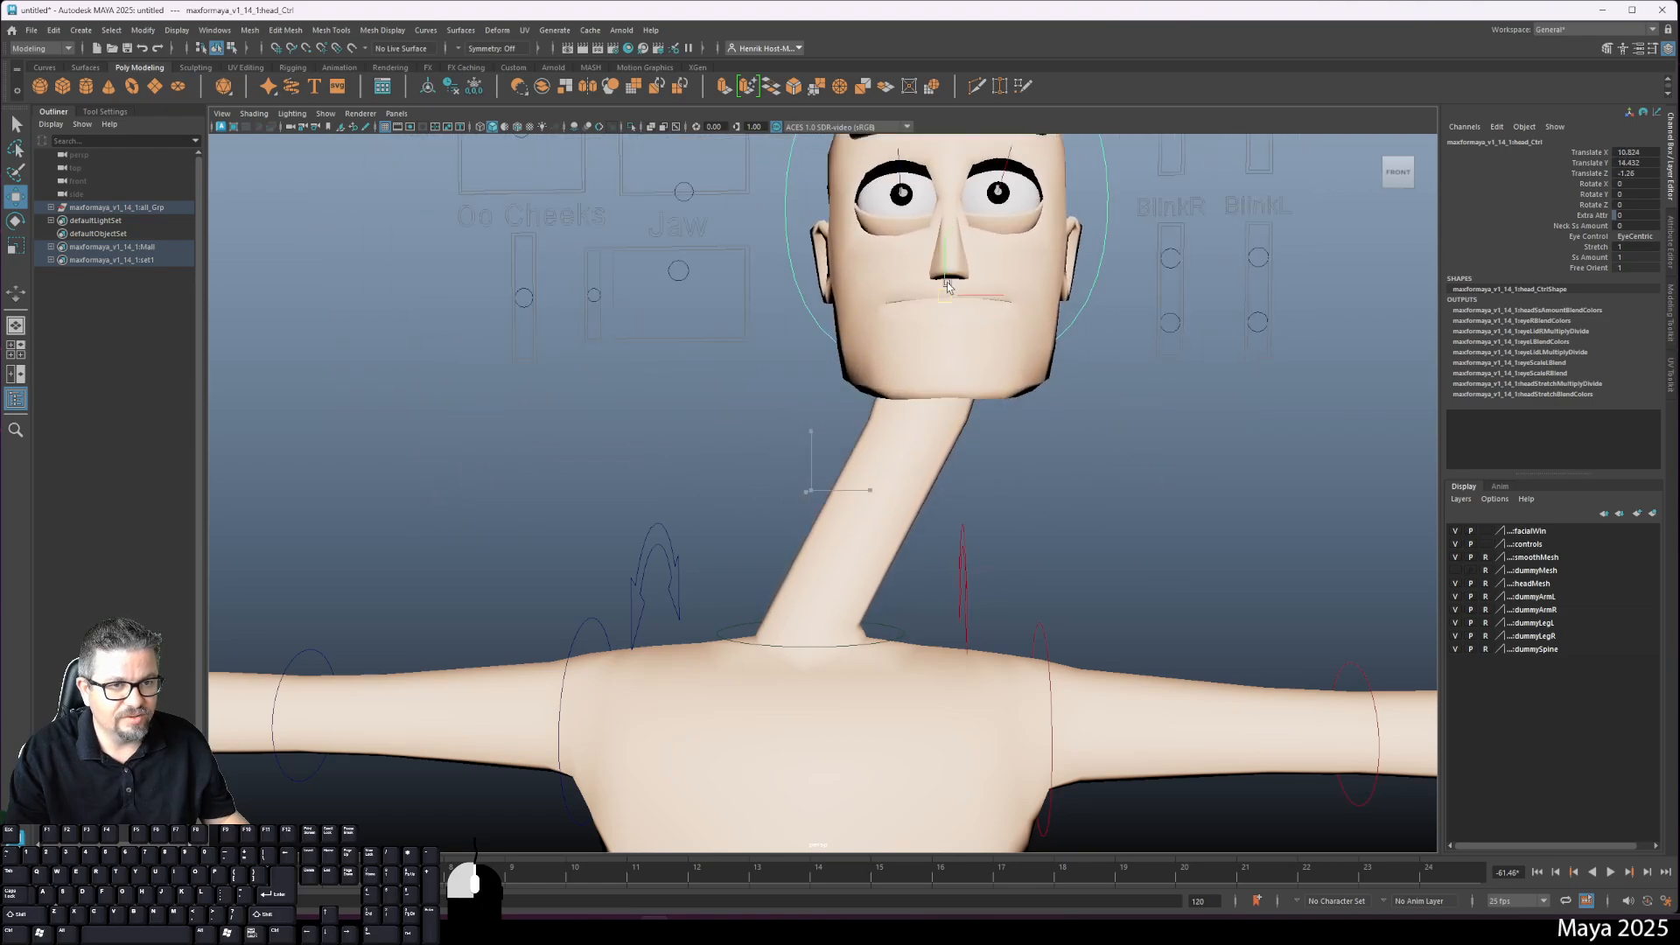
key(ctrl+z)
Step: Select the right eye control, try scaling the eye uniformly to about 1.158, and undo the scaling
alt+middle_drag(905, 336, 965, 542)
scroll(995, 250, up, 2)
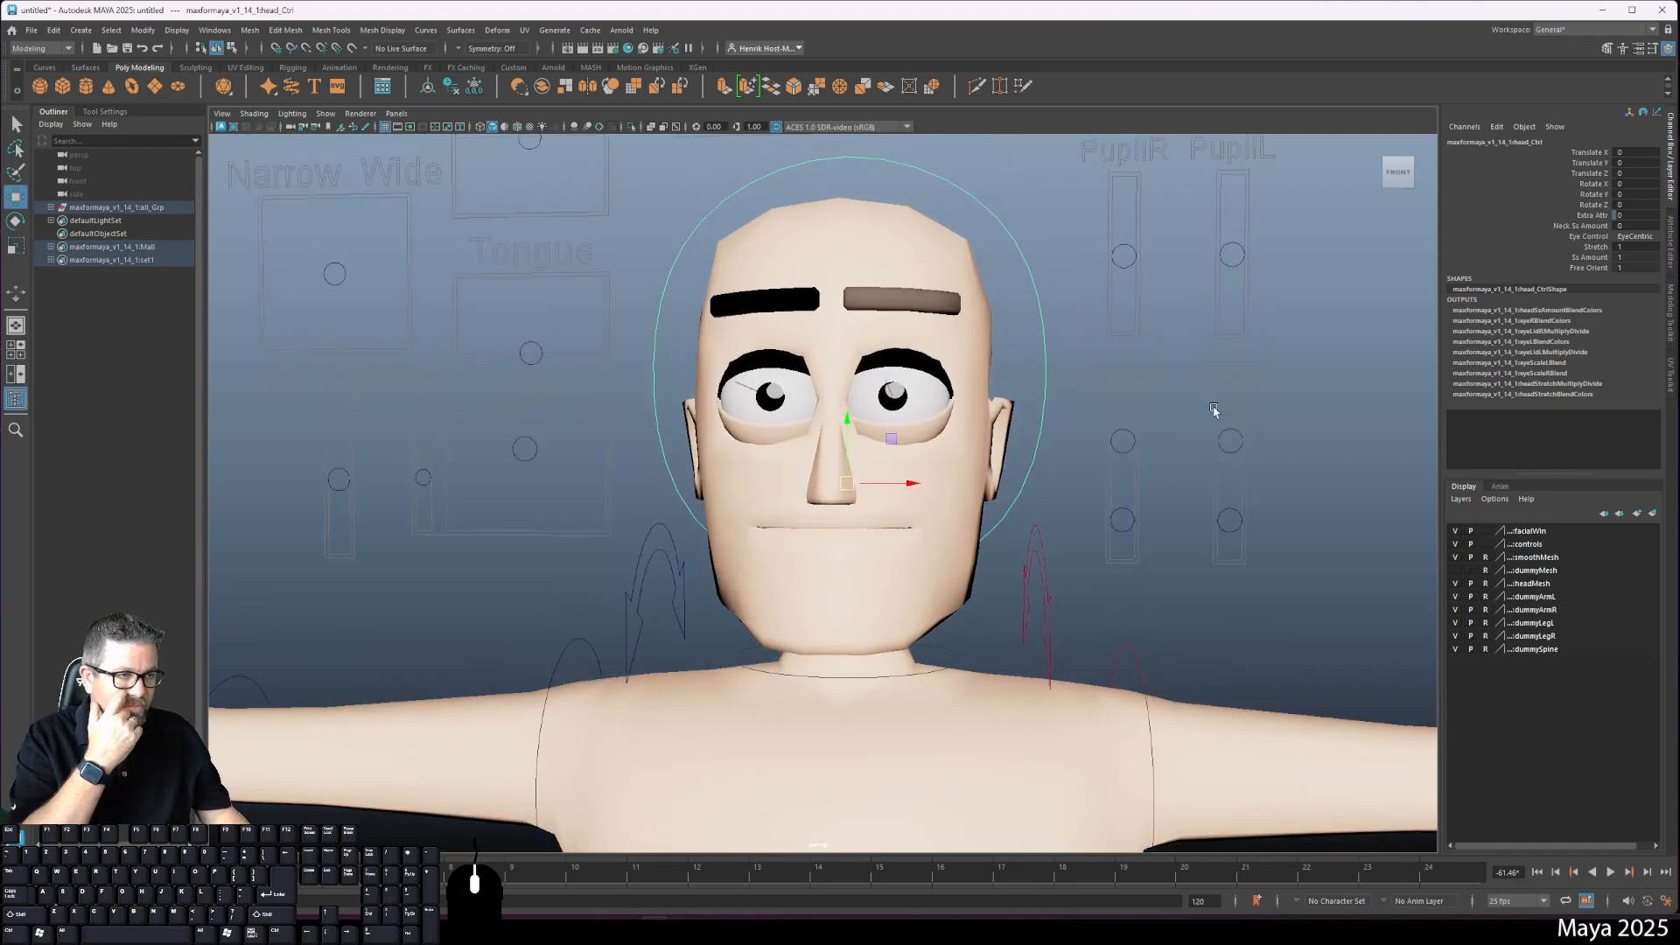
alt+drag(966, 497, 809, 352)
click(777, 366)
key(r)
key(ctrl+z)
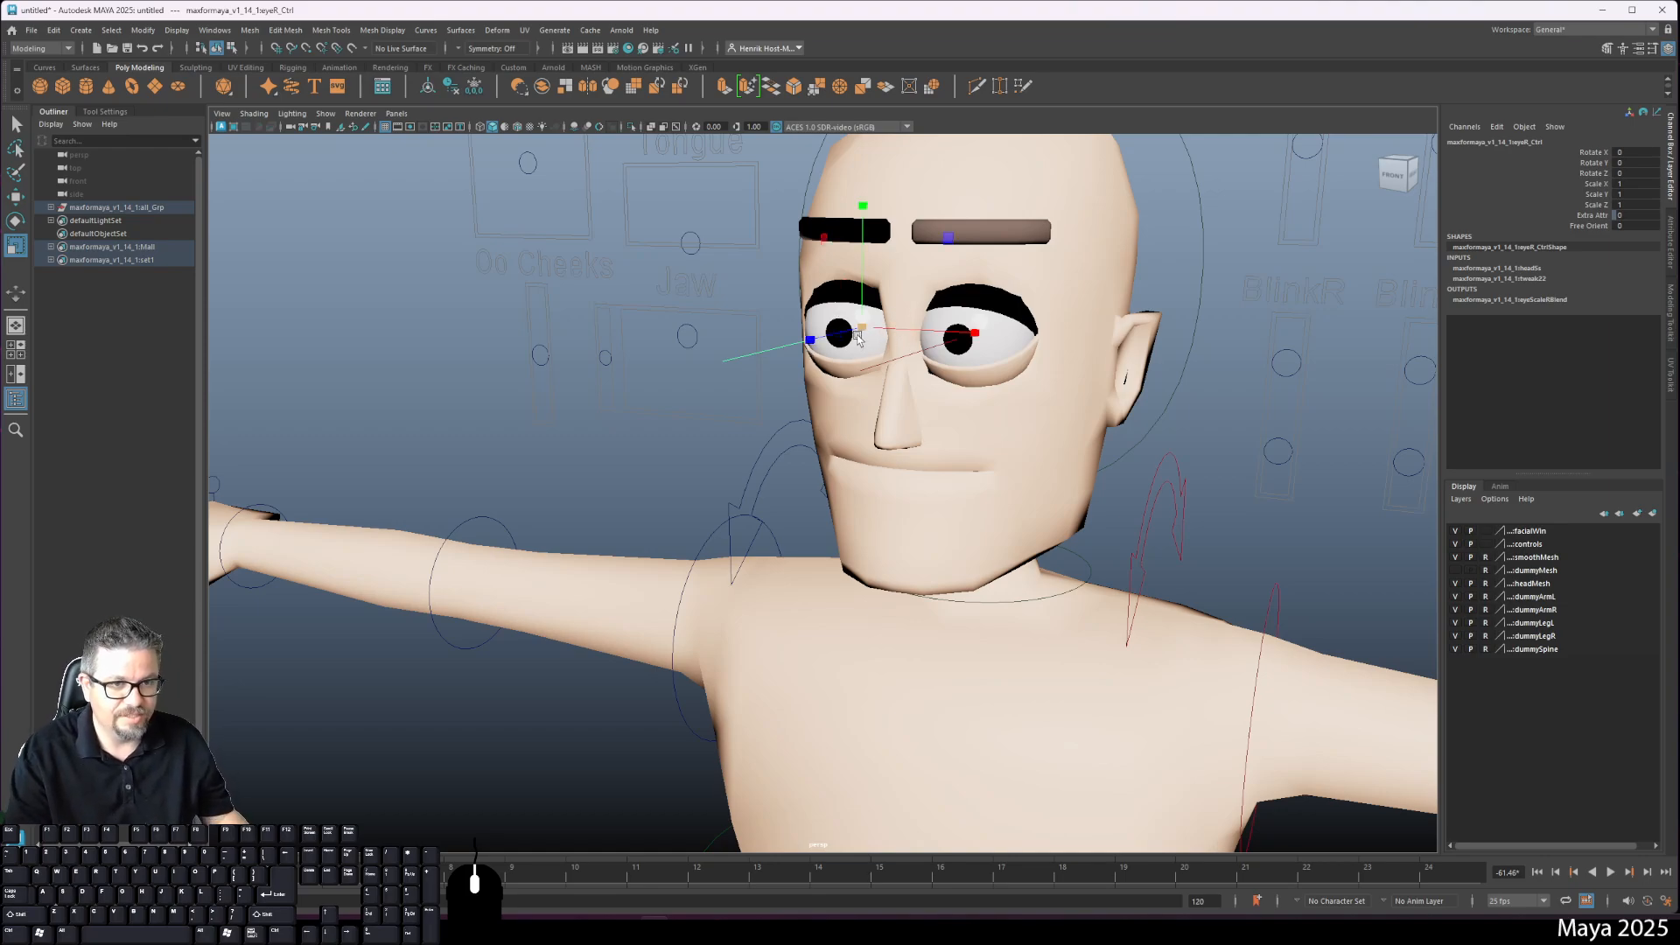
drag(858, 337, 905, 342)
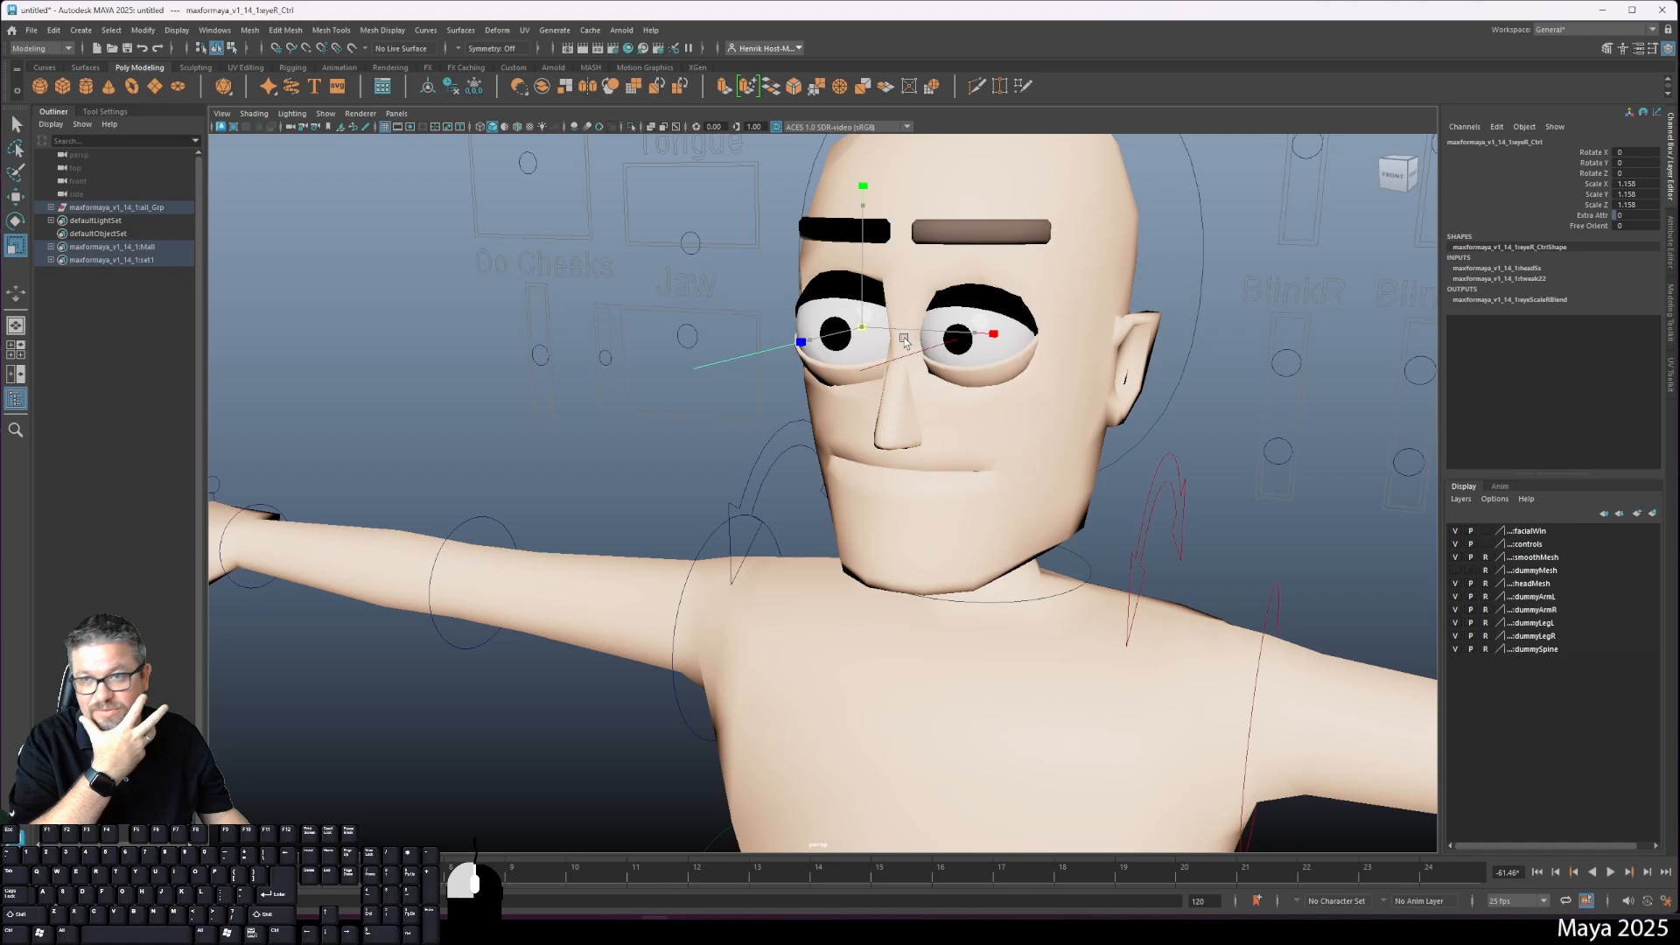
drag(901, 340, 944, 387)
alt+drag(906, 393, 859, 299)
key(ctrl+z)
Step: Try rotating the right eye, then select the head control and try rotating the head
key(e)
click(1177, 229)
mouse_move(980, 289)
mouse_down()
mouse_move(1006, 315)
mouse_move(932, 311)
mouse_move(971, 306)
mouse_up()
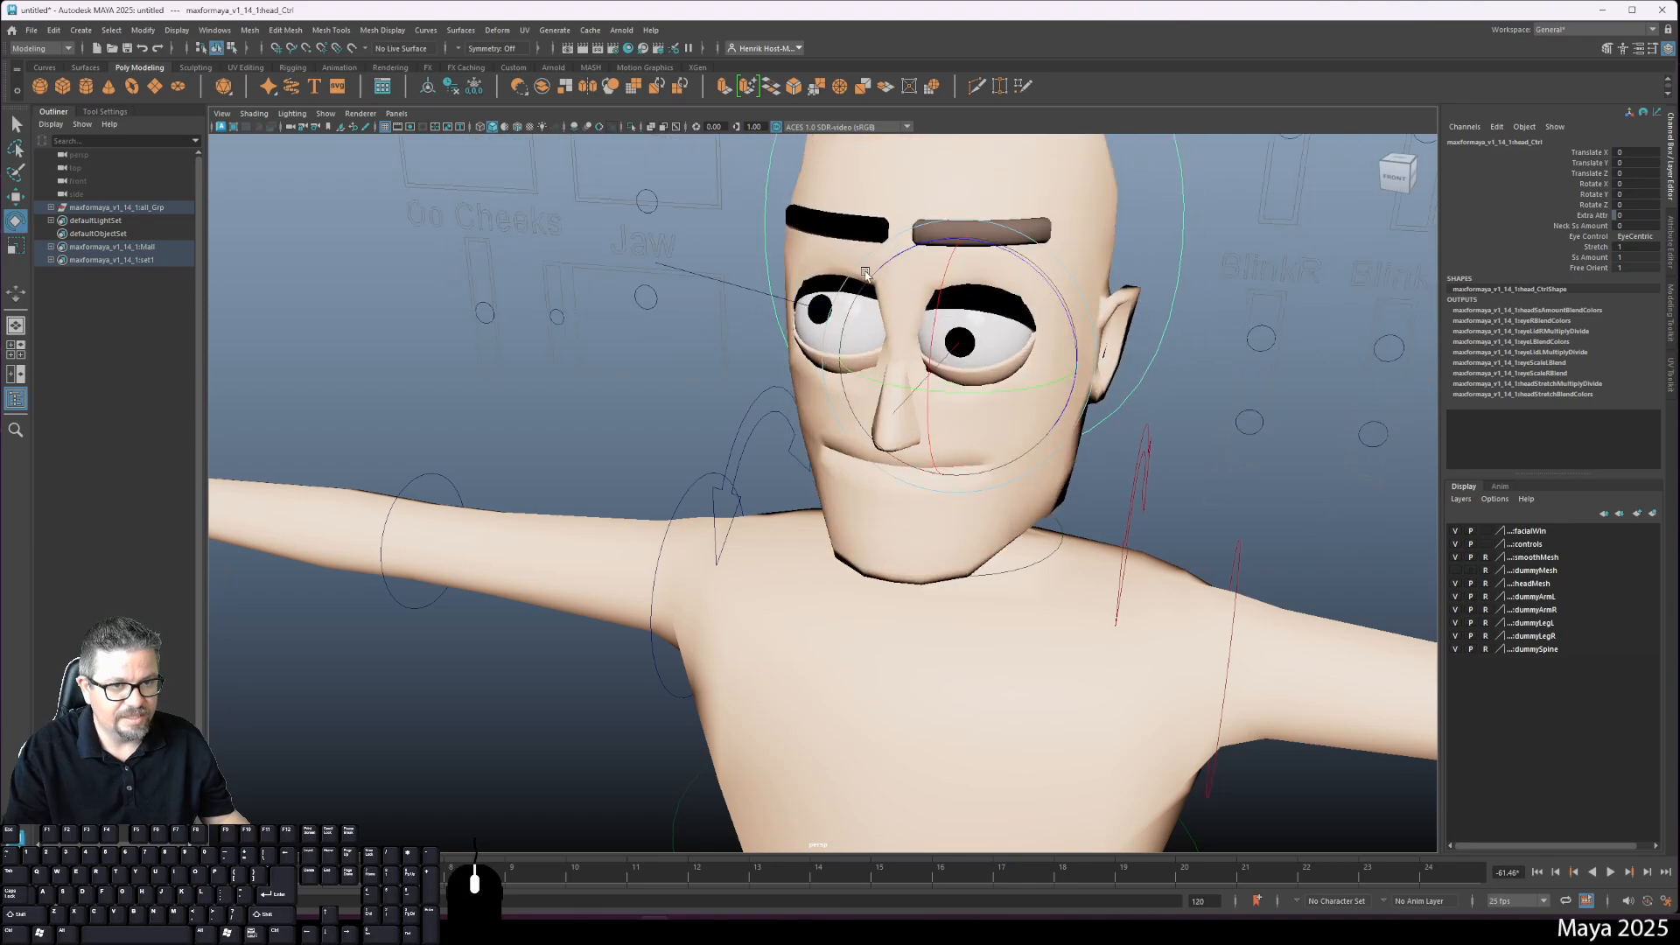
Step: Select the right eye control and set its Rotate X, Rotate Y and Rotate Z to 0
click(723, 280)
click(750, 303)
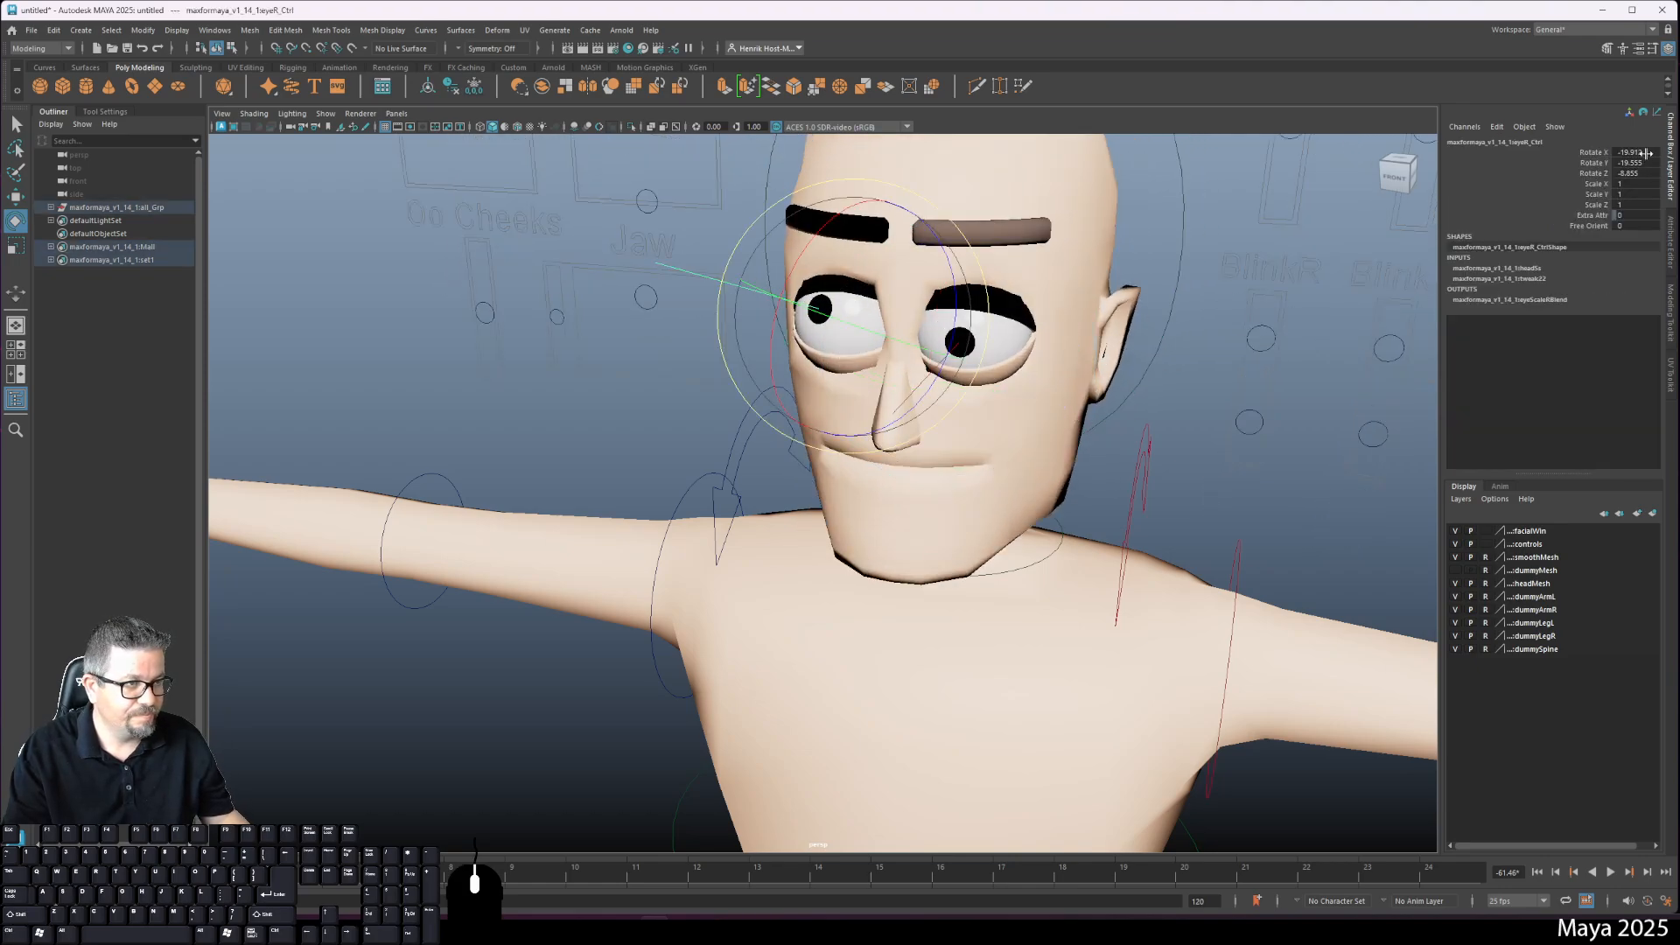
text(0)
key(Tab)
text(0)
key(Tab)
text(0)
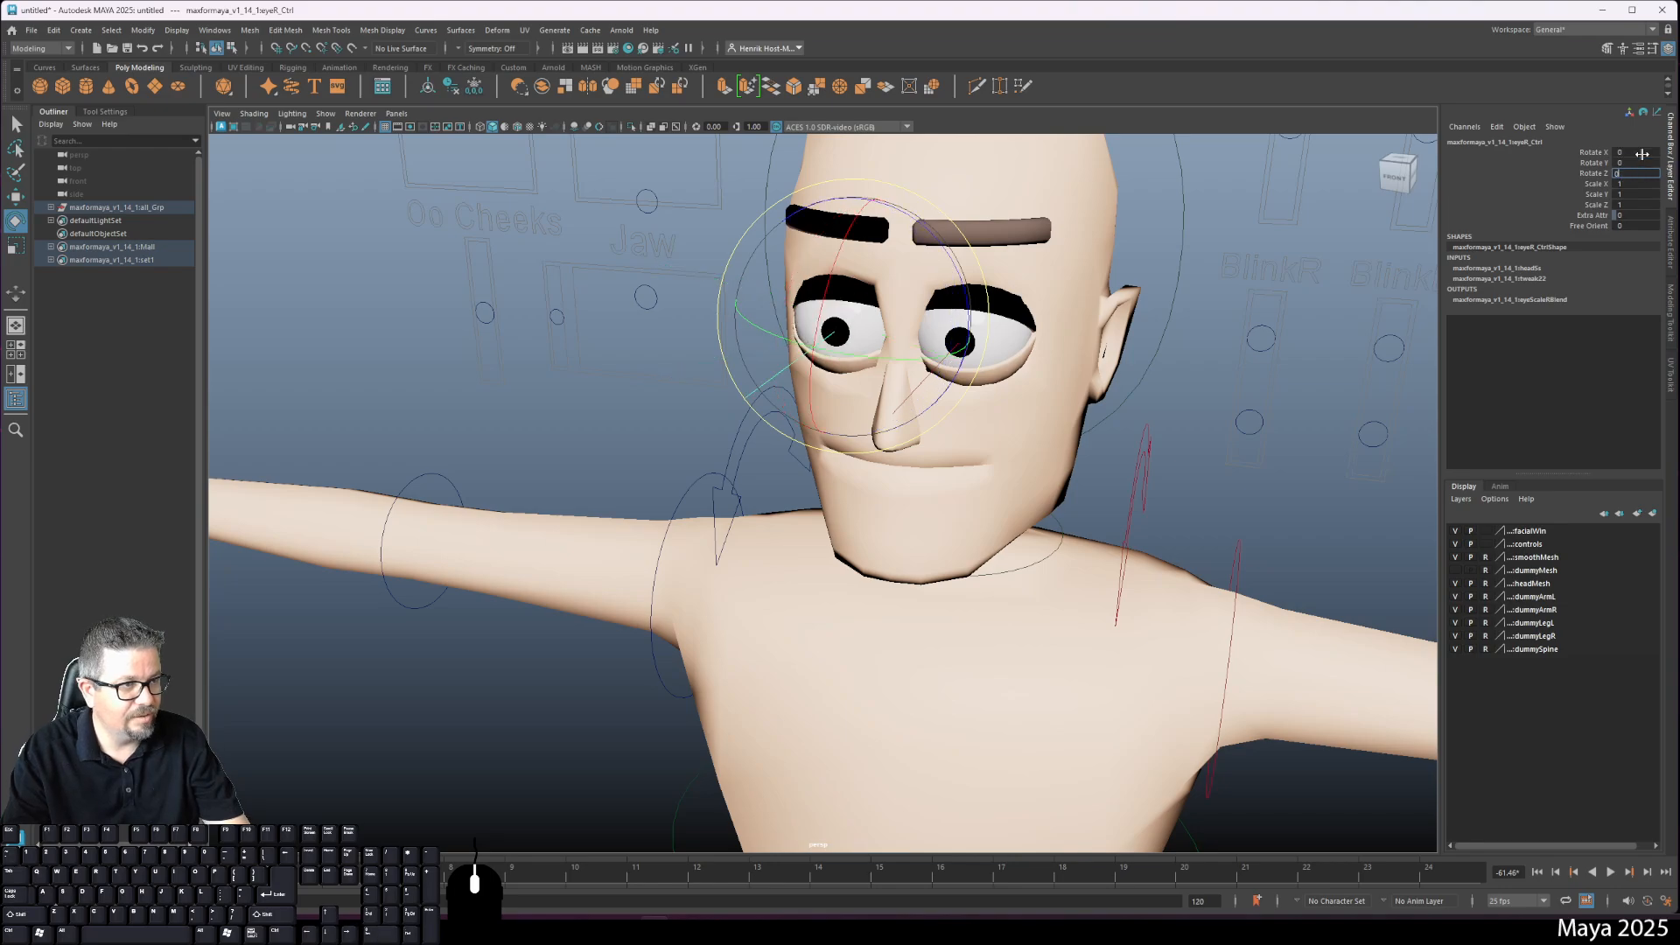
Step: Select the left eye control and set its Rotate X, Rotate Y and Rotate Z to 0
alt+drag(1187, 431, 1251, 364)
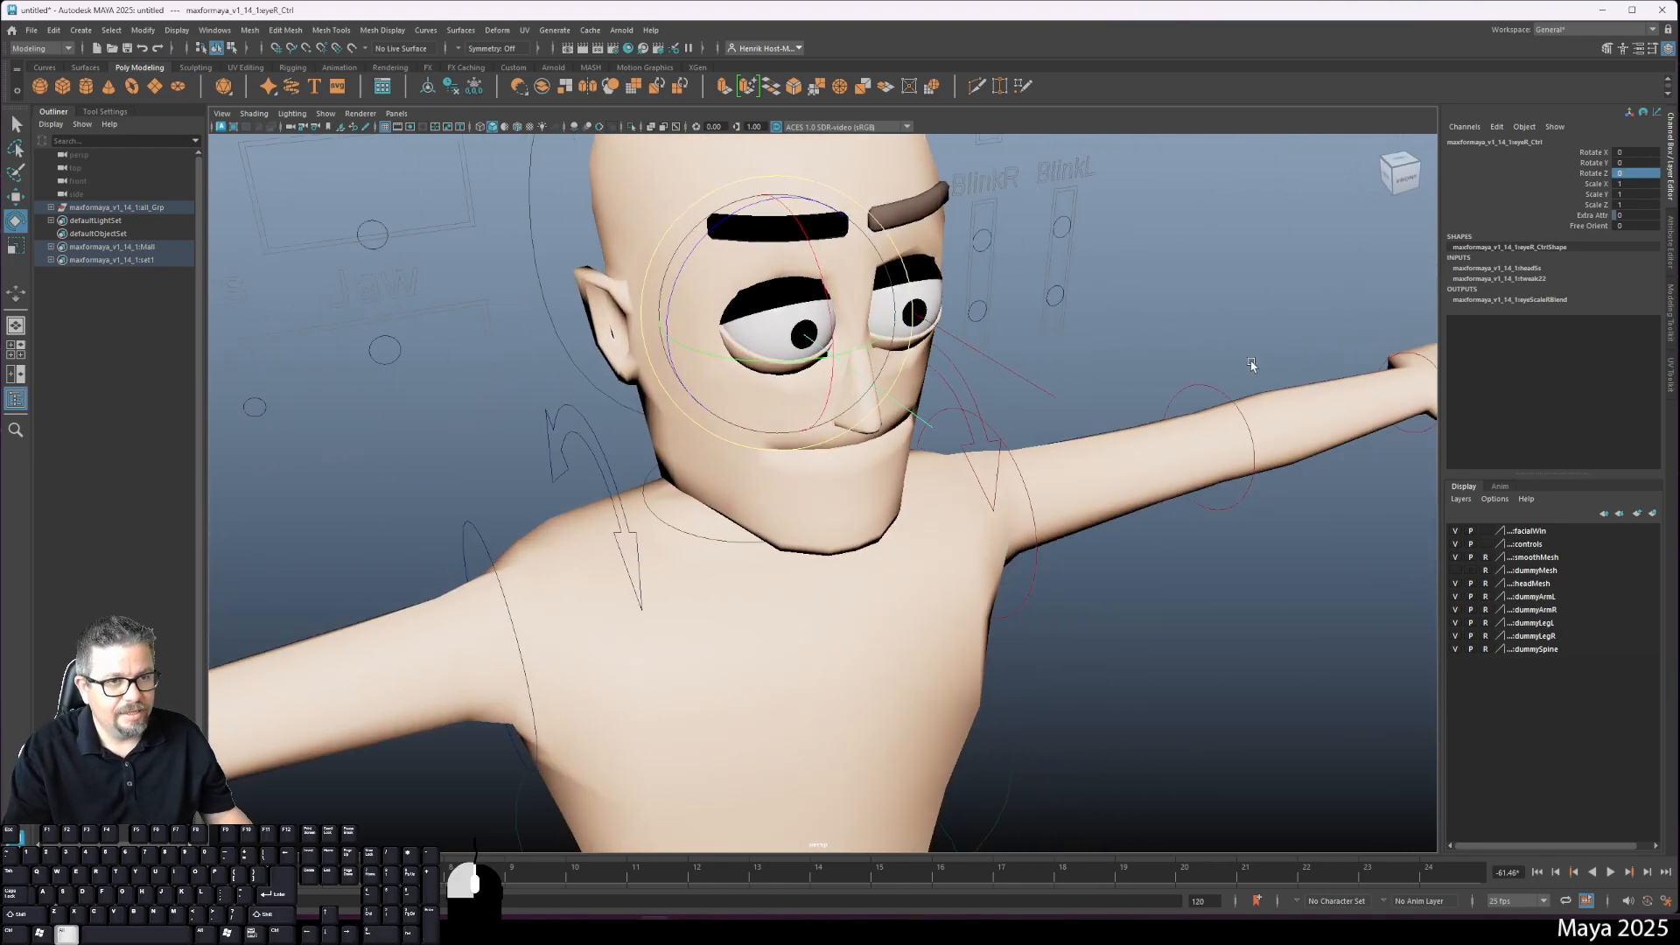
drag(1029, 355, 1038, 368)
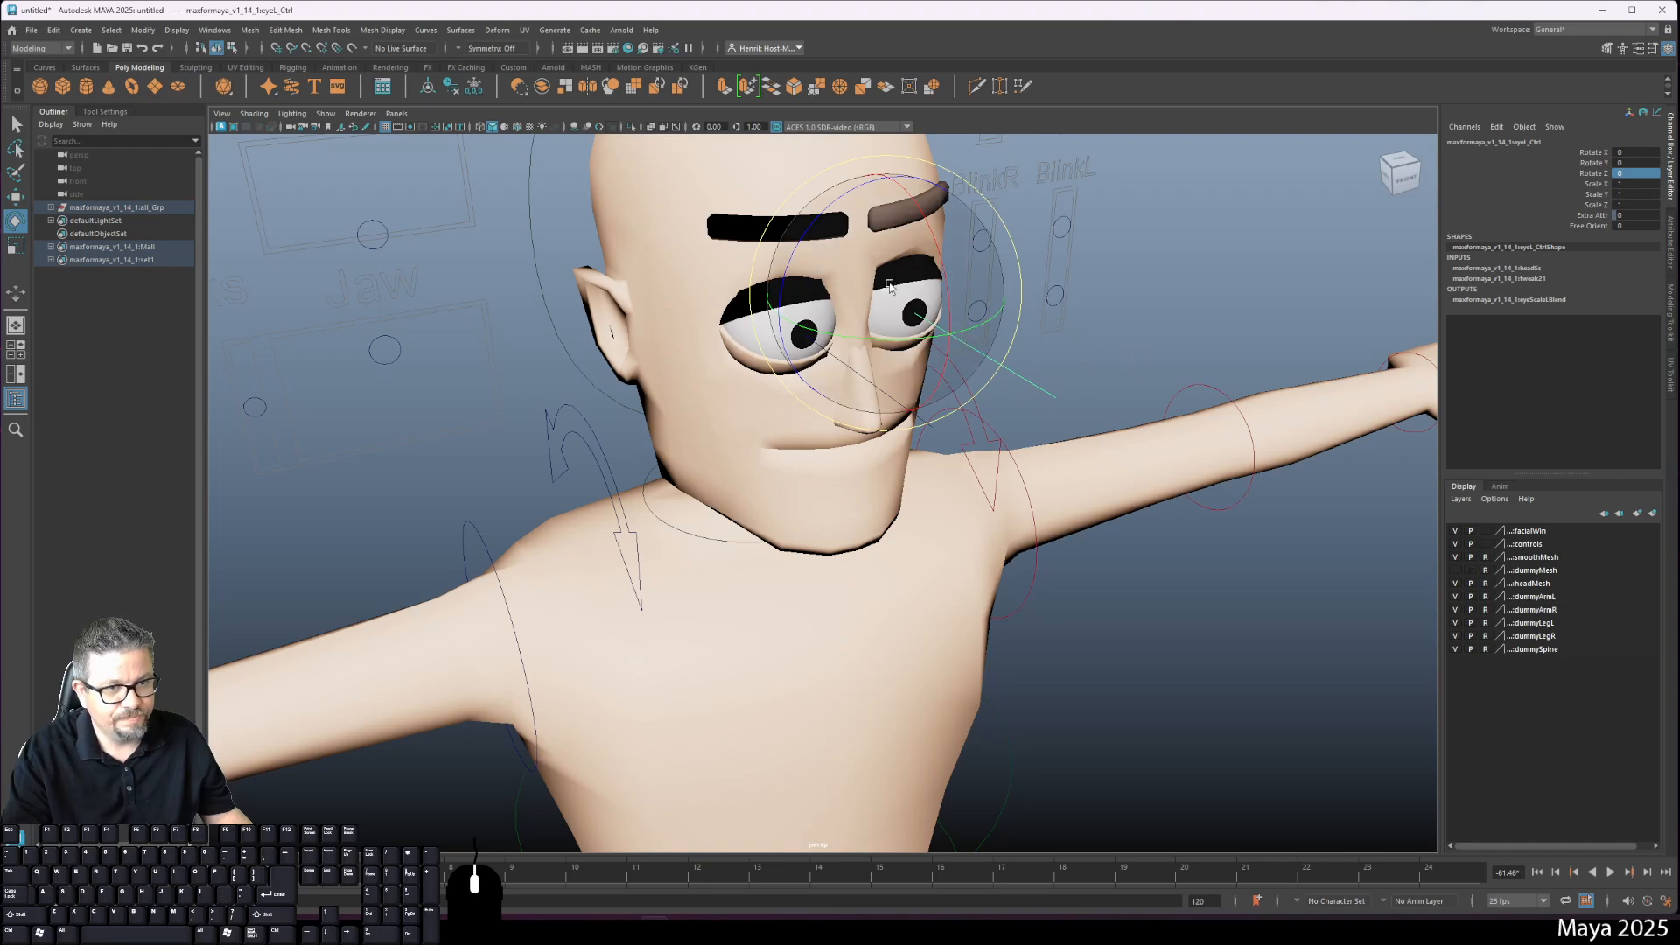
text(0)
key(Tab)
text(0)
key(Tab)
text(0)
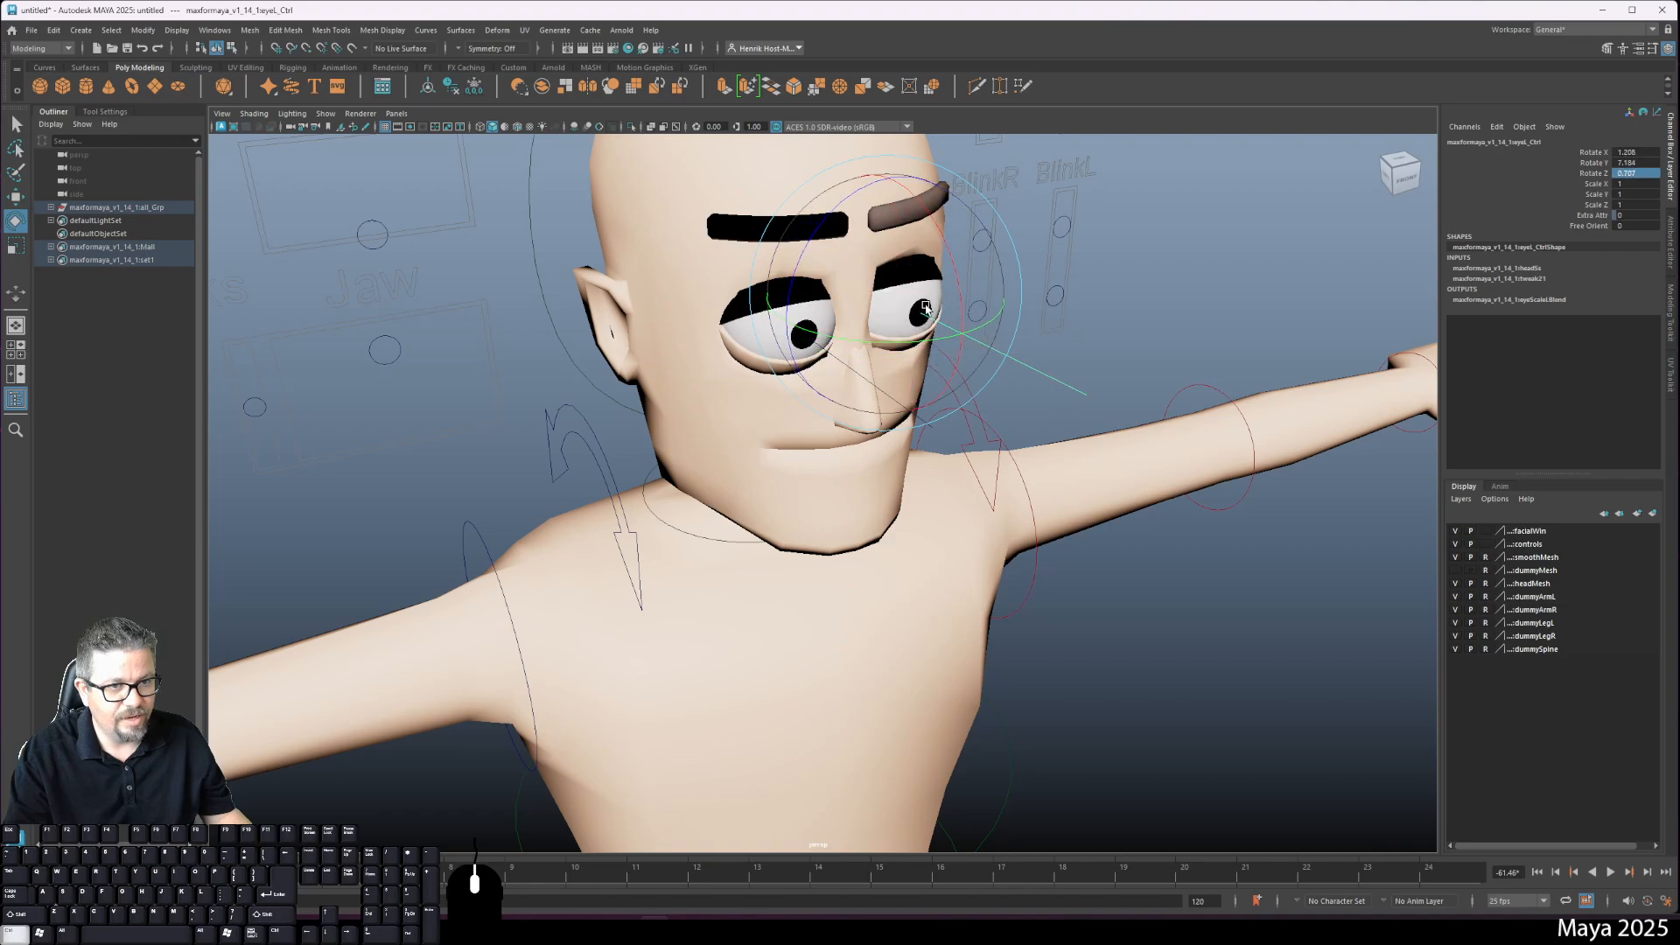
Step: Undo the left eye control's rotation, try rotating the left eye sideways, and undo that rotation
key(ctrl+z)
alt+drag(926, 308, 720, 344)
alt+right_drag(720, 345, 779, 411)
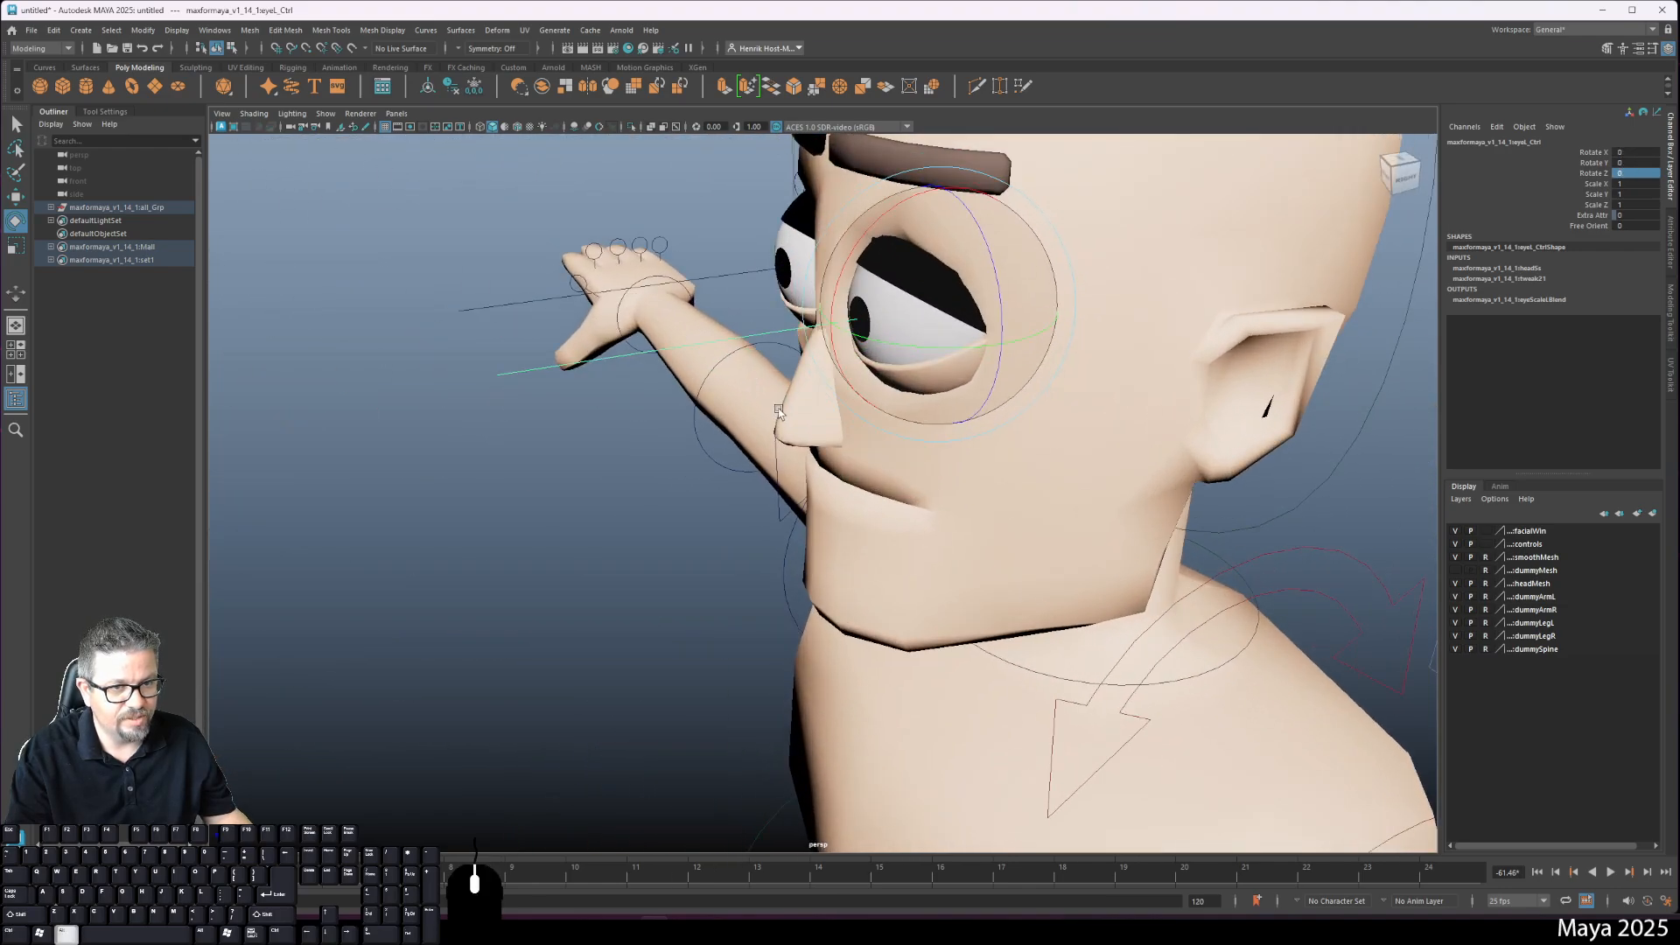
alt+drag(779, 412, 865, 389)
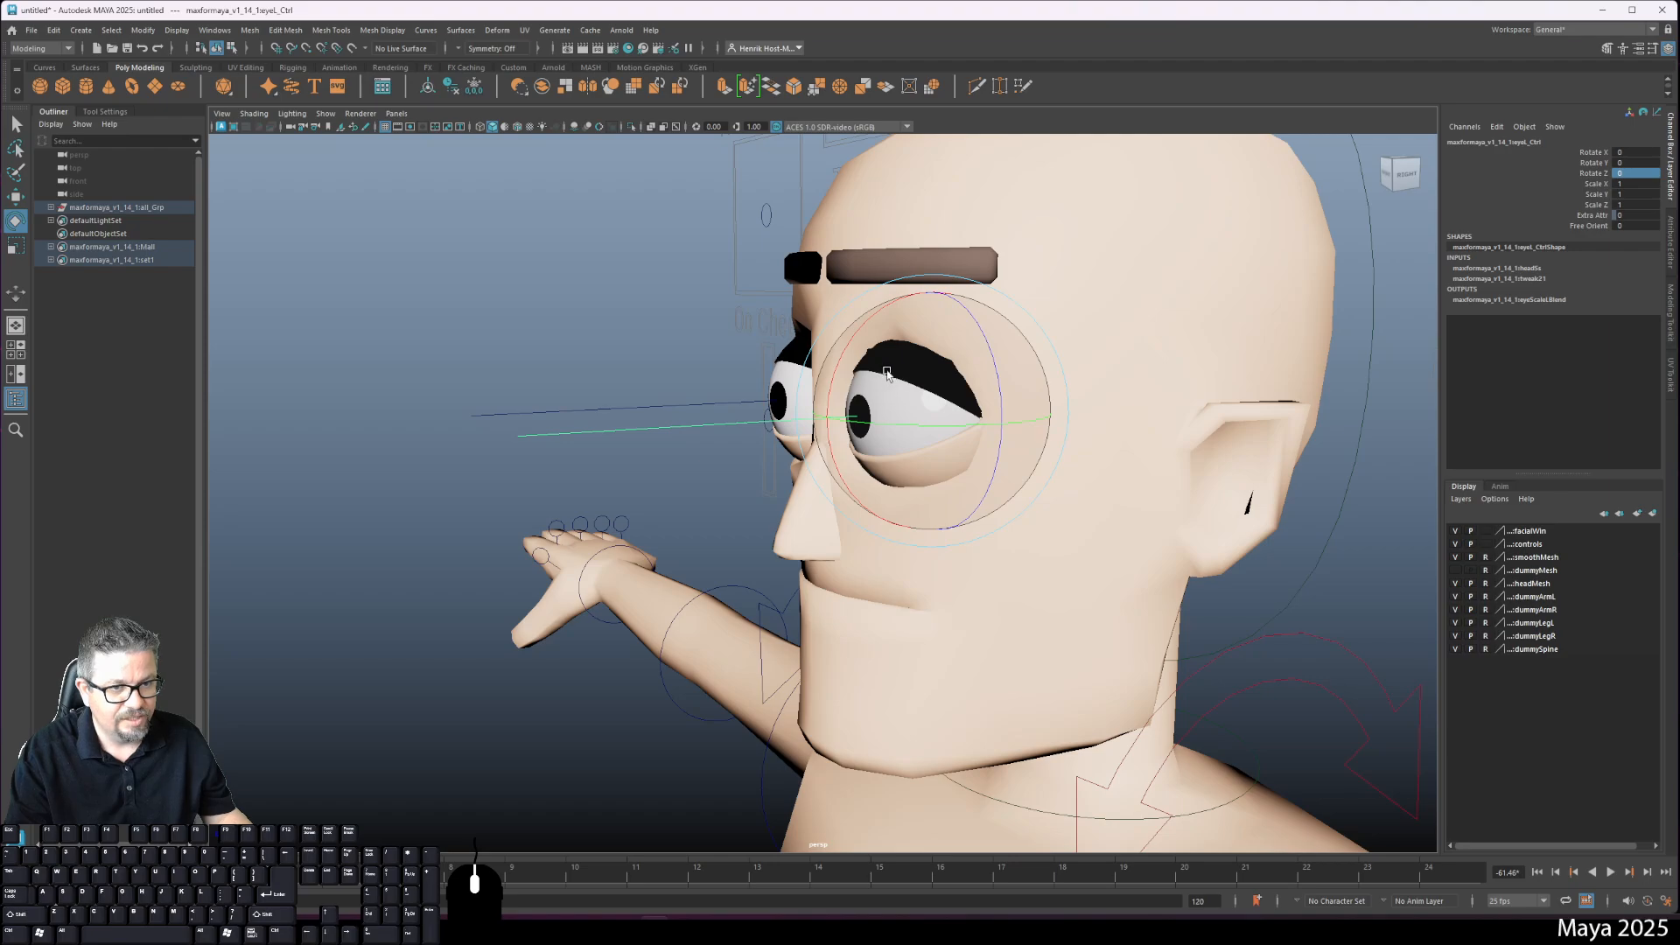
mouse_move(903, 394)
mouse_down()
mouse_move(971, 376)
mouse_move(930, 423)
mouse_move(952, 392)
mouse_move(963, 419)
mouse_move(947, 328)
mouse_move(936, 368)
mouse_move(957, 388)
mouse_move(927, 387)
mouse_up()
key(ctrl+z)
alt+drag(857, 448, 929, 465)
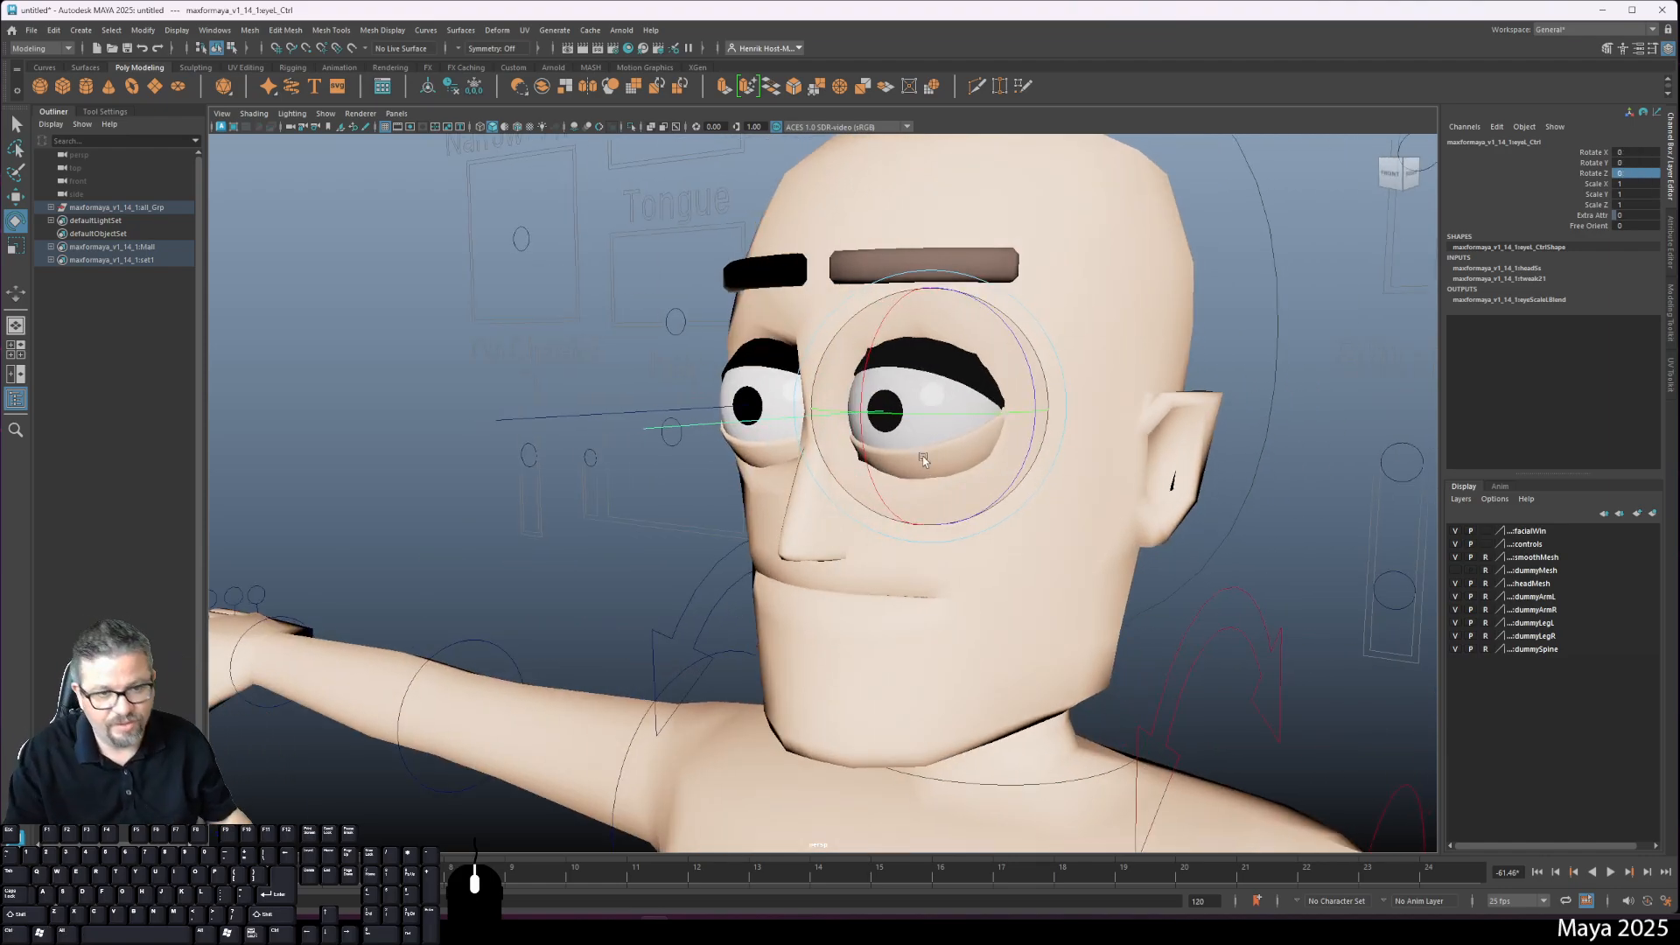
Step: Try rotating the left eye control so the pupil looks upward, and undo the rotation
drag(928, 465, 933, 338)
key(ctrl+z)
alt+drag(851, 427, 955, 323)
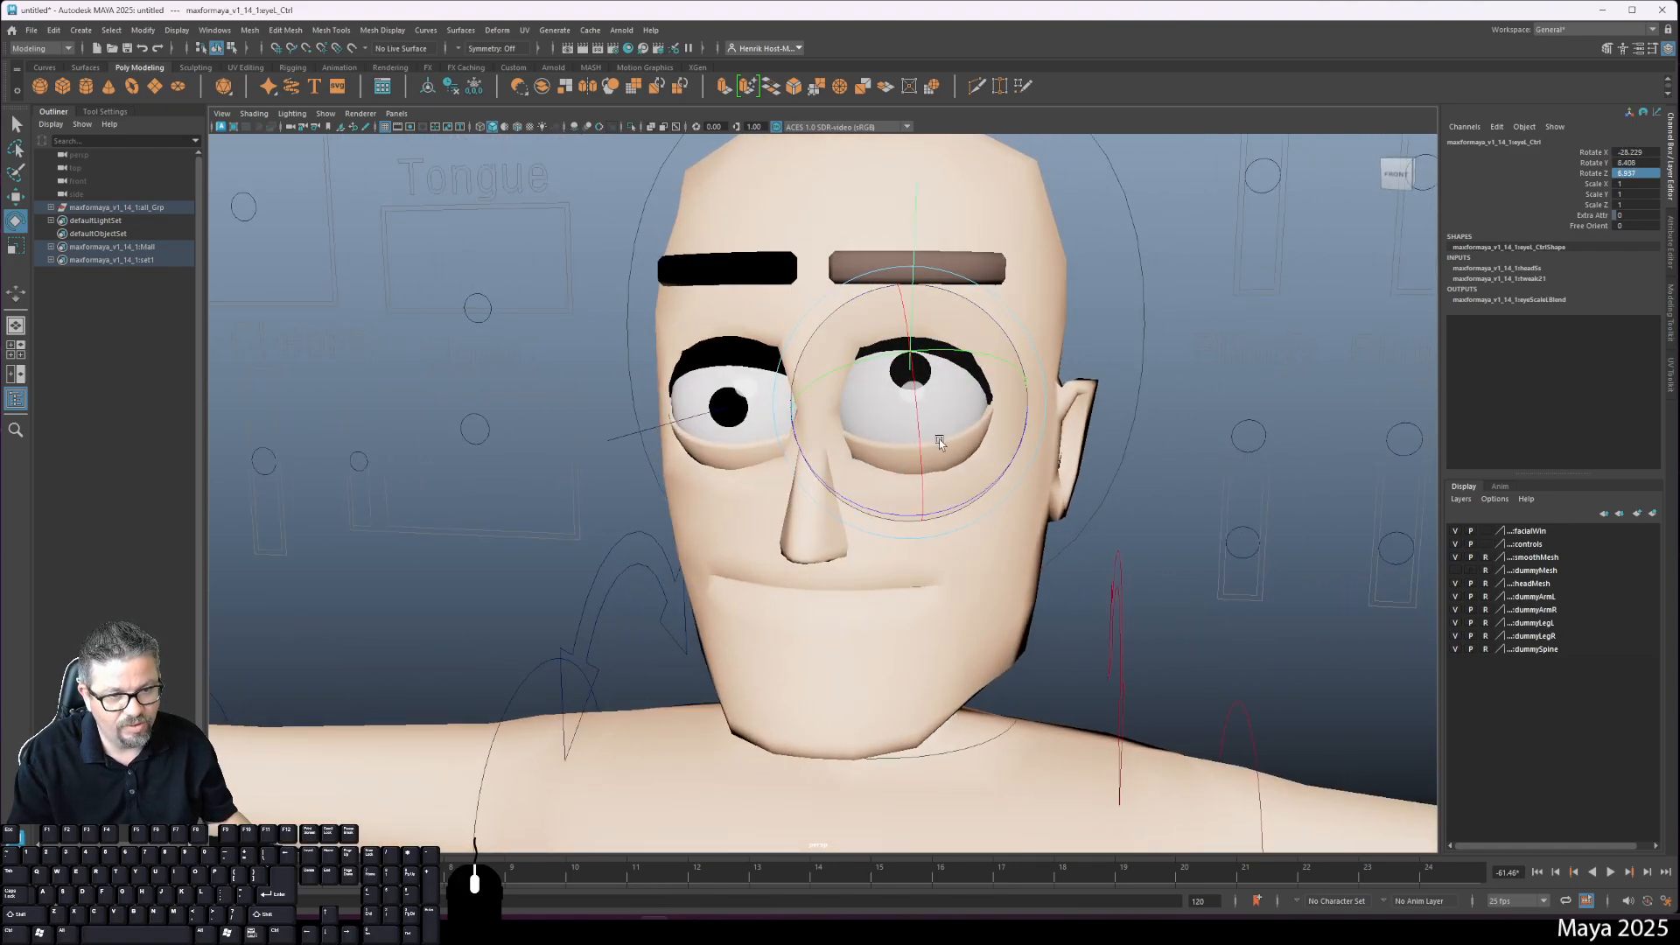
key(ctrl+z)
alt+drag(938, 427, 978, 432)
Step: Examine both eyes from several angles and the facial control boxes surrounding the head
alt+middle_drag(905, 477, 1062, 557)
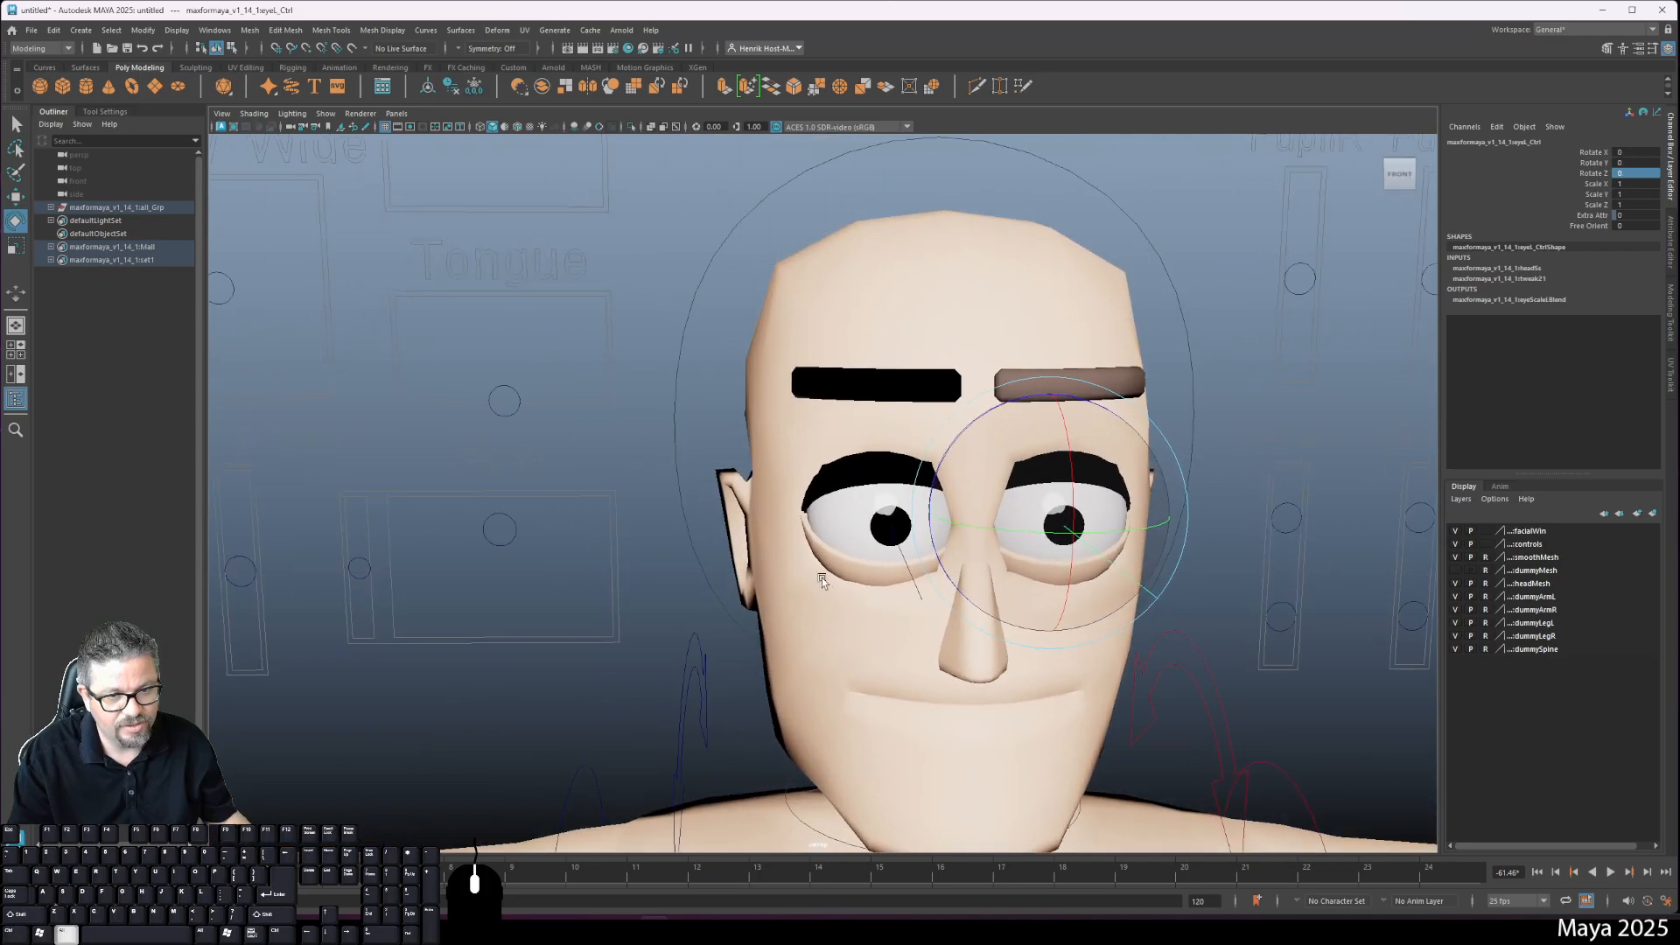
alt+drag(1062, 558, 945, 672)
alt+right_drag(945, 671, 835, 606)
alt+drag(836, 605, 902, 592)
alt+middle_drag(902, 591, 1012, 559)
alt+drag(1013, 559, 918, 555)
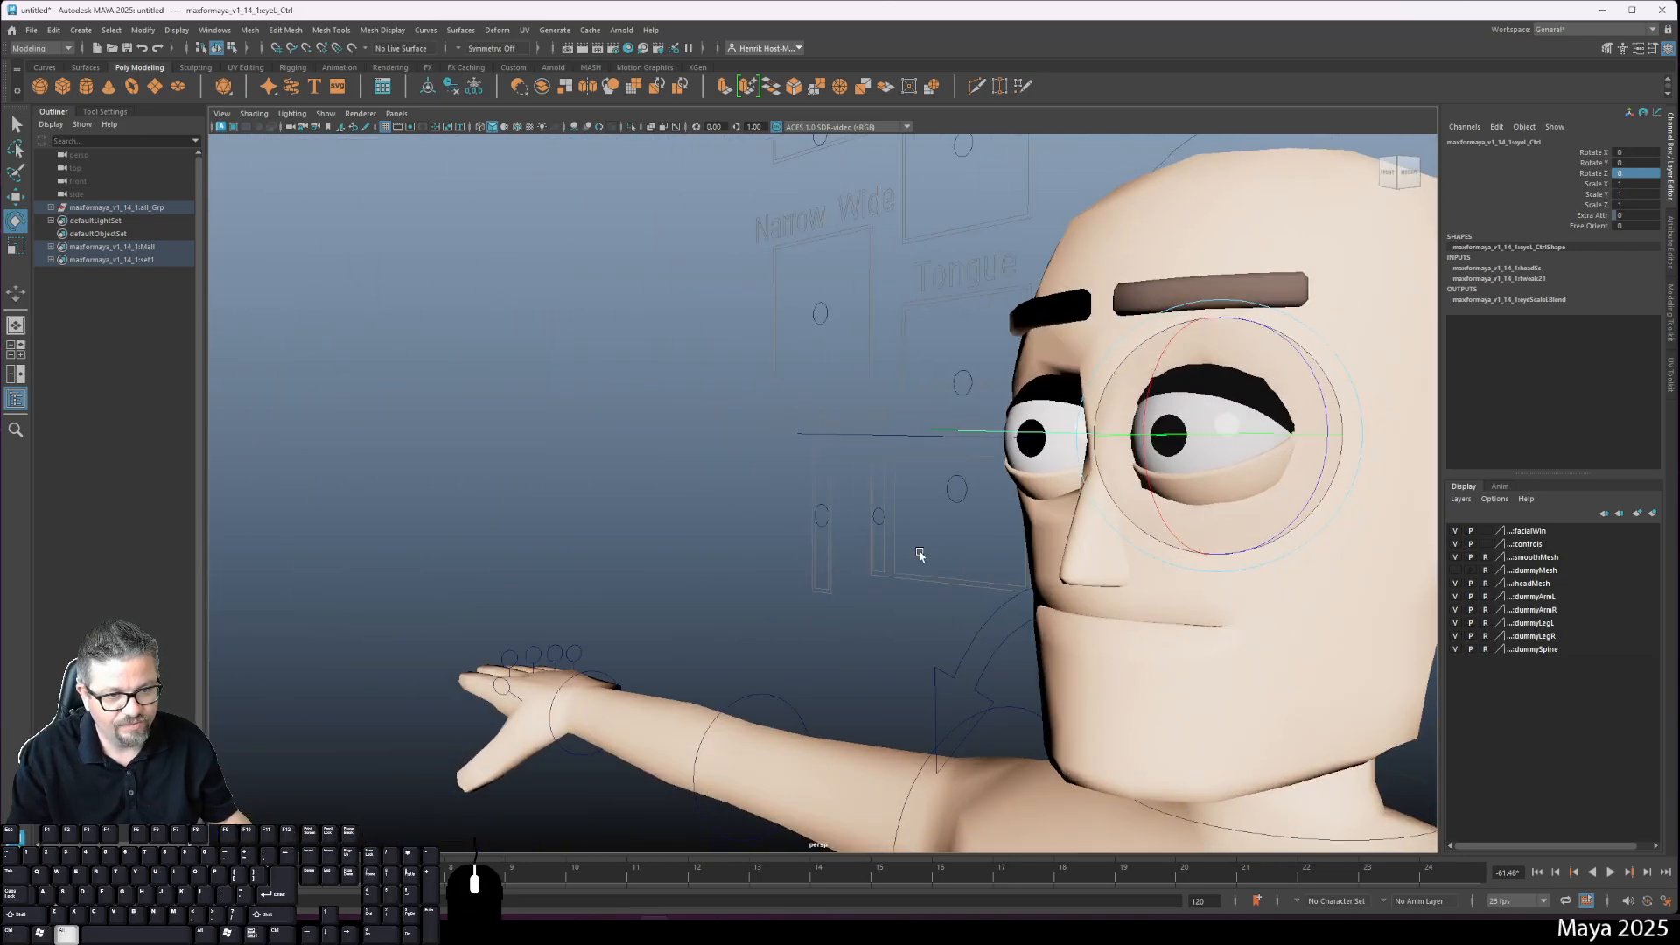
alt+middle_drag(919, 555, 651, 682)
alt+right_drag(652, 683, 436, 439)
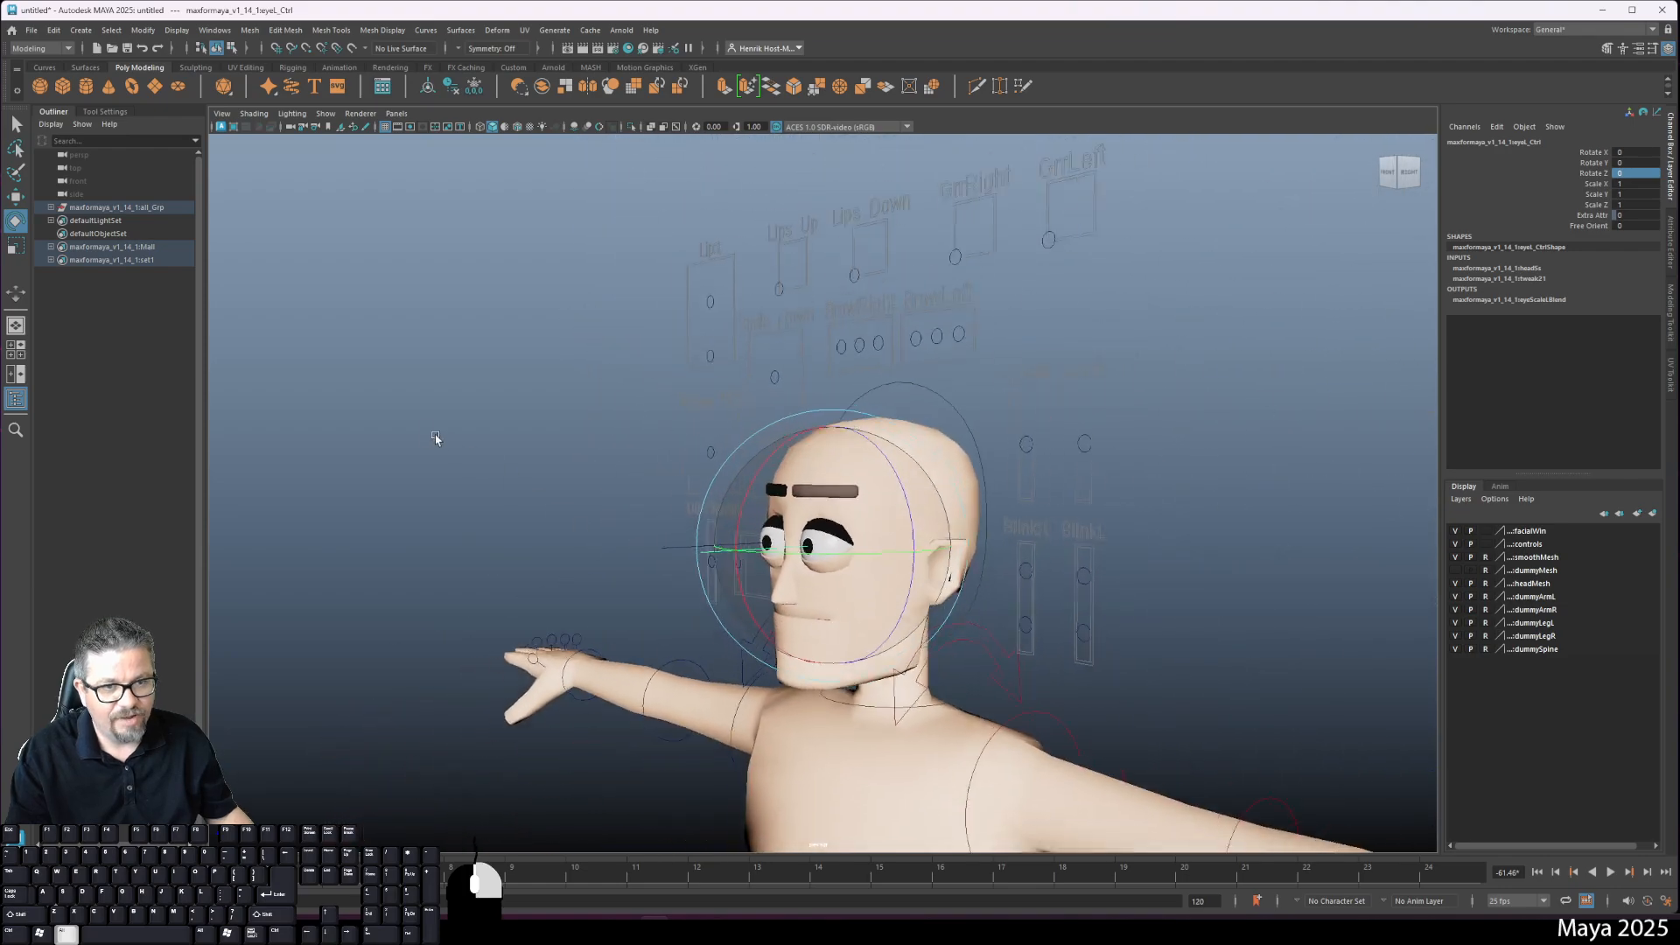
alt+drag(436, 438, 645, 555)
alt+right_drag(645, 554, 656, 589)
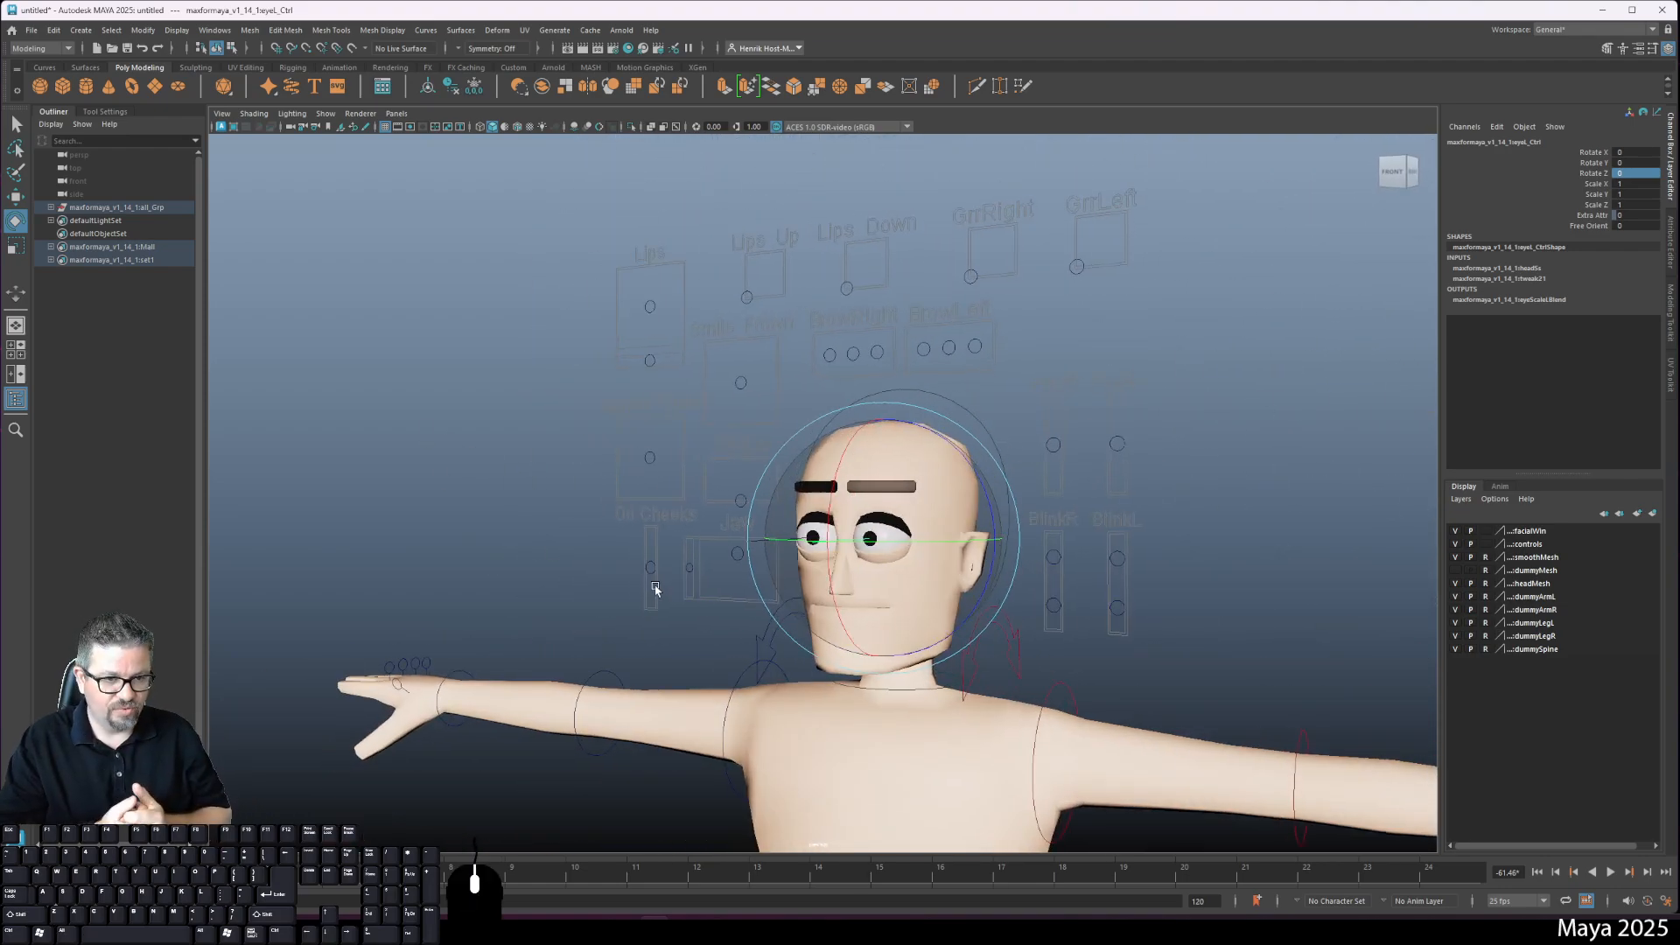
alt+drag(655, 589, 645, 537)
alt+right_drag(645, 537, 660, 585)
alt+middle_drag(660, 585, 682, 546)
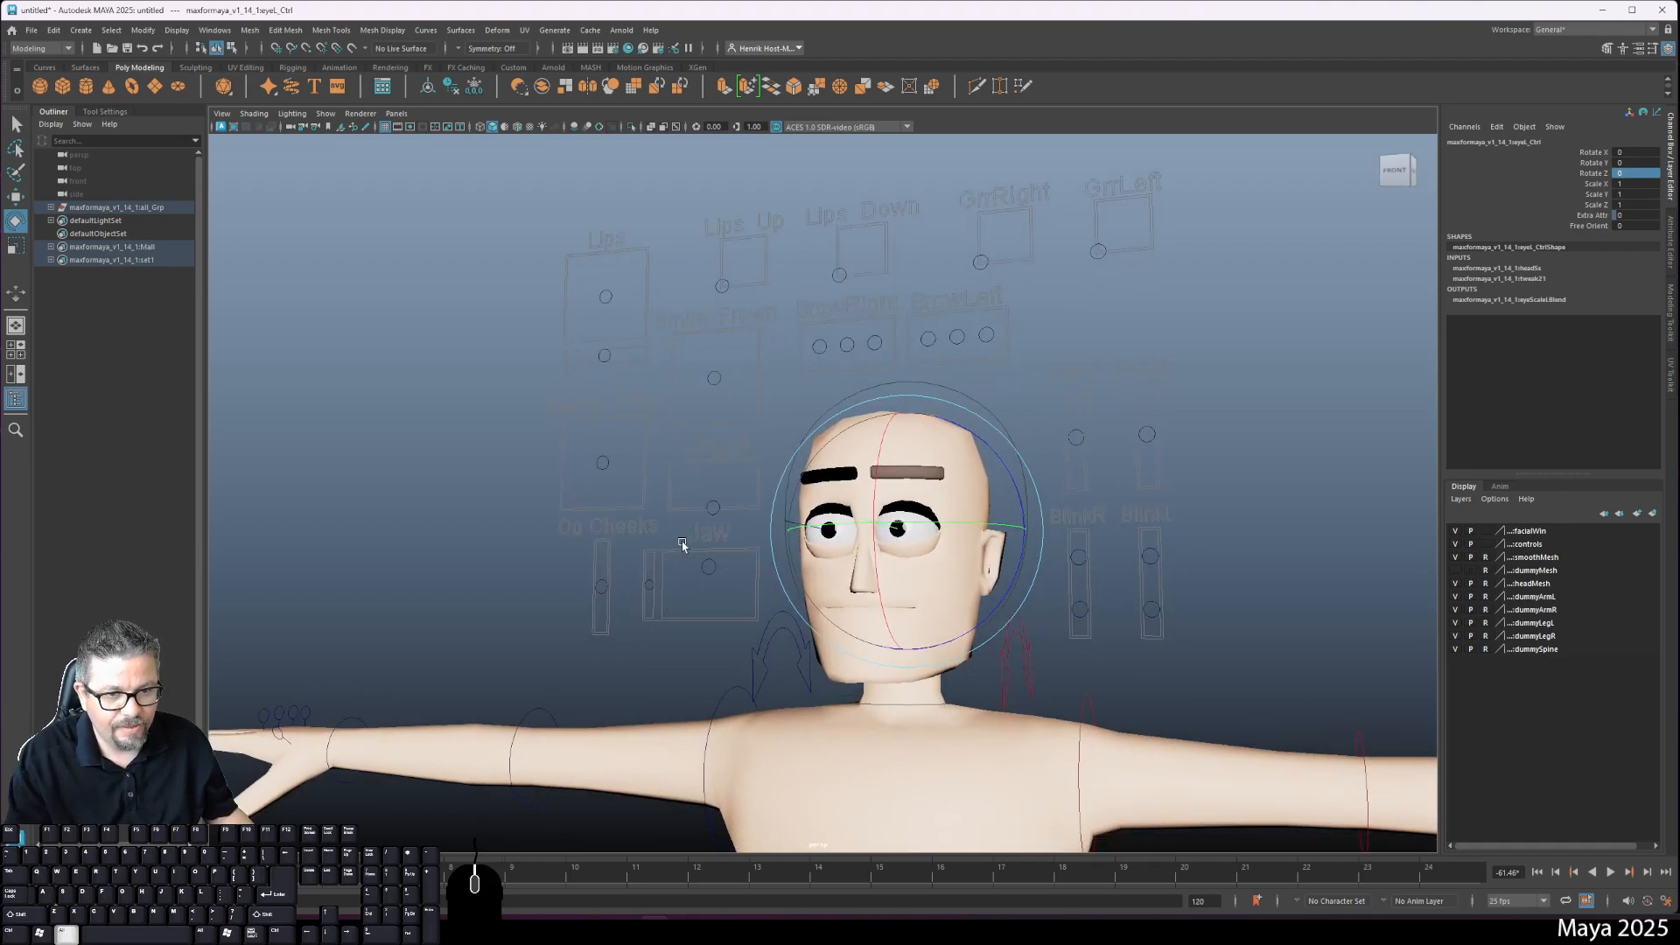
Step: Switch the viewport background to black with the facial control boxes framed around the head
alt+right_drag(682, 546, 705, 565)
alt+middle_drag(706, 560, 710, 612)
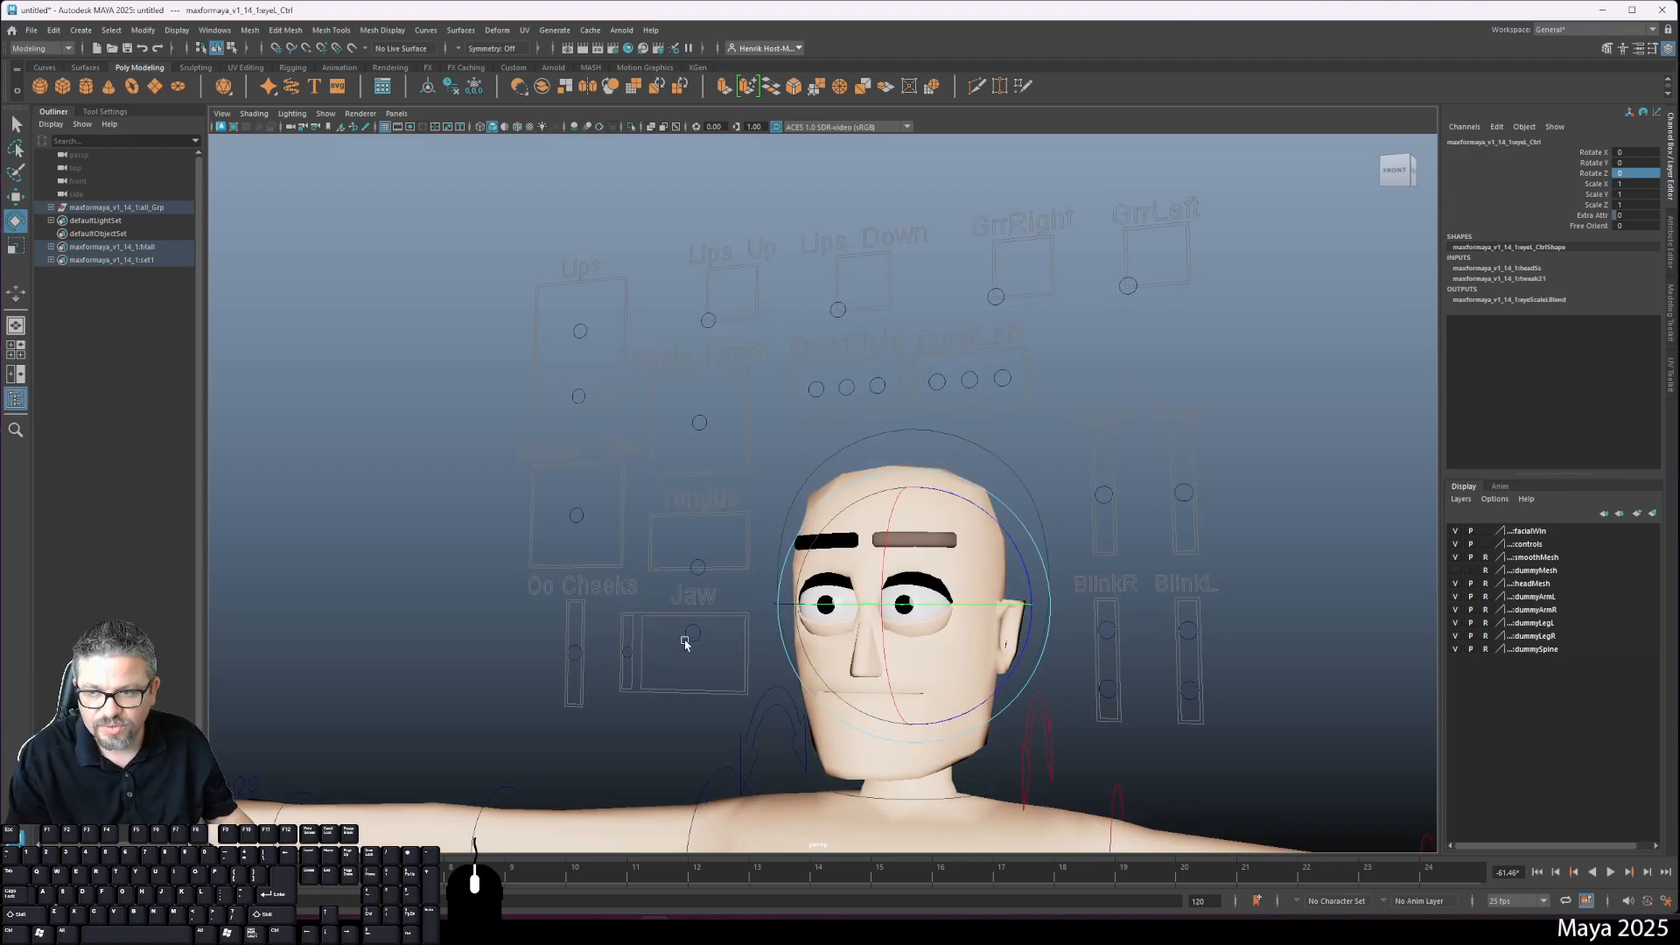
key(alt+b)
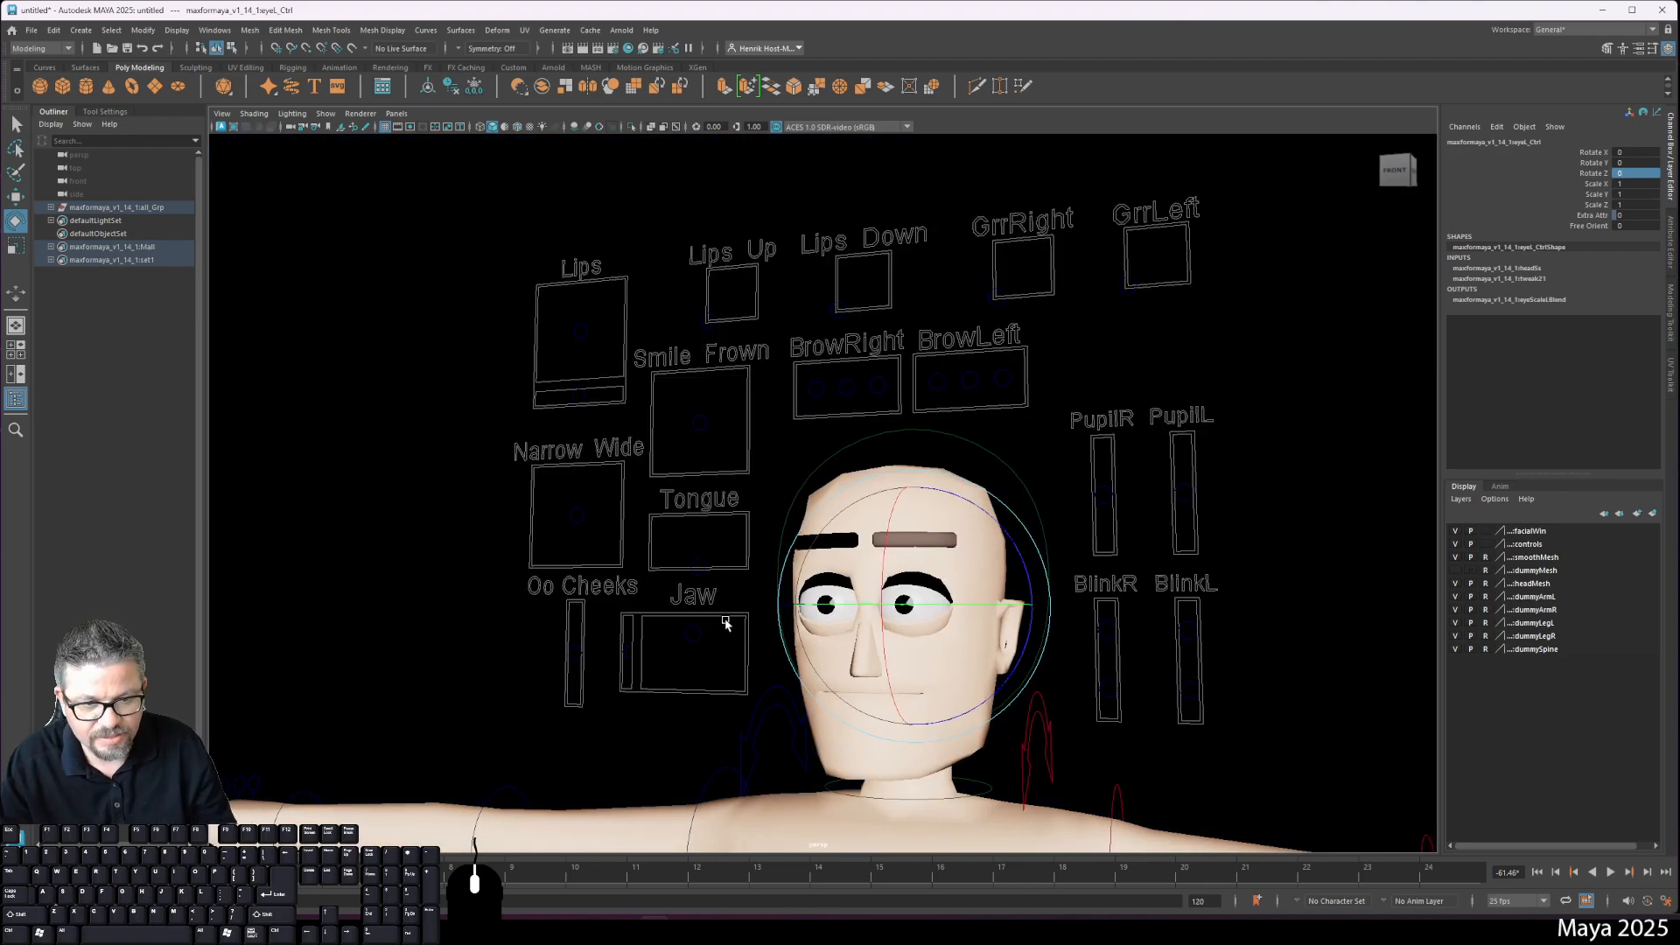
Step: Select the jaw control, try moving it to about Translate X 0.213 and Translate Y -0.254, and undo the move
drag(741, 688, 698, 635)
click(700, 660)
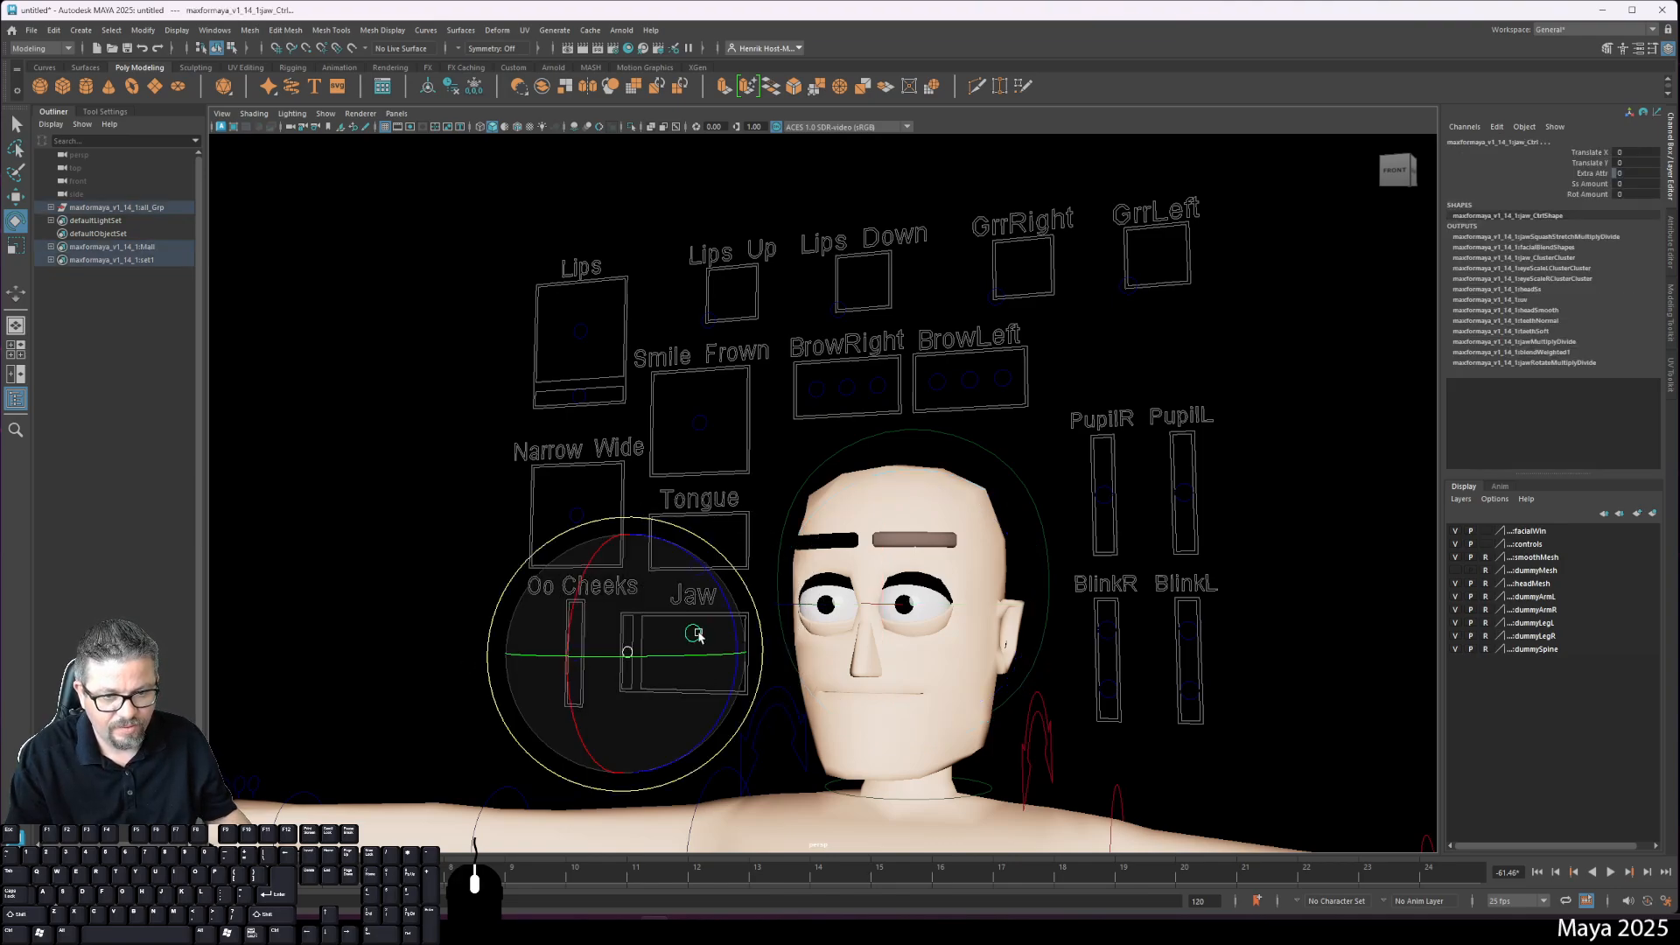
key(w)
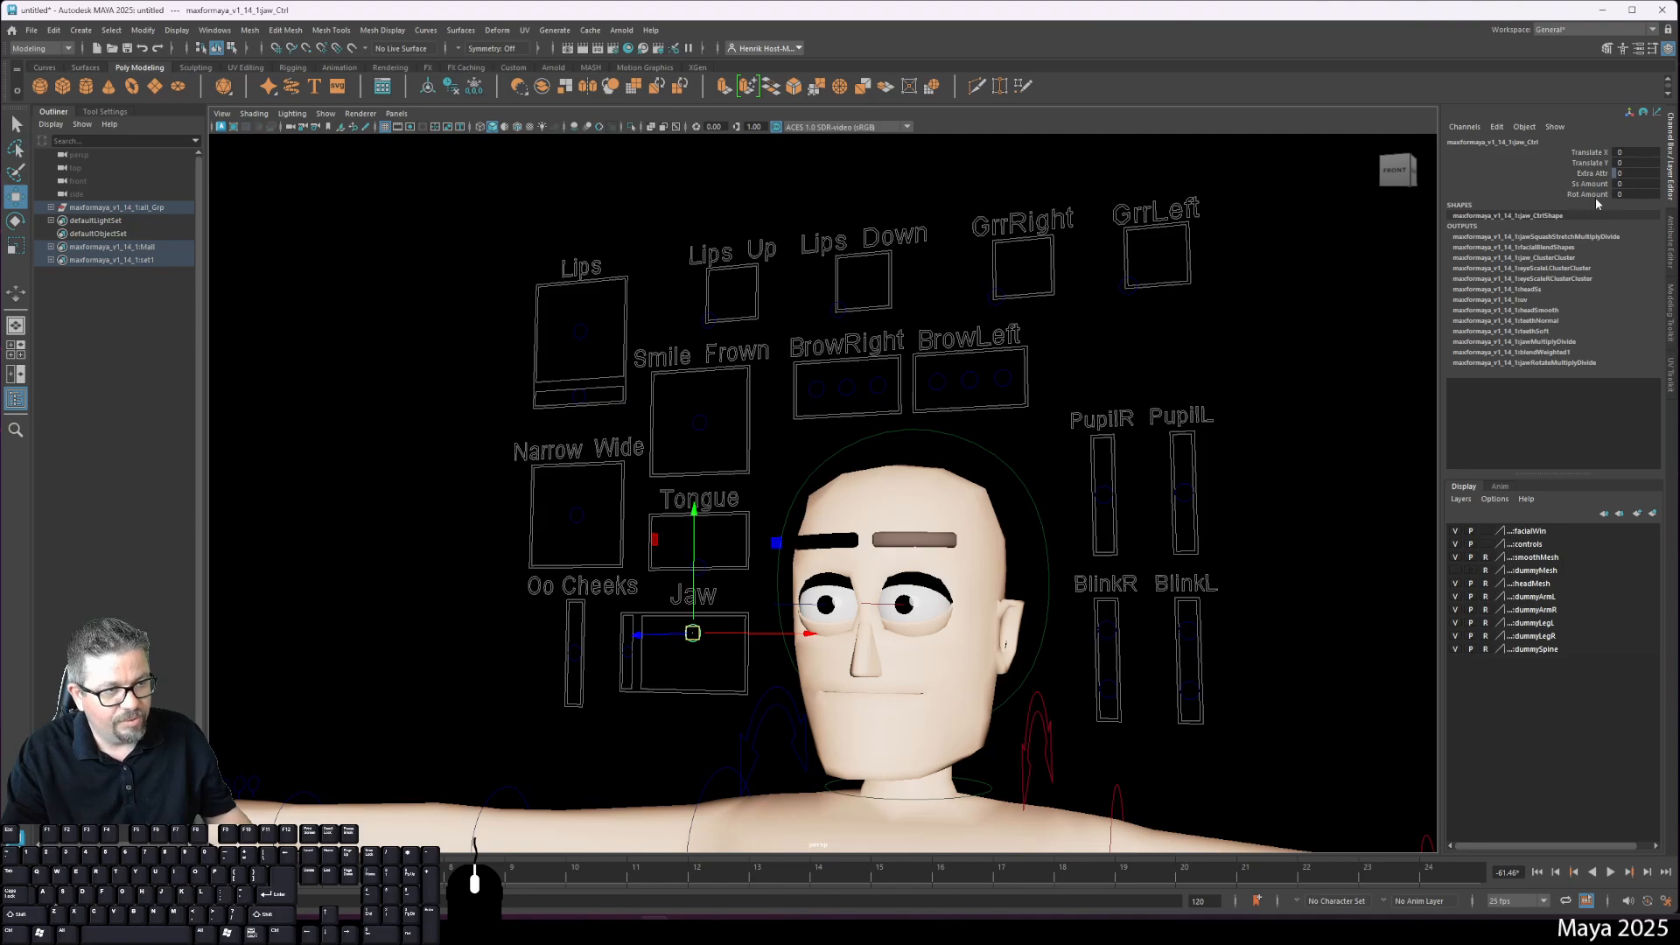
mouse_move(694, 638)
mouse_down()
mouse_move(660, 675)
mouse_move(664, 630)
mouse_move(697, 630)
mouse_move(668, 683)
mouse_move(698, 622)
mouse_move(683, 684)
mouse_move(697, 630)
mouse_move(667, 674)
mouse_move(732, 679)
mouse_move(679, 664)
mouse_move(705, 621)
mouse_move(728, 629)
mouse_move(674, 667)
mouse_move(697, 623)
mouse_move(651, 667)
mouse_move(701, 665)
mouse_move(675, 615)
mouse_move(704, 676)
mouse_move(675, 667)
mouse_move(704, 649)
mouse_up()
key(e)
key(w)
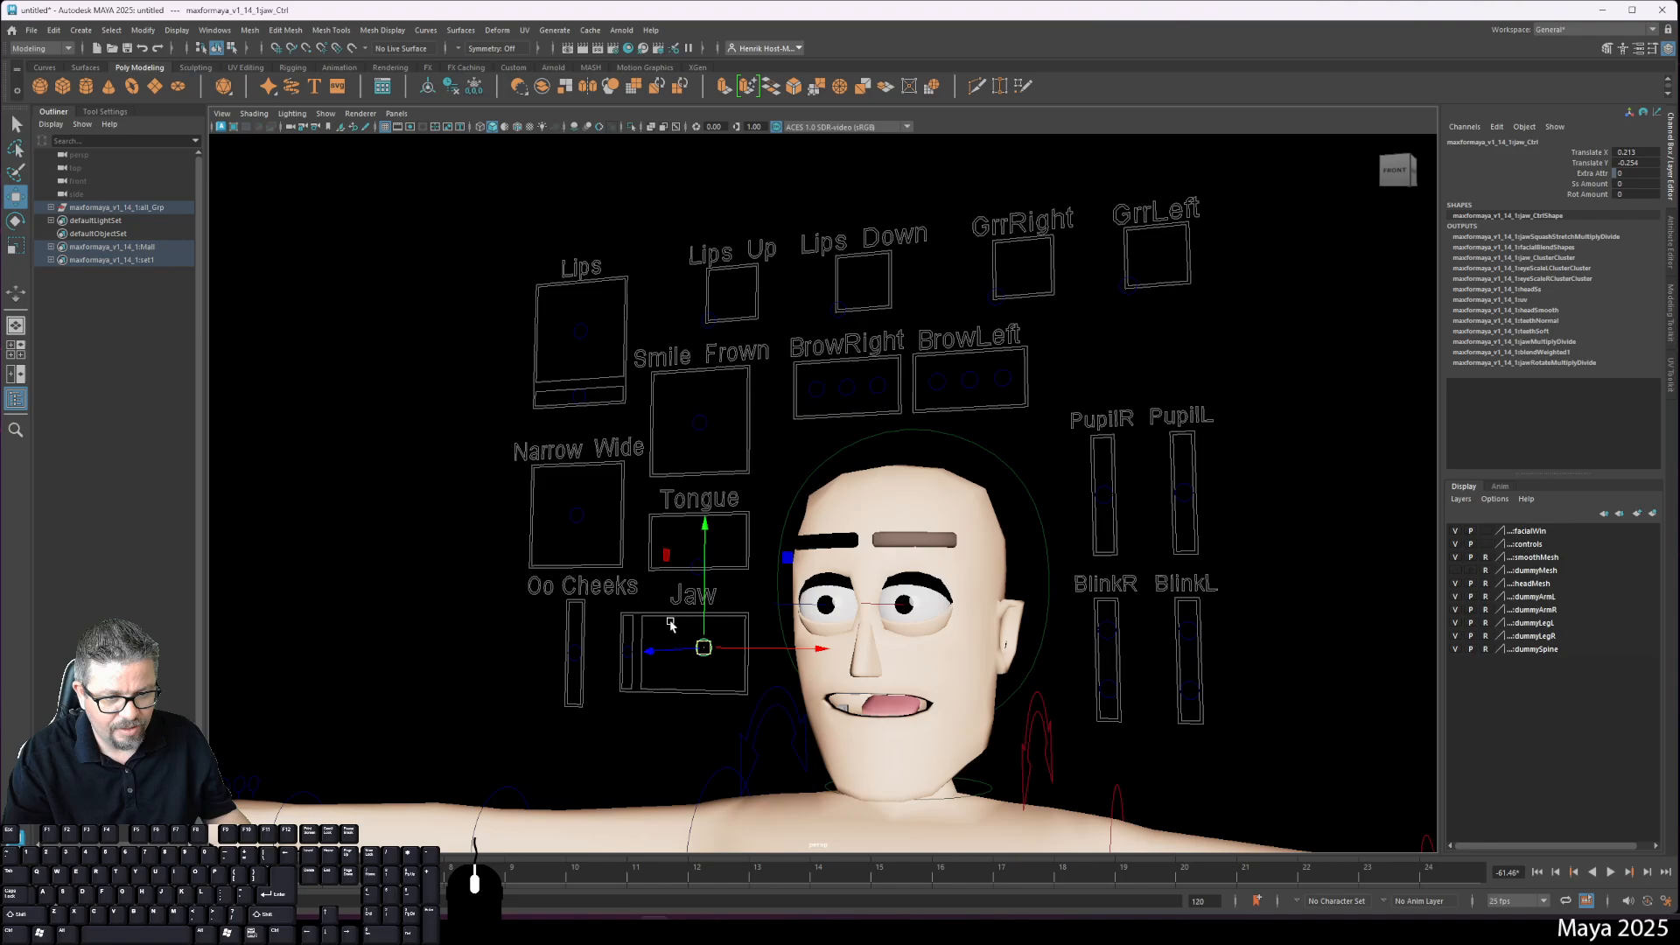
key(ctrl+z)
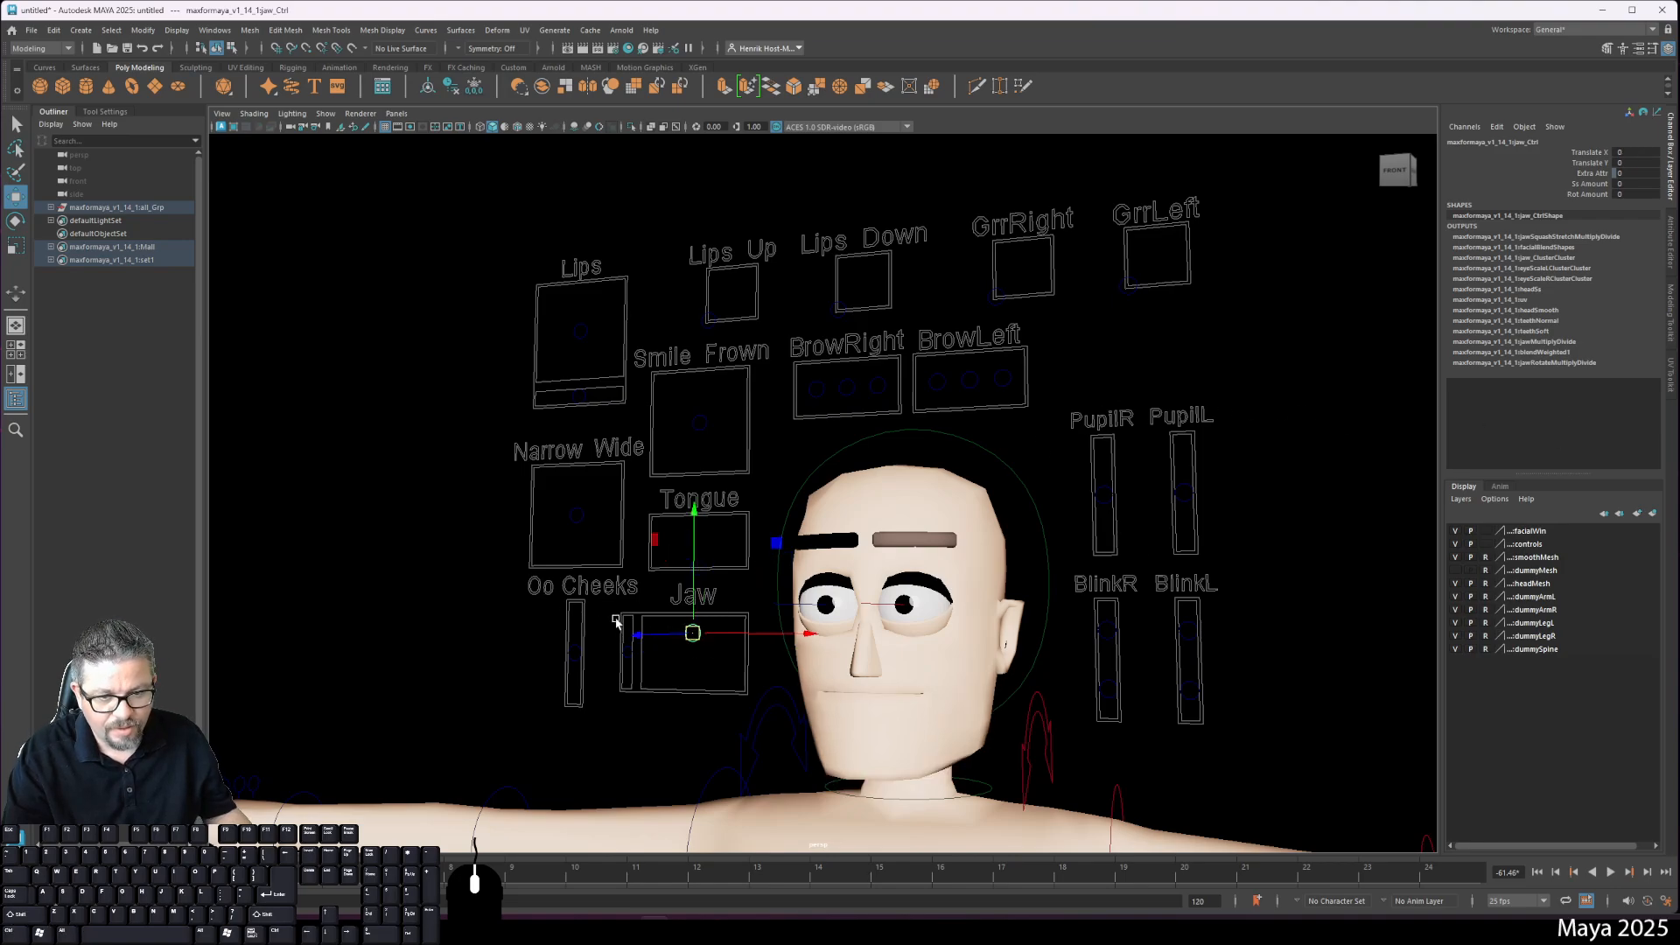
Step: Select the jaw in/out control beside the Jaw box, try sliding it along its slot, and undo the moves
mouse_move(616, 622)
mouse_down()
mouse_move(620, 703)
mouse_move(643, 546)
mouse_move(630, 625)
mouse_up()
alt+drag(635, 667, 599, 667)
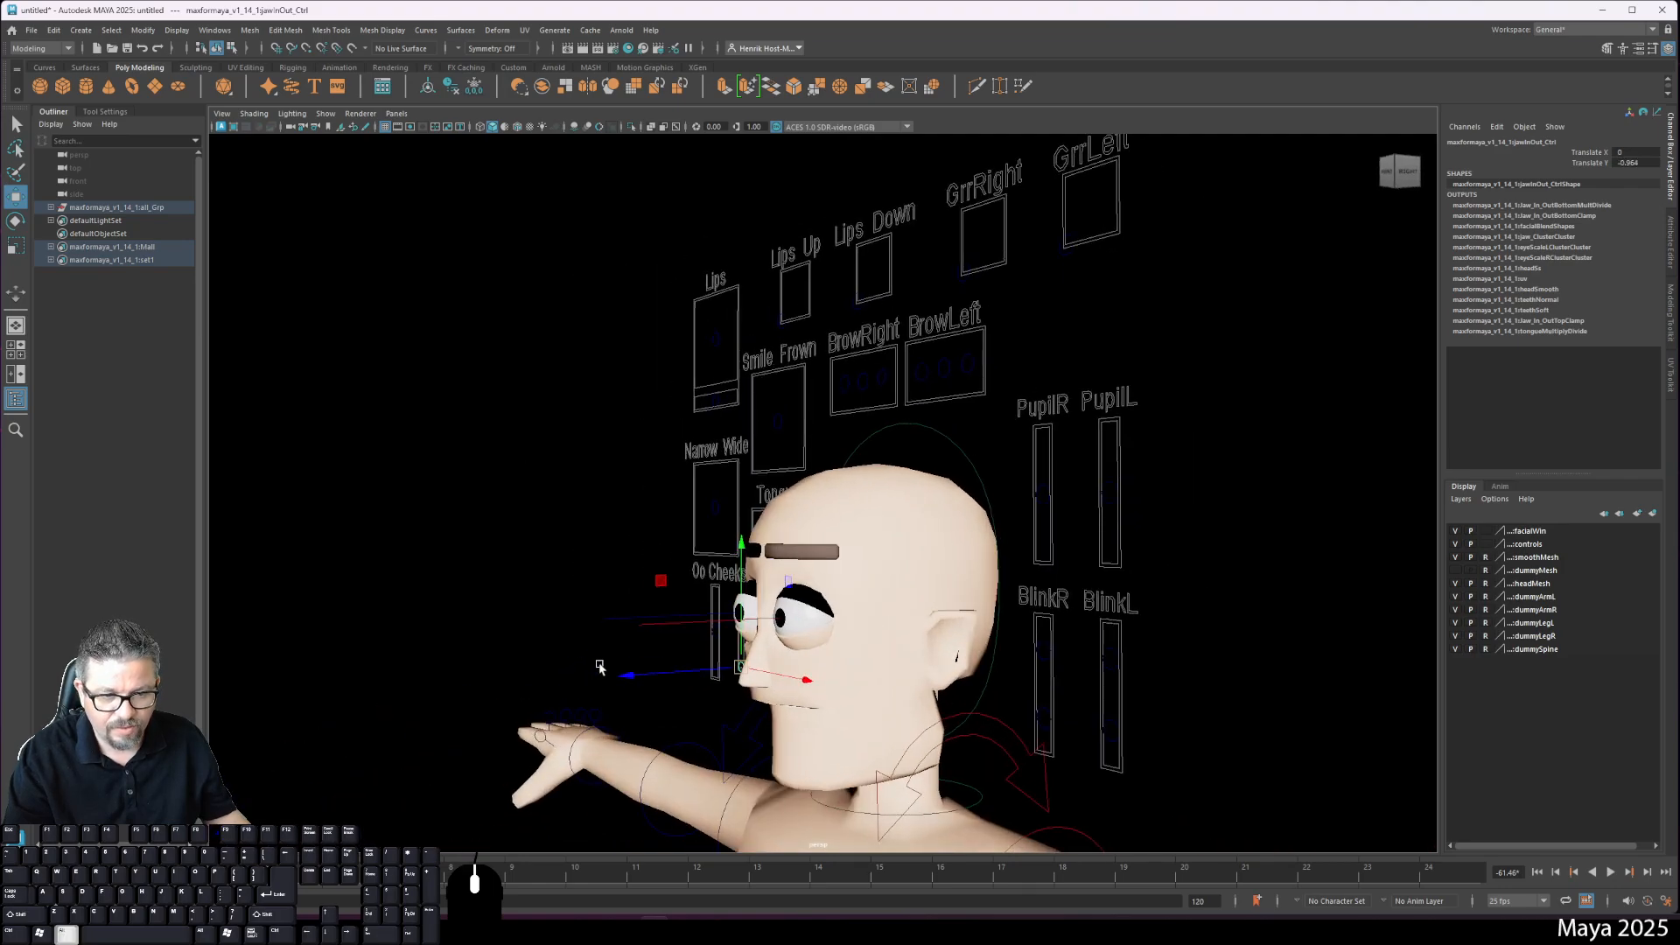
drag(738, 669, 798, 665)
key(ctrl+z)
key(ctrl+z)
Step: Select the Oo Cheeks control, try Translate Y at -1 and at 1, and undo both moves
alt+middle_drag(697, 667, 731, 620)
drag(526, 555, 551, 613)
drag(606, 597, 768, 719)
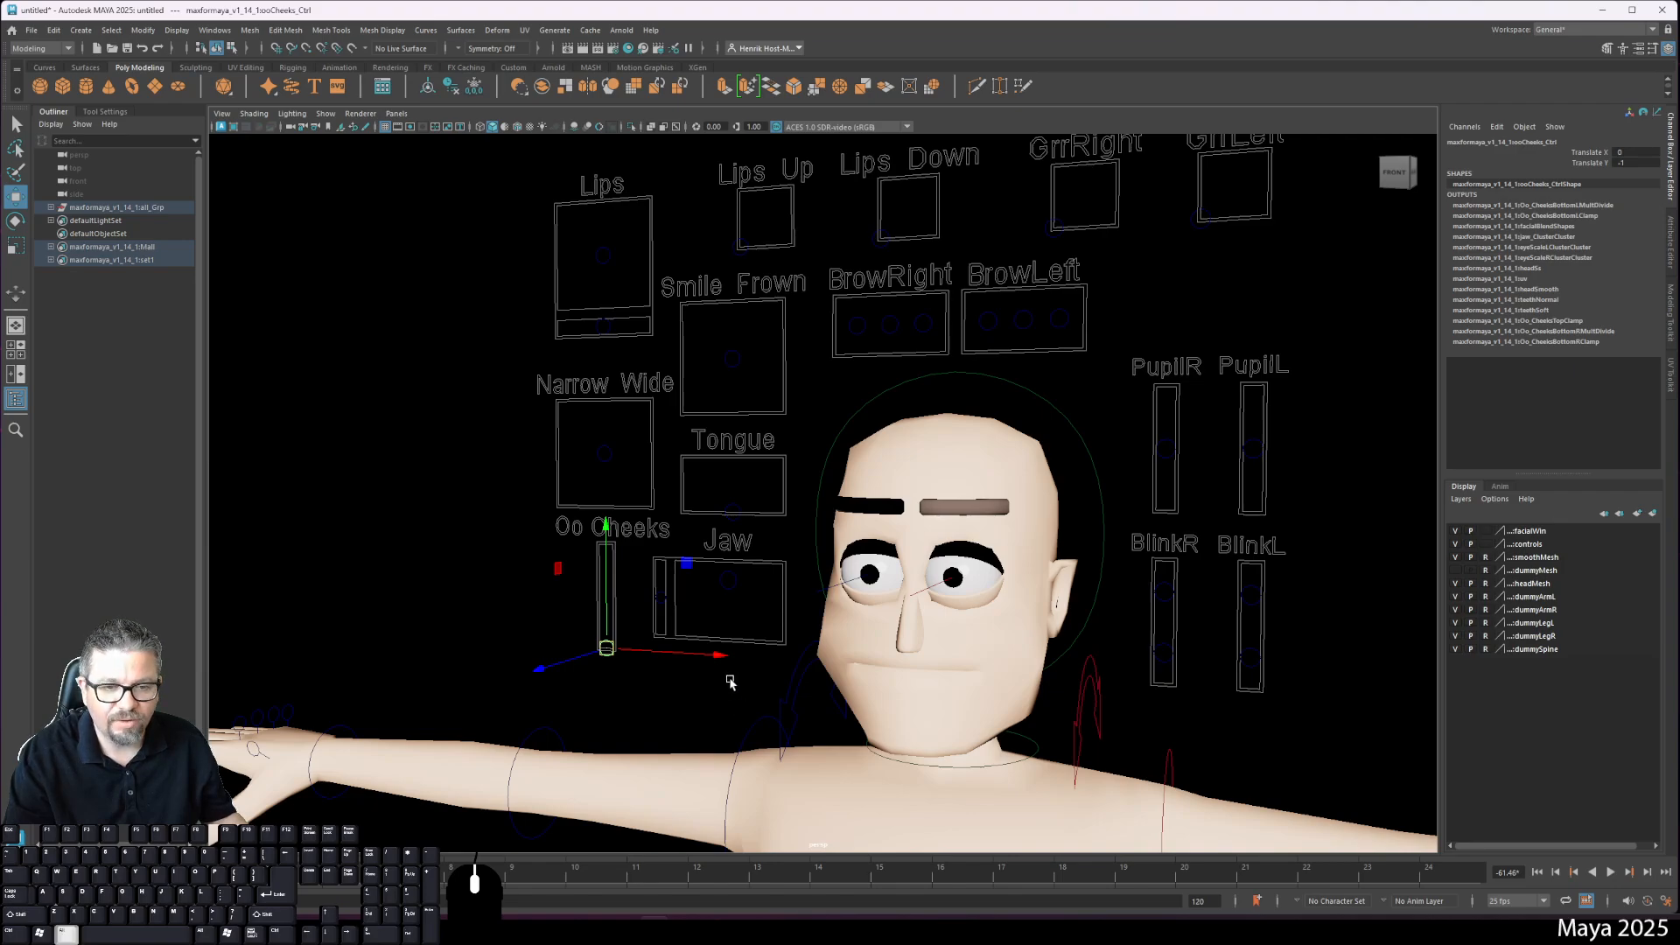
alt+drag(731, 683, 569, 420)
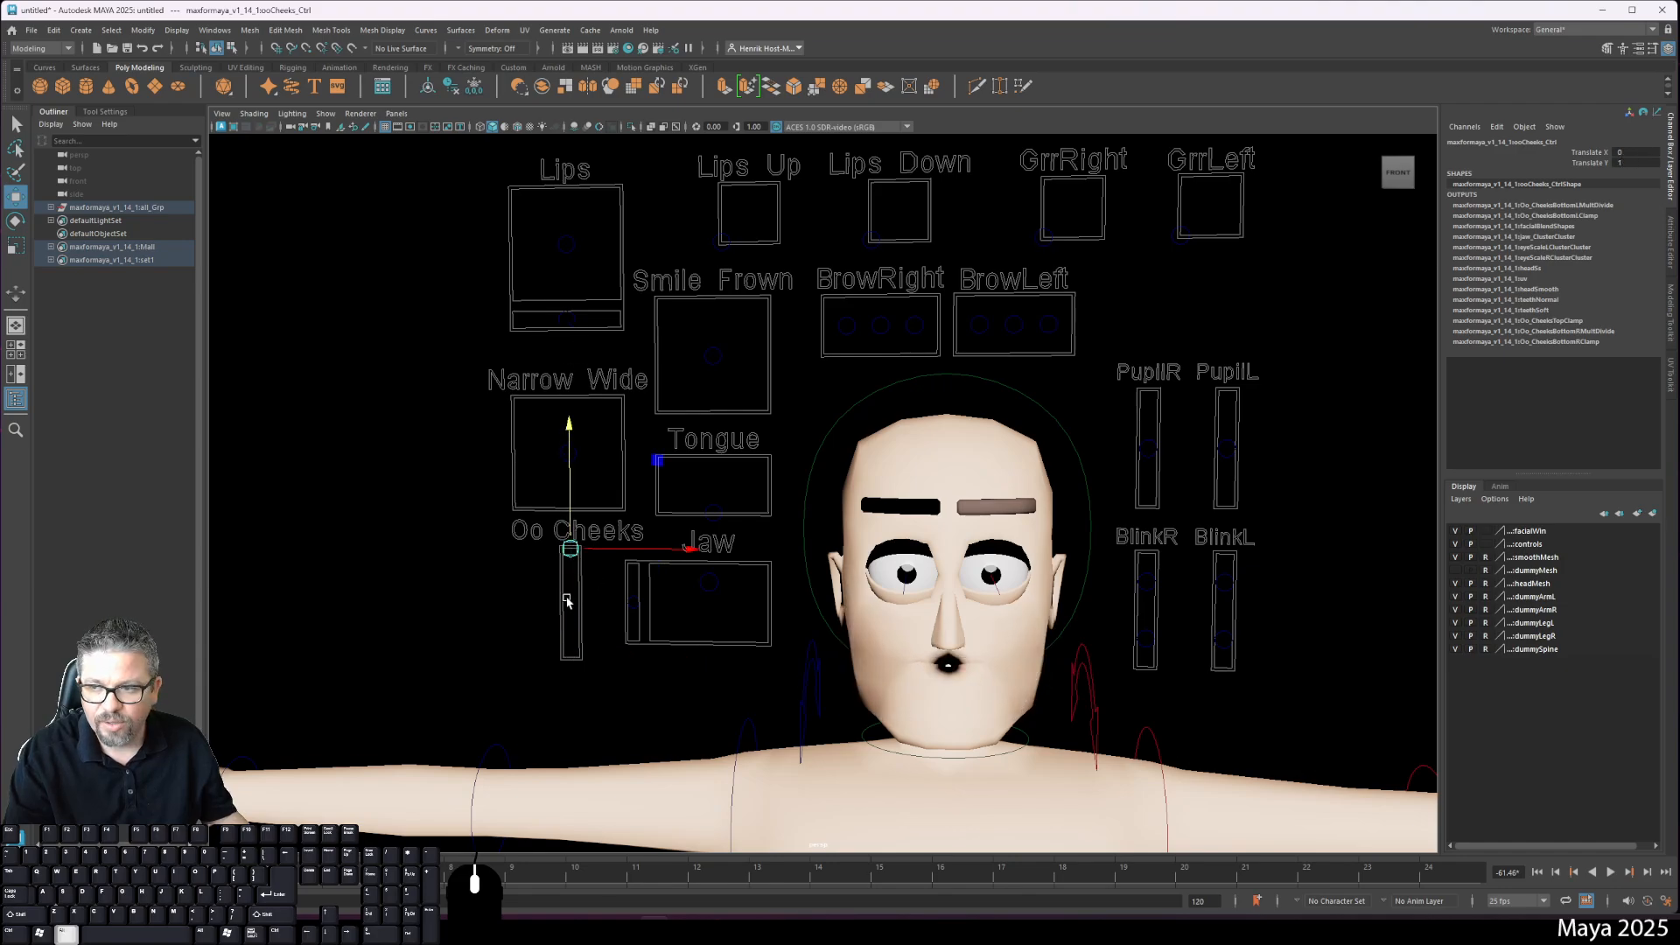
alt+drag(586, 481, 513, 594)
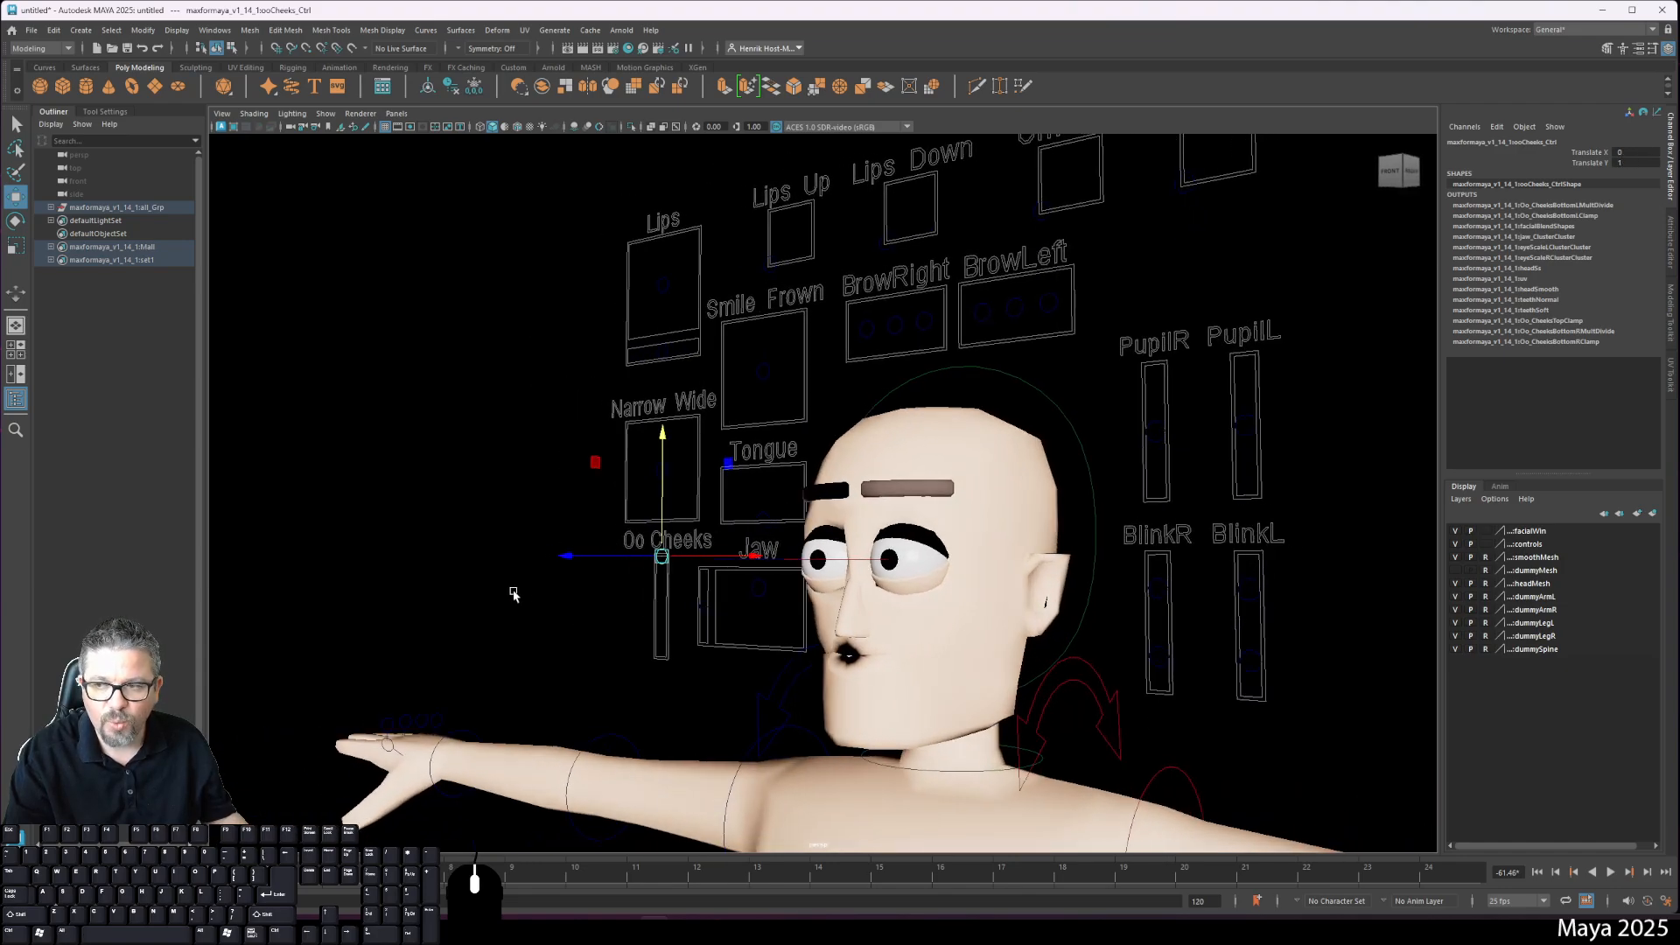
key(ctrl+z)
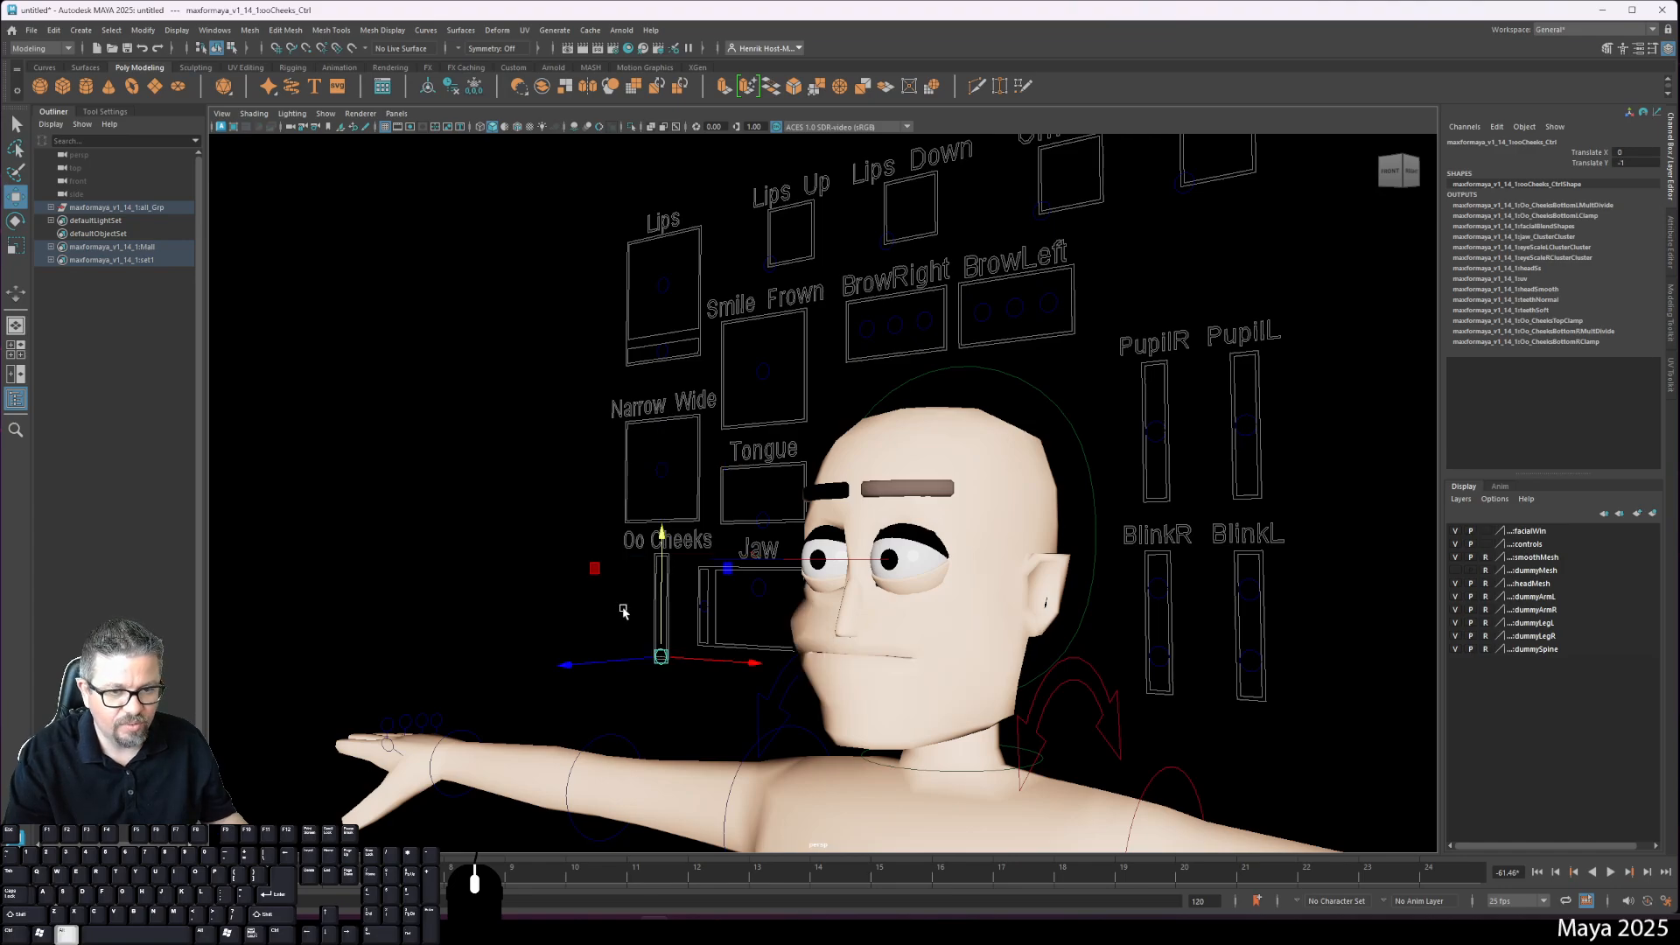
key(ctrl+z)
Step: Select the Narrow Wide control, try moving it to Translate X 1 and Translate Y -1, and undo the moves
alt+drag(636, 616, 739, 622)
alt+middle_drag(740, 622, 776, 682)
drag(574, 460, 694, 533)
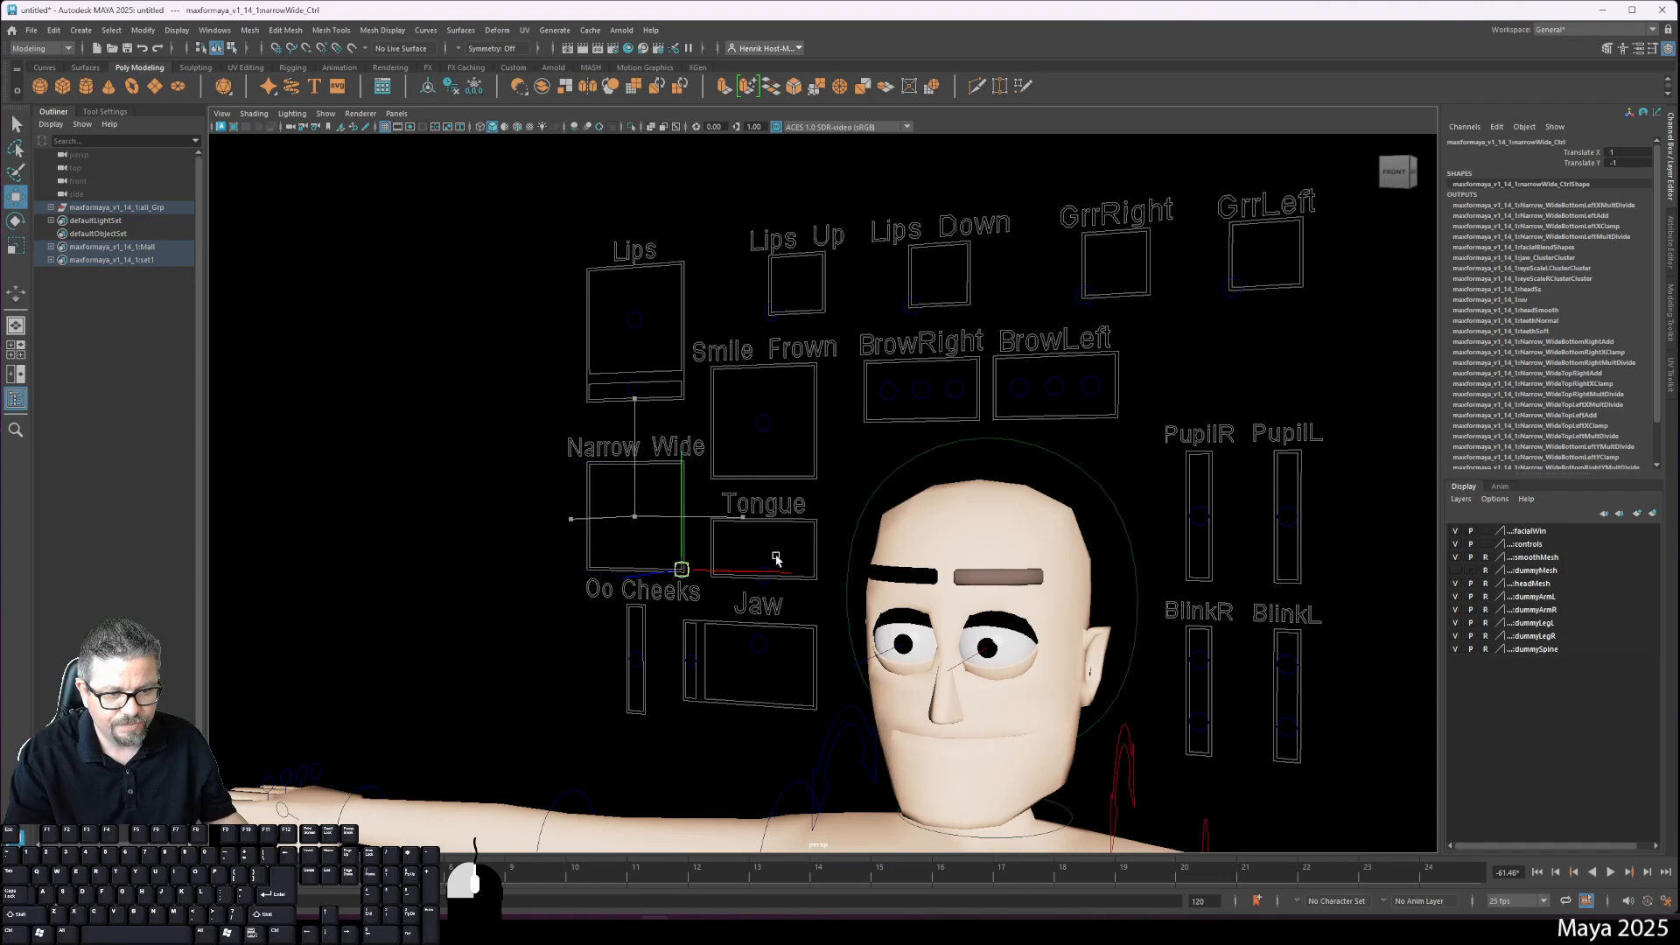
key(ctrl+z)
key(ctrl+z)
key(ctrl+z)
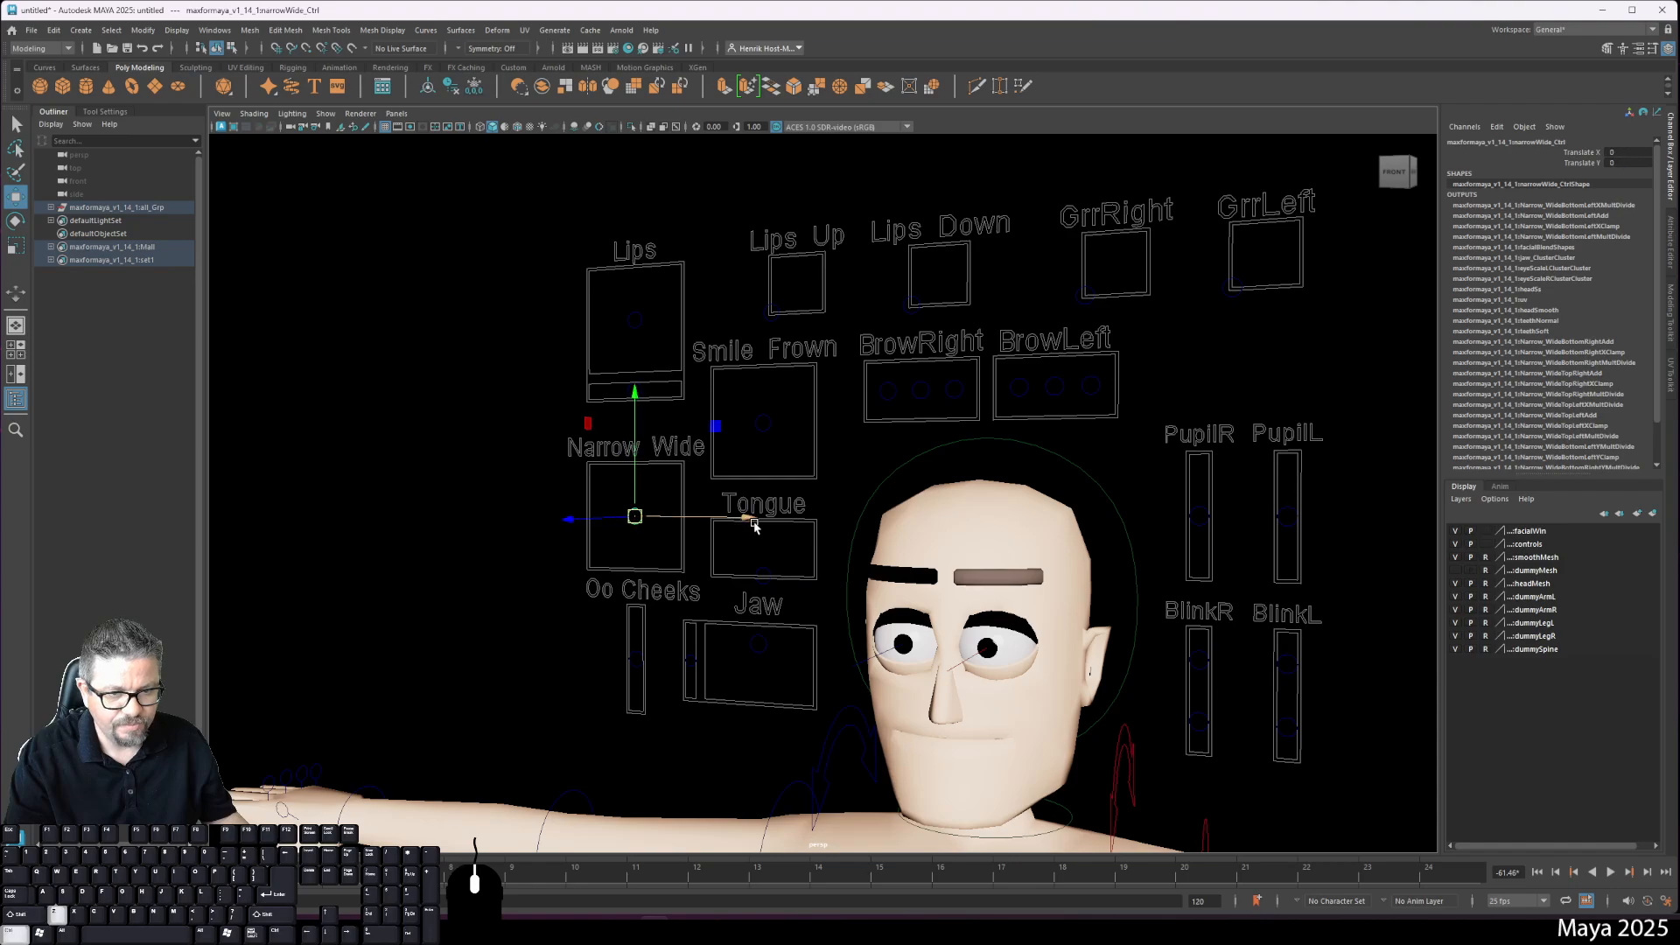
Step: Open the mouth with the jaw control, try moving the tongue control to about Translate X -0.125, Translate Y 0.495, and undo the tongue moves
drag(719, 539, 795, 584)
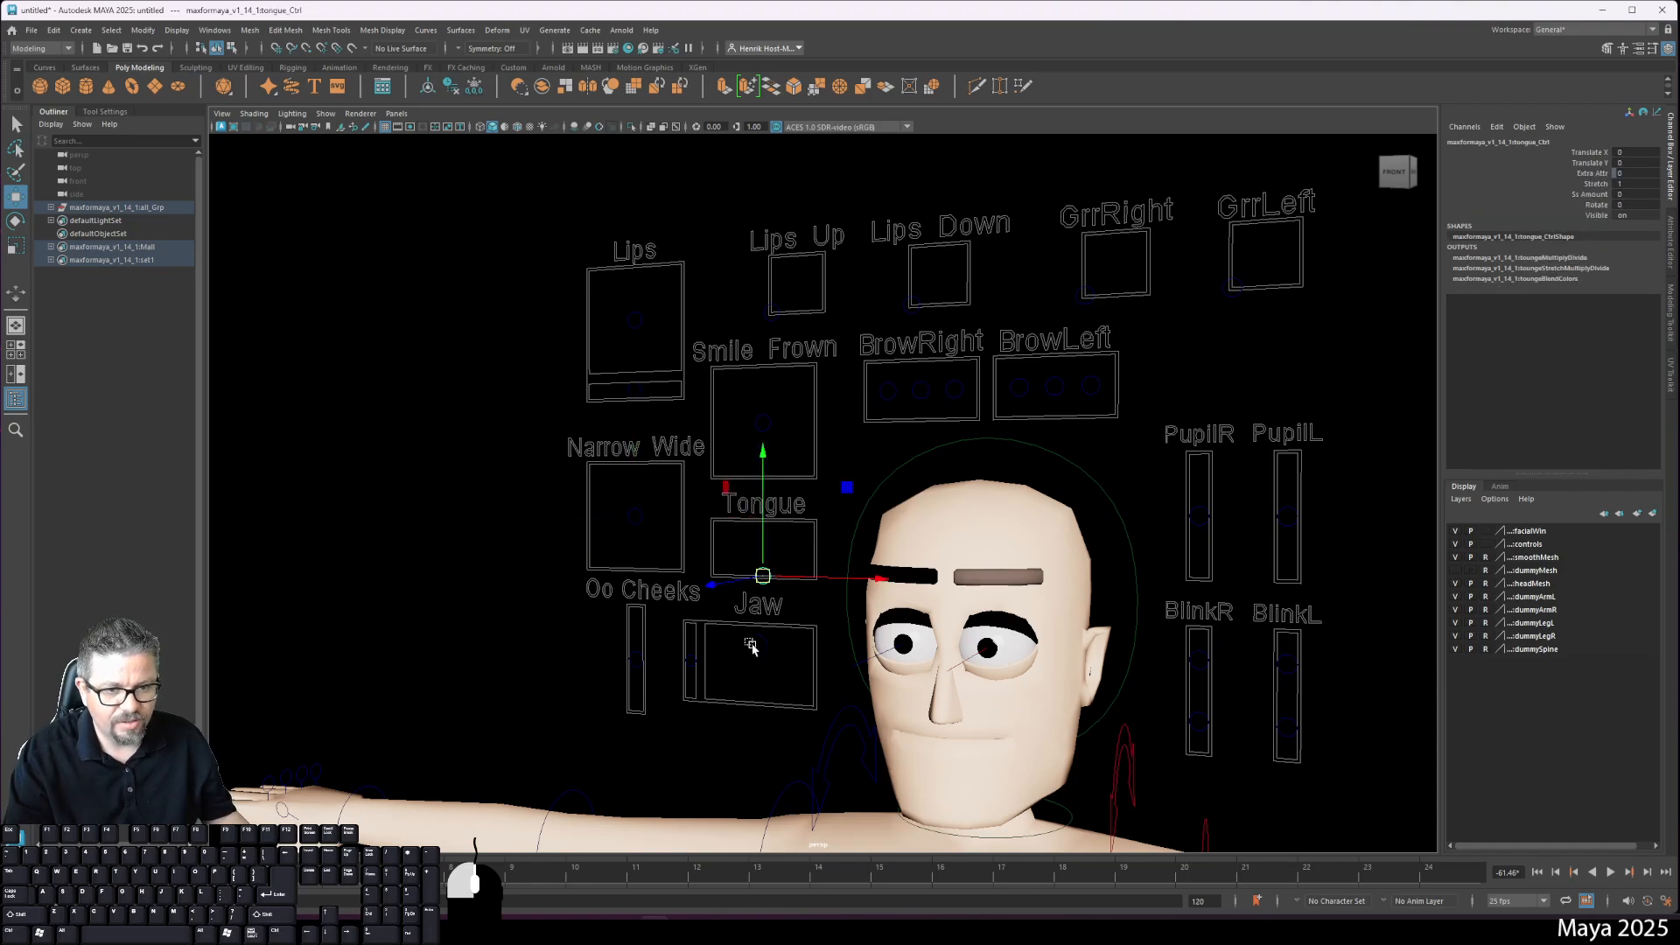
drag(751, 645, 771, 632)
drag(761, 524, 753, 565)
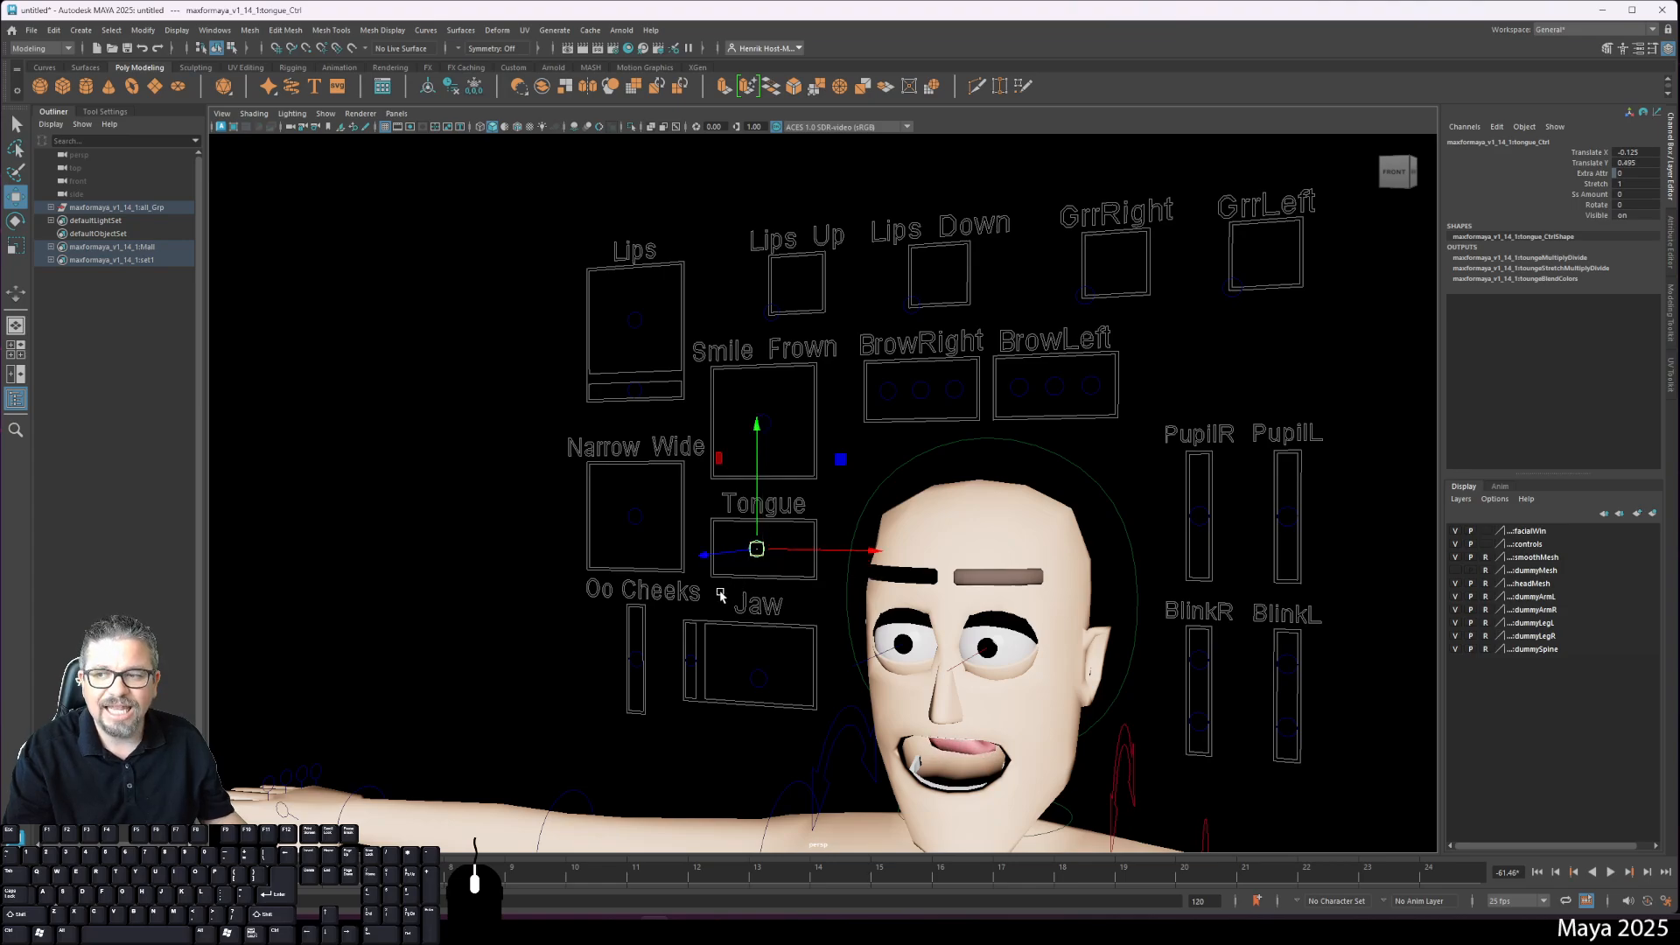
alt+drag(713, 643, 693, 618)
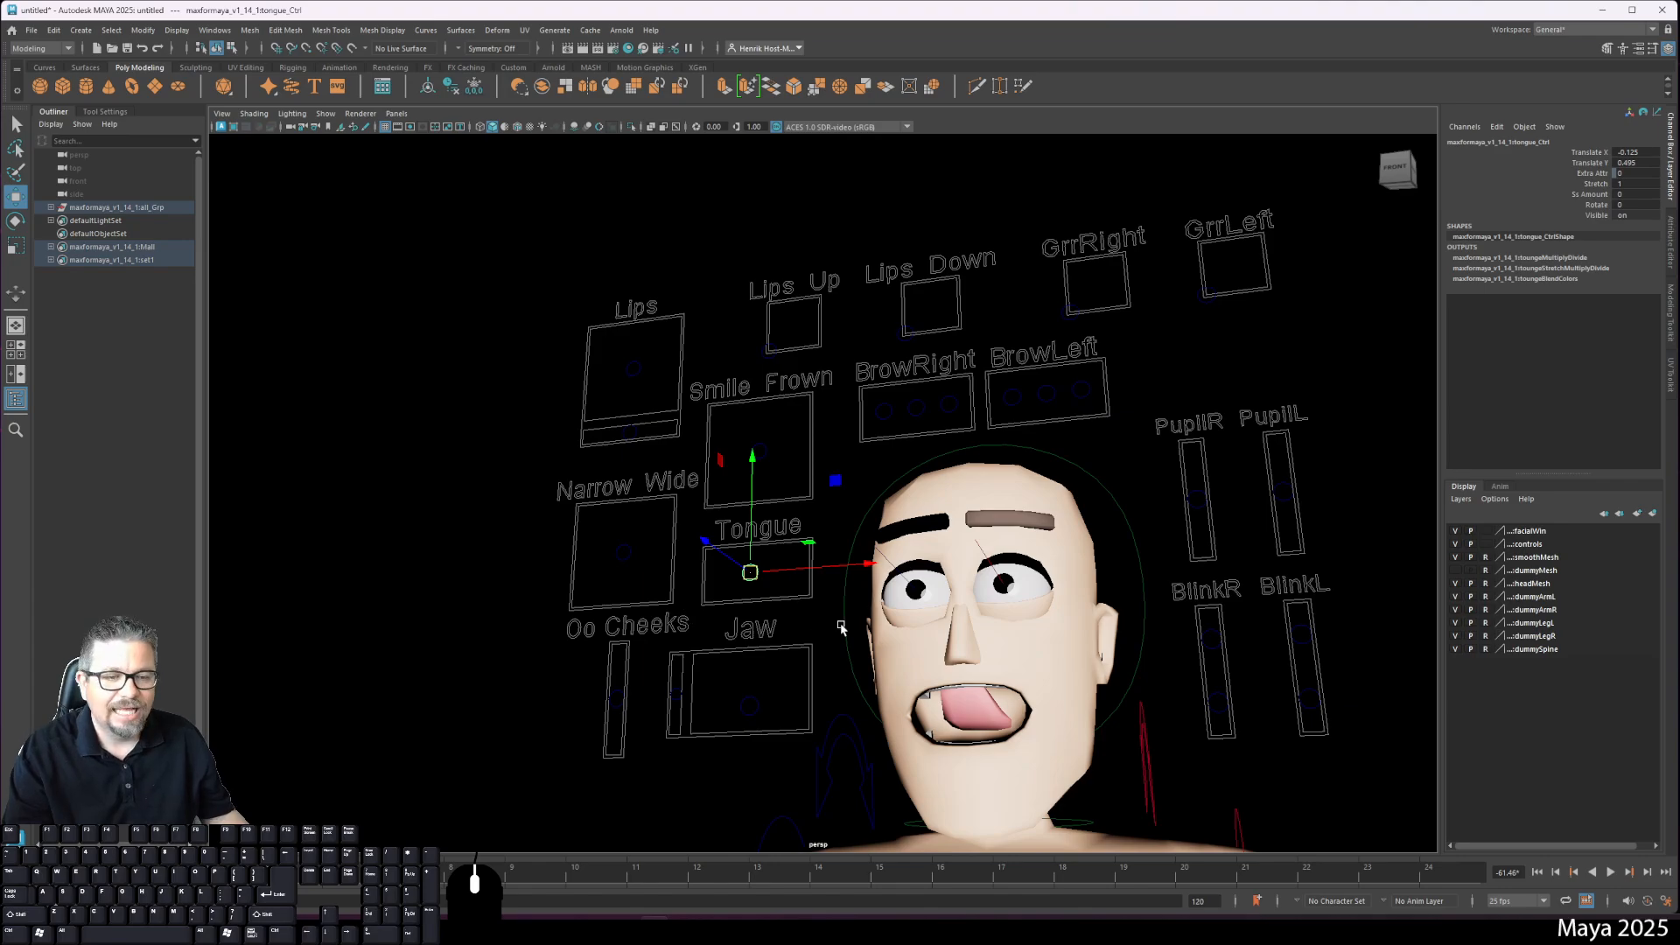
key(ctrl+z)
key(ctrl+z)
key(ctrl+z)
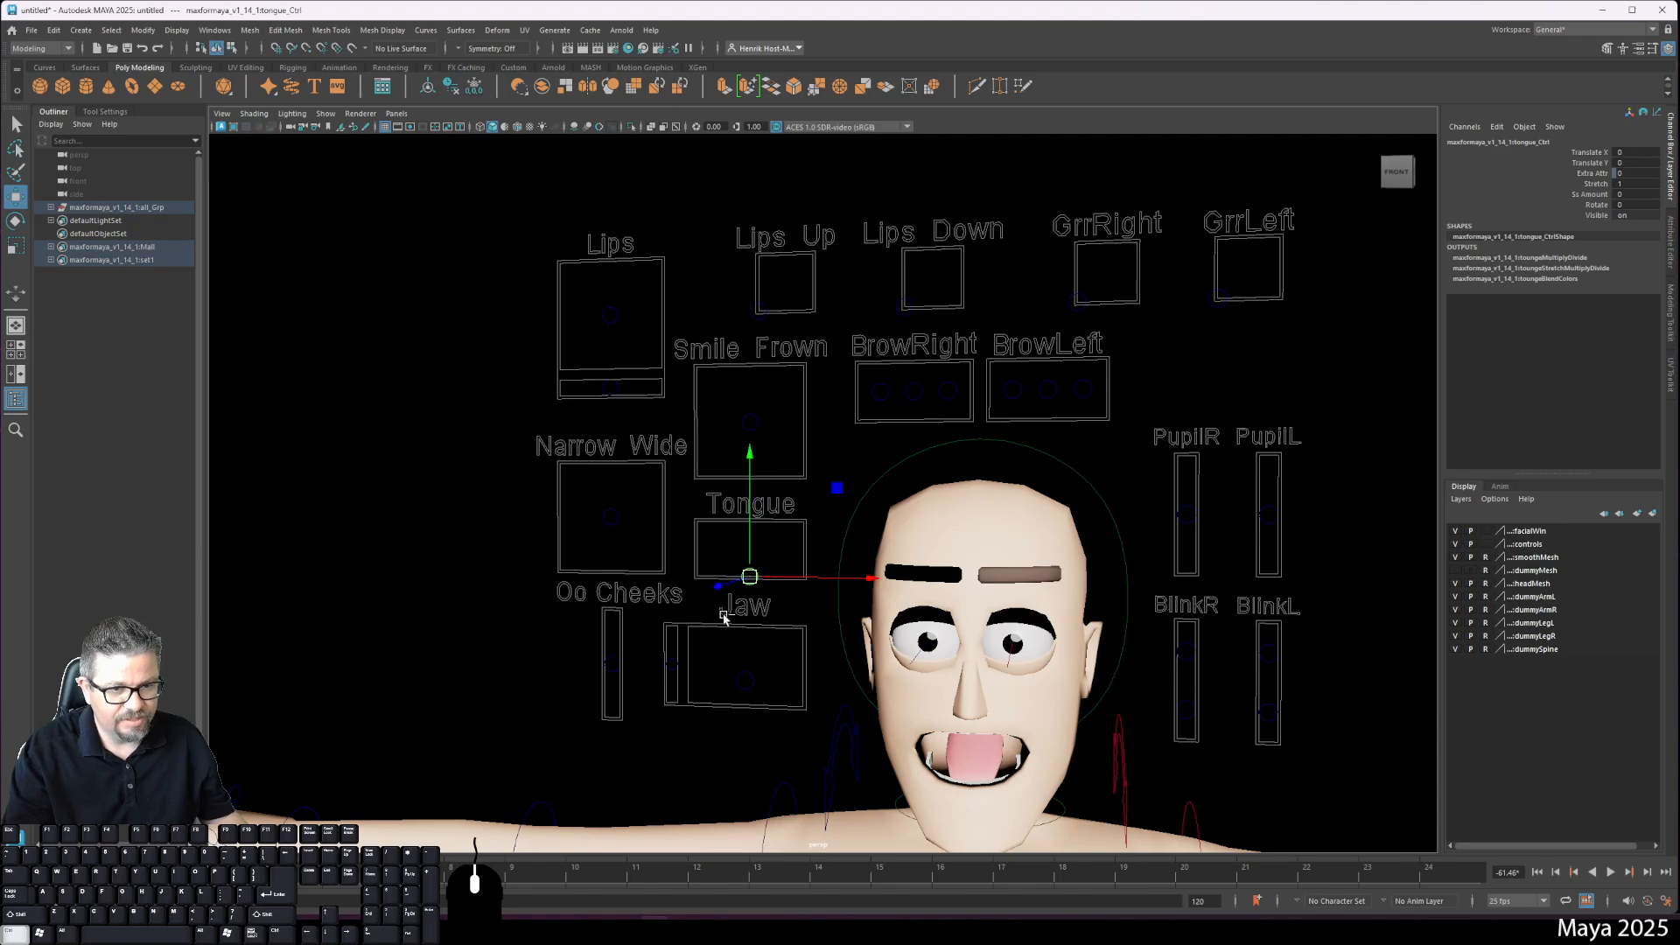
alt+drag(752, 588, 820, 623)
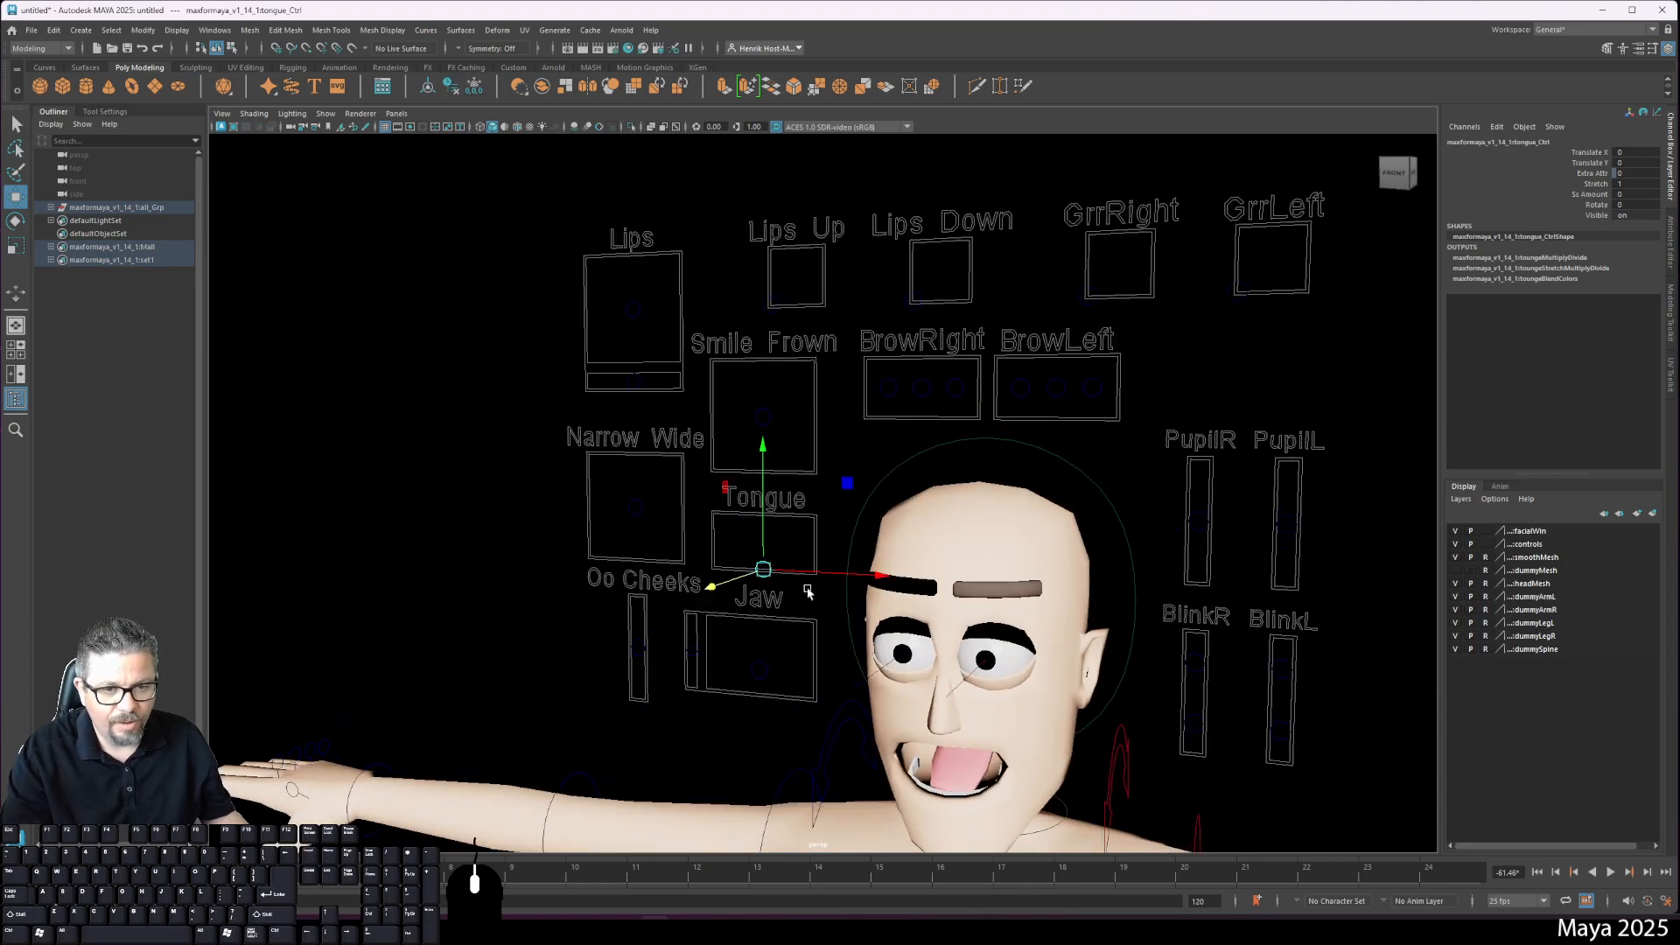
Step: Select the jaw control and set its Translate Y to 0
click(757, 623)
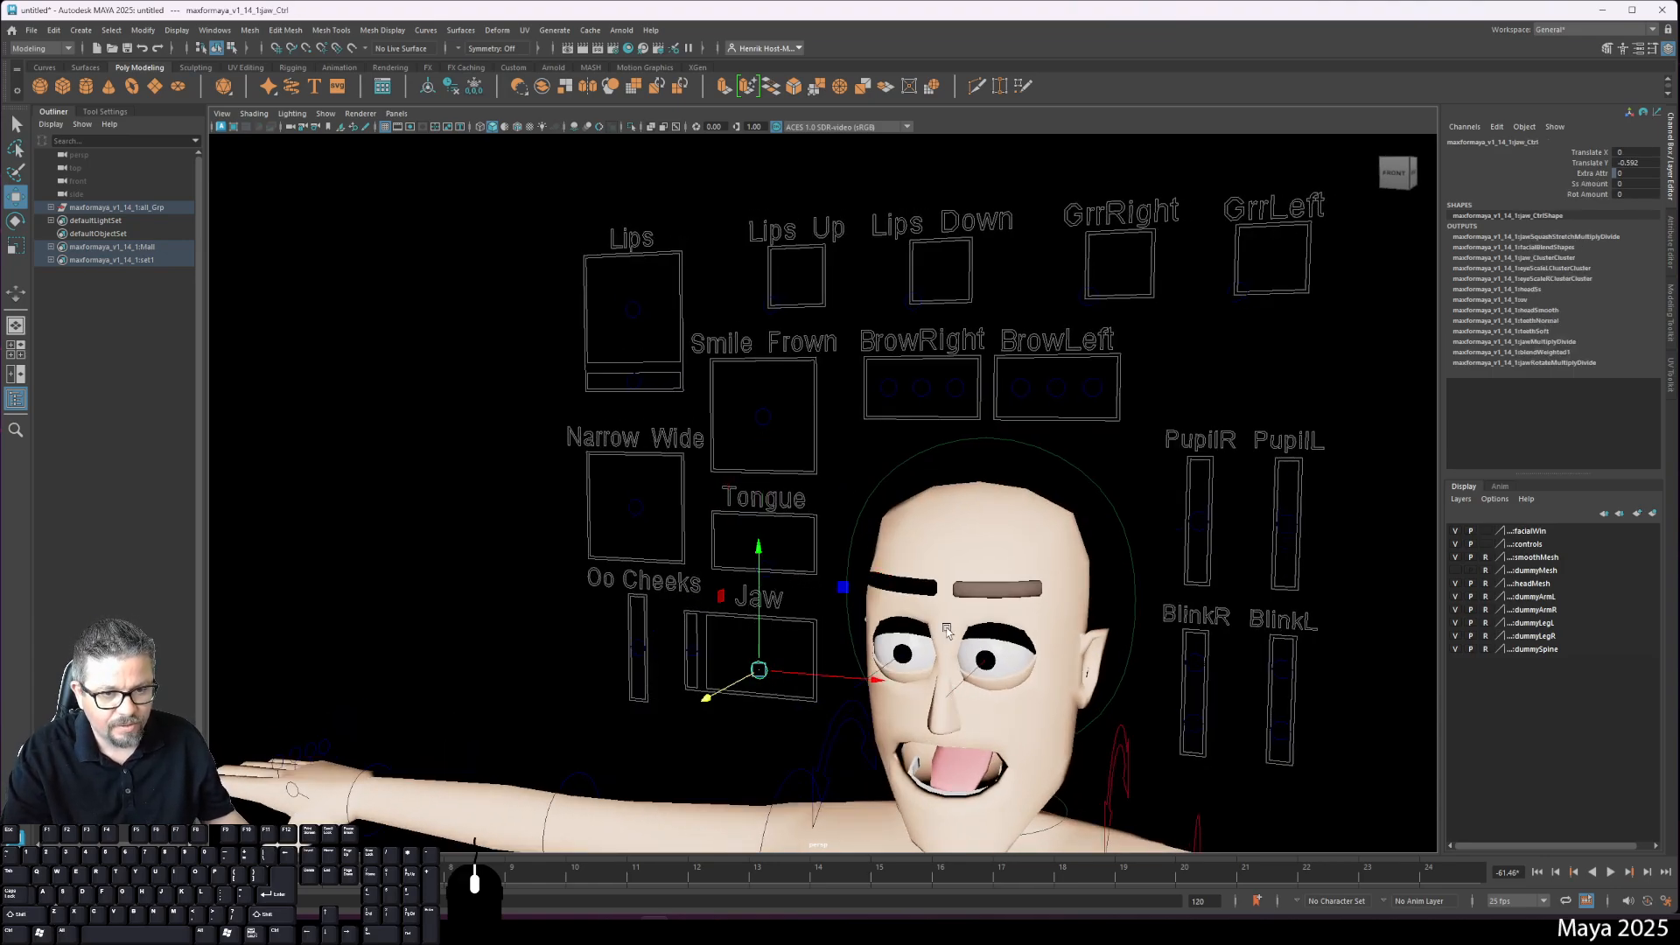
click(1628, 163)
text(0)
key(Return)
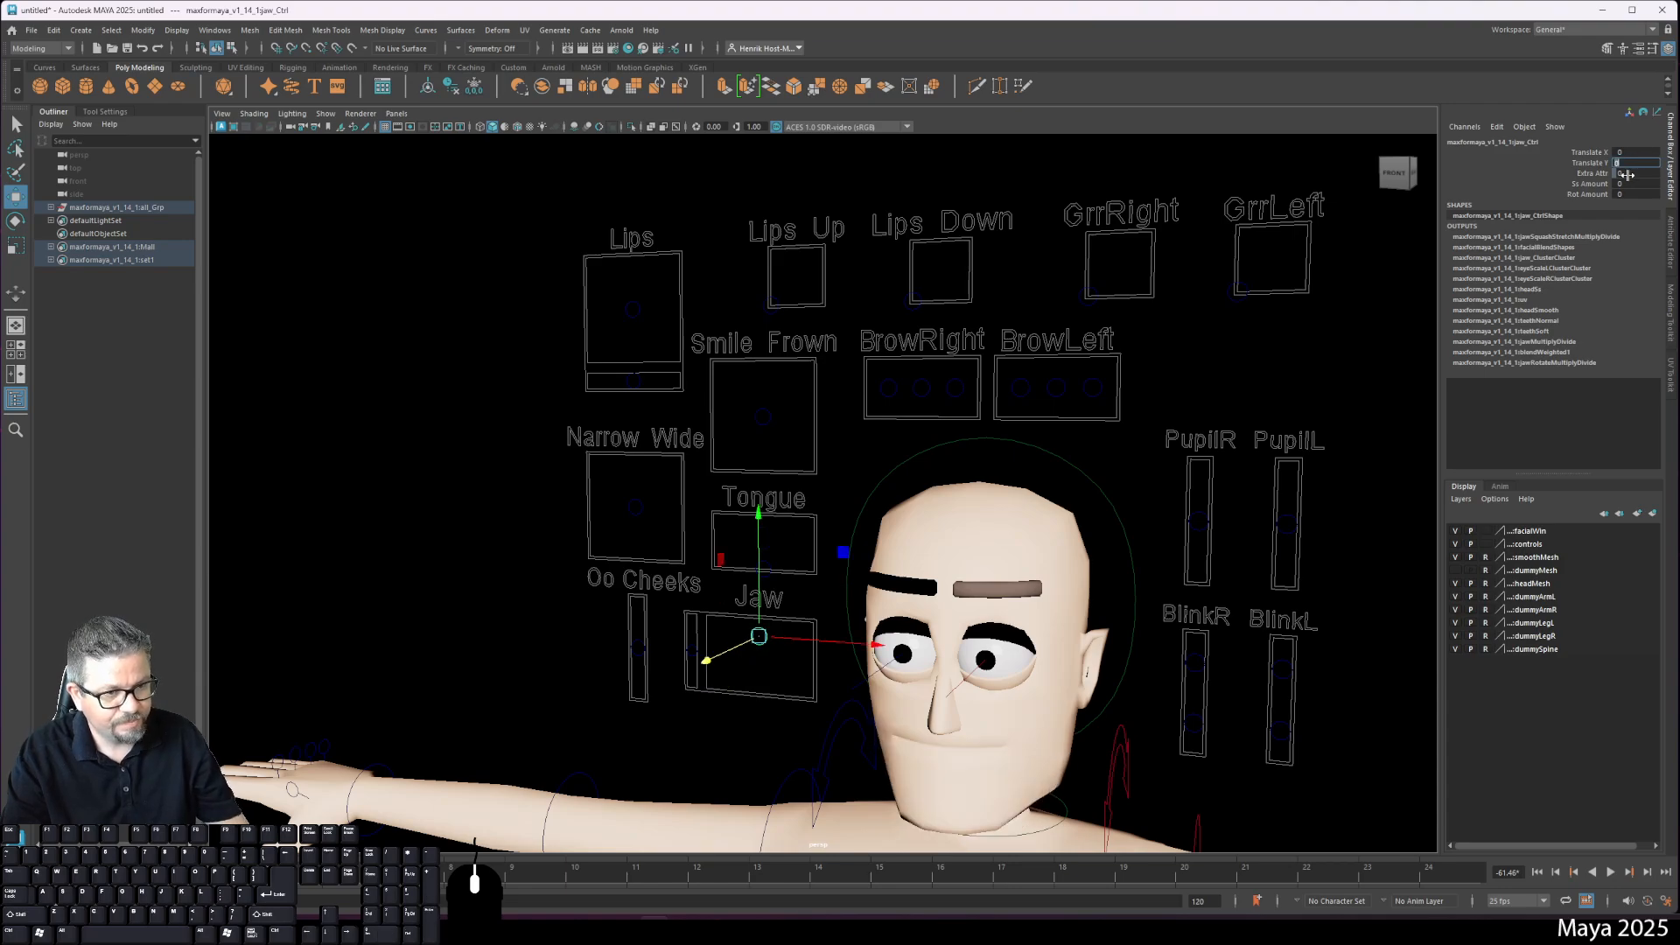
alt+drag(1004, 468, 862, 537)
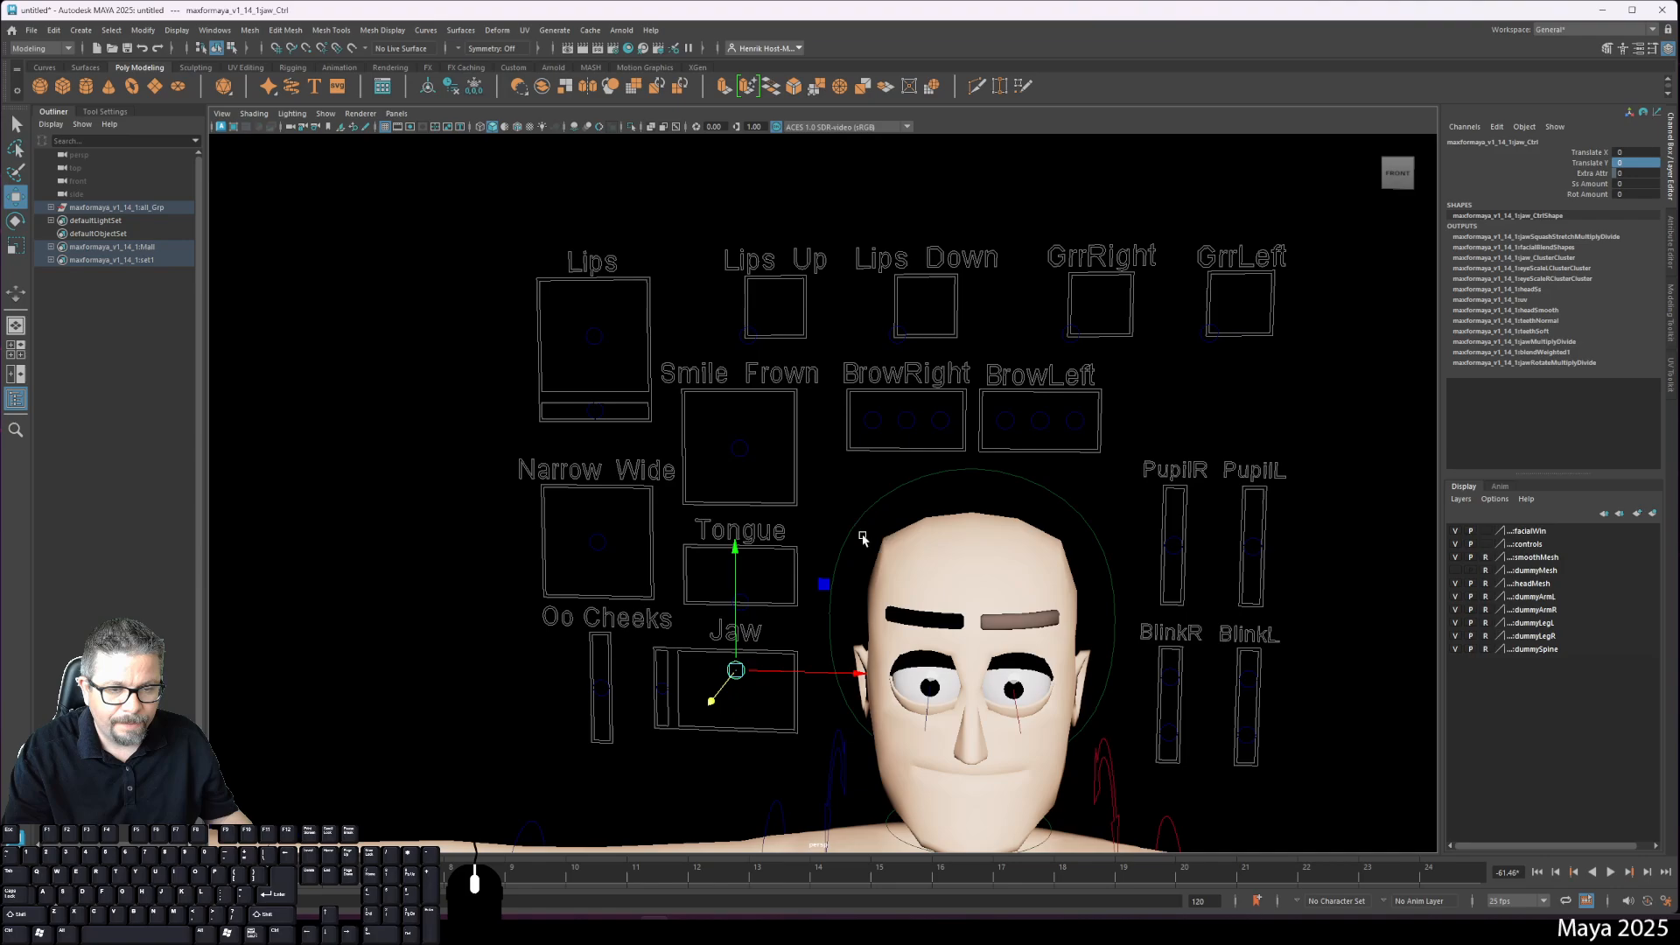
Step: Clear the selection, select the Smile Frown control, and try moving it within its box
click(491, 487)
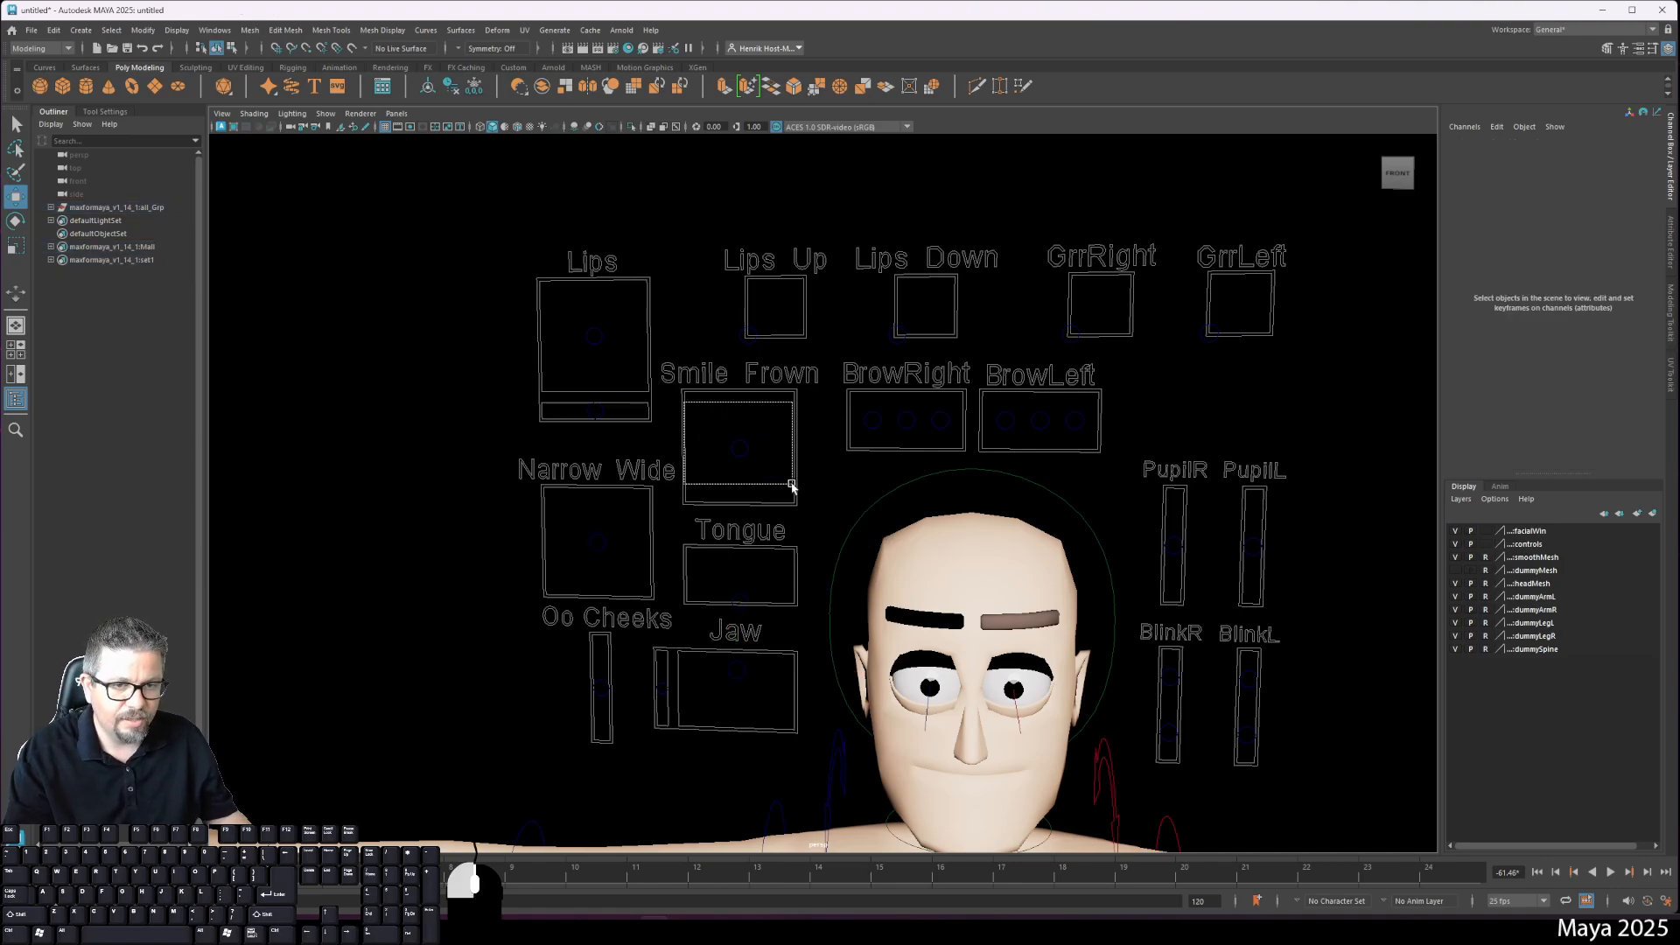
click(739, 448)
drag(739, 401, 830, 477)
Step: Try sliding the Lips left-right control, and move the main Lips control to about Translate X 0.308 and Translate Y -0.121
click(615, 418)
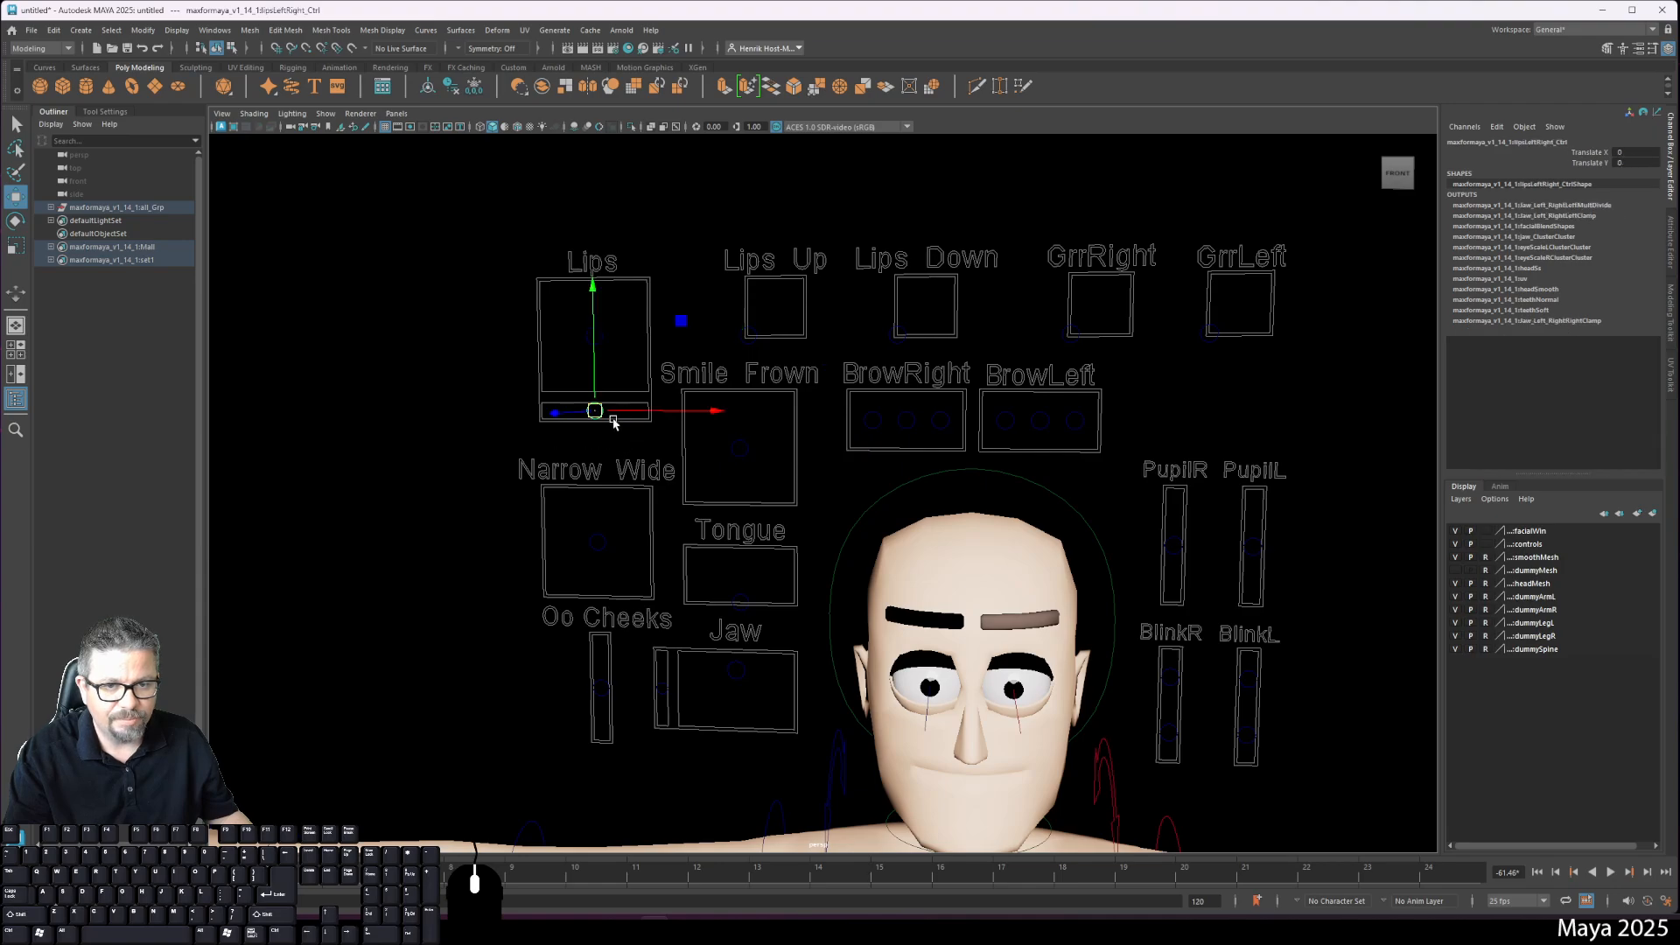
drag(712, 414, 798, 444)
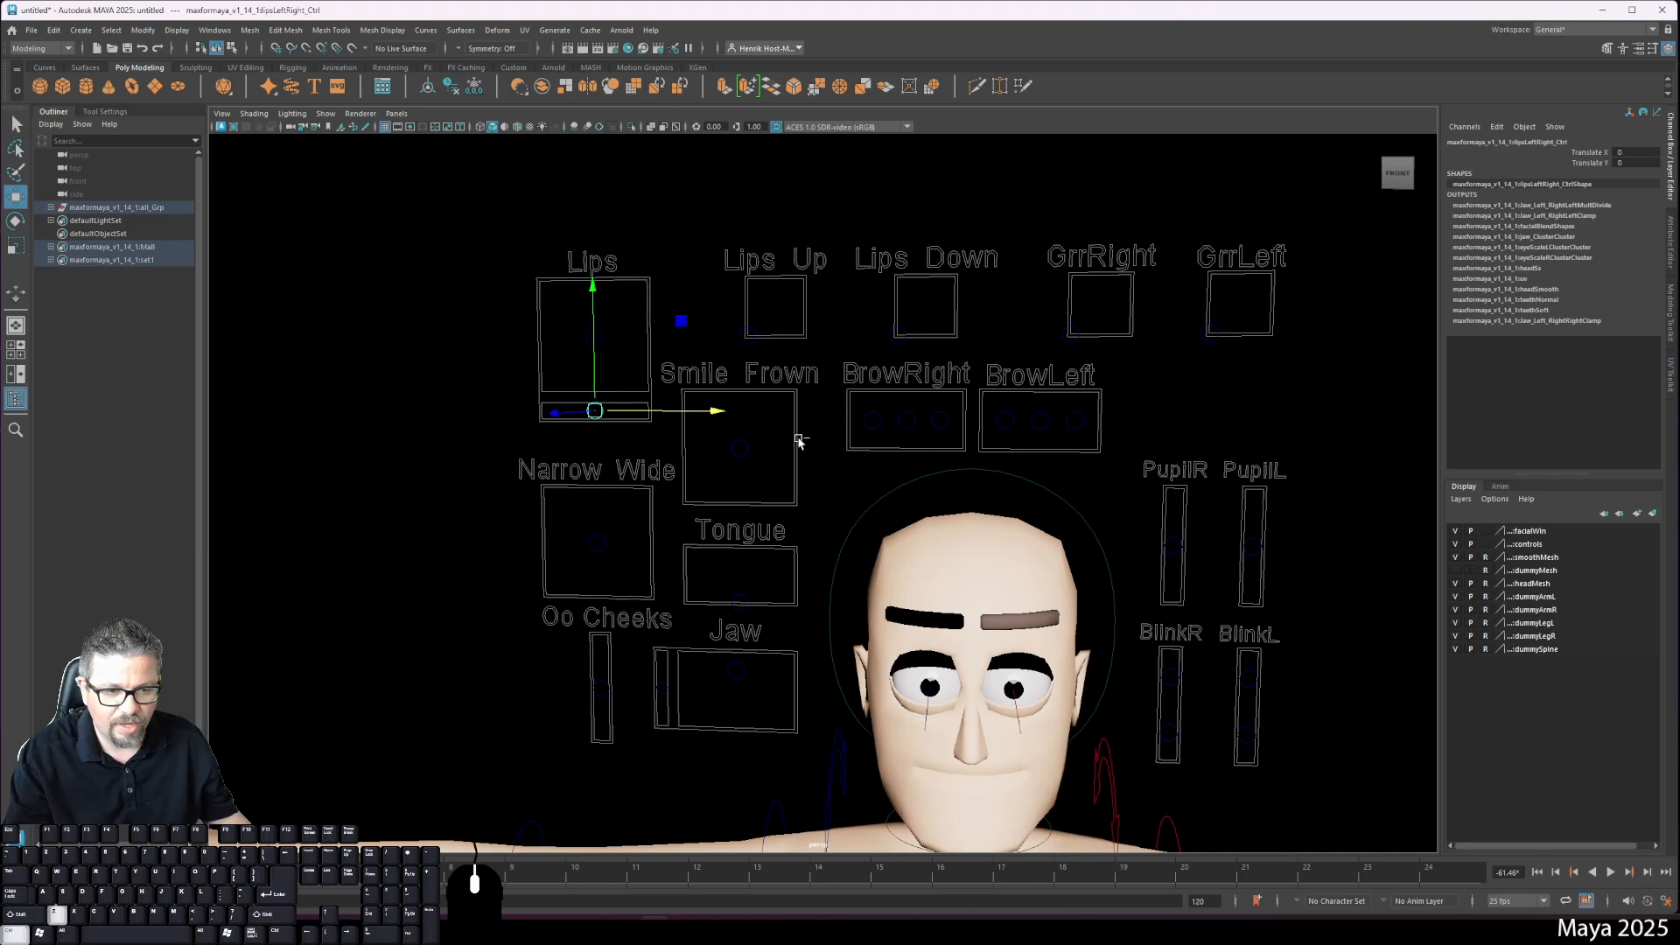
click(595, 337)
mouse_move(602, 346)
mouse_down()
mouse_move(564, 188)
mouse_move(595, 170)
mouse_move(605, 359)
mouse_move(602, 279)
mouse_move(704, 278)
mouse_move(675, 312)
mouse_move(670, 398)
mouse_move(671, 346)
mouse_move(676, 379)
mouse_up()
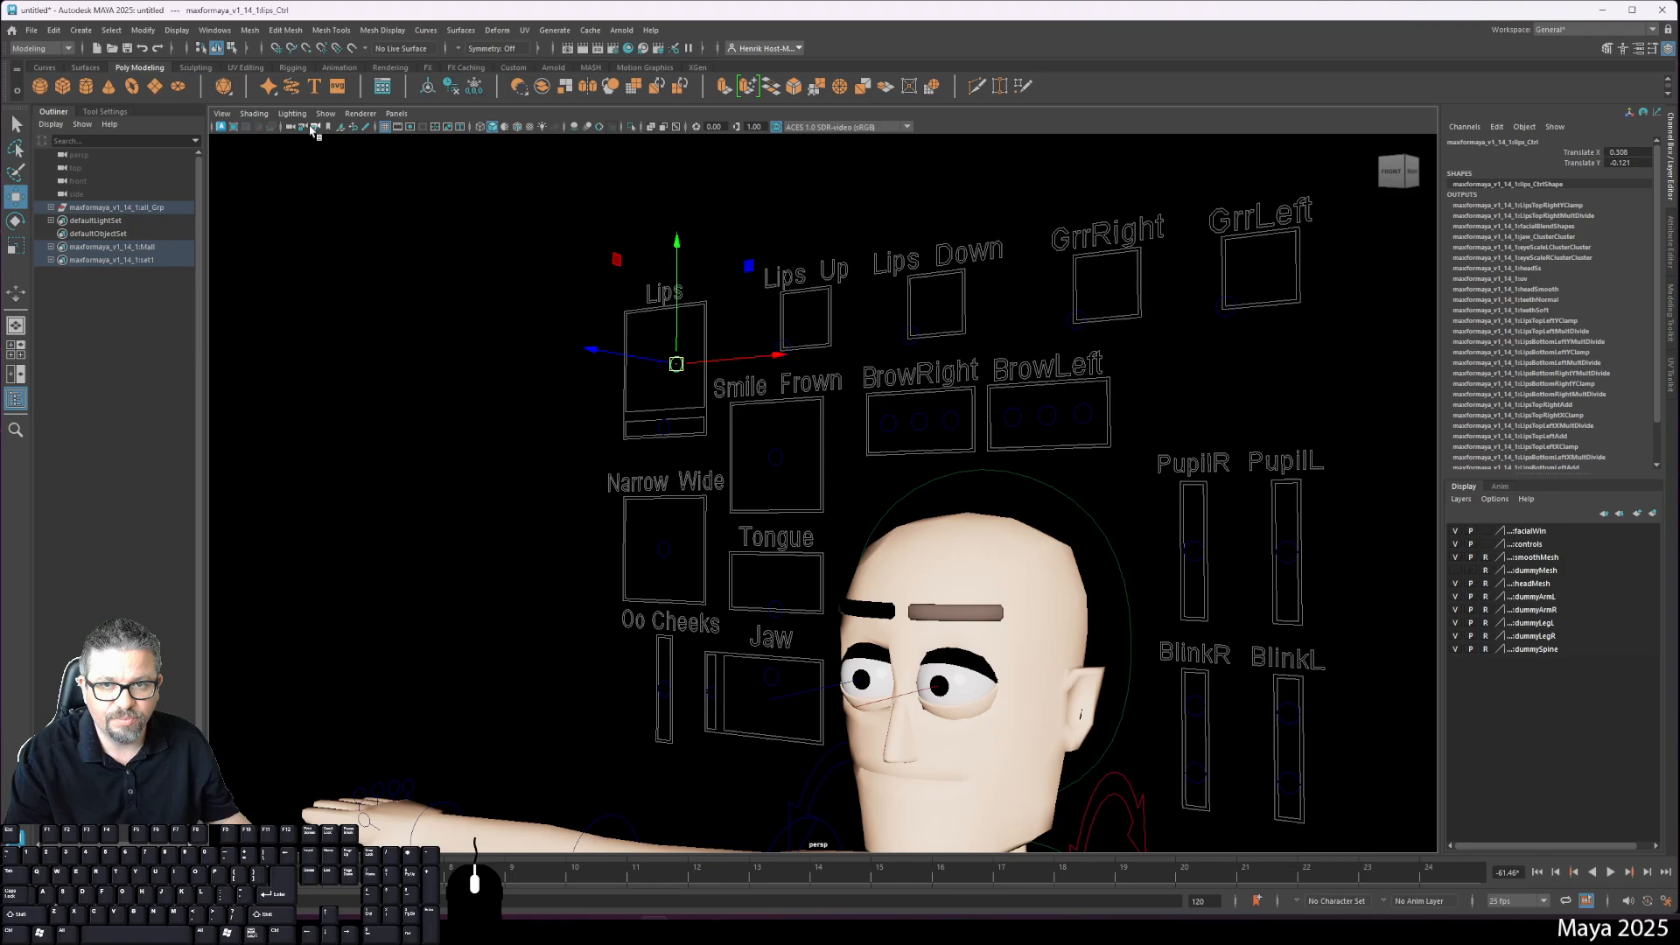
Step: Turn on Wireframe on Shaded, try moving the Lips control down to Translate Y -1, and undo that move
click(254, 114)
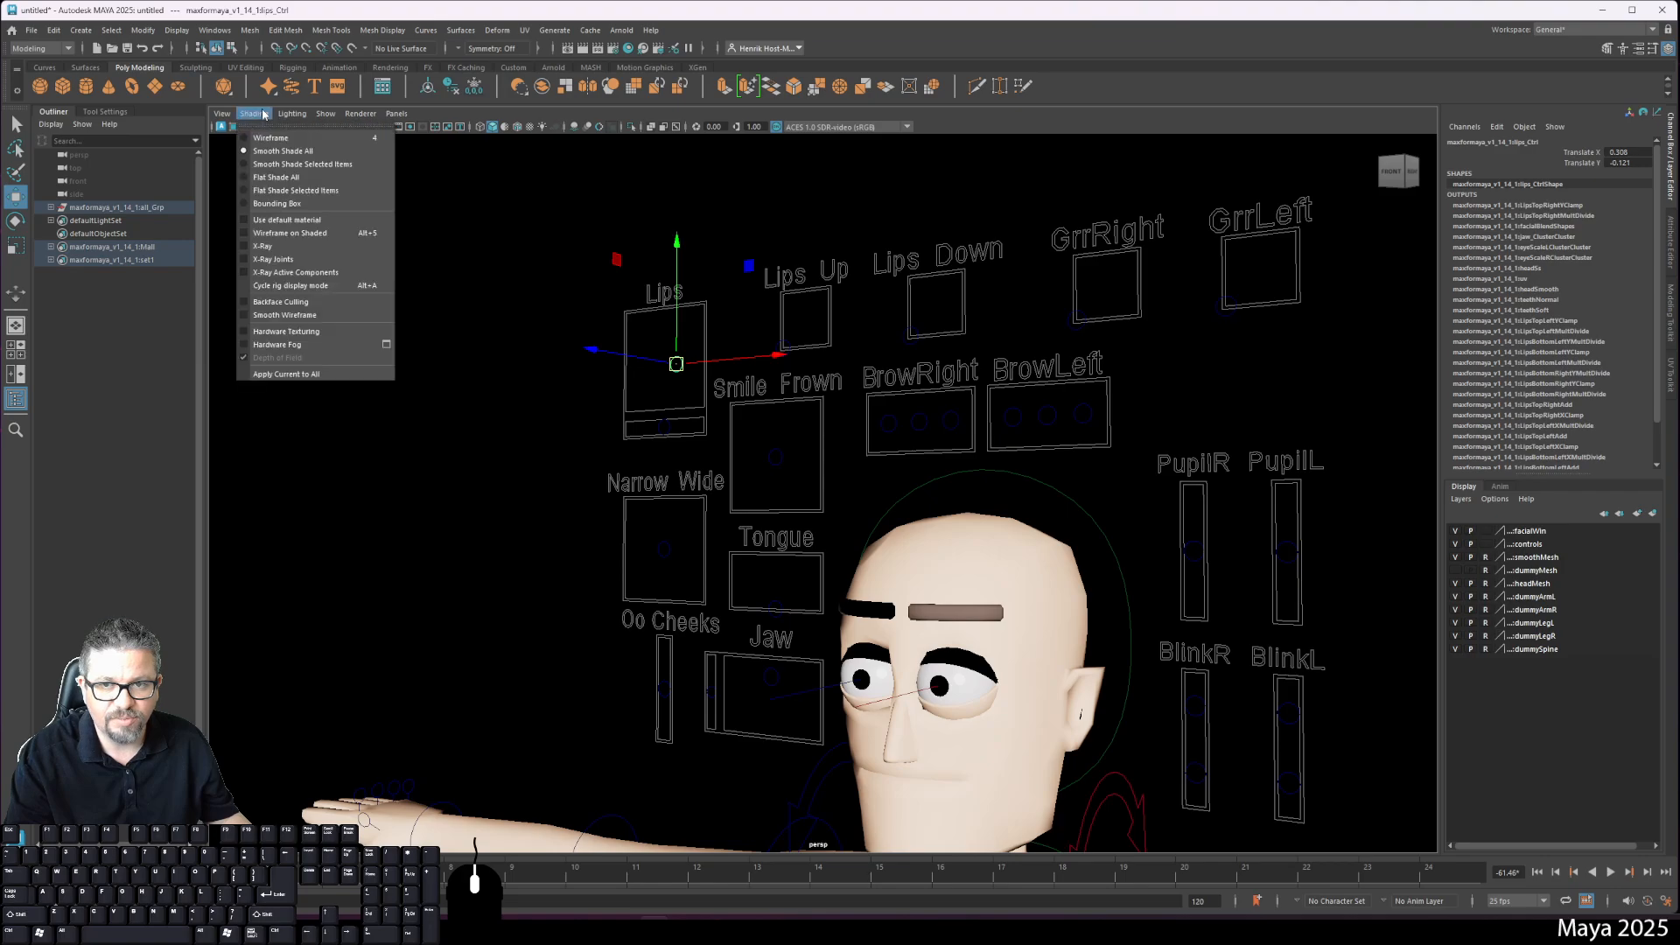
click(277, 234)
drag(678, 326, 664, 445)
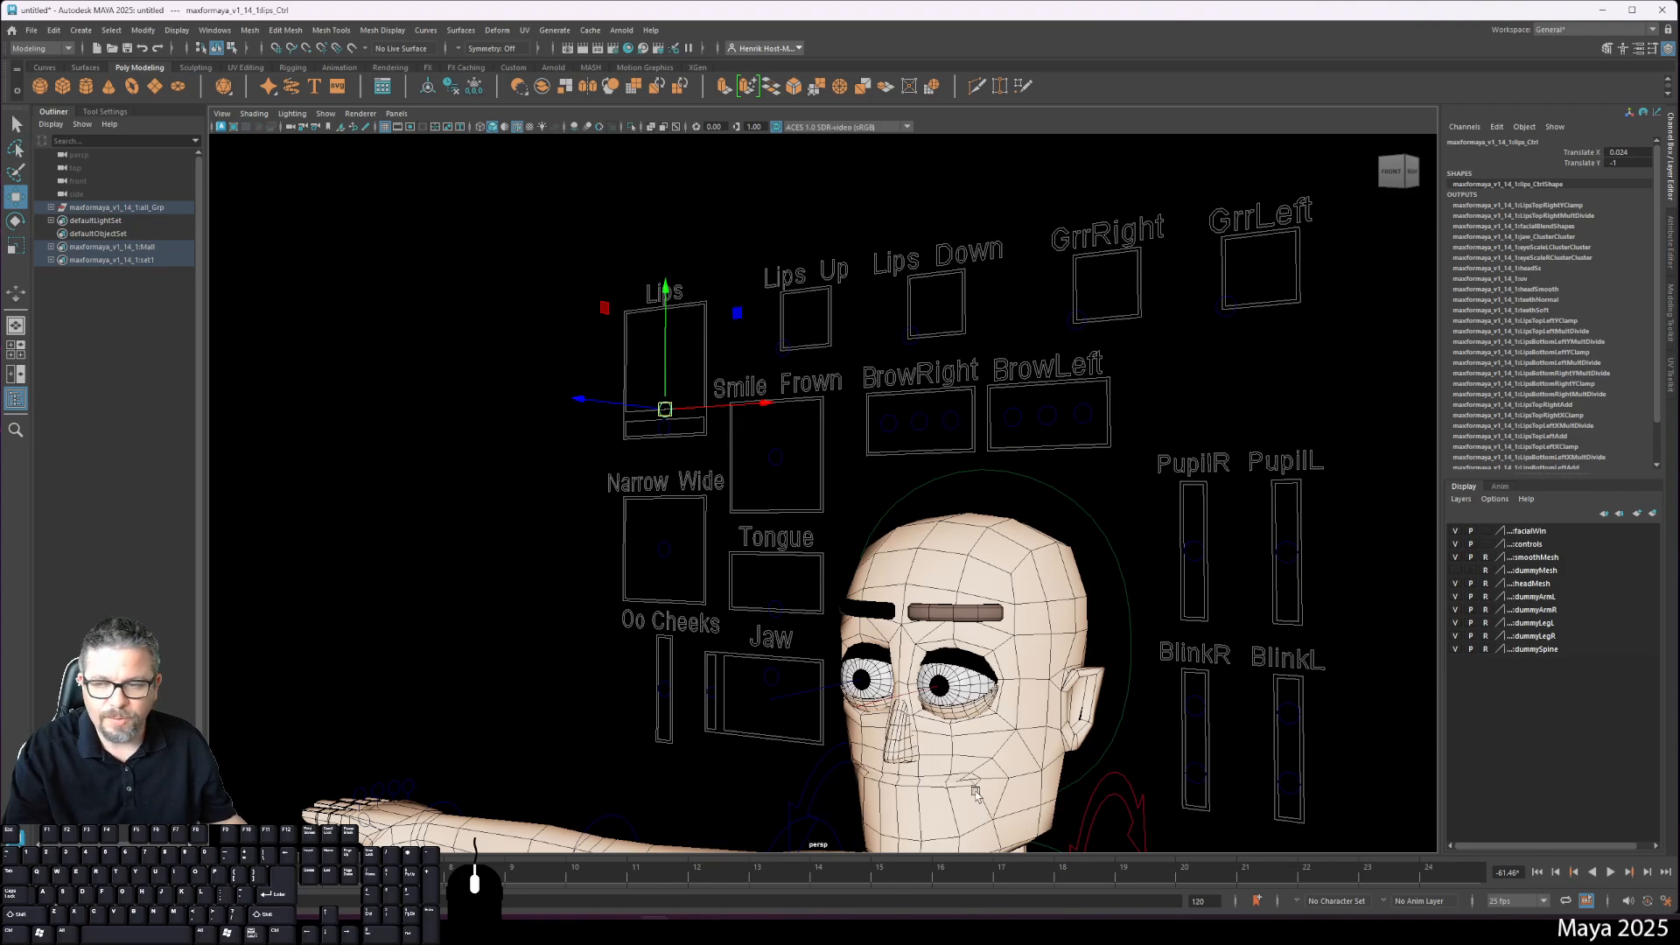
key(ctrl+z)
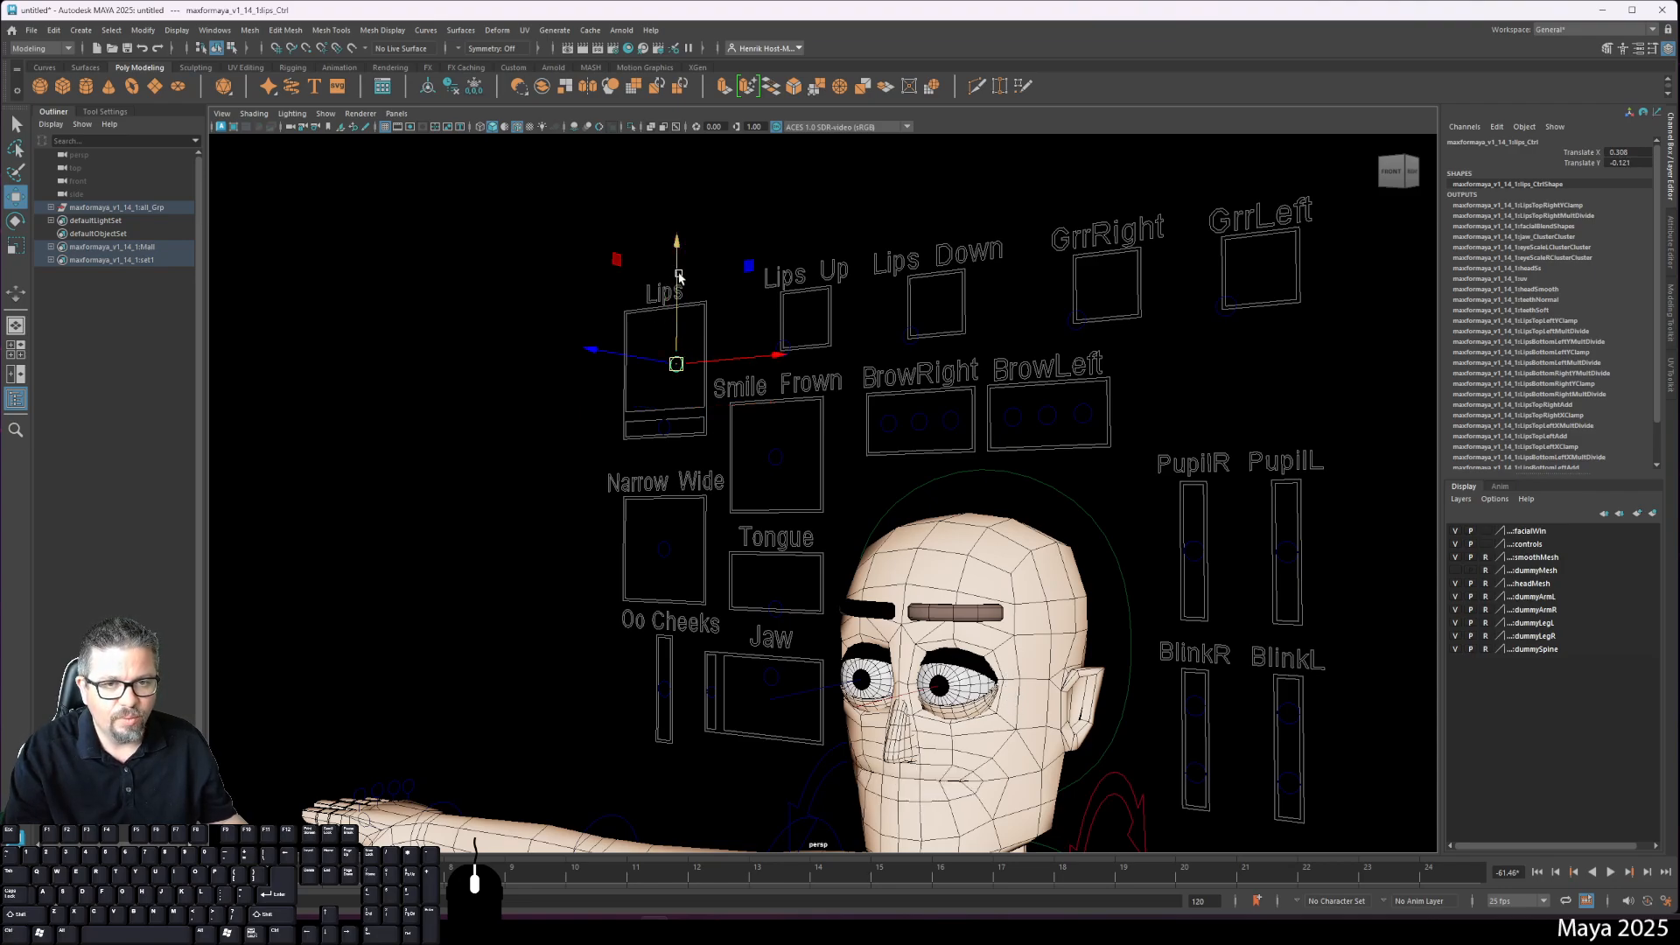
Step: Try raising the Lips control to Translate Y 1, check the mouth shape from the side, and undo the move
drag(679, 278, 634, 246)
alt+right_drag(689, 349, 787, 442)
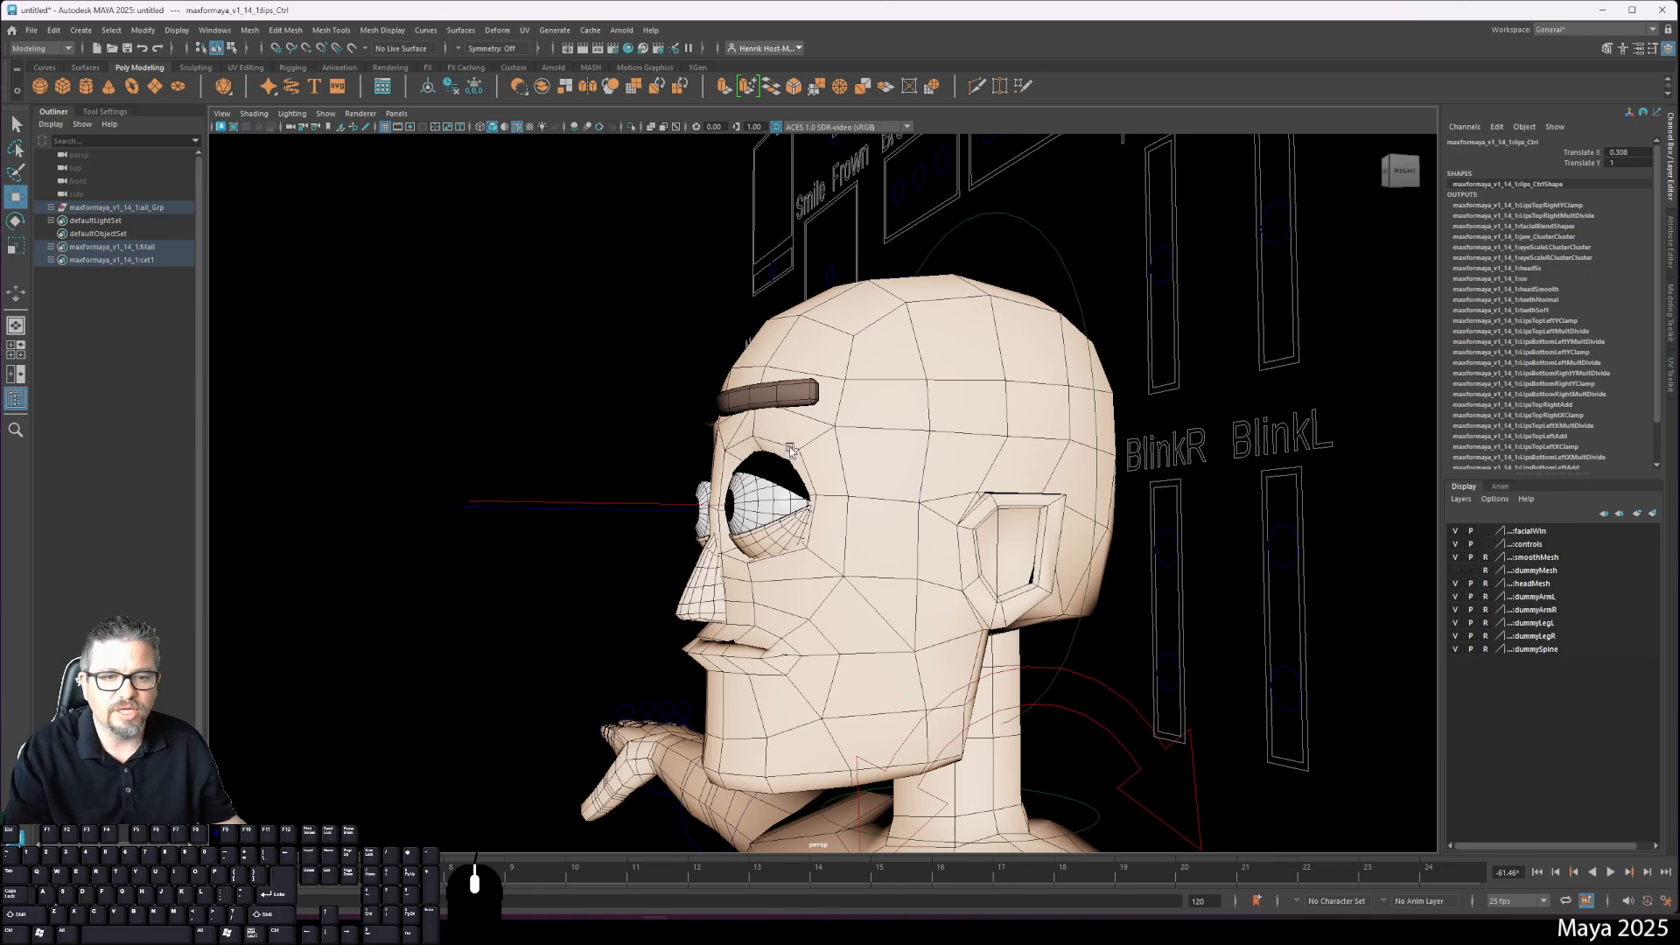
alt+drag(789, 439, 896, 455)
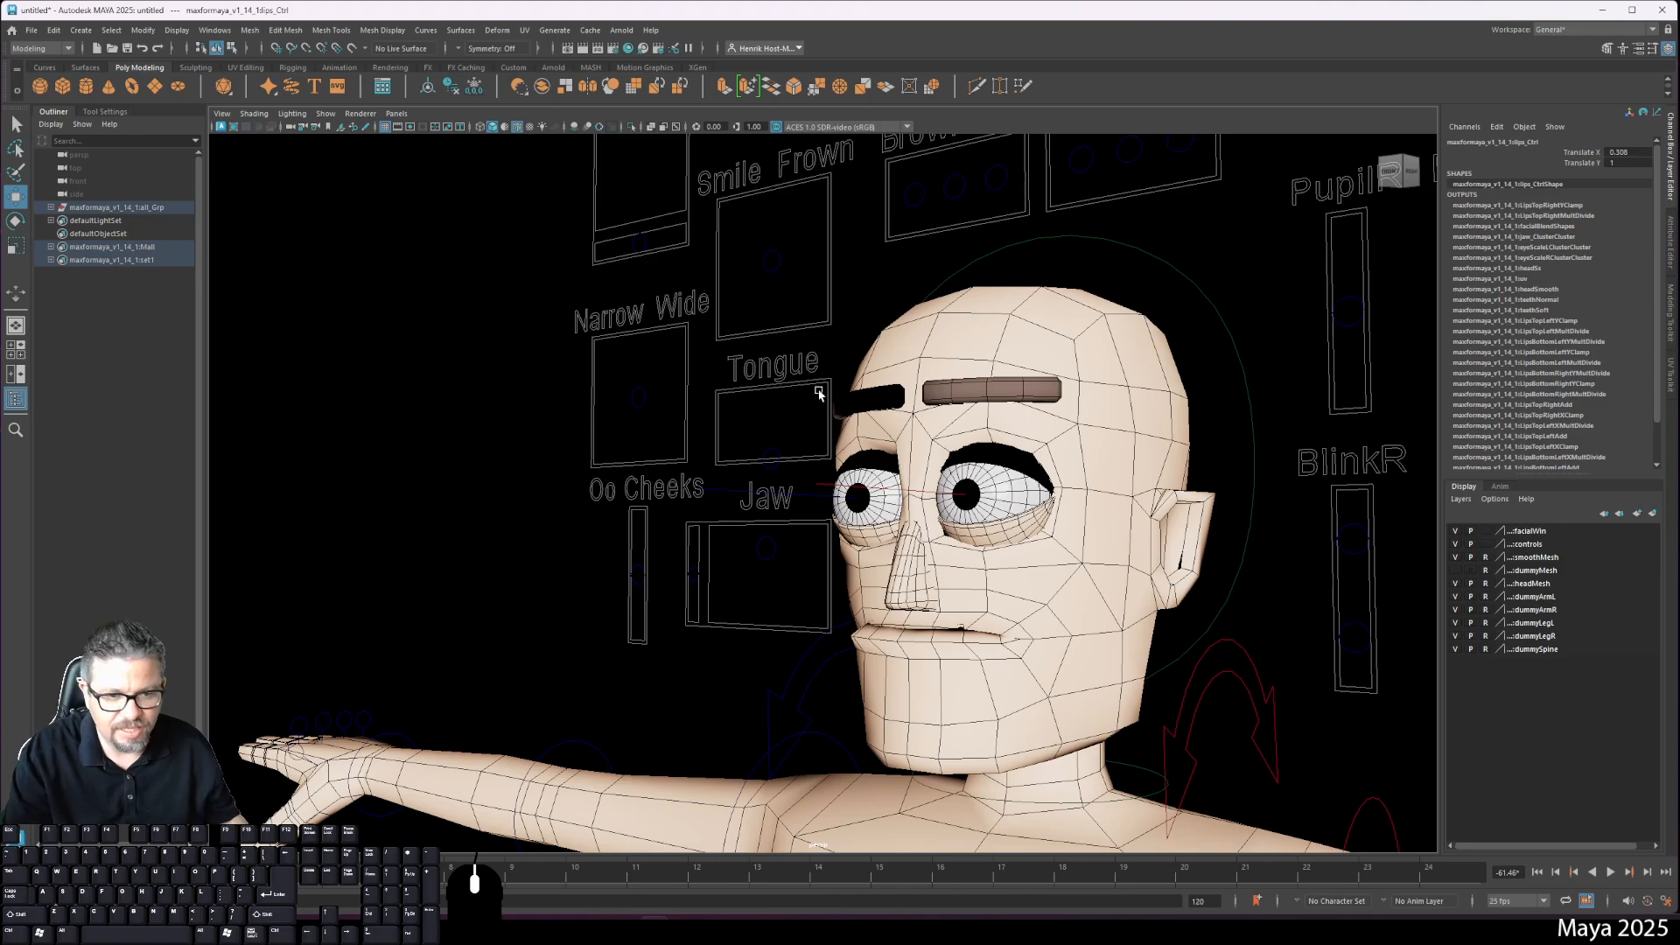
alt+middle_drag(840, 410, 875, 533)
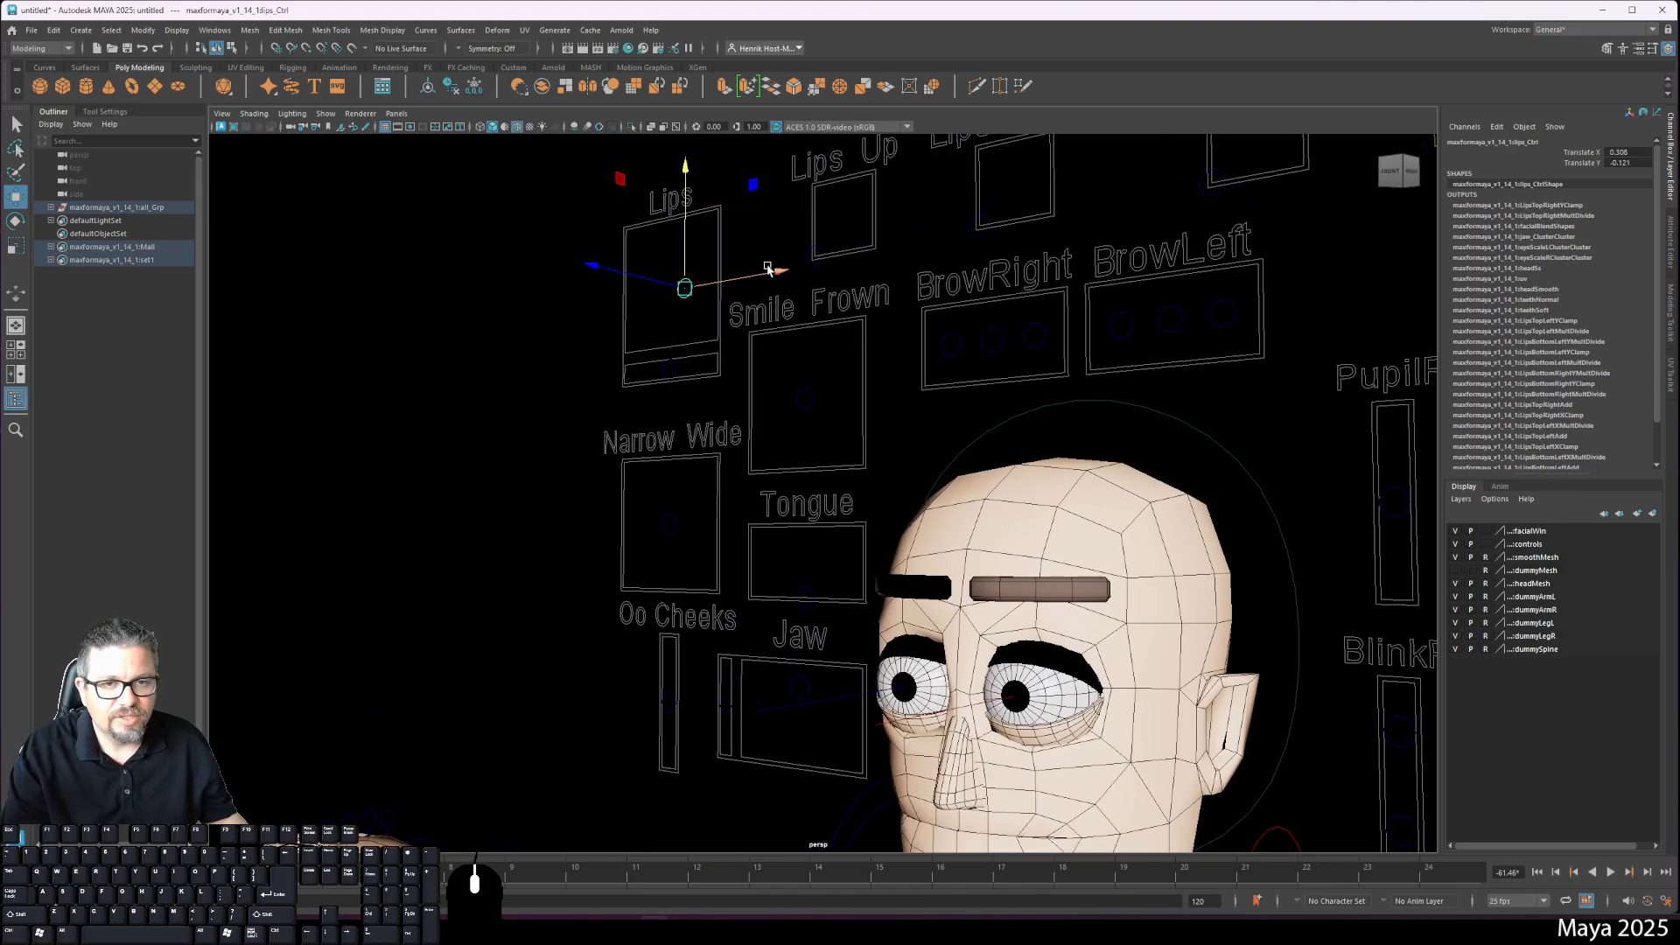
Step: Set the Lips control's Translate X and Translate Y to 0
text(0)
key(Tab)
text(0)
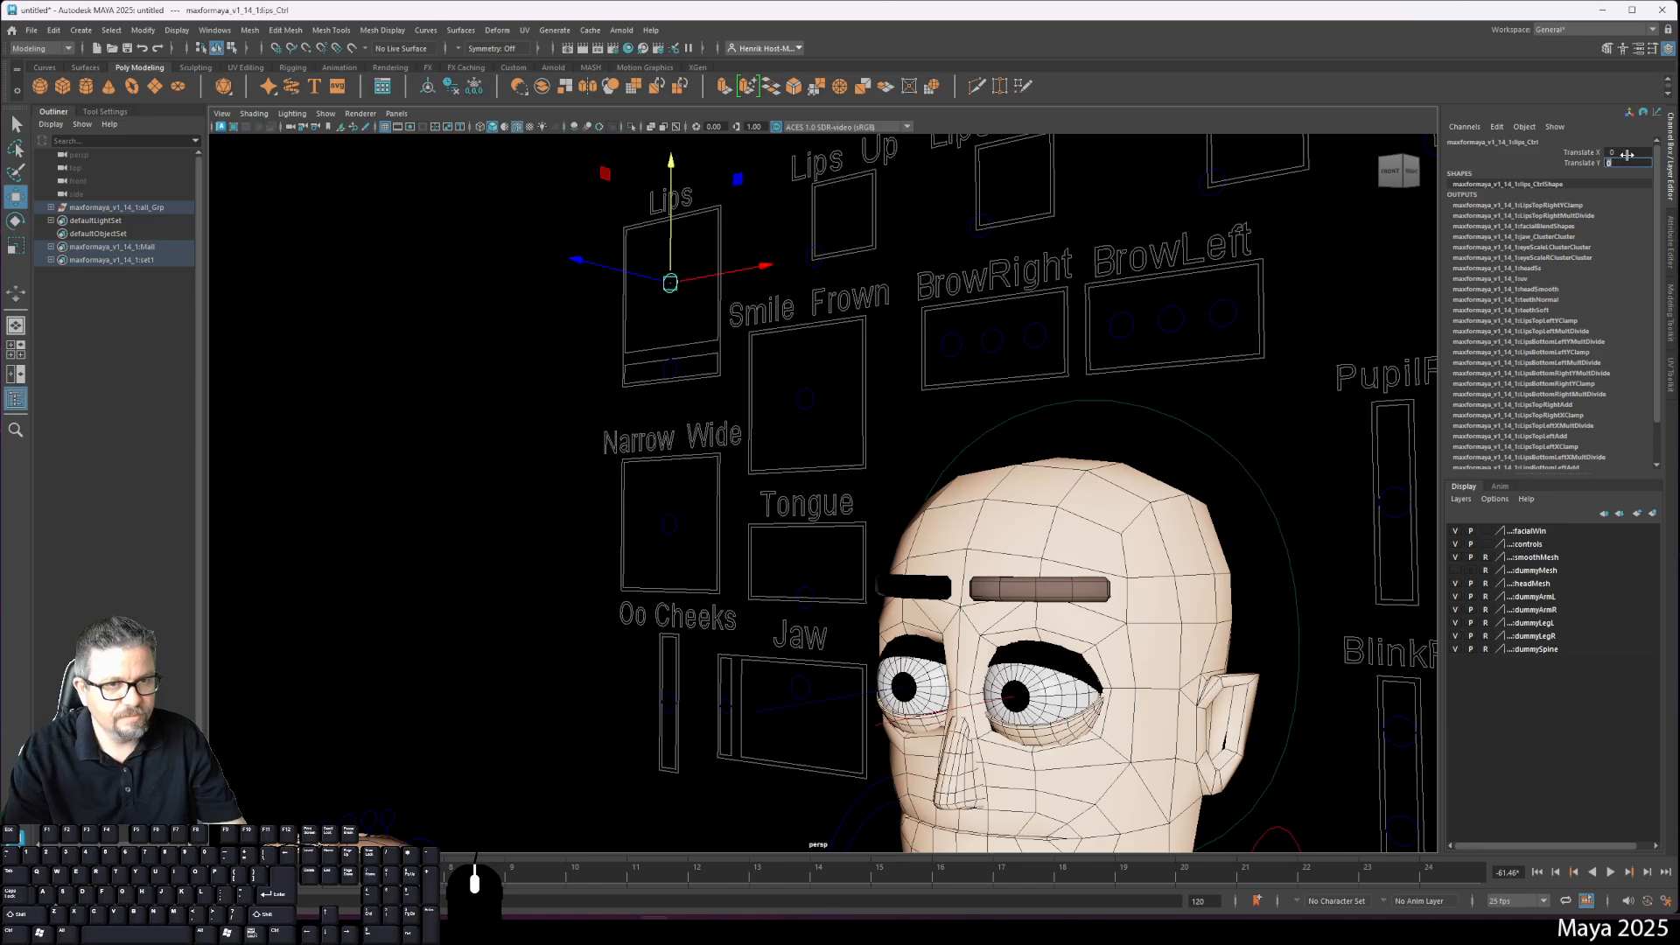
Step: Try moving the Lips Up and Lips Down controls within their boxes, undoing each move
alt+drag(902, 283, 916, 418)
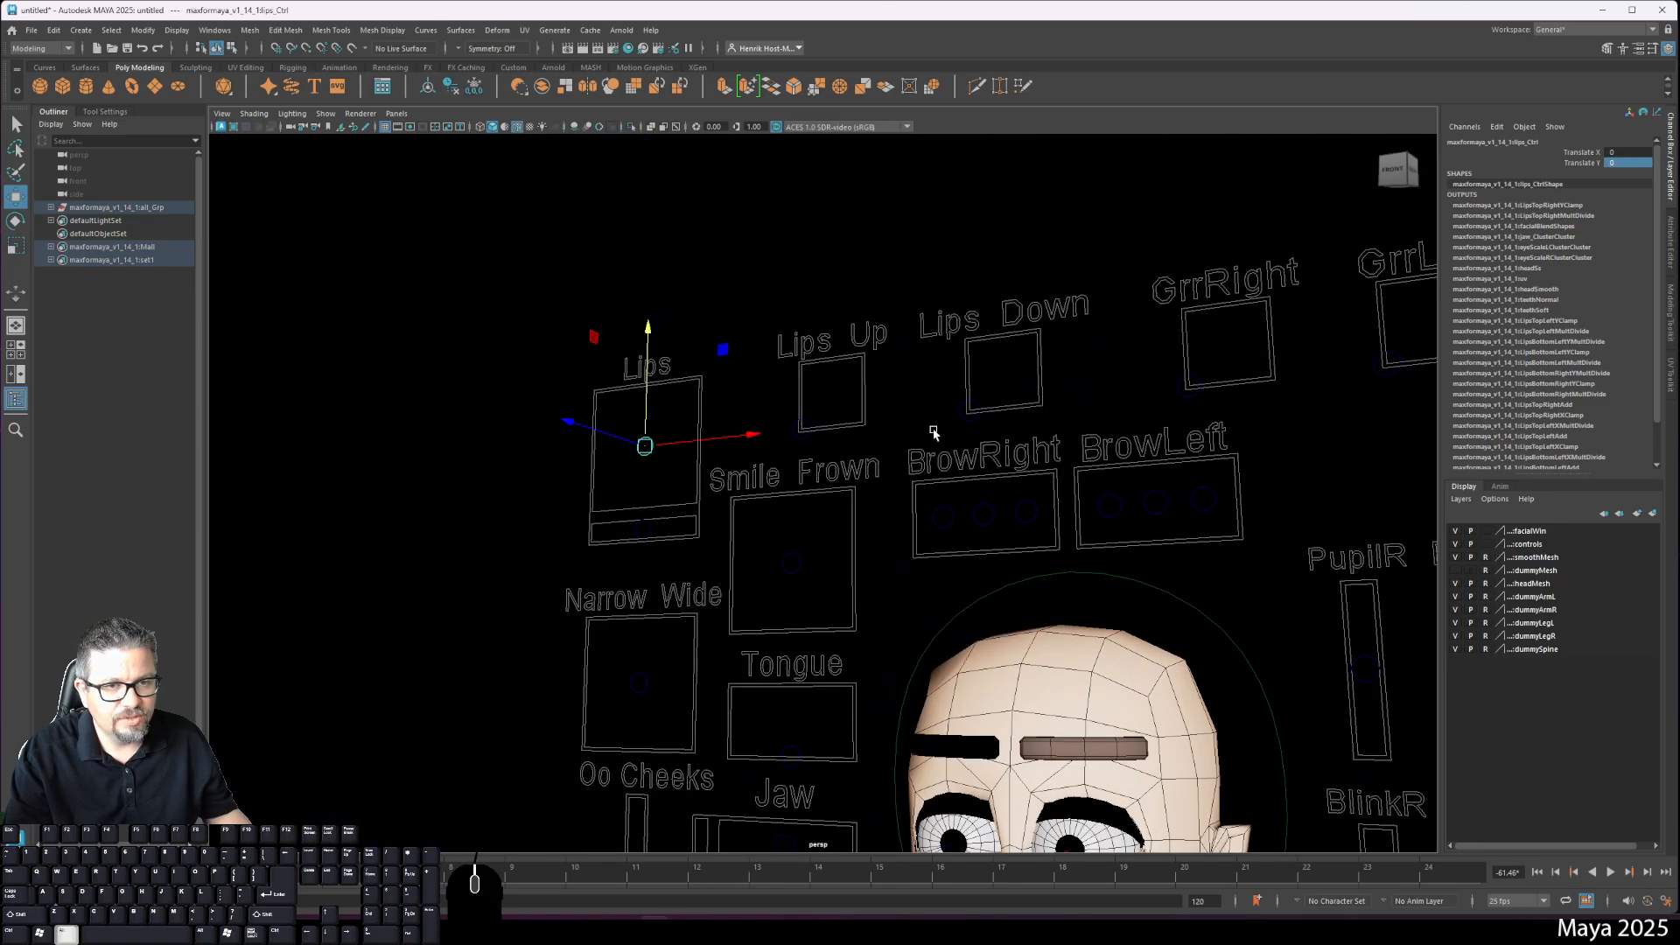
alt+middle_drag(931, 425, 906, 288)
drag(781, 216, 786, 231)
alt+middle_drag(866, 337, 754, 149)
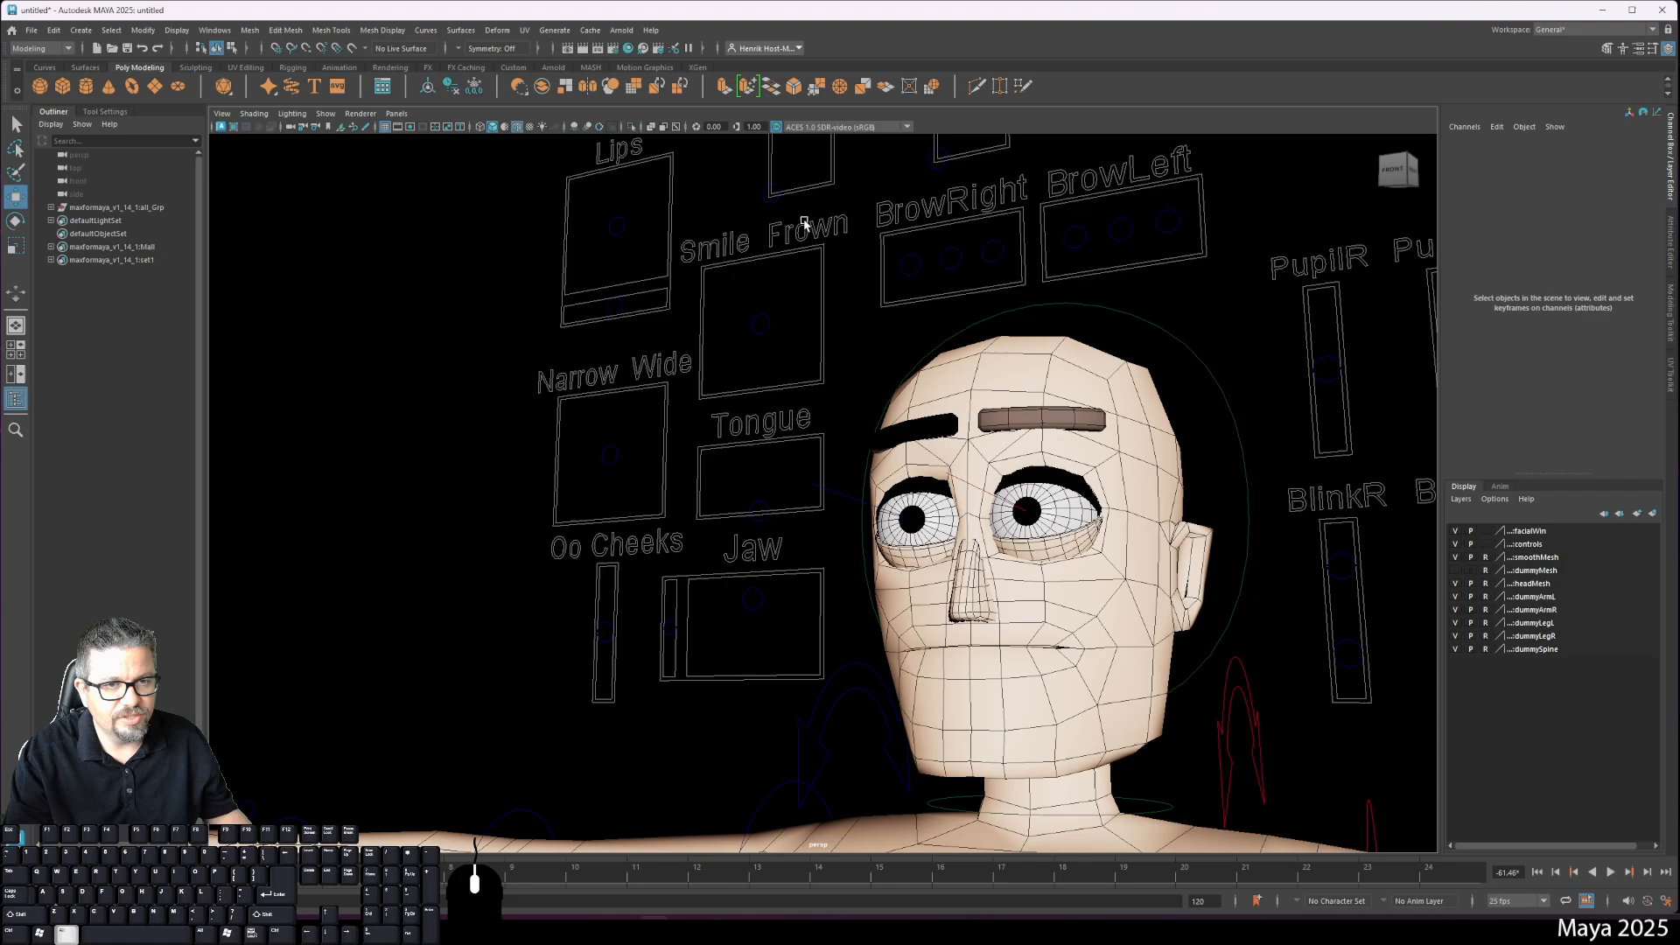
drag(778, 178, 790, 203)
alt+drag(792, 203, 821, 220)
scroll(821, 220, down, 1)
alt+middle_drag(820, 221, 820, 281)
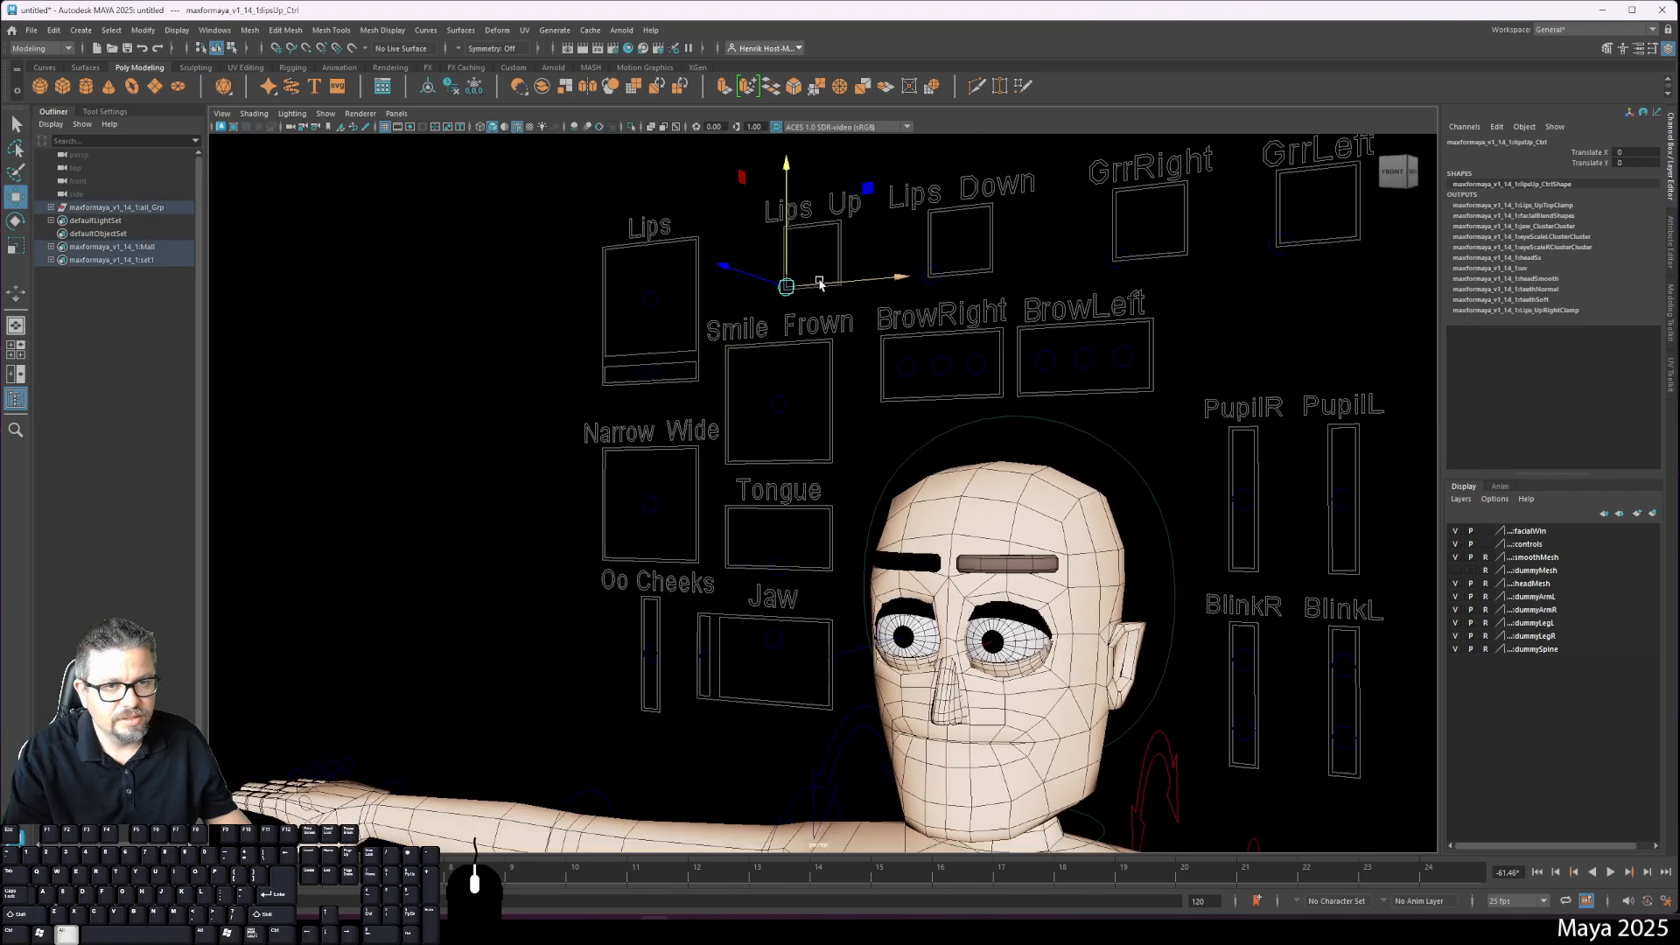
drag(790, 287, 951, 355)
key(ctrl+z)
drag(894, 222, 982, 236)
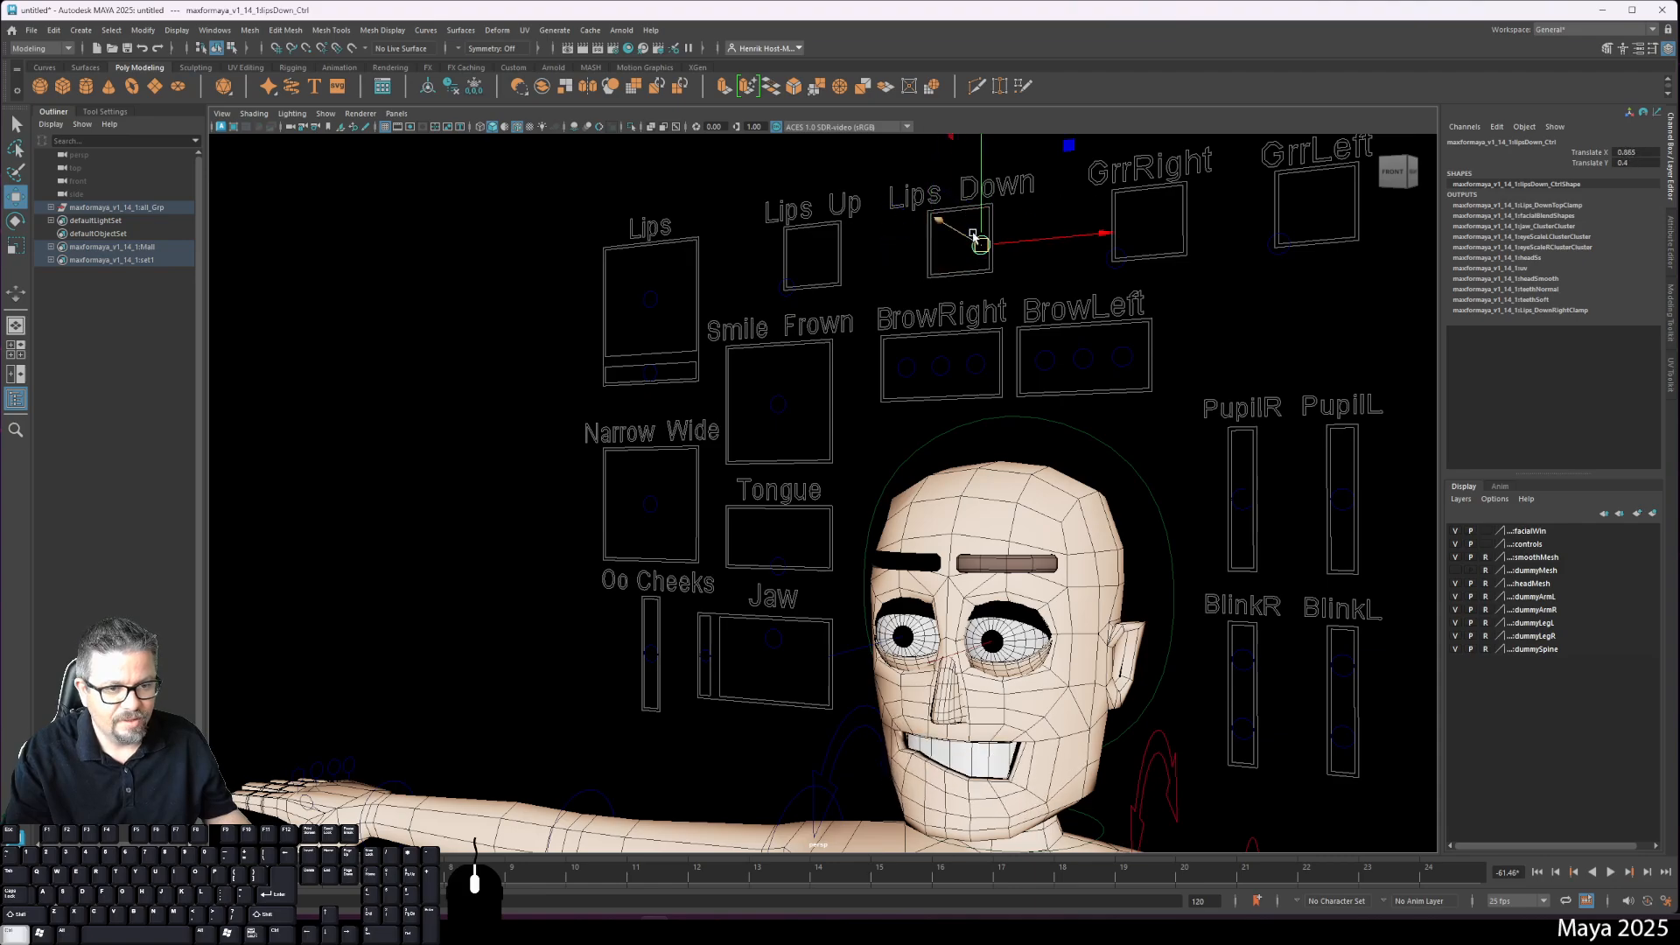
key(ctrl+z)
Step: Try moving the GrrRight control to the far corner of its box, inspect the snarl on the mouth, and undo it
drag(1056, 196, 1123, 265)
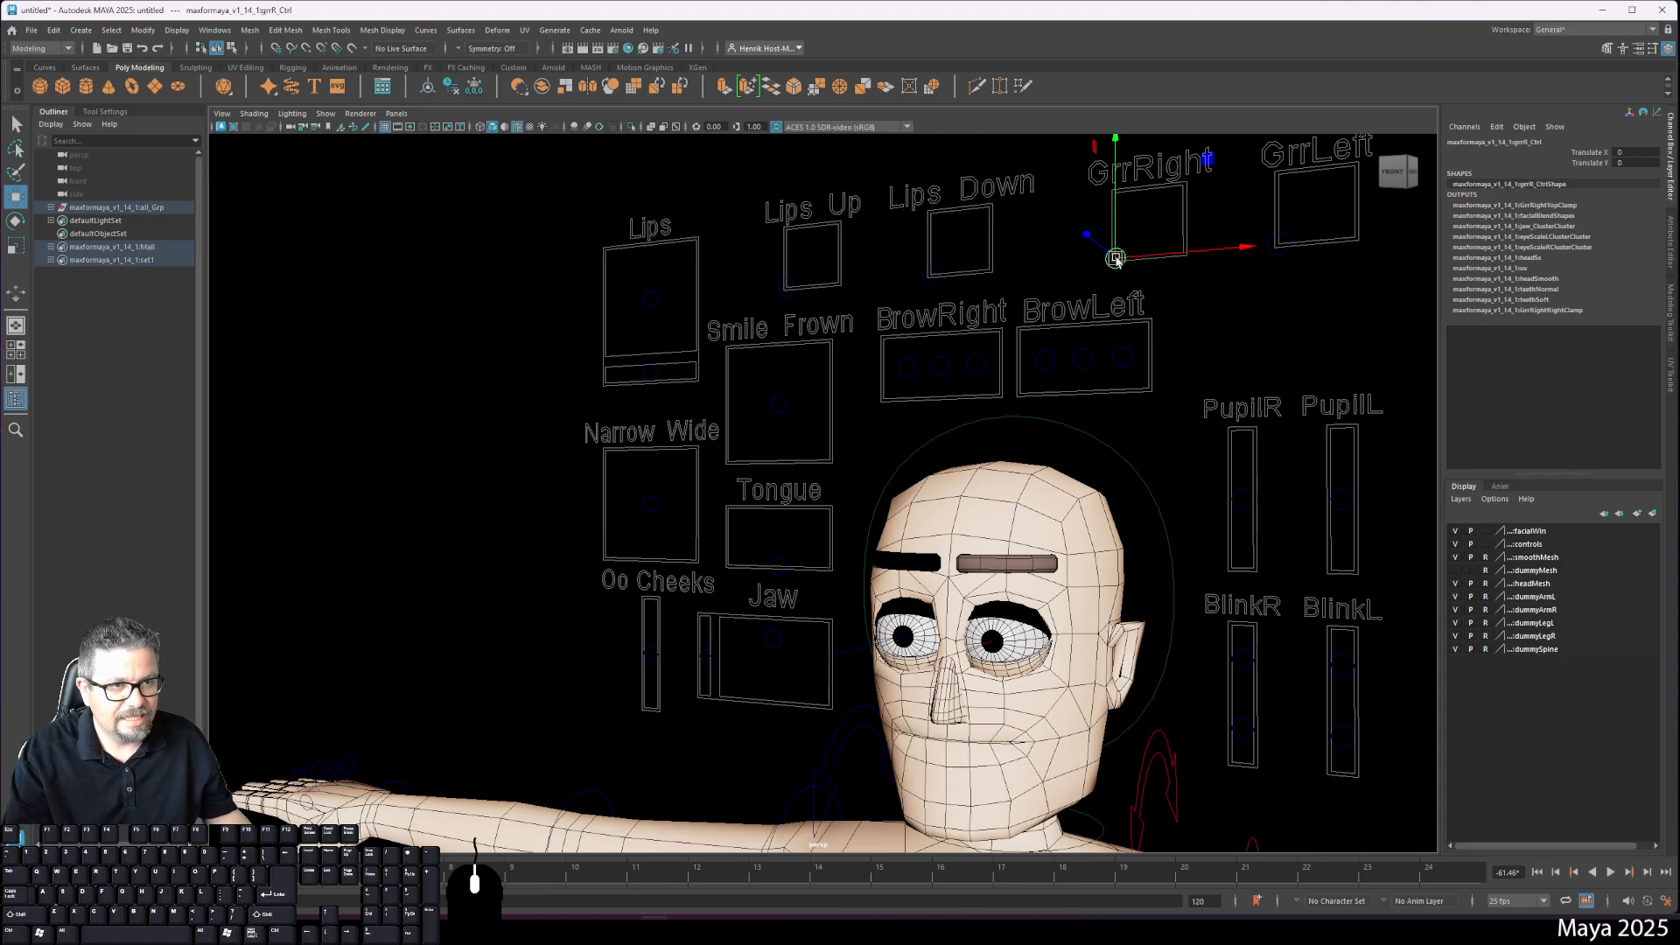
alt+middle_drag(1115, 260, 1048, 326)
drag(1073, 295, 1100, 249)
alt+drag(882, 438, 938, 465)
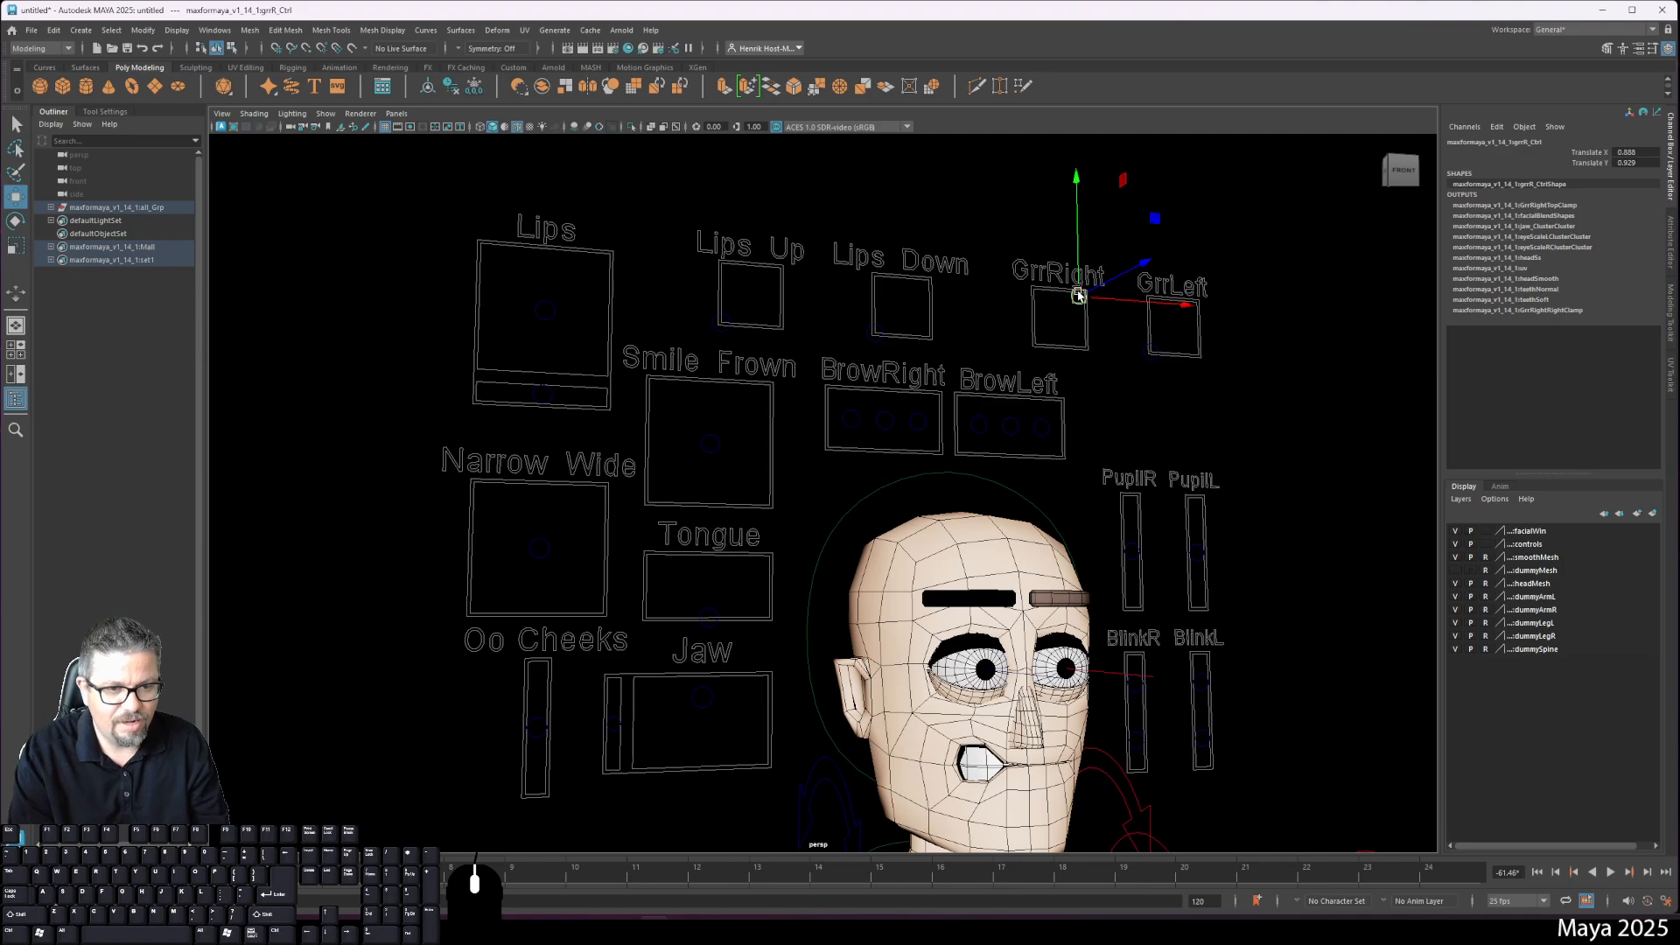
alt+drag(951, 639, 926, 637)
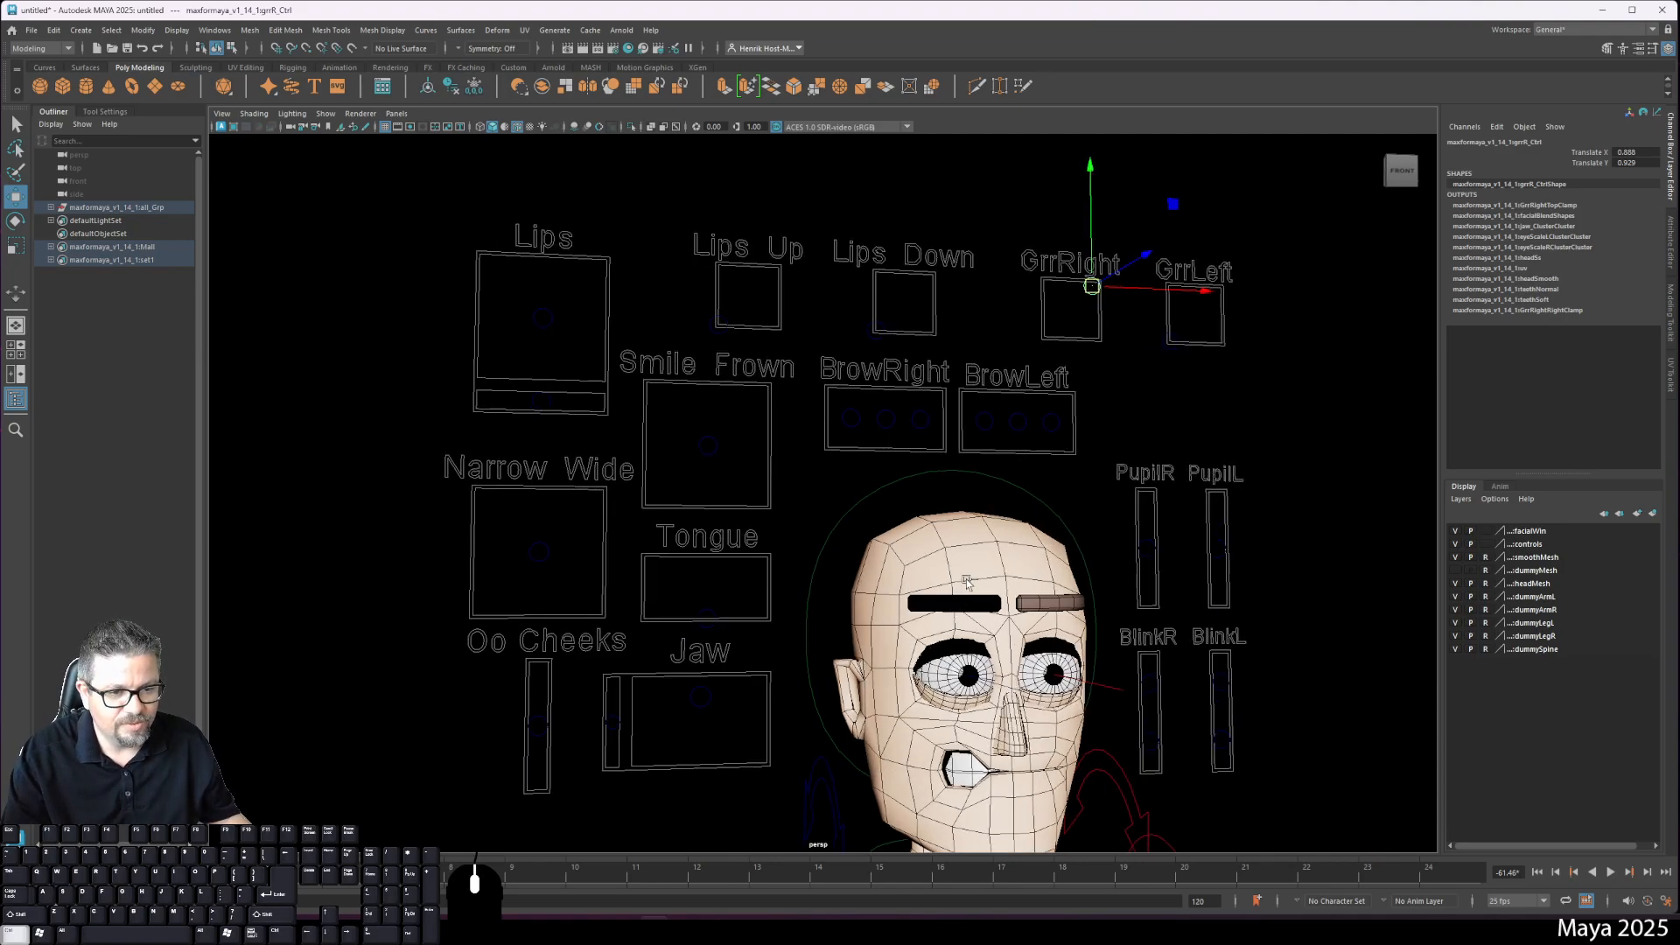
key(ctrl+z)
Step: Select the GrrLeft control and try moving it within its box
alt+drag(1147, 437, 1046, 425)
click(1294, 329)
drag(1248, 274, 1298, 289)
alt+middle_drag(1199, 399, 1163, 404)
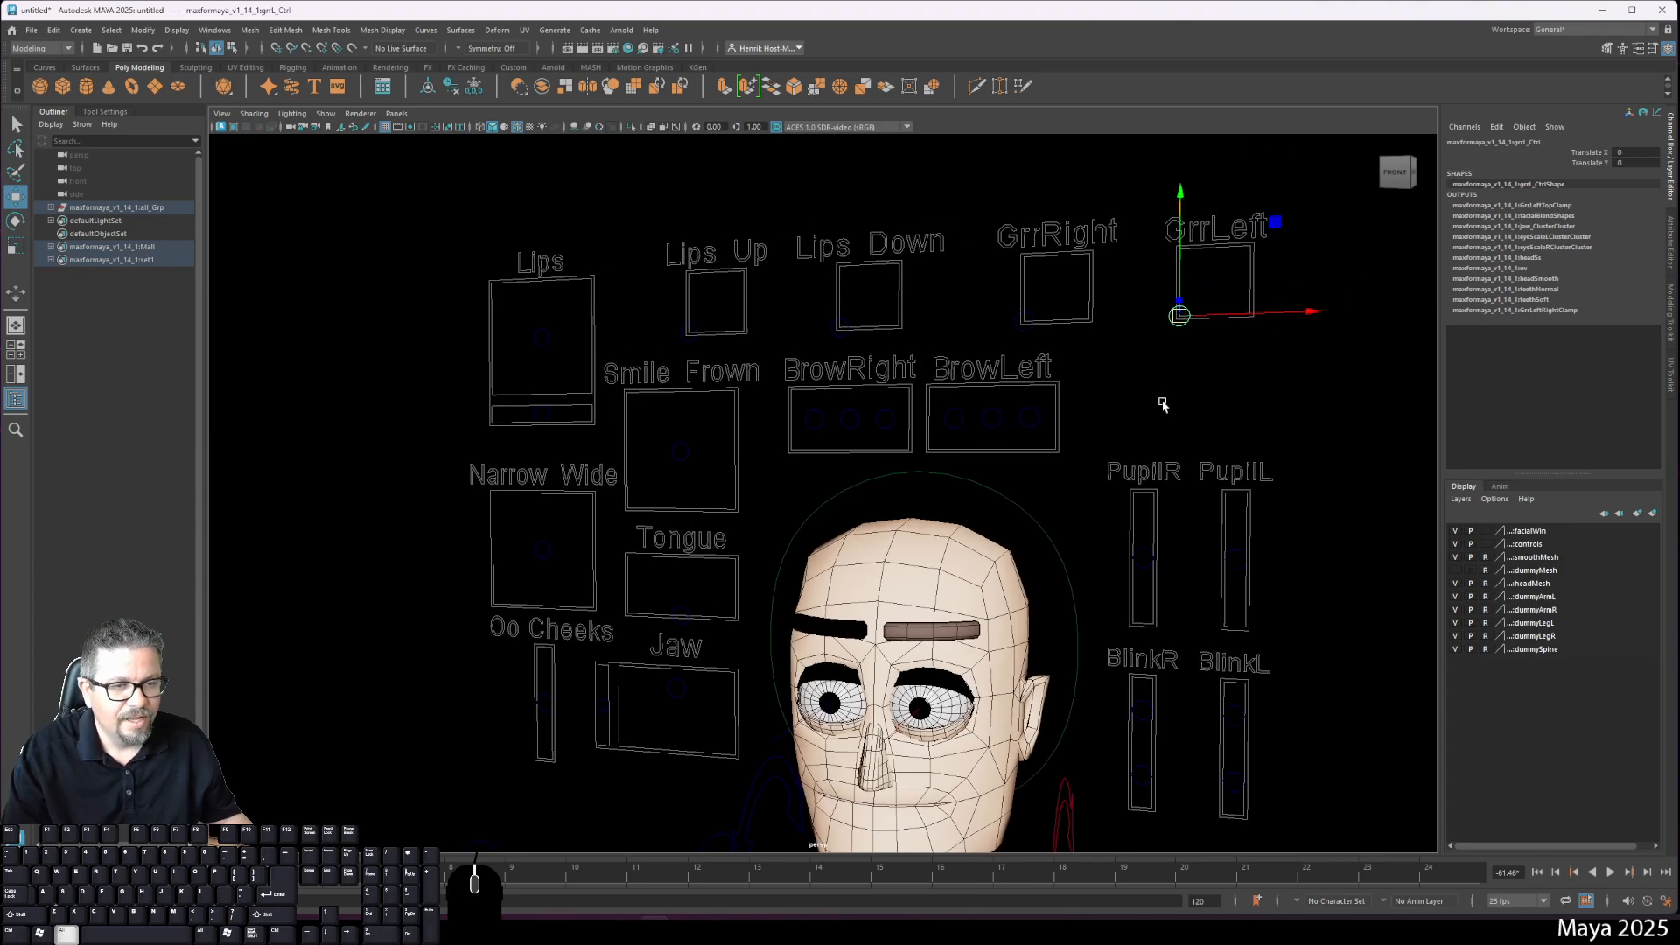
Step: Select the BrowRight and BrowLeft control groups, and try moving the three BrowRight controls individually to reshape the eyebrow
drag(792, 391, 888, 466)
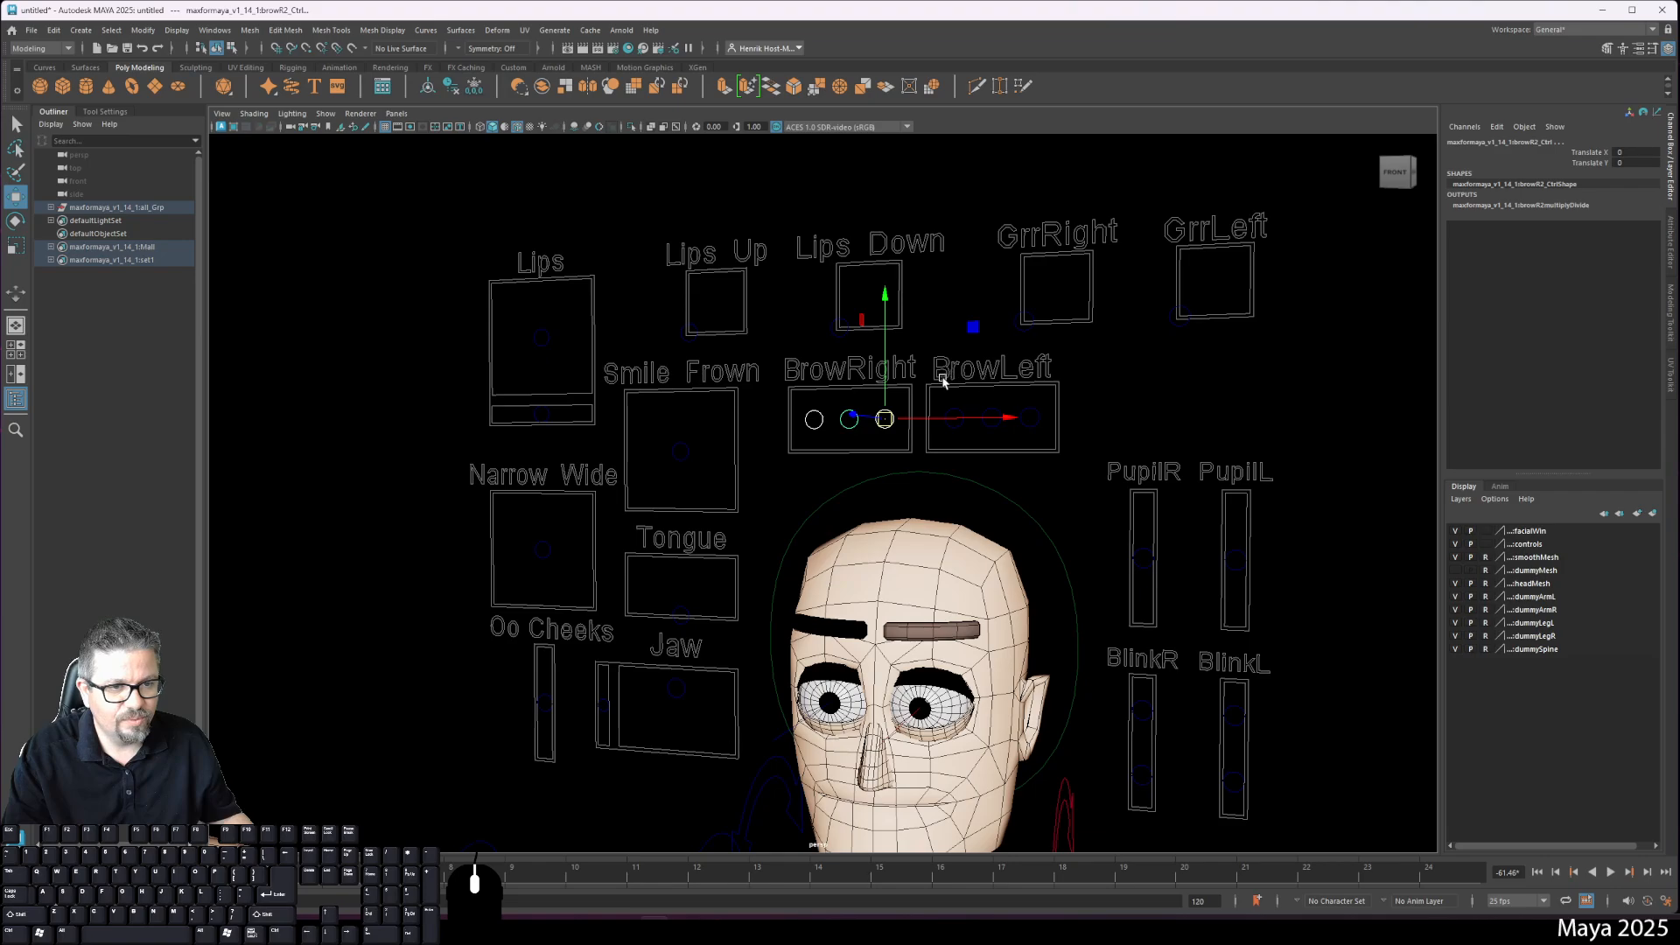
drag(943, 379, 1078, 437)
drag(806, 364, 862, 387)
click(852, 425)
click(886, 419)
Step: Undo the last BrowRight control moves
key(ctrl+z)
key(ctrl+z)
key(ctrl+z)
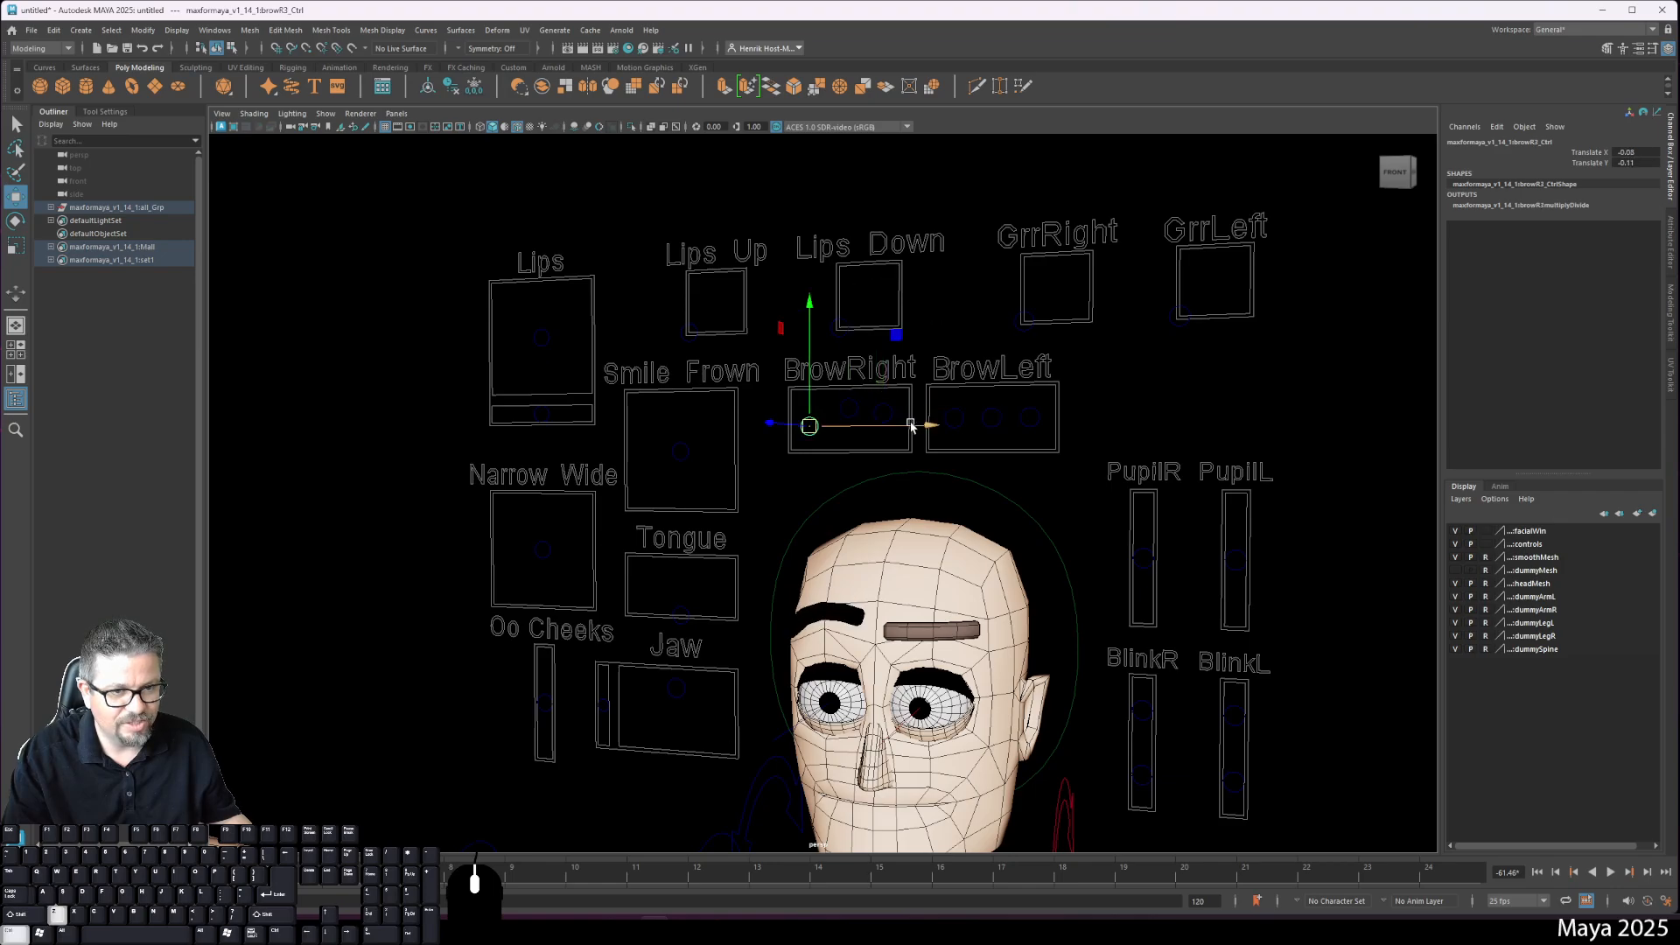
key(ctrl+z)
key(ctrl+z)
key(ctrl+z)
key(ctrl+z)
key(ctrl+z)
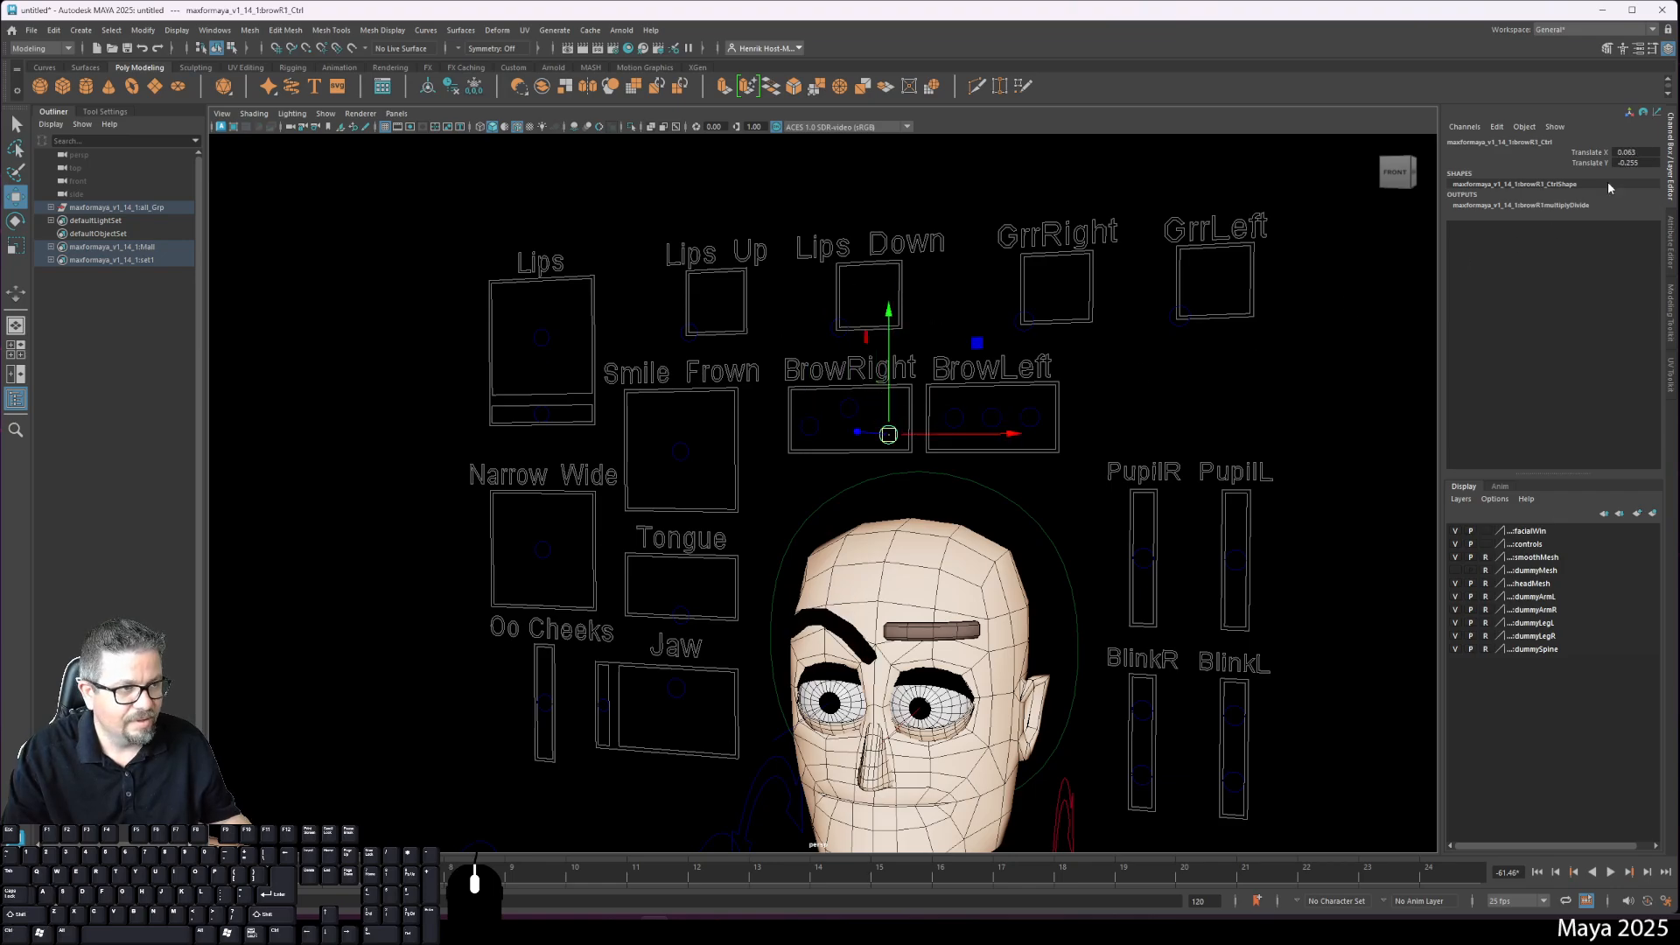
Step: Set Translate X and Translate Y to 0 on all three BrowRight controls
key(Return)
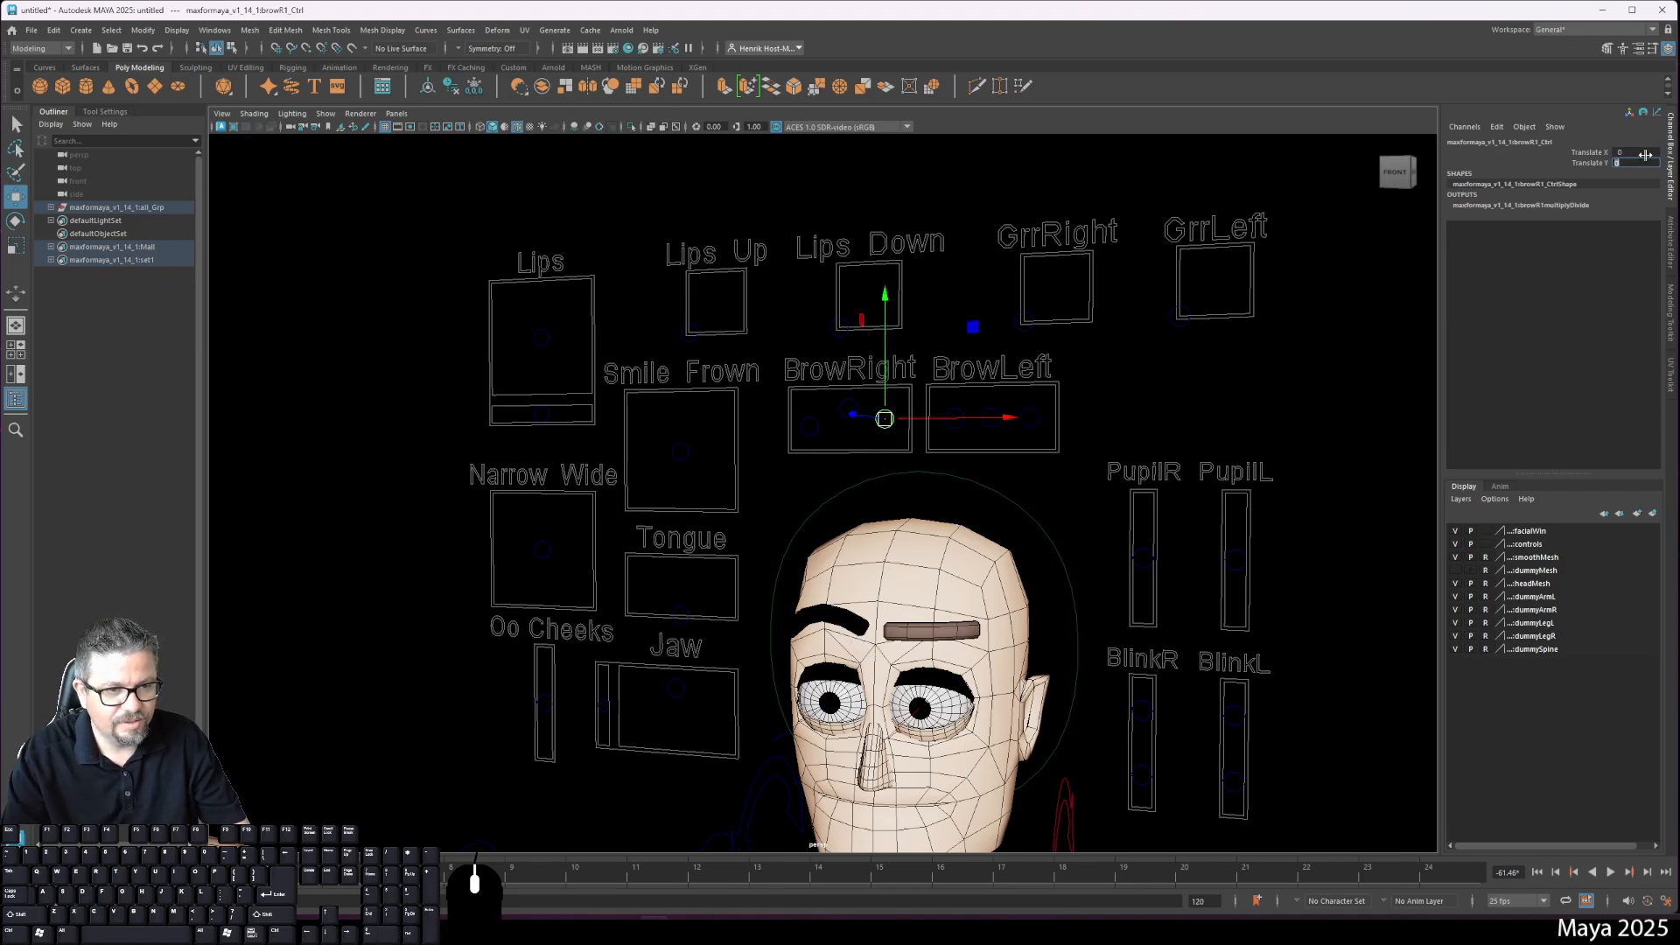
drag(770, 389, 907, 452)
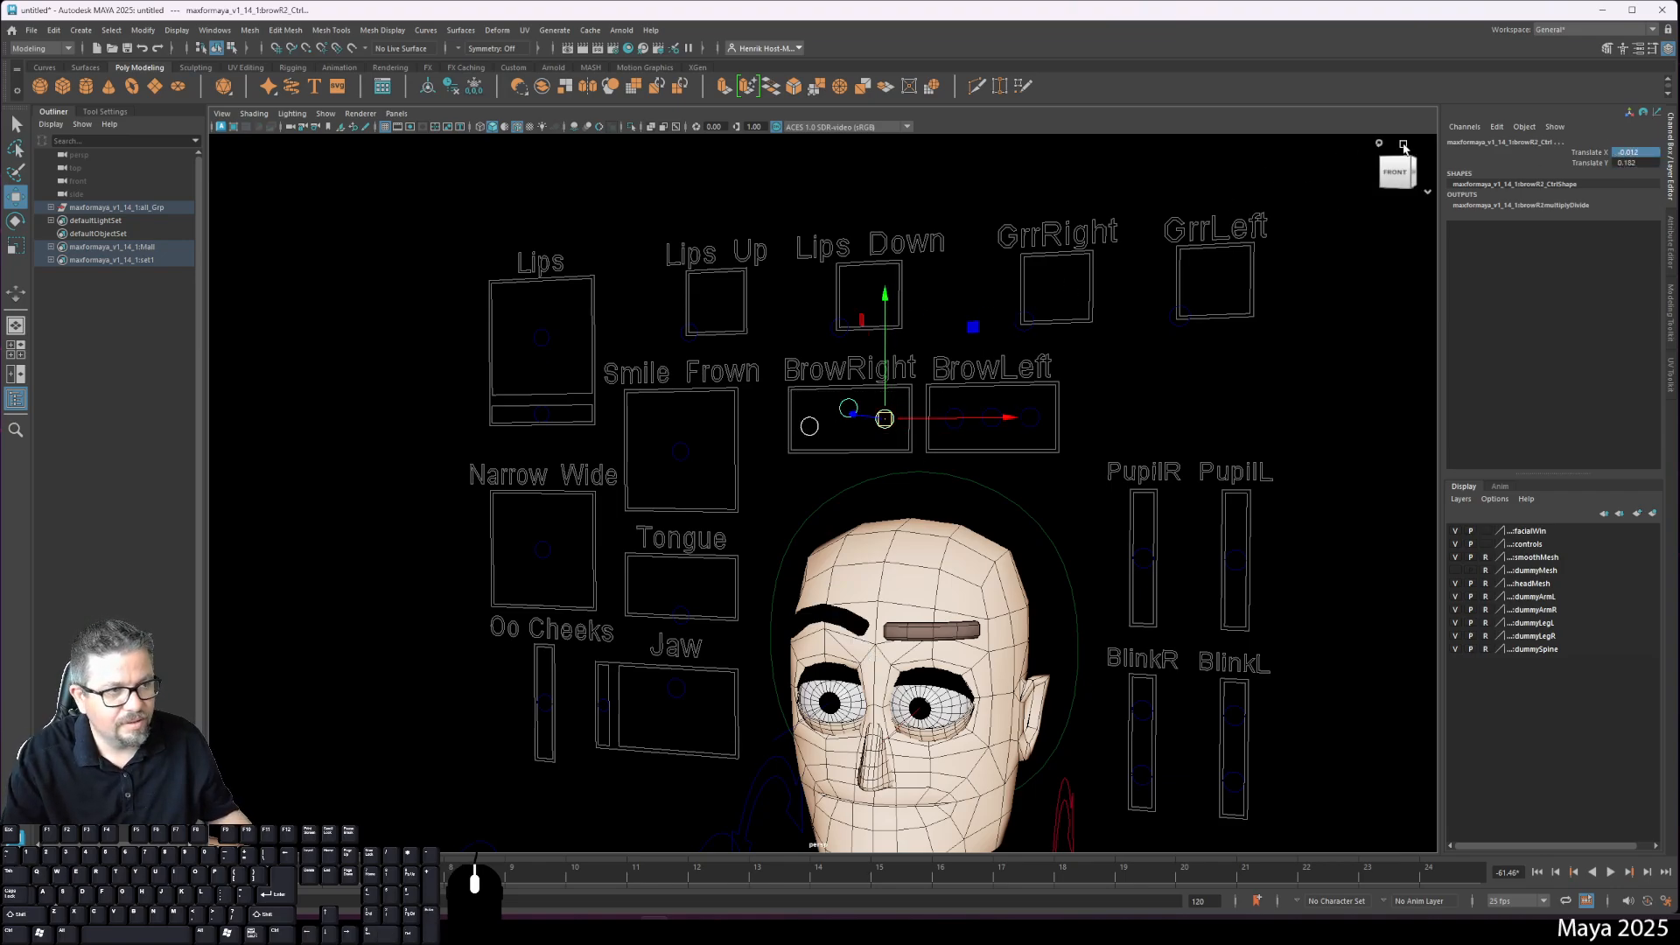
text(0)
key(Tab)
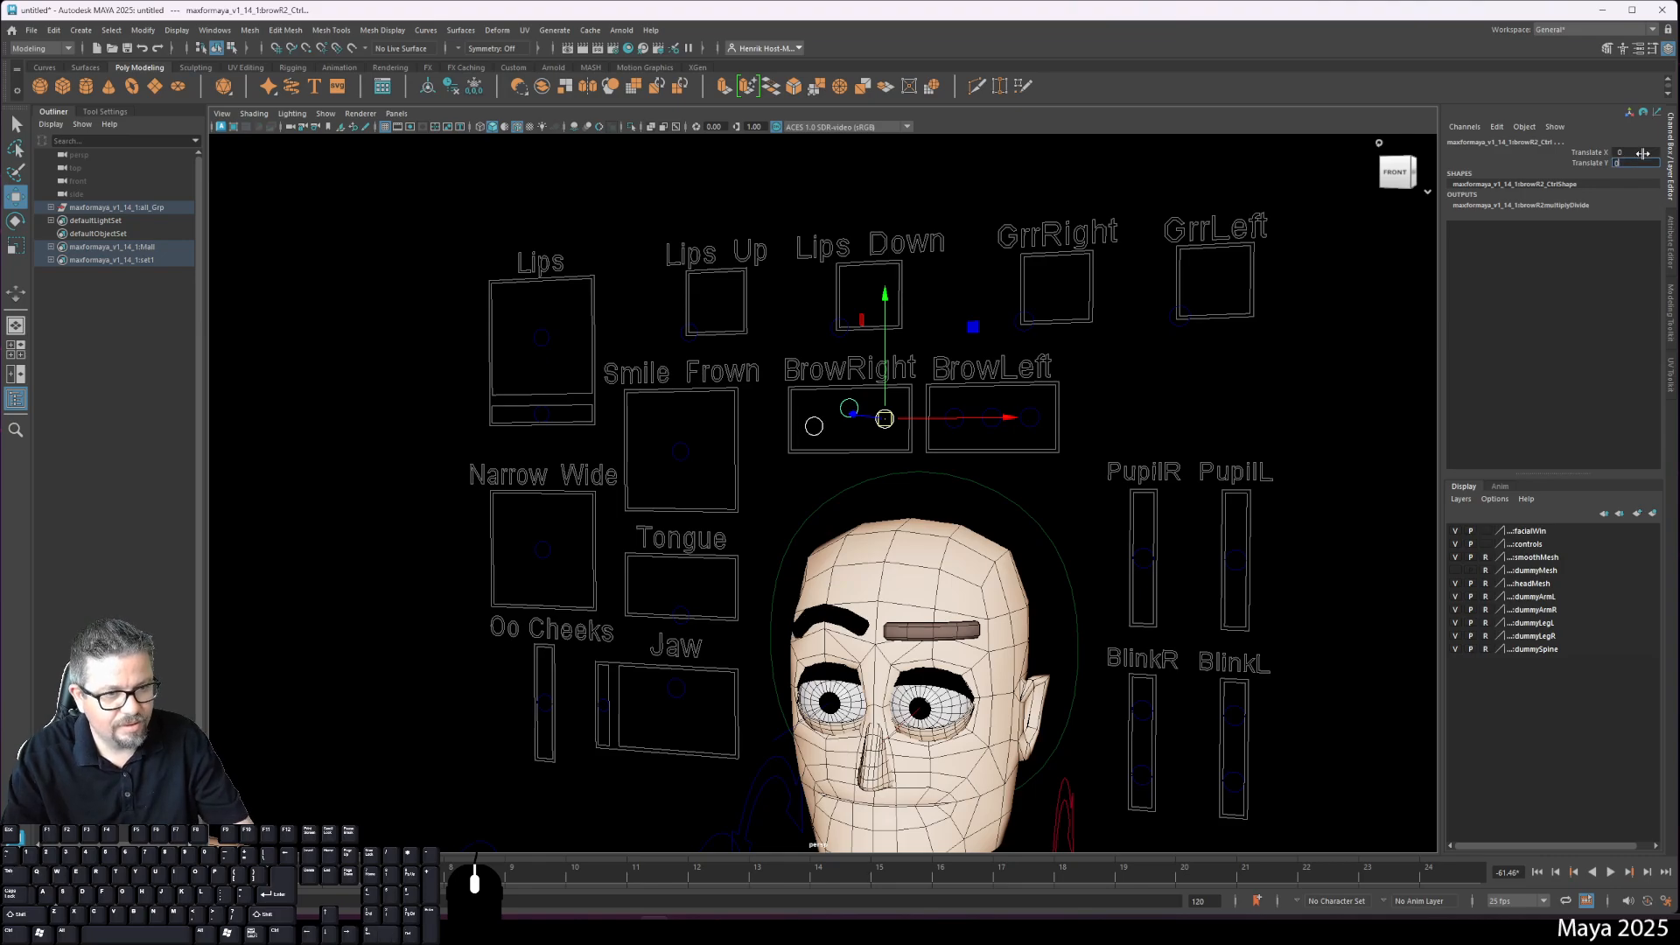
key(Return)
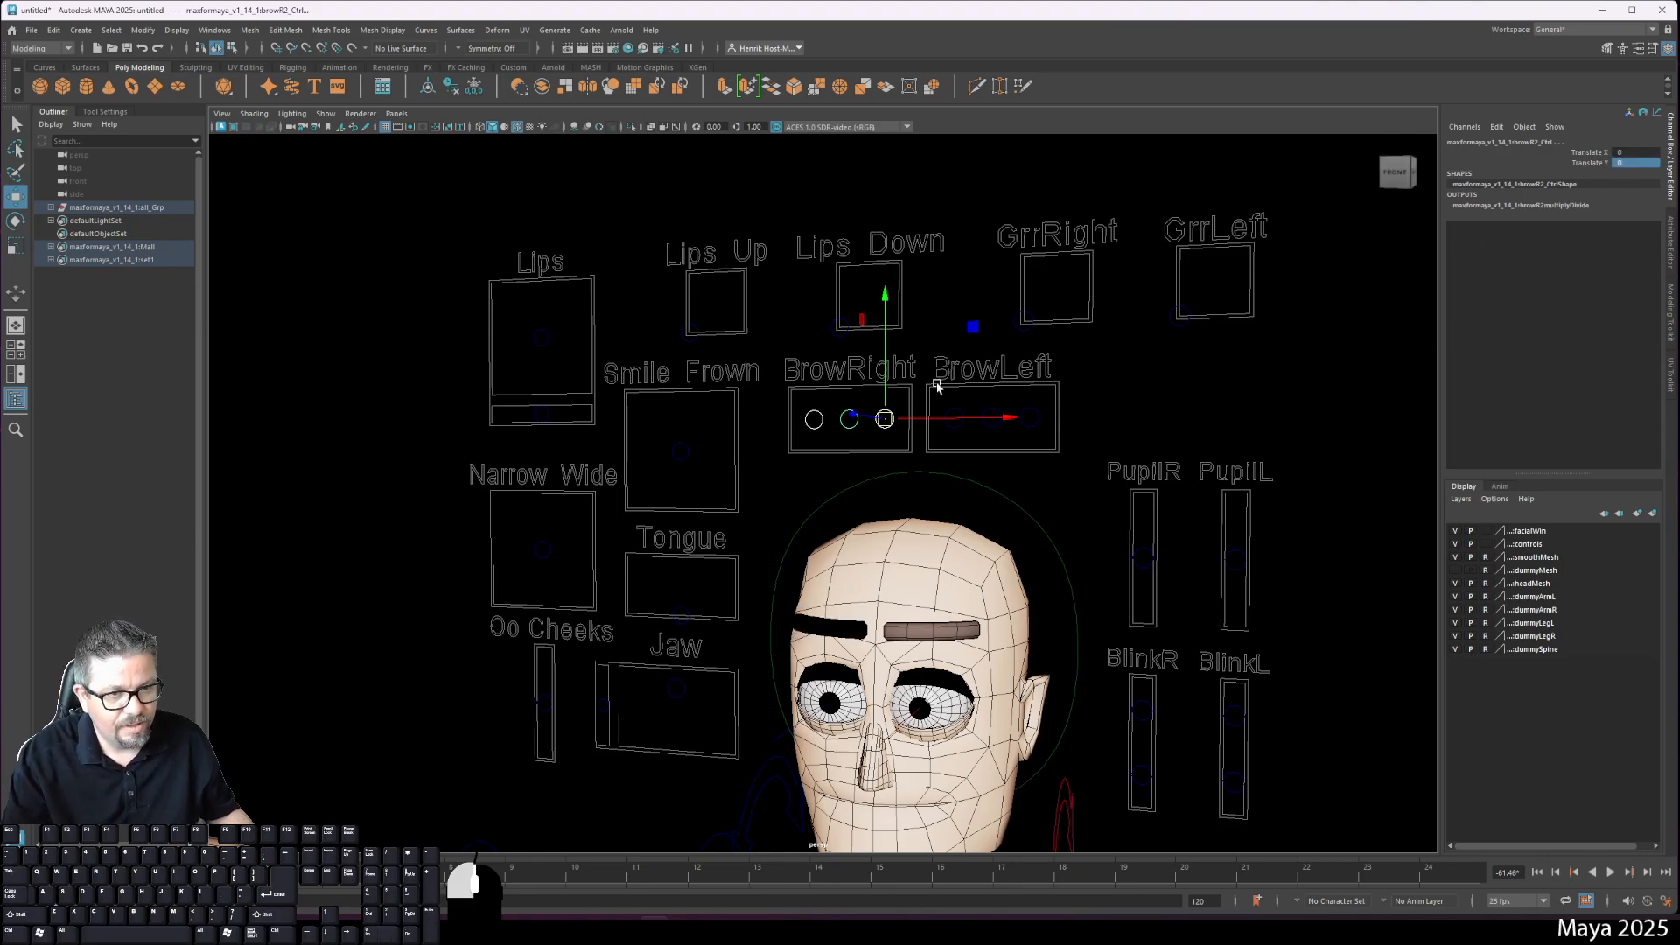
Step: Try lowering the three BrowLeft controls together to about Translate Y -0.2 and moving them individually, and undo the moves
drag(936, 385, 995, 501)
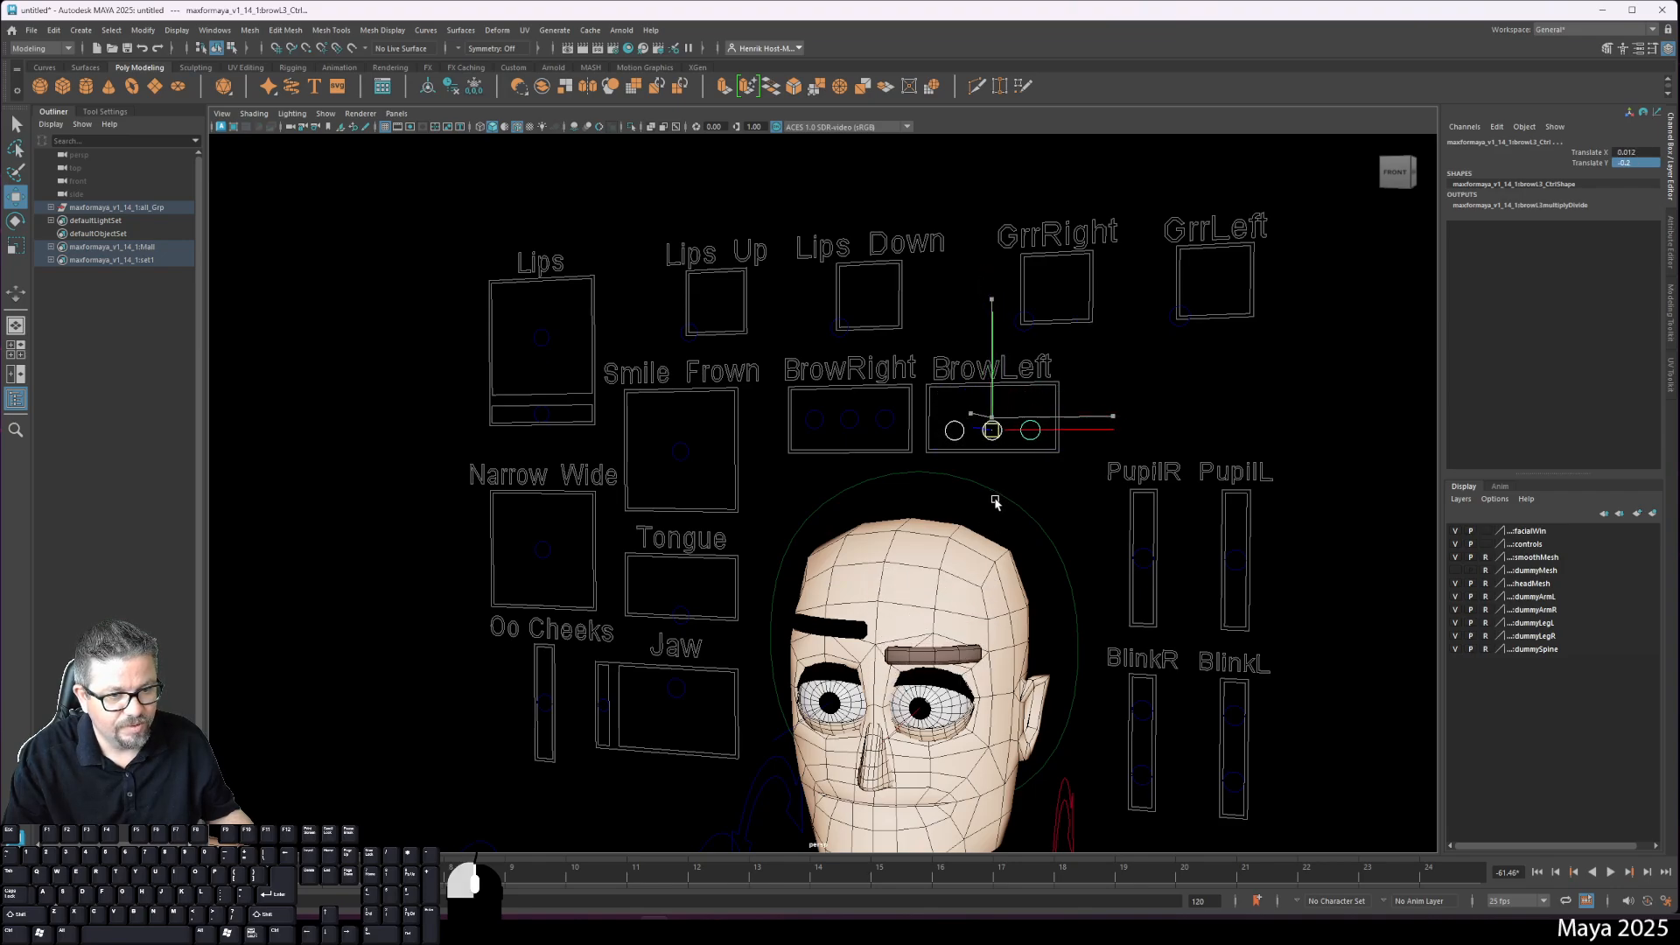
click(954, 429)
drag(955, 430, 1039, 438)
drag(1033, 431, 1033, 416)
alt+drag(1031, 515, 1069, 500)
key(ctrl+z)
key(ctrl+z)
key(ctrl+z)
key(ctrl+z)
key(ctrl+z)
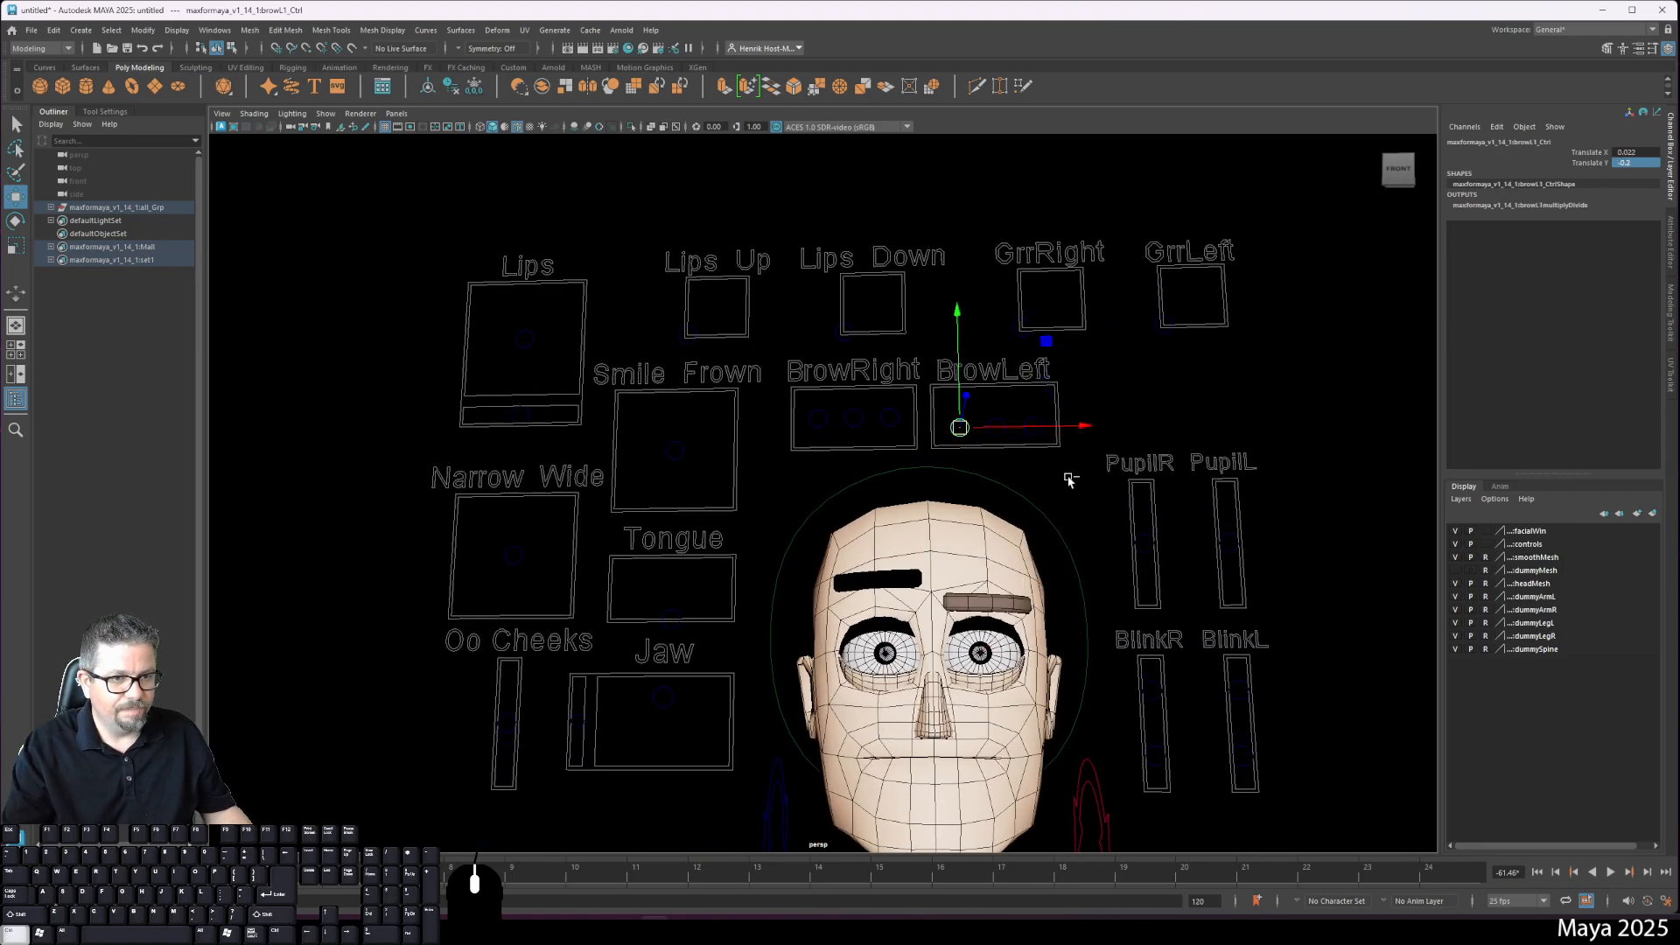
Step: Select the PupilR control, and try moving the PupilL control up in its slot
alt+middle_drag(1069, 477, 974, 476)
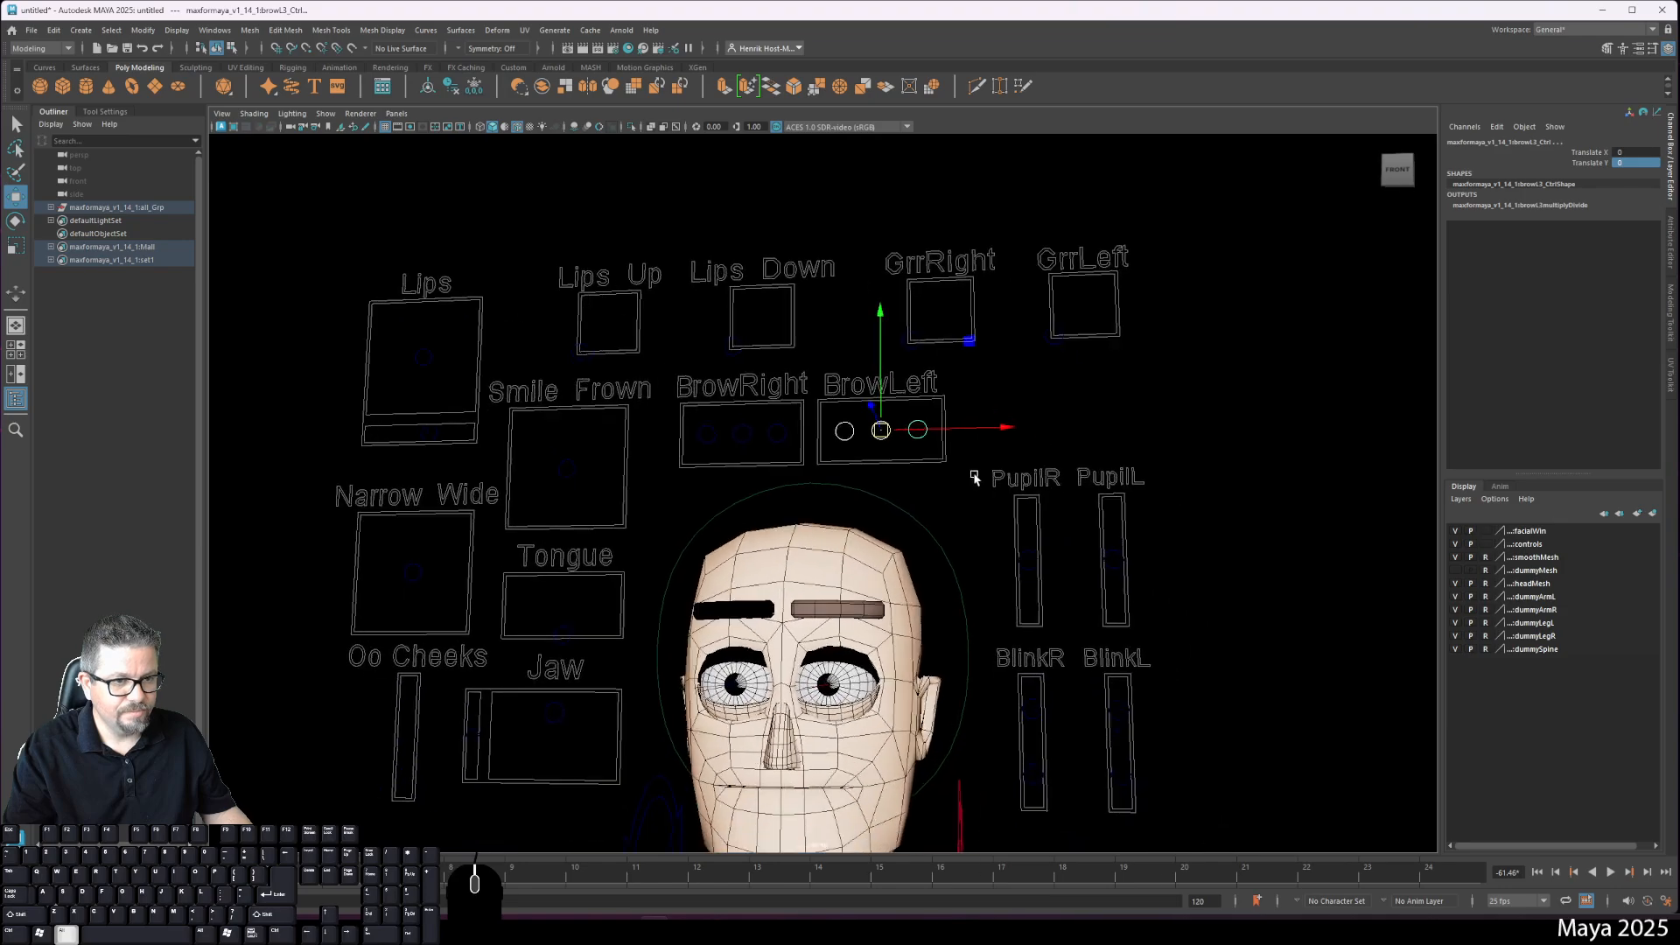
alt+drag(975, 476, 959, 478)
drag(988, 485, 1023, 584)
alt+drag(1008, 447, 1085, 525)
click(1112, 575)
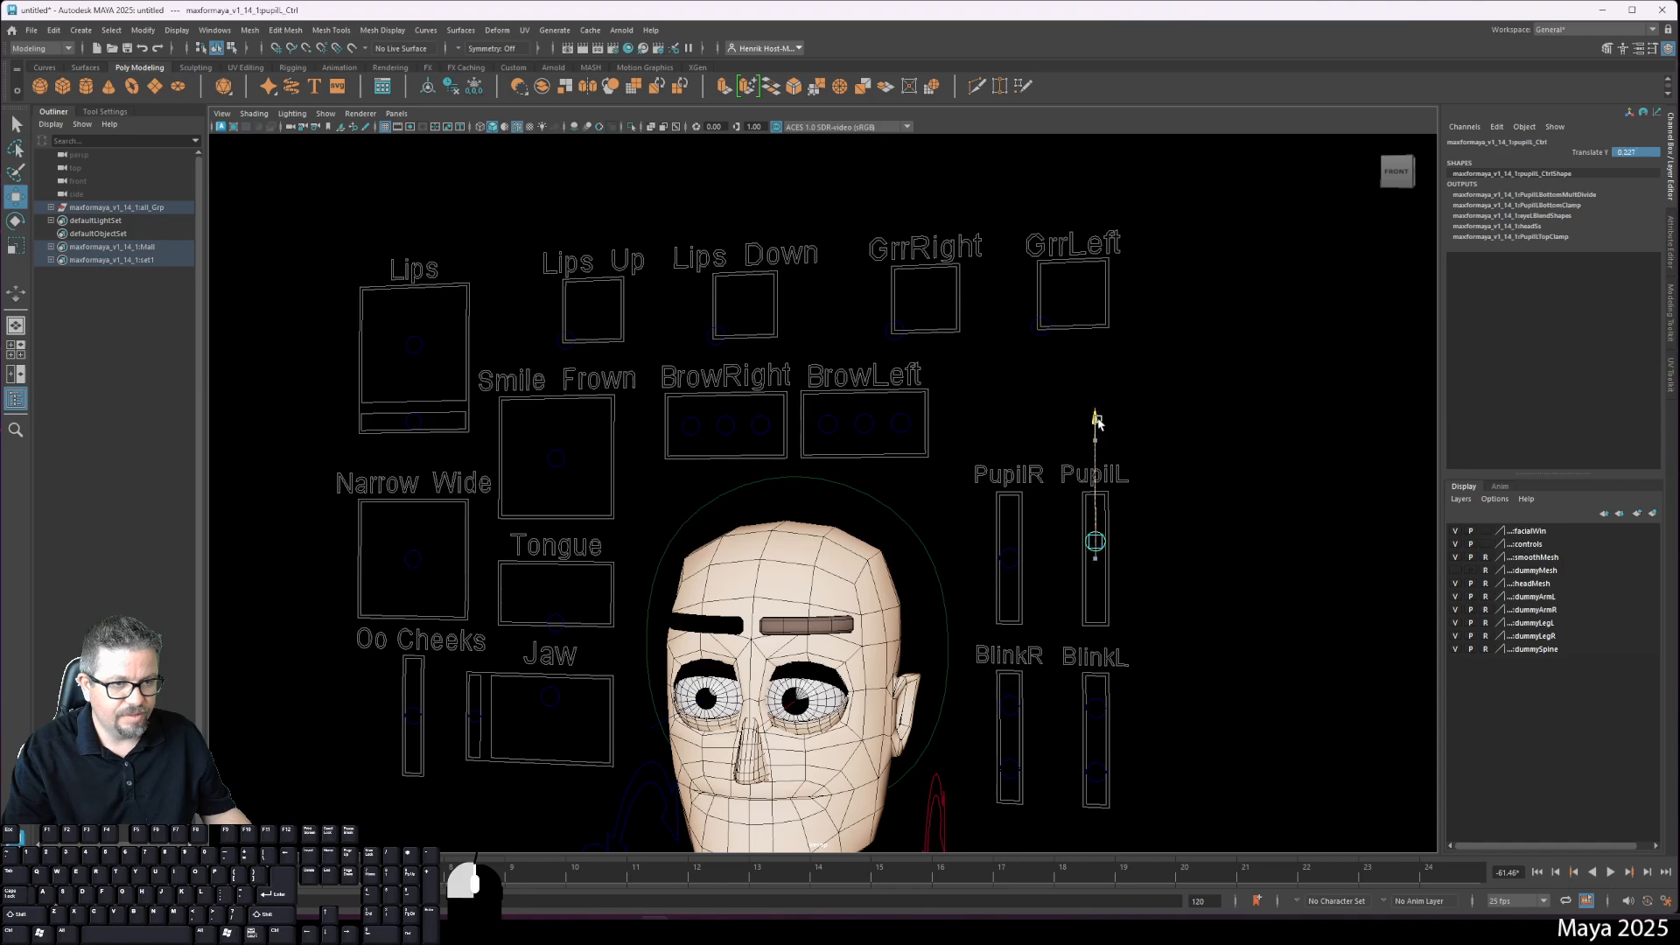
Step: Try moving the upper BlinkR control down to about Translate Y -0.218, and try the lower BlinkR control
alt+right_drag(1054, 562, 1003, 546)
alt+drag(1004, 546, 994, 536)
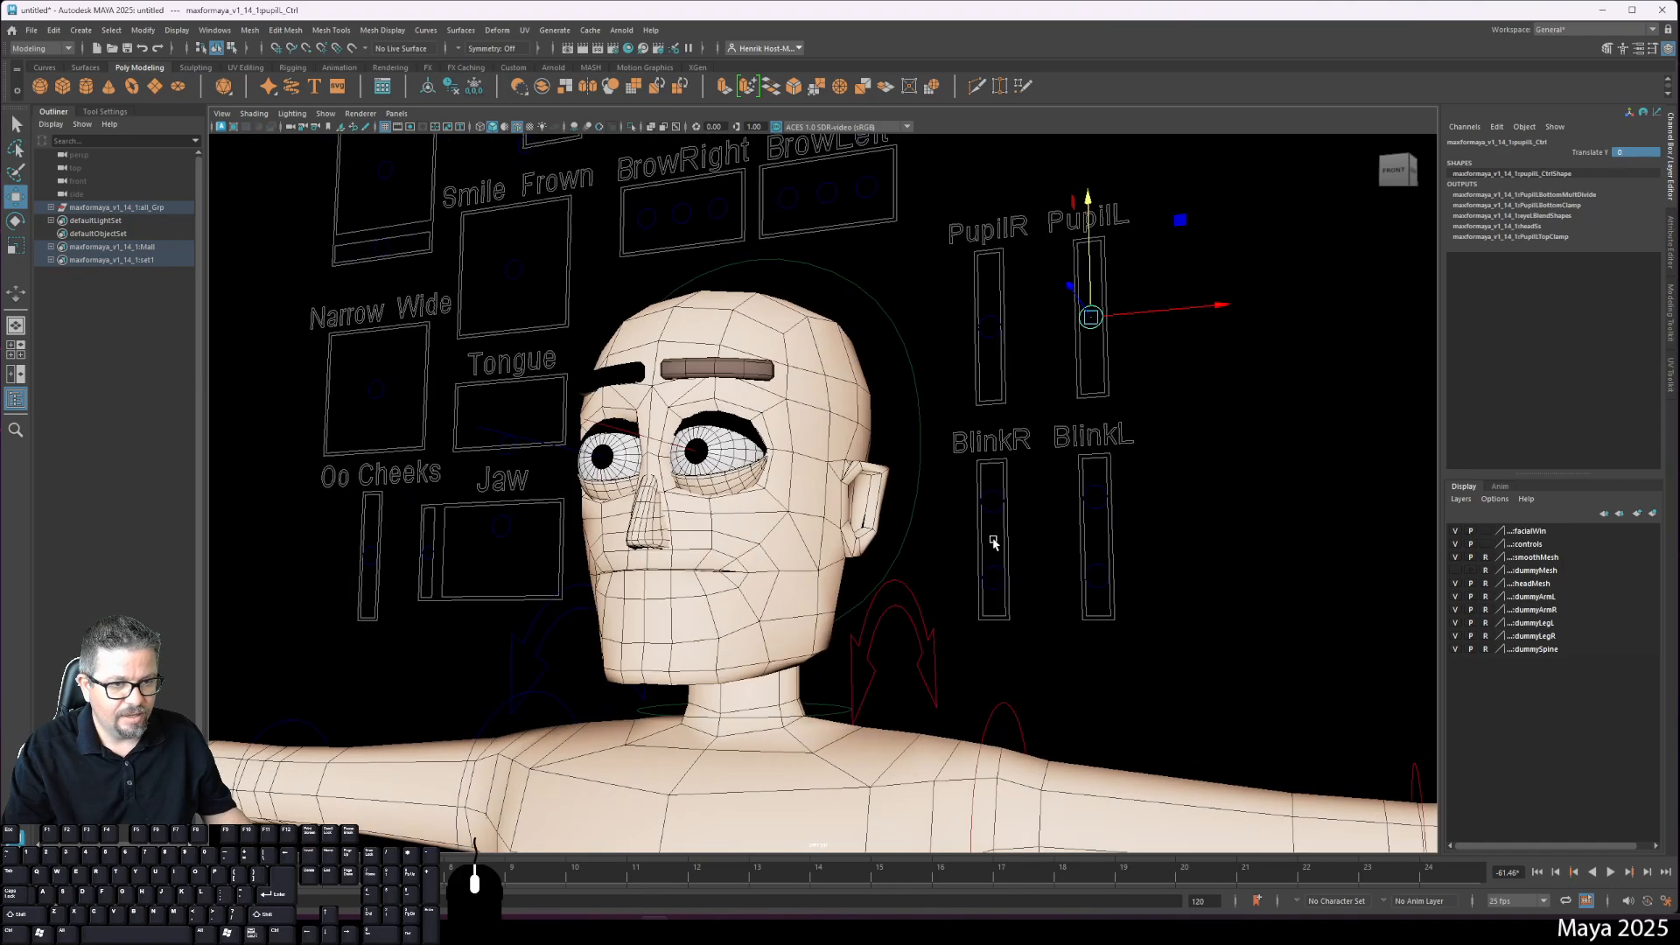
click(1004, 469)
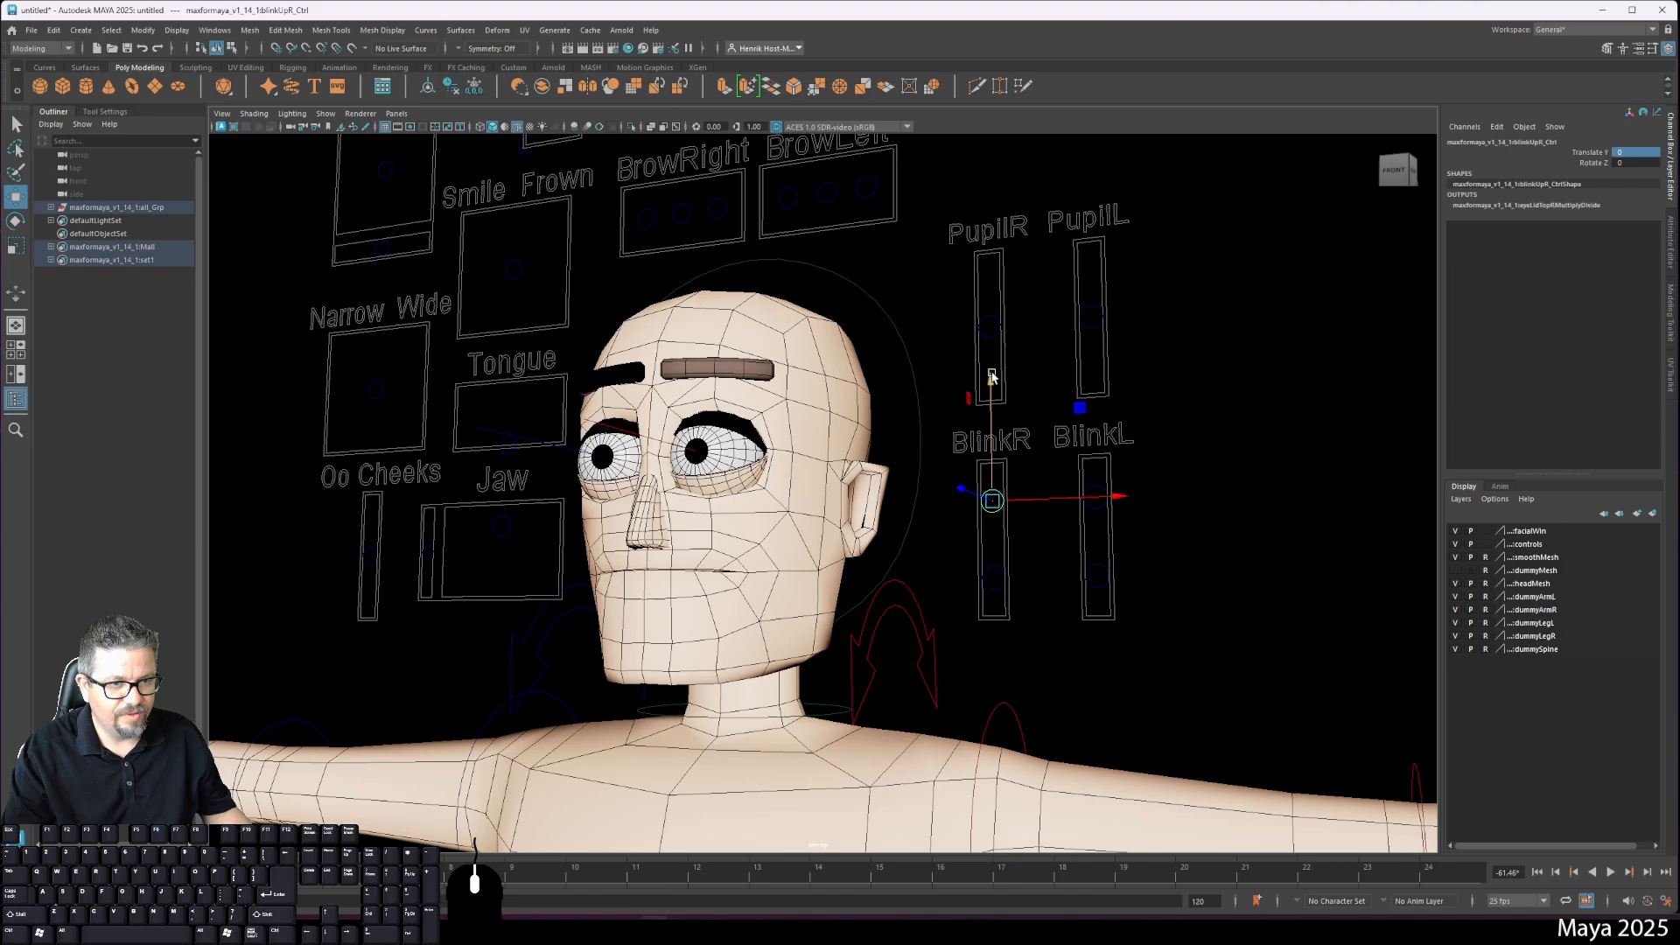
mouse_move(991, 376)
mouse_down()
mouse_move(986, 349)
mouse_move(1006, 385)
mouse_up()
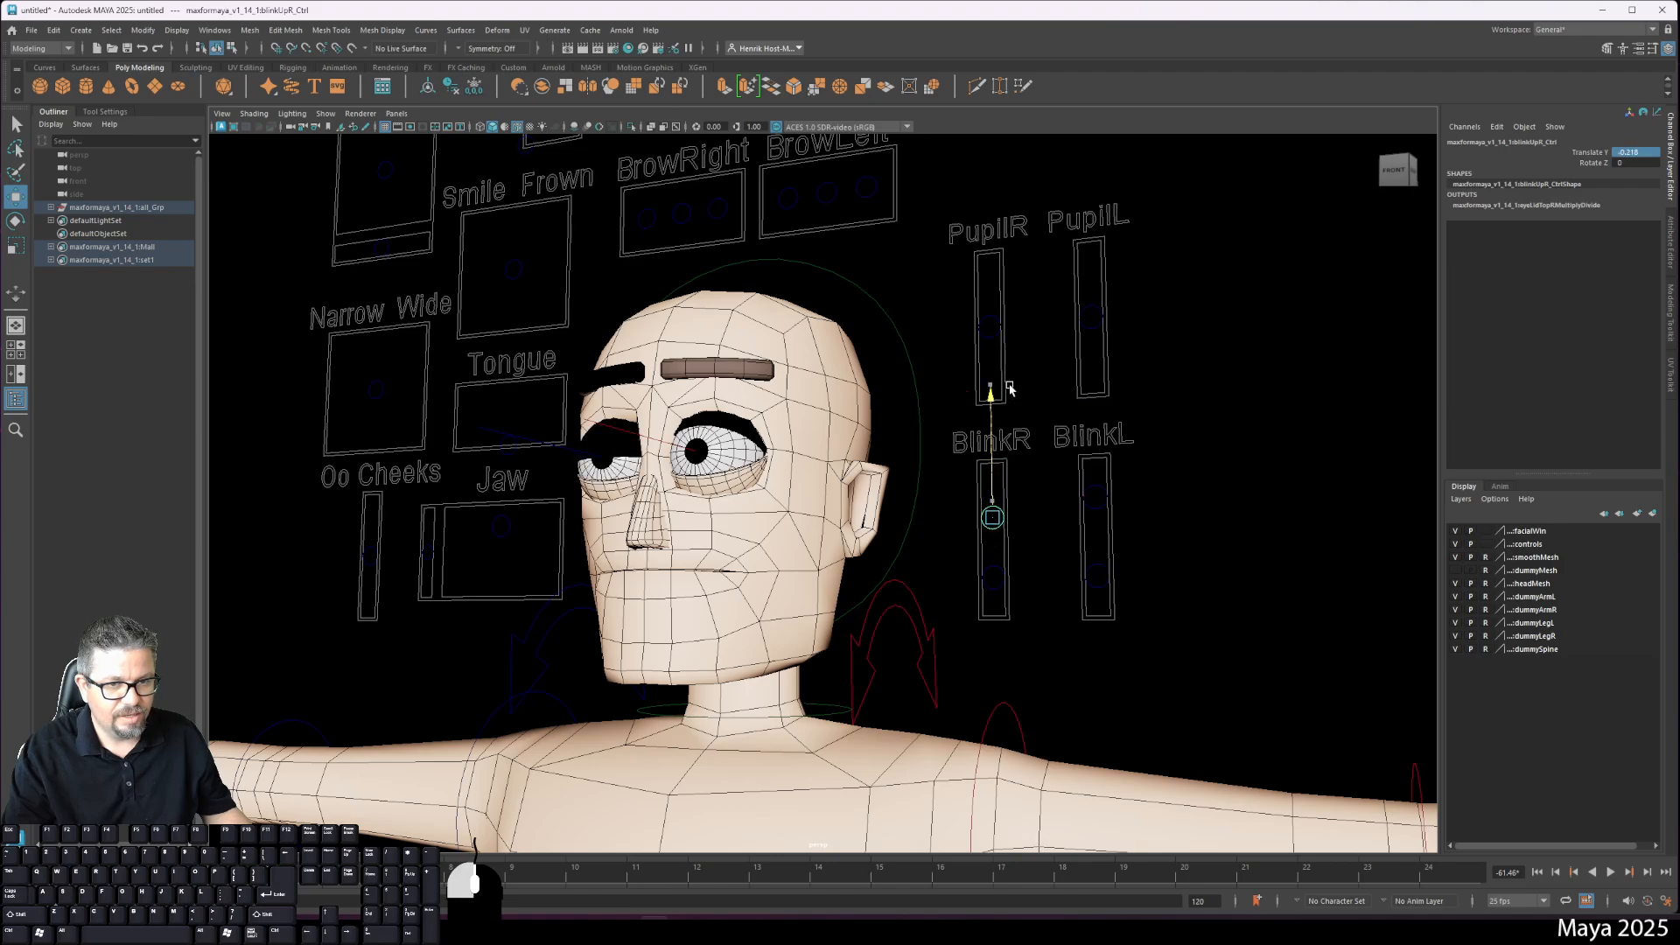
click(991, 577)
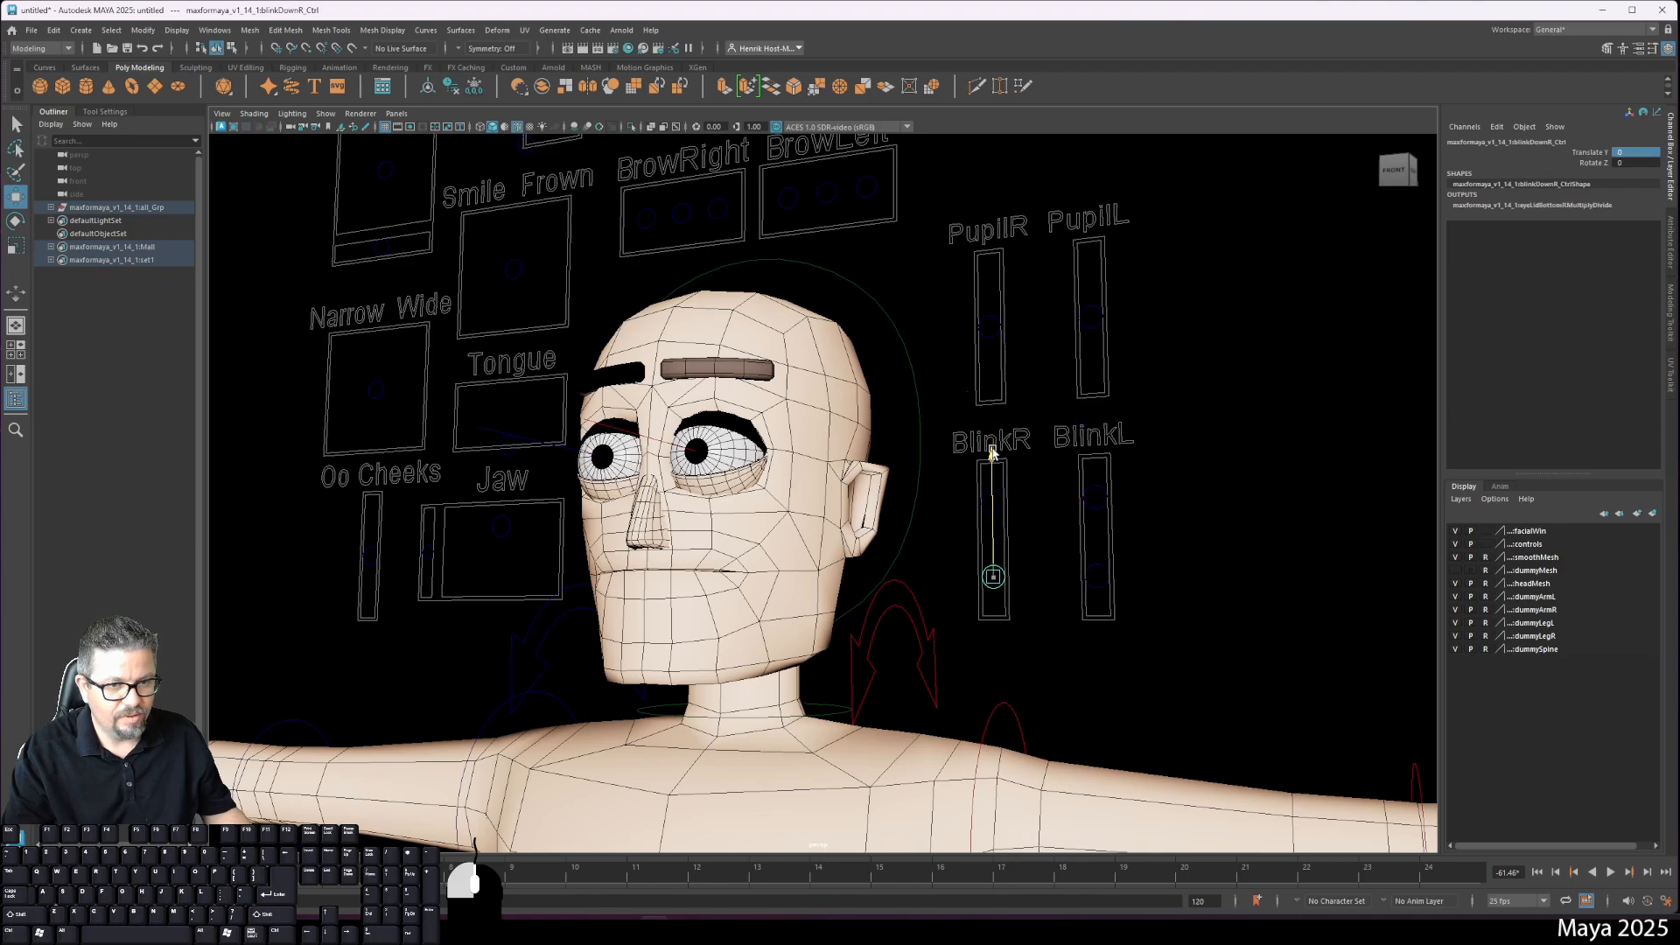
drag(991, 450, 991, 454)
Step: Try moving the lower and upper BlinkL controls, and undo the eyelid moves
click(1100, 585)
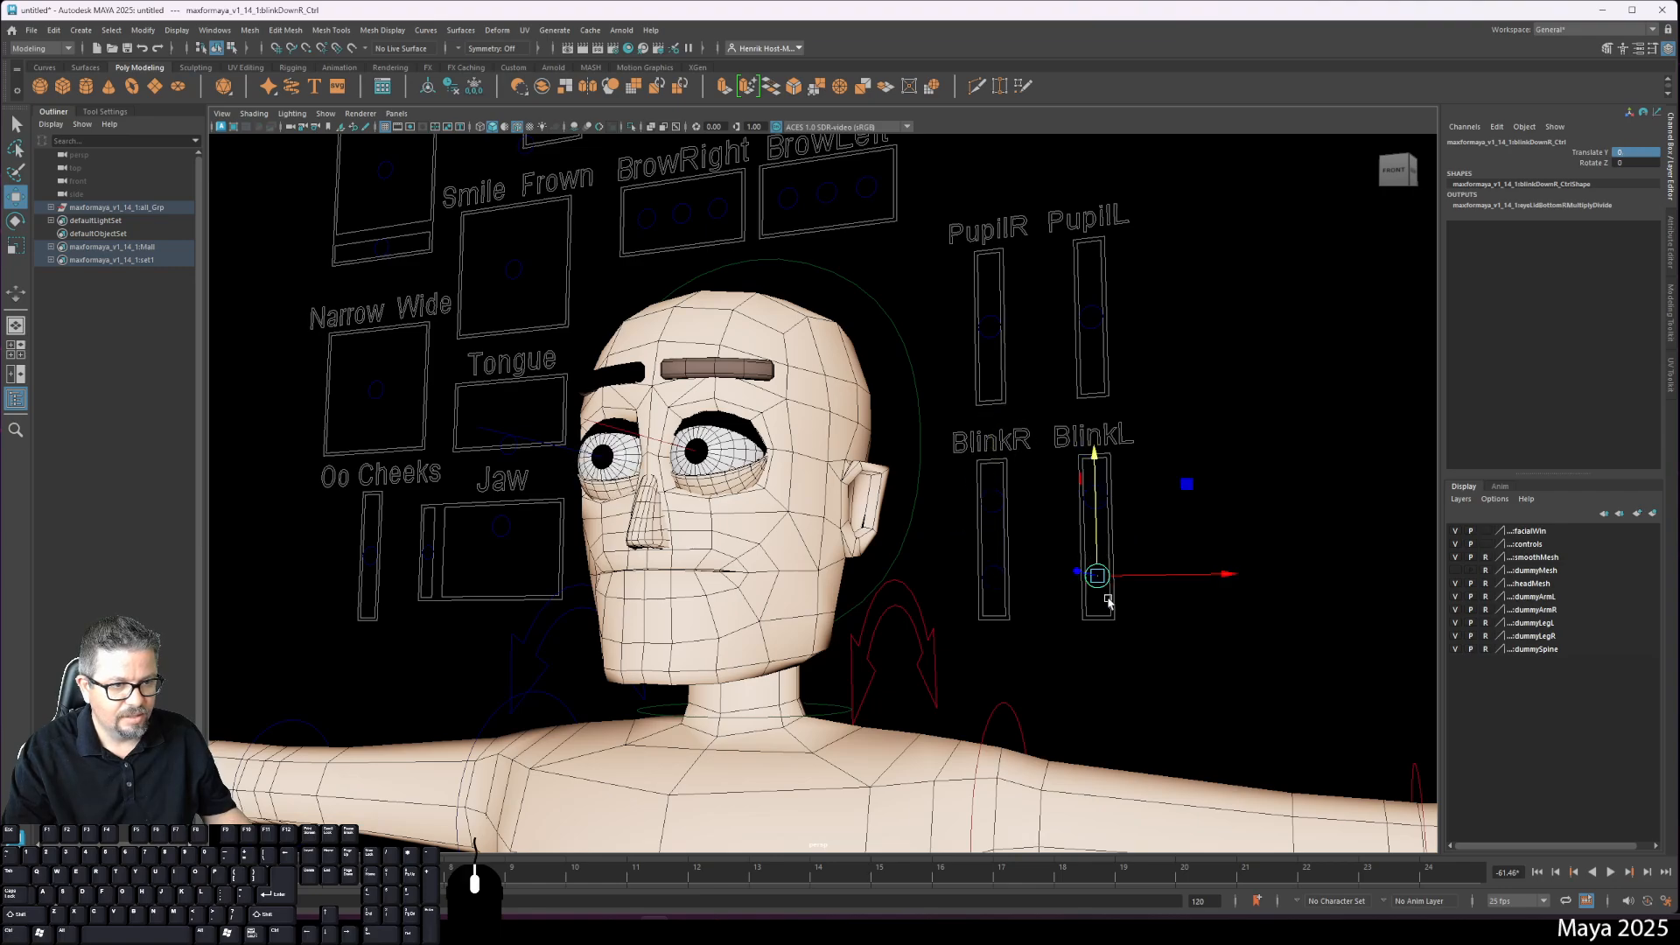
mouse_move(1096, 457)
mouse_down()
mouse_move(1094, 407)
mouse_move(1095, 451)
mouse_up()
click(1097, 444)
drag(1092, 375, 1101, 396)
key(ctrl+z)
Step: Select the left elbow FK control and the right elbow FK control to inspect their attributes
alt+drag(975, 586, 1015, 503)
scroll(1024, 508, up, 3)
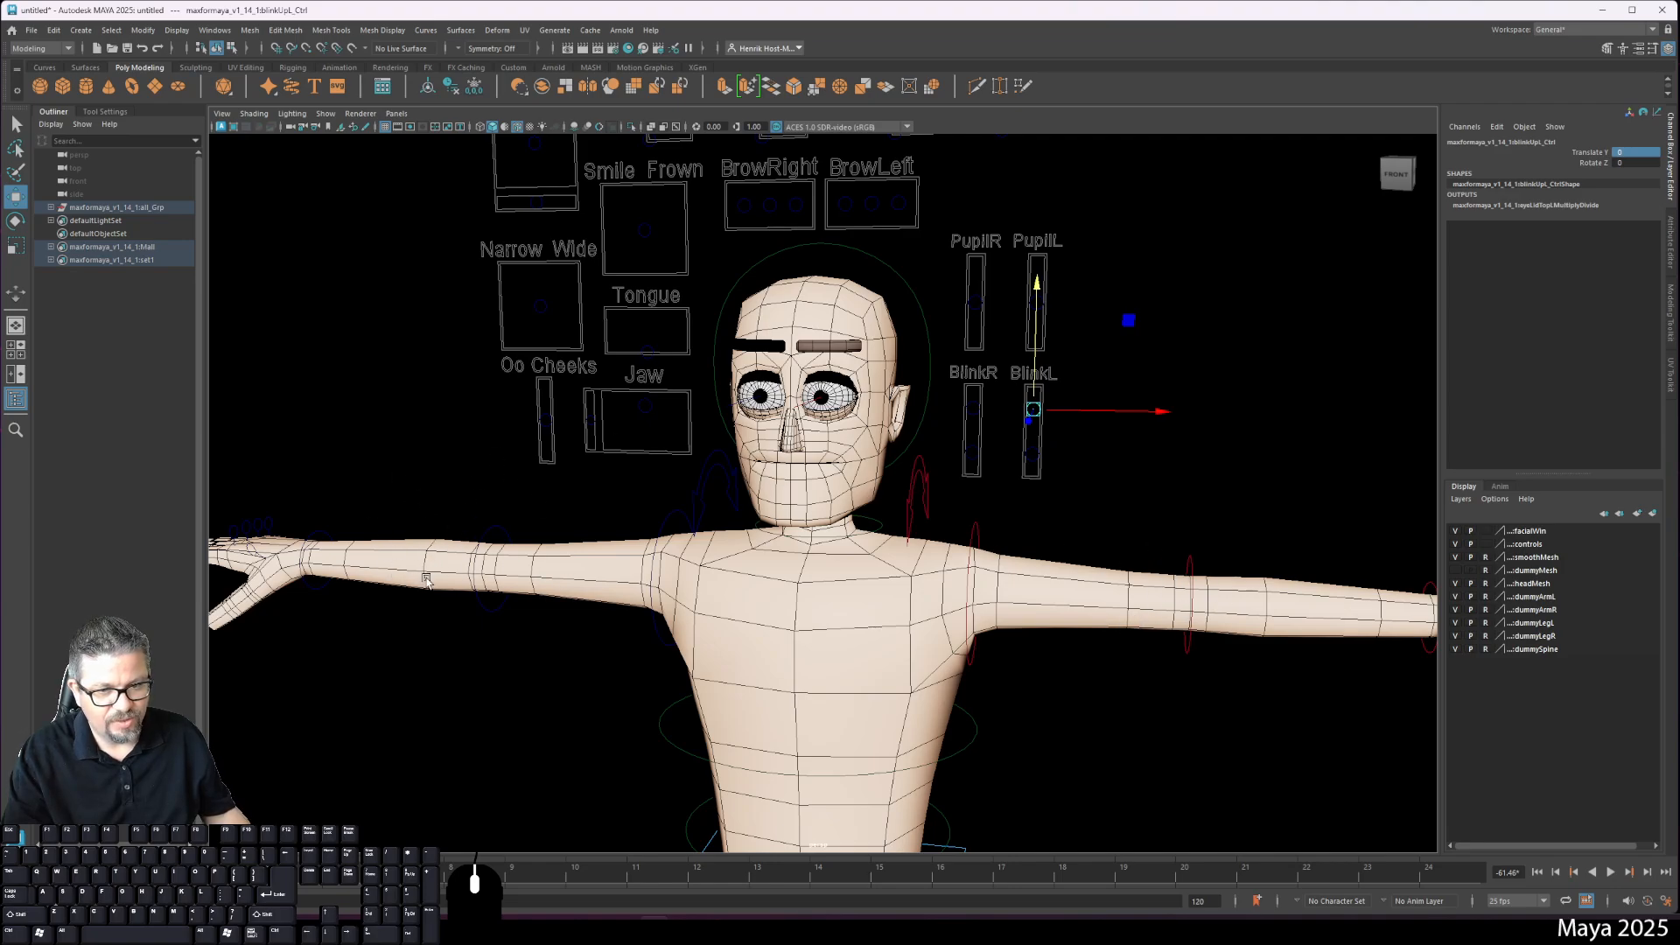
alt+drag(426, 580, 652, 627)
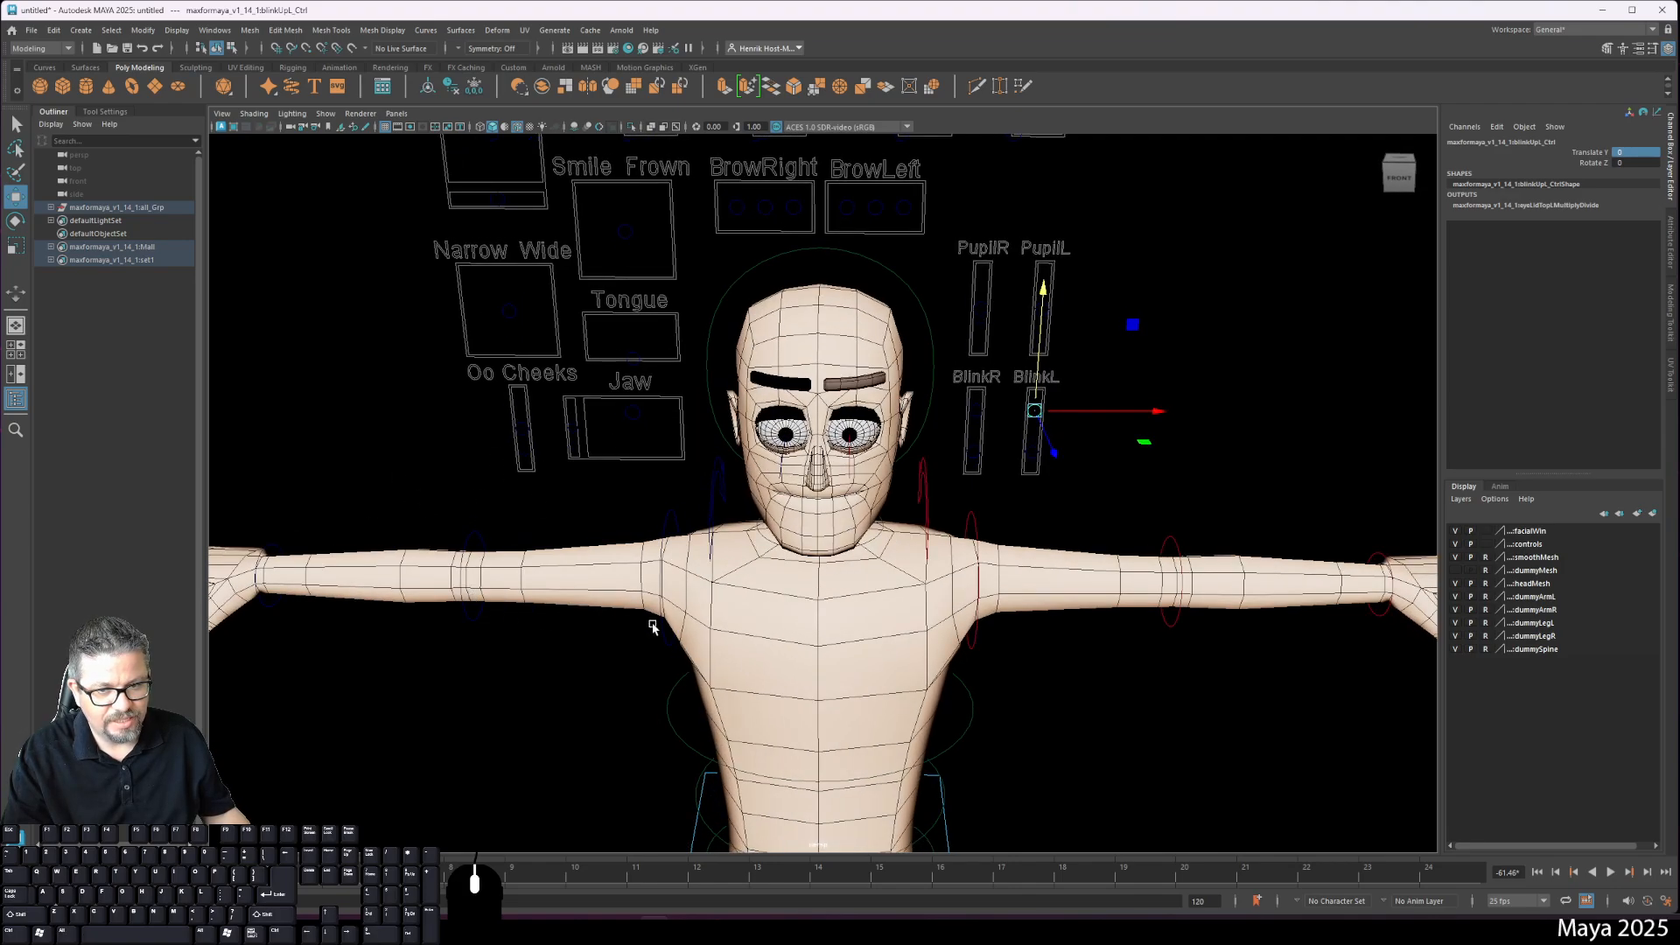
click(1174, 543)
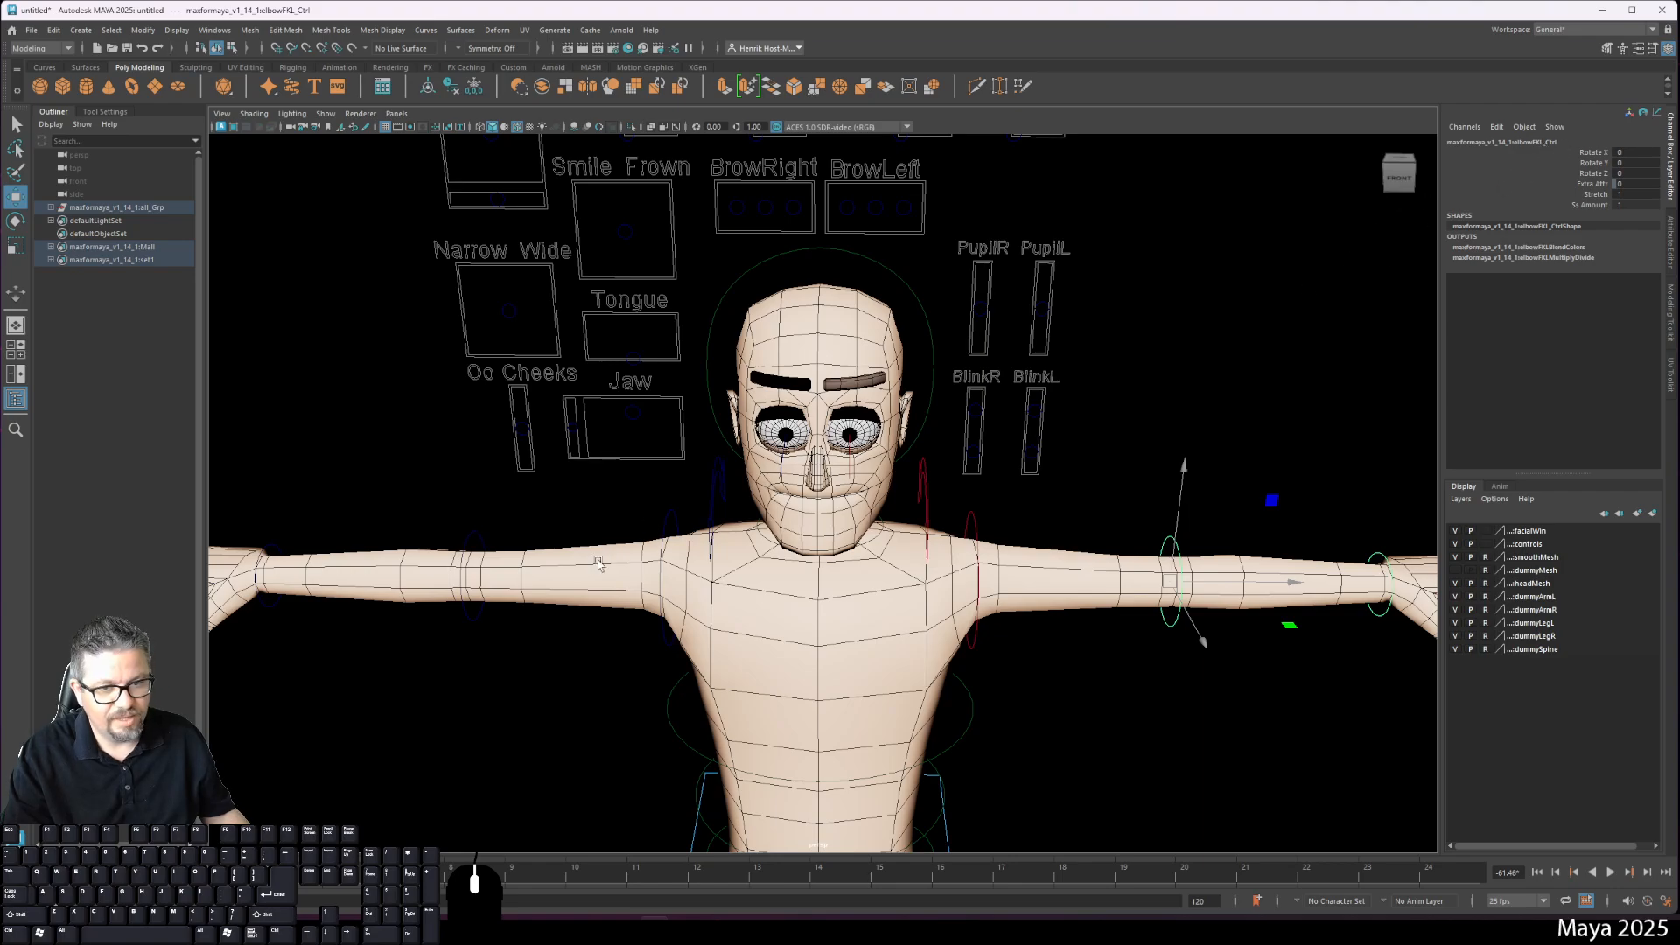
click(466, 542)
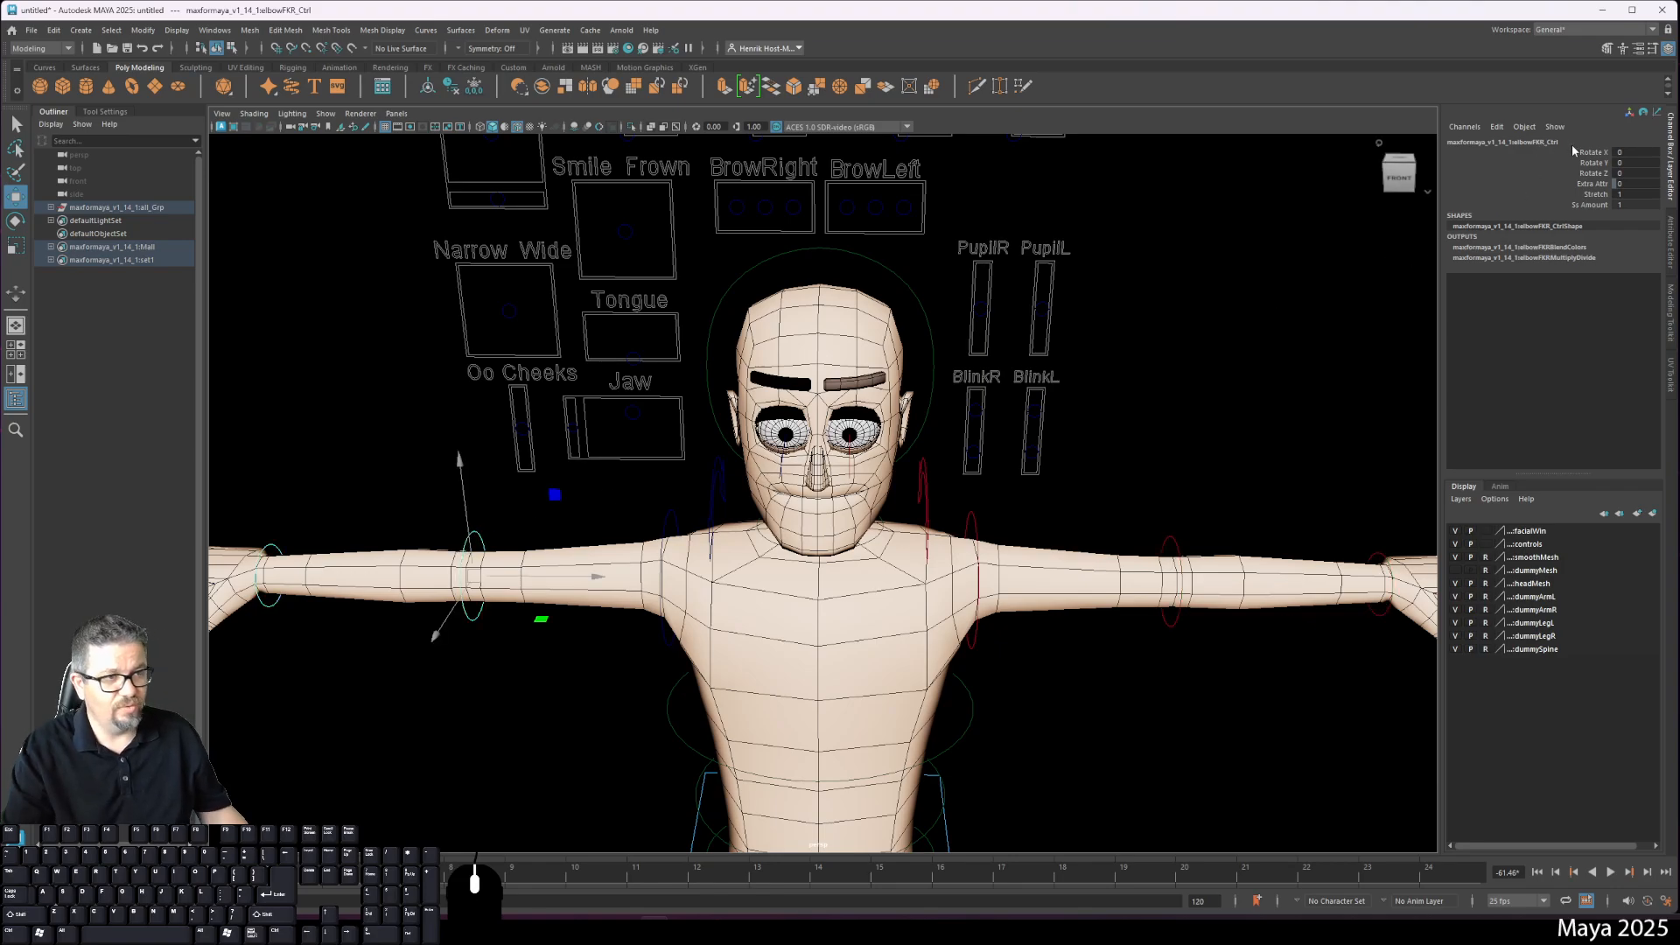
Step: Clear the selection of the right elbow FK control
alt+drag(1018, 609, 973, 616)
click(1165, 467)
alt+drag(1166, 467, 870, 564)
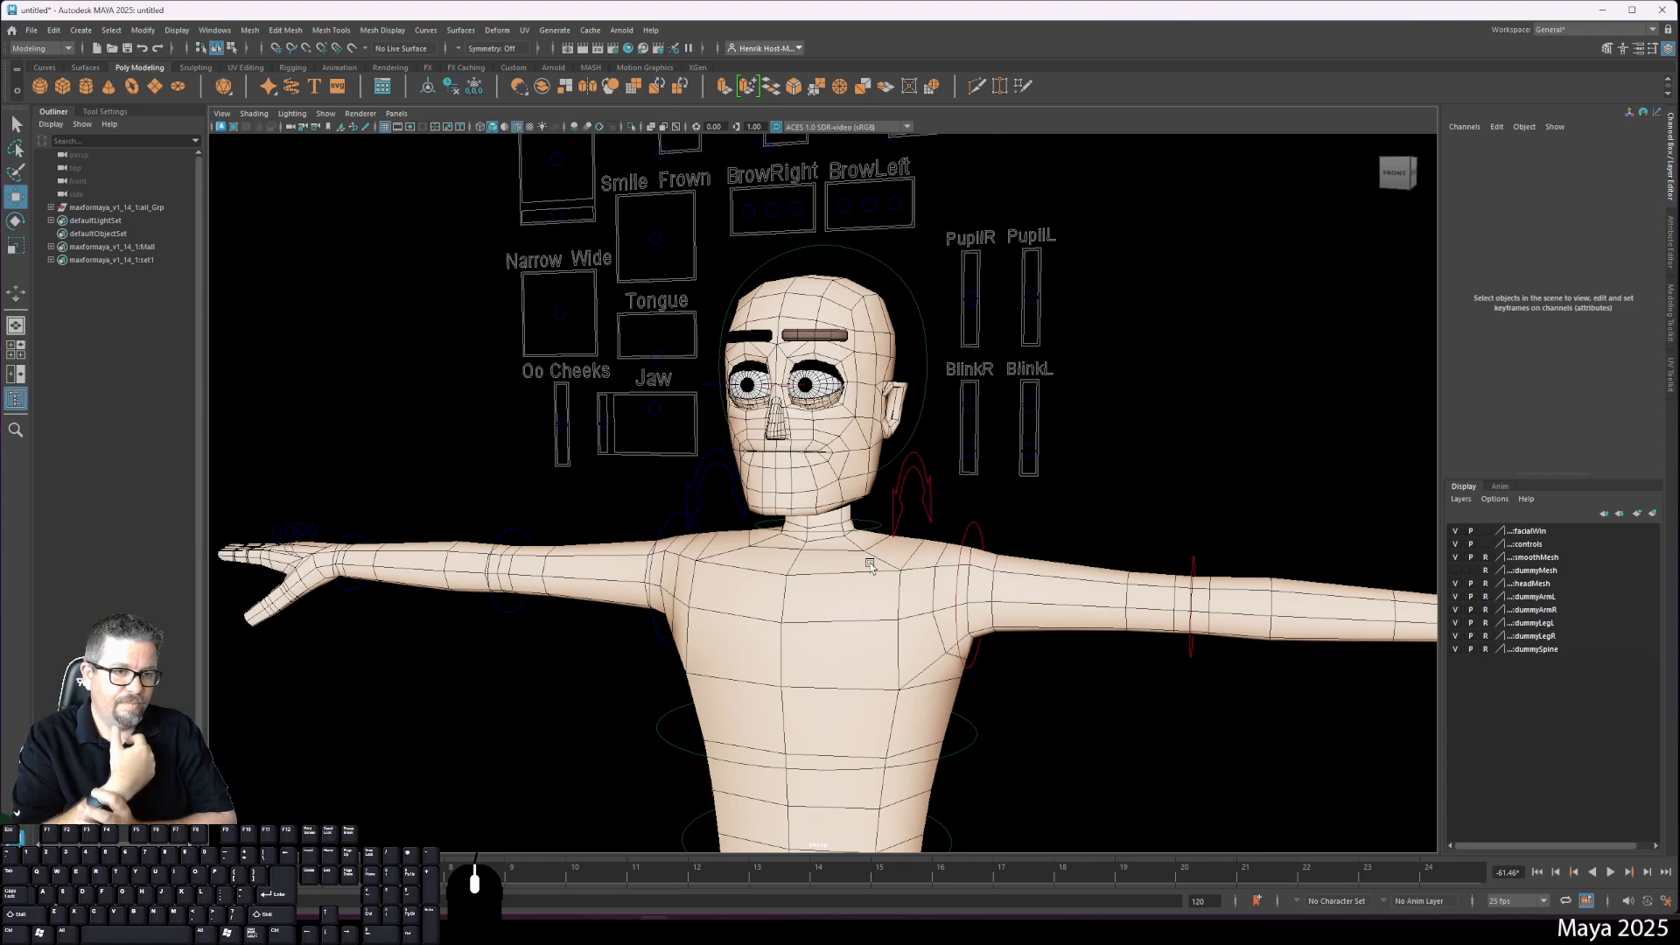
mouse_move(862, 552)
alt+mouse_down()
mouse_move(912, 537)
mouse_move(877, 545)
alt+mouse_up()
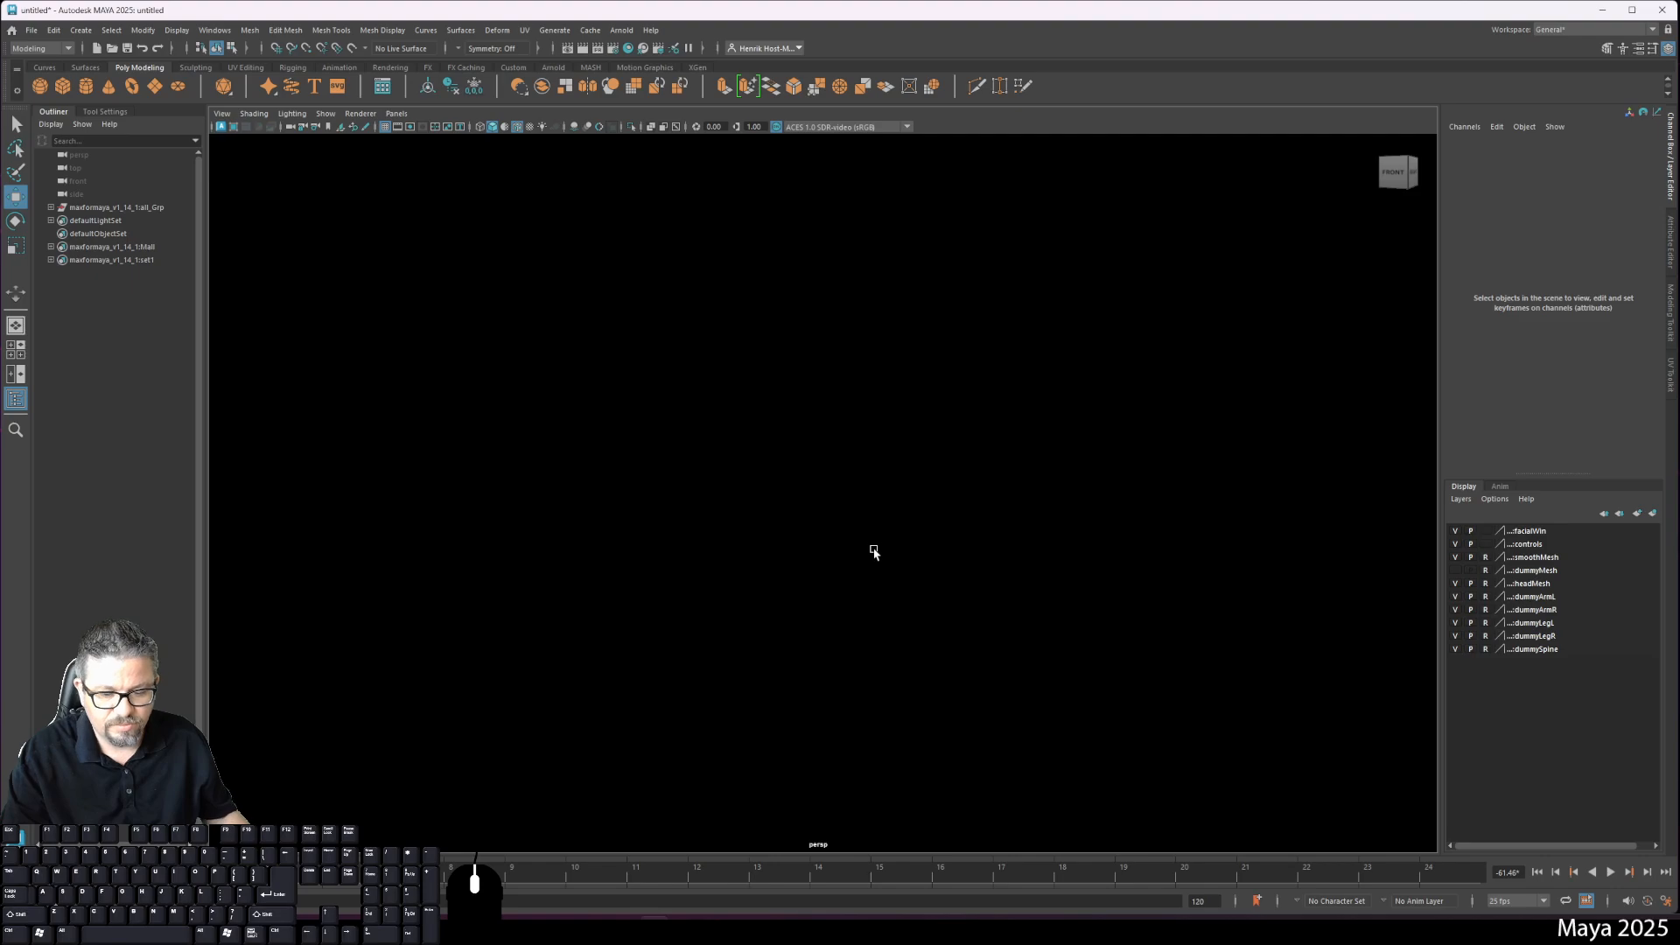
Step: Cycle the viewport through wireframe, shaded and textured display back to shaded, and change its background to grey
key(4)
key(5)
key(6)
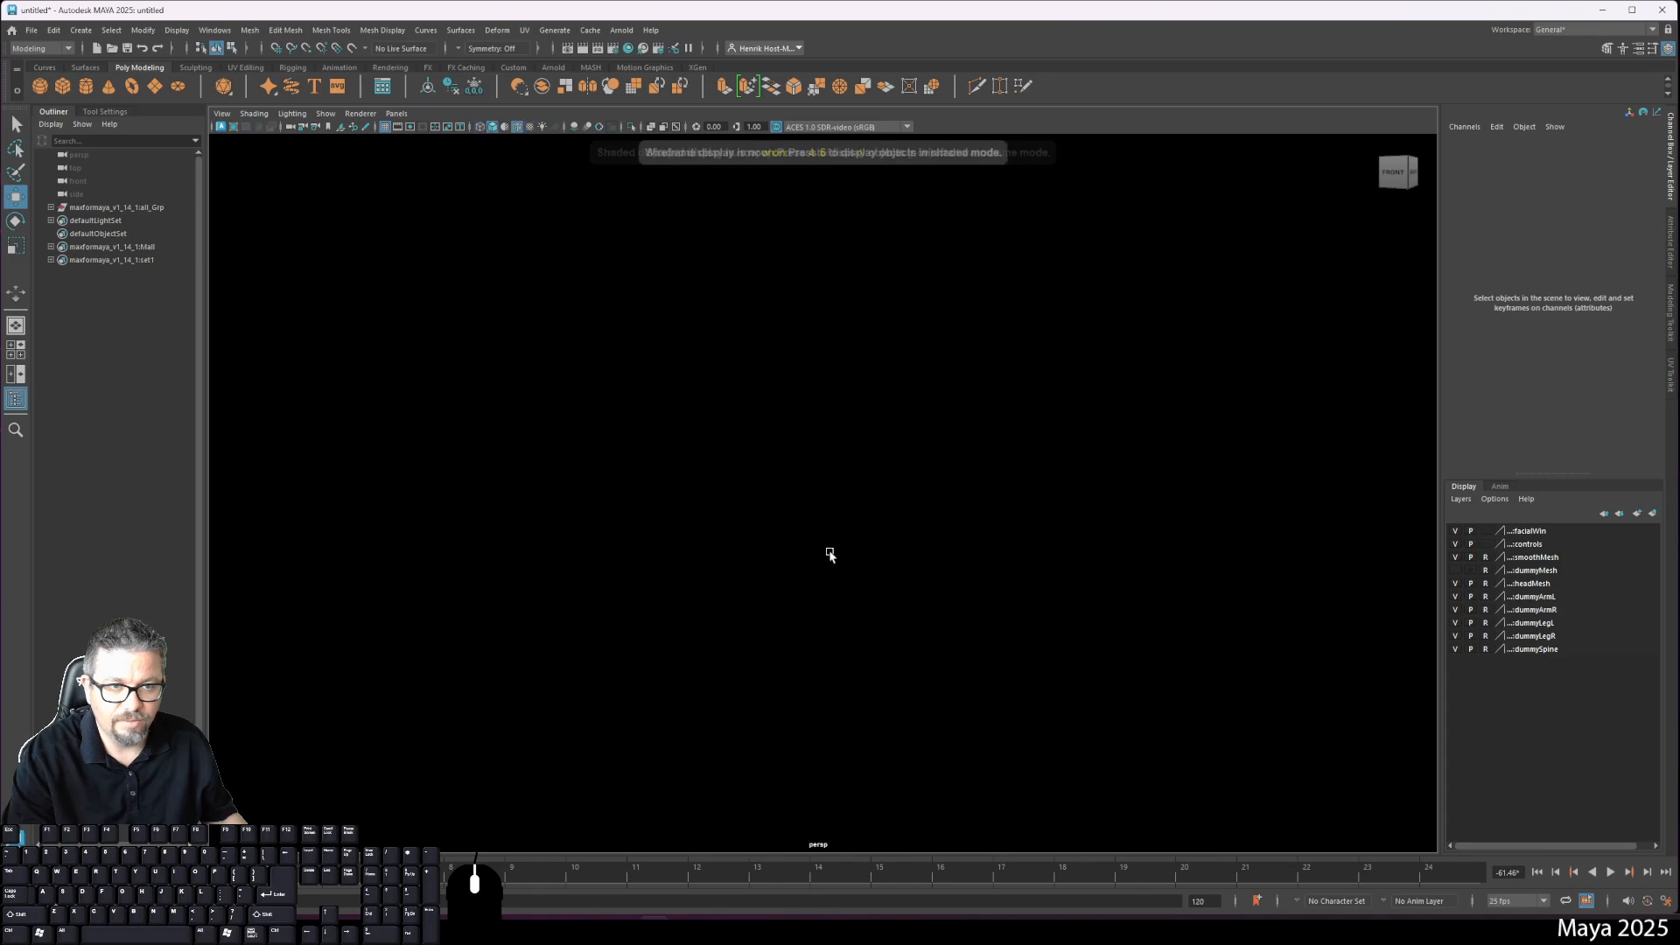
key(5)
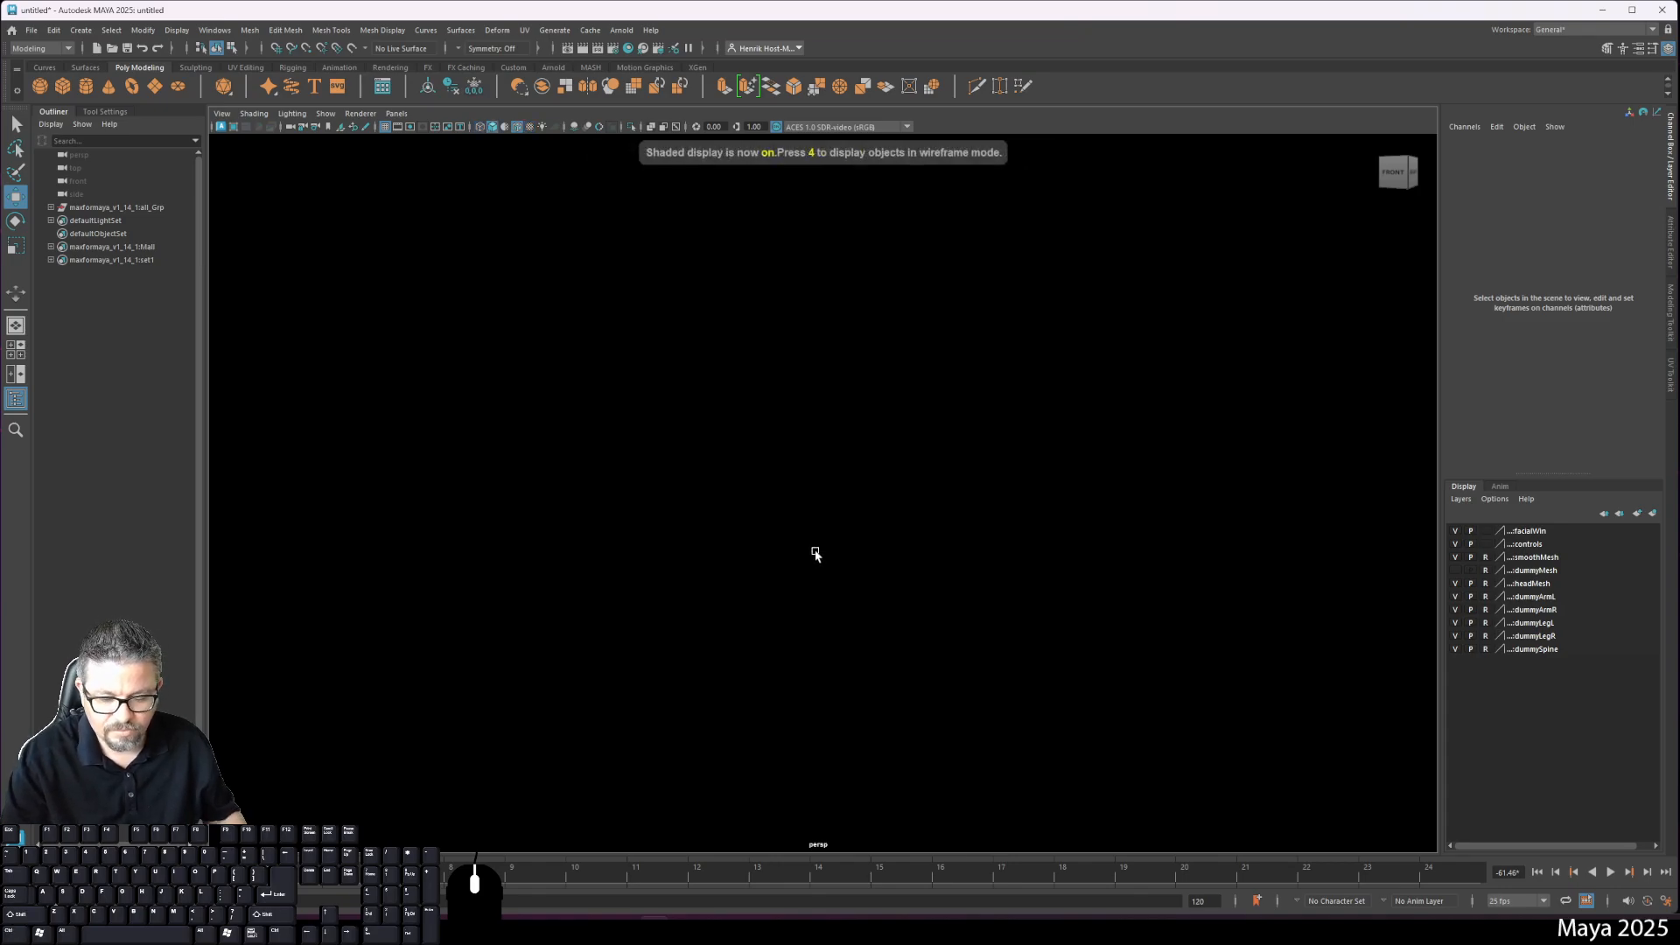
key(alt+b)
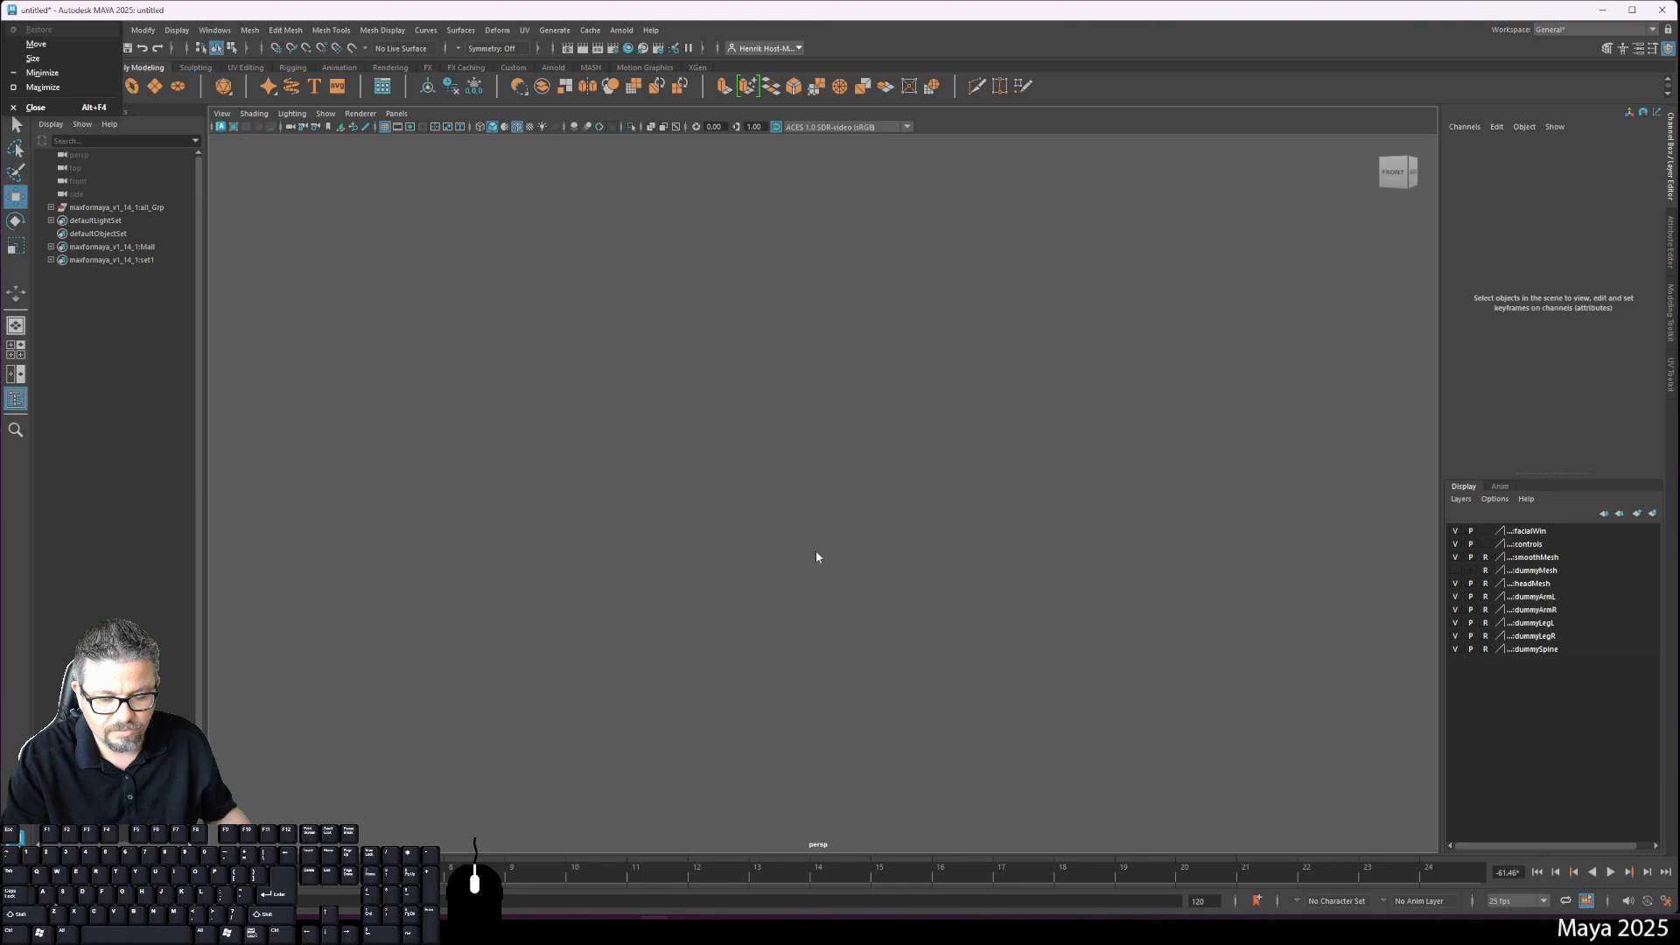
Step: Select the rig's top group maxformaya_v1_14_1:all_Grp and frame the whole character in the perspective view
click(93, 208)
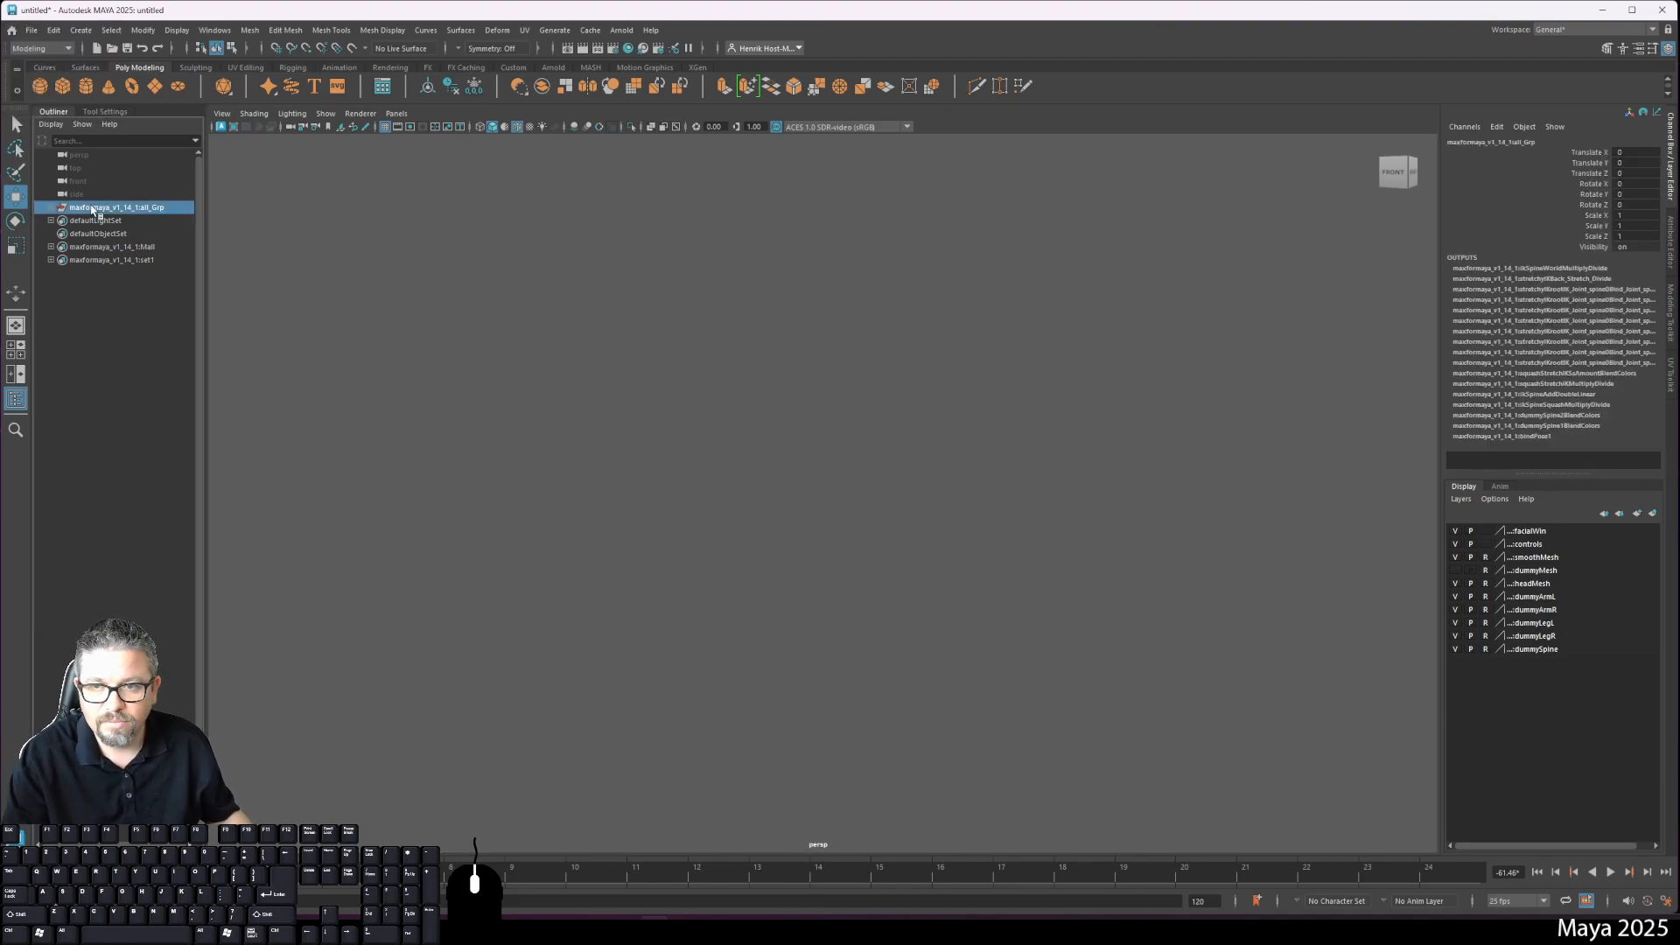
key(f)
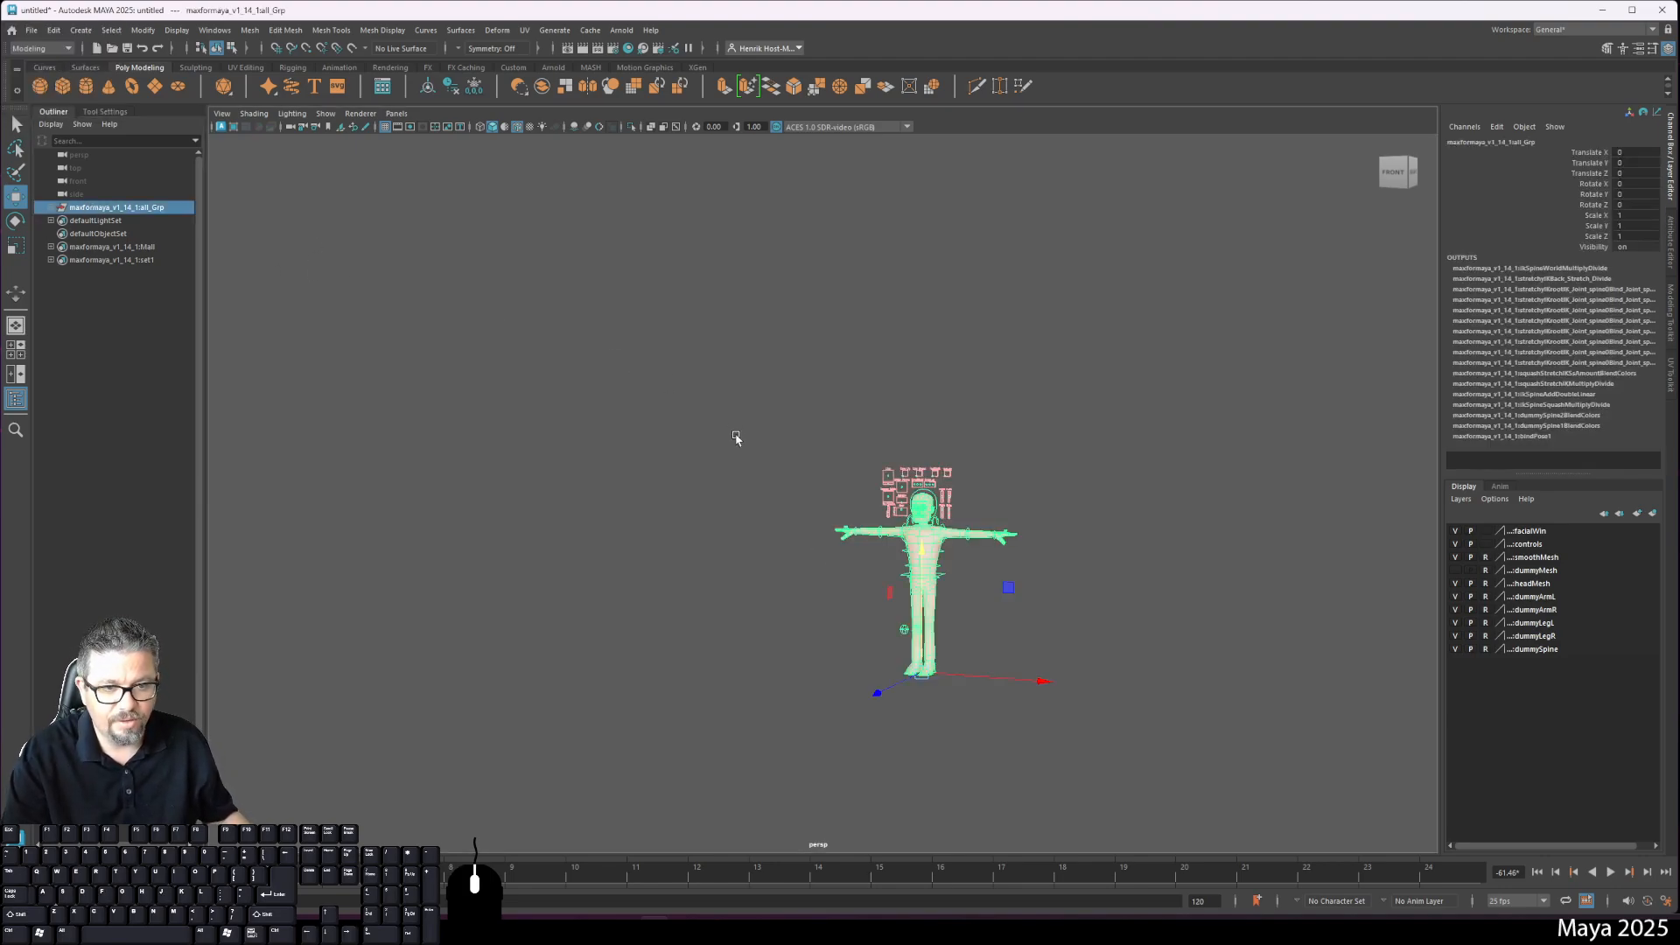
alt+middle_drag(736, 439, 673, 415)
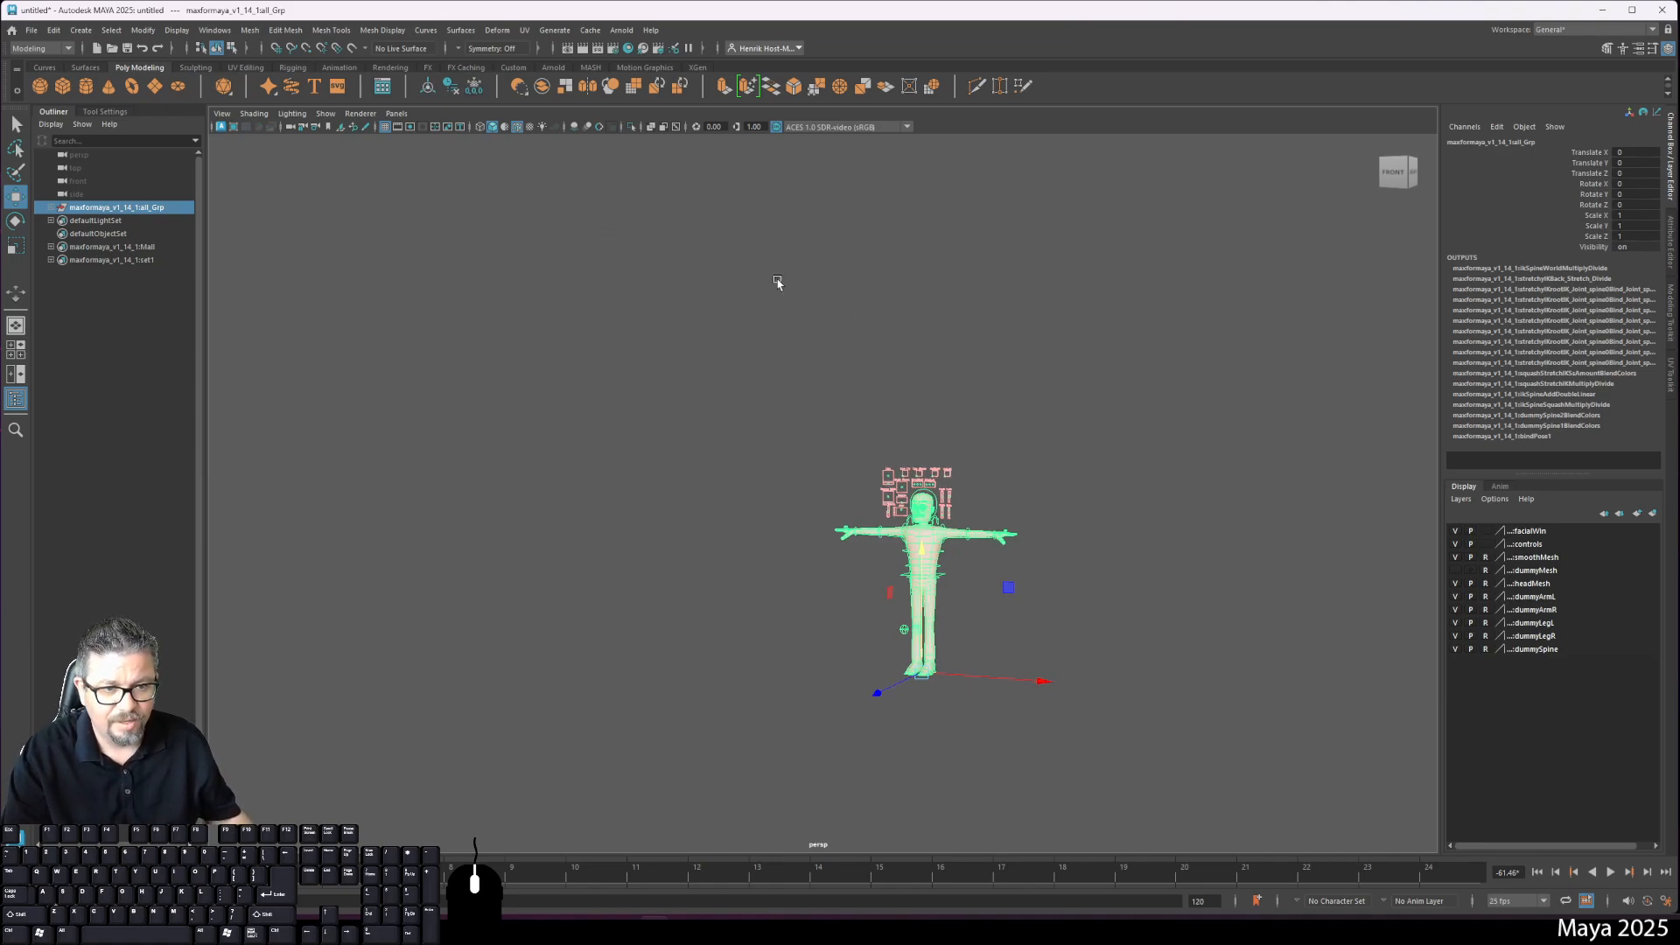
alt+middle_drag(776, 281, 723, 318)
alt+right_drag(723, 319, 955, 648)
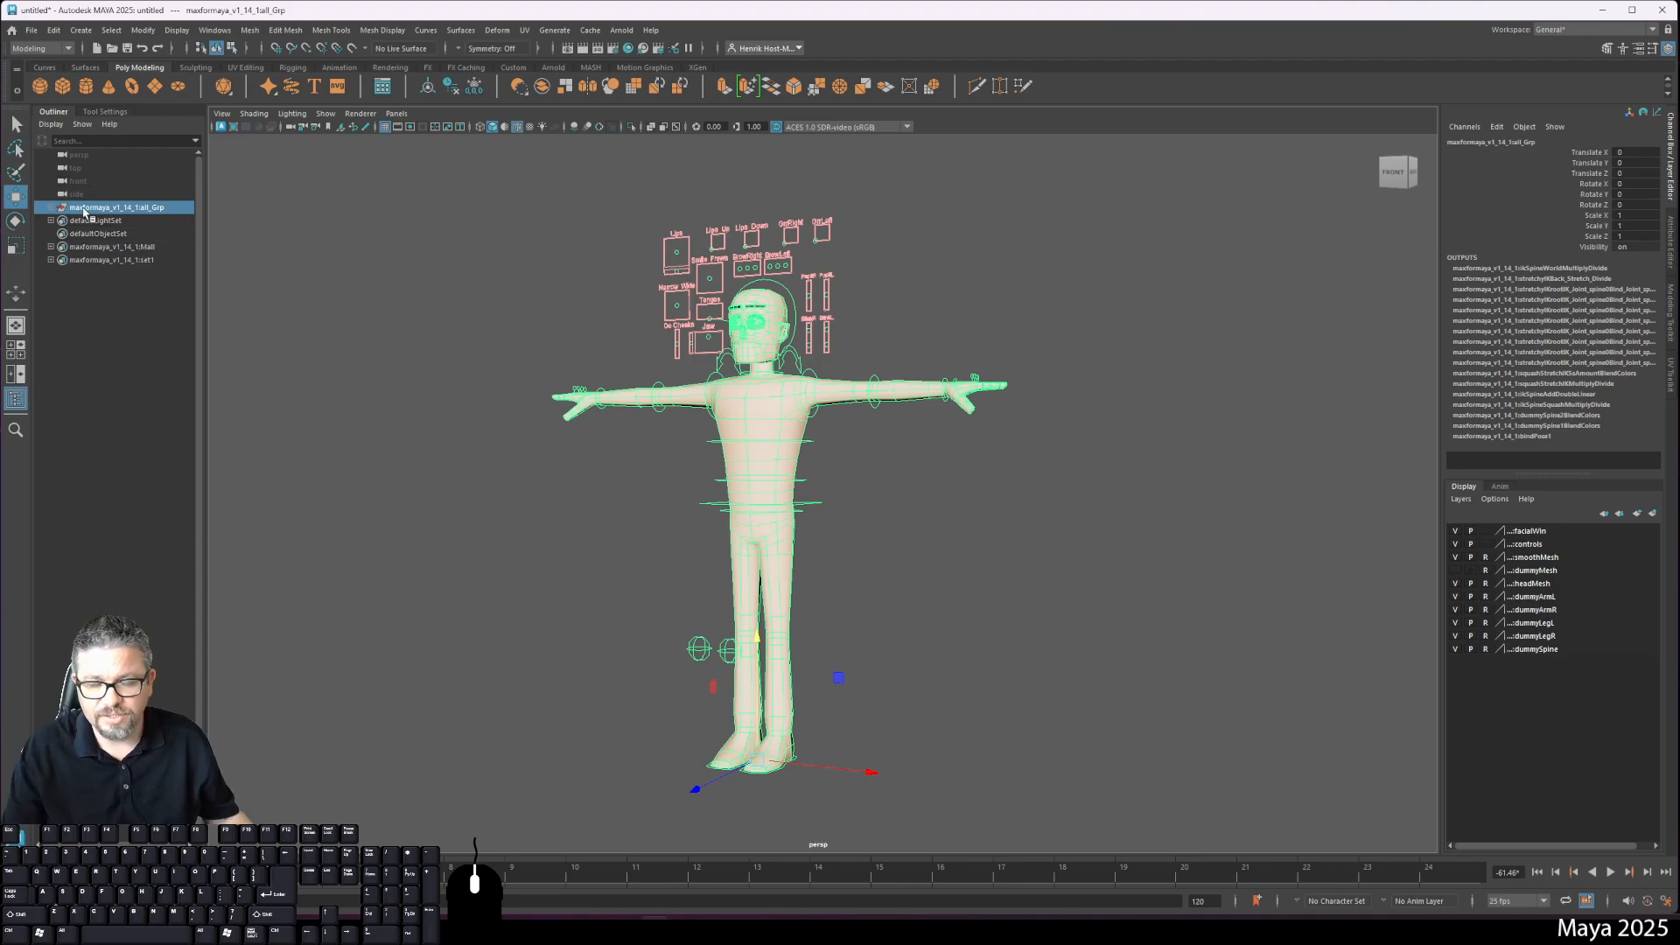
Step: Deselect the rig group and switch the viewport background to the blue gradient
click(892, 557)
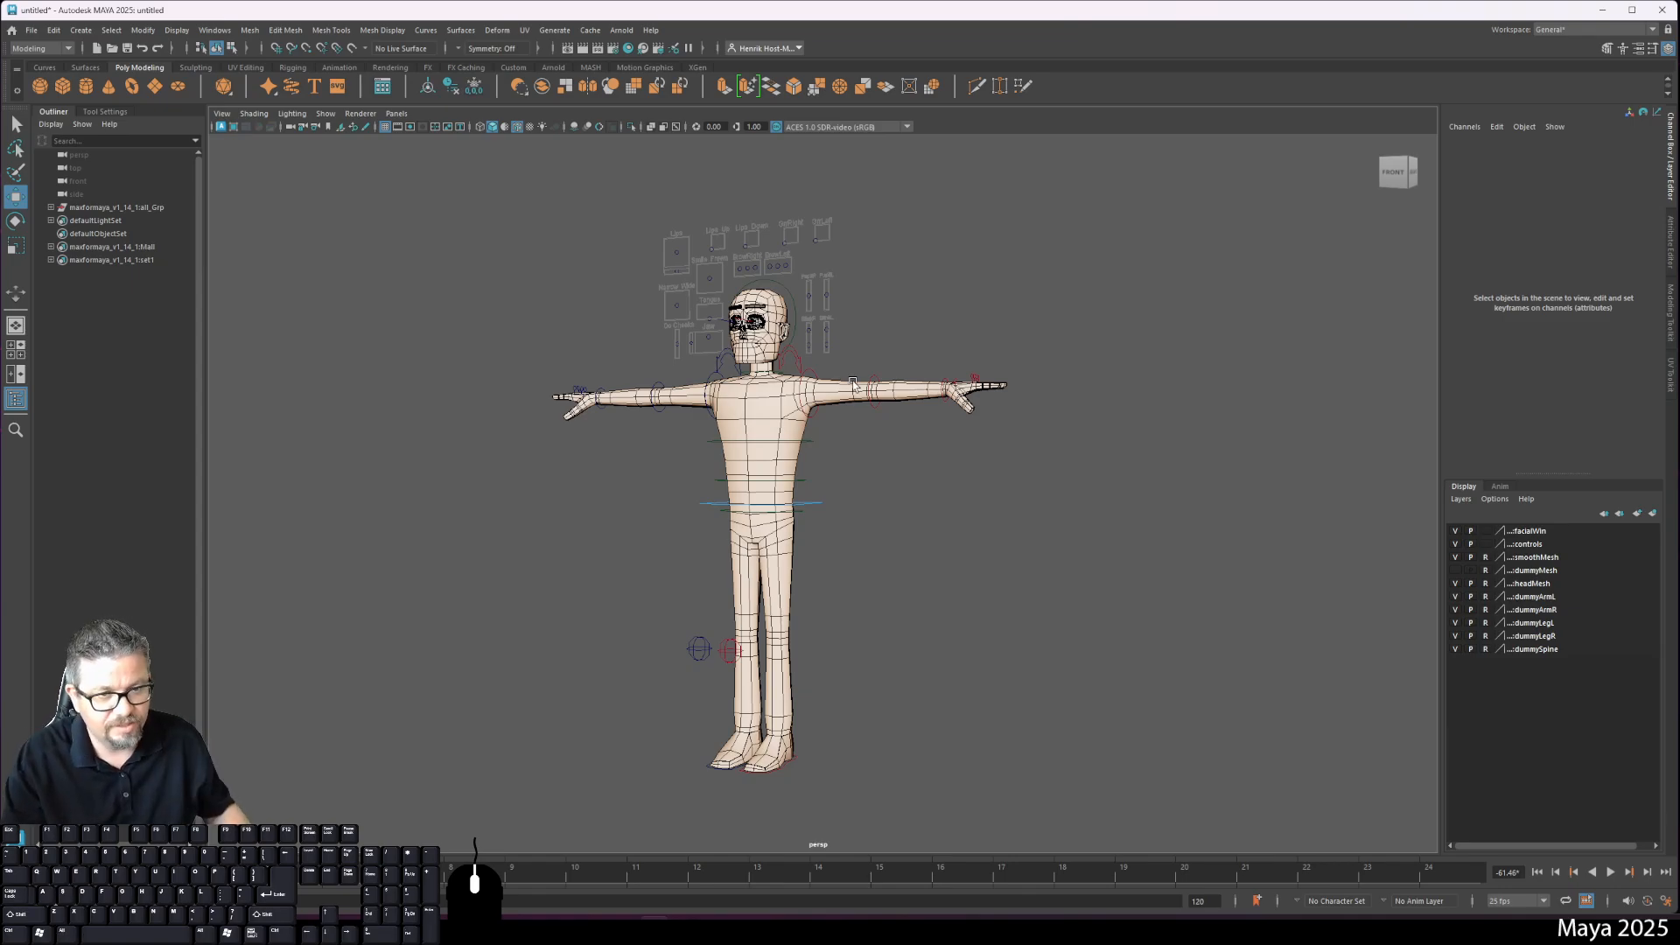
key(alt+b)
key(alt+b)
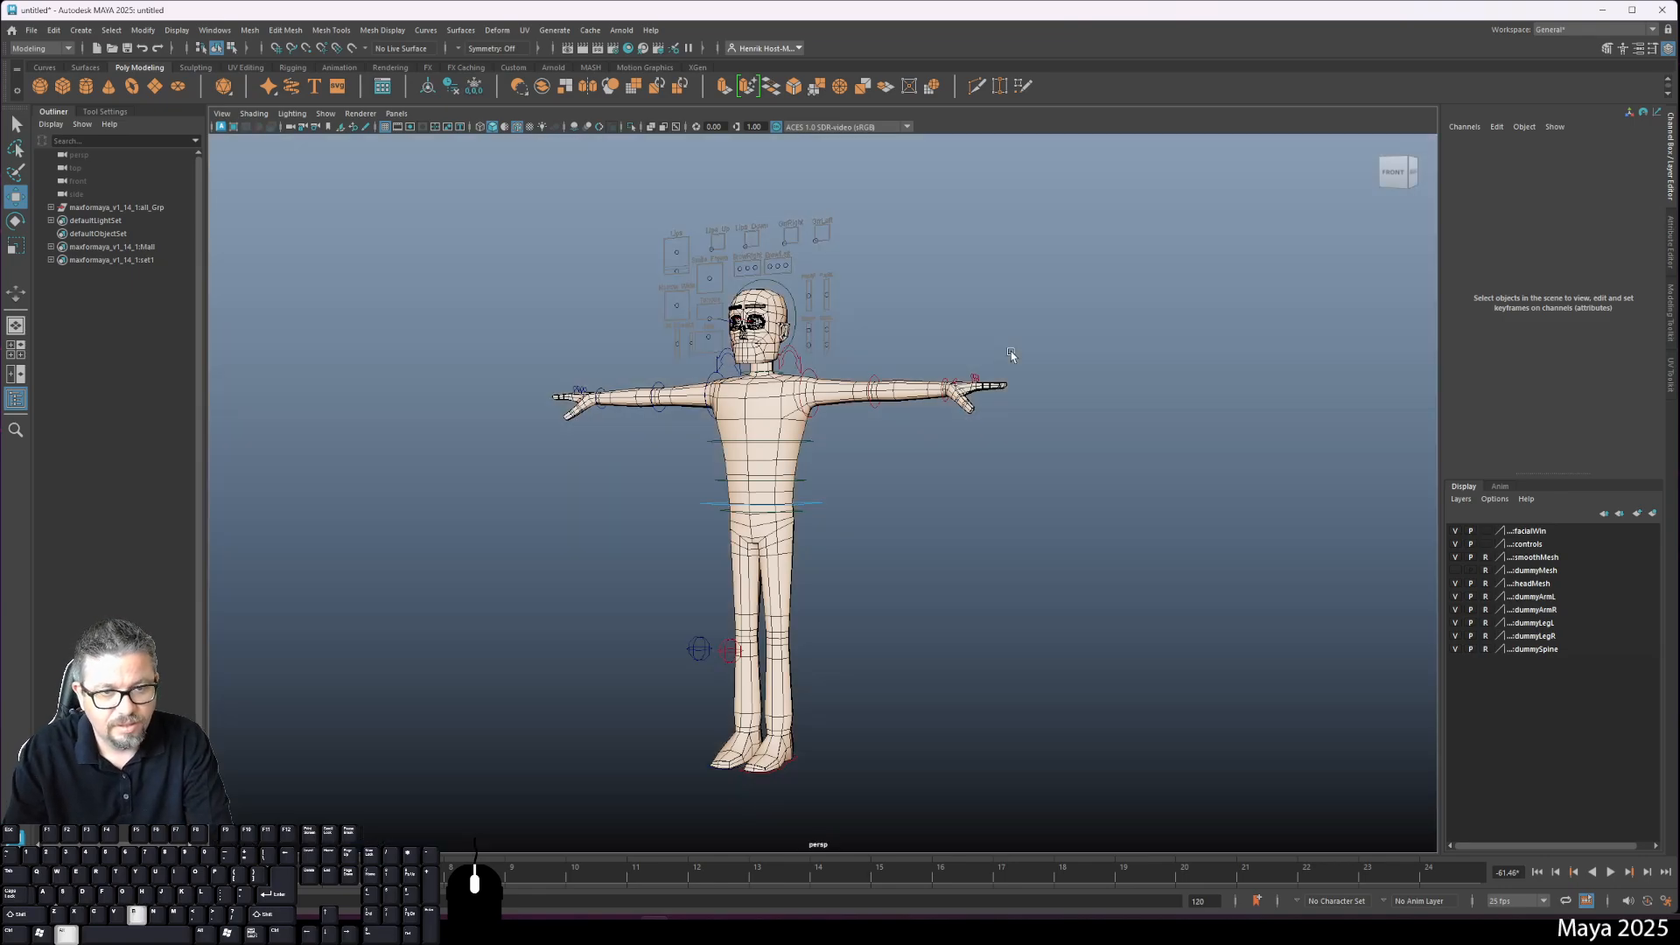
Step: Select the root control at the character's hips and frame it in the perspective view
alt+drag(1011, 355, 699, 284)
click(733, 448)
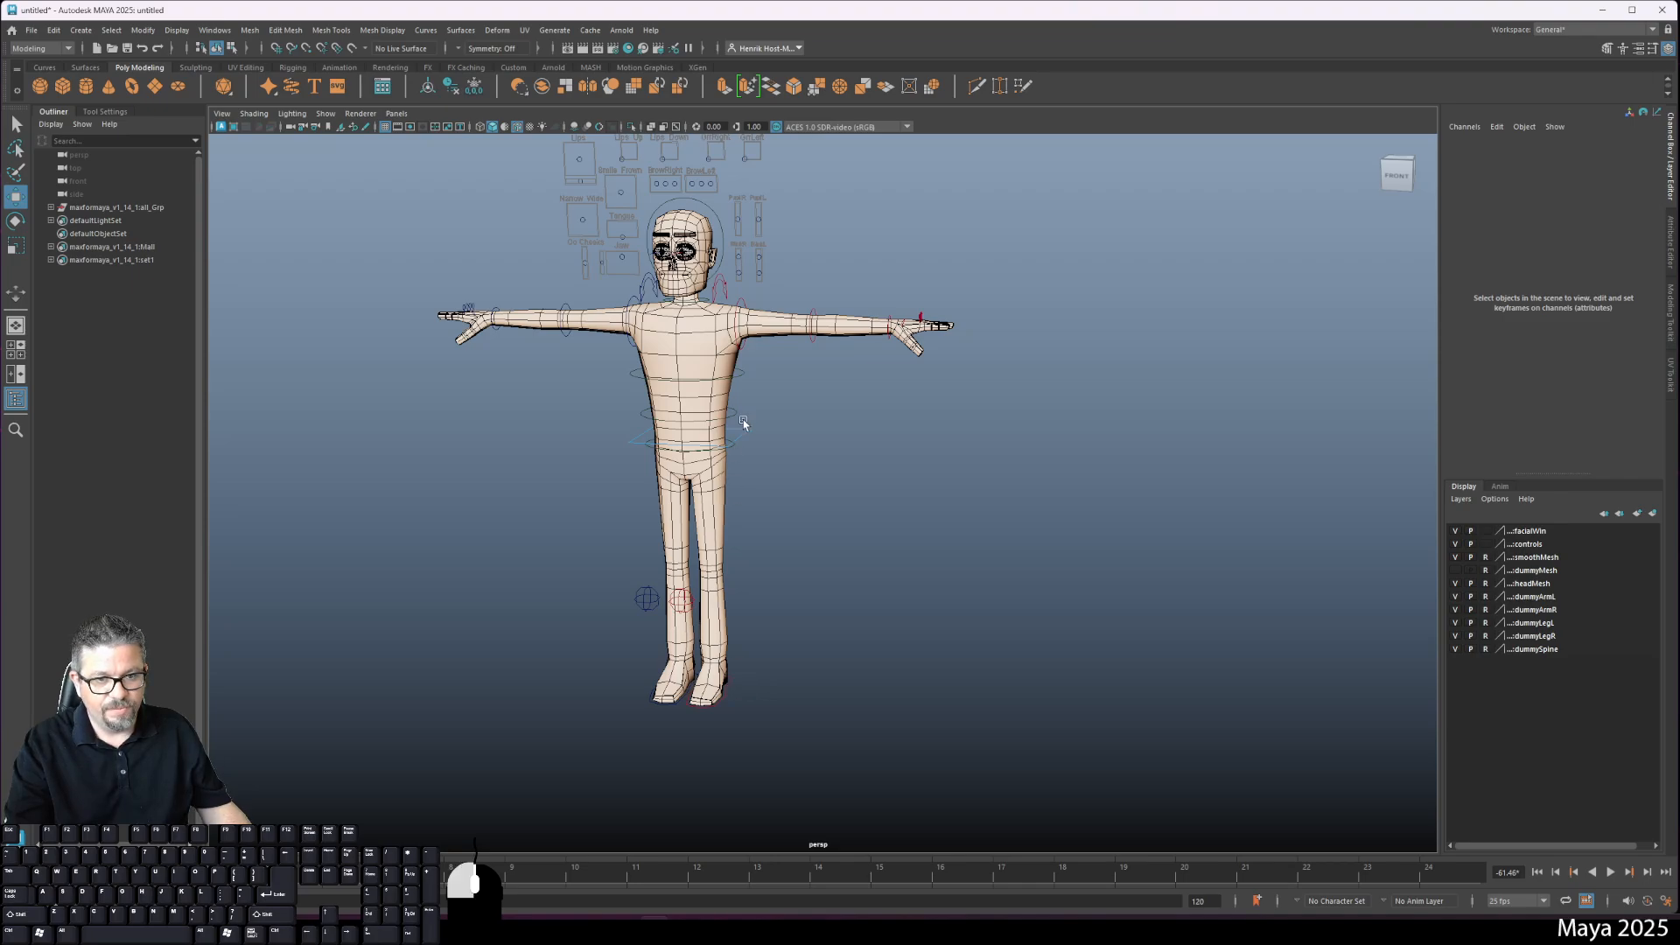
key(f)
alt+right_drag(738, 469, 605, 170)
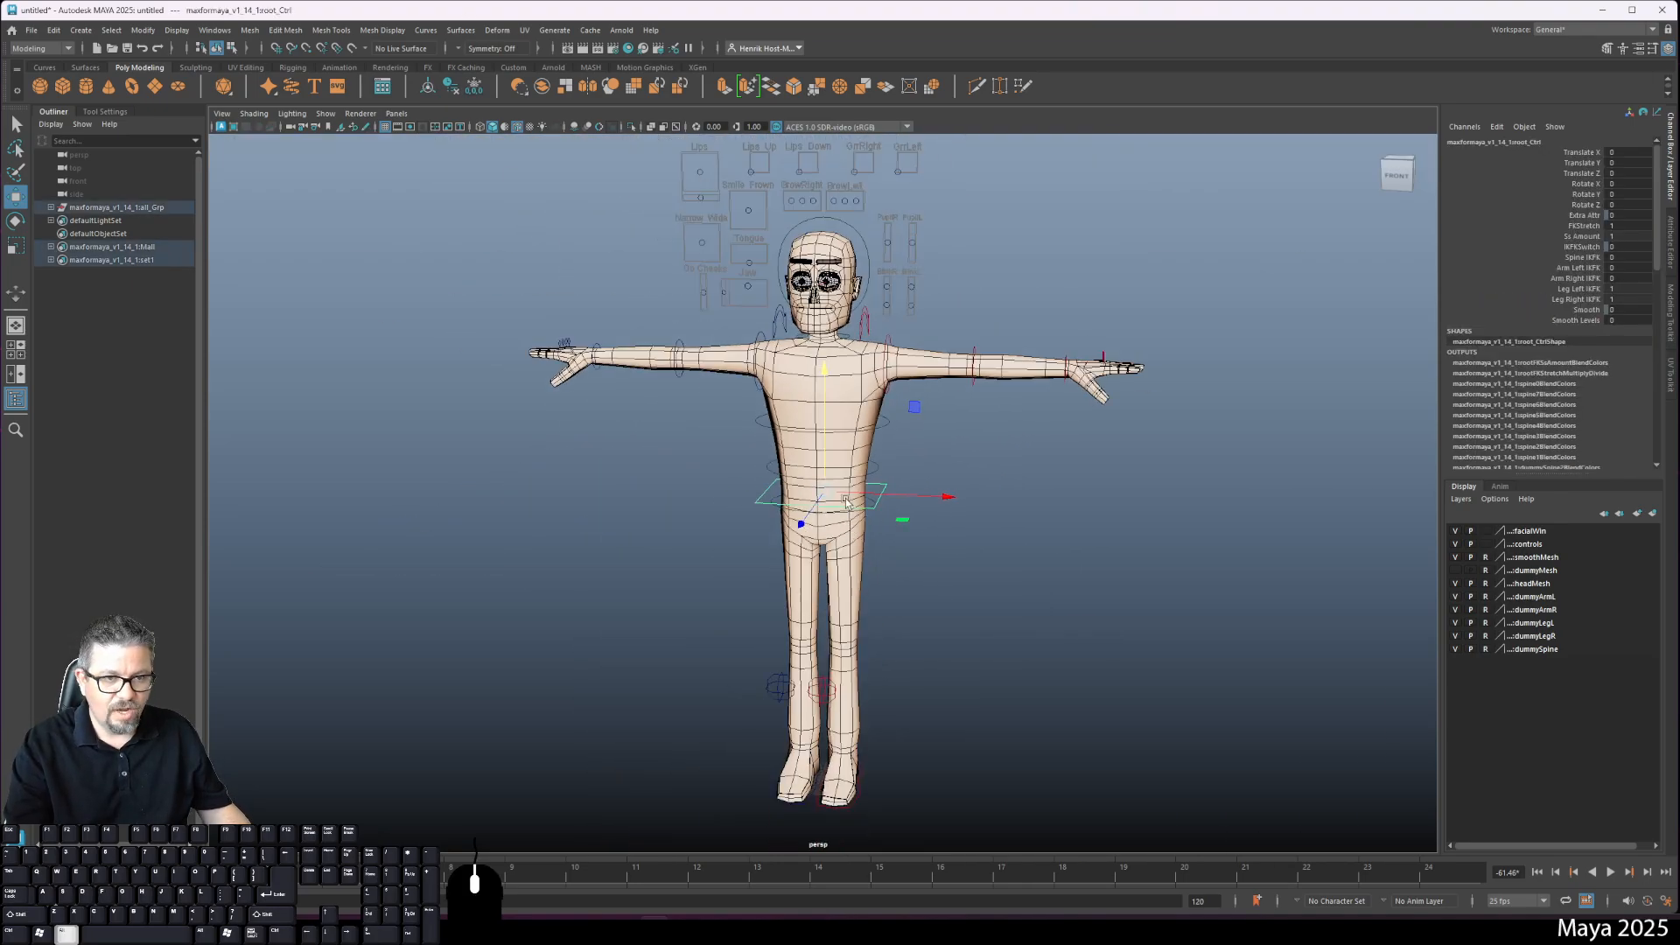
Step: Examine the T-posed character and its root control from the front, three-quarter and side
alt+drag(864, 508, 813, 487)
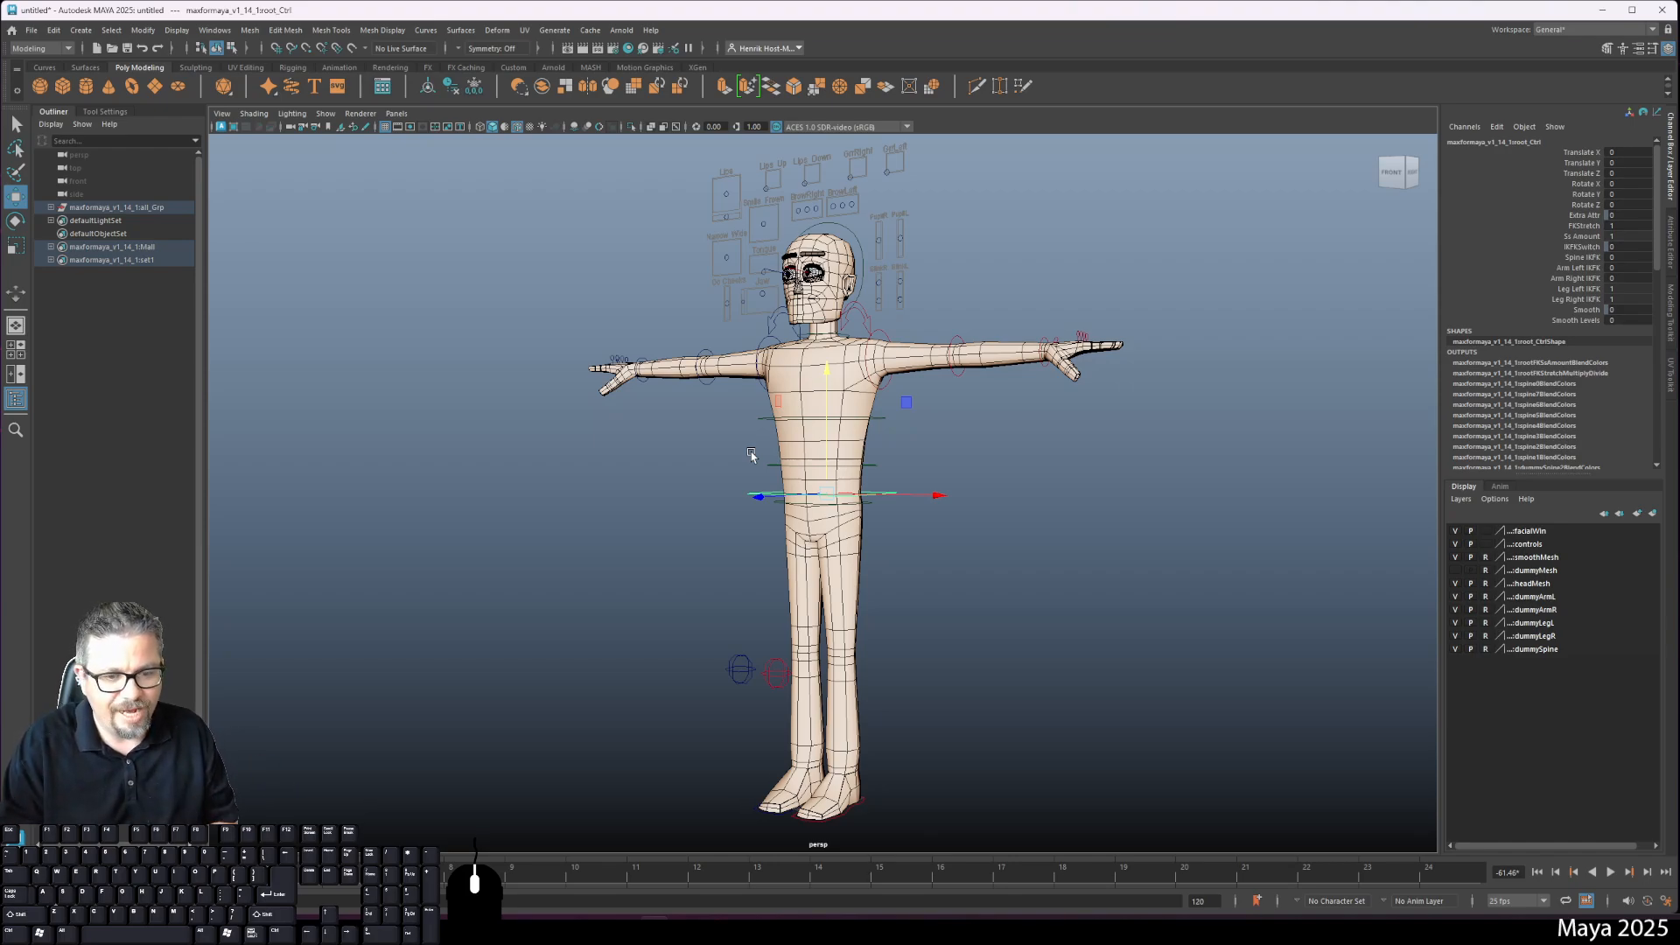
alt+right_drag(694, 479, 735, 520)
alt+middle_drag(735, 520, 770, 700)
alt+right_drag(770, 700, 744, 621)
mouse_move(744, 621)
alt+mouse_down()
mouse_move(656, 552)
mouse_move(731, 611)
mouse_move(719, 641)
alt+mouse_up()
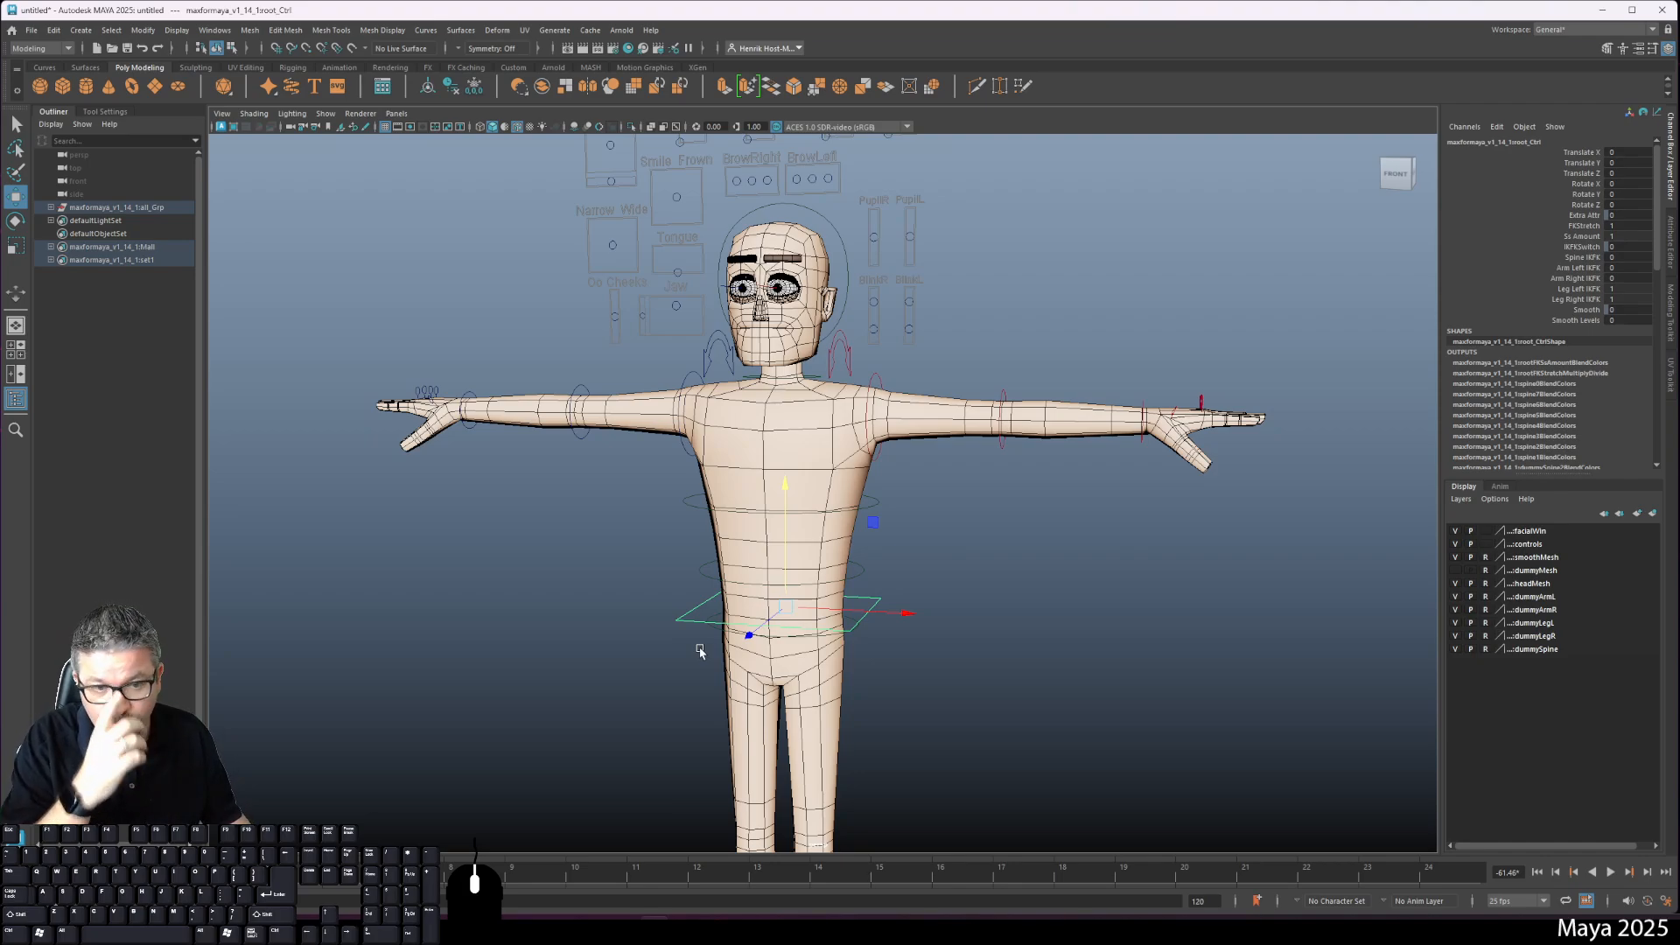
alt+drag(855, 659, 771, 637)
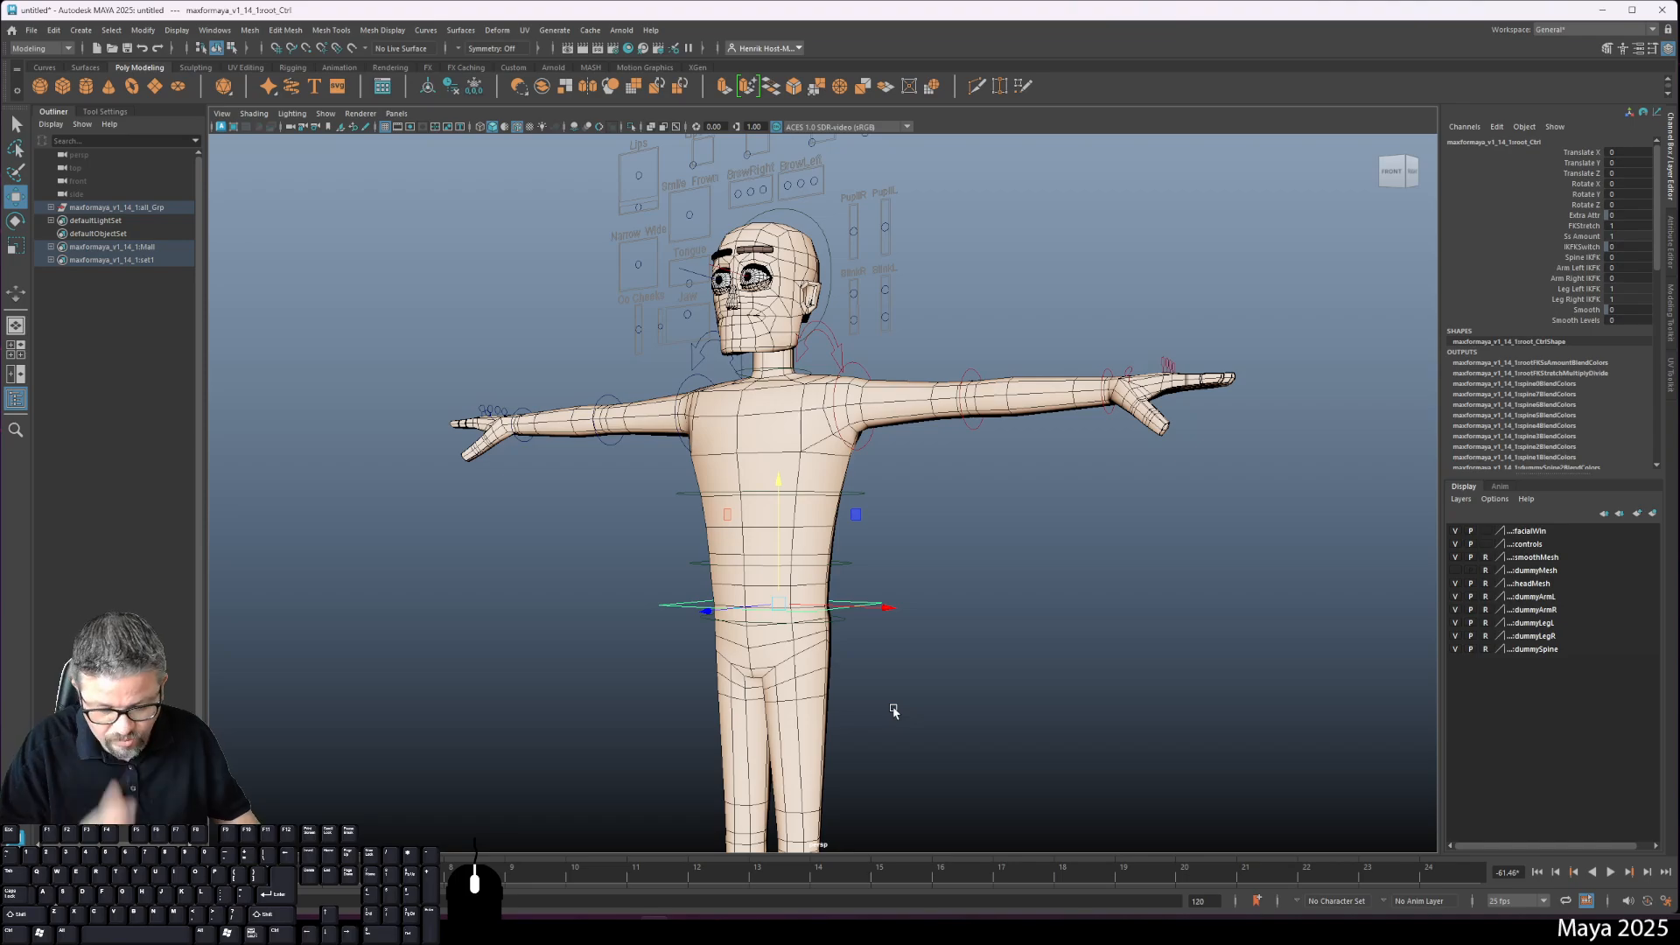
alt+drag(903, 718, 682, 506)
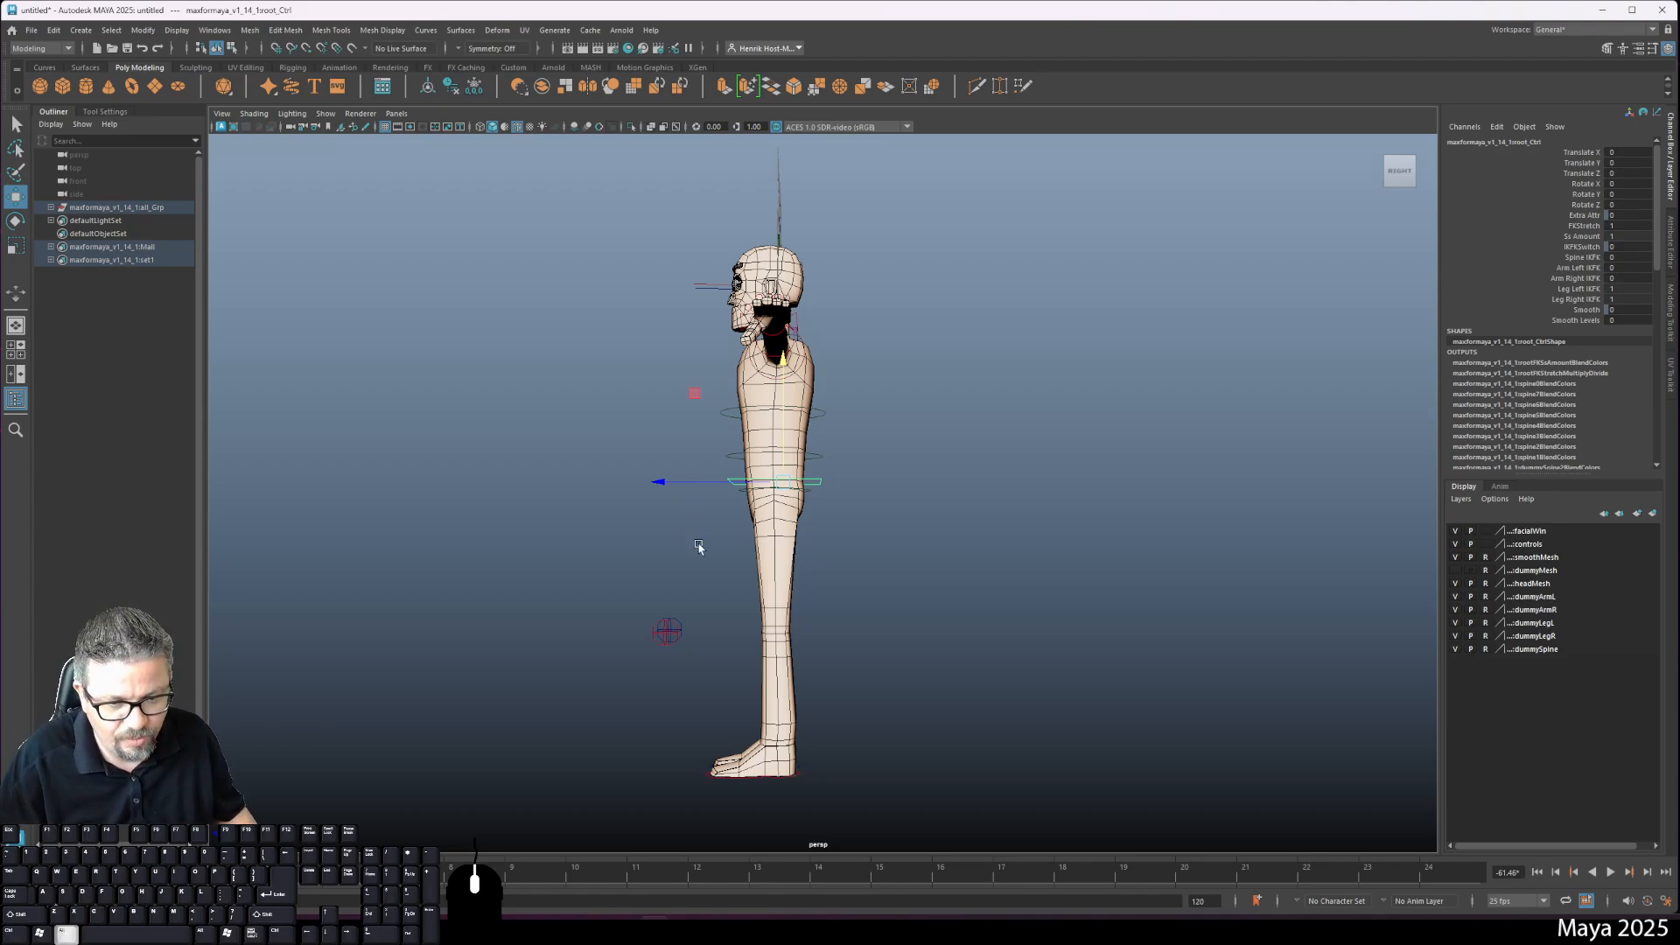
alt+drag(696, 547, 740, 634)
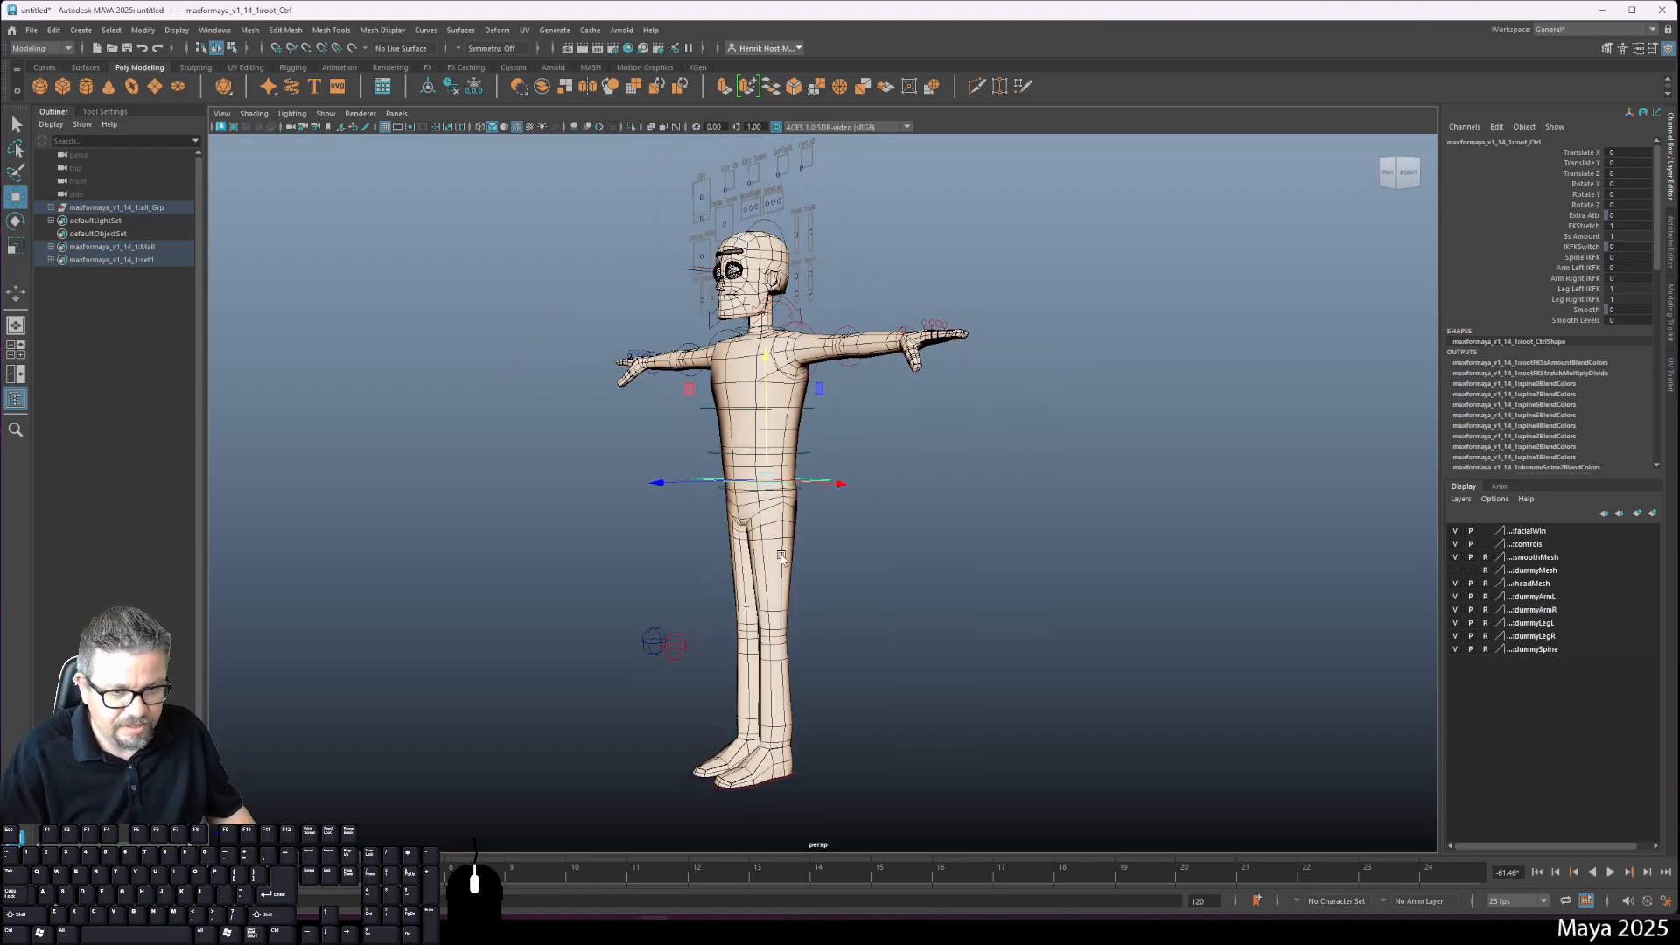
alt+drag(779, 560, 766, 385)
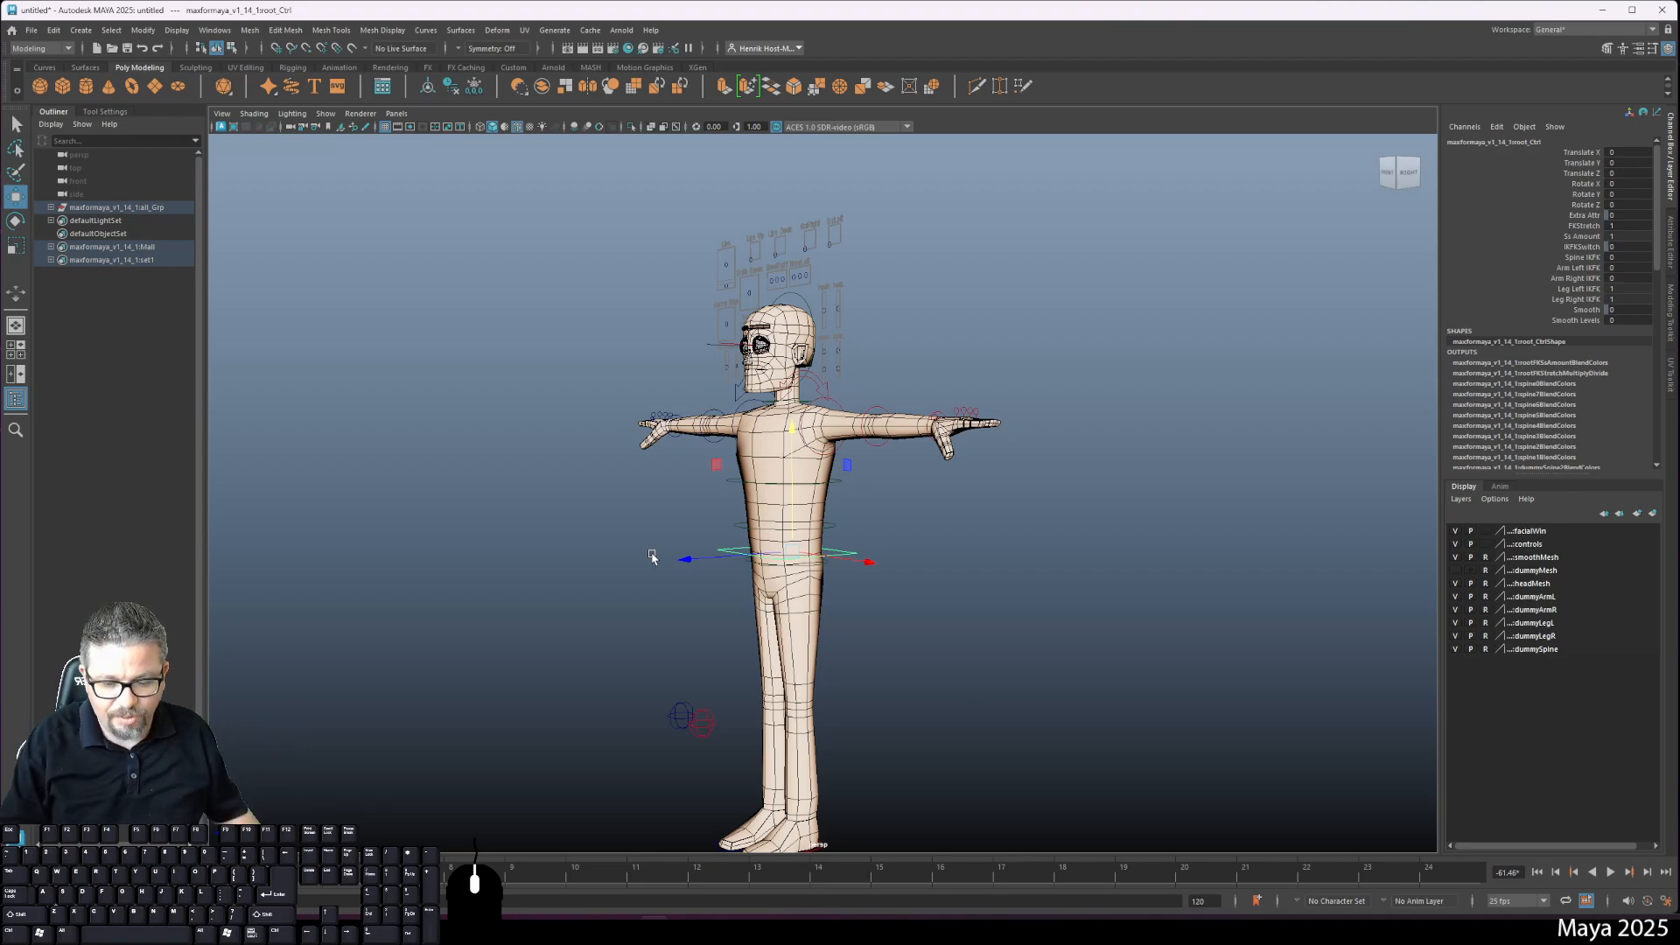
alt+drag(683, 556, 751, 536)
alt+right_drag(751, 536, 684, 499)
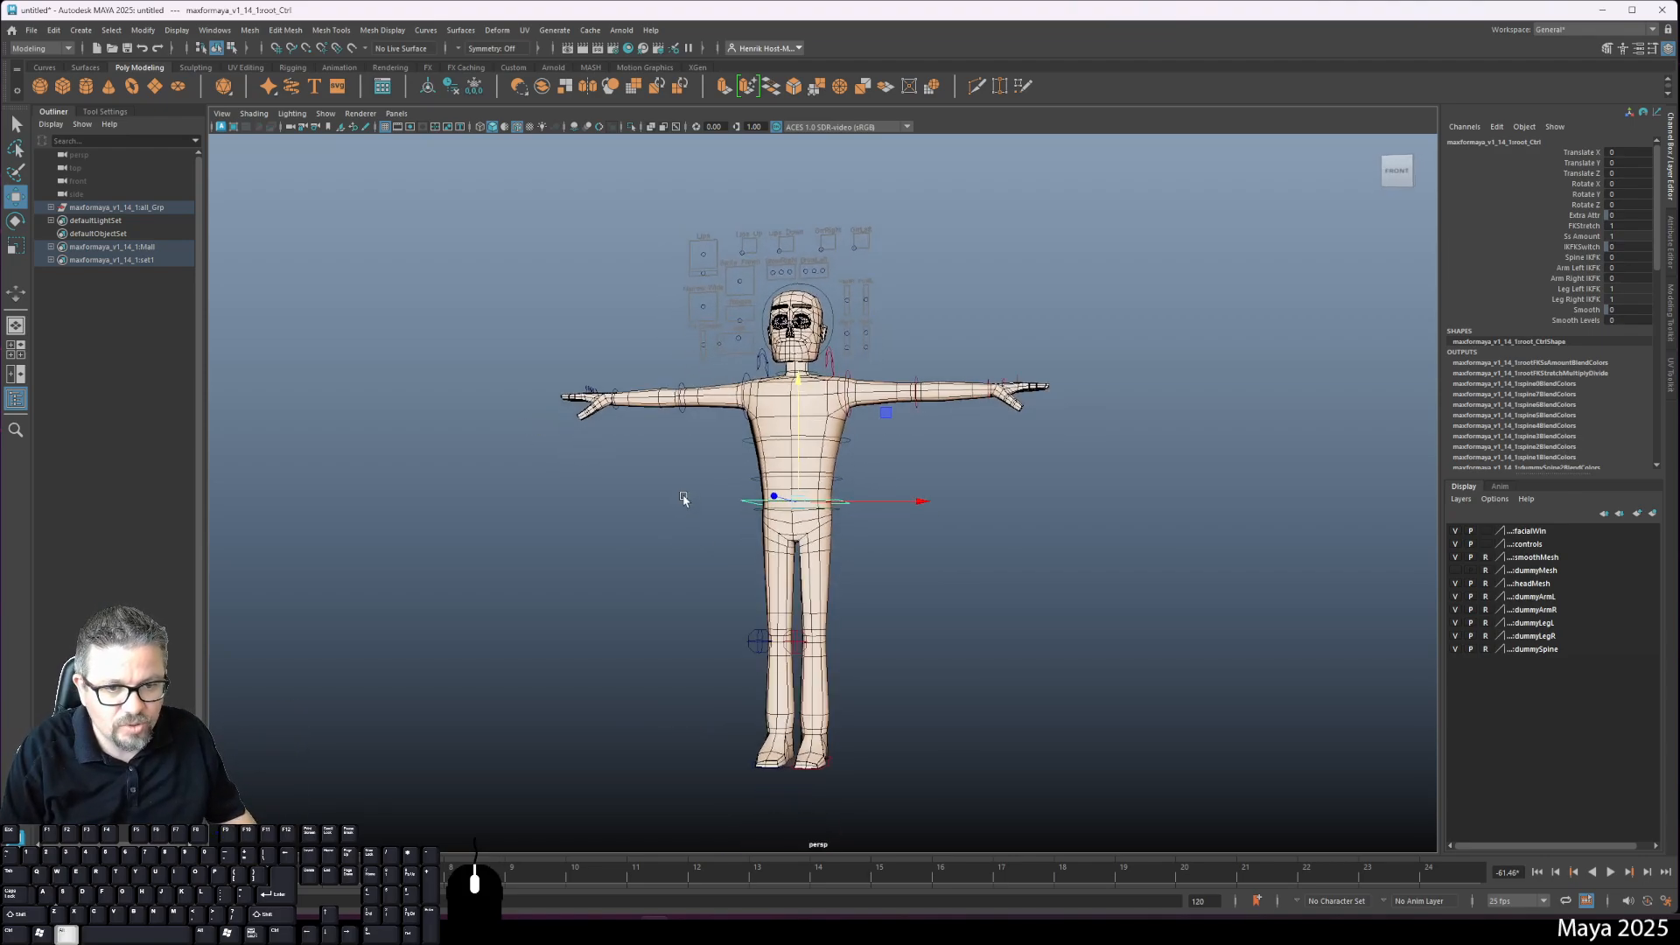
alt+drag(684, 498, 665, 518)
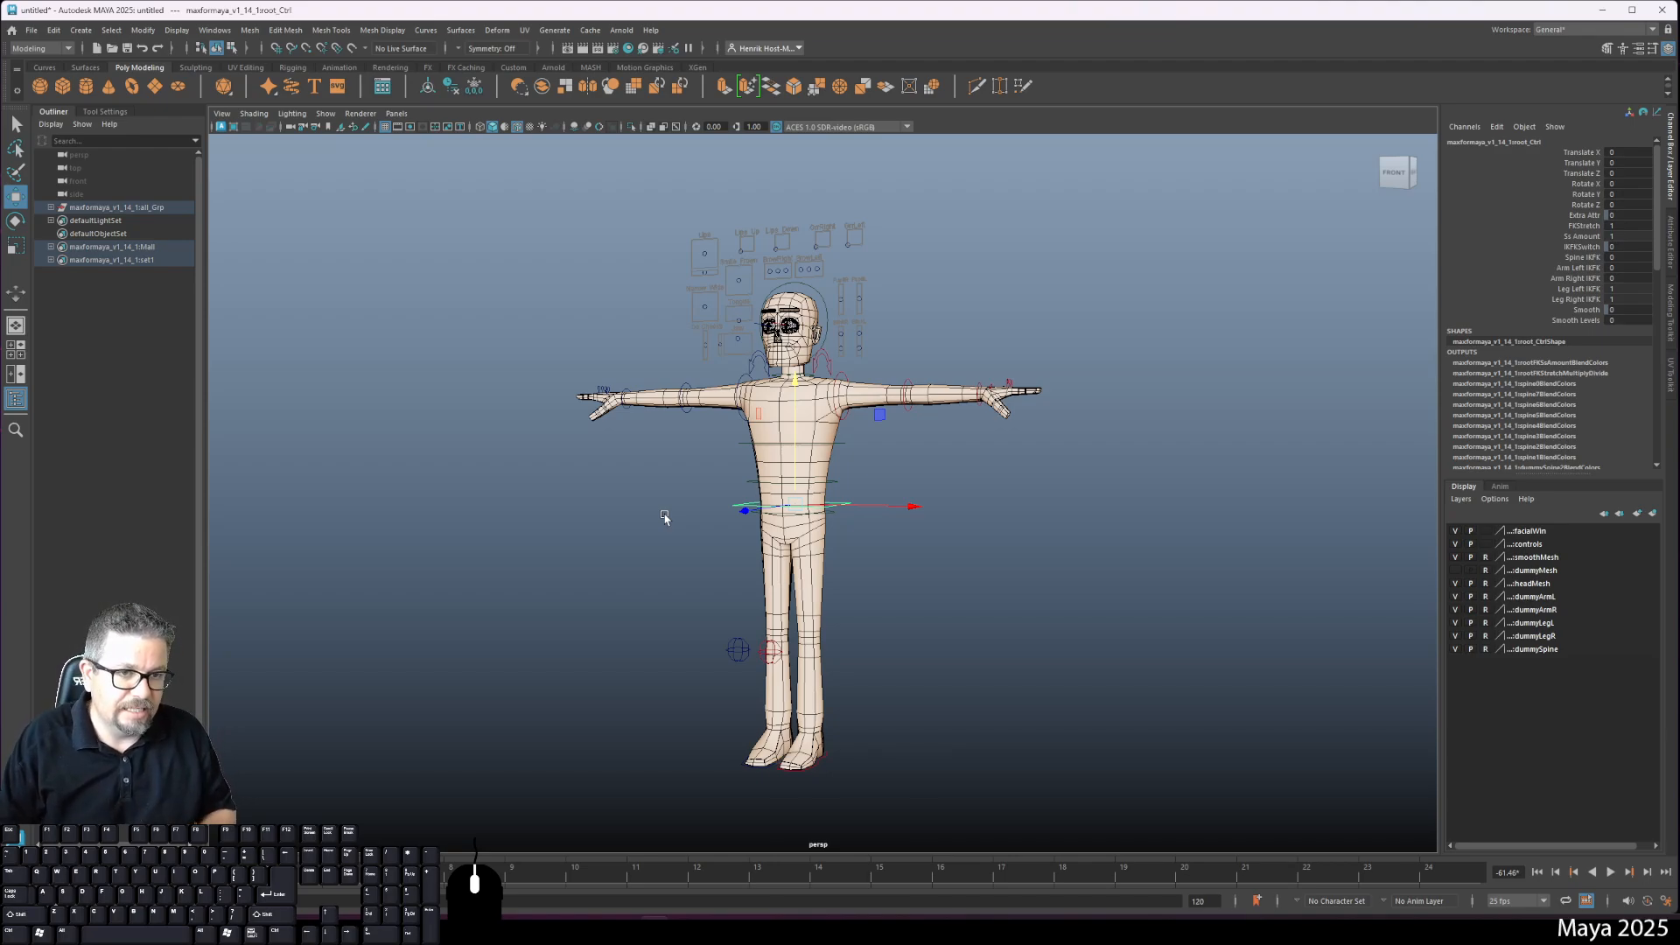
mouse_move(695, 425)
alt+mouse_down()
mouse_move(697, 446)
mouse_move(683, 413)
alt+mouse_up()
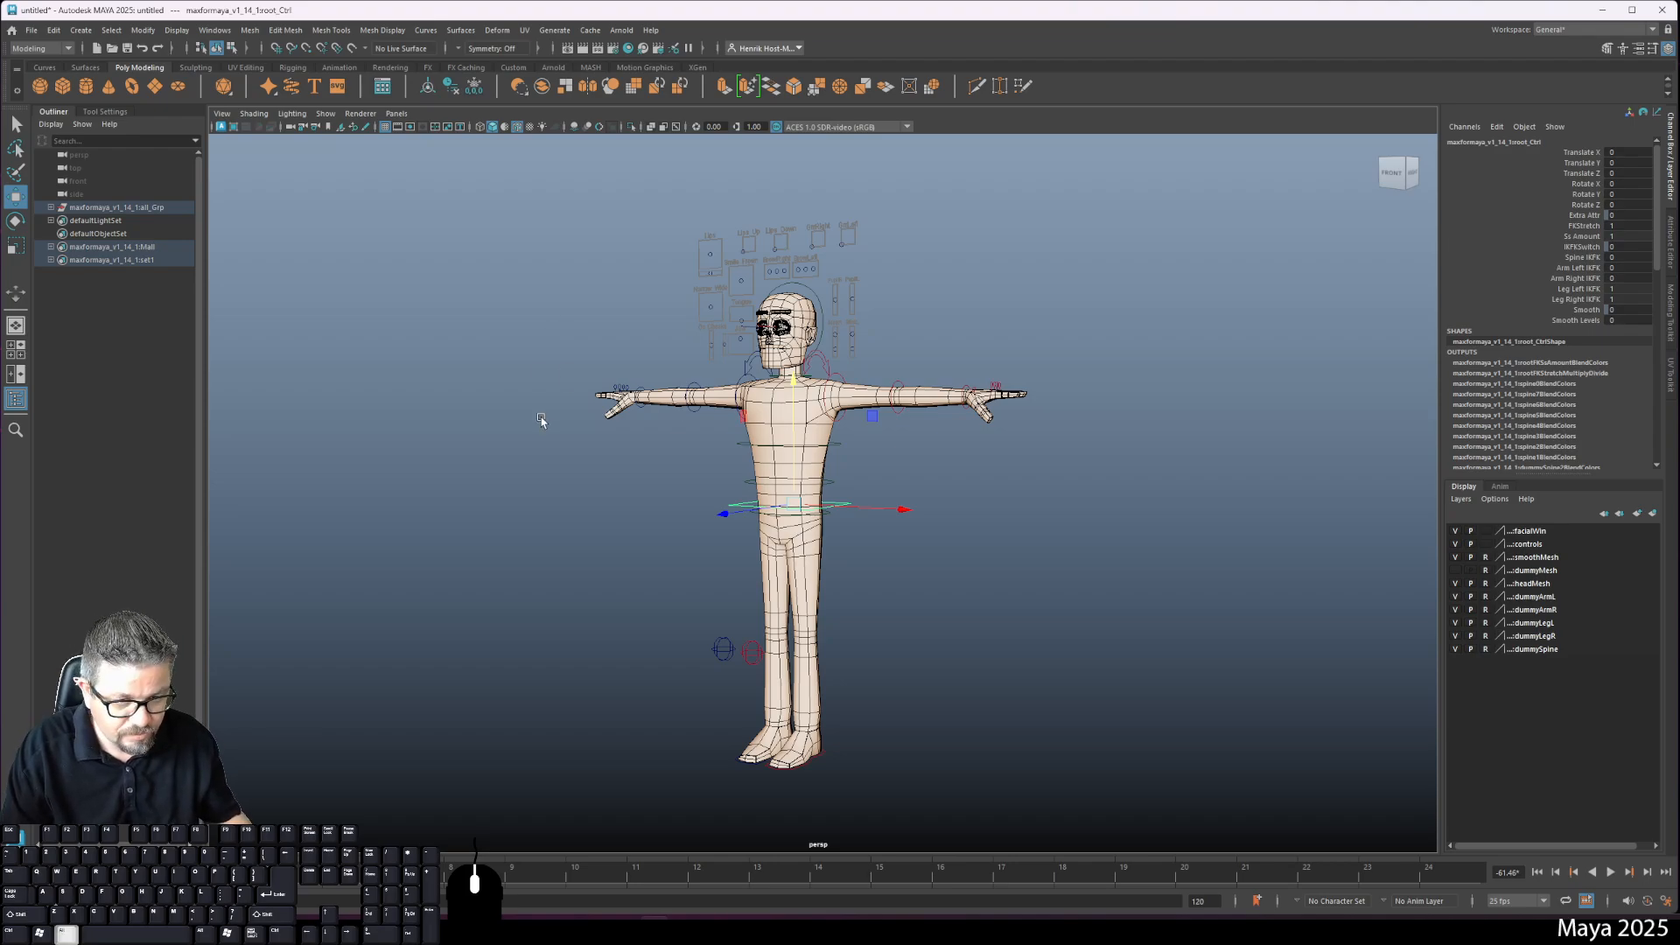
Step: Lower the root control to about Translate Y -5.8 so the knees bend
alt+middle_drag(540, 416, 571, 462)
scroll(570, 462, up, 4)
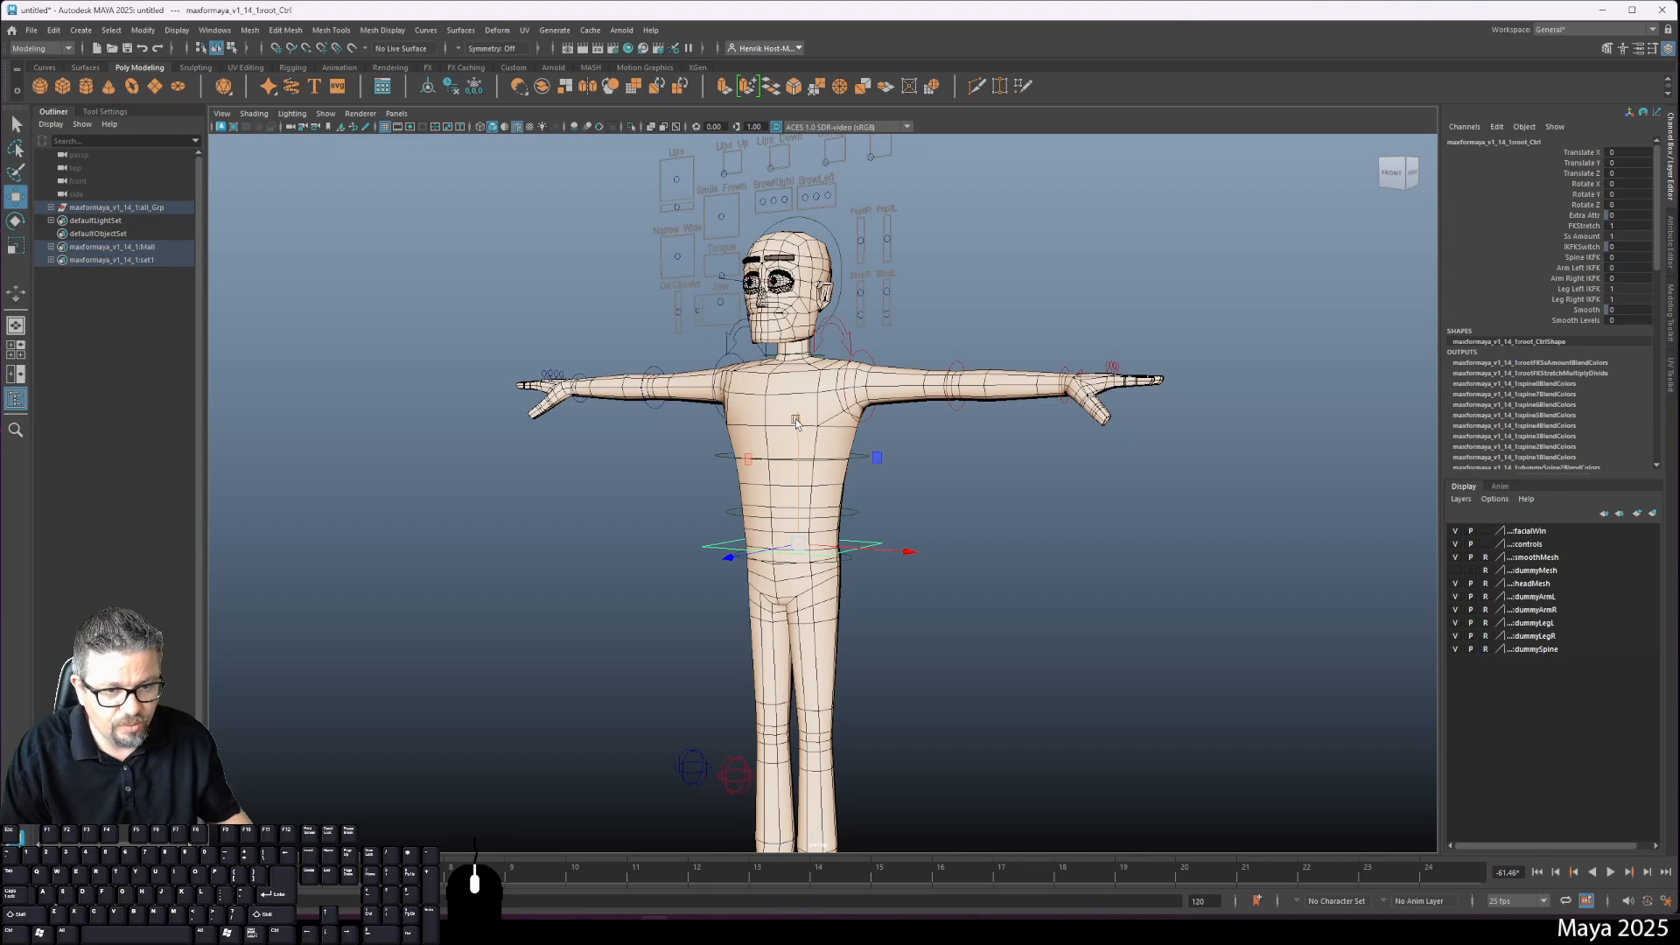
drag(799, 421, 495, 635)
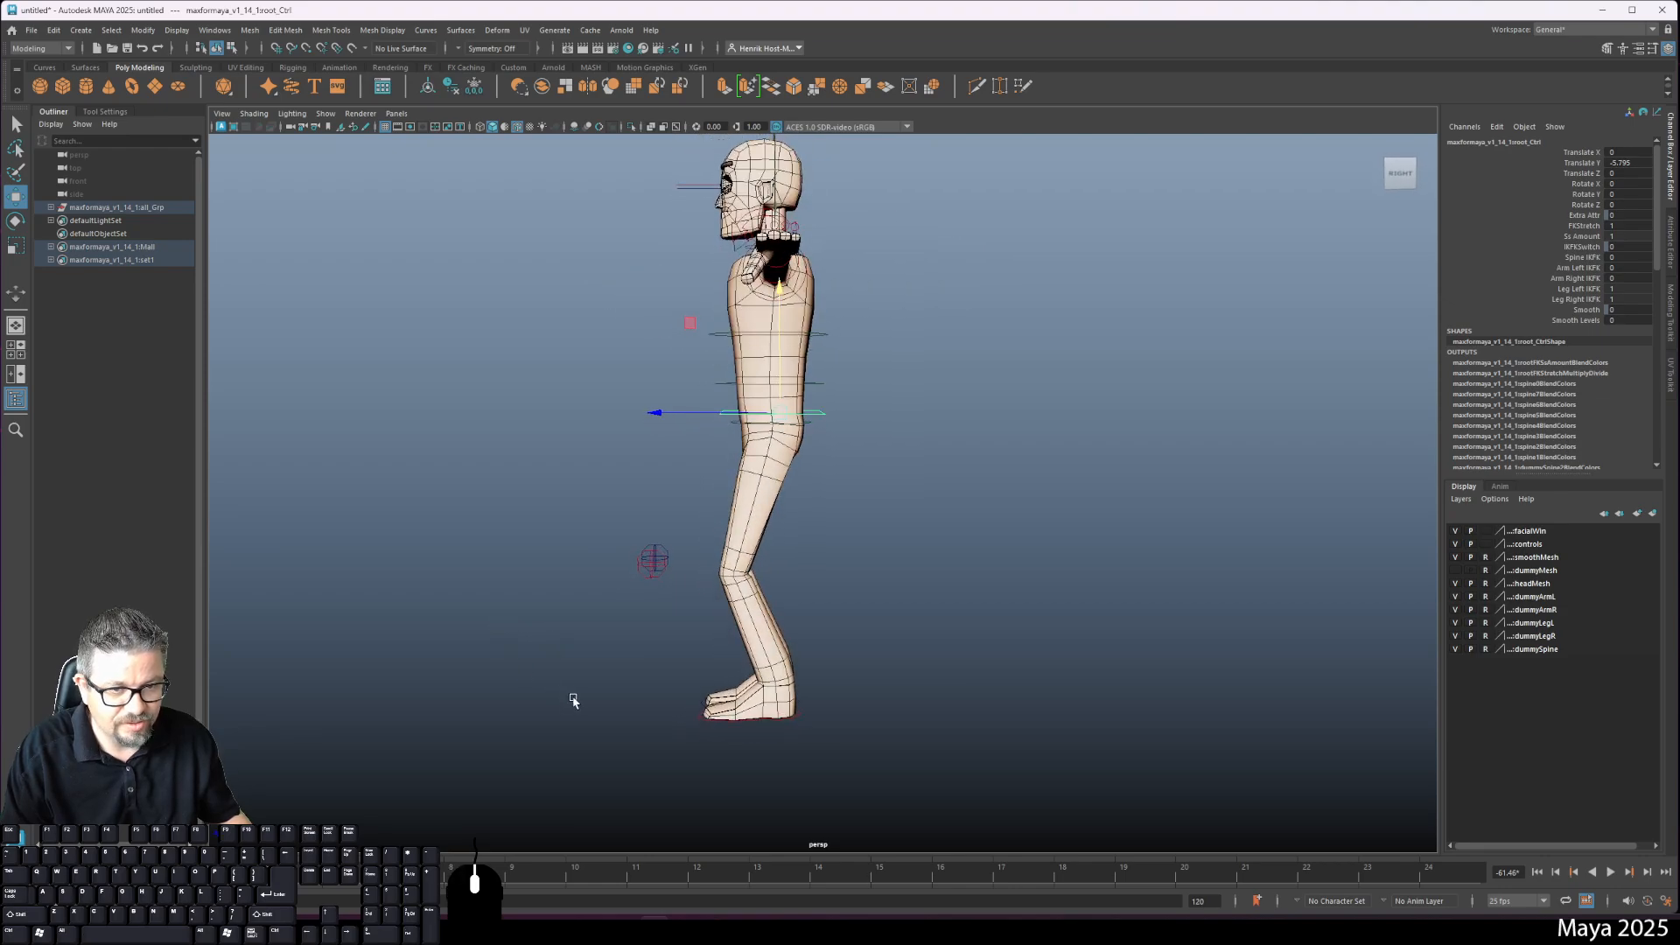
Step: Move the left foot IK control outward and back to about Translate X 10.862 and Translate Z -20.603
alt+drag(578, 687, 574, 679)
alt+right_drag(574, 679, 529, 612)
alt+drag(530, 613, 763, 679)
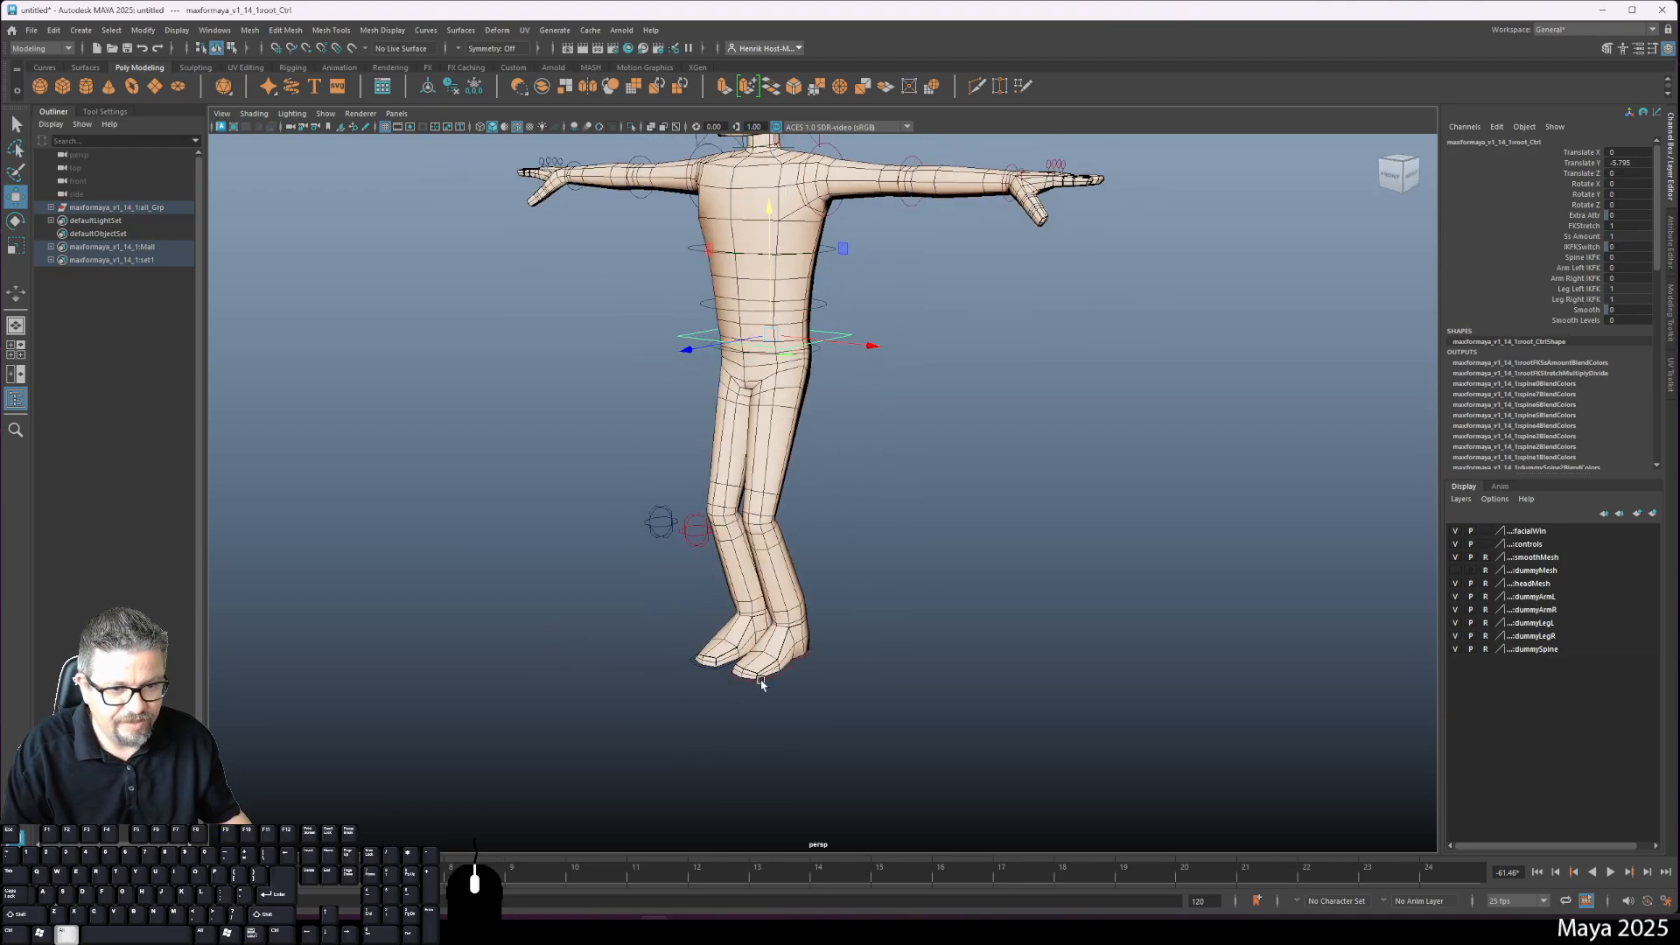
click(769, 676)
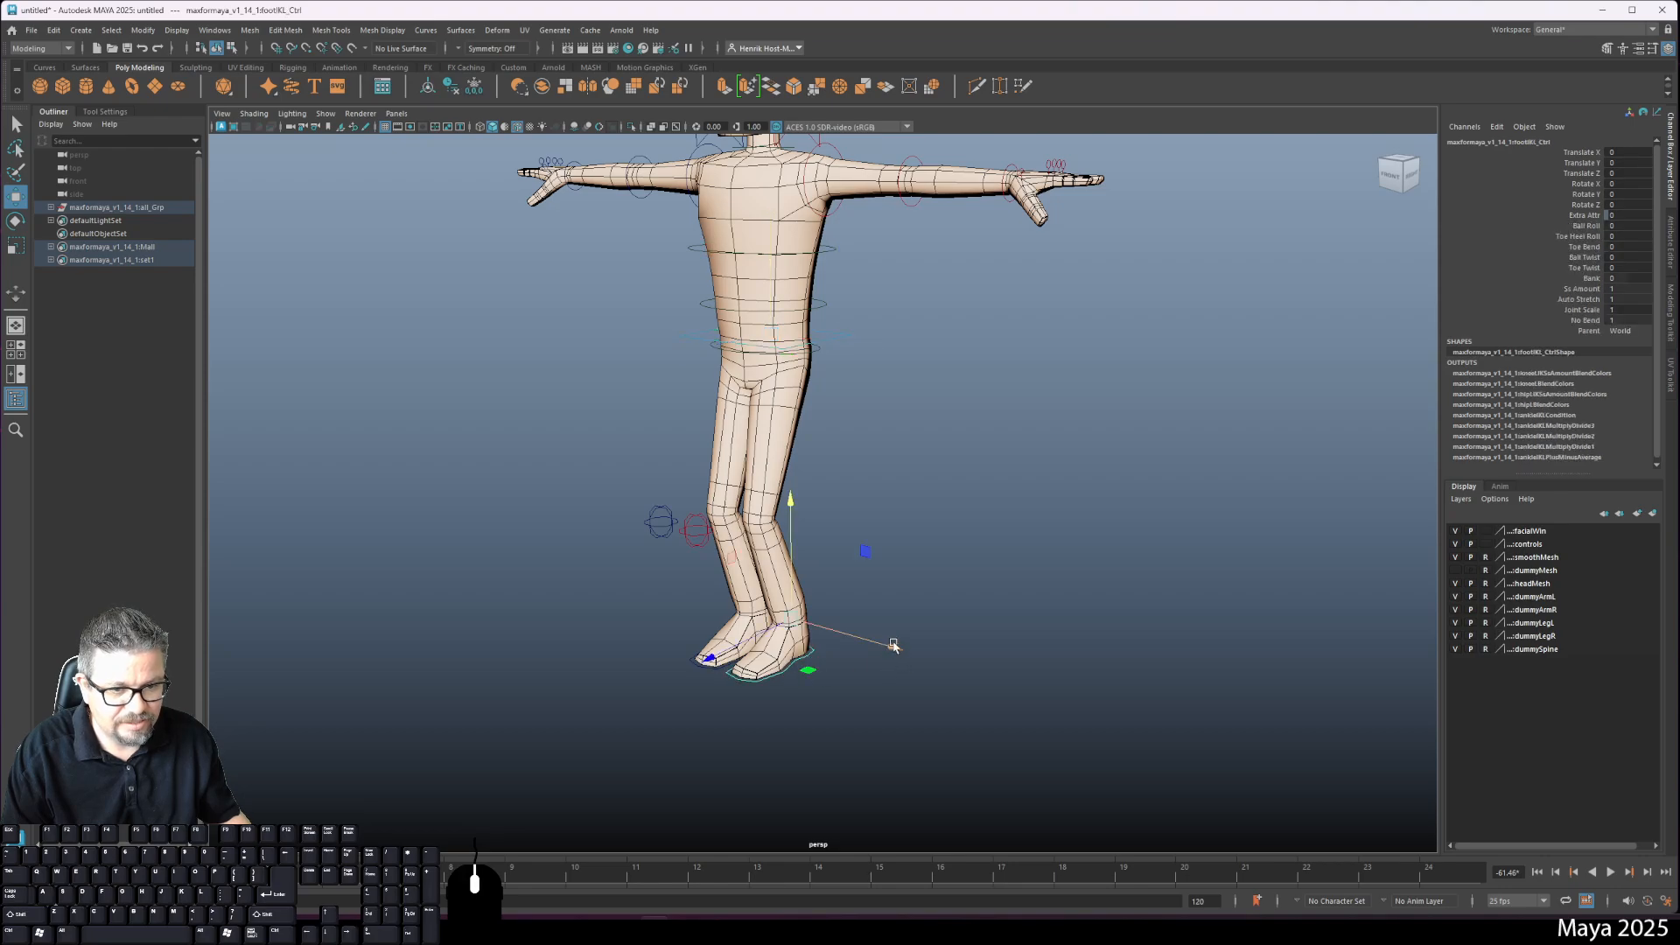
drag(893, 646, 822, 669)
drag(685, 634, 744, 632)
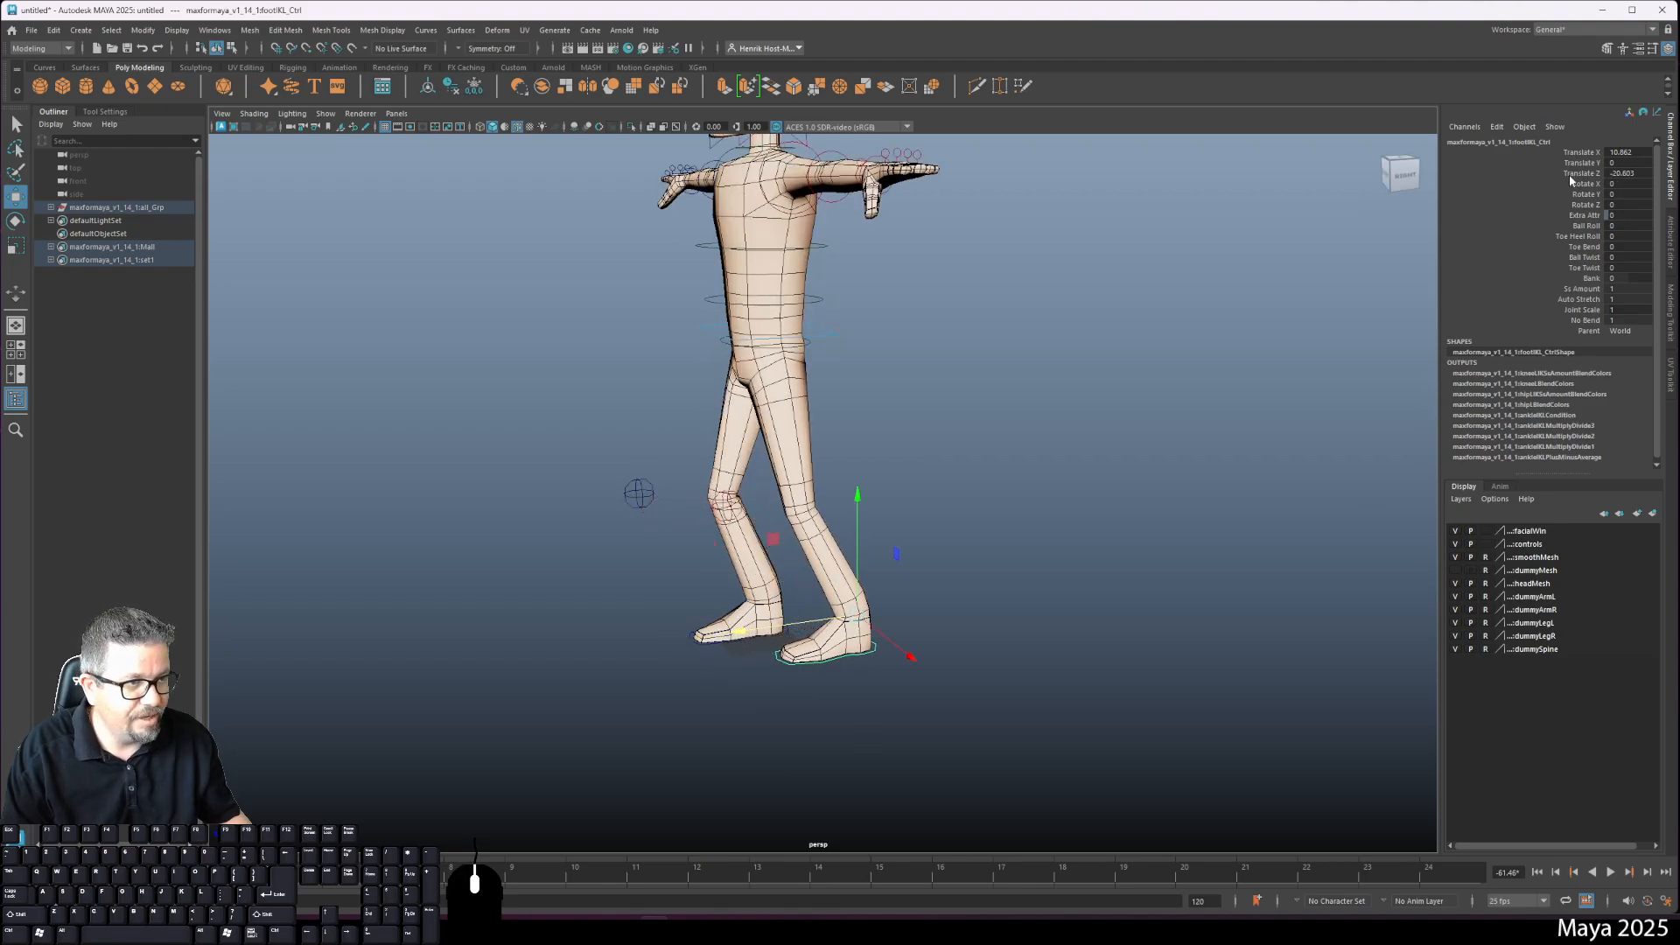
Step: Set the left foot control's Ball Roll to about 5.8 and rotate the foot outward
click(1584, 229)
middle_drag(1209, 315, 1172, 337)
alt+drag(1173, 337, 941, 588)
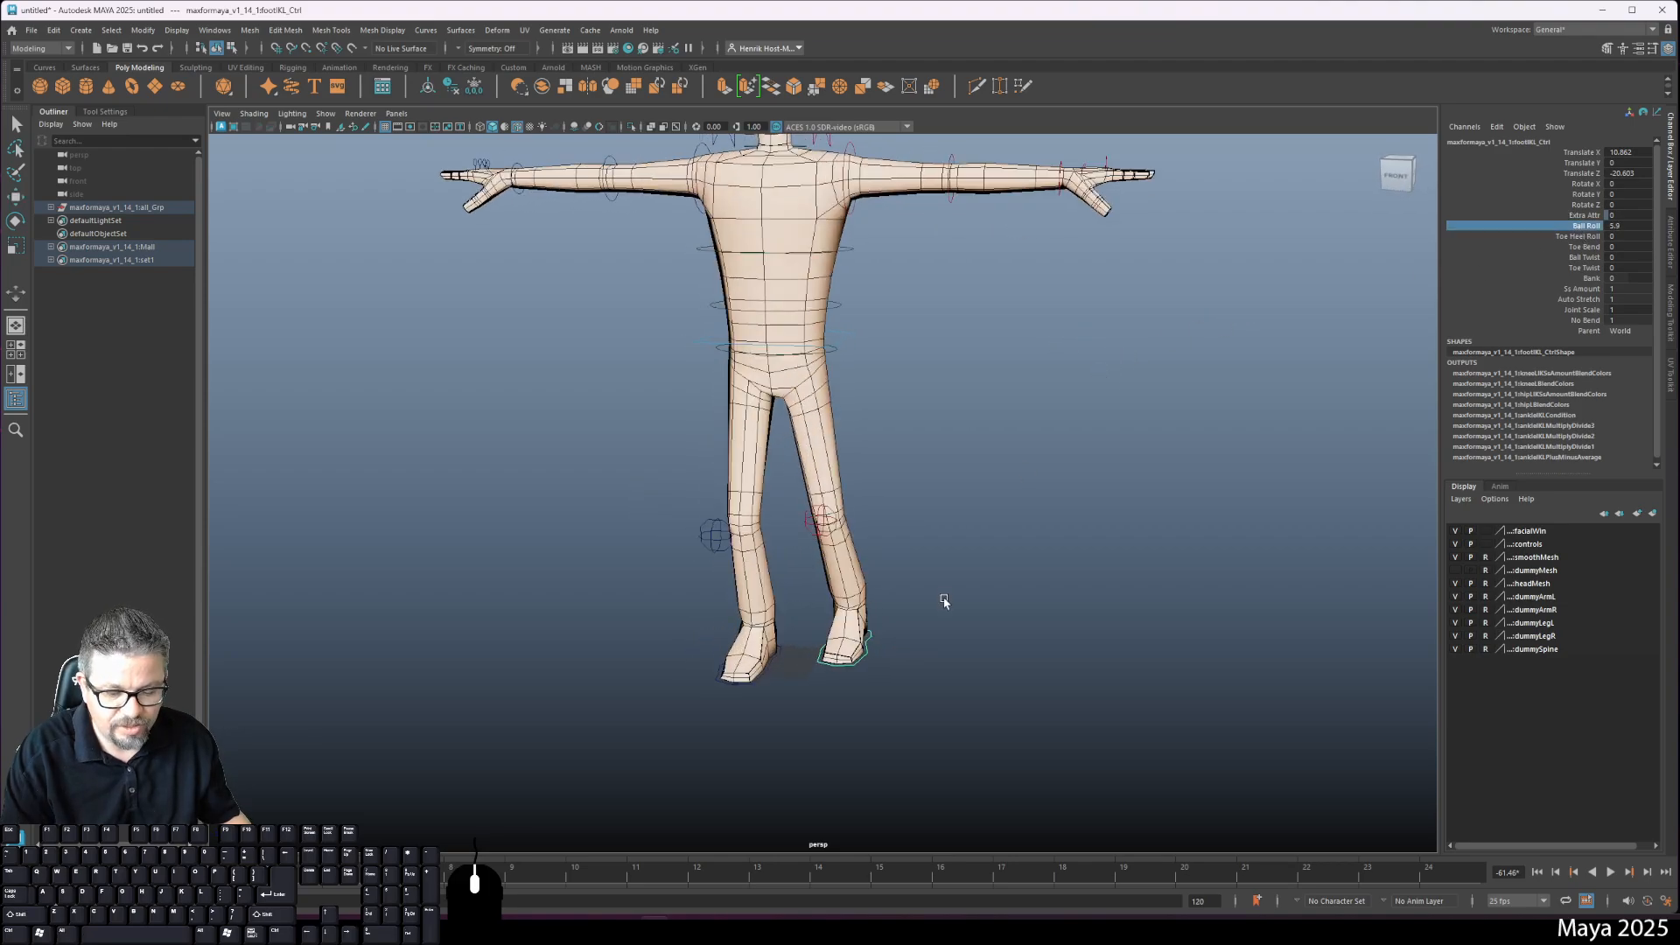
key(e)
drag(869, 656, 814, 518)
key(w)
Step: Select the right foot IK control and move it outward to about Translate X -20.822
click(790, 652)
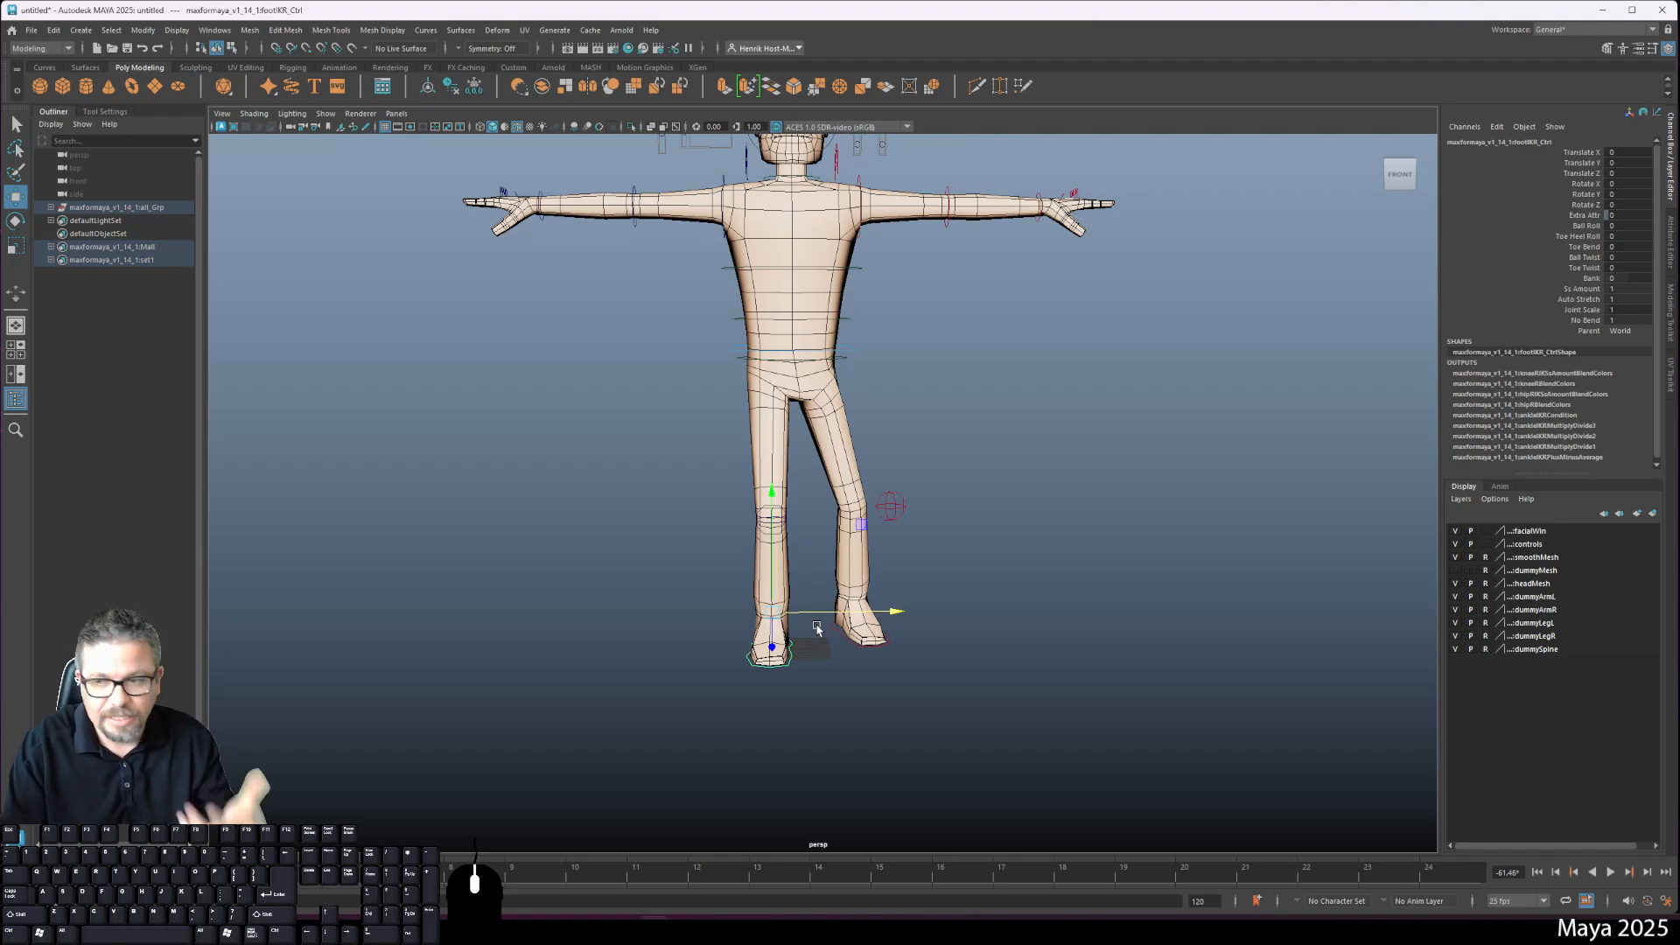
alt+middle_drag(528, 522, 537, 566)
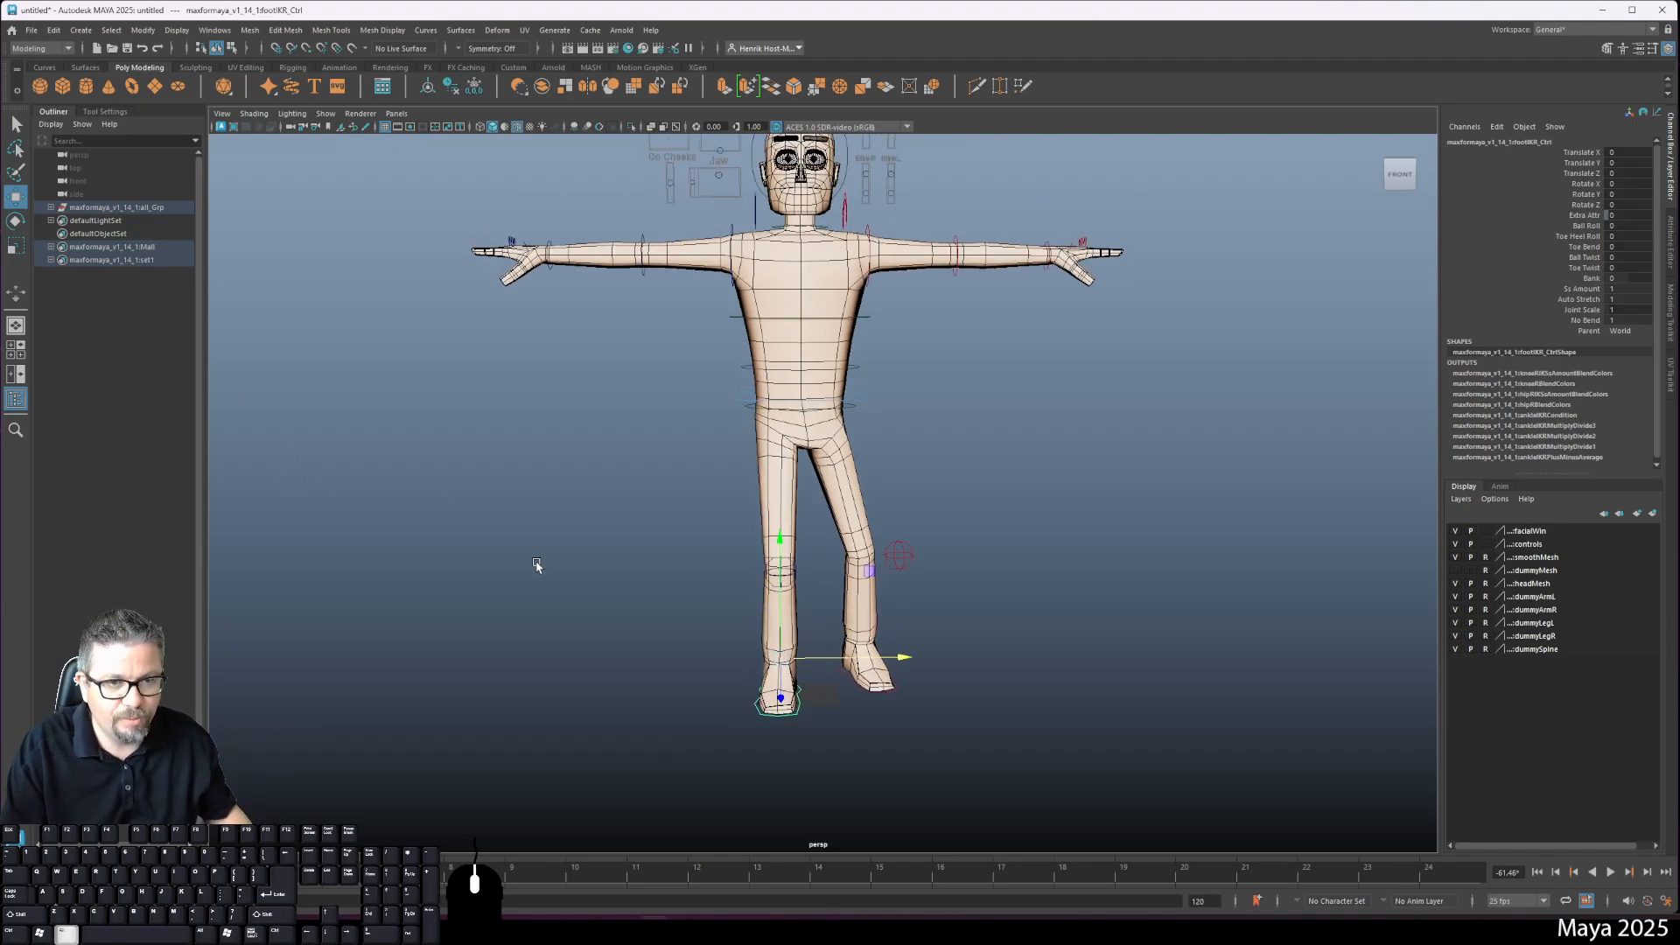
mouse_move(536, 566)
alt+mouse_down()
mouse_move(483, 563)
mouse_move(491, 623)
mouse_move(484, 522)
mouse_move(528, 577)
alt+mouse_up()
alt+middle_drag(528, 576, 547, 462)
alt+right_drag(547, 462, 604, 568)
alt+middle_drag(604, 569, 619, 438)
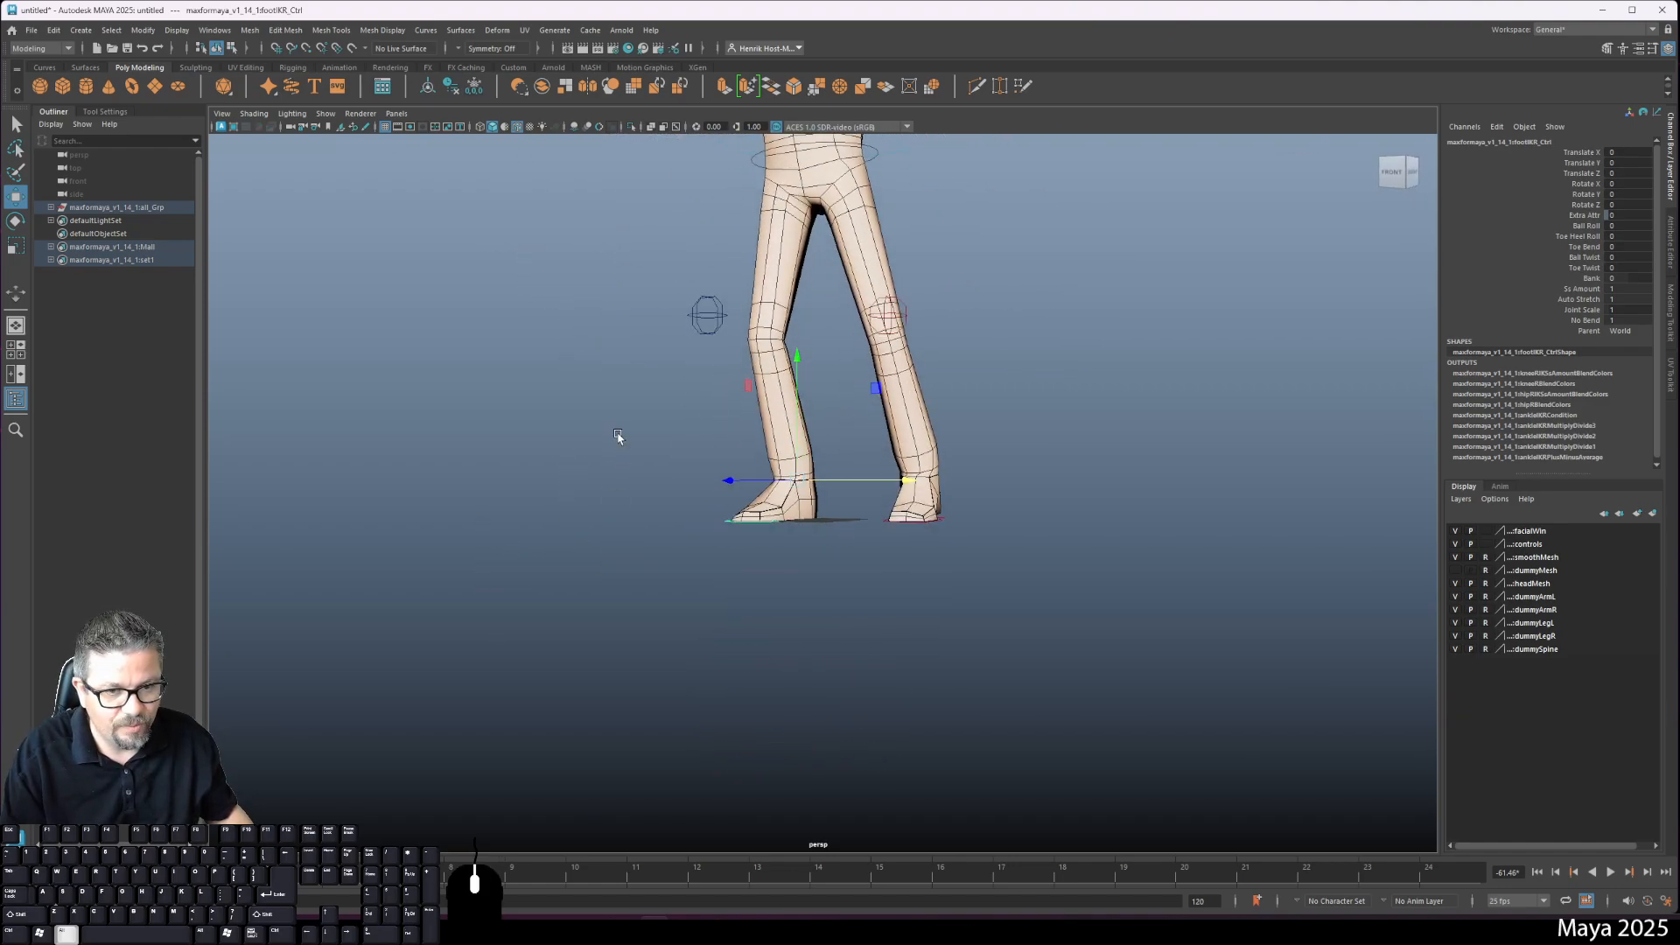
alt+right_drag(618, 438, 656, 560)
alt+drag(656, 560, 763, 602)
drag(925, 515, 832, 505)
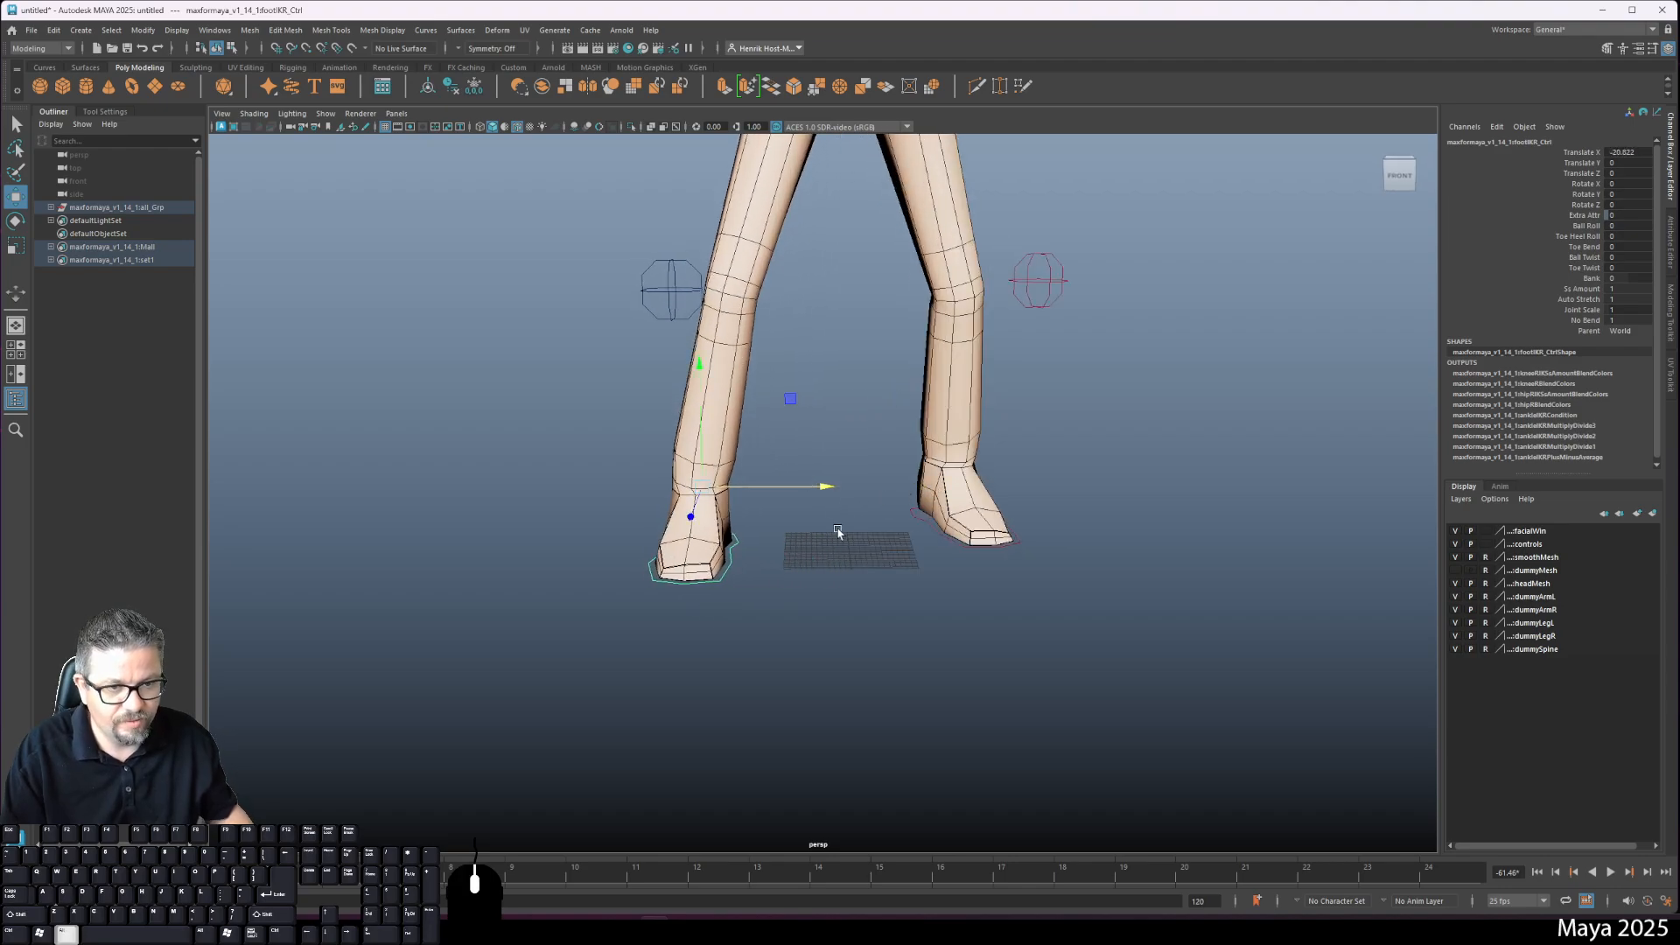
Step: Move the right foot IK control forward to about Translate Z 14.587
alt+middle_drag(836, 532, 829, 728)
alt+right_drag(830, 728, 739, 564)
alt+drag(739, 565, 696, 590)
alt+drag(658, 597, 602, 571)
alt+drag(602, 571, 722, 579)
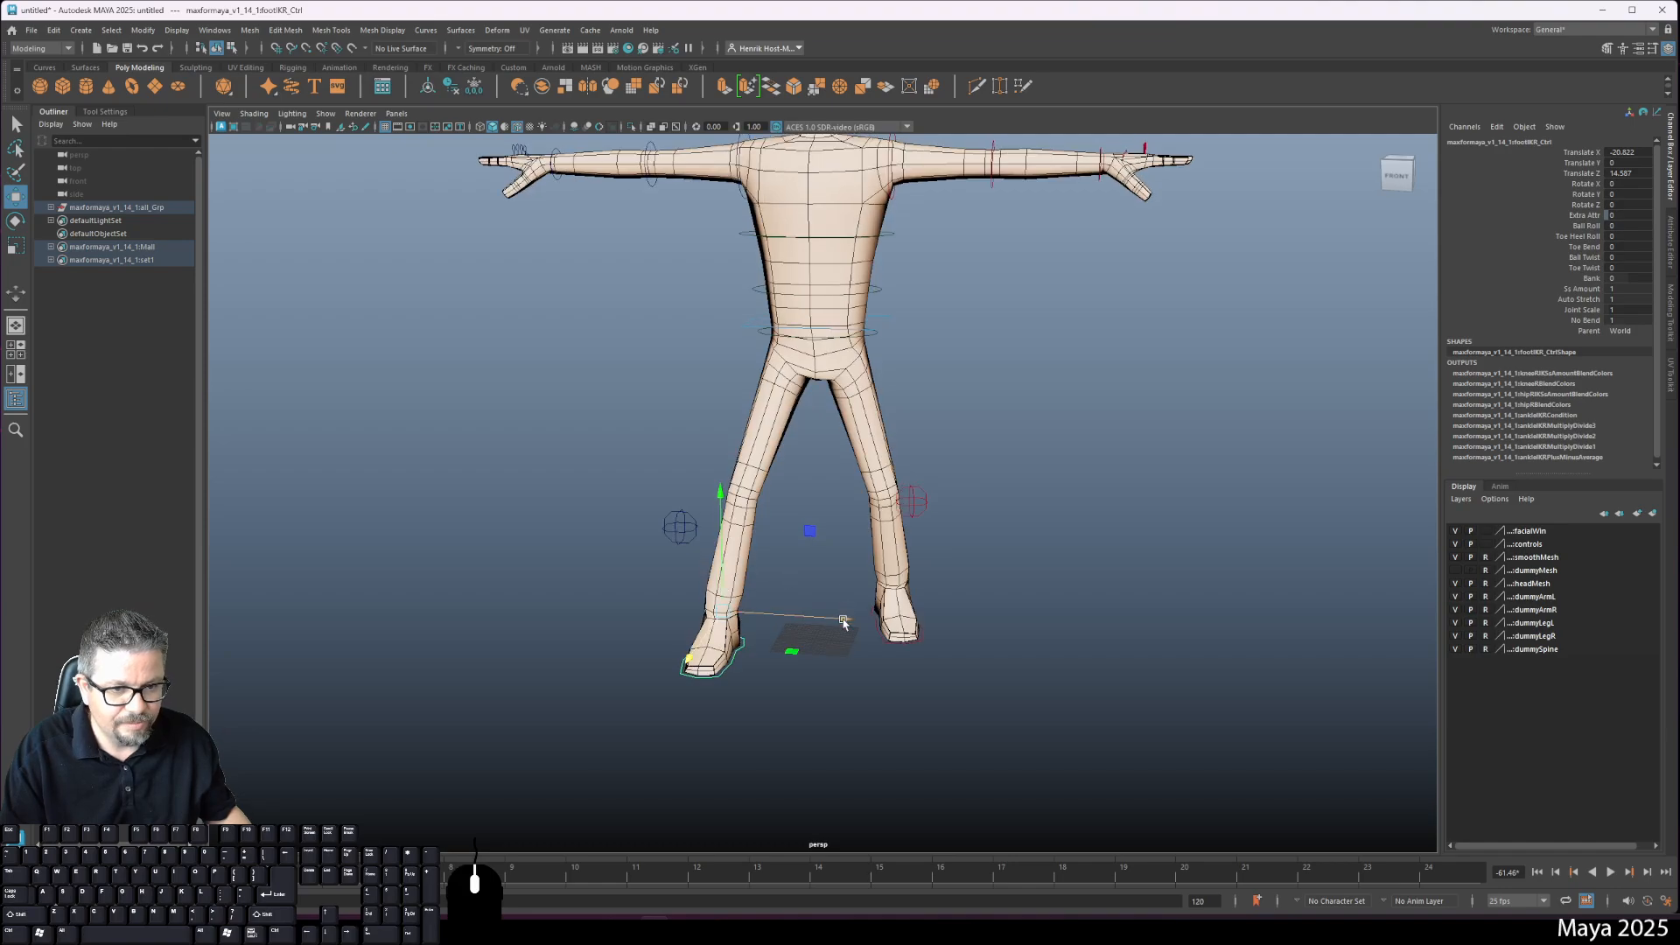
Step: Turn the right foot outward to about Rotate Y -19.288 and bring it in to about Translate X -13.094
key(e)
mouse_move(826, 634)
mouse_down()
mouse_move(745, 636)
mouse_move(848, 621)
mouse_move(720, 646)
mouse_move(810, 641)
mouse_move(881, 607)
mouse_move(846, 625)
mouse_up()
key(w)
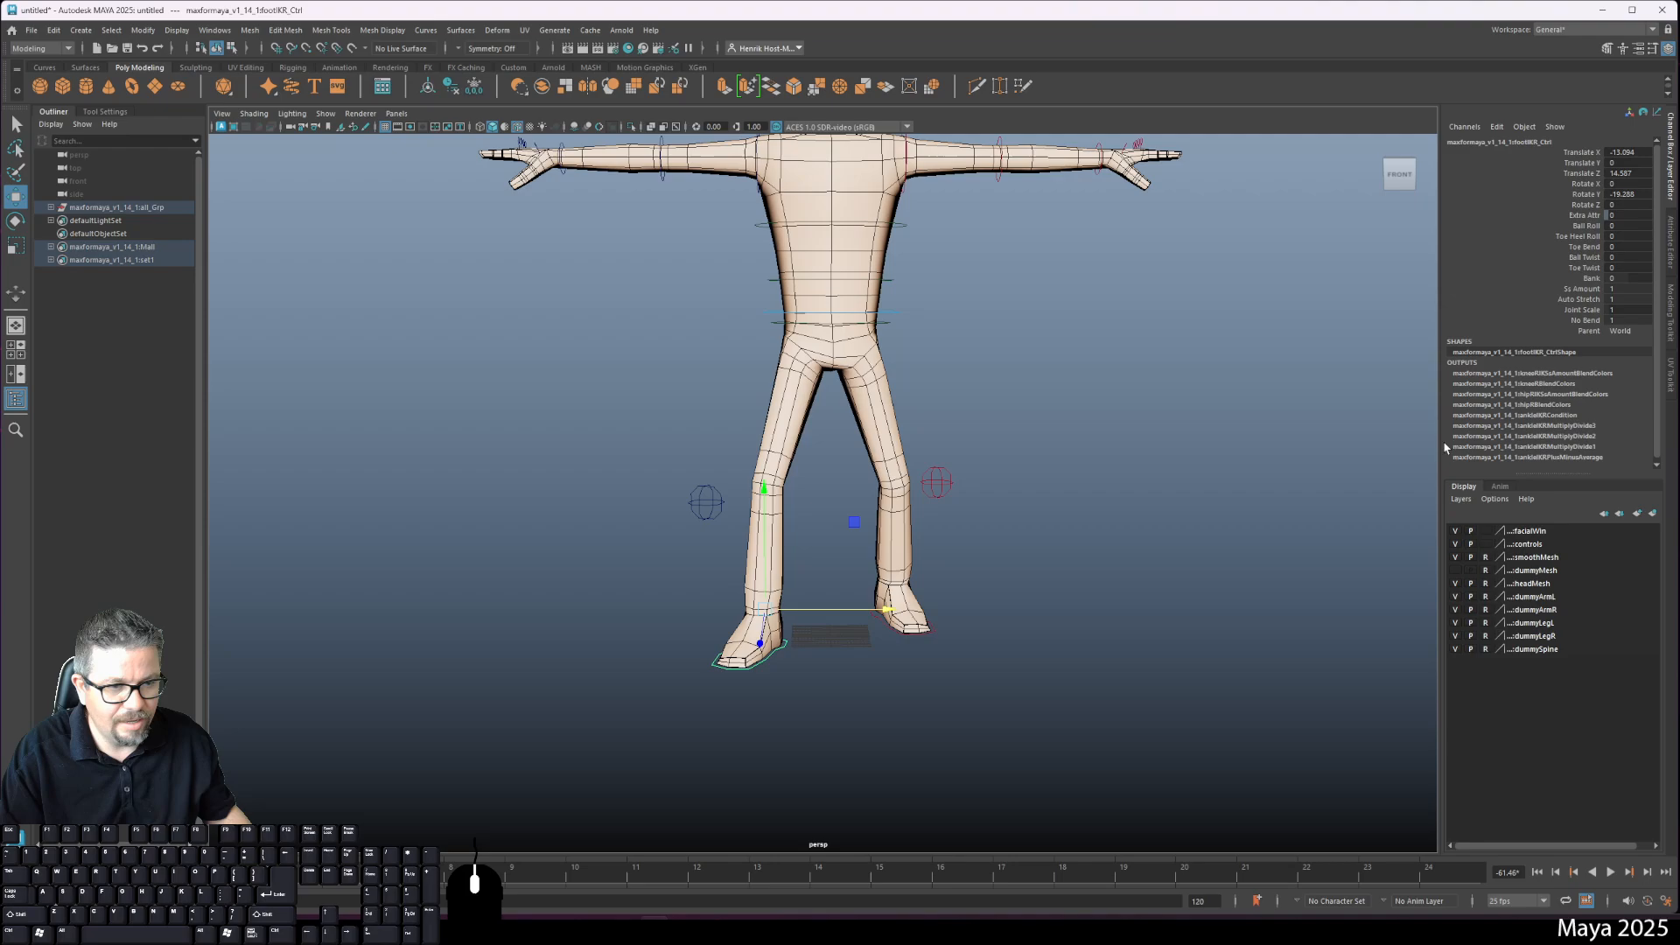
Step: Try a Ball Roll of about 14.3 on the right foot control and undo it
click(1586, 225)
middle_drag(1260, 386, 1295, 386)
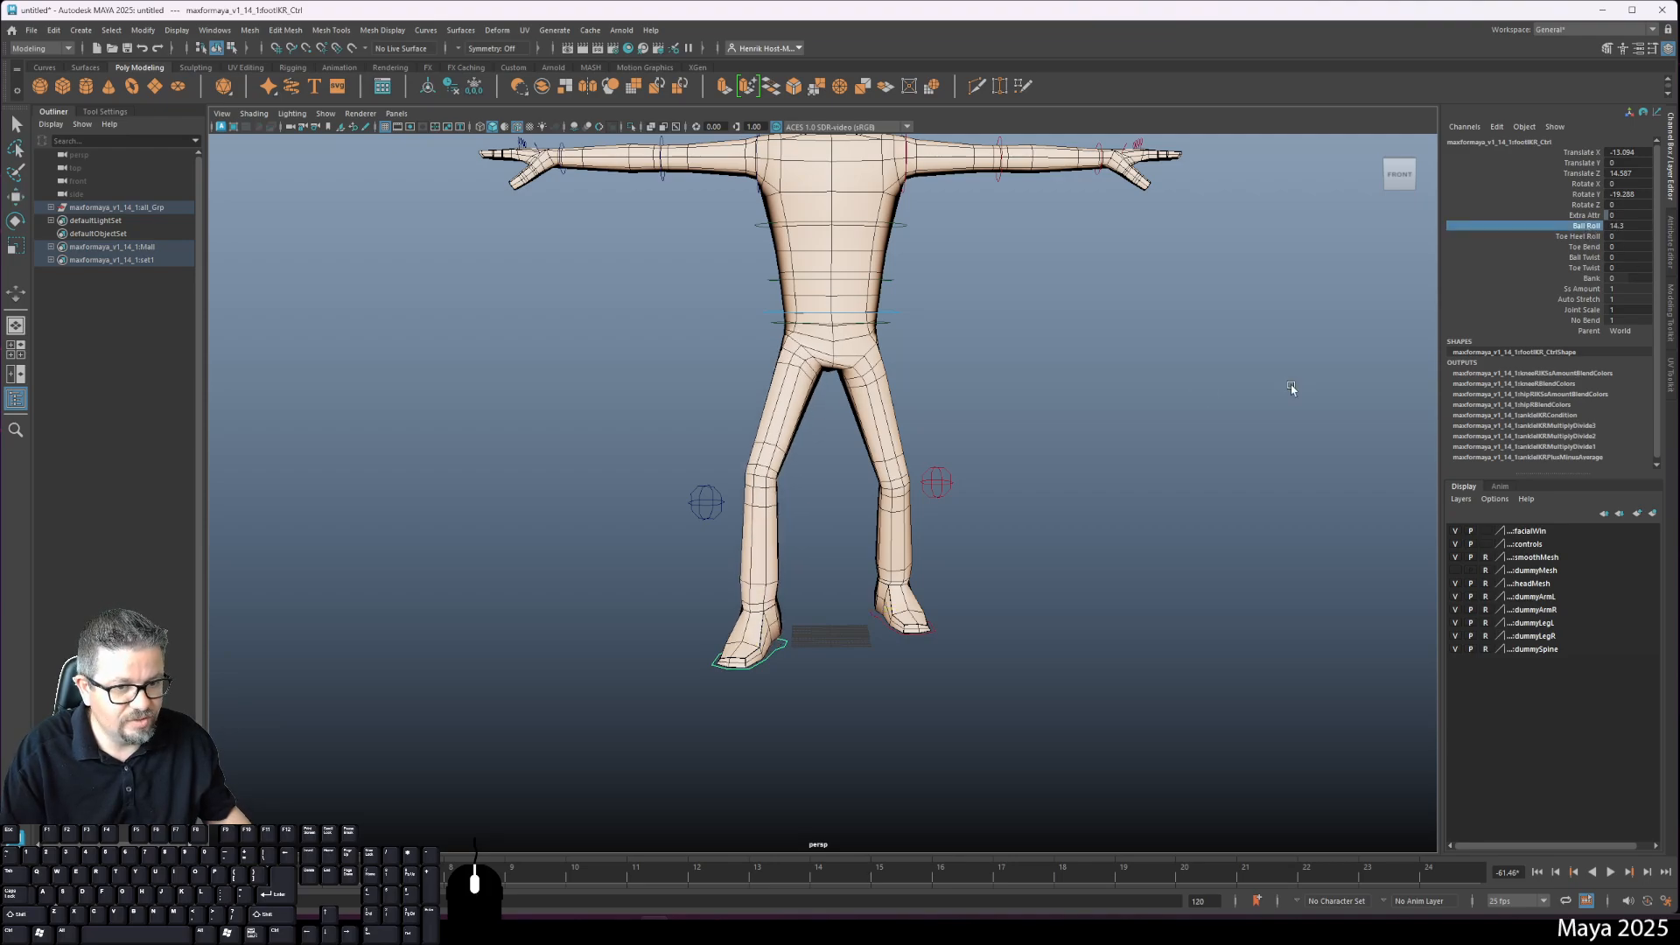
alt+drag(1137, 401, 968, 423)
key(ctrl+z)
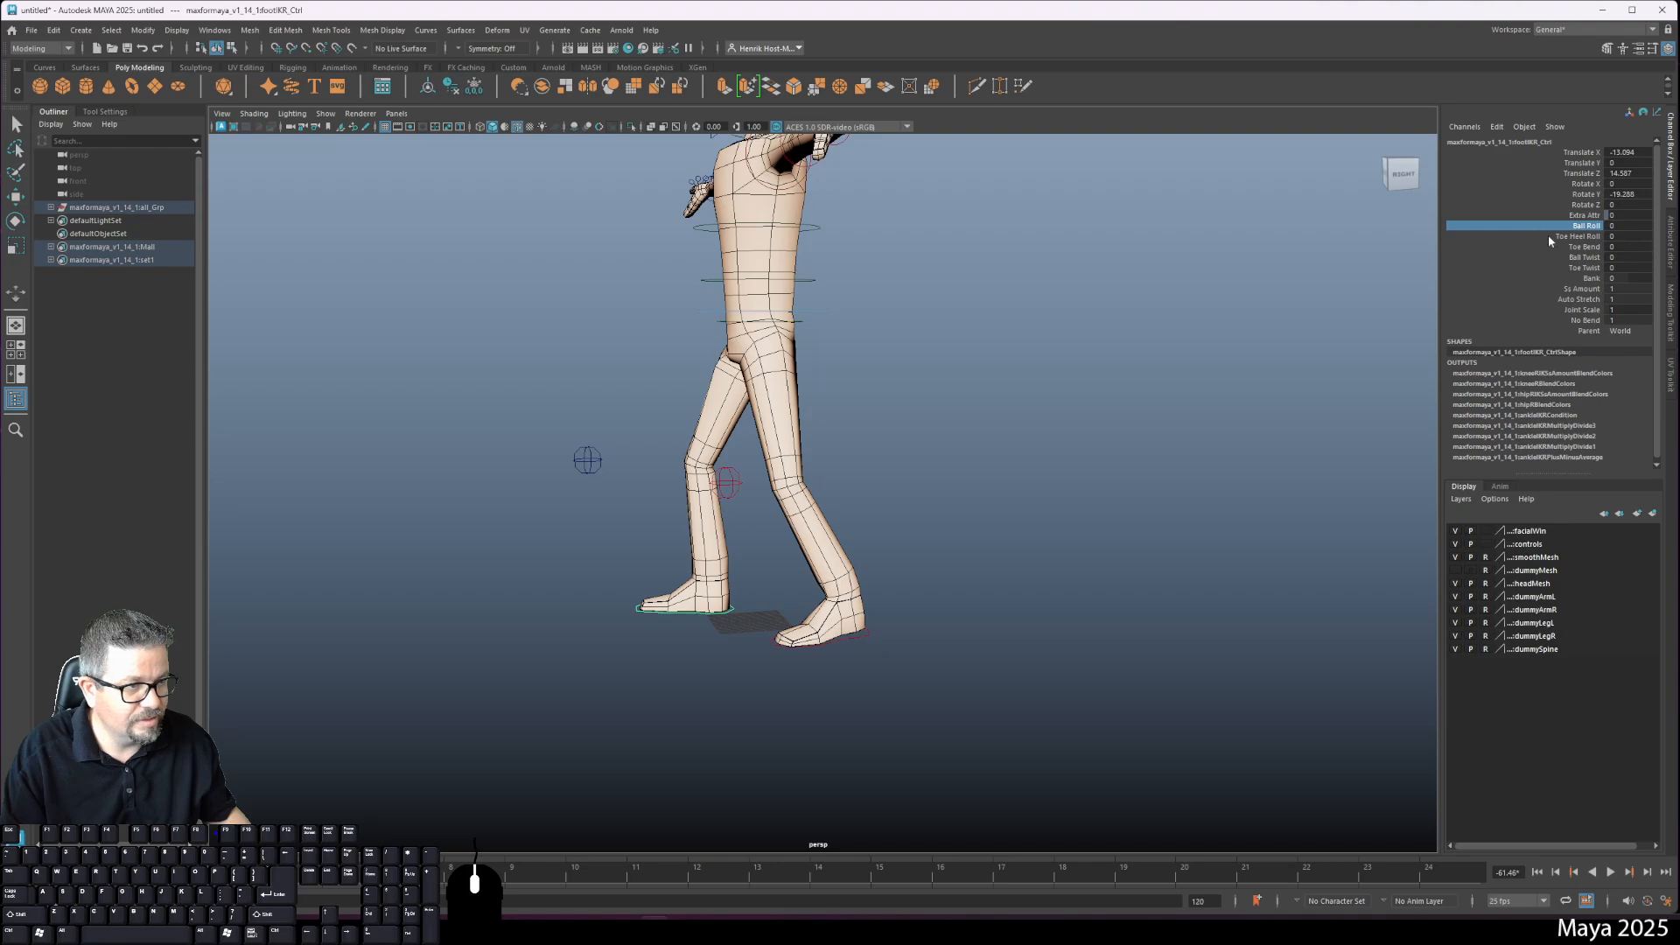
Step: Try a negative Toe Heel Roll on the right foot control and undo it
click(1574, 236)
middle_drag(1168, 385, 1037, 357)
key(ctrl+z)
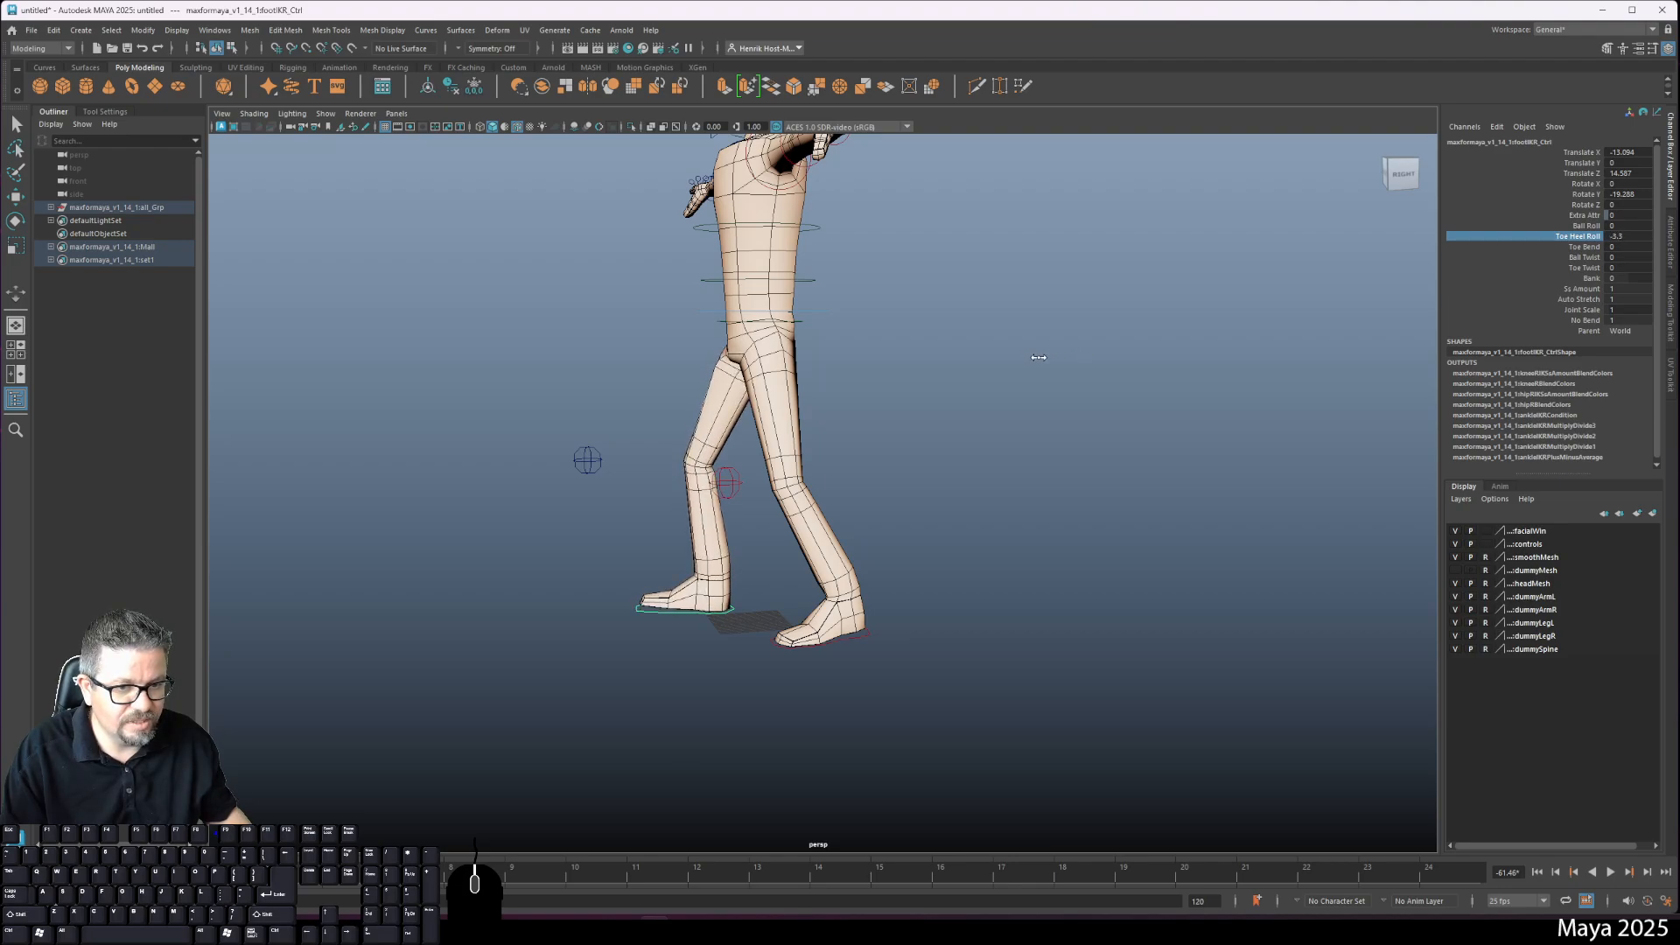
Step: Select the root control at the hips again with the Move tool active
alt+drag(1036, 357, 981, 441)
click(894, 439)
key(w)
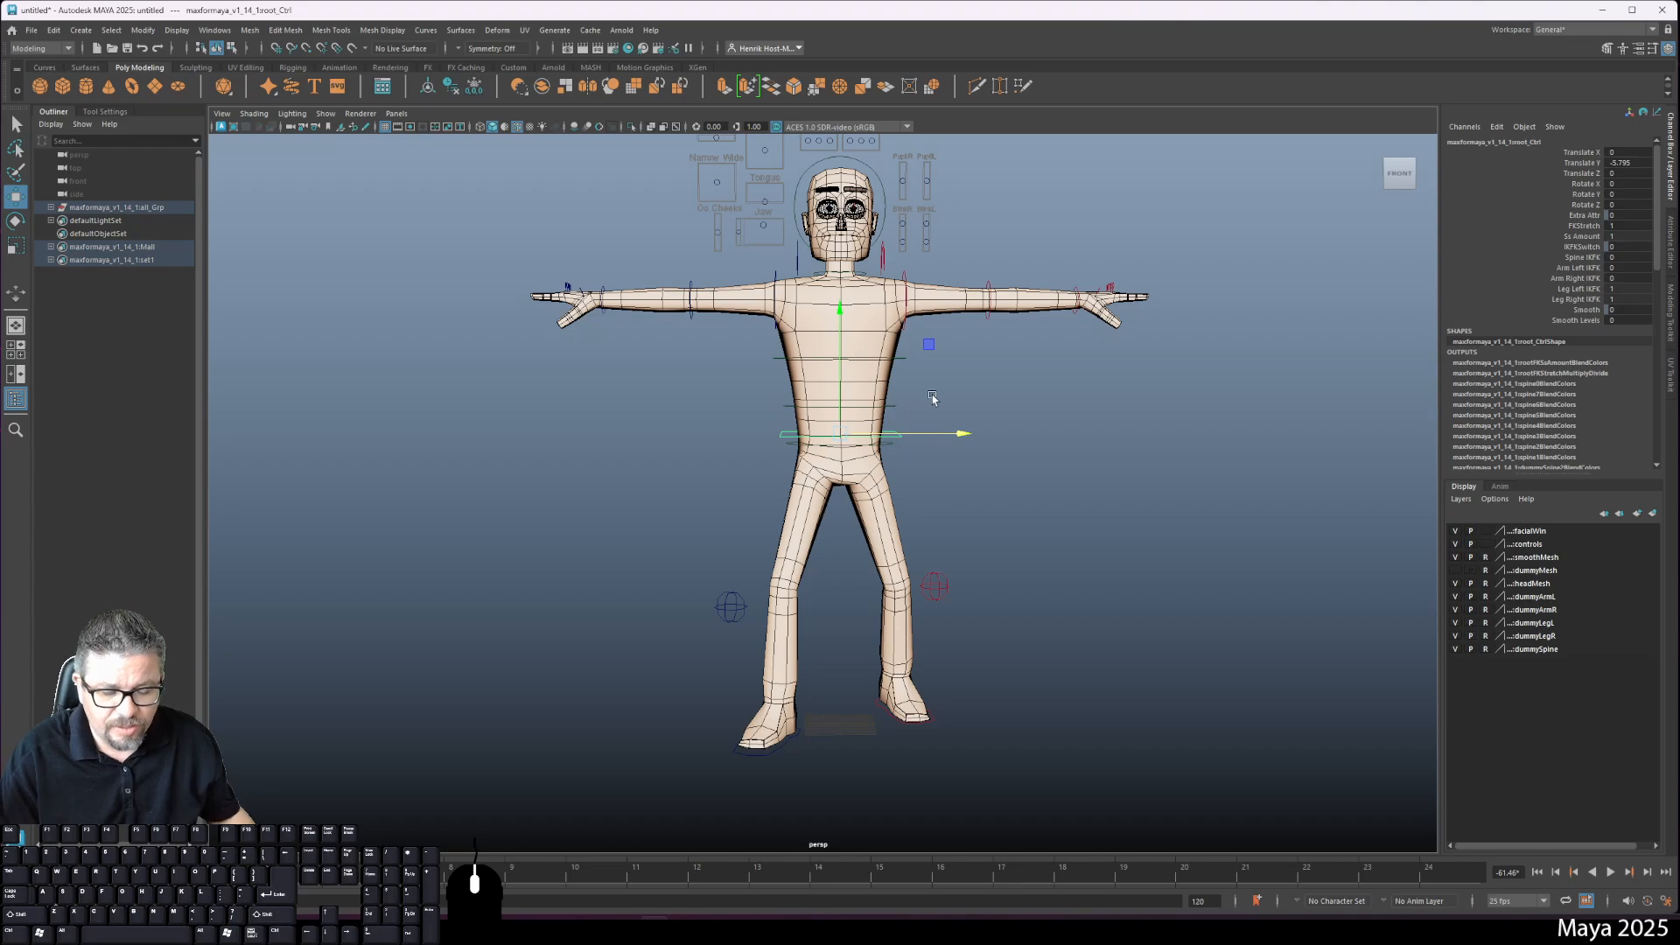
alt+drag(932, 398, 897, 481)
alt+middle_drag(896, 483, 911, 509)
alt+drag(910, 509, 760, 549)
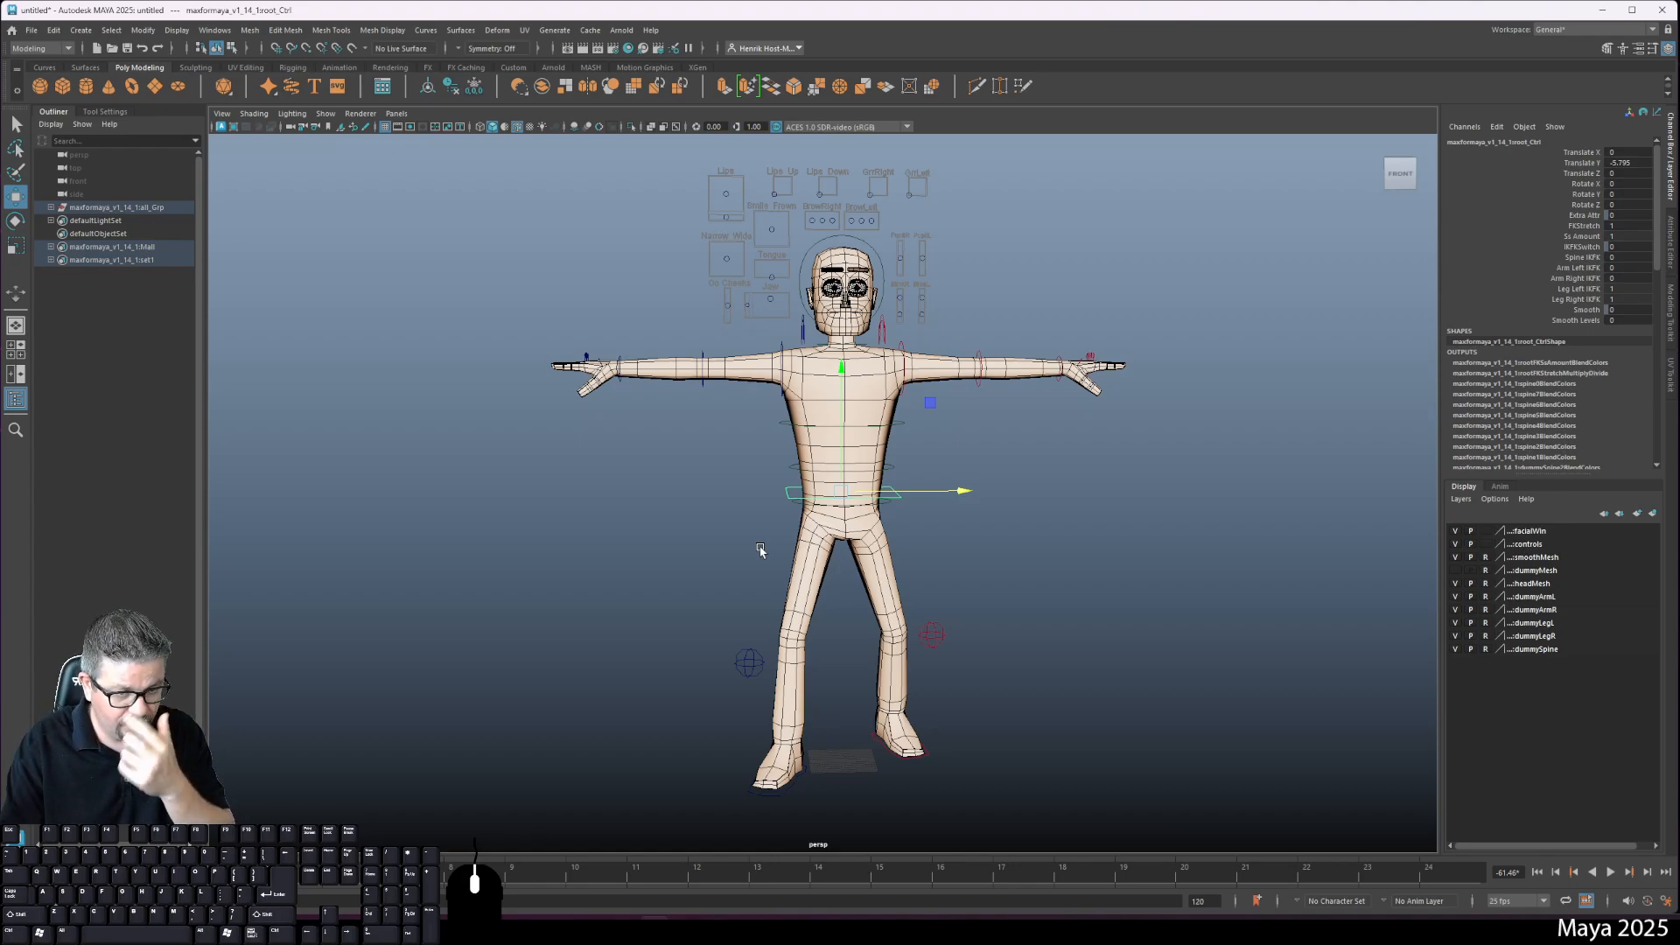
alt+drag(787, 523, 726, 487)
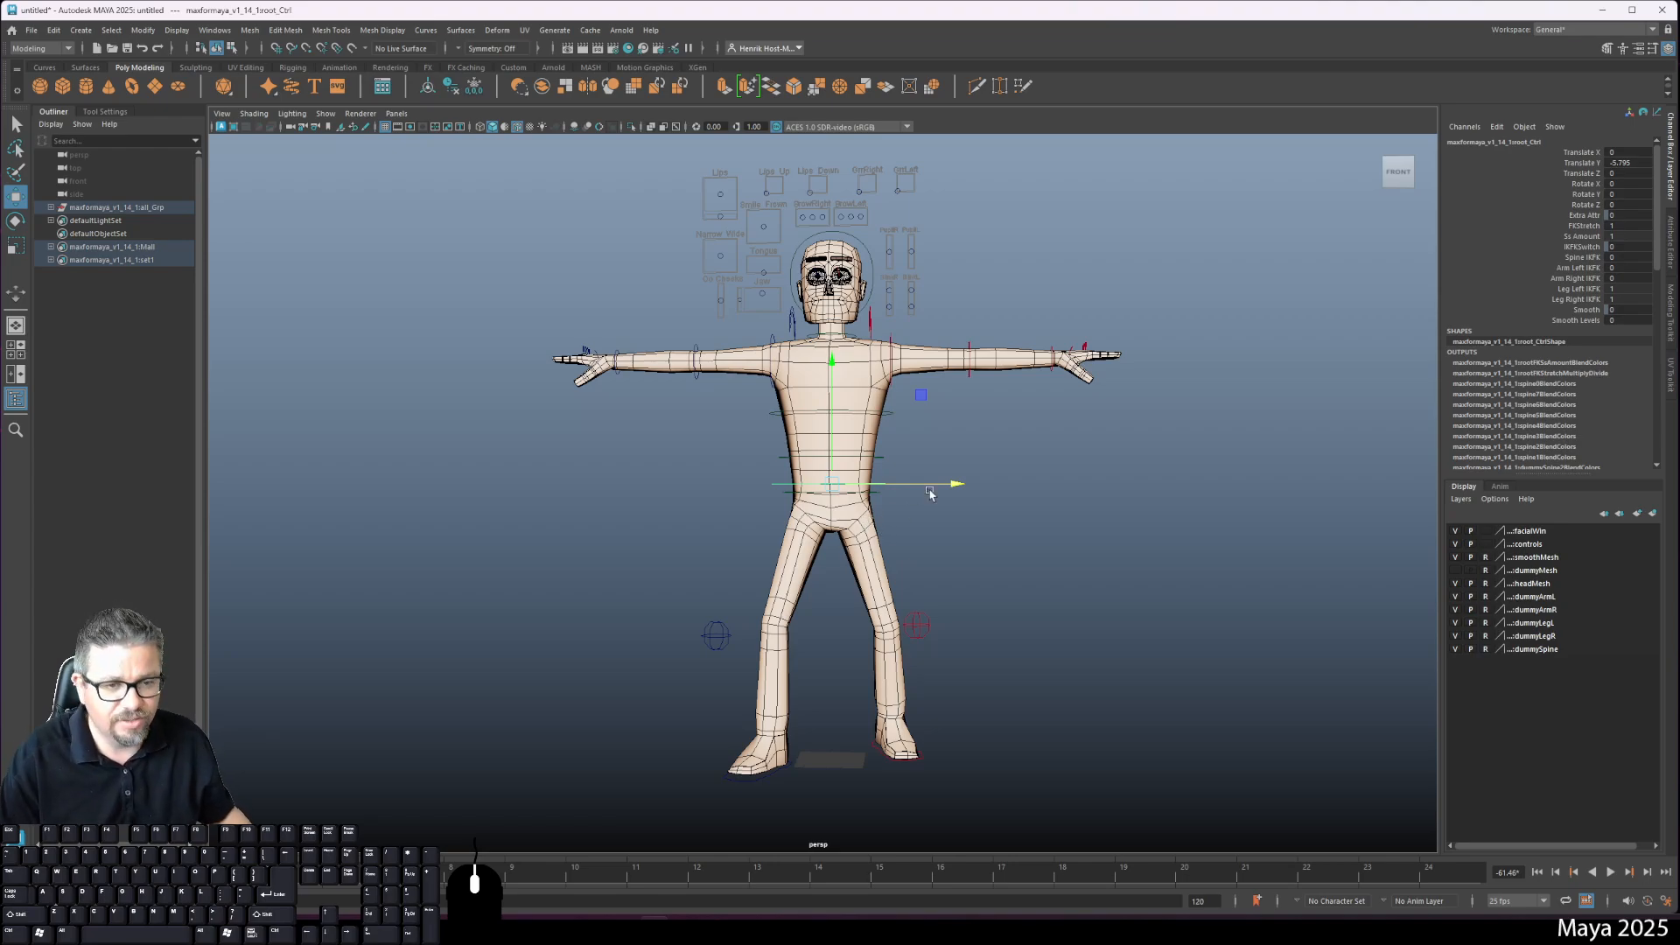
Step: Shift the root control sideways to Translate X about -8.1 and rotate it to about 6.2, -4.9 and 5.7
drag(958, 486, 940, 536)
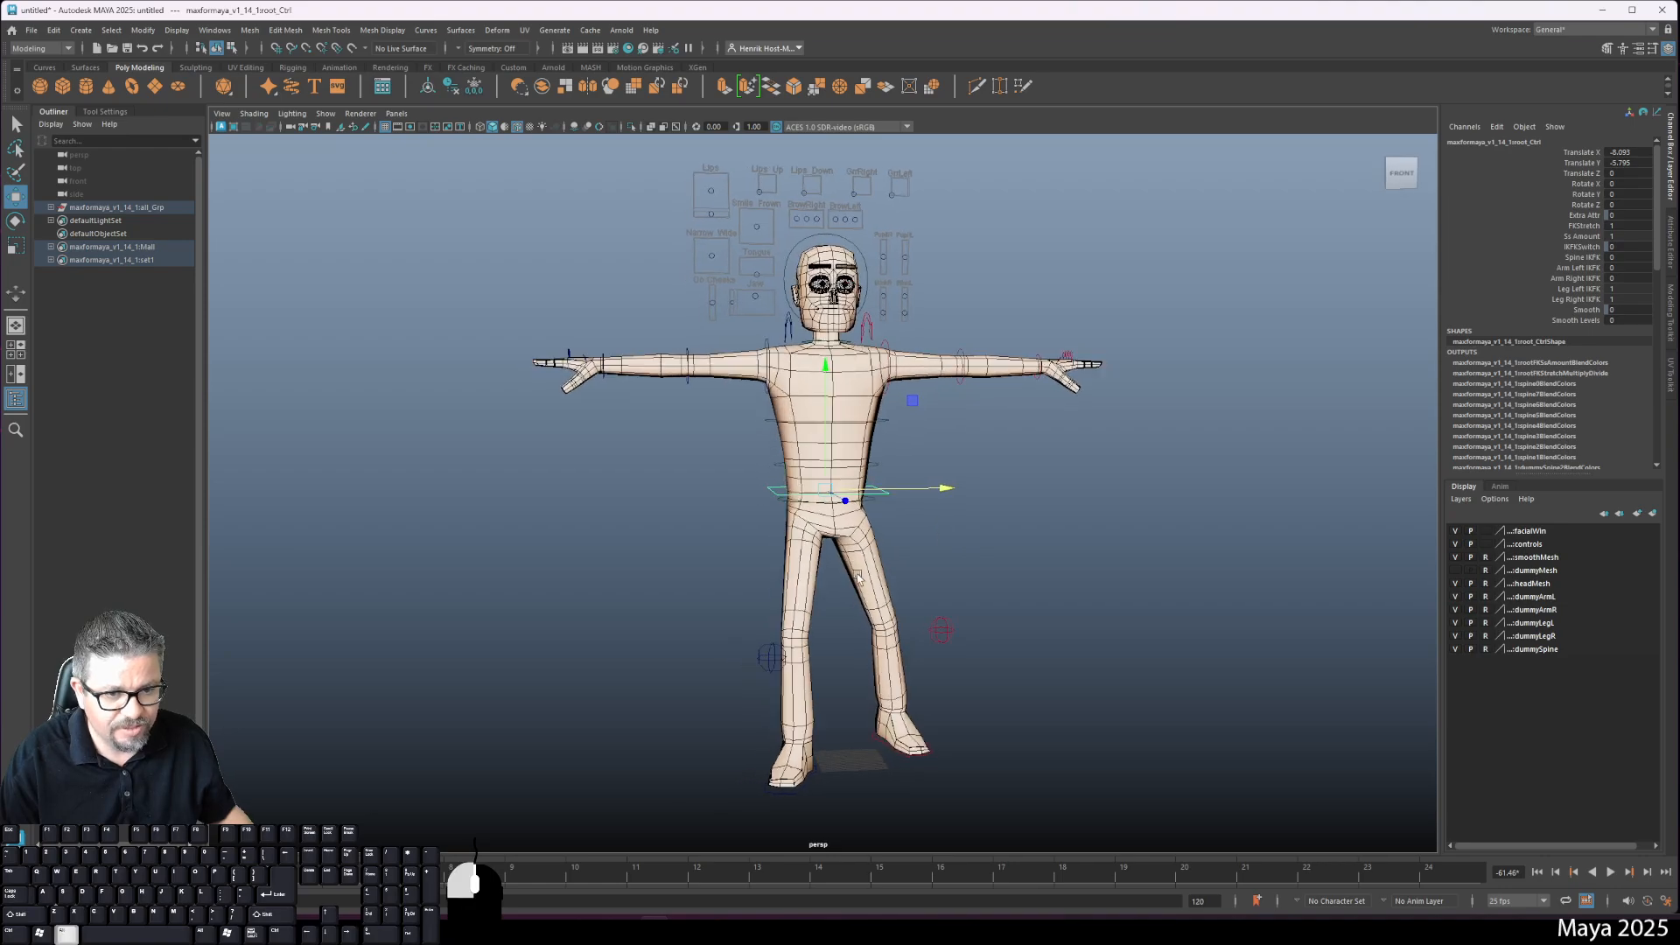
alt+drag(857, 579, 707, 637)
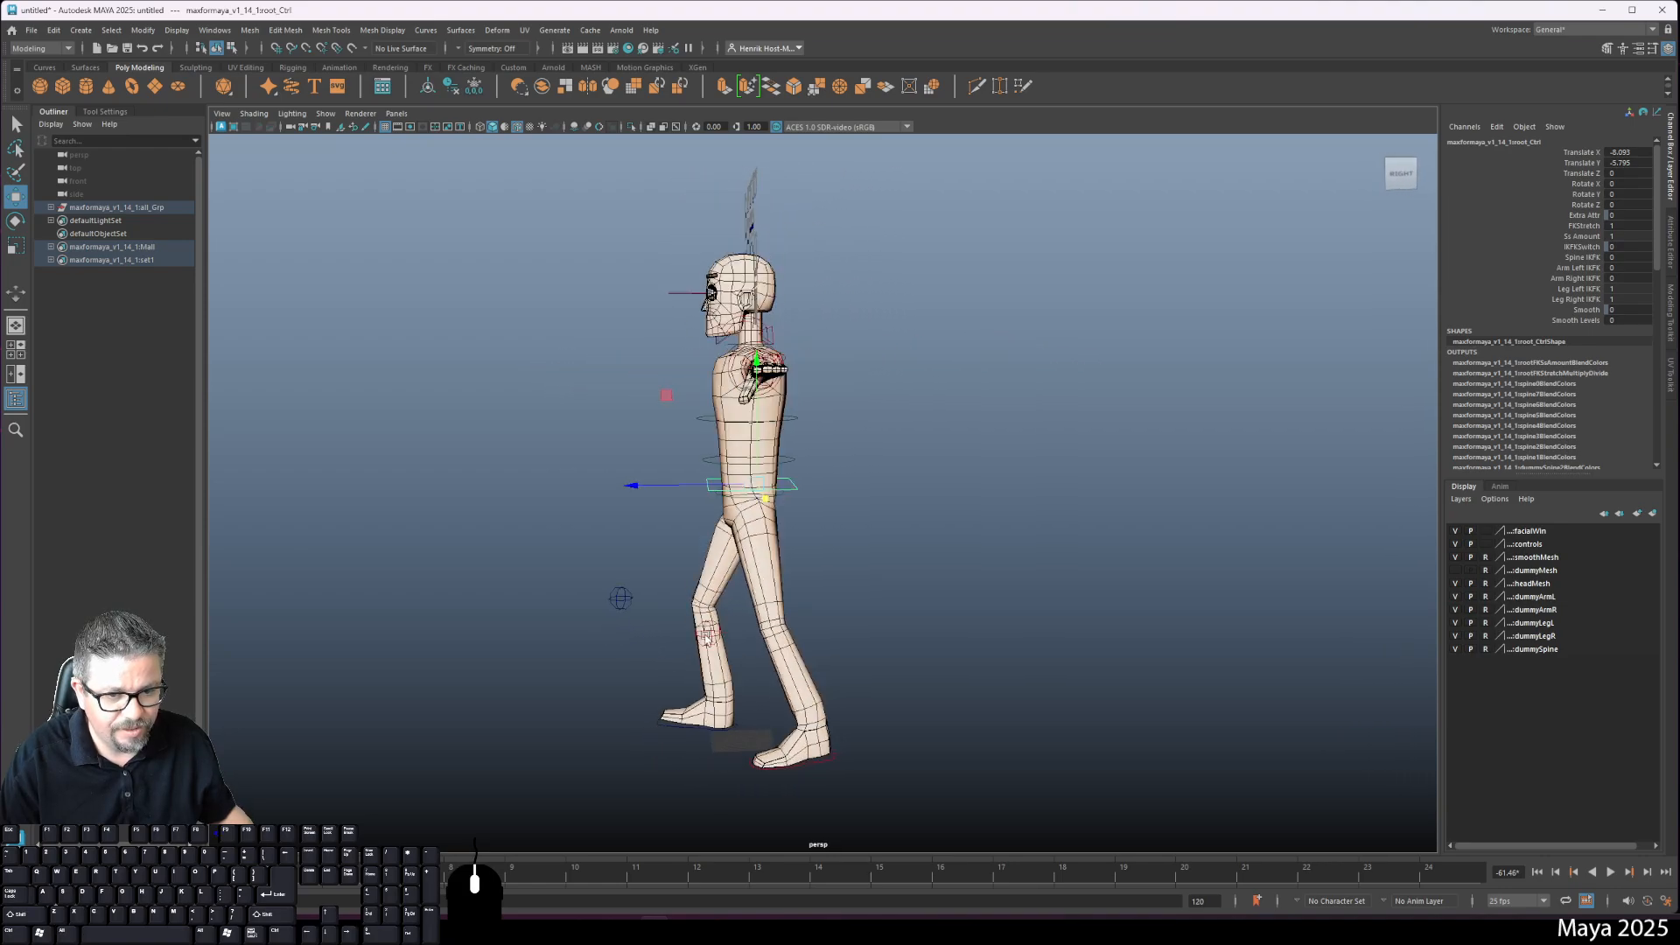
alt+drag(833, 726, 954, 720)
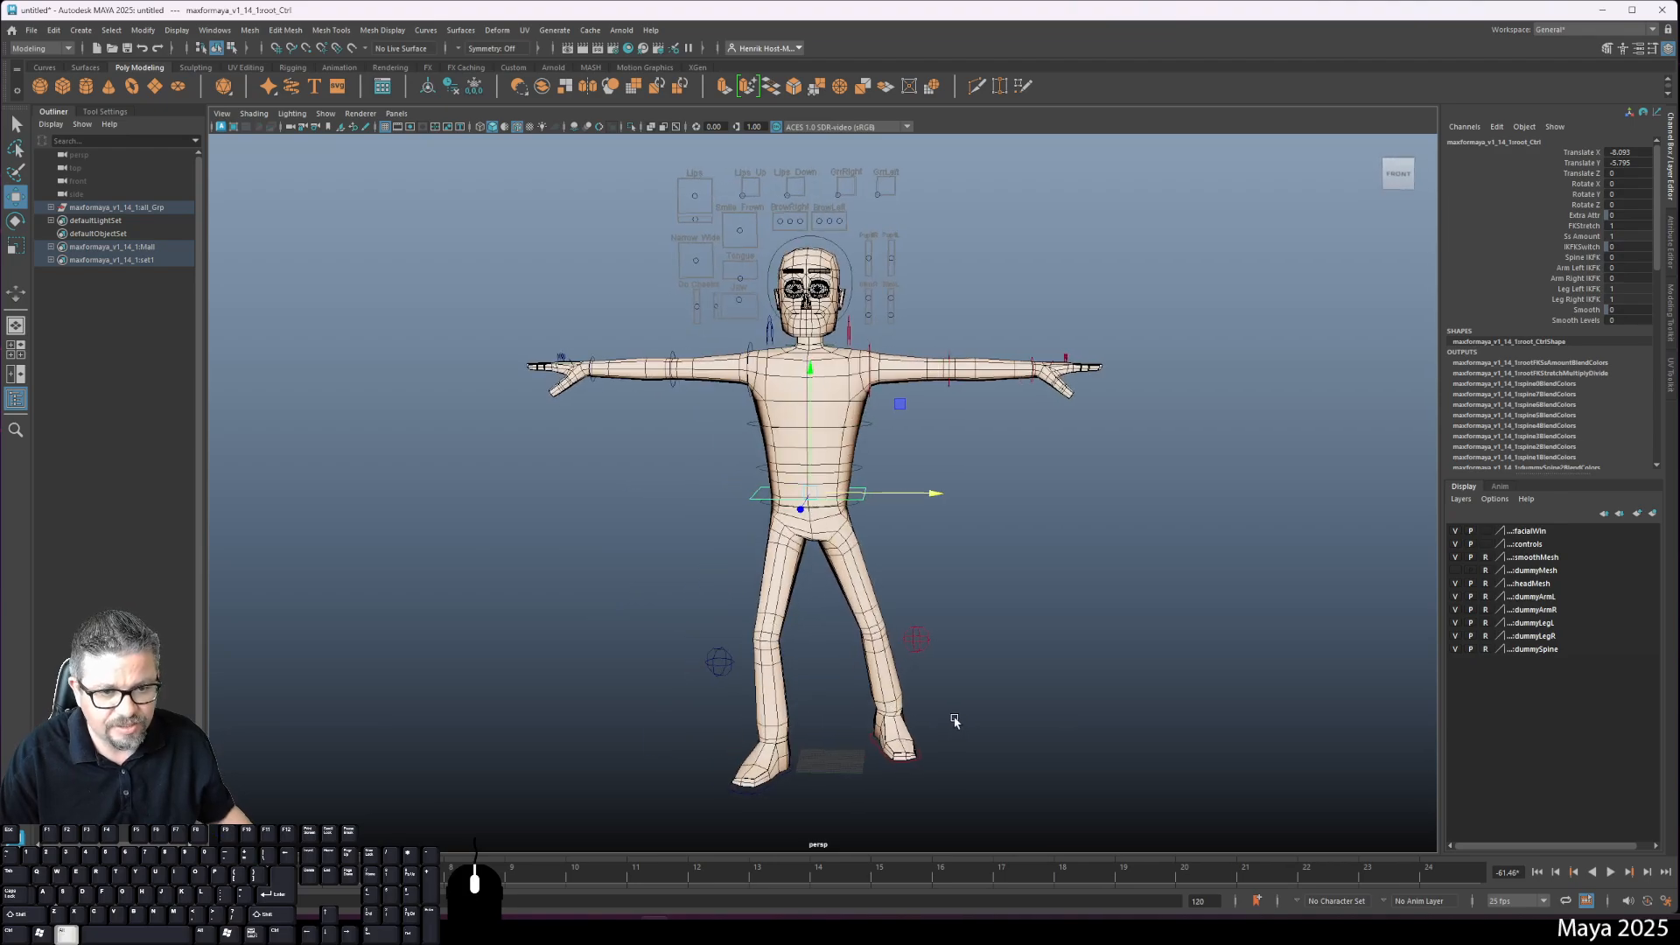
key(e)
drag(907, 435, 868, 525)
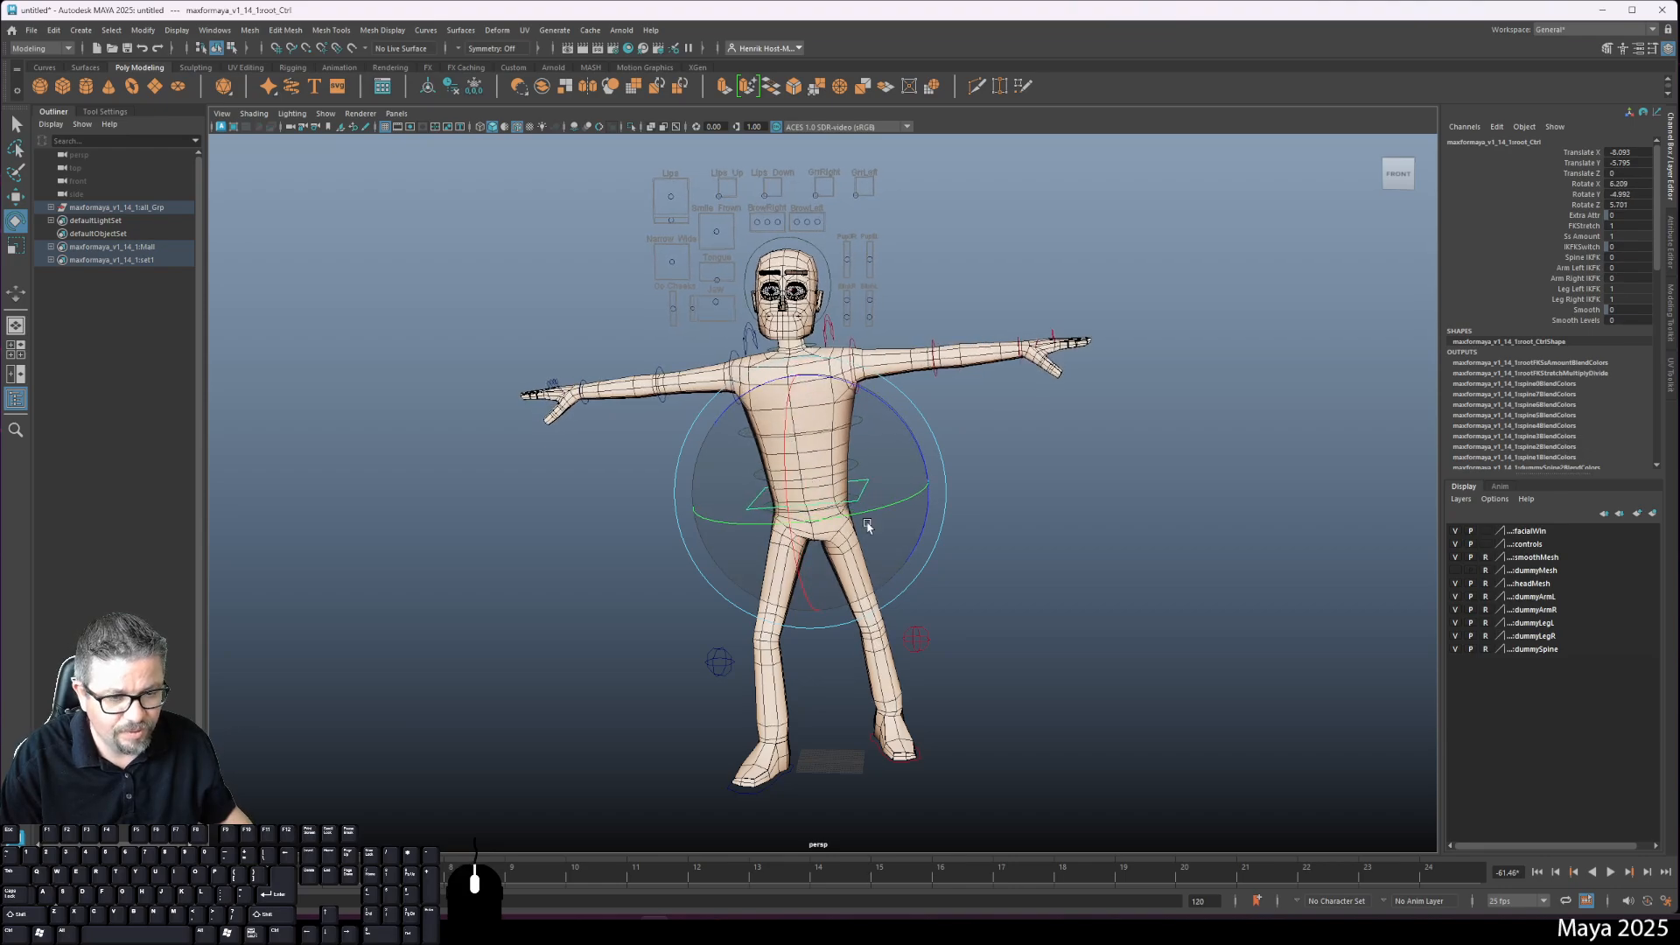
Step: Move the root control further sideways to Translate X about -11.2
click(993, 620)
alt+middle_drag(993, 619, 1011, 553)
alt+drag(1012, 553, 787, 438)
click(894, 416)
key(w)
Step: Try adjusting the foot roll on the left foot's IK control
click(862, 695)
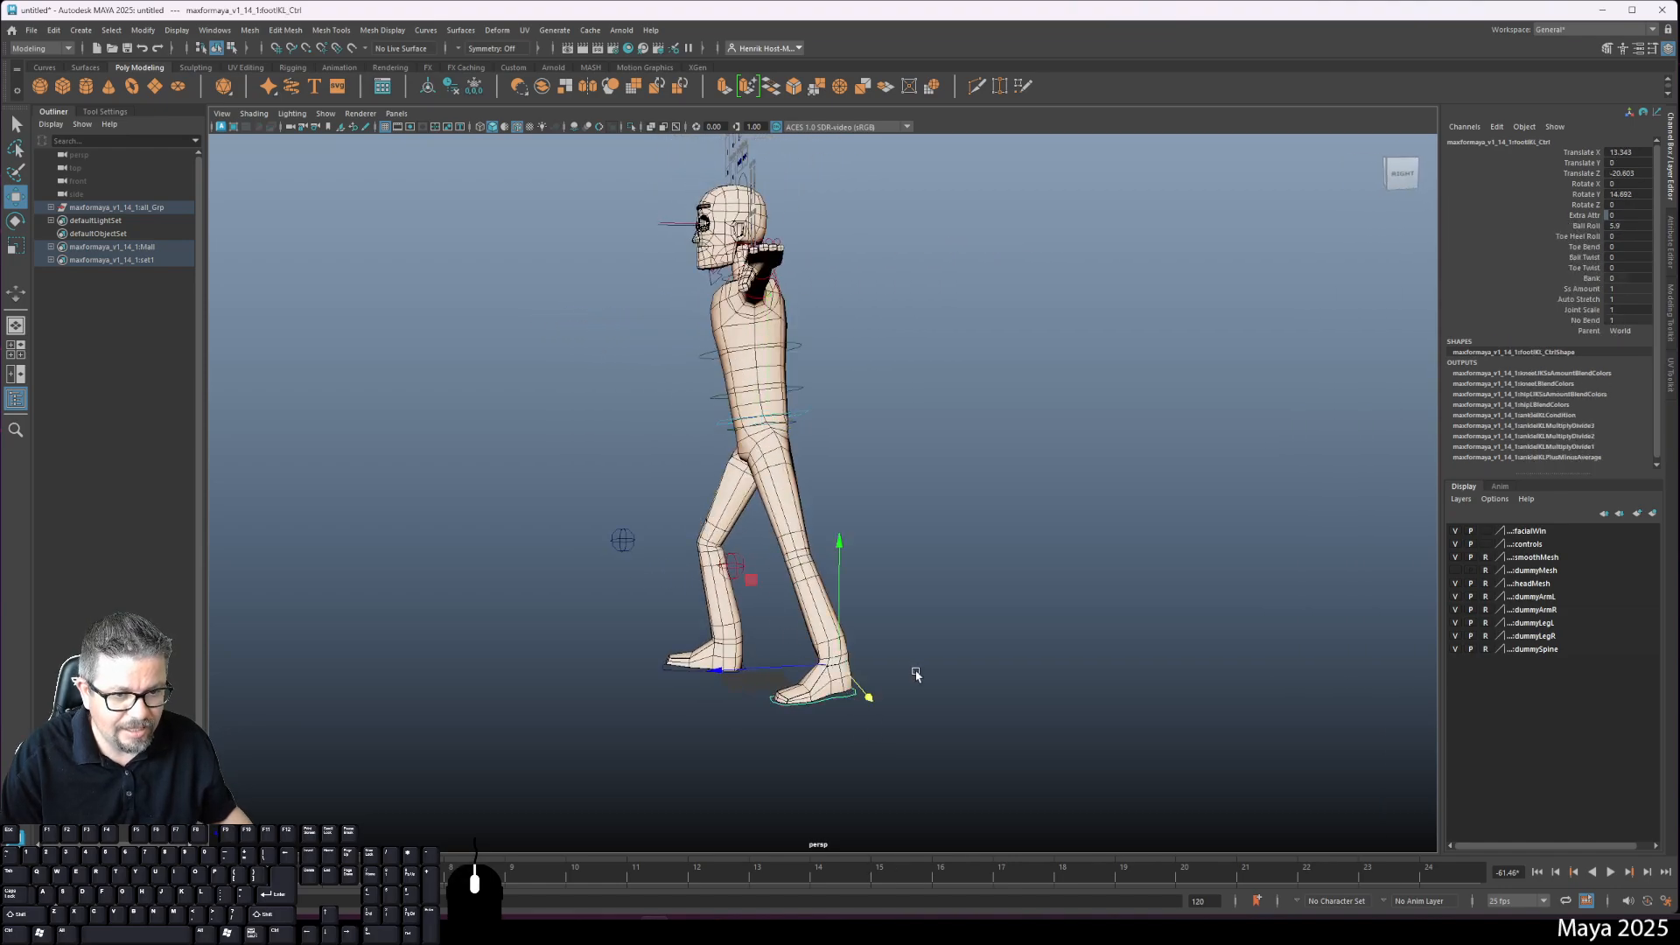
alt+drag(770, 525, 875, 525)
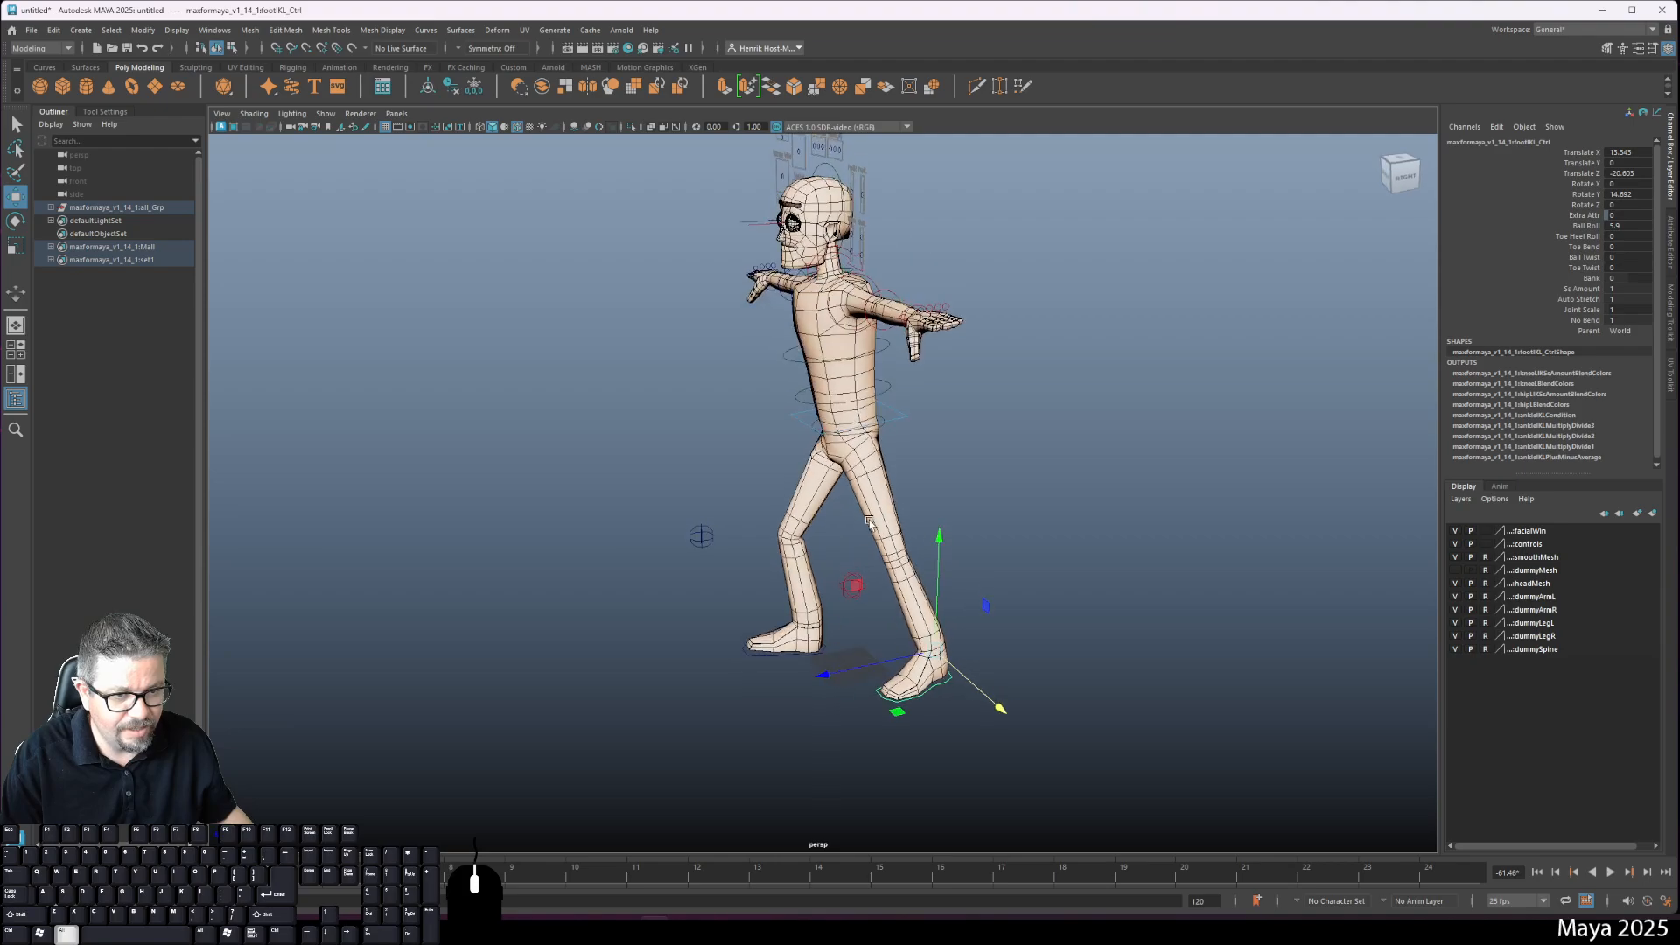
click(906, 414)
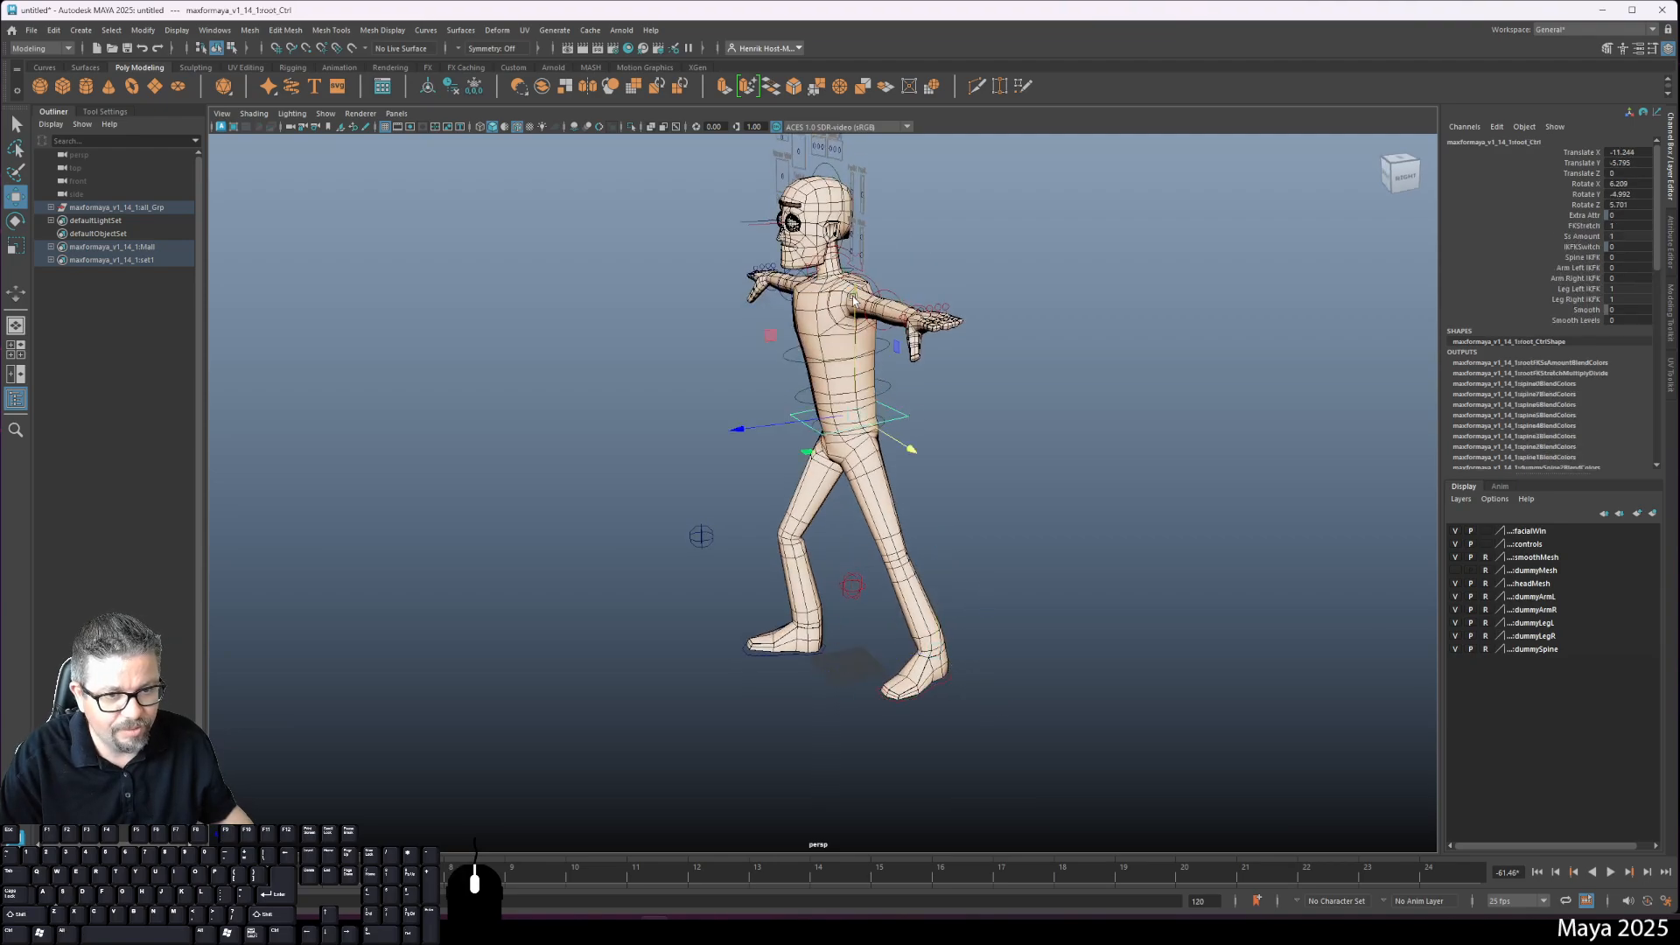
click(965, 677)
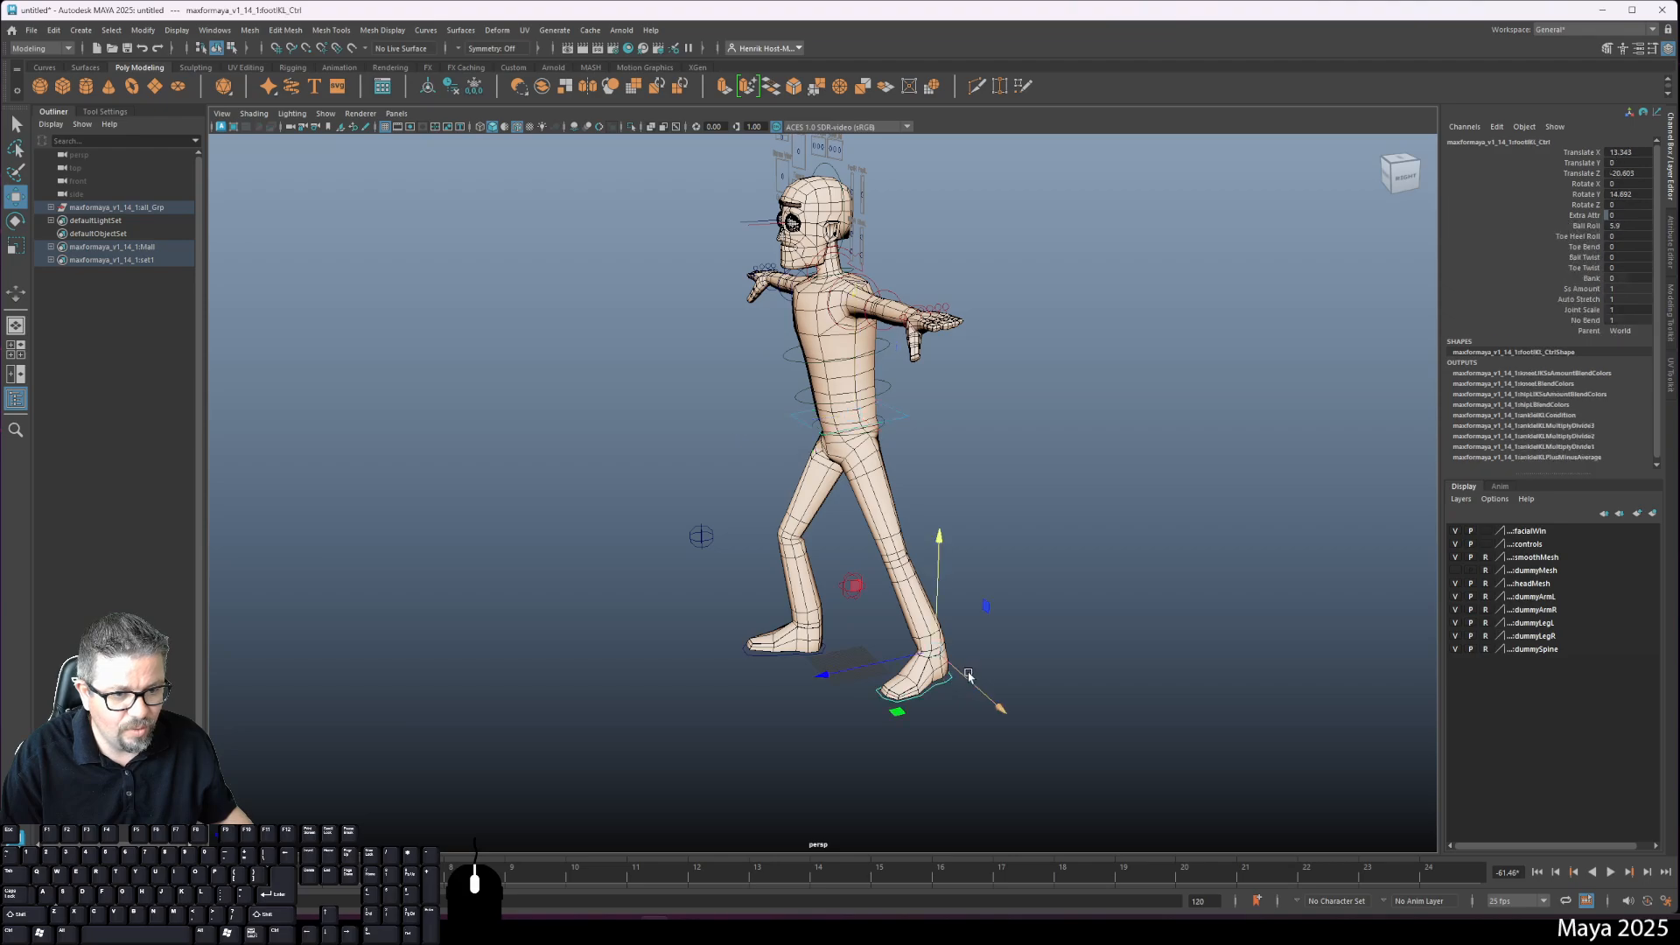
click(1591, 233)
middle_drag(1136, 435, 1417, 403)
Step: Lower the root control to Translate Y about -10.7 so the knees bend
alt+drag(1050, 466, 937, 450)
click(864, 320)
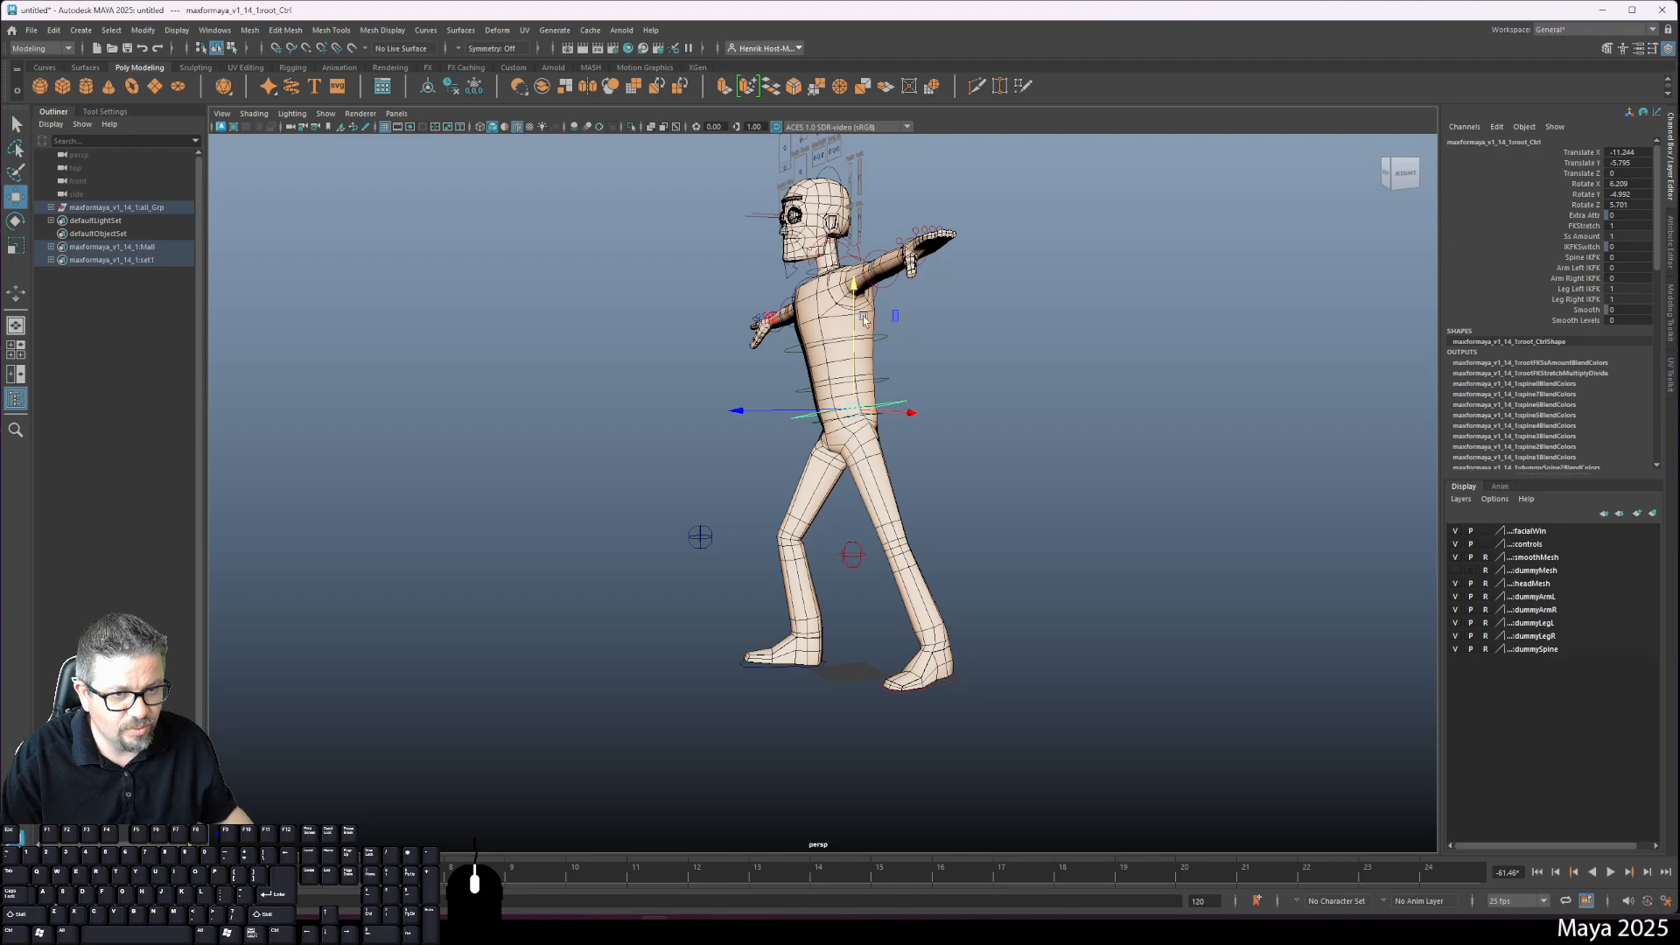
drag(856, 289, 710, 463)
Step: Move the left foot control inward to Translate X about 5.9 and turn it outward slightly on Rotate Y
click(846, 719)
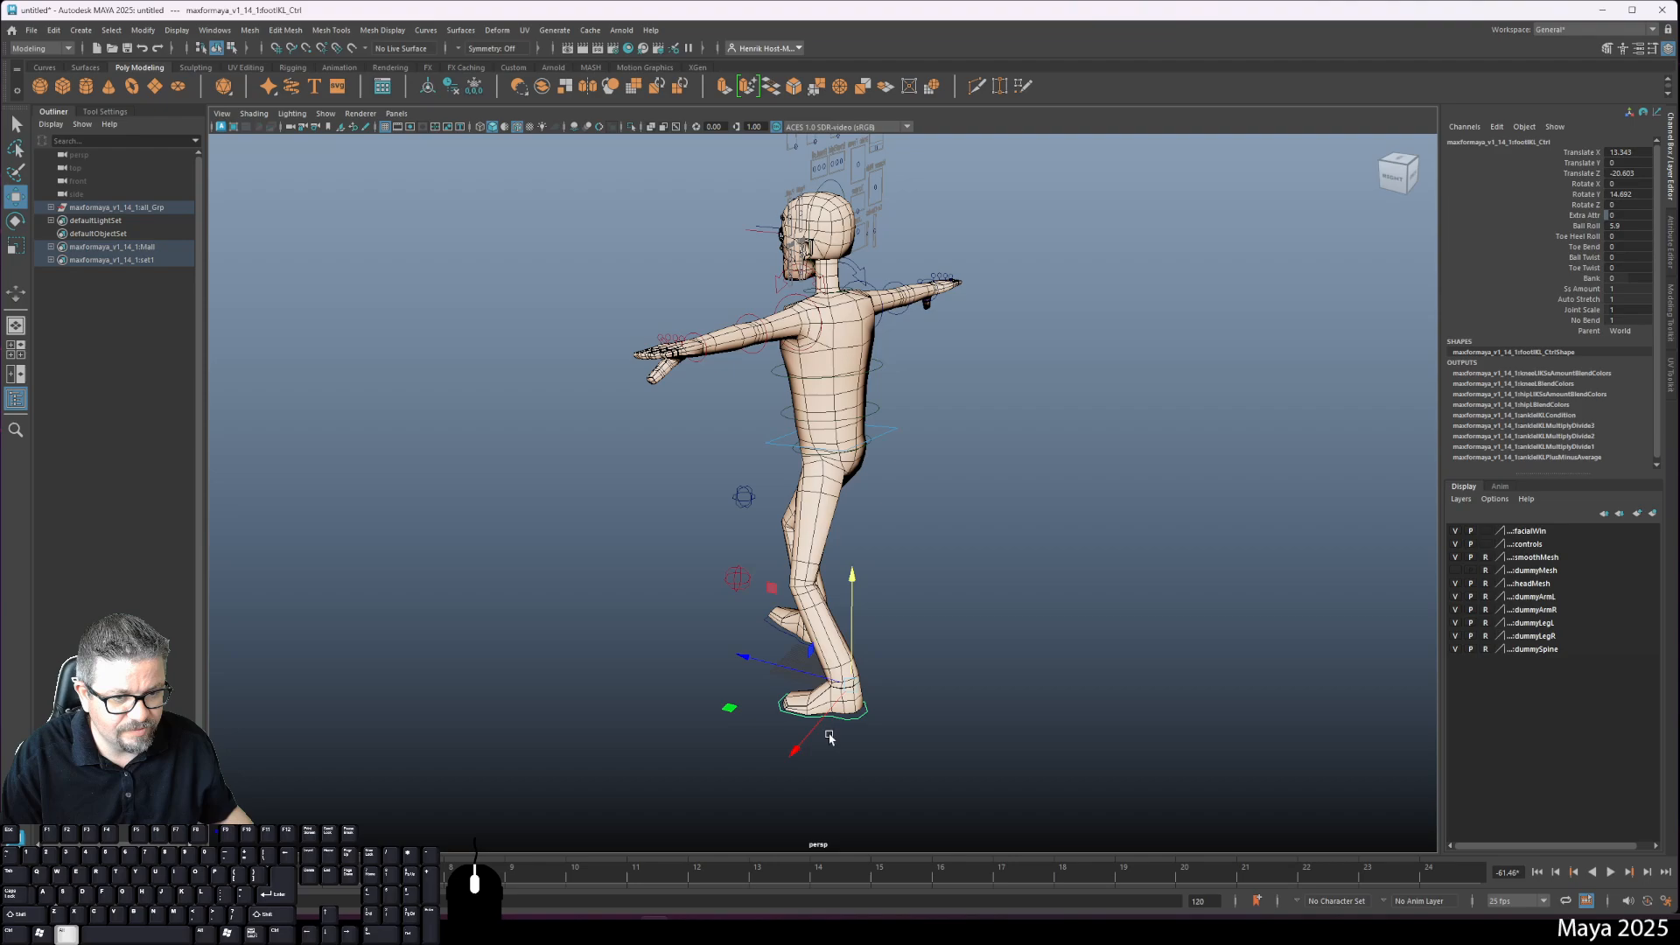
alt+drag(829, 738, 1020, 723)
drag(1047, 616, 1027, 683)
key(e)
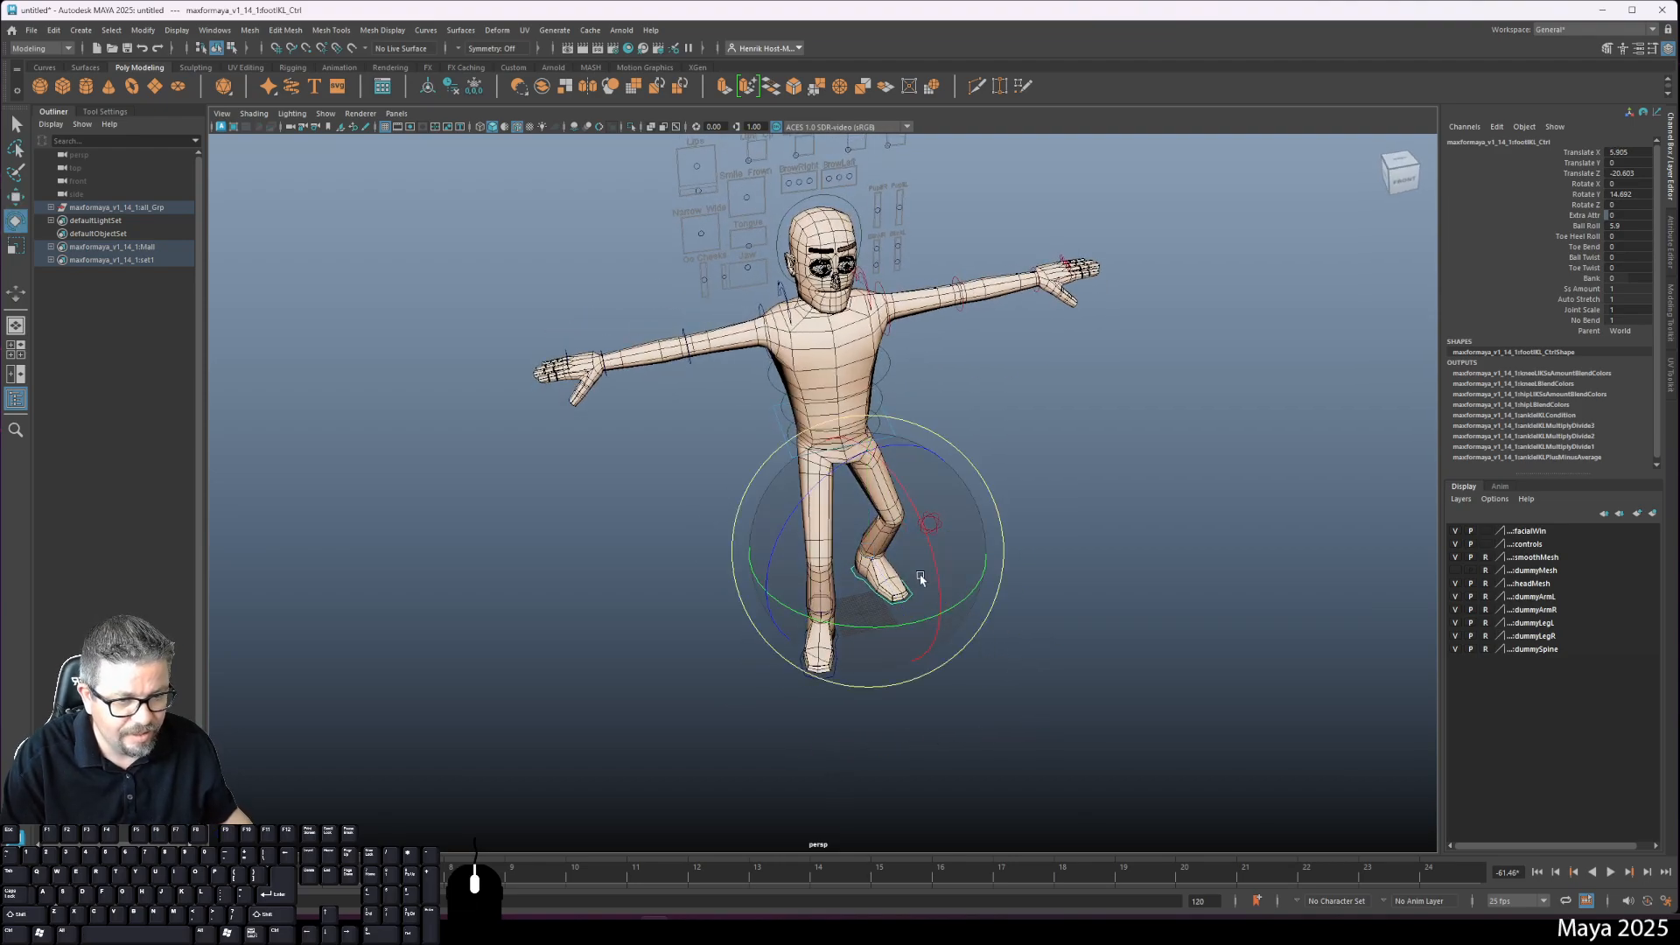
drag(917, 617, 912, 626)
key(w)
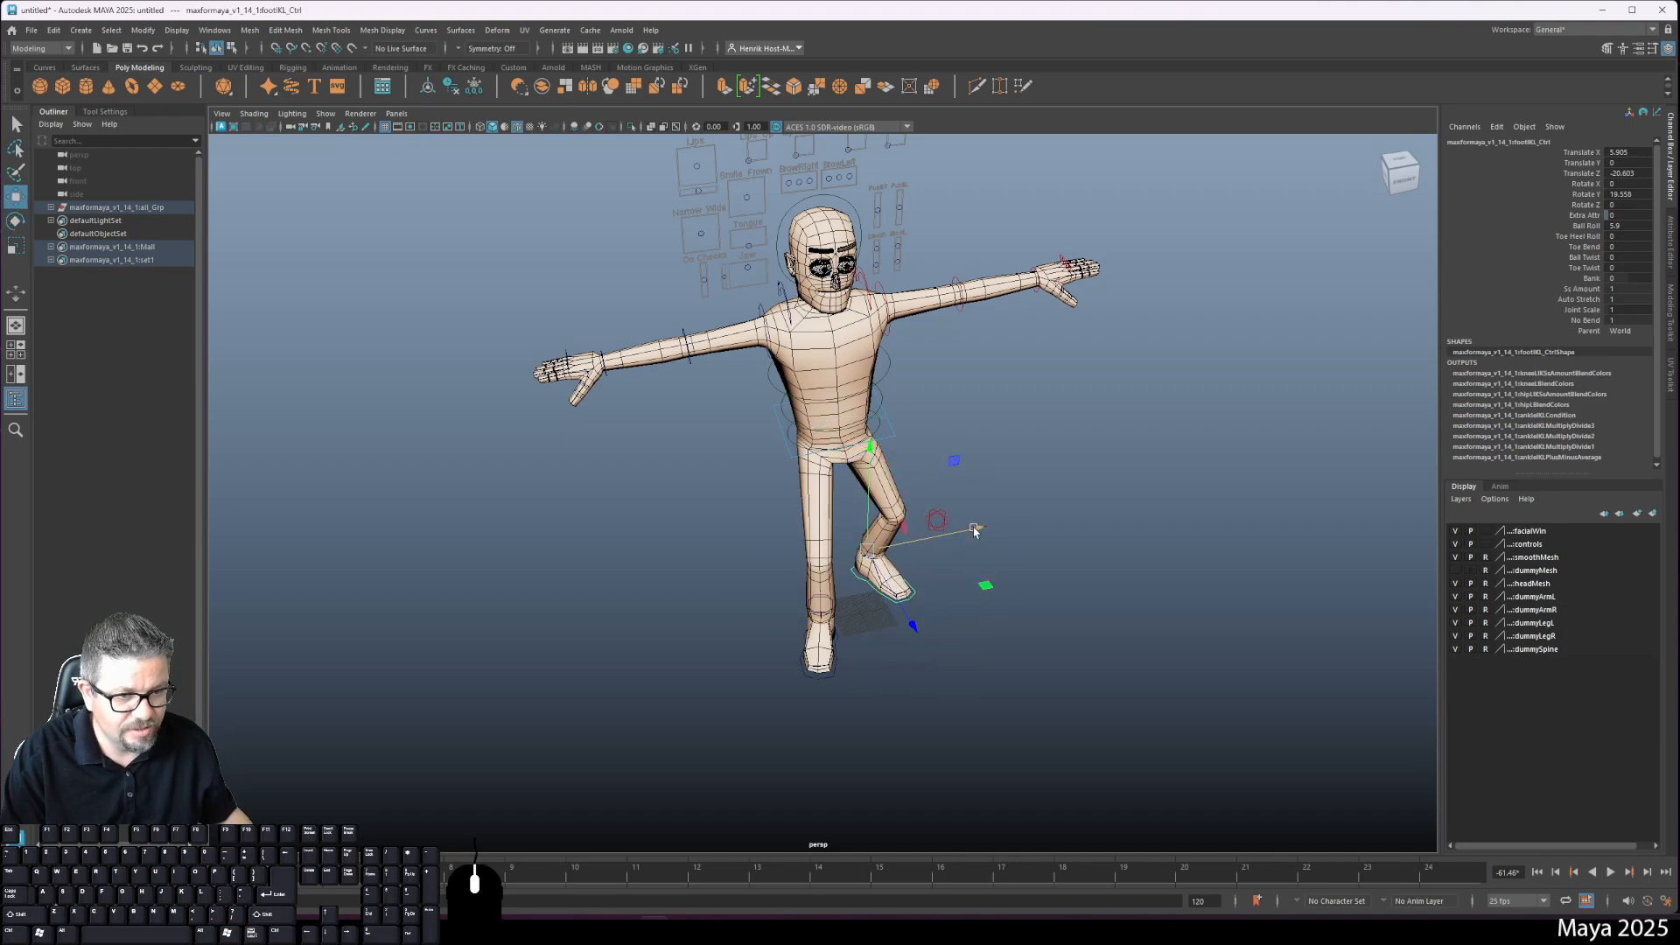
Step: Undo the latest adjustments made around the left foot
click(887, 684)
key(ctrl+z)
key(ctrl+z)
key(ctrl+z)
key(ctrl+z)
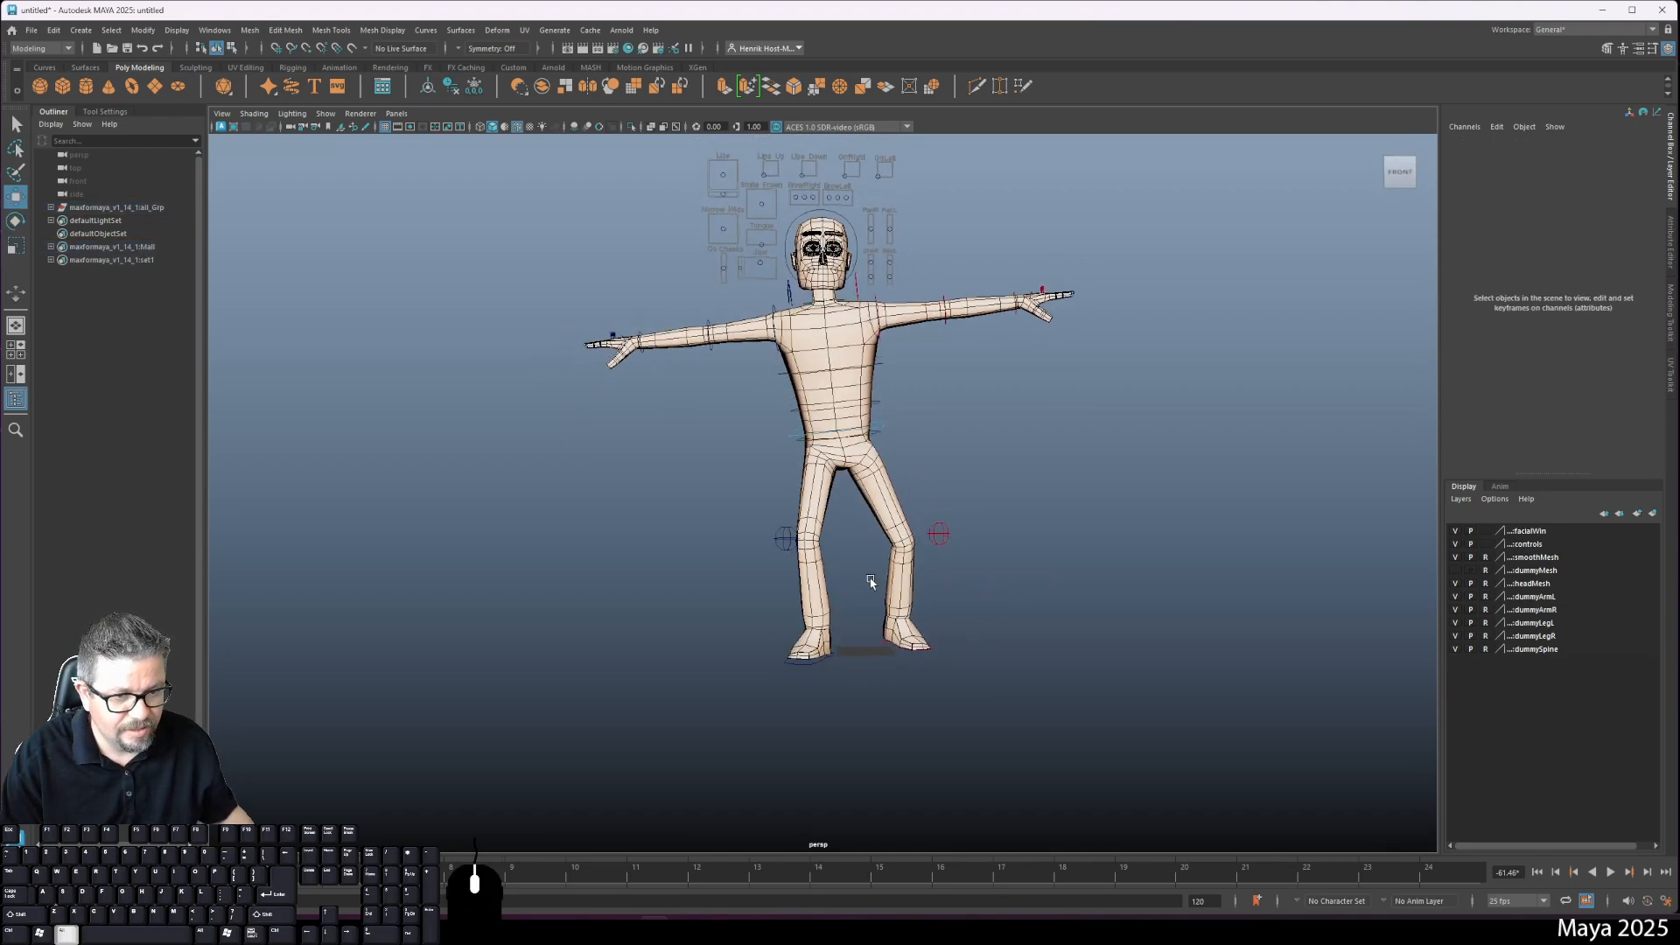
Step: Shift the root control slightly to Translate X about -12.1 while checking the right knee and leg pose
middle_drag(909, 637, 941, 610)
click(778, 592)
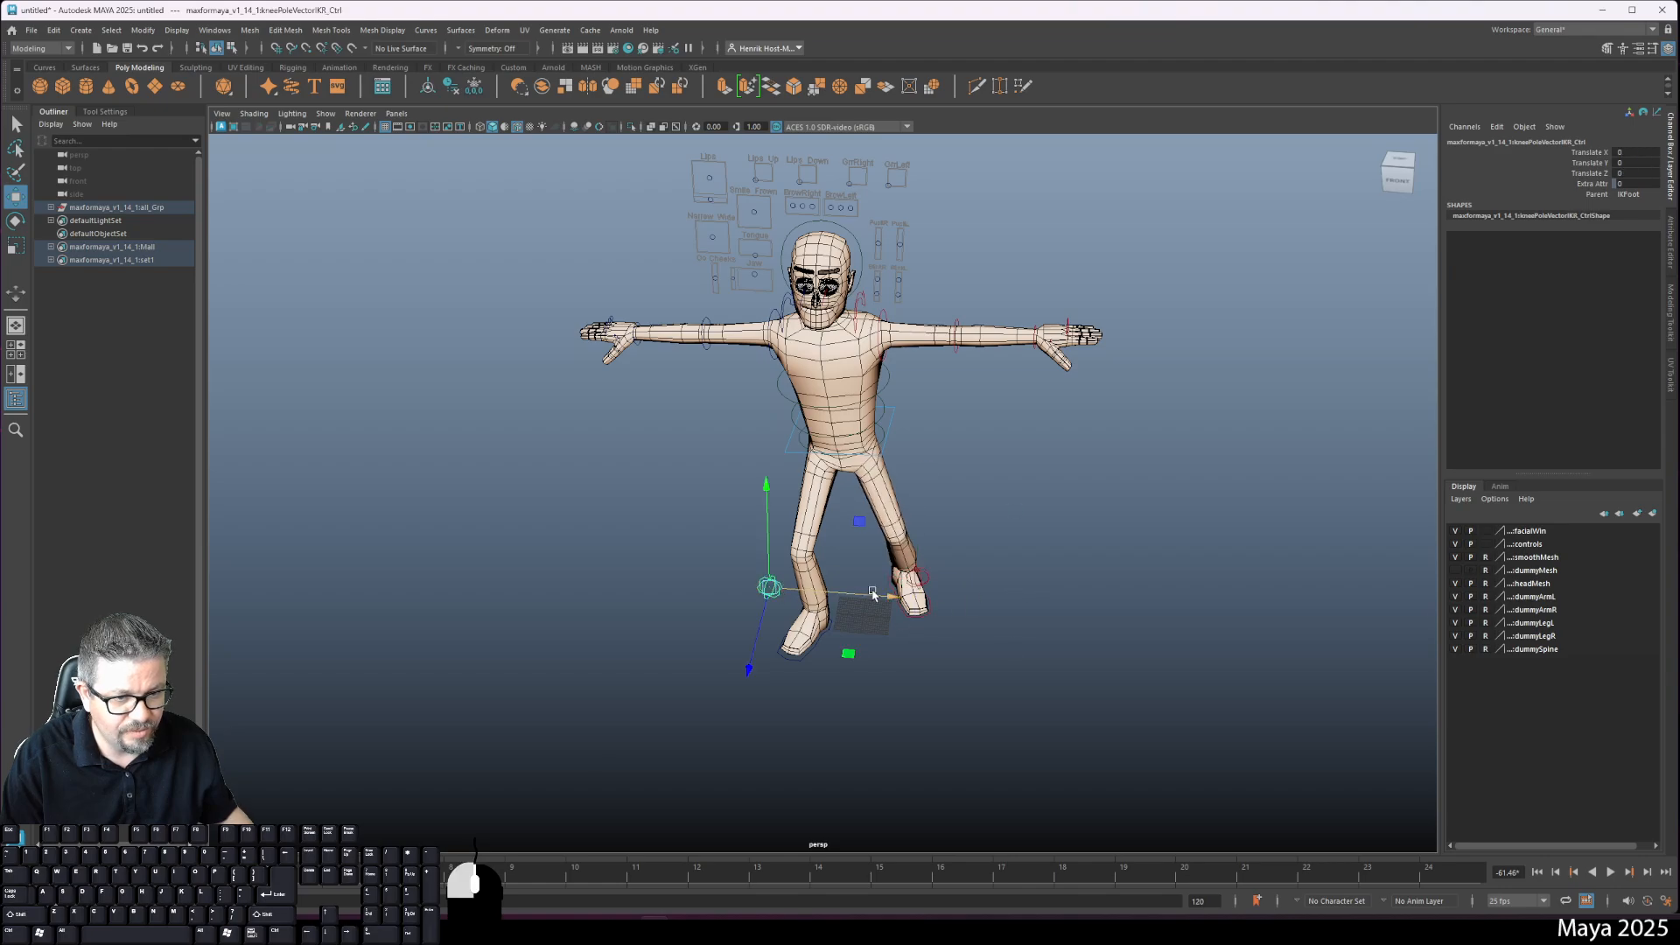
alt+drag(822, 588, 888, 592)
alt+drag(916, 443, 956, 439)
click(896, 429)
click(880, 423)
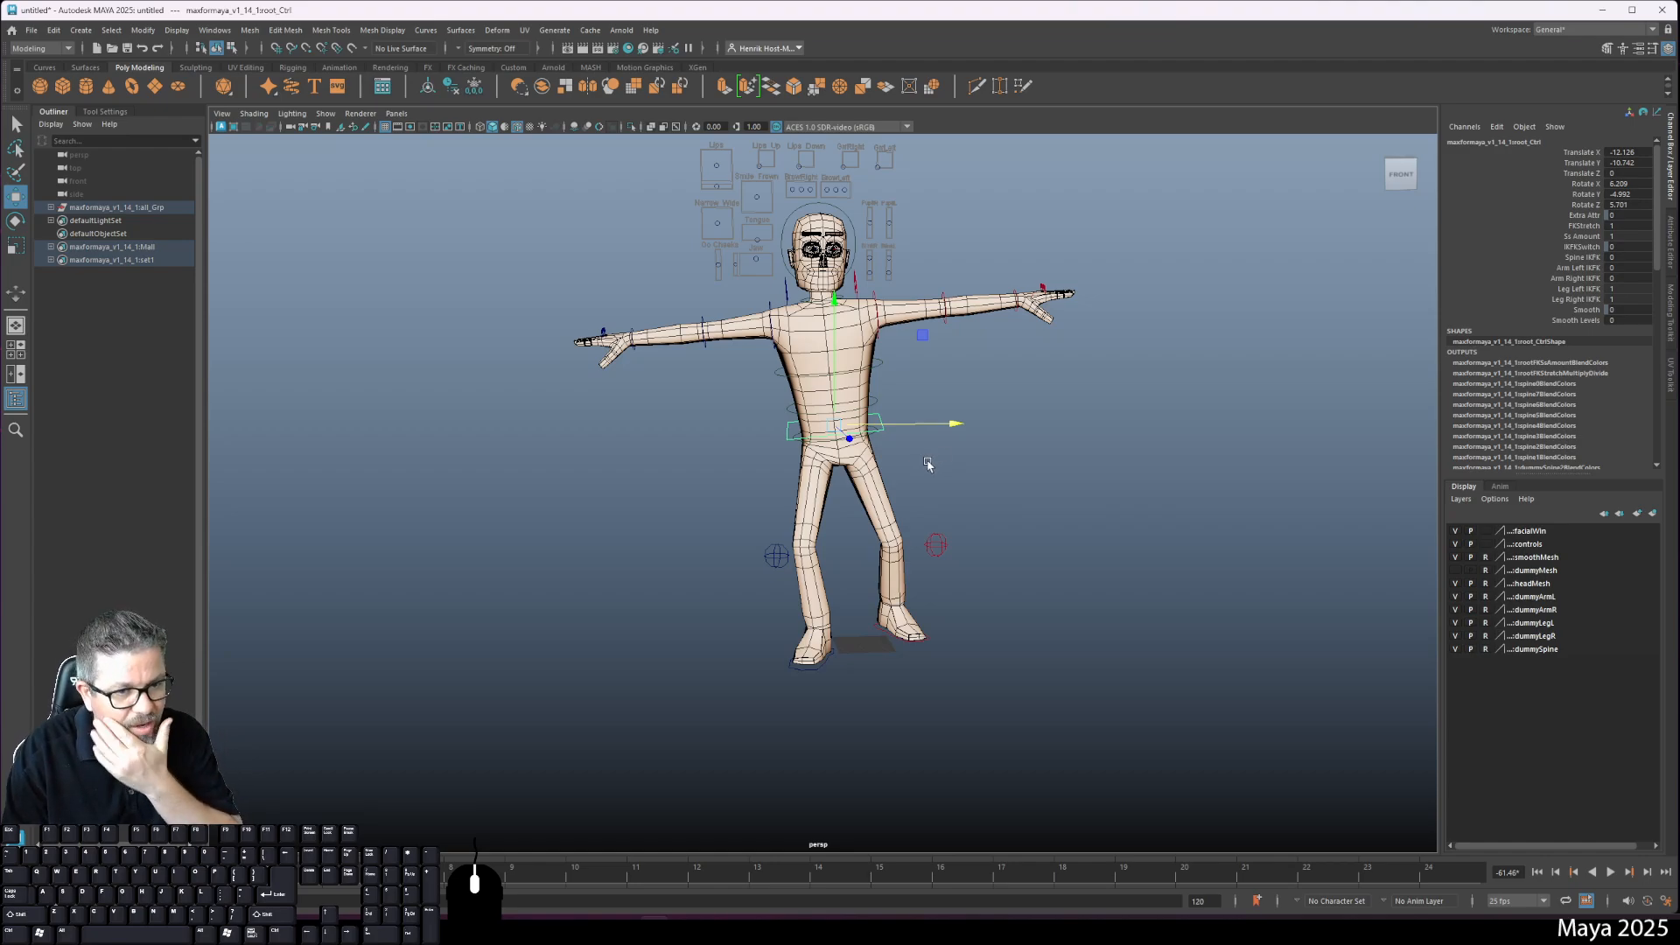
alt+drag(929, 465, 919, 464)
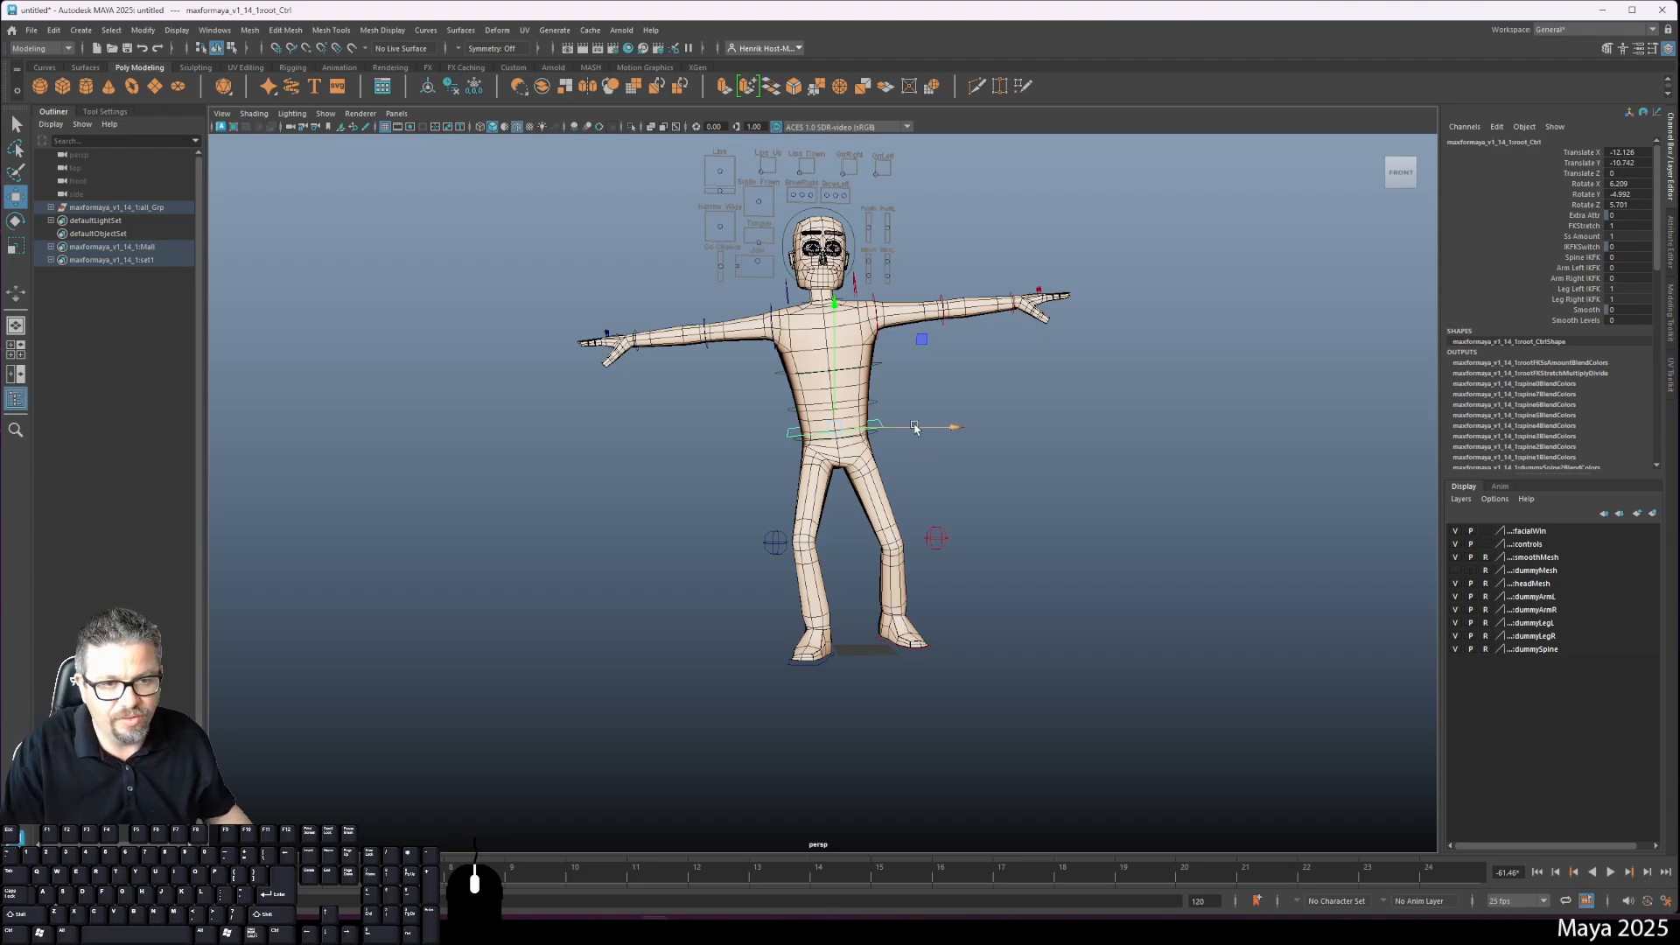
Step: Rotate the lower spine and torso FK controls to counter-tilt the upper body, with the torso at about -6.9 on Rotate Z
click(876, 402)
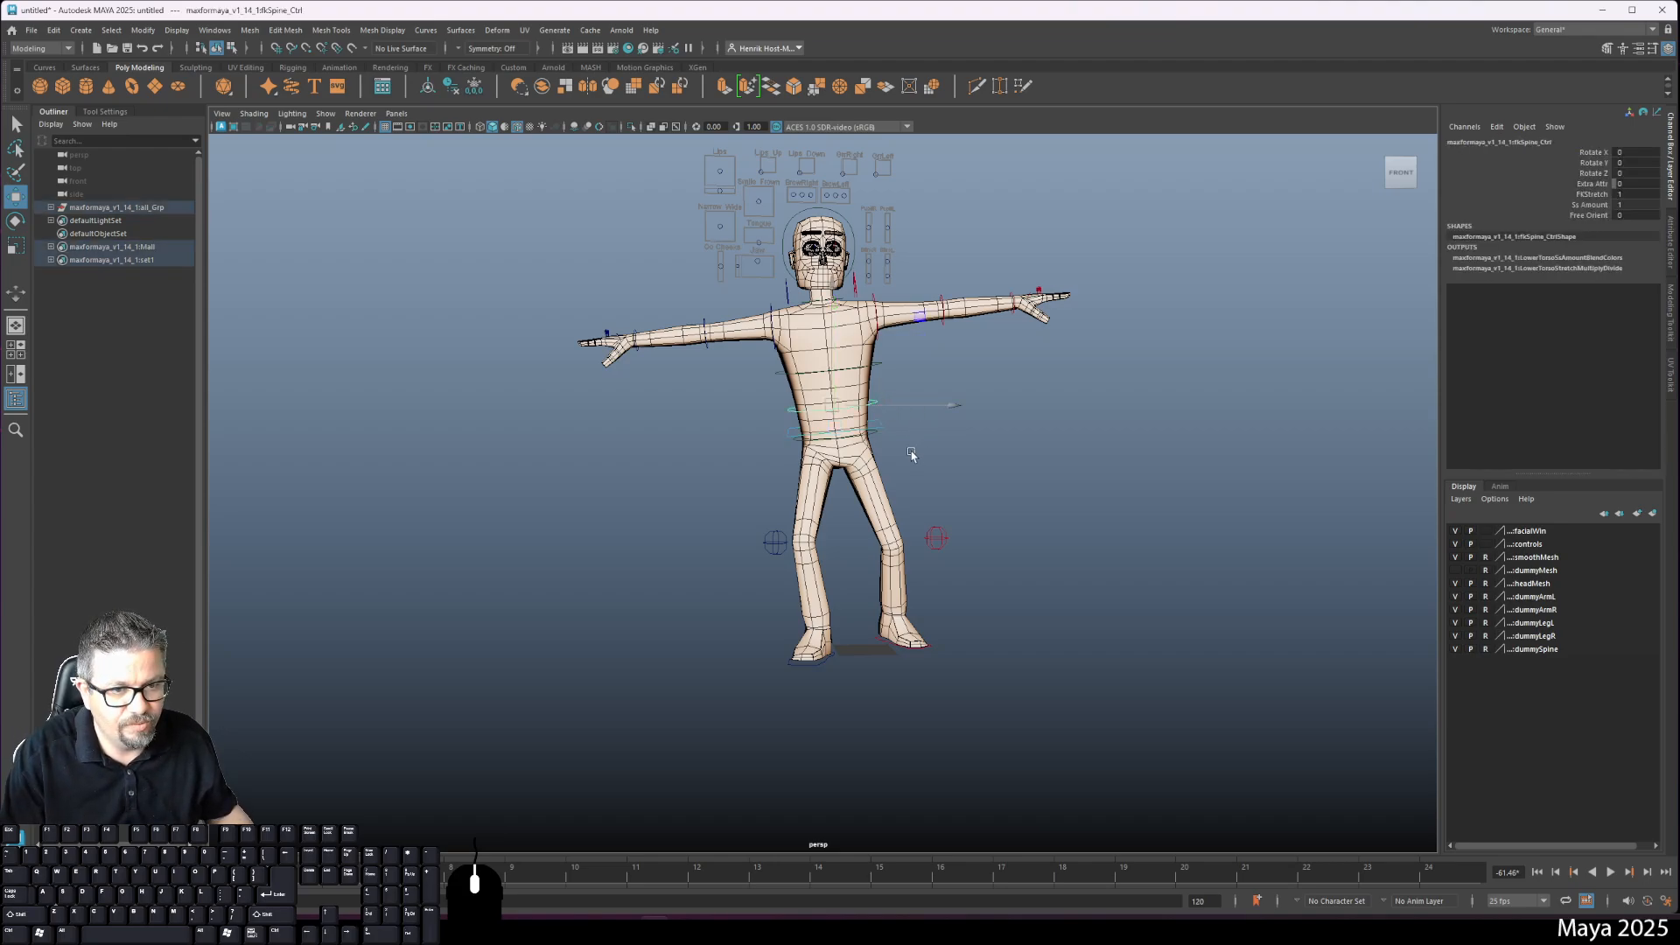
drag(853, 420, 947, 328)
click(962, 369)
click(886, 369)
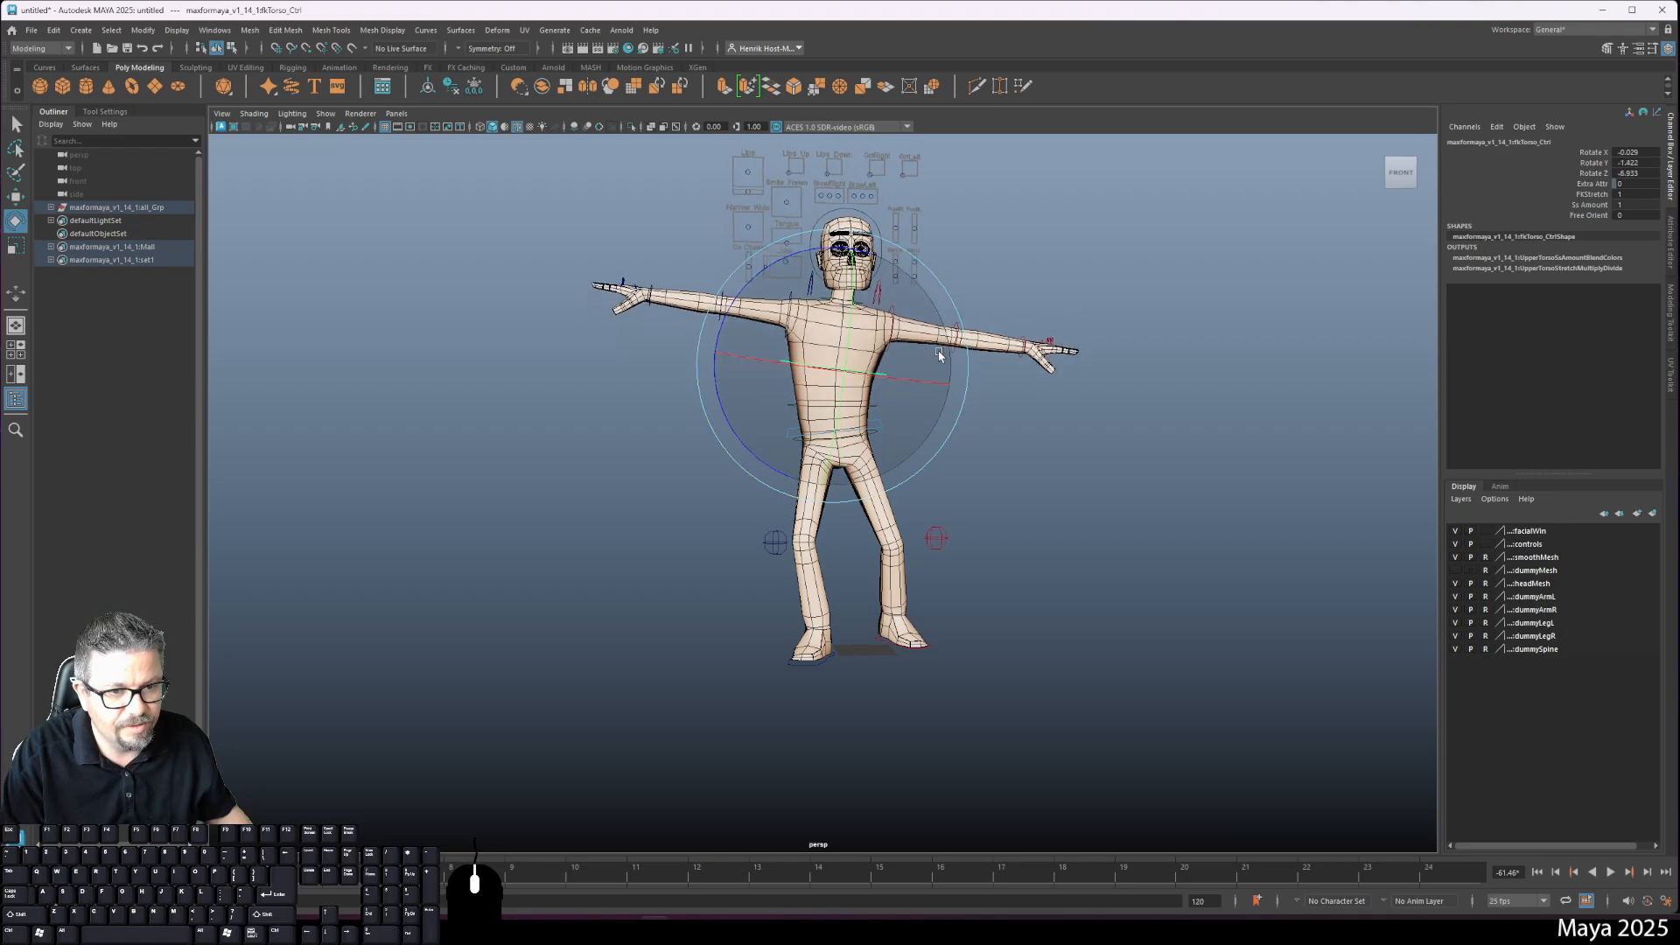
Step: Move the left knee's pole vector control inward so the knee lines up with the leg
key(w)
click(930, 537)
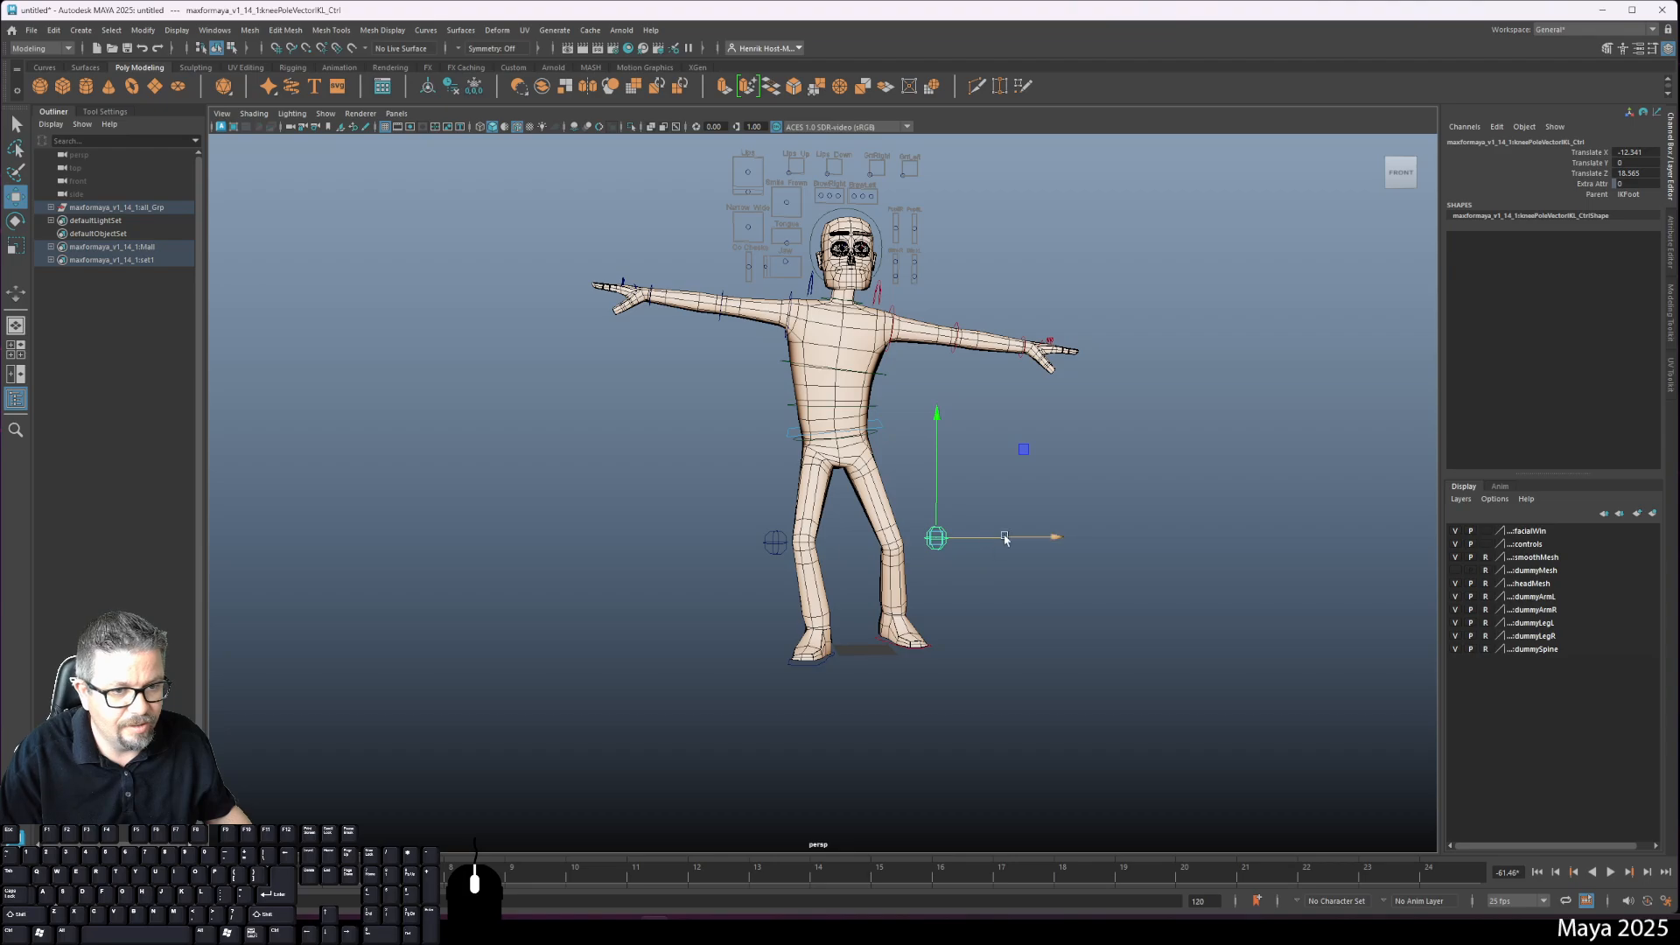
drag(1047, 537, 975, 569)
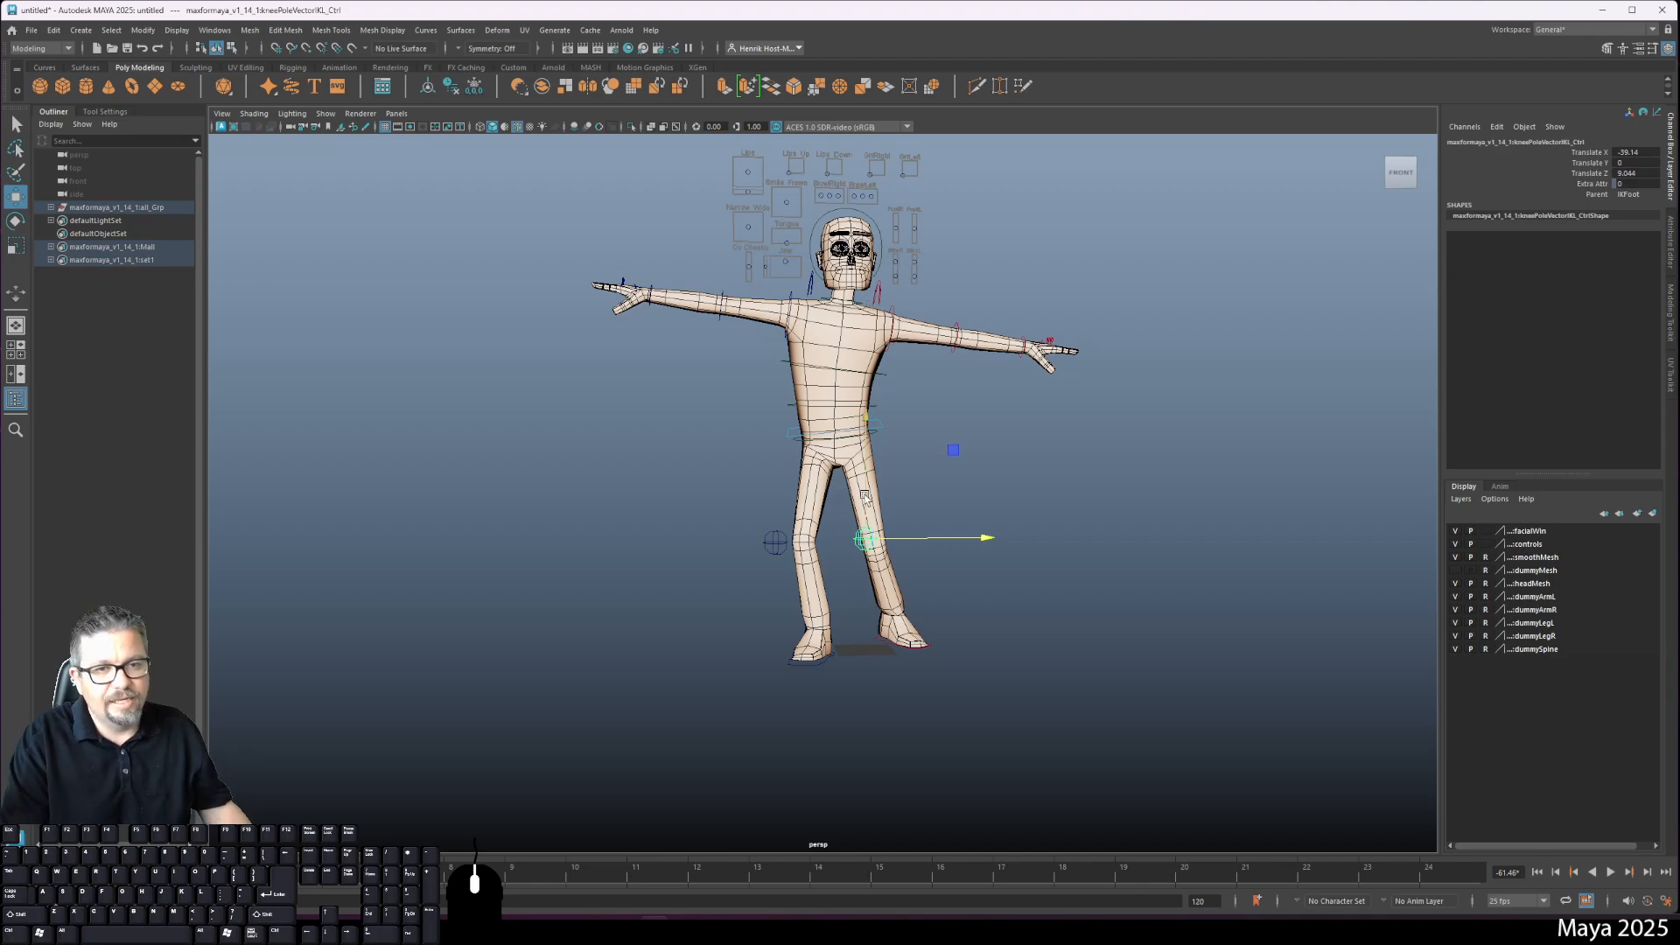
alt+drag(865, 496, 774, 577)
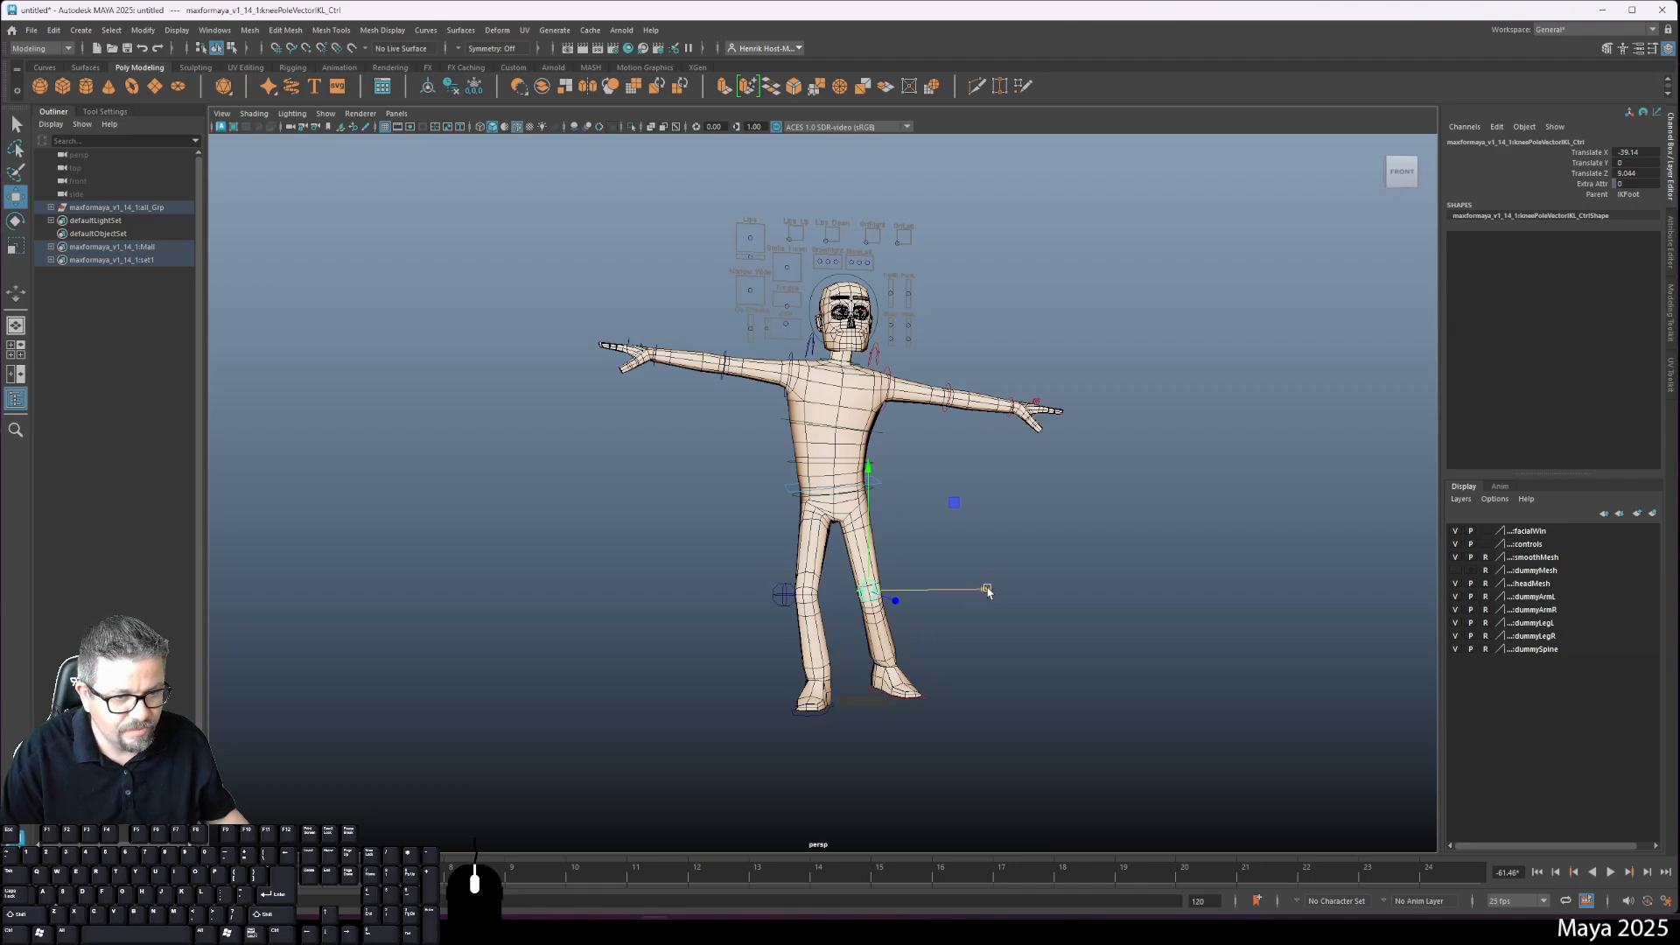
click(978, 591)
Step: Turn the left foot to about 9.9 on Rotate Y and move its knee pole vector outward to Translate X about -26.2
click(885, 700)
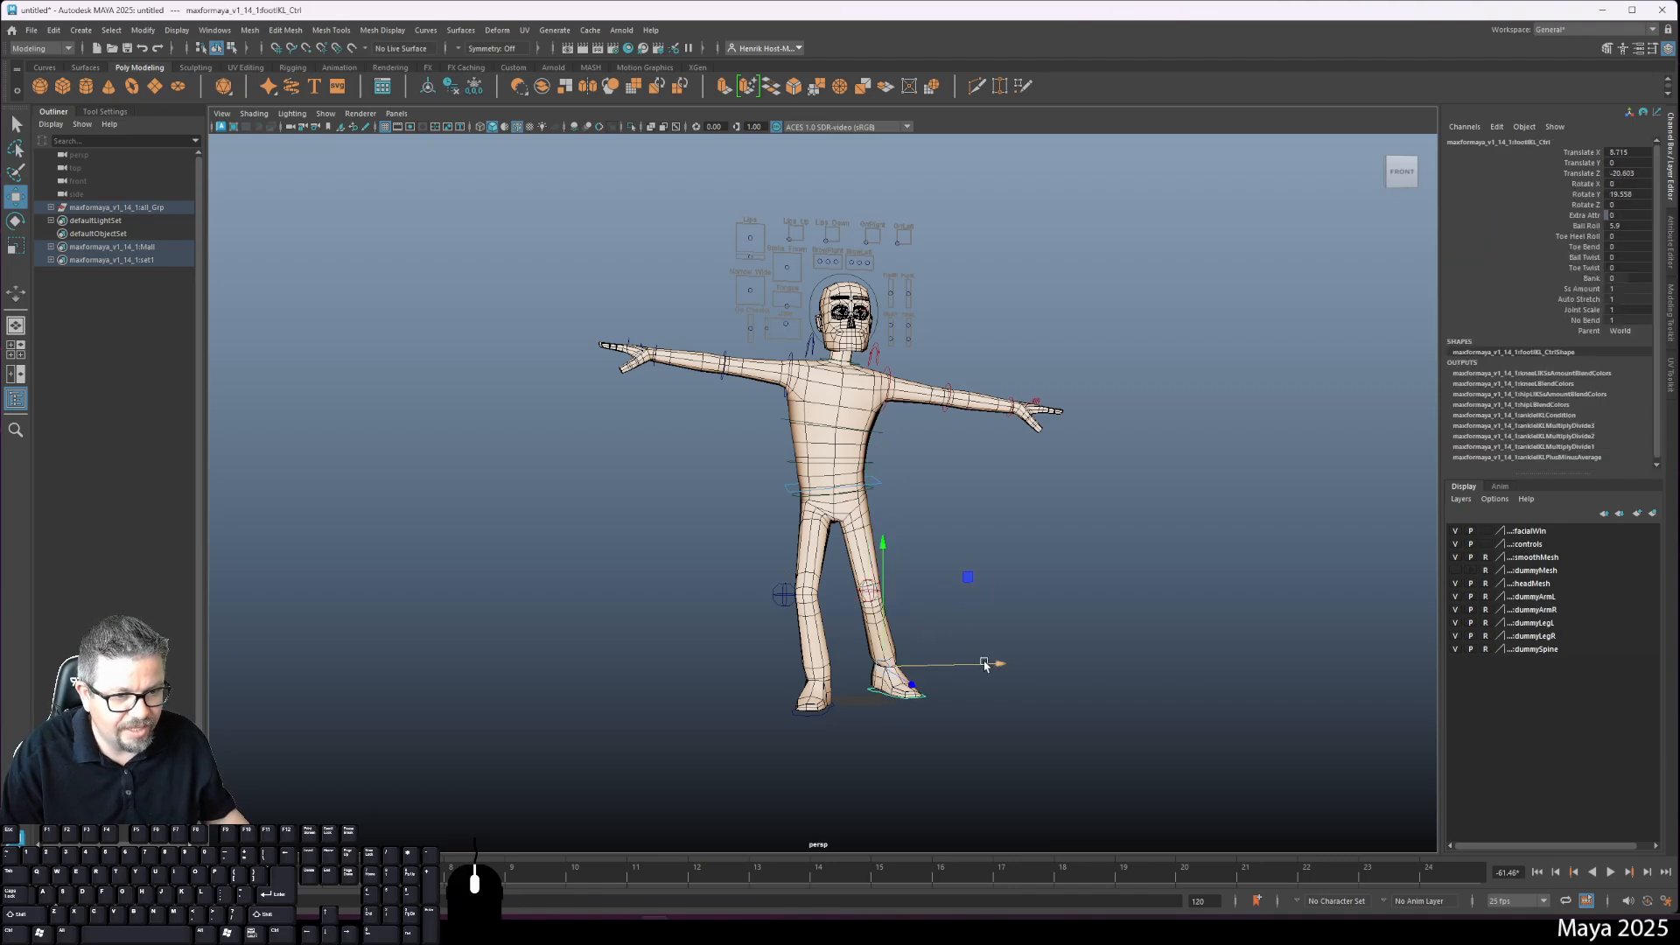
key(e)
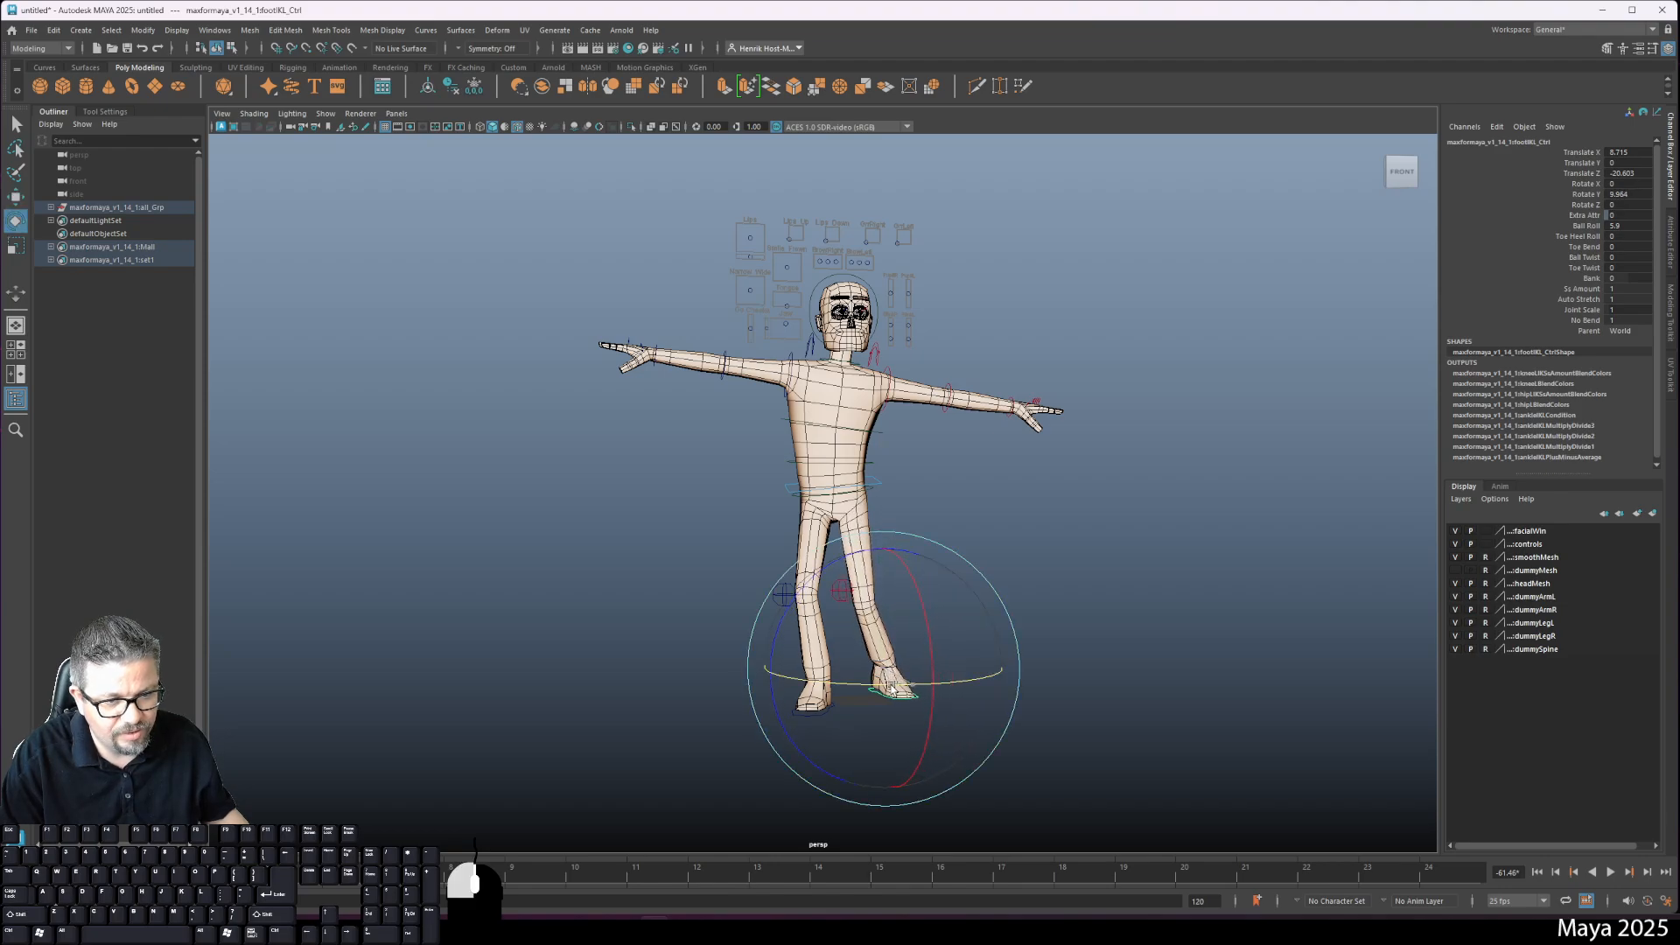
click(851, 582)
click(851, 582)
key(w)
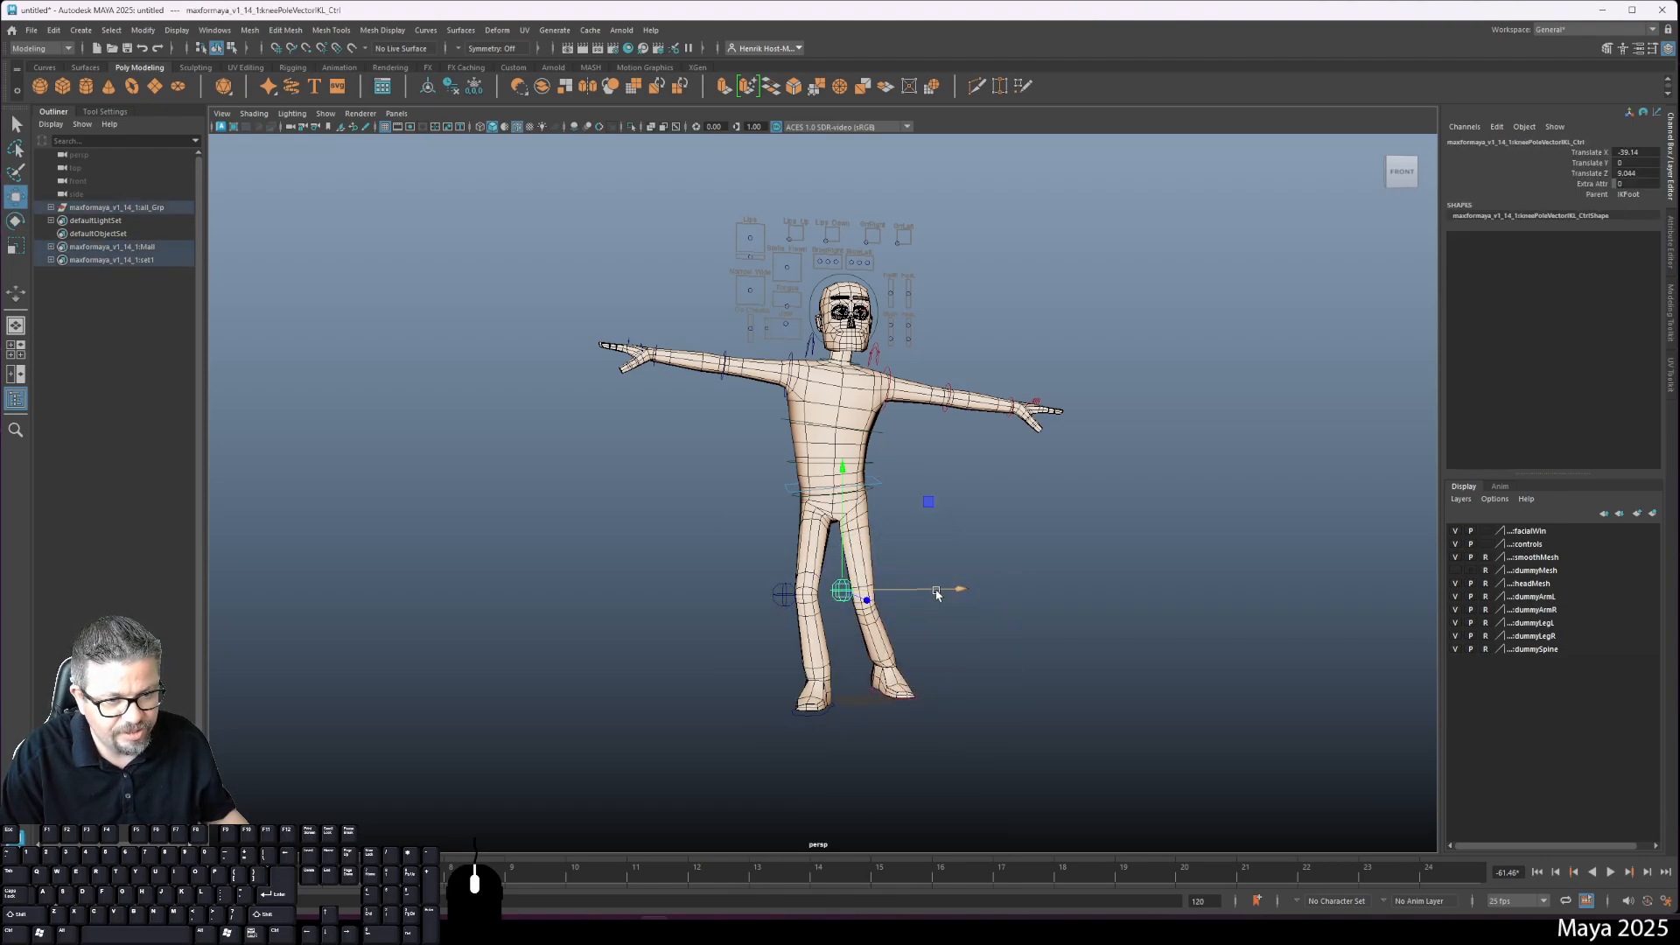
drag(943, 590, 974, 591)
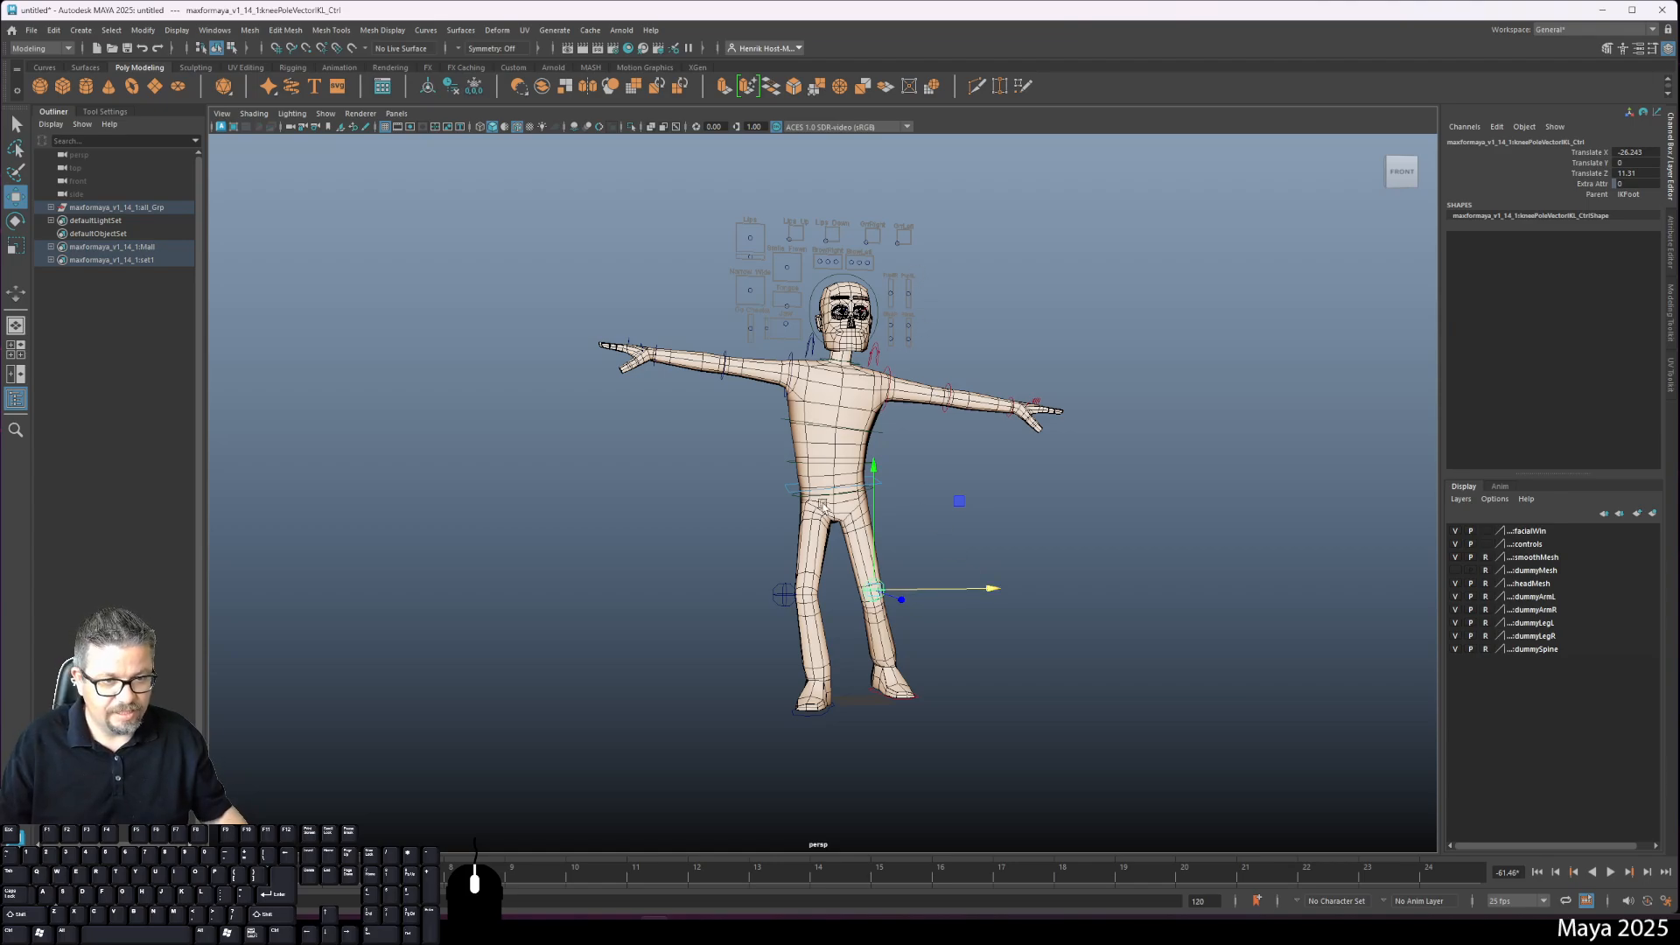
Step: Tilt the head control sideways to about -18.5 on Rotate Z
click(871, 294)
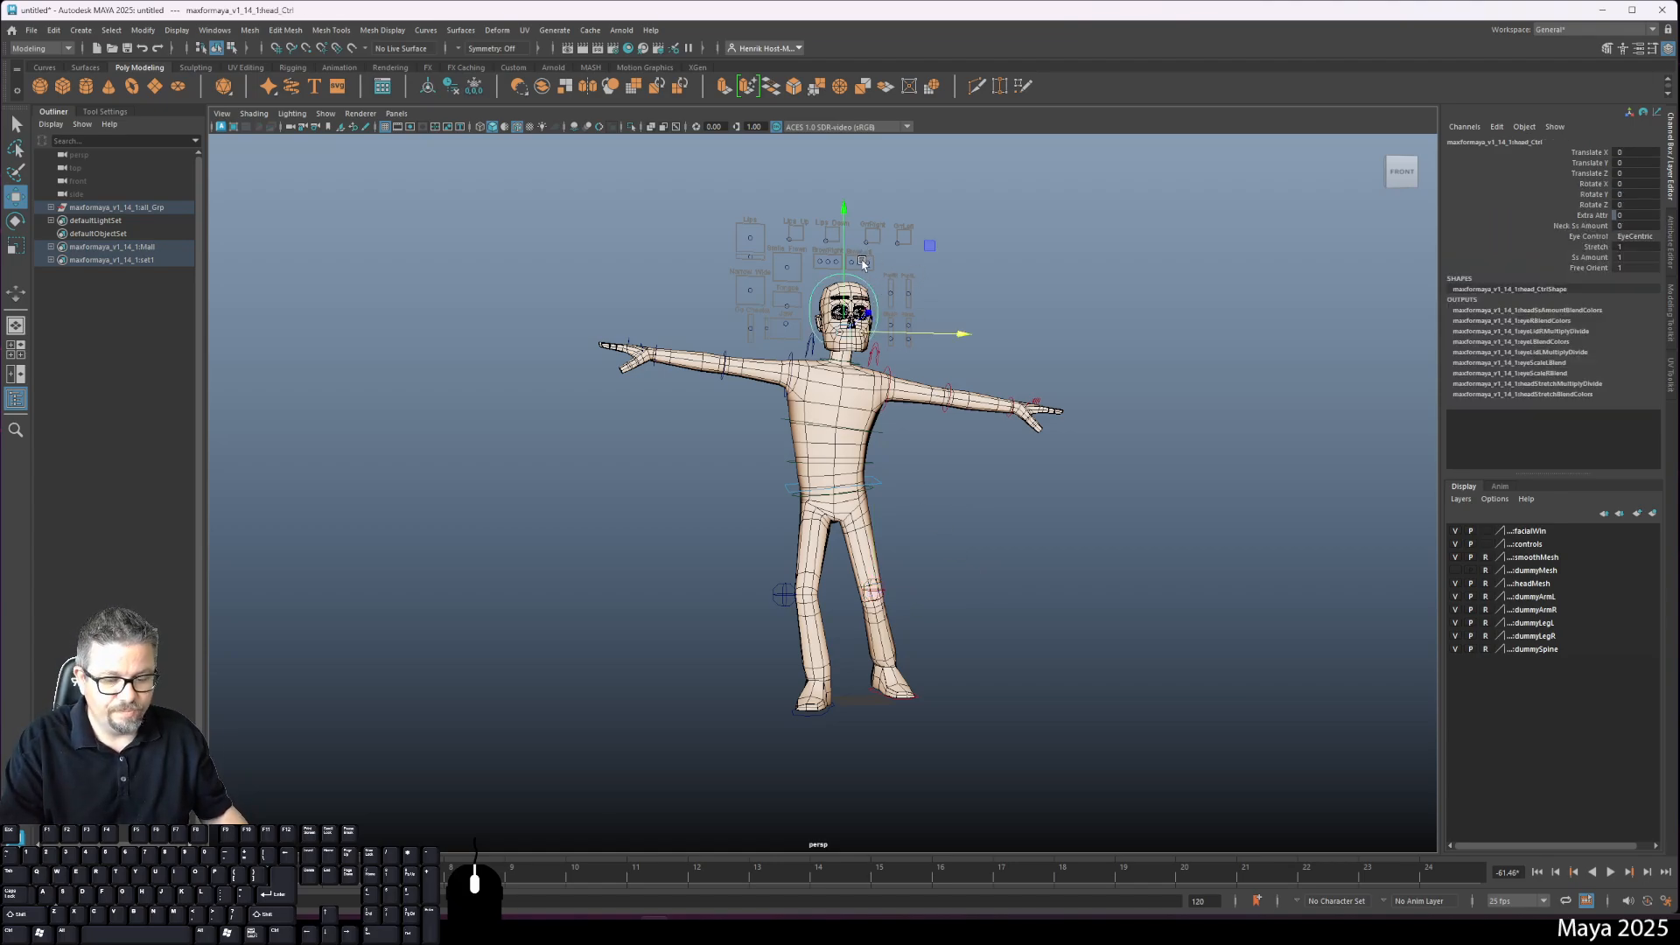
key(e)
drag(945, 263, 955, 226)
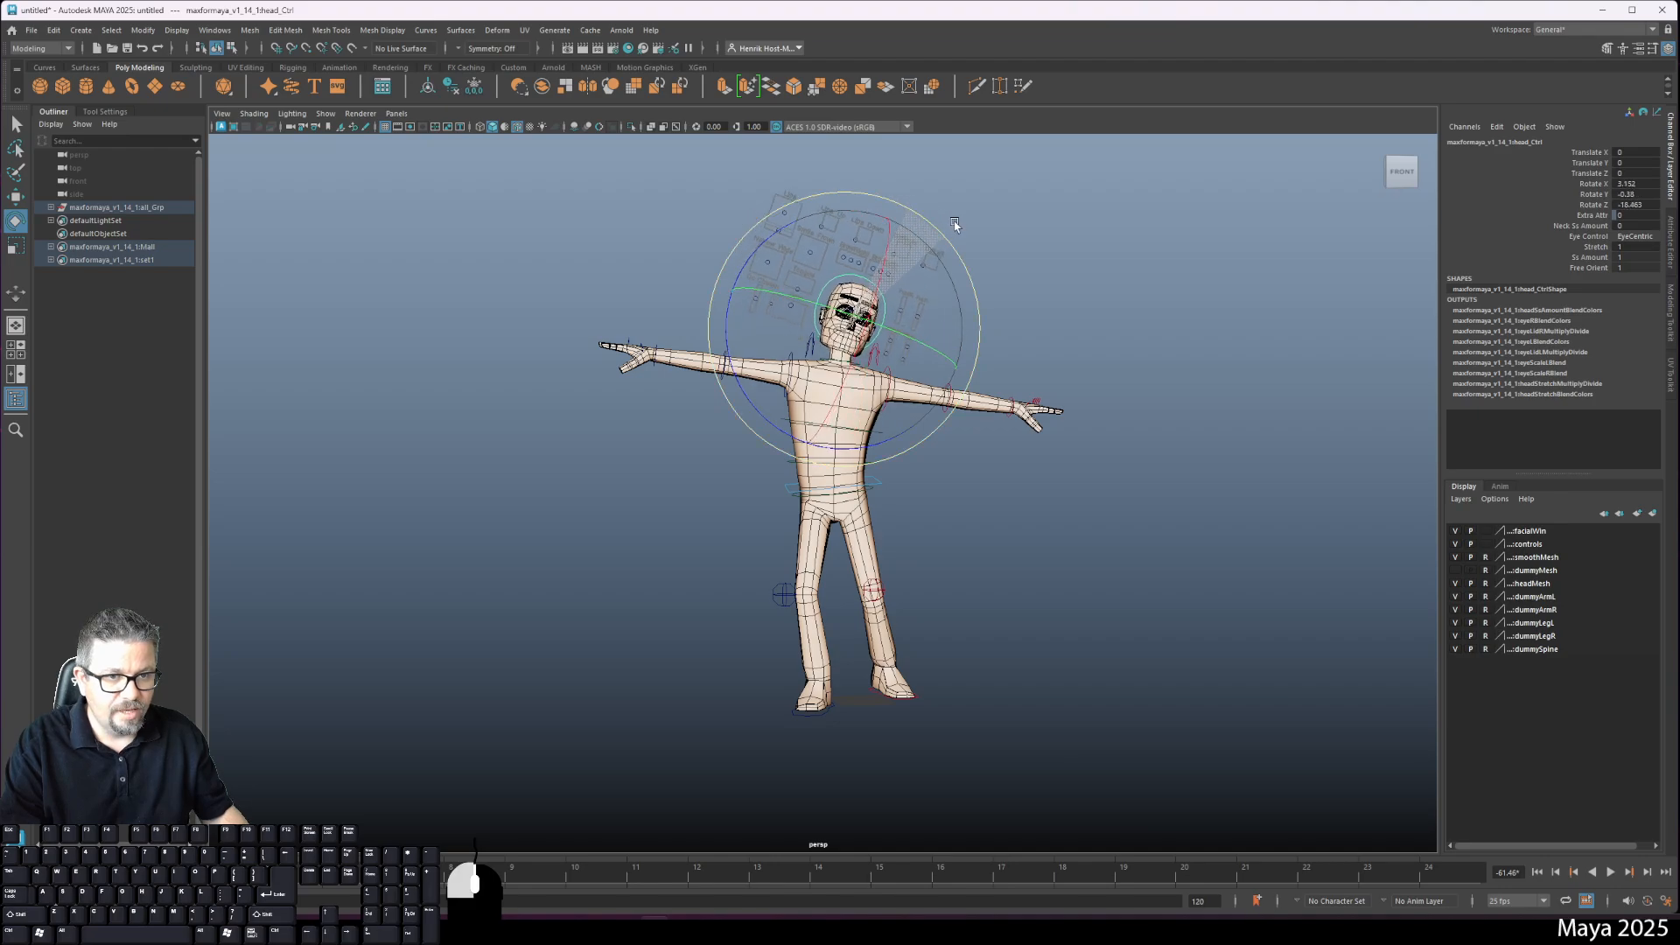
alt+drag(930, 392, 845, 537)
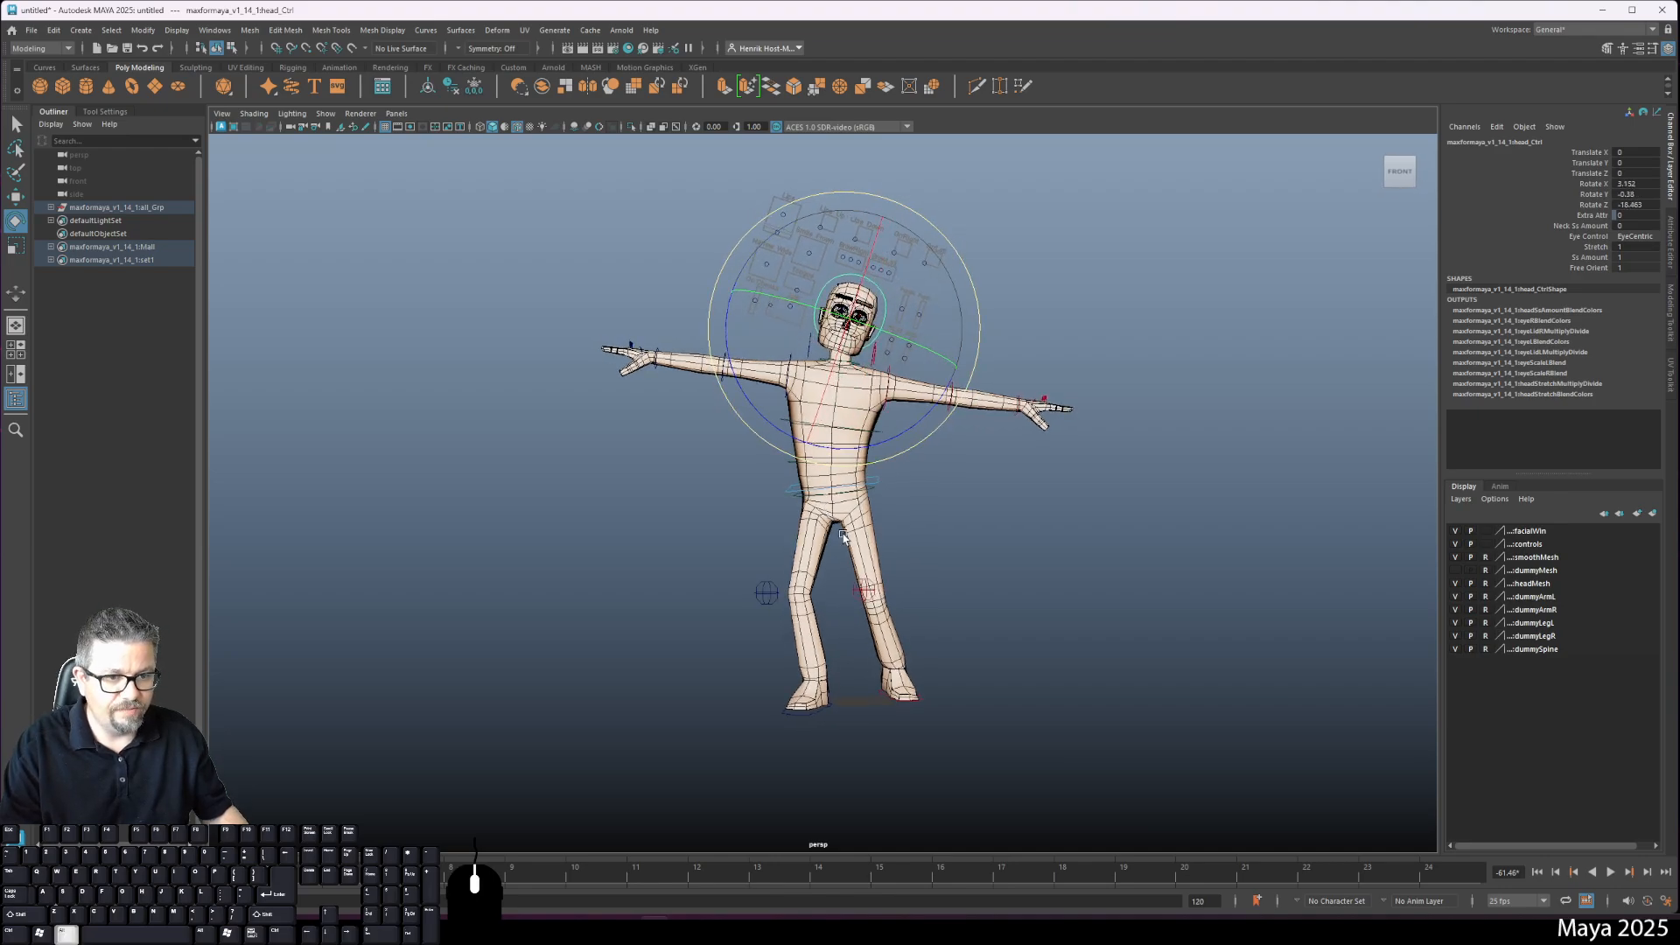
Step: Try the left foot control farther outward at Translate X about 13.3, then bring it back to about 8.7
click(923, 705)
key(w)
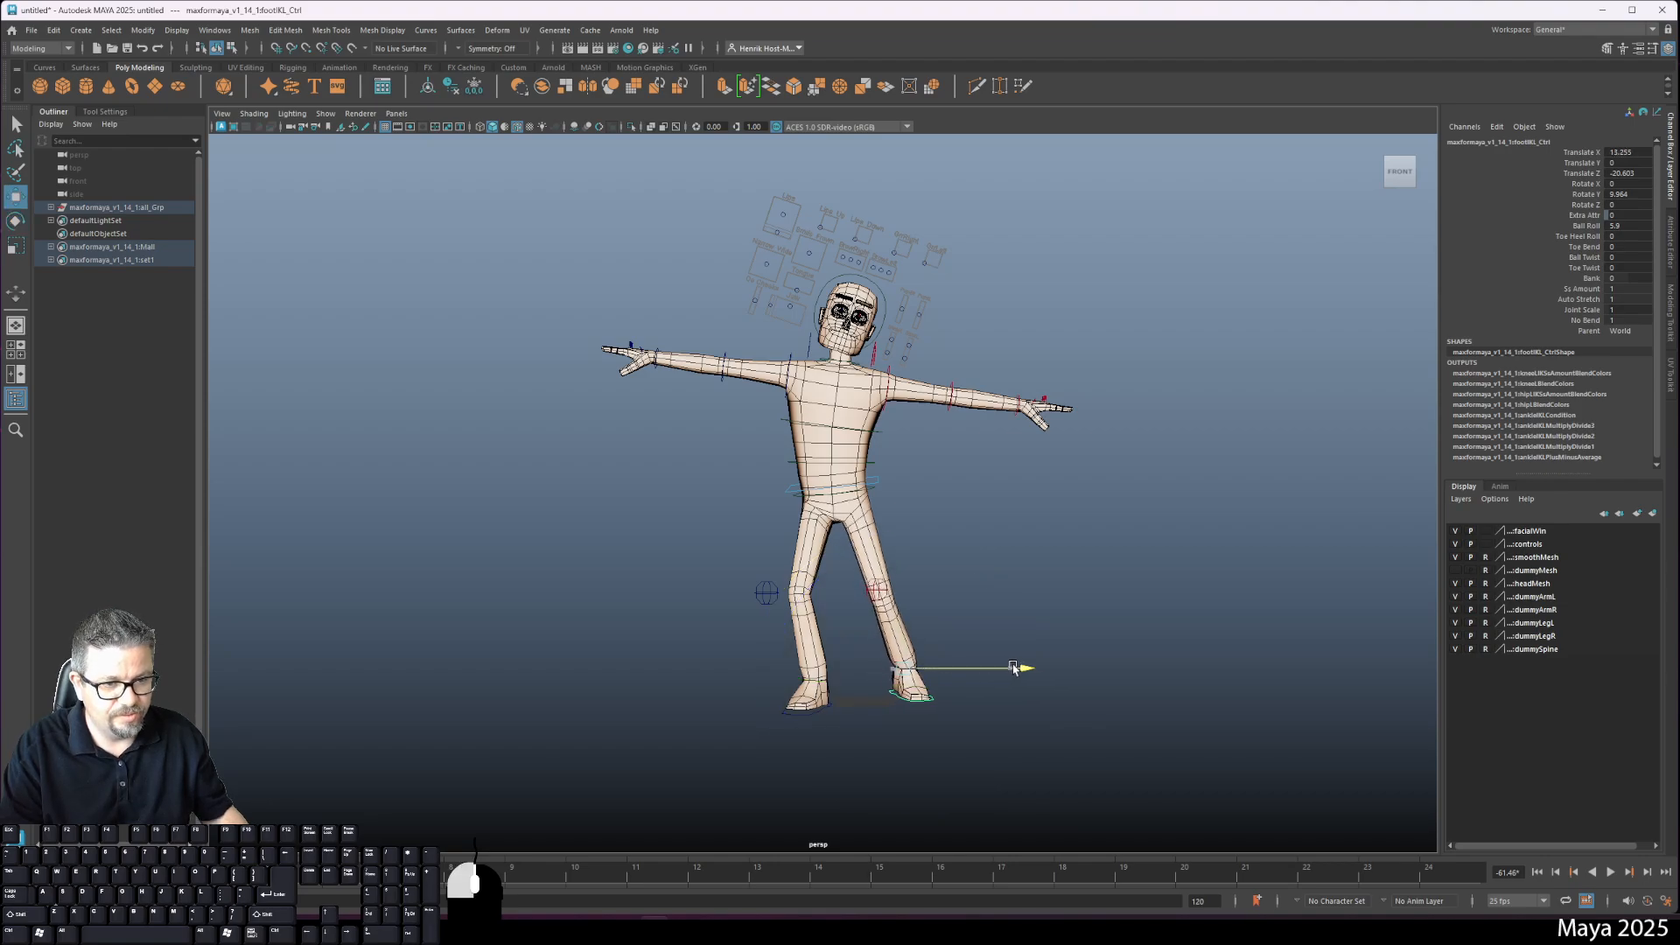
drag(1013, 669, 1003, 668)
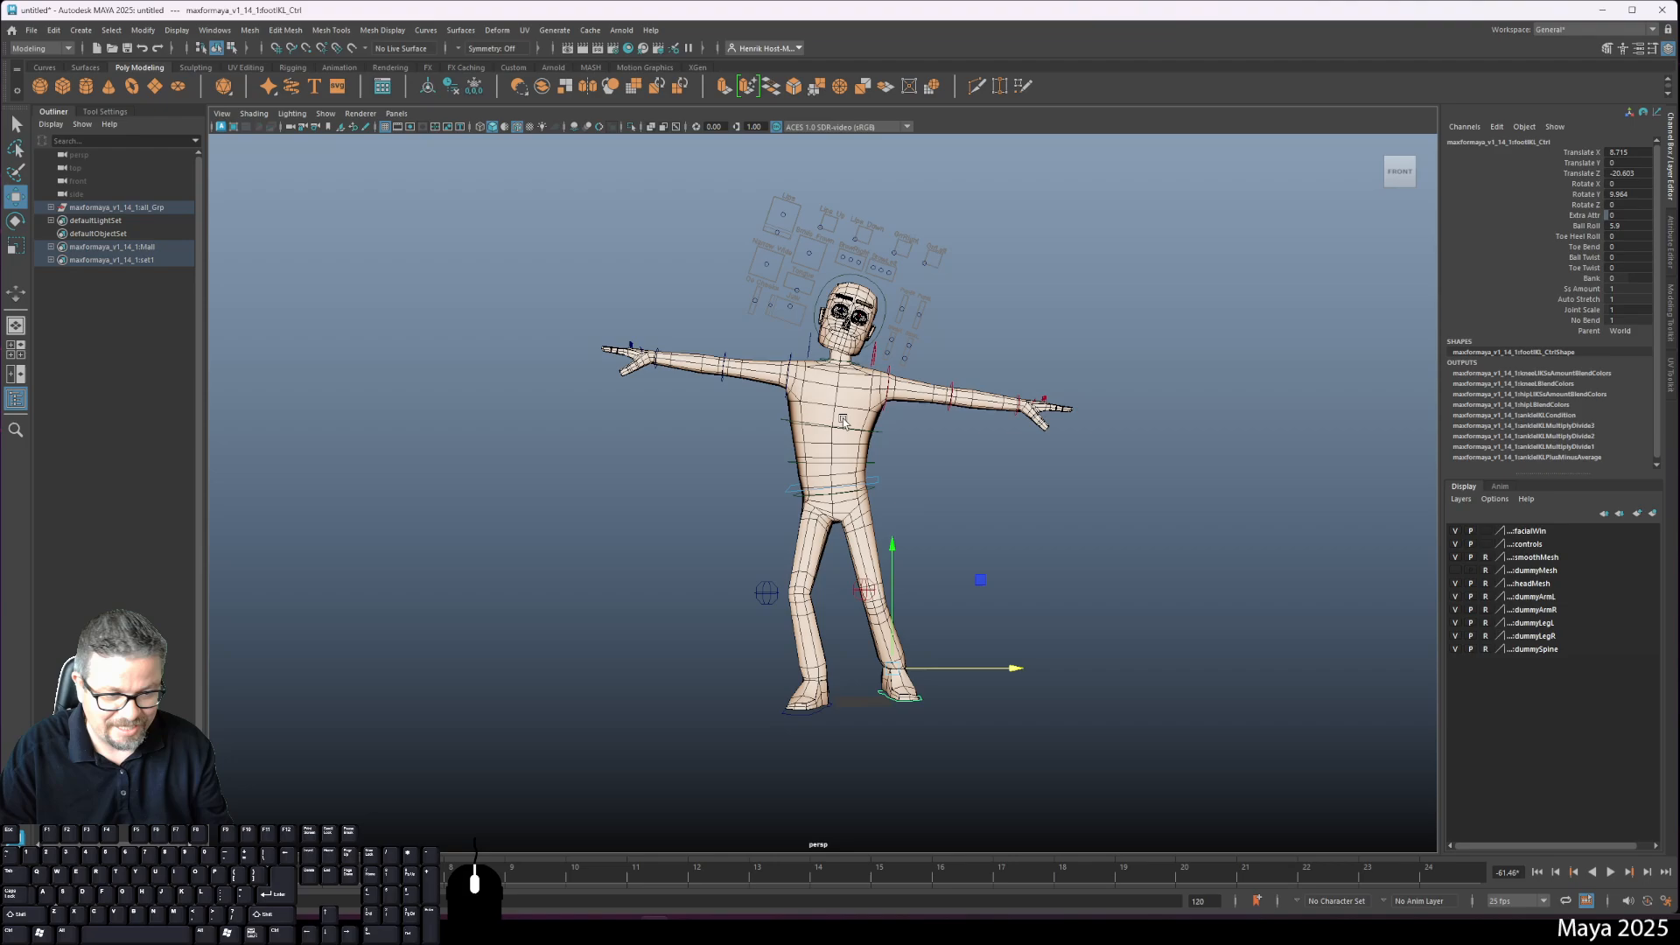
Step: Rotate the head control further to about -25.4 on Rotate Z and deselect it
click(885, 295)
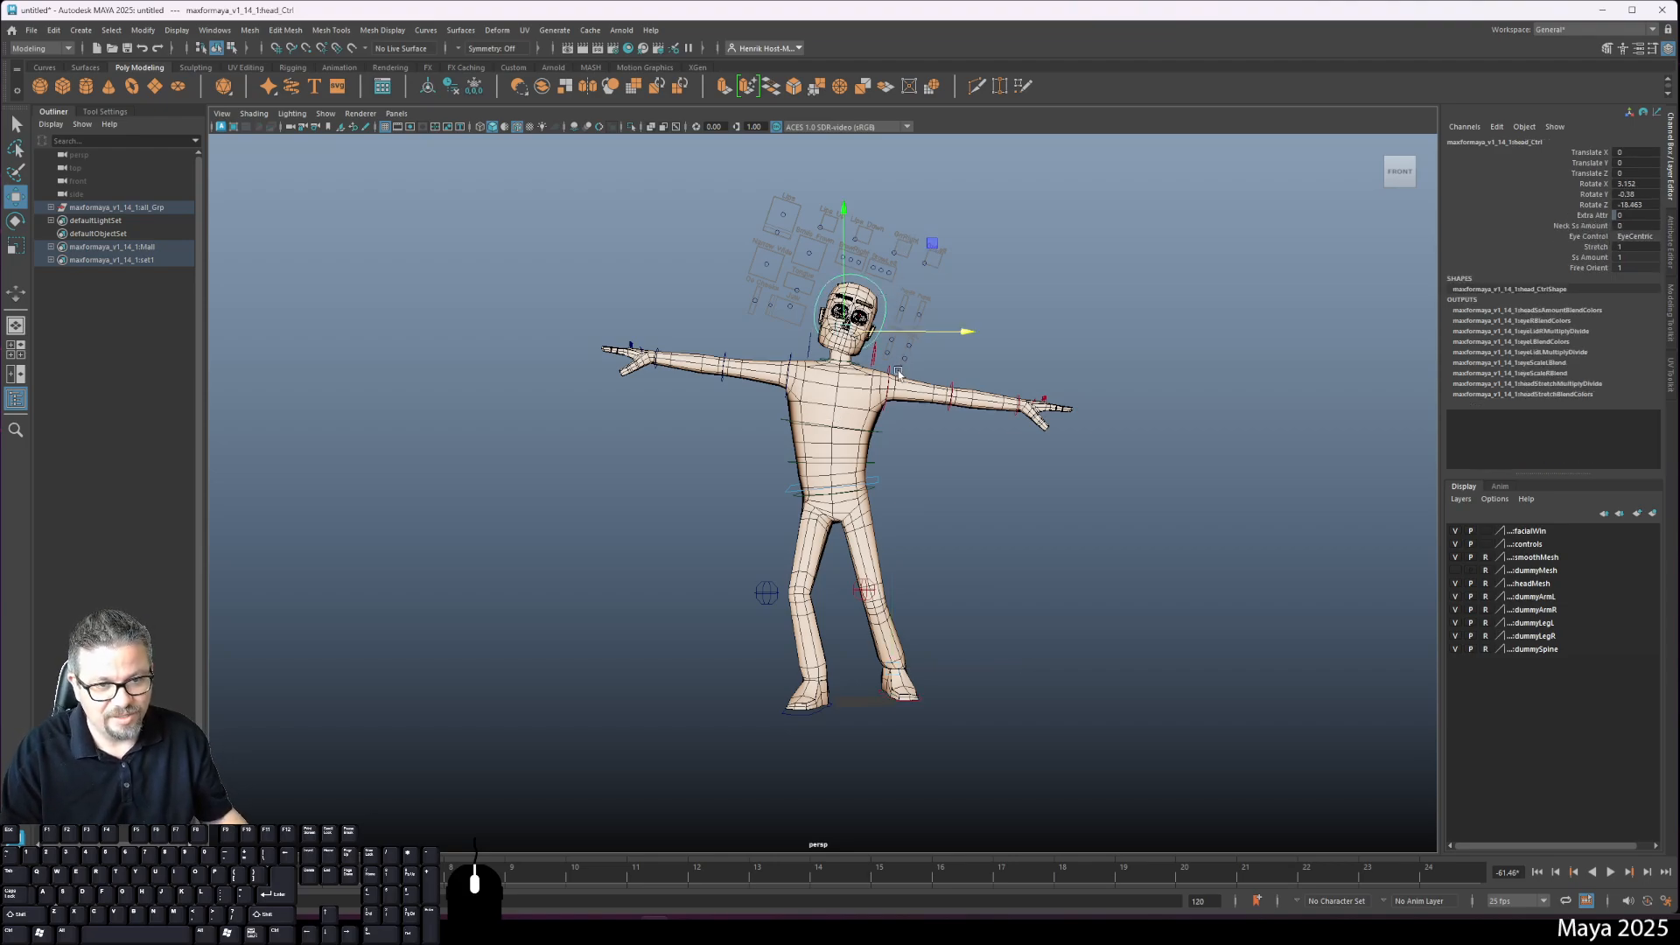
alt+drag(895, 376, 790, 454)
key(e)
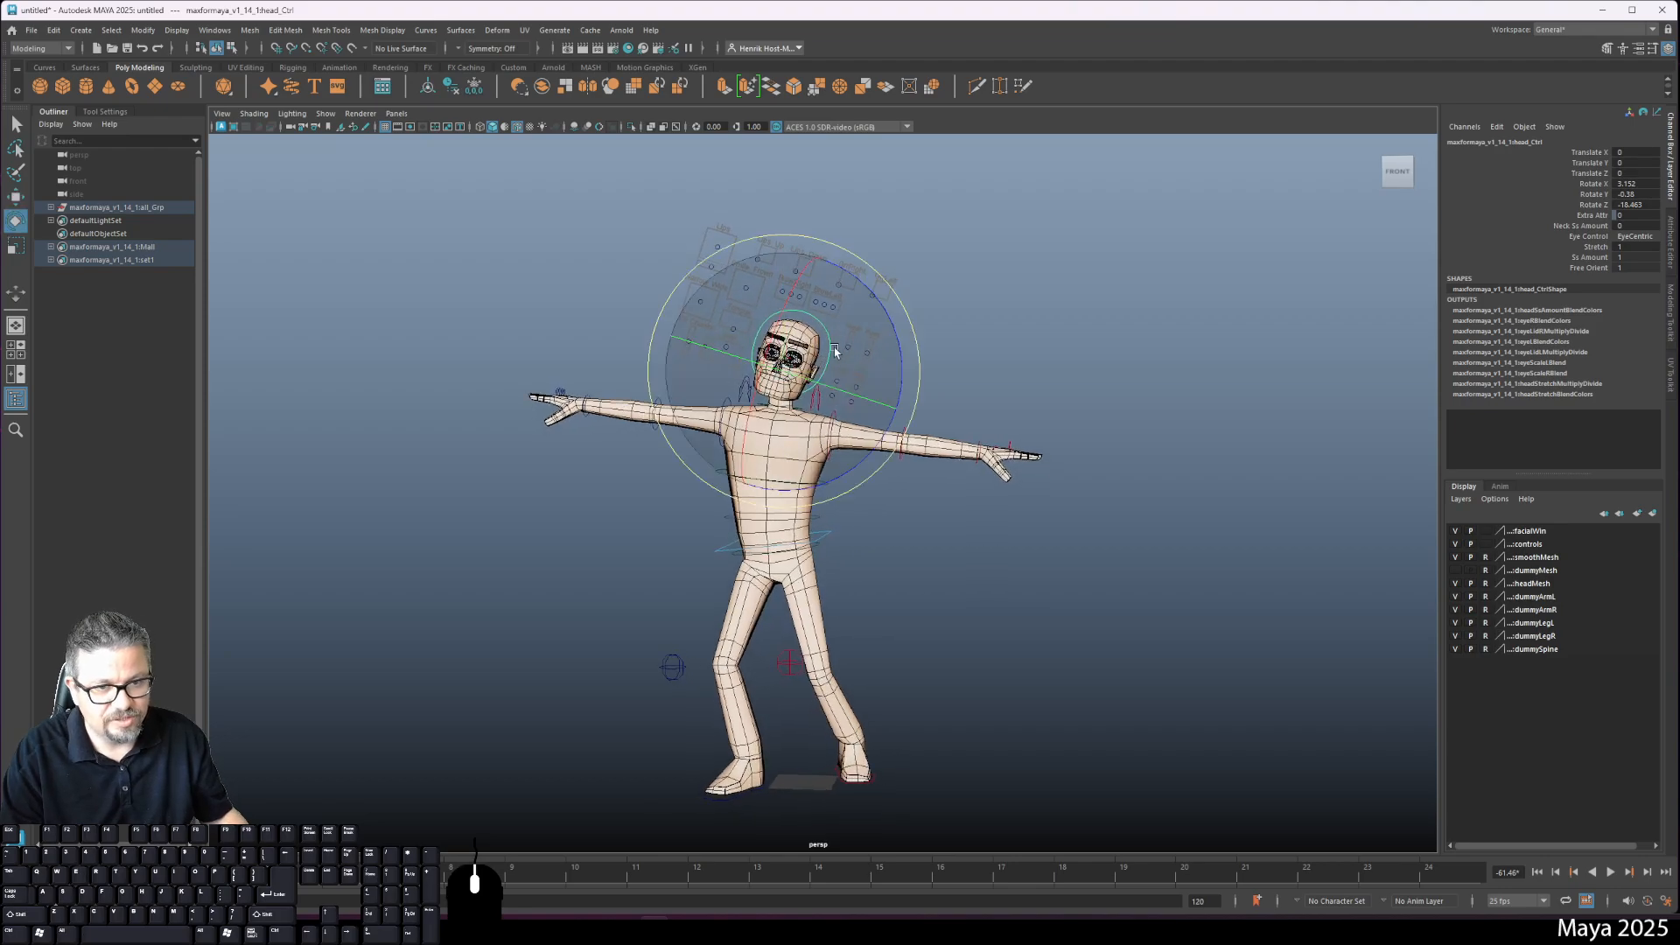
drag(898, 317, 900, 354)
click(945, 385)
alt+drag(936, 468, 967, 483)
alt+middle_drag(968, 483, 945, 390)
alt+drag(945, 390, 862, 357)
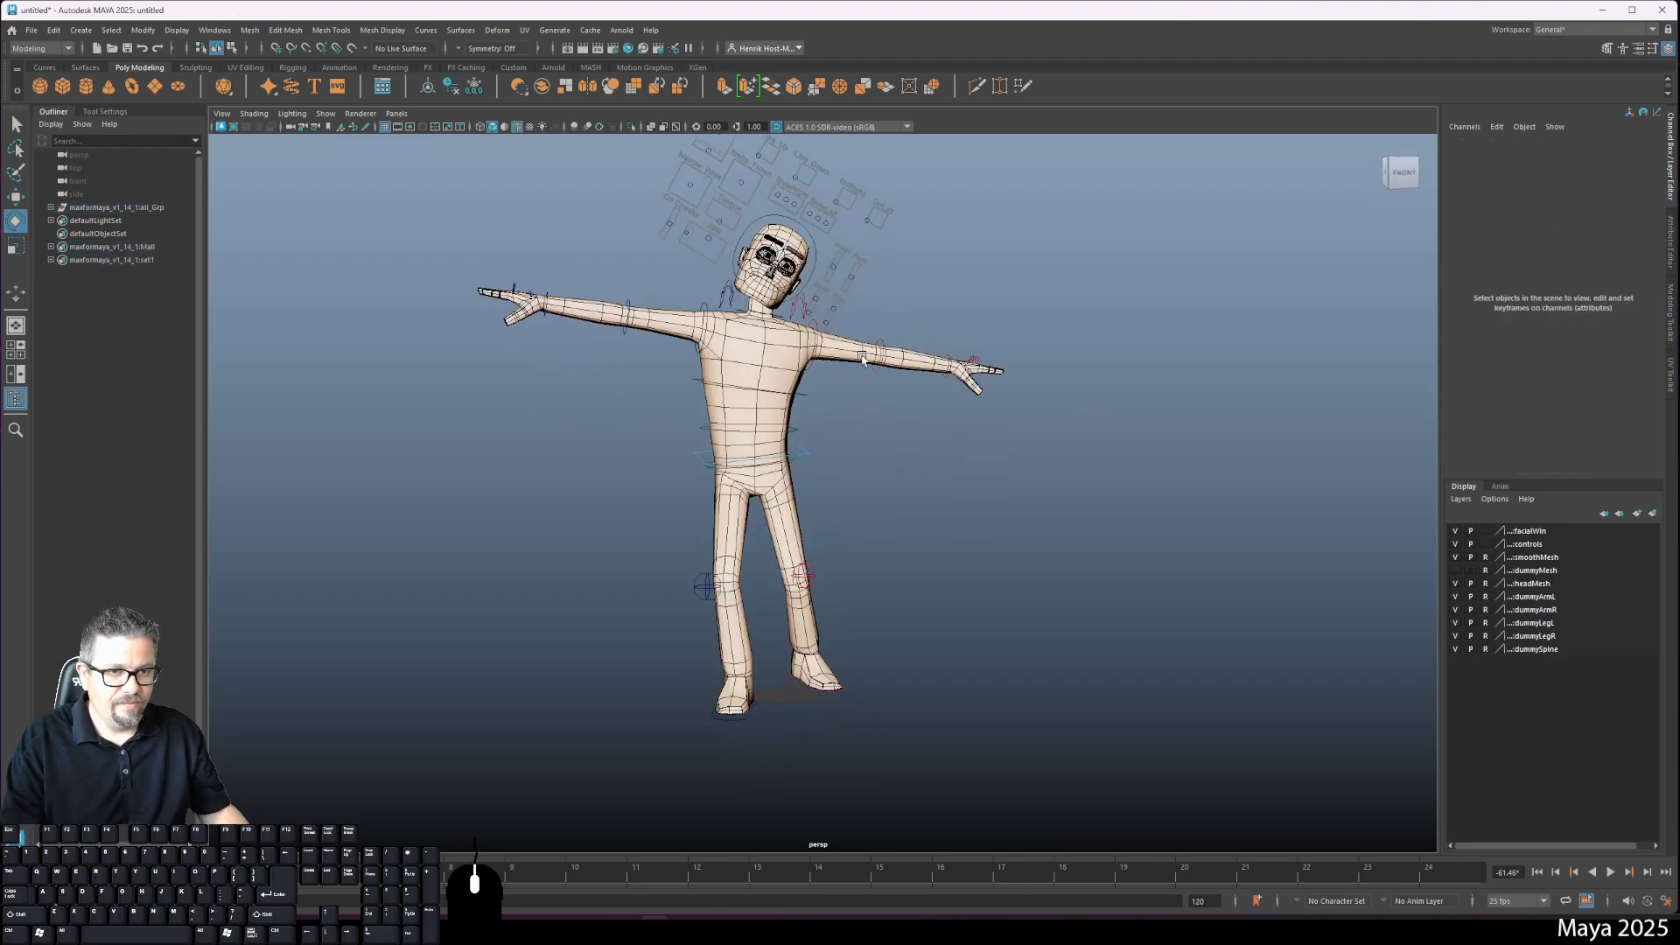
Step: Select the head control again, undo the last action and clear the selection
click(822, 249)
mouse_move(862, 224)
alt+mouse_down()
mouse_move(832, 232)
mouse_move(861, 220)
alt+mouse_up()
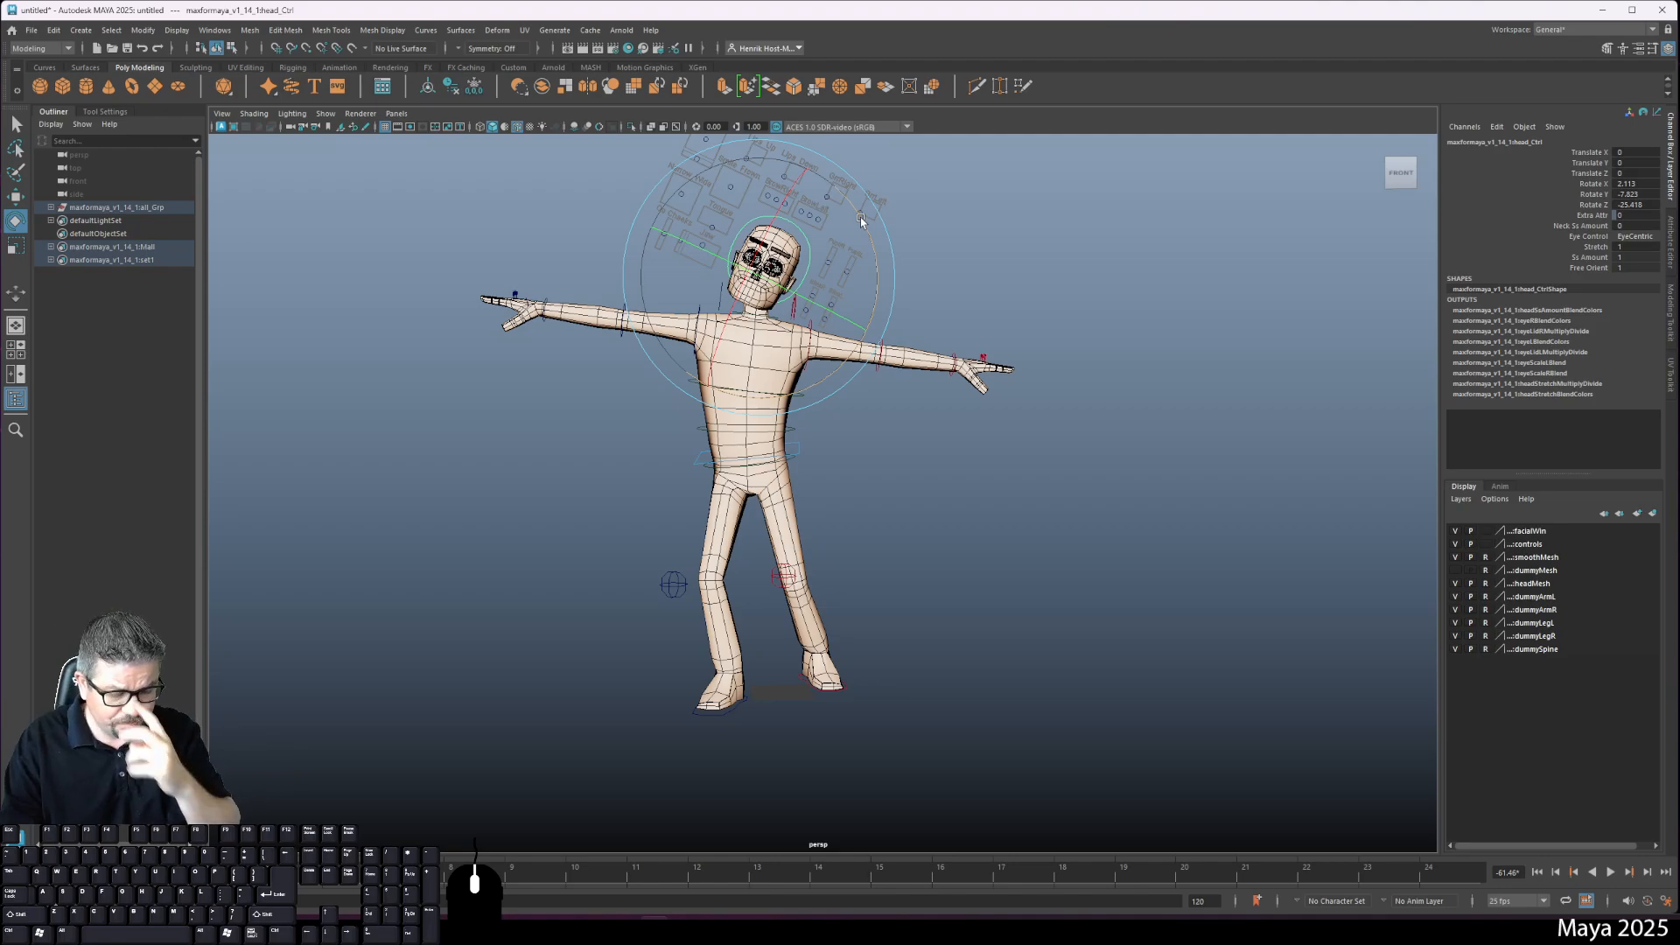
key(ctrl+z)
click(583, 396)
alt+middle_drag(582, 395, 558, 472)
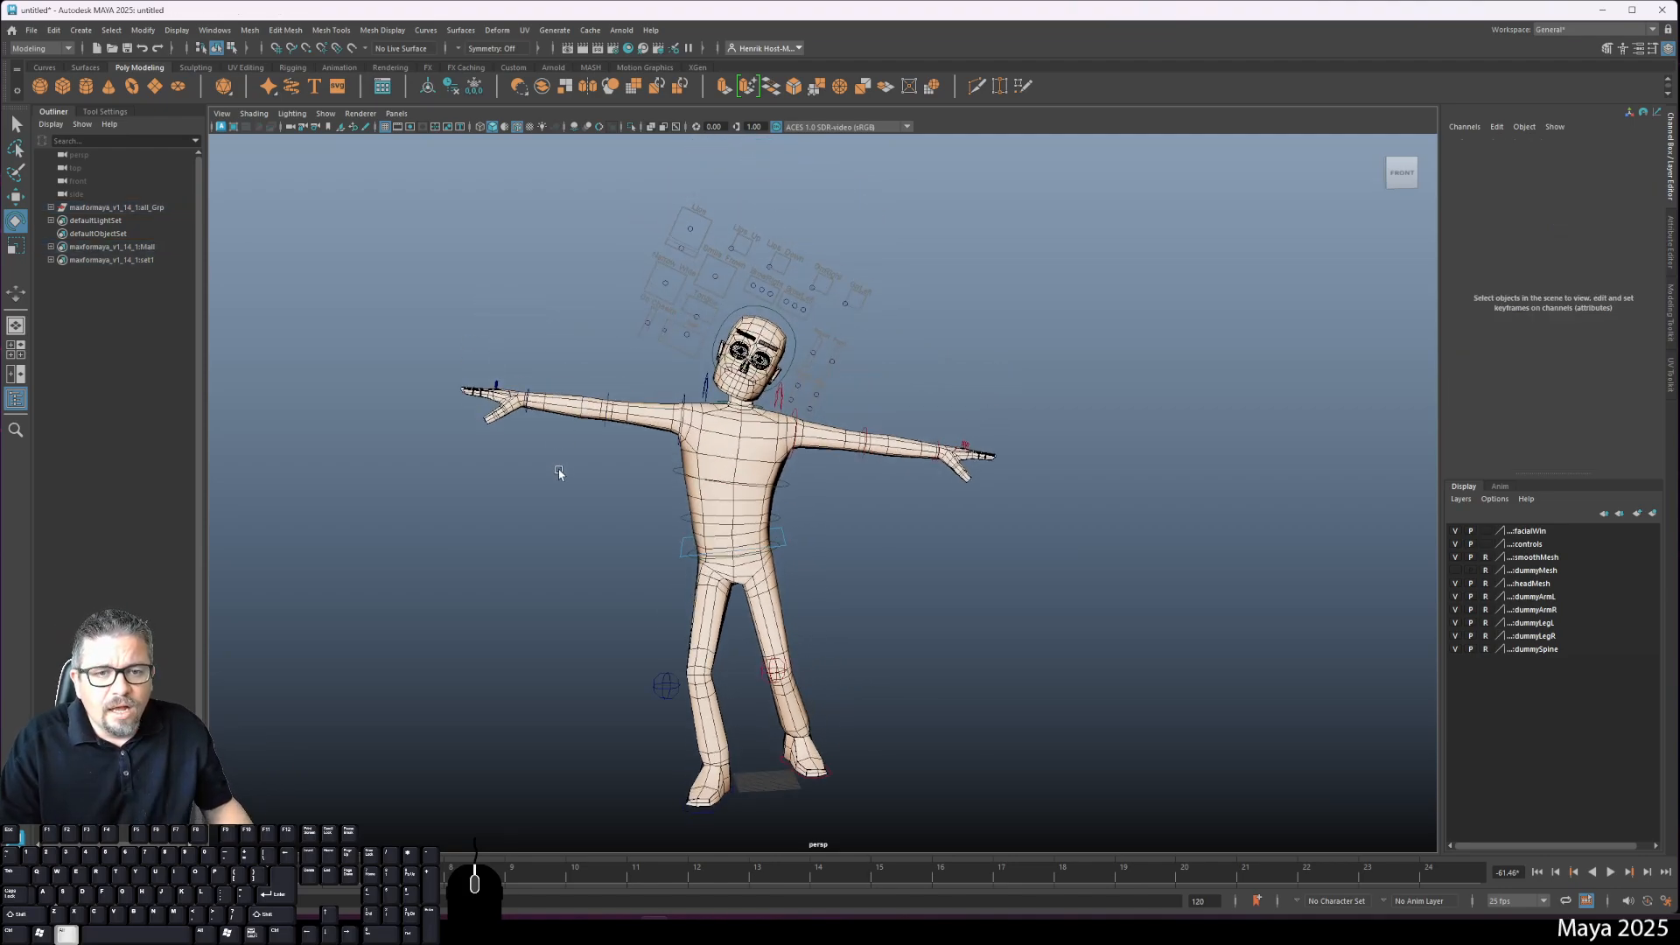
Step: Examine the character's stance, torso lean and head tilt from several angles and distances
alt+drag(558, 473, 604, 592)
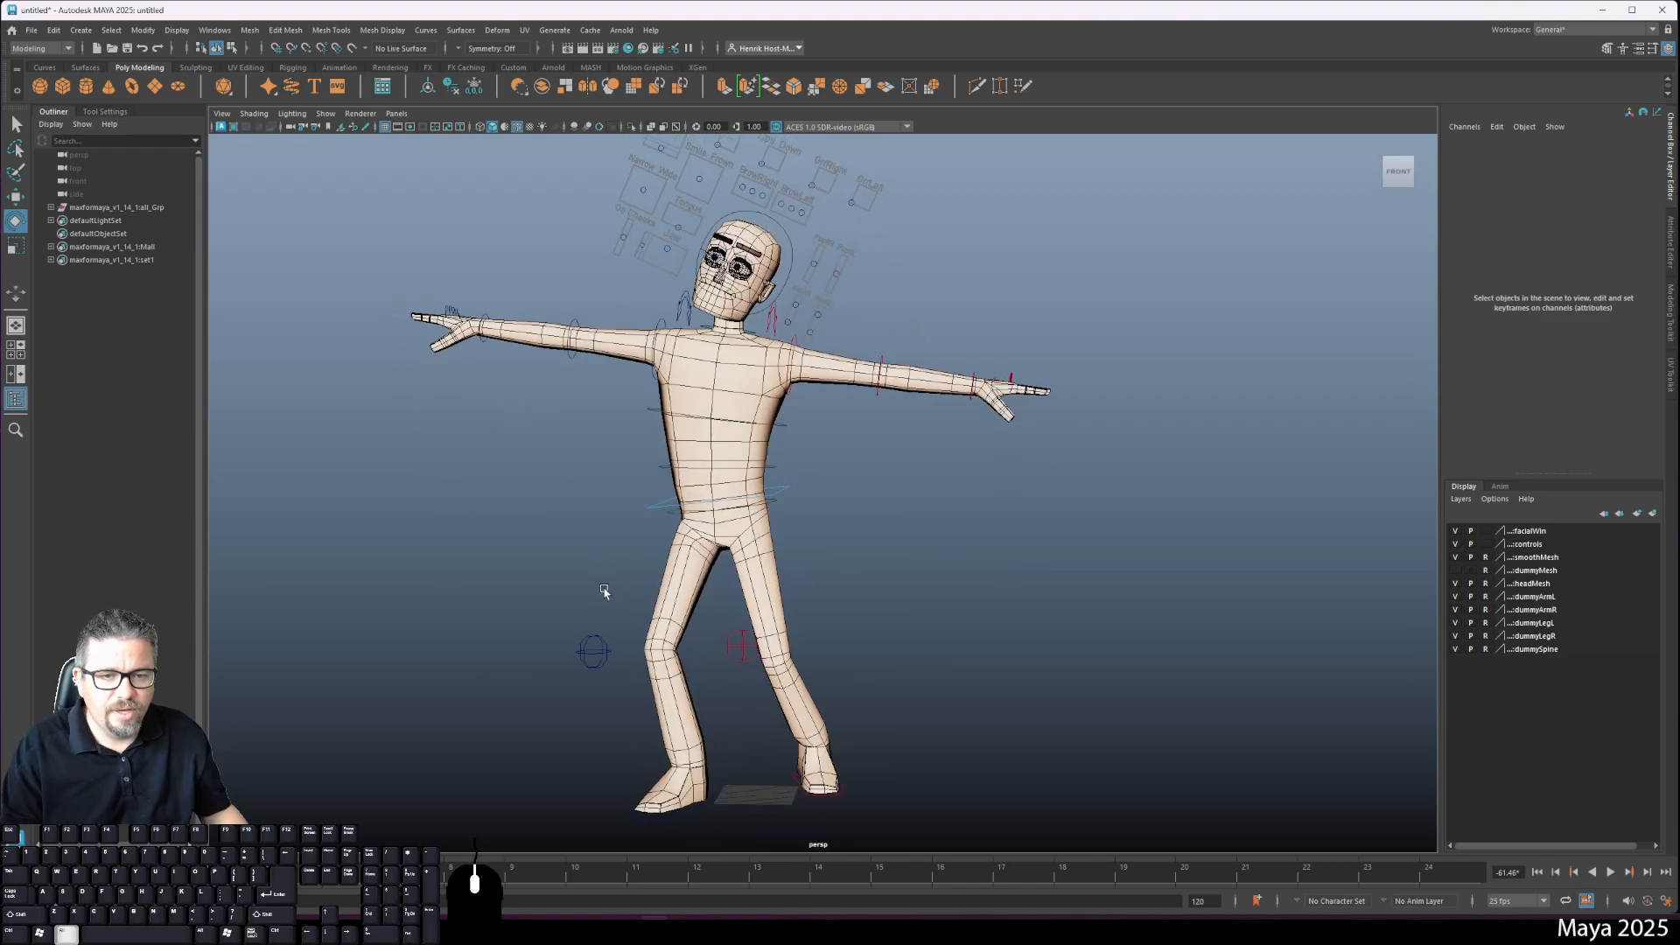
alt+middle_drag(603, 592, 629, 455)
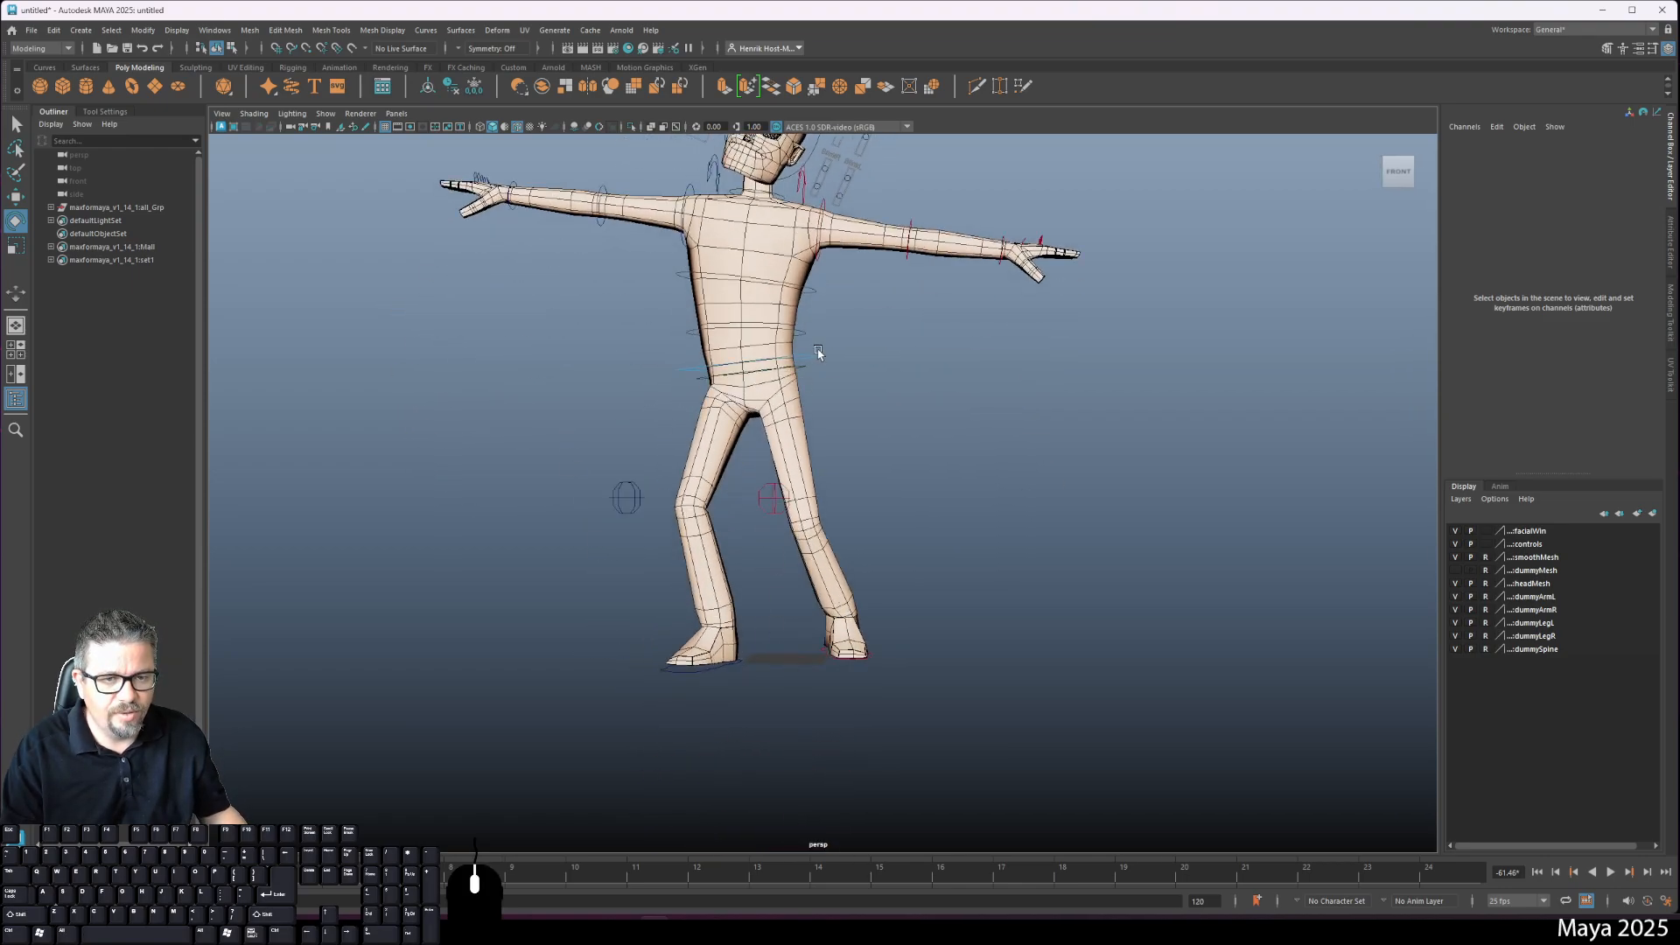
alt+middle_drag(668, 618, 645, 707)
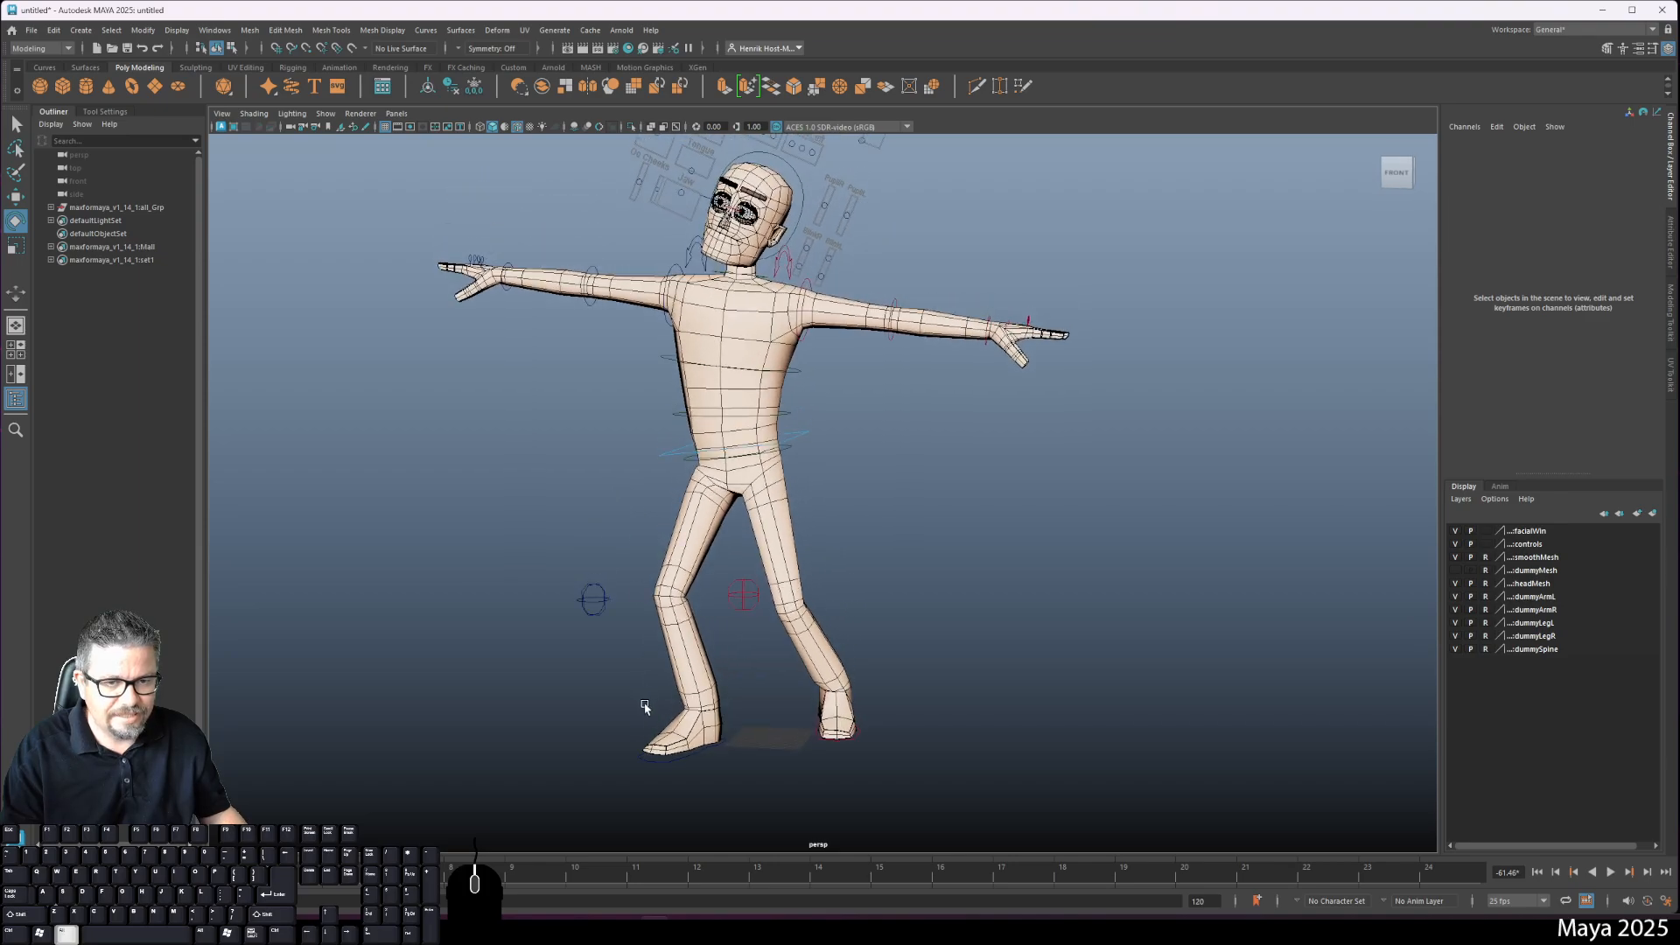
alt+drag(645, 707, 660, 686)
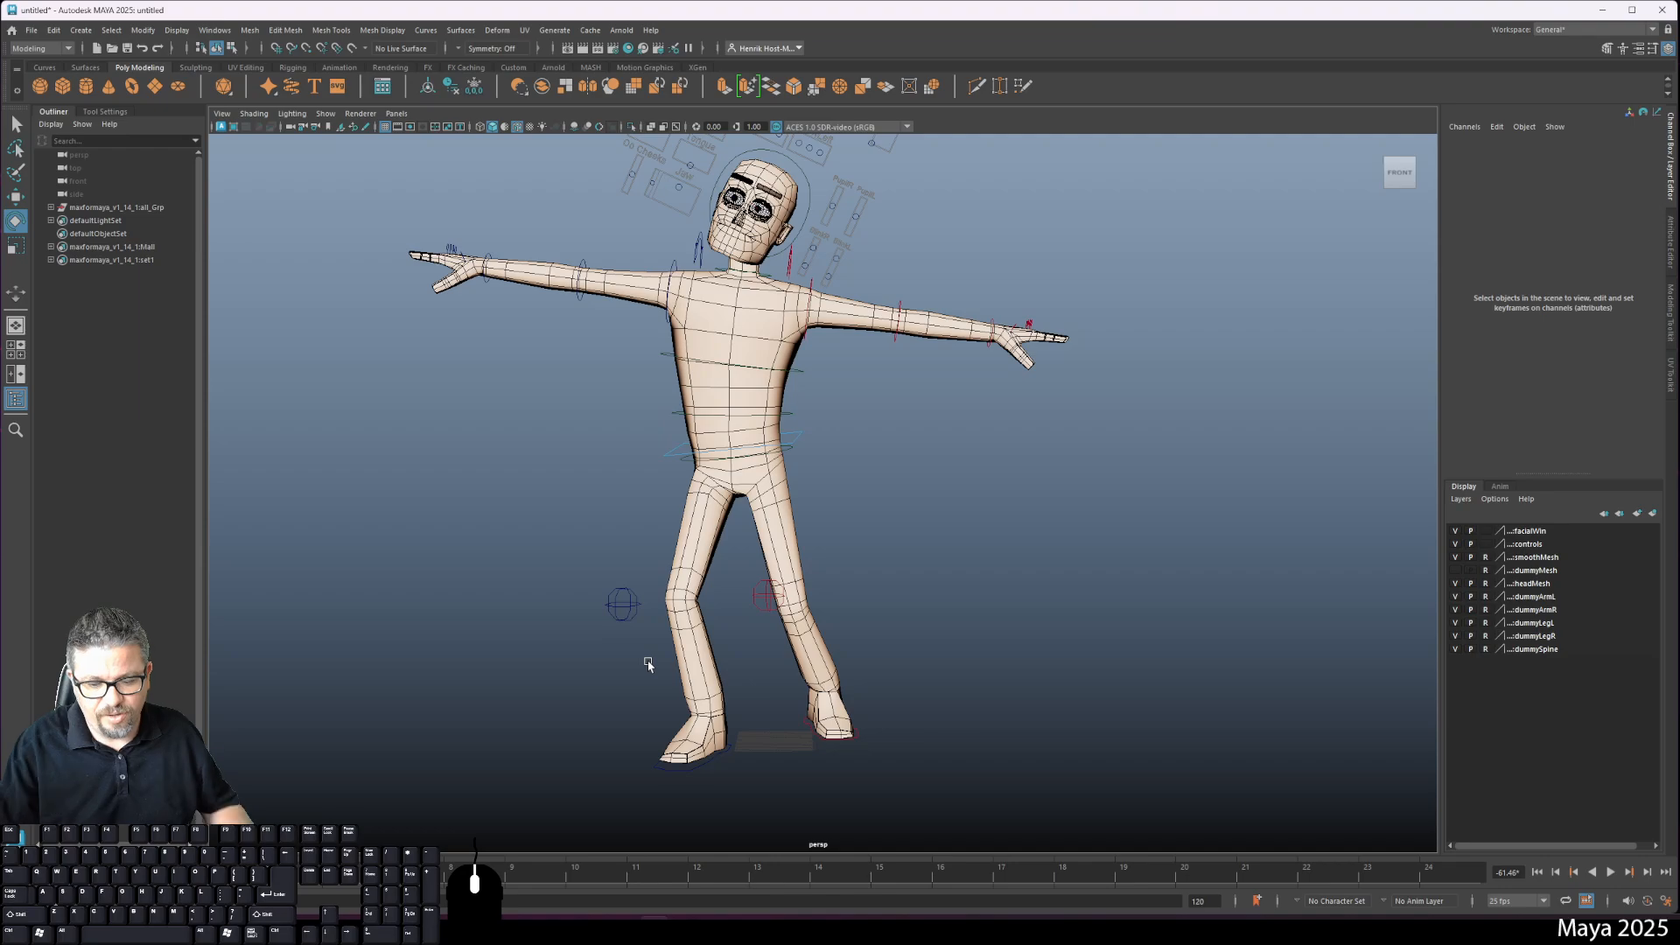
alt+drag(638, 612, 668, 643)
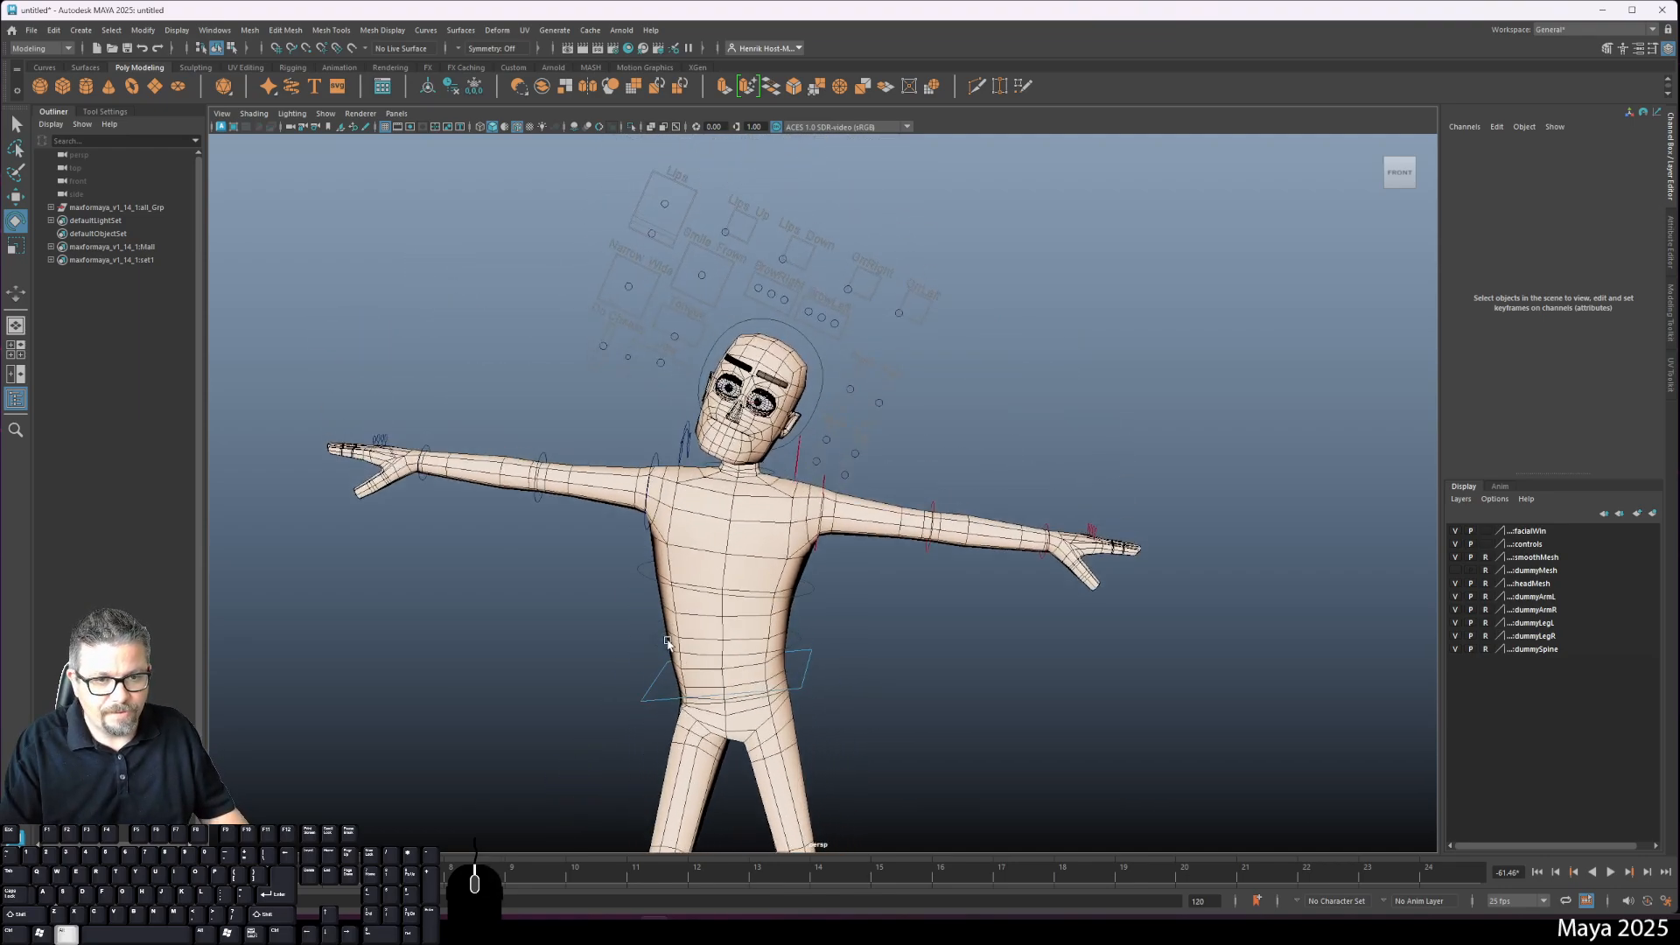
alt+middle_drag(668, 643, 667, 644)
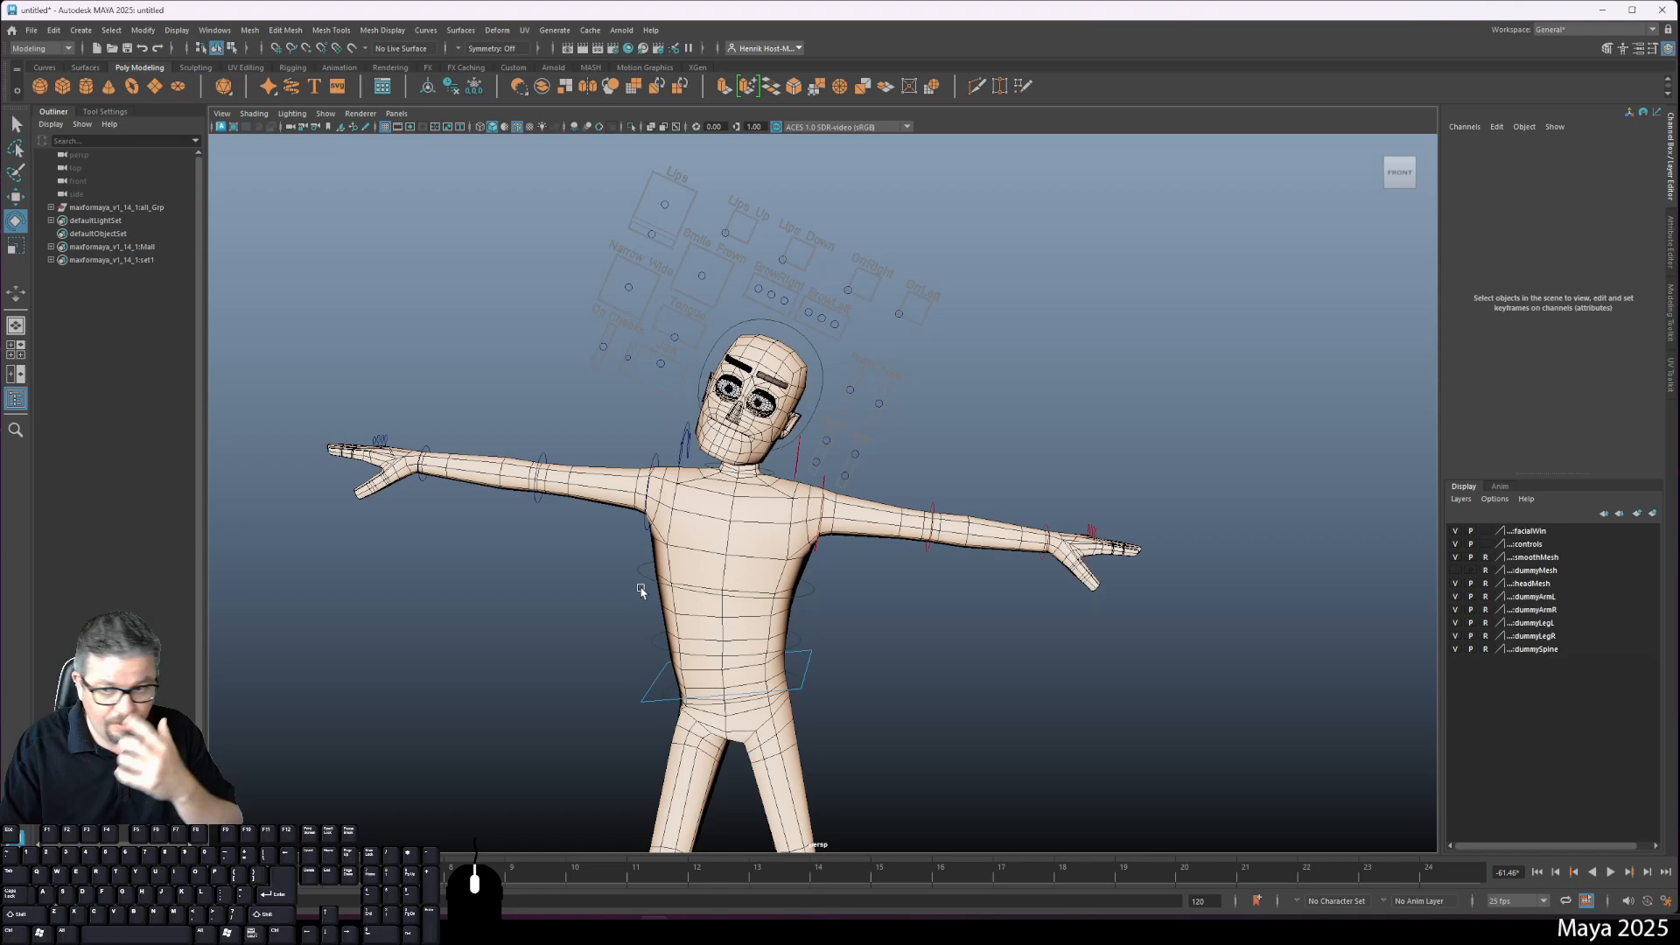
alt+middle_drag(640, 591, 670, 518)
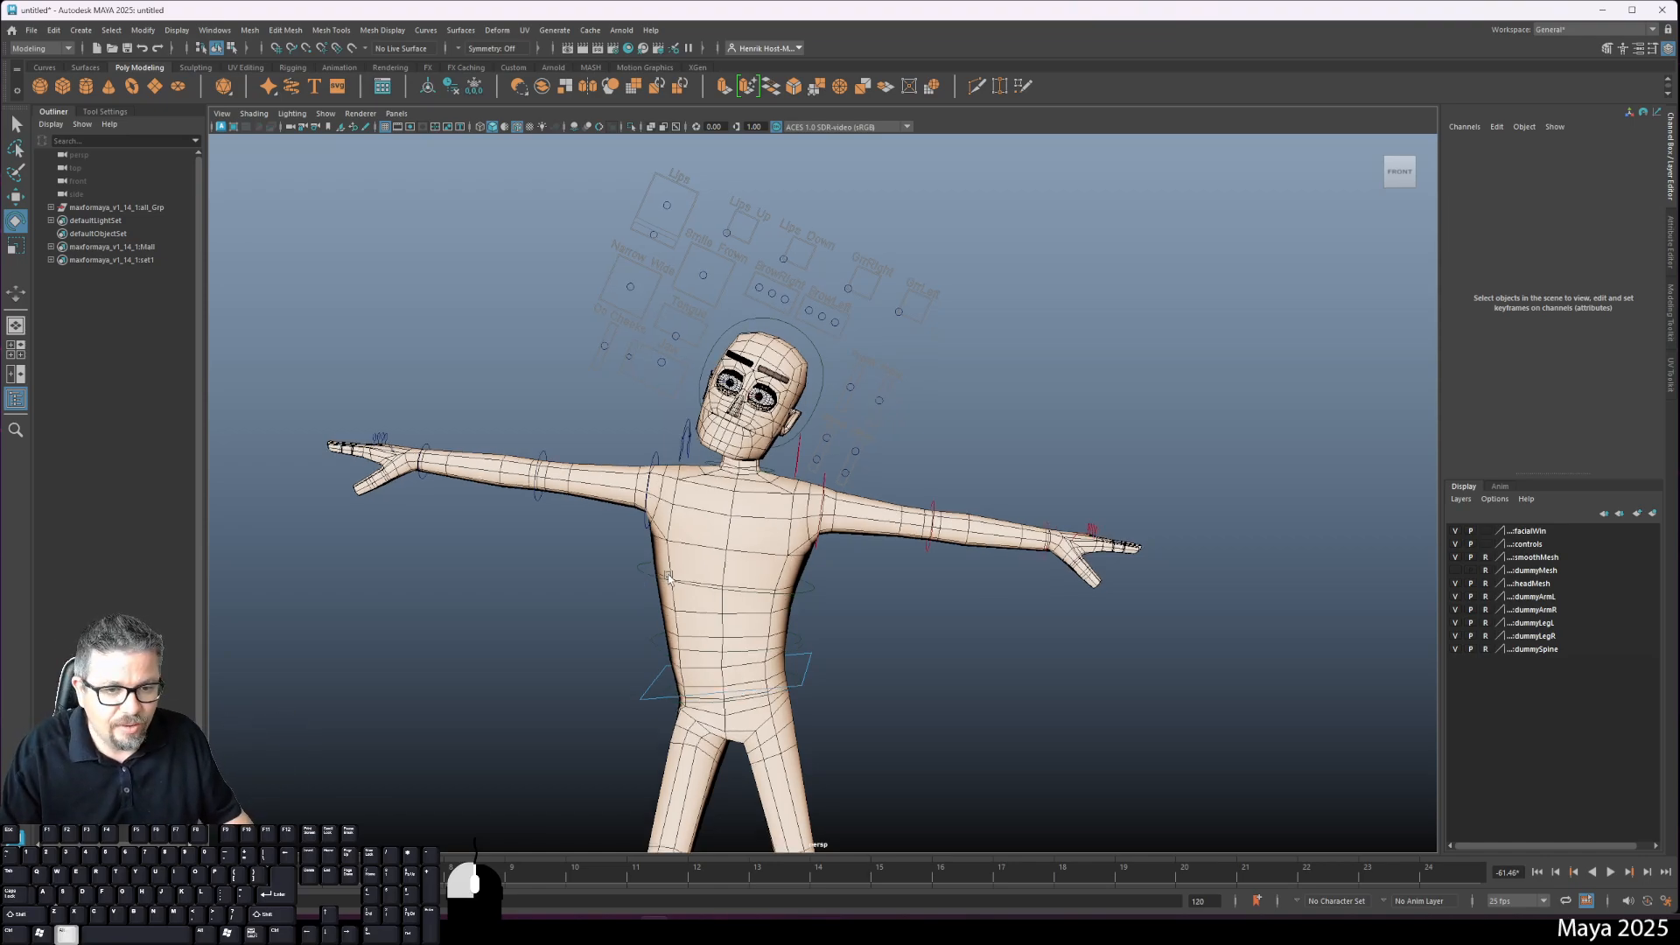
alt+right_drag(669, 518, 792, 476)
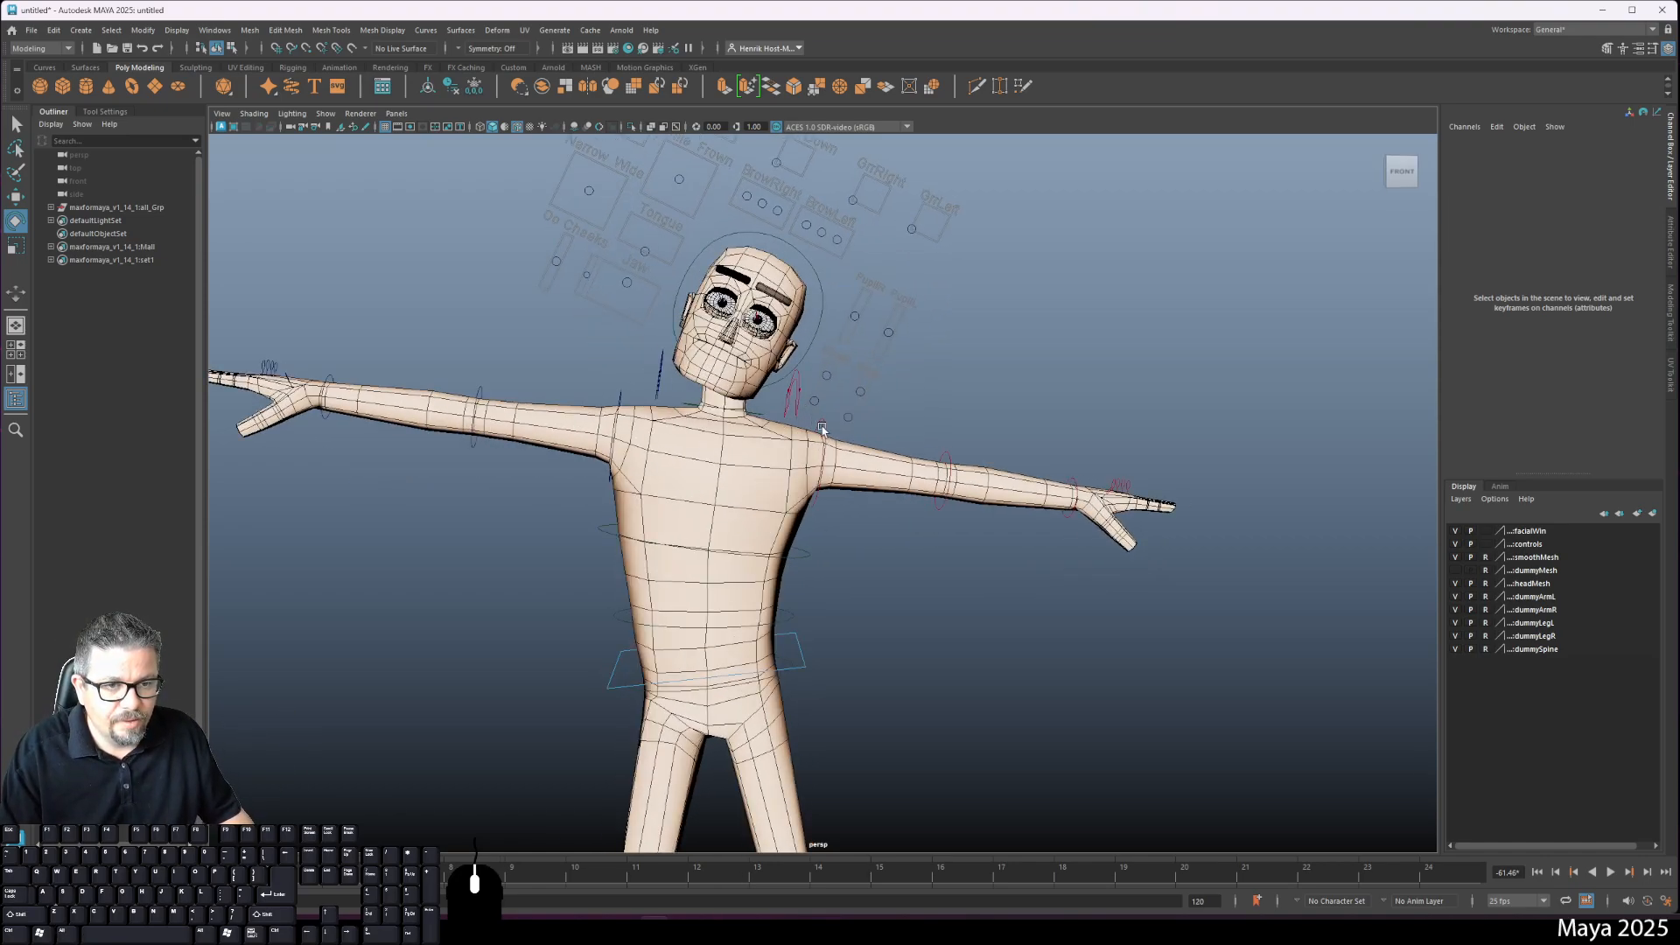
alt+drag(809, 471, 659, 532)
Step: Move the left knee pole vector control slightly inward to about -27.1 on Translate X and deselect it
click(724, 599)
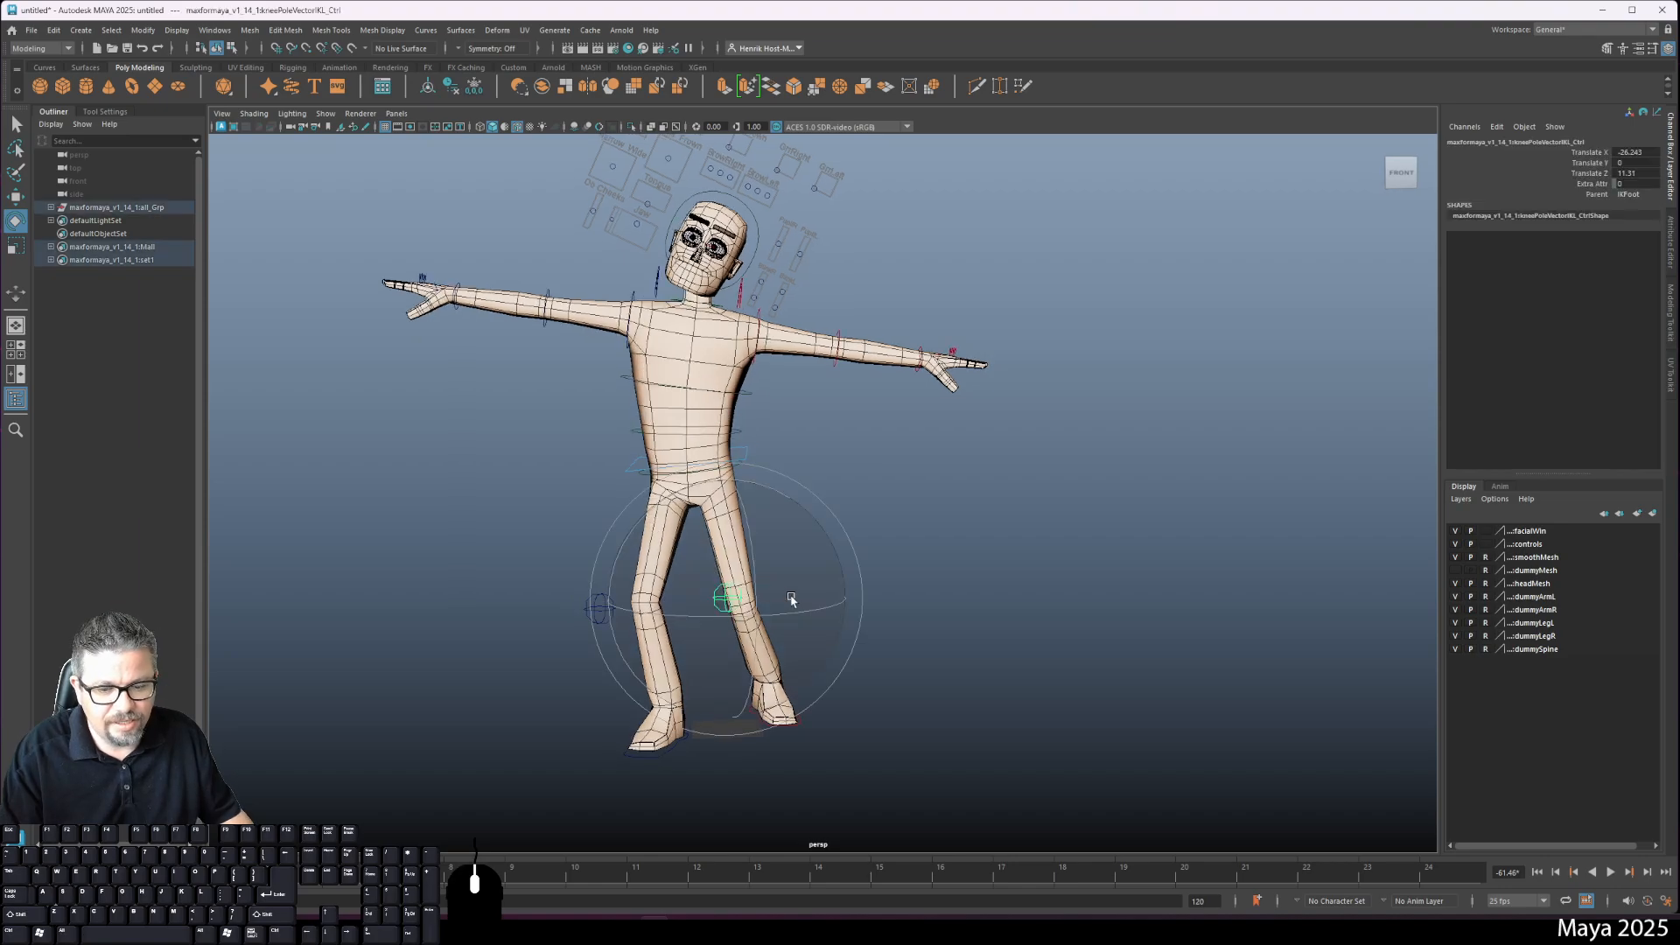
key(w)
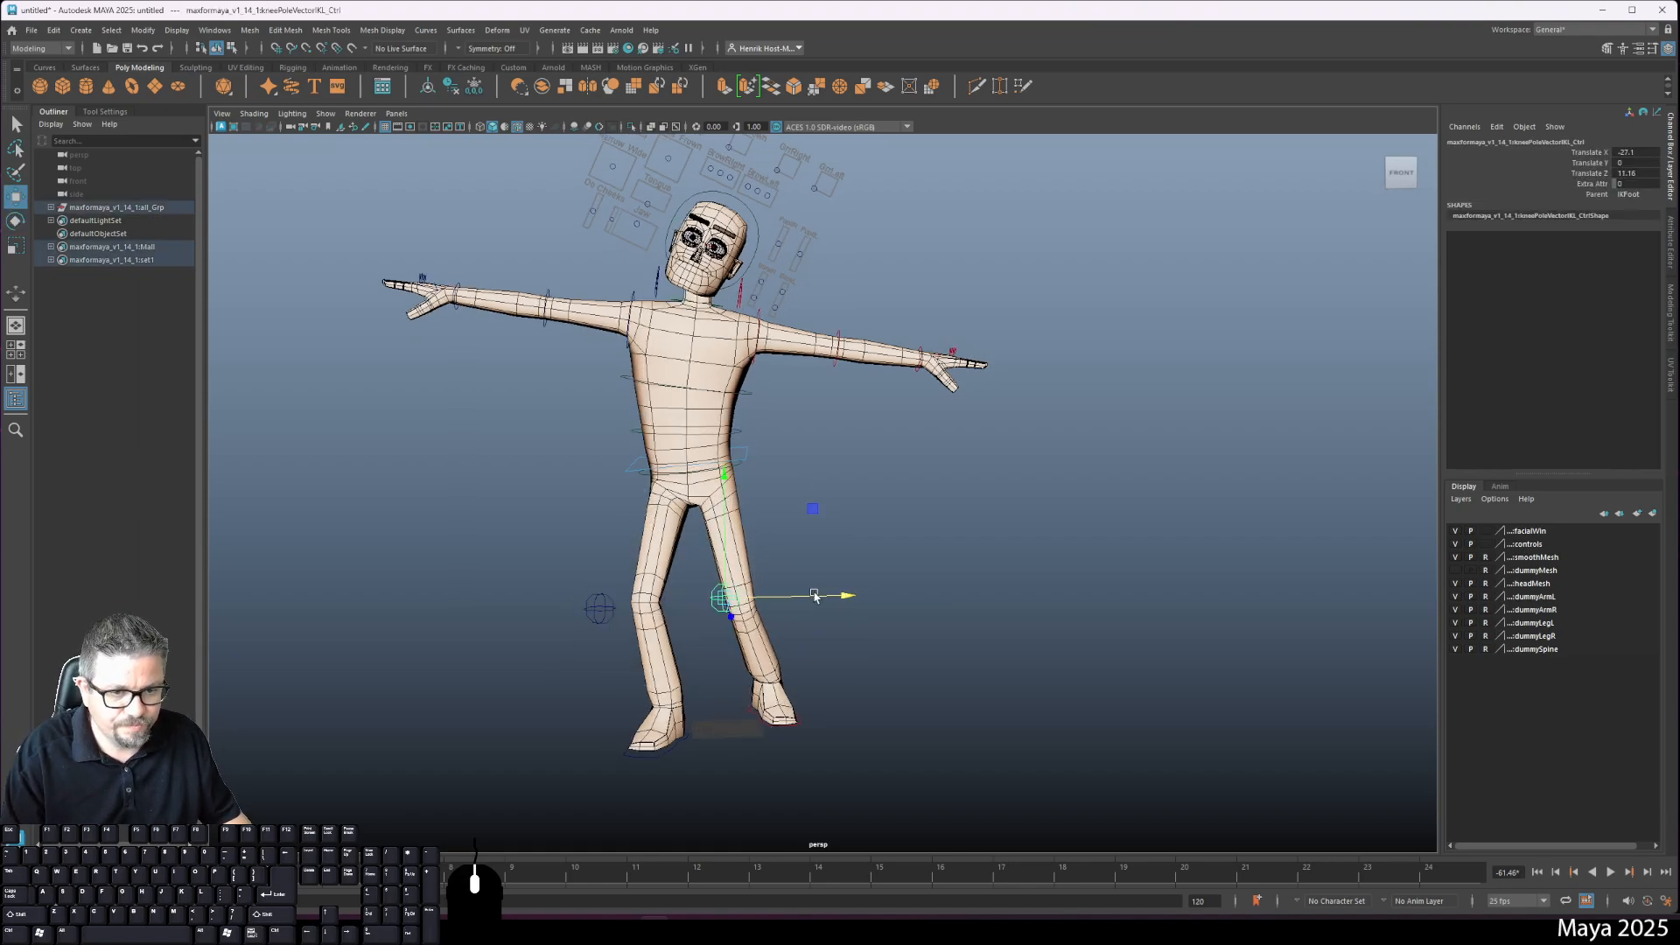
click(809, 738)
Step: Lower the right arm by rotating its FK shoulder control to about 61.4 on Rotate Z and 14.9 on Rotate X
alt+drag(809, 737, 847, 645)
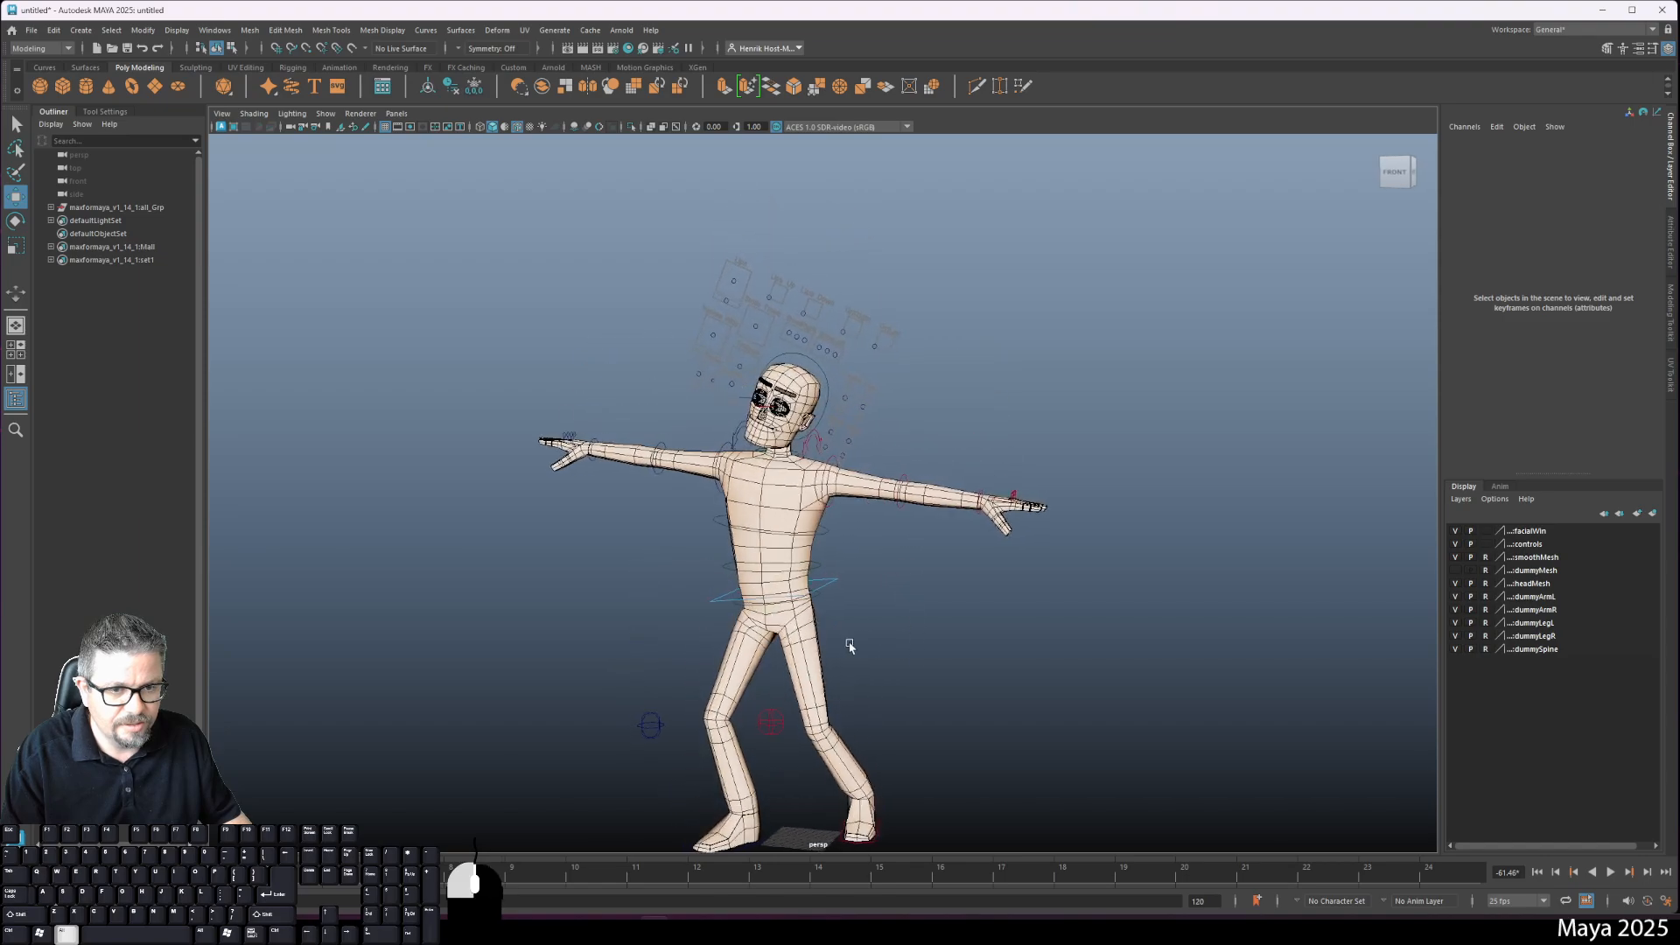
click(720, 449)
mouse_move(707, 533)
alt+mouse_down()
mouse_move(740, 548)
mouse_move(652, 341)
mouse_move(605, 322)
alt+mouse_up()
key(e)
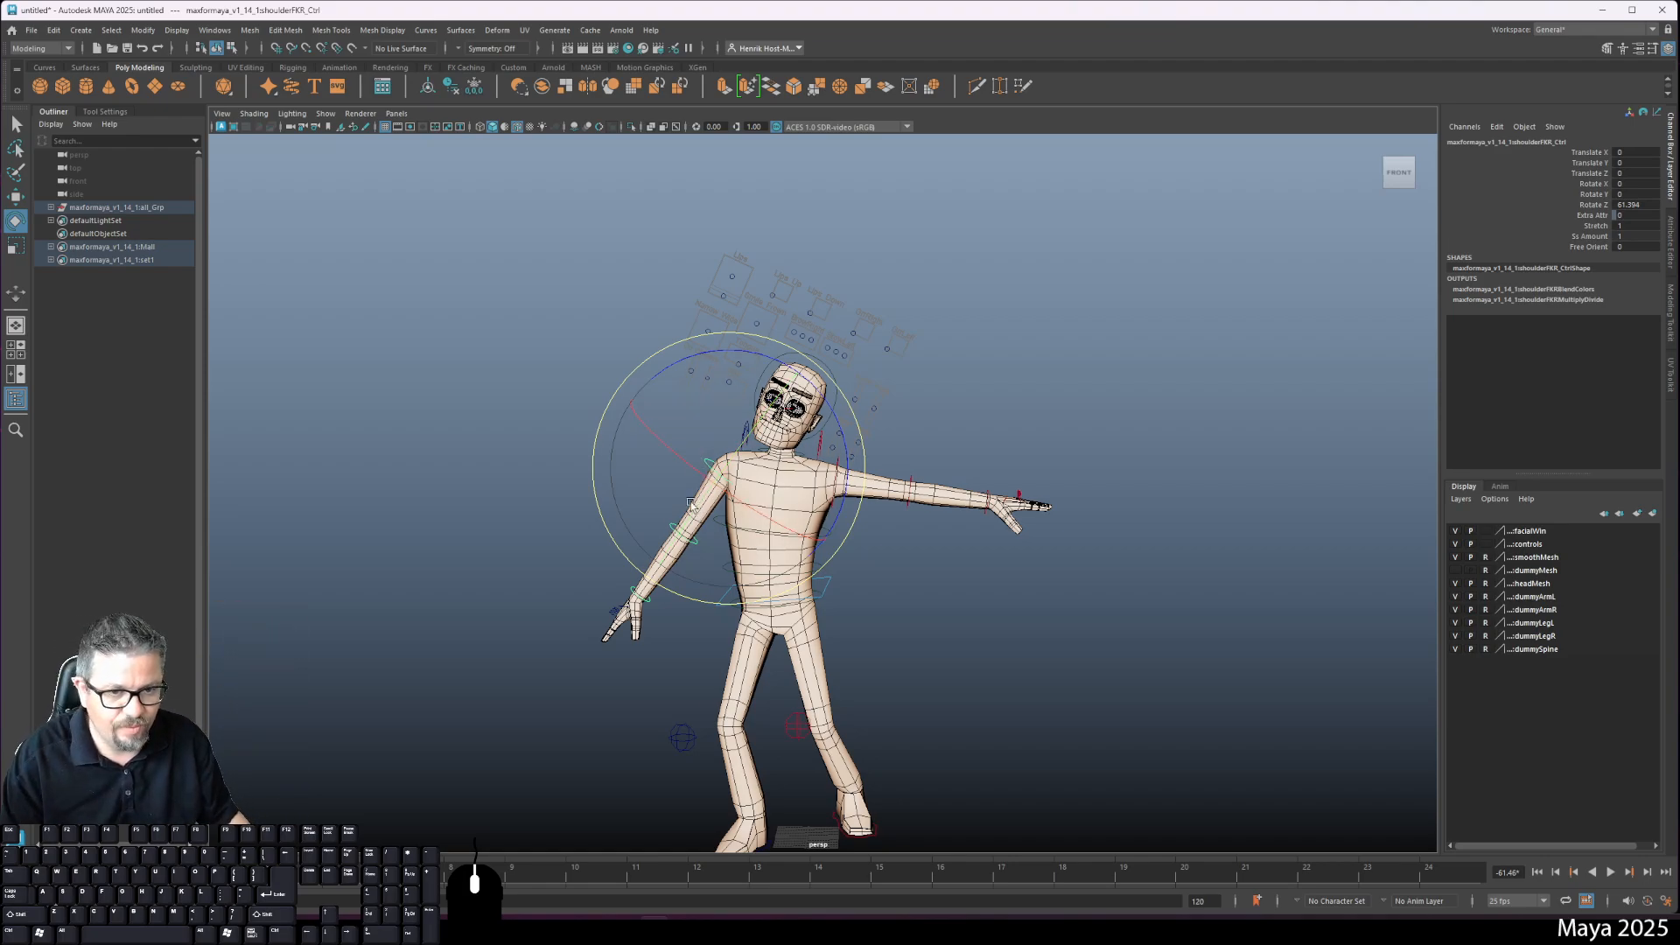
alt+drag(691, 505, 672, 573)
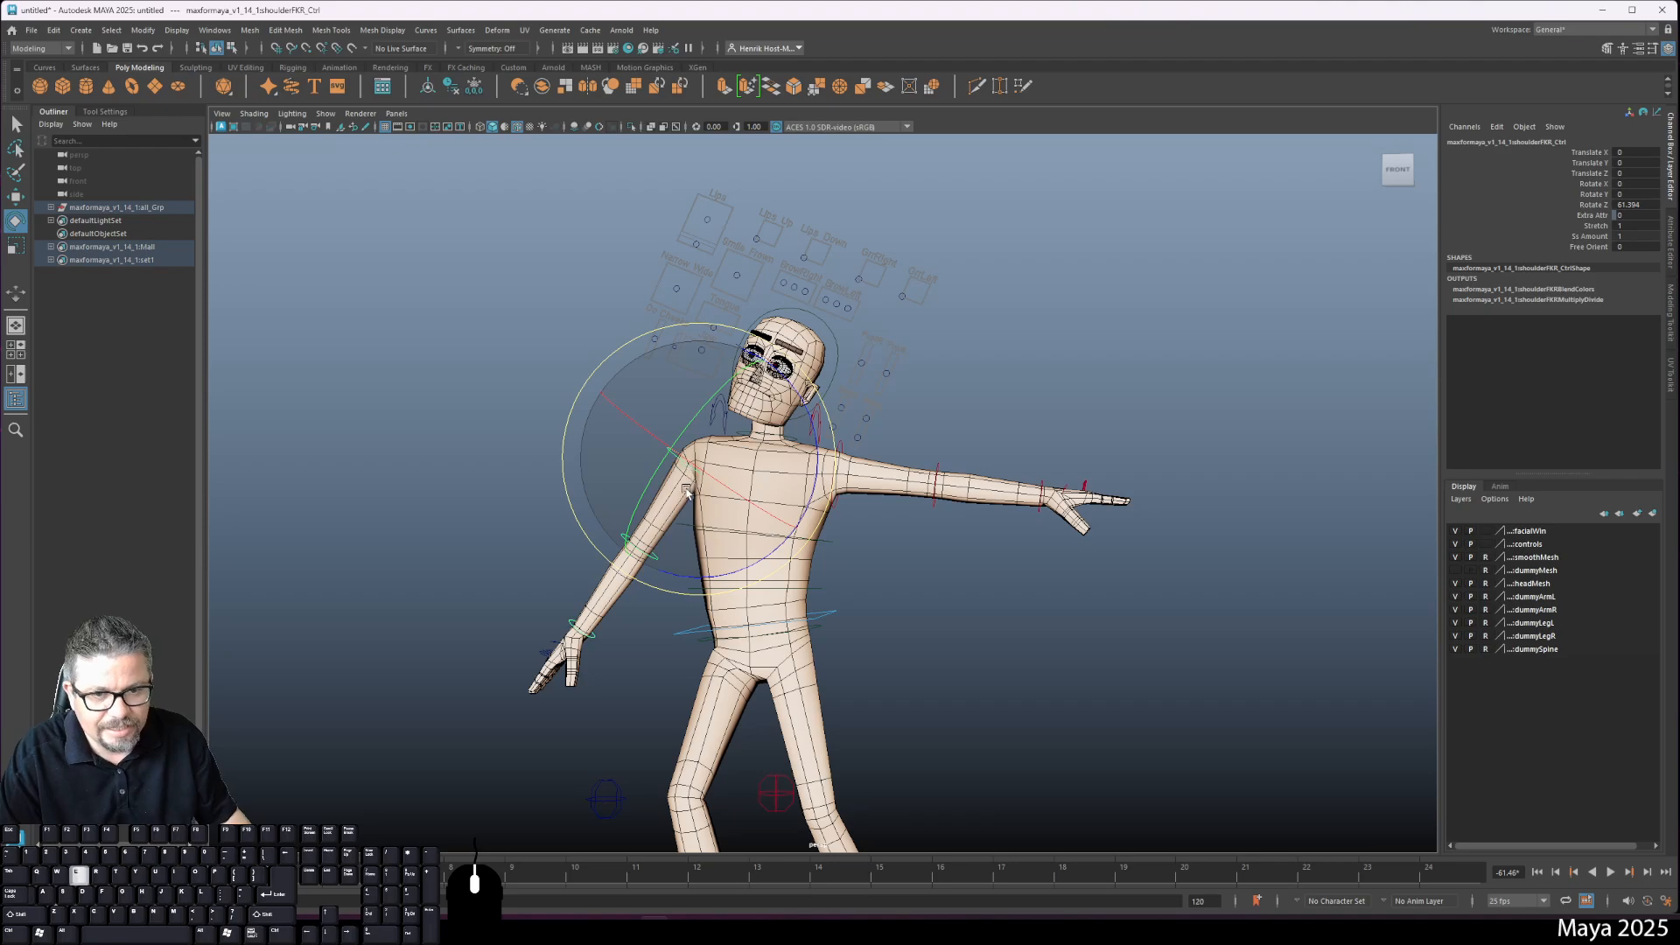
drag(687, 491, 698, 452)
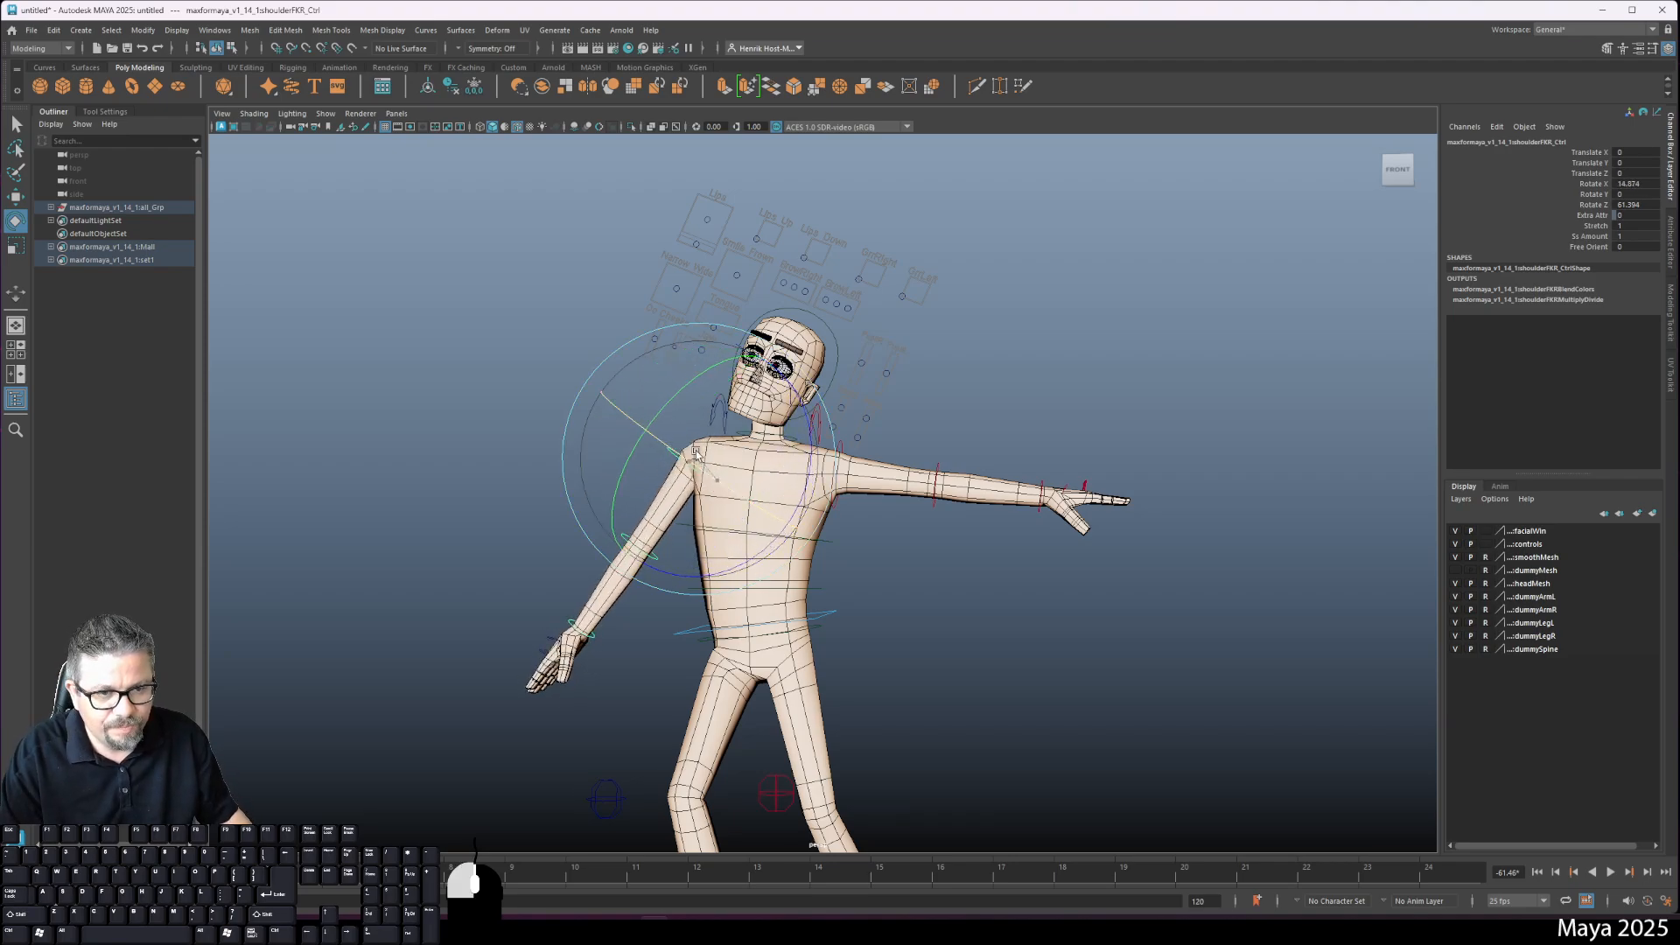
Step: Bend the right FK elbow control to about 38, -41.8 and -15.7 in rotation, and adjust the right wrist control
scroll(813, 566, up, 5)
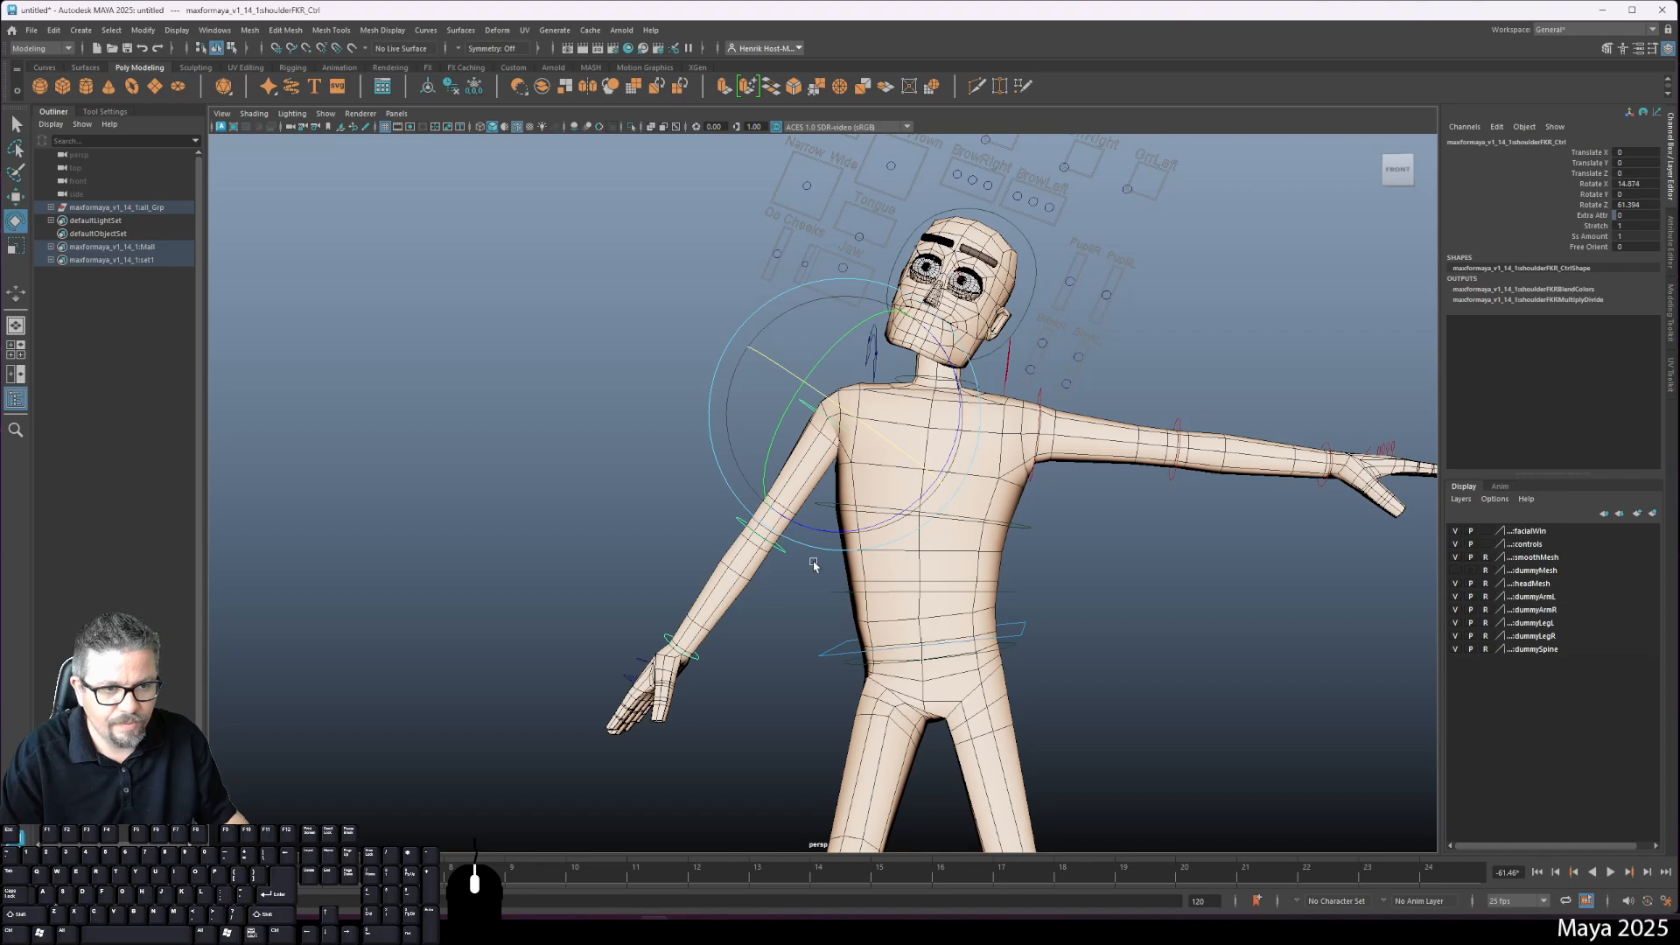
click(760, 542)
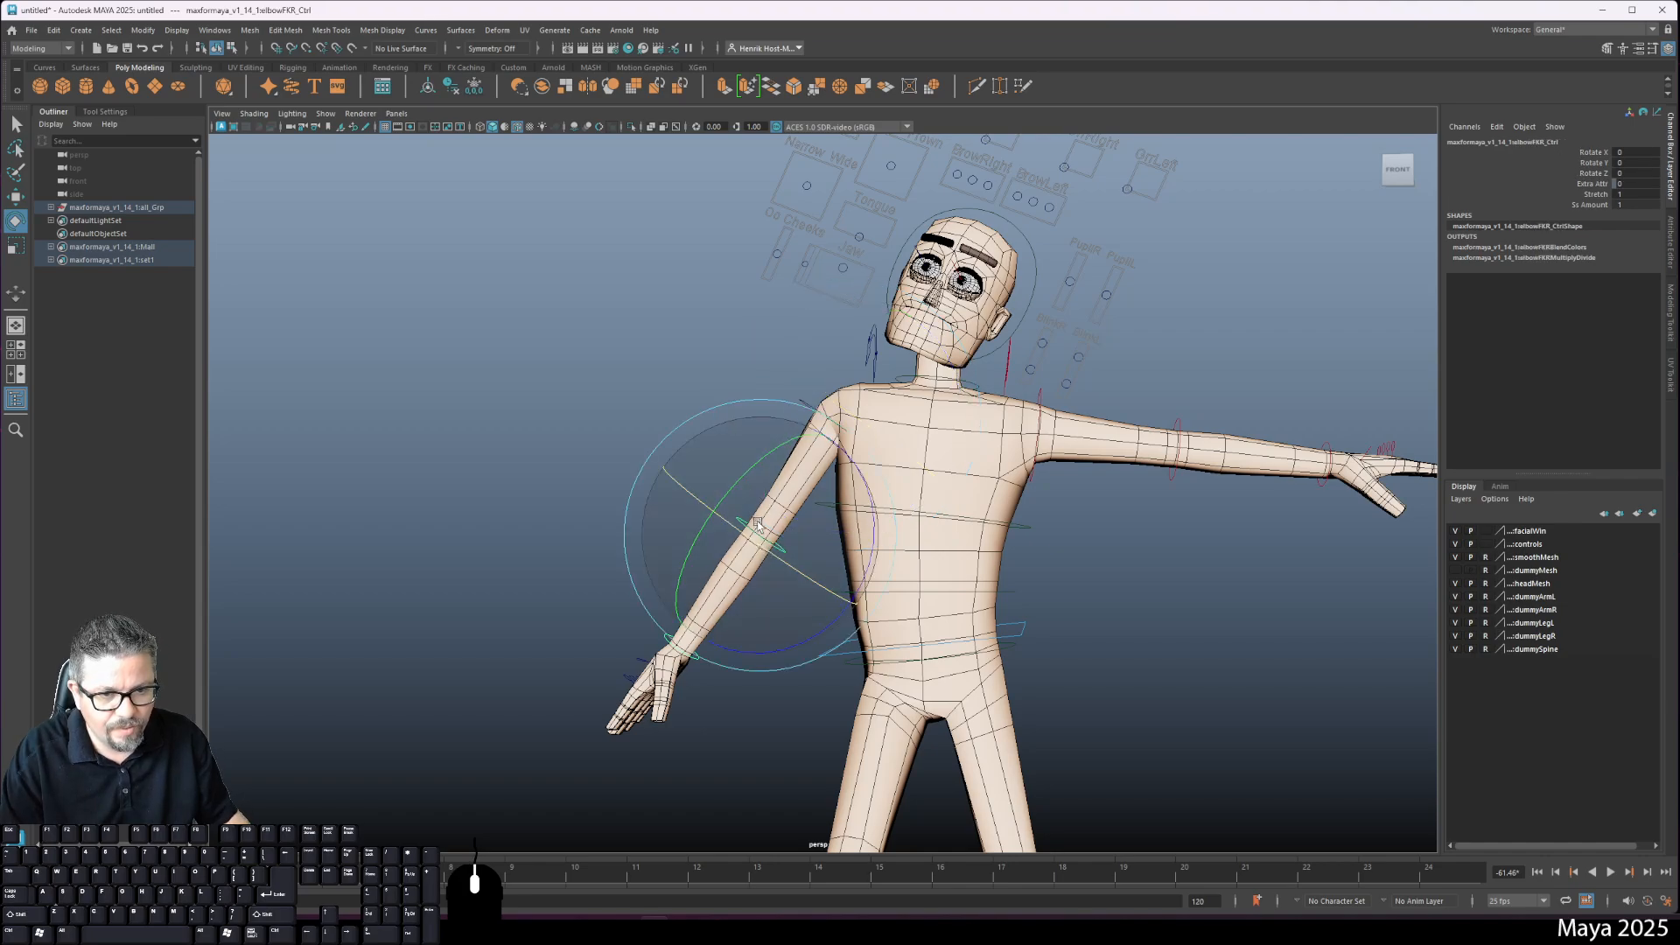
mouse_move(739, 480)
mouse_down()
mouse_move(790, 439)
mouse_move(734, 485)
mouse_up()
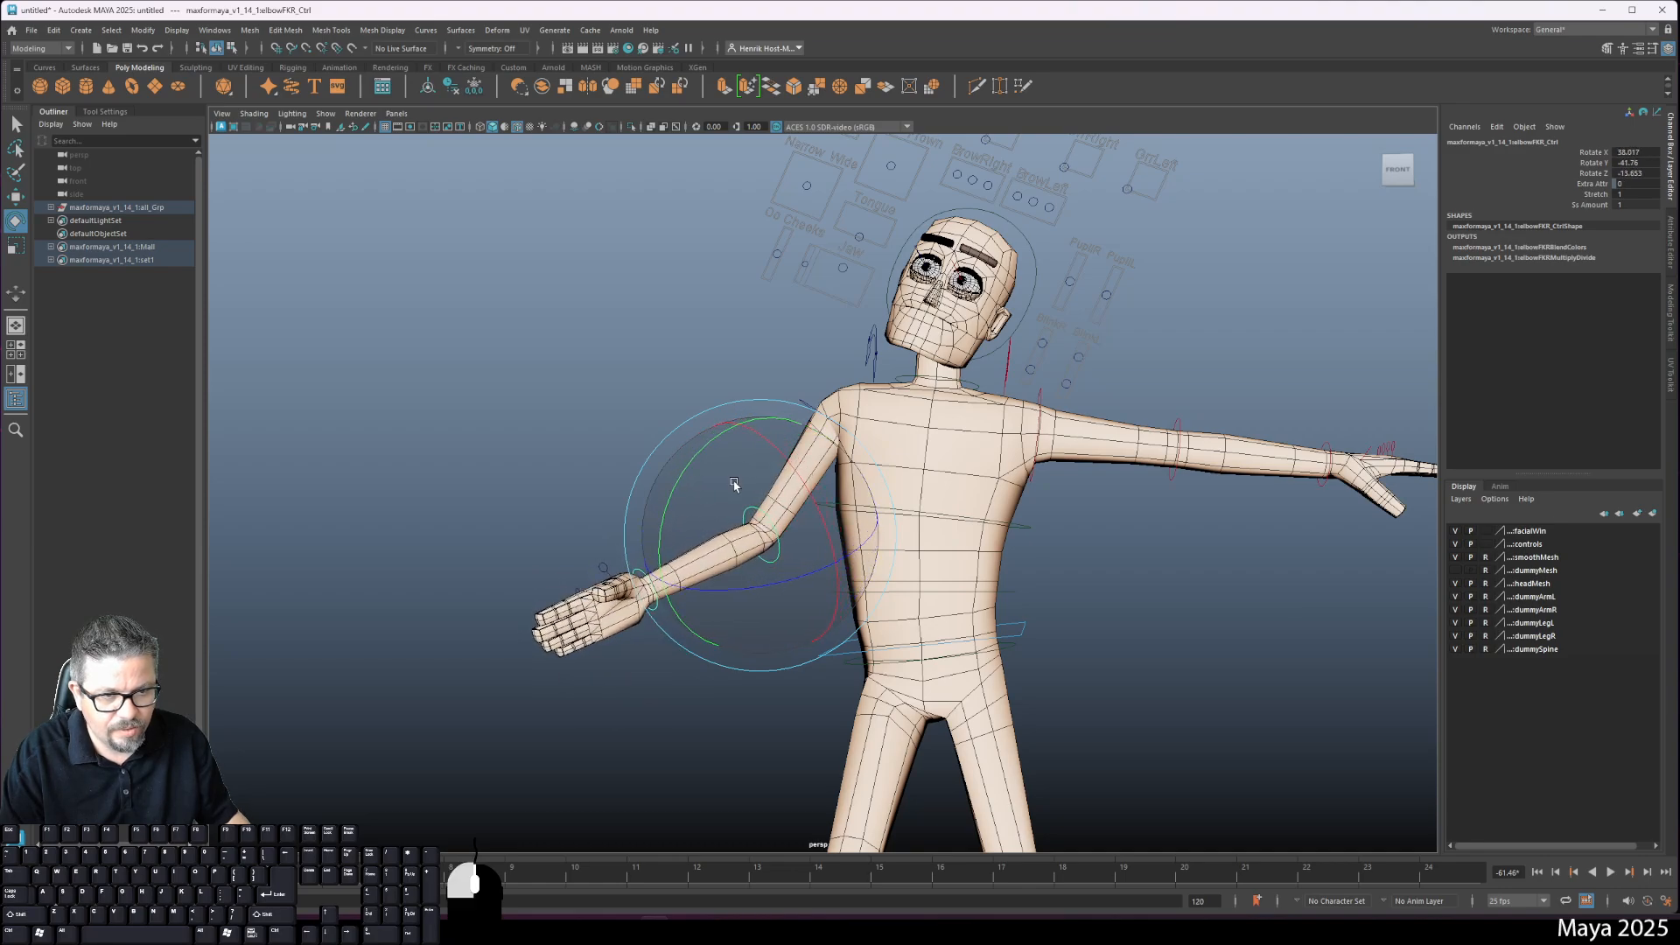
click(646, 672)
click(652, 608)
drag(630, 632, 938, 543)
click(688, 655)
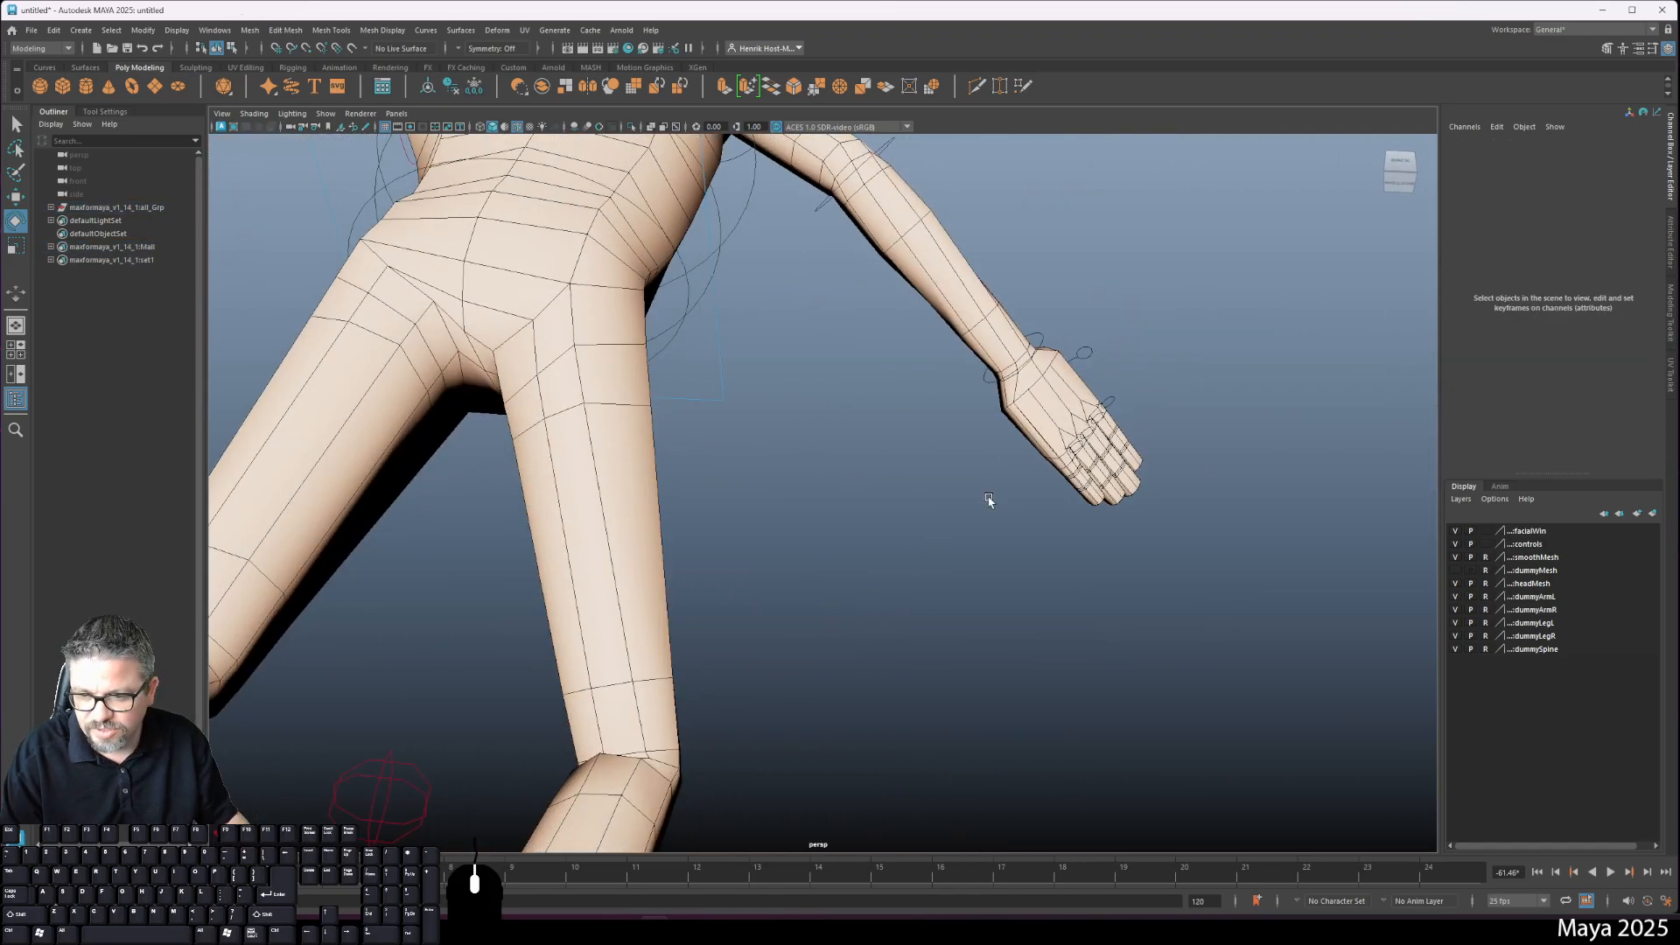
Step: Select the right hand's index, middle, ring and pinky finger controls together and get a close front view of the hand
alt+drag(983, 472, 975, 563)
alt+middle_drag(975, 562, 876, 473)
alt+right_drag(877, 473, 1181, 855)
alt+drag(775, 573, 679, 468)
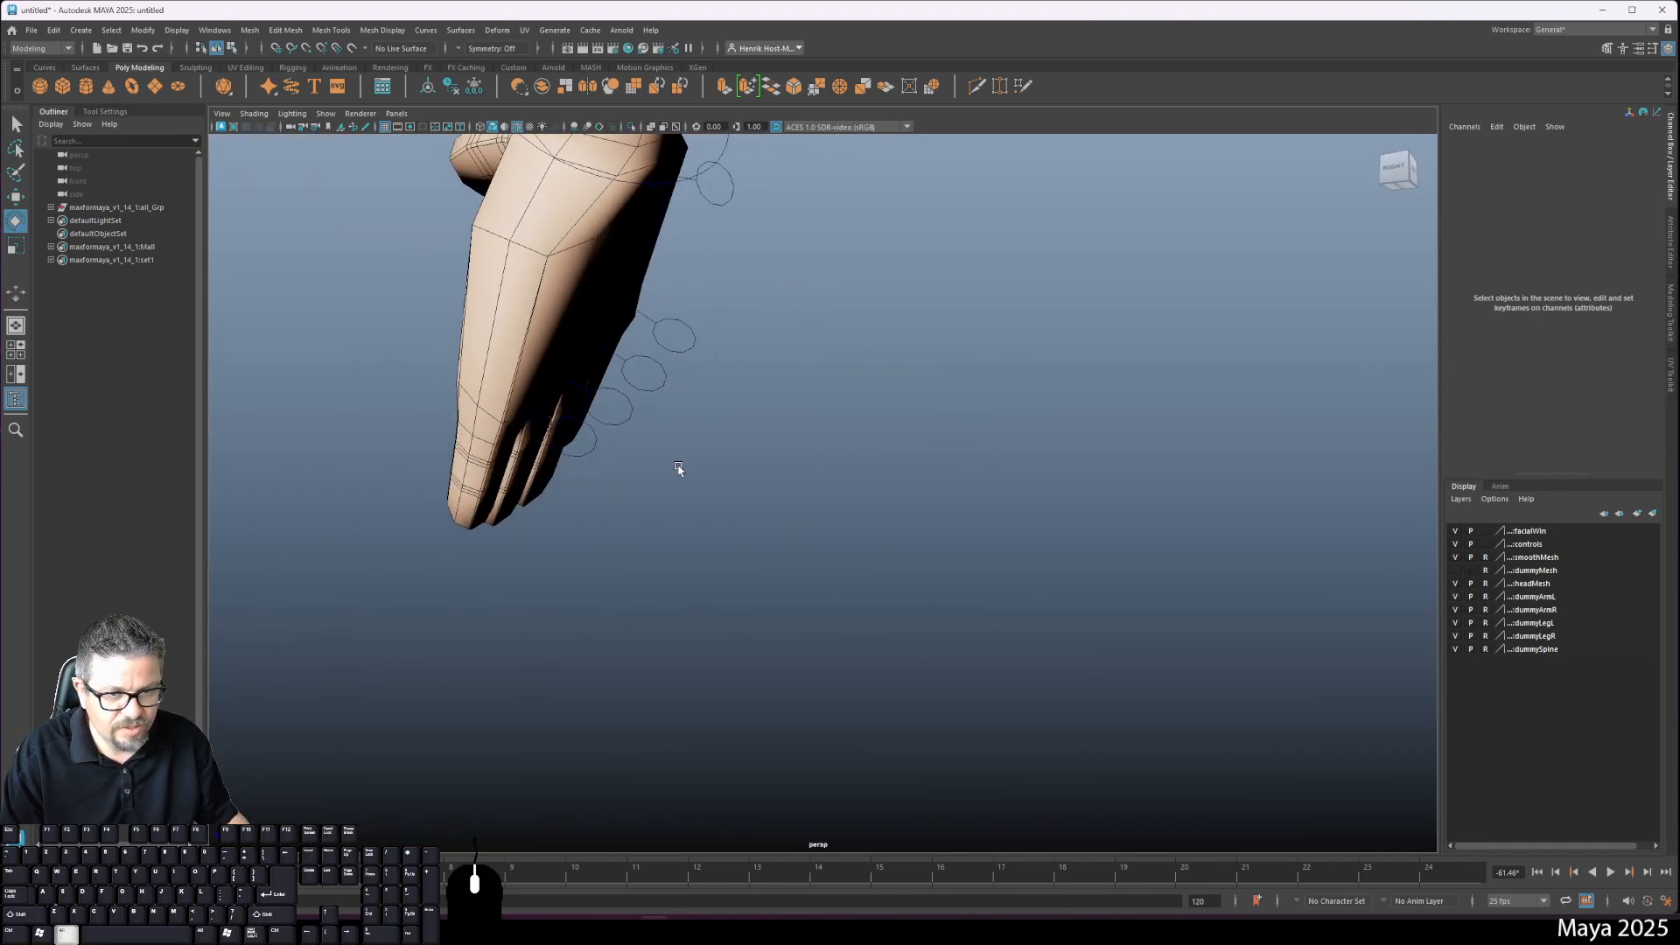
alt+middle_drag(679, 468, 827, 573)
alt+drag(827, 573, 794, 602)
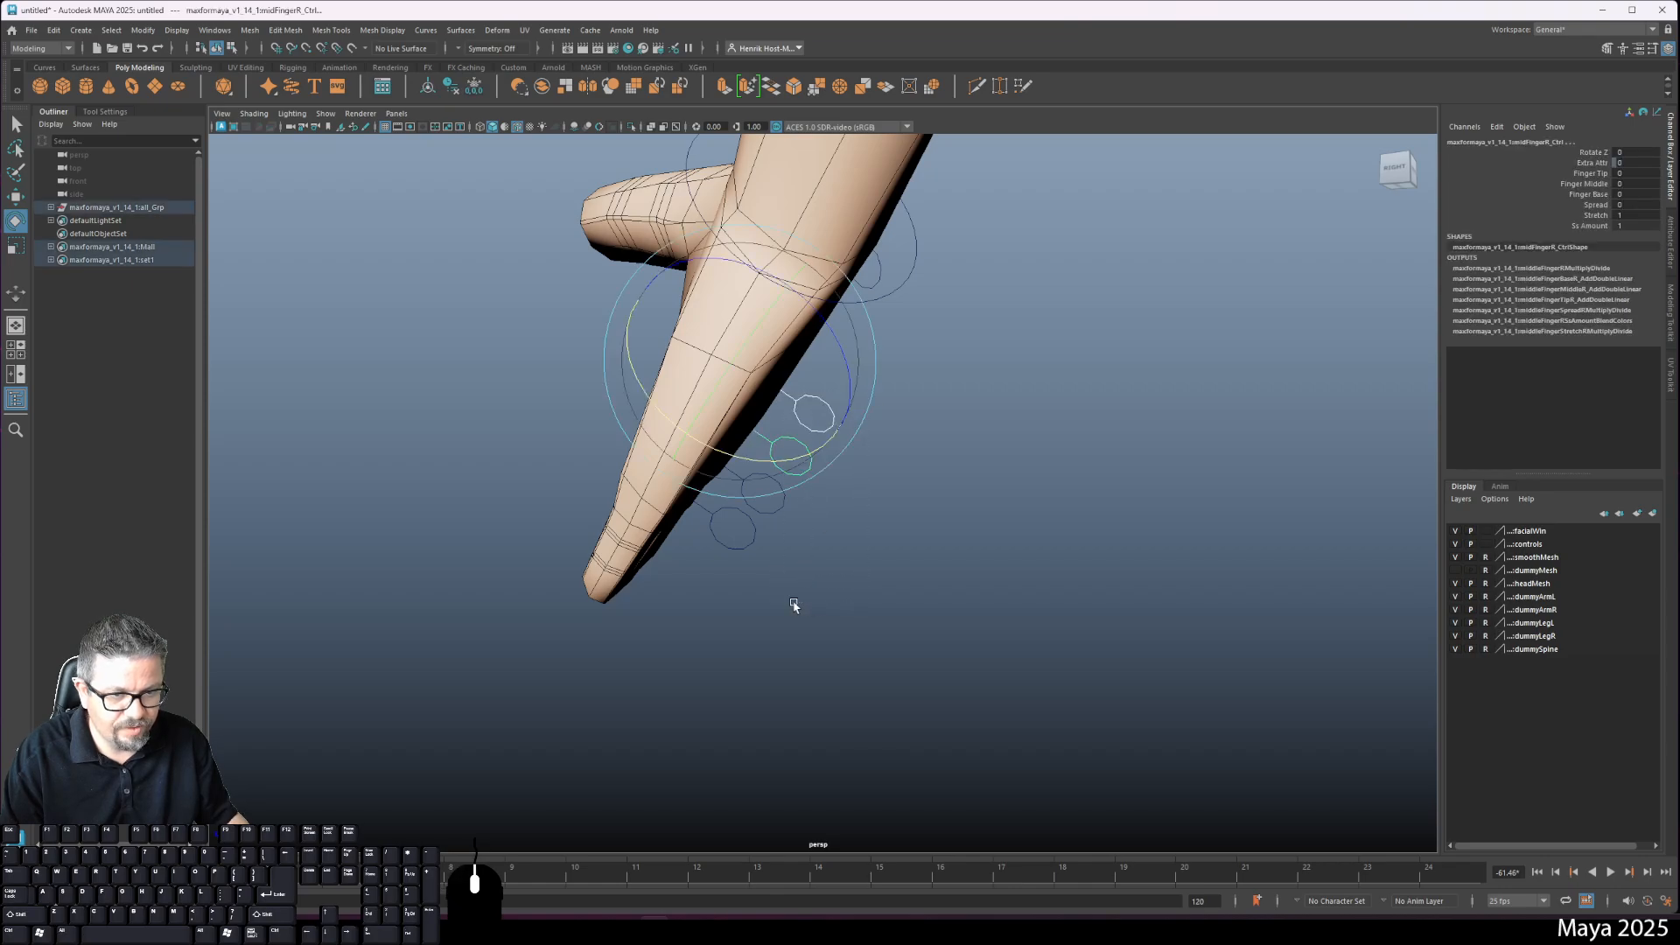
shift+drag(747, 501, 744, 497)
alt+drag(740, 603, 887, 637)
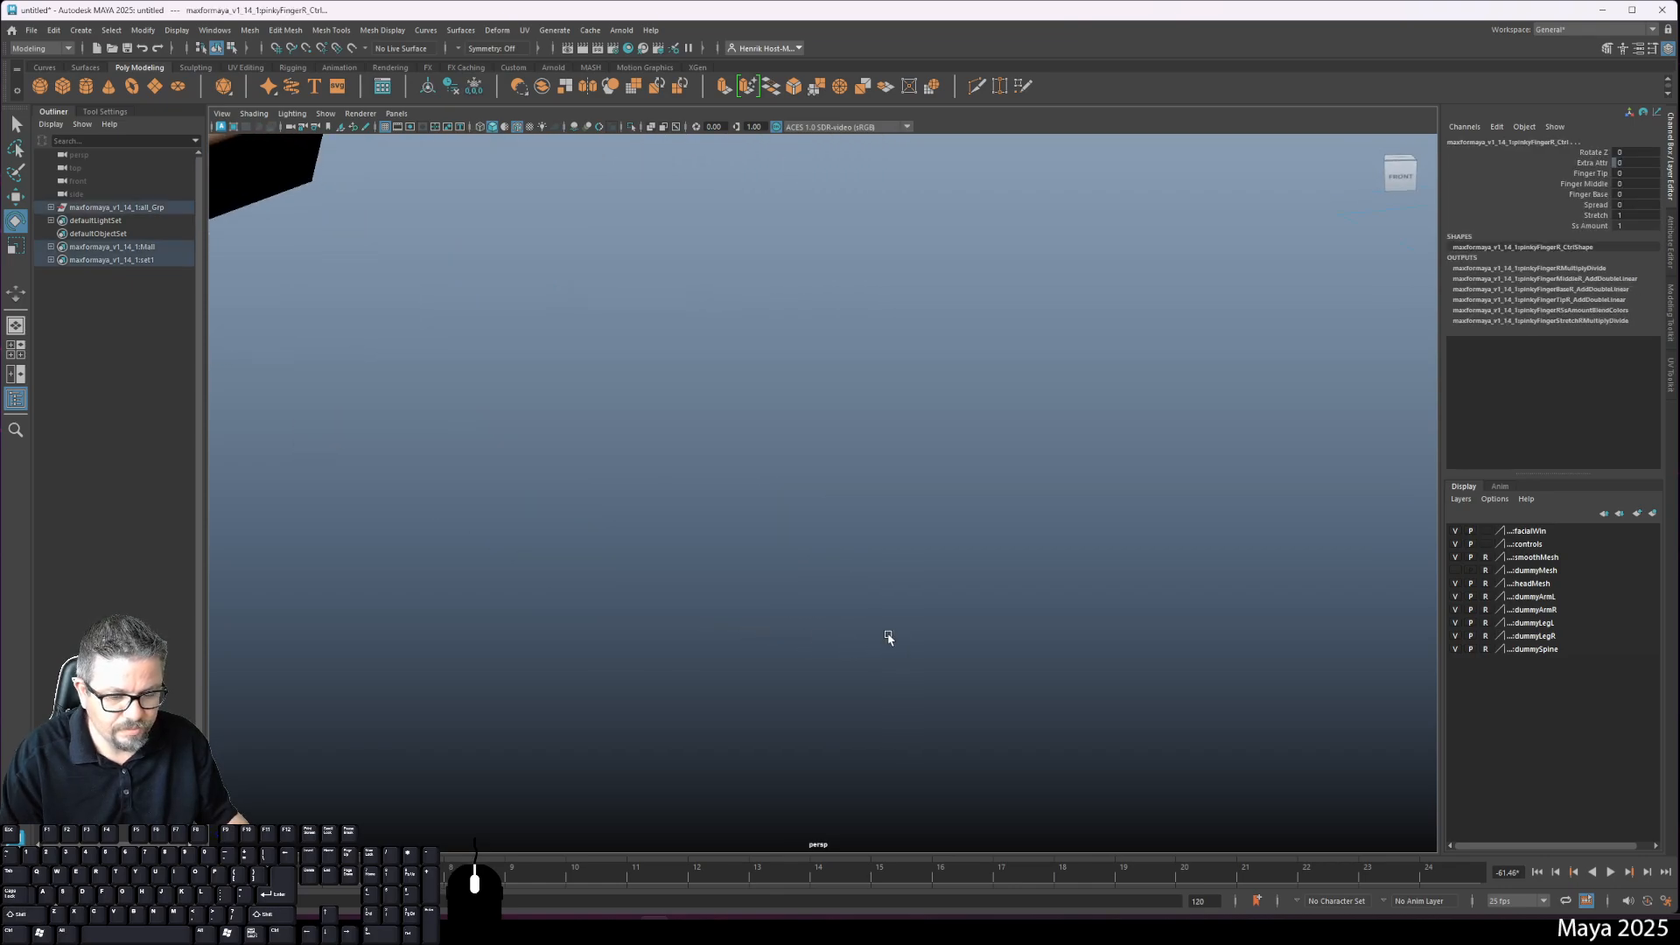
key(f)
alt+right_drag(935, 710, 618, 378)
alt+drag(618, 378, 1137, 490)
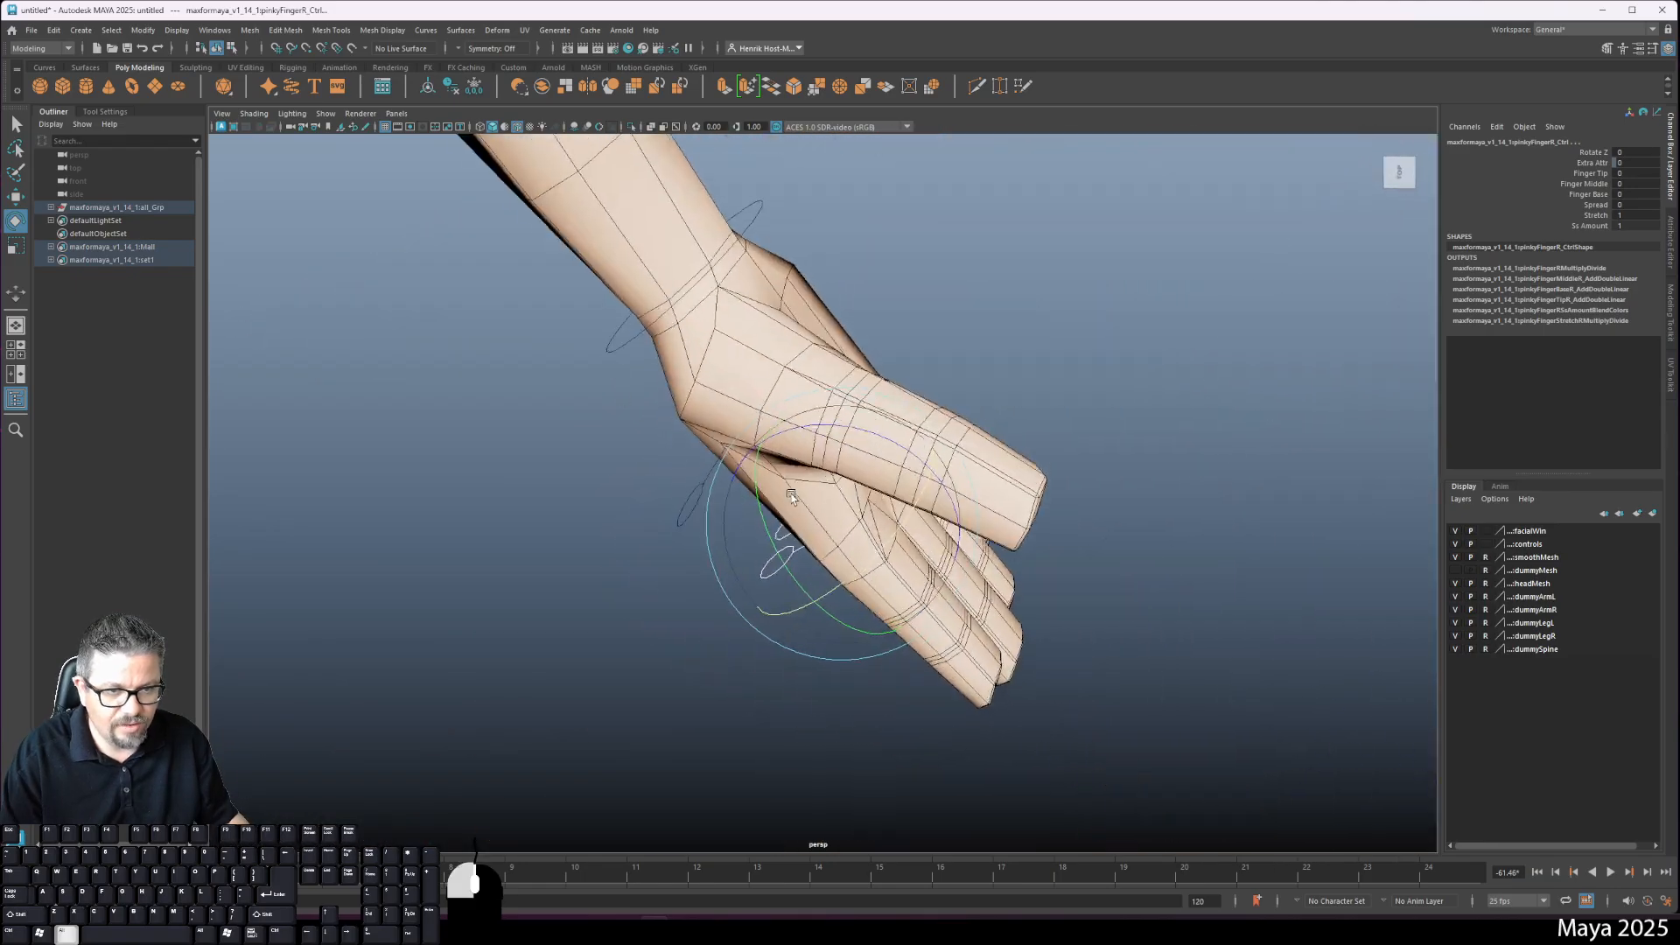
alt+drag(1024, 569, 1446, 353)
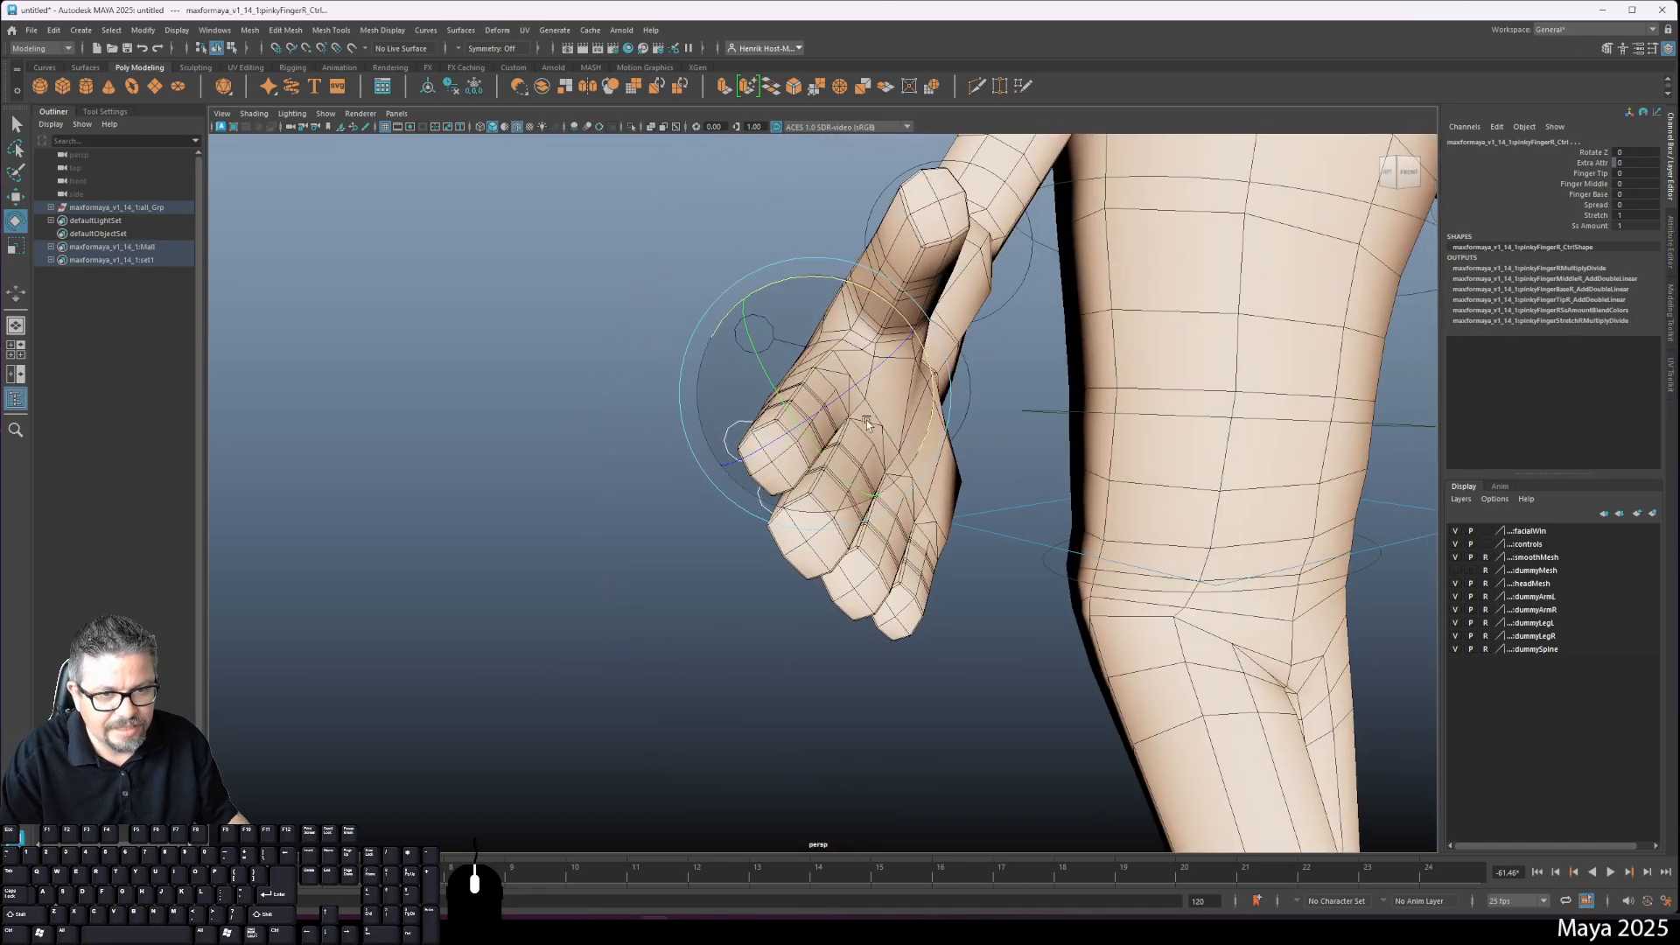
Step: Turn off Wireframe on Shaded and curl the four selected fingers to about 10.9 on Rotate Z
click(257, 115)
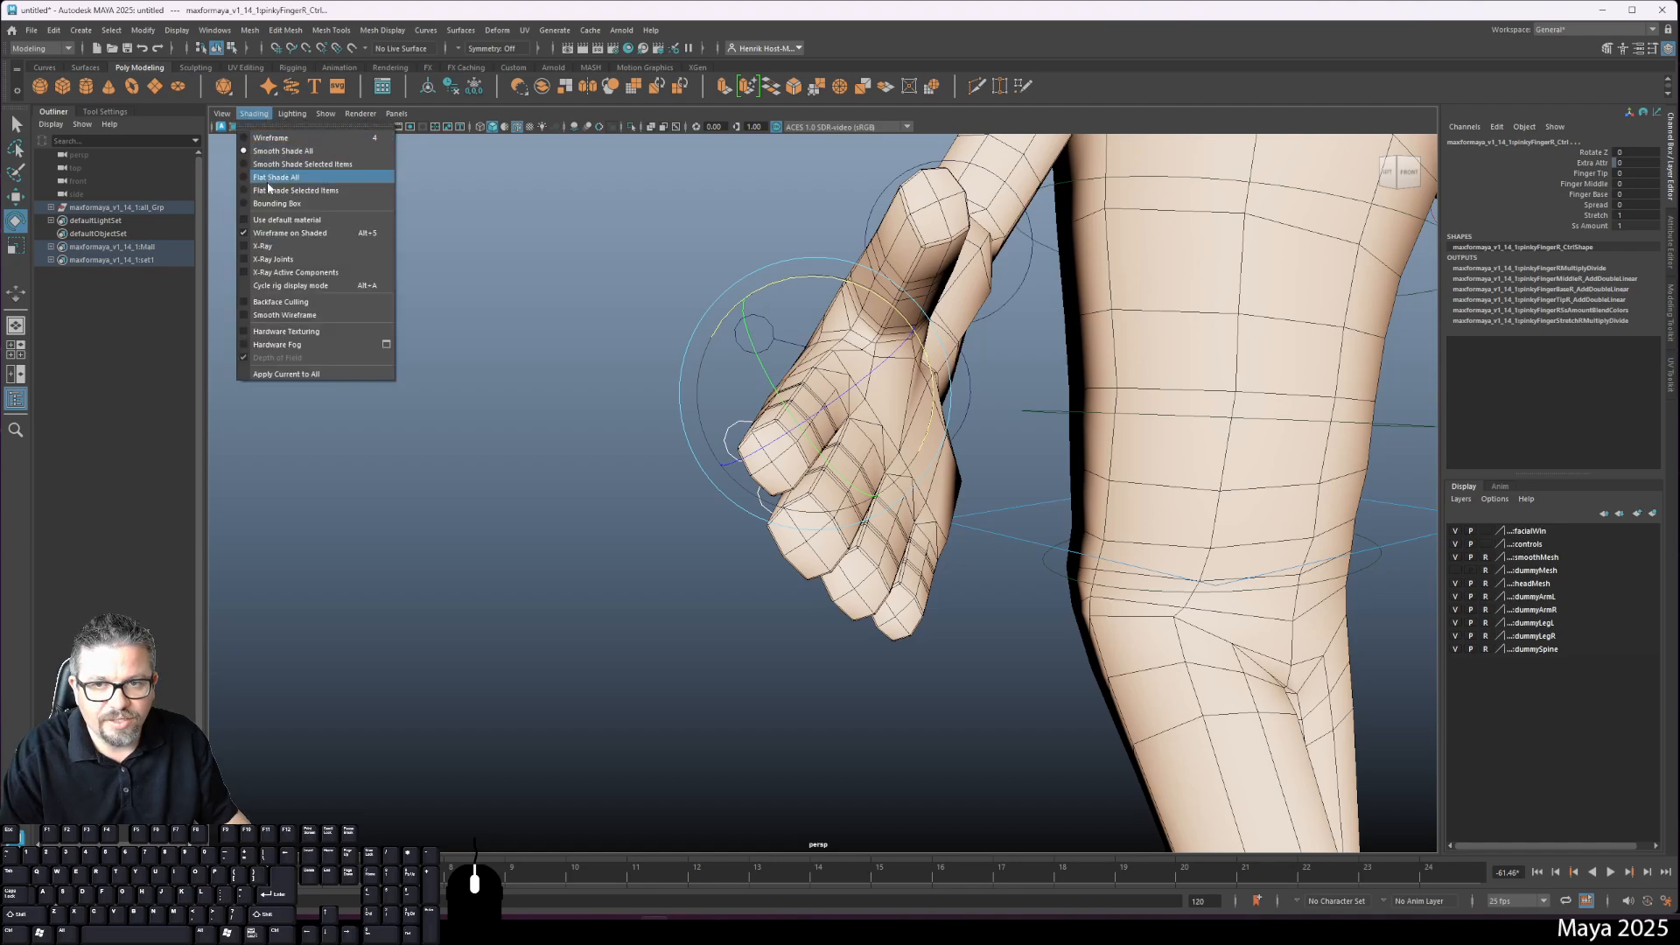
click(282, 229)
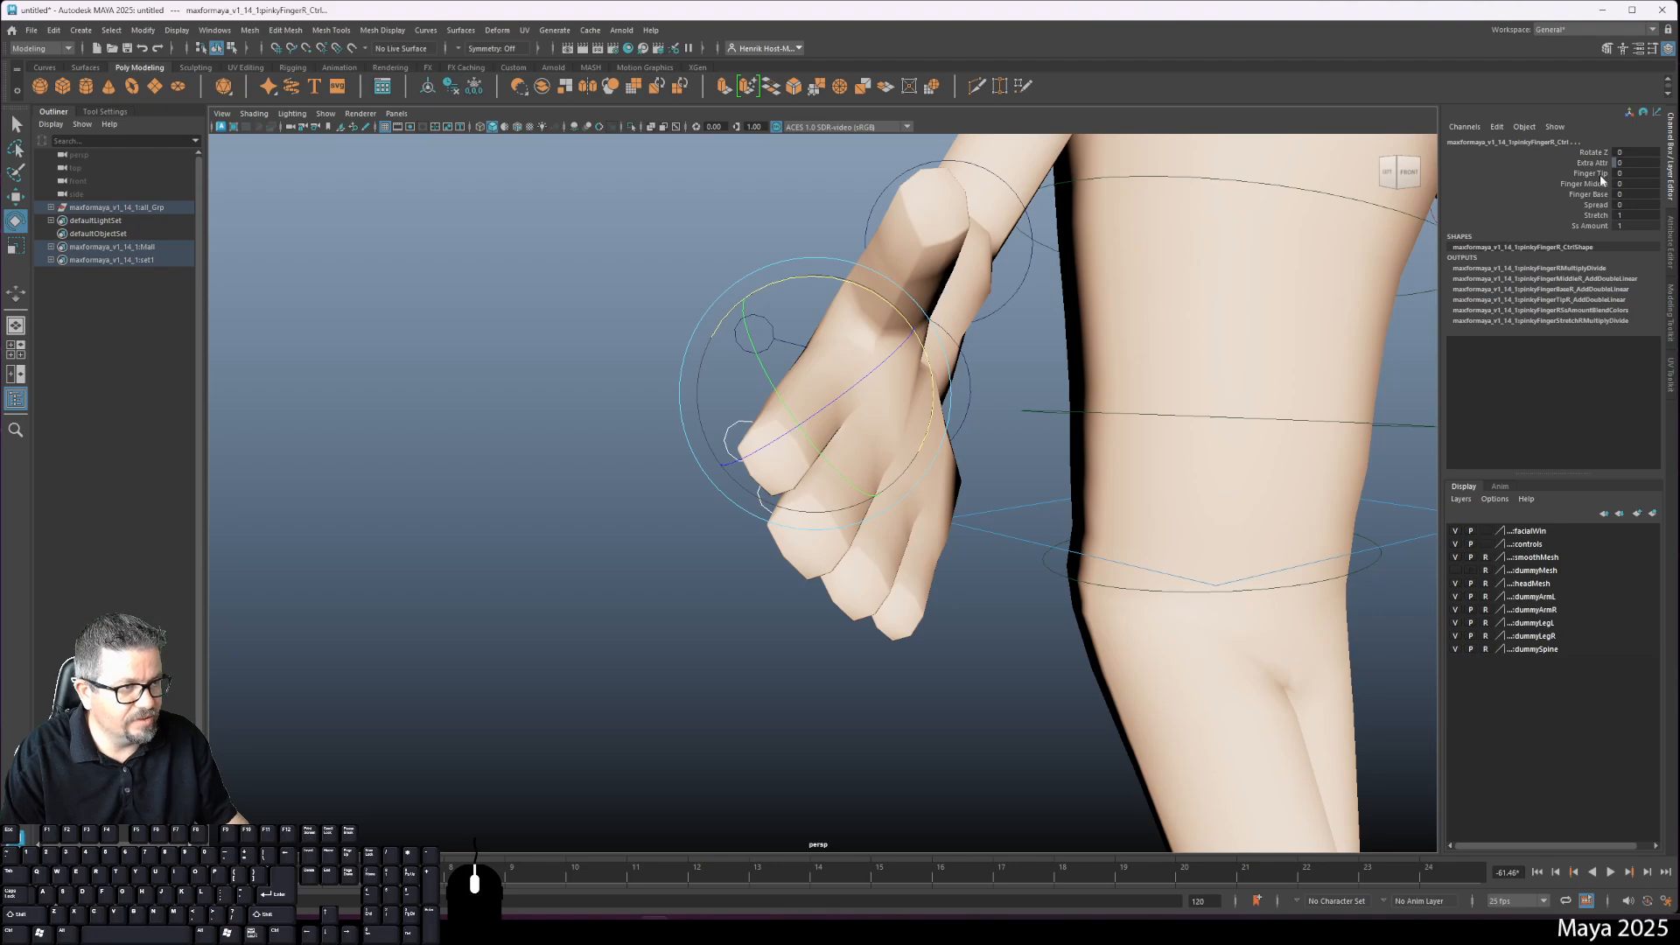
drag(869, 363, 943, 359)
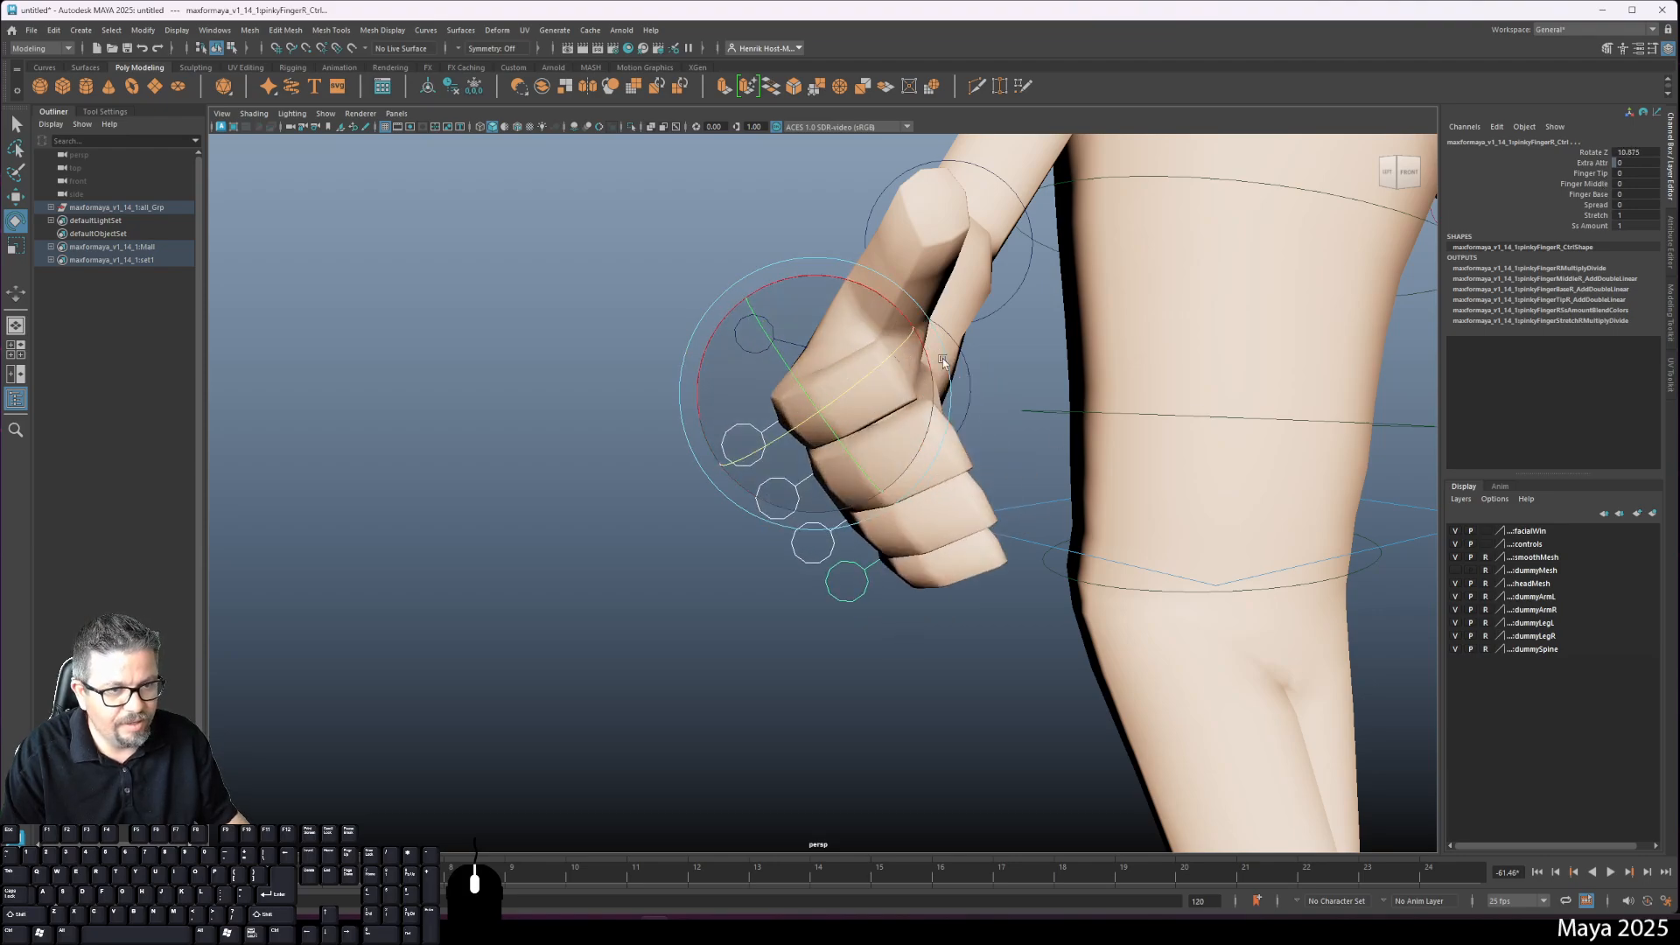
click(1034, 352)
Step: Straighten the right index finger by setting Finger Tip to about -17.8 and Finger Middle to about -23.7
drag(694, 424, 740, 454)
click(1588, 165)
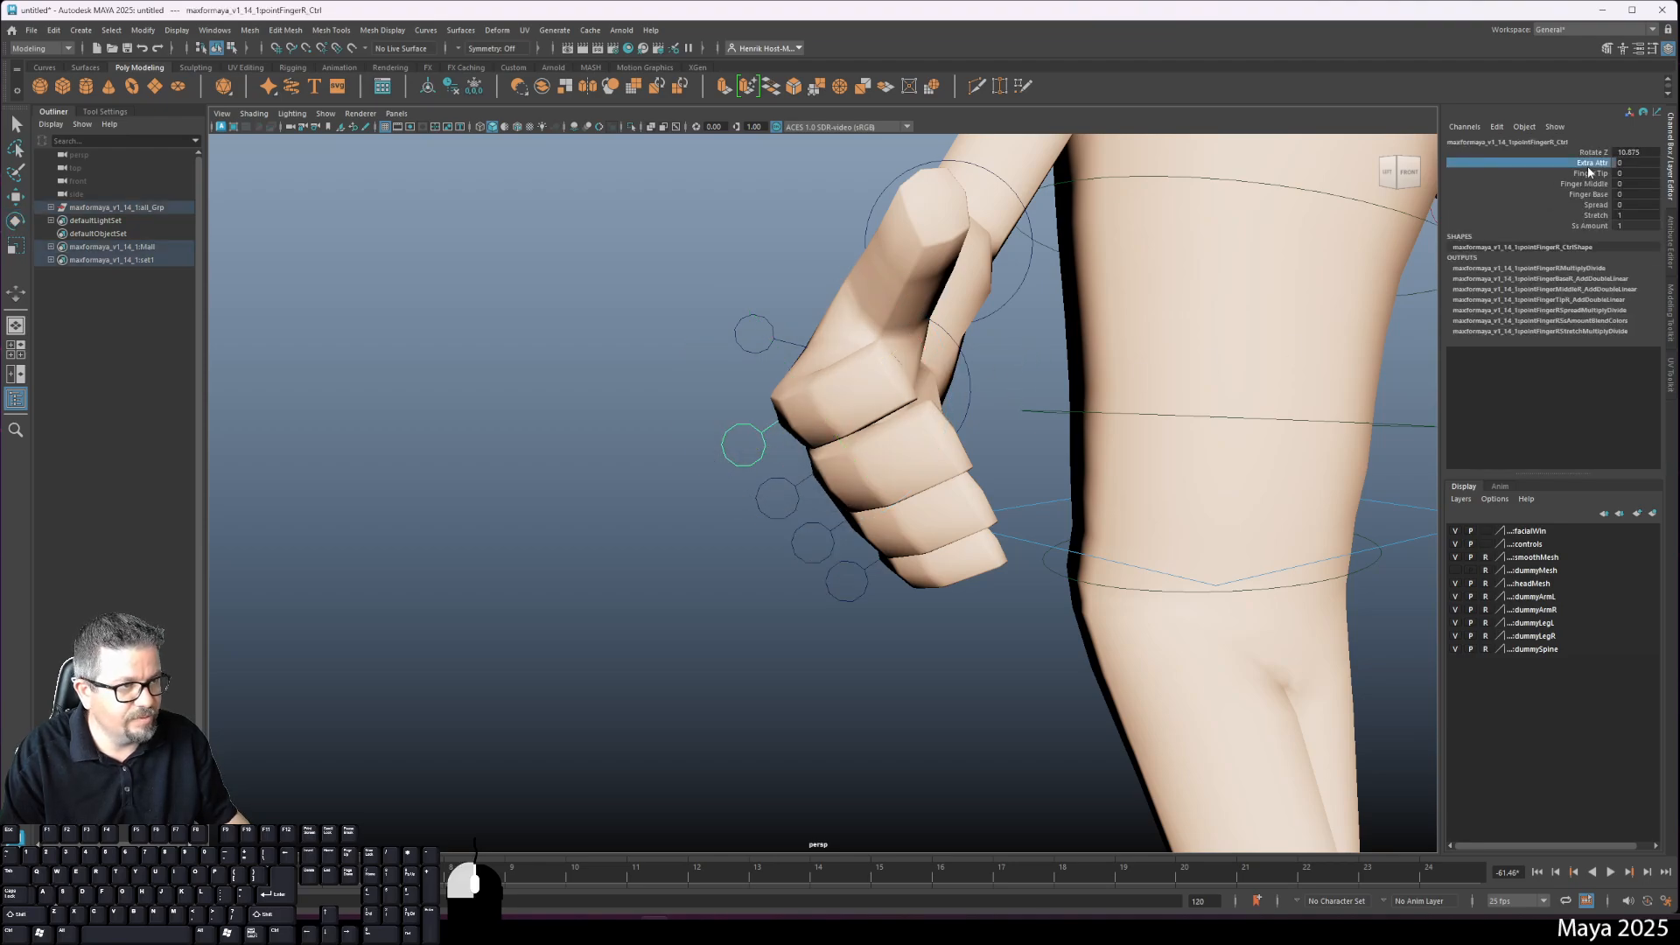
click(1589, 174)
middle_drag(978, 314, 876, 333)
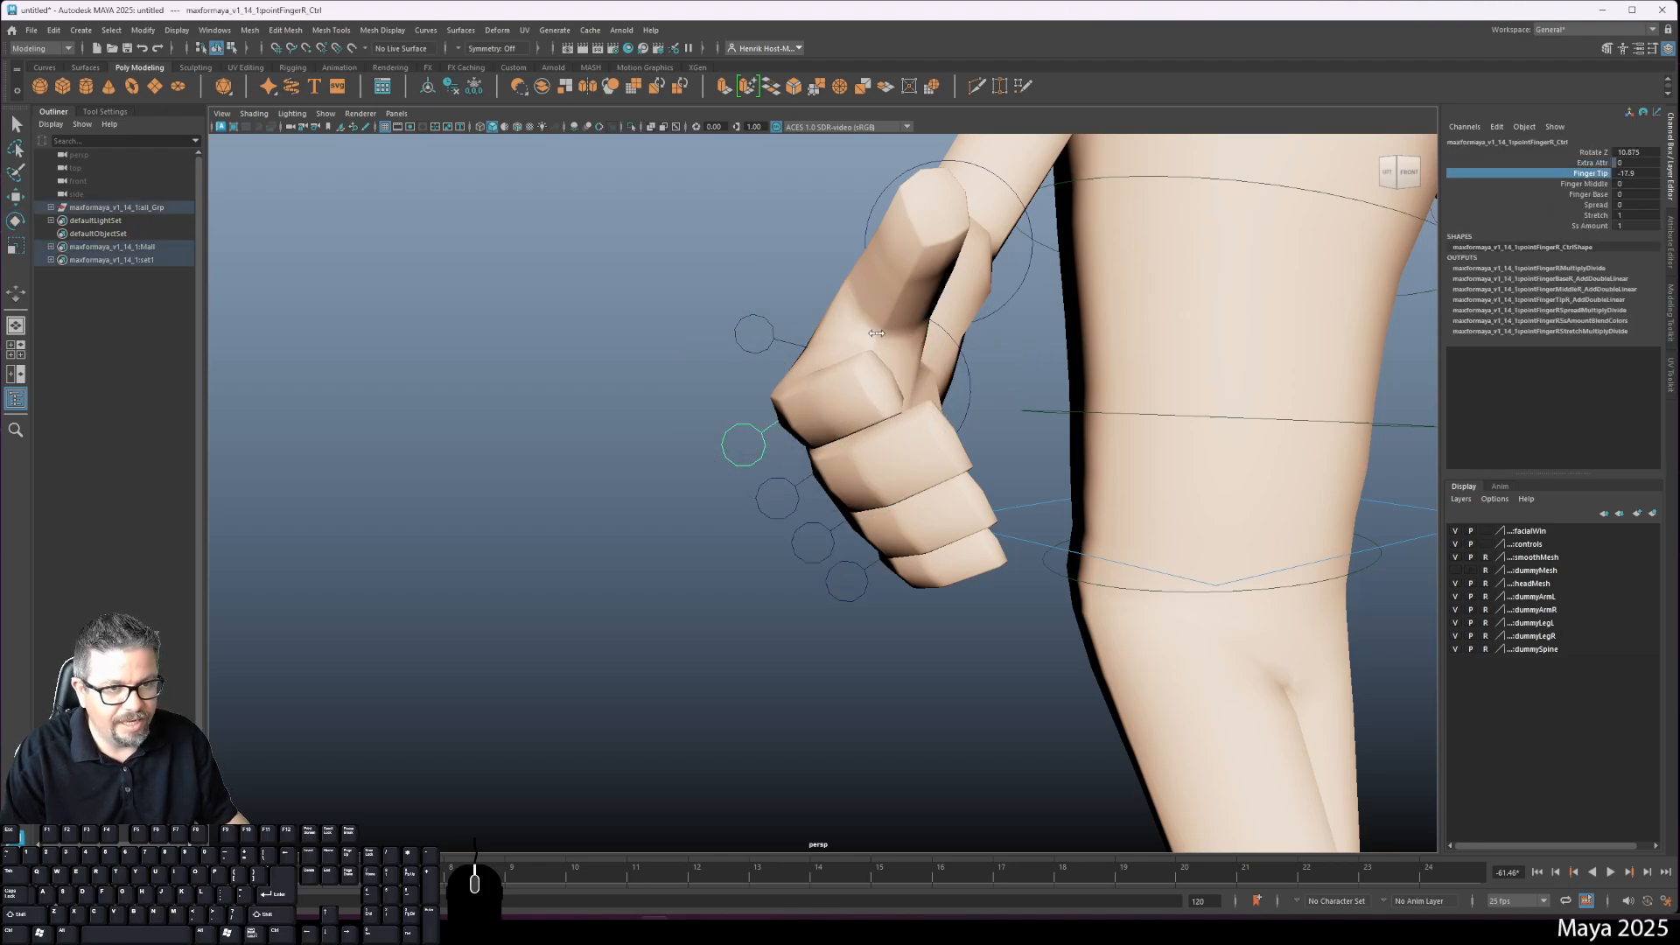
click(1589, 184)
middle_drag(1409, 324, 1316, 331)
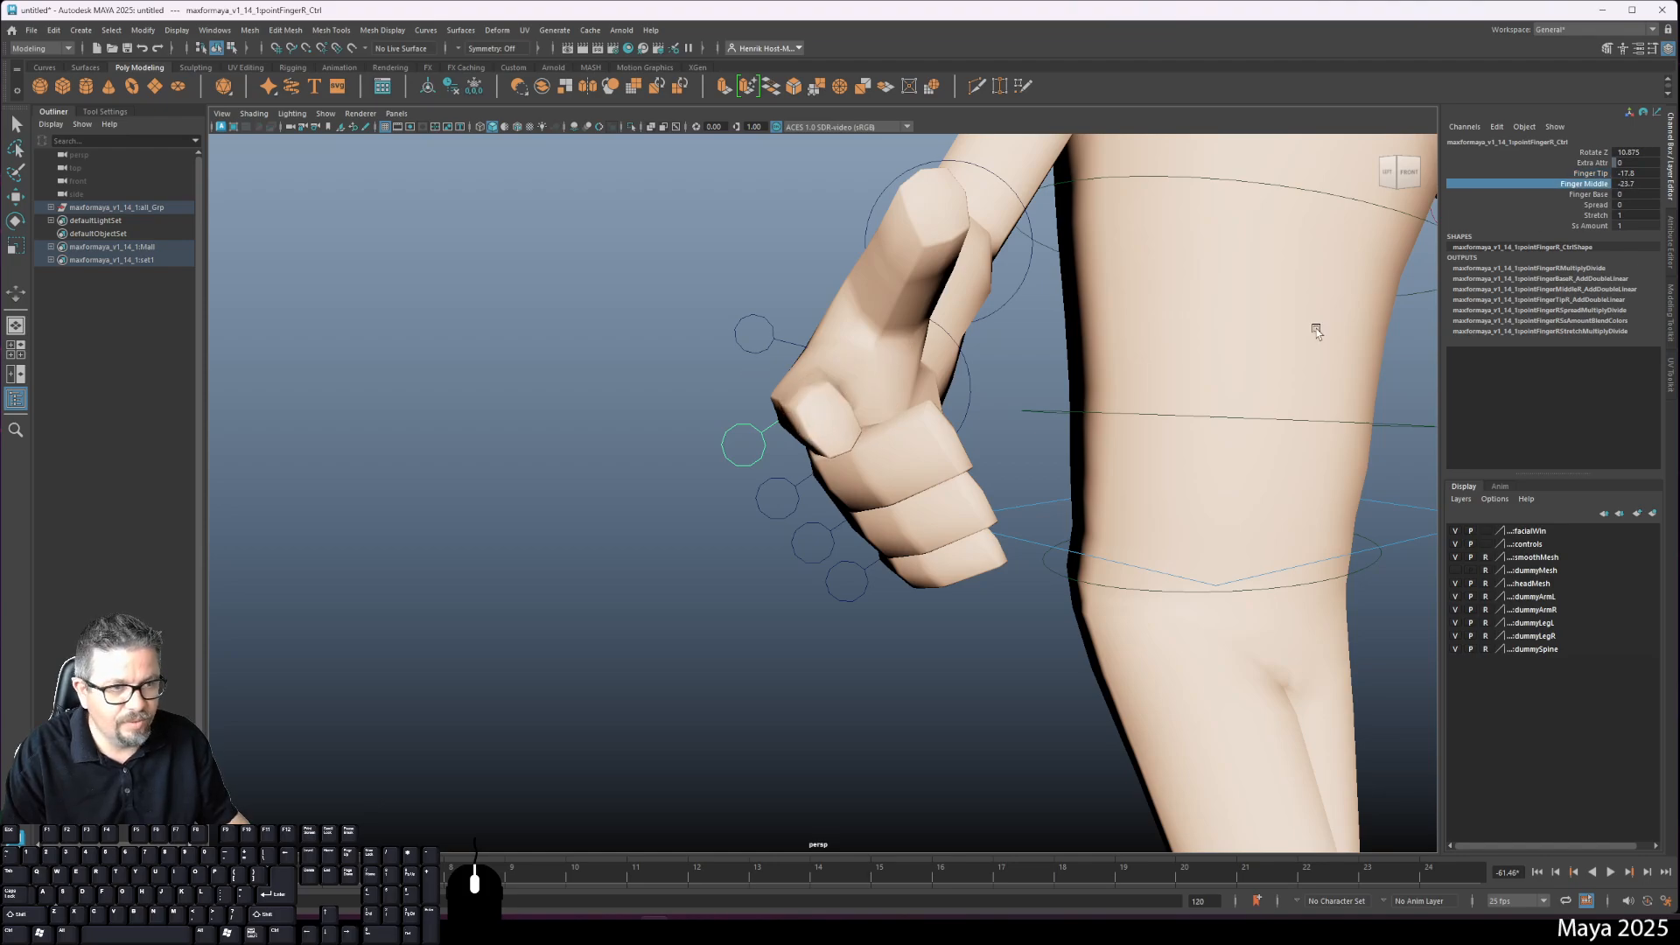
Step: Set the right index finger's Finger Base to about -26.4 and its Spread to about 10.6
click(1589, 194)
middle_drag(1128, 340, 1049, 349)
alt+drag(980, 466, 814, 499)
click(1594, 205)
middle_drag(1054, 407, 1094, 408)
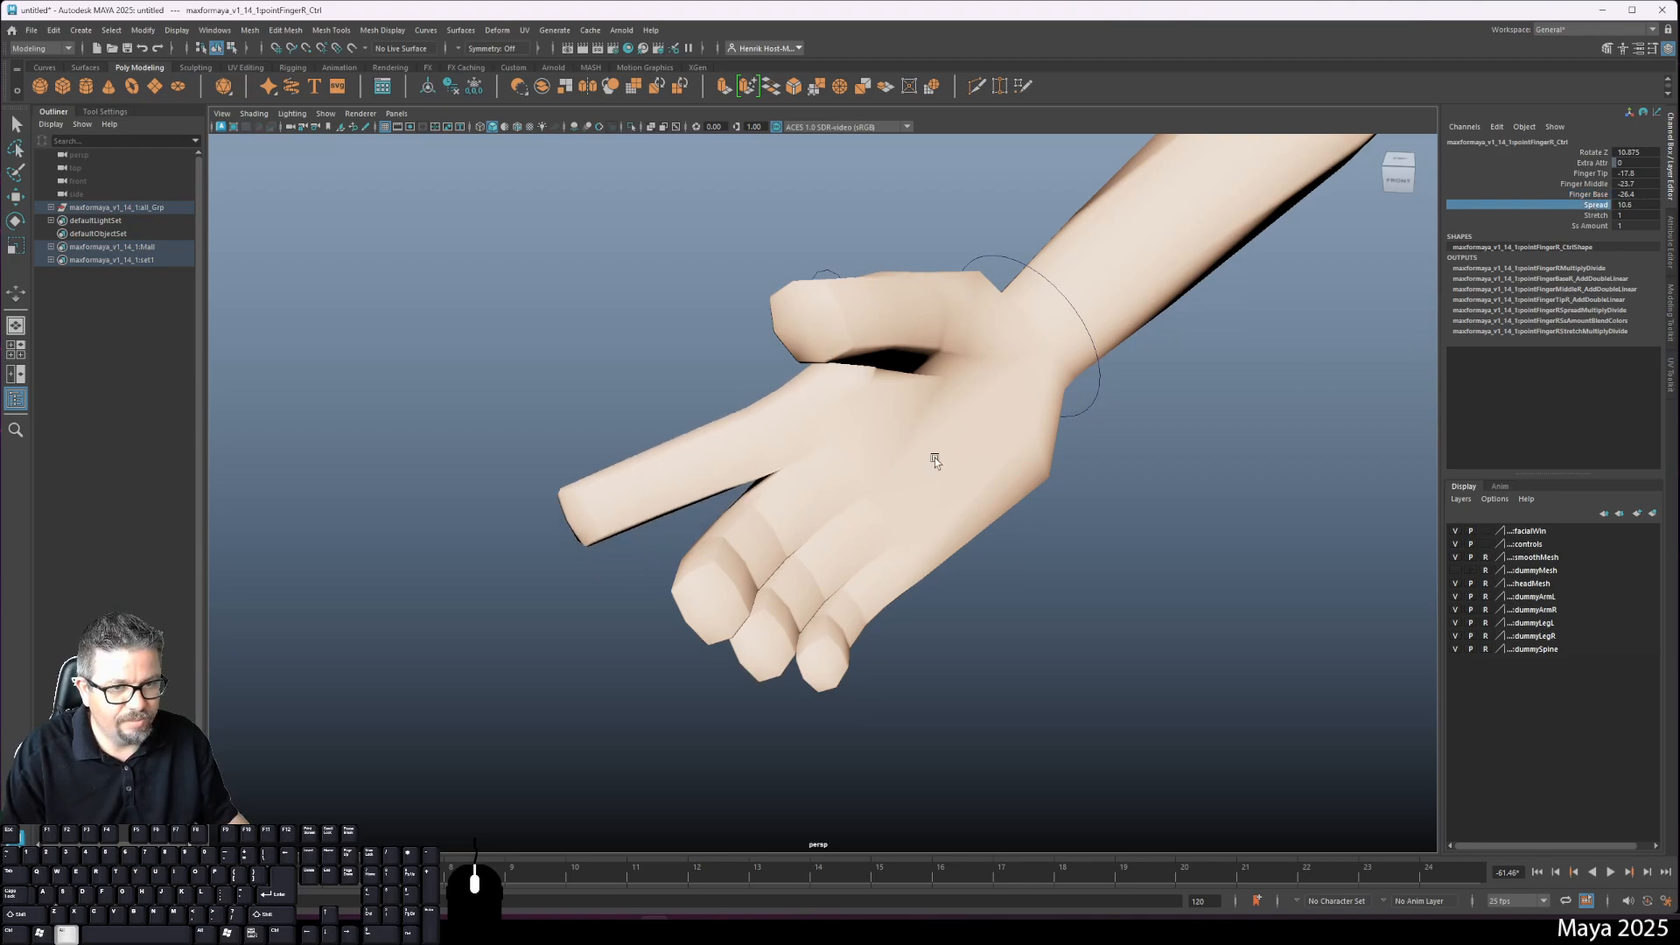
Step: Select the right middle finger control and set its Finger Tip to about -2.4
alt+drag(934, 458, 1050, 455)
alt+middle_drag(1050, 454, 1006, 390)
alt+drag(1006, 390, 794, 434)
click(739, 404)
click(751, 405)
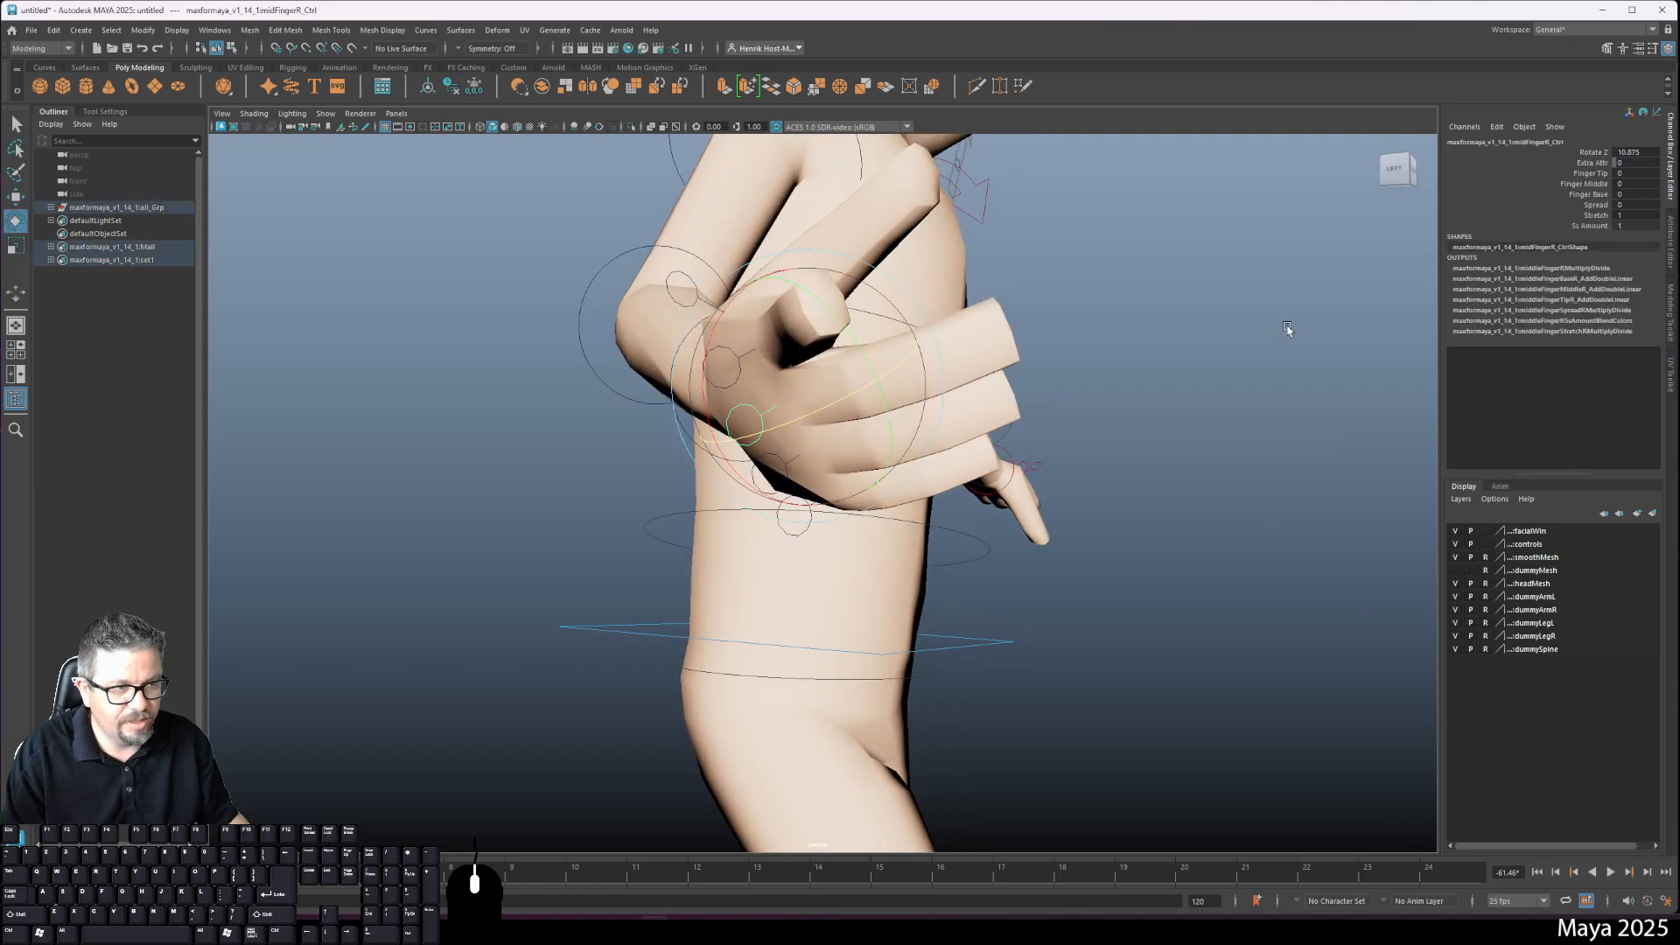
click(1594, 174)
alt+drag(1068, 381, 986, 435)
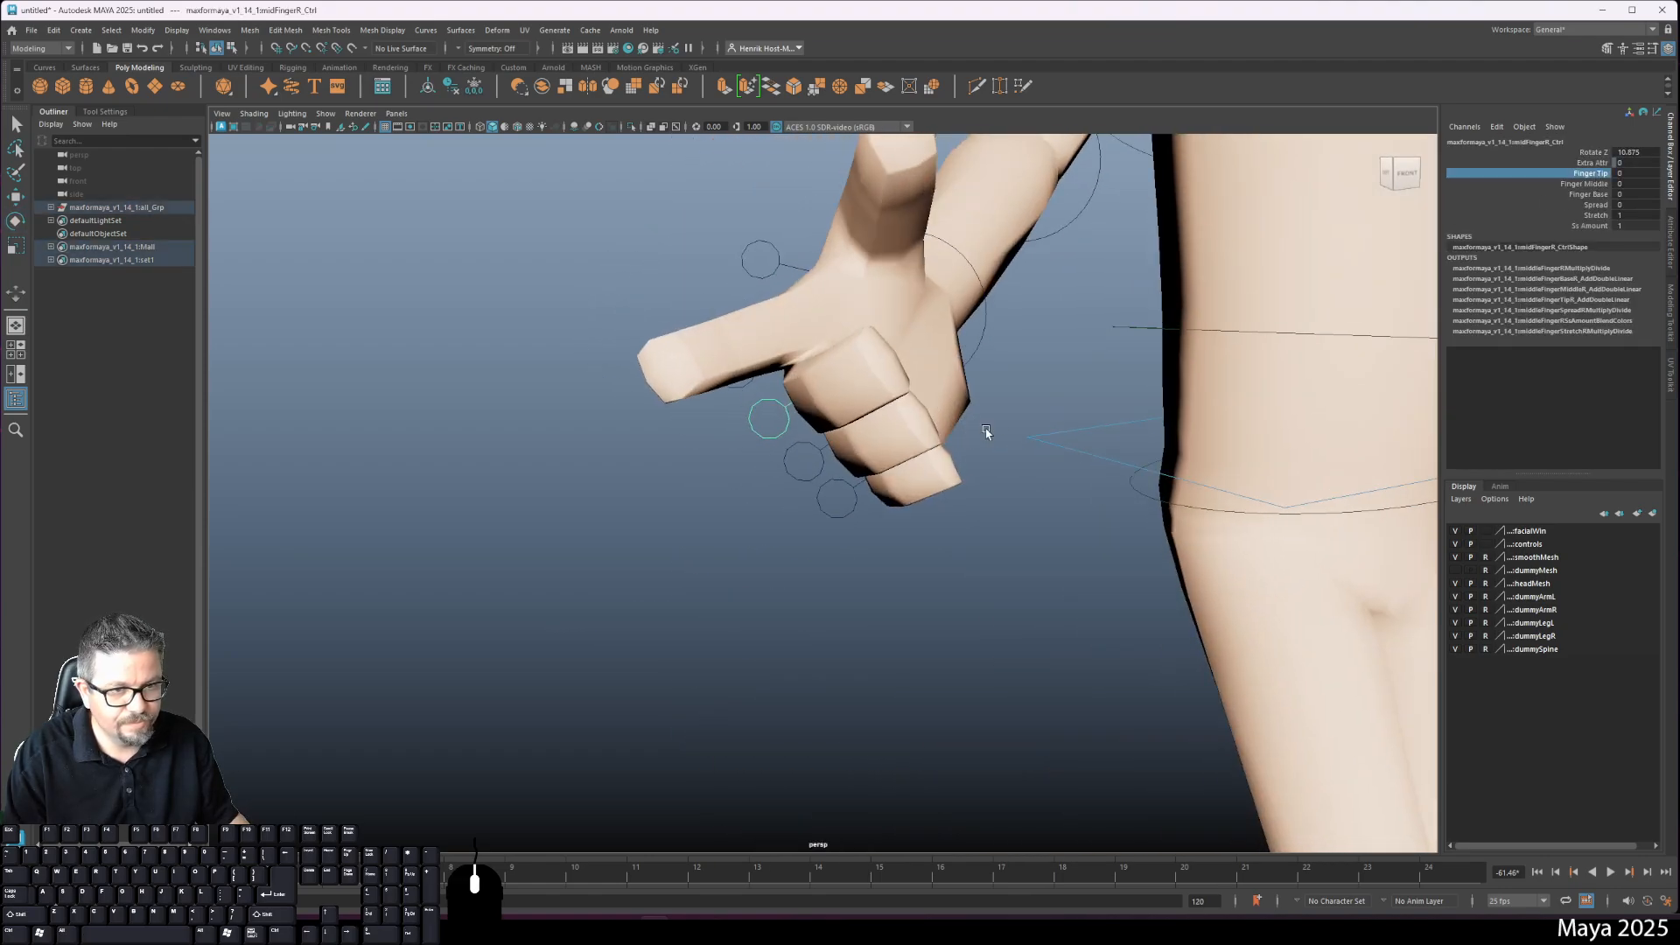
middle_drag(986, 435, 1162, 368)
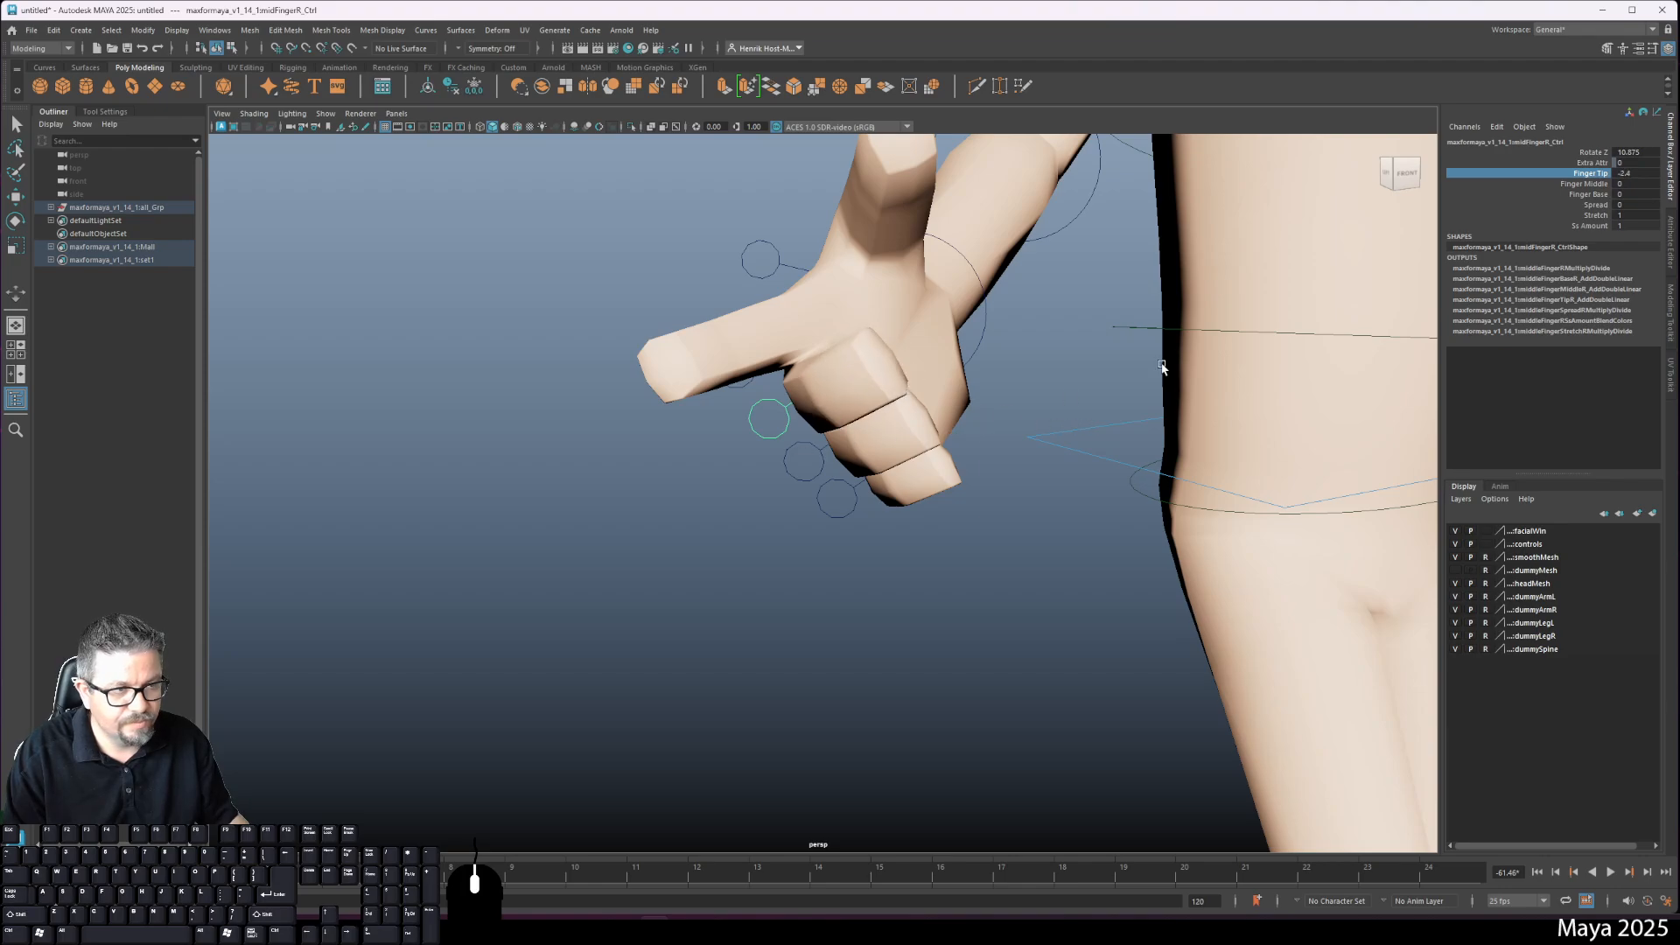
Step: Curl the right middle finger further with Finger Middle at about 13.4 and Finger Base at about 10.7
click(1589, 184)
middle_drag(986, 345, 1091, 336)
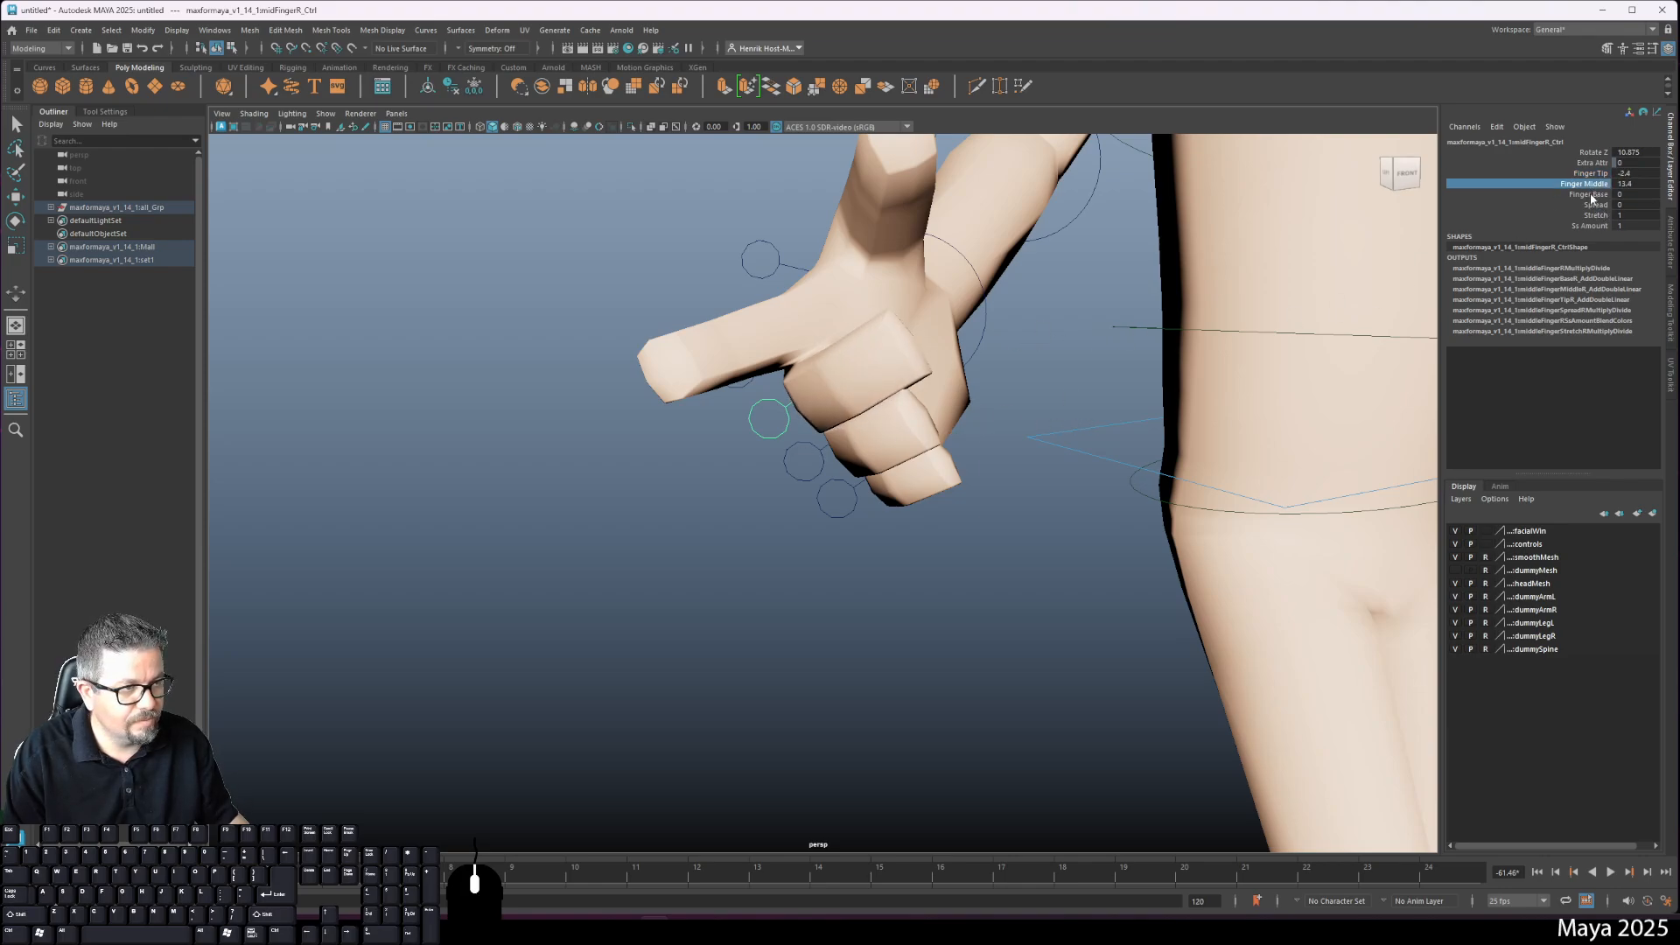
click(1589, 194)
middle_drag(940, 341, 1039, 336)
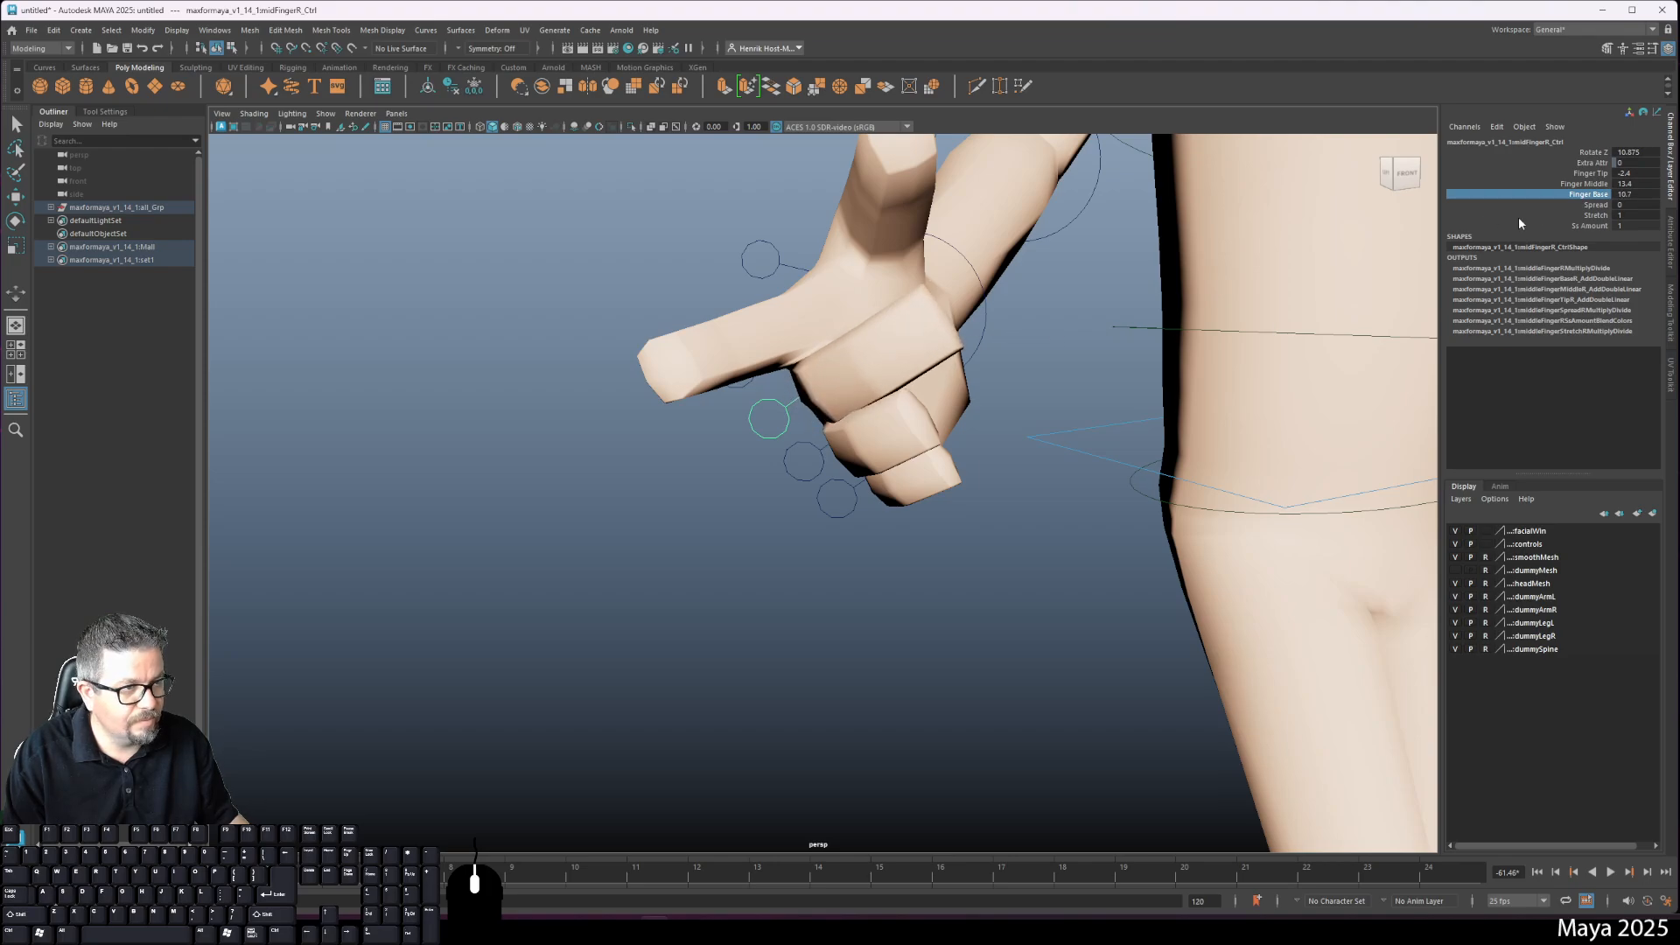
Step: Extend the right ring finger by setting Finger Tip to about -12.5, Finger Middle to about -27.7 and Finger Base to about -11
click(816, 458)
key(e)
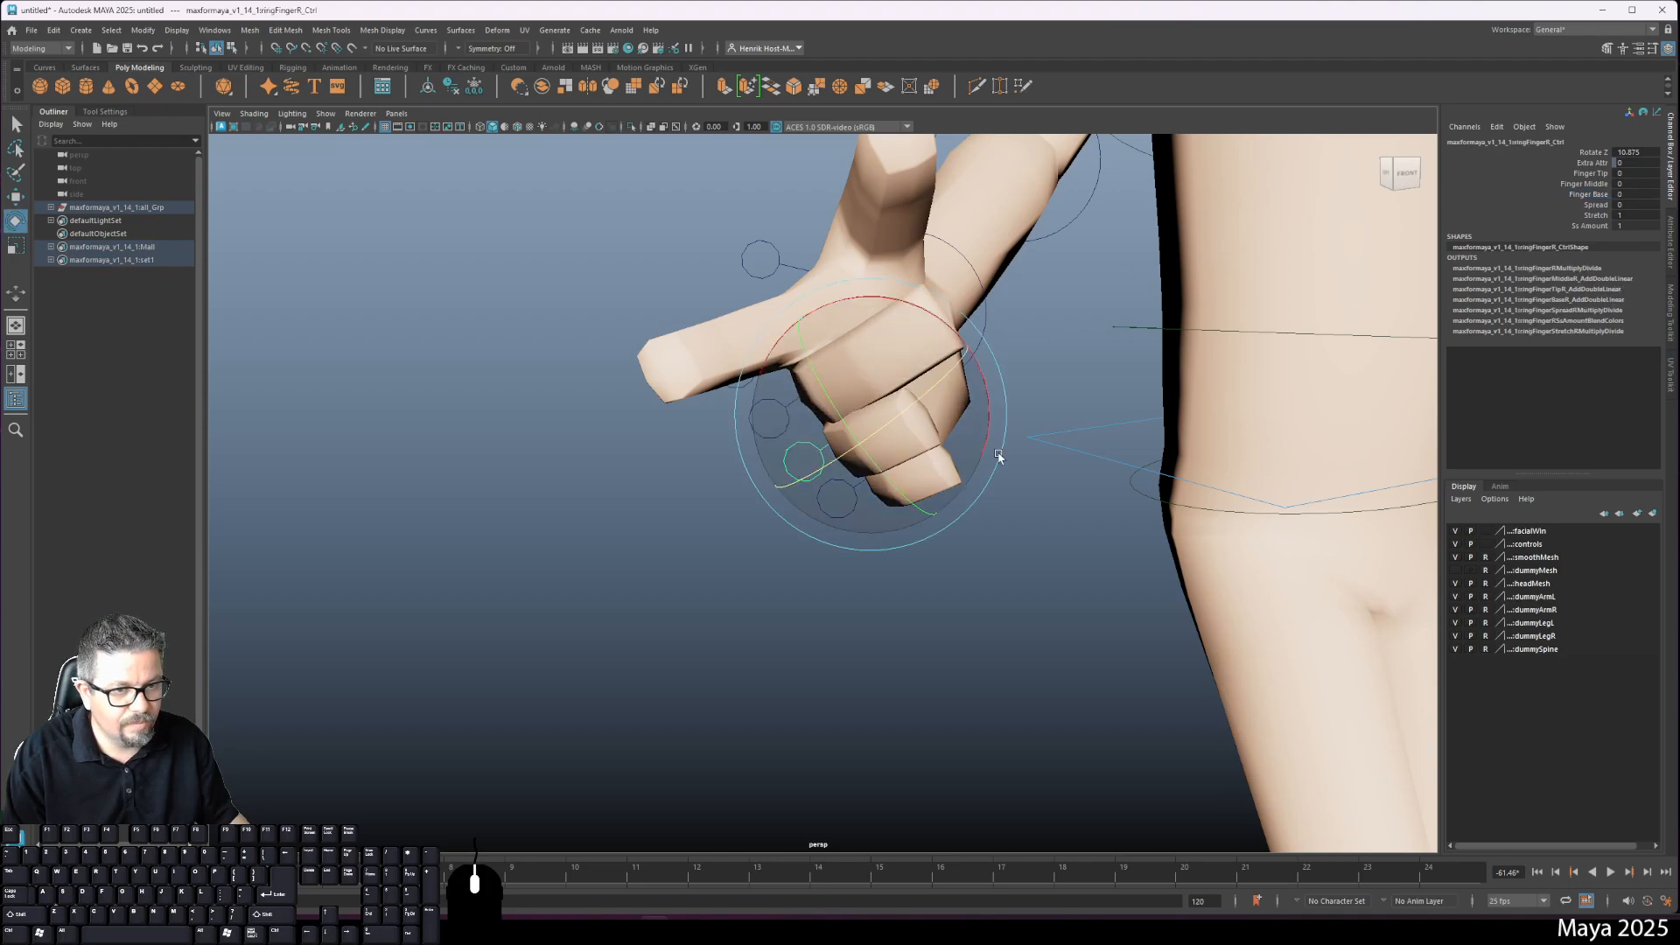
click(1590, 173)
middle_drag(910, 435, 815, 435)
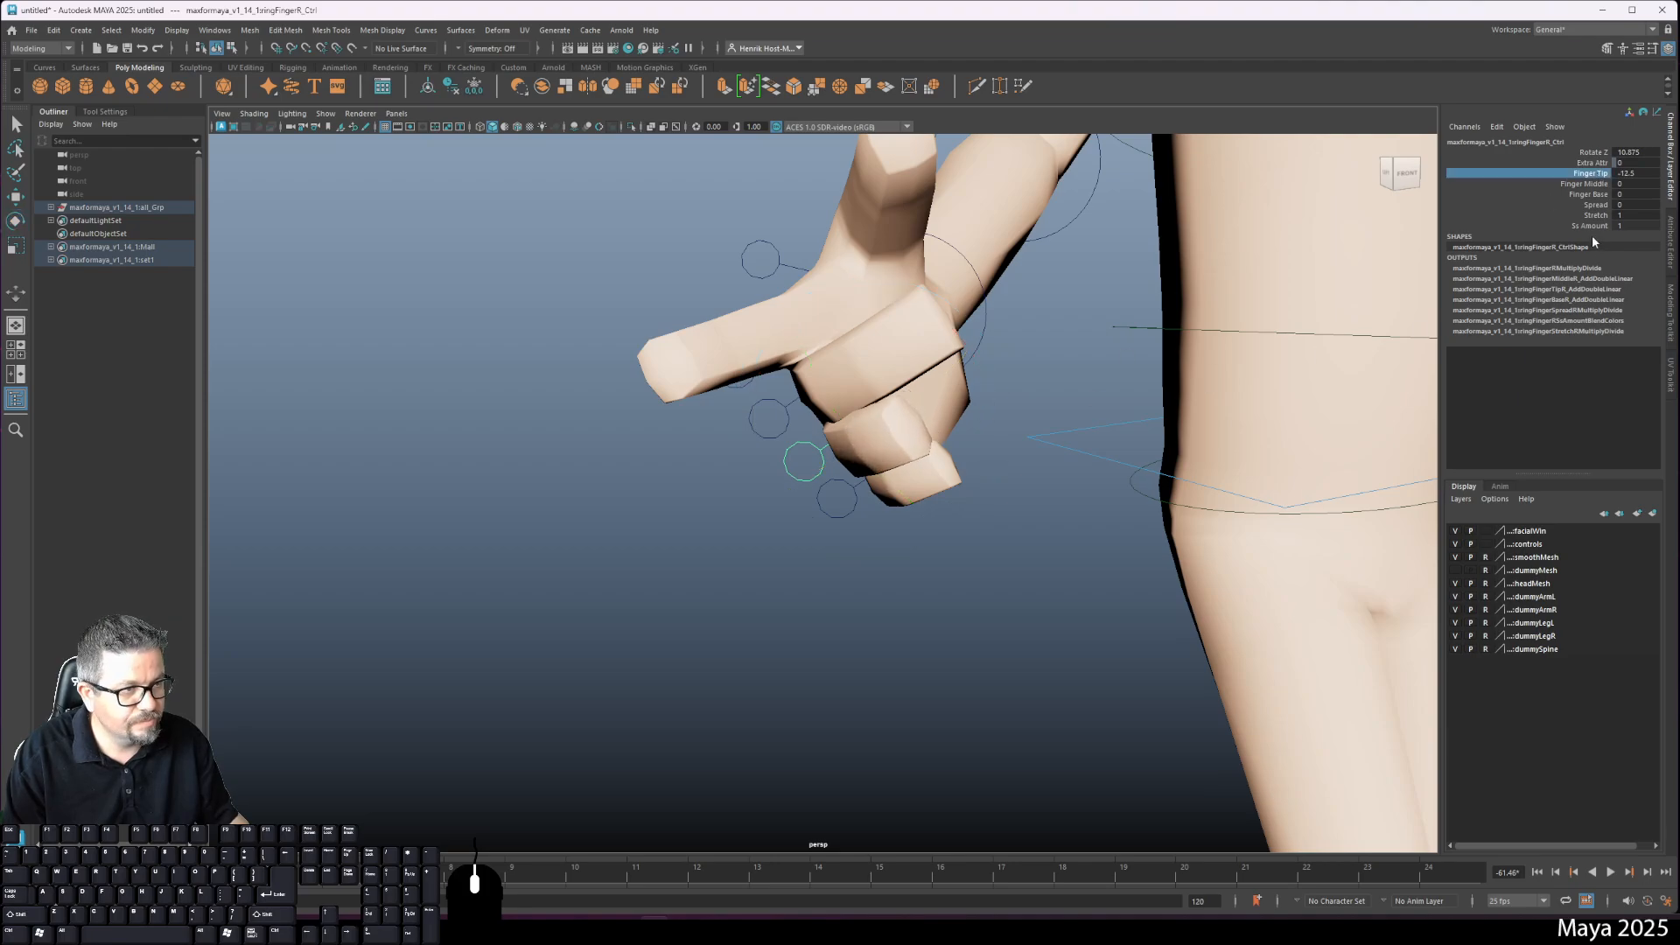
click(1589, 184)
middle_drag(1566, 259, 1530, 263)
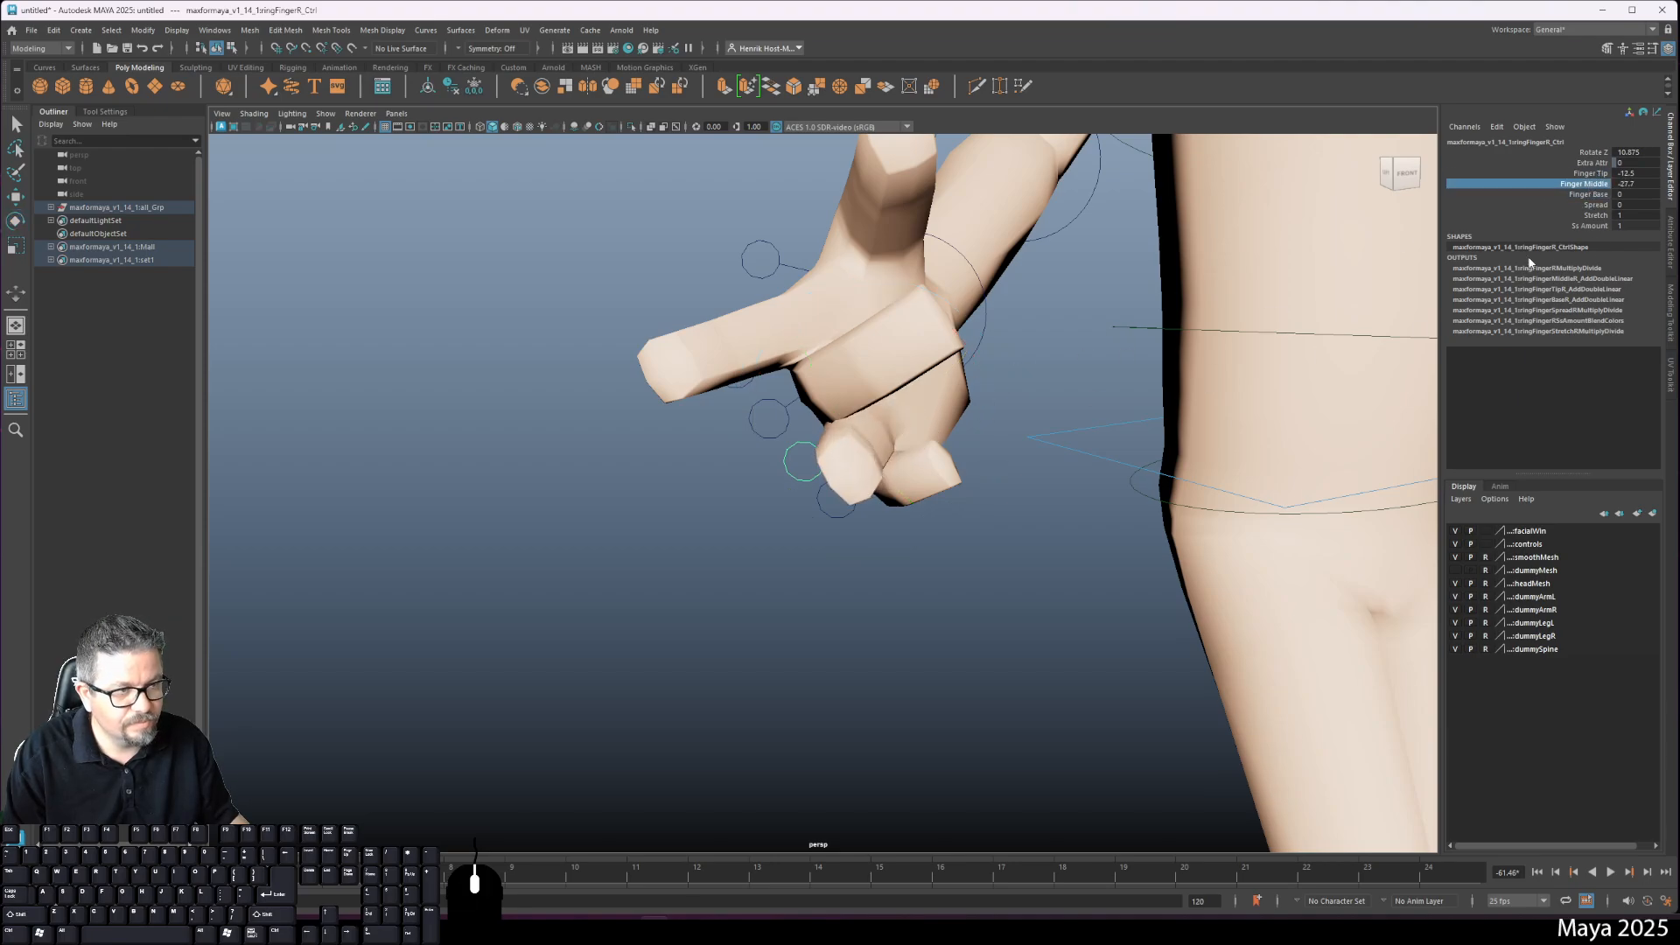
click(1591, 194)
middle_drag(1134, 364, 1091, 372)
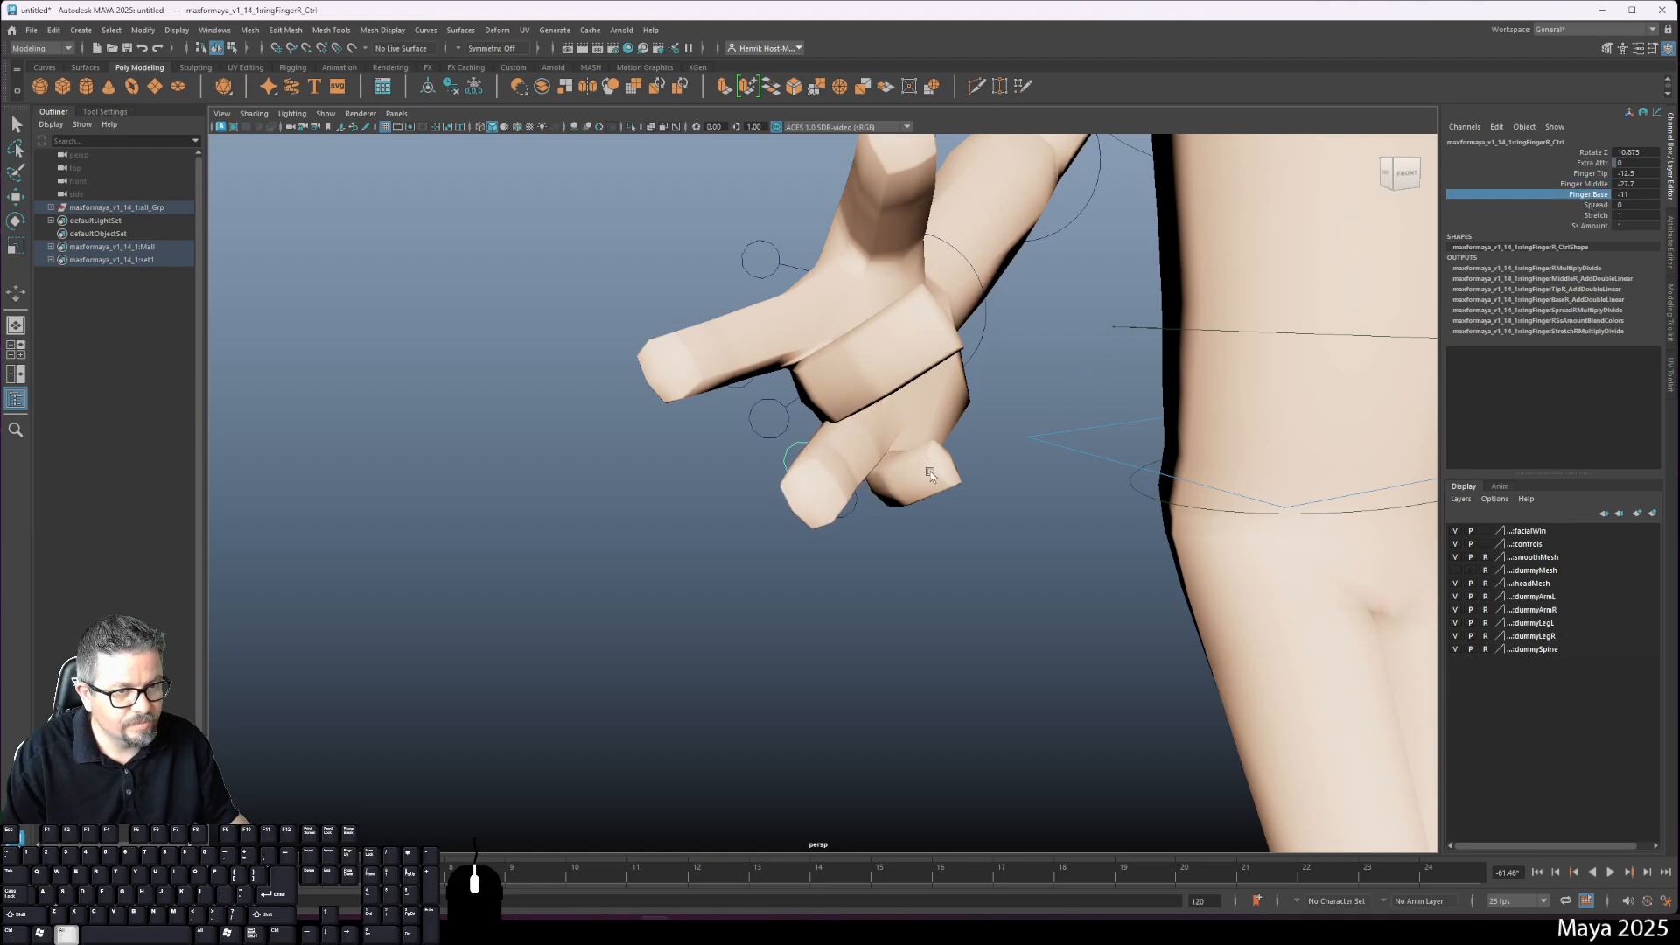
Step: Open up the right pinky finger by setting Finger Tip to about -12.8 and Finger Middle to about -11.1
alt+drag(930, 473, 870, 523)
click(854, 512)
key(e)
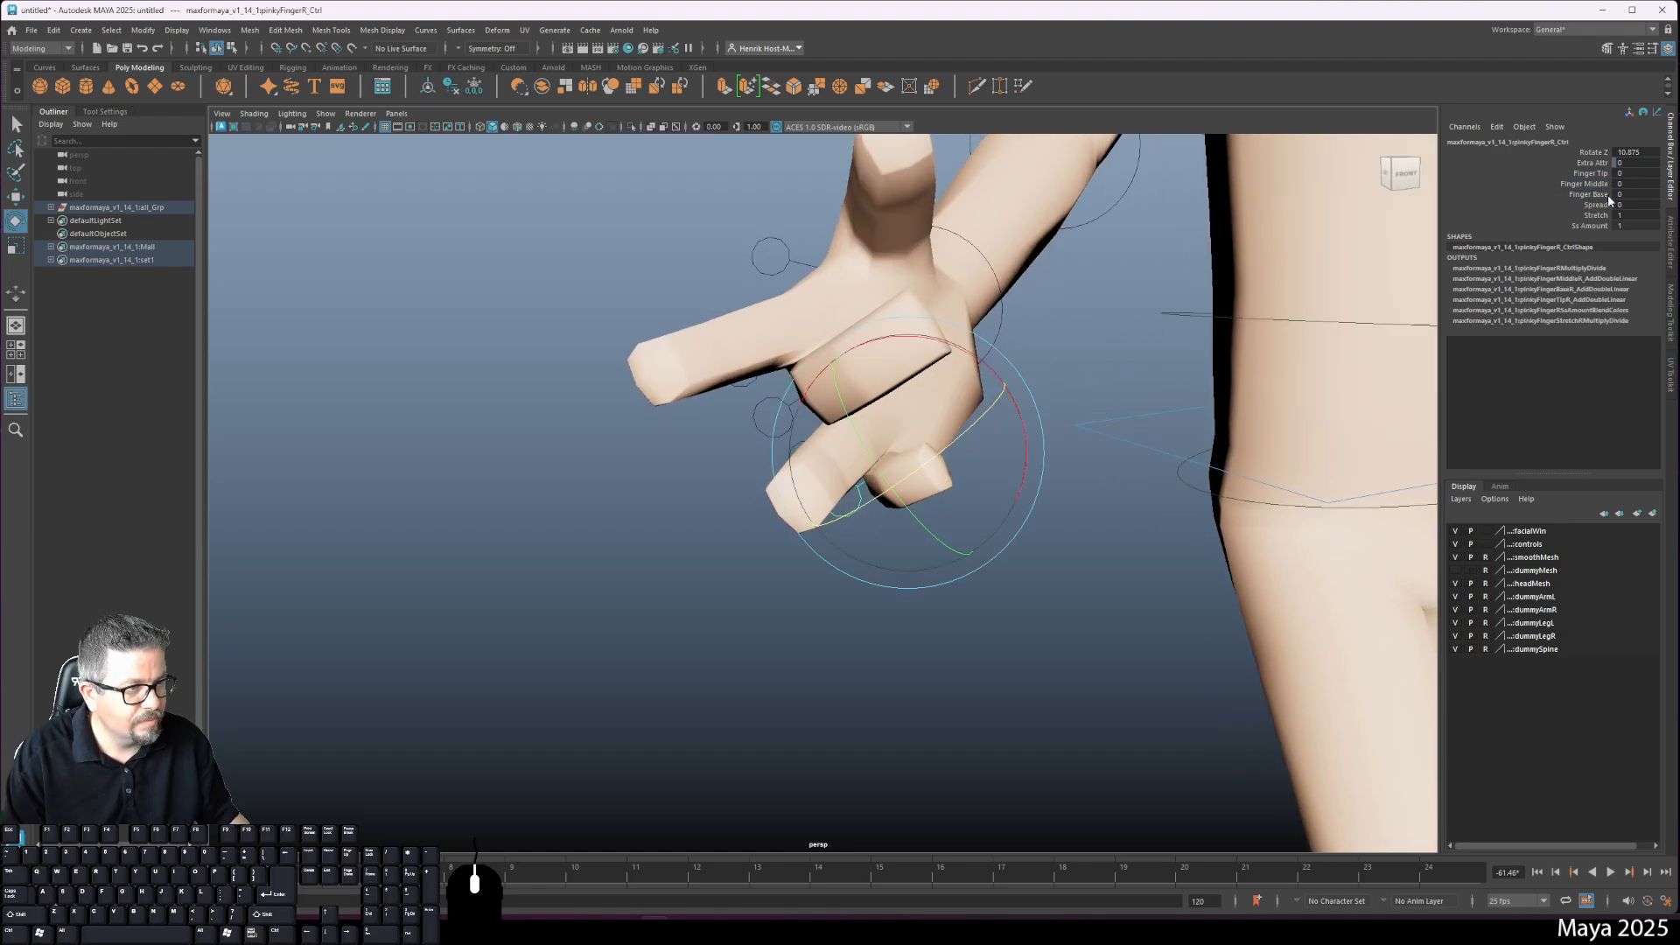
click(1596, 174)
middle_drag(1002, 494, 862, 530)
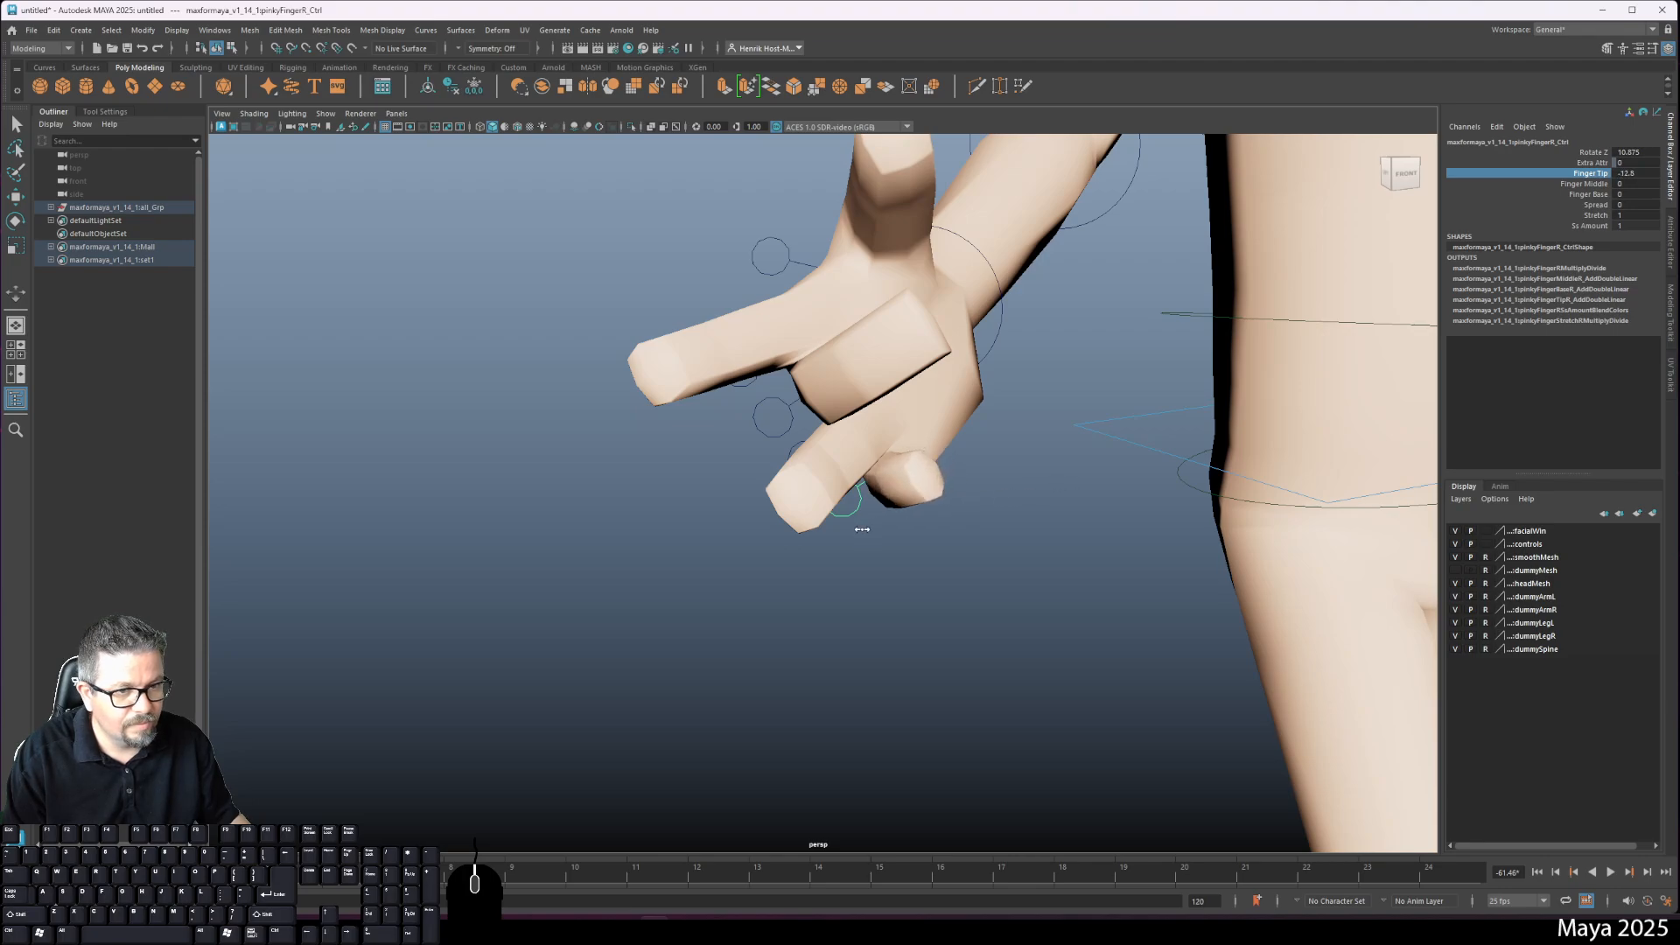
click(1585, 184)
middle_drag(1103, 429, 1178, 417)
Step: Spread the right pinky finger away from the hand, bringing its Spread to about 20.4
click(1598, 205)
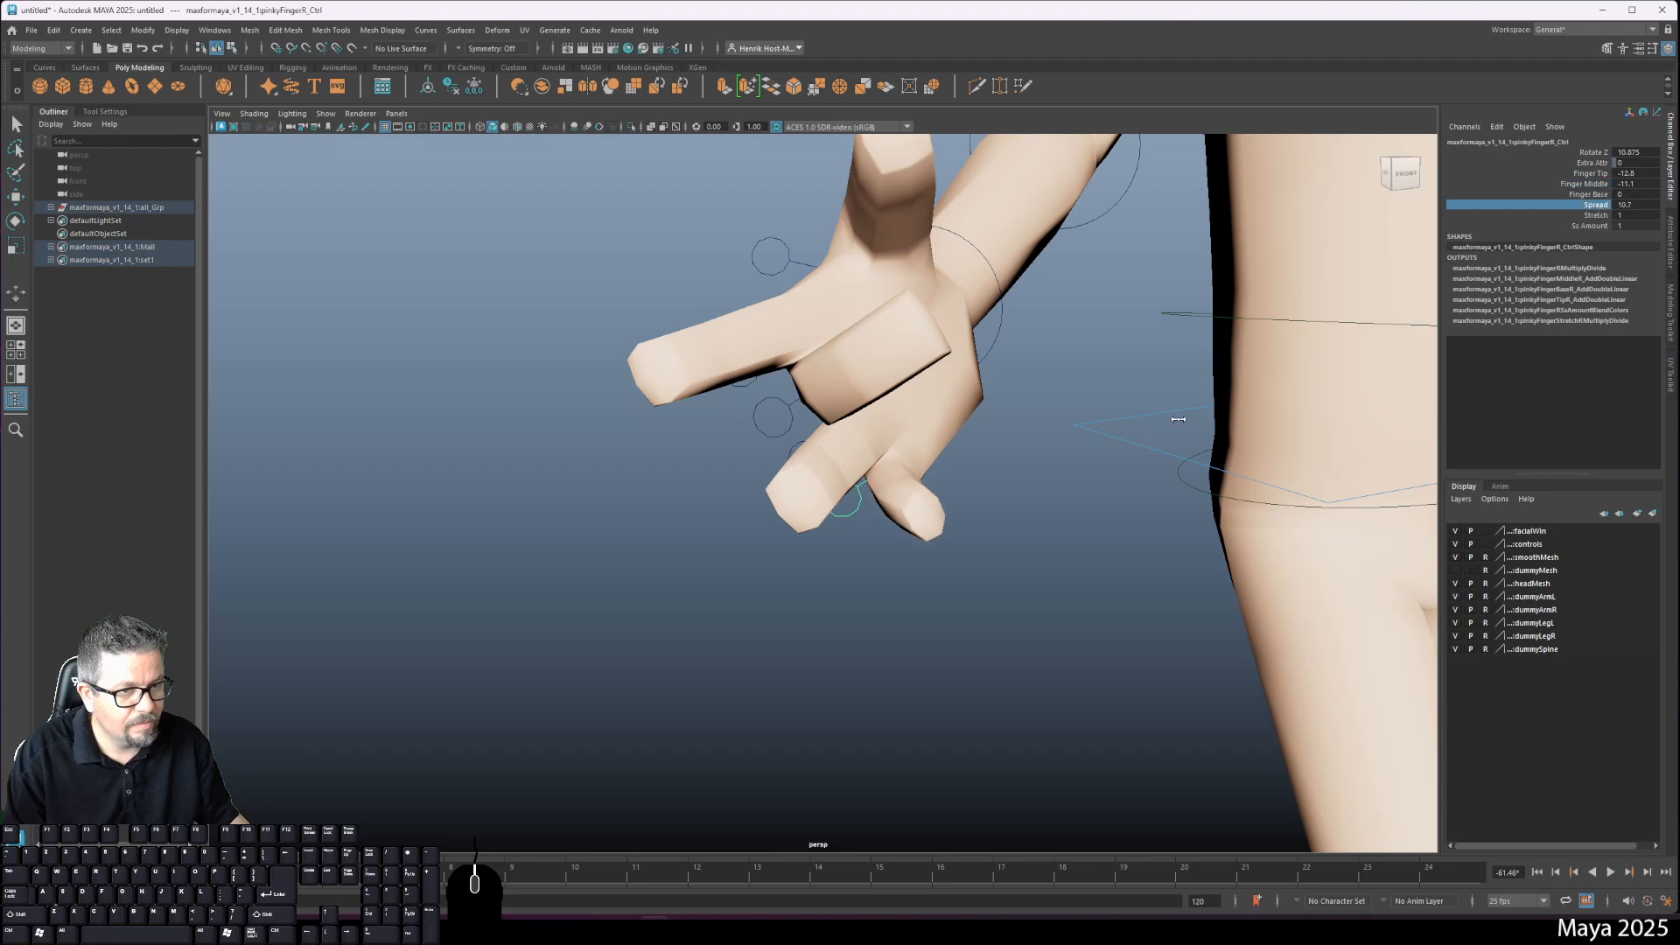
alt+drag(1123, 413, 993, 447)
alt+drag(777, 428, 877, 399)
key(e)
click(813, 514)
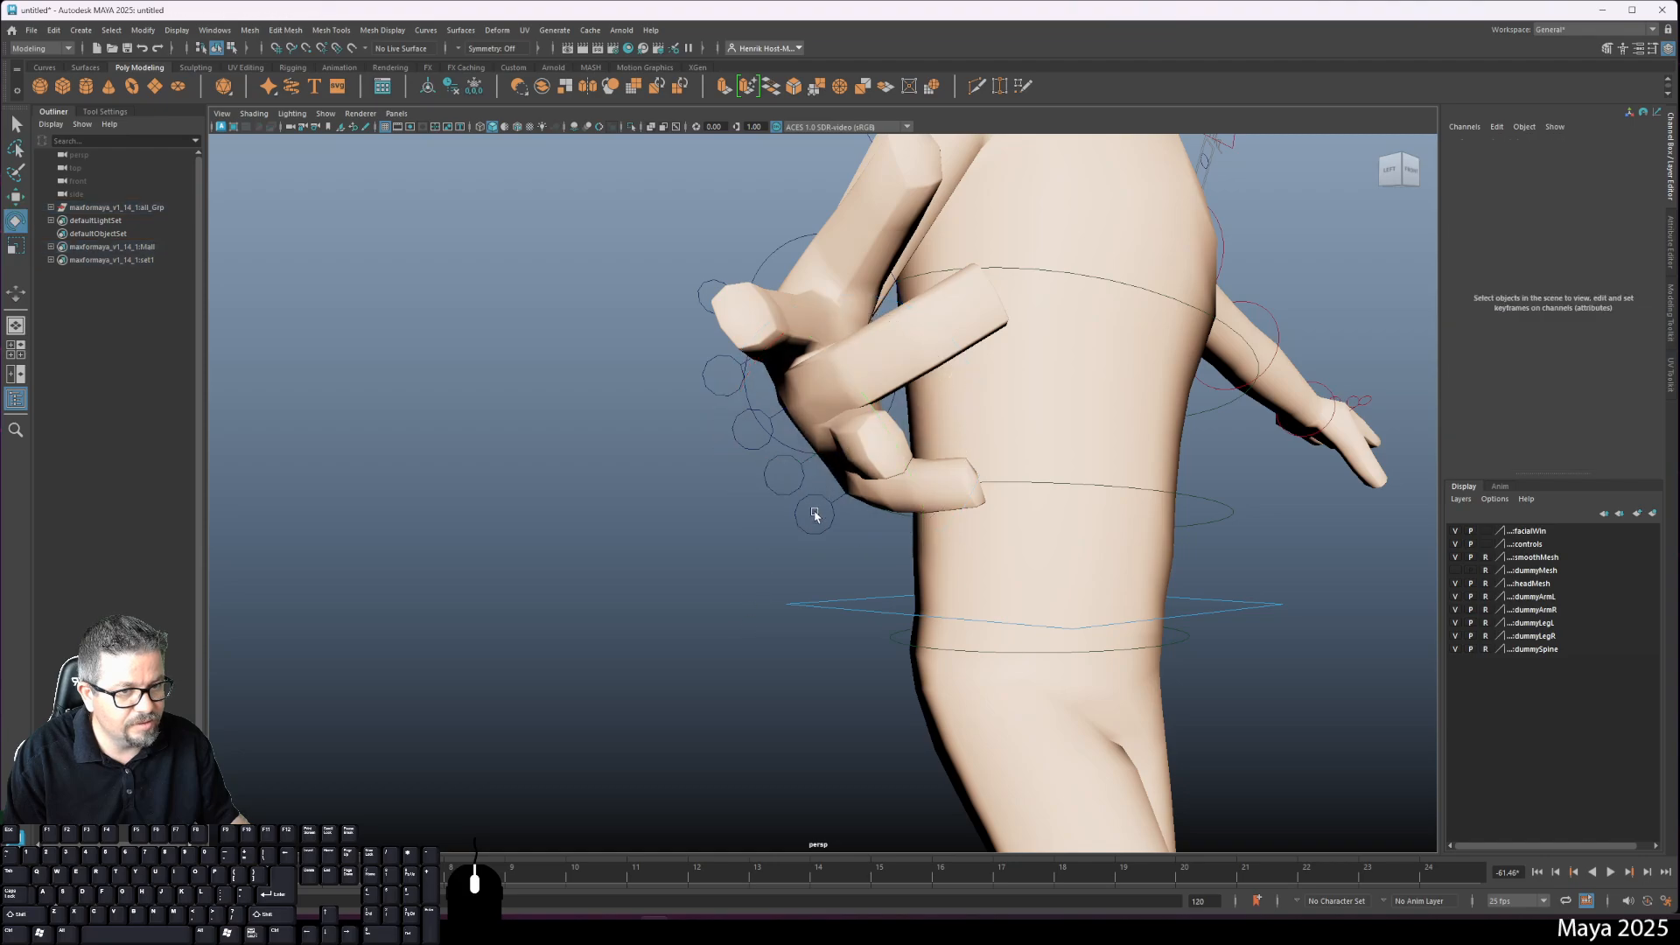
drag(810, 546, 810, 548)
click(1540, 204)
middle_drag(861, 438, 915, 439)
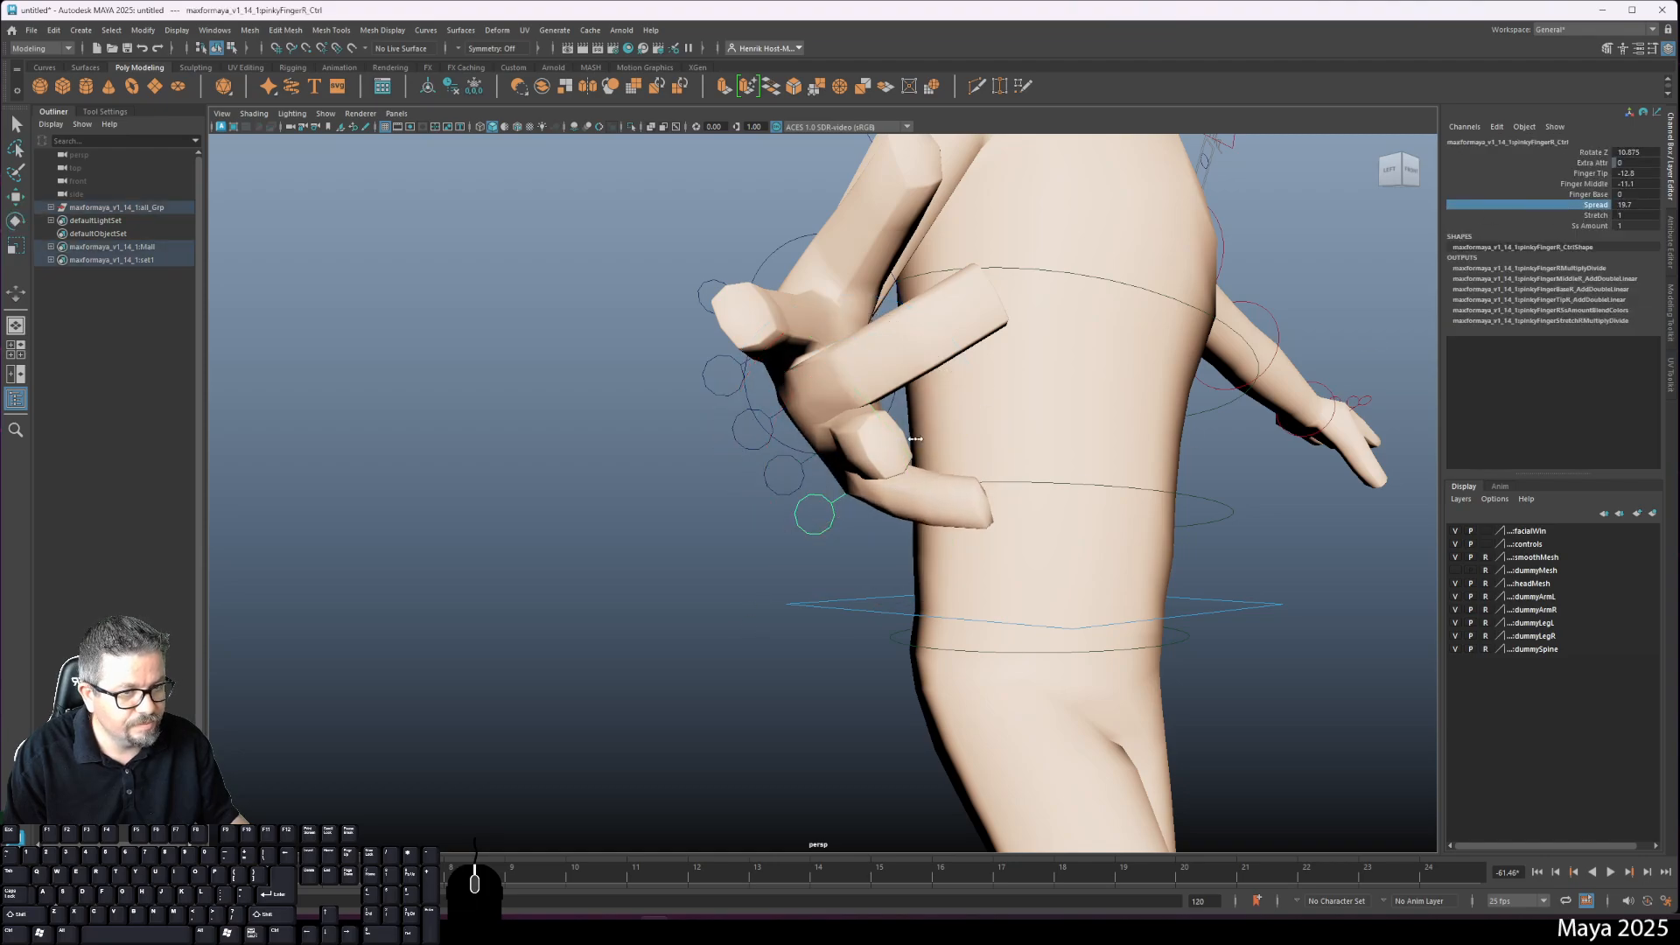
Step: Set Spread to about 12.4 on the right ring finger and about 3.8 on the right middle finger
drag(775, 499, 774, 502)
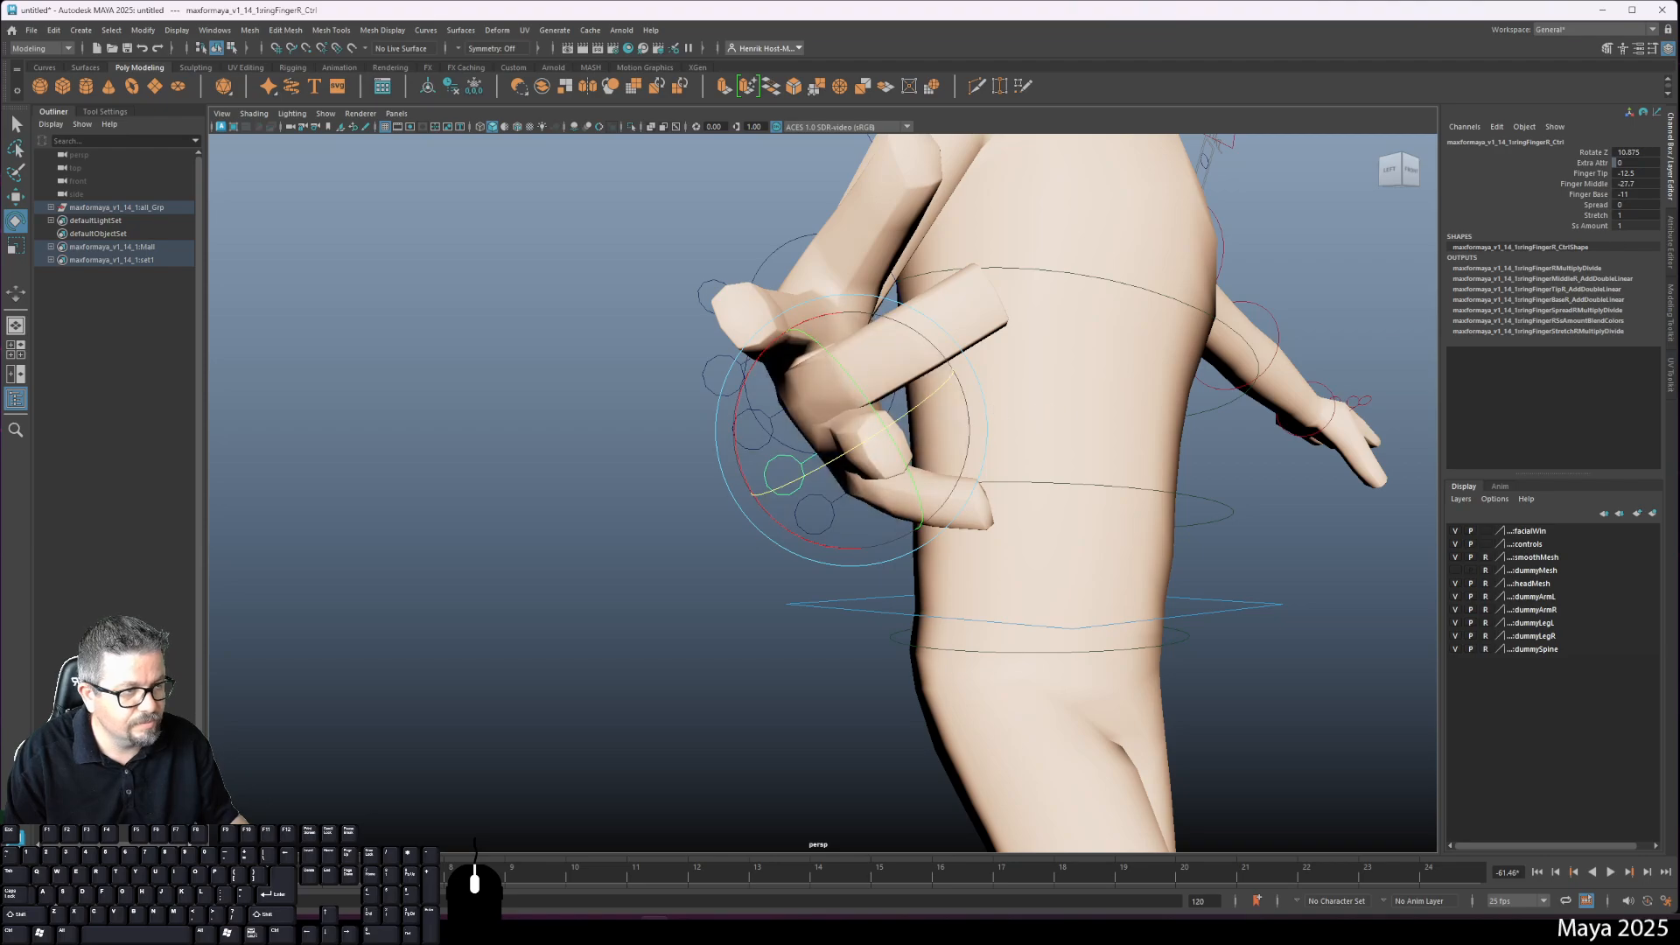
click(1612, 204)
middle_drag(1078, 375, 1082, 375)
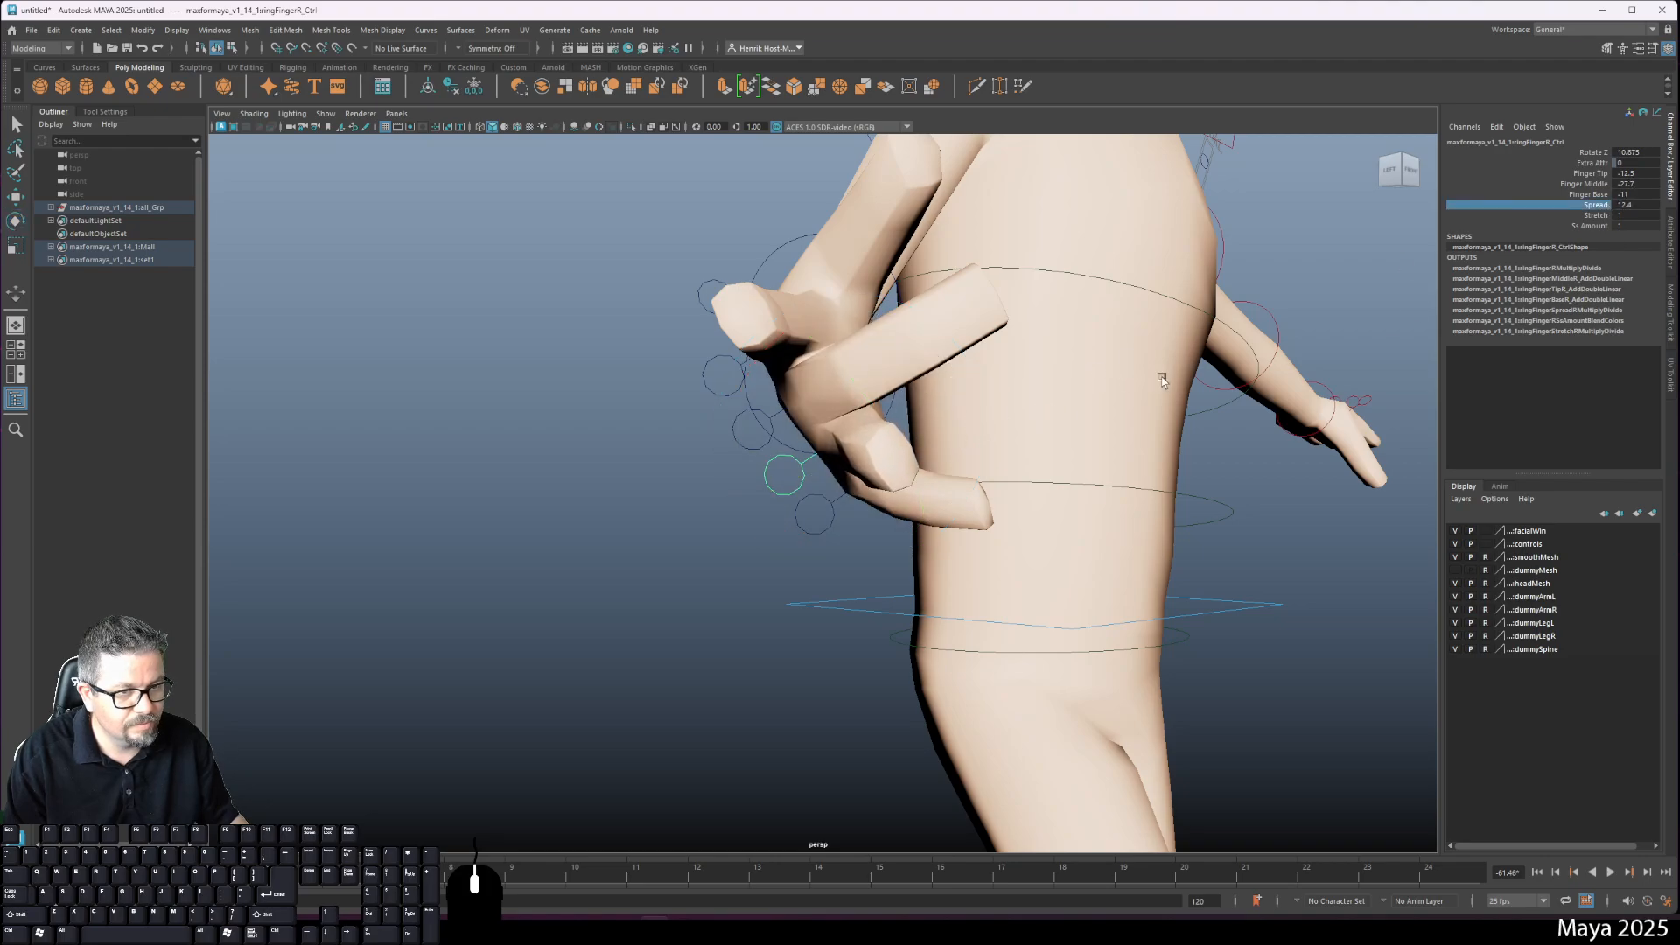
drag(757, 436, 758, 436)
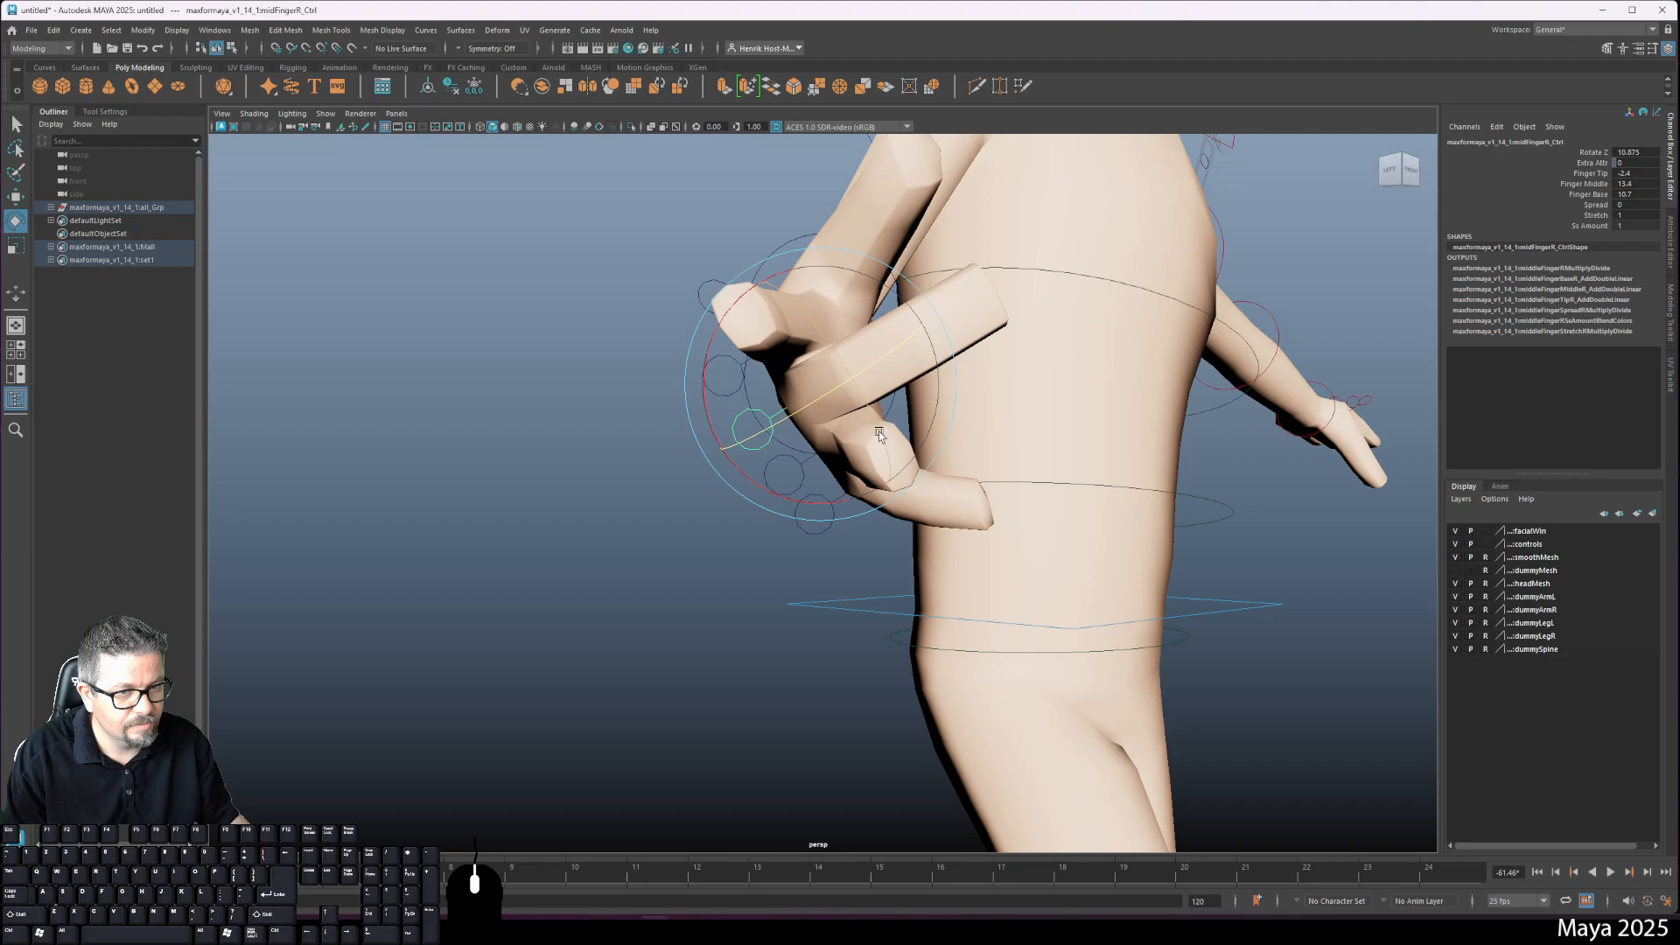
click(1574, 204)
middle_drag(1082, 350, 1107, 349)
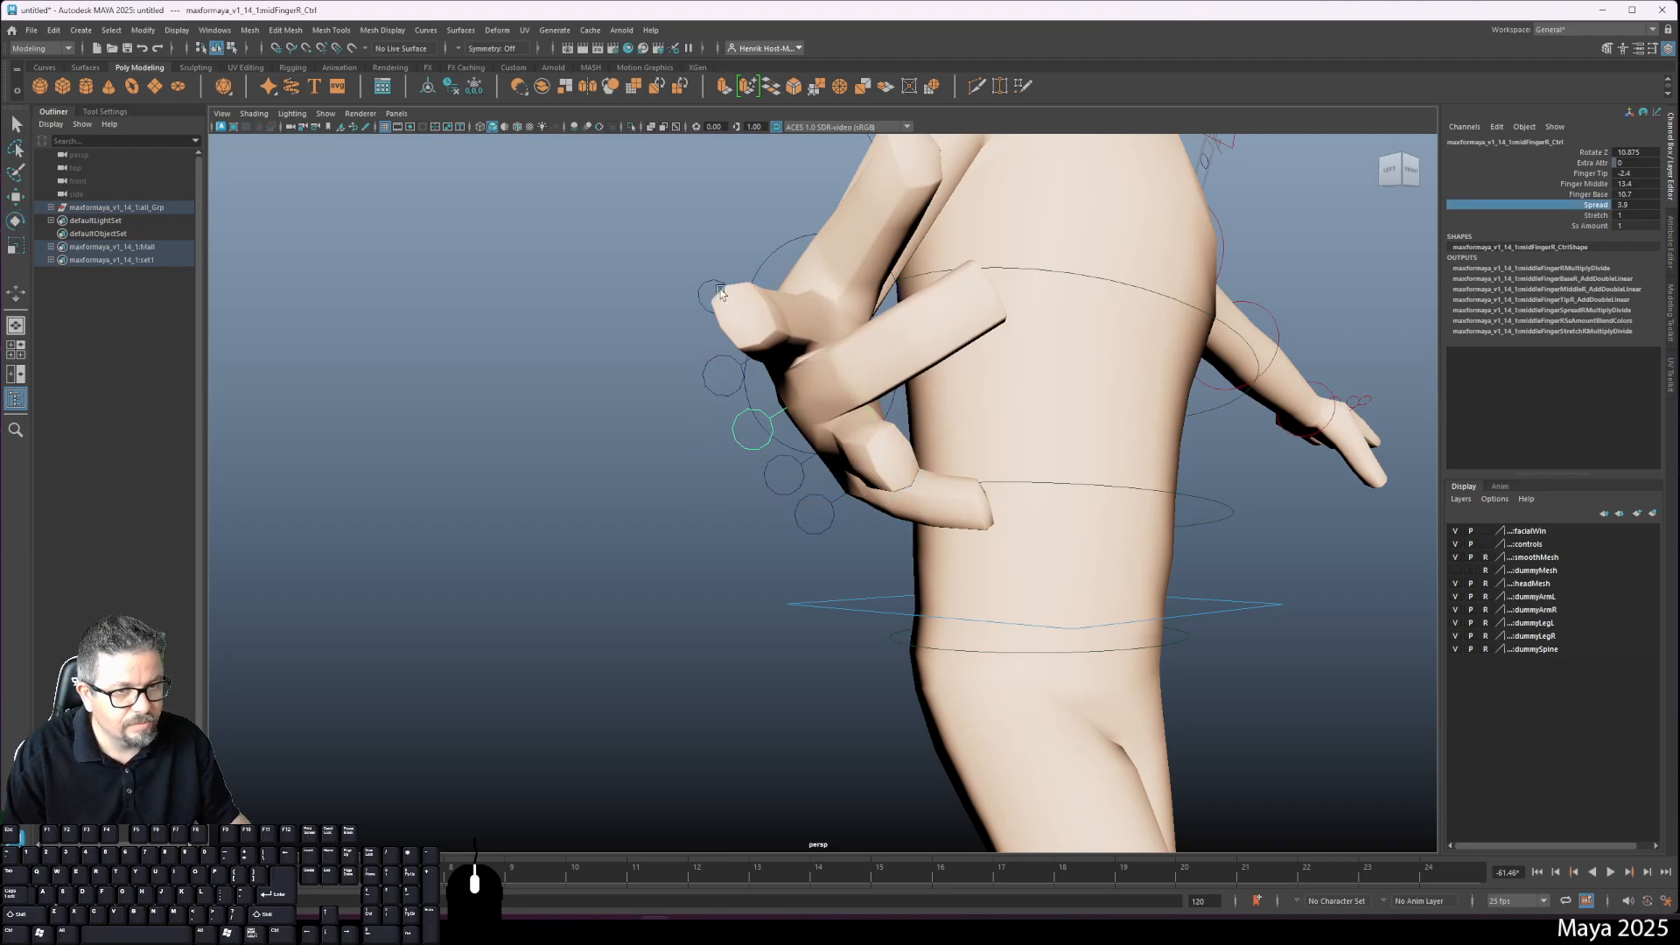
Step: Set the right index finger's Spread to about 17.4 and its Finger Tip to about -2.9
alt+drag(657, 336, 672, 341)
drag(676, 345, 705, 379)
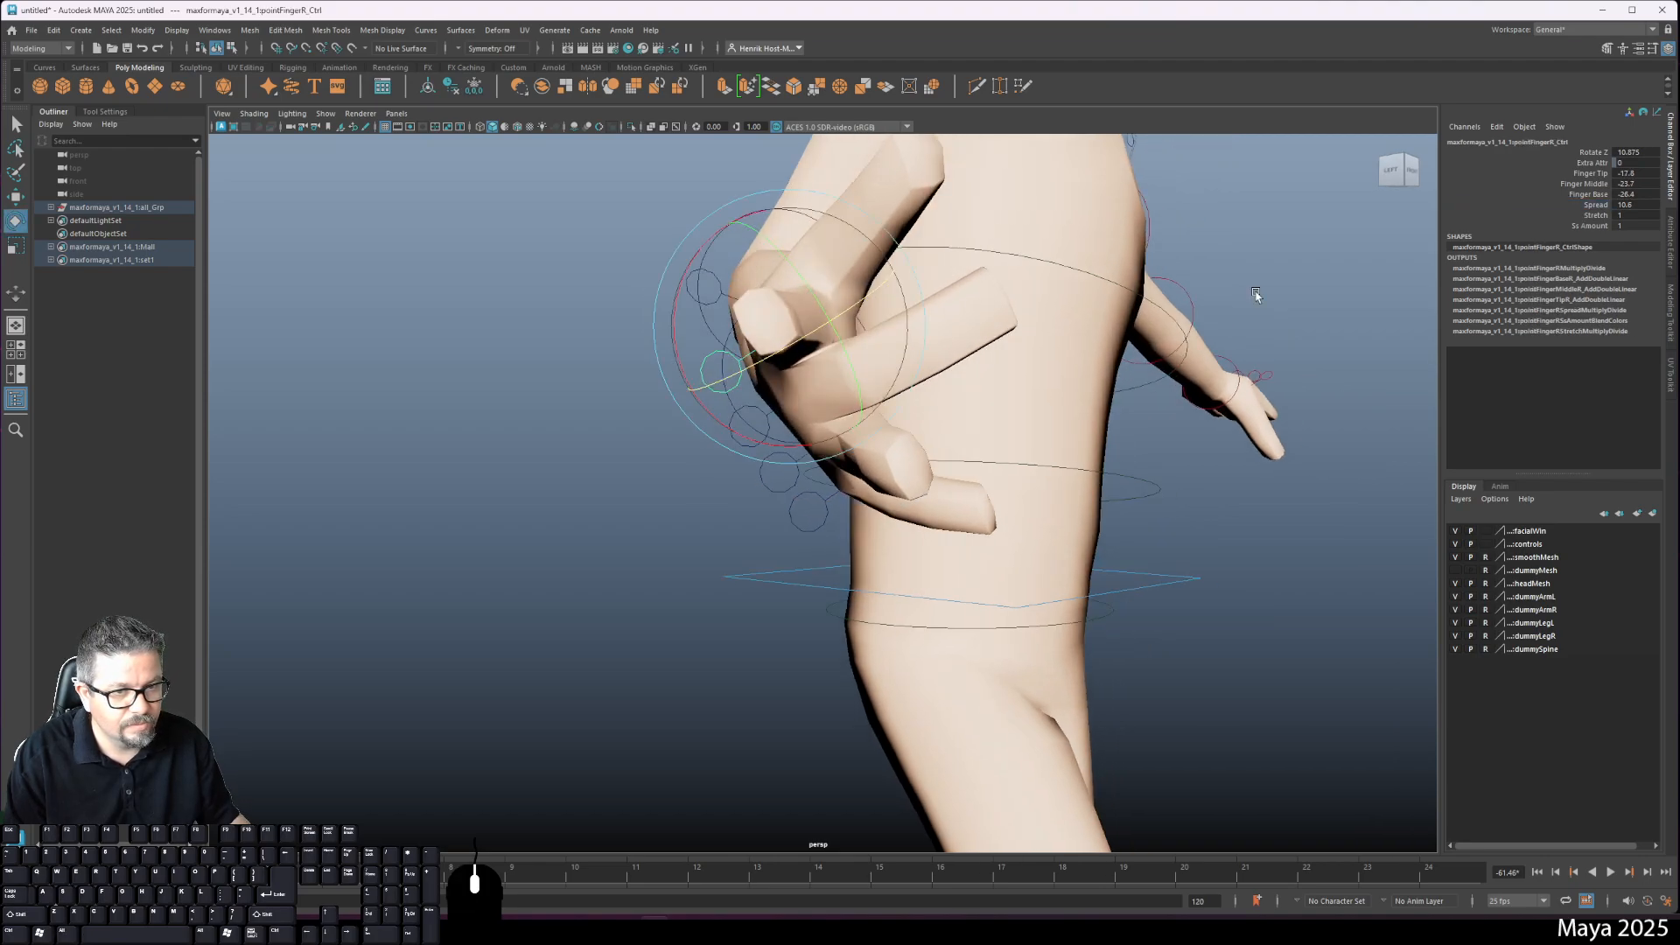
click(1596, 208)
middle_drag(1027, 382, 1075, 386)
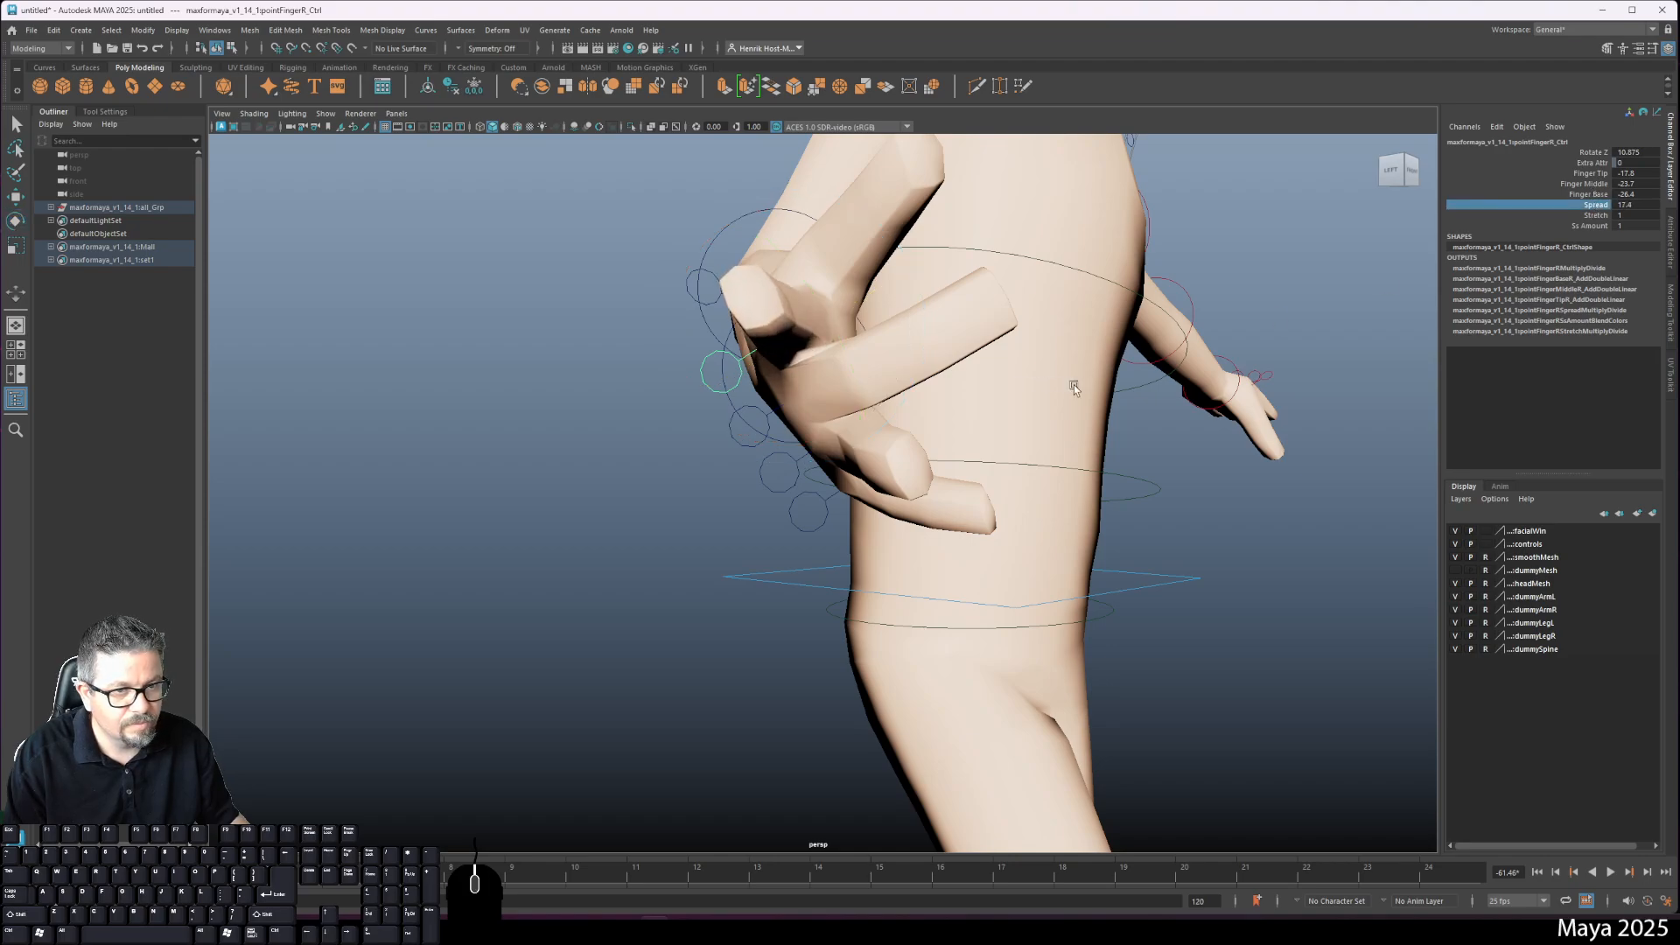
alt+drag(1075, 386, 978, 428)
click(1580, 174)
middle_drag(954, 366, 1034, 369)
Step: Rotate the right pinky finger to about 18.1 in Z and set its Spread to about 11.3
mouse_move(885, 437)
alt+mouse_down()
mouse_move(935, 420)
mouse_move(832, 438)
mouse_move(875, 438)
mouse_move(943, 396)
mouse_move(885, 438)
alt+mouse_up()
click(798, 544)
key(e)
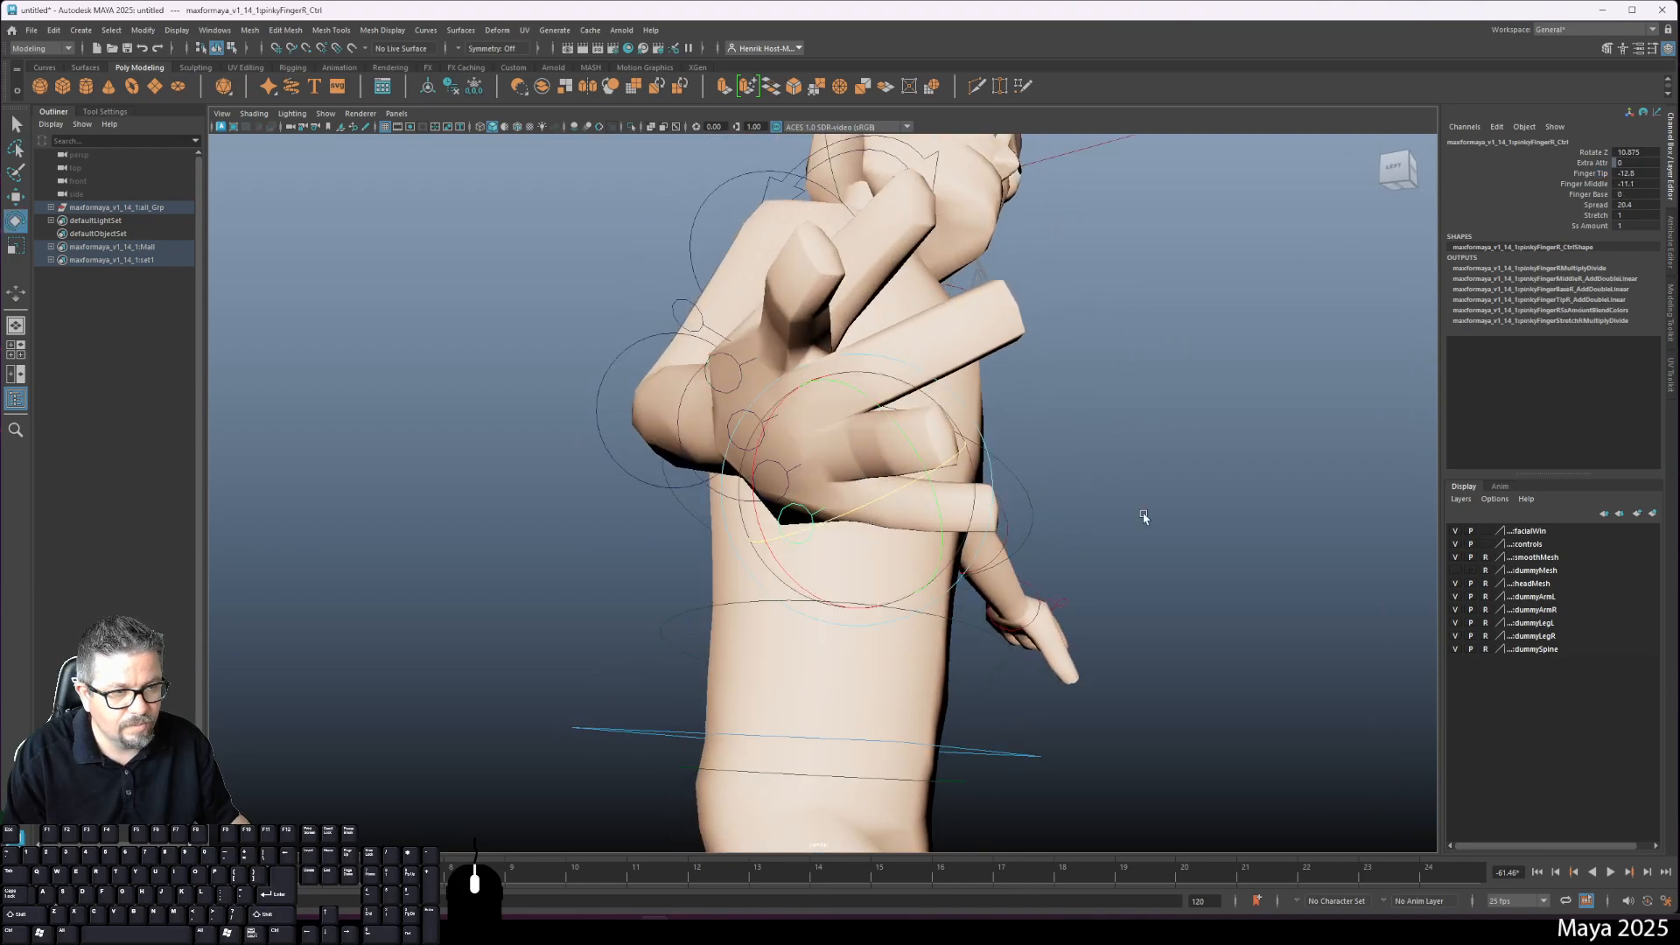
drag(886, 497, 824, 534)
drag(931, 518, 935, 522)
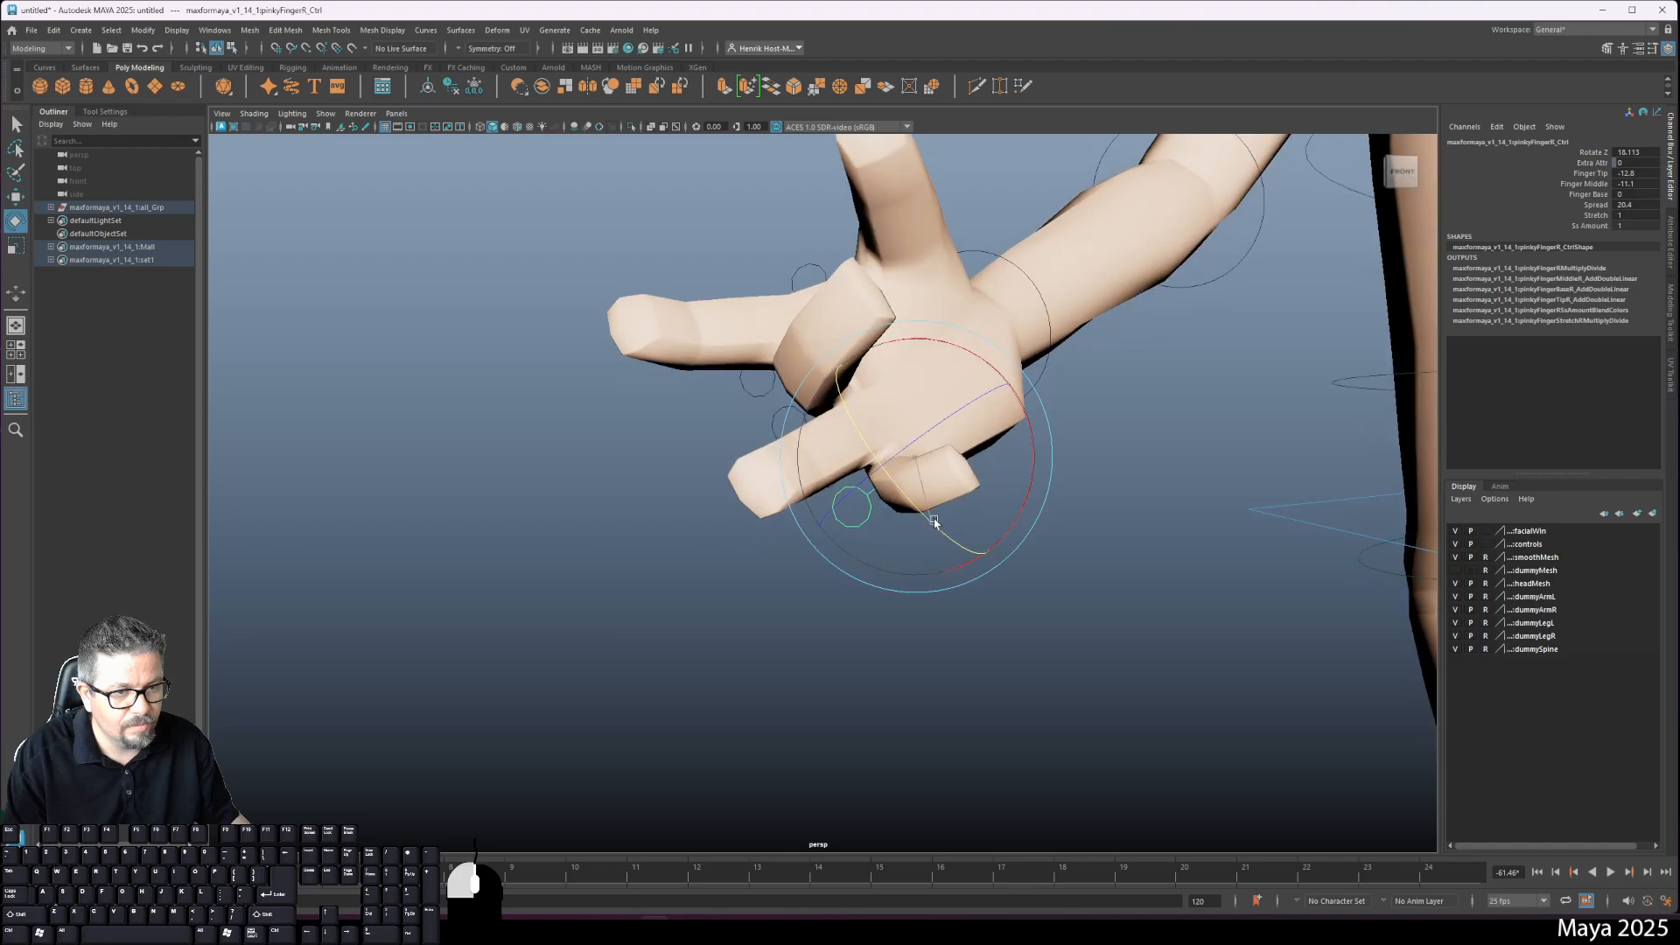
click(1598, 204)
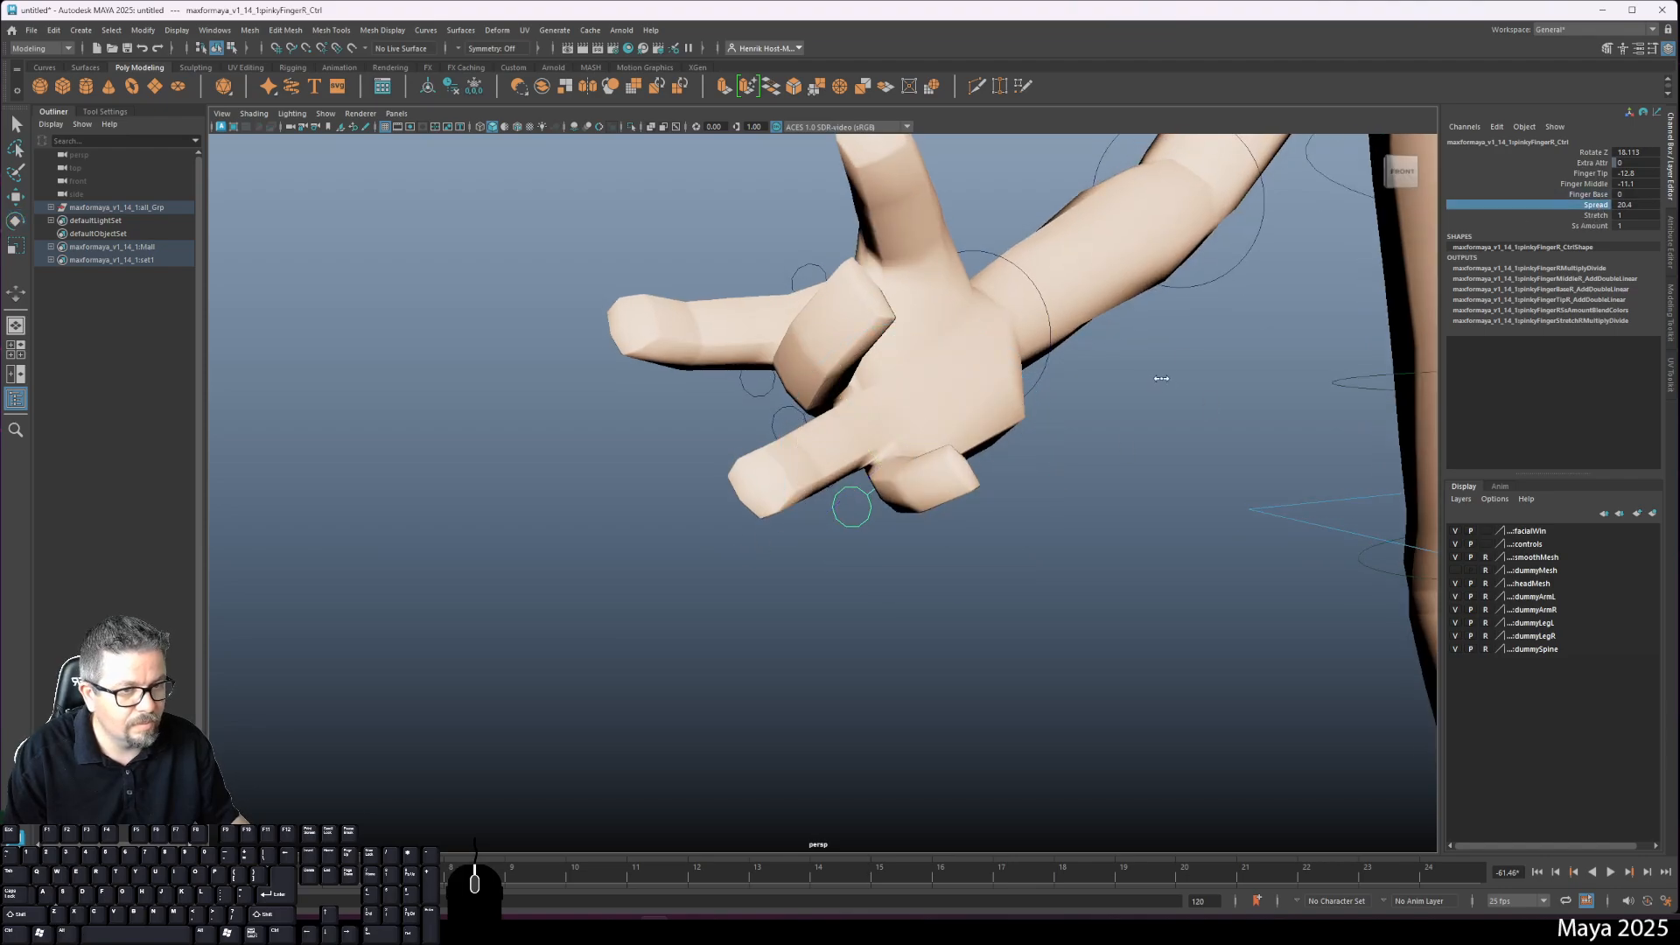
middle_drag(1134, 374, 1112, 369)
Step: Rotate the right middle finger control to about 5.4 in Z
scroll(1072, 506, down, 5)
alt+drag(753, 385, 730, 532)
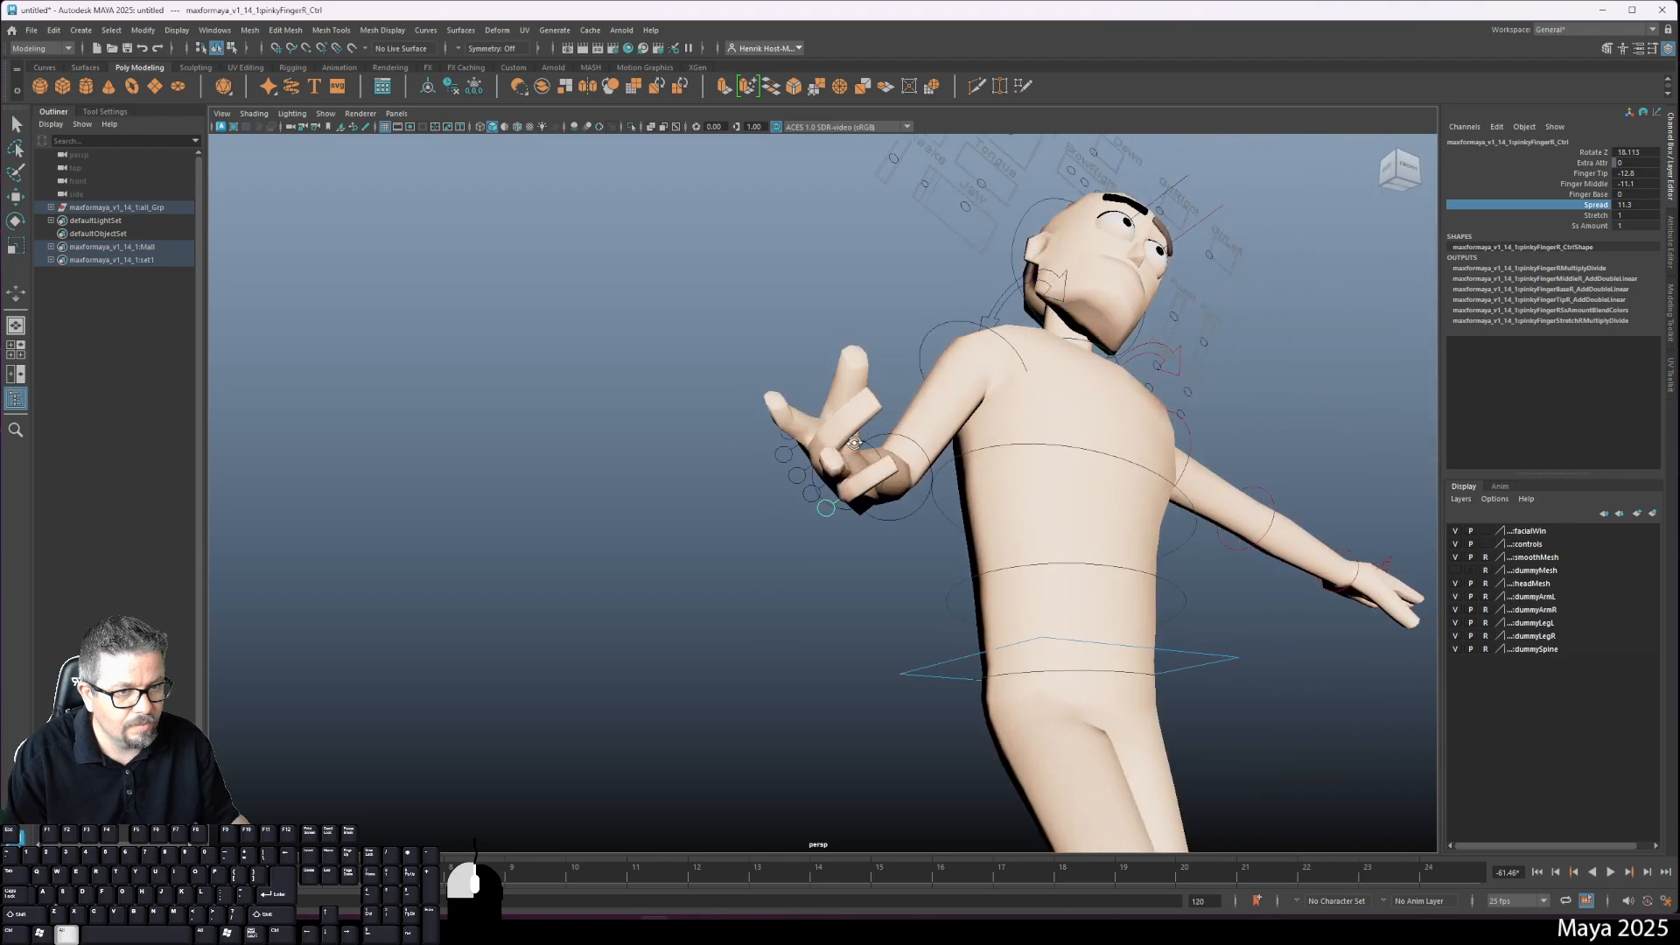
click(796, 475)
key(e)
scroll(730, 532, up, 3)
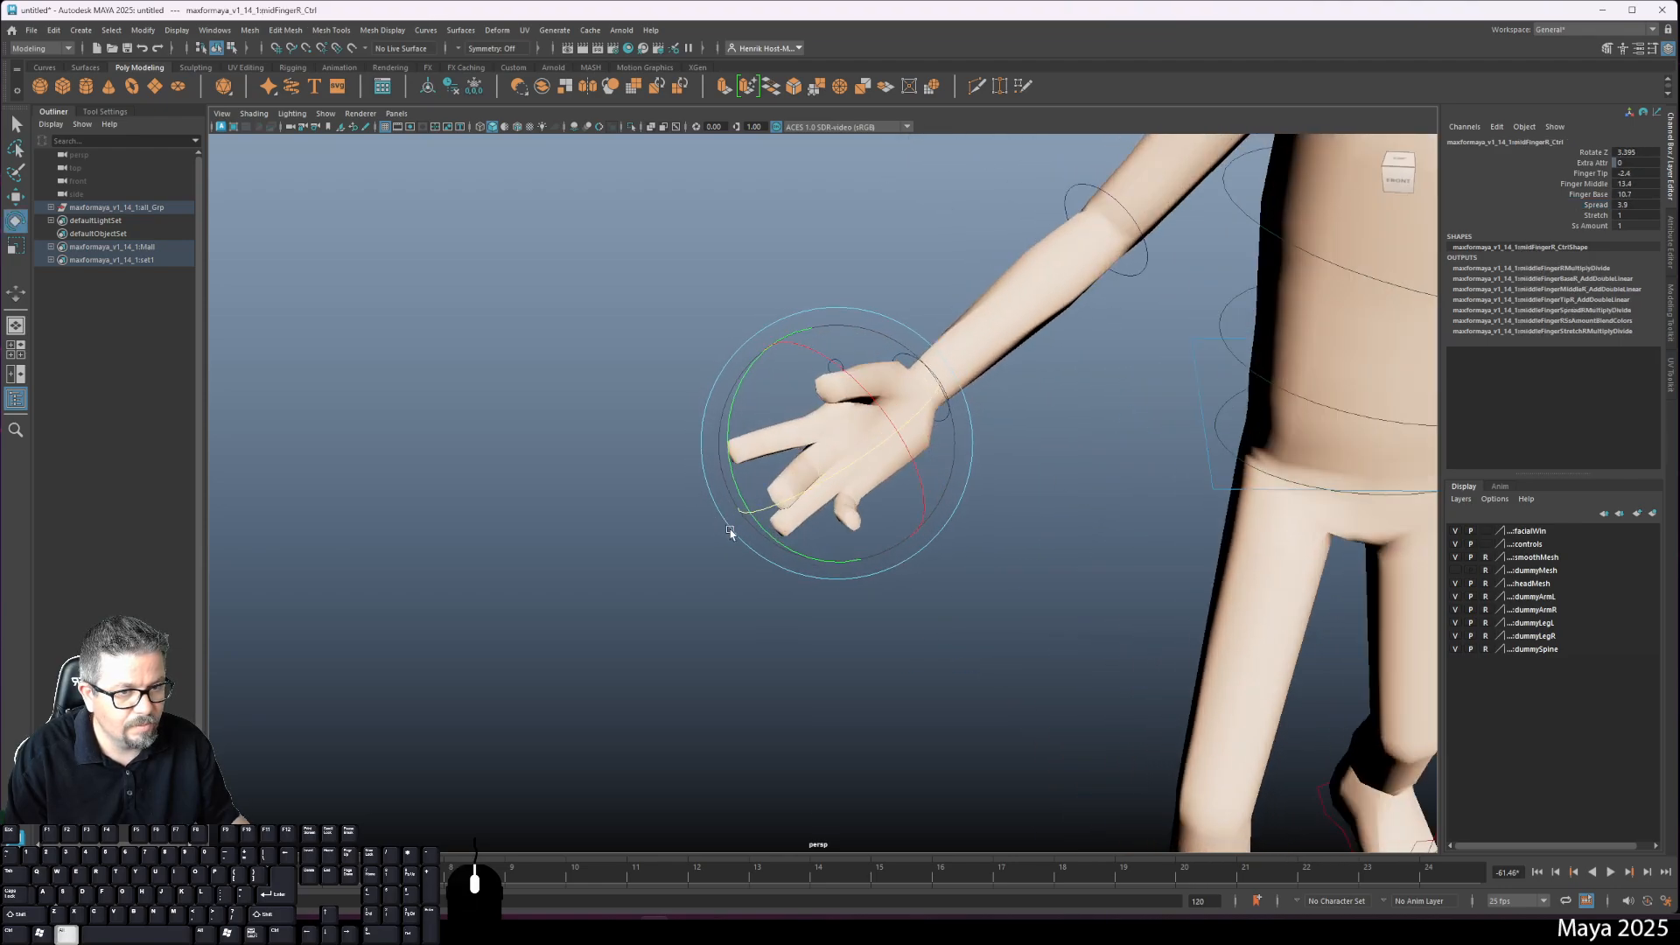
Step: Rotate the right ring finger control to about 18.6 in Z
alt+drag(837, 544, 822, 506)
click(869, 581)
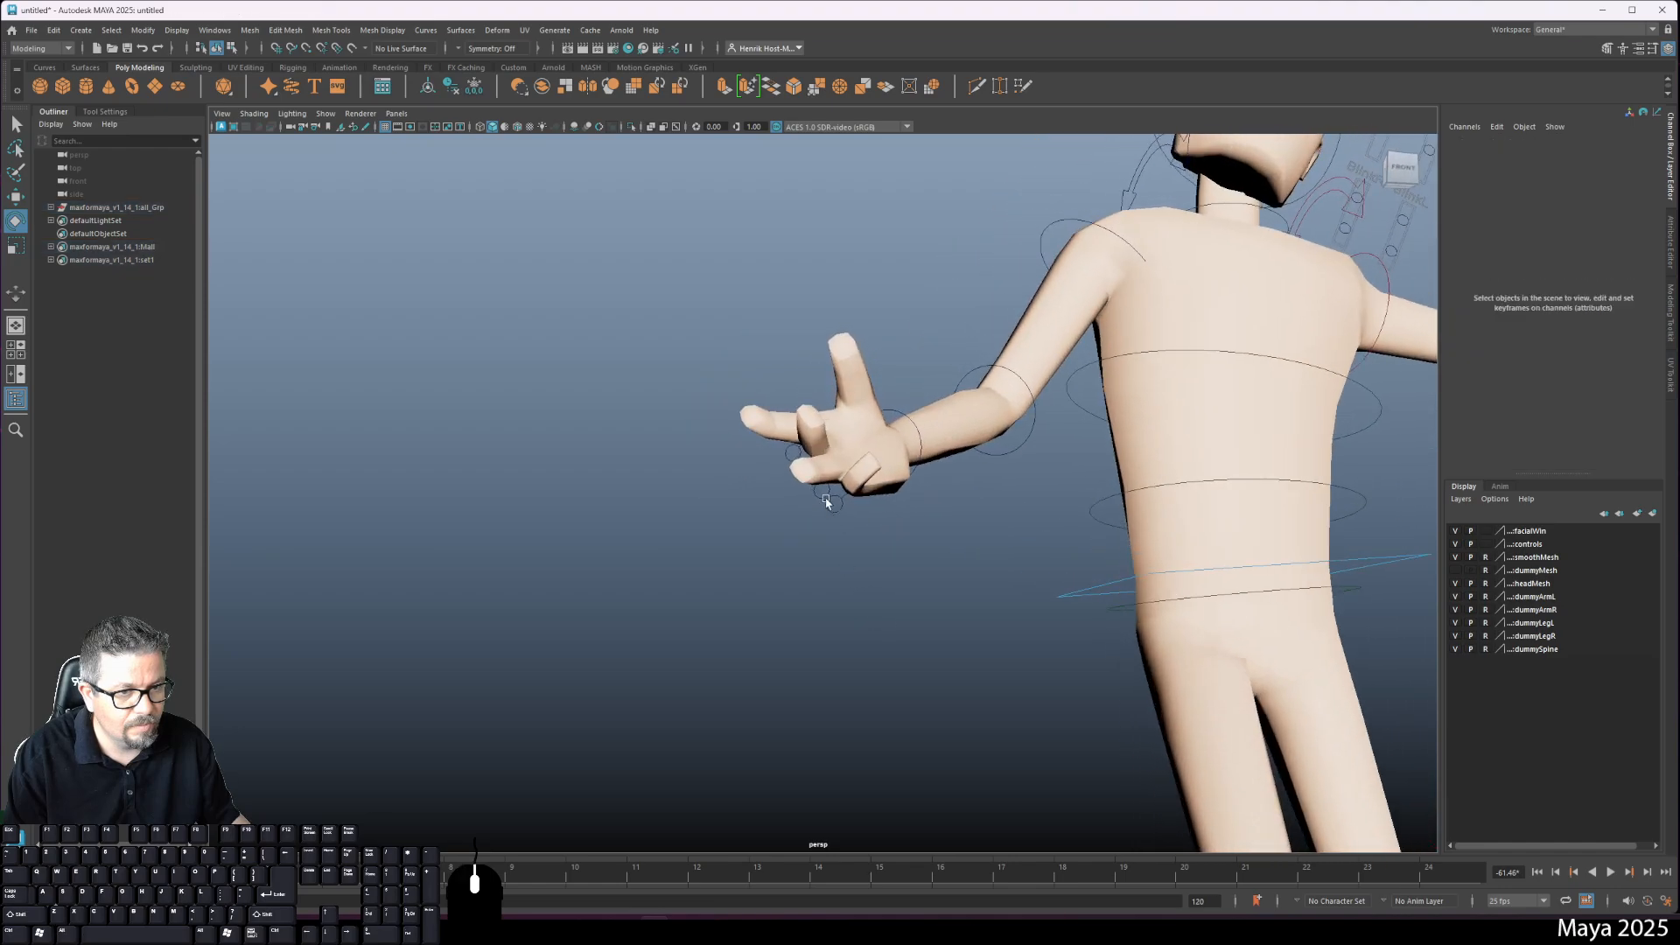
click(822, 503)
click(798, 492)
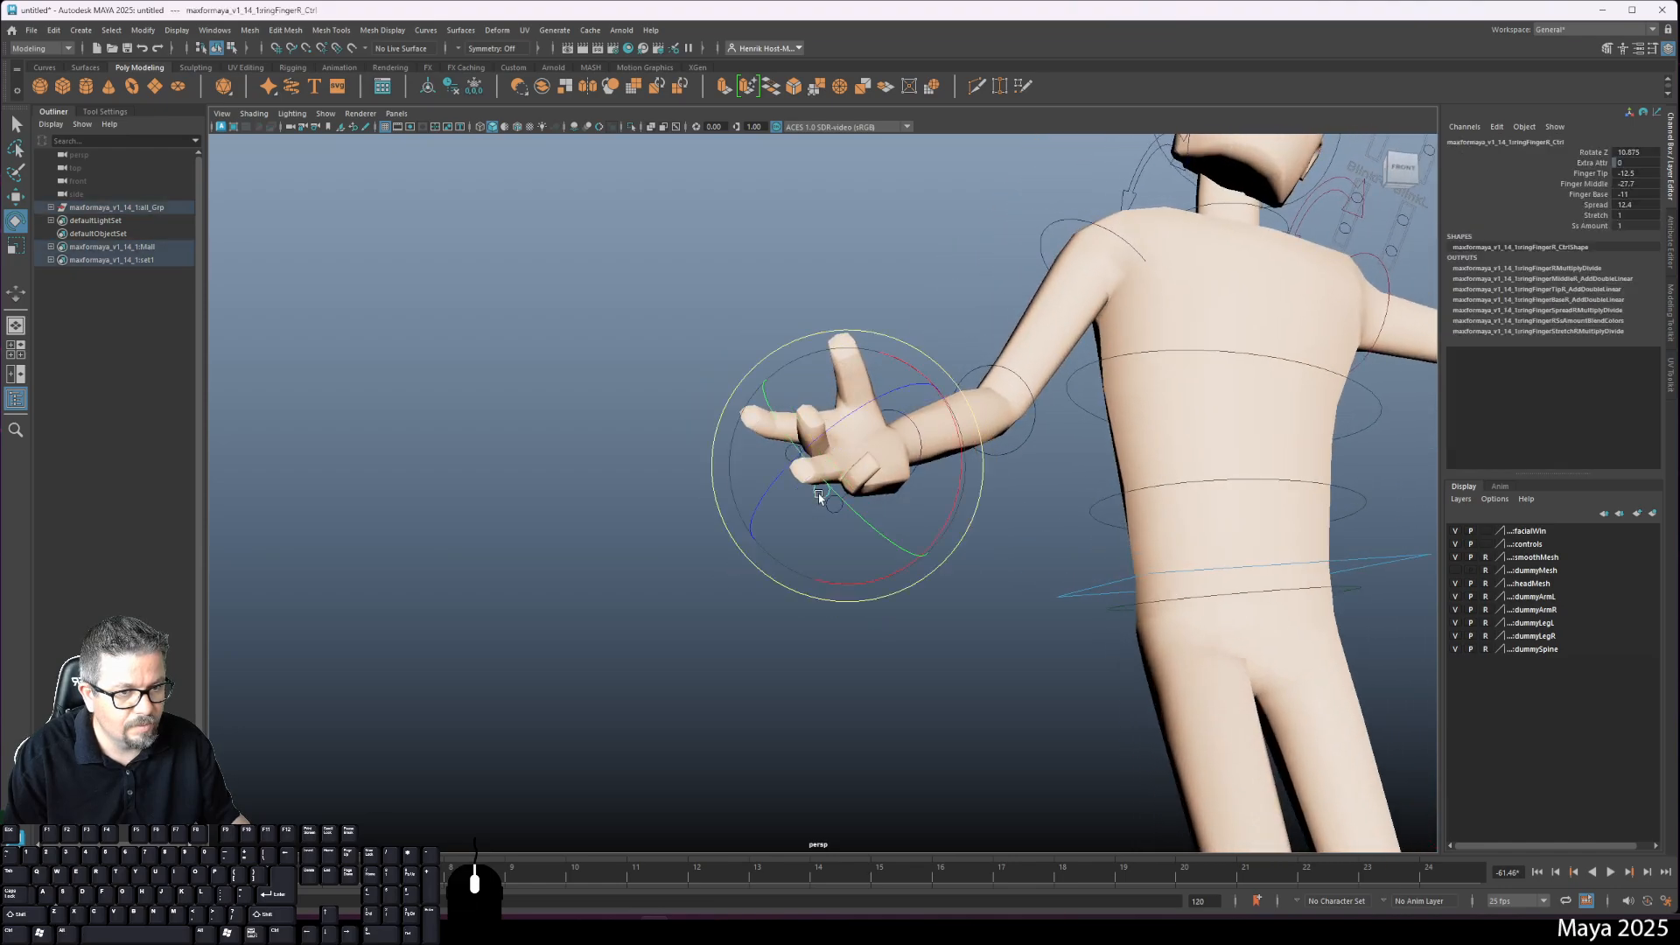
drag(798, 492, 793, 464)
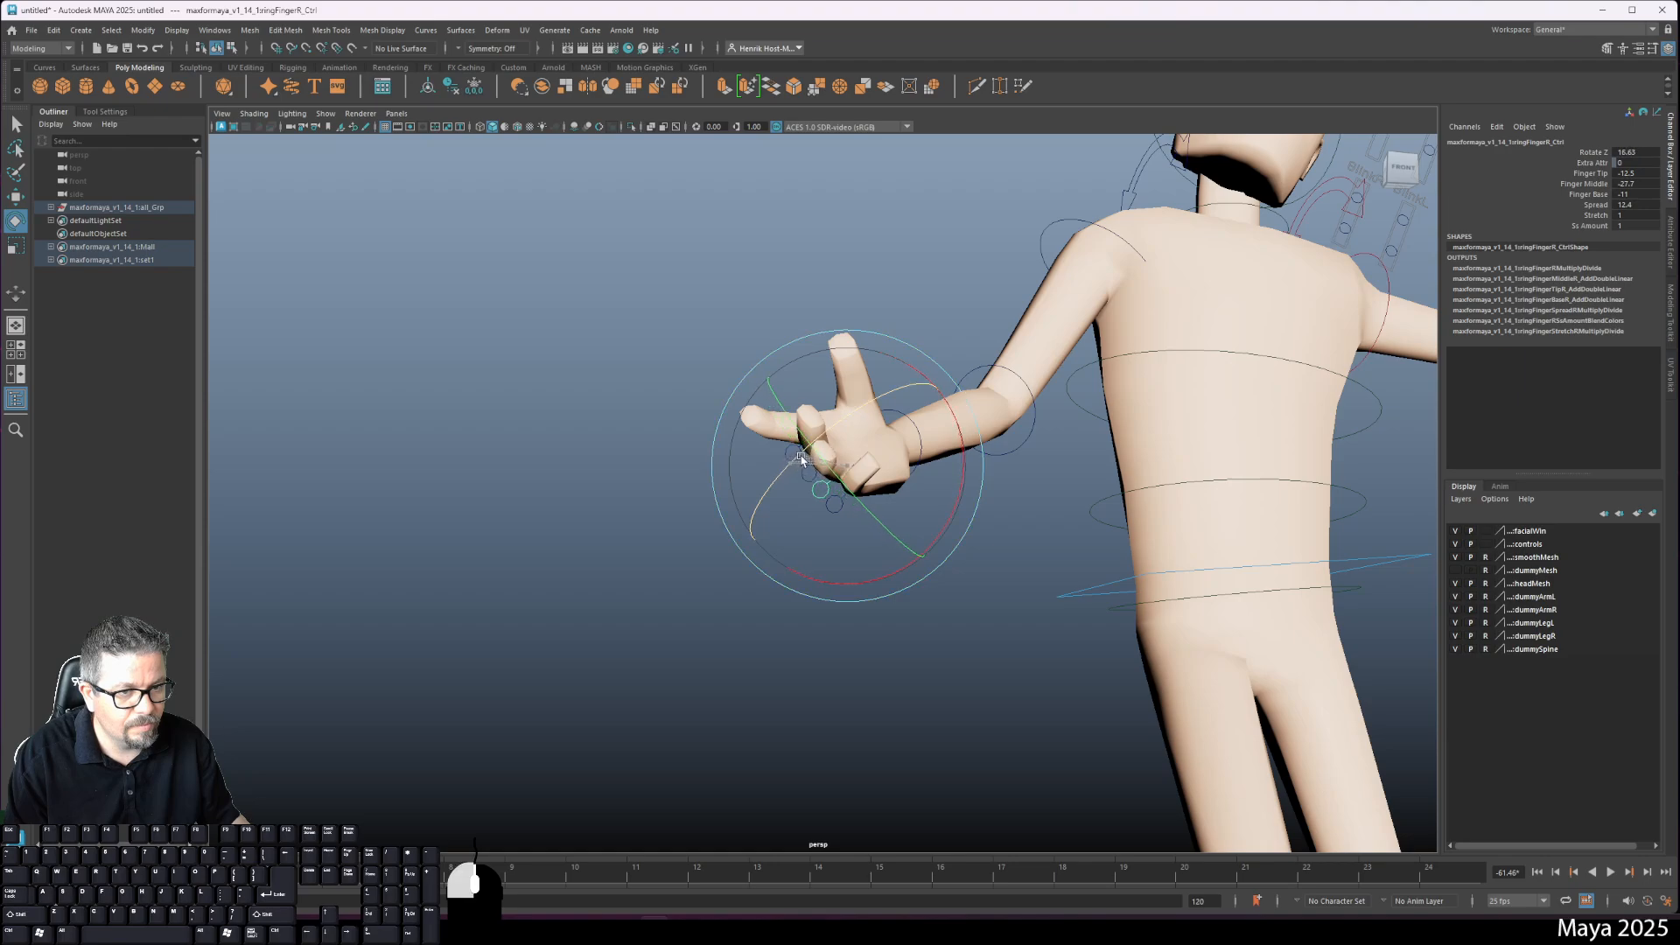
Step: Rotate the right thumb to about 15.5 in Z and set its Finger Base to about 7.2
alt+drag(799, 461, 799, 375)
click(758, 311)
click(793, 371)
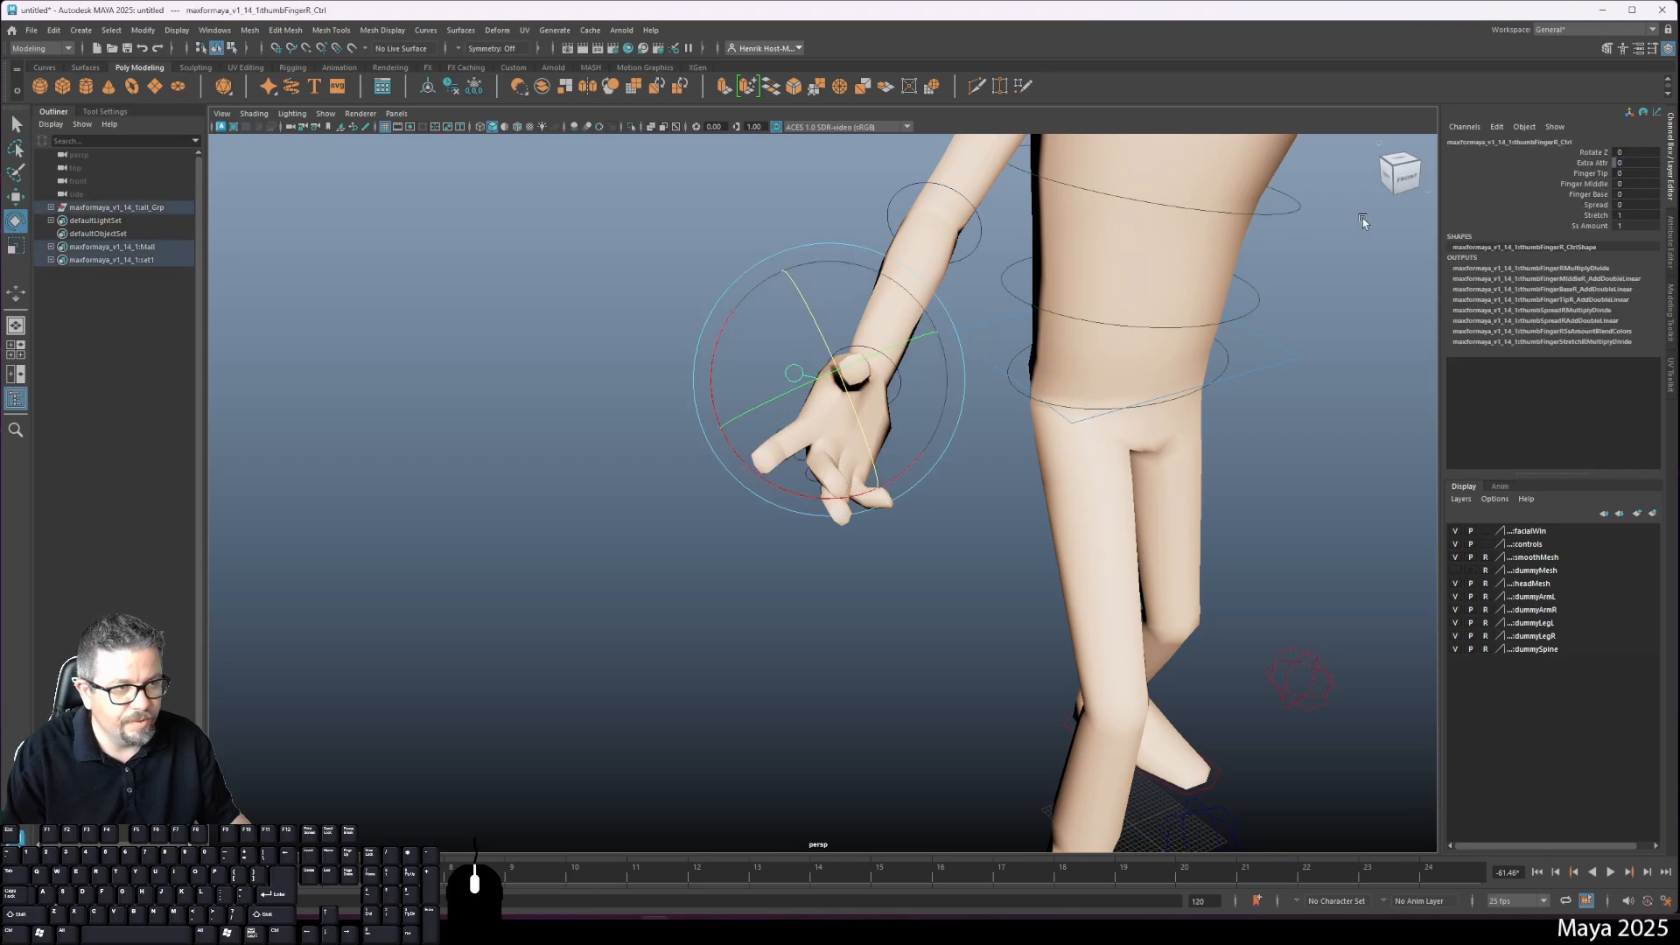
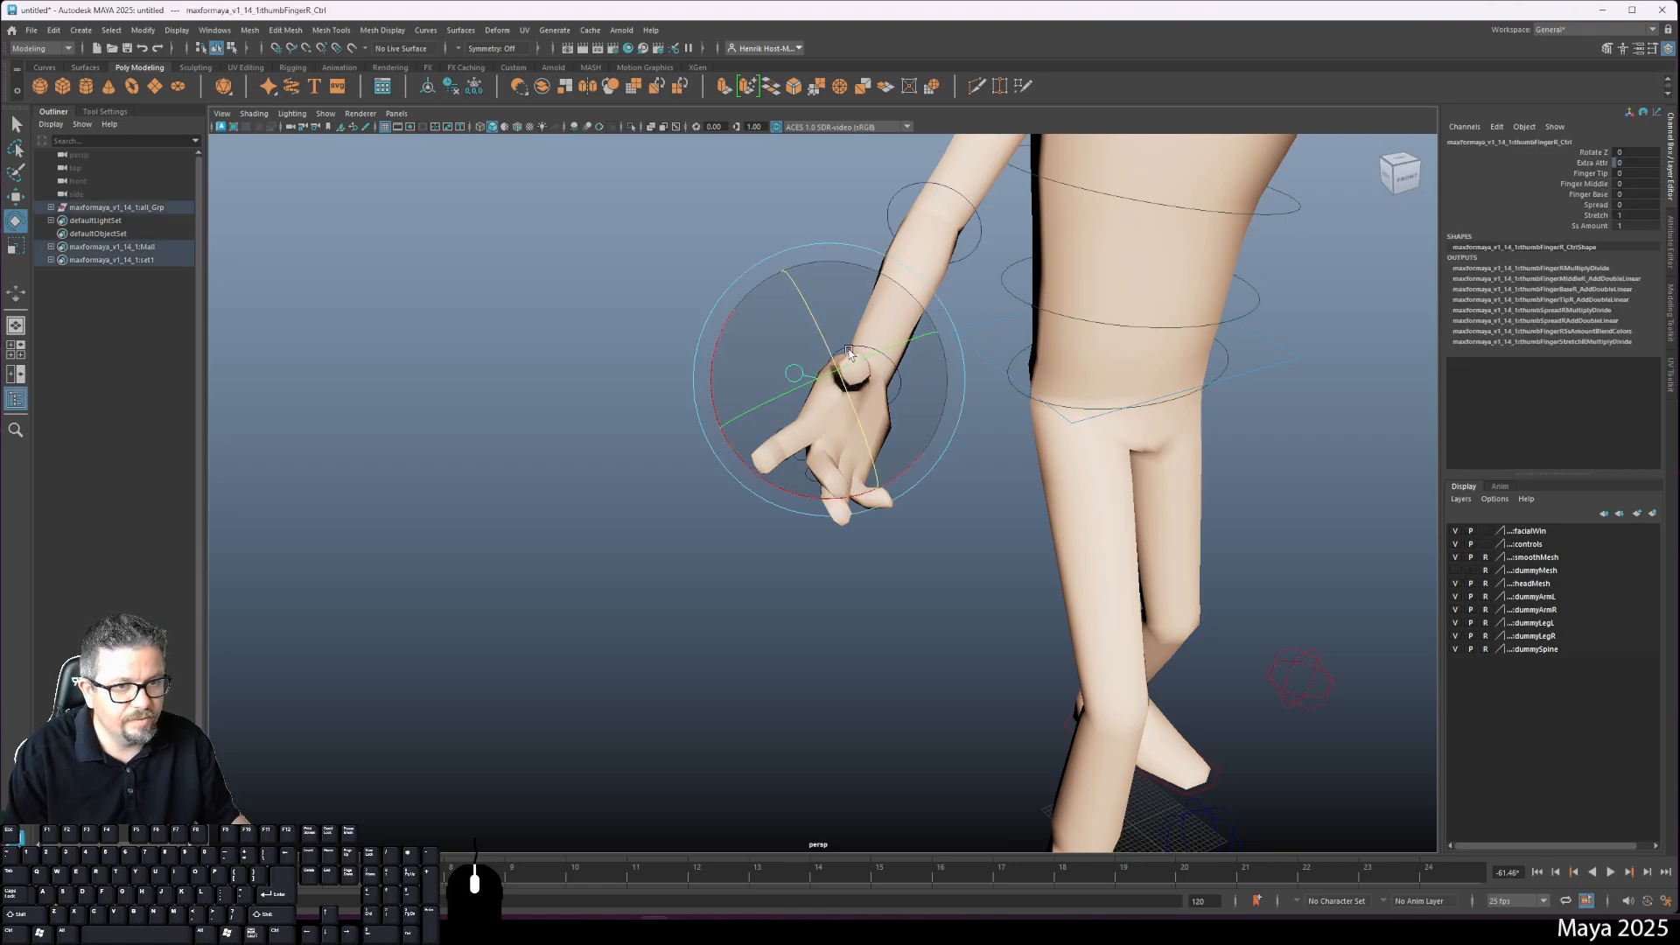
drag(827, 351, 832, 356)
click(1588, 194)
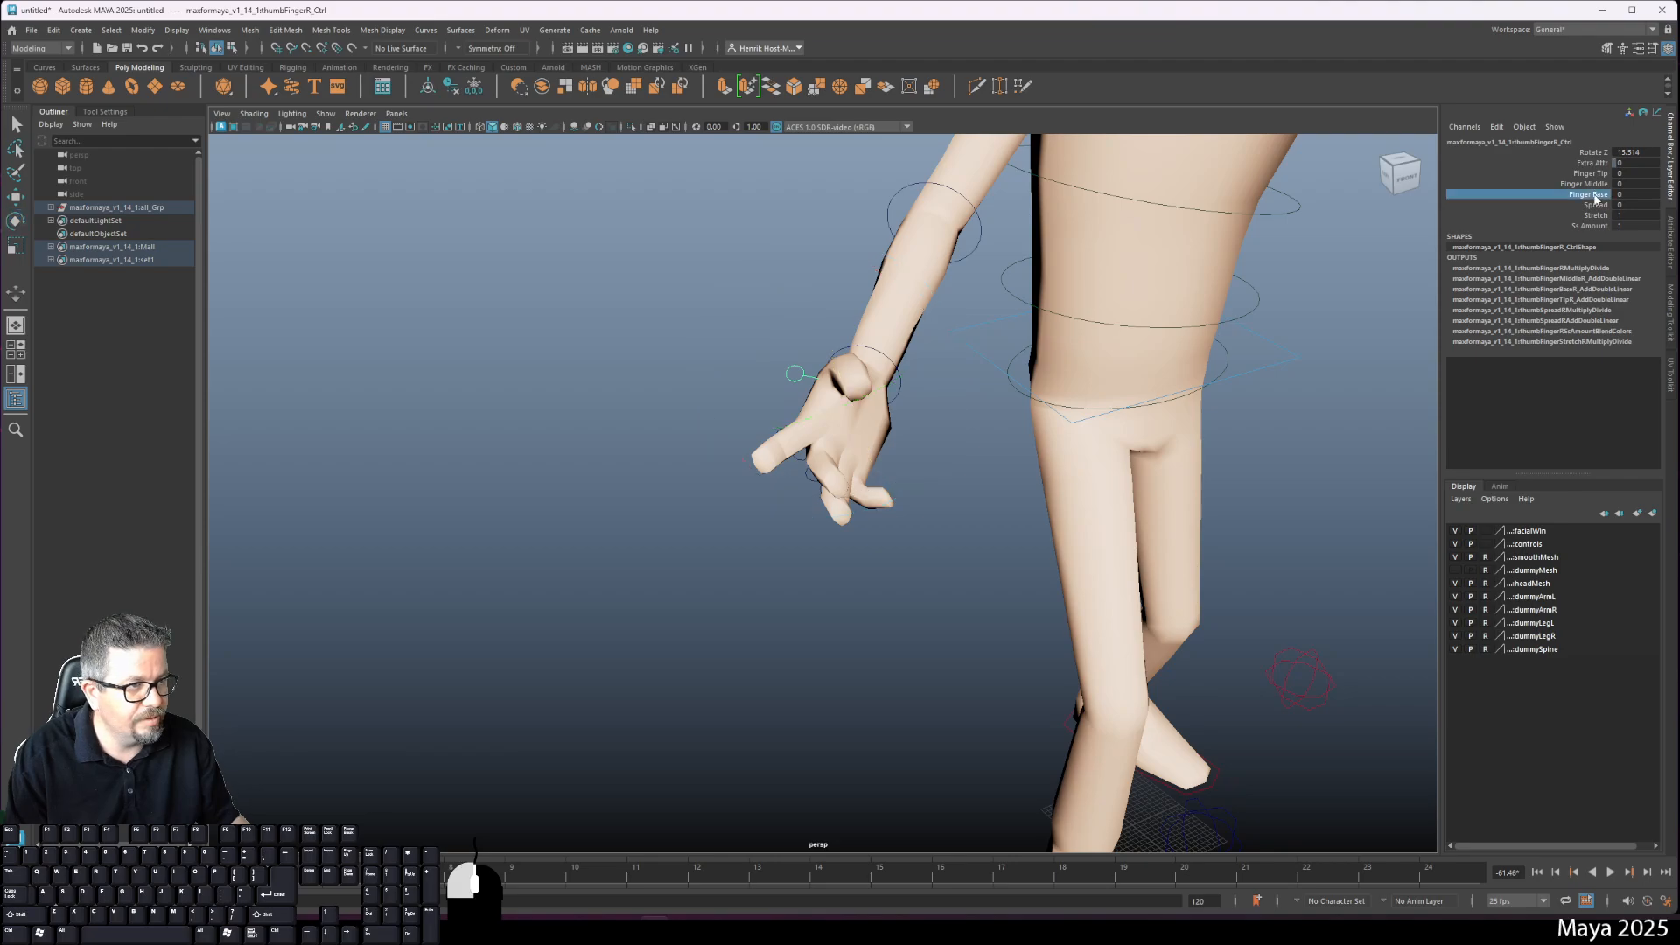
middle_drag(1085, 373, 1035, 335)
Step: Set the right thumb's Spread to about -8.7 and its Finger Tip to about -10.6
click(1590, 205)
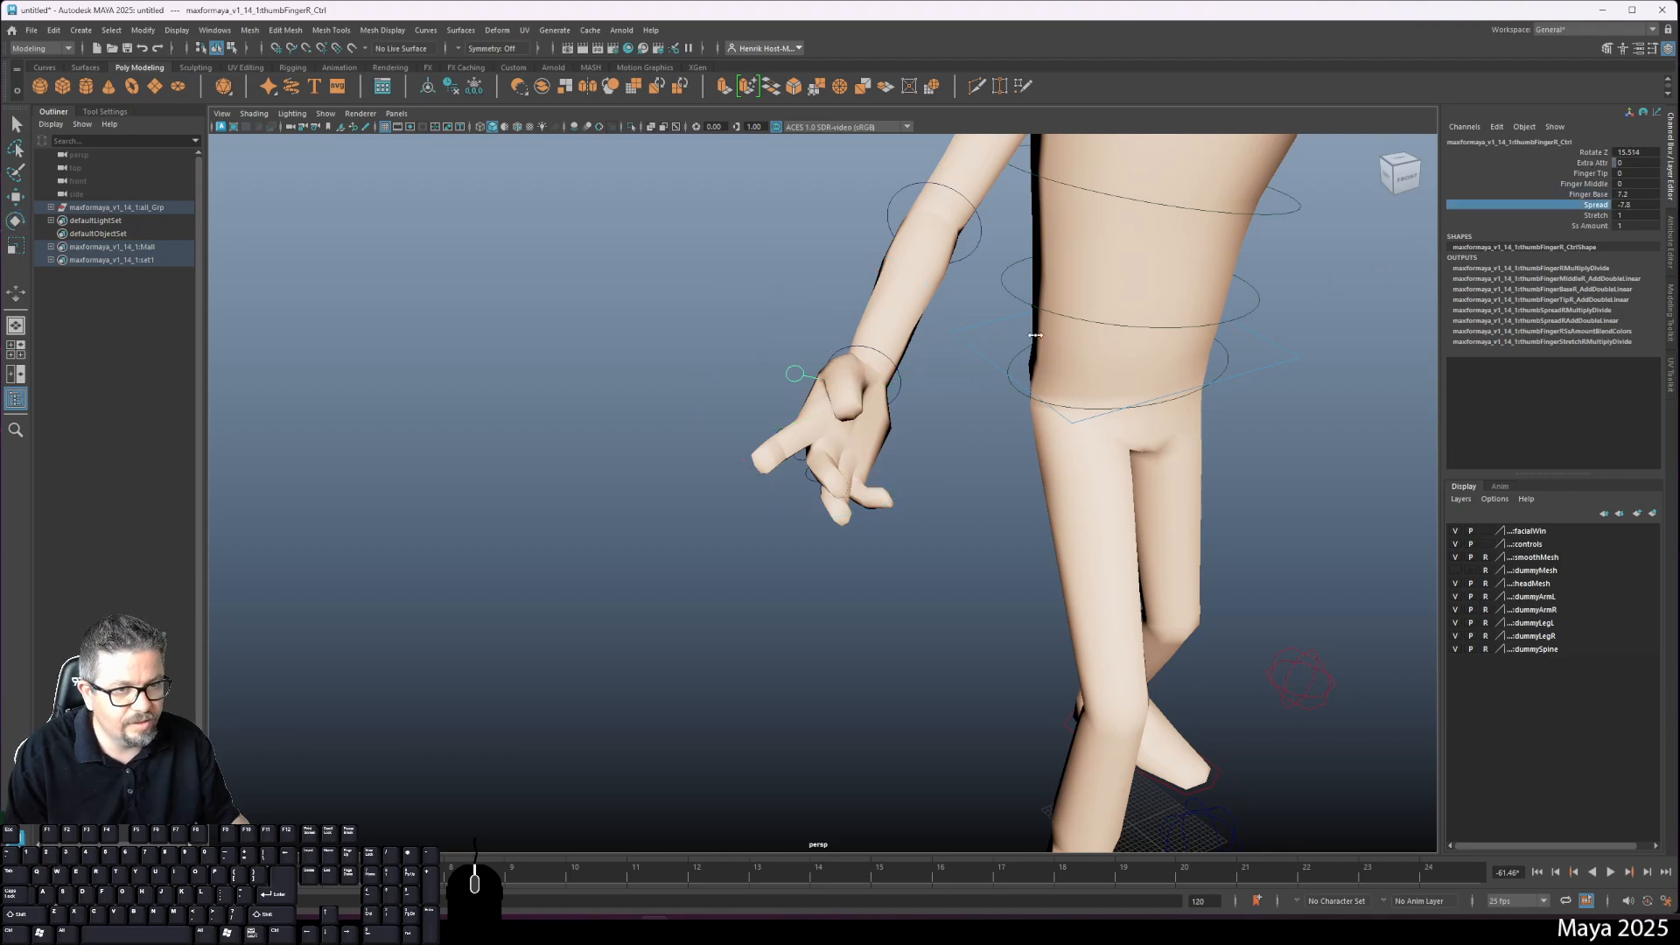
alt+drag(1022, 336, 873, 338)
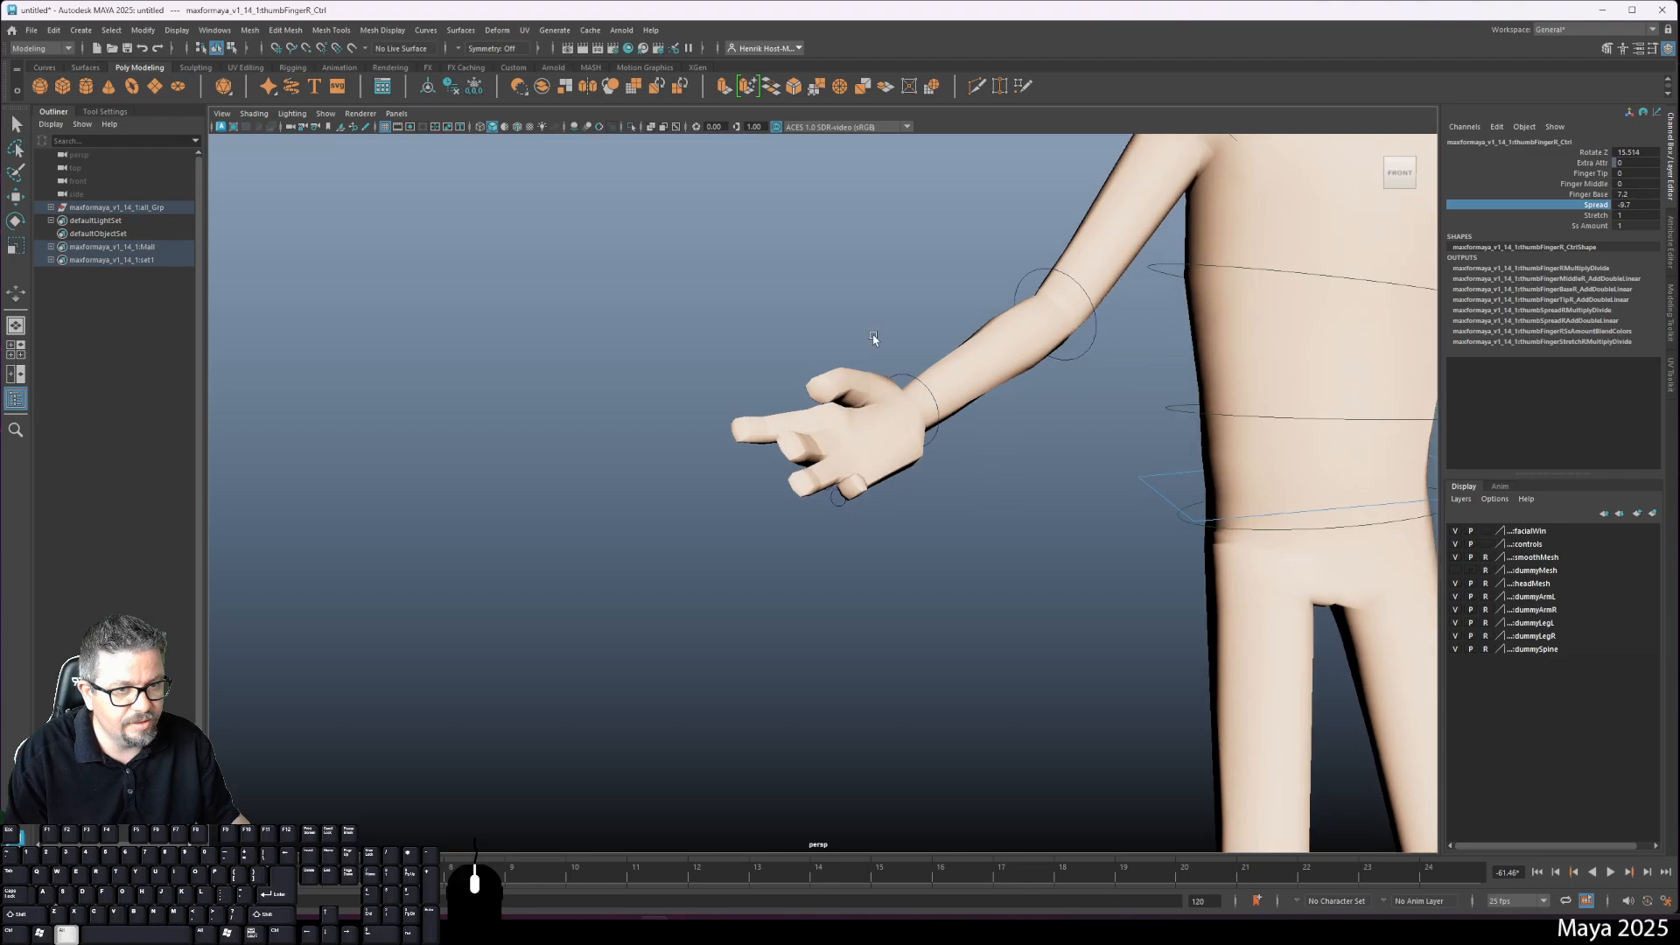
click(1593, 173)
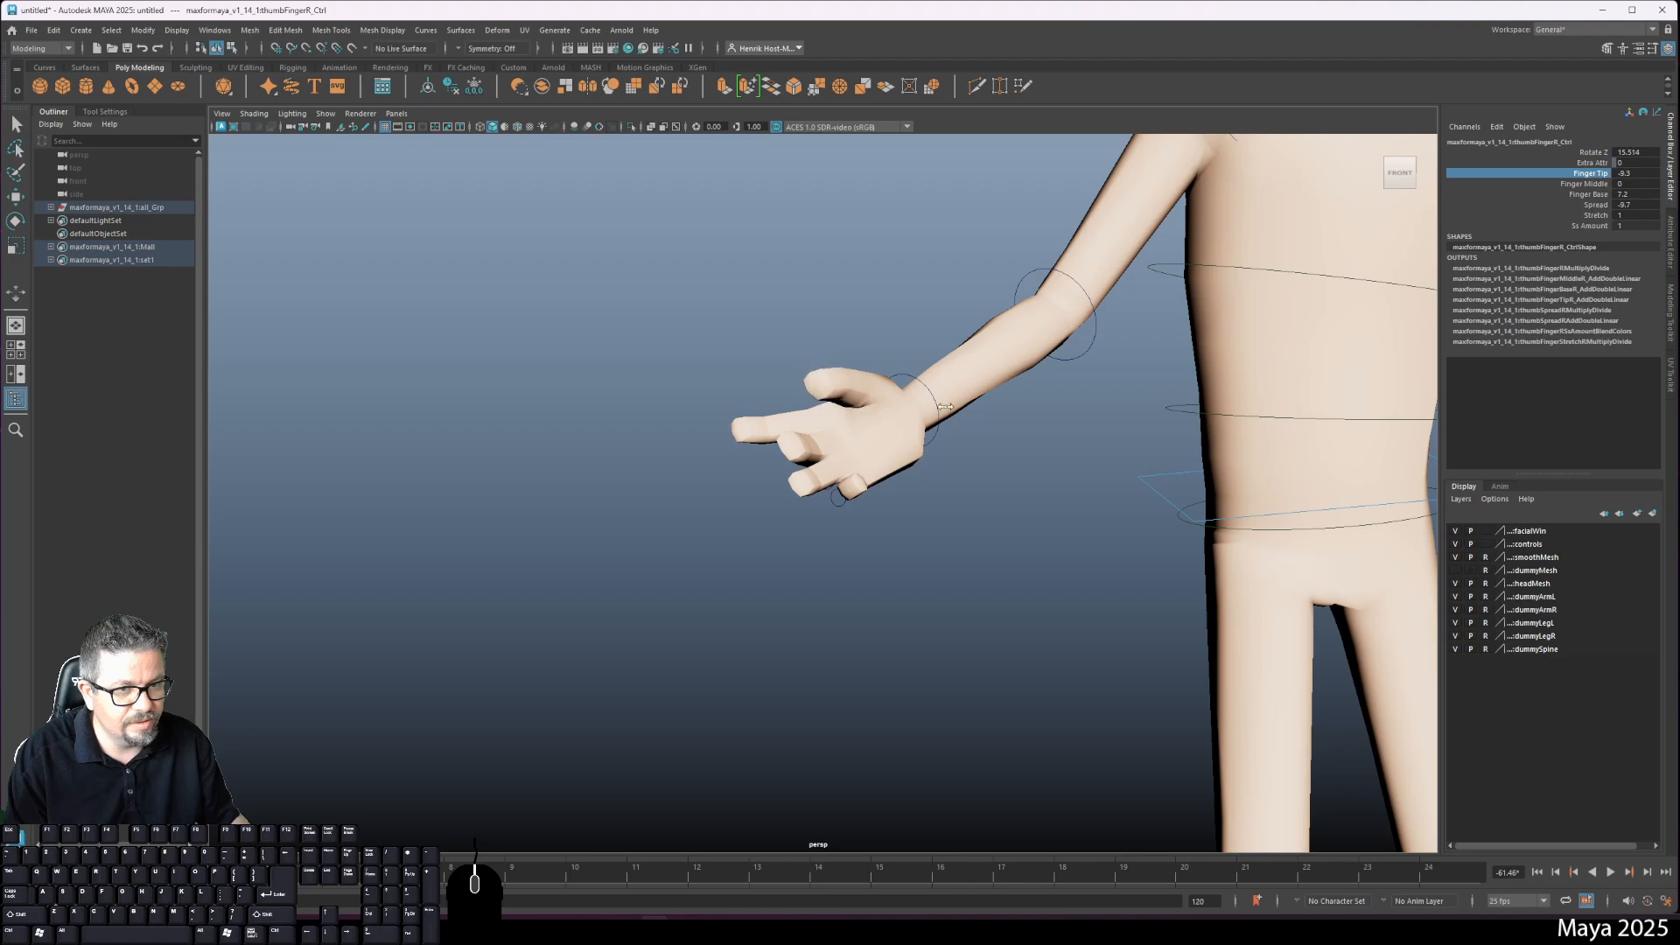
click(1583, 183)
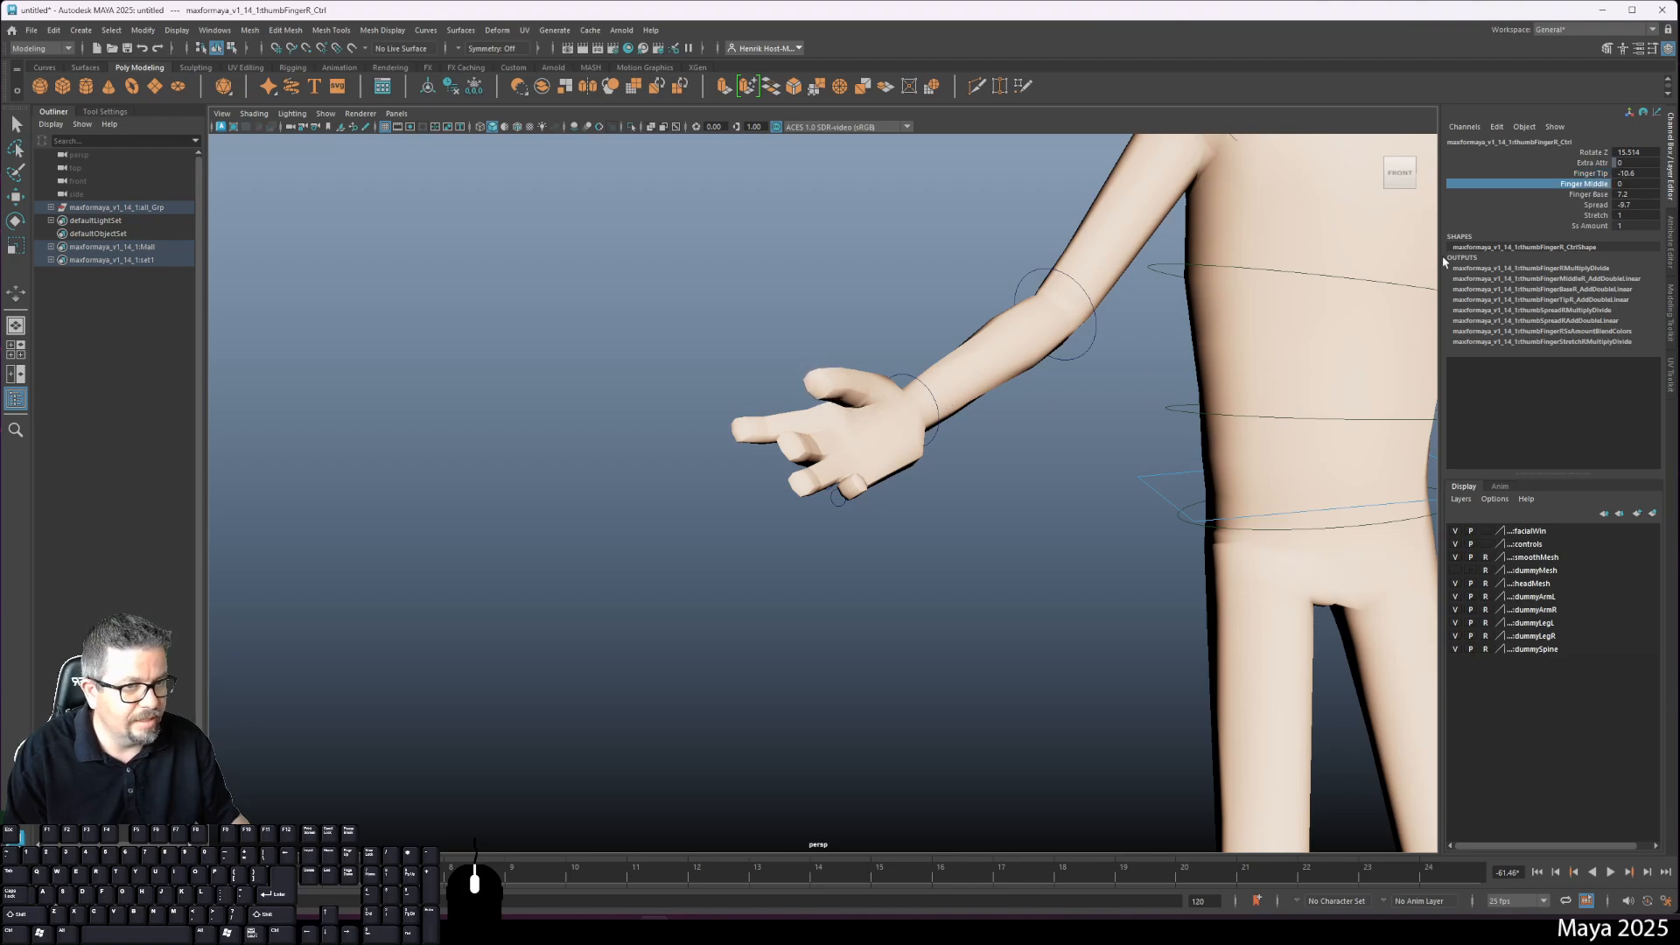
Step: Curl the right index finger by setting Finger Tip to about 10.9 and Finger Middle to about -11.4
alt+drag(936, 499, 832, 470)
click(820, 468)
key(e)
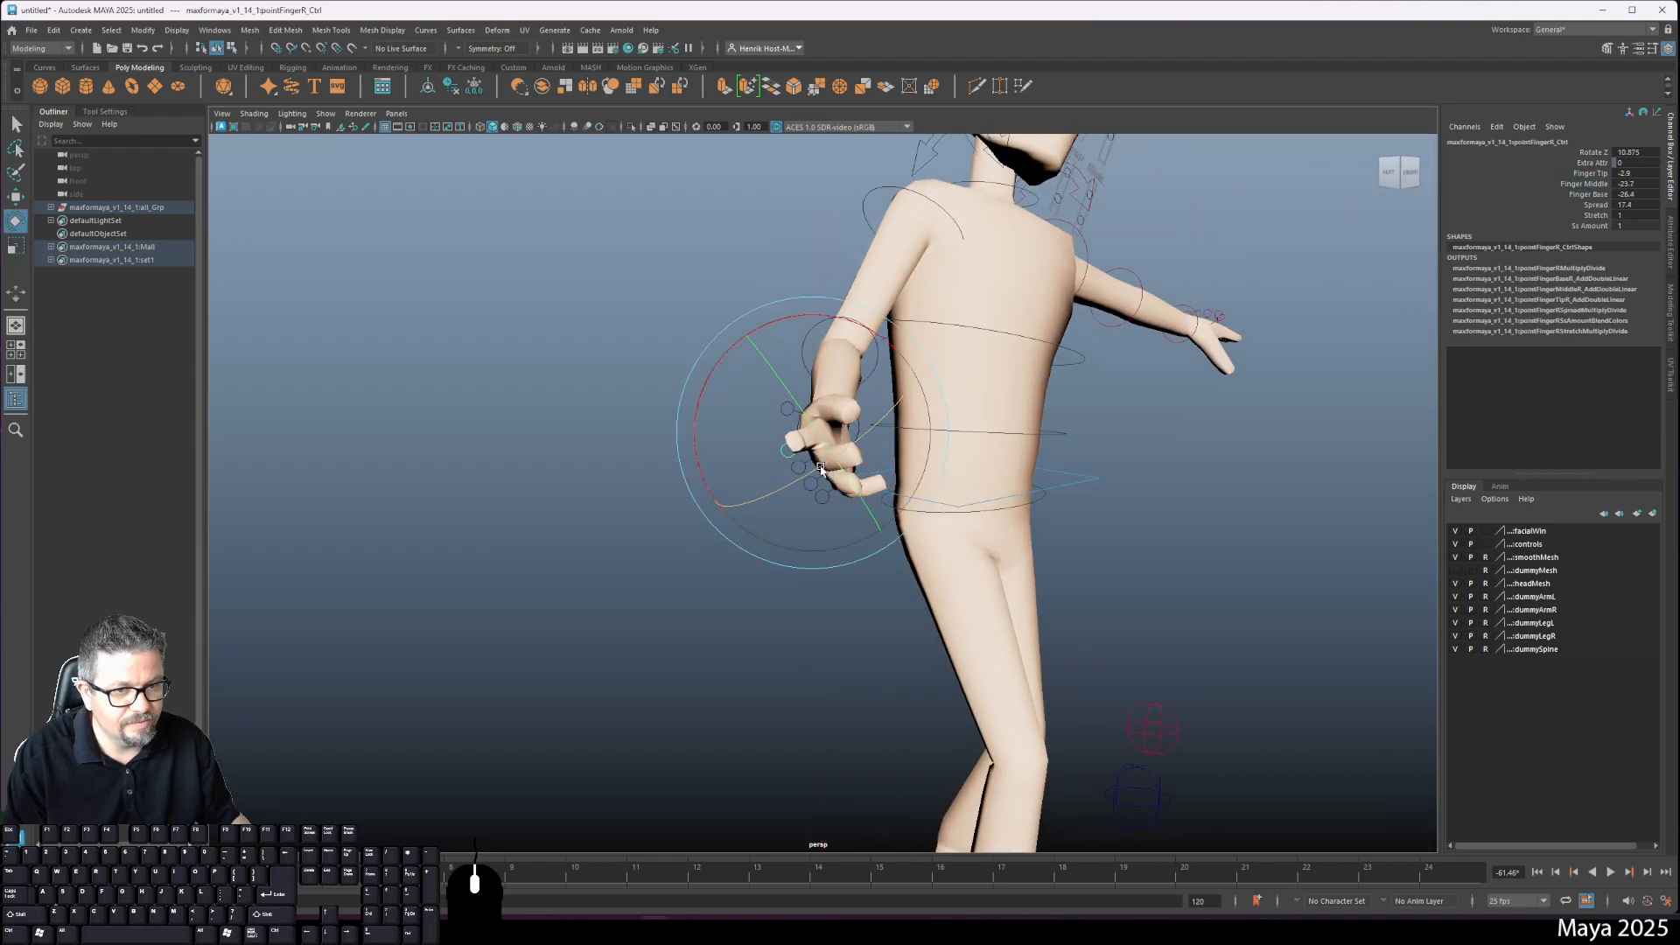
click(1591, 173)
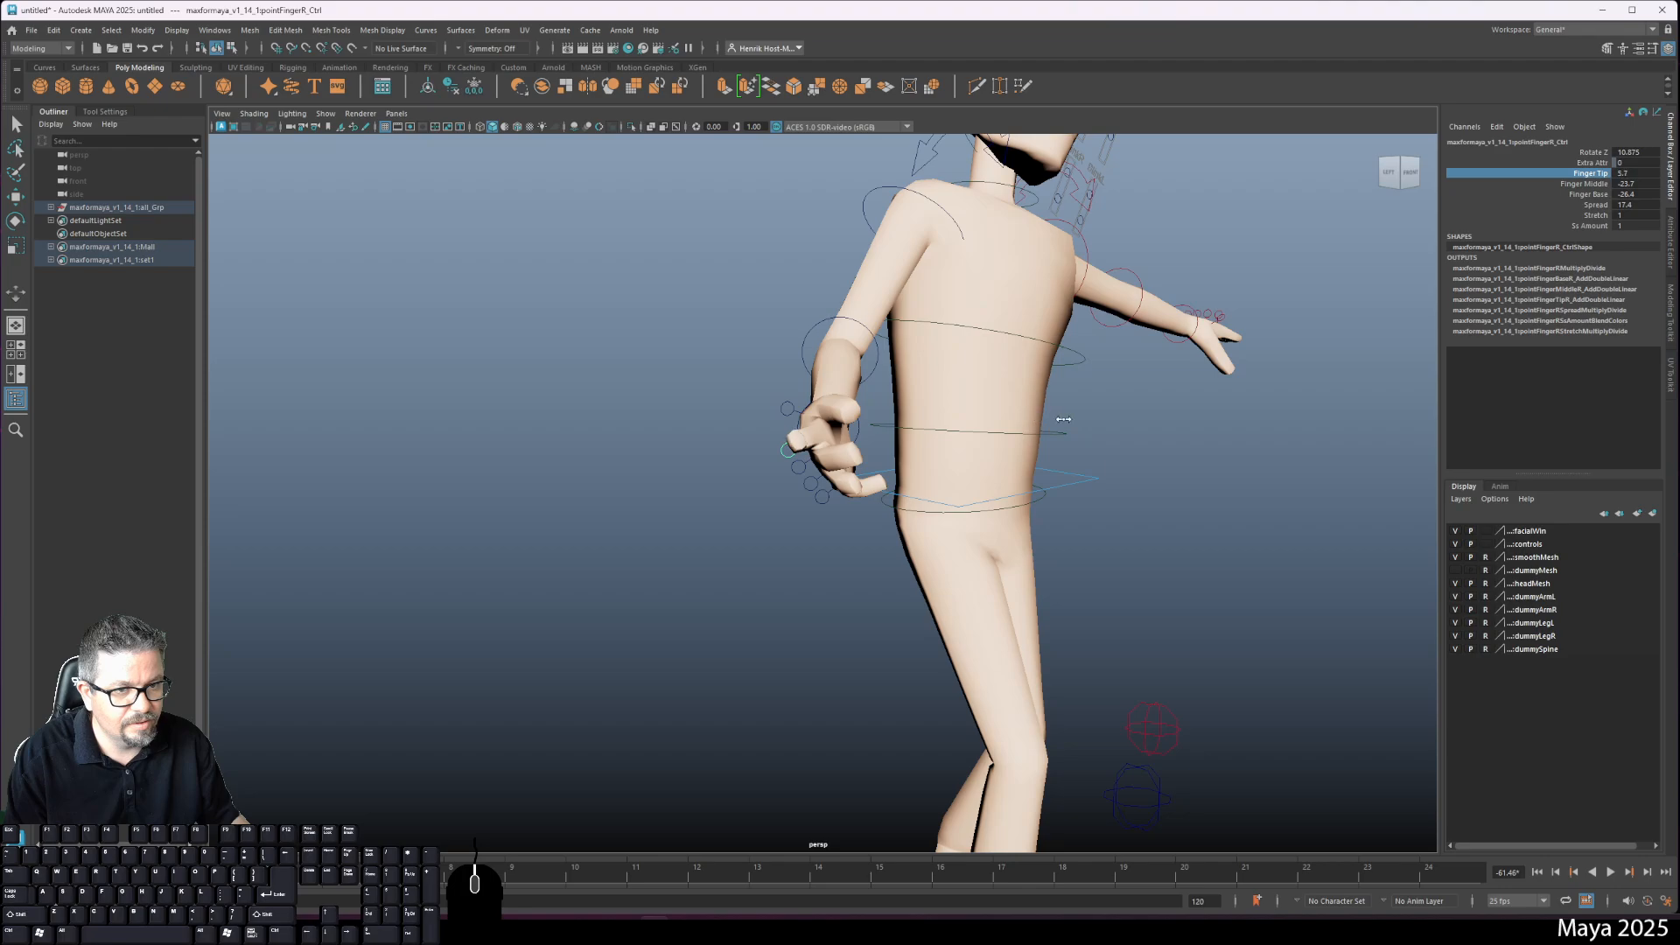
click(1560, 185)
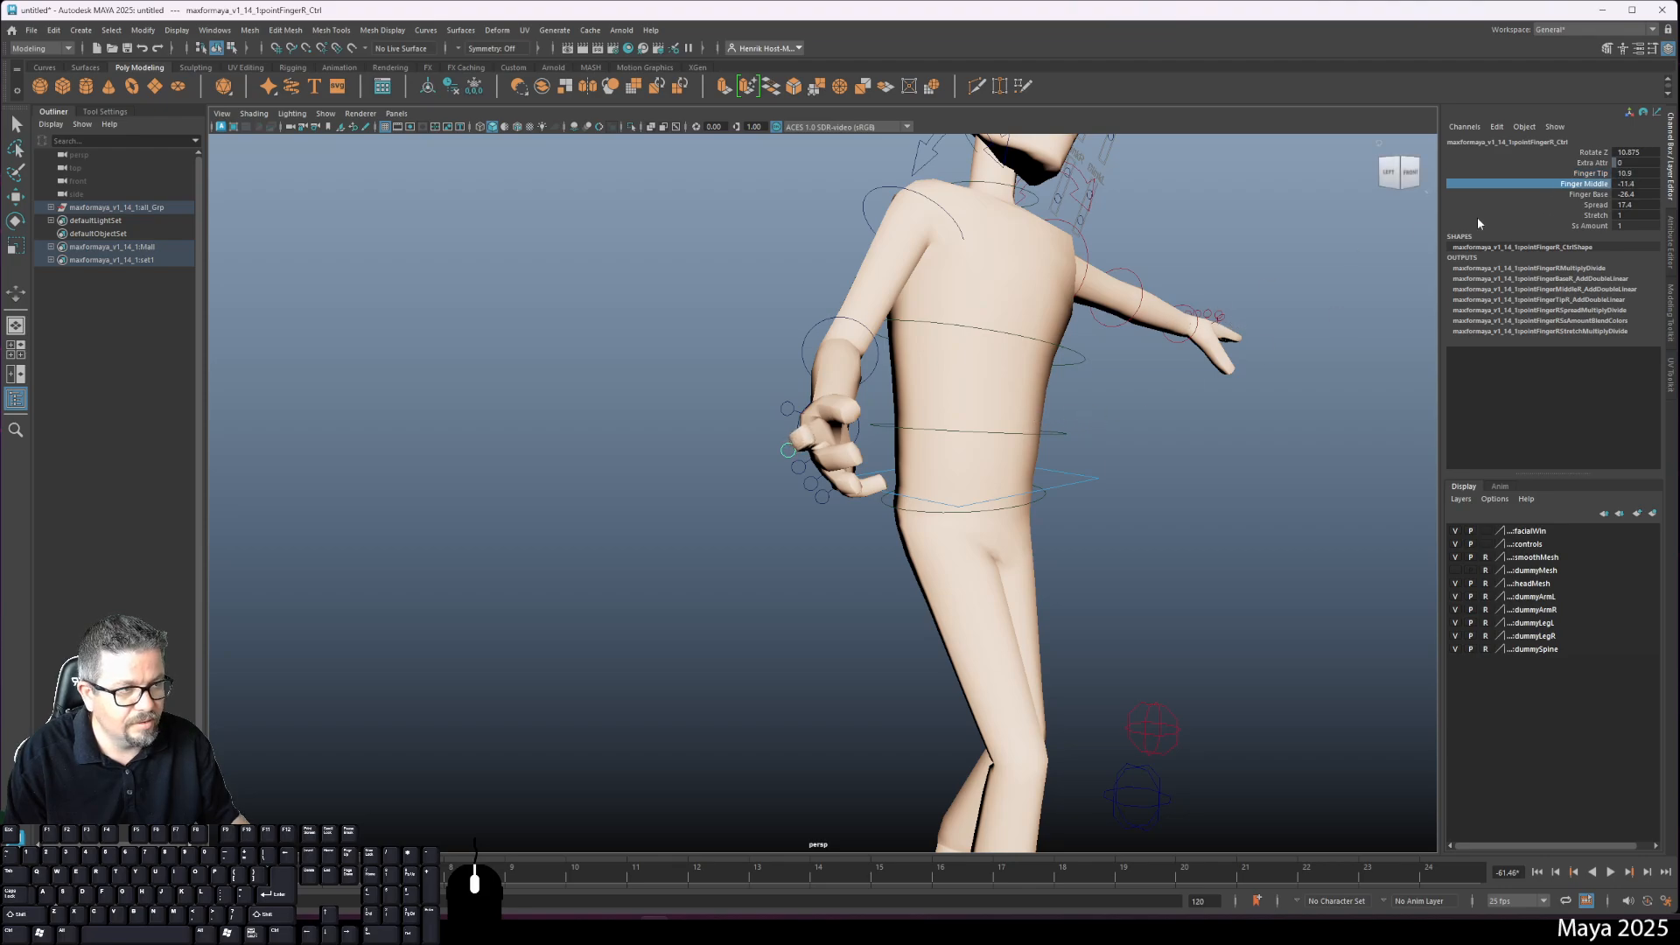
Step: Set the right index finger's Finger Base to about -14.5 and its Spread to about 12.1
click(1588, 194)
middle_drag(1046, 384, 1072, 383)
click(1410, 173)
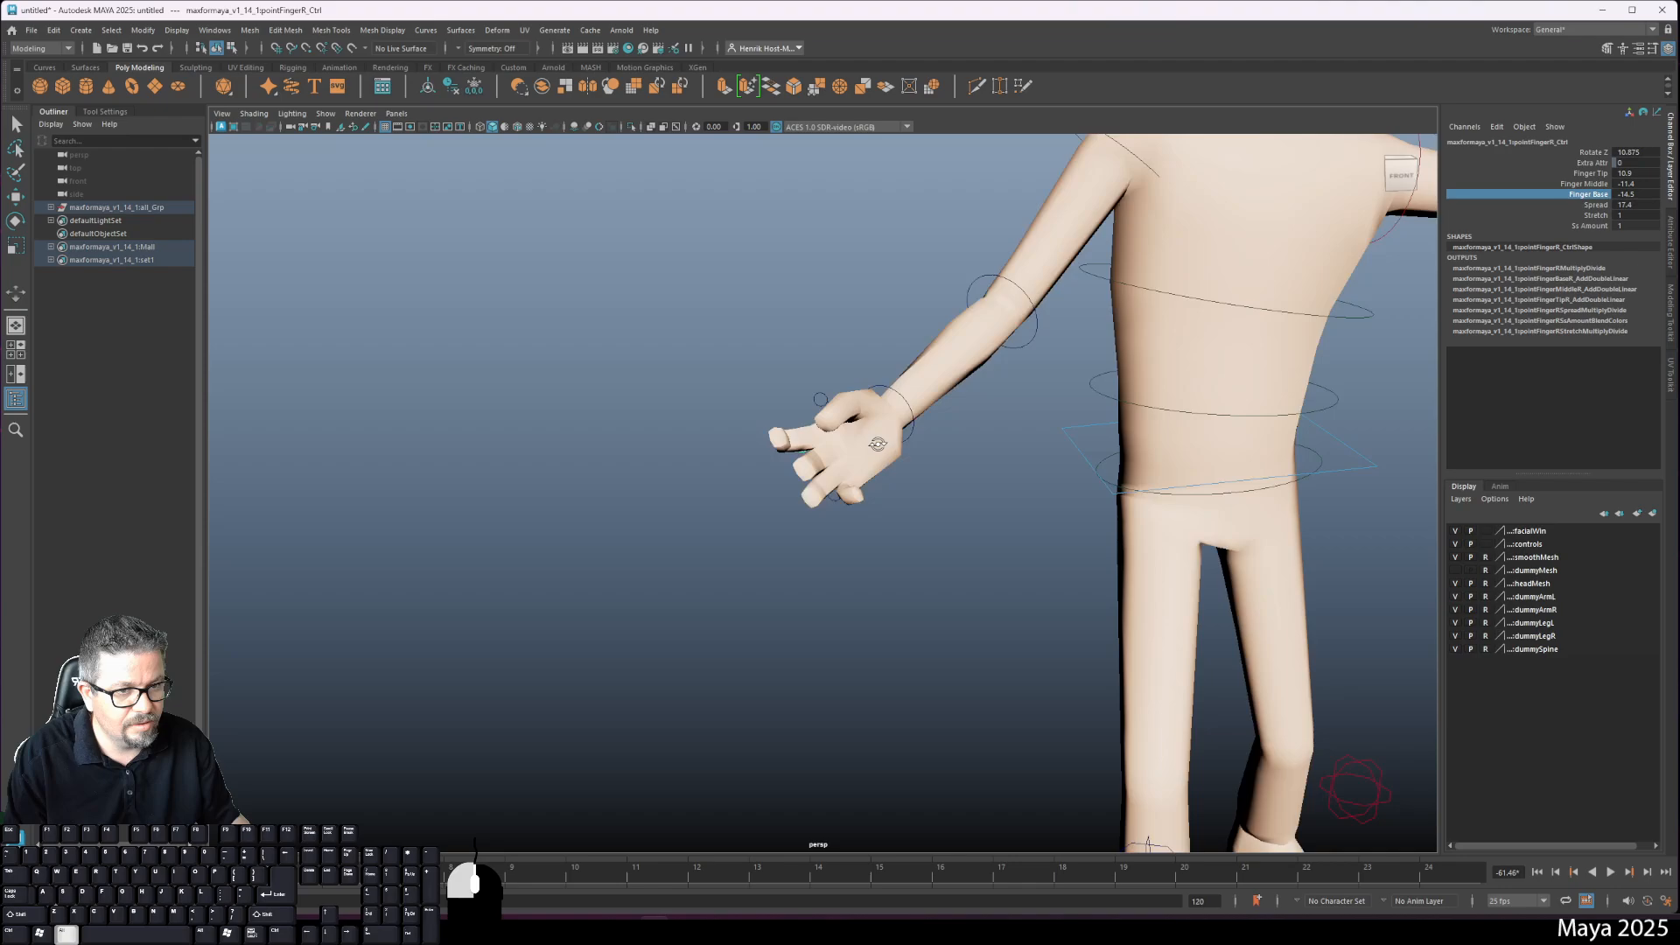
click(1522, 217)
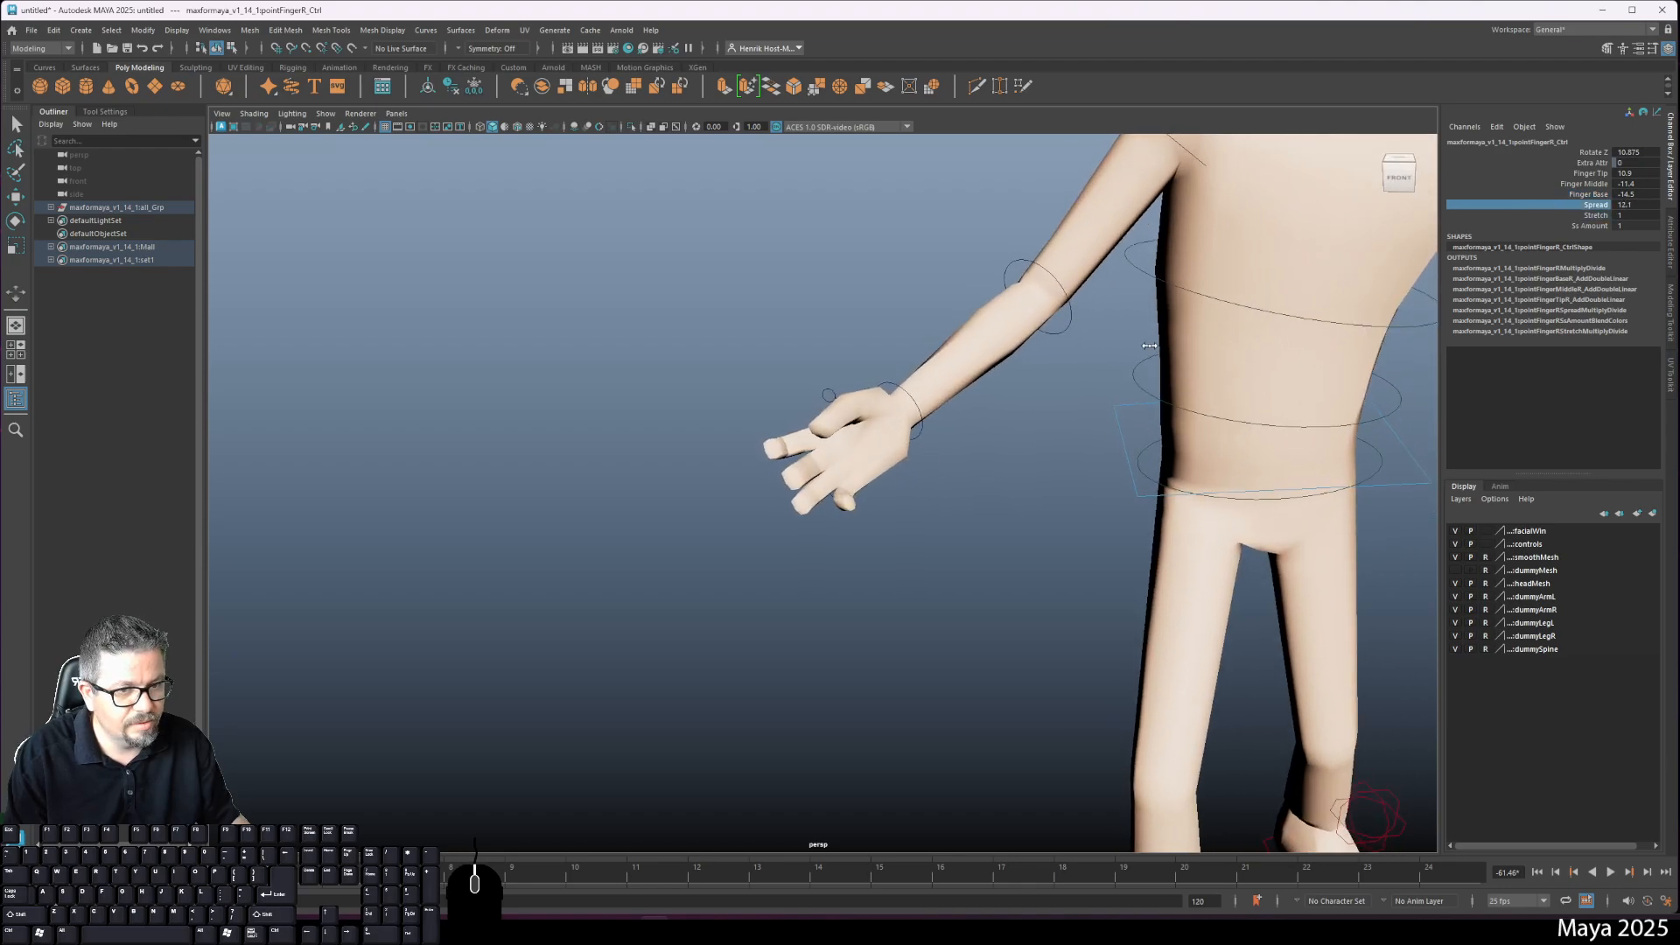
Step: Set the right index finger's Spread to about 10.4 and clear the selection
mouse_move(1138, 345)
alt+mouse_down()
mouse_move(925, 477)
mouse_move(1125, 364)
alt+mouse_up()
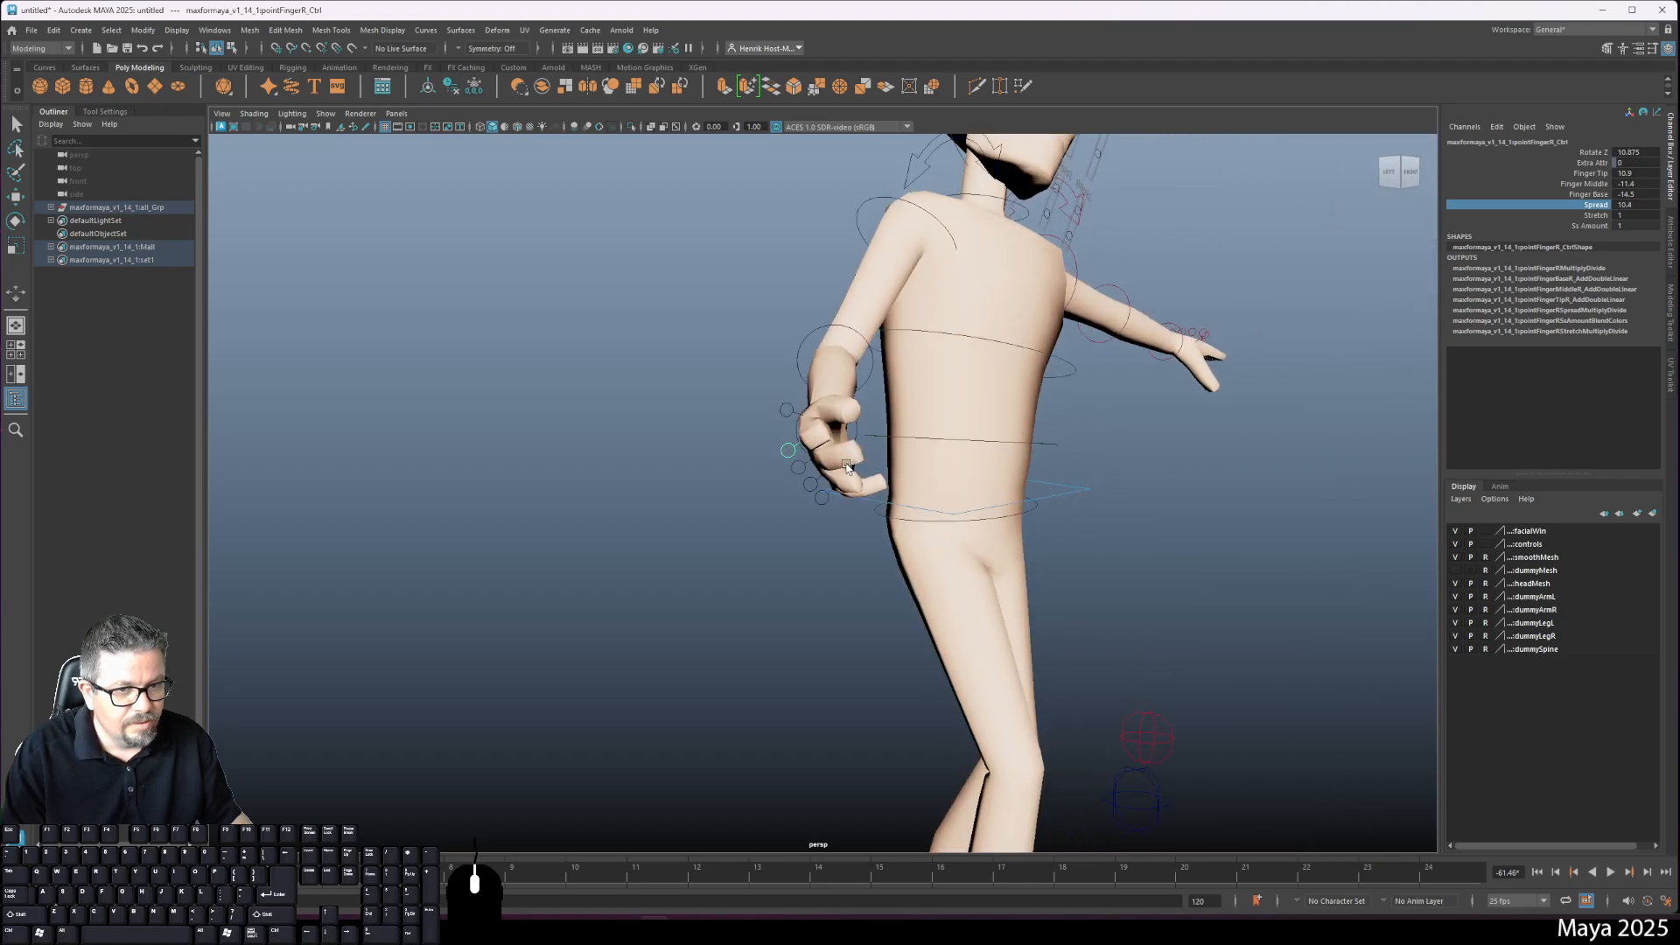
key(e)
drag(827, 473, 656, 612)
click(761, 645)
alt+drag(761, 644, 712, 480)
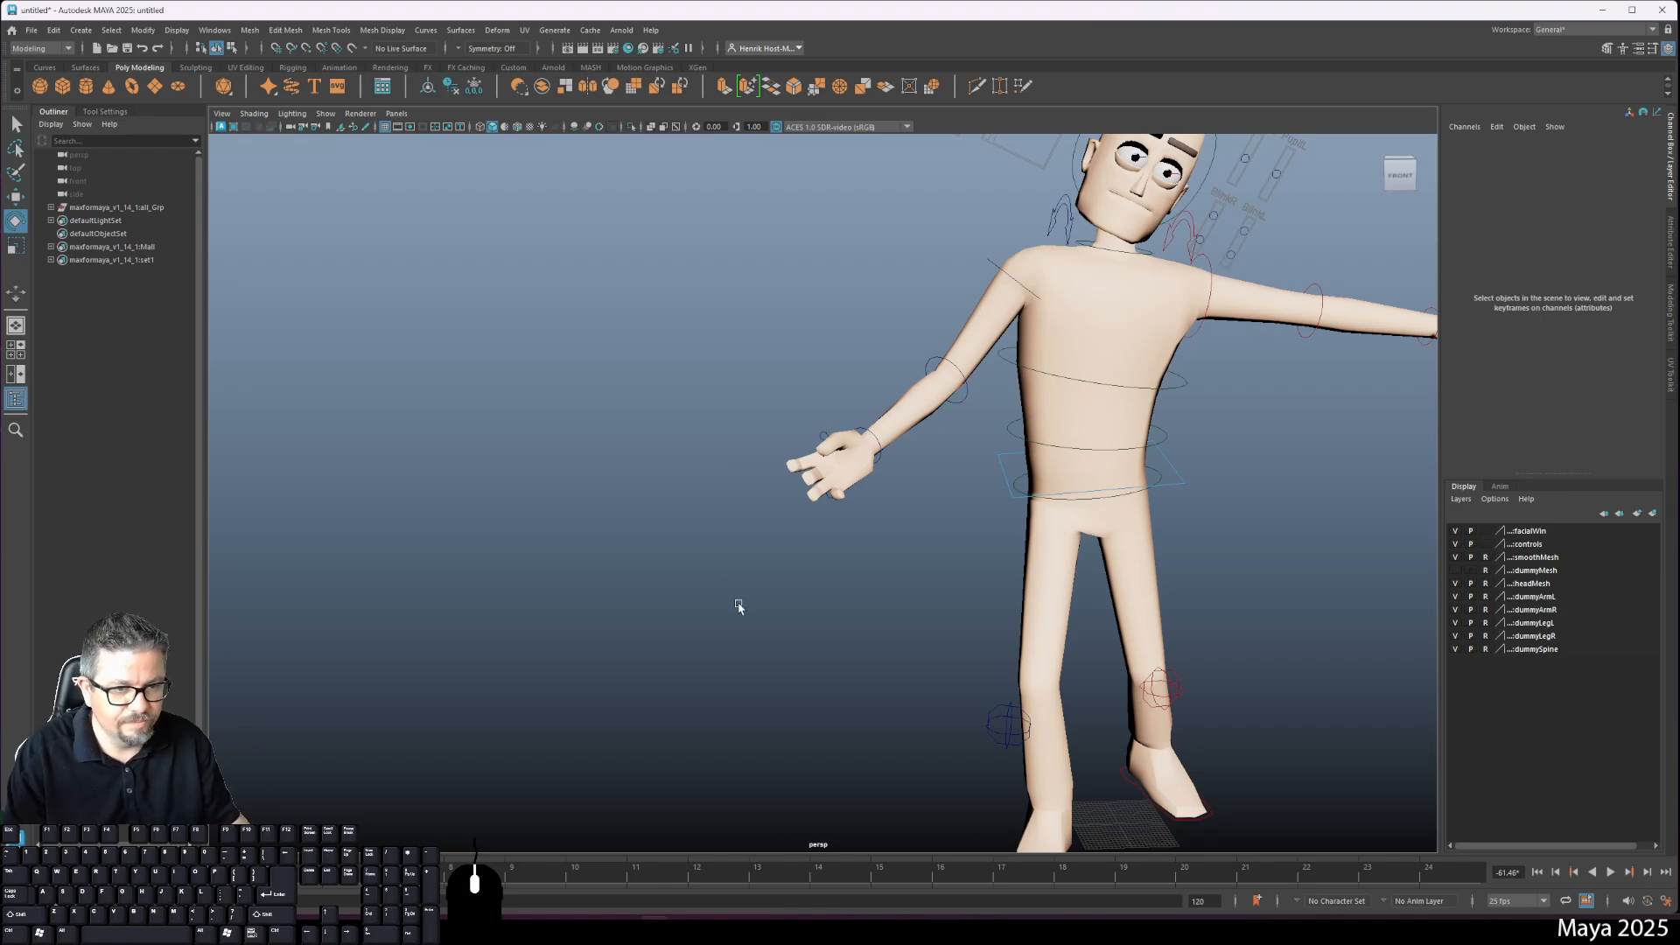
alt+drag(738, 605, 630, 551)
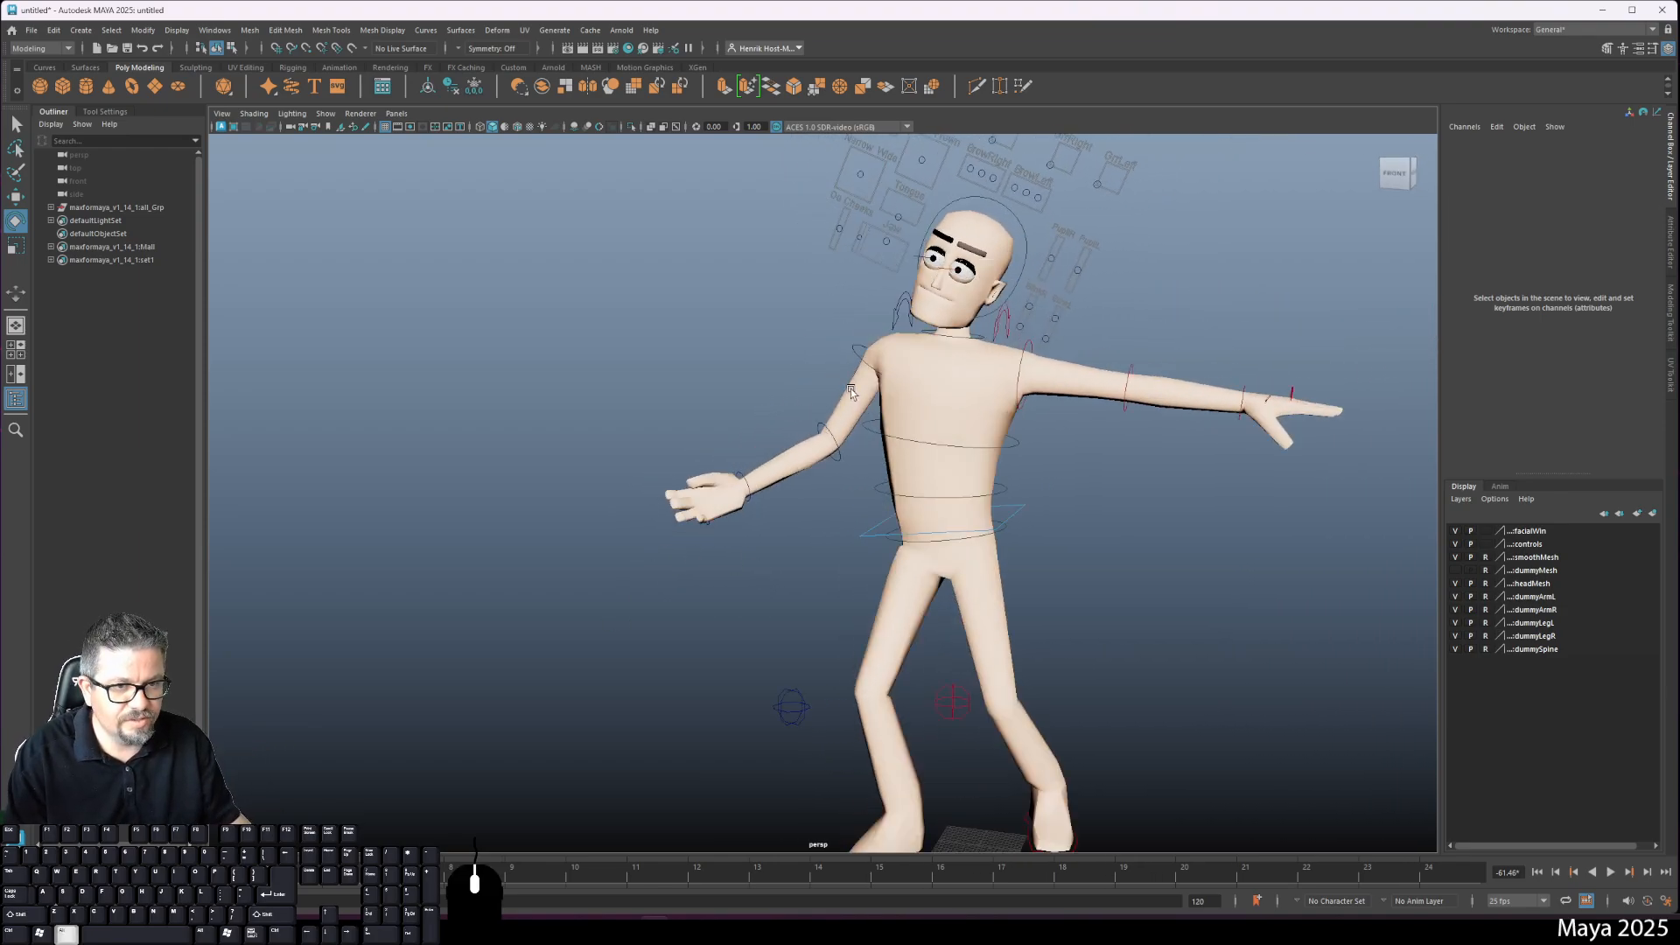
Step: Rotate the right clavicle control slightly to adjust how the right shoulder sits
click(897, 304)
drag(897, 304, 943, 308)
click(1062, 423)
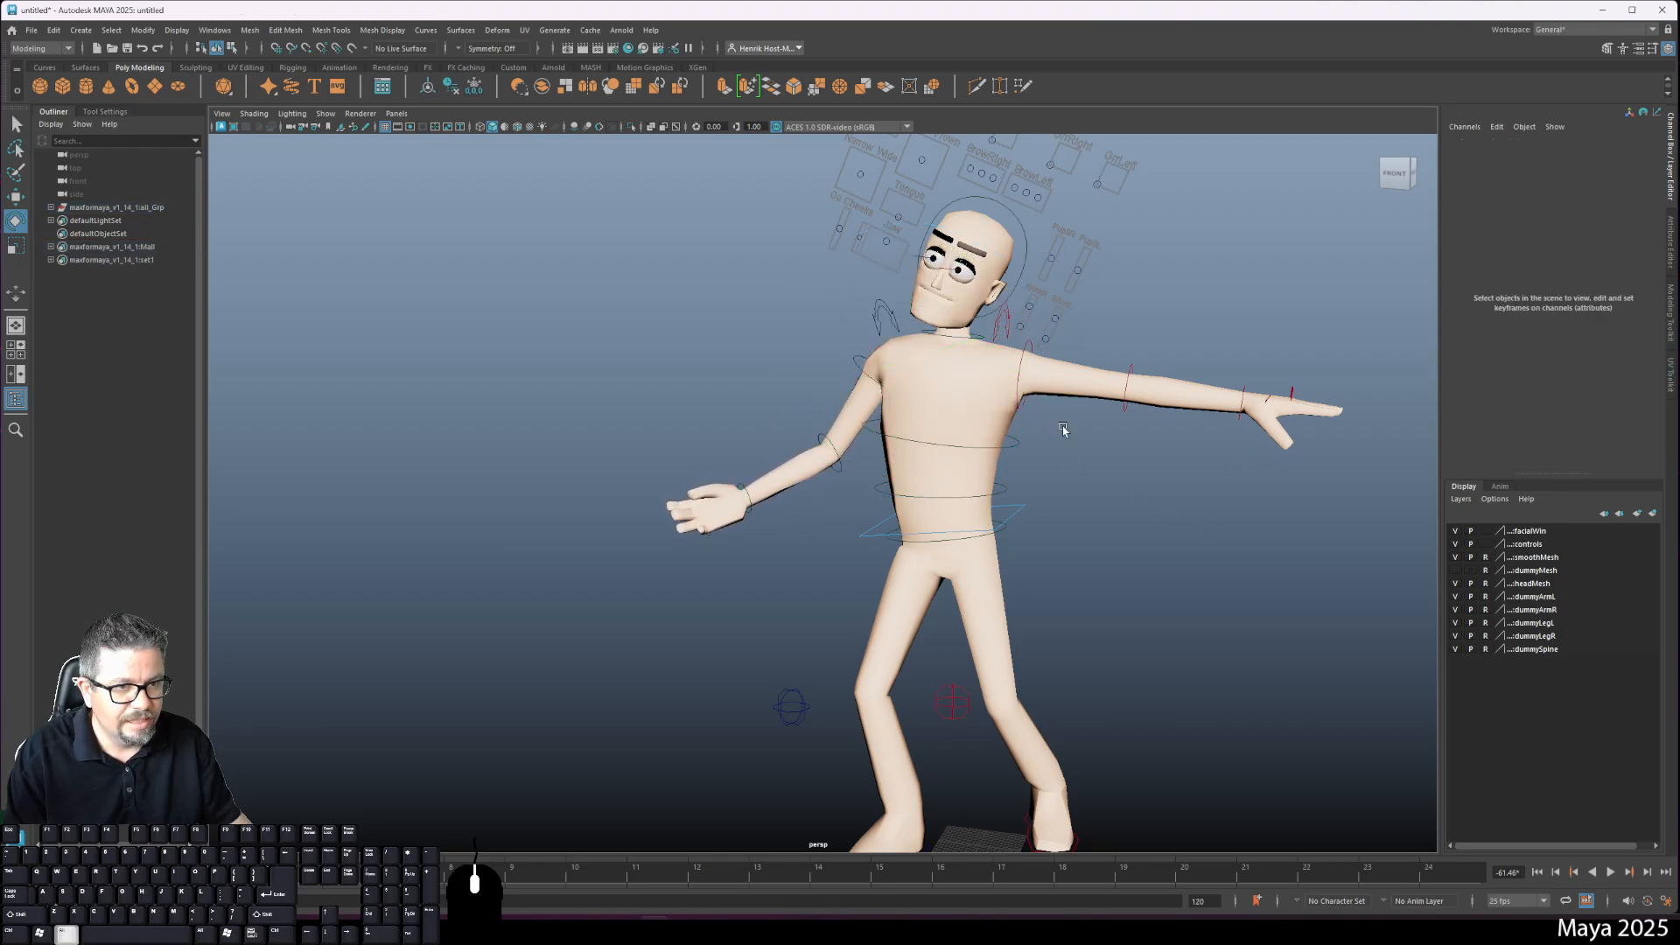
alt+drag(1061, 423, 994, 320)
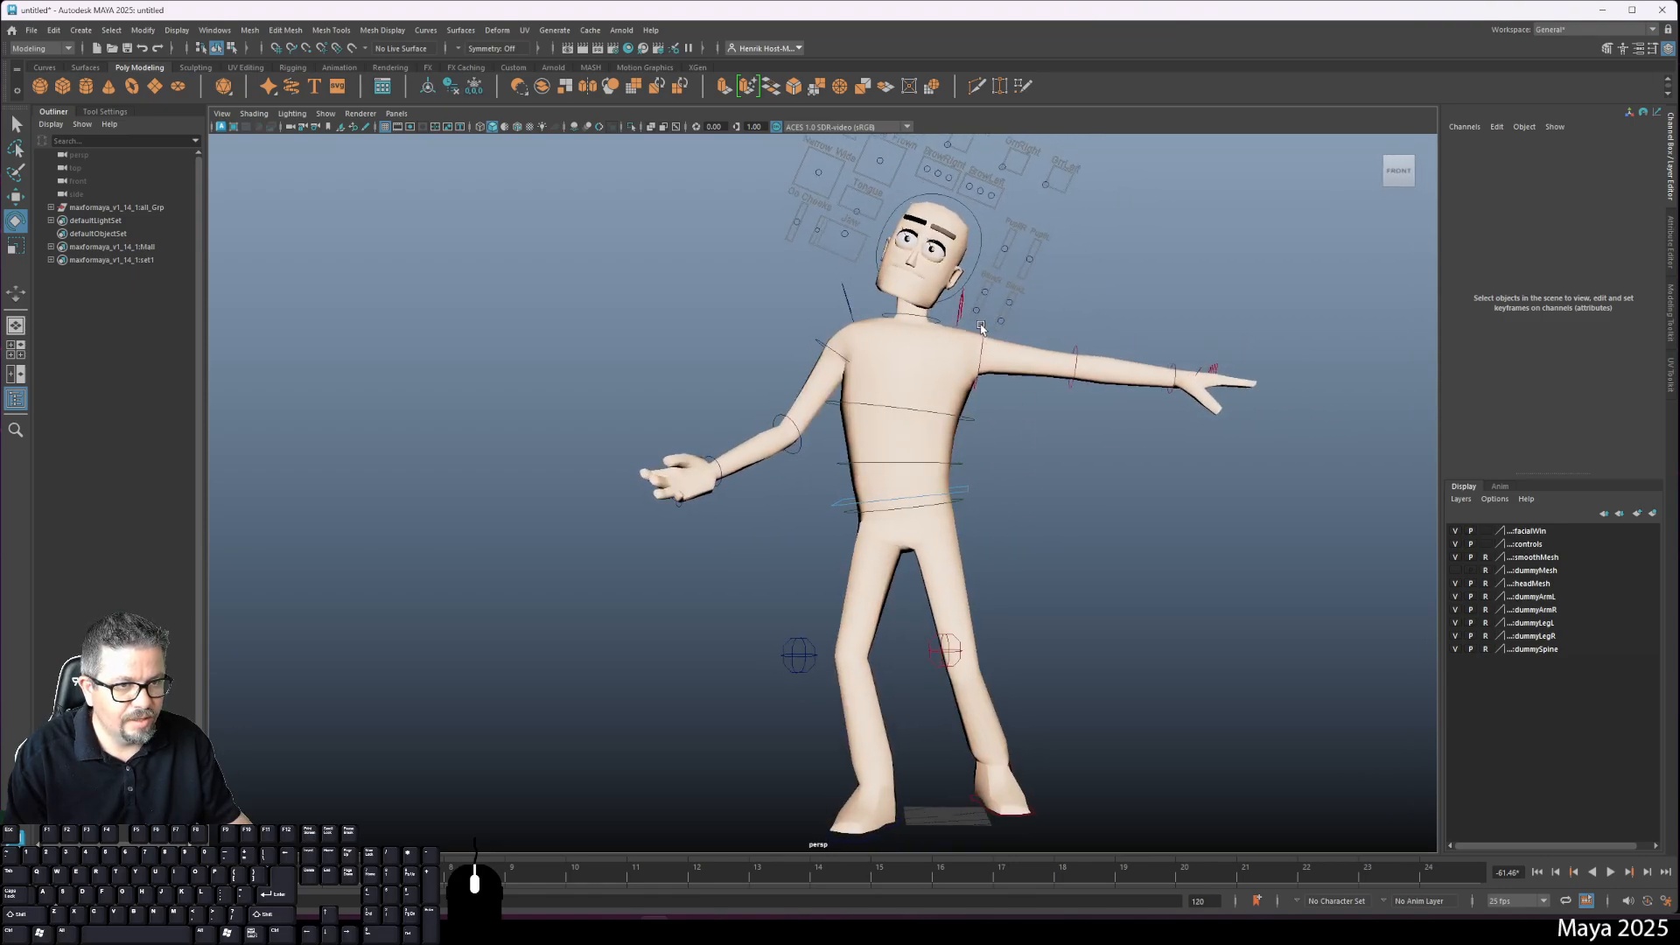
Step: Raise the left arm by rotating the left shoulder FK control to about 15.9 in X, -14.5 in Y and -44.6 in Z
click(981, 328)
drag(1031, 270, 960, 217)
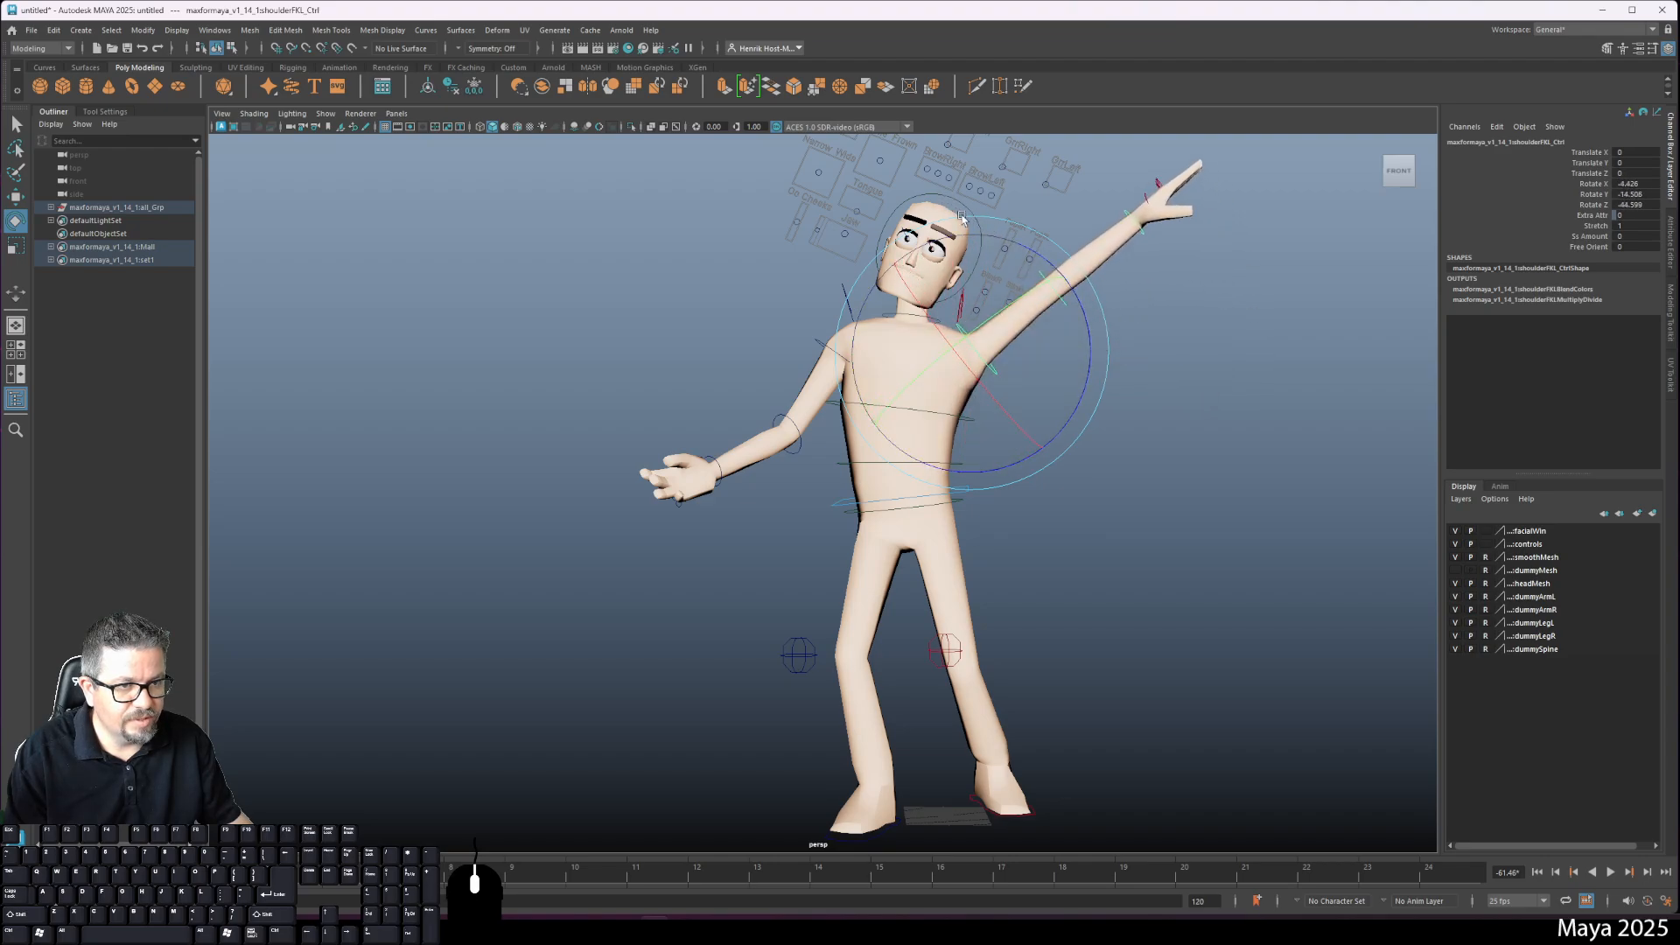
drag(1006, 412, 976, 388)
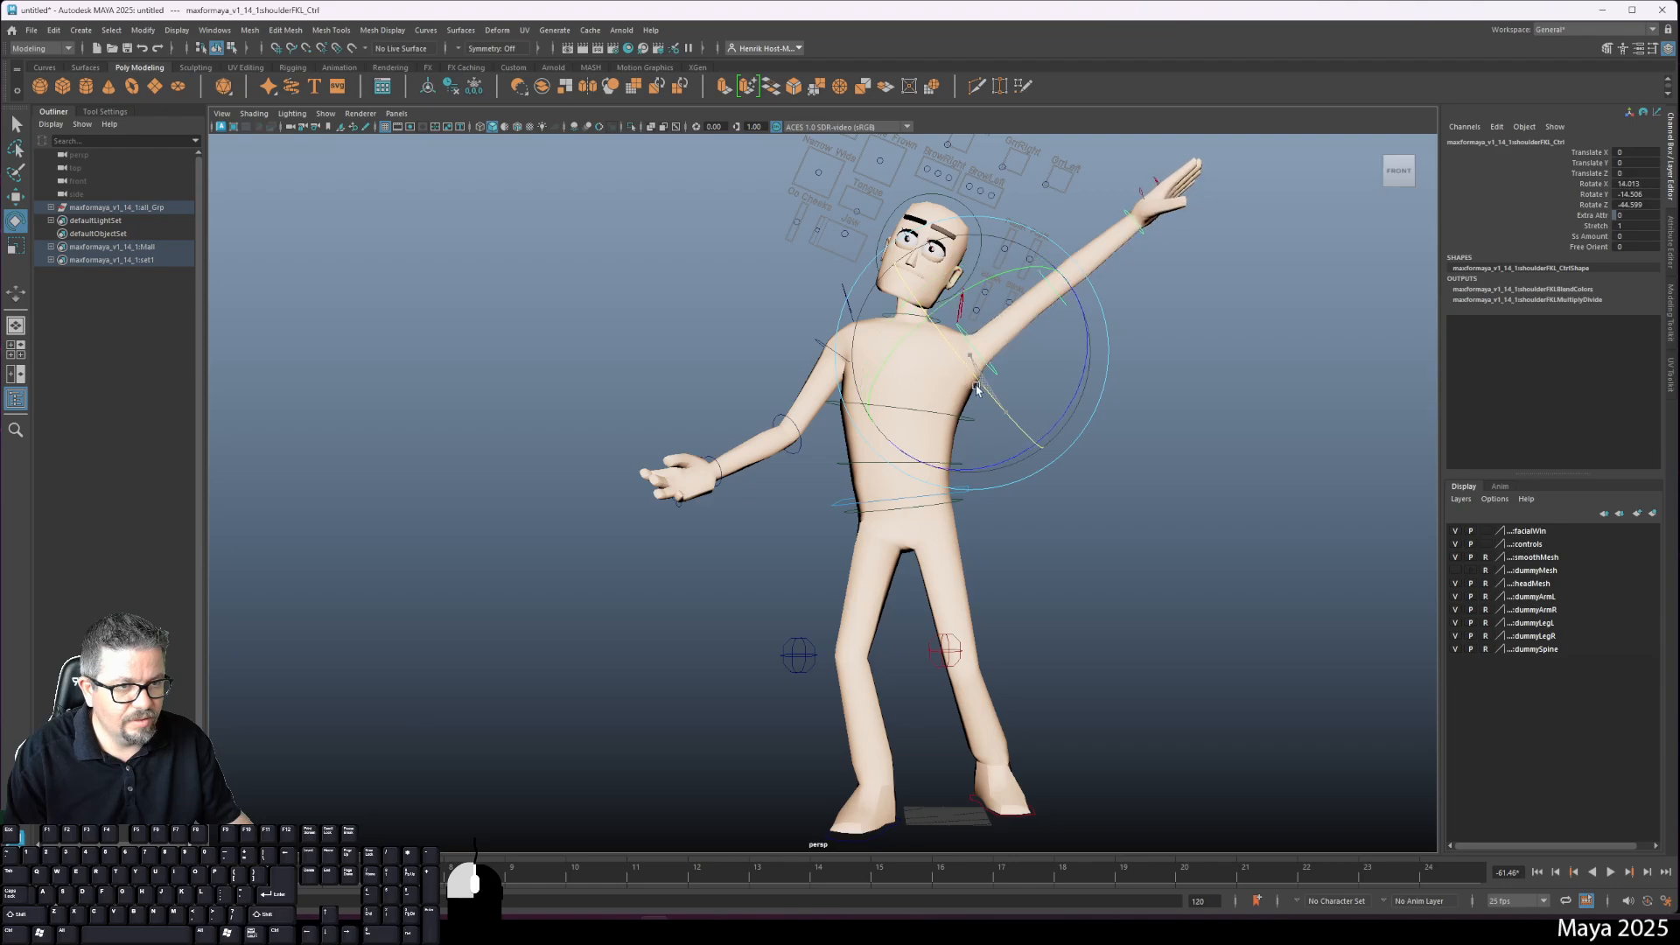
Step: Bend the left elbow to about -50.3 in Z so the forearm points upward
click(1128, 300)
click(1048, 282)
drag(1137, 307, 1133, 232)
alt+middle_drag(1173, 359, 1221, 489)
click(1170, 308)
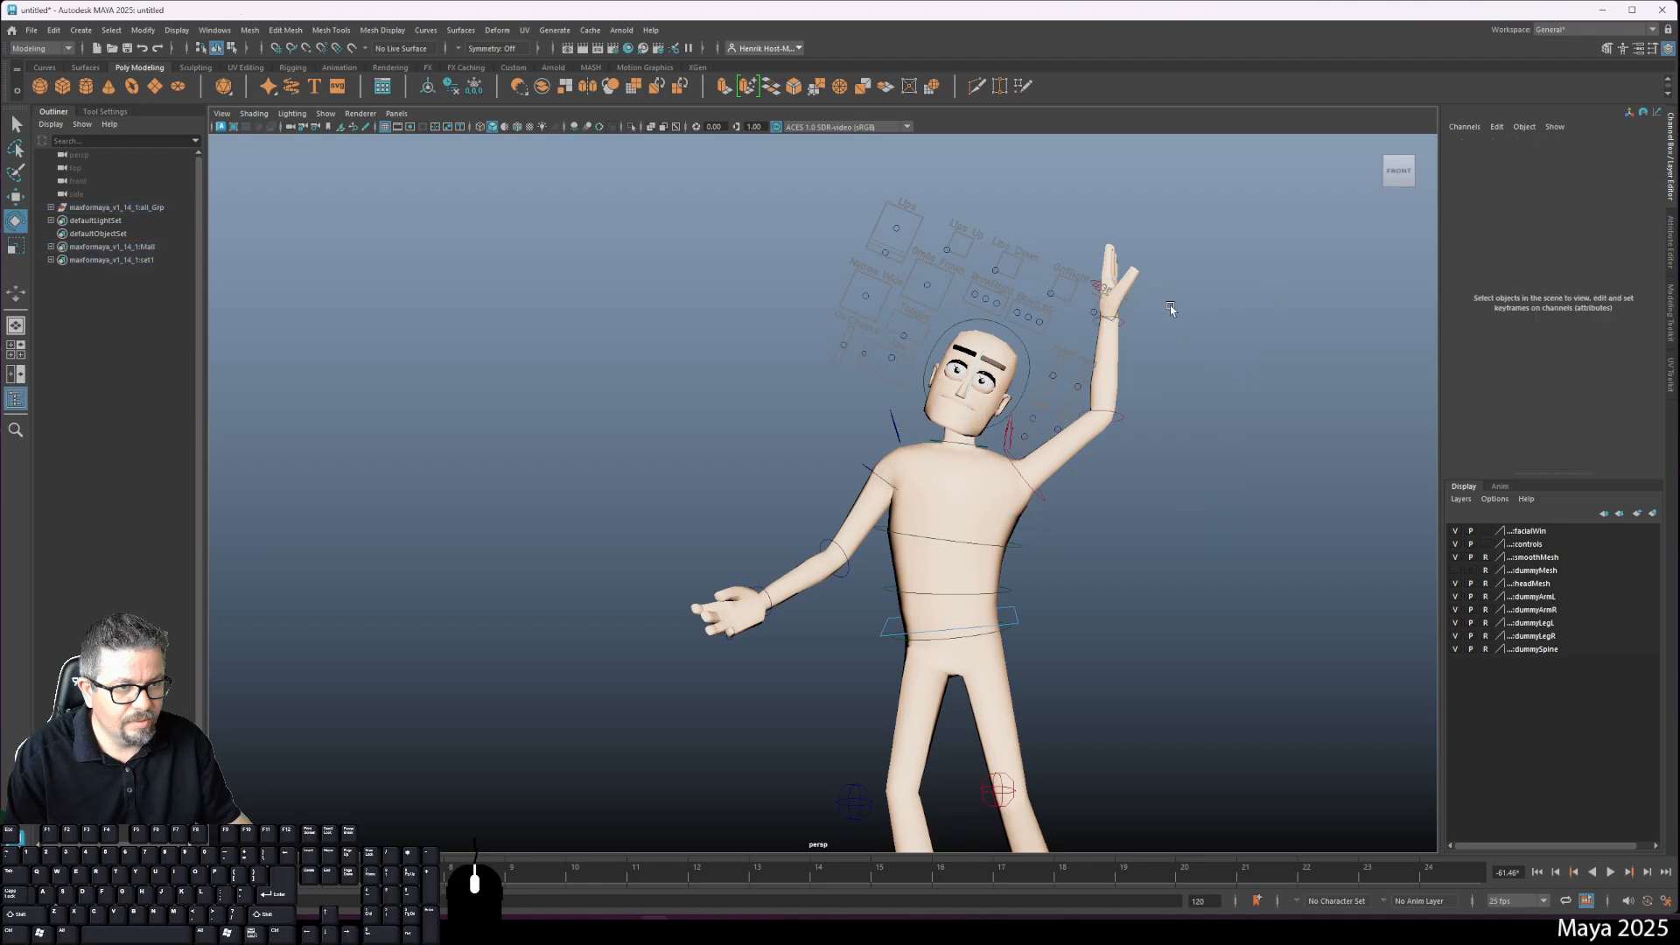
Step: Twist the left wrist to about 71.4 in X so the palm faces forward
click(1120, 322)
drag(1173, 292, 1249, 381)
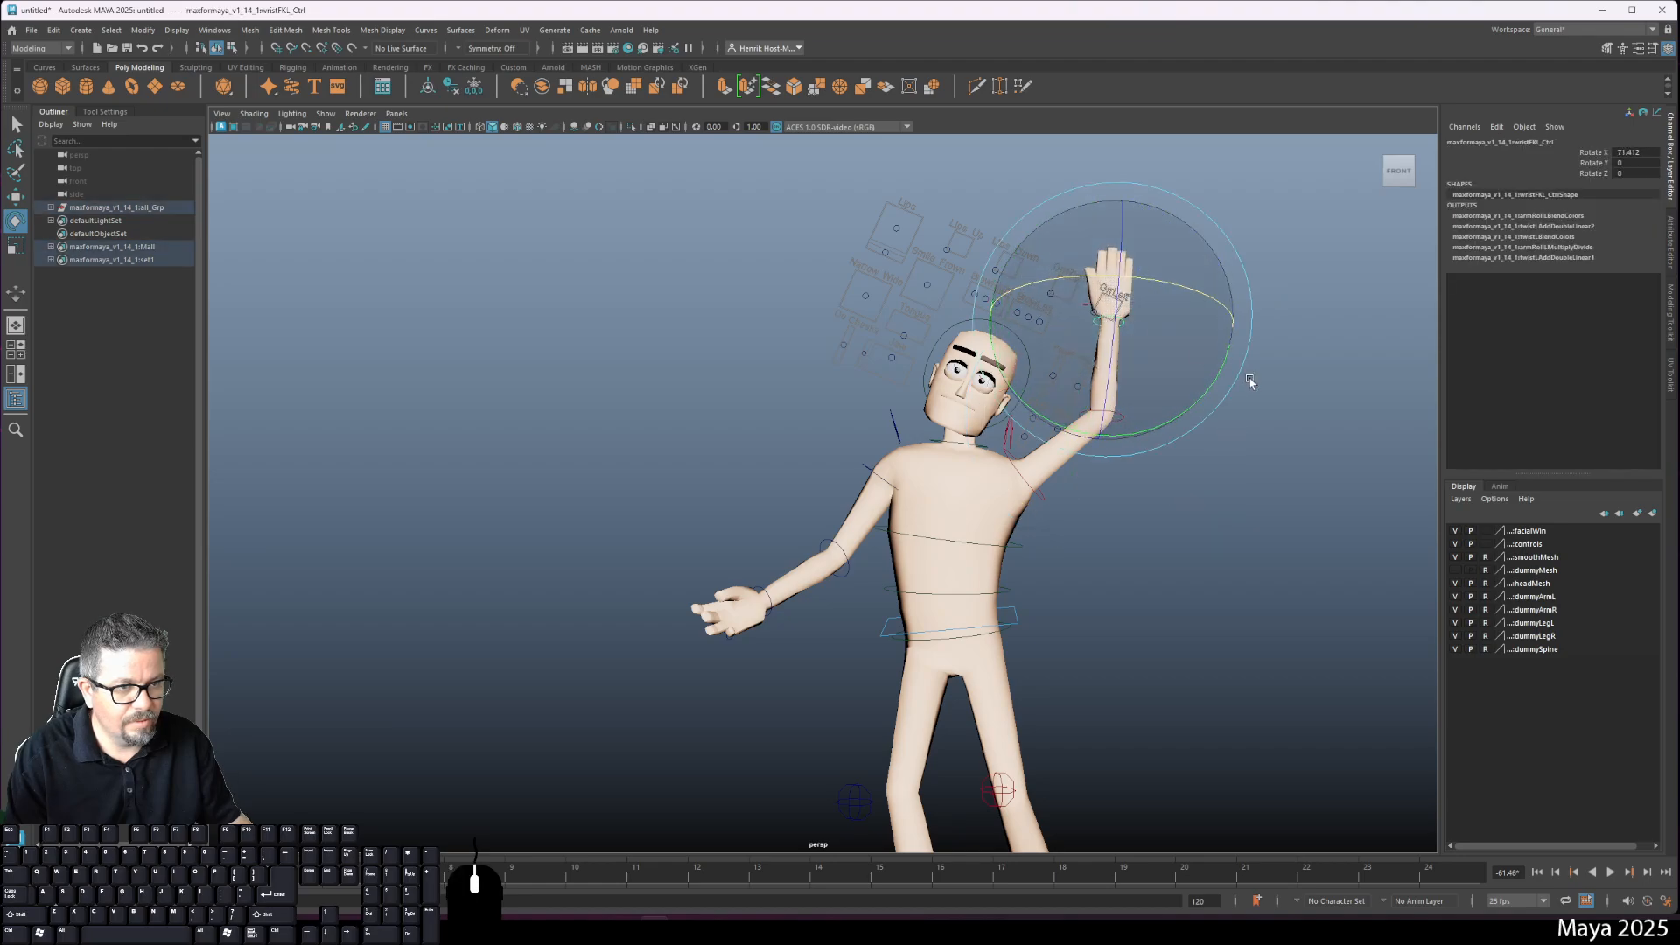
click(1258, 464)
alt+right_drag(1086, 499, 1223, 496)
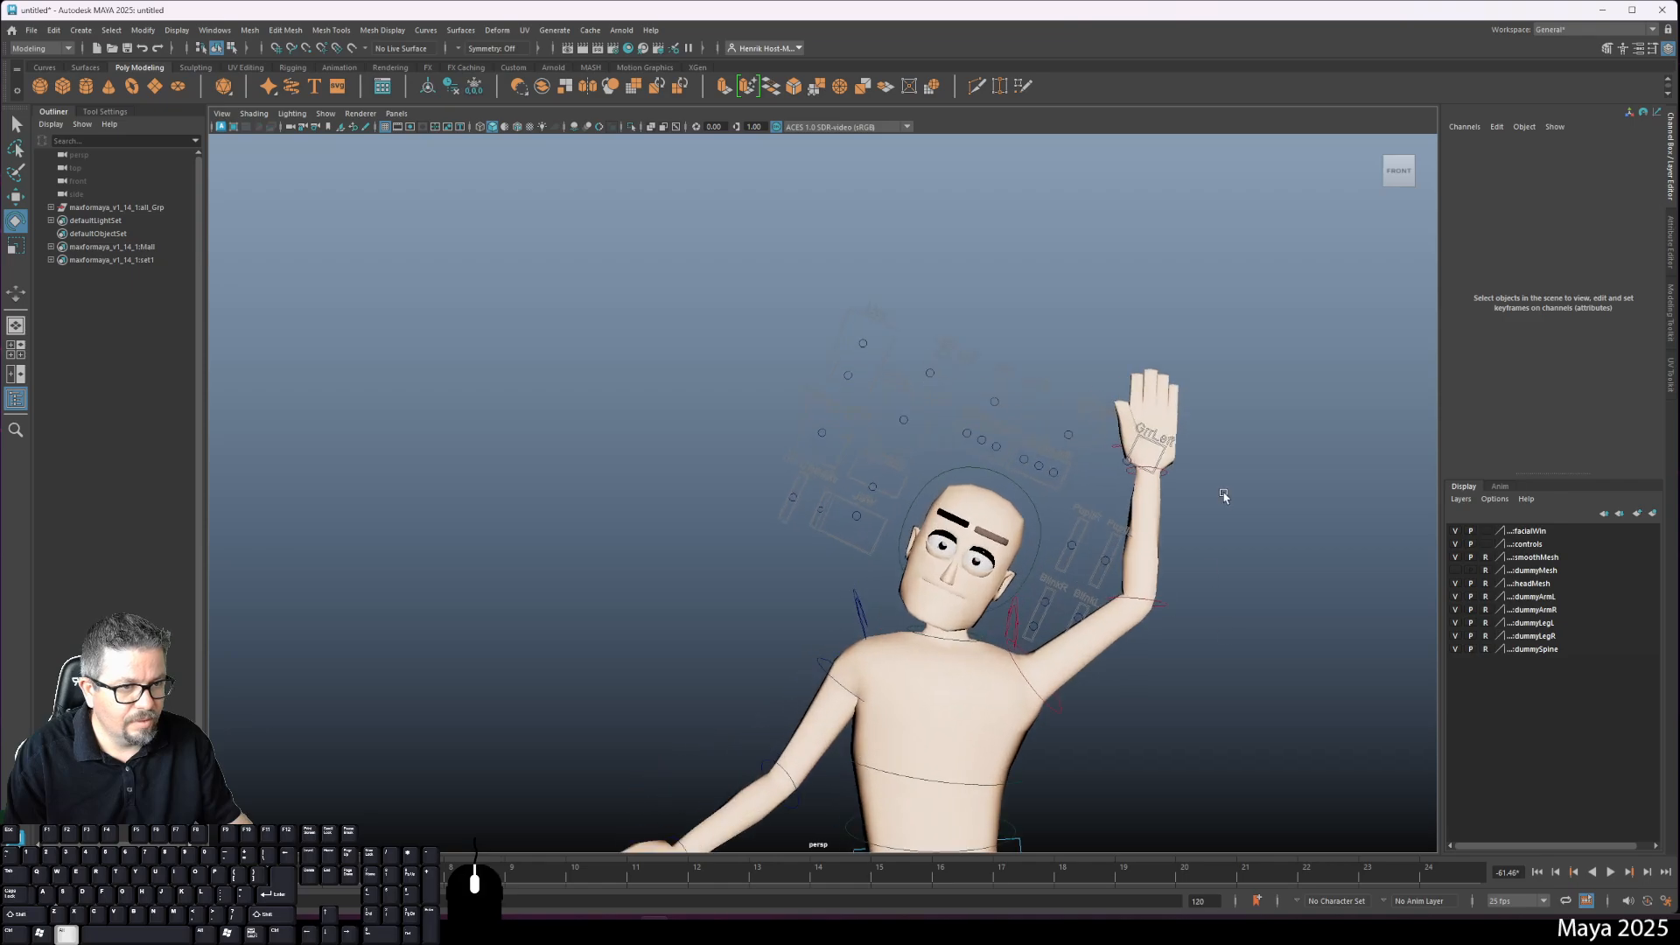
Step: Lower the left upper arm by rotating the shoulder FK control to about 12.3 in X, -20.8 in Y and -23.6 in Z
click(1055, 732)
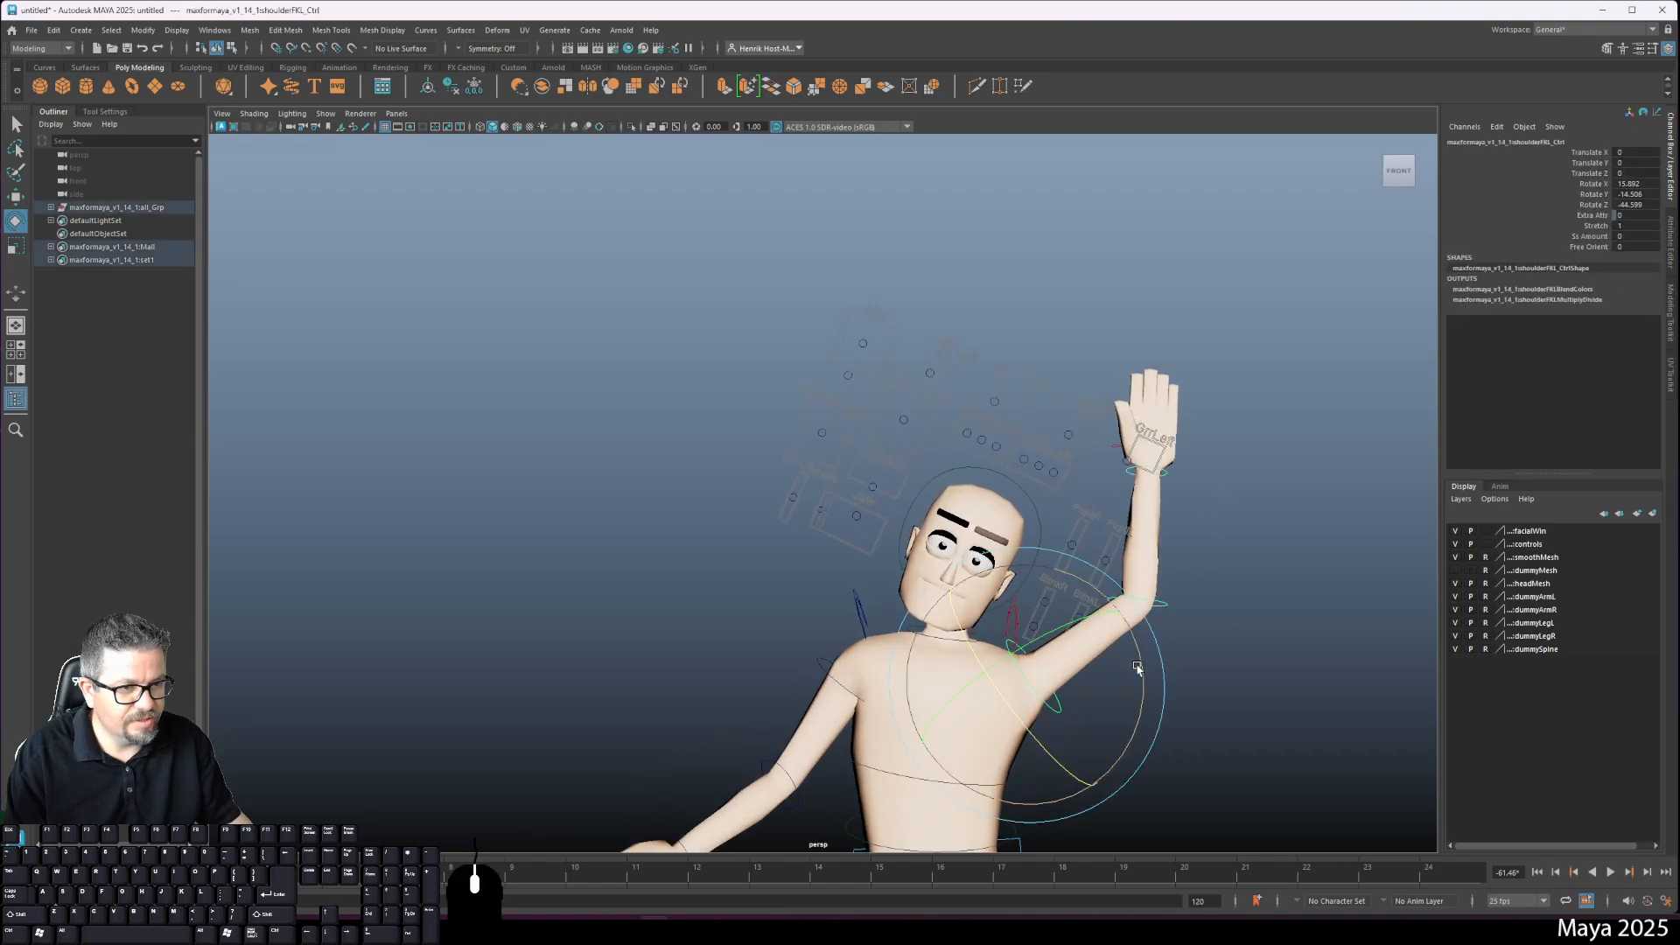
mouse_move(1138, 672)
mouse_down()
mouse_move(1150, 713)
mouse_move(1155, 691)
mouse_up()
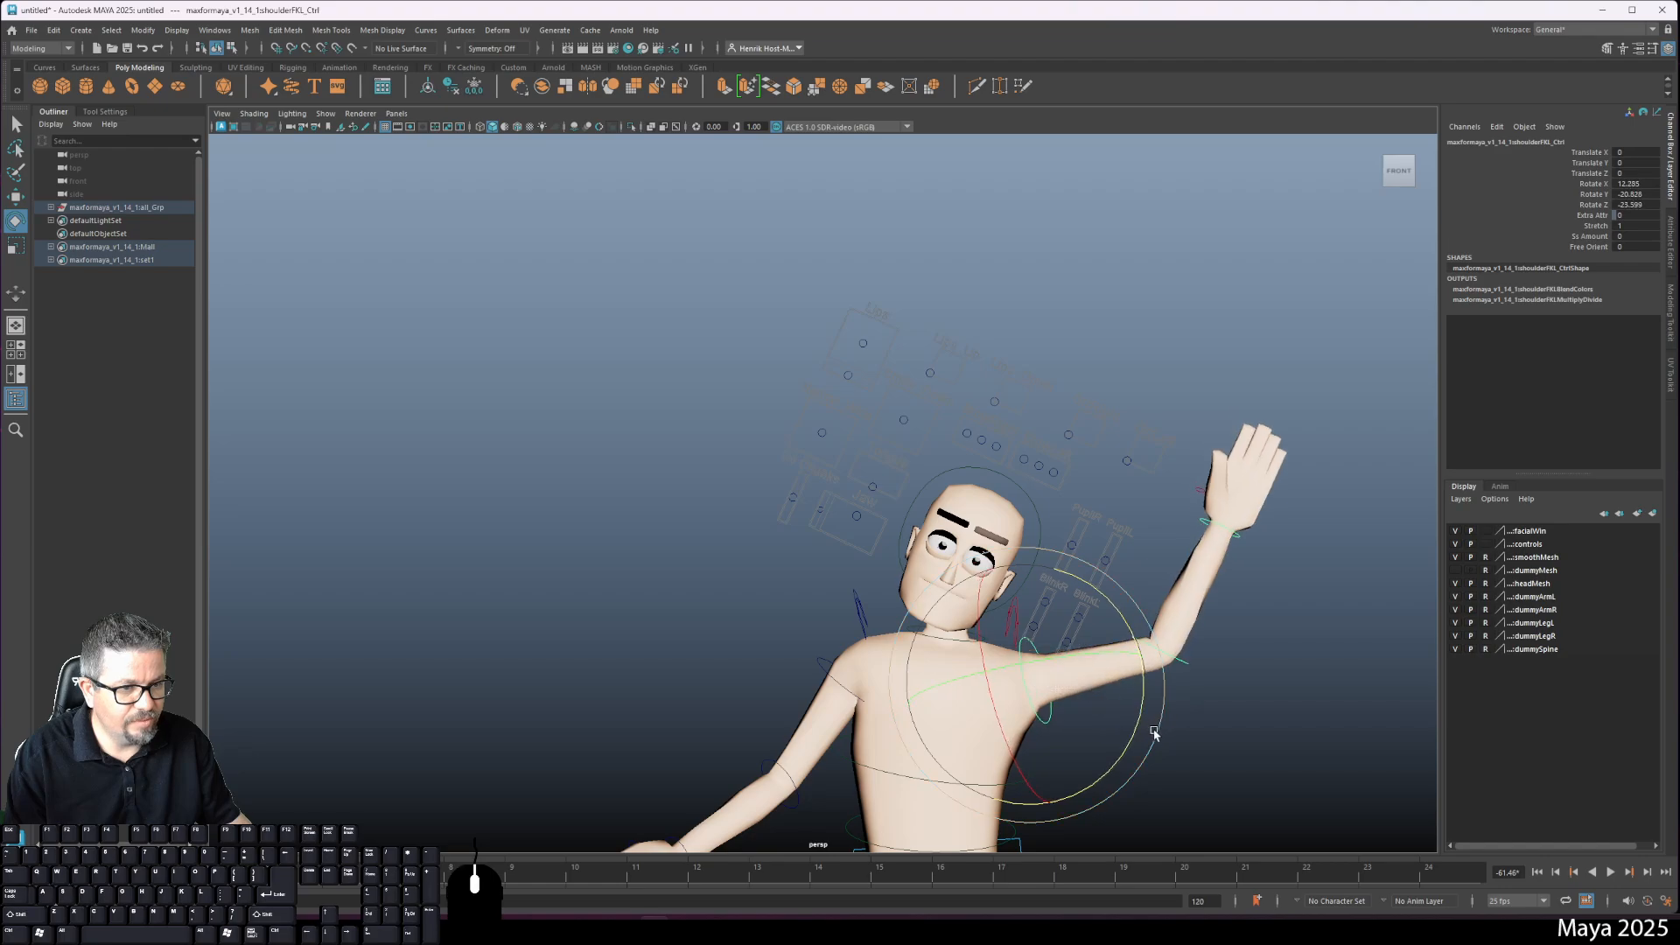
alt+middle_drag(1216, 656, 1117, 629)
Step: Bend the left elbow further, to about -59.6 in Z
click(1091, 617)
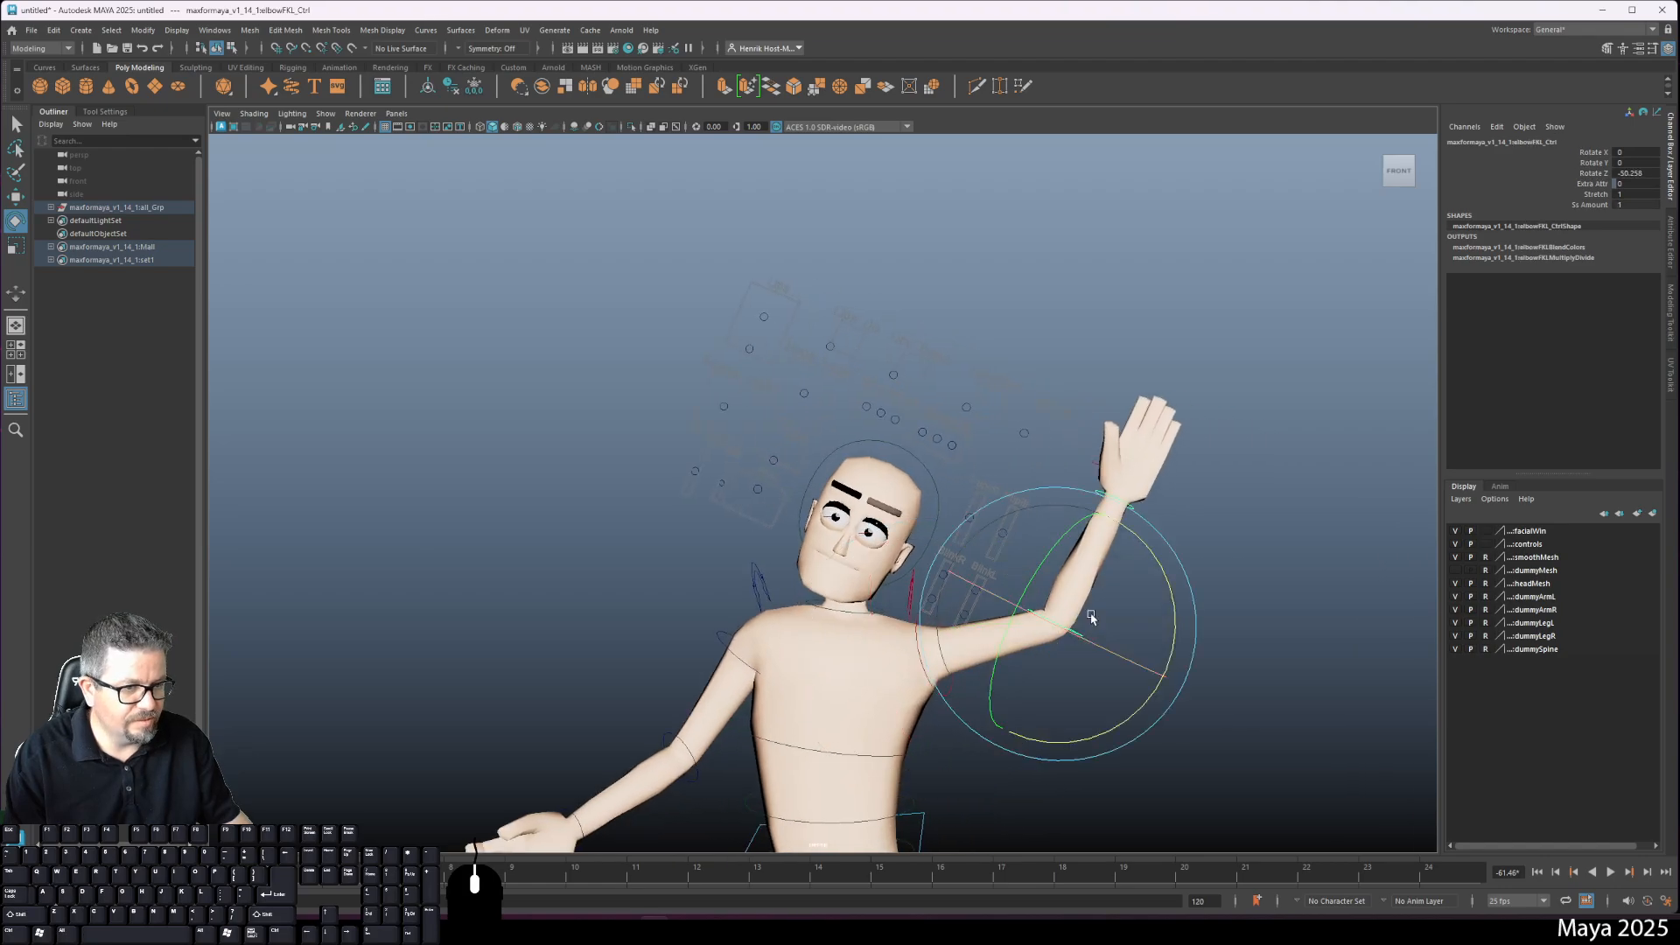
drag(1154, 562, 1133, 556)
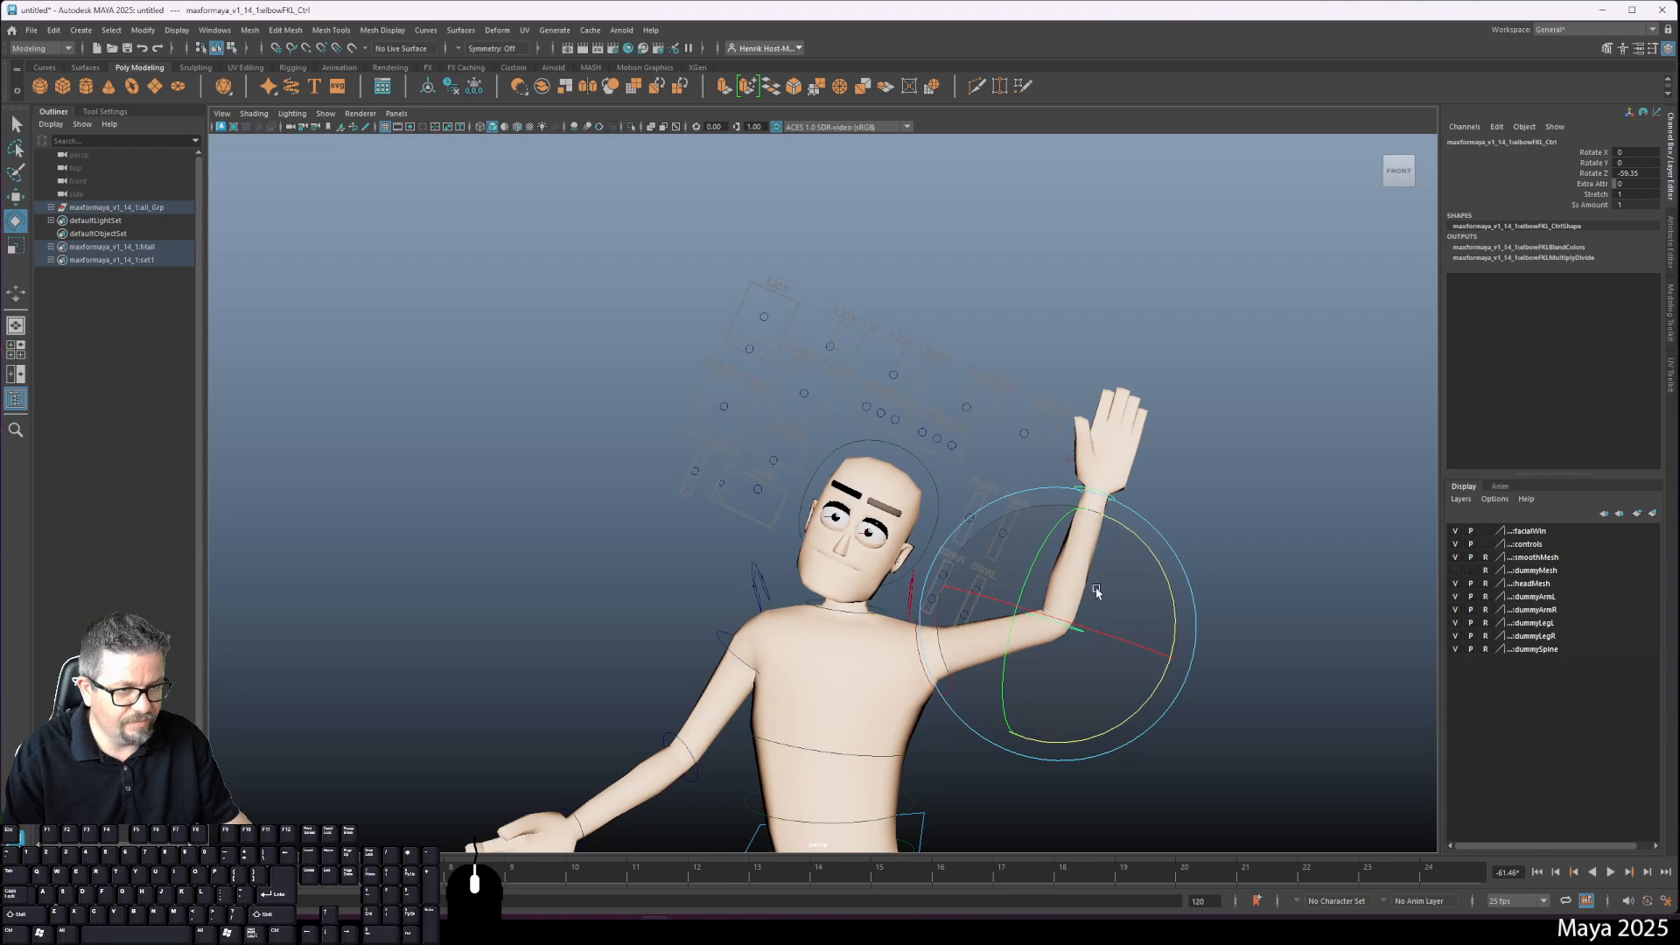
alt+middle_drag(1095, 581, 1128, 547)
Step: Rotate the left wrist to about 50.4 in X, -21.6 in Y and -18.7 in Z
click(1164, 512)
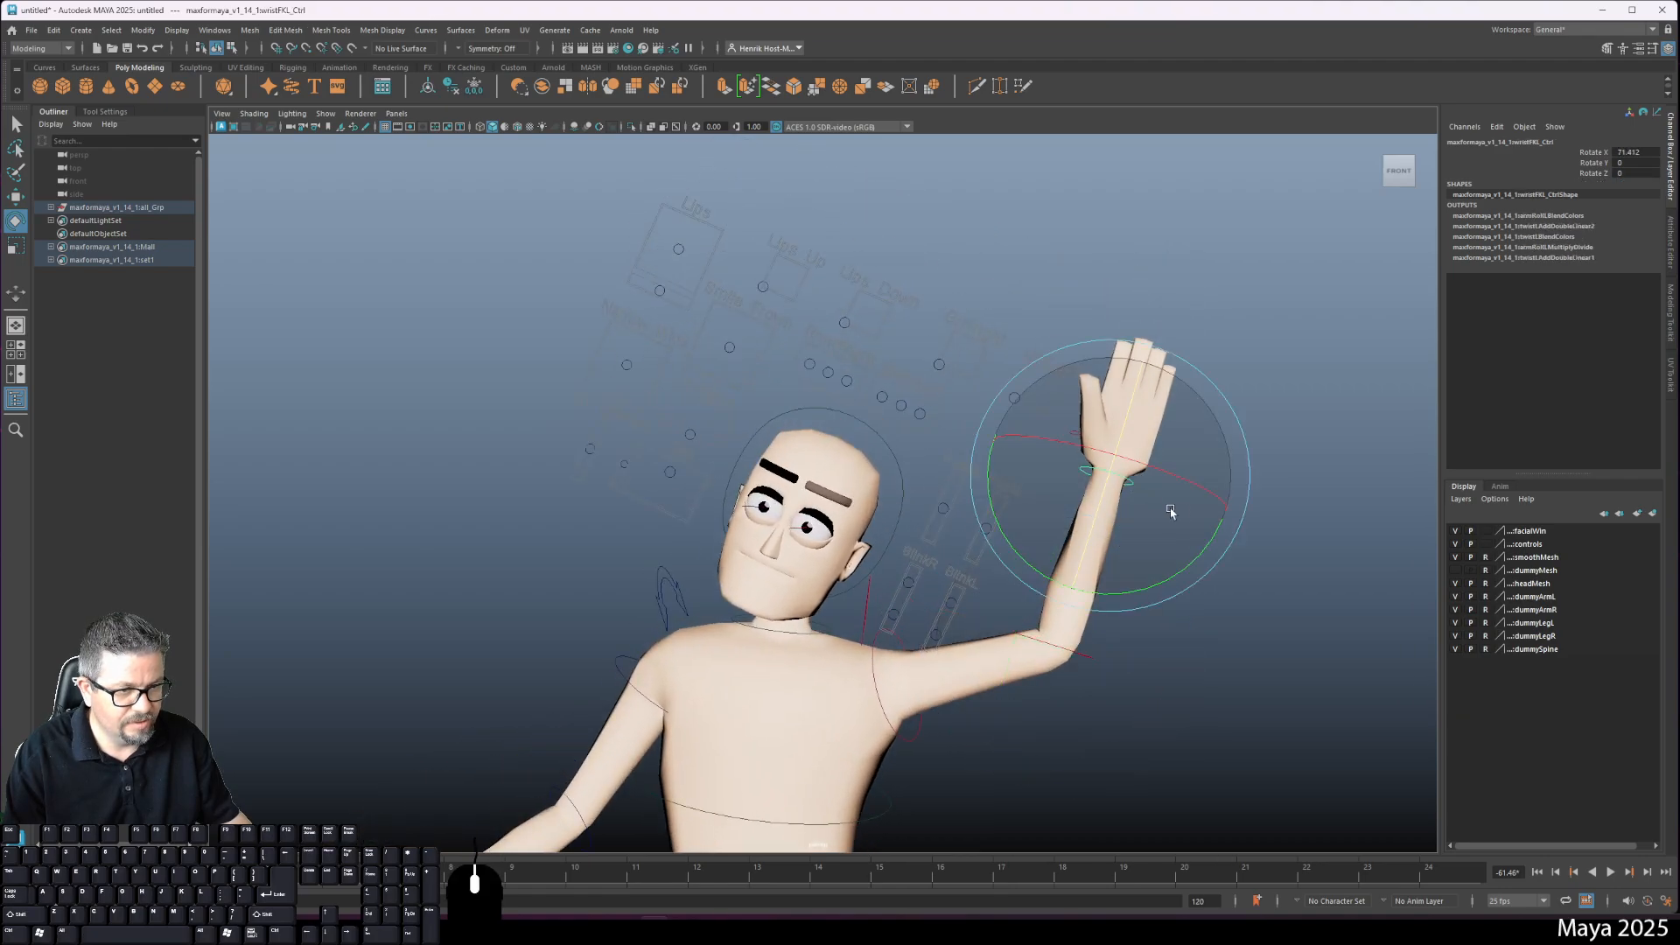
drag(1229, 432, 1152, 461)
drag(1080, 339, 1090, 406)
alt+drag(1047, 490, 1069, 433)
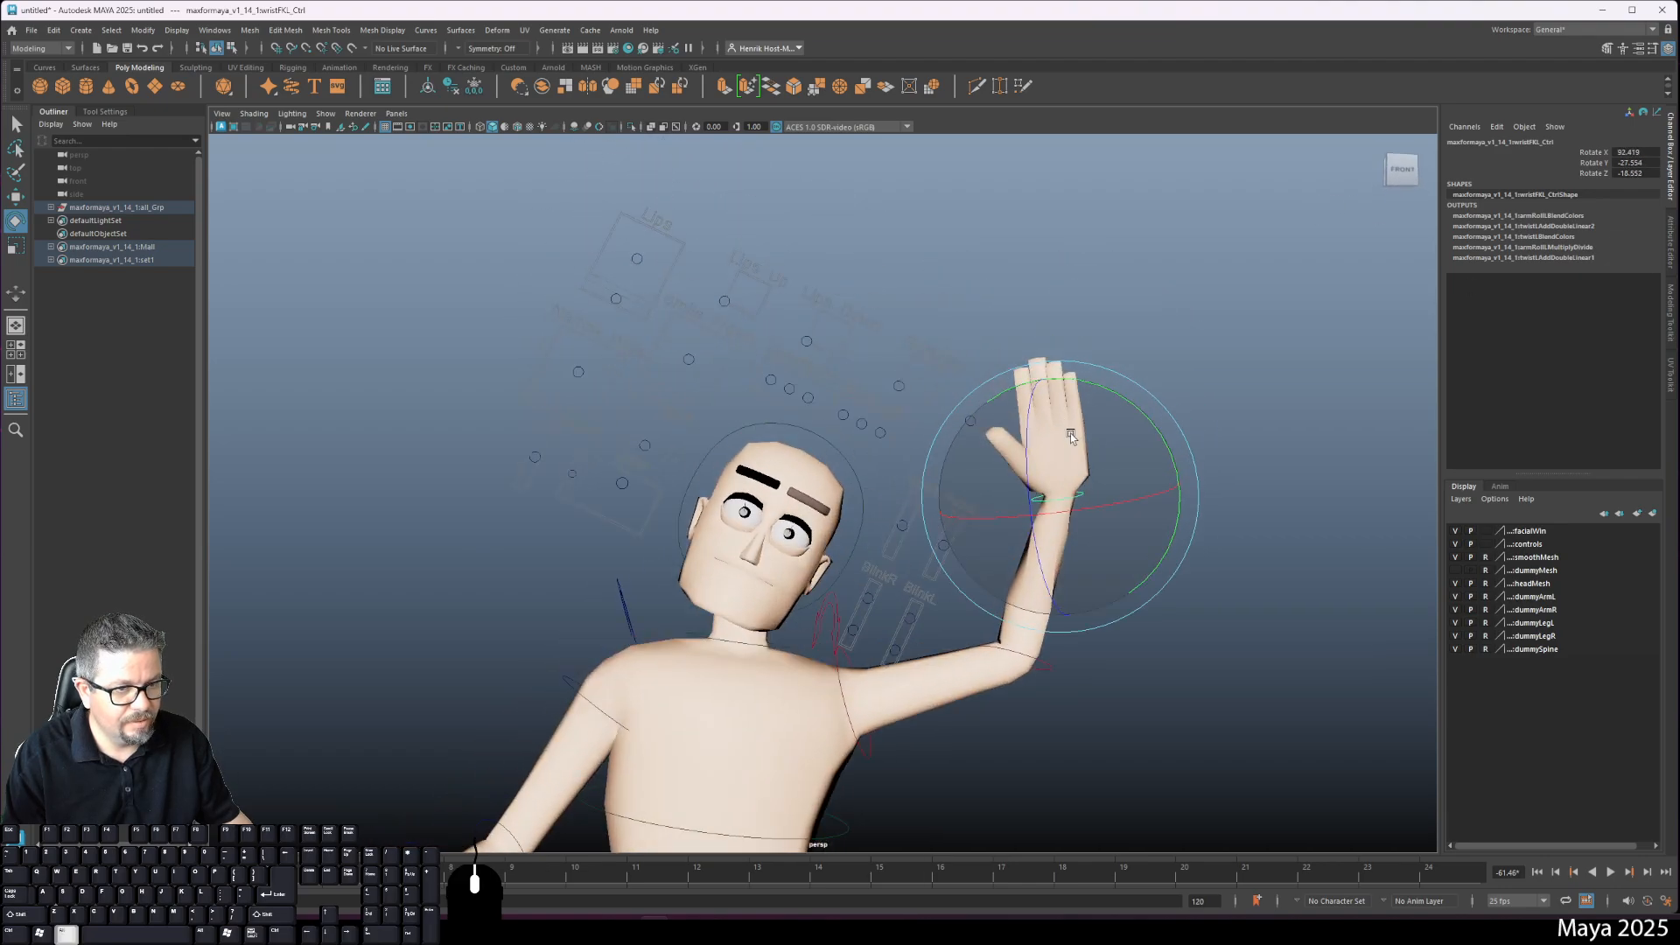
scroll(1070, 433, down, 10)
click(812, 454)
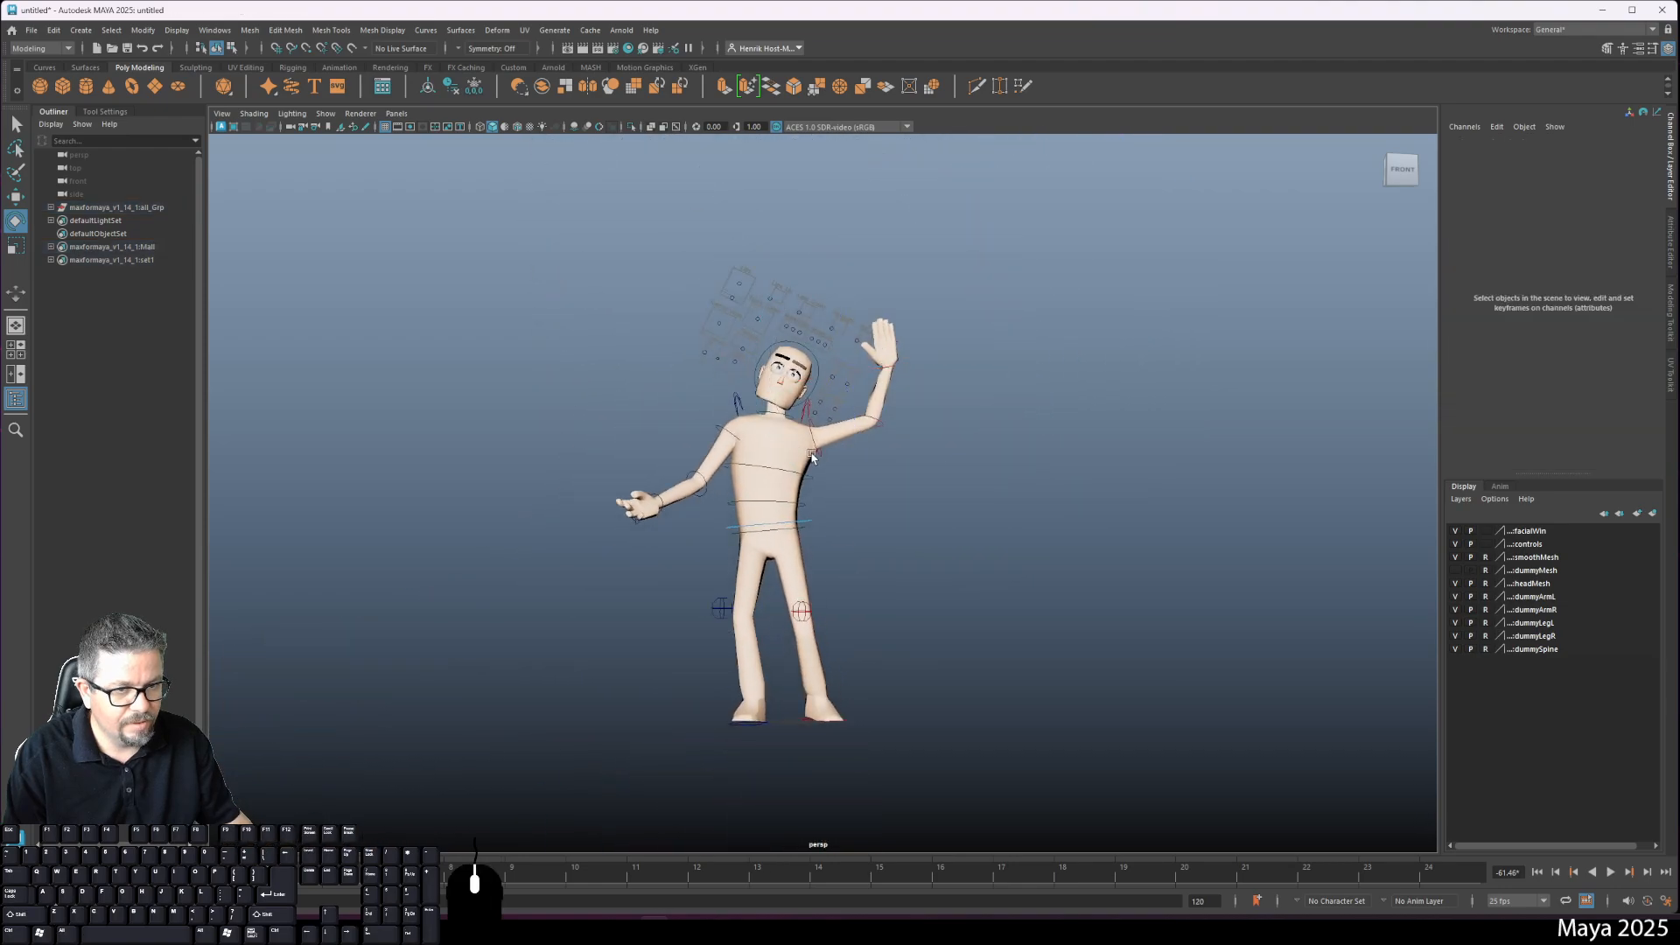
Step: Raise the left clavicle slightly and rotate the left shoulder to lift the upper arm higher
click(829, 404)
drag(876, 352, 888, 321)
click(912, 434)
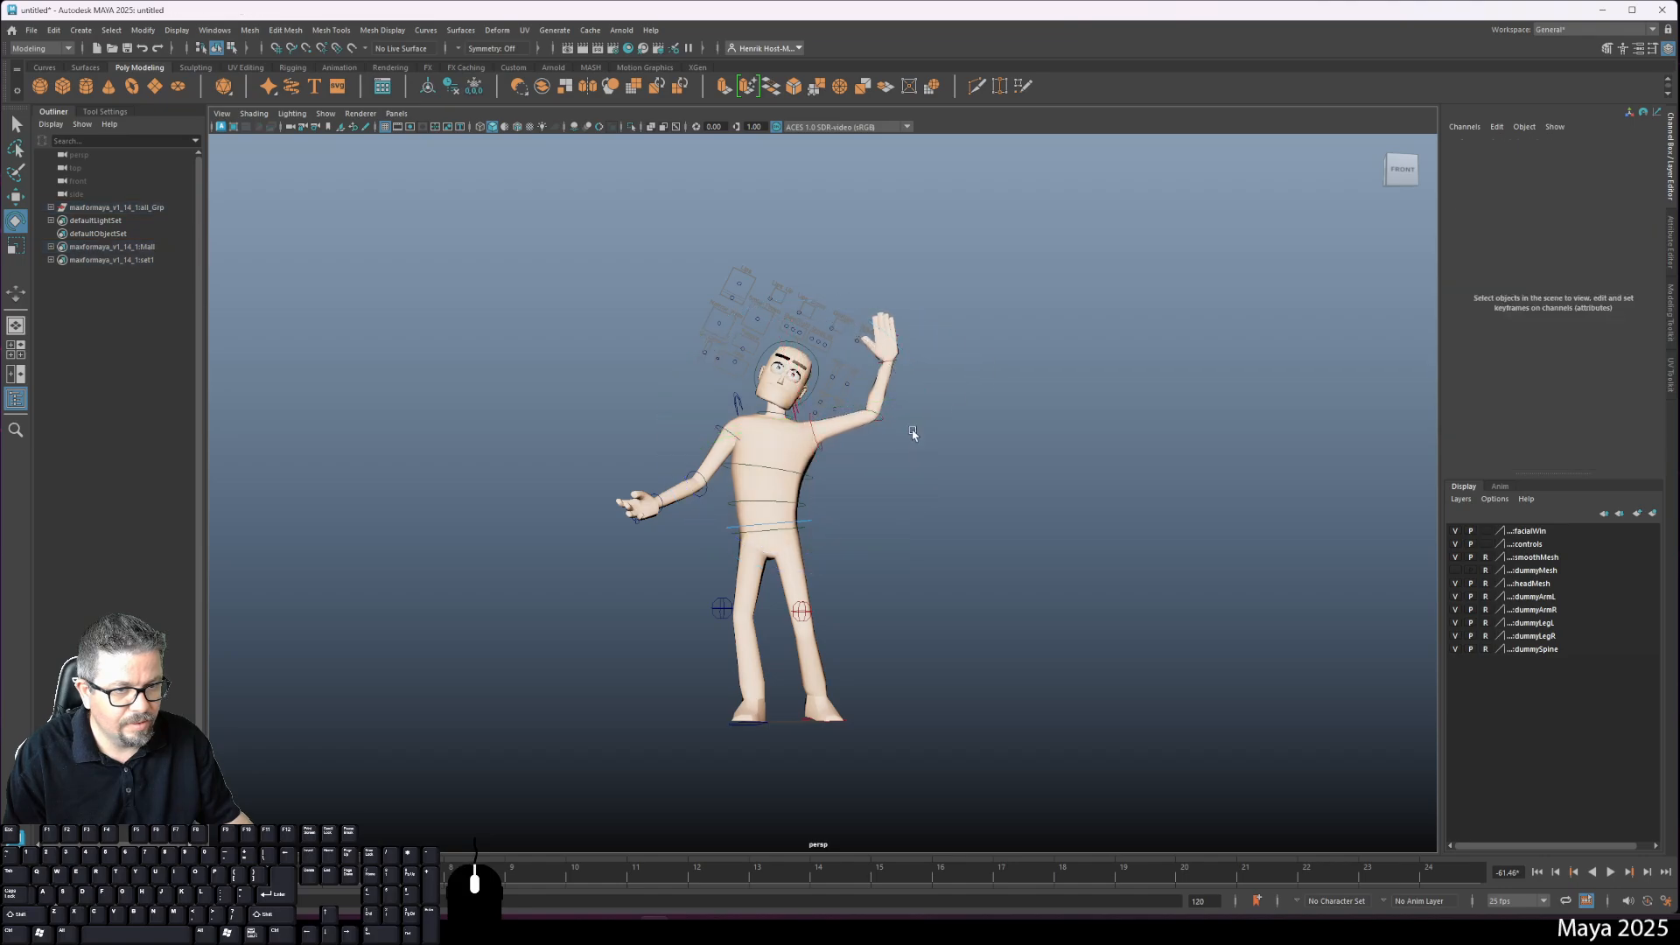
click(823, 449)
drag(924, 431, 930, 393)
click(946, 360)
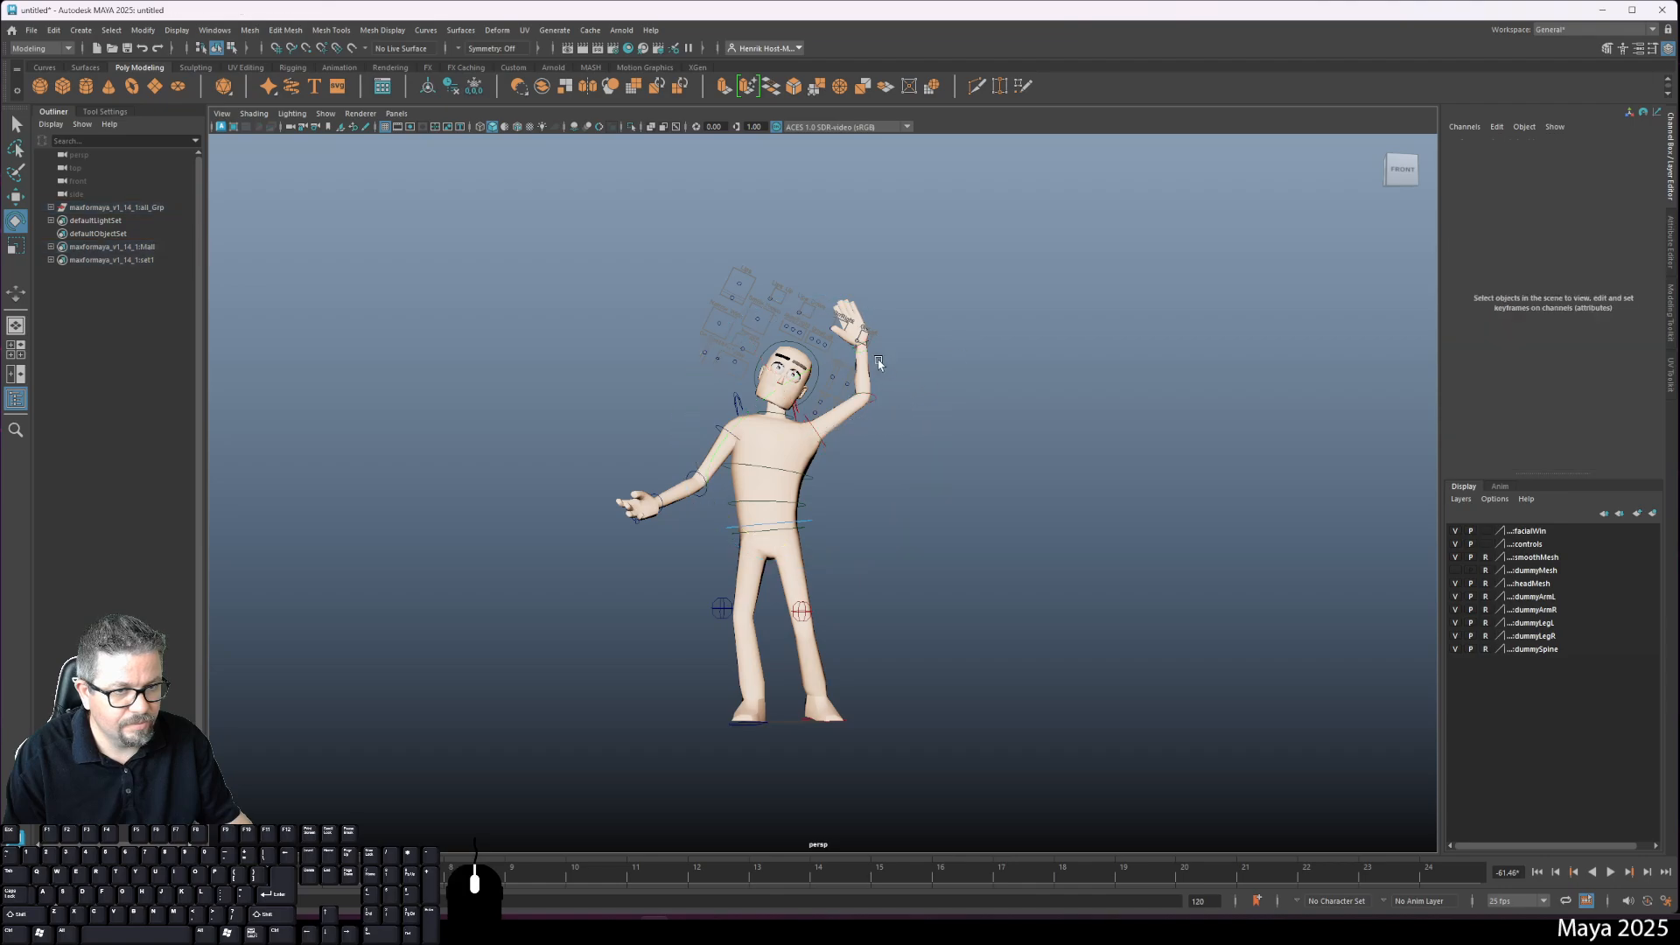
Step: Open the left elbow so the forearm leans outward, away from the head
click(874, 400)
drag(971, 349, 990, 398)
click(906, 350)
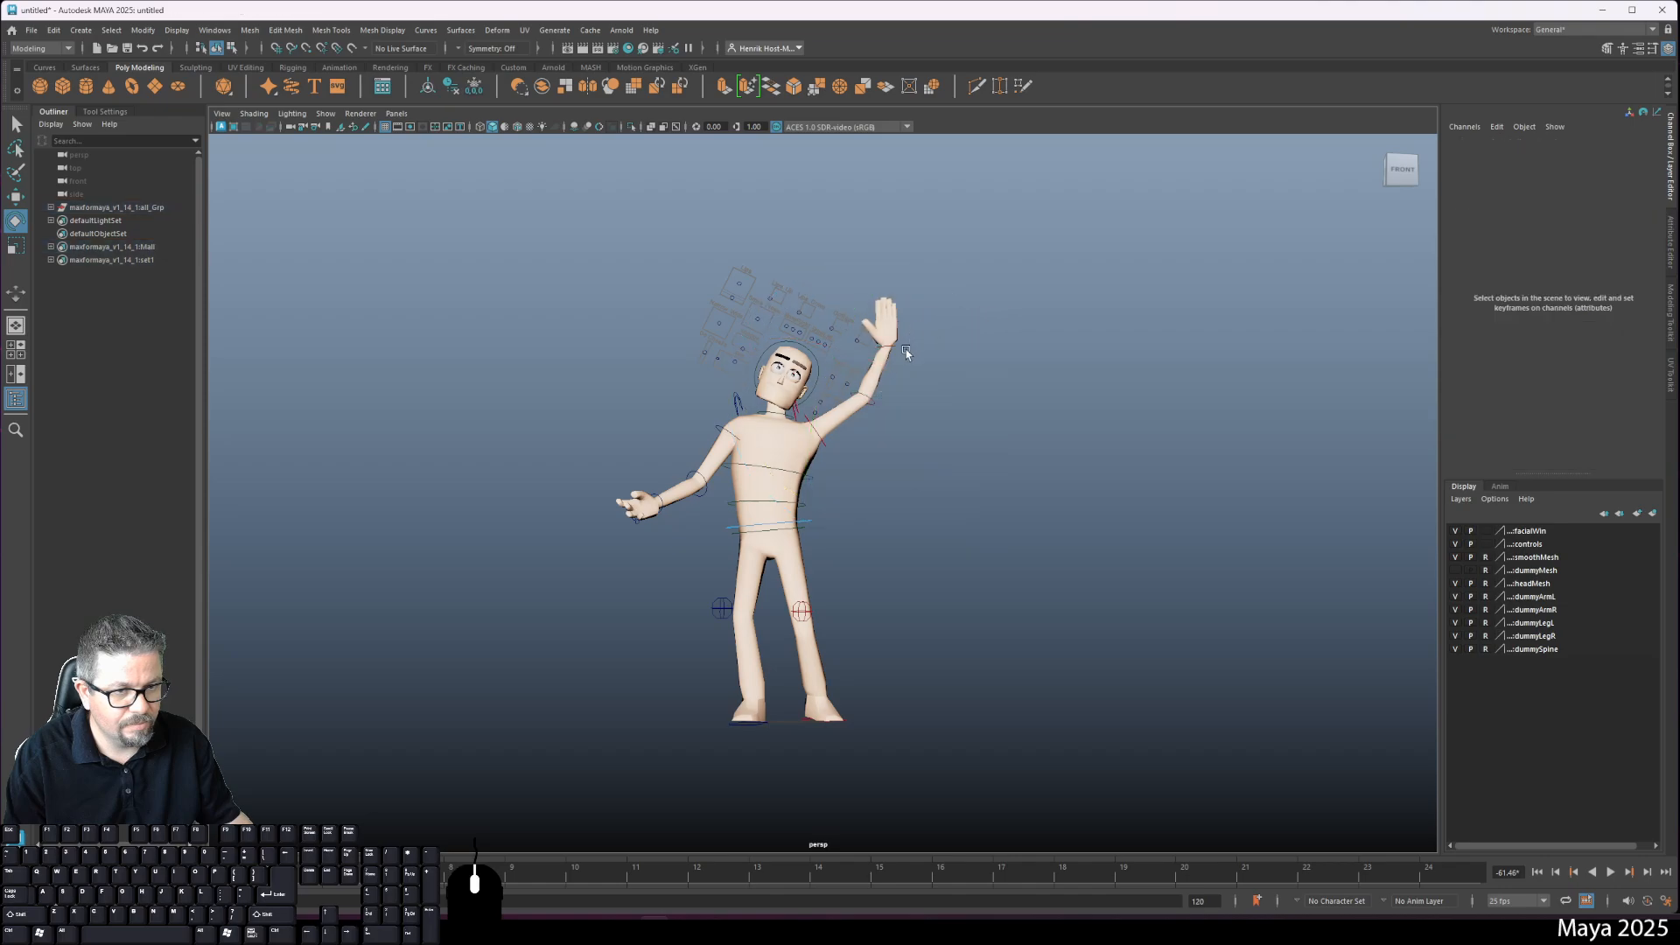
Step: Try a different rotation of the left wrist, undoing the last change
click(896, 347)
drag(979, 278, 838, 442)
click(1024, 285)
key(ctrl+z)
click(954, 499)
Step: Curl the left hand's index, middle, ring and pinky fingers together by setting their Rotate Z to about 12.6
alt+middle_drag(838, 446, 843, 356)
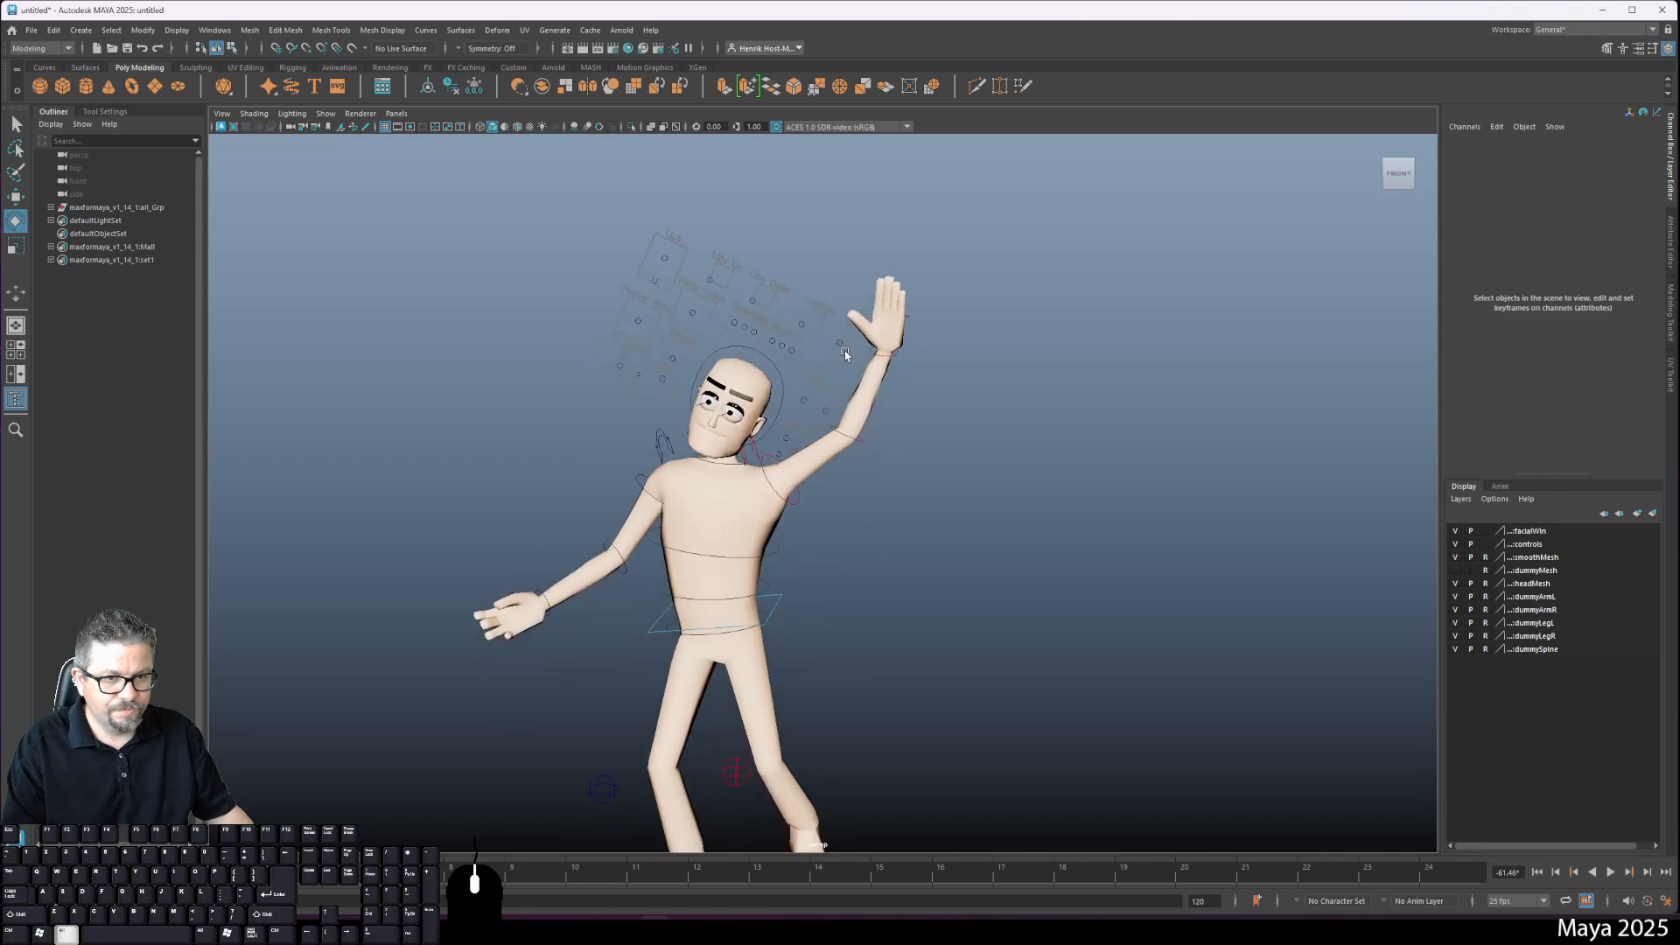
alt+right_drag(844, 356, 1022, 516)
alt+middle_drag(1001, 263, 991, 479)
click(966, 388)
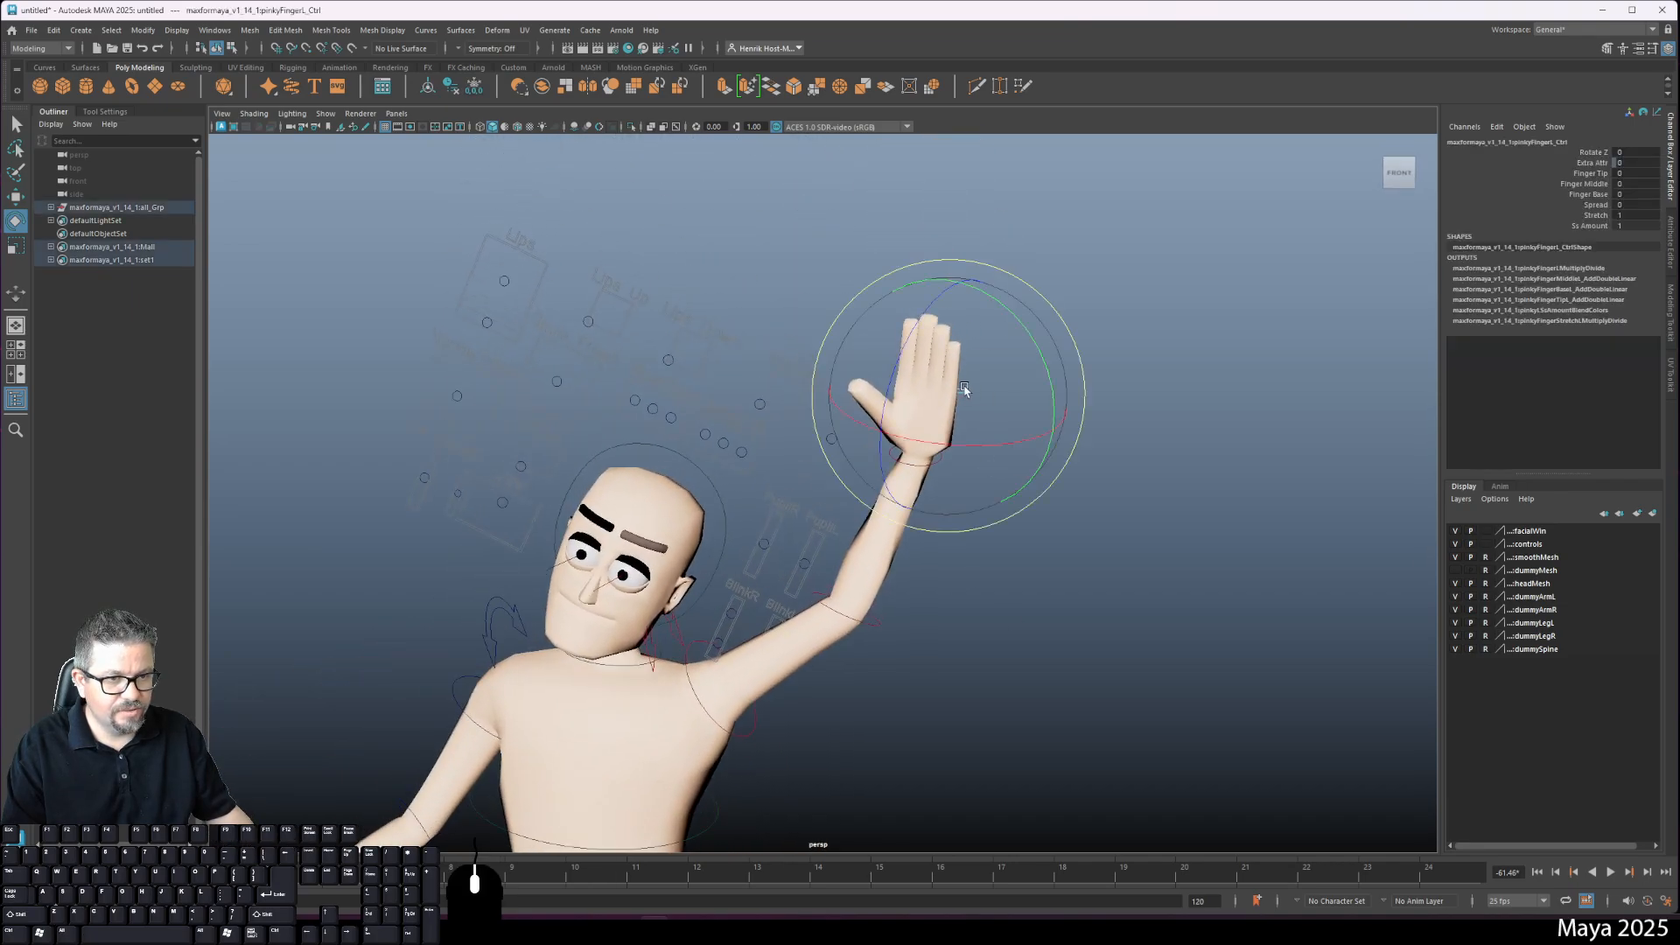
key(f)
alt+drag(993, 515, 845, 370)
alt+drag(1033, 476, 907, 369)
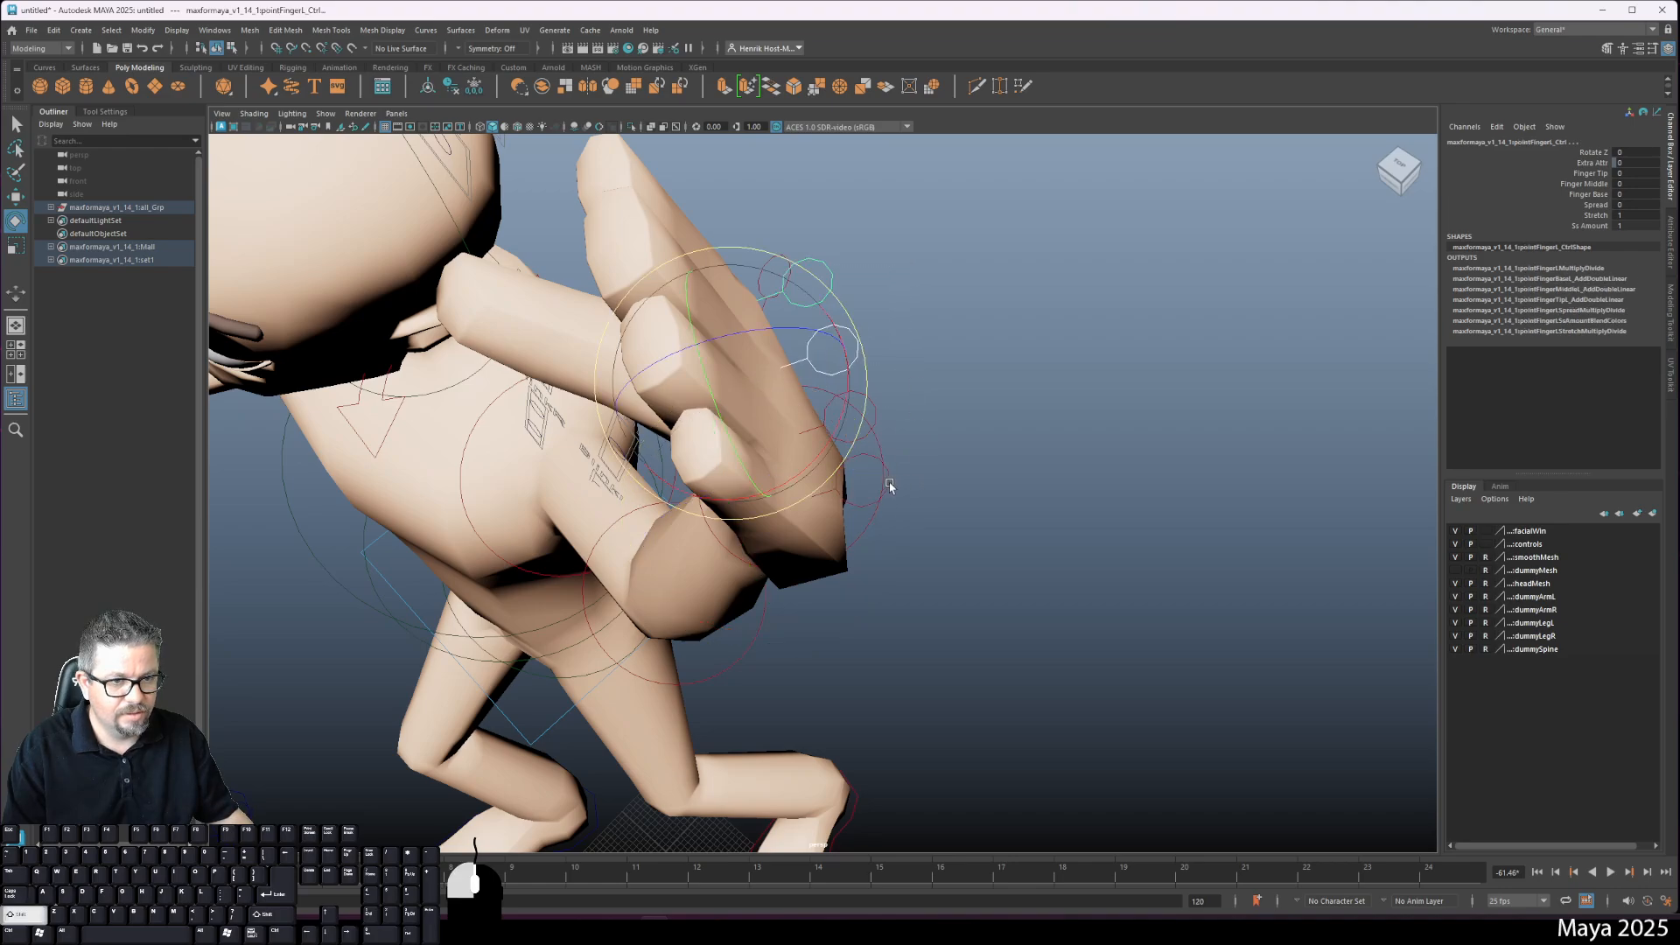
shift+click(890, 486)
shift+click(876, 412)
alt+drag(937, 500, 925, 394)
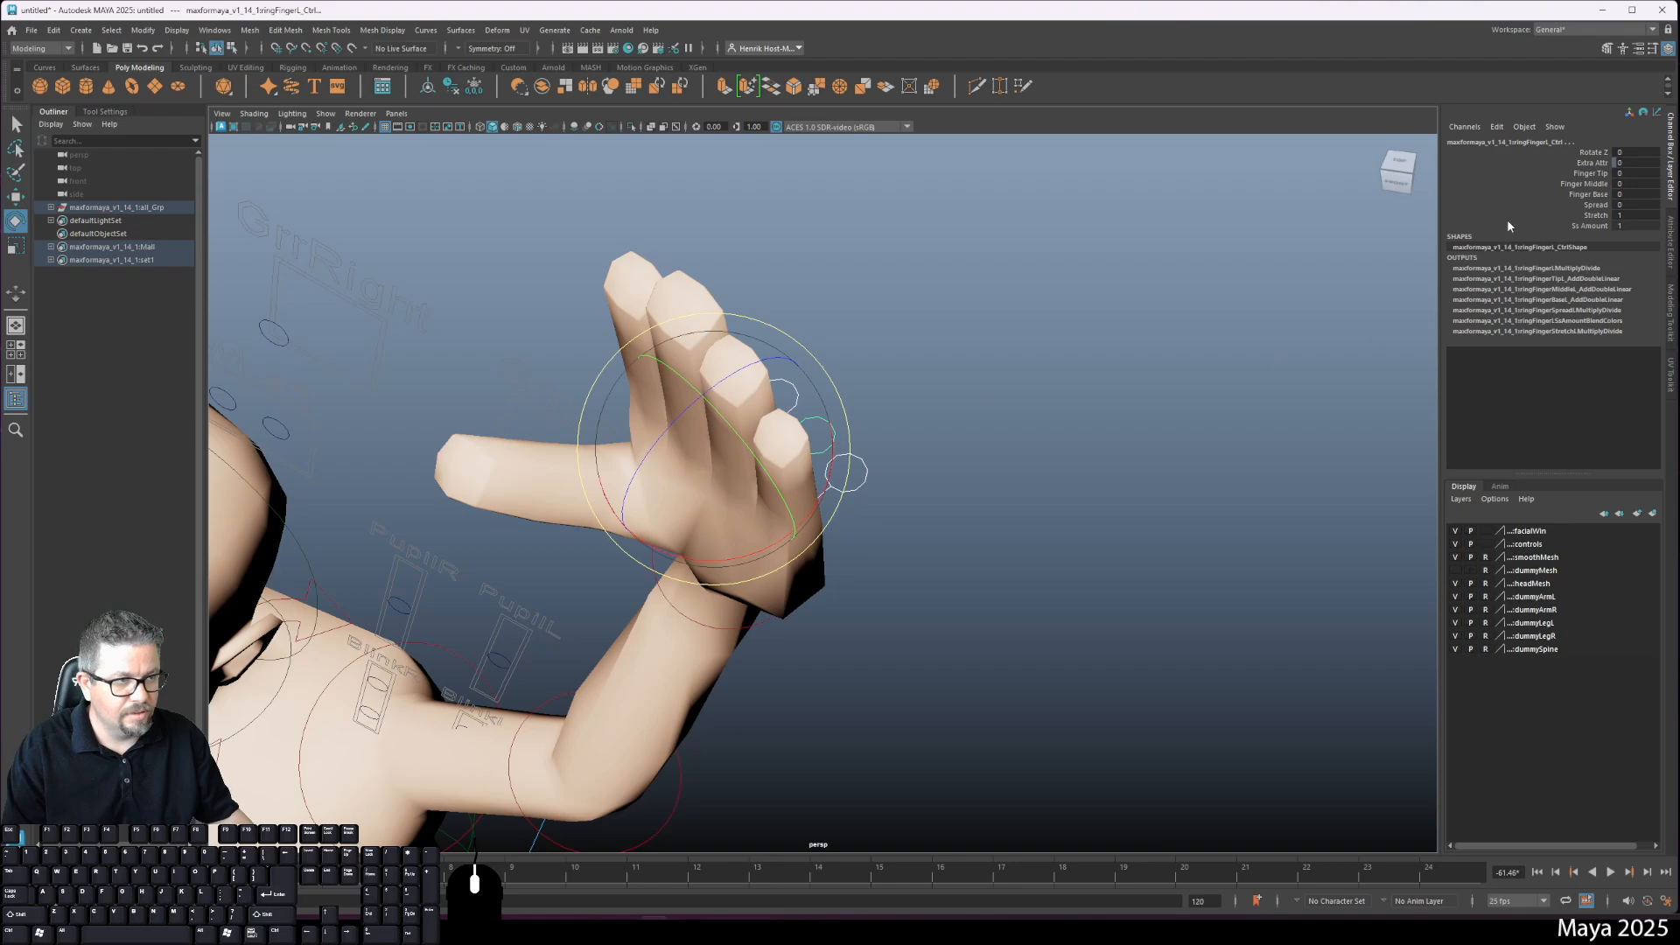
middle_drag(1062, 327, 1371, 236)
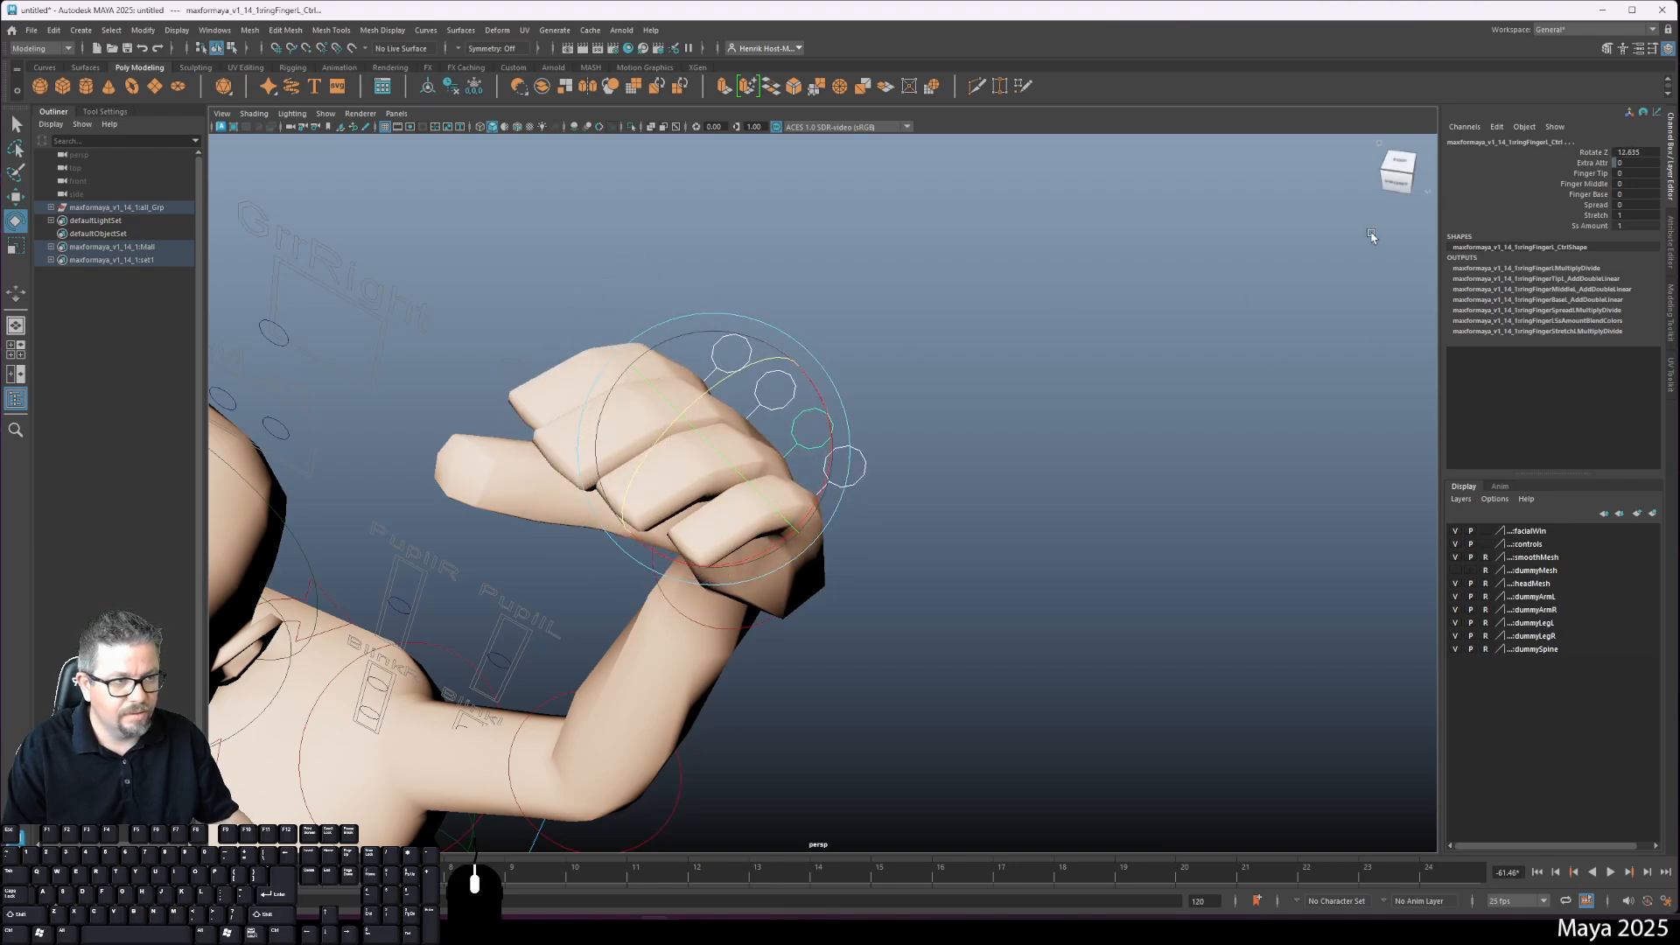
click(875, 339)
Step: Straighten the left index finger by setting Finger Tip to about -18.7, Finger Middle to about -20.2 and Finger Base to about -7.1
click(751, 349)
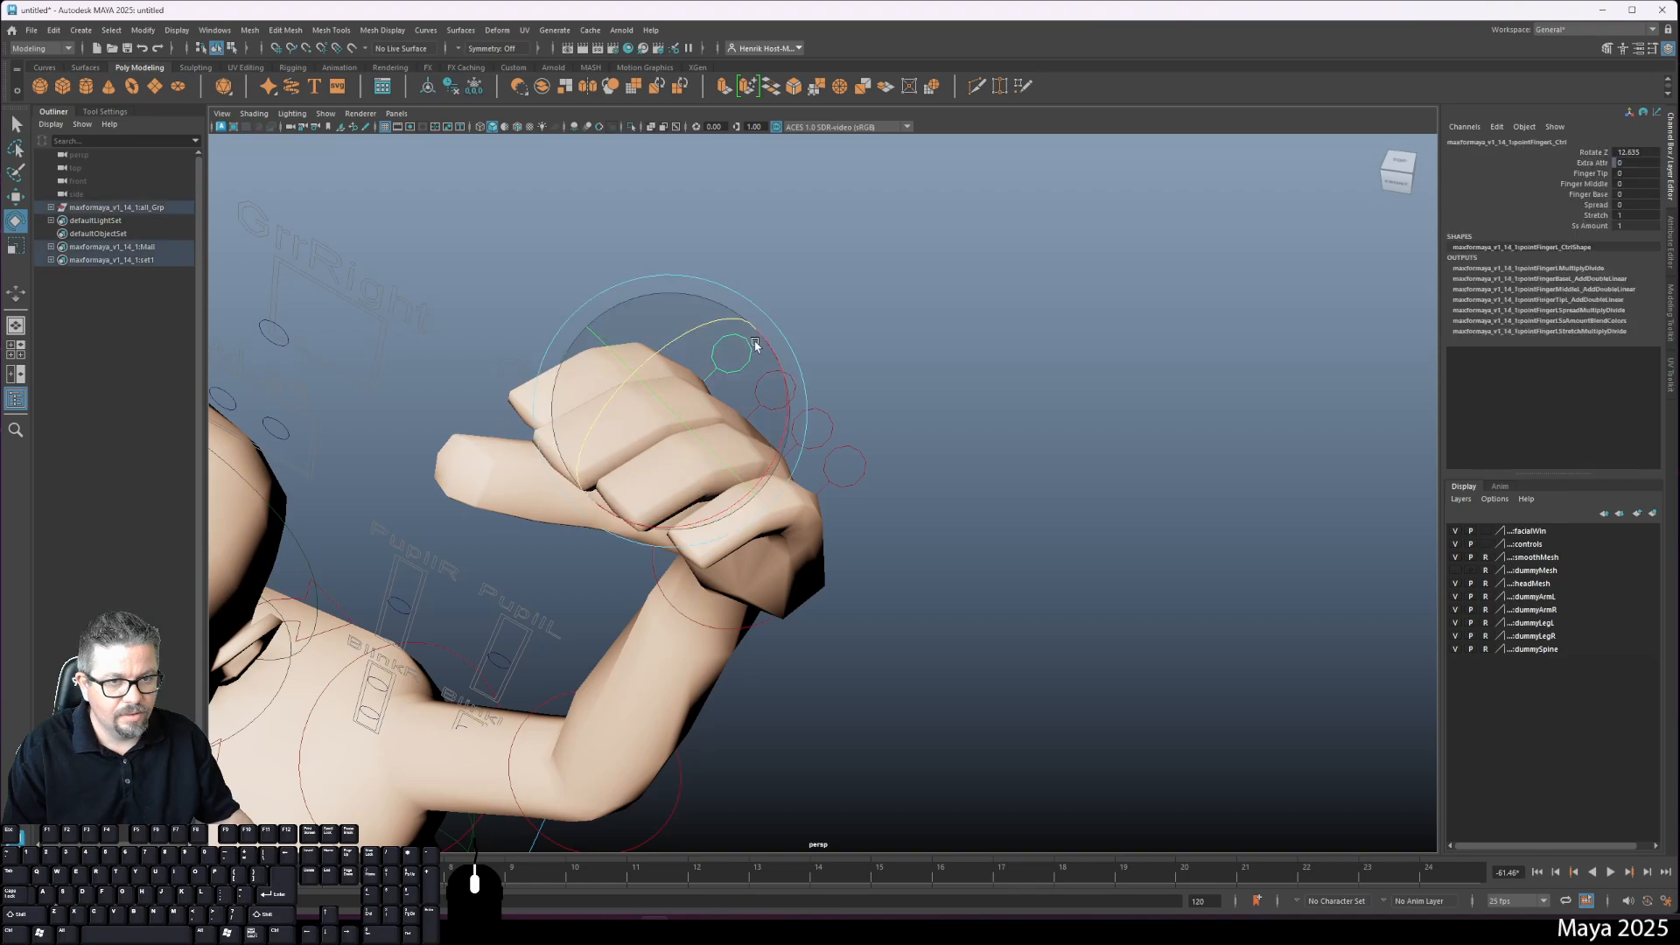
click(1592, 174)
middle_drag(890, 335, 996, 290)
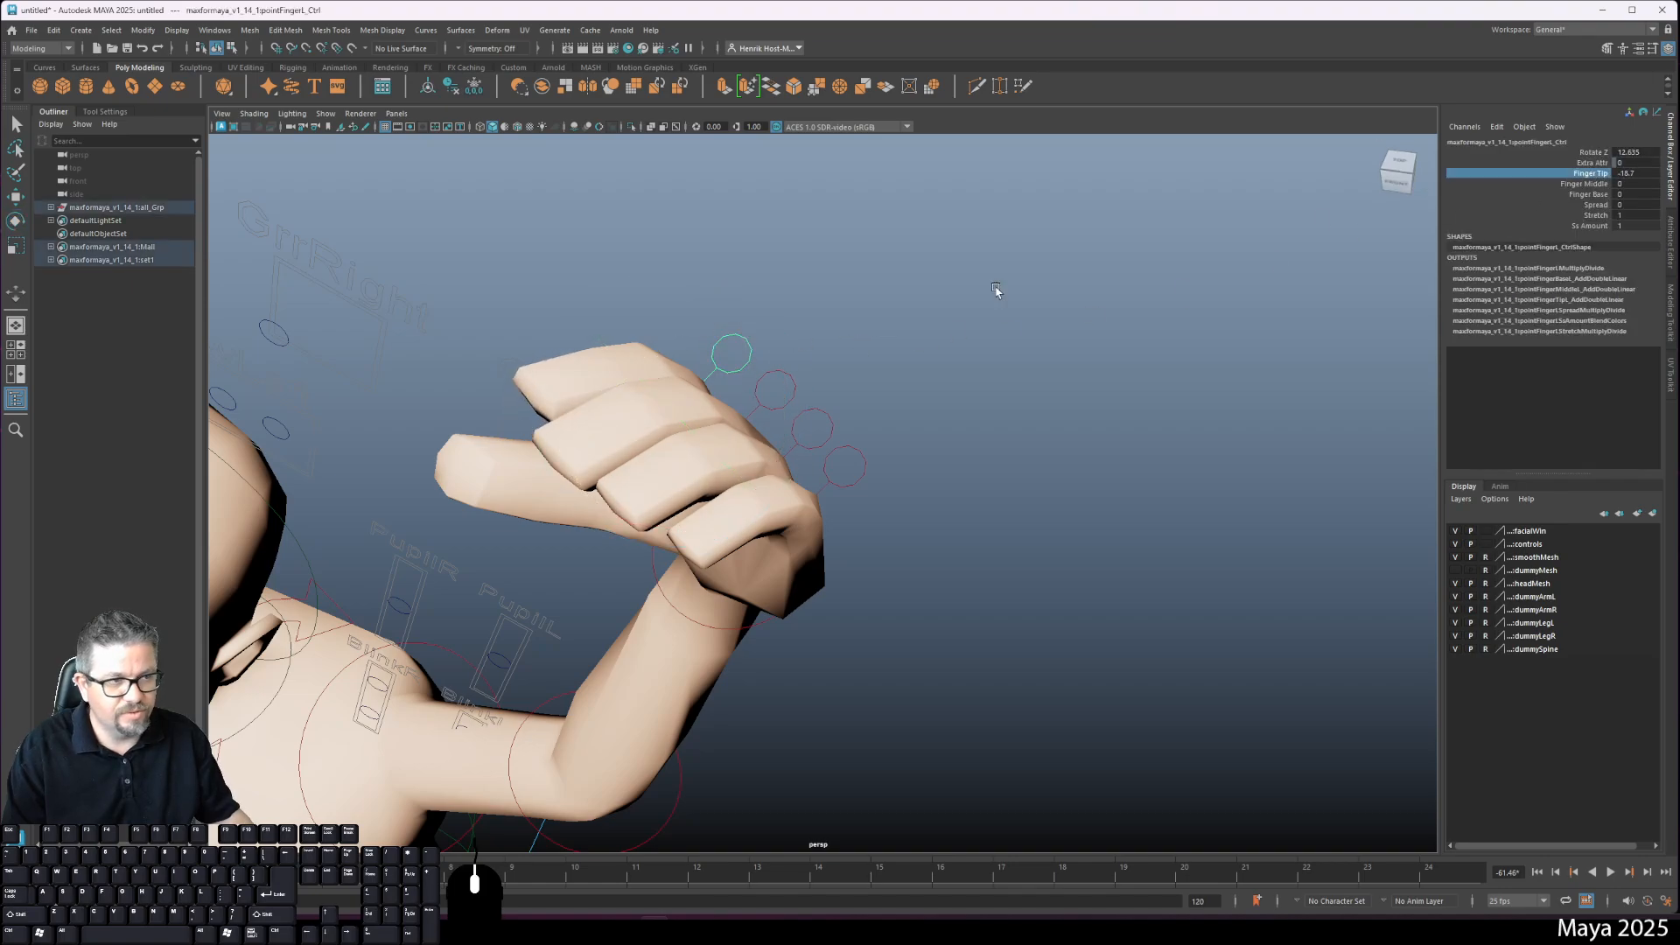
click(1580, 186)
middle_drag(403, 406, 480, 406)
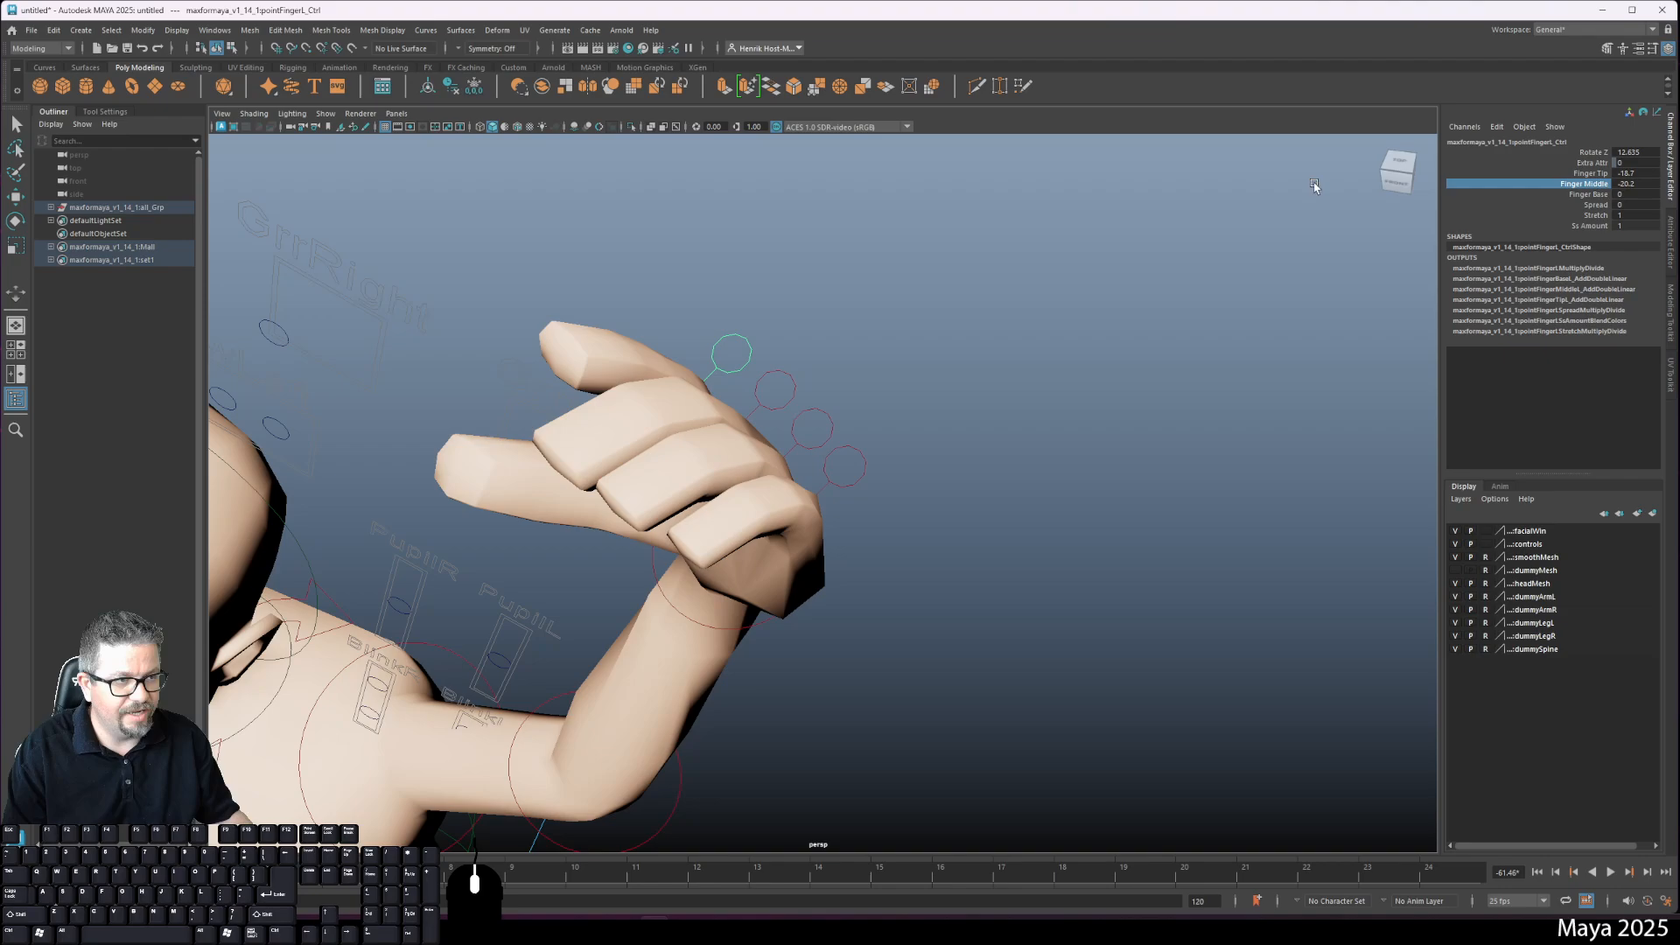
click(1530, 196)
middle_drag(867, 351, 801, 339)
alt+drag(810, 347, 817, 378)
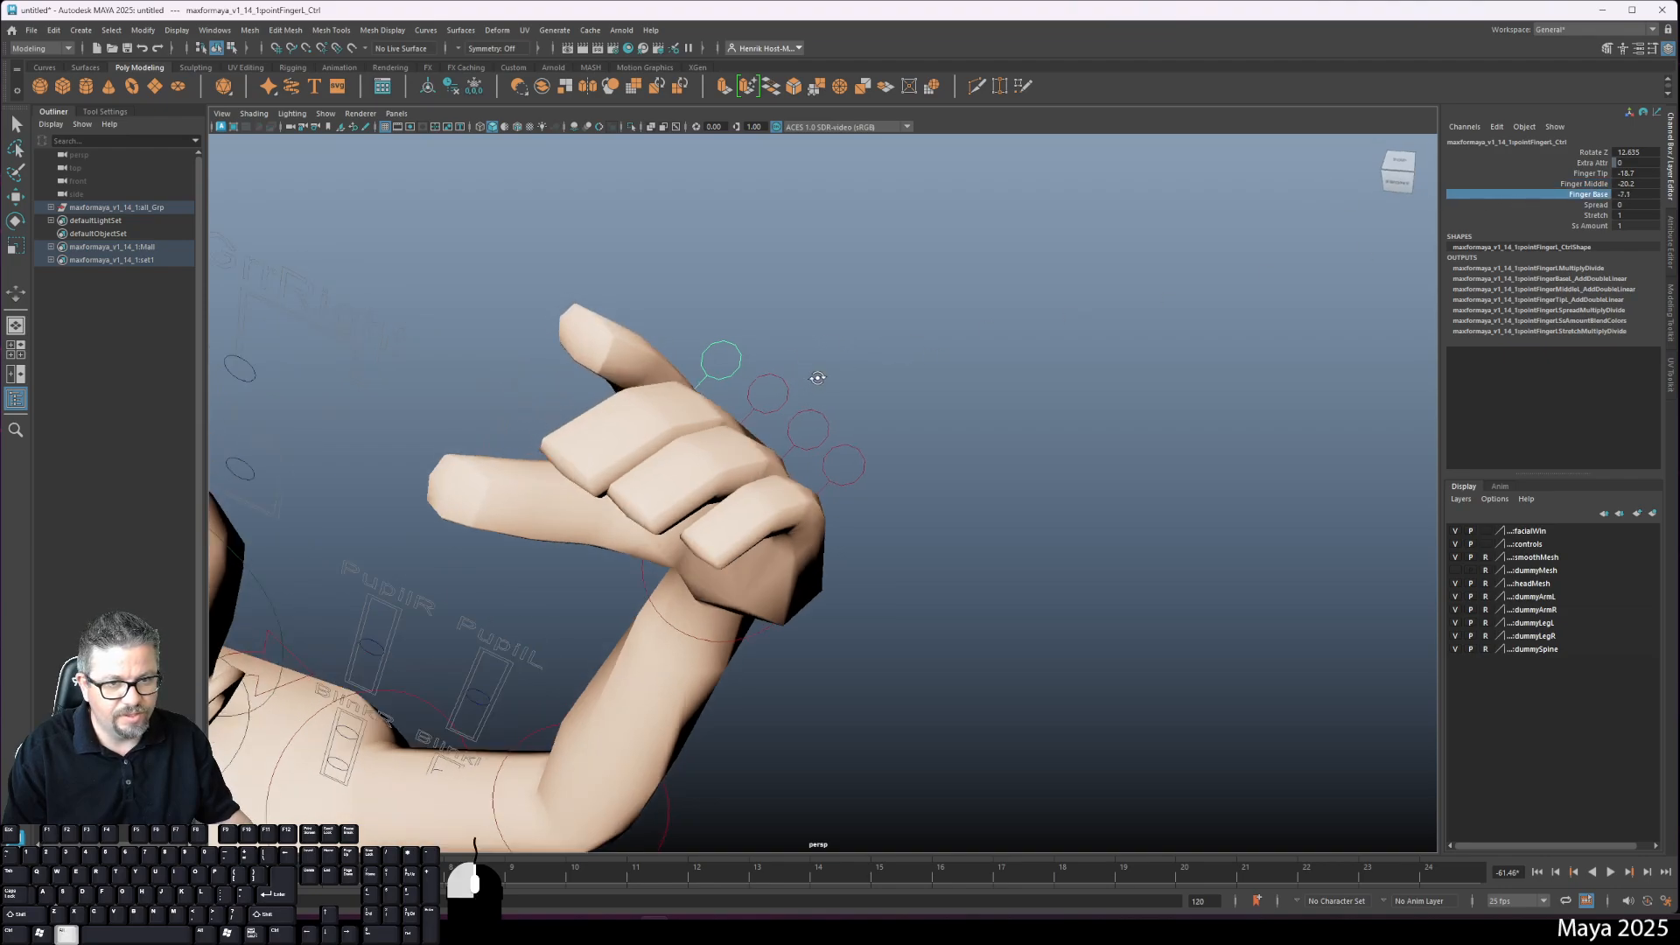
Step: Curl the left middle finger by setting Finger Tip to about 32 and Finger Middle to about 37.5
click(777, 378)
key(e)
click(1589, 173)
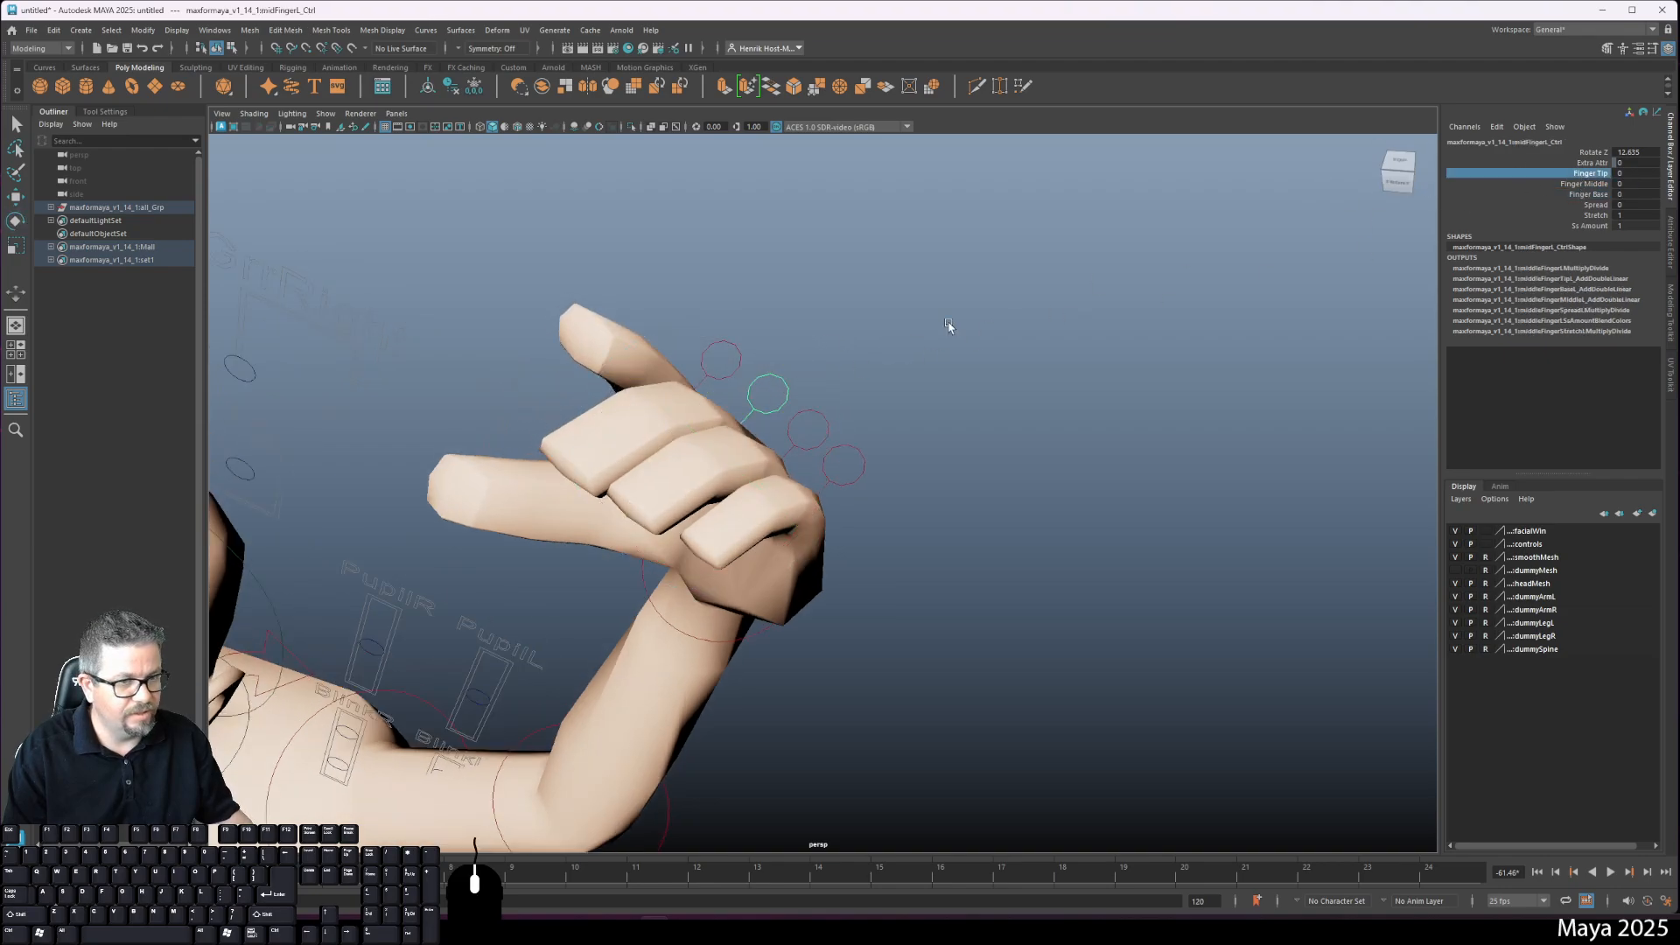
middle_drag(949, 323, 1162, 282)
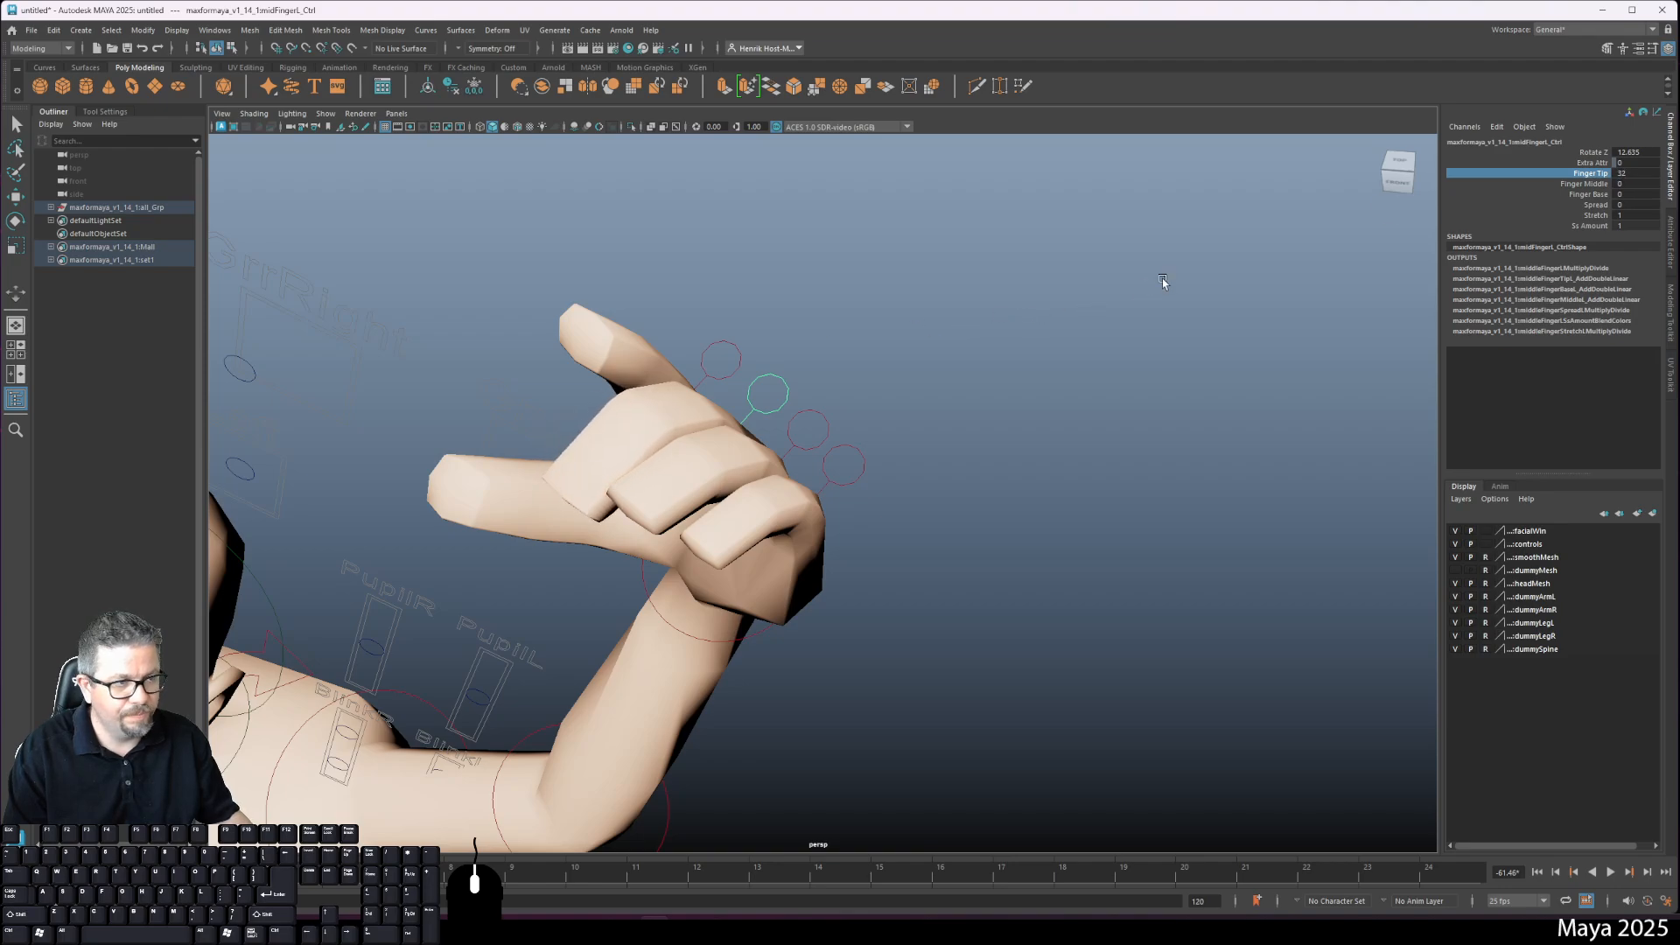
click(1589, 184)
middle_drag(953, 351, 1176, 332)
Step: Swing the left middle finger back by setting its Finger Base to about -39.4
click(1585, 194)
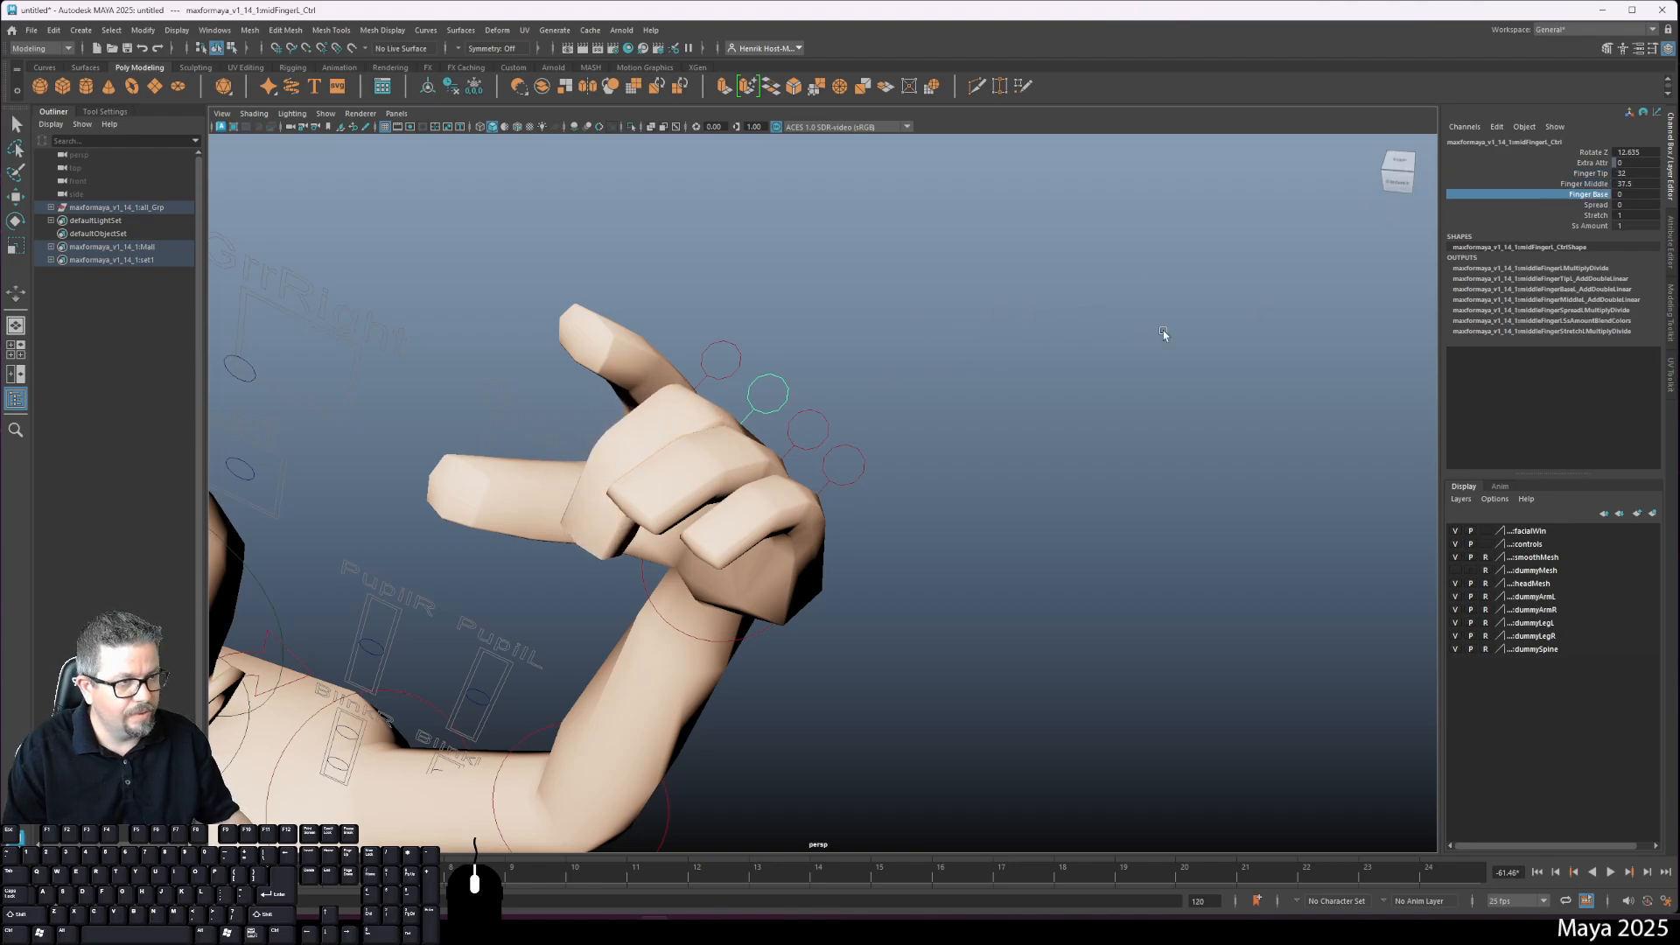
middle_drag(967, 370, 1062, 390)
alt+drag(1010, 418, 1080, 377)
middle_drag(945, 403, 474, 413)
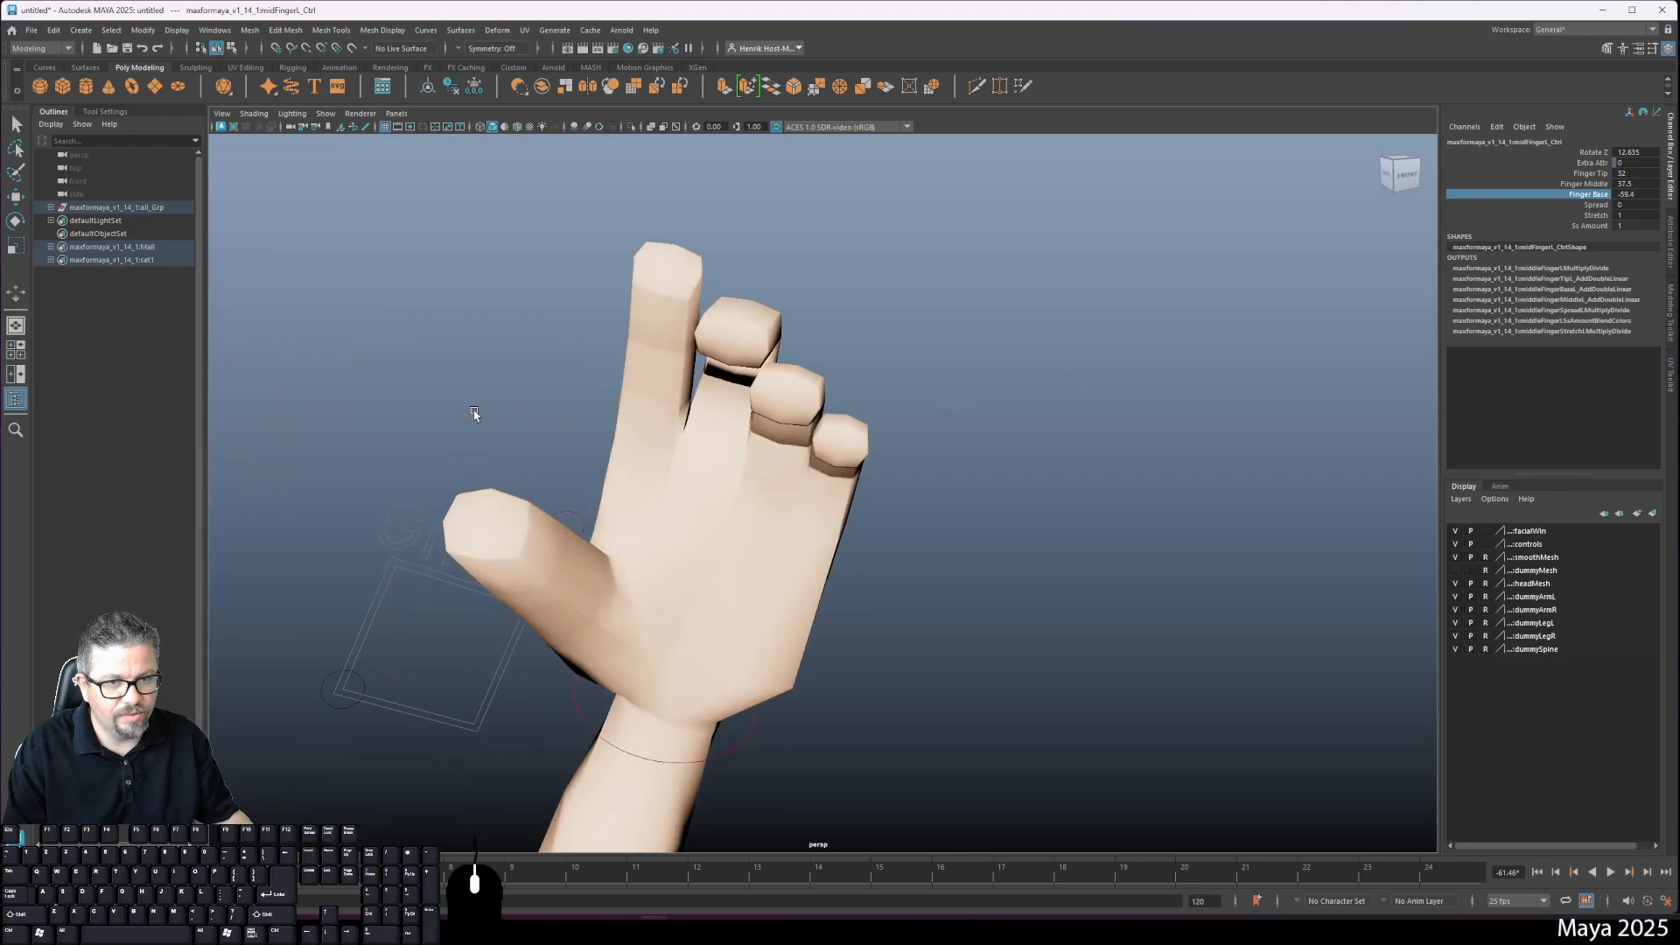
Step: Straighten the left middle finger by setting Finger Middle to about 4.3 and reducing its Finger Tip curl
click(1587, 185)
middle_drag(952, 336, 740, 358)
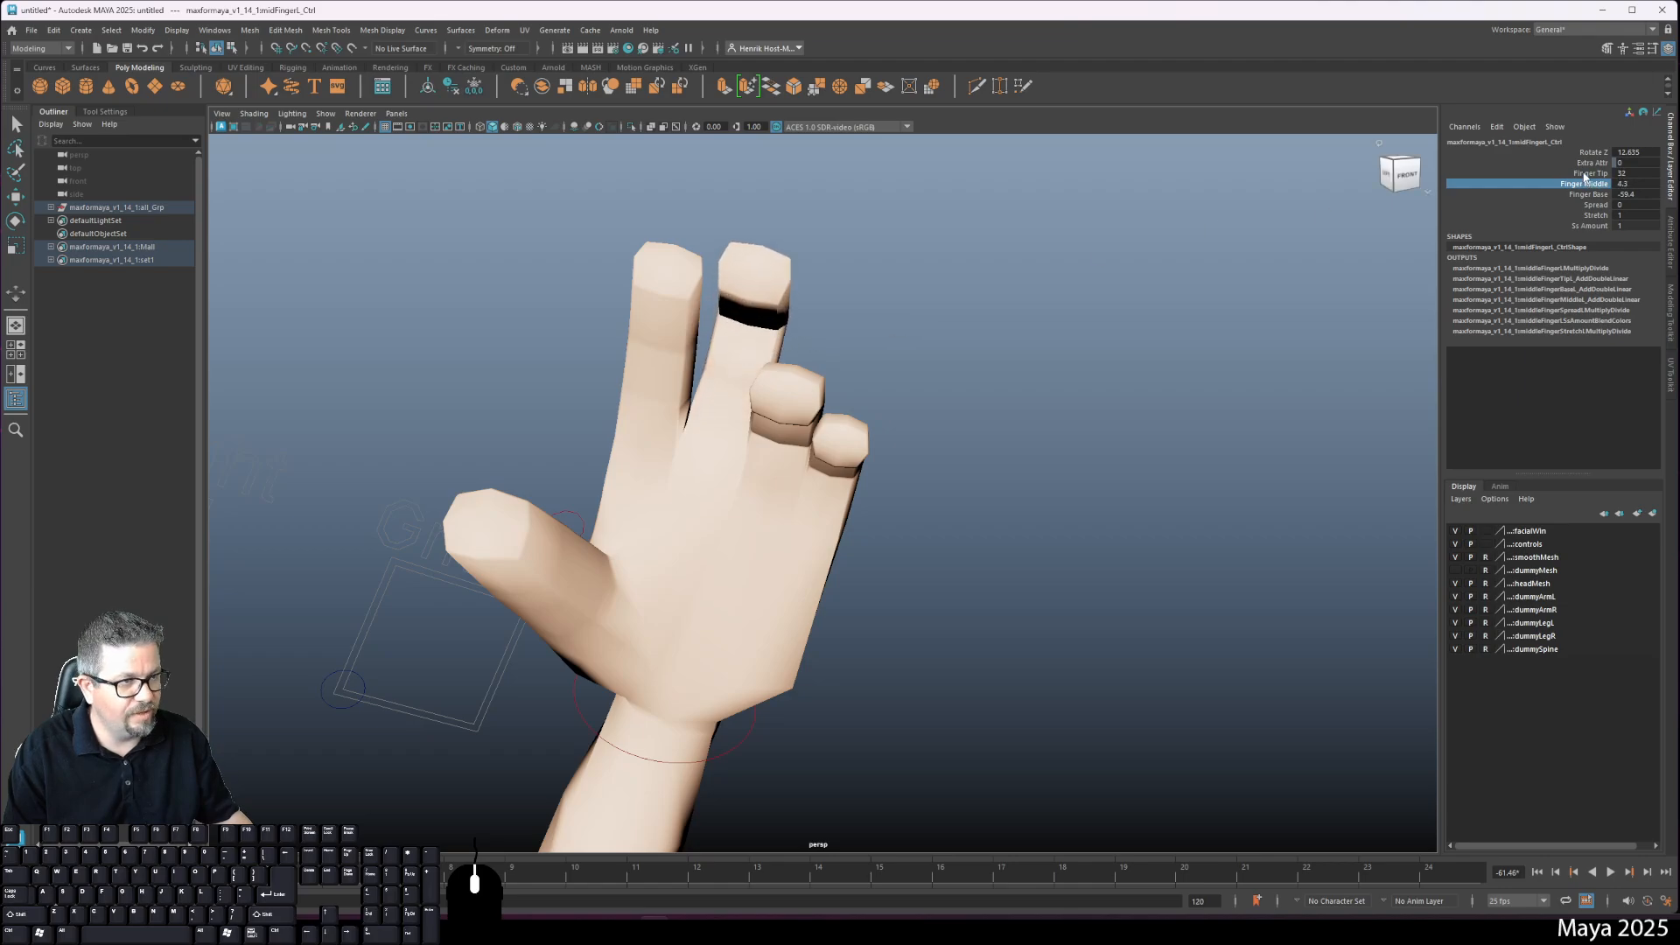
click(1587, 174)
middle_drag(1032, 302, 955, 302)
alt+drag(798, 453, 774, 413)
Step: Straighten the left ring finger by setting Finger Middle to about -33.5 and Finger Tip to about -33.8
click(833, 426)
key(e)
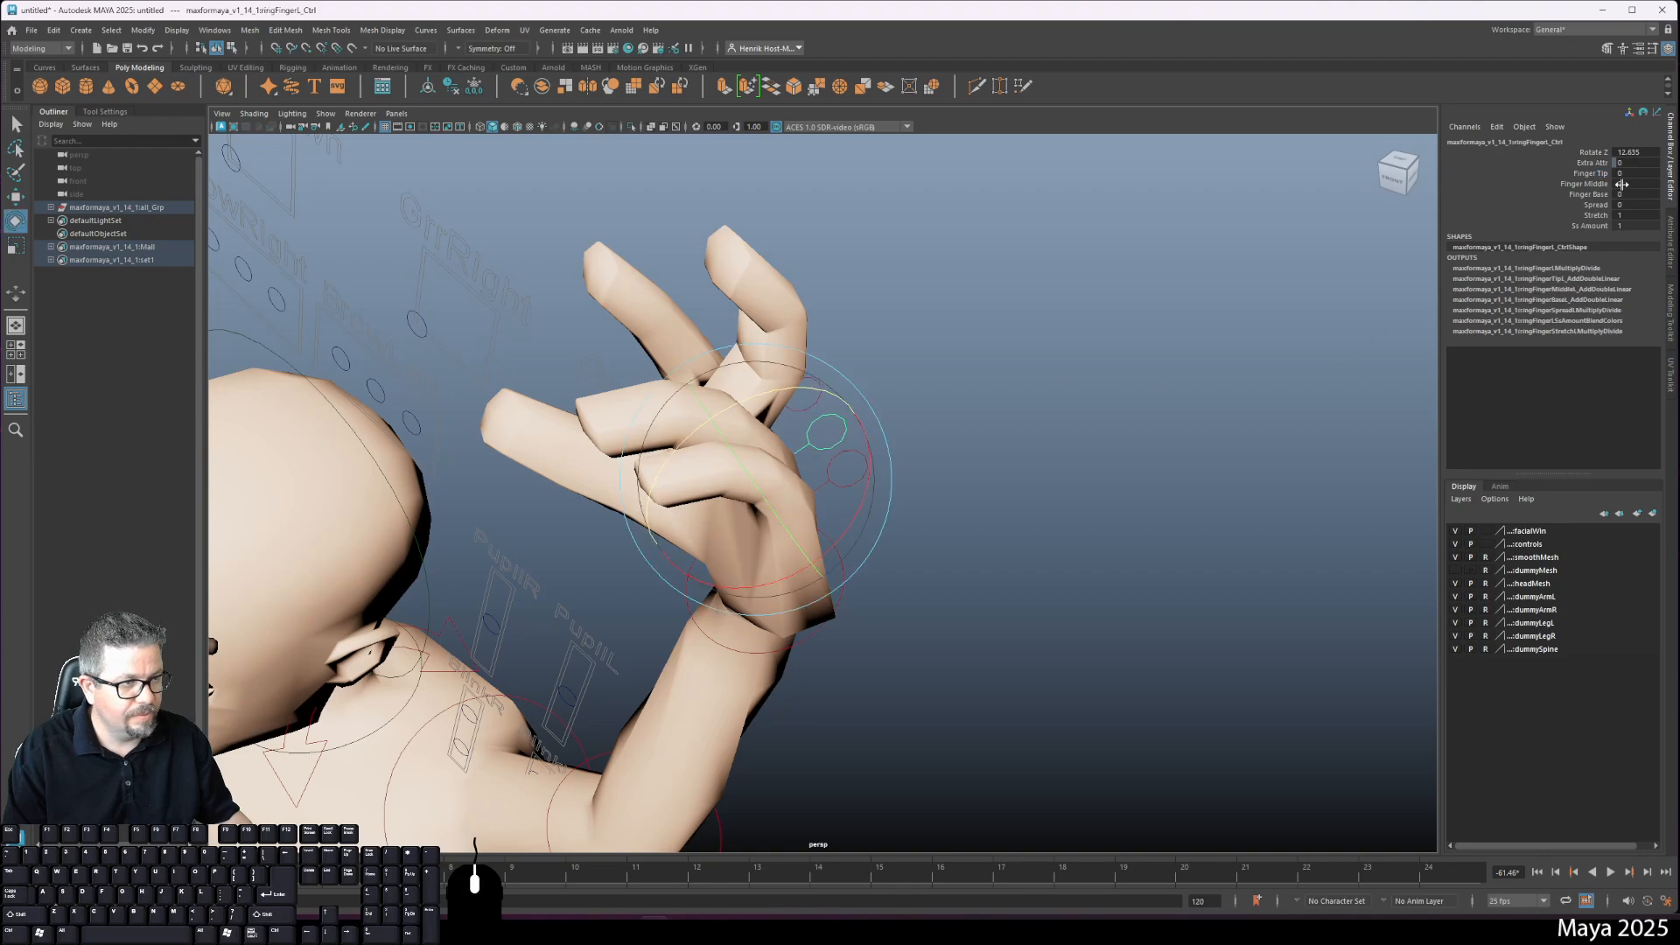
click(1590, 173)
middle_drag(1050, 356, 840, 331)
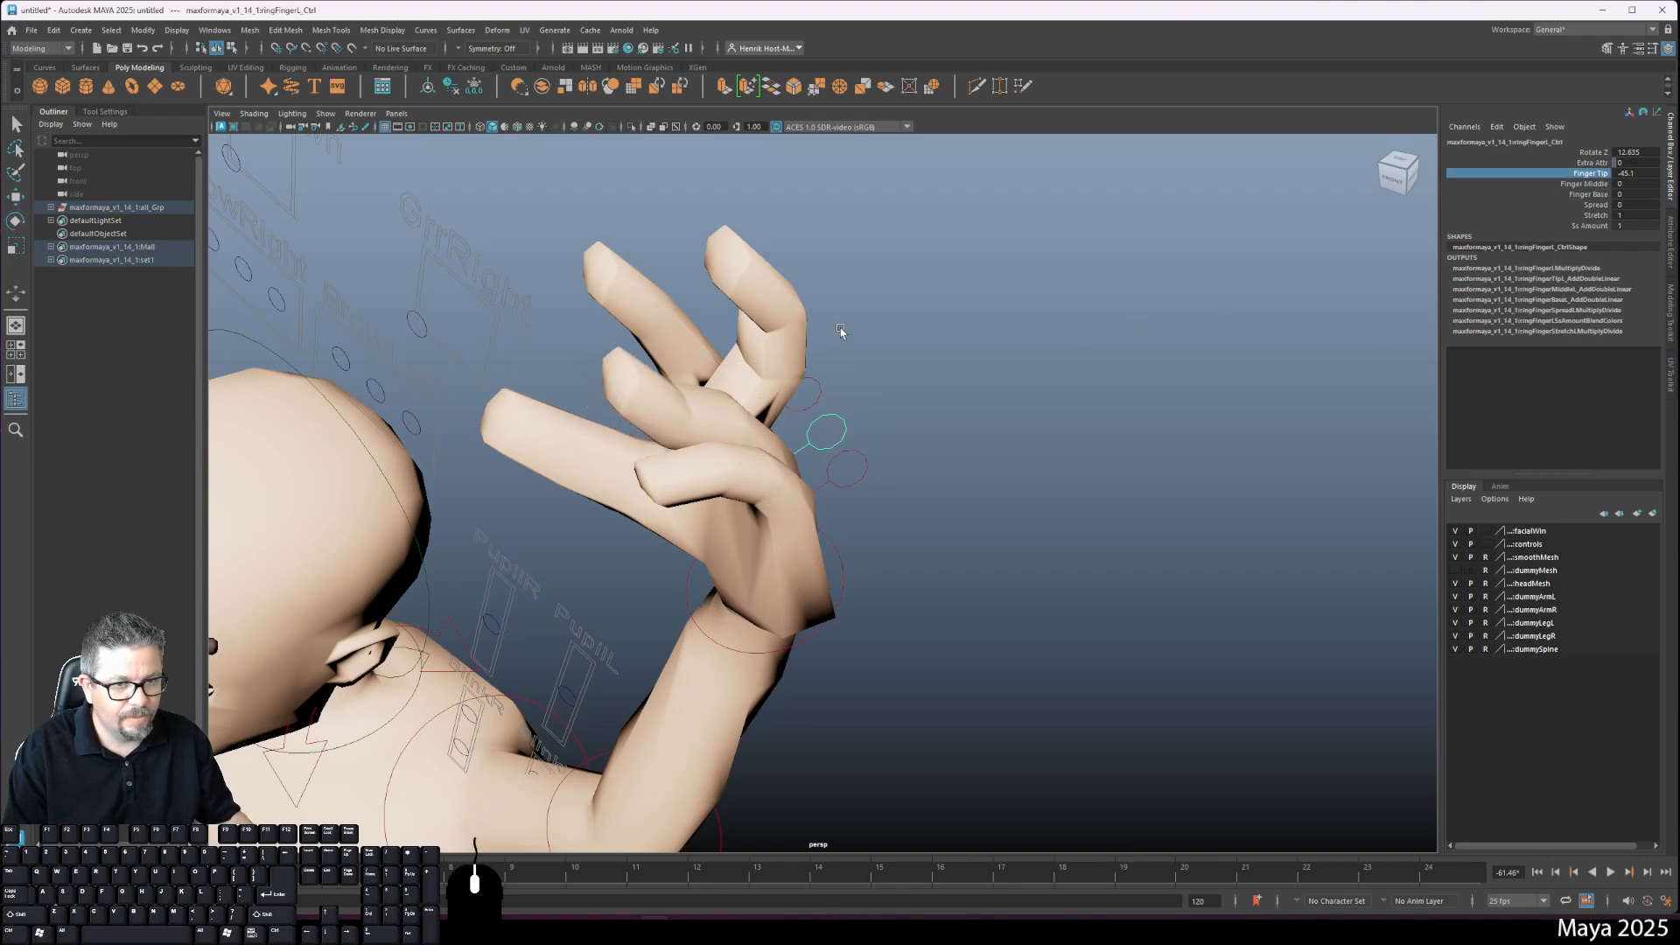
click(1586, 184)
middle_drag(932, 381, 714, 387)
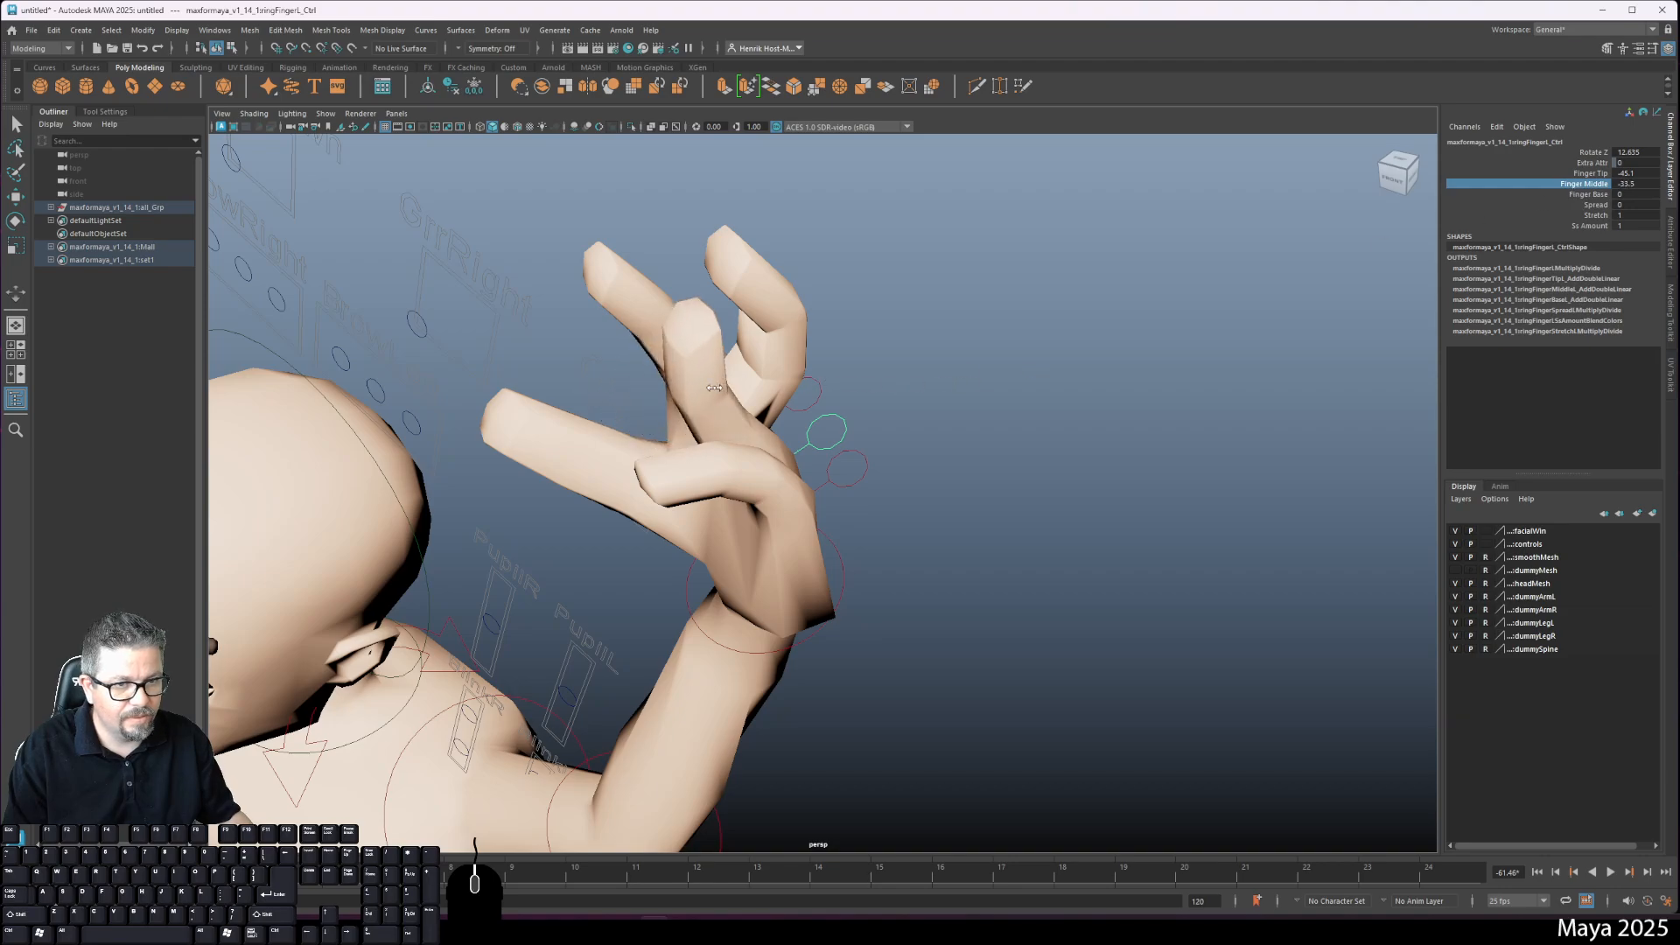
click(1591, 173)
middle_drag(980, 356, 1165, 343)
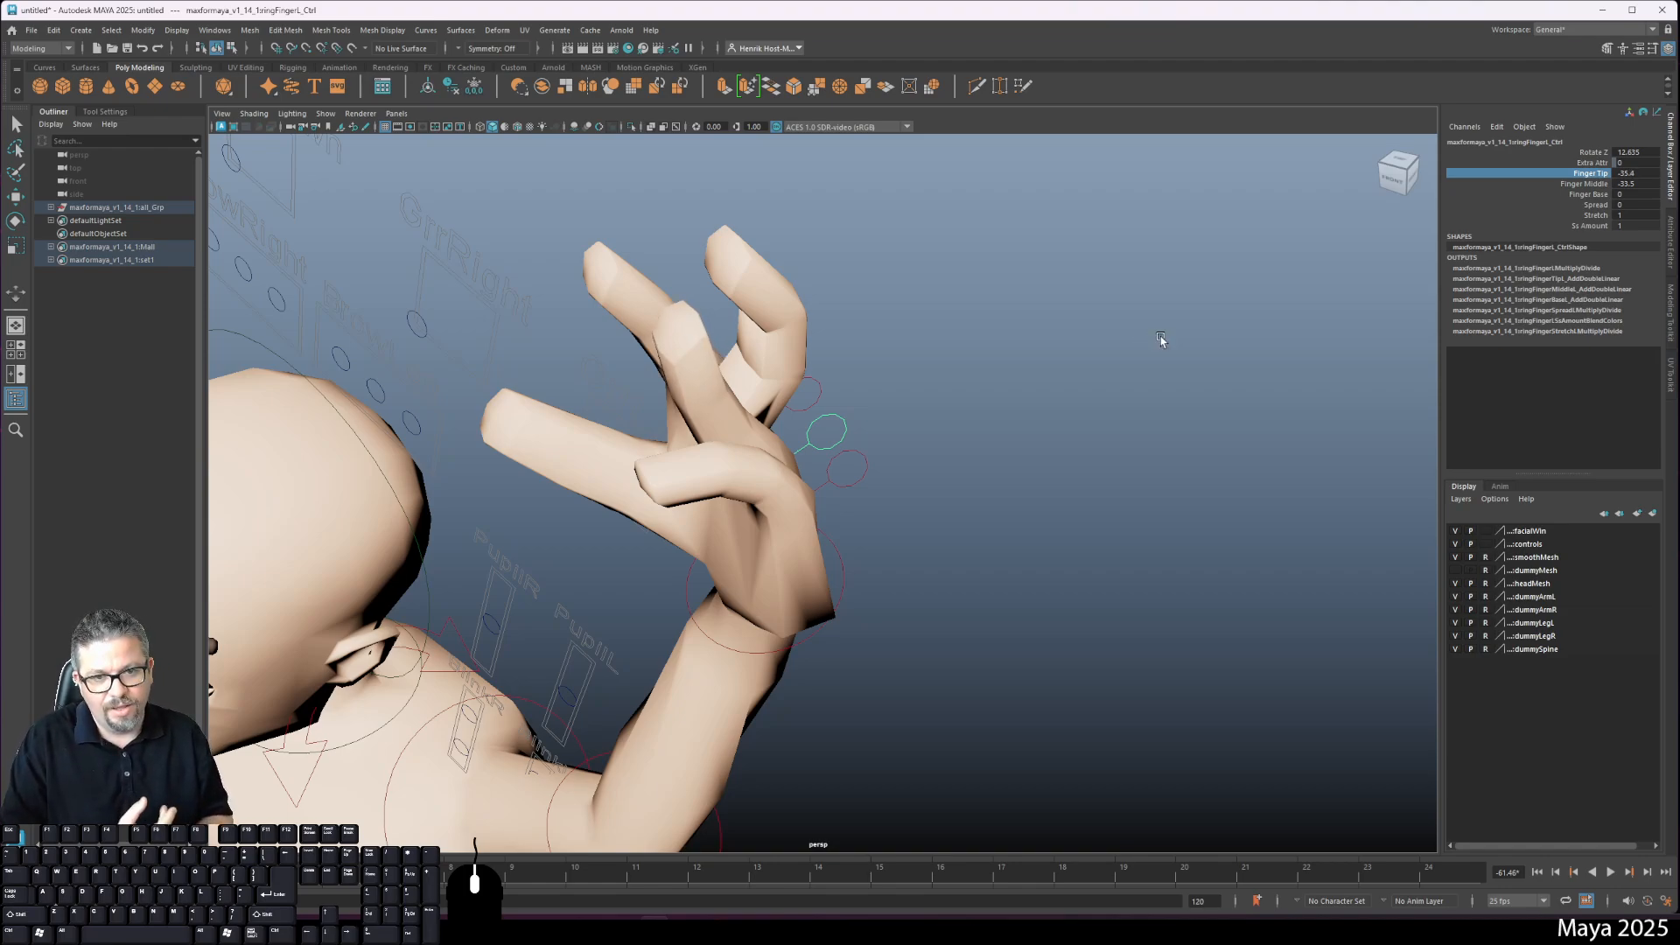
middle_drag(1081, 408, 978, 421)
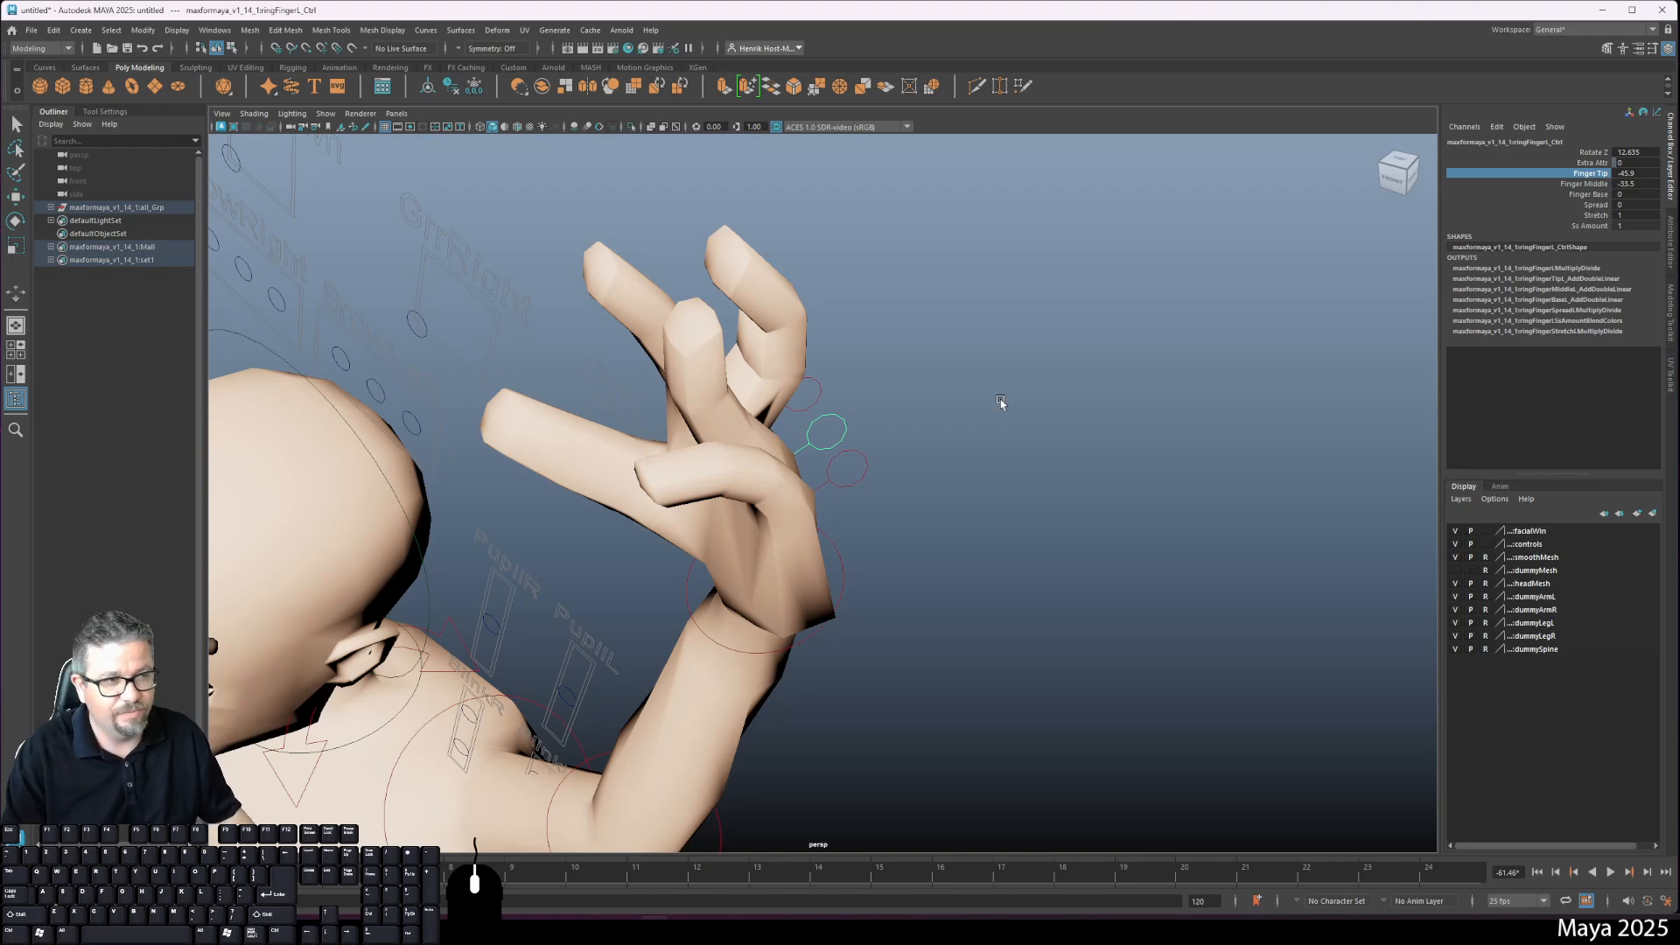
middle_drag(1050, 321, 1181, 290)
Step: Rotate the left ring finger slightly to a Rotate Z of about 13.1 and clear the selection
alt+drag(910, 385, 1269, 236)
alt+middle_drag(1190, 254, 1123, 279)
alt+drag(1124, 279, 927, 458)
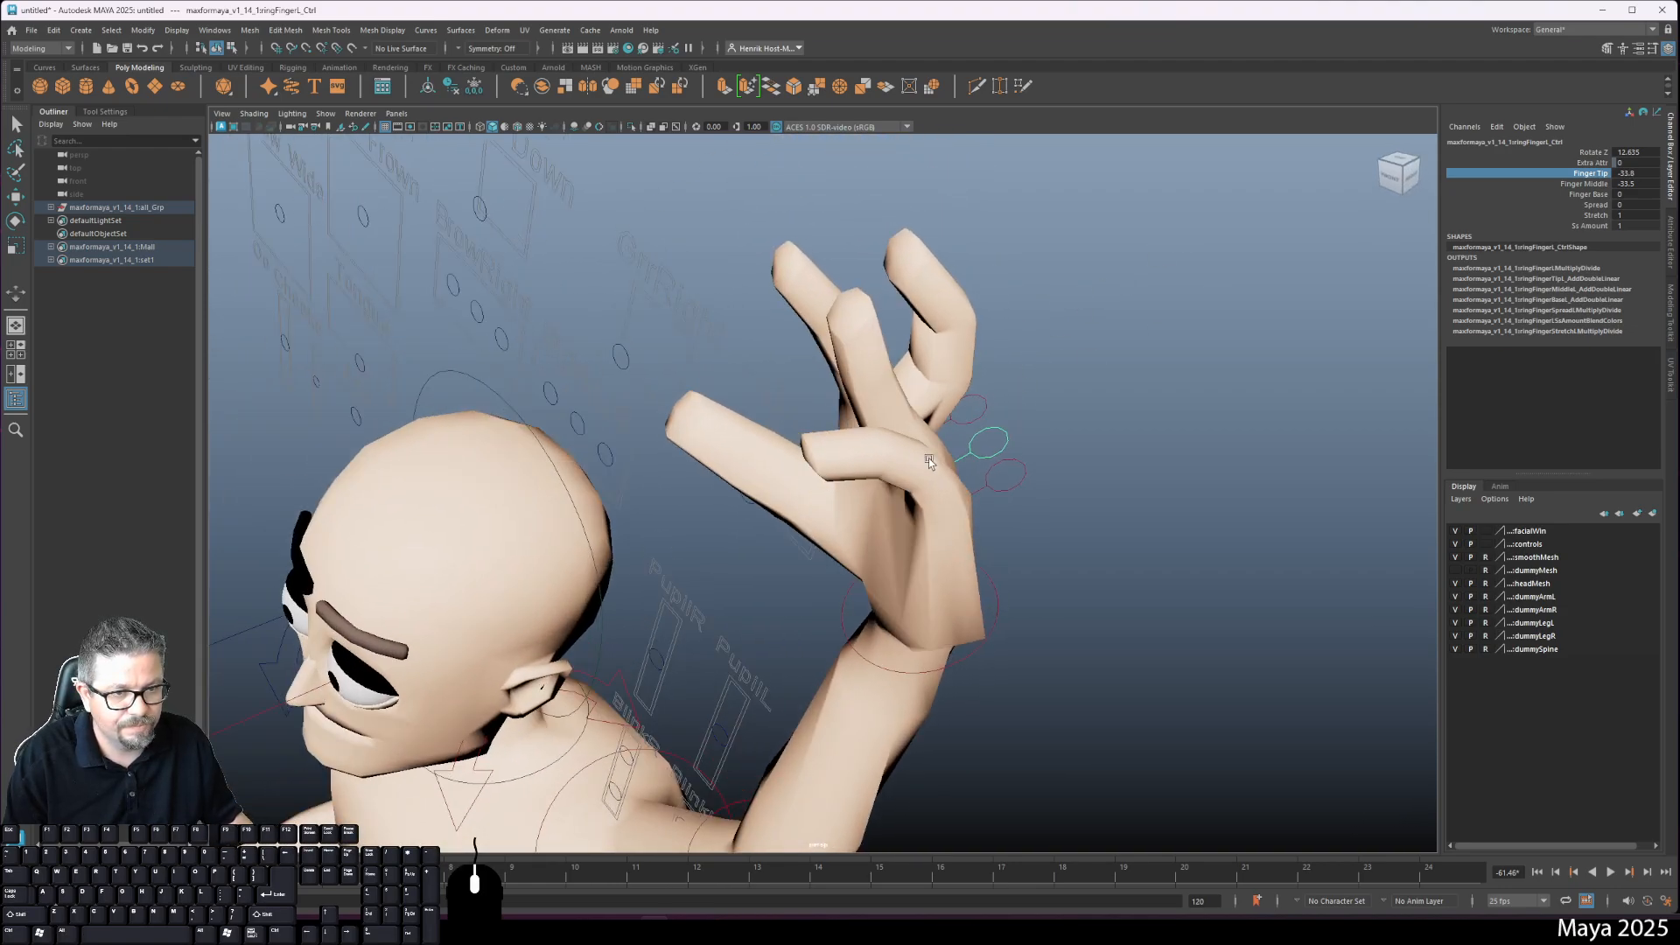
key(e)
drag(967, 390, 931, 372)
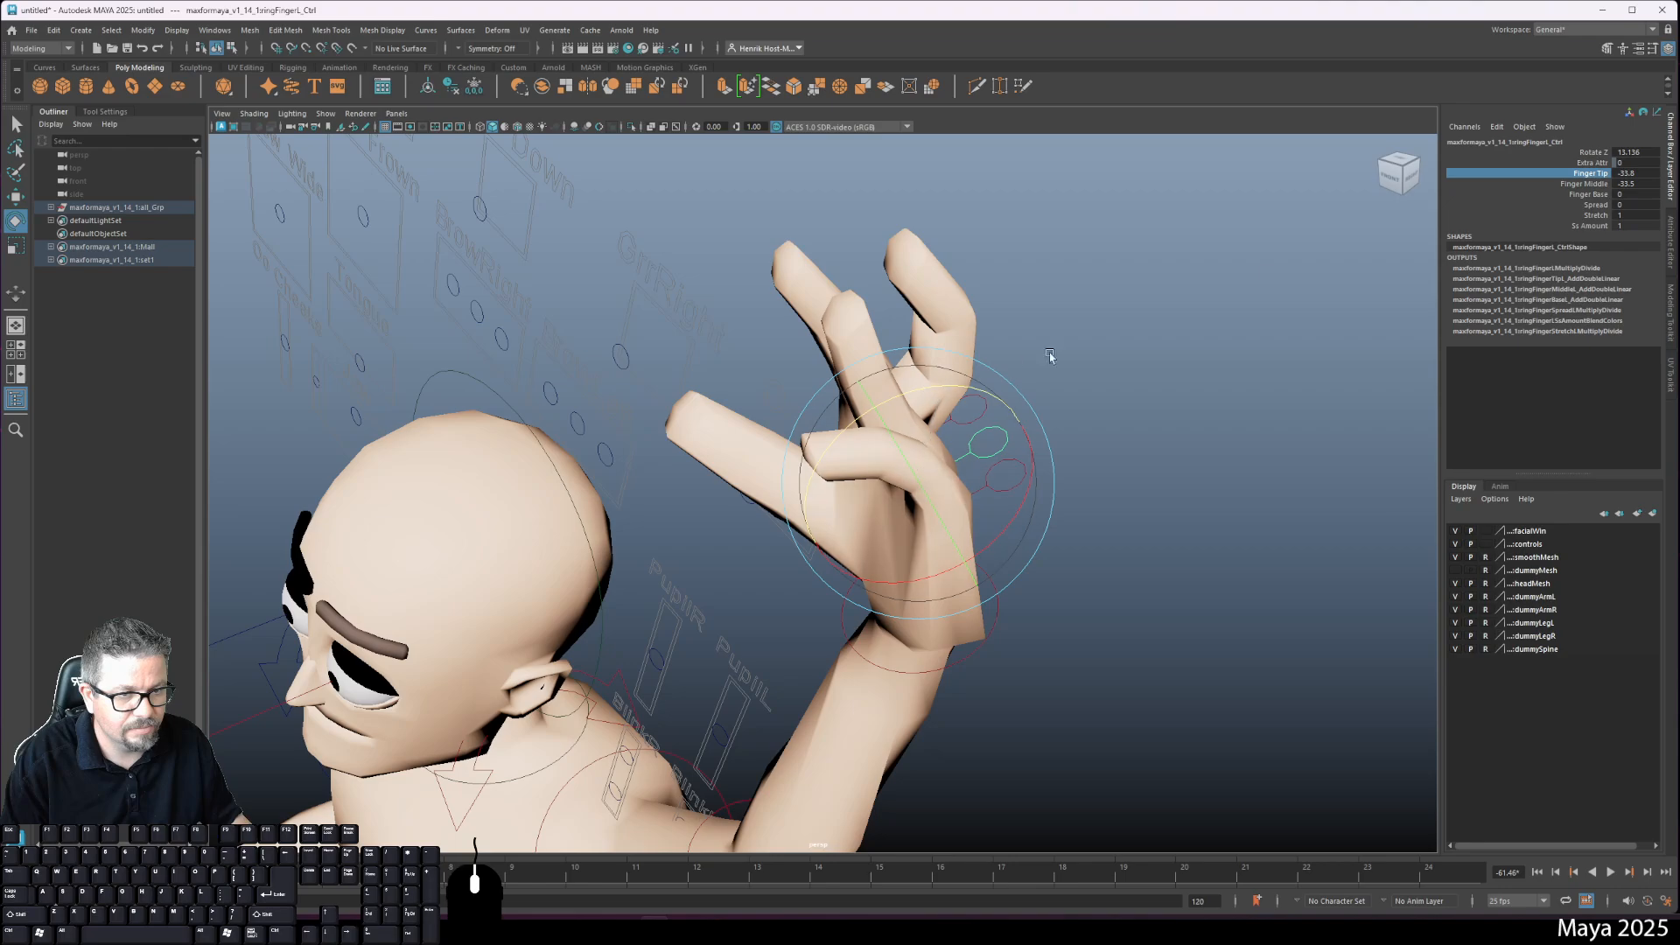
click(1126, 425)
alt+drag(1126, 425, 928, 434)
click(972, 417)
click(971, 359)
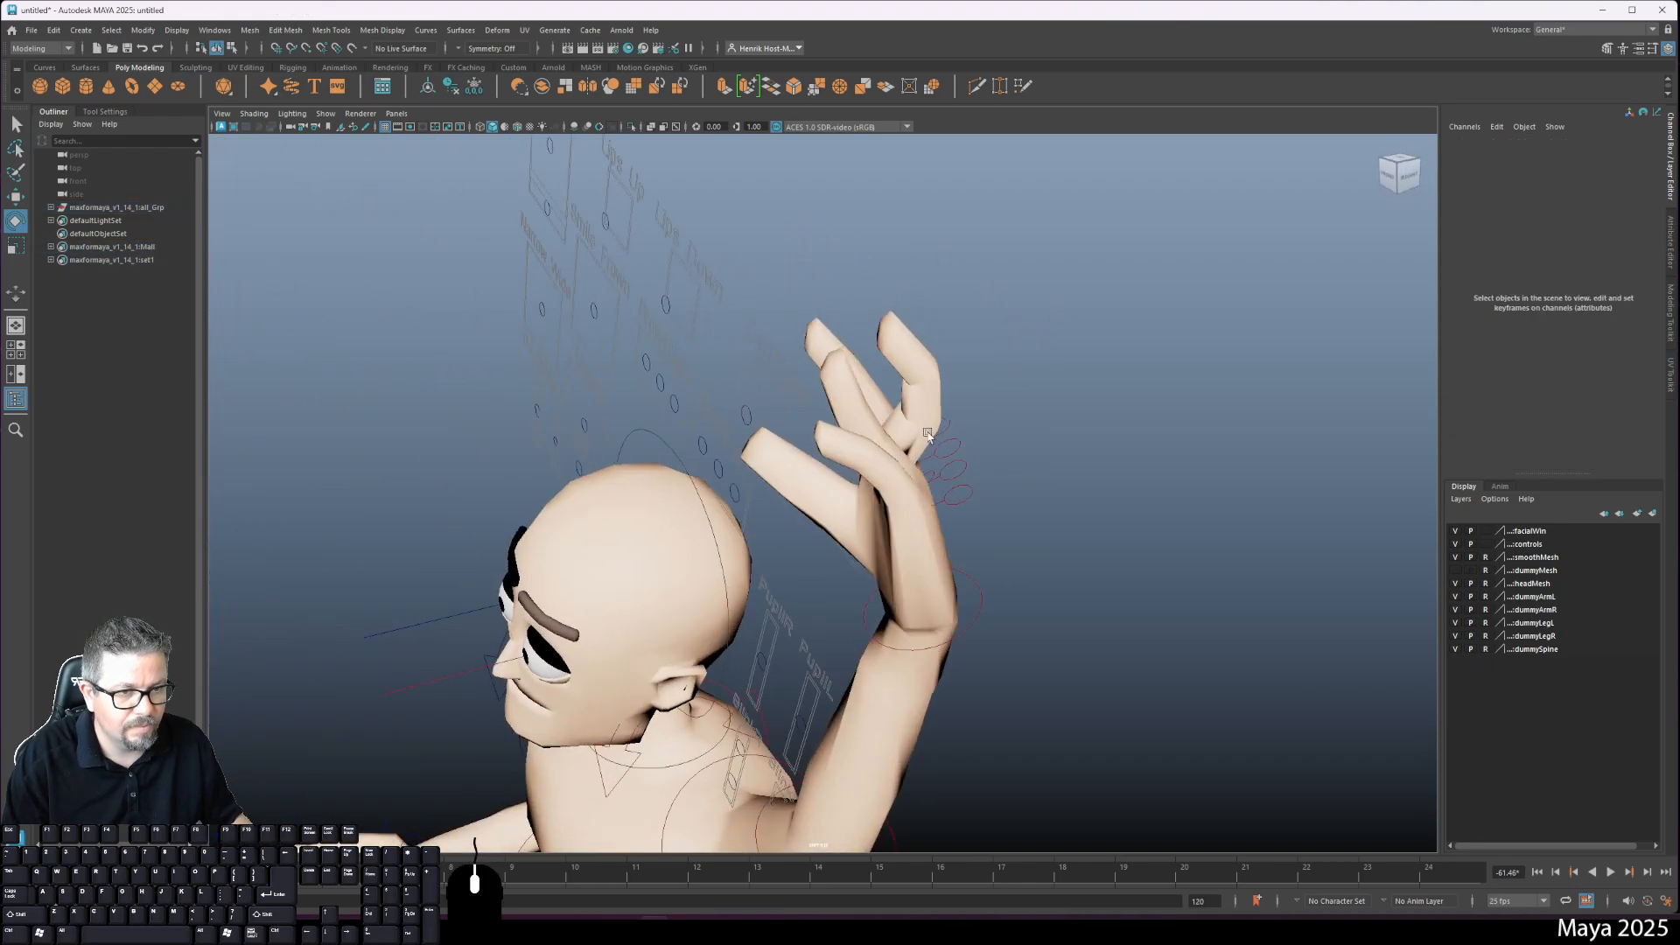
click(961, 467)
click(1595, 206)
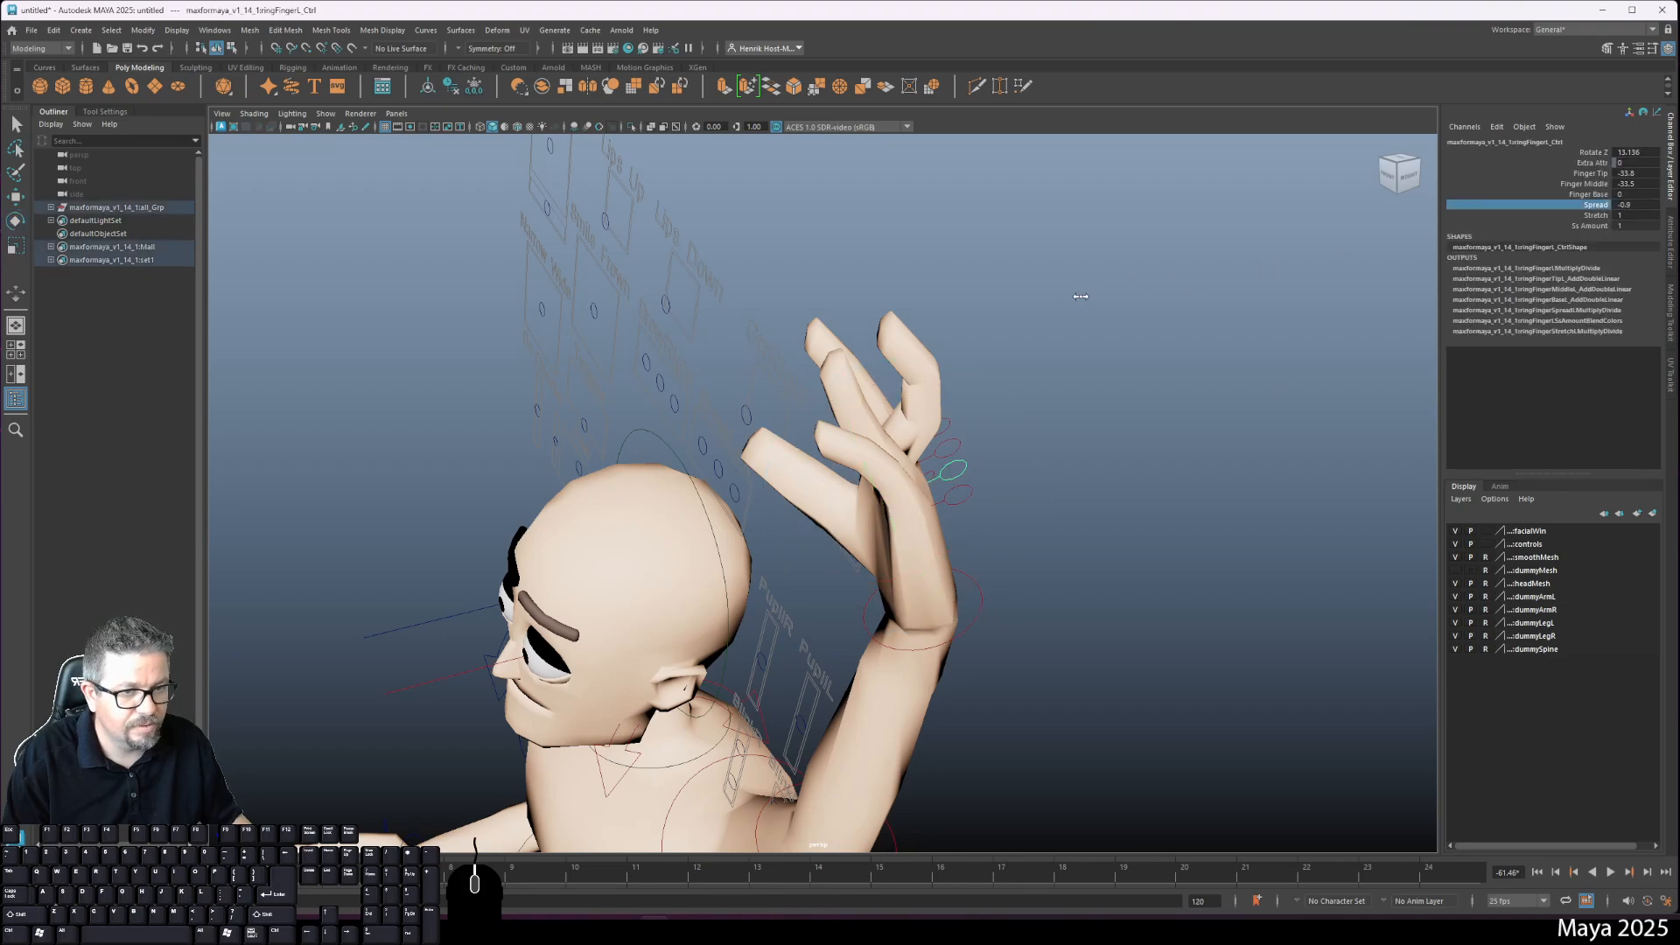
alt+drag(932, 351, 932, 427)
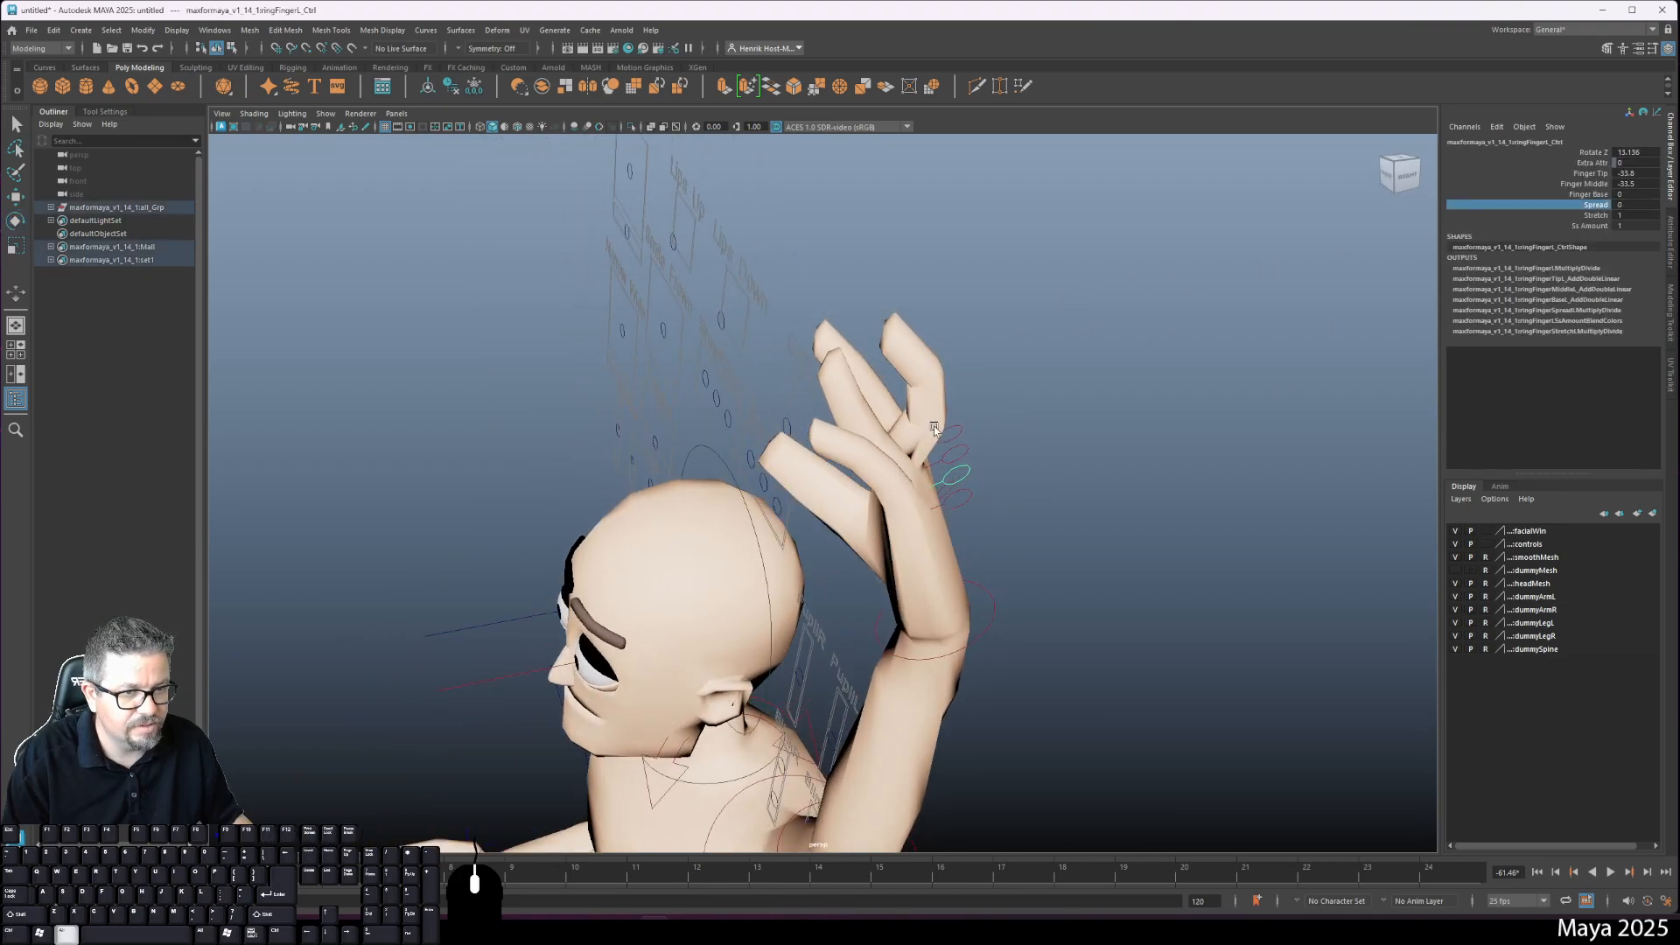
Step: Fan out all the fingers of the left hand together by setting Spread to about 28
click(952, 428)
key(e)
click(1588, 207)
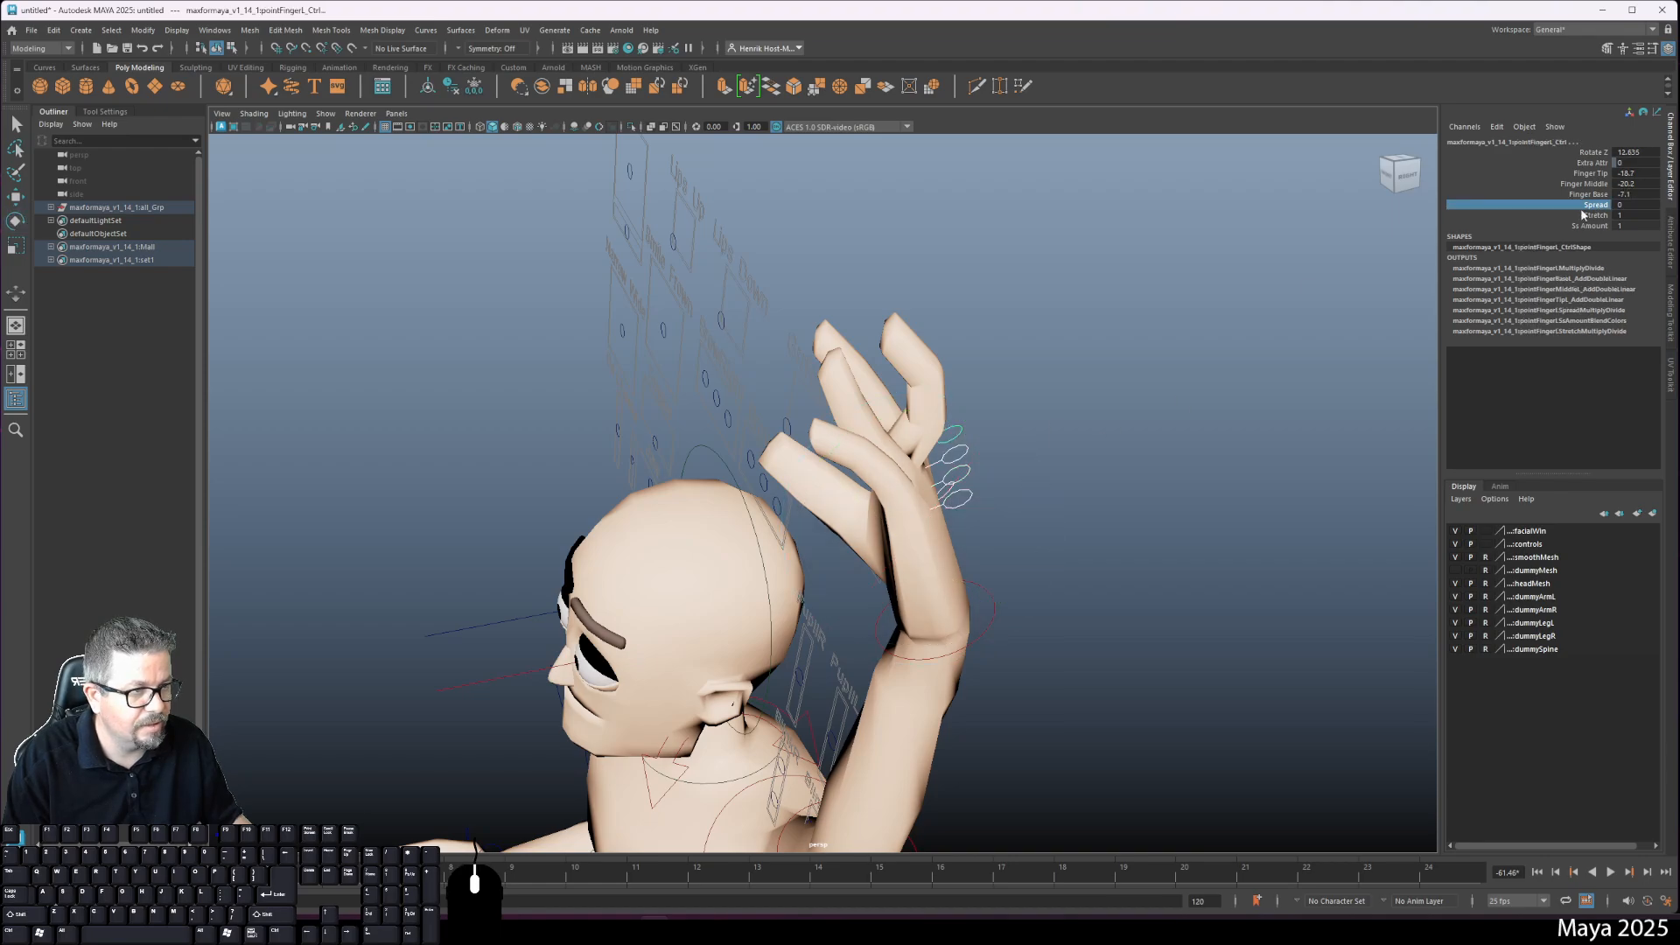
middle_drag(928, 387, 1009, 390)
alt+drag(840, 385, 1006, 424)
middle_drag(1006, 425, 1140, 432)
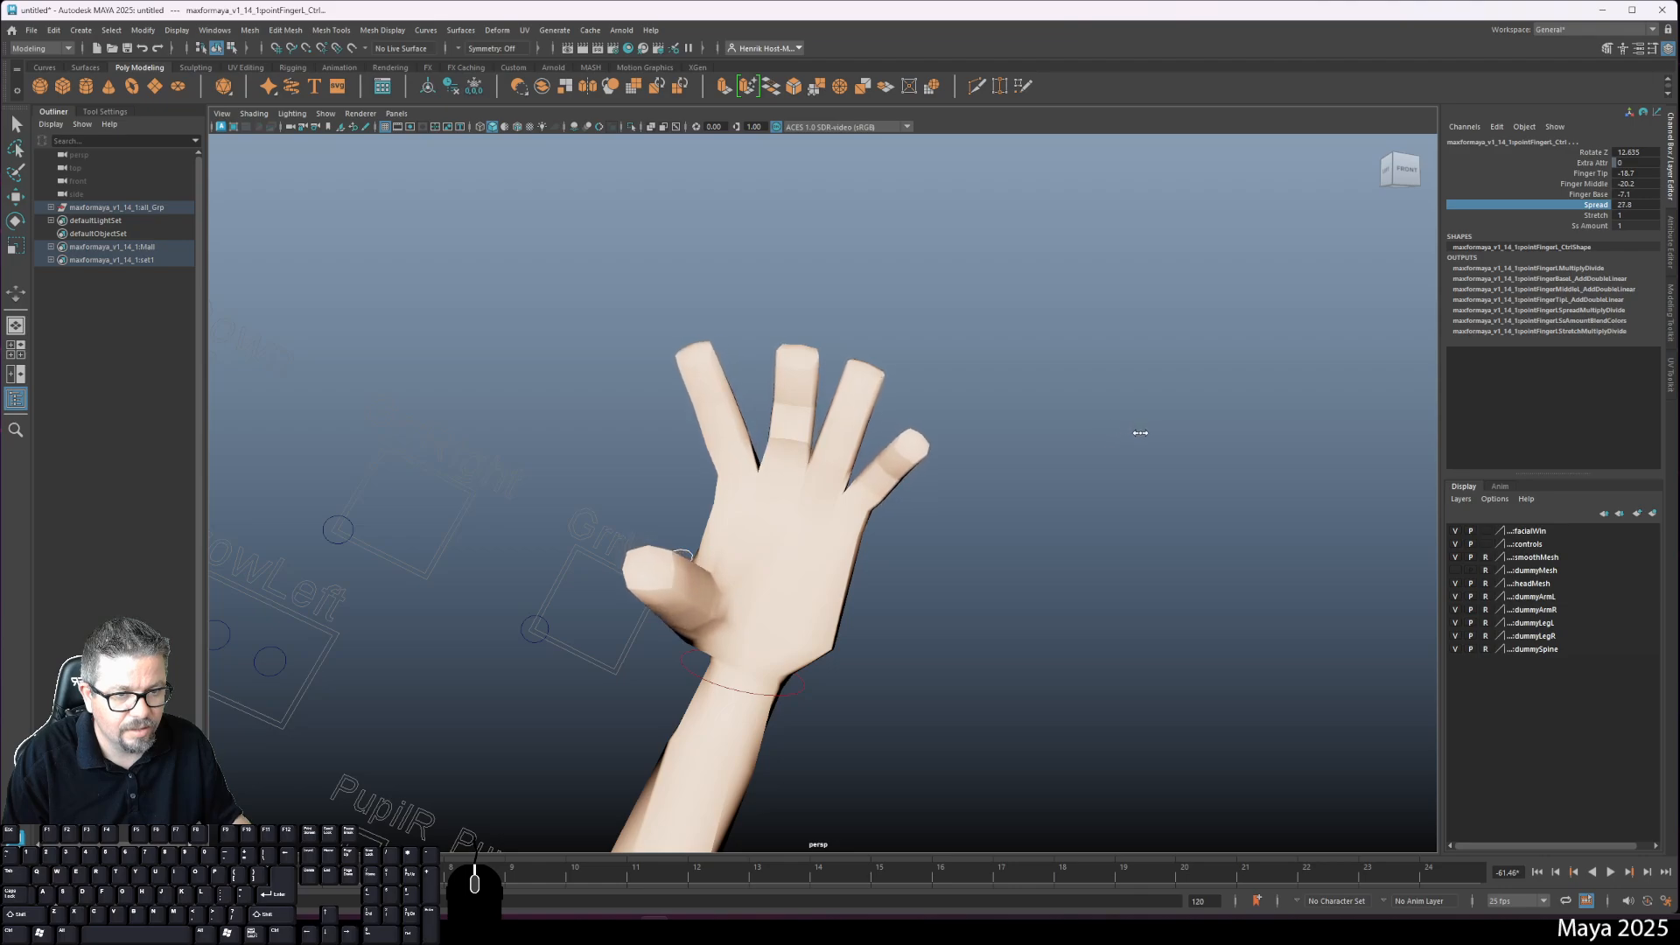
alt+drag(1141, 437, 1005, 495)
alt+right_drag(1005, 495, 794, 392)
click(866, 584)
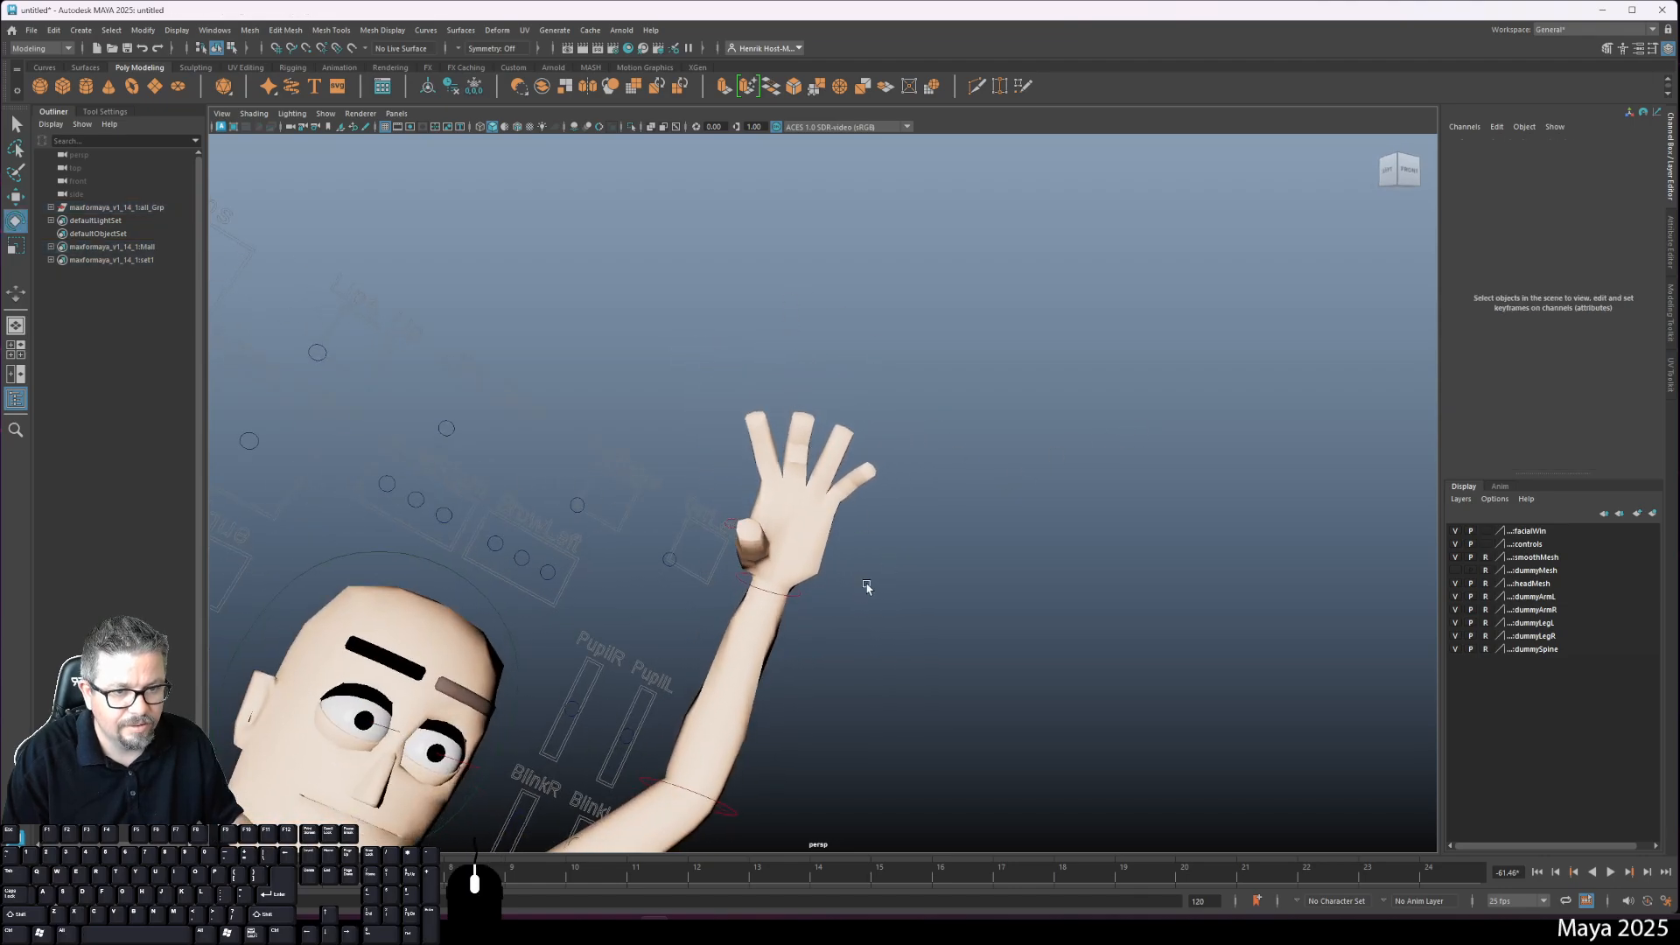
Step: Open the left thumb away from the palm by setting Spread to about -16.5 and adjusting Finger Base to about -11.5
alt+drag(866, 586, 770, 580)
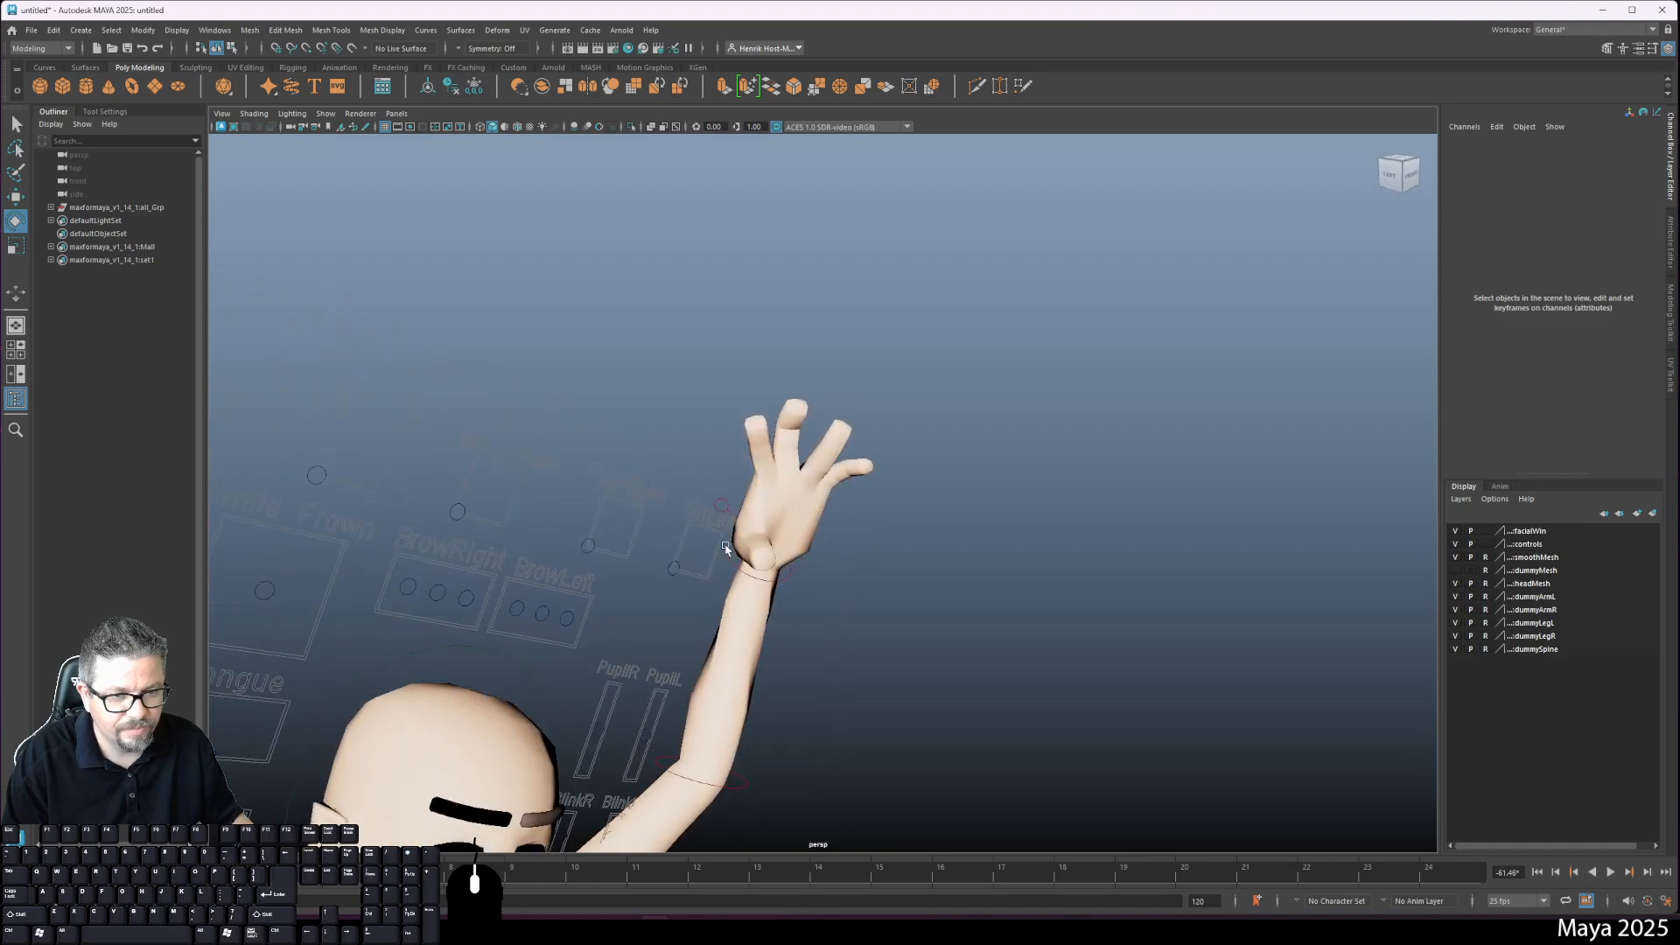
click(729, 506)
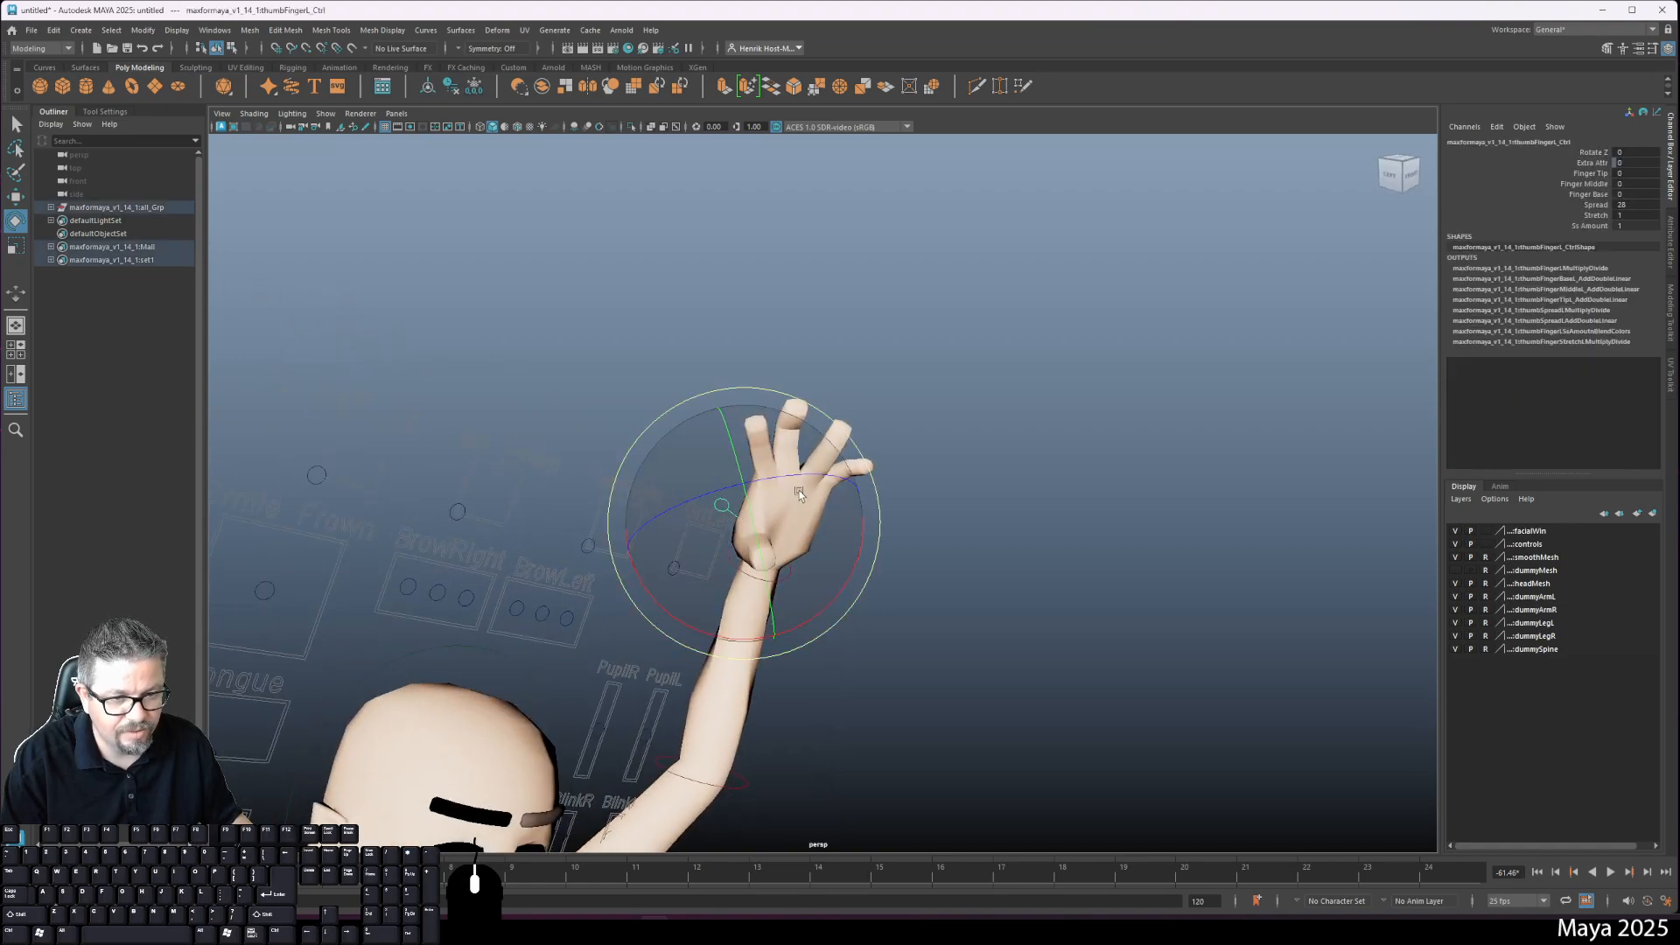
drag(780, 589, 754, 563)
key(ctrl+z)
click(1588, 193)
middle_drag(967, 401, 601, 382)
click(1595, 204)
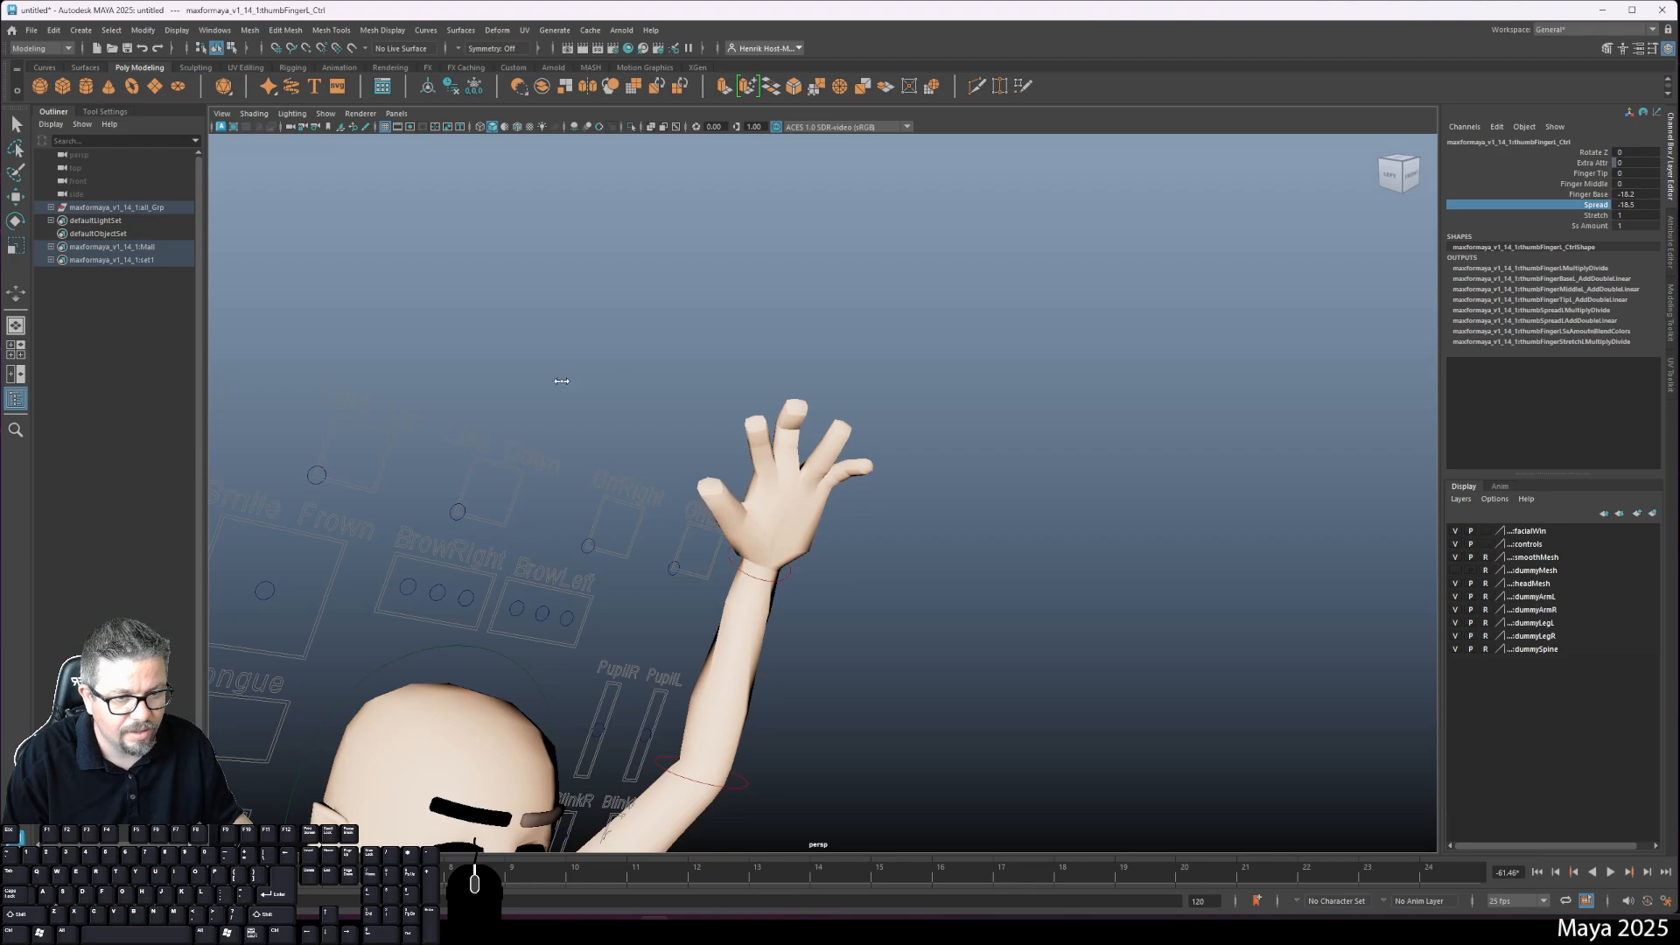
click(1588, 193)
middle_drag(938, 346, 905, 362)
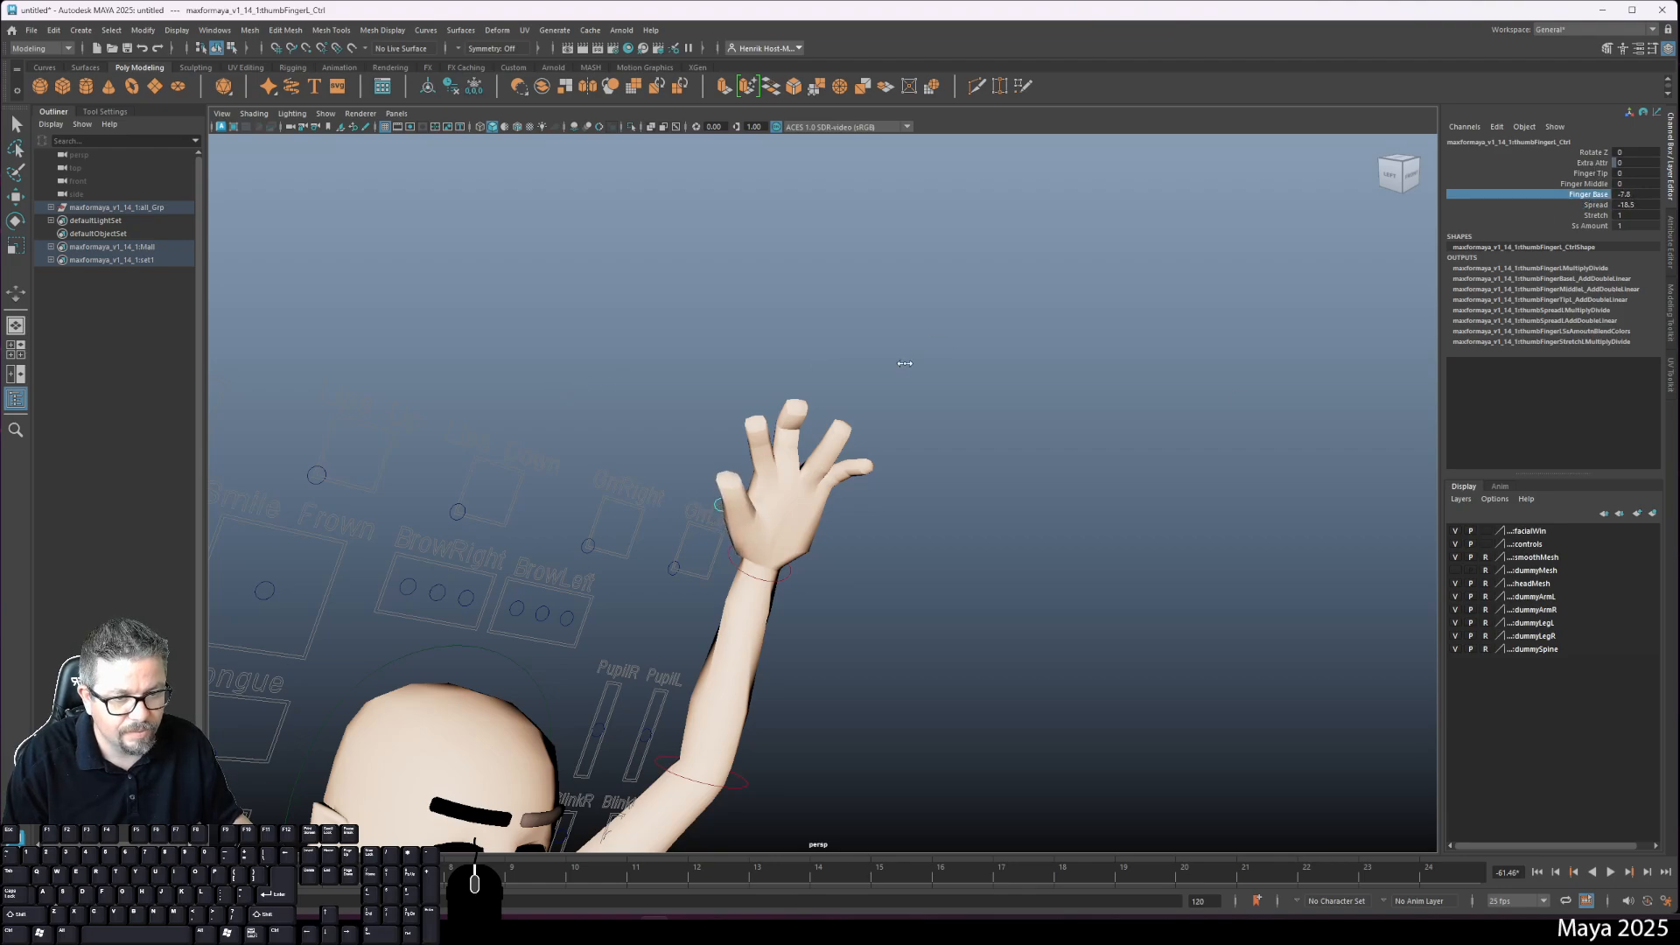
Step: Bend the left thumb by setting Finger Middle to about 11.8 and Finger Tip to about 20.5
click(1585, 184)
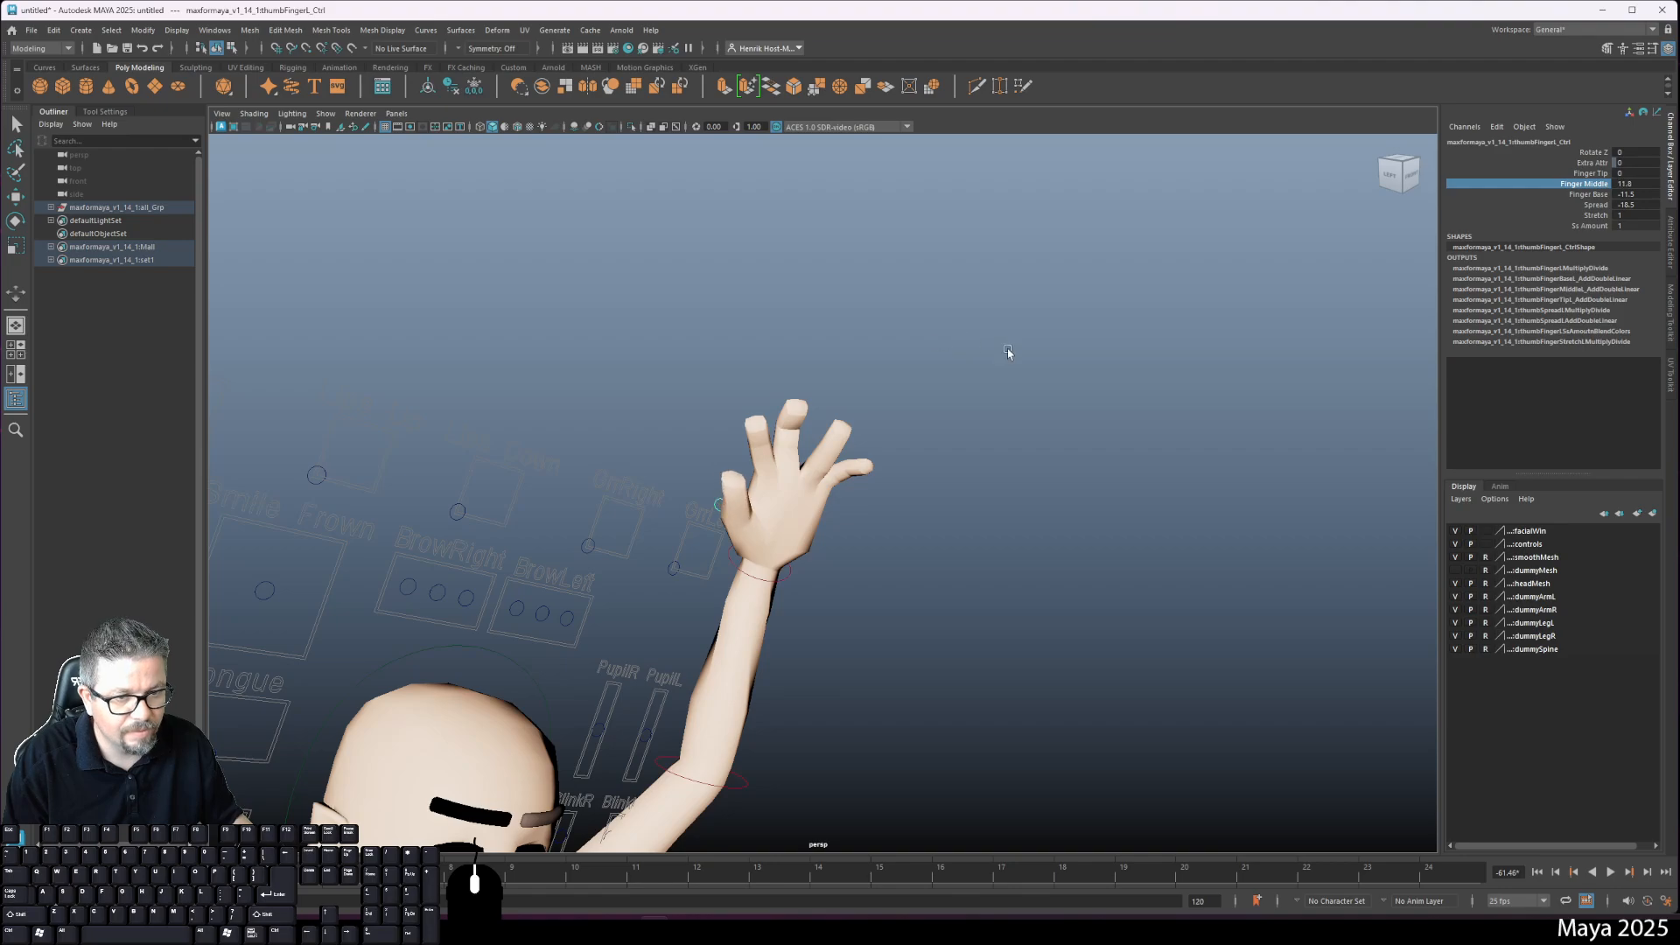
click(1591, 173)
middle_drag(962, 318, 996, 318)
alt+drag(1054, 326, 1412, 385)
click(1598, 204)
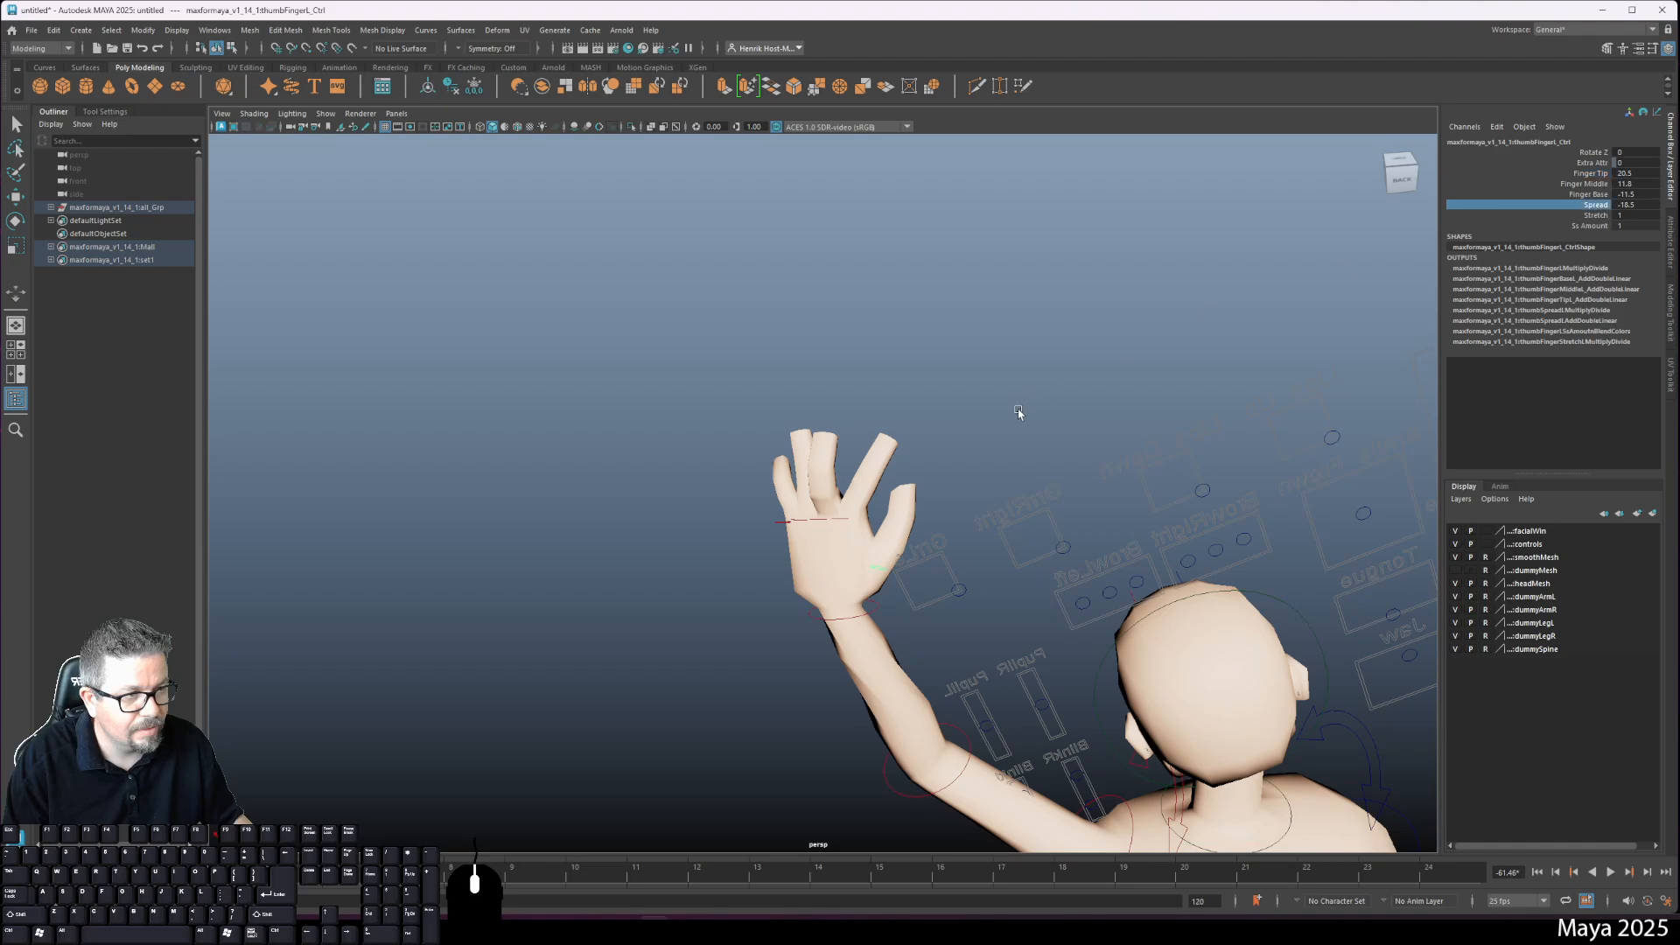
Step: Swing the left ring finger around to a Rotate Z of about 1.6
alt+drag(1150, 405, 873, 595)
mouse_move(766, 567)
alt+mouse_down()
mouse_move(792, 569)
mouse_move(750, 575)
alt+mouse_up()
click(772, 584)
key(e)
click(808, 561)
click(780, 577)
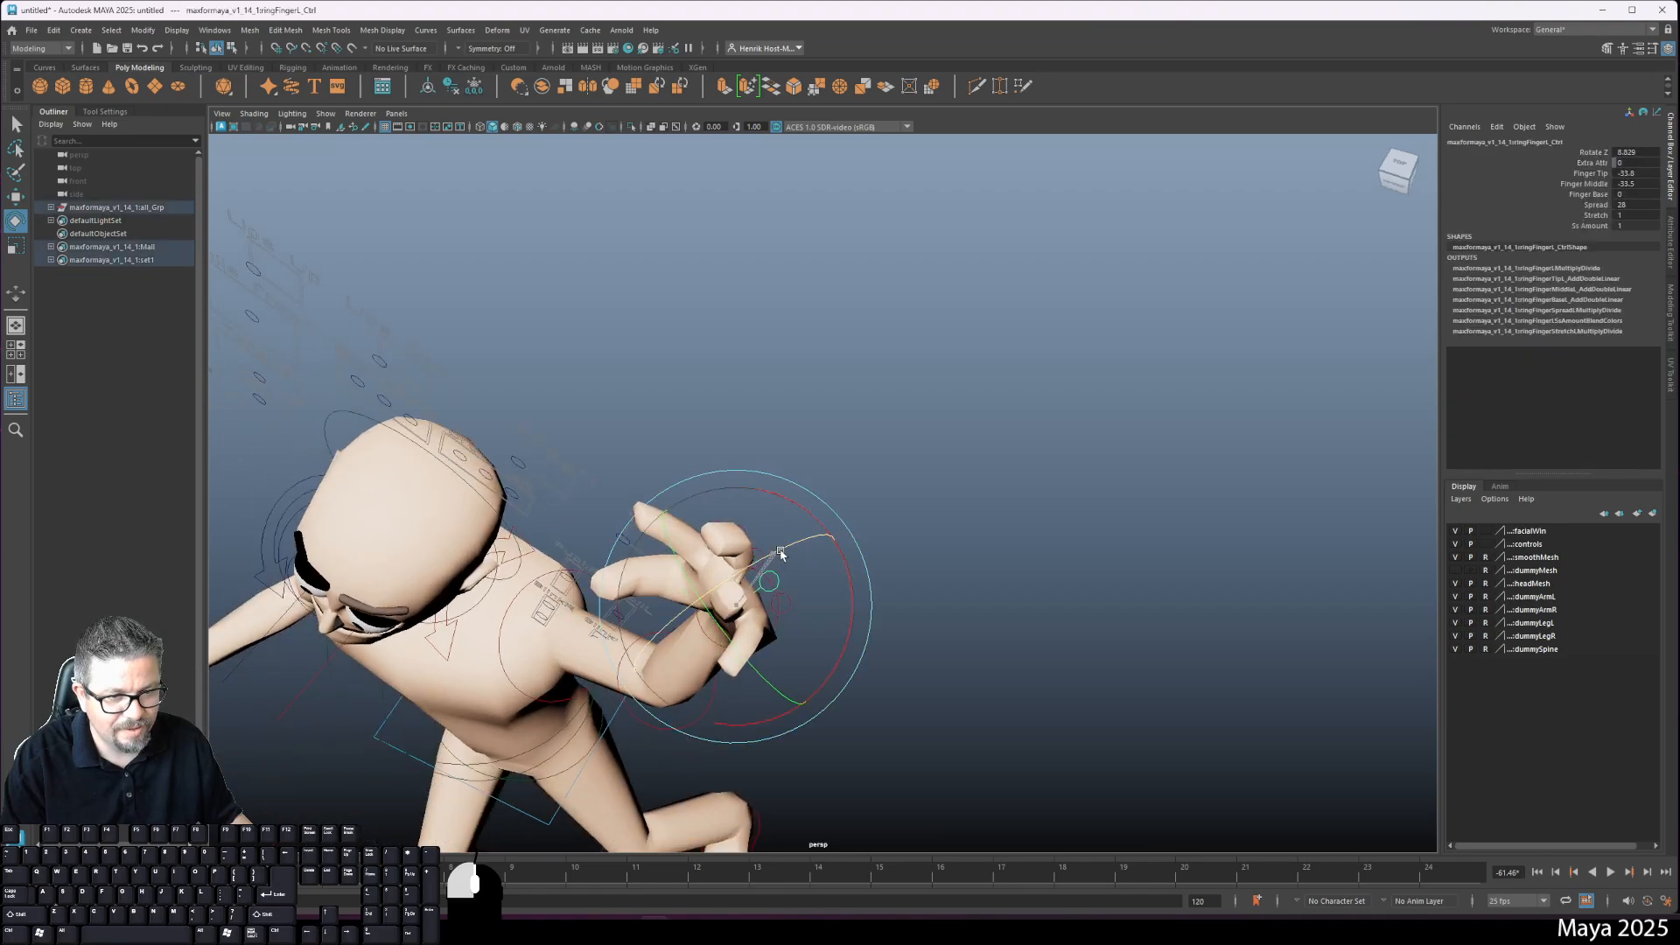
Step: Curl the left ring finger by setting Finger Middle to about 31.3 and bending its Finger Tip forward
click(1578, 185)
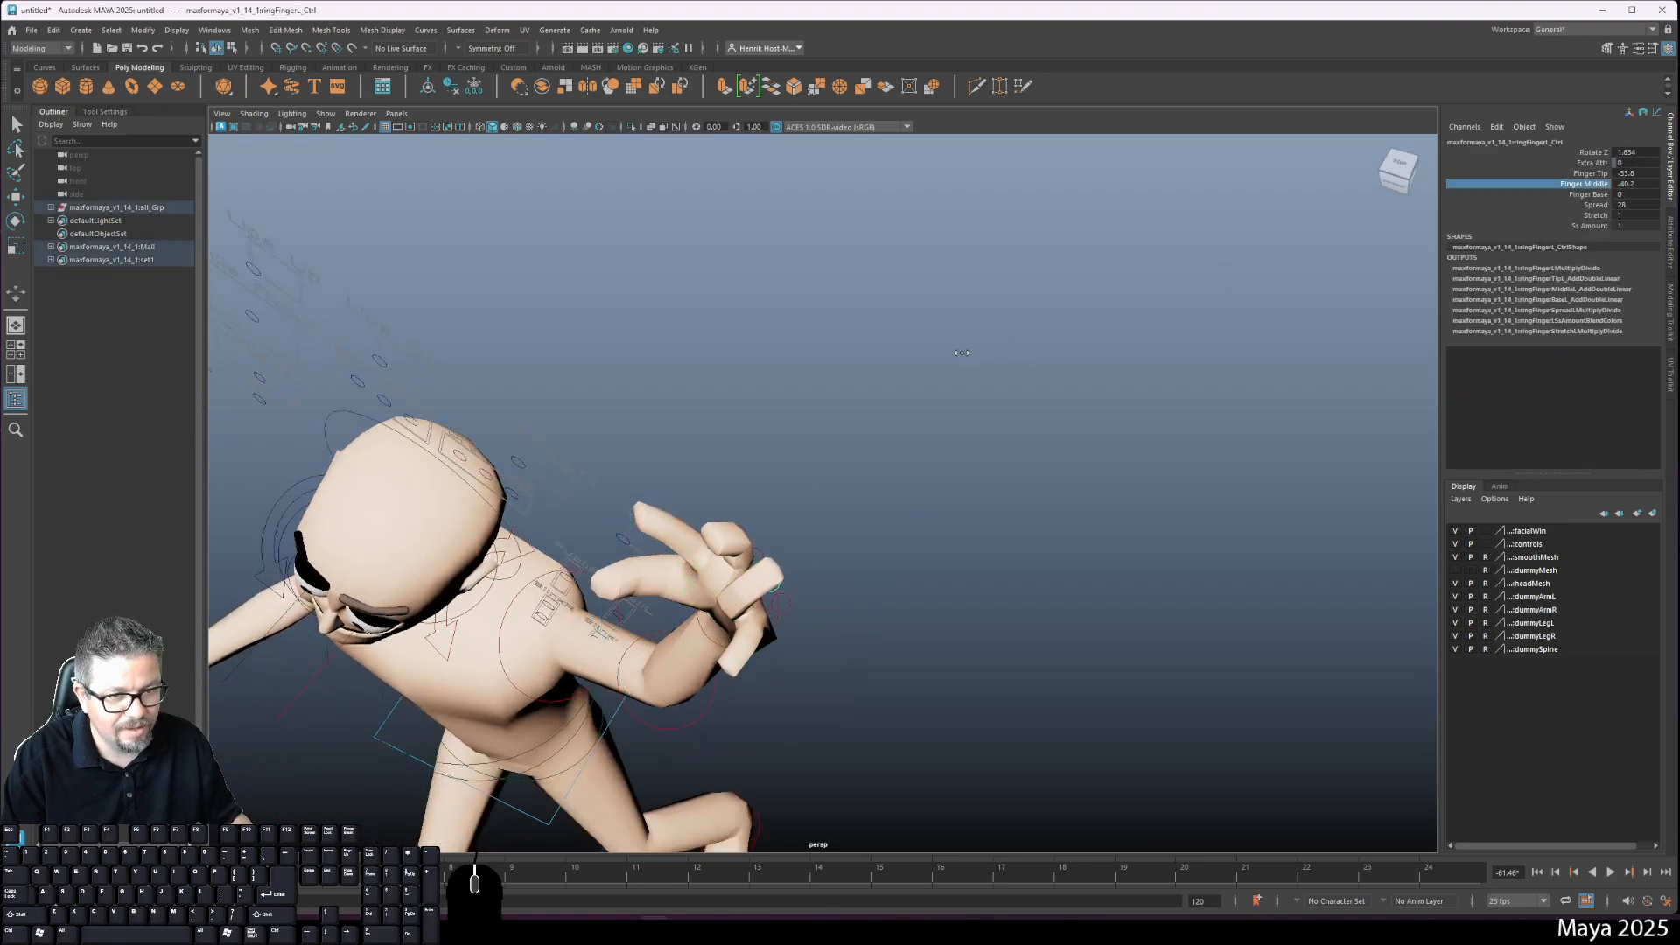
click(1608, 174)
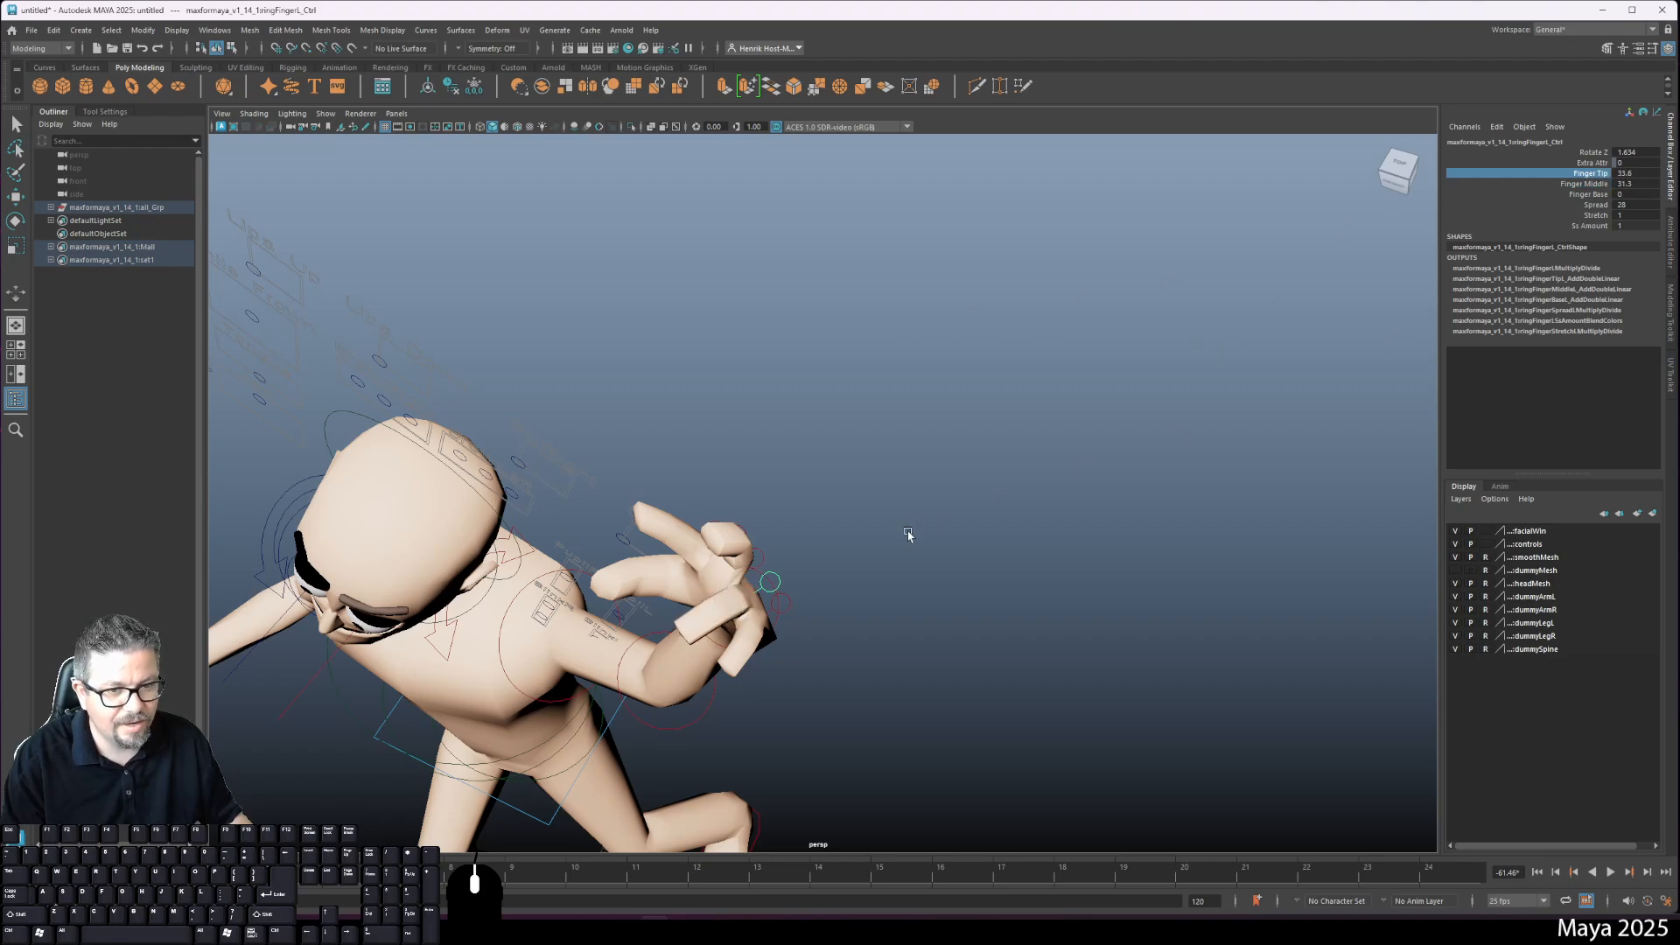
alt+drag(909, 535, 1001, 461)
alt+right_drag(1001, 461, 696, 511)
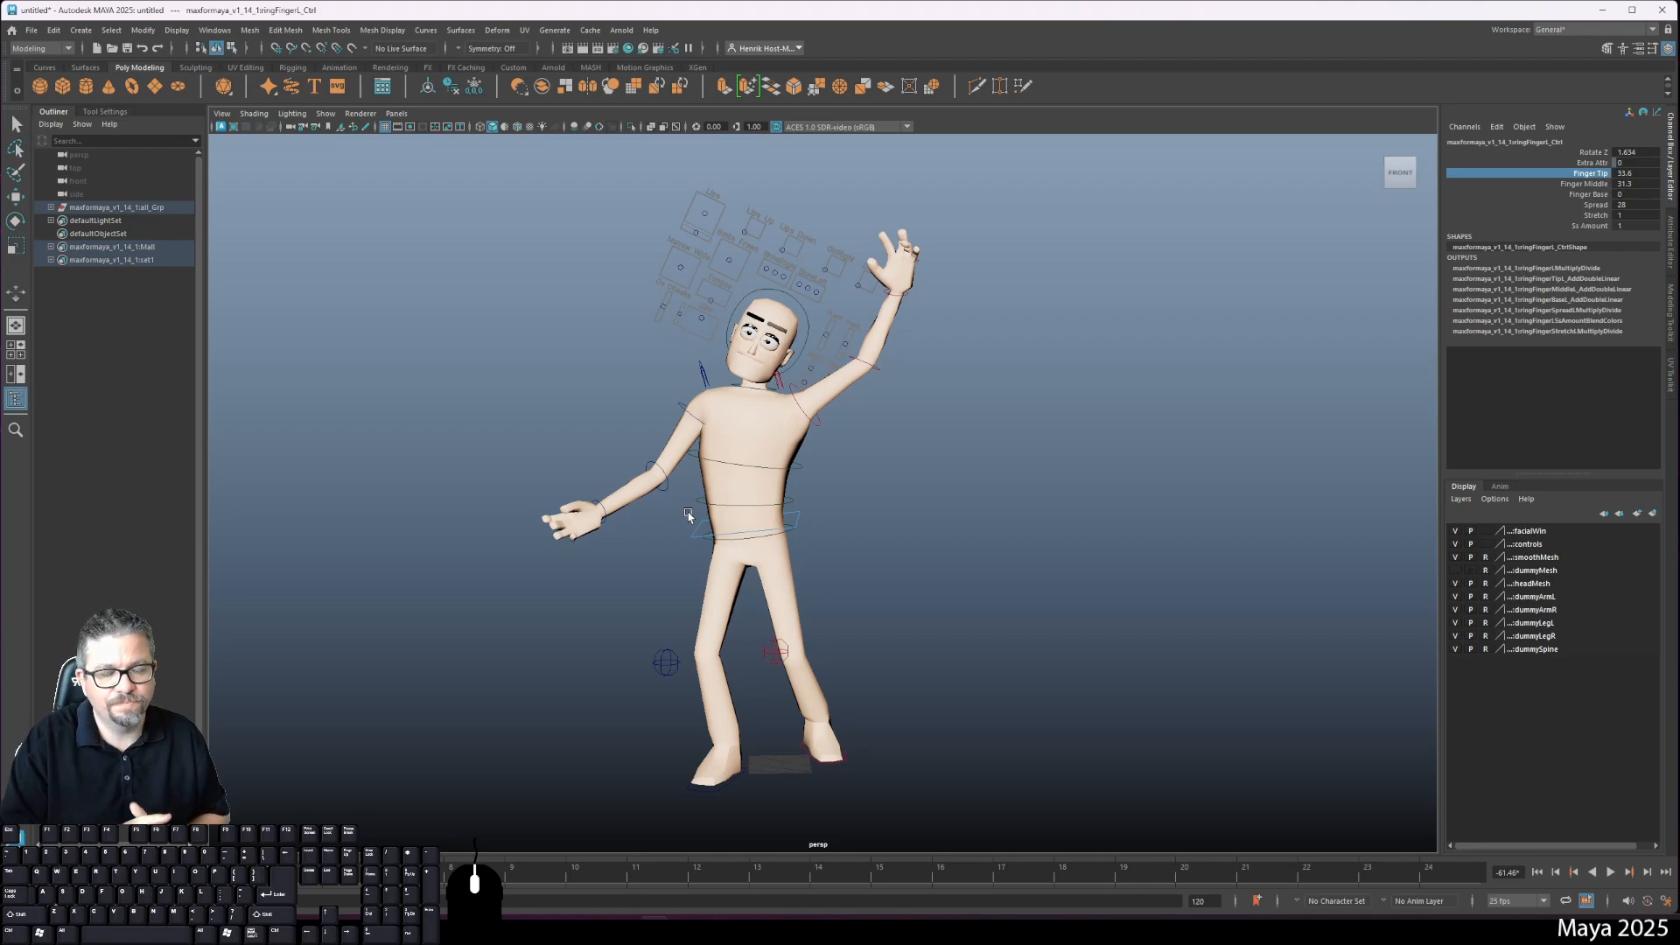
Step: Tilt the neck sideways, away from the raised arm, to a Rotate Z of about 8.2
alt+right_drag(630, 392, 760, 475)
click(585, 426)
key(e)
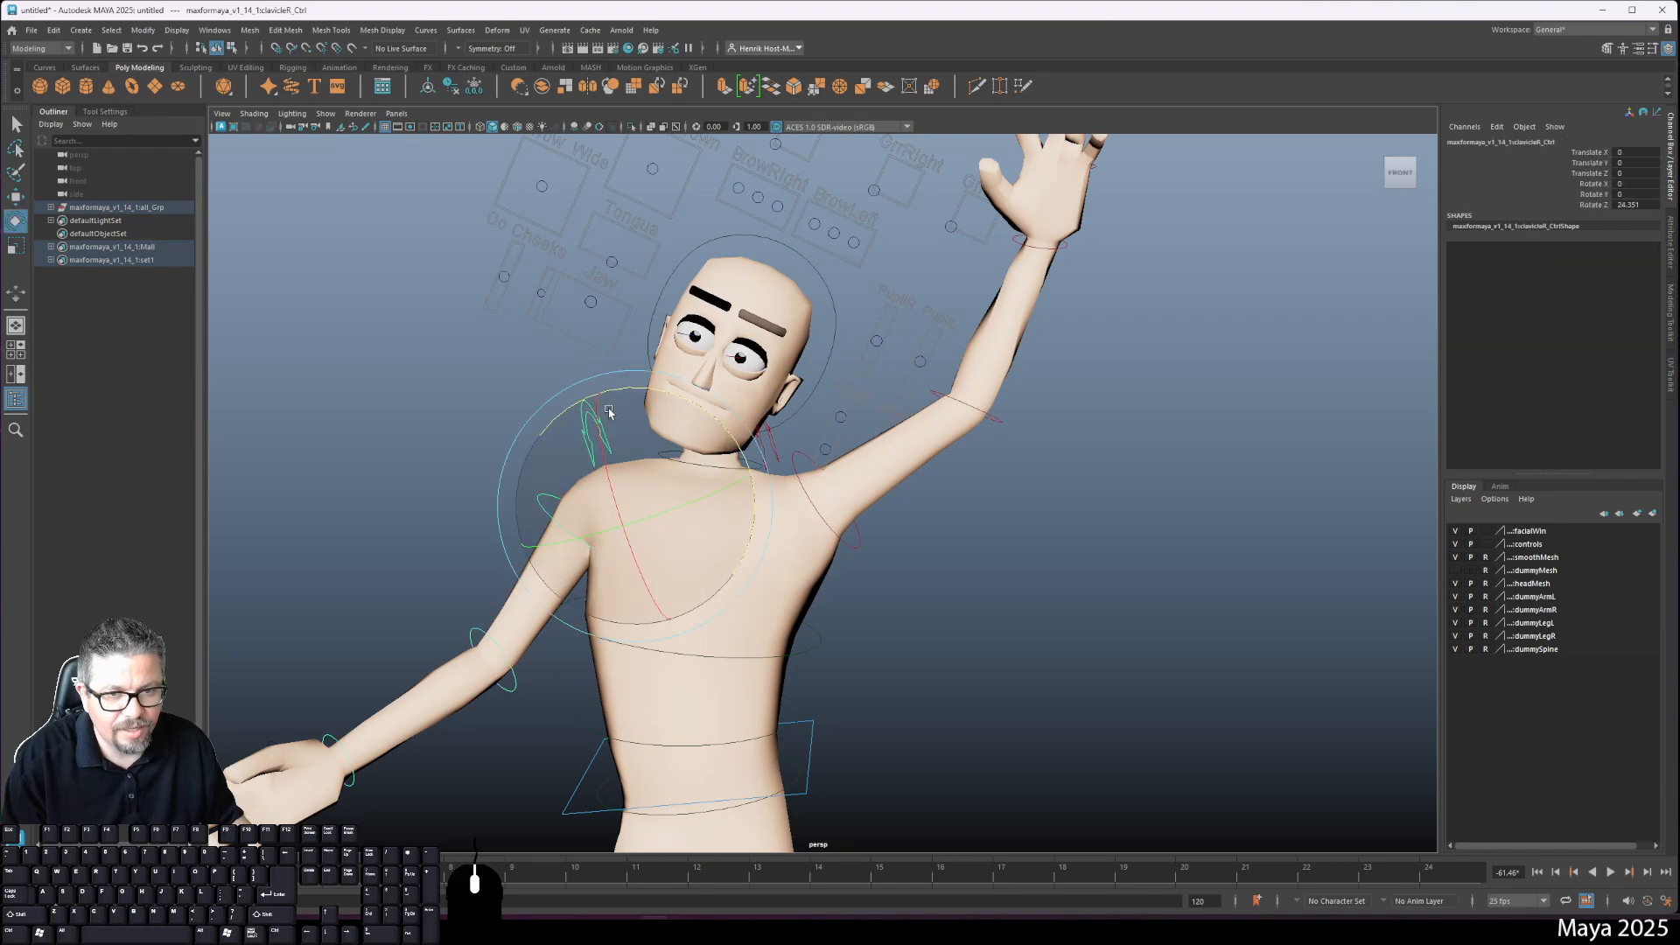
click(792, 446)
click(775, 446)
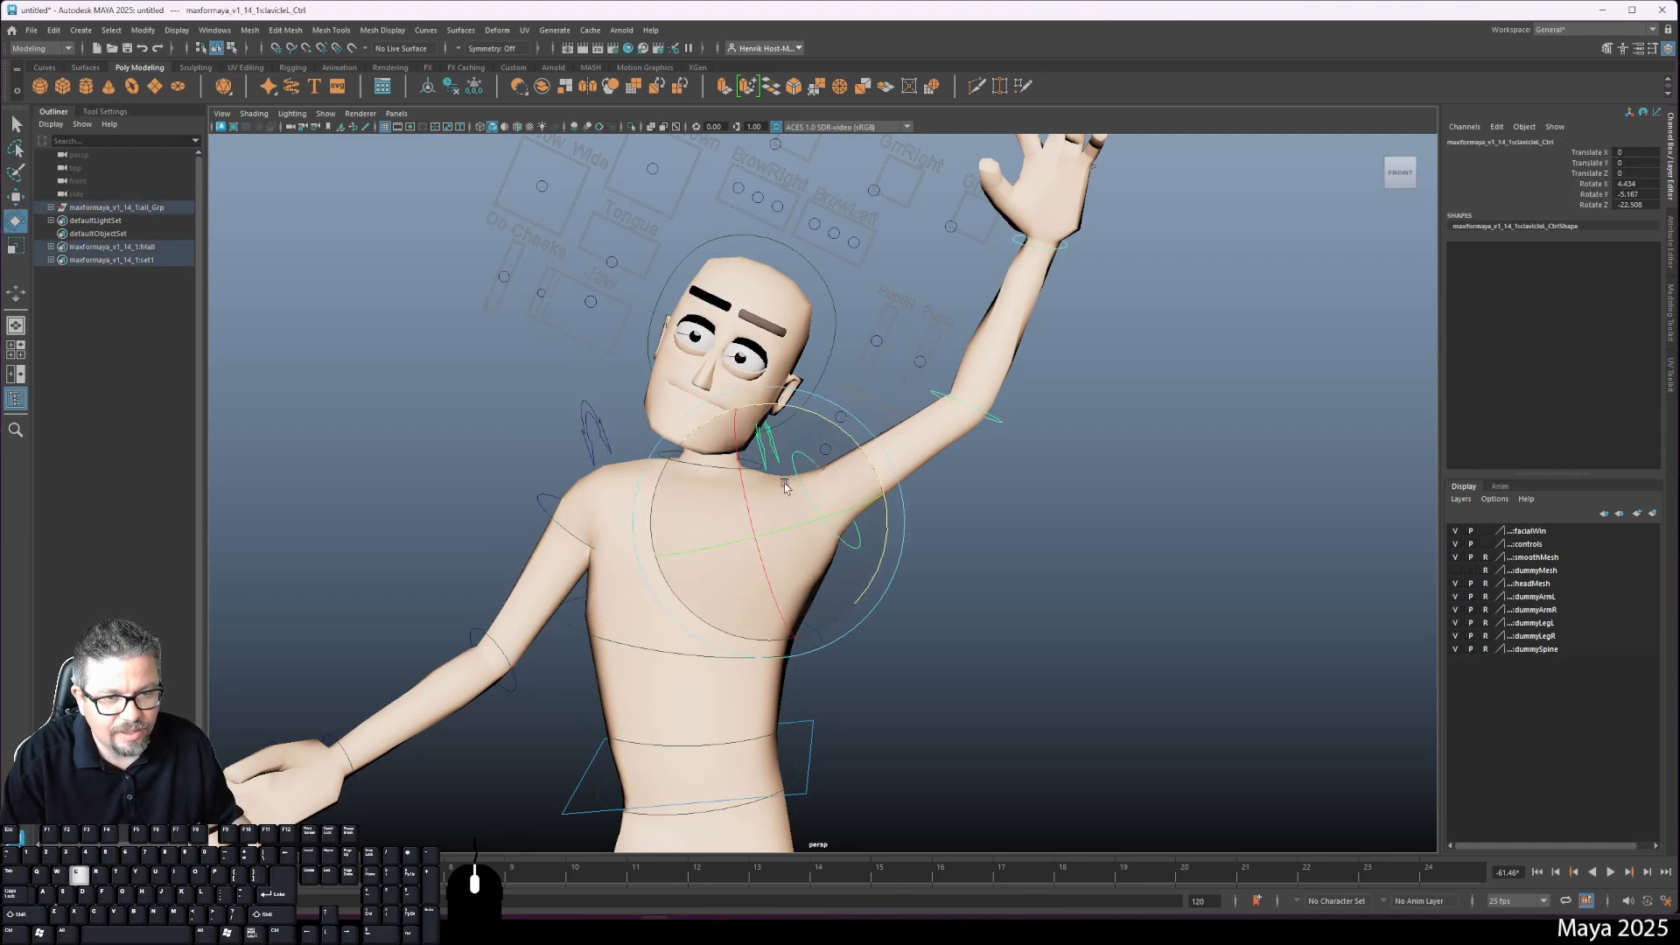
click(1033, 542)
click(757, 470)
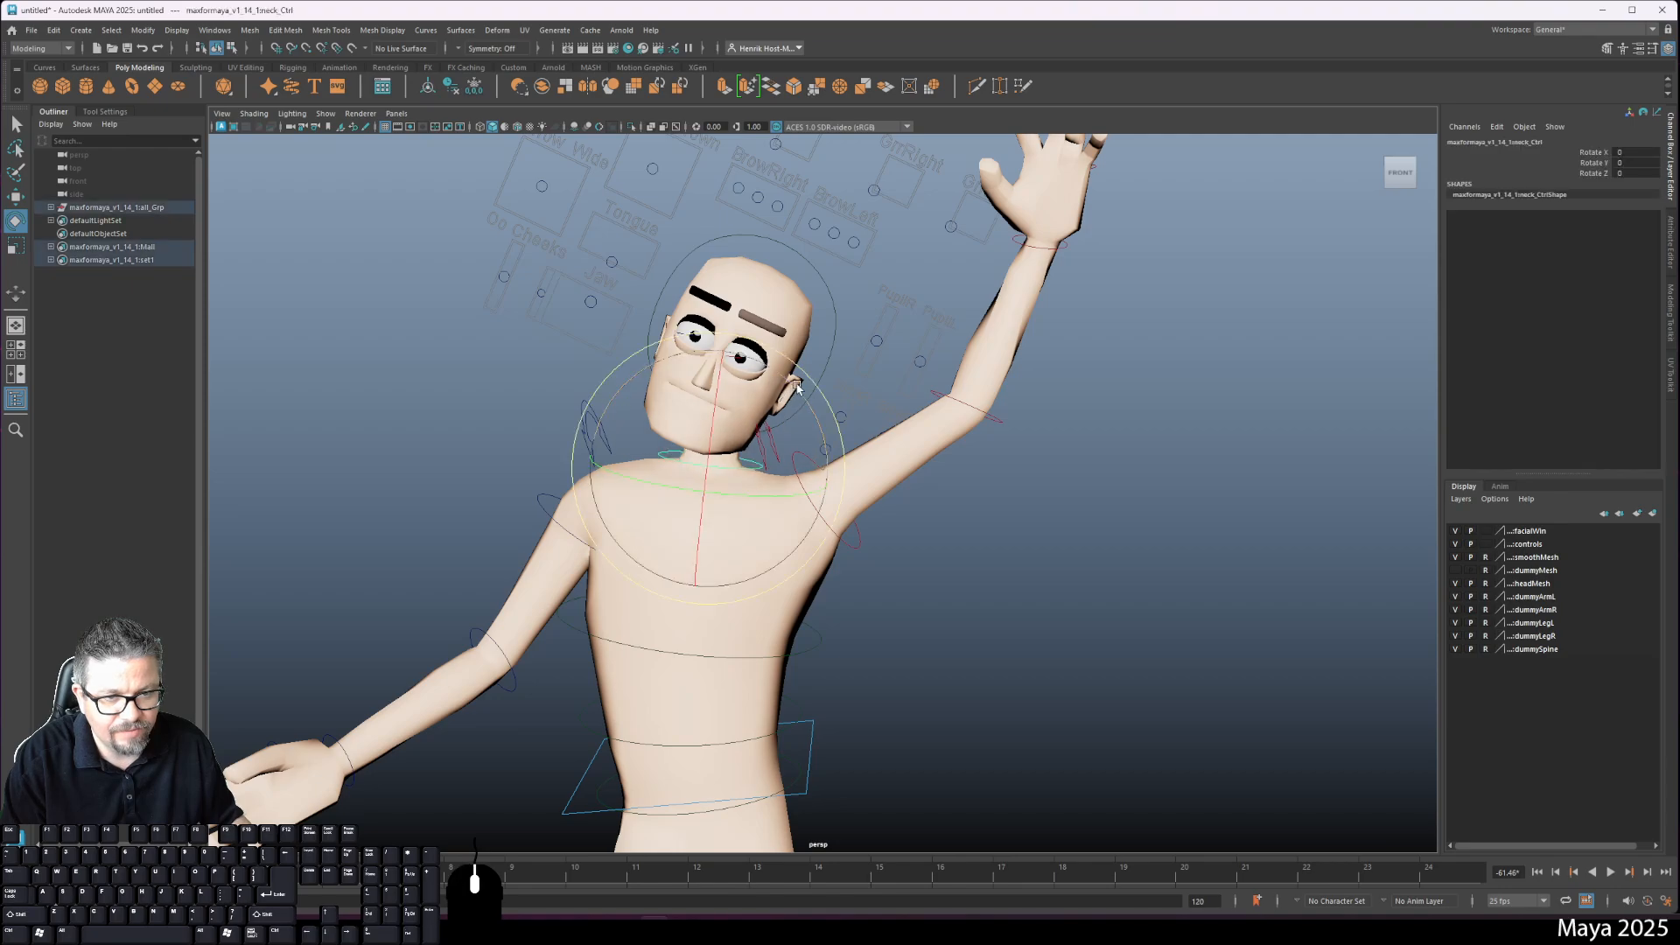
drag(788, 409, 796, 366)
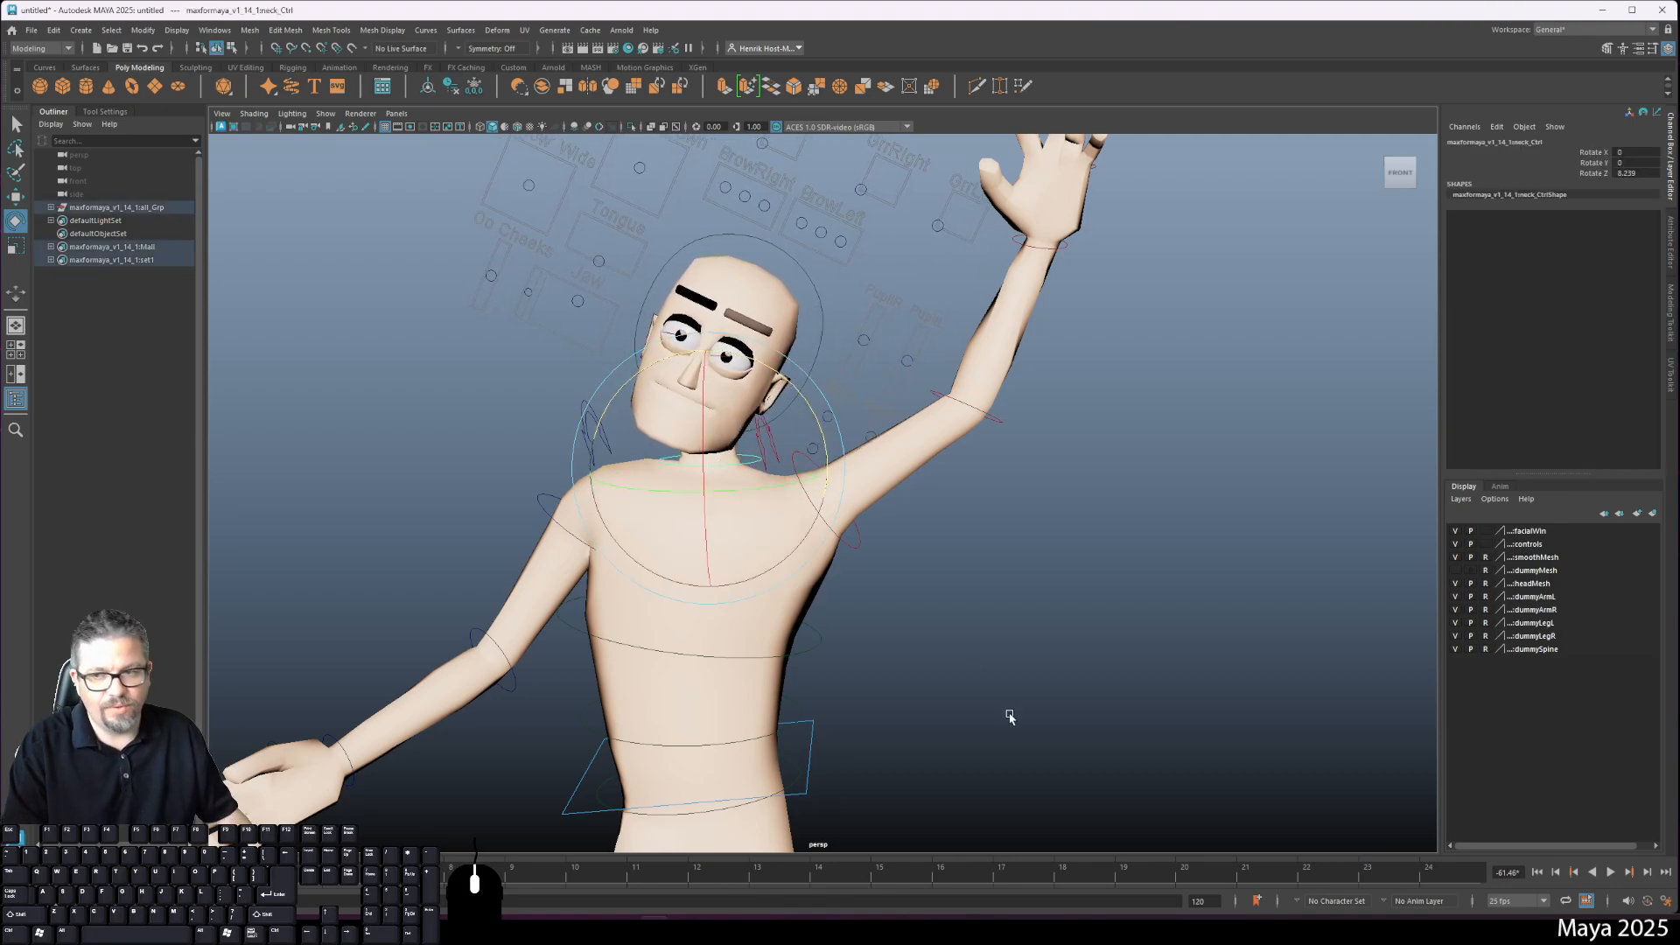
alt+right_drag(1006, 713, 978, 634)
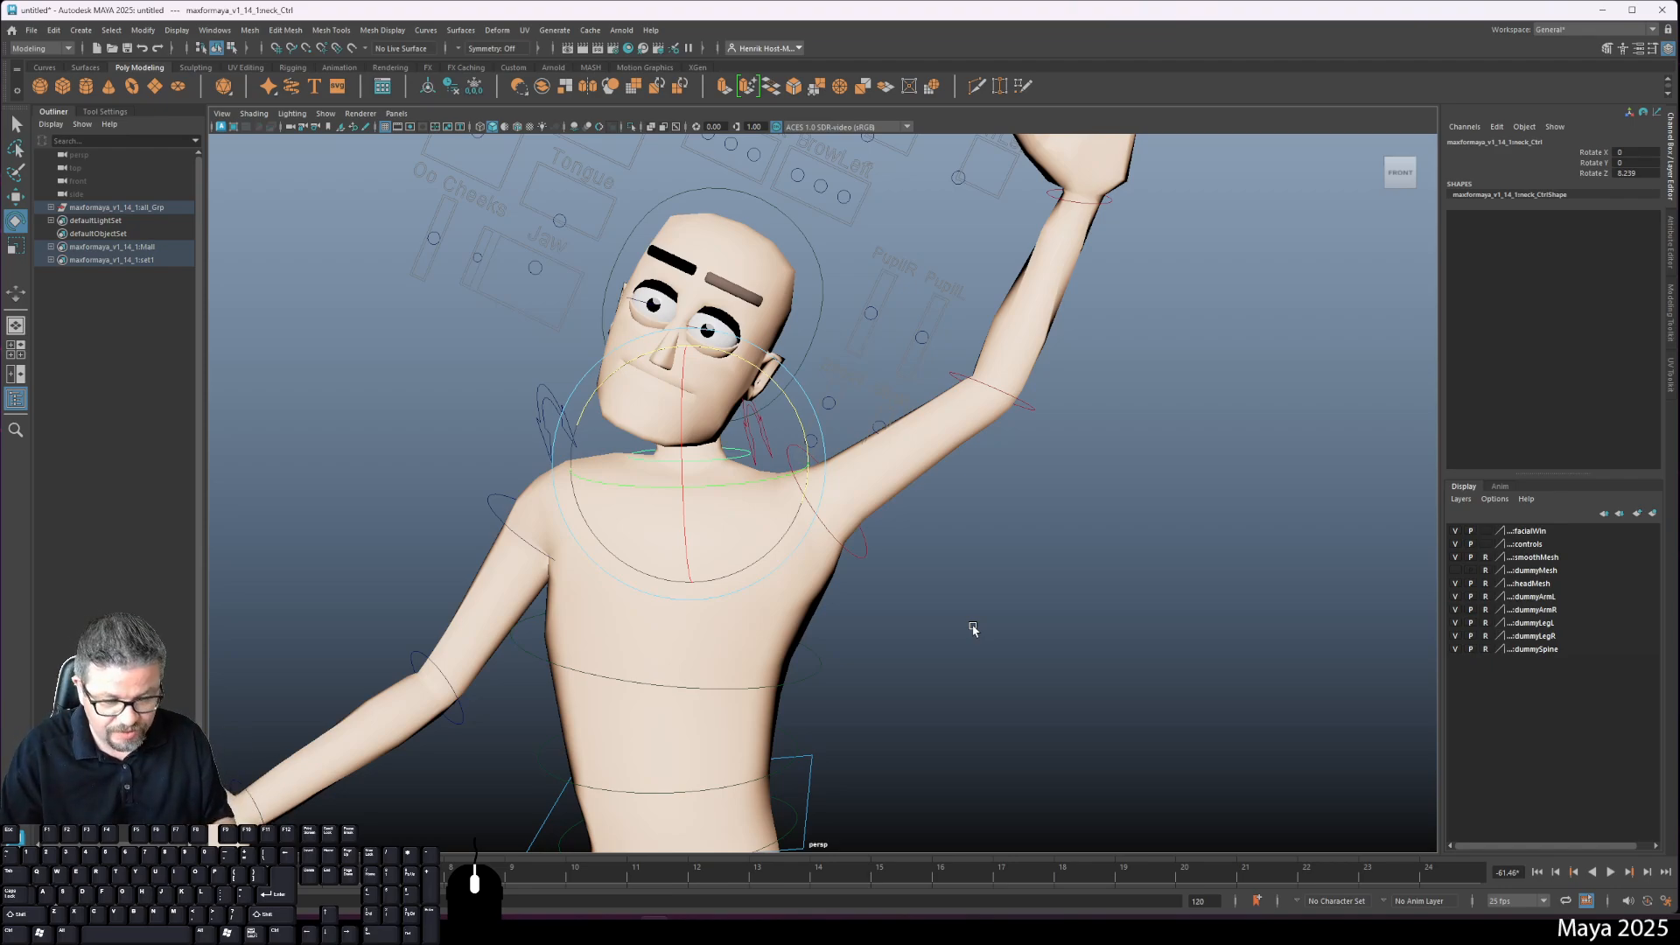
Step: Review the full-body pose and highlight all of the rig's controls at once
scroll(940, 594, down, 5)
scroll(608, 469, up, 2)
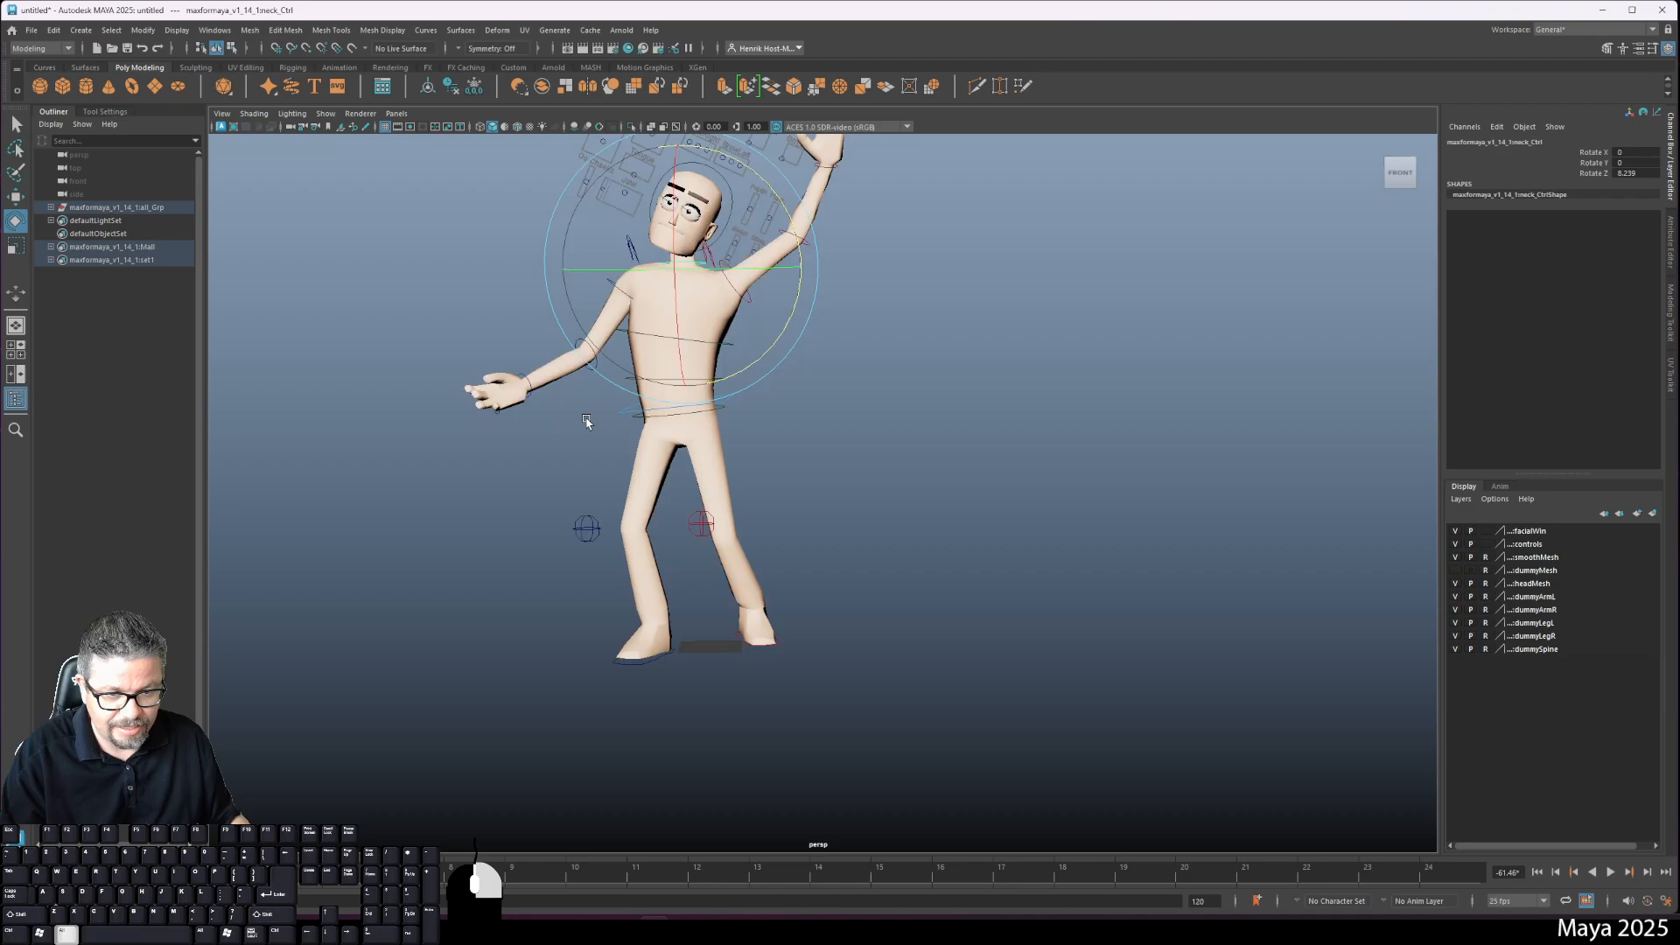
alt+middle_drag(522, 432, 540, 577)
drag(394, 247, 1002, 769)
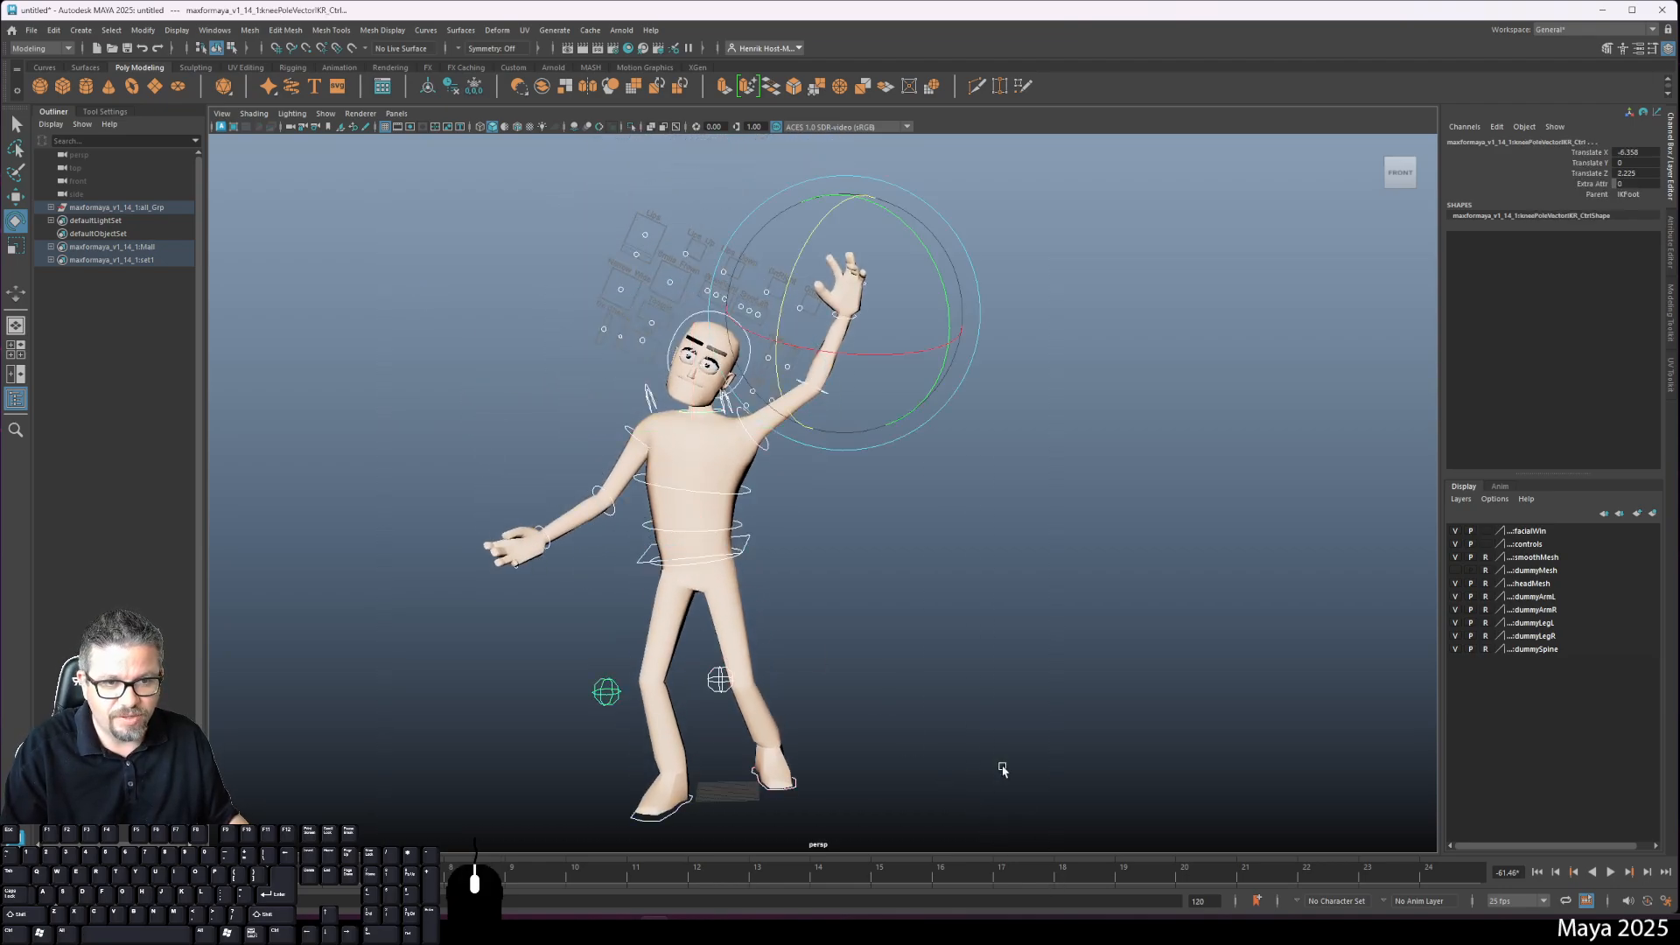
click(1000, 591)
scroll(1006, 568, up, 6)
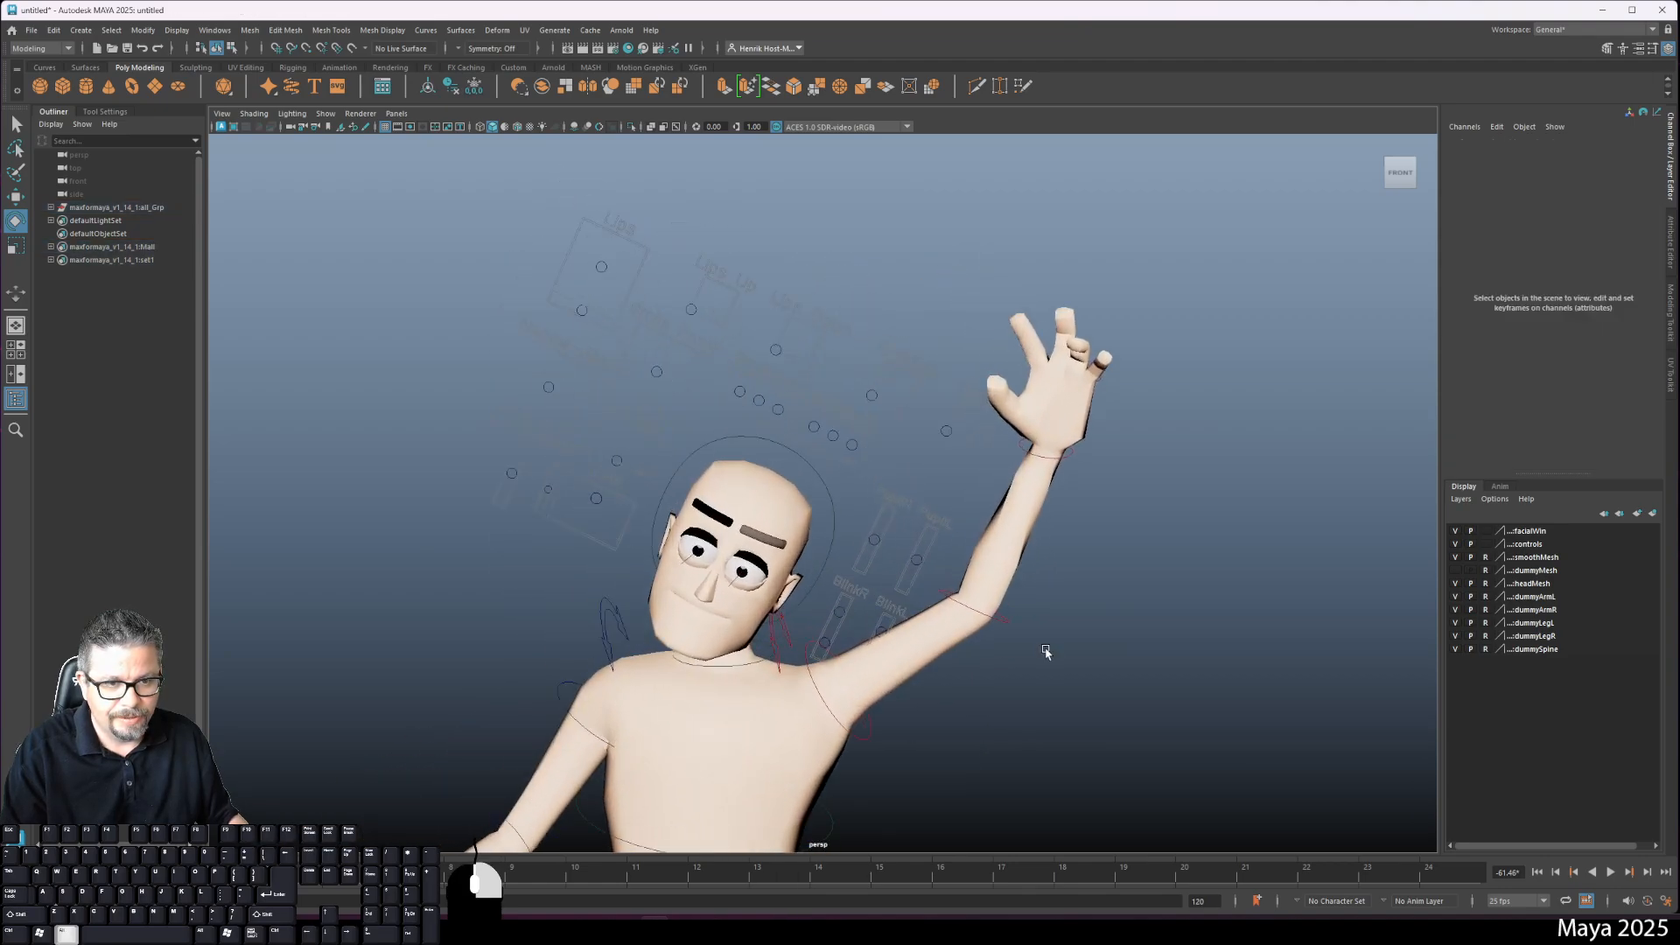
alt+middle_drag(1046, 652, 1092, 500)
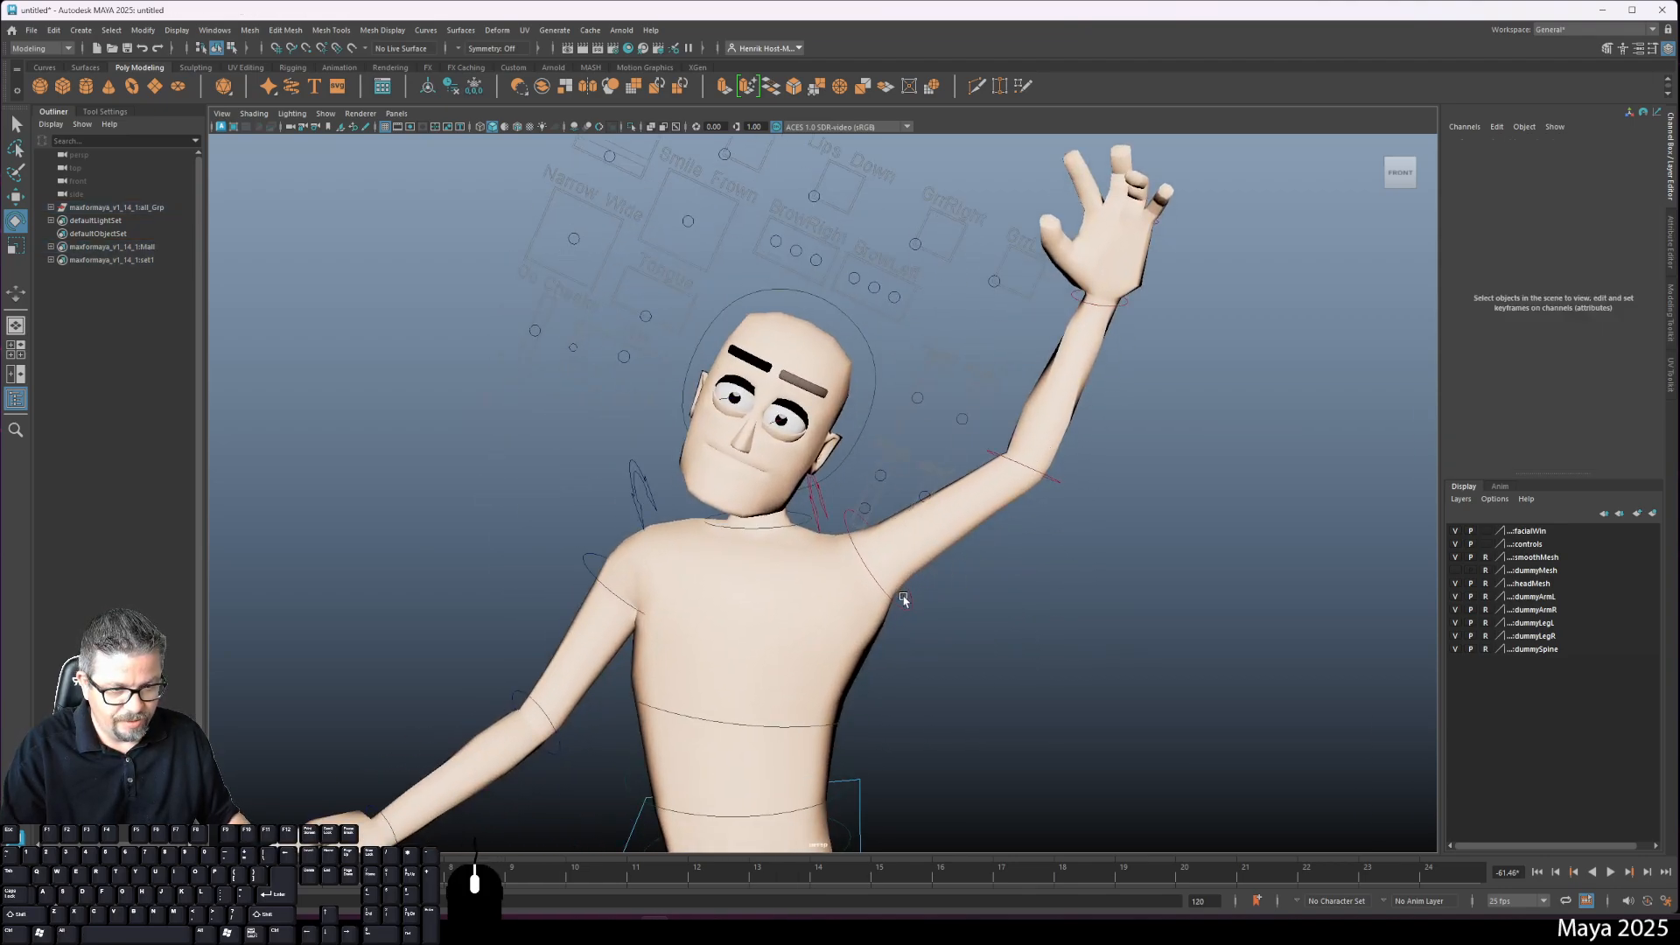
Step: Turn the head toward the lowered arm, to about Rotate X -3.9, Rotate Y -19.6 and Rotate Z -23.6
click(874, 409)
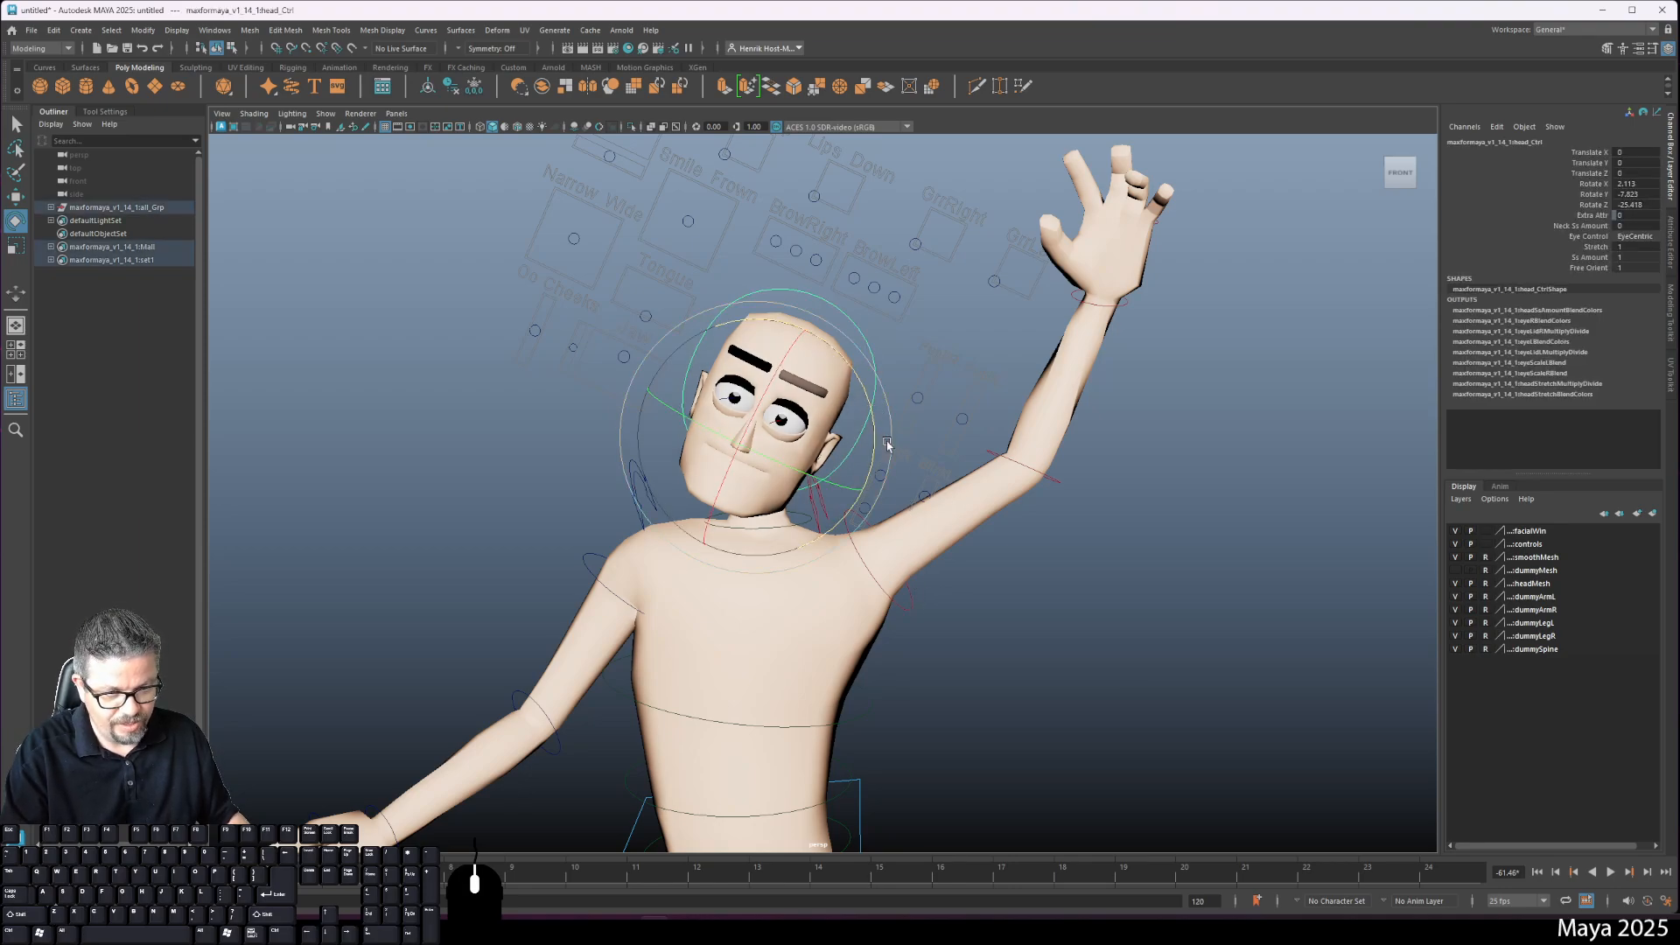
drag(874, 409, 873, 413)
alt+drag(874, 560, 824, 554)
drag(821, 497, 865, 533)
click(467, 393)
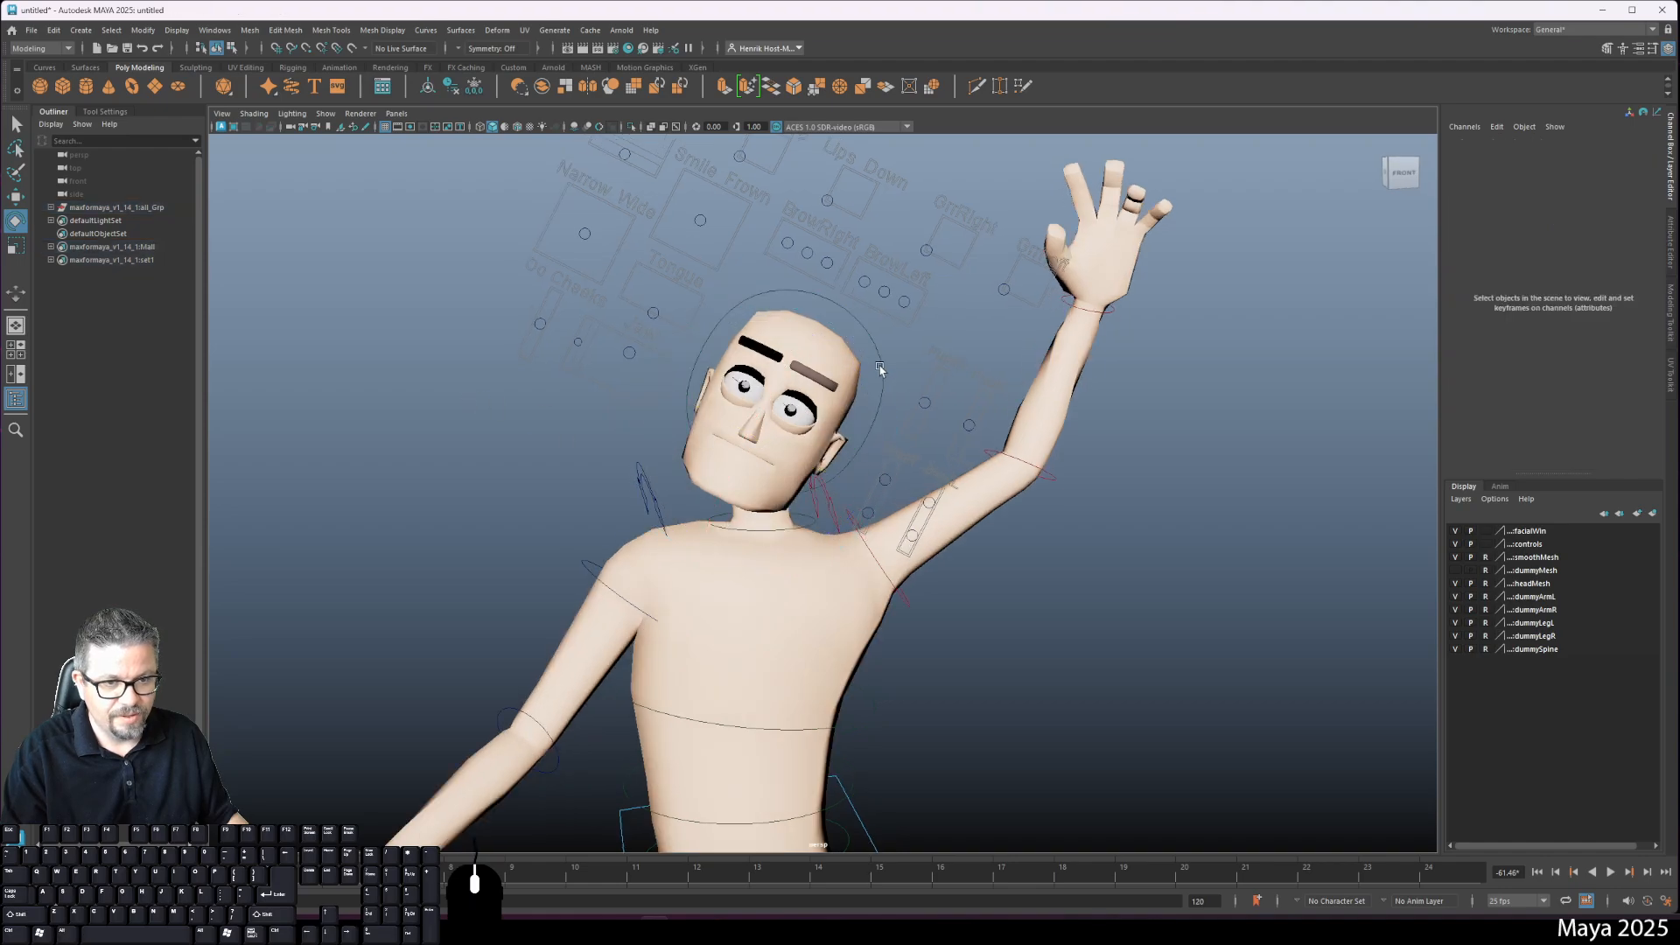
click(881, 366)
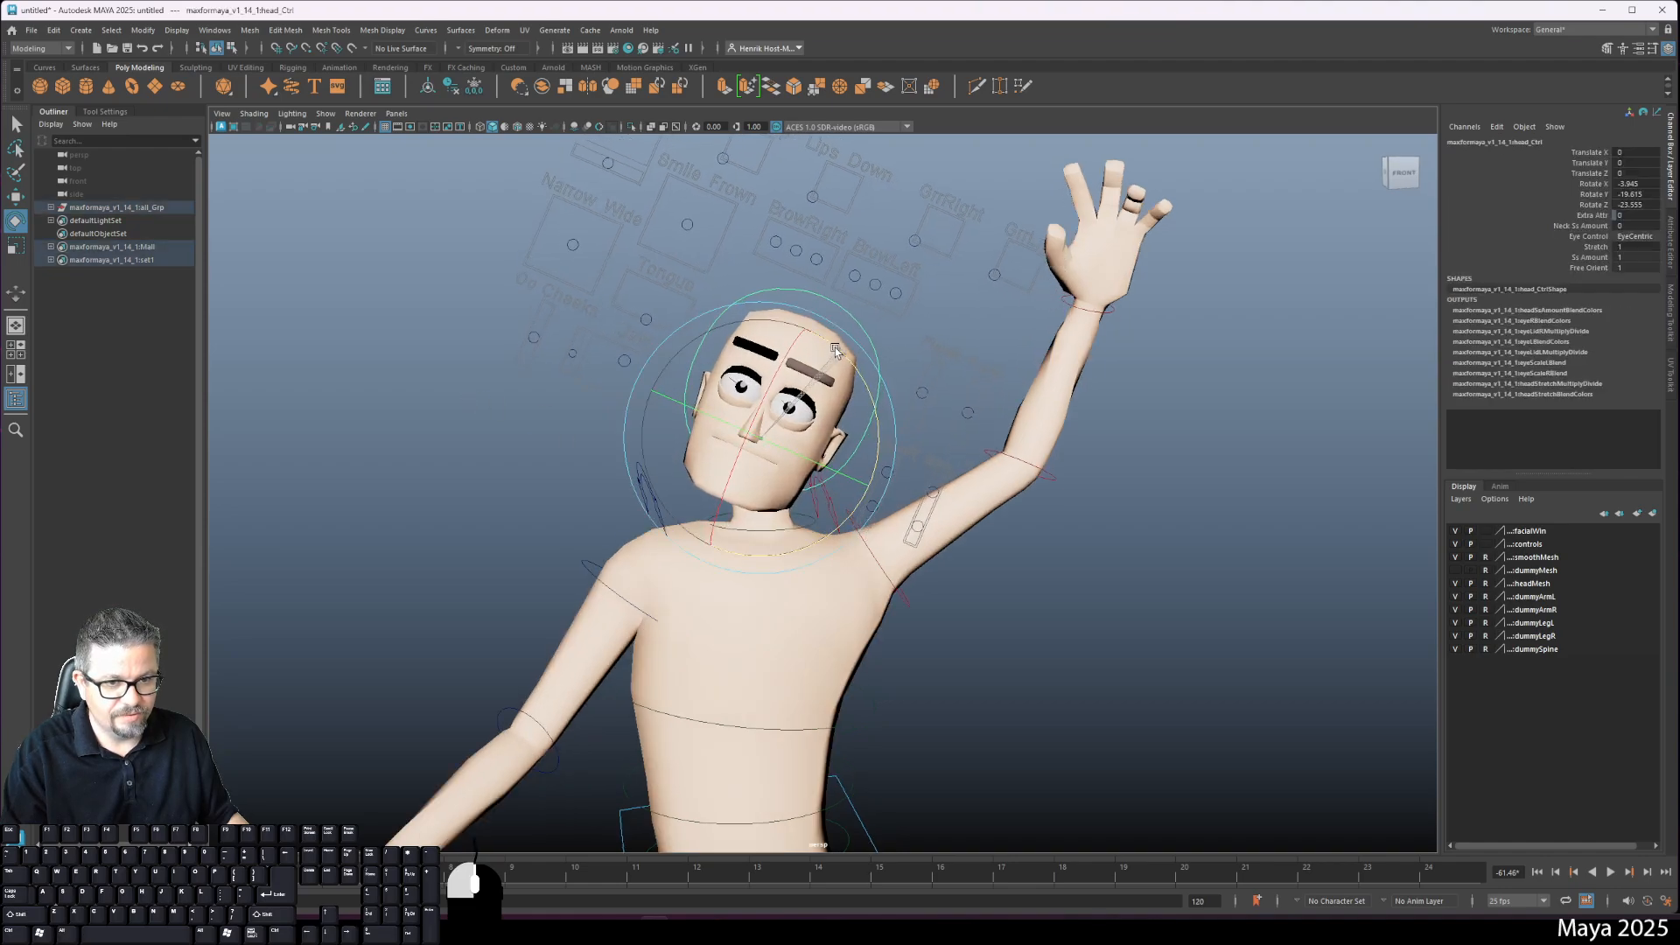
Step: Tilt the neck sideways about Z toward the raised arm
click(783, 544)
click(806, 523)
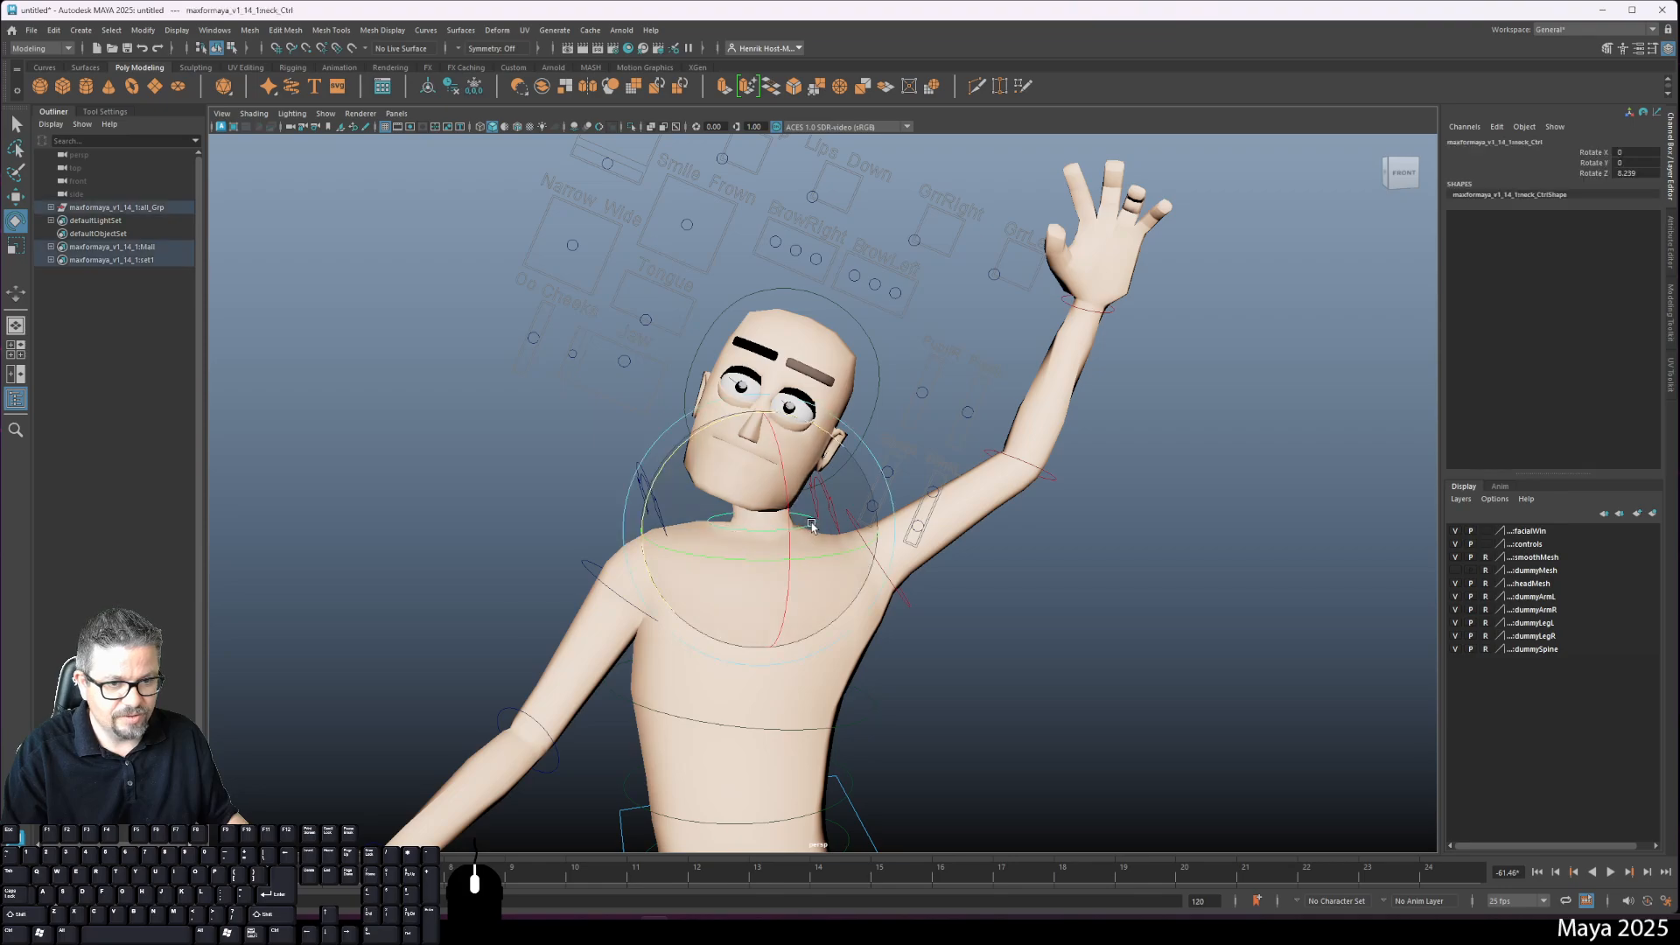
drag(826, 436, 850, 444)
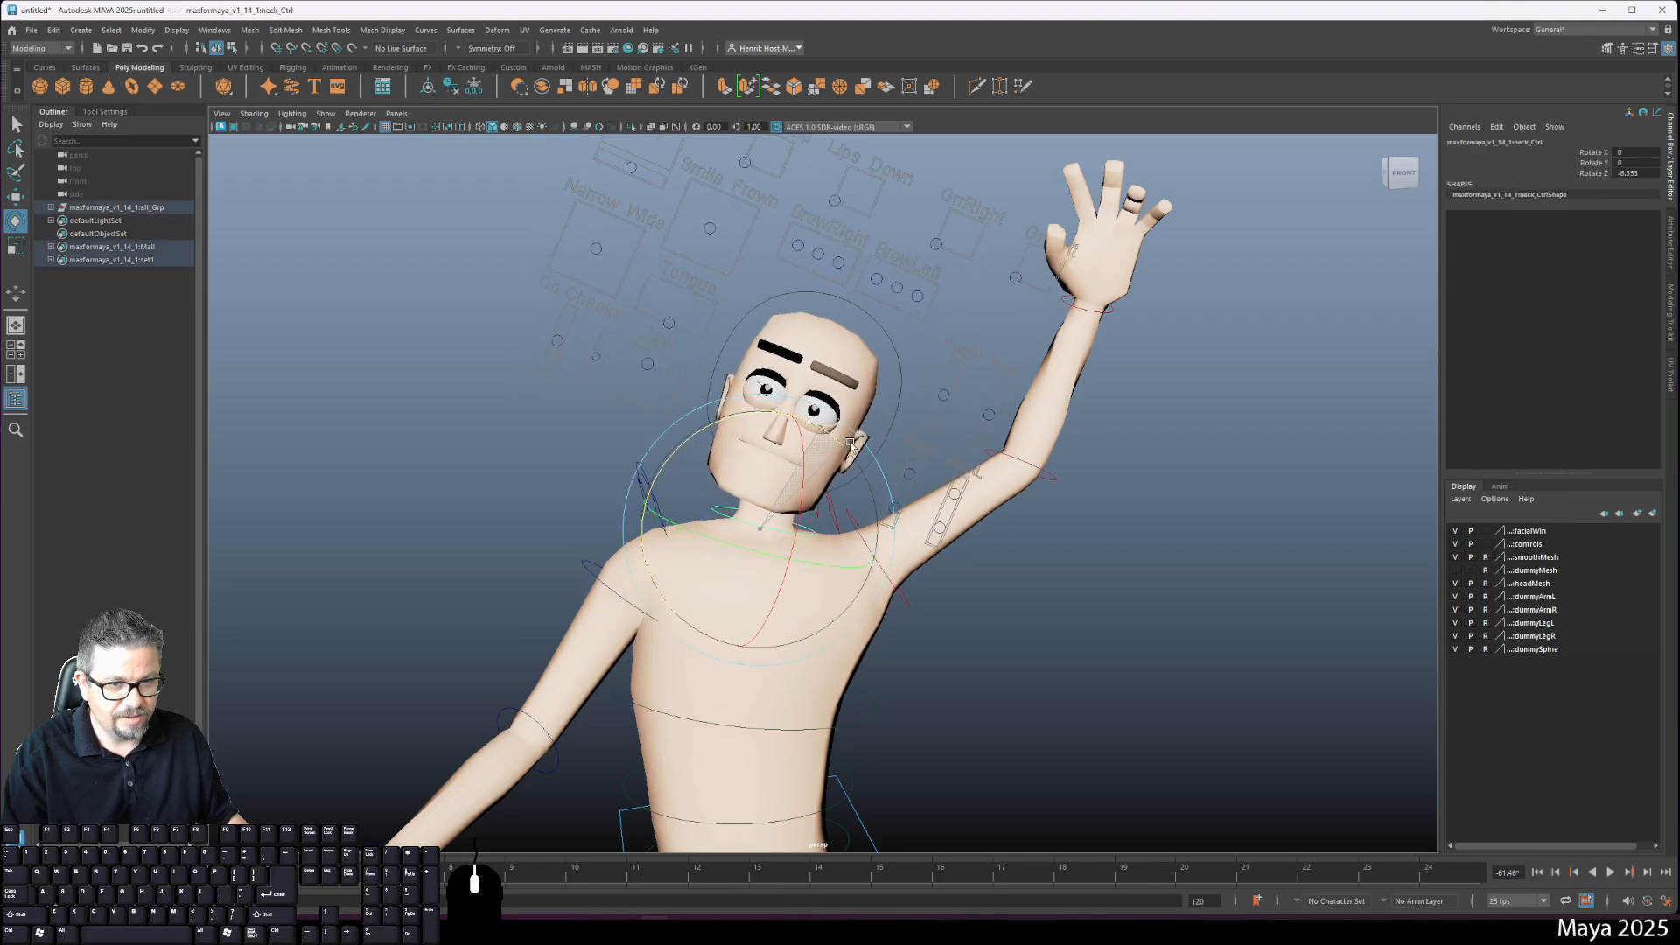
Step: Reduce the head's sideways tilt slightly so it balances the new neck angle, and deselect the head control
click(885, 359)
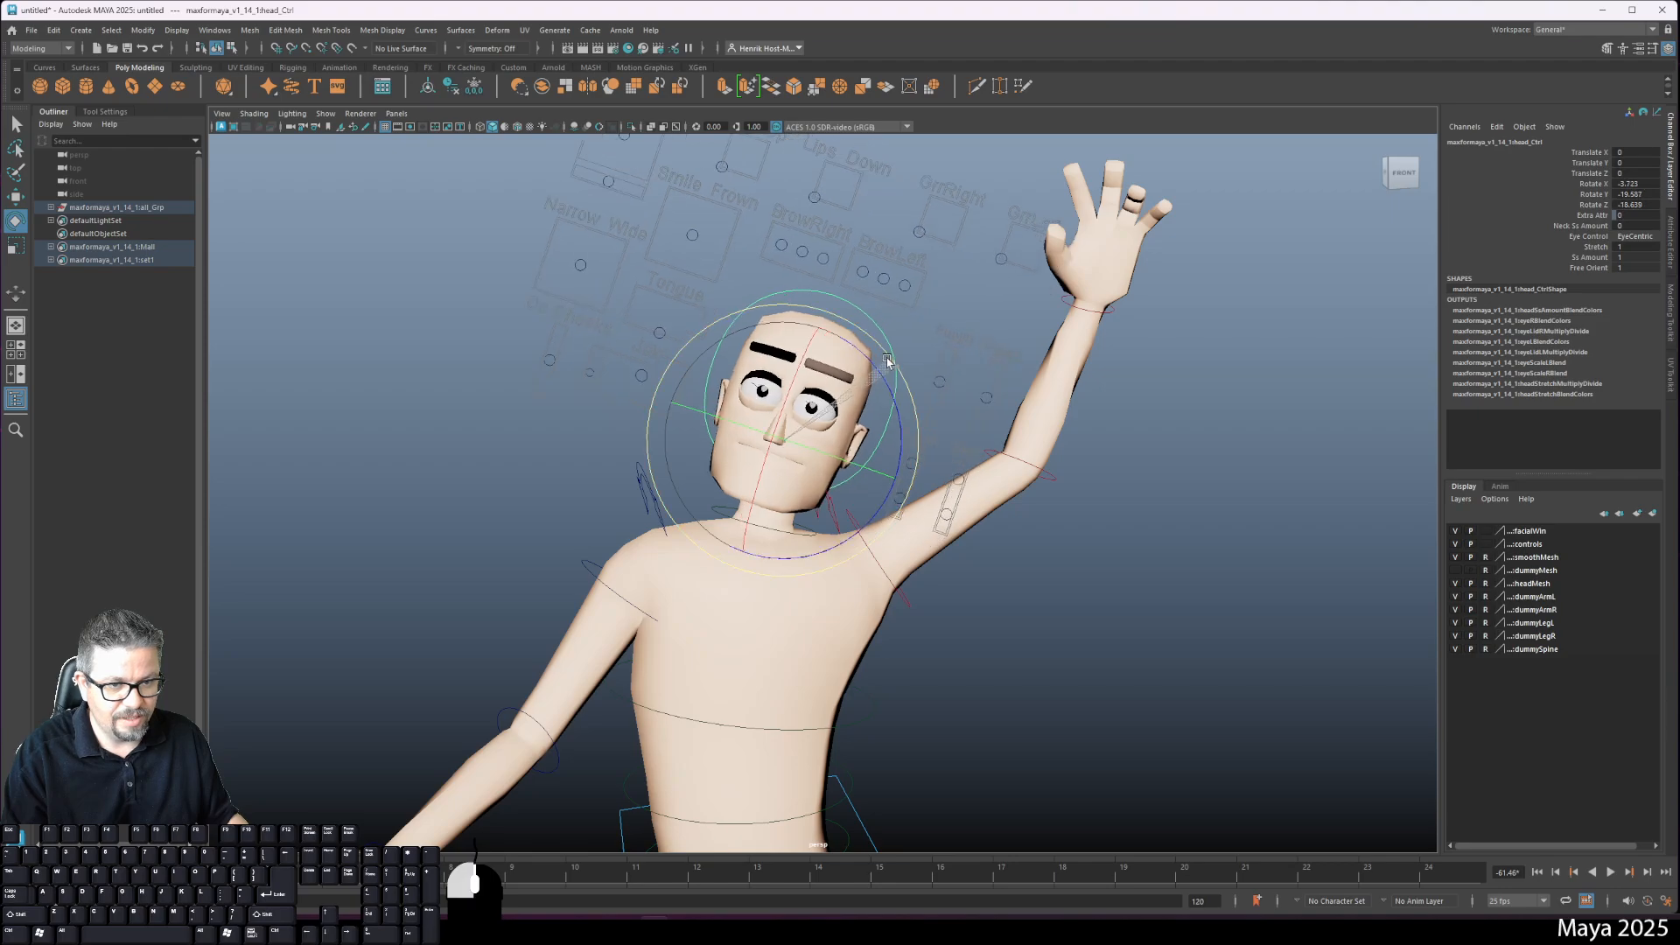
drag(887, 360, 878, 352)
alt+right_drag(882, 372, 727, 382)
alt+drag(980, 642, 980, 566)
click(994, 639)
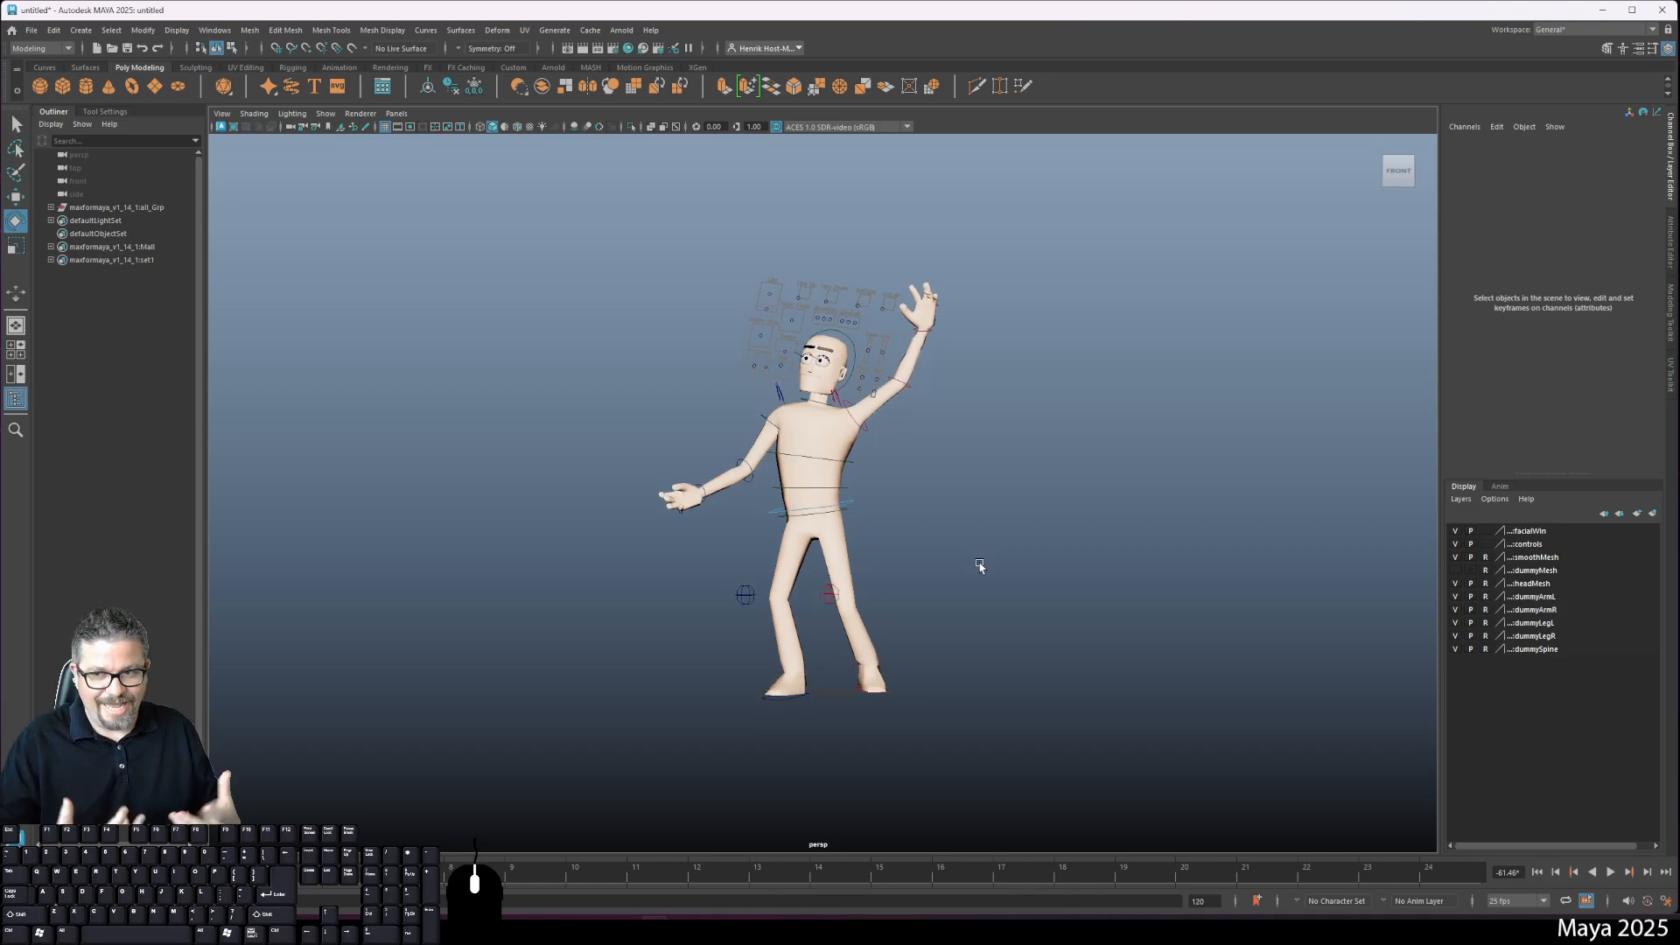
Step: Examine the full-body waving pose from the front and from the side
alt+drag(979, 557, 989, 603)
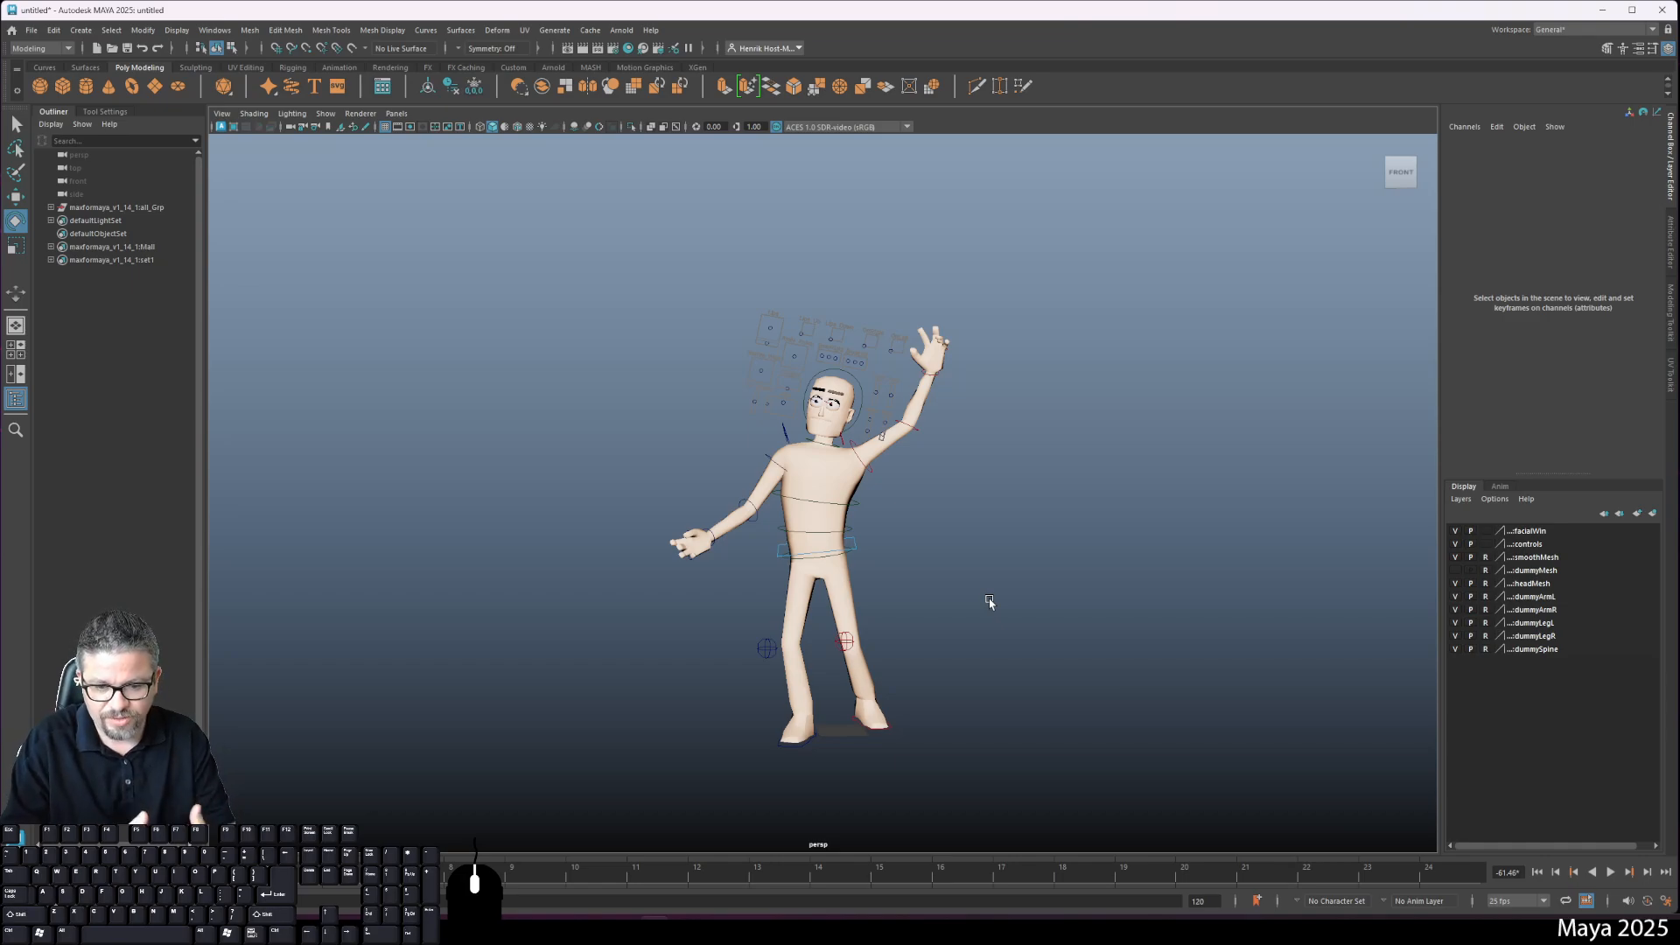
alt+middle_drag(781, 403, 773, 439)
alt+right_drag(773, 439, 785, 551)
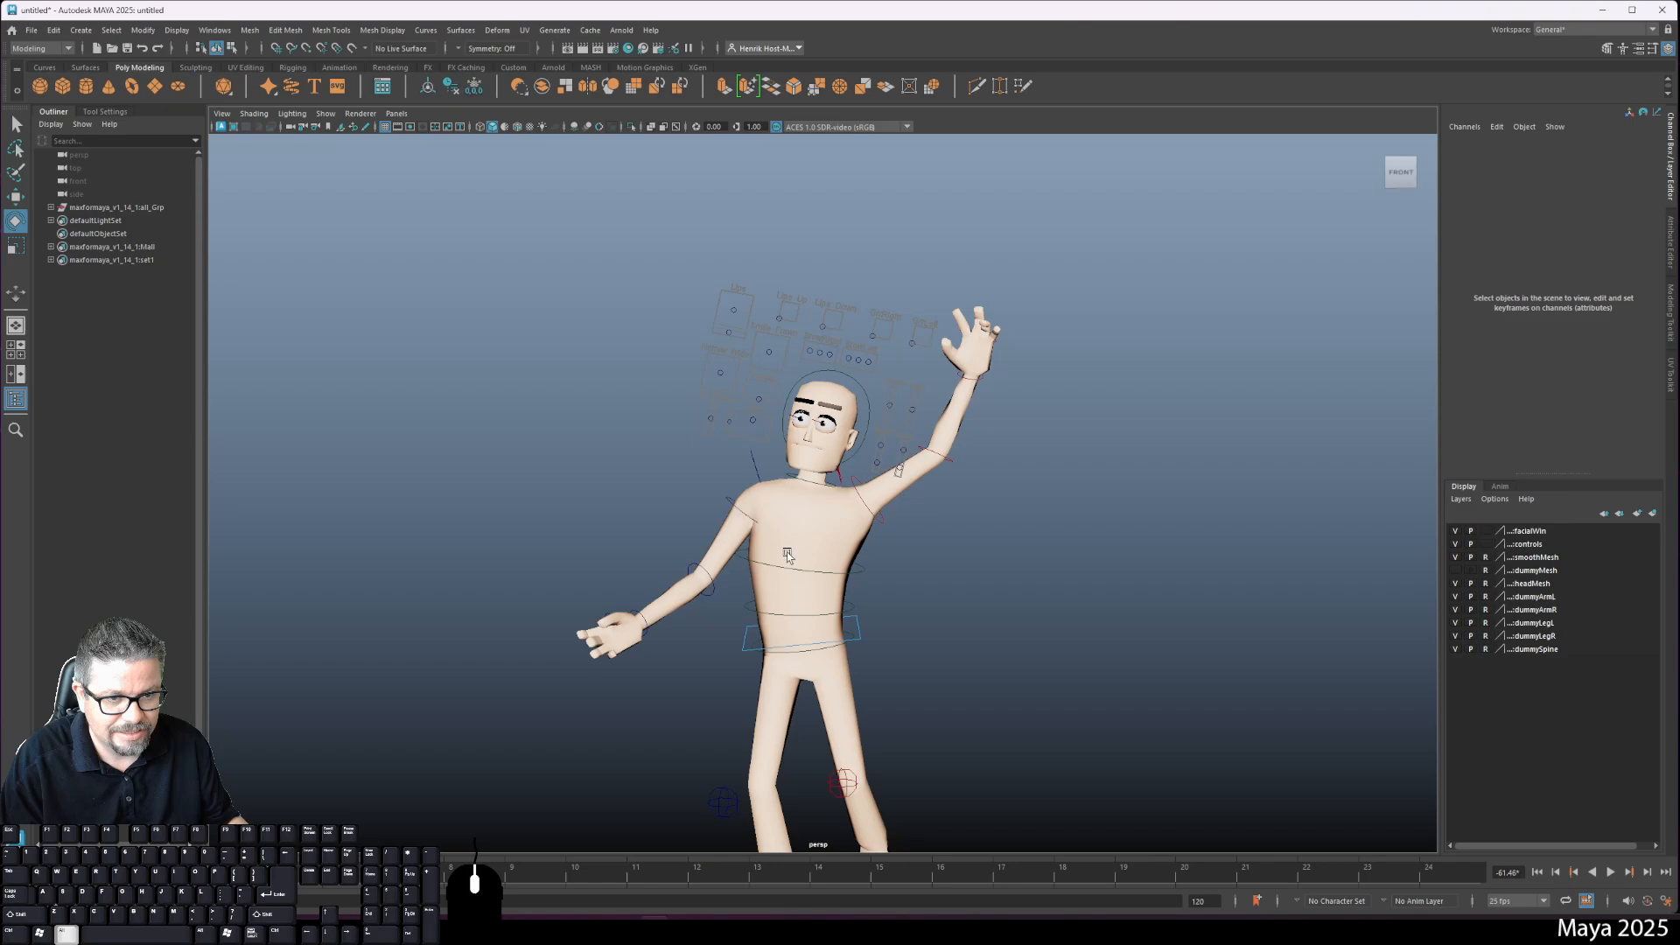
alt+middle_drag(785, 551, 796, 575)
alt+right_drag(768, 525, 786, 631)
alt+middle_drag(788, 633, 774, 474)
alt+right_drag(774, 474, 711, 490)
alt+drag(710, 490, 676, 537)
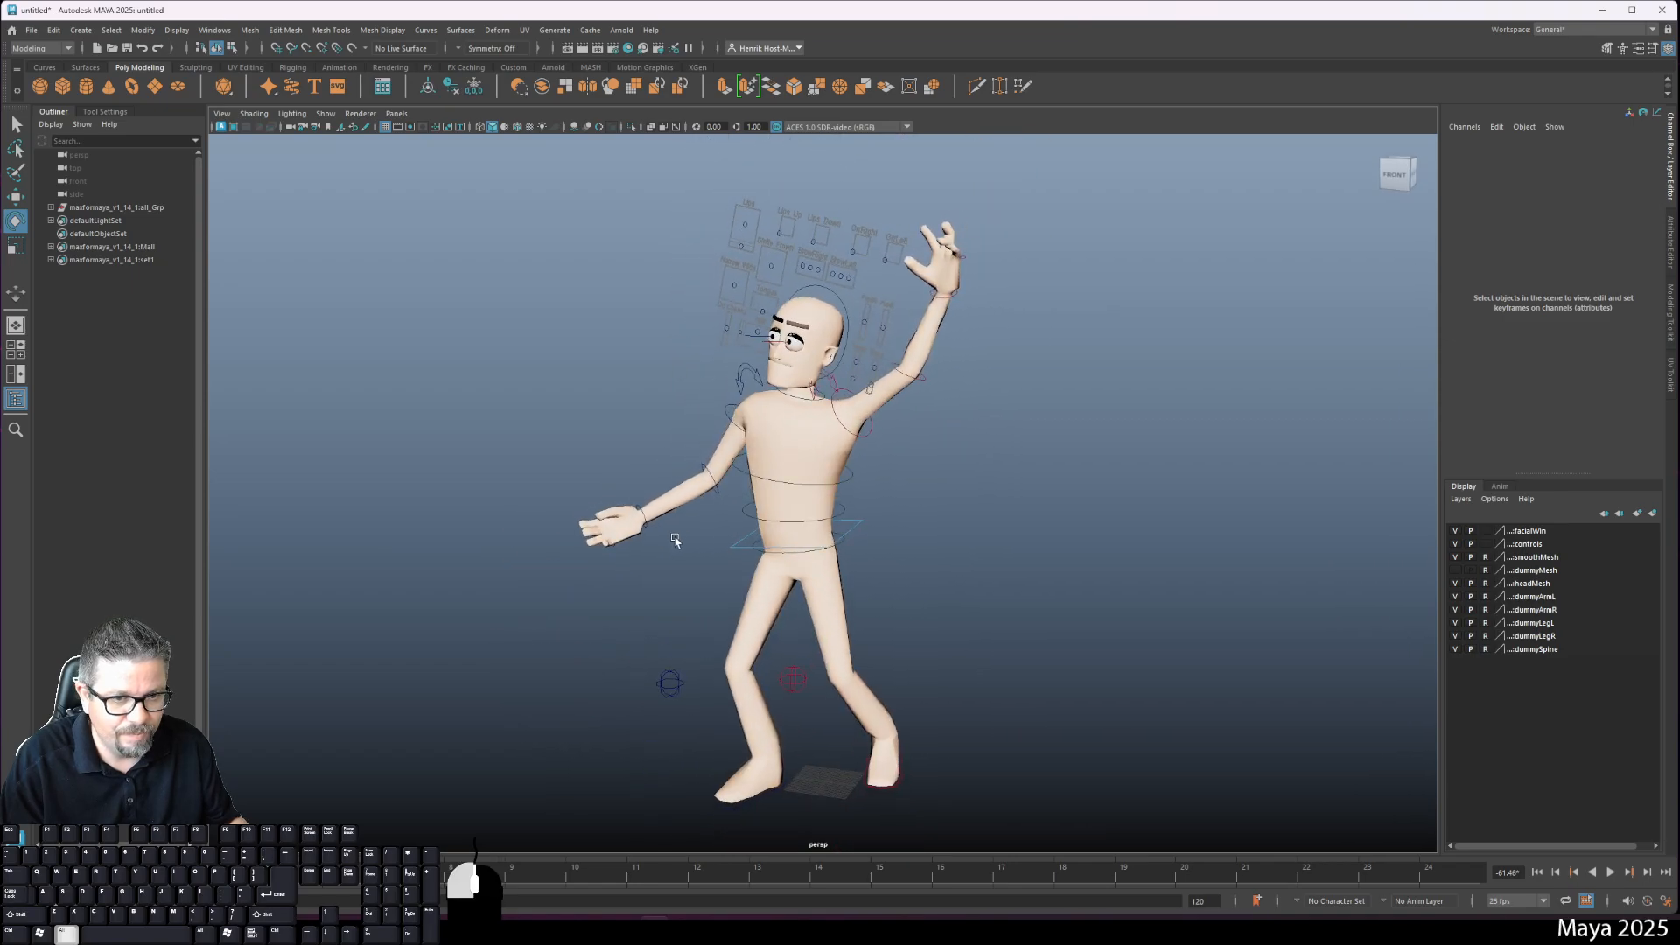
alt+middle_drag(676, 538, 689, 489)
alt+drag(691, 519, 681, 507)
alt+middle_drag(711, 446, 698, 515)
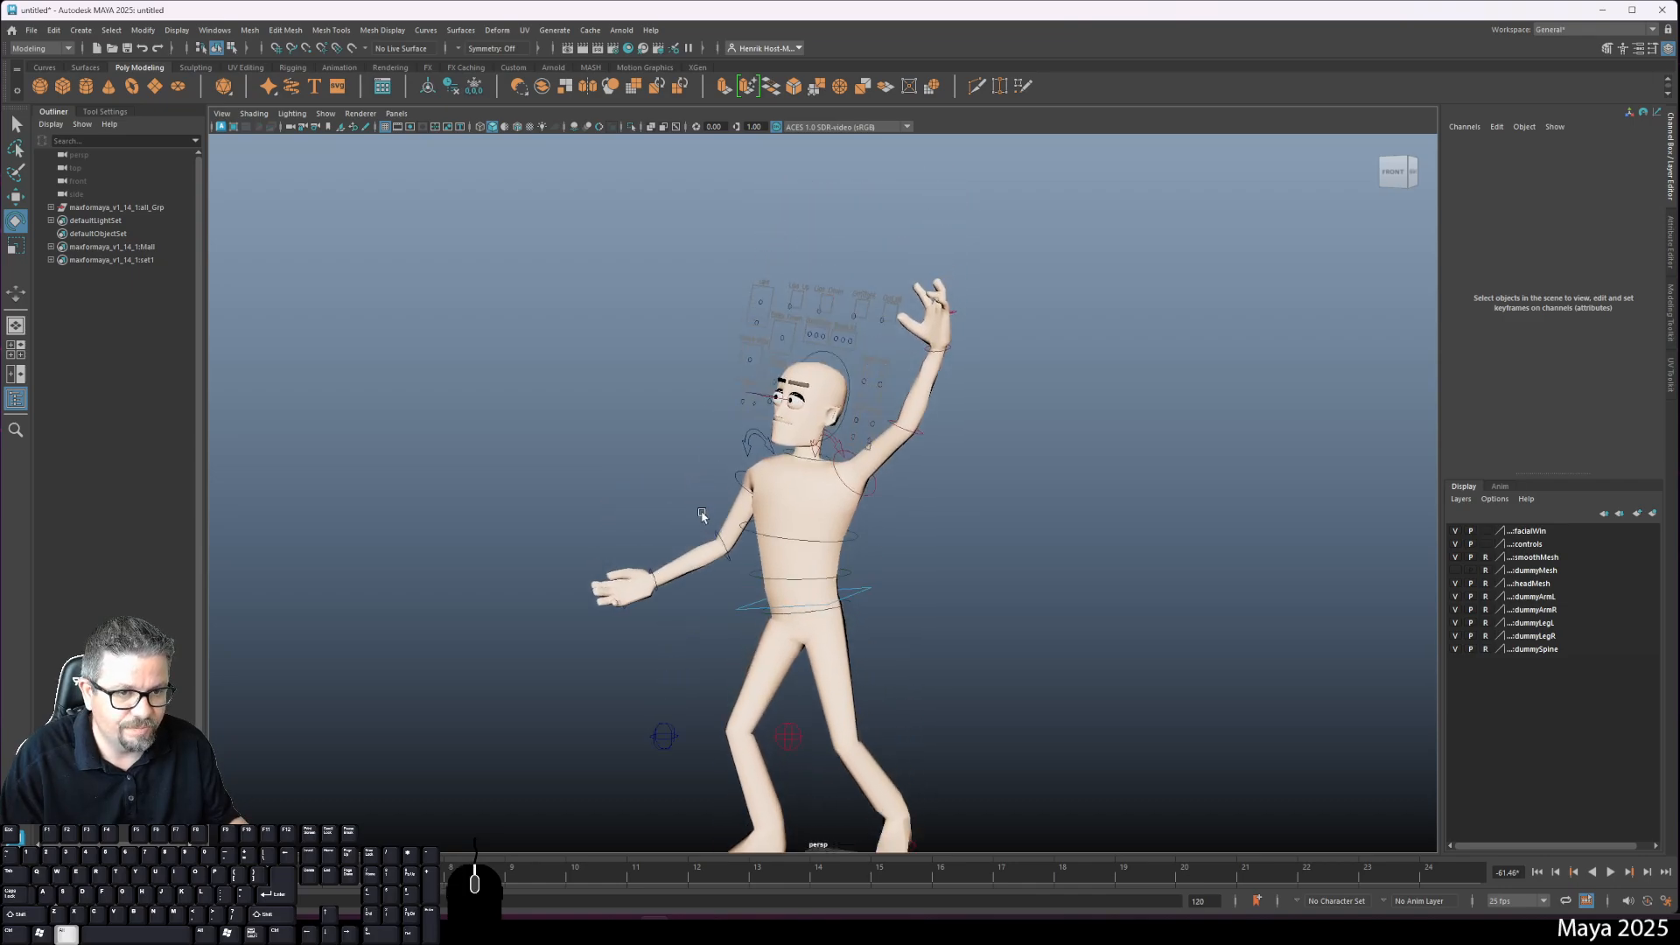
alt+drag(698, 514, 691, 527)
Step: Try opening the mouth wide with the Jaw control at about Translate X -0.1 and Translate Y -0.5, and undo it
alt+right_drag(726, 495, 803, 495)
alt+middle_drag(804, 497, 800, 567)
alt+right_drag(799, 567, 844, 569)
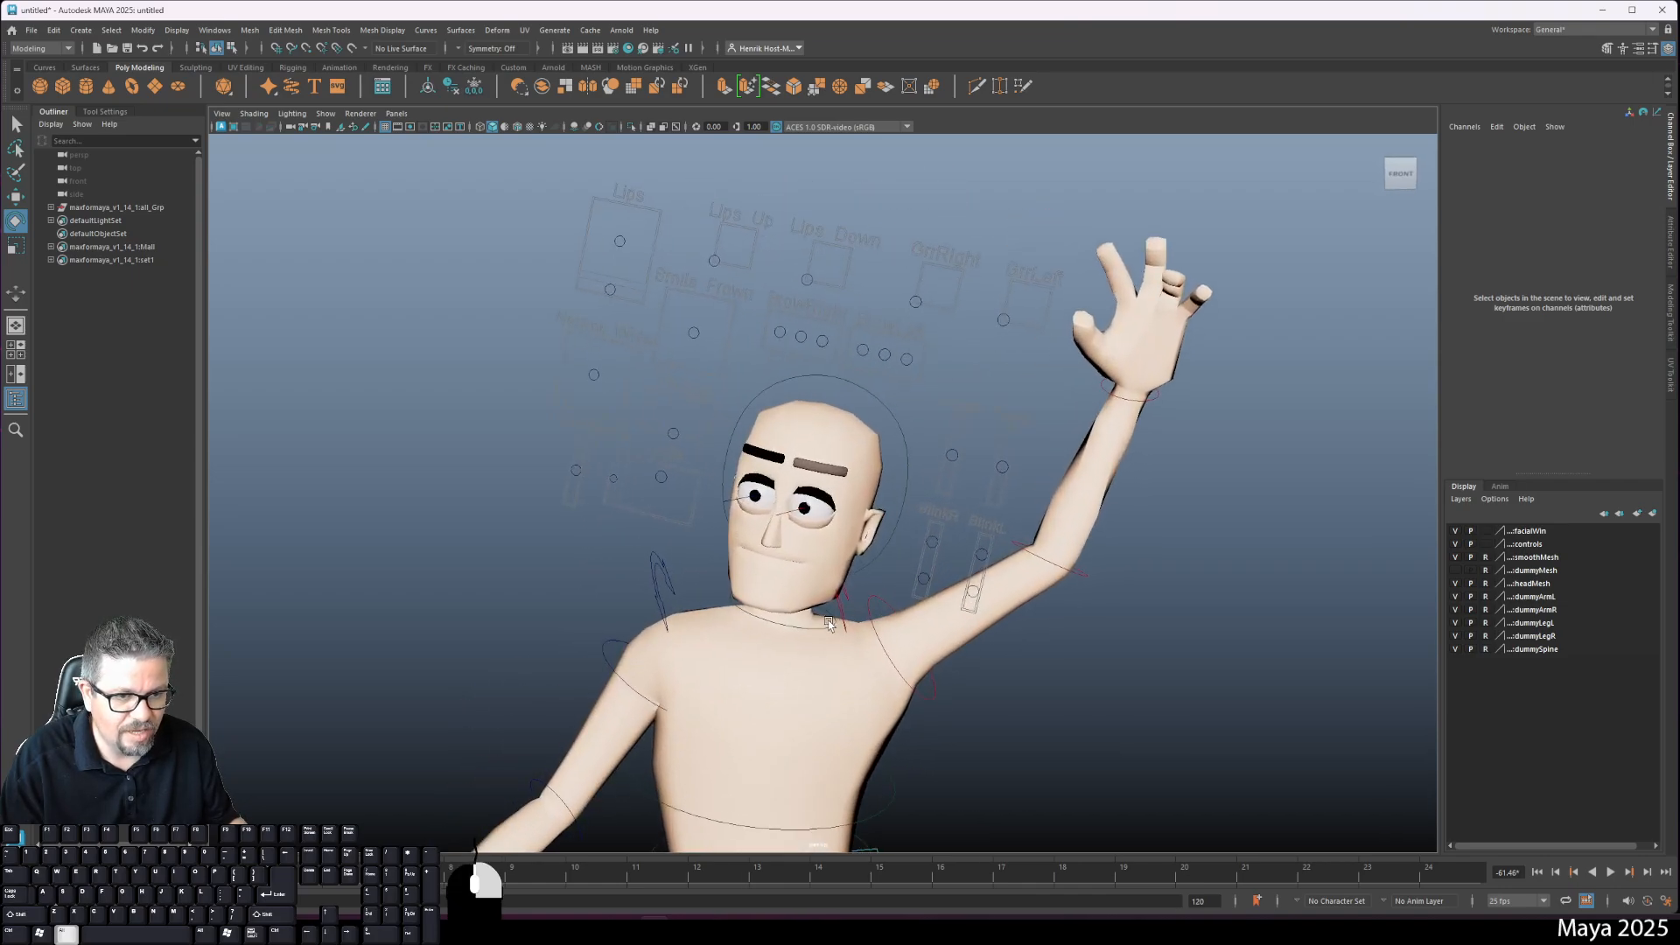
alt+middle_drag(696, 460, 726, 391)
alt+right_drag(727, 390, 787, 407)
alt+middle_drag(787, 416, 855, 582)
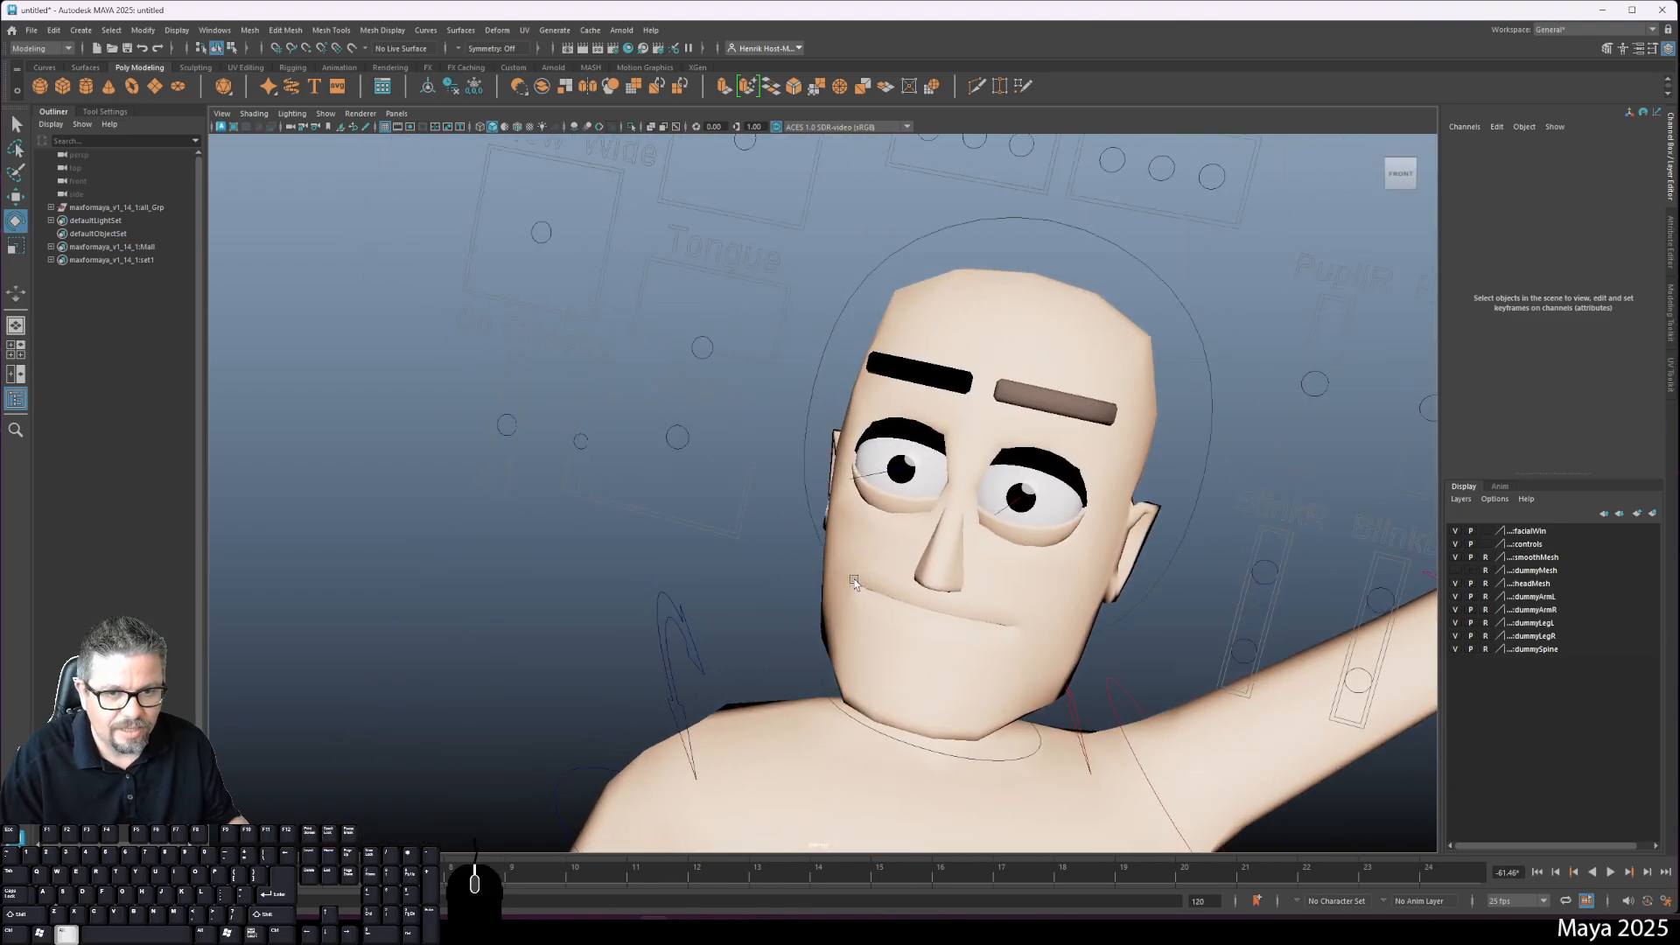
click(679, 439)
alt+middle_drag(717, 464, 761, 544)
key(w)
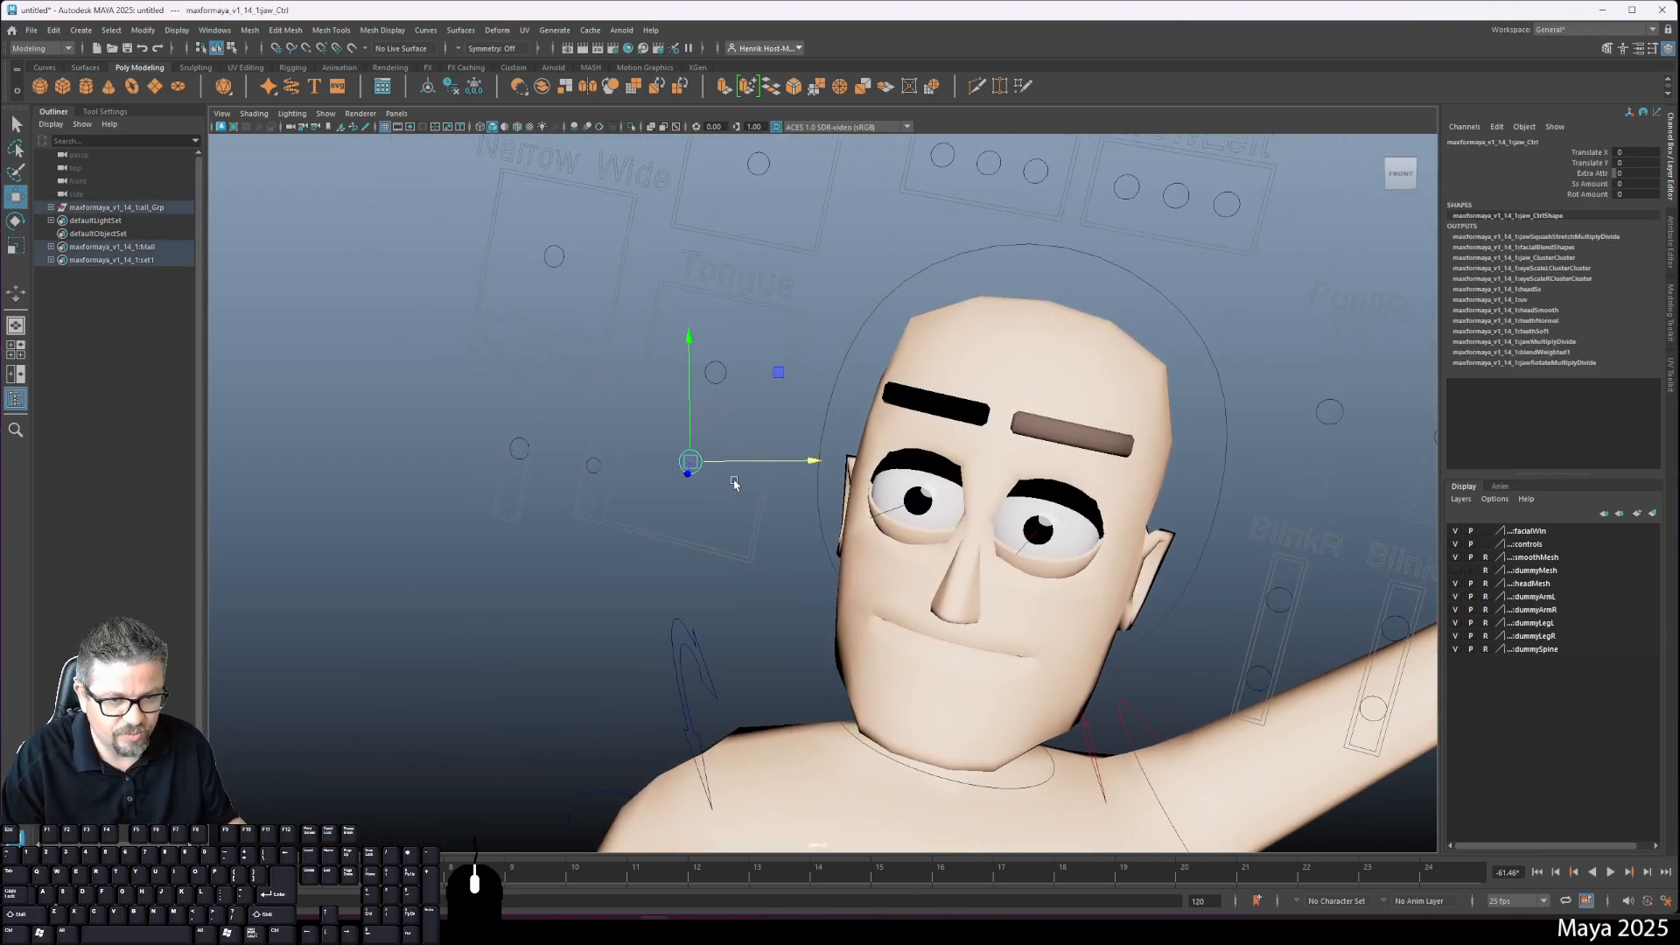
drag(695, 456, 677, 508)
alt+middle_drag(735, 584, 578, 87)
alt+right_drag(731, 517, 390, 259)
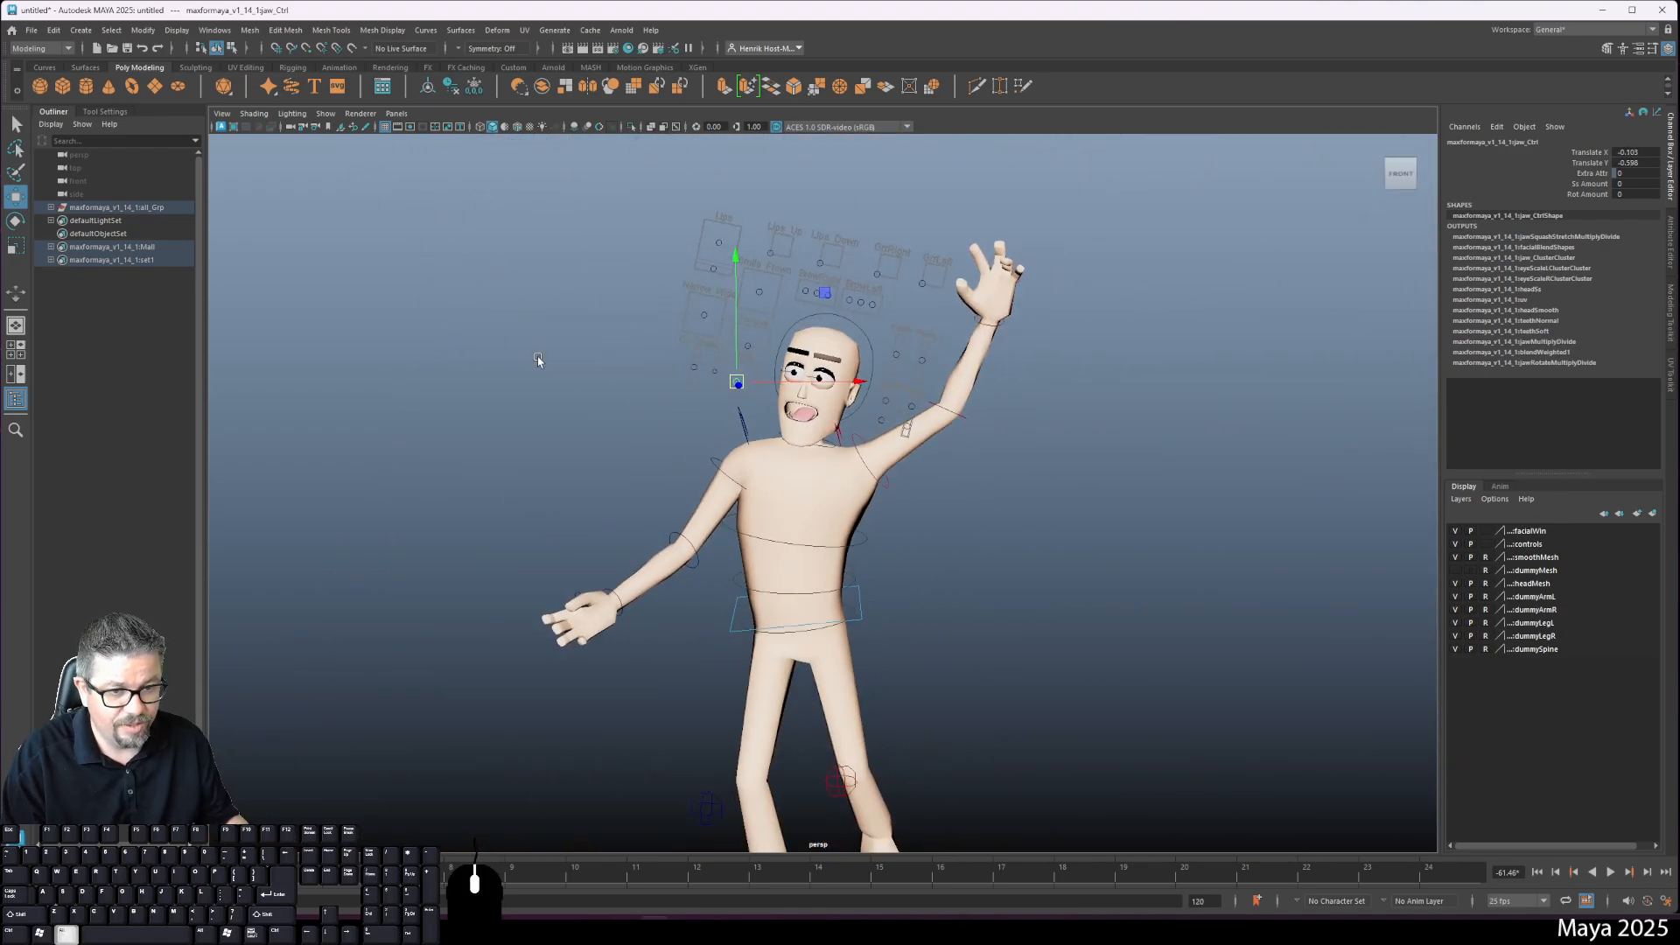
alt+middle_drag(536, 360, 562, 248)
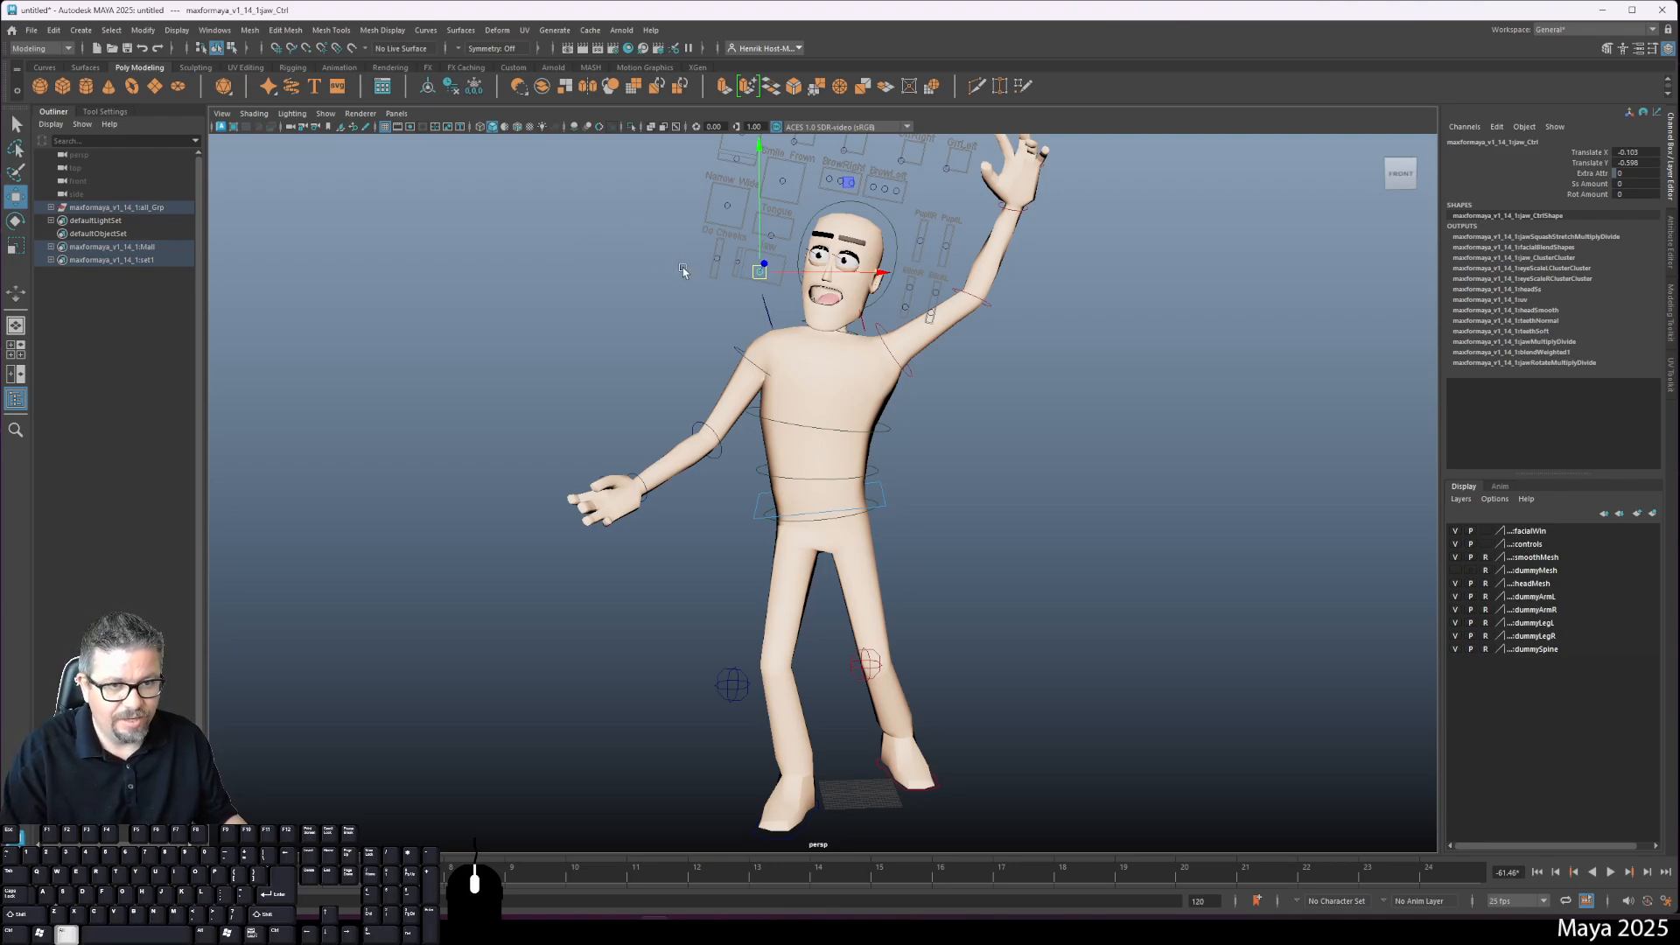
alt+middle_drag(683, 269, 666, 360)
key(ctrl+z)
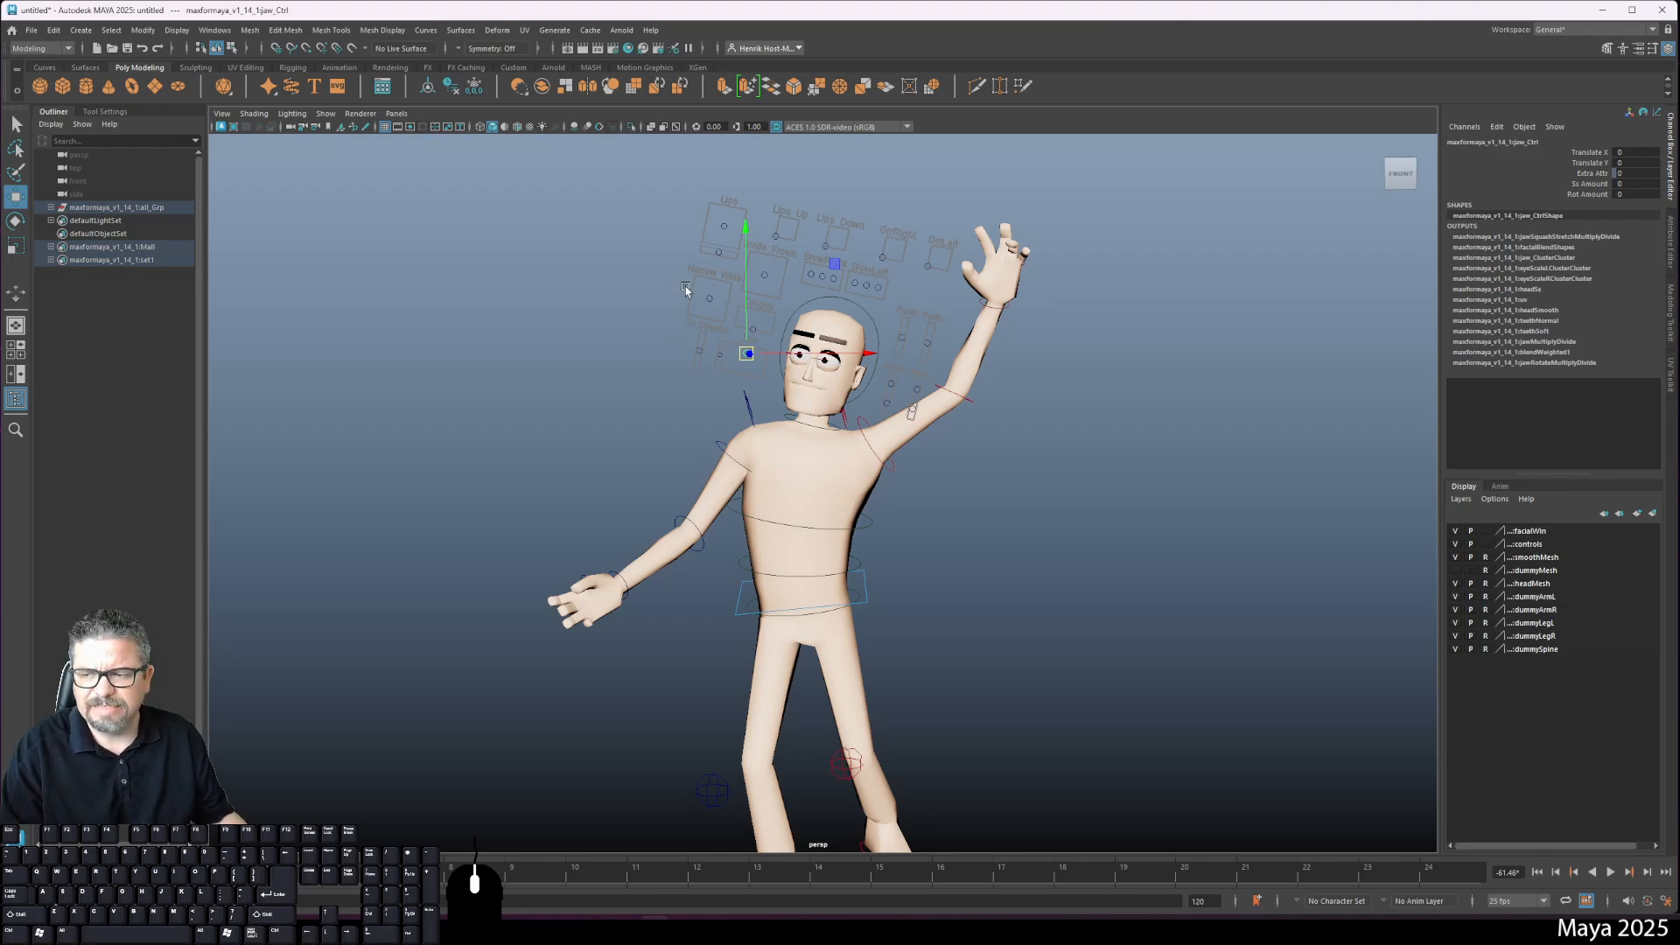
Step: Open the mouth moderately by lowering the Jaw control on the facial rig
alt+right_drag(685, 286, 699, 392)
drag(699, 348, 699, 366)
alt+middle_drag(665, 454, 688, 409)
alt+right_drag(688, 409, 666, 466)
Step: Try out the jaw in-out and Oo Cheeks controls on the open mouth, undoing each change
click(632, 423)
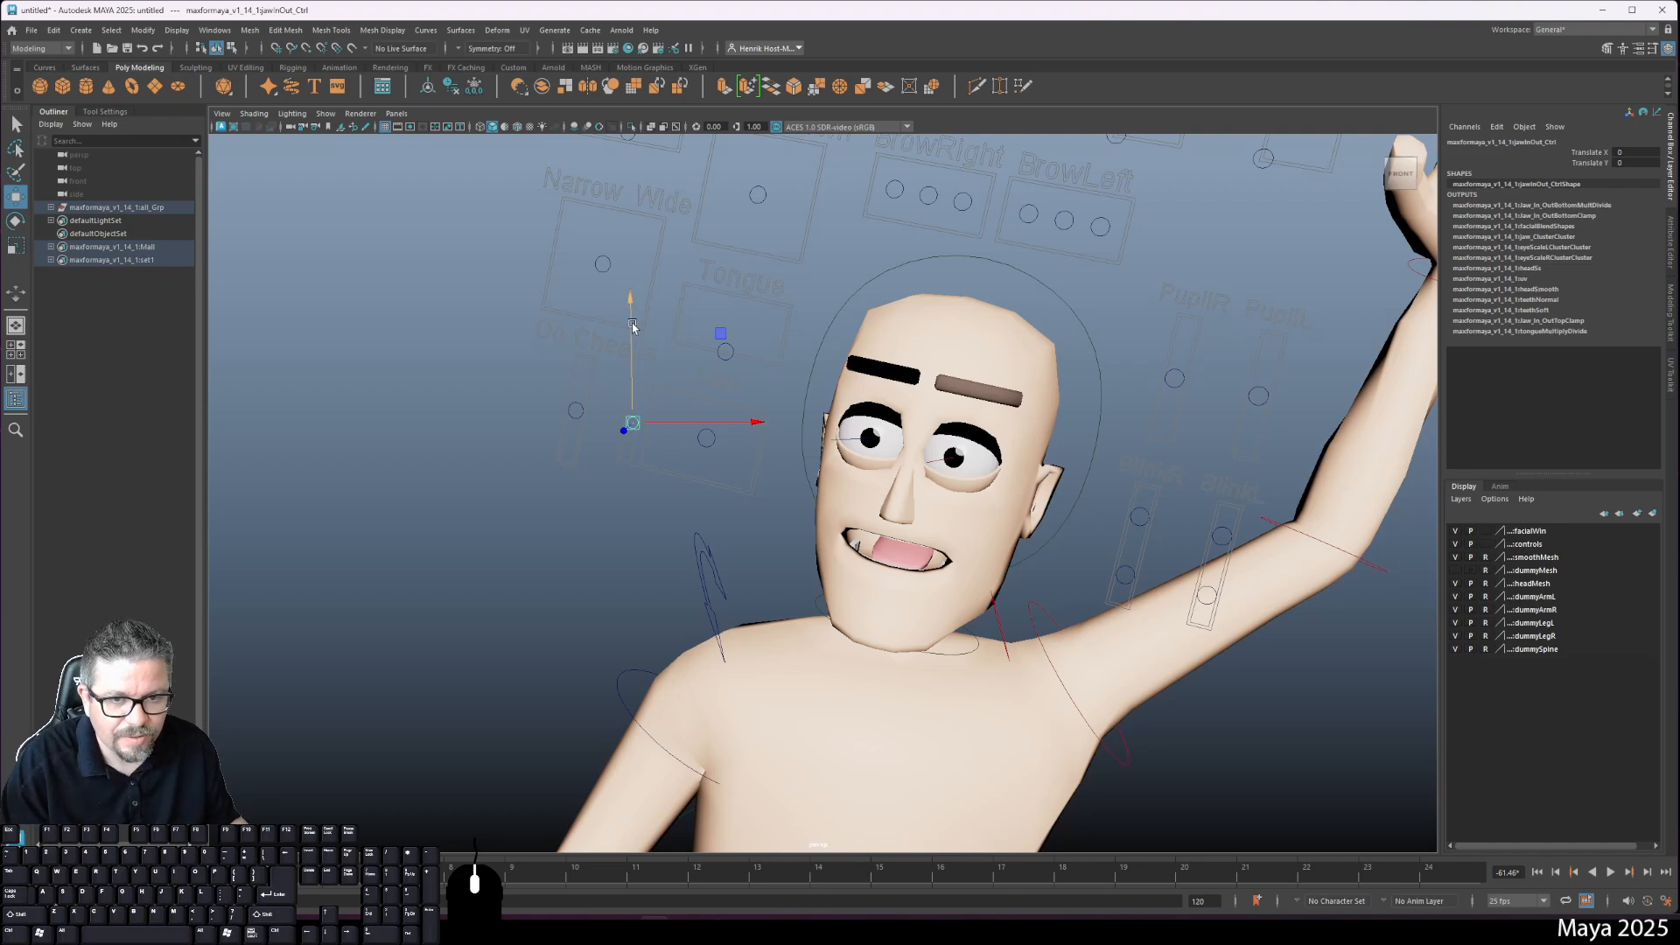
drag(636, 423, 620, 367)
key(ctrl+z)
drag(626, 263, 626, 381)
key(ctrl+z)
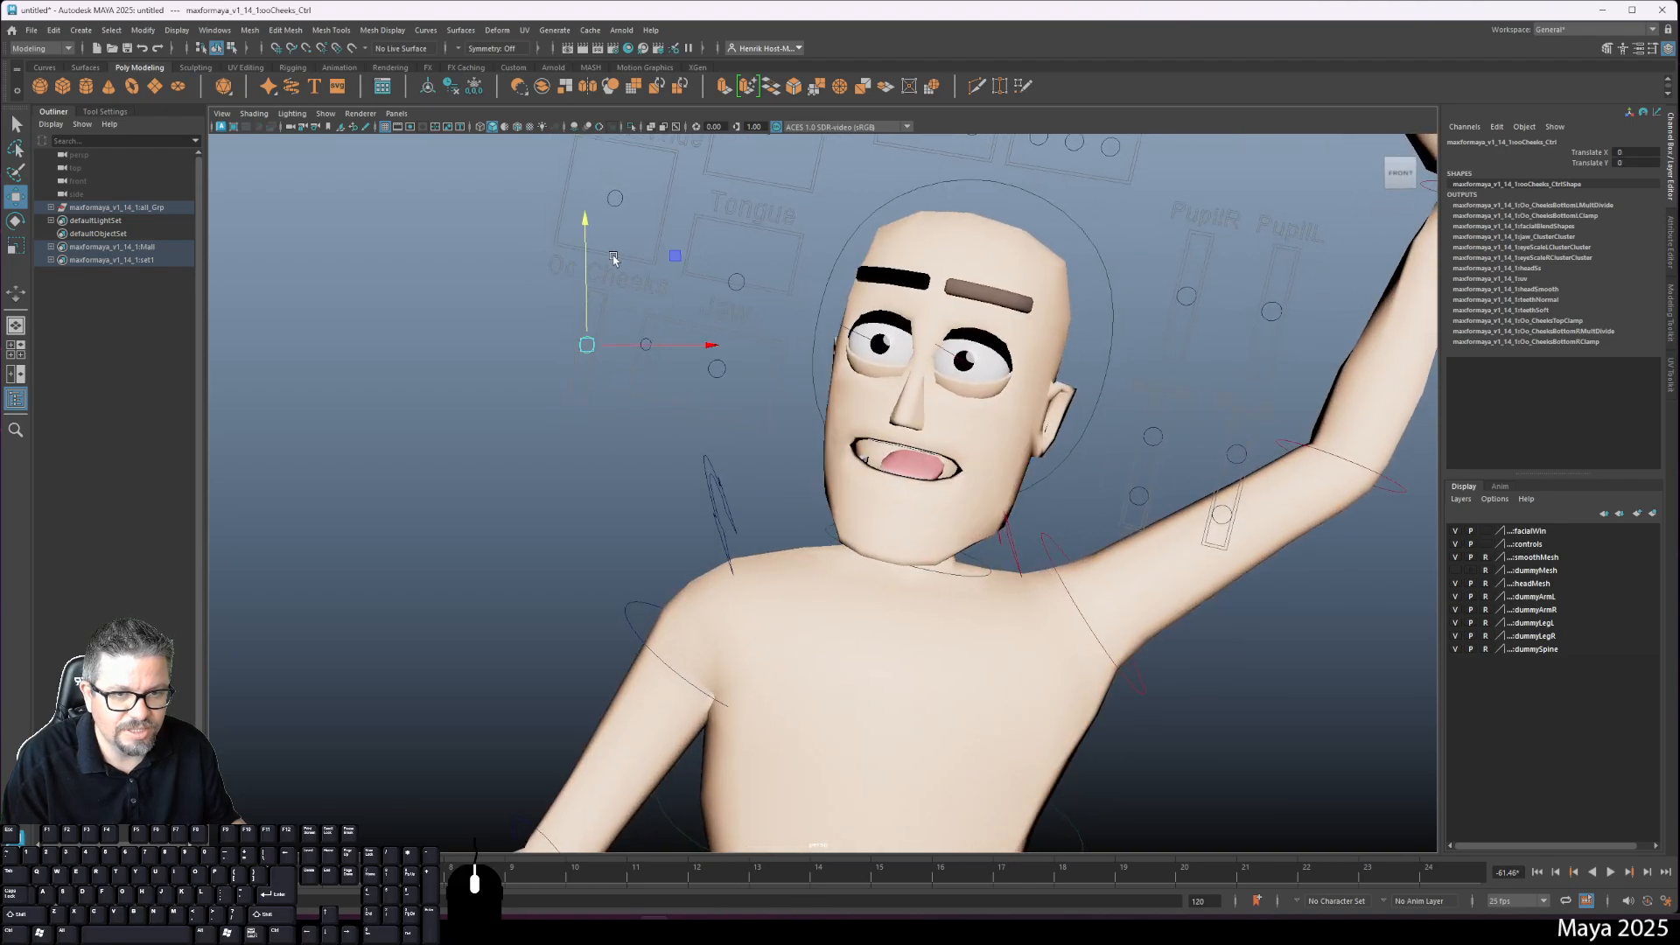
Step: Raise the Oo Cheeks control to about Translate Y 0.12 and lower the Jaw control a little further
click(583, 229)
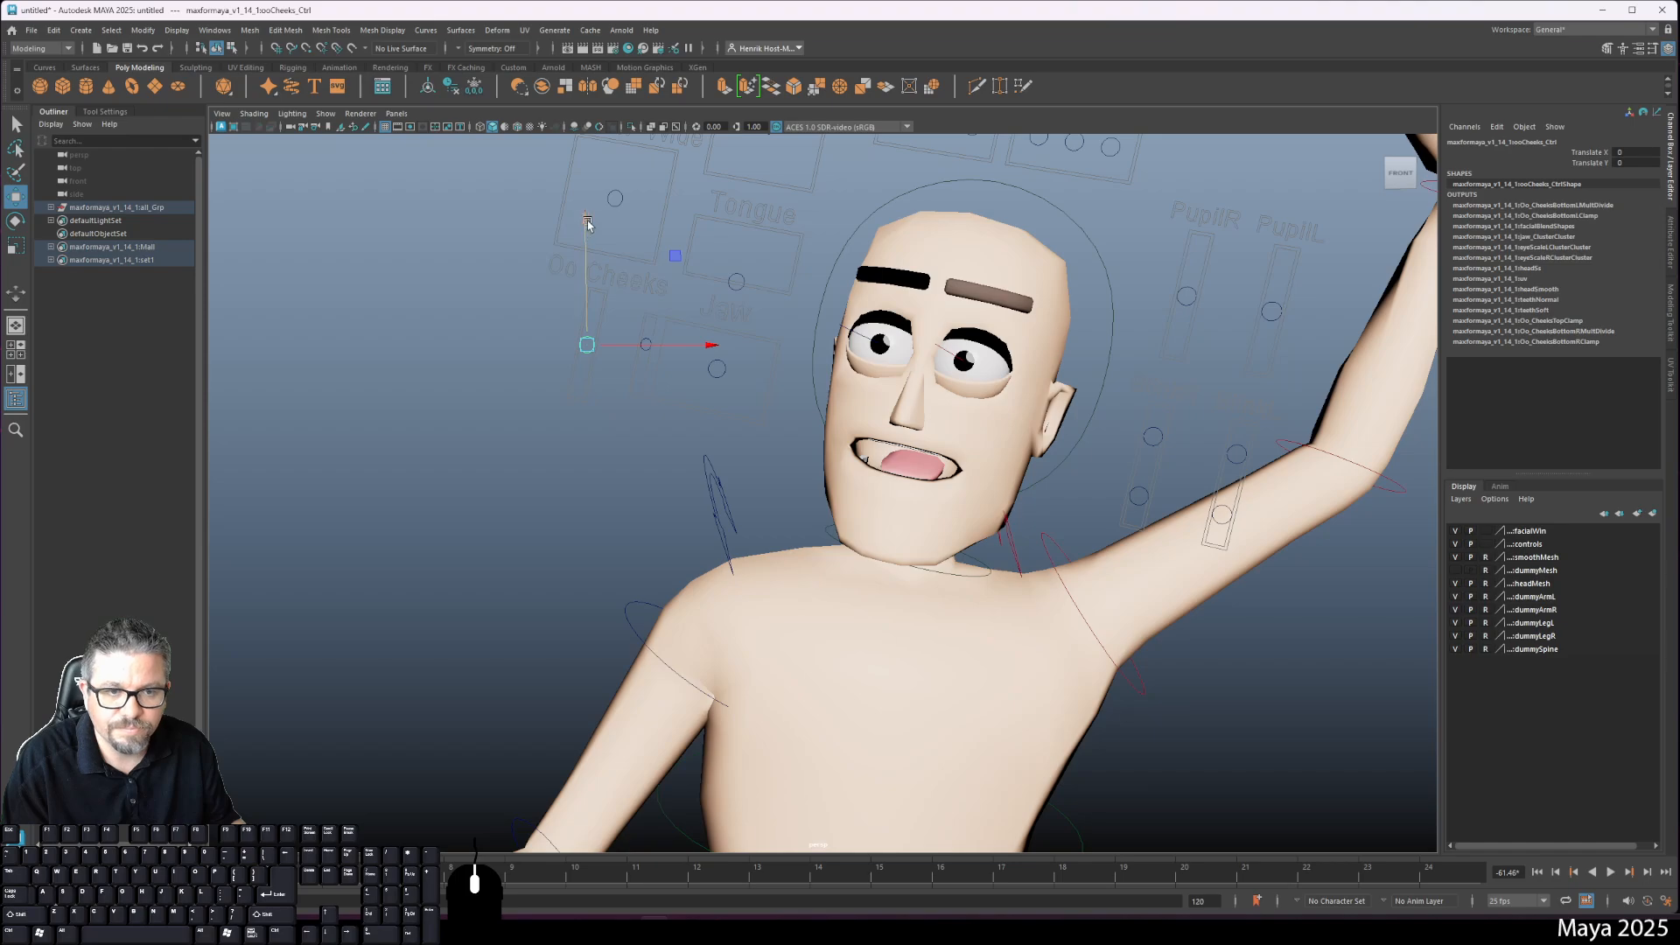
mouse_move(584, 229)
mouse_down()
mouse_move(592, 204)
mouse_move(602, 214)
mouse_up()
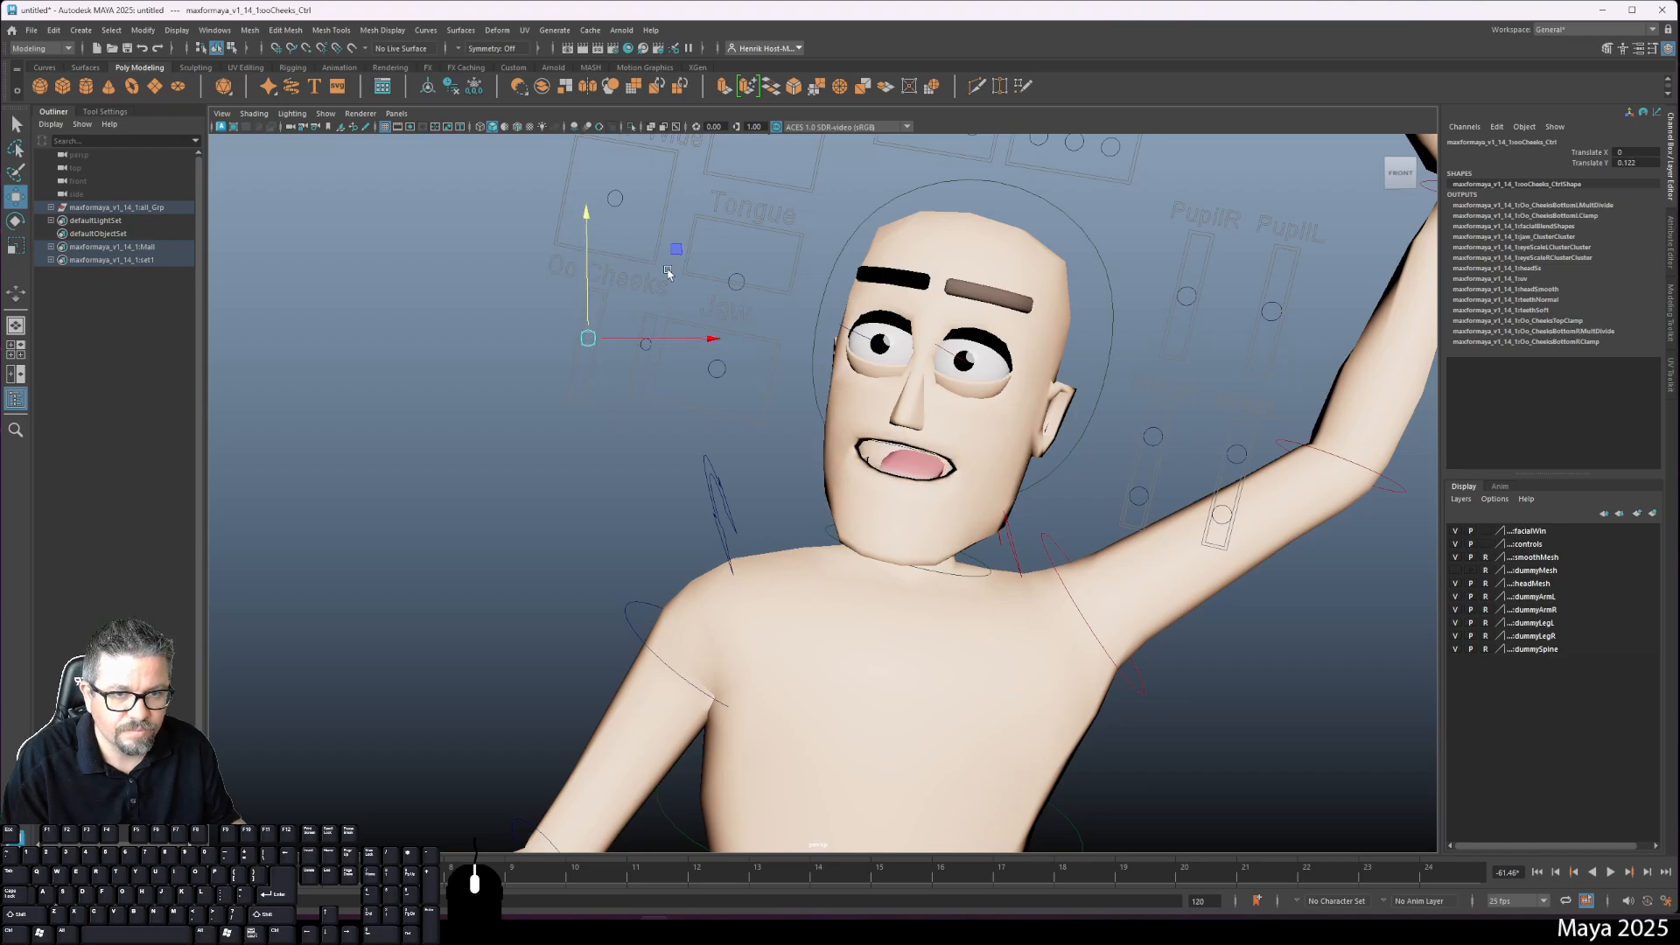
click(717, 369)
drag(715, 247, 717, 262)
Step: Shift the tongue sideways and up inside the mouth, to about Translate X -0.2 and Translate Y 0.1
click(743, 272)
drag(736, 166, 736, 153)
drag(805, 280, 821, 280)
drag(755, 155, 759, 160)
drag(873, 280, 841, 288)
drag(725, 147, 723, 142)
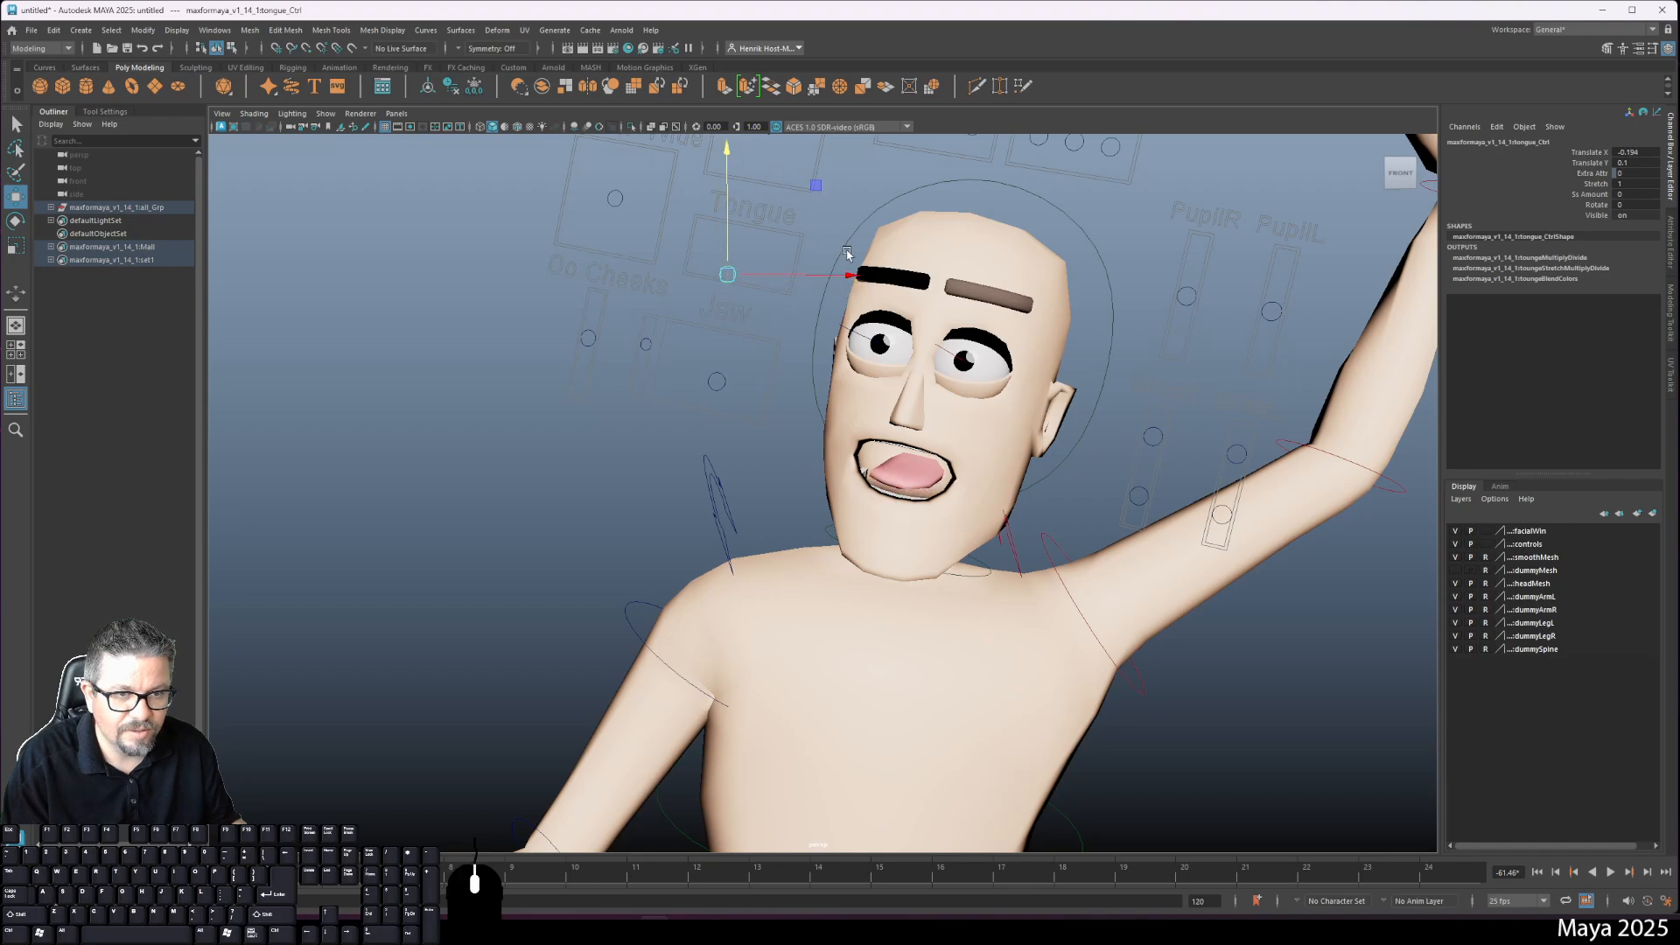
drag(848, 273, 843, 274)
drag(723, 143, 612, 249)
Step: Explore the Narrow Wide control's range and settle on a narrower shape for the open mouth
click(625, 246)
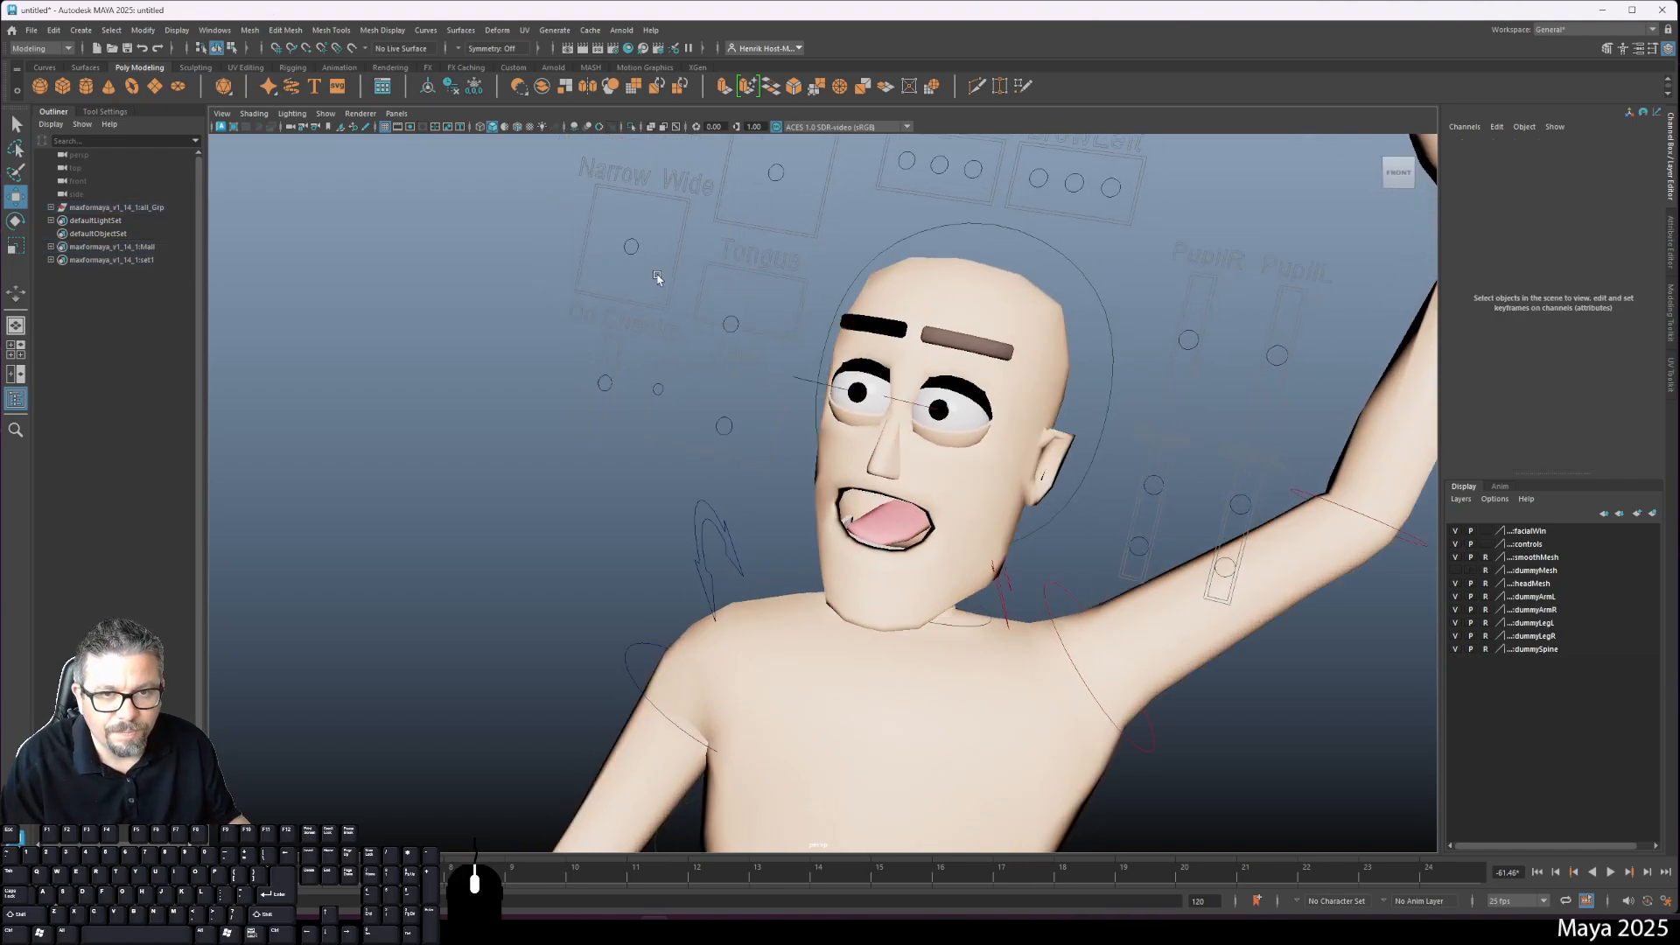
alt+middle_drag(639, 326, 645, 423)
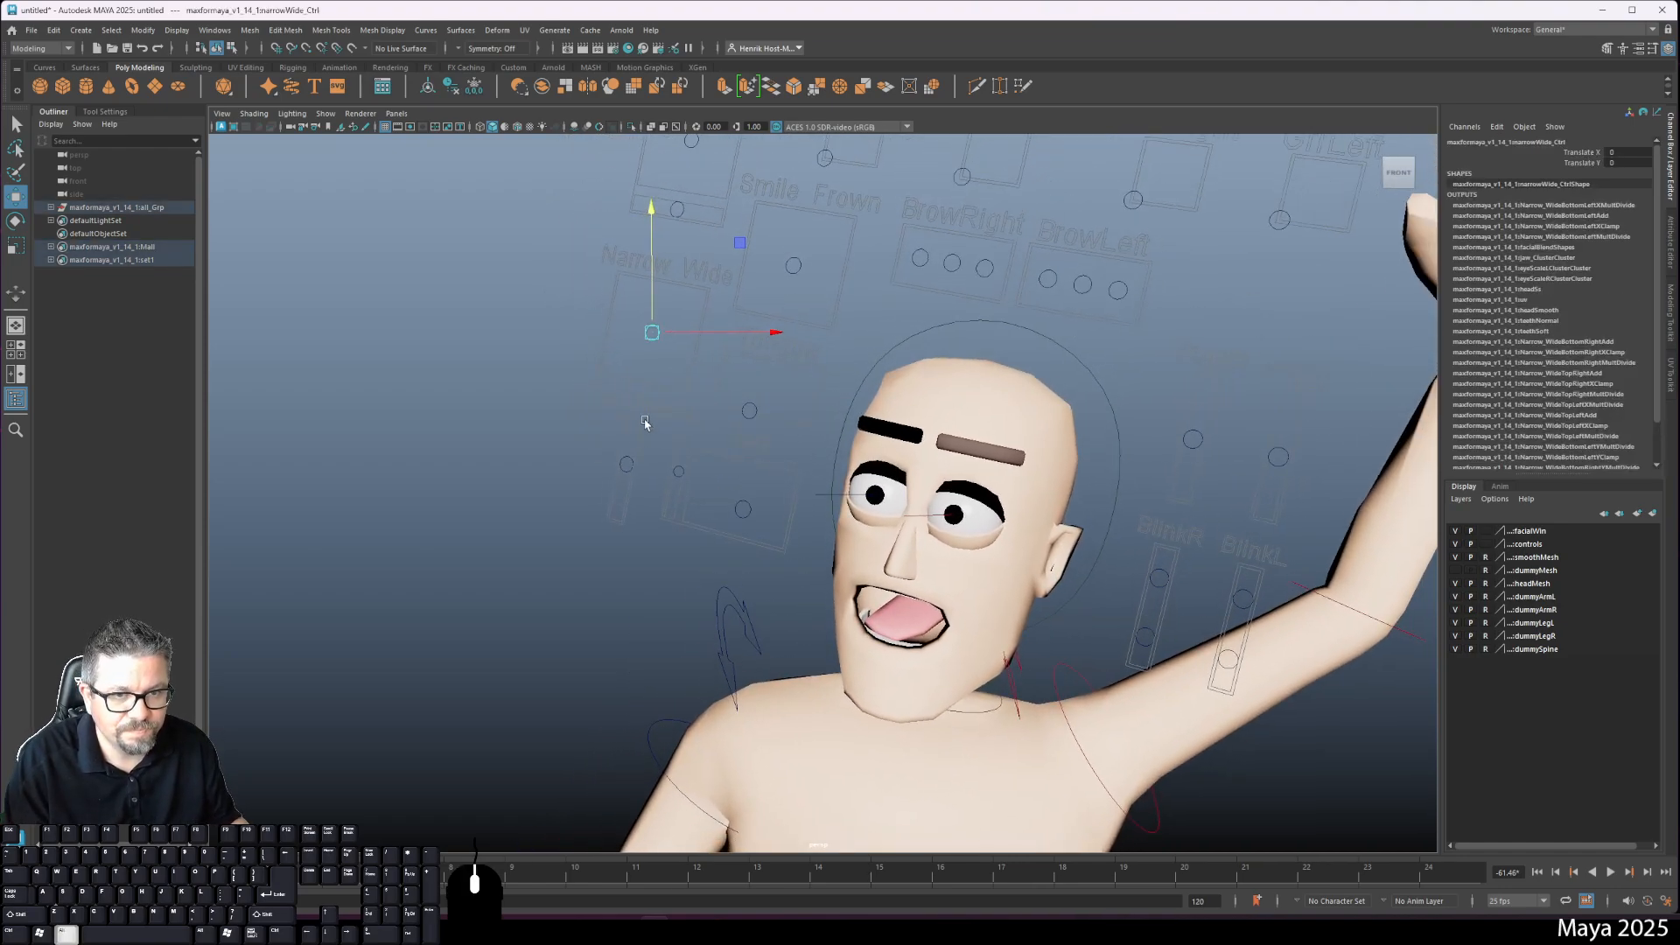
drag(654, 332, 806, 495)
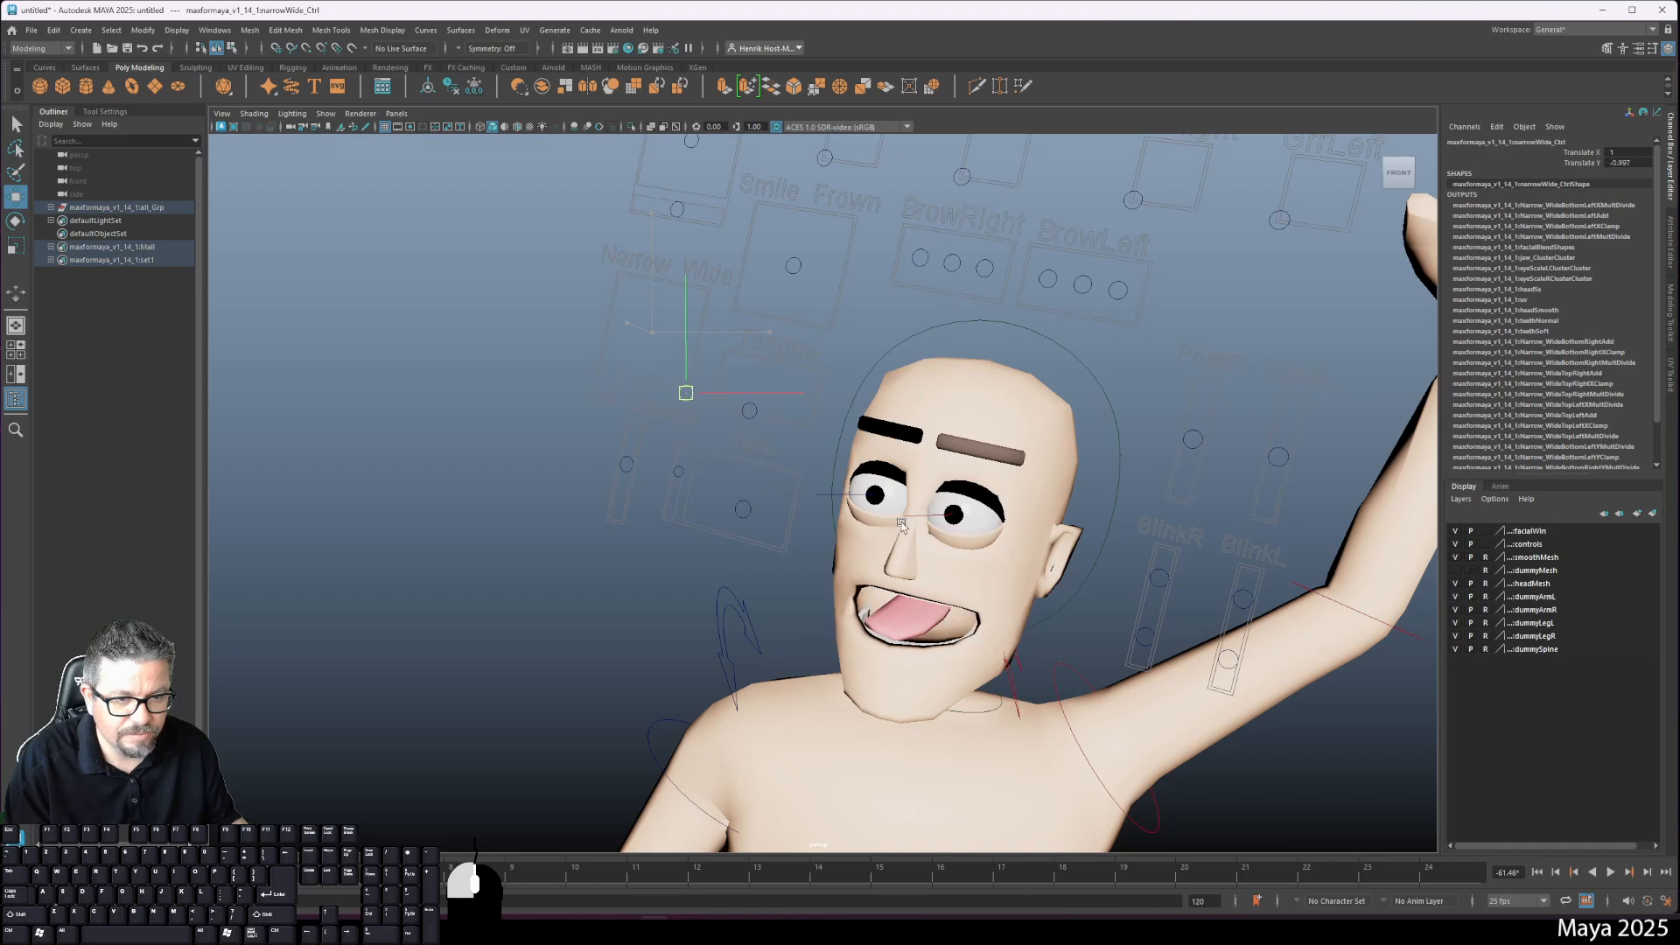
alt+drag(907, 526, 817, 514)
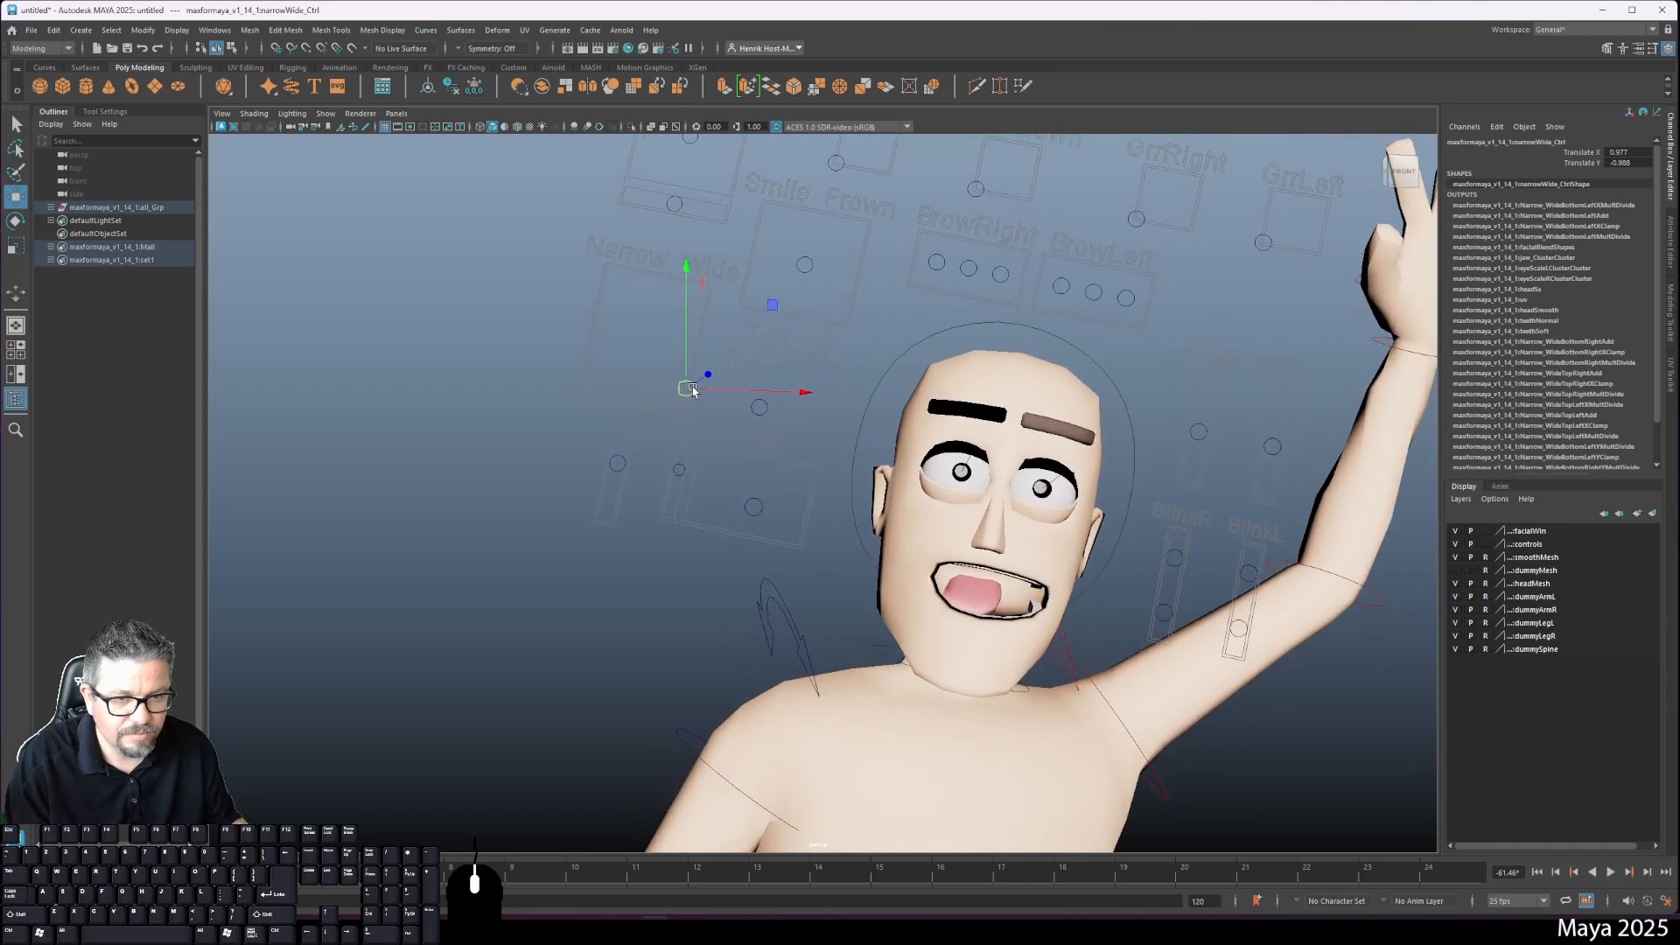
drag(686, 382, 794, 238)
Step: Try out the Lips control, and shift the mouth sideways with the lips left-right control to about Translate X -0.6
alt+middle_drag(795, 238, 647, 330)
click(643, 328)
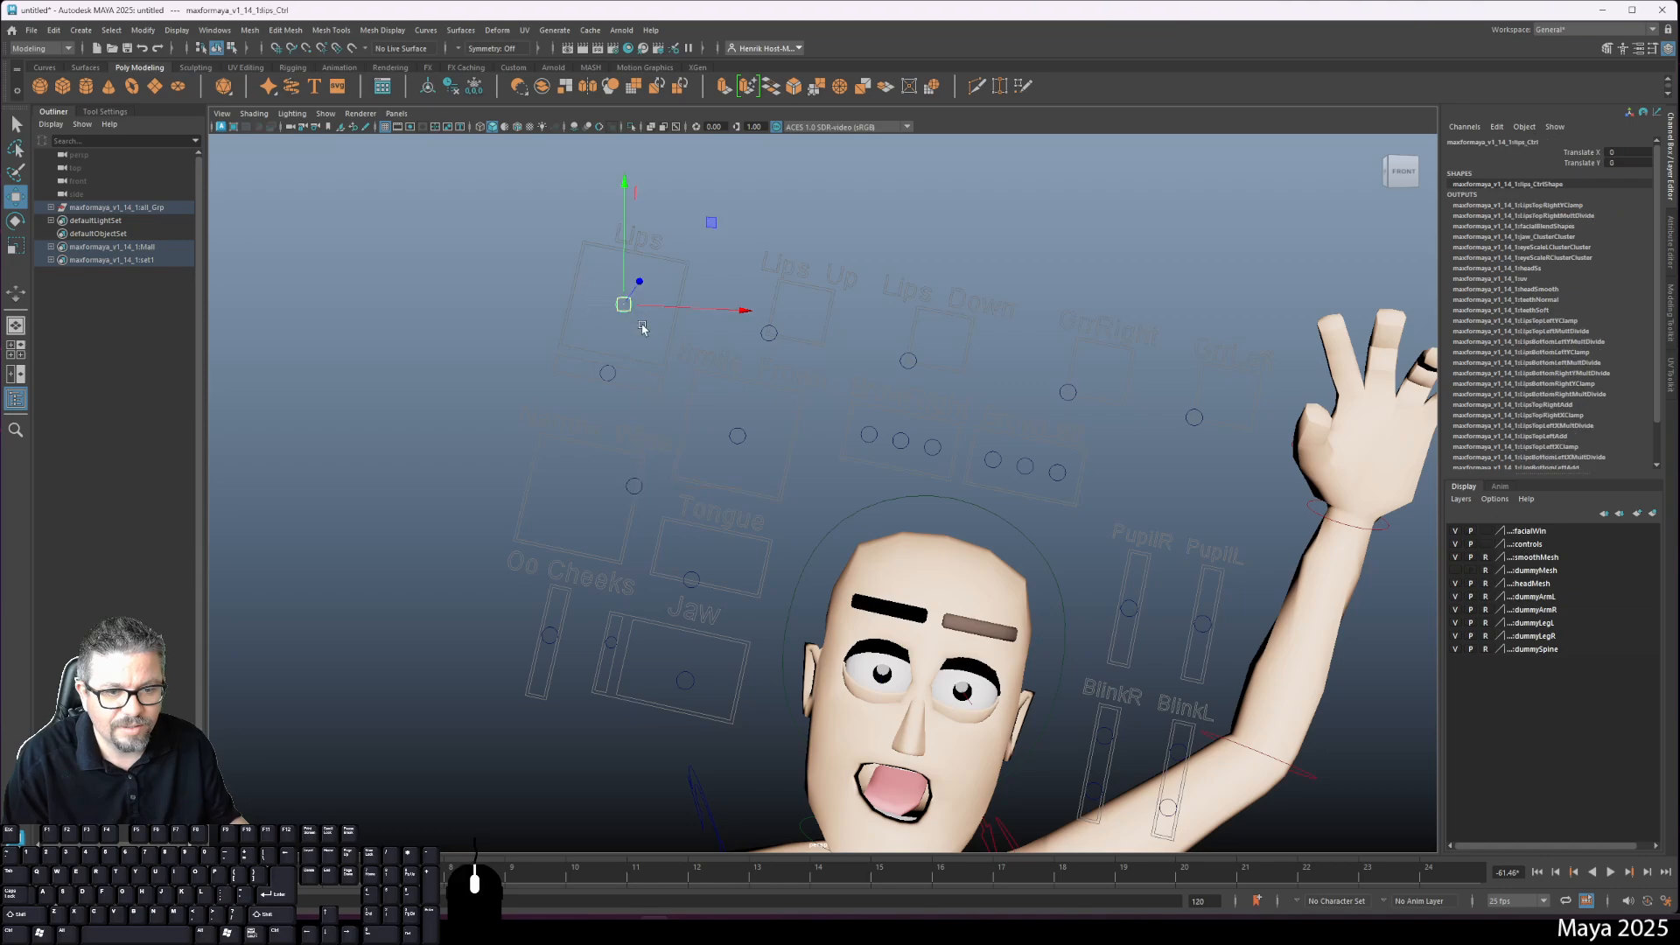
drag(633, 310, 614, 418)
click(608, 369)
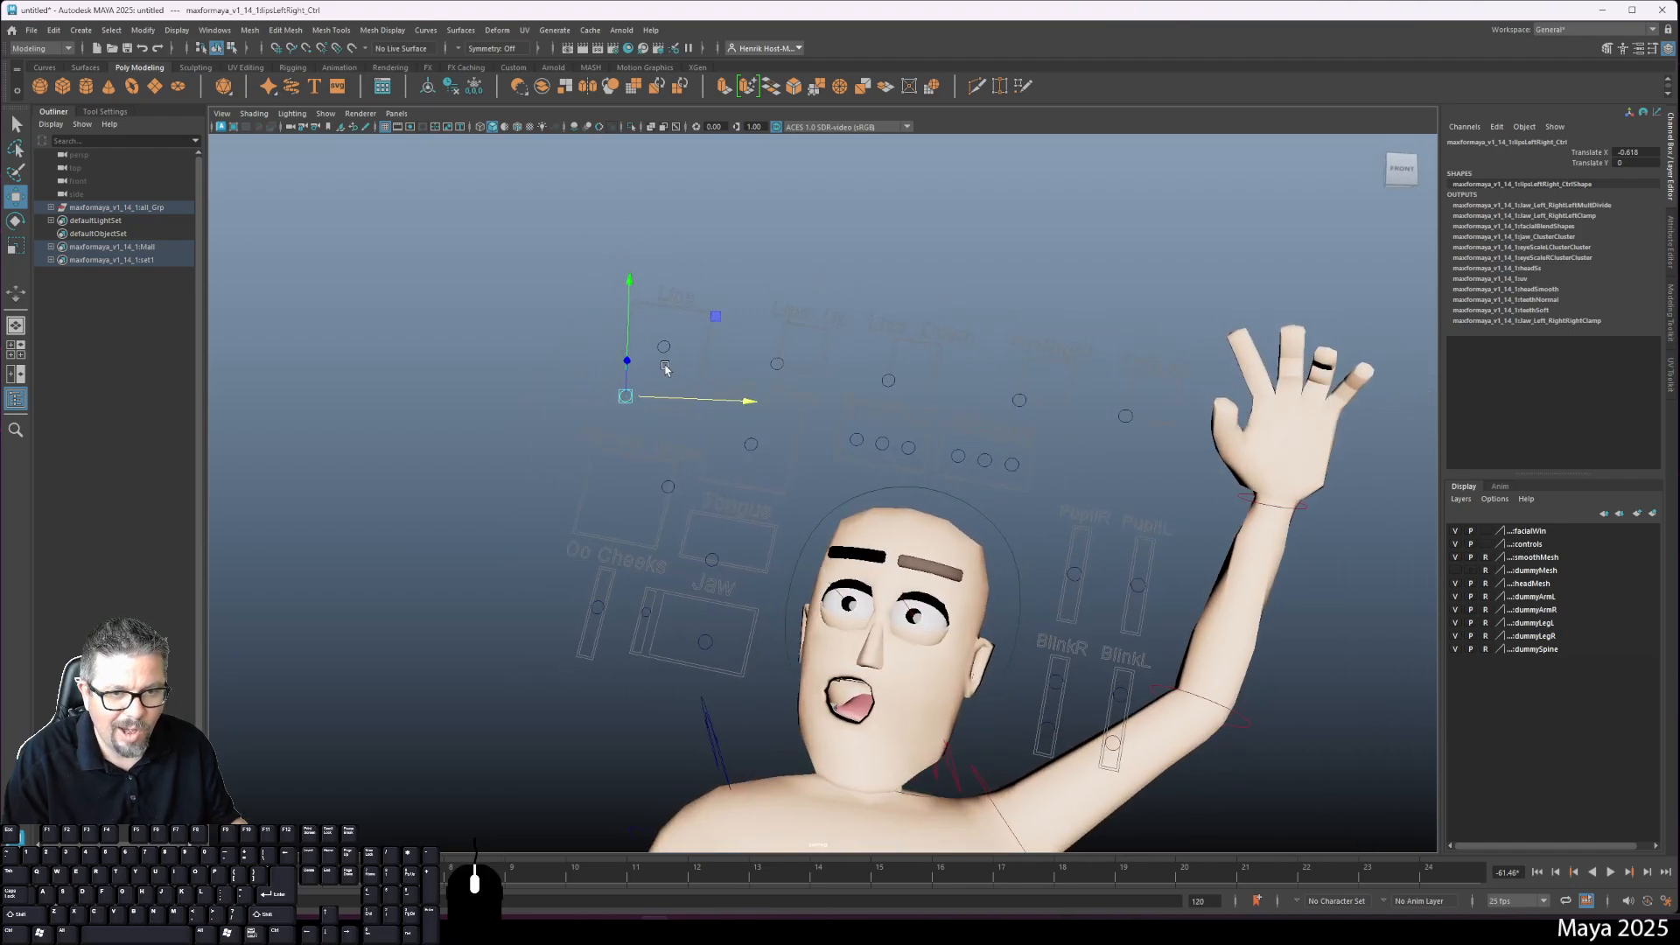
Step: Expose the teeth by setting Lips Up to about Translate X 0.21, Translate Y 0.24 and adjusting Lips Down
click(779, 354)
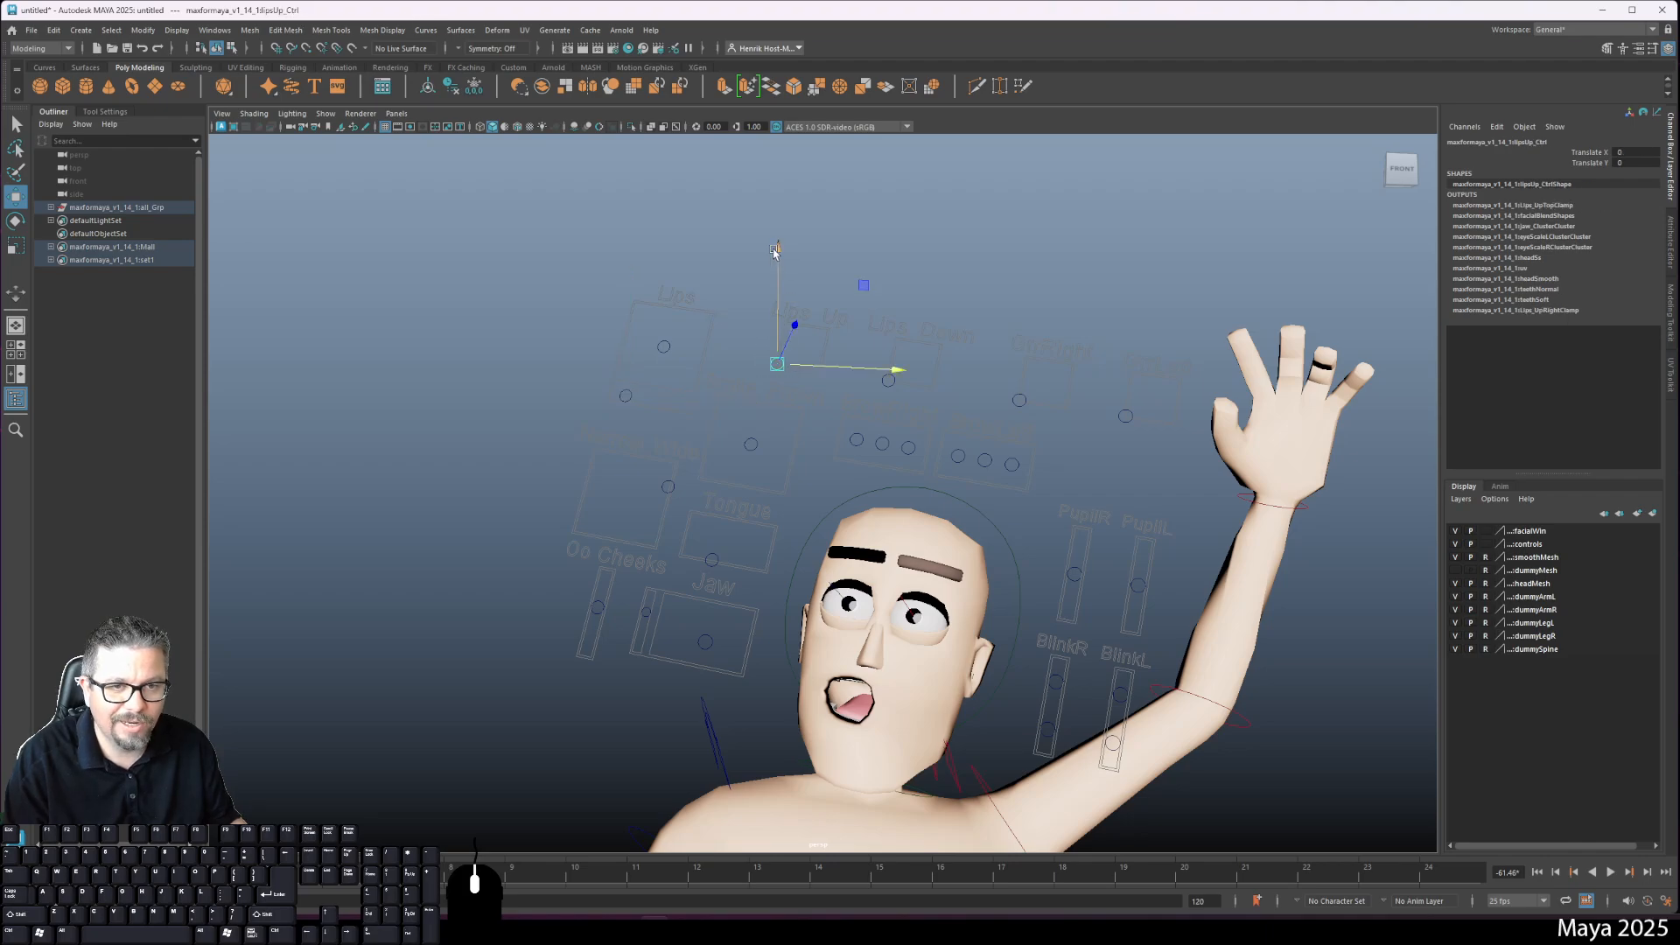
mouse_move(774, 252)
mouse_down()
mouse_move(788, 221)
mouse_move(789, 259)
mouse_up()
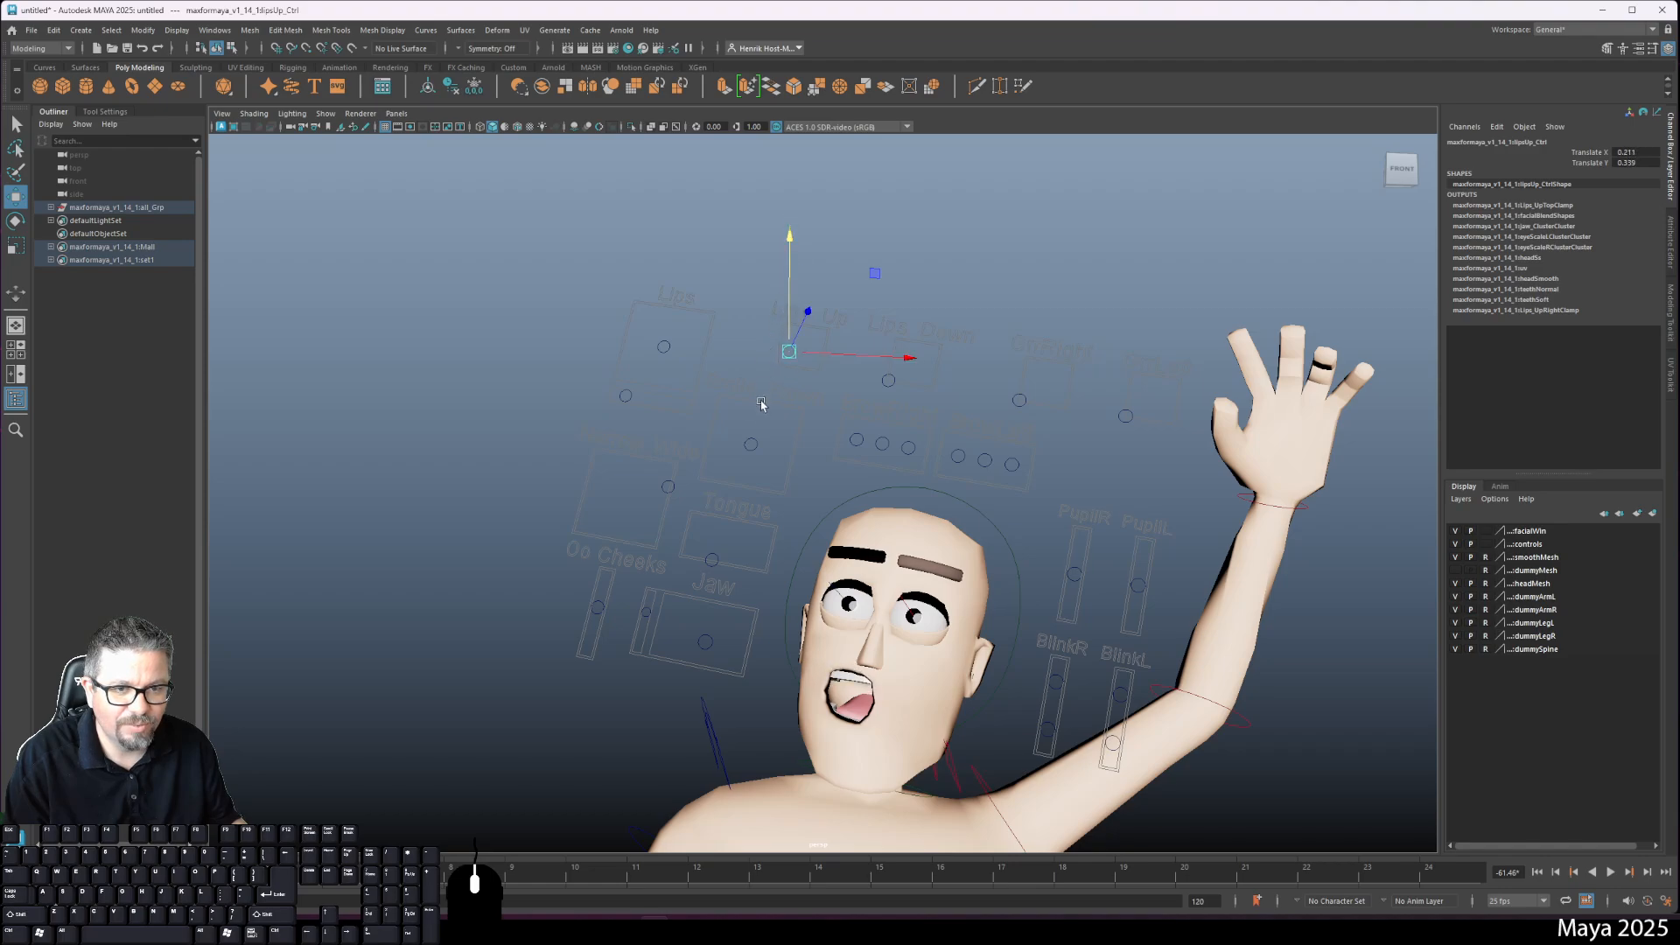
click(888, 380)
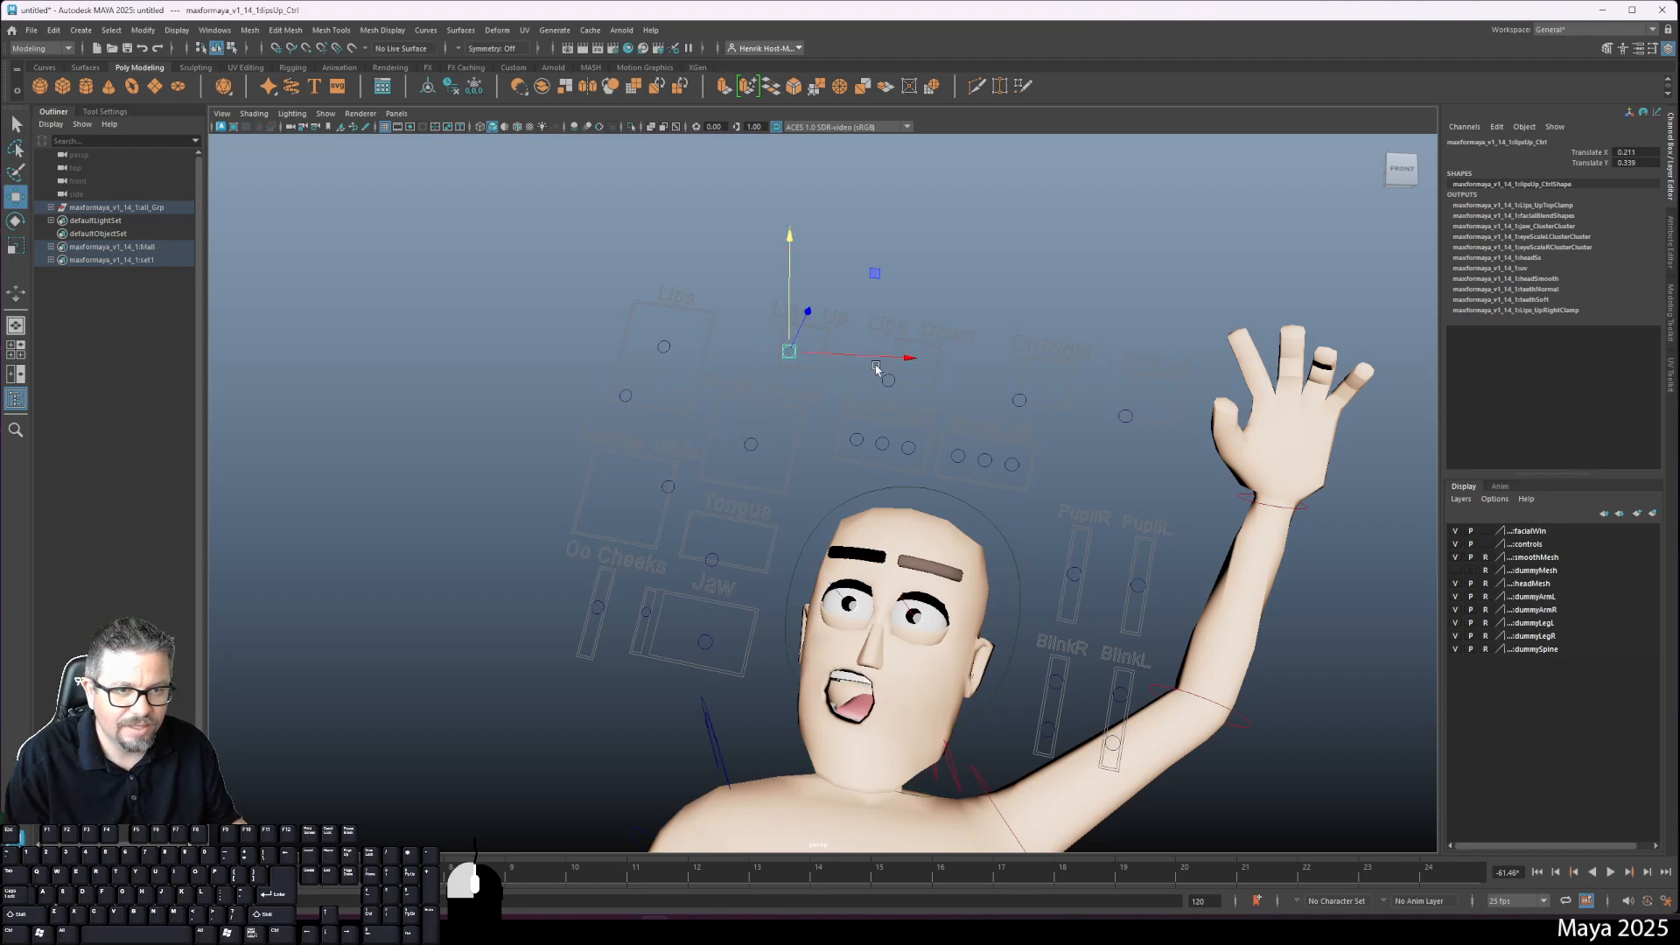
drag(891, 284, 966, 343)
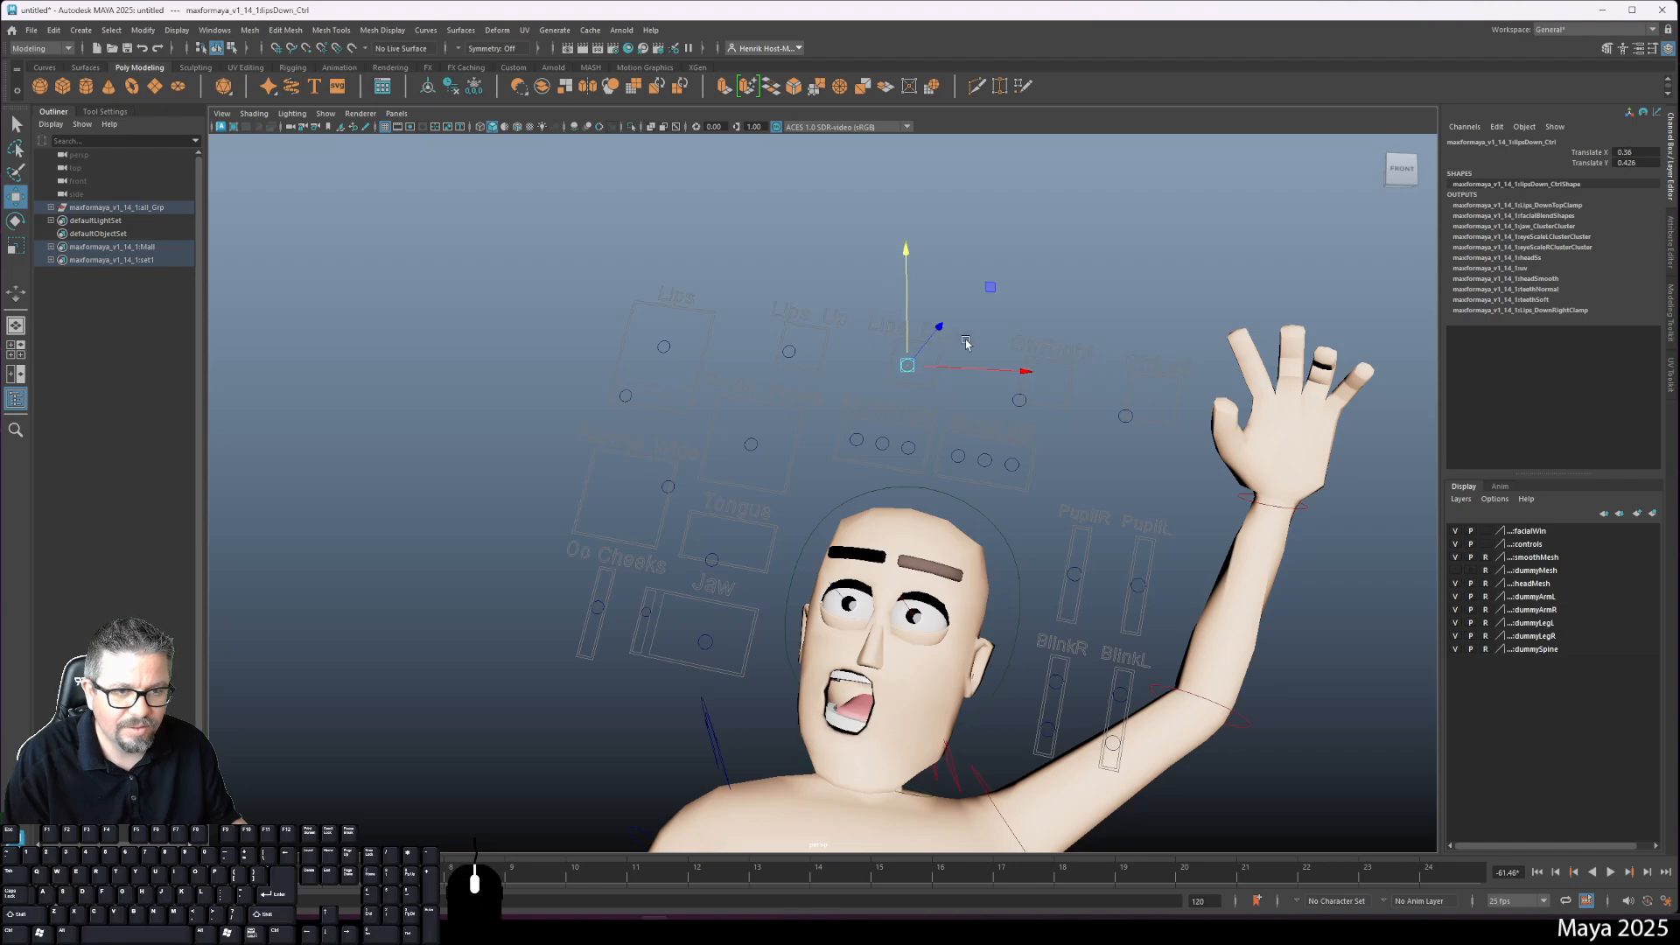
drag(905, 254, 906, 243)
drag(904, 361, 815, 343)
Step: Angle the right eyebrow with the BrowRight controls, raising its outer end and lowering the inner one to about Translate Y -0.31
click(788, 433)
alt+drag(787, 433, 796, 389)
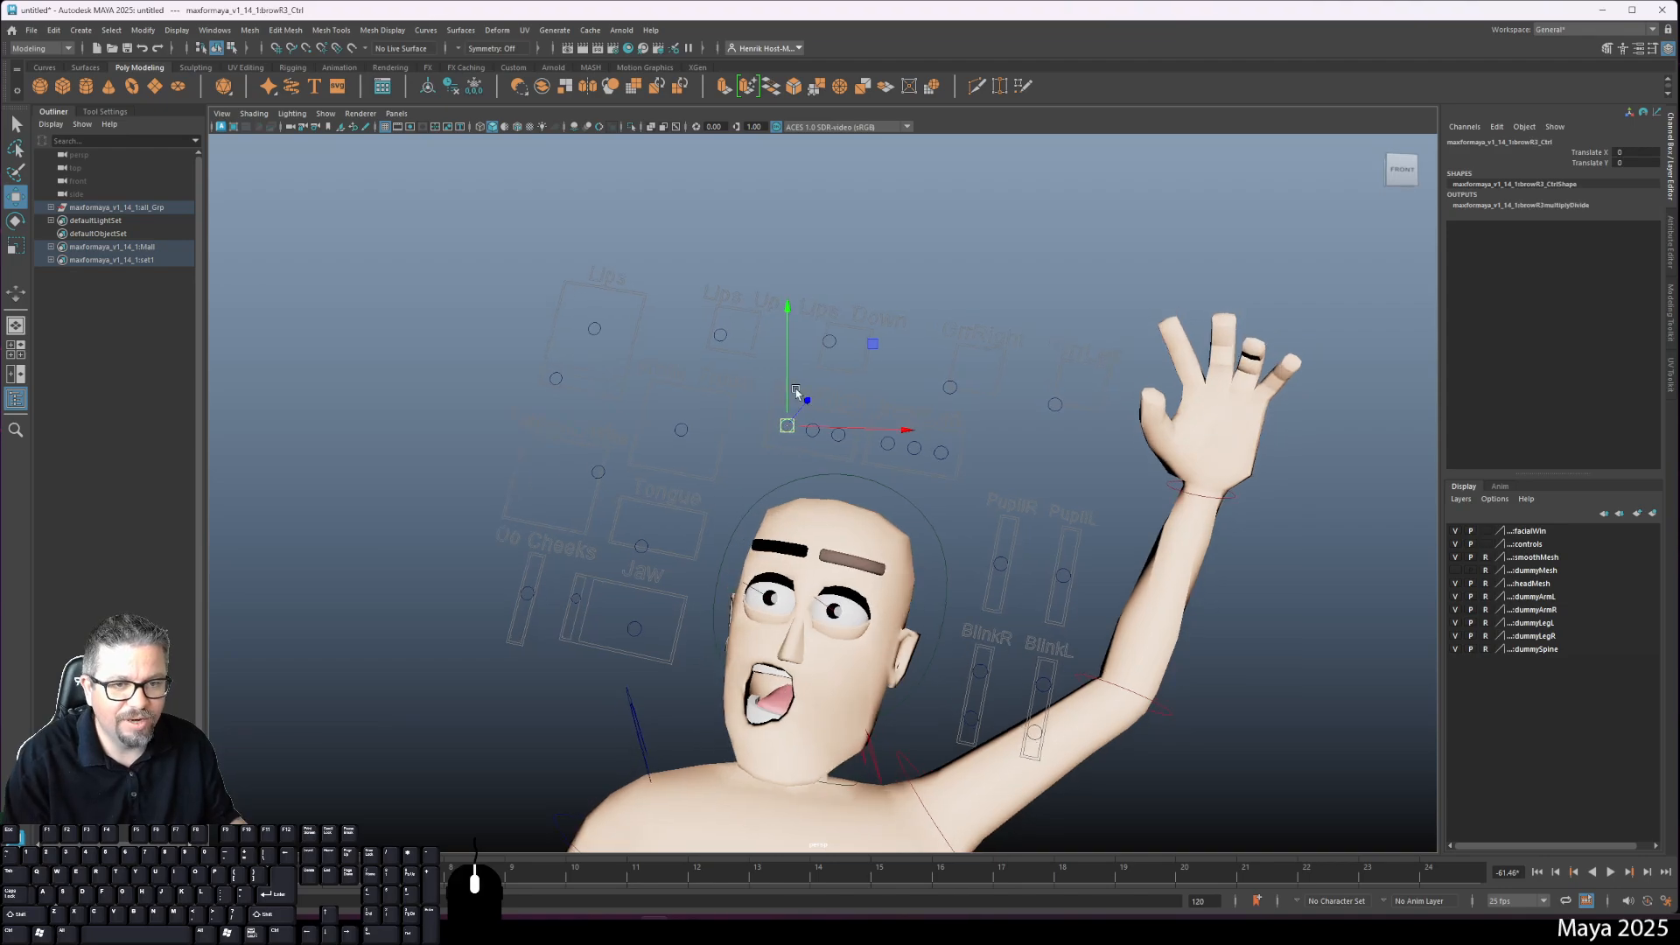
drag(790, 306, 790, 320)
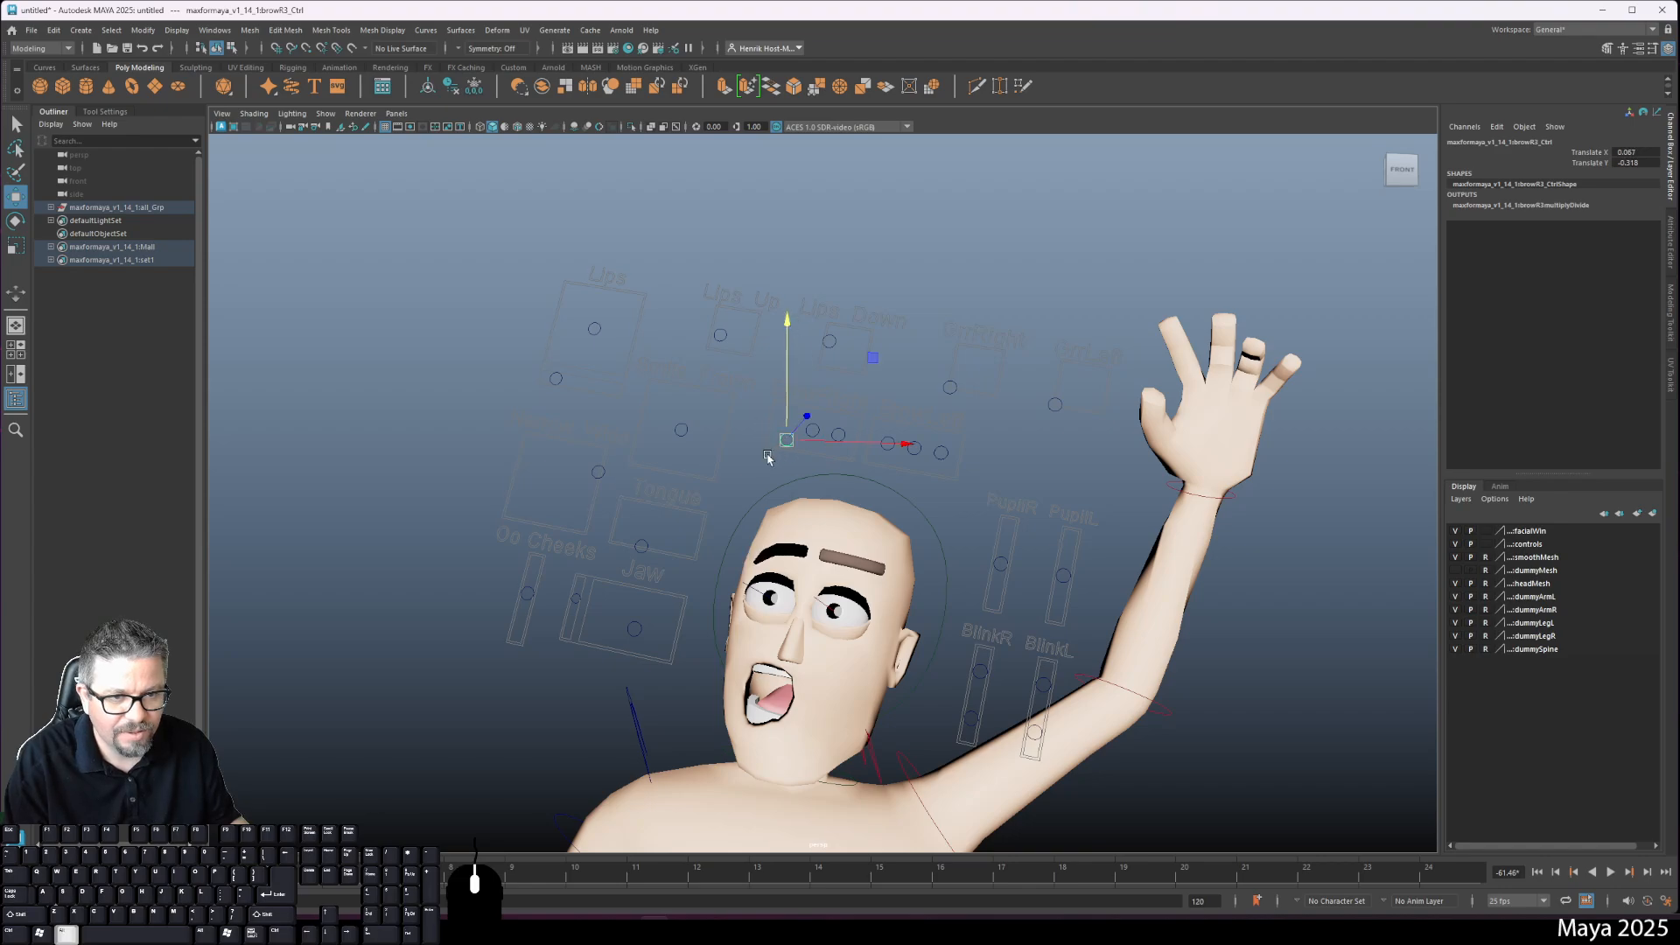
alt+drag(768, 457, 801, 456)
click(806, 432)
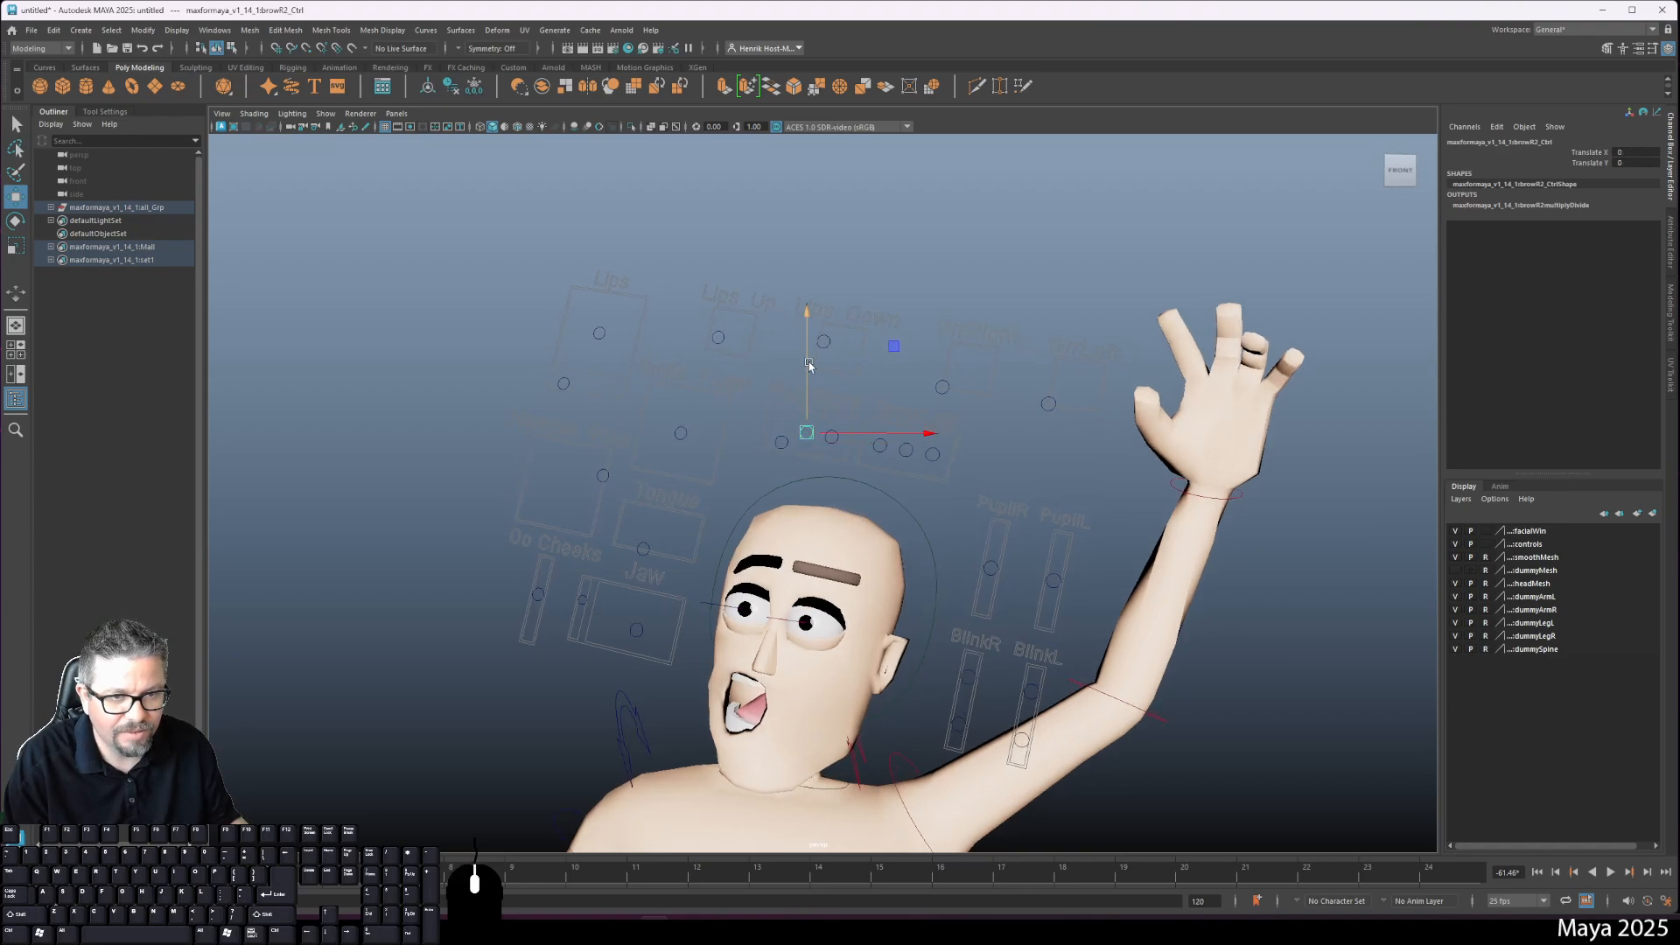
mouse_move(805, 343)
mouse_down()
mouse_move(782, 315)
mouse_move(834, 333)
mouse_up()
click(781, 441)
click(831, 436)
click(837, 336)
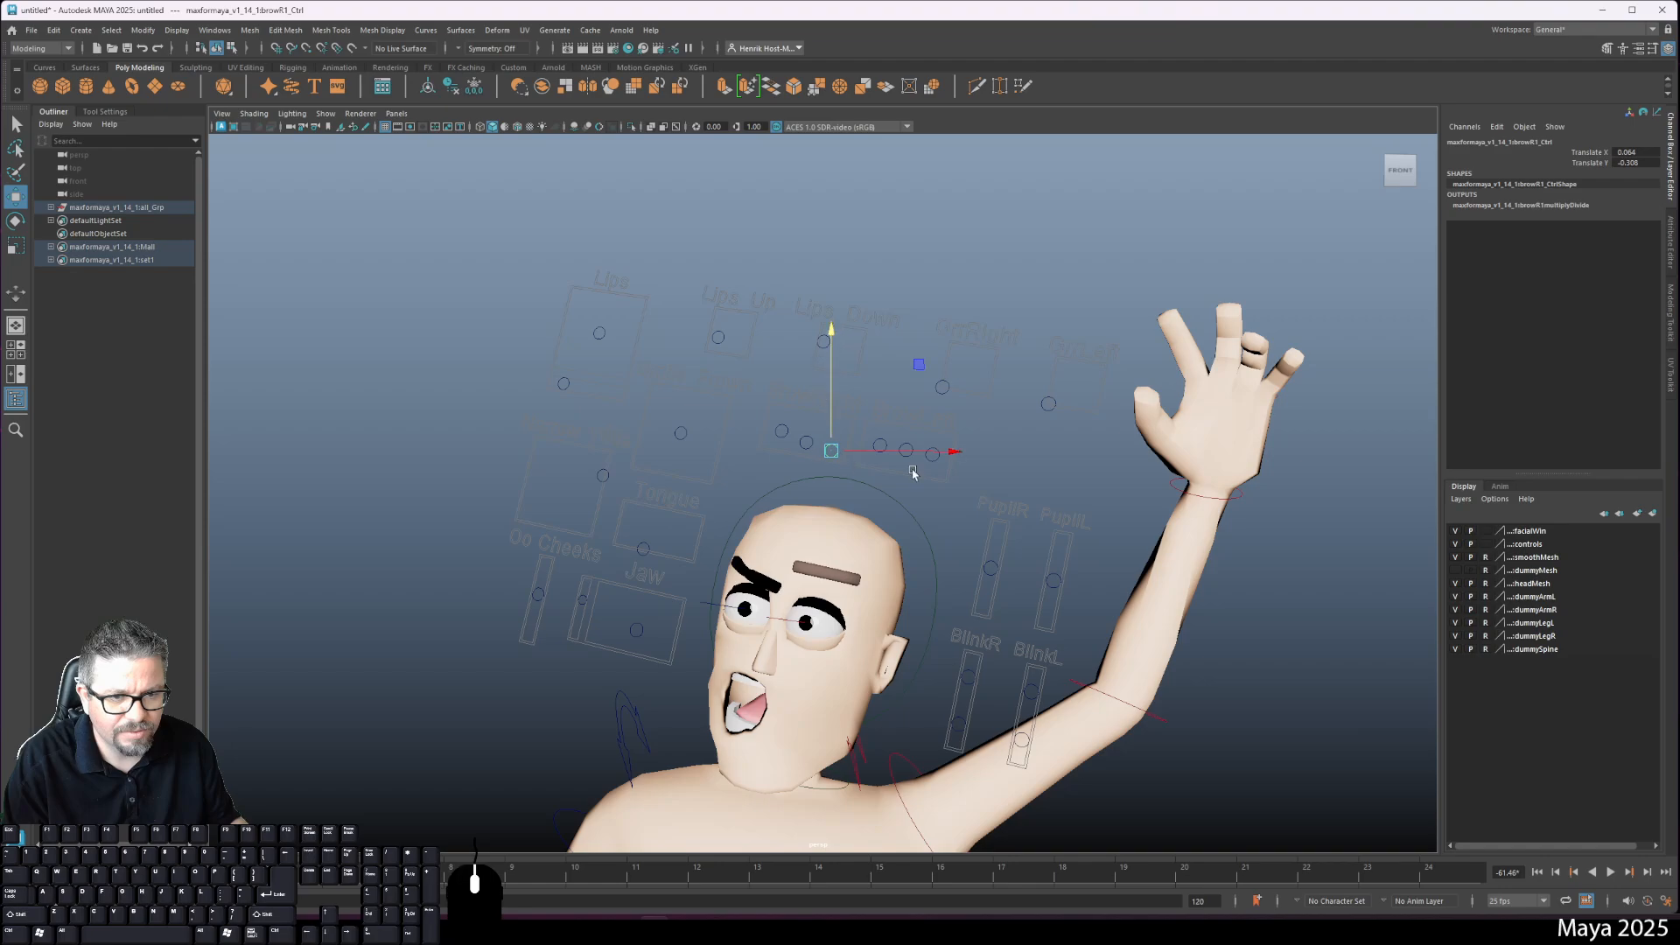
Step: Angle the left eyebrow by lowering its inner and middle BrowLeft controls, the middle to about Translate Y -0.26, and raising the outer to about 0.09
click(889, 437)
drag(875, 392, 877, 407)
click(904, 439)
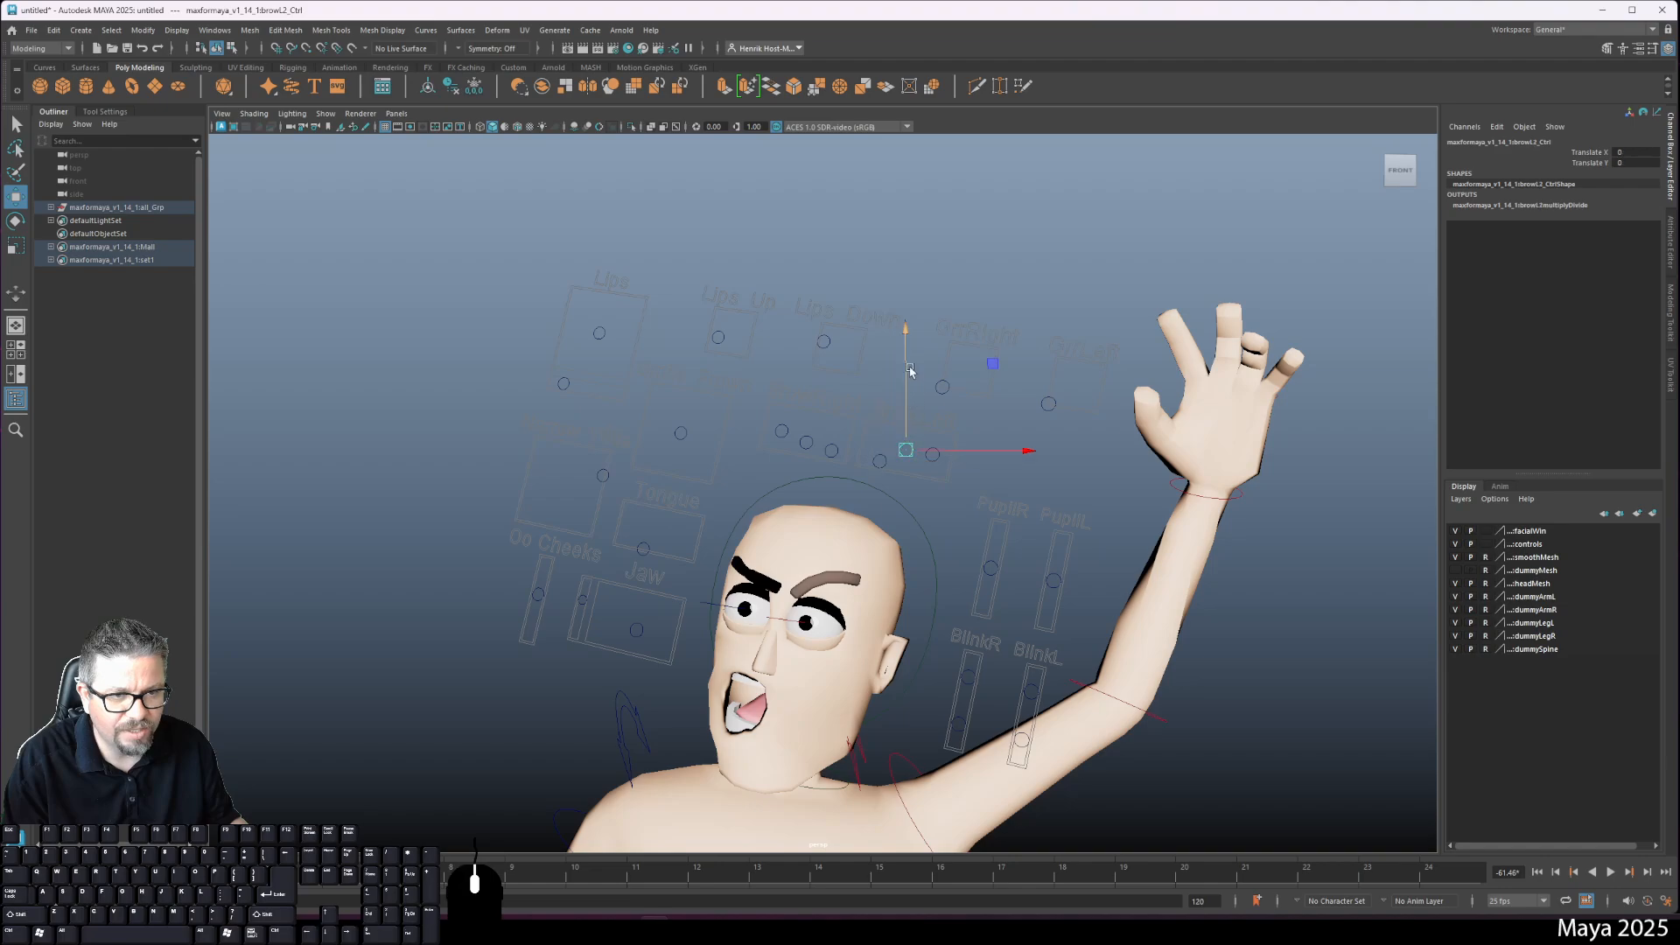
drag(907, 336, 913, 346)
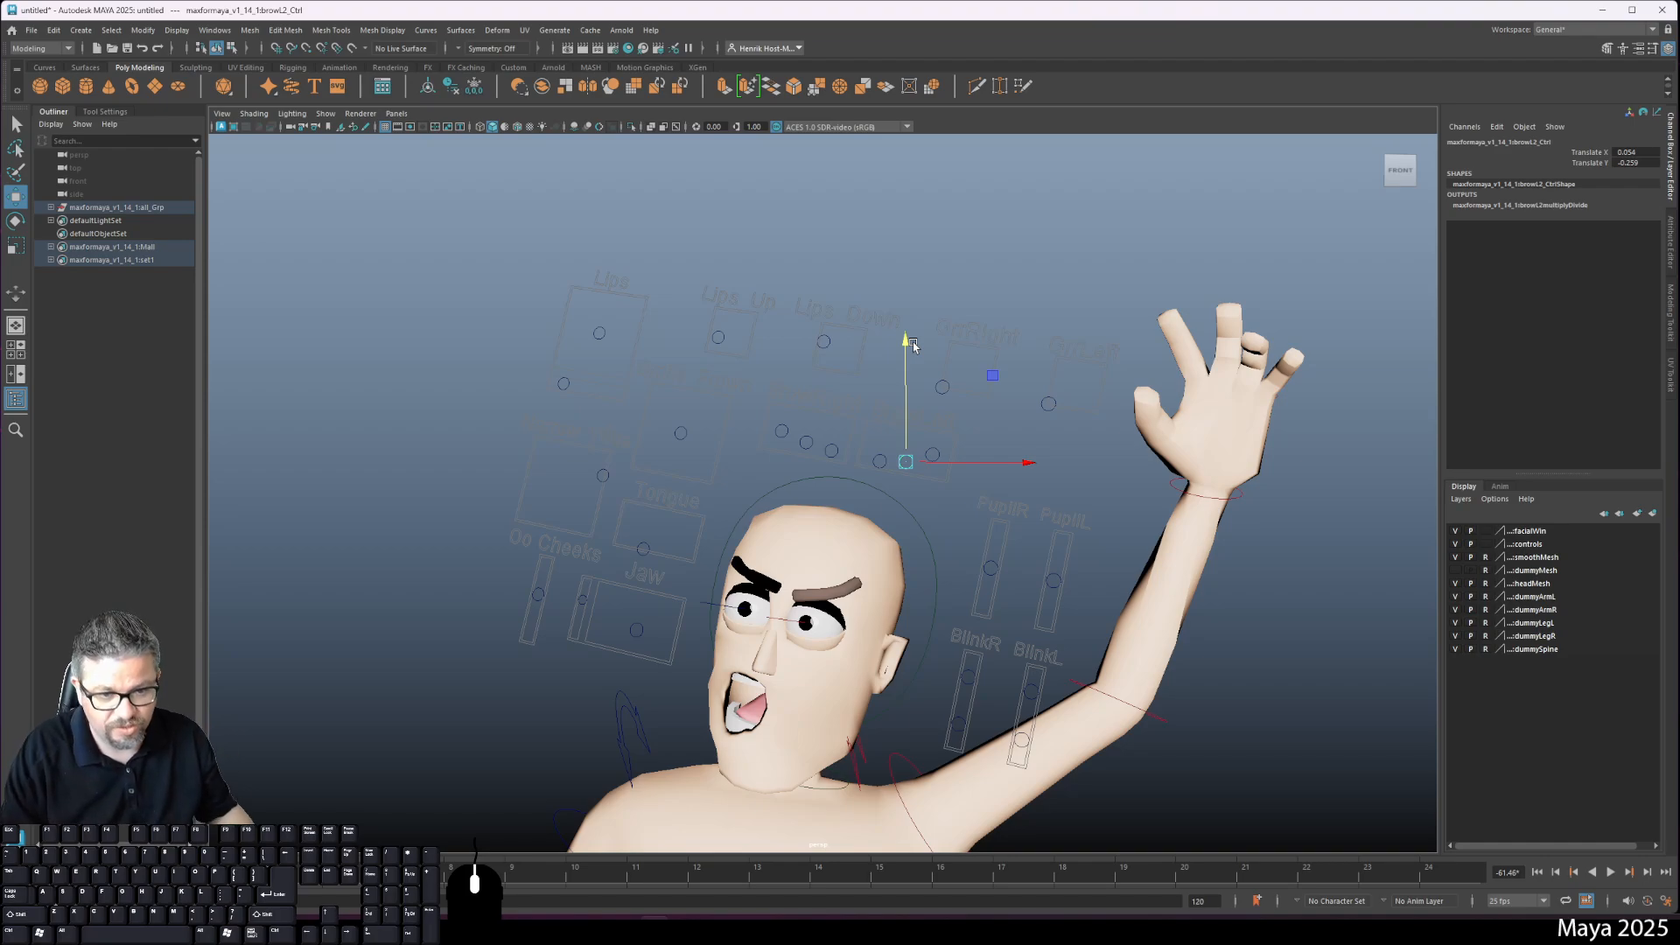
alt+middle_drag(795, 559, 798, 584)
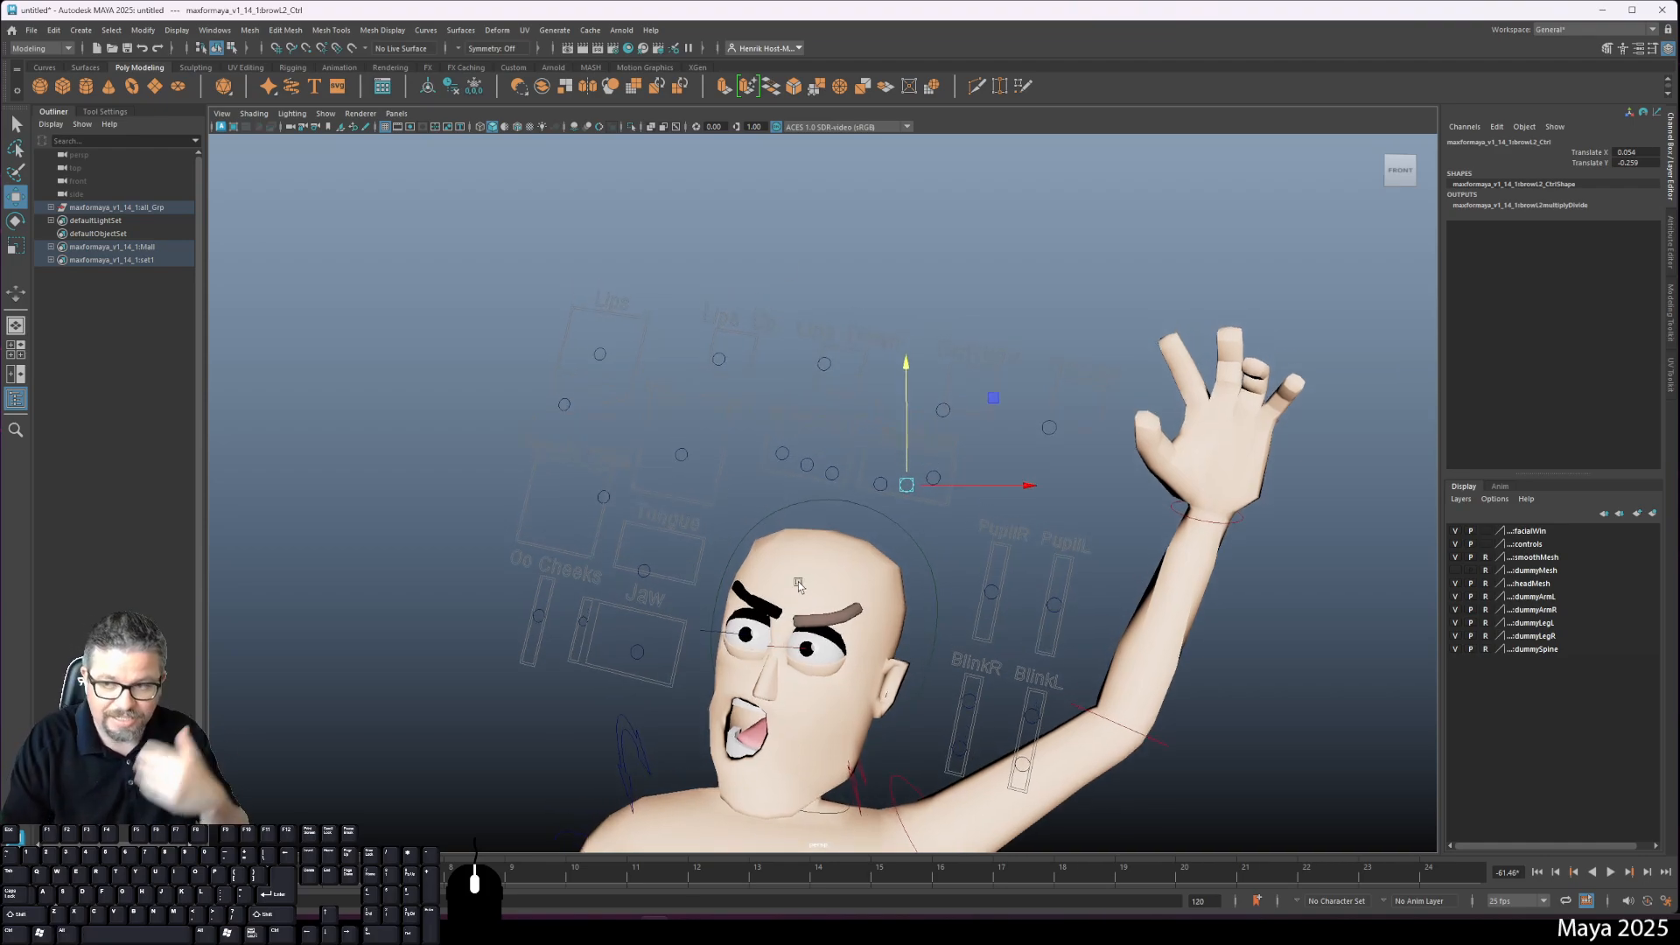
scroll(869, 569, up, 3)
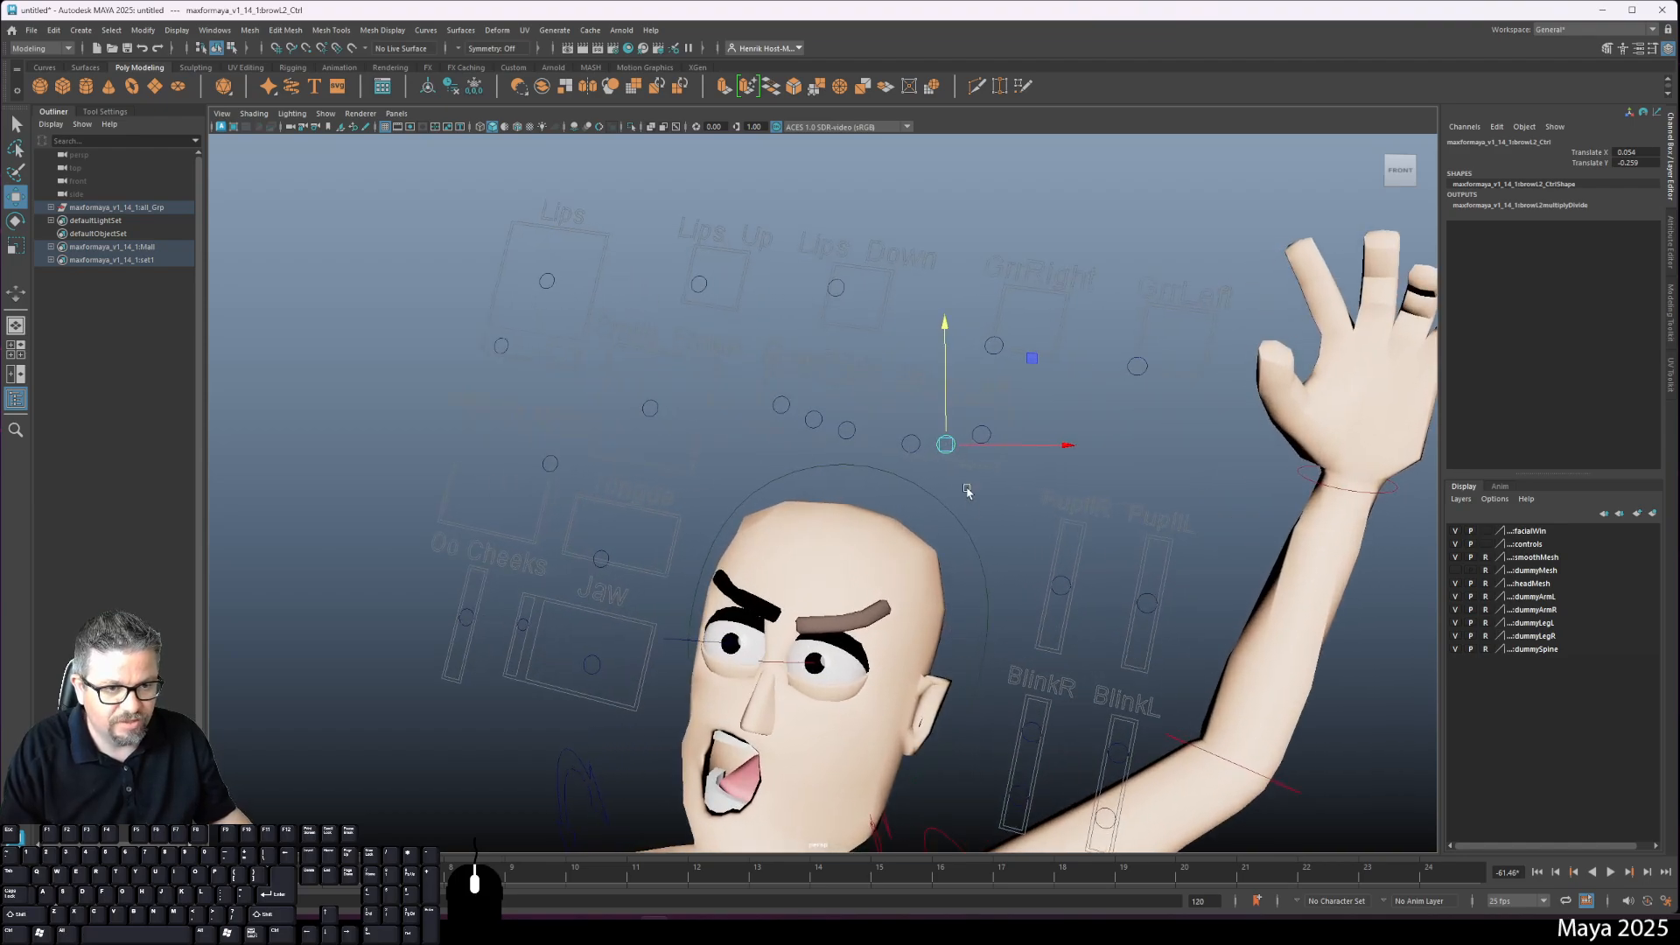
drag(945, 445, 990, 426)
click(987, 431)
Step: Pull the right side of the mouth into a snarl by moving the GrrRight control to about Translate X 0.3, Translate Y 0.57
scroll(885, 634, down, 6)
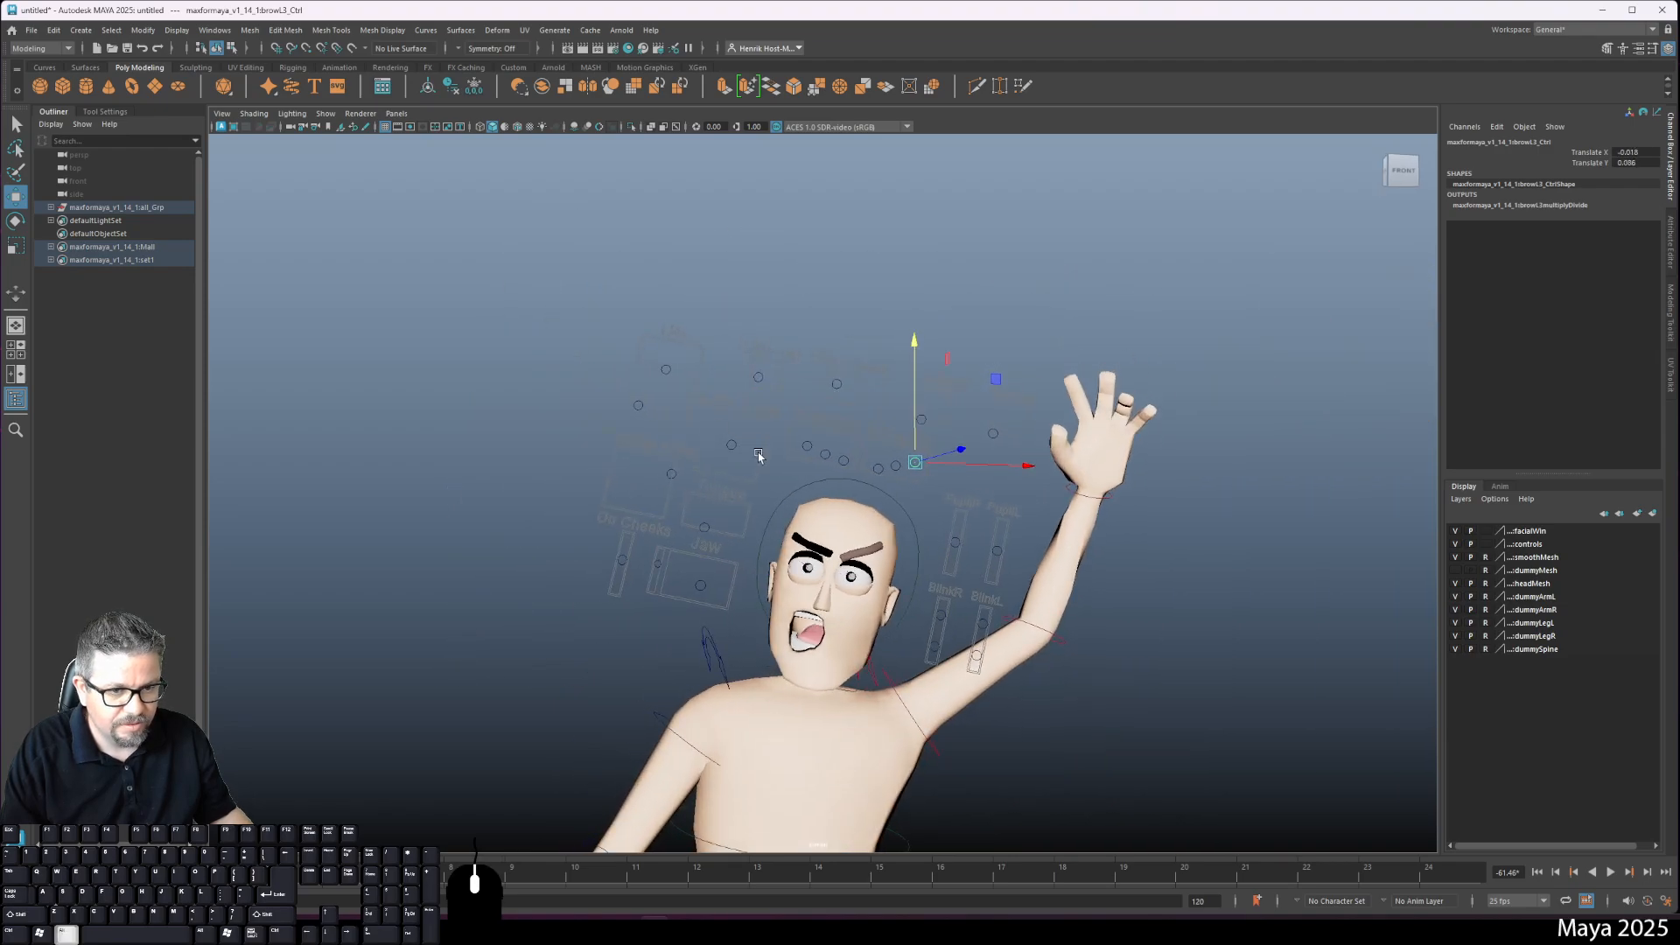
scroll(712, 479, up, 5)
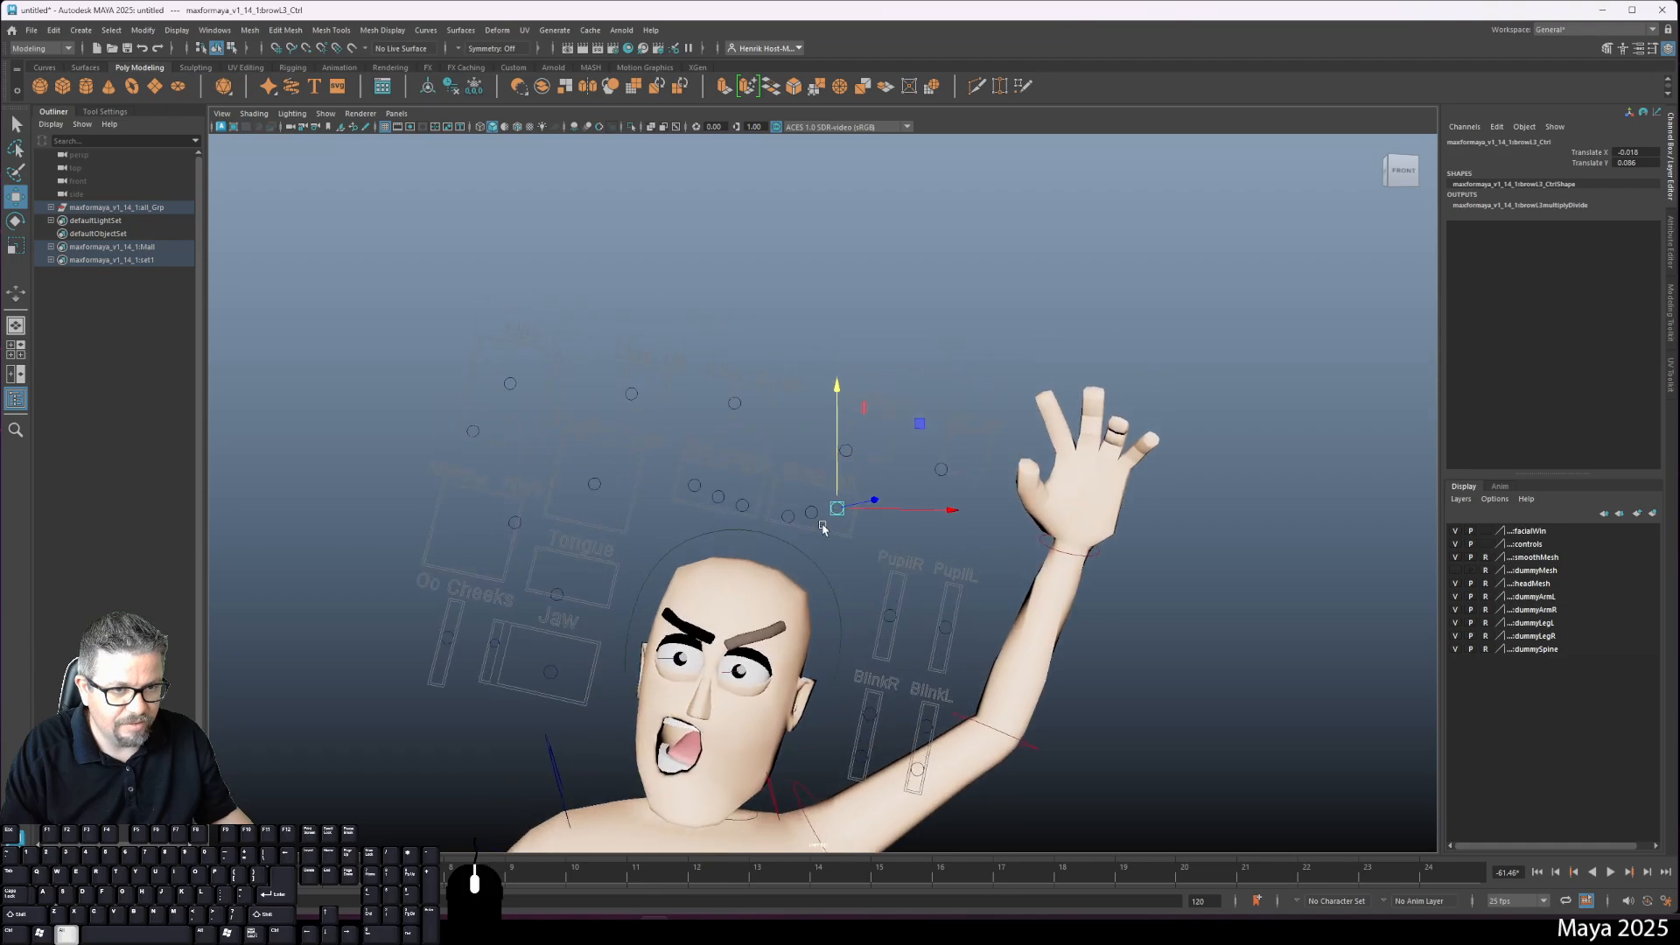
click(837, 456)
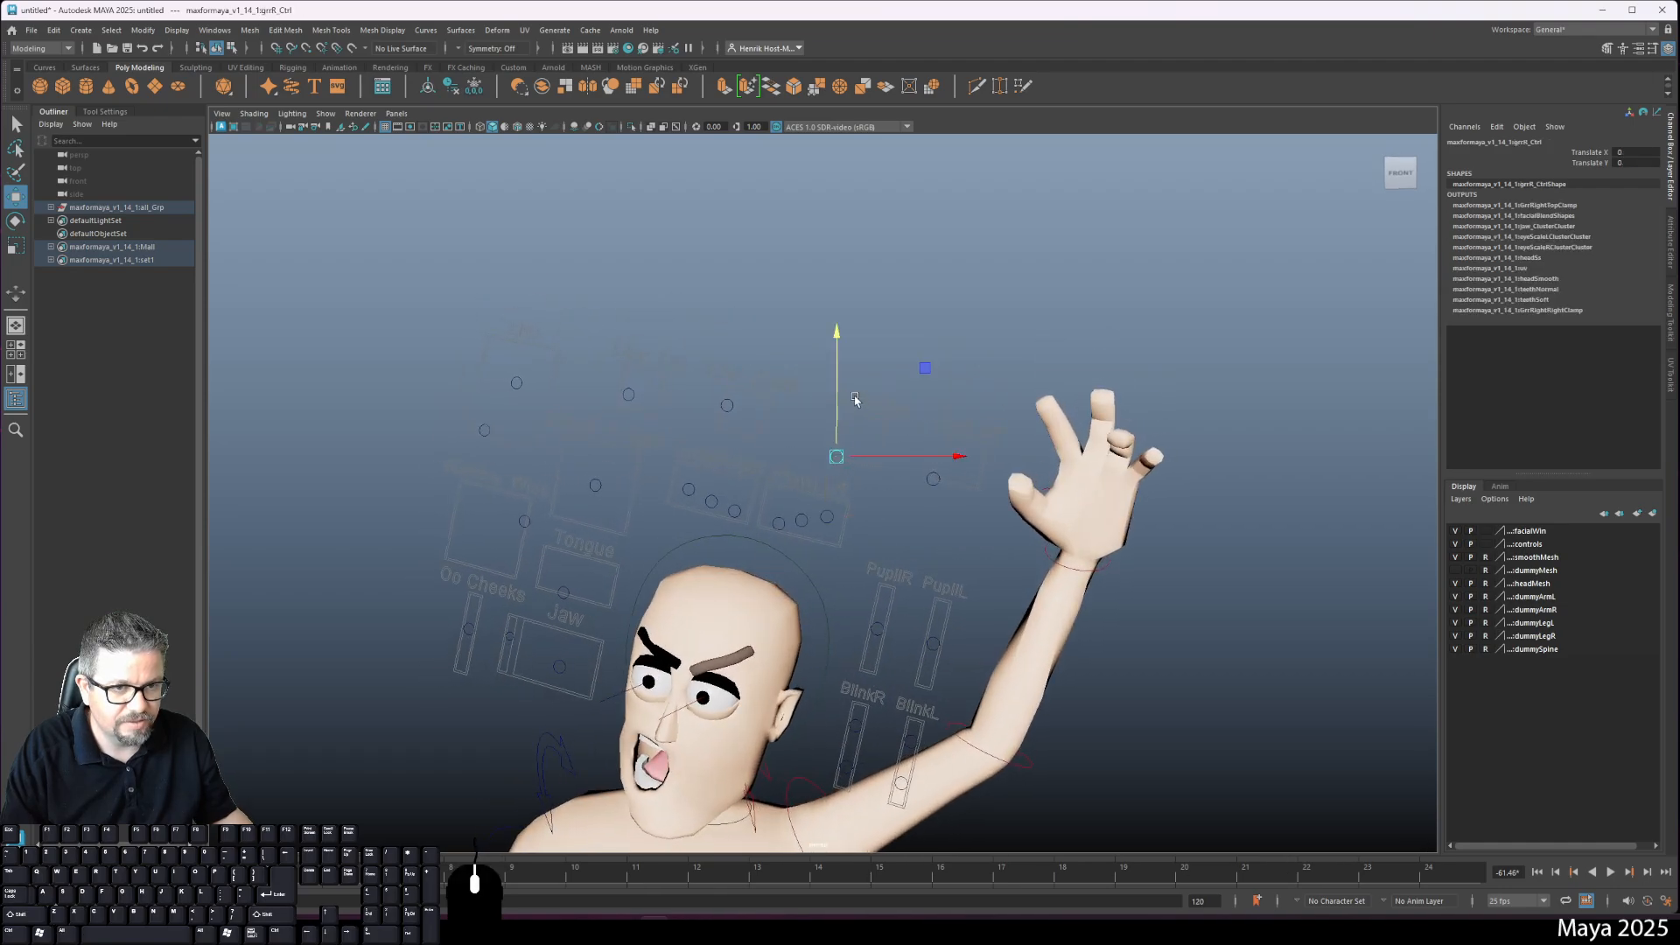
mouse_move(845, 446)
mouse_down()
mouse_move(859, 435)
mouse_move(832, 458)
mouse_move(876, 447)
mouse_up()
alt+drag(774, 466, 875, 428)
Step: Lower the Narrow Wide control slightly, and move the Lips control to about Translate X -0.09, Translate Y -0.1 with a further sideways mouth shift
click(506, 501)
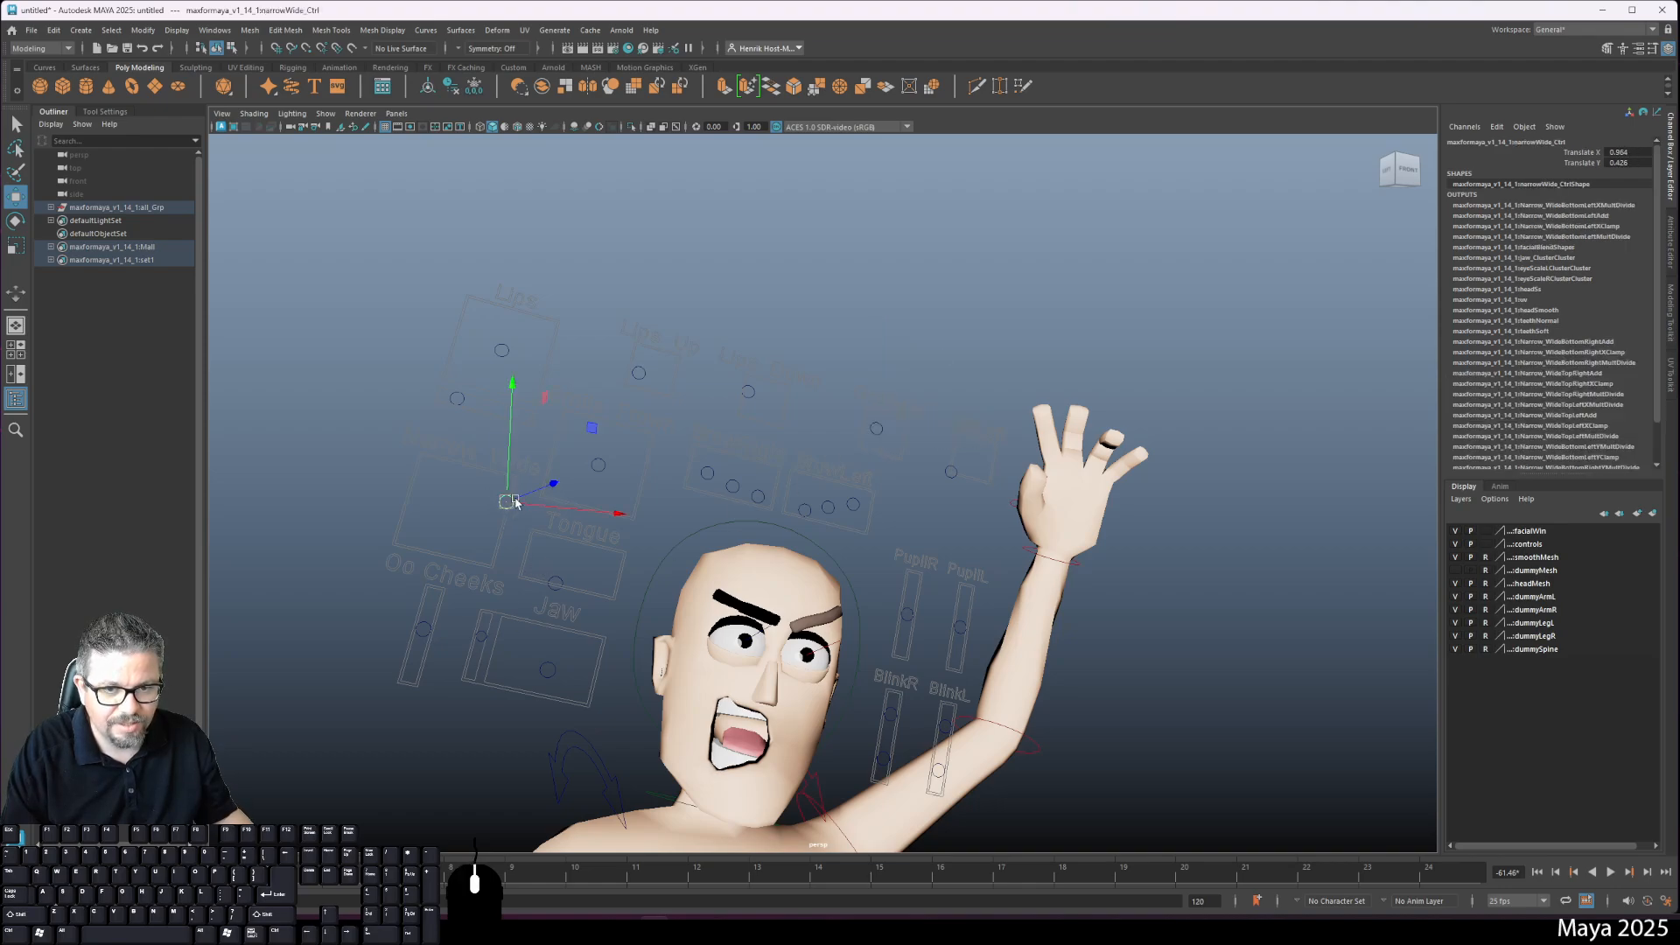
drag(508, 502, 521, 506)
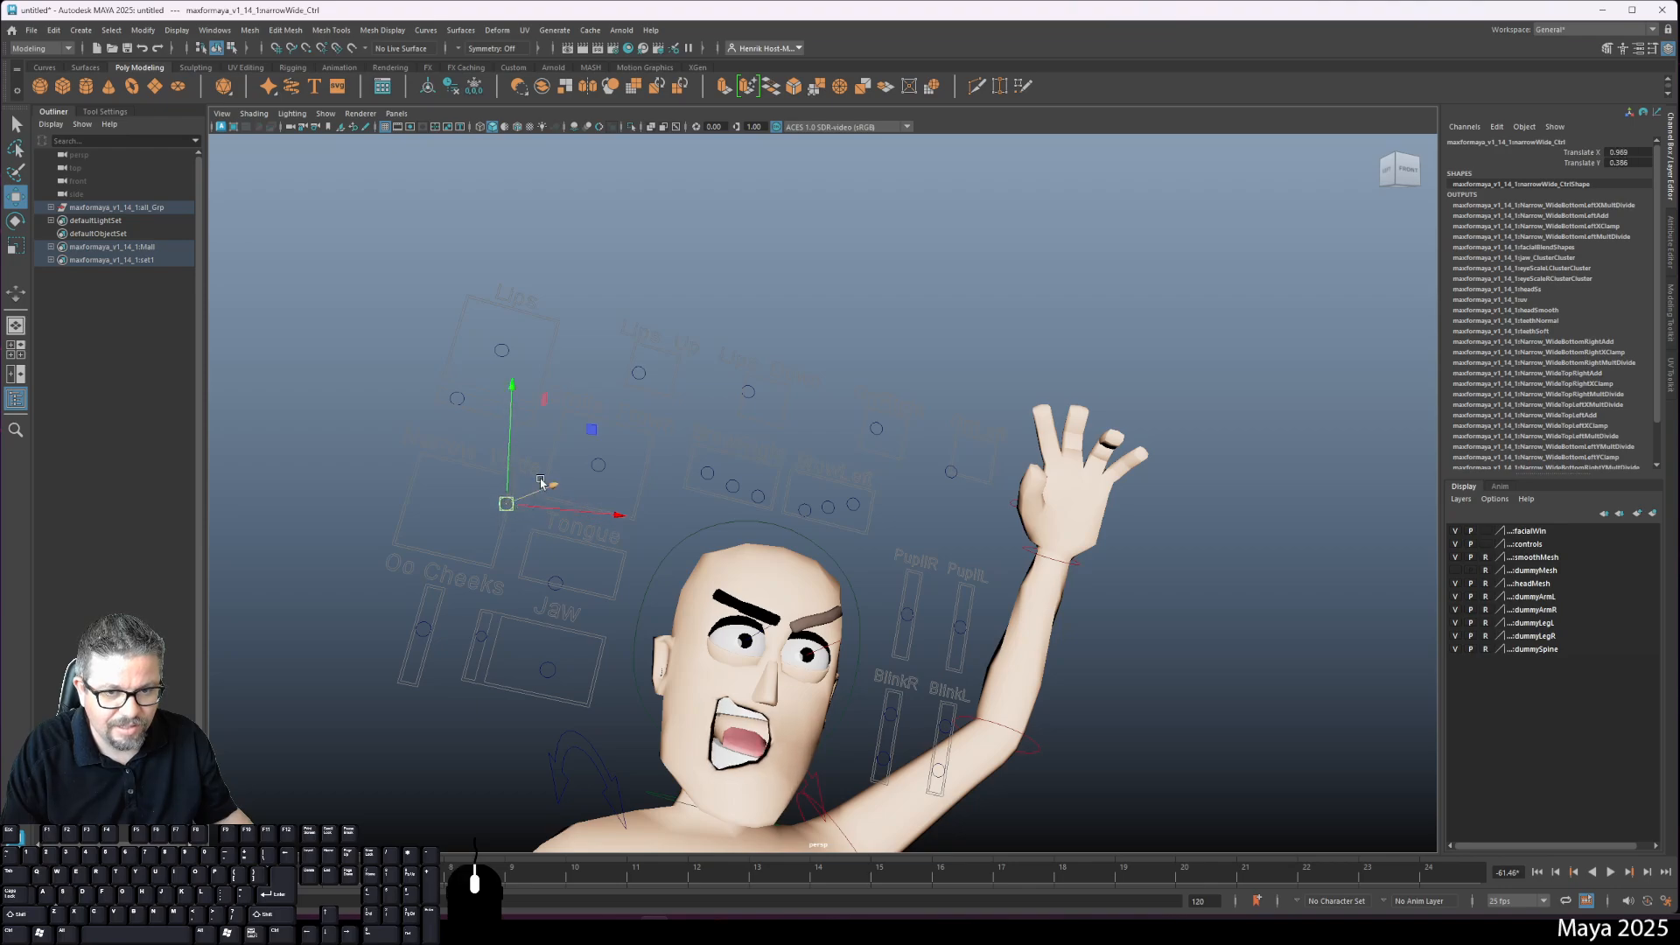
drag(436, 370, 498, 358)
click(504, 350)
Step: Set the Jaw control to about Translate X 0.04, Translate Y -0.31 and select the Smile Frown control
click(482, 628)
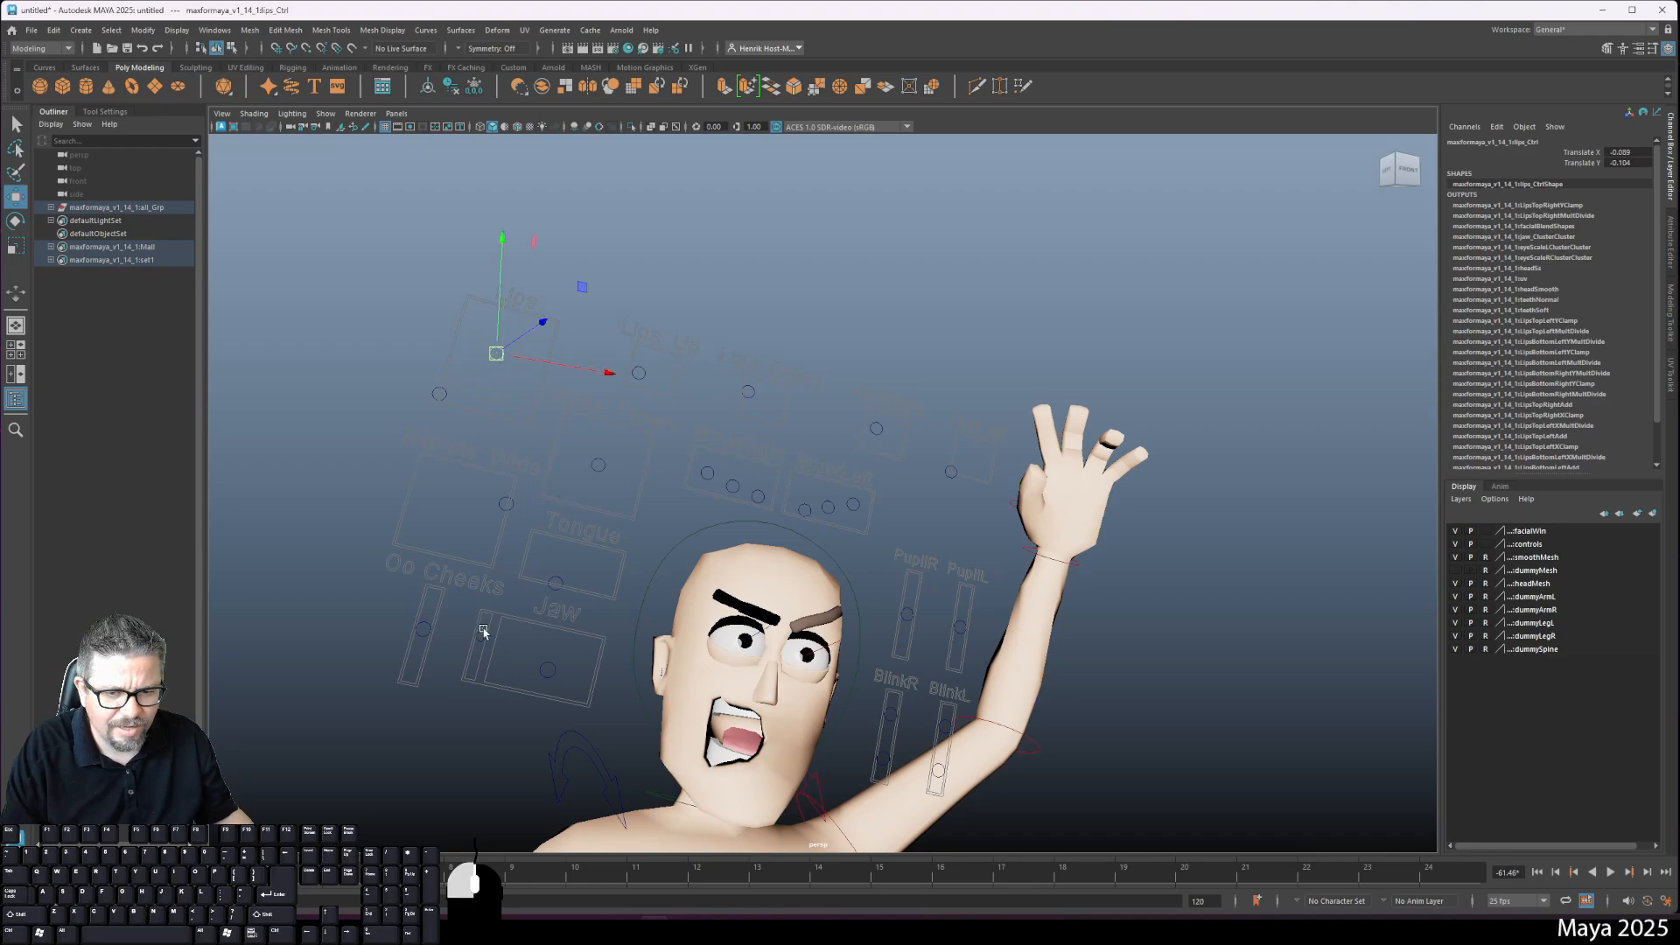
drag(480, 637, 547, 660)
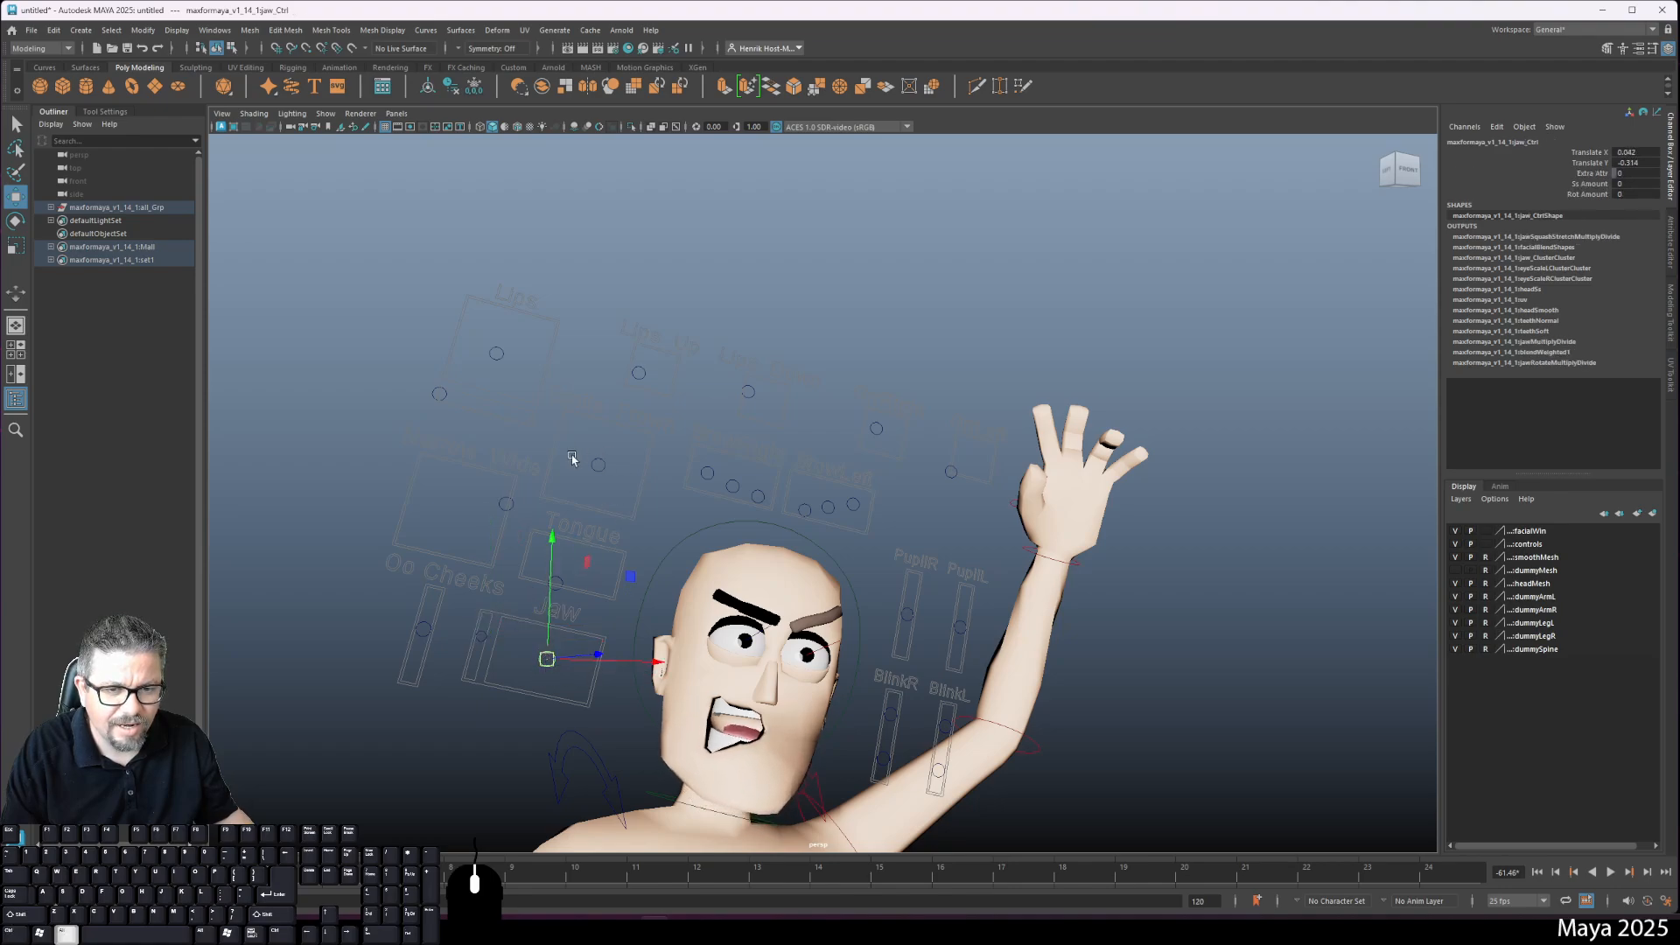
alt+middle_drag(574, 465, 607, 487)
click(600, 622)
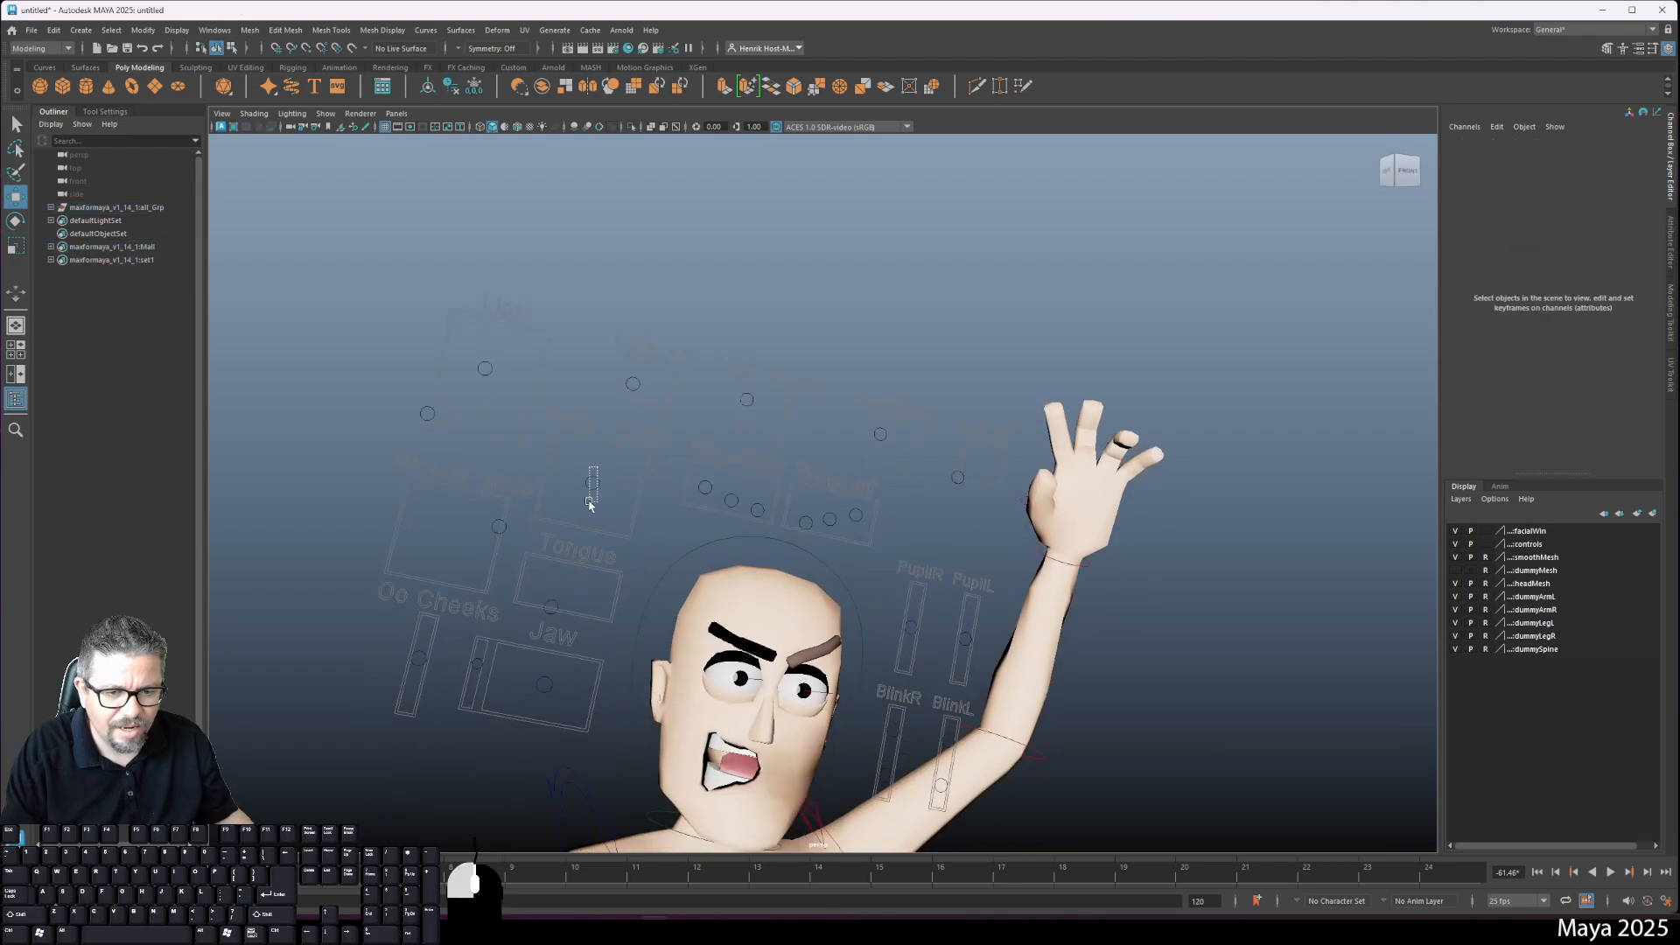
click(591, 481)
alt+drag(665, 461, 655, 465)
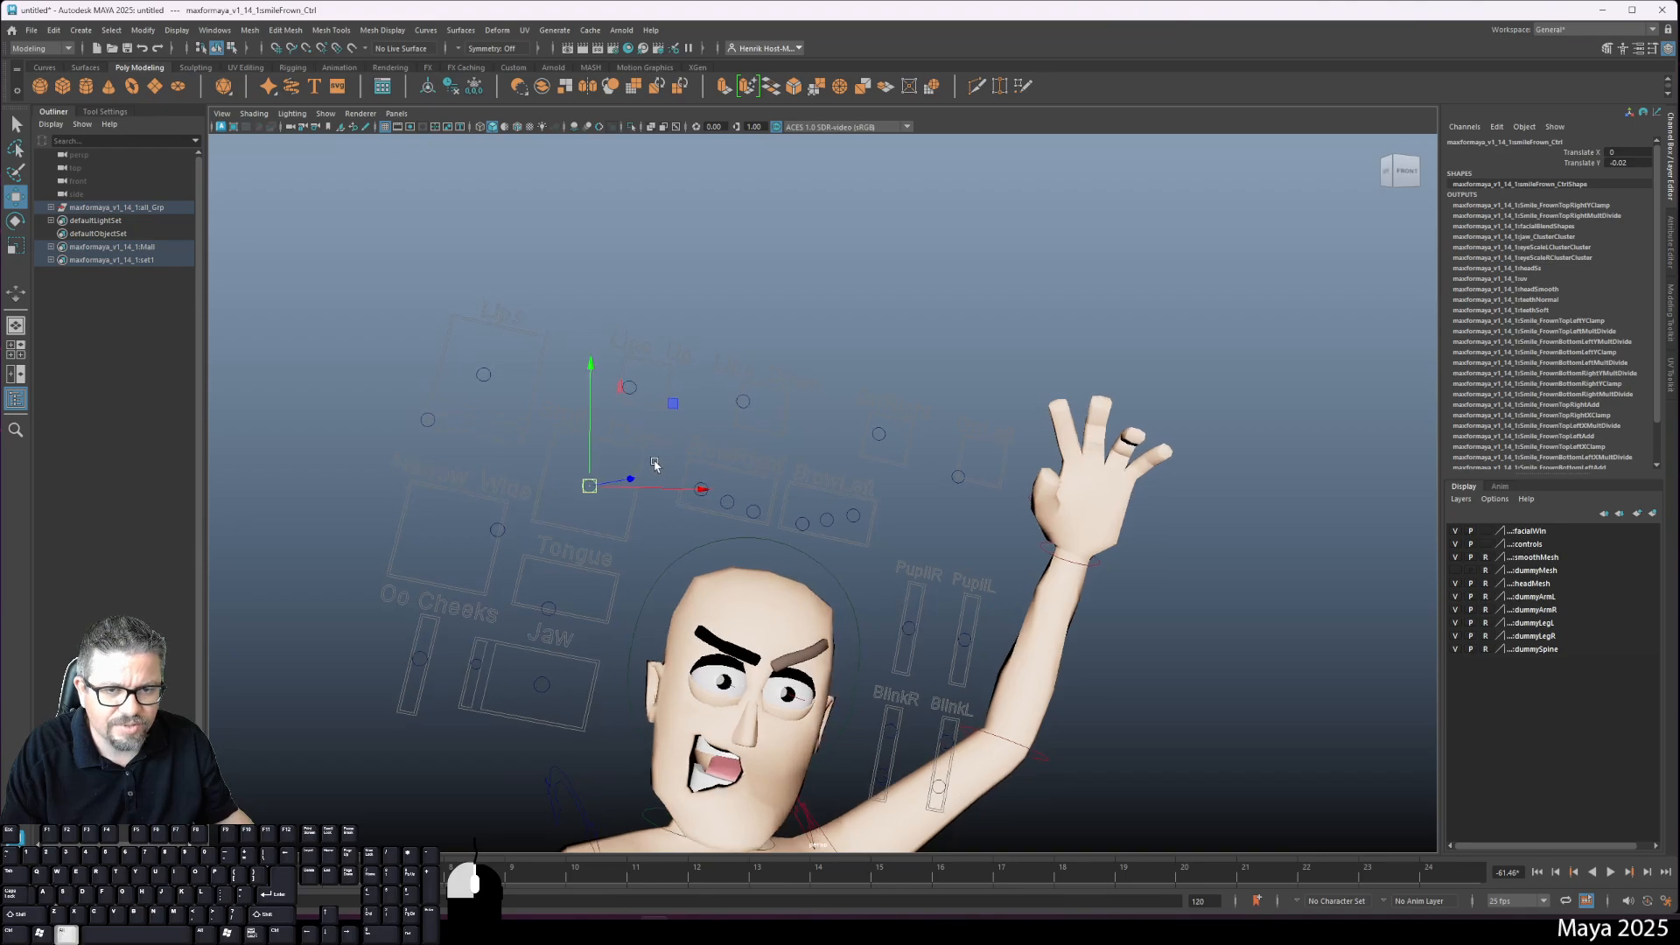
Step: Switch the viewport background to black and set the Lips Up control to about Translate X 0.01, Translate Y 0.26
alt+drag(662, 363, 623, 396)
key(alt+b)
drag(735, 411, 656, 460)
click(612, 373)
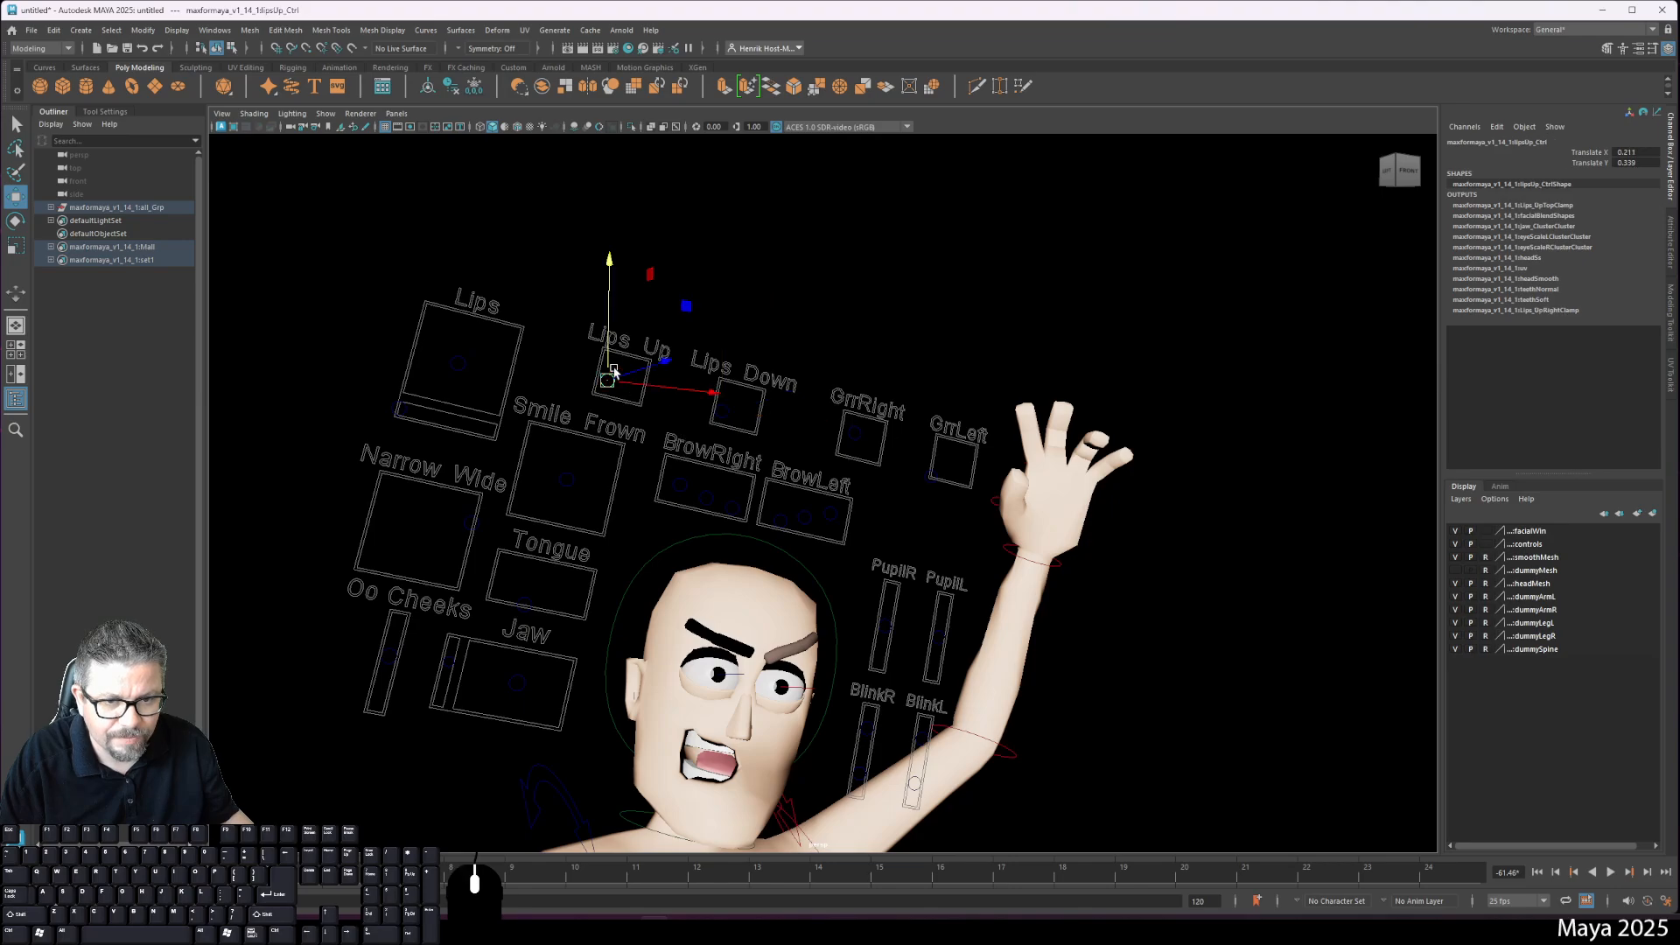
drag(608, 380, 564, 377)
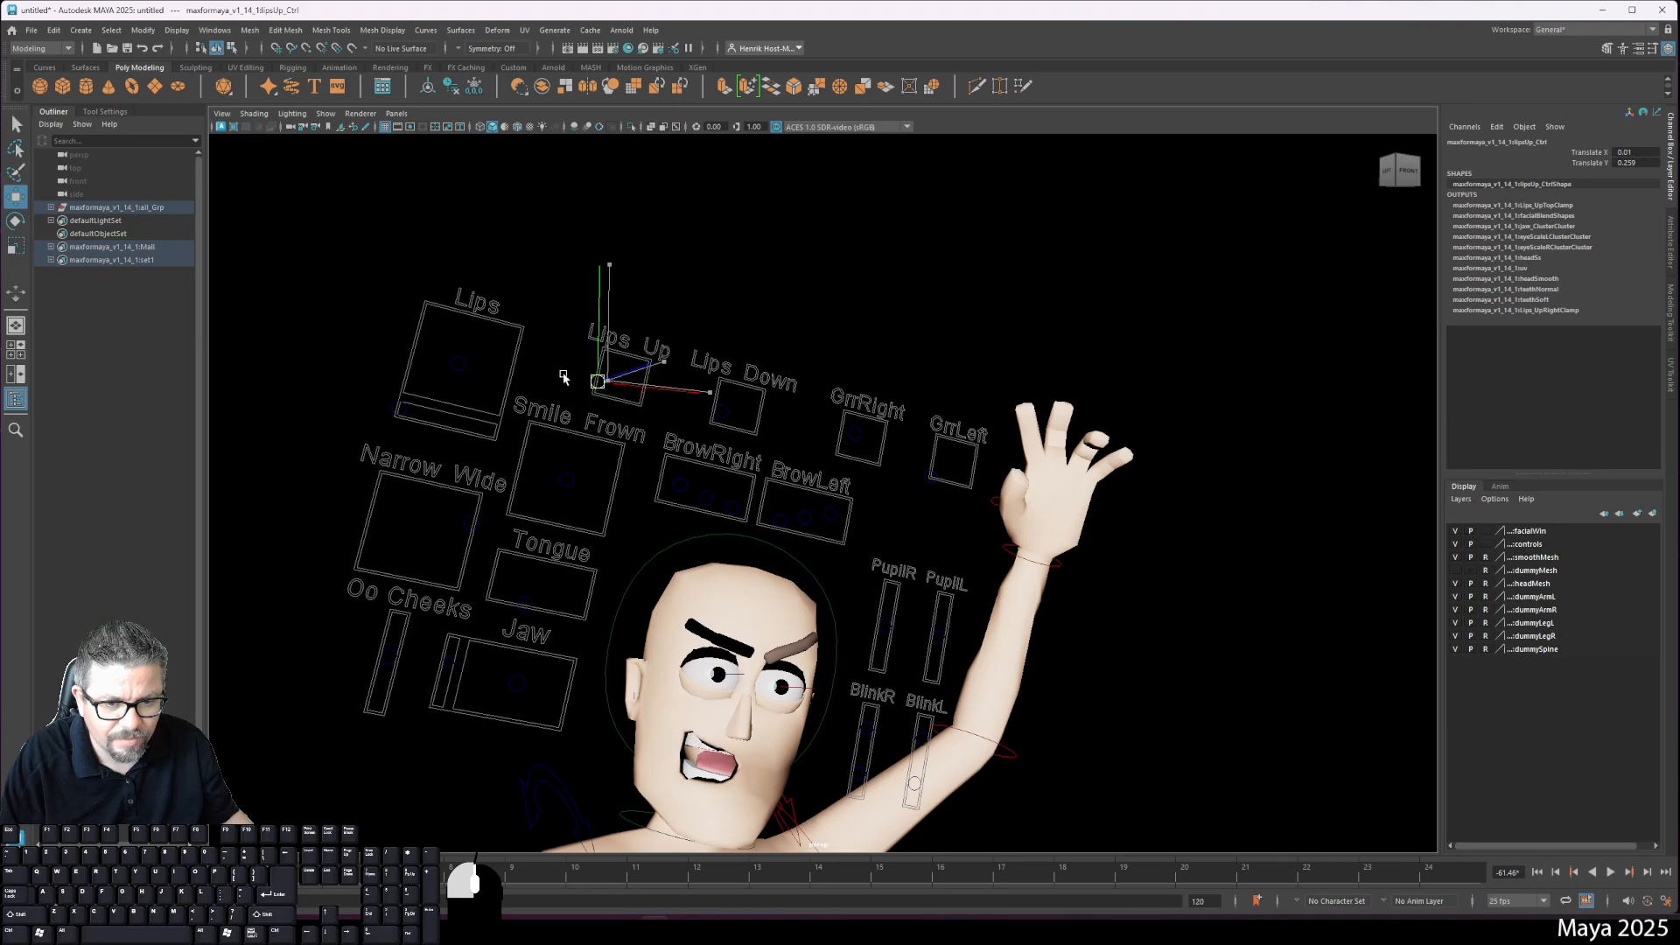
alt+drag(607, 448, 595, 460)
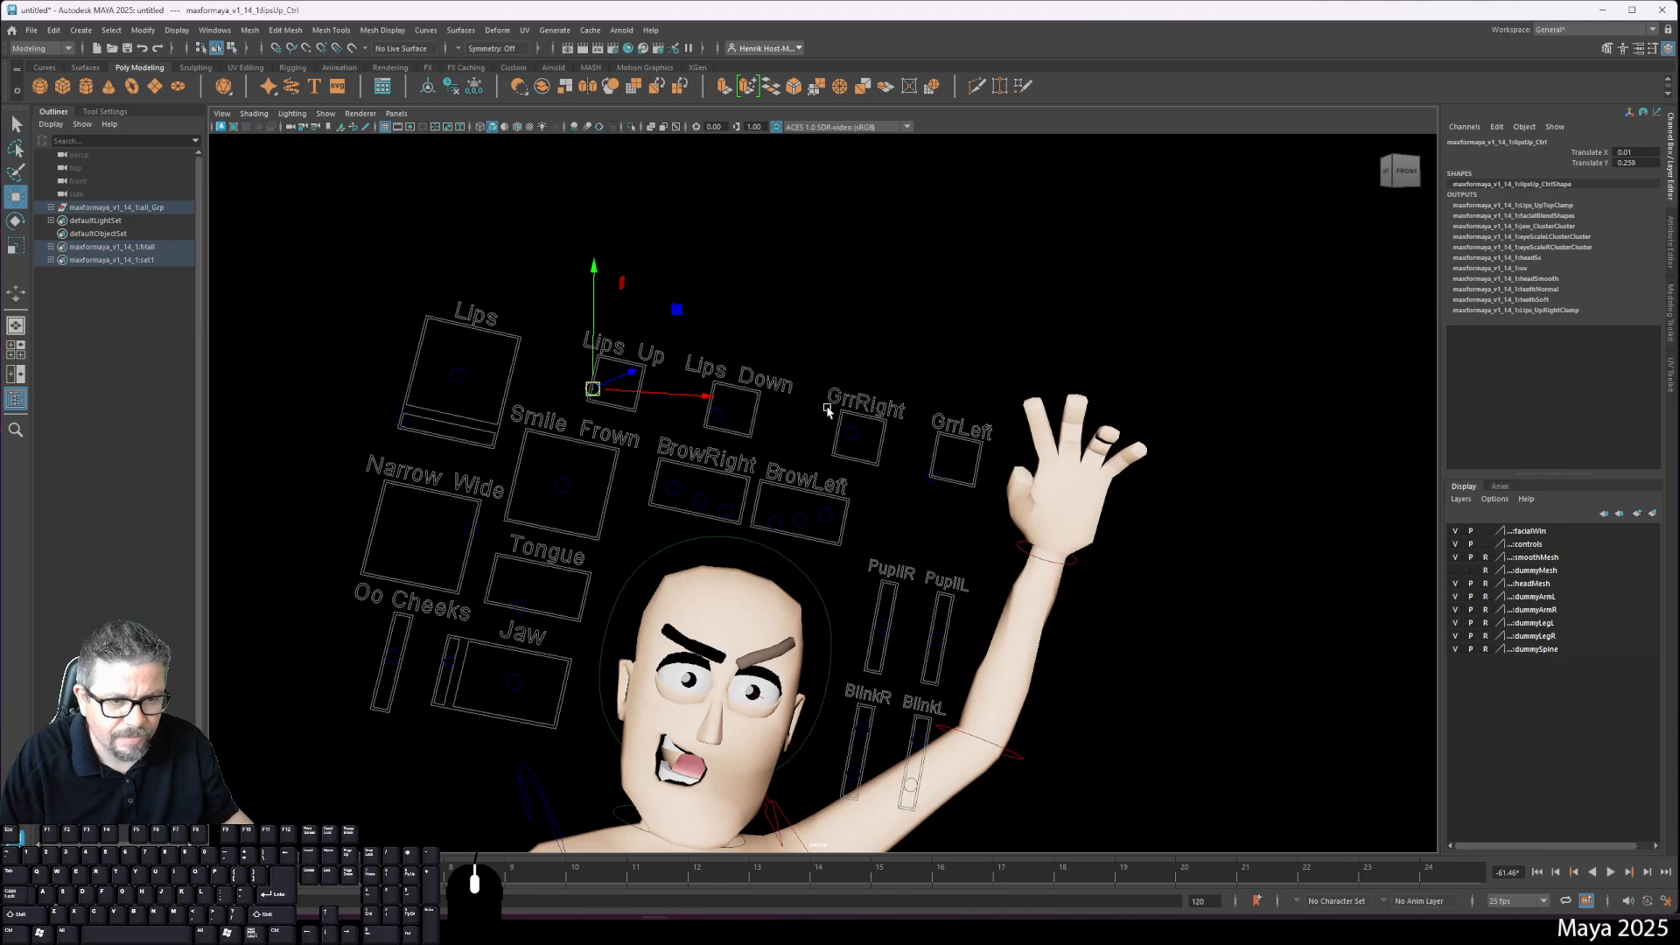
Step: Bare the left side of the mouth by moving the GrrLeft control to about Translate X 0.27, Translate Y 0.18
click(853, 432)
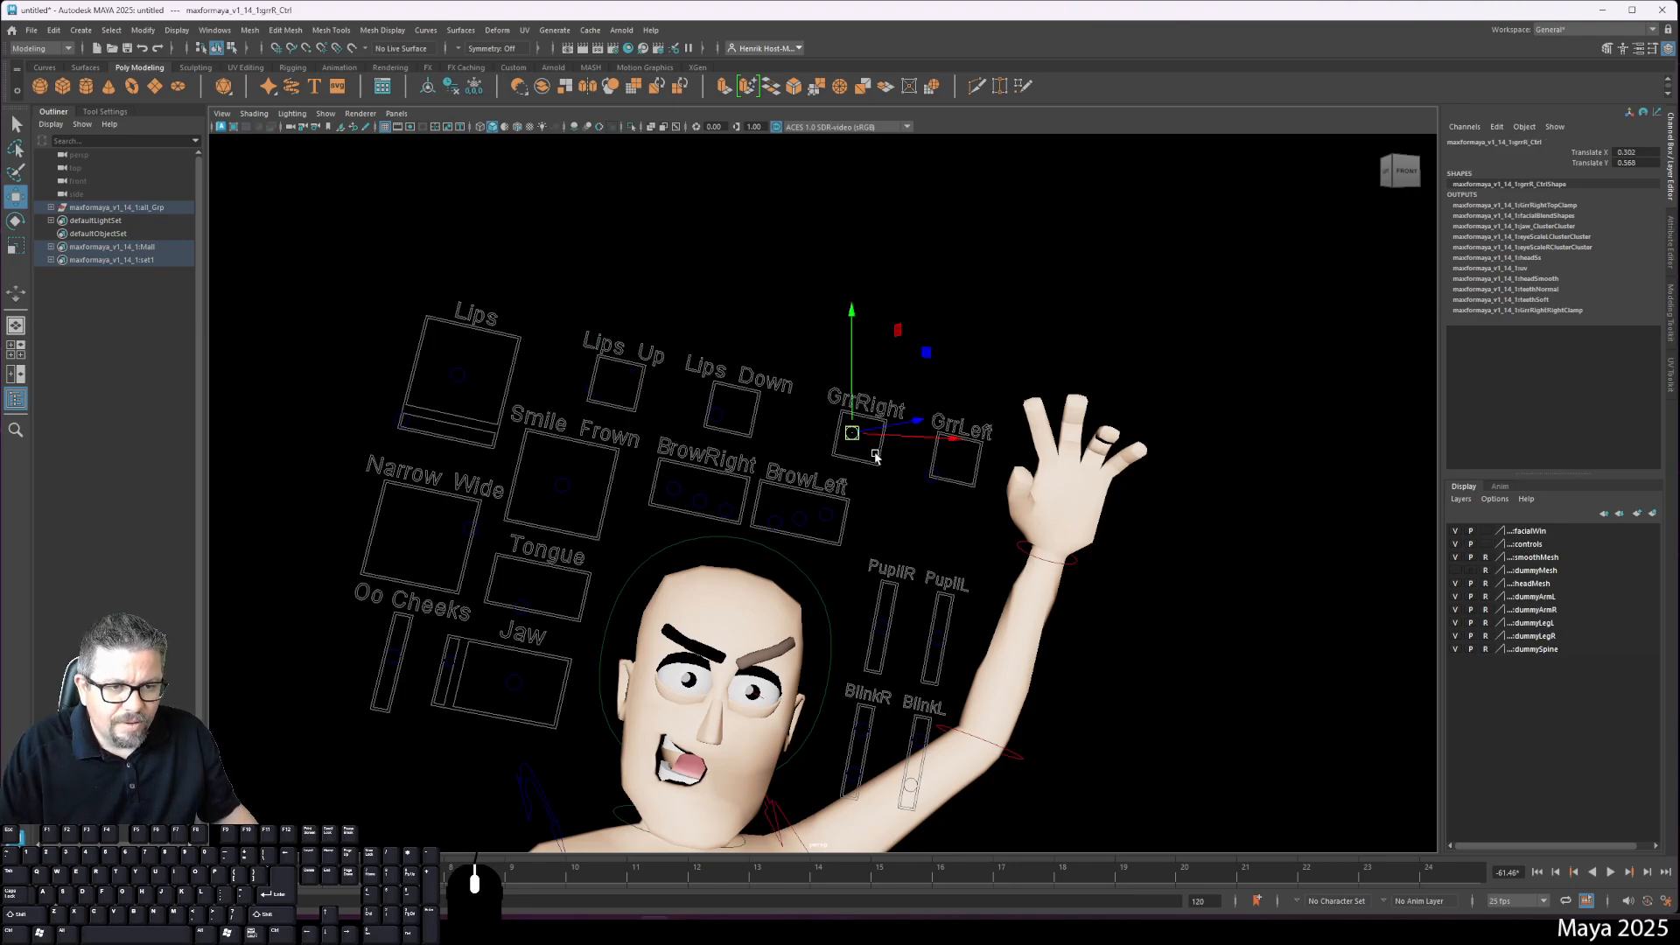
click(946, 437)
click(948, 471)
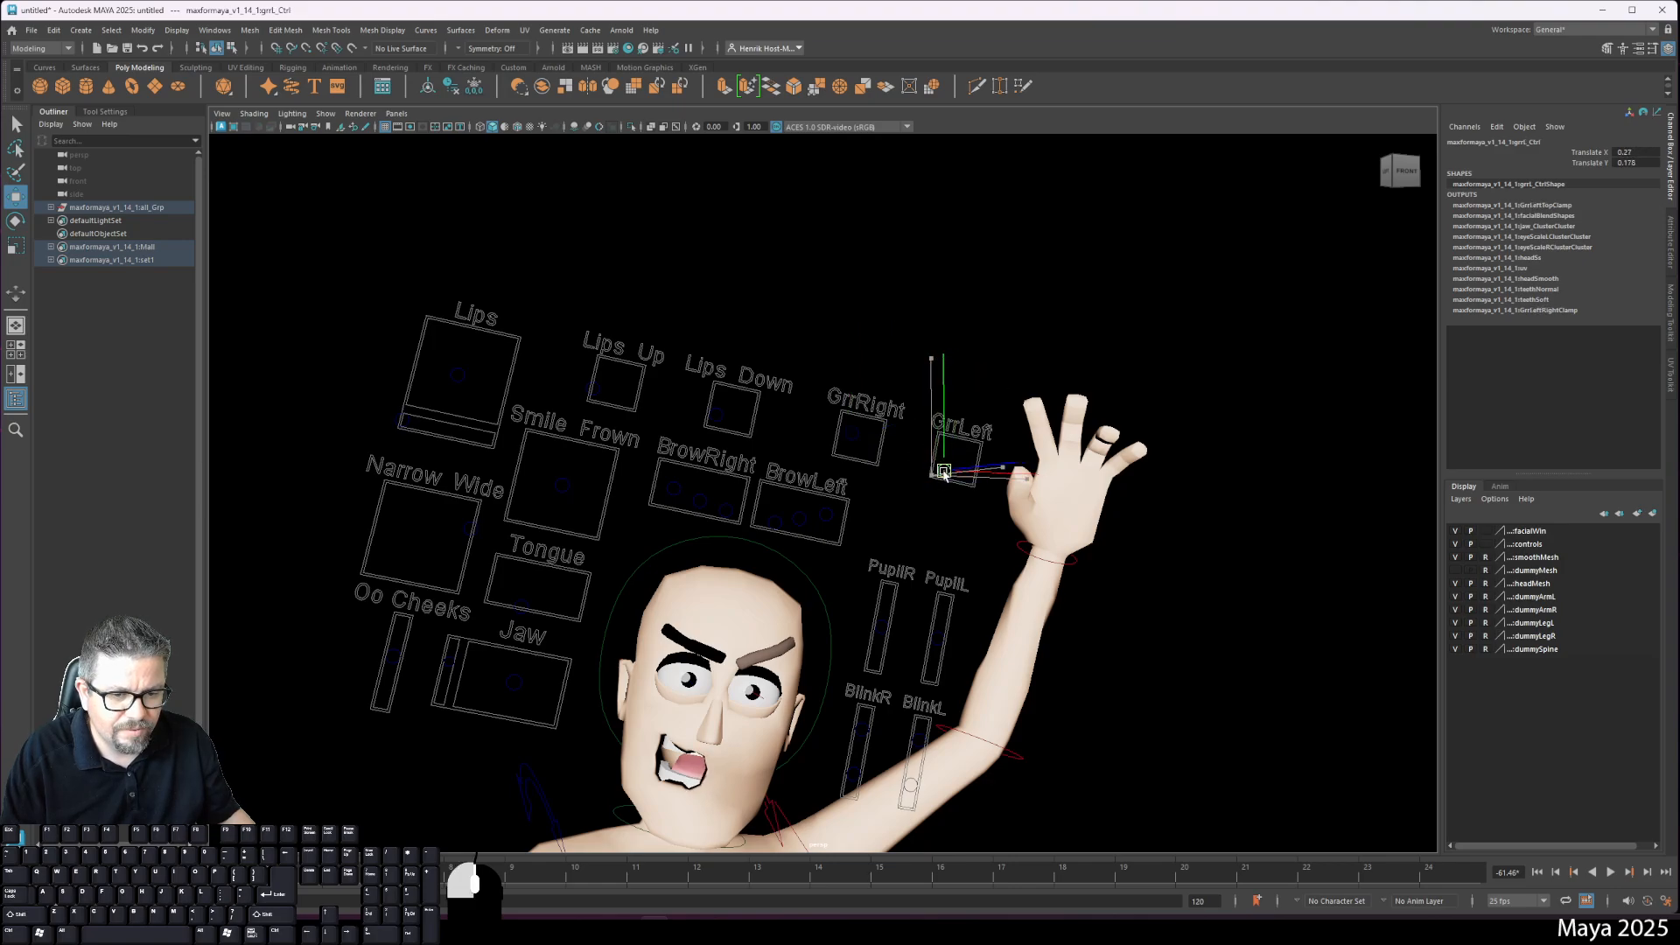
alt+middle_drag(937, 472, 903, 382)
Step: Change the pupil sizes with the PupilR and PupilL controls, setting the left one to about Translate Y 0.47
click(843, 527)
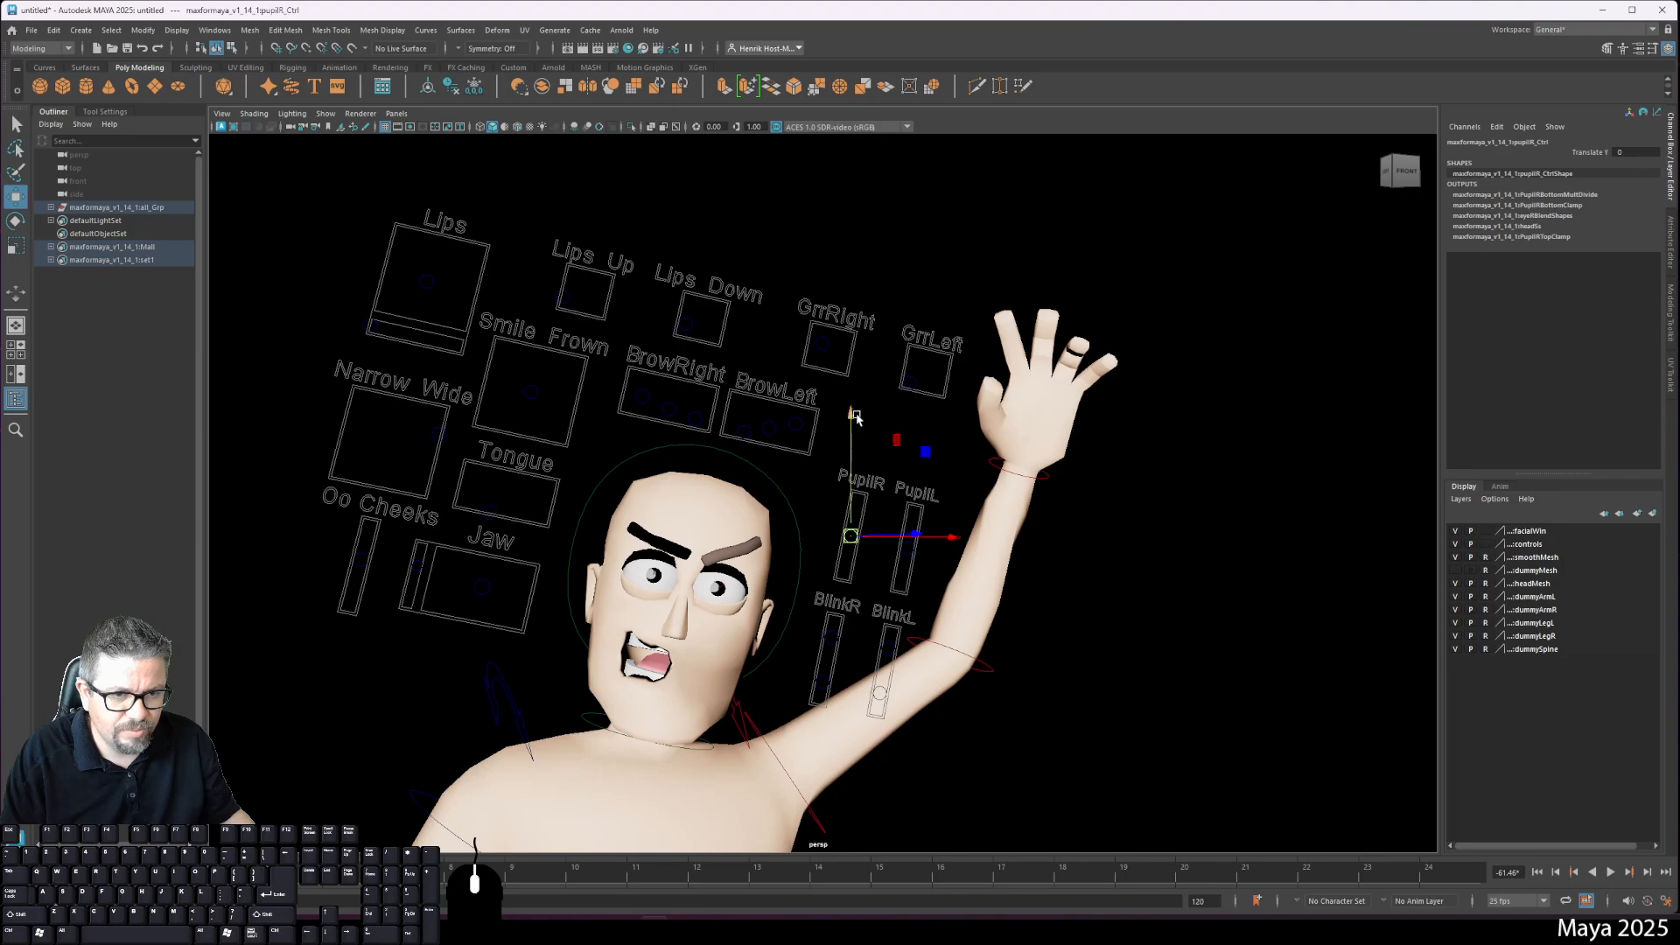
drag(862, 530, 921, 562)
drag(906, 423, 916, 404)
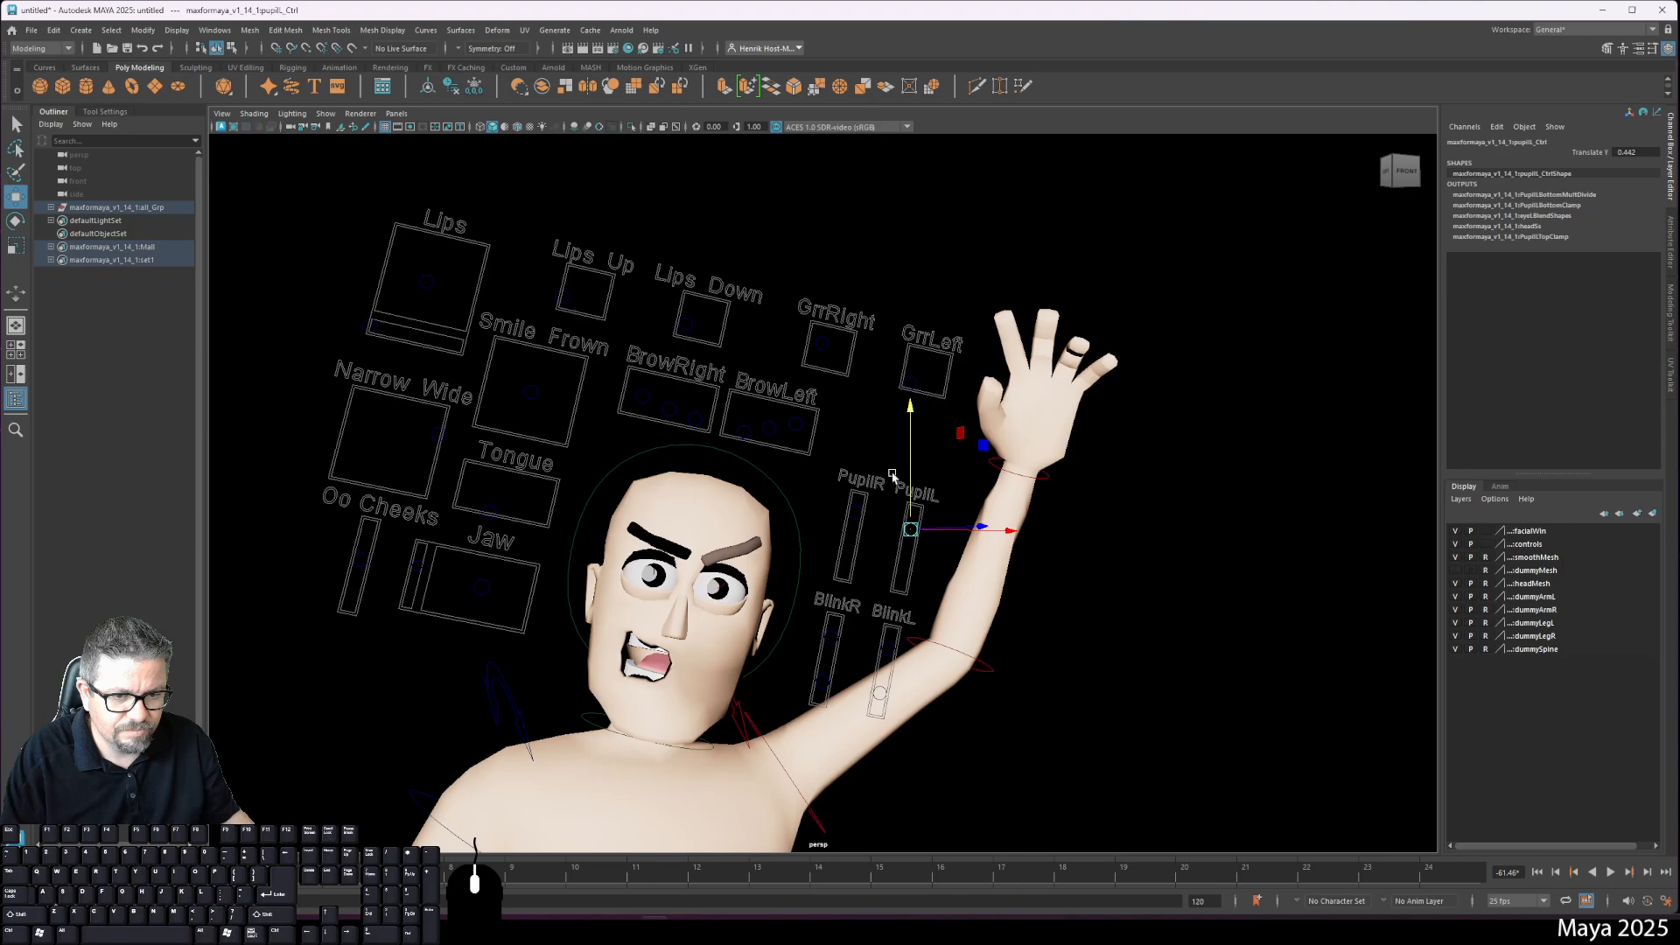
alt+middle_drag(891, 473, 891, 386)
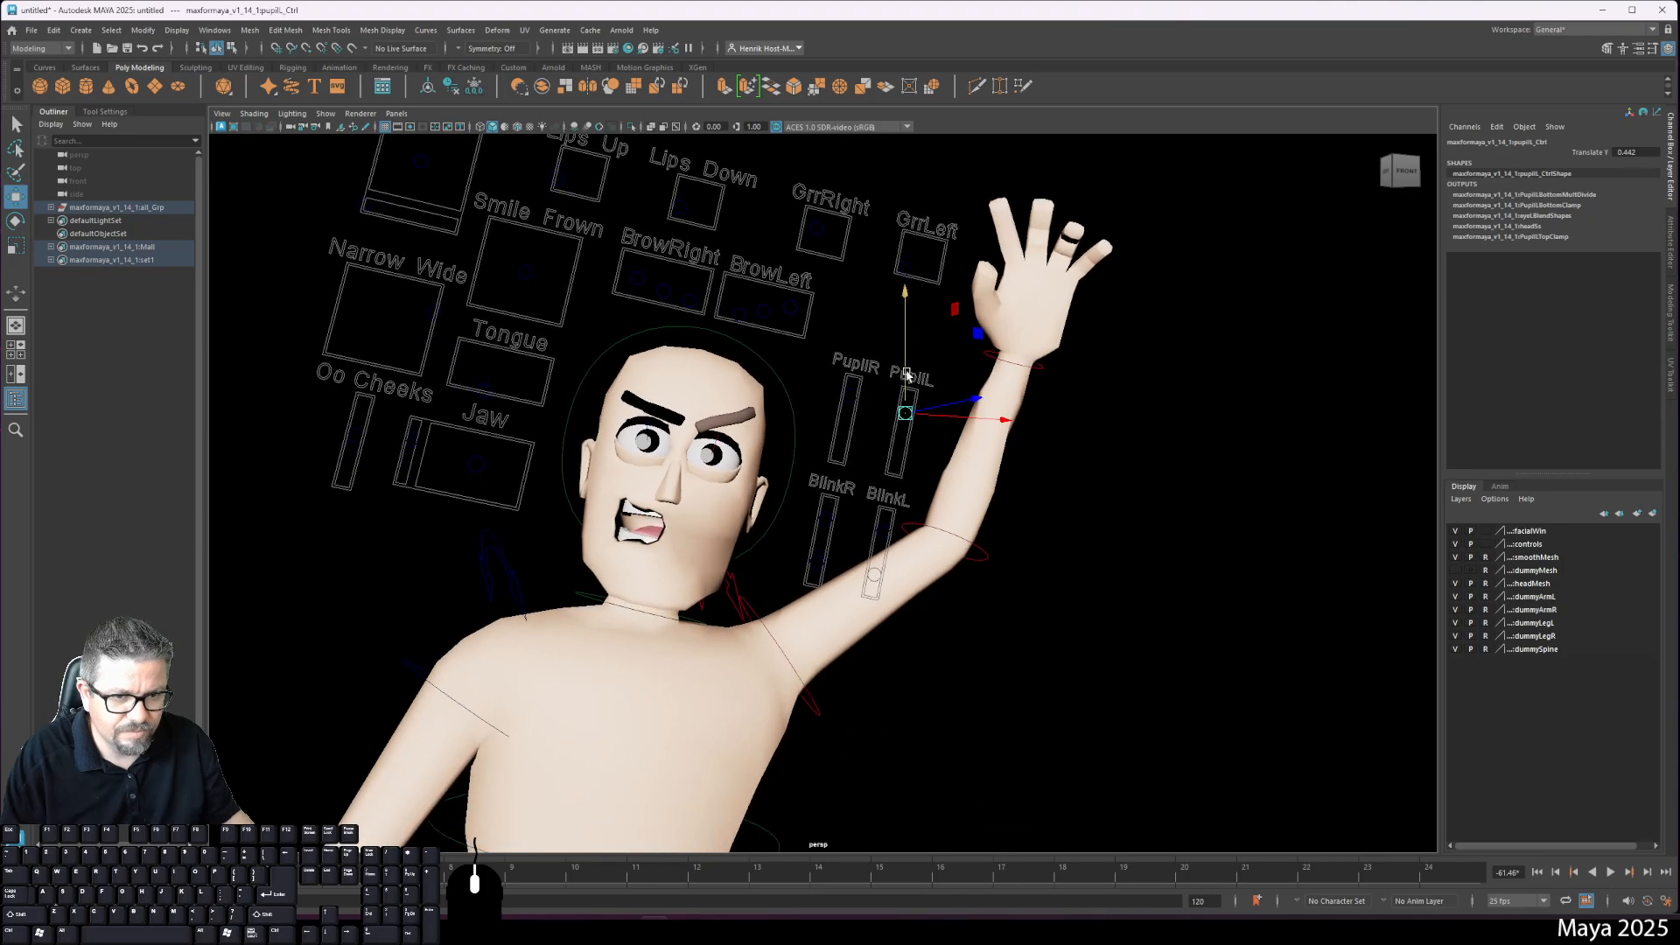
alt+click(907, 374)
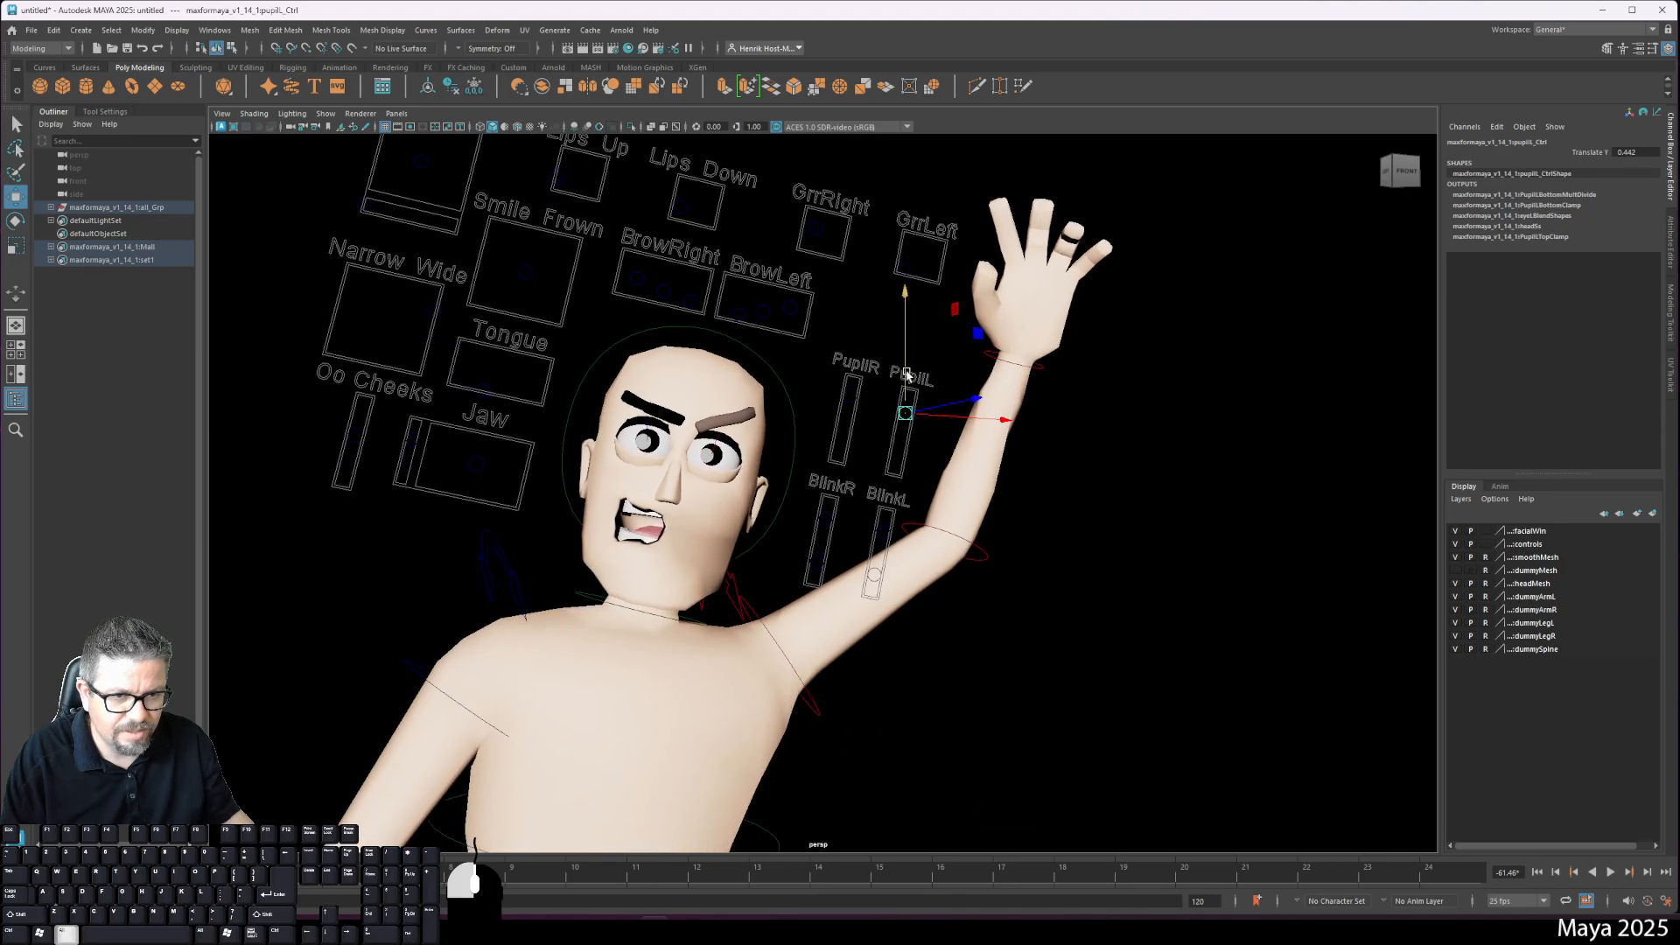
drag(902, 350, 904, 345)
alt+drag(820, 461, 809, 461)
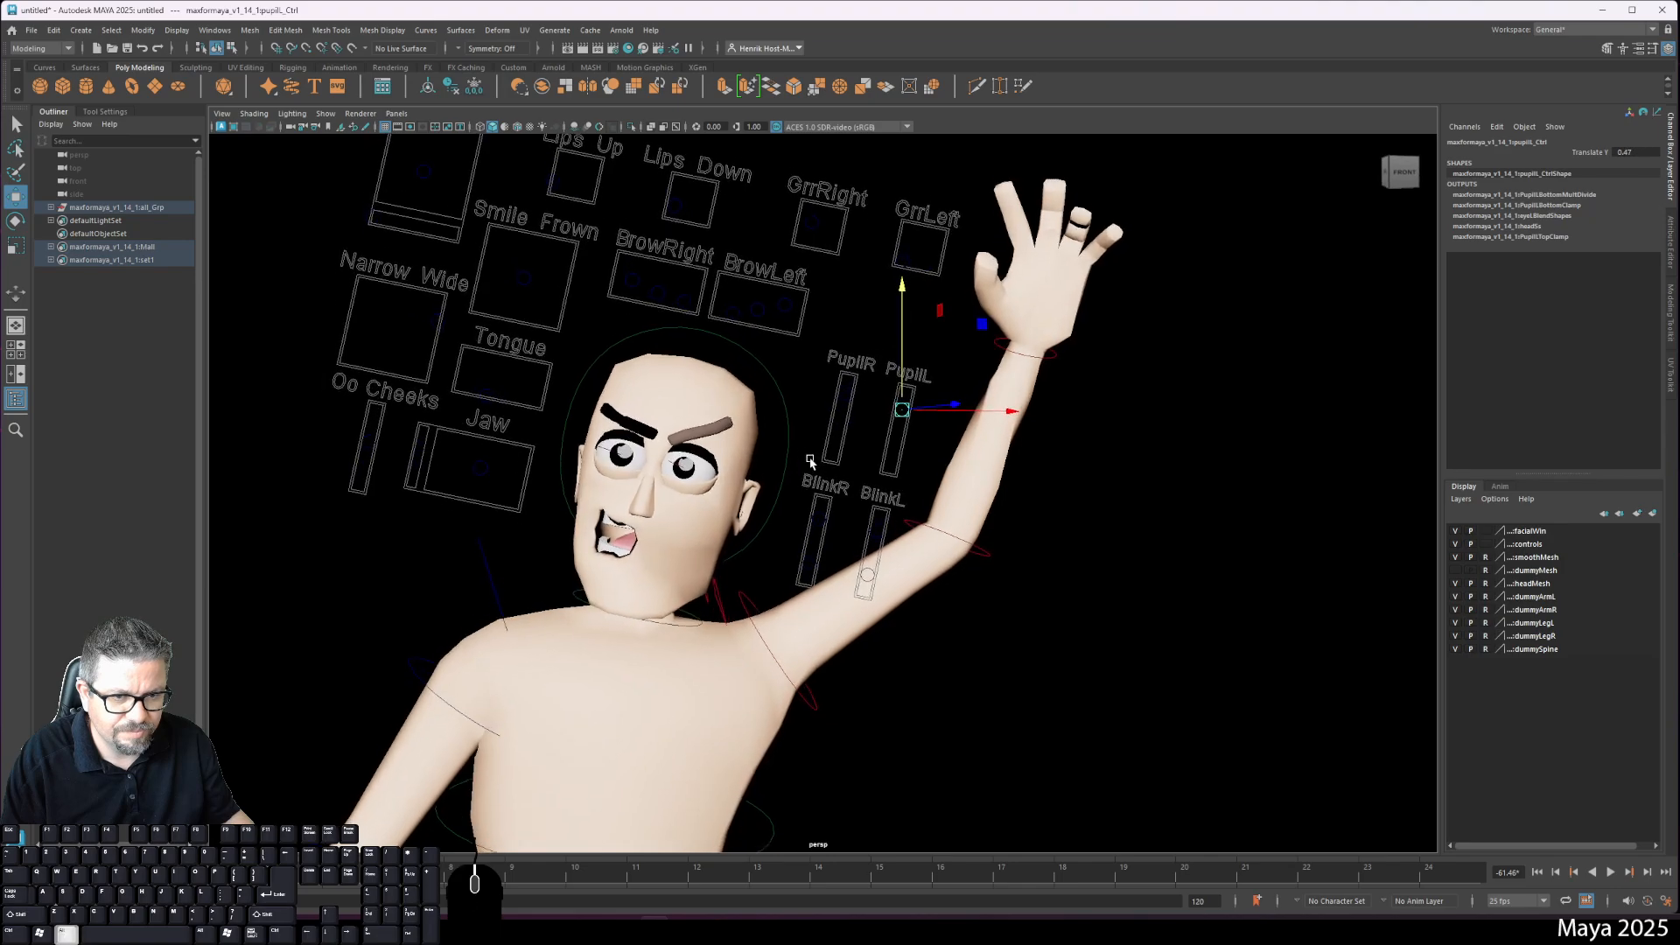
alt+middle_drag(861, 492, 859, 469)
Step: Try the upper BlinkR control in both directions, and raise the right lower eyelid to about Translate Y 0.24
click(808, 499)
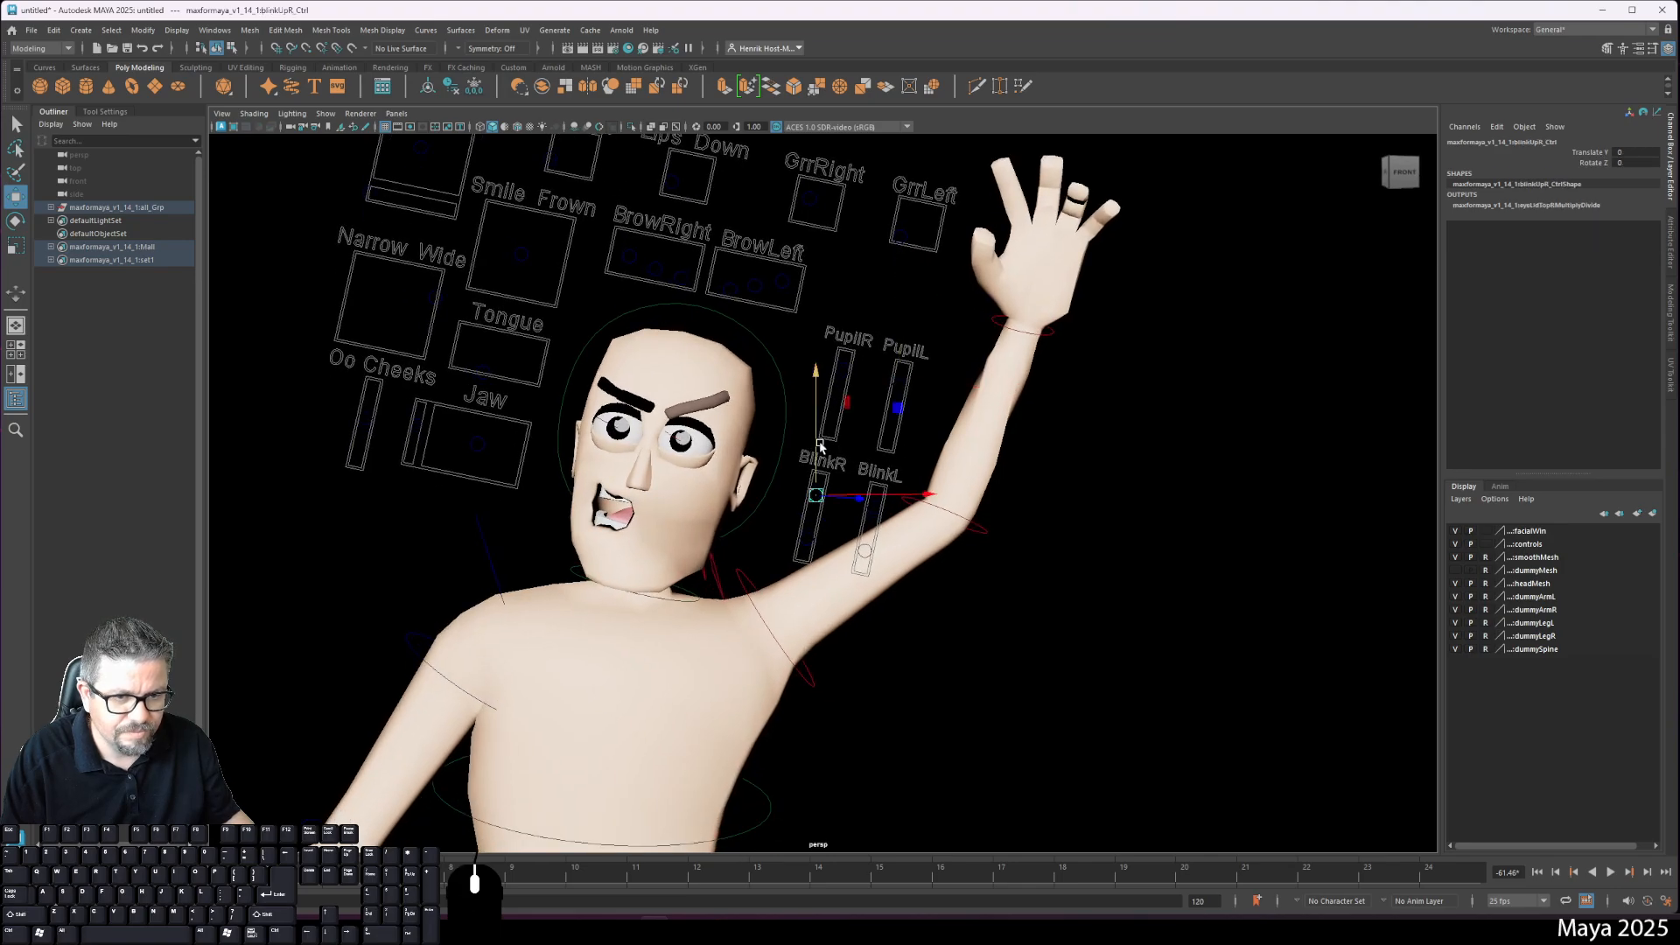
drag(818, 447, 821, 436)
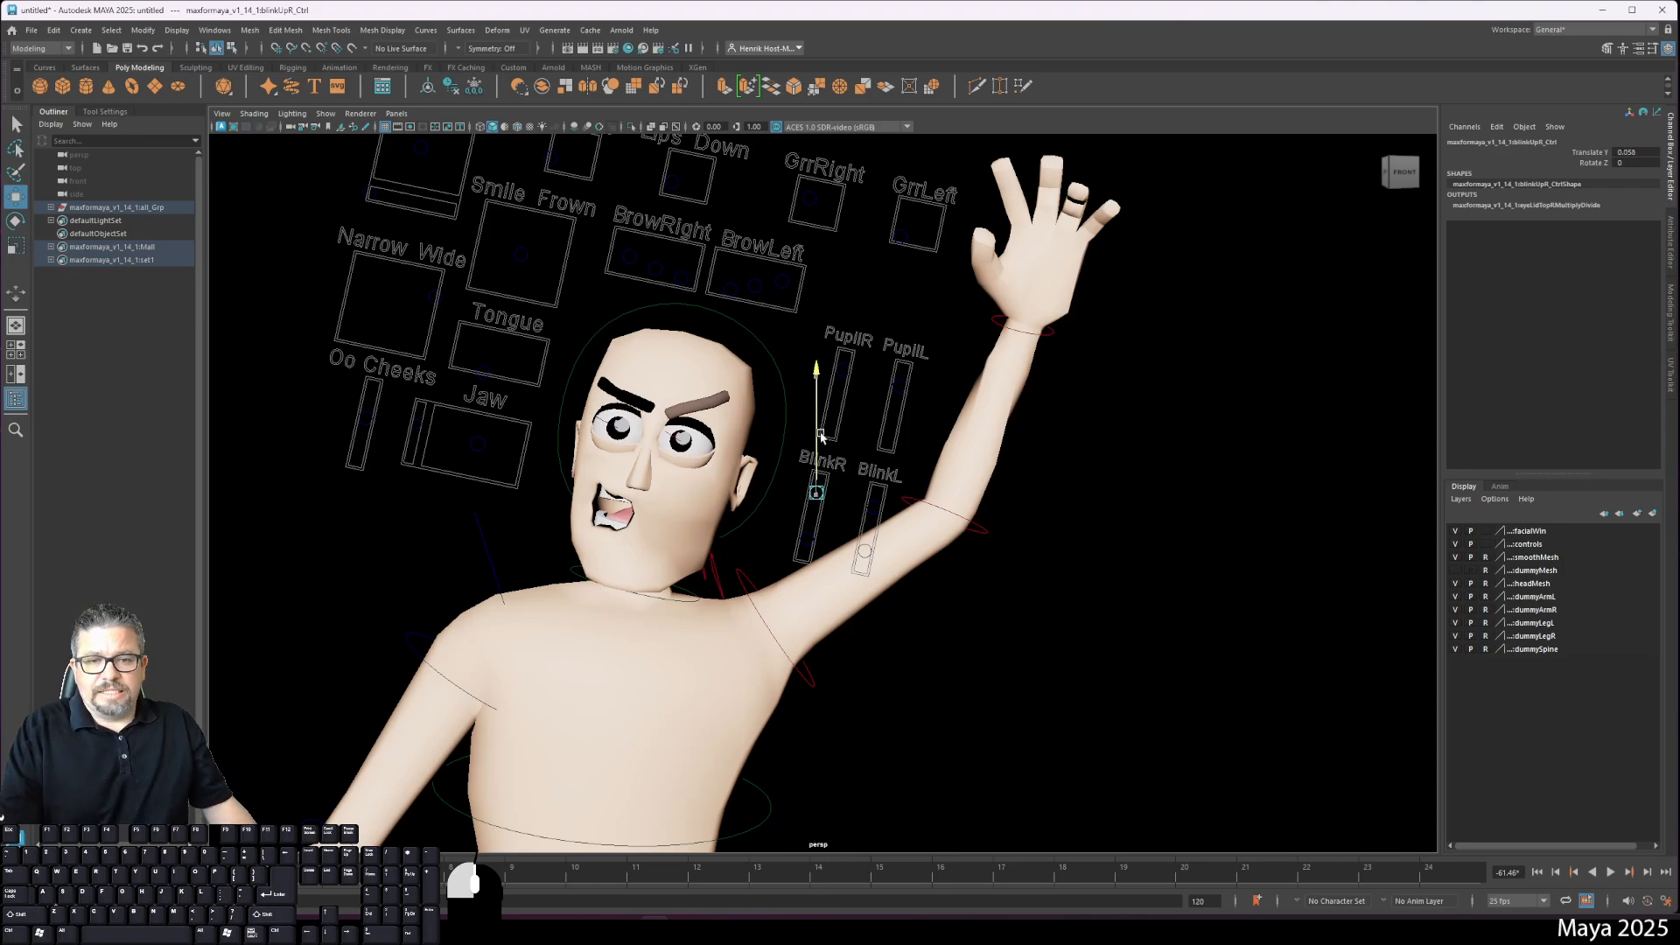
drag(821, 436, 808, 445)
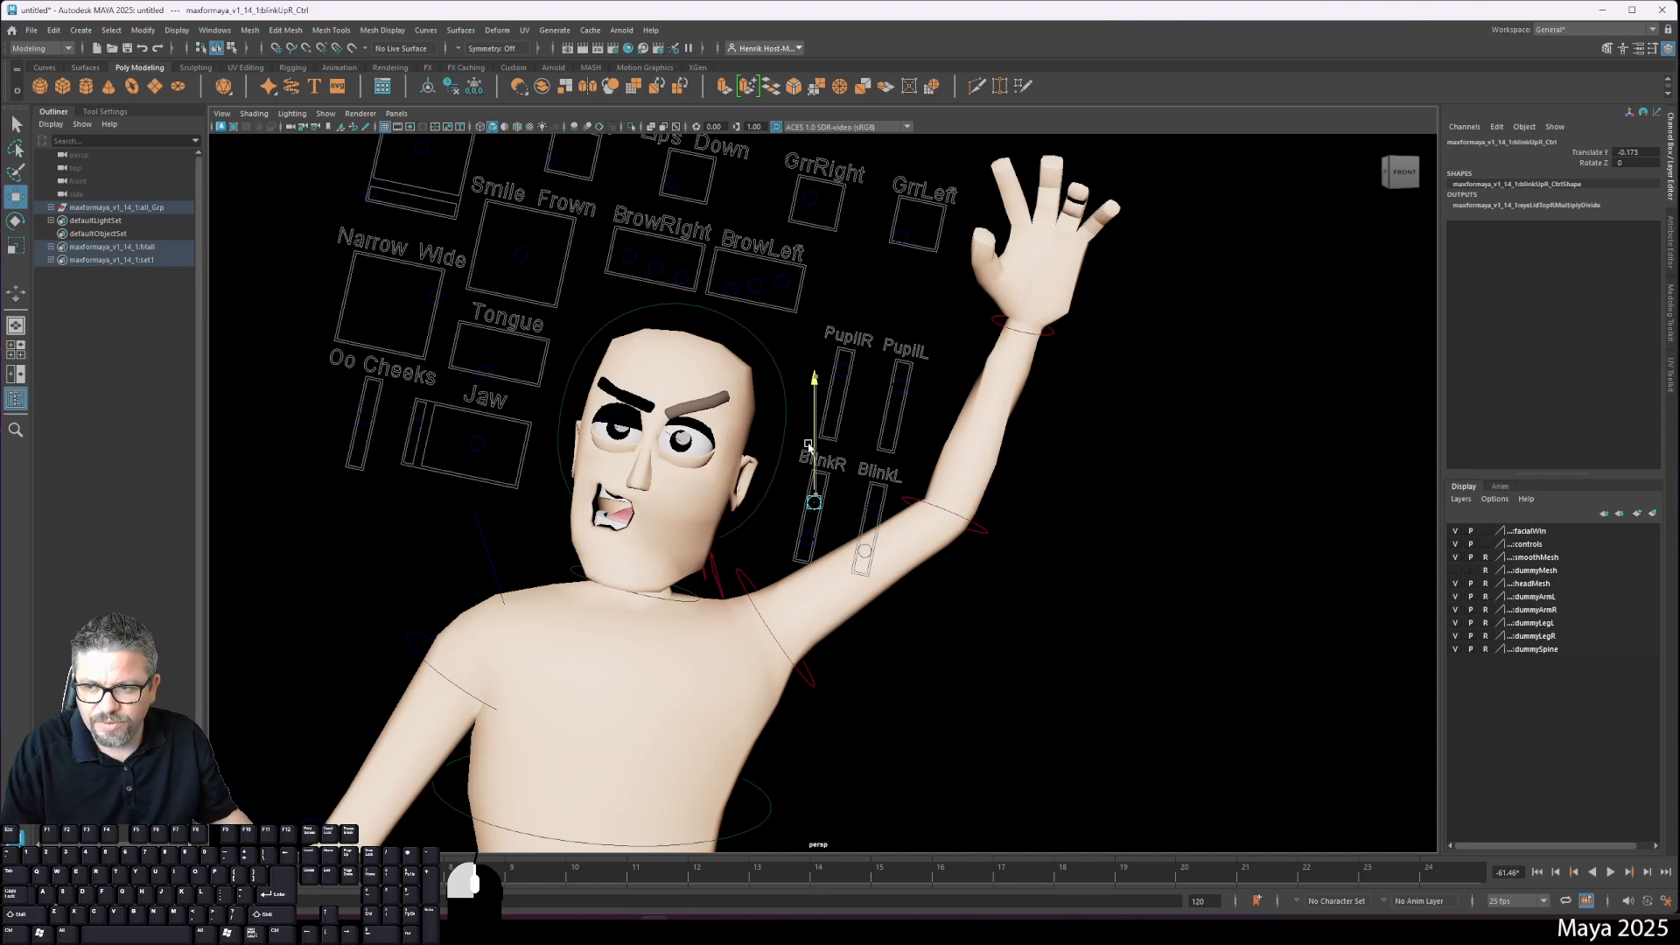
drag(809, 444, 810, 403)
click(812, 542)
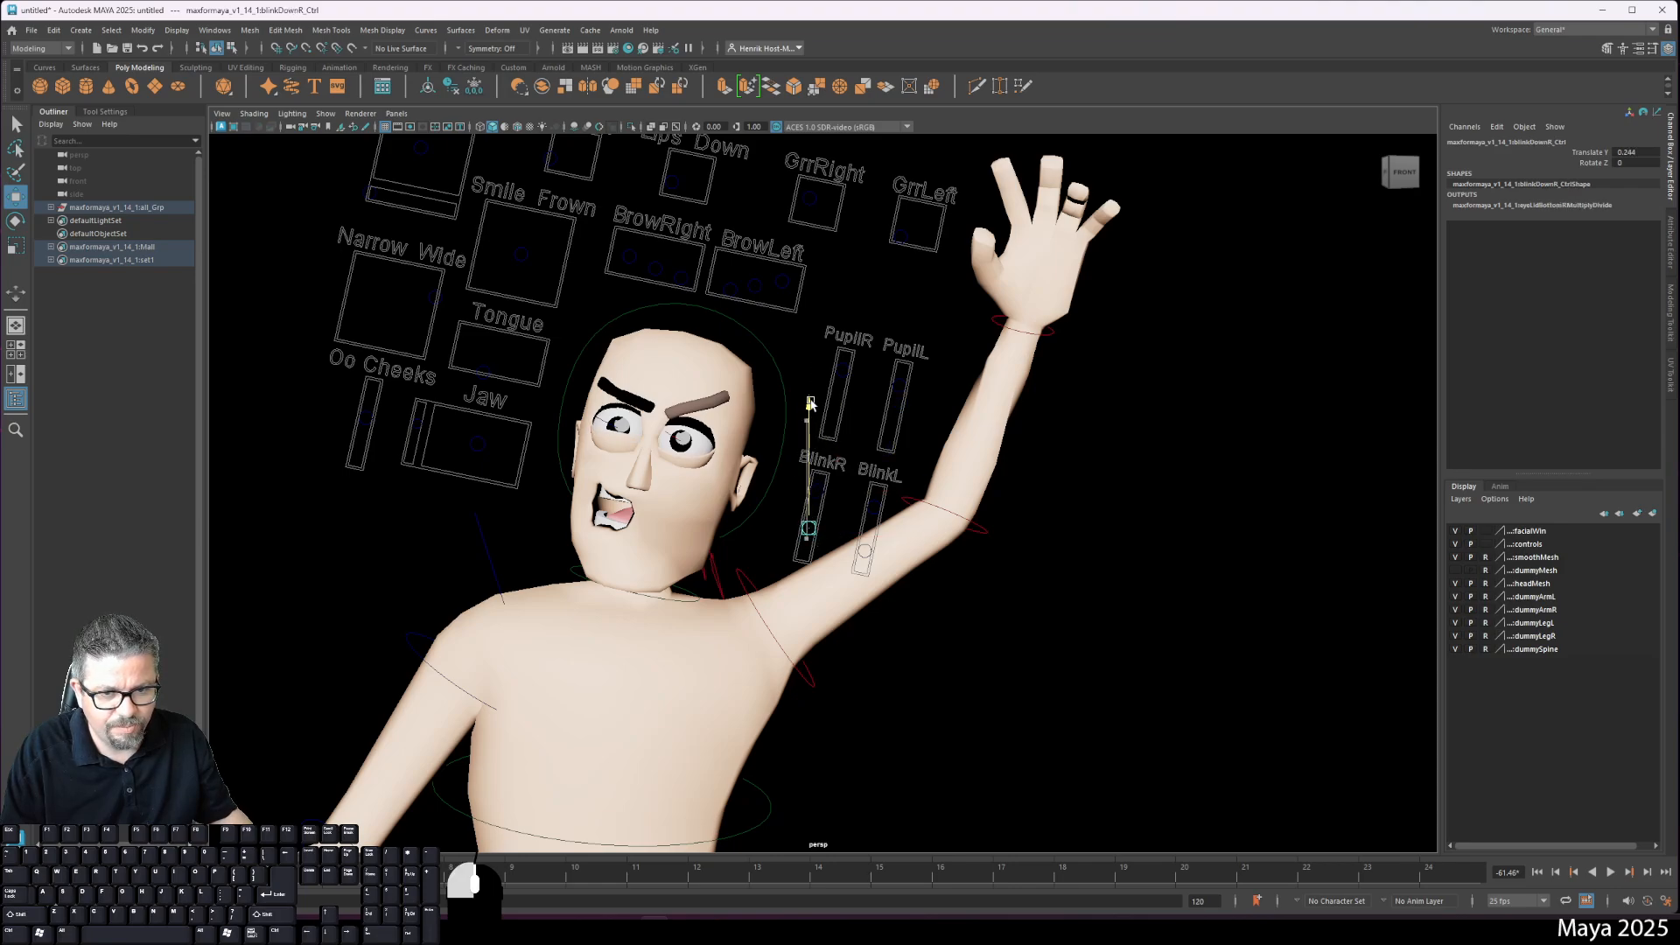
Step: Narrow the left eye with its lower and upper BlinkL controls, and return the upper BlinkR control to Translate Y 0
click(864, 551)
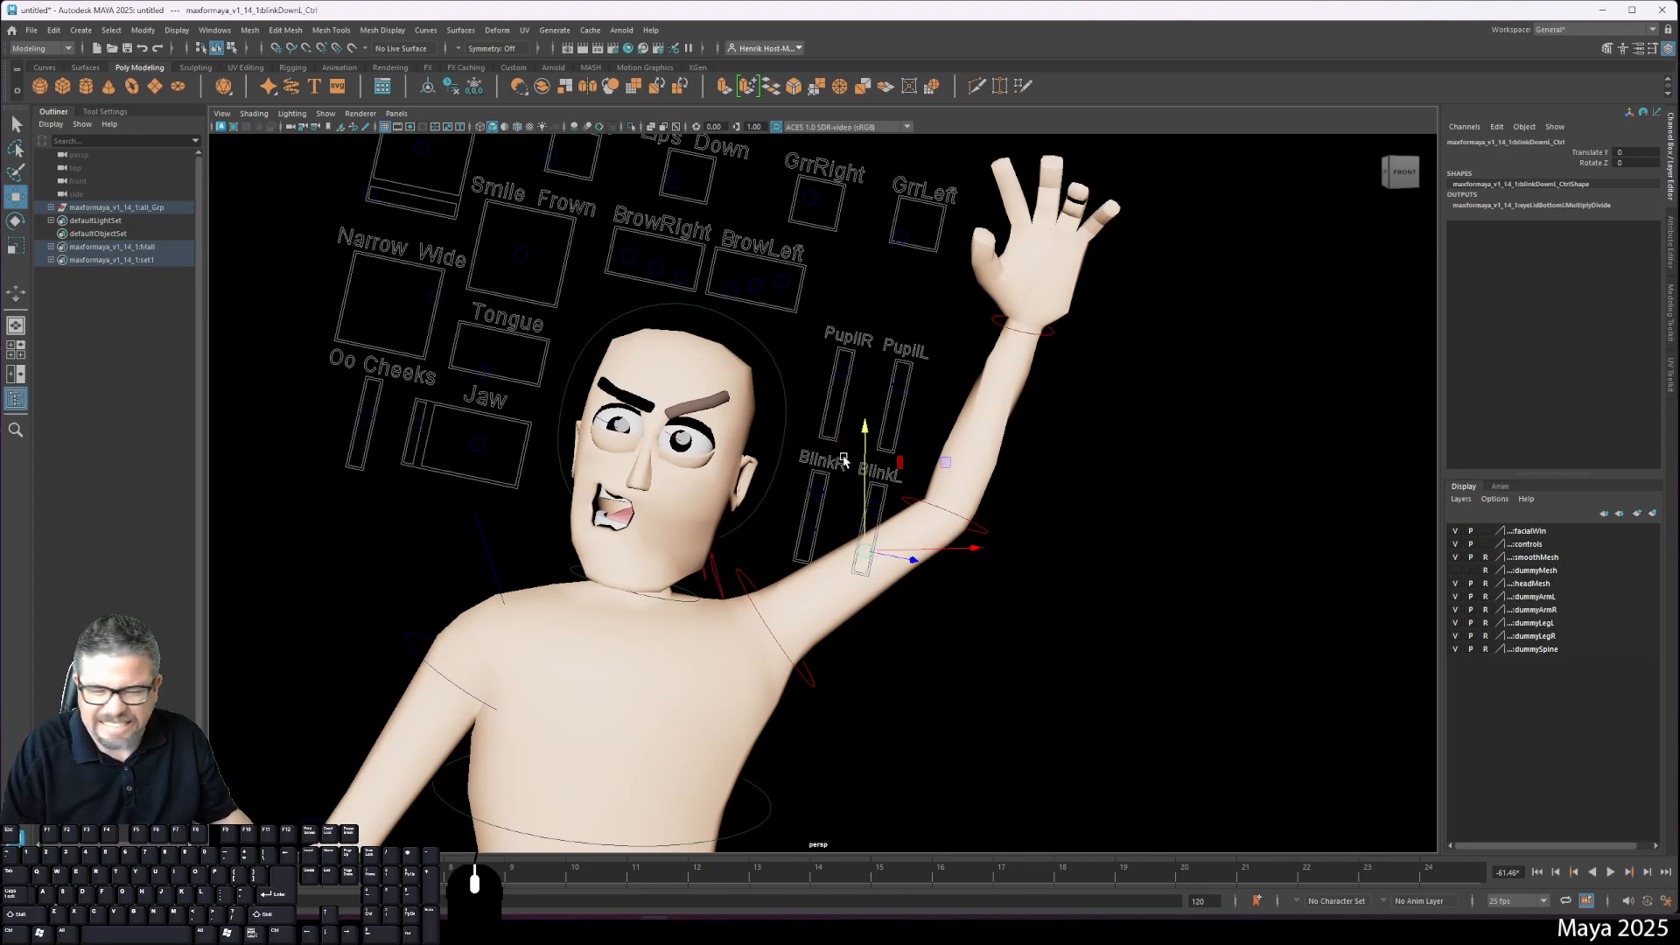
drag(866, 443, 832, 383)
click(879, 488)
click(816, 489)
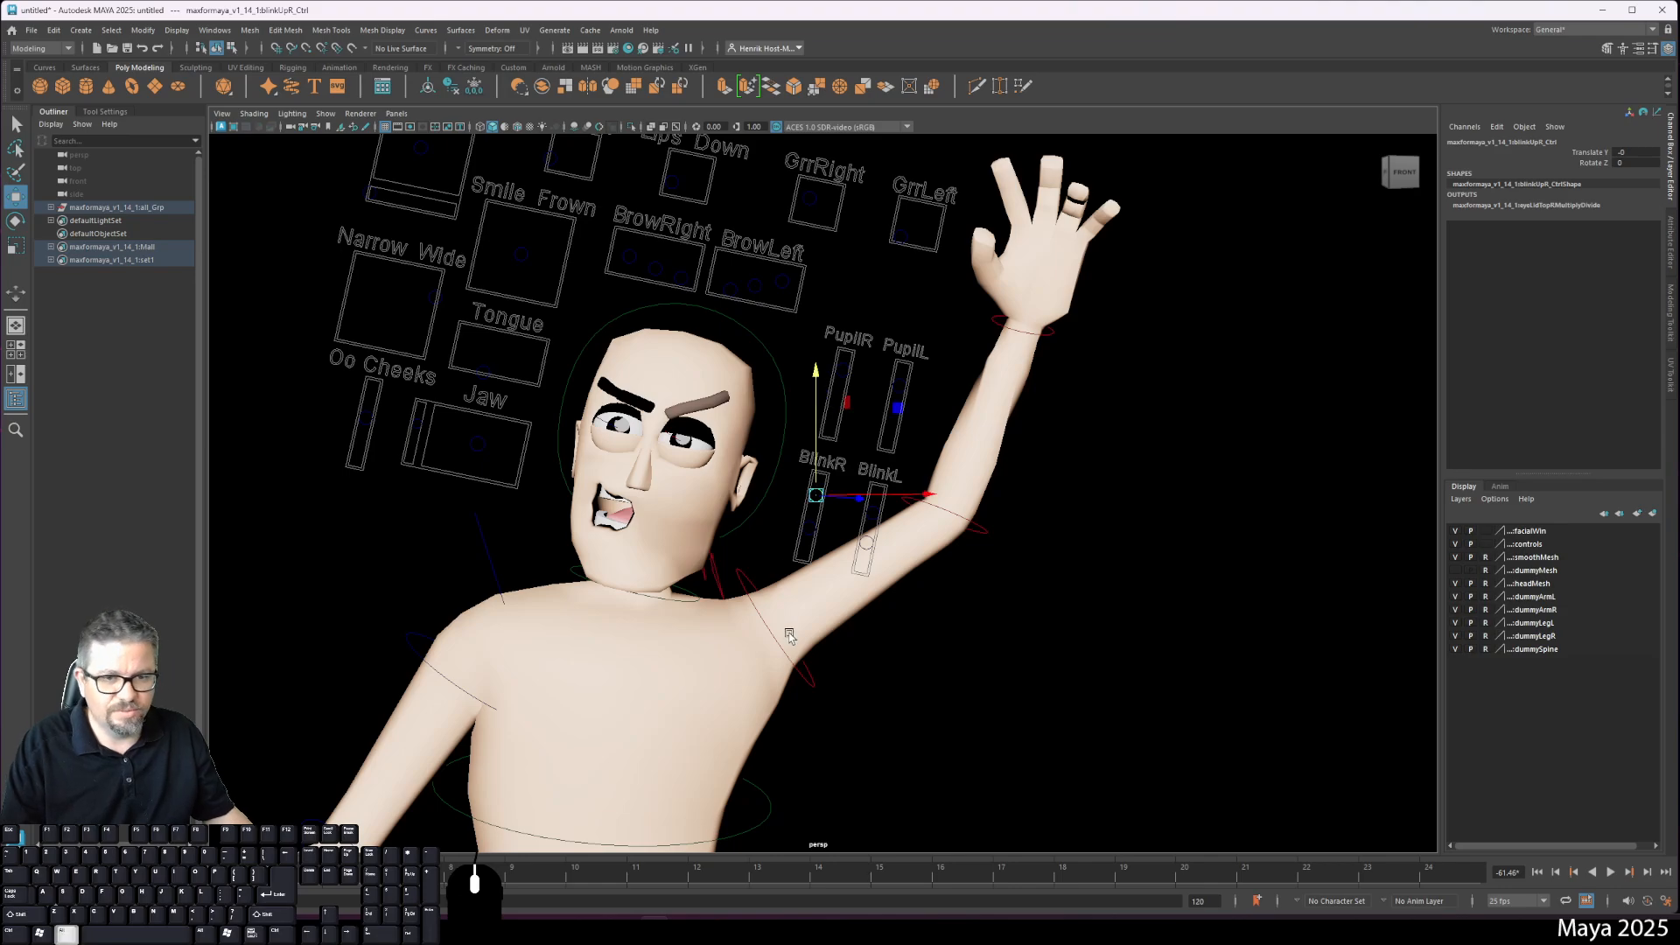
Step: Lower the Oo Cheeks control to about Translate Y -0.62
scroll(840, 536, down, 3)
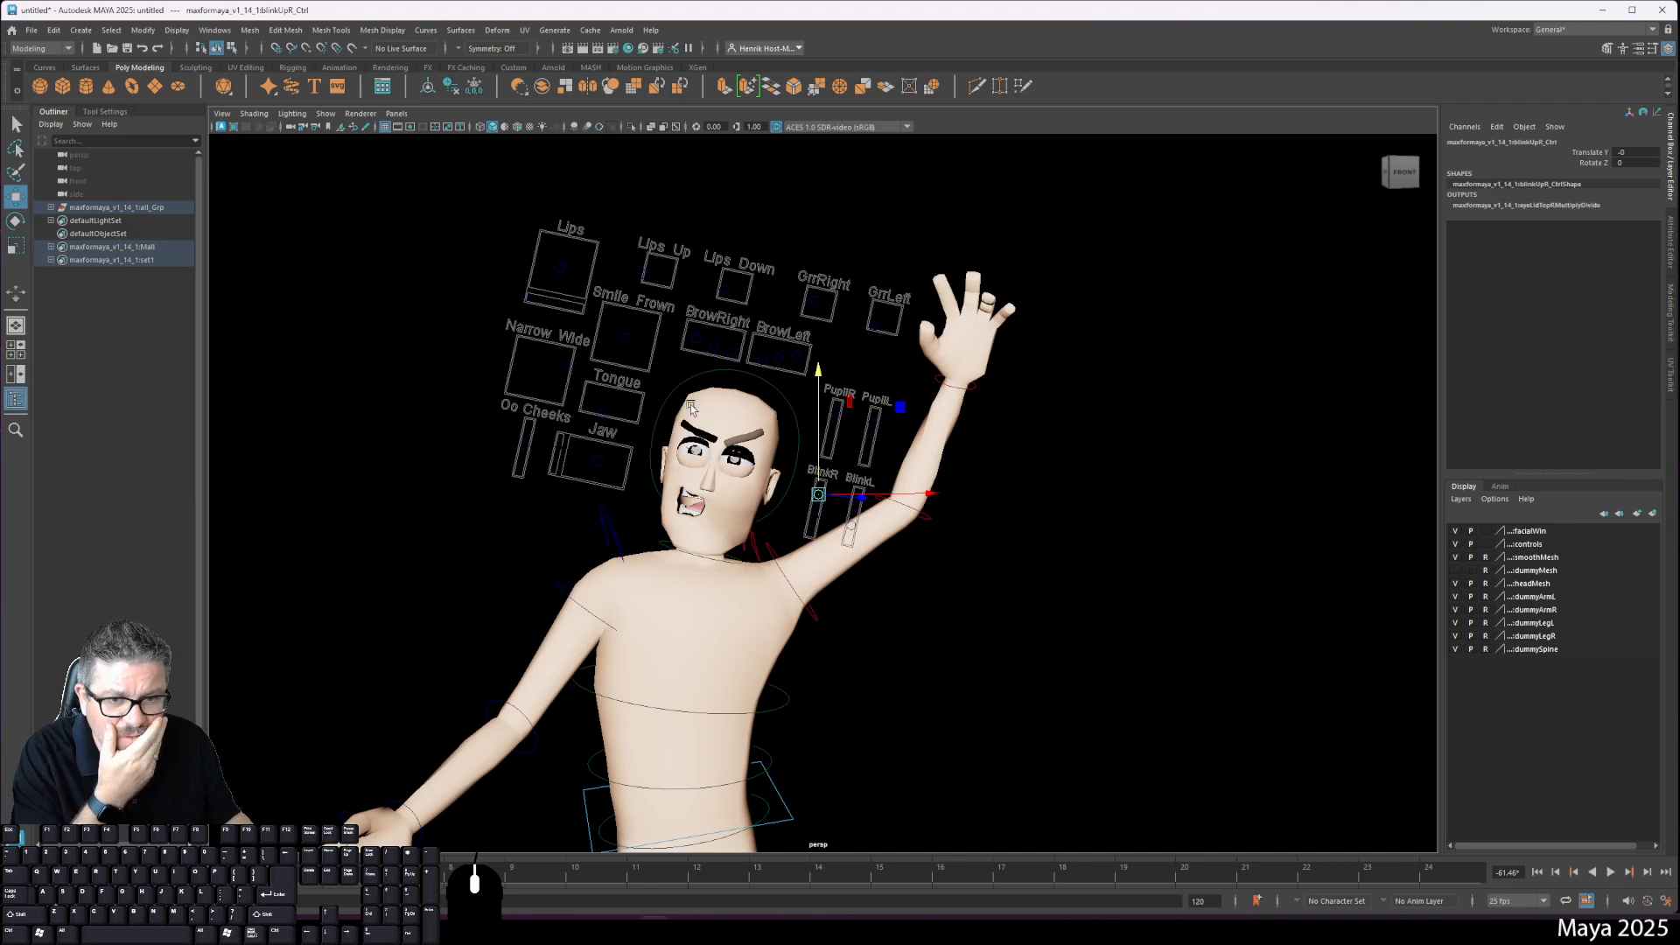
click(516, 438)
drag(518, 438, 487, 488)
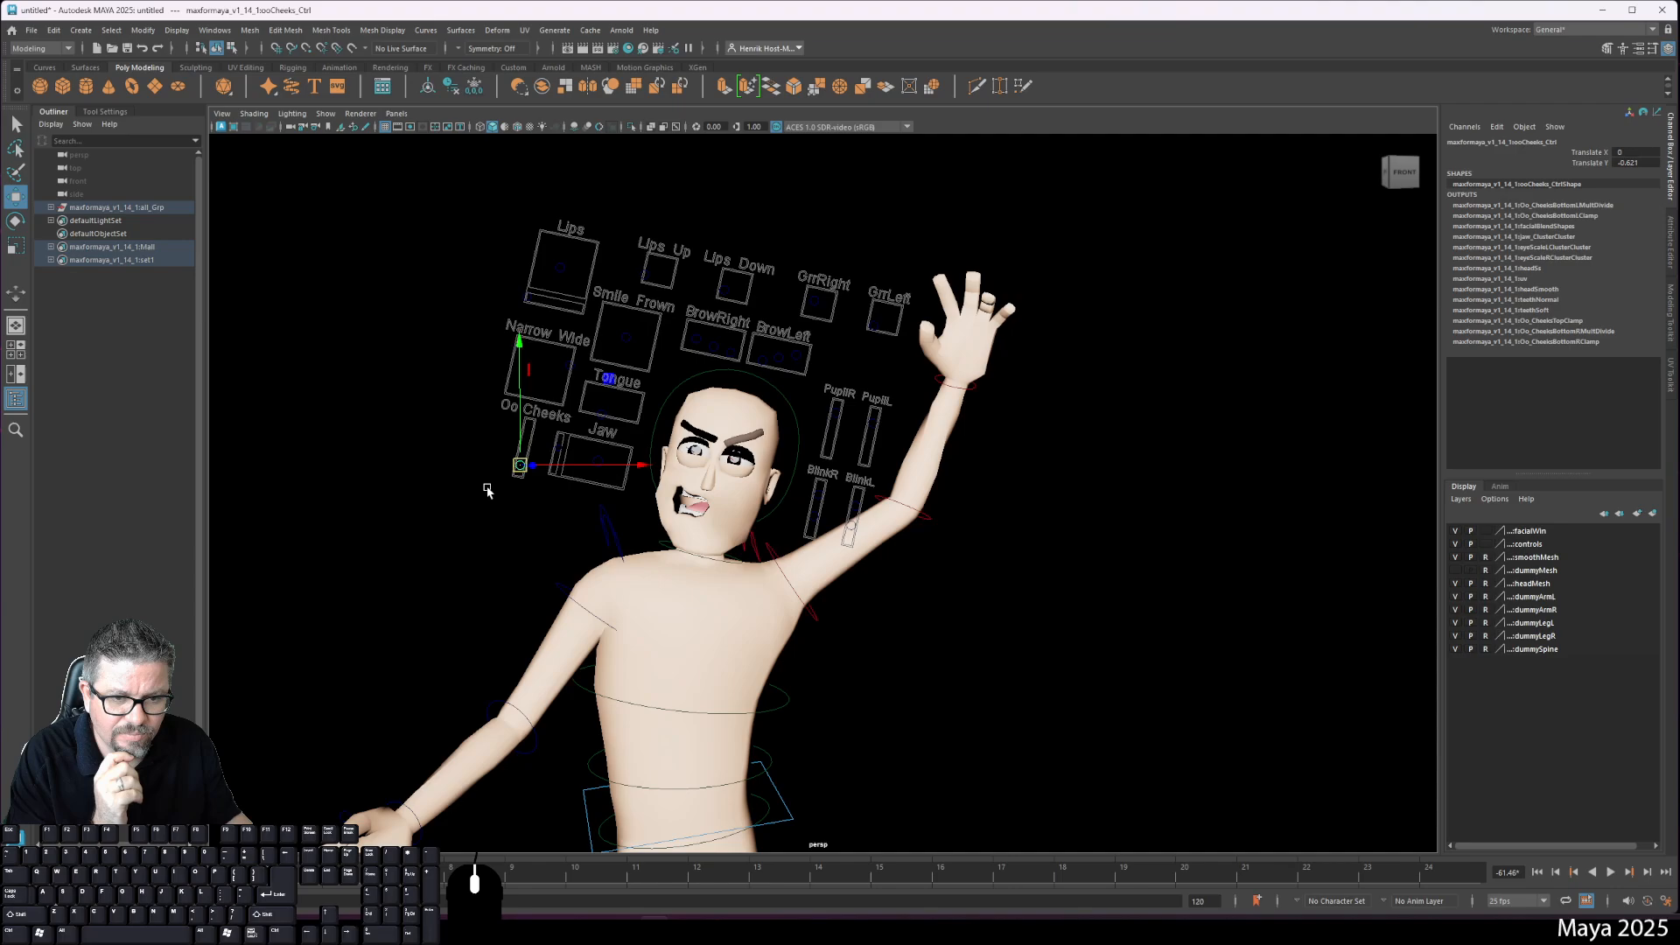
Step: Deselect the cheek control and change the viewport background to the blue gradient
click(927, 656)
key(a)
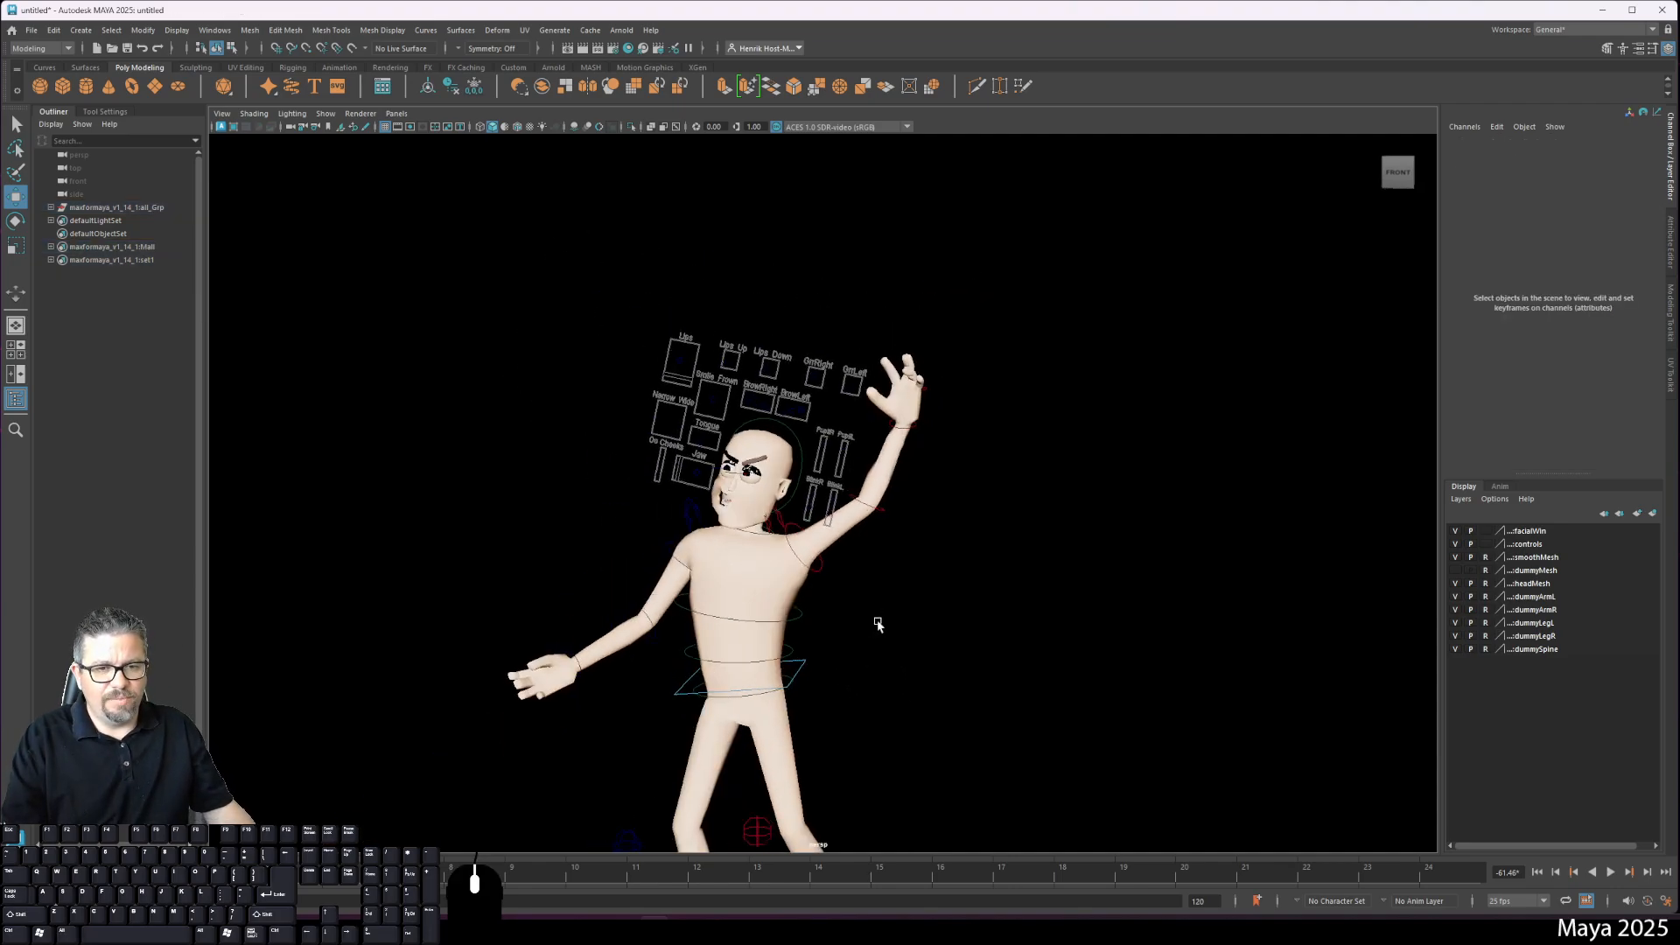
key(space)
key(space)
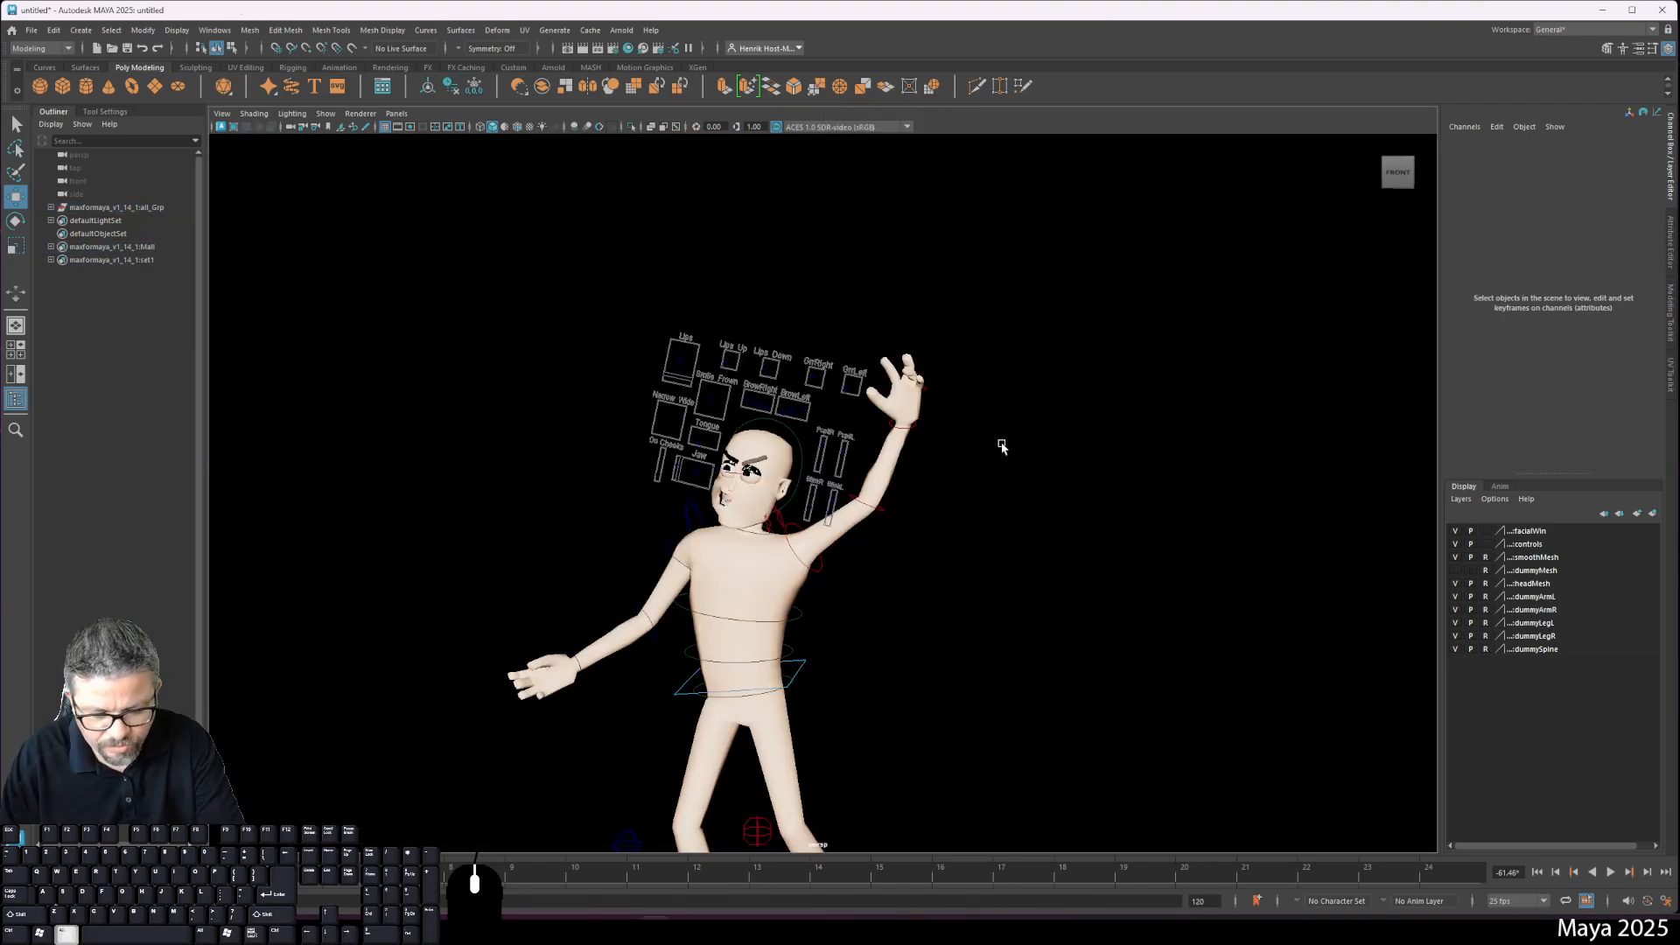
key(alt+b)
key(alt+b)
key(alt+b)
alt+drag(1002, 447, 966, 572)
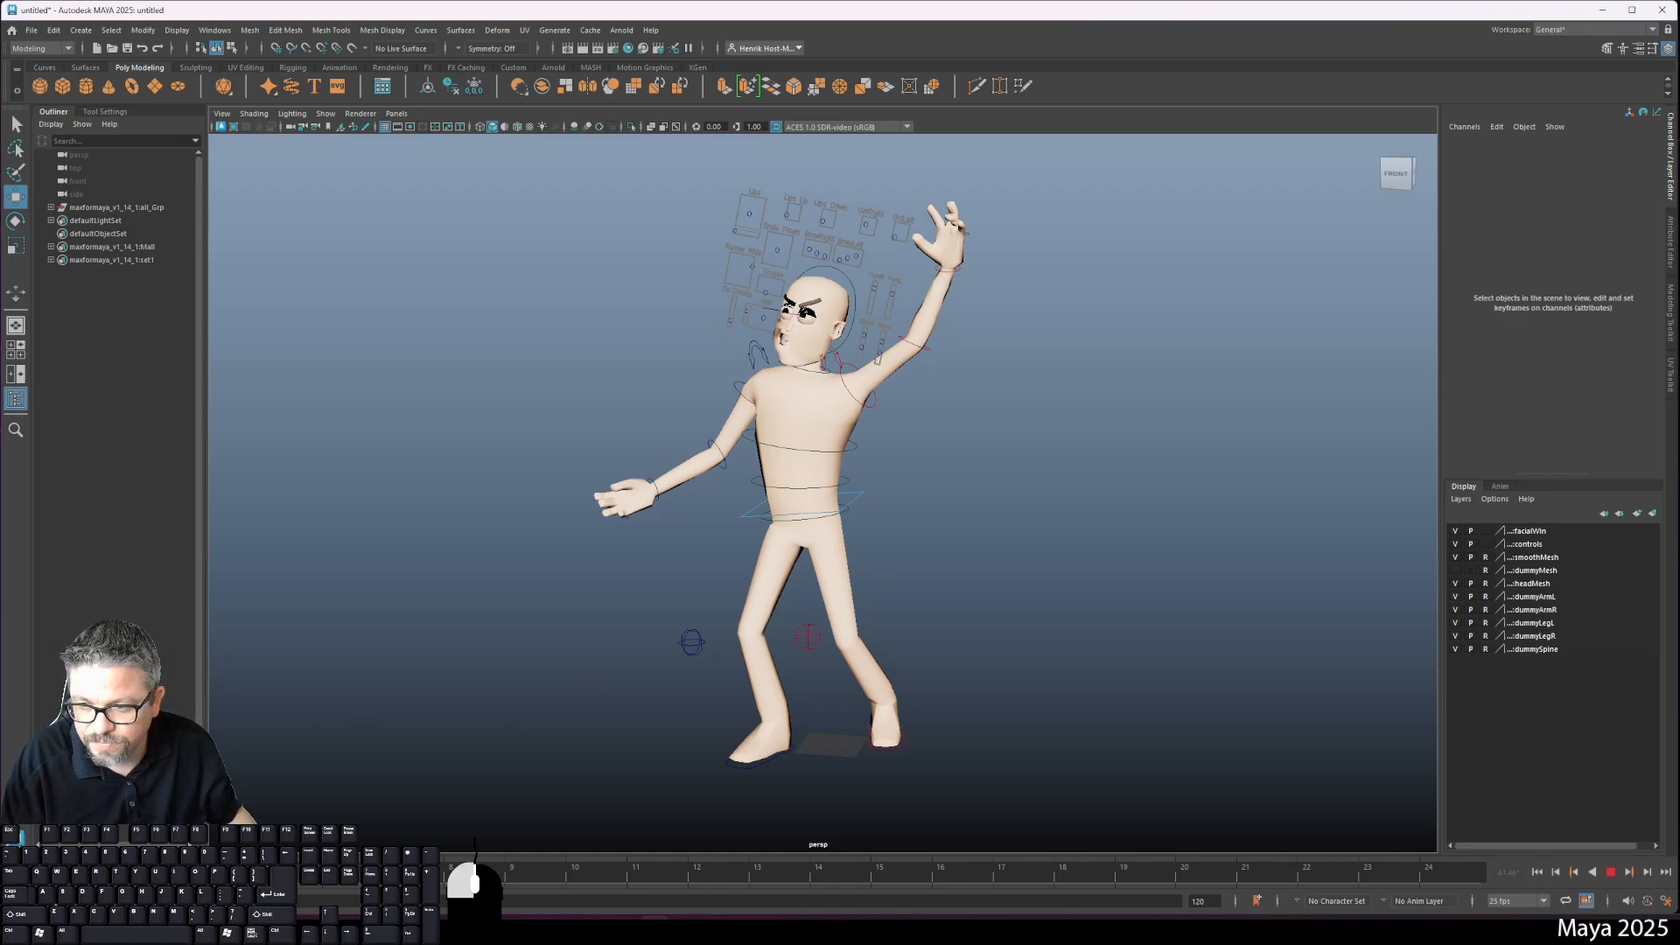
Step: Scrub the timeline through to frame 24, return to frame 1, and inspect the playback range fields
drag(525, 869, 1185, 866)
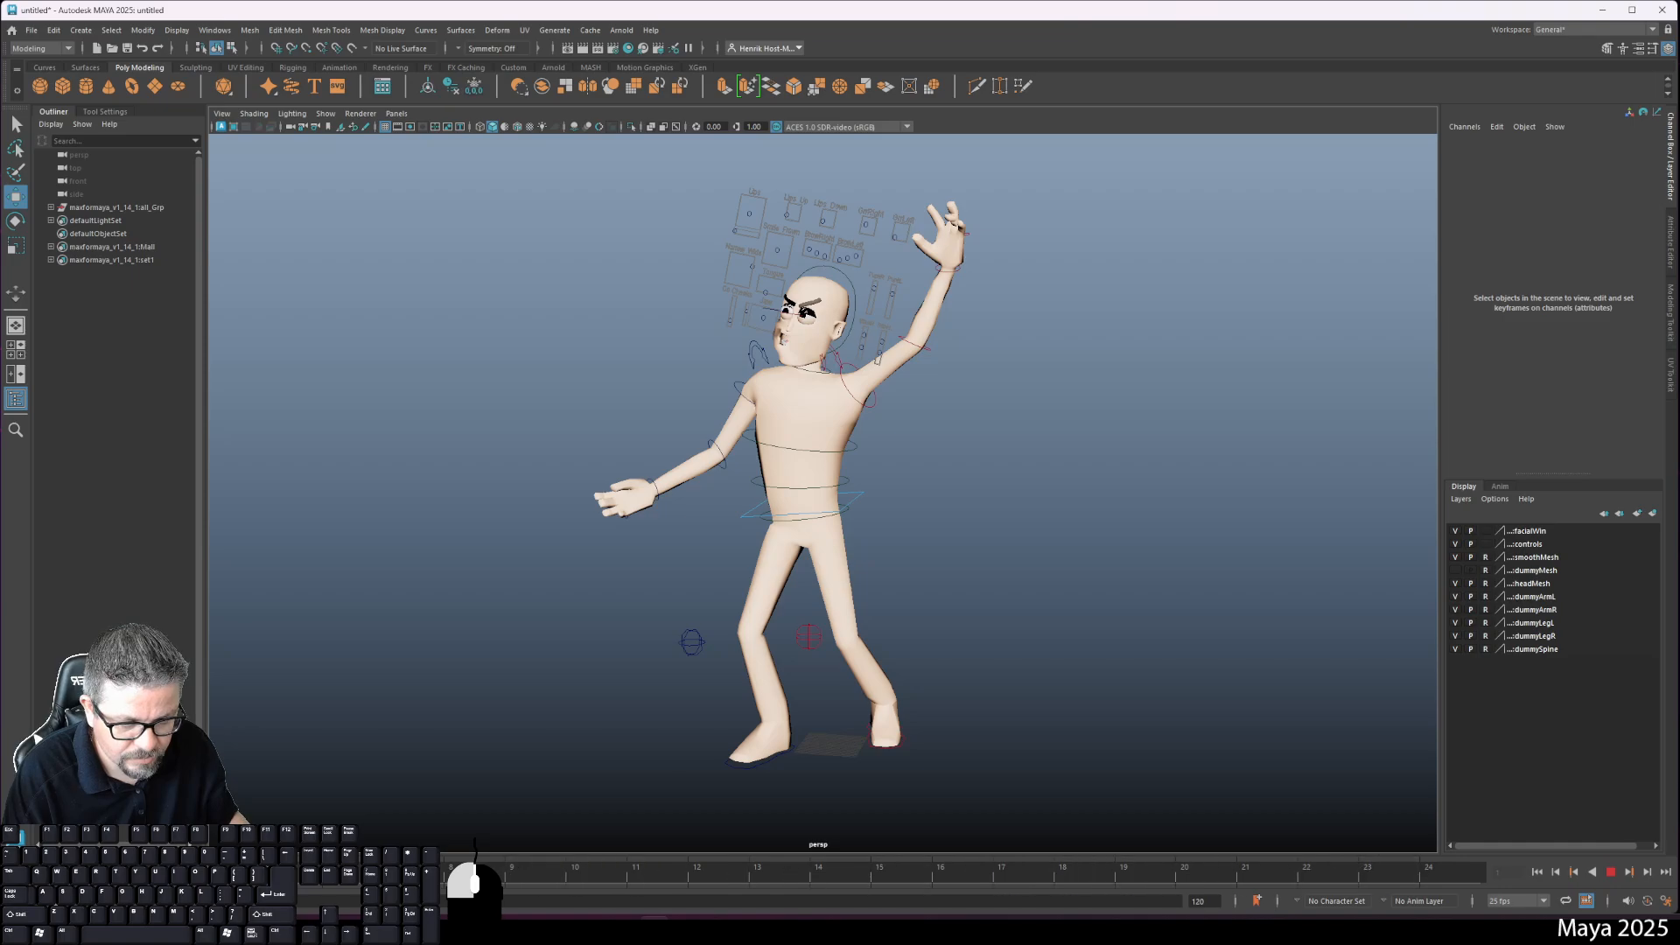
drag(448, 870, 1392, 866)
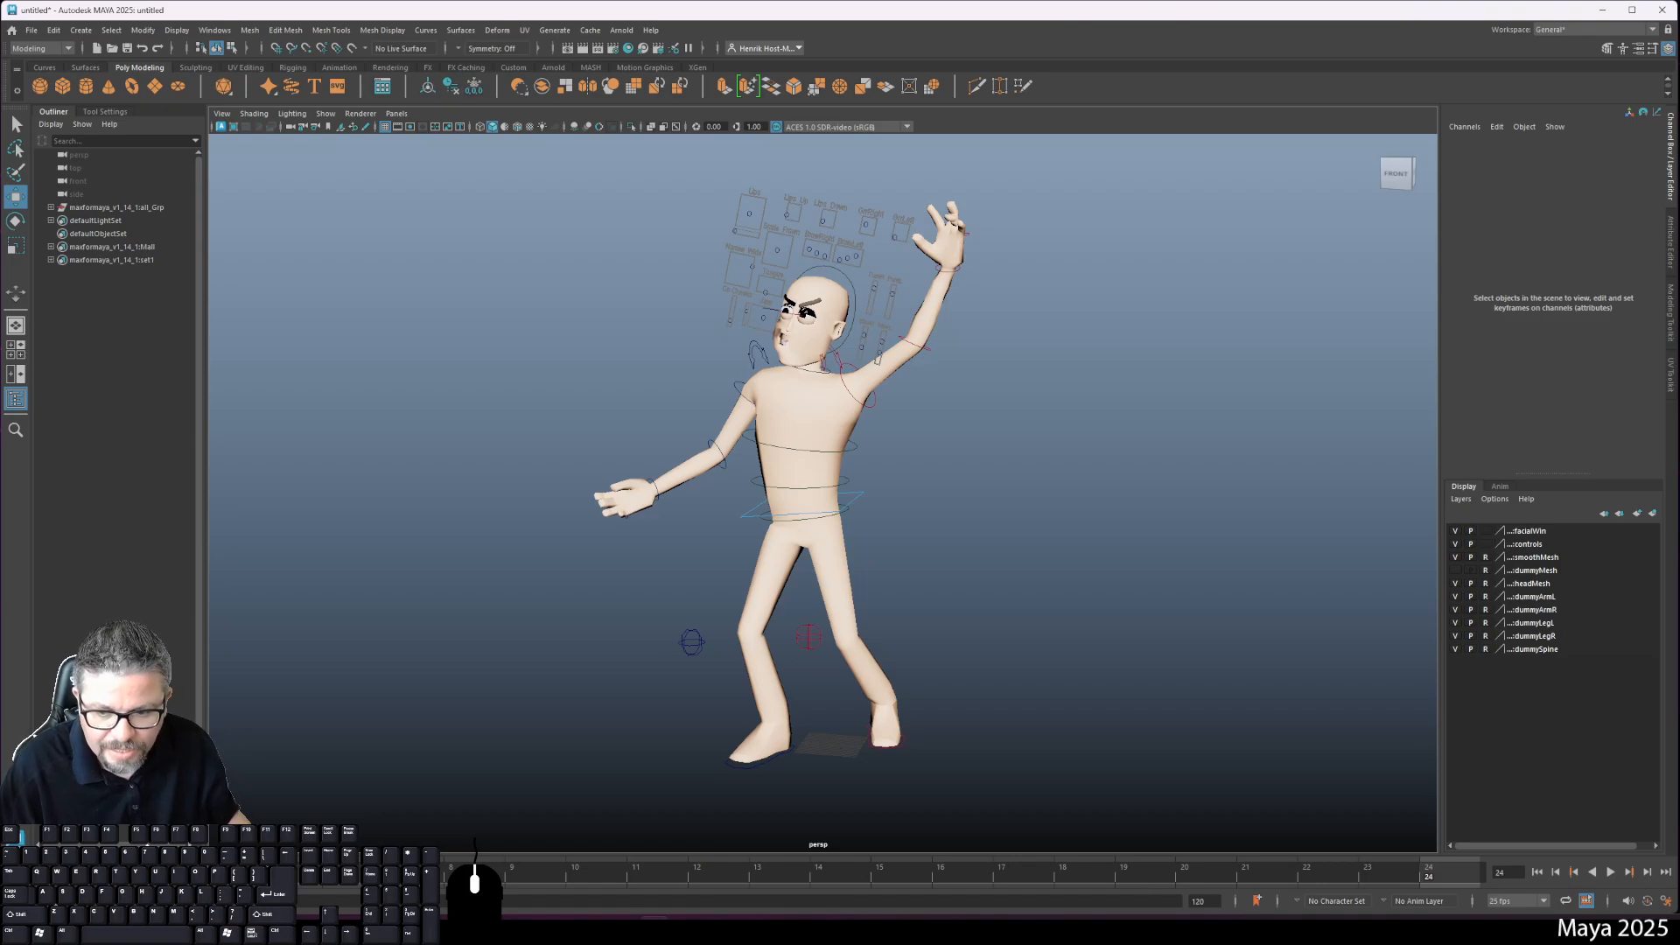
click(1536, 872)
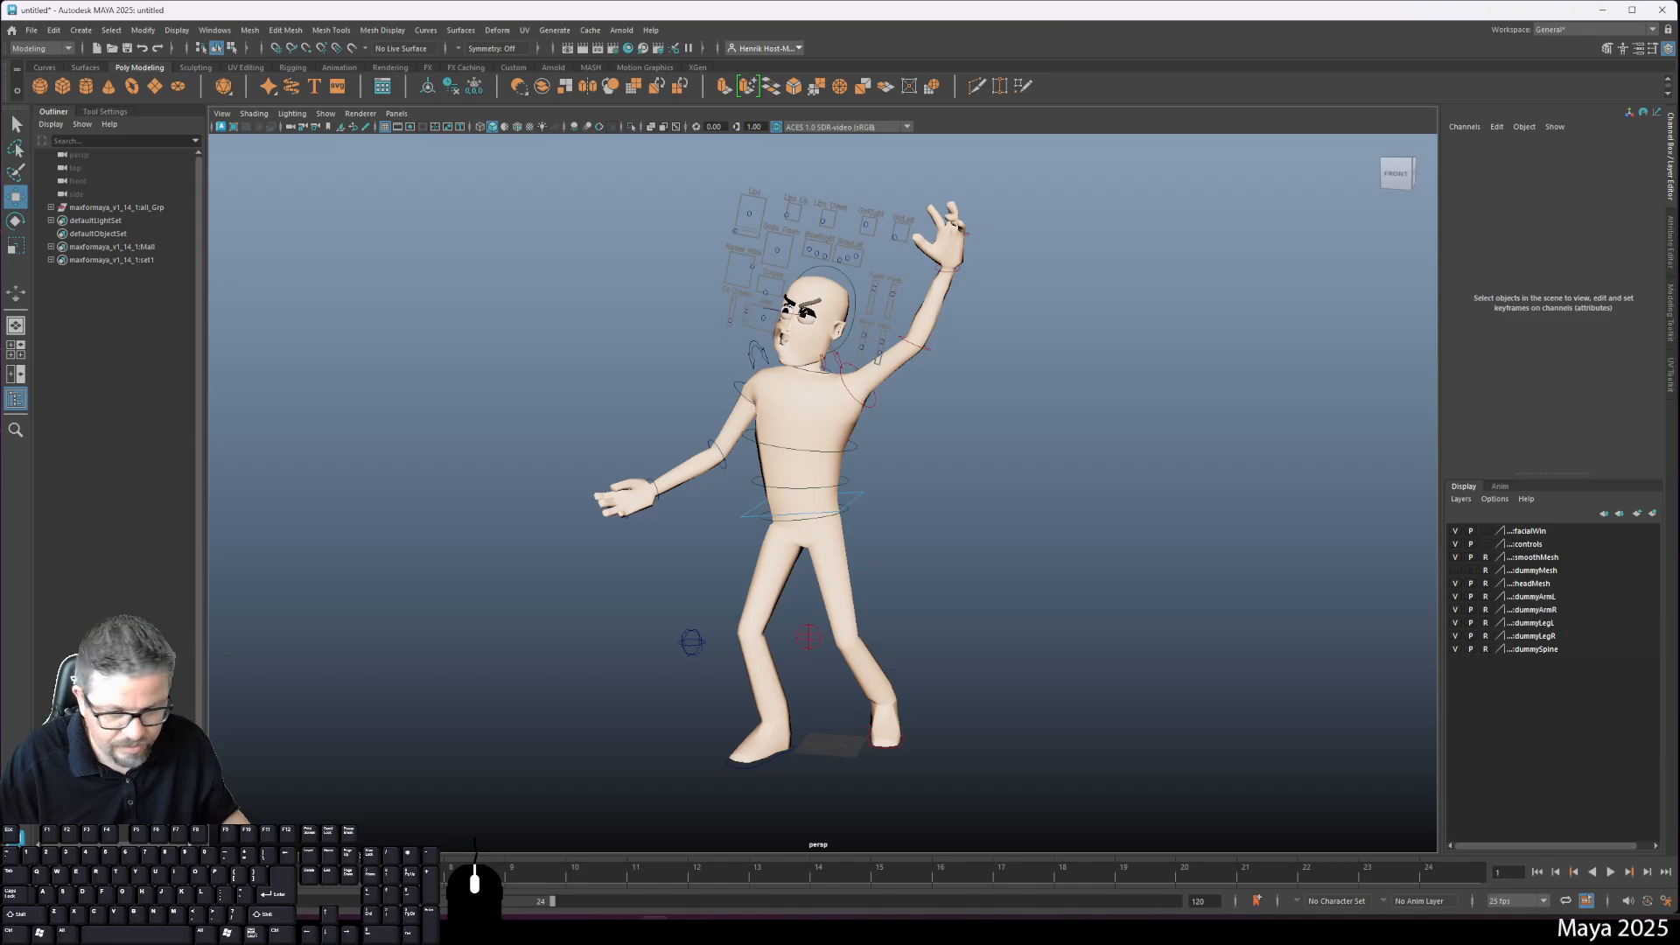
drag(1216, 898, 1118, 909)
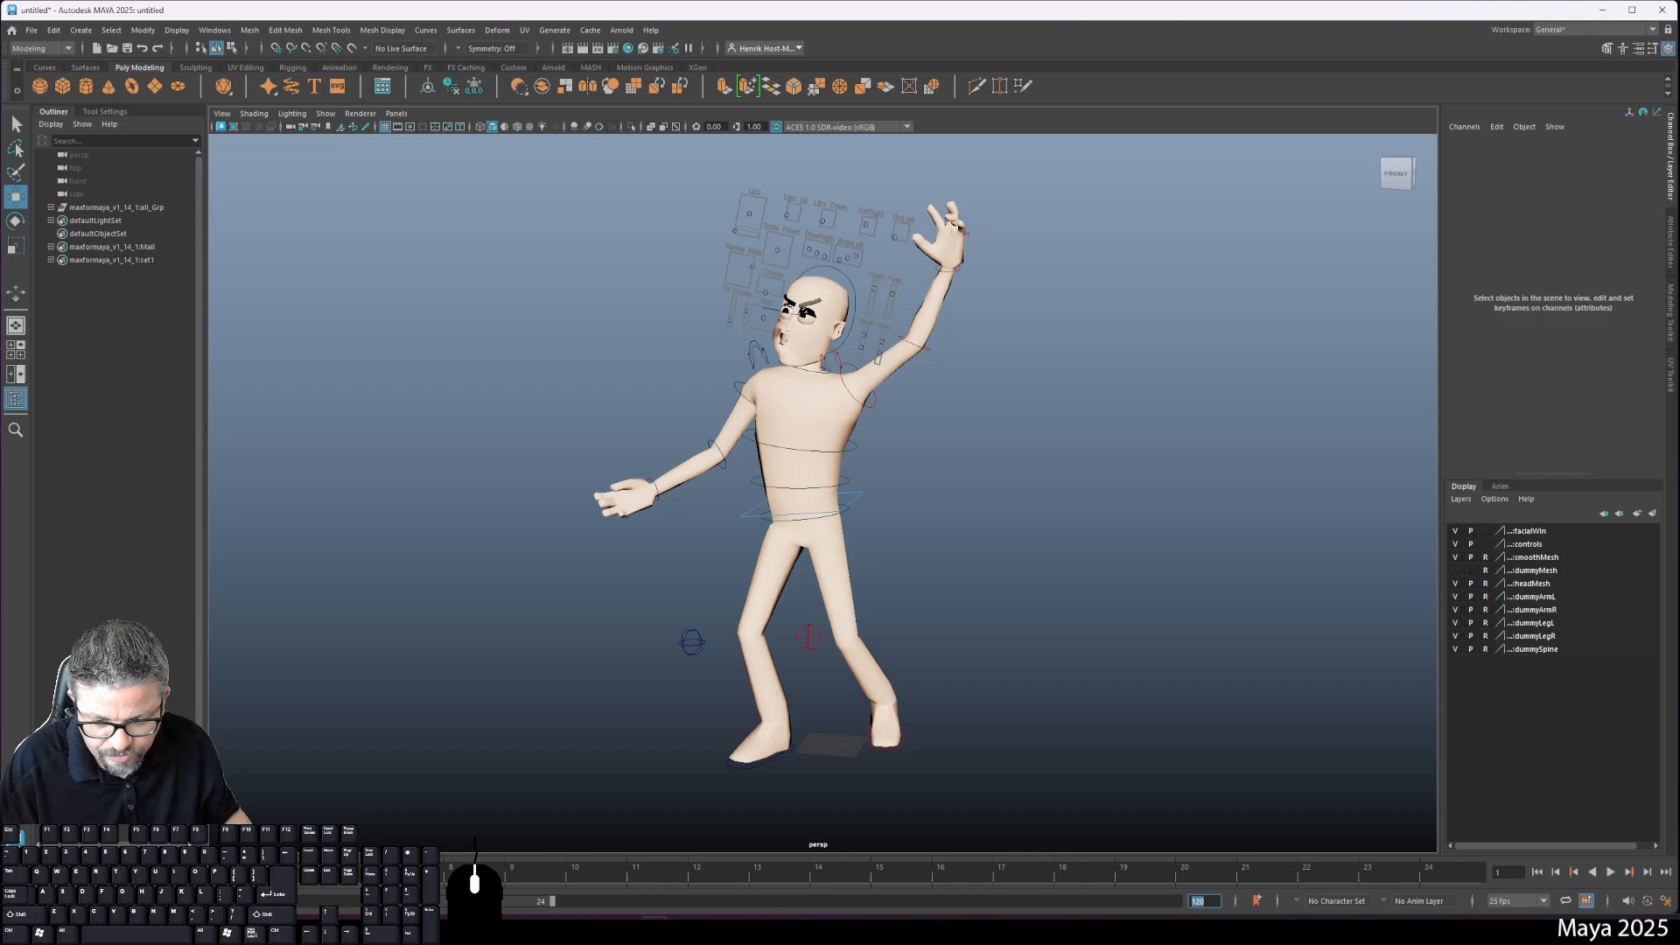
drag(387, 902, 313, 912)
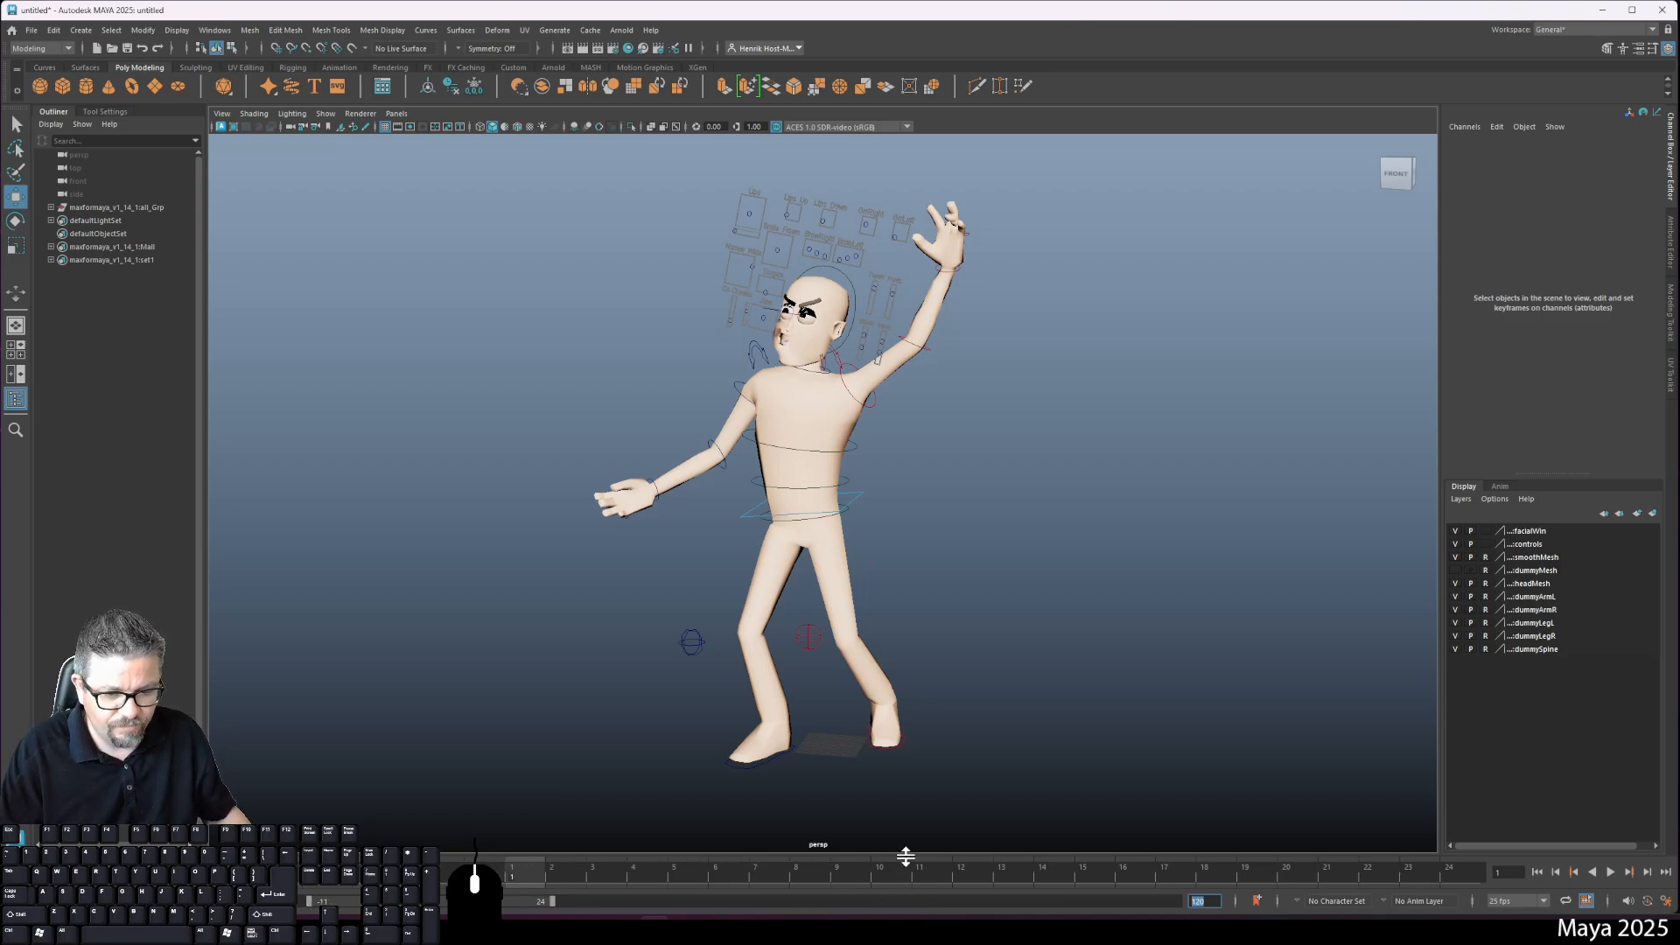
Step: Set a keyframe at frame 1 on all of the character's controls, and check the spine control for keyed channels
alt+drag(784, 548, 774, 632)
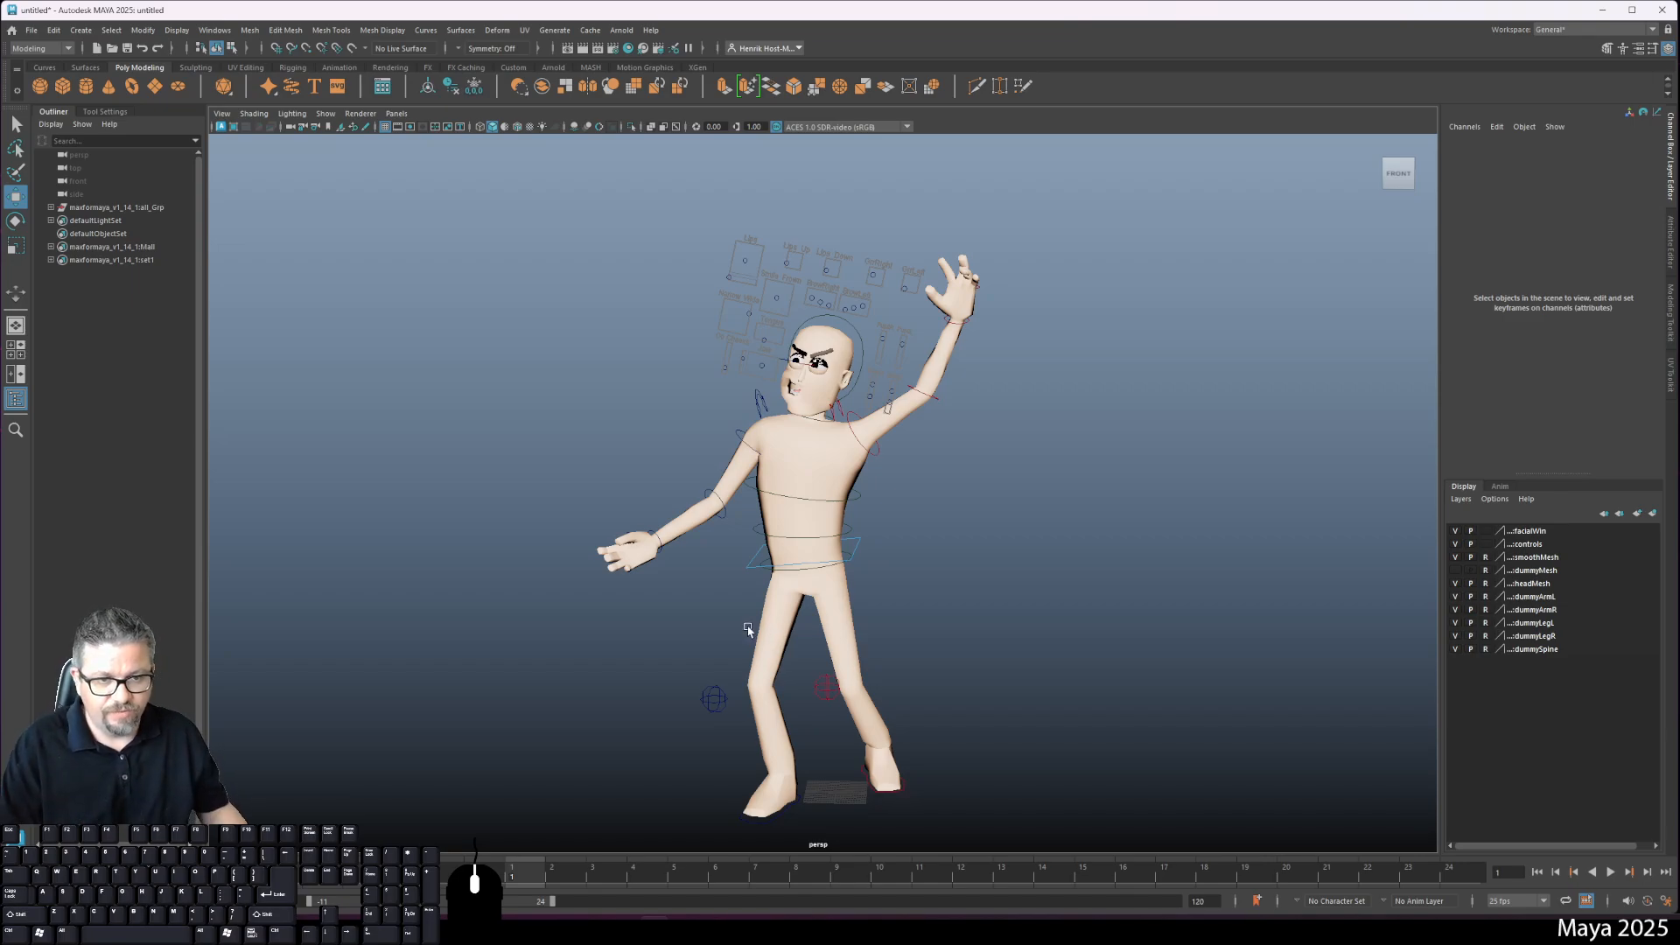
alt+drag(749, 603, 720, 595)
alt+right_drag(649, 550, 648, 490)
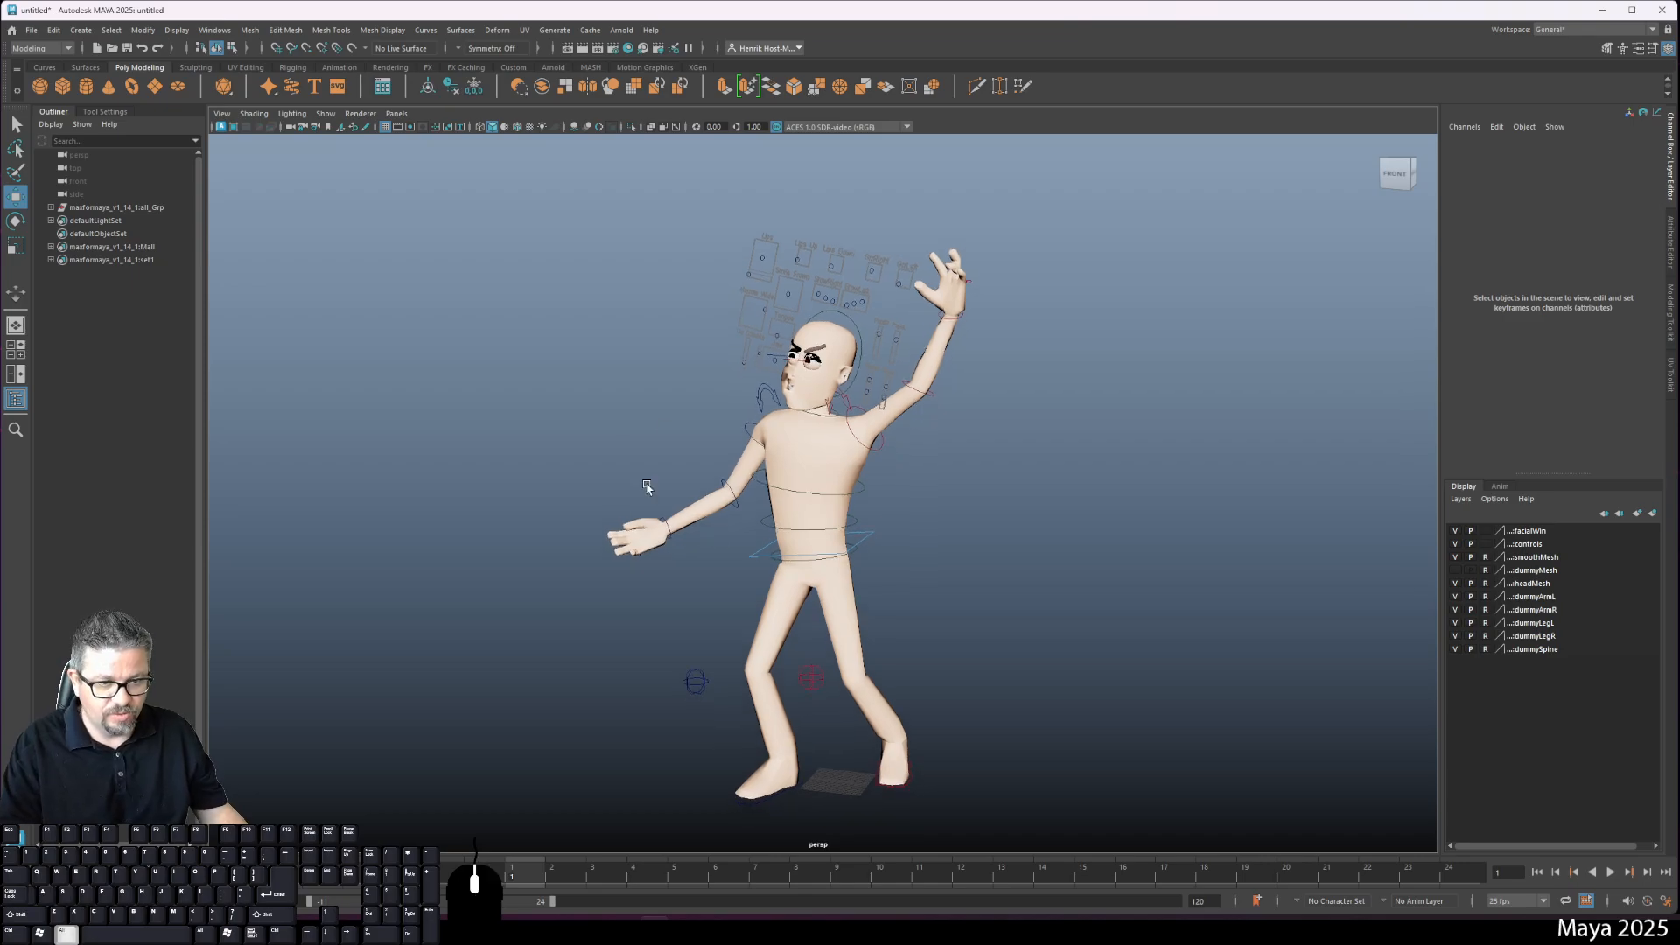
alt+middle_drag(648, 490, 643, 418)
alt+drag(646, 490, 669, 568)
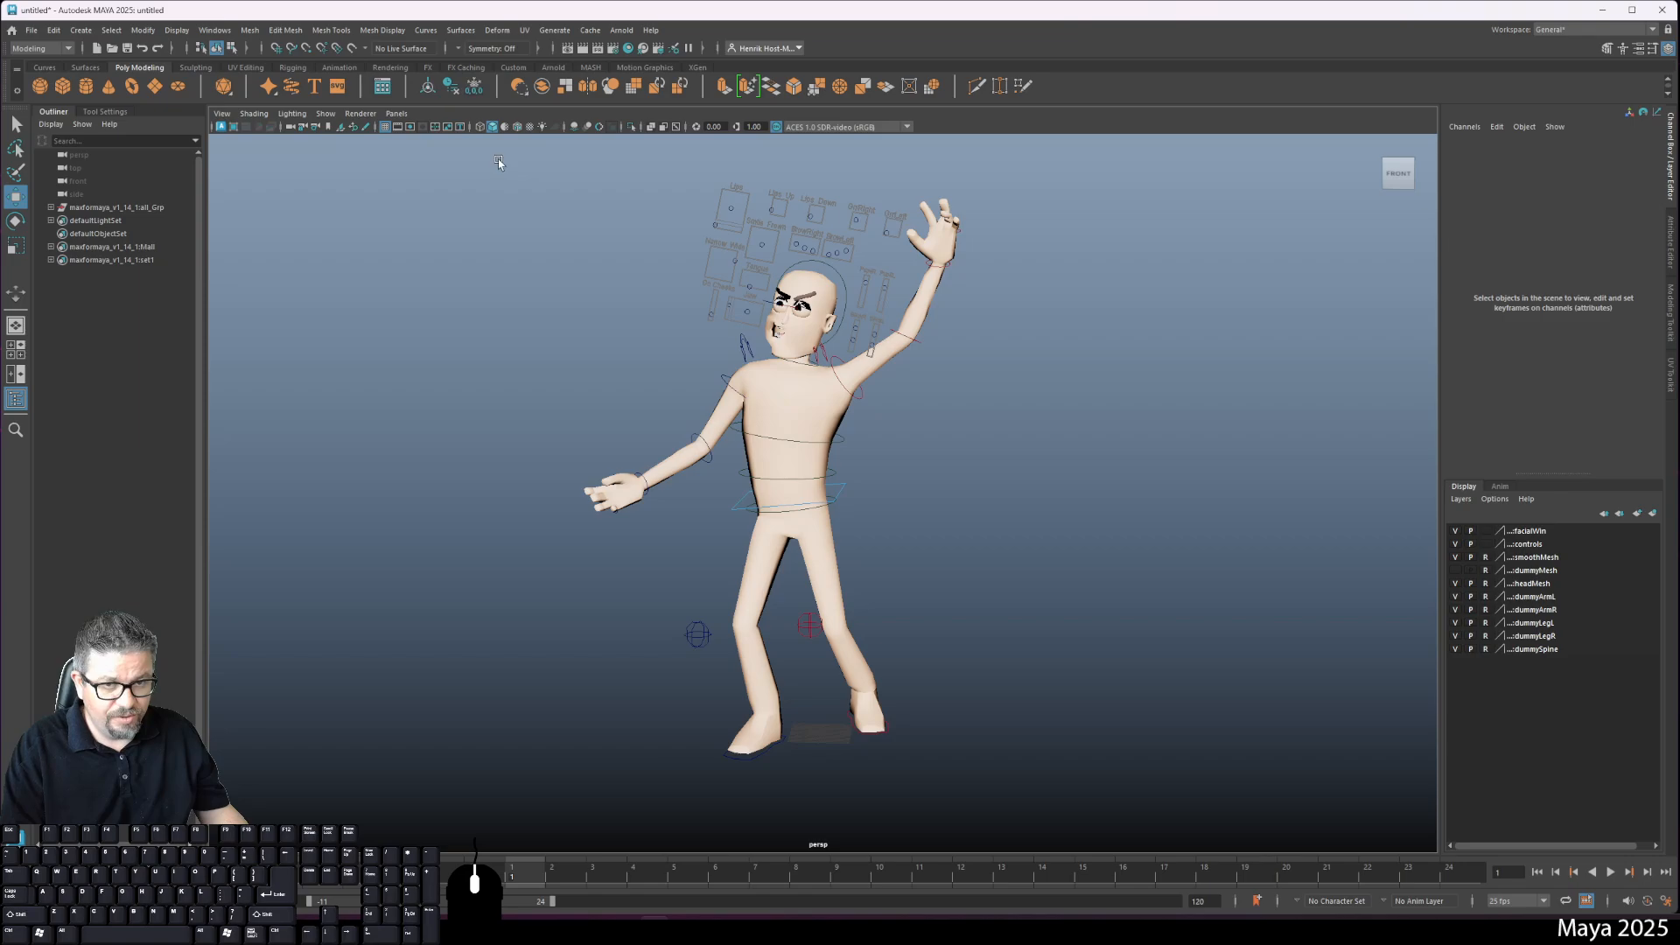
drag(472, 149, 1234, 813)
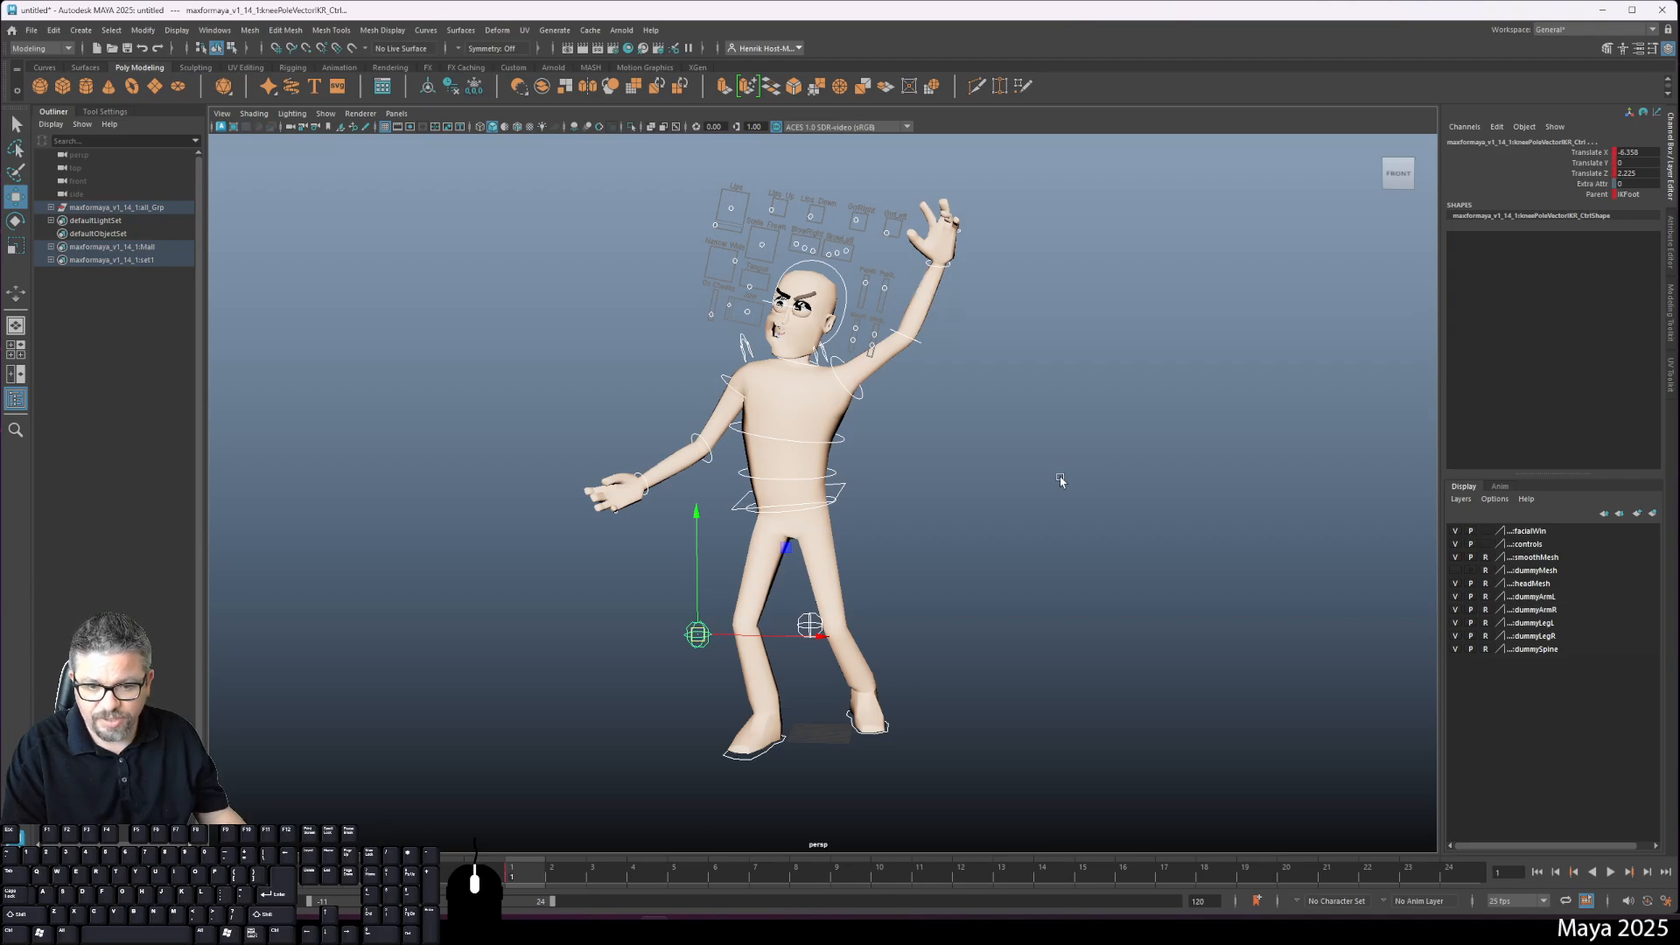
click(961, 446)
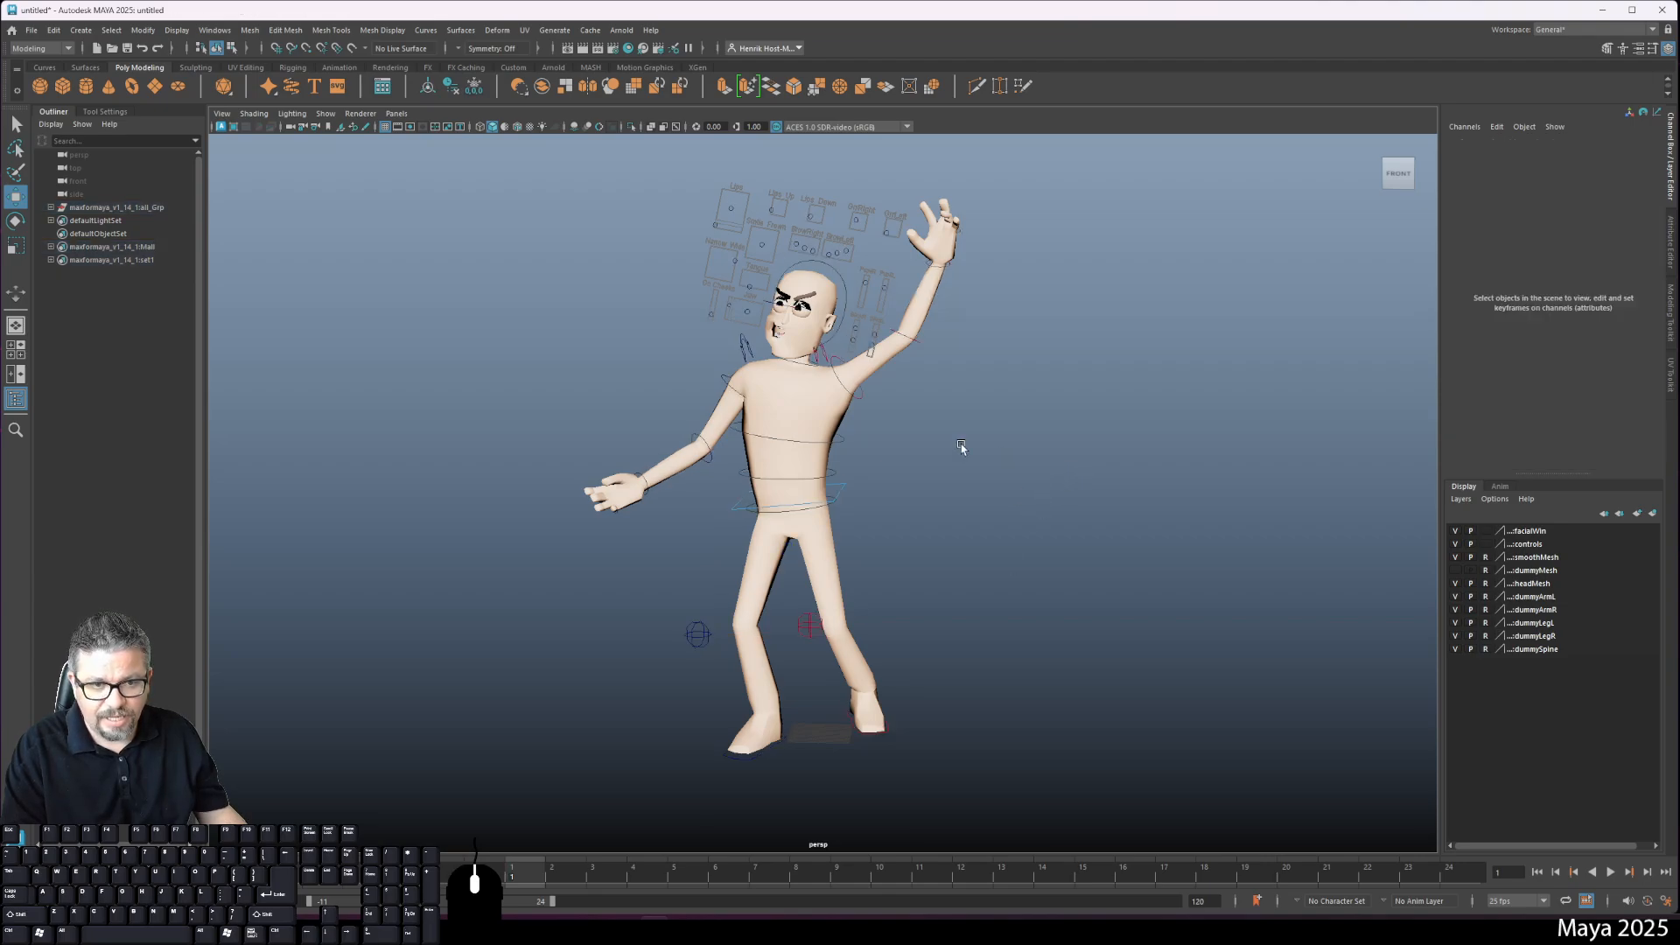
click(863, 403)
click(836, 469)
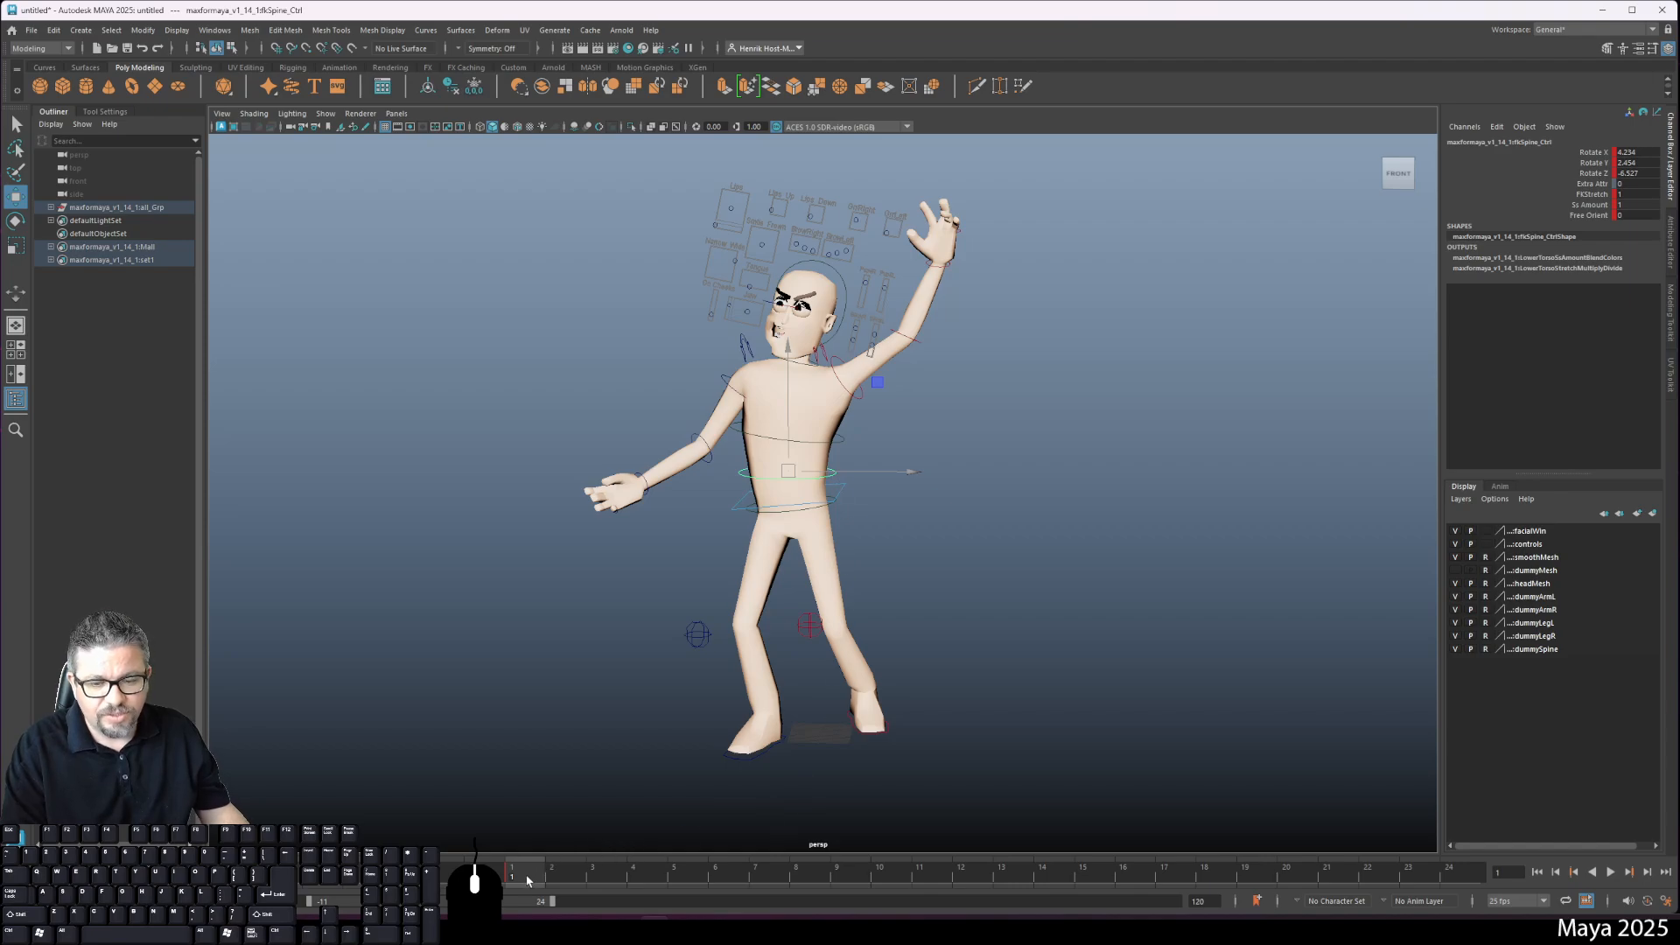
Step: Move to frame 10 and check the right shoulder control with the Rotate tool, leaving nothing selected
drag(527, 880, 879, 875)
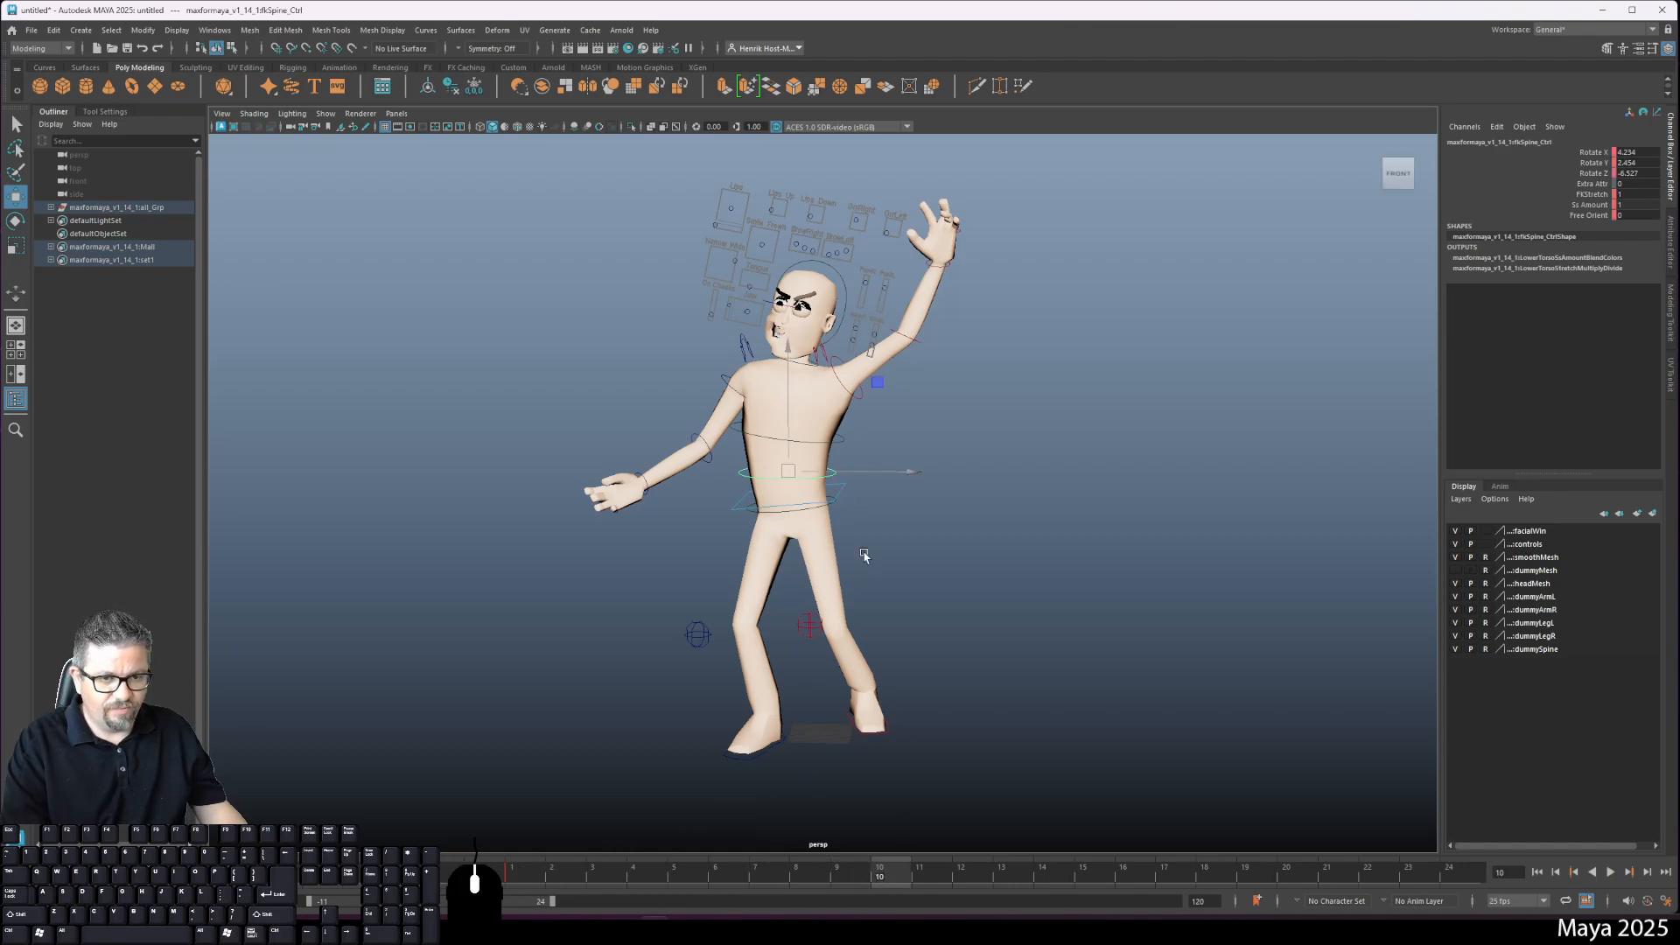
click(711, 367)
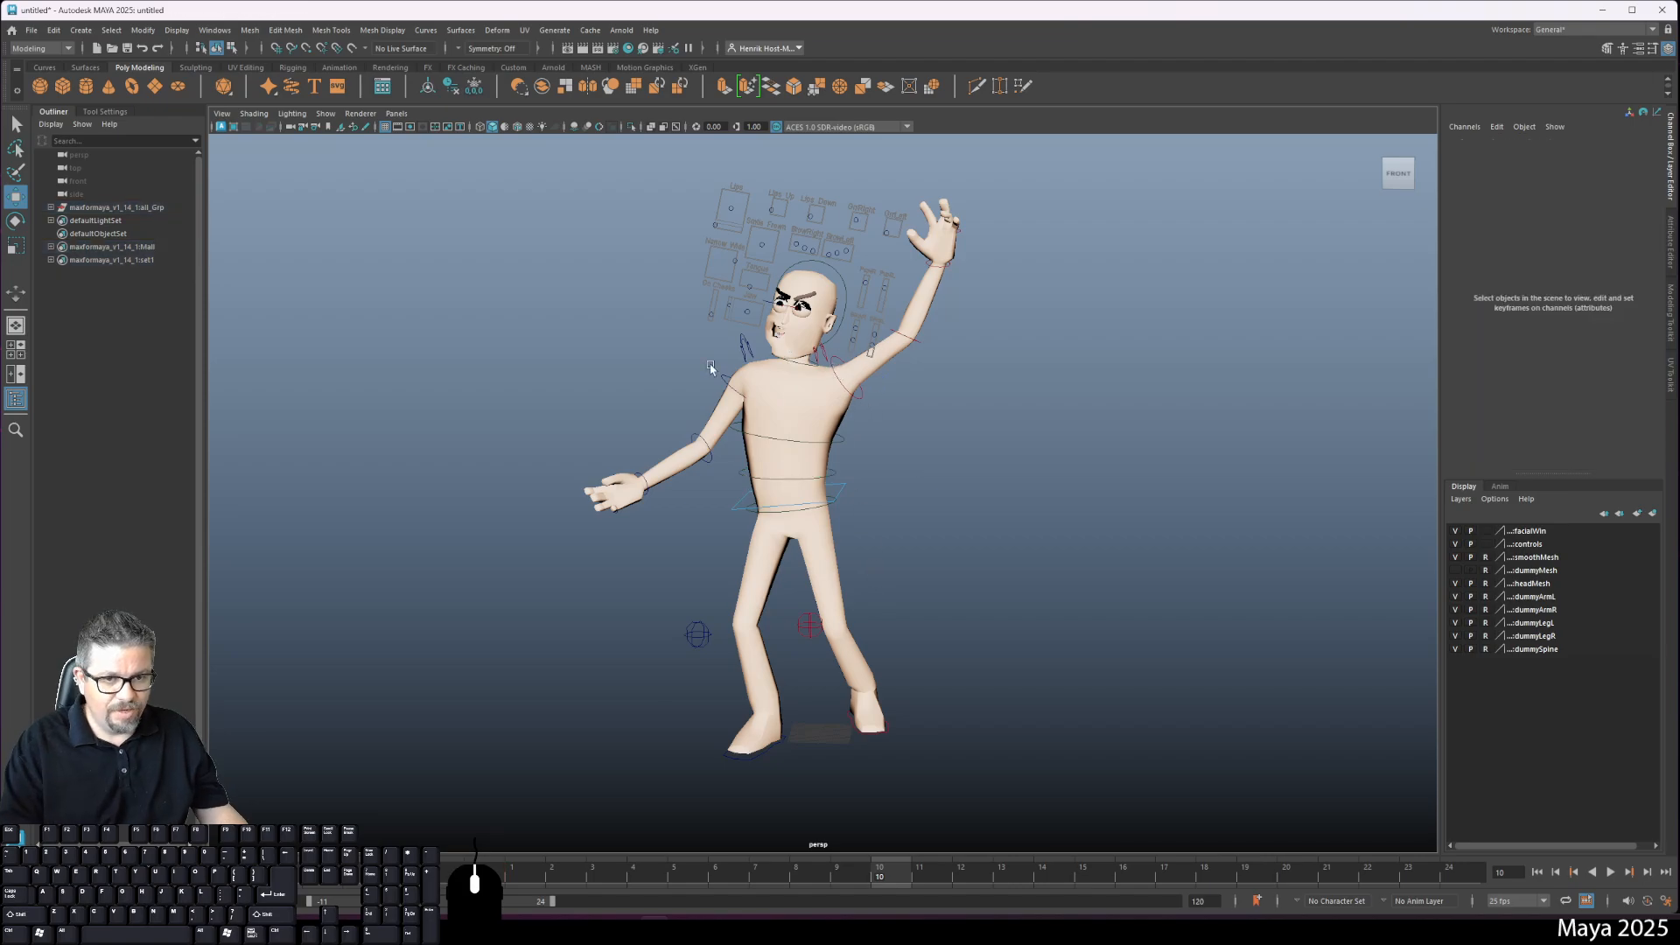
click(726, 379)
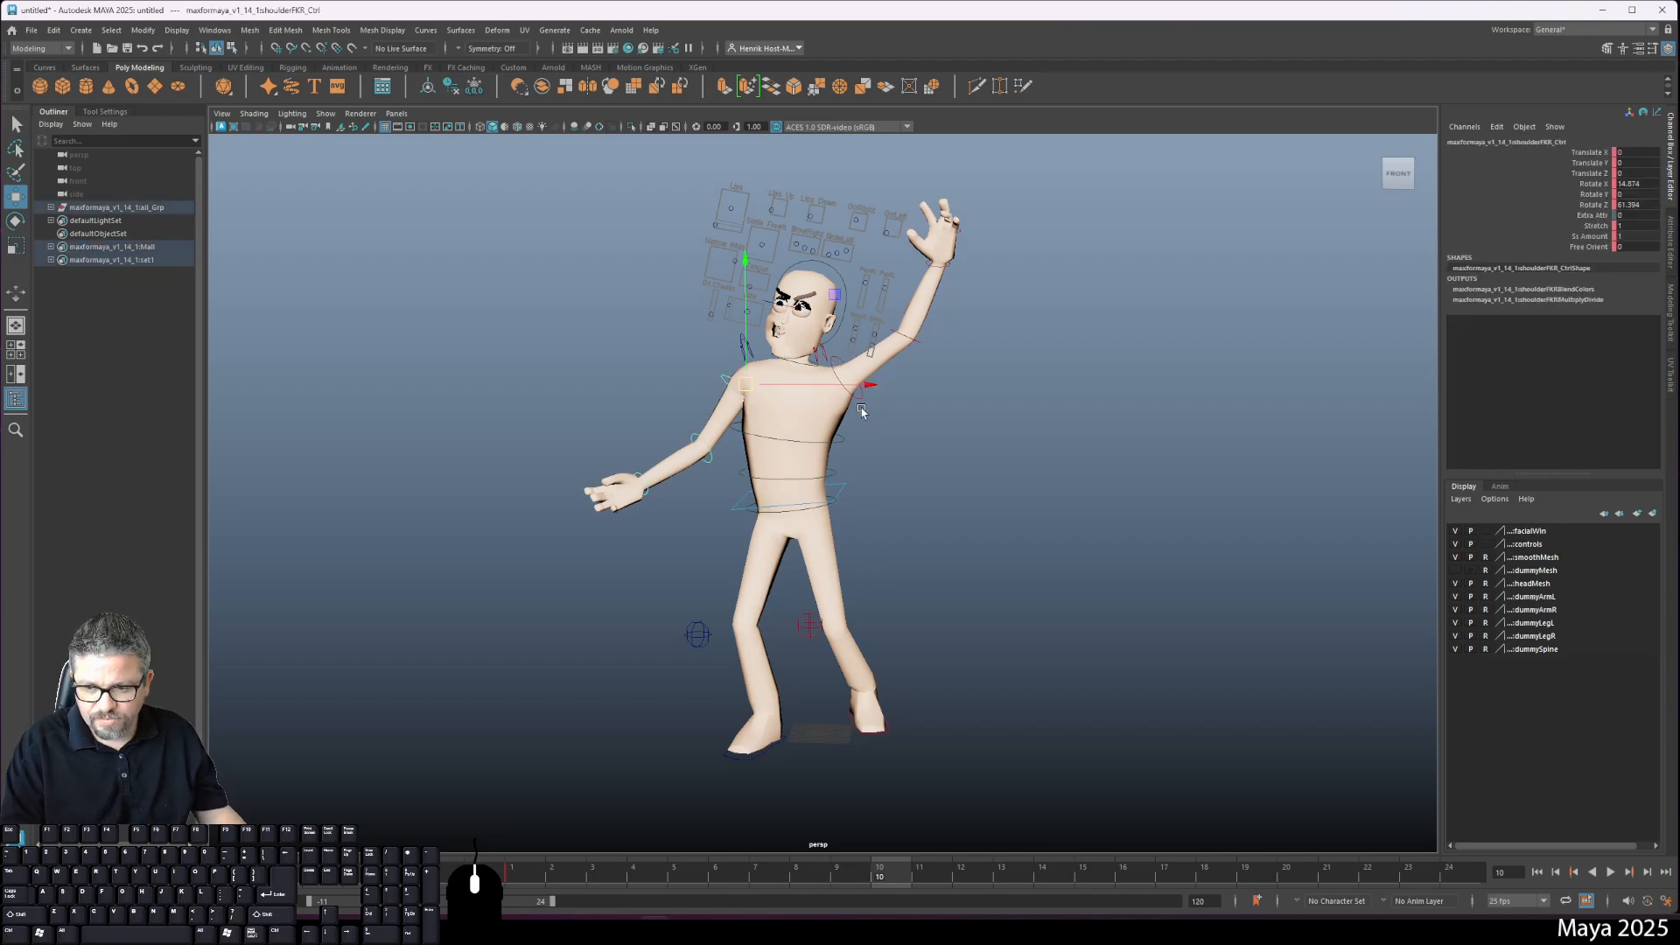
key(e)
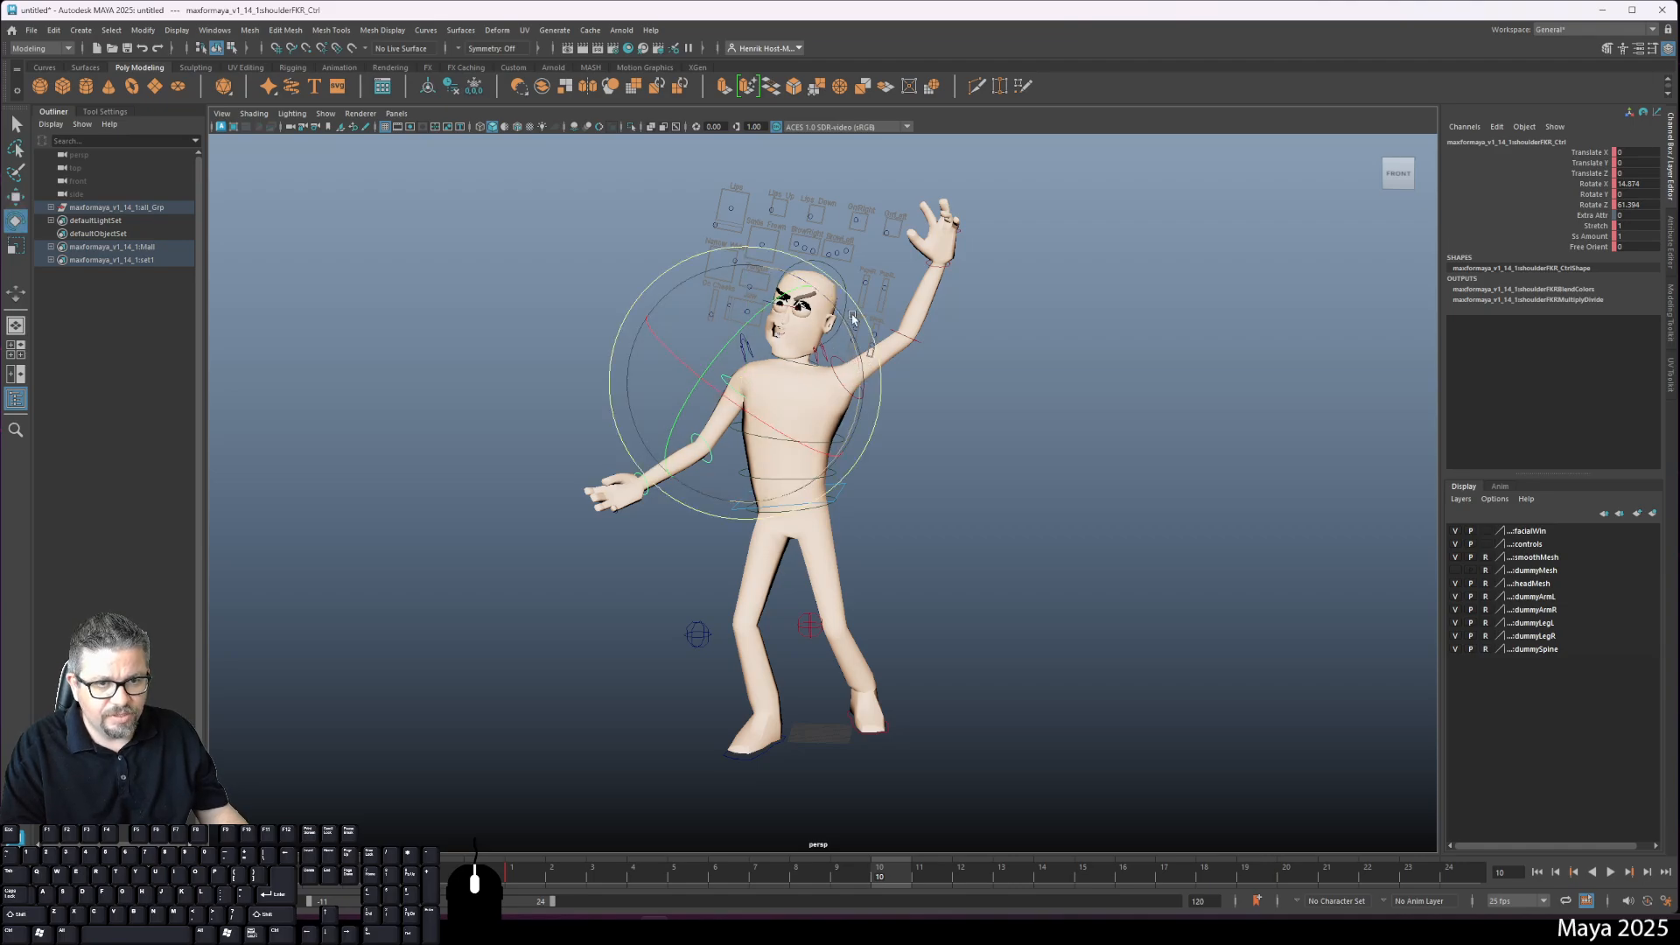
click(896, 376)
Step: Try rotating the left eye control sideways to about Rotate Y 16.9
scroll(786, 558, up, 10)
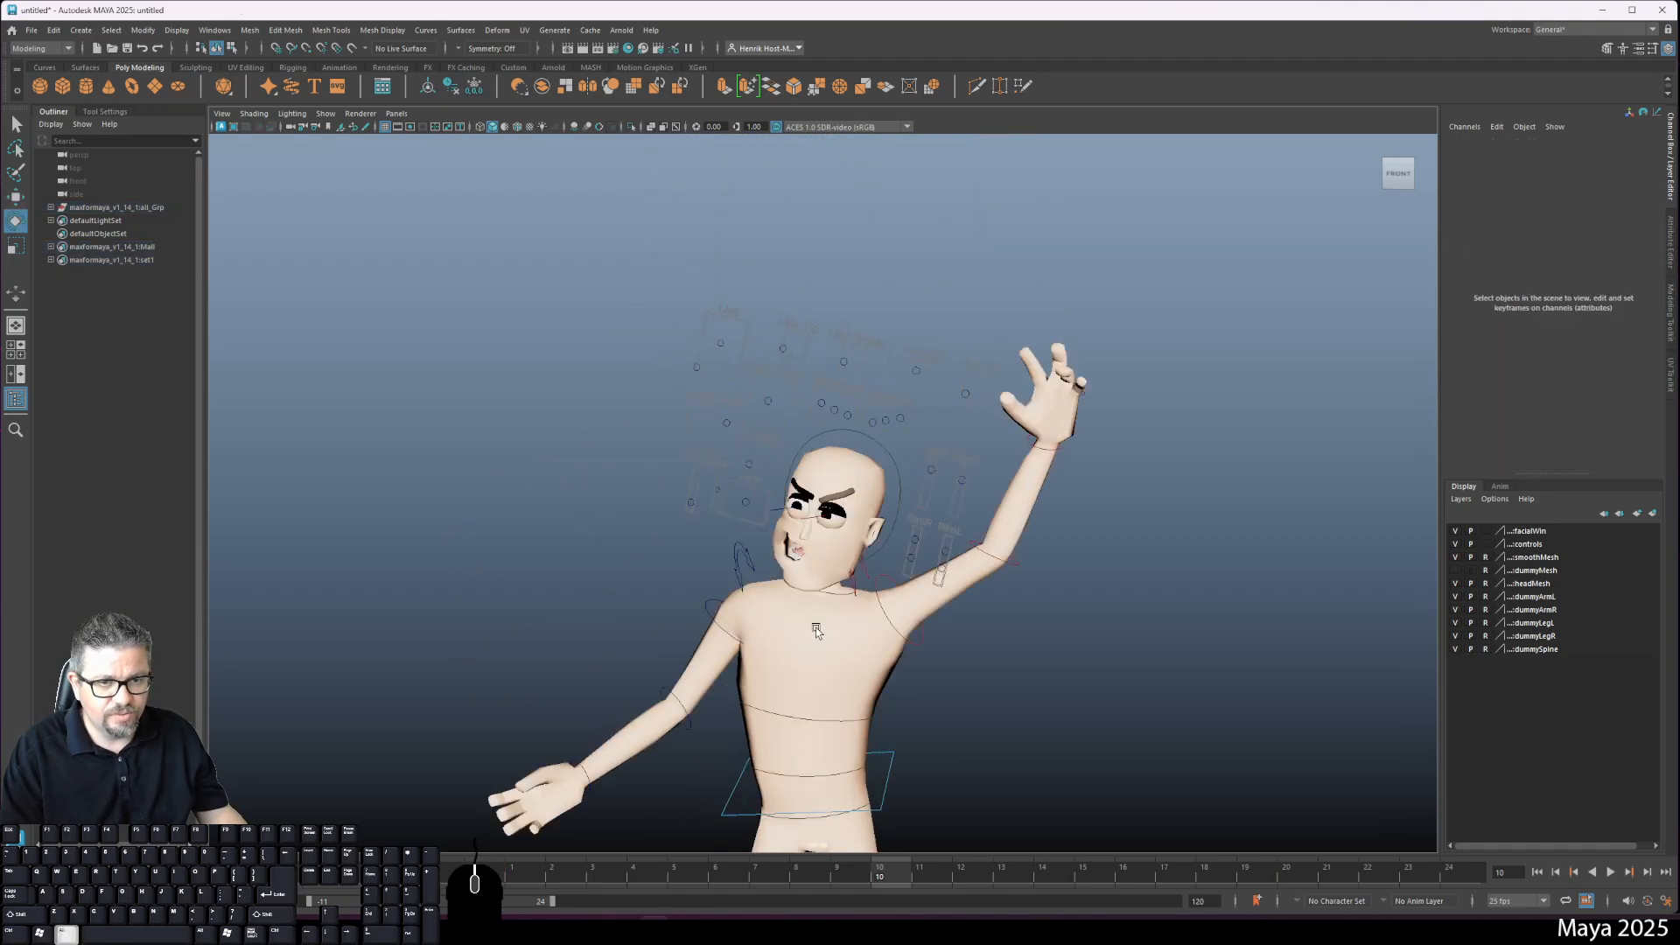
alt+middle_drag(786, 558, 875, 677)
drag(703, 518, 722, 552)
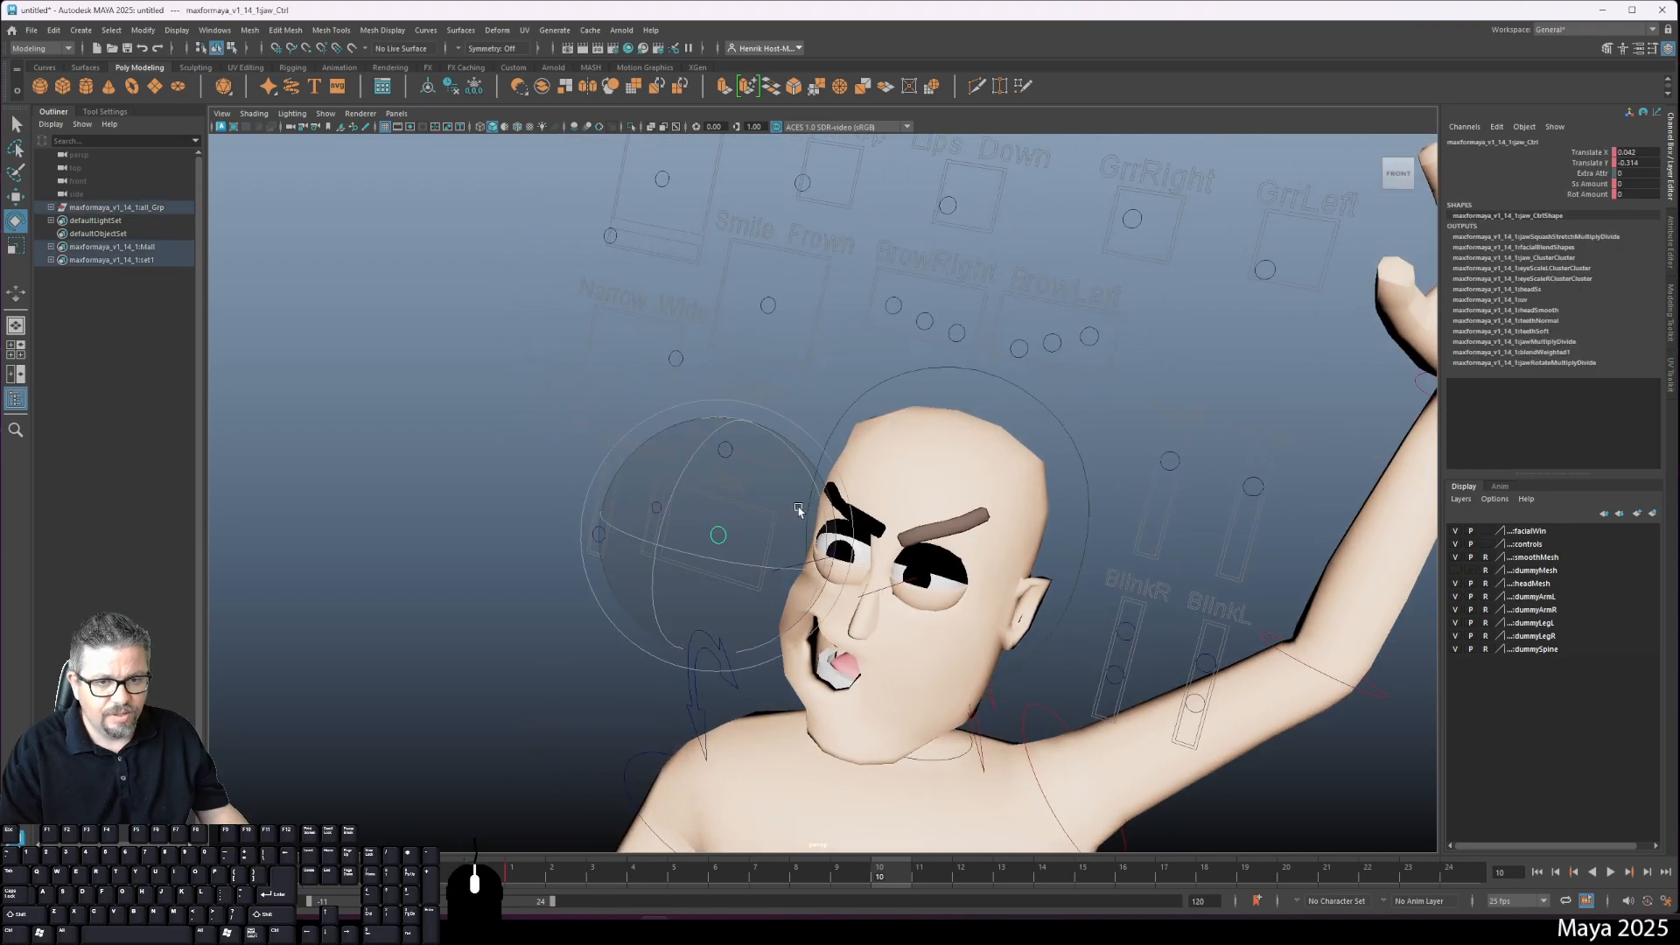
click(935, 582)
key(w)
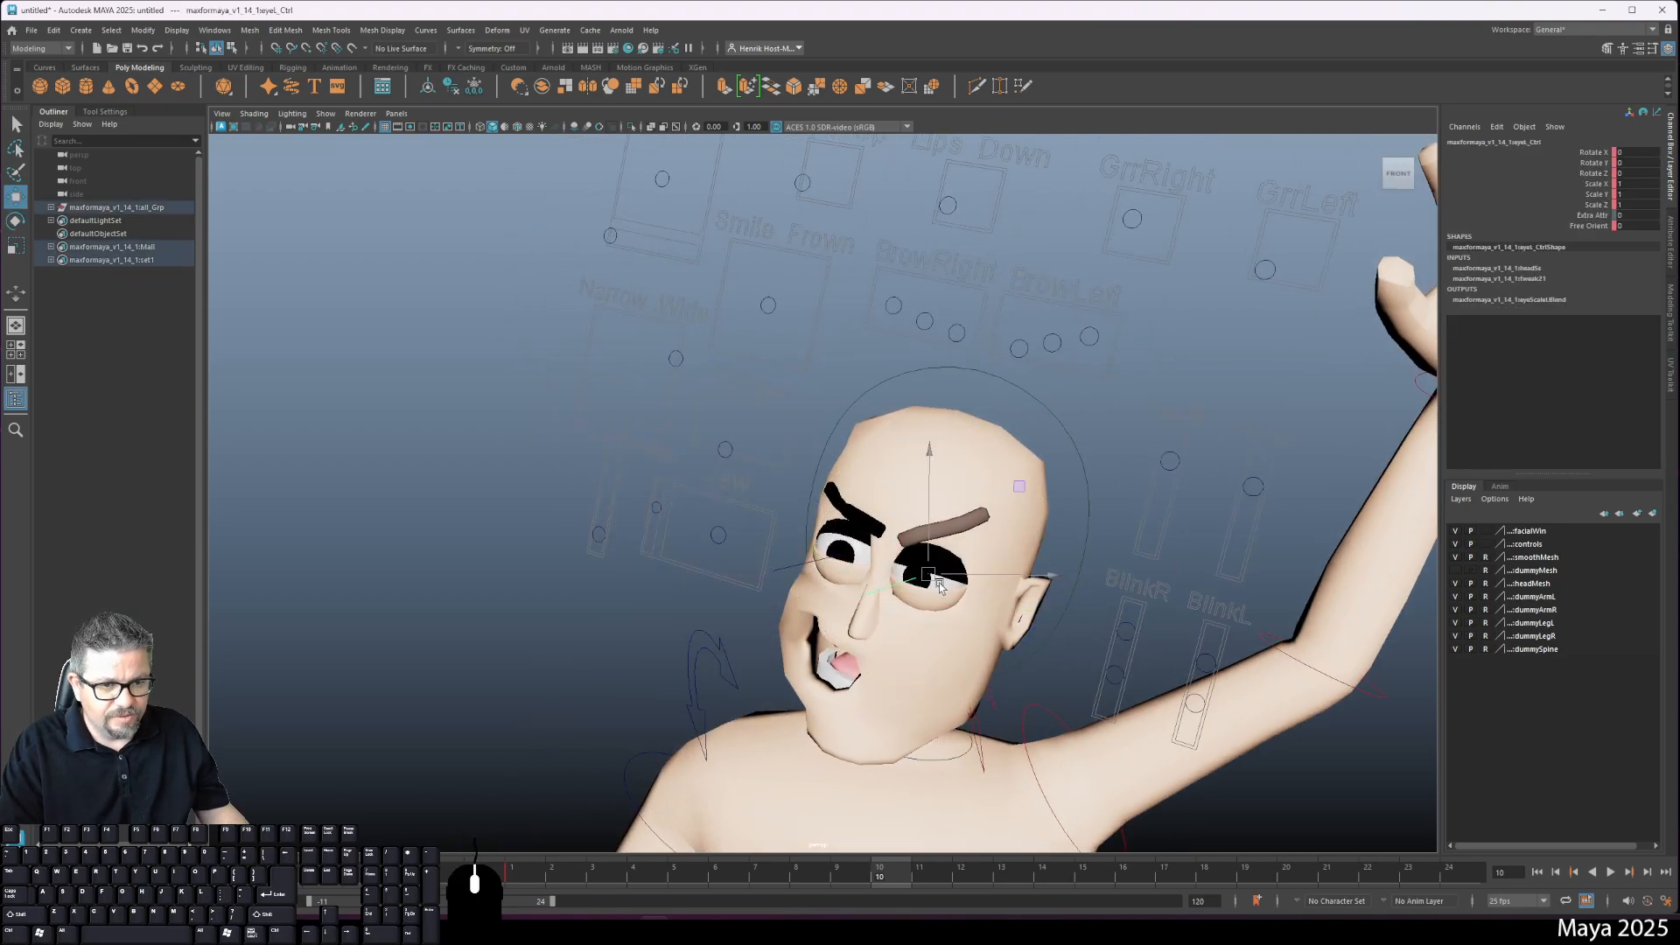
key(e)
drag(921, 577, 974, 580)
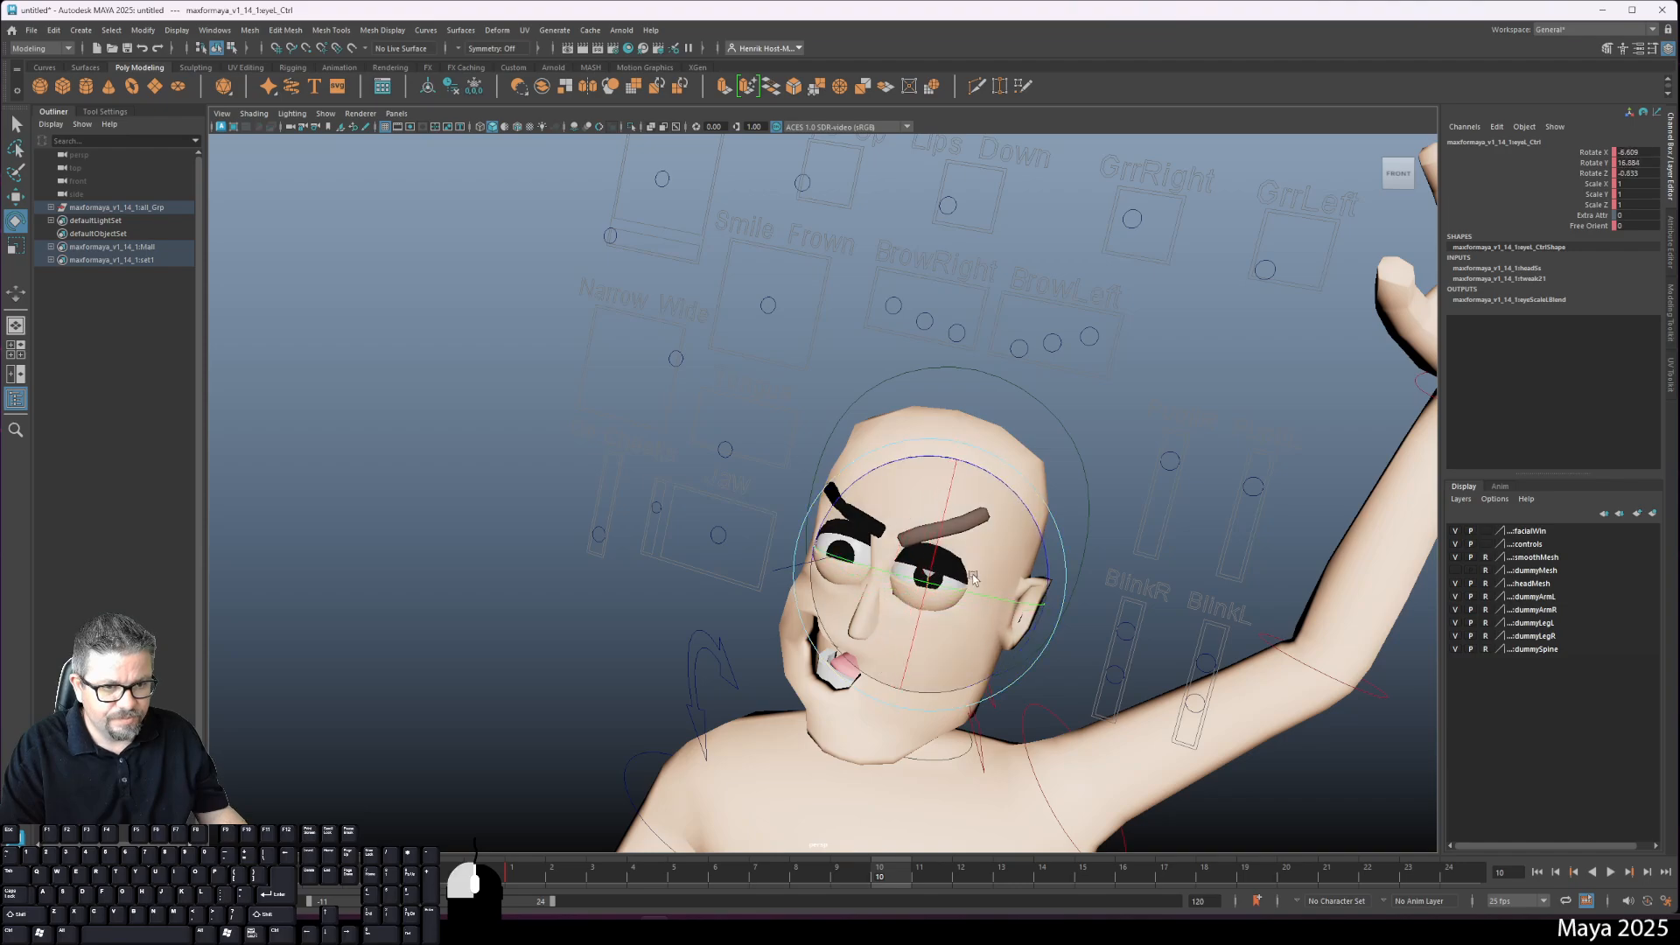
alt+right_drag(973, 578, 757, 434)
alt+middle_drag(757, 435, 765, 293)
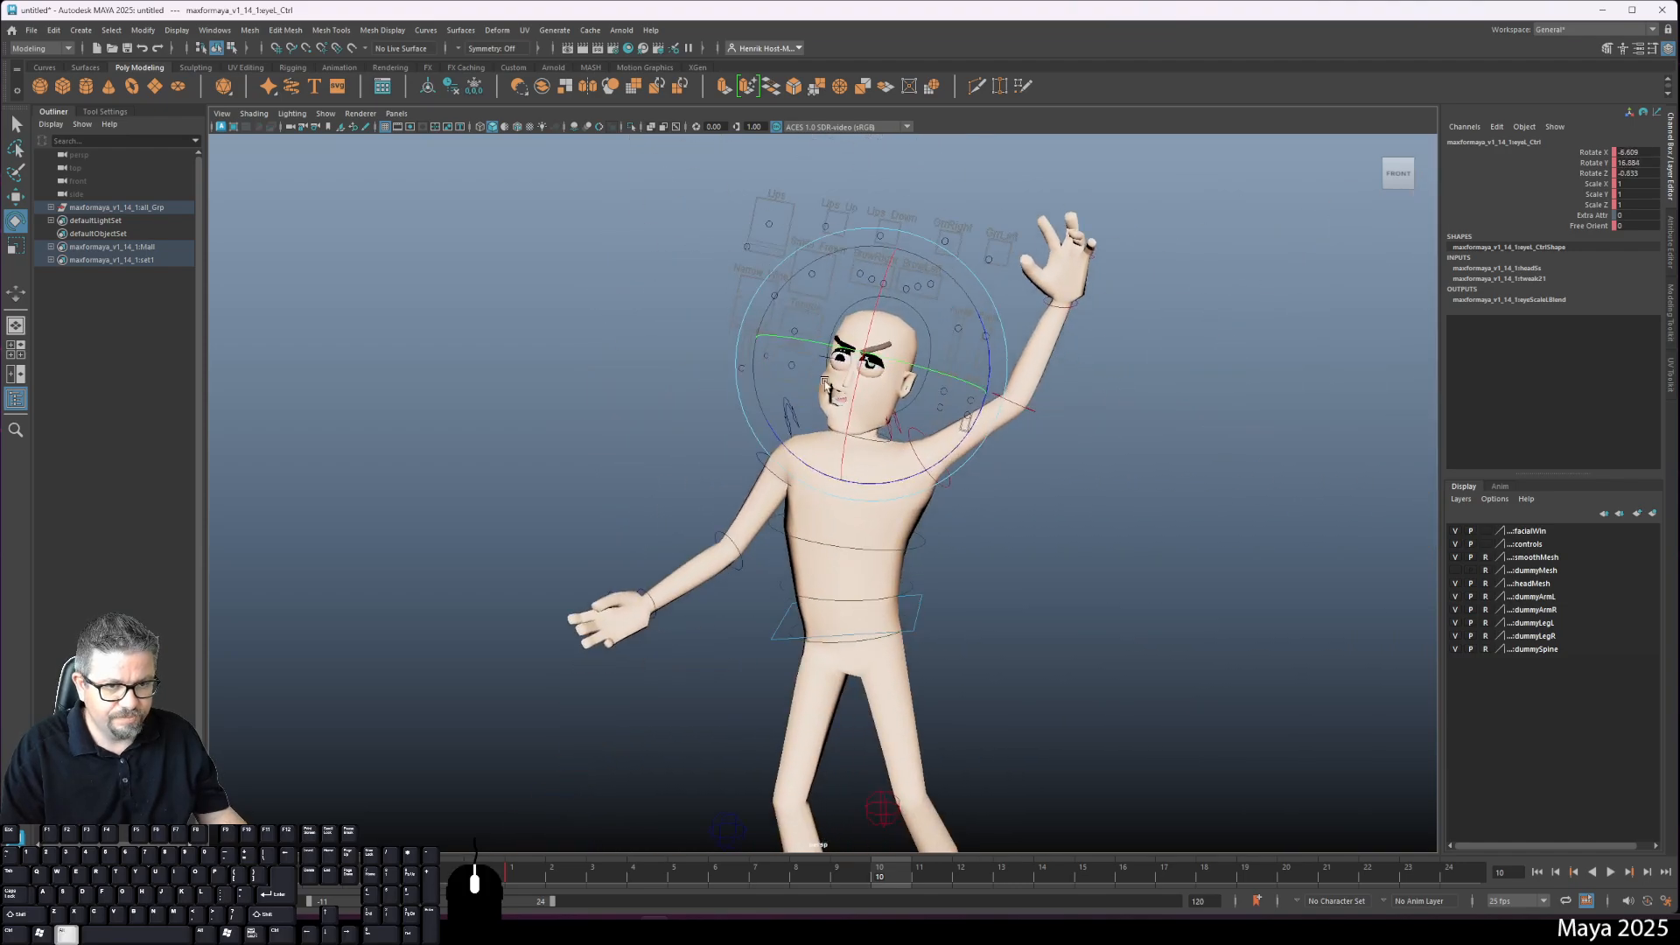
Step: Try another eye rotation, and undo the eye changes back to the left eye's zero rotation
click(865, 396)
click(832, 360)
mouse_move(850, 363)
mouse_down()
mouse_move(863, 340)
mouse_move(887, 344)
mouse_move(874, 352)
mouse_up()
key(ctrl+z)
key(ctrl+z)
key(ctrl+z)
key(ctrl+z)
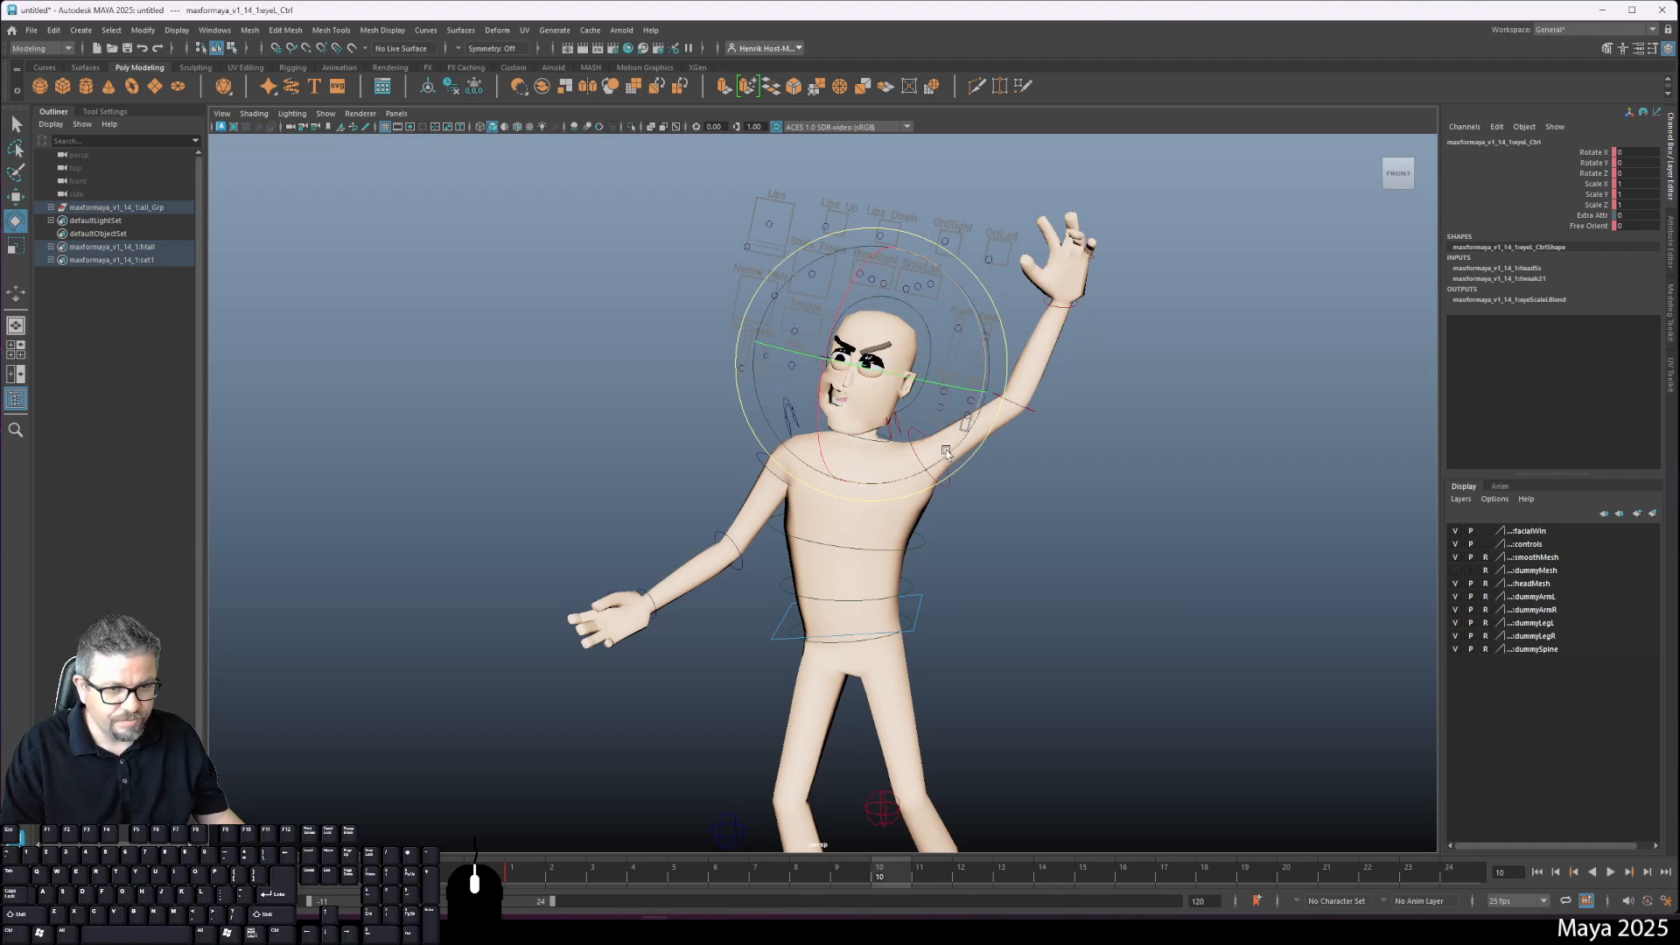
Step: Rotate the left eye to about Rotate Y 17.4 and the right eye to about 12.5, and turn the head toward the front
alt+middle_drag(885, 501, 890, 535)
alt+right_drag(890, 536, 954, 595)
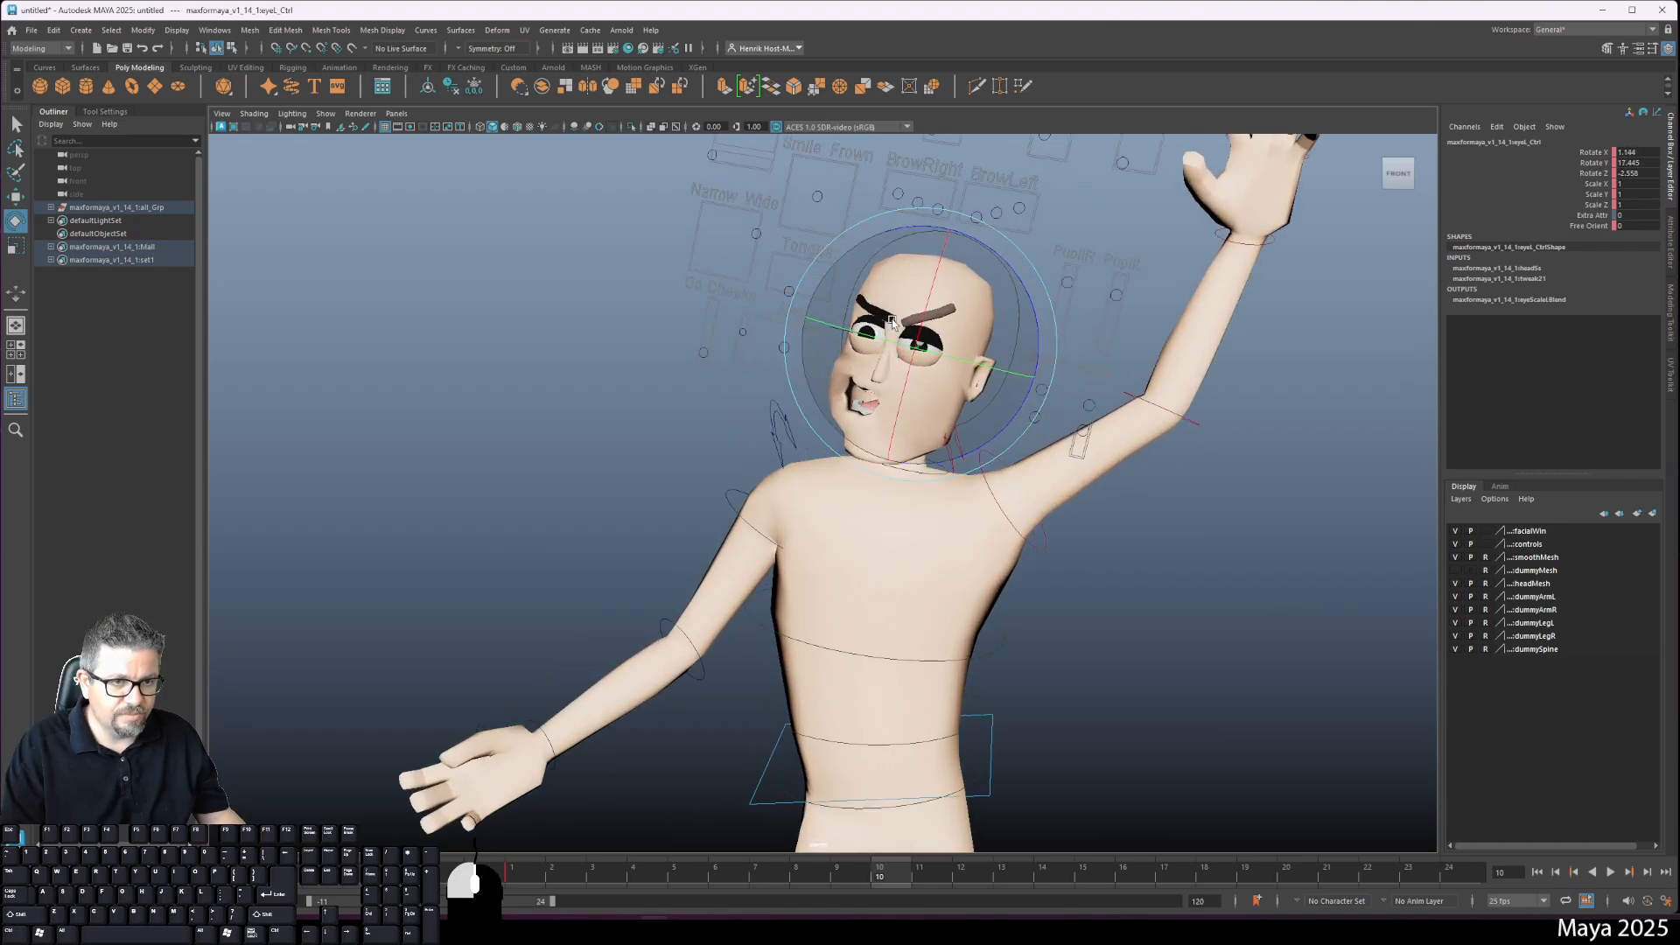
click(718, 338)
click(847, 326)
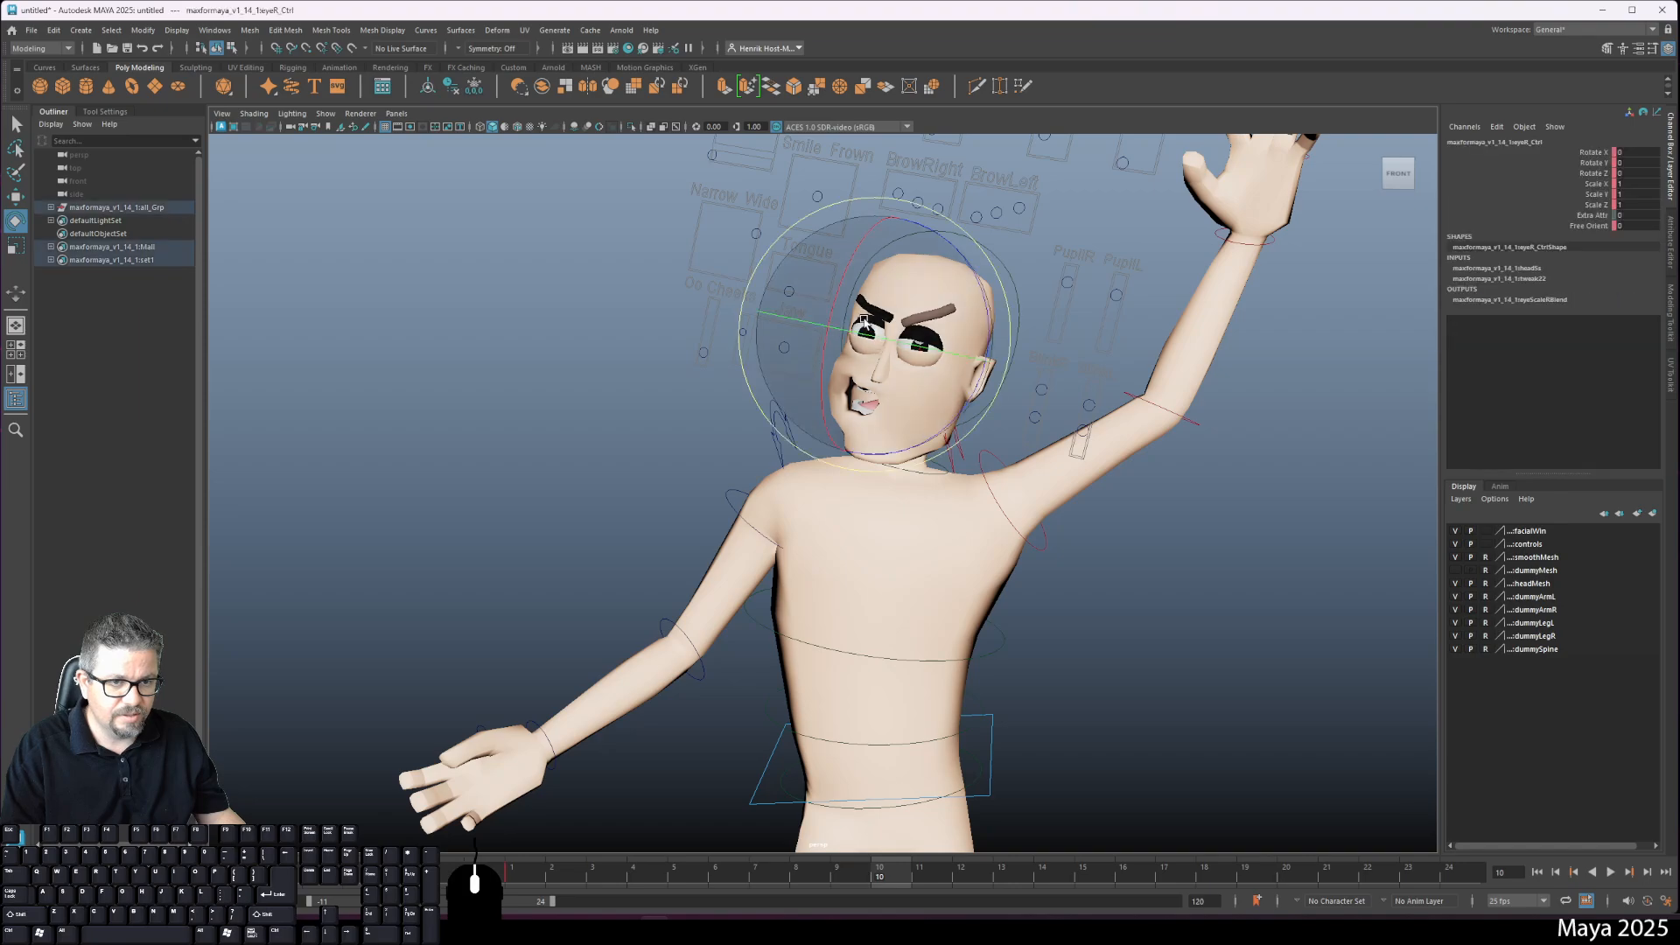
click(1010, 282)
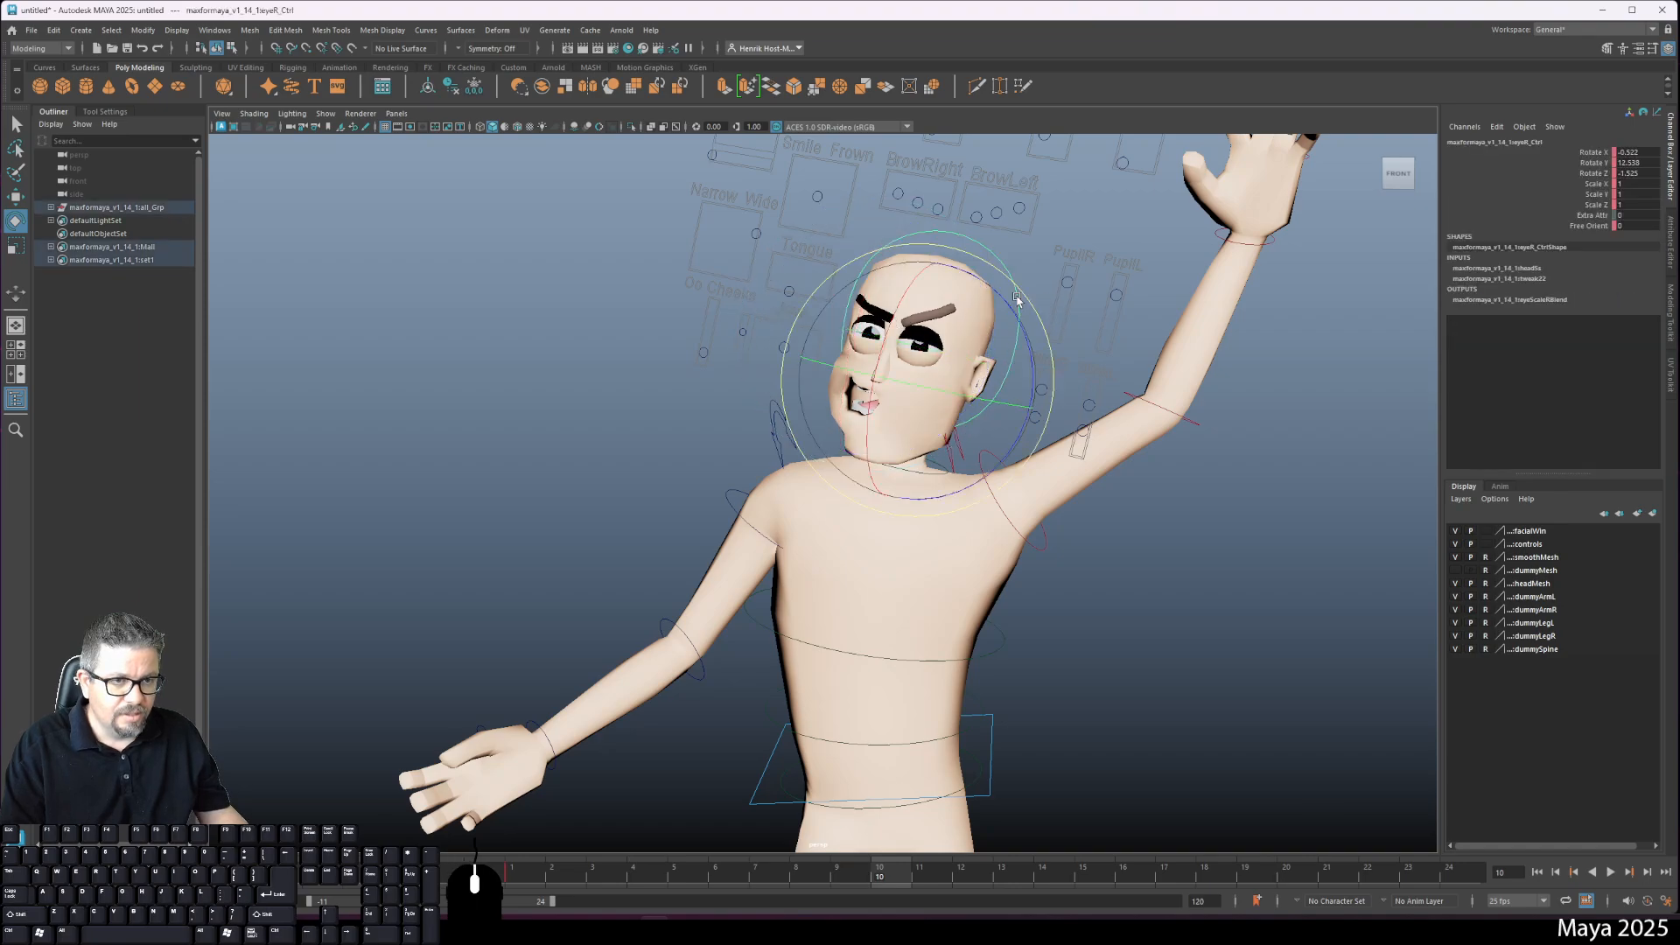
drag(1019, 306, 1186, 420)
click(1187, 420)
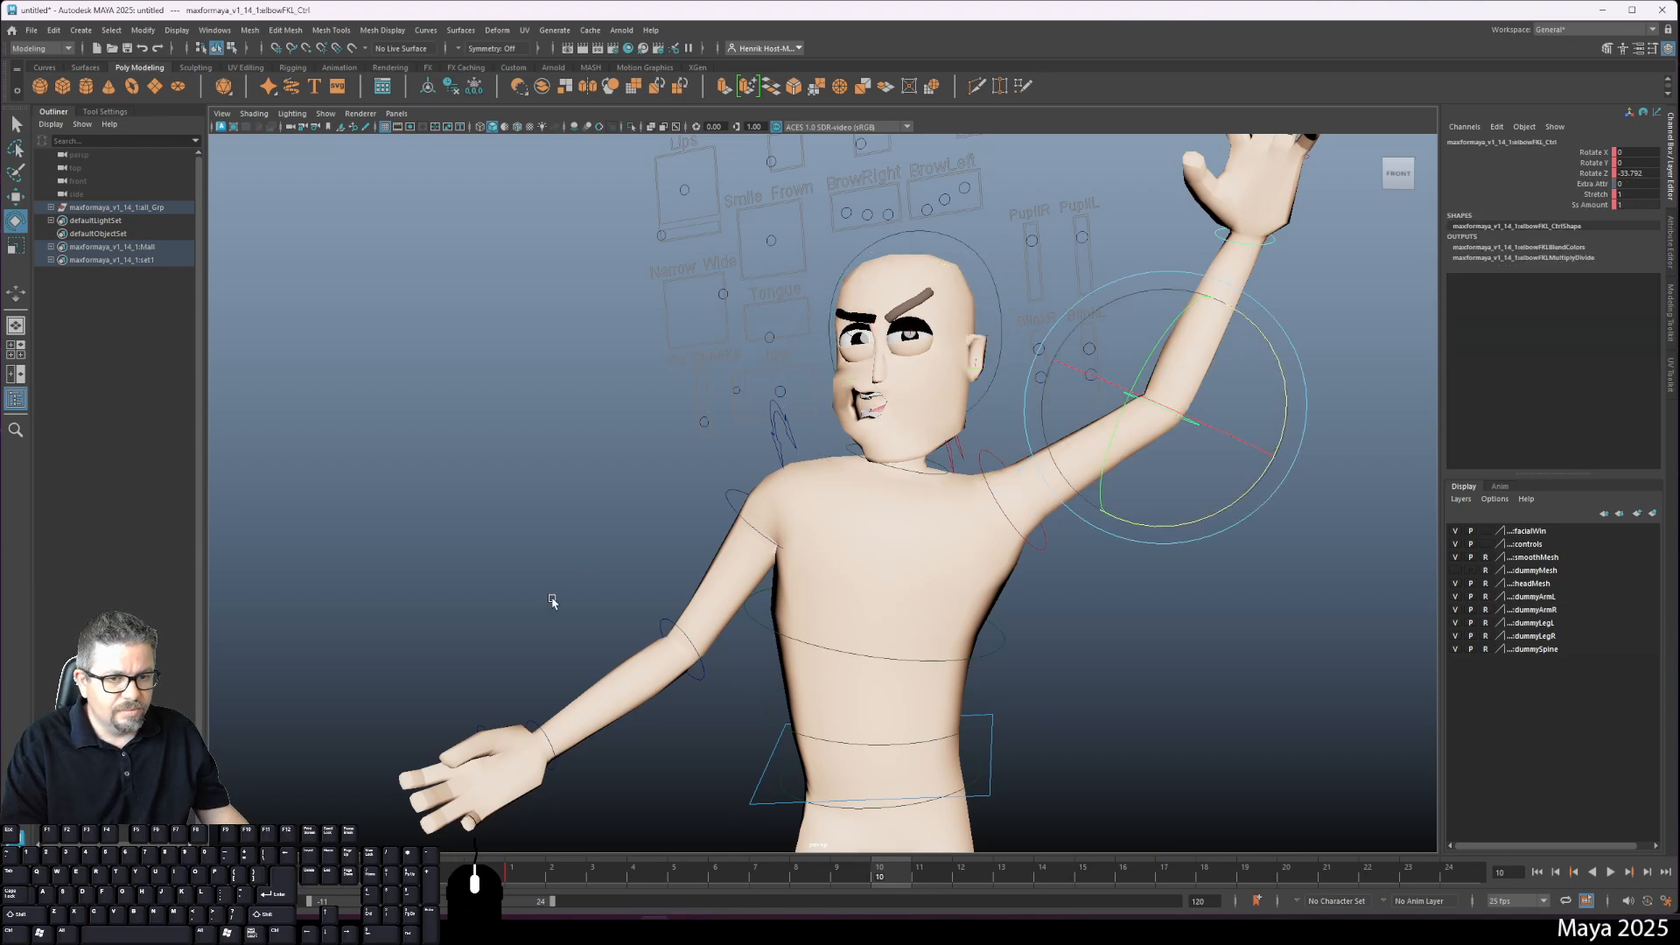
Step: Swing the right arm forward with its shoulder control to about Rotate Y -73, and scrub the timeline around frame 10
click(739, 508)
drag(891, 468, 870, 506)
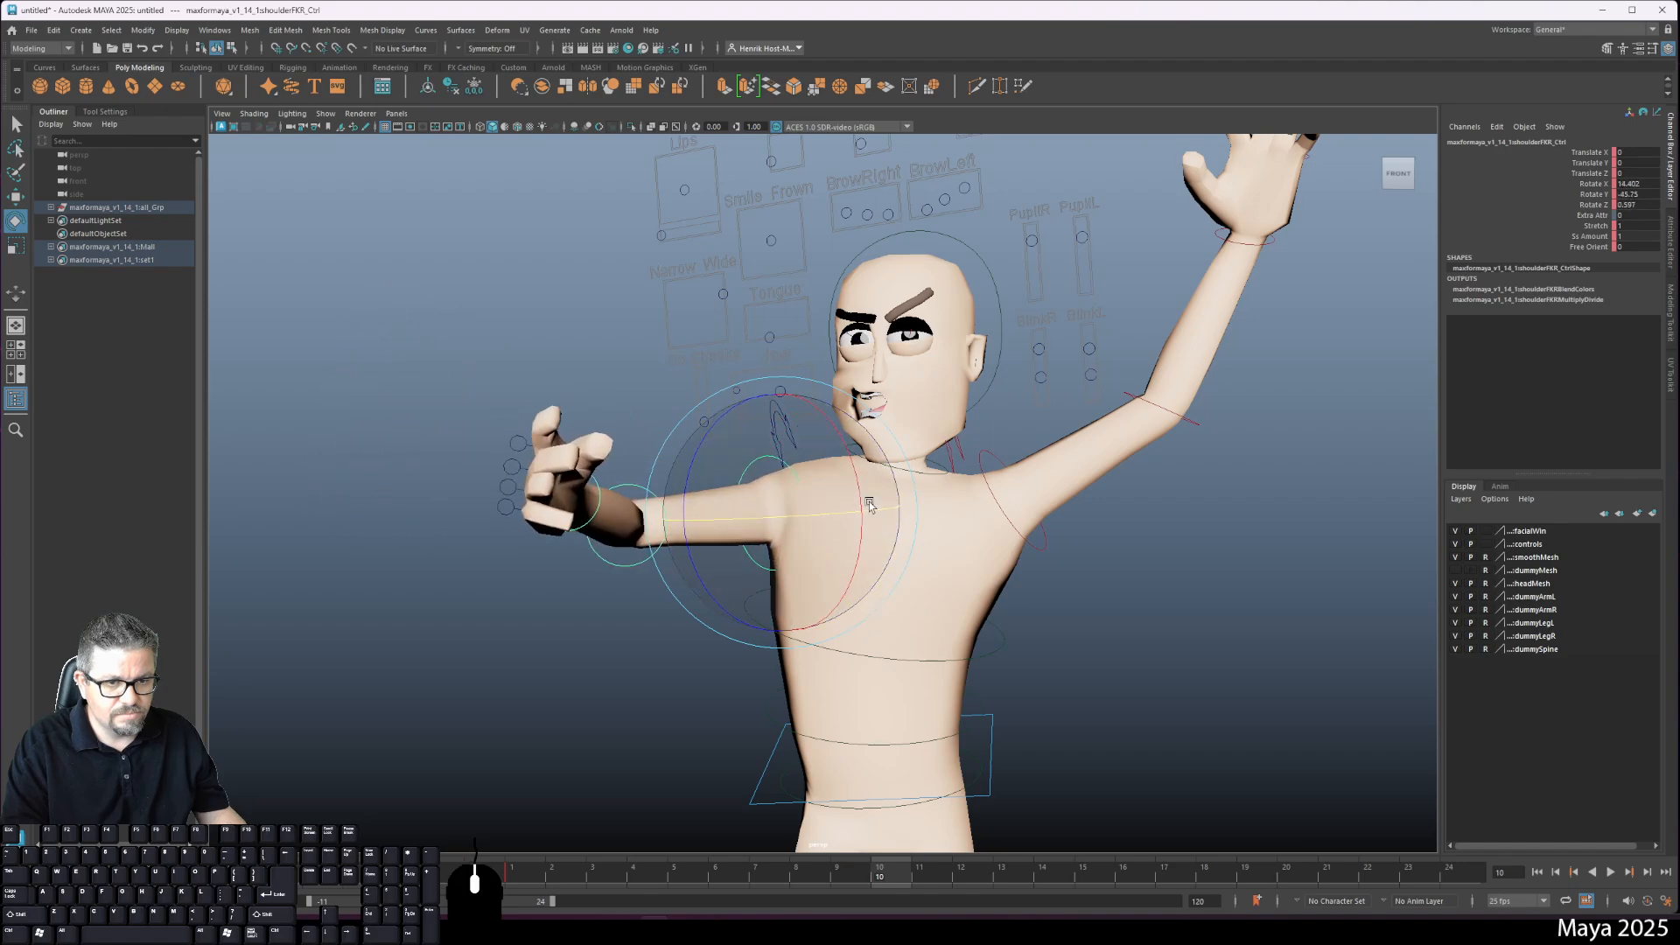
drag(705, 419, 742, 595)
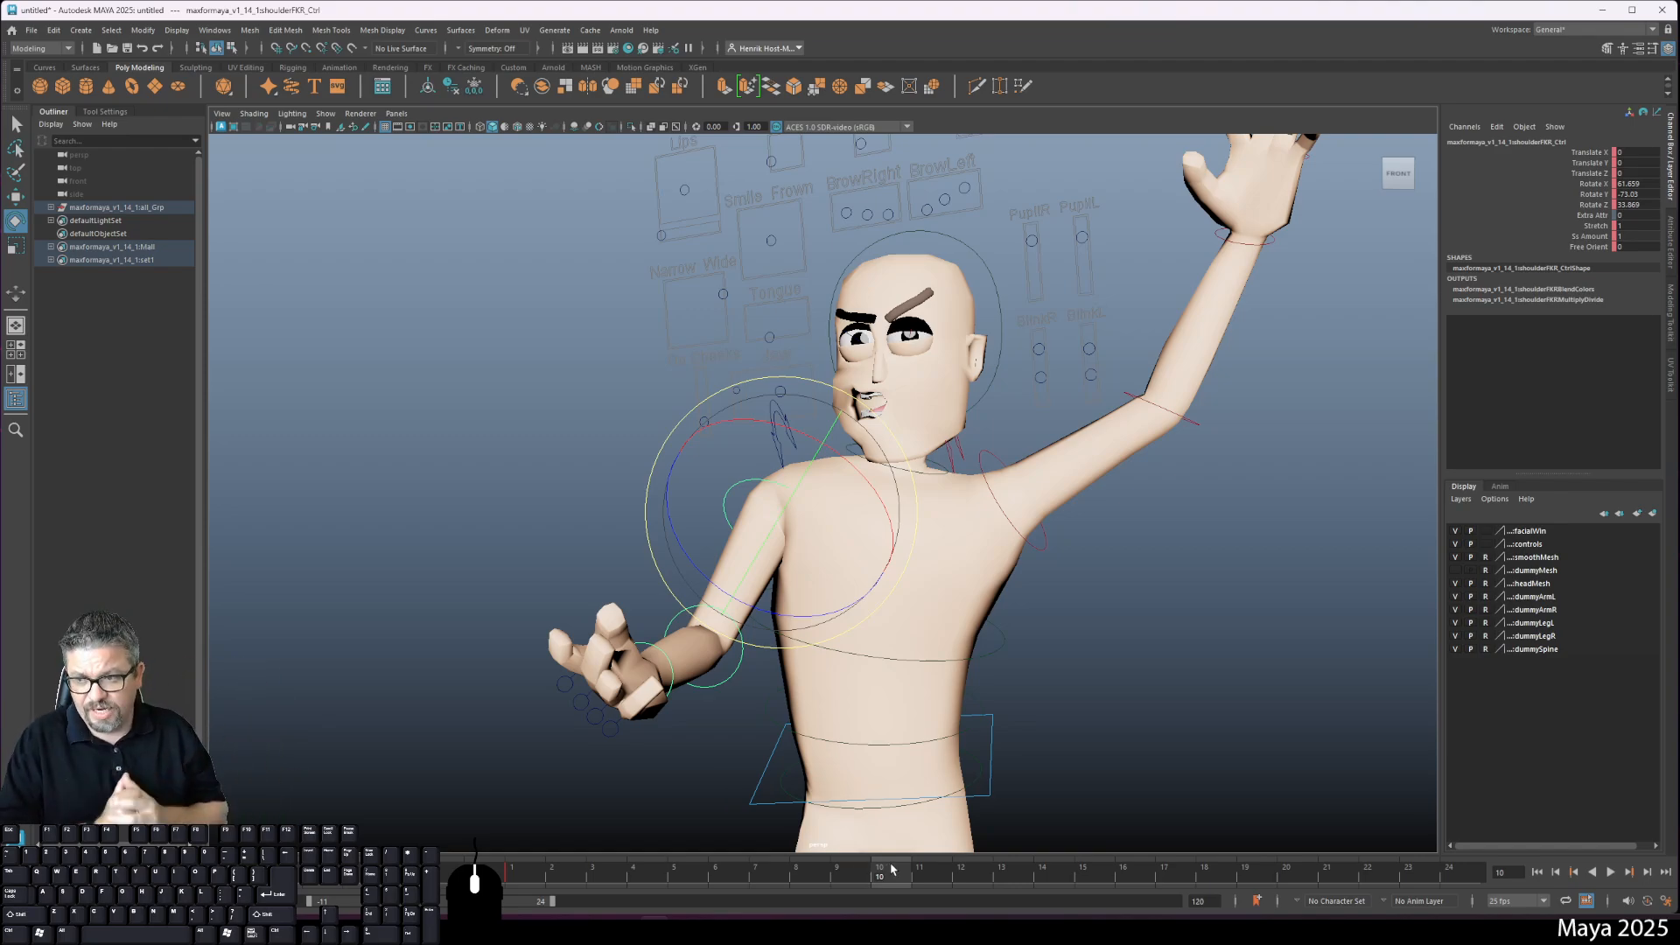
mouse_move(891, 869)
mouse_down()
mouse_move(525, 875)
mouse_move(885, 884)
mouse_up()
Step: Pose the right arm at frame 10 with a bent elbow, and rotate the wrist so the open hand points up
drag(776, 470, 662, 575)
click(615, 574)
click(719, 586)
key(w)
key(e)
click(662, 575)
click(687, 568)
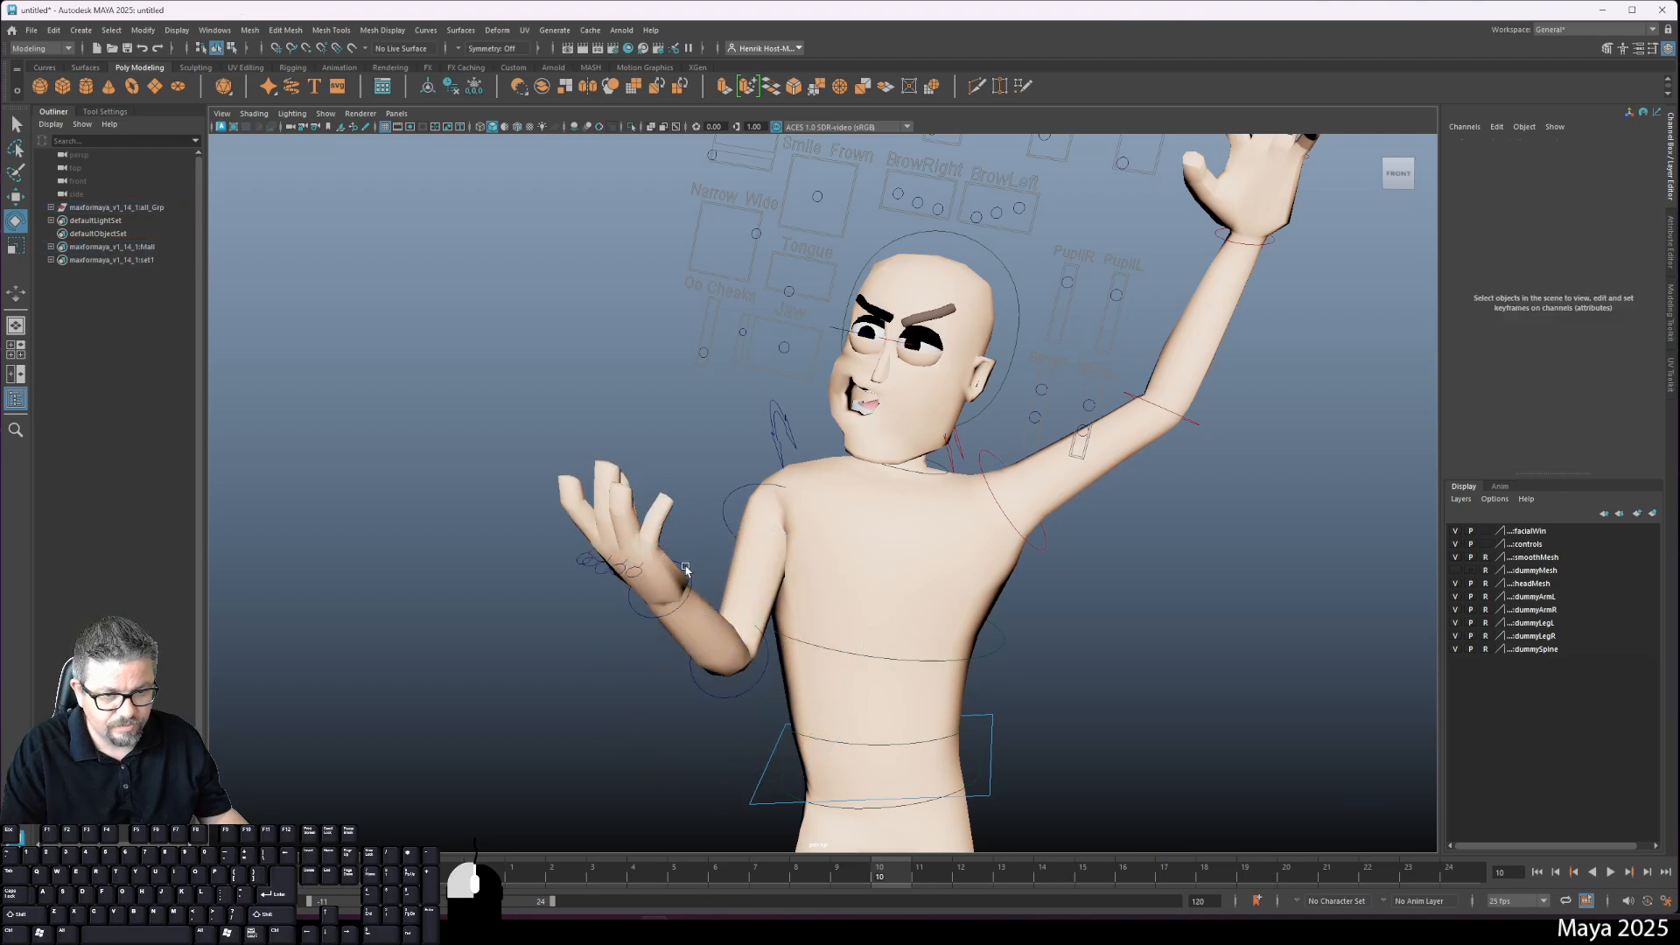
drag(673, 500, 709, 477)
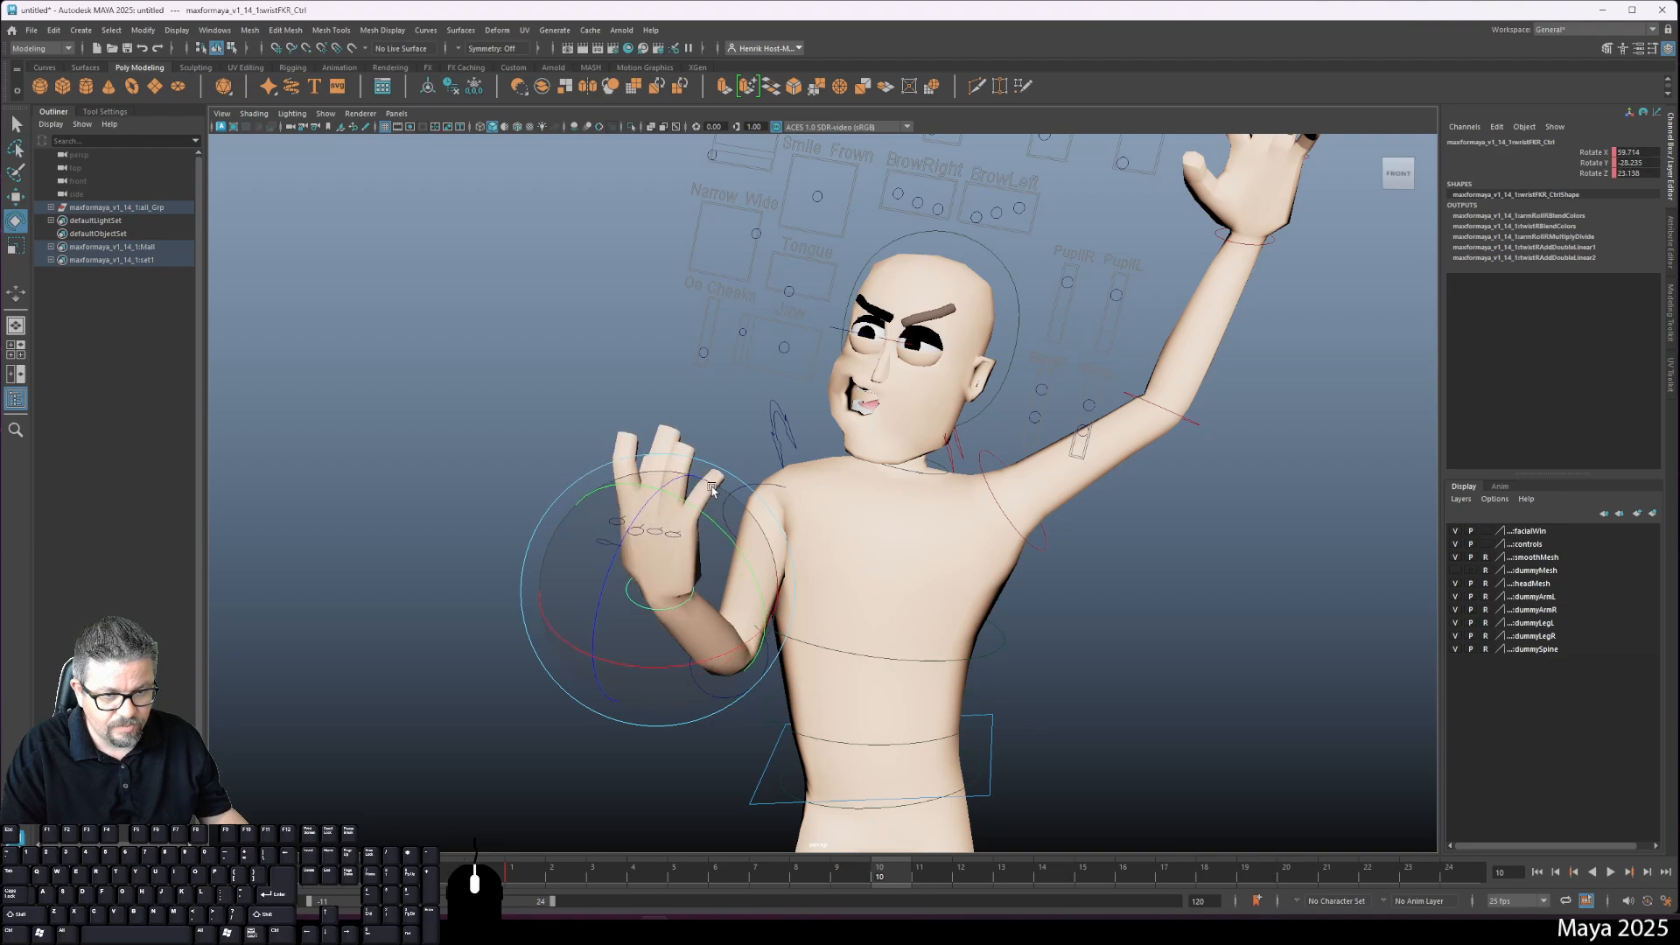
Step: Lower the left arm at frame 10 and bend its elbow so the open hand comes in front of the chest
alt+drag(1098, 580, 920, 693)
scroll(920, 693, down, 5)
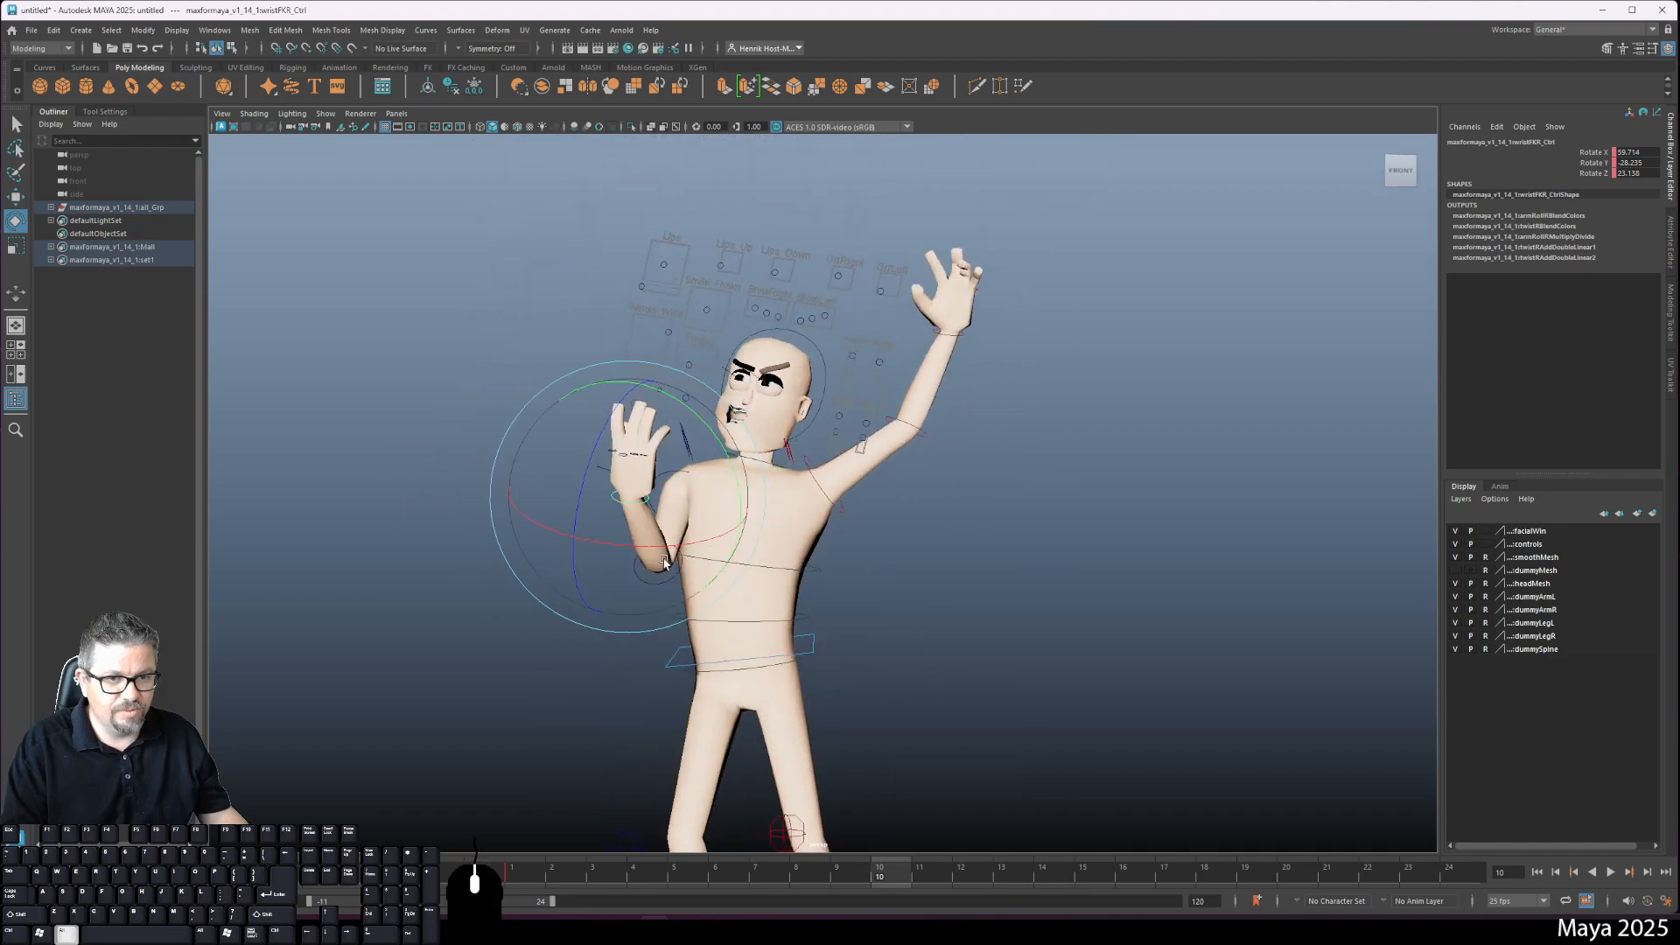
click(842, 512)
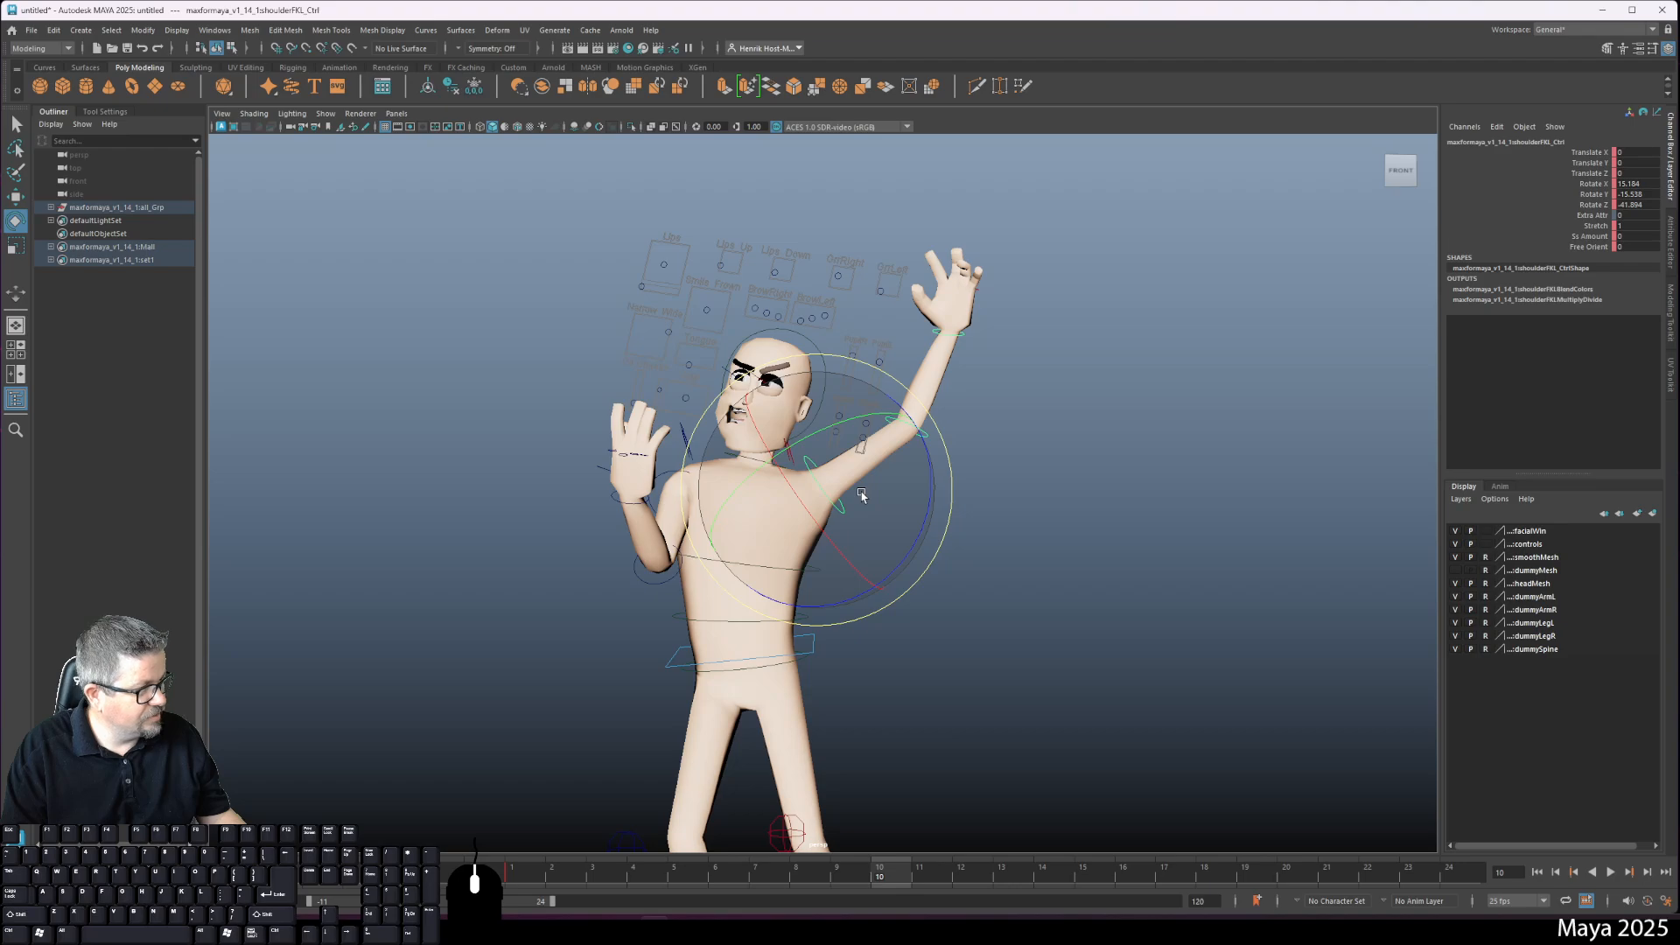
scroll(907, 570, up, 3)
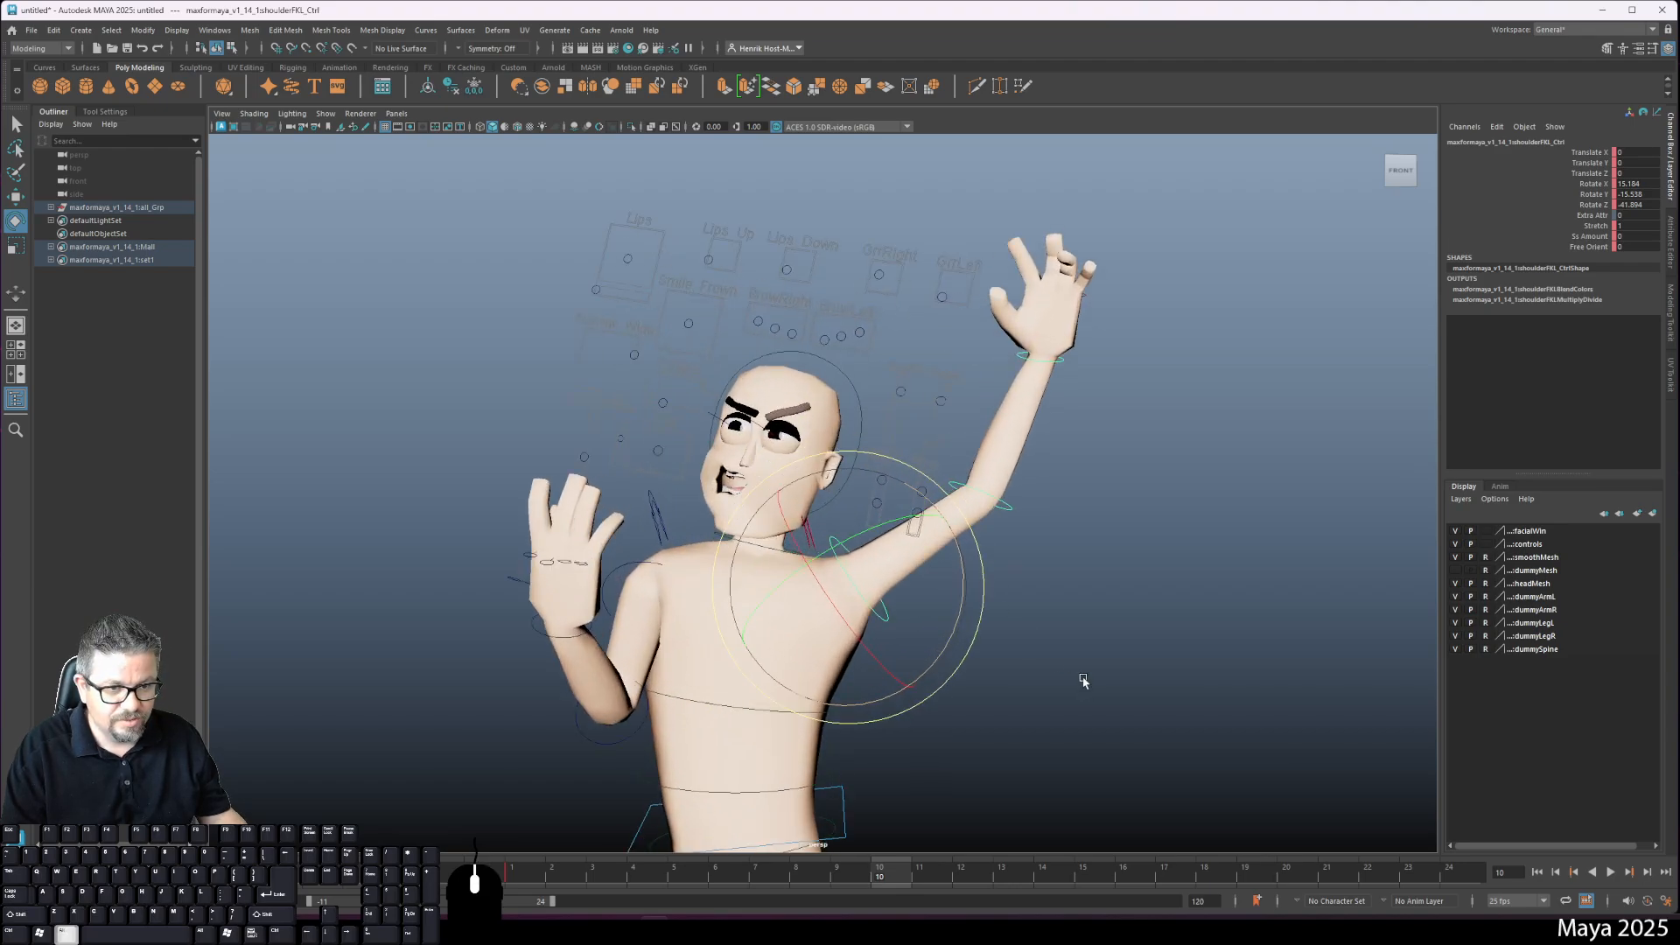
drag(947, 607, 998, 547)
click(902, 693)
click(902, 693)
Step: Straighten the head's sideways tilt to about Rotate Z -0.5
click(889, 406)
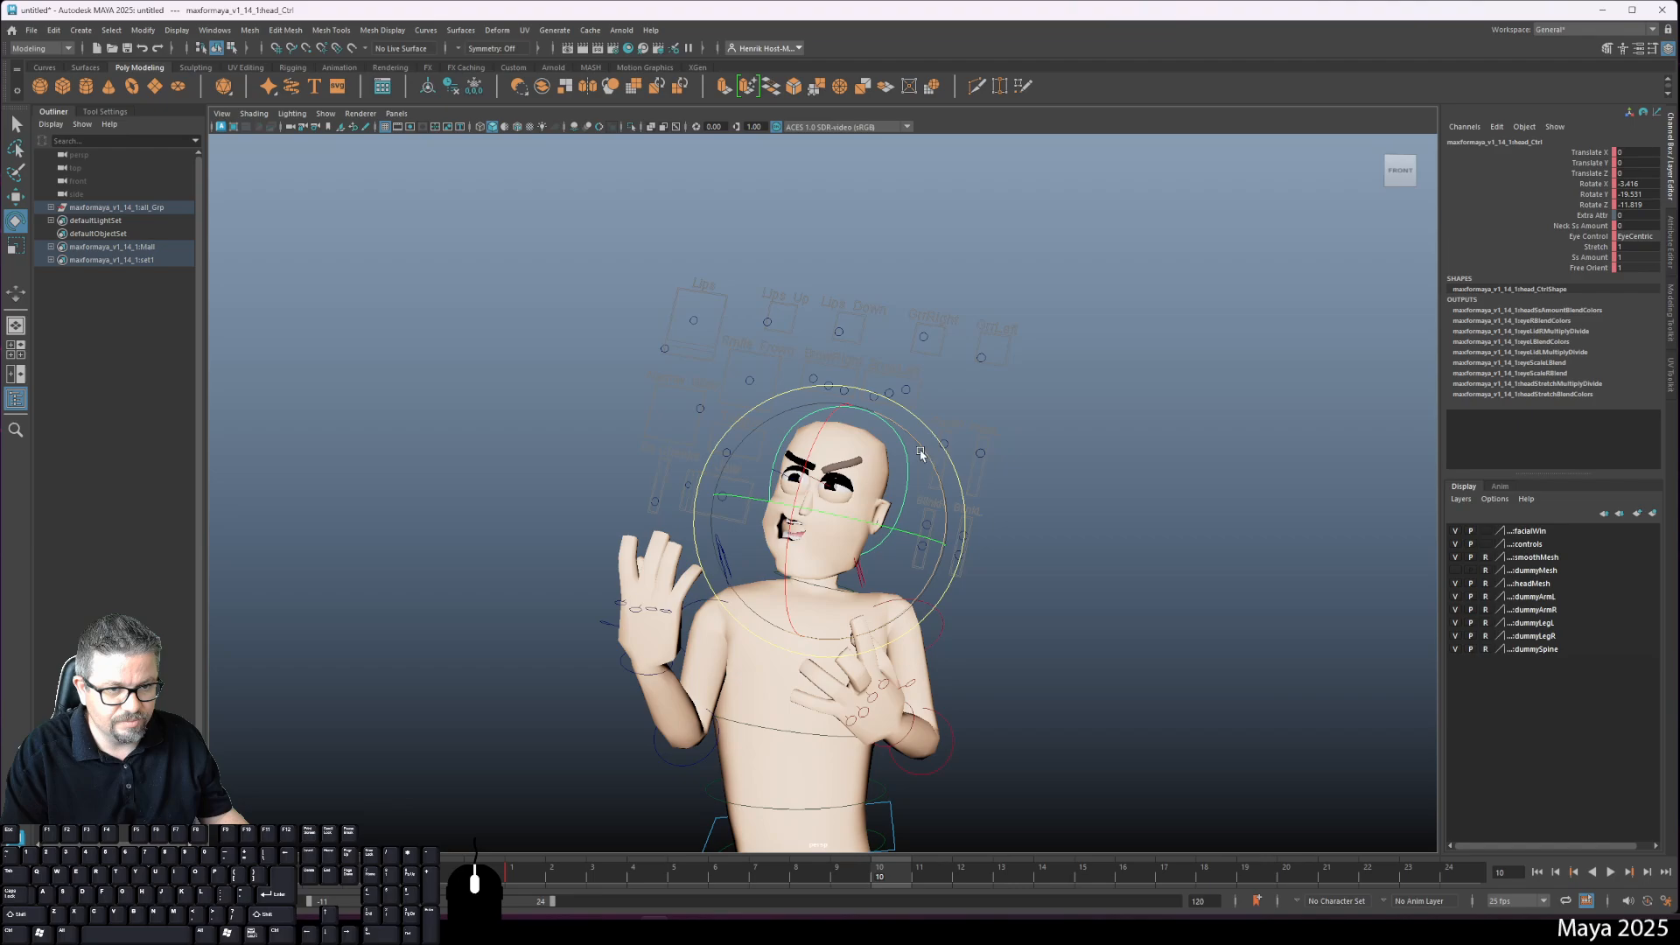
drag(919, 450, 1076, 459)
alt+right_drag(1092, 459, 956, 472)
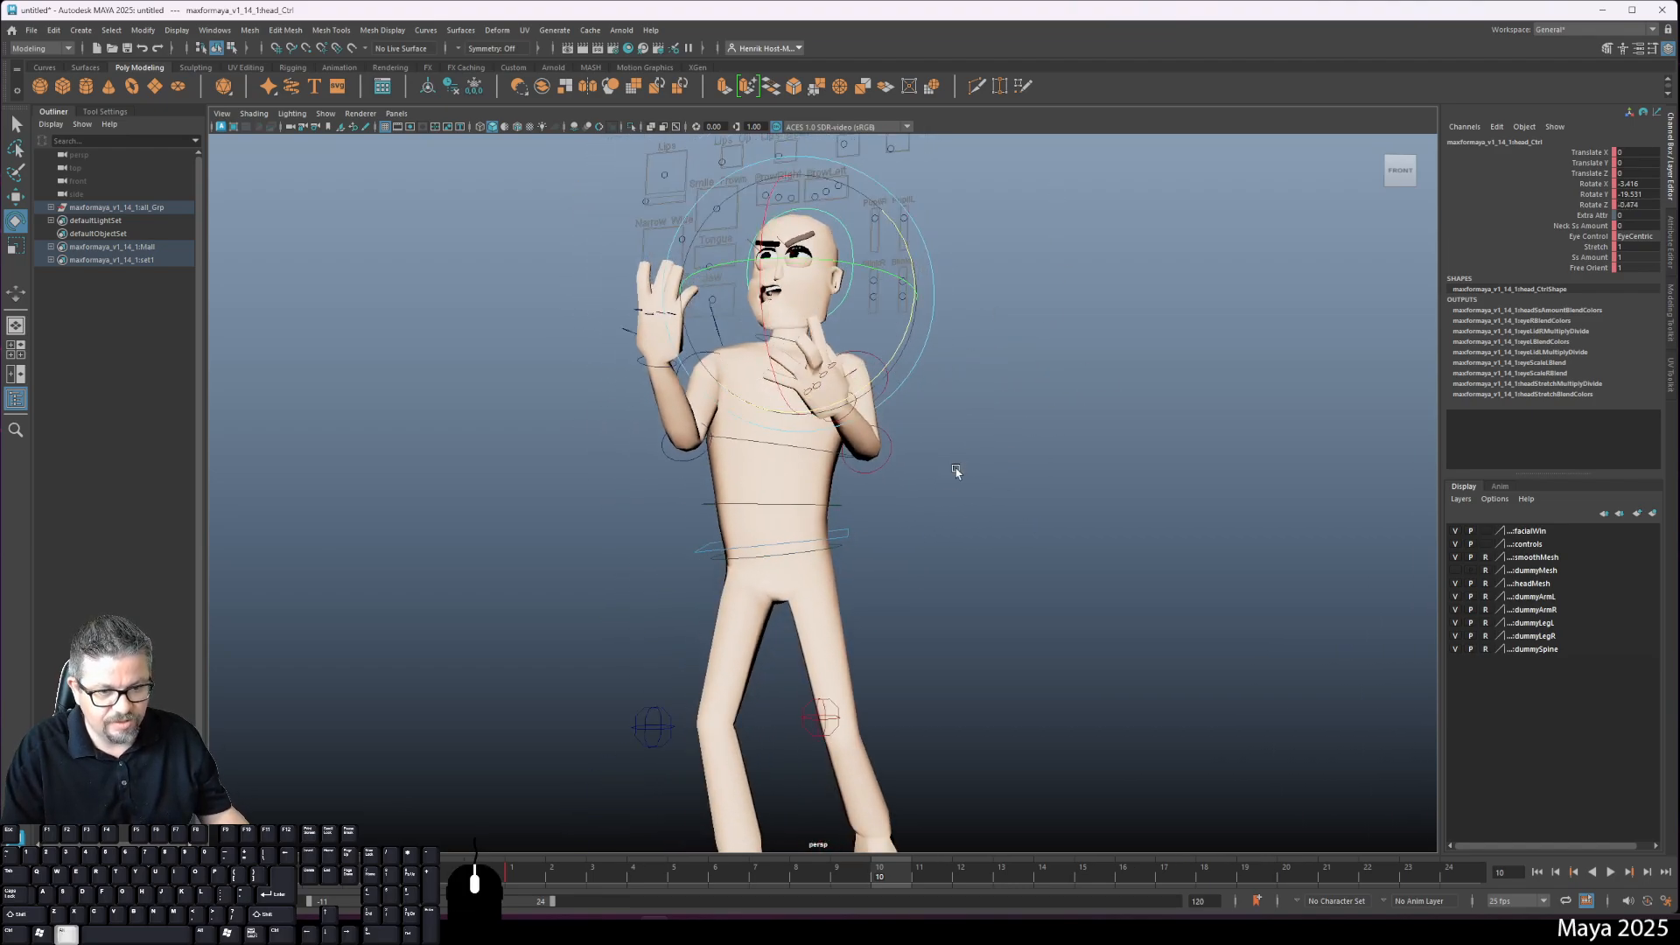
Step: Adjust the lower spine's rotation and shift the root control sideways to about Translate X 4.2
alt+middle_drag(939, 407, 934, 349)
click(840, 364)
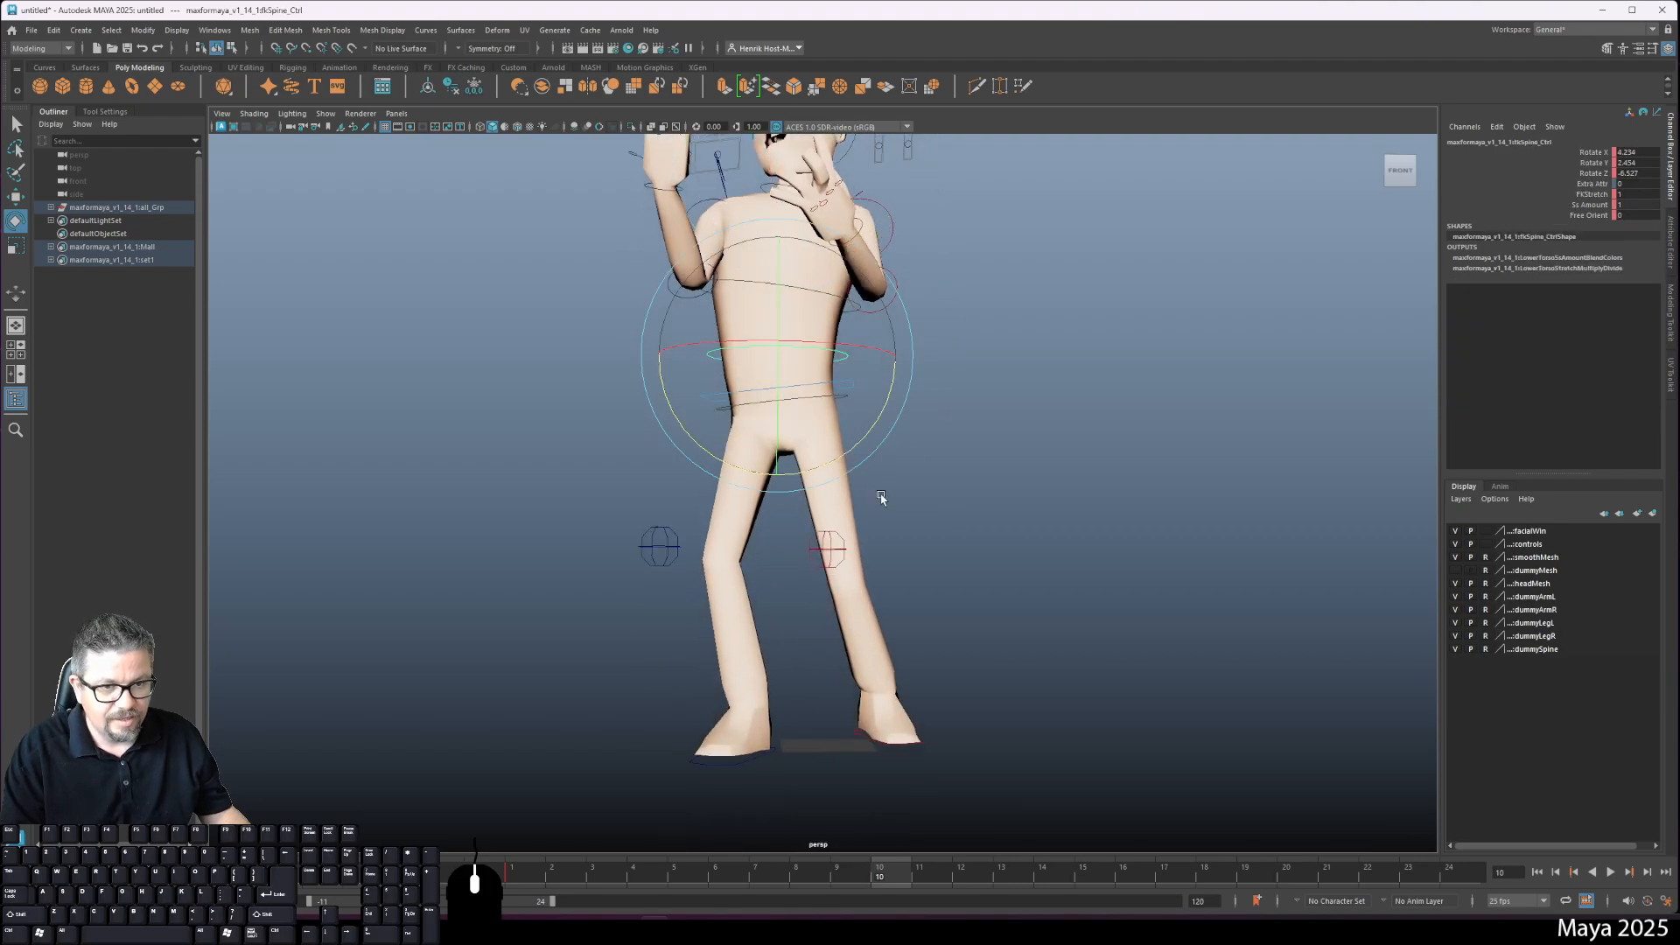
click(881, 495)
click(838, 405)
key(w)
drag(885, 392, 942, 421)
Step: Move the left foot outward to about Translate X 21.1 and raise its heel with a Ball Roll of about 28.3
click(860, 731)
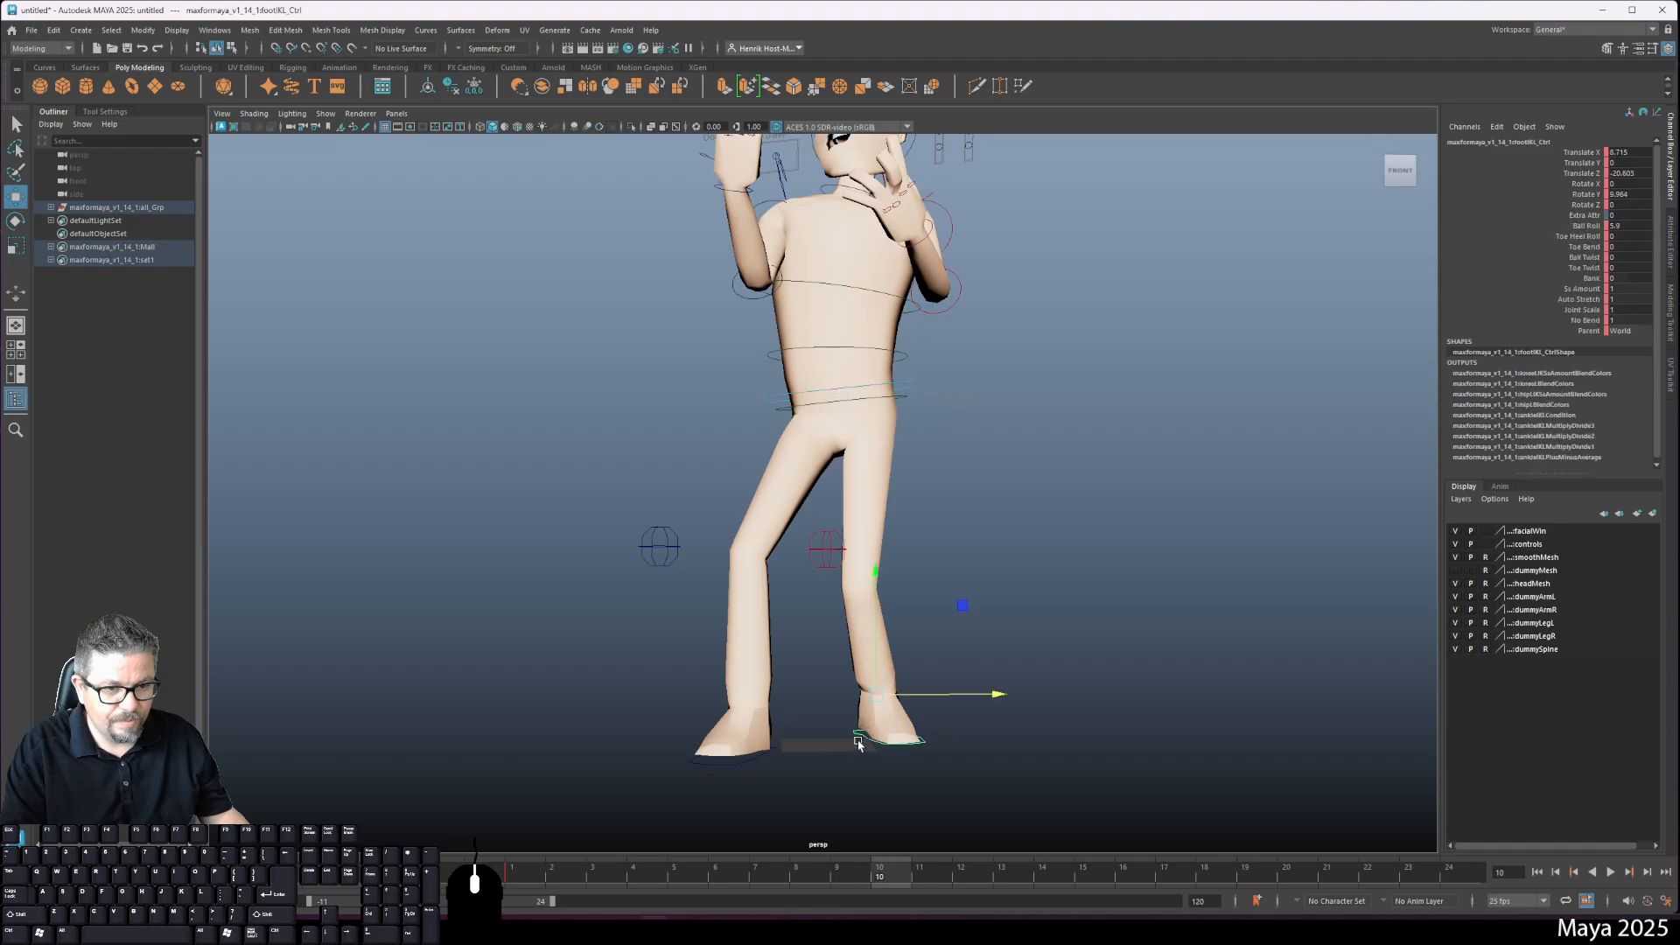
key(w)
drag(983, 698, 903, 742)
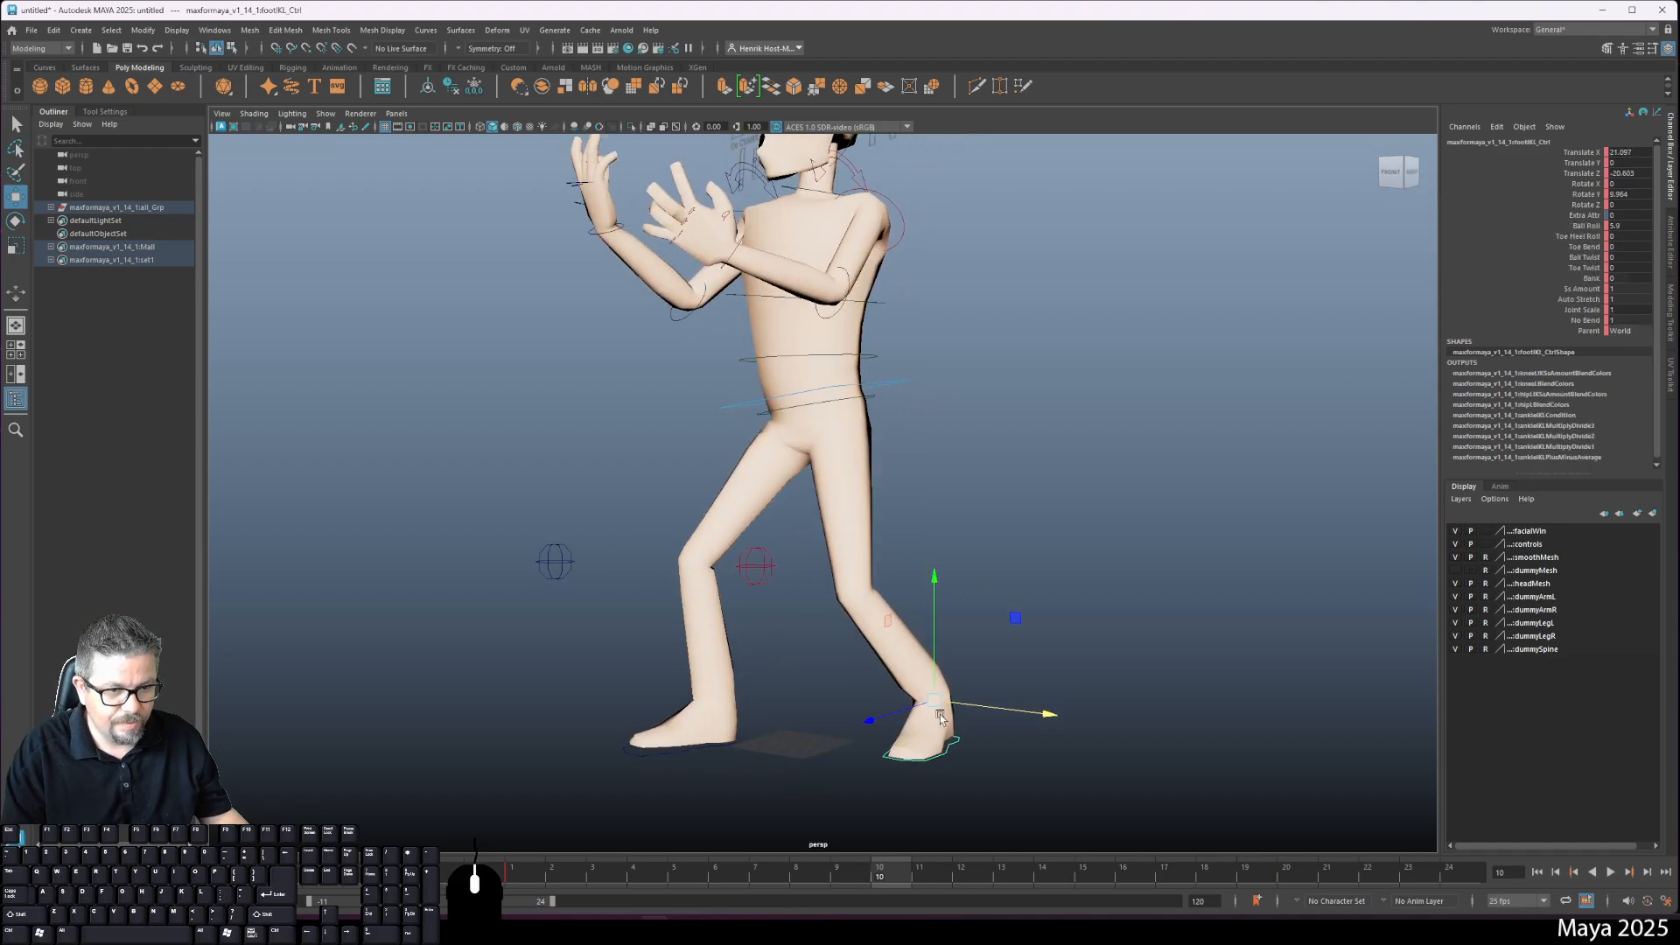
click(1585, 226)
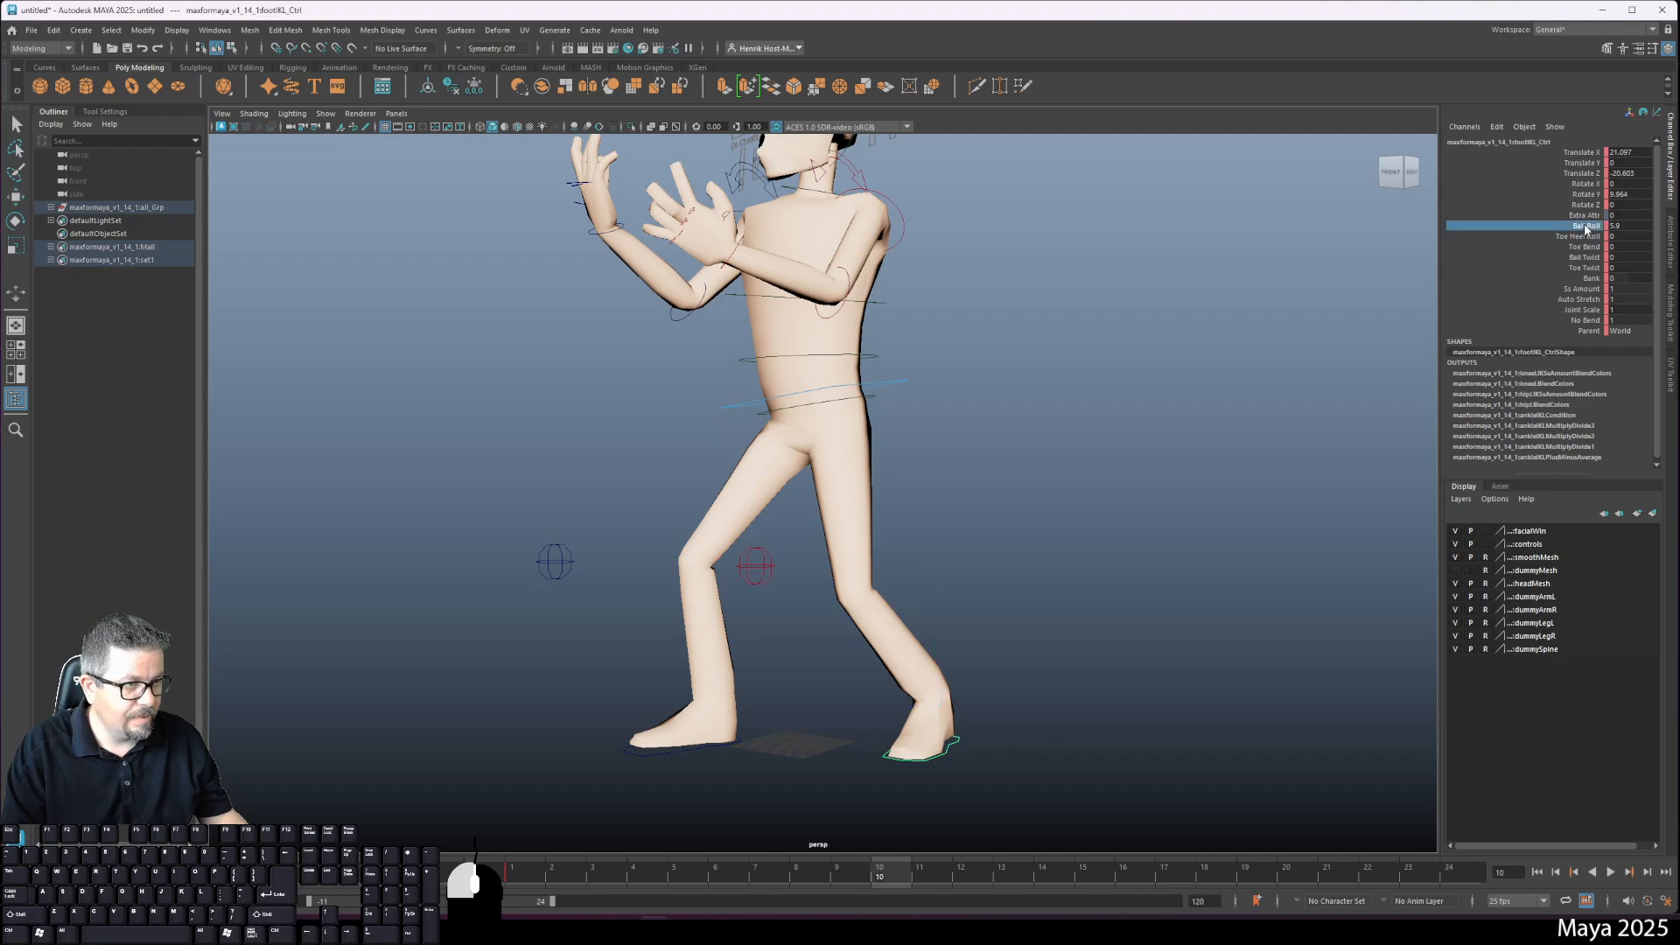
middle_drag(1313, 322, 1385, 322)
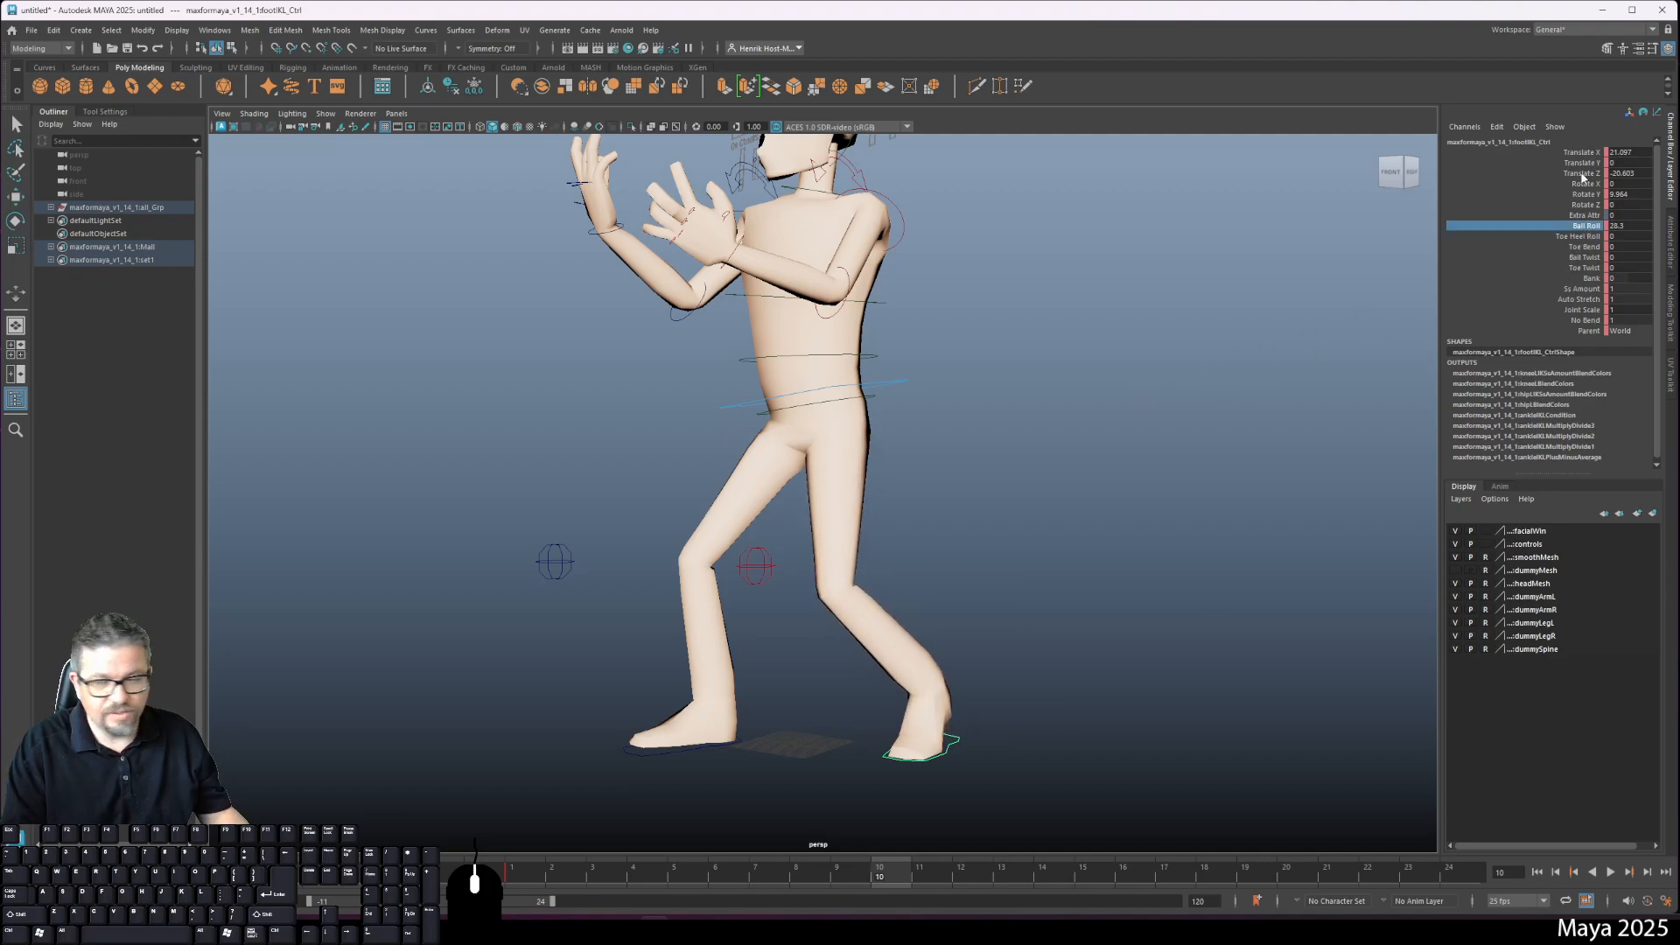
Step: Rotate the left elbow and then the left wrist to turn the forearm and refine the hand's angle
alt+drag(1016, 588, 1015, 529)
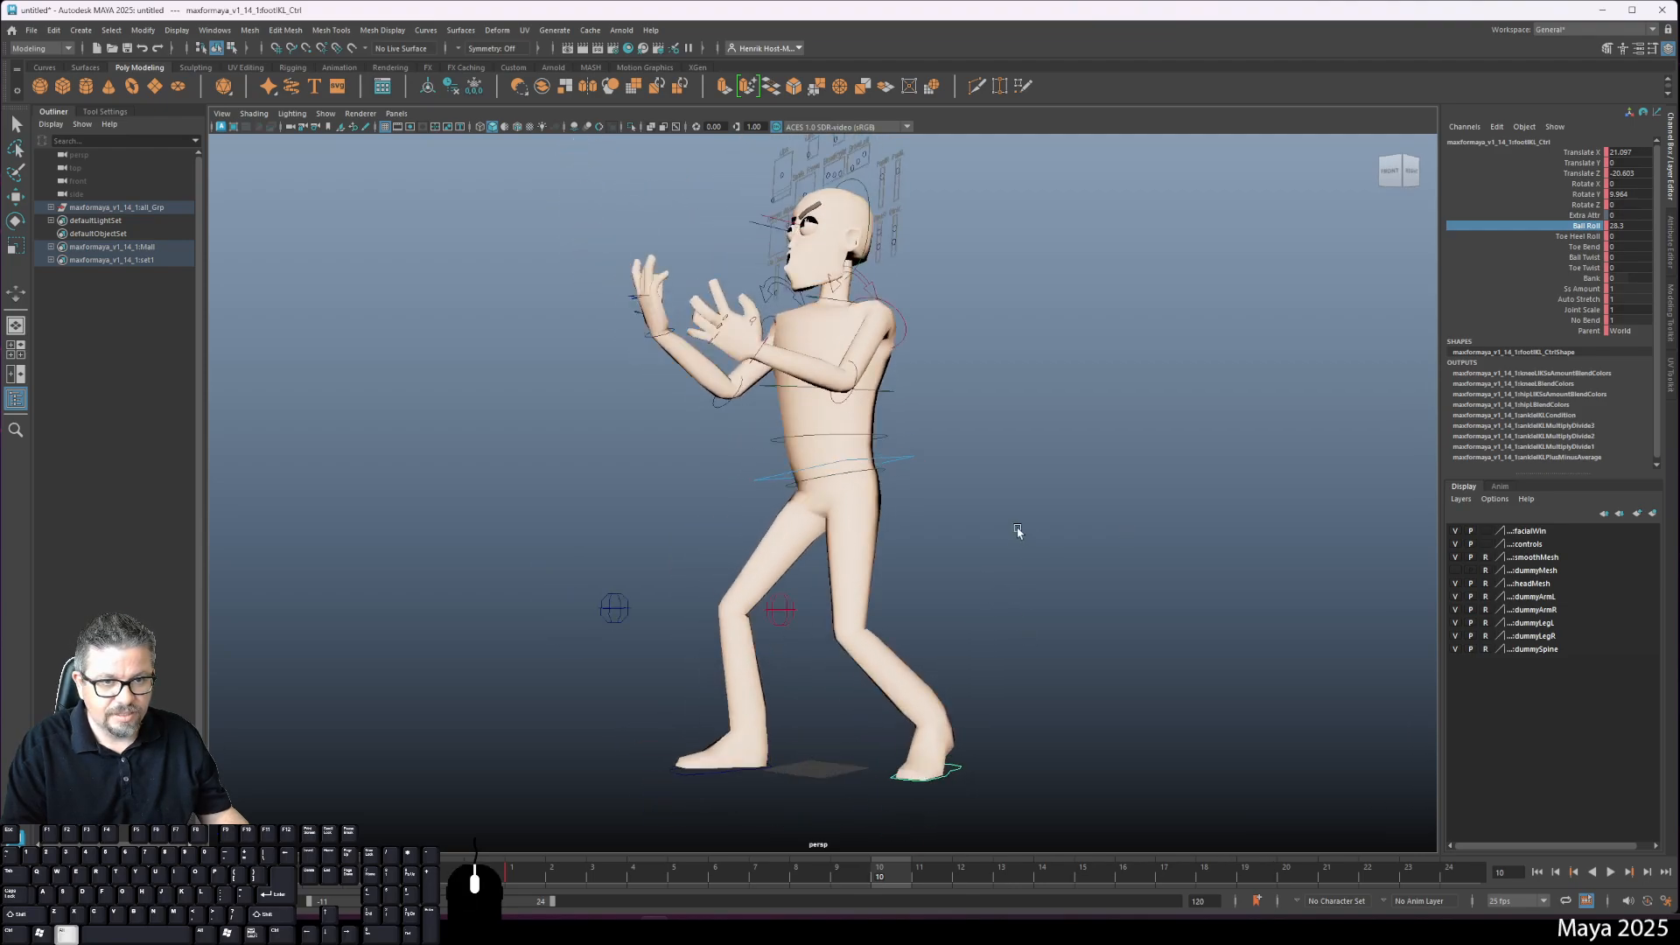
click(859, 377)
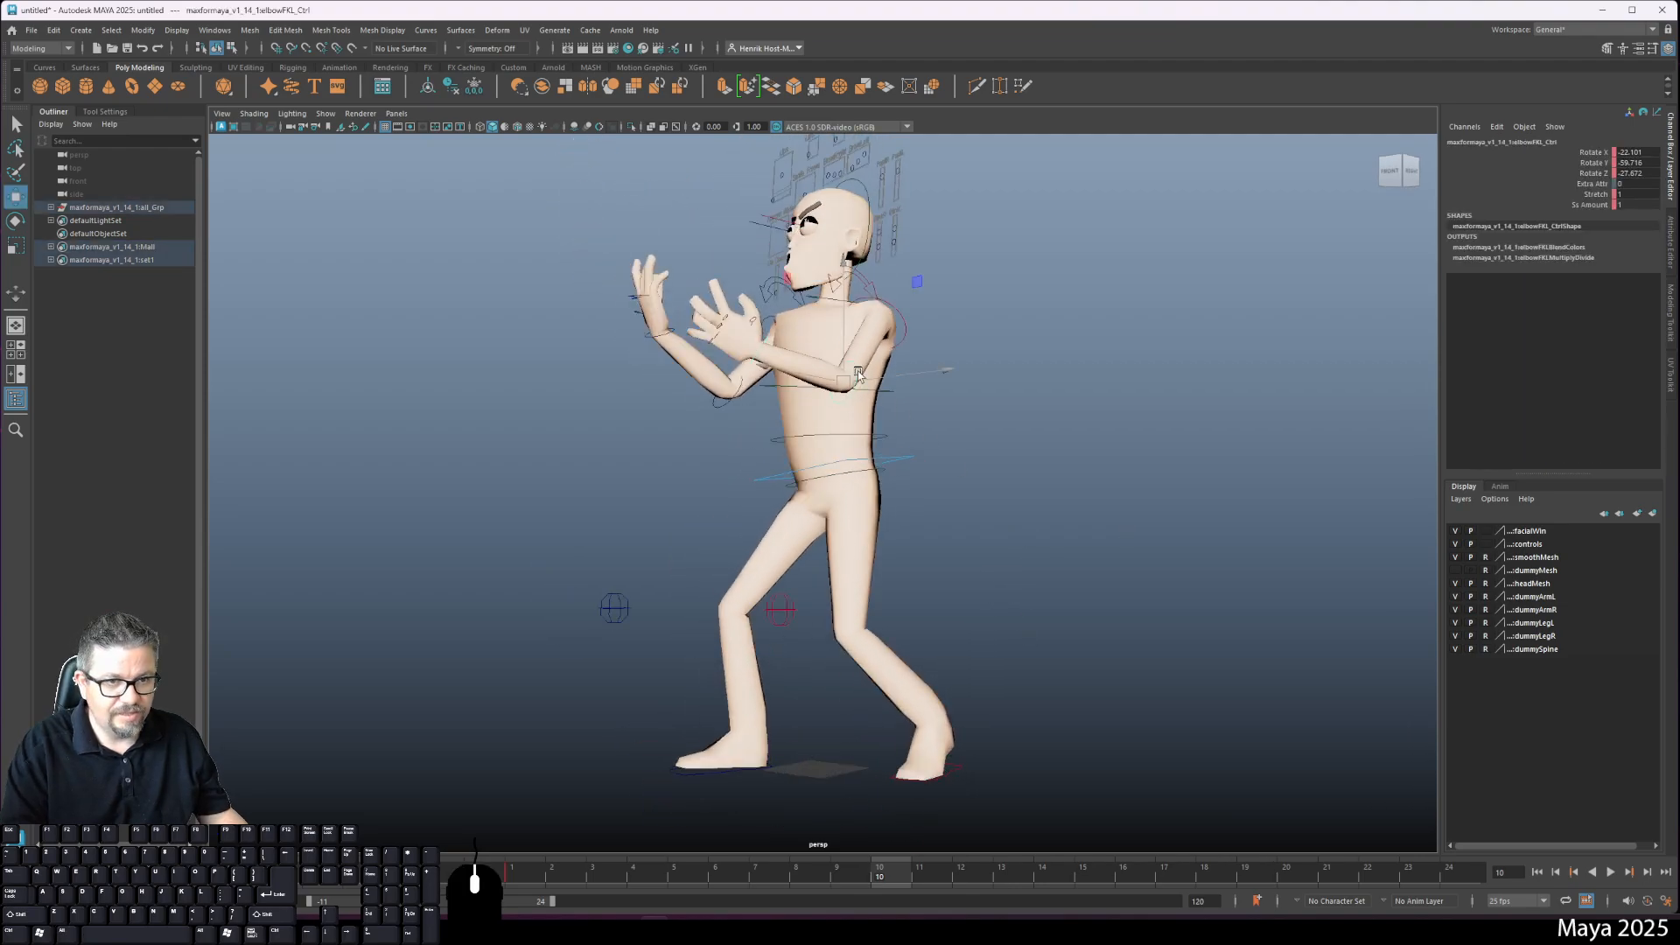
key(e)
drag(869, 327, 997, 359)
click(1050, 367)
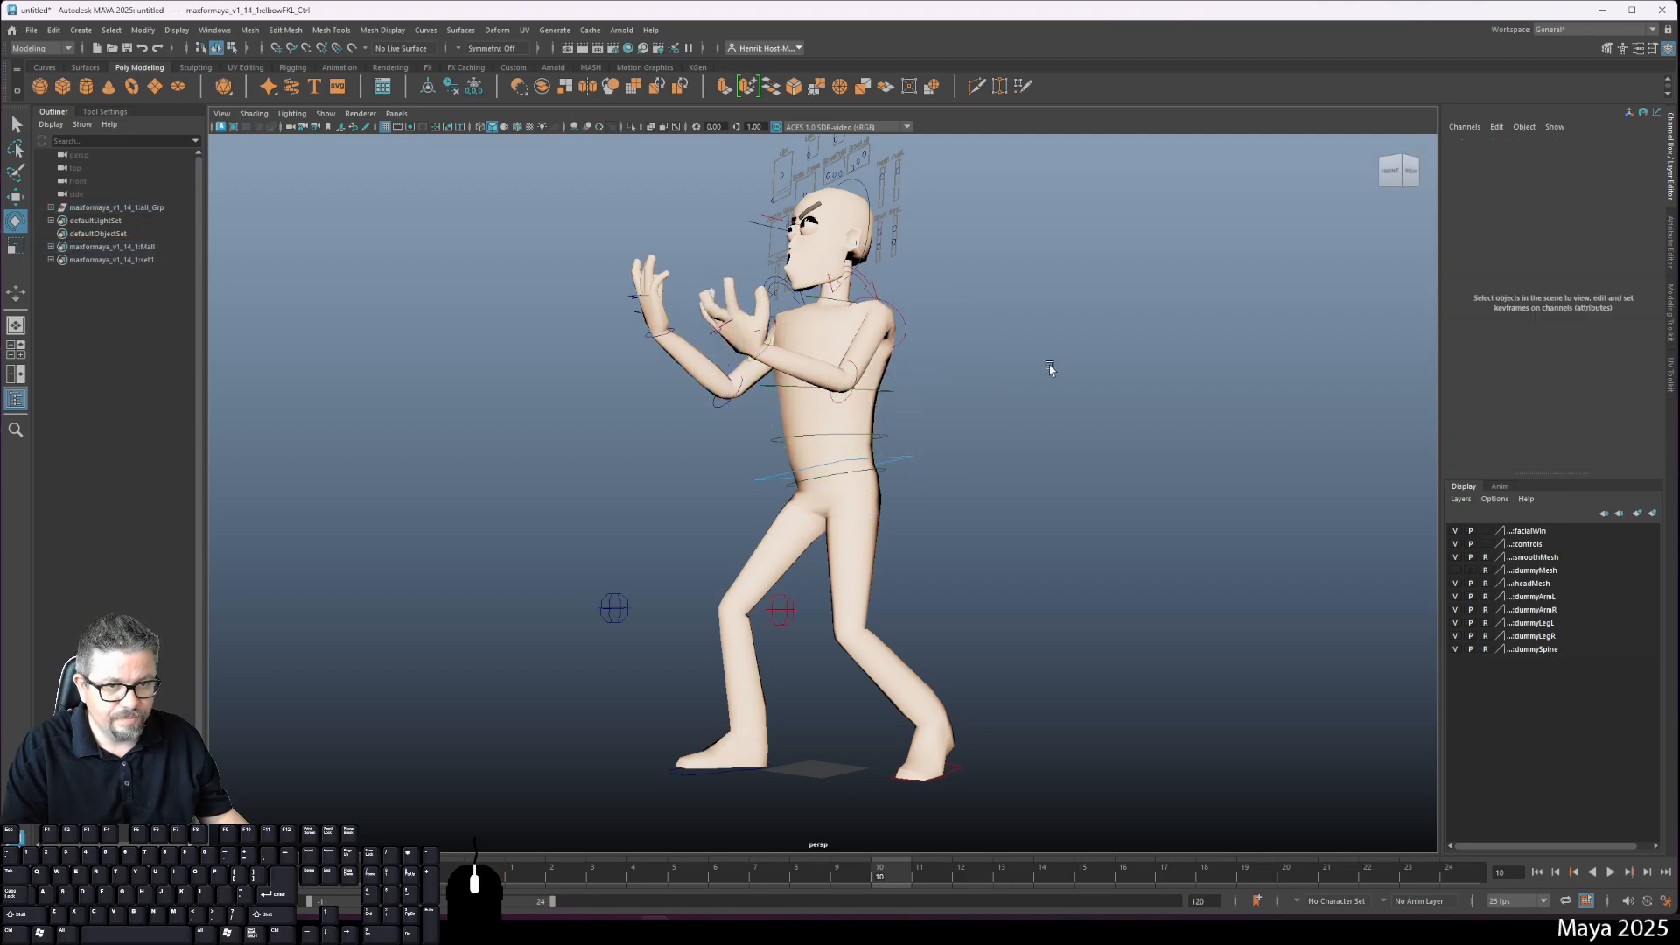
click(761, 355)
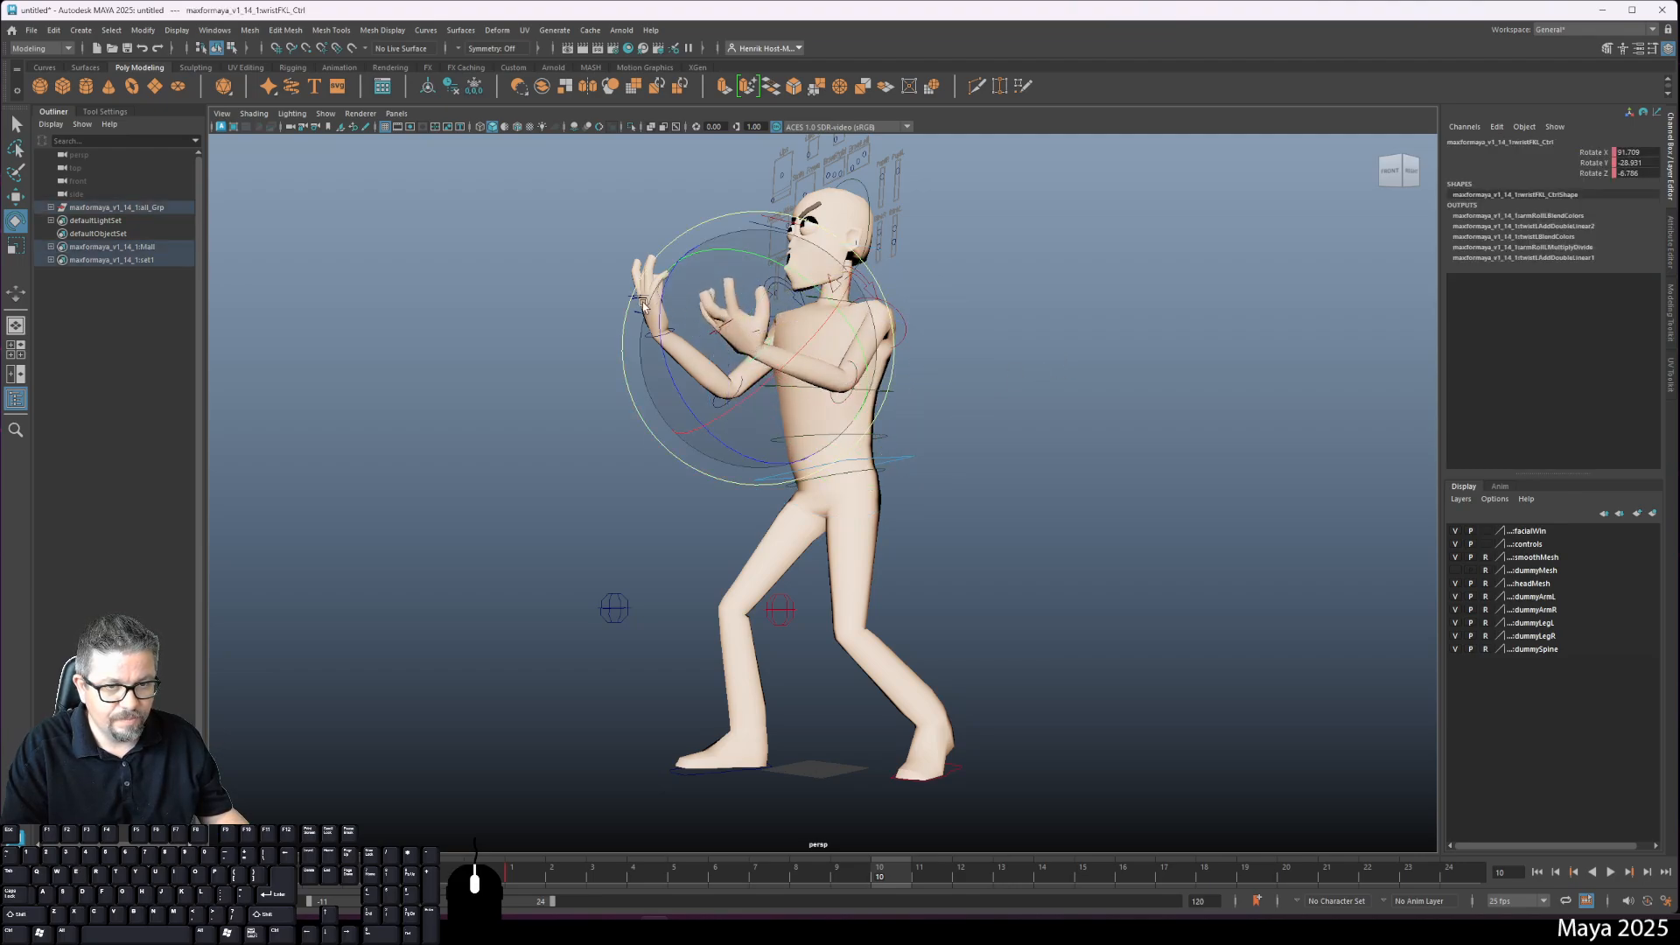
drag(654, 302, 668, 278)
click(967, 450)
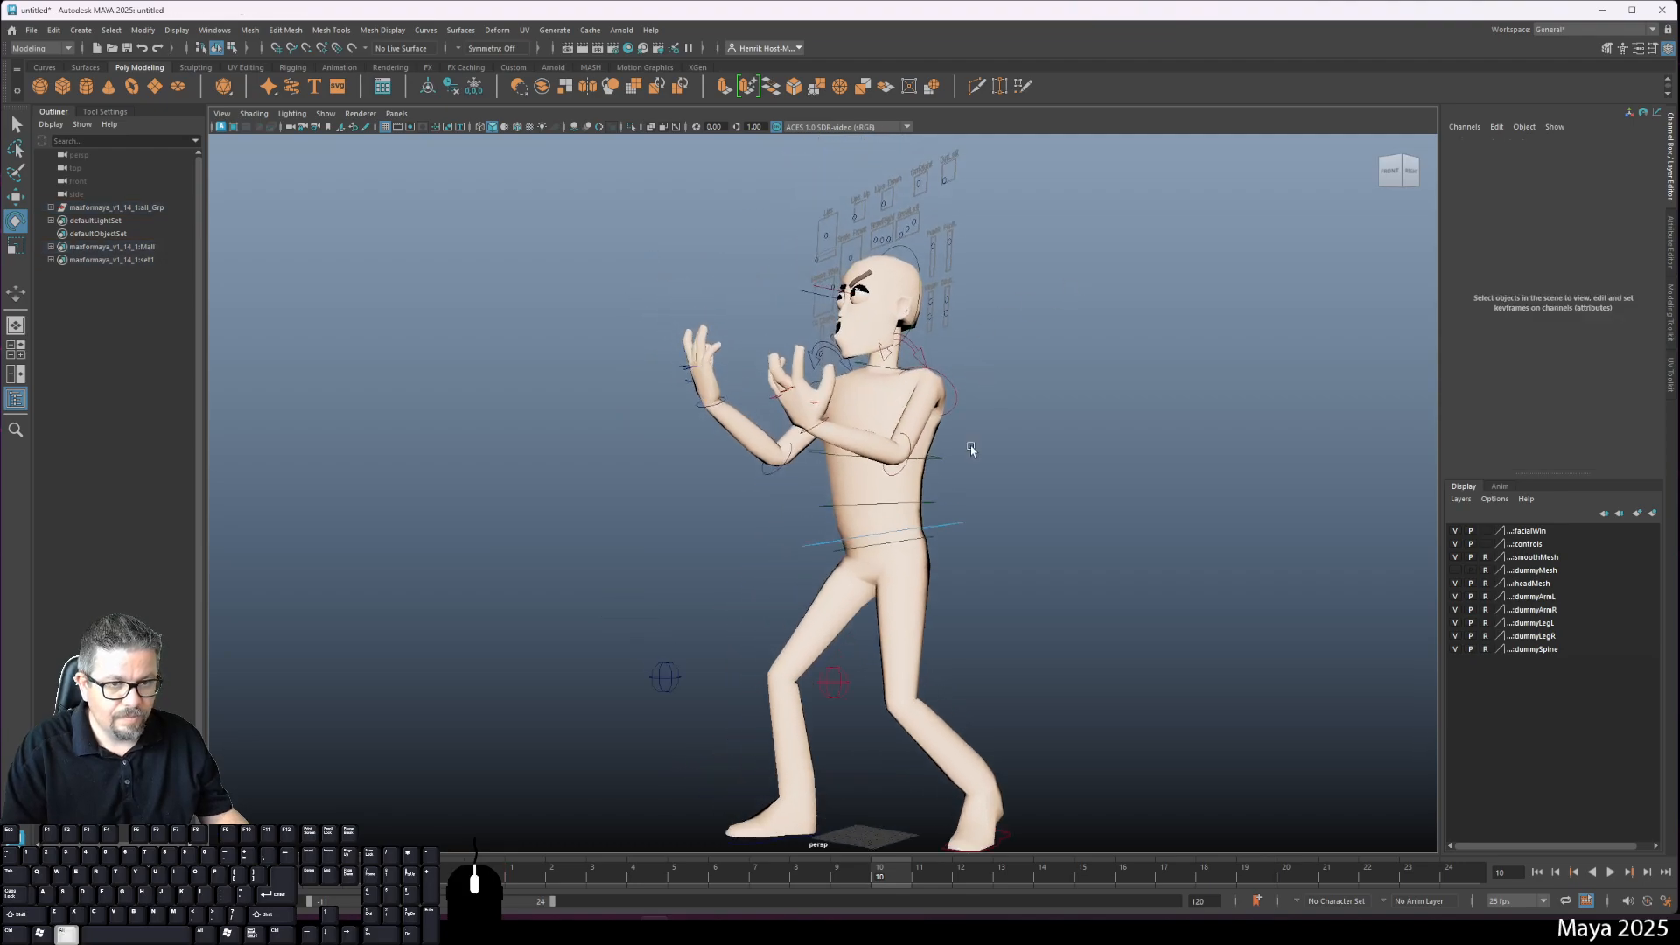
Step: Tilt the upper torso sideways and shift the root control farther outward to about Translate X 9.8
alt+drag(968, 450, 997, 582)
click(931, 501)
alt+drag(888, 401, 928, 542)
click(1001, 435)
click(914, 551)
key(w)
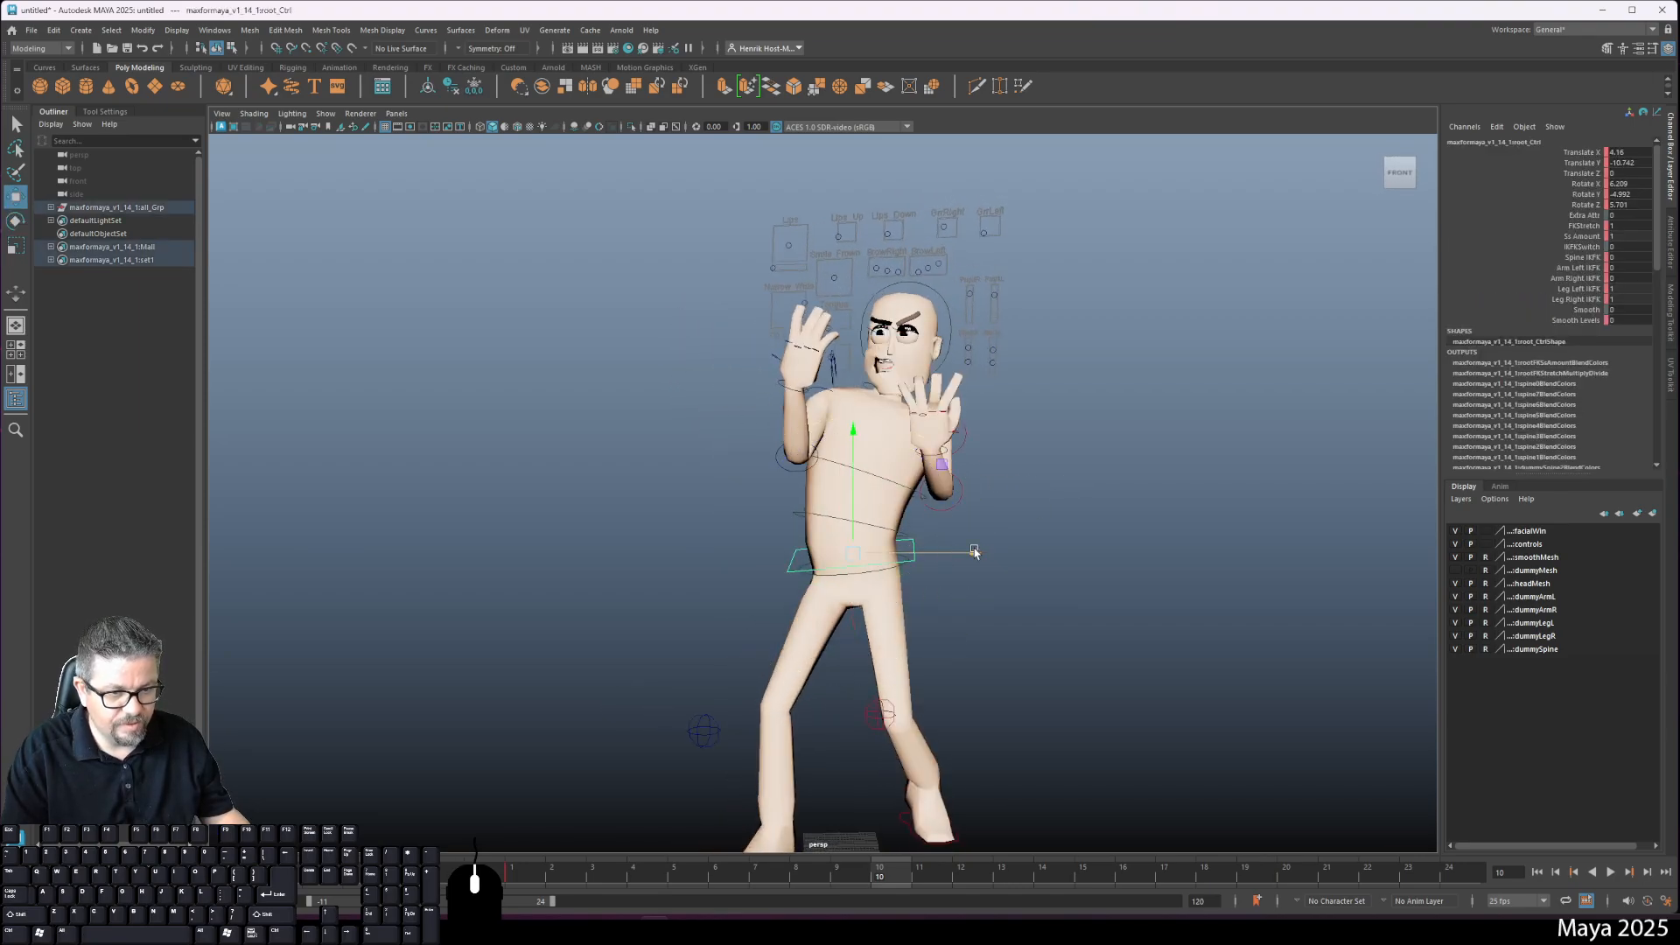
middle_drag(910, 584, 928, 593)
Step: Move the left knee's pole vector sideways so the knee points outward
alt+drag(840, 332, 948, 501)
click(847, 445)
drag(951, 441, 1025, 446)
key(ctrl+z)
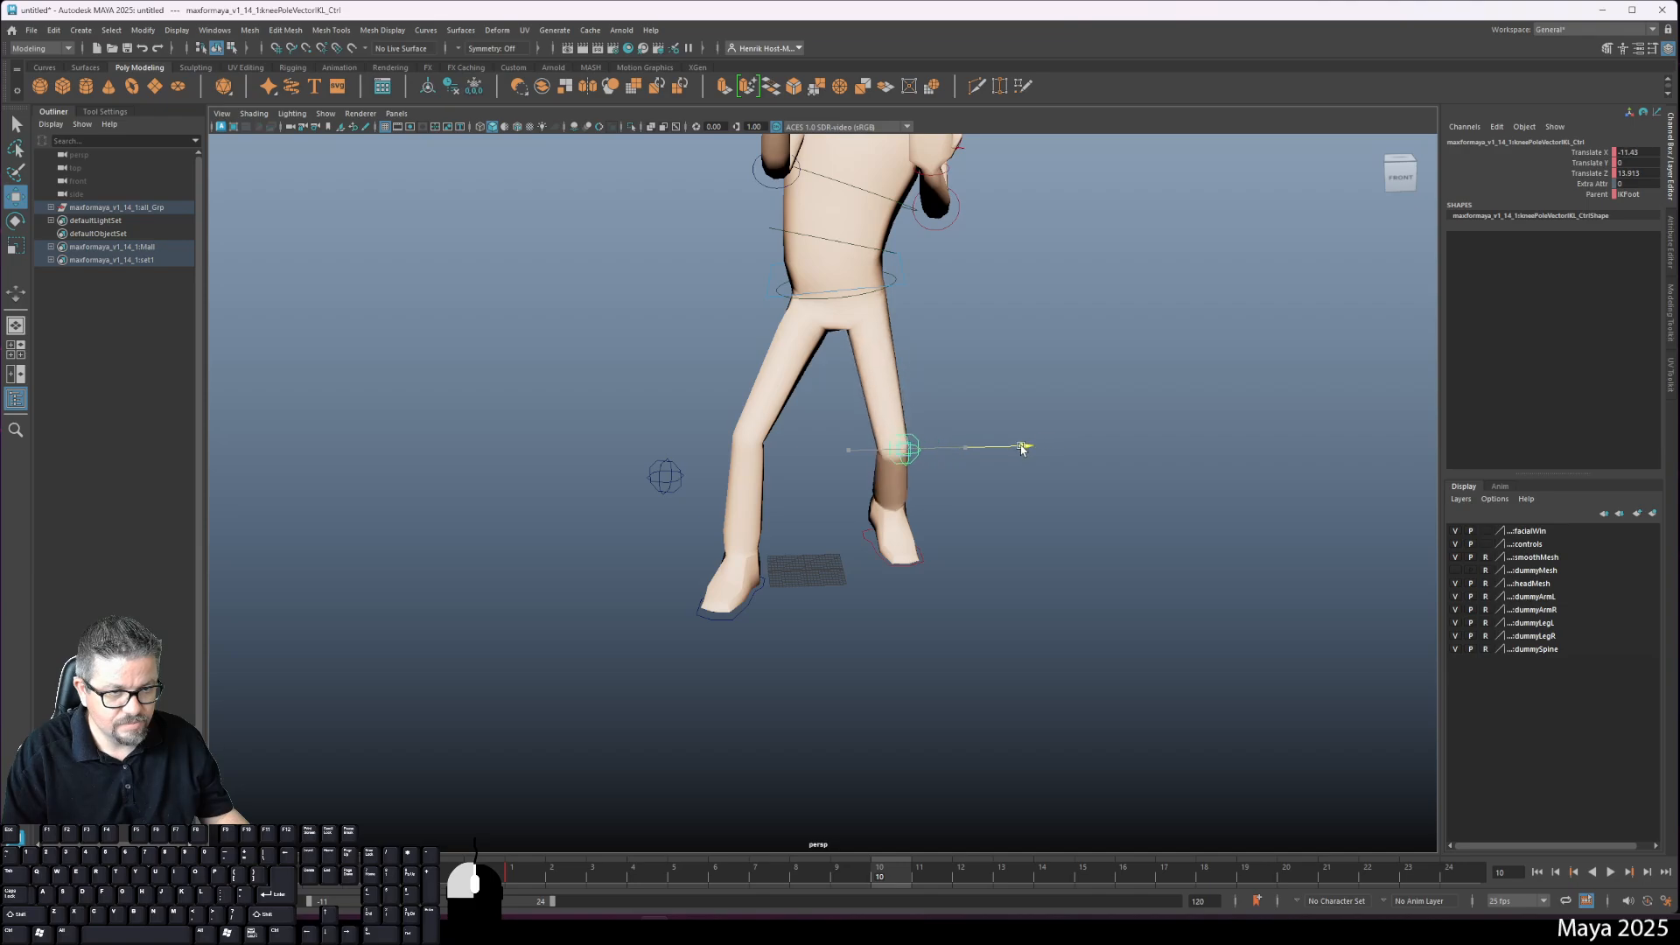
Step: Move the right foot outward and shift the right knee's pole vector to about Translate X -18.5
click(764, 590)
alt+drag(764, 590, 820, 619)
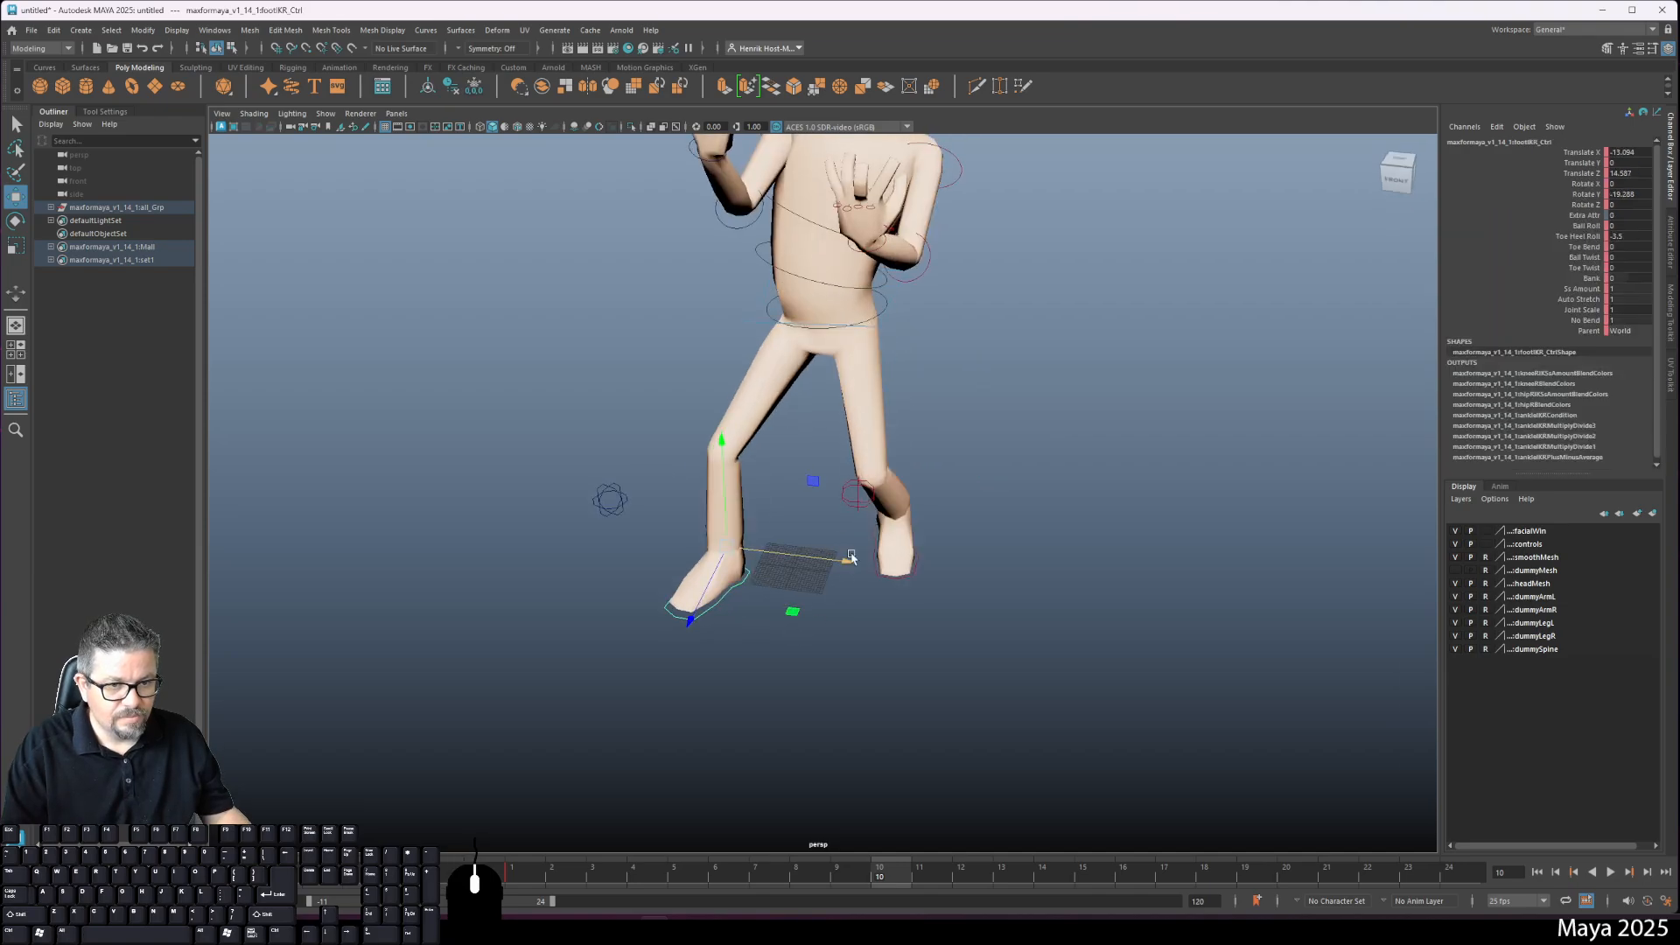
drag(850, 558, 743, 547)
click(625, 535)
drag(805, 495, 757, 485)
scroll(821, 469, down, 6)
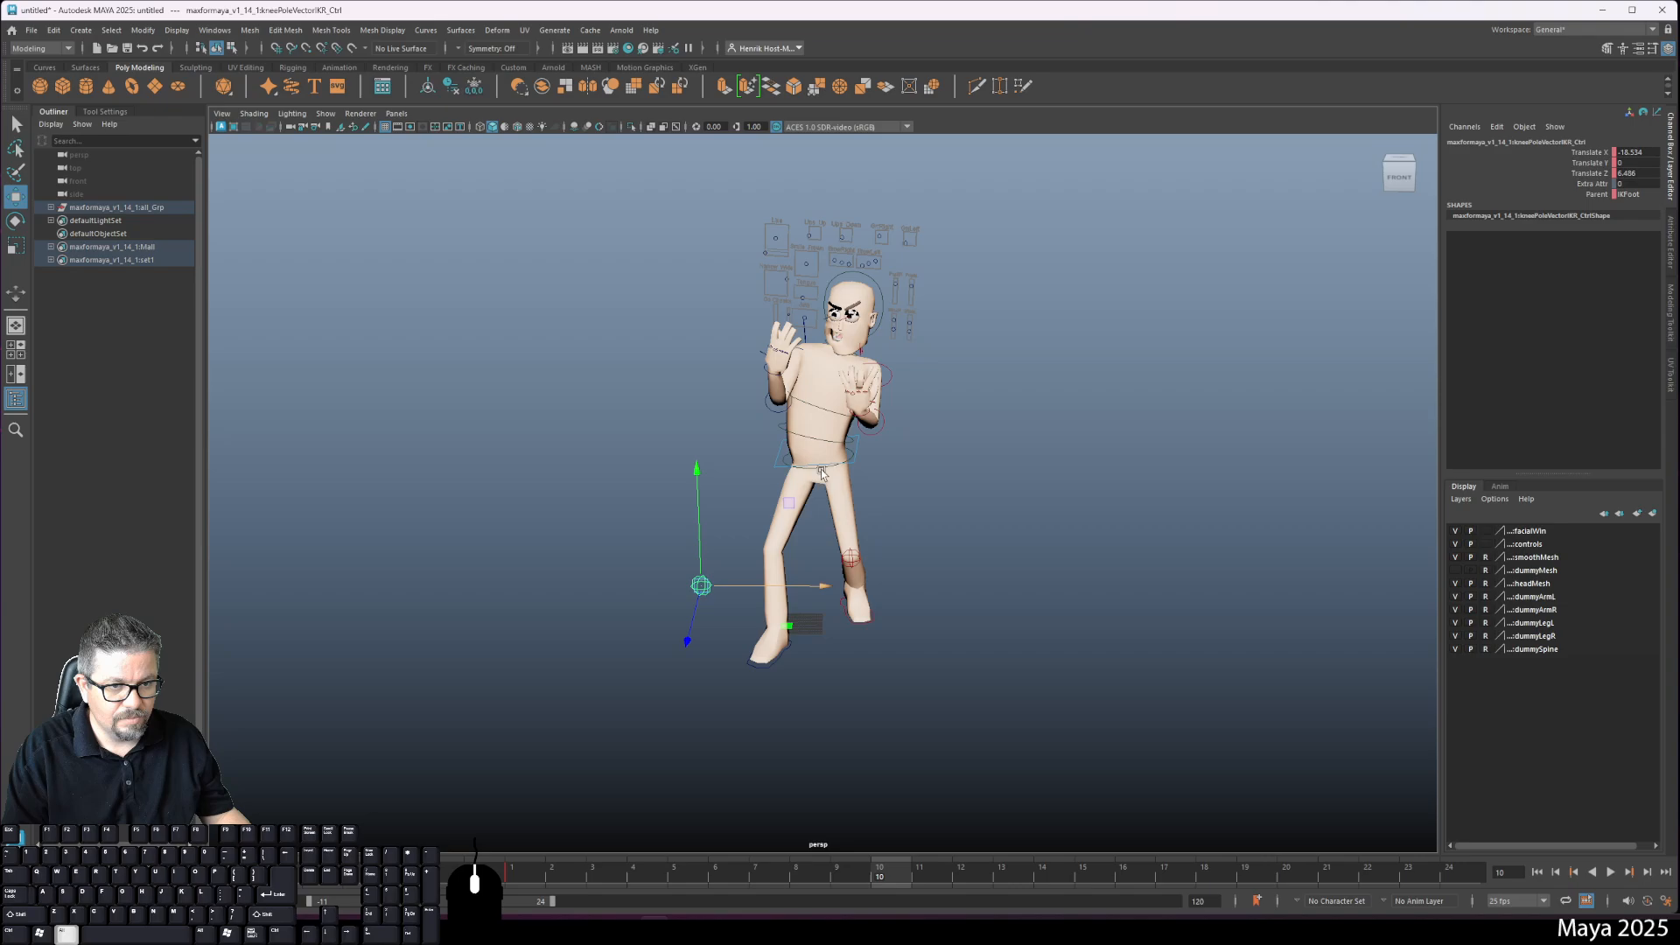
Step: Rotate the root control to about Rotate X 7.5, Y -8.2 and Z 7.1
scroll(821, 469, up, 5)
click(887, 444)
key(e)
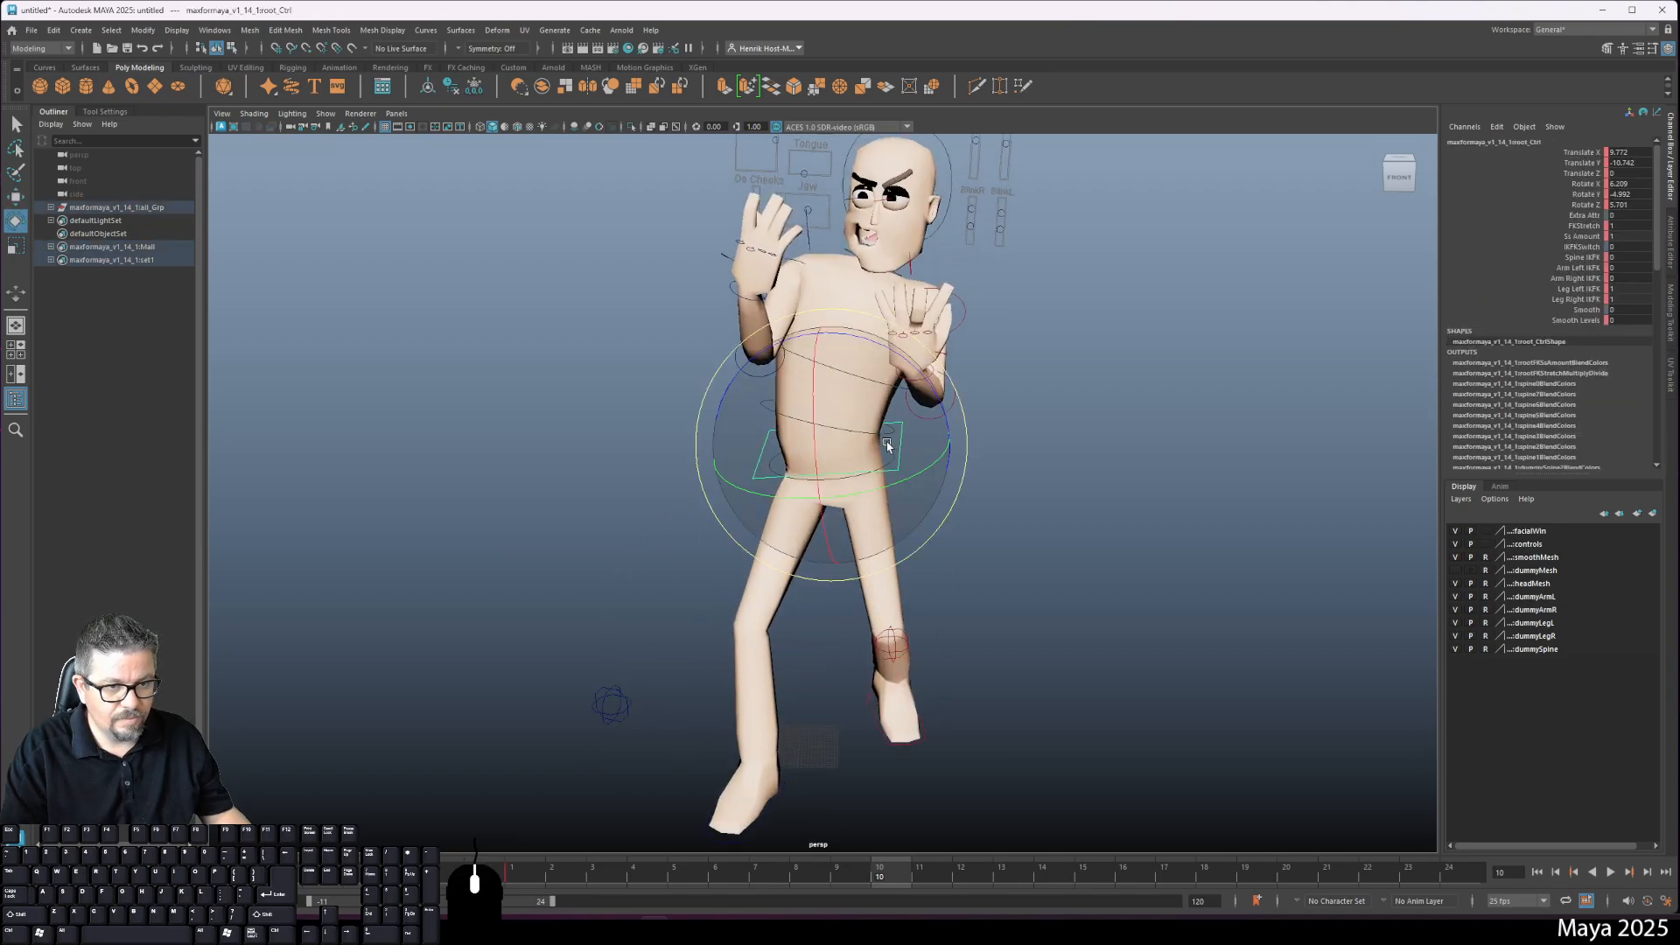
drag(904, 408, 940, 250)
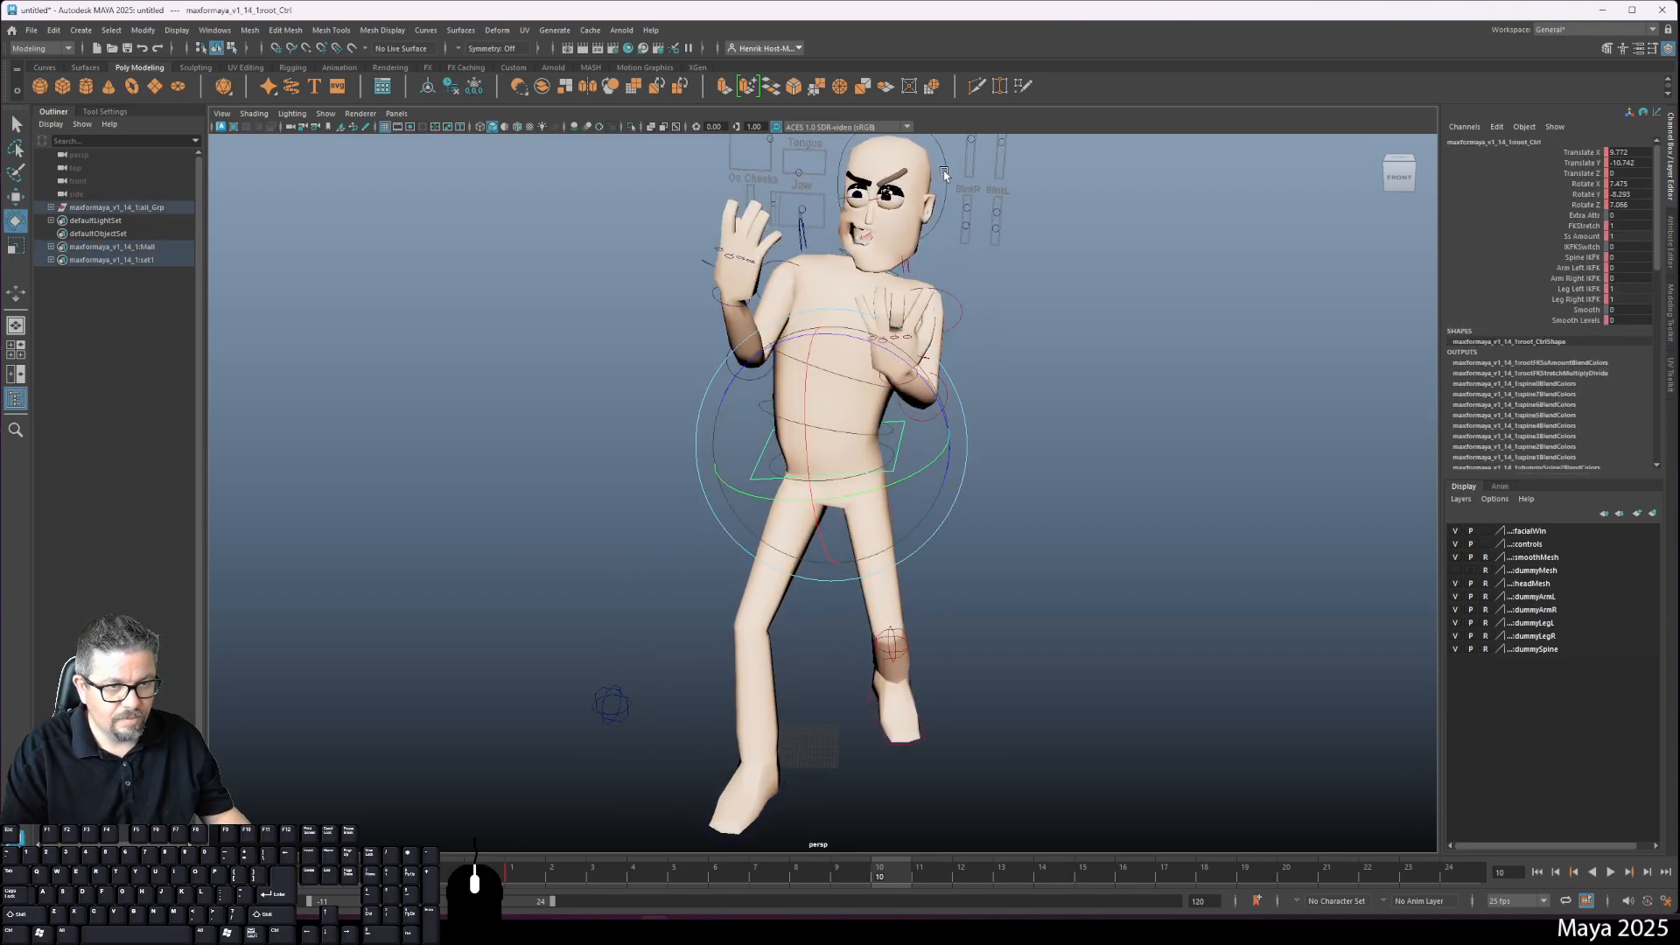
Step: Rotate the head to about Rotate X -14.4, Y -12.4 and Z 1.4
click(944, 174)
drag(944, 174, 937, 164)
alt+middle_drag(1077, 273, 1117, 435)
alt+drag(1118, 435, 1124, 433)
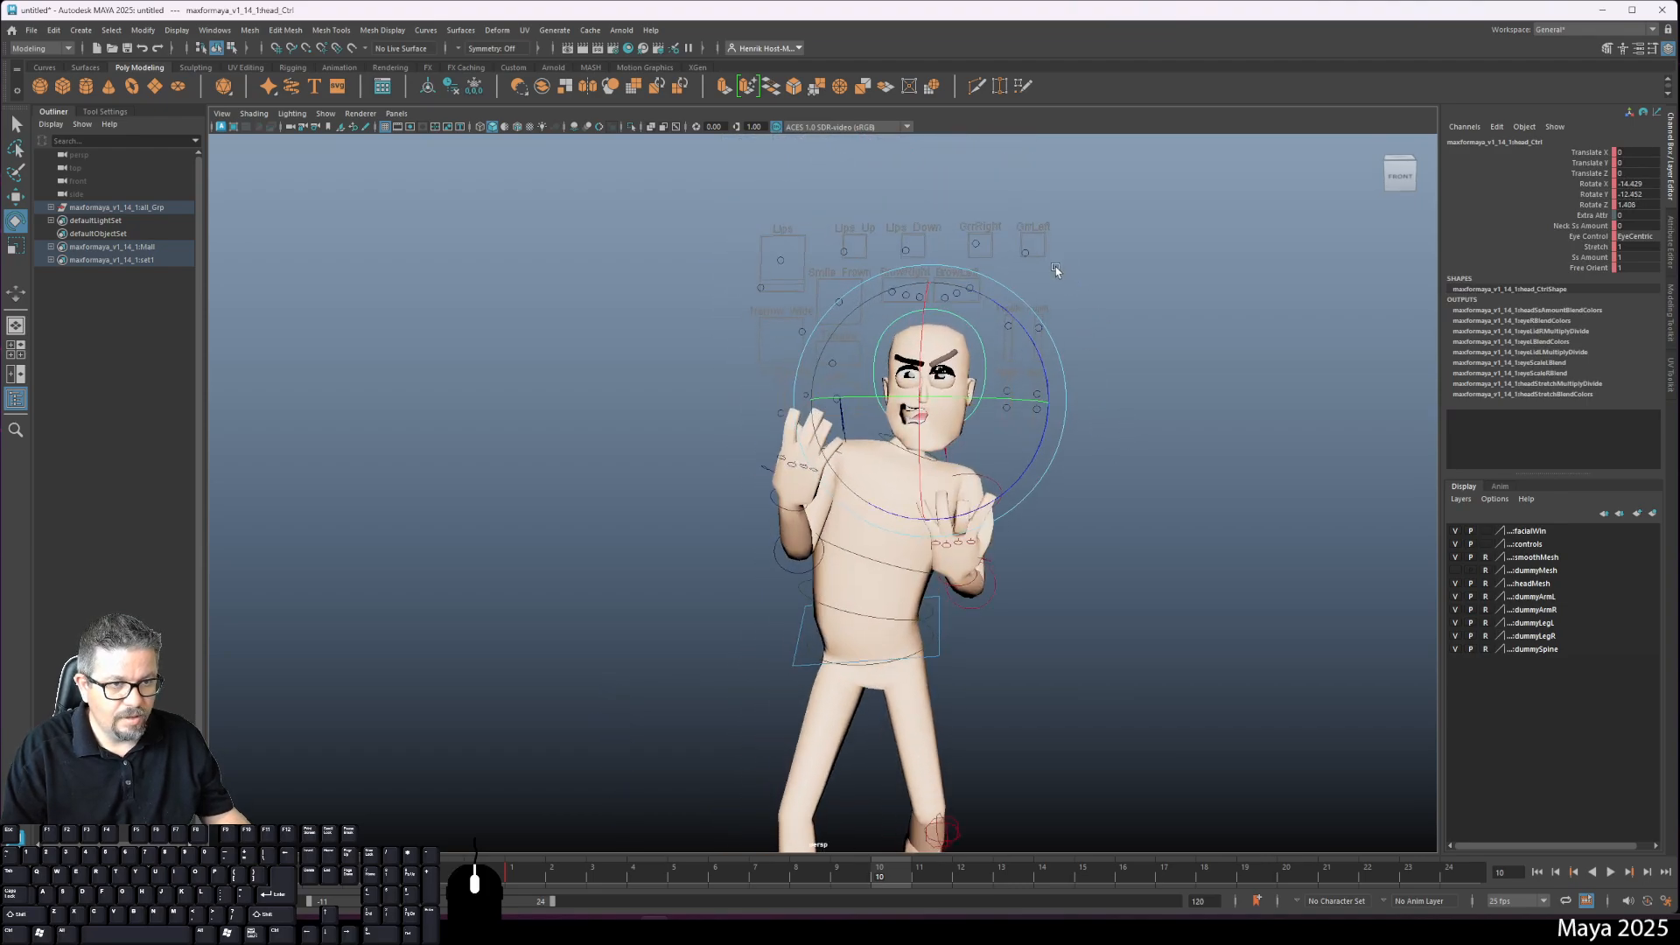
Step: Set Translate Y to 0 on the jaw in/out control and the Oo Cheeks control
alt+right_drag(812, 267, 994, 525)
alt+middle_drag(886, 254, 911, 476)
alt+drag(911, 476, 827, 520)
click(828, 513)
key(w)
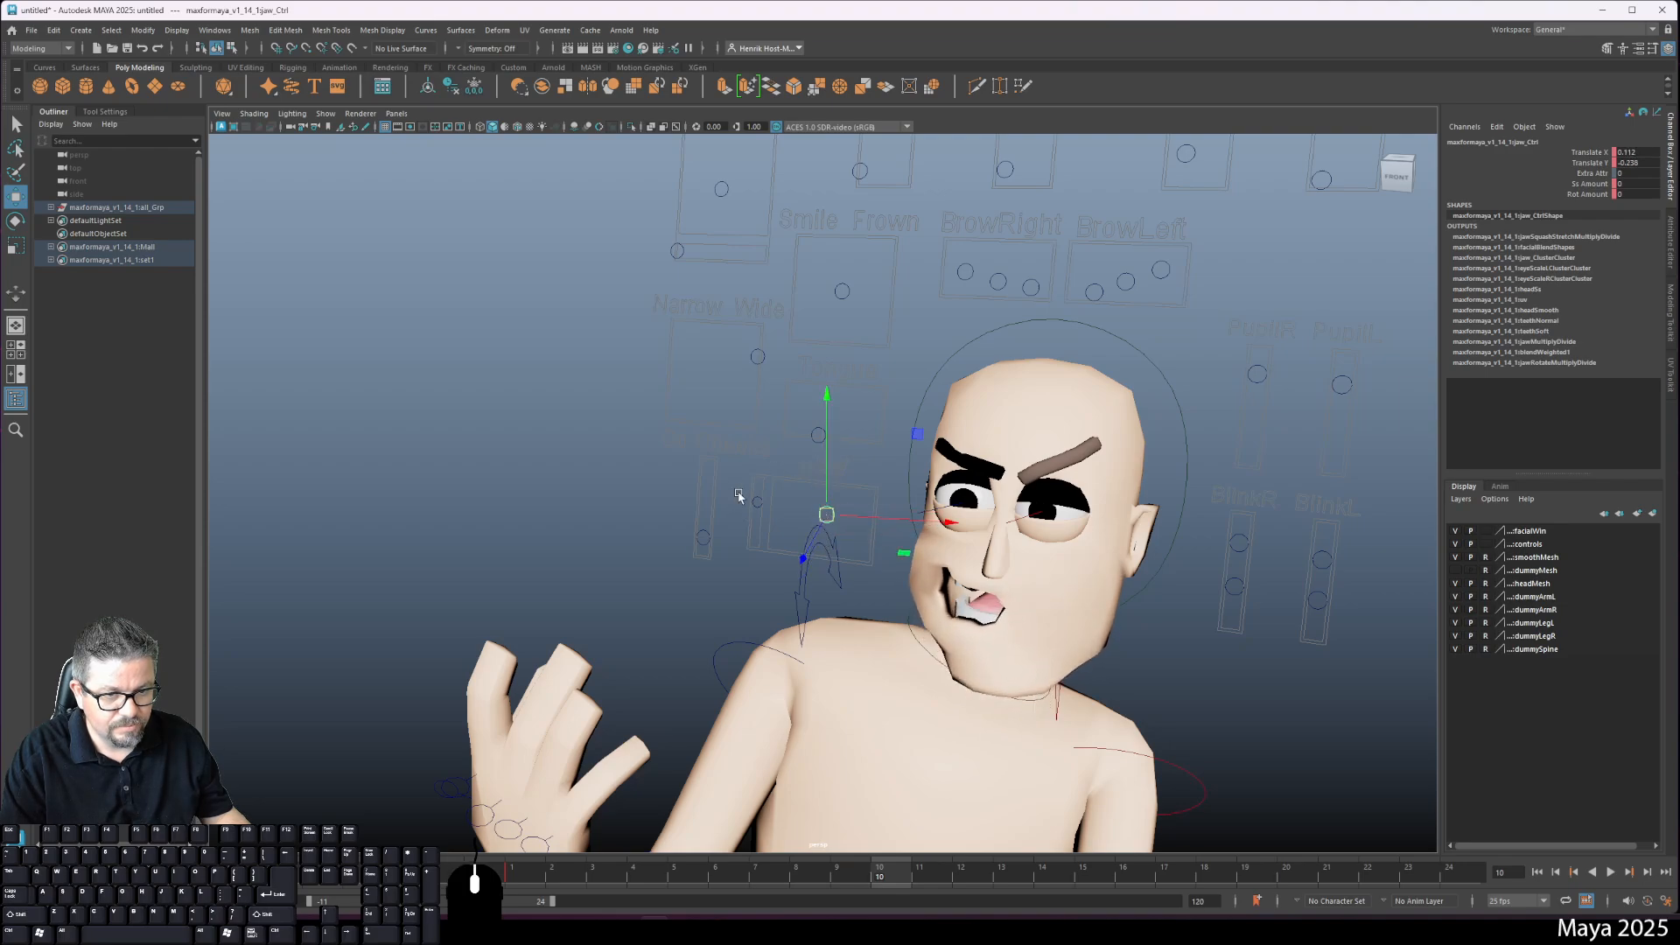
click(760, 501)
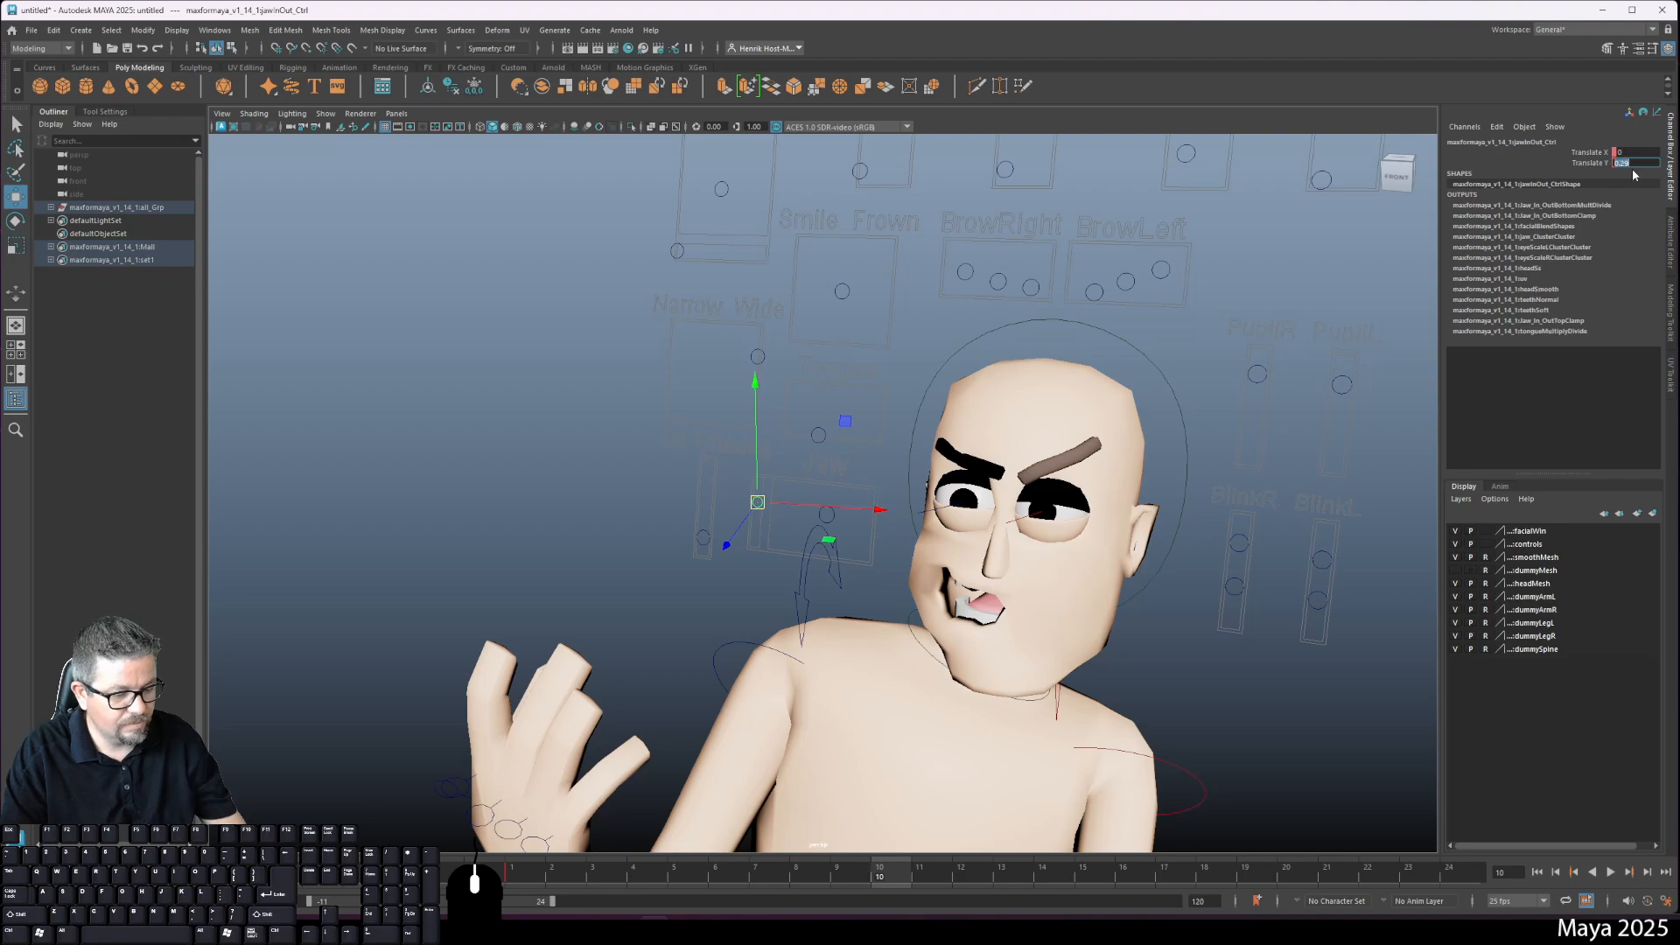
text(0)
key(Return)
click(703, 537)
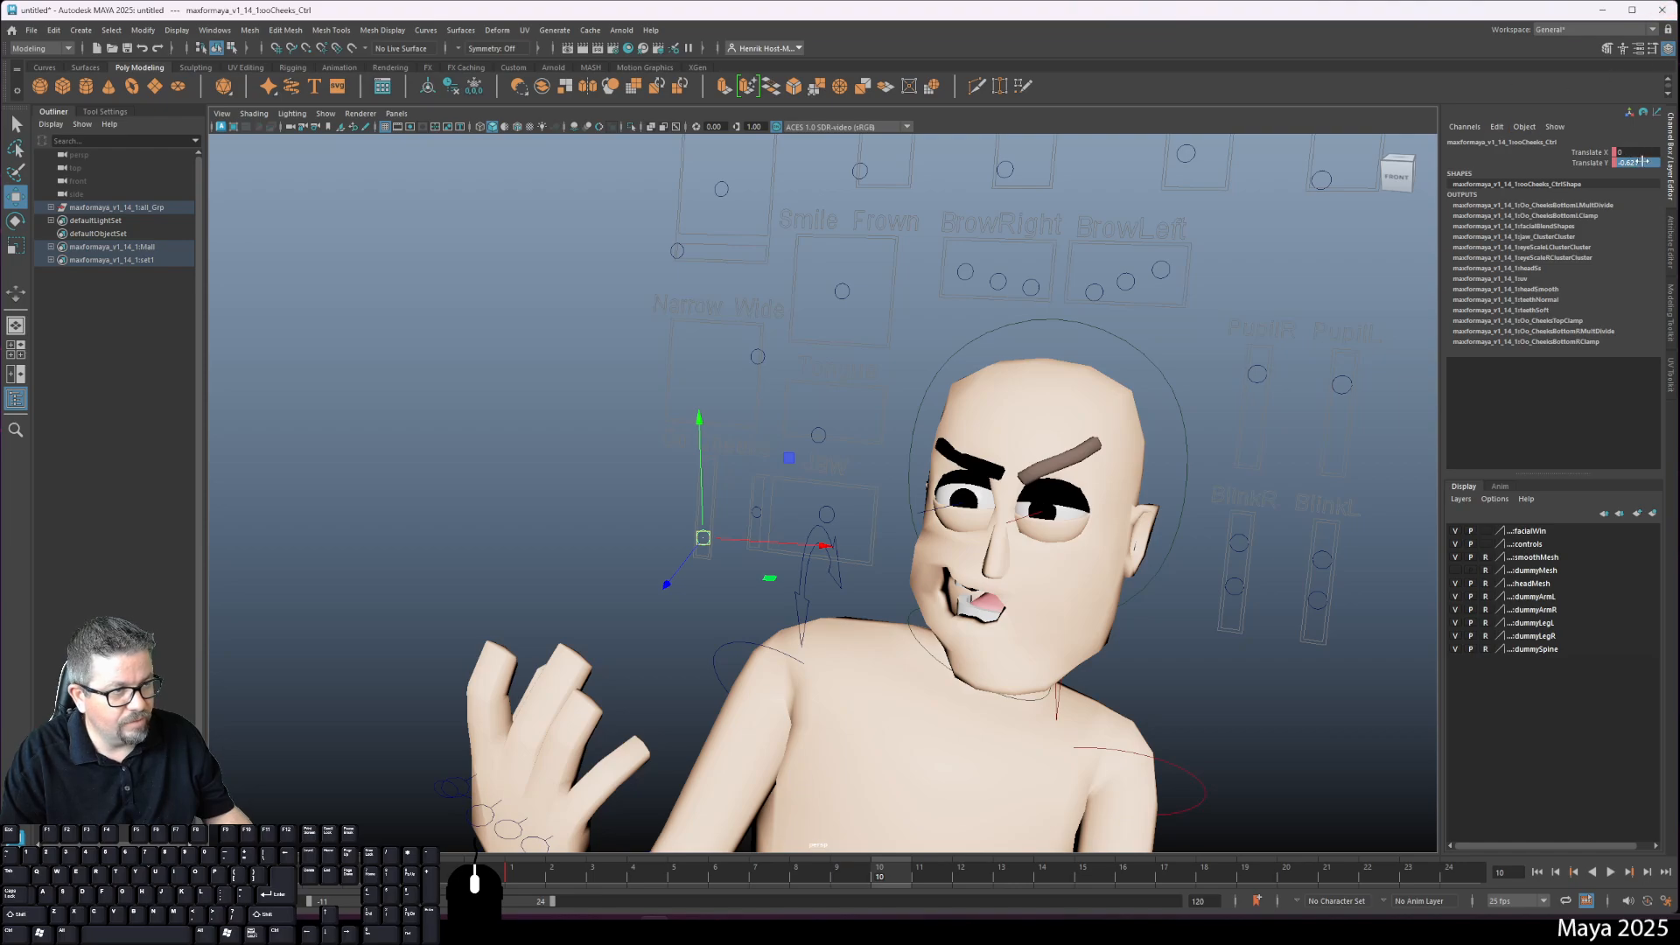
text(0)
key(Return)
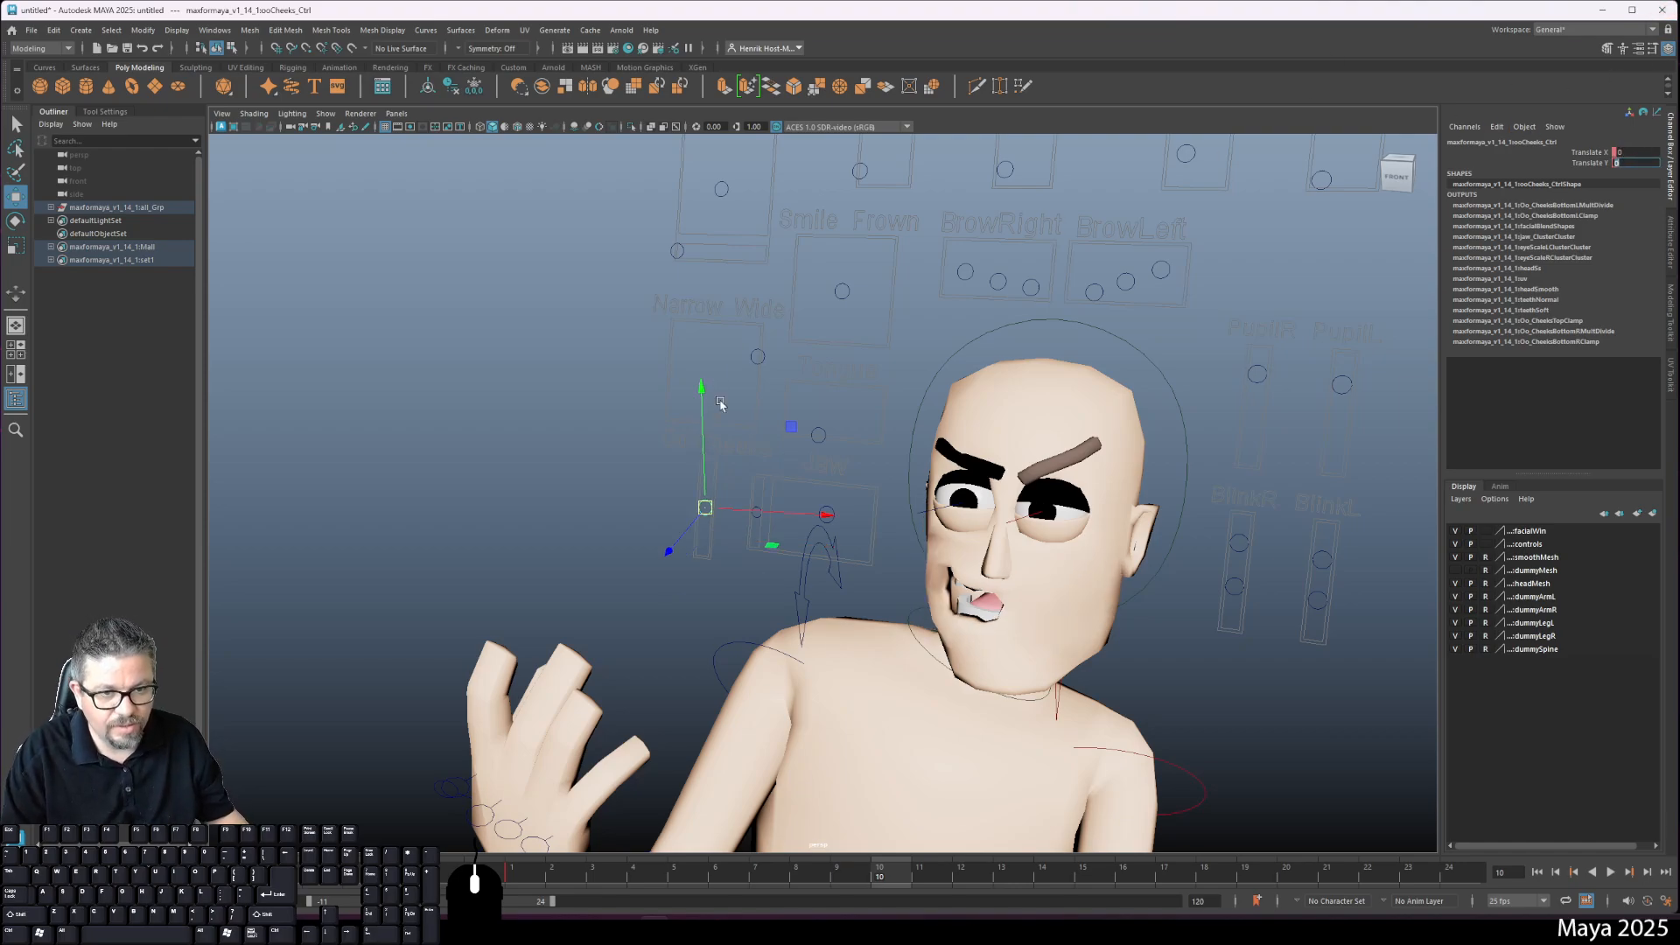
Step: Set Translate X and Y to 0 on the tongue control and the Narrow Wide mouth control
click(819, 435)
double_click(1638, 153)
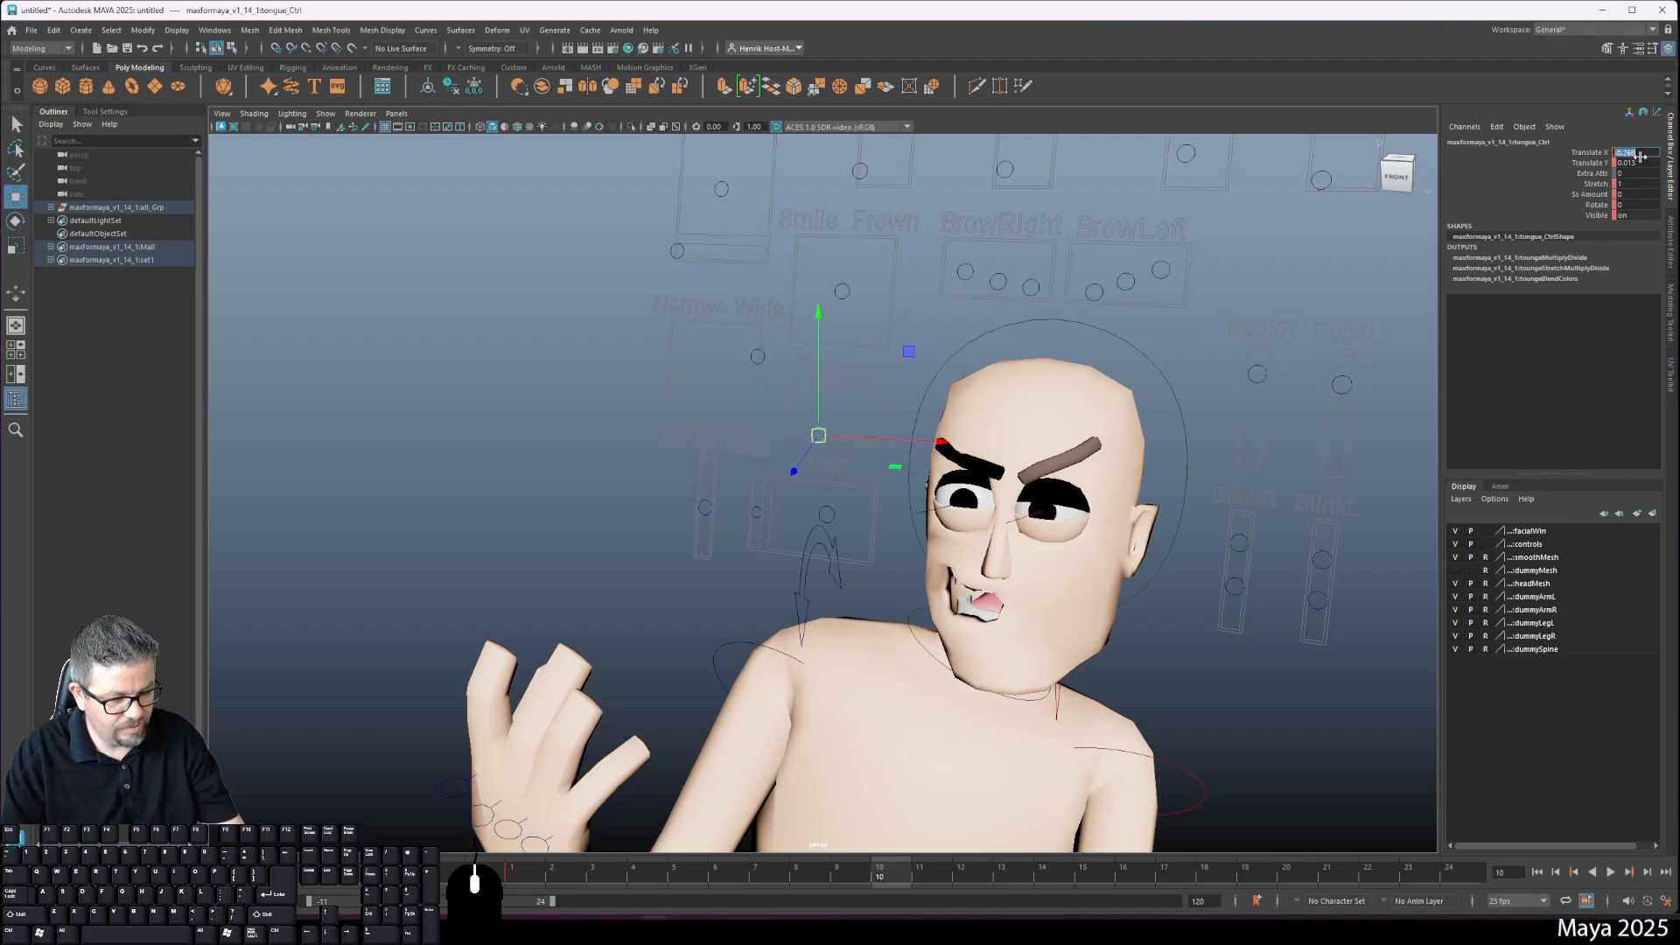
text(0)
key(Tab)
text(0)
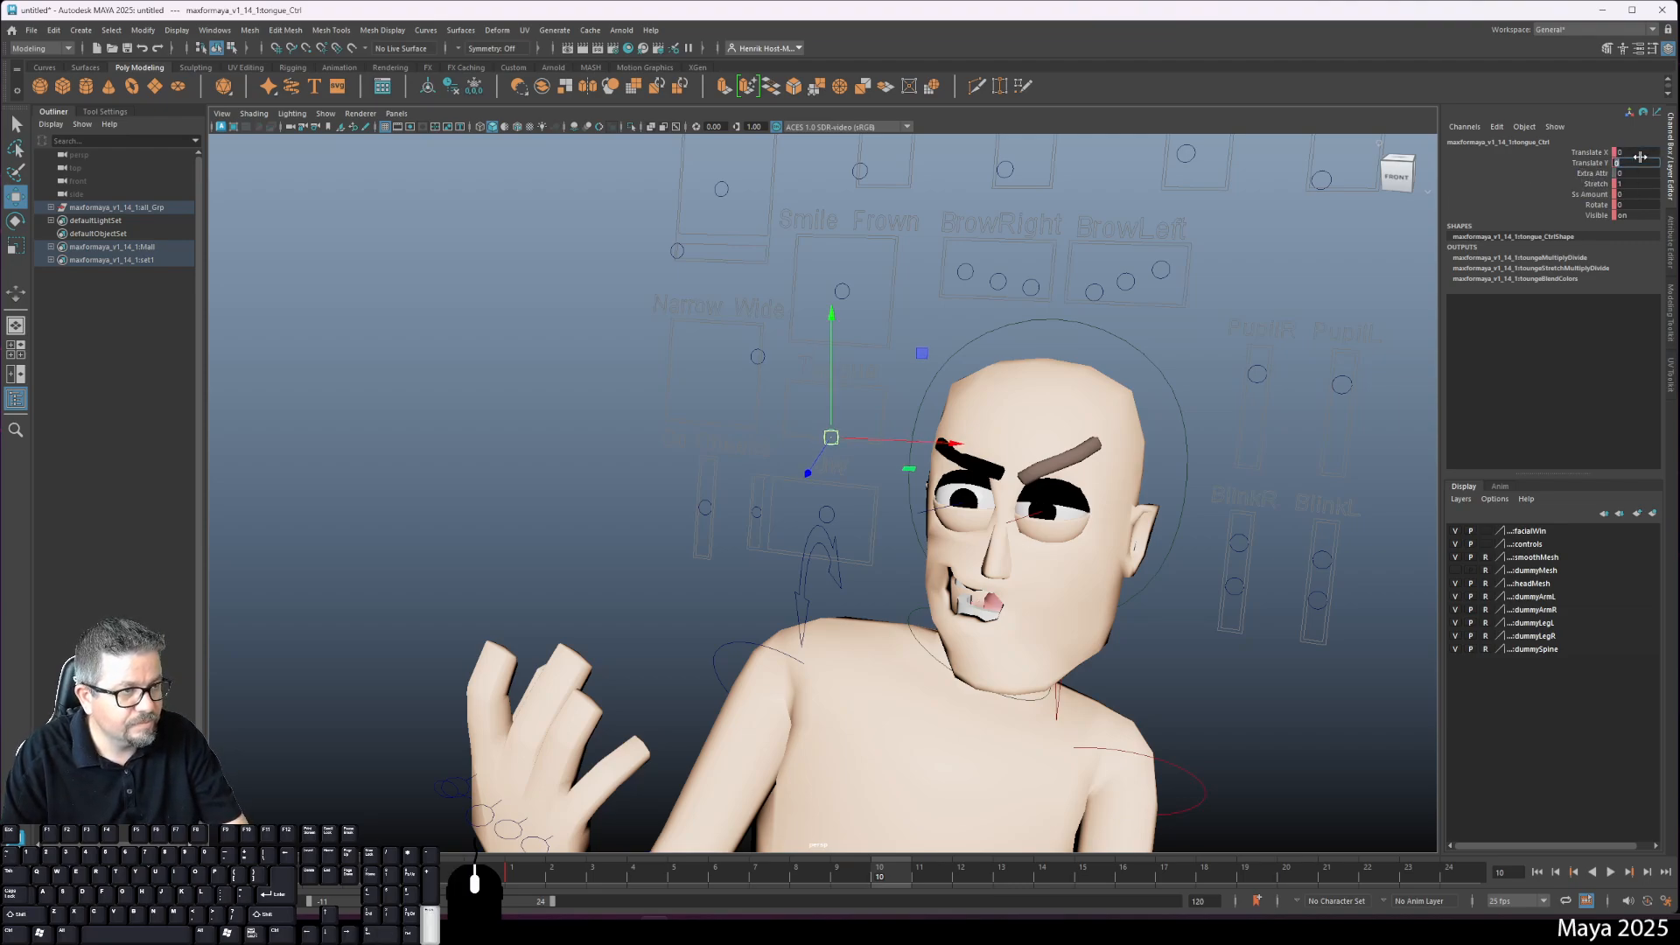
click(762, 361)
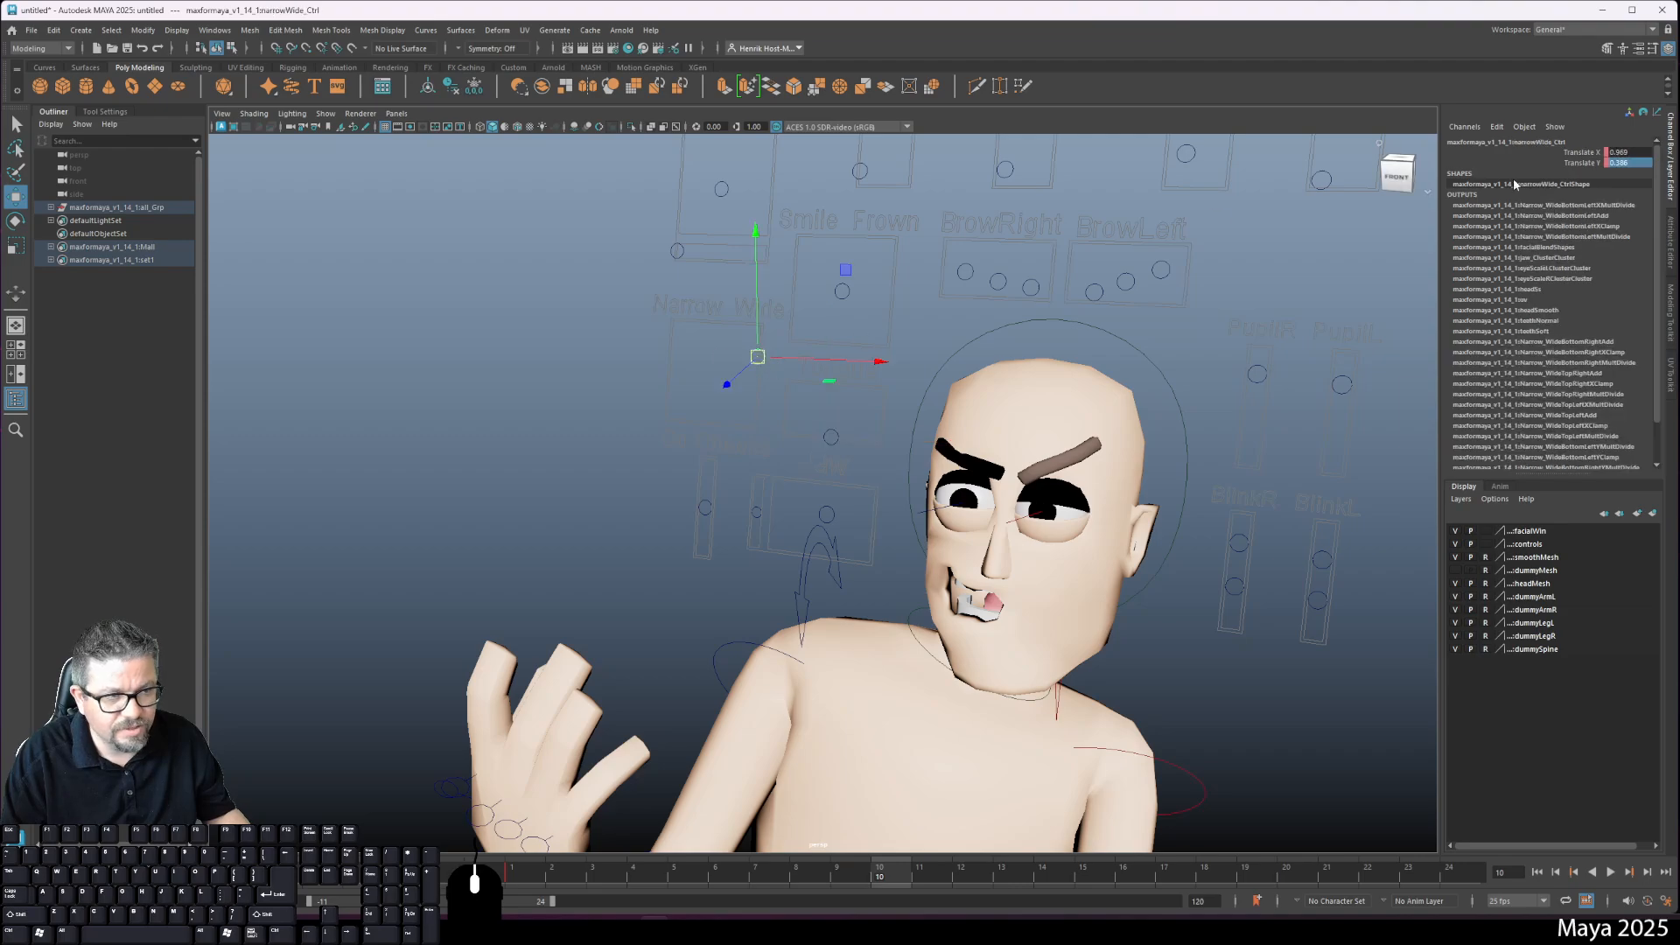
text(0)
key(Return)
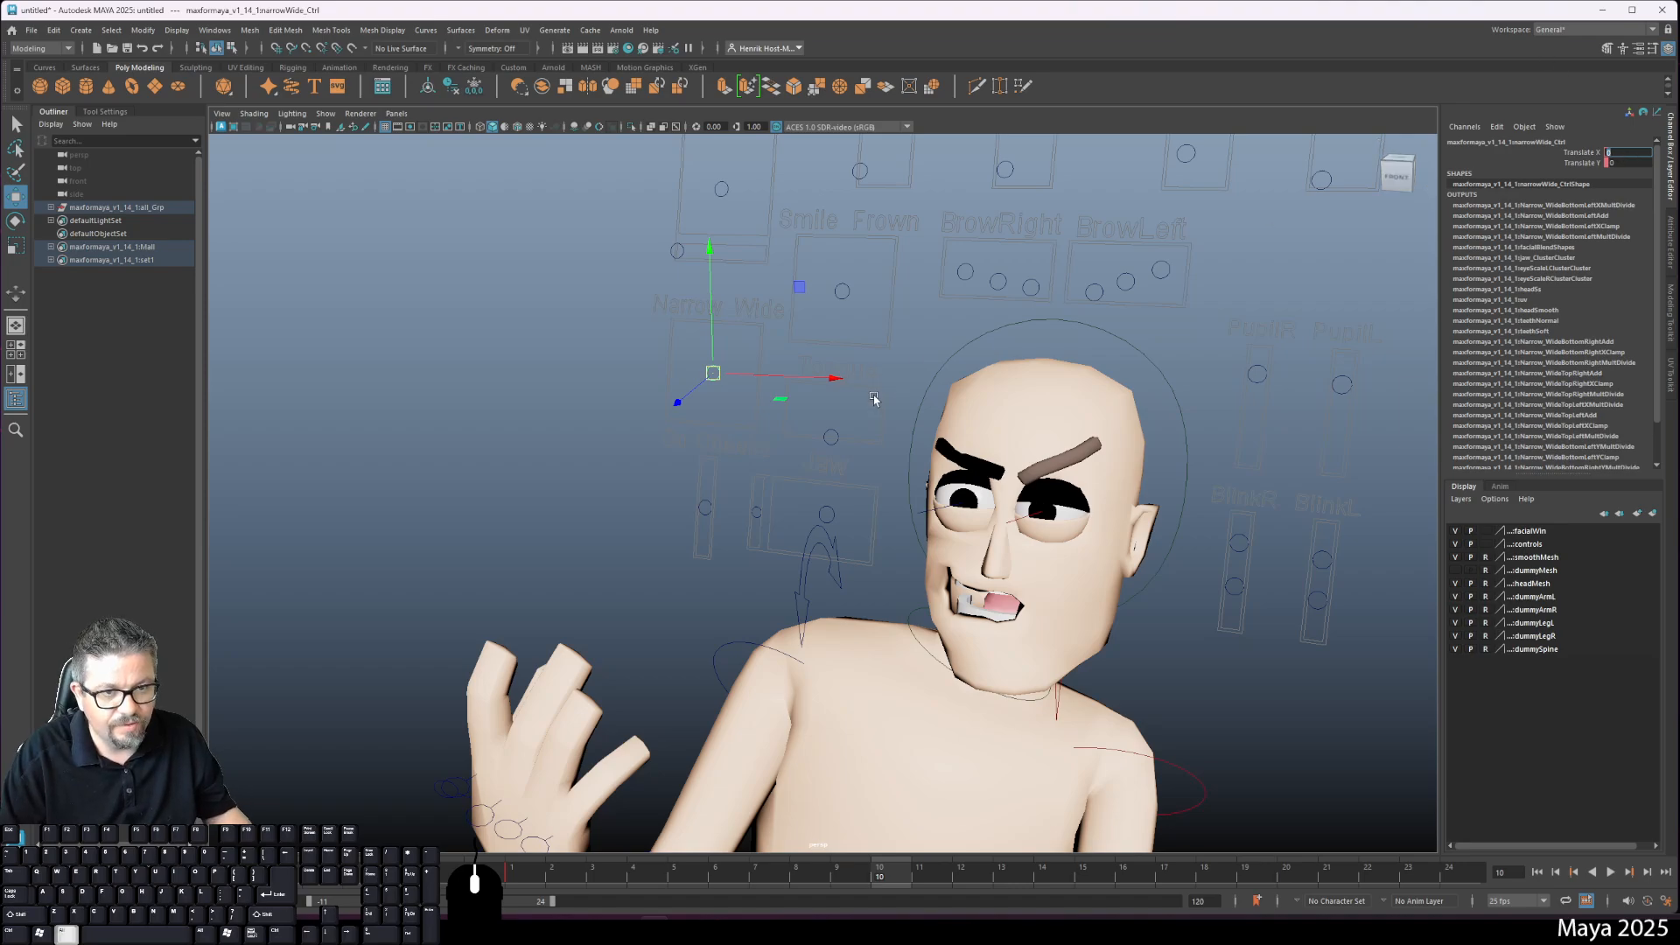
Step: Set the lips left-right control's Translate X to 0
alt+middle_drag(874, 396, 910, 451)
drag(867, 312, 891, 359)
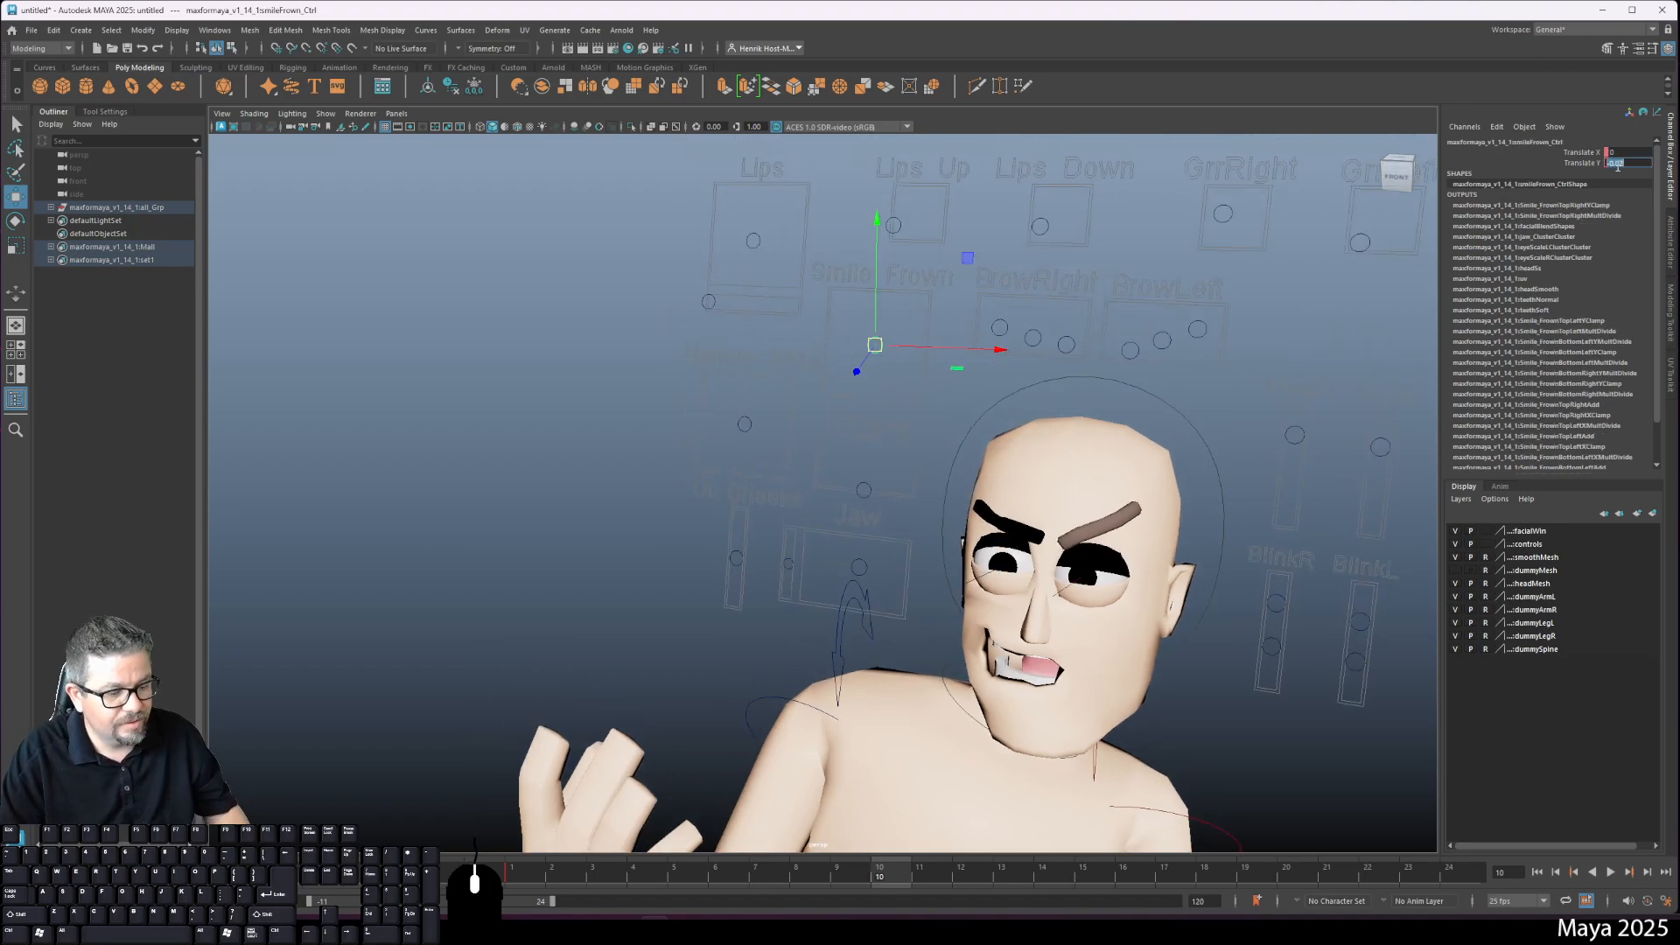
drag(634, 243, 731, 337)
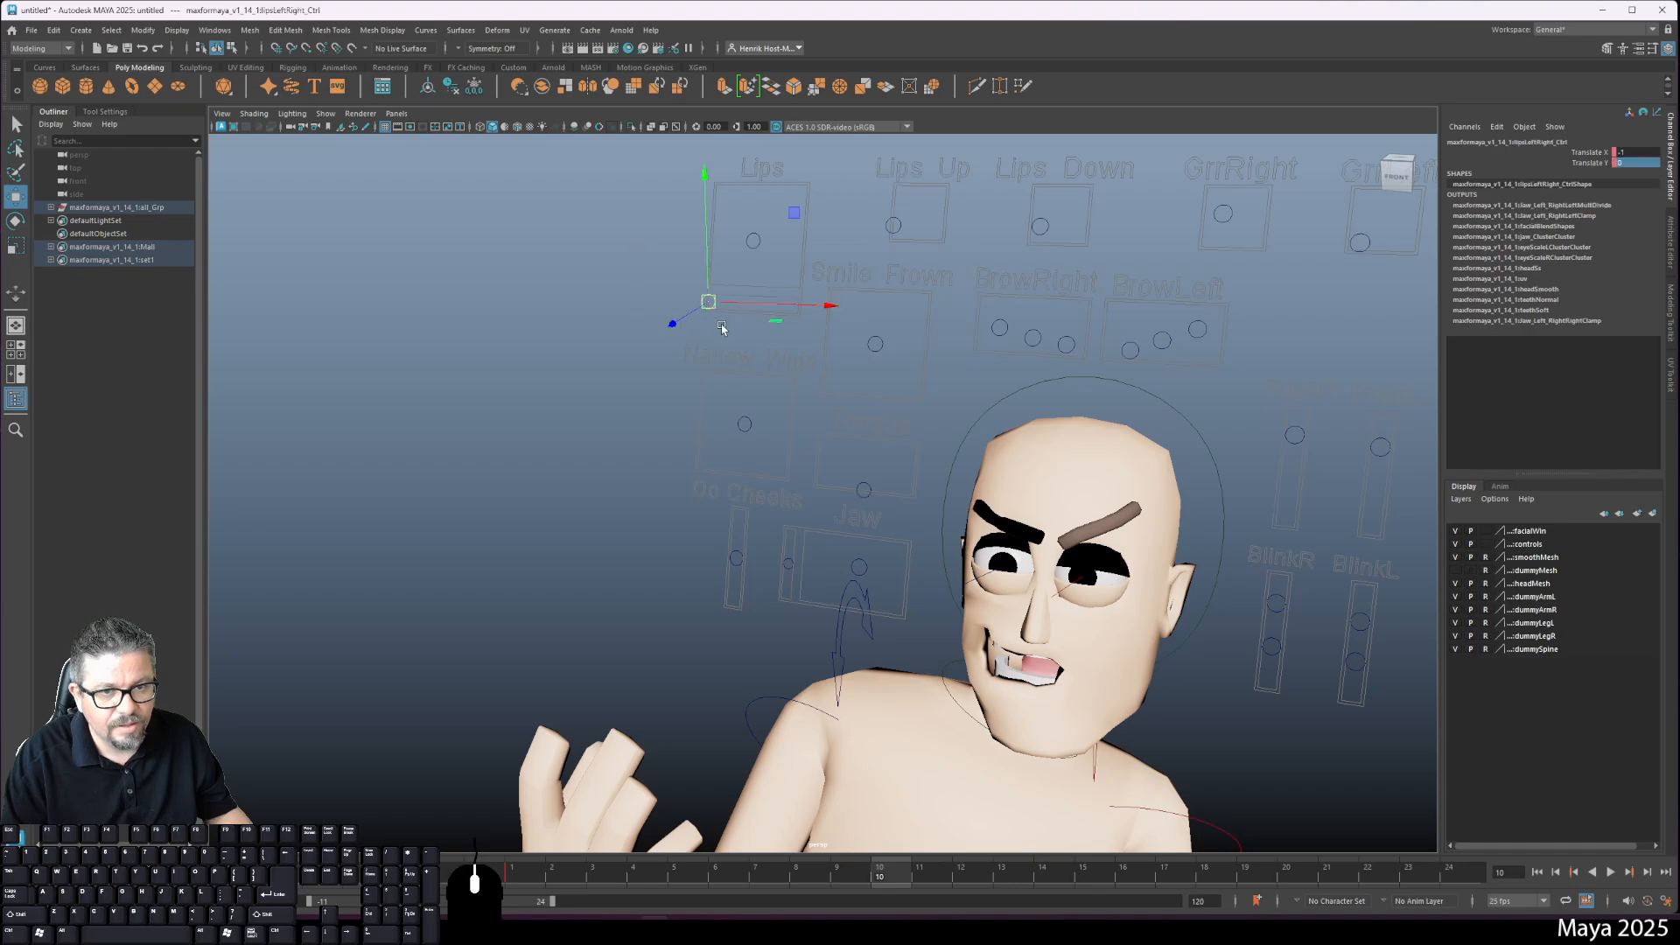
double_click(1635, 152)
text(0)
key(Return)
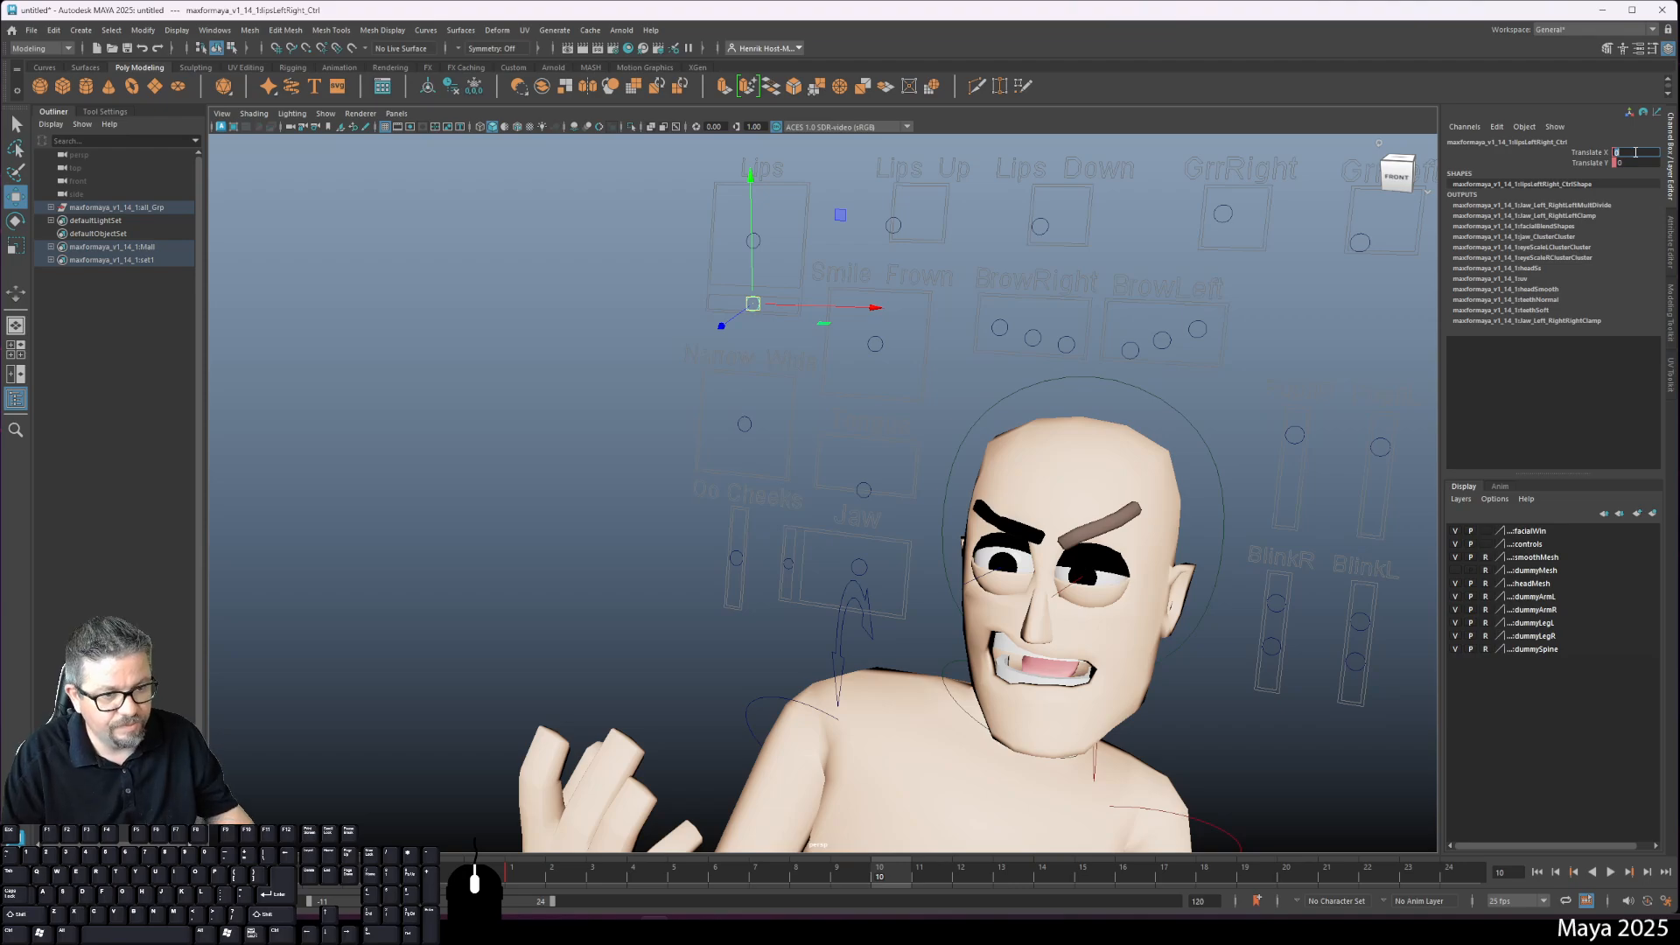
Step: Set the main Lips control's Translate X and Translate Y to 0
drag(665, 223, 769, 257)
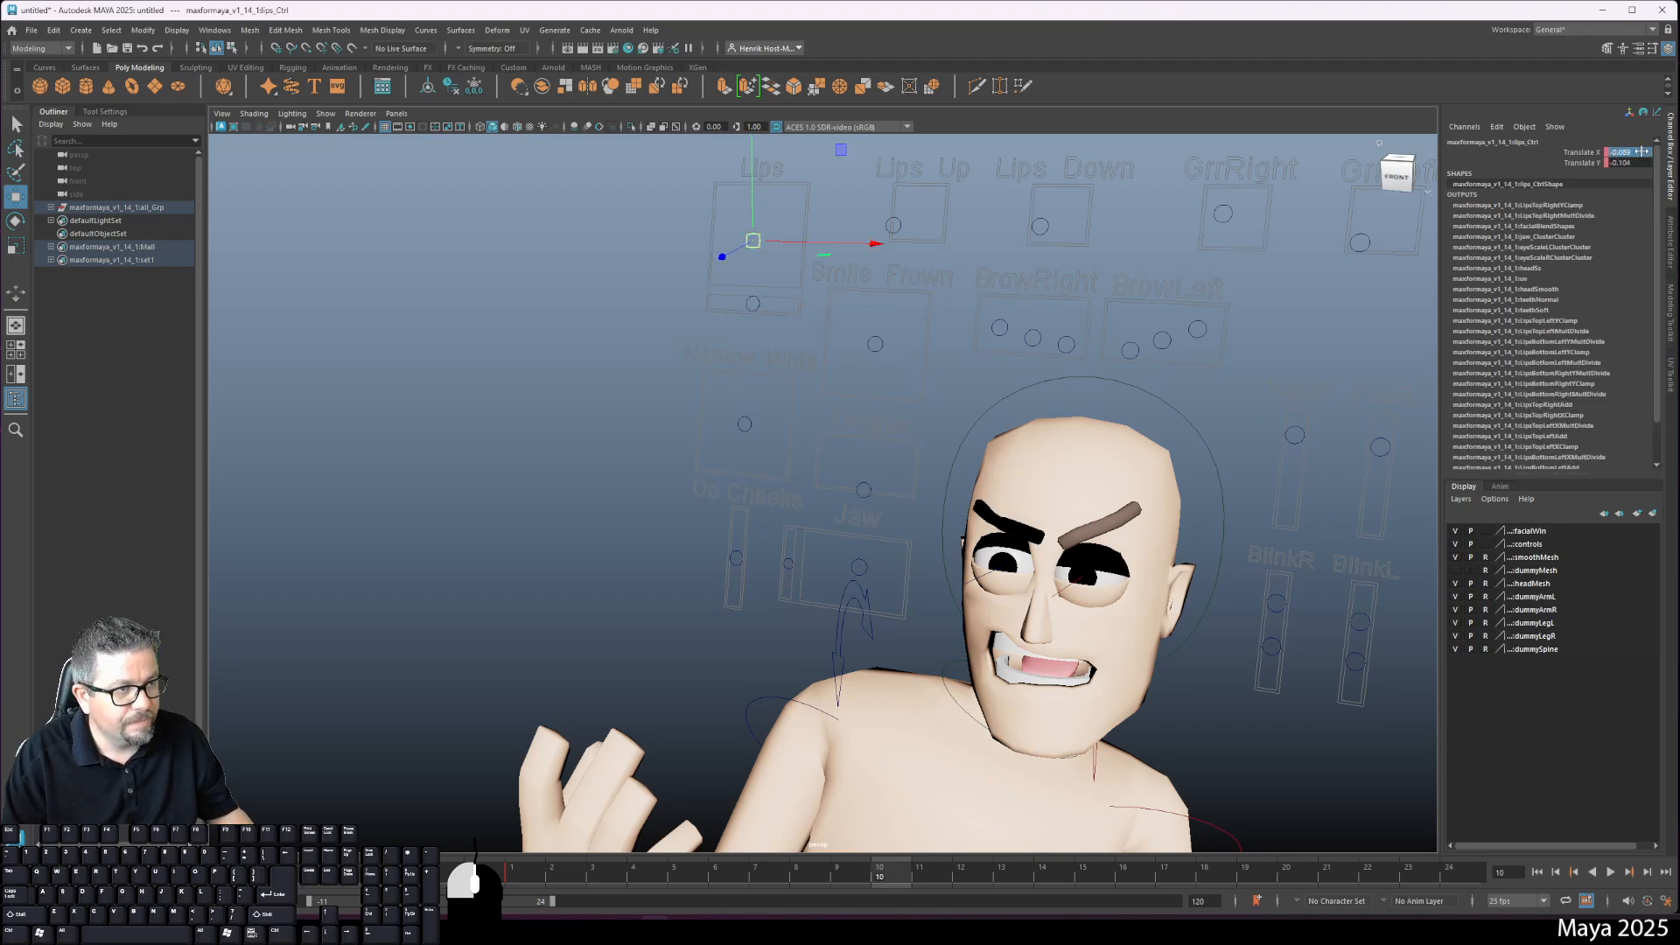
text(0)
key(Tab)
text(0)
key(Return)
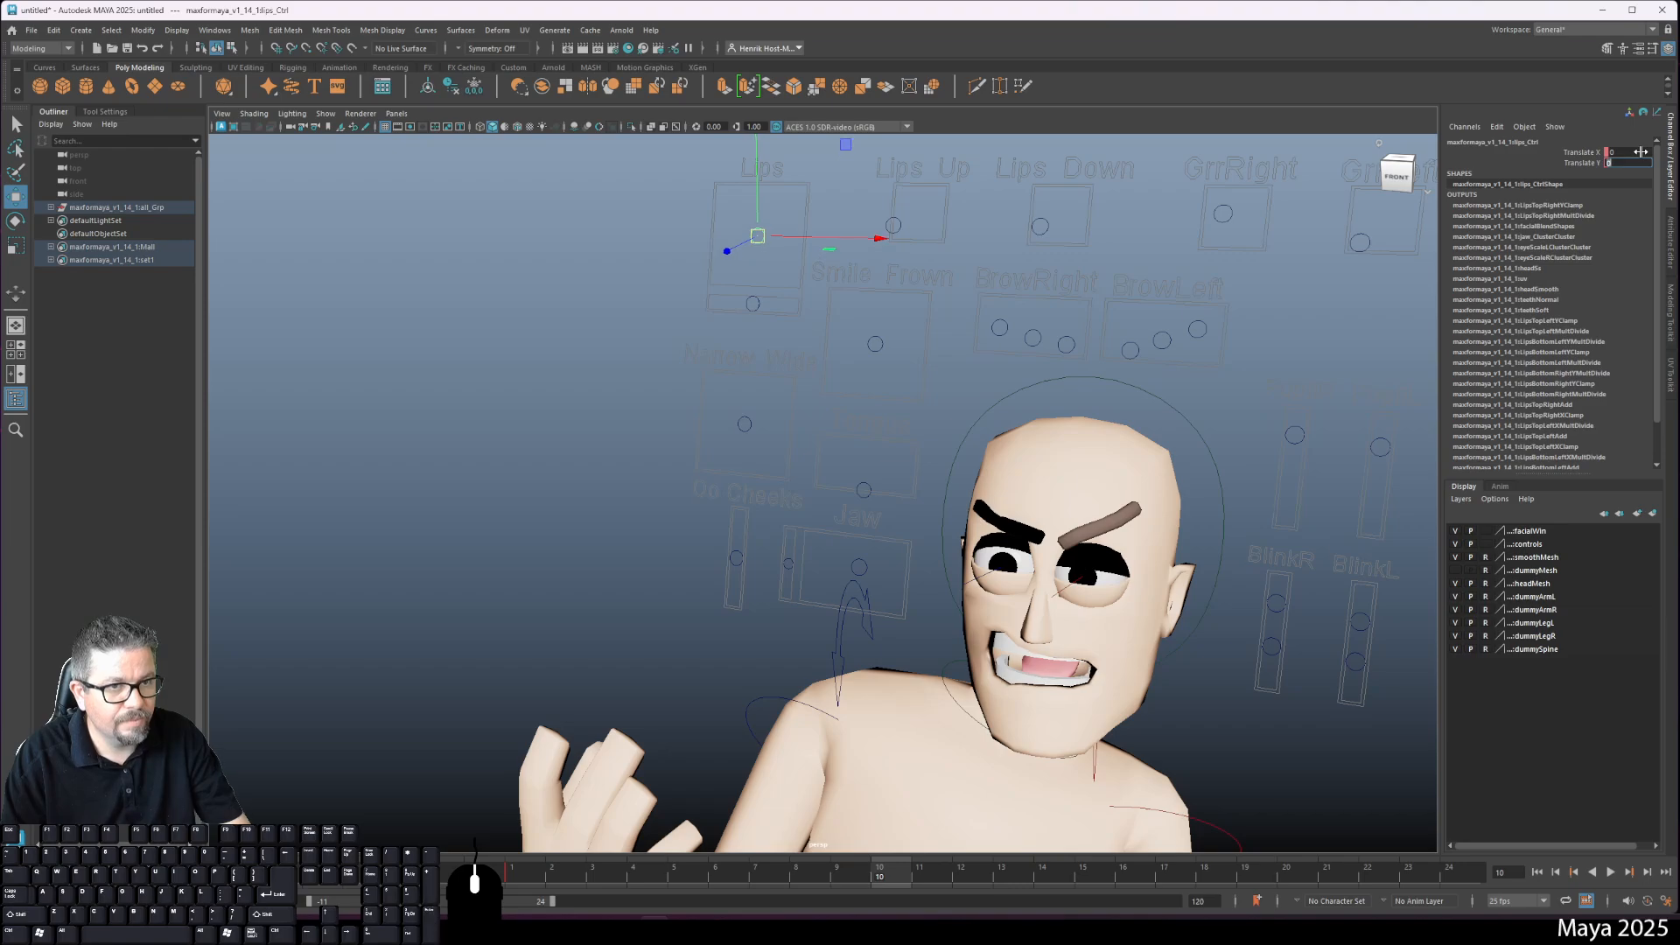
Step: Set Translate X and Translate Y to 0 on the Lips Up and Lips Down controls
drag(885, 186, 913, 237)
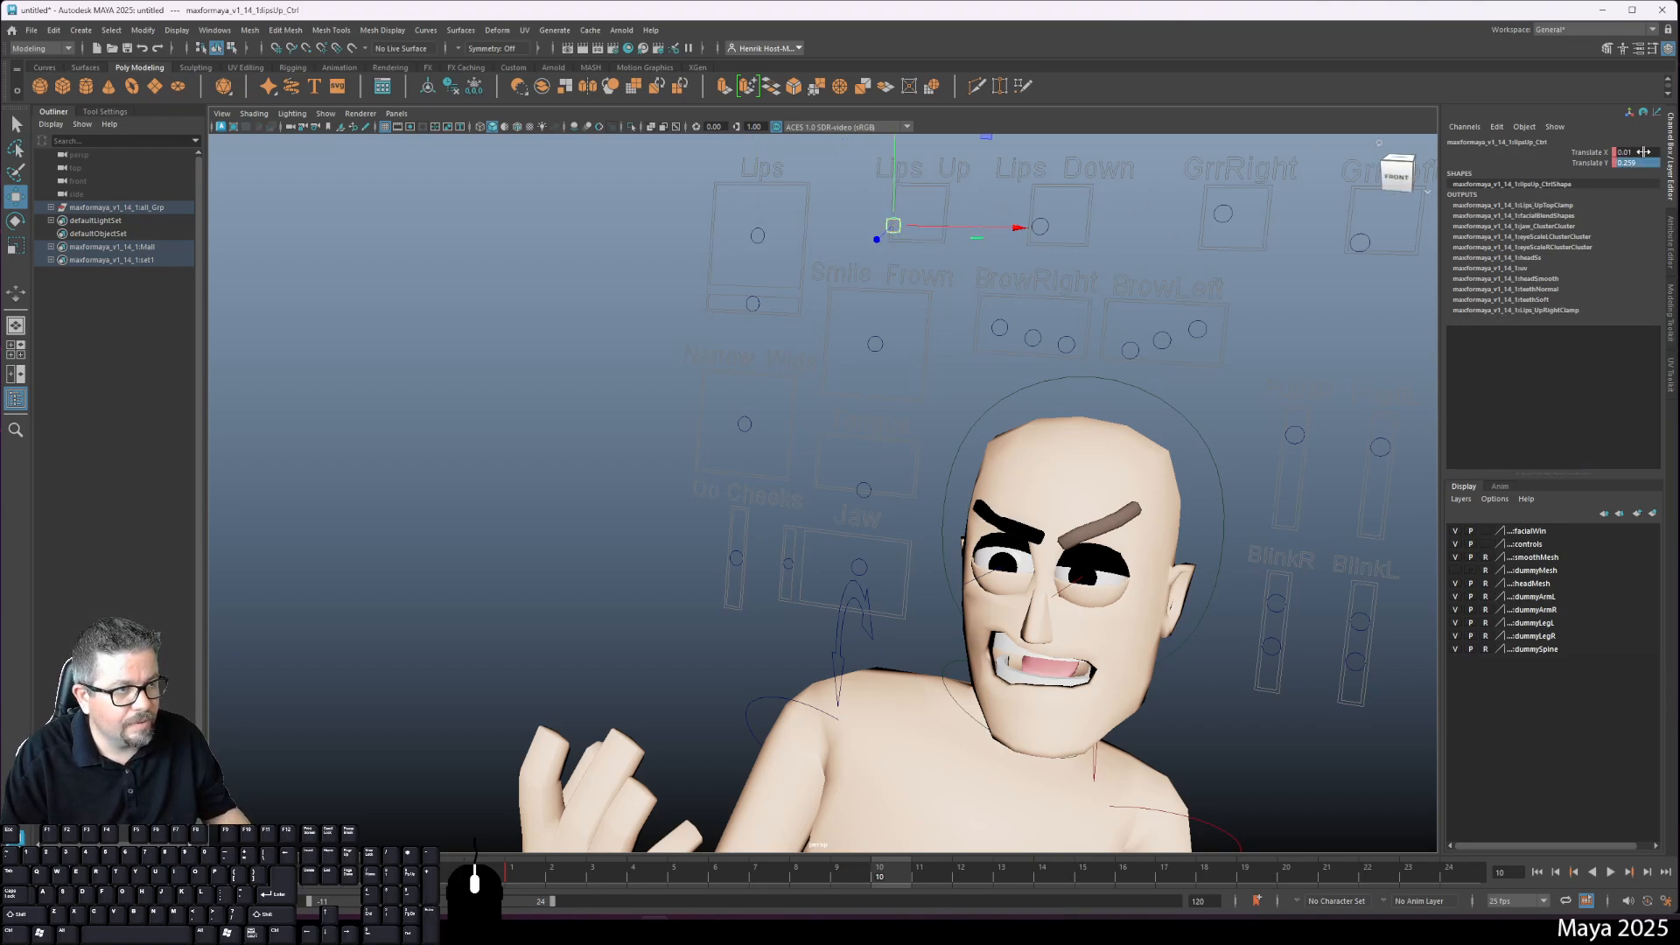
text(0)
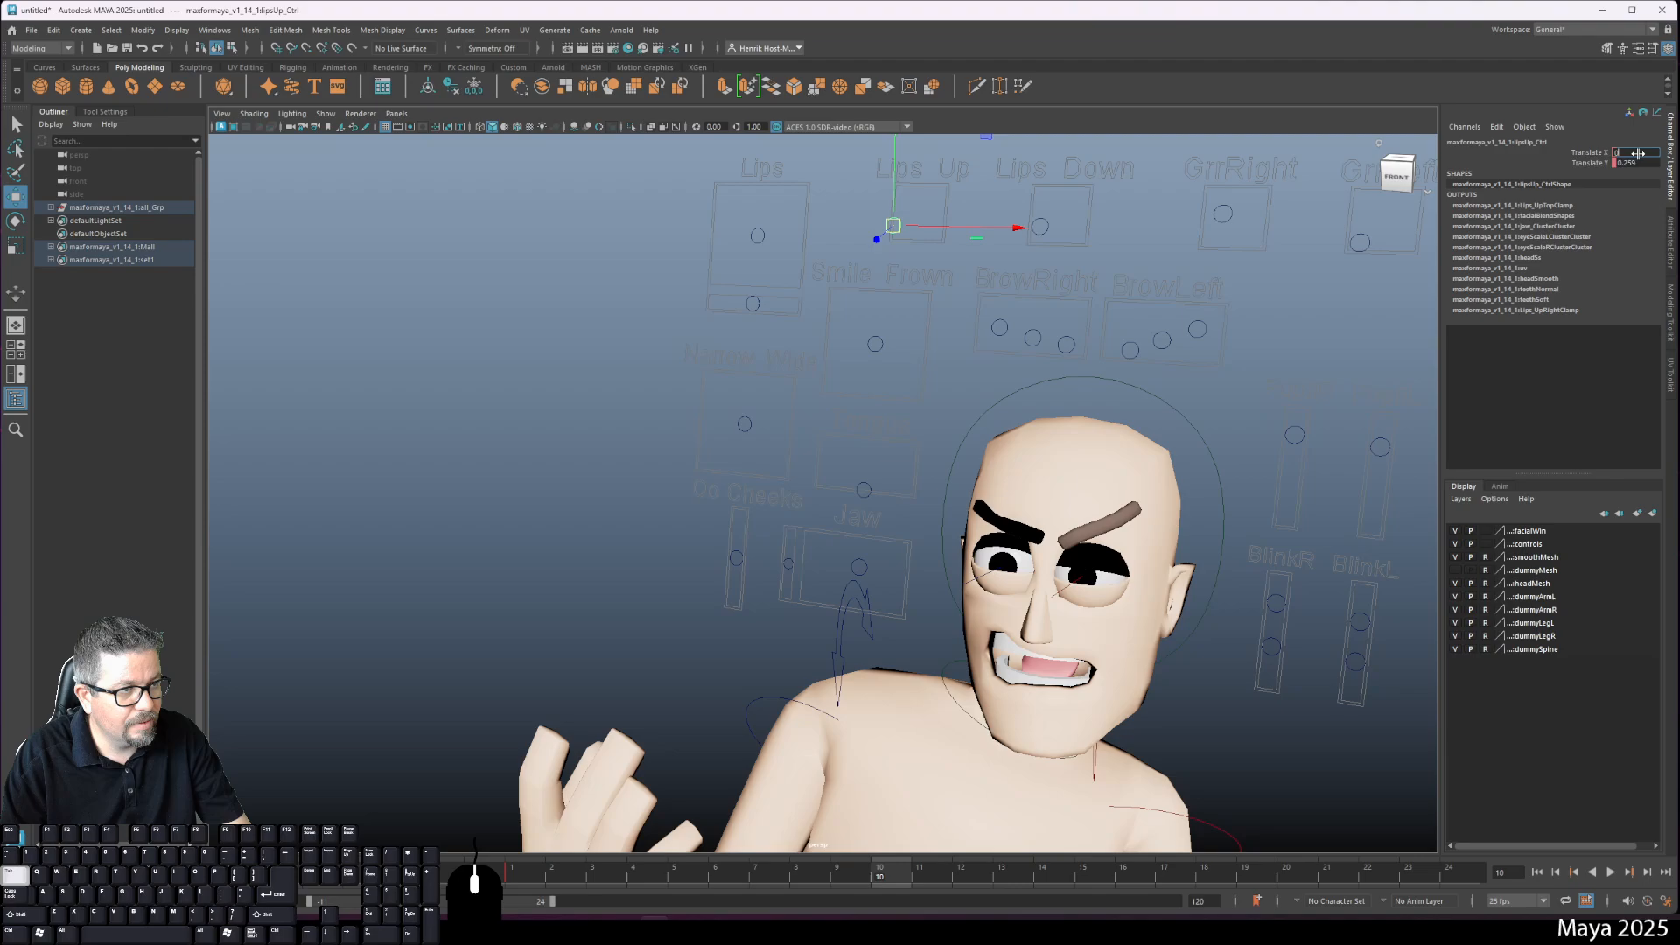
key(Tab)
text(0)
key(Return)
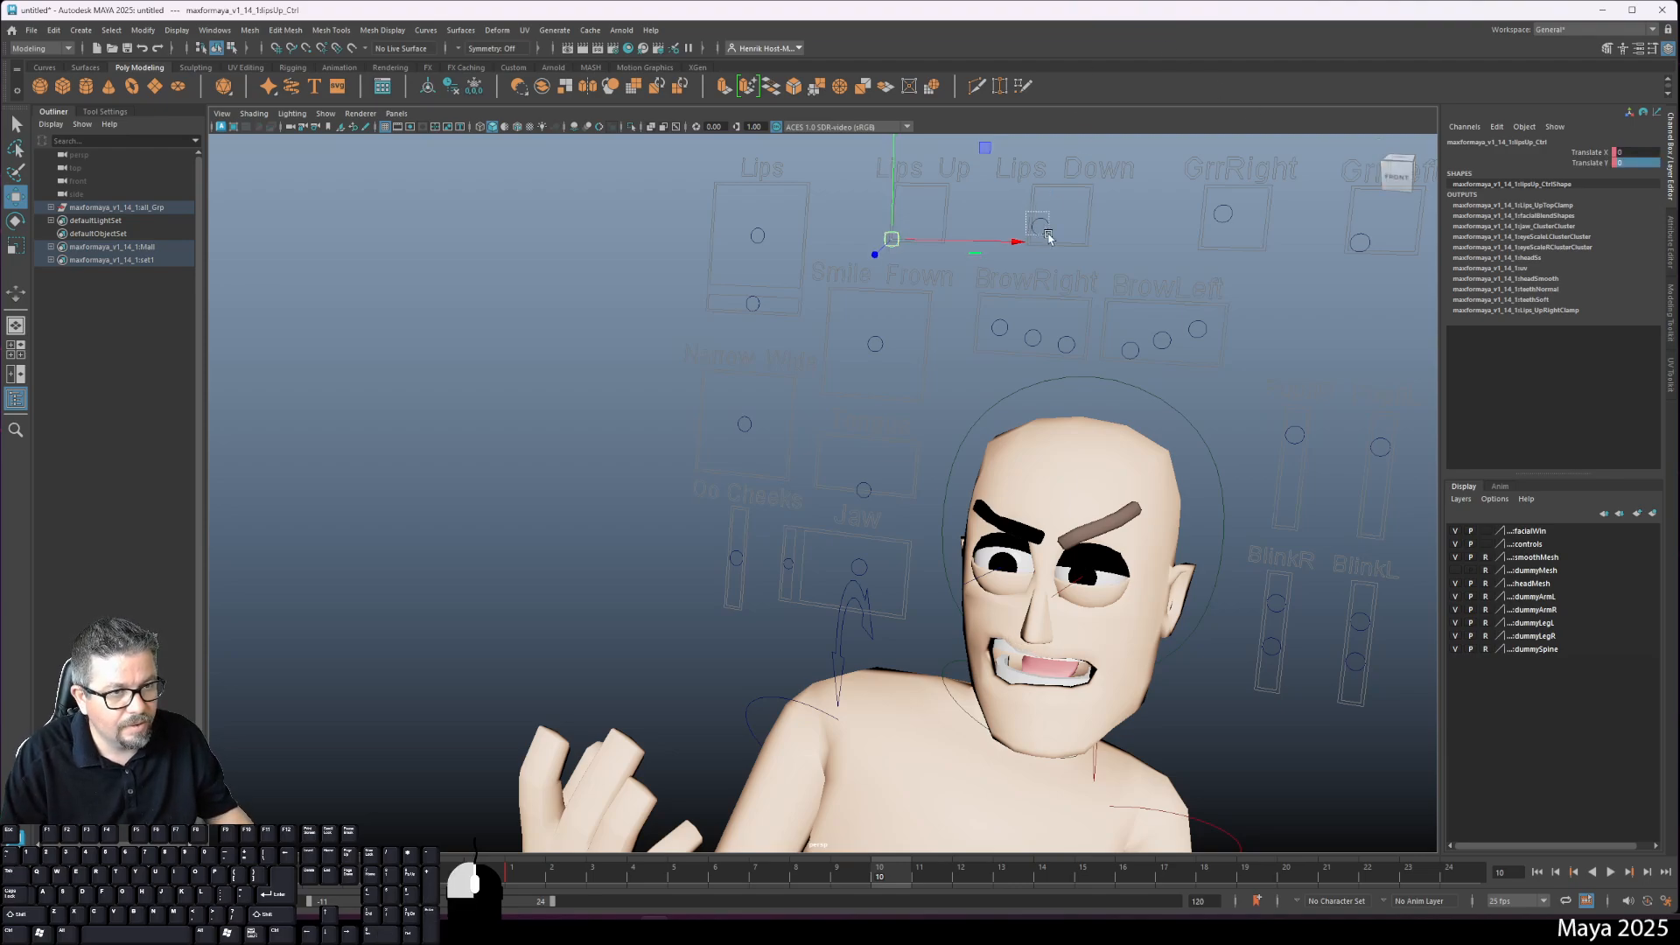
click(1037, 219)
text(0)
key(Tab)
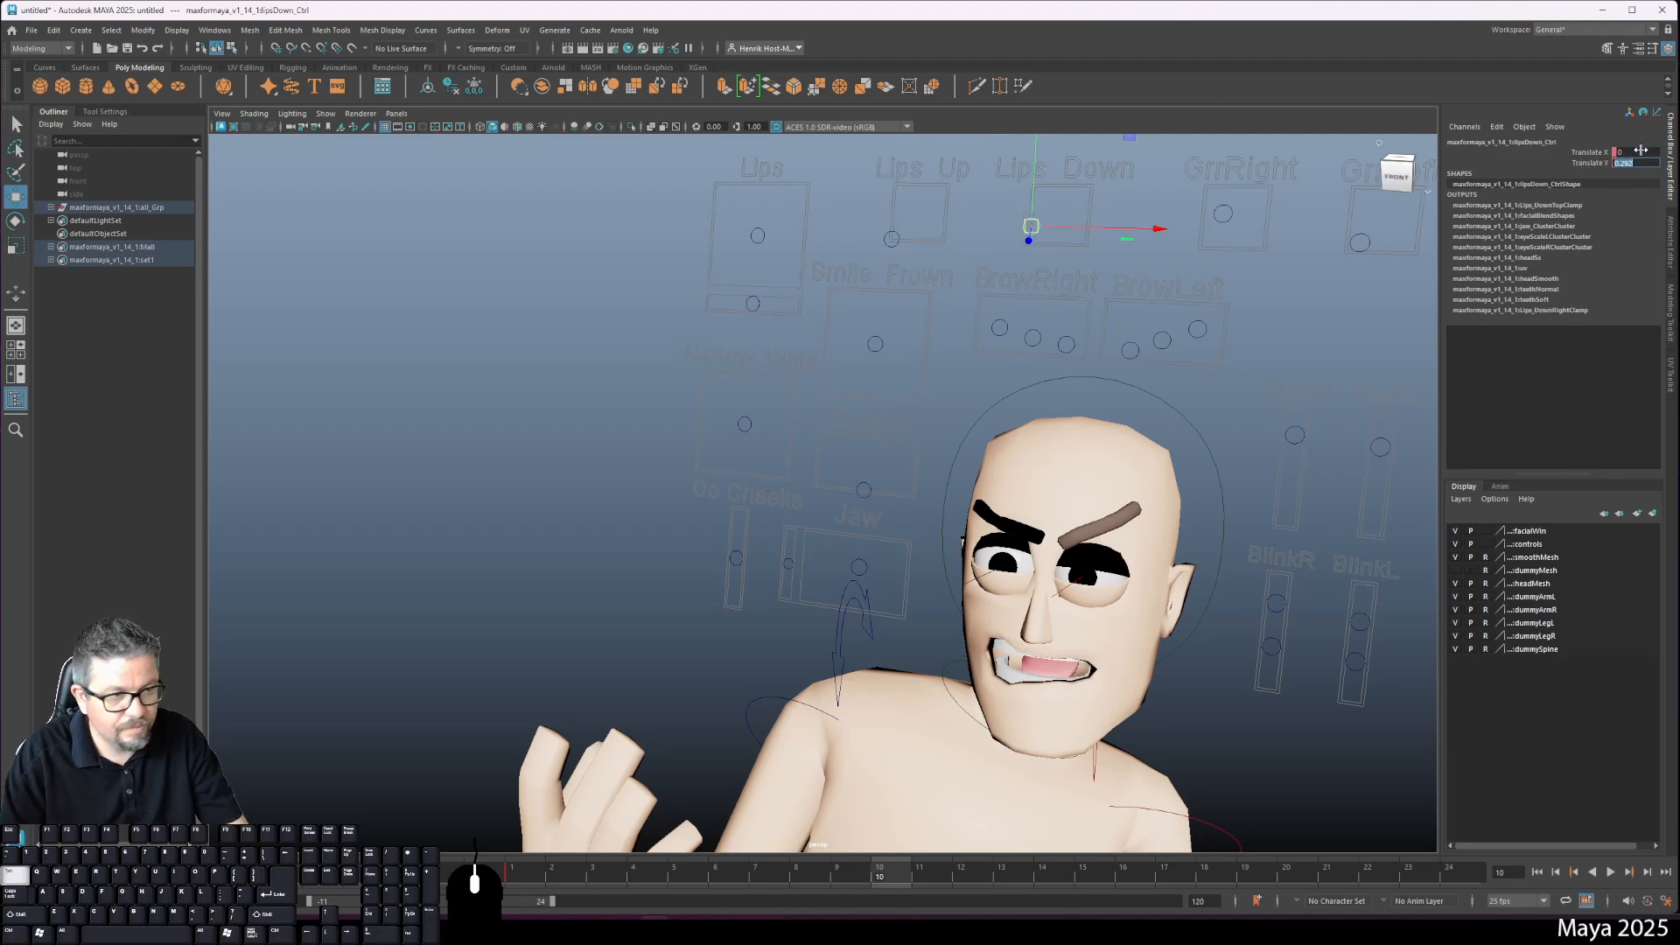
text(0)
key(Return)
Step: Set Translate X and Translate Y to 0 on the GrrRight and GrrLeft controls
click(1223, 213)
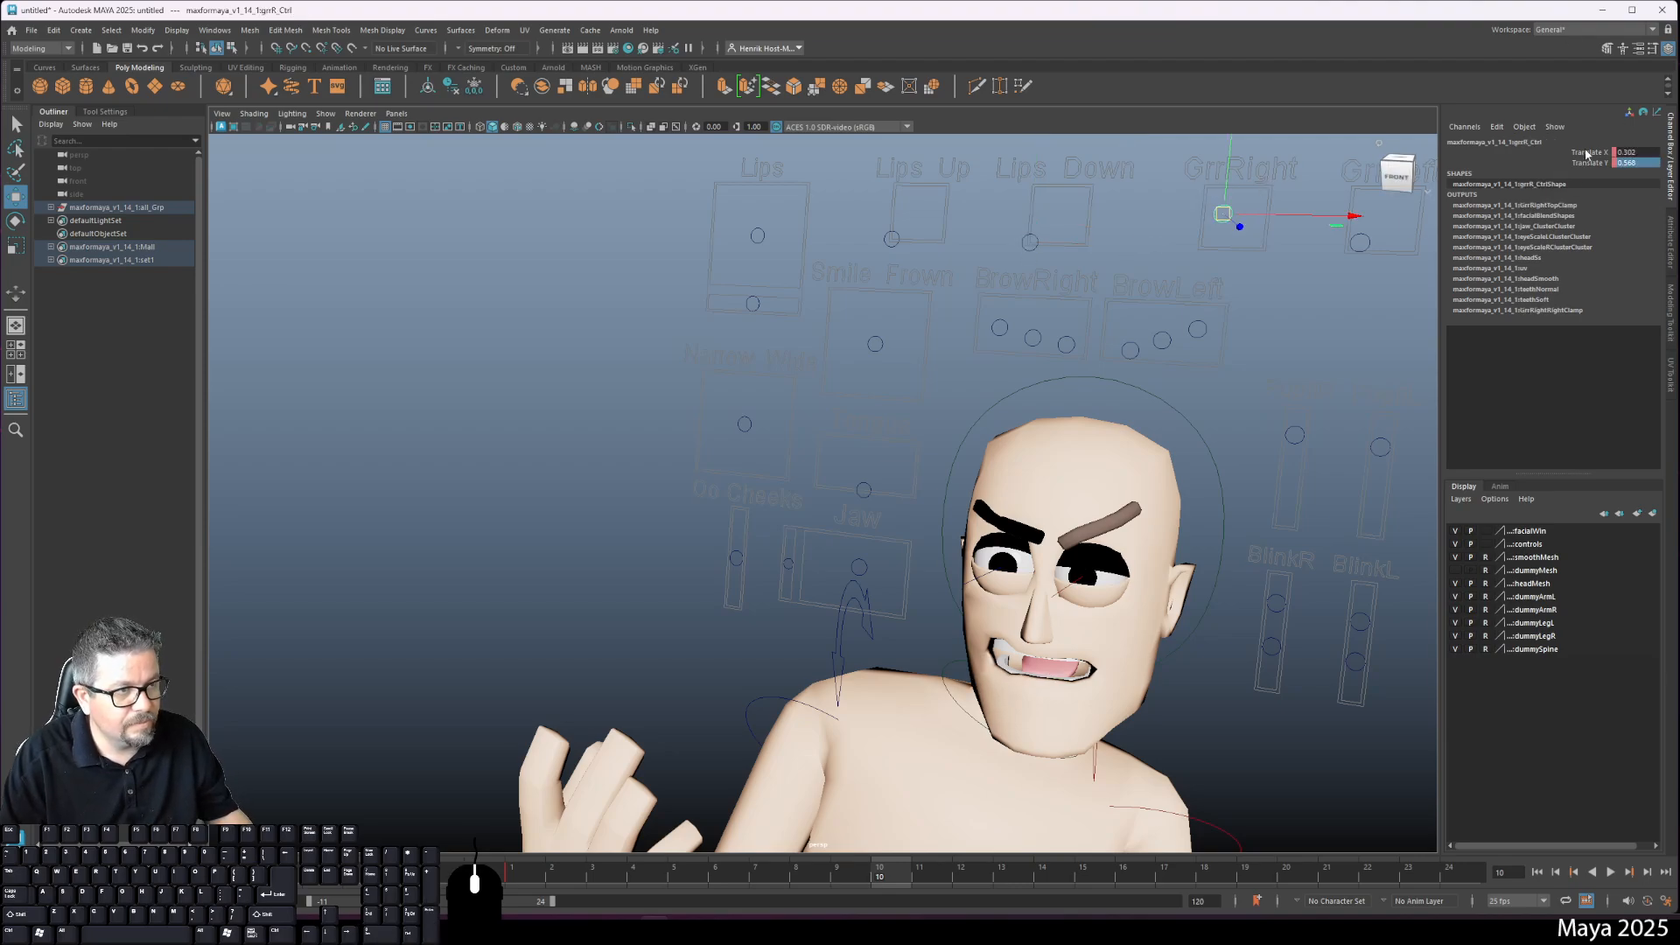
click(1633, 155)
text(0)
key(Tab)
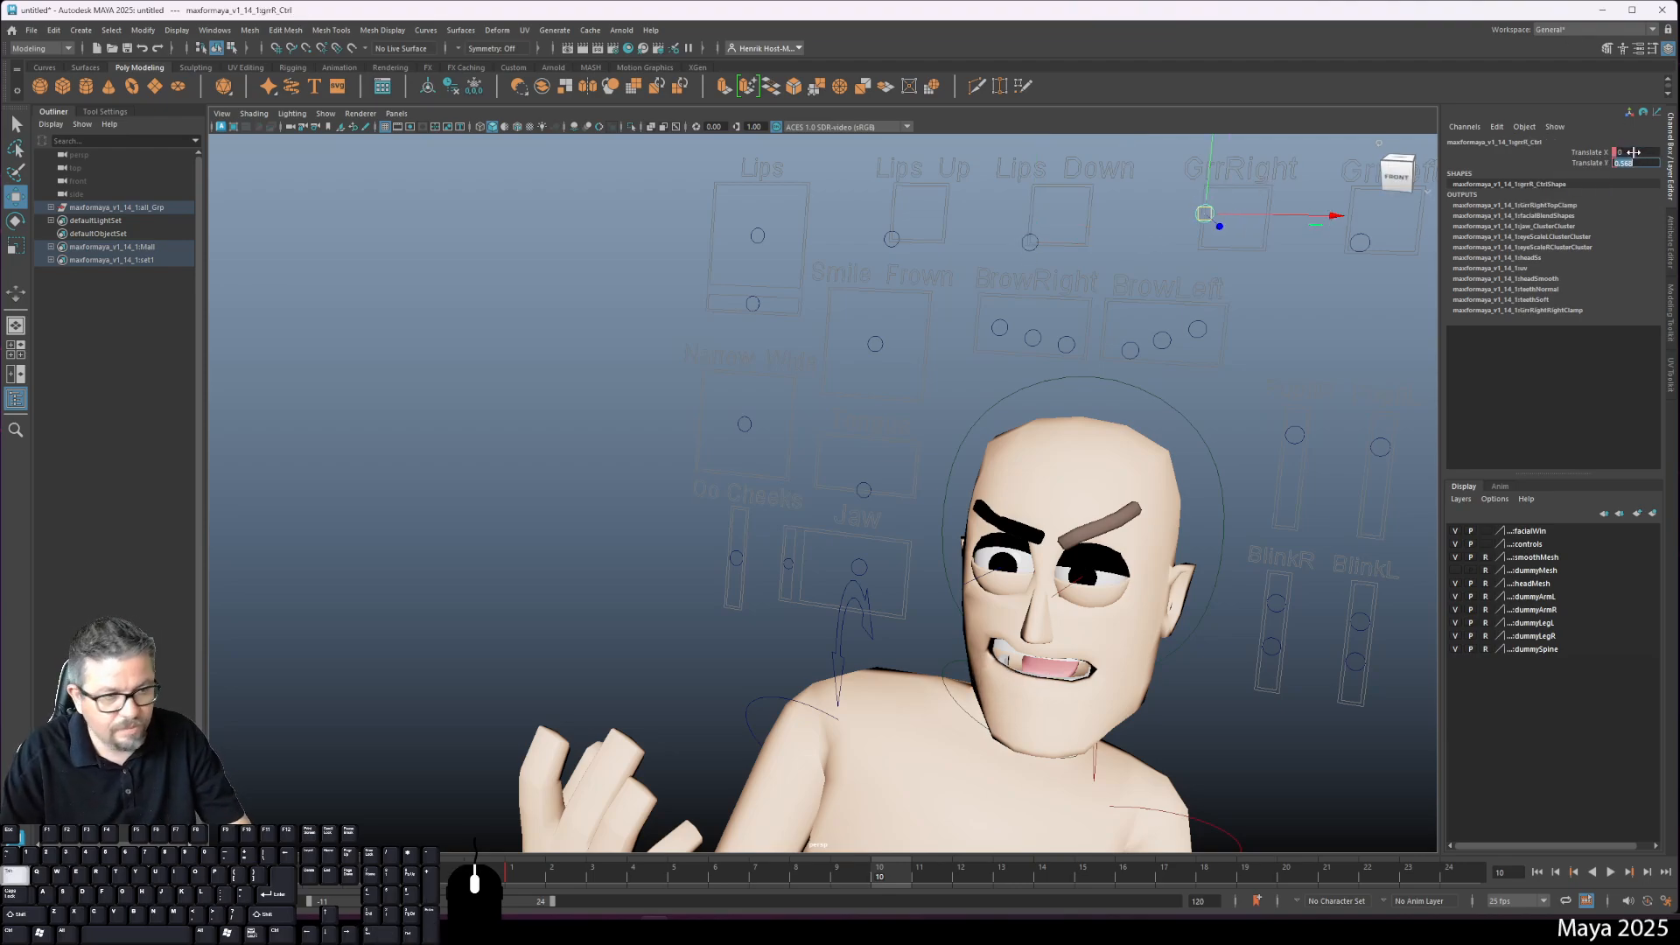
text(0)
click(1360, 242)
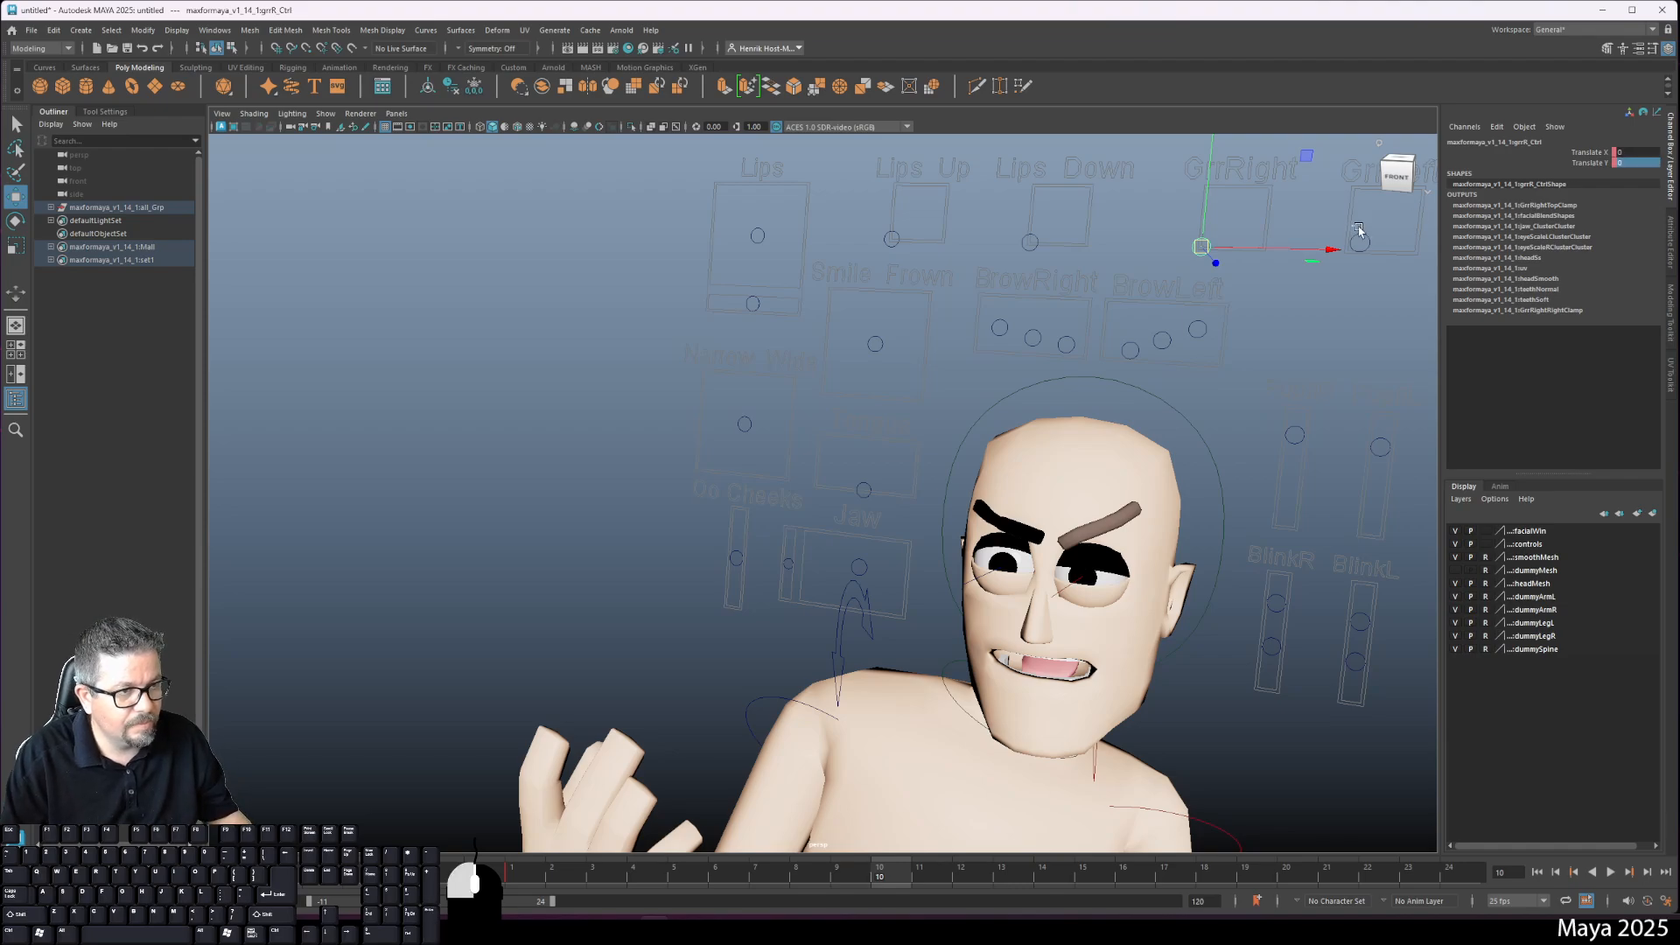
click(1648, 152)
text(0)
key(Tab)
text(0)
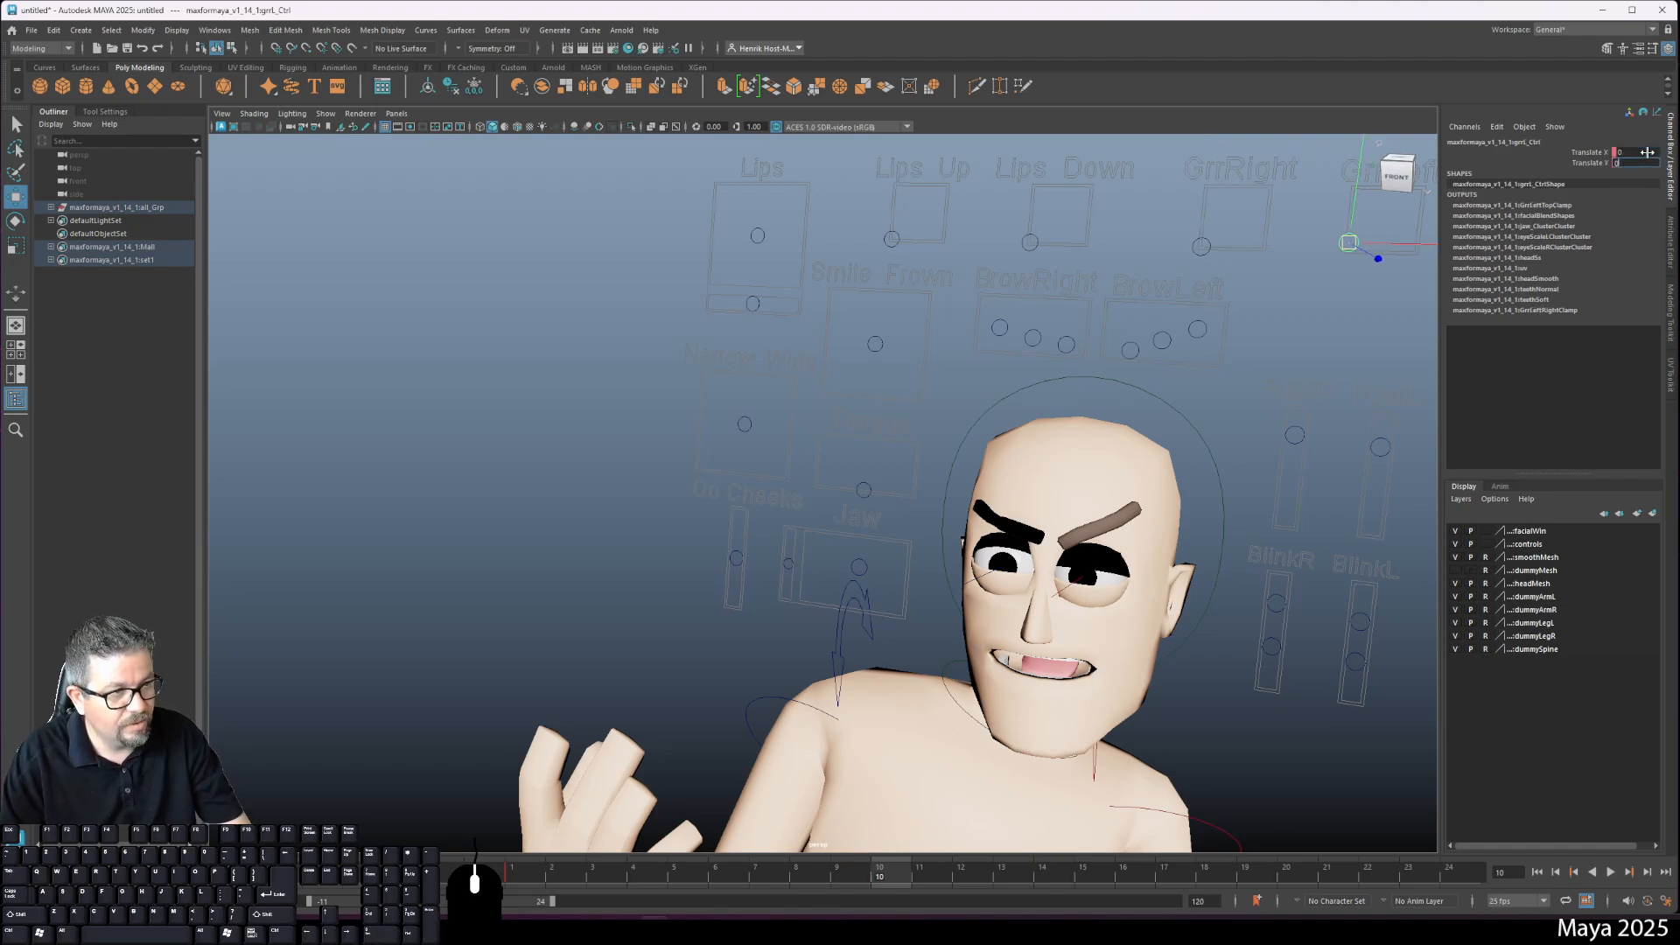
Step: Lower the main Jaw control to open the mouth and adjust the height of the Tongue control
click(865, 569)
drag(857, 447, 861, 461)
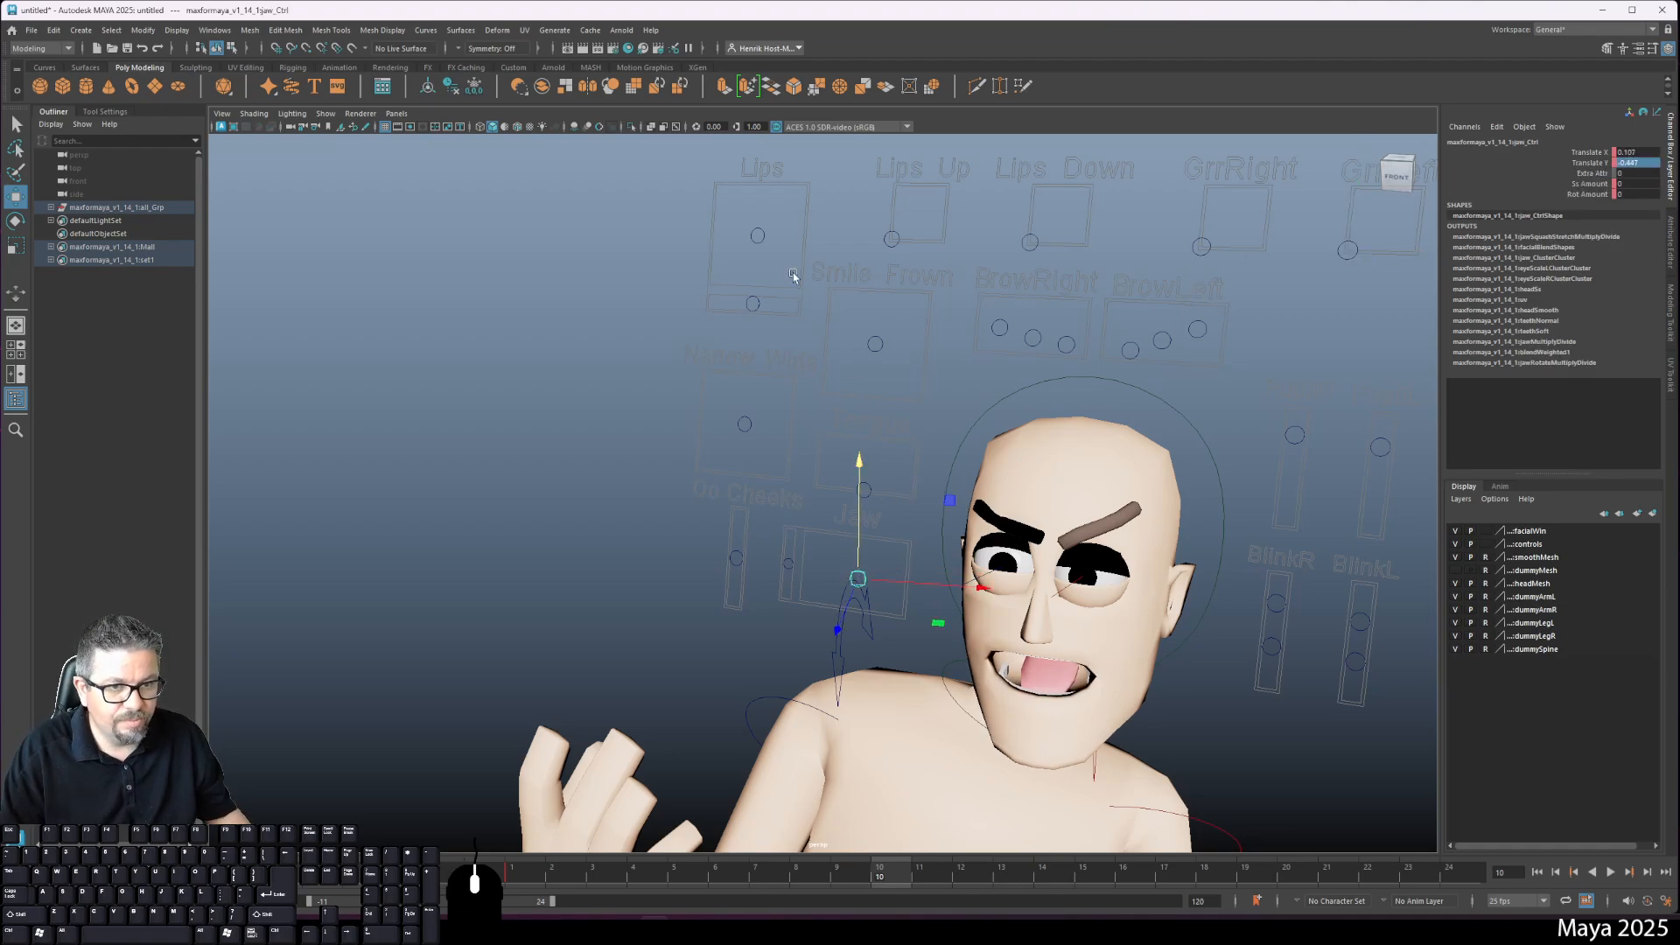
alt+drag(686, 426, 894, 372)
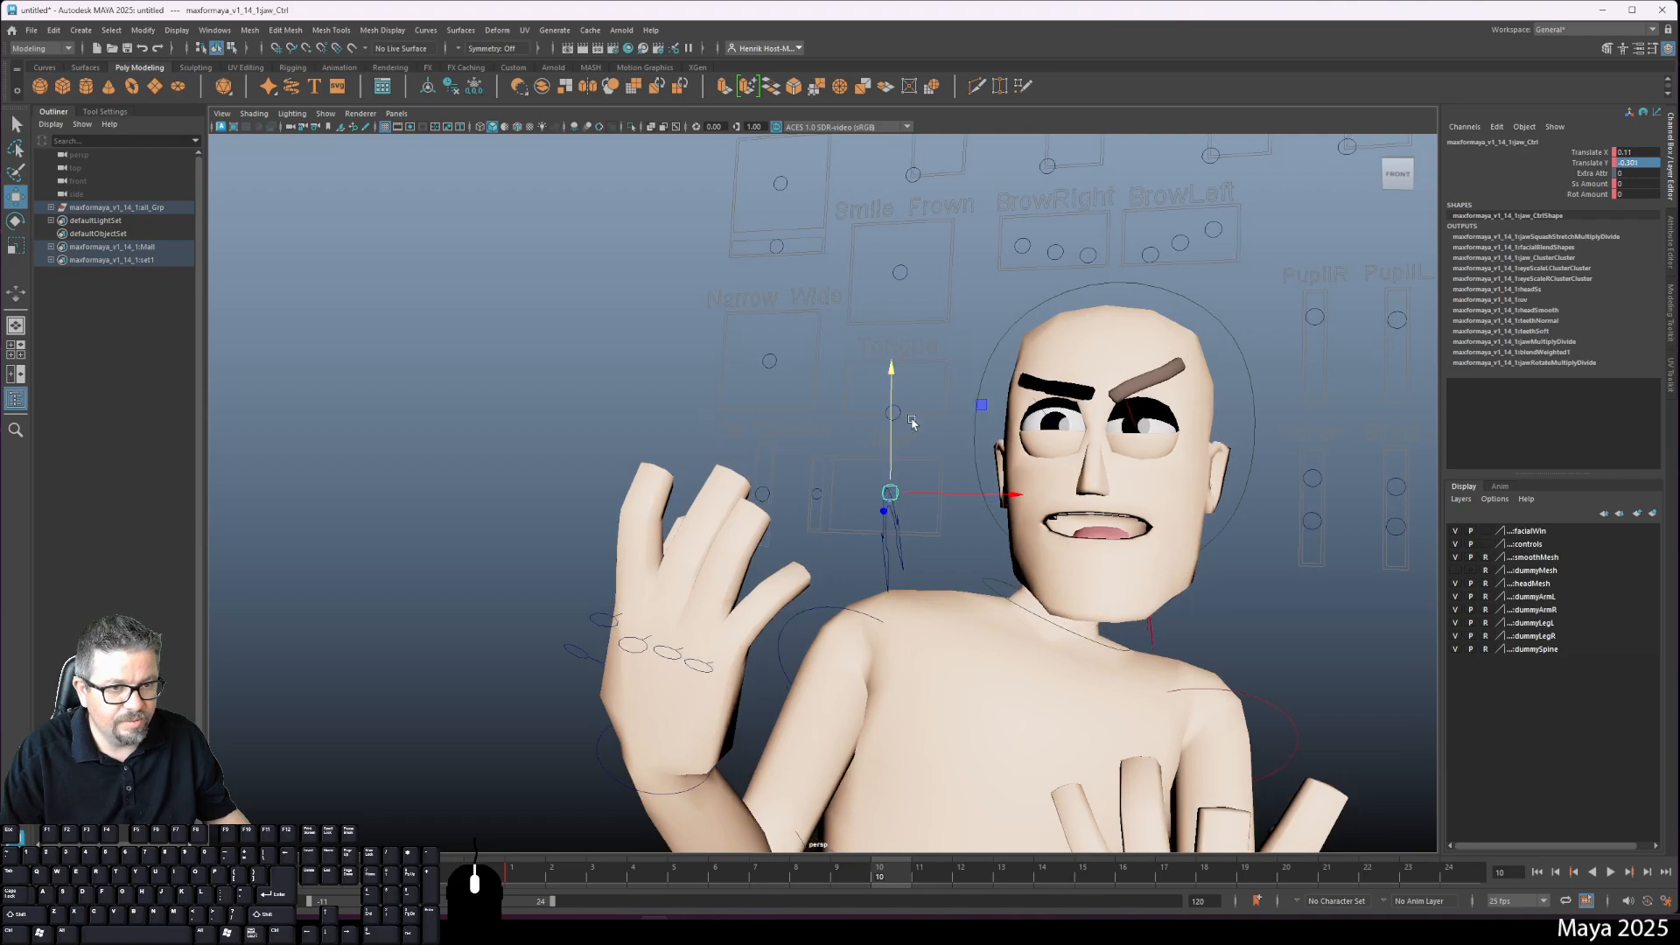
click(894, 413)
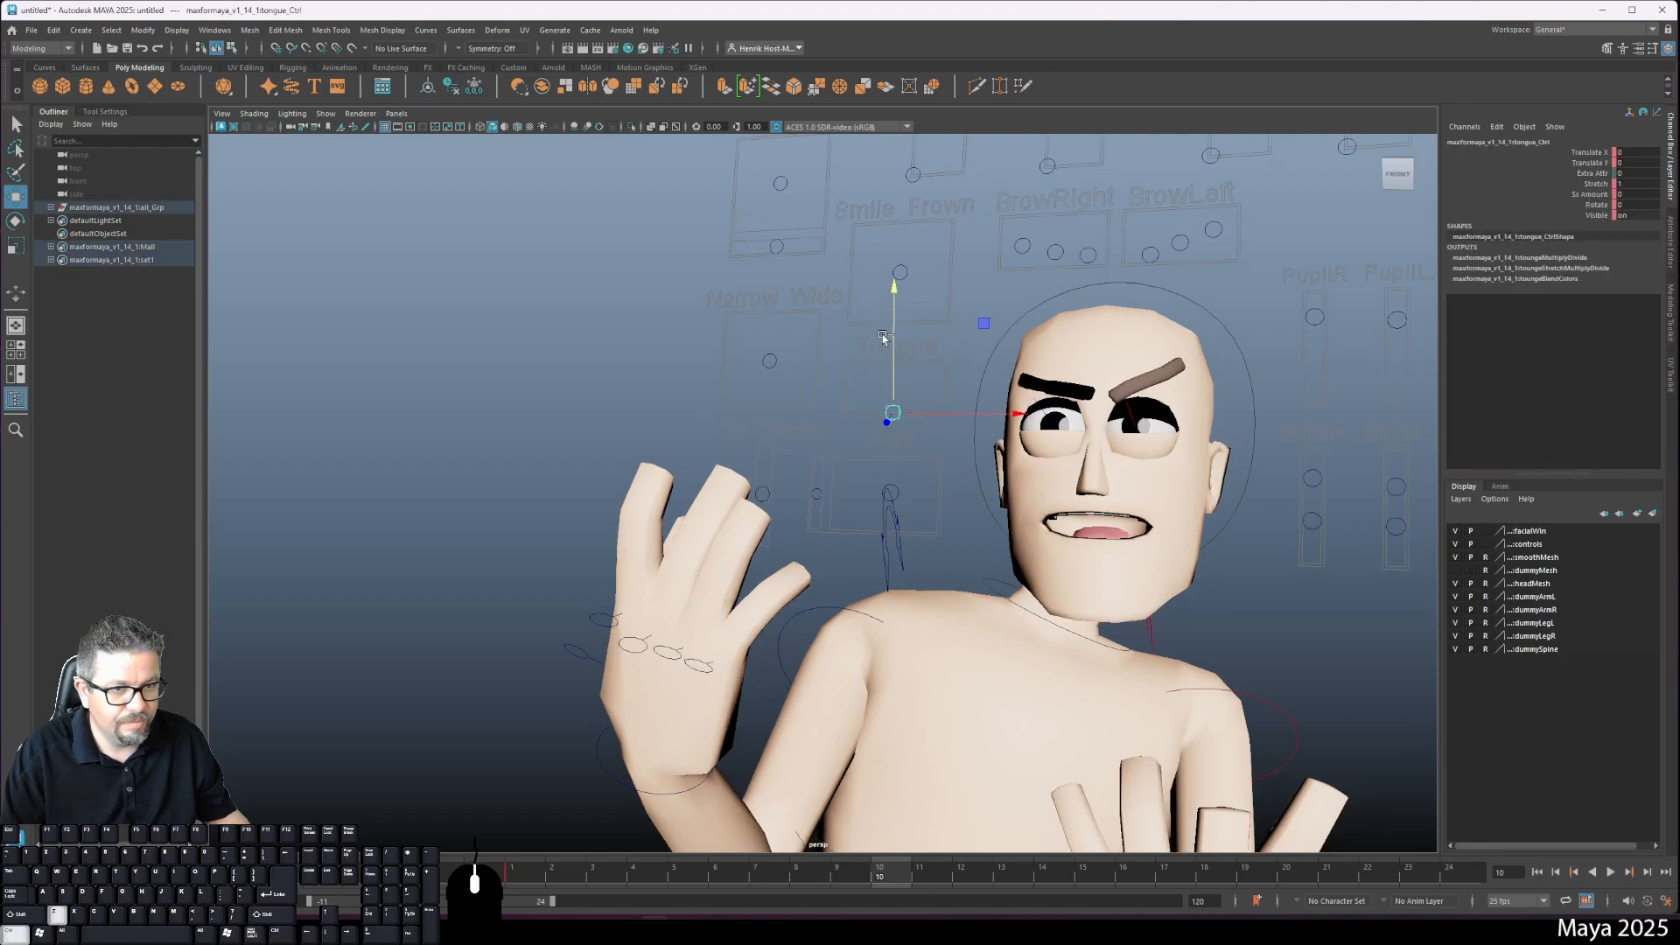
drag(894, 331, 735, 360)
Step: Switch the viewport background to black and raise the Smile Frown control to give the mouth a broad smile
key(alt+b)
click(719, 299)
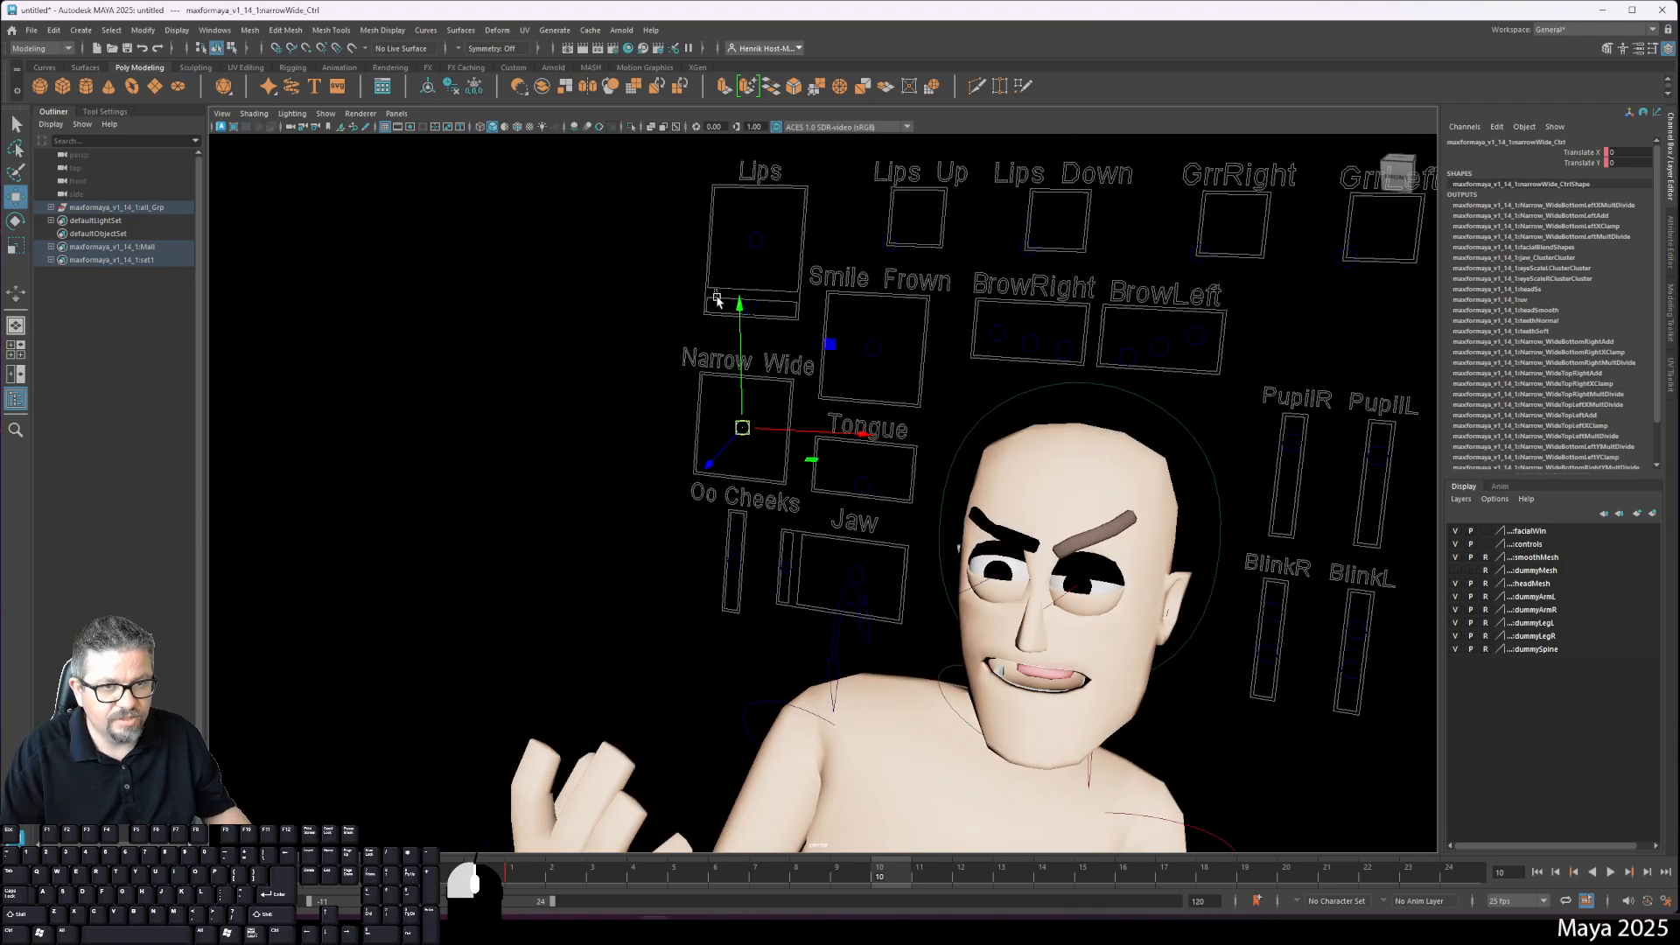
drag(715, 200, 766, 255)
drag(842, 323, 887, 366)
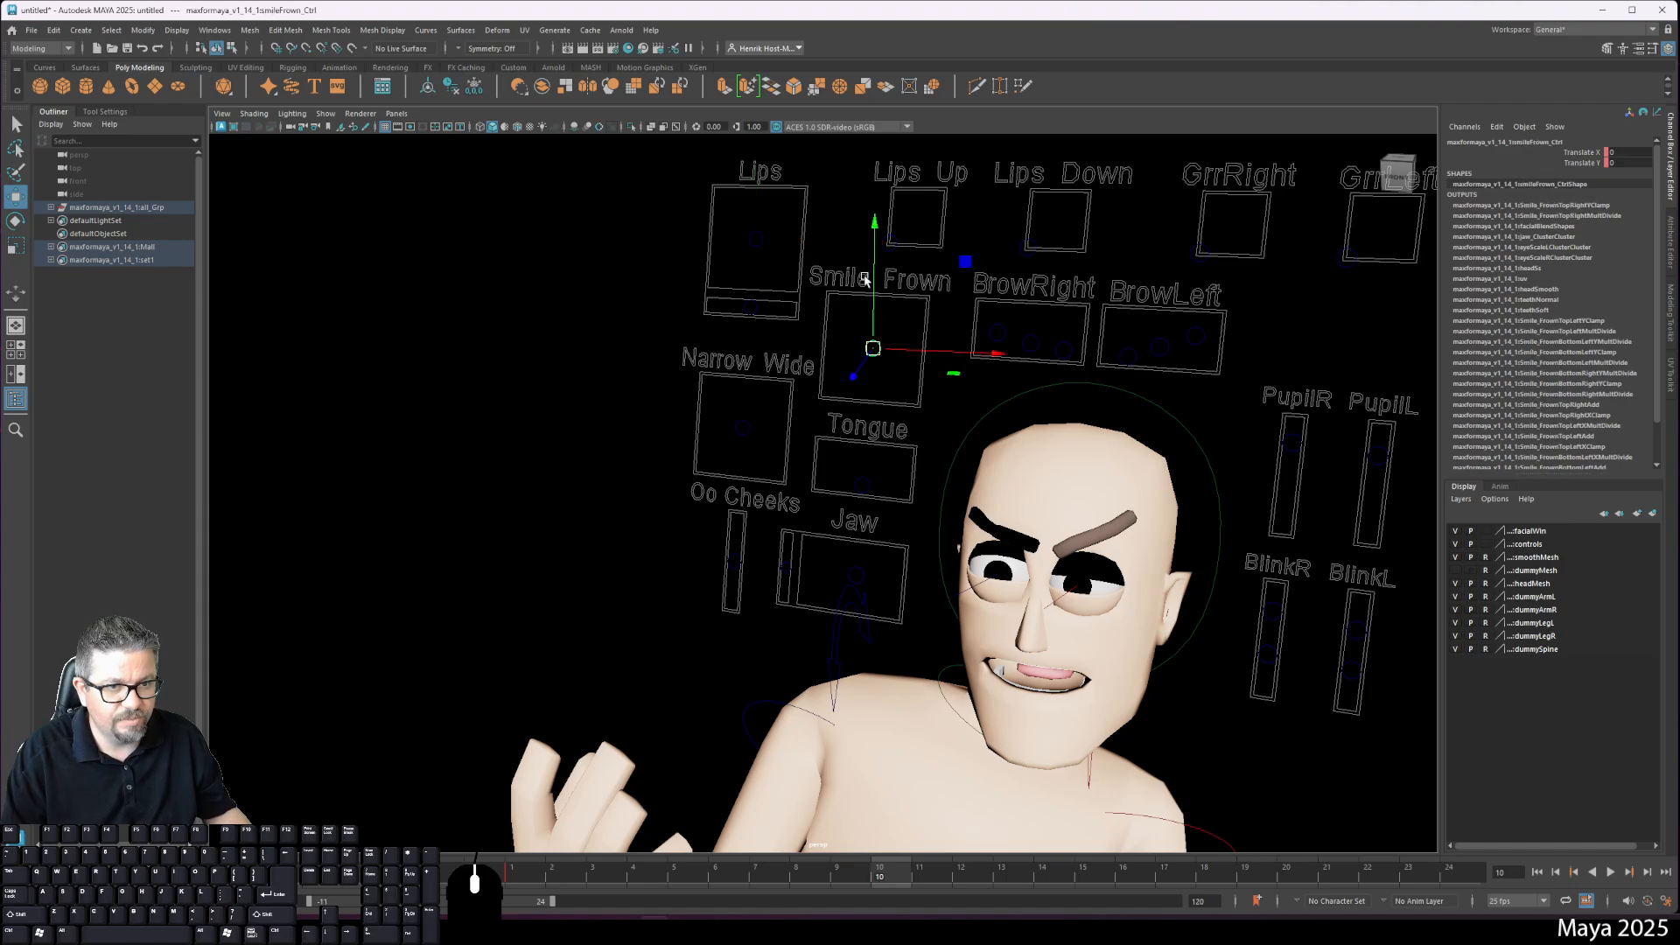
drag(876, 251, 882, 203)
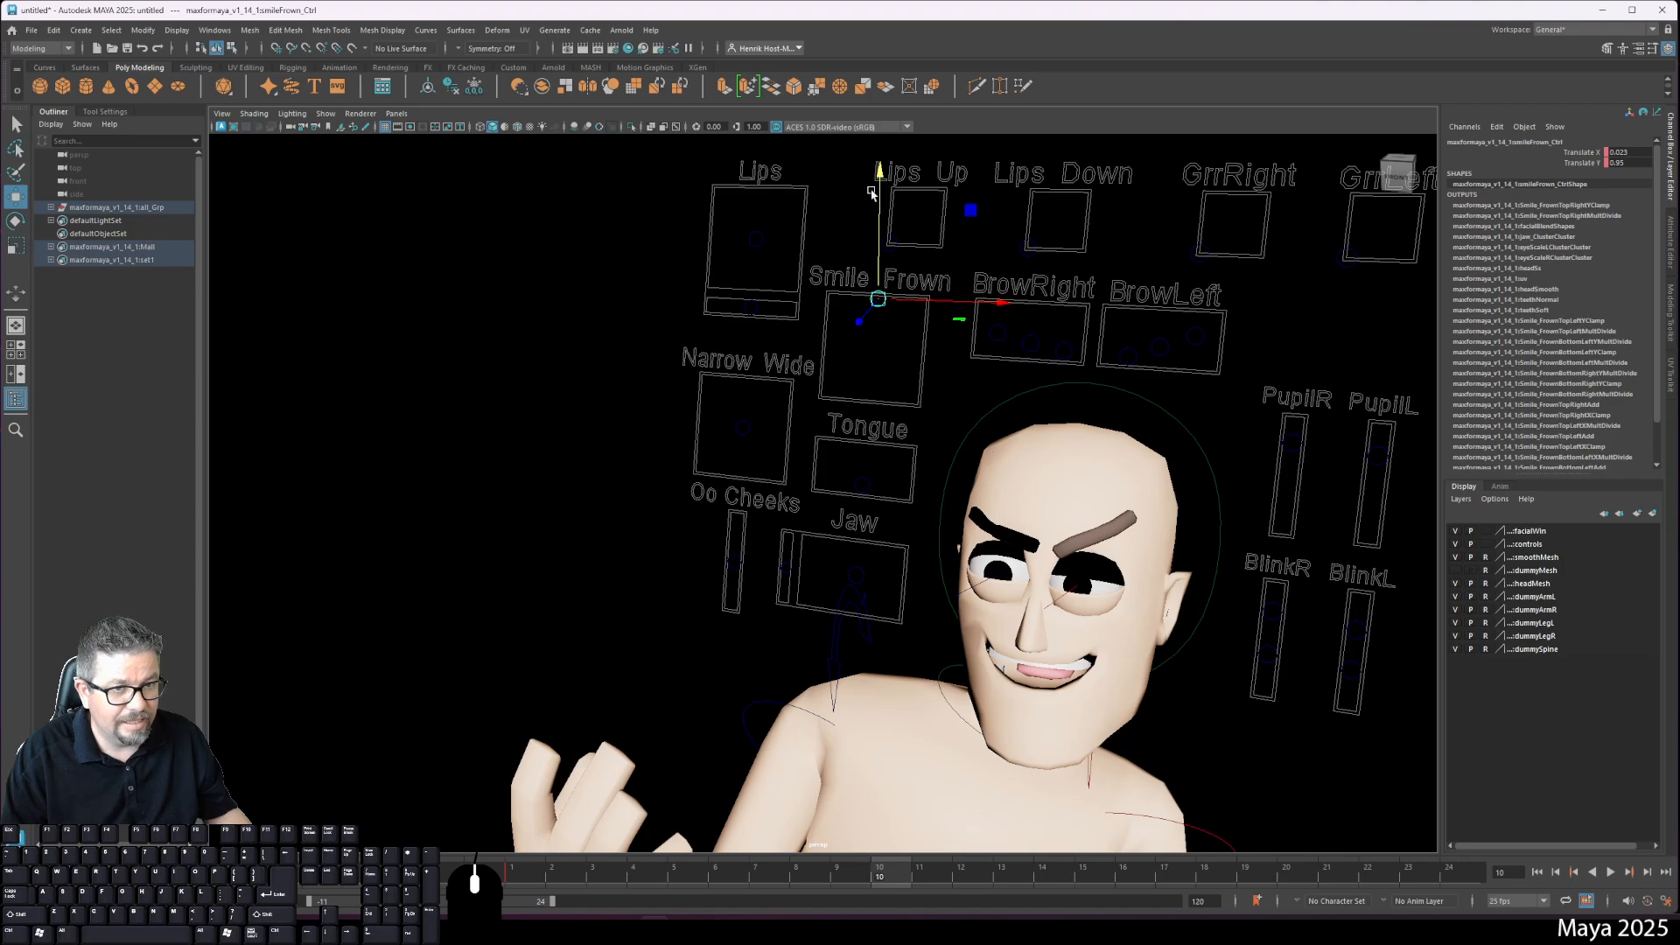
mouse_move(933, 482)
alt+mouse_down()
mouse_move(910, 472)
mouse_move(940, 485)
mouse_move(923, 477)
alt+mouse_up()
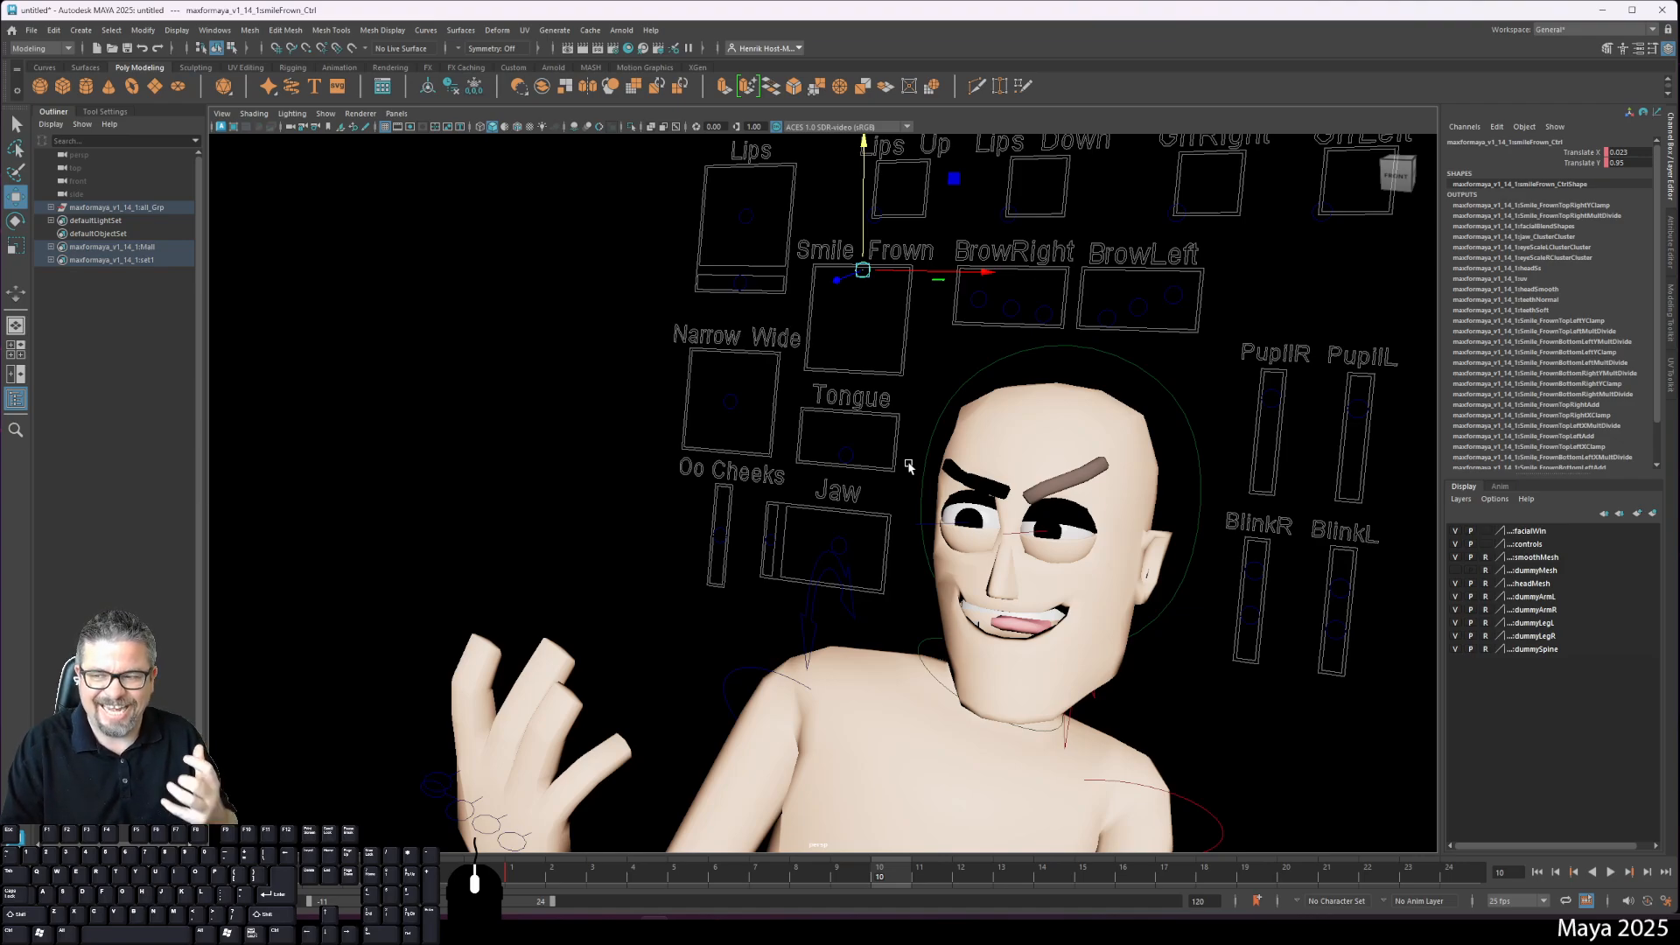
Step: Open the upper and lower eyelids of both eyes wide with the BlinkR and BlinkL controls
click(1044, 317)
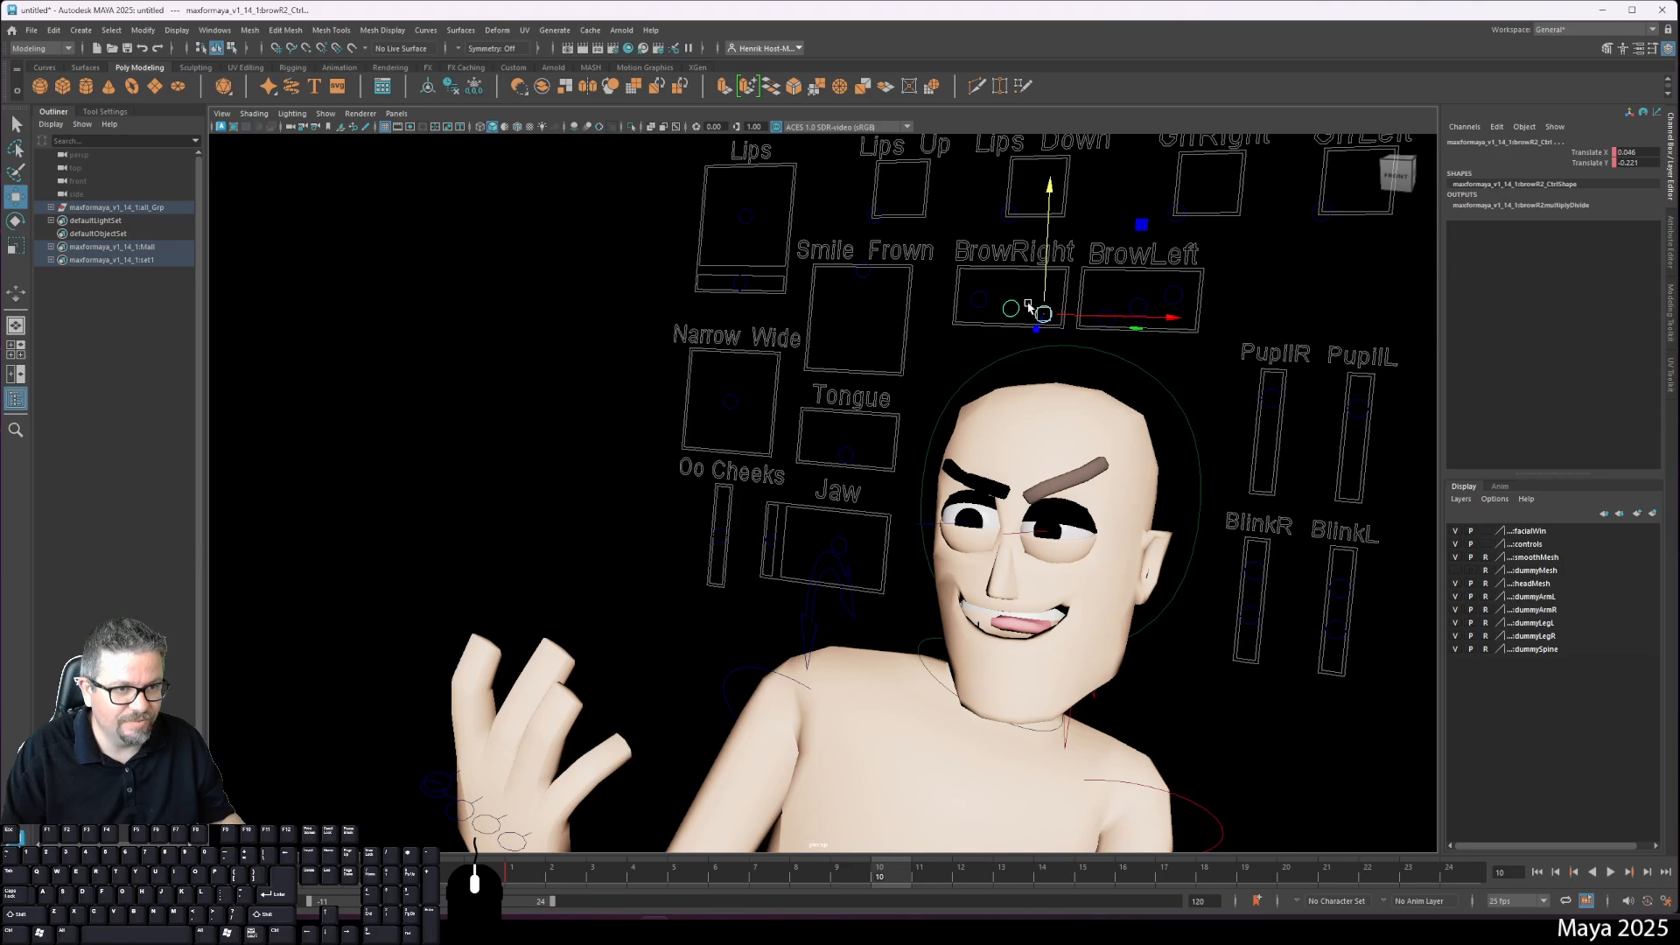
click(1047, 286)
click(1256, 569)
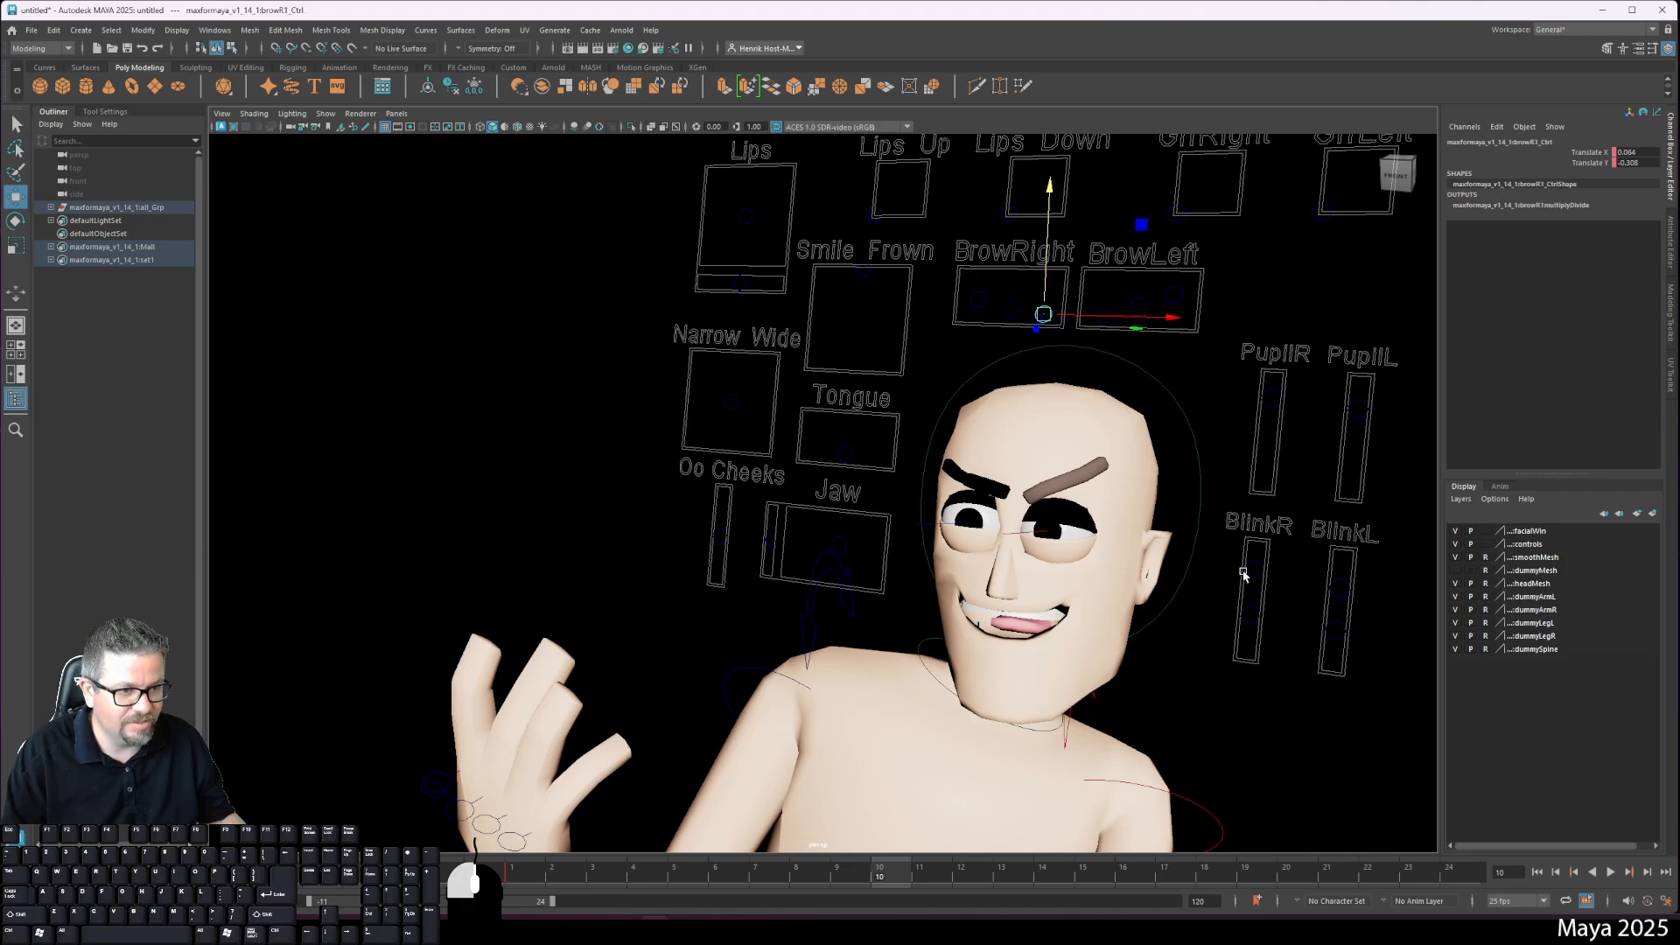
drag(1260, 567, 1268, 519)
click(1340, 570)
click(1335, 631)
click(1247, 622)
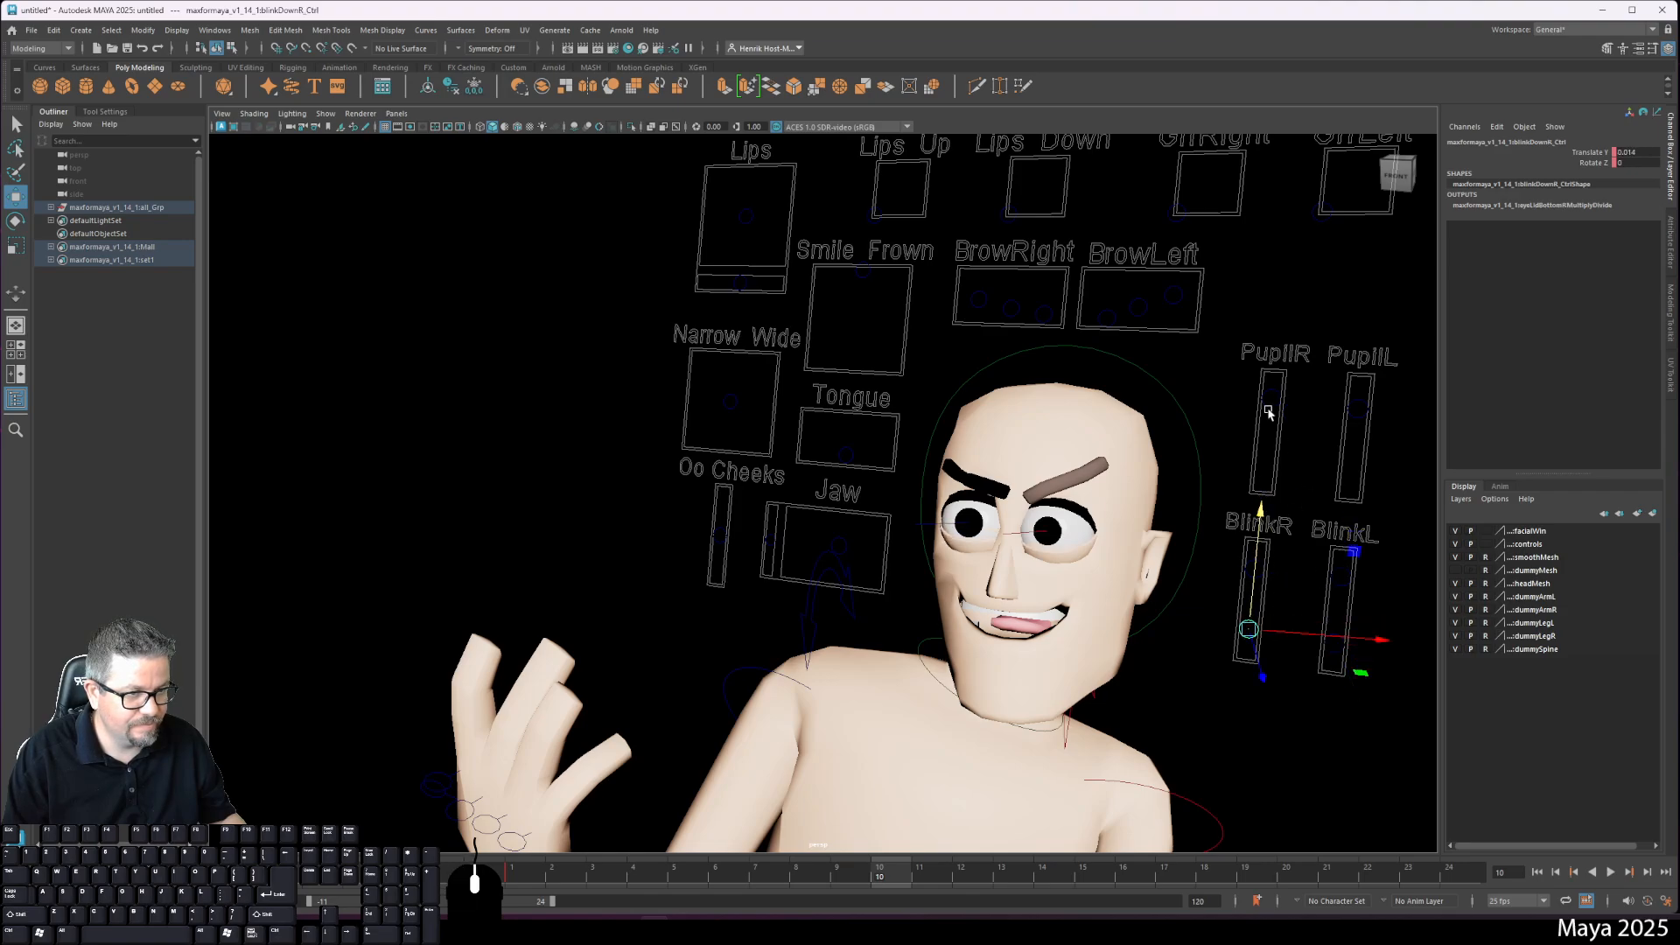
Step: Fine-tune the pupils of both eyes with the PupilR and PupilL controls
drag(1268, 409, 1280, 429)
mouse_move(1256, 364)
mouse_down()
mouse_move(1289, 450)
mouse_move(1277, 352)
mouse_move(1280, 369)
mouse_up()
drag(1387, 436, 1348, 383)
drag(1371, 310, 1370, 330)
Step: Set Translate X and Translate Y to 0 on all three BrowLeft controls together
drag(1176, 324, 1180, 331)
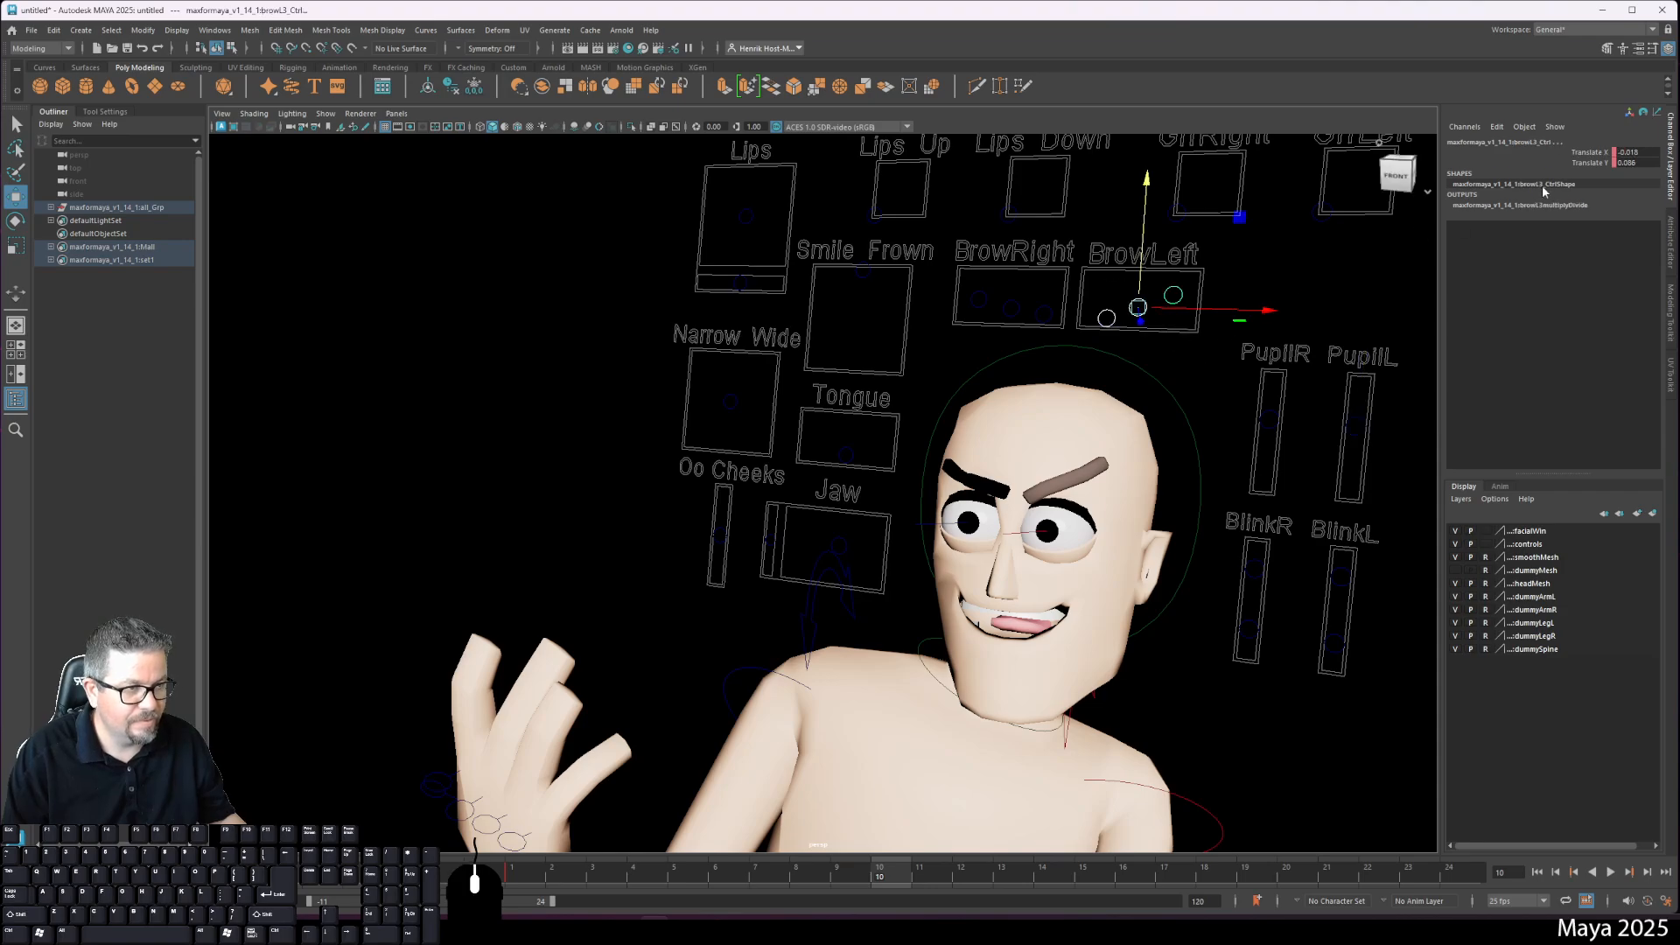
drag(1632, 151, 1630, 164)
text(0)
key(Return)
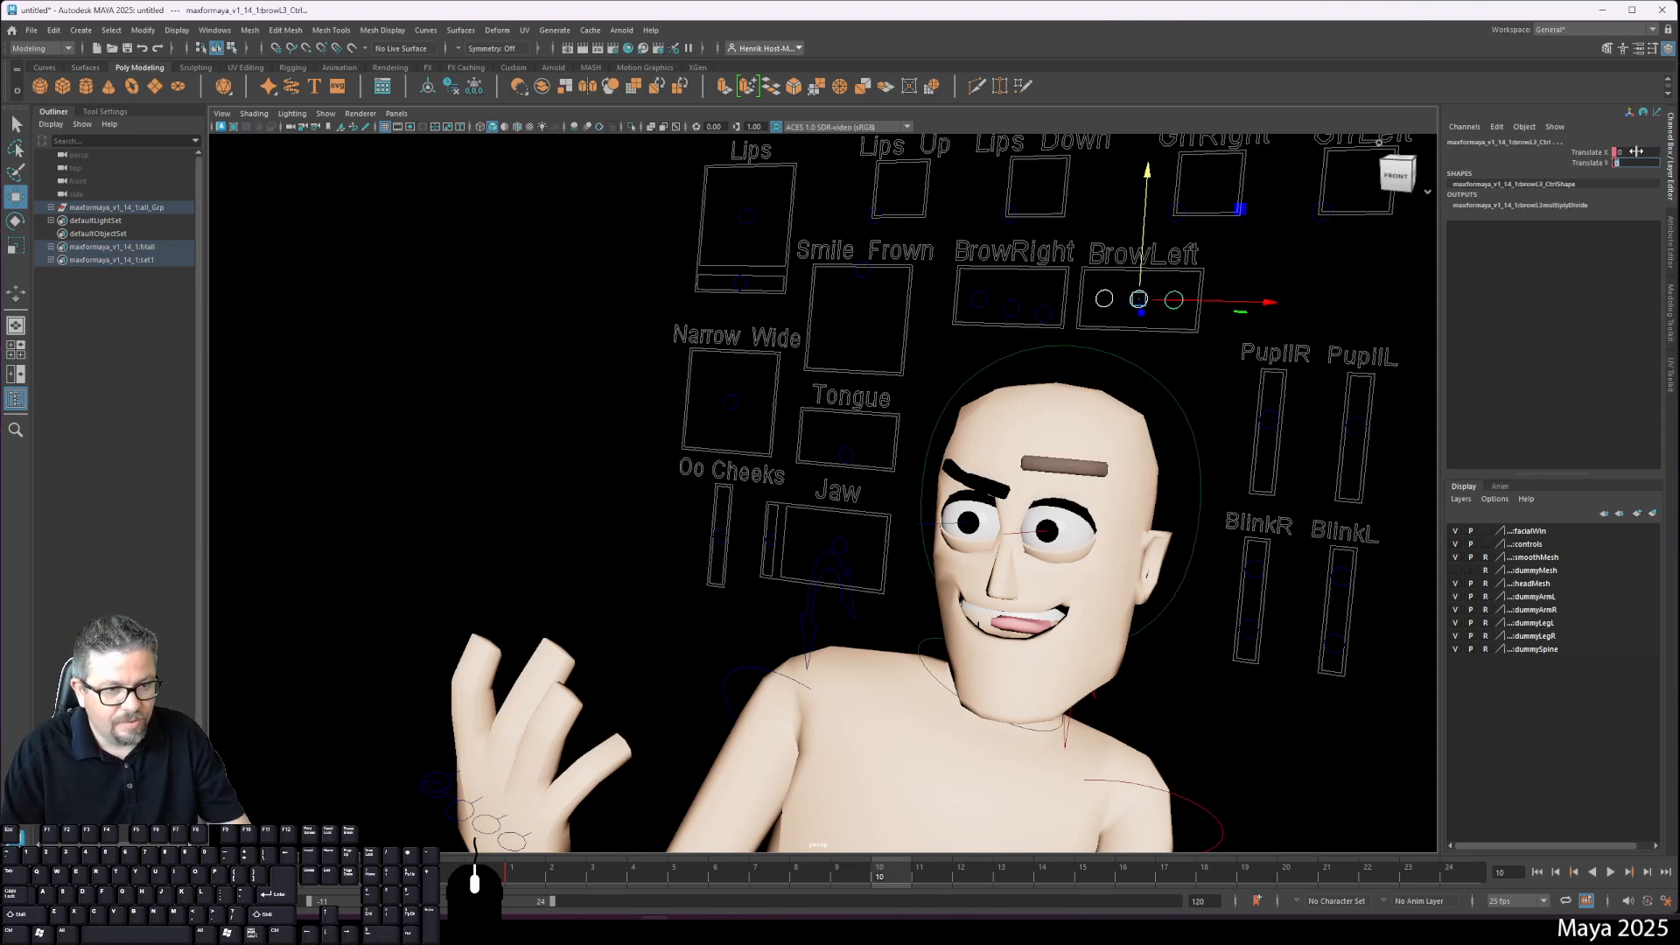
Step: Bend the left eyebrow into a soft arch by raising its inner and middle BrowLeft controls and lowering the outer one
click(1160, 175)
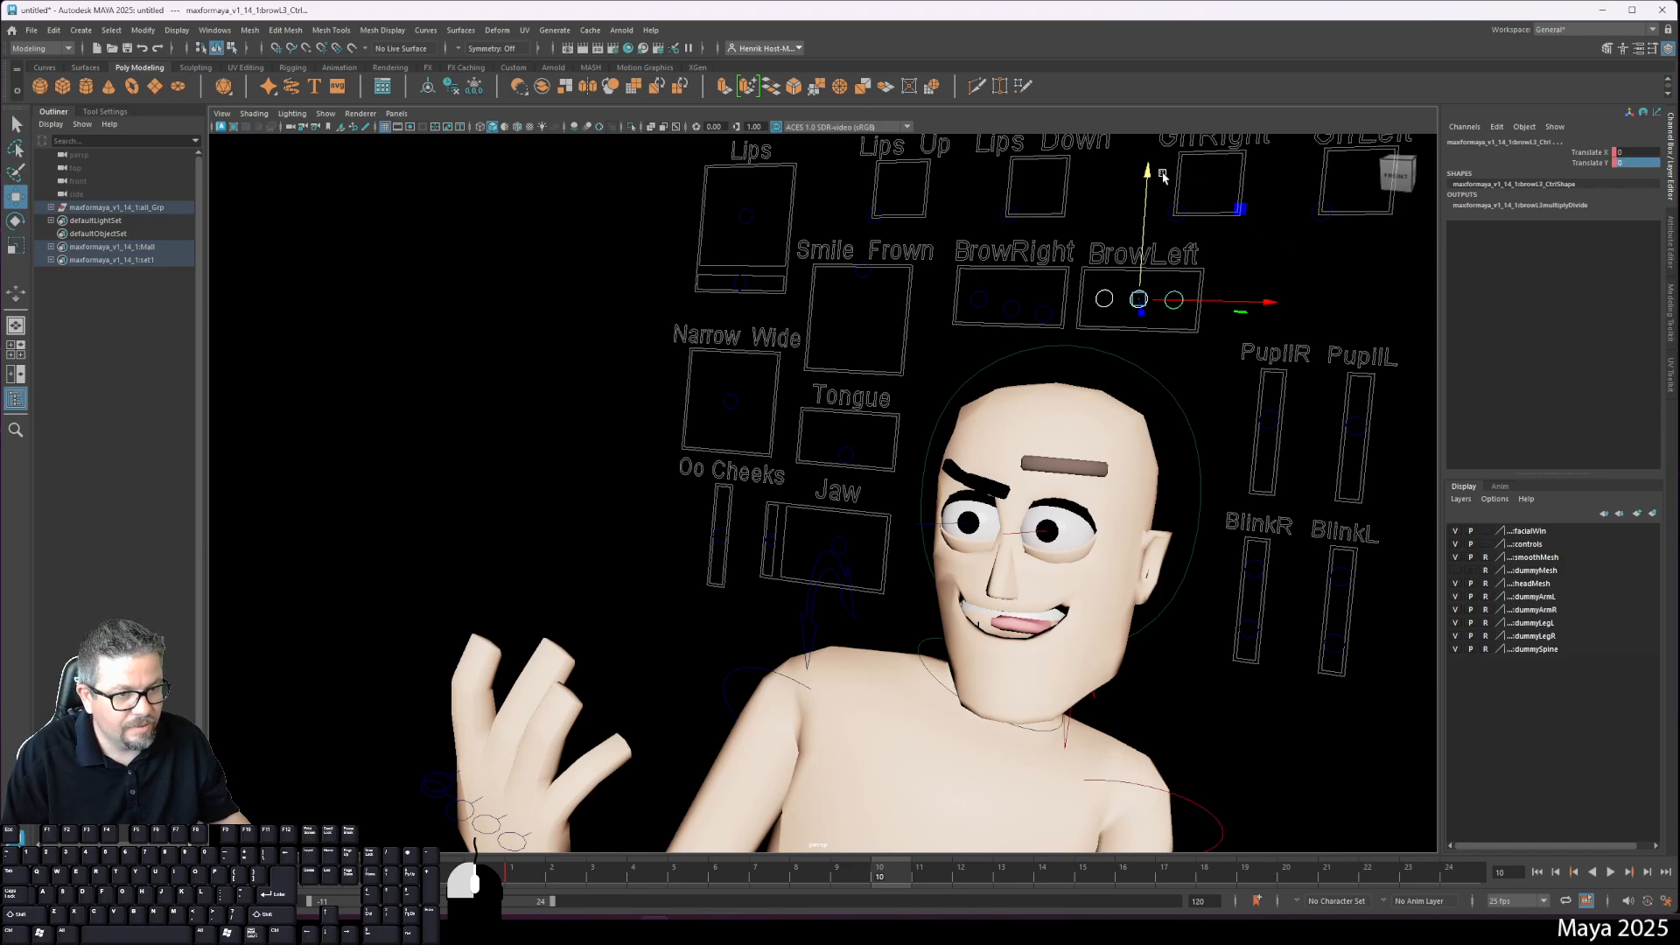
click(1138, 298)
mouse_move(1145, 217)
mouse_down()
mouse_move(1148, 185)
mouse_move(1113, 200)
mouse_move(1184, 176)
mouse_move(1113, 217)
mouse_up()
click(1173, 300)
click(1106, 287)
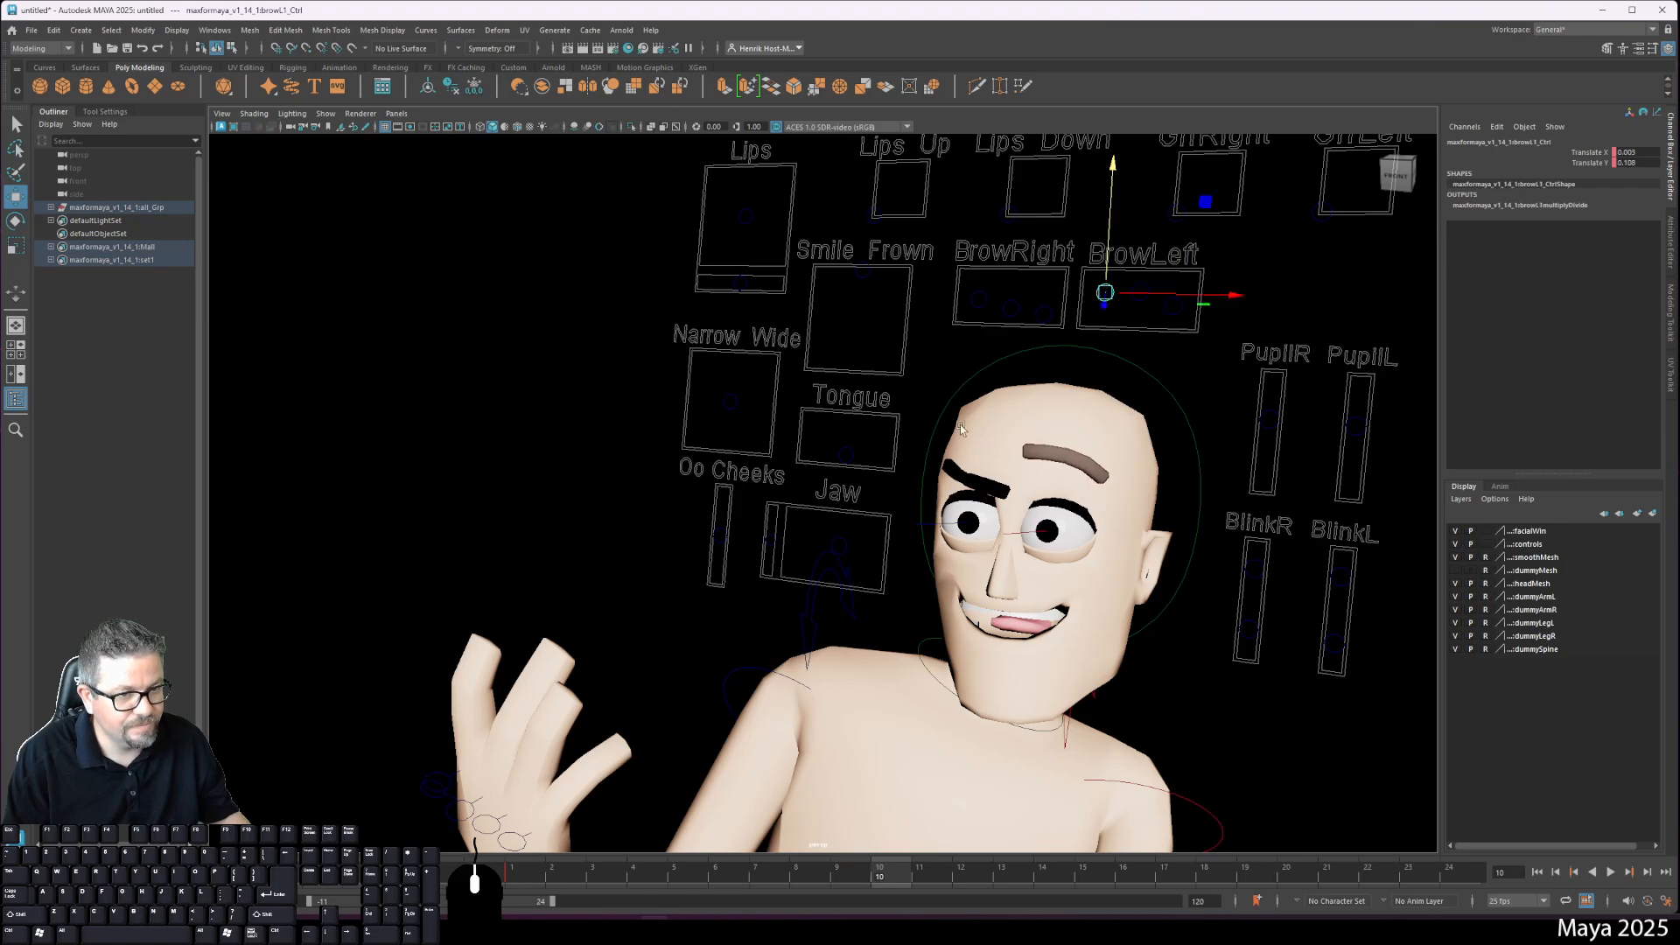
mouse_move(1163, 303)
mouse_down()
mouse_move(1199, 296)
mouse_move(1168, 315)
mouse_up()
Step: Set Translate X and Translate Y to 0 on all three BrowRight controls together
click(1028, 281)
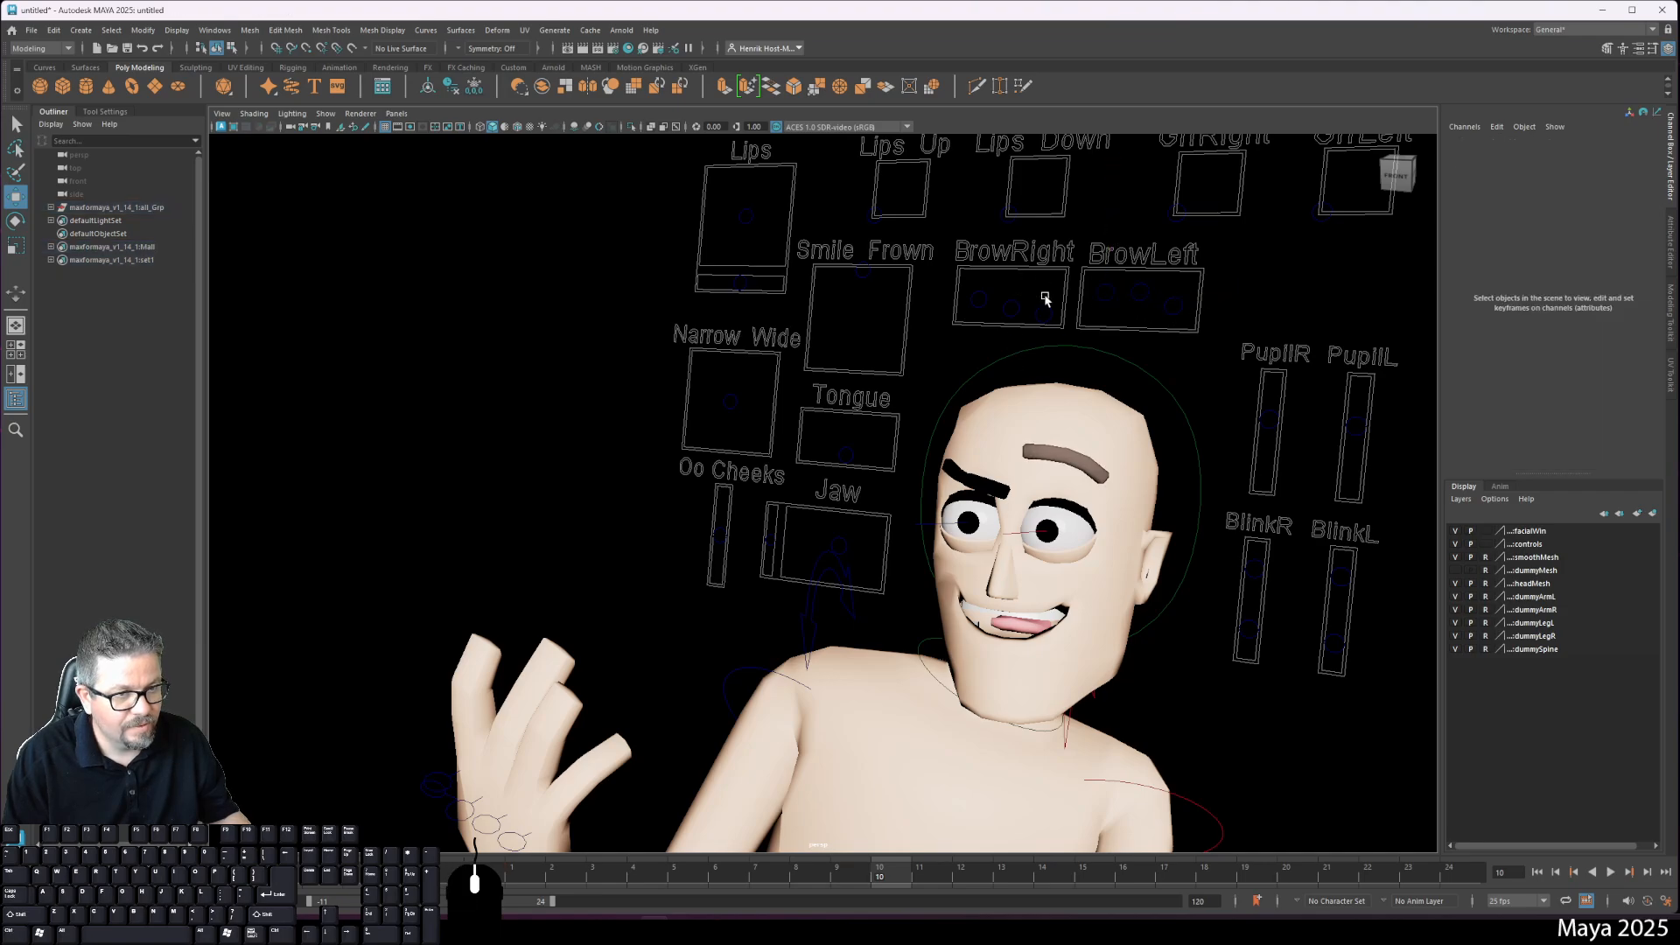
click(1043, 313)
click(1627, 152)
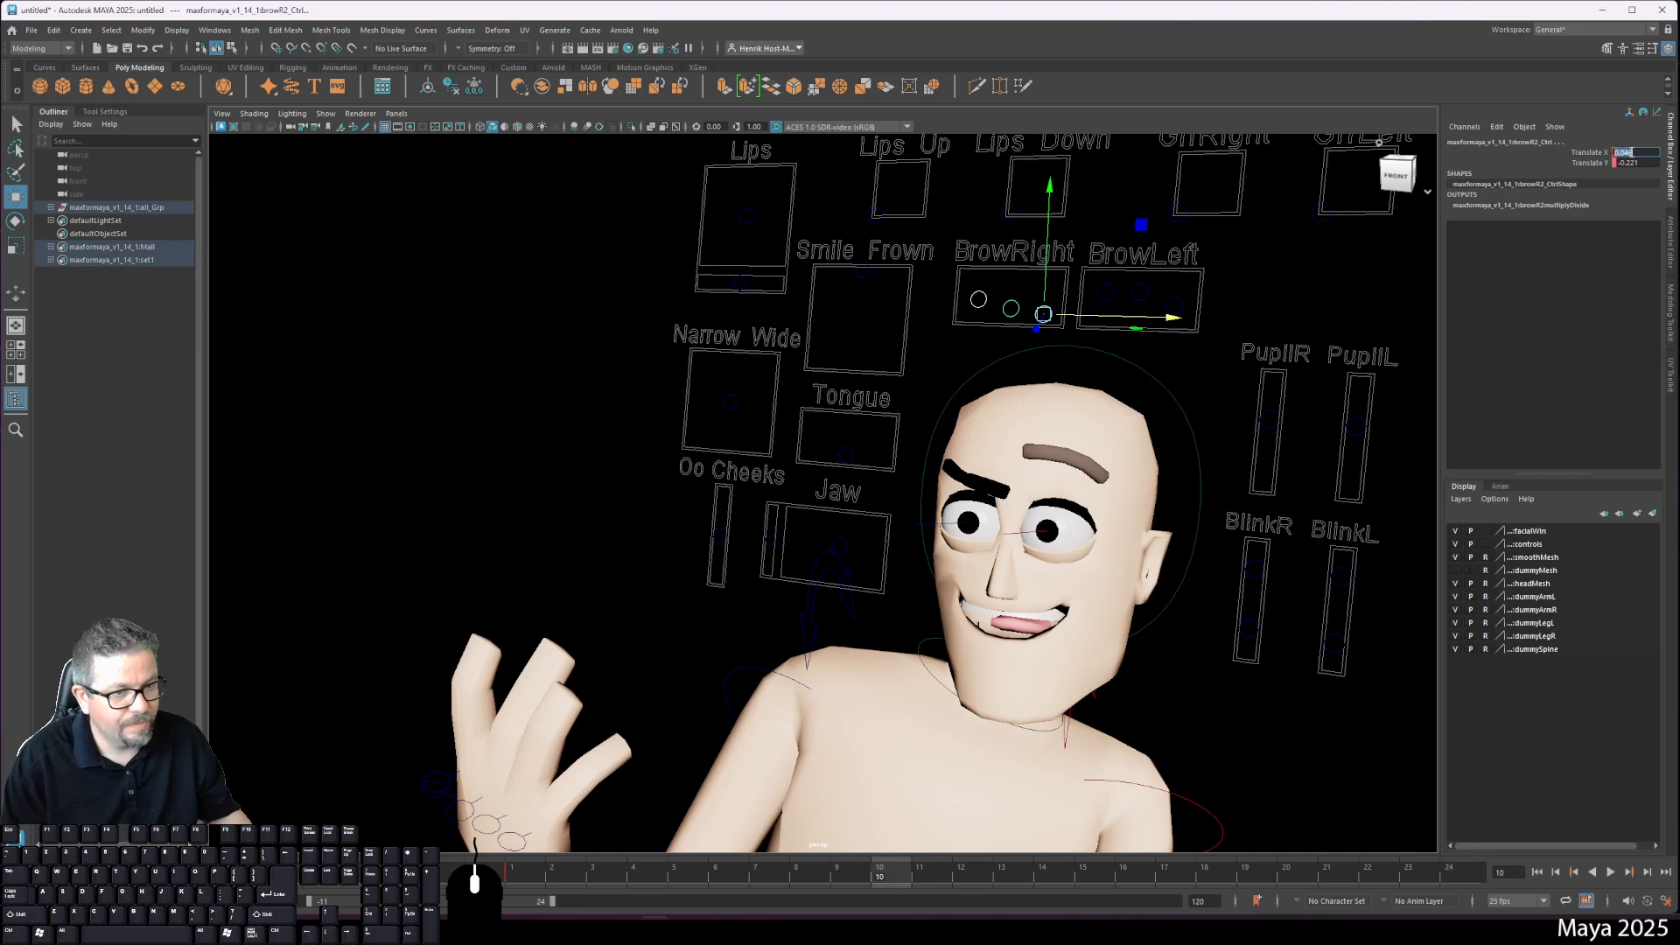
text(0)
key(Tab)
text(0)
key(Return)
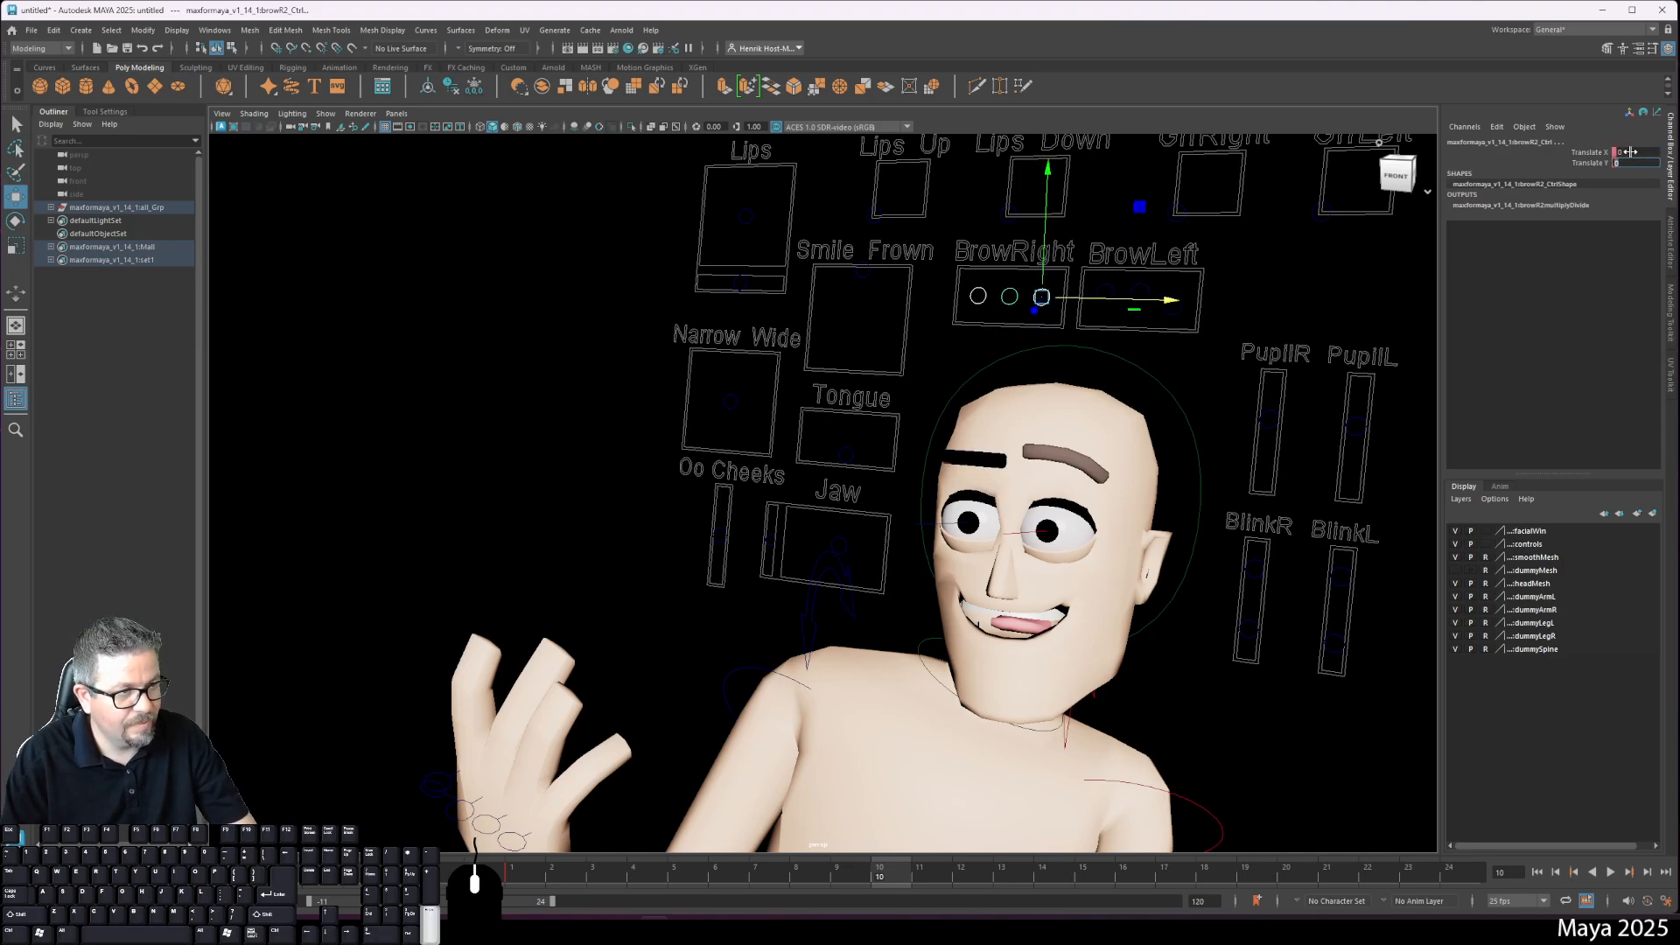
Step: Slant the right eyebrow by lowering its outer BrowRight control slightly and raising the middle and inner ones
click(986, 291)
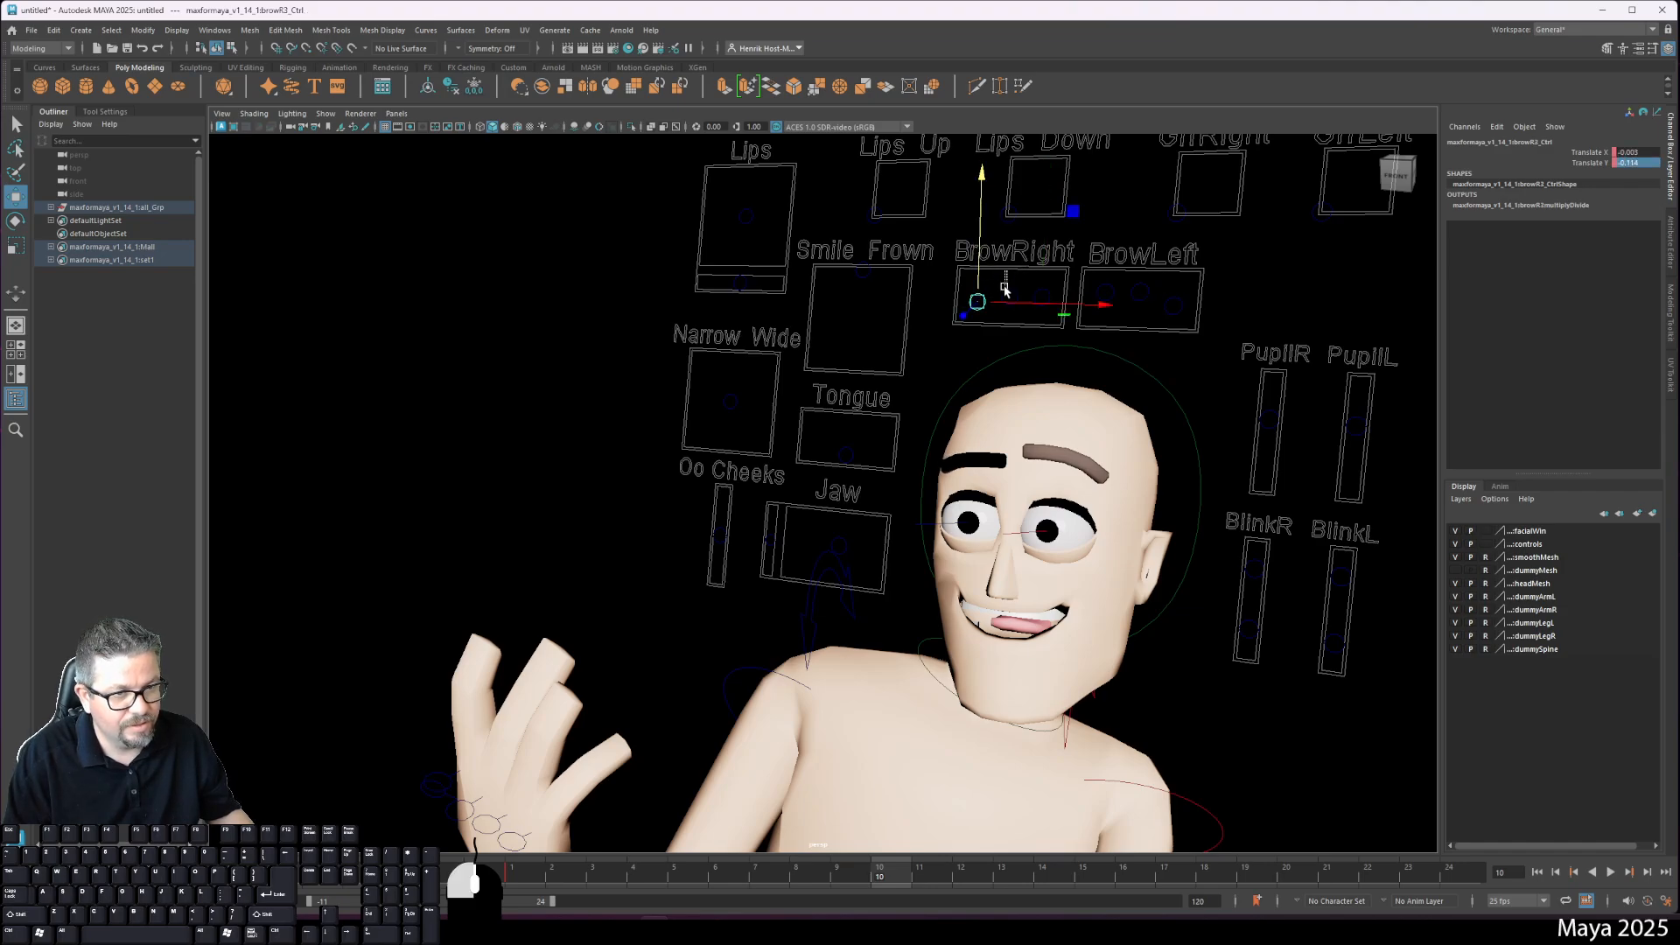
click(998, 277)
click(1011, 290)
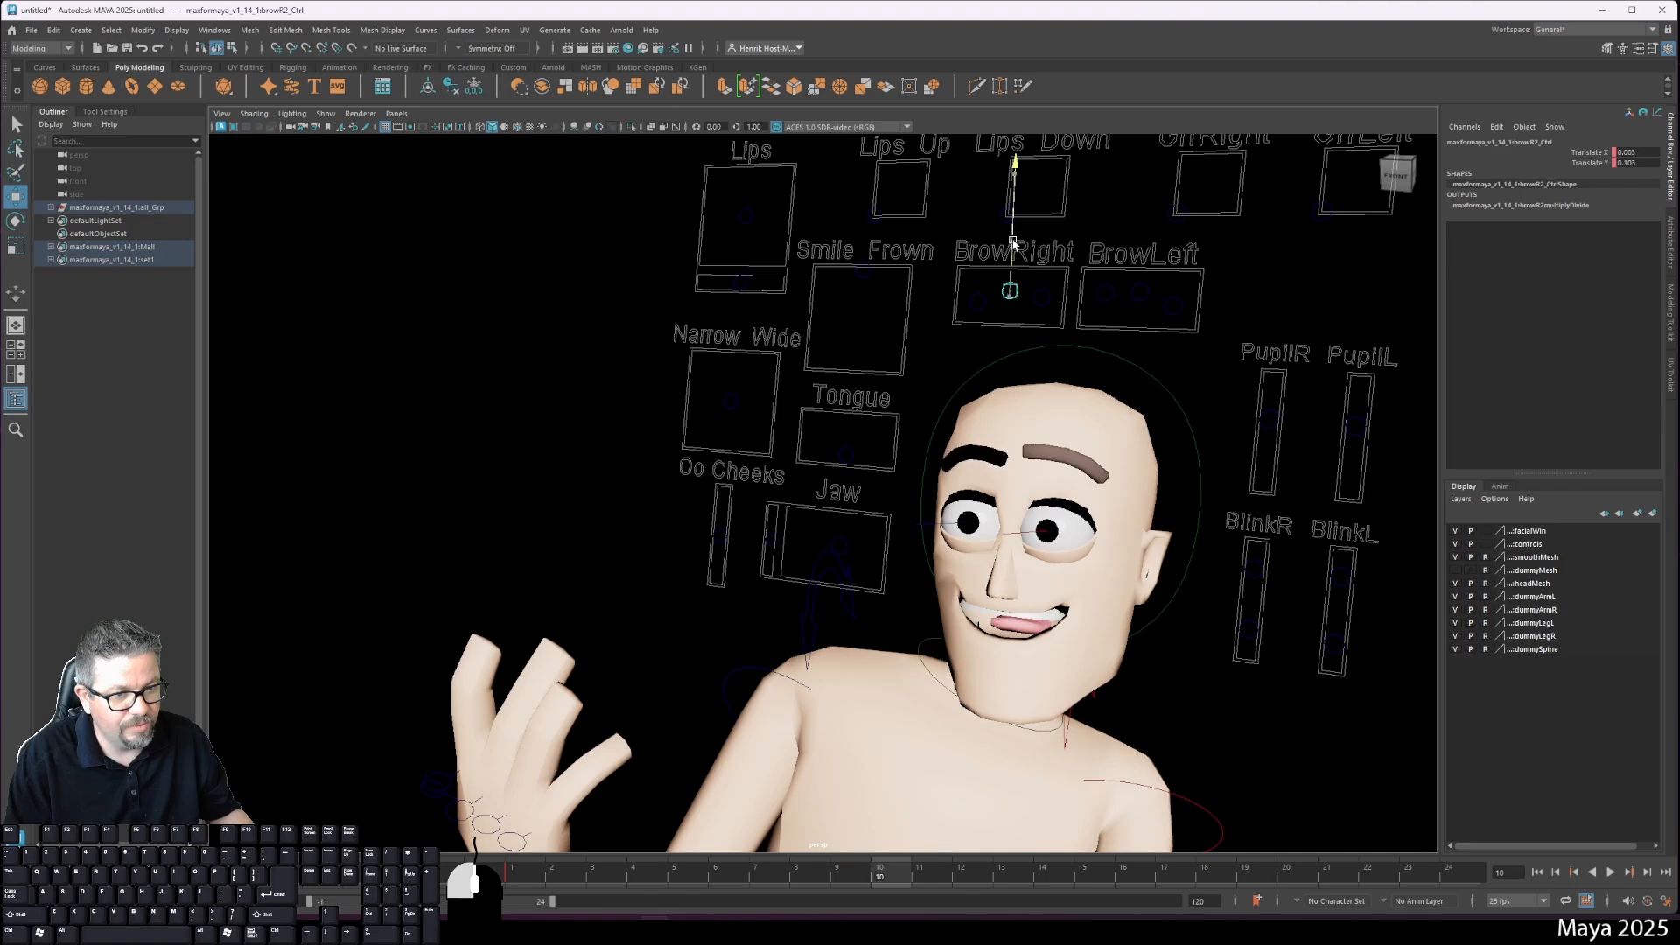
click(1015, 267)
click(1041, 296)
drag(1043, 249, 1056, 232)
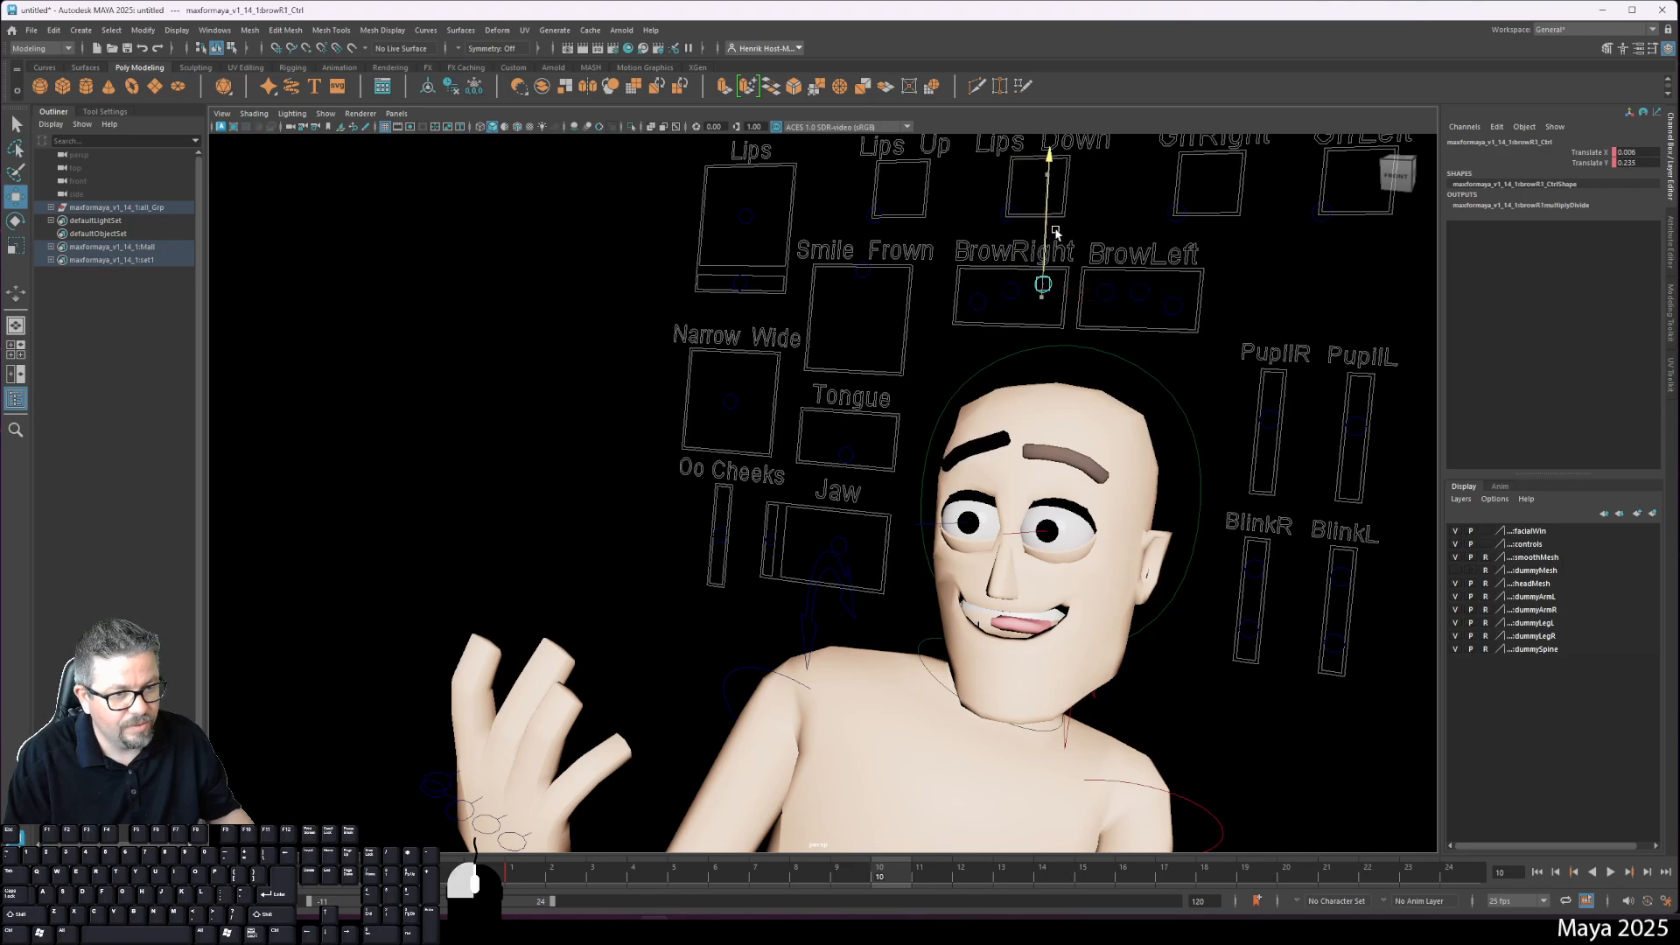
Step: Move the GrrRight and GrrLeft controls up and sideways in their boxes to bare more of the teeth
alt+right_drag(1094, 315, 1045, 354)
mouse_move(1045, 355)
alt+mouse_down()
mouse_move(1080, 364)
mouse_move(1043, 330)
alt+mouse_up()
alt+right_drag(1043, 331, 1060, 439)
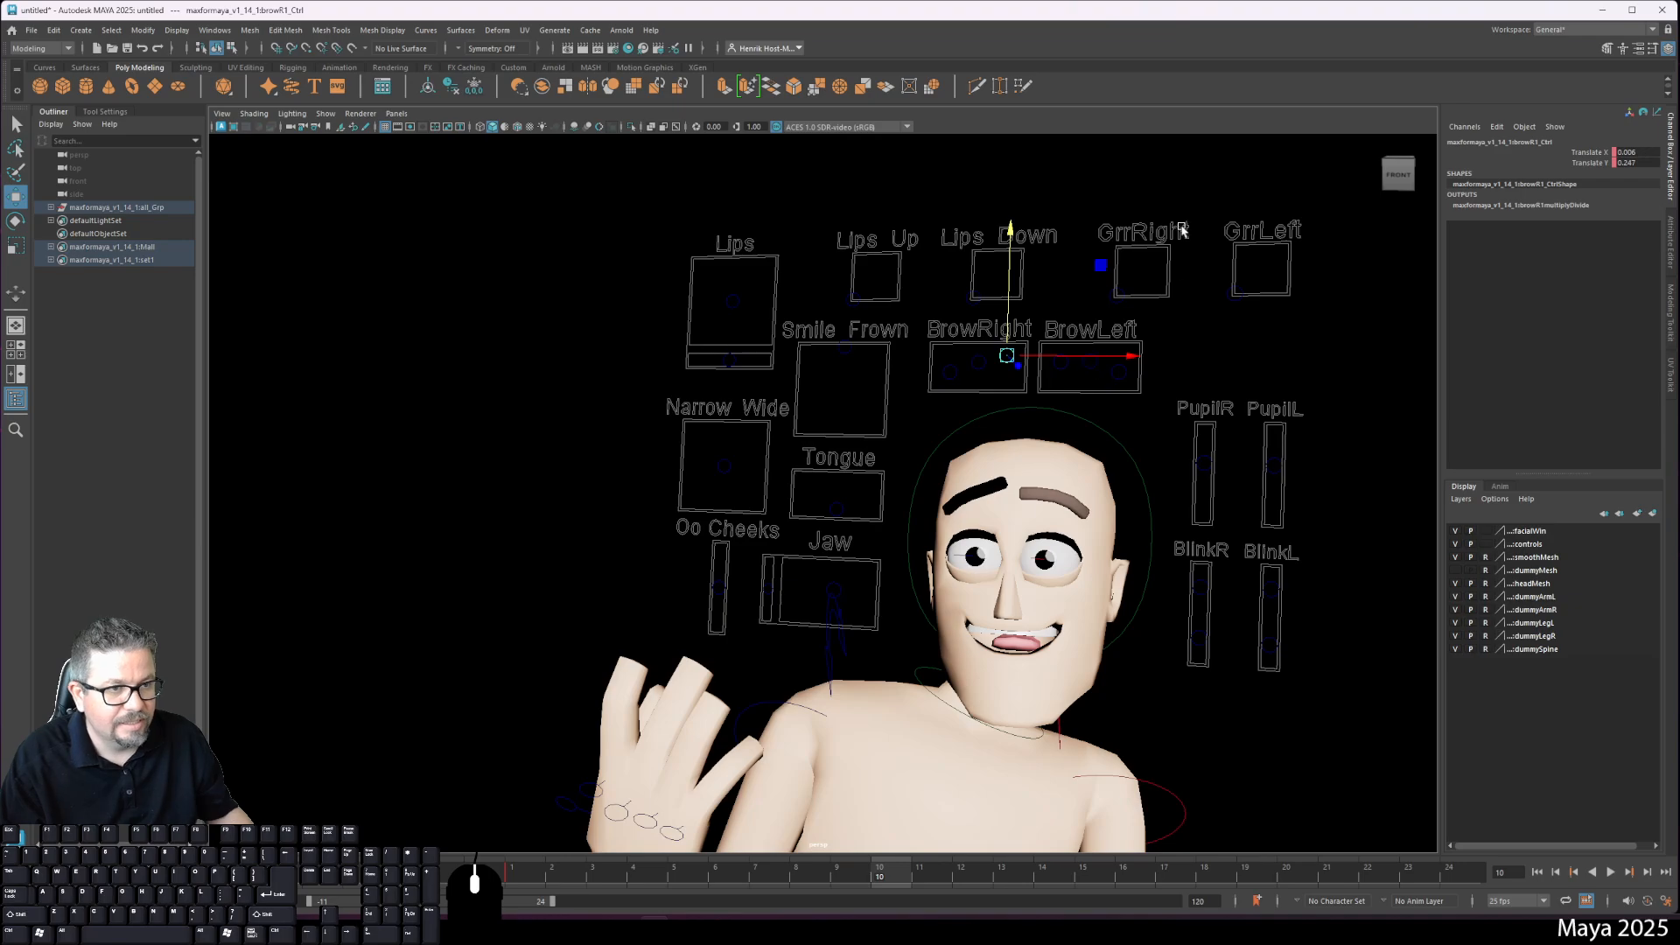
click(1166, 263)
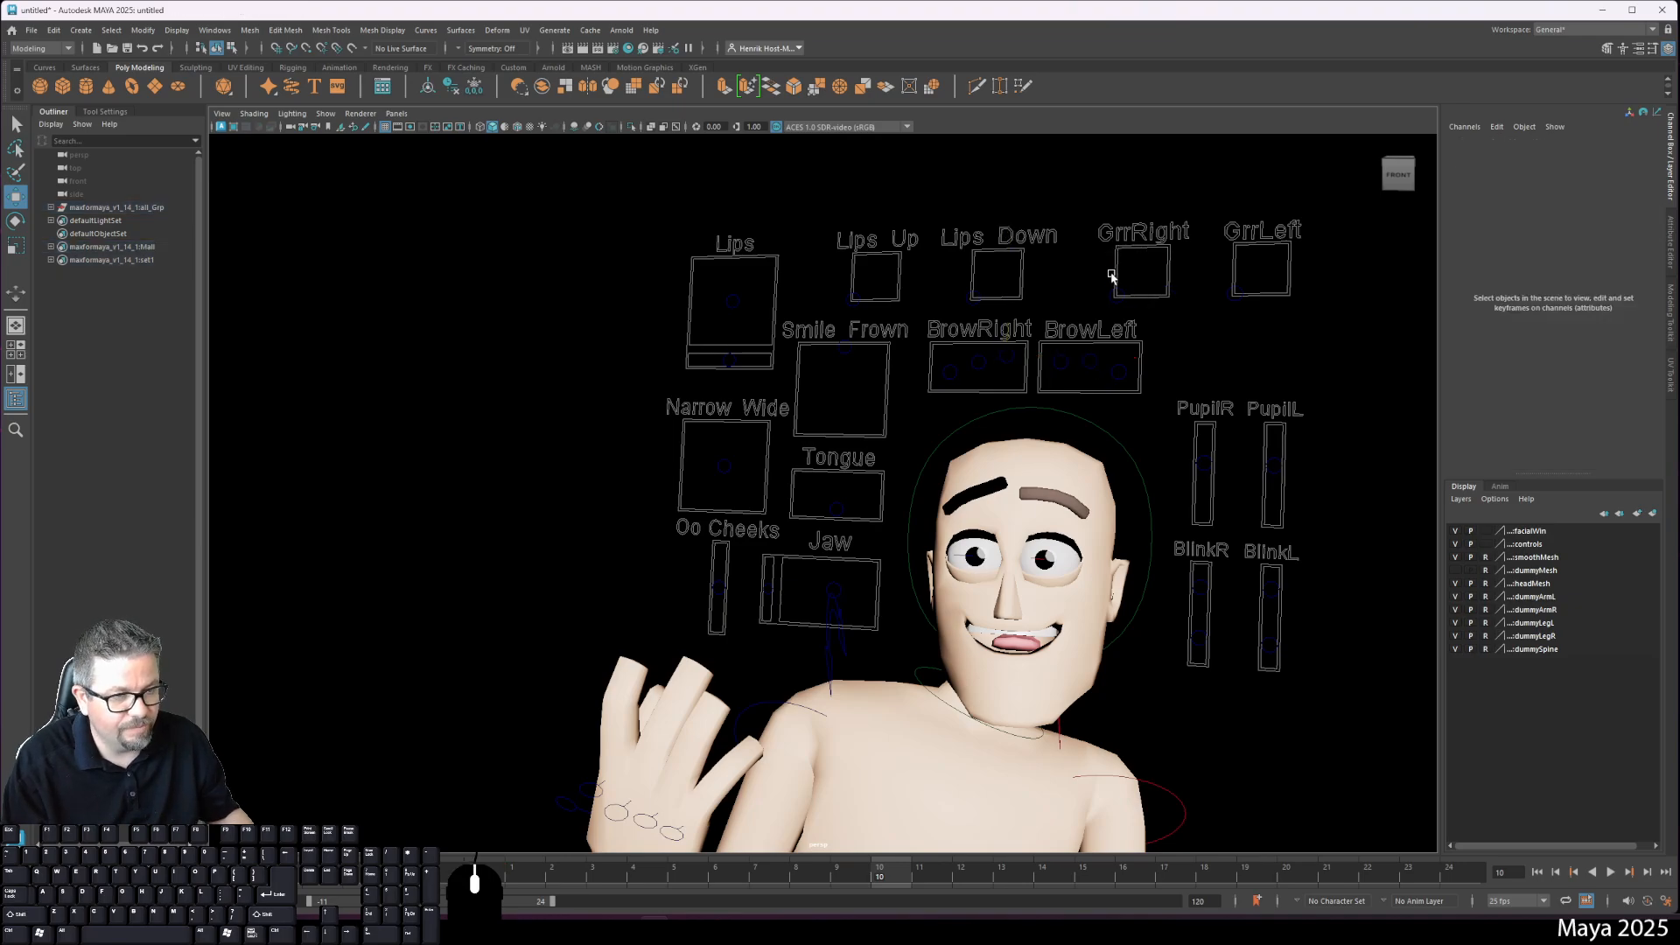
drag(1111, 276, 1149, 278)
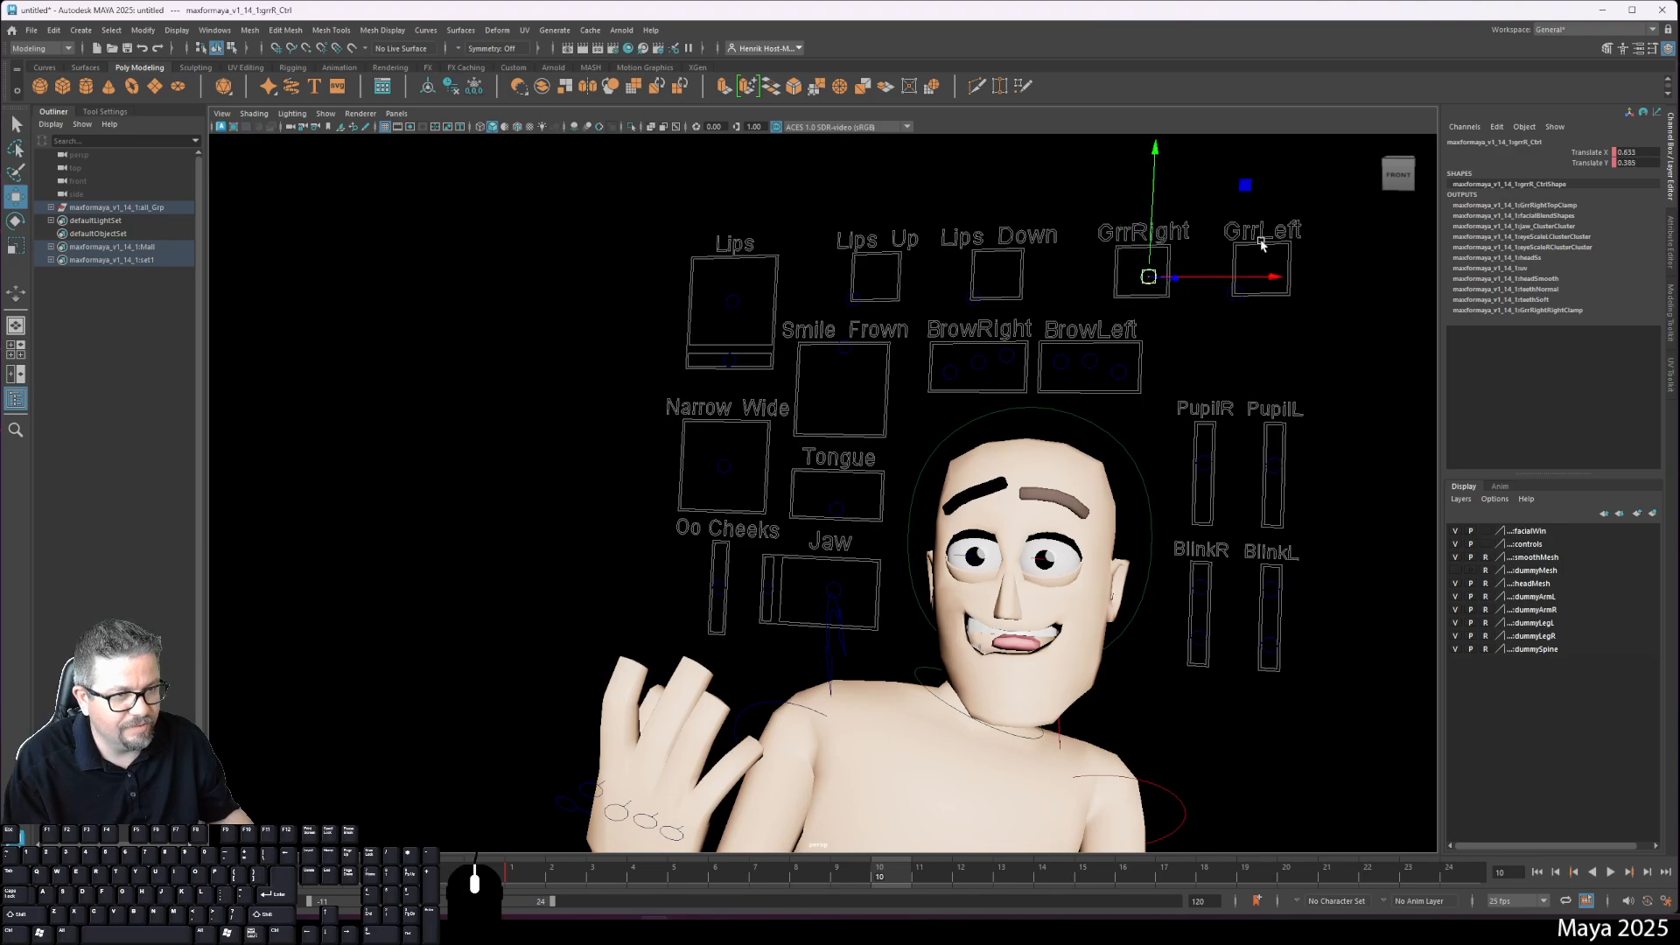
drag(1233, 246, 1248, 287)
alt+middle_drag(1087, 346, 1069, 338)
Step: Refine the upper lip and the smile with the Lips Up and Smile Frown controls
click(1041, 270)
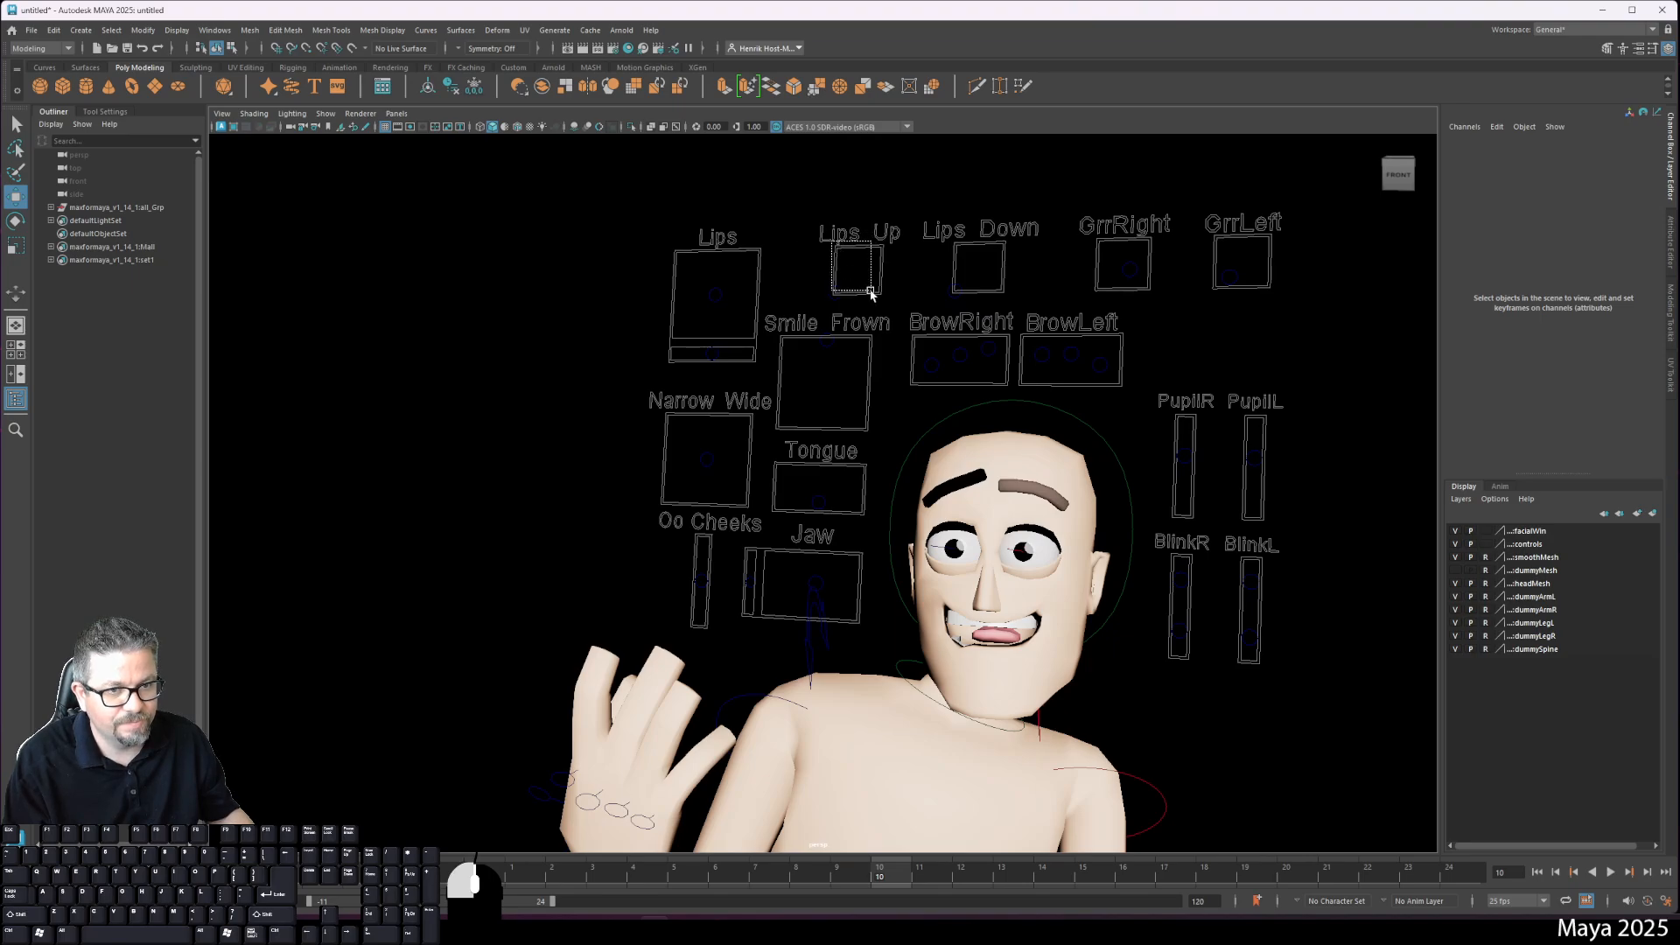
click(840, 275)
drag(840, 275, 858, 426)
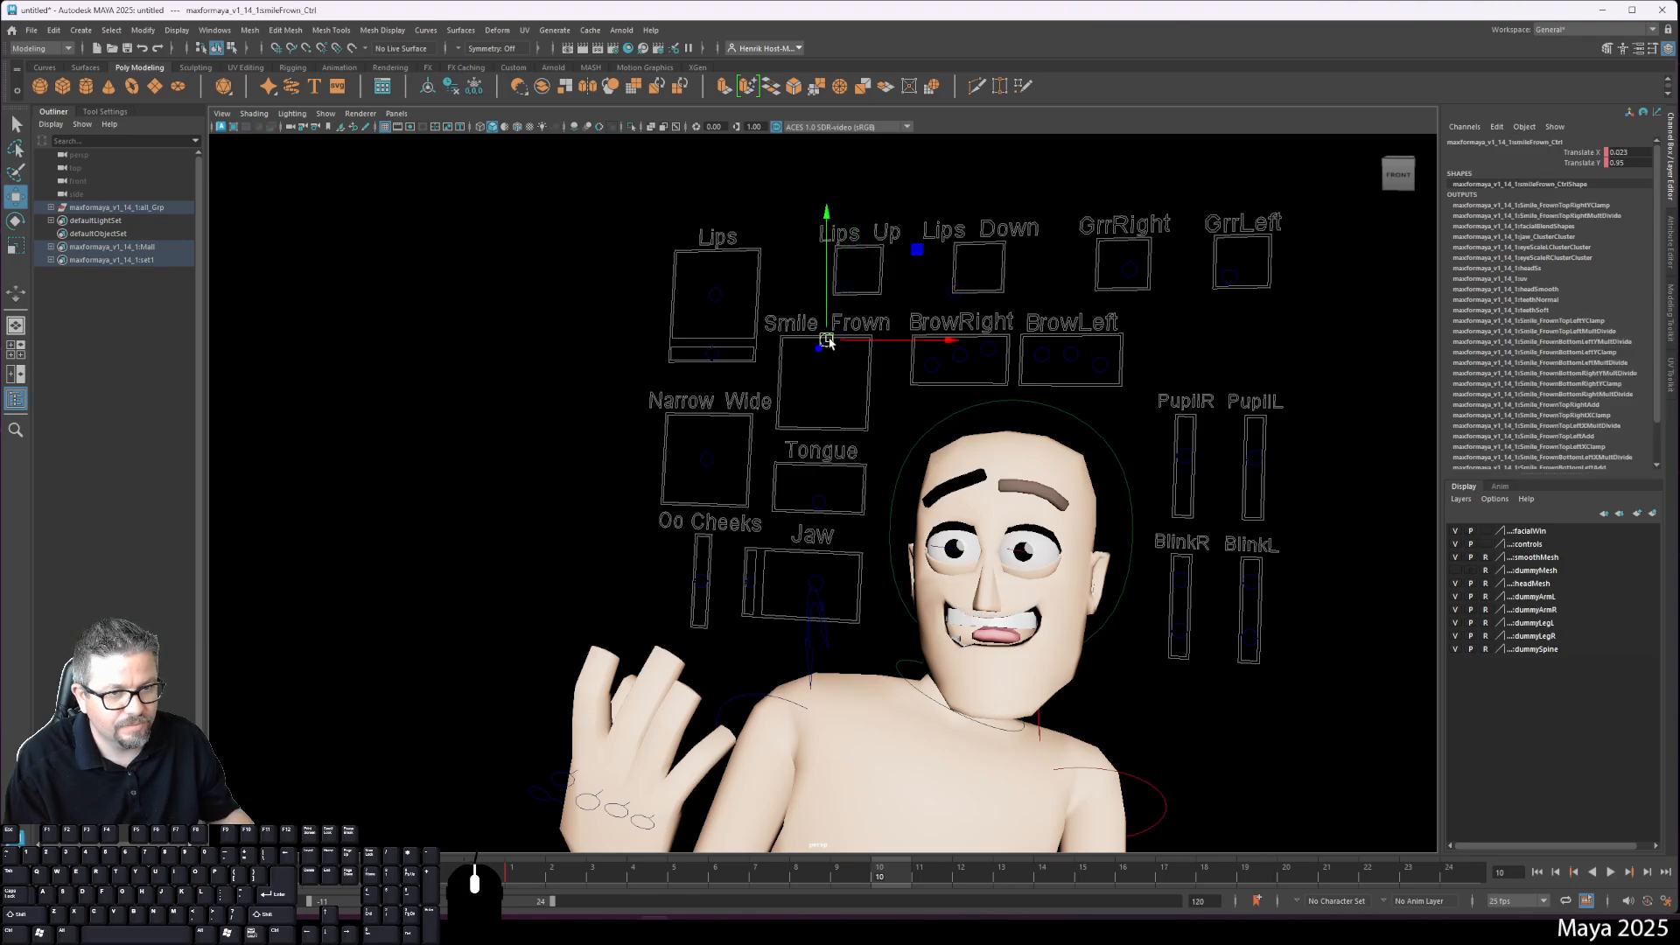
drag(827, 342, 831, 303)
Step: Reshape the grin with the main Lips and Narrow Wide controls, and slide the lips left-right control slightly sideways
drag(696, 245, 729, 305)
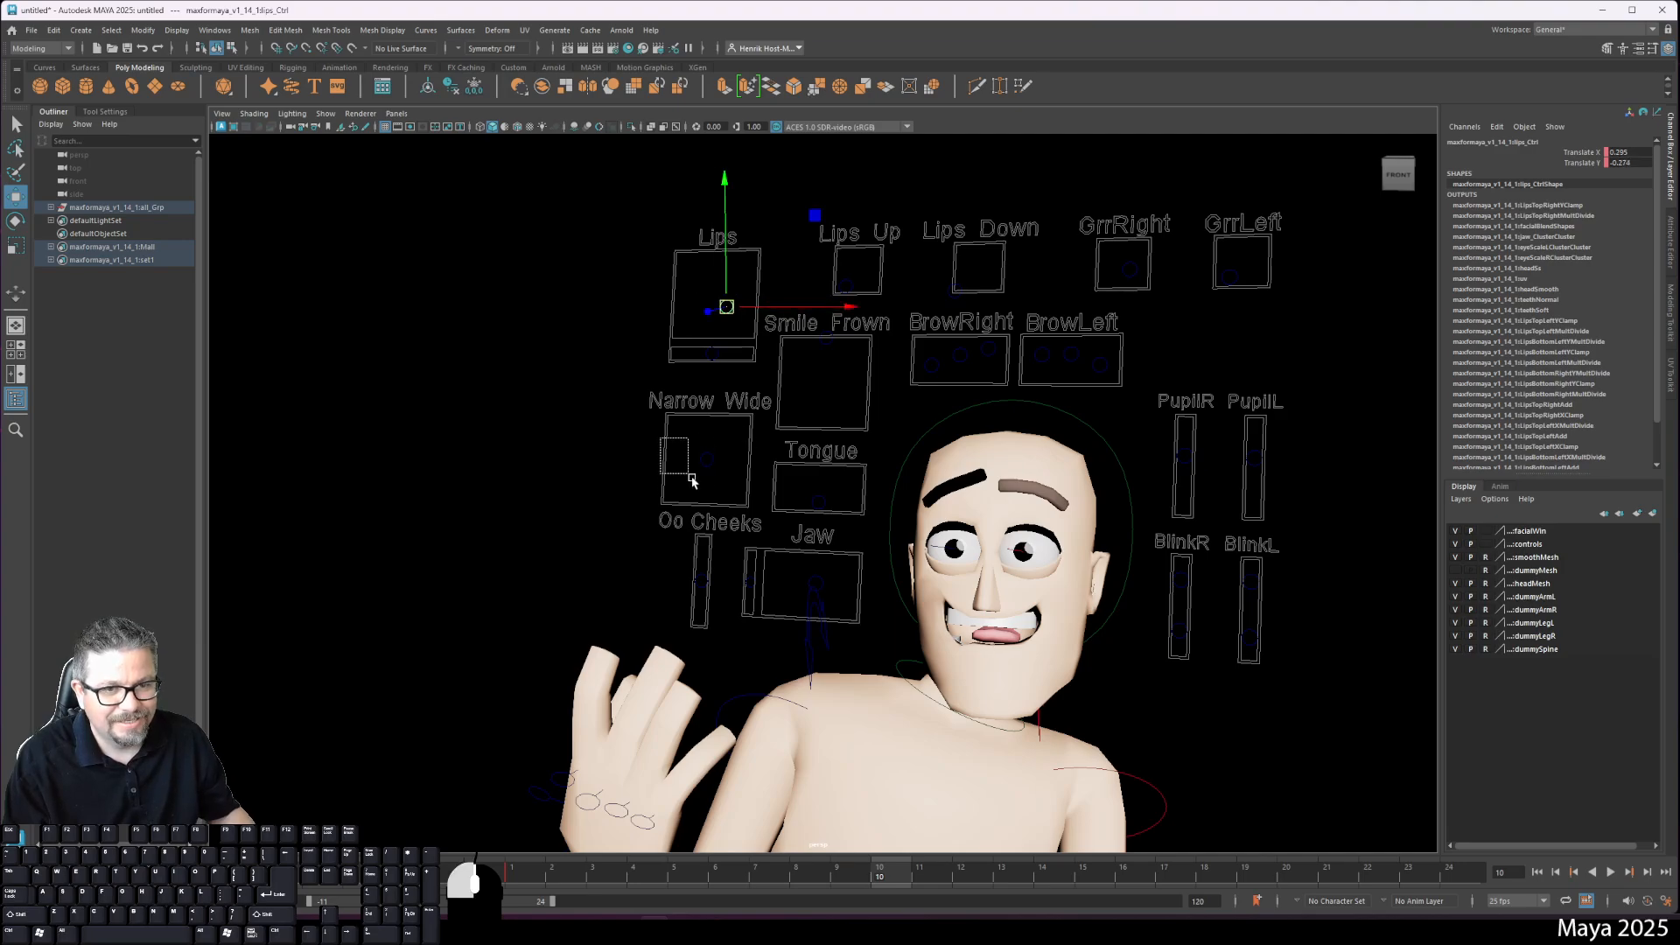
drag(660, 516, 727, 437)
click(721, 354)
drag(721, 353, 758, 370)
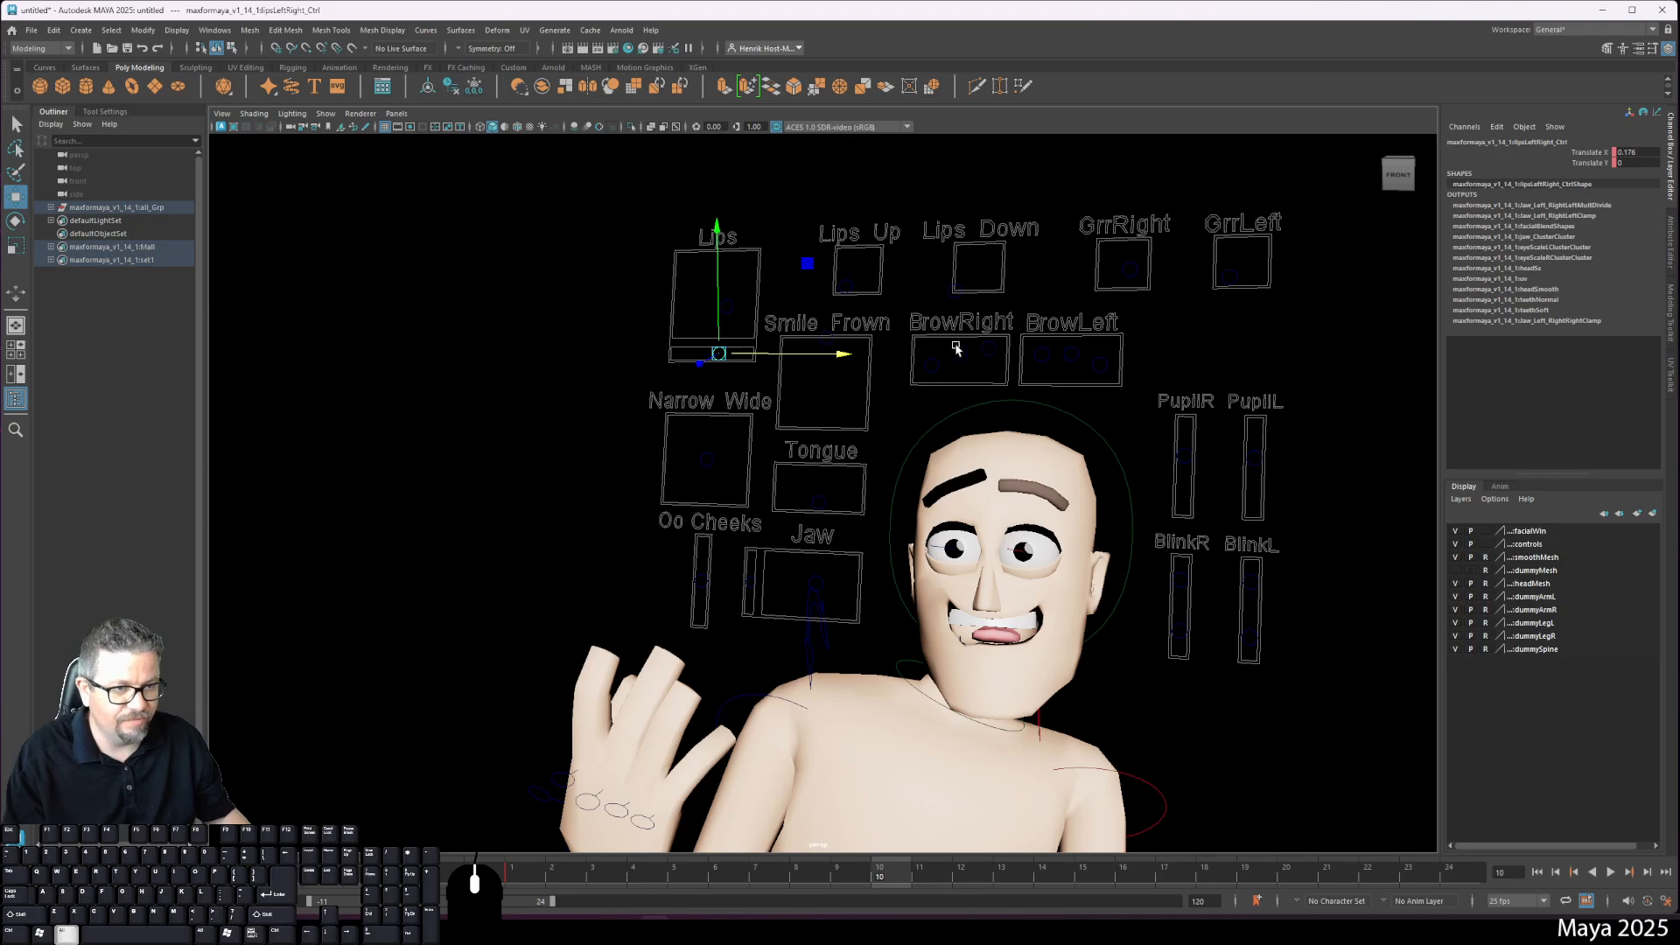
Step: Select all of the character's body and facial controls and set a key on them at frame 10
scroll(953, 350, down, 3)
scroll(949, 519, down, 2)
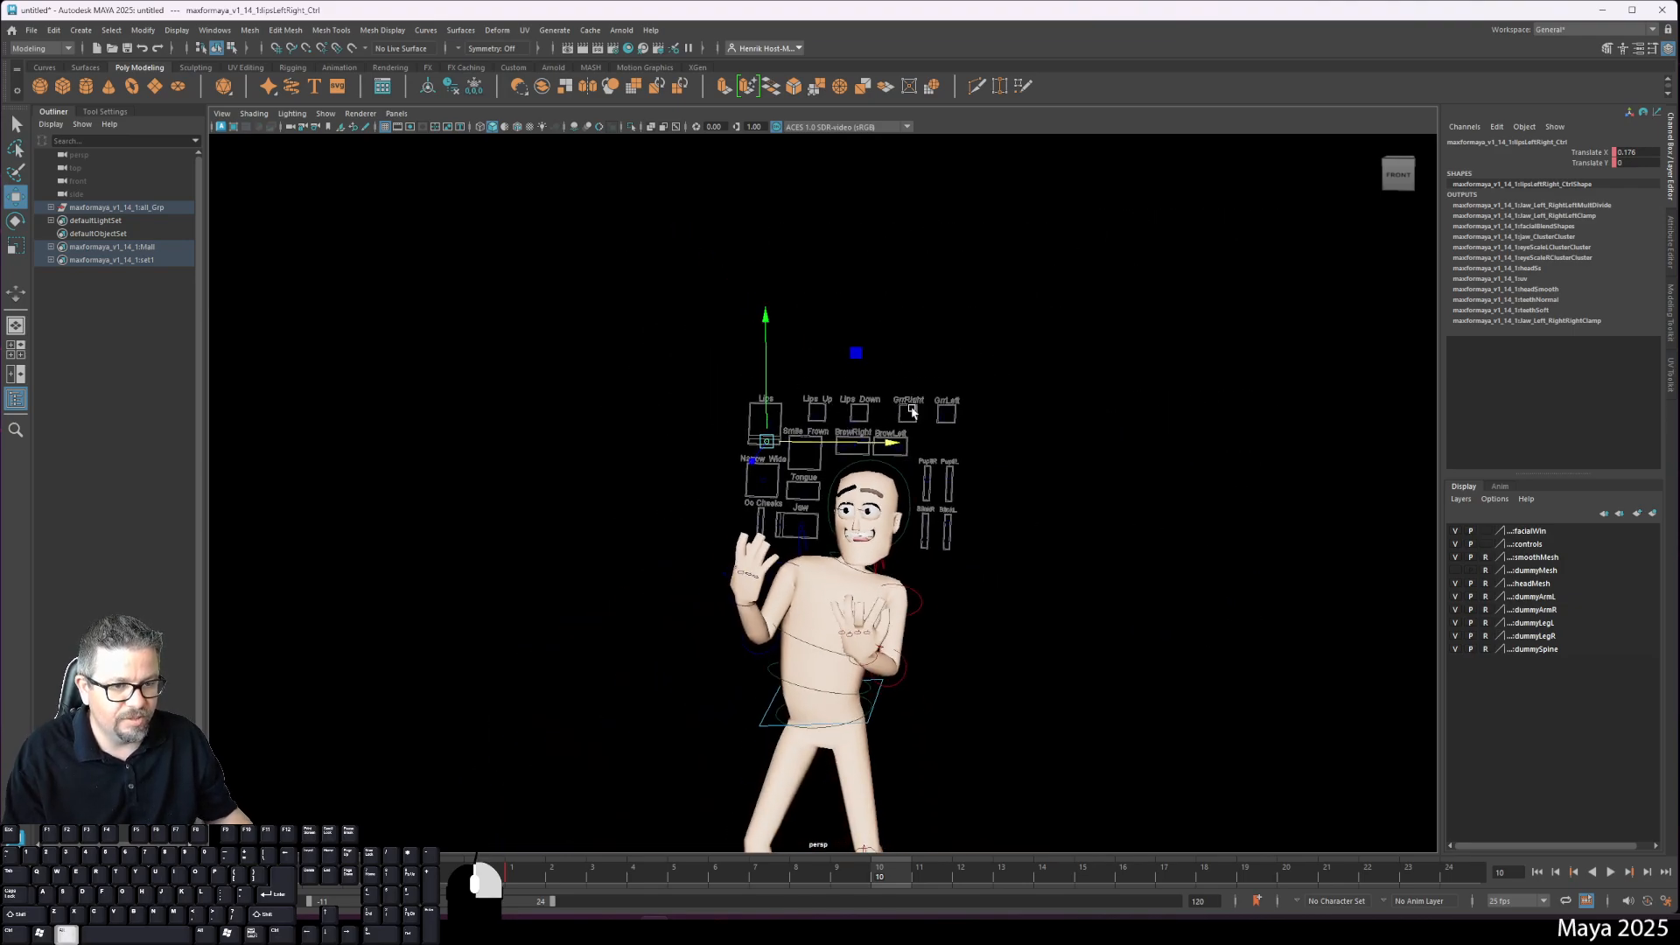
scroll(1084, 390, up, 2)
alt+drag(1083, 391, 1048, 570)
scroll(982, 464, down, 2)
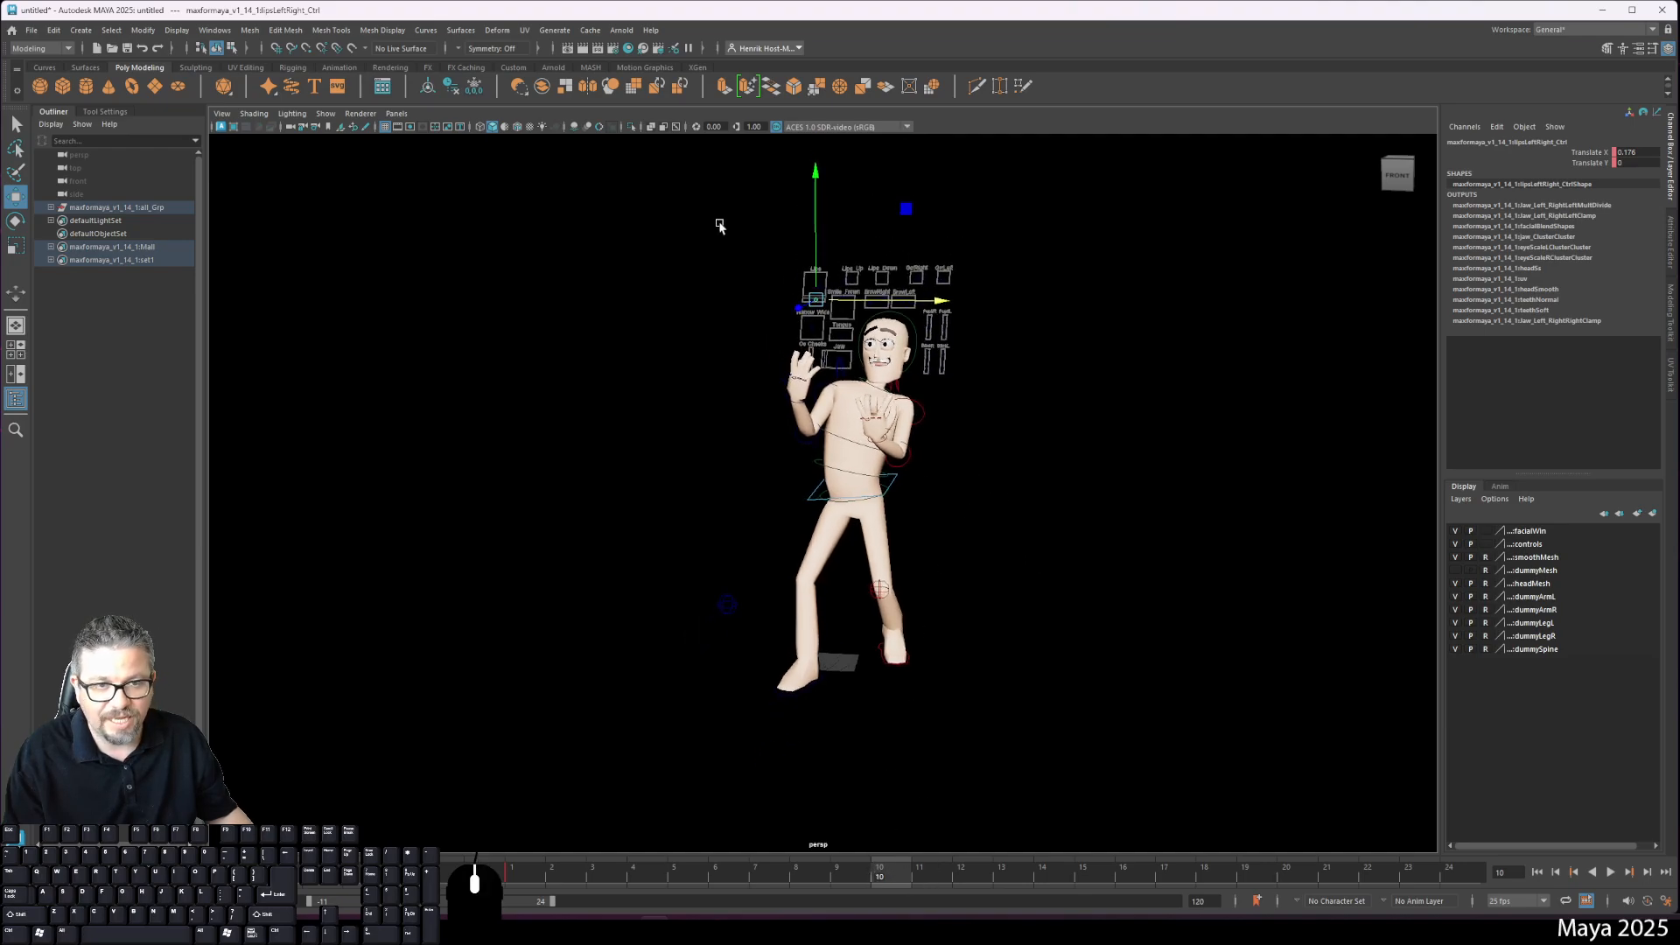
drag(690, 234, 1197, 794)
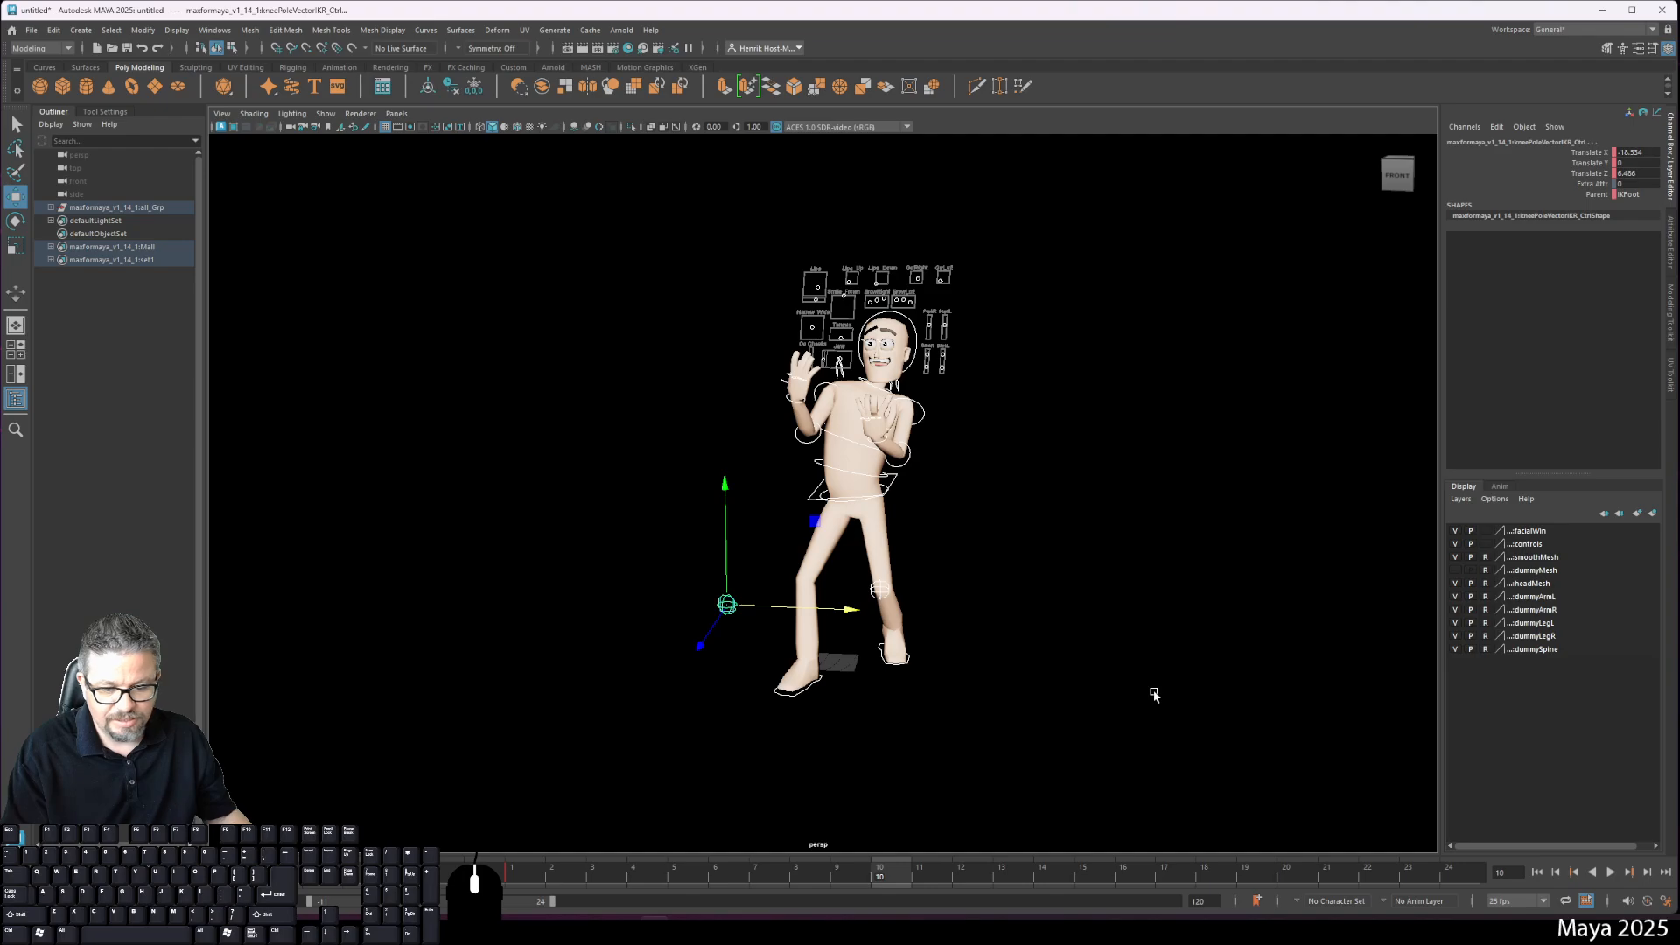
key(s)
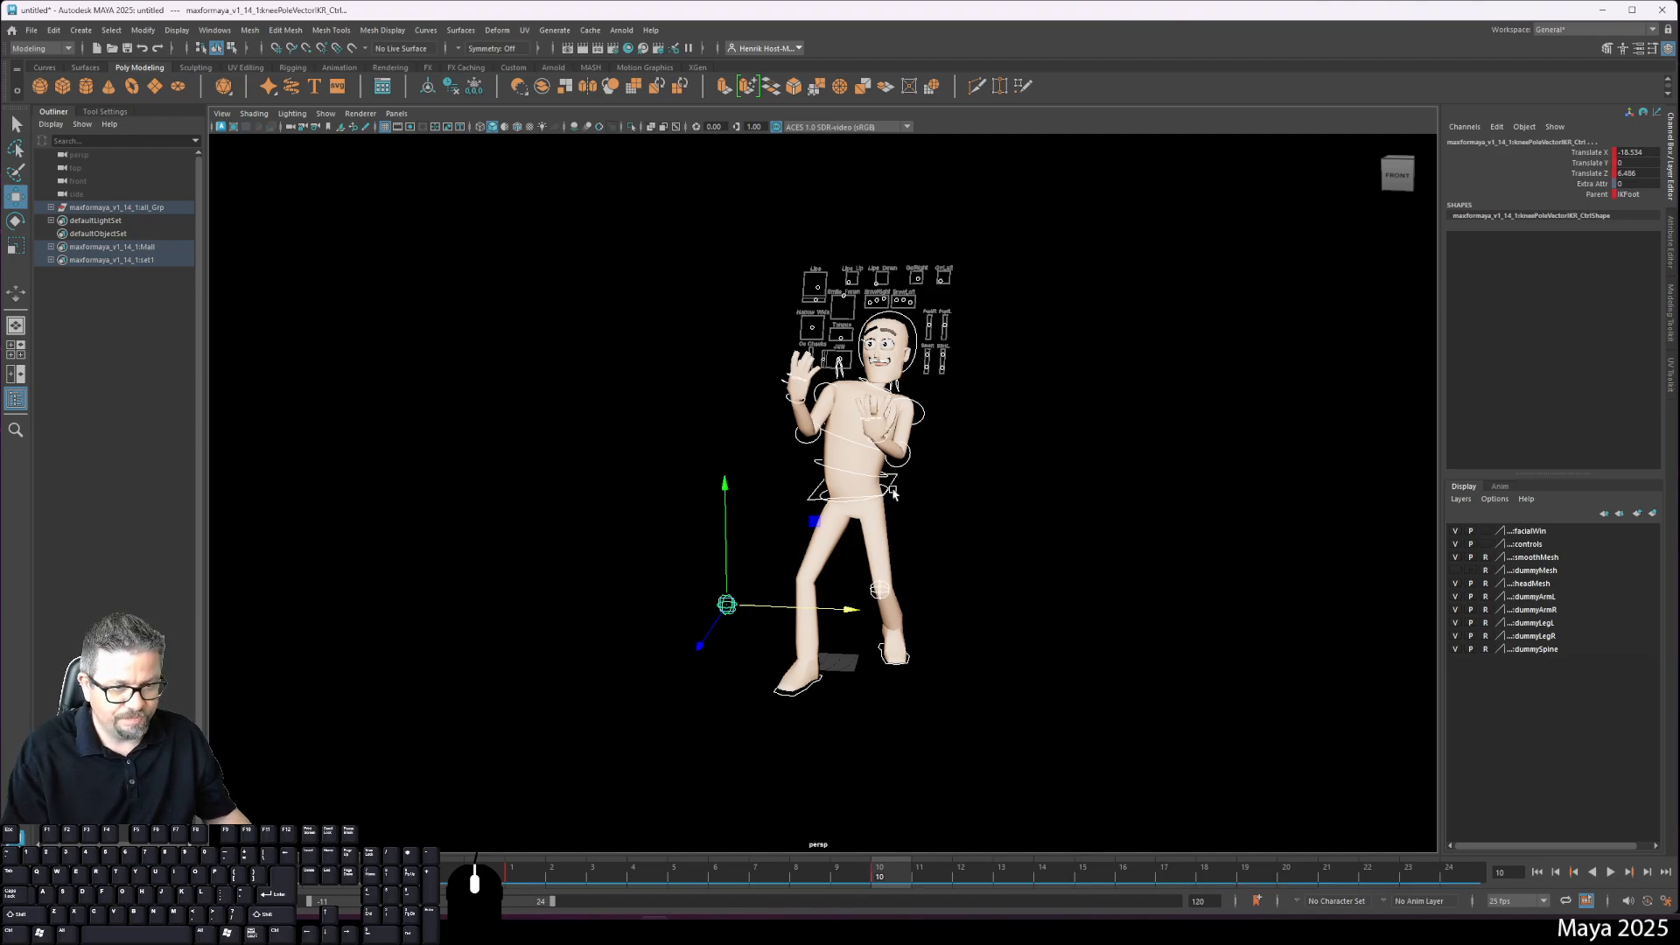
Step: Select individual torso controls to check that their channels are keyed at frame 10, and clear the selection
click(940, 486)
alt+middle_drag(941, 487, 980, 493)
scroll(979, 492, up, 2)
click(966, 451)
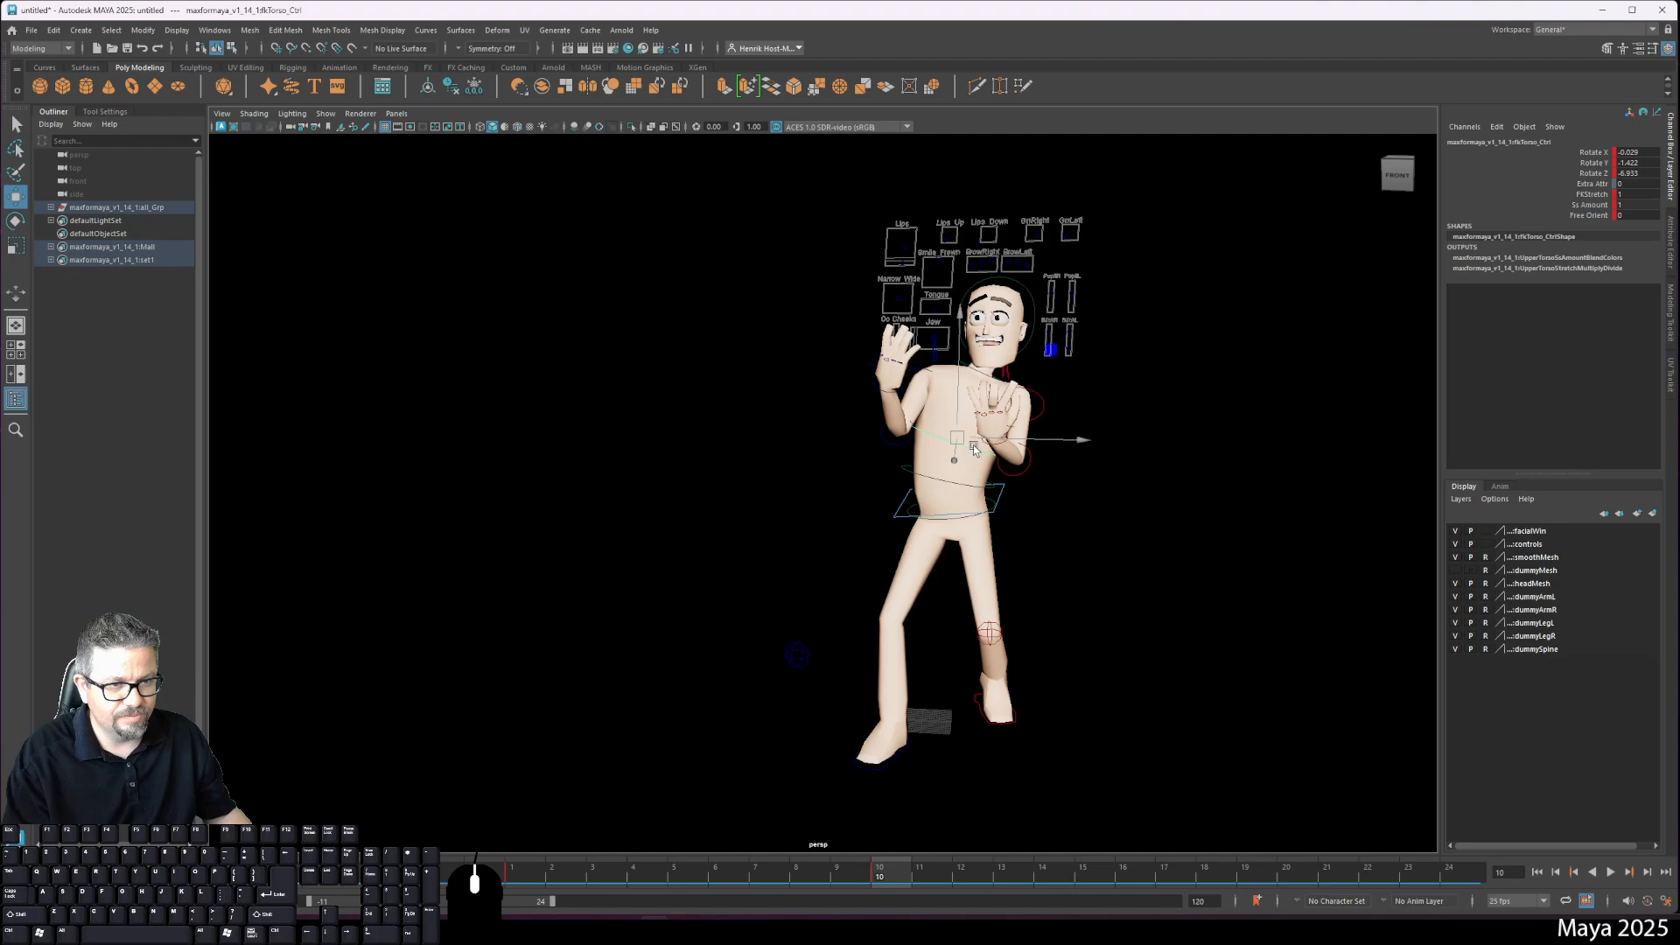
click(1131, 556)
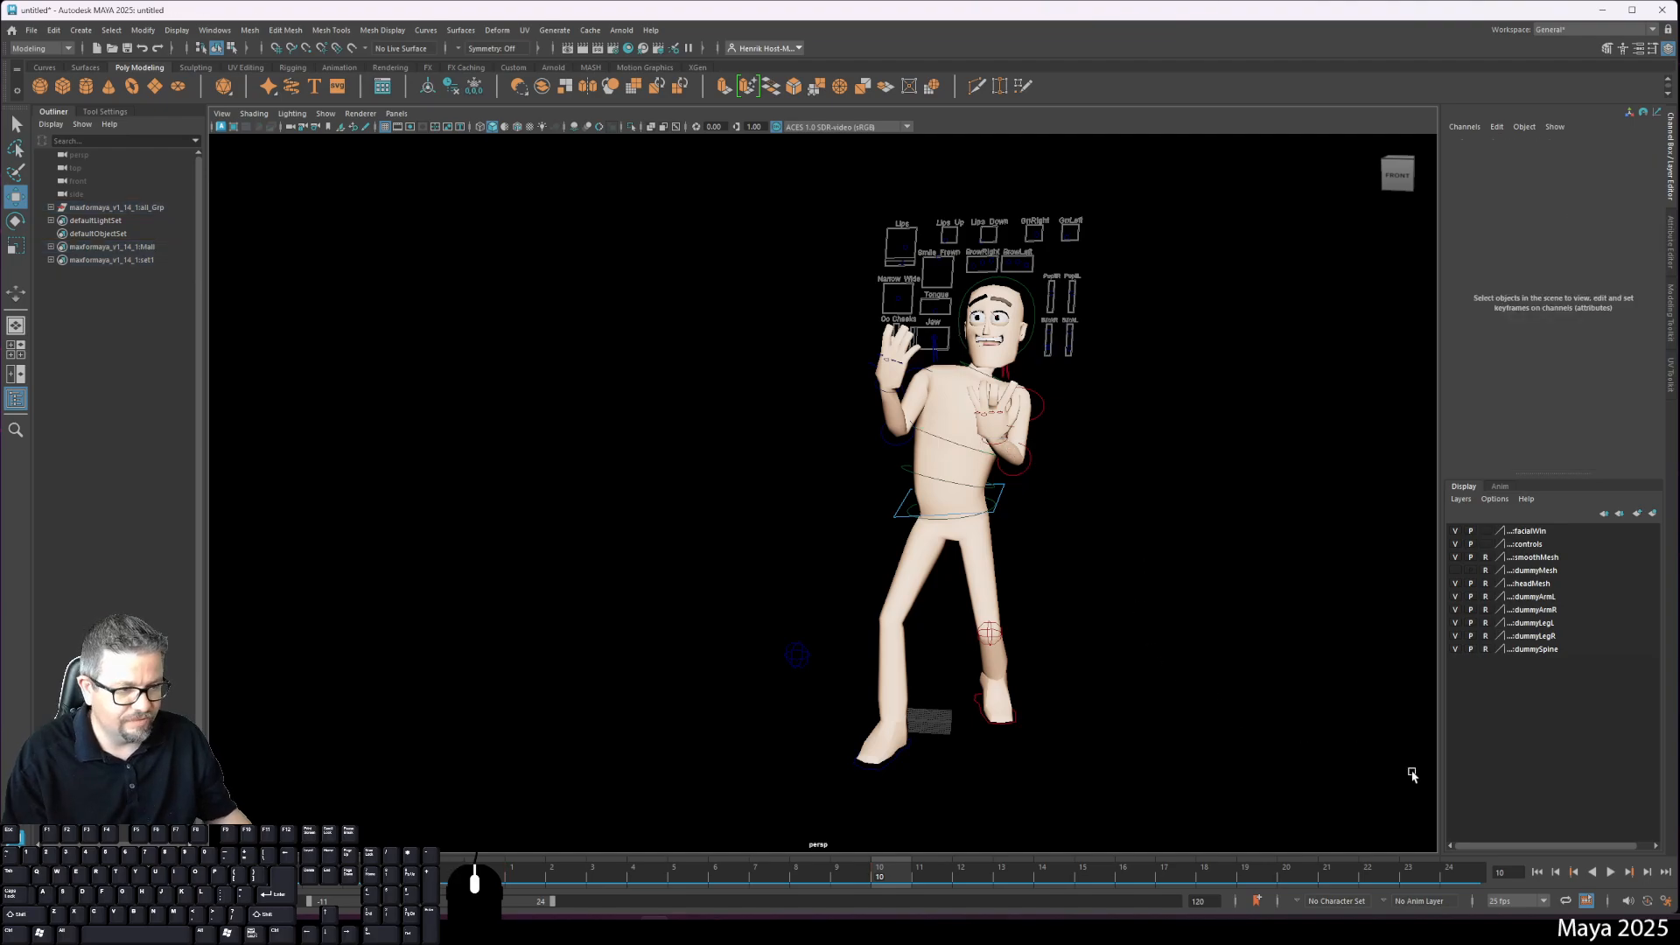
click(979, 488)
click(1102, 656)
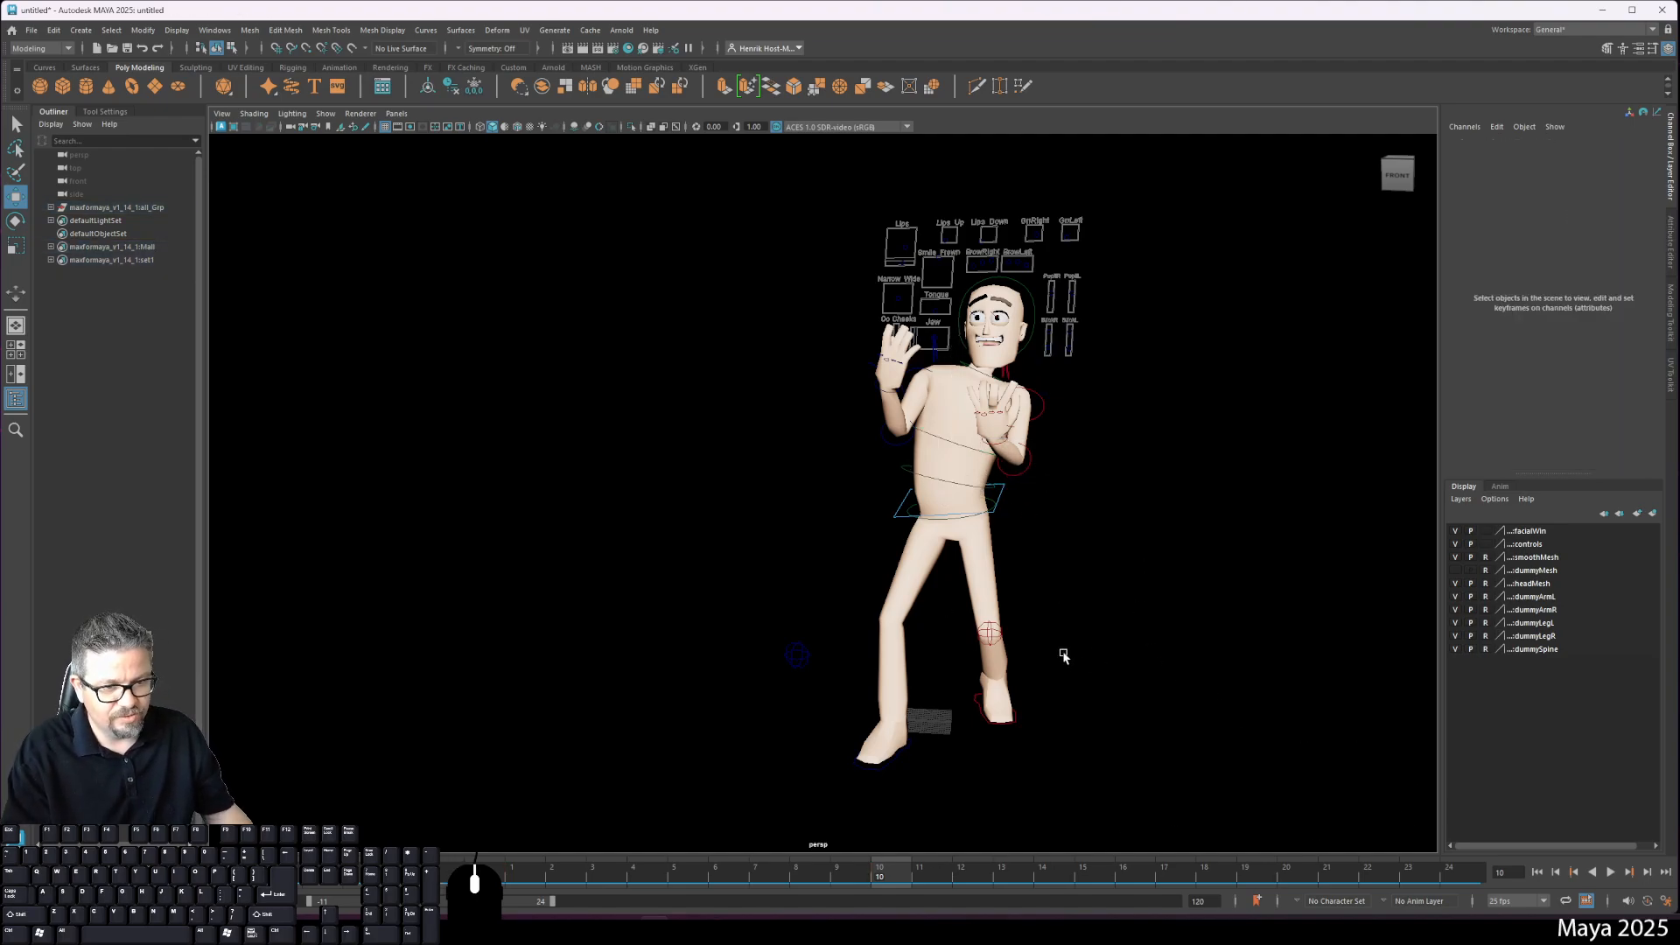
Step: Select all the rig controls and play back the animation to review the transition between the two poses
drag(705, 192, 1340, 787)
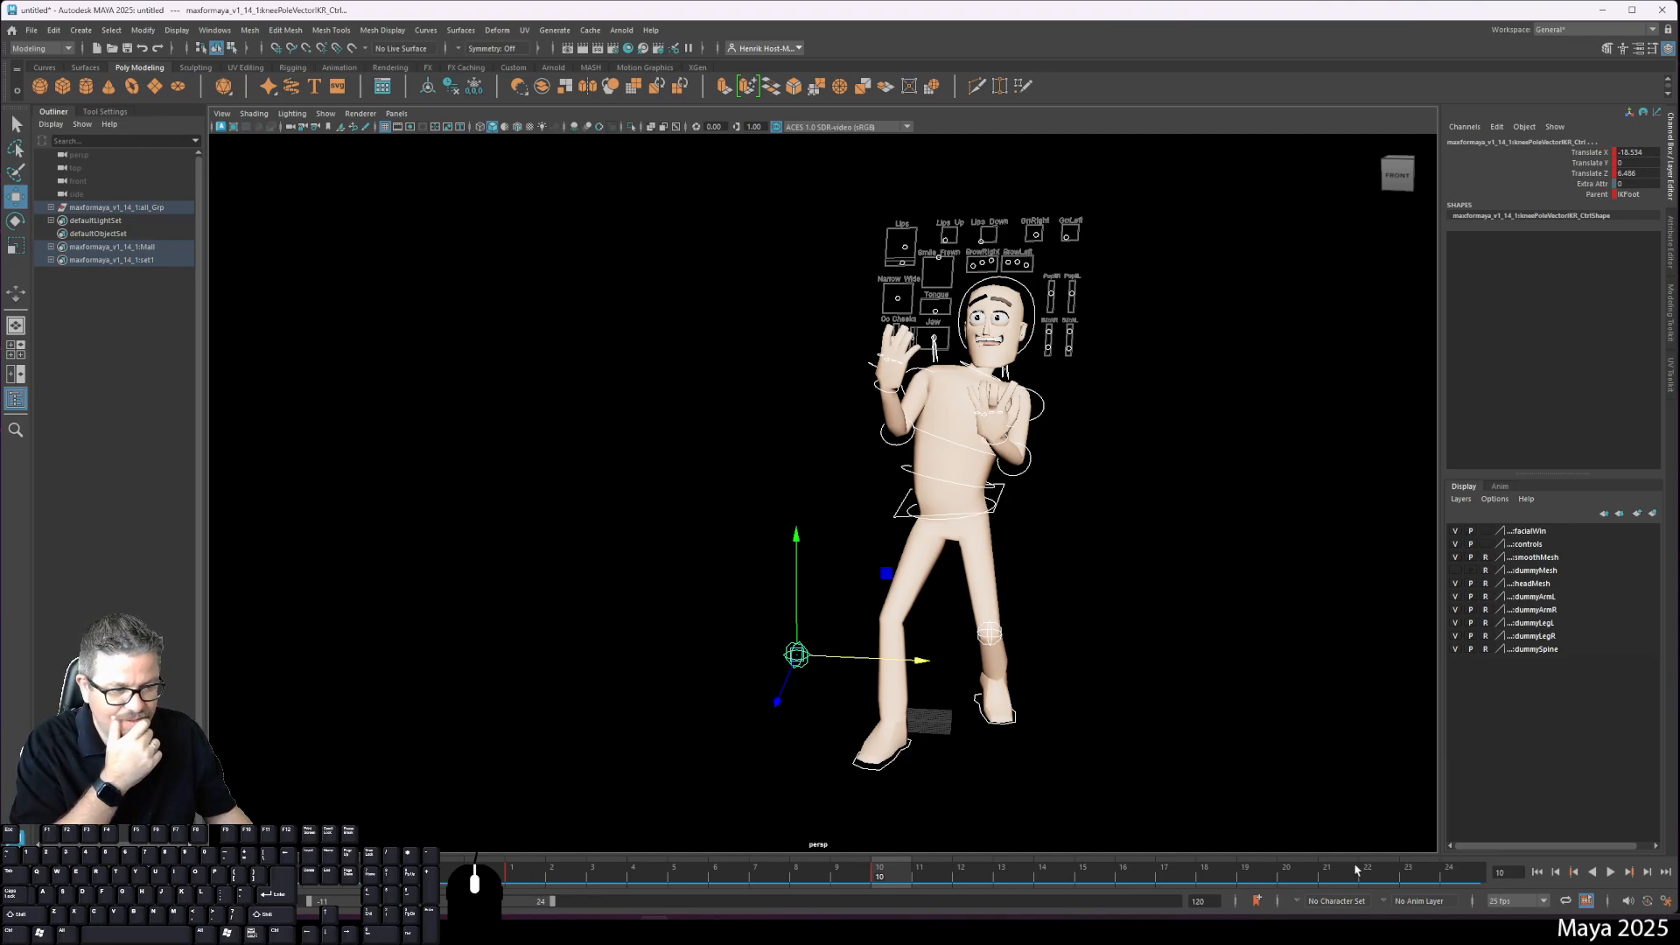
click(1611, 897)
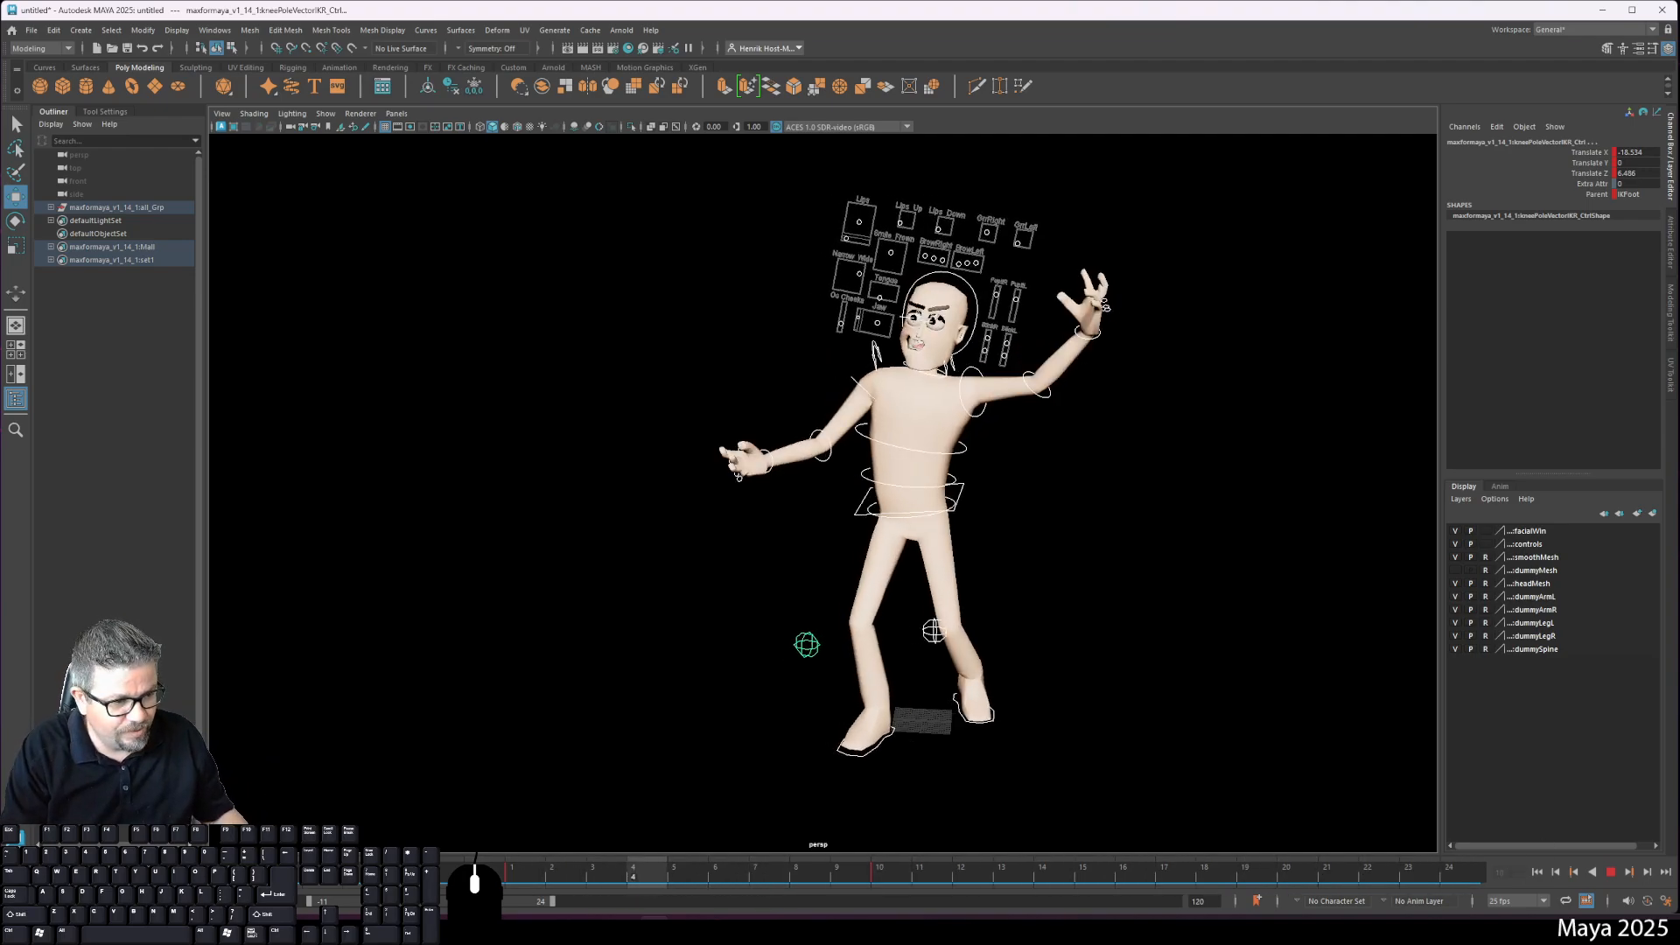
click(1612, 872)
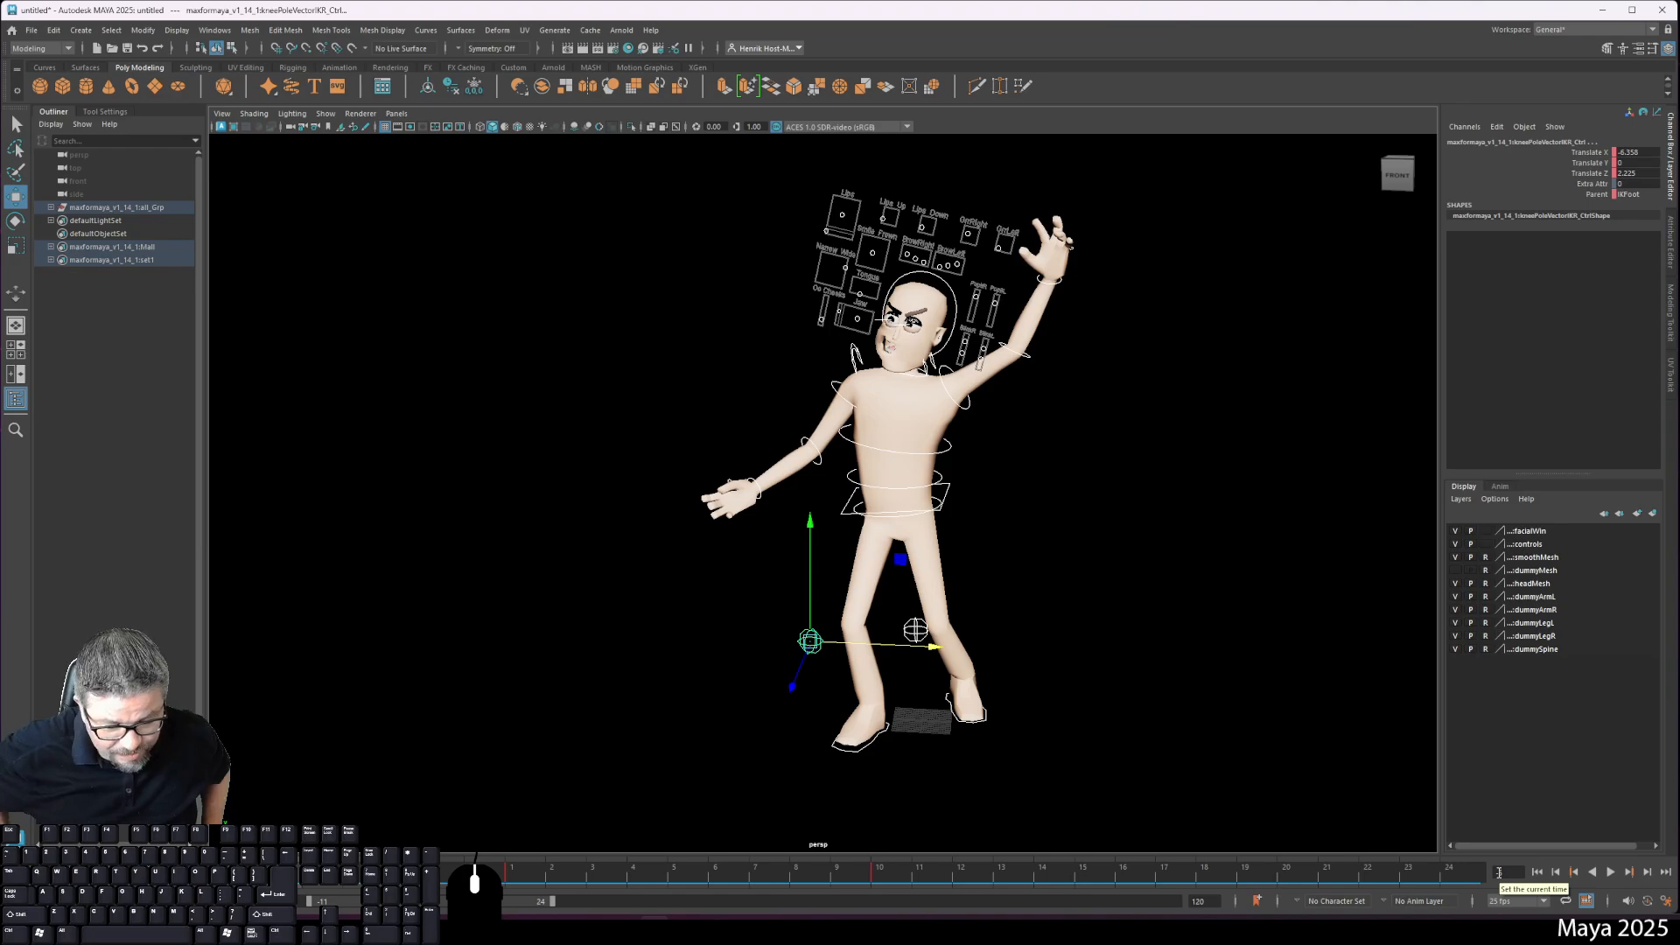
Step: Open the Playblast options and set the format to qt, keeping PNG encoding and the From Window display size
right_click(1609, 873)
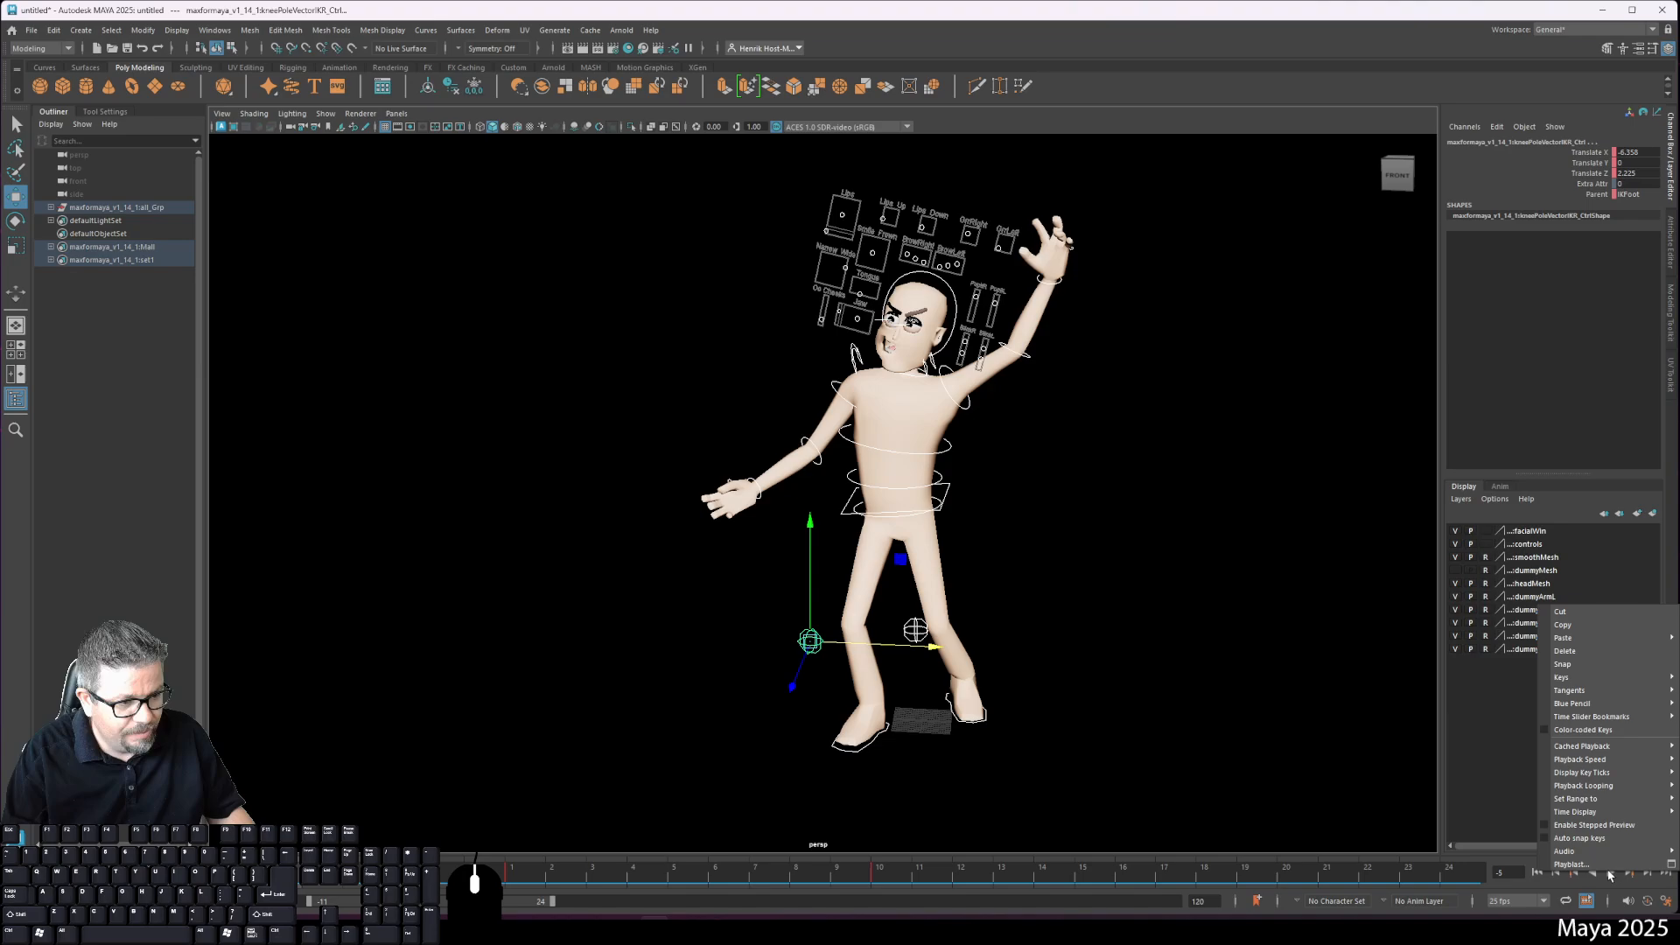
click(1349, 798)
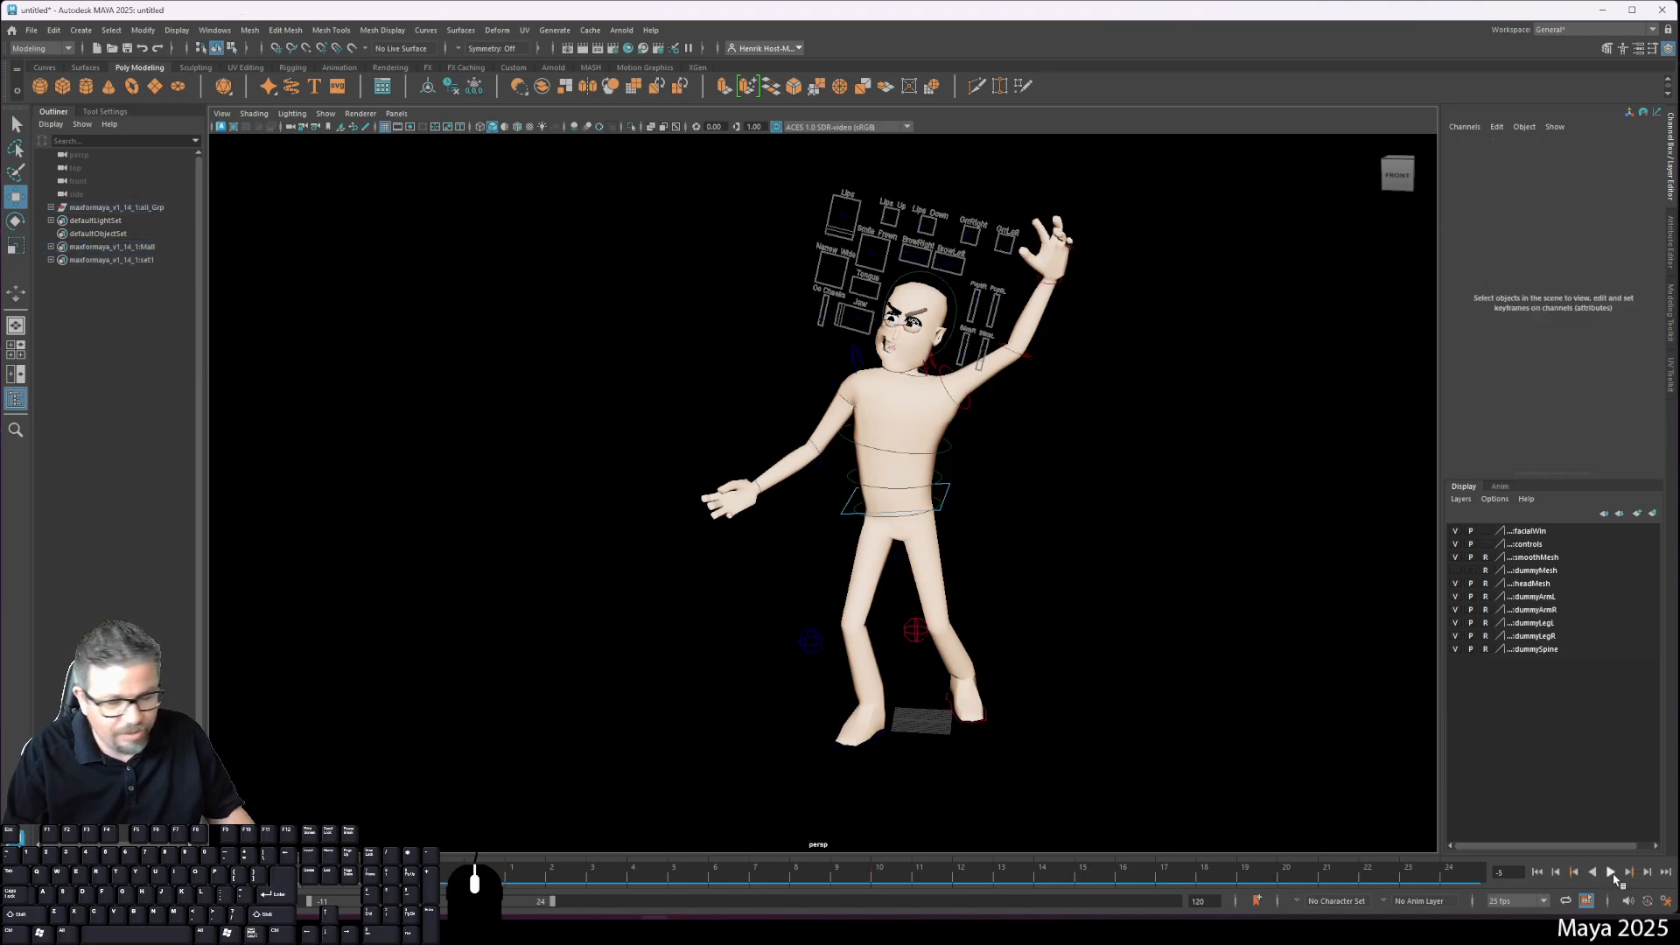
right_click(1614, 878)
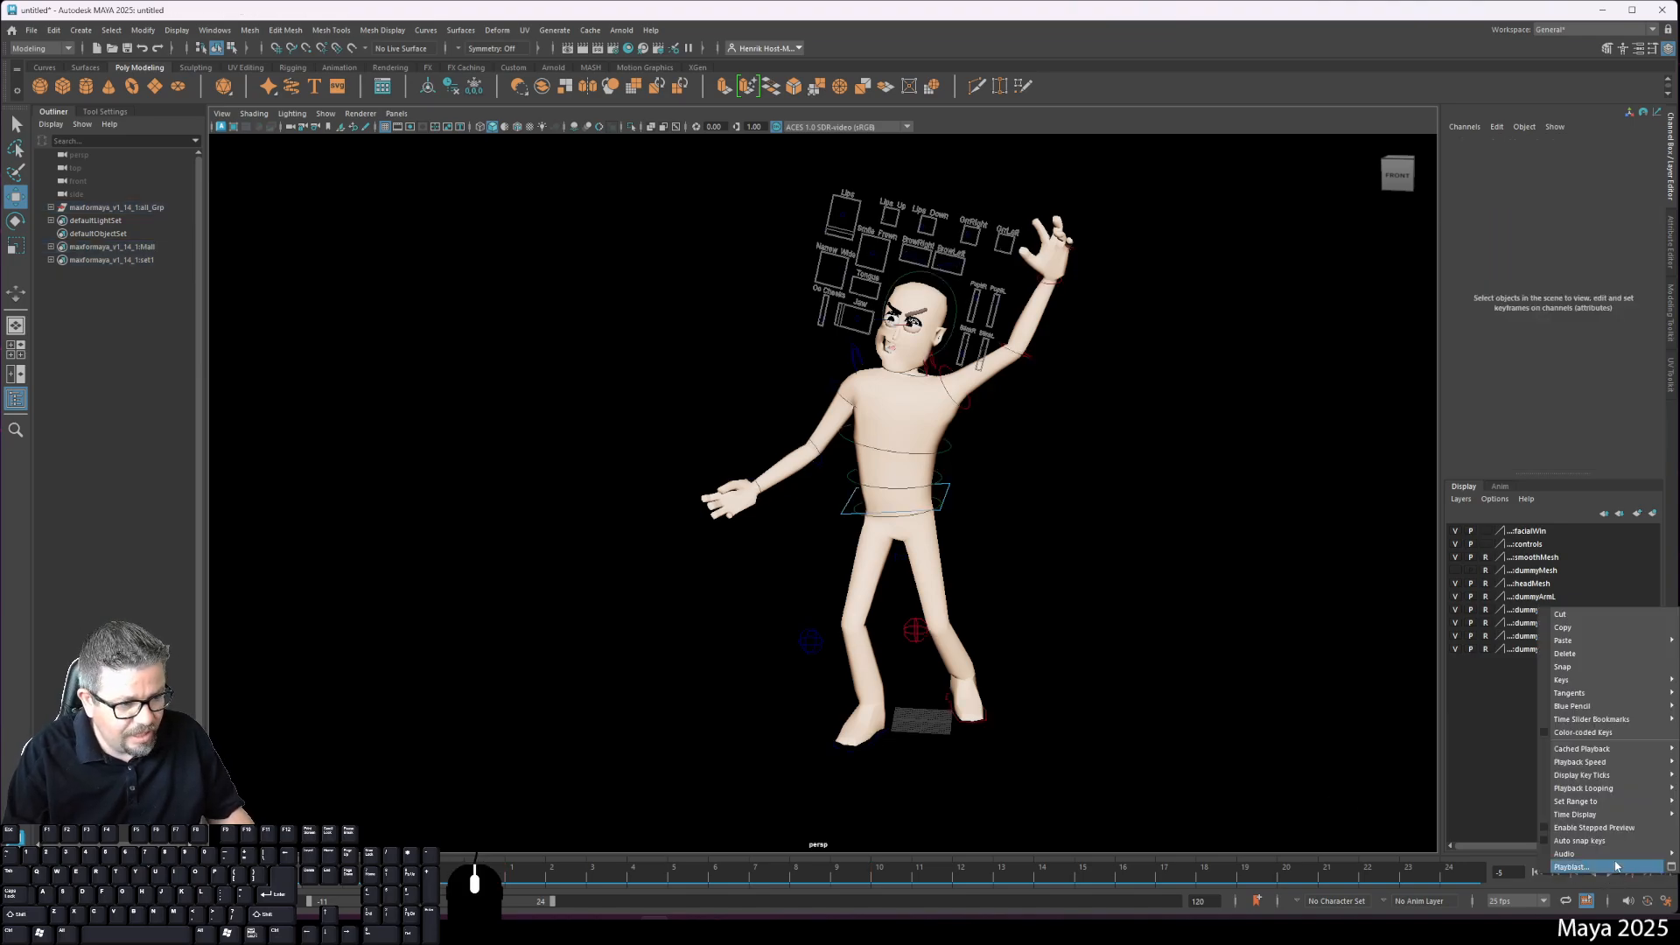
click(1673, 867)
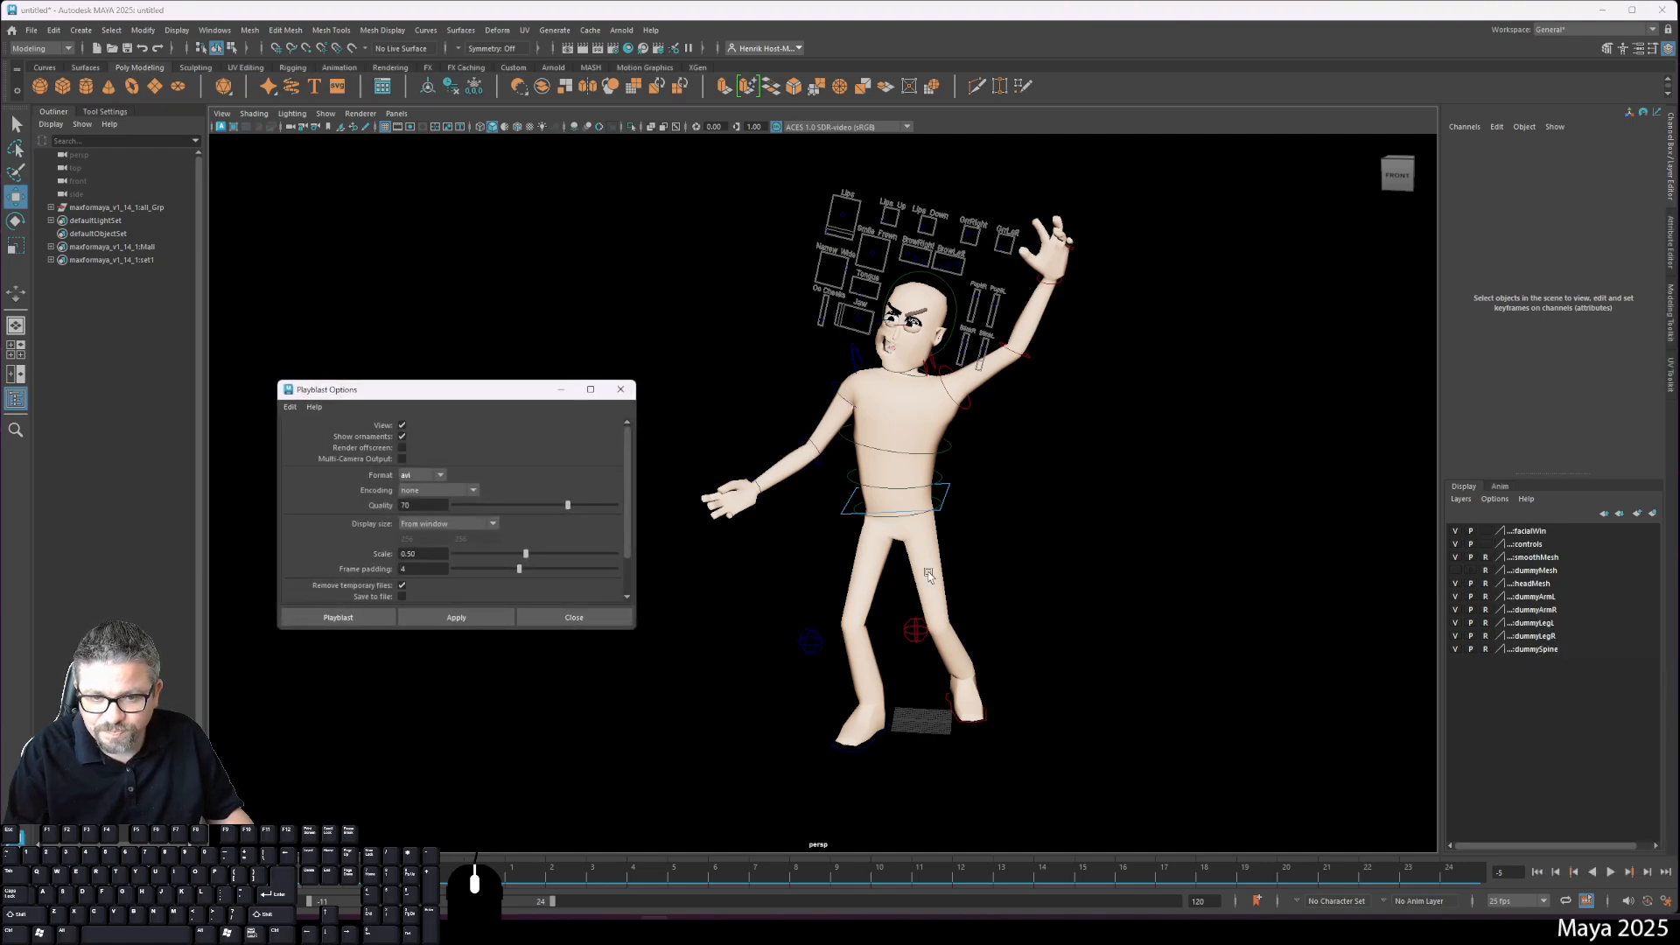
click(440, 477)
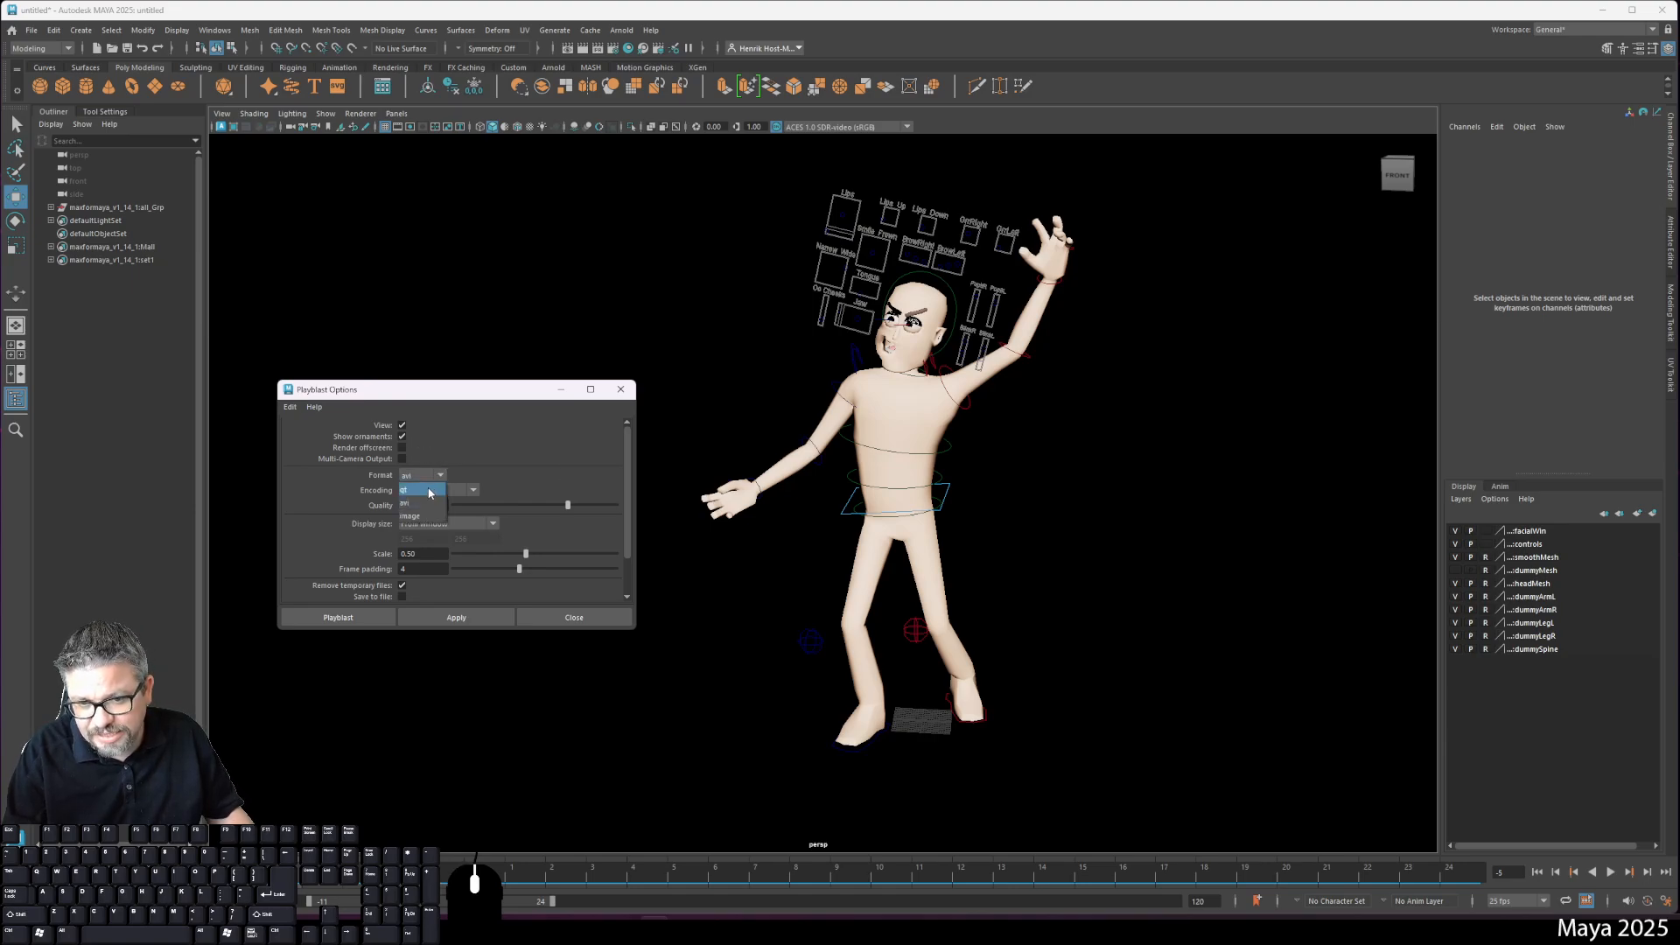
click(409, 491)
click(480, 492)
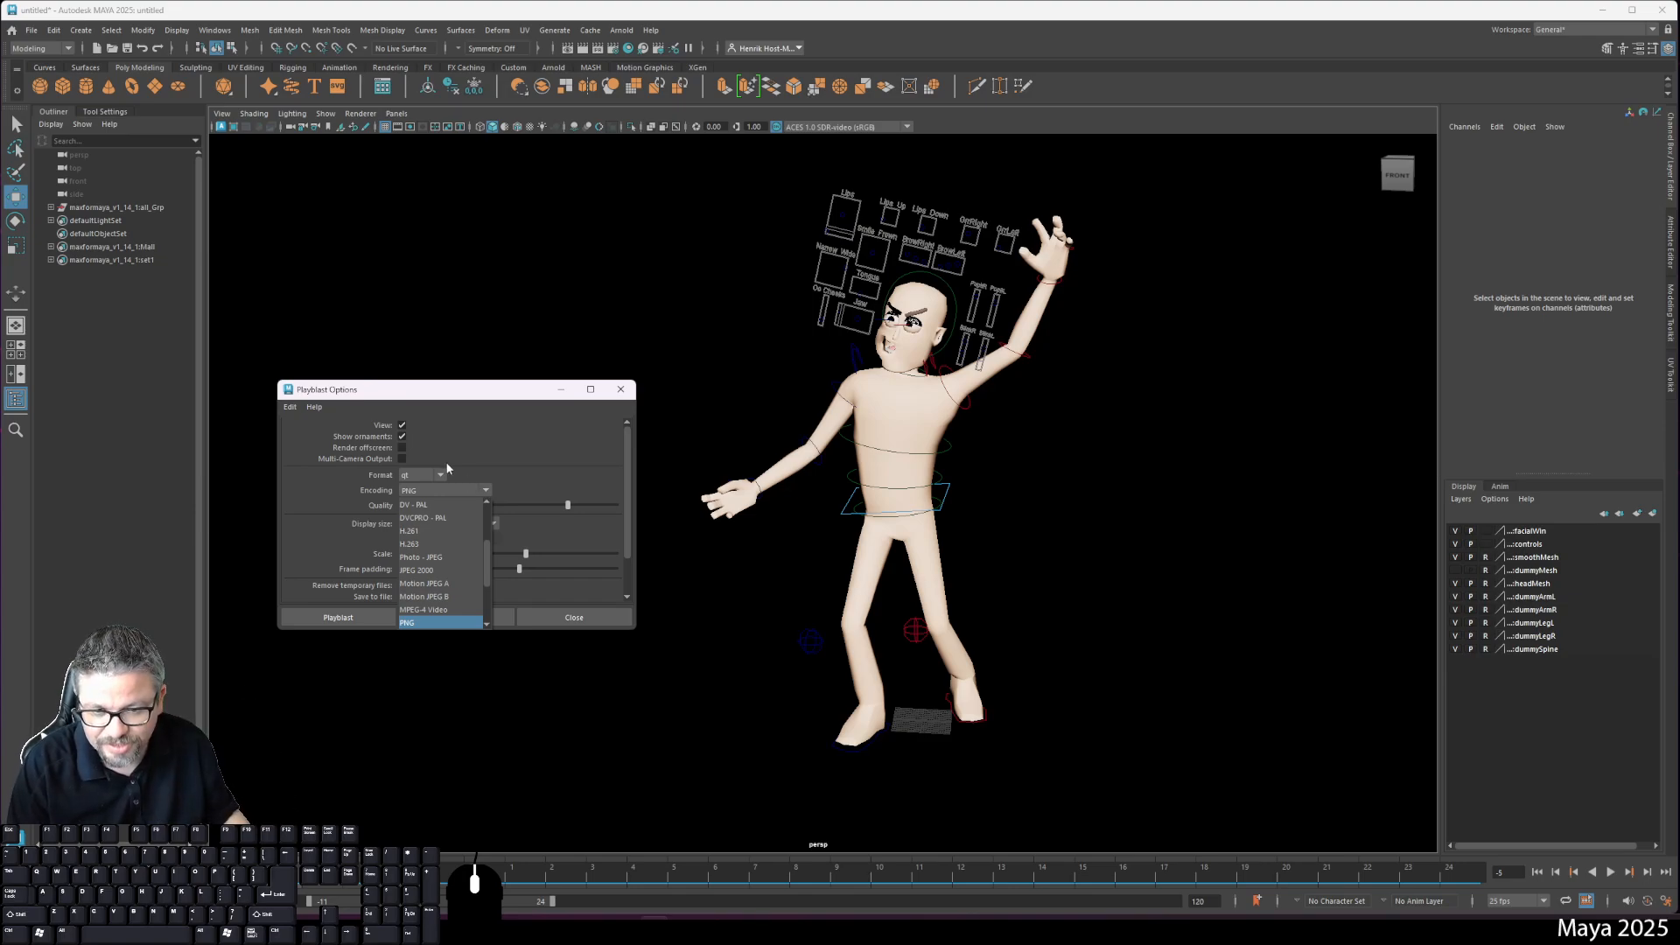
click(506, 473)
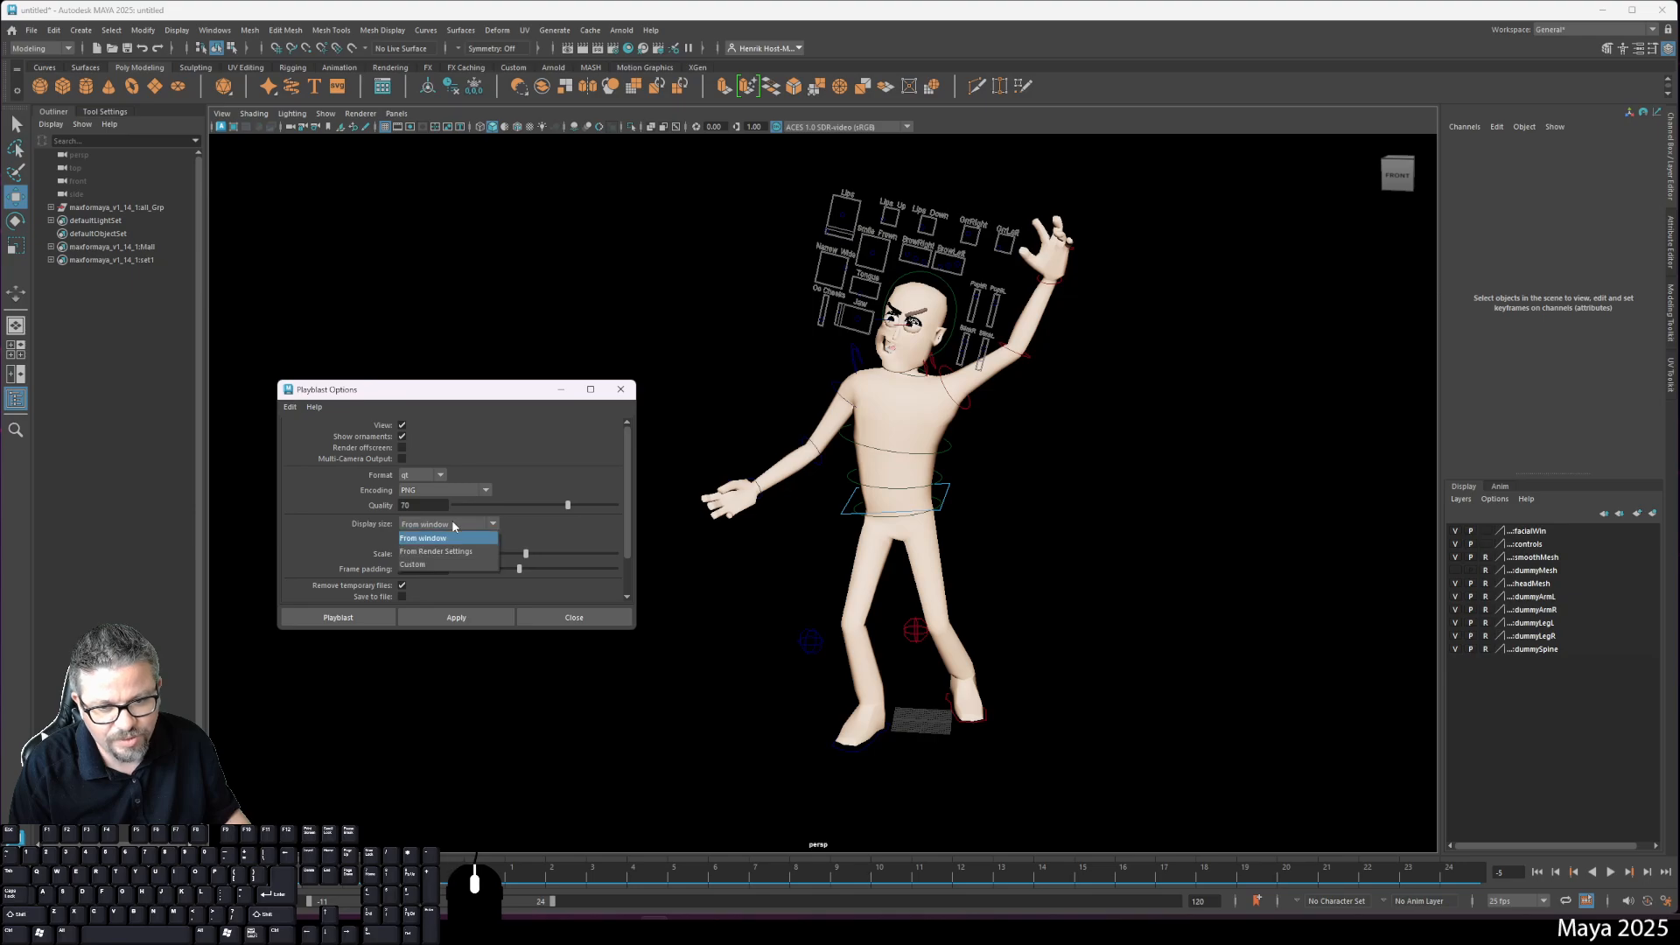
click(473, 490)
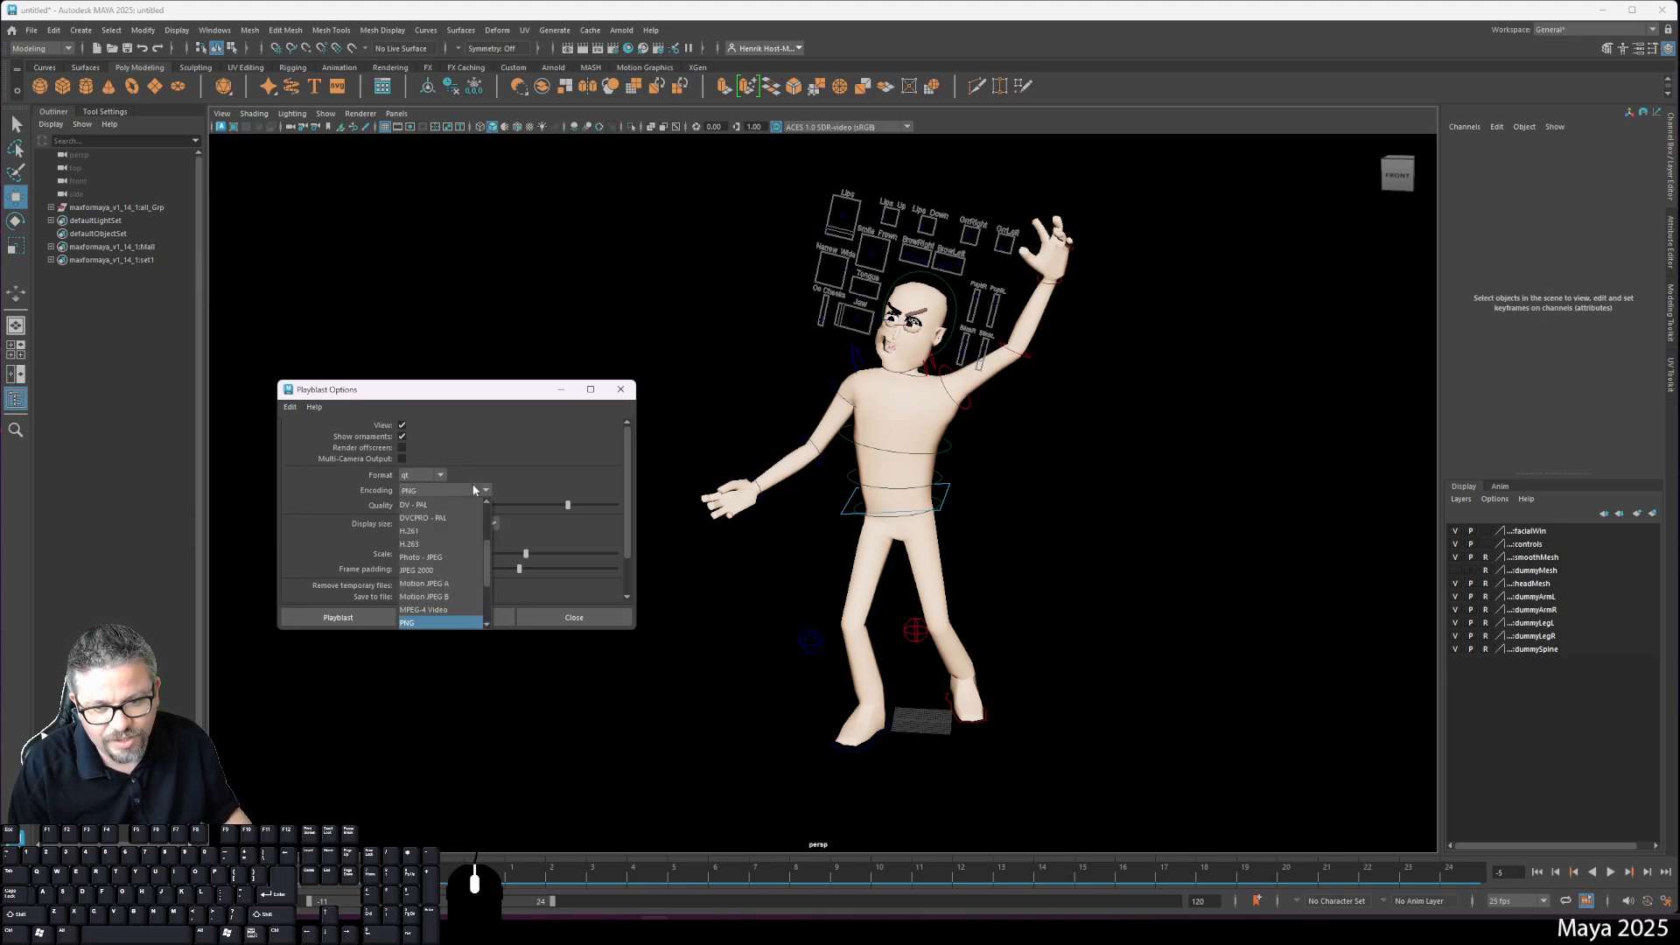
click(485, 471)
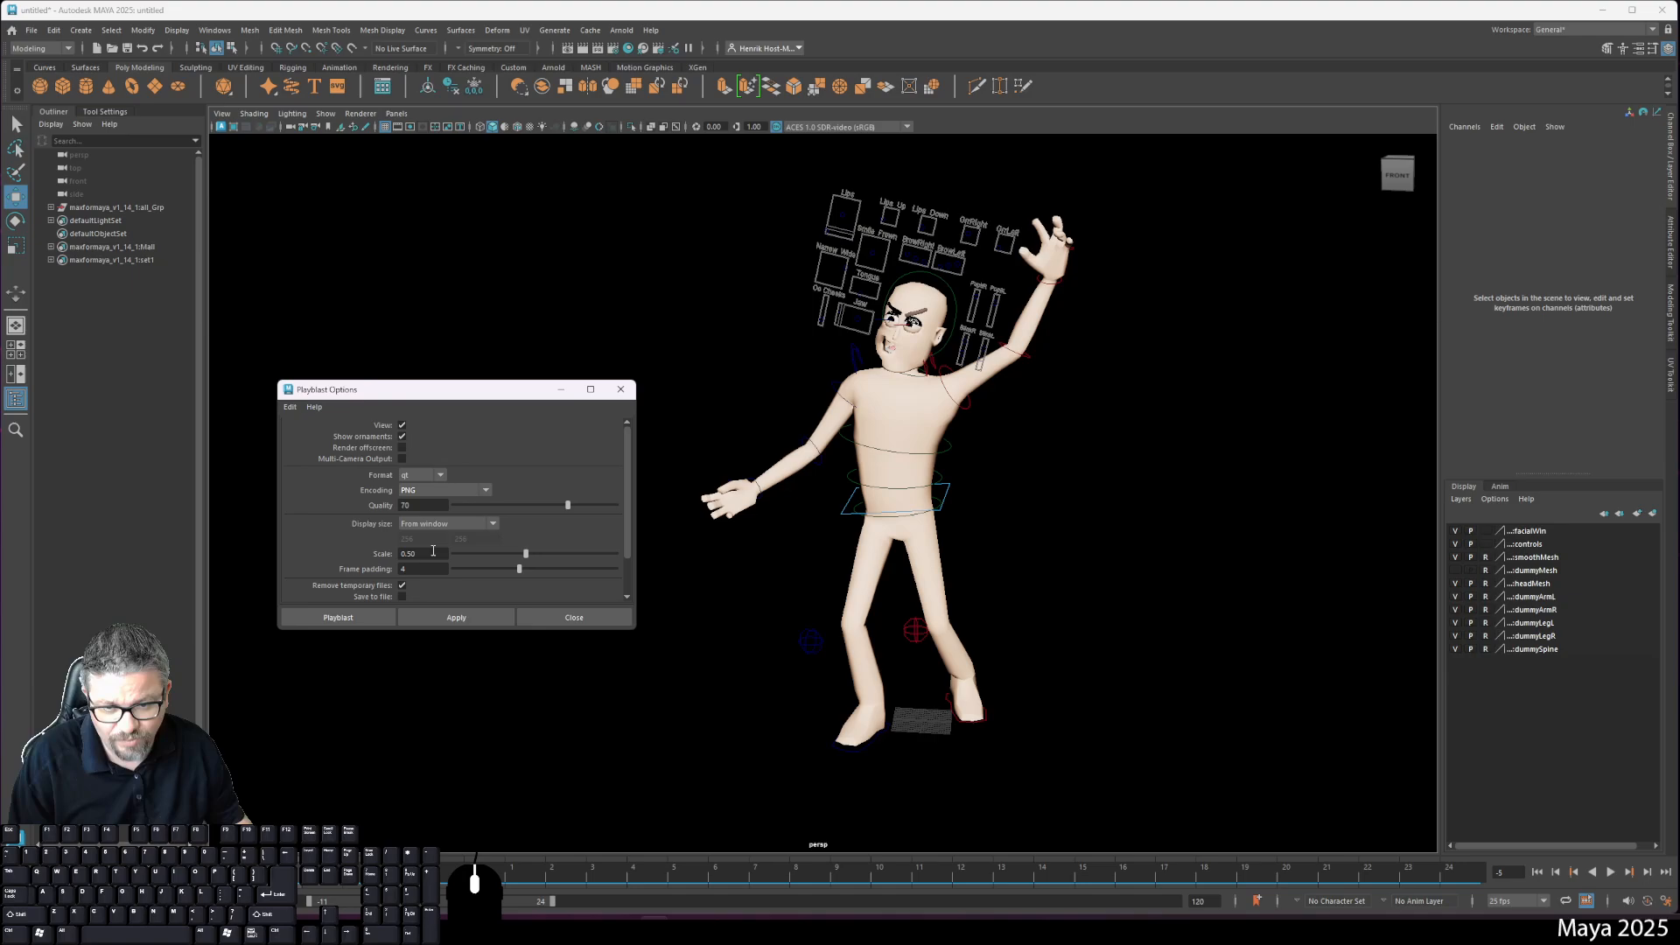
Step: Enable saving the playblast to file and name the movie WIP_2_Poses_Test in the Lab 17 - Pose to Pose folder
scroll(435, 585, down, 2)
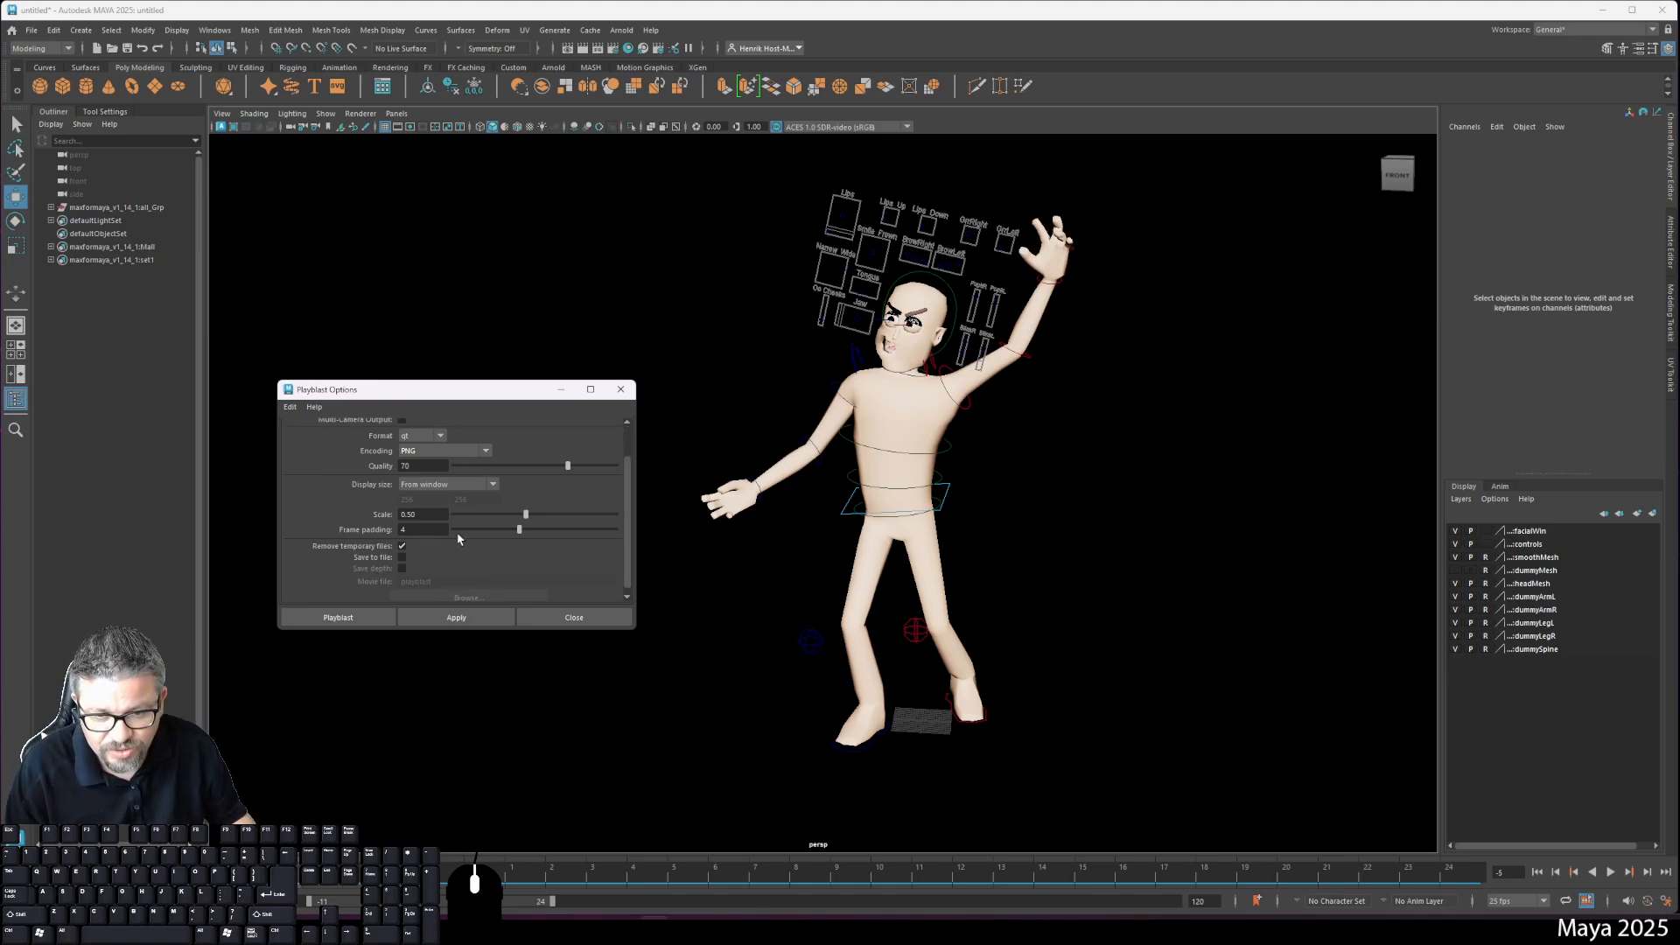
click(401, 557)
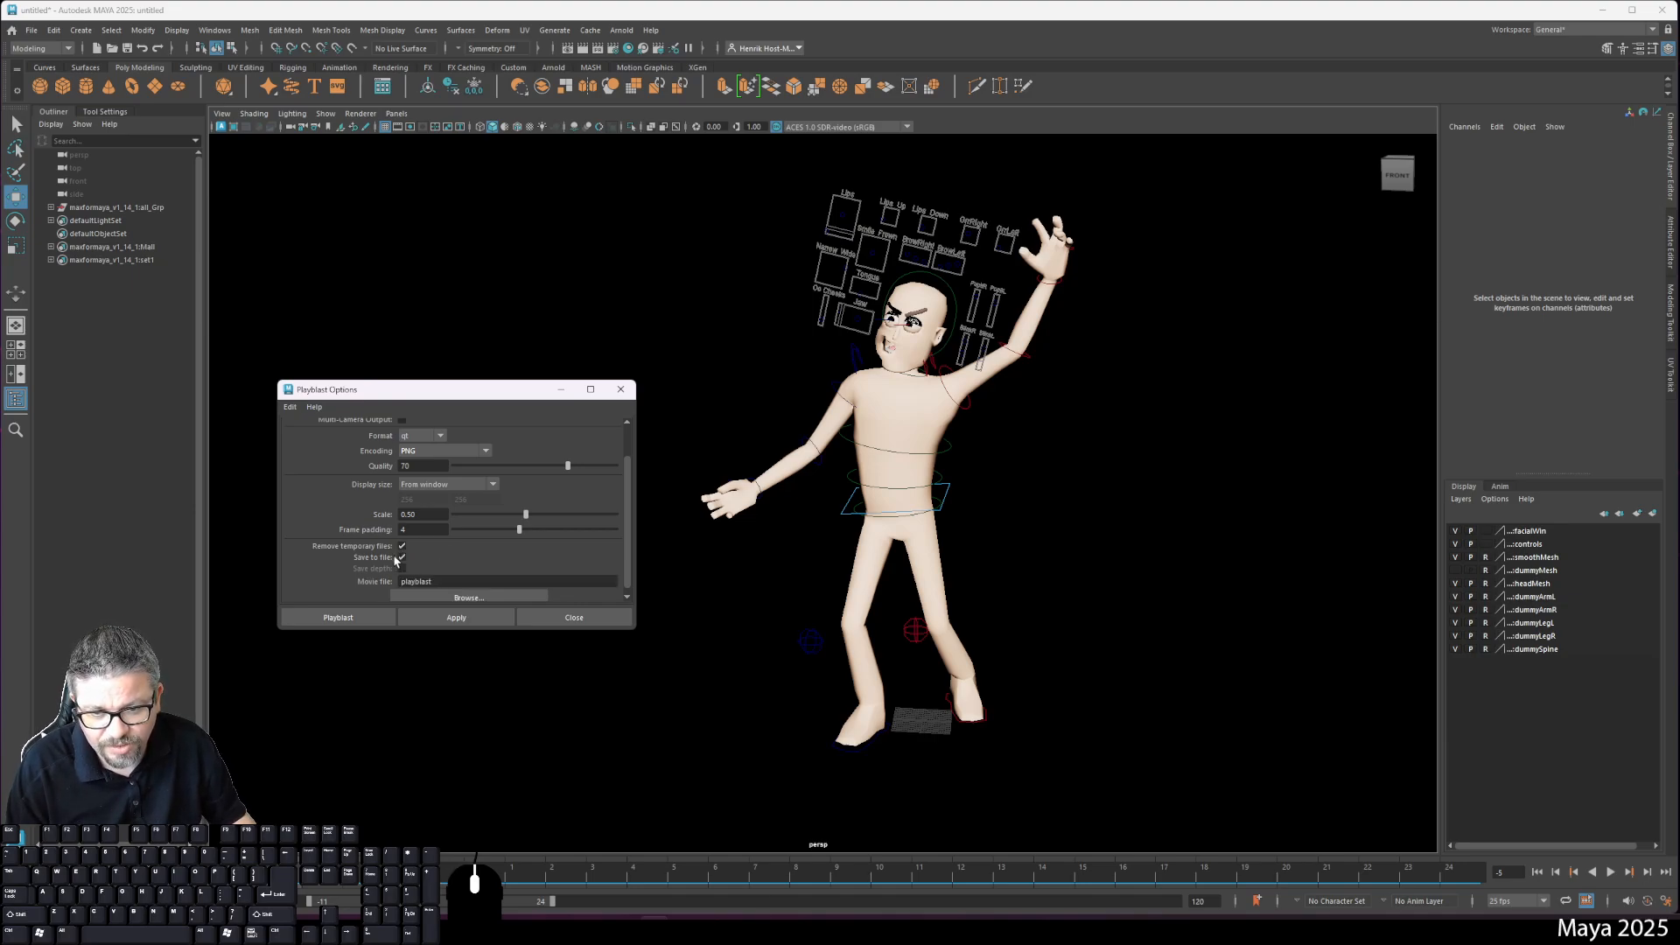
click(430, 599)
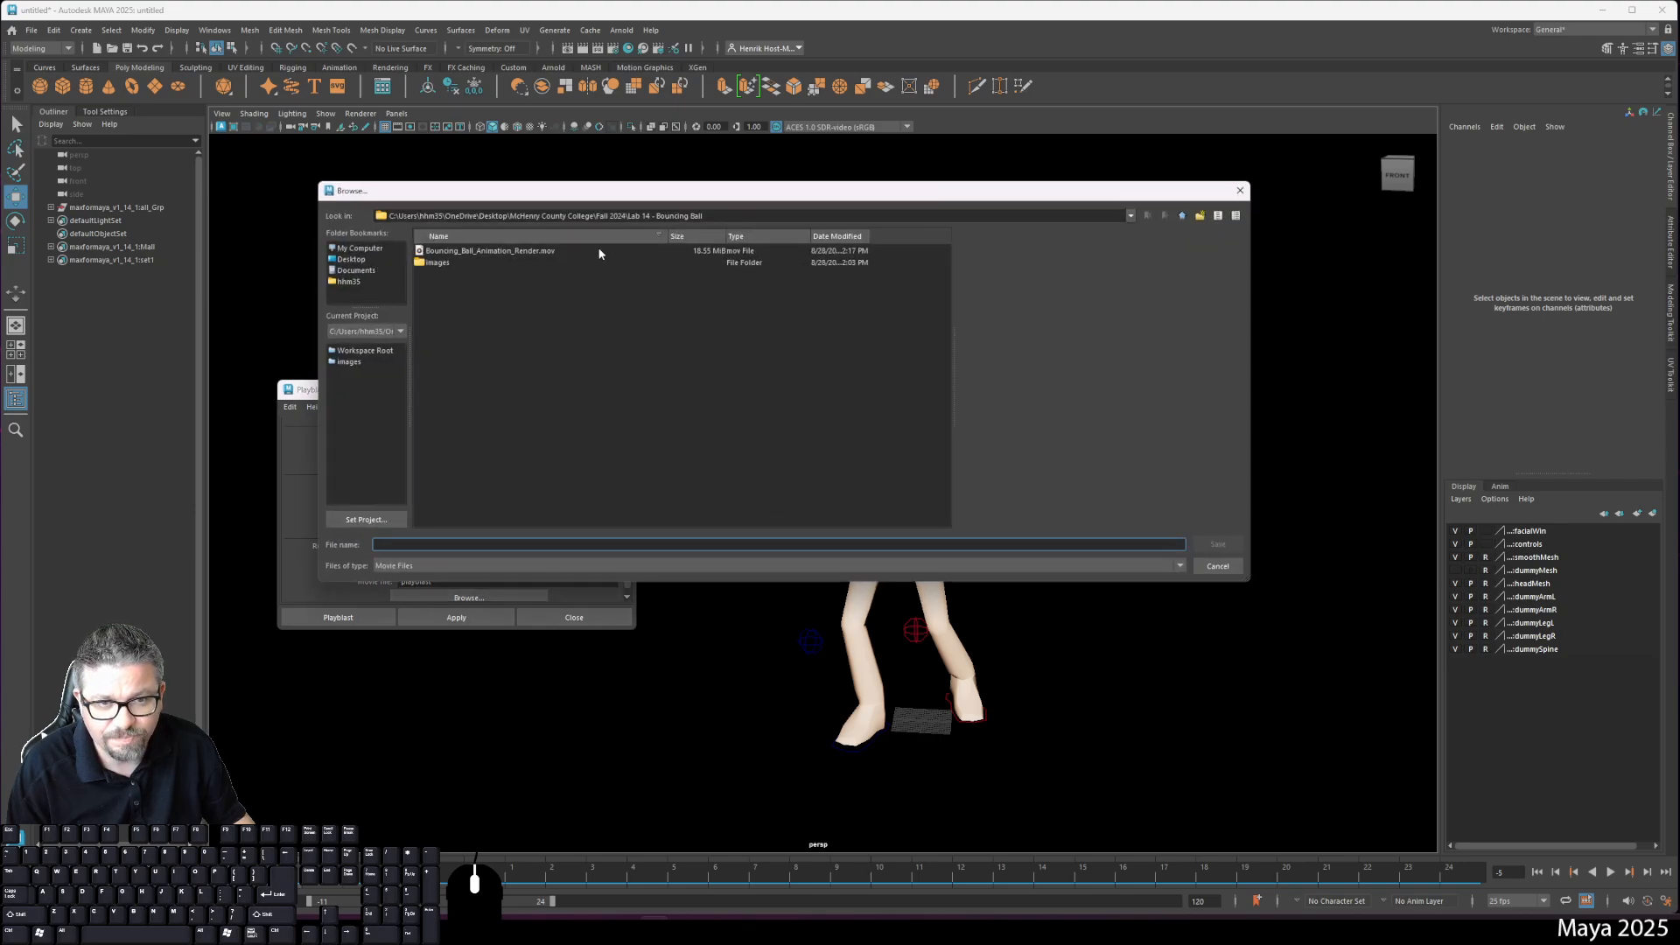
click(1182, 216)
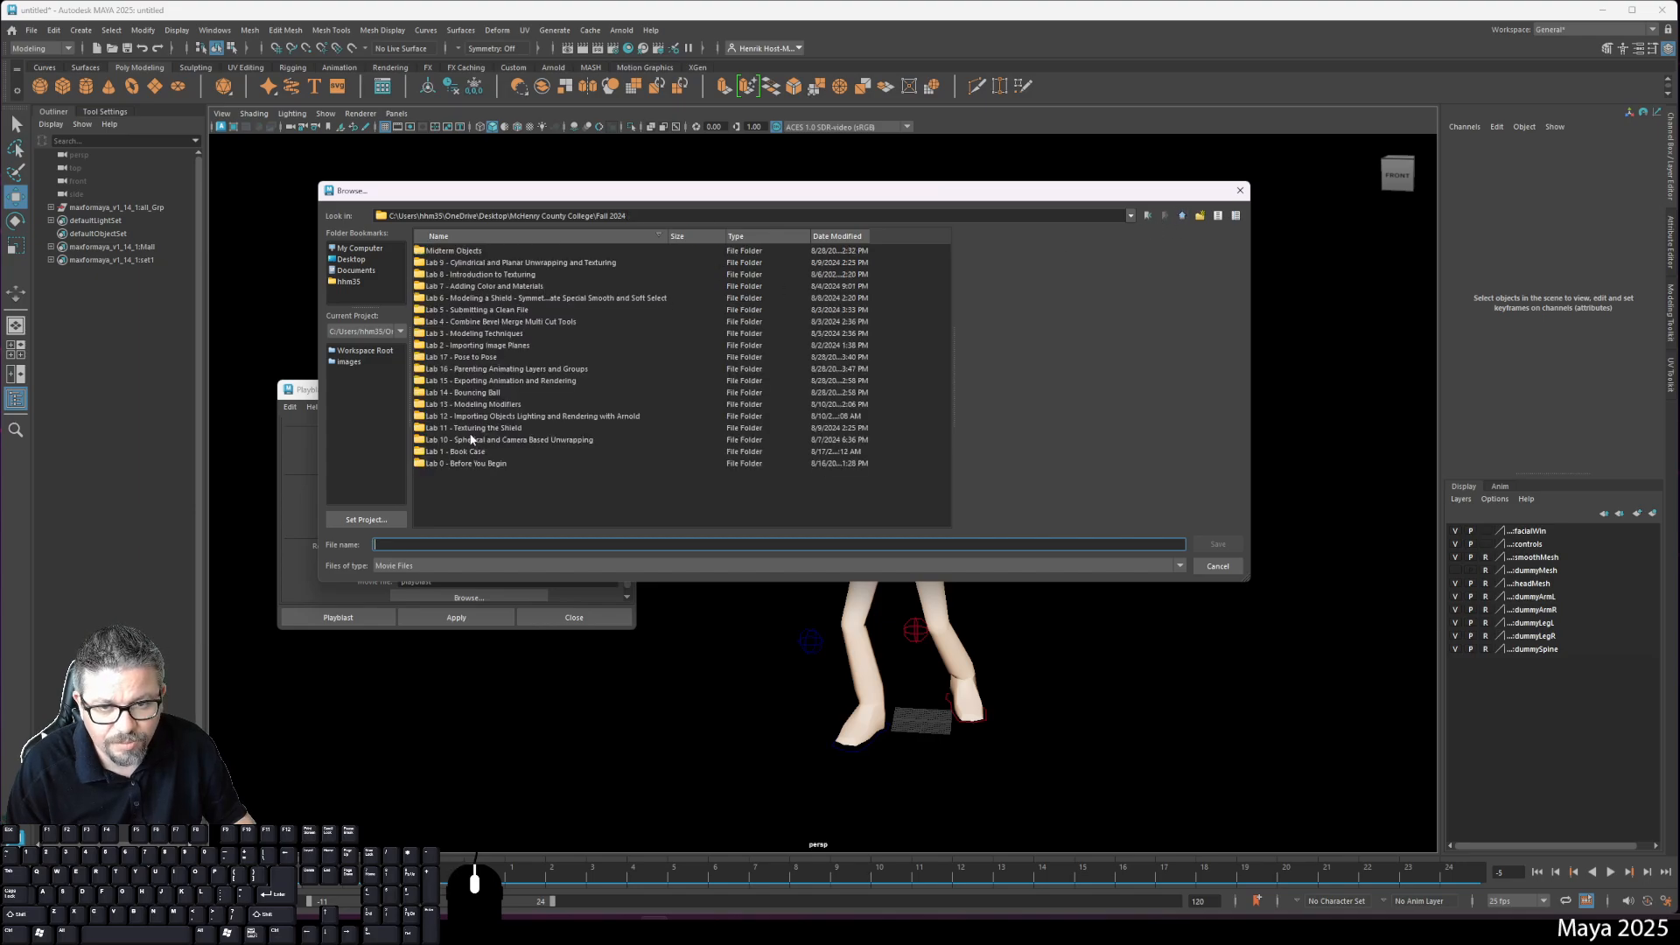
double_click(482, 359)
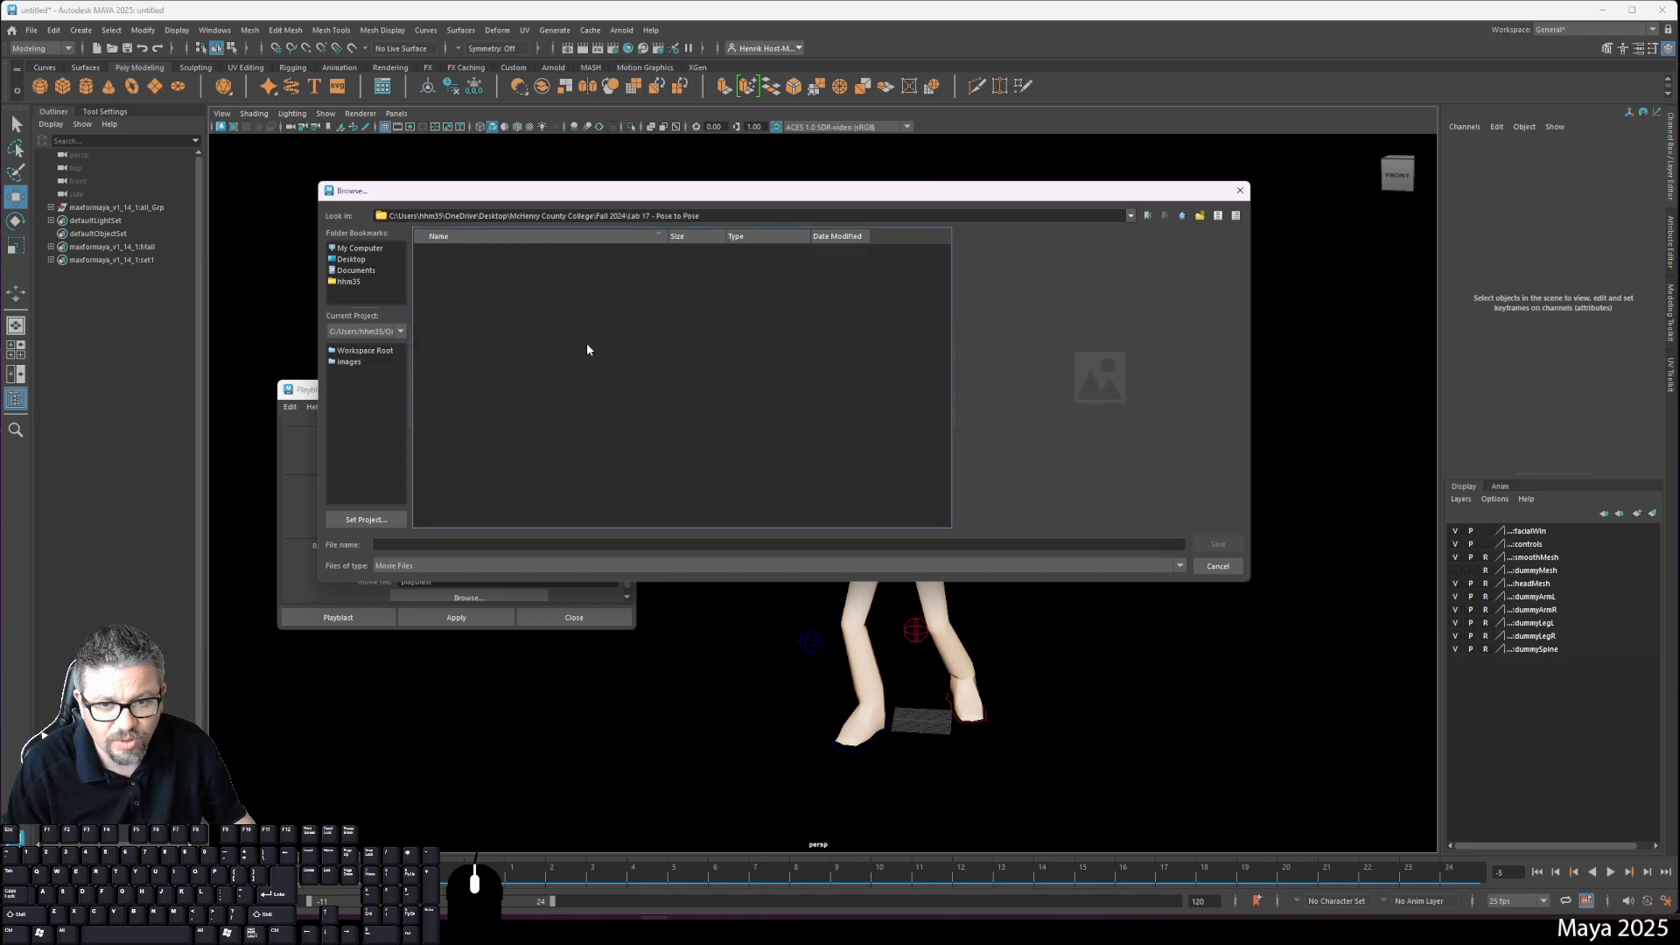
click(527, 543)
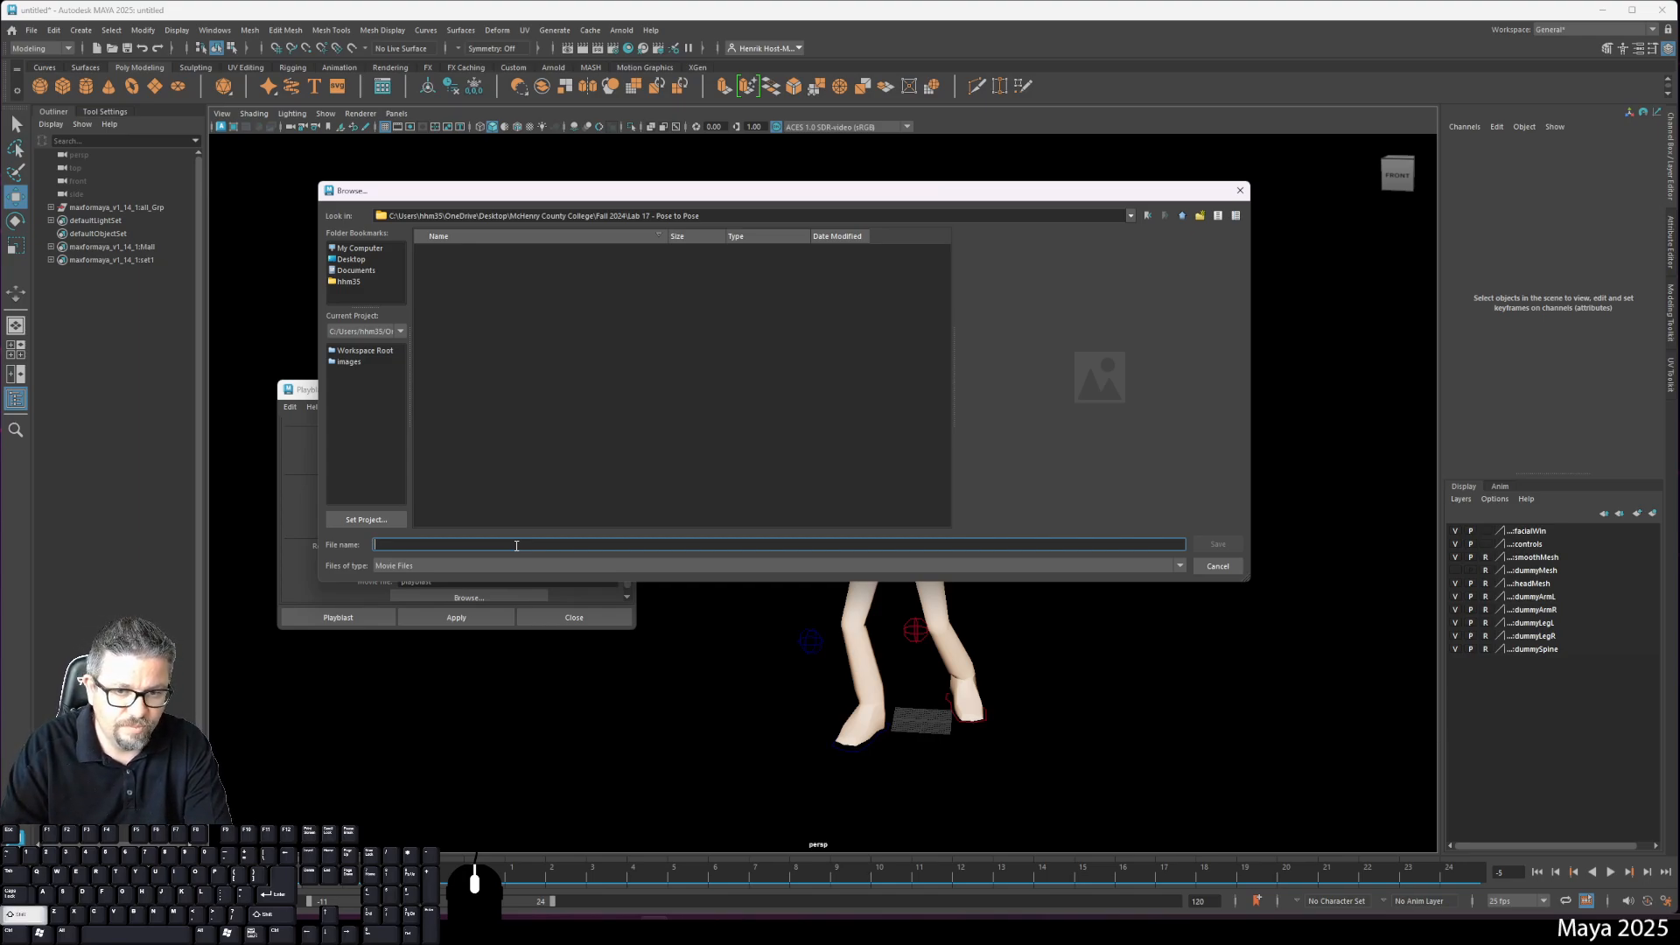
text(WIP_)
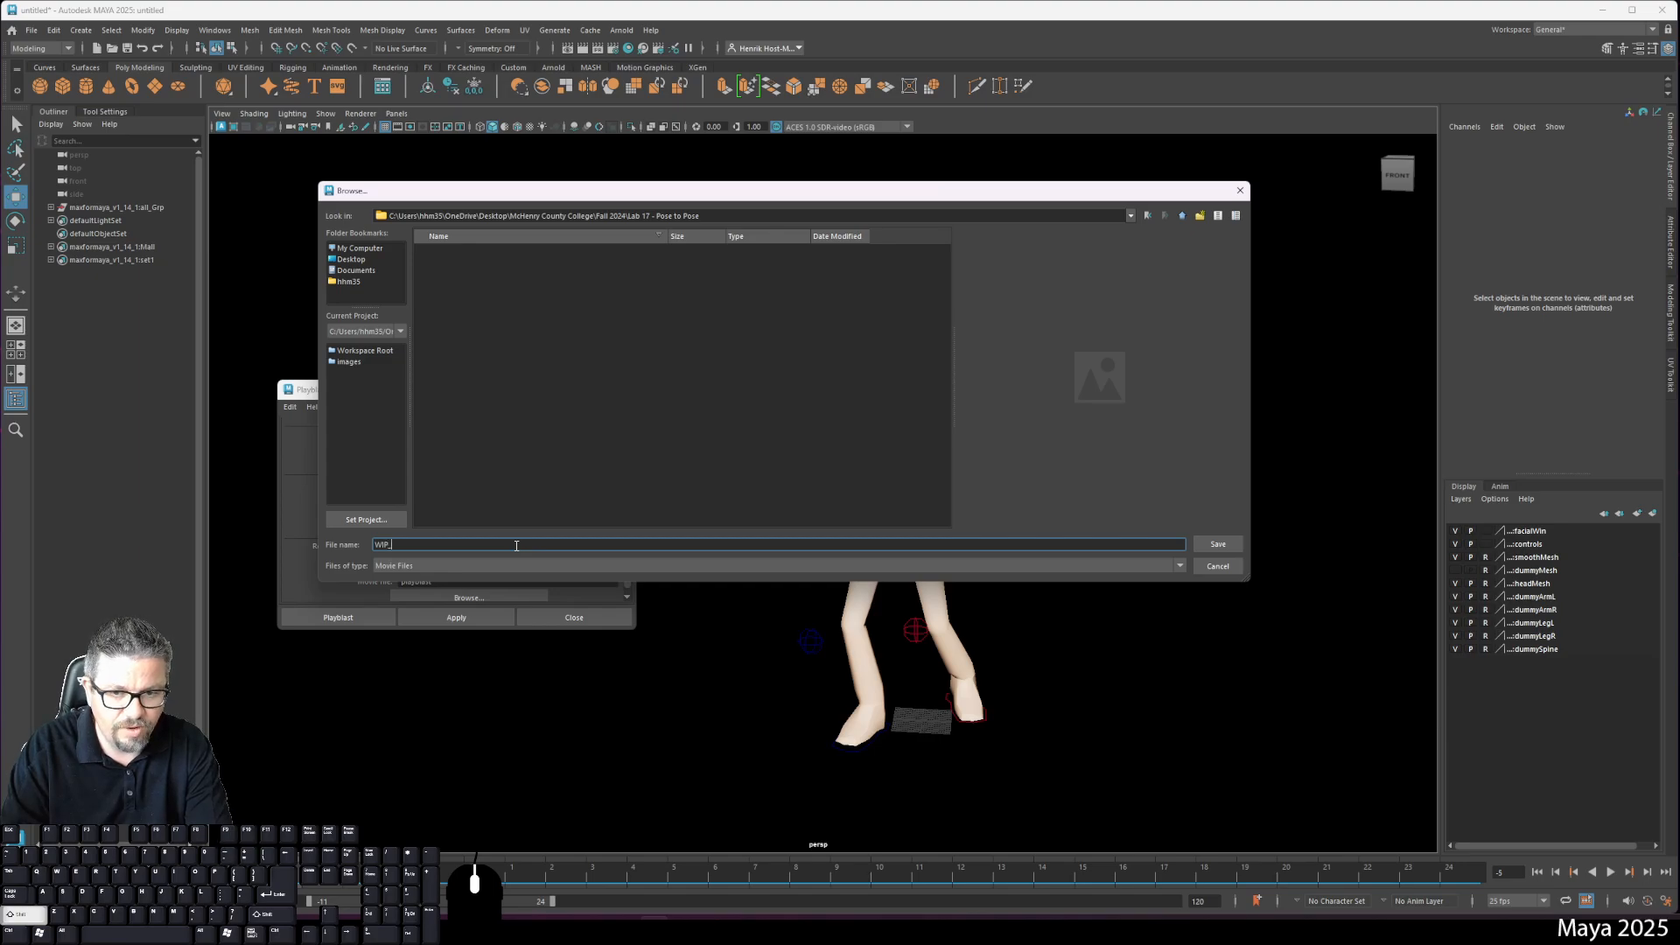
text(2_Poses)
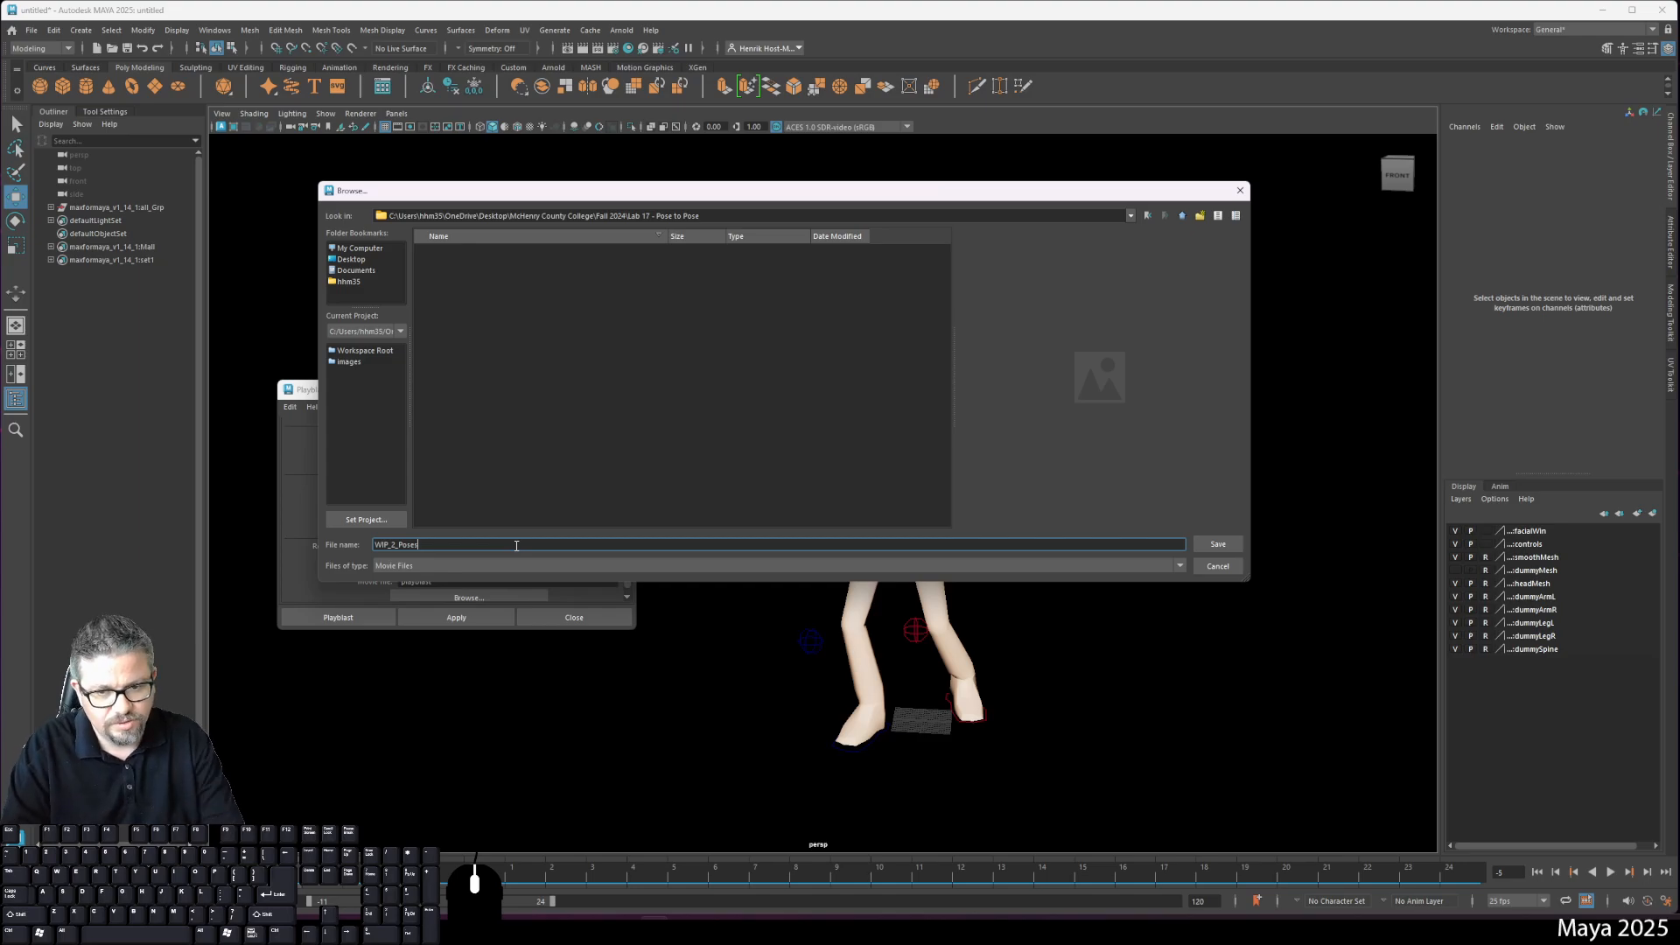
text(_T)
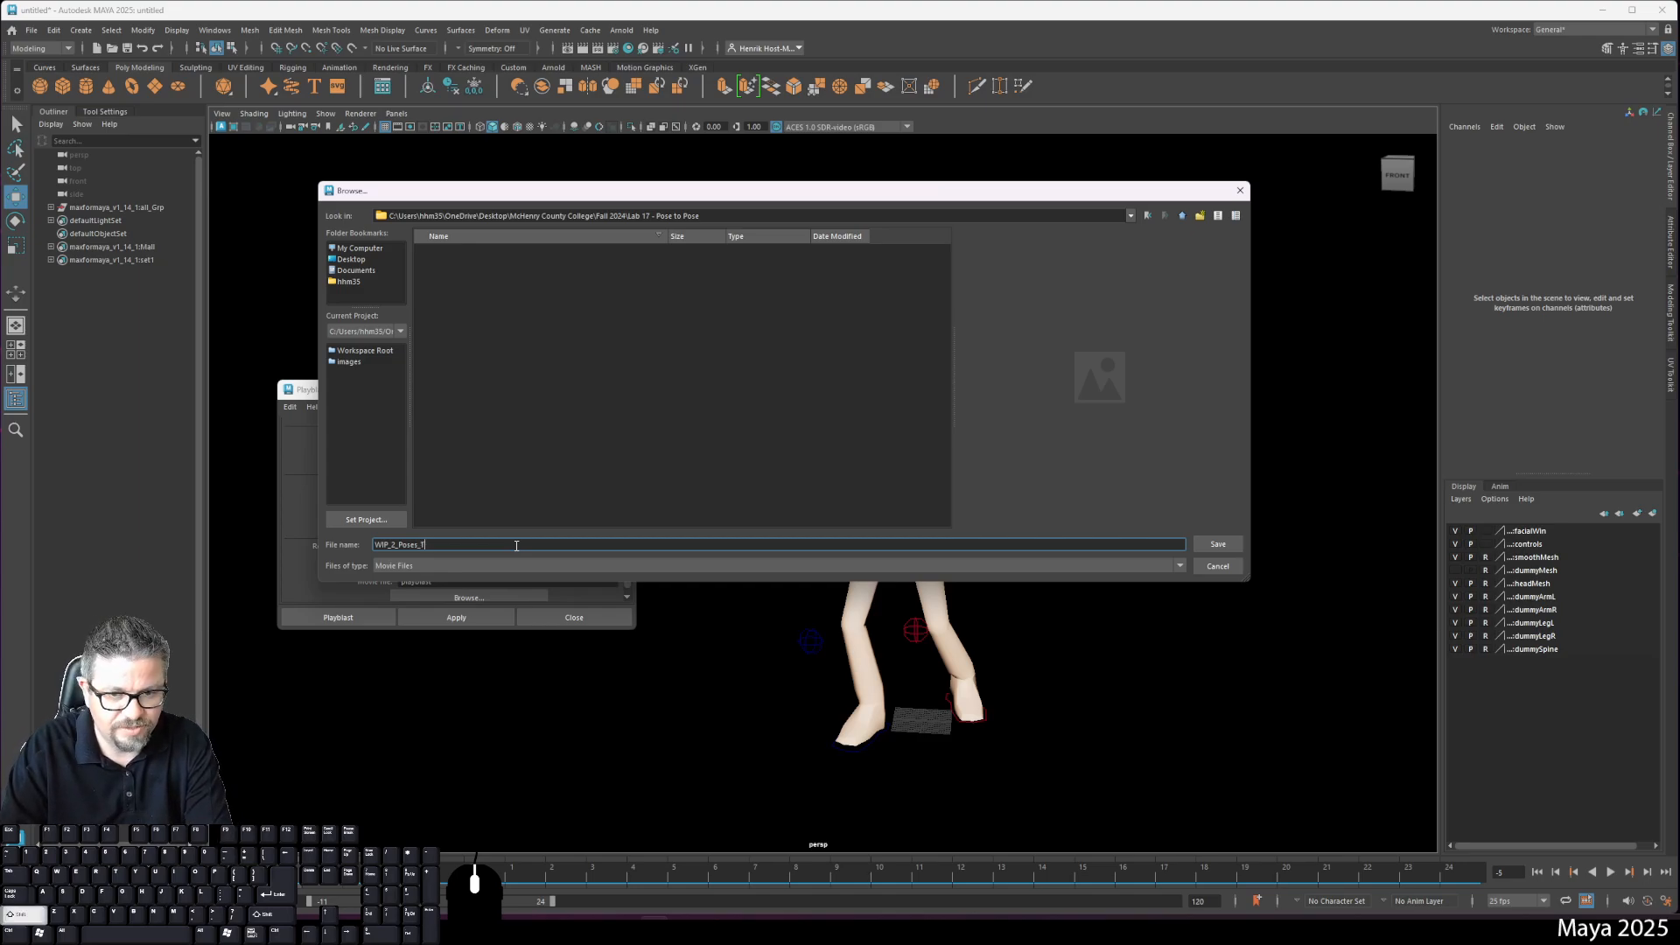
text(est)
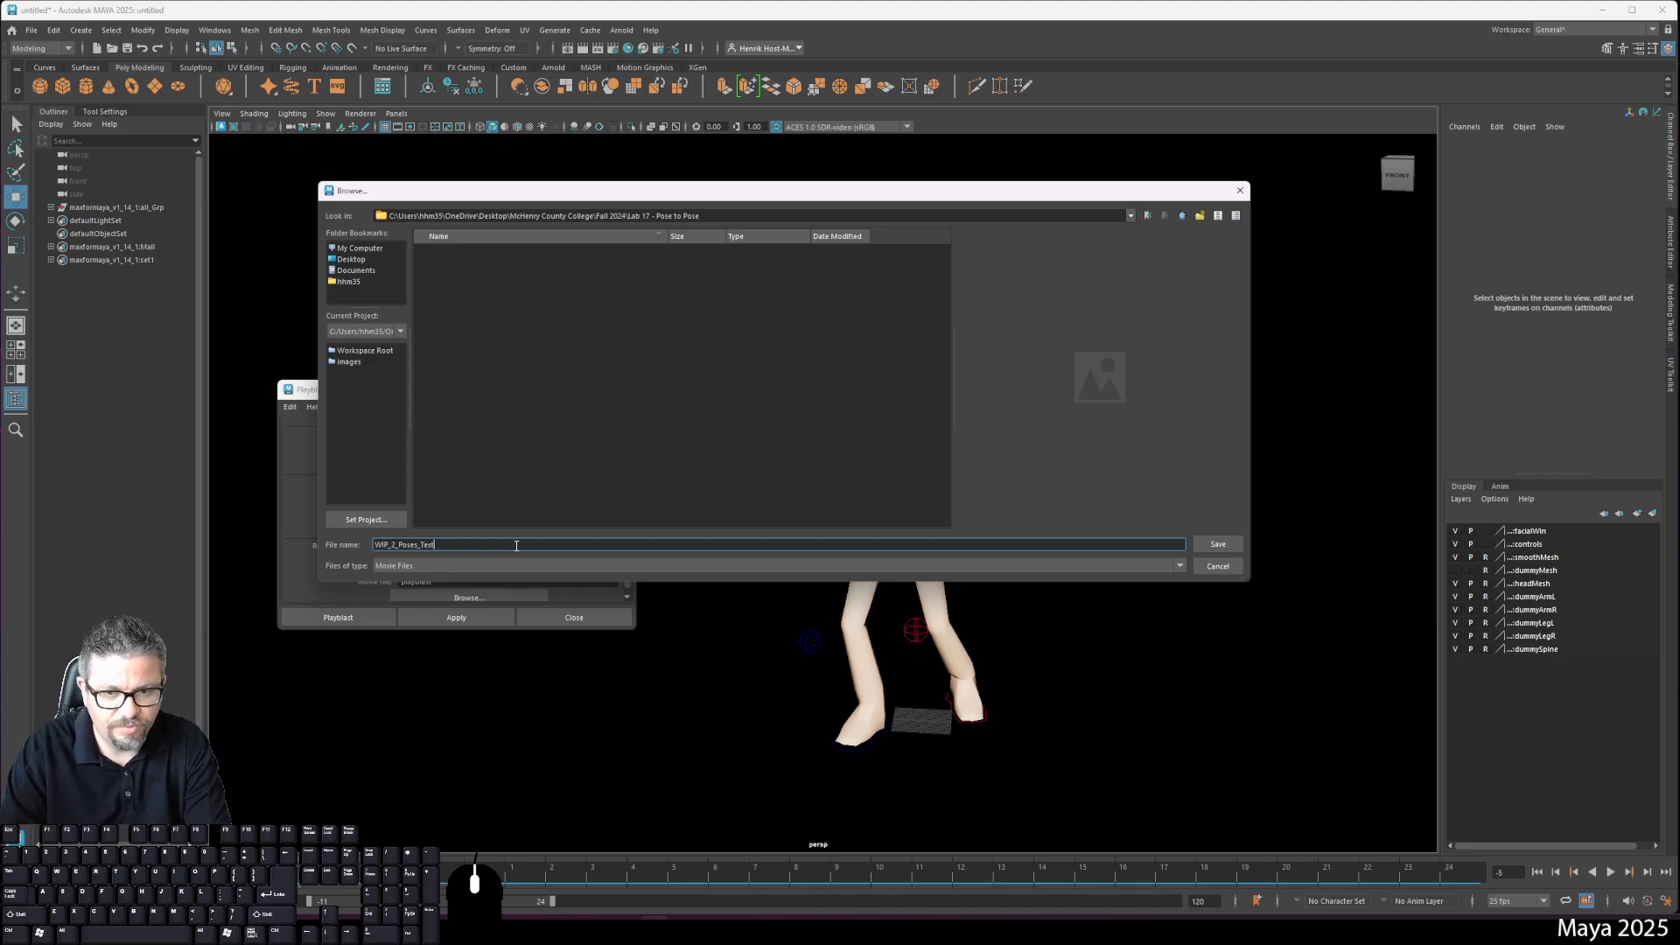
click(1217, 544)
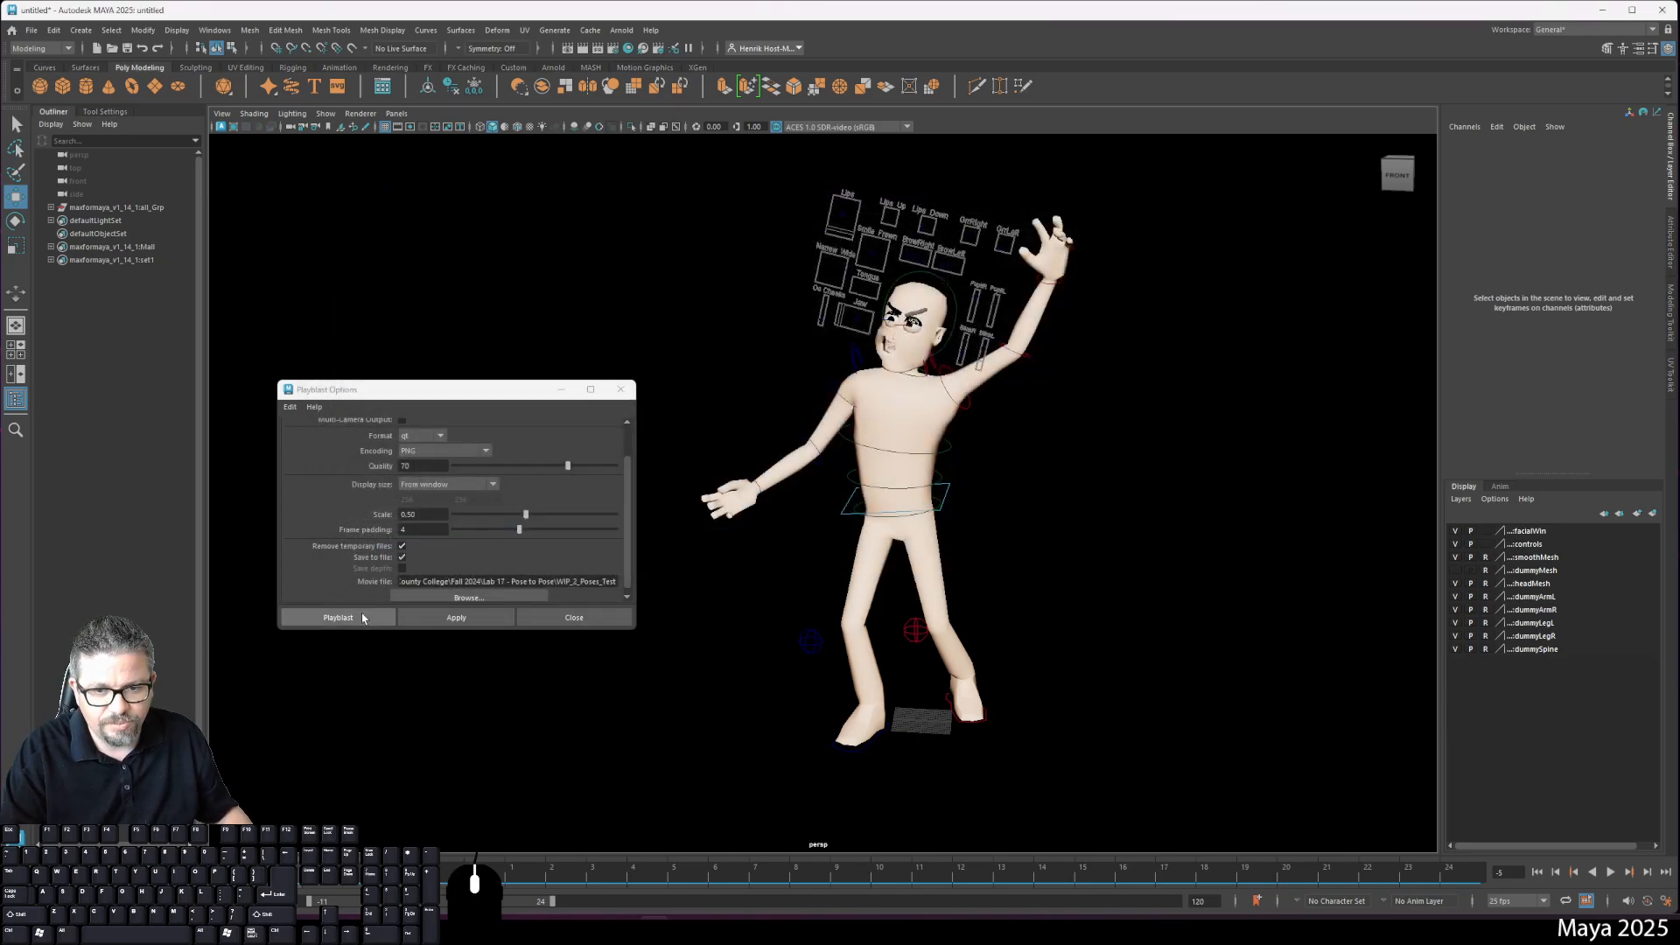
Step: Run the playblast, always open .mov files with QuickTime Player, and restore its file type associations
scroll(376, 591, up, 3)
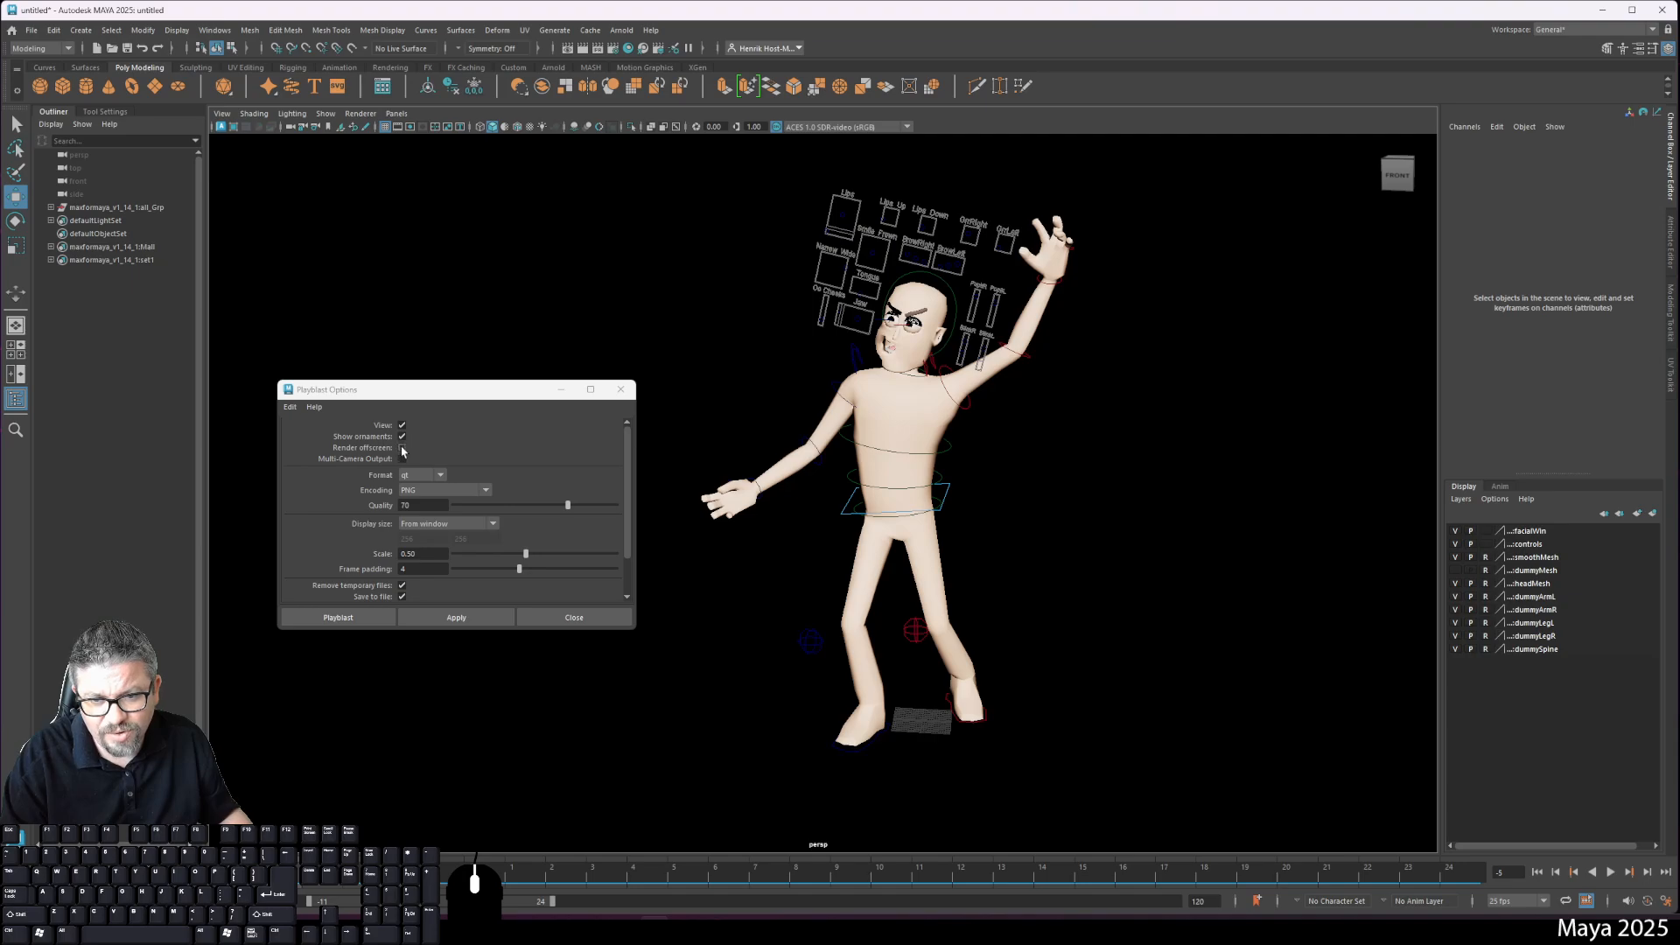
click(364, 623)
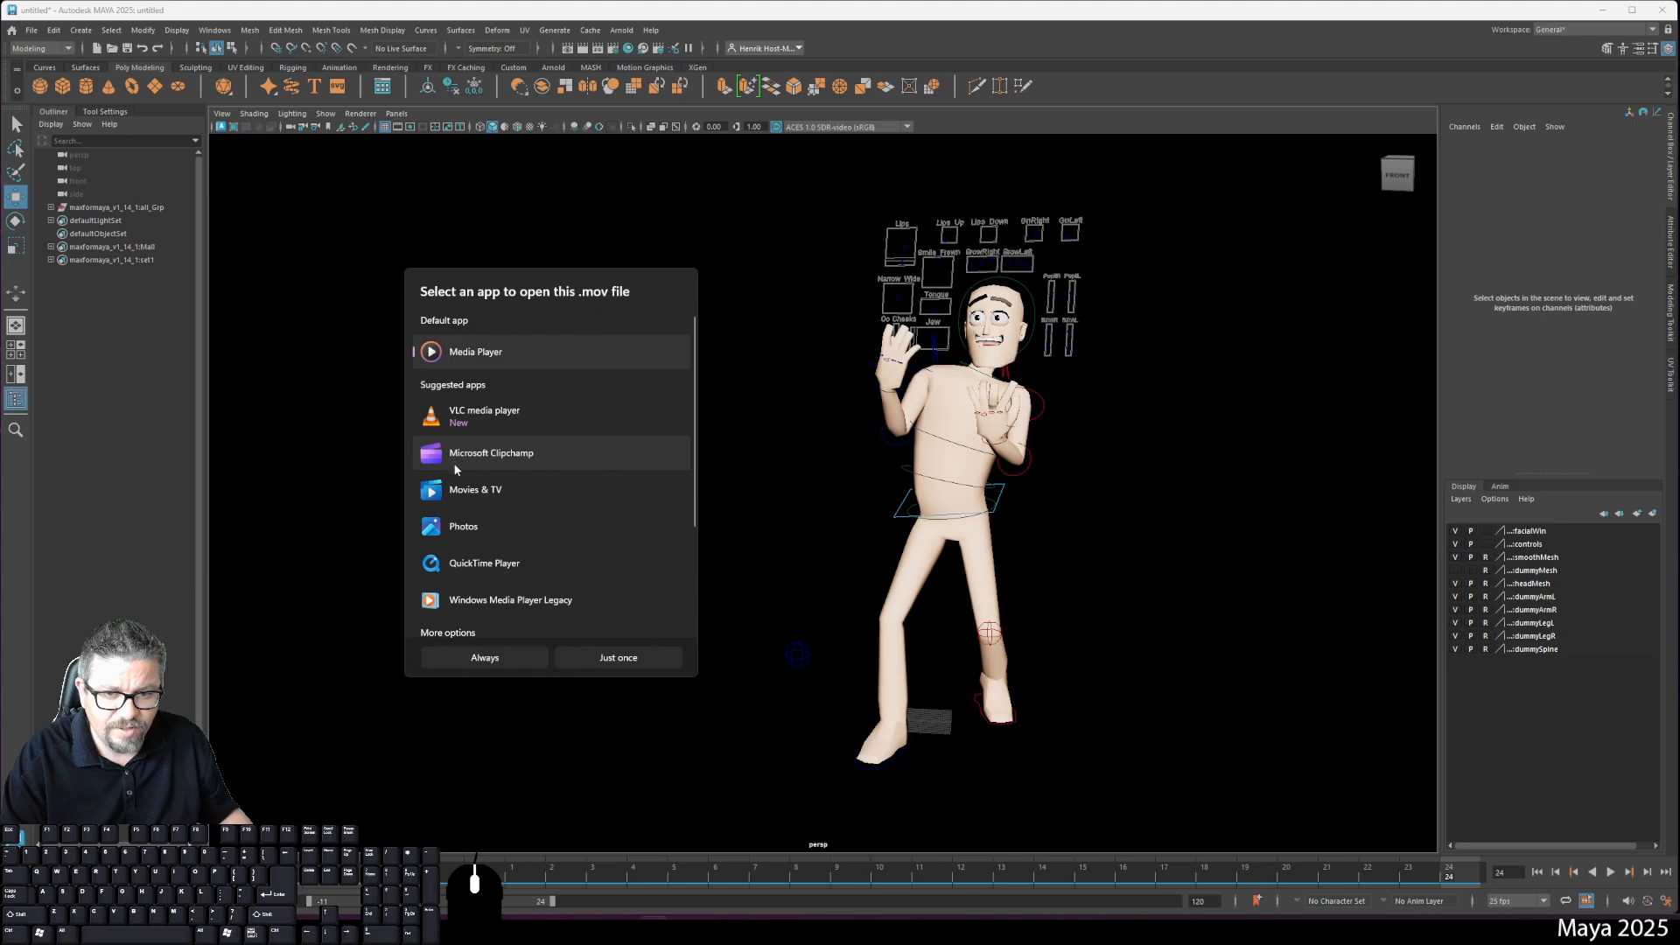
scroll(455, 487, down, 1)
click(466, 517)
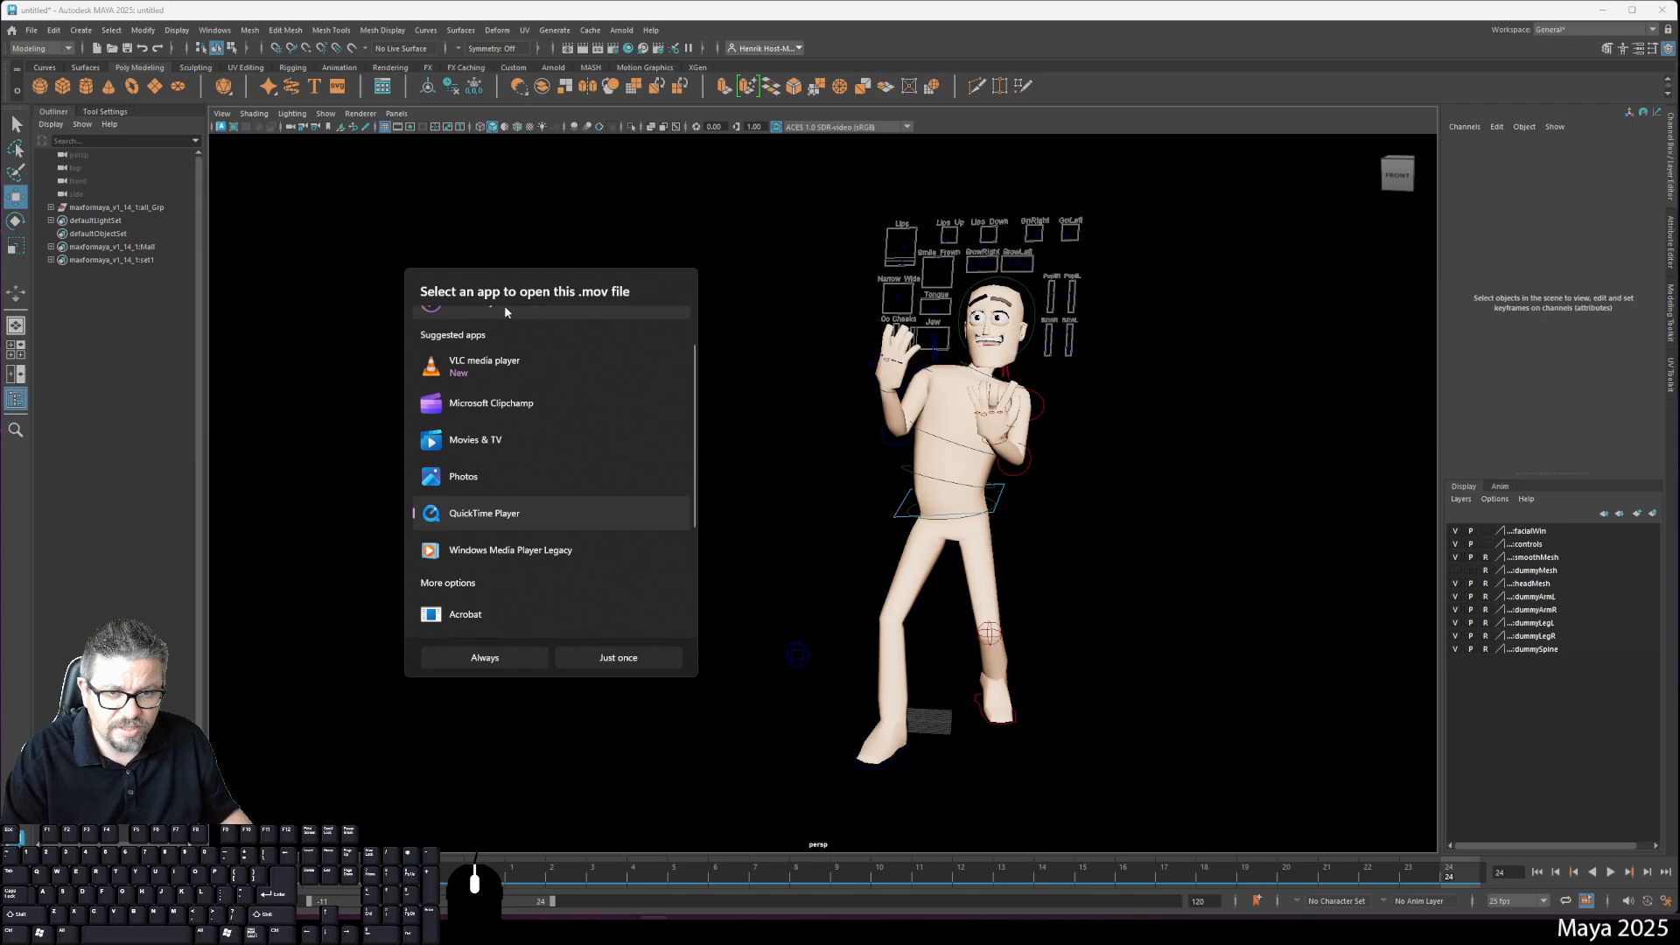
click(510, 658)
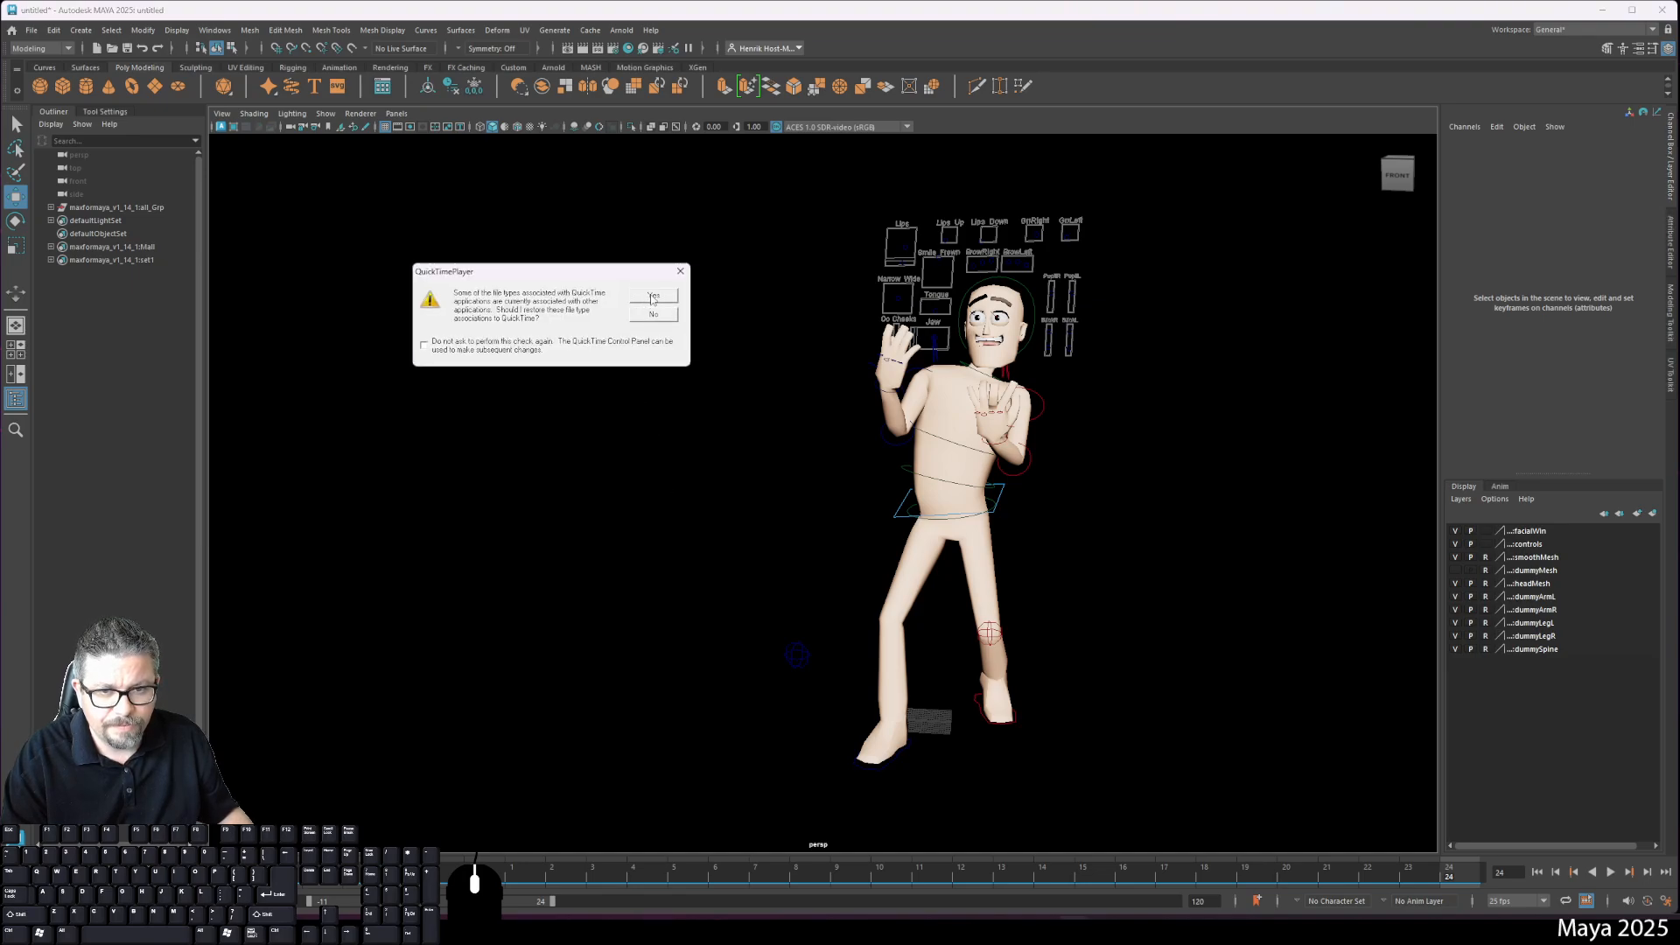
click(653, 296)
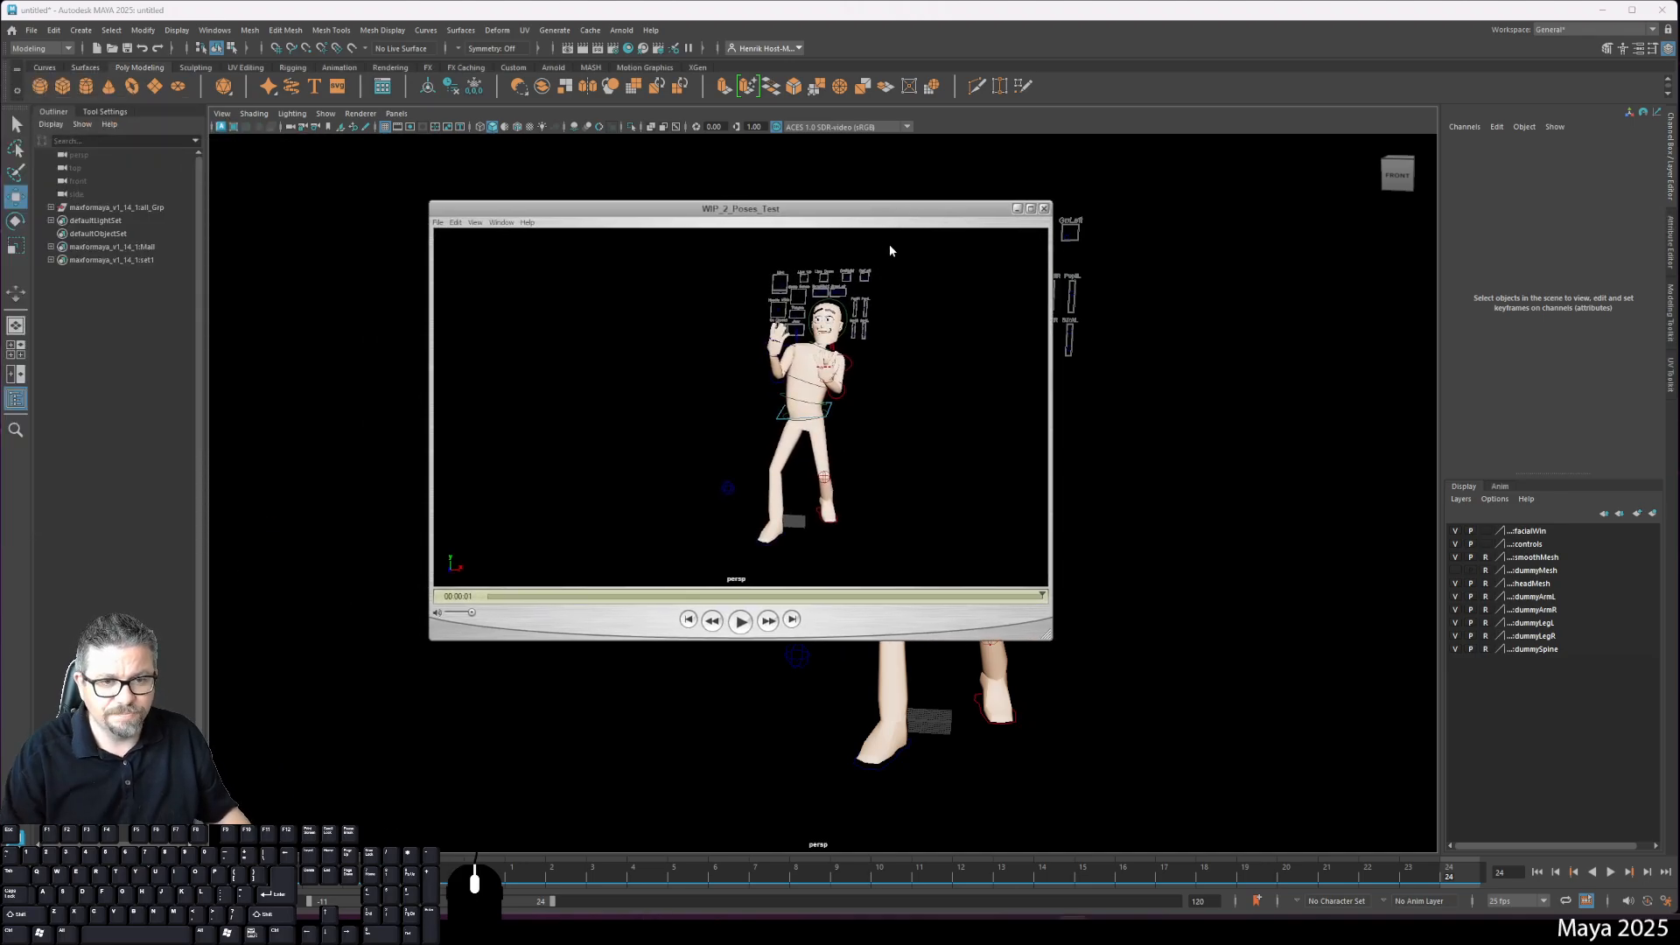
Step: Play the WIP_2_Poses_Test movie and scrub through it from the first pose to the last
click(741, 621)
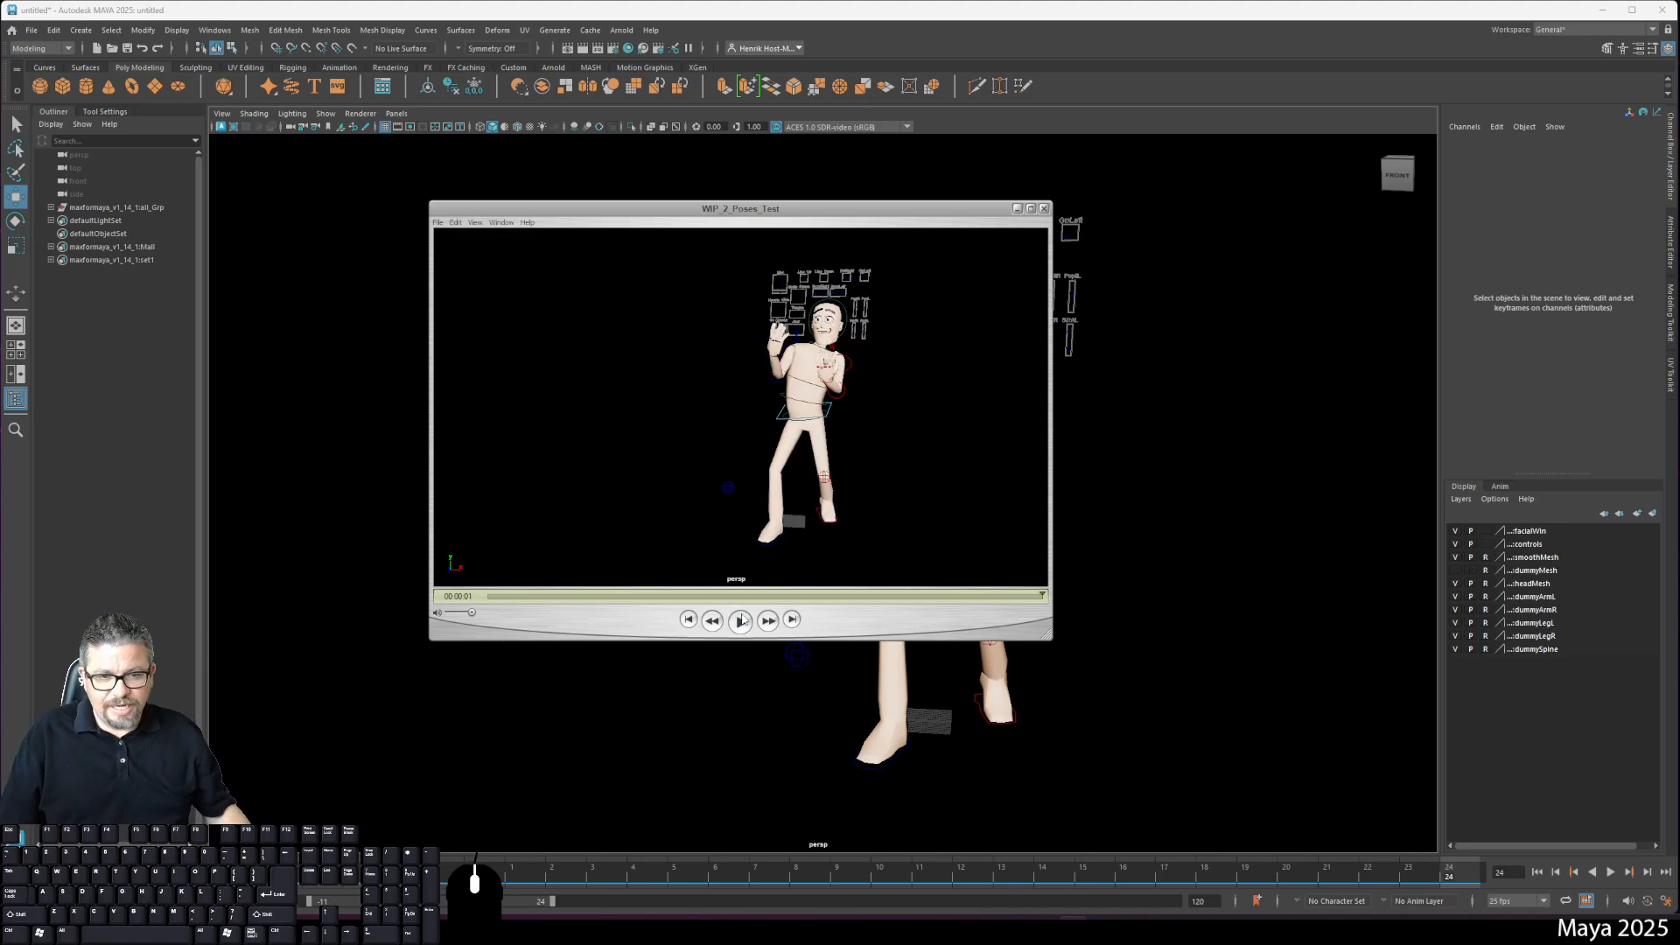
drag(550, 600, 479, 609)
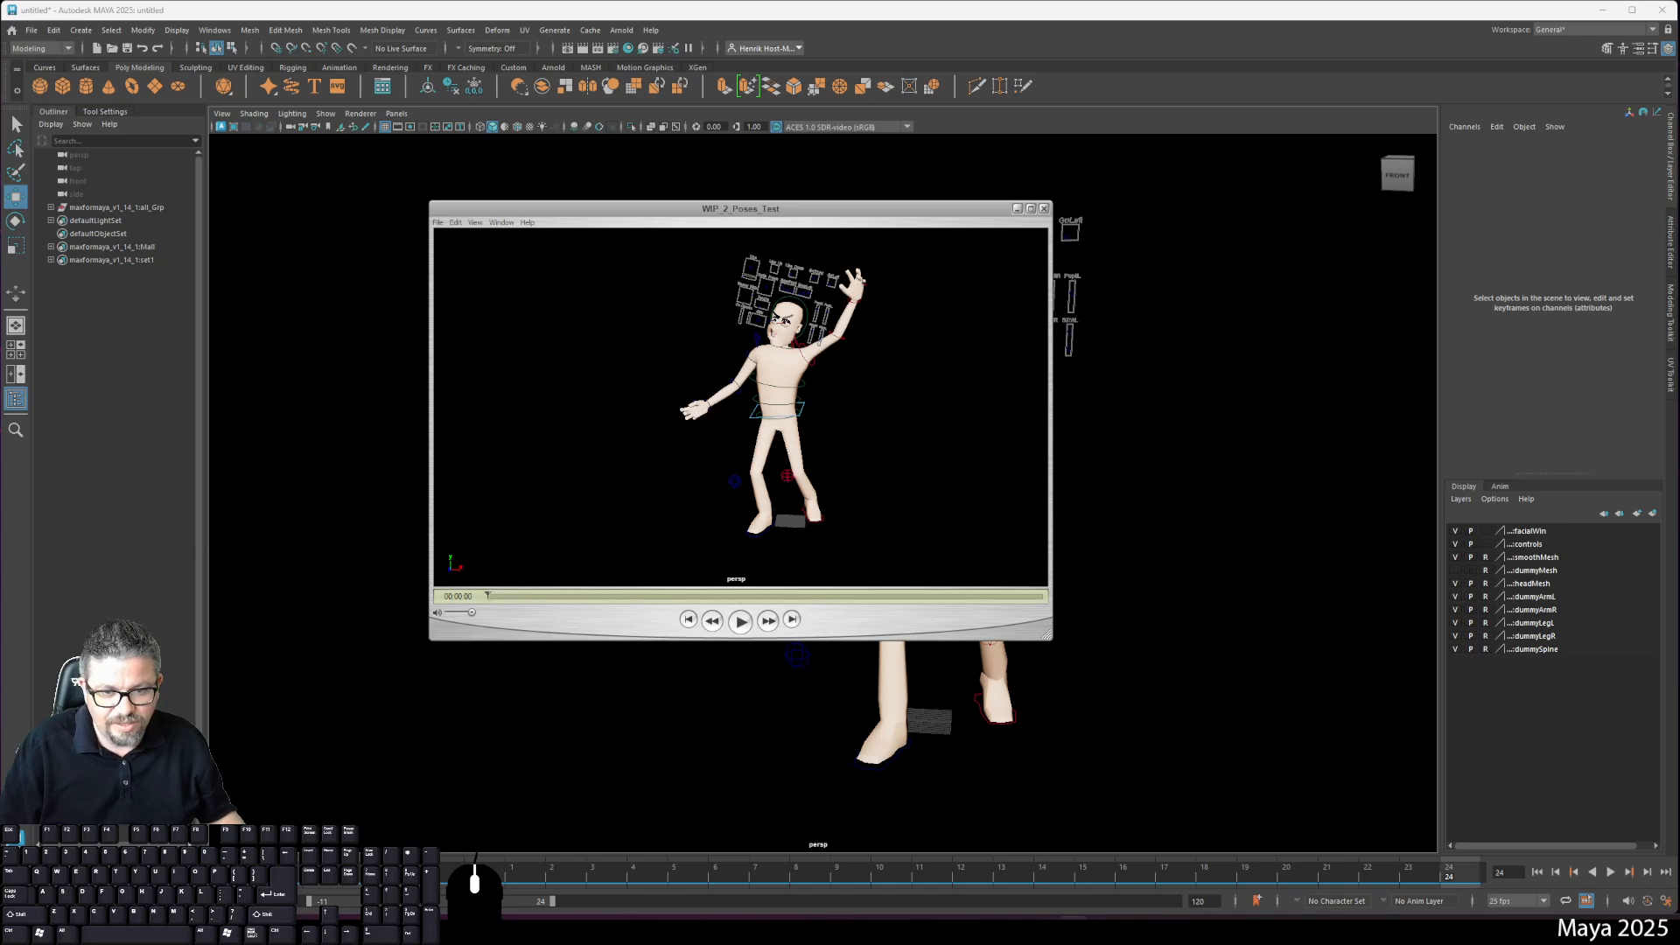
drag(487, 595, 505, 595)
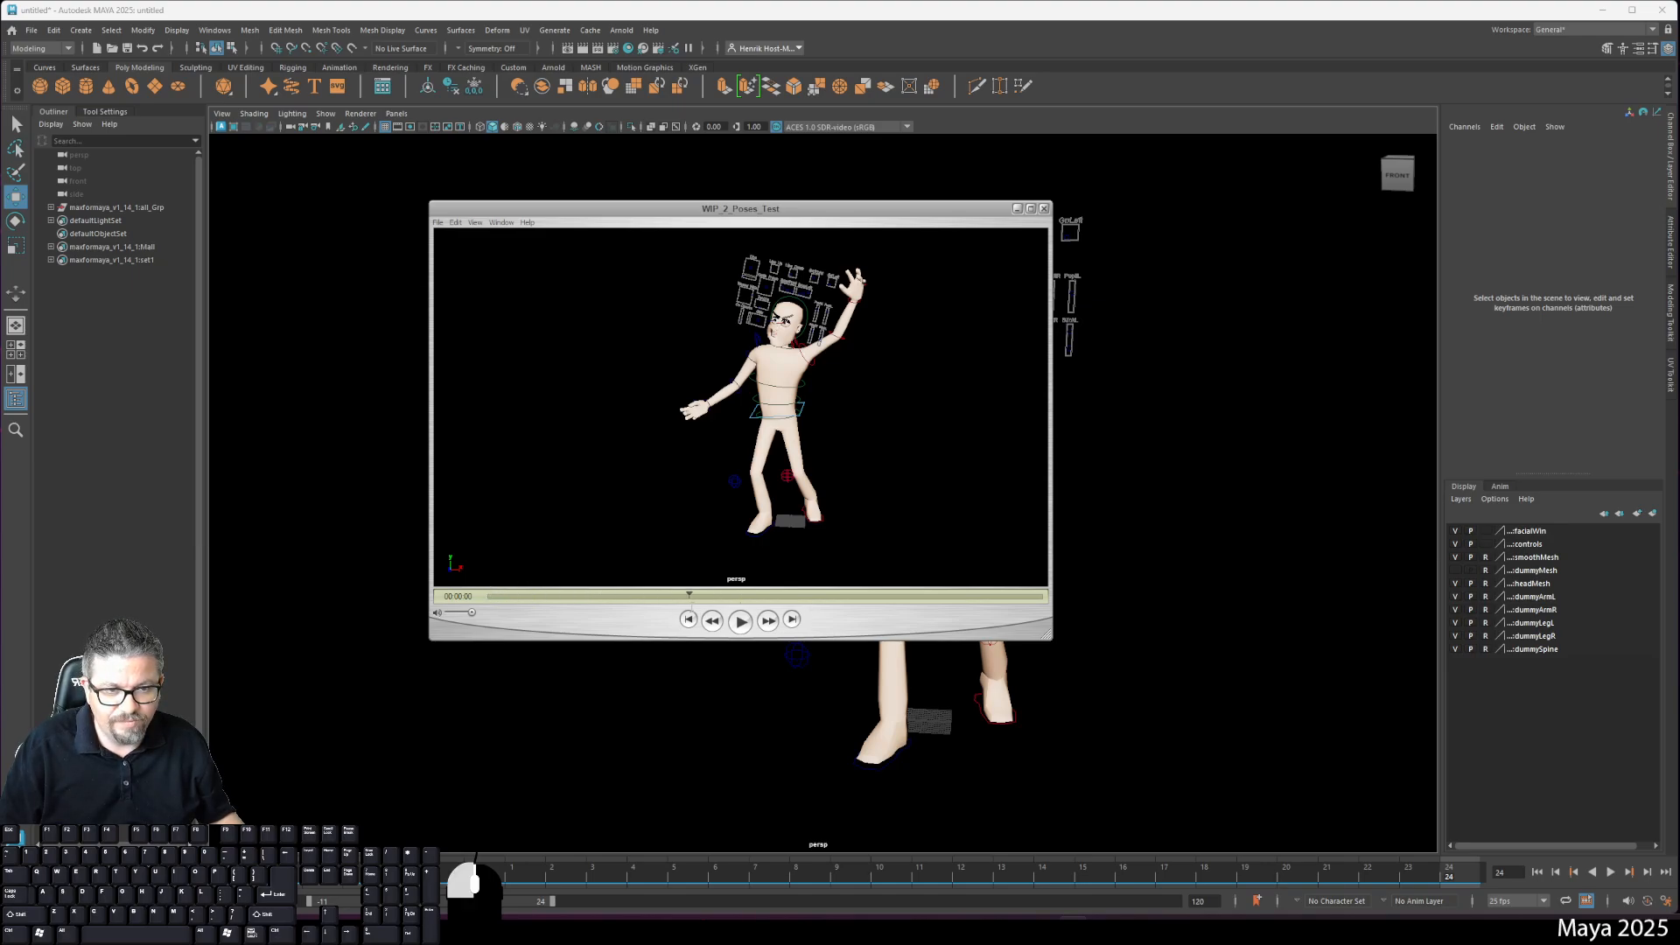
drag(689, 595, 834, 617)
drag(1032, 595, 1314, 662)
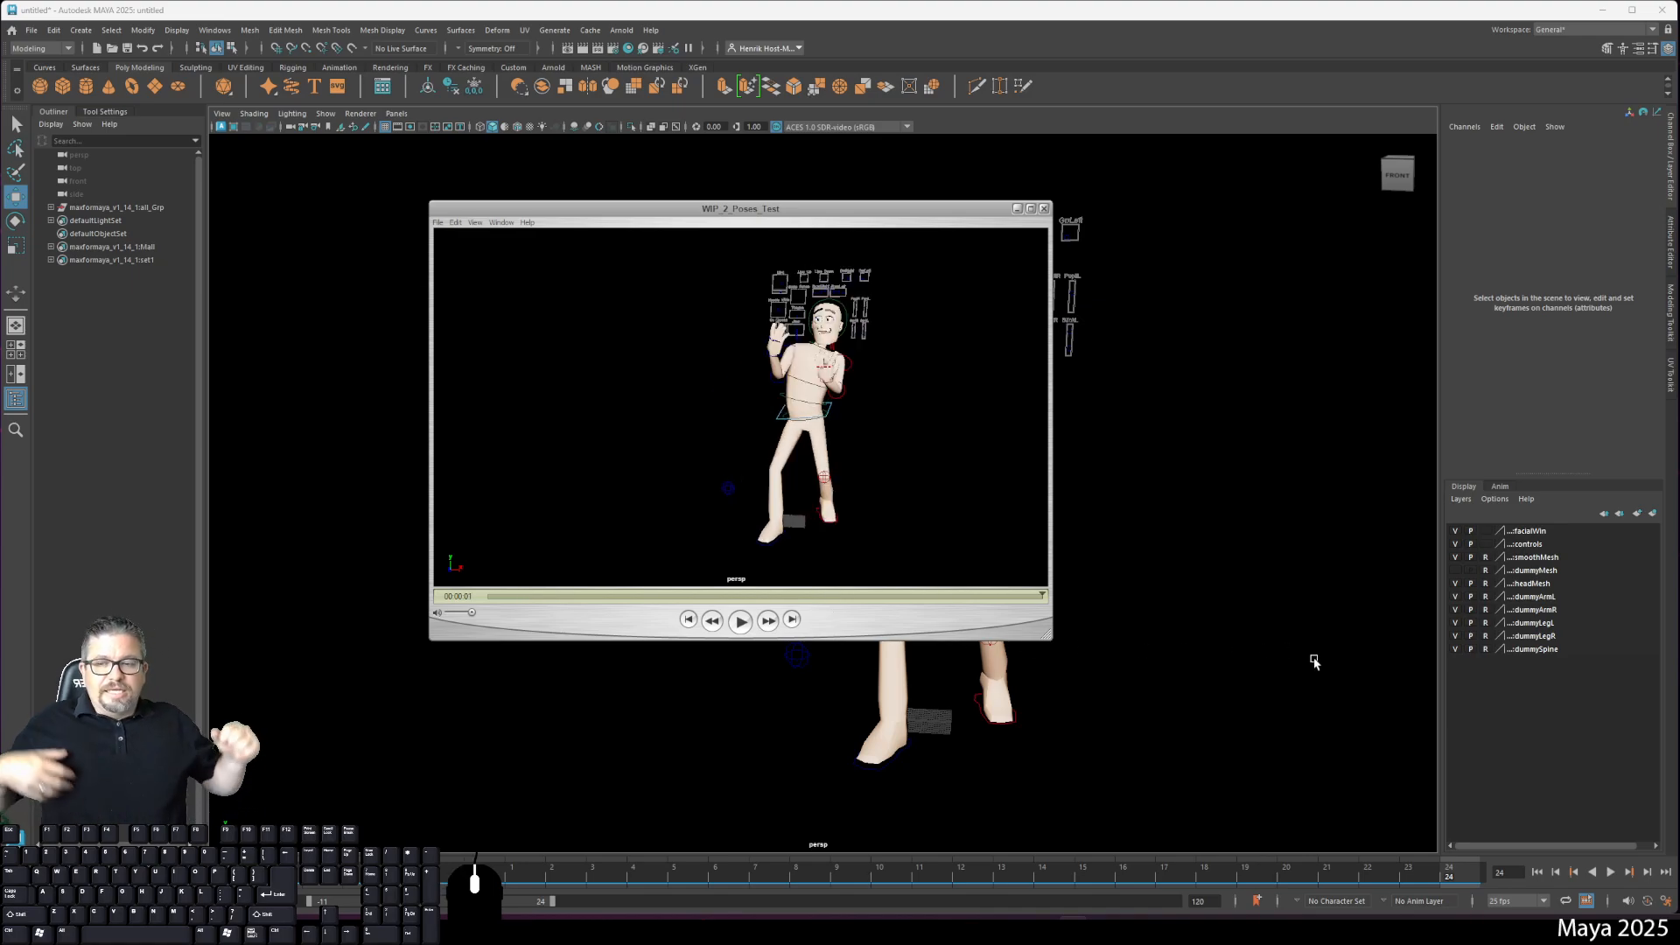